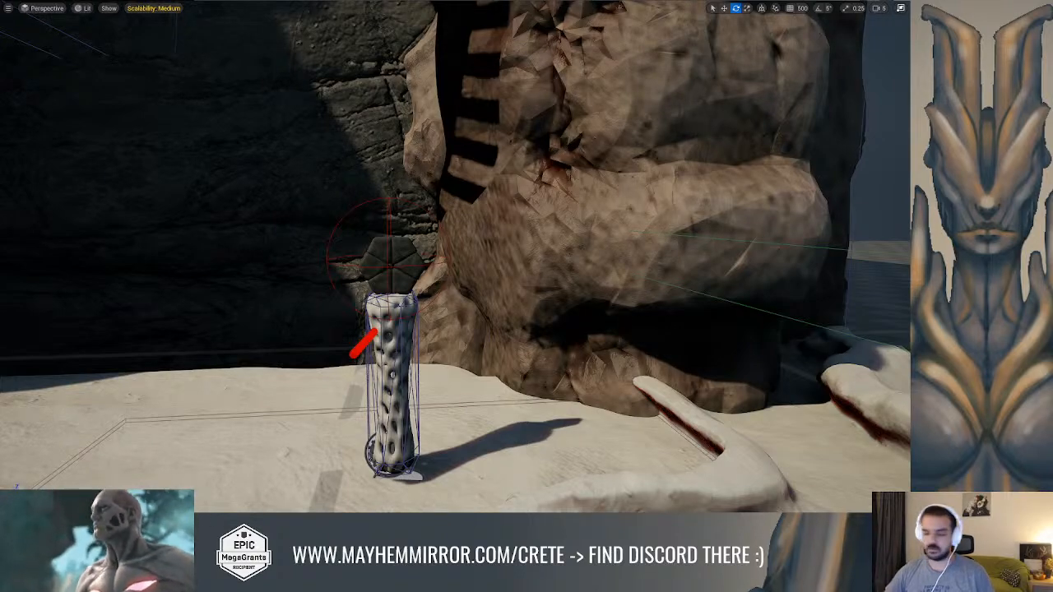
Examine the pillar and its hexagonal stone beside the rock gate in the level from several angles
key("s")
right_click_drag(455, 257, 194, 296)
key("s")
key("s")
key("w")
key("d")
key("w")
right_click_drag(415, 217, 385, 216)
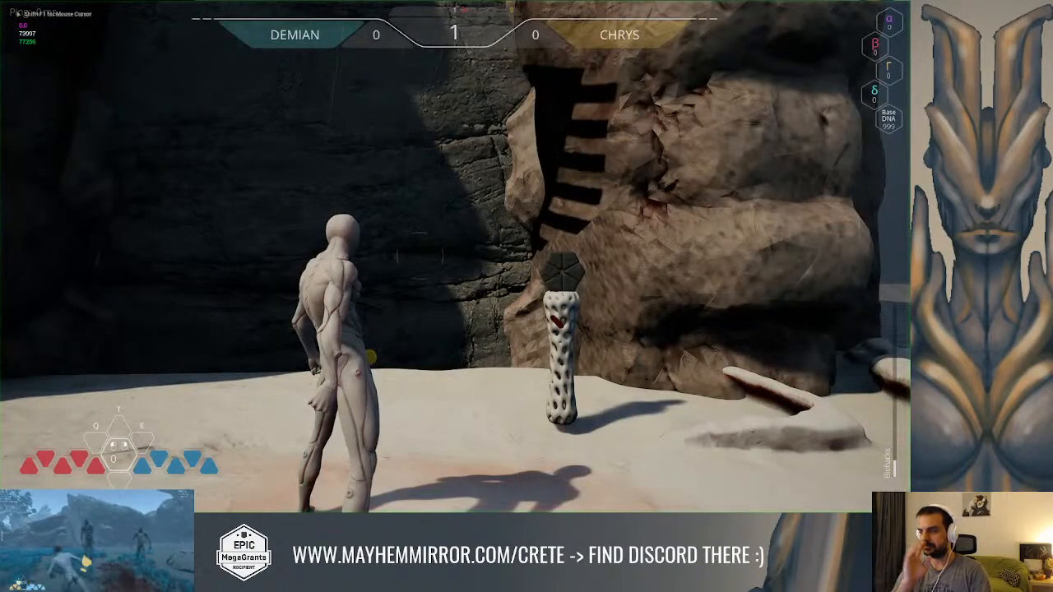
Play-test the pillar beside the rock gate by walking the character up to it to check its close-up camera
key("w")
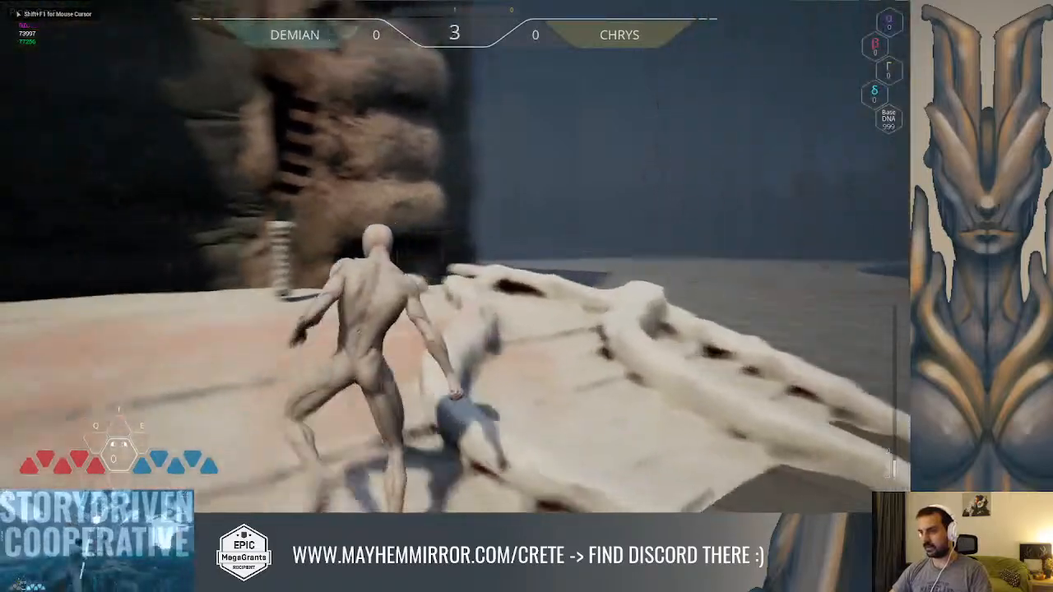
key("w")
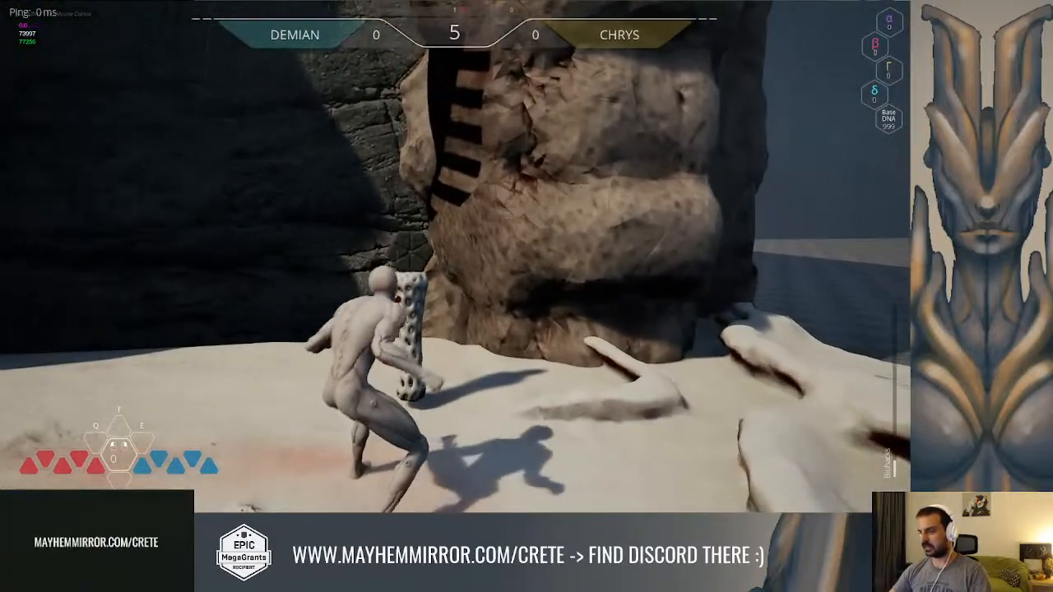
key("s")
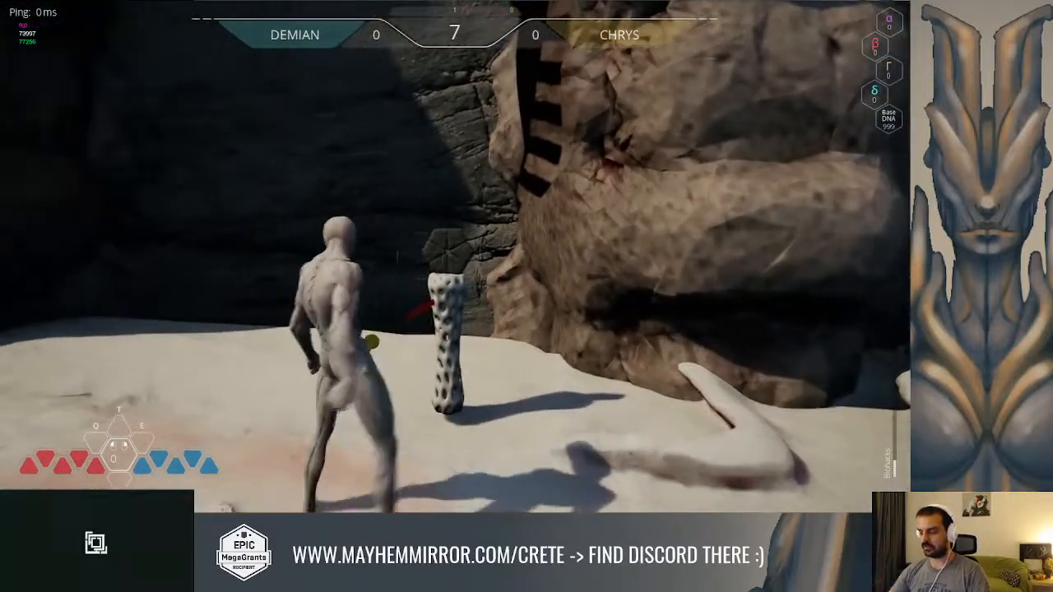
key("w")
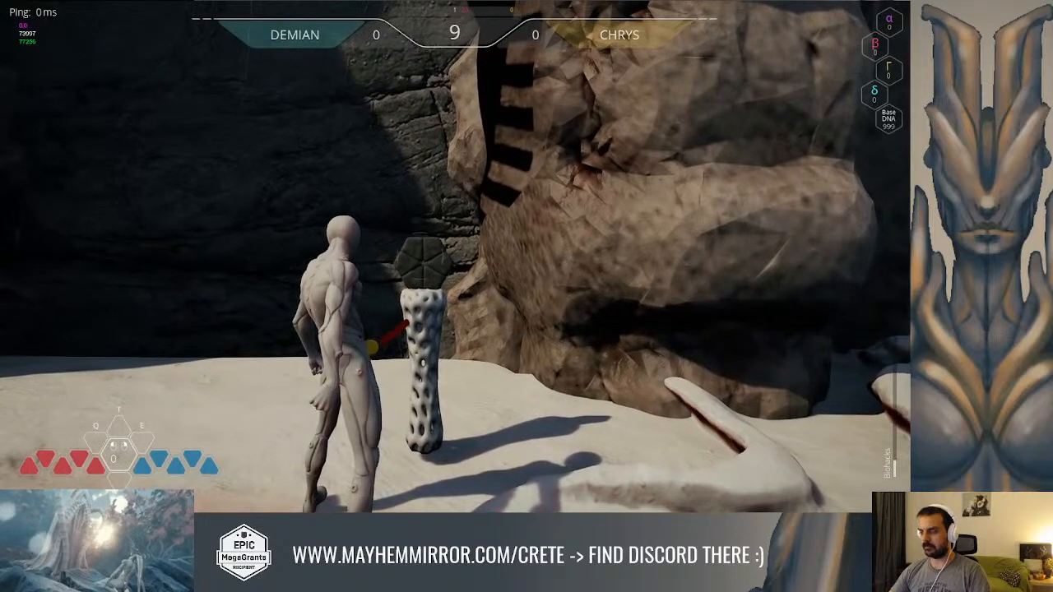
key("w")
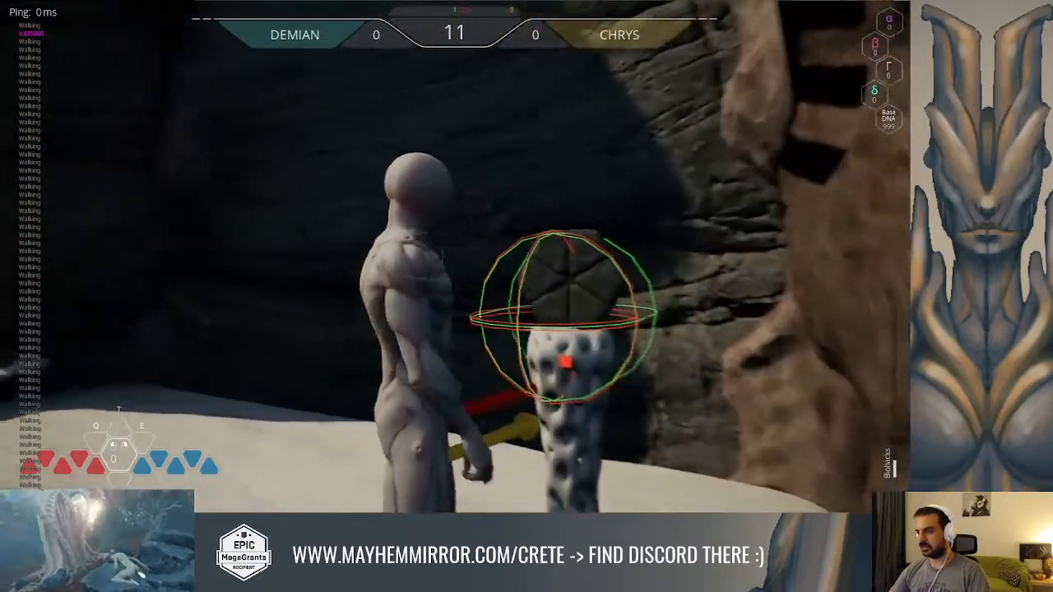
key("w")
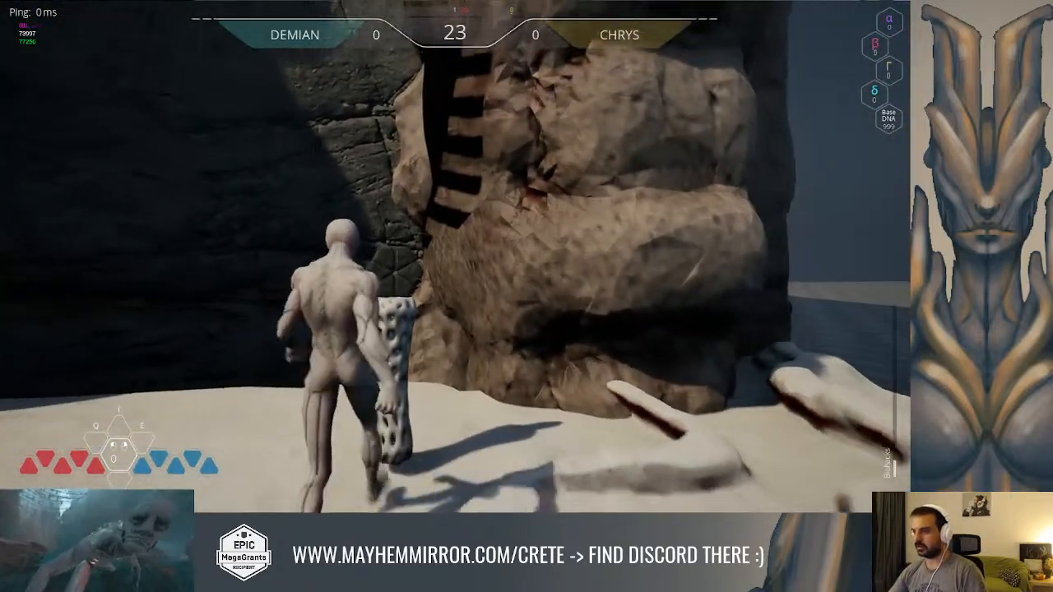
Run the character onto the checkered floor and test the close-up camera at the nearer of the two pillars
key("w")
key("w")
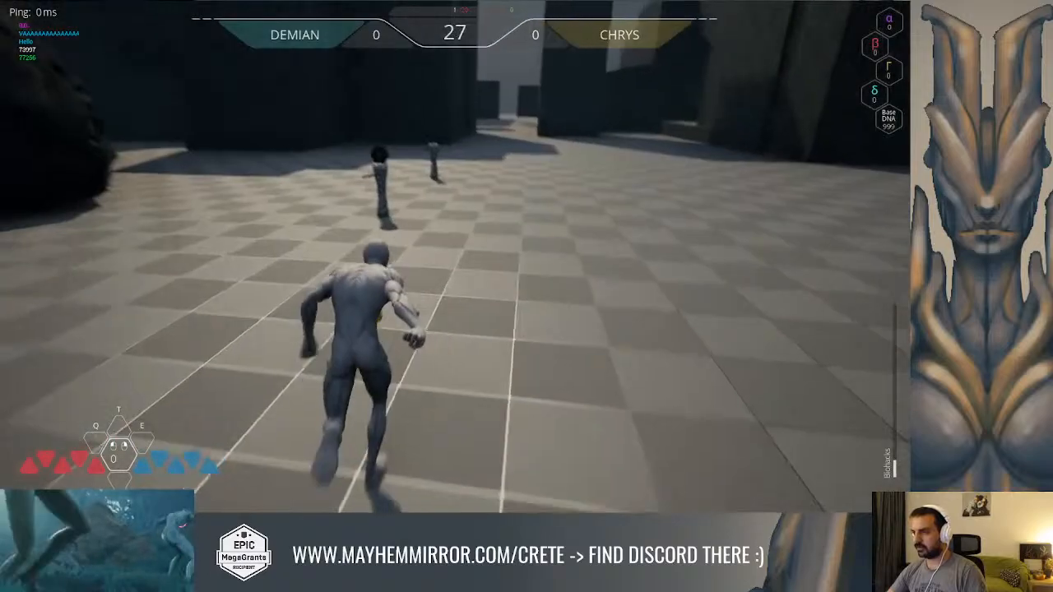
key("w")
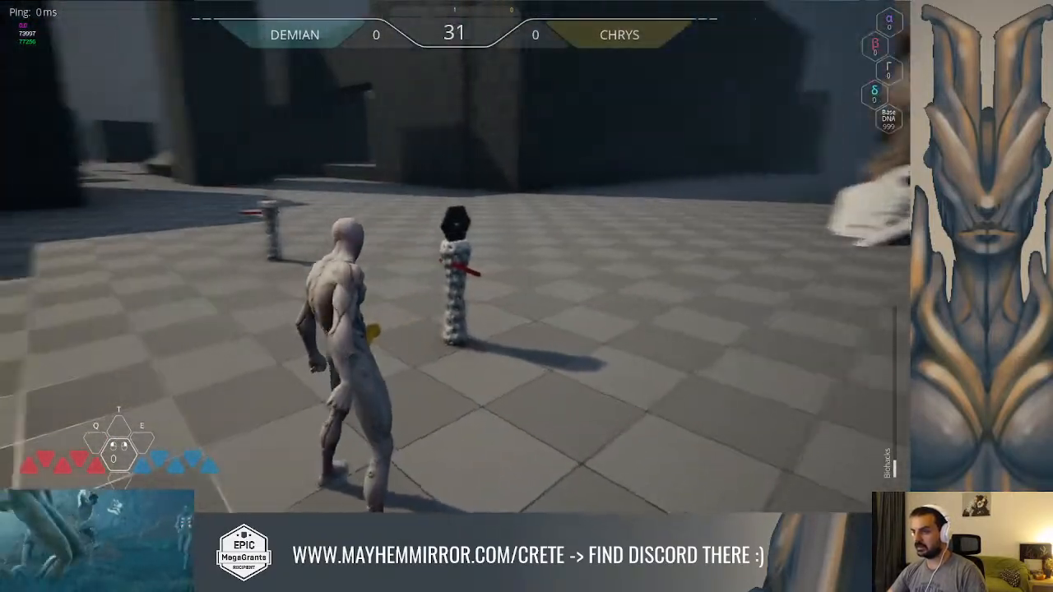
key("w")
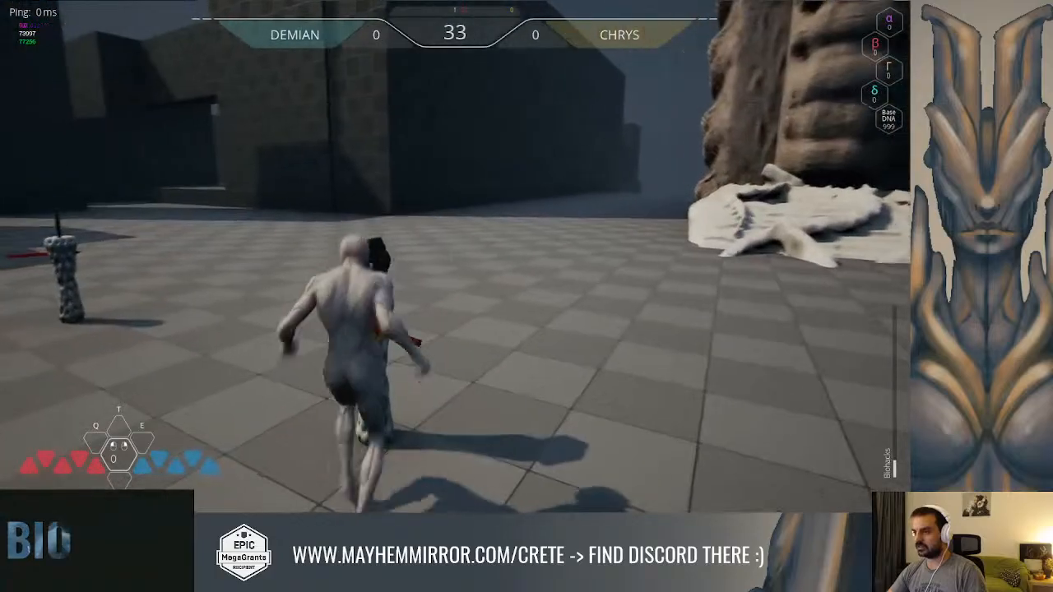
left_click(455, 256)
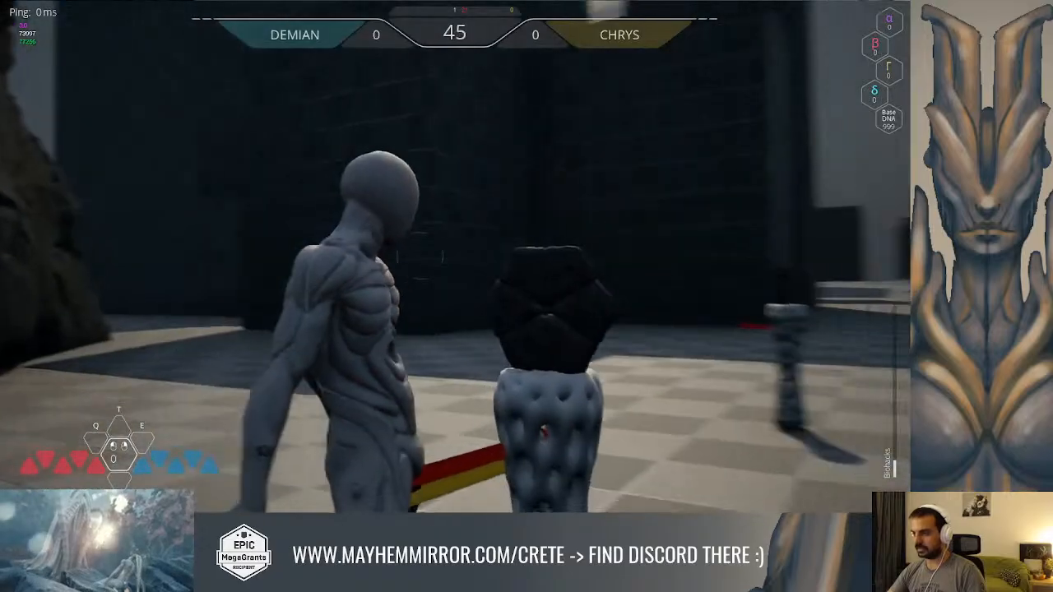
Run to the second pillar on the checkered floor and test its close-up camera from the front of the character
key("w")
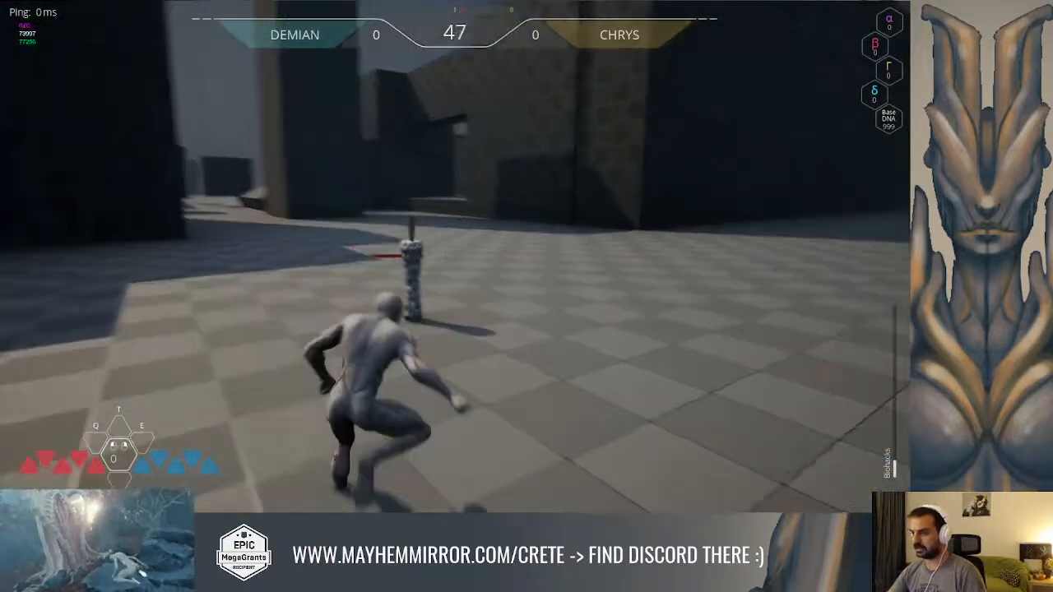
key("w")
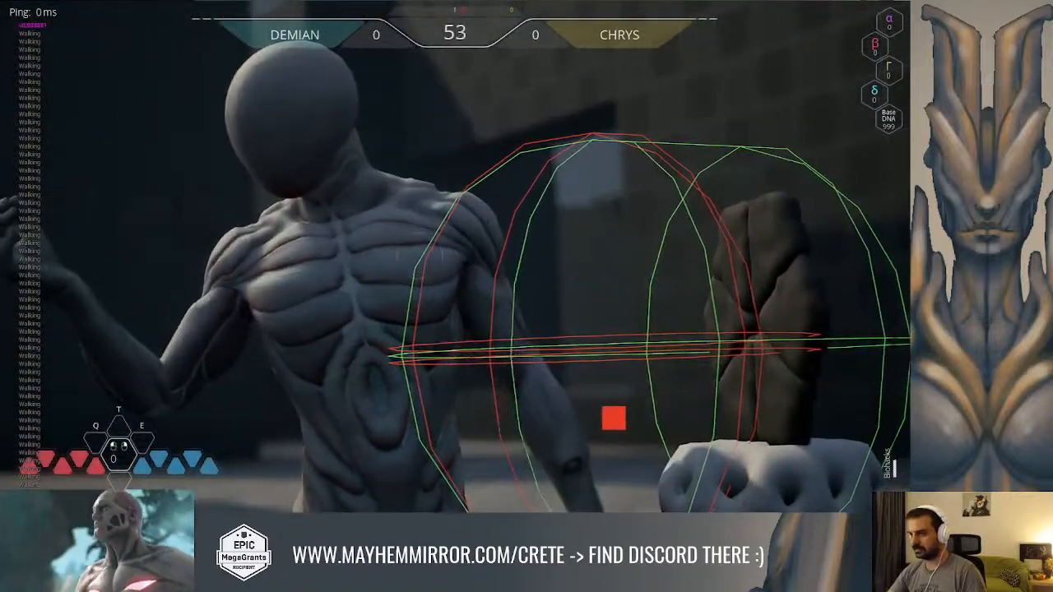
left_click(421, 257)
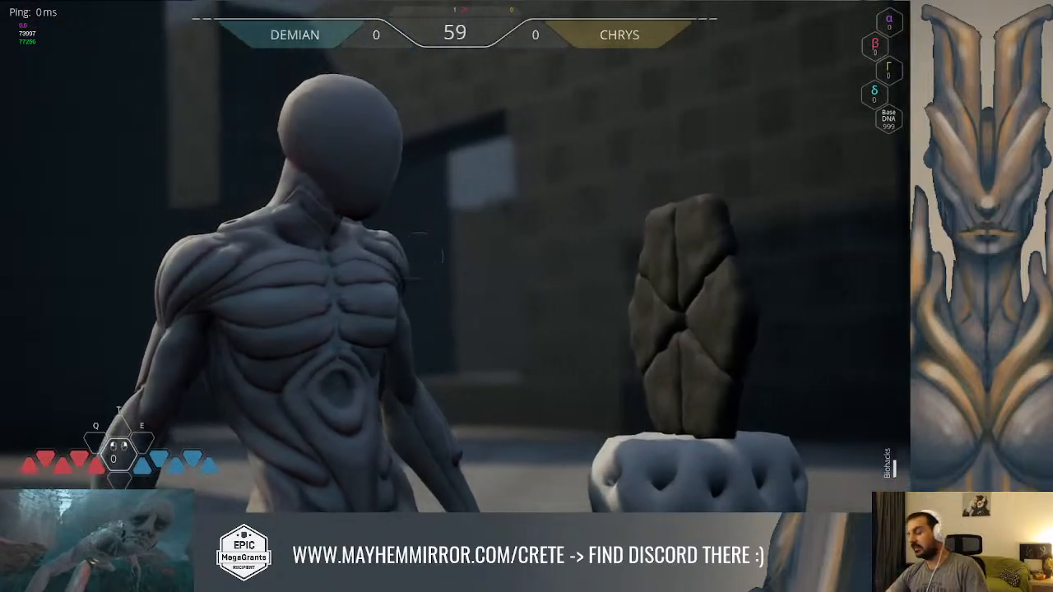
Play-test running and jumping through the gate on the dark mound, and stop the play session on the open floor
key("w")
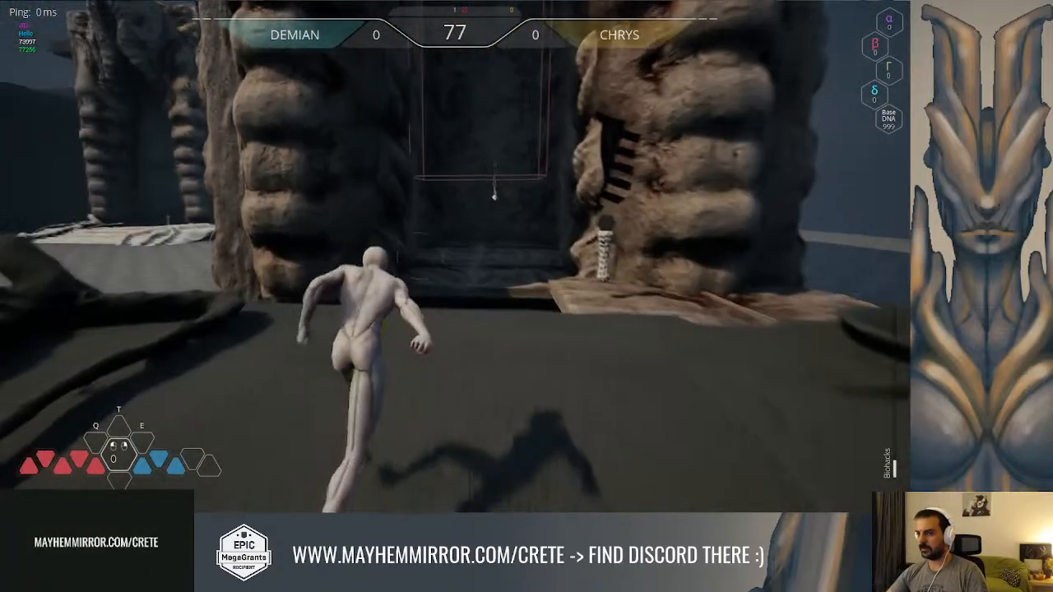
key("space")
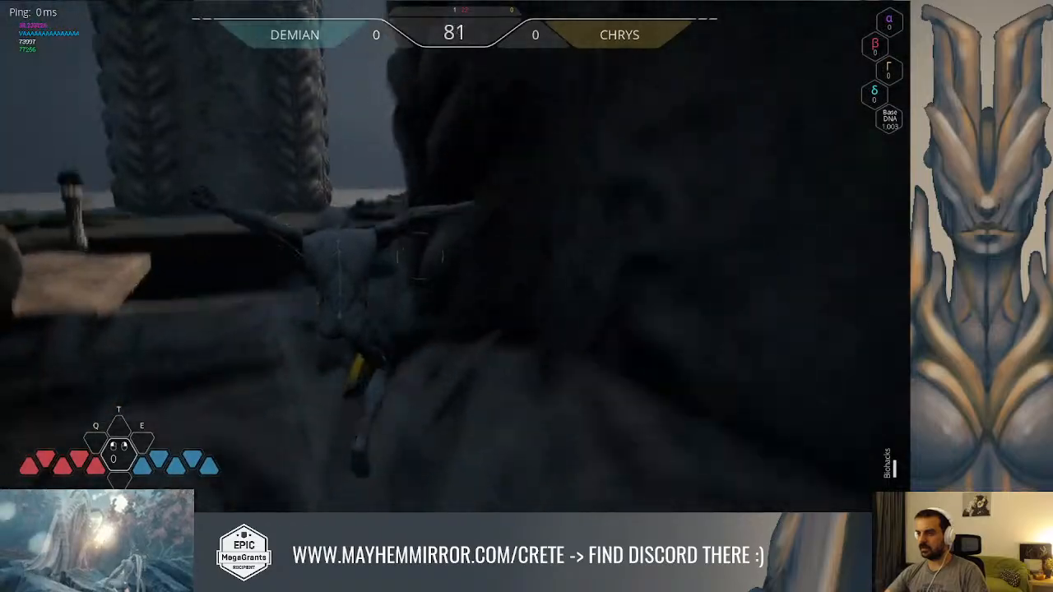
key("space")
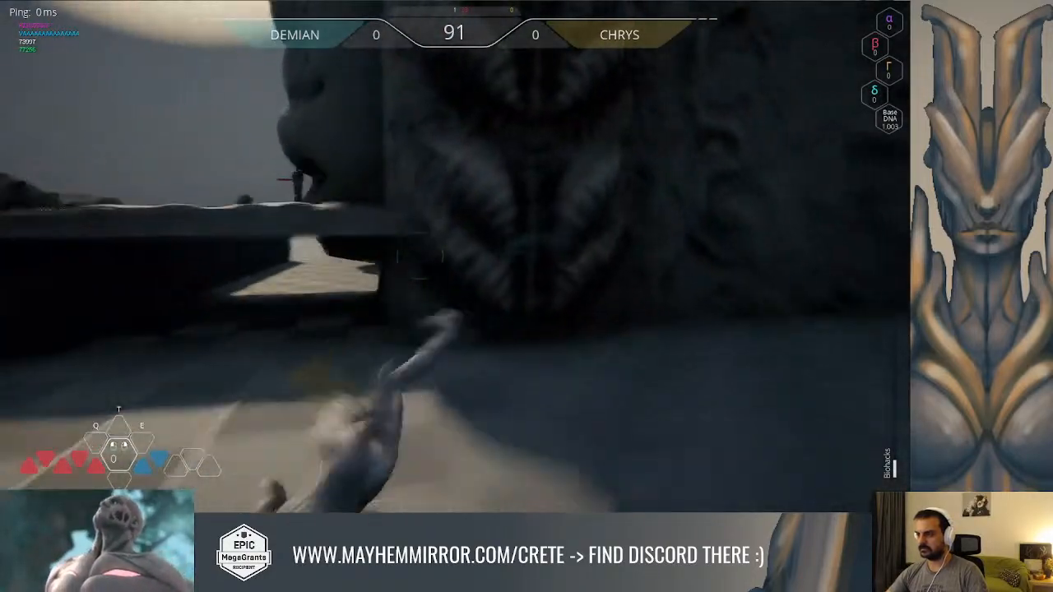
key("space")
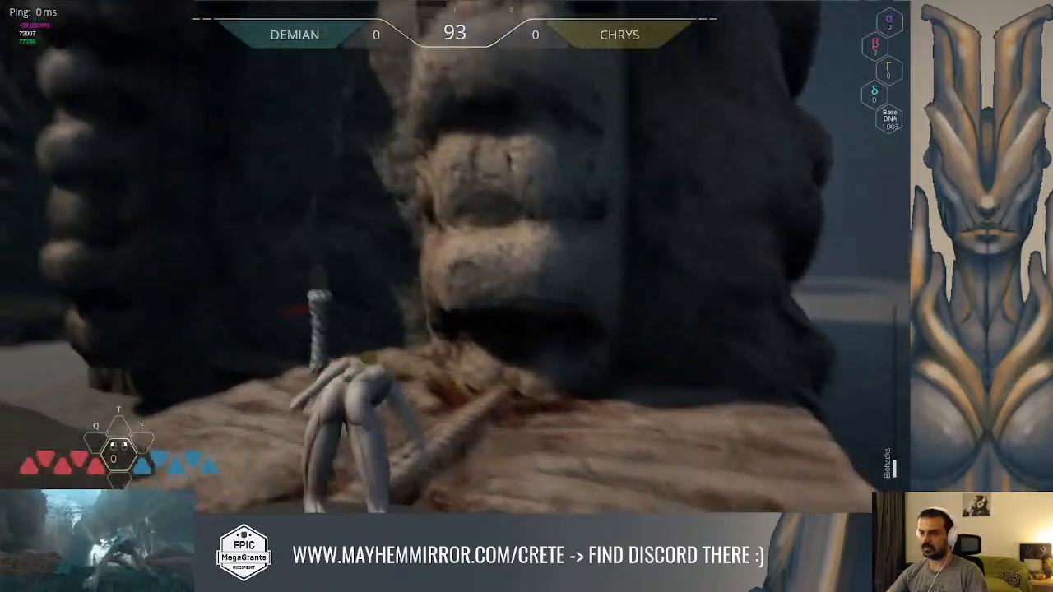
key("space")
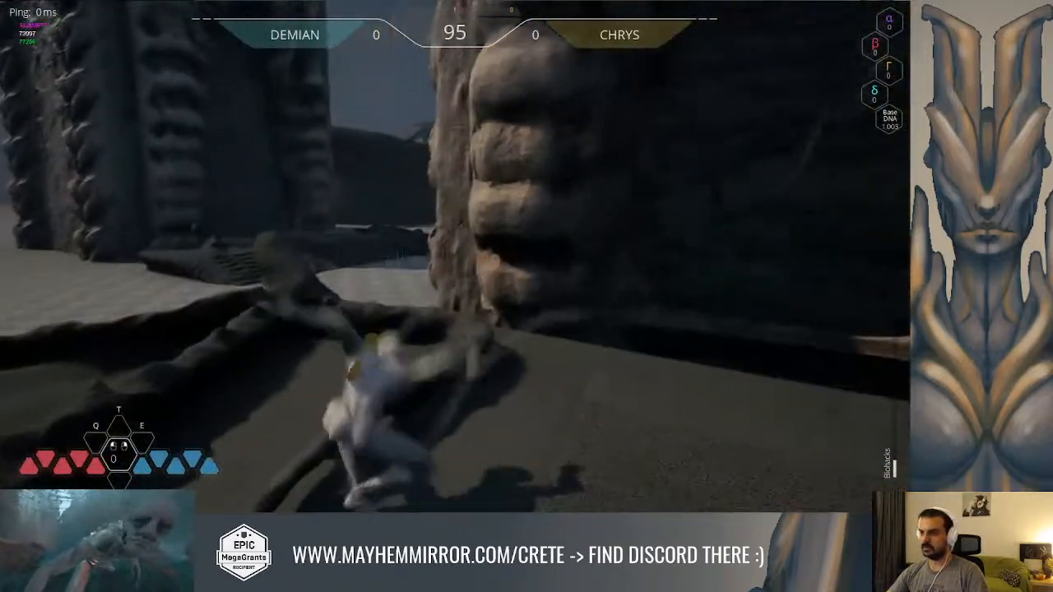
key("space")
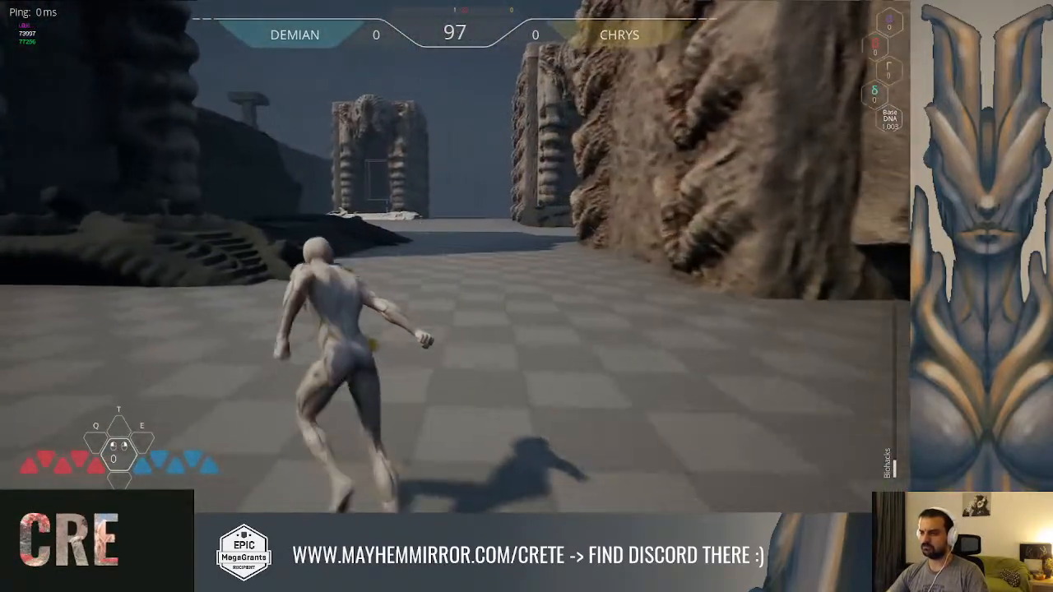
key("space")
key("Escape")
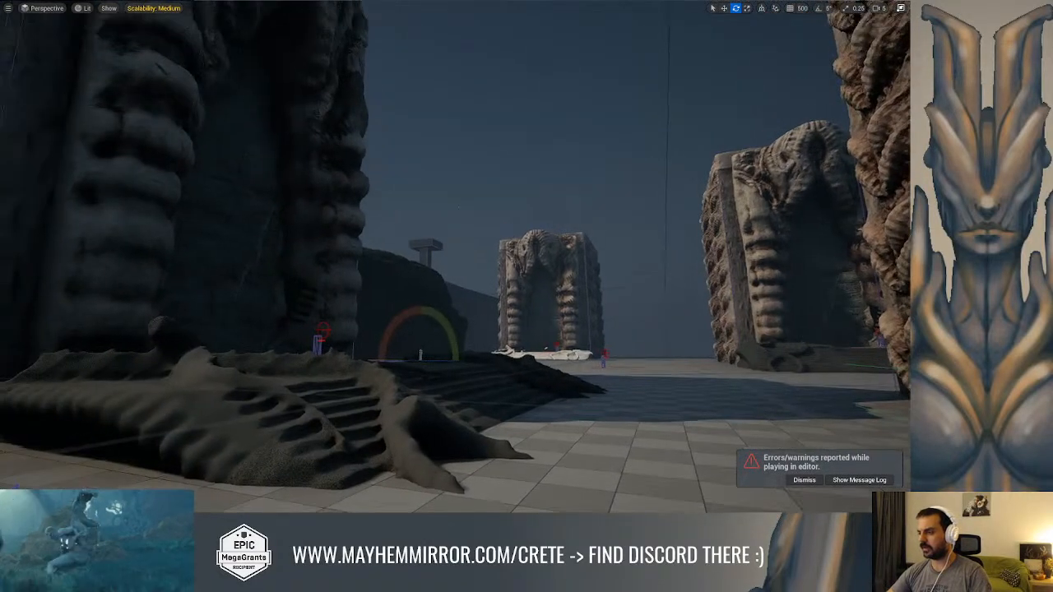
Restart the play session and run and jump the character across the floor into the gate on the dark mound
key("w")
right_click_drag(455, 256, 514, 354)
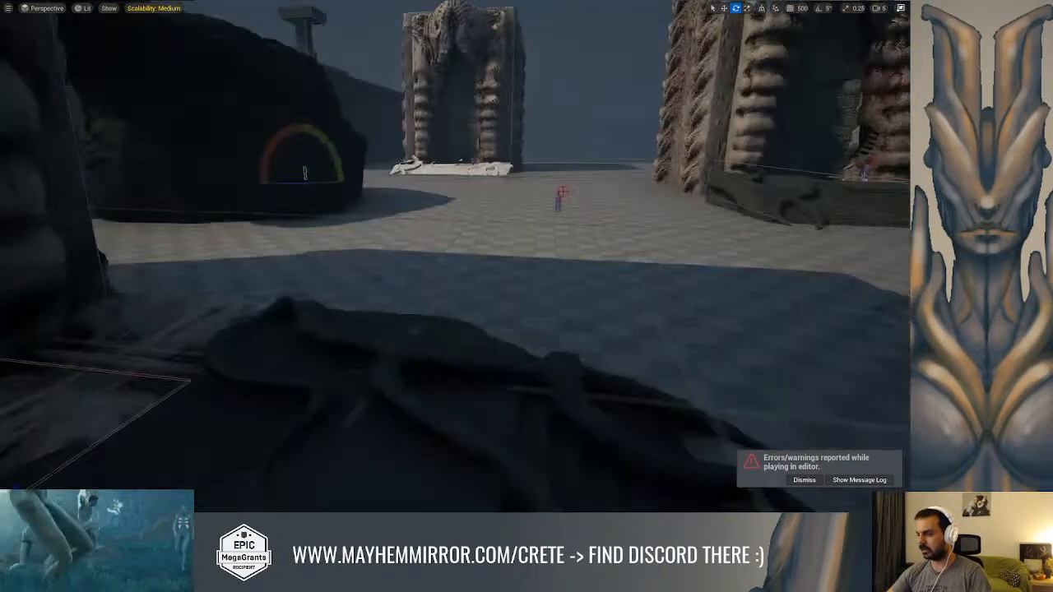
key("alt+p")
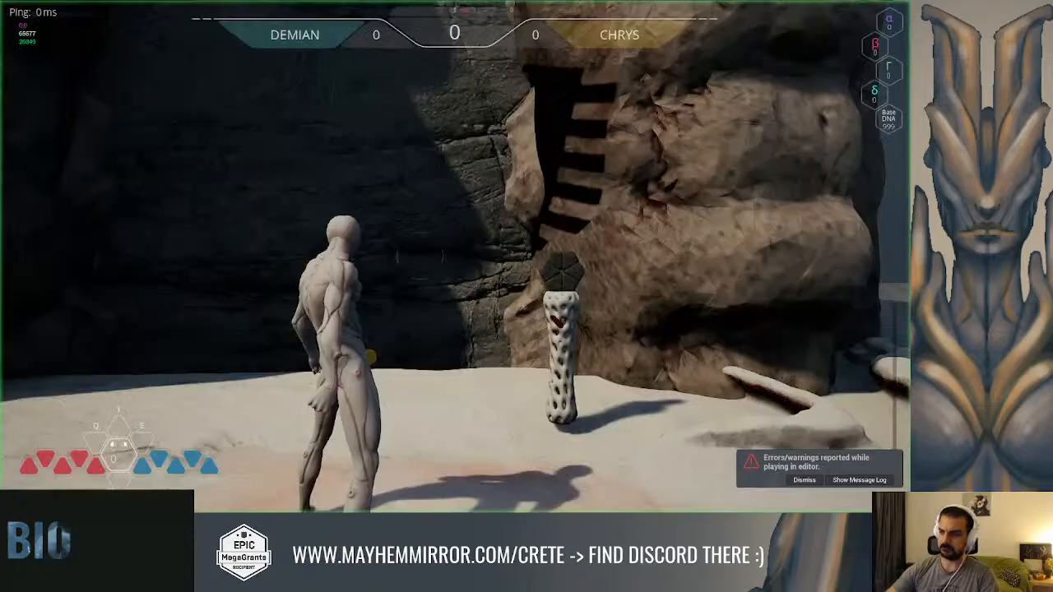
key("w")
key("space")
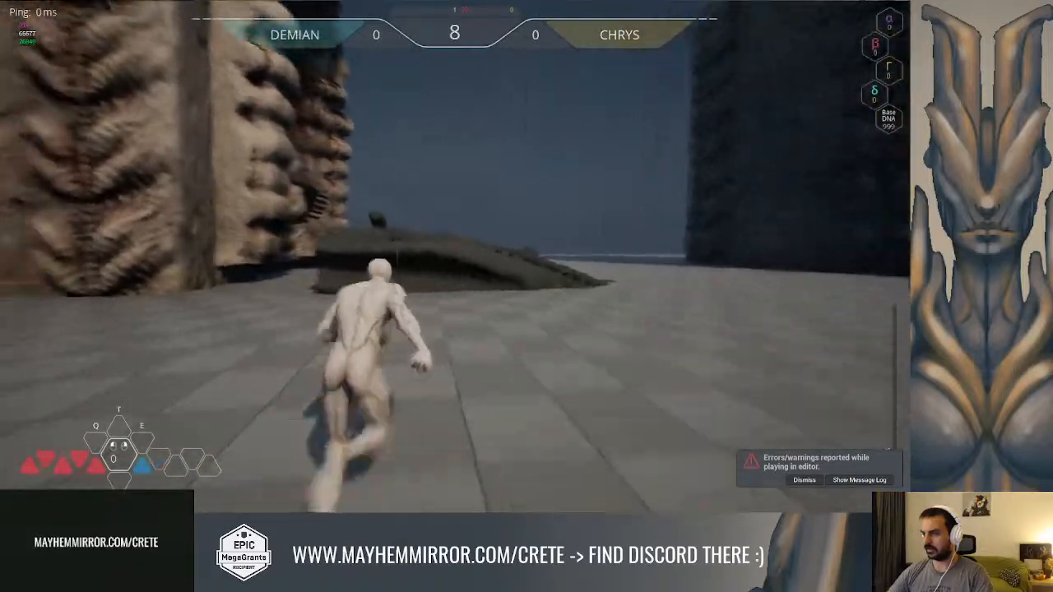
key("space")
key("space")
key("space")
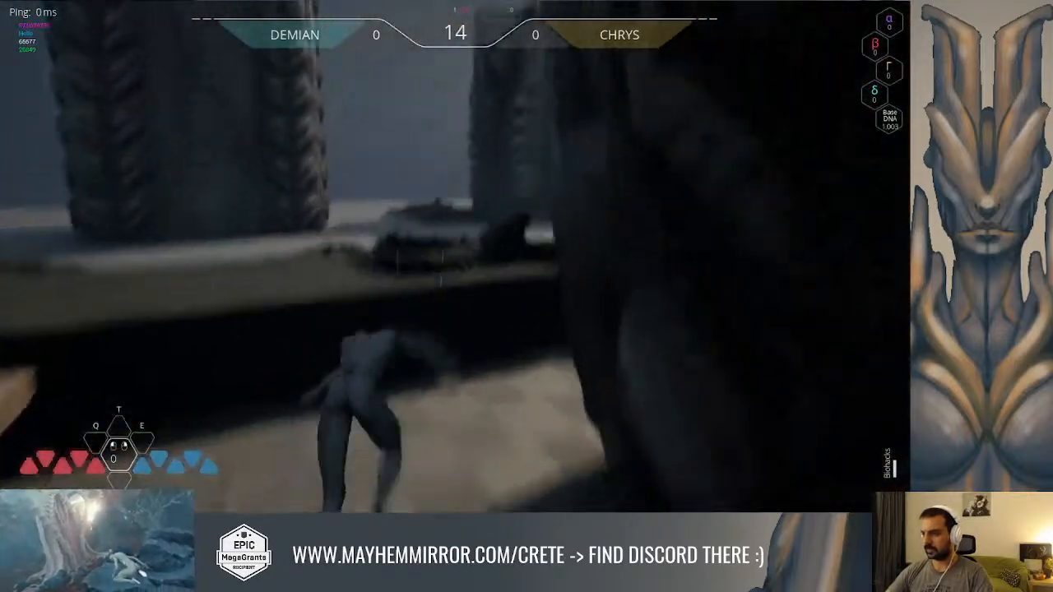
Run and jump over to the gate with the white base to collect the blue glowing strand inside it
key("space")
key("space")
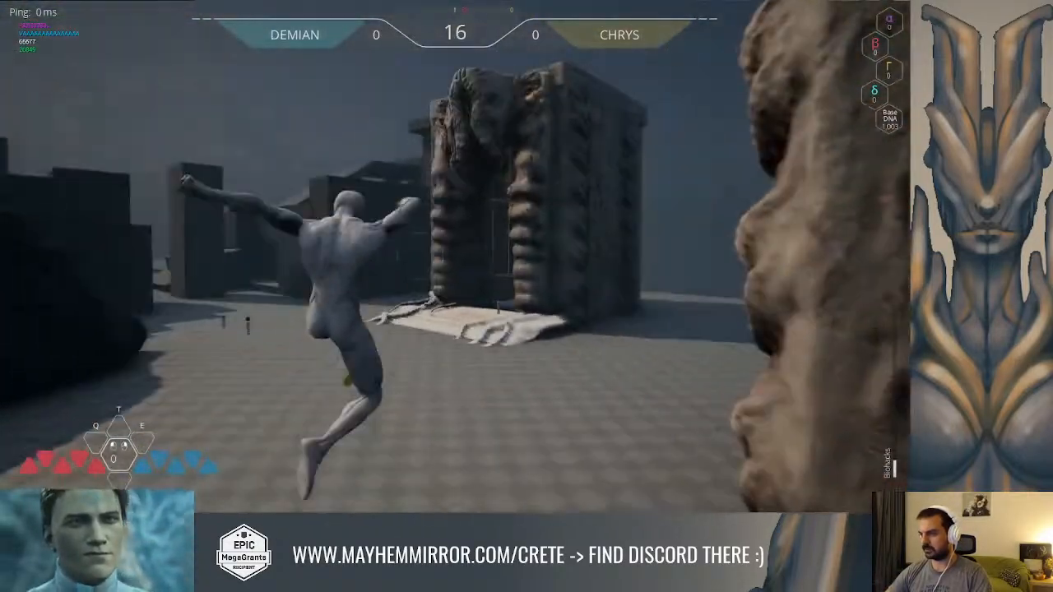
key("shift")
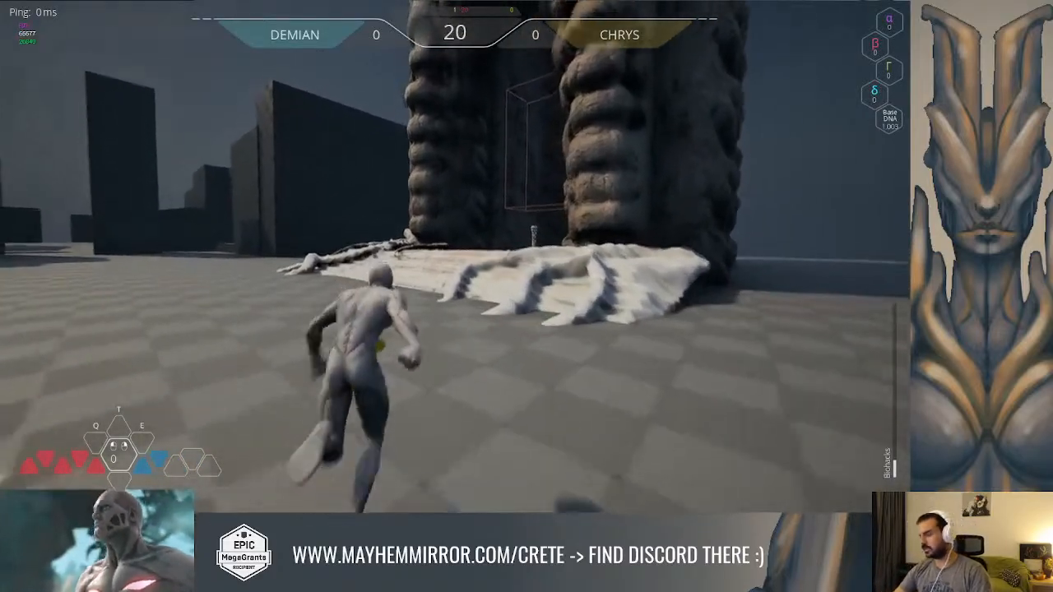
key("space")
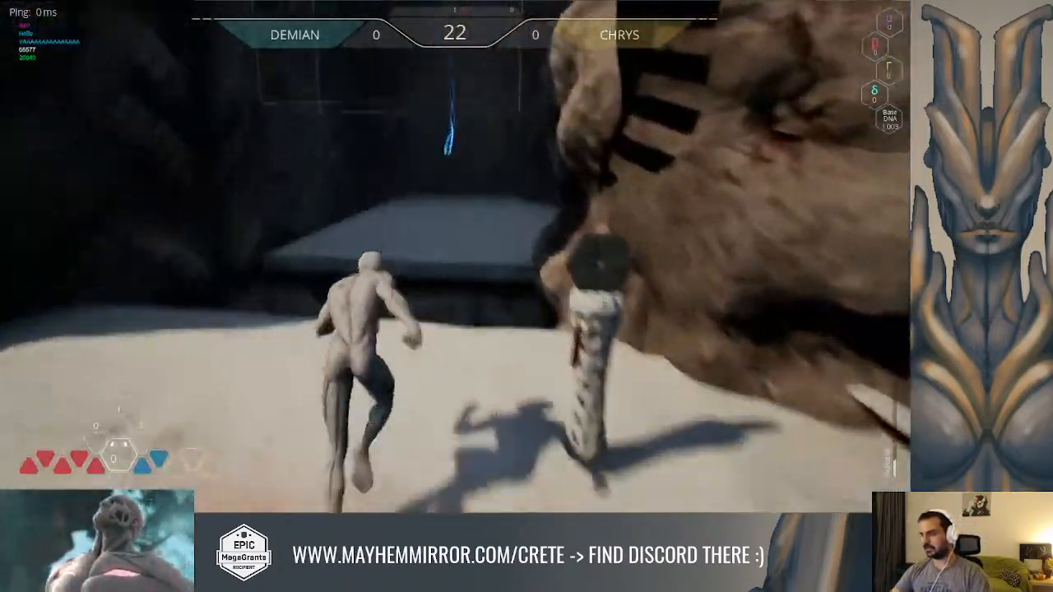
key("space")
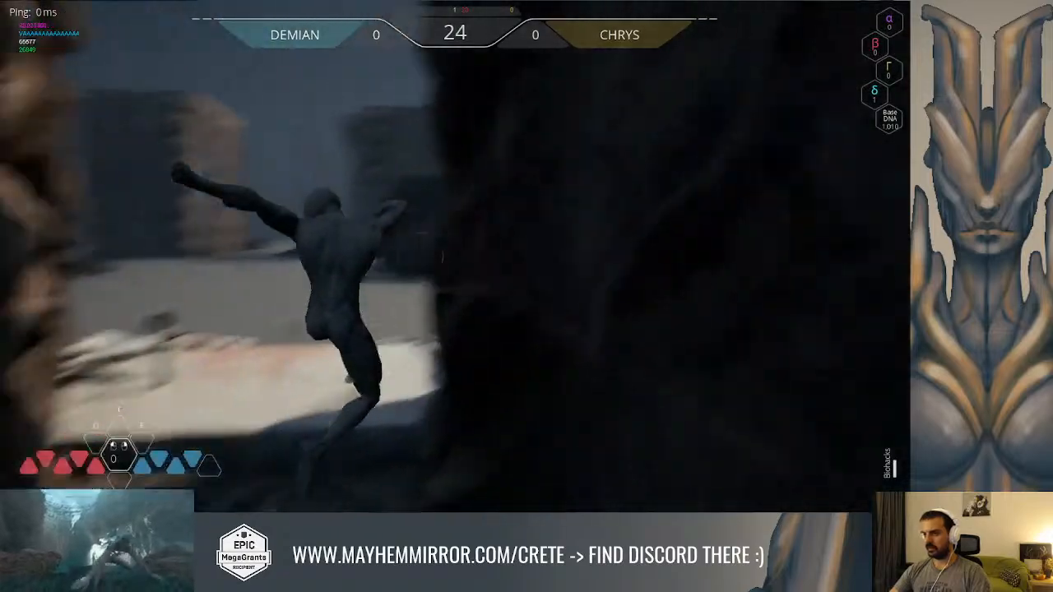
Run up the dark mound and jump into its gate to collect the red glowing strand
key("space")
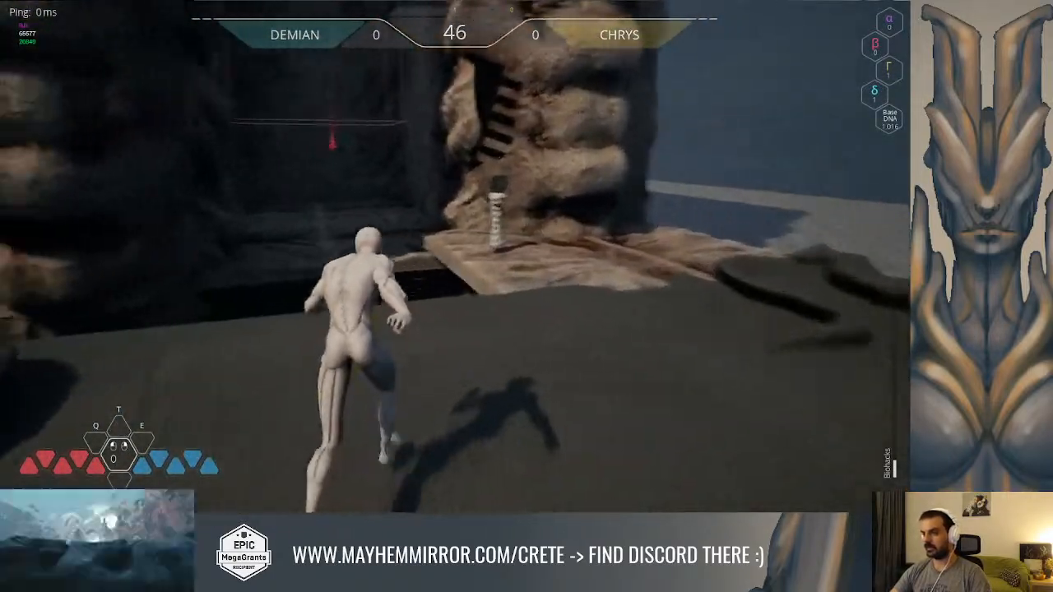
key("space")
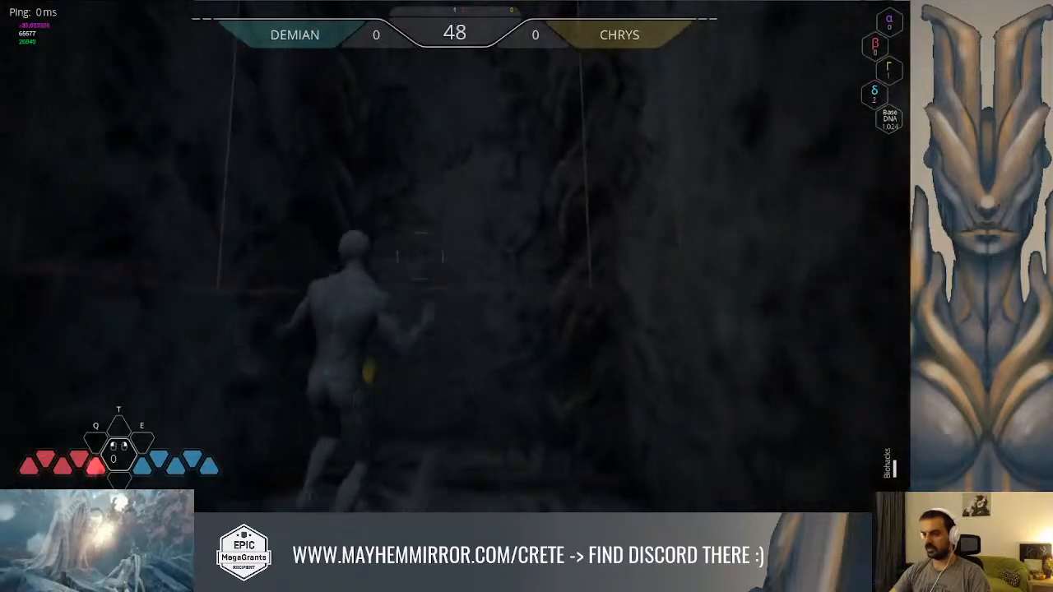
key("space")
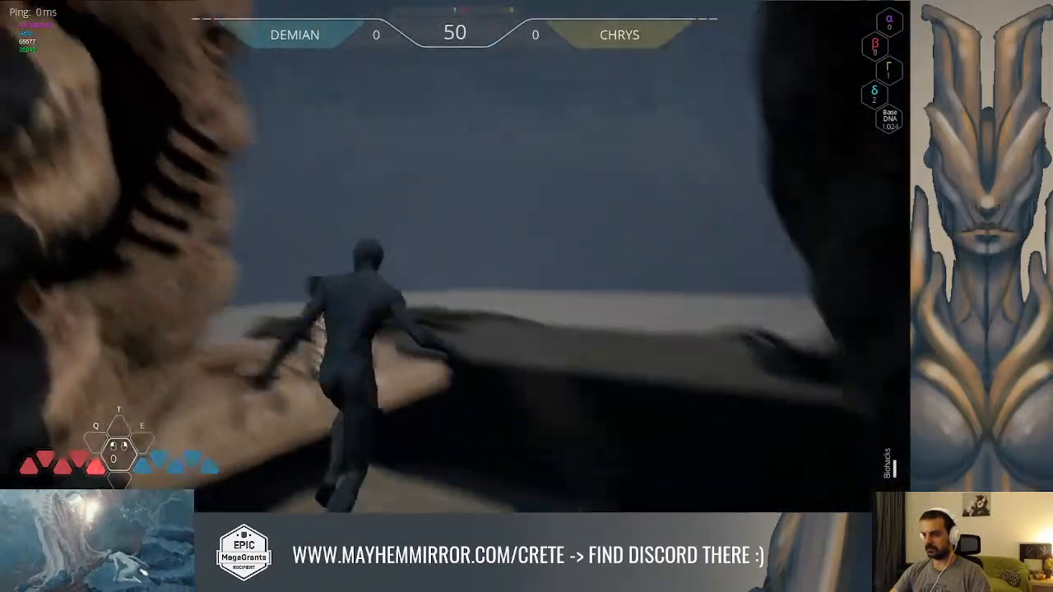
key("space")
Walk to the pillar beside the mound's gate to test its close-up camera, and run off across the mound
key("w")
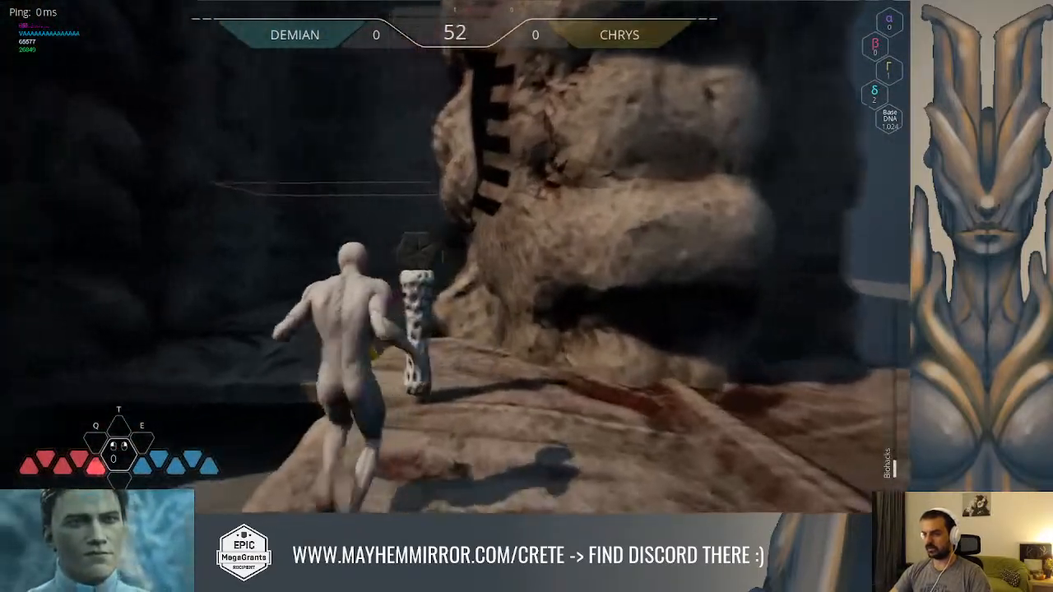
key("w")
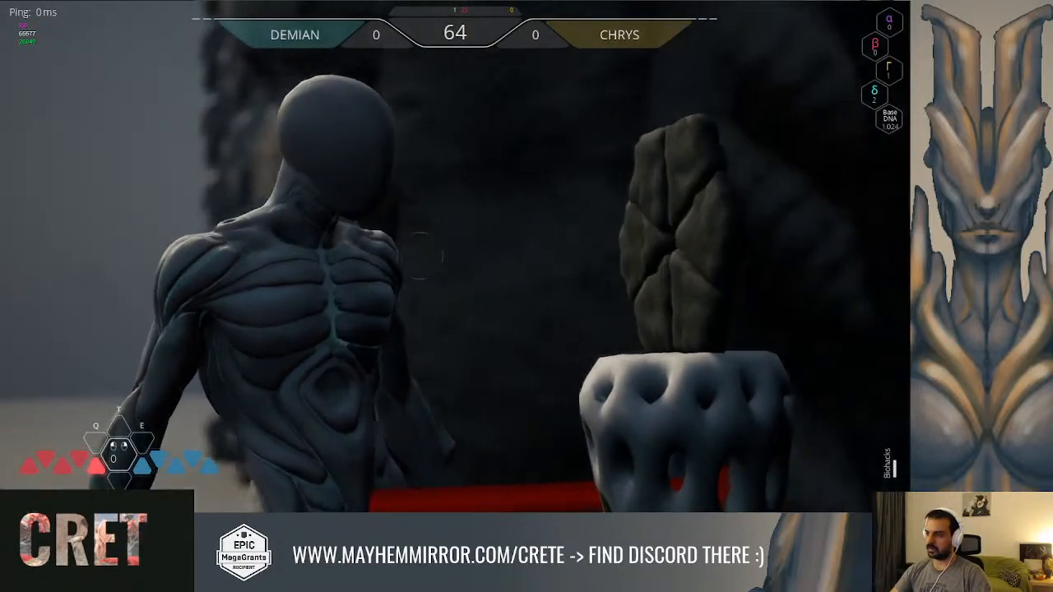
key("w")
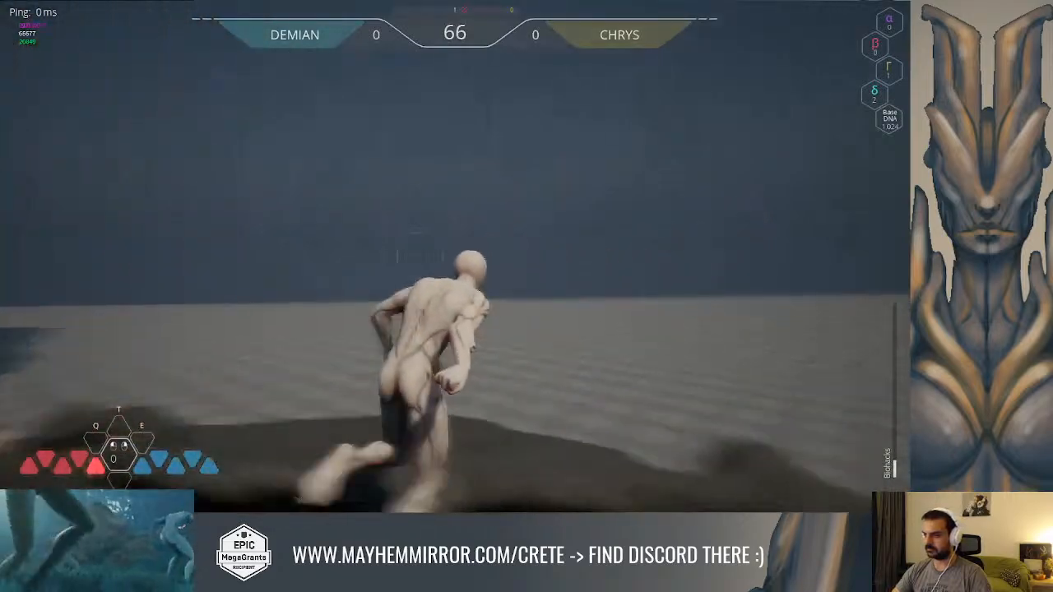
End the play session, dismiss the Message Log, and select the gate with the white base in the level
key("space")
key("Escape")
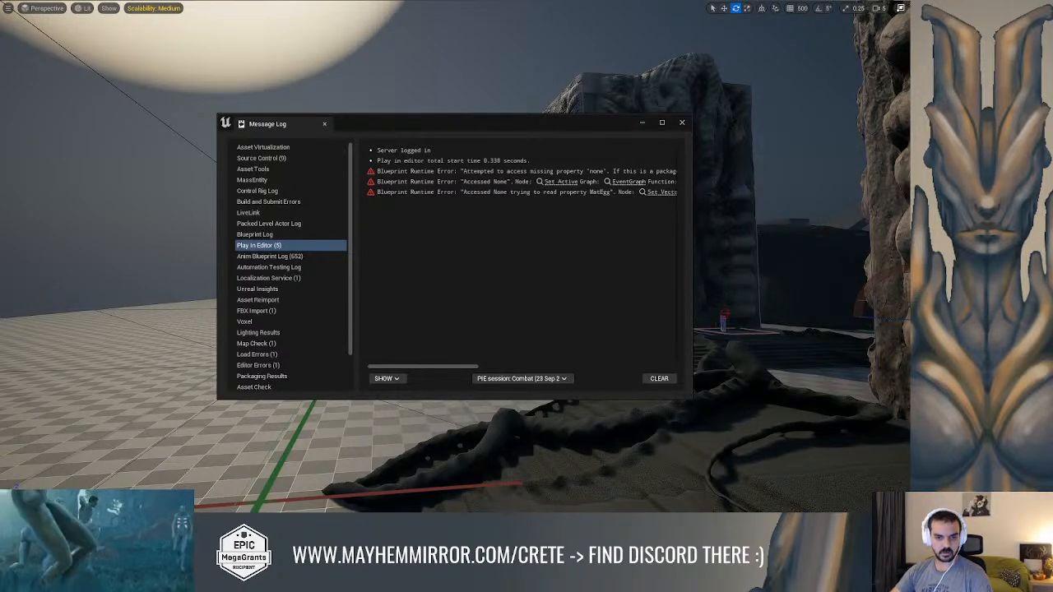
left_click(681, 121)
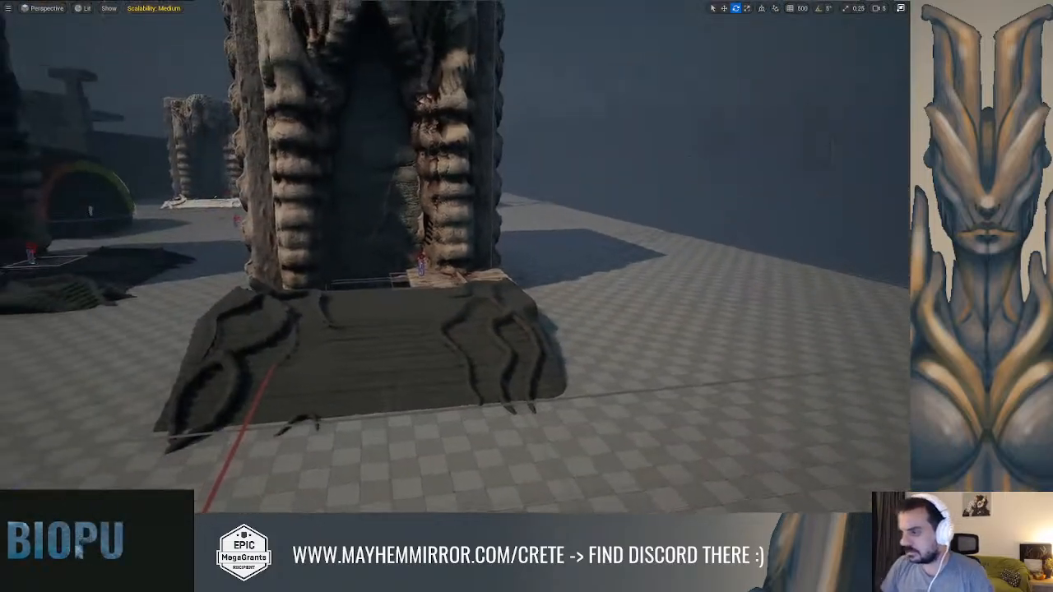
key("w")
right_click_drag(682, 154, 612, 160)
key("w")
mouse_move(510, 212)
right_mouse_down()
mouse_move(523, 182)
mouse_move(498, 219)
right_mouse_up()
left_click(511, 212)
key("F11")
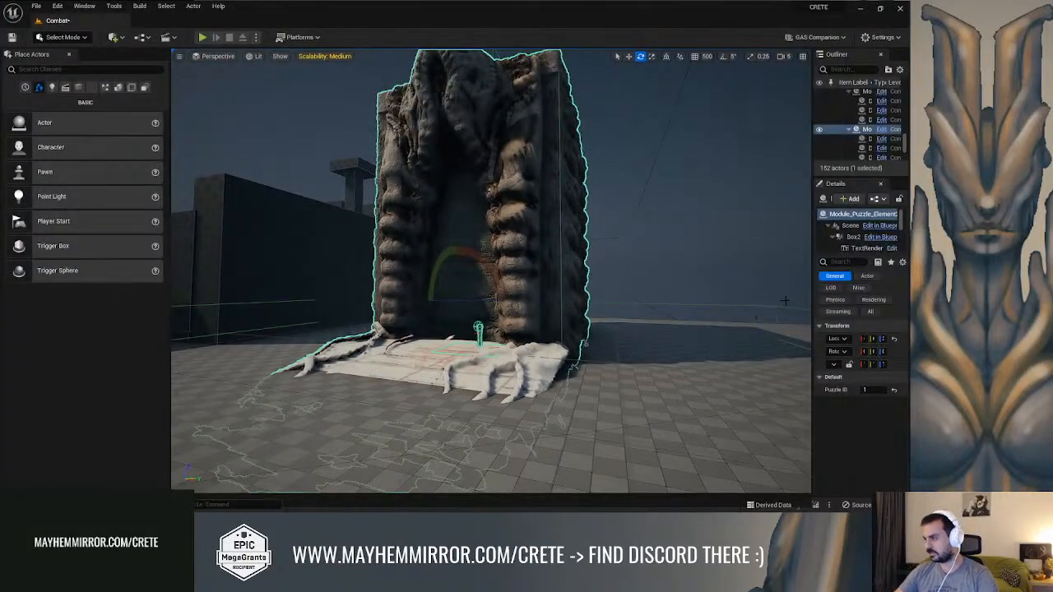
Widen the details area of the selected gate so its transform values and Blueprint options are readable
left_click_drag(810, 300, 650, 300)
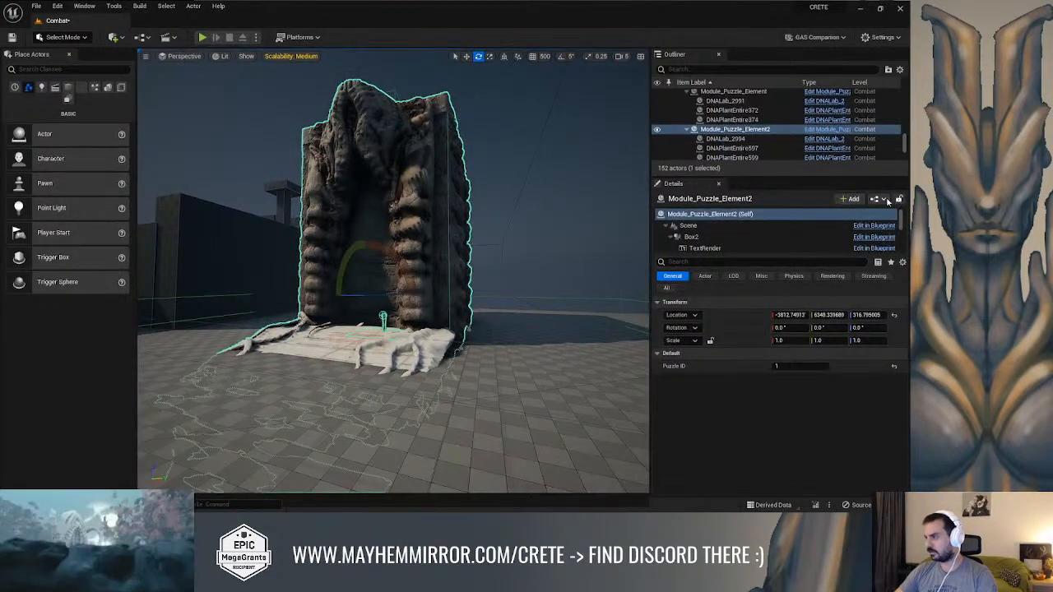
left_click(875, 199)
left_click(826, 256)
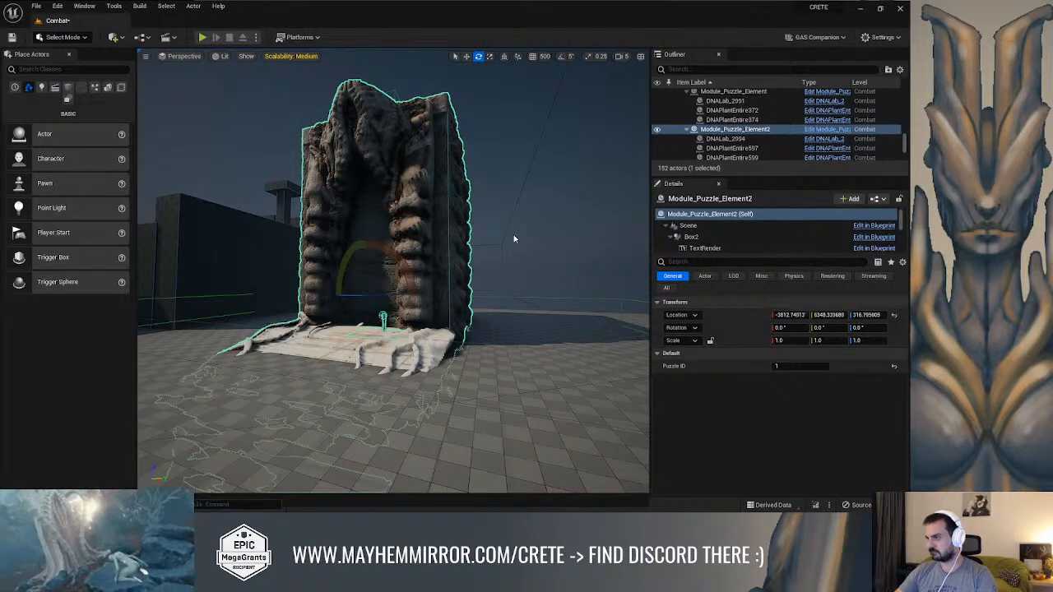
Start a full-screen play session at the white-based gate and walk the character to its pillar to test the close-up camera
right_click_drag(494, 237, 629, 255)
right_click_drag(395, 272, 393, 247)
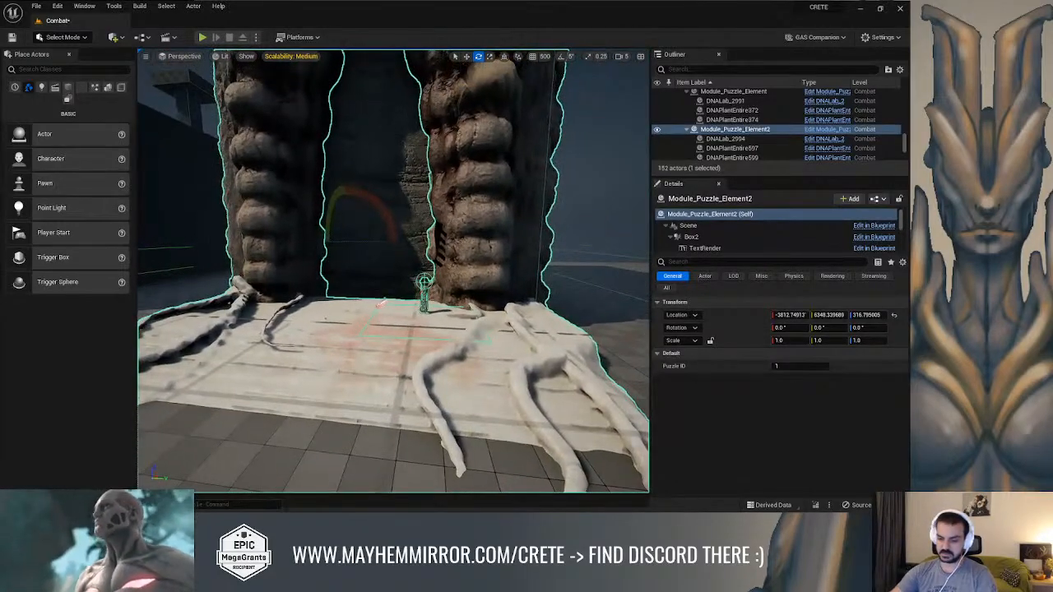
key("alt+p")
key("F11")
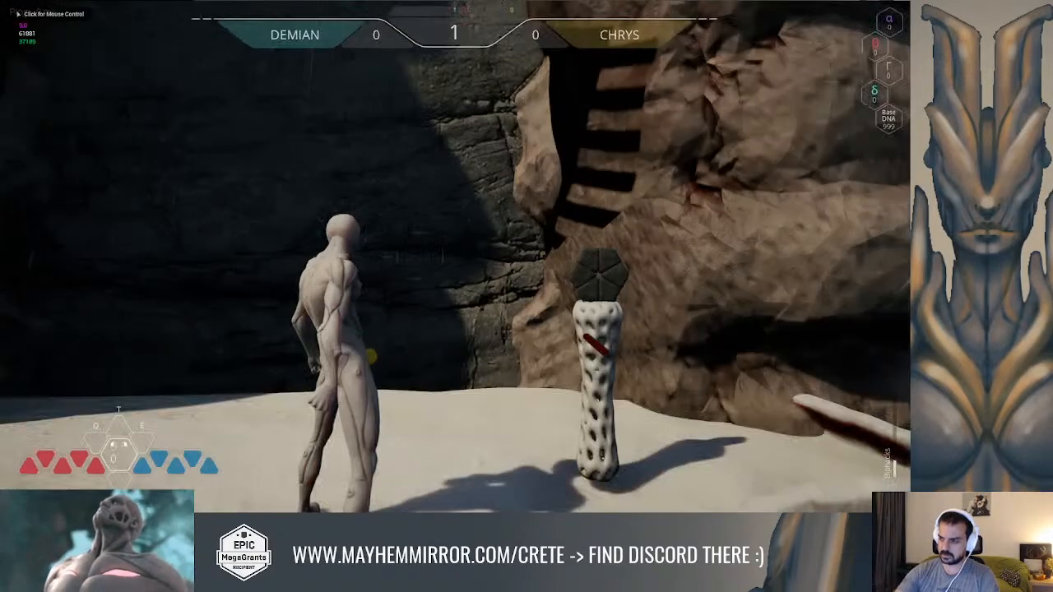
left_click(454, 257)
key("w")
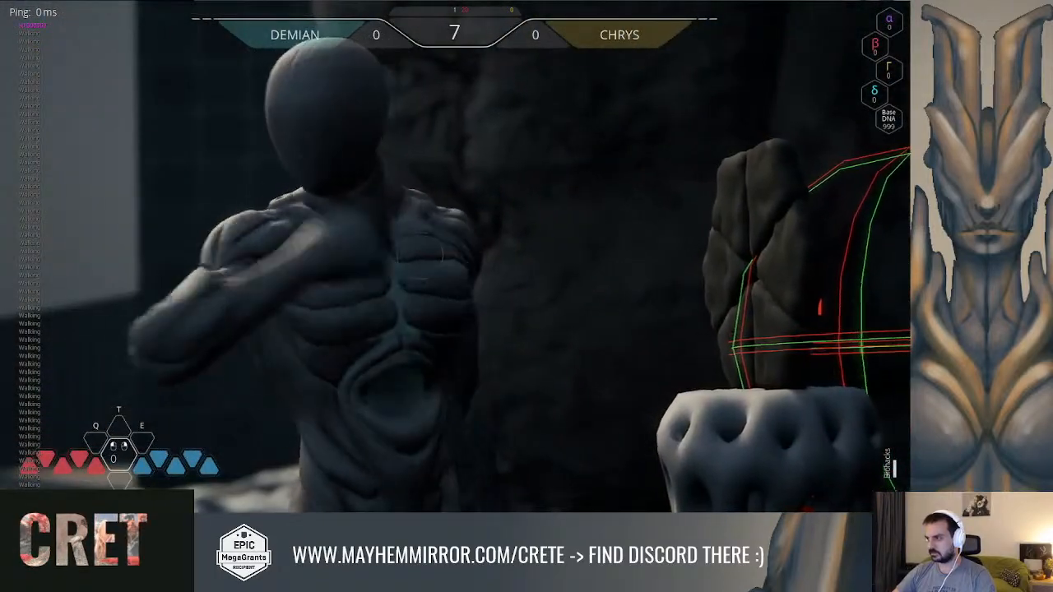
left_click(420, 256)
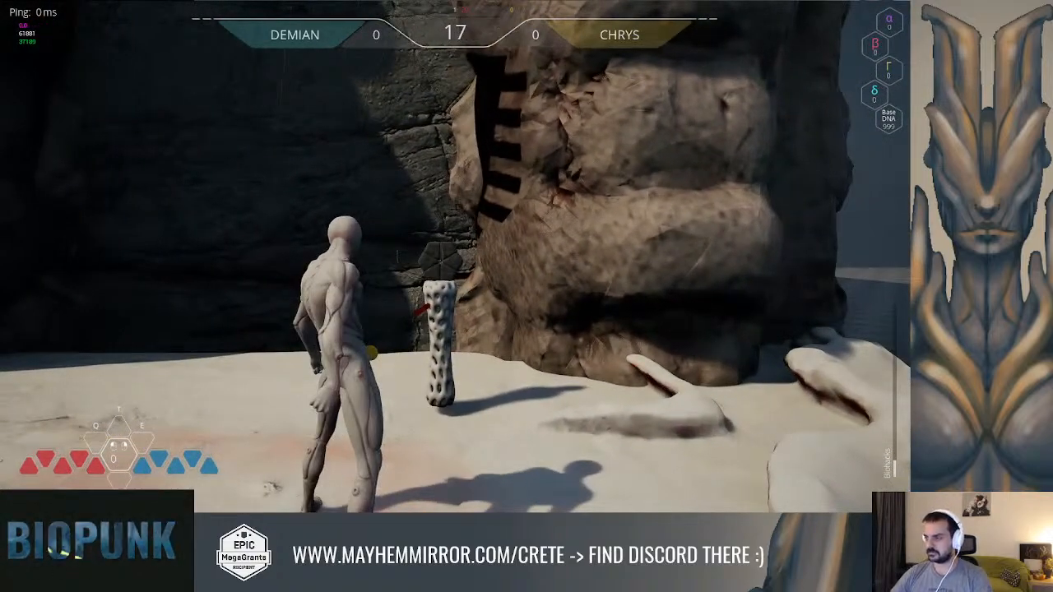
End the play session and examine the white-based gate from its side, checking how its pillar stands relative to the wall
key("Escape")
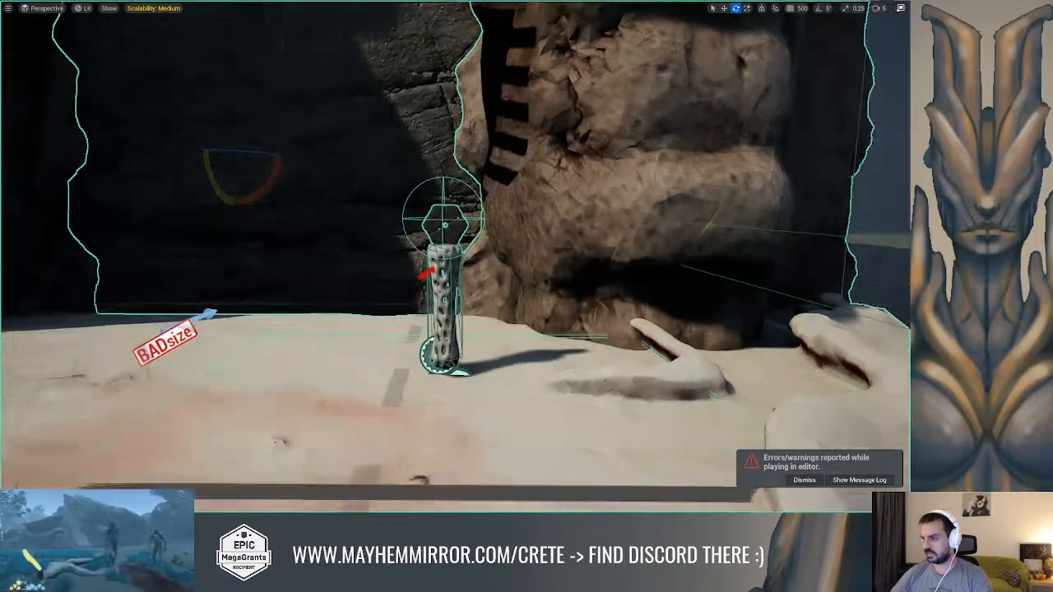
right_click_drag(455, 257, 323, 301)
key("s")
key("w")
key("s")
key("w")
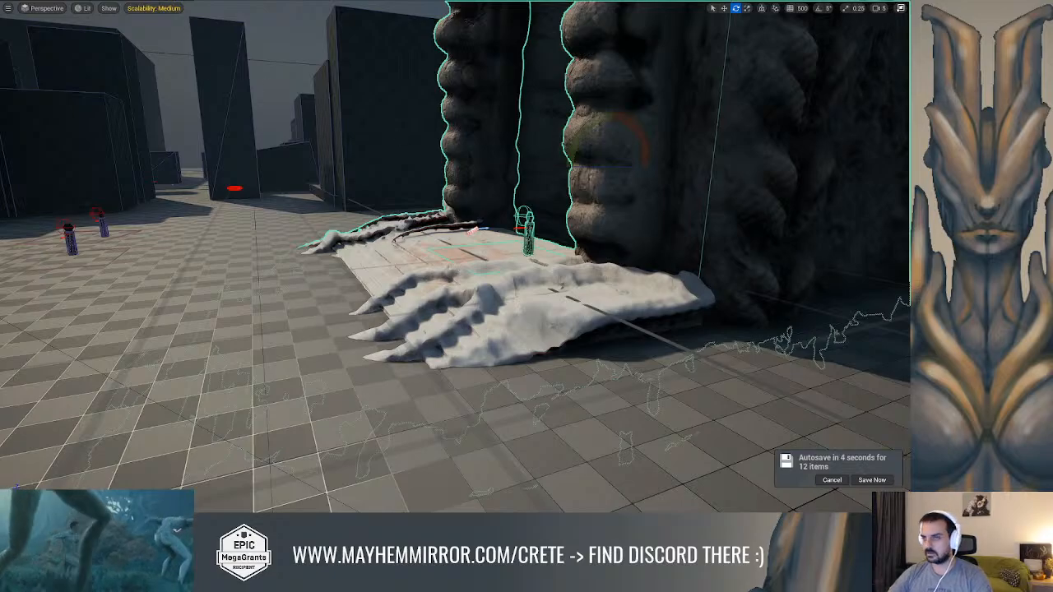
key("a")
right_click_drag(456, 256, 641, 205)
key("w")
Select the gate's white floor slab in the level and move it outward, away from the gate wall
right_click_drag(511, 190, 370, 356)
left_click(510, 289)
key("d")
key("s")
key("a")
key("w")
key("s")
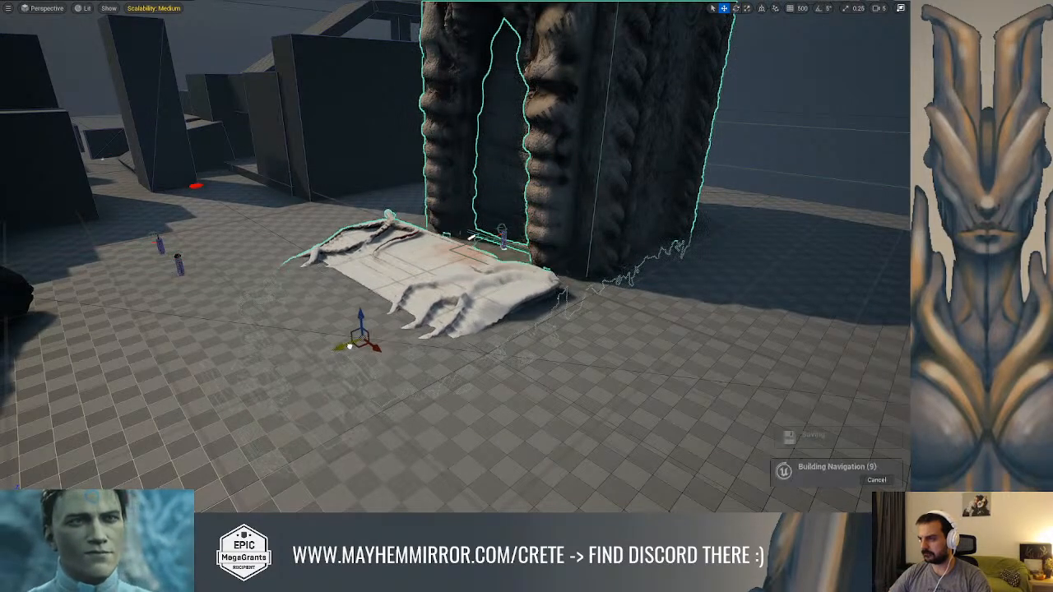
right_click_drag(370, 355, 493, 378)
Examine the gap between the white floor slab and the gate wall around the pillar from several sides
key("s")
key("w")
key("a")
key("a")
key("d")
key("d")
right_click_drag(495, 255, 440, 255)
key("s")
key("a")
right_click_drag(528, 261, 547, 250)
key("w")
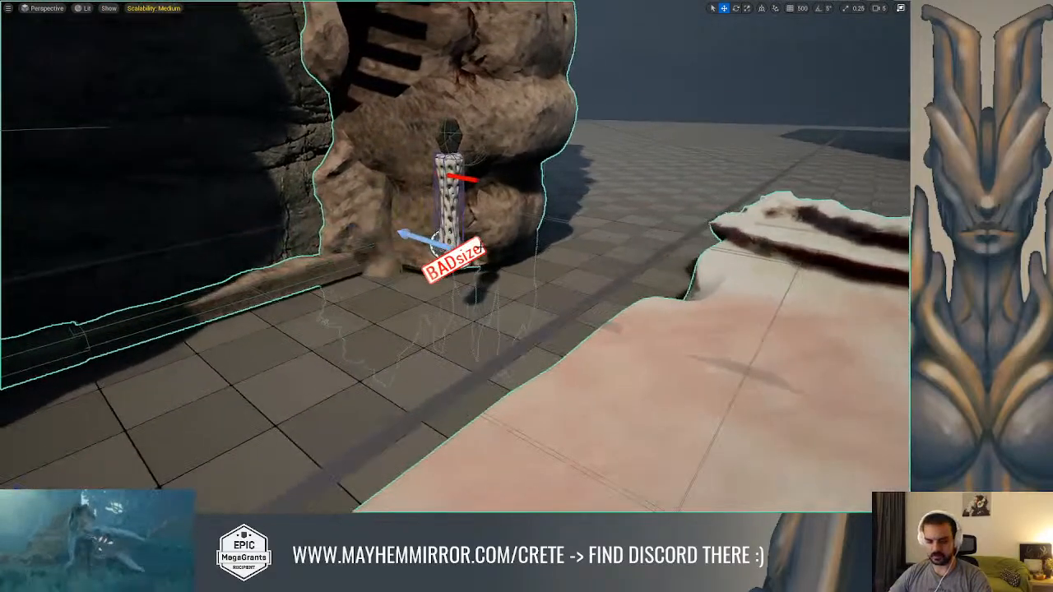
Select the player start near the gate's pillar and move it far out beyond the white floor slab
right_click_drag(463, 250, 189, 222)
key("a")
key("s")
key("g")
key("s")
key("d")
key("w")
left_click(338, 237)
key("d")
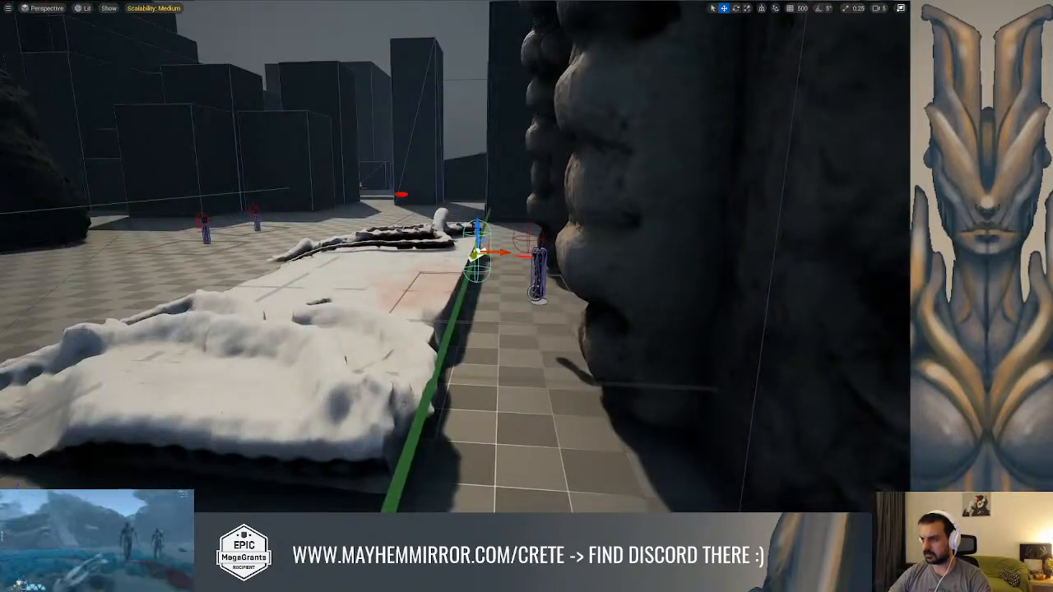
left_click_drag(475, 236, 64, 225)
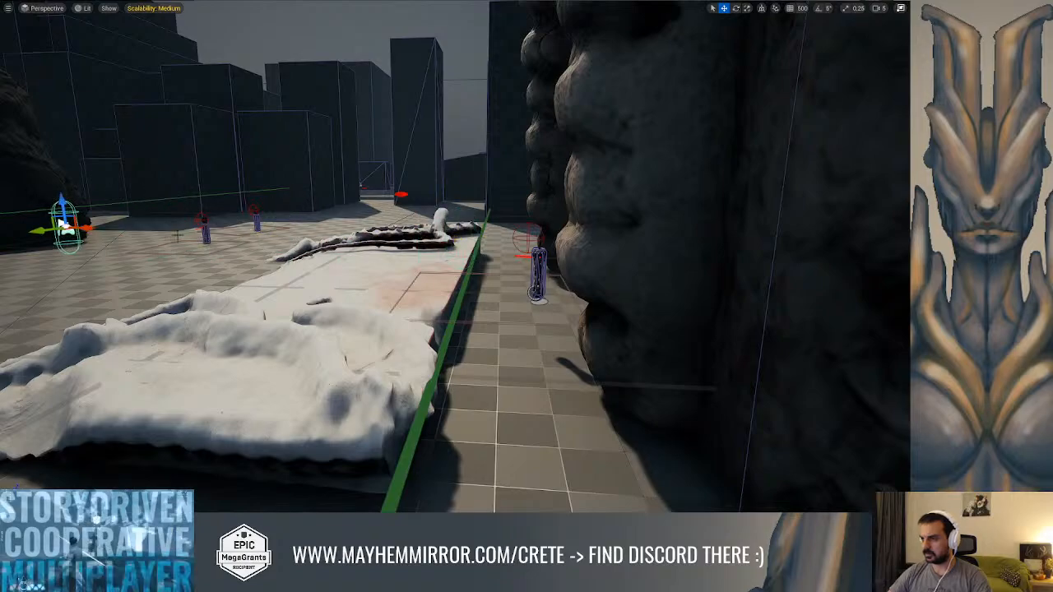
Reselect the Module_Puzzle_Element2 gate, leave the full-screen viewport and open the gate's Blueprint for editing
right_click_drag(323, 227, 421, 234)
key("a")
left_click(483, 195)
right_click_drag(483, 196, 499, 200)
key("F11")
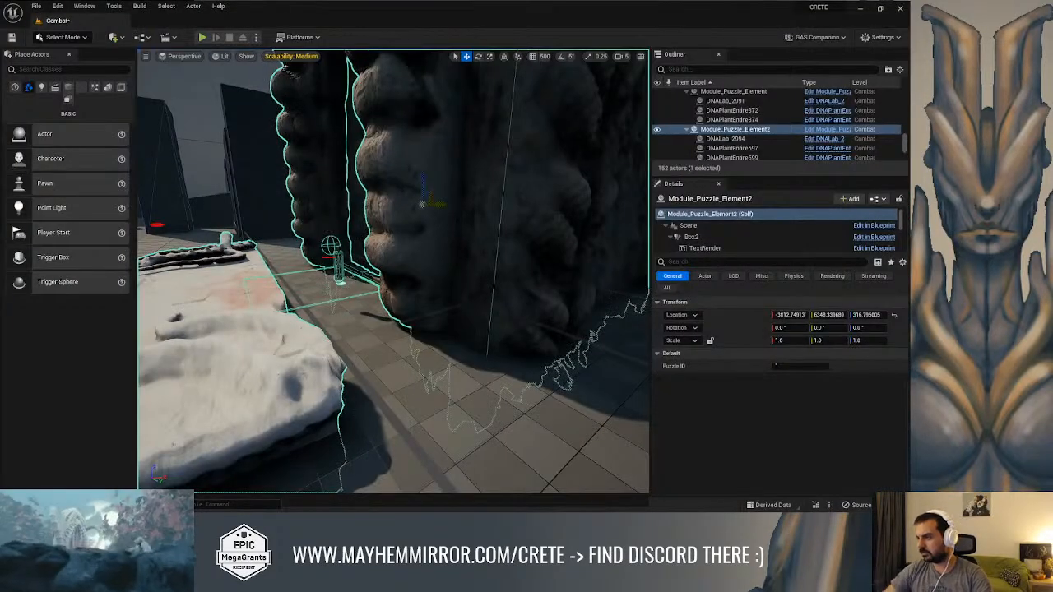
left_click(878, 199)
left_click(829, 228)
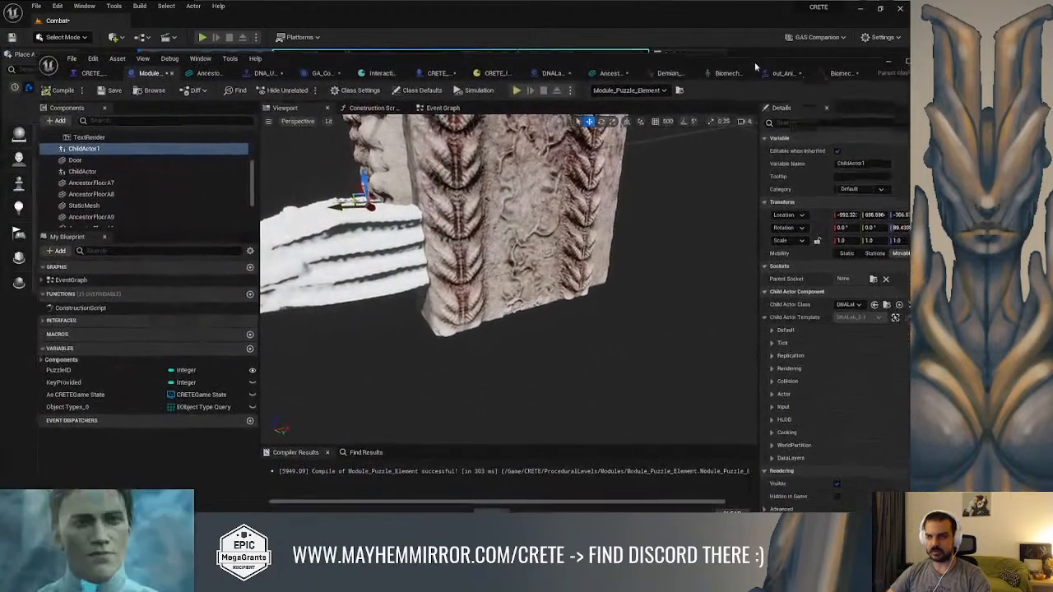
Maximize the Blueprint editor and move the ChildActor1 pillar outward from the gate to about X -1218
left_click_drag(911, 70, 784, 52)
left_click(852, 50)
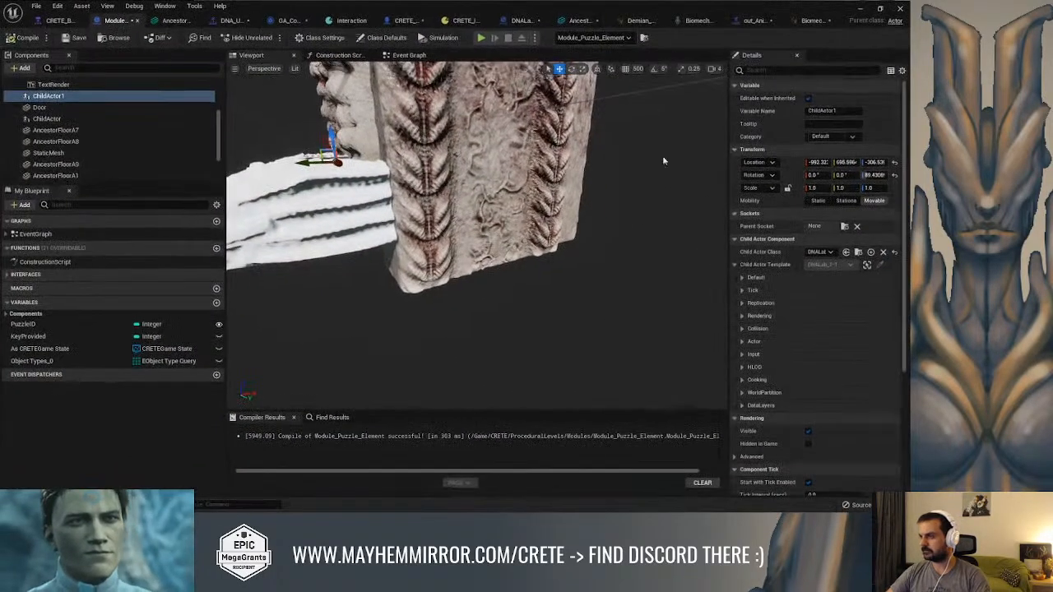
right_click_drag(477, 247, 424, 221)
left_click_drag(419, 236, 389, 256)
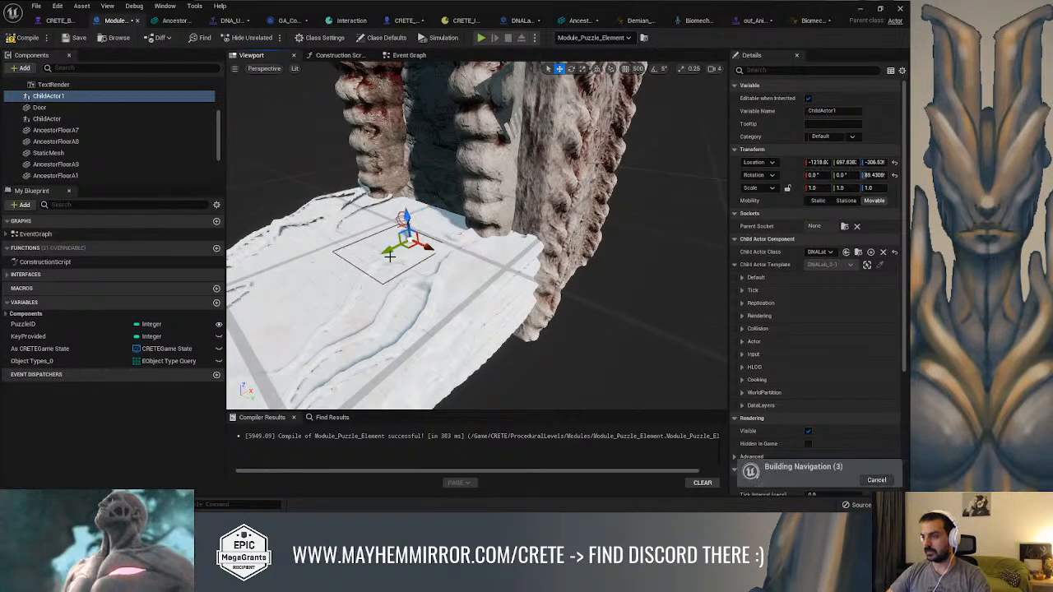
Move the AncestorFloorA8 floor slab straight out from the gate to about X -2286
left_click(486, 273)
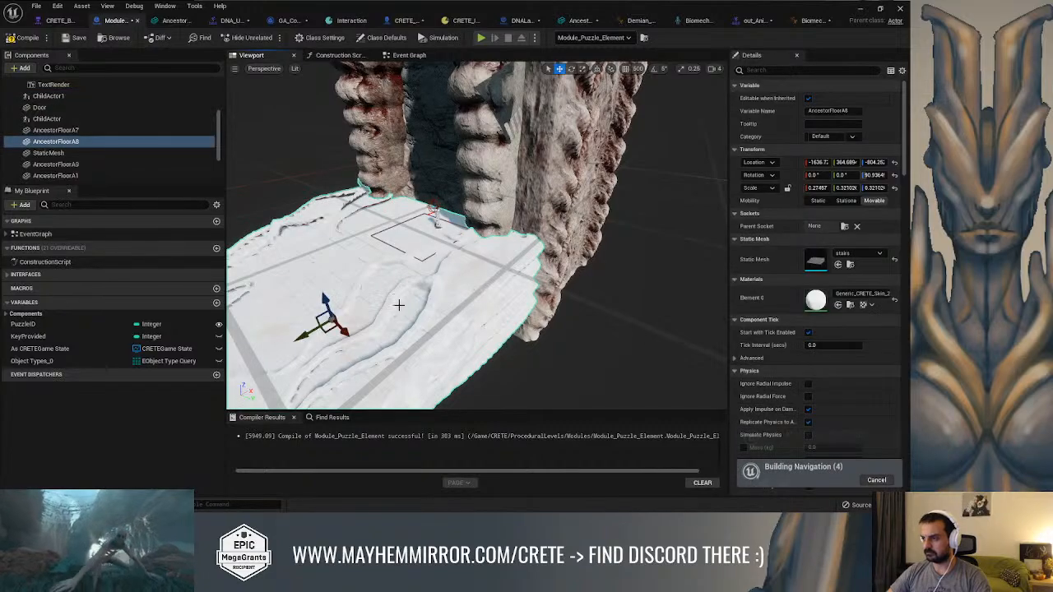
left_click_drag(319, 324, 271, 350)
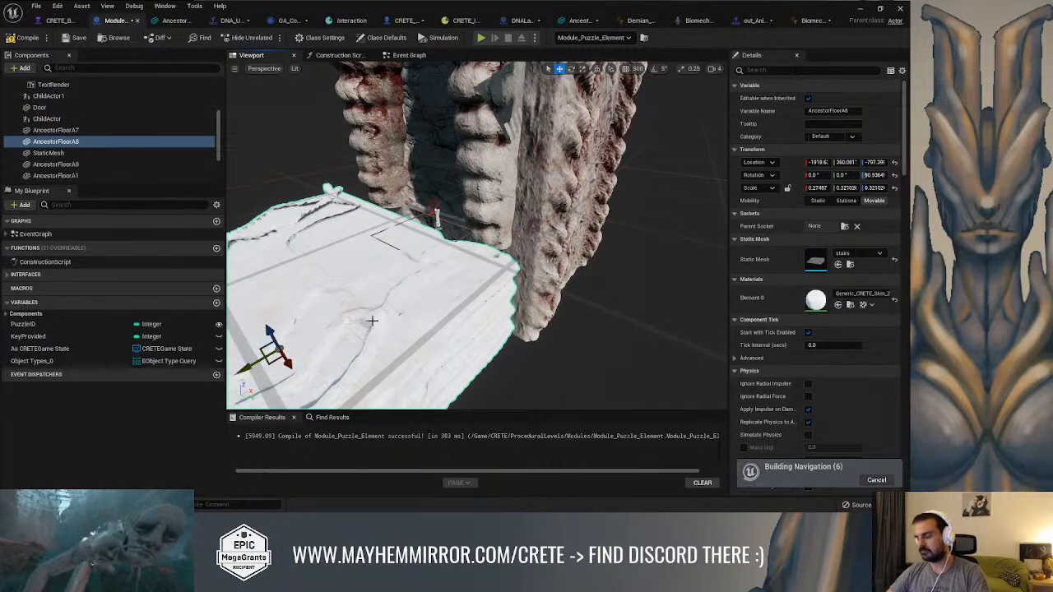
key("ctrl+z")
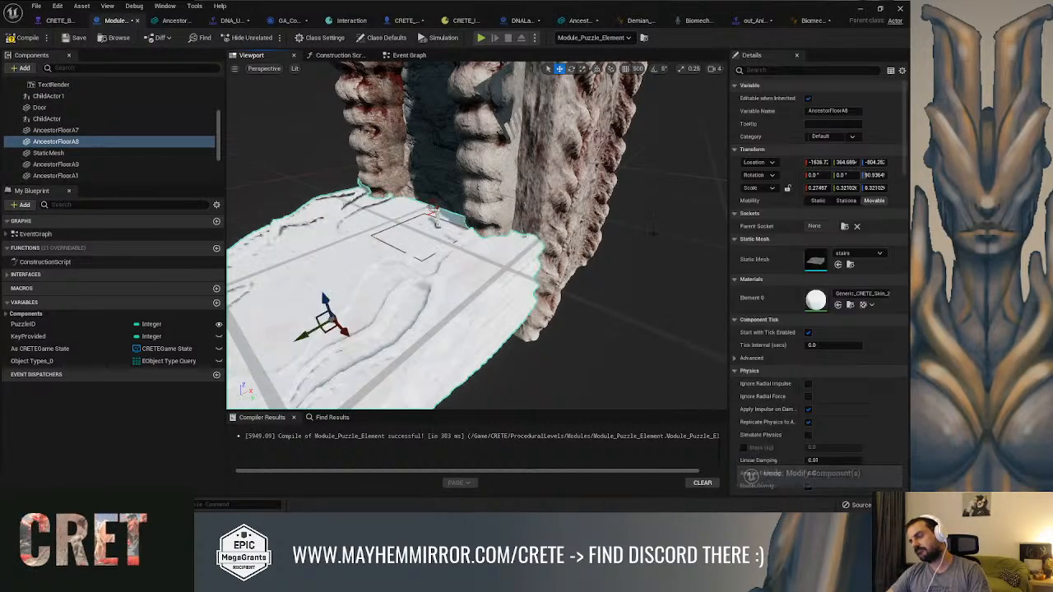
right_click_drag(621, 243, 392, 325)
left_click_drag(302, 326, 219, 366)
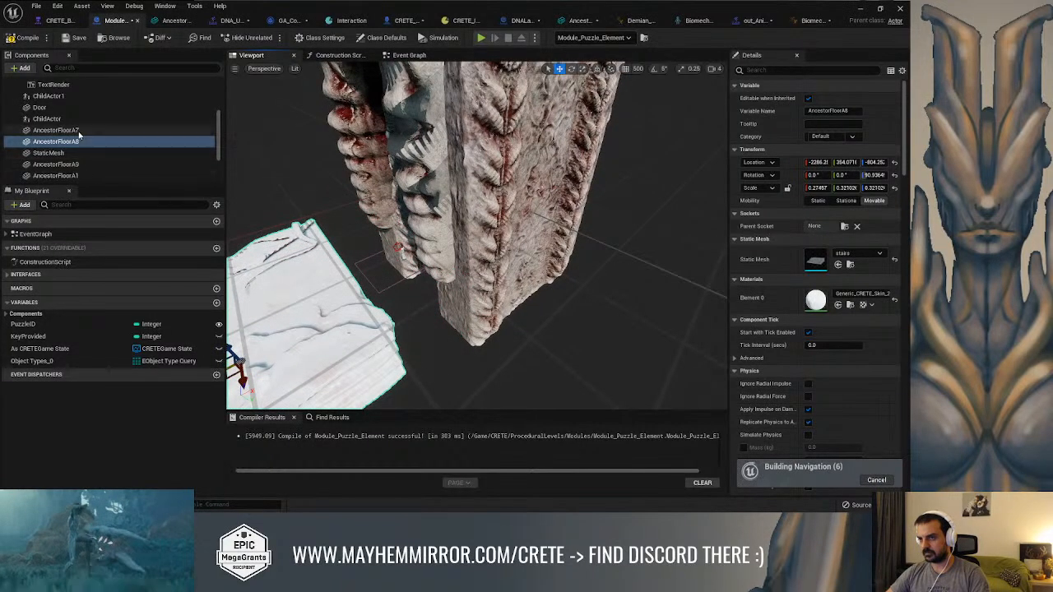
right_click_drag(428, 247, 191, 175)
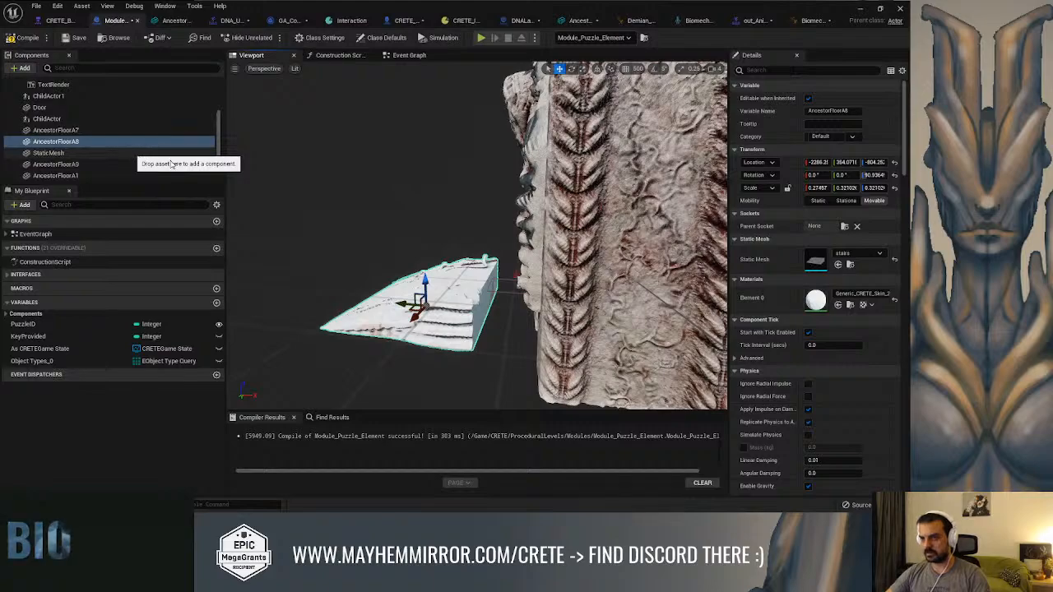
Duplicate the AncestorFloorA8 slab and change the copy's static mesh to CreteCube, searching the assets for "maze"
key("ctrl+d")
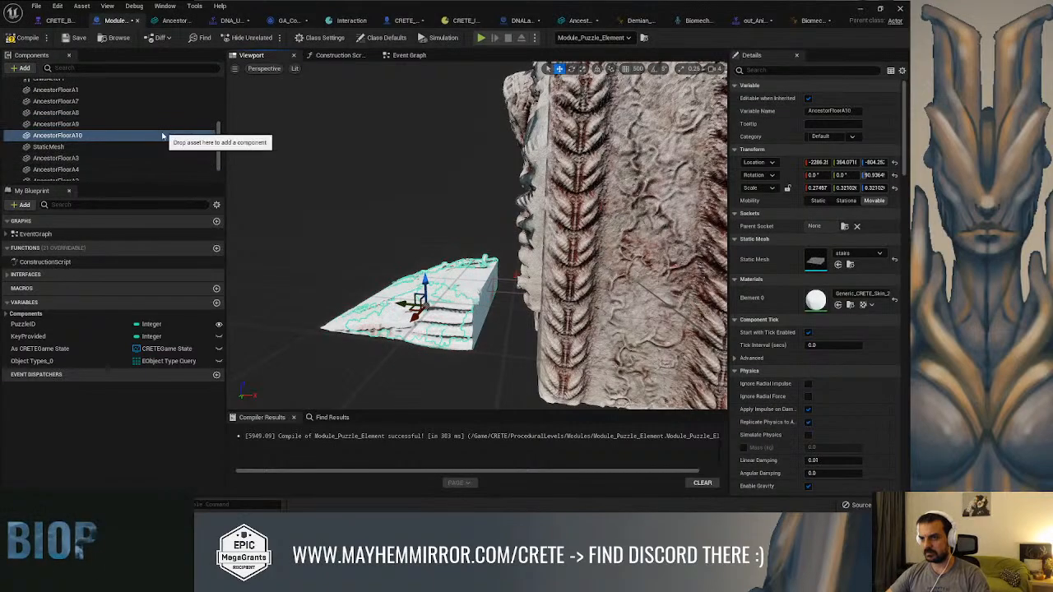
left_click(854, 255)
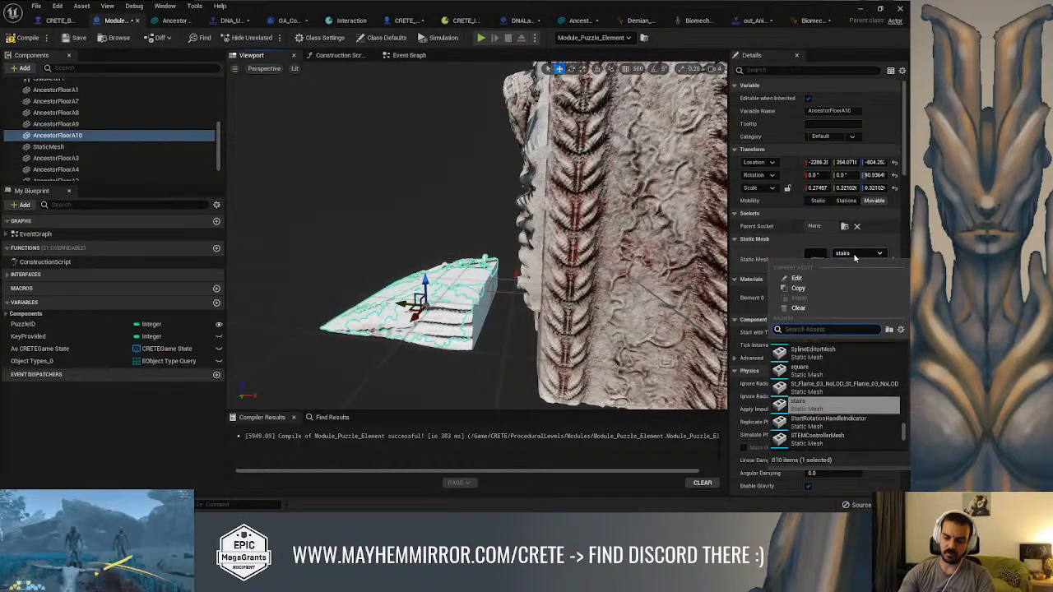
type("maze")
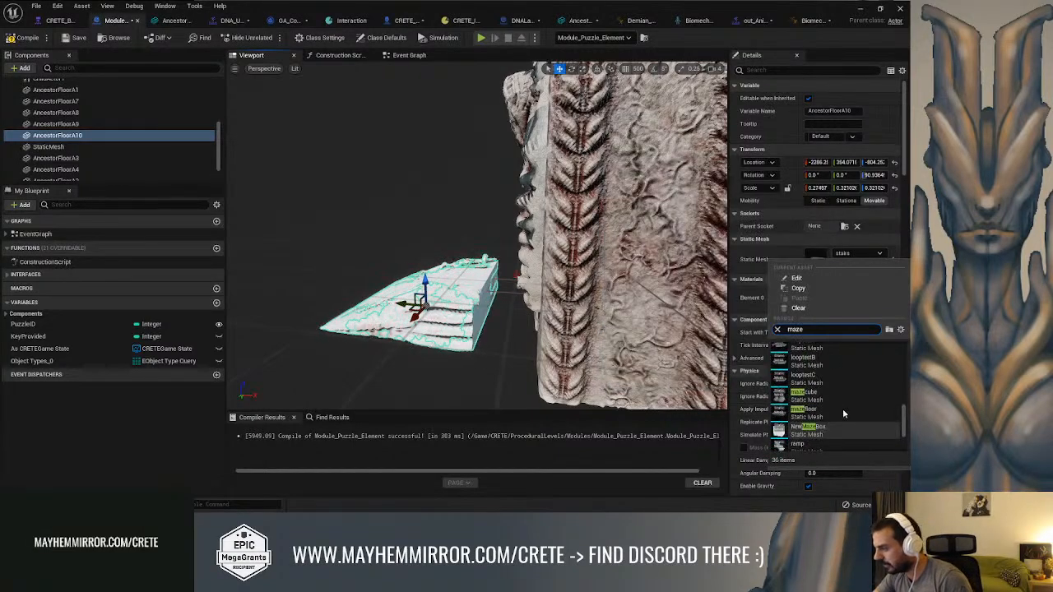
scroll(847, 415, "up", 3)
scroll(851, 418, "up", 5)
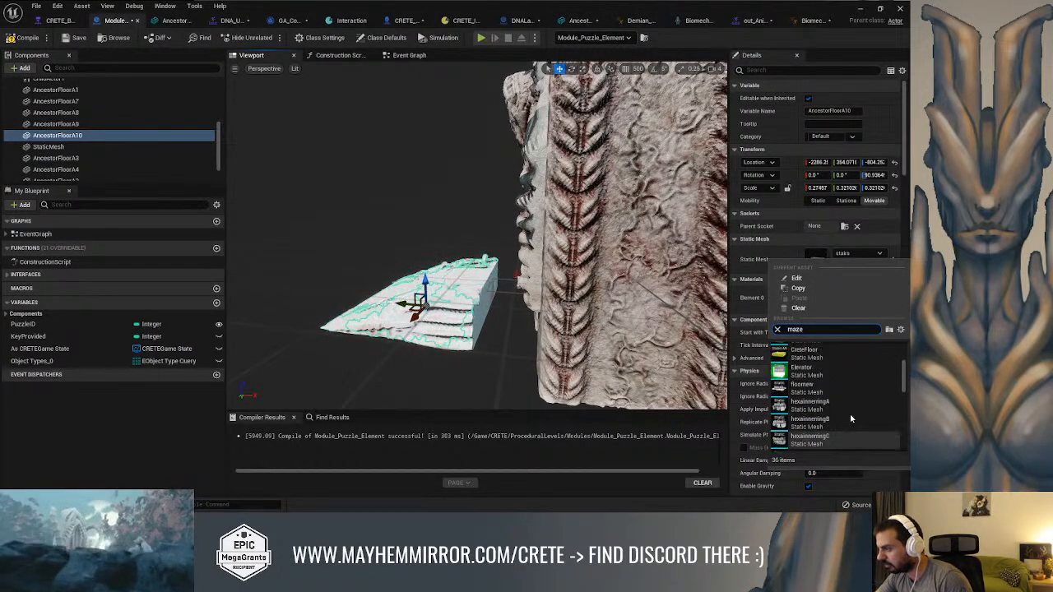
scroll(851, 419, "up", 4)
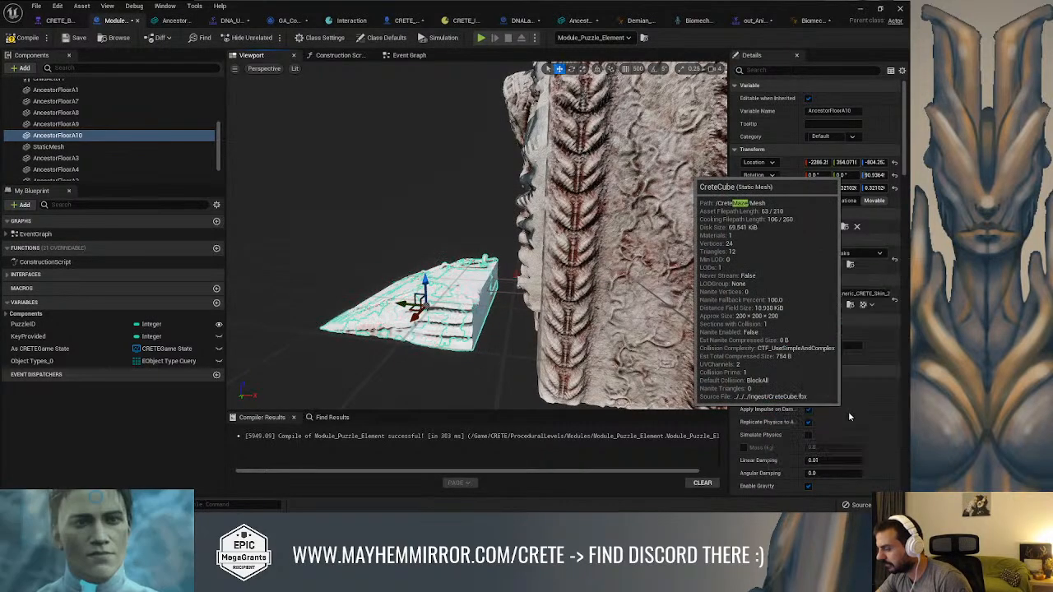
left_click(850, 417)
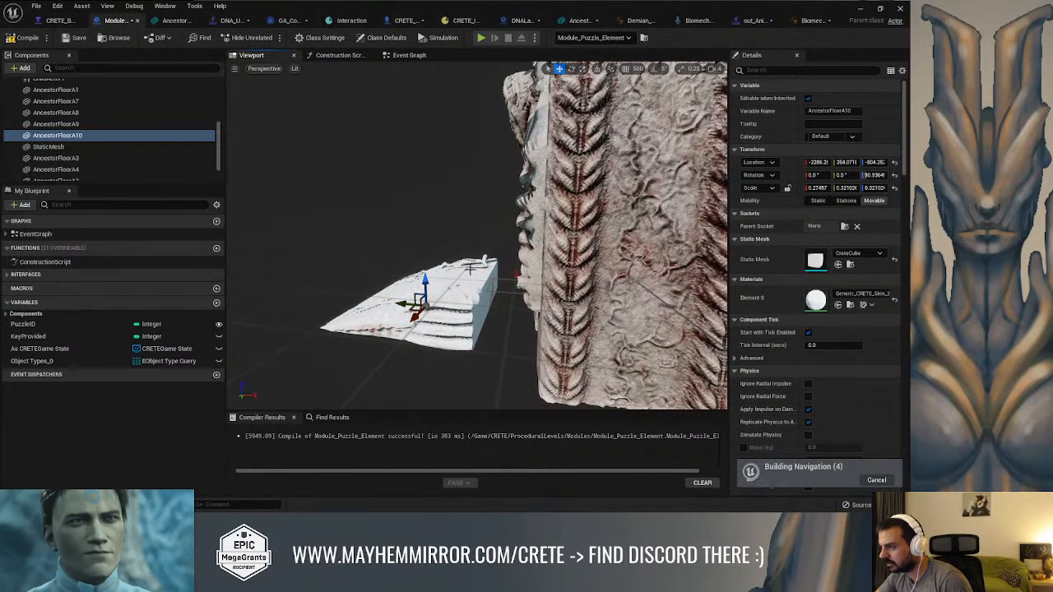
Place the cube between the slab and the gate at about X -1225, Z -782, scaled to about 7.6, 9.9, 2.2
right_click_drag(479, 298, 416, 317)
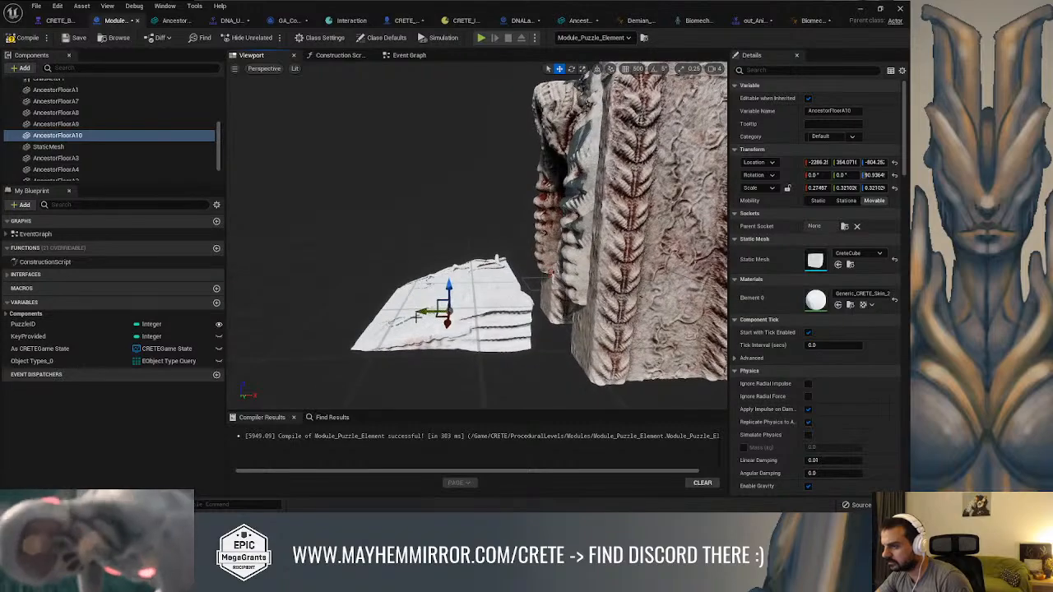
key("r")
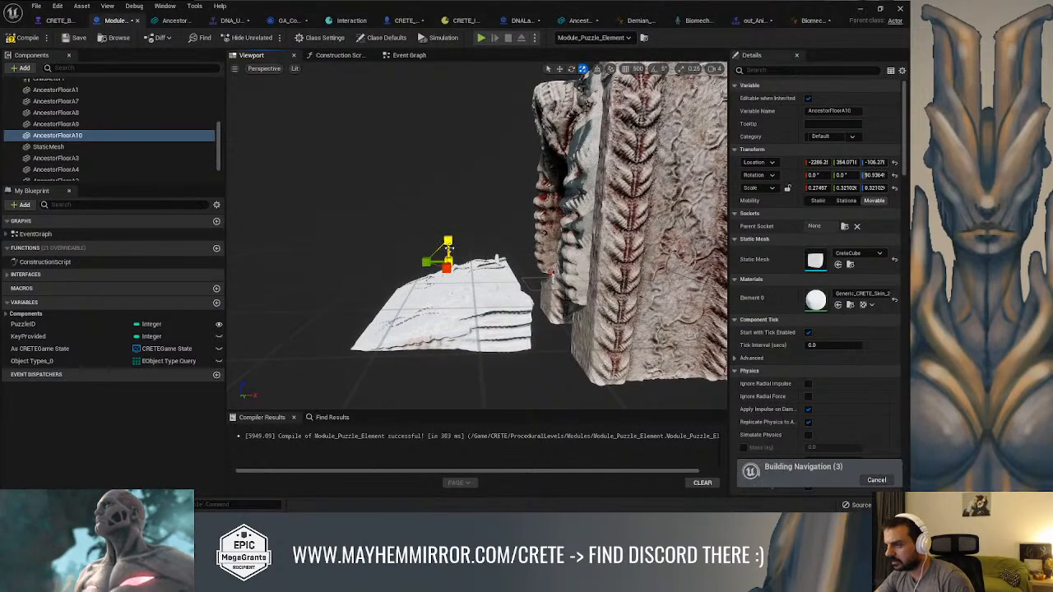
left_click_drag(429, 259, 425, 261)
left_click_drag(540, 228, 589, 324, "alt")
scroll(529, 286, "up", 1)
key("f")
key("w")
right_click_drag(589, 324, 633, 322)
Reduce the cube's Y scale to about 5.5 so it bridges the gap between the floor slab and the gate
key("r")
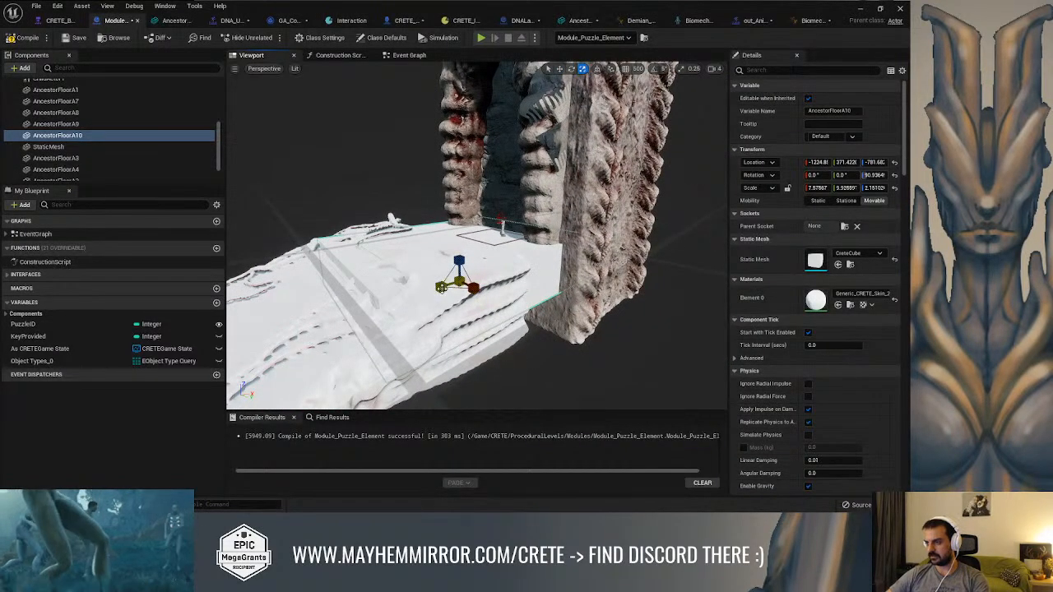
left_click_drag(440, 287, 470, 281)
right_click_drag(473, 252, 523, 278)
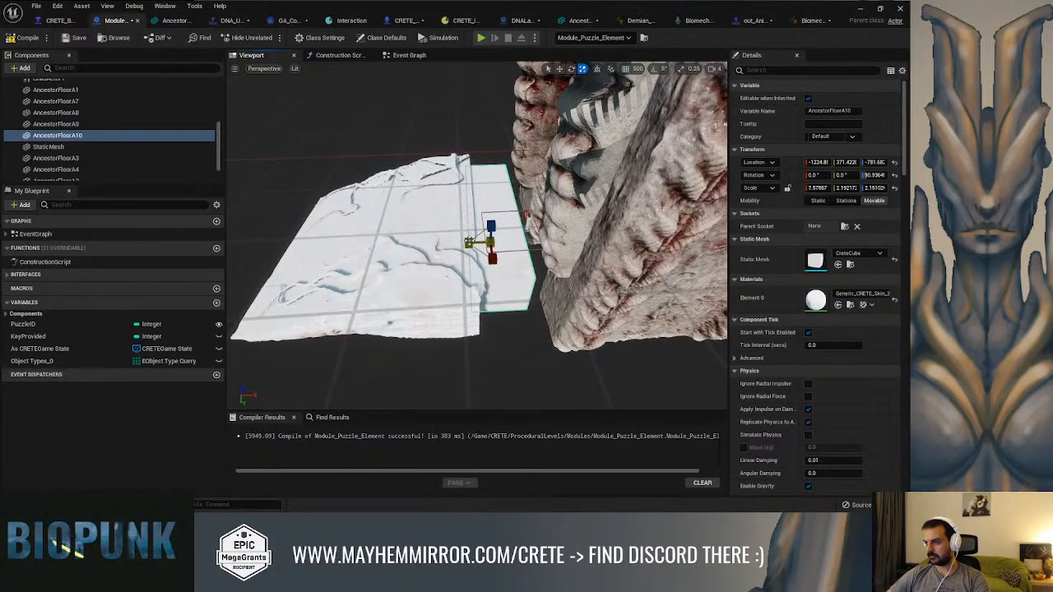
left_click_drag(523, 214, 526, 215)
left_click_drag(469, 243, 457, 244)
right_click_drag(457, 245, 592, 263)
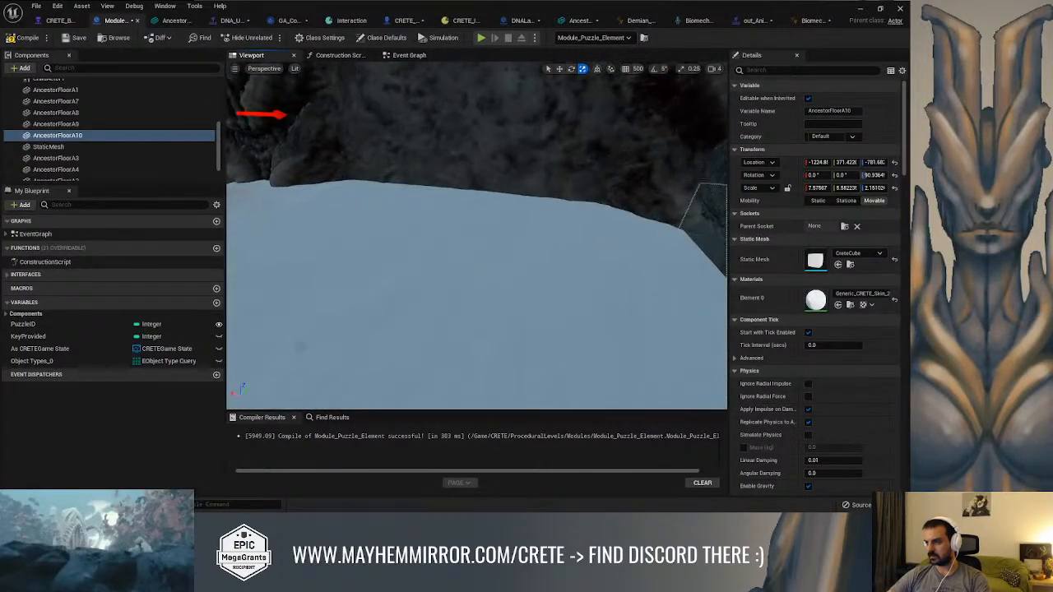
Raise the AncestorFloorA10 cube to about Z -736 so its top lines up with the neighbouring floor and the gate's base
left_click(56, 123)
key("f")
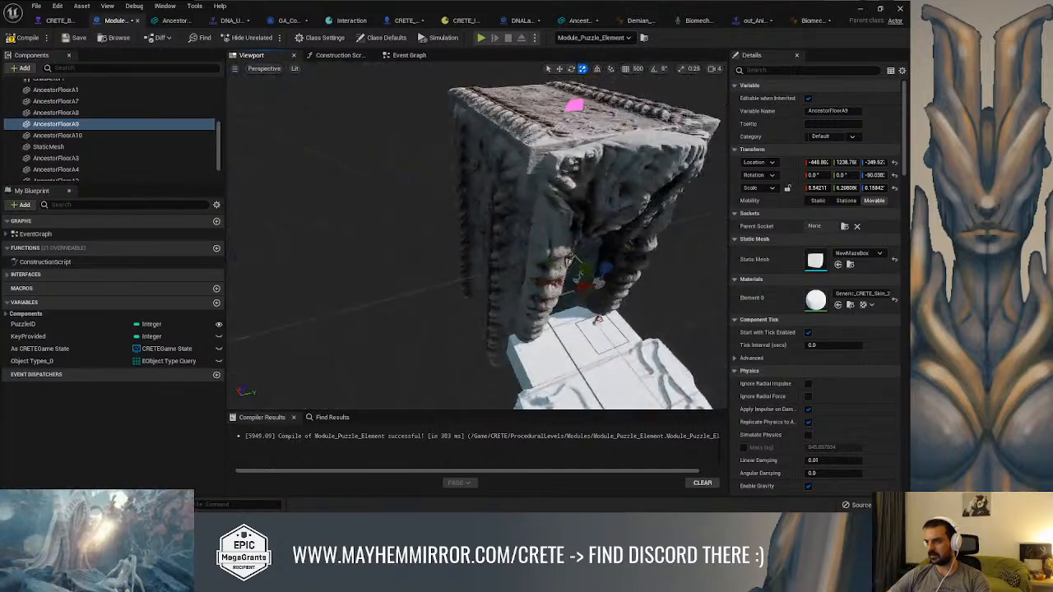
key("w")
left_click_drag(442, 276, 526, 256)
right_click_drag(527, 257, 592, 288)
left_click(422, 282)
right_click_drag(423, 282, 458, 285)
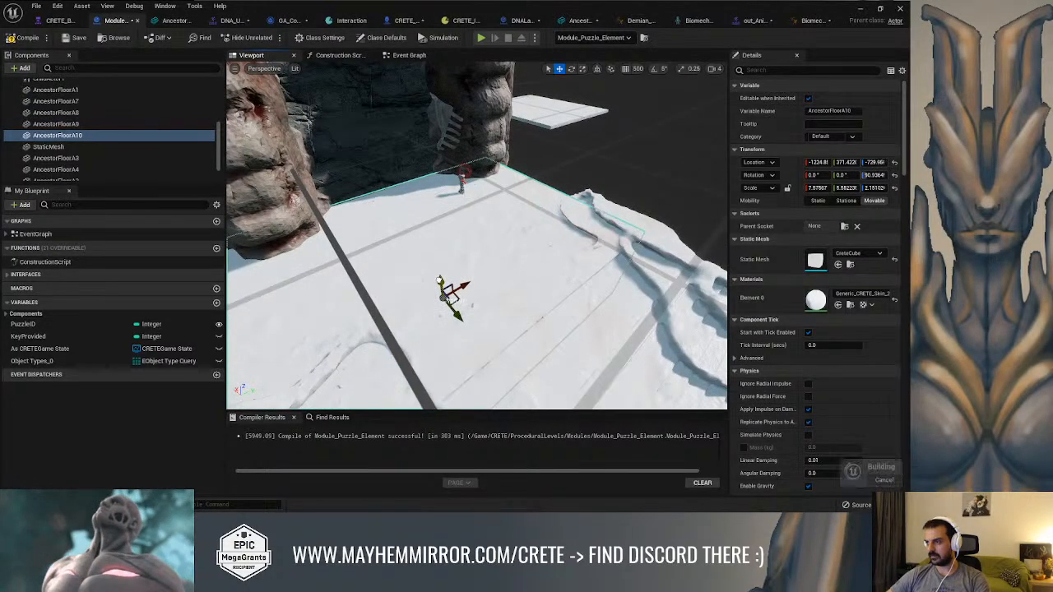
left_click_drag(440, 280, 440, 279)
right_click_drag(499, 233, 484, 255)
right_click_drag(501, 328, 541, 245)
right_click_drag(459, 255, 461, 329)
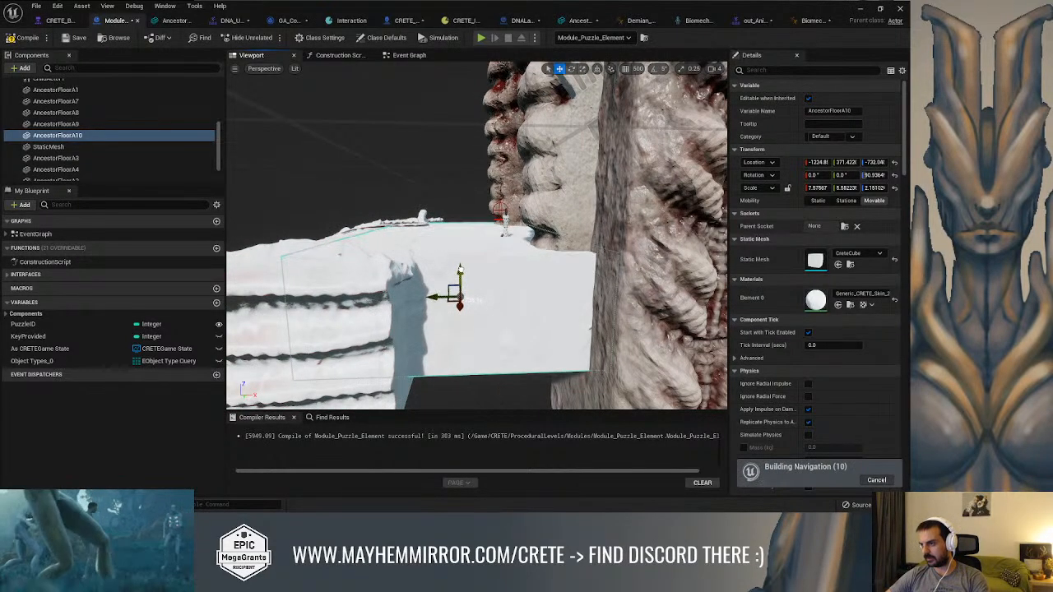
mouse_move(460, 271)
right_mouse_down()
mouse_move(518, 282)
mouse_move(569, 271)
mouse_move(547, 278)
mouse_move(579, 289)
mouse_move(650, 280)
right_mouse_up()
right_click_drag(526, 263, 417, 291)
Widen the AncestorFloorA10 cube to an X scale of about 9.4 and compile the Blueprint
key("r")
left_click_drag(477, 310, 495, 310)
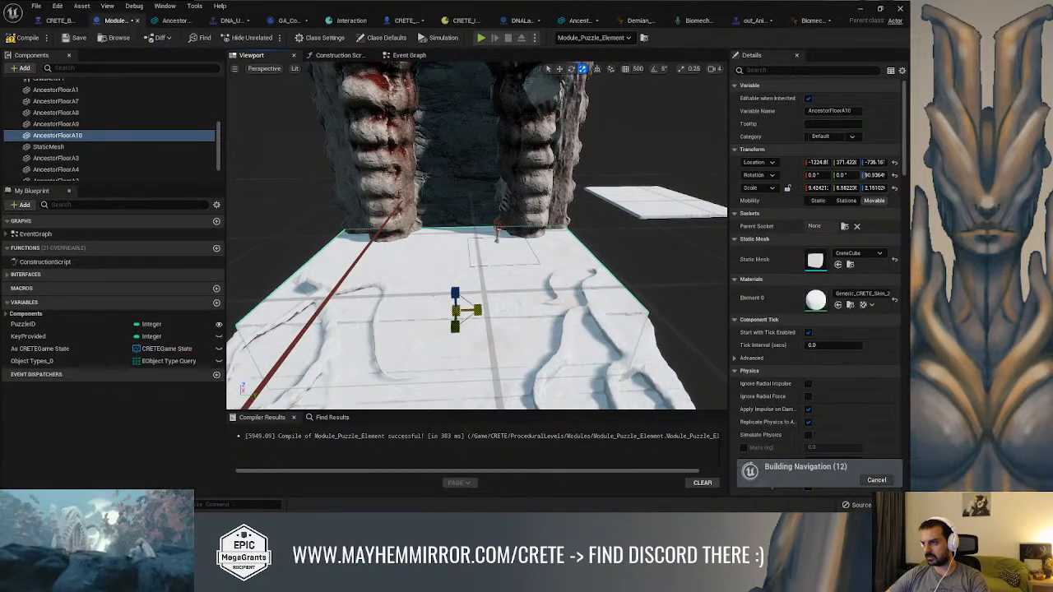
scroll(512, 305, "down", 2)
right_click_drag(513, 305, 623, 305)
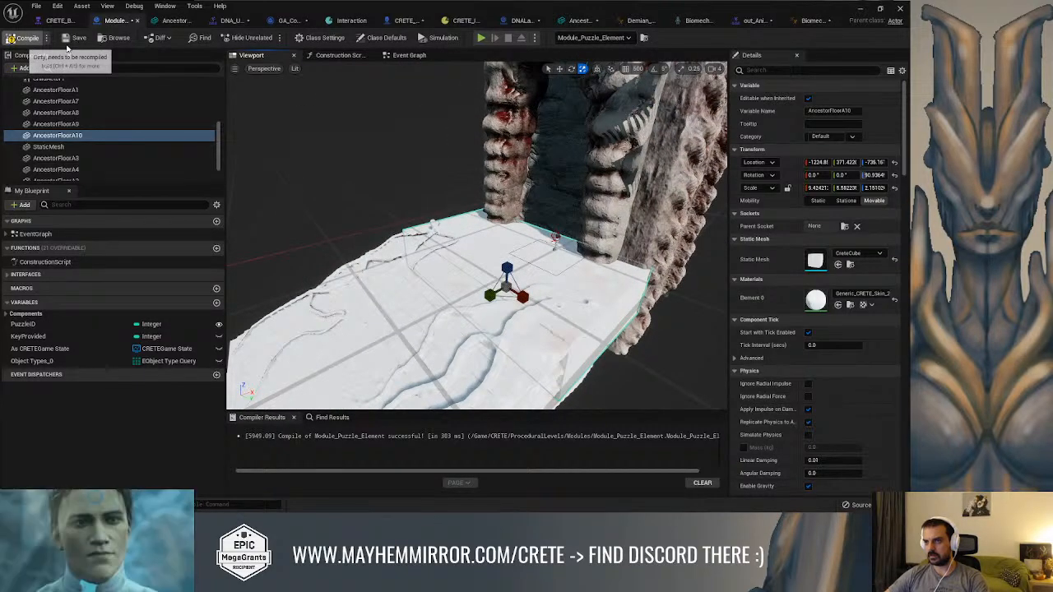
Test-play the Combat level from the ground before the gate, run to the pillar, trigger its interaction, and stop playing
left_click(856, 10)
key("s")
right_click_drag(494, 246, 468, 226)
key("w")
key("s")
left_click(285, 140)
right_click_drag(285, 140, 304, 160)
key("w")
right_click_drag(395, 194, 413, 201)
right_click(409, 198)
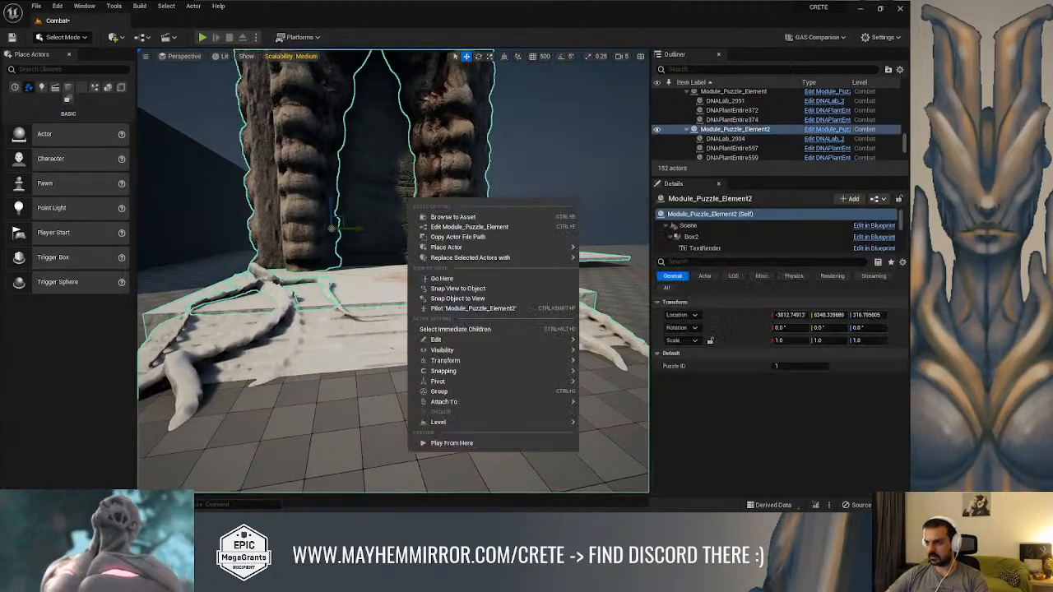
left_click(451, 444)
key("w")
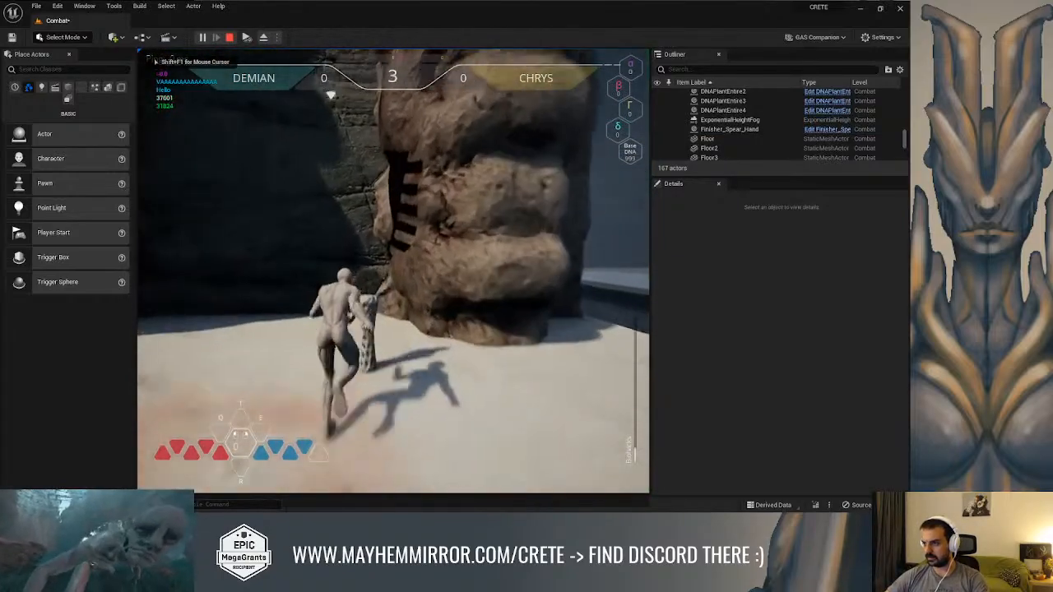
key("f")
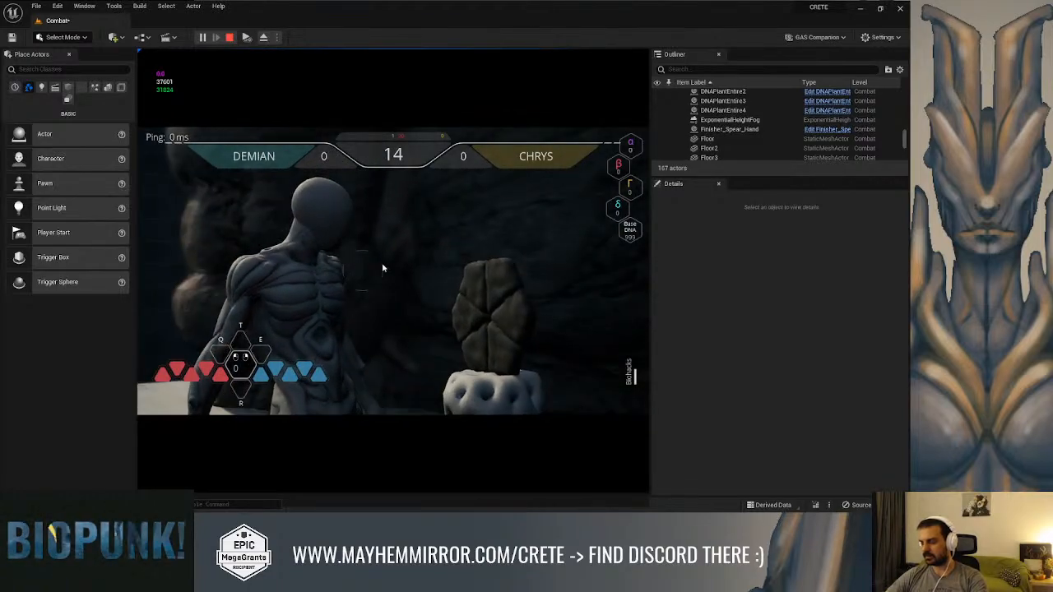
key("Escape")
left_click(682, 122)
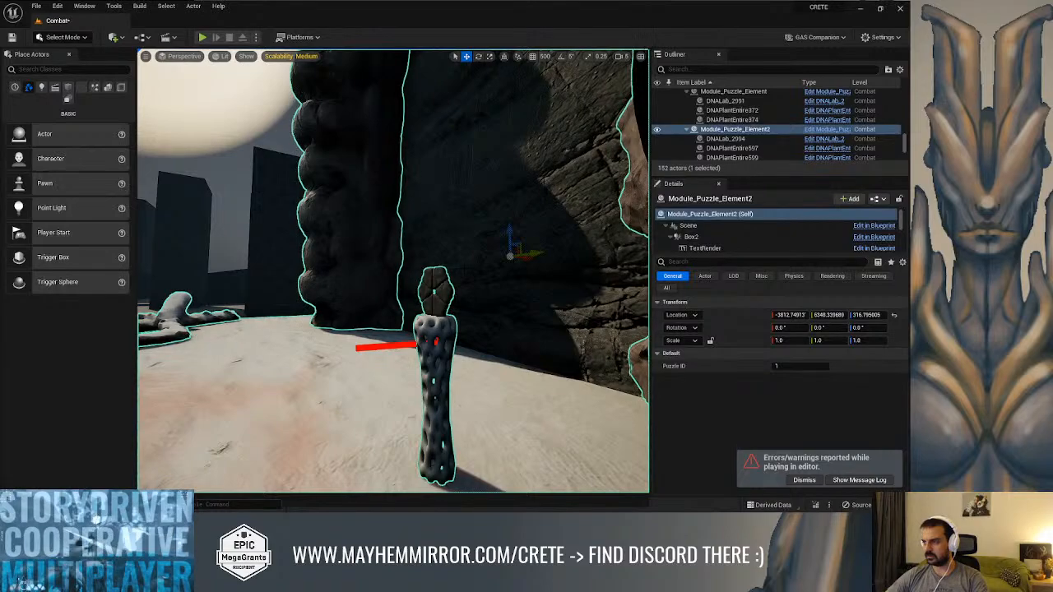
Adjust the height of the BioMechLocker mesh above the pillar in the DNALab_2 Blueprint and compile it
key("ctrl+e")
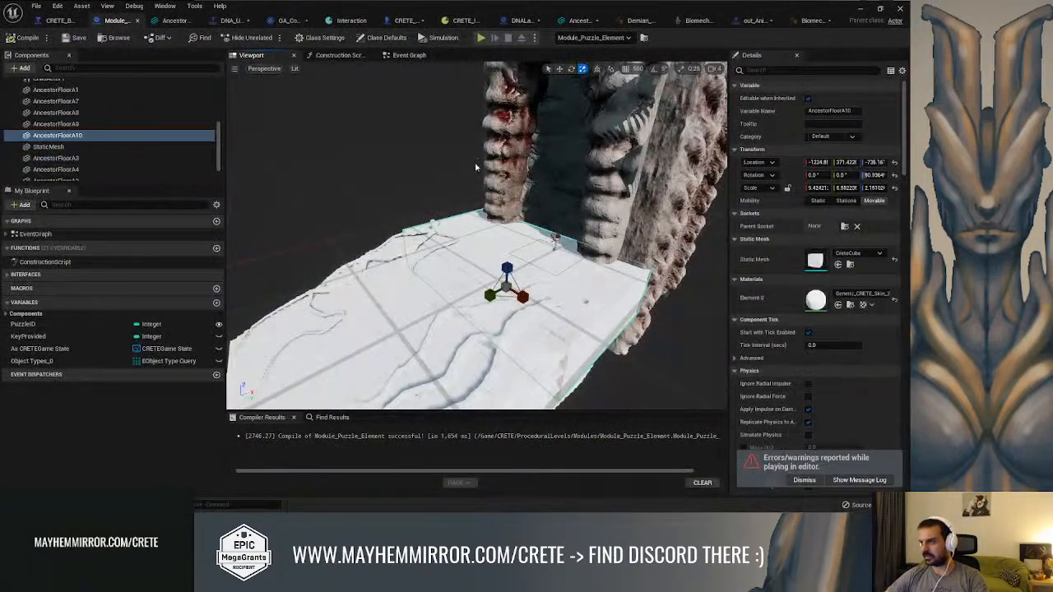
left_click(522, 20)
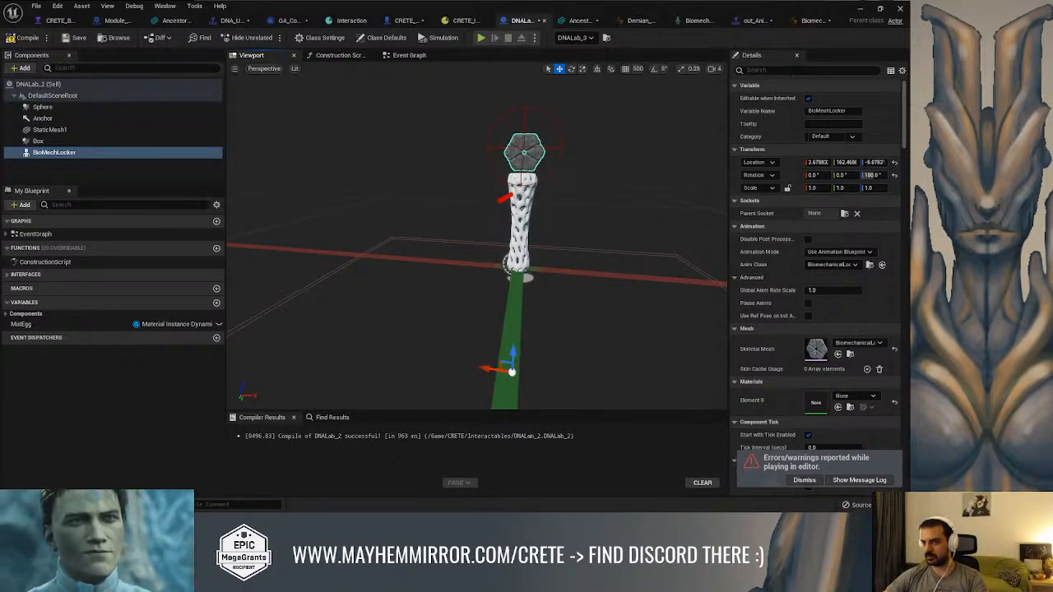
left_click(23, 38)
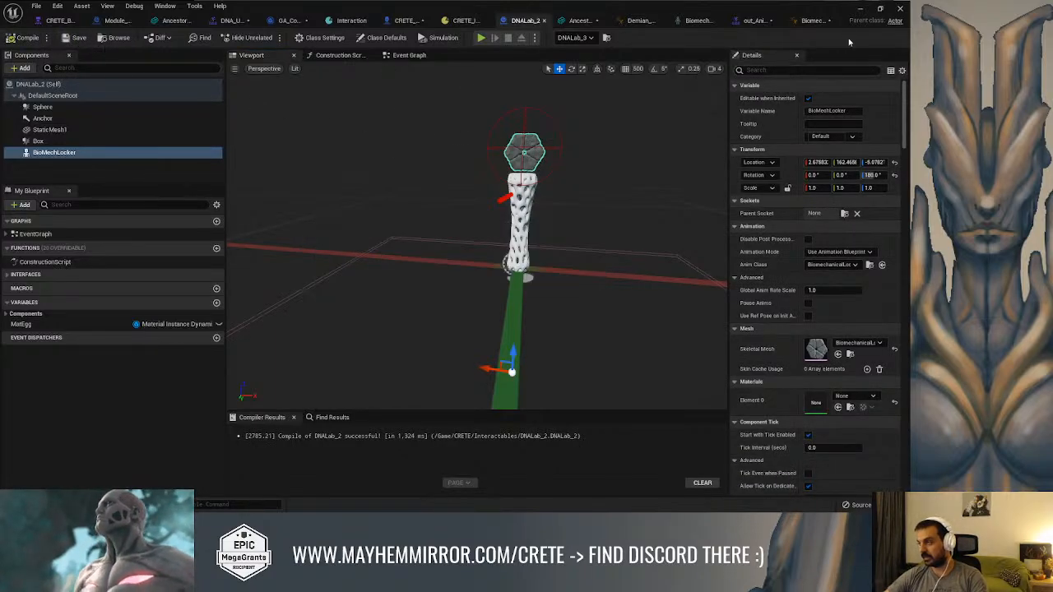
Test-play the level again, run up to the pillar, trigger the lock's close-up interaction, and end the play session
left_click(862, 9)
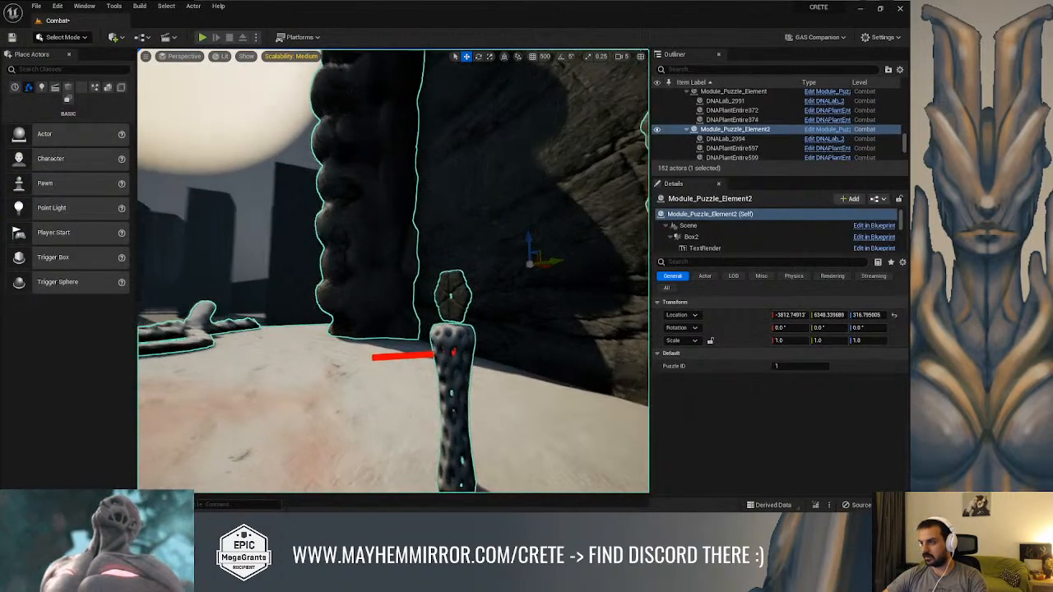
key("alt+p")
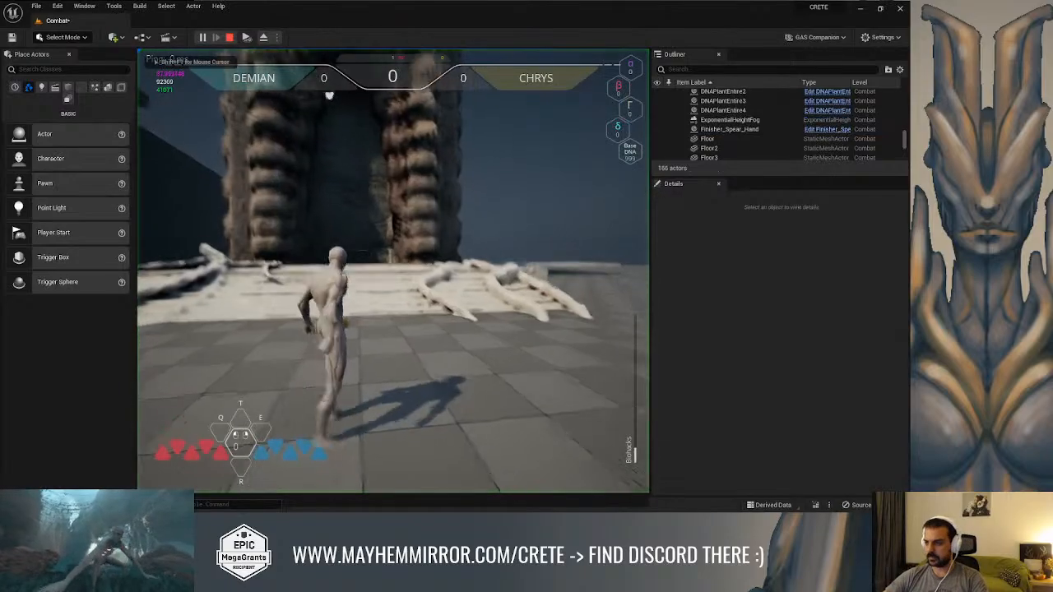
key("w")
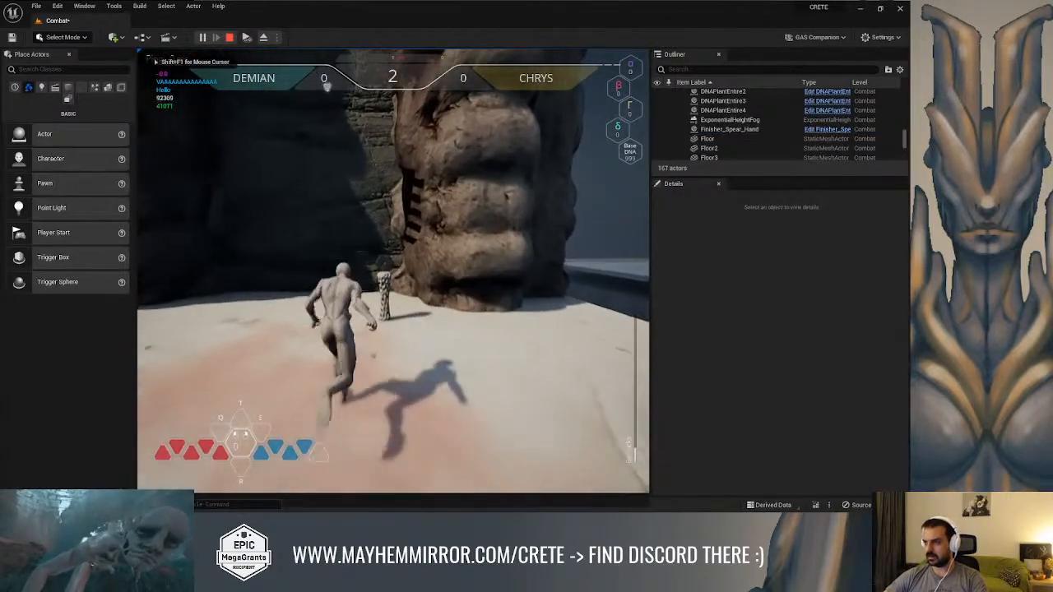
key("f")
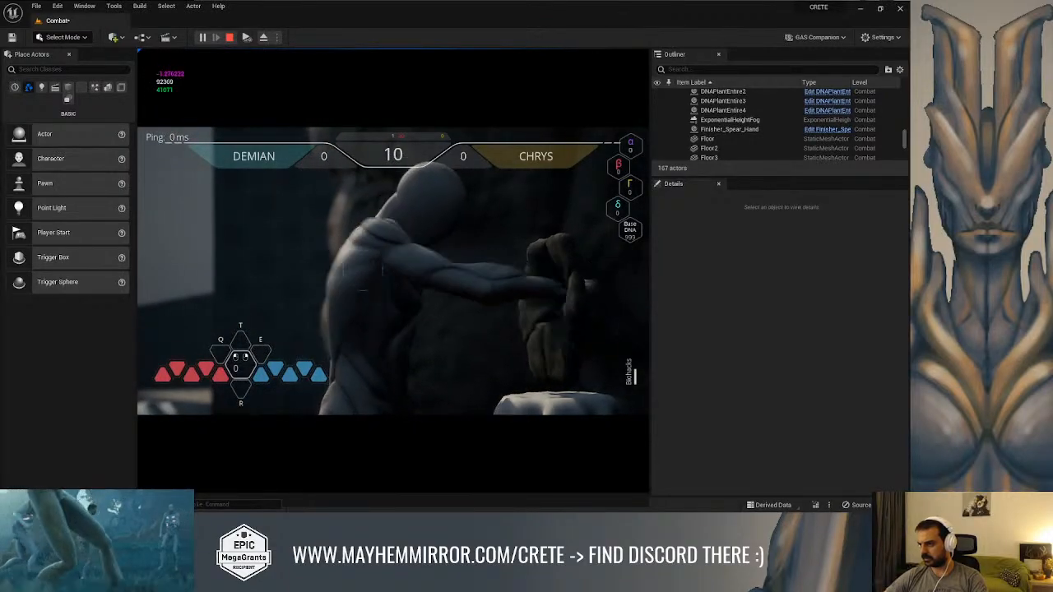
key("Escape")
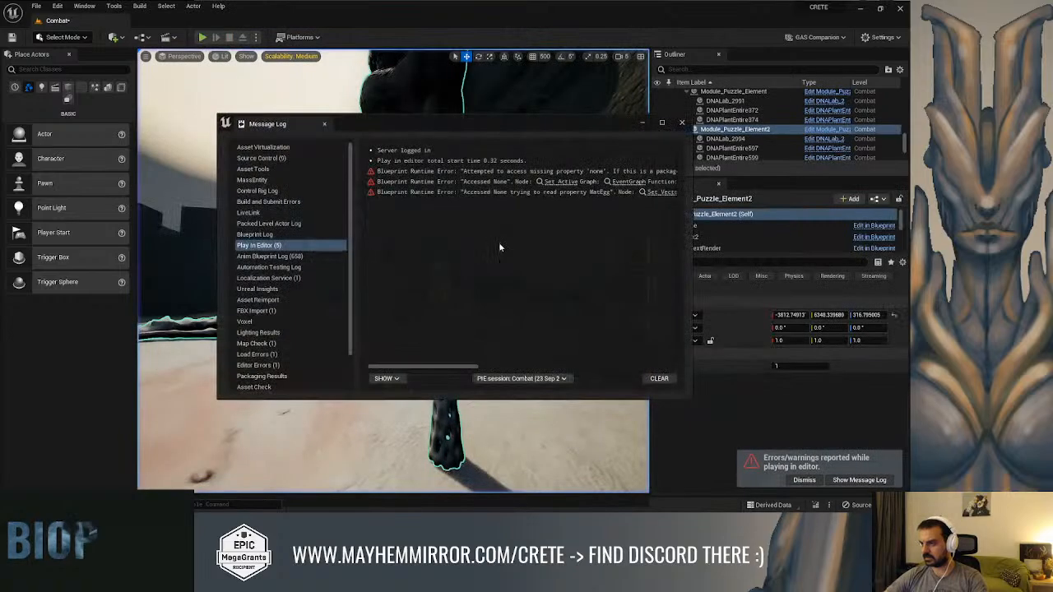
Lower the BioMechLocker mesh in DNALab_2 to about Z -6.1 and recompile the Blueprint
key("alt+Tab")
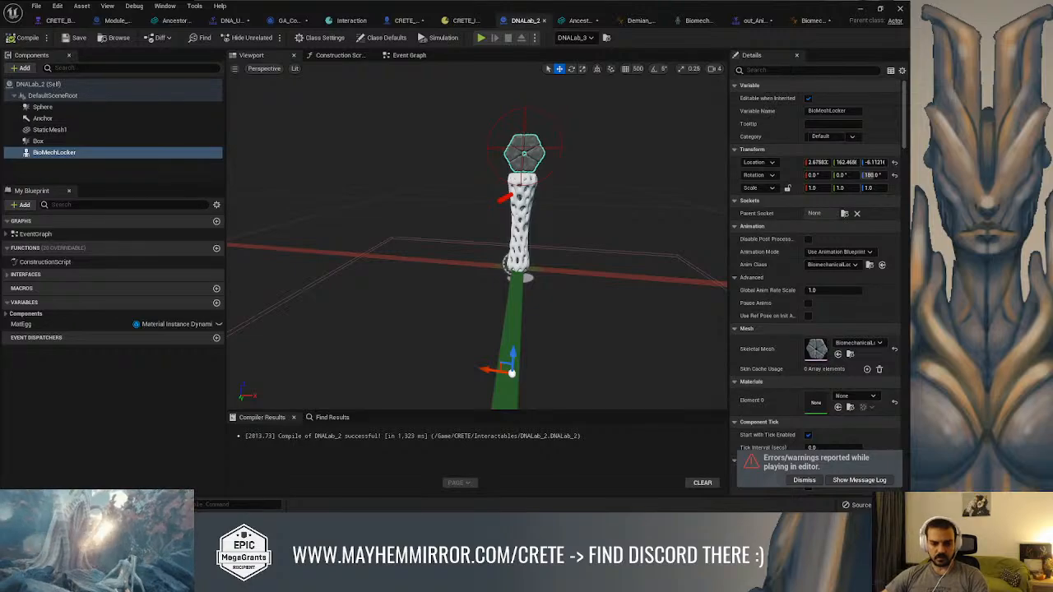
left_click_drag(0, 152, 476, 82)
Switch to Houdini and scrub the hexagonal lock's Vellum simulation to frame 387
left_click(706, 72)
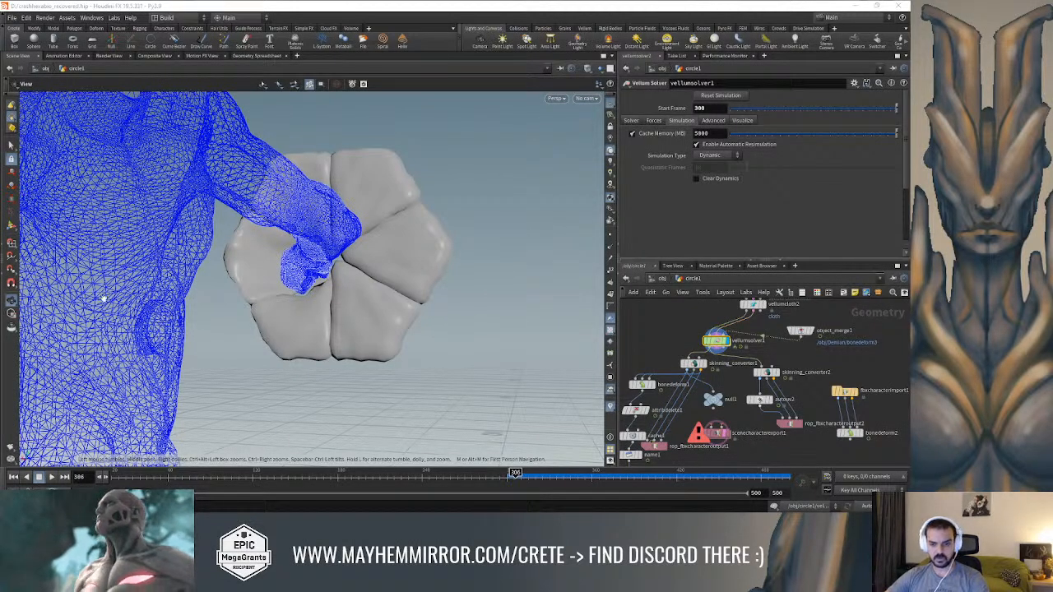
left_click_drag(376, 325, 410, 322)
left_click_drag(515, 475, 629, 472)
Display the skinning_converter2 node and examine the bone distribution on the hexagonal lock from several angles
left_click(775, 372)
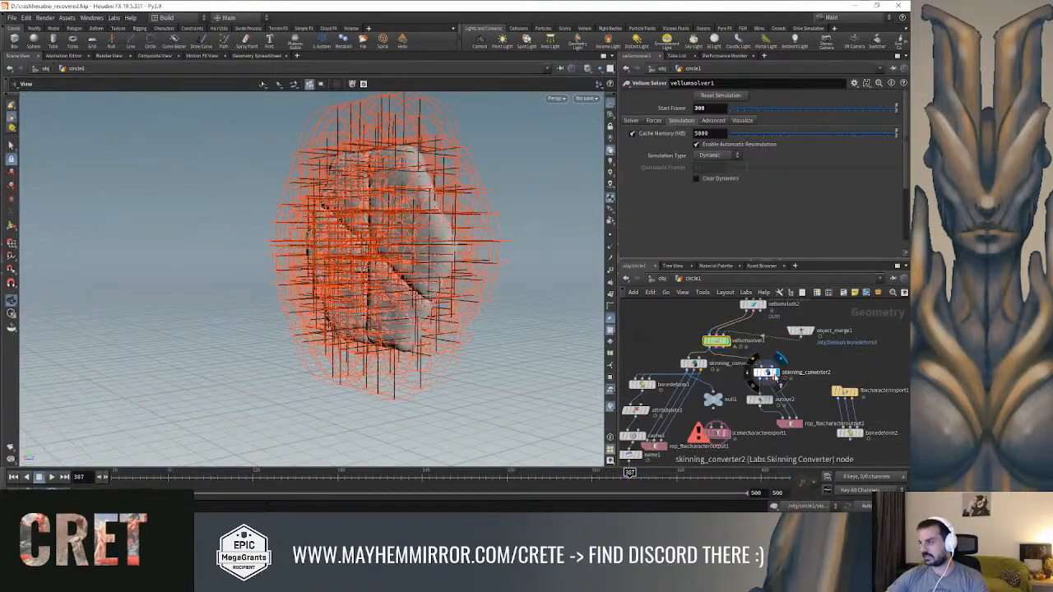
left_click(762, 372)
left_click_drag(423, 281, 357, 313)
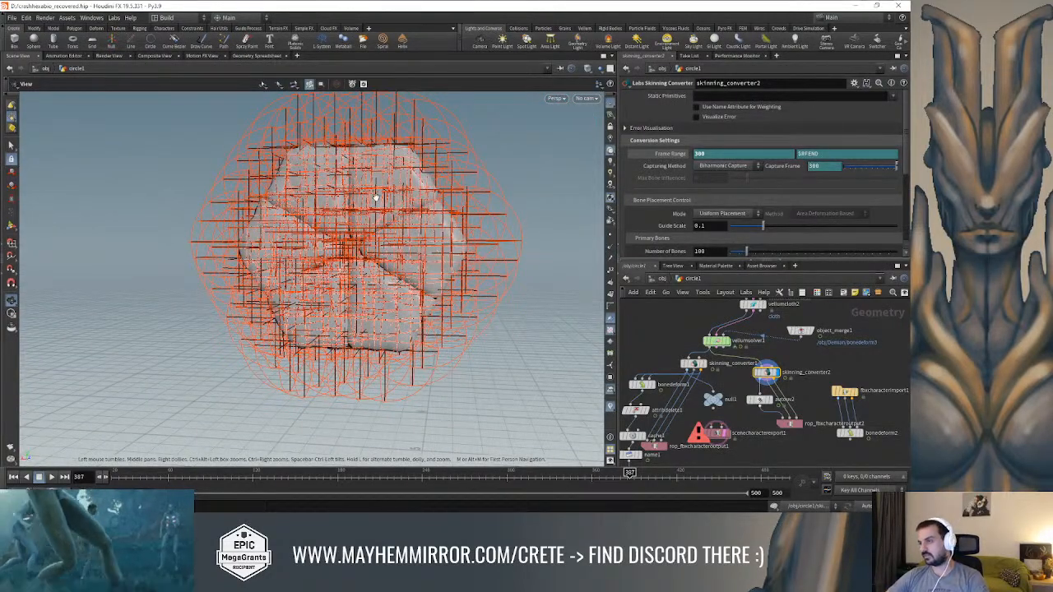
left_click_drag(291, 194, 439, 192)
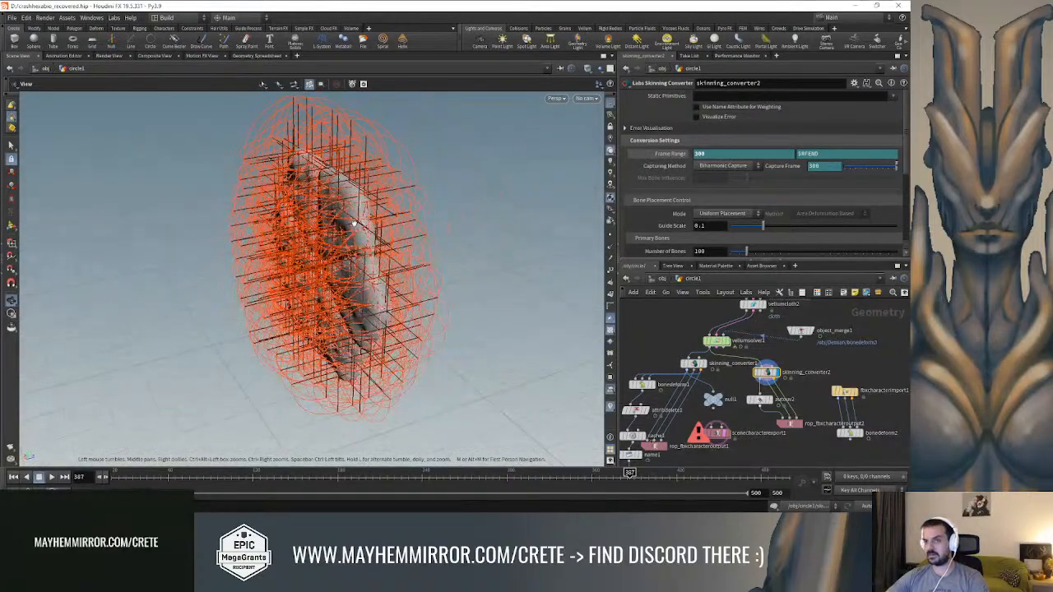
left_click_drag(403, 194, 489, 185)
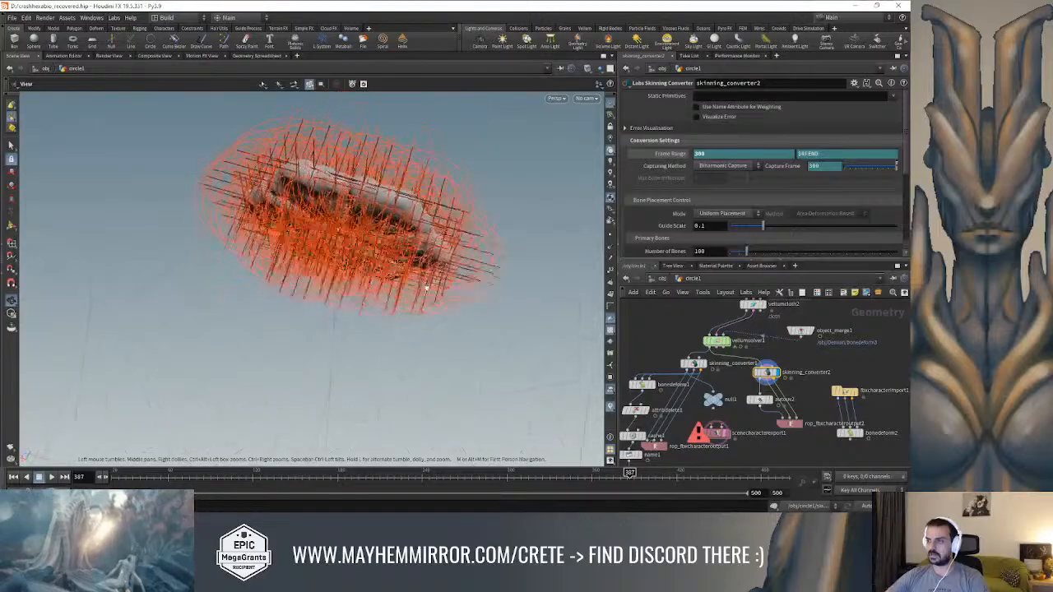
left_click_drag(422, 194, 359, 194)
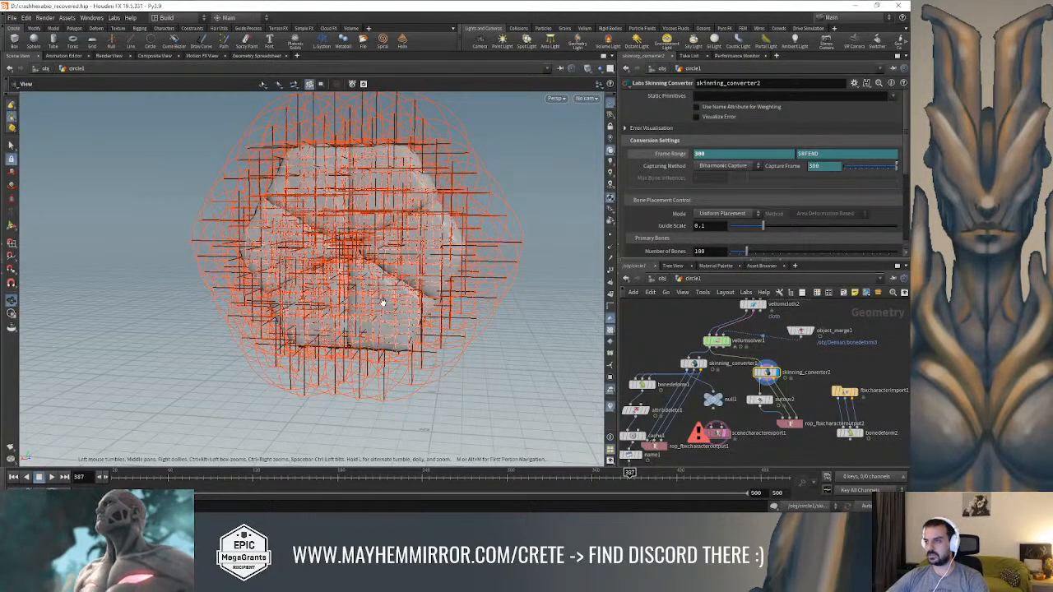
left_click_drag(387, 290, 337, 286)
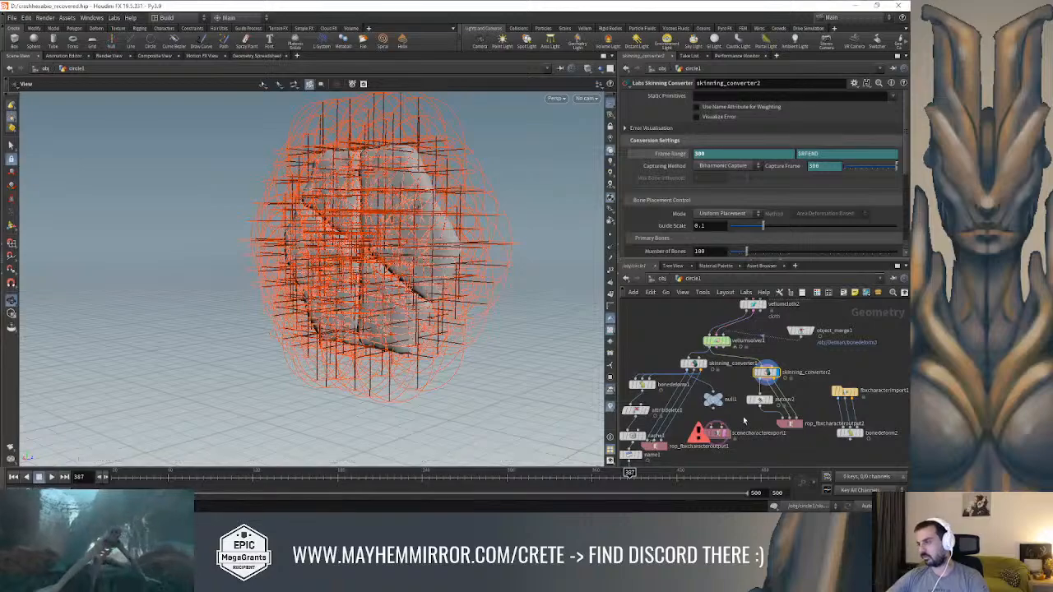
Scrub back to frame 26 and display the base hexagon of the circle1 node at the start of the network
middle_click_drag(797, 357, 802, 375)
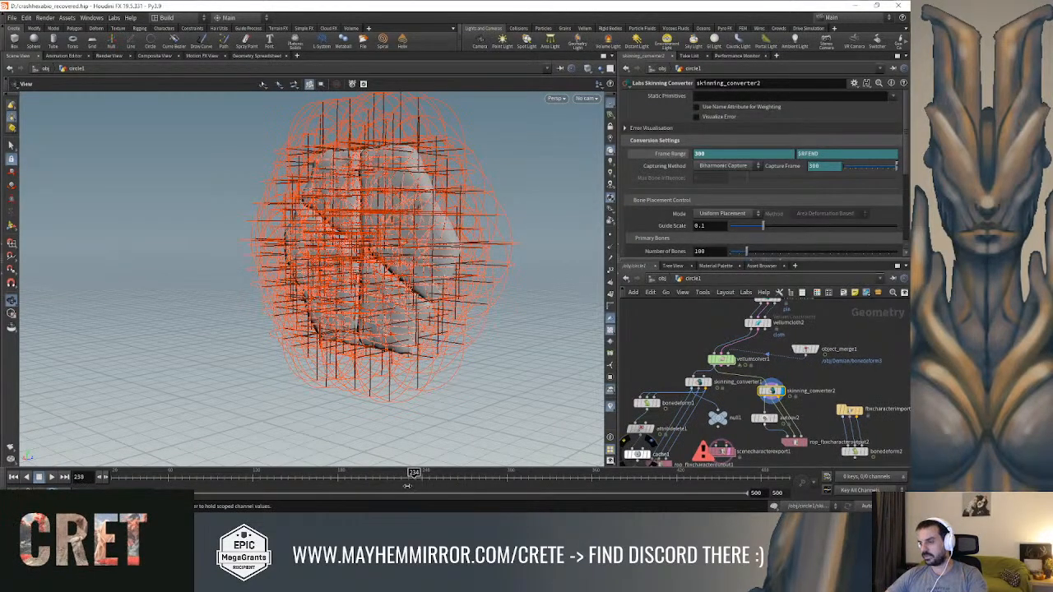
scroll(686, 353, "down", 3)
middle_click_drag(682, 344, 659, 516)
middle_click_drag(702, 351, 704, 419)
scroll(706, 408, "up", 2)
middle_click_drag(782, 352, 796, 328)
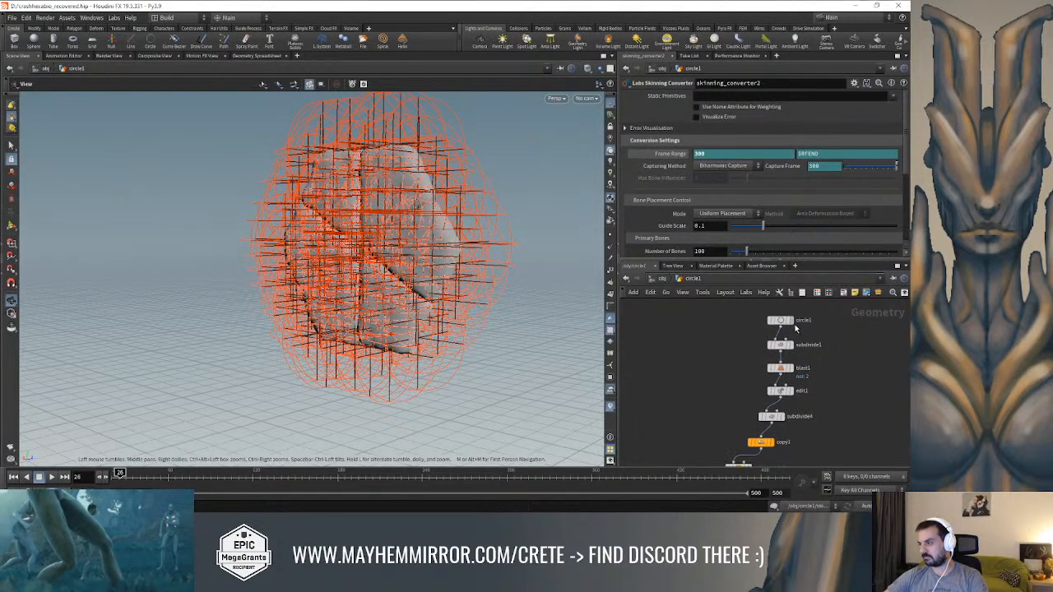
key("f")
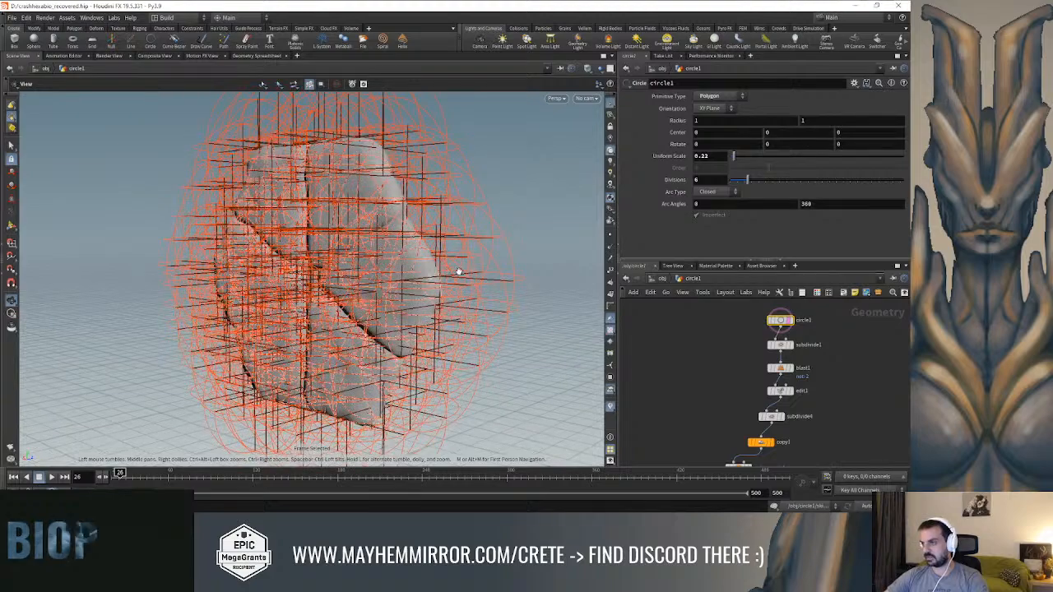
left_click(790, 320)
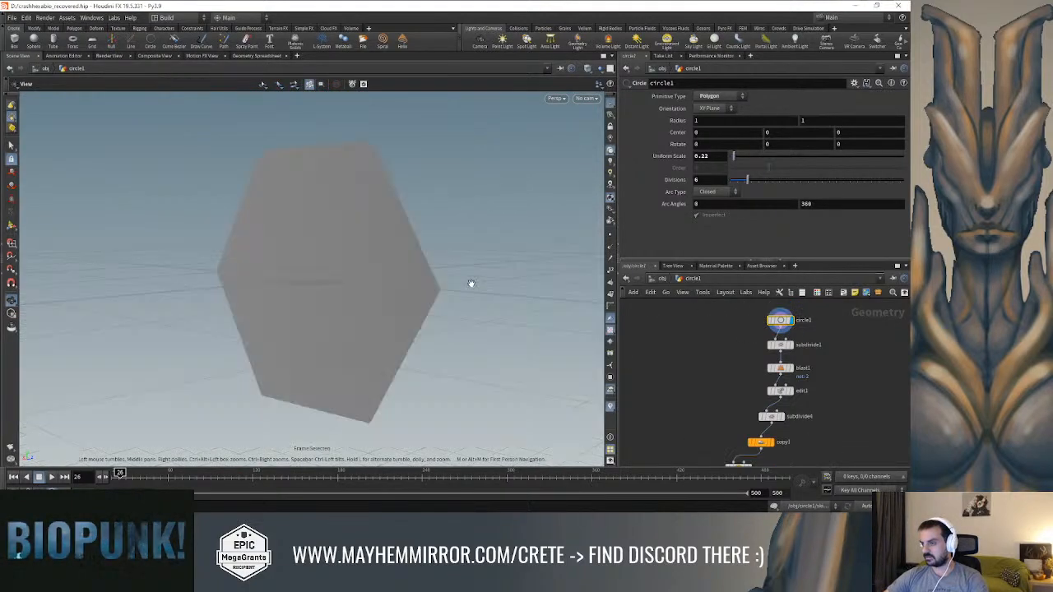
left_click_drag(475, 261, 531, 270)
Add a PolyExtrude node as a separate branch fed by circle1 and display it
key("Tab")
type("ext")
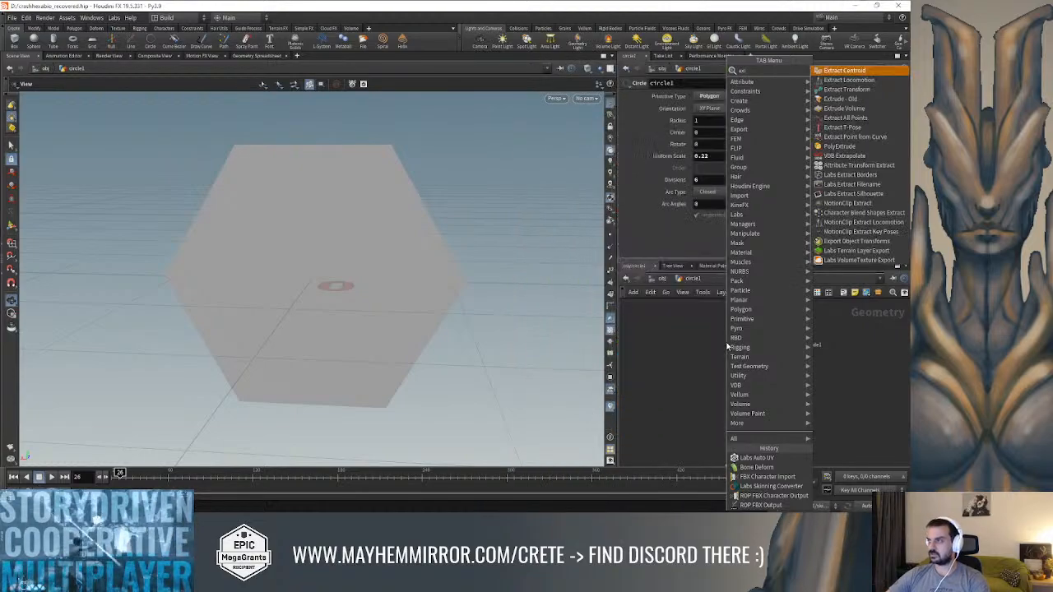
left_click(839, 146)
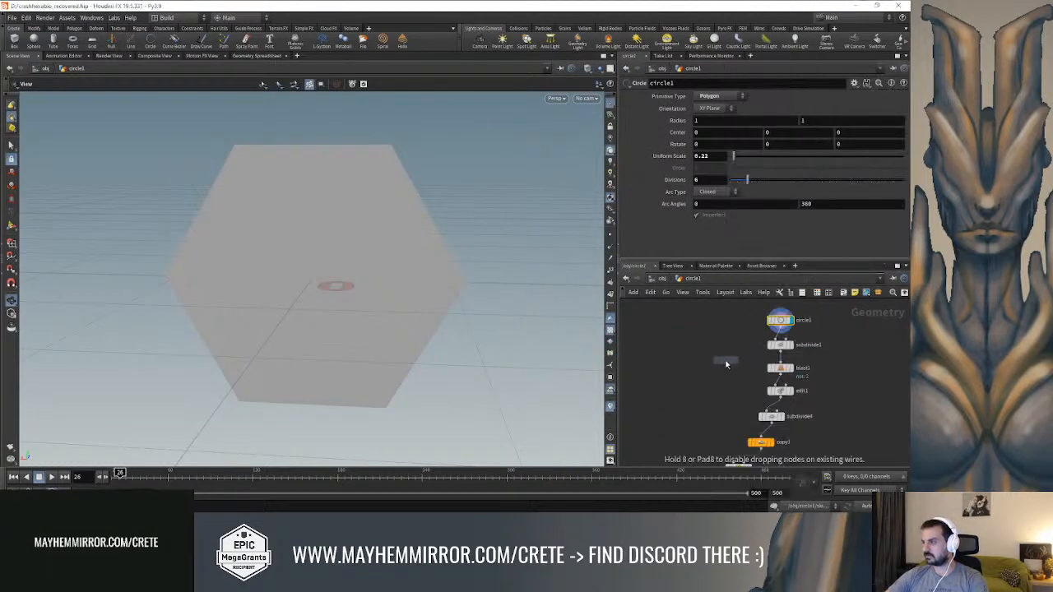
left_click(725, 360)
left_click_drag(779, 327, 726, 356)
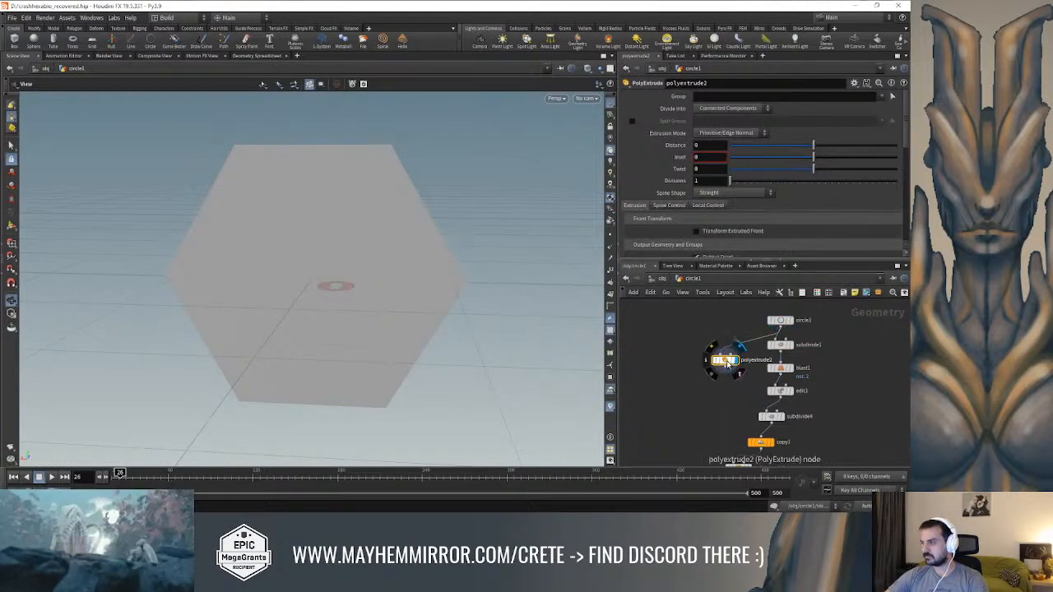
Set the PolyExtrude inset to about -0.071 to expand the hexagon outward, checking it in wireframe
mouse_move(813, 145)
left_mouse_down()
mouse_move(825, 145)
mouse_move(809, 161)
left_mouse_up()
key("ctrl+z")
key("shift+w")
key("ctrl+z")
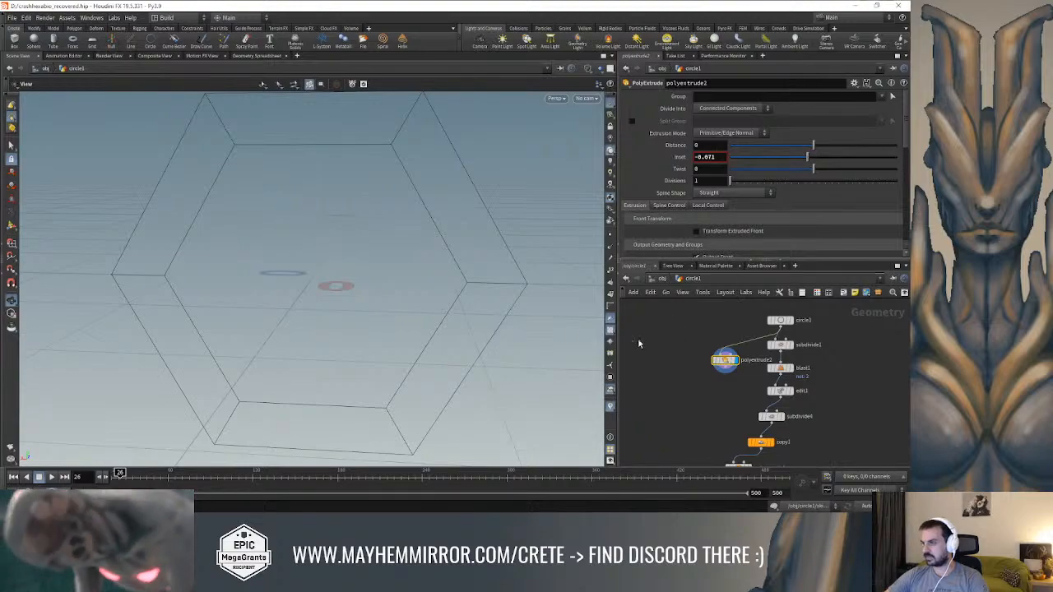
key("w")
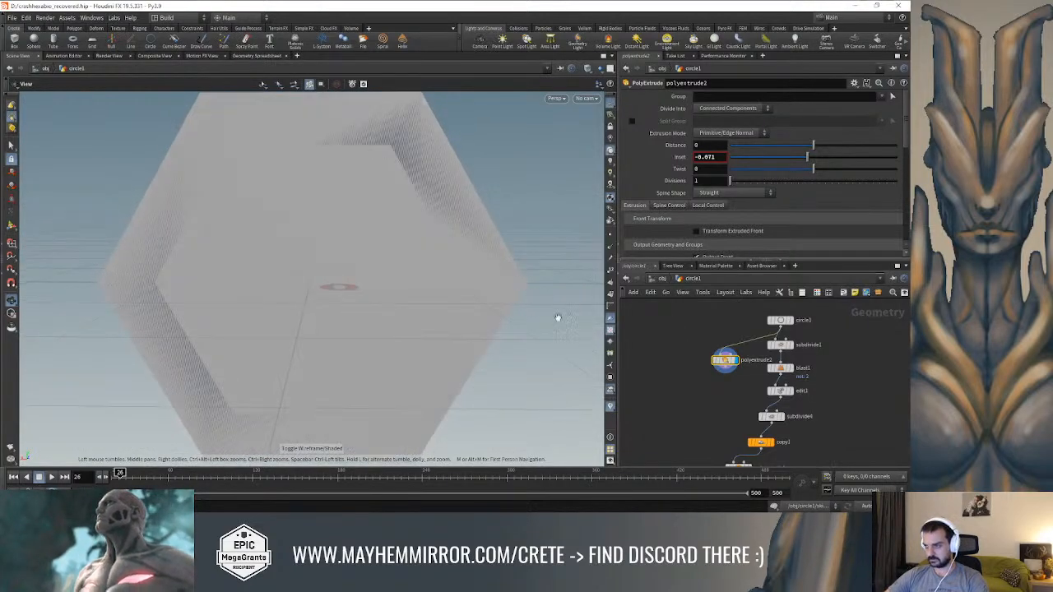
Turn off Output Side on the PolyExtrude so only the enlarged front hexagon is output
left_click_drag(444, 271, 460, 261)
scroll(725, 182, "down", 3)
left_click(696, 209)
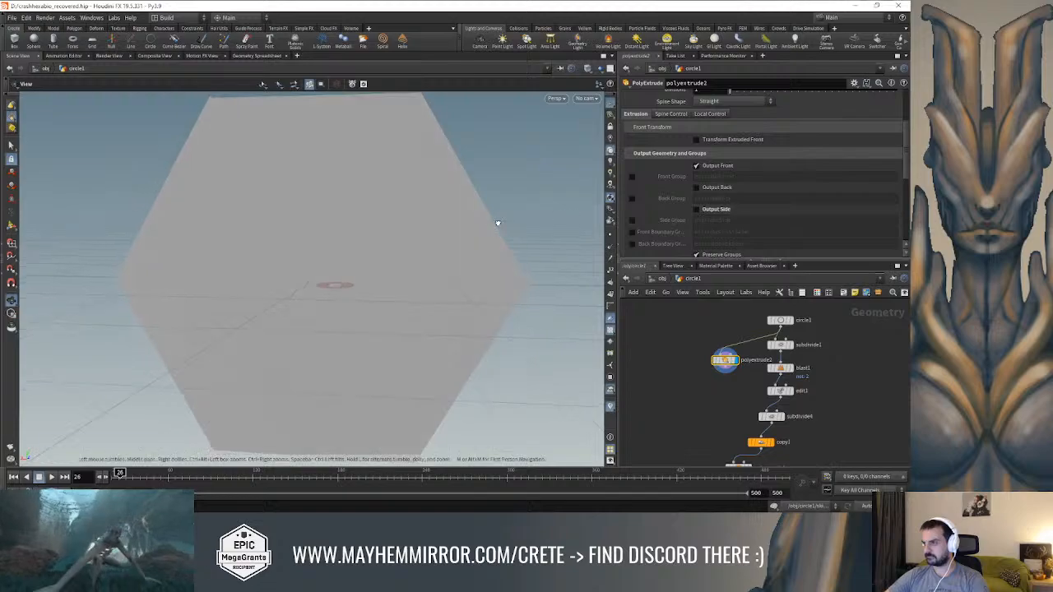
Turn on Output Back for the PolyExtrude, checking the hexagon in wireframe and shaded display
key("w")
key("w")
left_click_drag(491, 221, 525, 215)
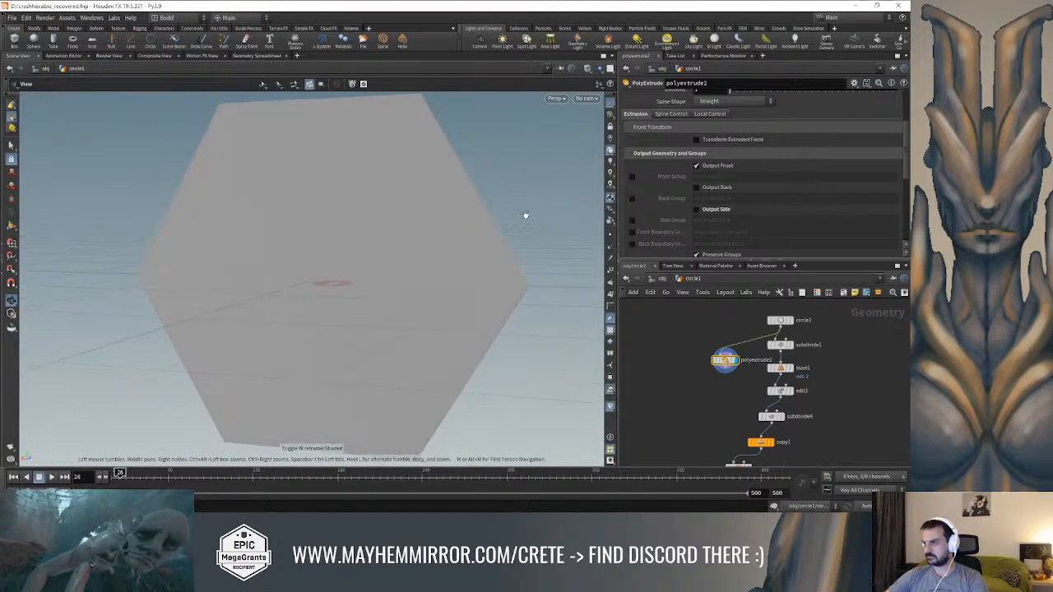
key("w")
key("w")
left_click(696, 187)
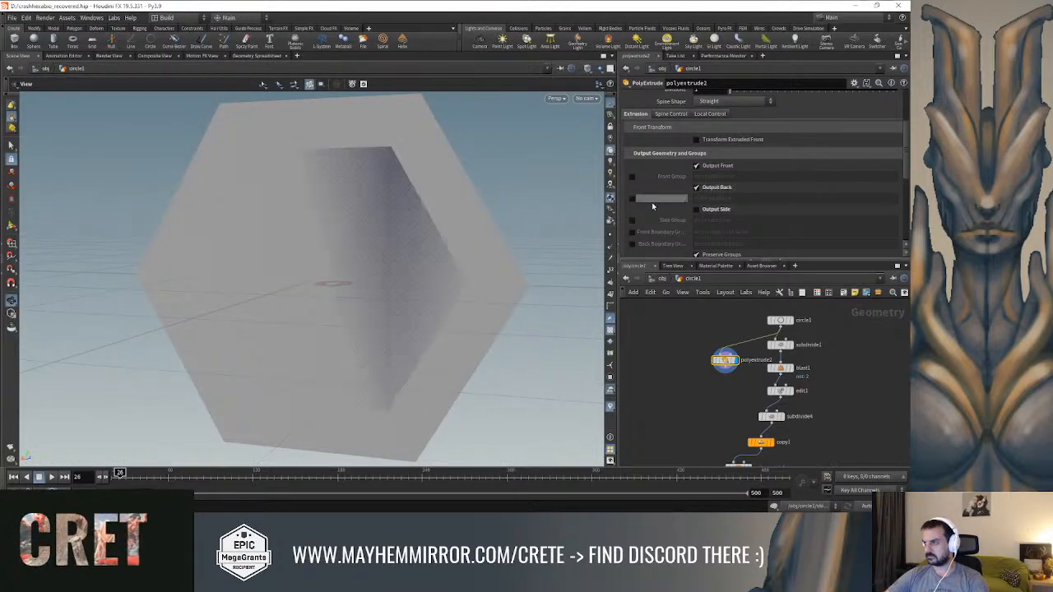
left_click_drag(526, 207, 130, 149)
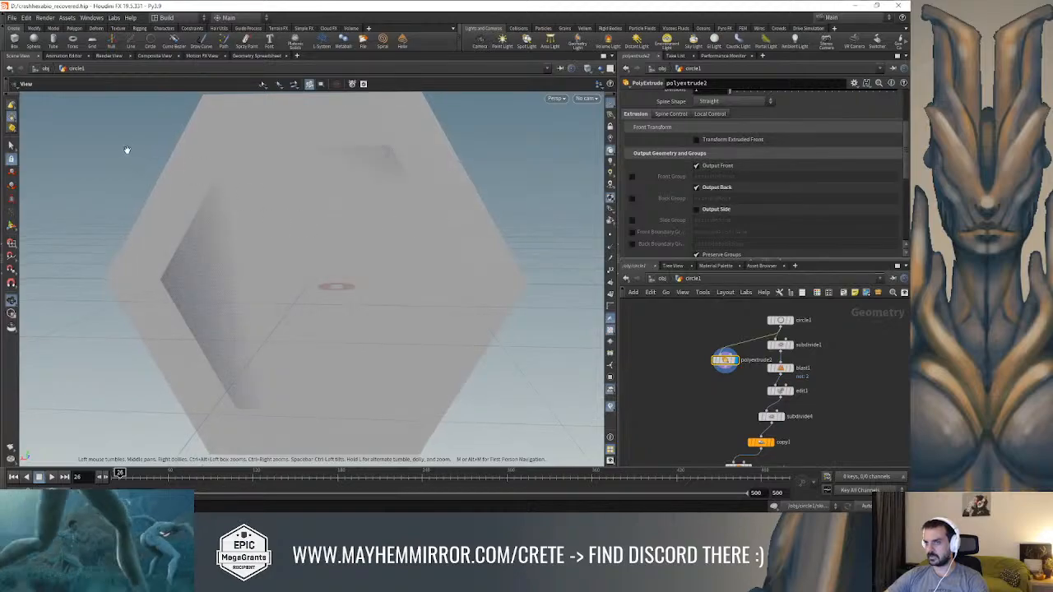
left_click(12, 144)
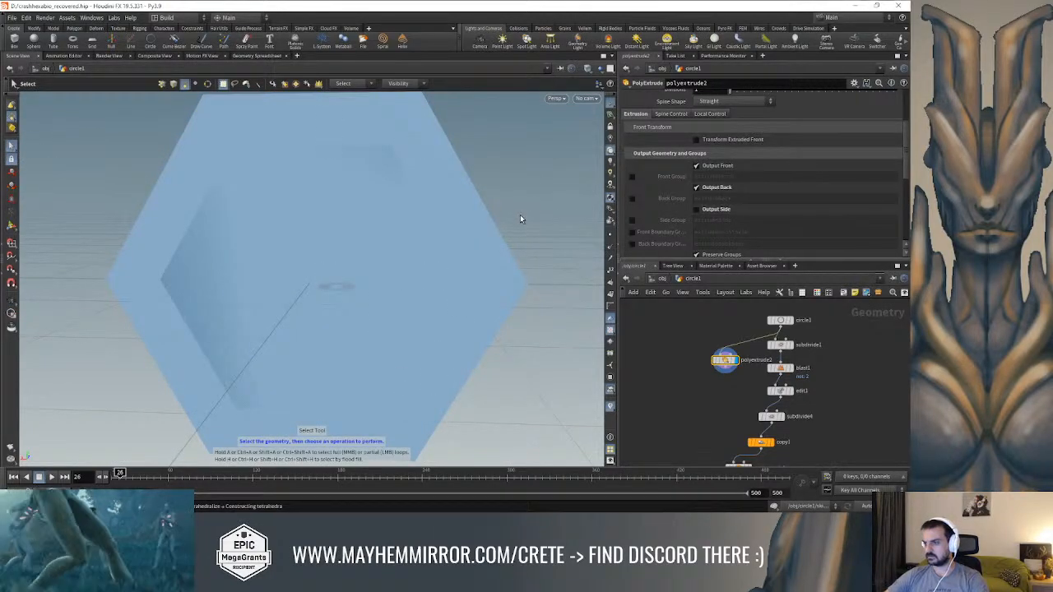
key("Escape")
left_click(600, 68)
left_click(614, 100)
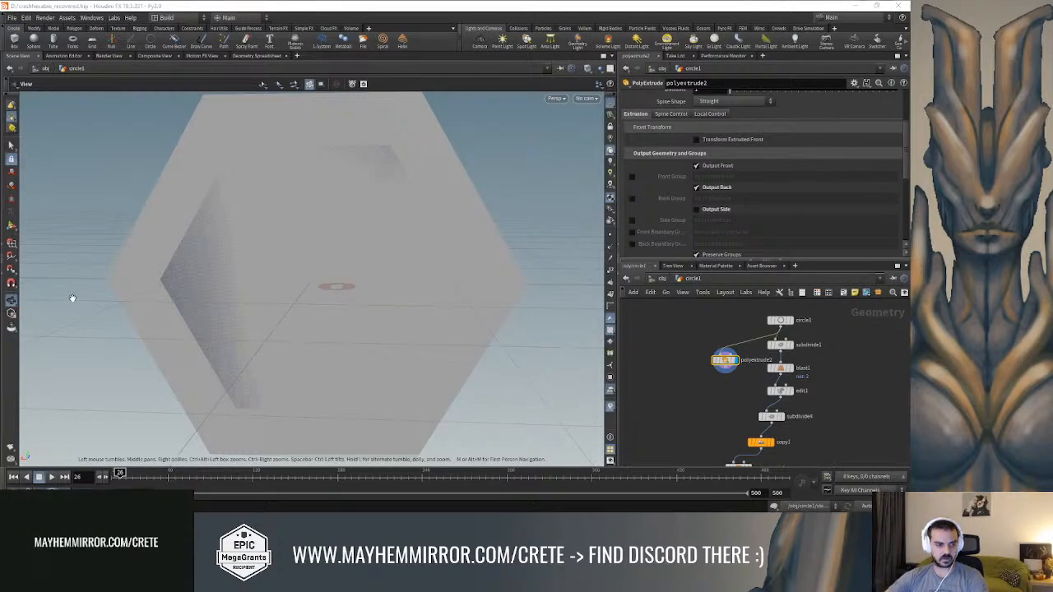
Try a PolyExtrude distance of about 0.06 to separate the enlarged front hexagon from the back one
left_click_drag(367, 231, 247, 188)
scroll(737, 360, "up", 2)
left_click_drag(486, 296, 559, 299)
scroll(712, 246, "up", 3)
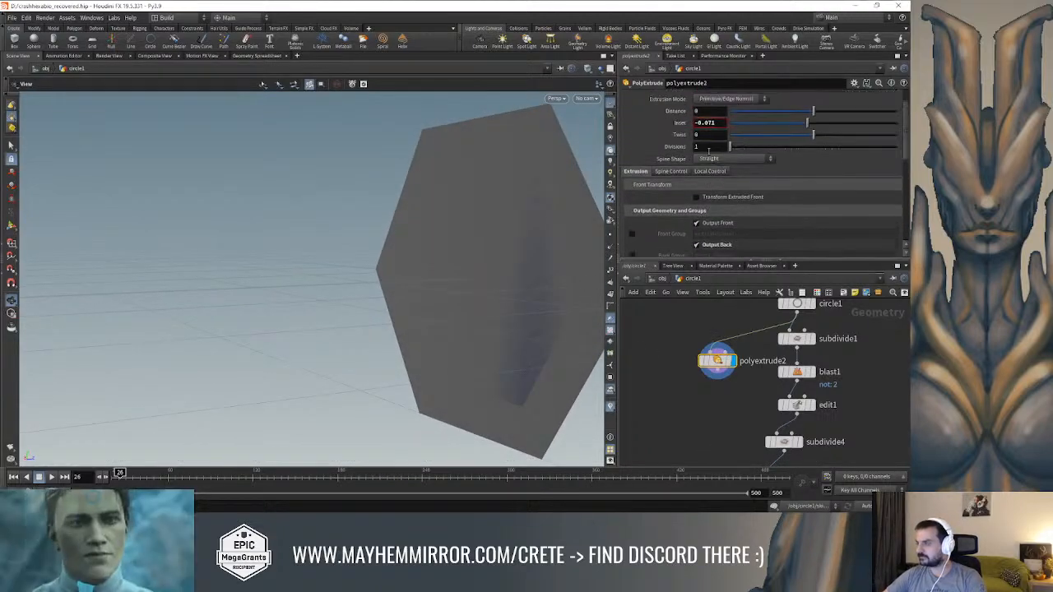
left_click_drag(812, 122, 818, 113)
Turn Output Side back on and set the PolyExtrude inset to about -0.054, checking the border in wireframe
scroll(716, 220, "down", 2)
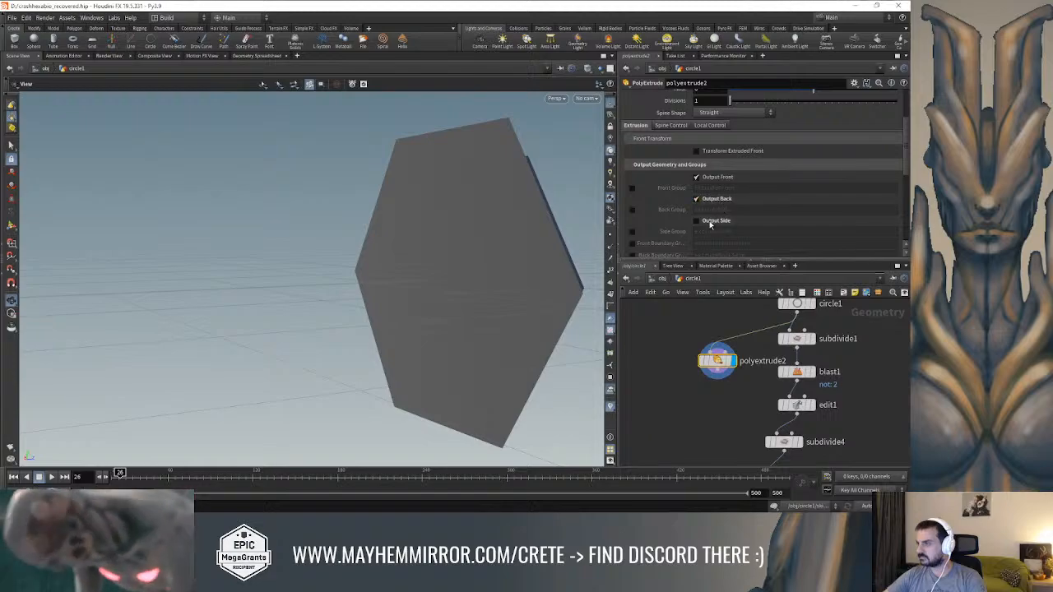
left_click_drag(444, 197, 335, 209)
scroll(765, 159, "up", 3)
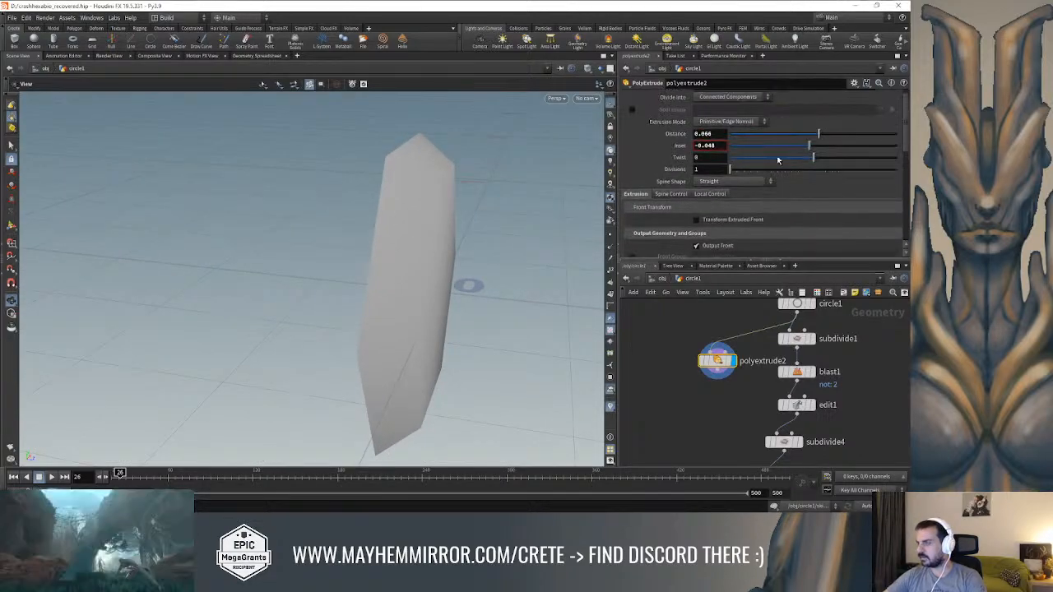
mouse_move(810, 148)
left_mouse_down()
mouse_move(820, 136)
mouse_move(810, 148)
left_mouse_up()
mouse_move(349, 222)
left_mouse_down()
mouse_move(410, 202)
mouse_move(451, 204)
mouse_move(374, 210)
left_mouse_up()
key("w")
Set the PolyExtrude distance to 0 so the extruded border lies flat with the hexagon
left_click_drag(819, 133, 814, 133)
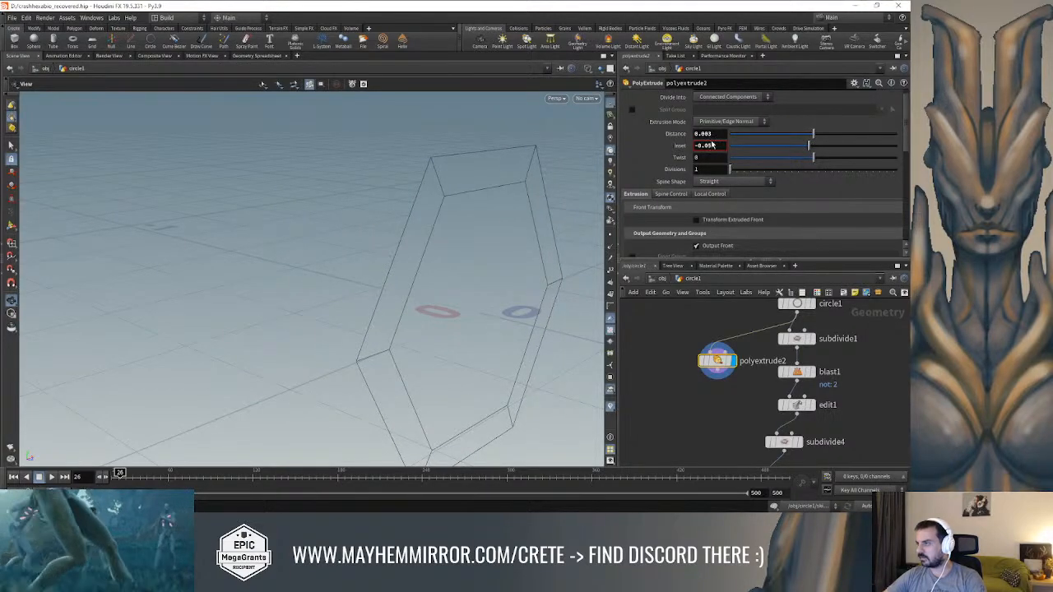
left_click_drag(713, 134, 581, 129)
type("9")
key("Return")
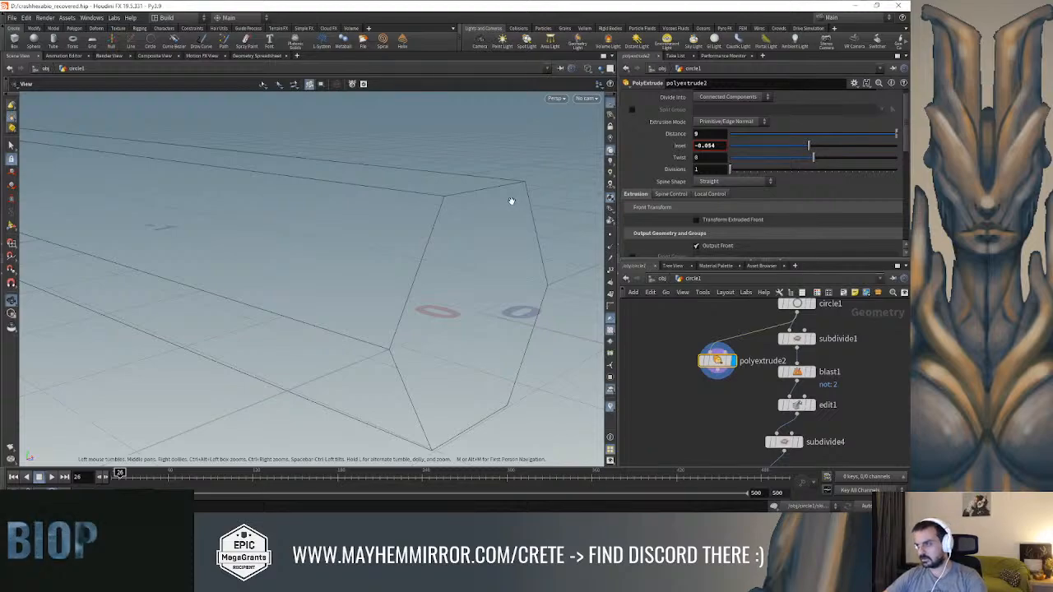
key("Return")
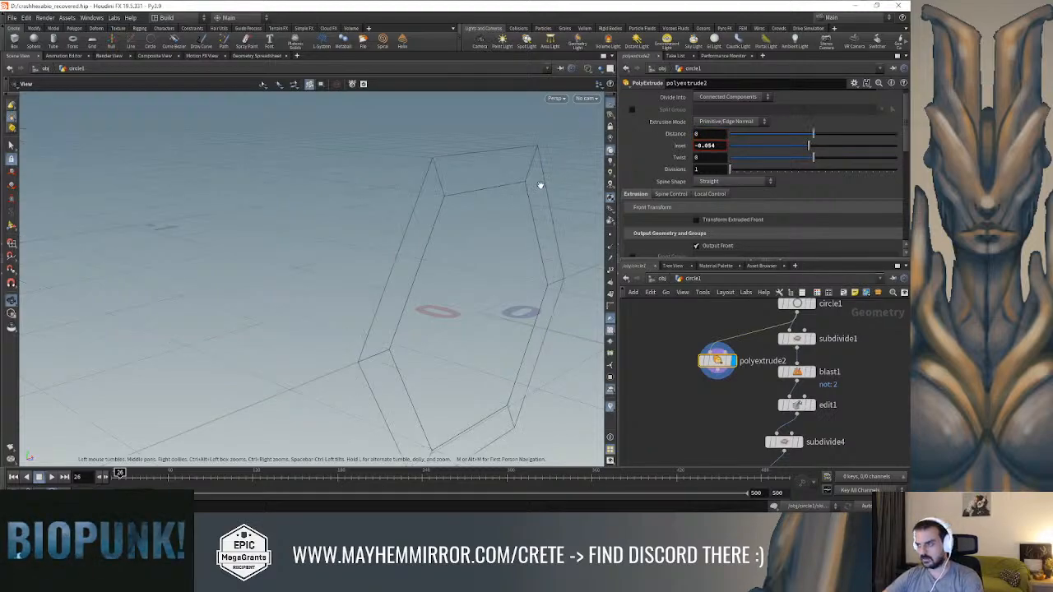
Compare the inset hexagon with the original circle1 hexagon and examine its faces with the Select tool
left_click_drag(473, 228, 374, 185)
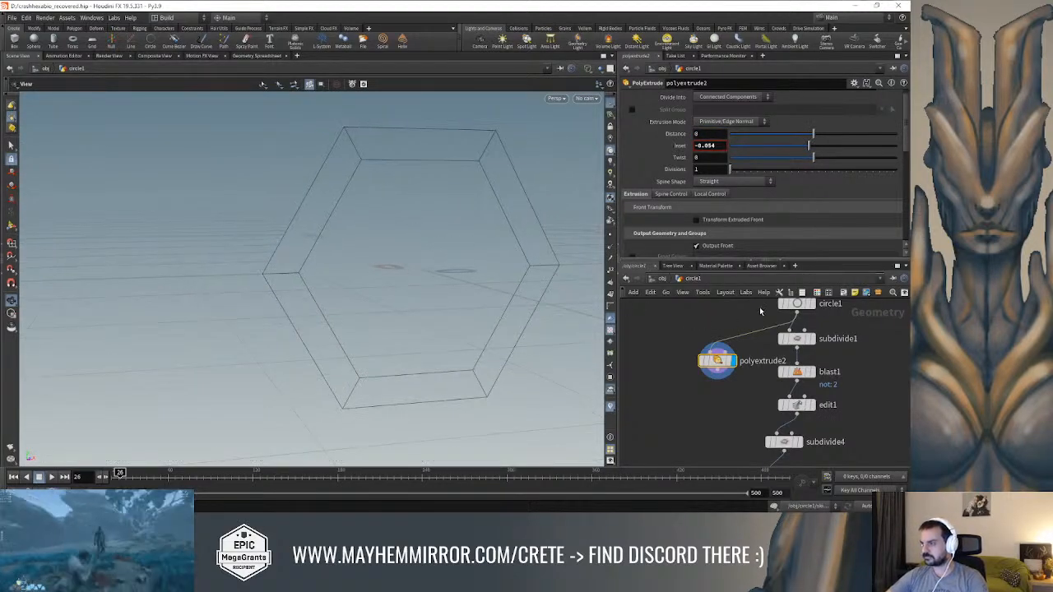
left_click(818, 316)
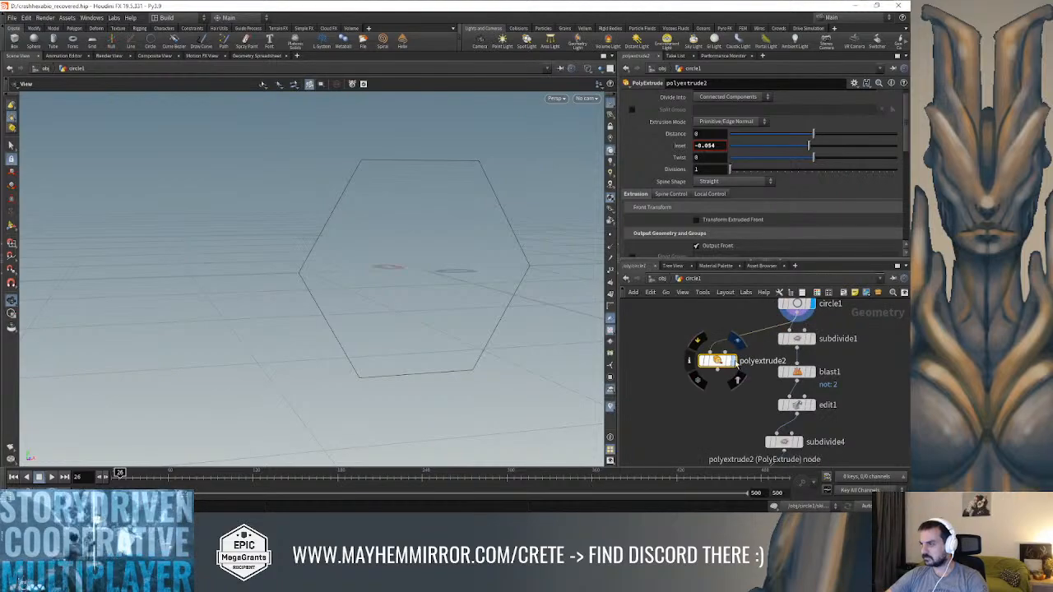
left_click(734, 362)
left_click(11, 145)
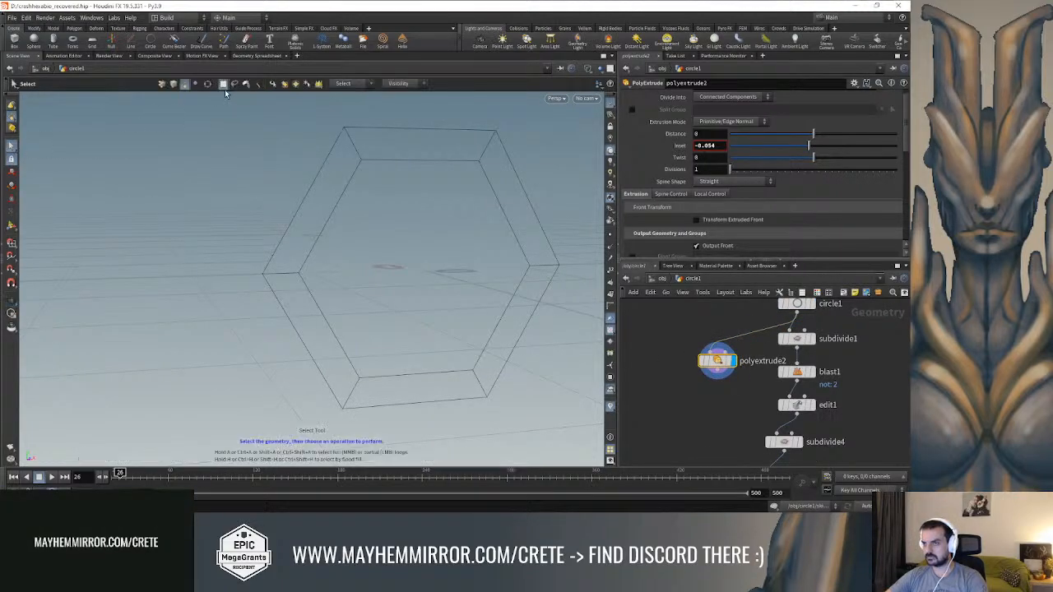
left_click(316, 177)
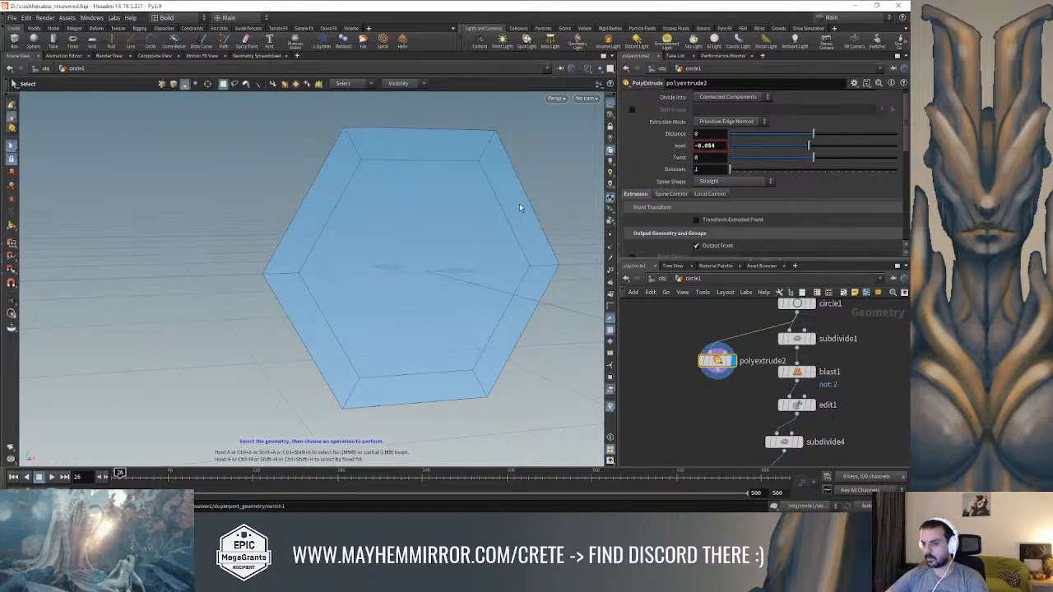
key("Escape")
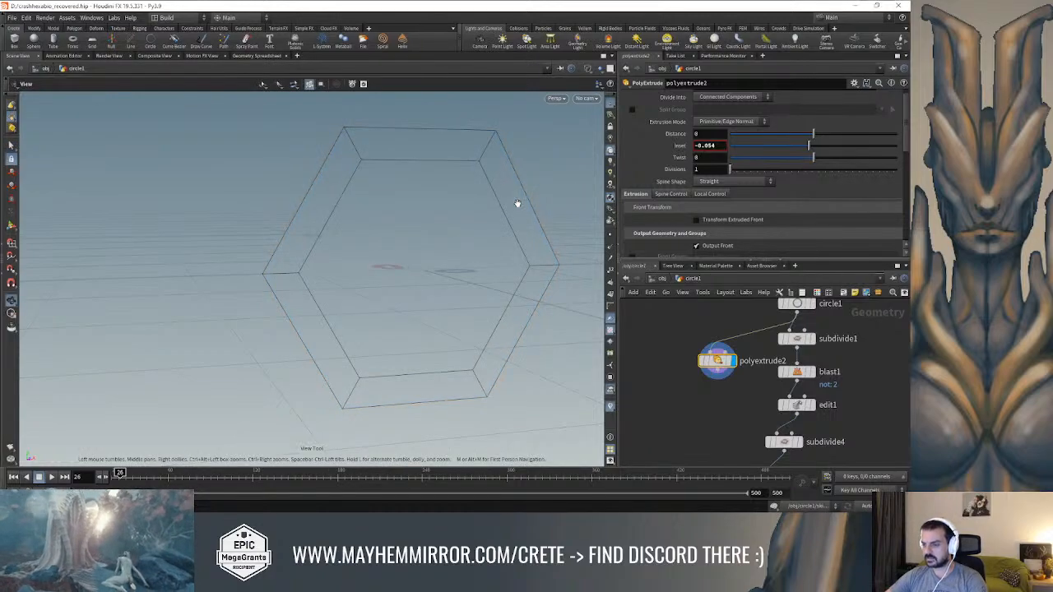
left_click(12, 147)
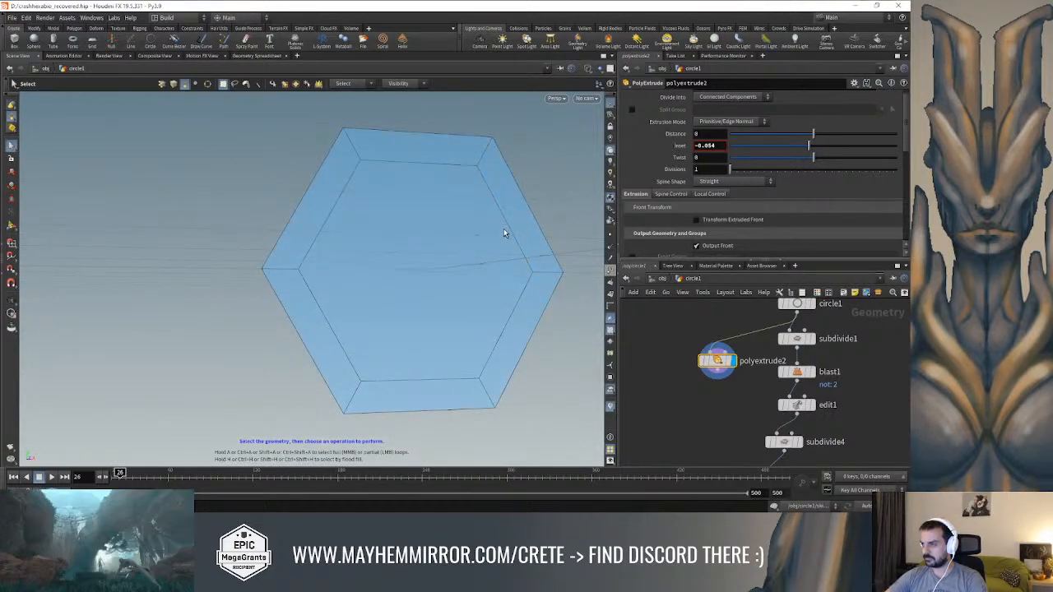
left_click_drag(99, 172, 359, 233, "alt")
Switch the viewport to Smooth Shaded display and view the hexagon ready for face selection
left_click(588, 69)
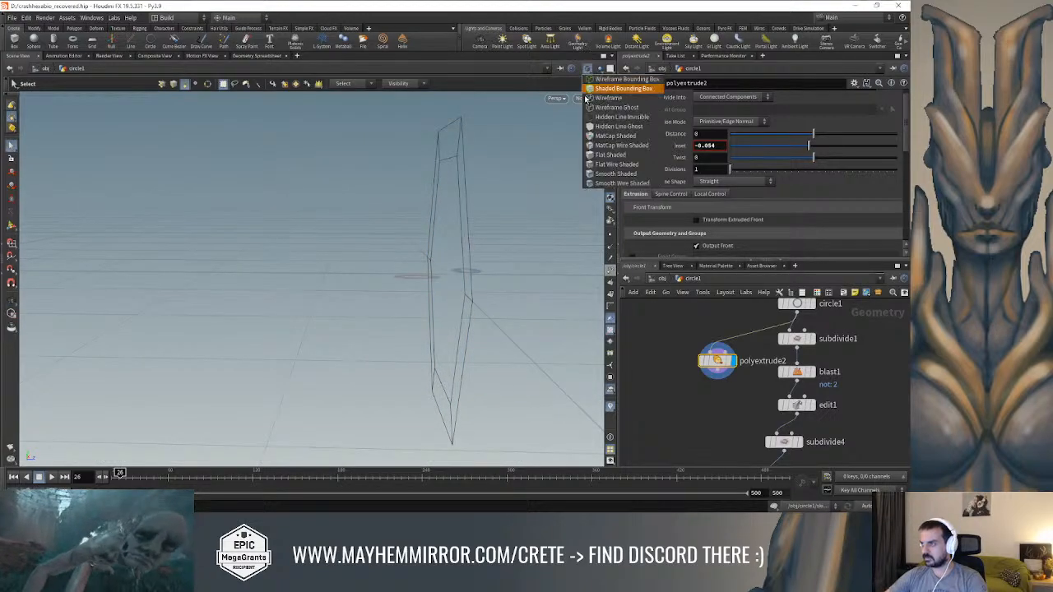
left_click(592, 174)
left_click_drag(593, 173, 364, 192, "alt")
left_click_drag(424, 243, 282, 141, "alt")
key("s")
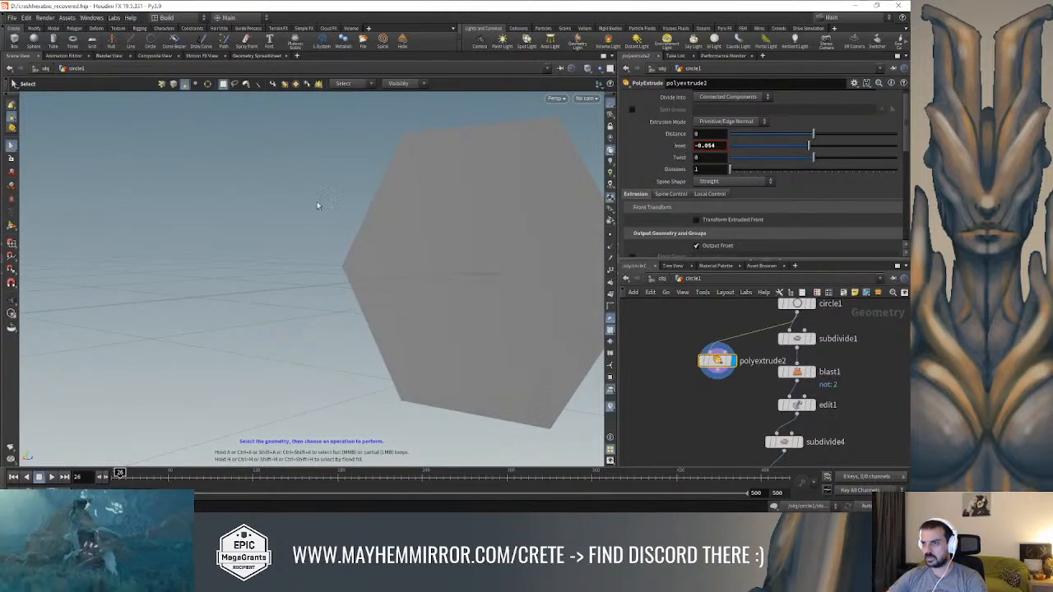
Add a Blast node below polyextrude2 and display its output
key("Tab")
type("blast")
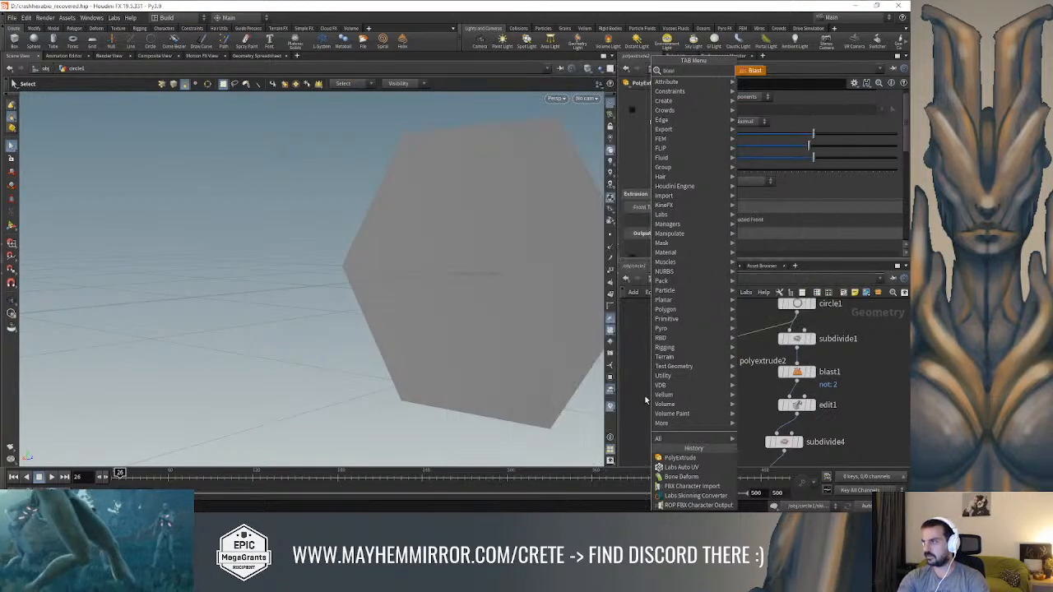
key("Return")
left_click(704, 423)
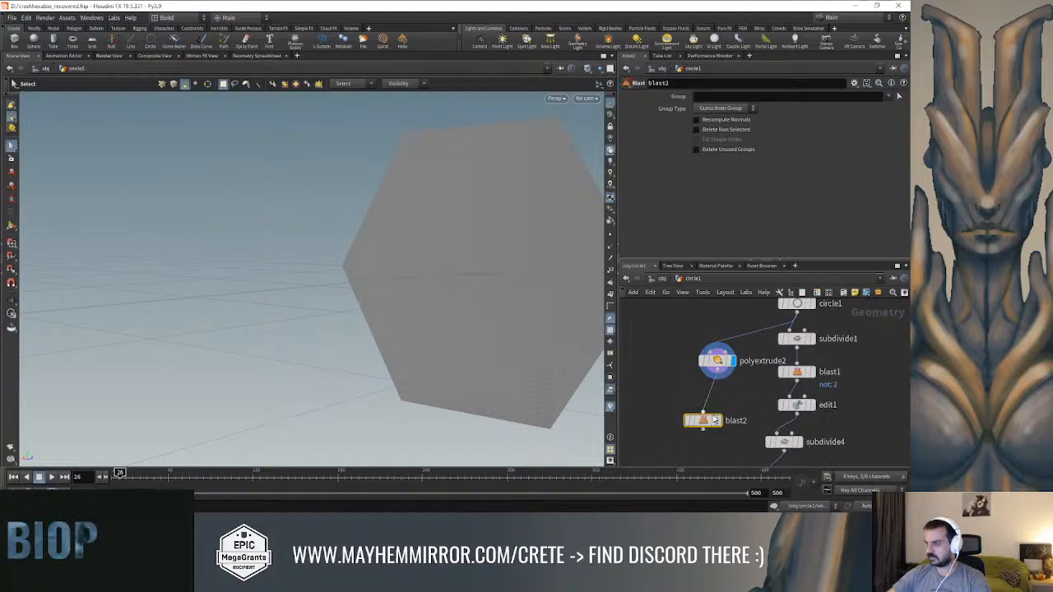
left_click(718, 420)
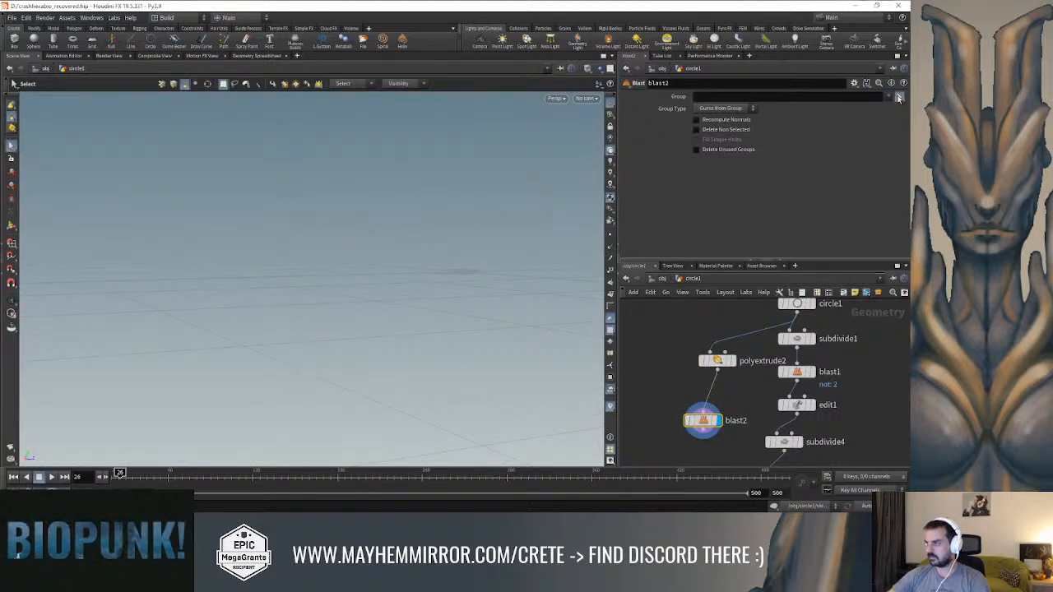
Pick the inner hexagon face, primitive 0, as the Blast group to delete it
left_click(899, 98)
left_click_drag(482, 169, 473, 244)
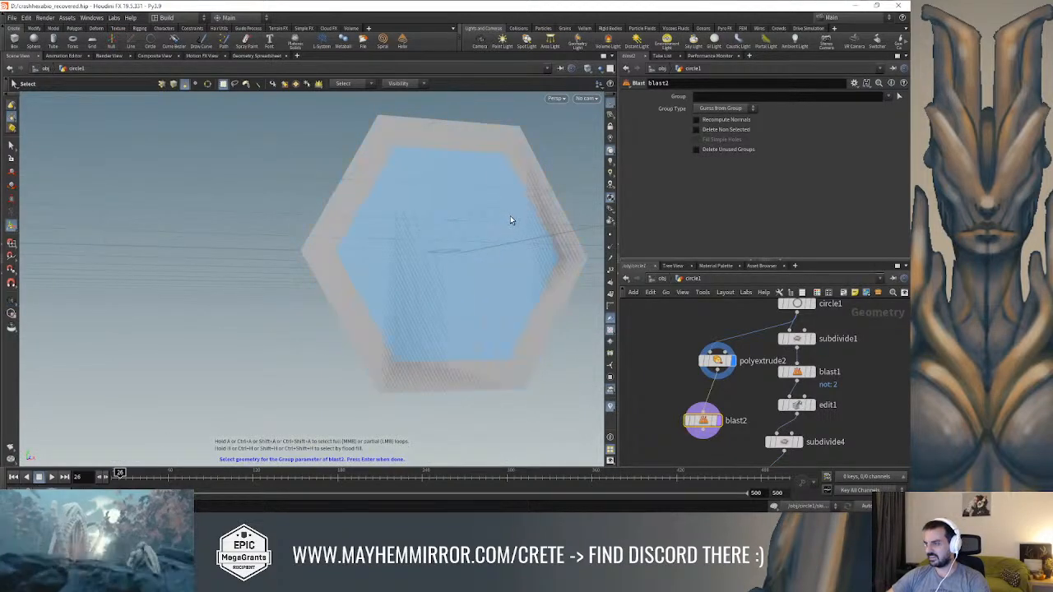
left_click(511, 187)
key("Return")
left_click_drag(446, 132, 467, 216)
Add a second Blast node below blast2 and display it
key("Tab")
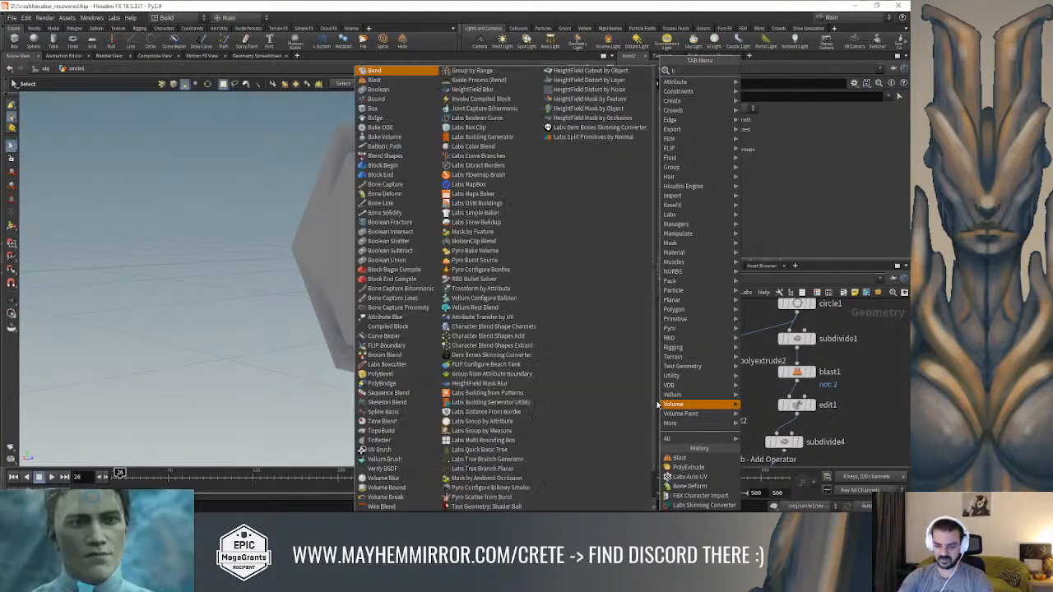
key("Return")
middle_click_drag(663, 400, 666, 342)
left_click(707, 412)
left_click(723, 411)
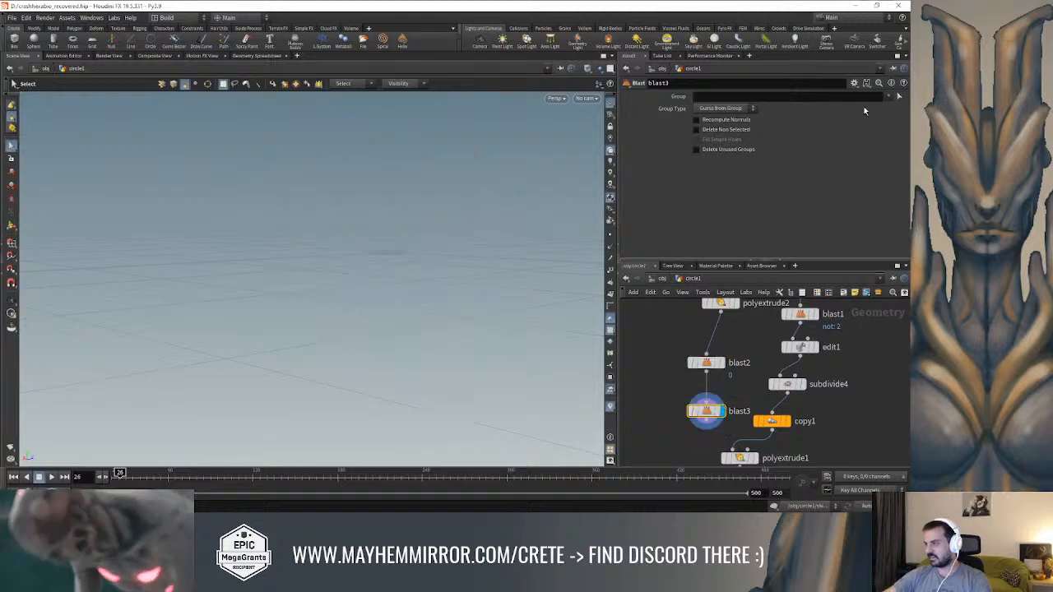
Pick the remaining large hexagon face, primitive 0, as the second Blast's group, leaving only the hexagonal ring
left_click(900, 98)
left_click(444, 207)
key("Return")
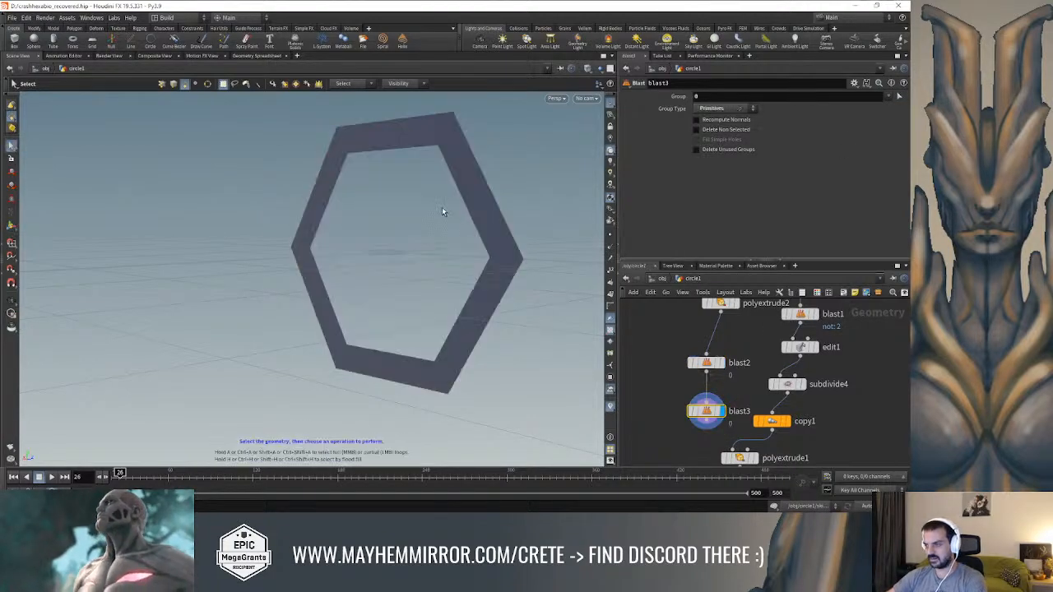
left_click_drag(495, 182, 348, 211, "alt")
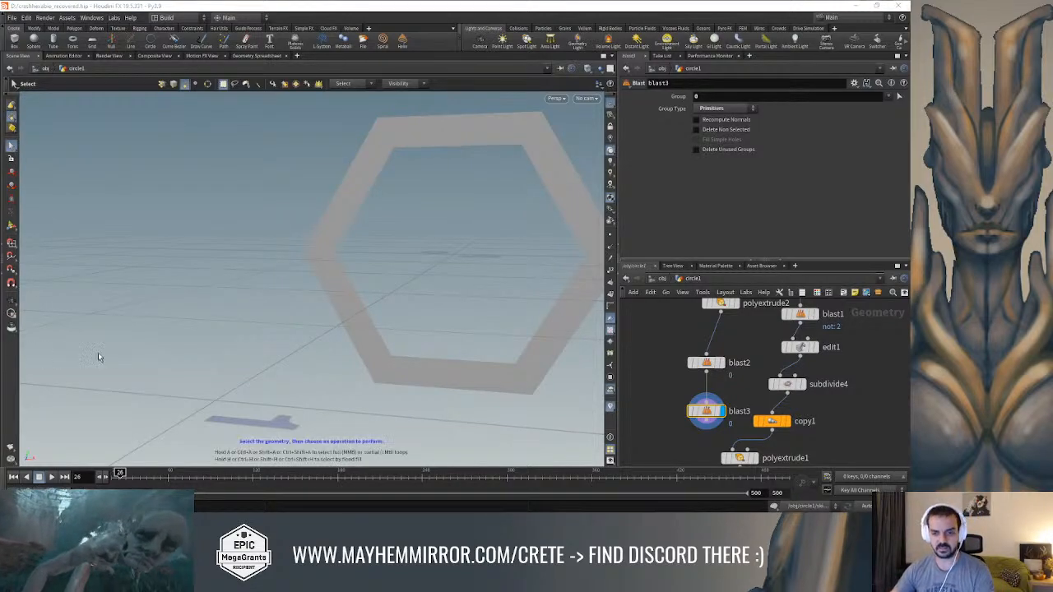
Add a PolyExtrude node below blast3 for the hexagonal ring and display it
middle_click_drag(653, 391, 653, 370)
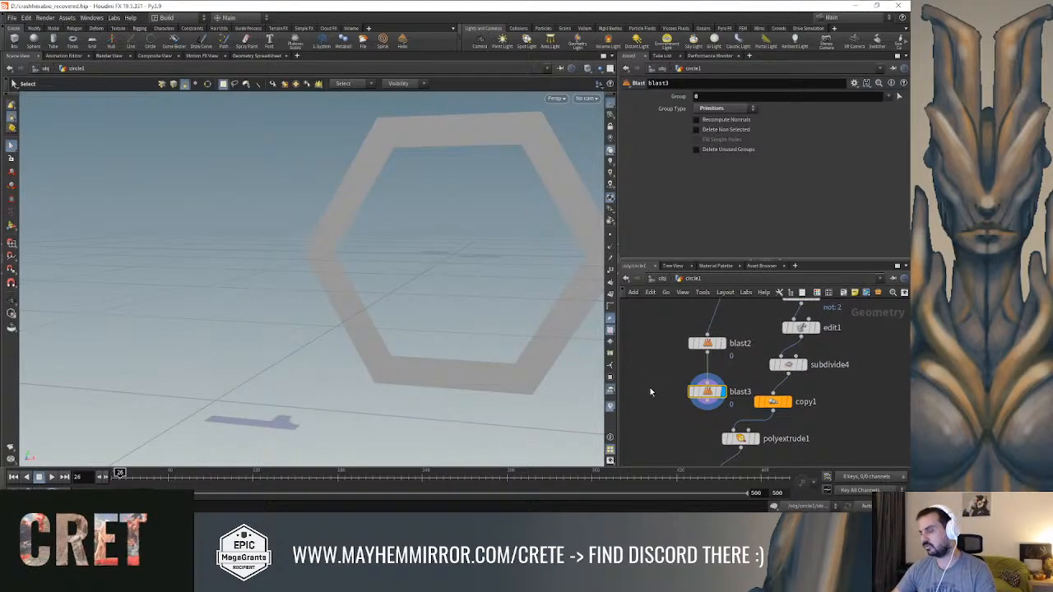
middle_click_drag(680, 403, 684, 376)
left_click_drag(744, 412, 789, 412)
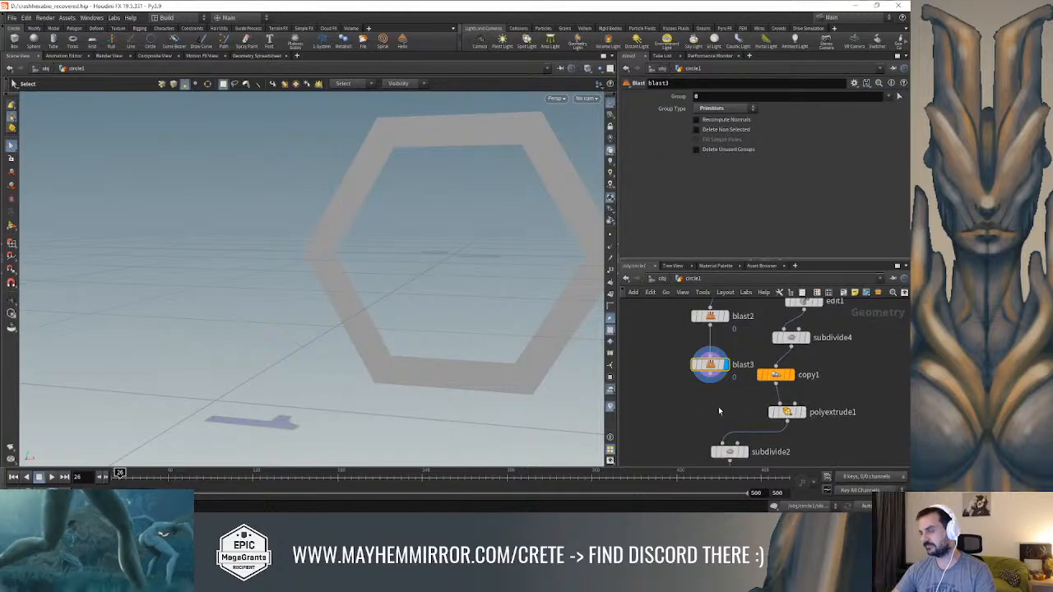
key("Tab")
type("extr")
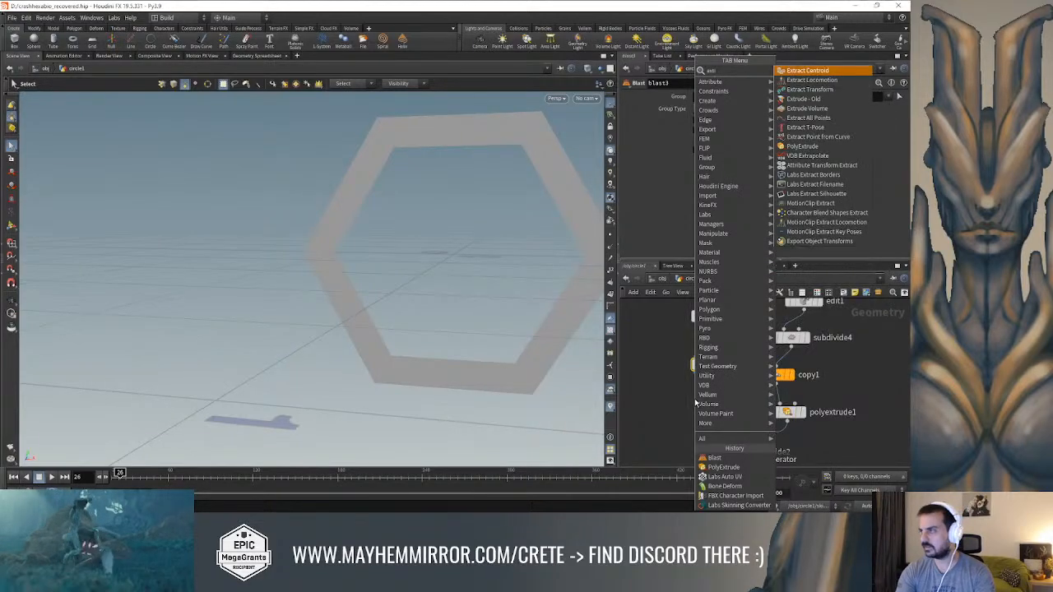
key("BackSpace")
key("BackSpace")
key("BackSpace")
key("BackSpace")
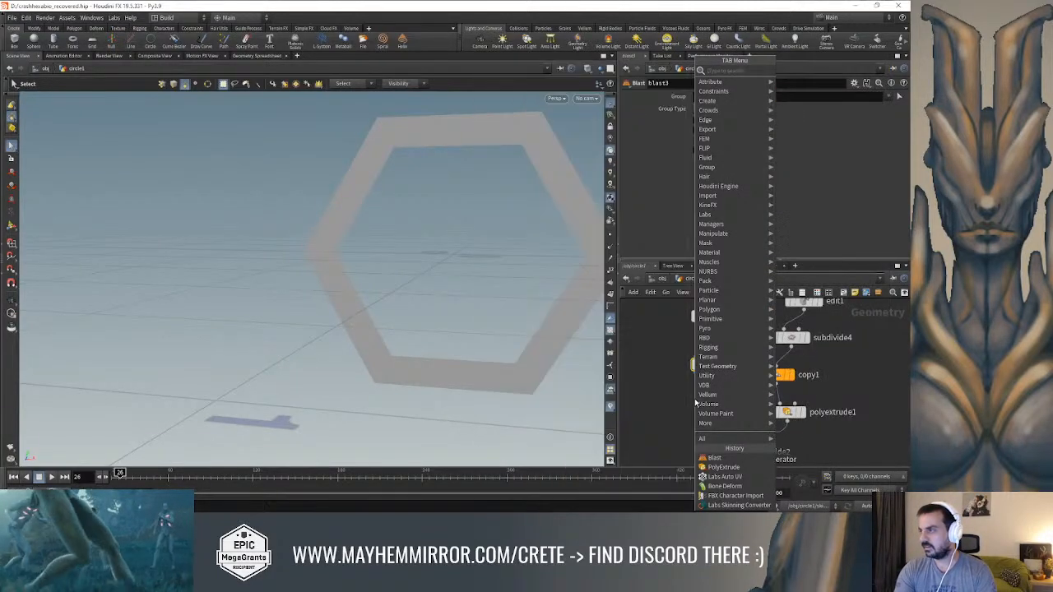
type("poly")
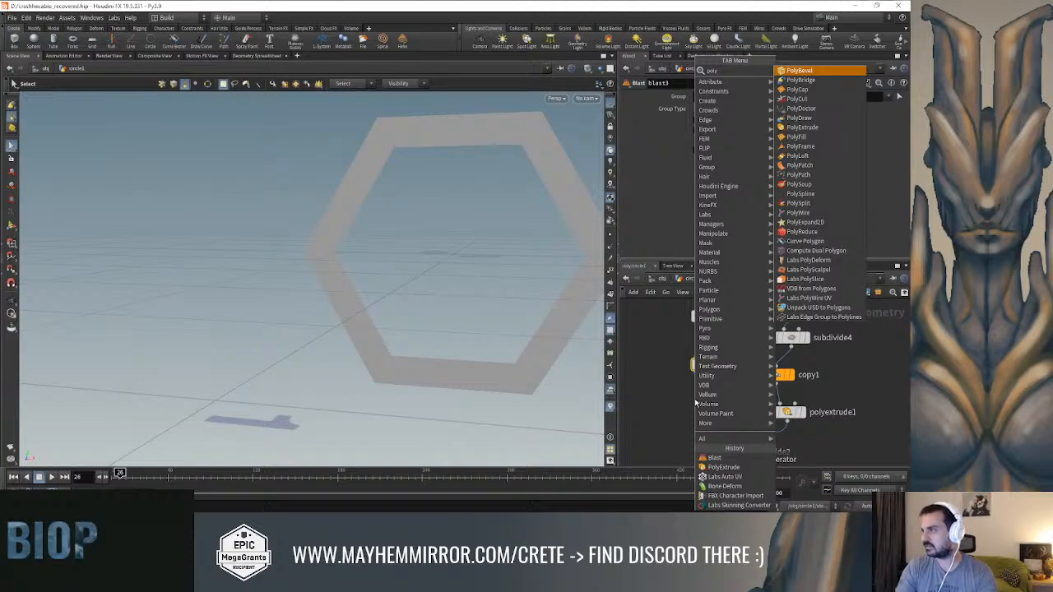
key("Return")
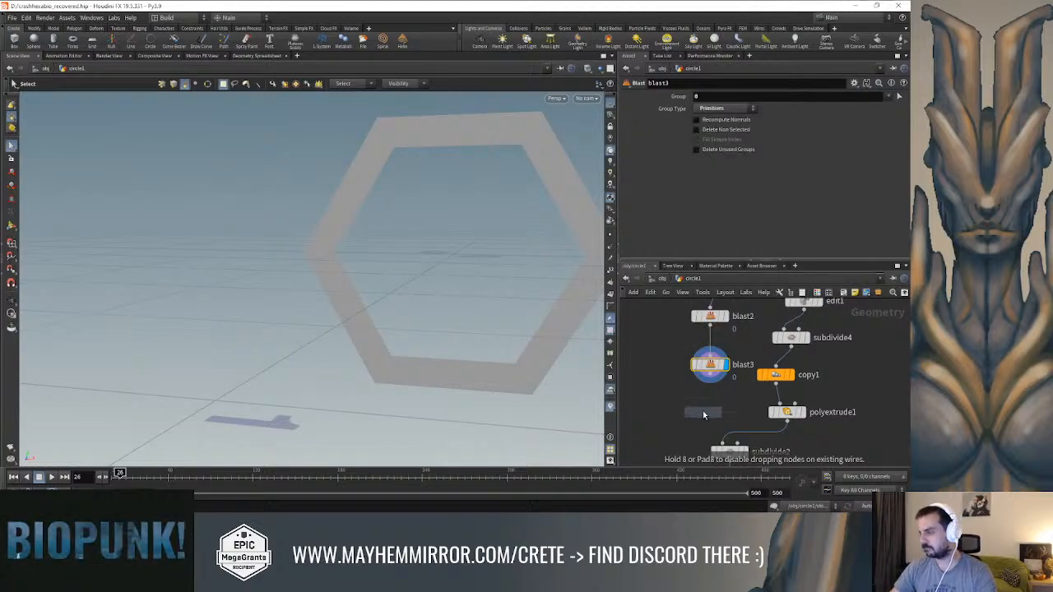
left_click(702, 409)
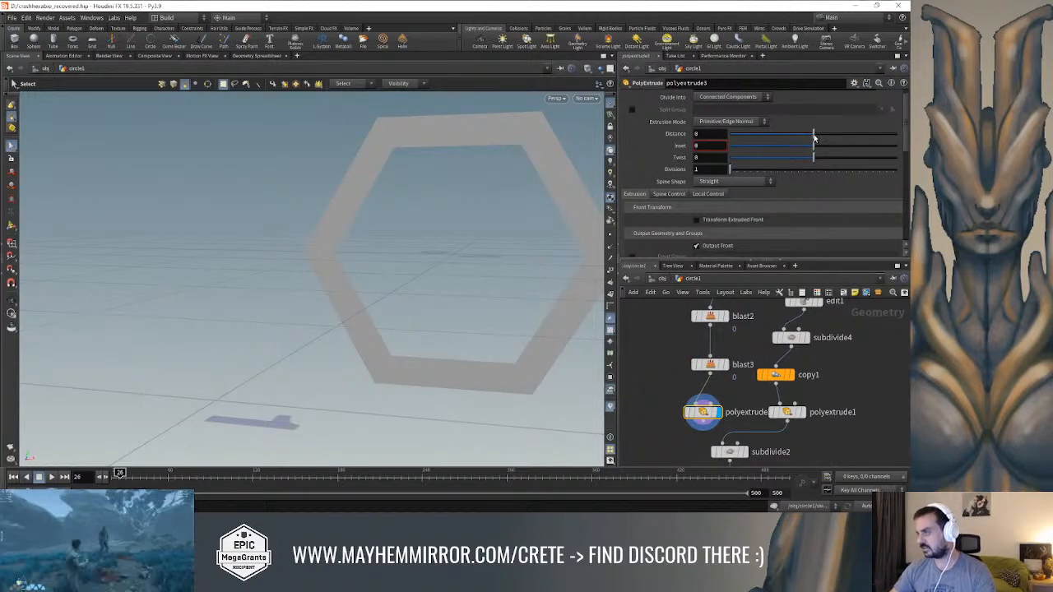
Extrude the hexagonal ring with the new PolyExtrude to give it thickness
scroll(814, 138, "down", 3)
key("Escape")
left_click_drag(494, 203, 539, 212)
Add a Subdivide node, feed it from the ring's PolyExtrude and display it
middle_click_drag(653, 389, 666, 361)
key("Tab")
type("subd")
key("Return")
left_click(678, 435)
left_click_drag(715, 392, 670, 426)
left_click(694, 436)
Set the Subdivide algorithm to OpenSubdiv Catmull-Clark for the ring
left_click_drag(552, 229, 530, 216, "alt")
left_click(741, 121)
left_click(740, 166)
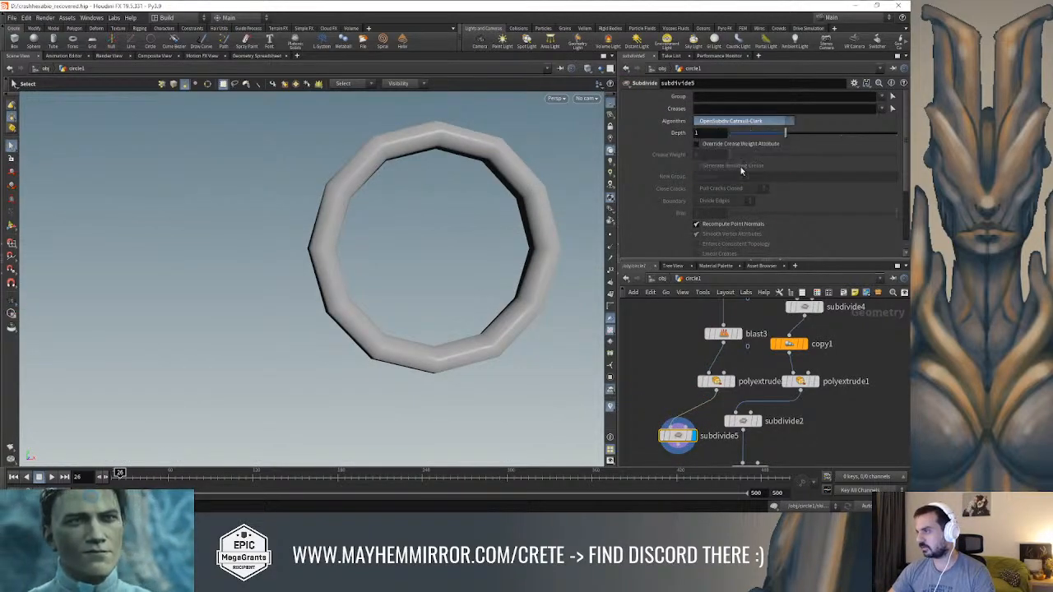
Switch subdivide5 to OpenSubdiv Bilinear and chain a second Subdivide node below it as the displayed node
key("w")
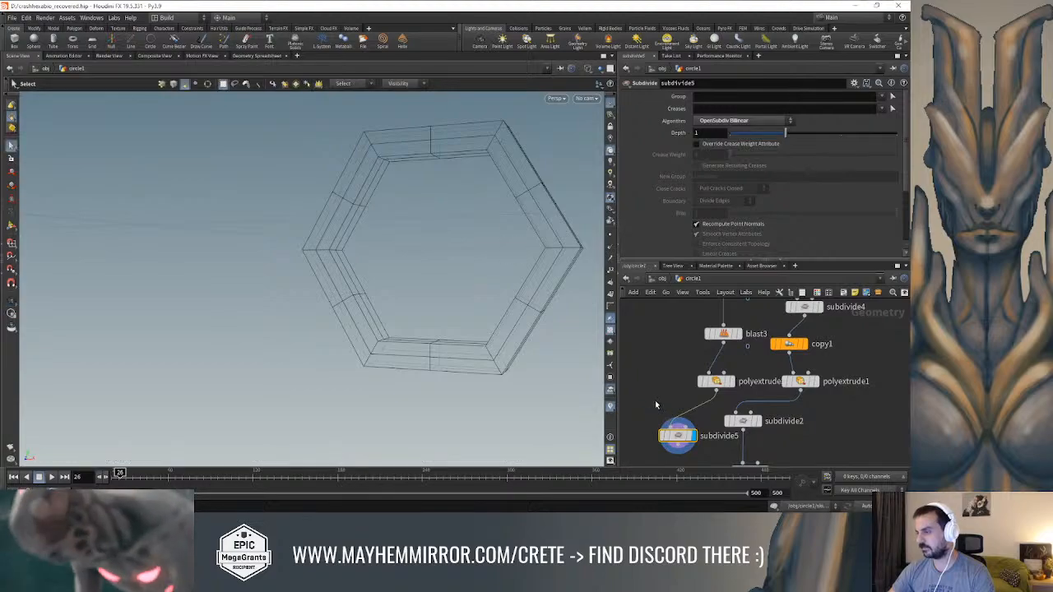
middle_click_drag(657, 402, 672, 355)
key("Tab")
type("subd")
key("Return")
middle_click_drag(663, 435, 680, 406)
left_click(680, 406)
left_click_drag(710, 370, 680, 399)
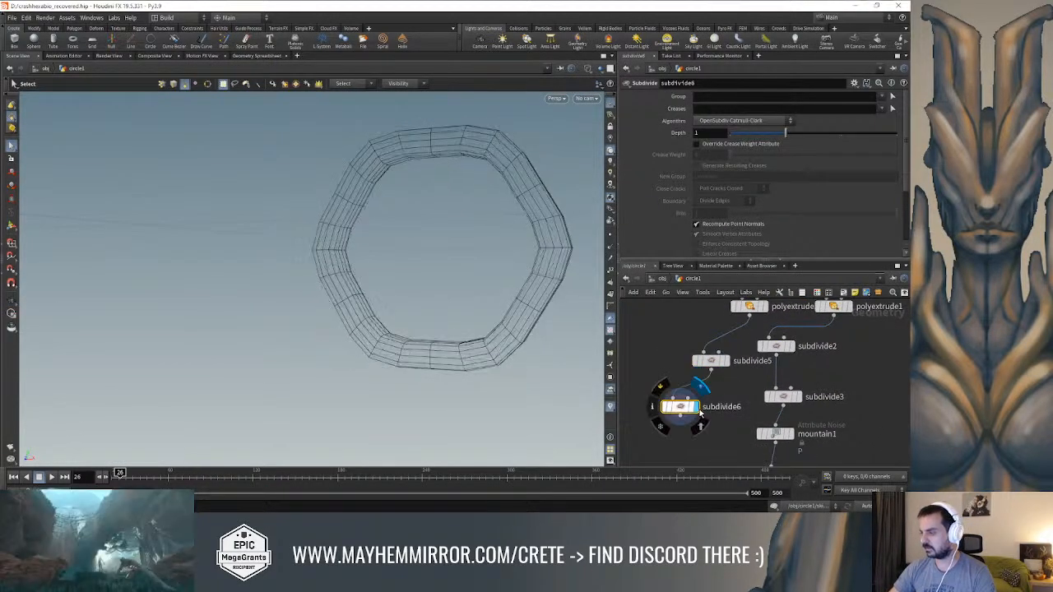
Set subdivide5's depth to 2 and check the second Subdivide's result on the ring in shaded view
left_click(712, 363)
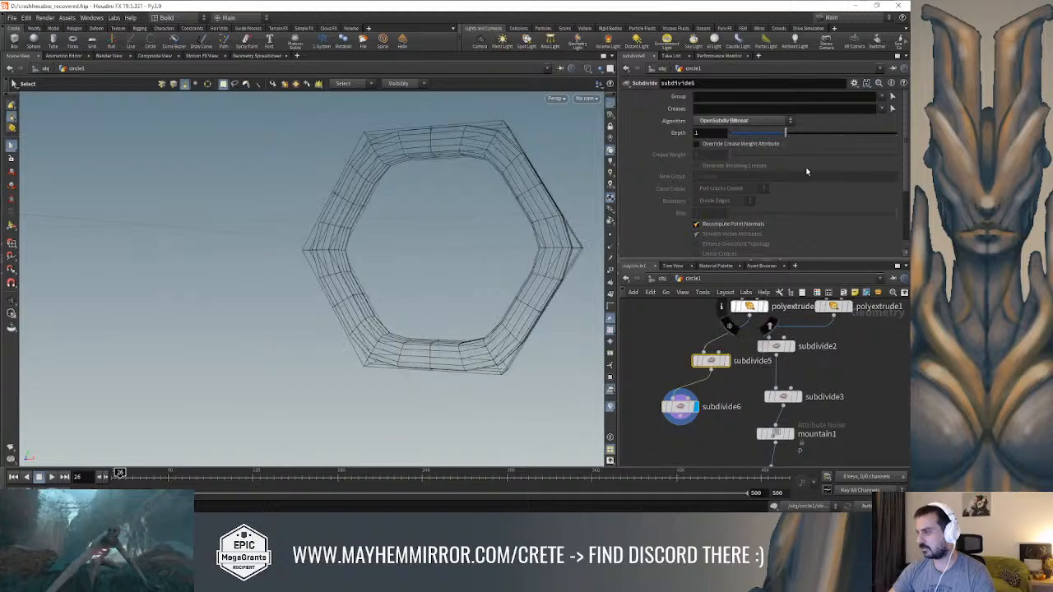
left_click(833, 135)
left_click_drag(490, 188, 520, 203, "alt")
left_click(680, 406)
mouse_move(493, 267)
left_mouse_down("alt")
mouse_move(460, 284)
mouse_move(414, 280)
mouse_move(417, 291)
mouse_move(444, 277)
mouse_move(458, 301)
mouse_move(466, 273)
mouse_move(518, 277)
mouse_move(501, 282)
left_mouse_up("alt")
key("shift+w")
key("s")
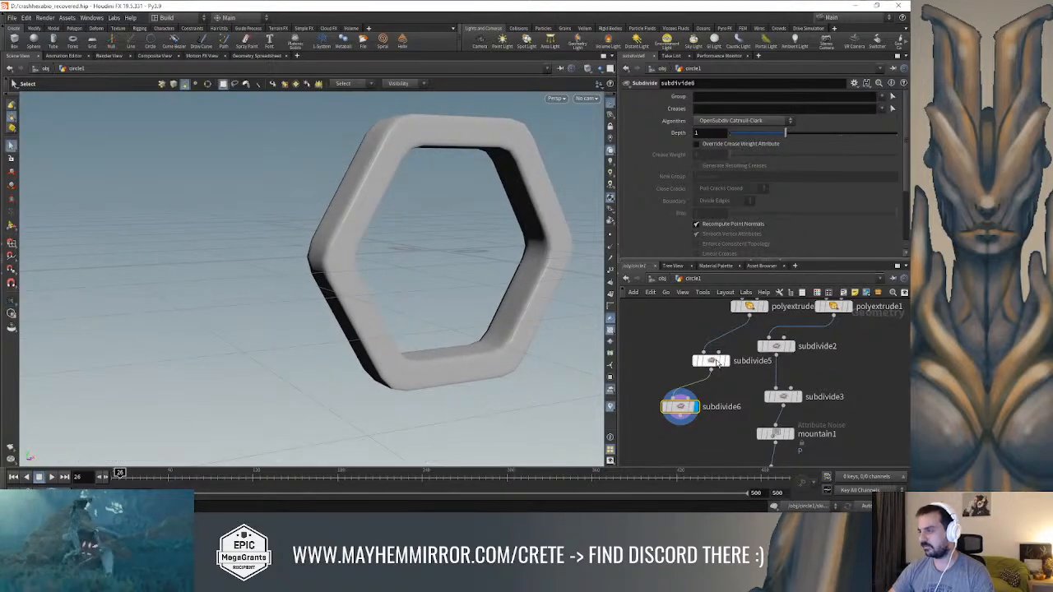
left_click(712, 362)
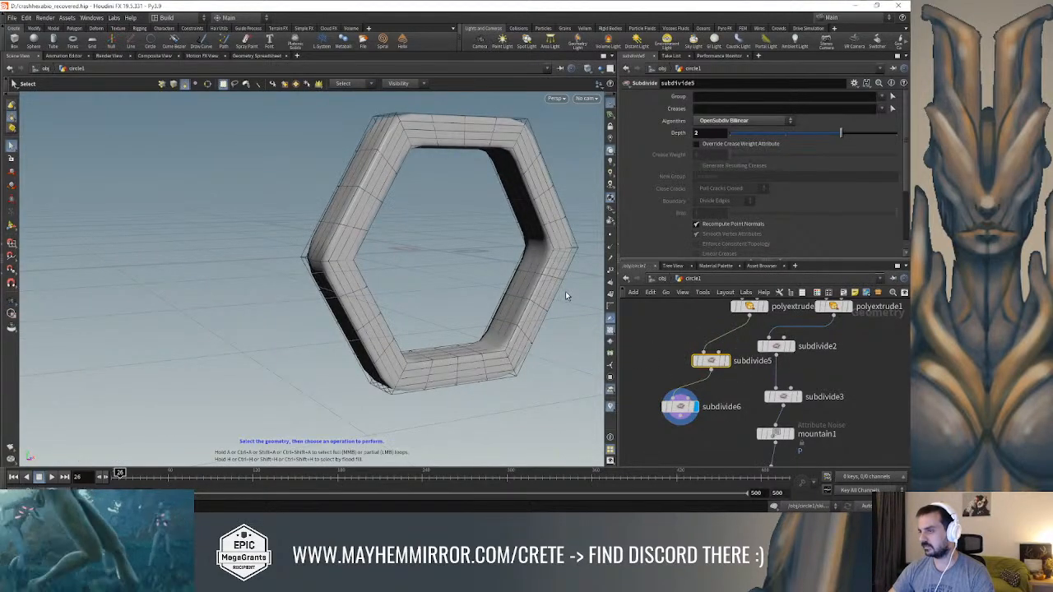
middle_click_drag(645, 441, 654, 422)
left_click_drag(508, 324, 439, 307, "alt")
key("s")
scroll(666, 418, "down", 3)
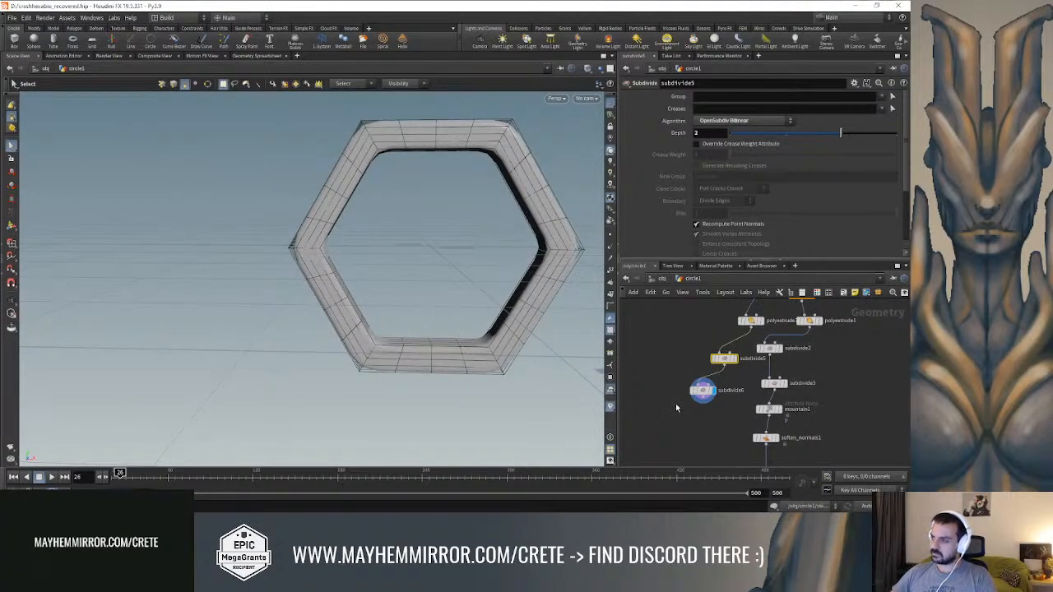
Duplicate the circle1 node and place the copy in the empty network area beside the ring's node chain
middle_click_drag(673, 401, 674, 388)
mouse_move(678, 314)
middle_mouse_down()
mouse_move(694, 369)
mouse_move(696, 446)
middle_mouse_up()
middle_click_drag(770, 314, 770, 383)
left_click(837, 364)
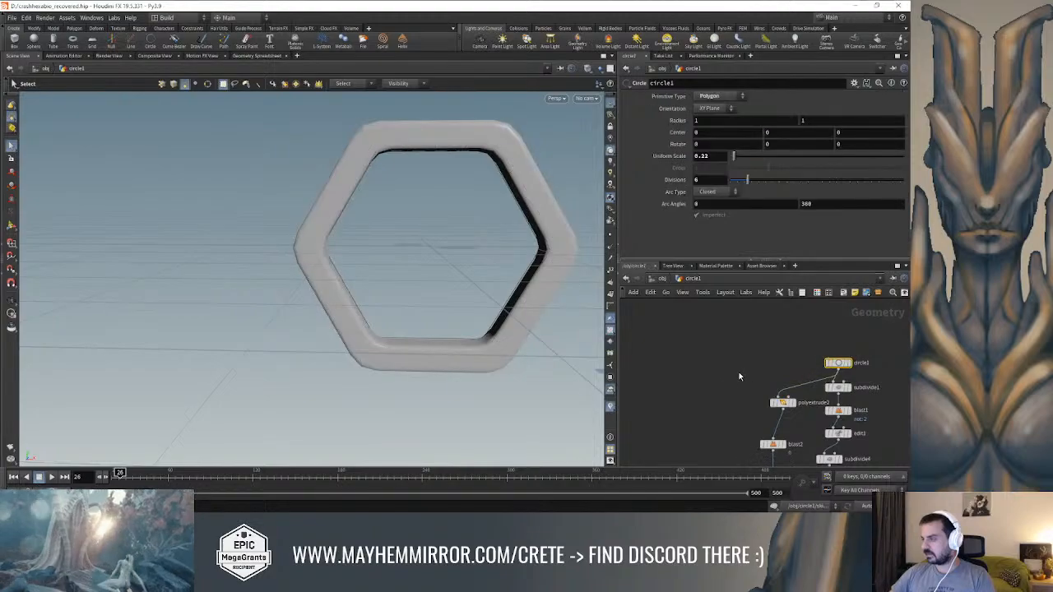
left_click(705, 385)
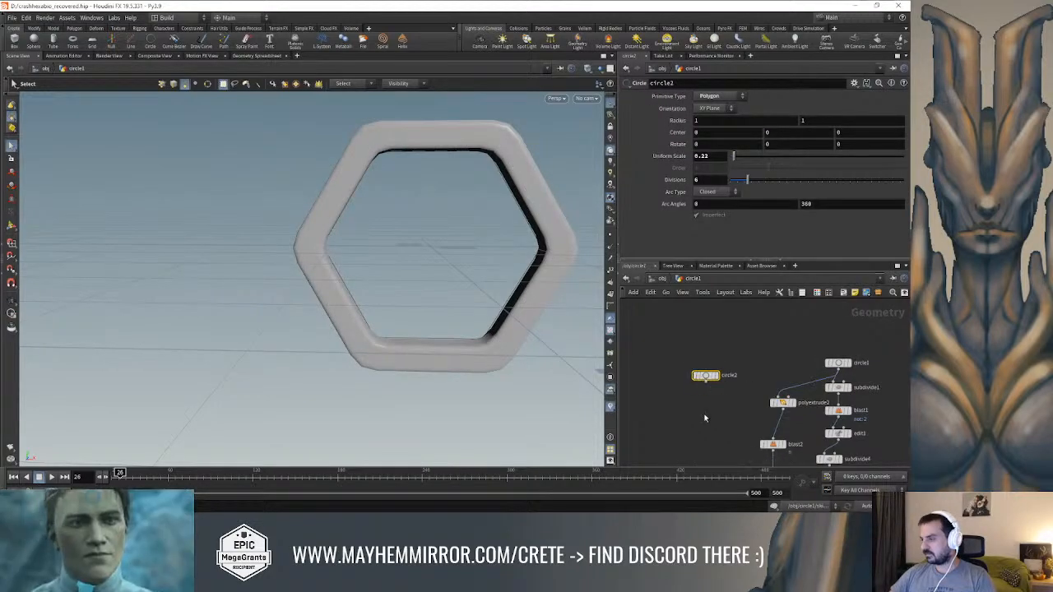
scroll(727, 348, "down", 3)
left_click_drag(734, 319, 706, 375)
scroll(709, 400, "up", 1)
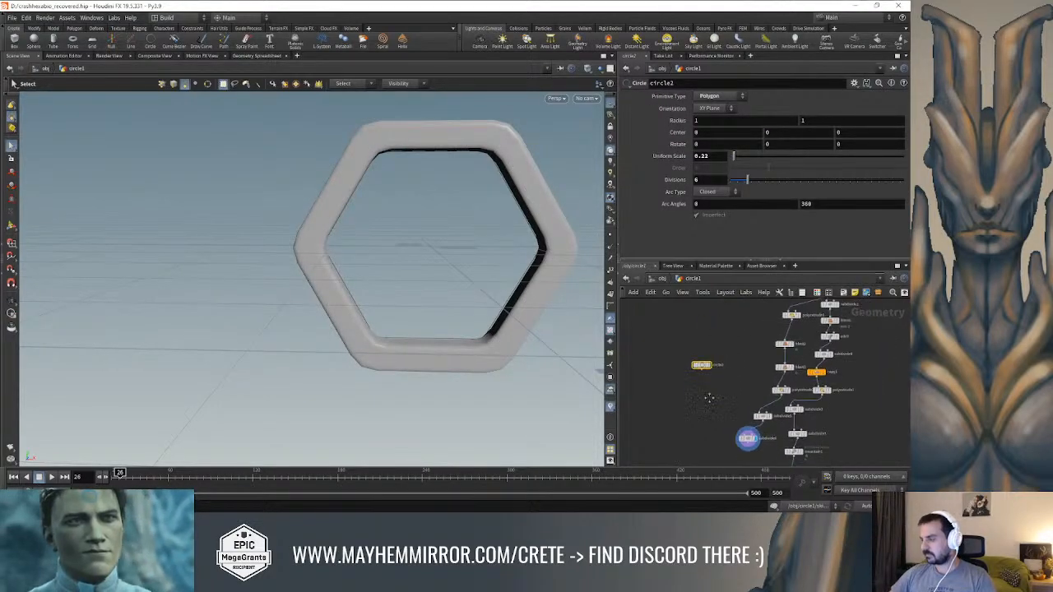
Add a Merge node, feed it from circle2 and subdivide6, and display it
middle_click_drag(709, 400, 712, 383)
key("Tab")
type("merge")
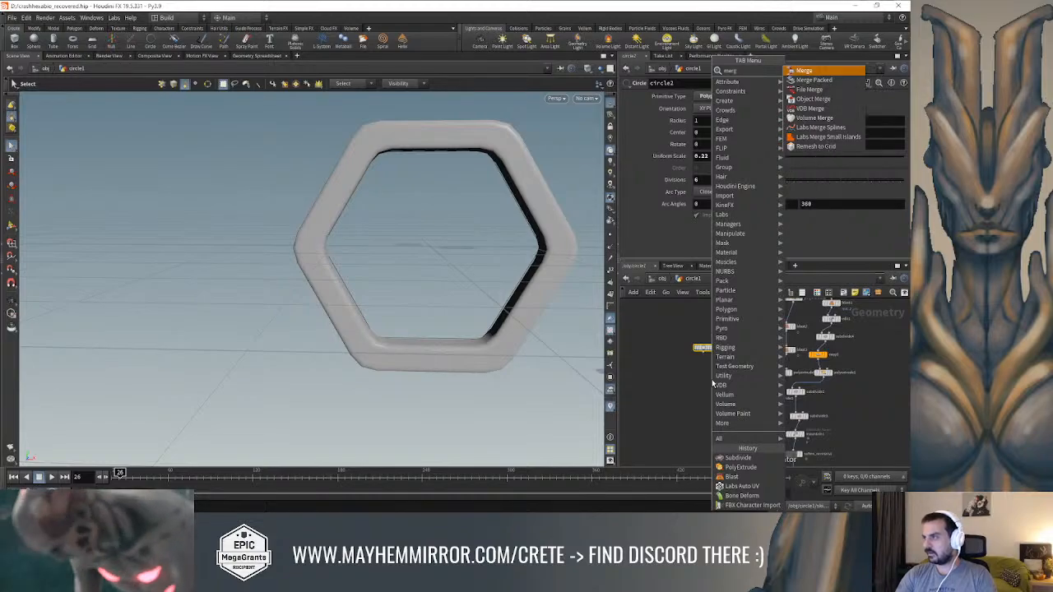
key("Return")
left_click(723, 449)
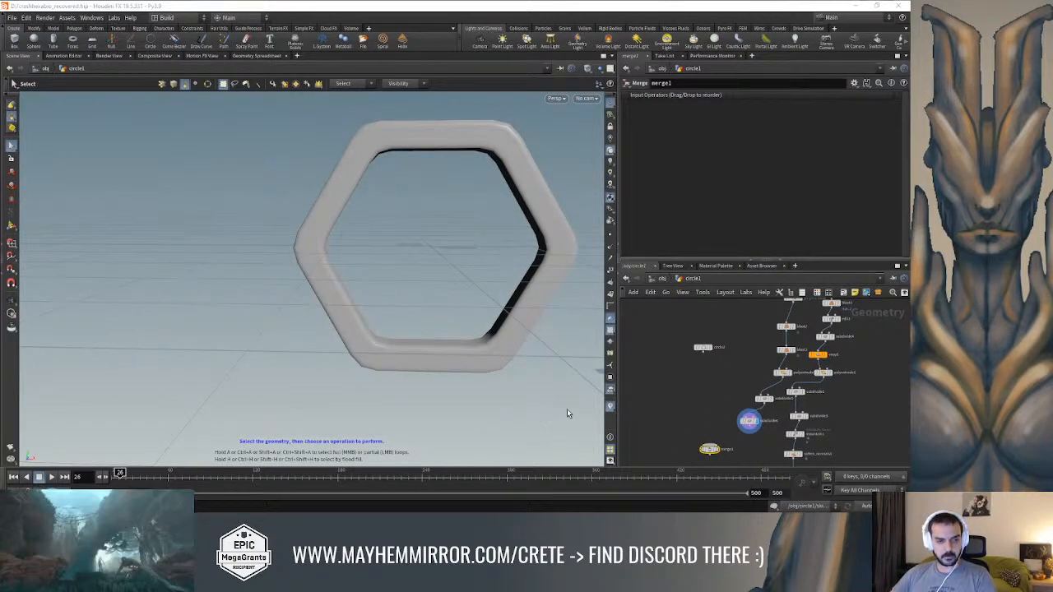
scroll(706, 395, "up", 2)
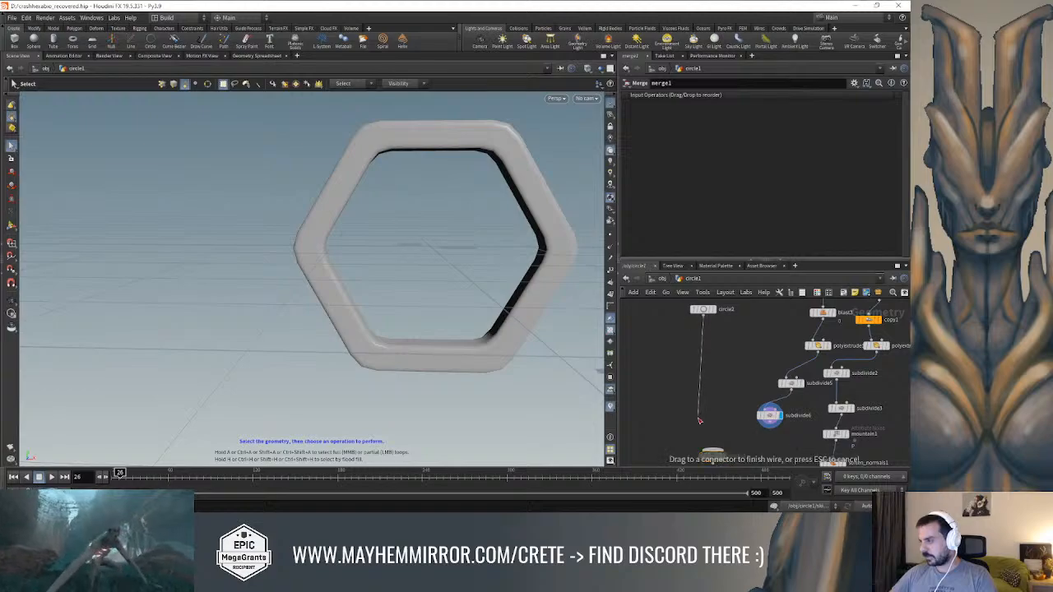
left_click(712, 451)
left_click(715, 455)
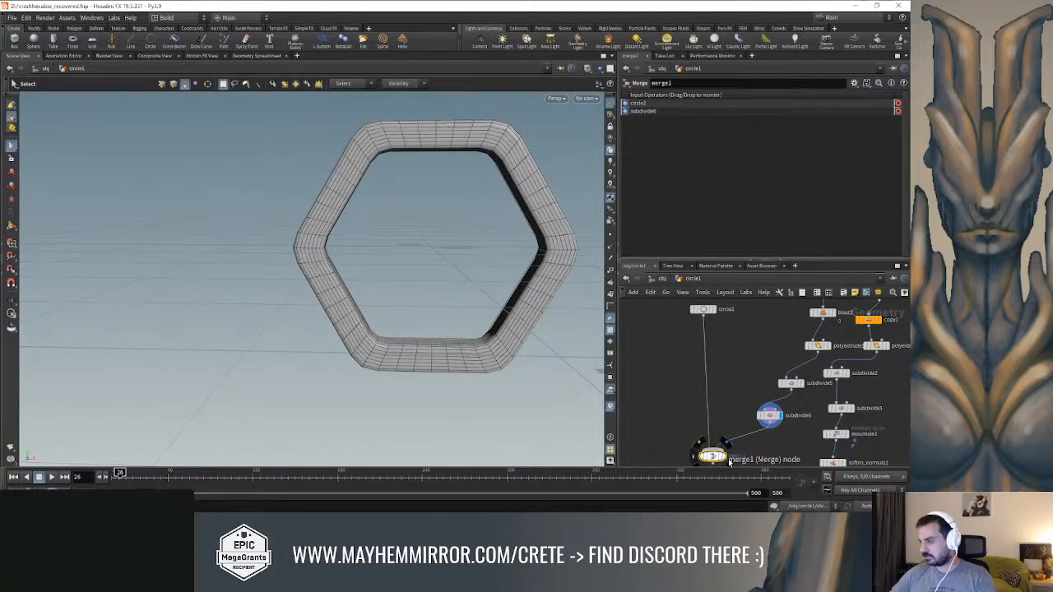
left_click(724, 456)
Set circle2's X rotation to 180 so its face is flipped
left_click(704, 310)
key("Escape")
left_click_drag(387, 296, 245, 291)
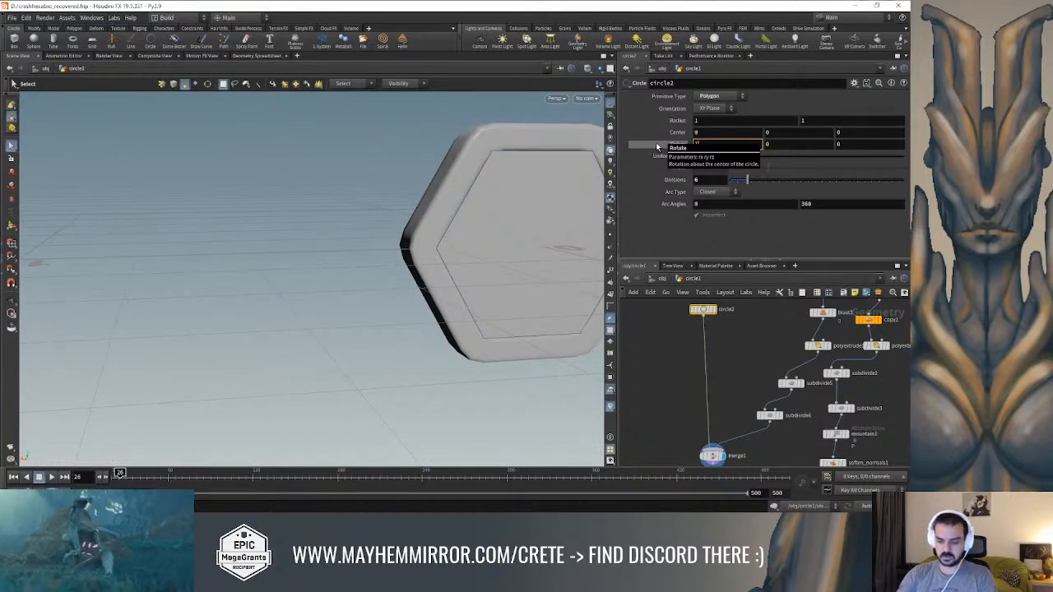
key("Return")
Enlarge circle2 to a uniform scale of 0.44
left_click_drag(475, 186, 606, 214, "alt")
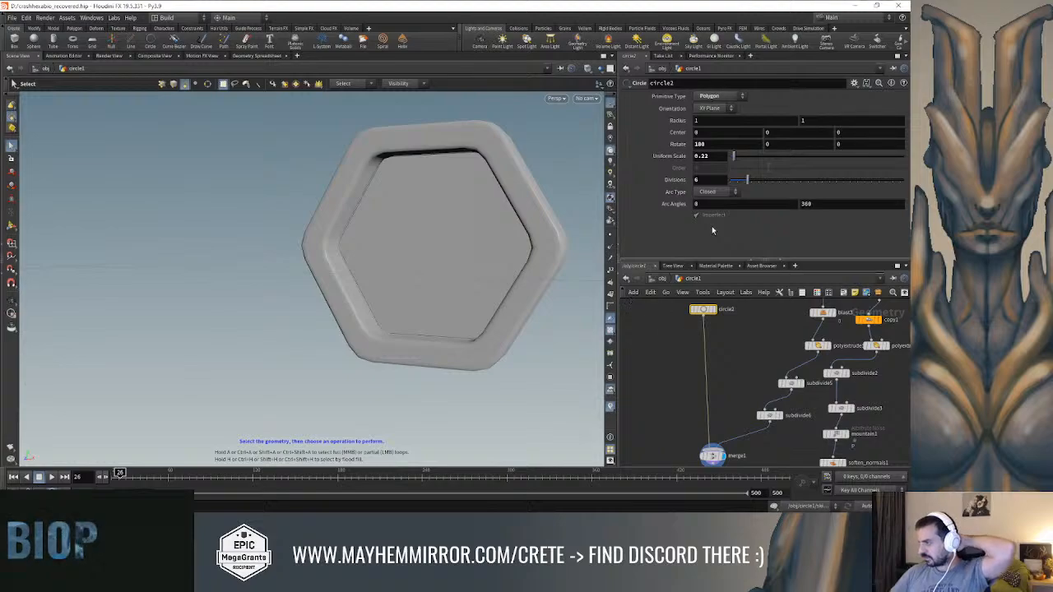
left_click_drag(732, 160, 739, 159)
left_click_drag(436, 222, 573, 271, "alt")
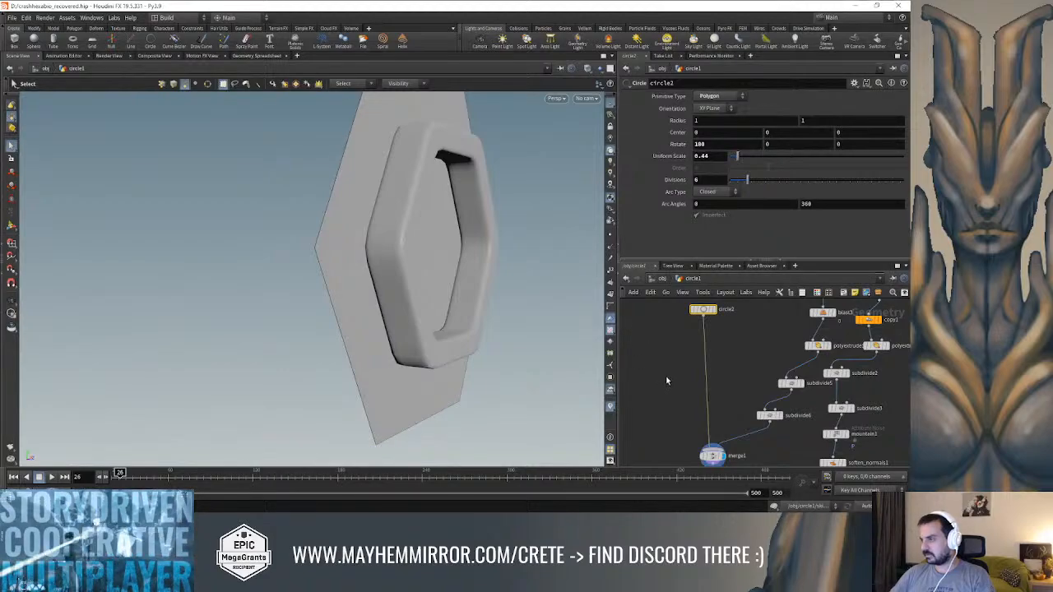
Insert a PolyExtrude node between circle2 and merge1, display it and set its distance to 0.026
key("Tab")
type("polye")
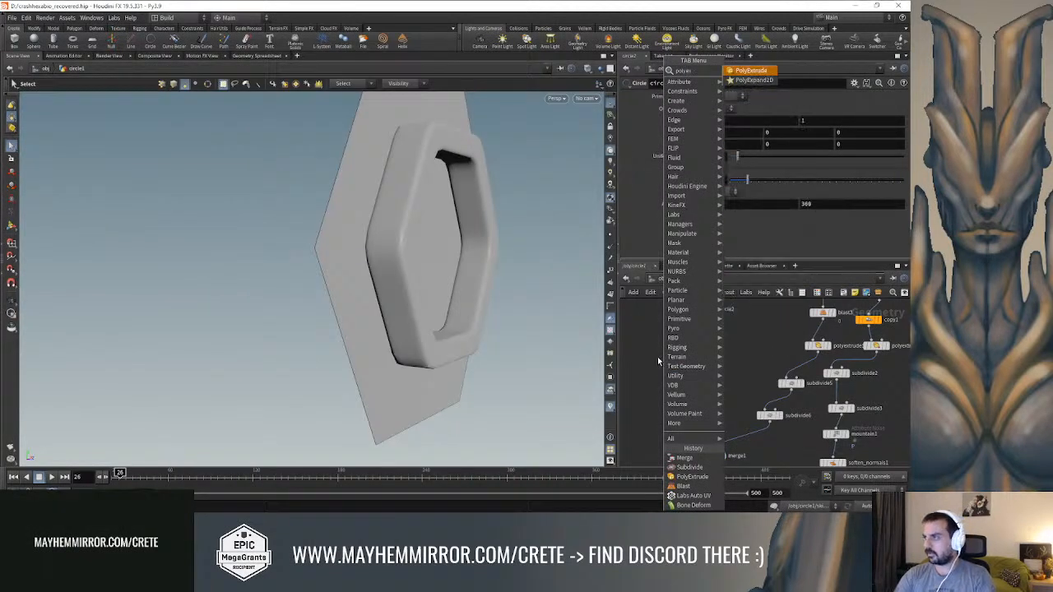
key("Return")
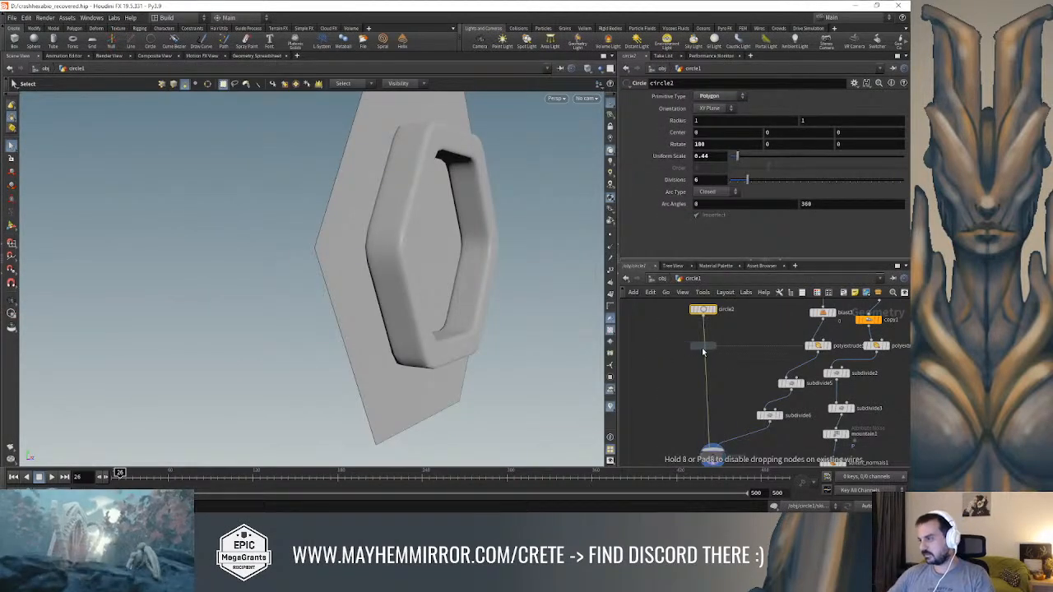
left_click(705, 348)
left_click(718, 348)
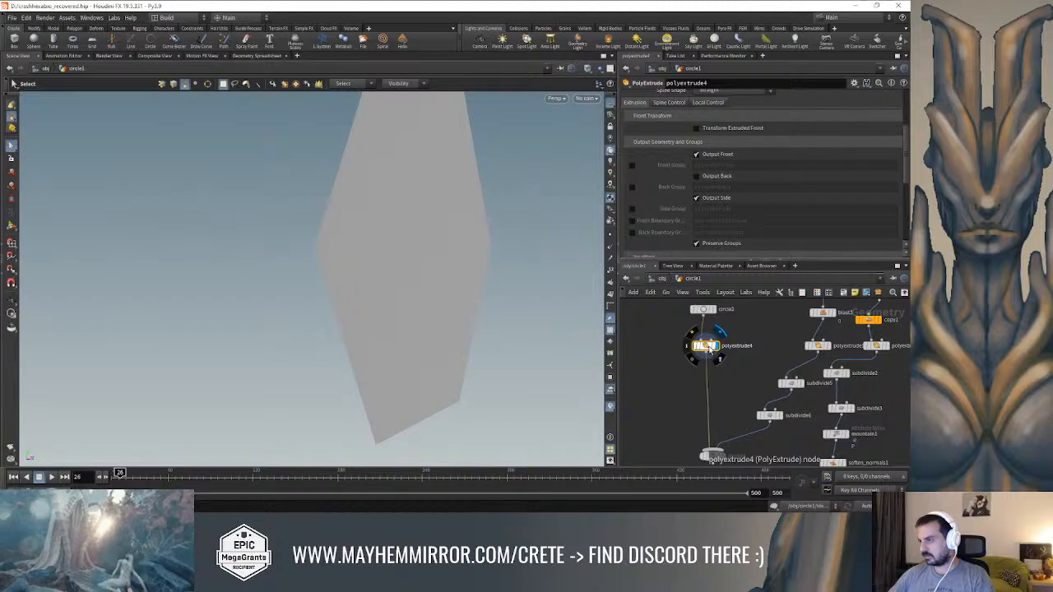
scroll(733, 169, "up", 3)
left_click_drag(813, 137, 817, 140)
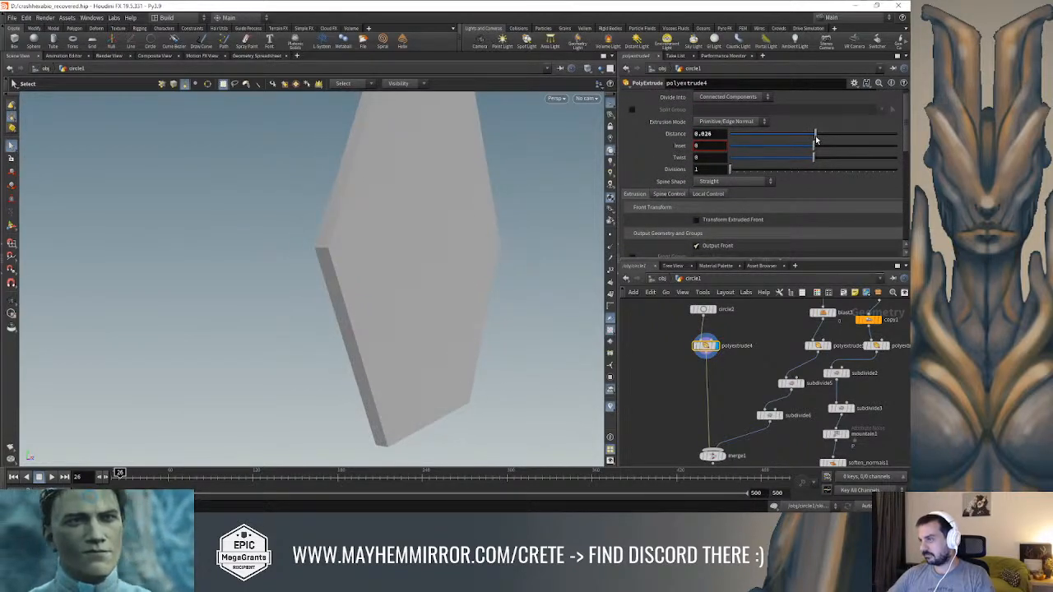
Display merge1 and check how the extruded hexagonal plate sits against the ring
middle_click_drag(722, 426, 726, 392)
left_click(726, 423)
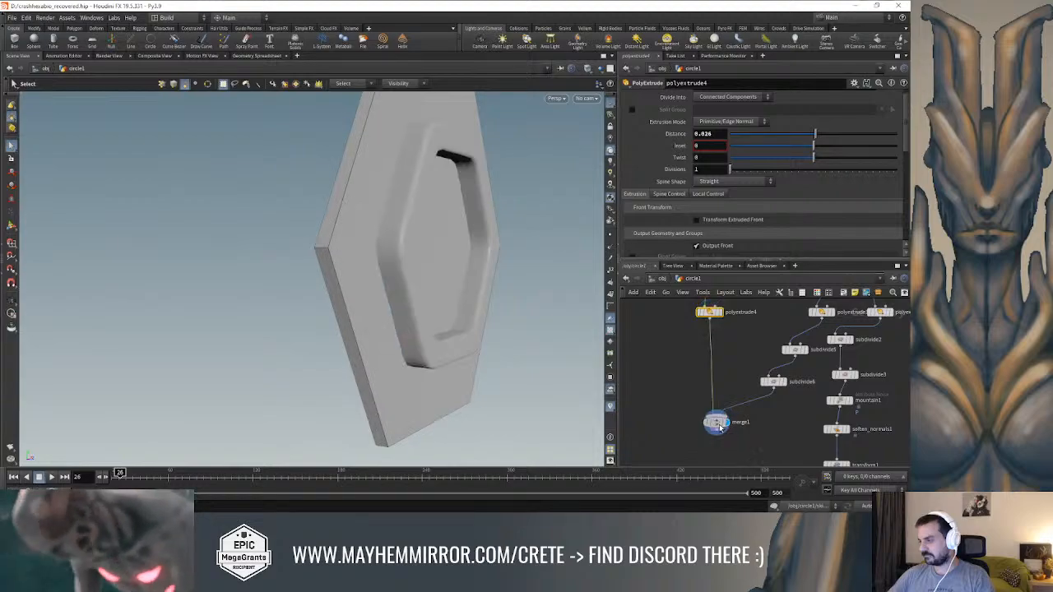
left_click_drag(471, 274, 498, 287)
key("s")
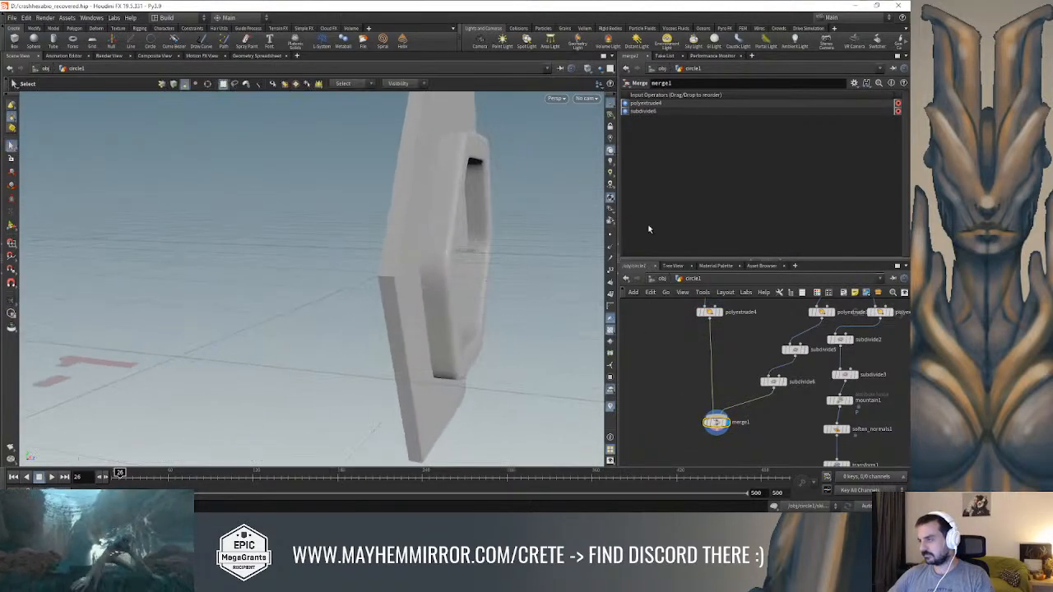
Insert a Transform node between the plate's PolyExtrude and merge1
left_click(705, 314)
left_click_drag(453, 236, 393, 231, "alt")
right_click(708, 342)
mouse_move(721, 102)
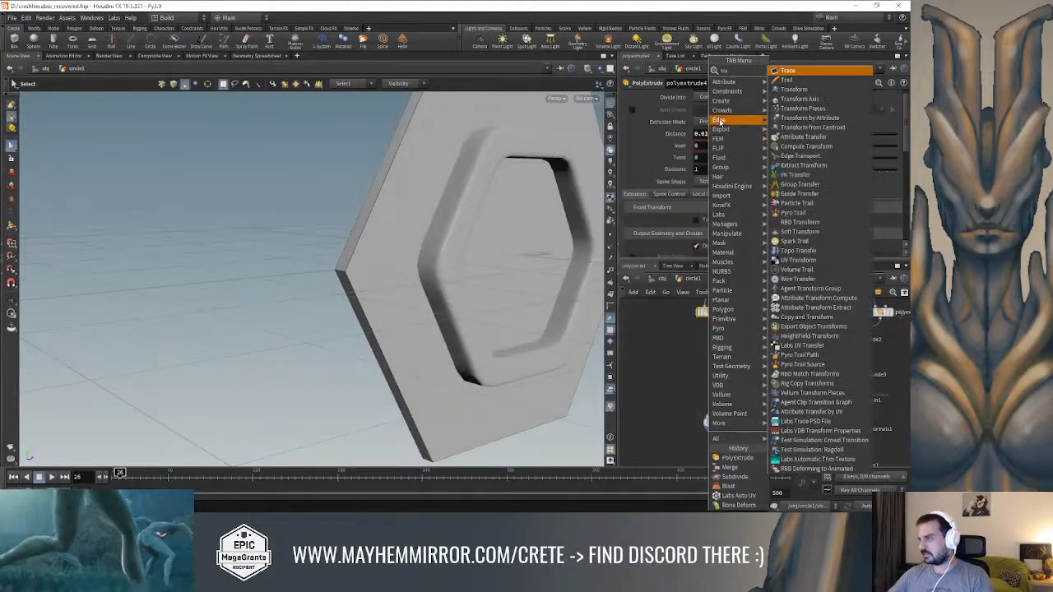
left_click(782, 90)
left_click(715, 350)
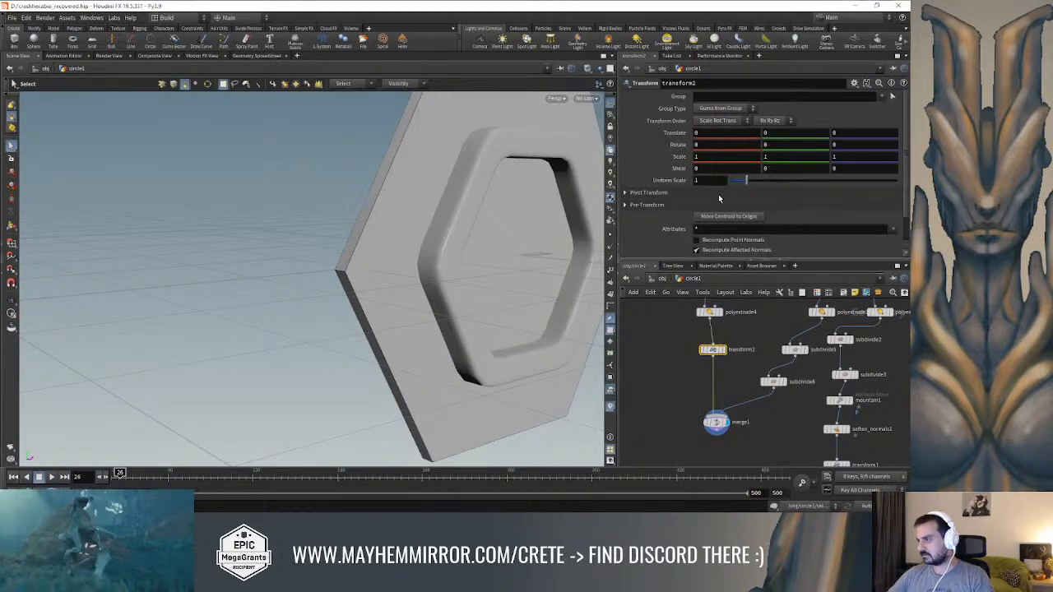
Shift the hexagonal plate back behind the ring with a Z translation of -0.02 in transform2
left_click_drag(463, 195, 498, 207, "alt")
middle_click_drag(794, 133, 635, 169)
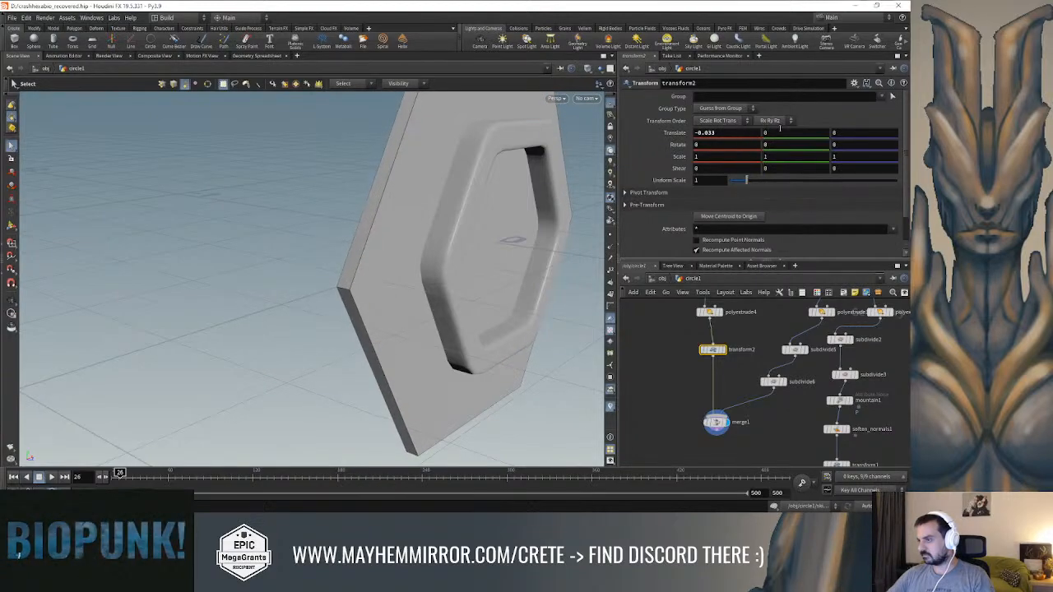
key("ctrl+z")
mouse_move(857, 146)
middle_mouse_down()
mouse_move(832, 146)
mouse_move(843, 146)
middle_mouse_up()
left_click_drag(528, 268, 427, 257, "alt")
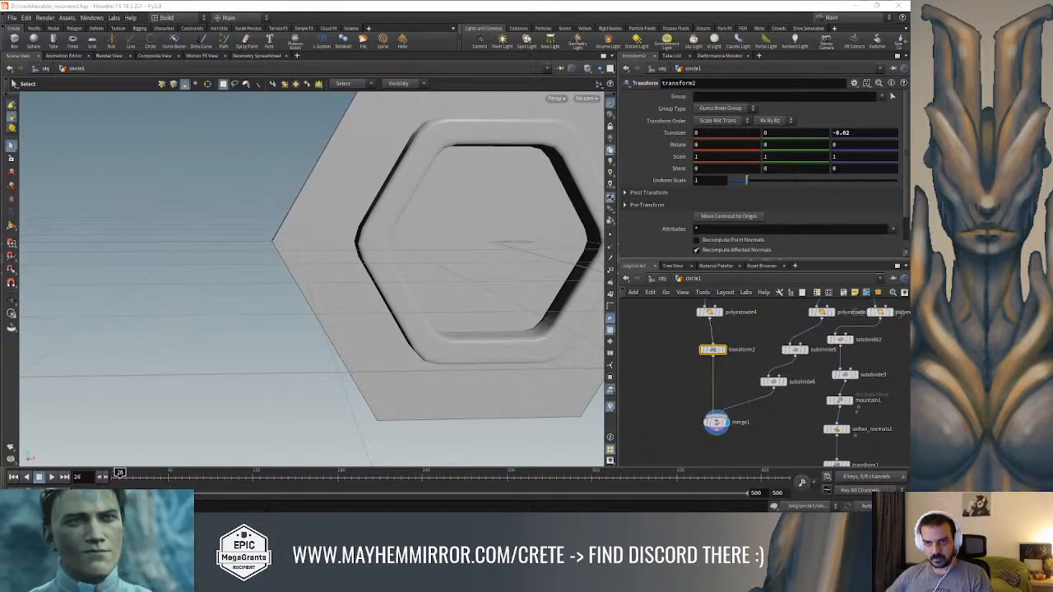
left_click_drag(275, 256, 292, 270, "alt")
key("s")
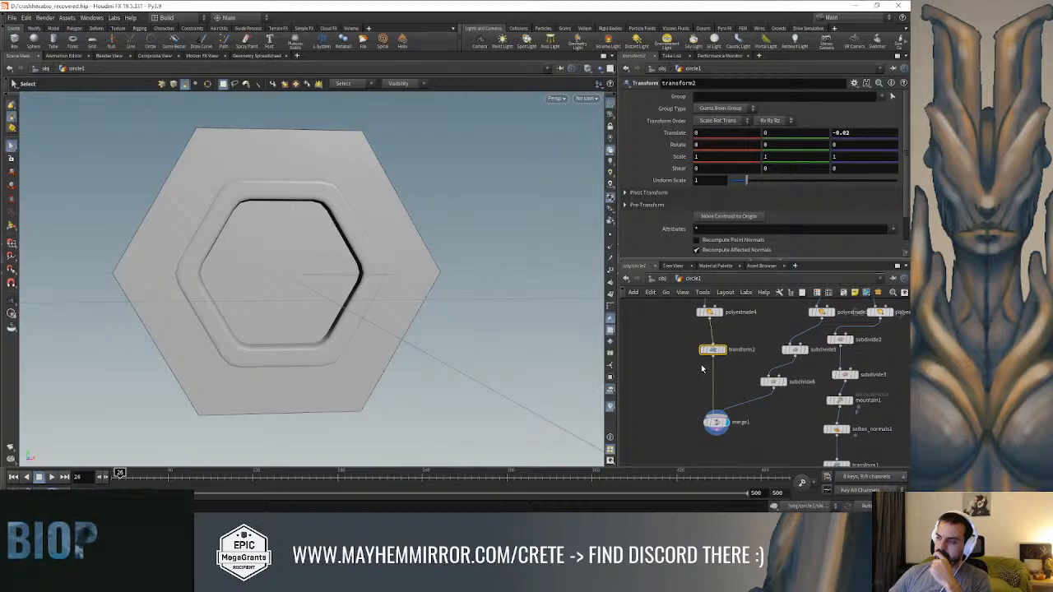
Insert a Subdivide node between transform2 and merge1
key("Tab")
type("subd")
key("Return")
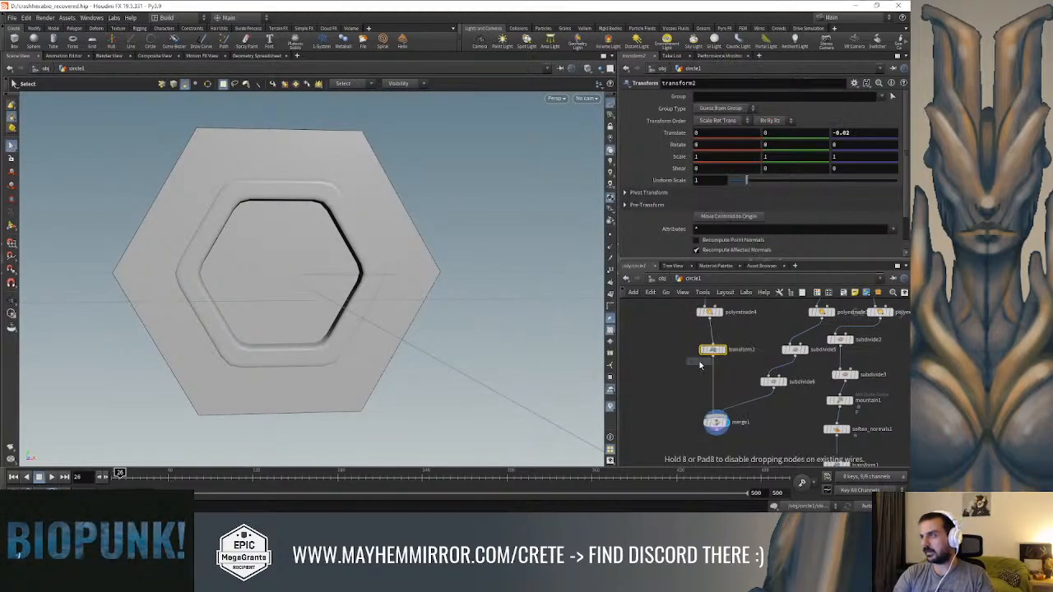
left_click(712, 375)
left_click_drag(480, 270, 514, 257, "alt")
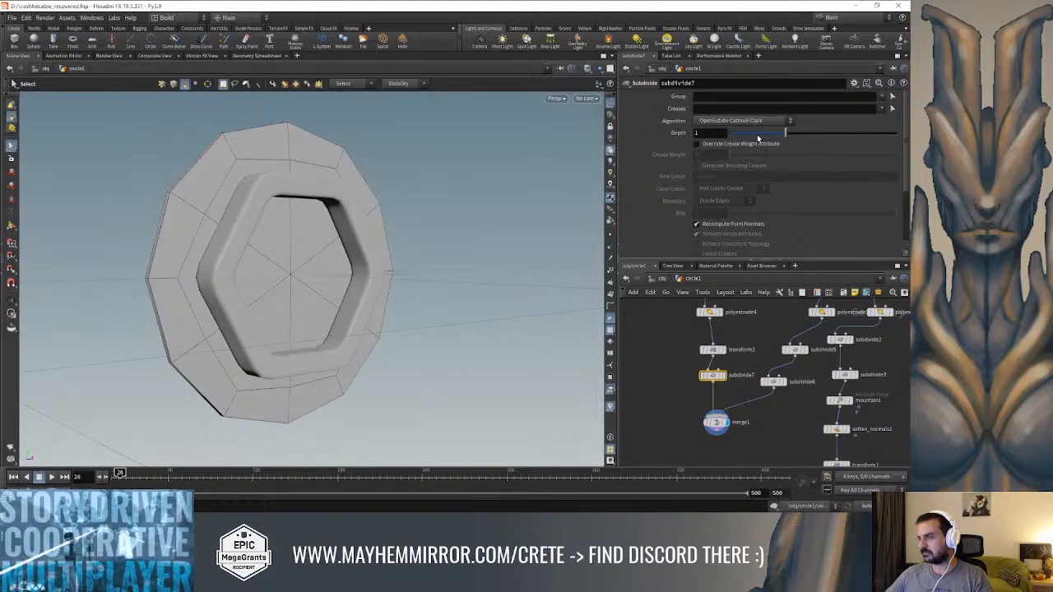
Set the plate's Subdivide to depth 2 with the OpenSubdiv Bilinear algorithm
left_click_drag(786, 132, 858, 134)
left_click(757, 121)
left_click(750, 166)
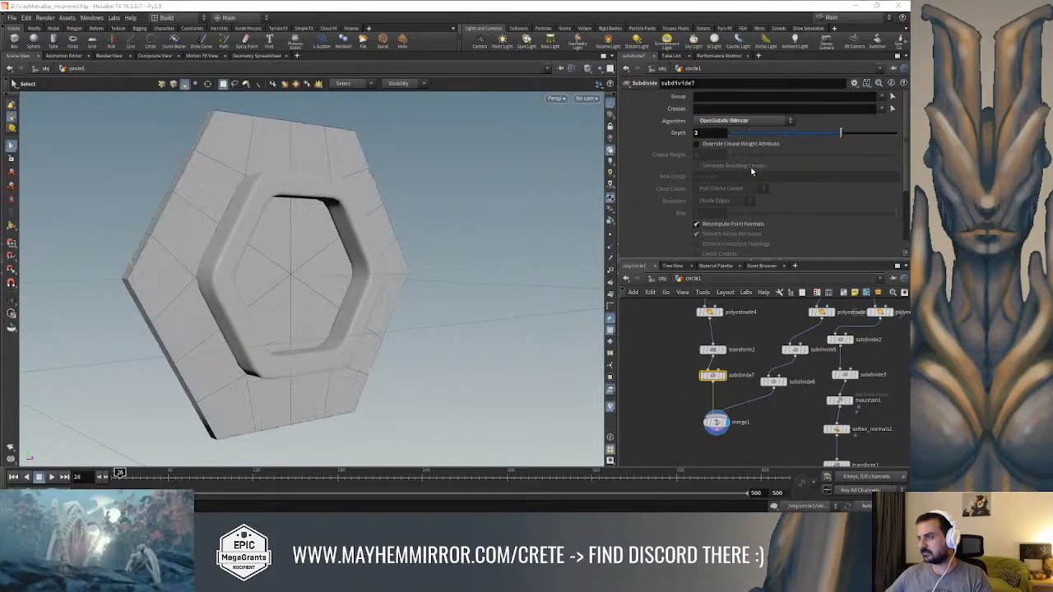
Insert a Remesh node between the ring's PolyExtrude and subdivide5, display it and set its target size to 0.051
key("Tab")
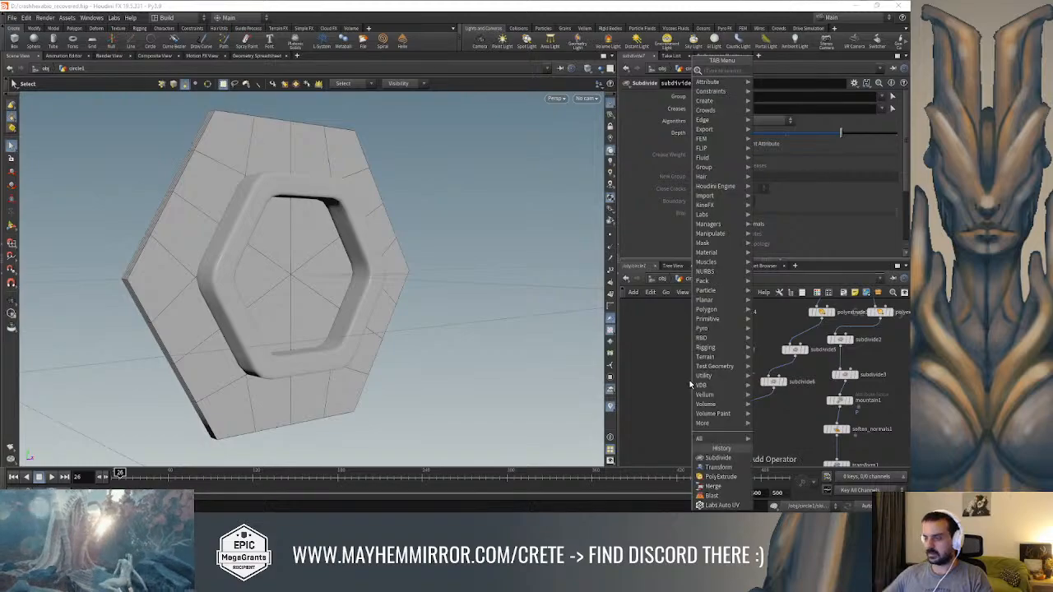
type("rem")
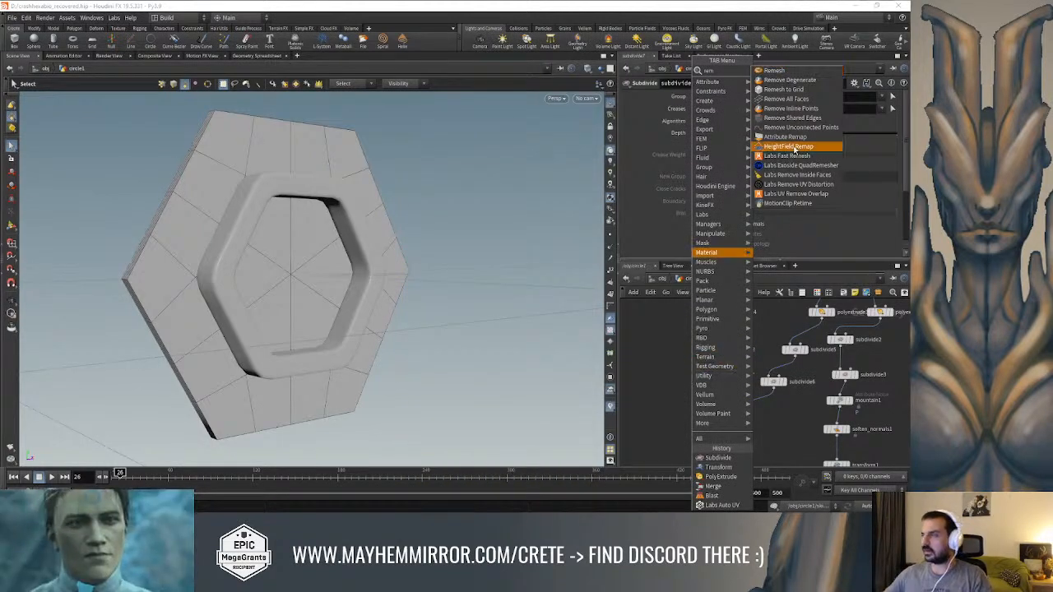
left_click(779, 72)
middle_click_drag(777, 330, 745, 336)
scroll(745, 339, "up", 3)
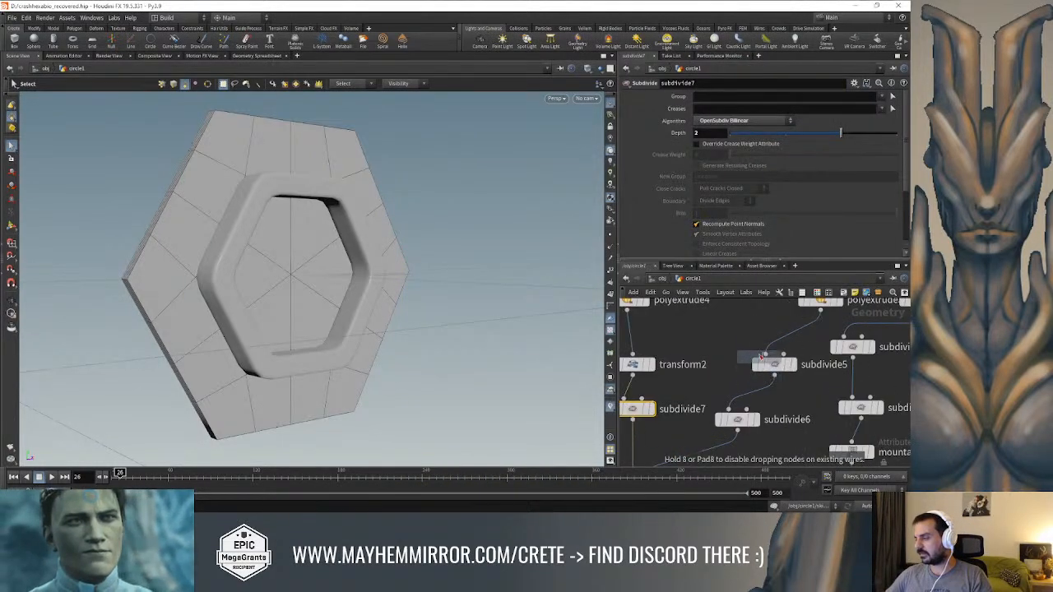
left_click(796, 338)
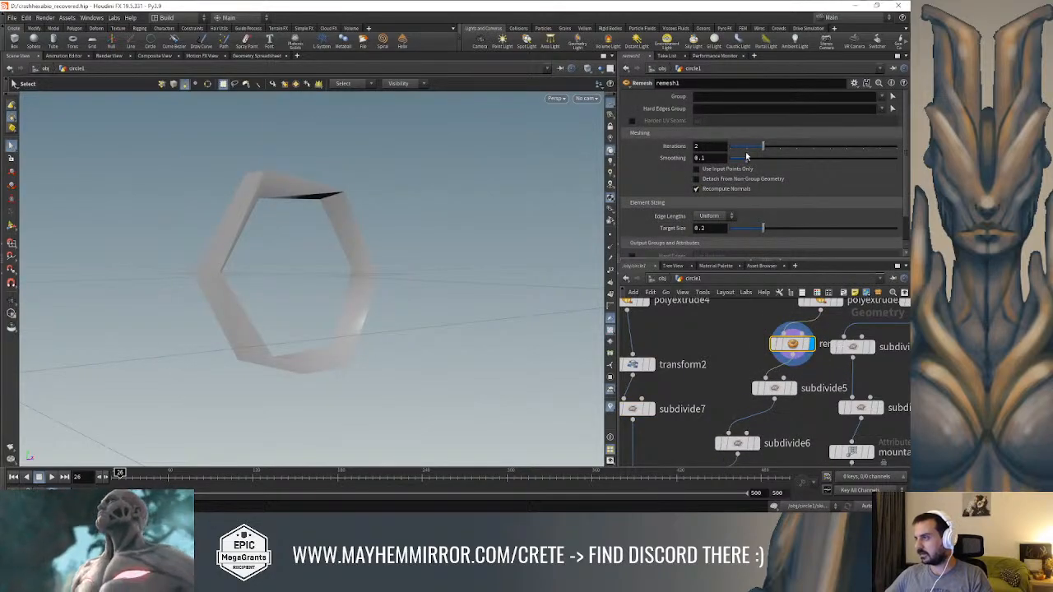
left_click_drag(752, 230, 738, 231)
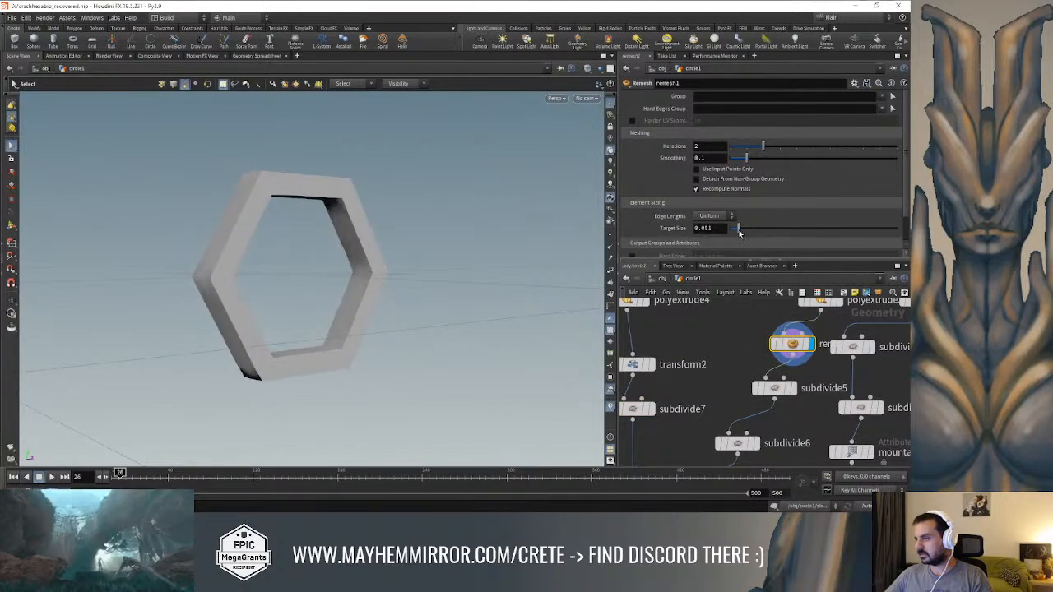
Reduce the ring's Remesh target size to 0.034 and inspect the ring with and without its mesh edges
key("shift+w")
left_click_drag(454, 223, 419, 219, "alt")
left_click_drag(738, 229, 735, 231)
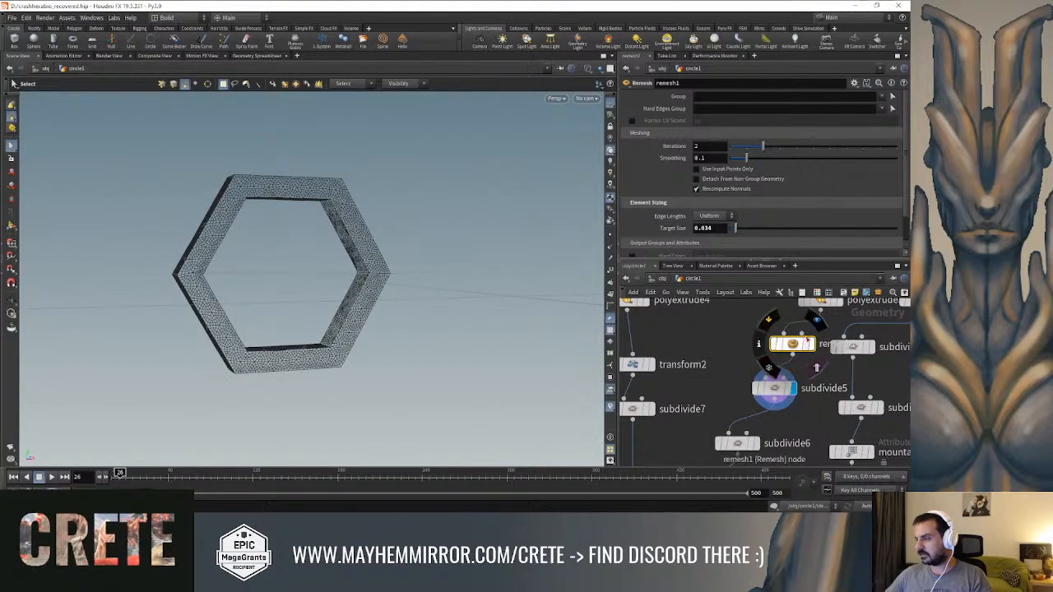
key("w")
left_click_drag(384, 259, 338, 245, "alt")
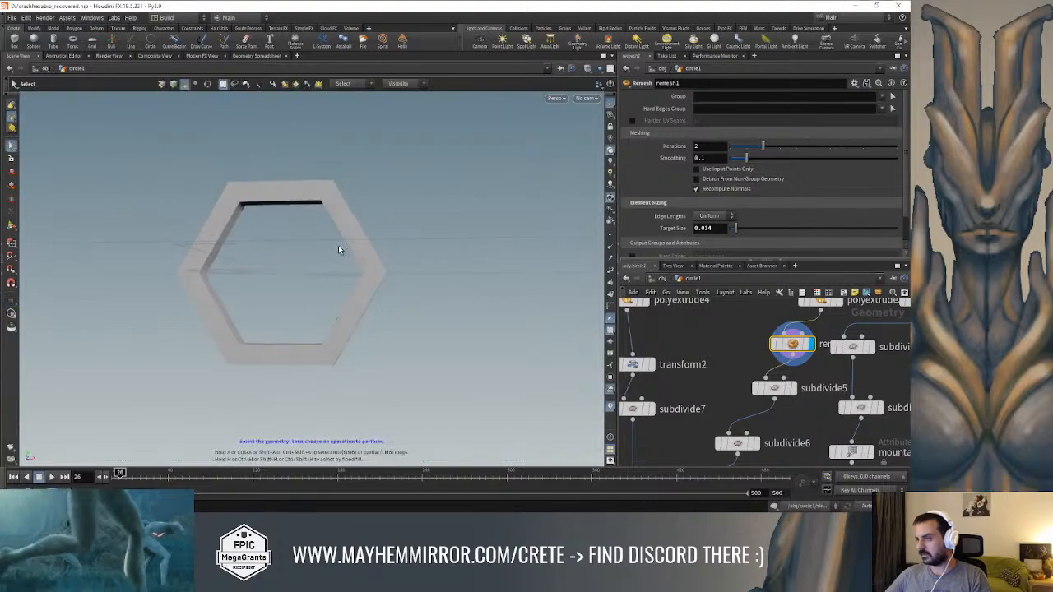
Bypass subdivide5 and display subdivide6 for the ring
key("w")
middle_click_drag(727, 358, 734, 323)
left_click(761, 411)
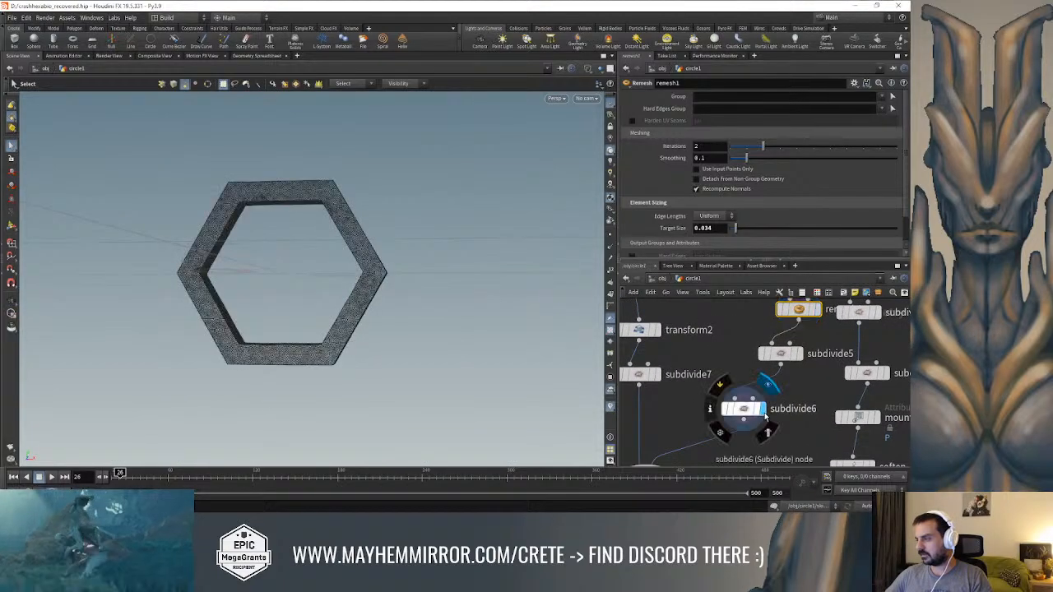
key("w")
left_click_drag(387, 258, 420, 251, "alt")
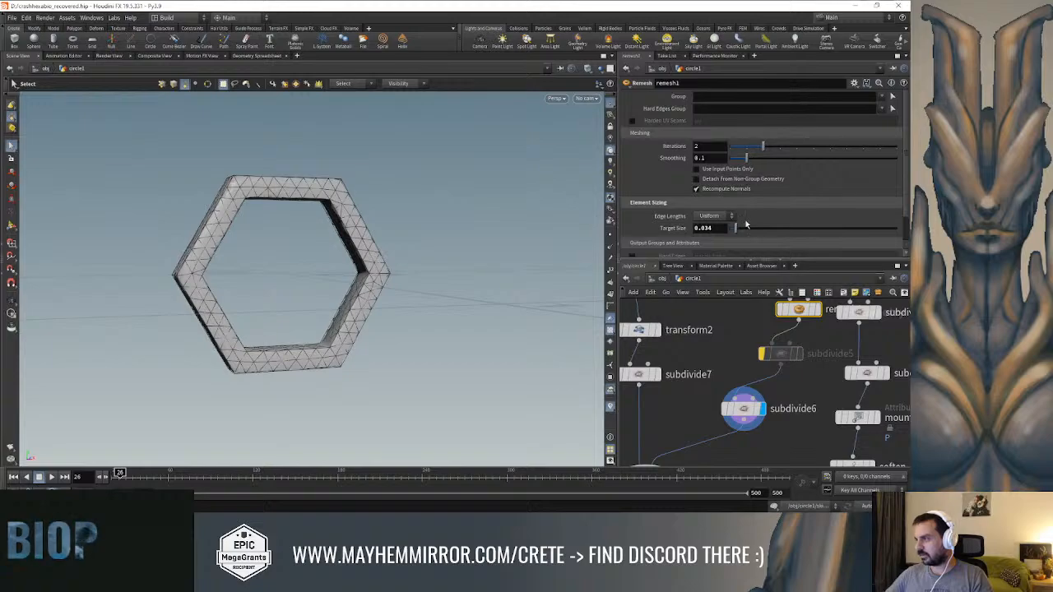
Increase the ring's Remesh target size slightly for a coarser mesh and check subdivide6 in wireframe
left_click_drag(736, 232, 740, 234)
key("w")
left_click_drag(439, 231, 416, 278, "alt")
left_click(743, 409)
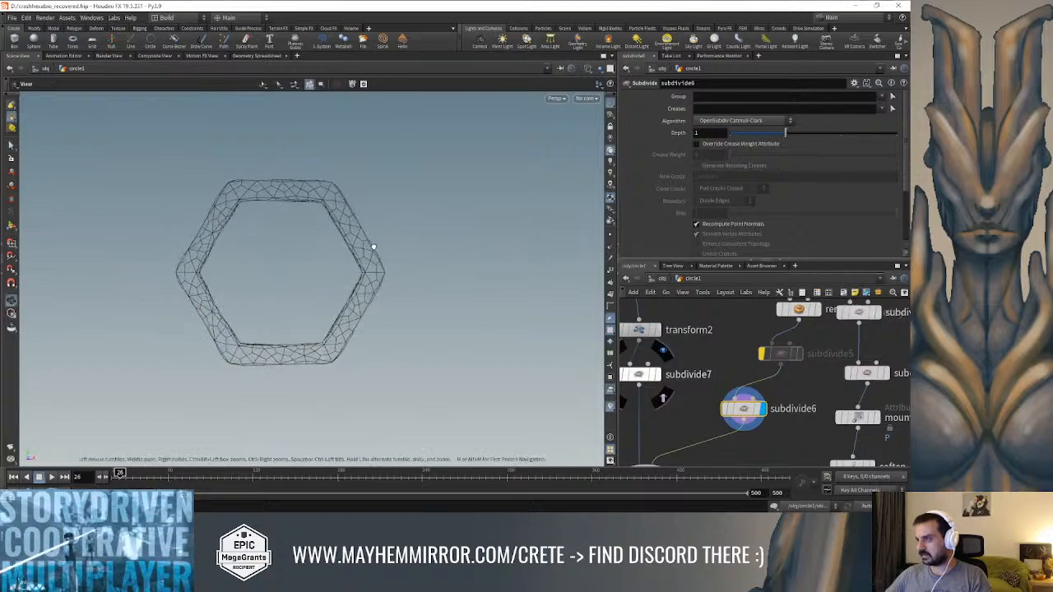
key("w")
mouse_move(369, 244)
left_mouse_down("alt")
mouse_move(398, 231)
mouse_move(453, 235)
mouse_move(310, 245)
mouse_move(388, 258)
left_mouse_up("alt")
key("w")
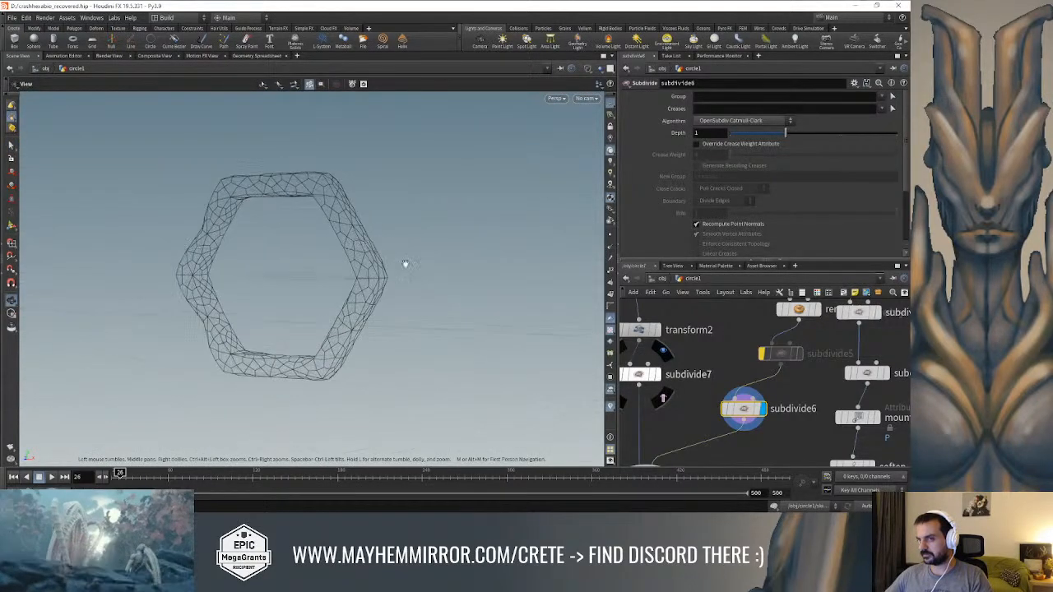
Insert a Smooth node between subdivide6 and merge1, display it and view the ring shaded
key("s")
middle_click_drag(686, 422, 693, 389)
key("Tab")
type("remesh")
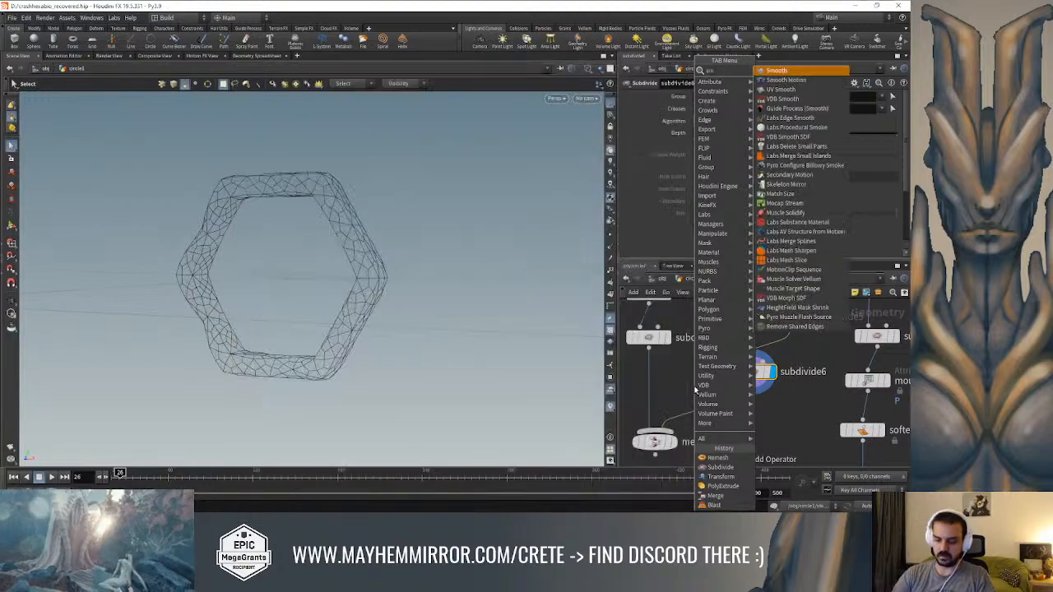
key("Return")
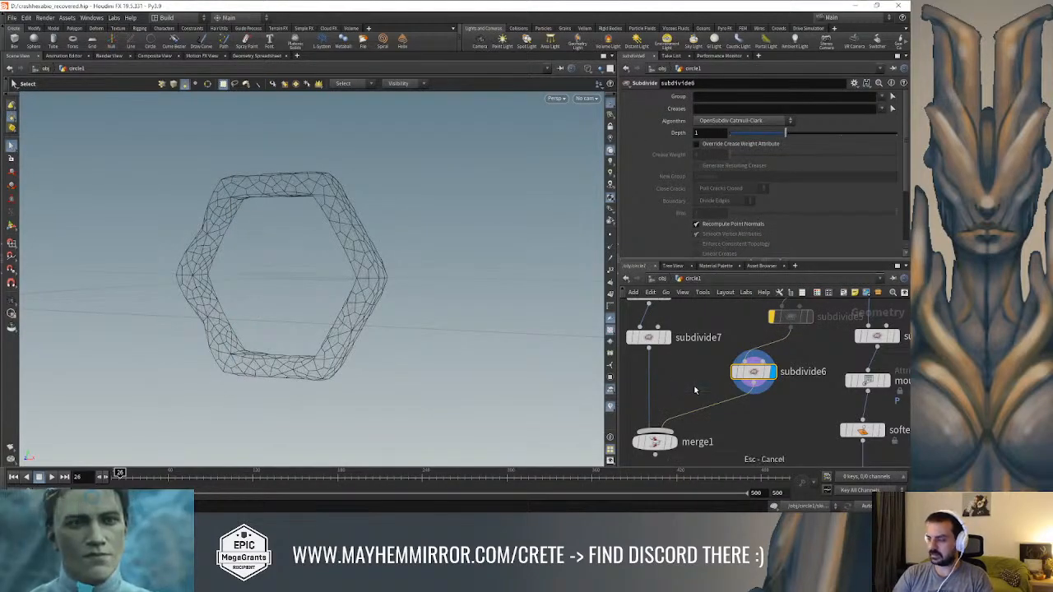
key("Tab")
type("div")
key("Return")
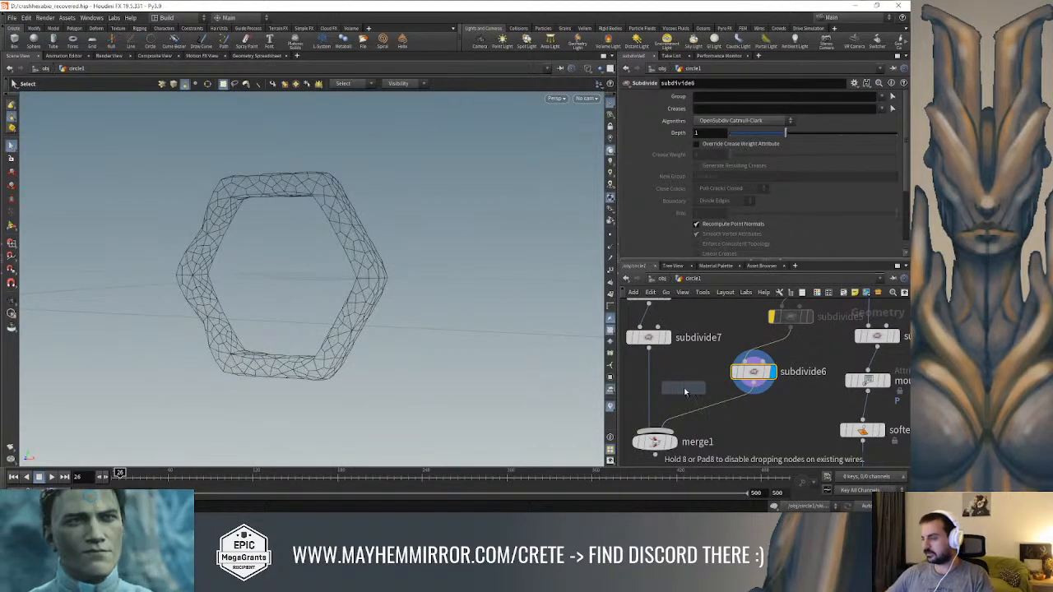
left_click(723, 405)
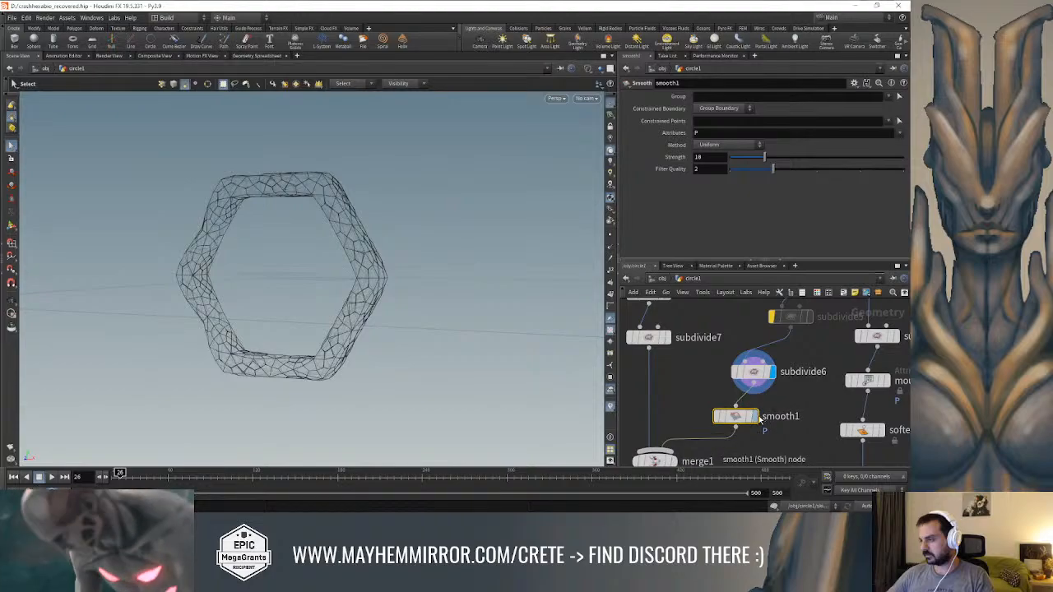
key("shift+w")
mouse_move(338, 292)
left_mouse_down("alt")
mouse_move(367, 282)
mouse_move(406, 290)
mouse_move(335, 283)
left_mouse_up("alt")
Insert a Labs Soften Normals node between smooth1 and merge1 and display it
middle_click_drag(685, 393, 695, 360)
key("Tab")
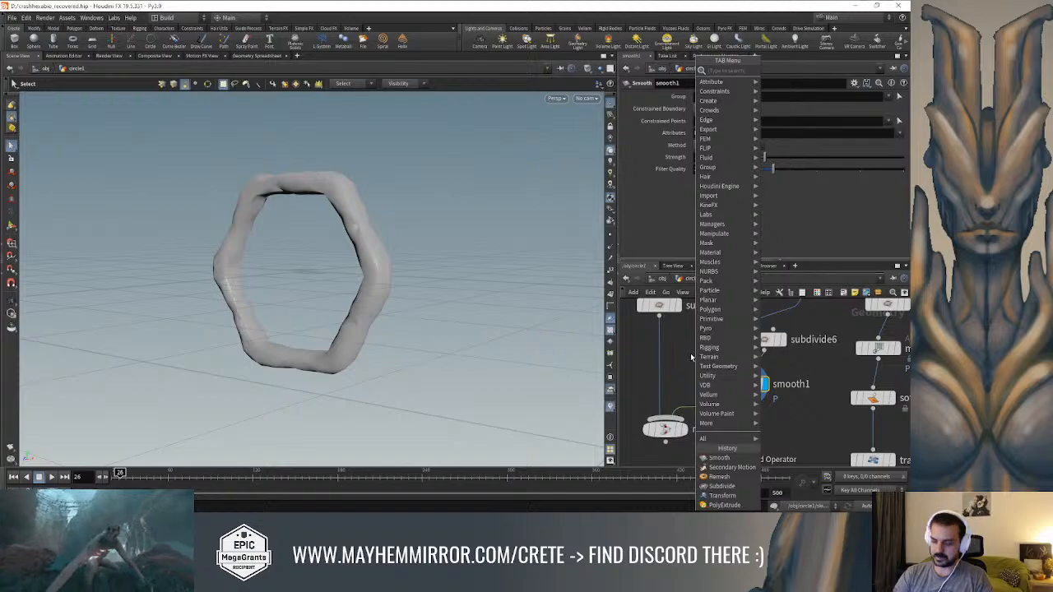
type("labs no")
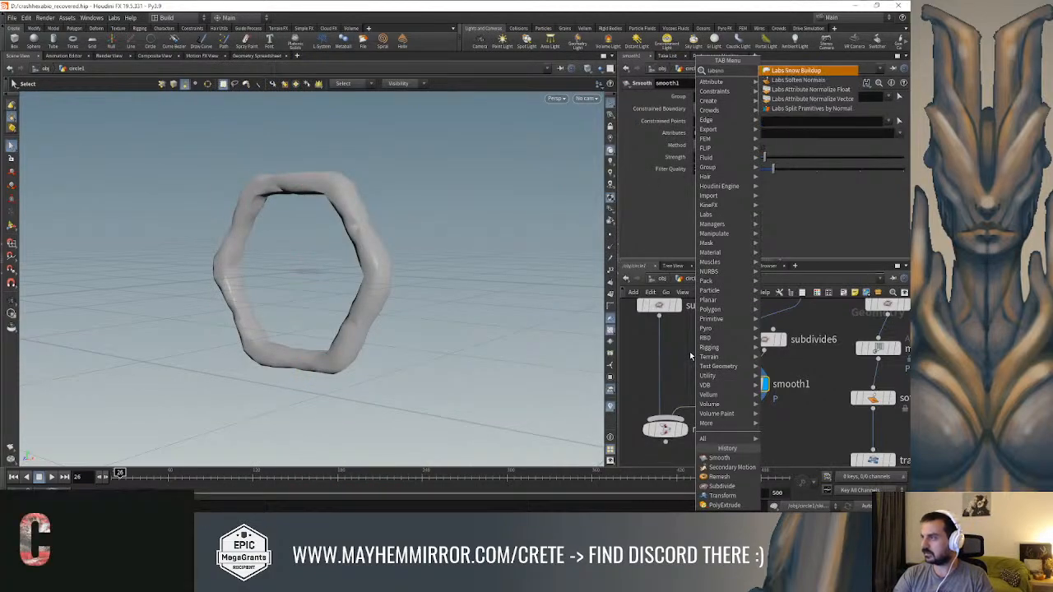
key("Return")
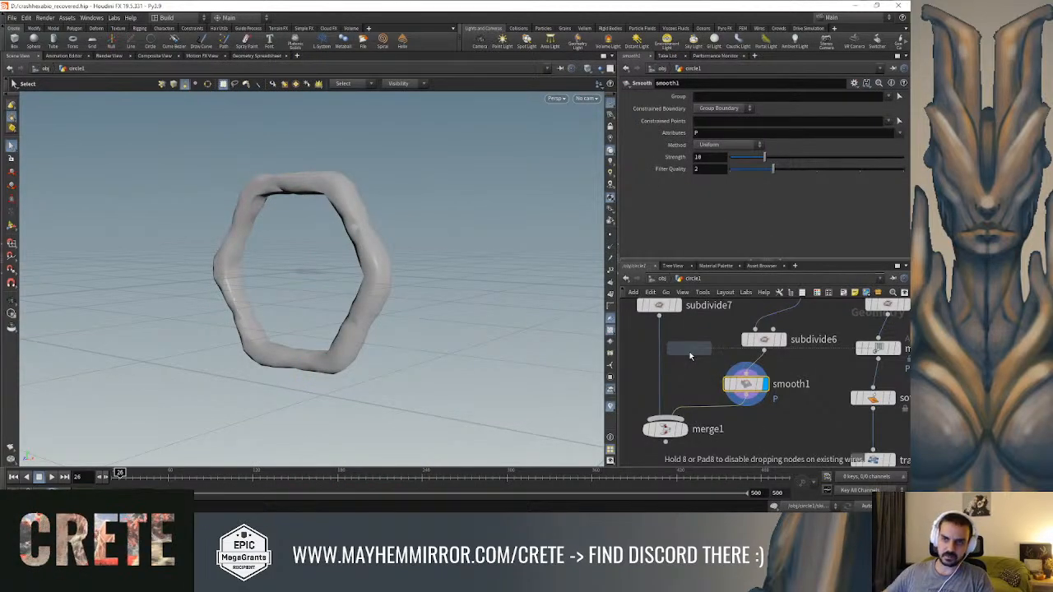
left_click(710, 406)
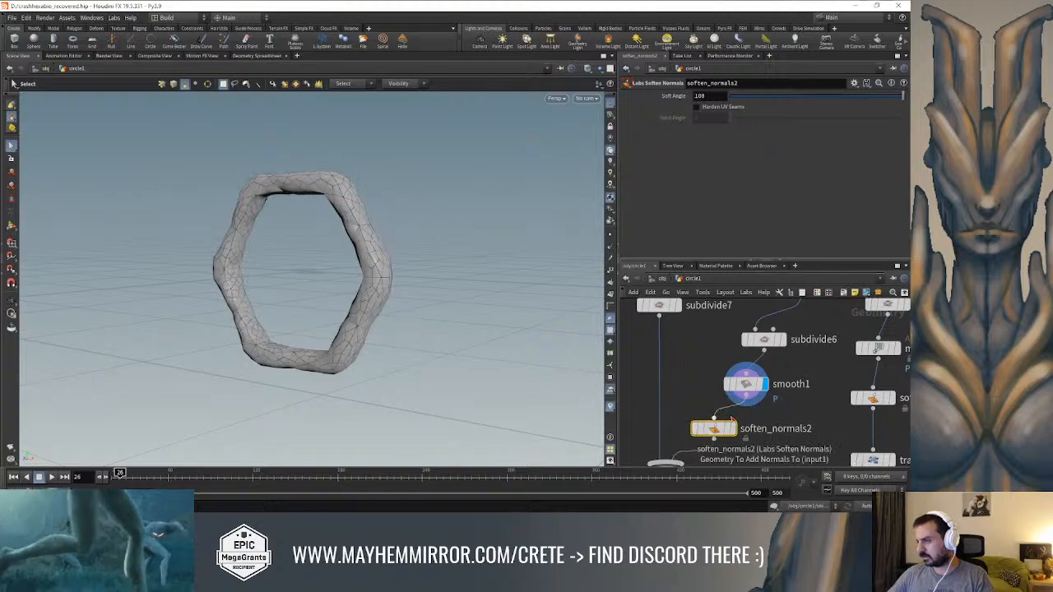
left_click(733, 428)
left_click_drag(536, 384, 421, 298, "alt")
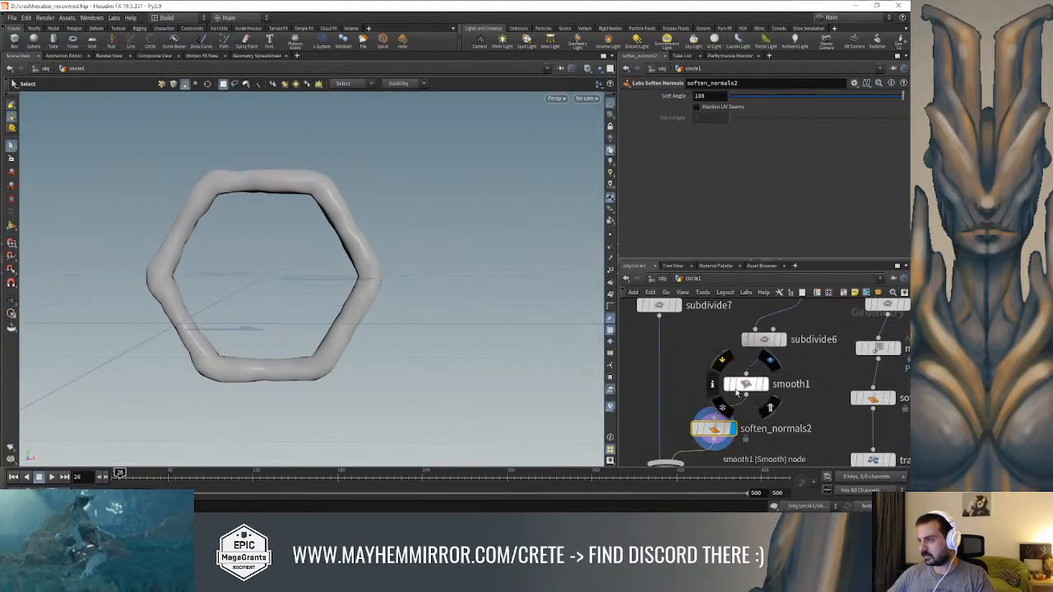
Compare the ring's shading with and without soften_normals2 by switching the displayed node and toggling its bypass
left_click(765, 384)
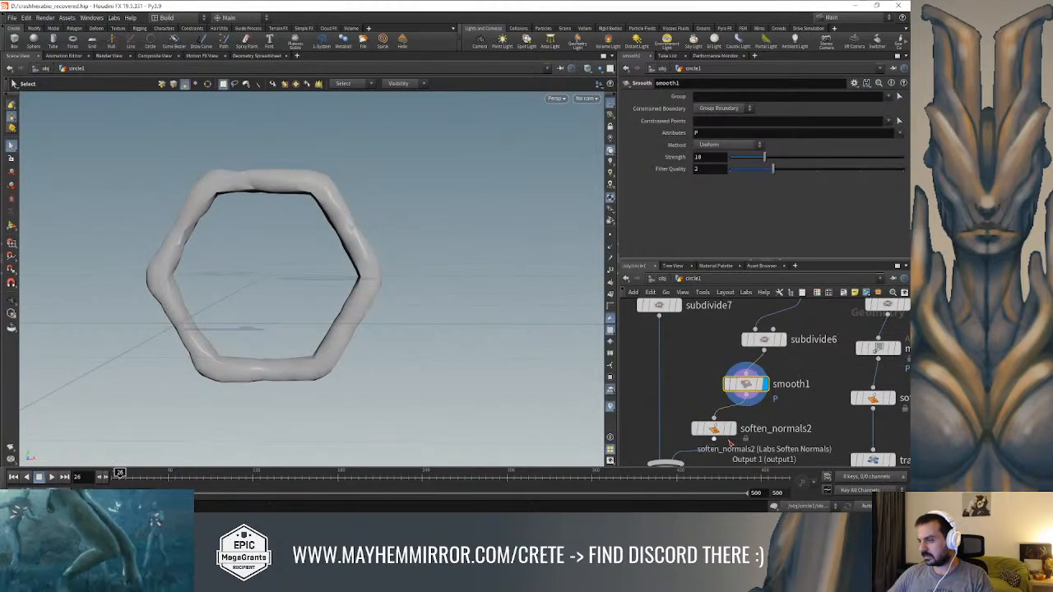
left_click(731, 428)
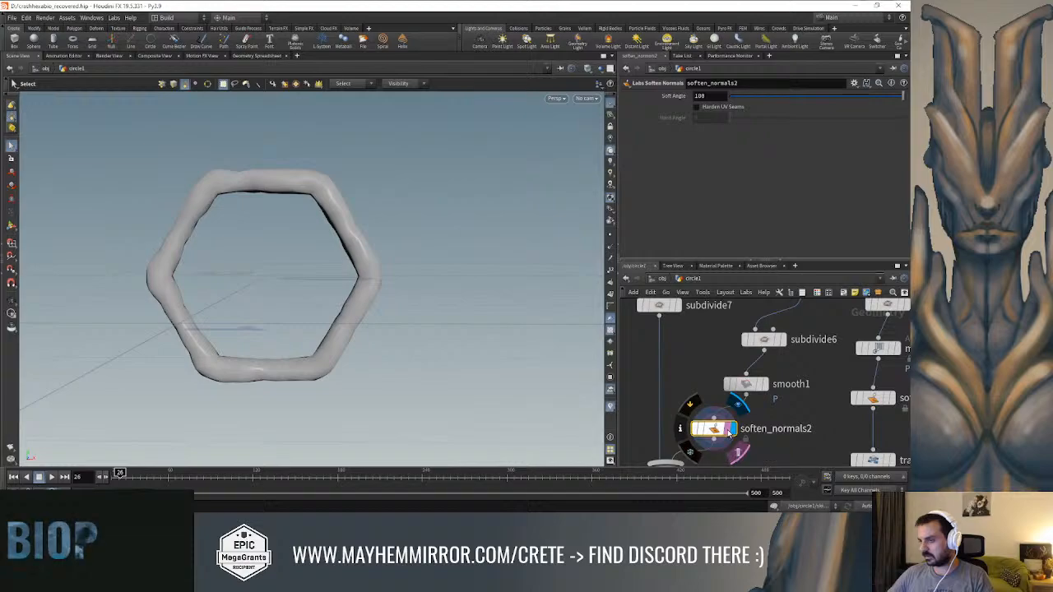
middle_click_drag(770, 422, 773, 399)
left_click(699, 407)
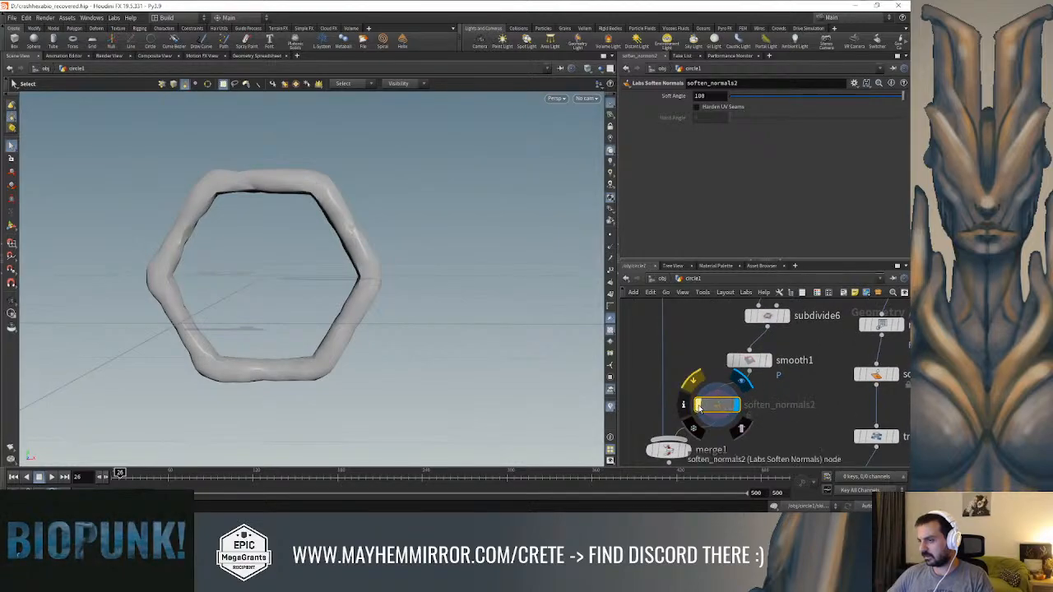
left_click(699, 407)
key("Escape")
left_click_drag(482, 301, 432, 270)
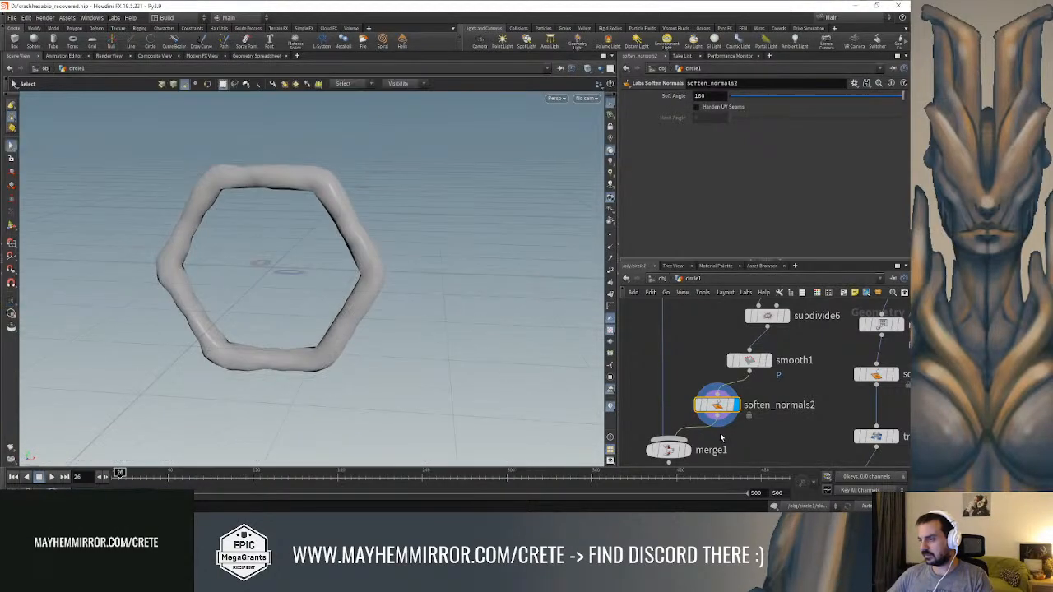
Insert a Peak node between soften_normals2 and merge1 and set its distance to 0.01
right_click(717, 420)
type("pea")
key("Return")
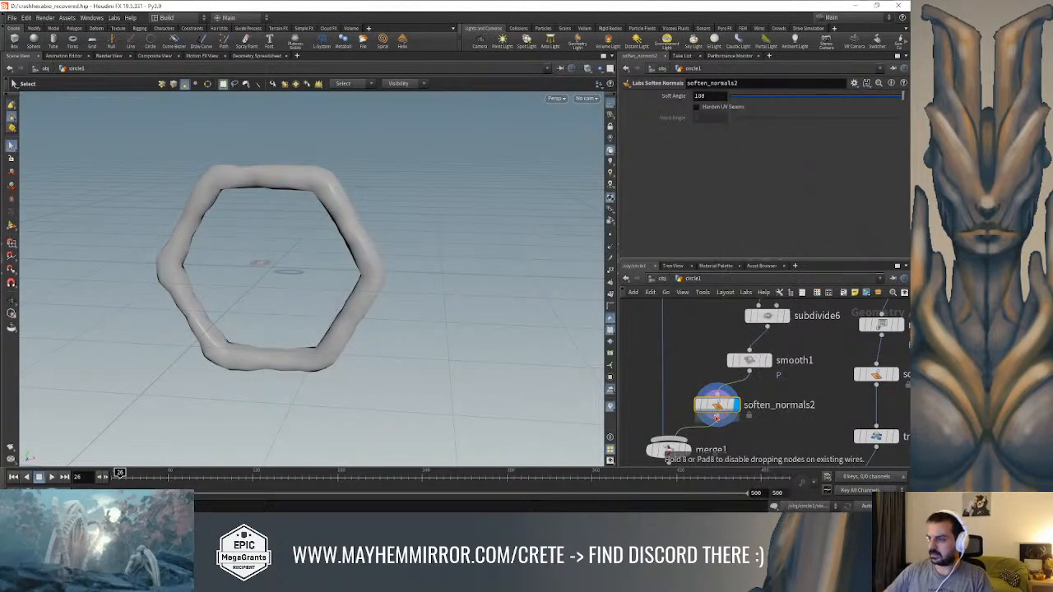
left_click(713, 436)
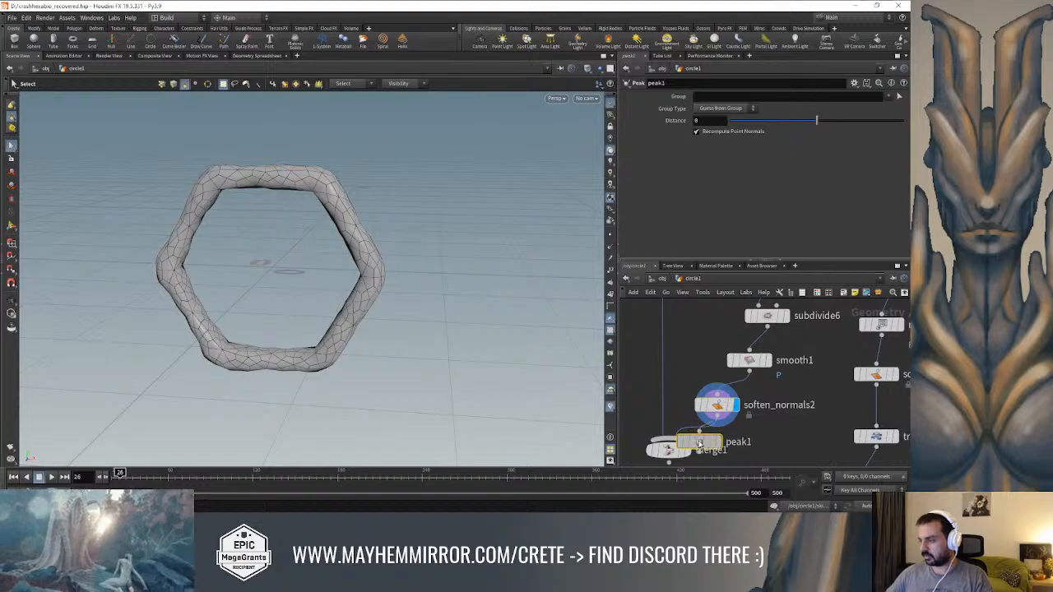
left_click_drag(817, 122, 818, 122)
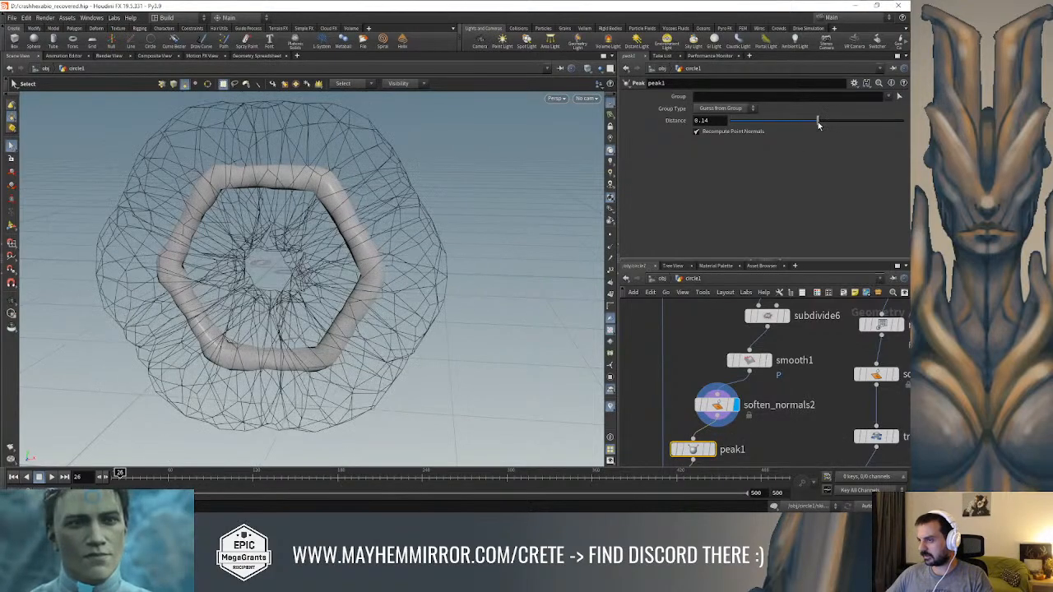
key("ctrl+z")
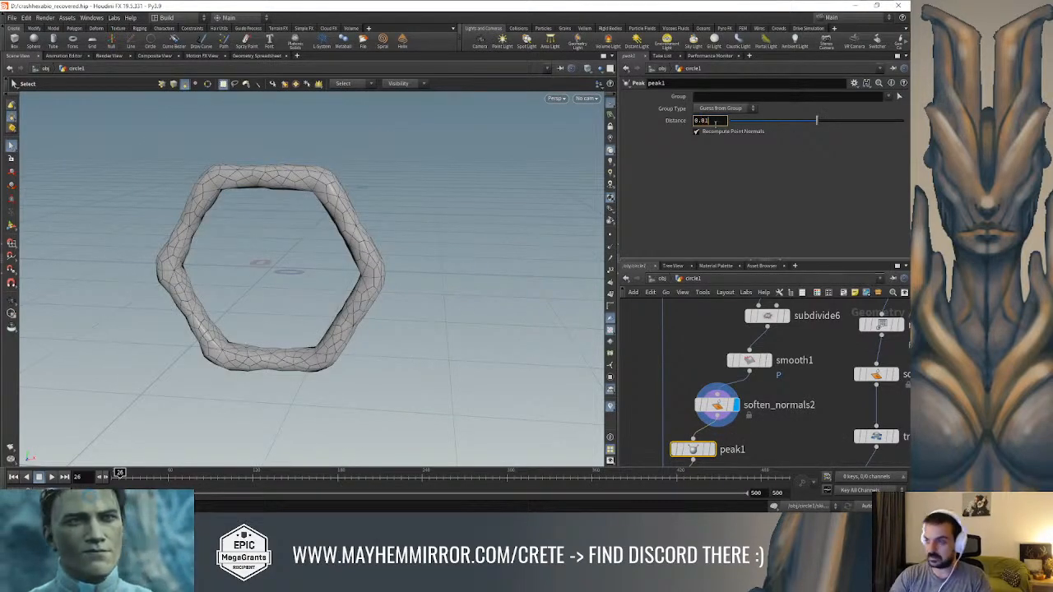
type("1")
key("Return")
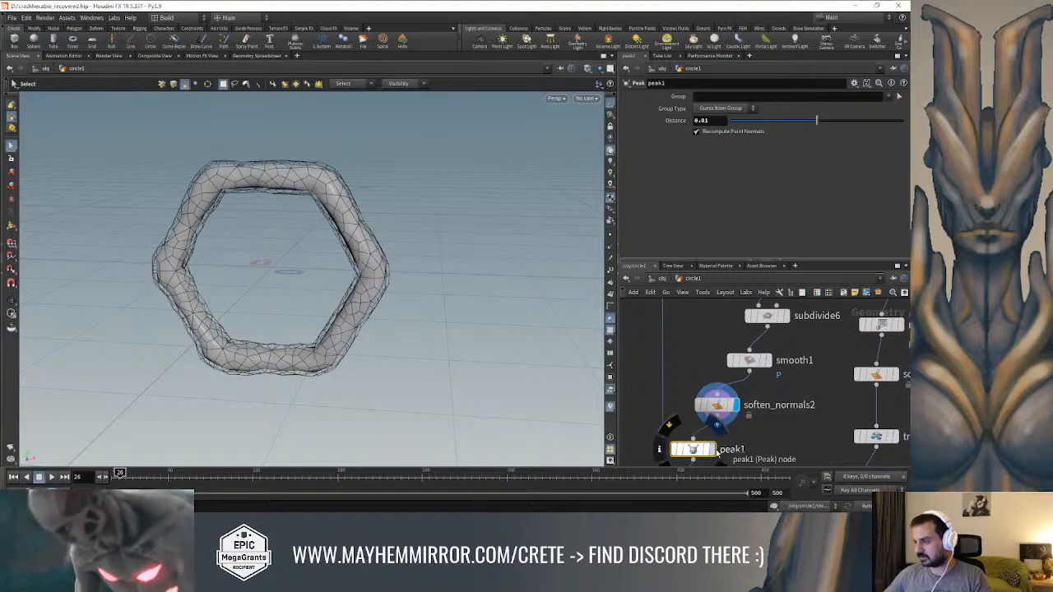
Display peak1 and merge1 in turn to check the thickened ring against the backing plate
left_click(712, 449)
mouse_move(526, 329)
left_mouse_down("alt")
mouse_move(505, 243)
mouse_move(591, 250)
mouse_move(498, 258)
mouse_move(534, 325)
left_mouse_up("alt")
middle_click_drag(691, 351, 722, 279)
left_click(719, 423)
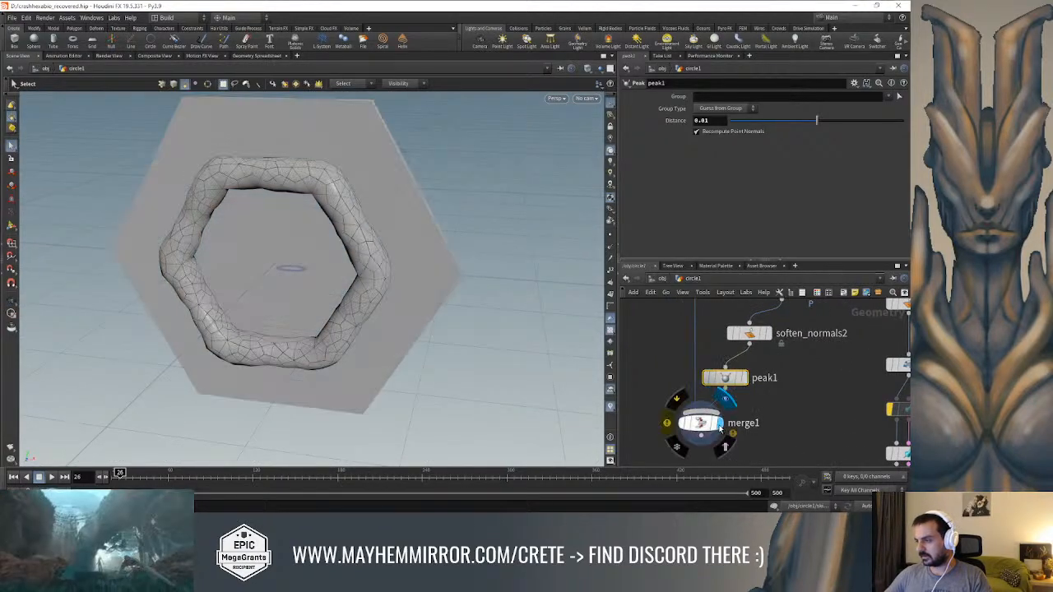
mouse_move(486, 256)
left_mouse_down("alt")
mouse_move(381, 242)
mouse_move(493, 255)
left_mouse_up("alt")
Insert a Remesh node between subdivide7 and merge1 on the plate's branch and display it
middle_click_drag(680, 329, 687, 415)
scroll(686, 414, "down", 3)
left_click(693, 338)
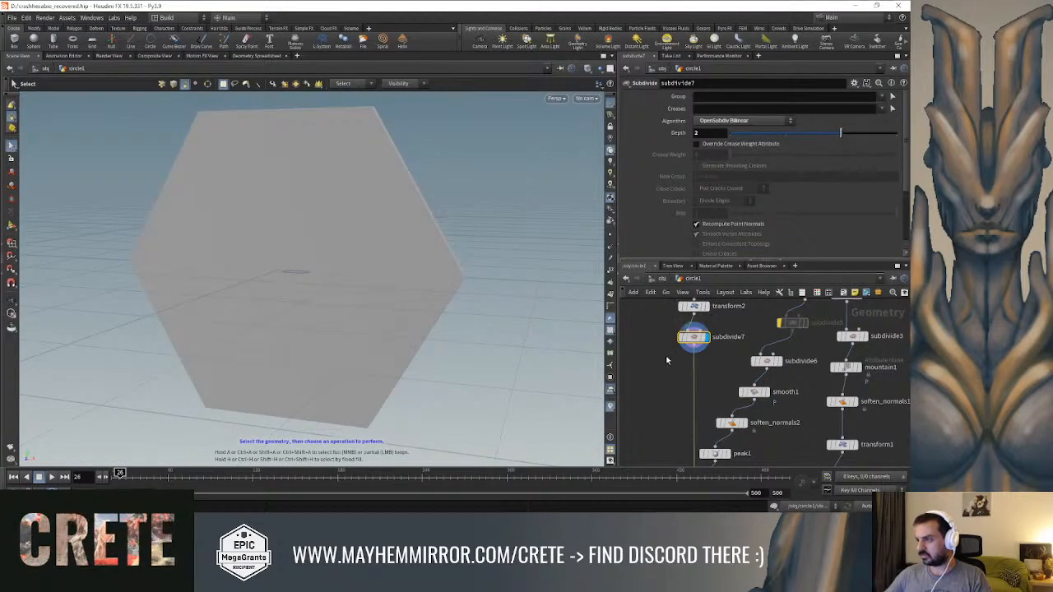
key("Tab")
type("remesh")
key("Return")
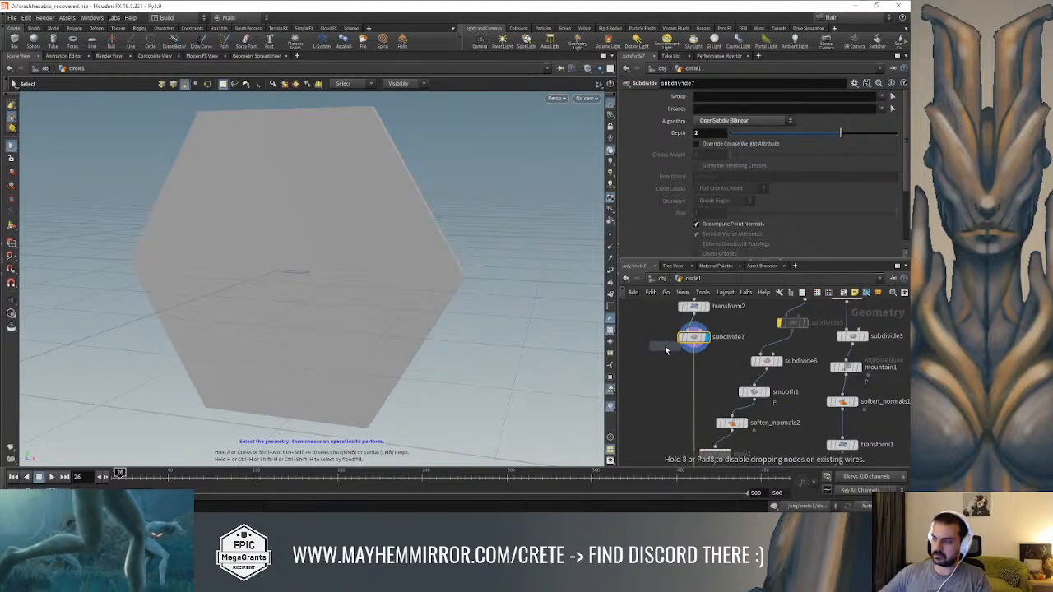
left_click(701, 375)
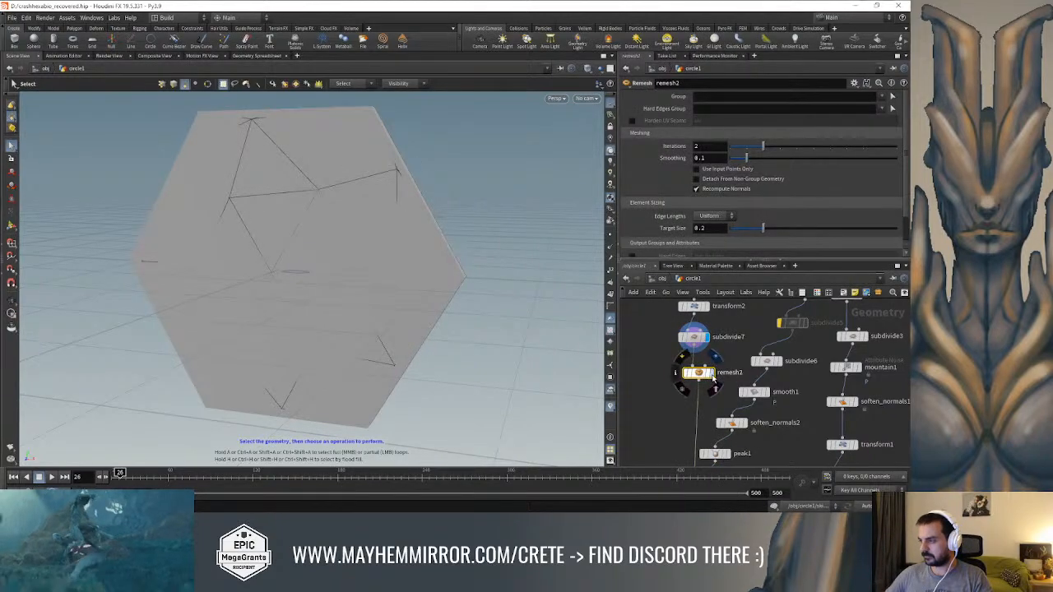
left_click(713, 377)
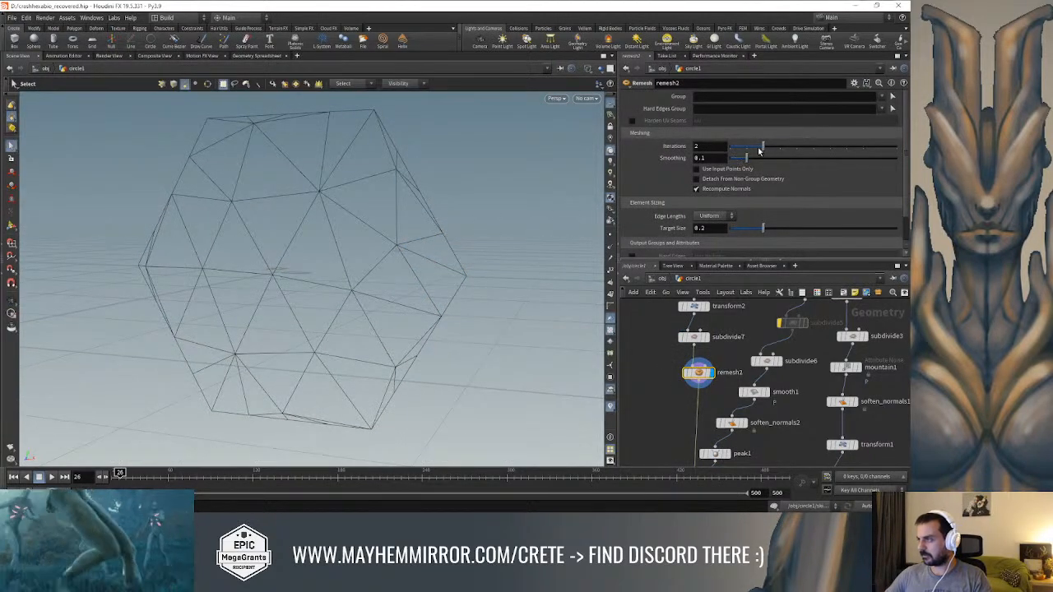
Set the plate's Remesh target size to 0.031
left_click_drag(762, 227, 736, 229)
left_click_drag(449, 189, 423, 187, "alt")
left_click_drag(737, 231, 734, 232)
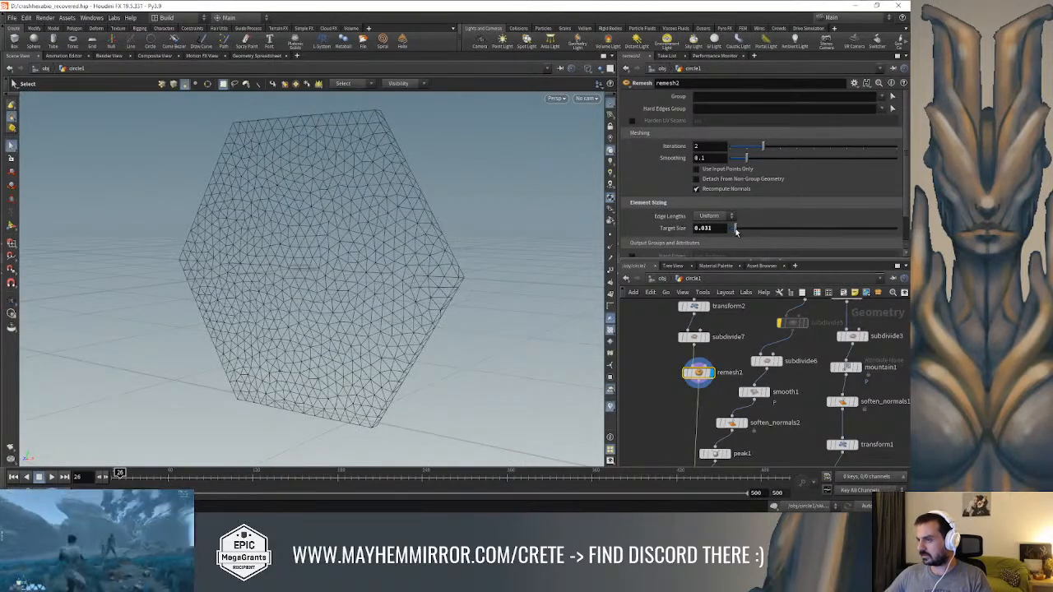
Insert a Mountain node between the plate's Remesh and merge1 and display it
key("Tab")
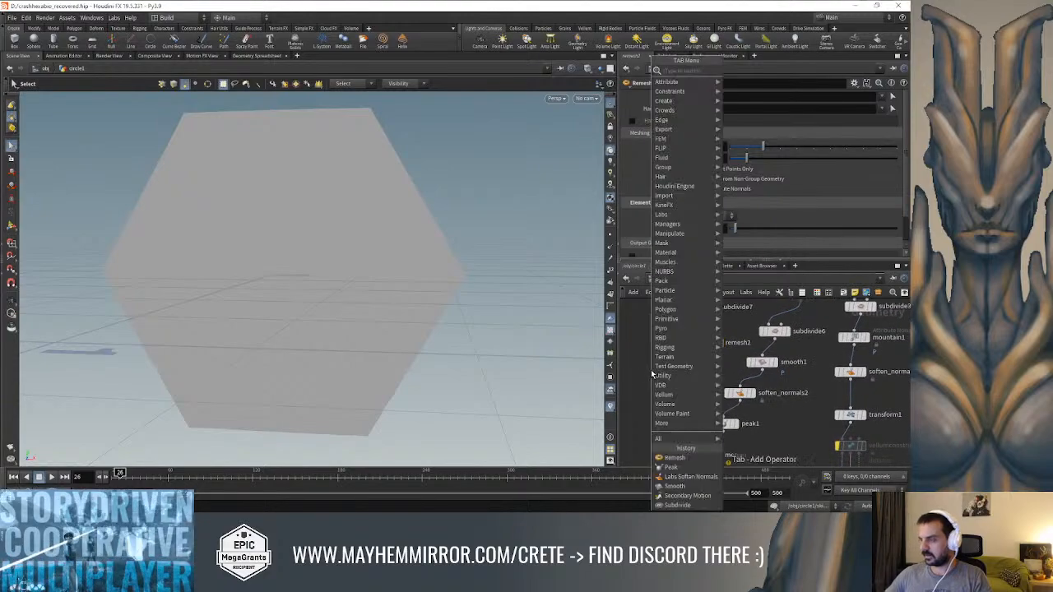
type("mou")
key("Return")
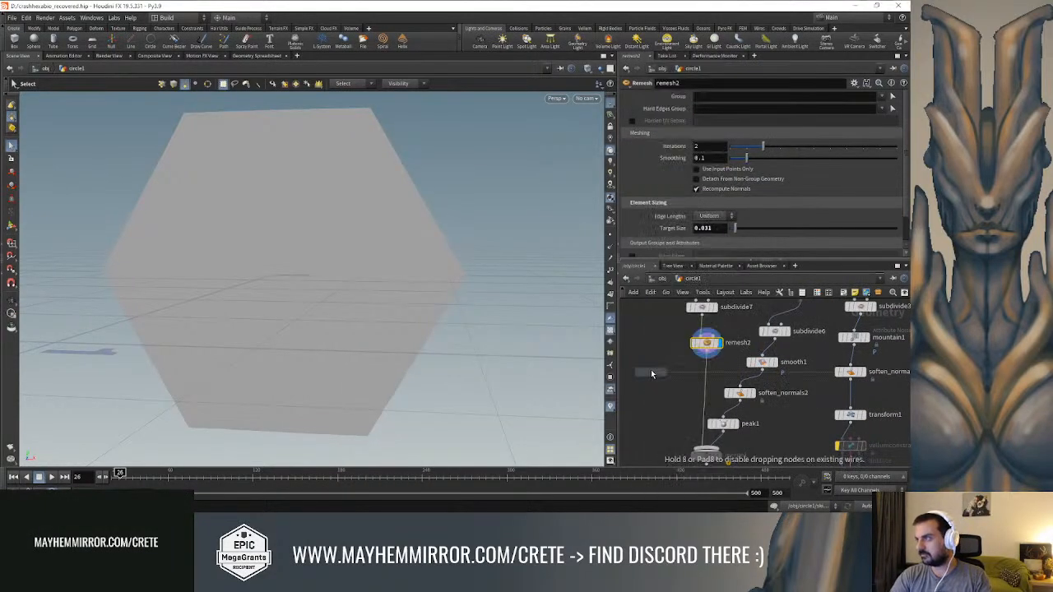
left_click(703, 378)
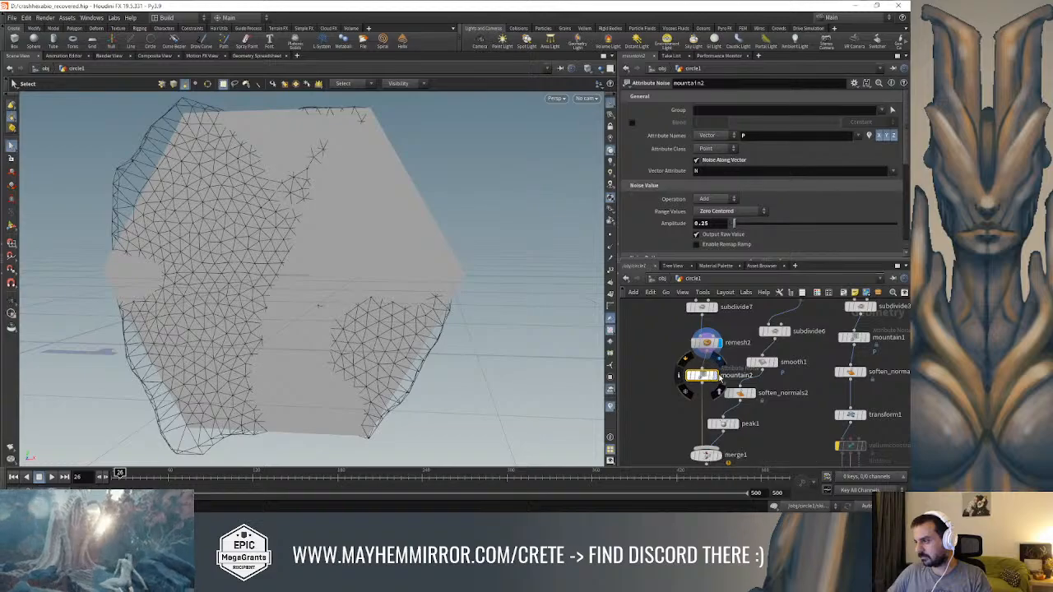
left_click(720, 375)
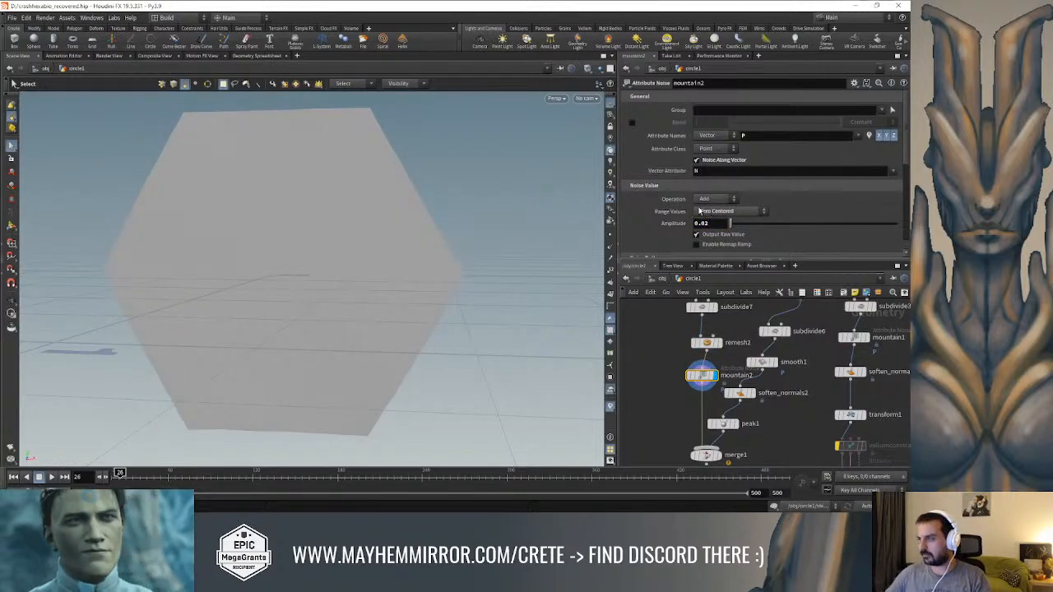
Set the noise amplitude of mountain2 to 0.05
key("BackSpace")
type("5")
key("Return")
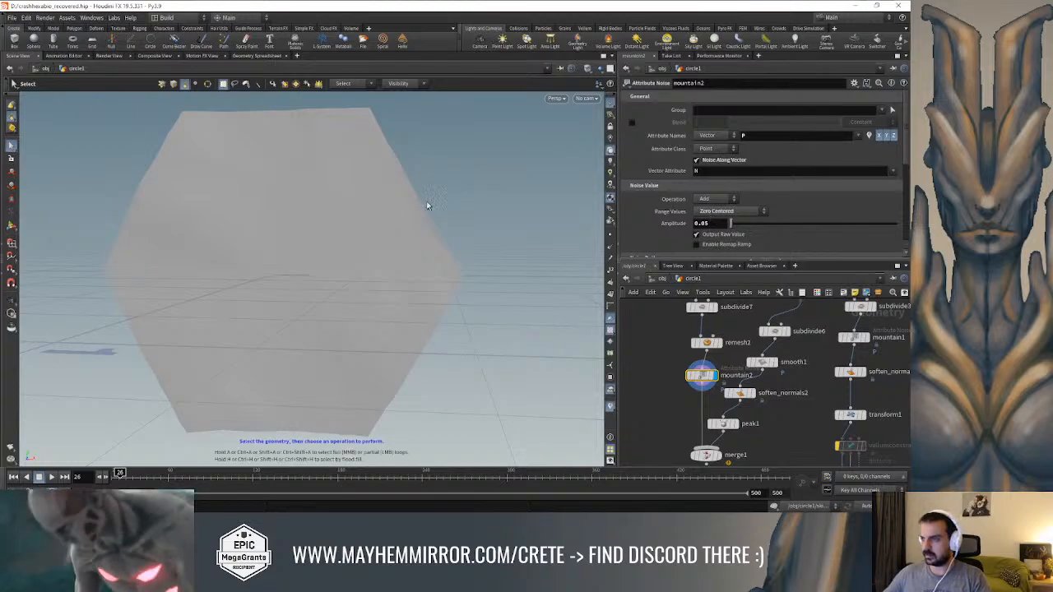
Set mountain2's noise element size to 0.4 and its noise type to Worley Cellular F1
left_click_drag(443, 209, 327, 183, "alt")
scroll(728, 181, "down", 5)
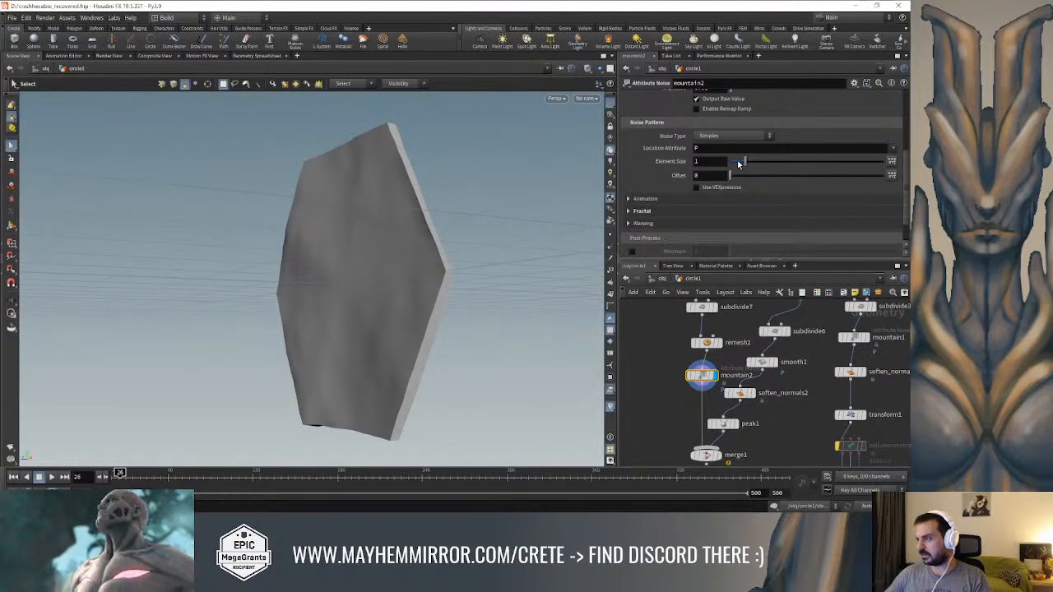
left_click_drag(744, 163, 735, 164)
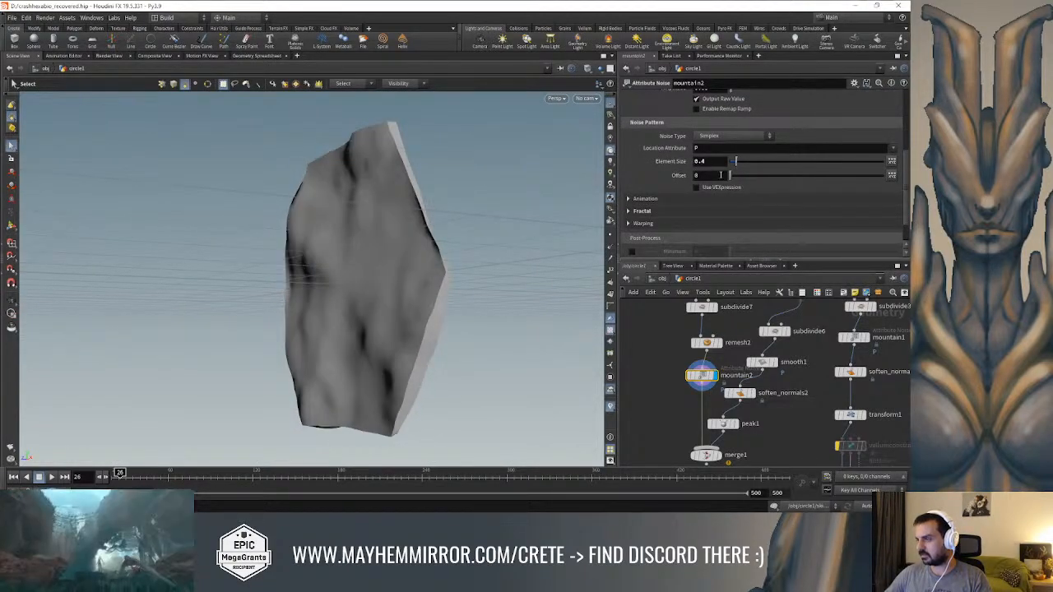
left_click(731, 136)
left_click(732, 206)
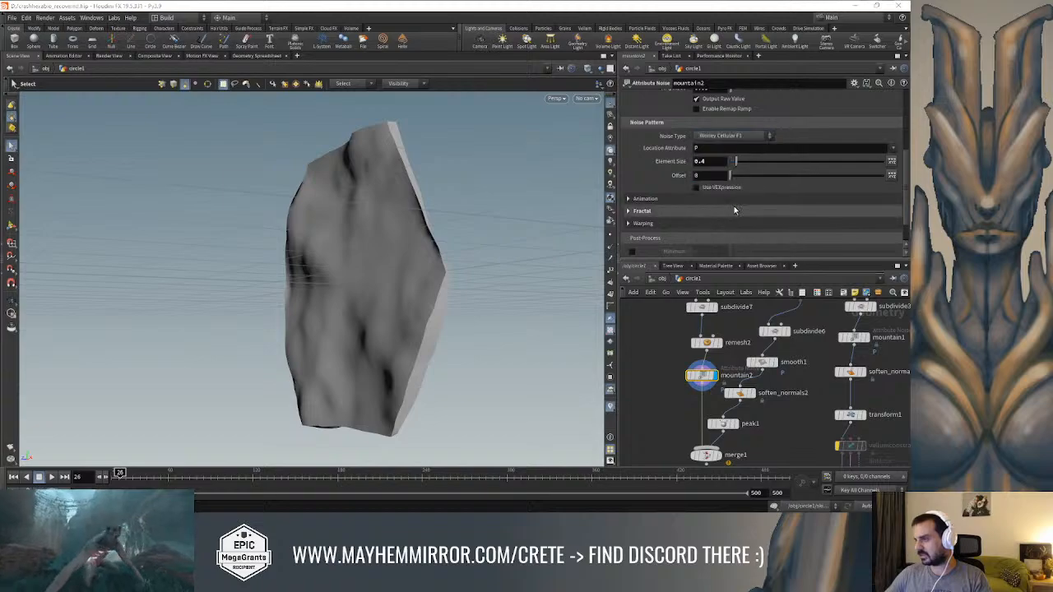
Try the Negative range for mountain2's noise and settle on Positive range values
scroll(727, 168, "up", 2)
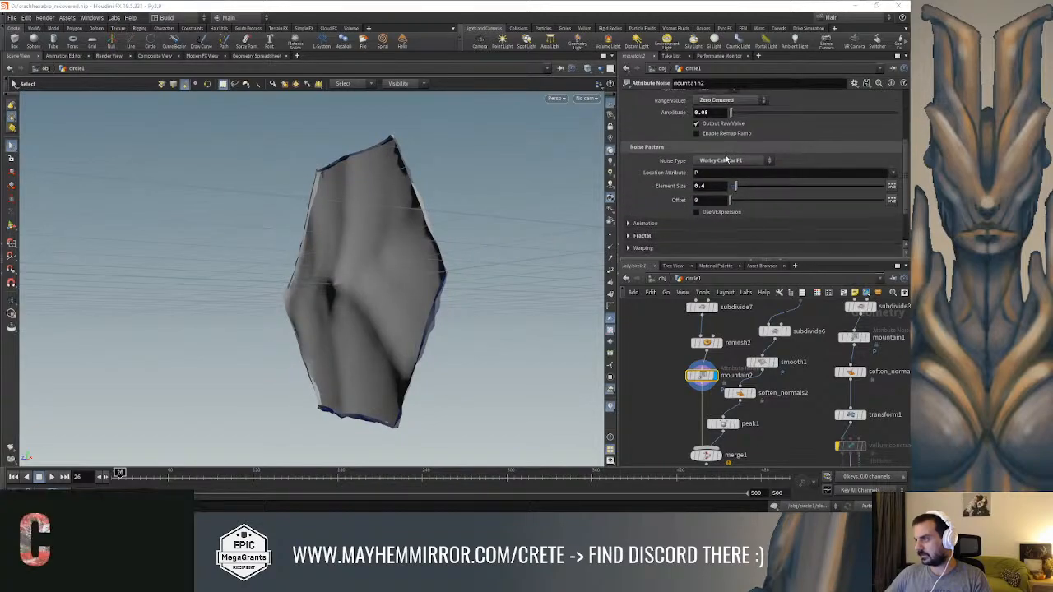
left_click(722, 115)
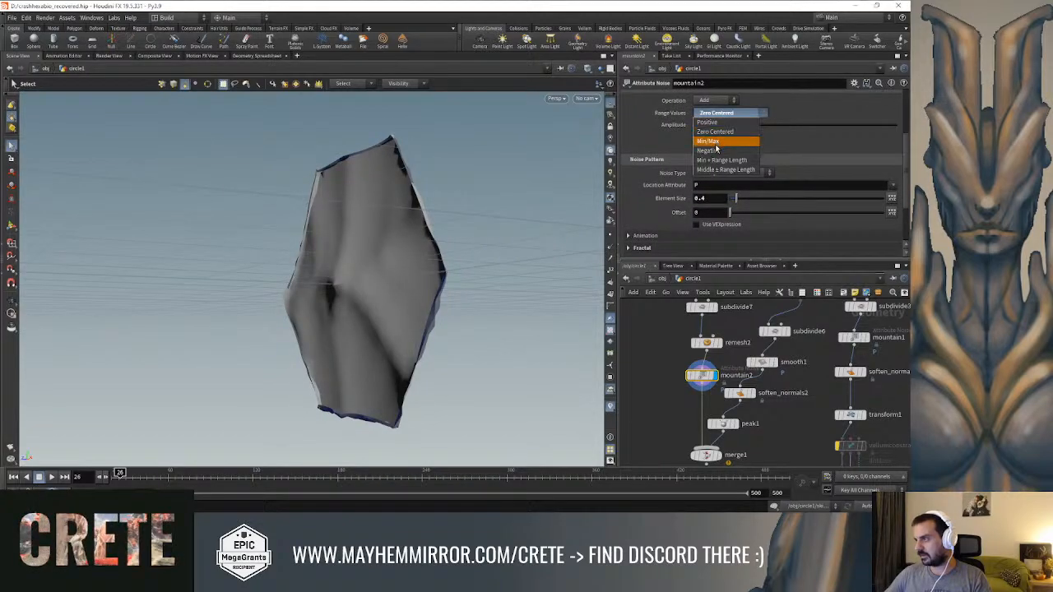
left_click(714, 151)
left_click(723, 113)
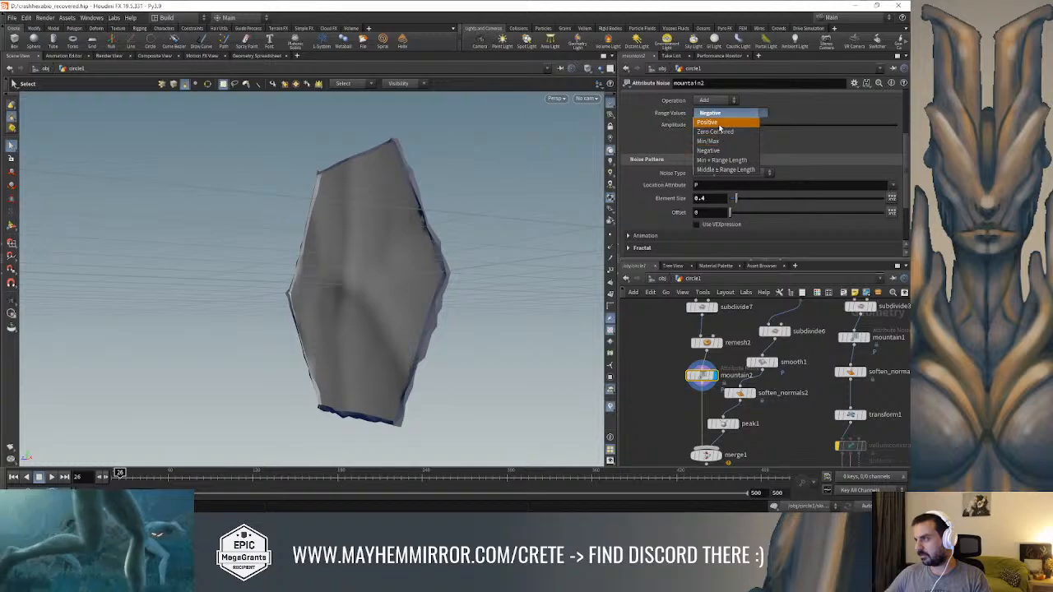
left_click(714, 116)
key("Escape")
left_click_drag(514, 173, 524, 175)
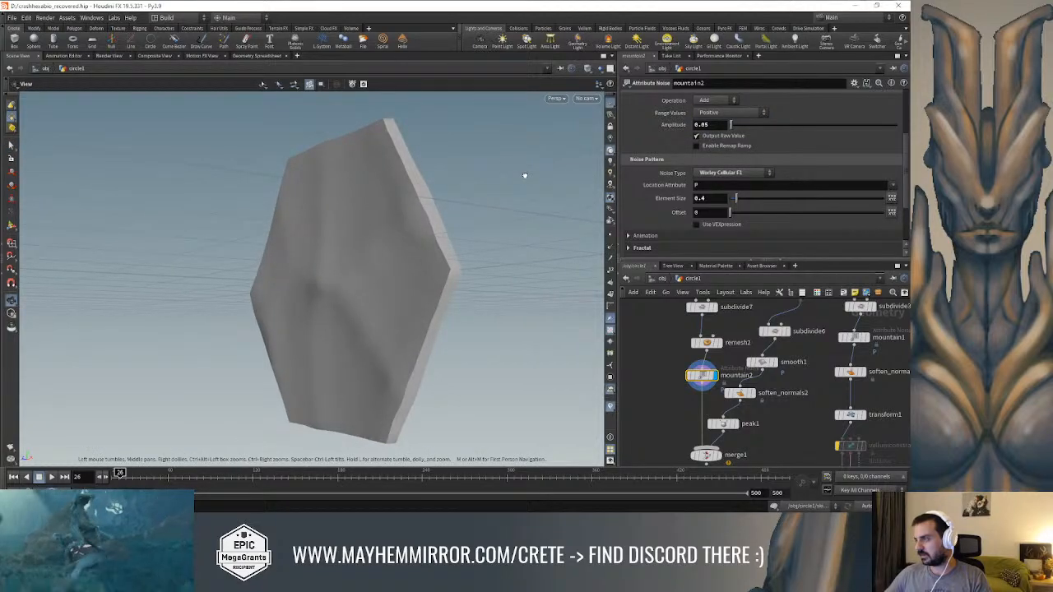
Try a negative noise amplitude on mountain2 and undo the change
key("s")
key("BackSpace")
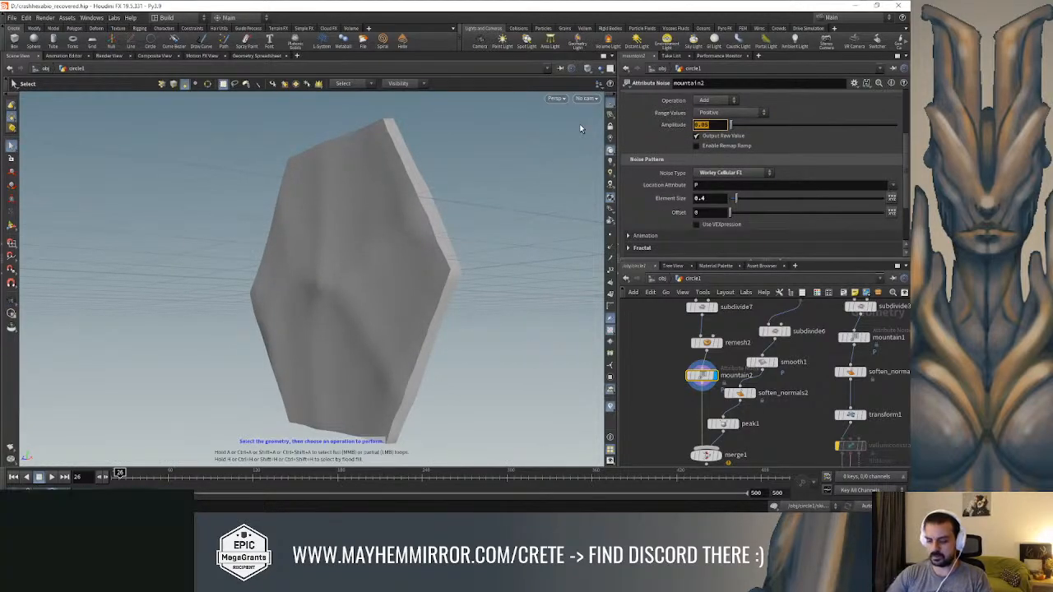
type("-0.")
key("Return")
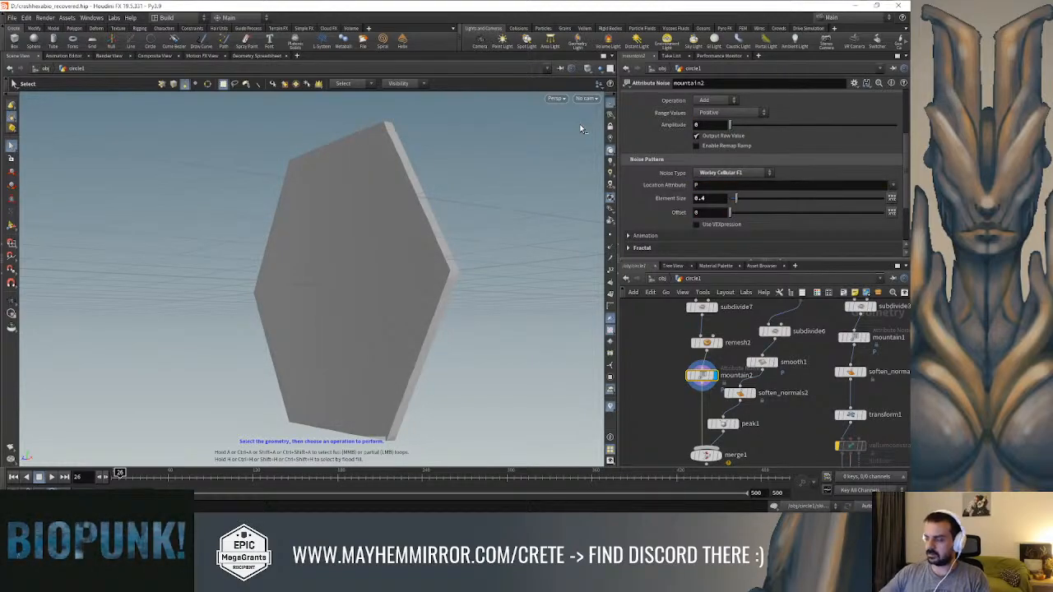
key("ctrl+z")
Try the Subtract operation for mountain2's noise and return it to Add
left_click(712, 99)
left_click(714, 108)
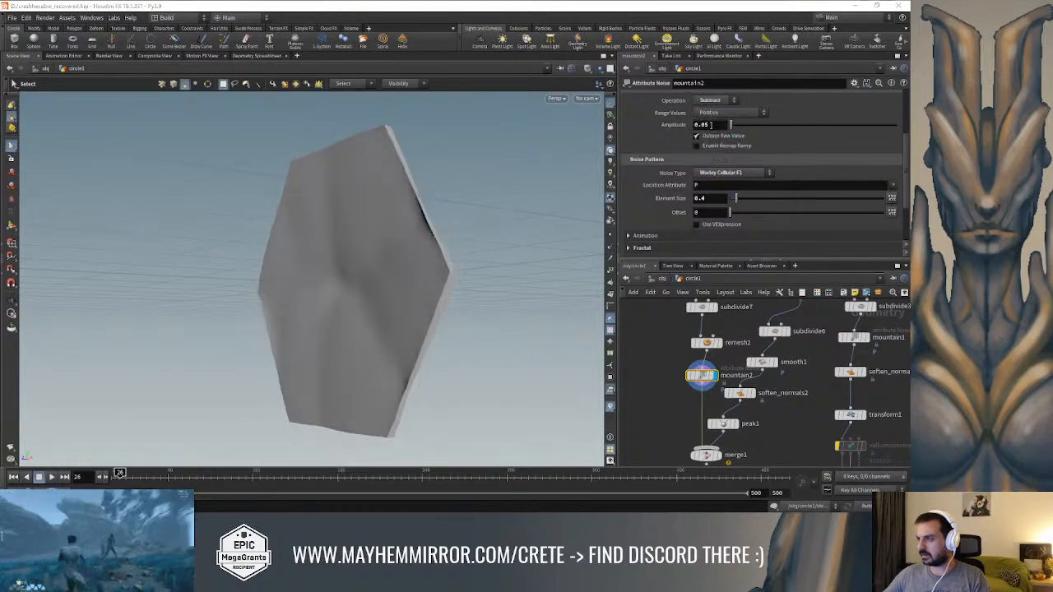
left_click_drag(483, 149, 481, 191, "alt")
left_click(718, 102)
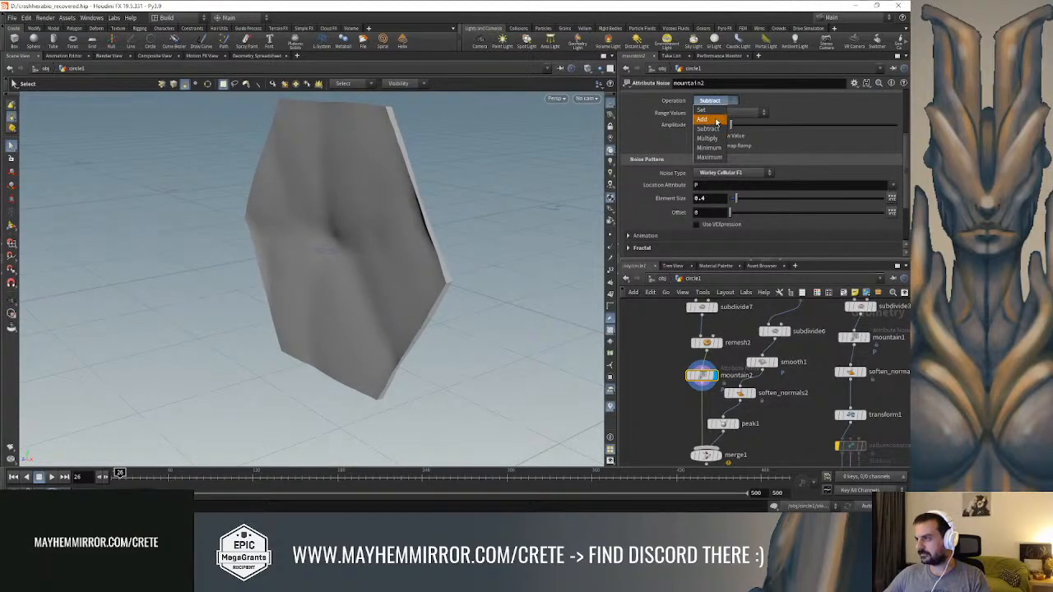
left_click(716, 120)
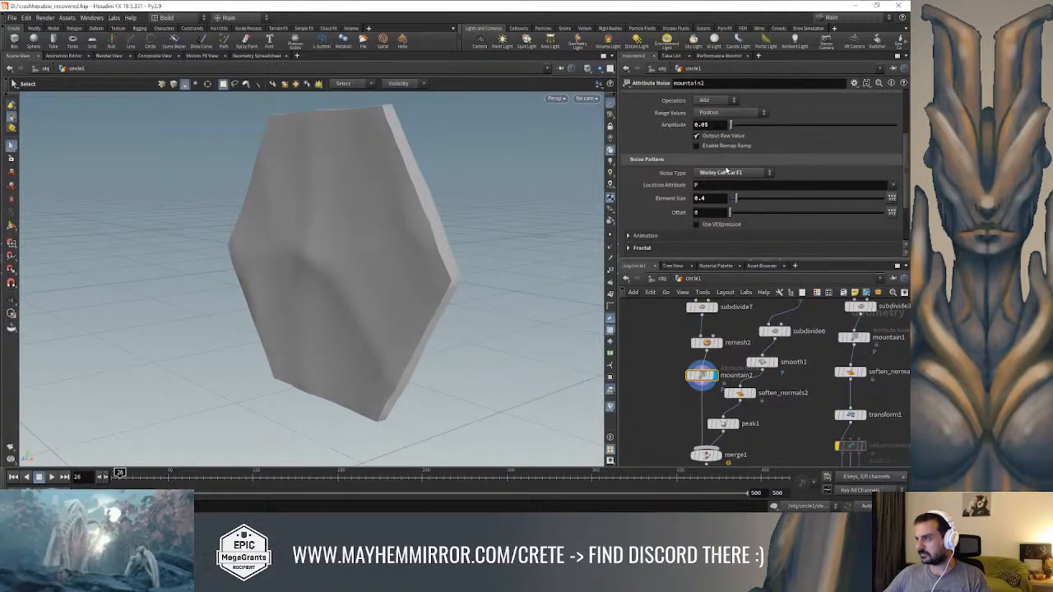
Compare Zero Centered range values on mountain2 and return the range to Positive
left_click(717, 113)
left_click(721, 114)
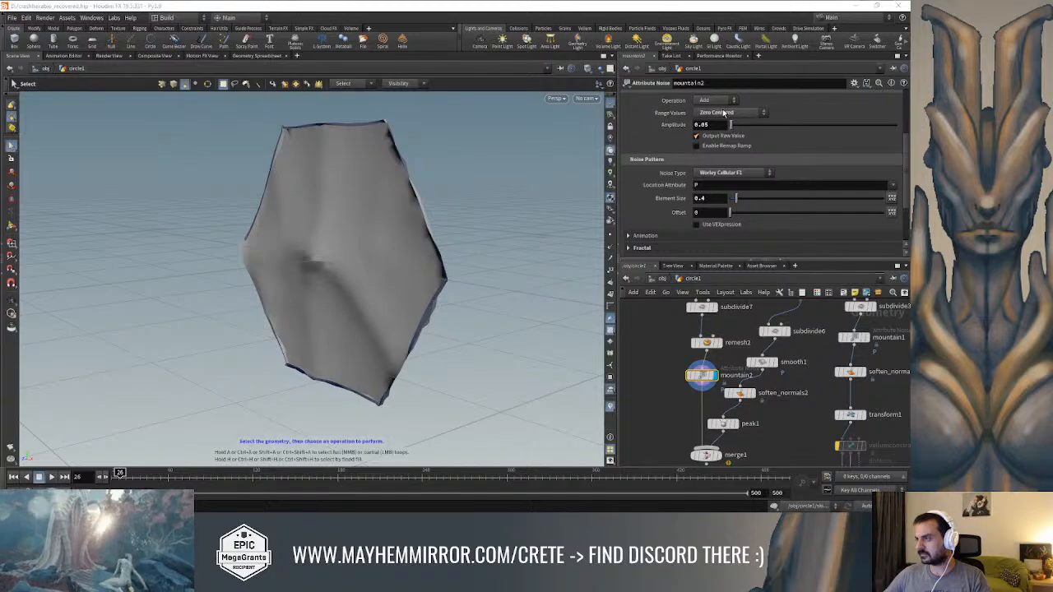
left_click(726, 115)
left_click(721, 123)
Set mountain2's noise element size to 0.25 and its amplitude to 0.08
left_click_drag(531, 157, 503, 138, "alt")
mouse_move(736, 200)
left_mouse_down()
mouse_move(746, 204)
mouse_move(734, 198)
left_mouse_up()
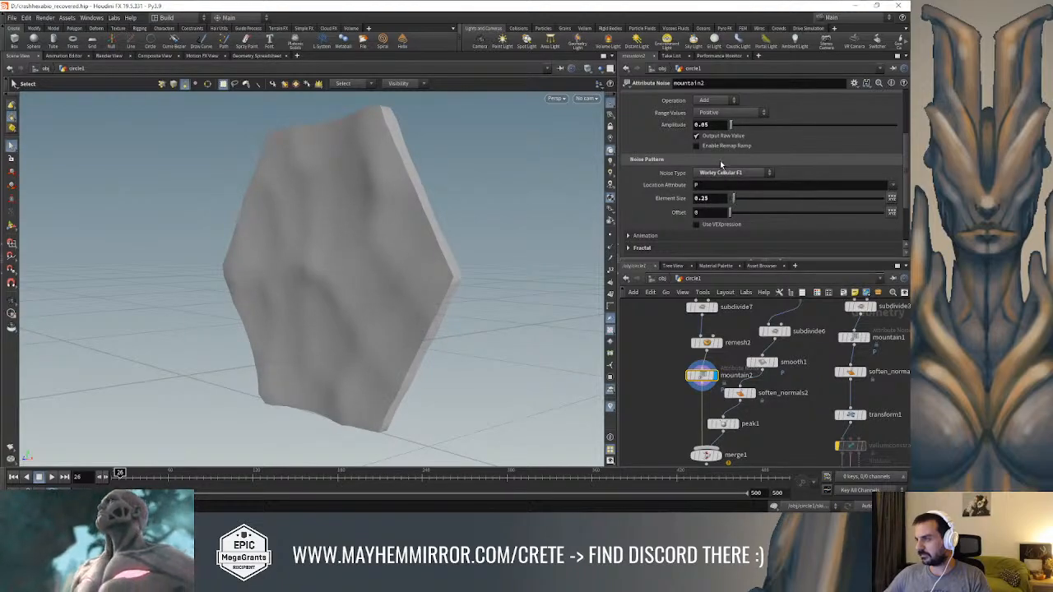
key("BackSpace")
key("Return")
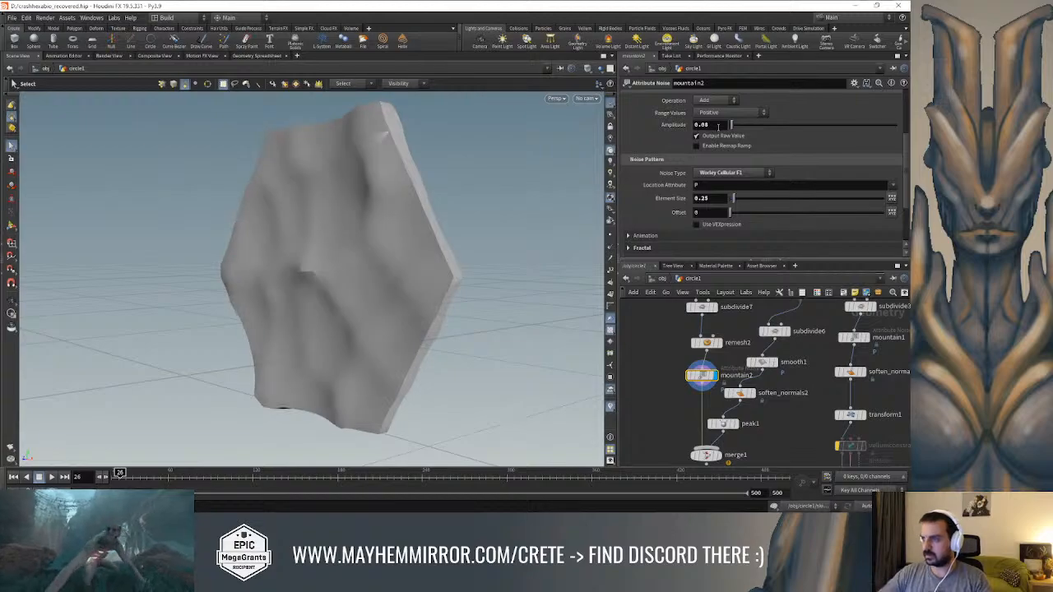
left_click_drag(510, 192, 466, 205, "alt")
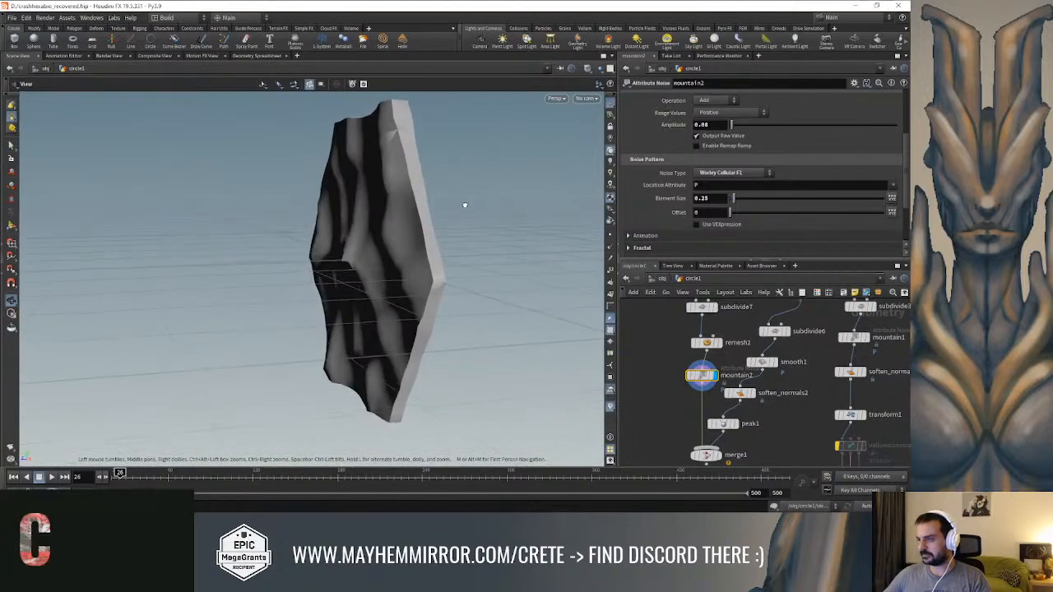
Enable mountain2's remap ramp and shape it to fall from full value at the start to zero at the end
middle_click_drag(687, 361, 686, 331)
scroll(703, 218, "down", 1)
scroll(683, 217, "down", 2)
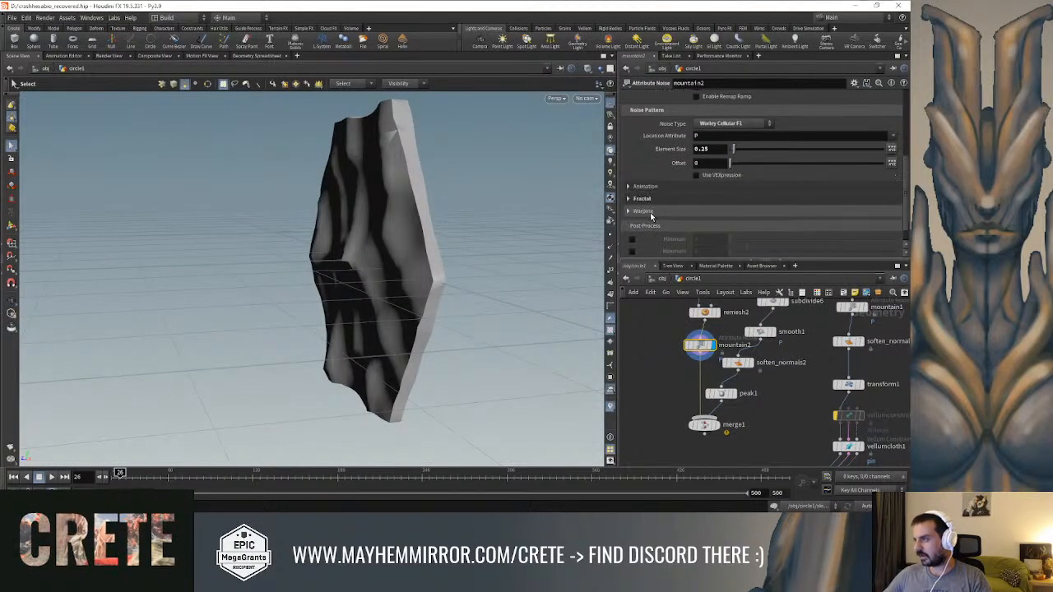
scroll(658, 212, "up", 2)
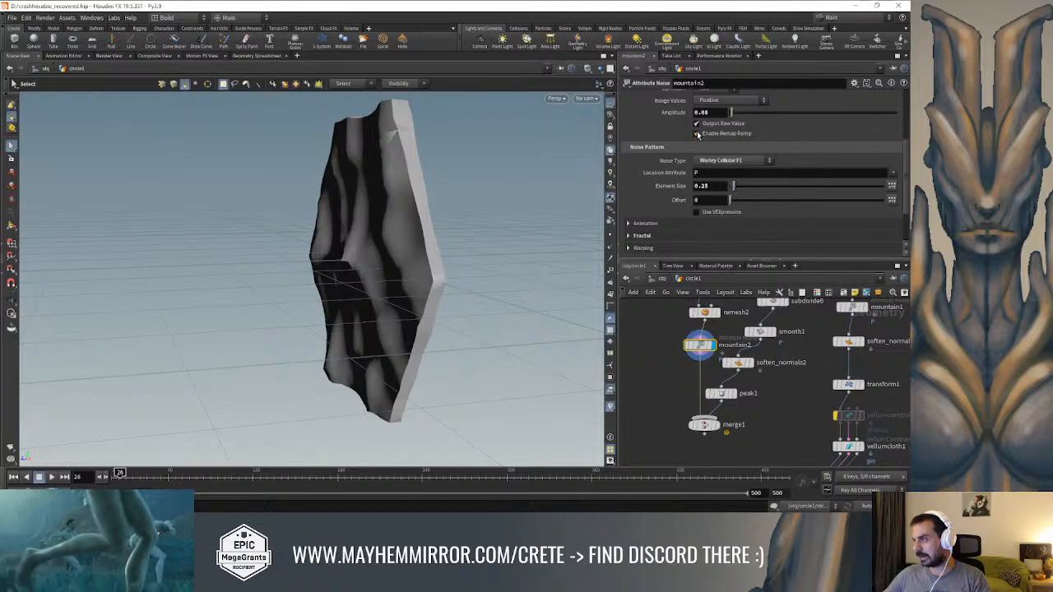
left_click(697, 133)
left_click_drag(655, 168, 677, 153)
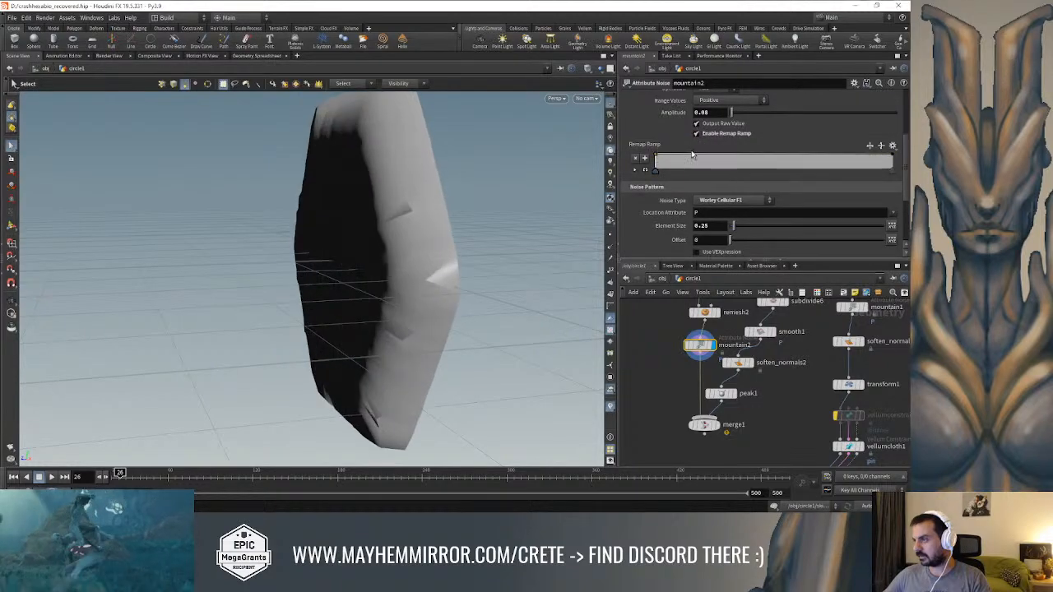
left_click_drag(893, 157, 894, 172)
mouse_move(440, 250)
left_mouse_down("alt")
mouse_move(486, 249)
mouse_move(457, 286)
mouse_move(435, 235)
left_mouse_up("alt")
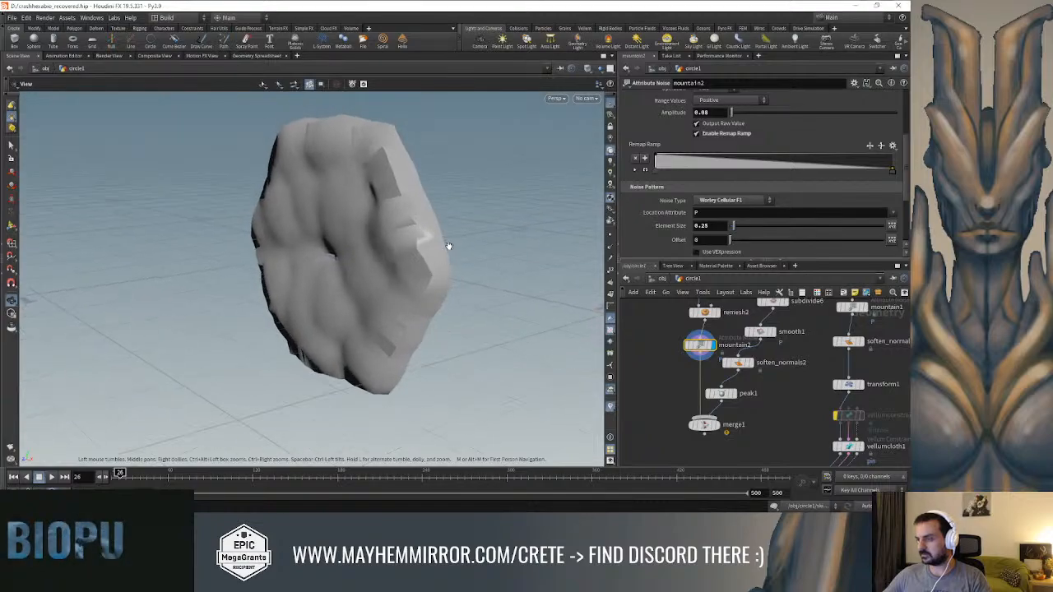
Insert a Labs Soften Normals node between mountain2 and merge1 on the plate's branch and display it
key("Tab")
type("normal")
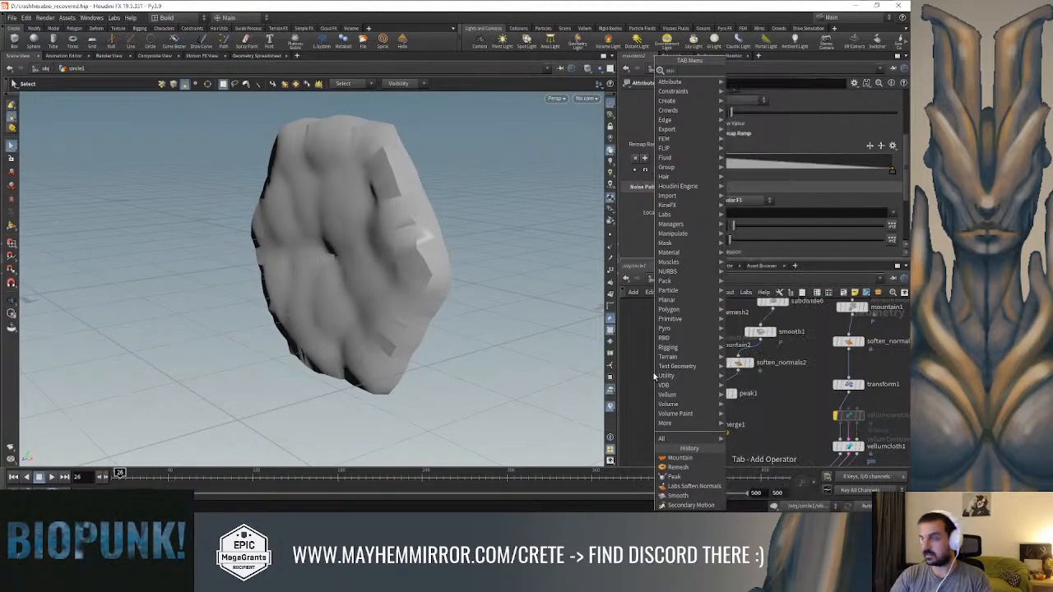
key("Down")
key("Return")
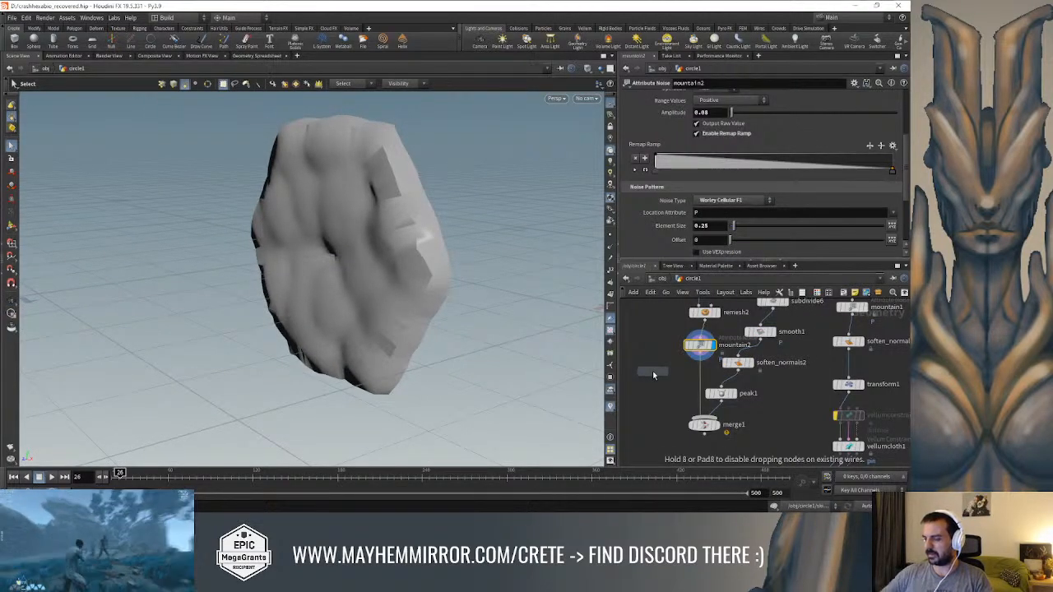
left_click(701, 369)
left_click_drag(702, 373, 696, 380)
left_click(709, 391)
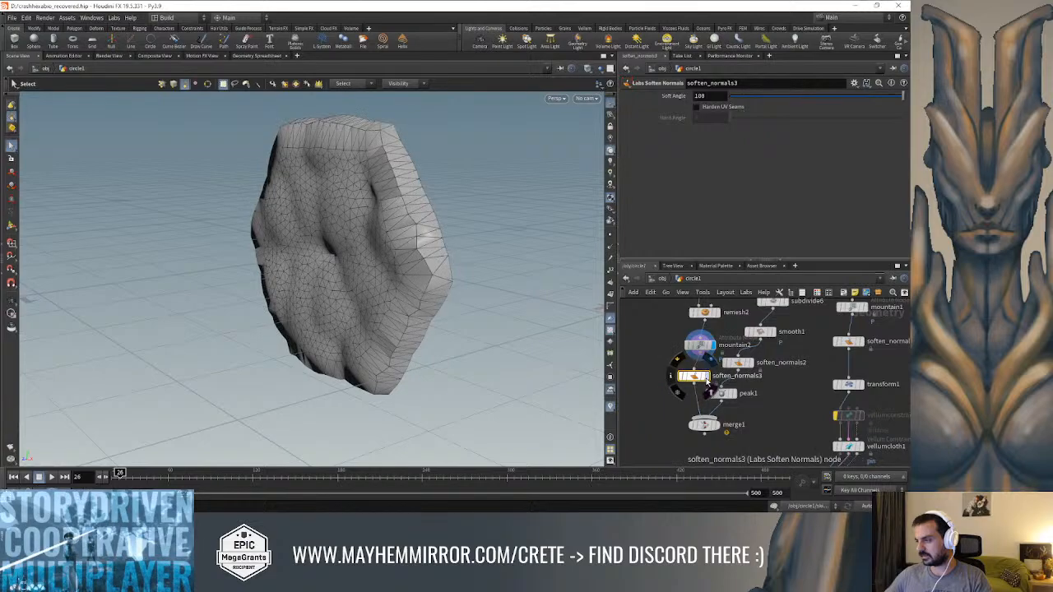
left_click(711, 359)
left_click_drag(403, 243, 565, 224, "alt")
Set mountain2's amplitude to 0.05 and add a lowered point near the start of its remap ramp
left_click(701, 346)
left_click_drag(486, 263, 439, 251)
key("s")
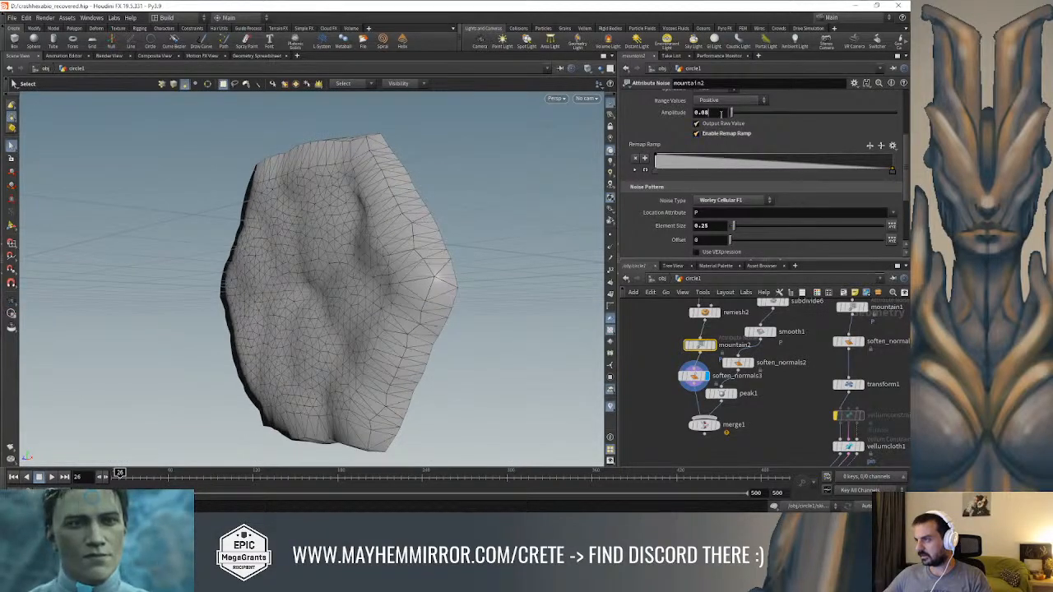
key("Return")
left_click_drag(679, 163, 680, 168)
key("Escape")
left_click_drag(470, 205, 466, 247)
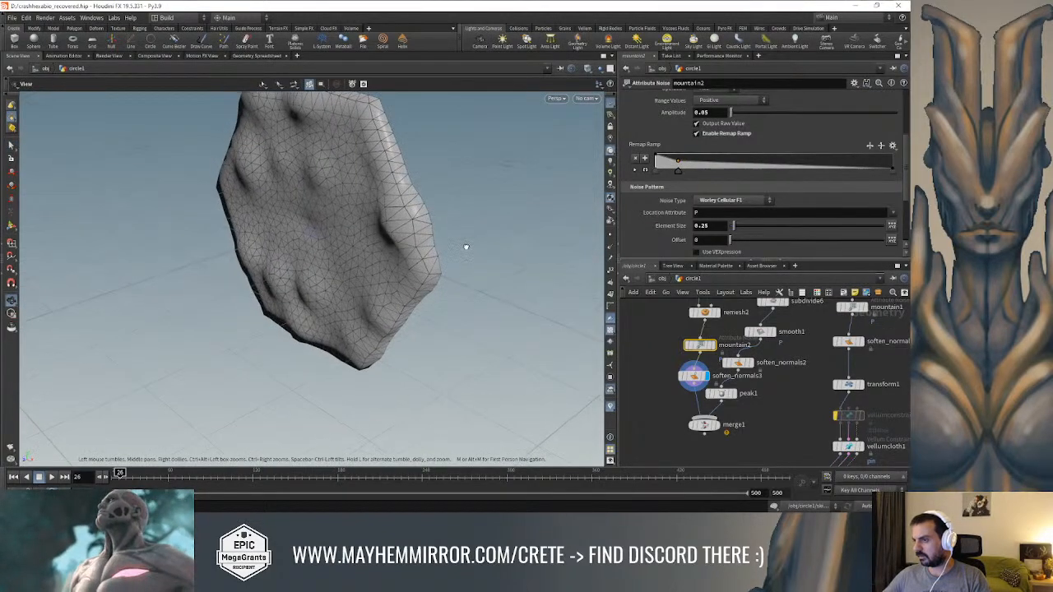
Reduce mountain2's noise element size to 0.12 for smaller bumps
key("s")
left_click_drag(734, 230, 730, 230)
key("Escape")
left_click_drag(435, 211, 448, 227)
Set the target size of the plate's Remesh node to 0.01
middle_click_drag(716, 323, 712, 339)
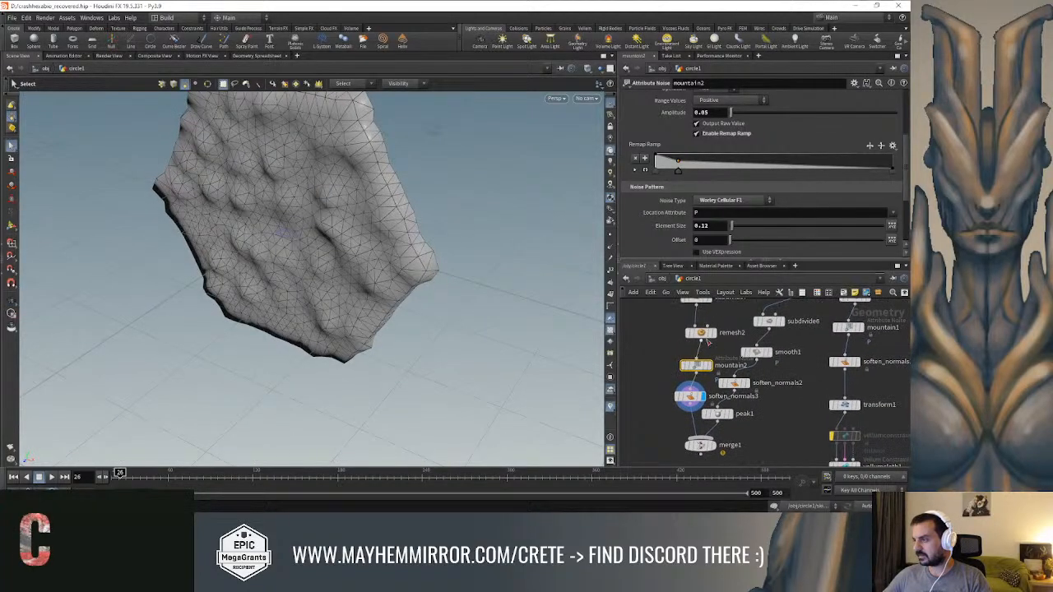
left_click(702, 332)
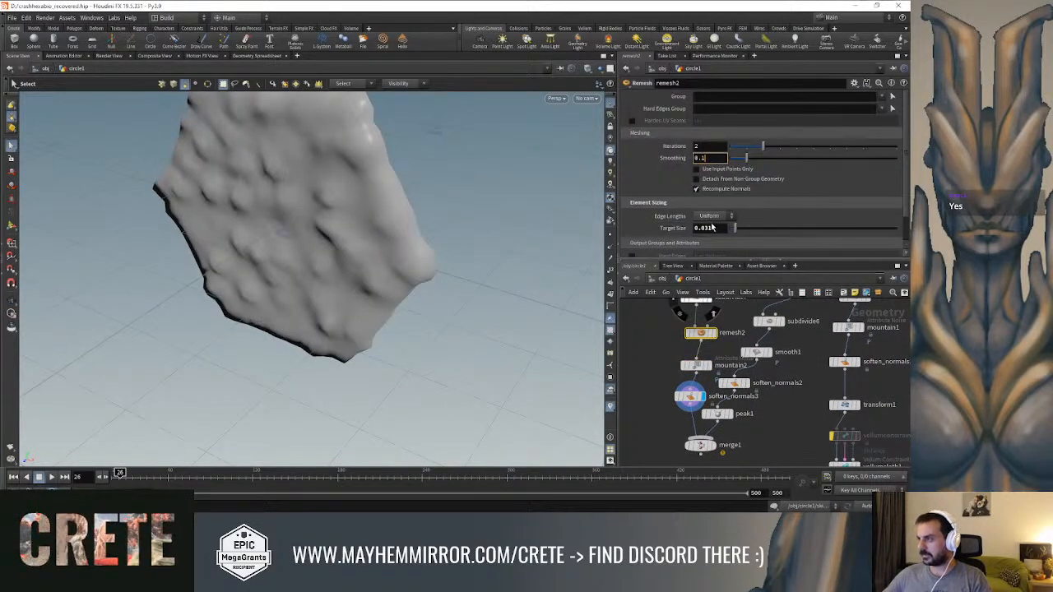
left_click_drag(359, 262, 408, 274, "alt")
Display merge1 and inspect the ring together with the bumpy plate
middle_click_drag(730, 424, 738, 382)
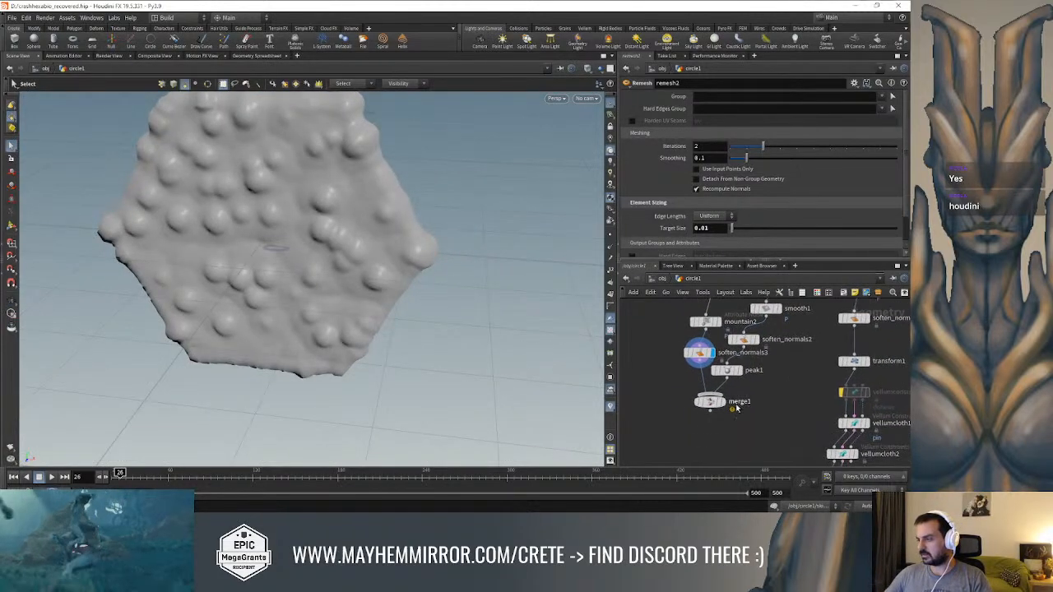
left_click(724, 401)
left_click(709, 401)
left_click_drag(478, 336, 387, 271, "alt")
Insert a Transform node between peak1 and merge1 on the ring's branch
key("Tab")
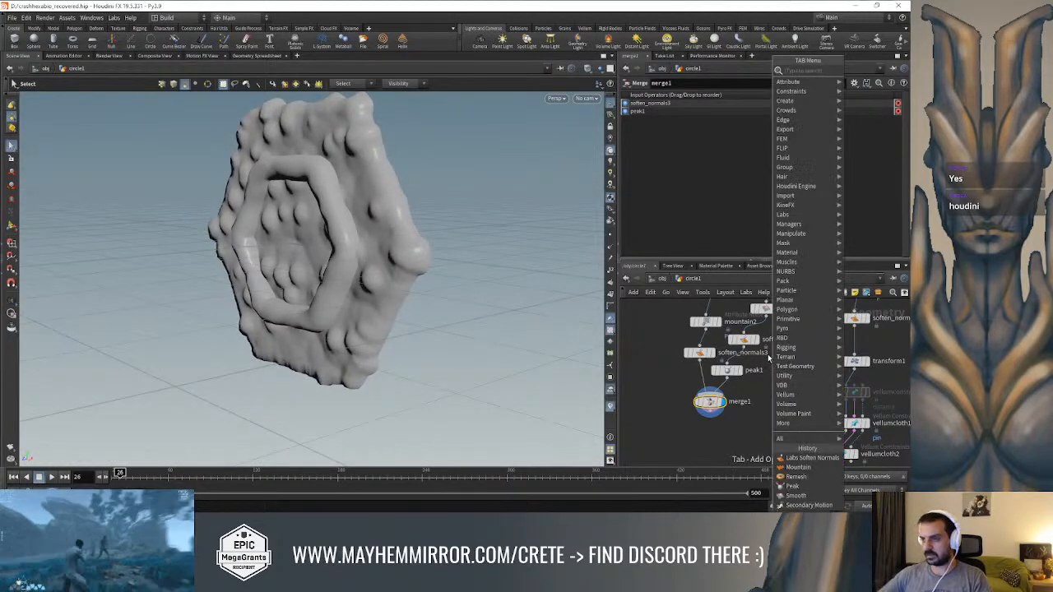
type("tra")
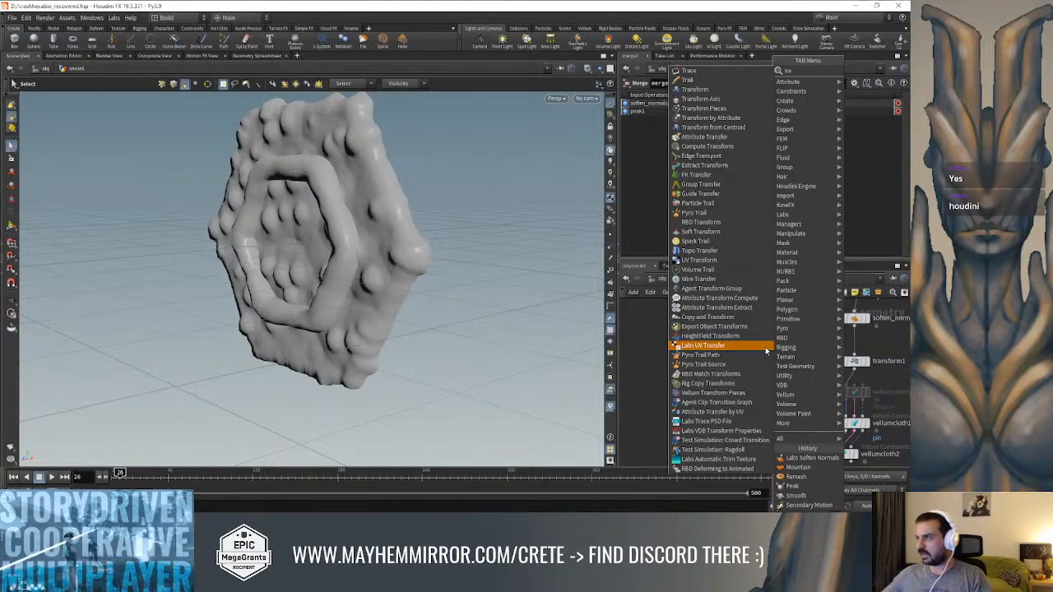
left_click(718, 91)
left_click(726, 392)
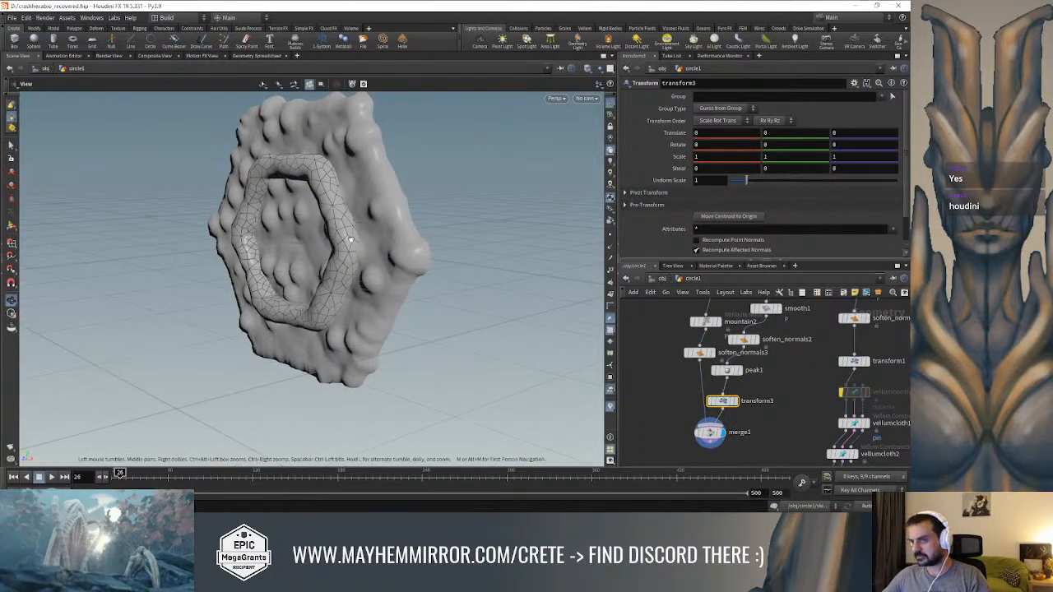
Try rotating the ring about different axes in transform3 and undo each rotation
left_click_drag(352, 236, 268, 236)
middle_click_drag(778, 144, 810, 148)
key("ctrl+z")
middle_click_drag(734, 145, 769, 156)
key("ctrl+z")
middle_click(844, 146)
key("ctrl+z")
key("ctrl+z")
Stretch the ring along Z by setting transform3's Z scale to 1.8
middle_click_drag(844, 156, 891, 157)
key("Escape")
left_click_drag(418, 275, 470, 240)
Insert a Linear Taper node between transform3 and merge1 on the ring's branch and display it
left_click_drag(705, 432, 659, 448)
key("Tab")
type("tap")
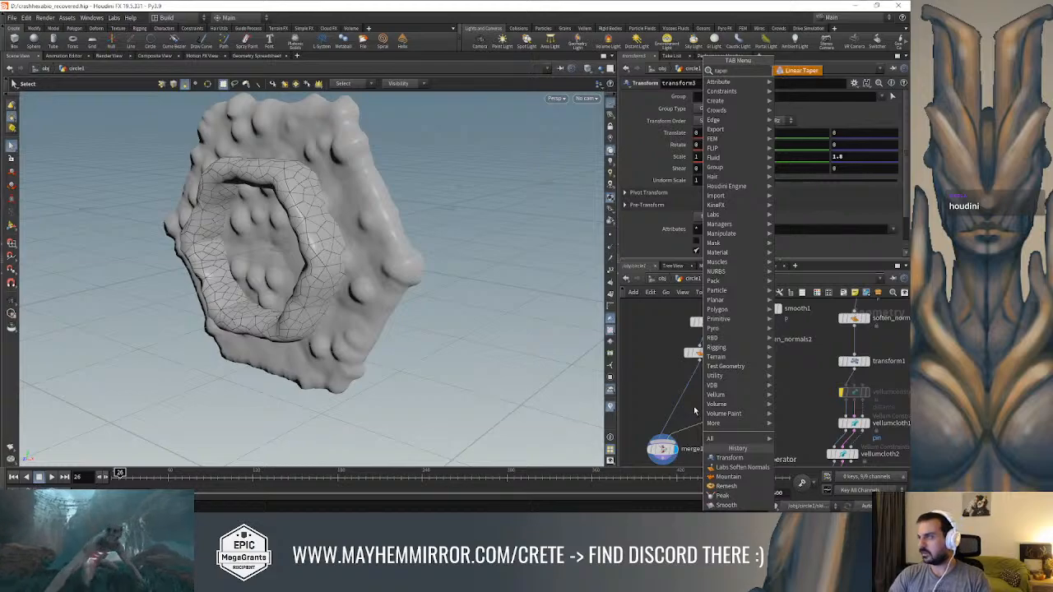
key("Return")
left_click(699, 432)
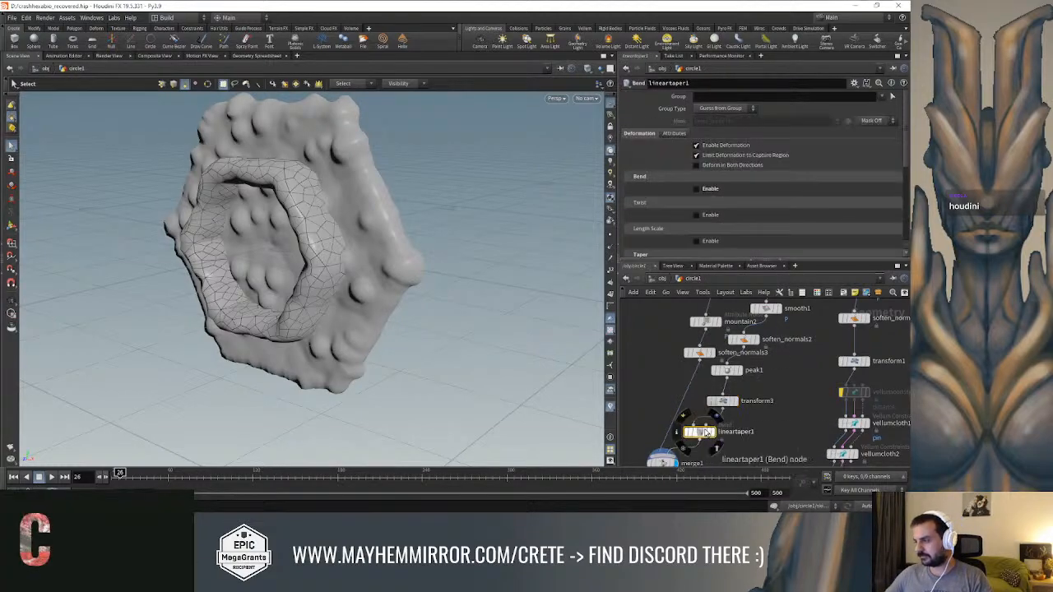
left_click_drag(463, 296, 357, 299, "alt")
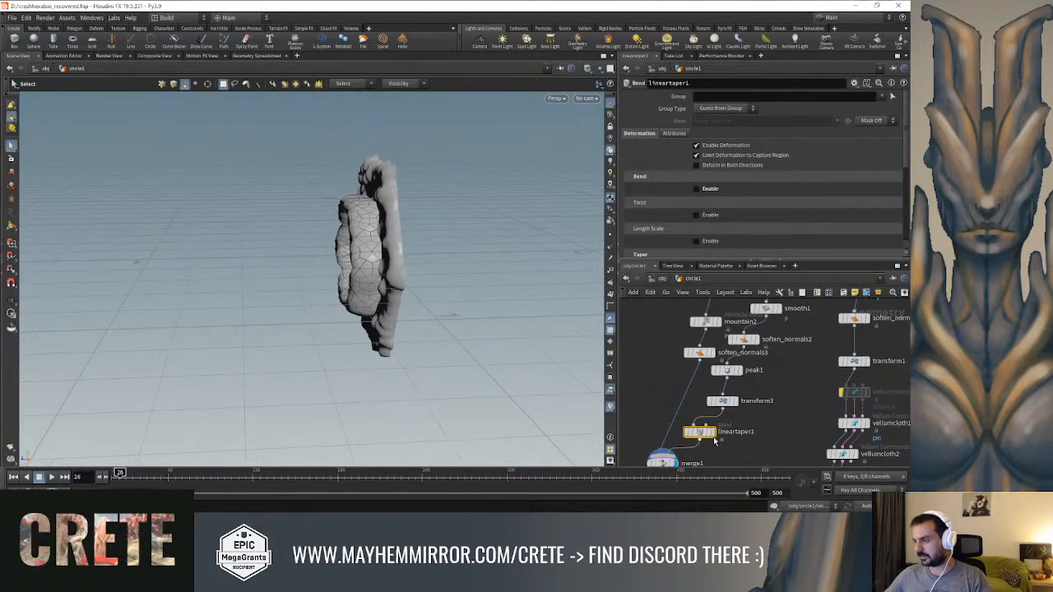
left_click(712, 432)
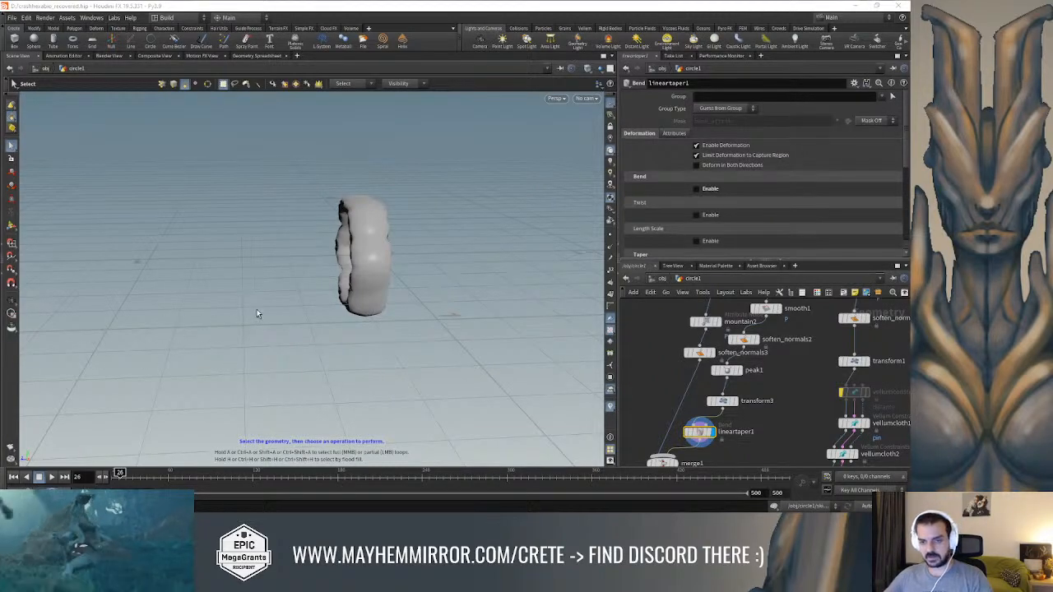
left_click_drag(323, 259, 343, 236, "alt")
scroll(755, 441, "up", 1)
key("space+g")
left_click_drag(411, 254, 365, 231, "alt")
key("s")
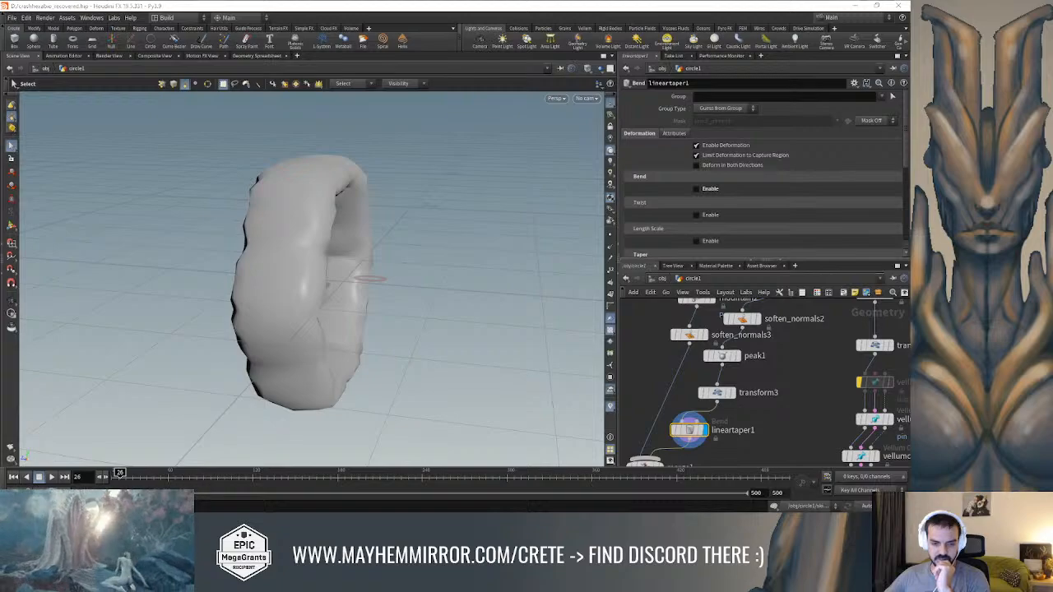
Switch to Unreal Editor and examine the gate and the lock pedestal in the Combat level
key("alt+Tab")
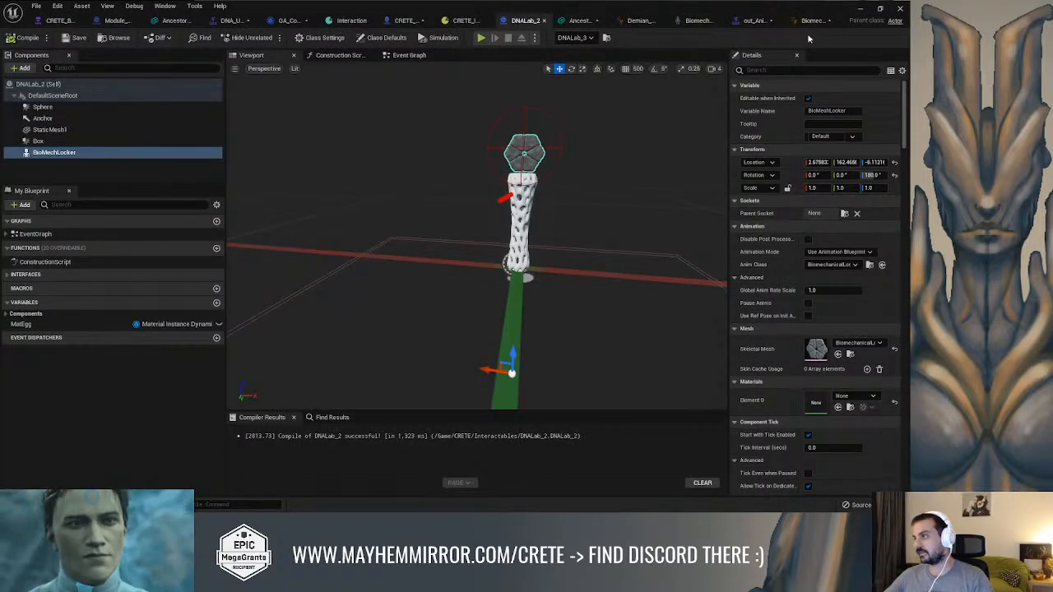
left_click(860, 10)
left_click(645, 124)
right_click_drag(286, 97, 120, 77)
key("s")
left_click(286, 97)
key("w")
right_click_drag(331, 227, 576, 244)
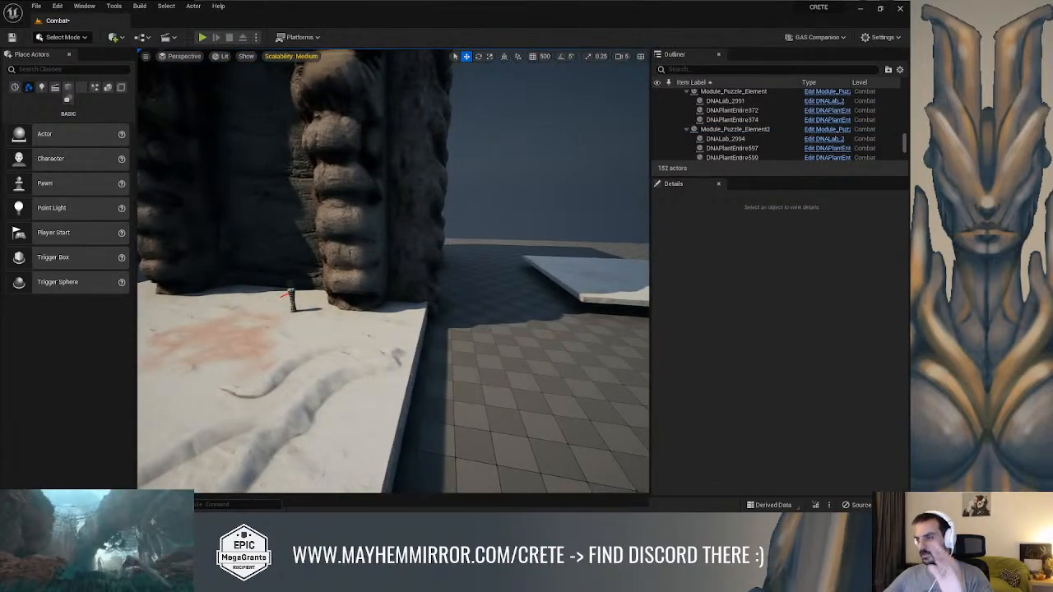
key("a")
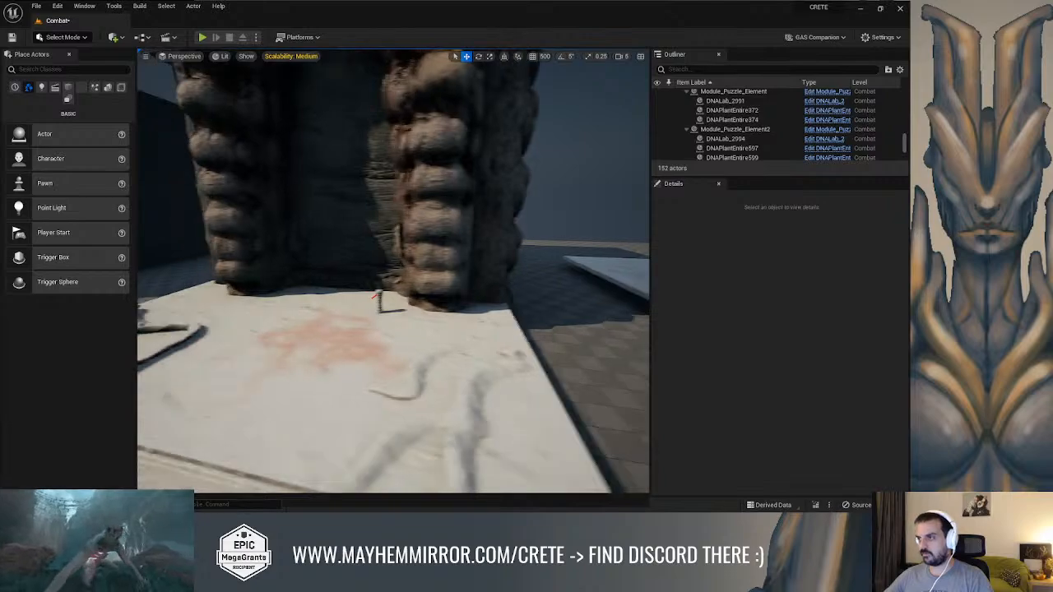
right_click_drag(394, 271, 417, 245)
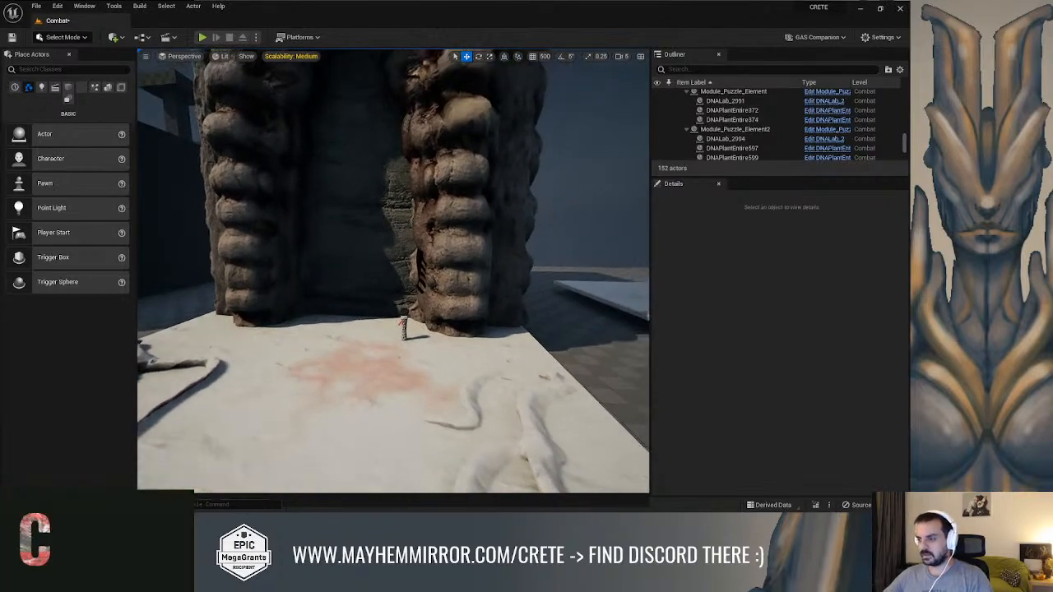
Play the Combat level full screen, run the character to the pedestal, trigger the lock's close-up camera, and stop the session
key("alt+p")
key("F11")
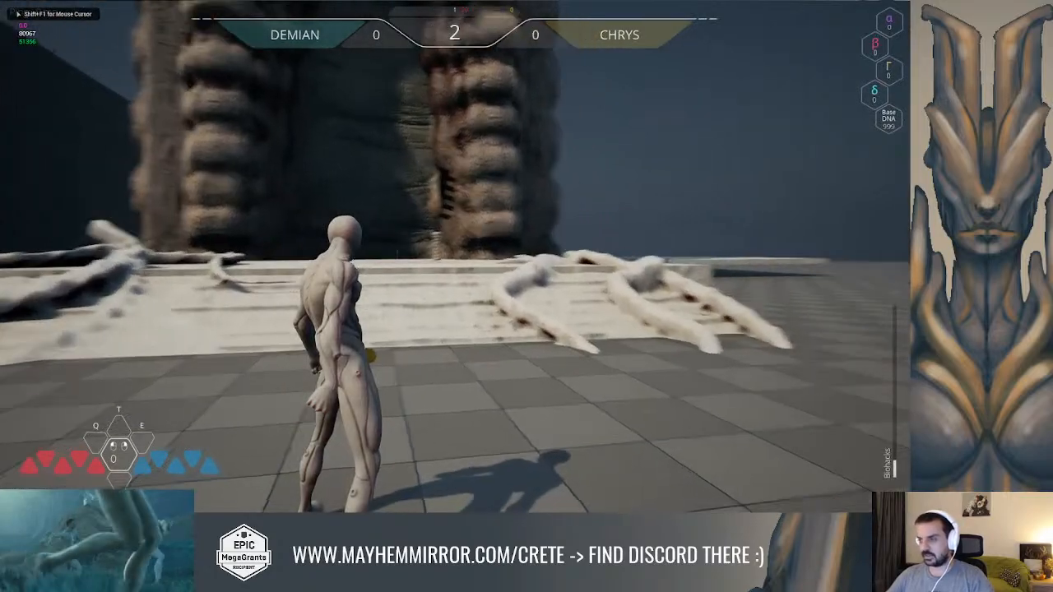
key("w")
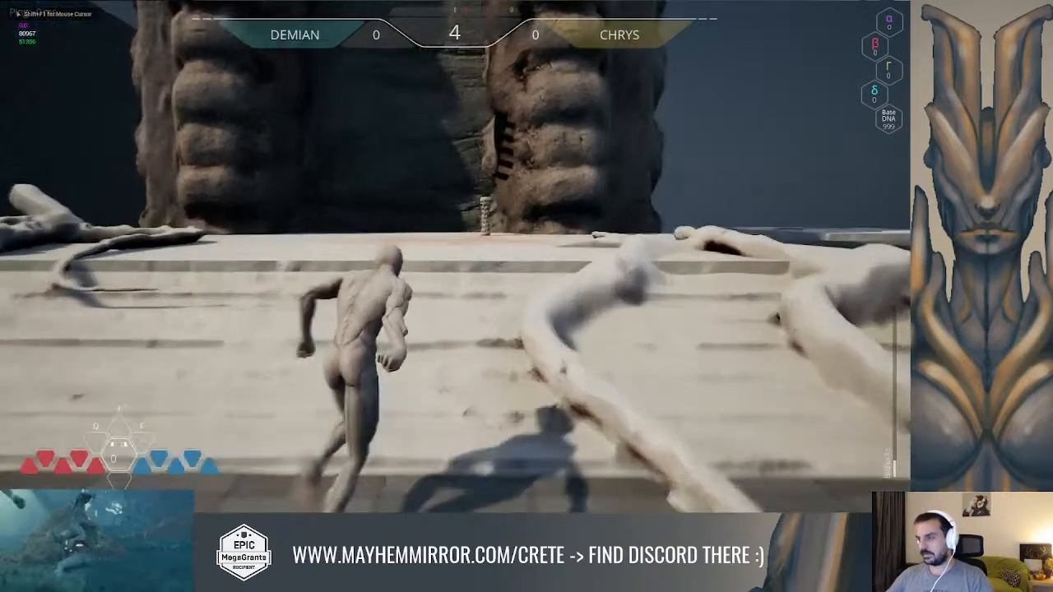
key("w")
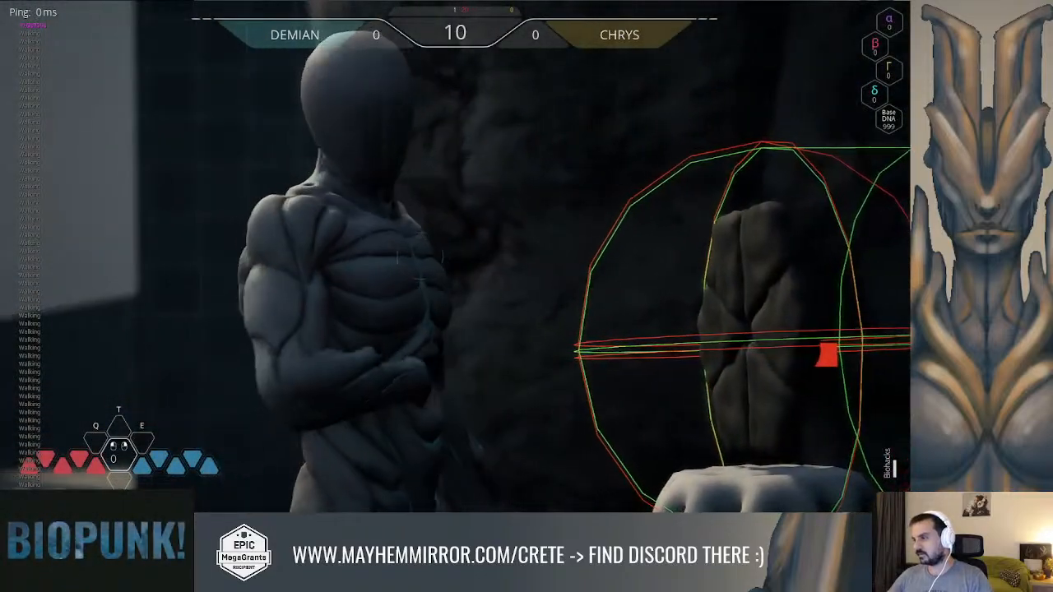
left_click(420, 256)
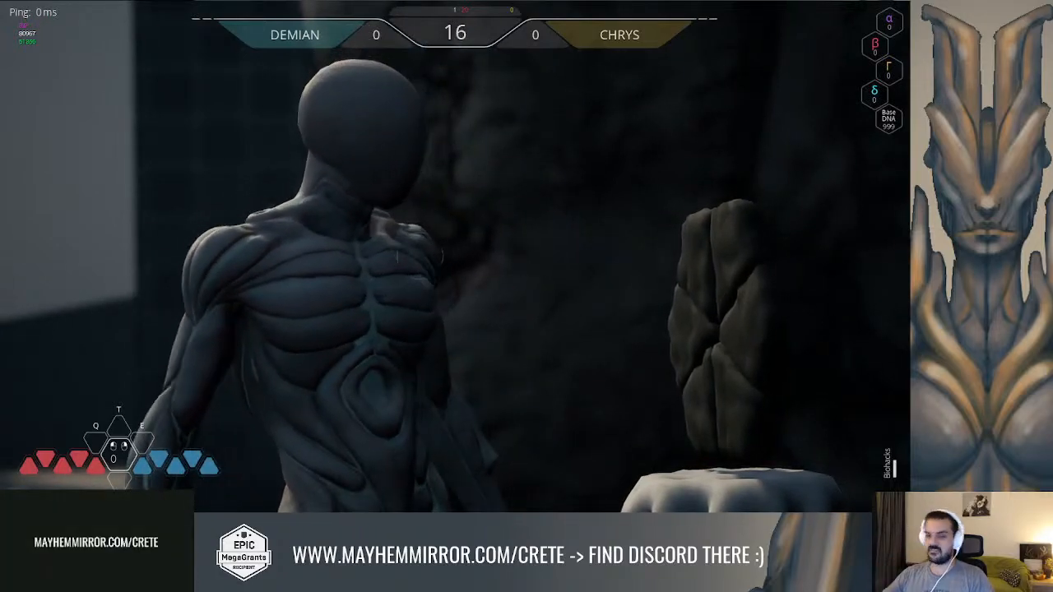
key("Escape")
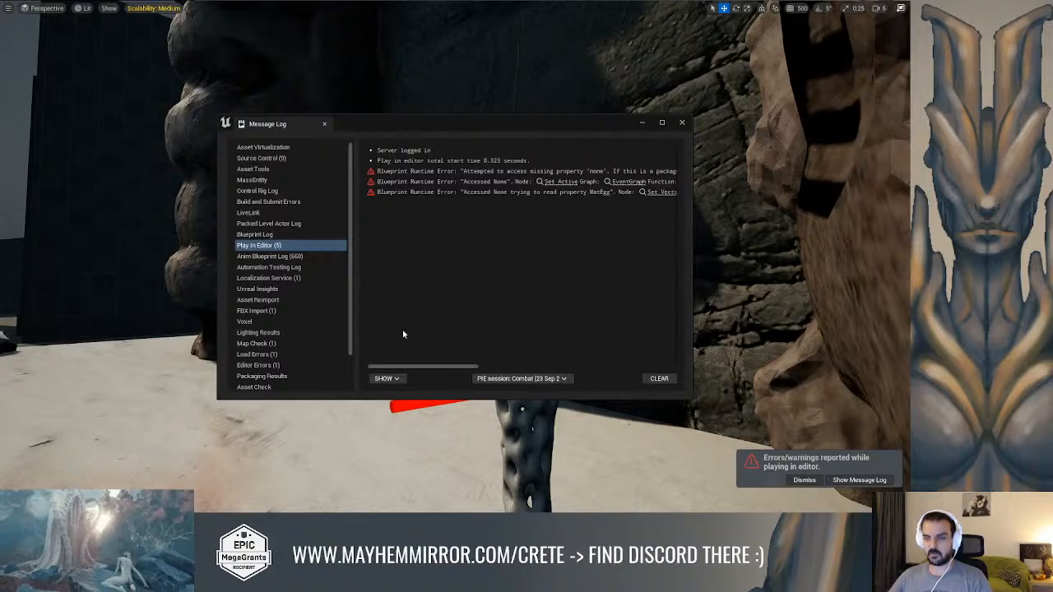
Return to the DNALab_2 blueprint and examine the BioMechLocker mesh on top of the pedestal
key("alt+Tab")
middle_click_drag(587, 188, 668, 123)
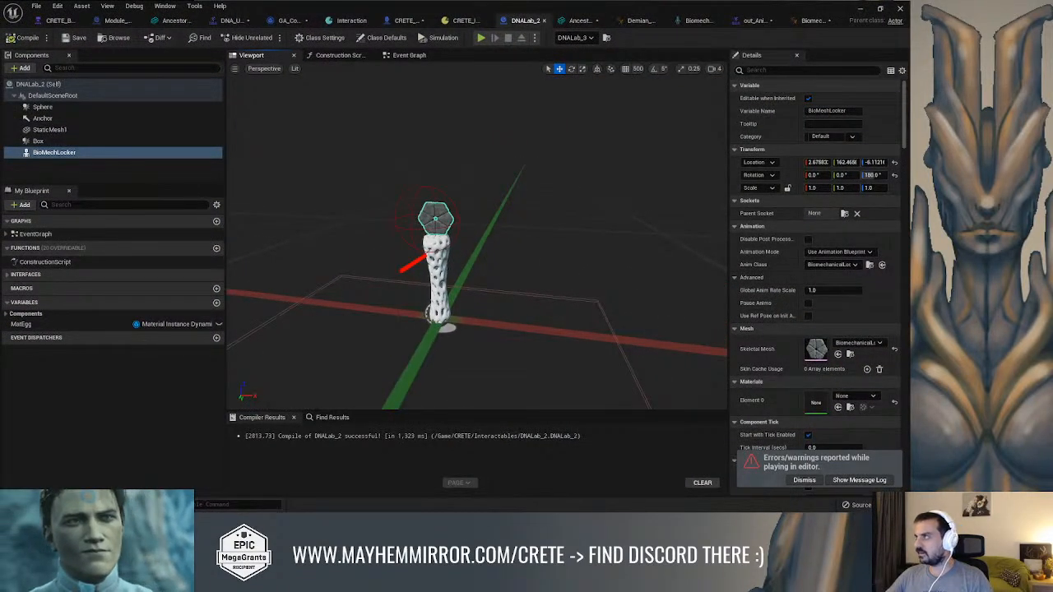
scroll(573, 216, "down", 3)
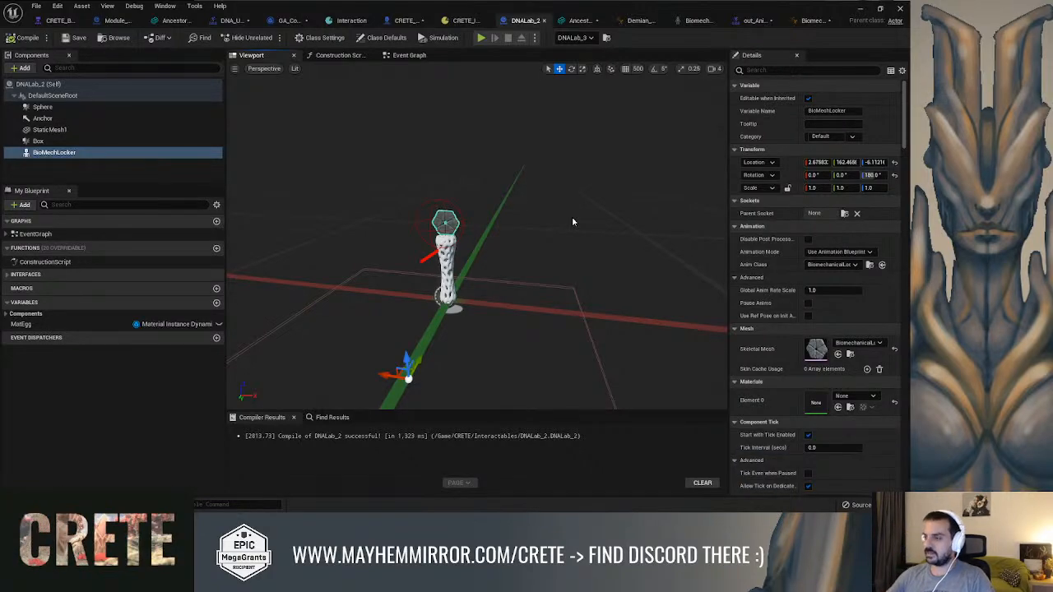
scroll(552, 245, "up", 3)
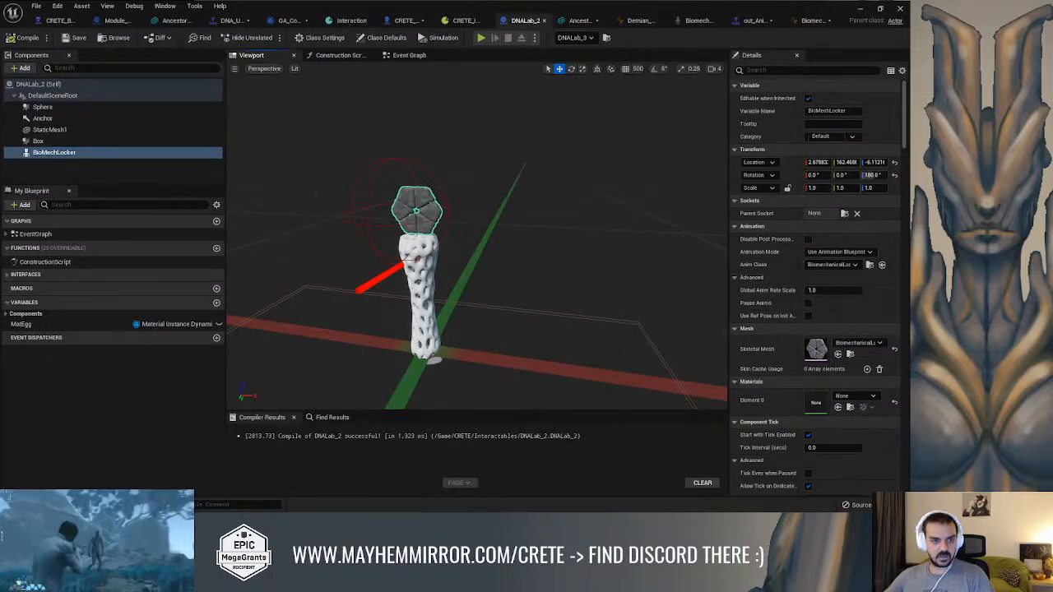
Switch back to Houdini and compare the combined lock at merge1 with the ring alone at lineartaper1
key("alt+Tab")
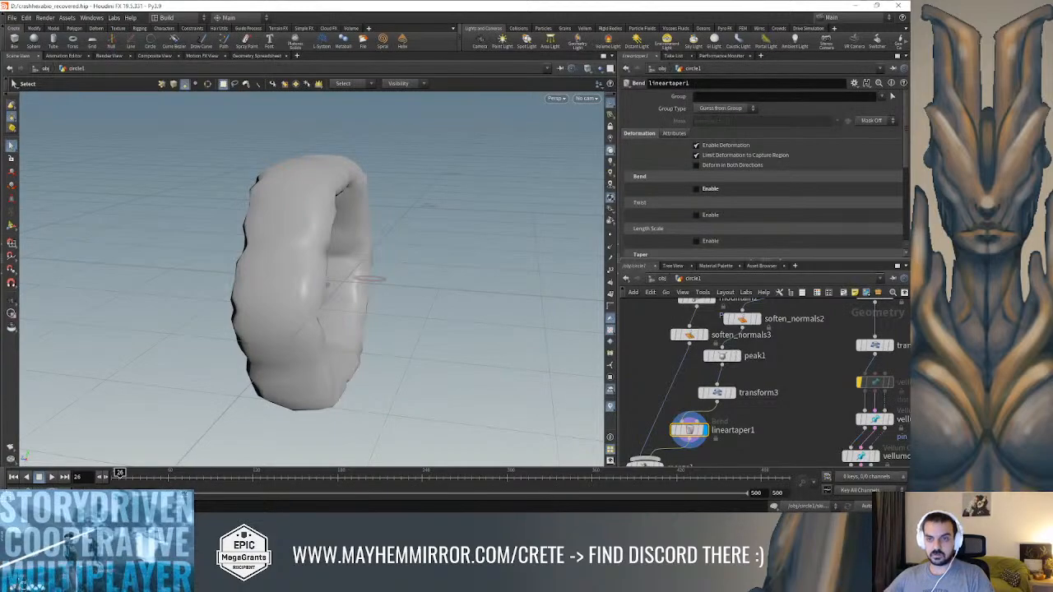
key("Escape")
left_click_drag(364, 271, 210, 260)
middle_click_drag(766, 422, 801, 355)
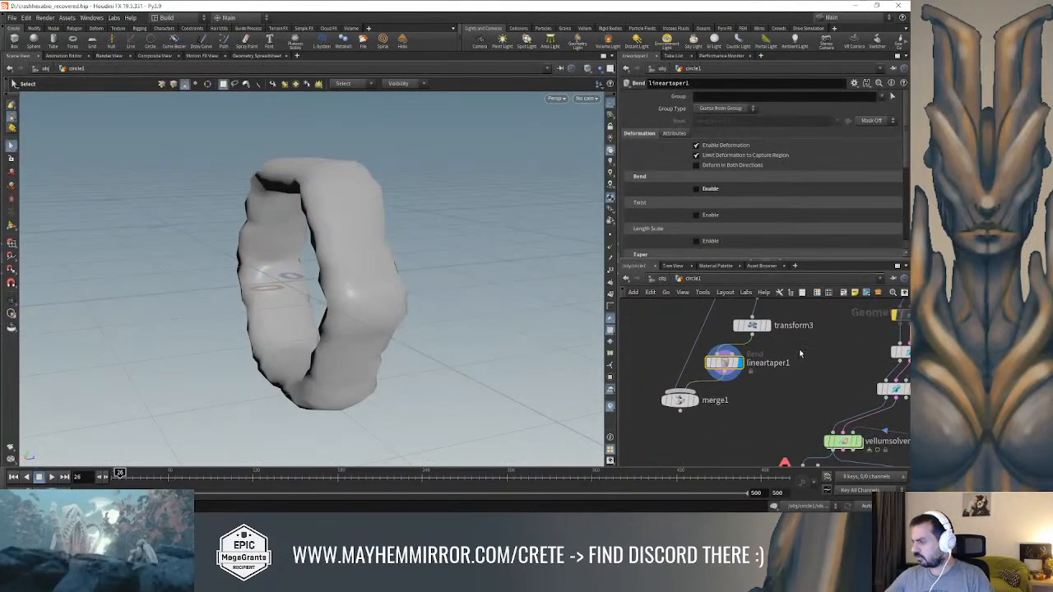
left_click(695, 402)
left_click(680, 403)
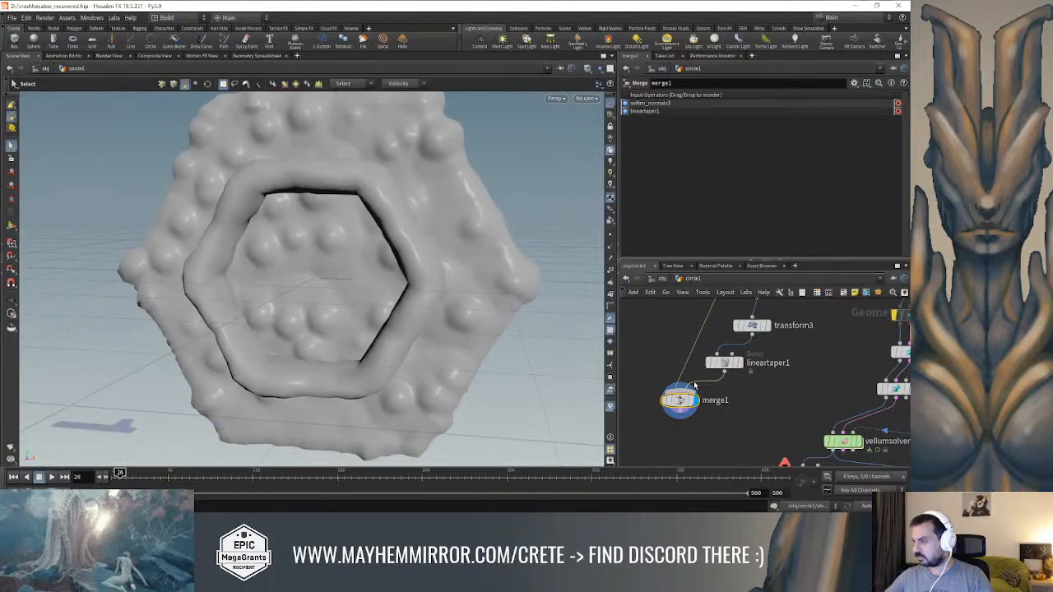
left_click(738, 365)
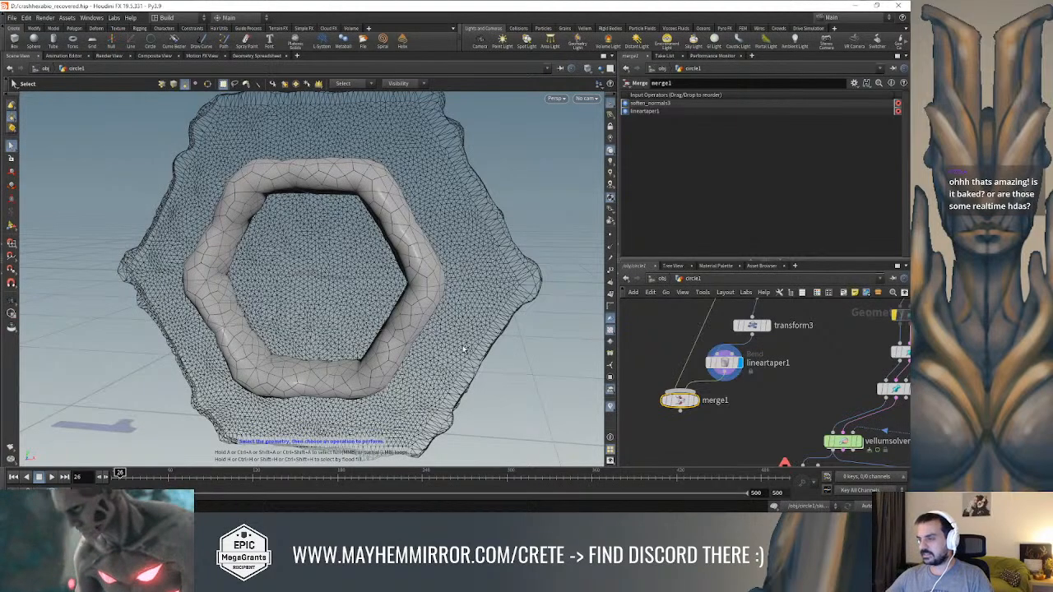
Display vellumsolver1, go to frame 335, and examine the arm pushing through the hexagonal lock
scroll(784, 387, "down", 3)
middle_click_drag(785, 387, 729, 325)
scroll(817, 386, "up", 2)
middle_click_drag(817, 386, 796, 365)
left_click(751, 342)
left_click(743, 346)
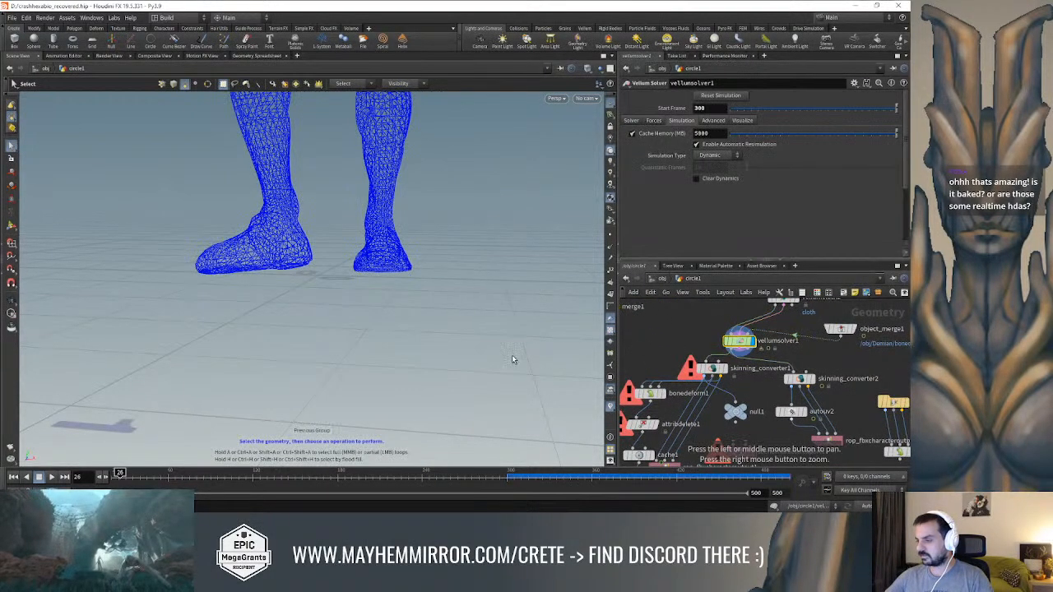
key("space+h")
left_click_drag(458, 316, 502, 314, "alt")
left_click(556, 476)
middle_click_drag(469, 314, 275, 314, "alt")
left_click_drag(275, 314, 449, 294, "alt")
middle_click_drag(449, 294, 306, 312, "alt")
right_click_drag(306, 313, 329, 309, "alt")
left_click_drag(329, 309, 364, 297, "alt")
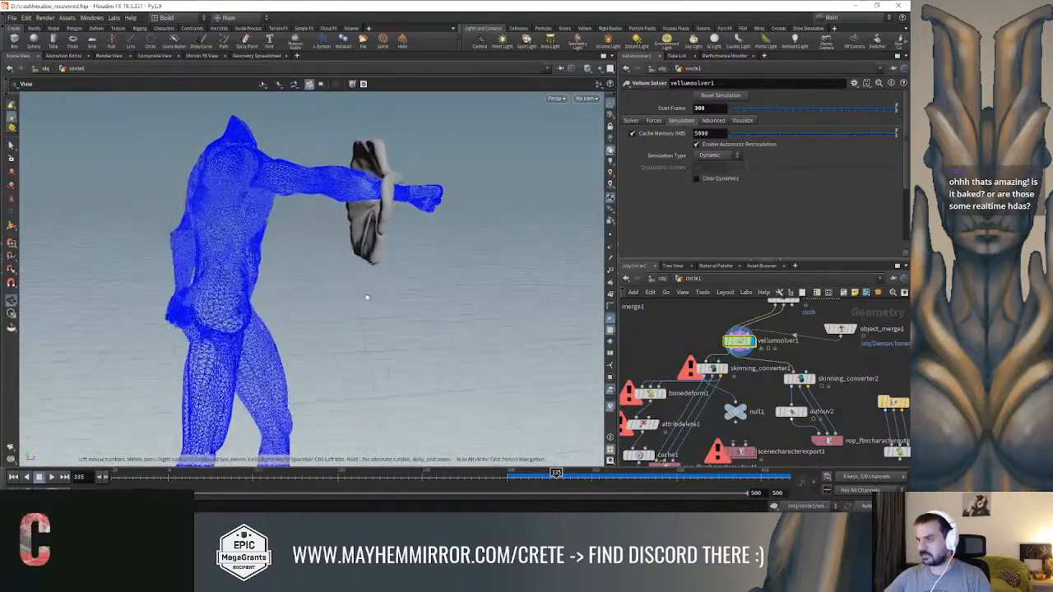
Play the vellum simulation from near its start frame and stop it once the arm has withdrawn
left_click(527, 476)
left_click(514, 476)
left_click(51, 476)
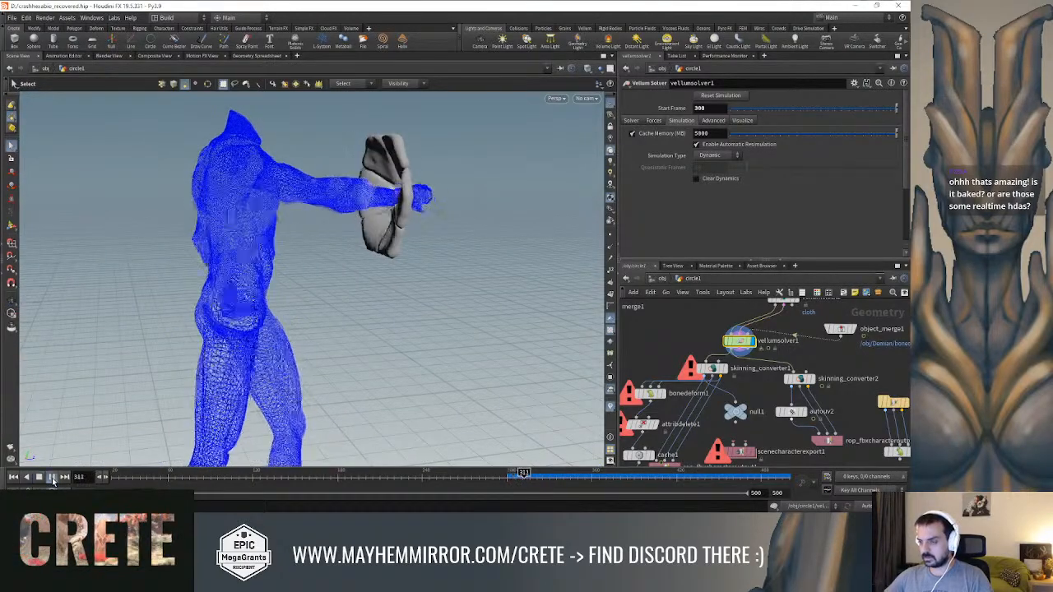
left_click(39, 476)
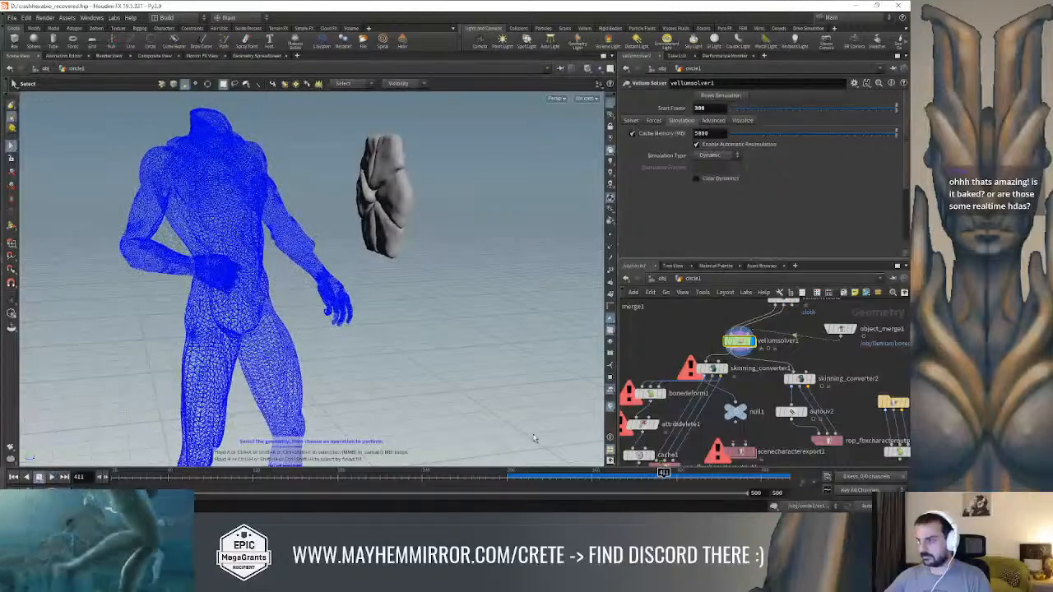
Display skinning_converter2 and set its bone placement mode to Adaptive Placement
scroll(806, 362, "up", 5)
left_click(791, 362)
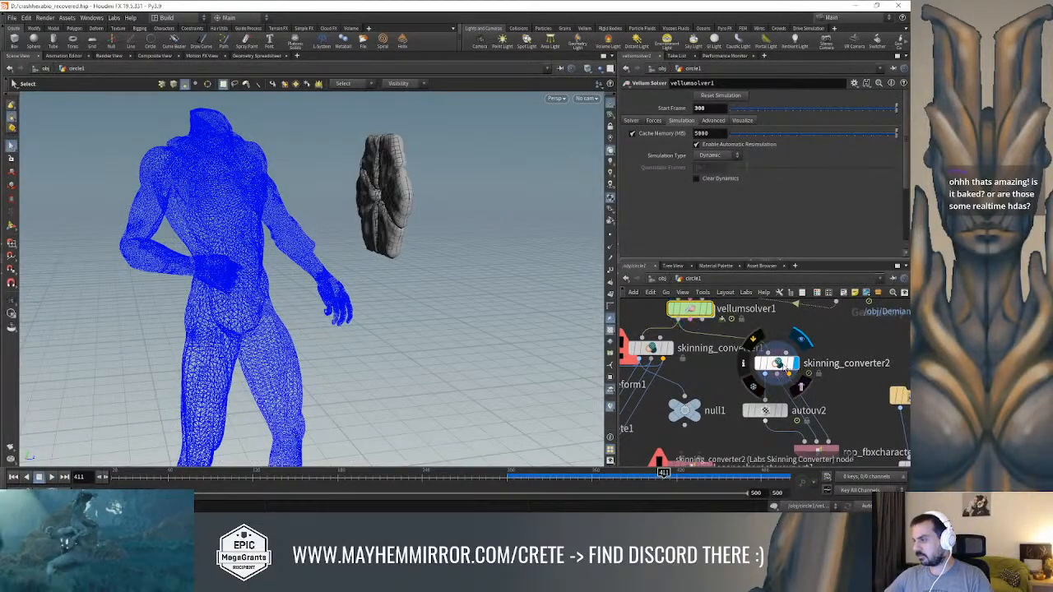
scroll(718, 183, "down", 3)
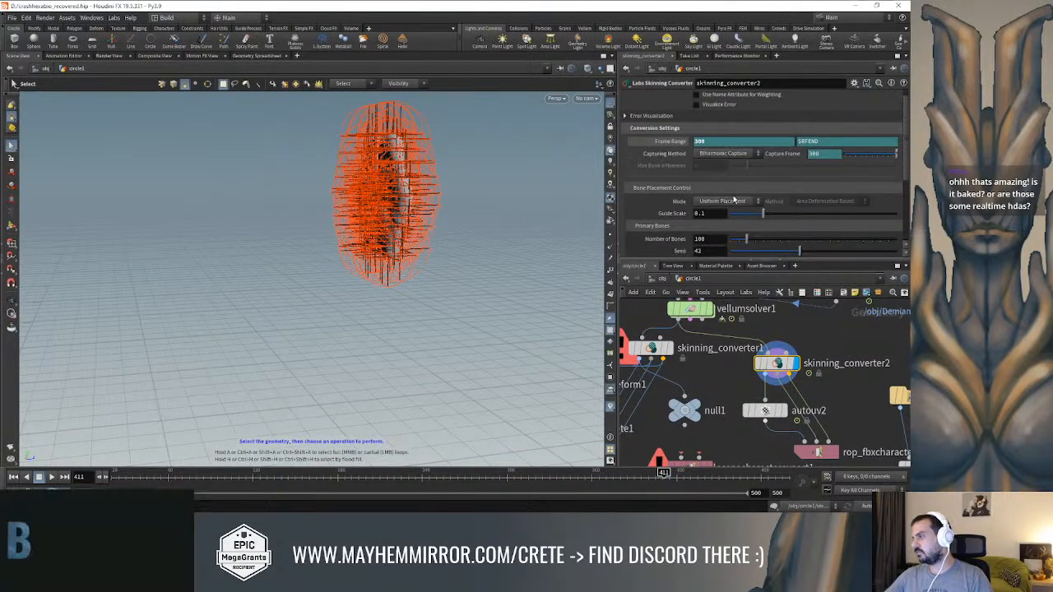
left_click(720, 178)
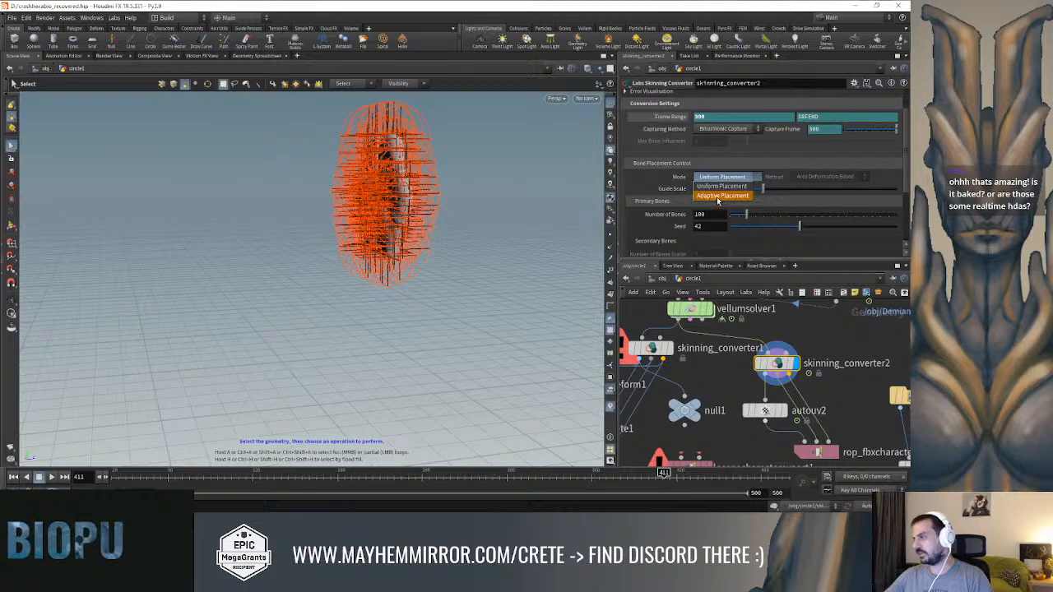
left_click(721, 197)
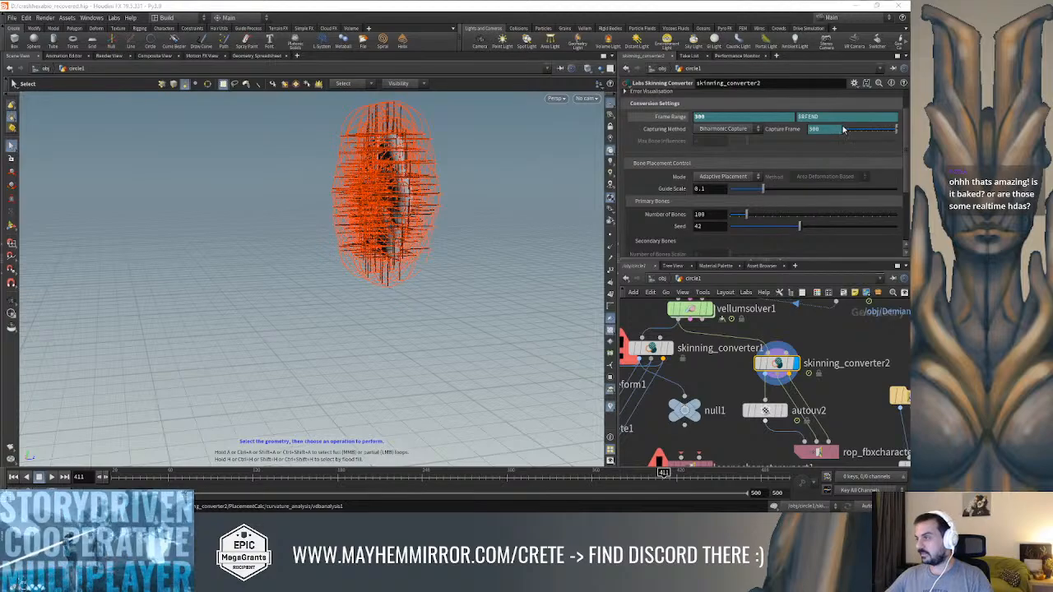
Set skinning_converter2's guide scale to 0.01, keeping the Area Deformation Based method, and turn on Visualize Error
left_click(825, 176)
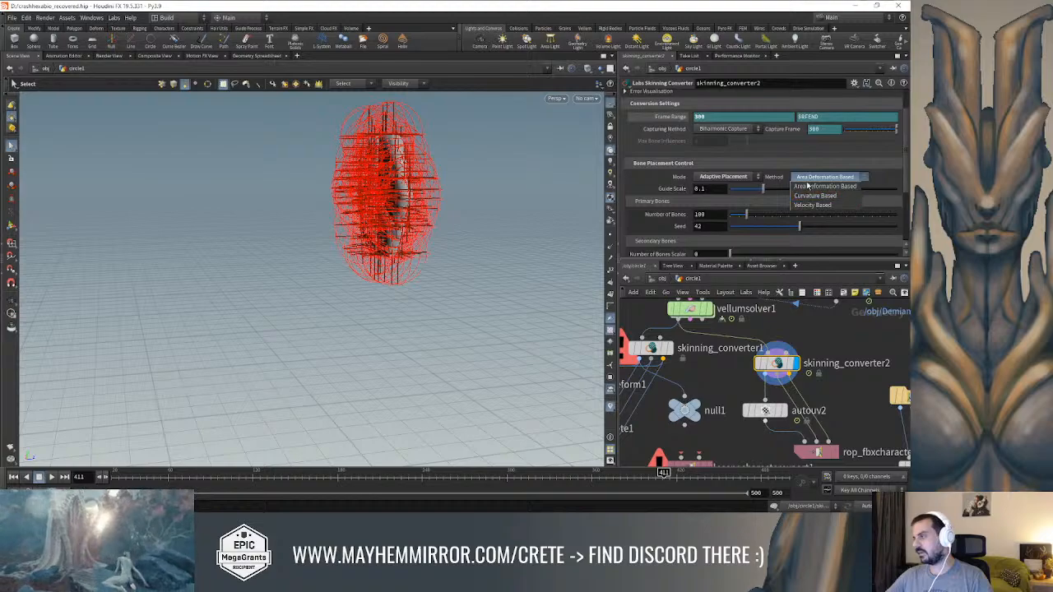
left_click(881, 162)
left_click_drag(403, 175, 510, 194, "alt")
scroll(497, 172, "up", 3)
scroll(493, 201, "up", 3)
left_click(717, 188)
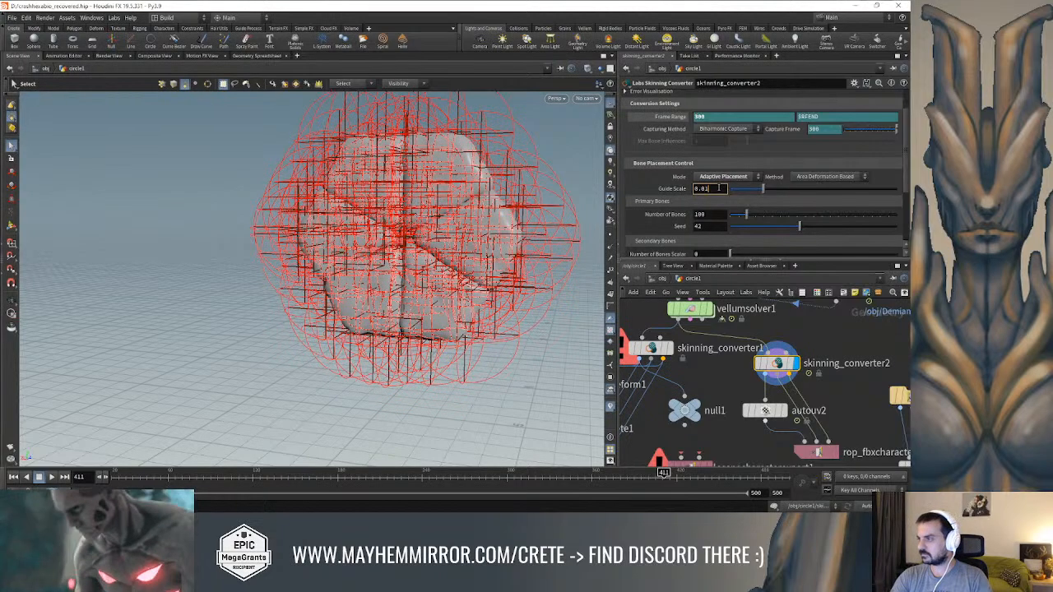
type("1")
key("Return")
scroll(718, 188, "up", 2)
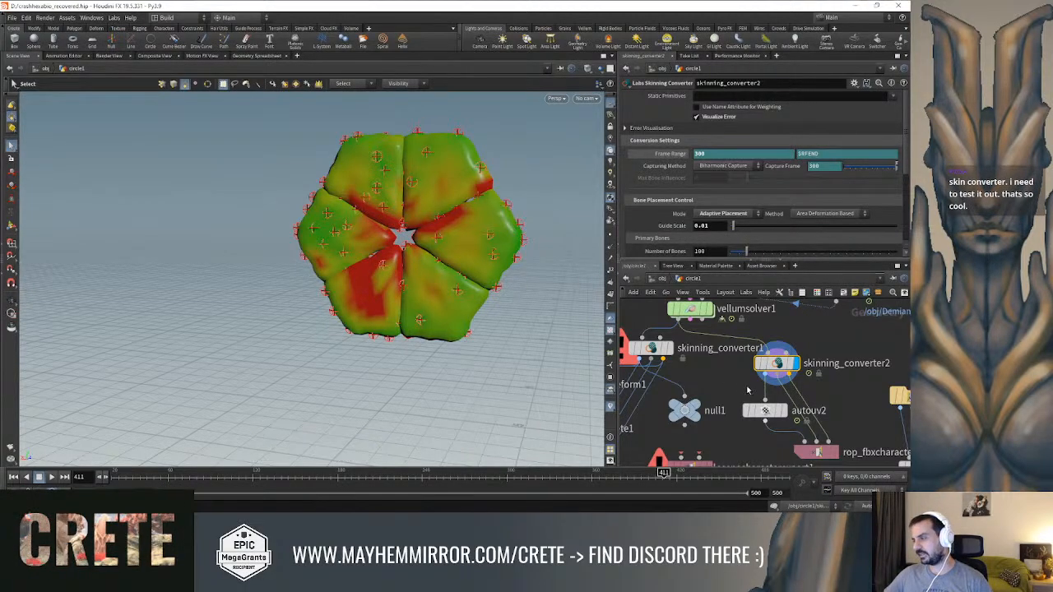
Add a Bone Deform node, wire skinning_converter2's three outputs into it, and display it
middle_click_drag(725, 377, 721, 350)
key("Tab")
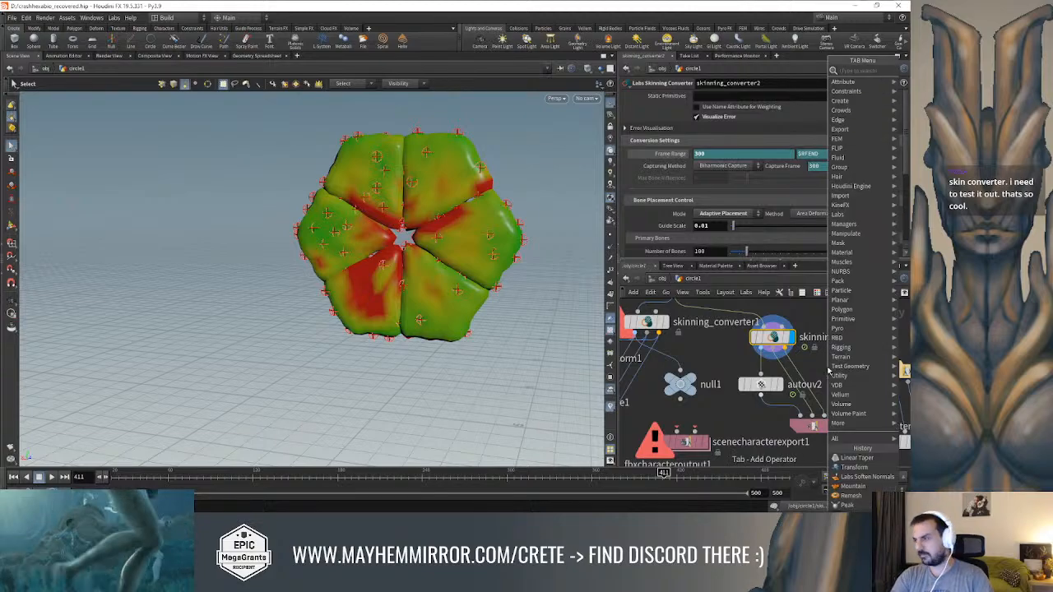
type("bone")
key("Down")
key("Return")
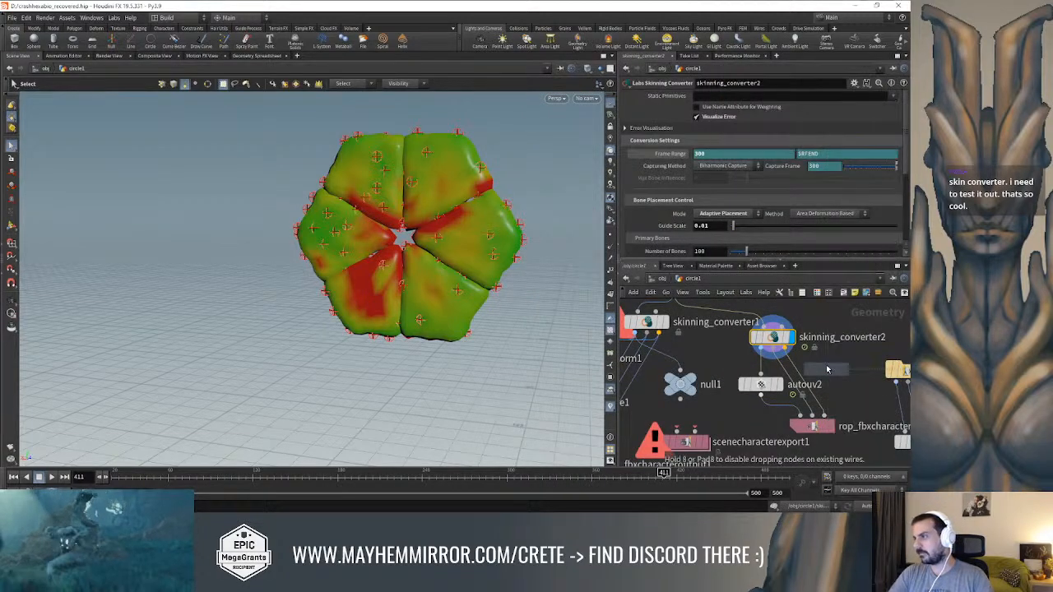
middle_click_drag(766, 443, 769, 429)
left_click(769, 429)
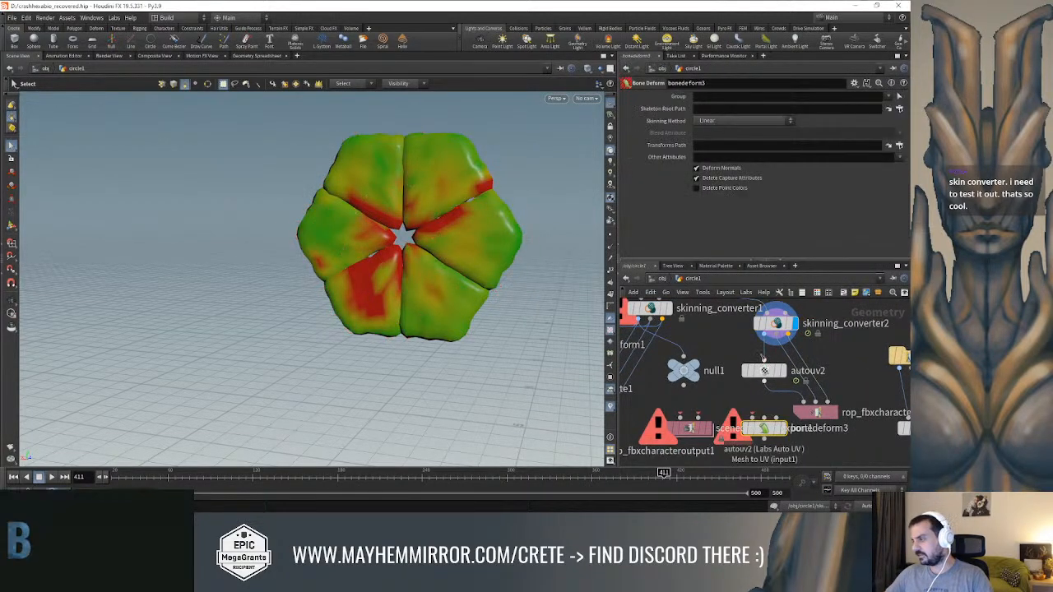
left_click_drag(764, 421, 775, 347)
left_click(774, 347)
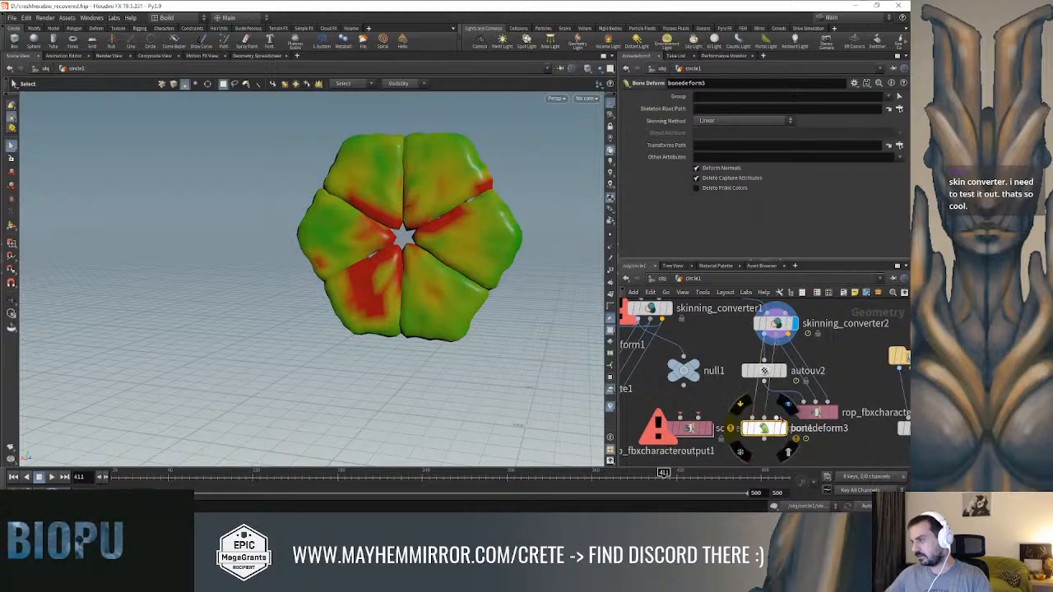
Scrub to frame 369 to check the bone-deformed lock and view the node info of skinning_converter2
left_click_drag(385, 474, 605, 473)
middle_click_drag(846, 362, 859, 395)
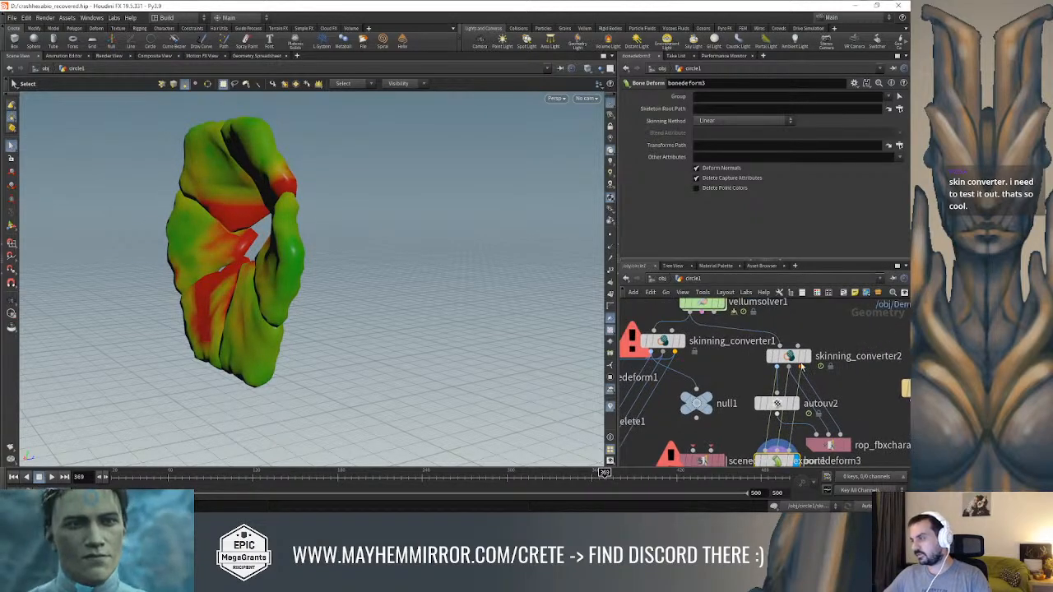
middle_click(792, 360)
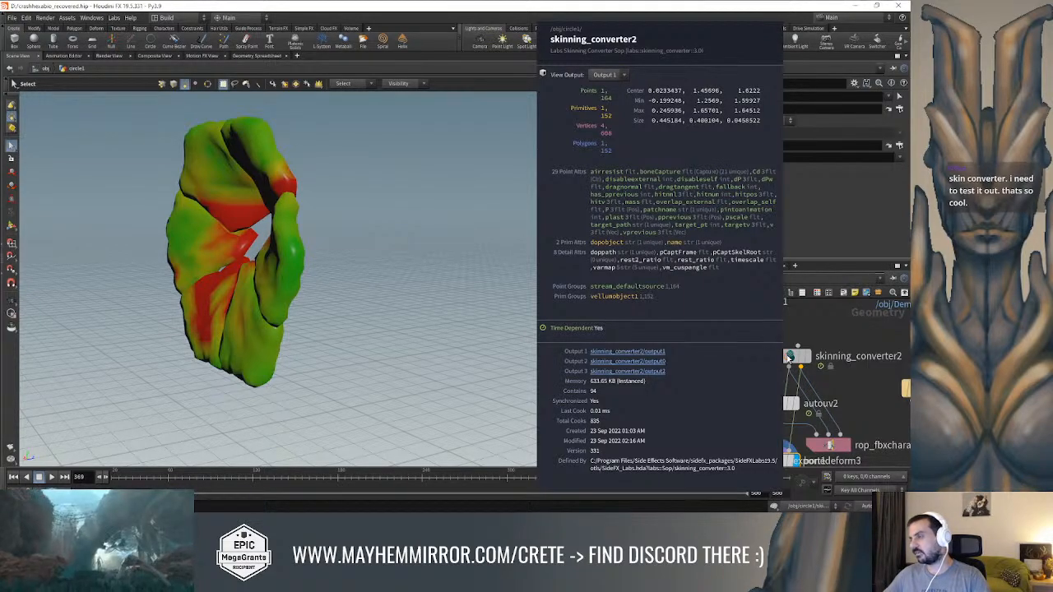
middle_click(788, 358)
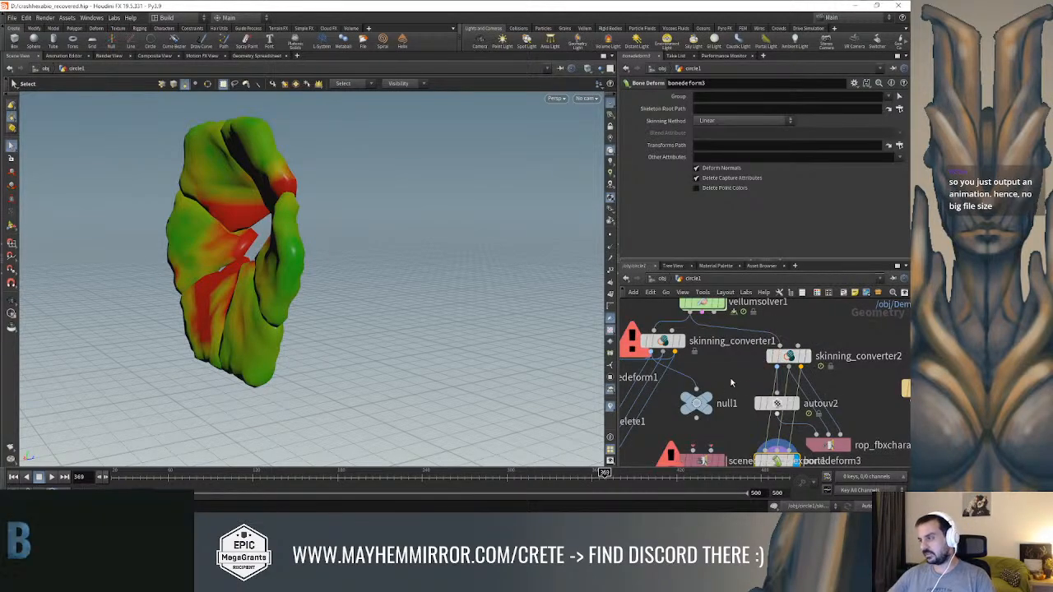
Search the available geometry nodes for "texture", "wpo" and "anim" to look for a texture-based animation export node
key("Tab")
type("texture")
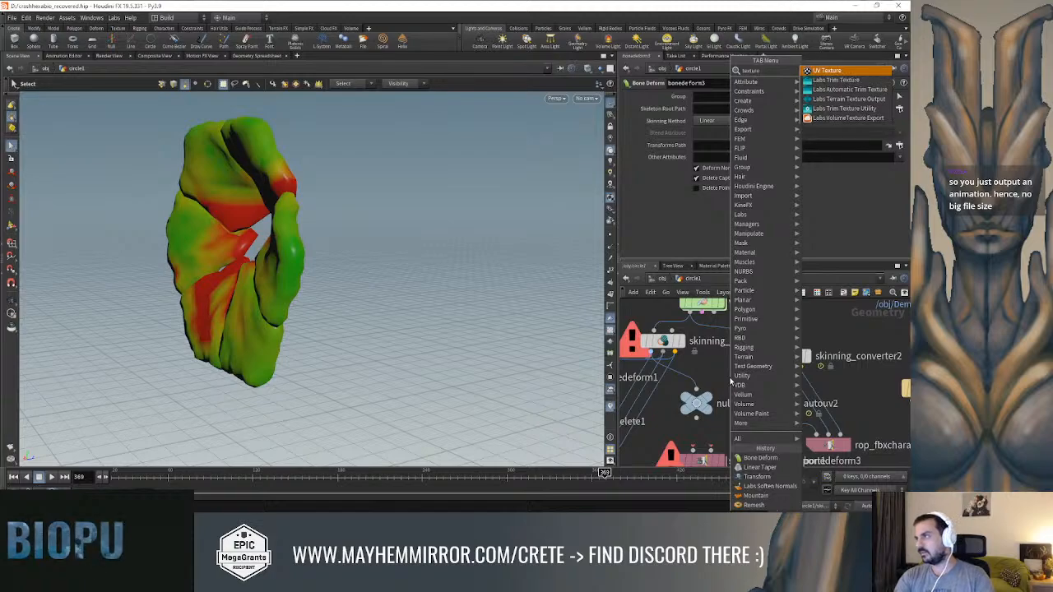
key("Down")
key("Down")
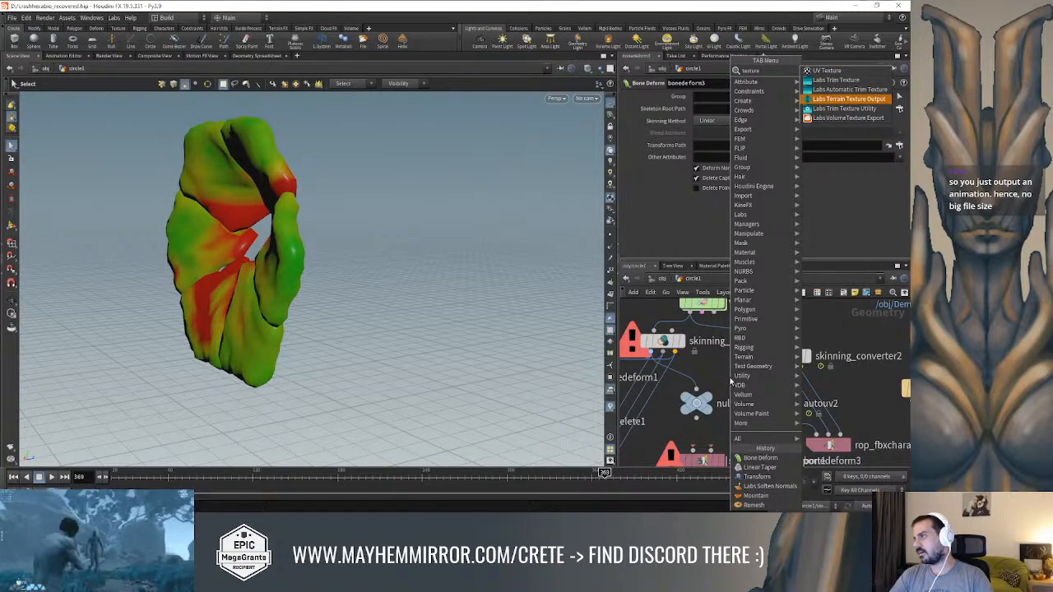
key("BackSpace")
key("BackSpace")
key("BackSpace")
key("BackSpace")
key("BackSpace")
key("BackSpace")
key("BackSpace")
type("we")
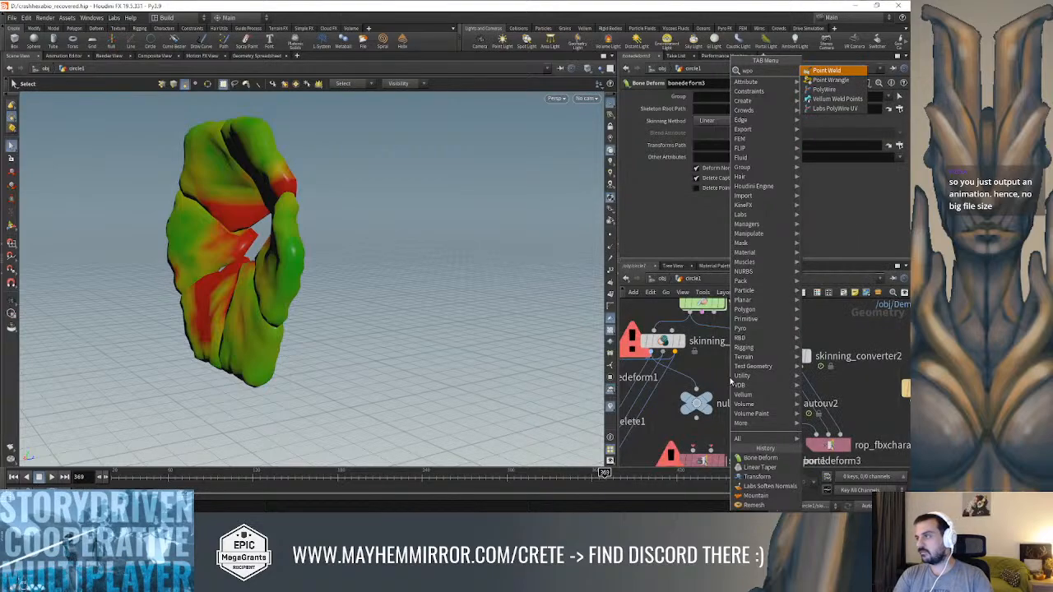
key("BackSpace")
key("BackSpace")
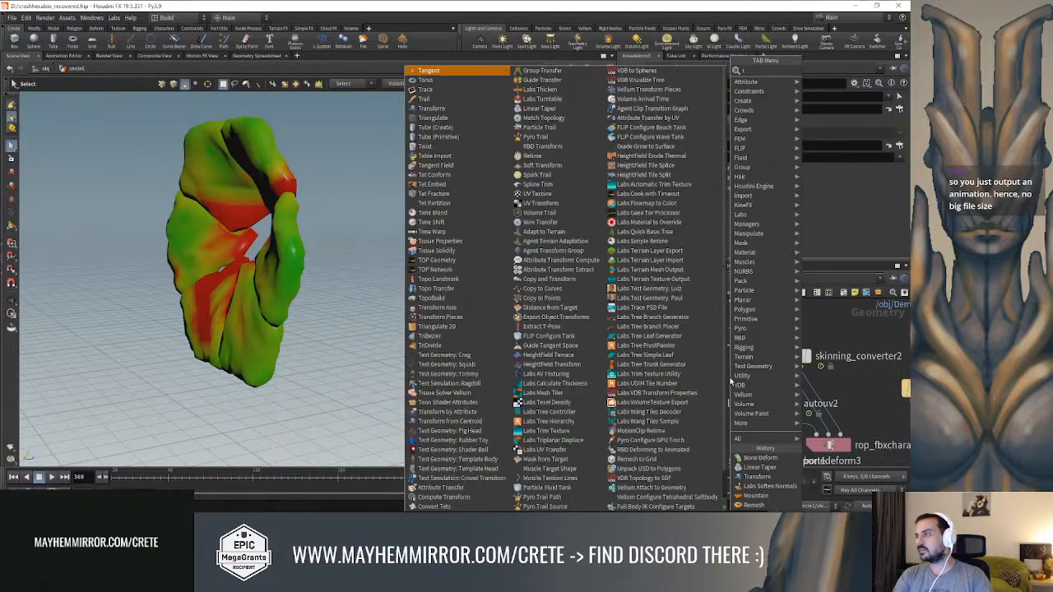
type("animat")
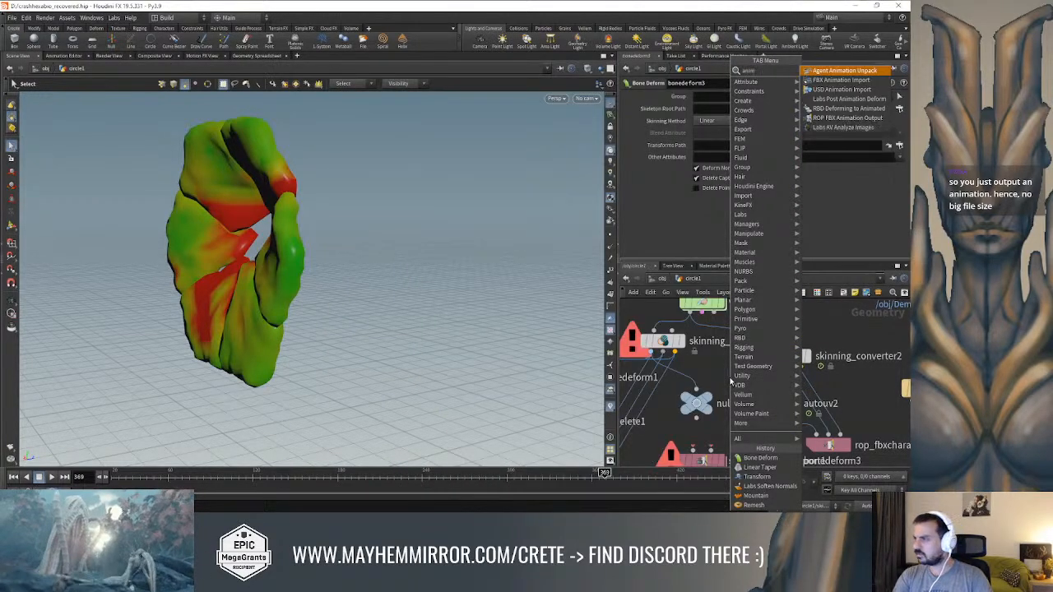
key("BackSpace")
key("BackSpace")
key("BackSpace")
key("BackSpace")
key("BackSpace")
key("BackSpace")
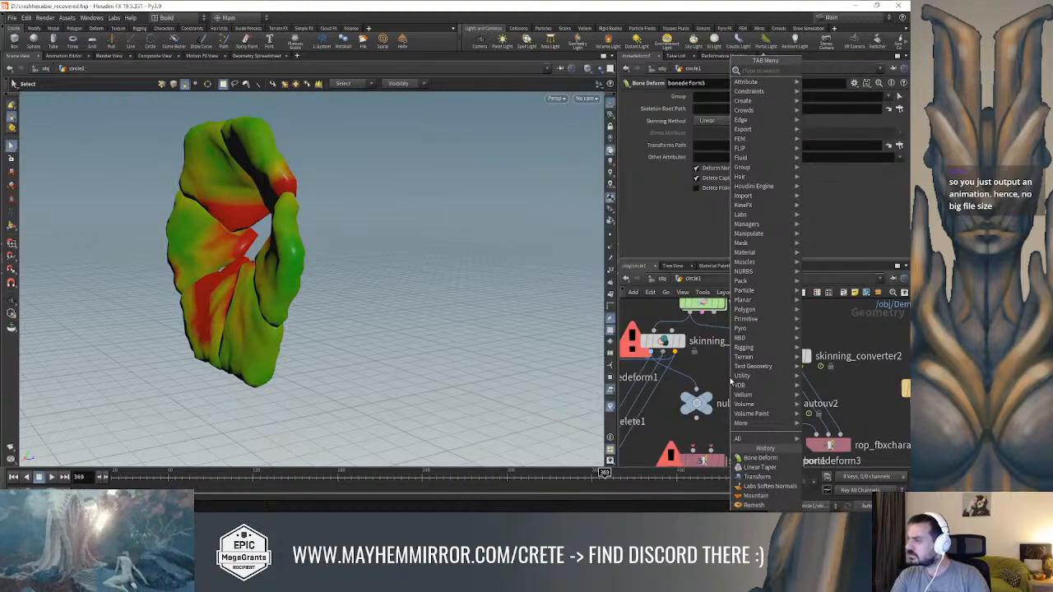
Look through the Labs node categories, including Export, Attribute, Misc, Terrain, Color and Geo, for a texture-based animation export node
mouse_move(744, 215)
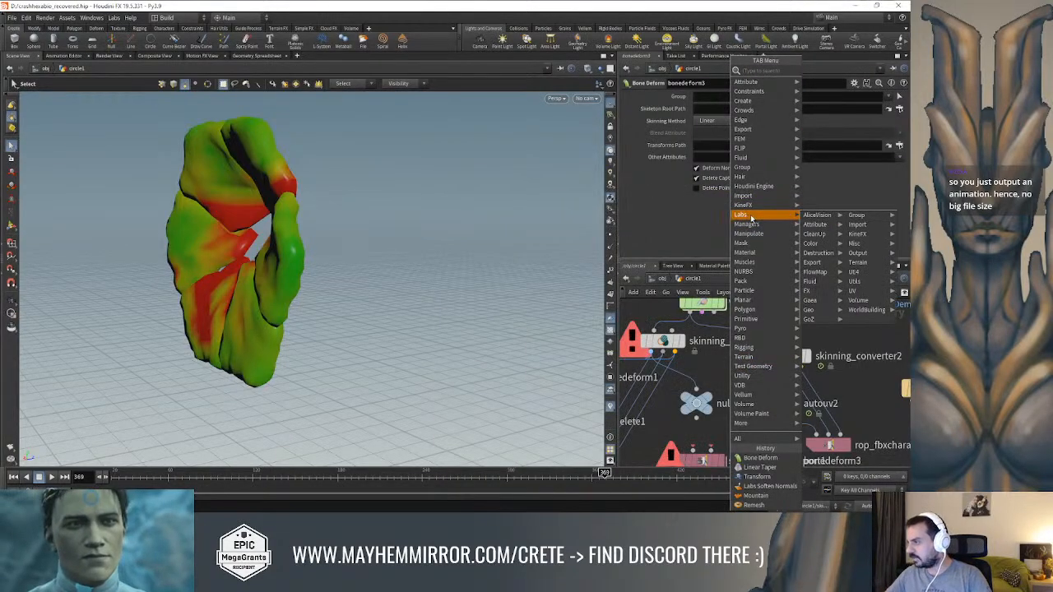
mouse_move(822, 268)
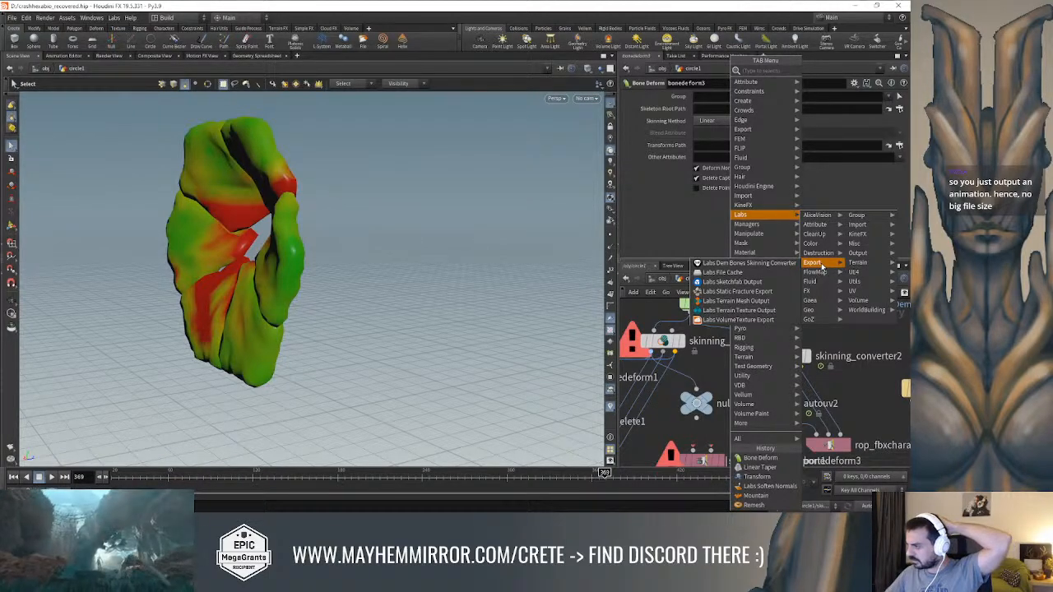
mouse_move(818, 227)
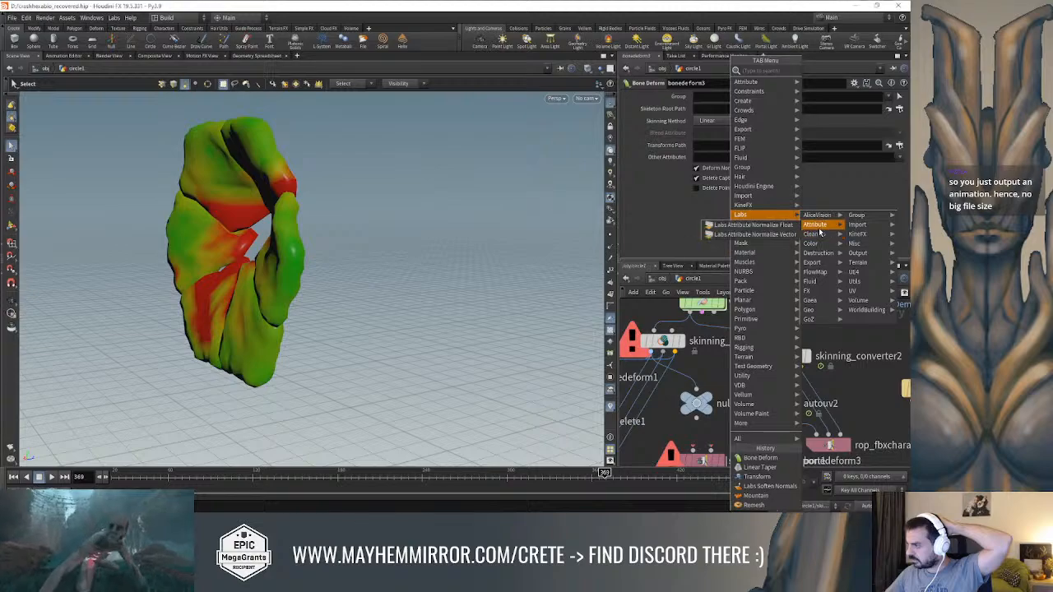
mouse_move(861, 225)
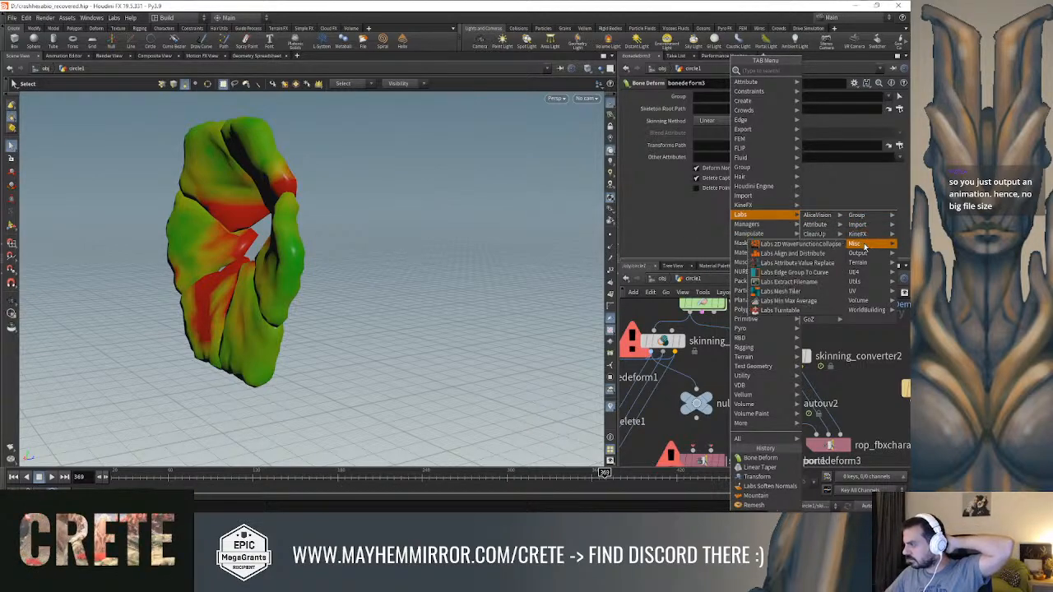
mouse_move(862, 255)
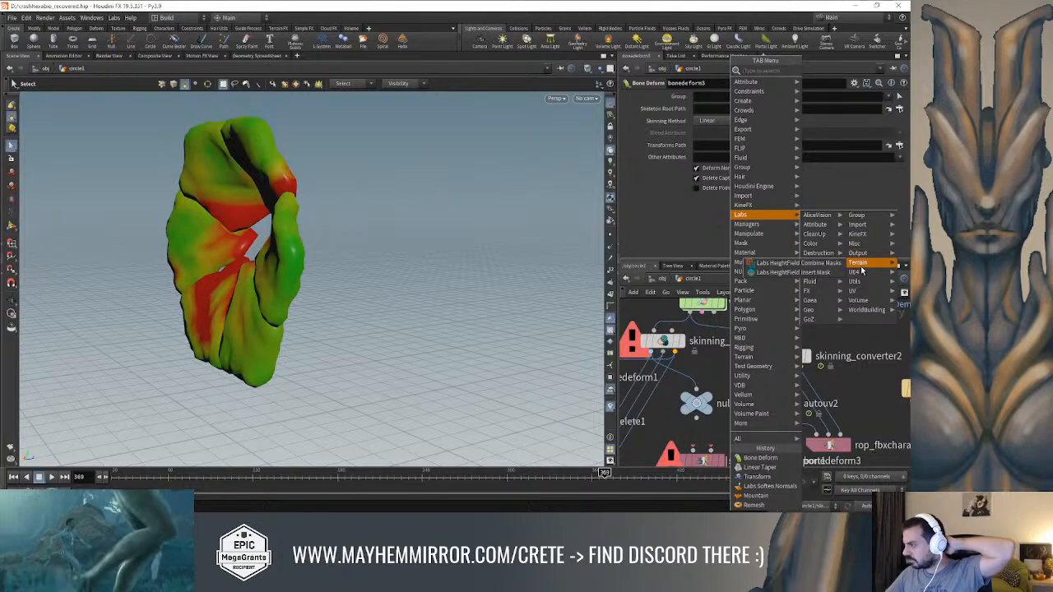
mouse_move(862, 283)
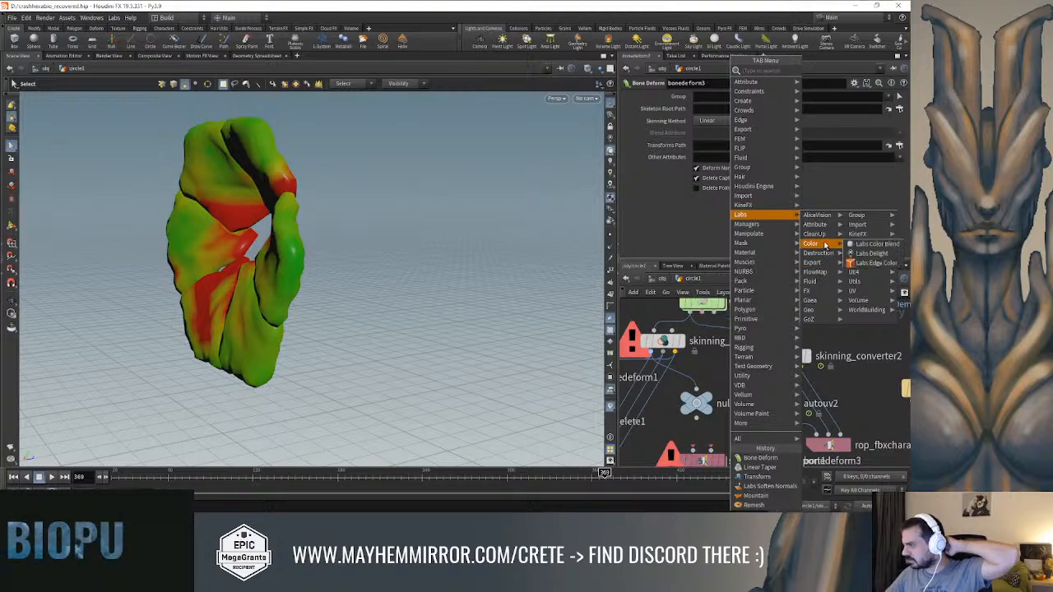
mouse_move(826, 310)
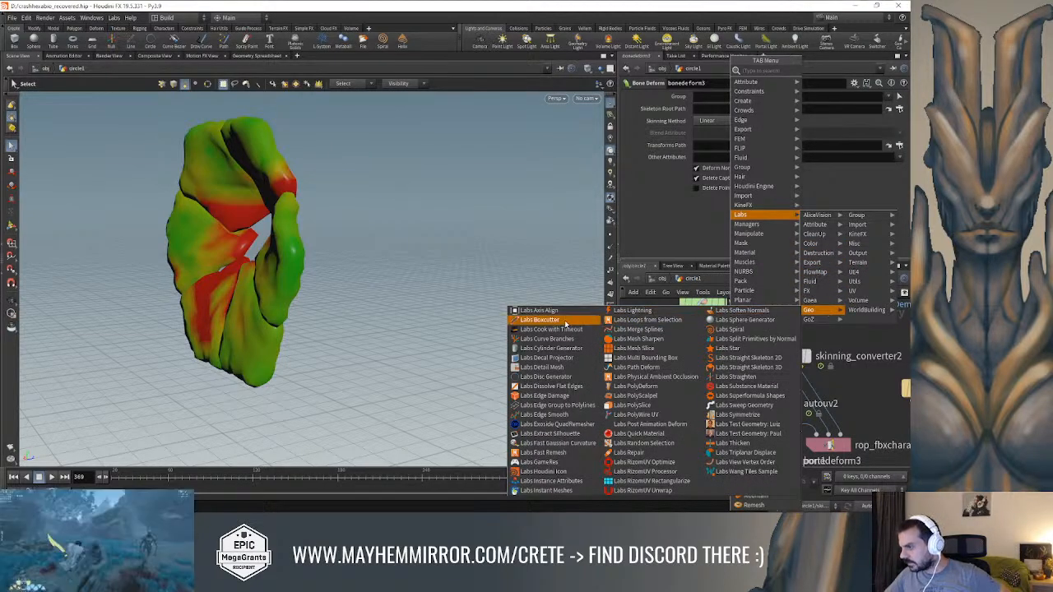
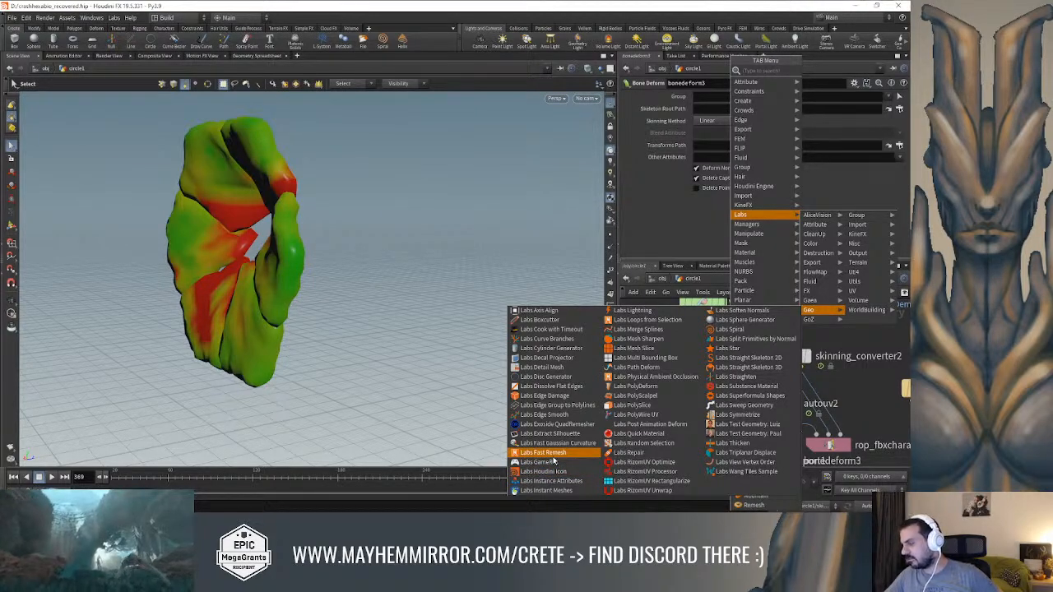
Search the available geometry nodes for "ver", "animat" and "verte" to look for a vertex animation export node
left_click(853, 381)
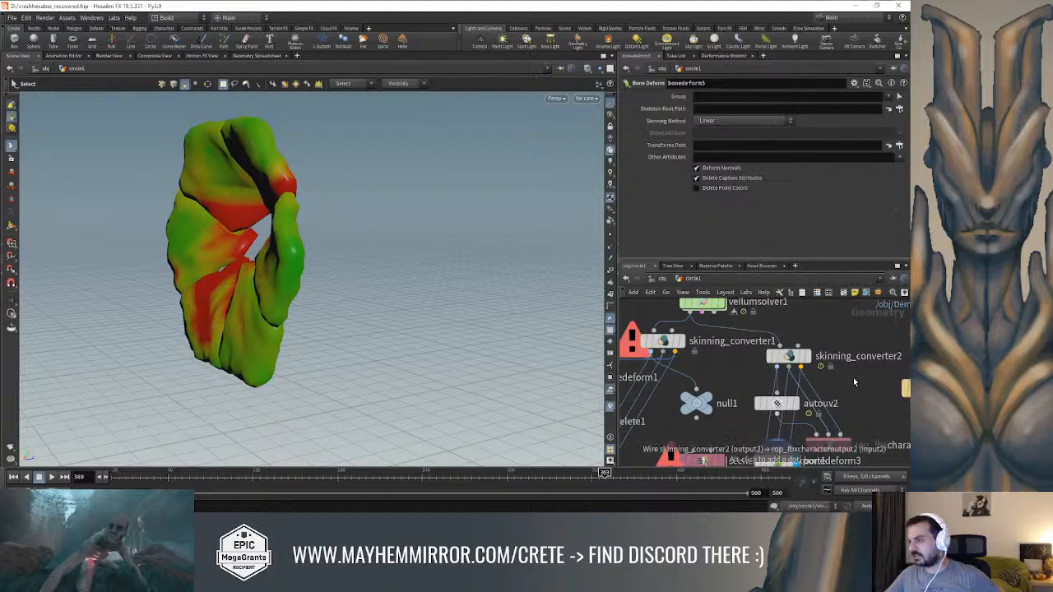
key("Tab")
type("ver")
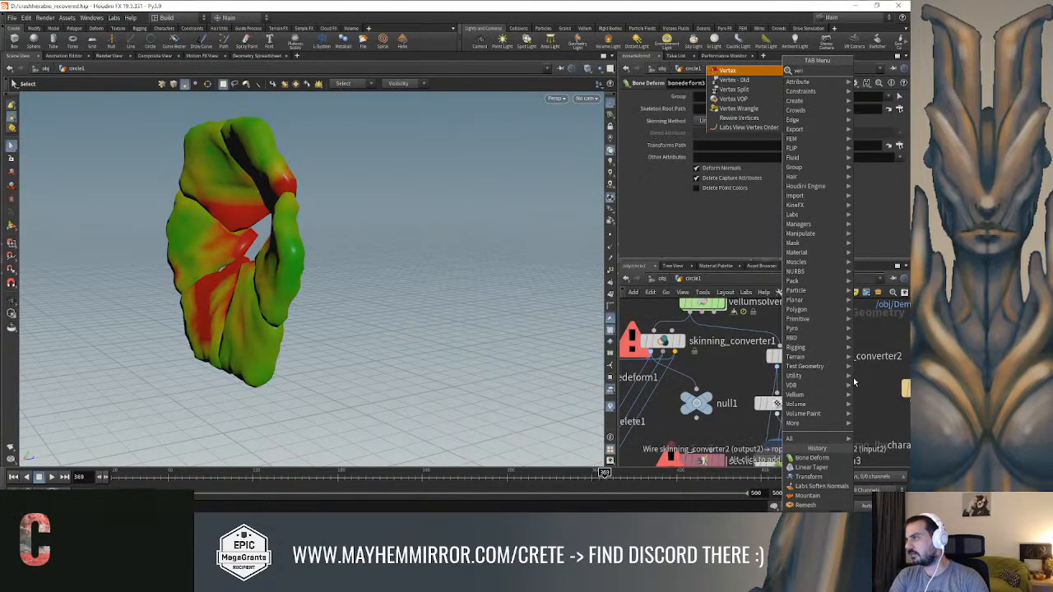
key("BackSpace")
key("BackSpace")
key("BackSpace")
type("animat")
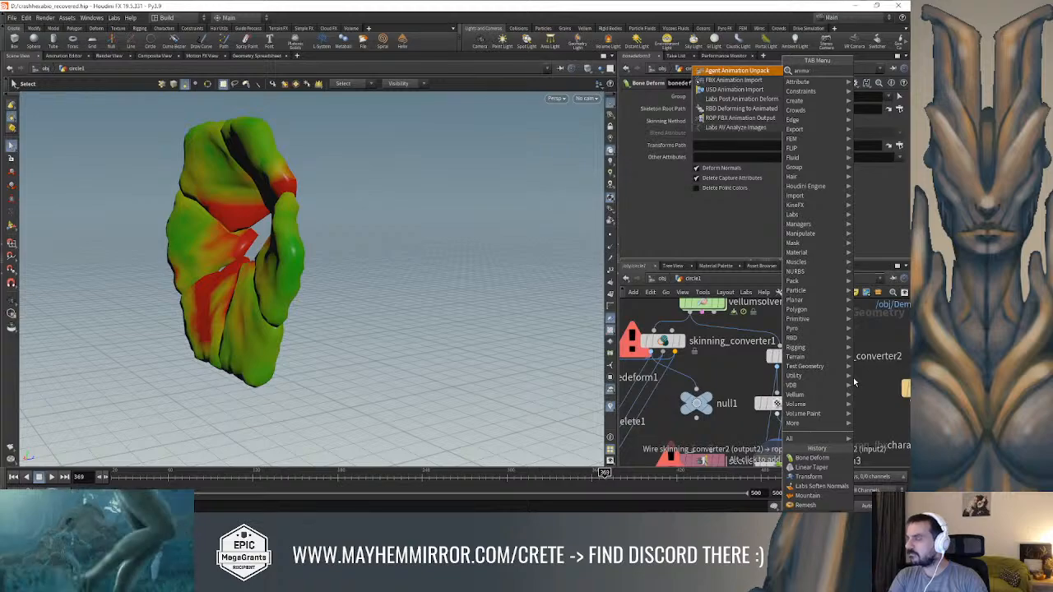
key("BackSpace")
key("BackSpace")
key("BackSpace")
key("BackSpace")
key("BackSpace")
key("BackSpace")
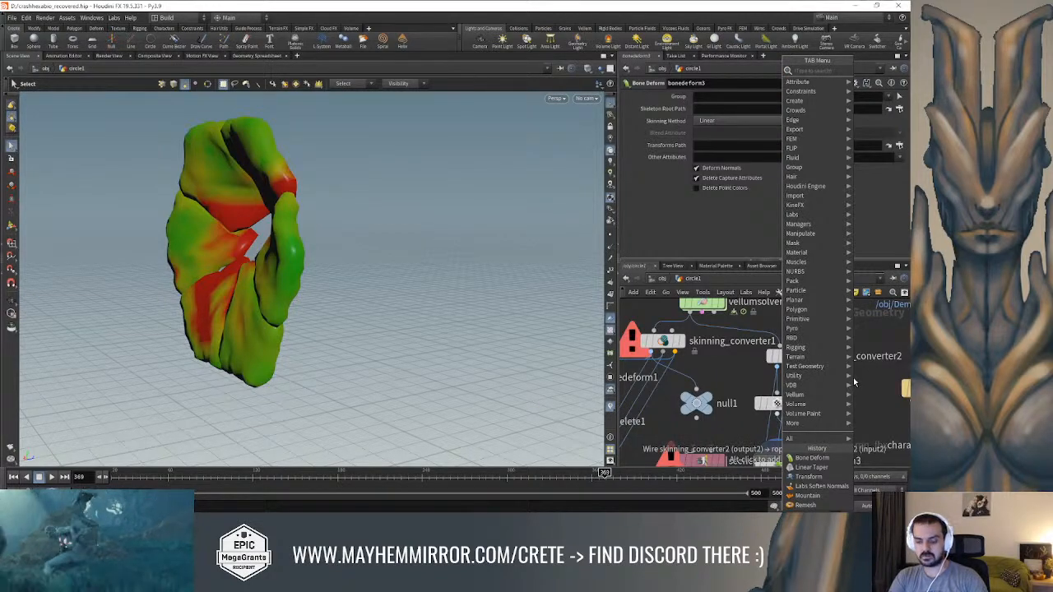
type("verte")
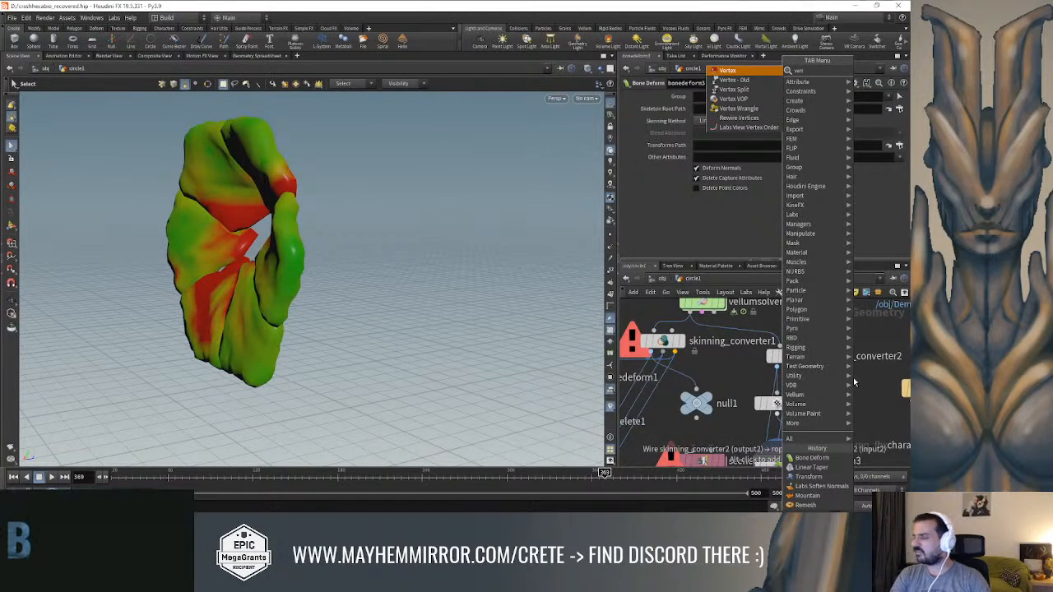
key("BackSpace")
key("BackSpace")
key("BackSpace")
key("BackSpace")
key("BackSpace")
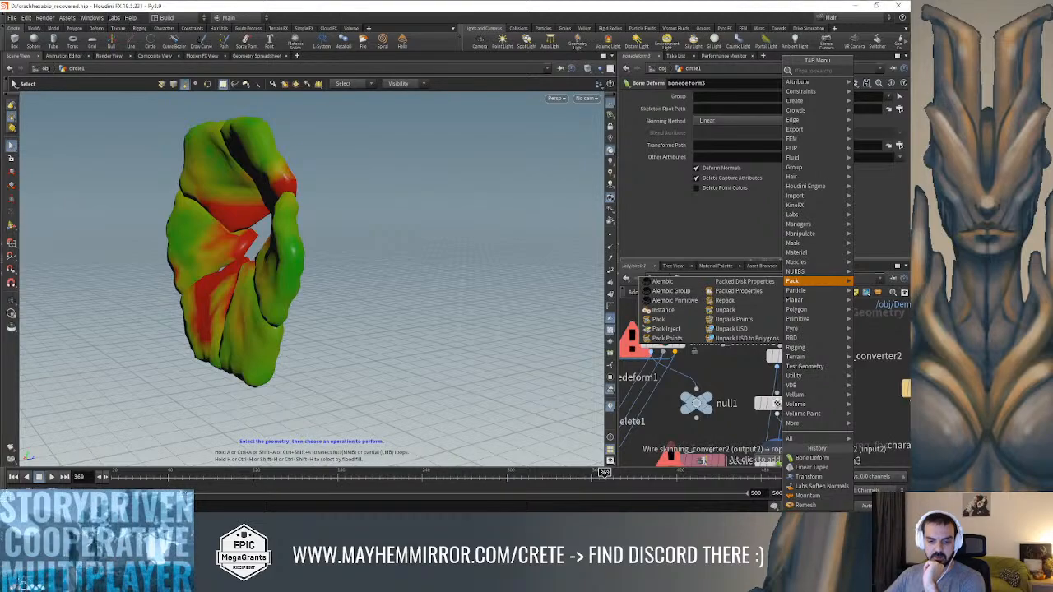
key("Escape")
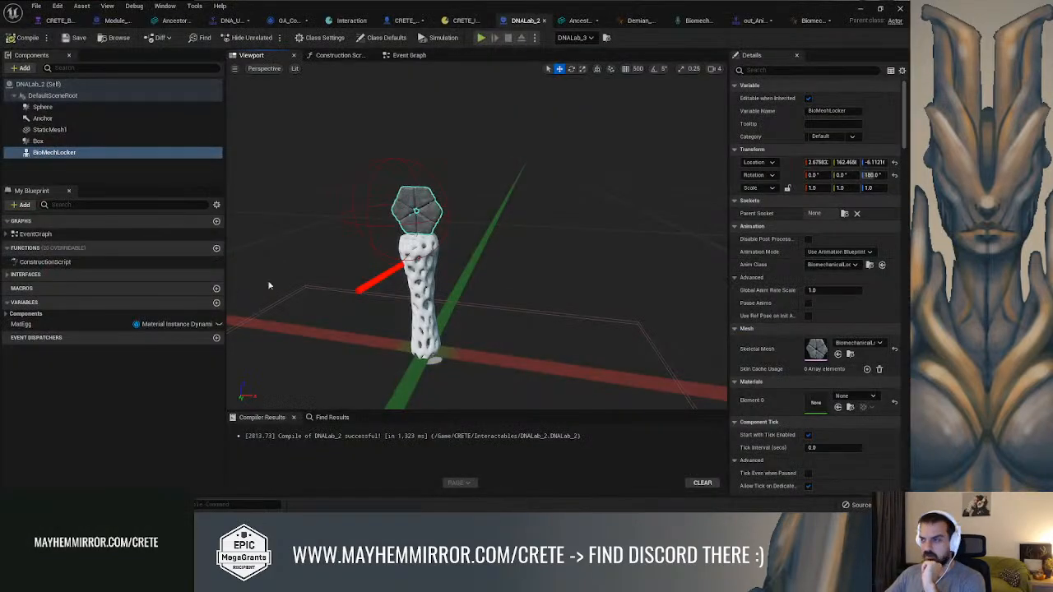
Switch to Unreal Editor, browse to the lock's skeletal mesh in the Interactables folder, and open the out_Anim animation sequence
left_click(837, 353)
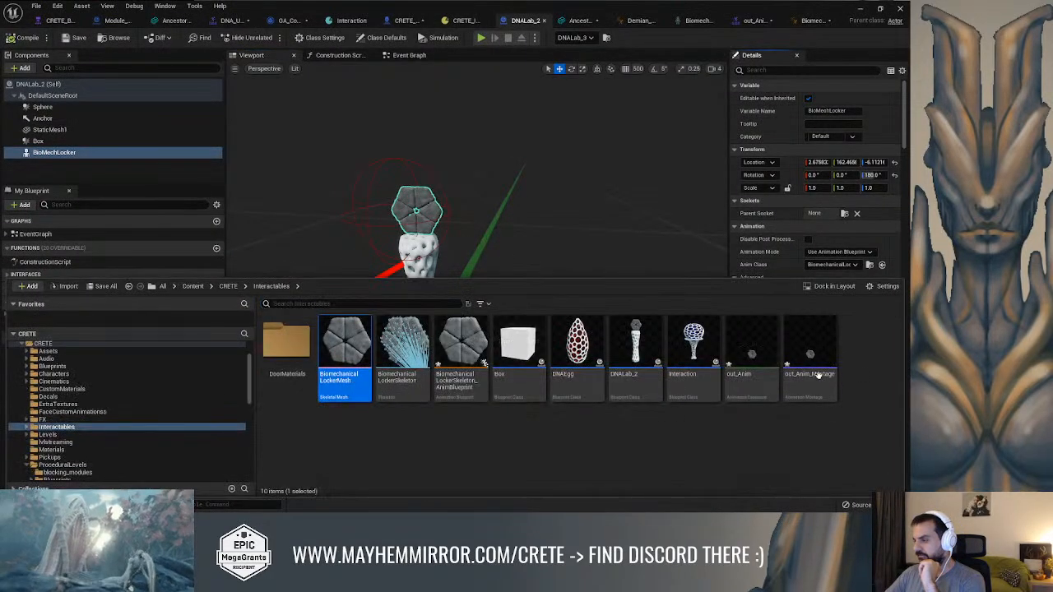
left_click(432, 404)
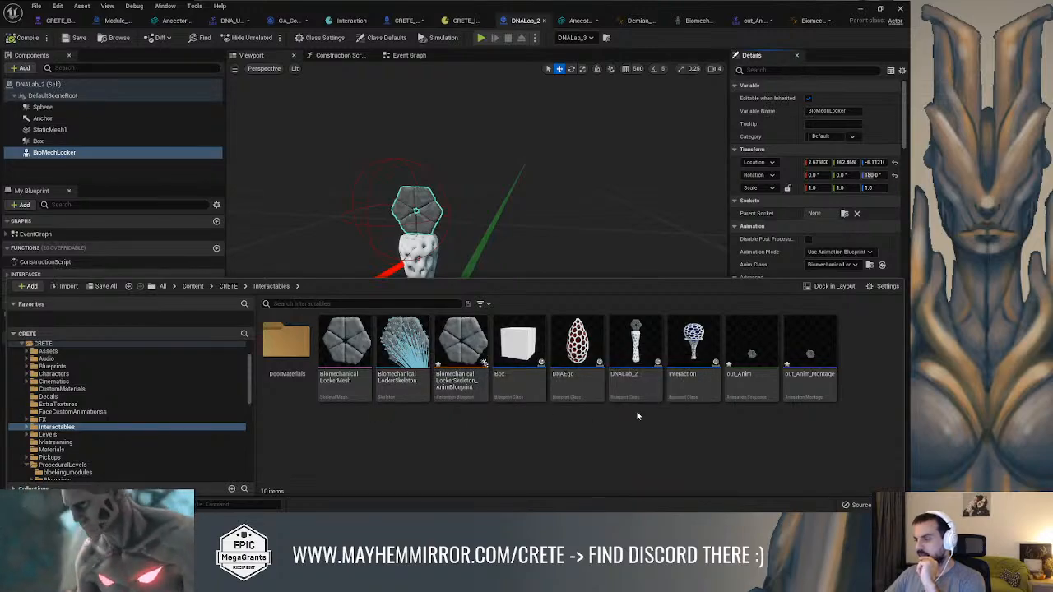
double_click(761, 362)
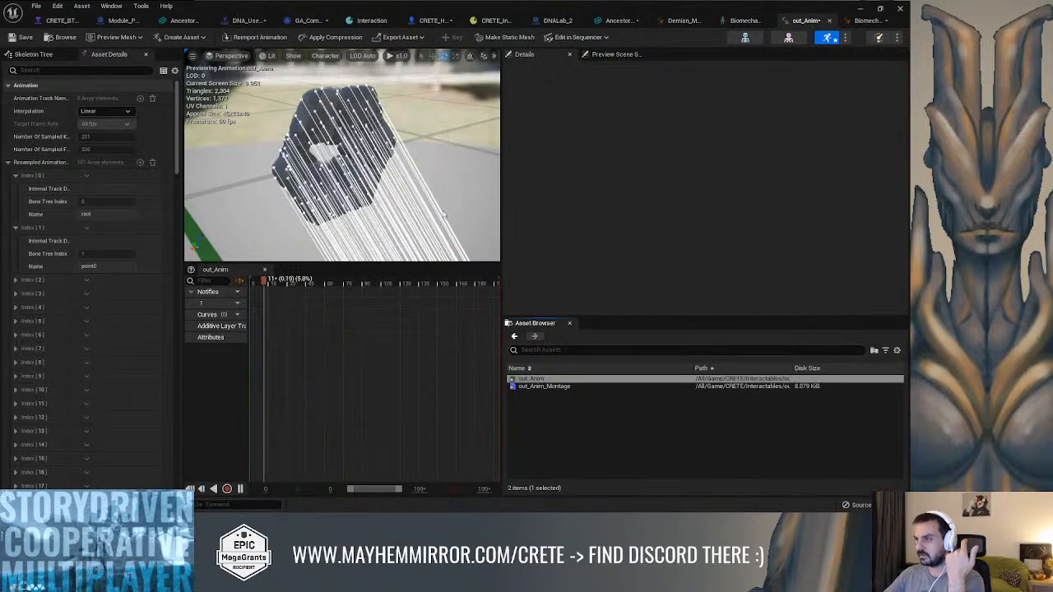
Enlarge the out_Anim preview and scrub to about frame 83 to examine the bone-driven deformation of the lock
left_click_drag(428, 174, 621, 180, "alt")
scroll(496, 177, "up", 1)
scroll(491, 176, "down", 1)
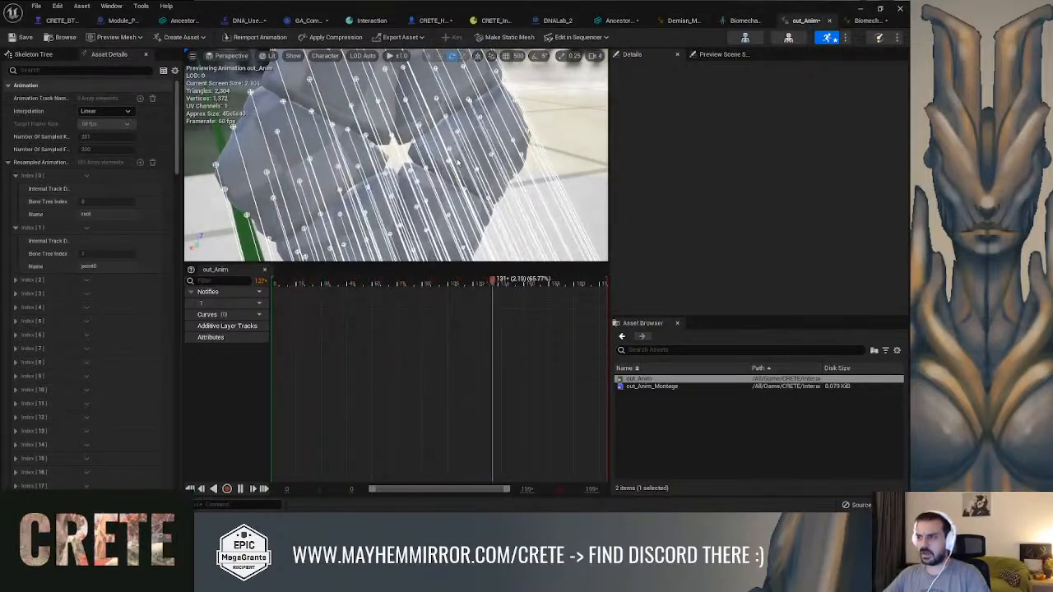
left_click_drag(356, 283, 319, 285)
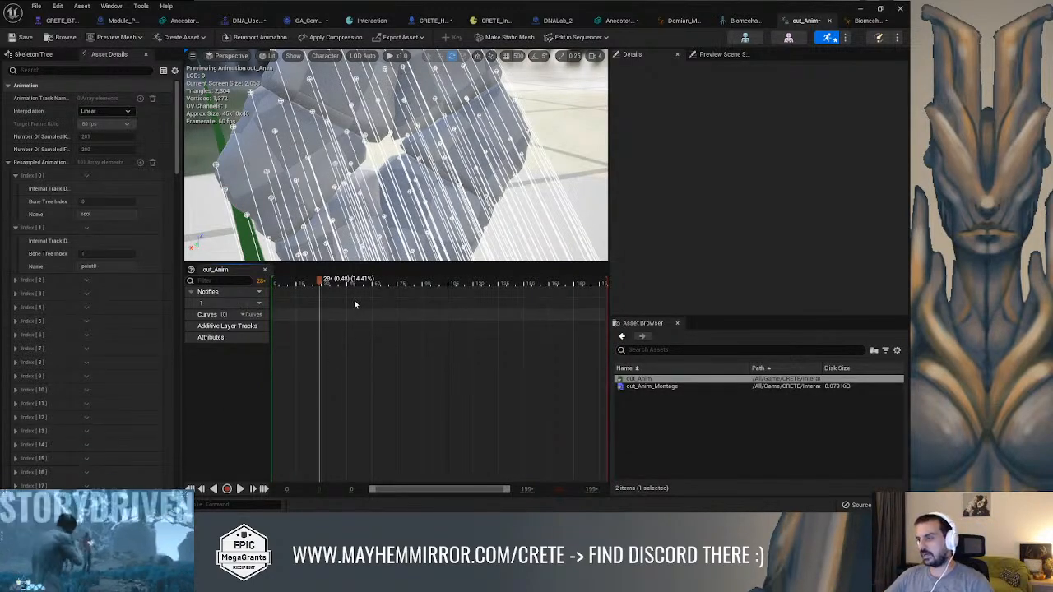
left_click(402, 283)
left_click(412, 283)
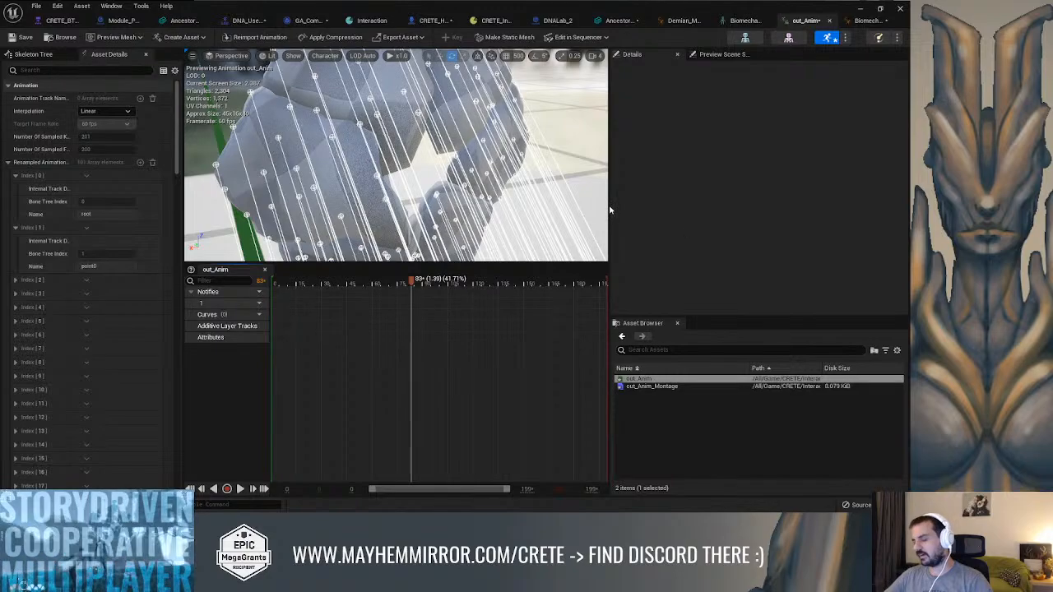
left_click_drag(610, 200, 691, 199)
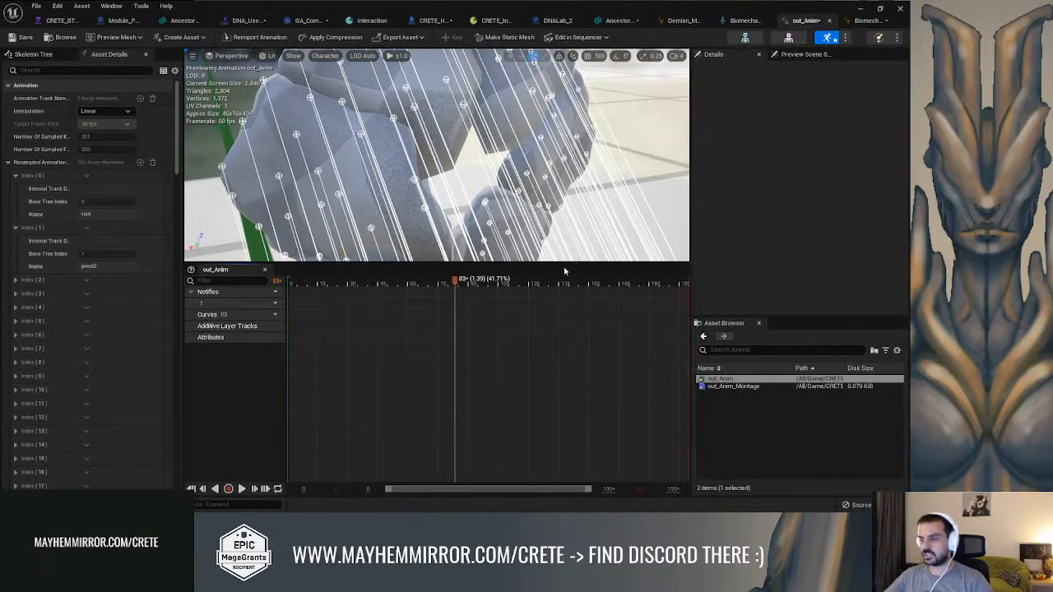
left_click_drag(568, 263, 549, 368)
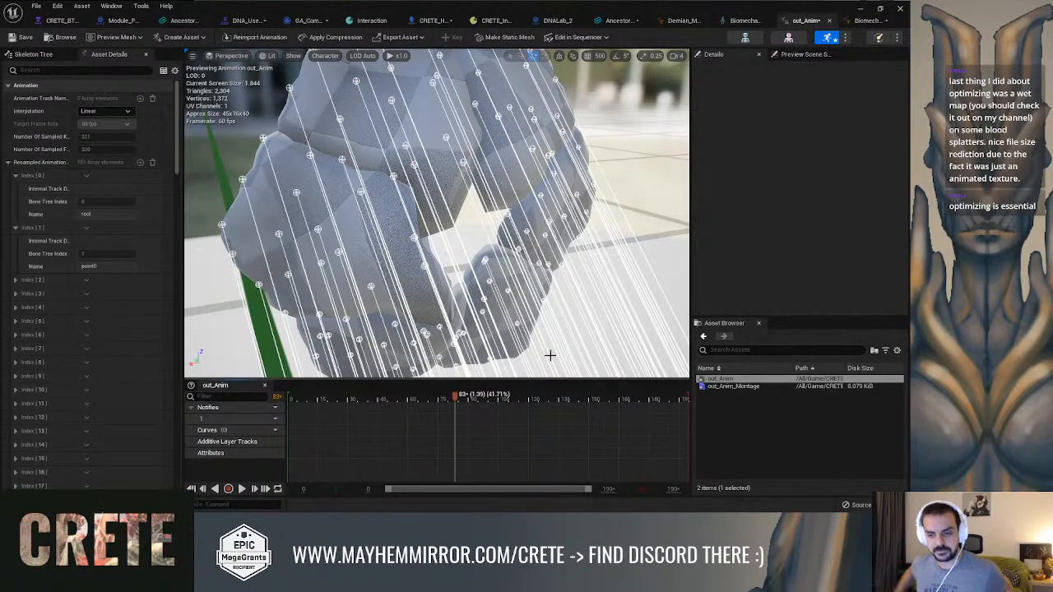
Search the CRETE content folder for "blood" and open the BloodSplat geometry cache
left_click(65, 37)
scroll(49, 370, "up", 2)
left_click(43, 364)
left_click(333, 311)
type("blood")
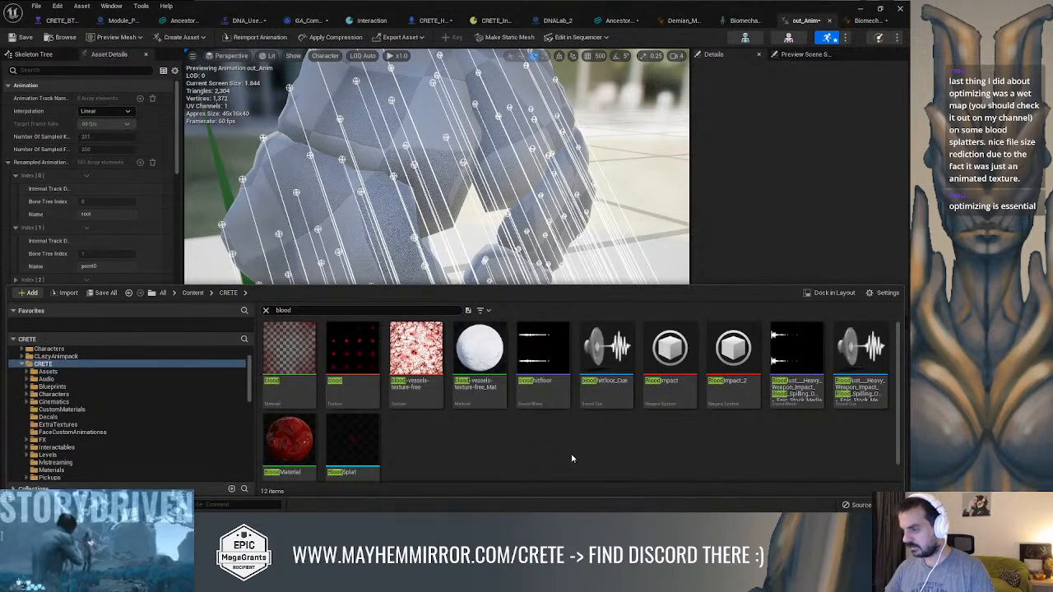
double_click(358, 436)
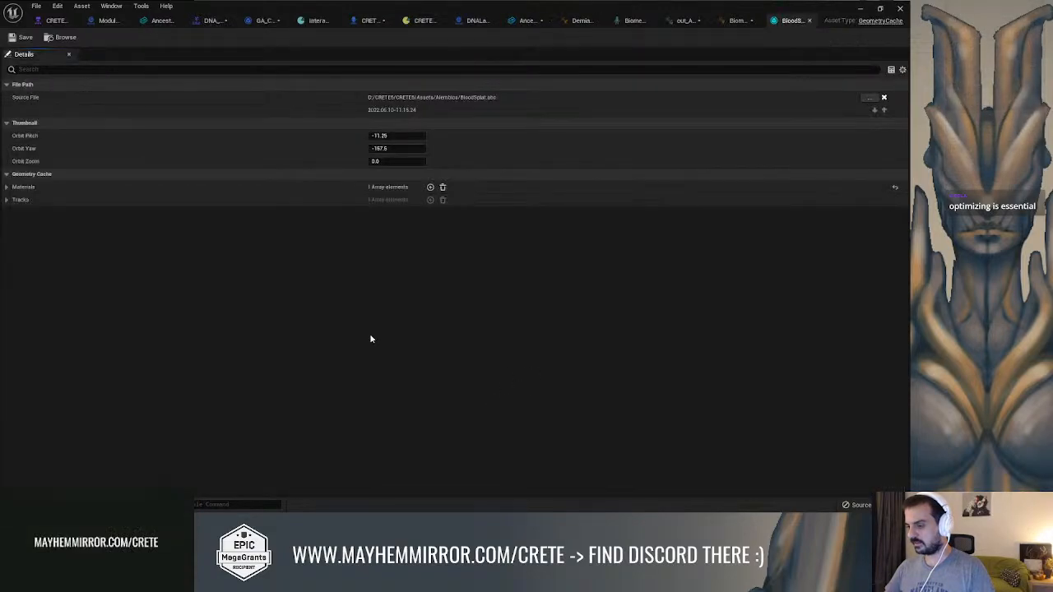
Locate BloodSplat in the FX folder, place it in the Combat level near the rock wall, and close the message log
left_click(62, 37)
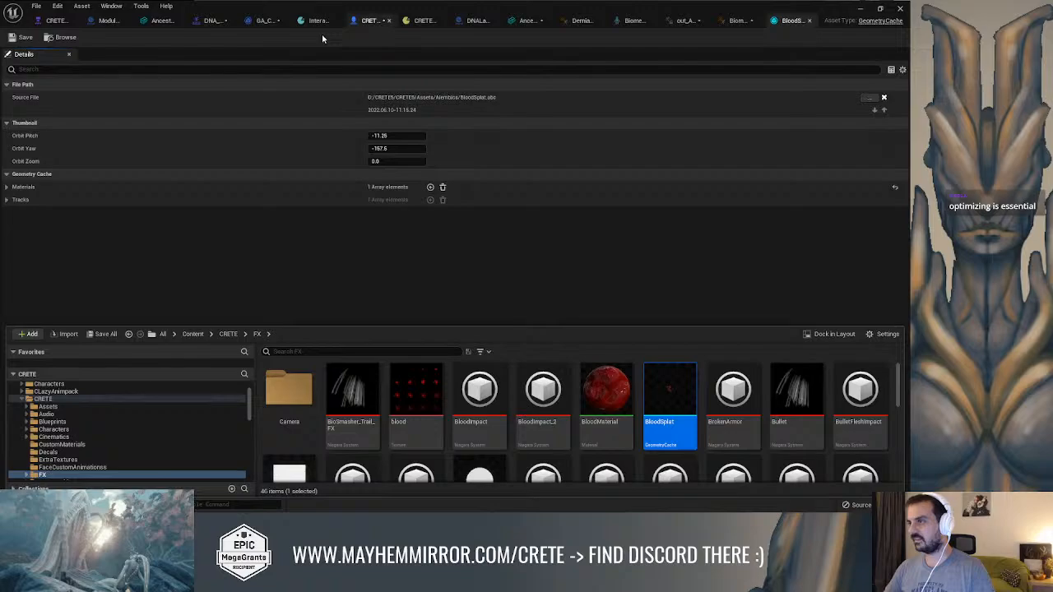
left_click(863, 16)
left_click(879, 9)
mouse_move(622, 46)
left_mouse_down()
mouse_move(556, 34)
mouse_move(613, 48)
left_mouse_up()
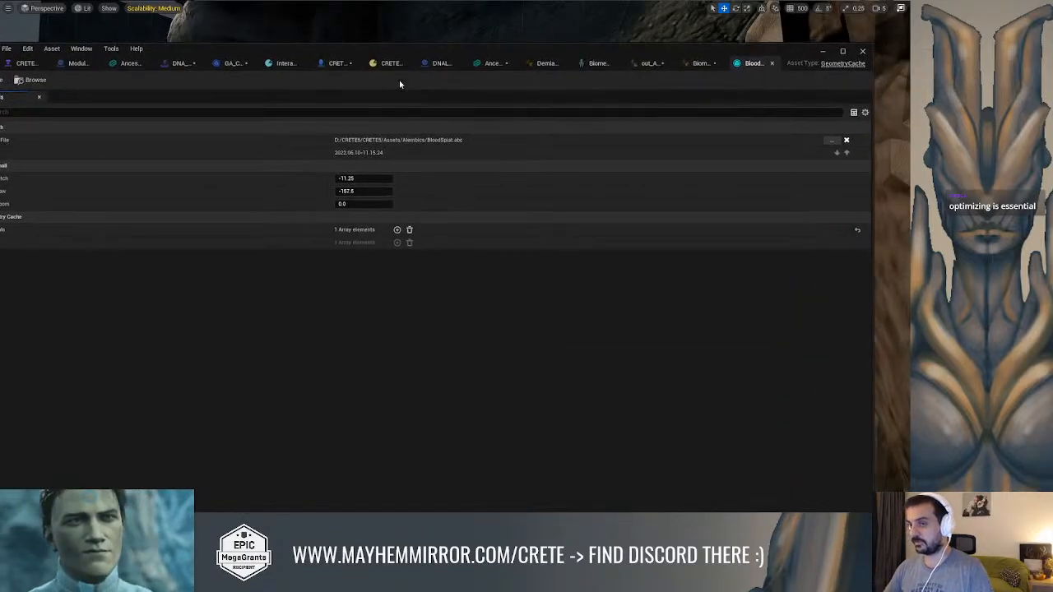
left_click(35, 81)
left_click_drag(379, 55, 0, 23)
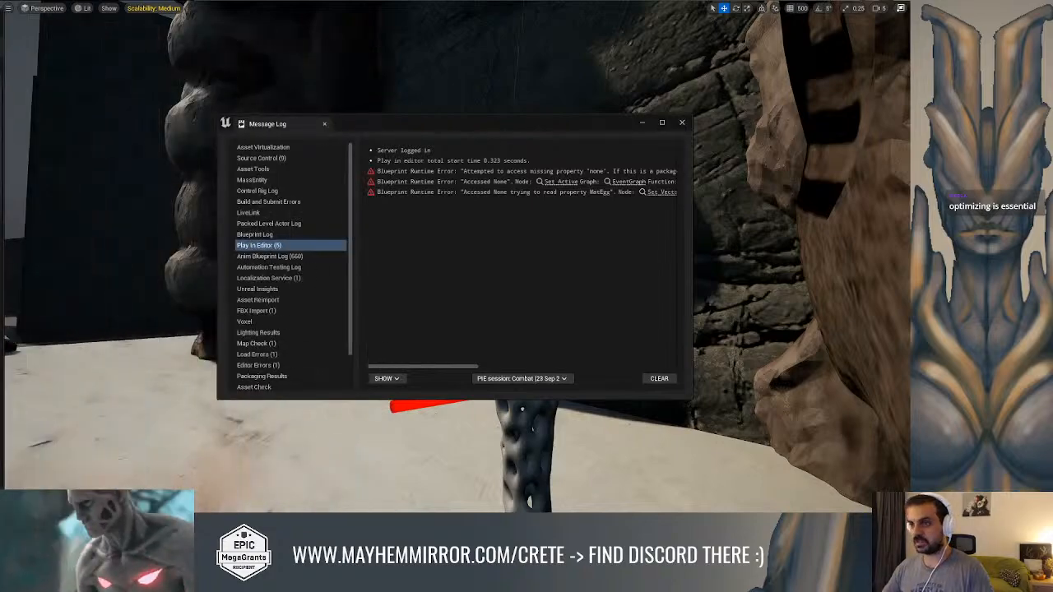
left_click(683, 124)
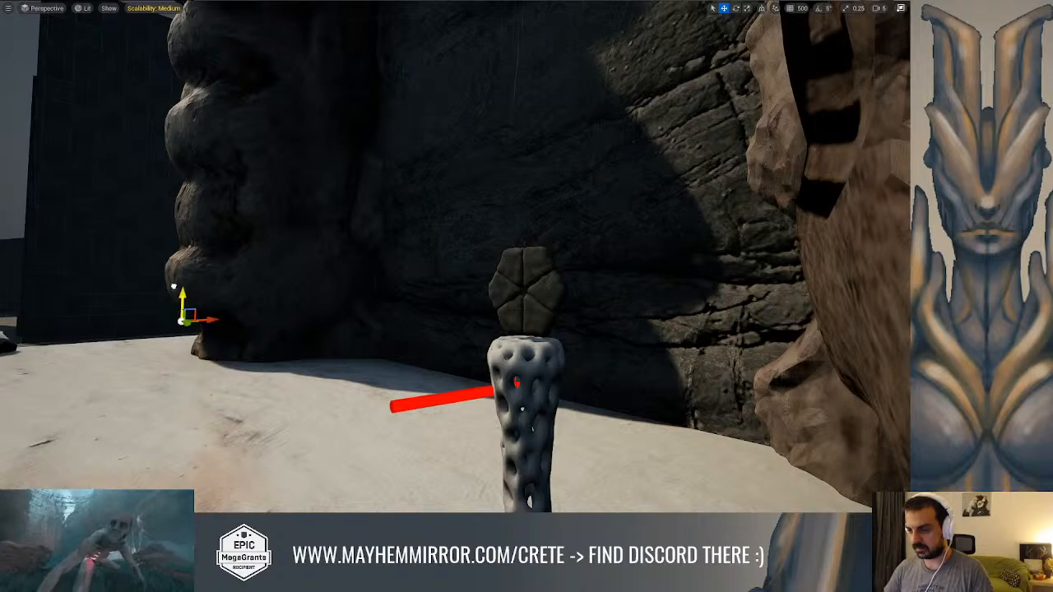
key("F11")
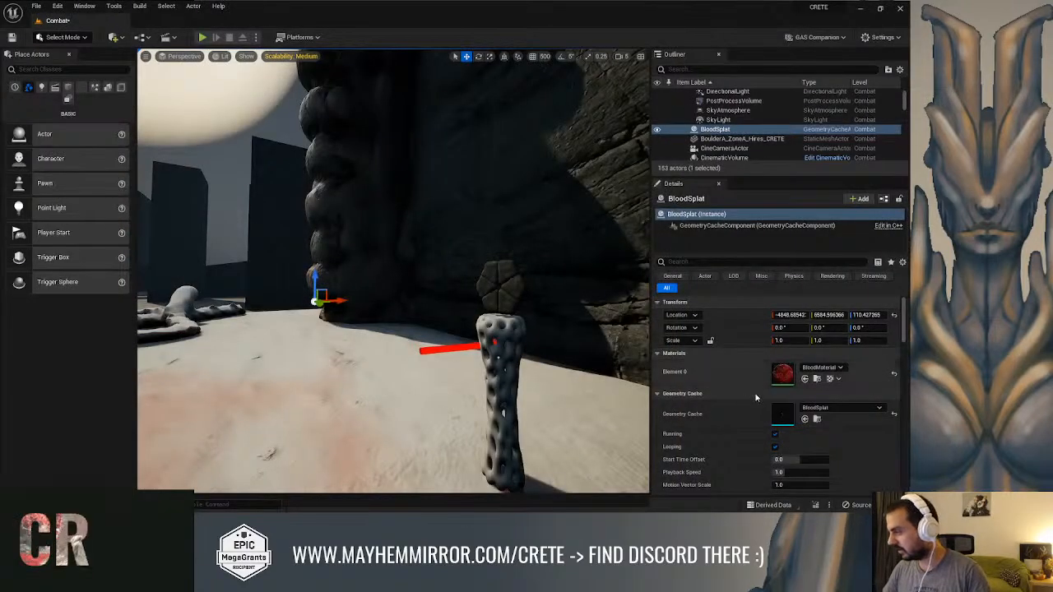
Simulate the level, raise BloodSplat above the ground to check its playback, and stop the simulation
left_click(255, 37)
left_click(287, 114)
right_click_drag(393, 271, 368, 289)
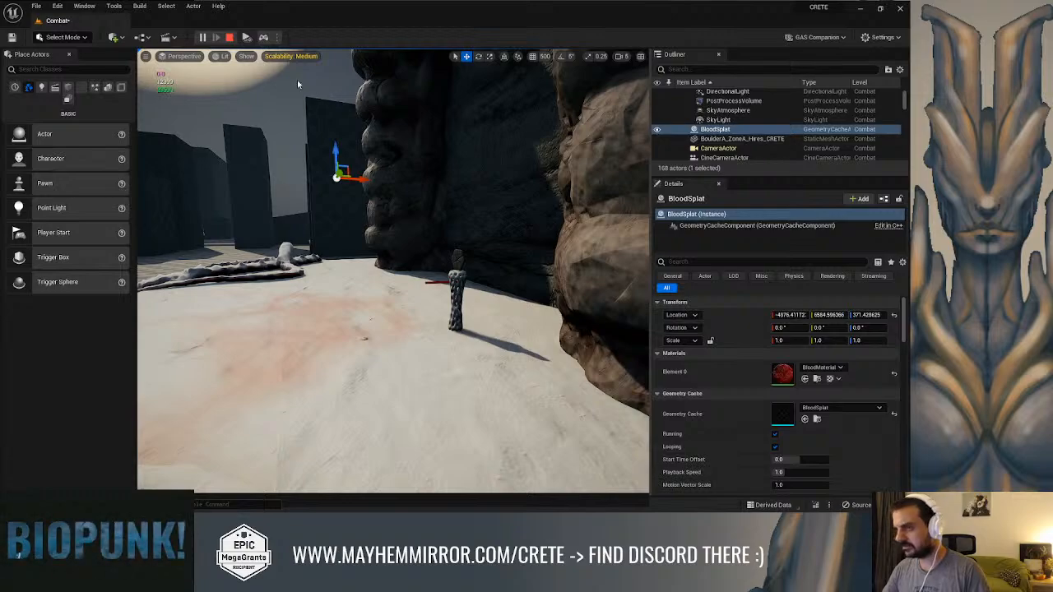
left_click(229, 37)
right_click_drag(393, 271, 370, 264)
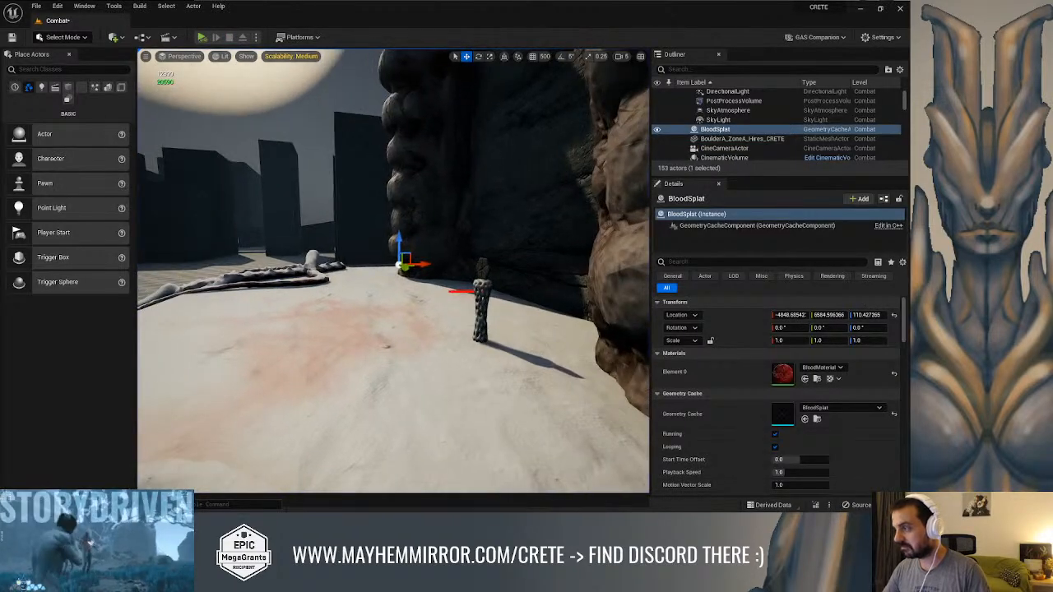
Try other Start Time Offset and Playback Speed values on BloodSplat and reset both to their defaults
left_click(722, 129)
scroll(443, 311, "up", 5)
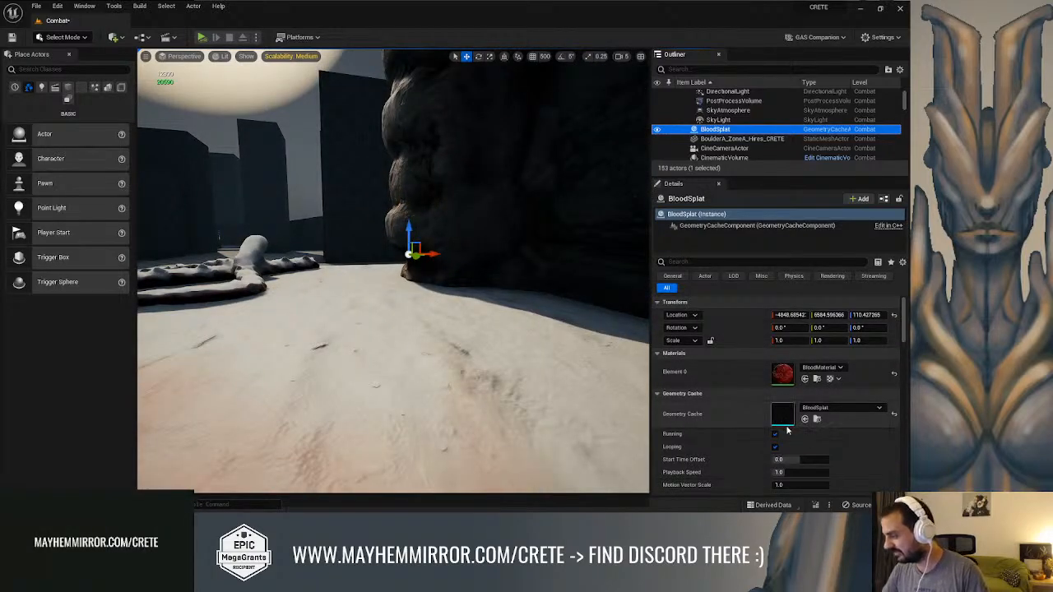
scroll(785, 430, "down", 1)
left_click_drag(800, 456, 773, 444)
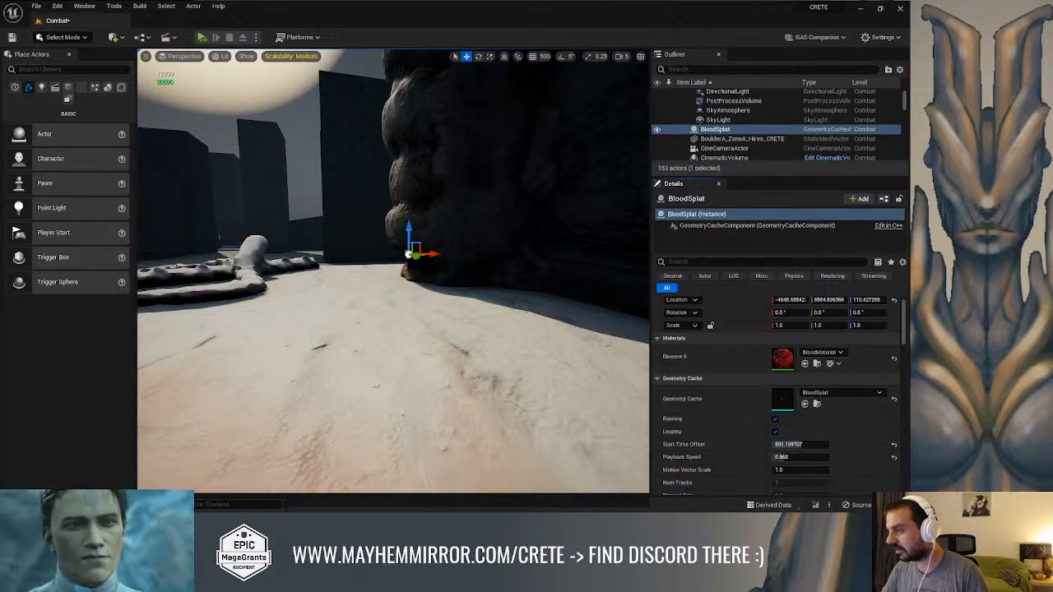
left_click(894, 444)
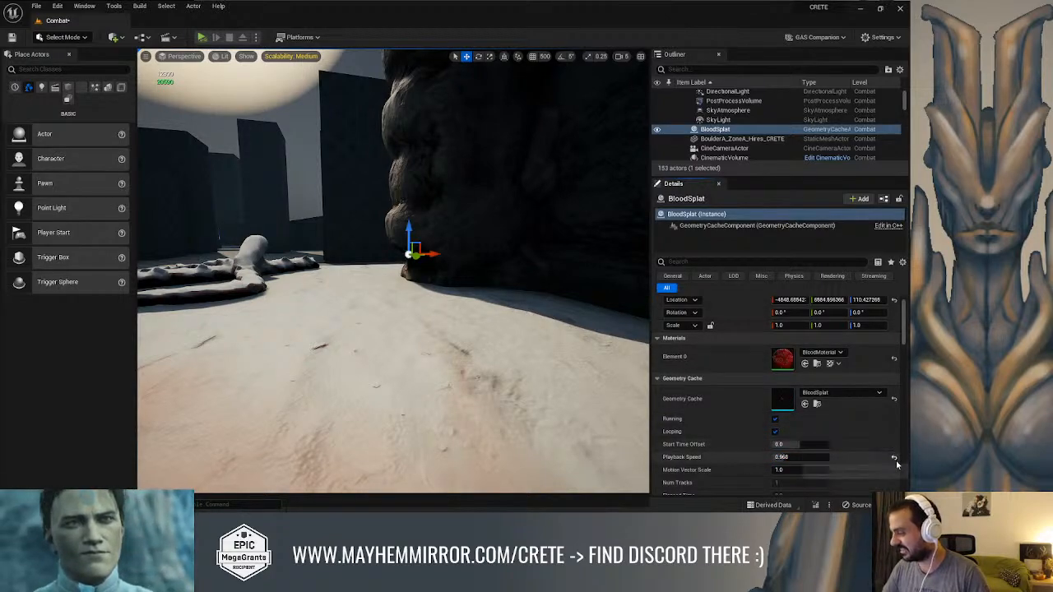
left_click(895, 457)
Set the BloodSplat actor's scale to 10 on all three axes
left_click(781, 325)
type("10")
key("Tab")
type("10")
key("Tab")
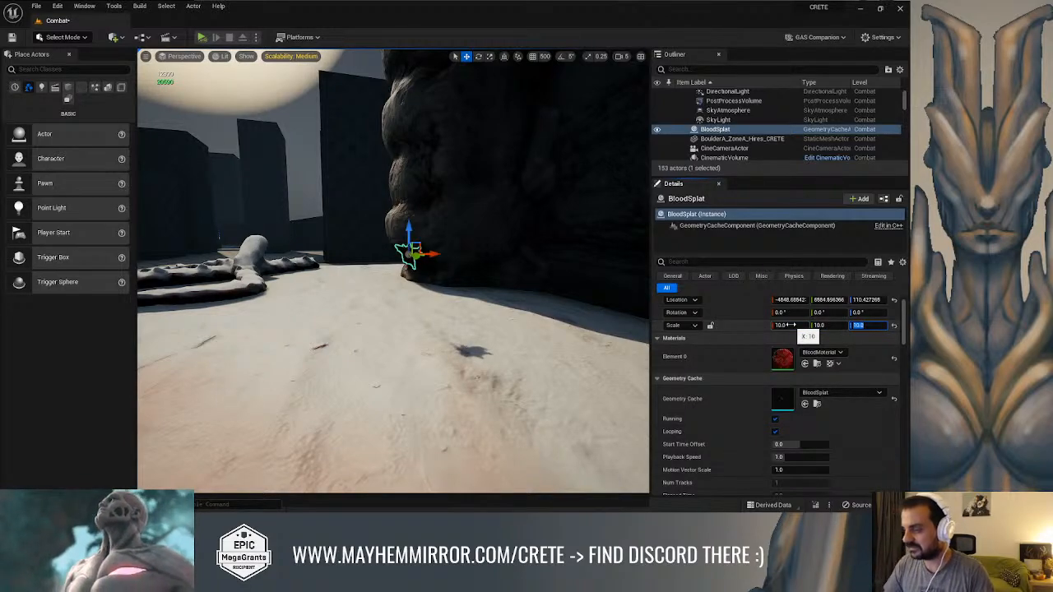
key("w")
right_click_drag(526, 329, 526, 329)
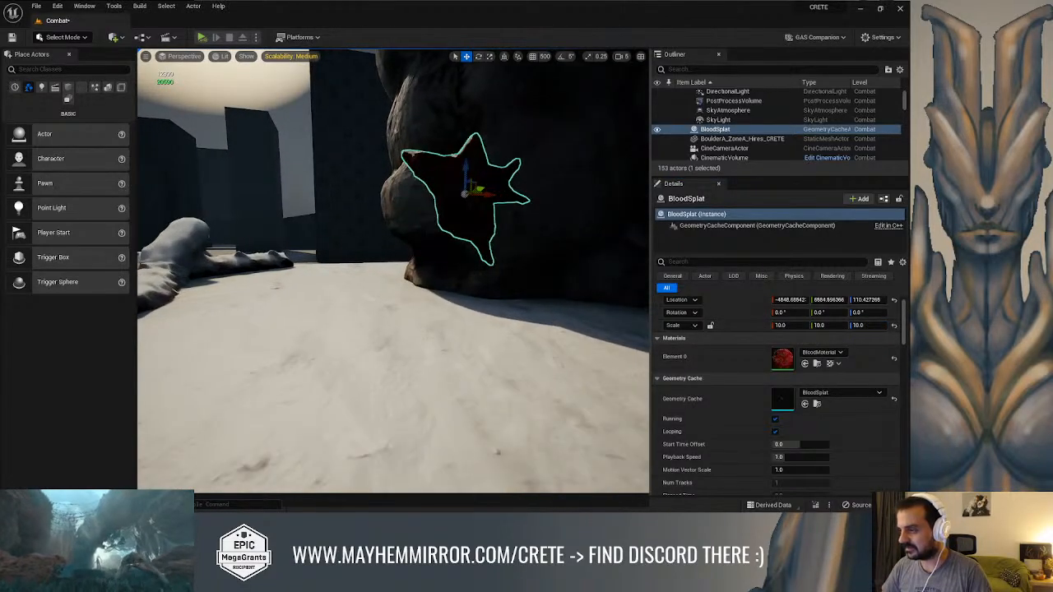
Simulate the level and examine the enlarged BloodSplat animation from several sides
key("Escape")
key("alt+p")
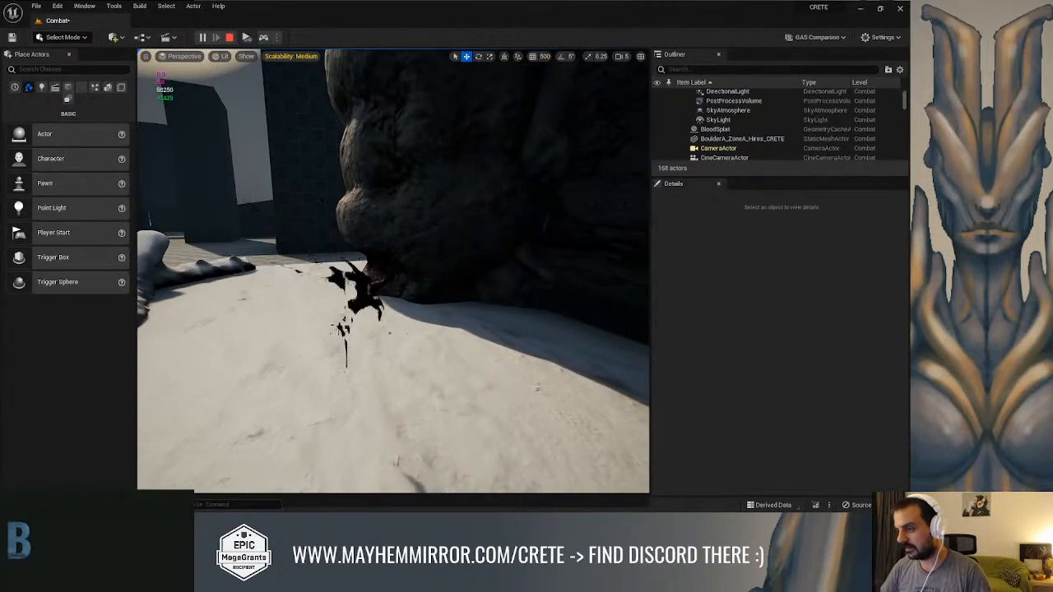
left_click(370, 294)
key("f")
left_click_drag(370, 294, 646, 291, "alt")
left_click(517, 104)
scroll(474, 213, "down", 4)
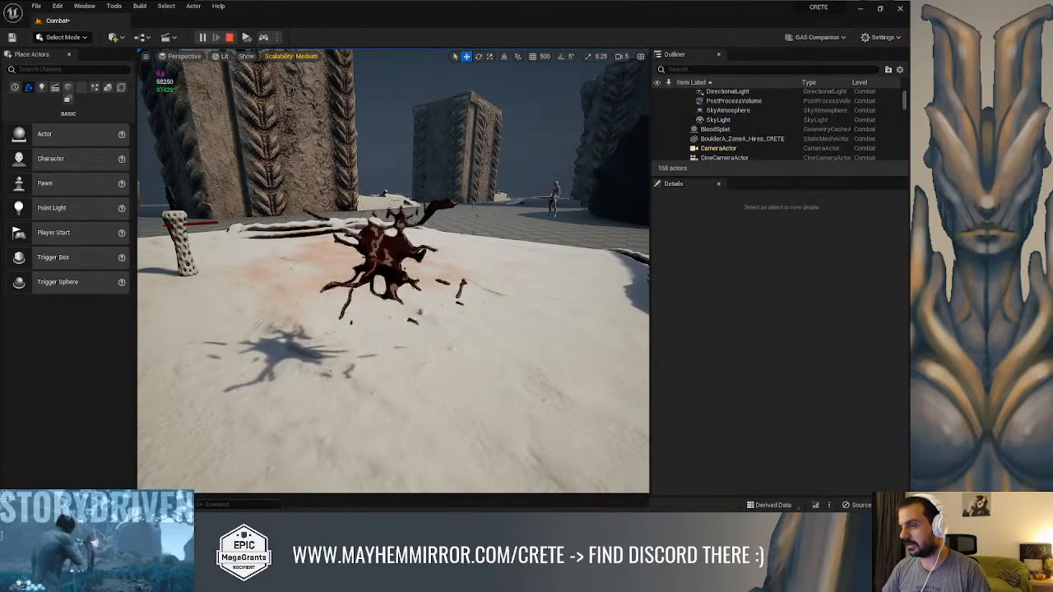
right_click_drag(473, 213, 491, 210)
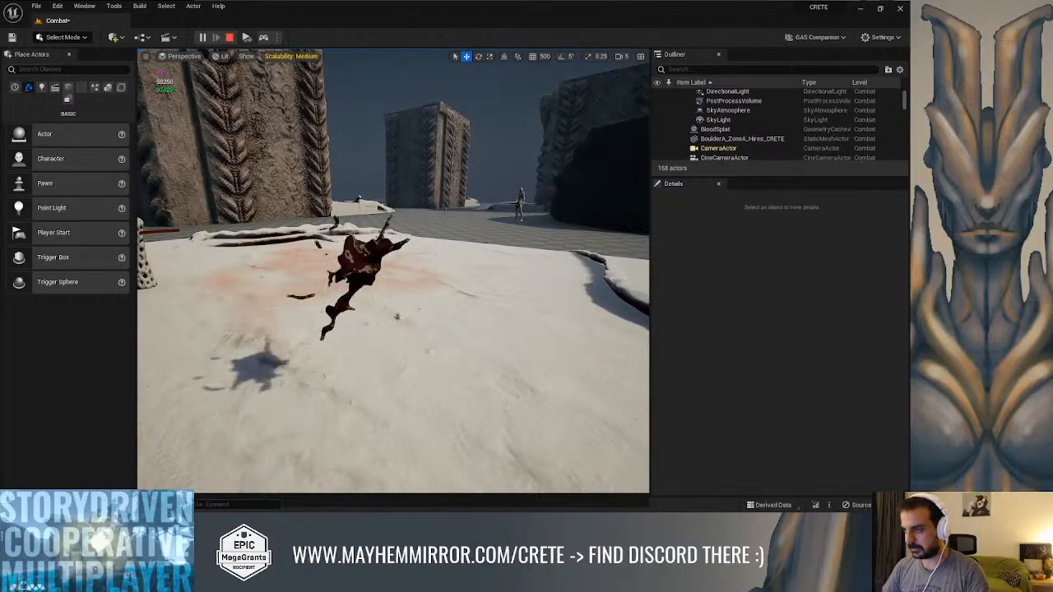
Delete the BloodSplat actor from the running simulation and stop the simulation
left_click(362, 267)
key("Delete")
right_click_drag(362, 268, 391, 264)
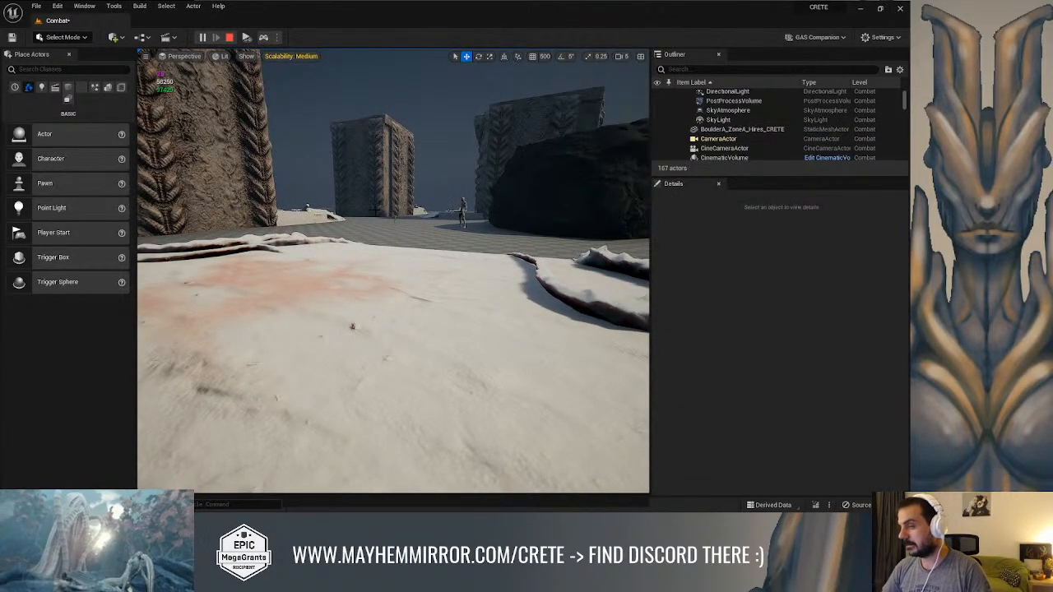
right_click_drag(311, 110, 327, 111)
key("Escape")
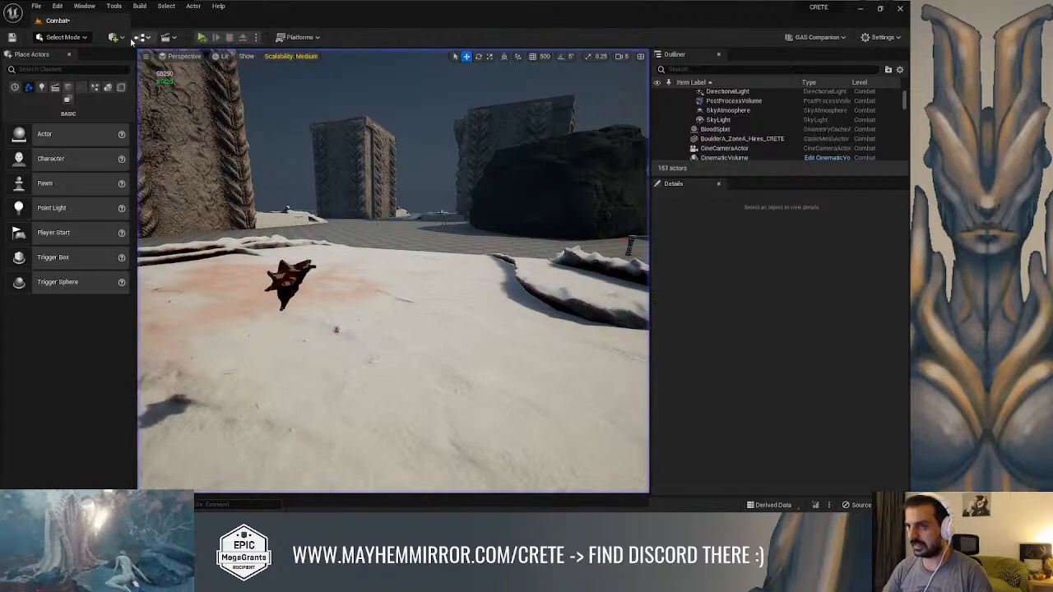
Play the level in the selected viewport and switch it to full screen
left_click(150, 39)
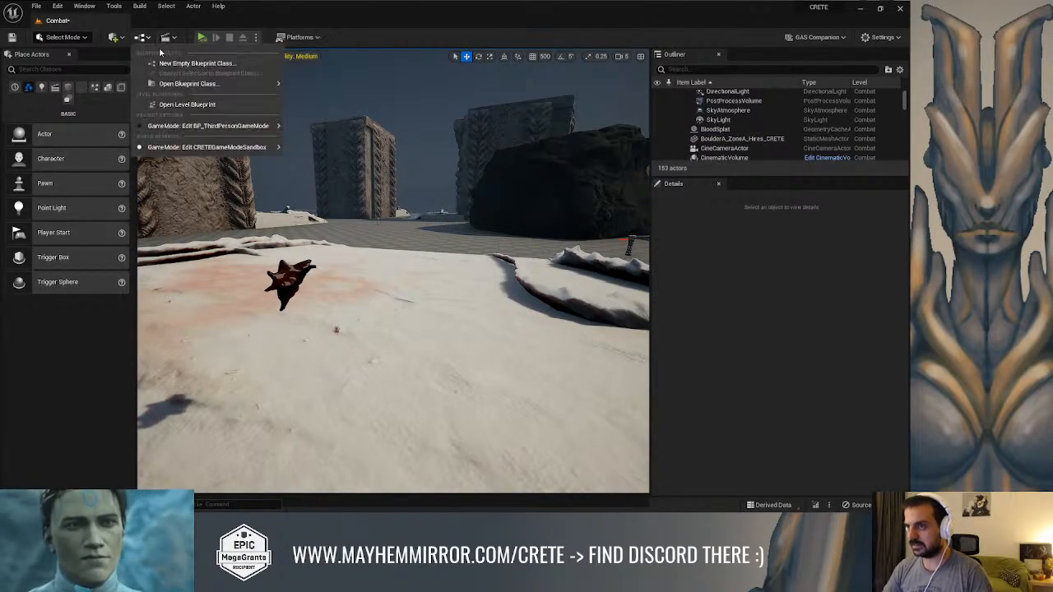
left_click(159, 26)
left_click(255, 37)
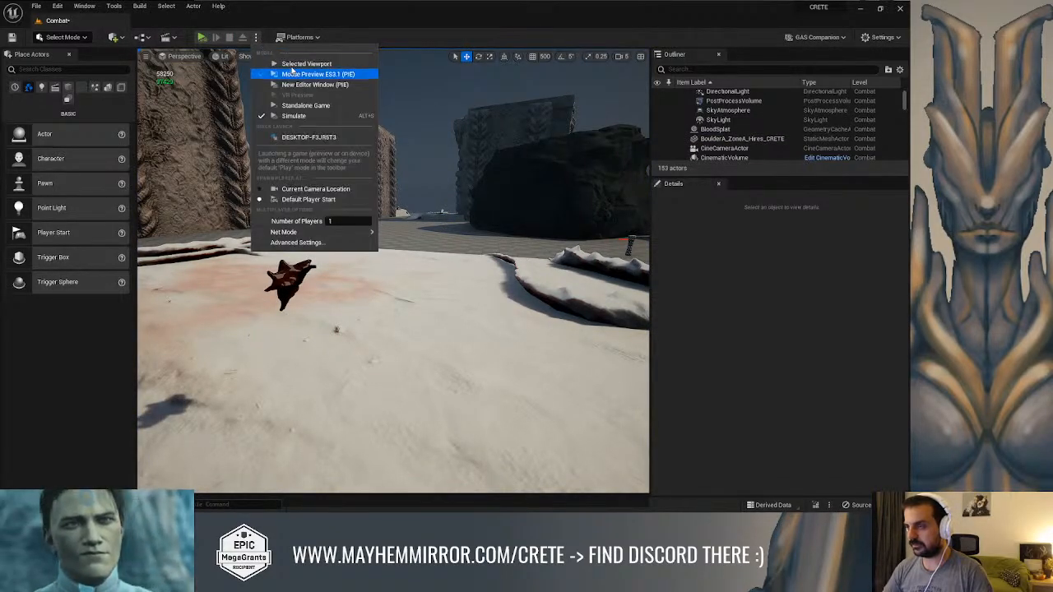
left_click(283, 64)
key("w")
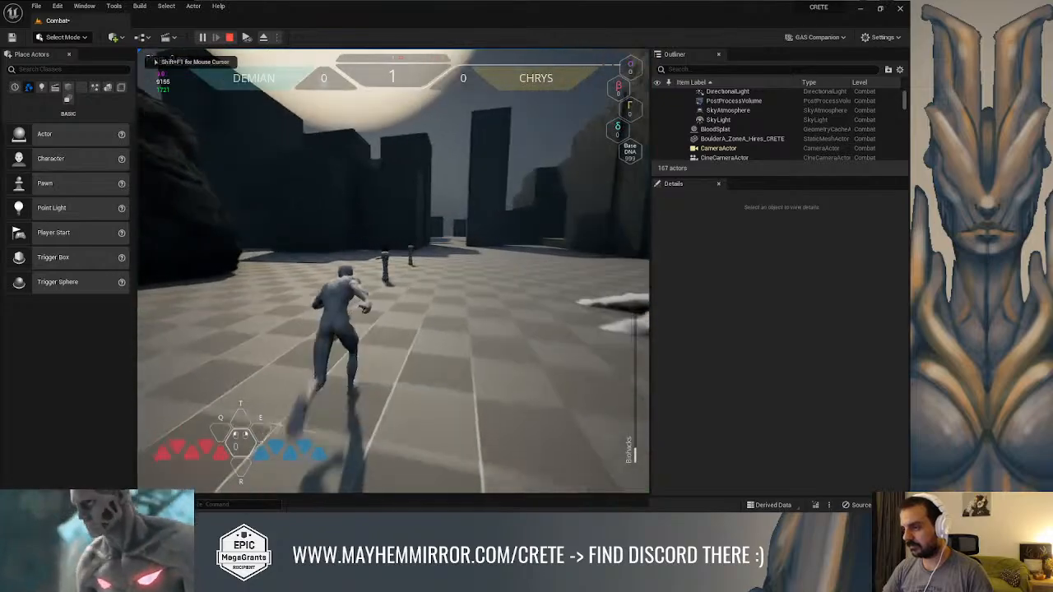
key("F11")
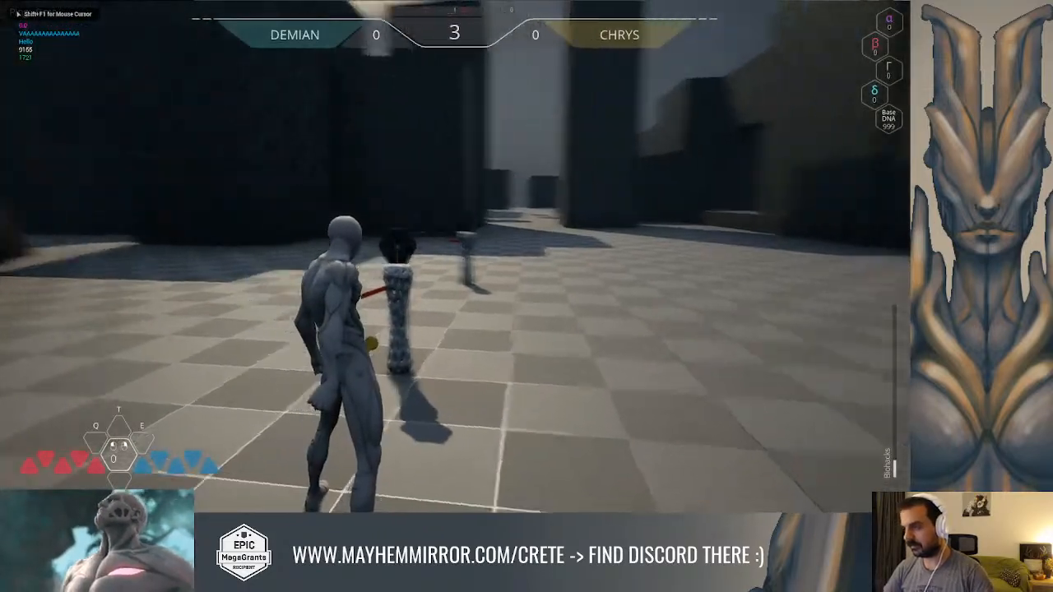
Run the character across the arena up to the larger pale humanoid, look around it, and end the play session
key("w")
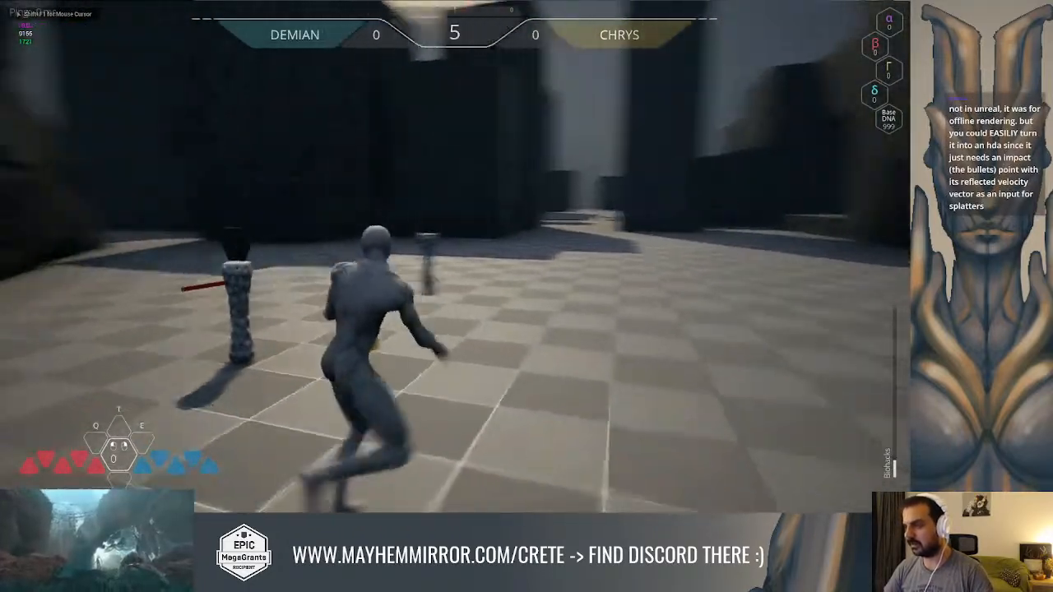
key("w")
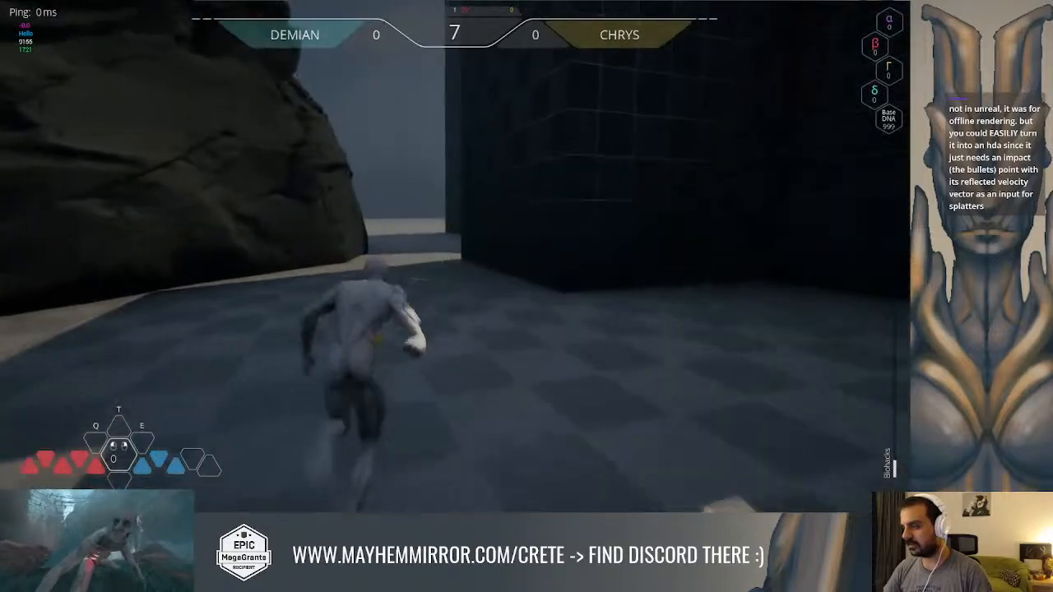
key("w")
key("space")
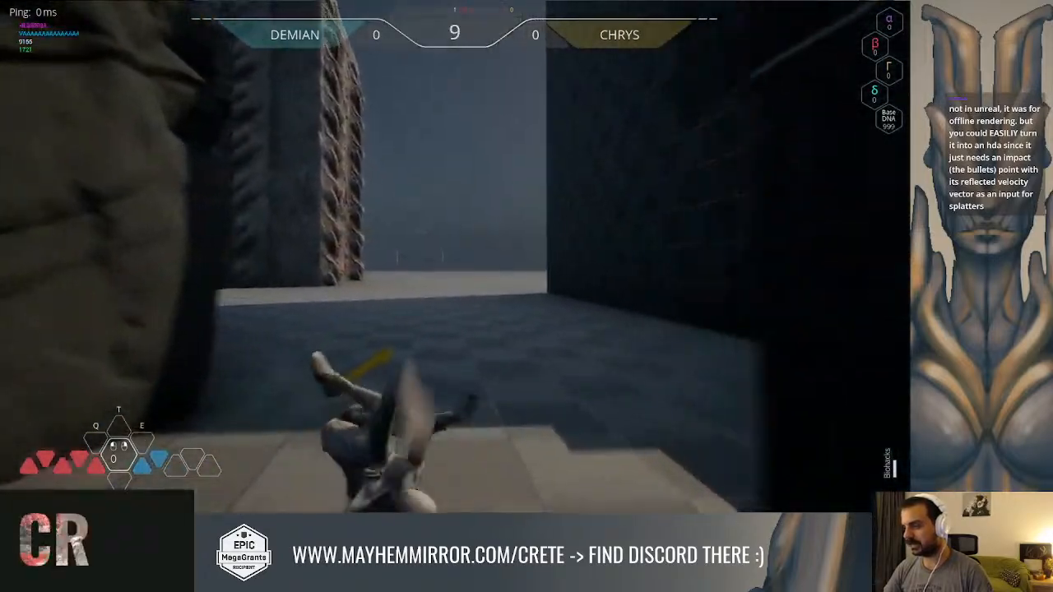
key("w")
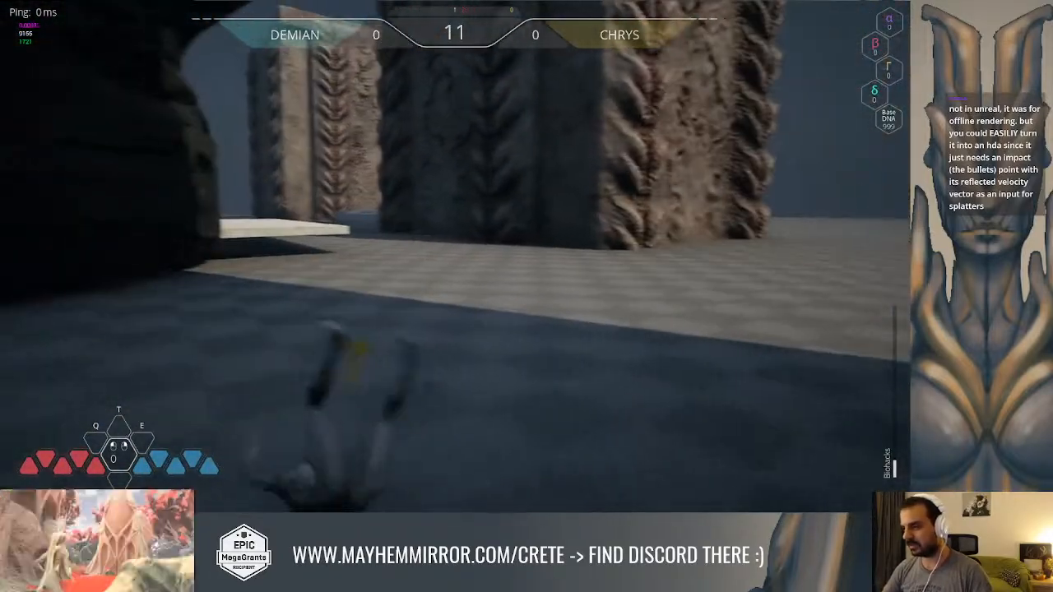
key("w")
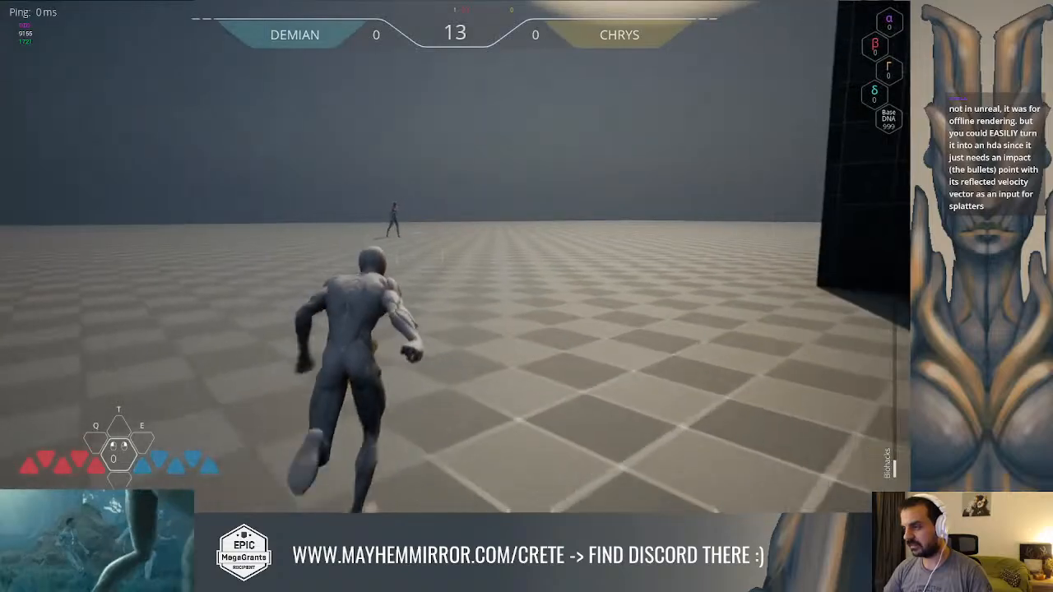
key("w")
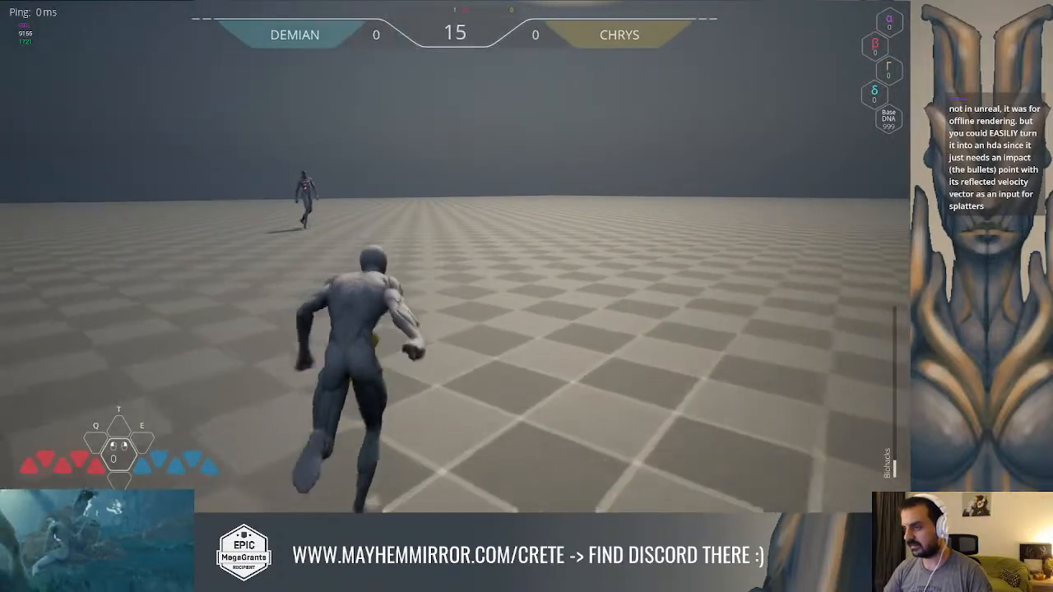
key("w")
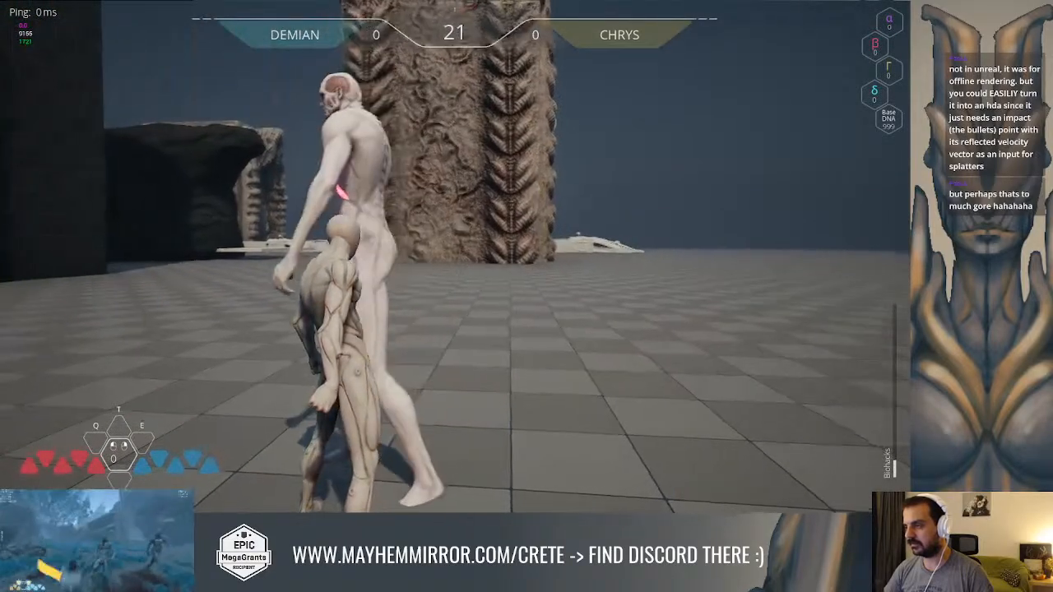
key("w")
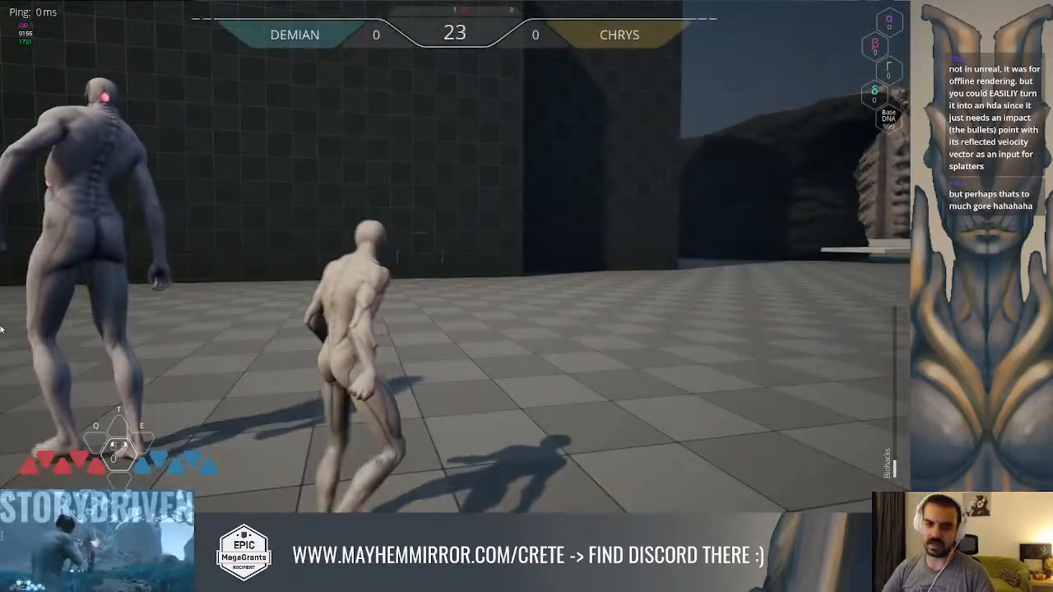
key("Escape")
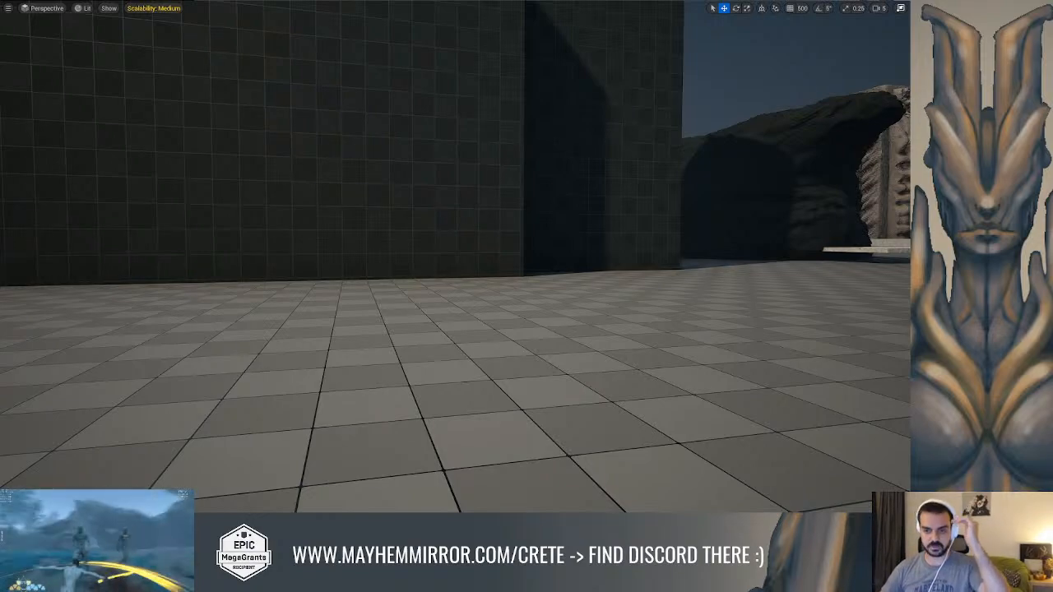
right_click_drag(318, 229, 320, 229)
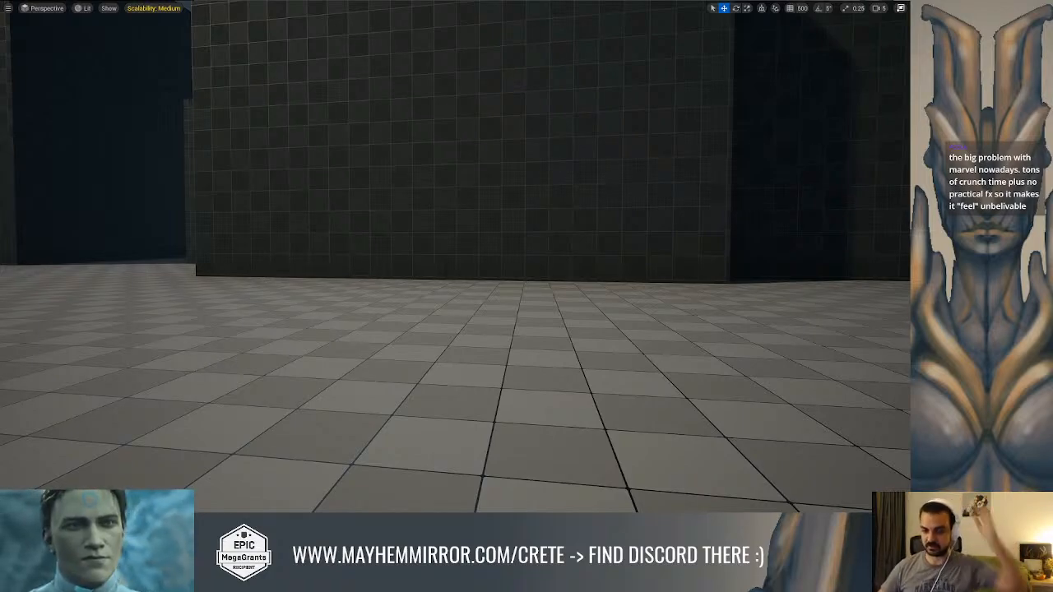
Switch to Houdini, display the merge1 node in the circle1 network, and examine the hexagonal lock from the front
key("alt+Tab")
scroll(721, 383, "down", 4)
middle_click_drag(720, 381, 769, 363)
middle_click_drag(689, 348, 688, 387)
scroll(695, 359, "up", 2)
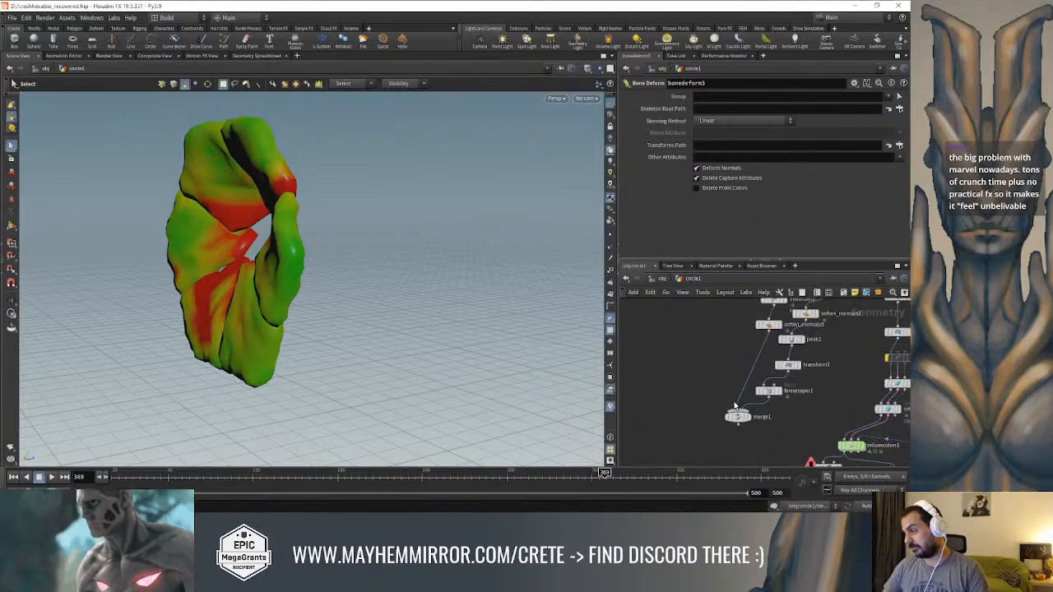
left_click(750, 421)
left_click(738, 417)
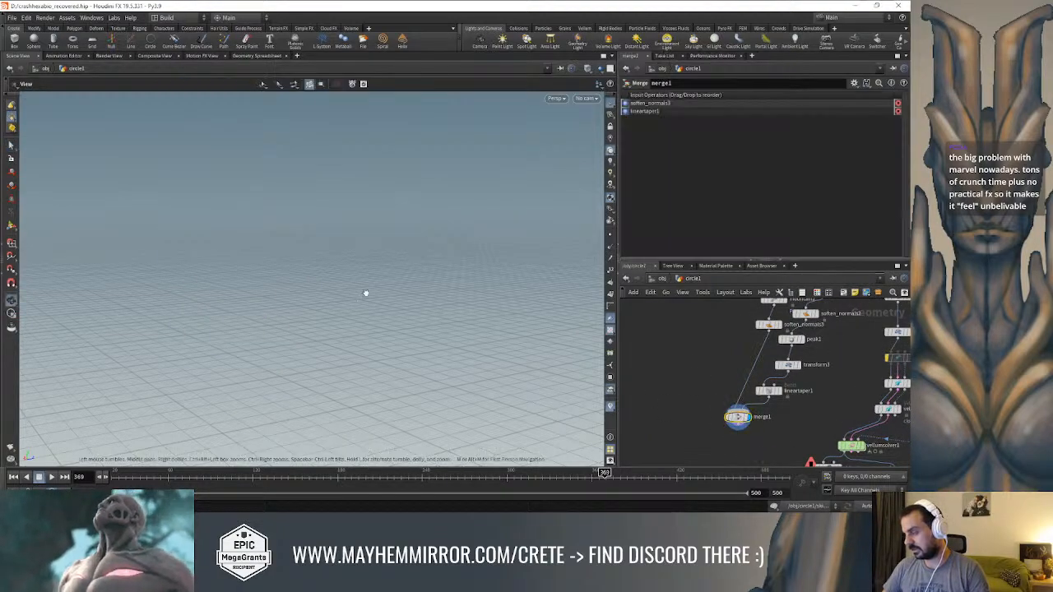
left_click_drag(394, 281, 185, 262, "alt")
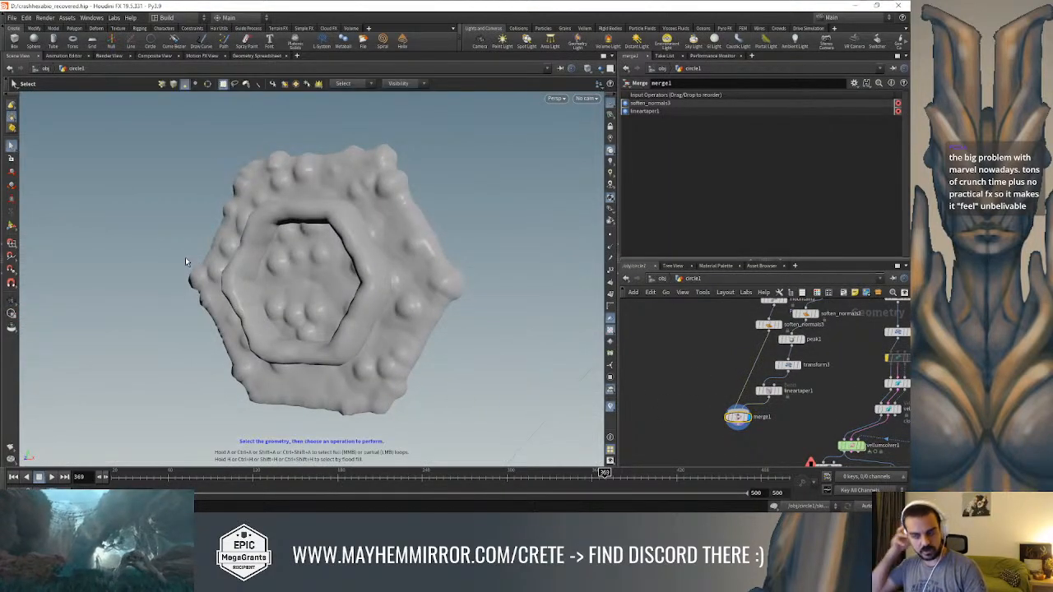
Display the lineartaper1 ring and set transform3's Z scale to 3 after trying 2.3 and 4
left_click(780, 395)
left_click(768, 390)
left_click_drag(600, 324, 444, 263, "alt")
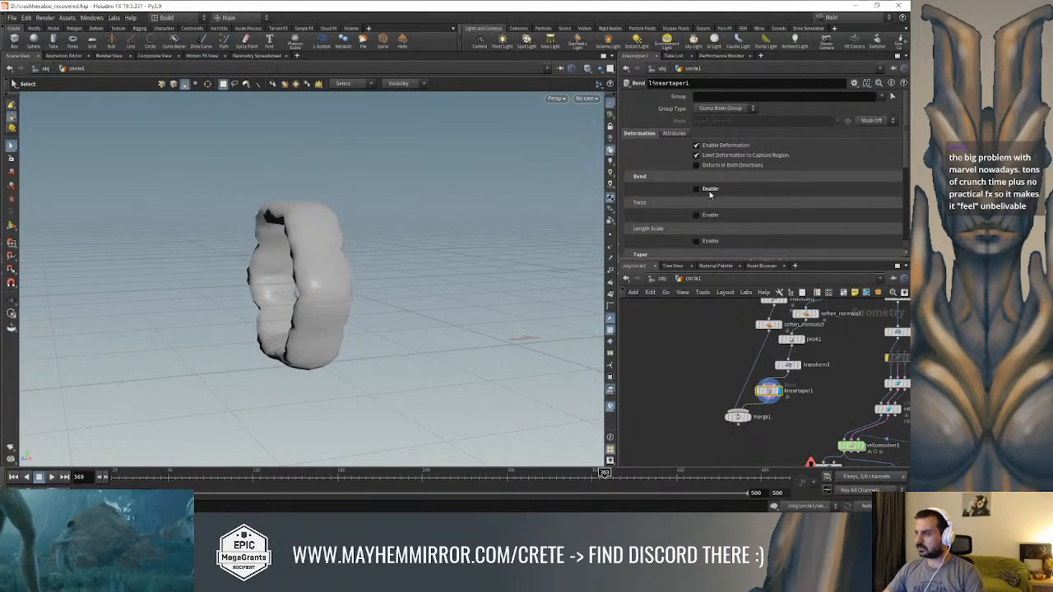
left_click(787, 365)
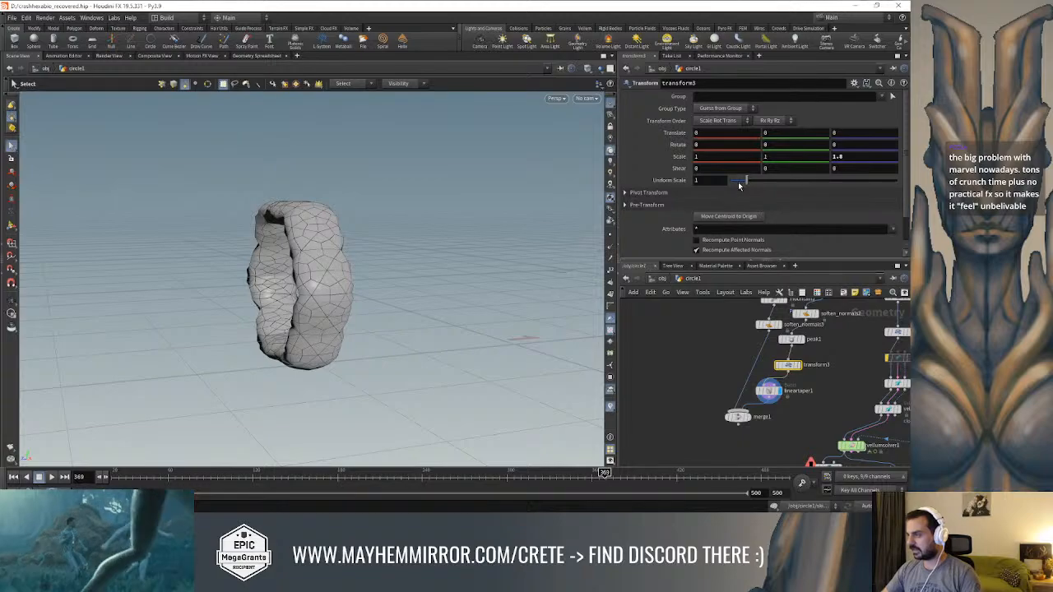
type("2.3")
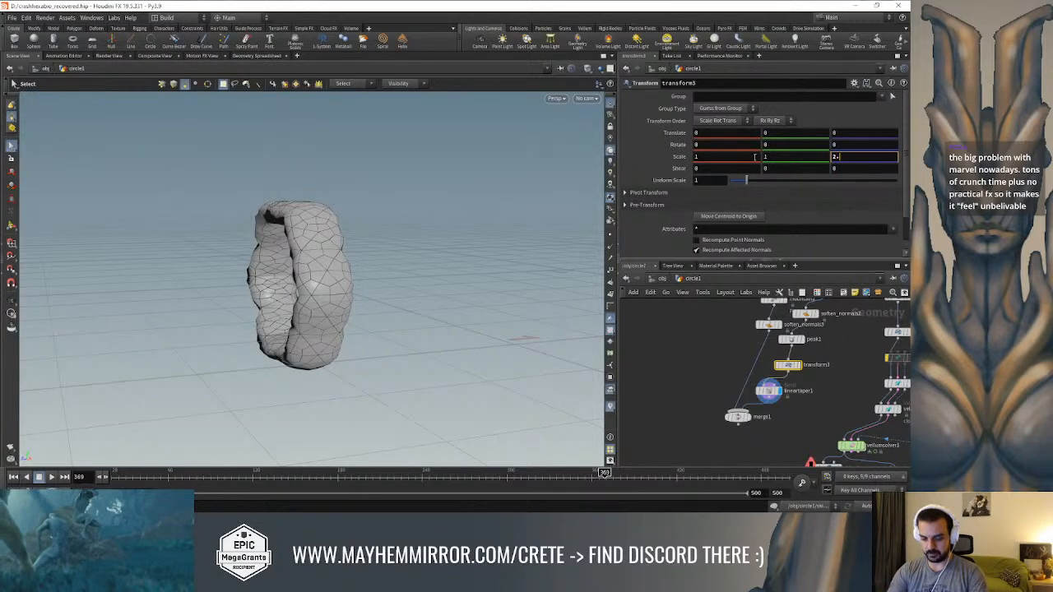
key("Return")
double_click(836, 156)
type("4")
key("Return")
double_click(838, 157)
type("3")
key("Return")
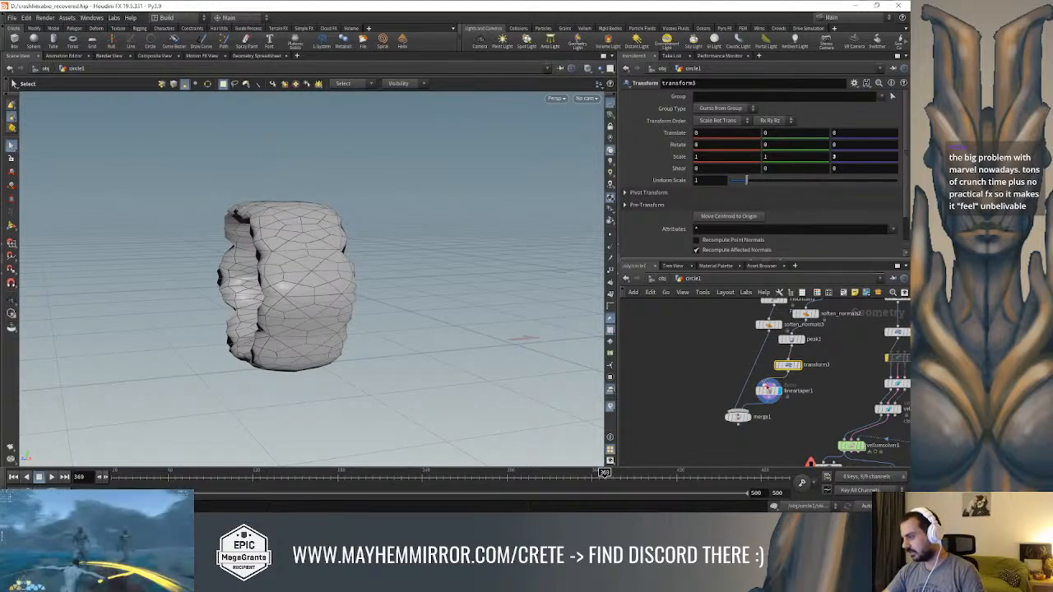
Bring up lineartaper1's taper settings and viewport handles, and view the deformed ring from the side
left_click(767, 390)
scroll(712, 180, "down", 3)
scroll(712, 180, "down", 1)
key("Escape")
left_click_drag(304, 246, 456, 231)
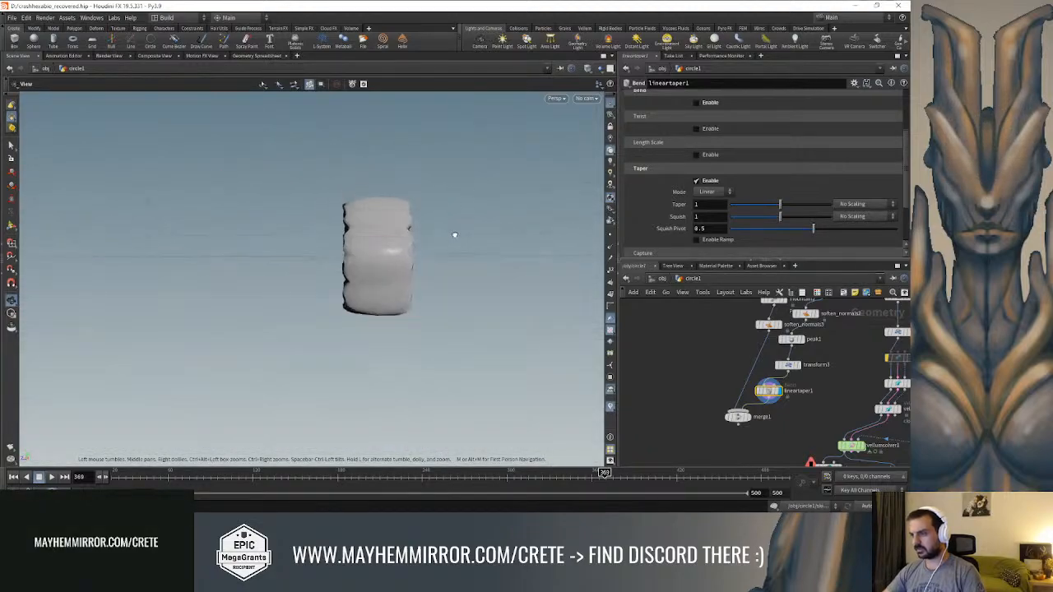
key("Return")
left_click_drag(52, 214, 424, 201)
left_click_drag(324, 214, 399, 193, "alt")
scroll(740, 222, "down", 3)
Try a capture length of 0.15 with a taper of 0.83 and a squish of 1.113 on lineartaper1
left_click_drag(746, 238, 732, 234)
left_click_drag(509, 217, 495, 188, "alt")
left_click(719, 235)
type("0.15")
key("Return")
mouse_move(779, 149)
left_mouse_down()
mouse_move(791, 145)
mouse_move(756, 150)
mouse_move(786, 139)
mouse_move(771, 138)
mouse_move(788, 149)
left_mouse_up()
key("ctrl+z")
left_click_drag(448, 200, 467, 264, "alt")
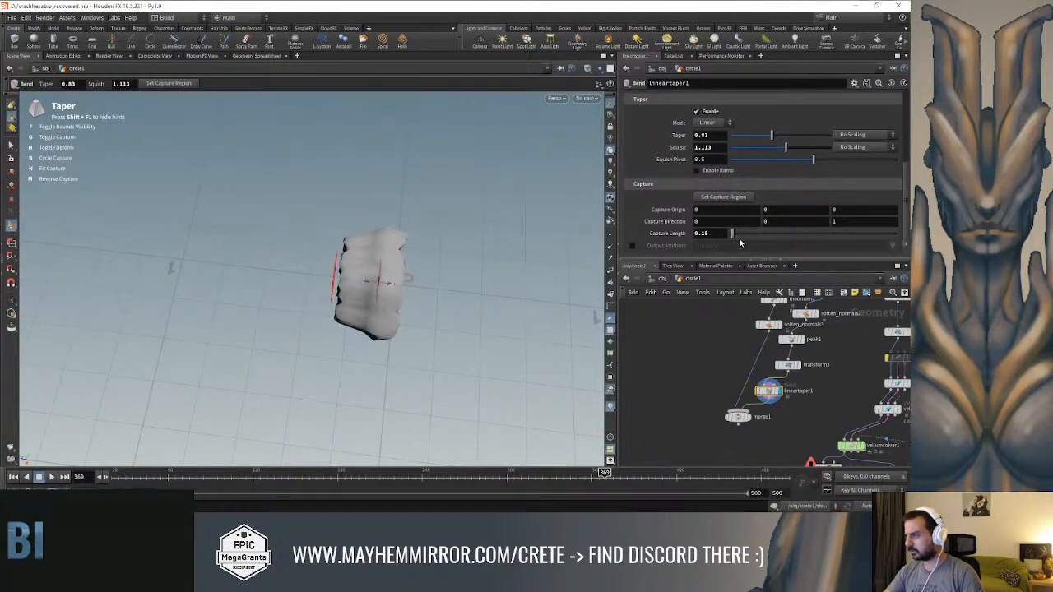
Set lineartaper1's capture length to 0.3
double_click(728, 233)
key("BackSpace")
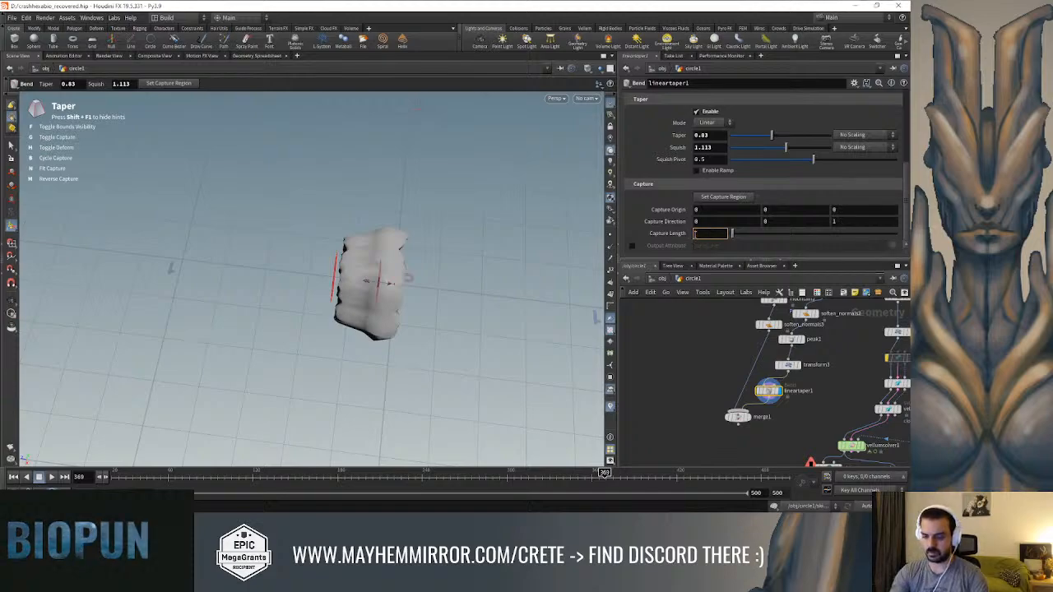
type("0.3")
key("Return")
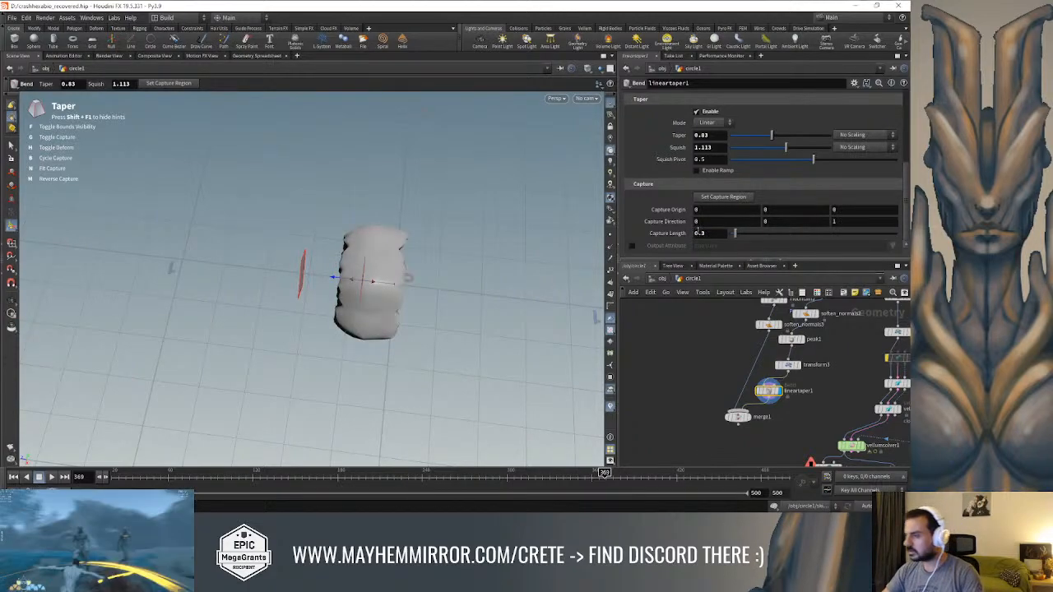
left_click_drag(736, 234, 731, 237)
key("Escape")
Set lineartaper1's taper to 0.708, squish to 0.991 and squish pivot to 0.457, and enable its ramp
left_click_drag(430, 277, 435, 168)
key("Return")
mouse_move(786, 147)
left_mouse_down()
mouse_move(771, 150)
mouse_move(815, 162)
mouse_move(766, 138)
mouse_move(793, 149)
mouse_move(780, 148)
left_mouse_up()
left_click(695, 170)
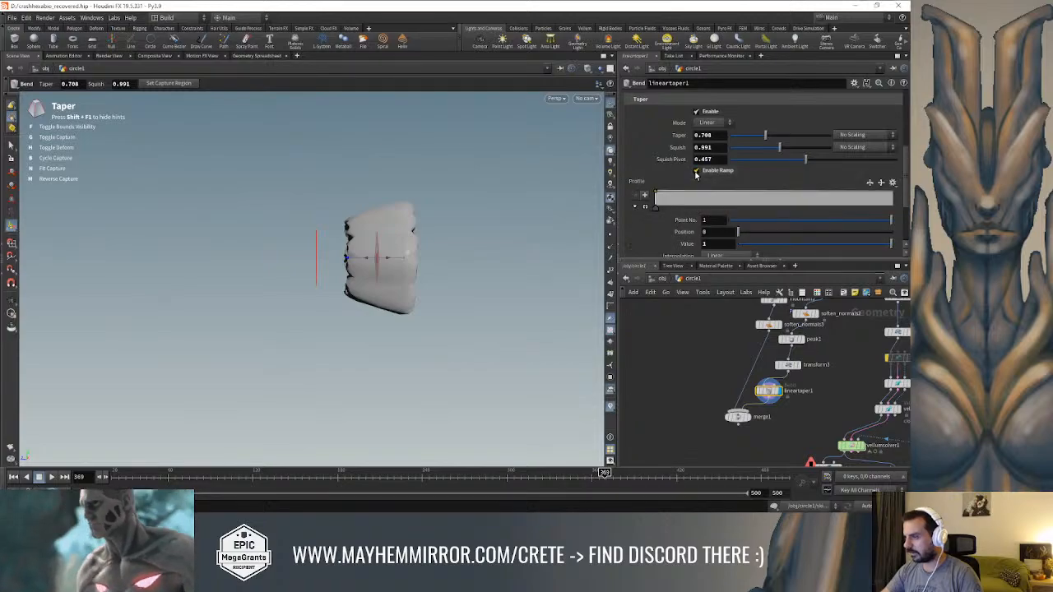
Lower the start of lineartaper1's profile ramp and add a second point at position 0.43 with a value of 1
left_click_drag(654, 193, 655, 190)
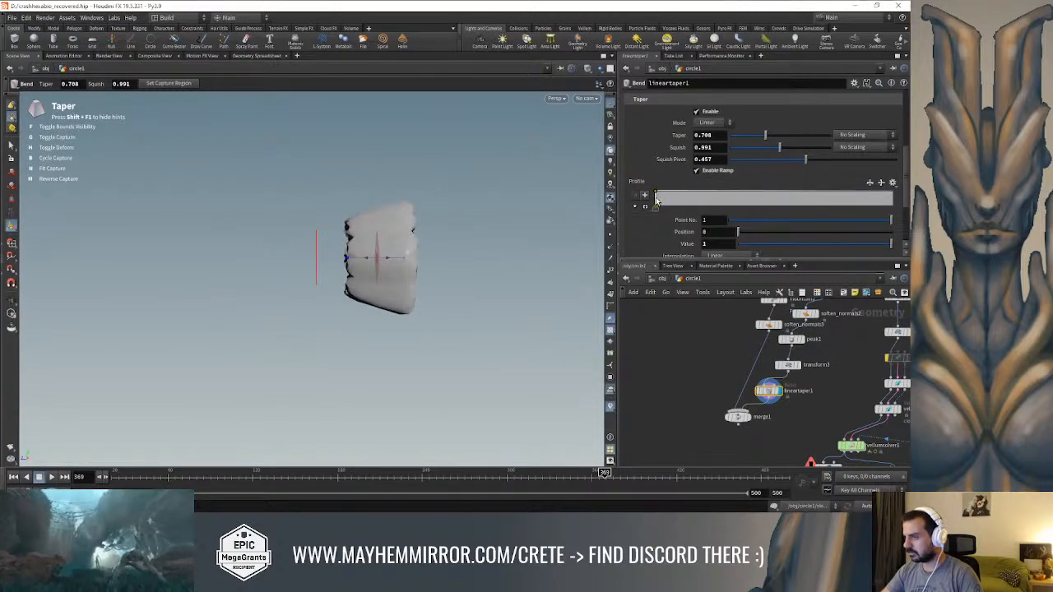
left_click_drag(656, 193, 656, 194)
left_click_drag(757, 194, 756, 190)
left_click_drag(422, 210, 282, 209, "alt")
Set the depth of subdivide6 to 2 and check the smoother ring from the side
middle_click_drag(838, 326, 787, 416)
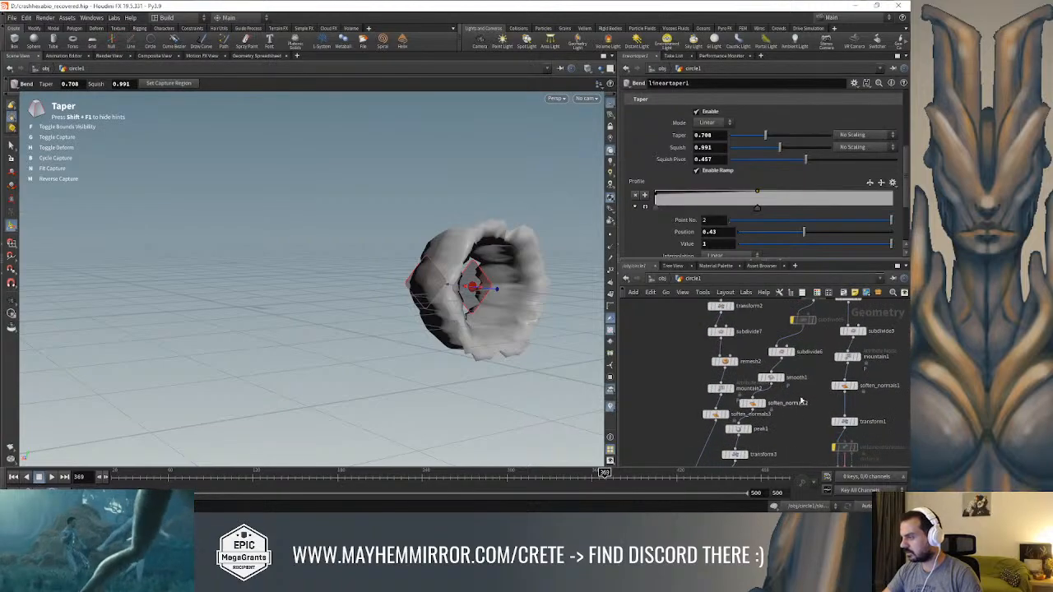
left_click(781, 352)
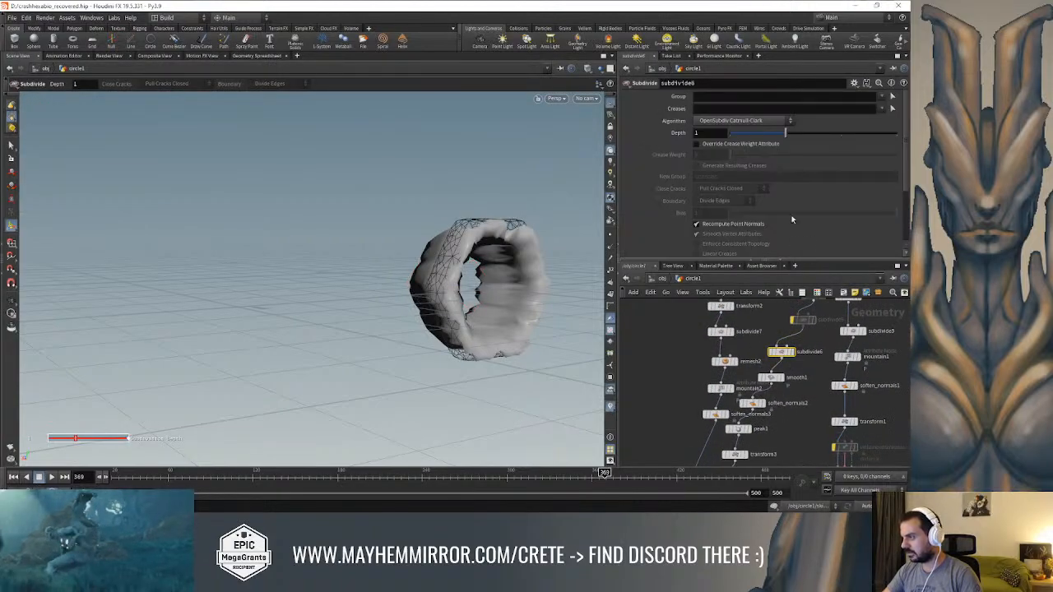
left_click(838, 133)
left_click_drag(458, 229, 514, 253, "alt")
middle_click_drag(805, 416, 802, 322)
left_click_drag(502, 346, 584, 325, "alt")
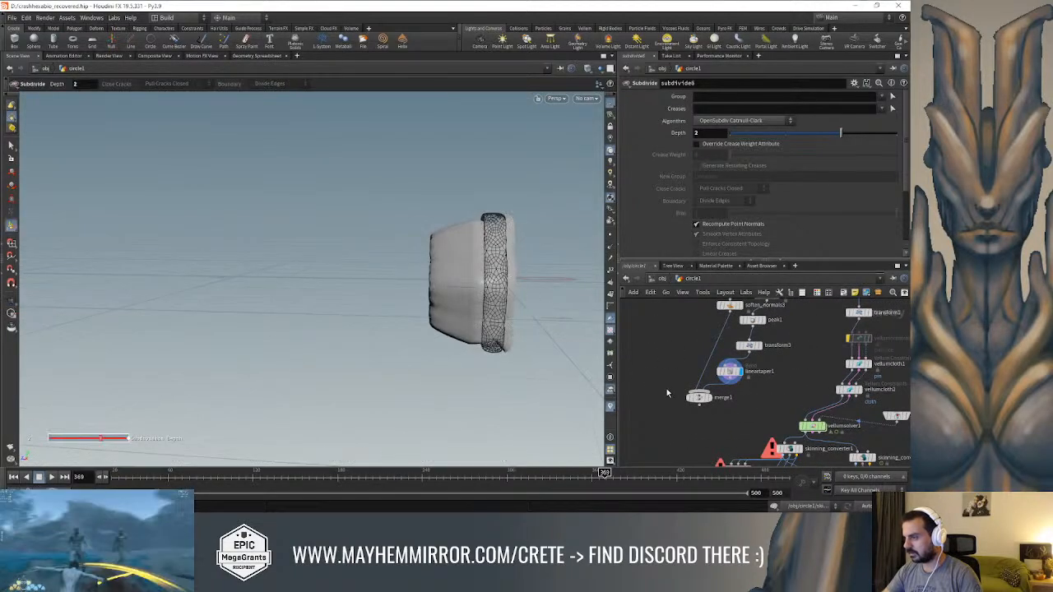
Expand lineartaper1's profile ramp and add a third point at position 1 with a value slightly below 1
left_click(730, 371)
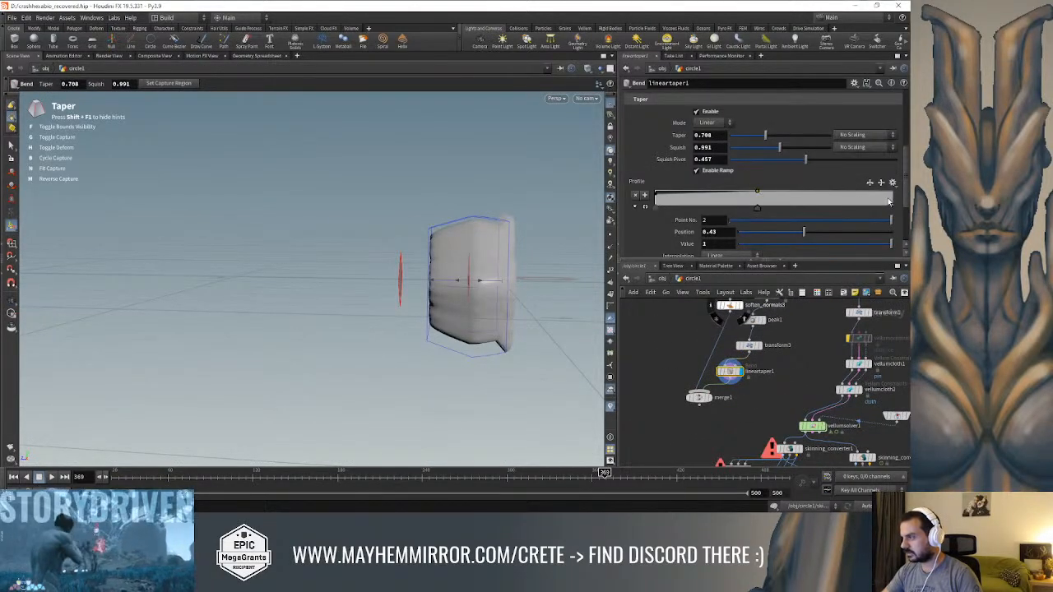
left_click(869, 183)
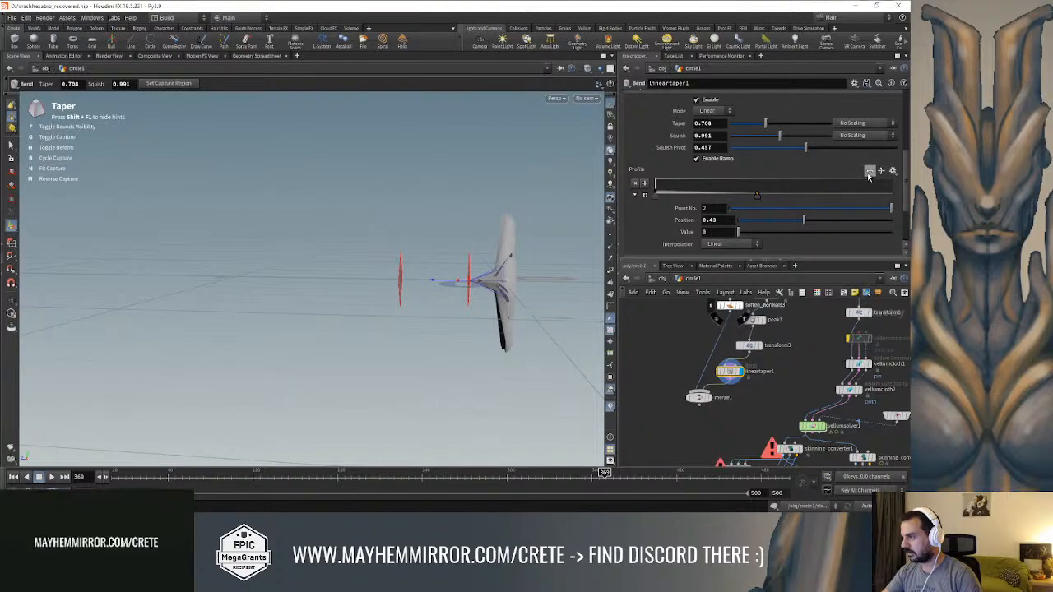
left_click(870, 174)
scroll(703, 220, "down", 1)
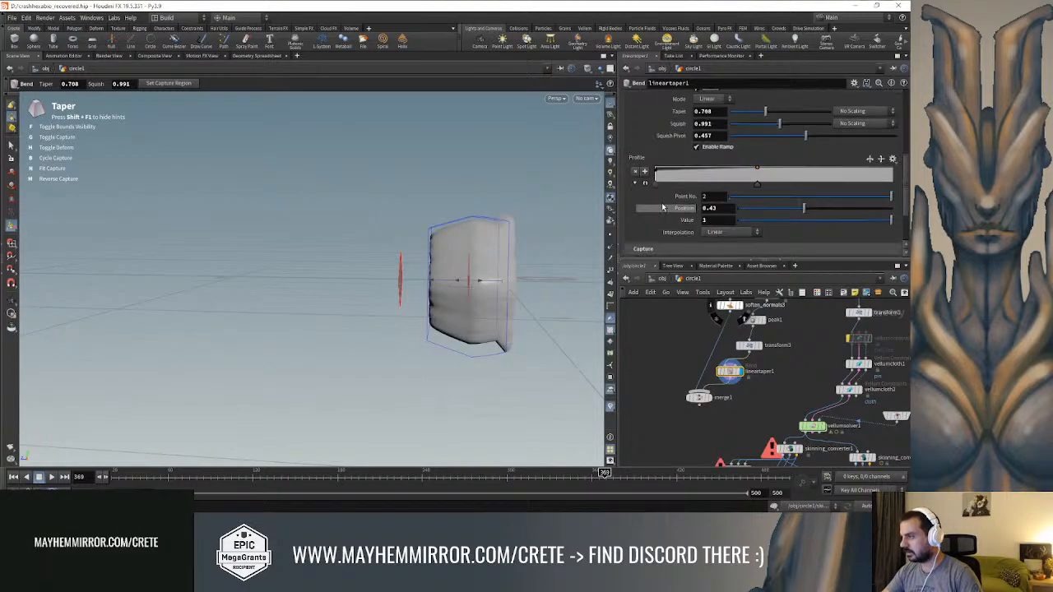
left_click(645, 184)
scroll(889, 160, "up", 2)
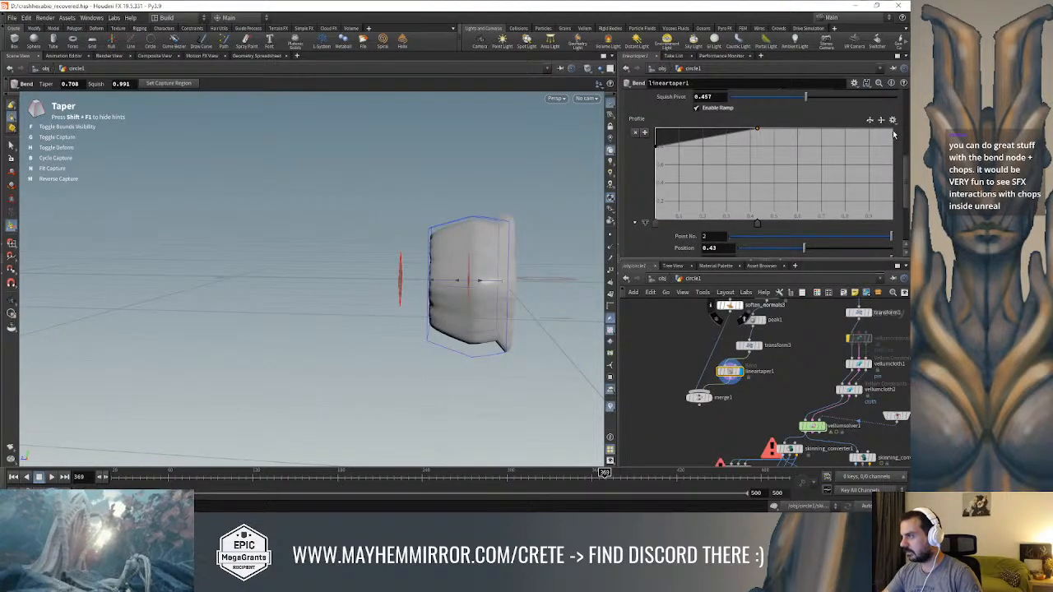
left_click_drag(893, 142, 893, 141)
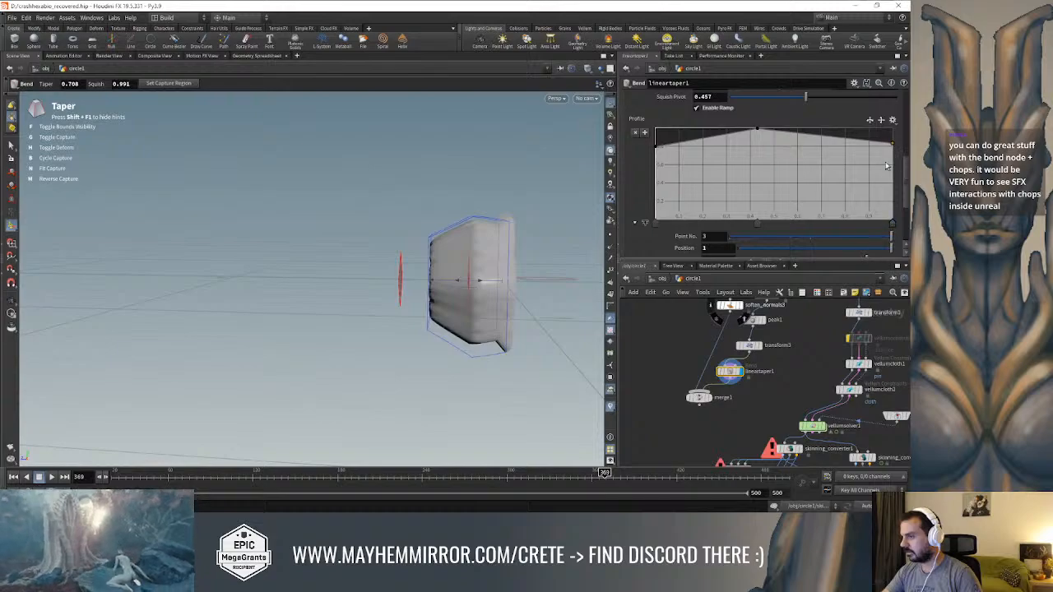
Set the Z capture origin of lineartaper1 to -0.03
middle_click_drag(686, 363, 661, 404)
scroll(762, 171, "up", 4)
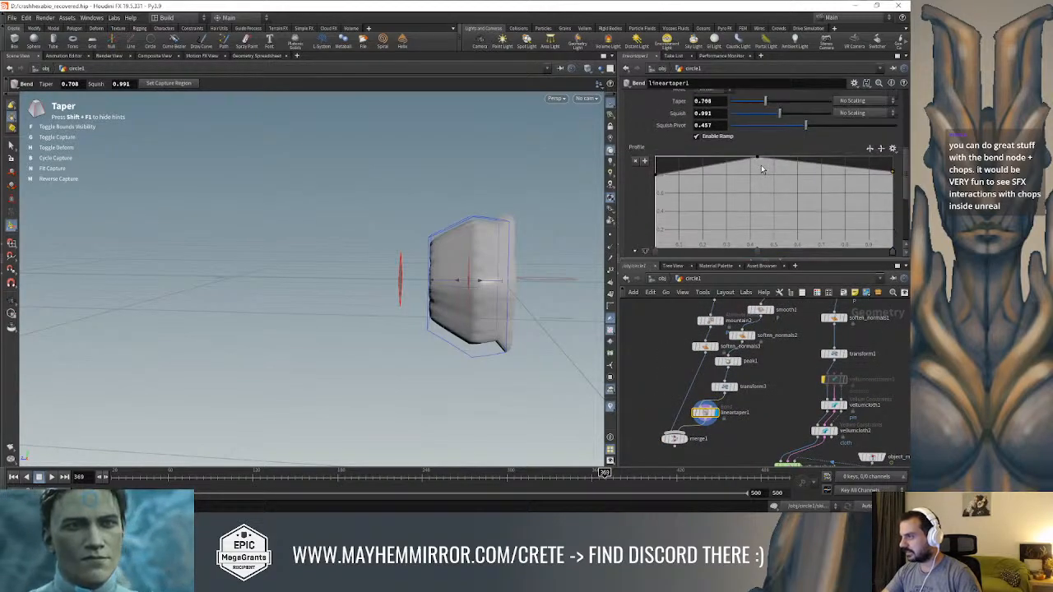
scroll(759, 185, "down", 4)
scroll(757, 208, "down", 3)
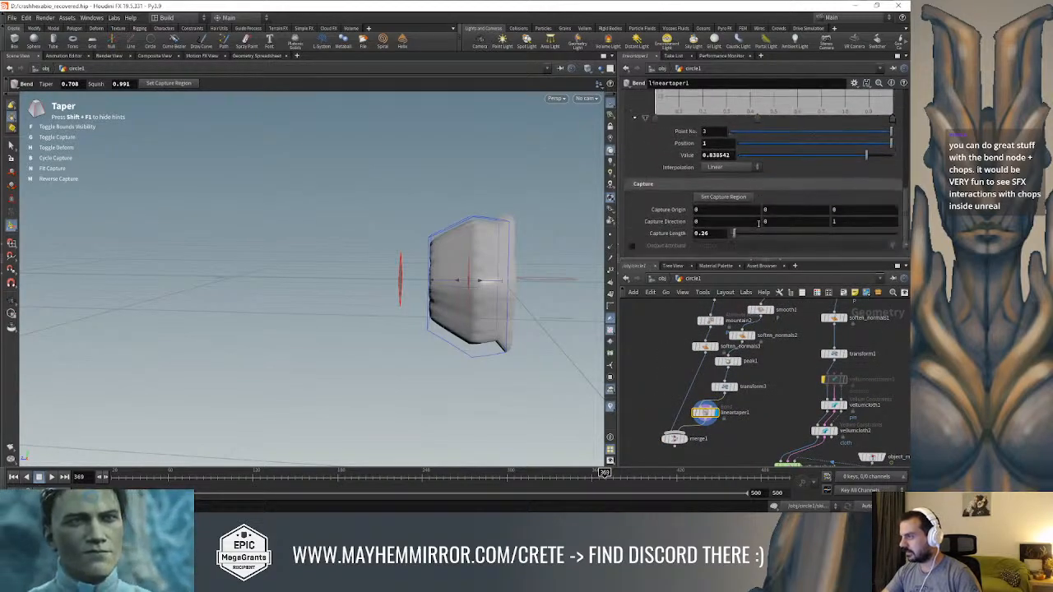
middle_click(853, 221)
mouse_move(852, 221)
middle_mouse_down()
mouse_move(849, 239)
mouse_move(862, 230)
middle_mouse_up()
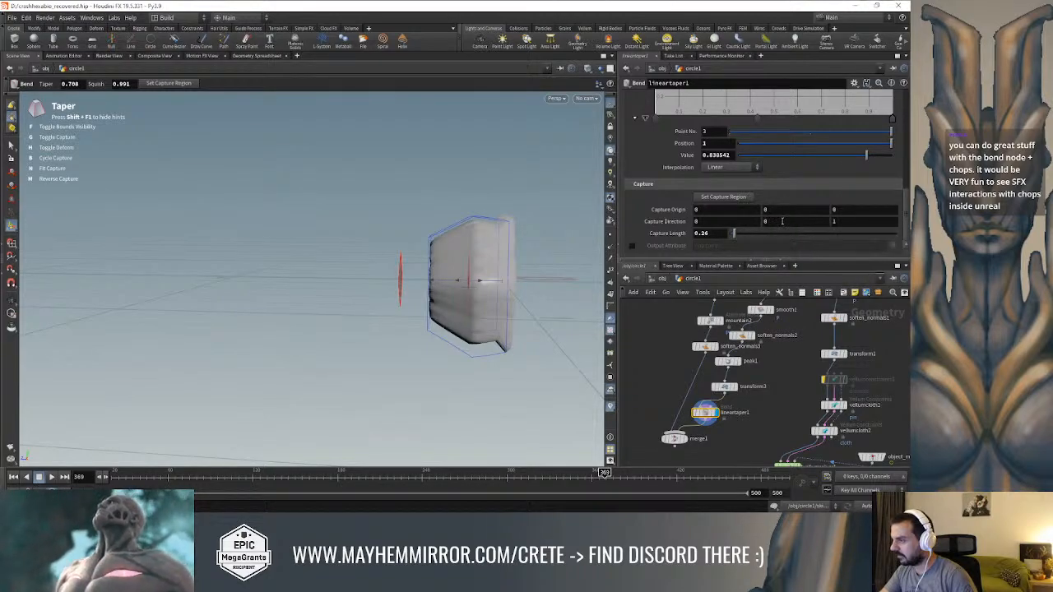
mouse_move(734, 210)
middle_mouse_down()
mouse_move(725, 211)
mouse_move(733, 211)
middle_mouse_up()
key("ctrl+z")
mouse_move(821, 211)
middle_mouse_down()
mouse_move(811, 212)
mouse_move(872, 226)
mouse_move(838, 218)
middle_mouse_up()
mouse_move(486, 179)
left_mouse_down("alt")
mouse_move(529, 205)
mouse_move(487, 176)
left_mouse_up("alt")
Set the interpolation of all three points on lineartaper1's profile ramp to Bezier
scroll(745, 131, "up", 1)
scroll(749, 128, "up", 1)
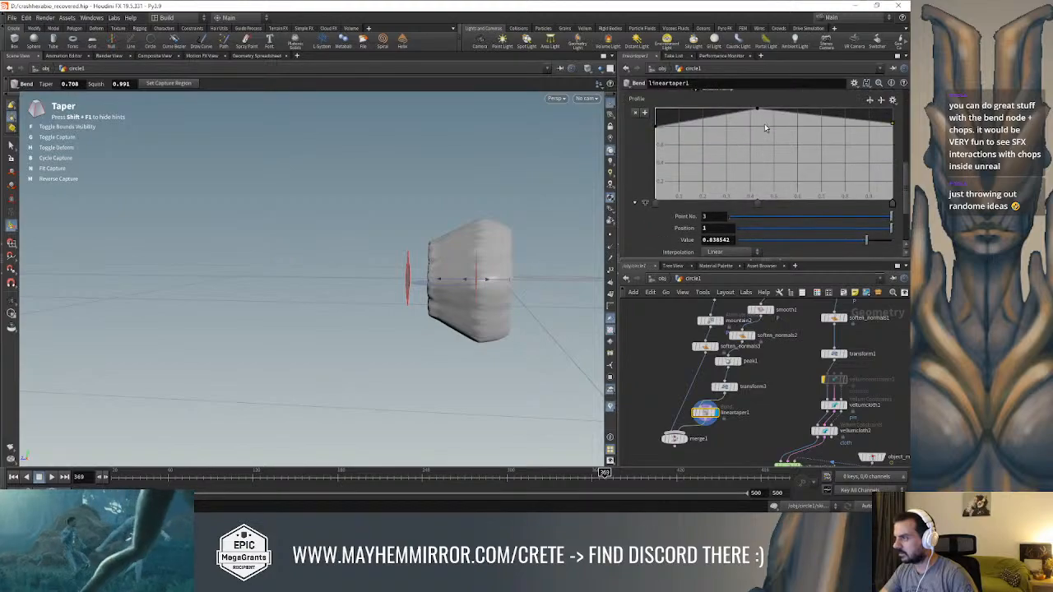
right_click(756, 109)
mouse_move(765, 116)
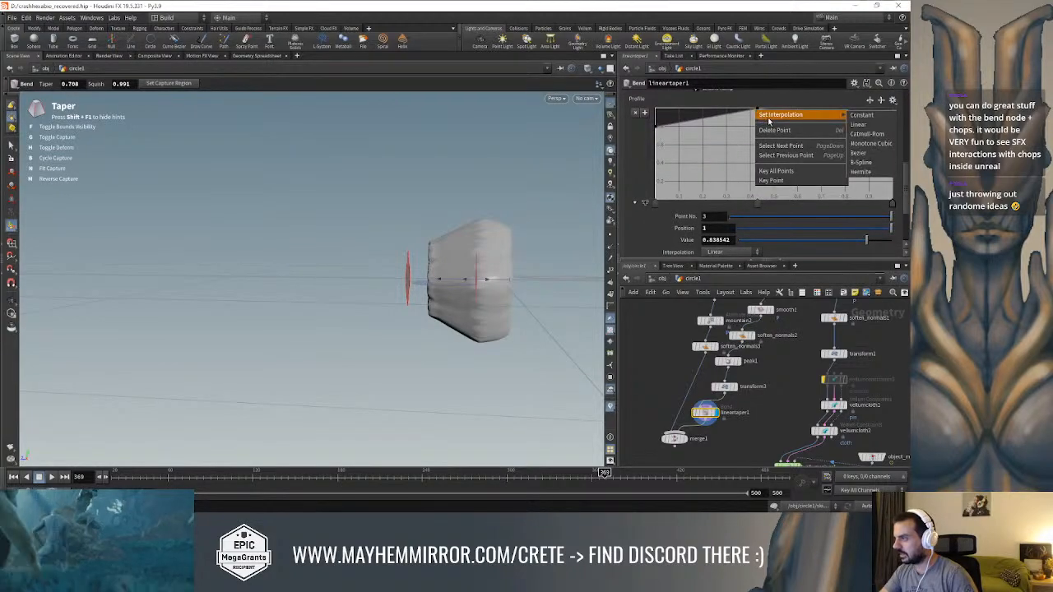
left_click(875, 156)
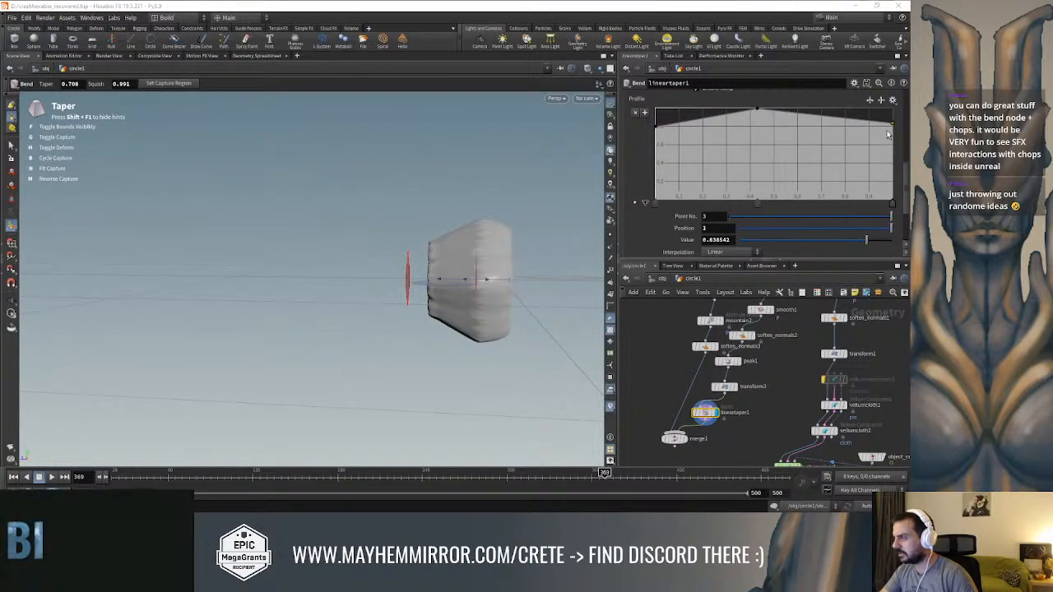
right_click(888, 134)
mouse_move(847, 130)
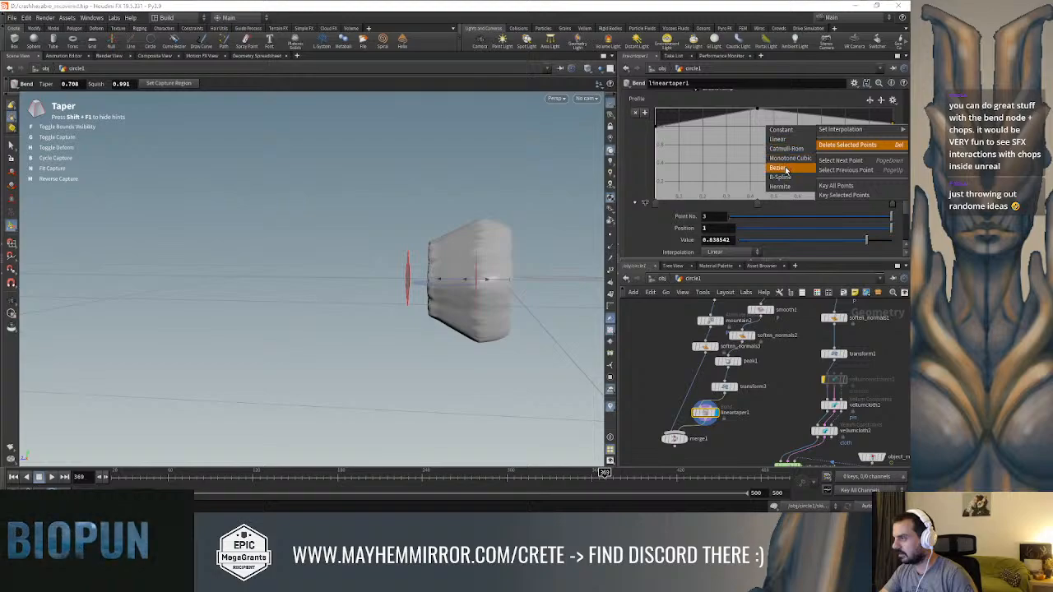
left_click(785, 169)
right_click(656, 129)
right_click(656, 129)
mouse_move(671, 134)
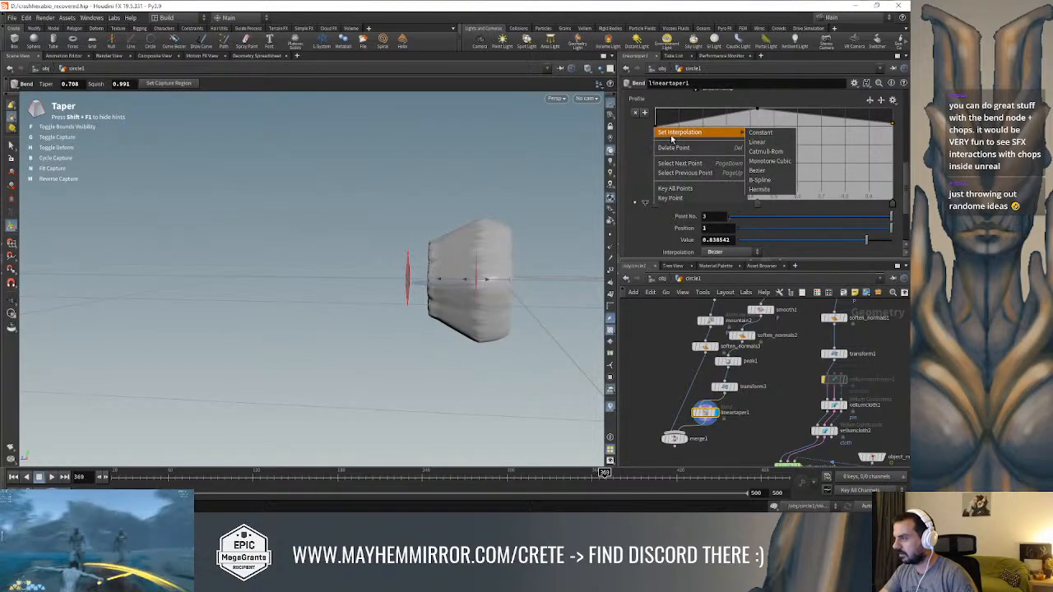
left_click(770, 170)
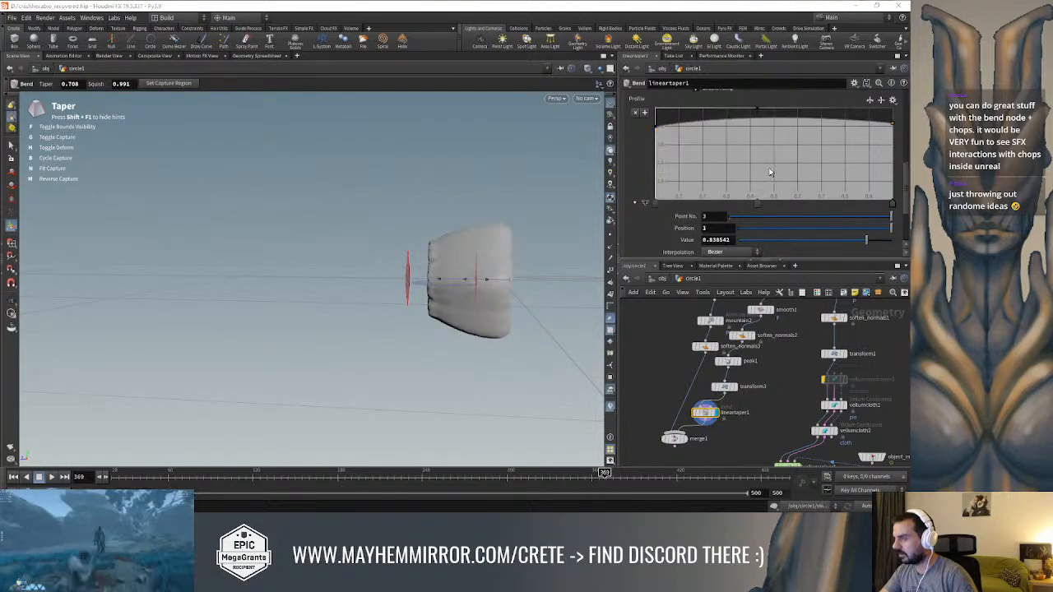
Move the ramp's middle point to position 0.414 with a value of 1.2, and lower the end point to 0.73125
left_click(755, 115)
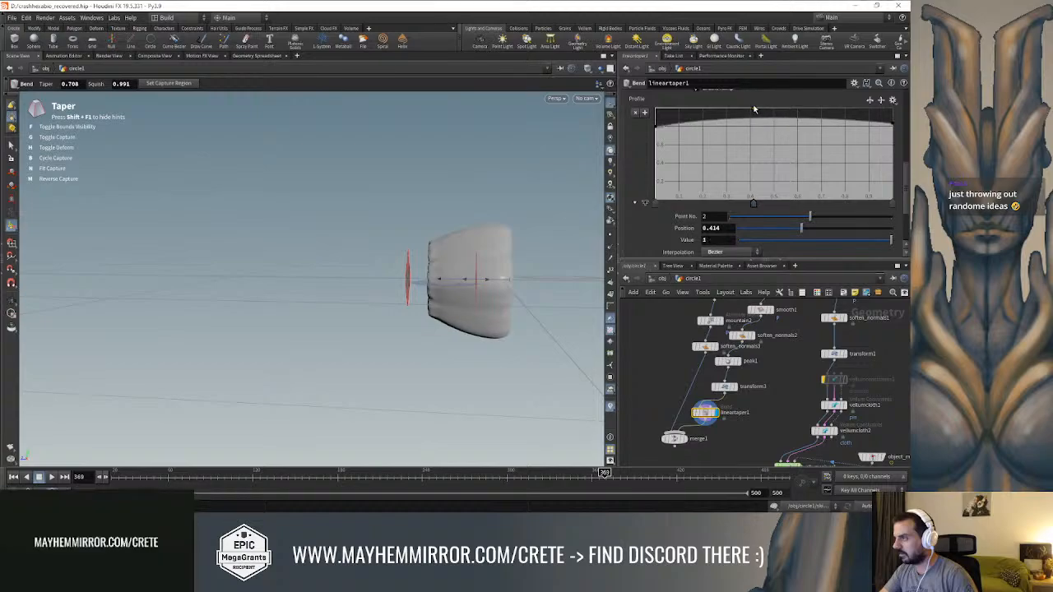
left_click(712, 240)
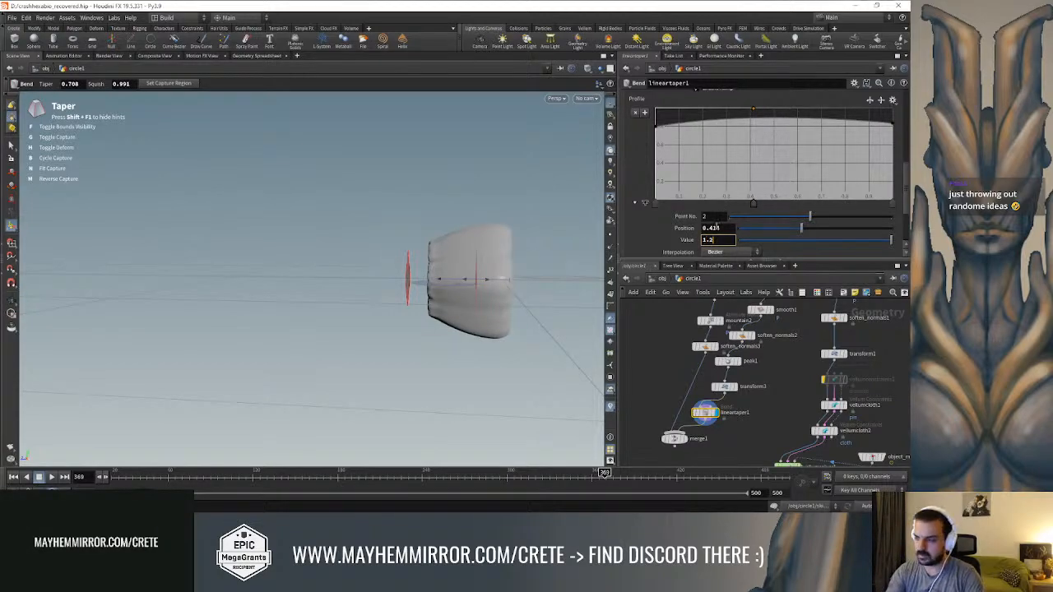
key("Return")
left_click_drag(891, 135, 893, 147)
Try a capture length of 0.28 on lineartaper1 and settle on 0.3
scroll(755, 226, "down", 3)
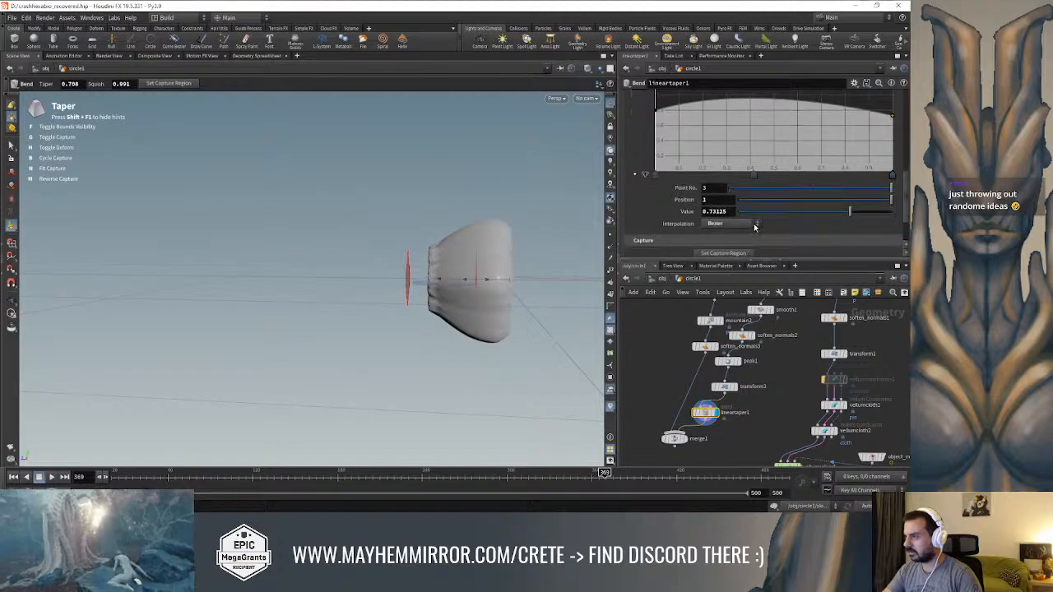
left_click(722, 235)
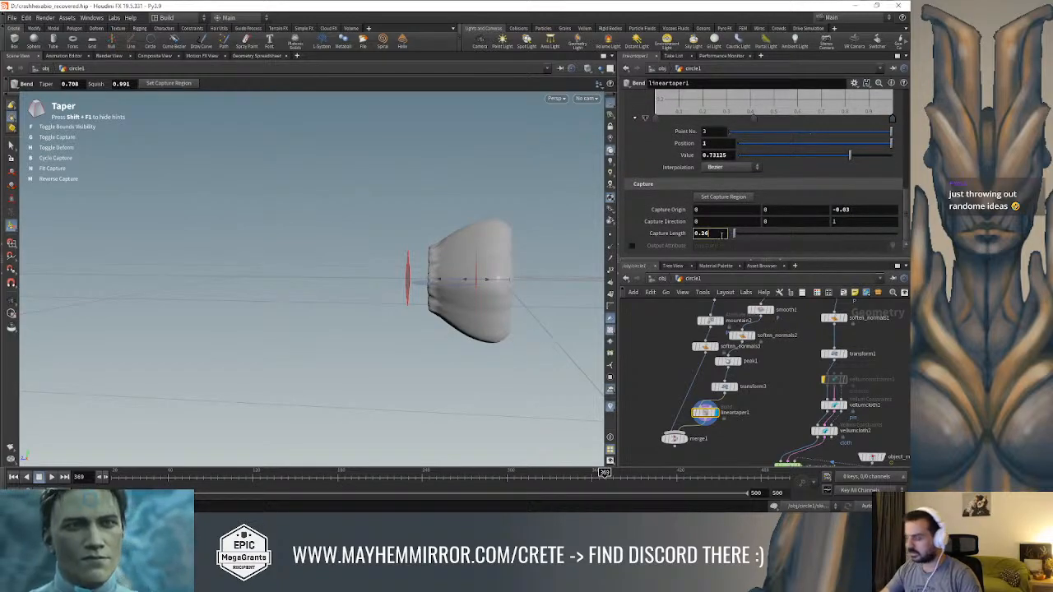
key("BackSpace")
type("8")
key("Return")
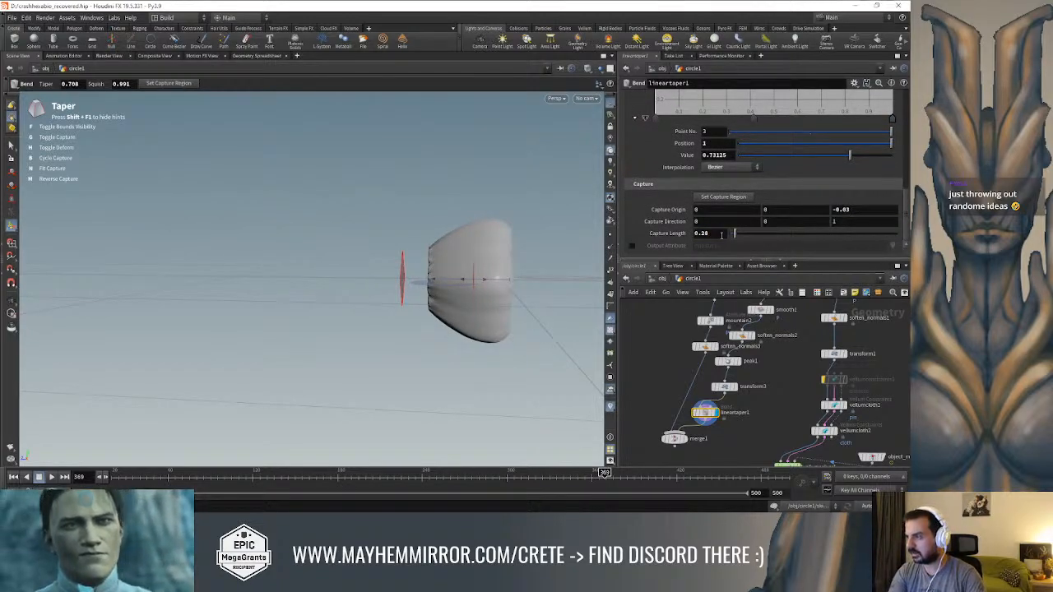
double_click(720, 234)
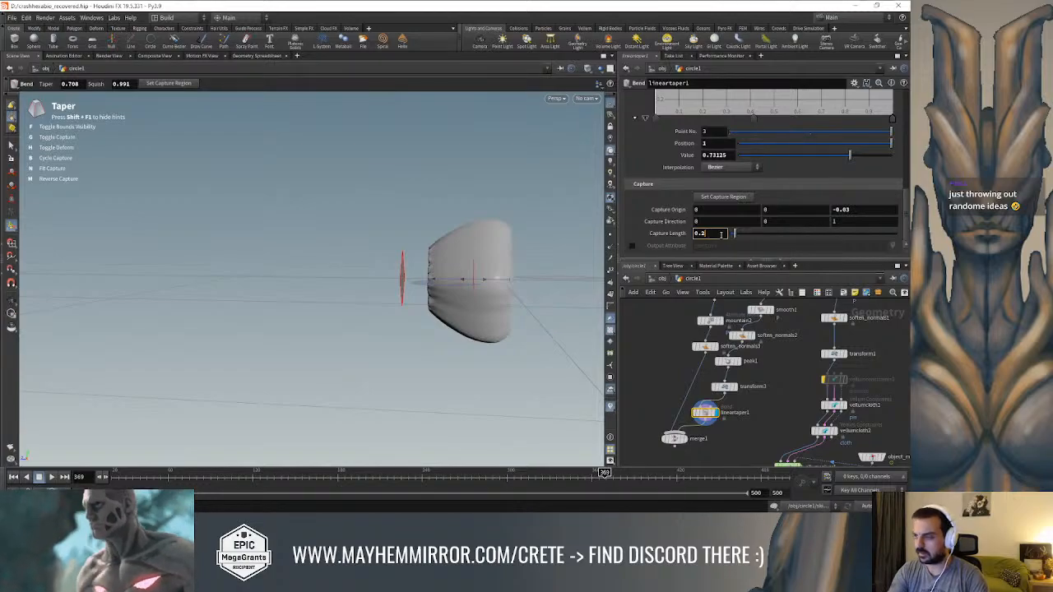
key("BackSpace")
type("3")
key("Return")
Slightly lower the first point of lineartaper1's profile ramp and display merge1 to check the ring against its base
left_click_drag(386, 191, 423, 207, "alt")
scroll(744, 165, "up", 4)
left_click_drag(657, 132, 658, 137)
left_click_drag(487, 156, 557, 160, "alt")
left_click(664, 438)
left_click_drag(449, 306, 418, 301, "alt")
Duplicate transform3, insert the copy between lineartaper1 and merge1, and set its Z scale to 1
left_click(724, 387)
left_click_drag(475, 232, 501, 286, "alt")
key("ctrl+z")
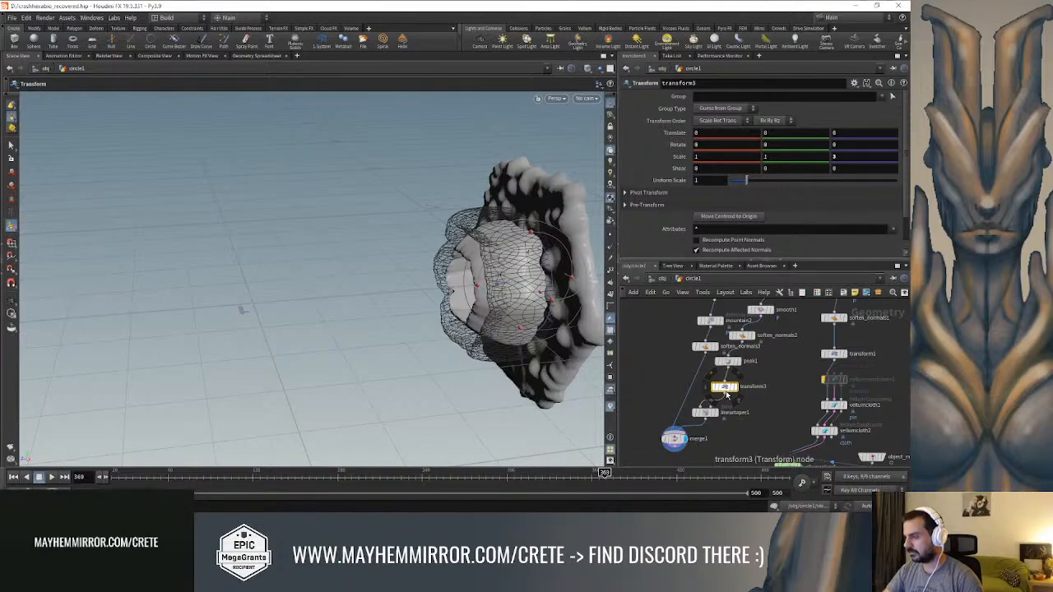
left_click_drag(727, 392, 728, 428, "alt")
left_click_drag(844, 157, 816, 158)
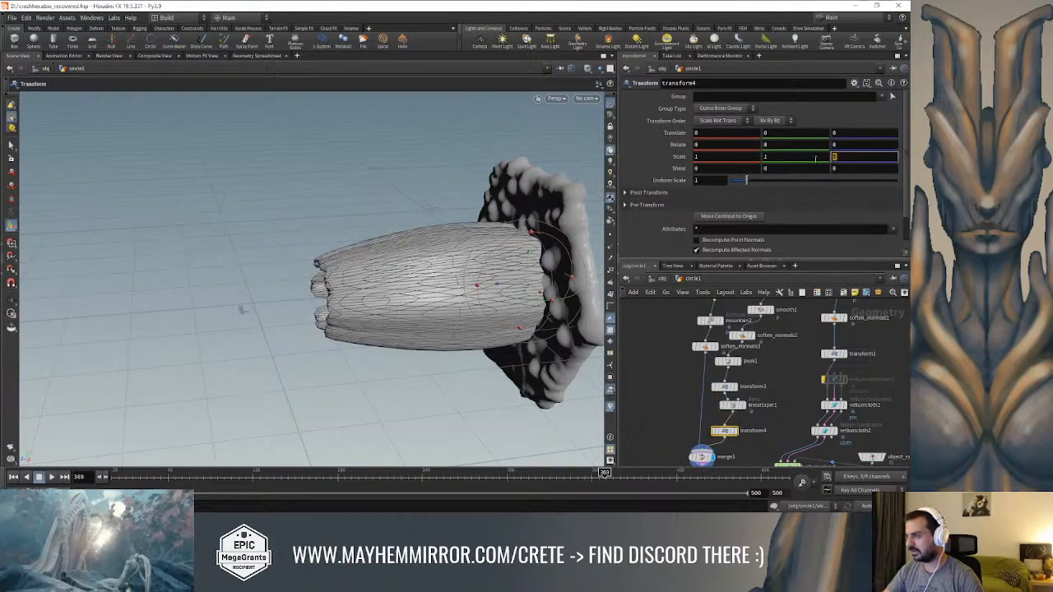
type("1")
key("Return")
Shift the ring along Z with transform4 by 0.043255 and view the lock from the front
left_click_drag(508, 186, 484, 239, "alt")
mouse_move(495, 281)
left_mouse_down()
mouse_move(466, 285)
mouse_move(484, 285)
left_mouse_up()
left_click_drag(329, 261, 457, 215, "alt")
middle_click_drag(466, 214, 308, 269, "alt")
key("Return")
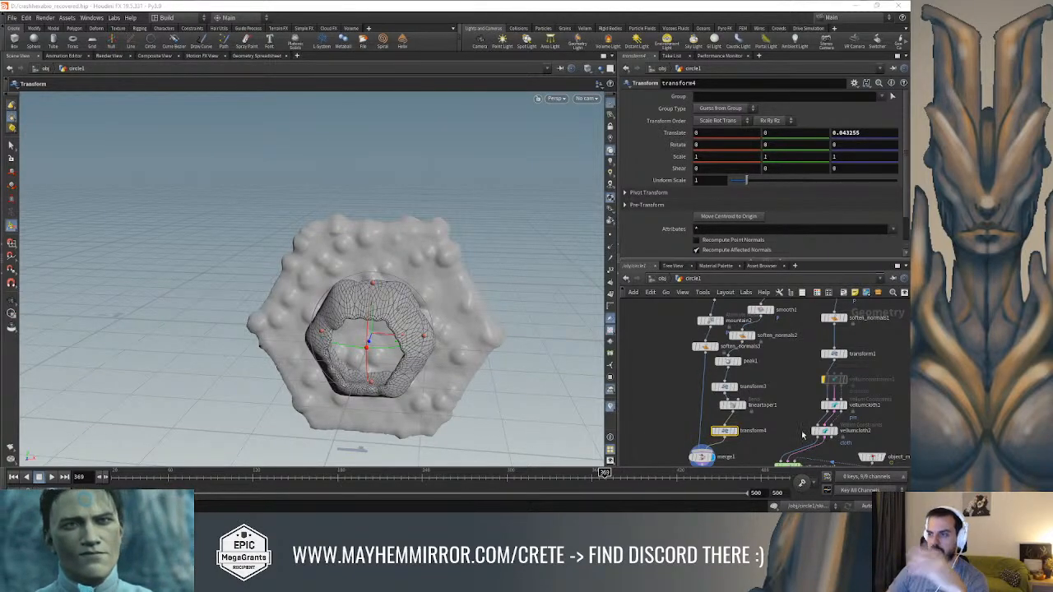
Move the soften_normals3 node away from the peak1 branch in the network
scroll(689, 421, "up", 2)
scroll(685, 421, "down", 2)
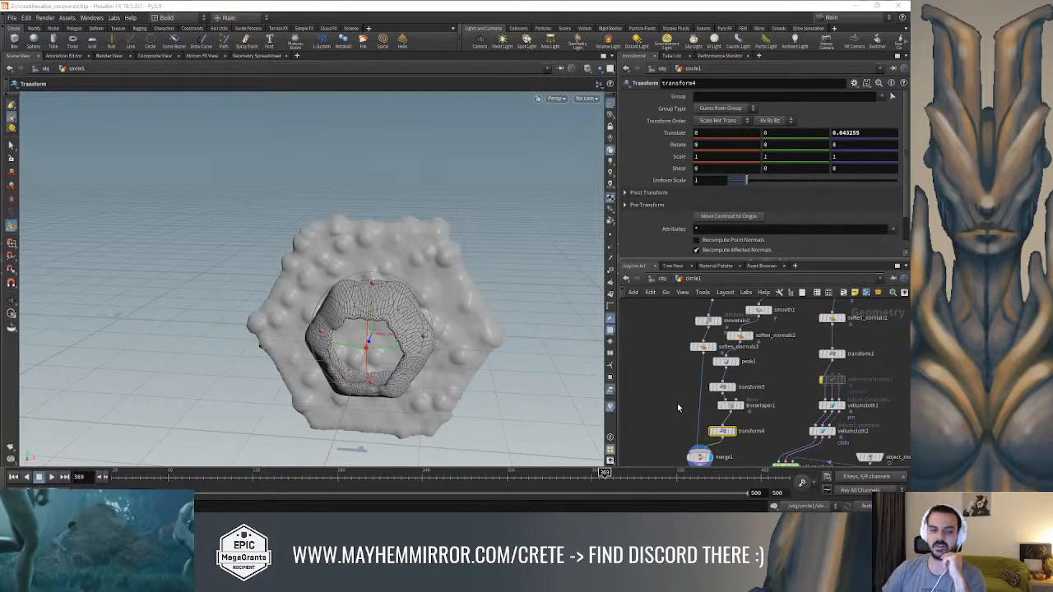
scroll(676, 406, "up", 3)
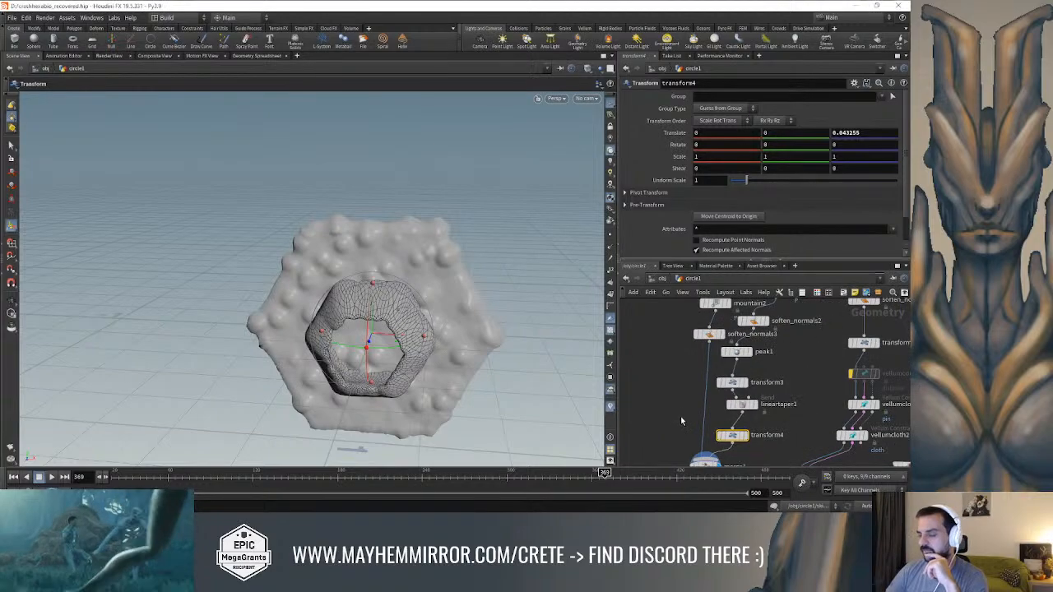
scroll(686, 415, "up", 3)
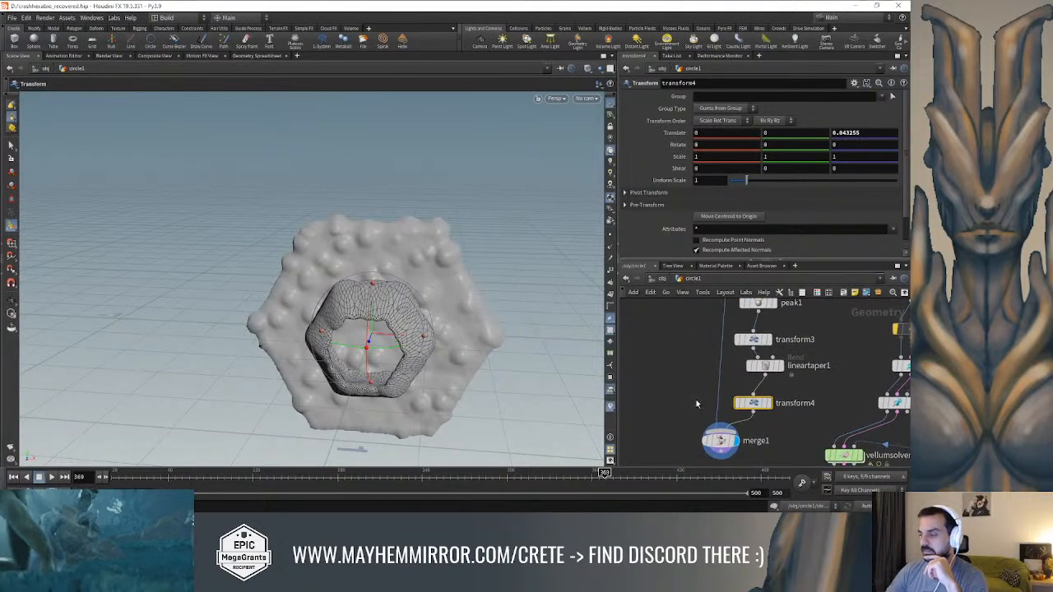
scroll(704, 426, "down", 2)
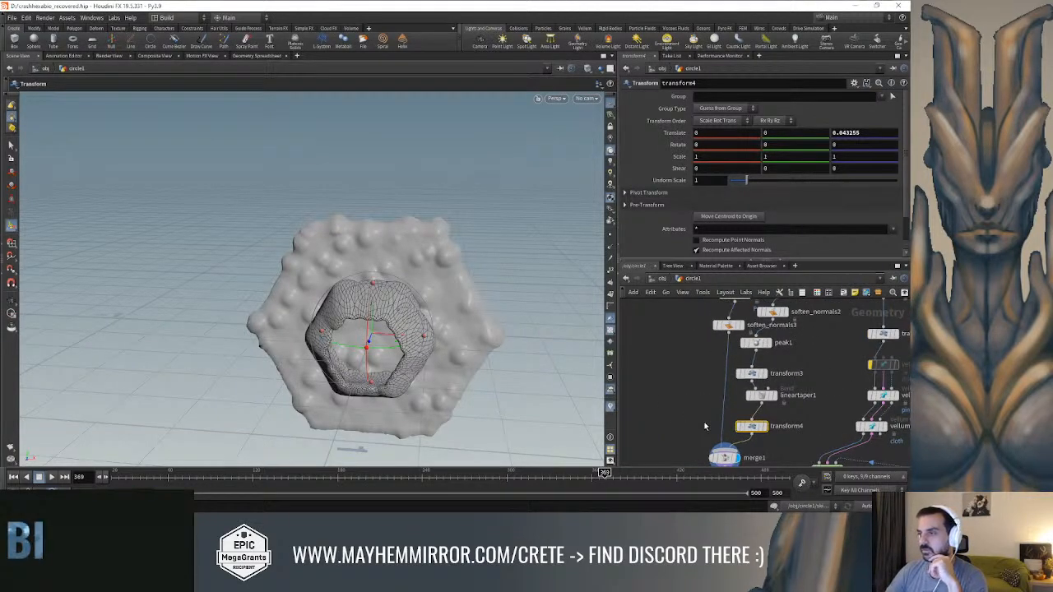
left_click_drag(728, 327, 707, 346)
scroll(687, 378, "up", 2)
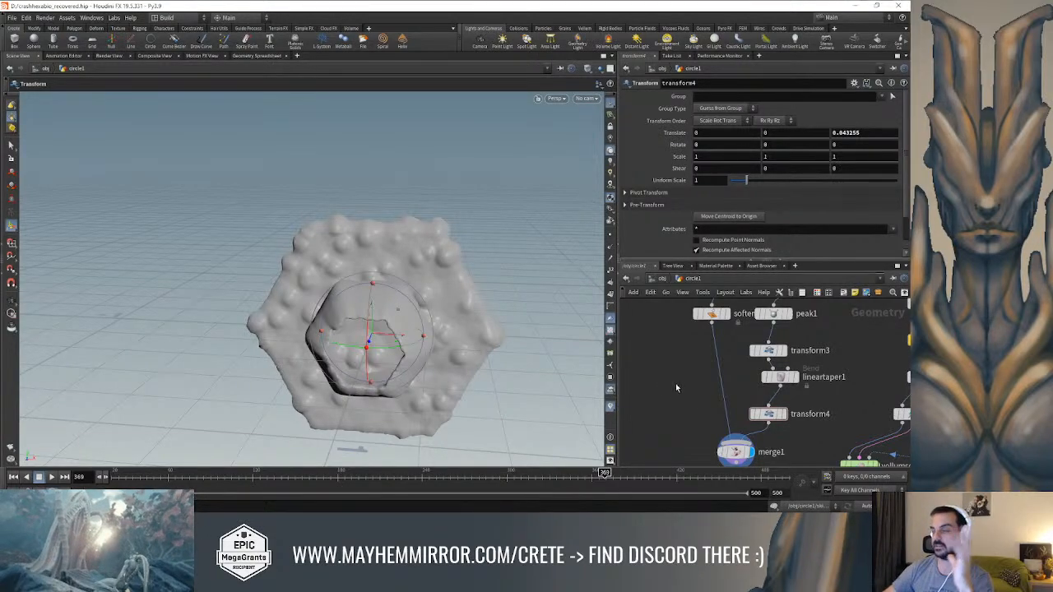
Switch to Unreal Editor, bring up the project's content browser and open the CRETE folder
left_click(855, 7)
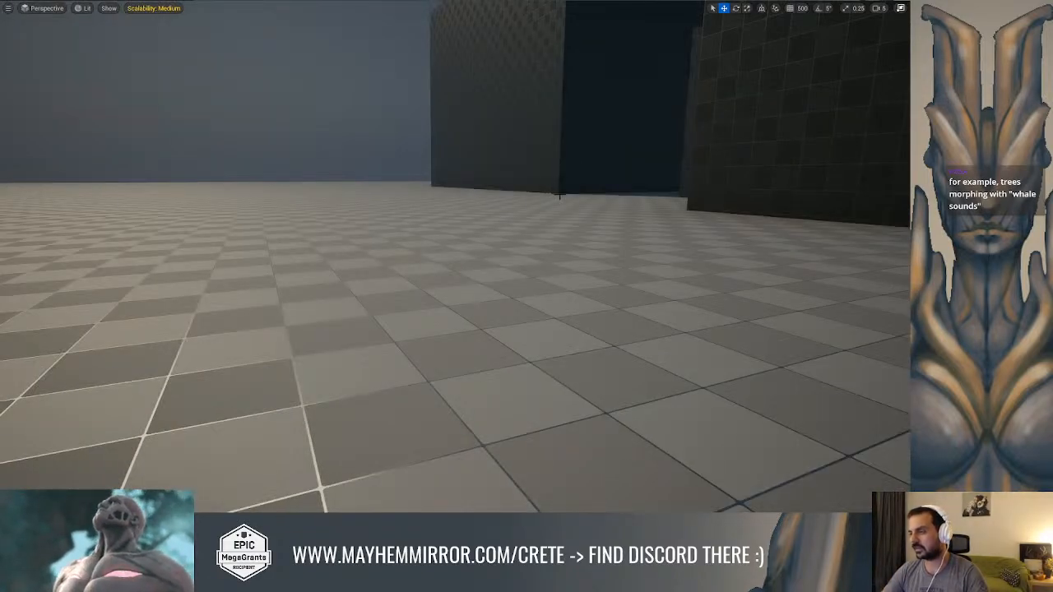
key("ctrl+space")
scroll(73, 365, "up", 3)
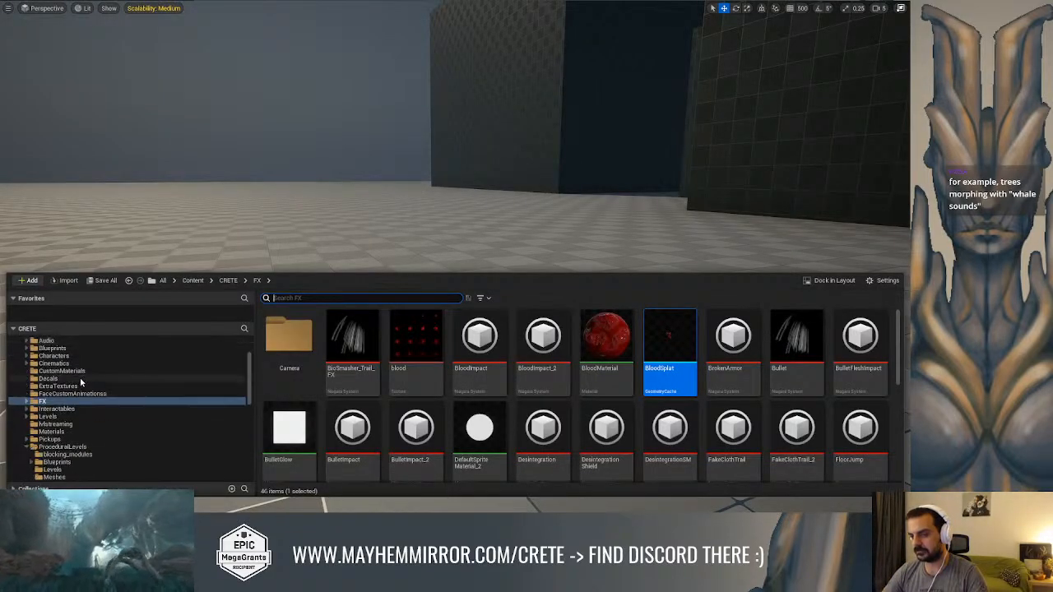
left_click(43, 355)
Look through the CRETE folder and the rest of the project's folder tree for plant assets
scroll(110, 404, "down", 5)
scroll(102, 414, "down", 5)
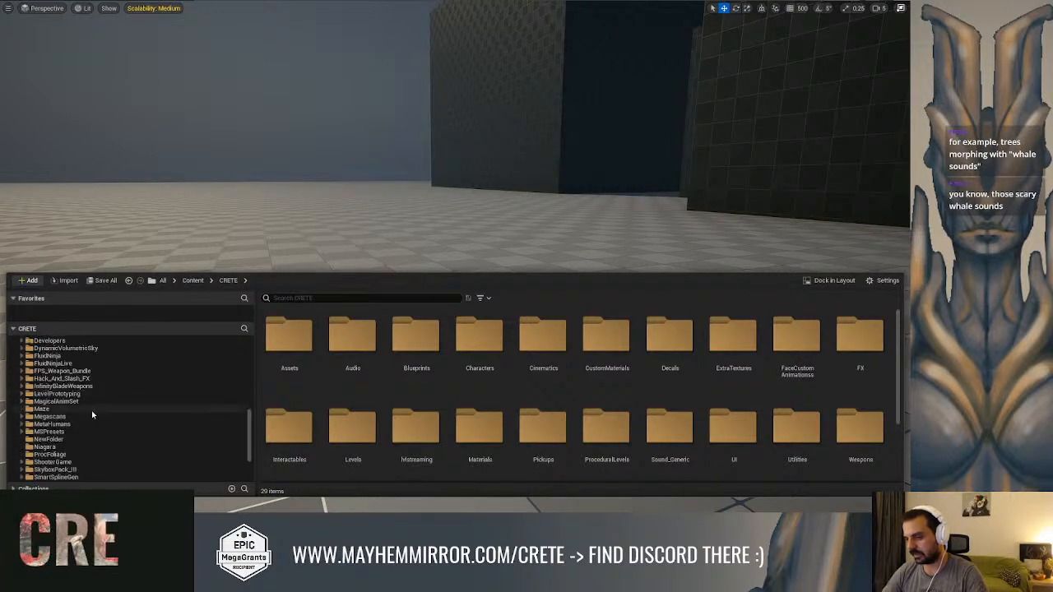
scroll(79, 412, "up", 4)
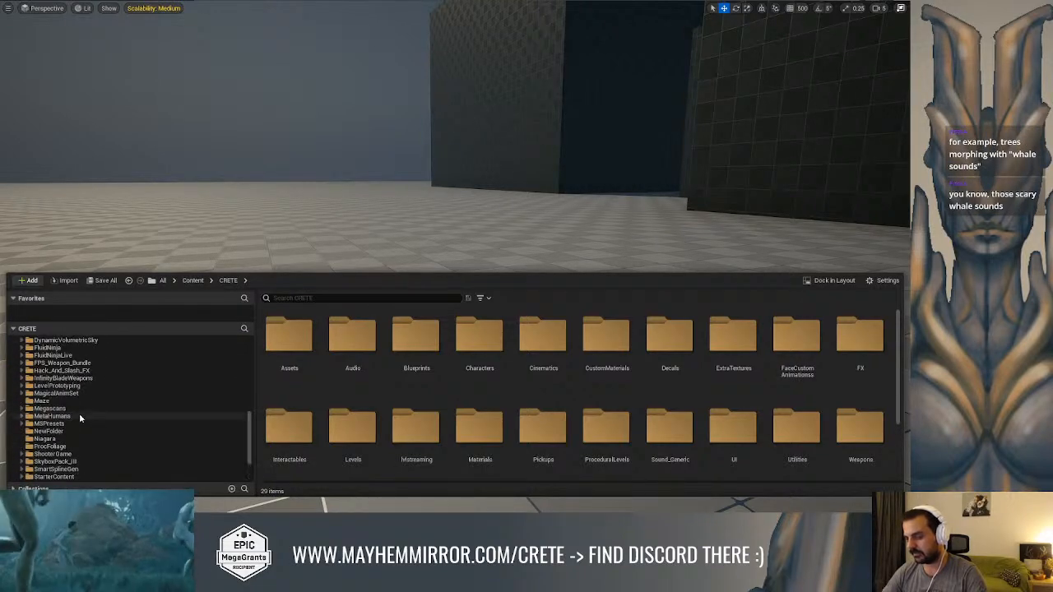
scroll(85, 418, "up", 5)
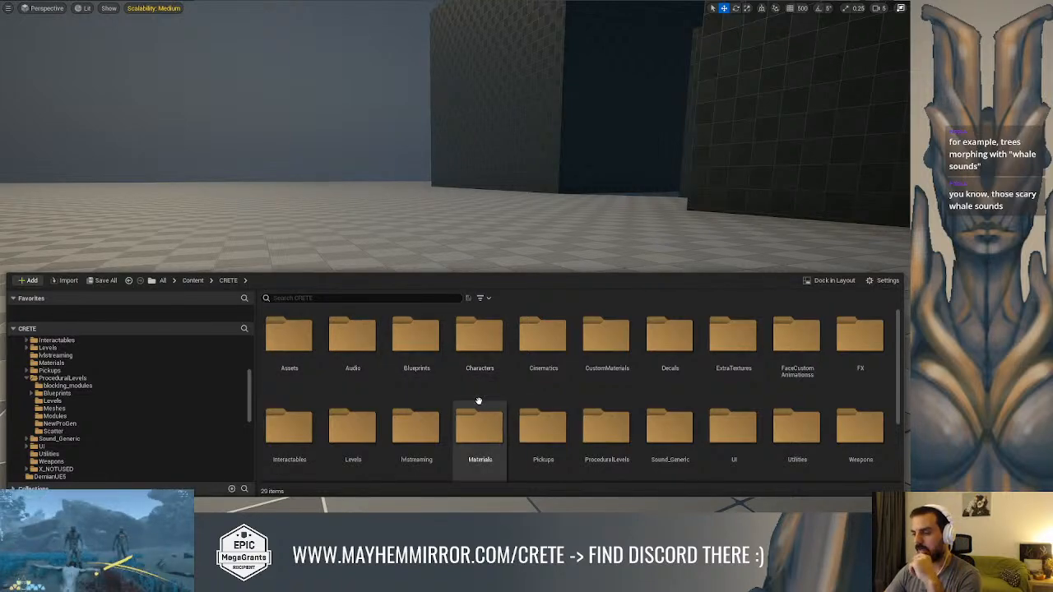
scroll(481, 401, "down", 2)
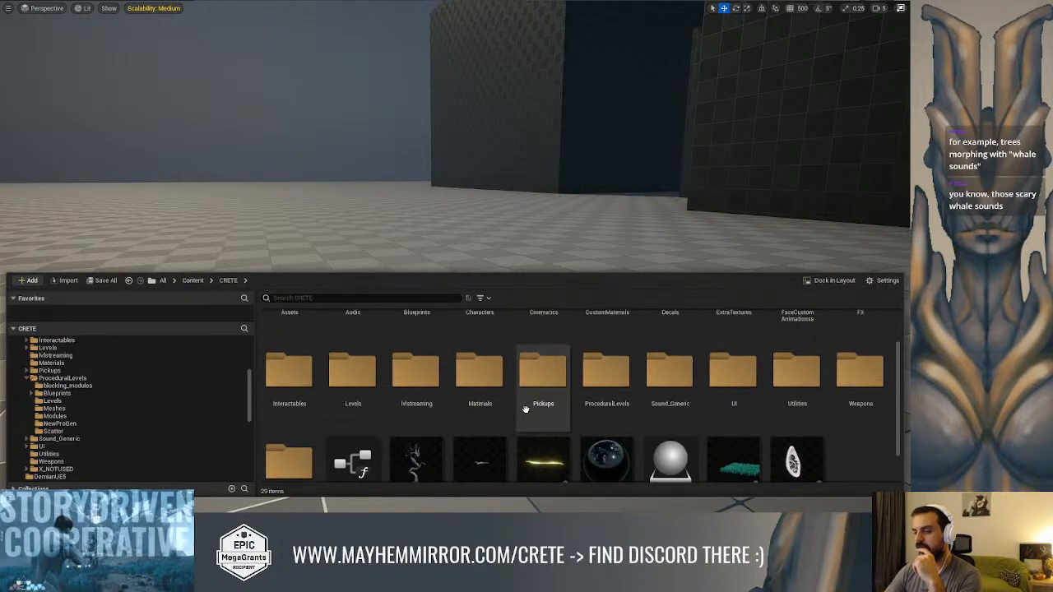
scroll(526, 404, "up", 2)
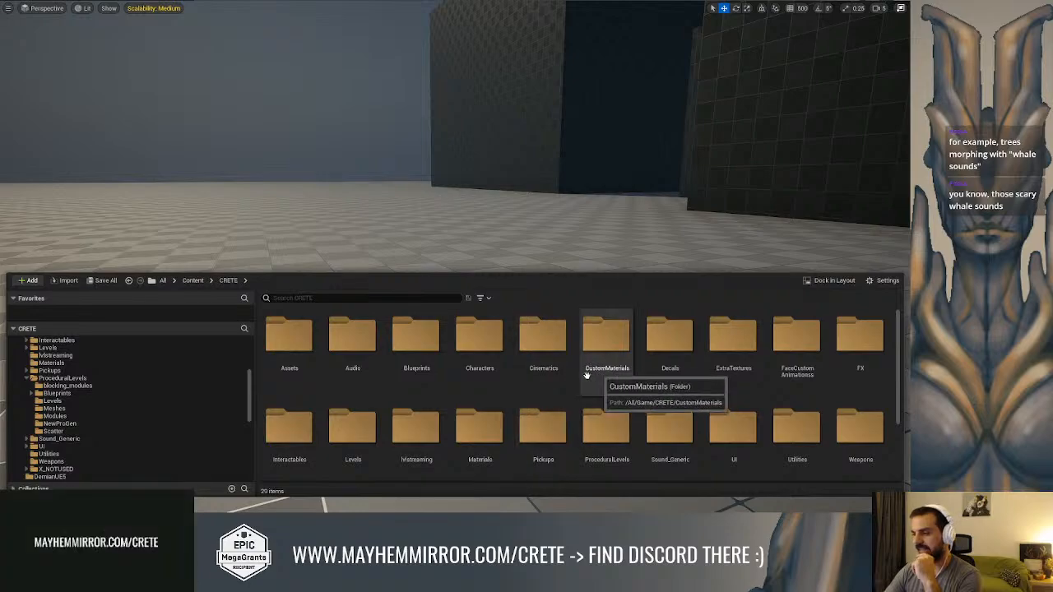
scroll(494, 386, "down", 1)
scroll(227, 399, "down", 1)
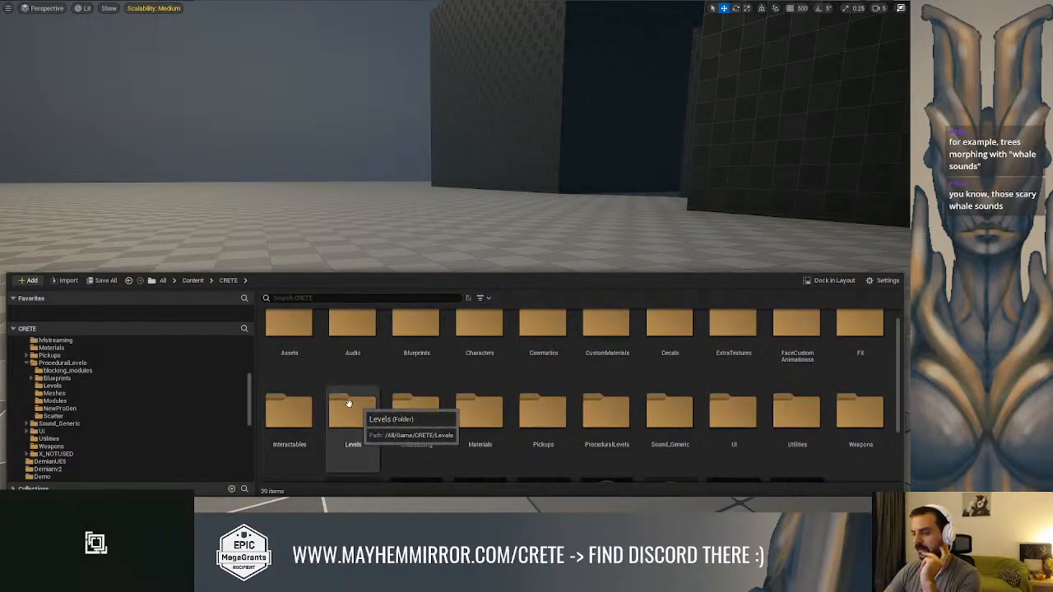
scroll(111, 392, "up", 4)
scroll(83, 397, "down", 12)
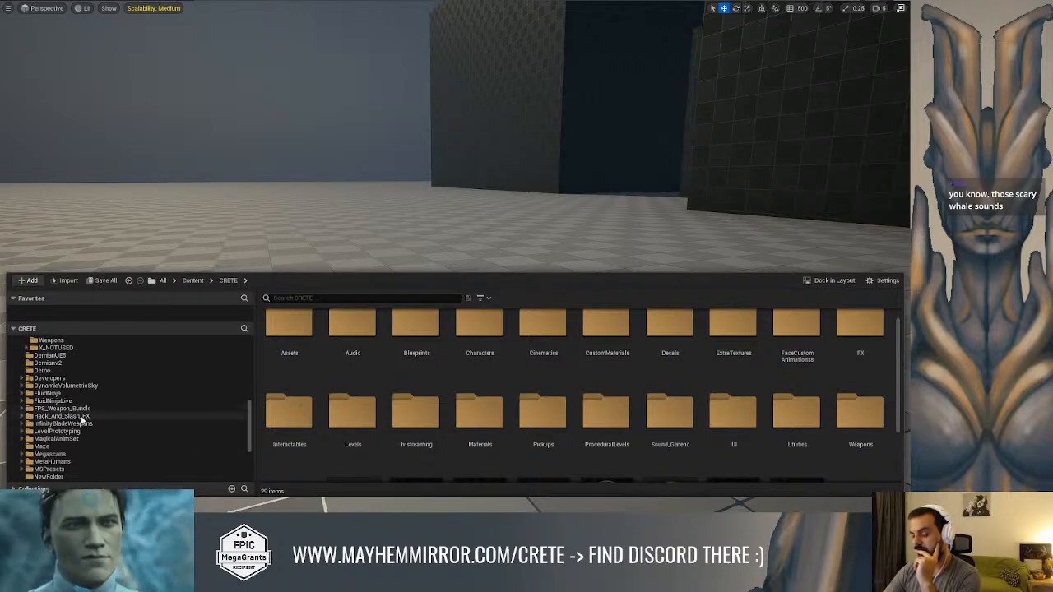
scroll(83, 422, "down", 1)
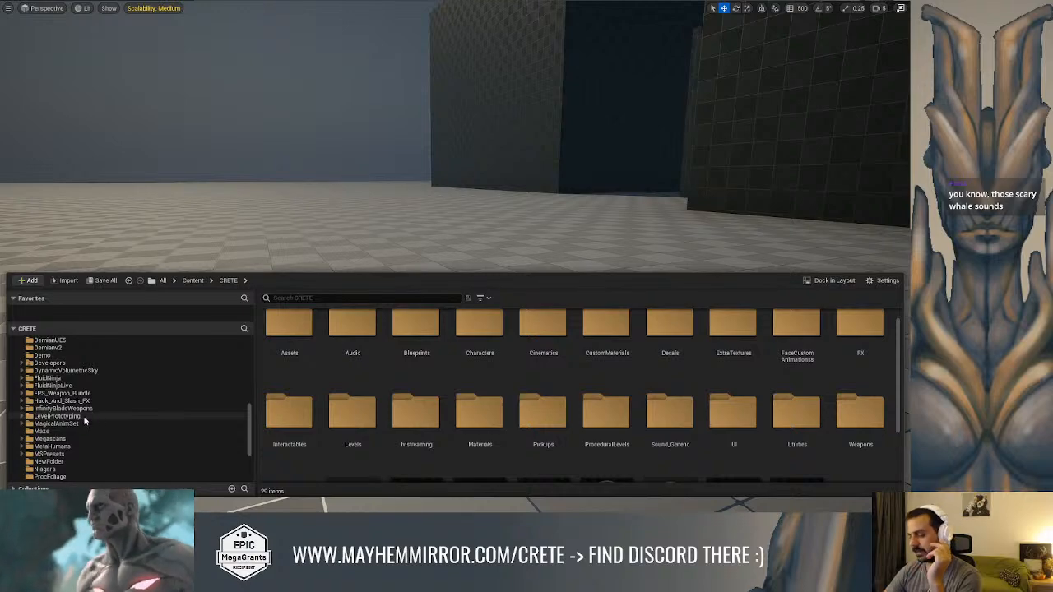
scroll(78, 421, "down", 1)
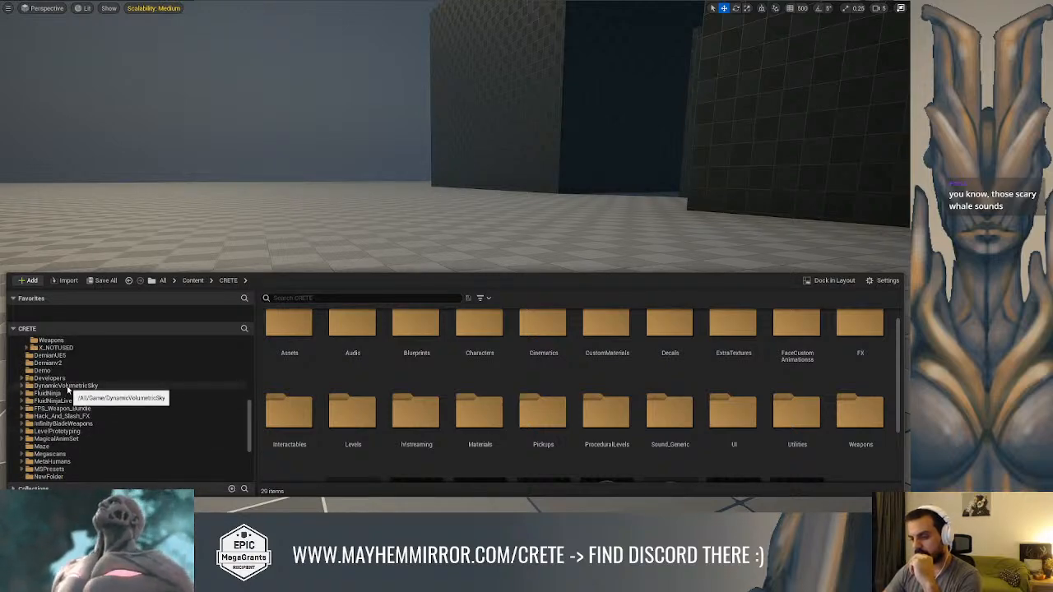
scroll(75, 401, "down", 1)
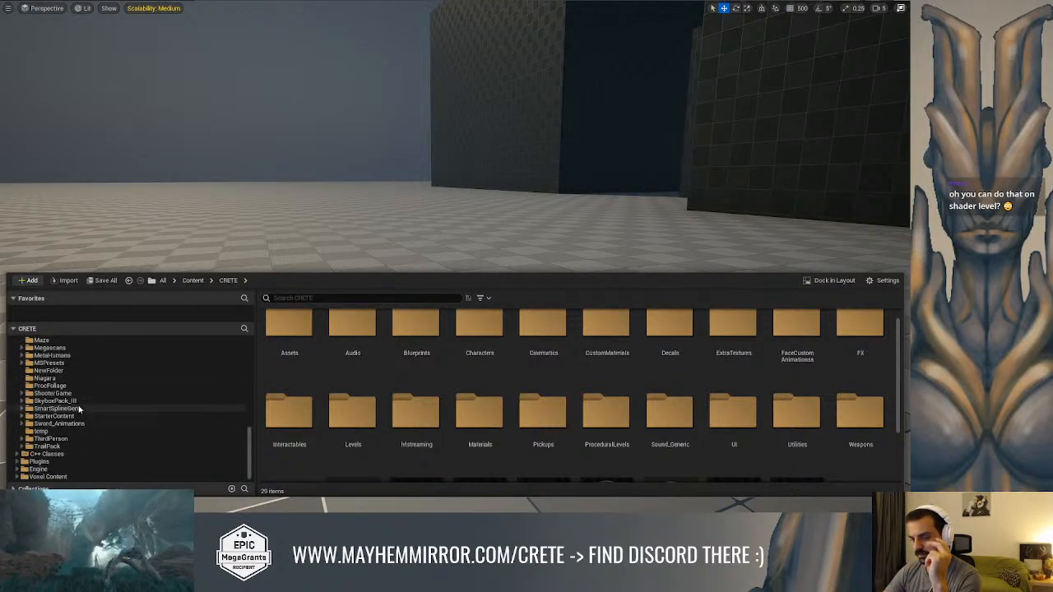
Open the Megascans 3D_Plants folder and look through its Boston fern, grass clumps and lemongrass assets
left_click(61, 417)
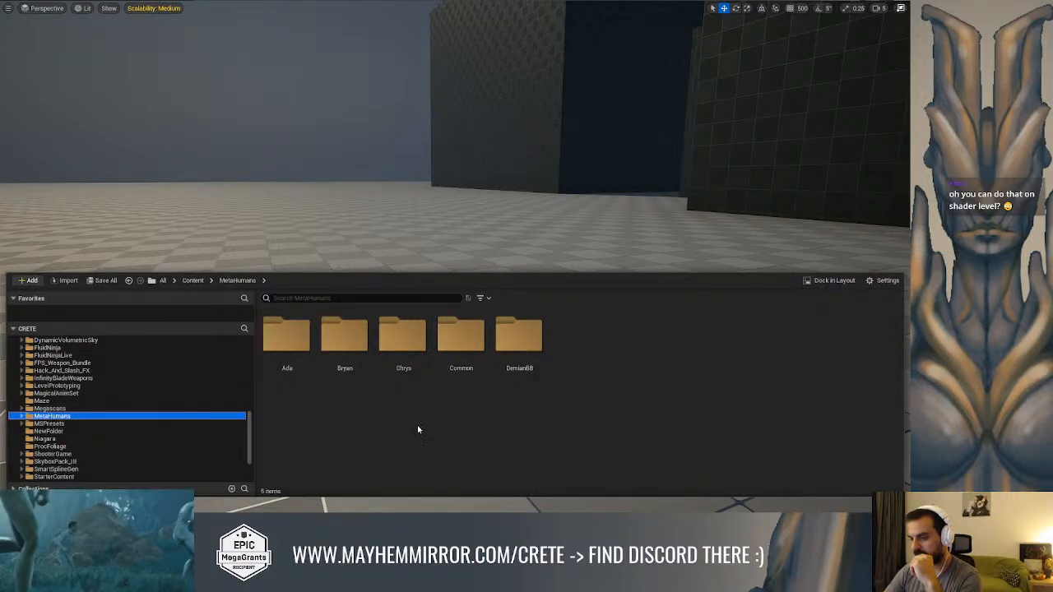
left_click(185, 407)
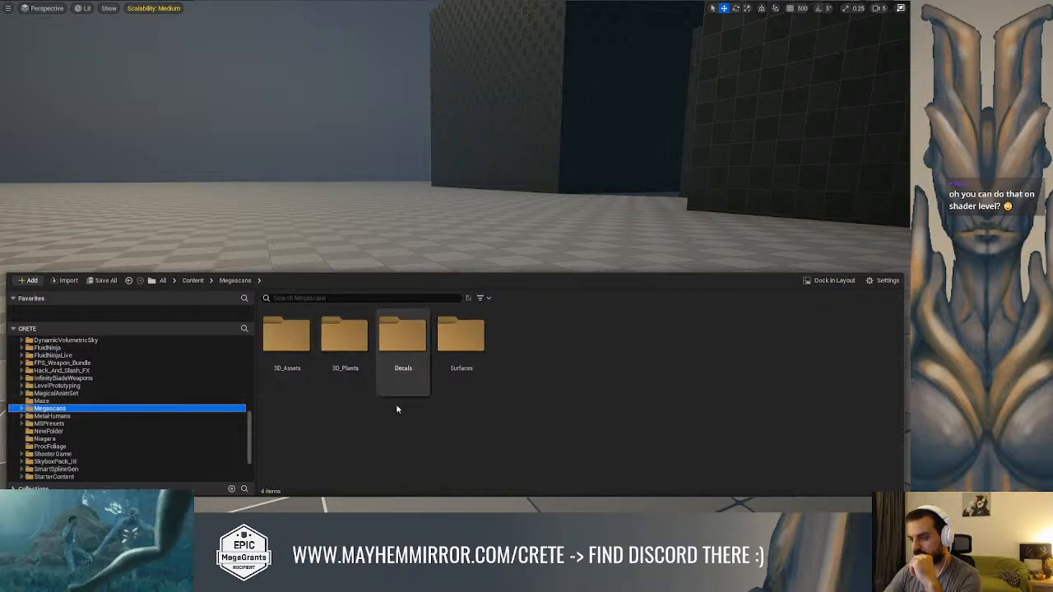
double_click(342, 366)
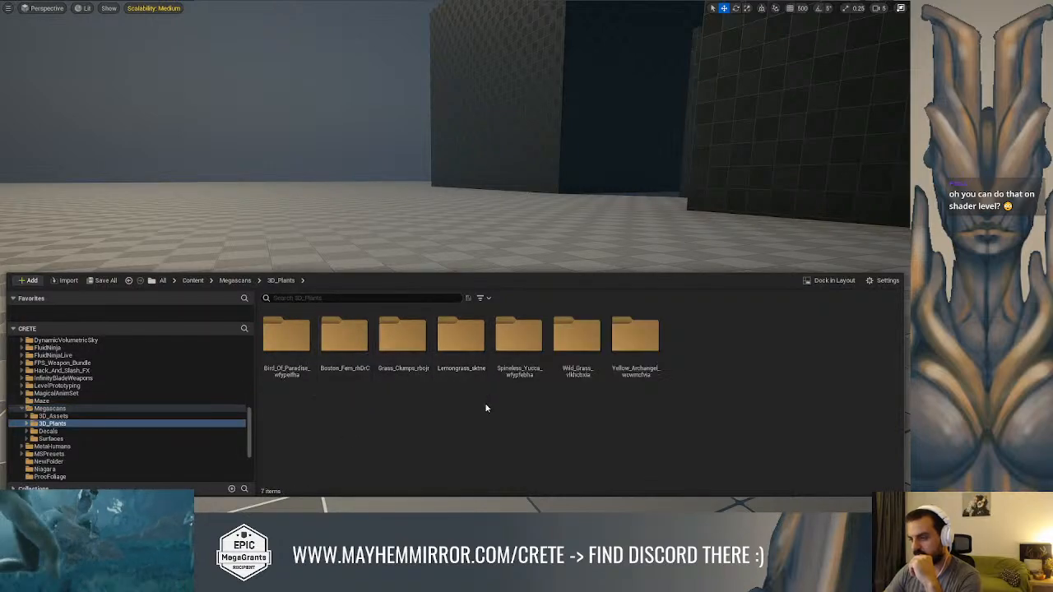
double_click(344, 337)
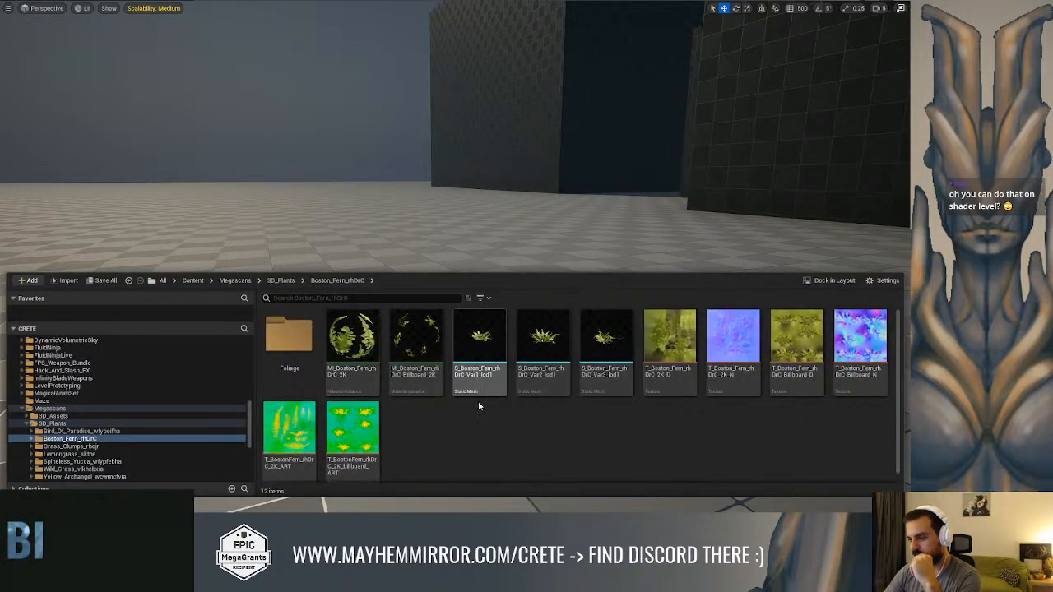
left_click(122, 446)
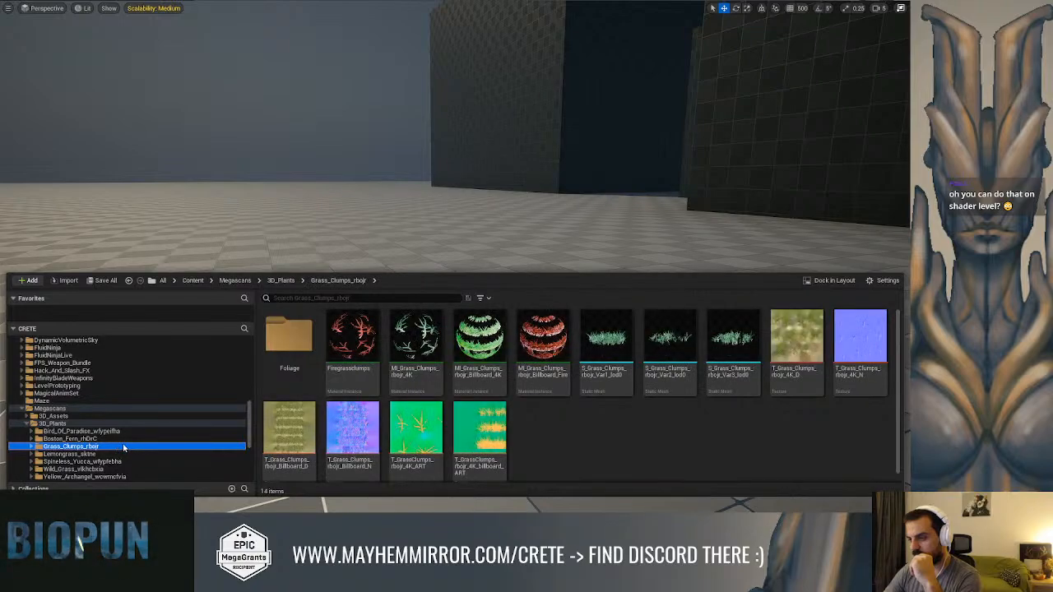
left_click(82, 409)
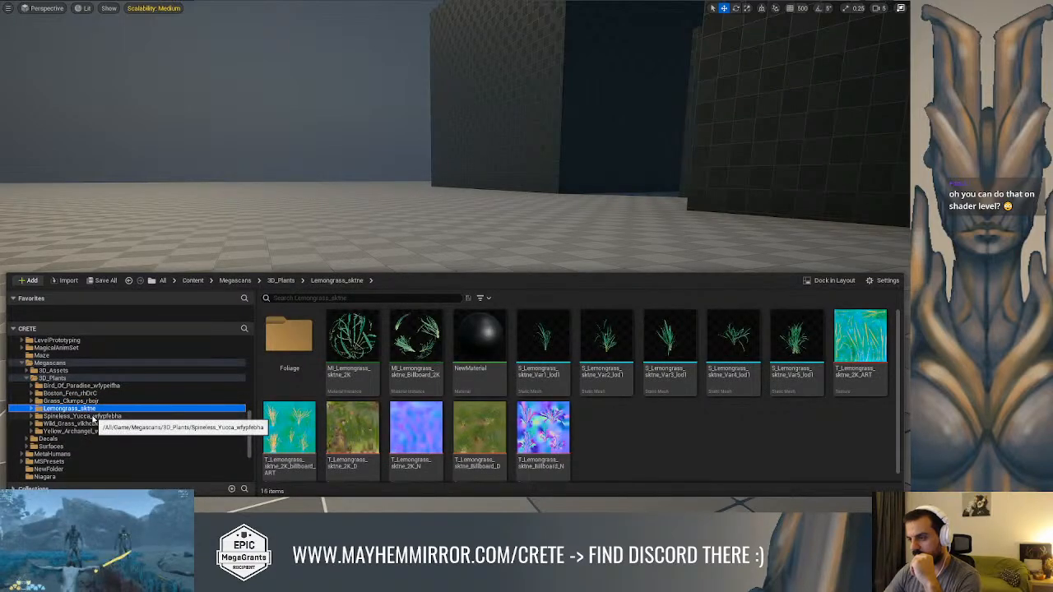
Place the Var10 spineless yucca mesh on the level floor and view it up close with editor overlays hidden
left_click(92, 417)
left_click(480, 338)
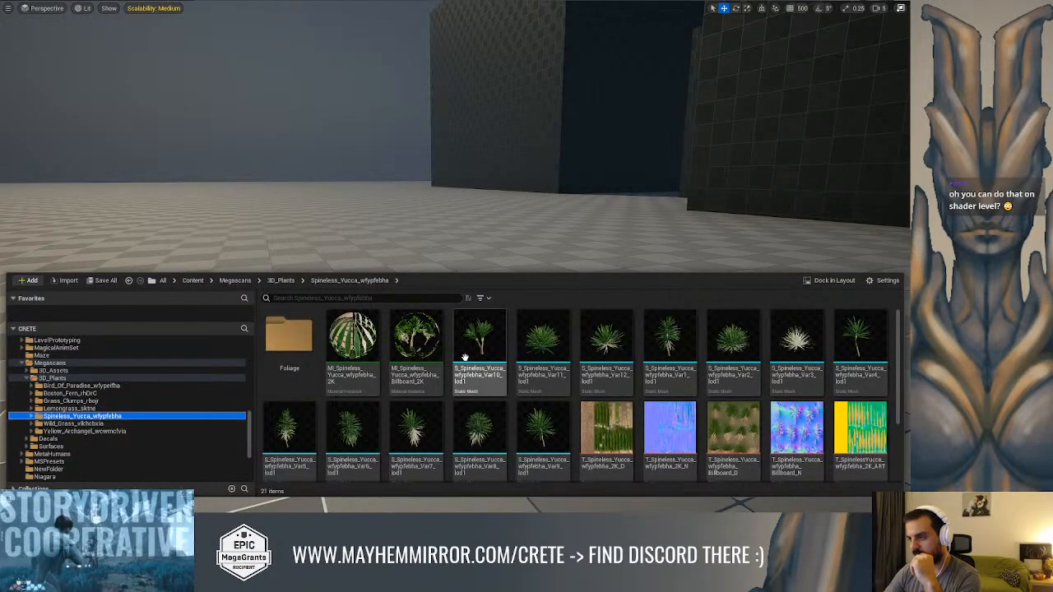
left_click_drag(401, 241, 399, 298)
scroll(383, 272, "up", 4)
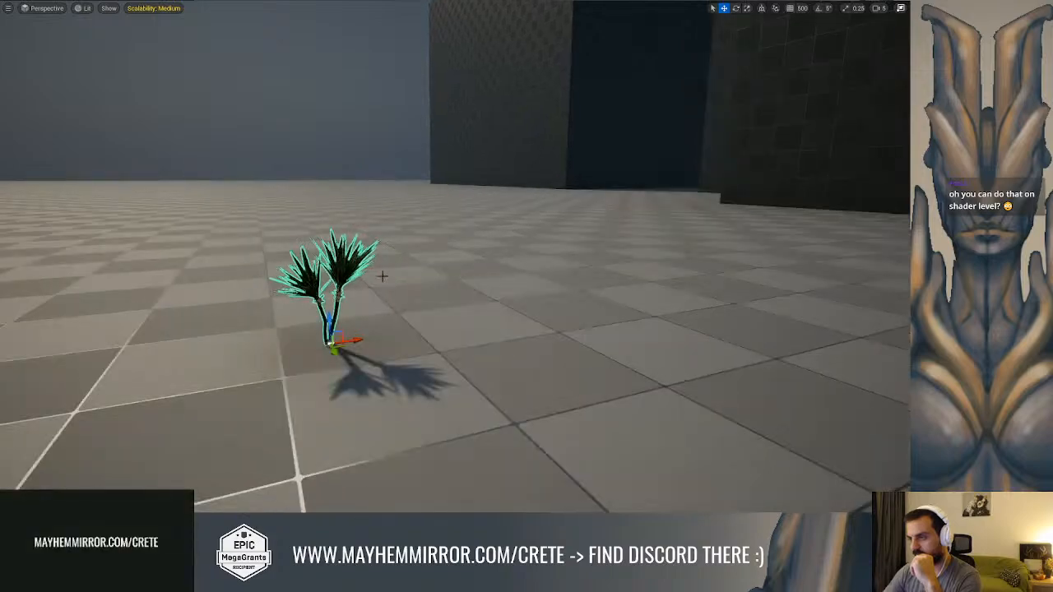
key("g")
middle_click_drag(299, 109, 352, 151)
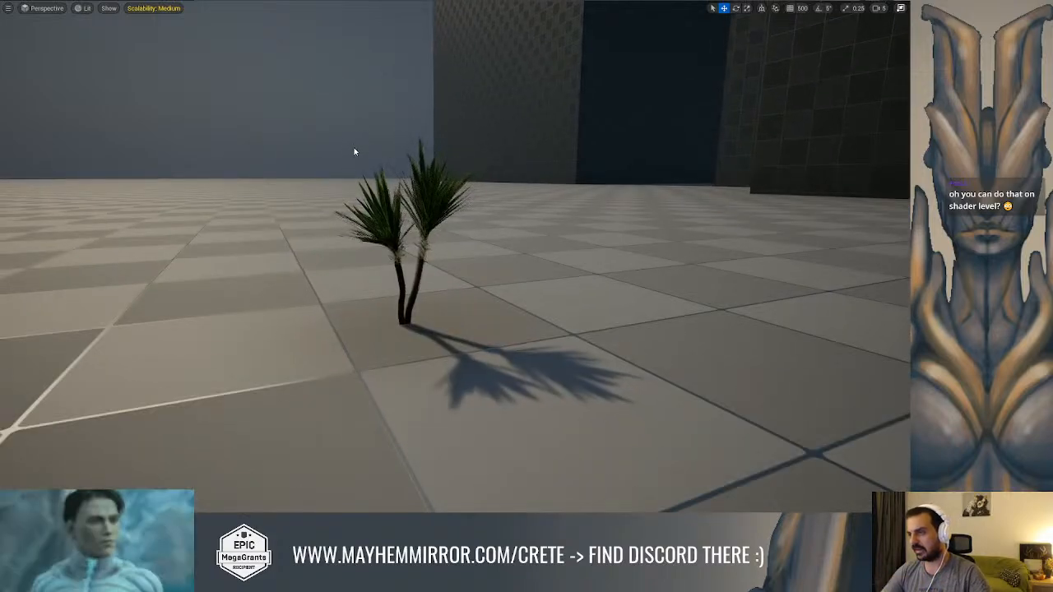
scroll(376, 147, "up", 3)
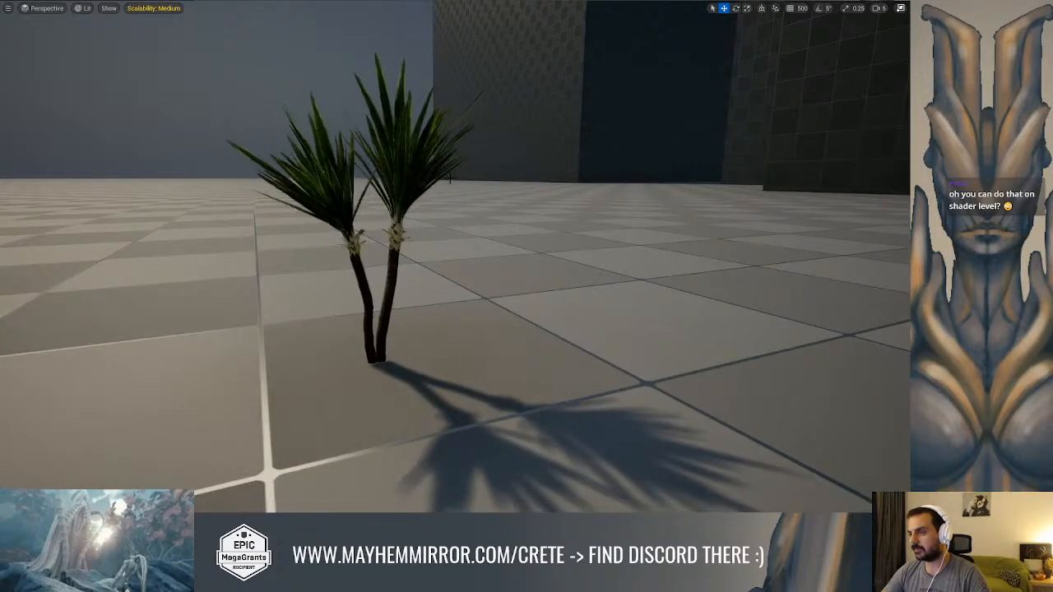
Examine the swaying of the placed yucca's trunks and leaves from several angles
left_click(363, 196)
key("f")
left_click_drag(538, 214, 553, 207, "alt")
left_click(557, 189)
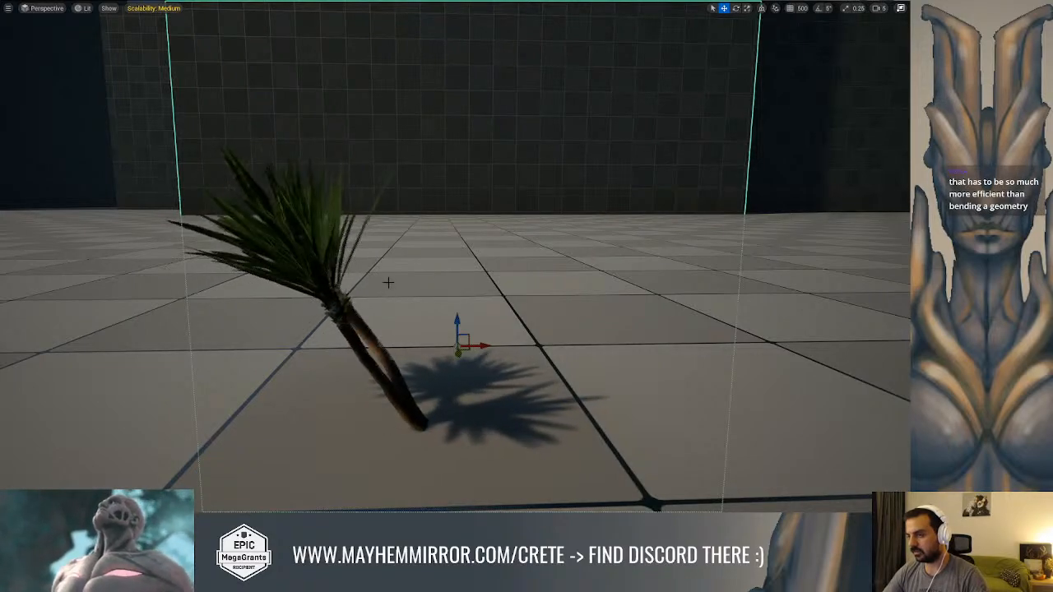
right_click_drag(460, 279, 444, 351)
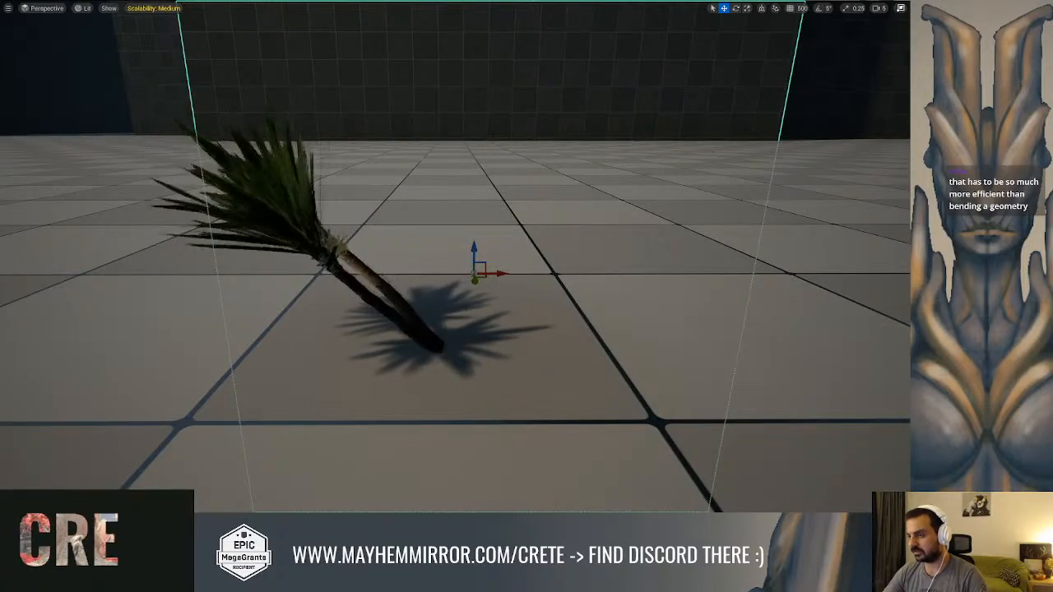
right_click_drag(444, 329, 435, 317)
left_click(403, 304)
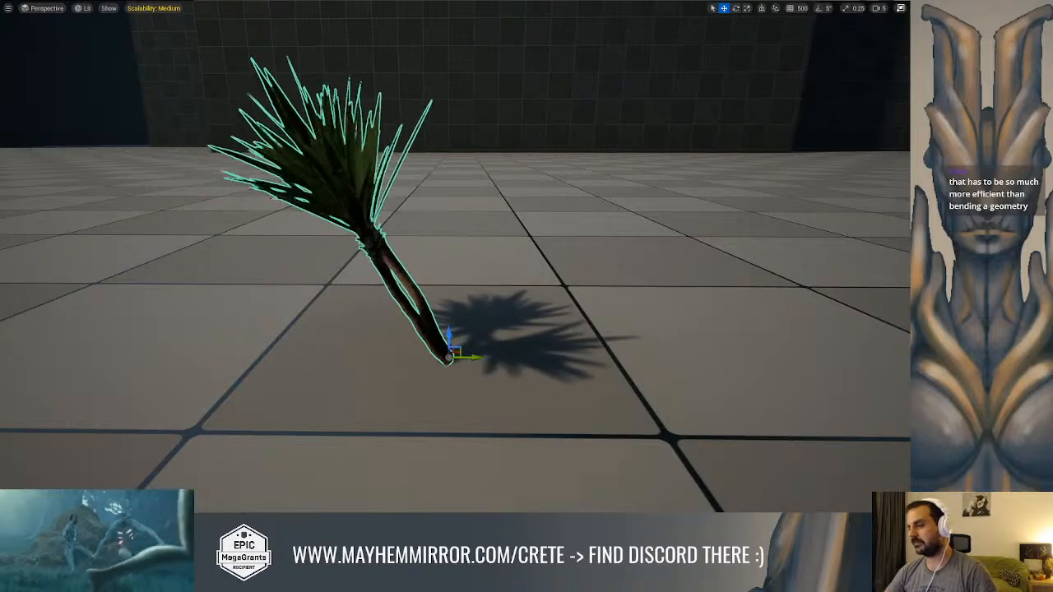
mouse_move(477, 254)
left_mouse_down("alt")
mouse_move(462, 259)
mouse_move(477, 255)
left_mouse_up("alt")
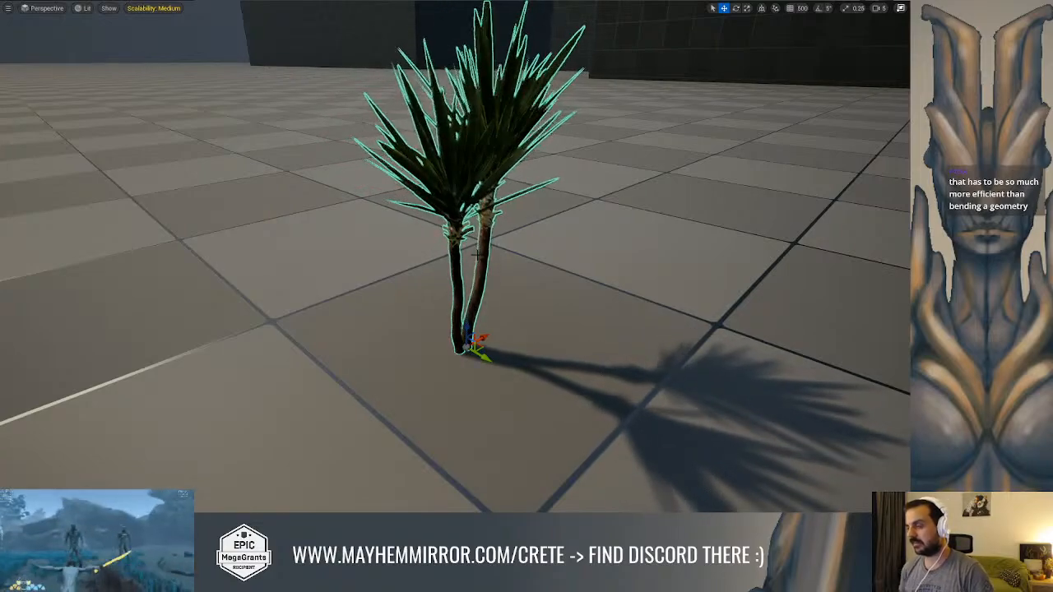
left_click_drag(461, 272, 657, 229, "alt")
left_click_drag(357, 279, 234, 276, "alt")
Place the Var11, Var1 and Var6 spineless yucca meshes on the floor around the first plant
key("ctrl+space")
left_click_drag(461, 419, 364, 263)
key("ctrl+space")
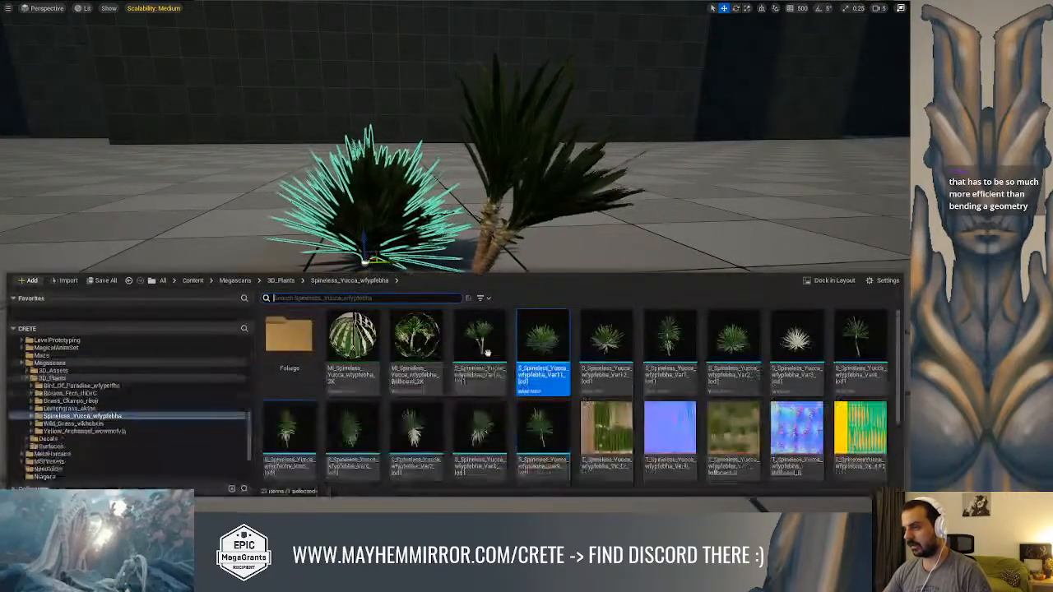
left_click_drag(669, 346, 651, 236)
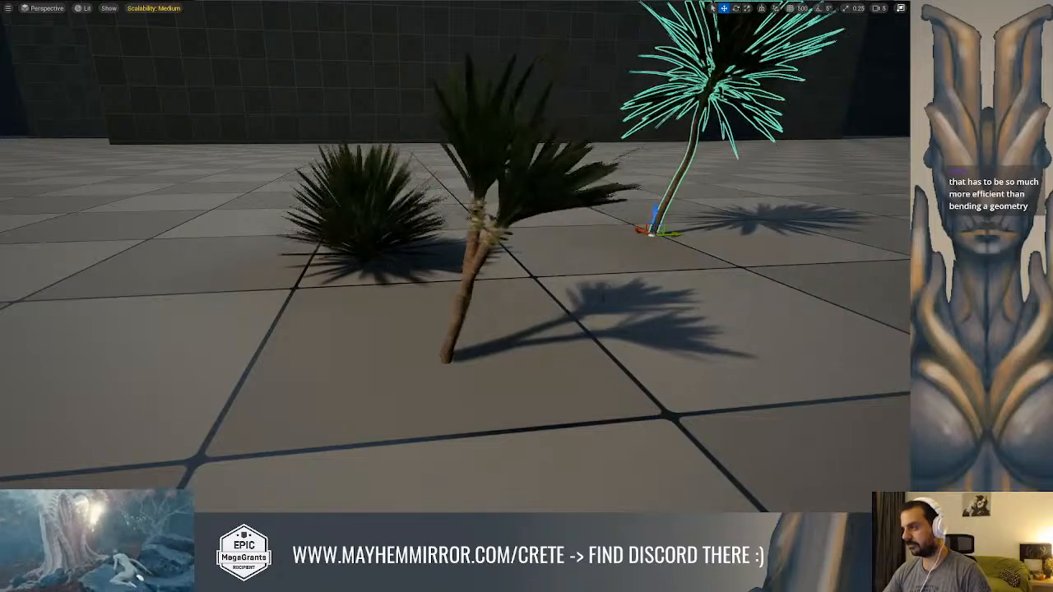
key("ctrl+space")
left_click_drag(253, 238, 242, 198)
Place the Var11 mesh from the Bird_Of_Paradise folder on the floor among the yuccas
key("ctrl+space")
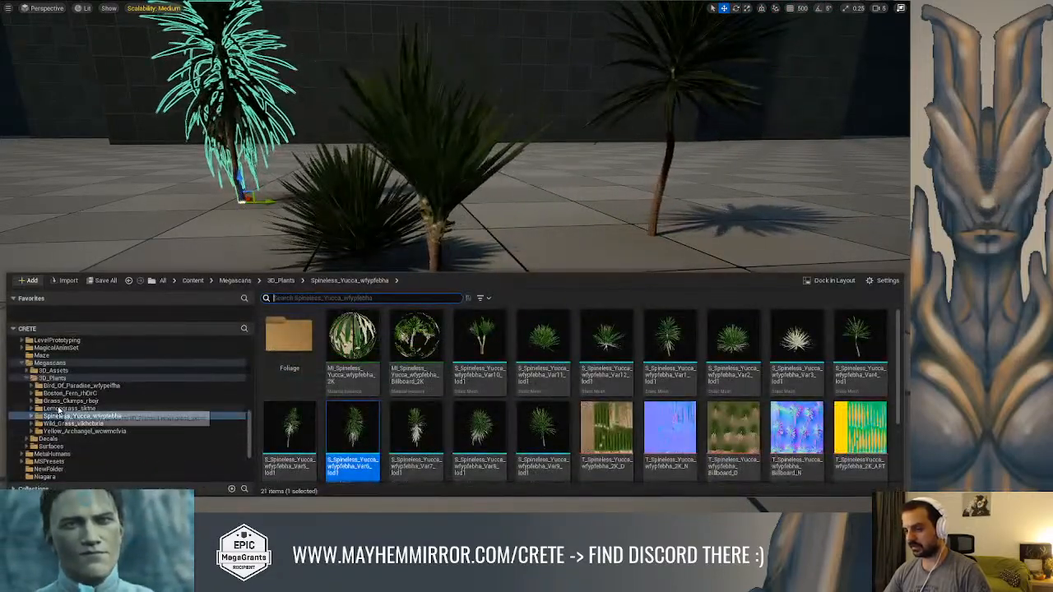
left_click(83, 400)
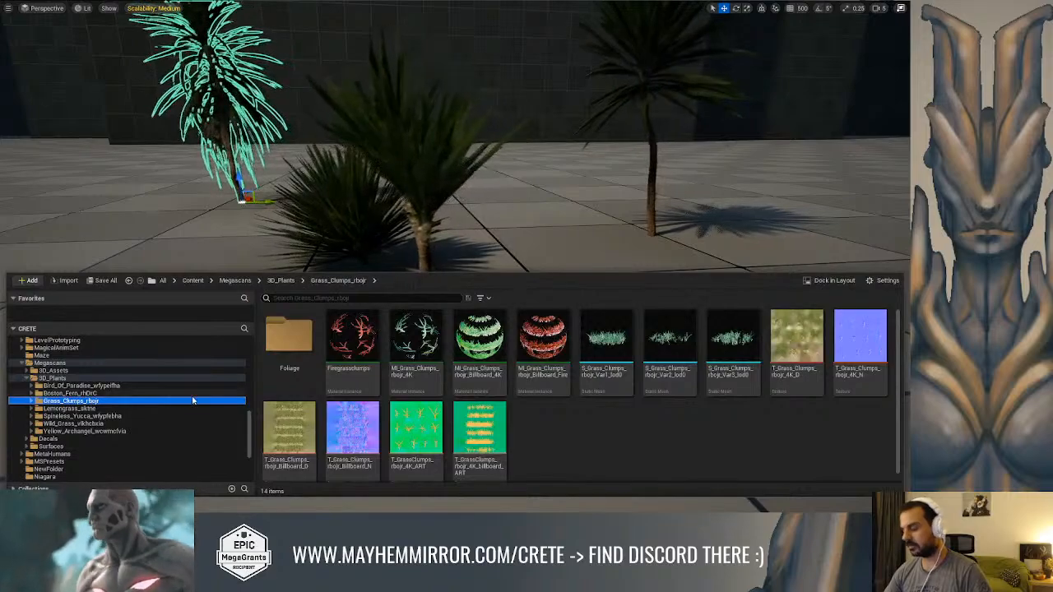
left_click(80, 385)
left_click_drag(518, 343, 531, 254)
Try the Var1 Boston fern mesh beside the yuccas, then delete it from the level
key("ctrl+space")
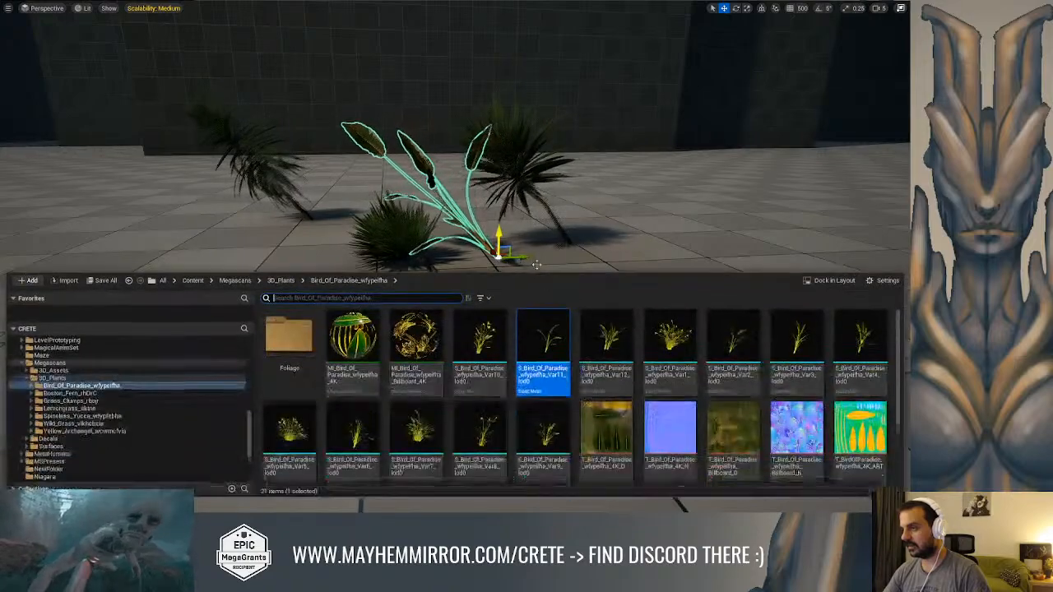
left_click(79, 394)
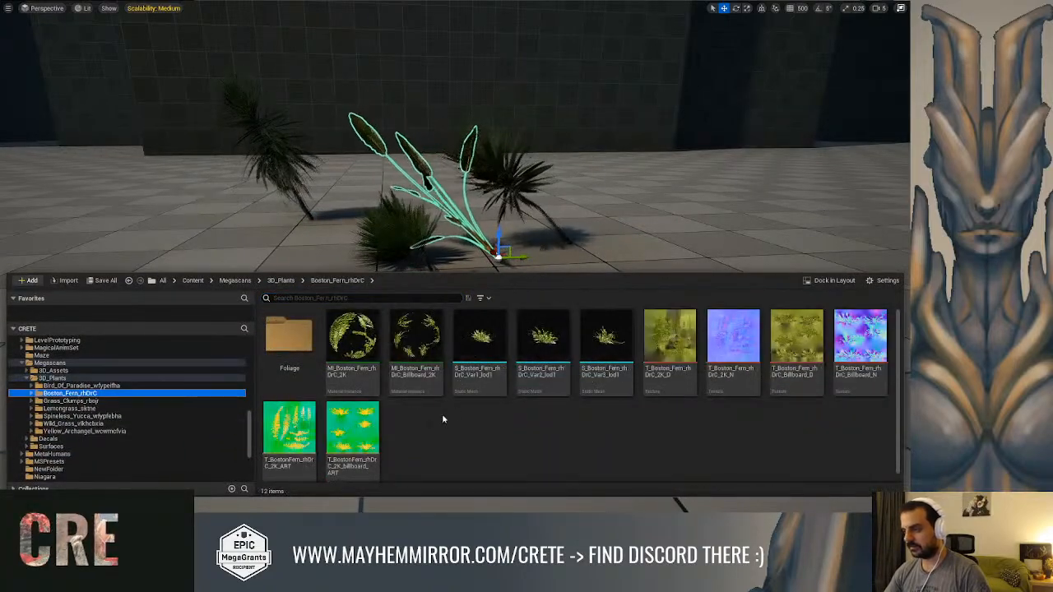
left_click_drag(473, 362, 280, 299)
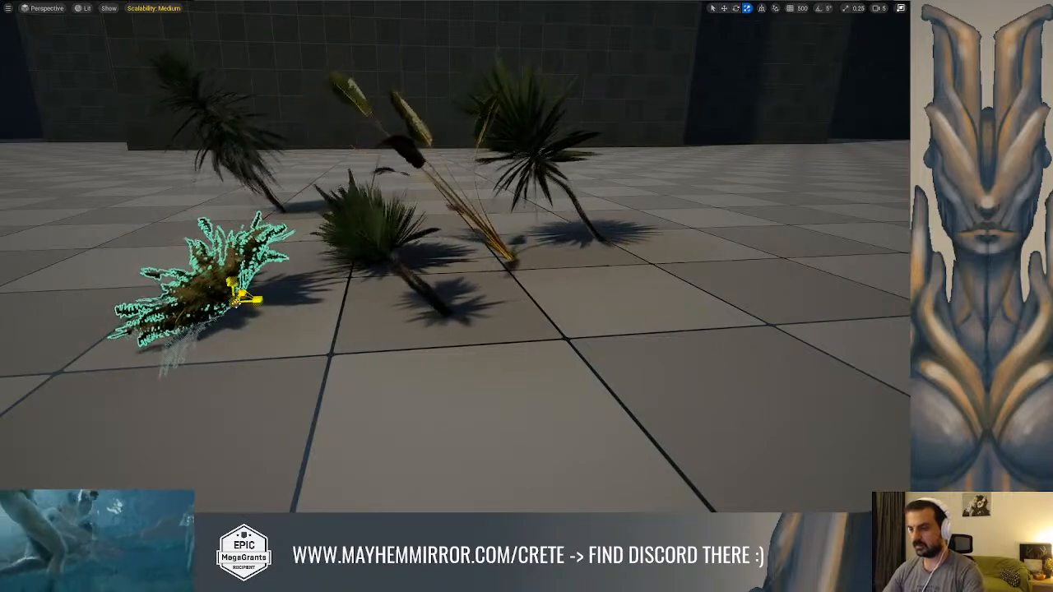
left_click(290, 224)
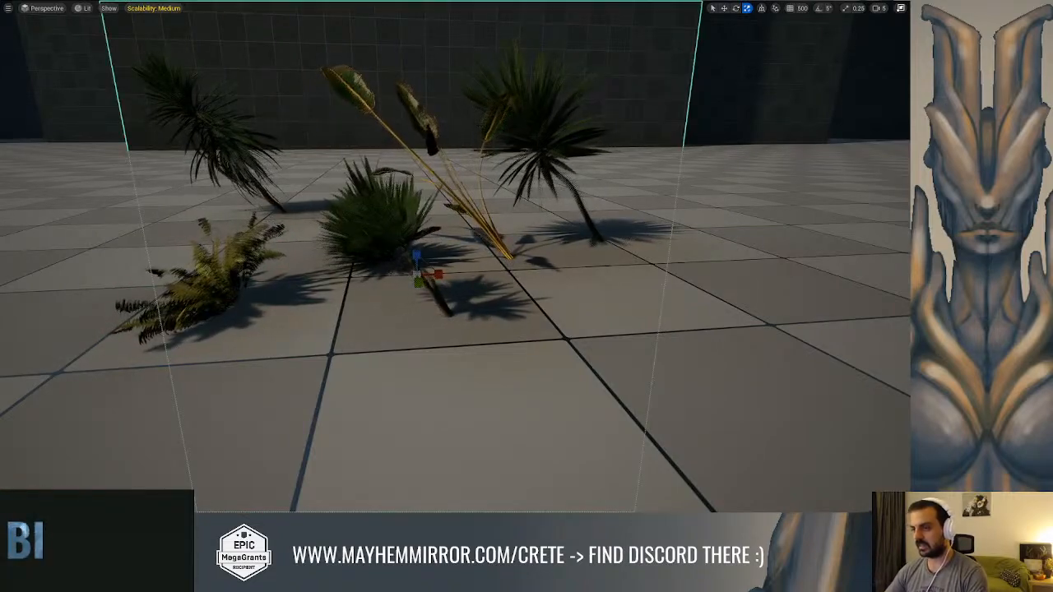
left_click(213, 285)
key("Delete")
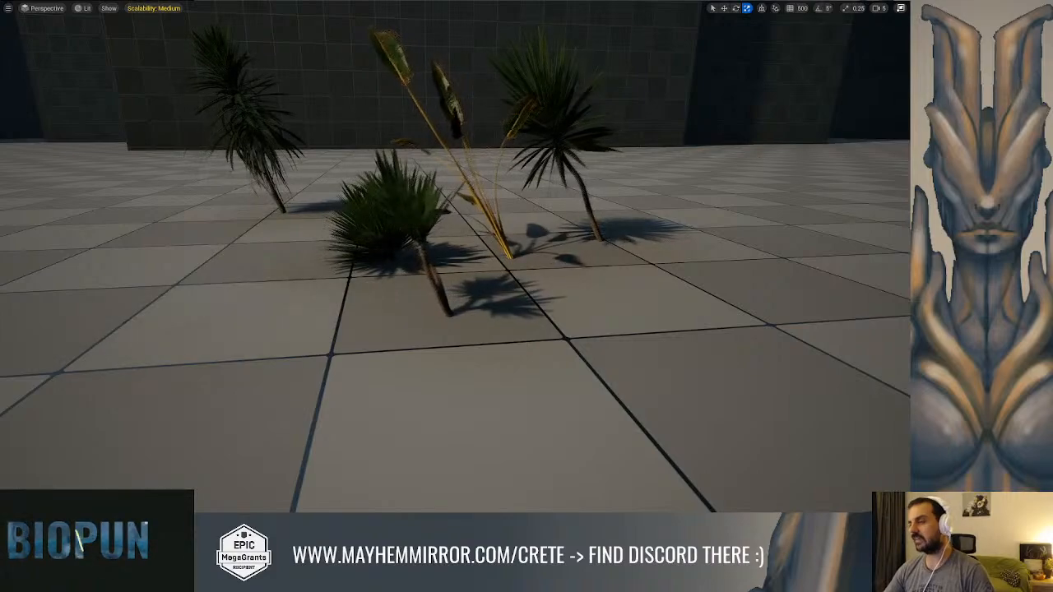
Place the Var2 lemongrass mesh from the Lemongrass_sktne folder on the floor beside the yuccas
key("ctrl+space")
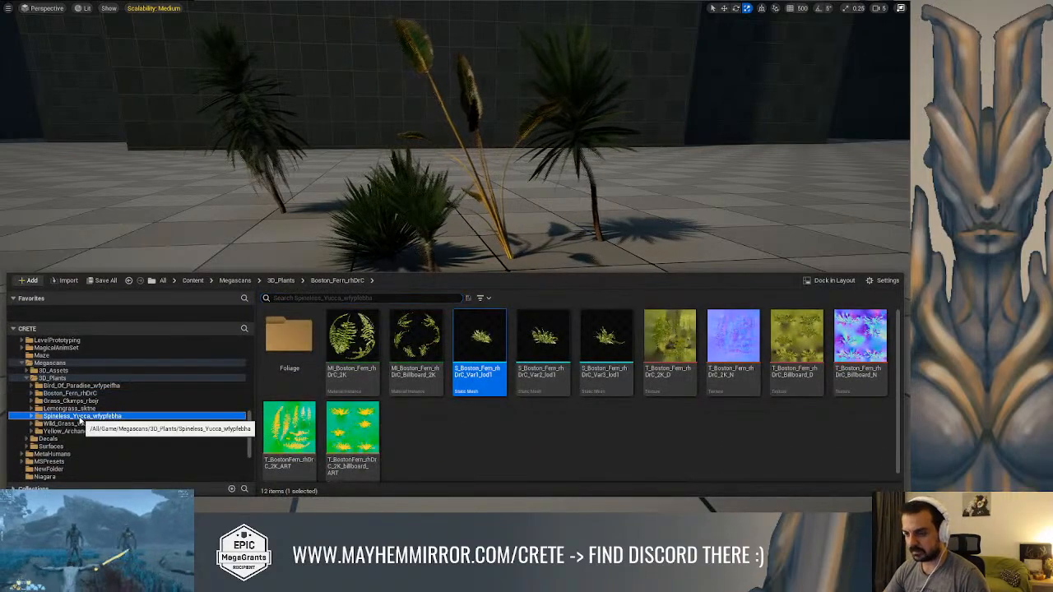
left_click(72, 408)
mouse_move(419, 339)
left_mouse_down()
mouse_move(236, 247)
mouse_move(421, 343)
left_mouse_up()
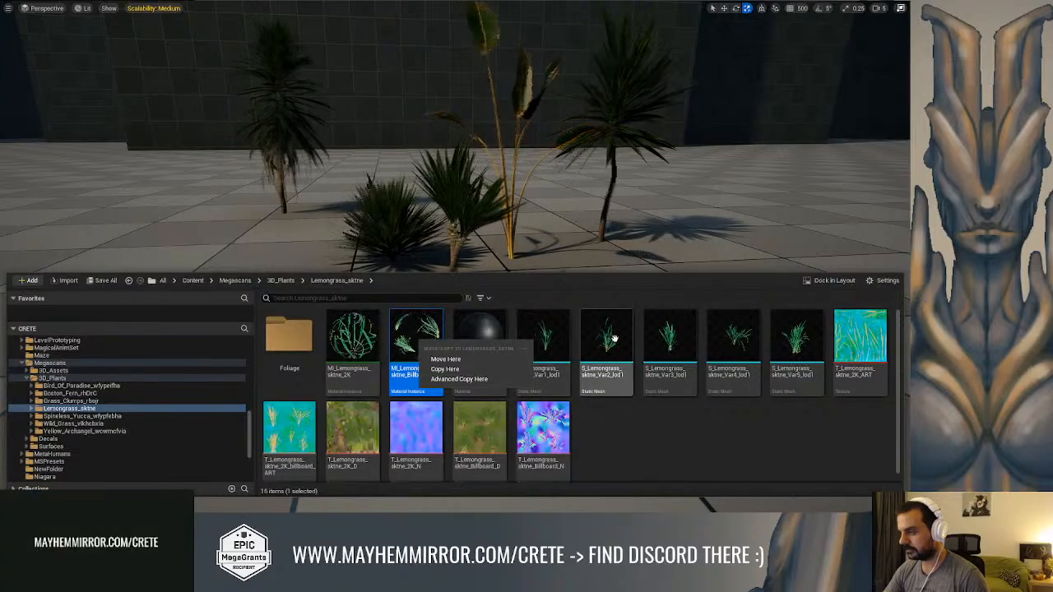
left_click_drag(611, 340, 274, 245)
left_click(242, 241)
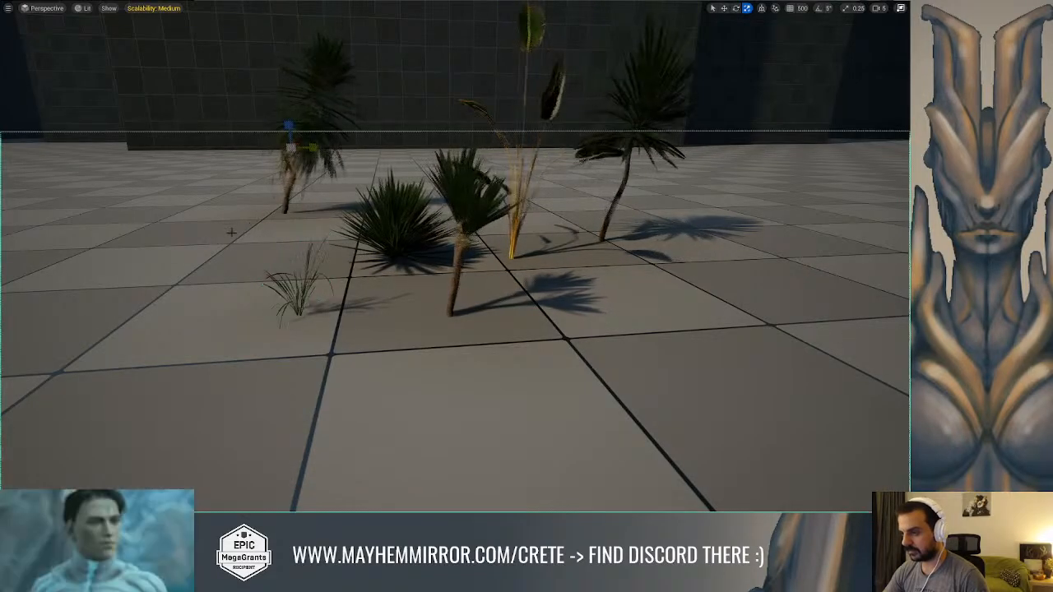
Examine the swaying of the lemongrass, bird of paradise and yucca plants from close up and from a distance
scroll(236, 237, "up", 6)
middle_click_drag(268, 257, 198, 250)
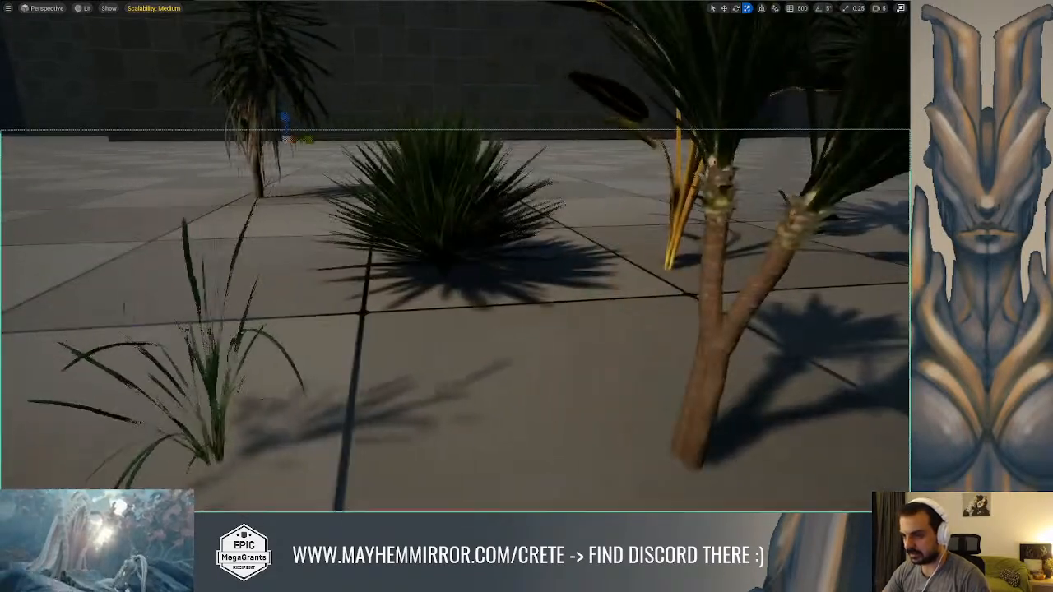
scroll(270, 261, "up", 3)
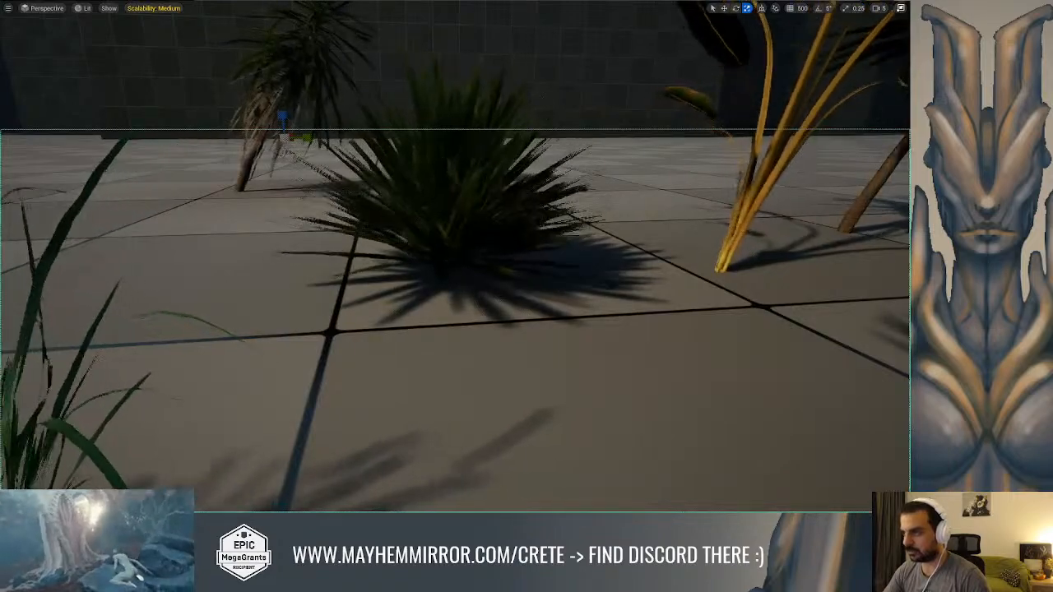
left_click(465, 61)
scroll(466, 62, "down", 1)
scroll(339, 315, "down", 3)
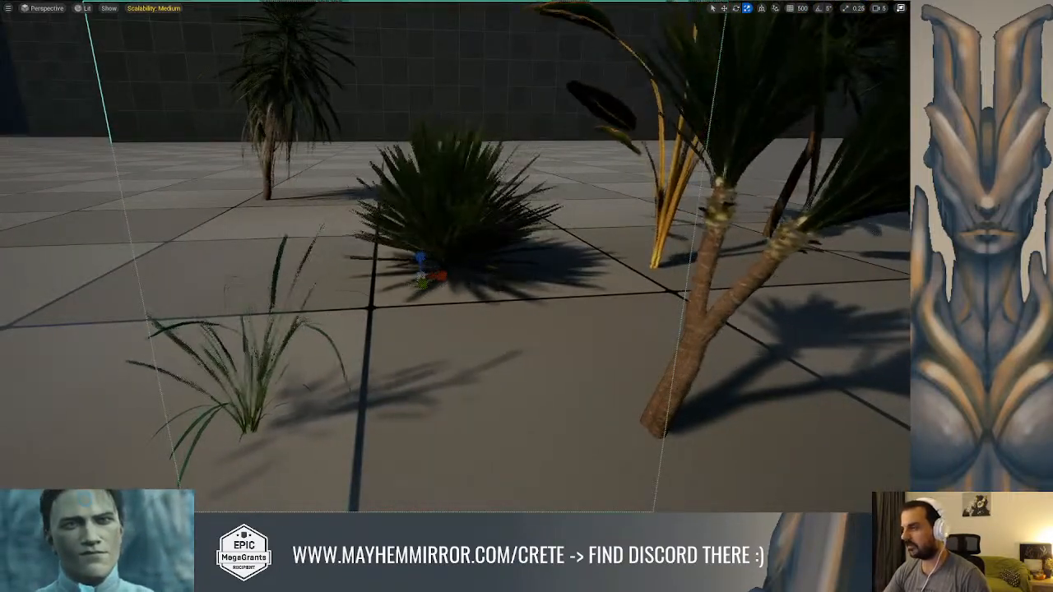
middle_click_drag(349, 313, 464, 197)
right_click_drag(455, 263, 446, 193)
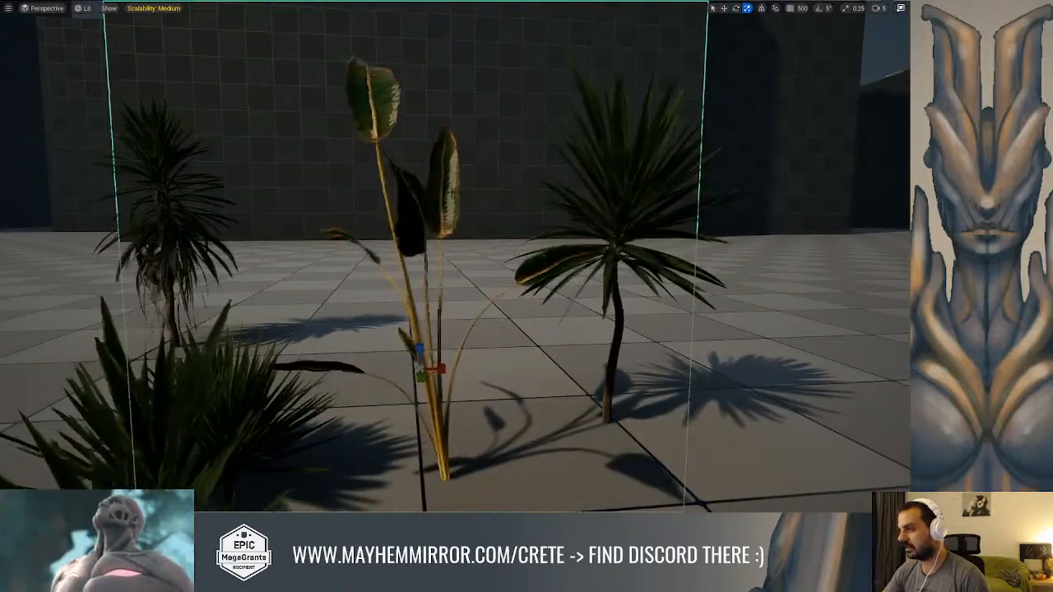
scroll(448, 247, "up", 3)
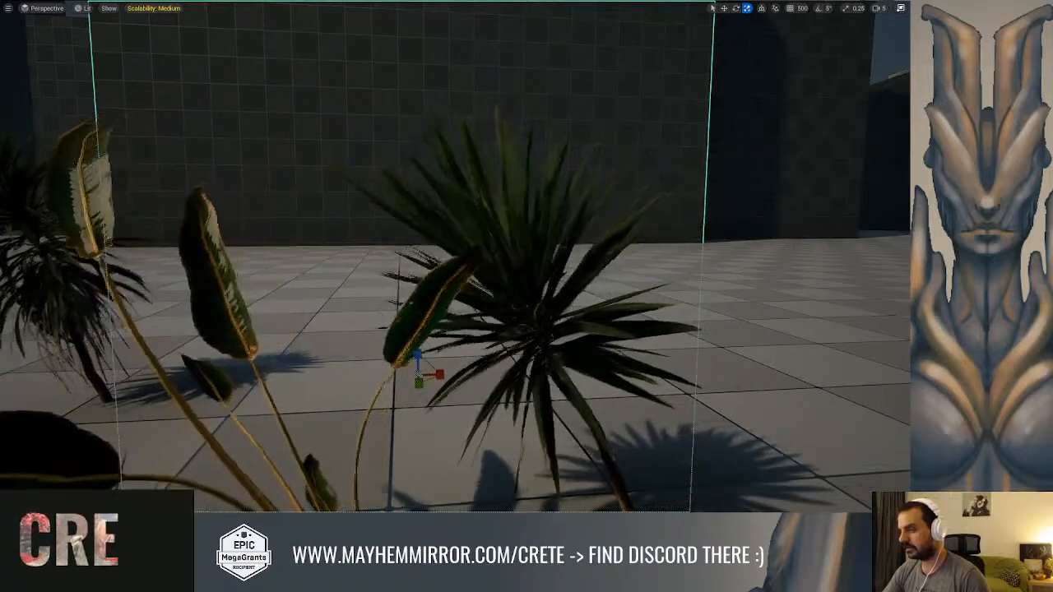
scroll(448, 247, "down", 3)
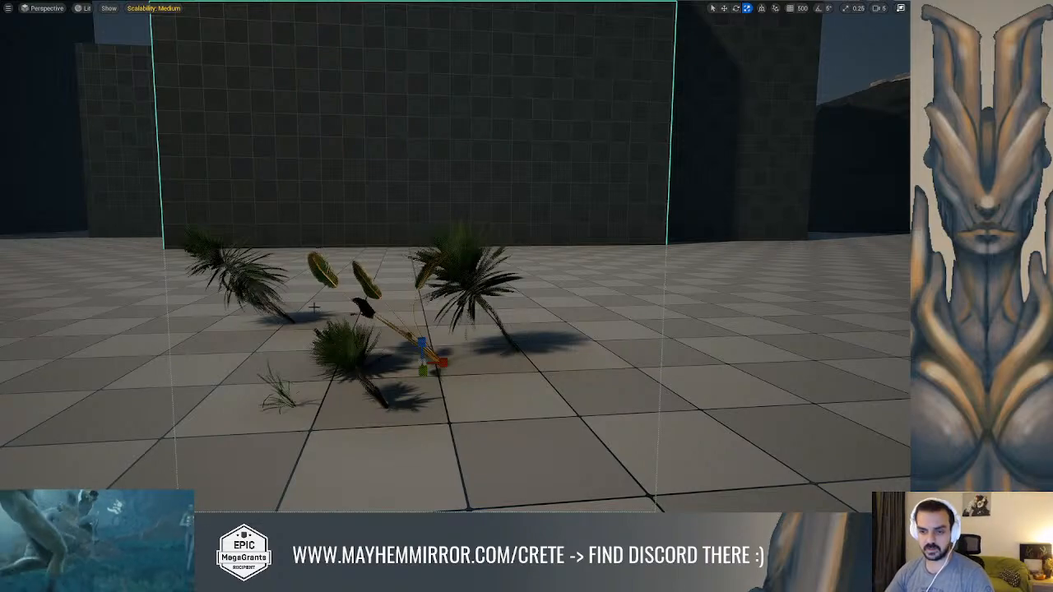
scroll(304, 287, "up", 2)
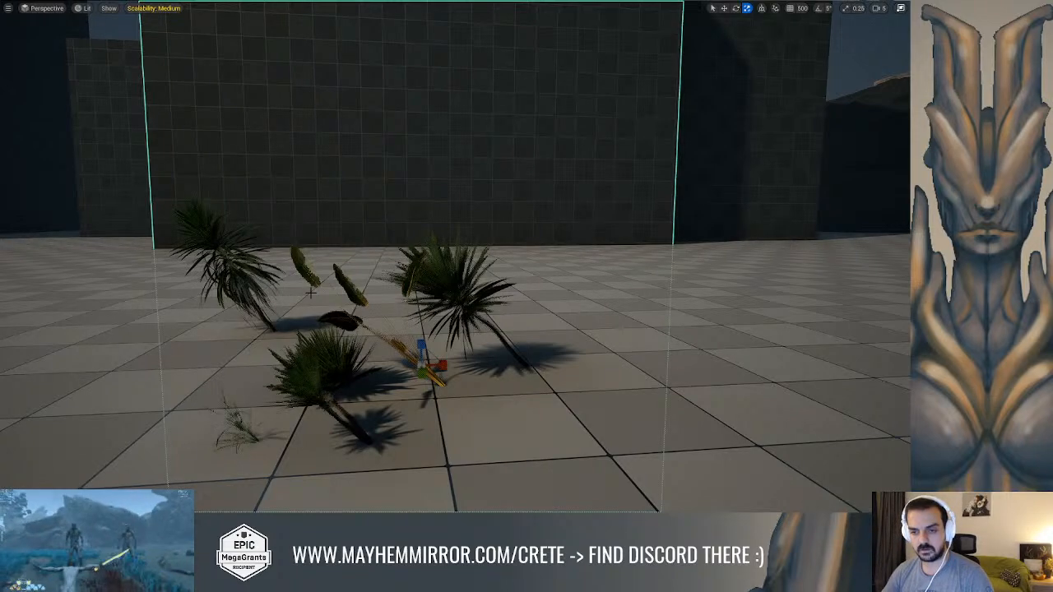
scroll(311, 290, "up", 1)
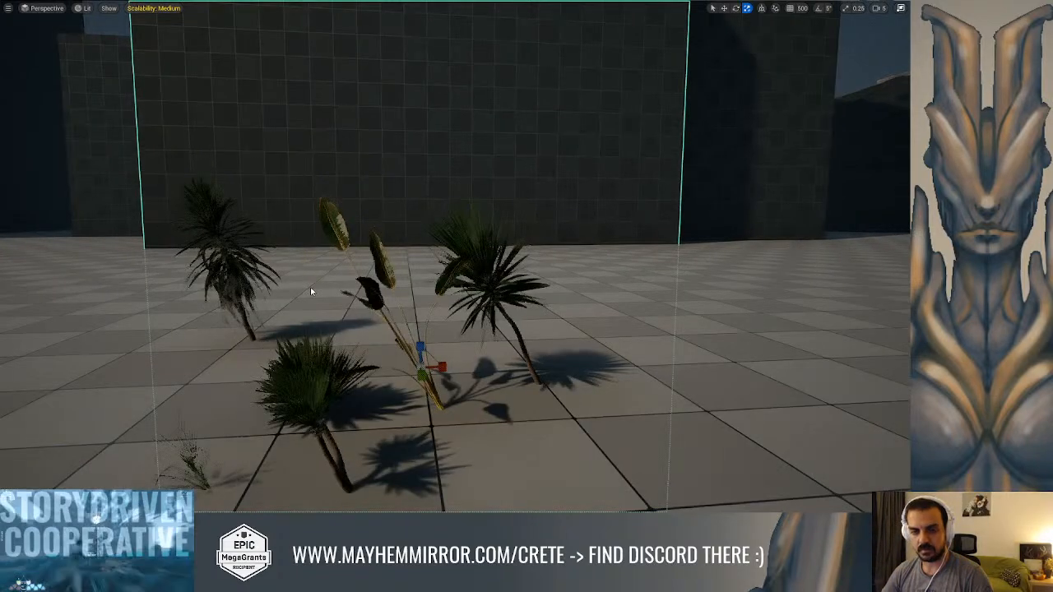
right_click_drag(676, 251, 677, 253)
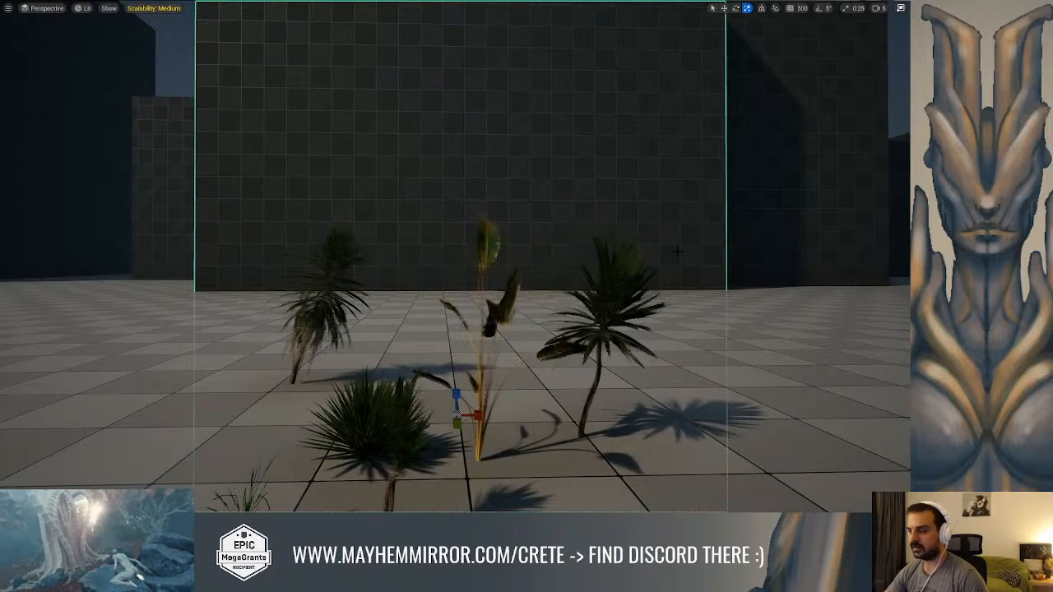
Bring the maximized browser window onto the screen and browse all uploaded videos of the Acerola YouTube channel
key("ctrl+space")
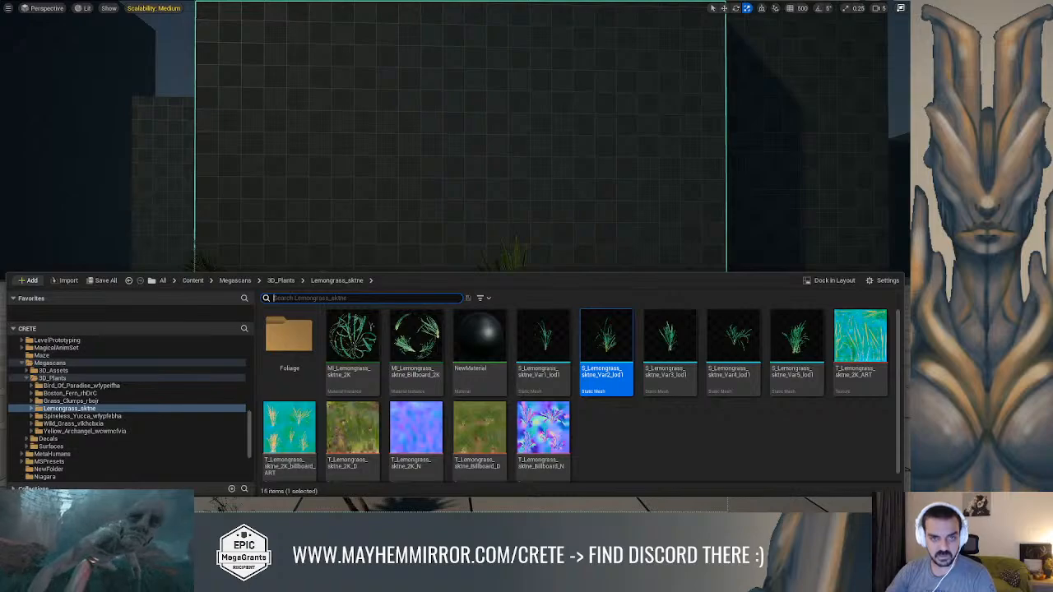
left_click_drag(0, 223, 458, 122)
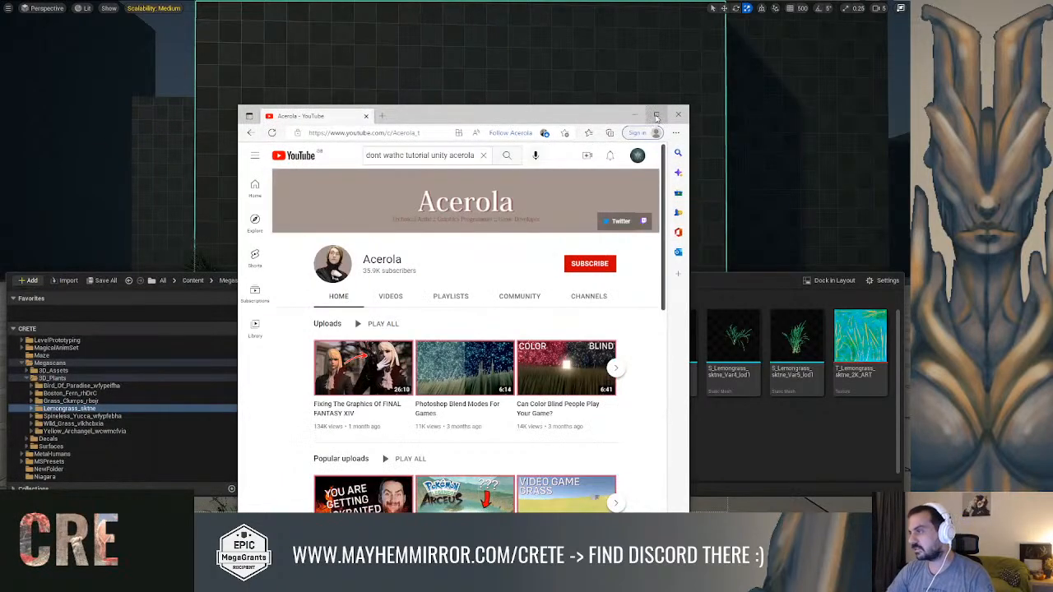
left_click(655, 114)
scroll(472, 205, "down", 2)
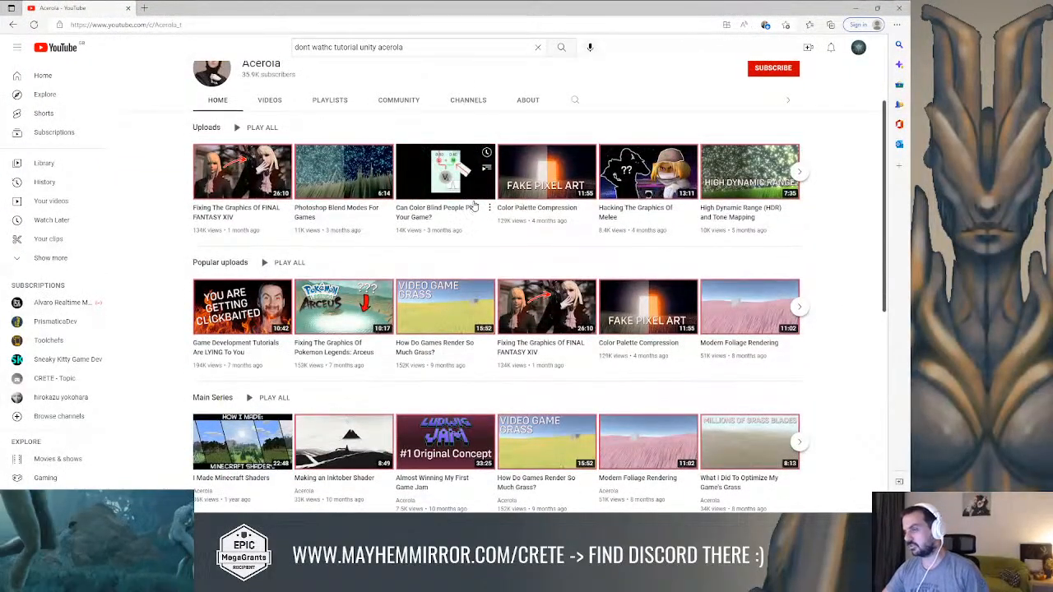
left_click(270, 100)
scroll(580, 207, "down", 2)
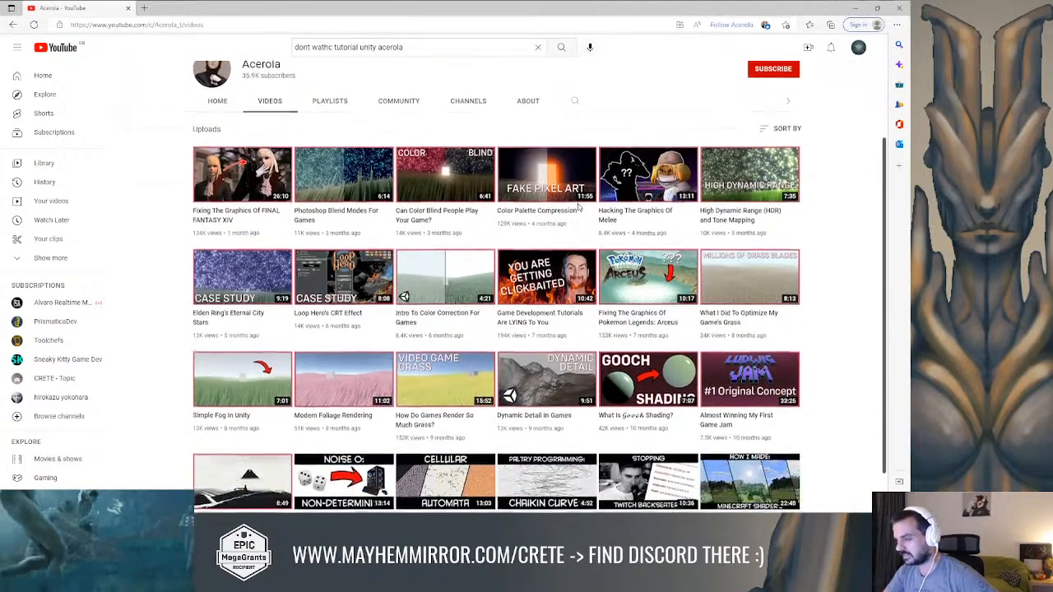
scroll(579, 208, "down", 1)
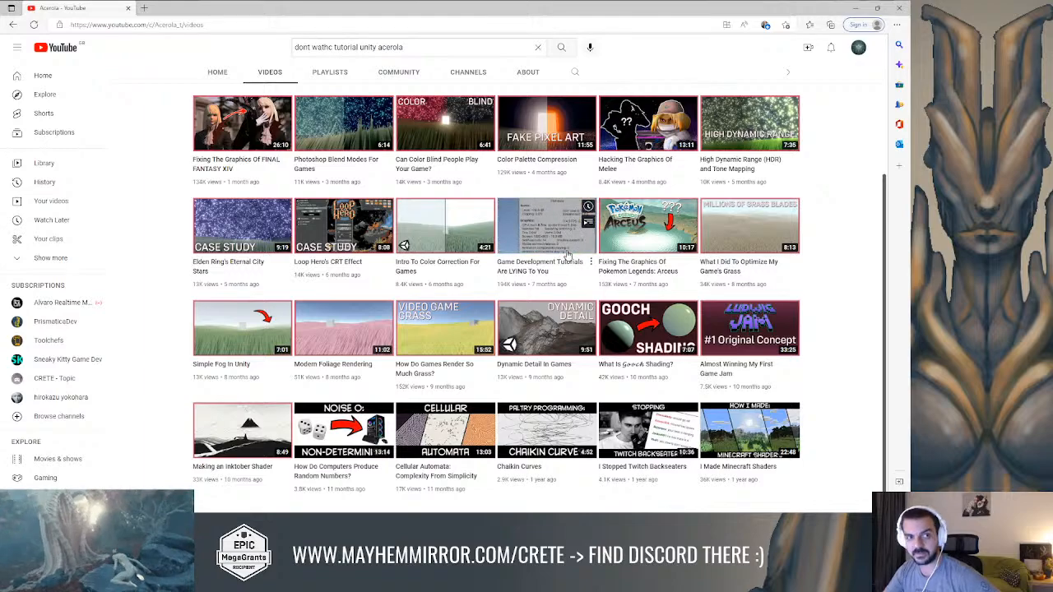
scroll(763, 332, "up", 3)
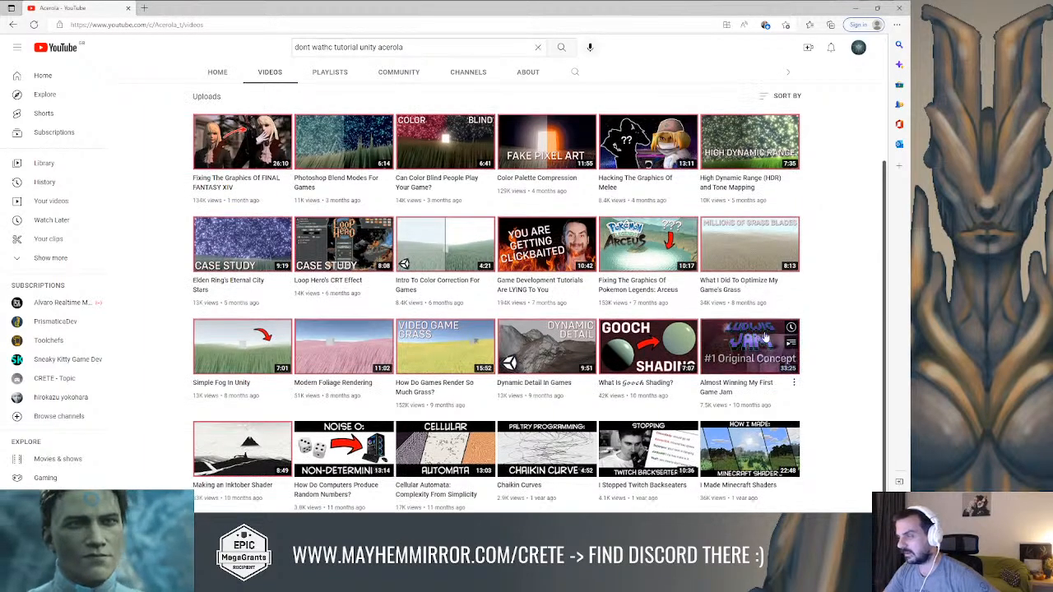
scroll(763, 332, "down", 3)
mouse_move(760, 326)
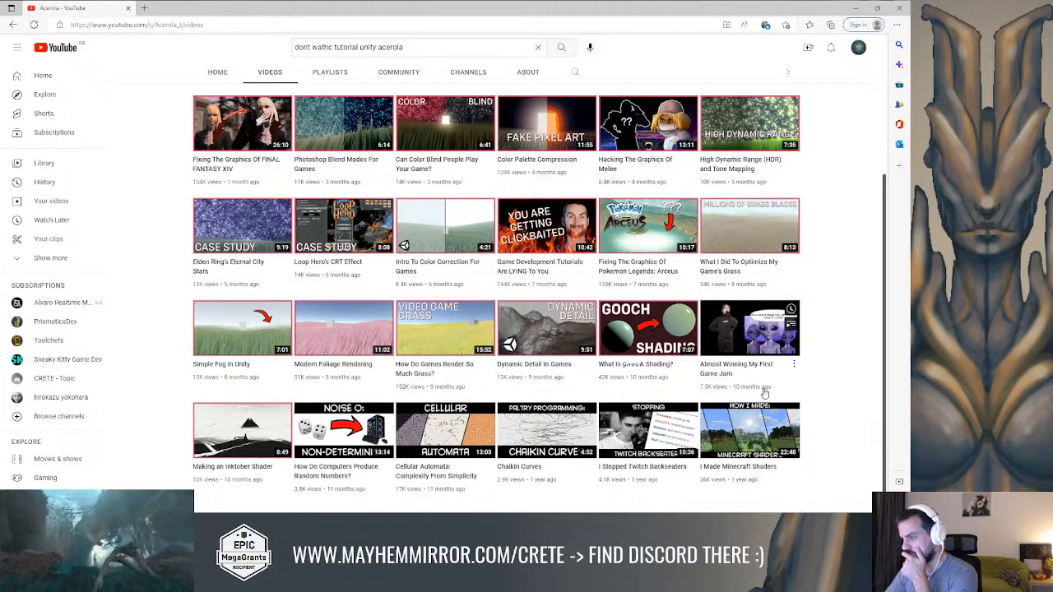
Open the video "How Do Games Render So Much Grass?", dismiss its ads and skim ahead to the GPU Instancing chapter
left_click(435, 336)
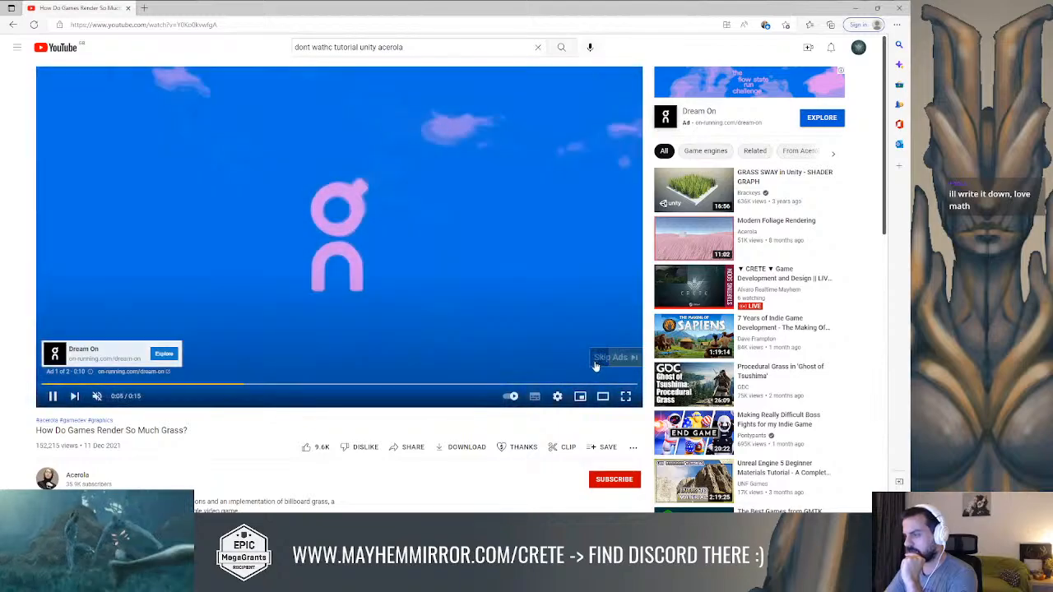
left_click(607, 359)
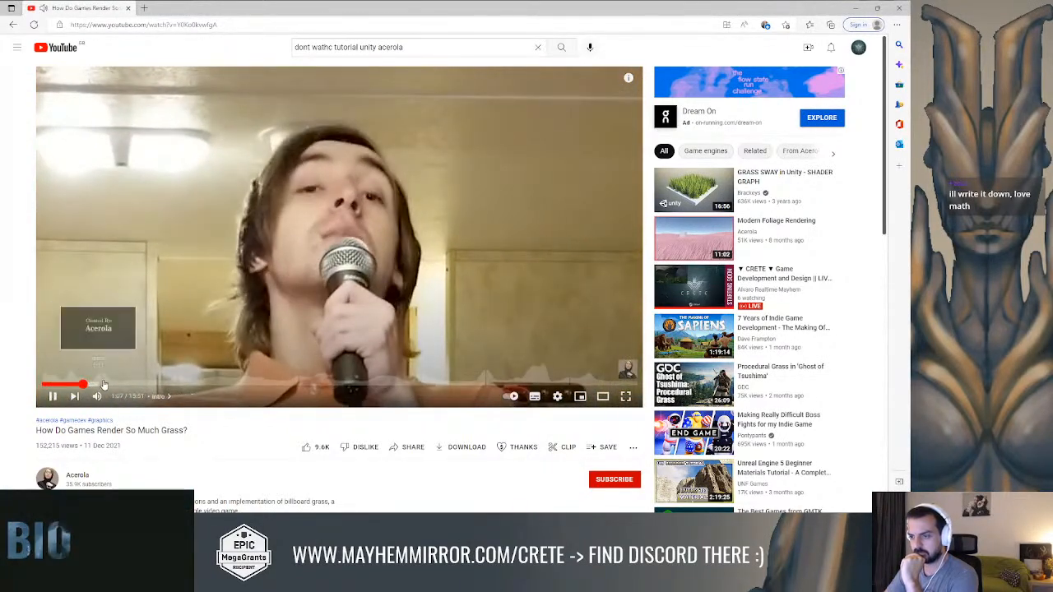
left_click(82, 384)
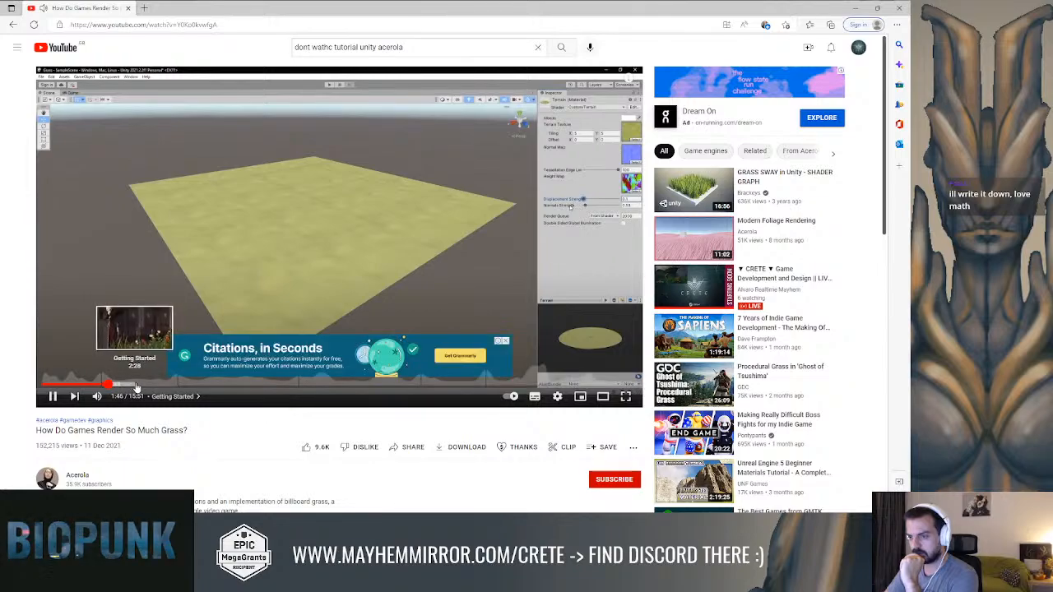
left_click(136, 384)
left_click(186, 384)
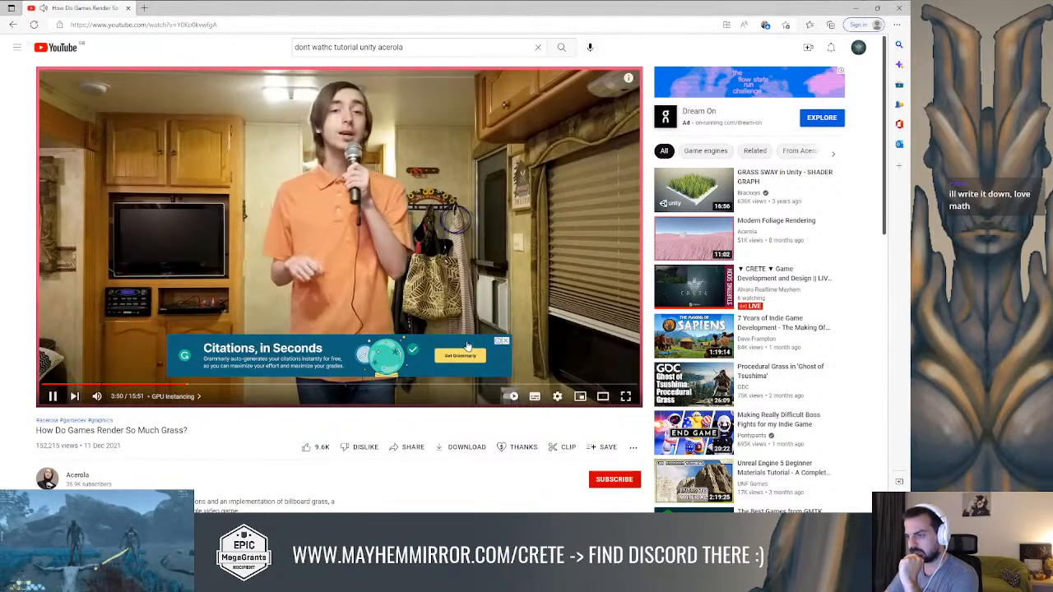
left_click(504, 343)
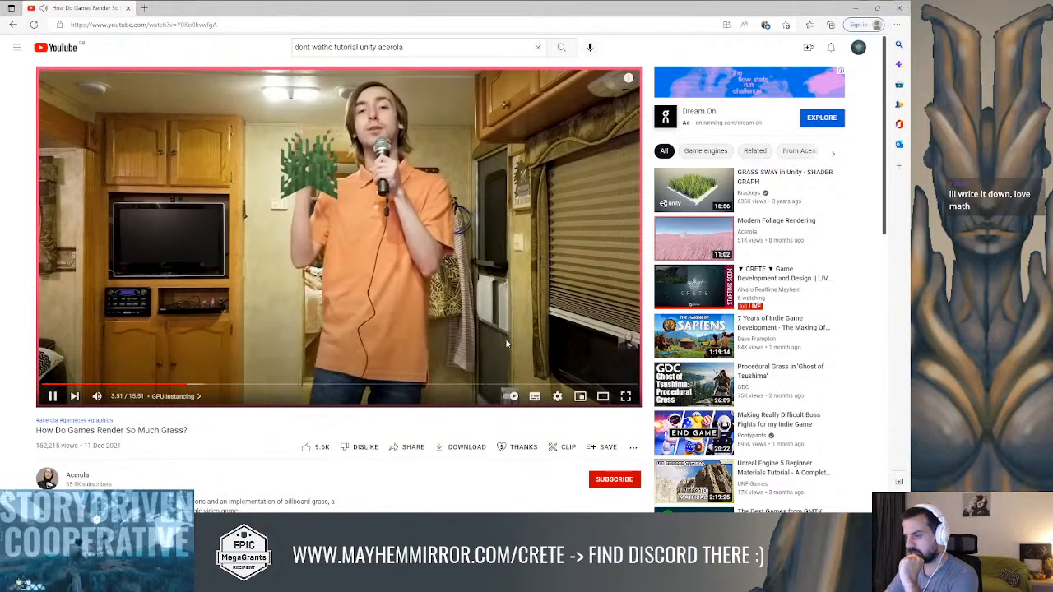
left_click(197, 384)
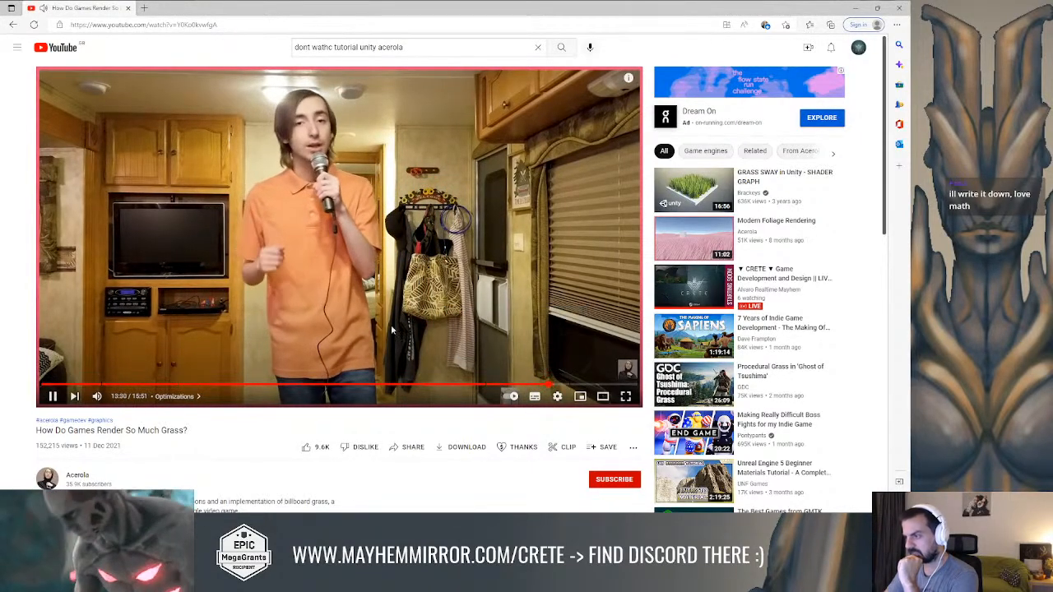
Jump to the video's Optimizations chapter and pause on the rendering pipeline diagram with the arrow near Fragment Shader at 13:32
left_click(549, 383)
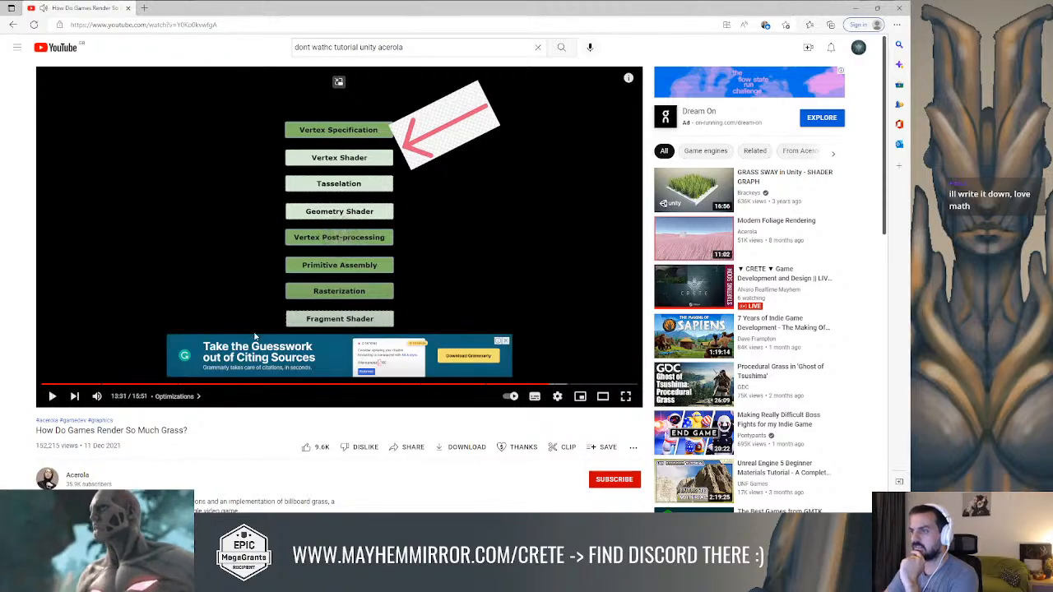
left_click(505, 340)
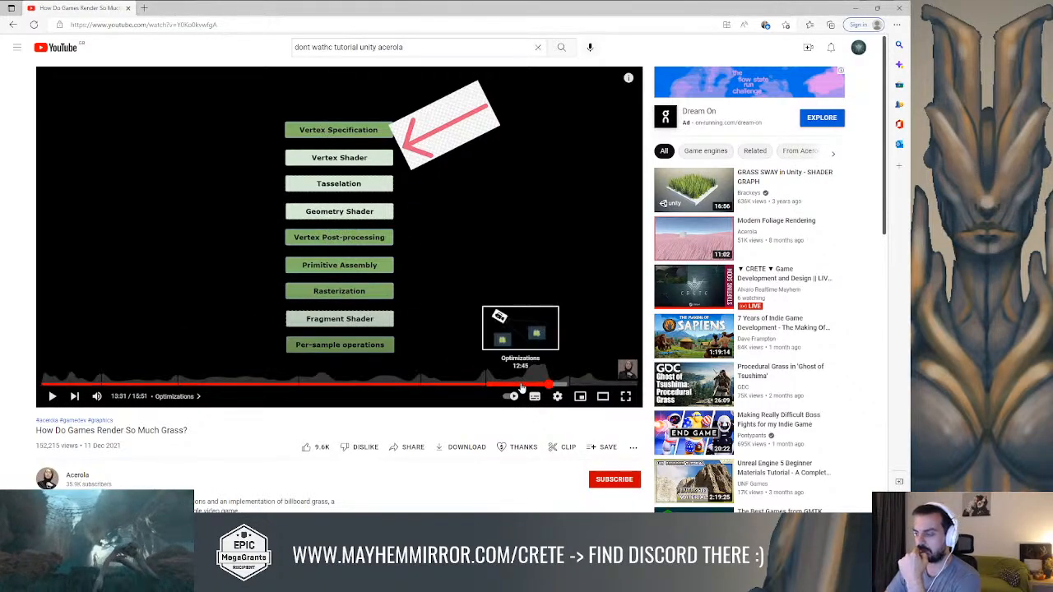
left_click(434, 309)
left_click(432, 309)
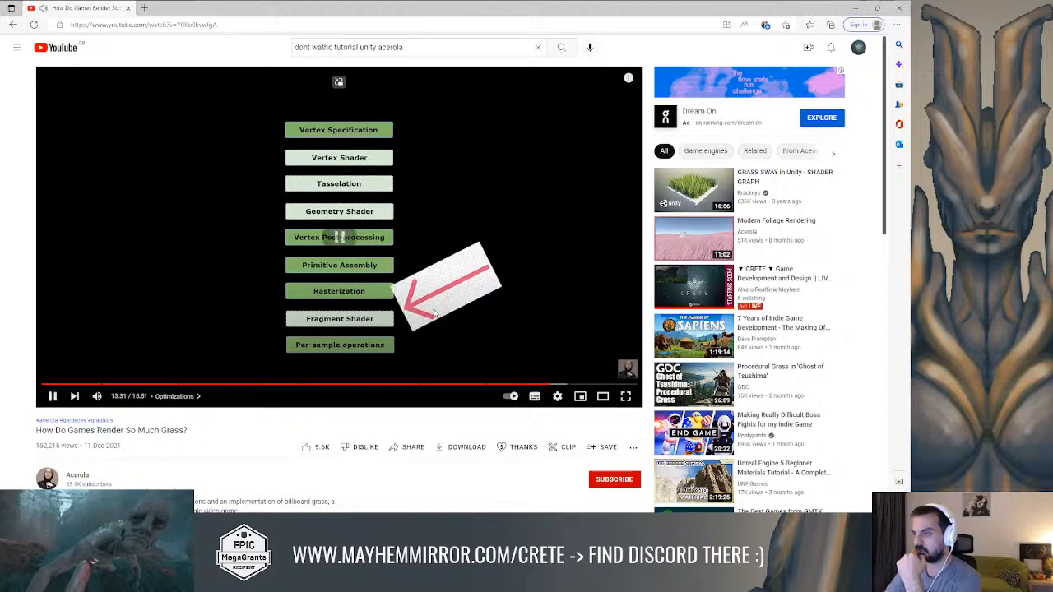
left_click(487, 320)
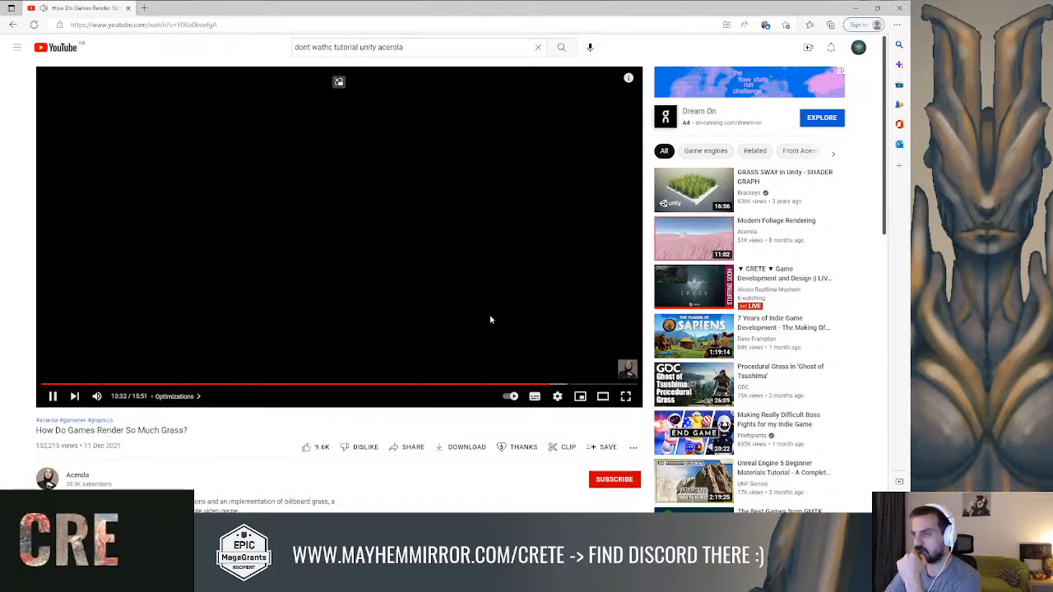
left_click(544, 384)
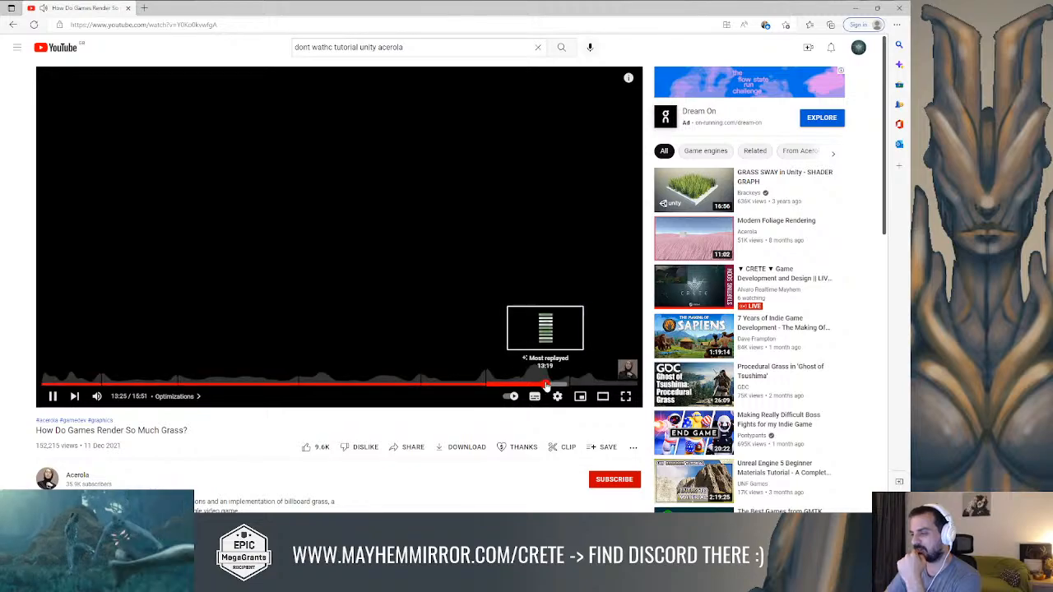
left_click(448, 298)
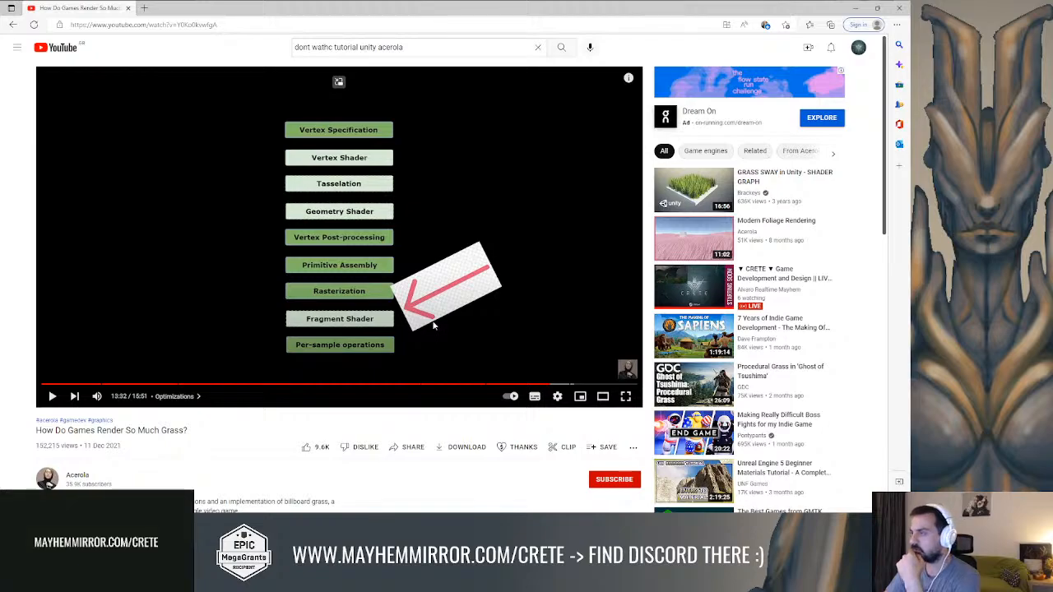
Minimize the browser to return to the Unreal level and view the swaying plants against the wall
left_click(855, 7)
mouse_move(461, 189)
right_mouse_down()
mouse_move(440, 189)
mouse_move(450, 180)
right_mouse_up()
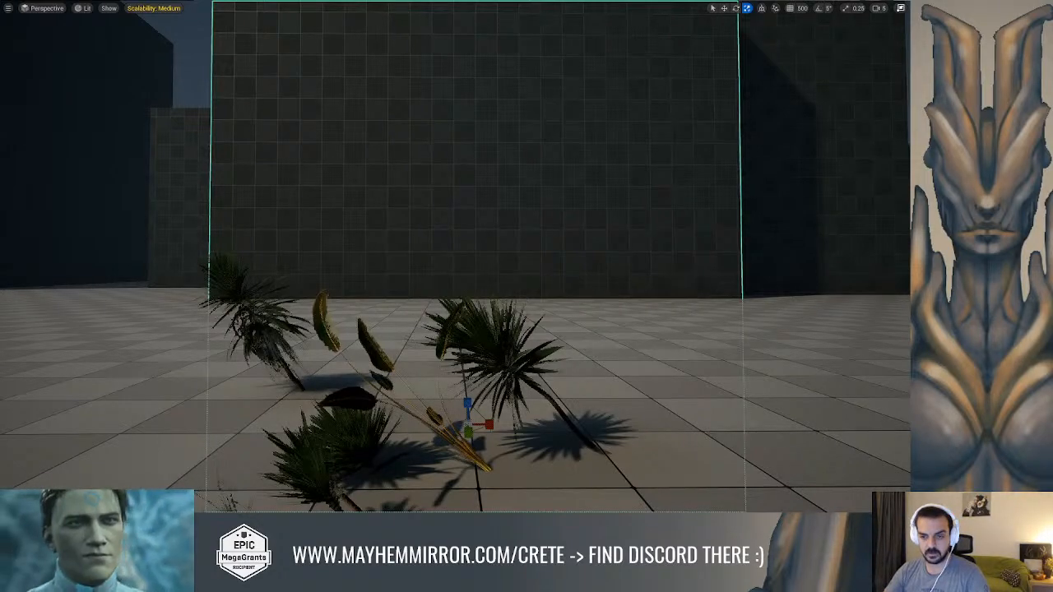
right_click_drag(308, 282, 341, 257)
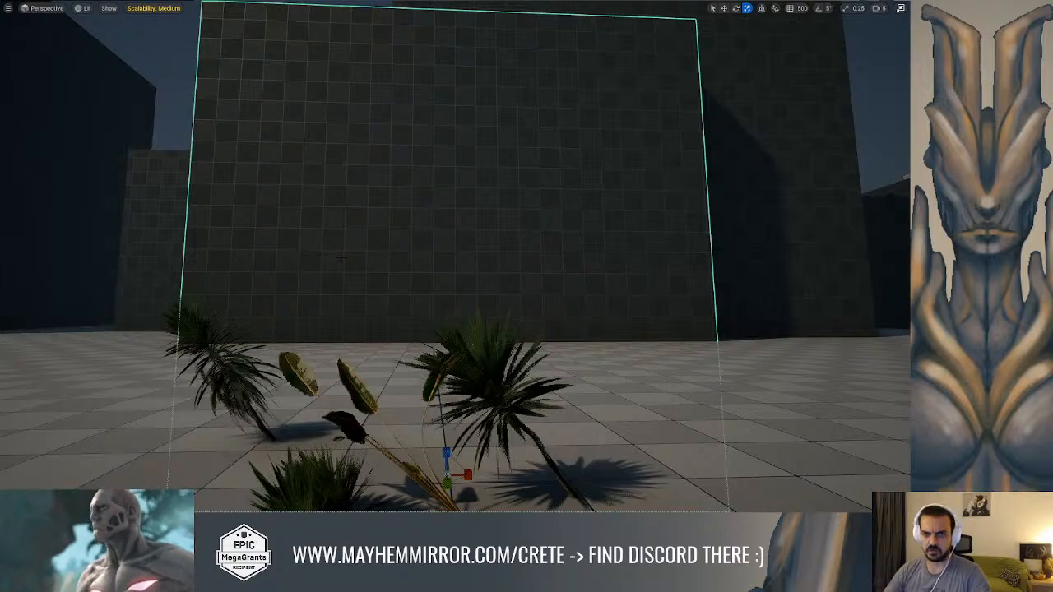
Switch back to the browser, open the Acerola channel from the grass video and browse its full list of videos
key("alt+Tab")
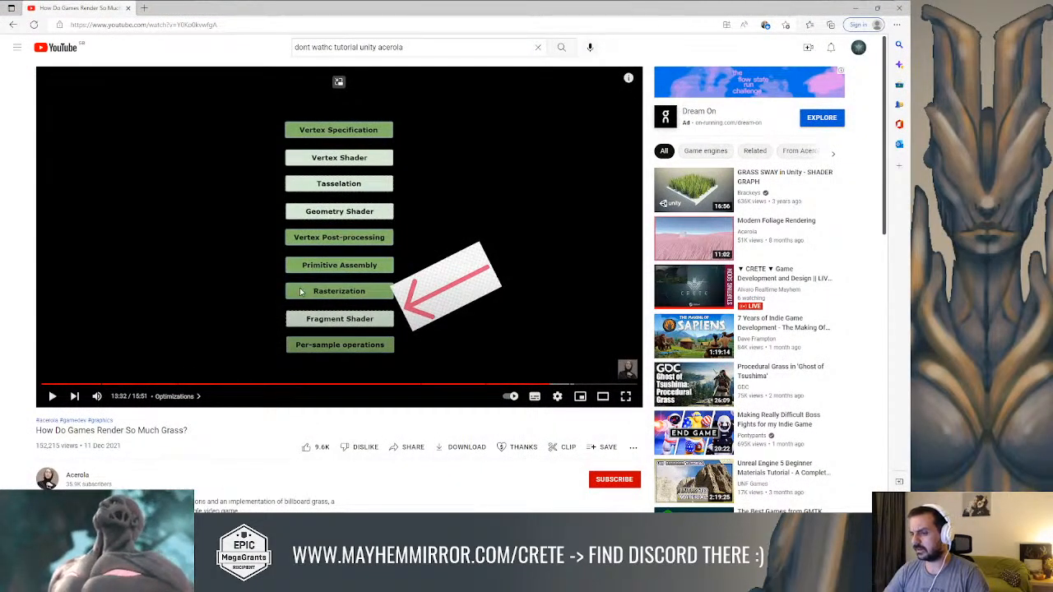
left_click(78, 476)
scroll(284, 309, "down", 1)
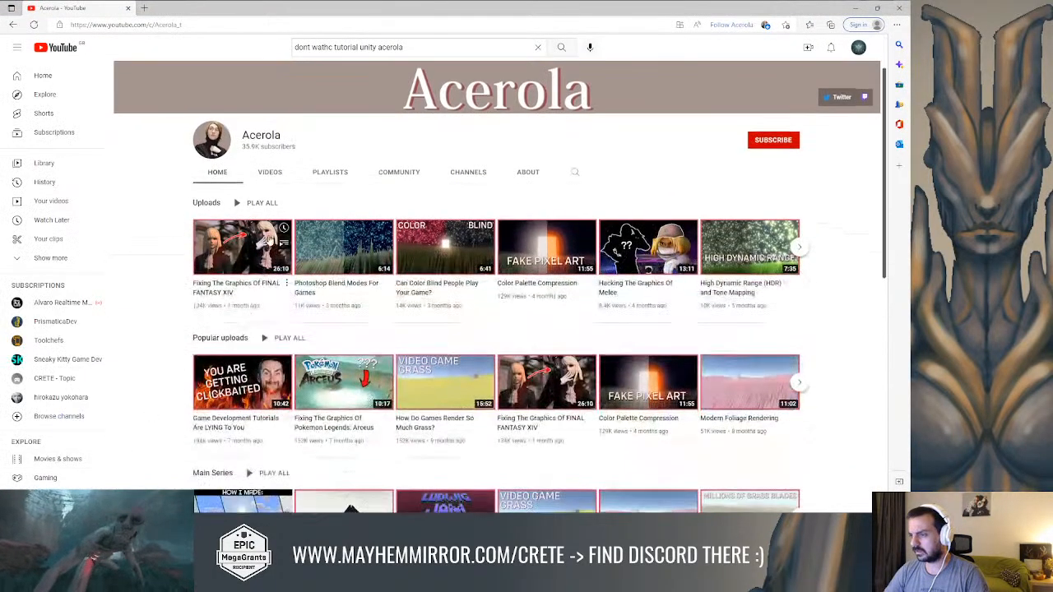
left_click(270, 172)
scroll(296, 277, "down", 3)
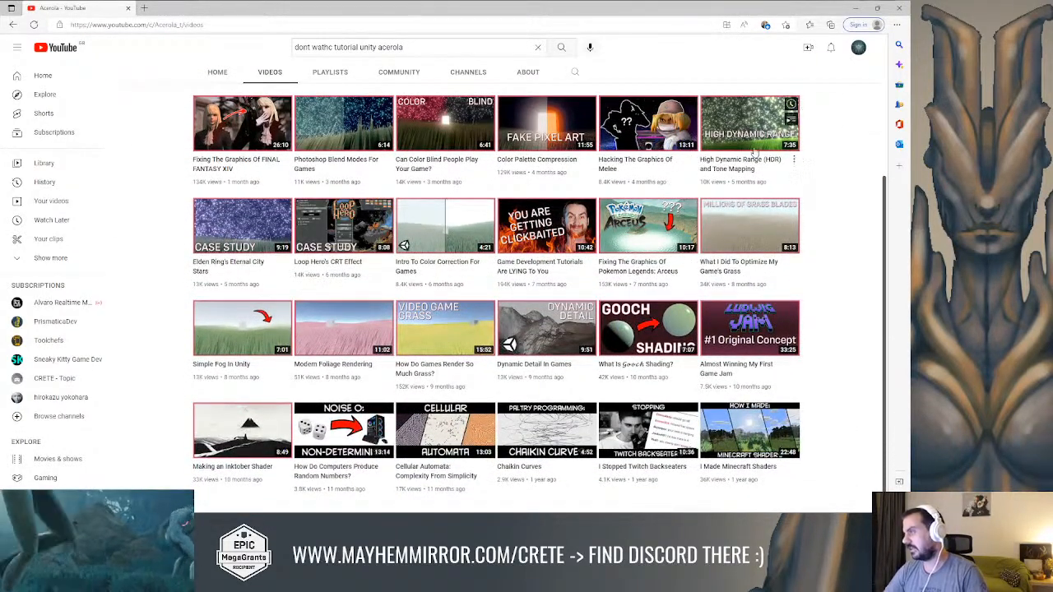
Return to Unreal, exit the full-screen viewport and open the M_MS_Foliage_Material graph used by the plants
left_click(856, 8)
right_click_drag(530, 191, 516, 255)
key("F11")
scroll(713, 382, "down", 2)
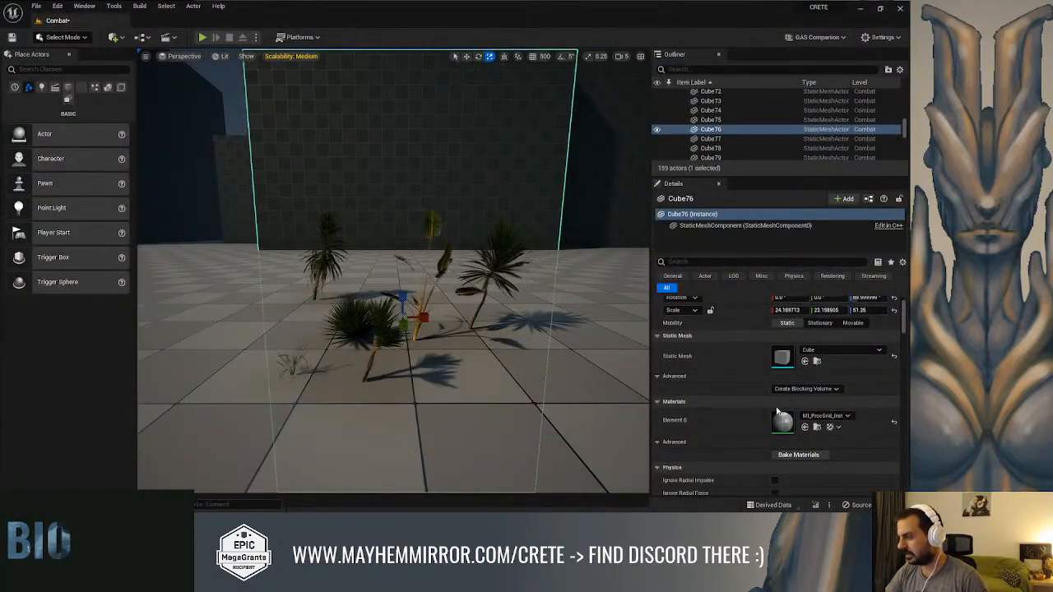
double_click(498, 260)
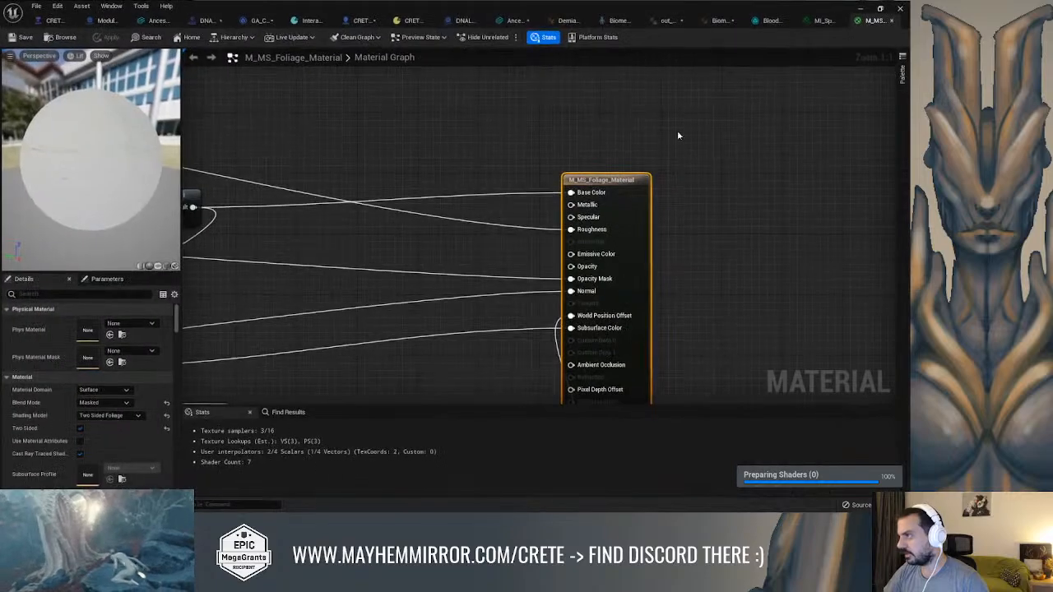
Spread apart the Lerp, Multiply and RotateAboutAxis nodes in the branch that feeds World Position Offset
right_click_drag(675, 380, 704, 223)
right_click_drag(547, 399, 710, 151)
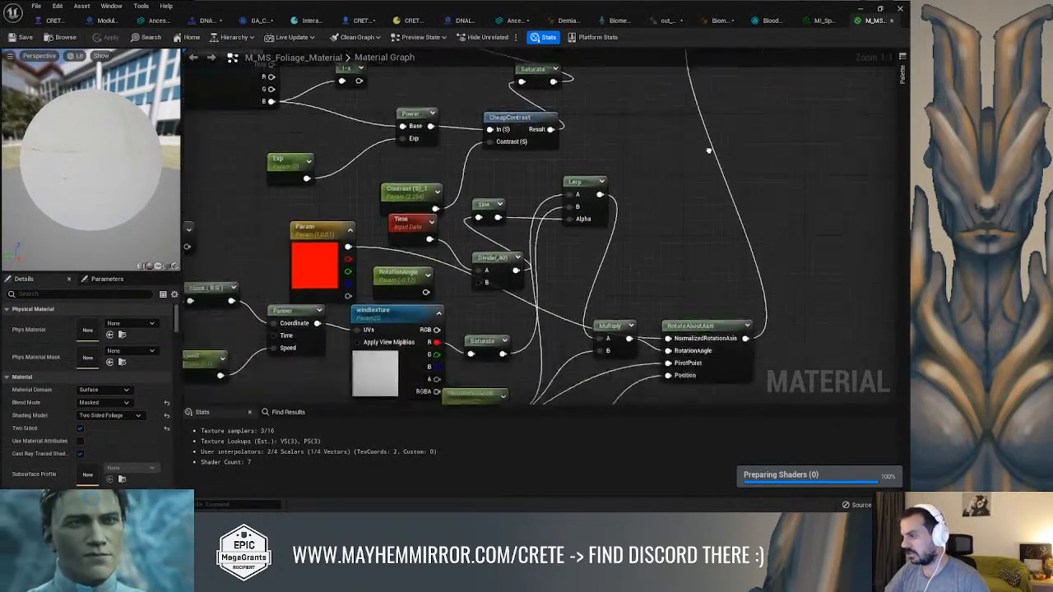
right_click_drag(692, 254, 611, 170)
left_click_drag(617, 248, 796, 246)
right_click_drag(581, 273, 402, 276)
left_click_drag(353, 261, 464, 261)
right_click_drag(364, 128, 430, 159)
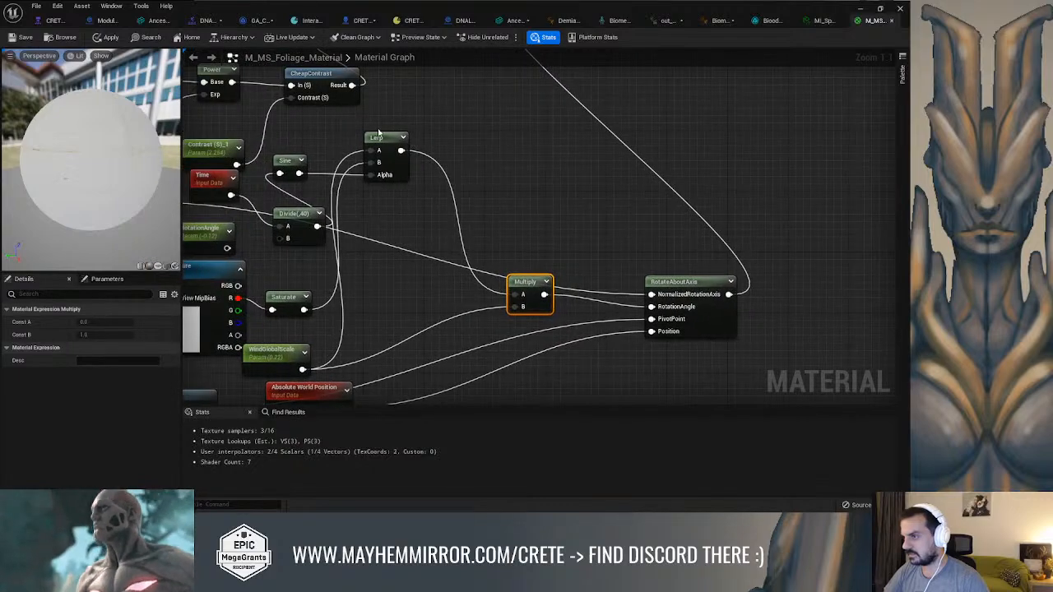
left_click(415, 179)
left_click_drag(416, 179, 479, 234)
right_click_drag(481, 215, 379, 327)
scroll(659, 174, "down", 2)
Place the ObjectPivotPoint and Absolute World Position nodes below the Multiply and RotateAboutAxis nodes they work with
left_click_drag(437, 163, 910, 347)
right_click_drag(640, 316, 617, 190)
left_click_drag(466, 238, 682, 255)
left_click_drag(323, 234, 486, 263)
right_click_drag(258, 193, 320, 193)
left_click_drag(336, 184, 404, 246)
right_click_drag(230, 317, 305, 263)
left_click_drag(305, 263, 669, 365)
right_click_drag(444, 301, 546, 305)
left_click_drag(305, 268, 617, 315)
right_click_drag(462, 294, 270, 287)
left_click_drag(396, 319, 469, 308)
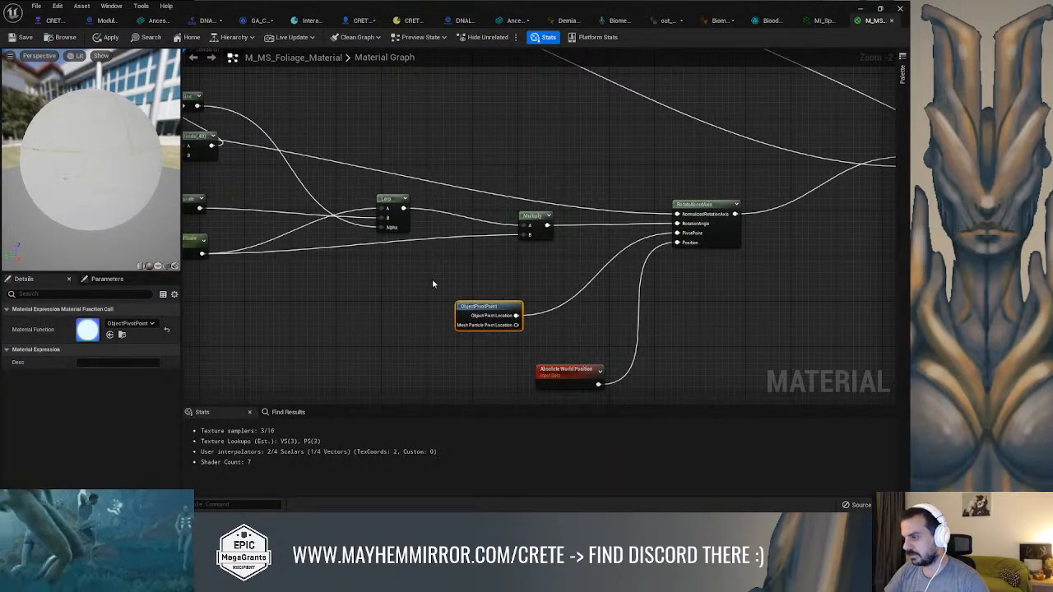
Line up the Time, Divide and Sine nodes in a row leading into the Lerp's Alpha input
right_click_drag(438, 288, 495, 343)
right_click_drag(368, 253, 436, 259)
left_click_drag(342, 173, 483, 299)
left_click_drag(353, 215, 415, 247)
left_click_drag(489, 306, 461, 249)
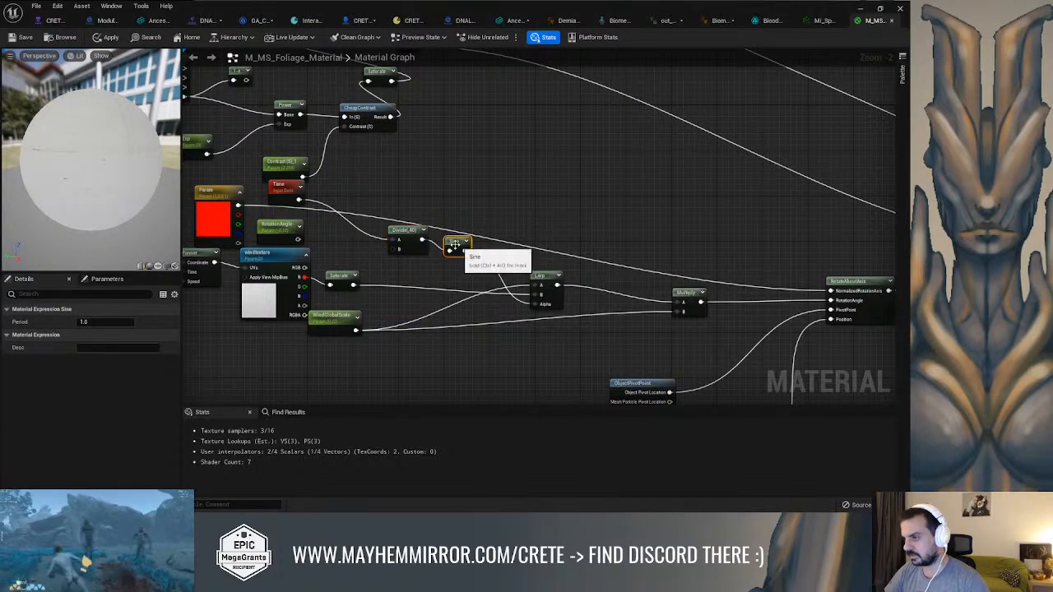
left_click_drag(284, 188, 352, 235)
right_click_drag(351, 234, 451, 225)
Tidy the wind coordinate nodes by spacing the WindScale and Speed parameters clear of Divide and Panner
right_click_drag(296, 245, 445, 259)
right_click_drag(322, 256, 395, 256)
left_click_drag(313, 283, 300, 283)
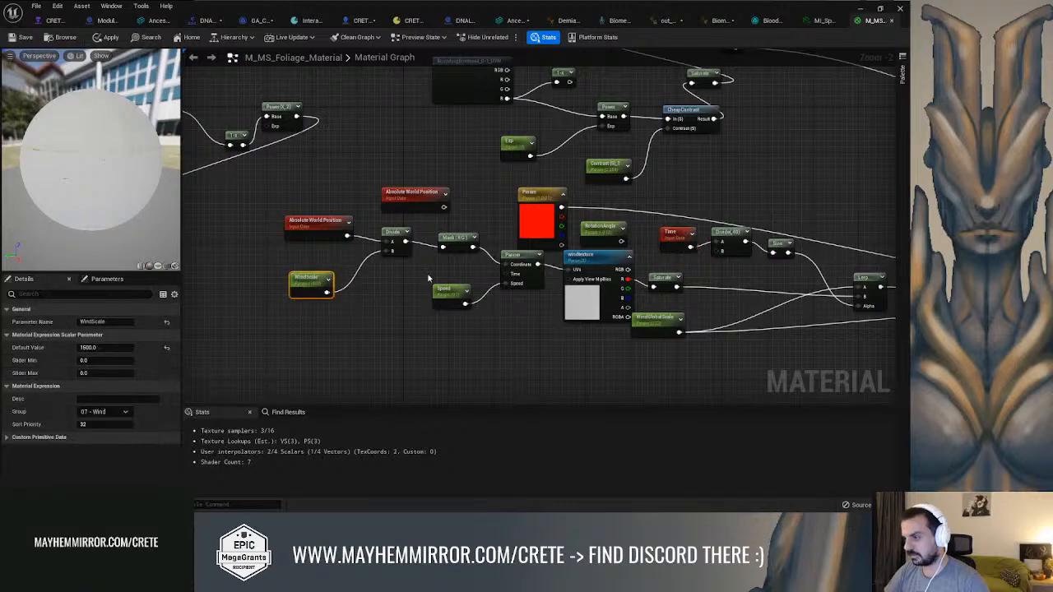
right_click_drag(444, 284, 372, 278)
left_click_drag(369, 282, 340, 282)
Move the red Param vector node next to the RotateAboutAxis node's NormalizedRotationAxis input
left_click_drag(470, 203, 714, 167)
right_click_drag(713, 168, 380, 175)
left_click_drag(386, 185, 647, 245)
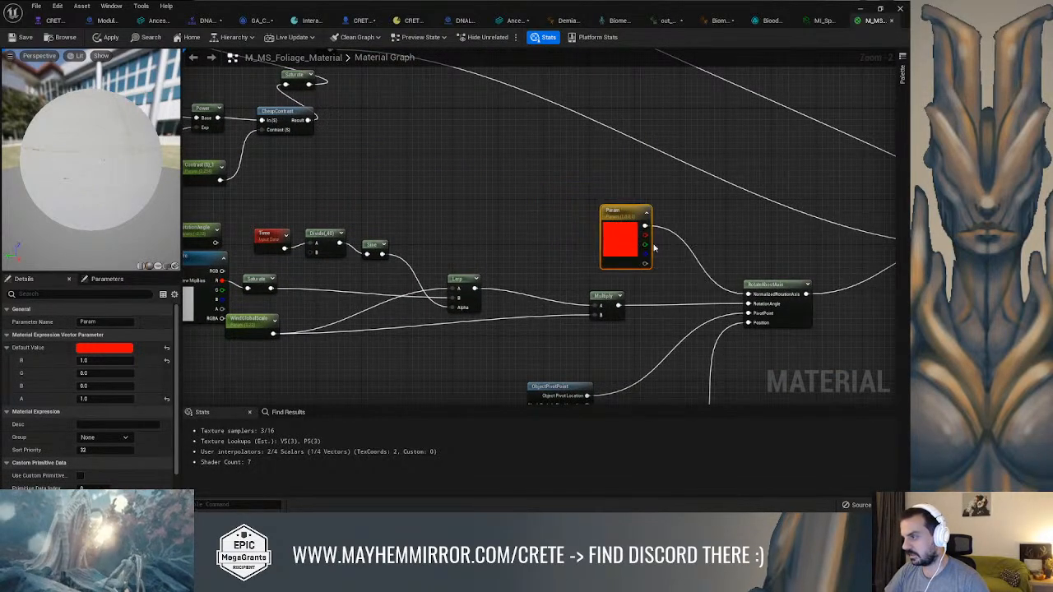
right_click_drag(514, 218, 606, 190)
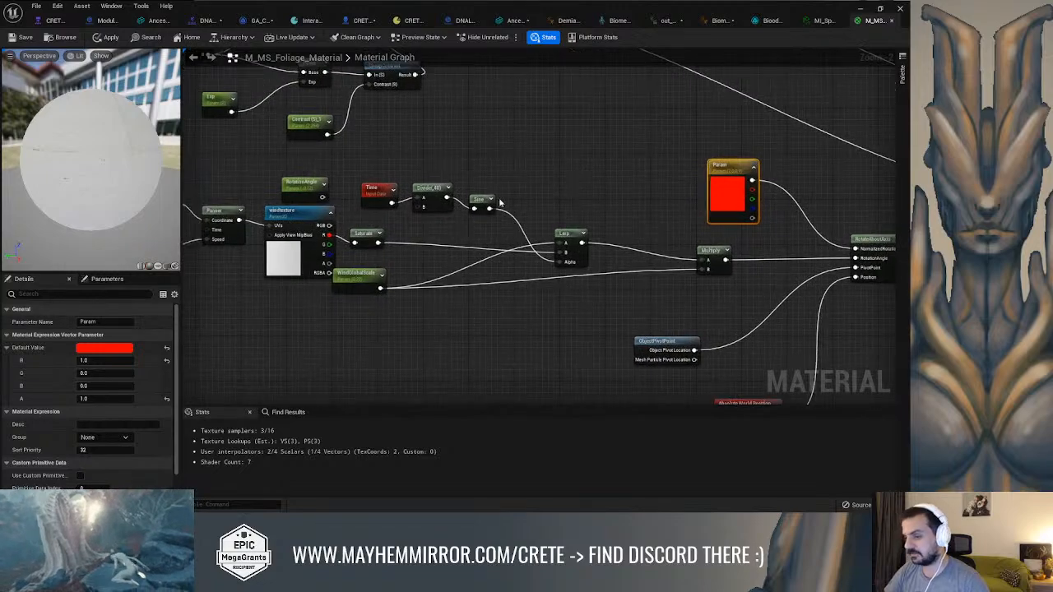
Separate the unconnected RotationAngle parameter, the windtexture sample and the WindGlobalScale parameter so they no longer crowd each other
left_click_drag(303, 180, 274, 152)
right_click_drag(380, 174, 426, 162)
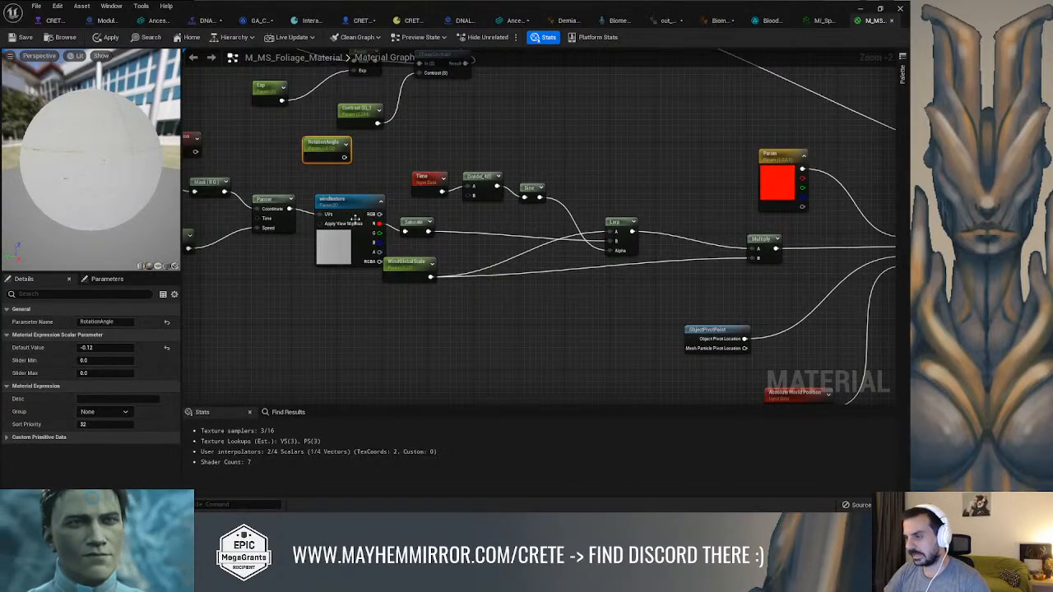
mouse_move(348, 203)
left_mouse_down()
mouse_move(307, 272)
mouse_move(342, 198)
left_mouse_up()
right_click_drag(450, 222, 388, 216)
left_click_drag(356, 217, 379, 213)
left_click_drag(355, 259, 354, 277)
right_click_drag(527, 286, 465, 284)
right_click_drag(548, 180, 693, 180)
right_click_drag(448, 168, 637, 178)
right_click_drag(346, 159, 372, 168)
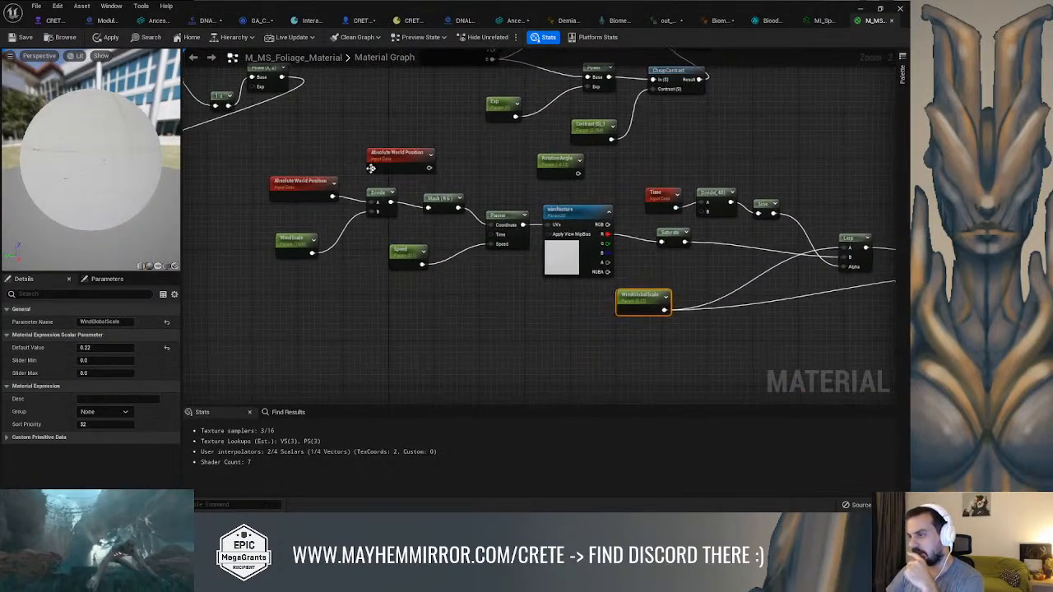
Start previewing the windtexture node and show the material preview on a plane
left_click(548, 233)
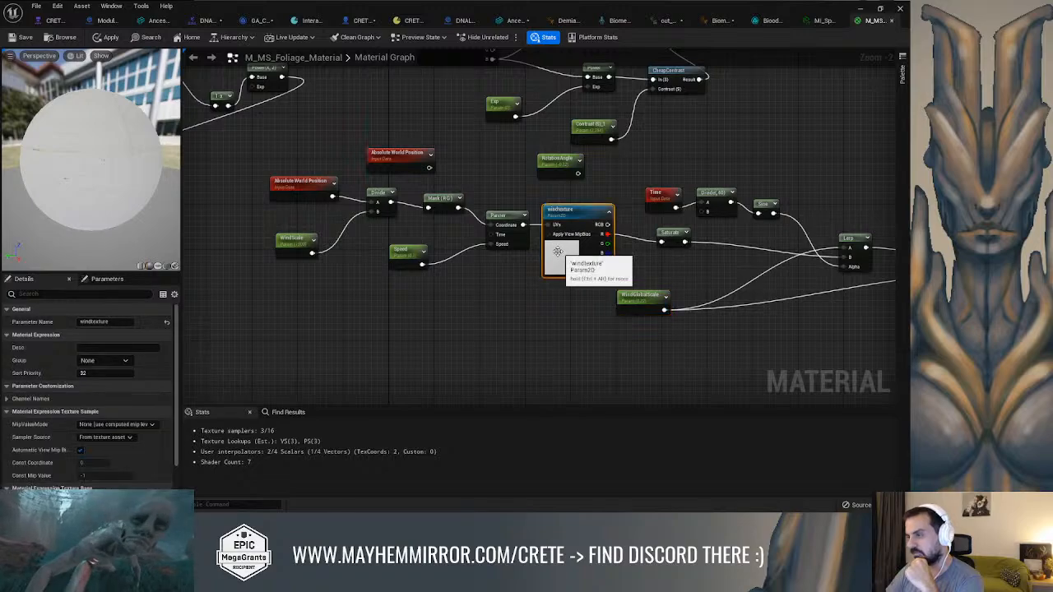
scroll(123, 378, "down", 3)
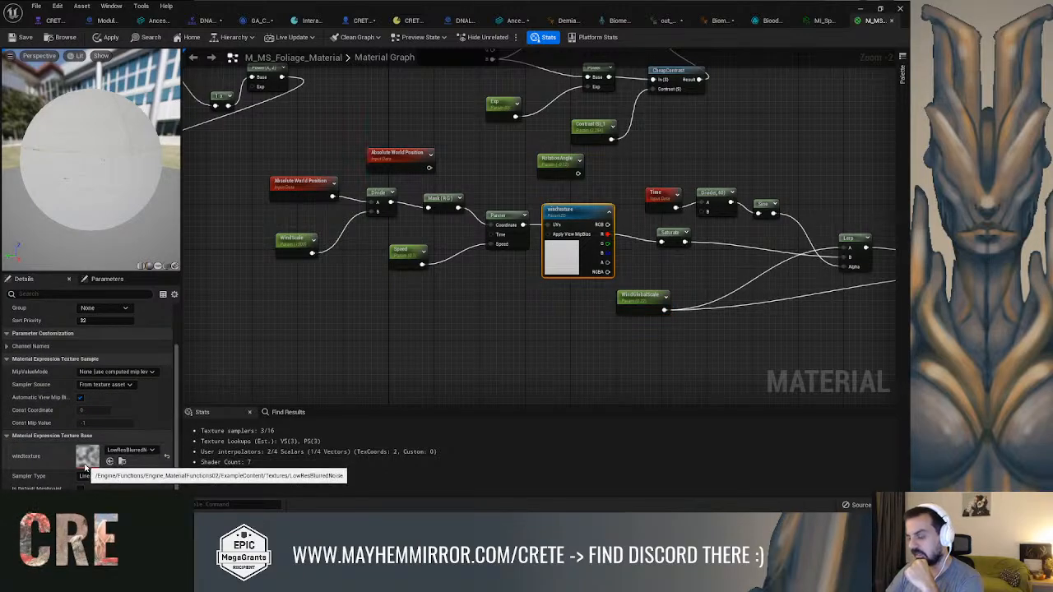
right_click(575, 221)
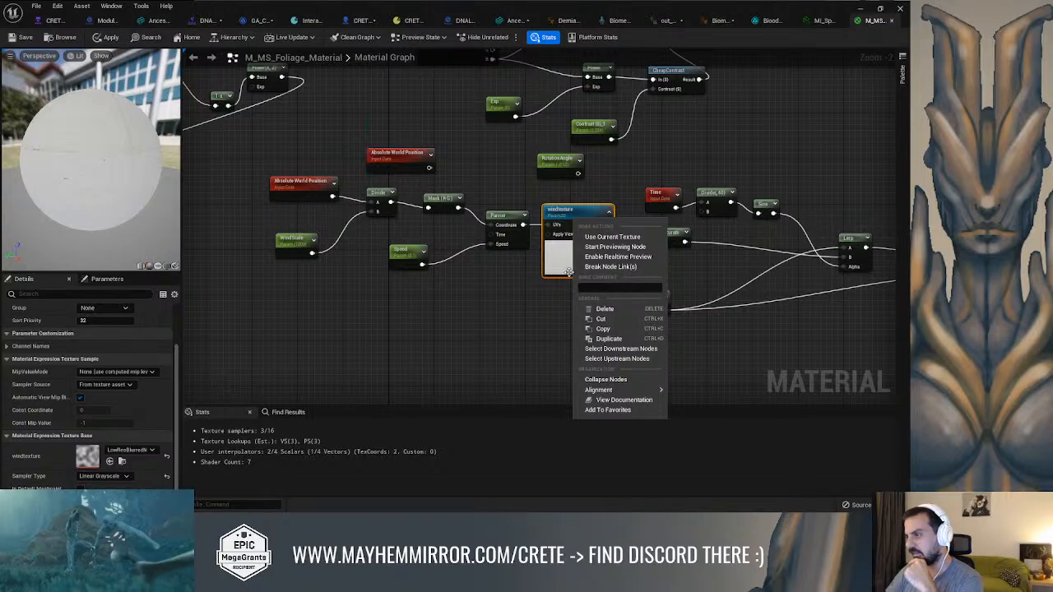
left_click(612, 246)
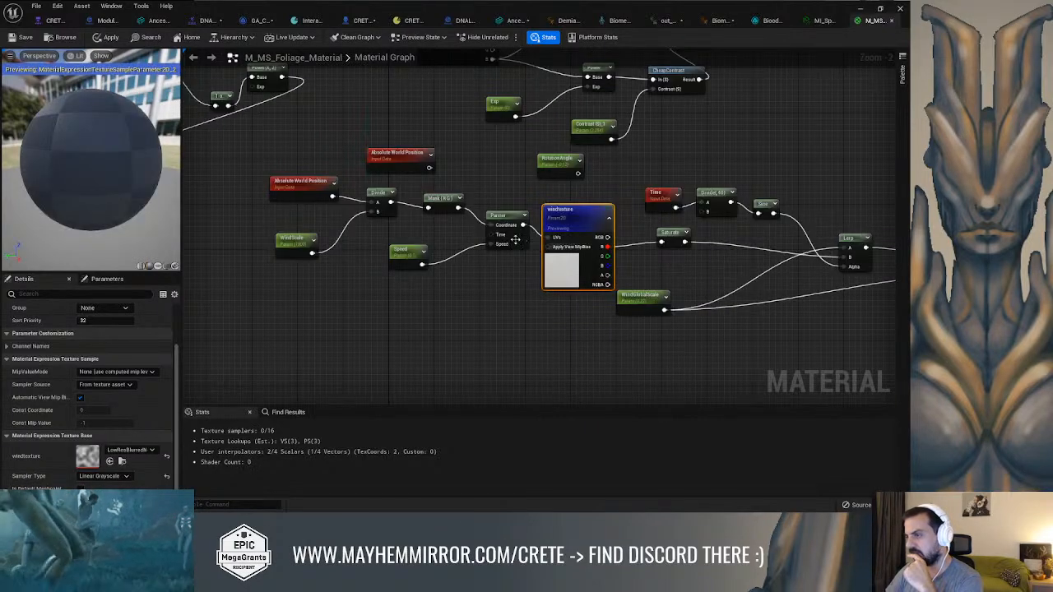
left_click(158, 266)
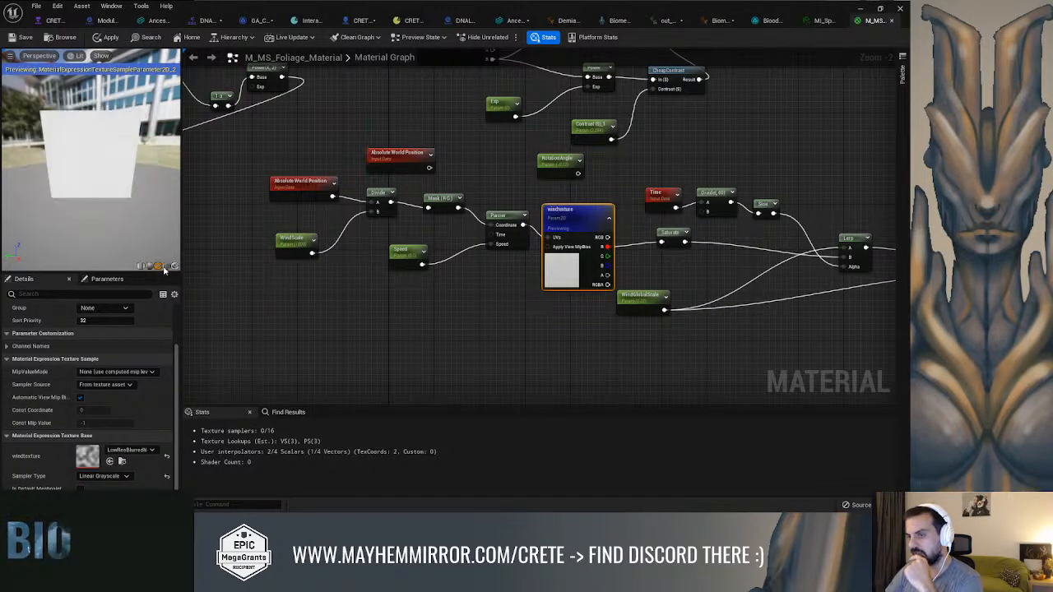
left_click_drag(103, 191, 83, 191)
scroll(103, 169, "down", 3)
scroll(103, 169, "up", 6)
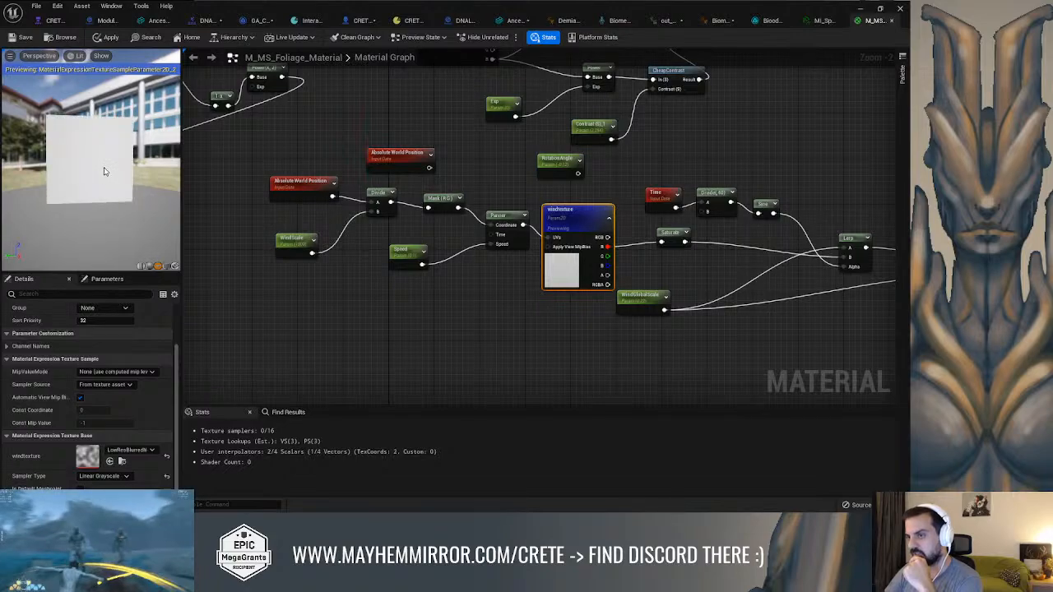
Try default values of 1 and 200000 for the WindScale parameter to test the texture preview
left_click(297, 246)
left_click(105, 347)
type("1")
key("Return")
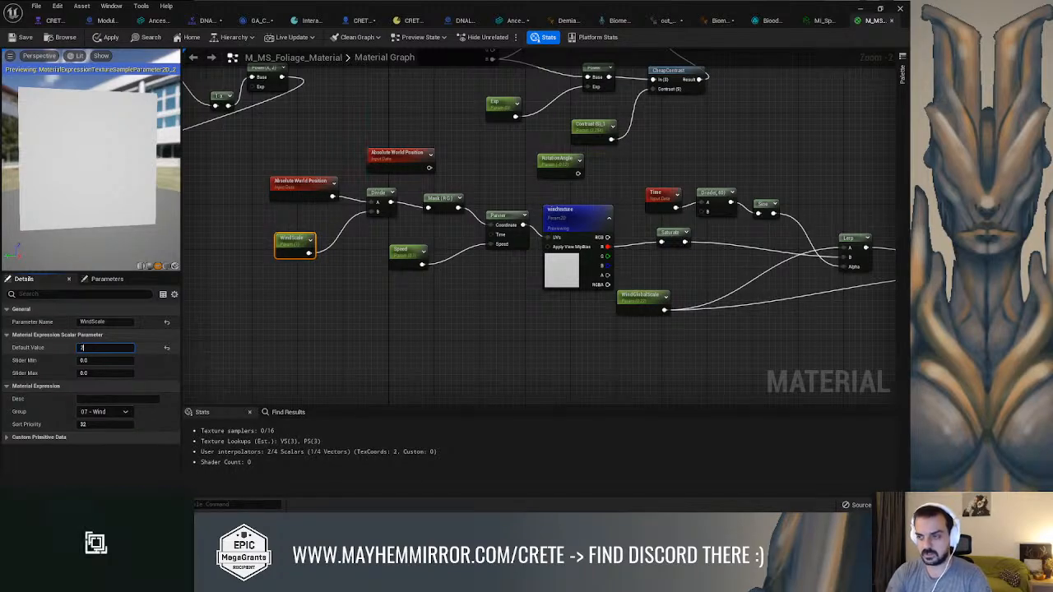
type("200000")
key("Return")
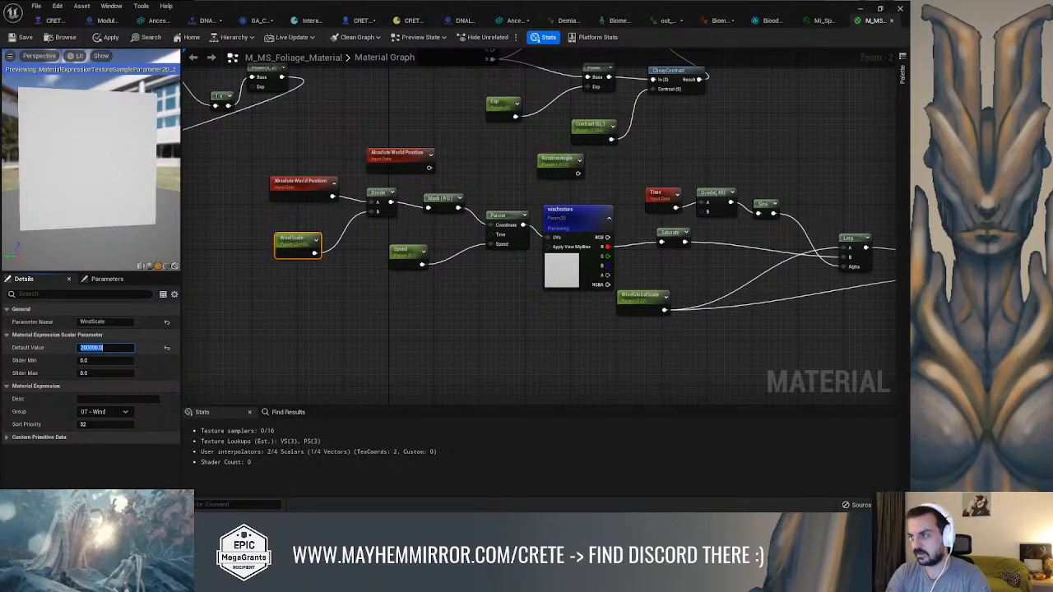
Set the WindScale parameter's default value to 1500
type("15")
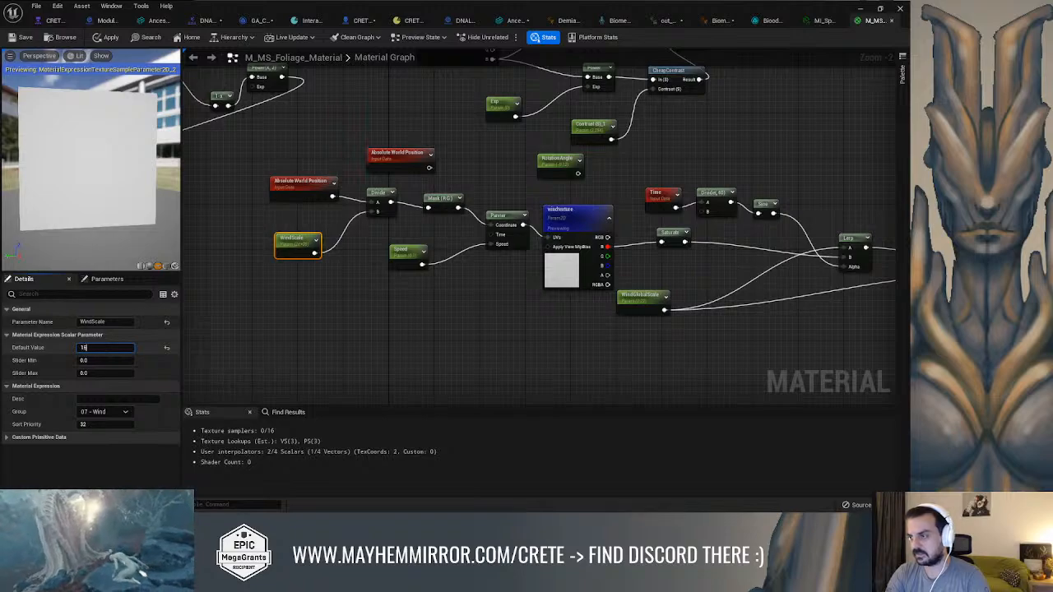
type("00")
key("Return")
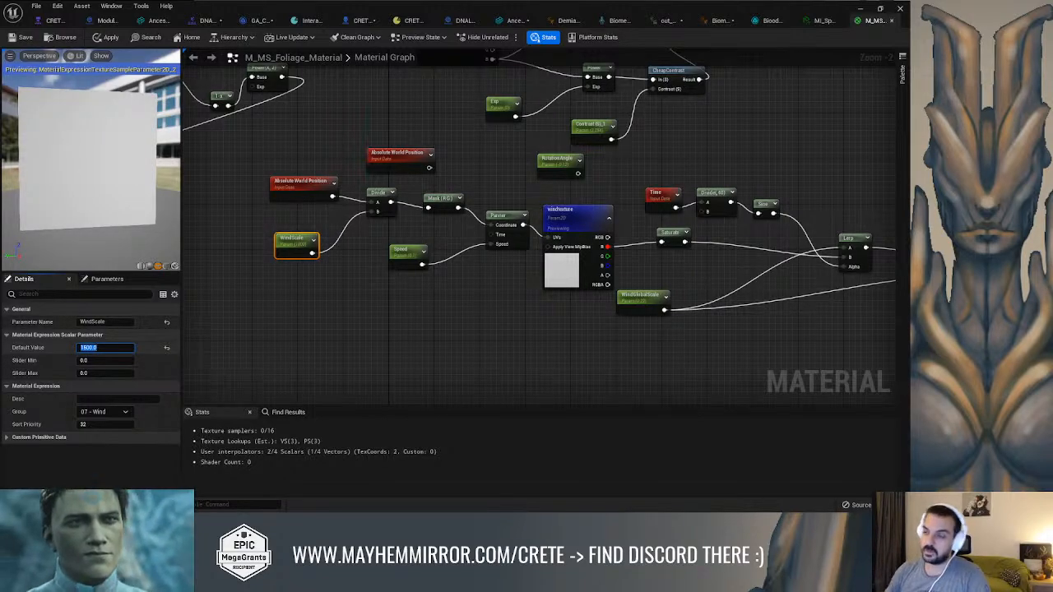
Examine how the masked world position and Panner feed the windtexture sample and how its output reaches the Lerp
left_click(565, 282)
right_click_drag(523, 303, 489, 315)
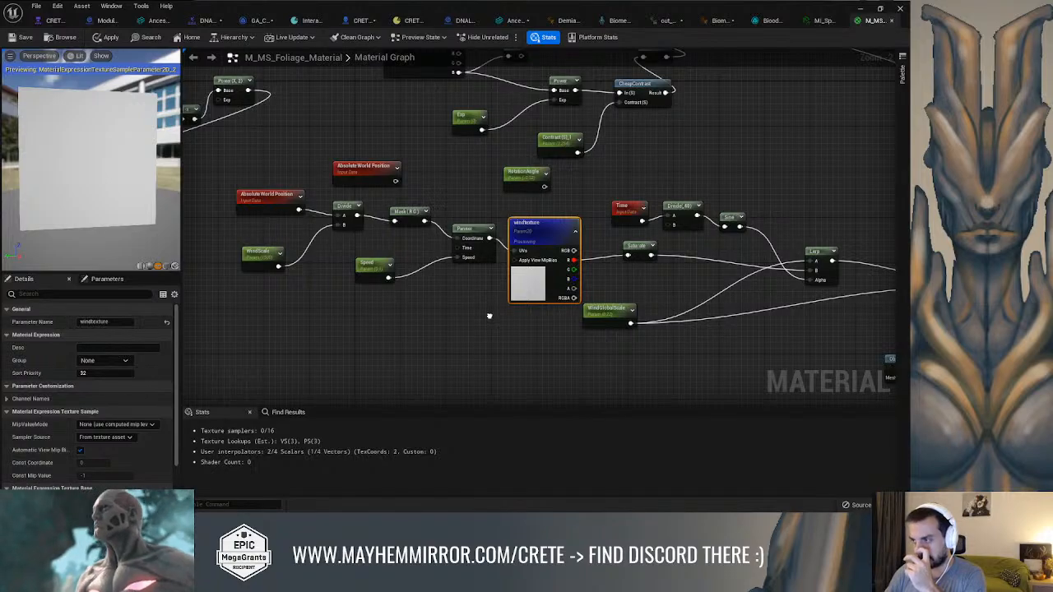
left_click(407, 212)
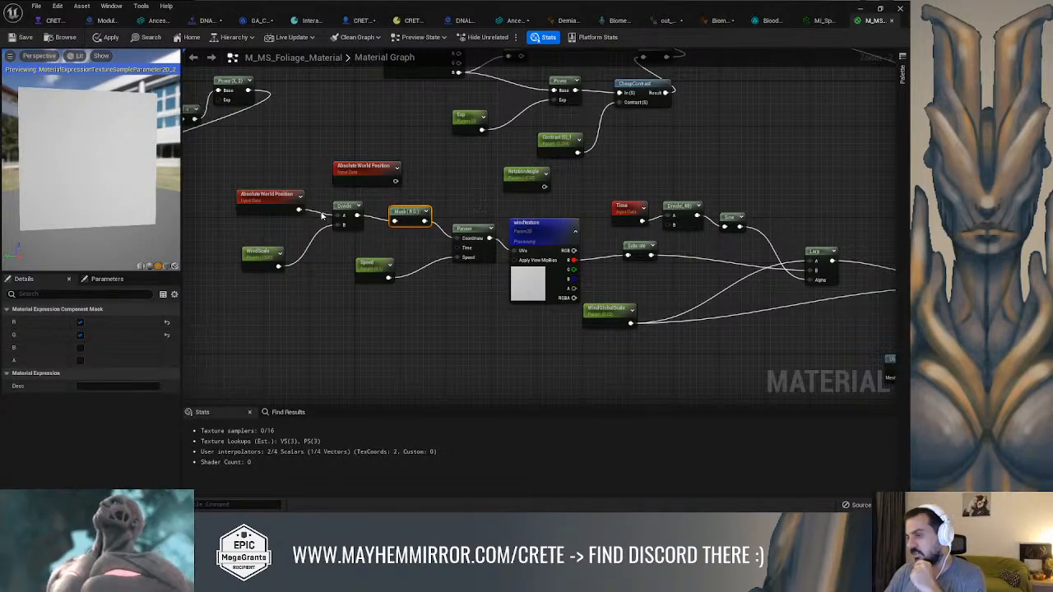
mouse_move(426, 189)
right_mouse_down()
mouse_move(366, 200)
mouse_move(421, 197)
right_mouse_up()
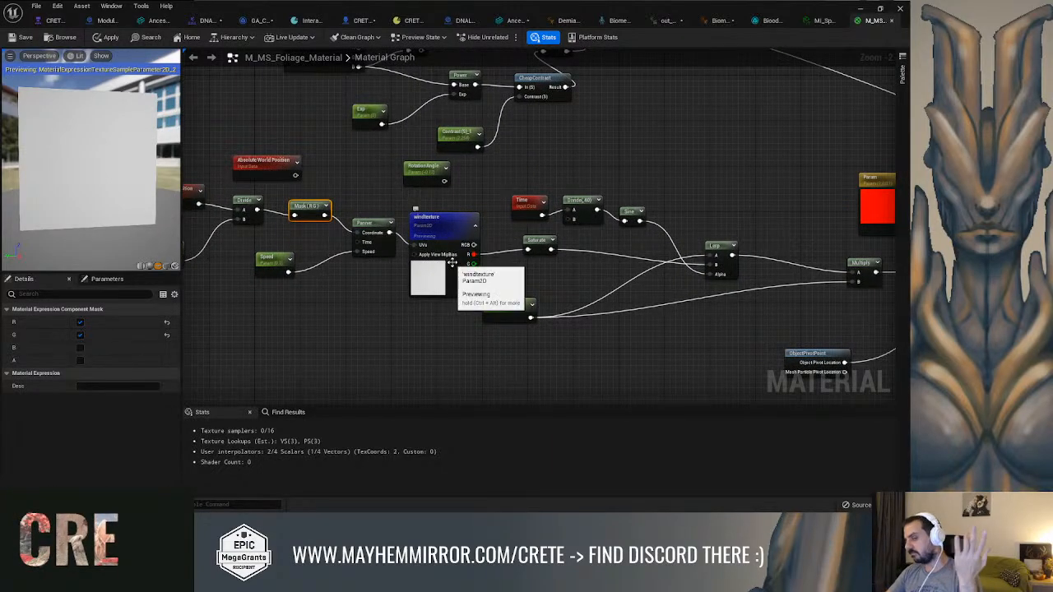
right_click_drag(452, 247, 394, 266)
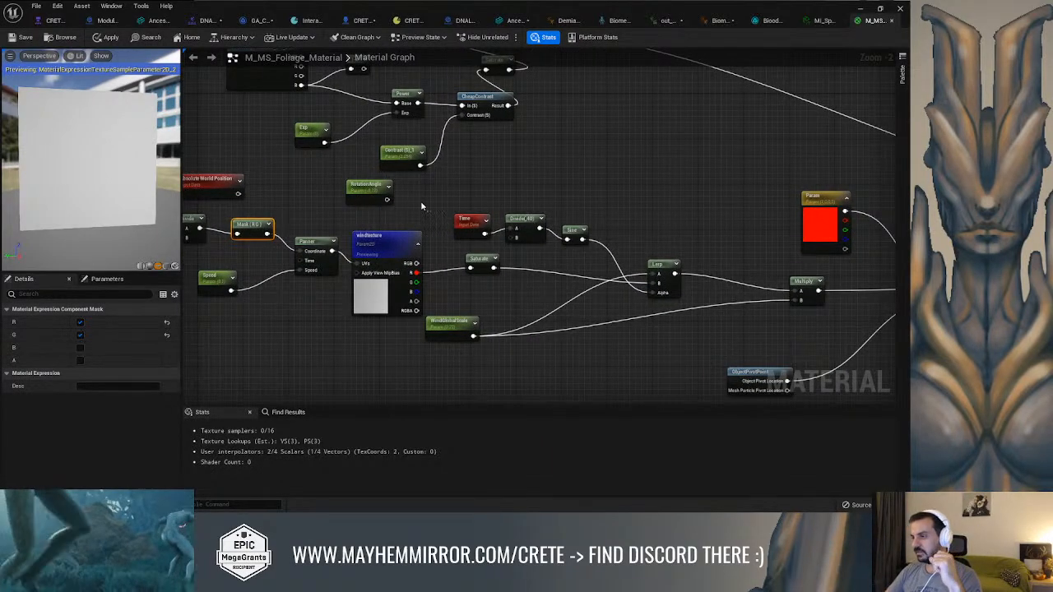
right_click_drag(424, 206, 399, 203)
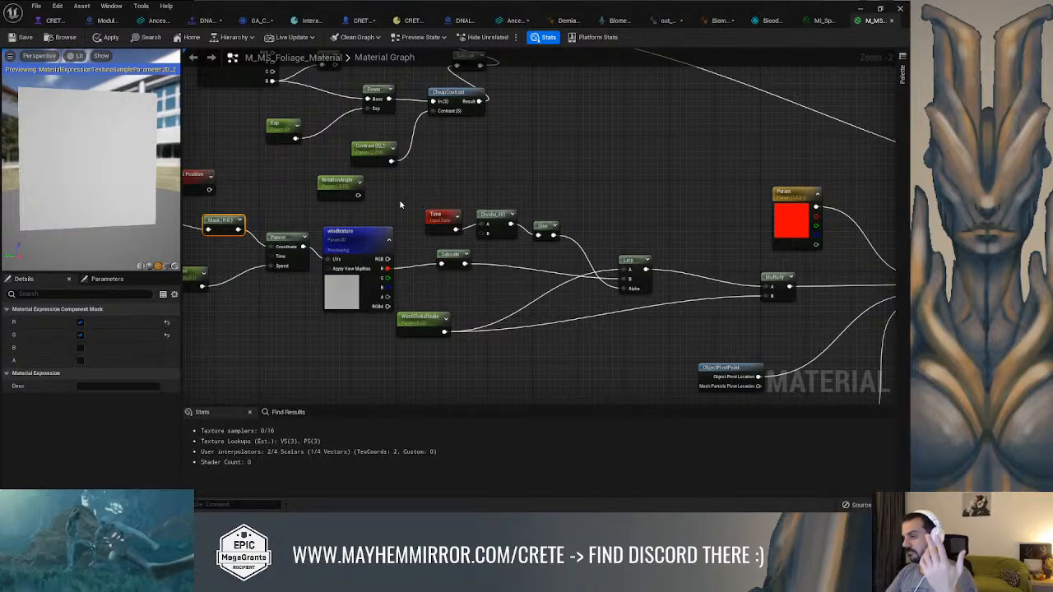
right_click_drag(400, 204, 453, 187)
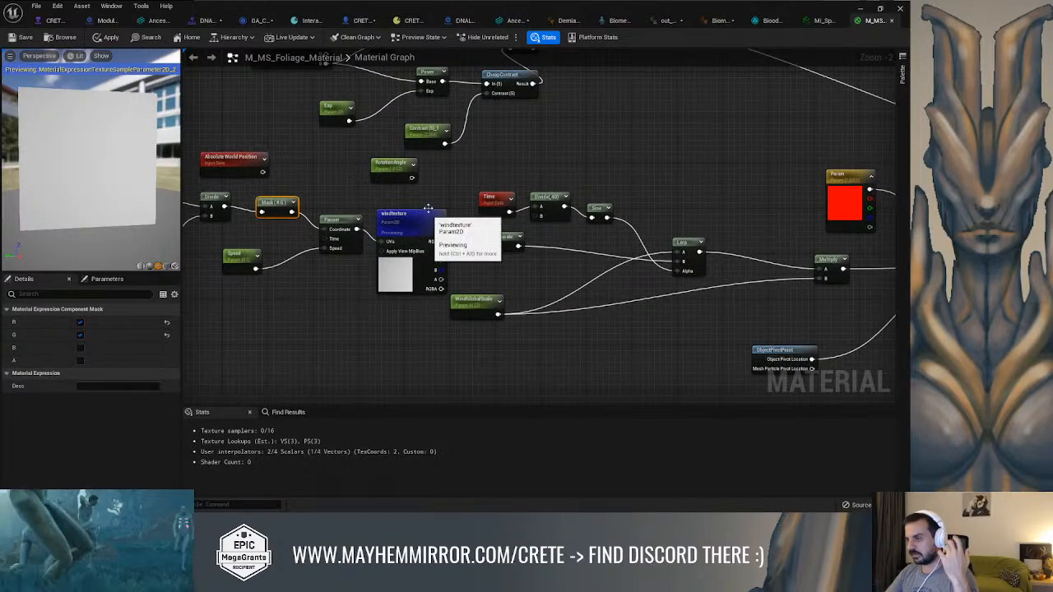
right_click_drag(489, 300, 409, 293)
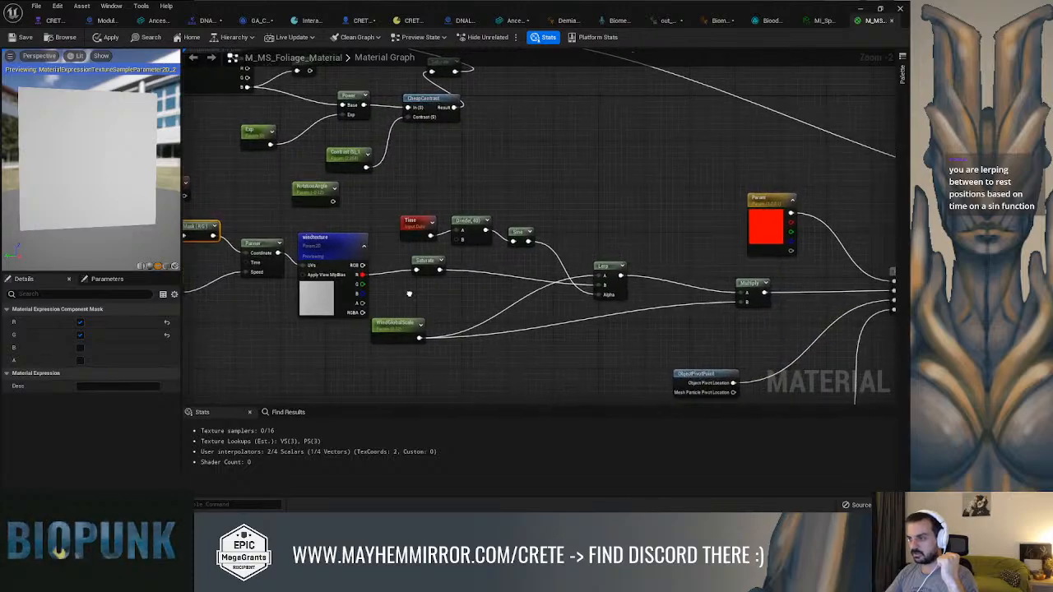
Shift the Time node farther from Divide and move the WindGlobalScale parameter farther below Saturate
left_click_drag(411, 220, 400, 214)
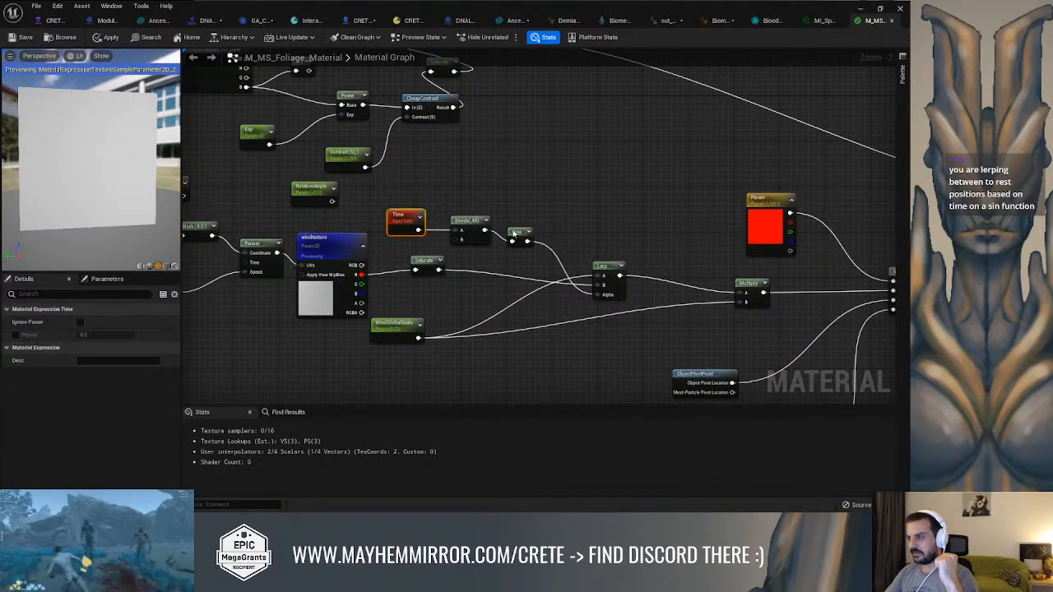
right_click_drag(432, 265, 431, 250)
left_click(431, 250)
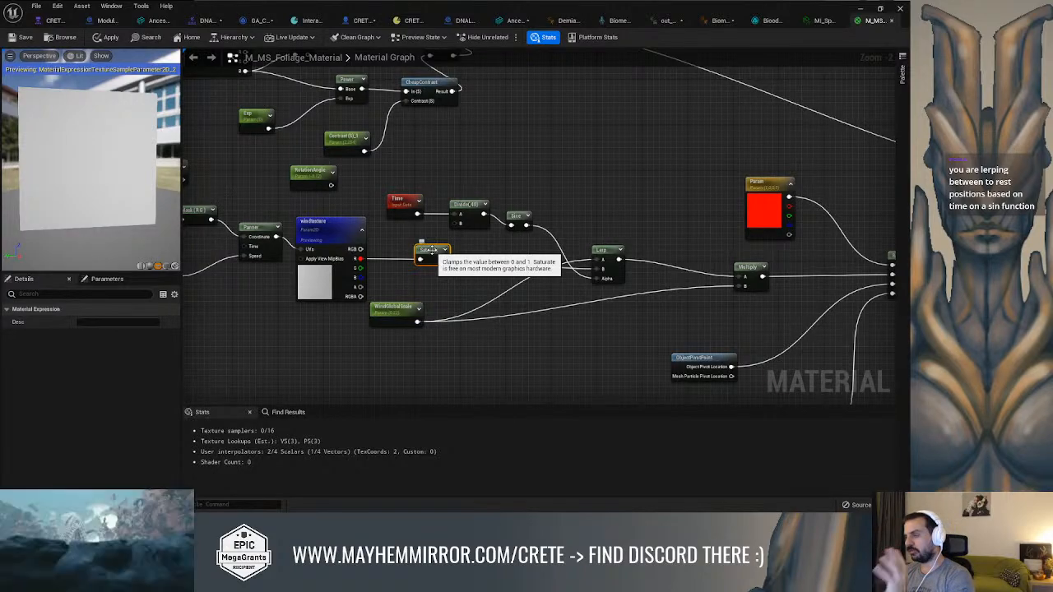
right_click_drag(443, 283, 452, 274)
scroll(420, 296, "up", 1)
left_click_drag(420, 310, 438, 324)
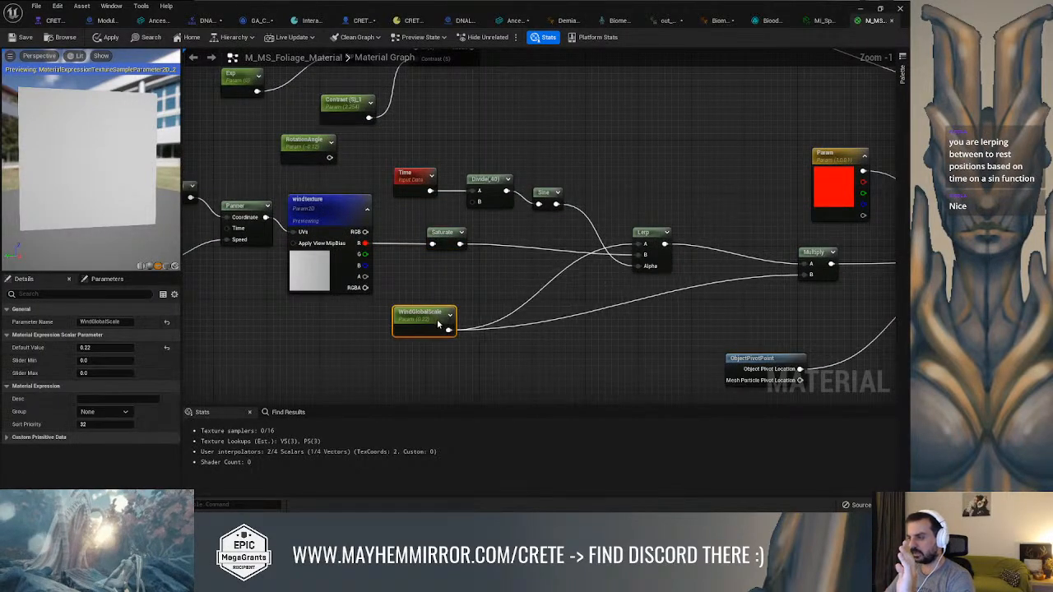
right_click_drag(488, 284, 438, 289)
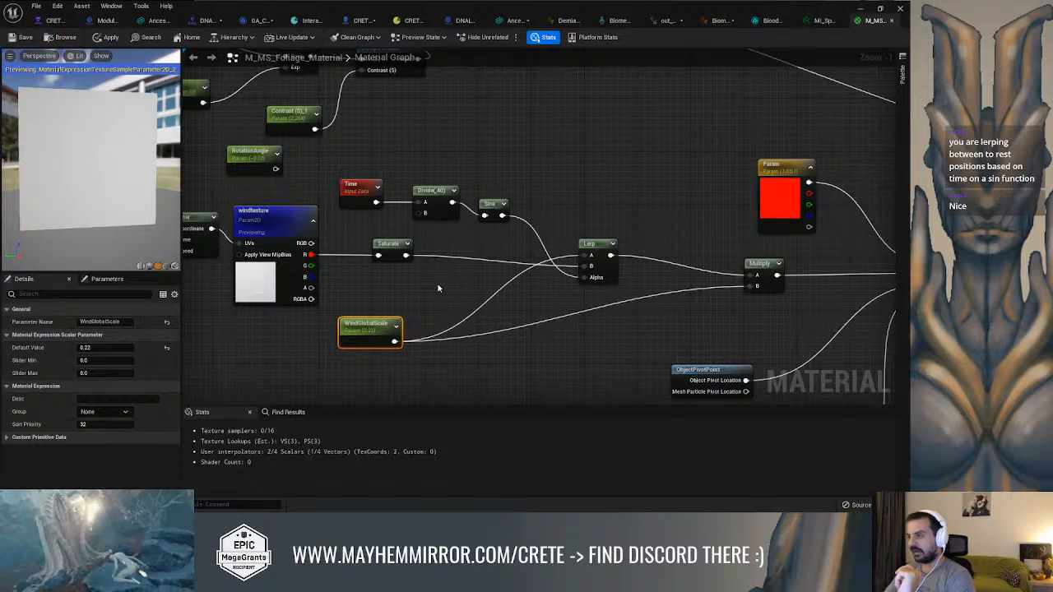
Move the WindGlobalScale parameter to a spot below and between the Saturate and Lerp nodes
left_click_drag(486, 218, 487, 211)
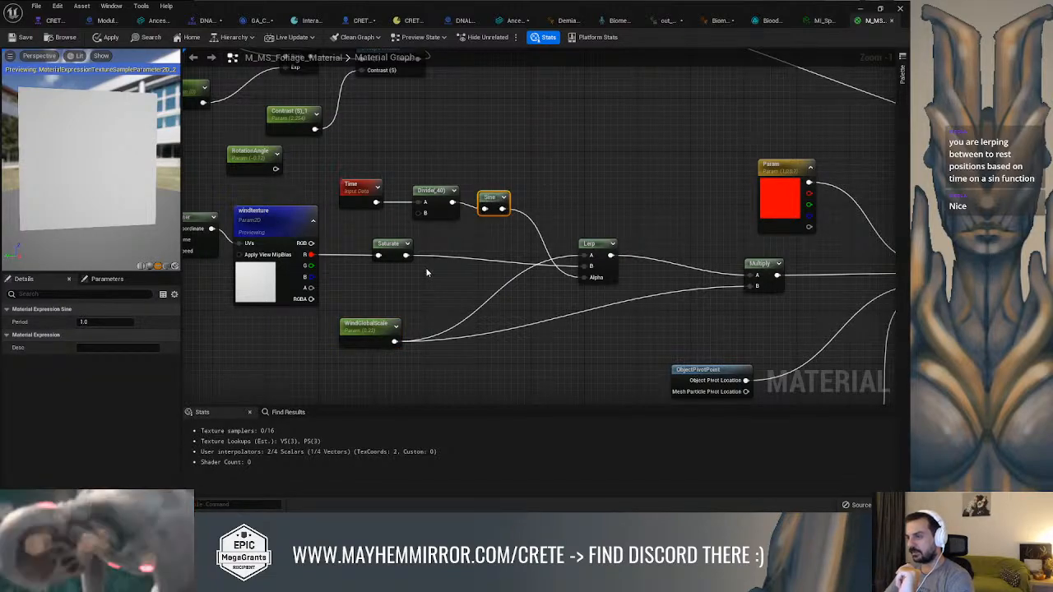
right_click_drag(468, 285, 513, 271)
right_click_drag(456, 247, 393, 245)
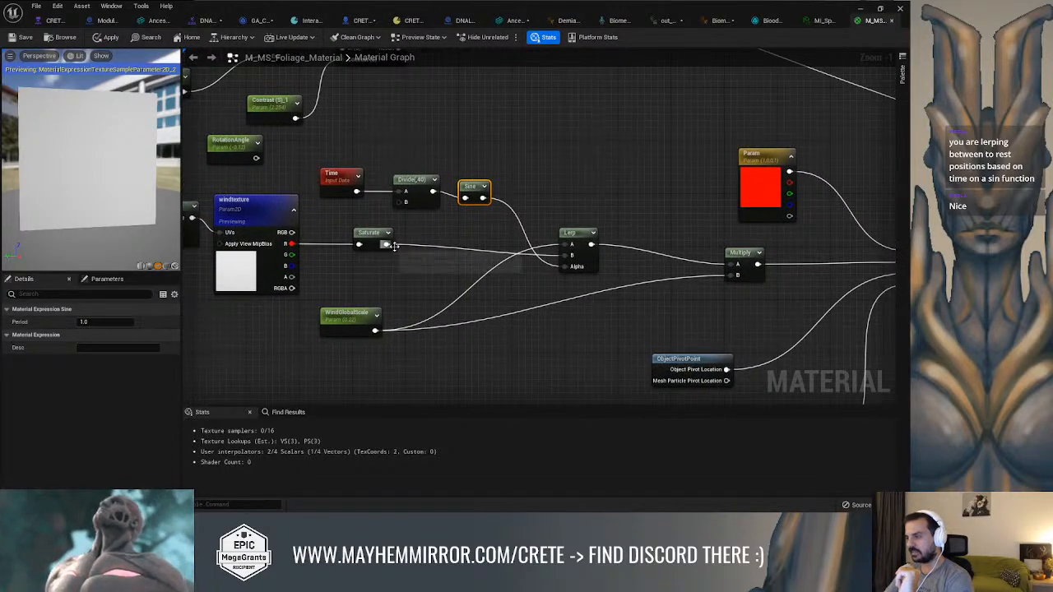
left_click_drag(532, 253, 565, 267)
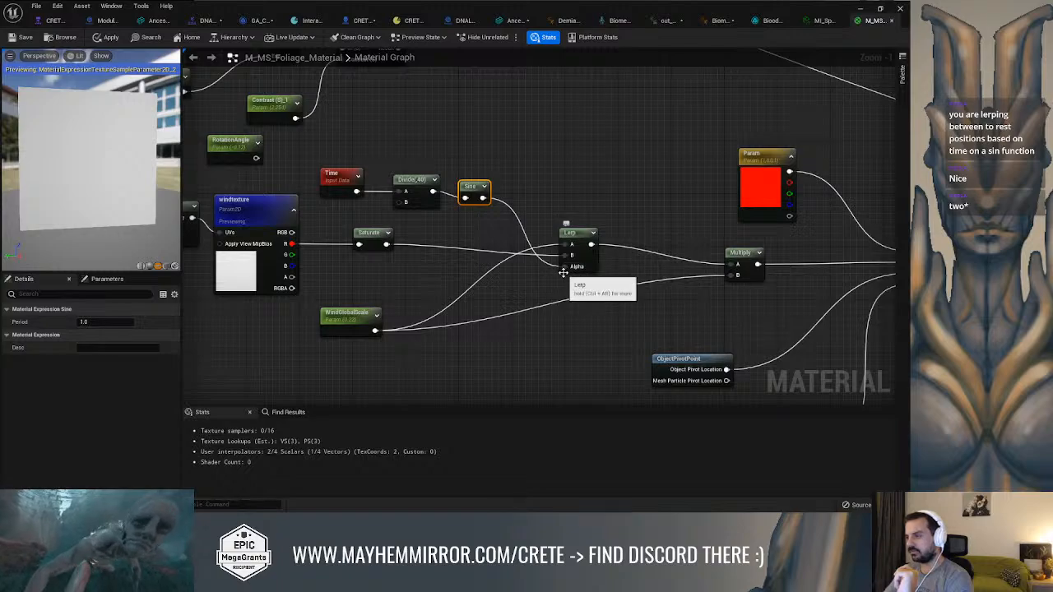
right_click_drag(555, 277, 522, 268)
left_click_drag(321, 314, 423, 362)
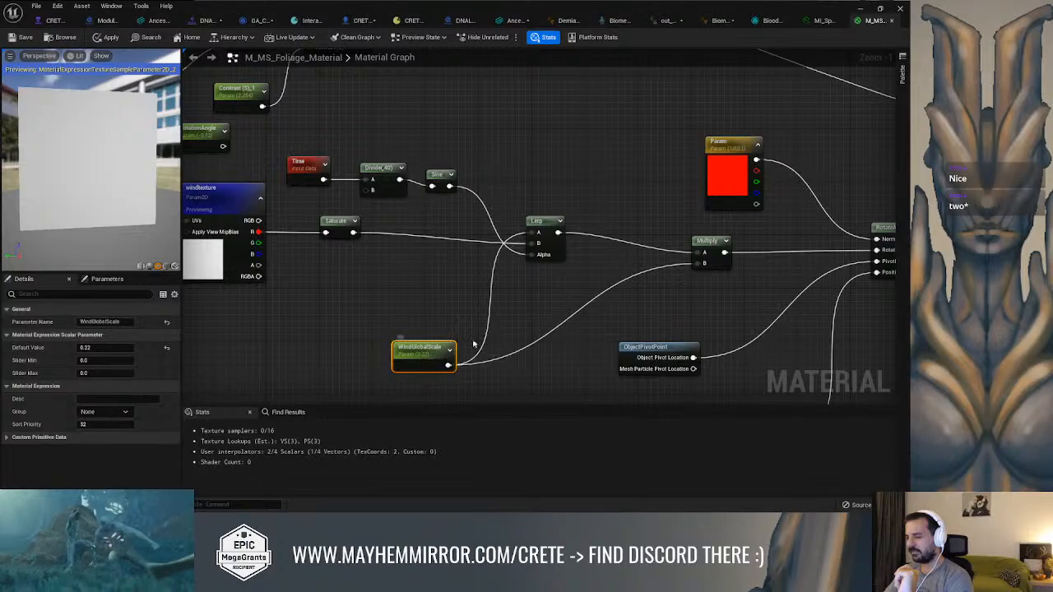
right_click_drag(474, 191, 510, 204)
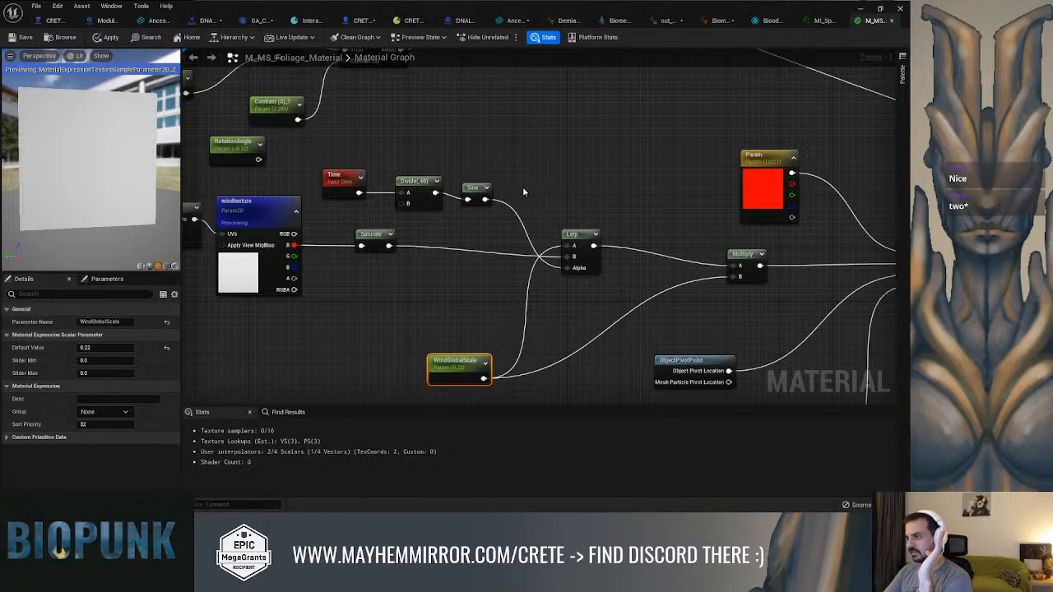
right_click_drag(523, 192, 486, 198)
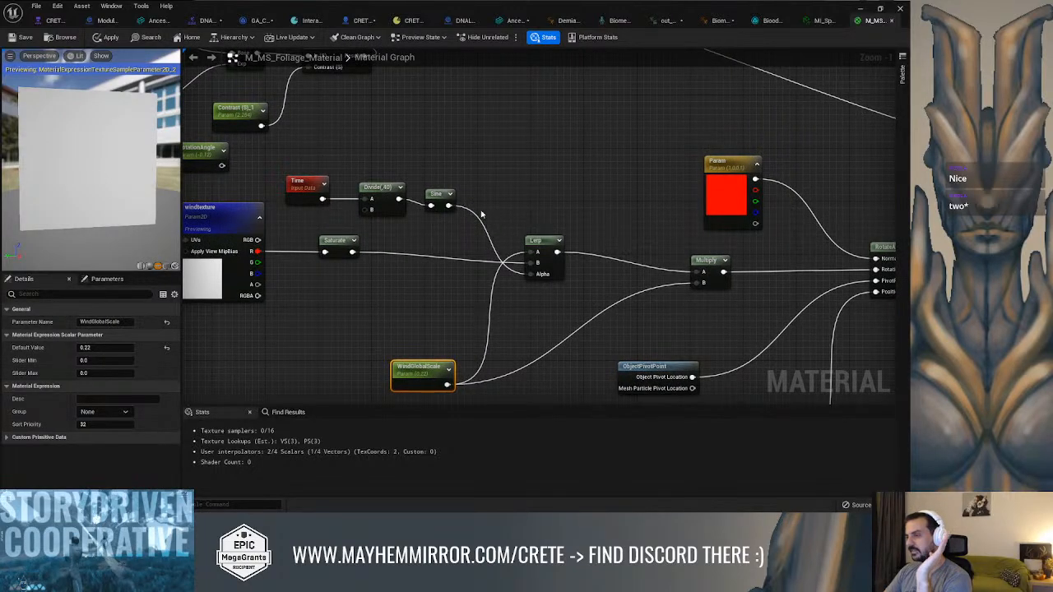
Promote Divide's B input to a parameter, place it beside the node and set its default value to 40
left_click(379, 192)
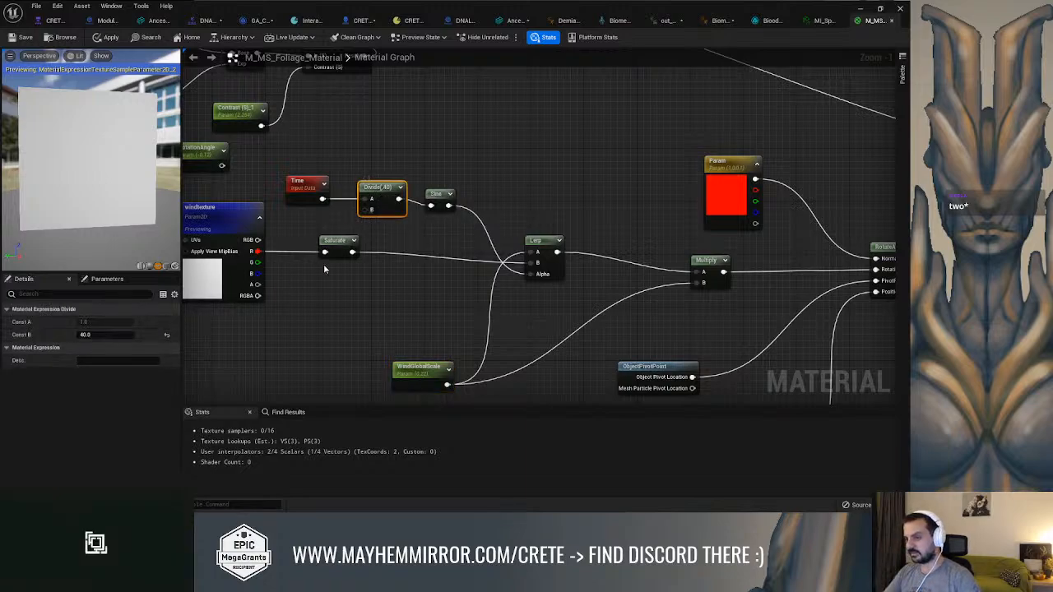
right_click(371, 214)
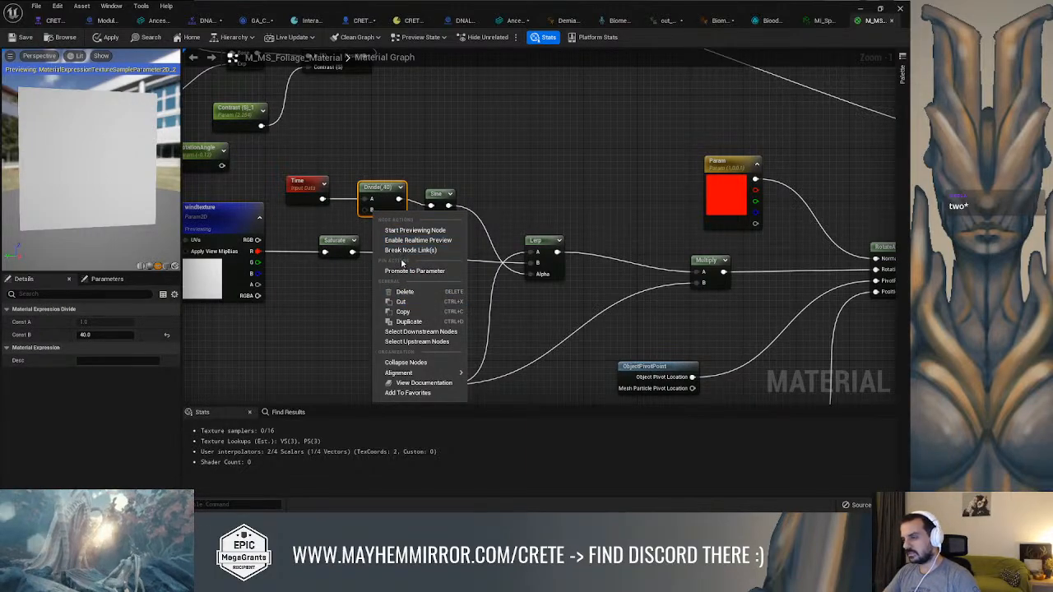
left_click(404, 272)
left_click_drag(322, 202, 288, 223)
left_click(97, 347)
type("40")
key("Return")
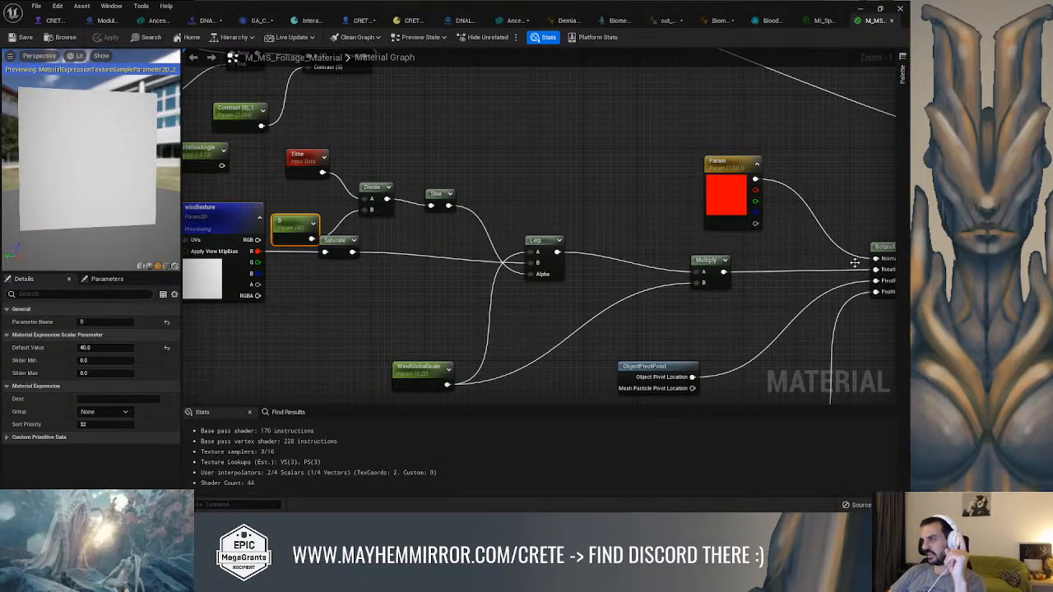
Check where Multiply enters RotateAboutAxis and line up the Sine node with Divide's output
right_click_drag(866, 268, 815, 265)
left_click(773, 254)
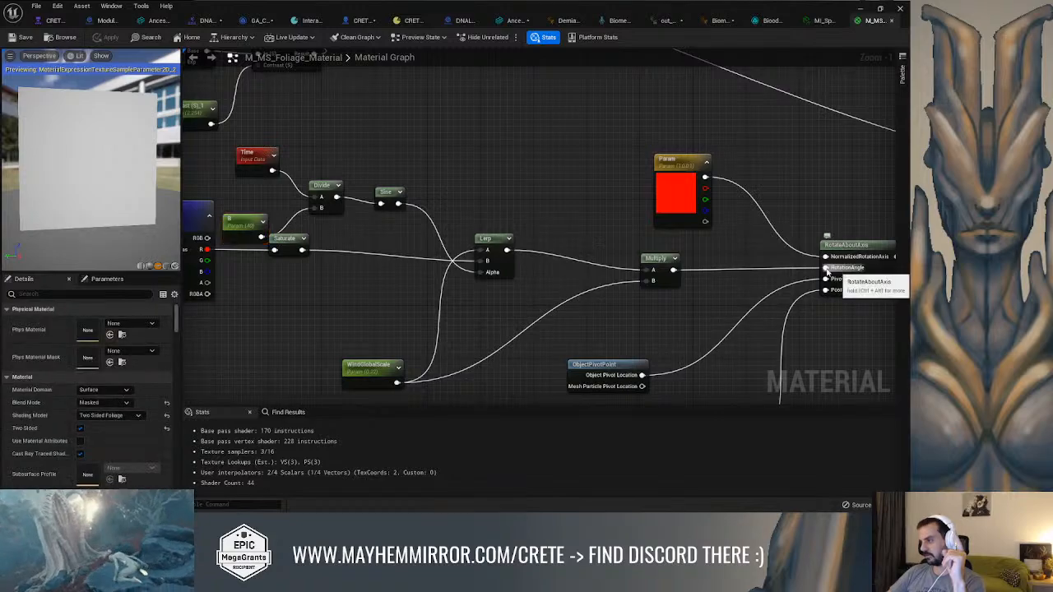
right_click_drag(742, 246, 797, 244)
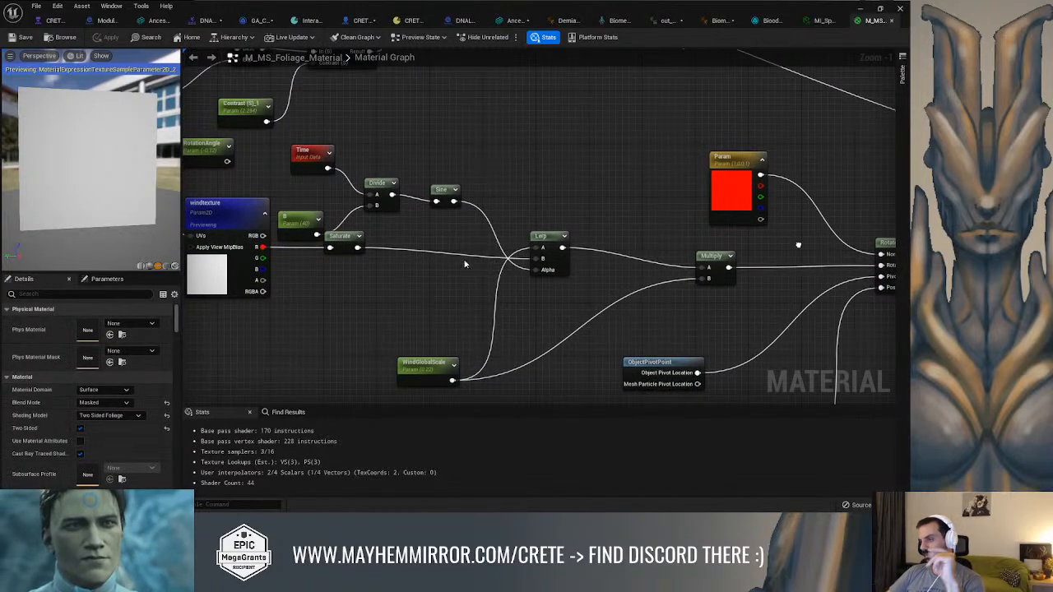
left_click(318, 163)
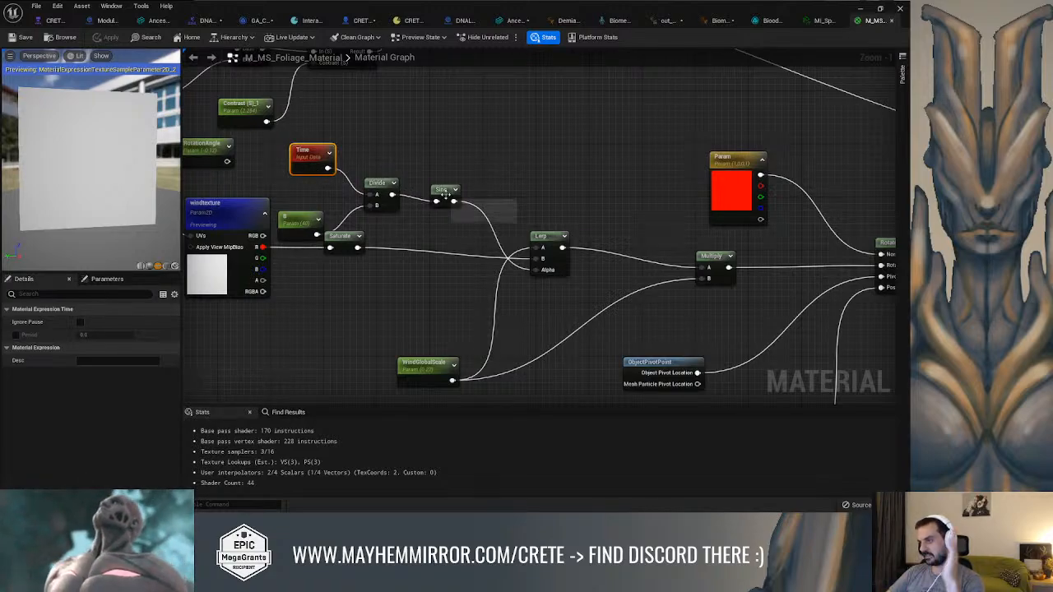
left_click_drag(435, 194, 442, 188)
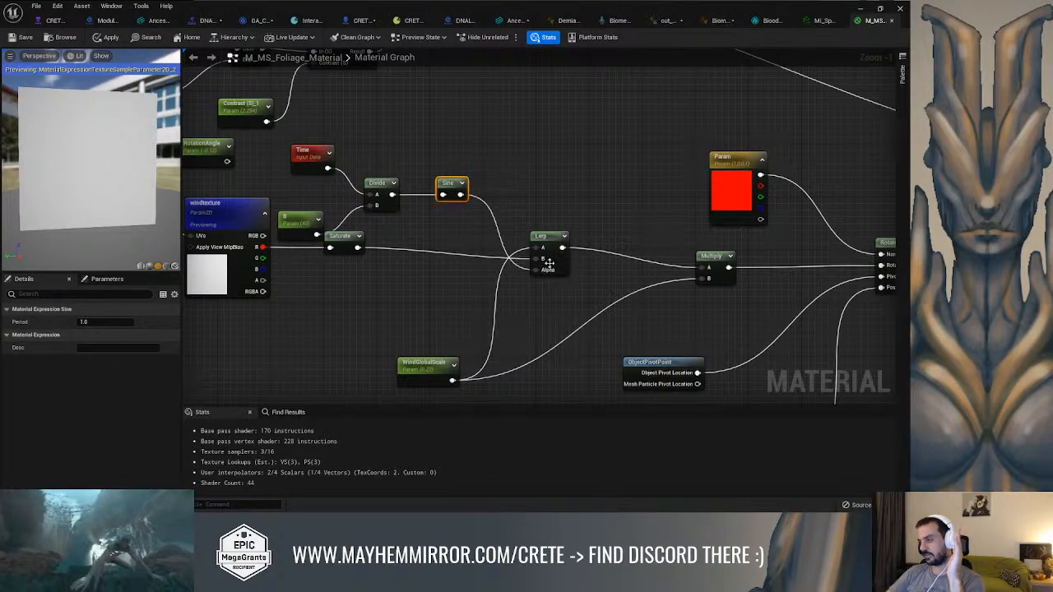
right_click_drag(526, 198, 525, 222)
Restore and resize the material editor window so the level's foliage shows beside the graph
left_click_drag(666, 13, 209, 46)
left_click_drag(459, 180, 3, 194)
left_click_drag(1, 83, 811, 33)
right_click_drag(684, 272, 701, 244)
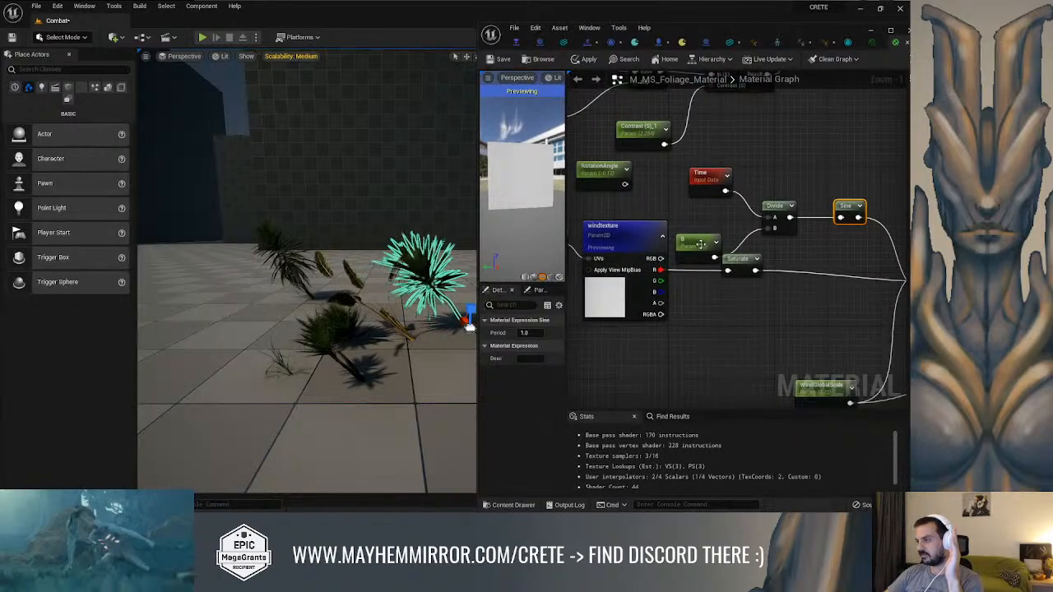
Try a default value of 1 for the B parameter feeding Divide, and set it back to 40
left_click(699, 244)
left_click(527, 358)
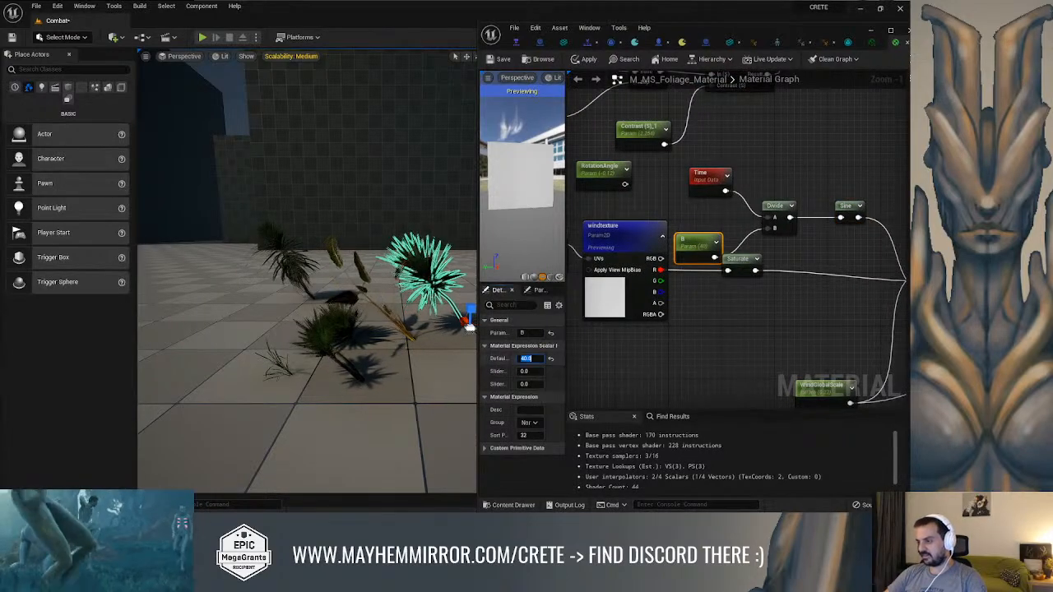
type("1")
key("Return")
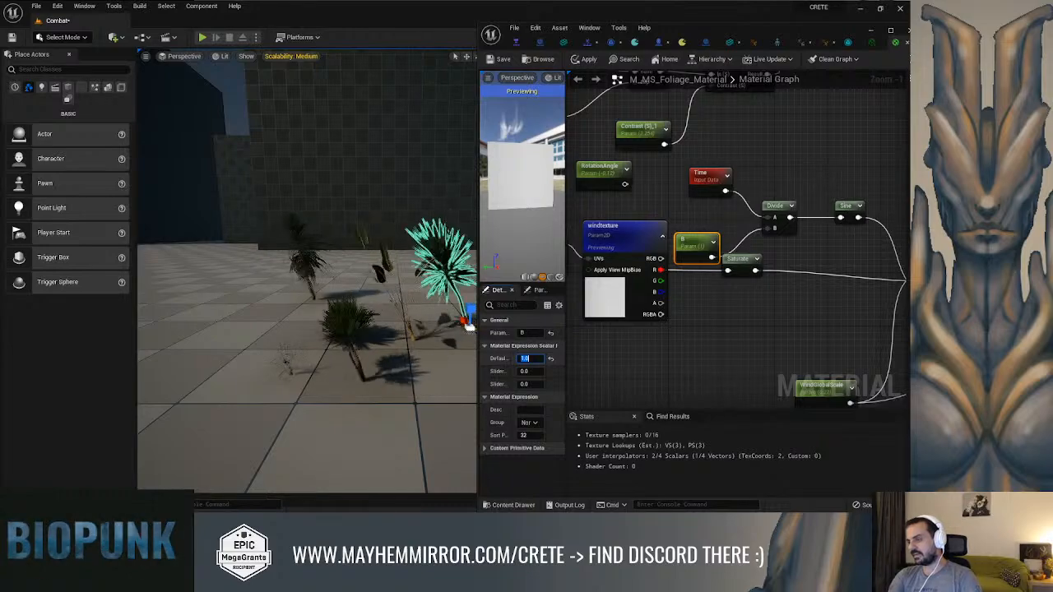
type("40")
key("Return")
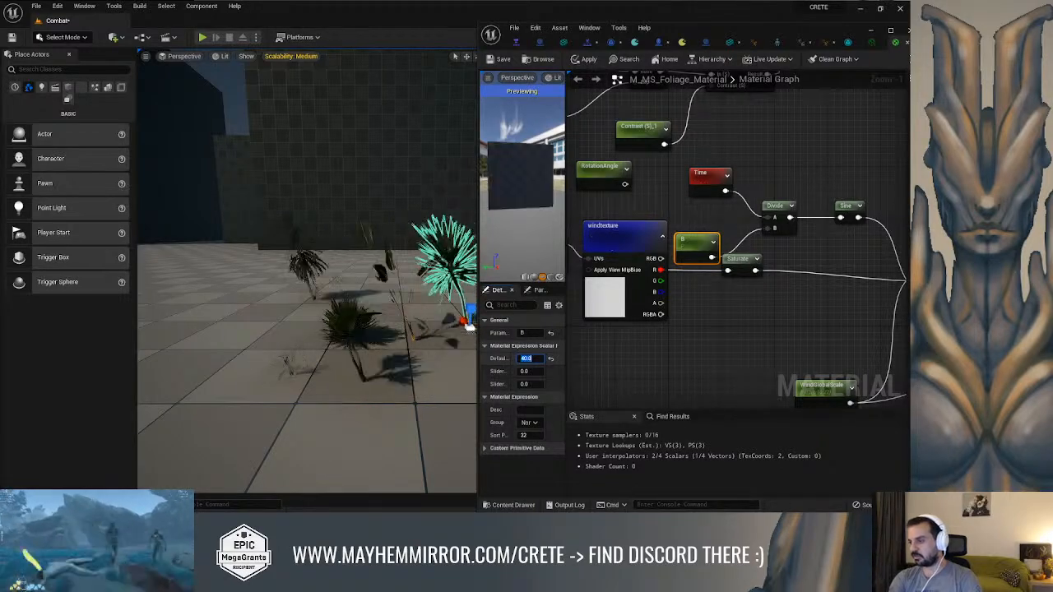
Try default values of 1, 0.3 and 10 for the WindGlobalScale parameter to test the foliage sway
right_click_drag(769, 325, 762, 284)
left_click_drag(686, 215, 716, 236)
right_click_drag(731, 282, 575, 297)
right_click_drag(691, 284, 800, 263)
left_click(659, 314)
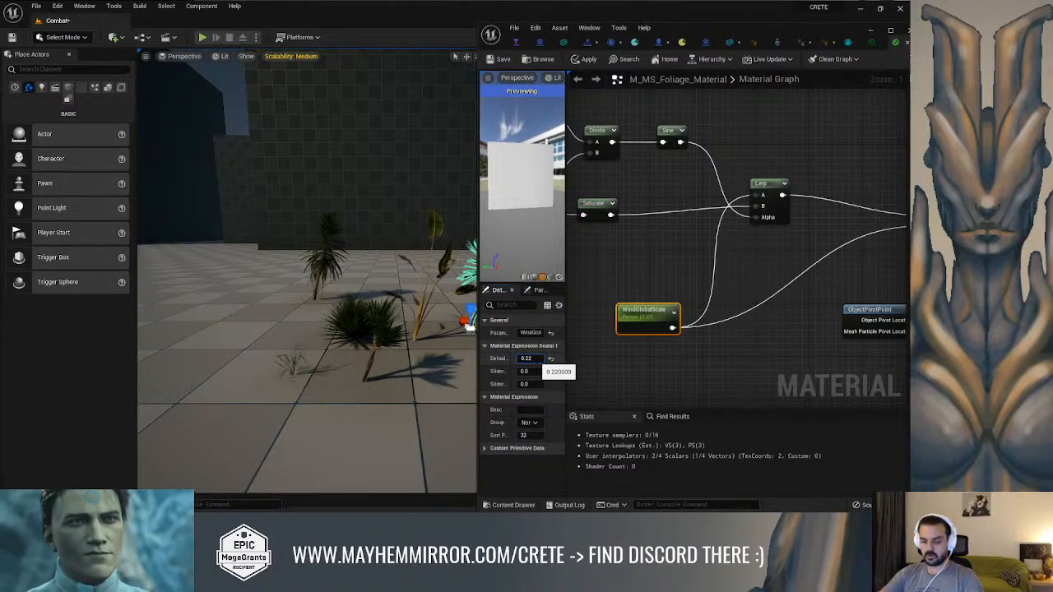
key("Return")
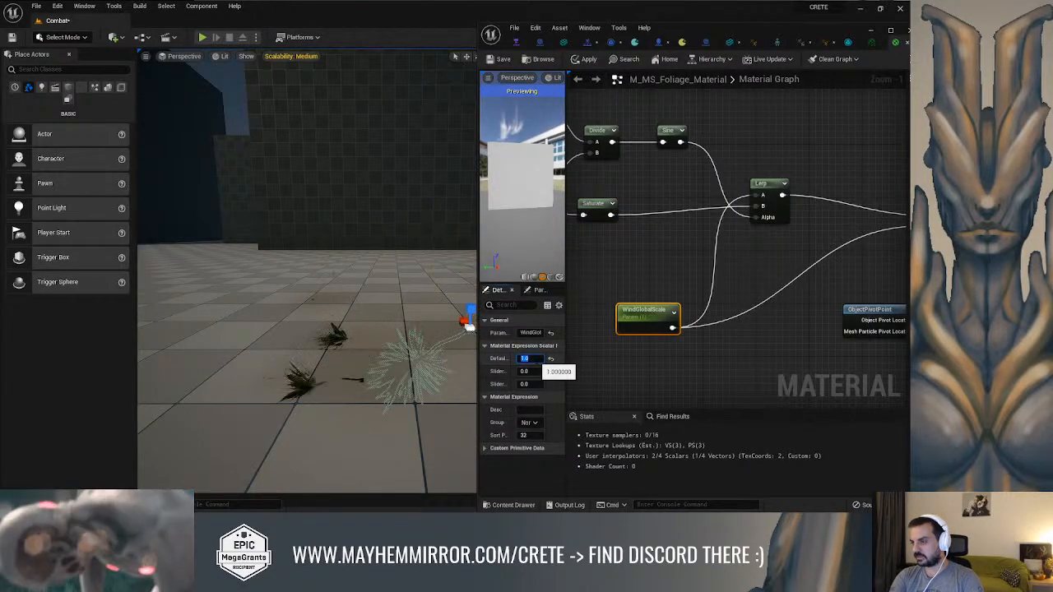
type("0")
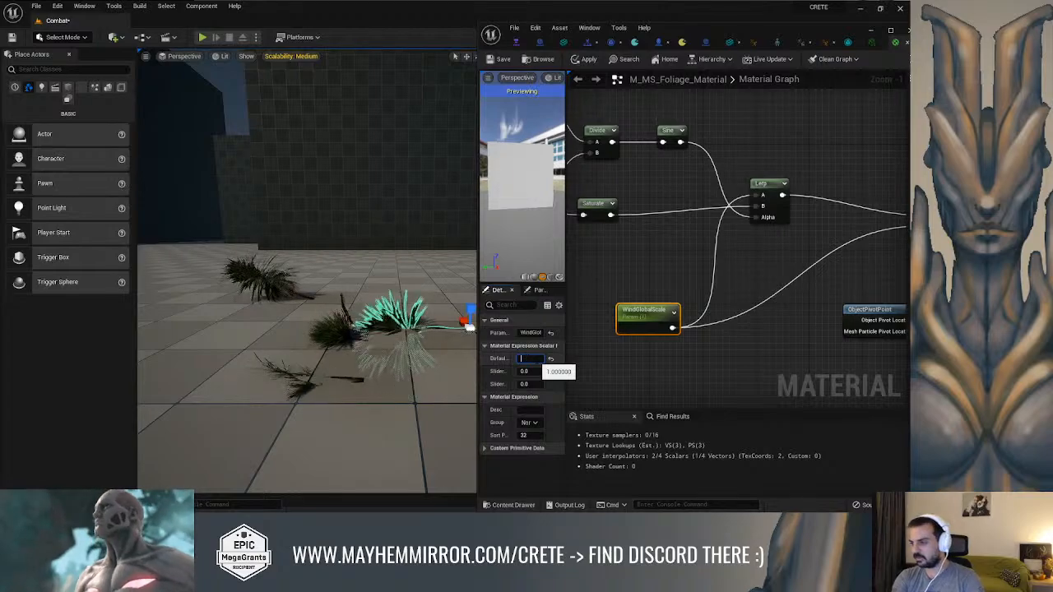
type(".3")
key("Return")
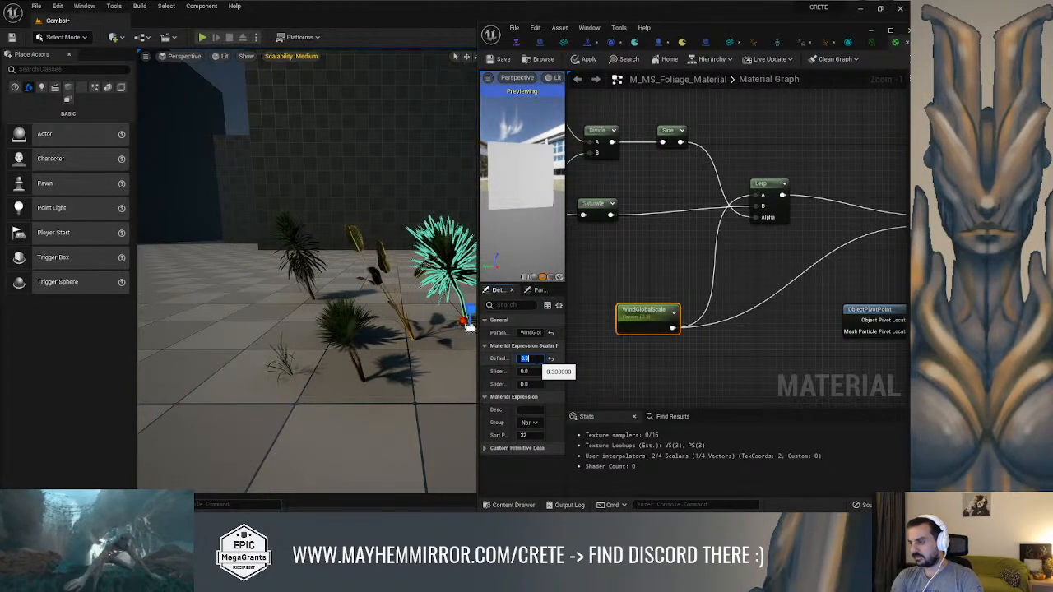
type("10")
key("Return")
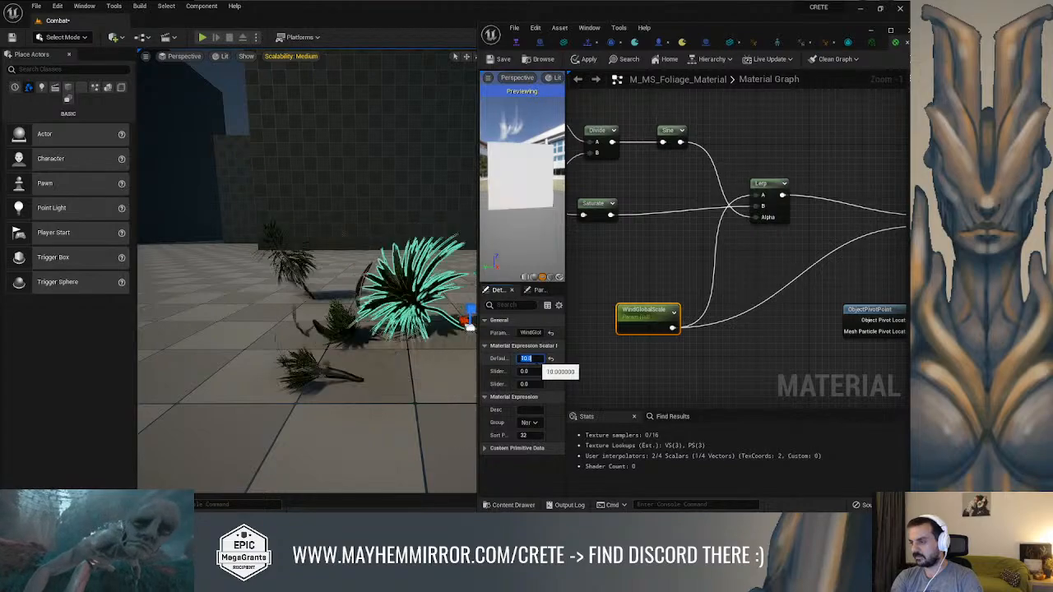
Try a WindGlobalScale default value of 1 once more and settle on 0.1
type("1")
key("Return")
type("0.1")
key("Return")
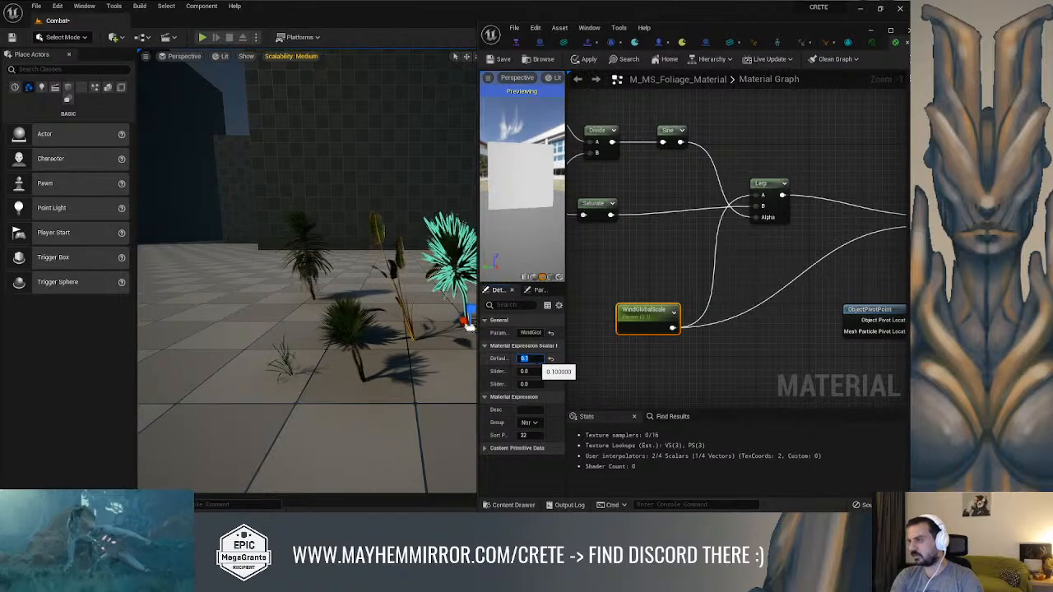
Examine the Multiply, ObjectPivotPoint and Absolute World Position inputs of RotateAboutAxis and follow its output to World Position Offset
right_click_drag(839, 232, 638, 247)
right_click_drag(748, 212, 699, 212)
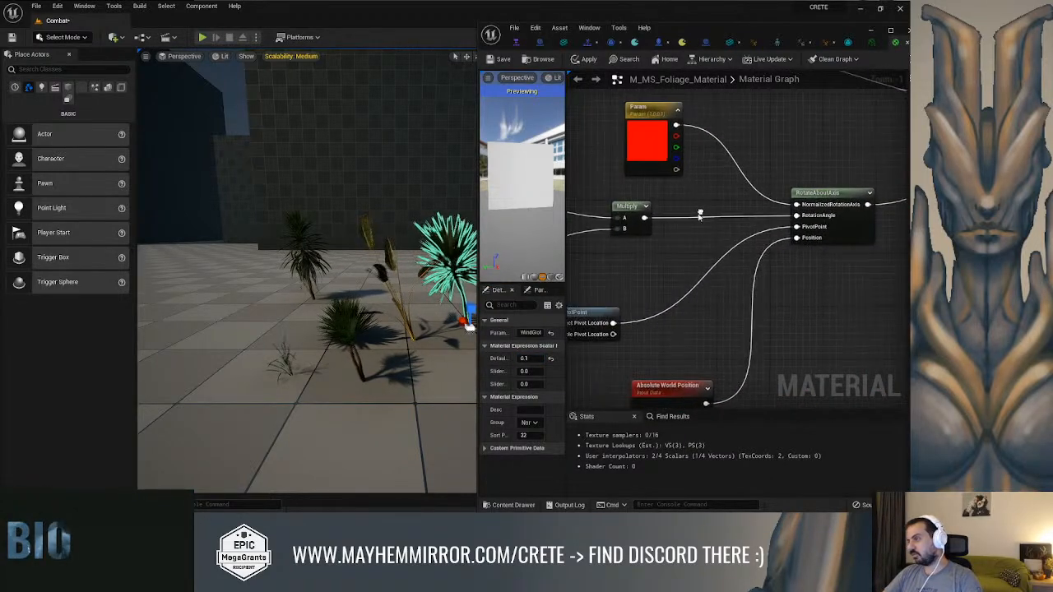
right_click_drag(778, 224, 767, 172)
left_click(804, 141)
right_click_drag(629, 256, 678, 236)
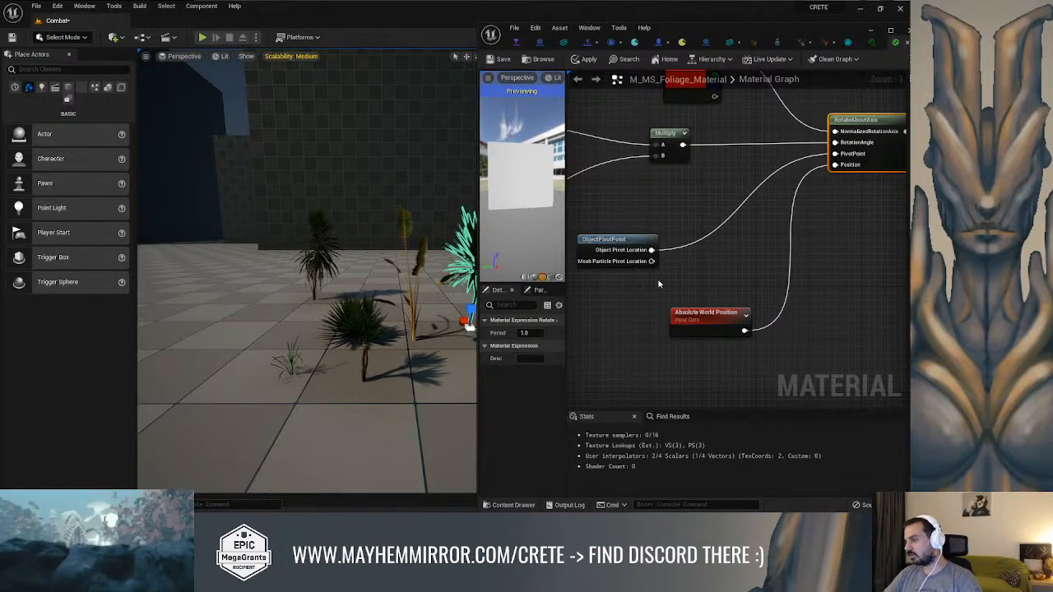
right_click_drag(876, 193, 620, 296)
right_click_drag(650, 209, 856, 378)
right_click_drag(627, 324, 815, 238)
scroll(798, 239, "up", 1)
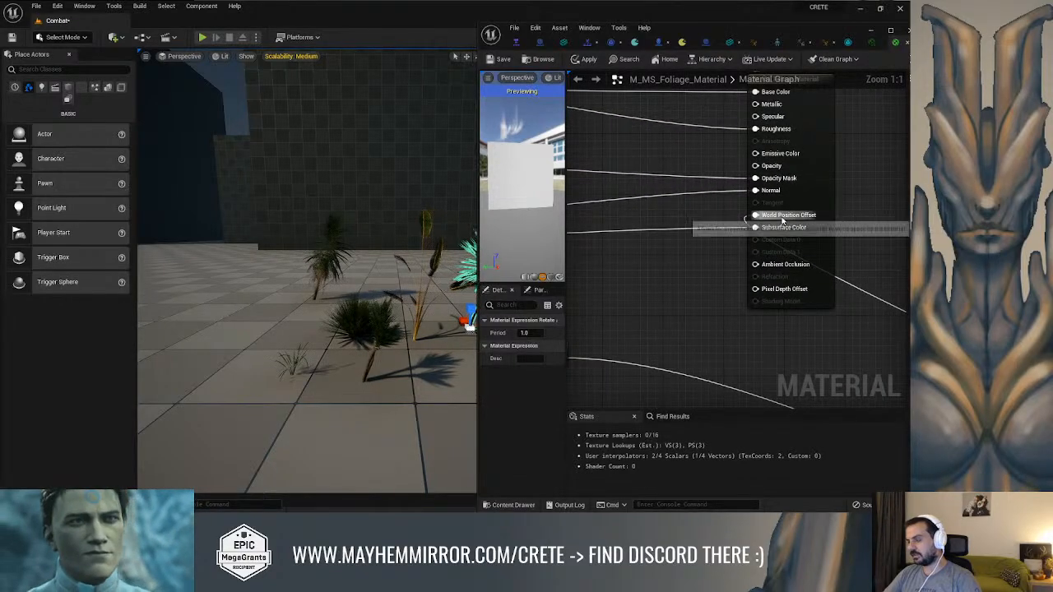
Inspect the swaying plants up close in the level and hide the material editor window
right_click_drag(354, 279, 434, 288)
scroll(380, 264, "up", 3)
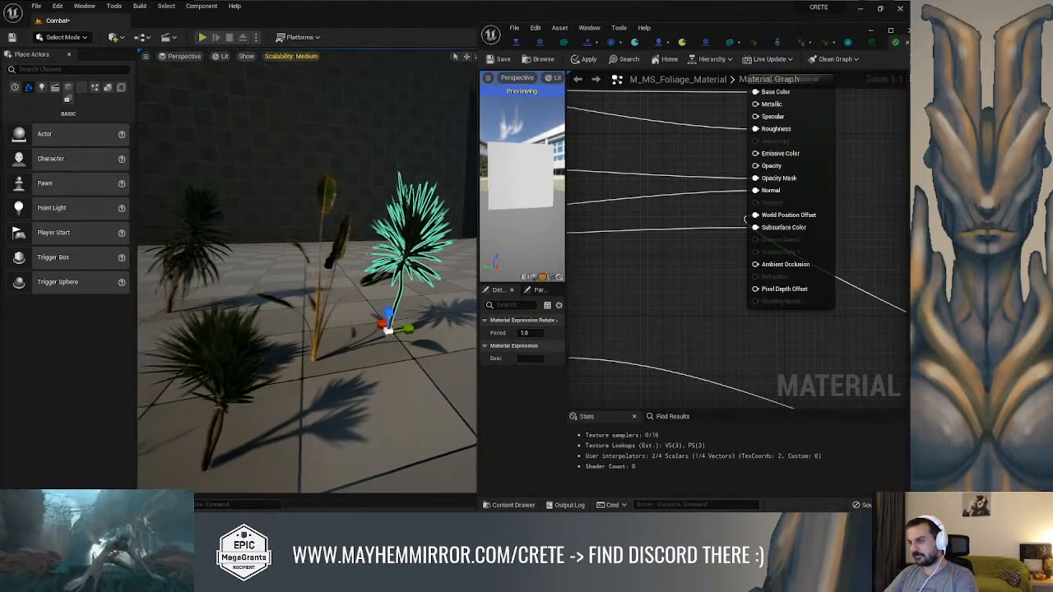
right_click_drag(380, 264, 367, 268)
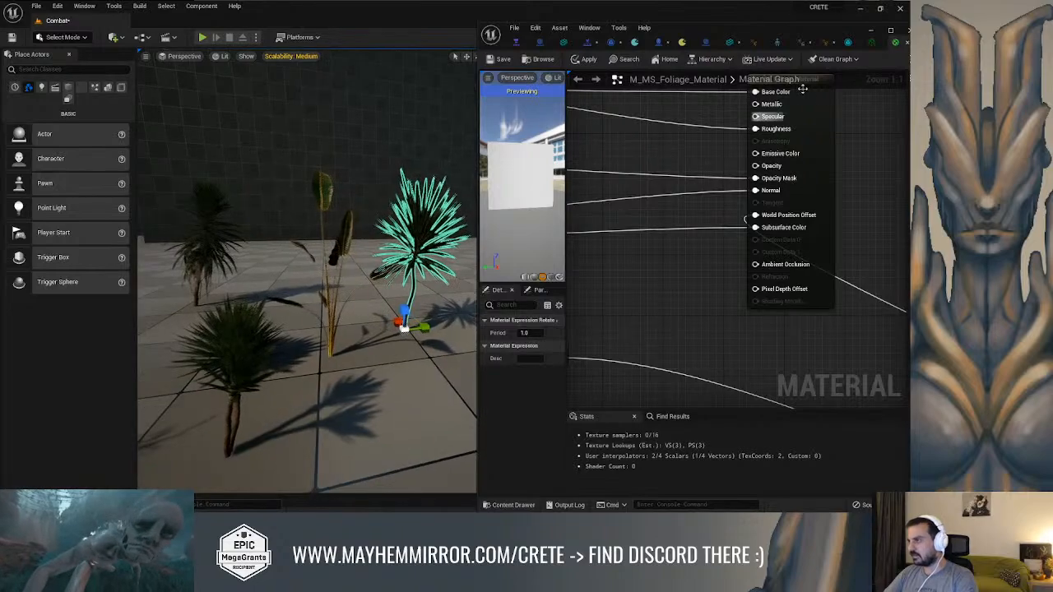
left_click(870, 31)
right_click_drag(494, 263, 459, 253)
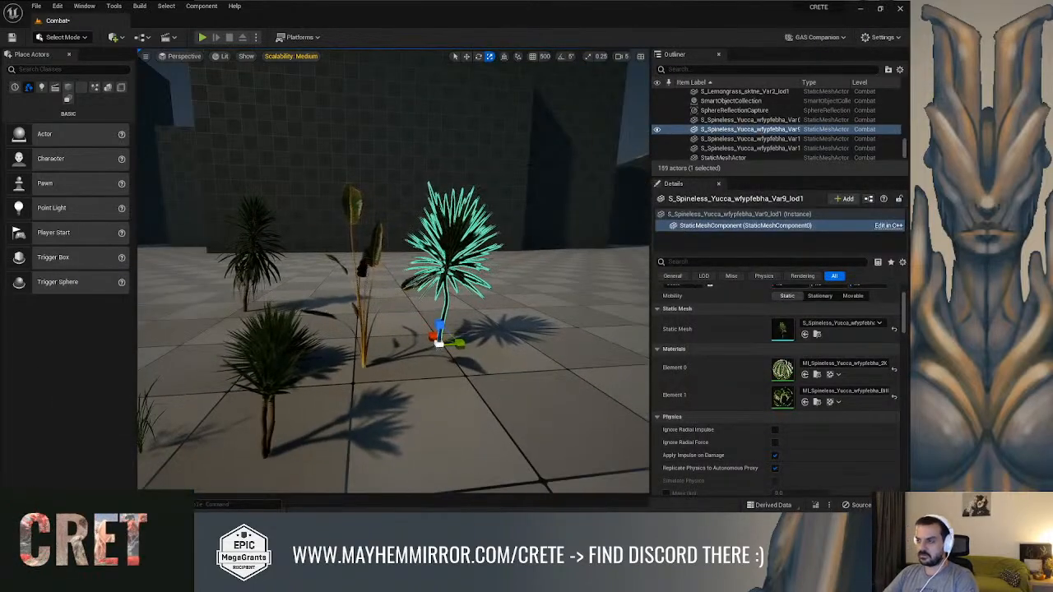
Delete the selected Spineless Yucca and the Bird of Paradise plant from the level
left_click(607, 132)
left_click(642, 123)
left_click(442, 251)
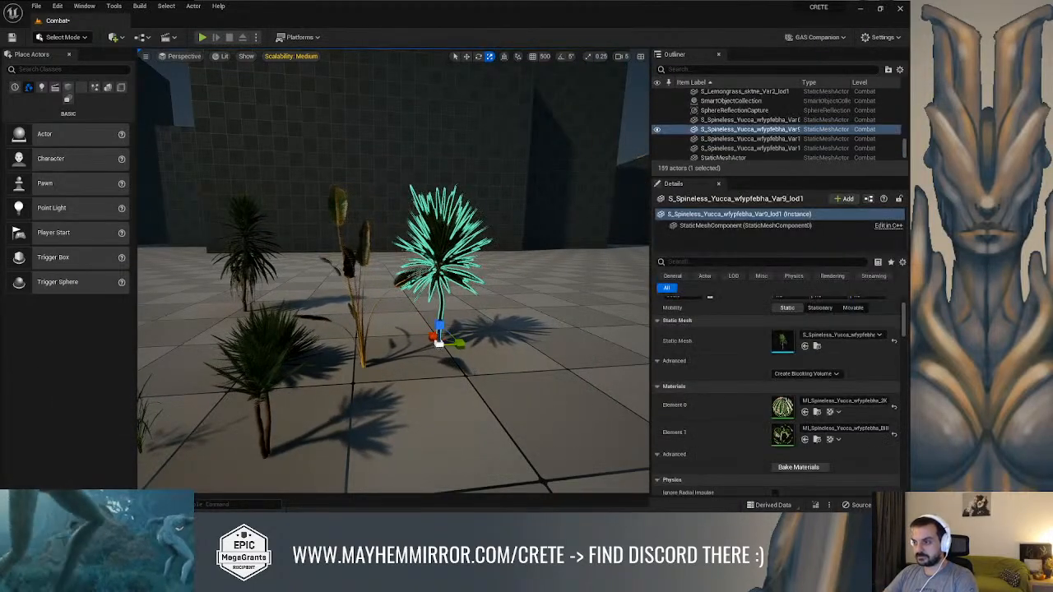
key("Delete")
left_click(359, 269)
left_click(356, 296)
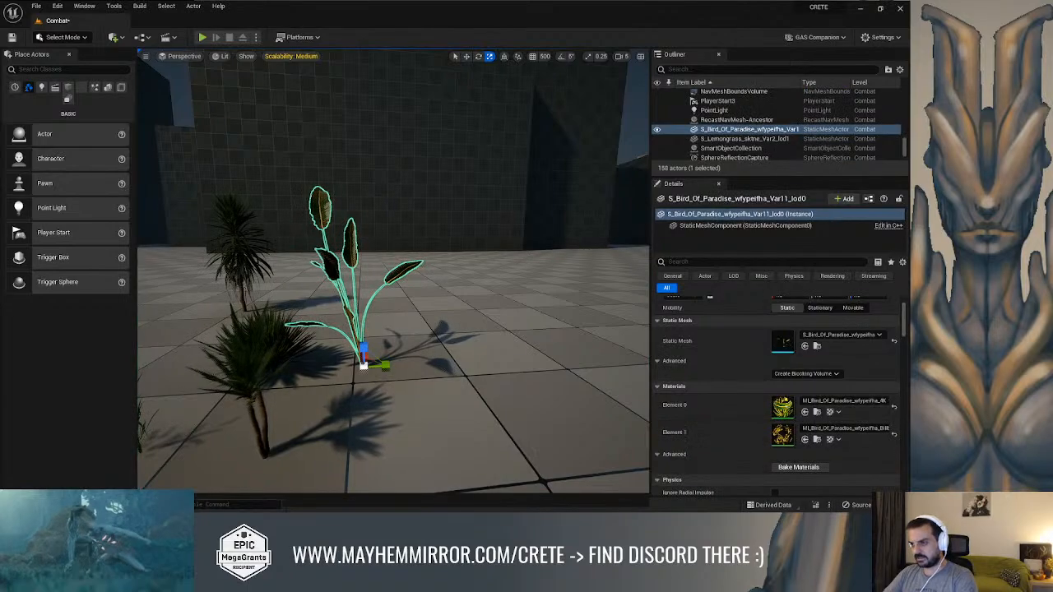
key("Delete")
Delete the remaining yucca and lemongrass test plants from the level
left_click(362, 181)
right_click_drag(362, 181, 344, 165)
left_click(228, 135)
left_click(264, 235)
key("Delete")
left_click(271, 386)
key("Delete")
left_click(291, 383)
right_click_drag(296, 401, 394, 370)
key("Delete")
left_click(311, 362)
key("Delete")
mouse_move(341, 282)
right_mouse_down()
mouse_move(296, 285)
mouse_move(344, 281)
right_mouse_up()
key("e")
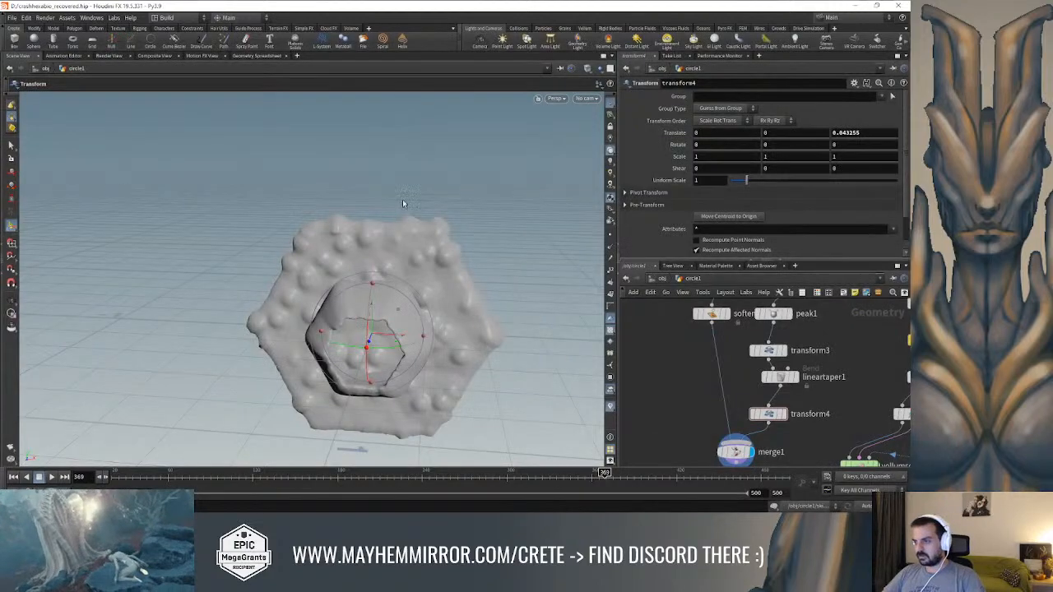
Switch to Houdini and examine the merged hexagonal lock and its transform4 handle from several angles
left_click_drag(467, 177, 389, 203, "alt")
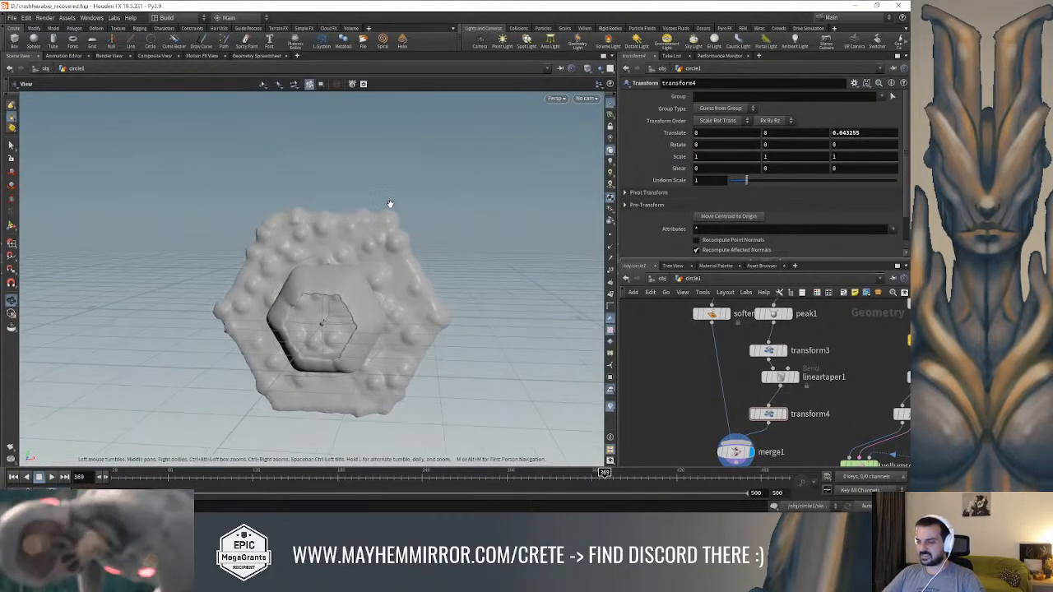
key("t")
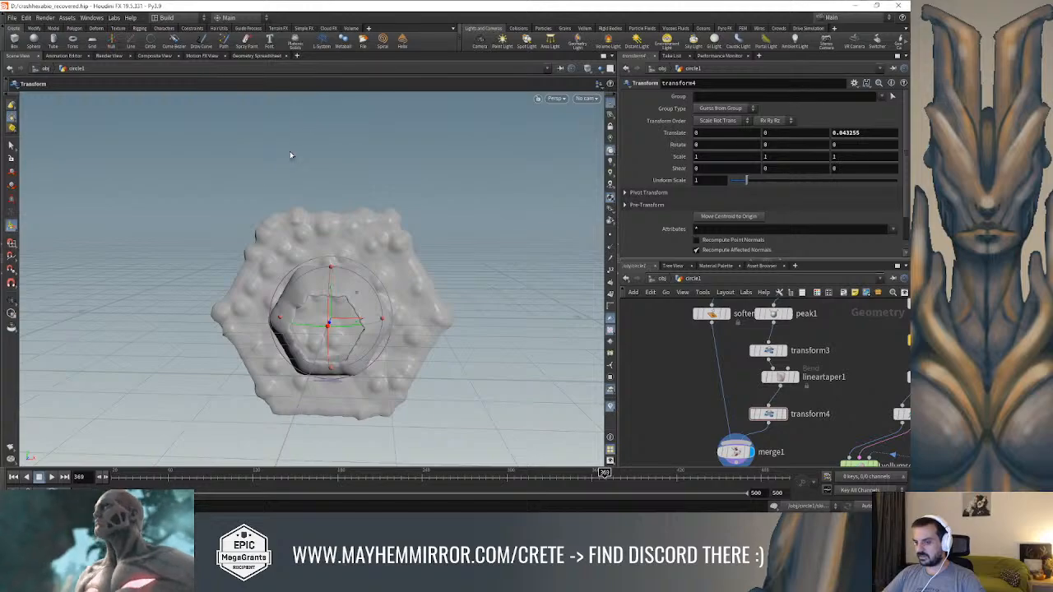
key("Escape")
mouse_move(425, 186)
left_mouse_down()
mouse_move(501, 170)
mouse_move(462, 120)
mouse_move(452, 173)
mouse_move(394, 213)
mouse_move(317, 189)
mouse_move(411, 164)
mouse_move(495, 123)
mouse_move(460, 155)
mouse_move(477, 176)
mouse_move(442, 198)
mouse_move(442, 324)
mouse_move(521, 197)
mouse_move(470, 204)
mouse_move(436, 186)
mouse_move(478, 214)
mouse_move(531, 228)
mouse_move(531, 205)
mouse_move(493, 192)
mouse_move(464, 200)
mouse_move(451, 219)
mouse_move(445, 207)
left_mouse_up()
key("t")
key("Escape")
key("t")
key("shift+w")
key("Return")
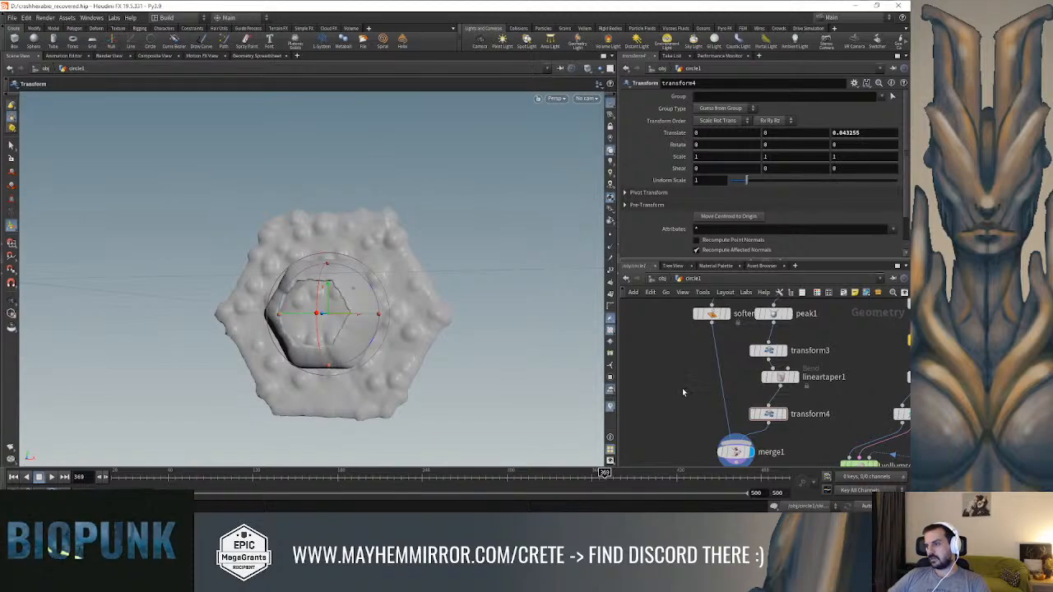
scroll(691, 381, "down", 2)
key("Escape")
left_click_drag(490, 248, 451, 260)
Display the circle2 and polyextrude4 nodes to review the base hexagon and its extrusion
key("t")
scroll(680, 369, "down", 3)
middle_click_drag(686, 353, 693, 427)
scroll(695, 372, "up", 1)
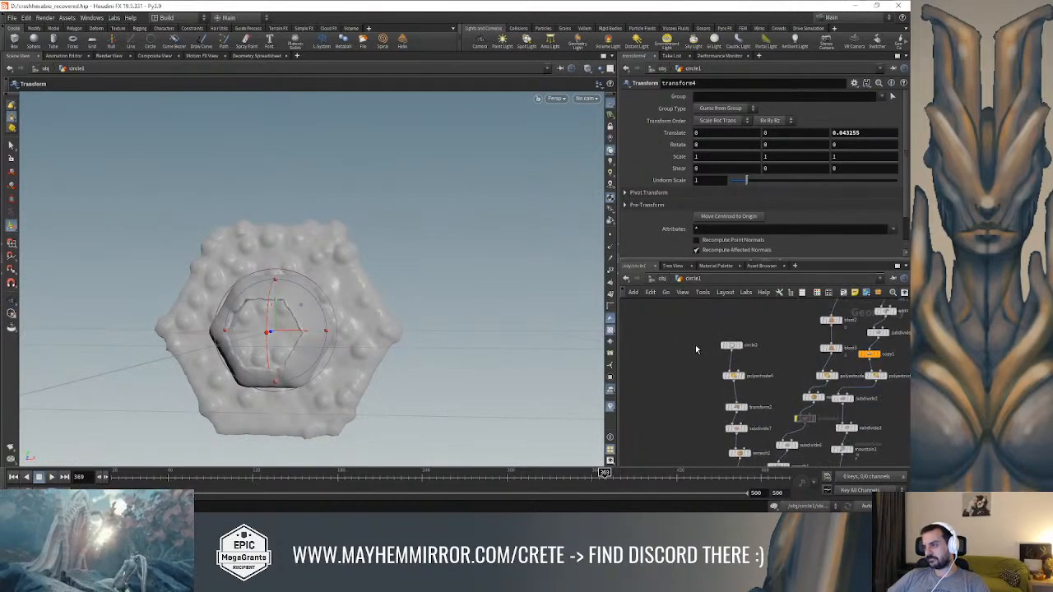
left_click(739, 346)
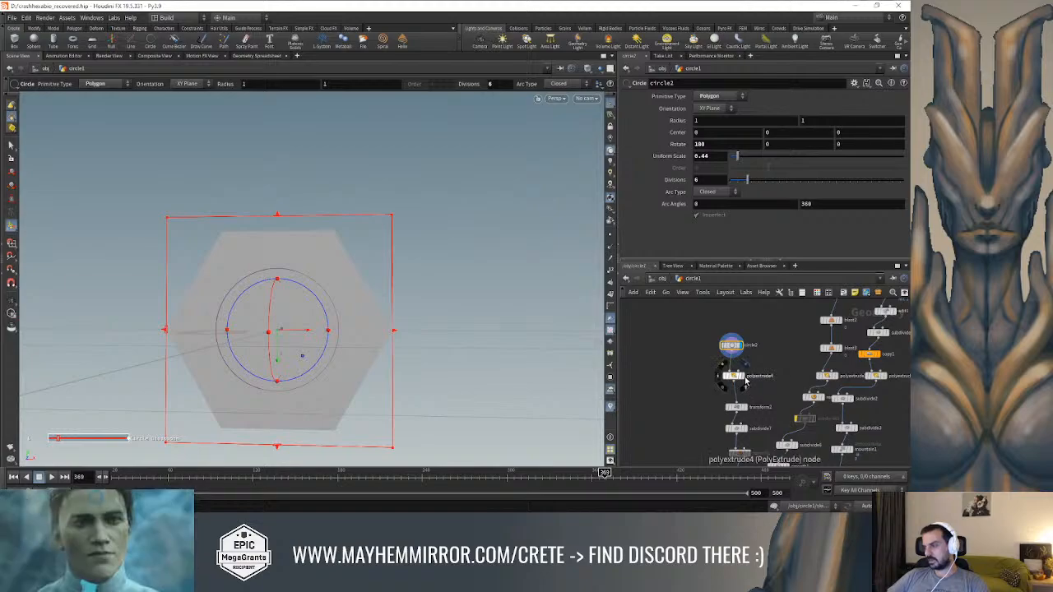
left_click(736, 380)
scroll(782, 353, "up", 1)
Display the blast1 node below circle1 and subdivide1 to inspect the isolated hexagon segment
scroll(764, 412, "down", 2)
middle_click_drag(782, 354, 747, 408)
scroll(746, 389, "up", 2)
left_click(830, 376)
left_click(855, 372)
left_click(850, 372)
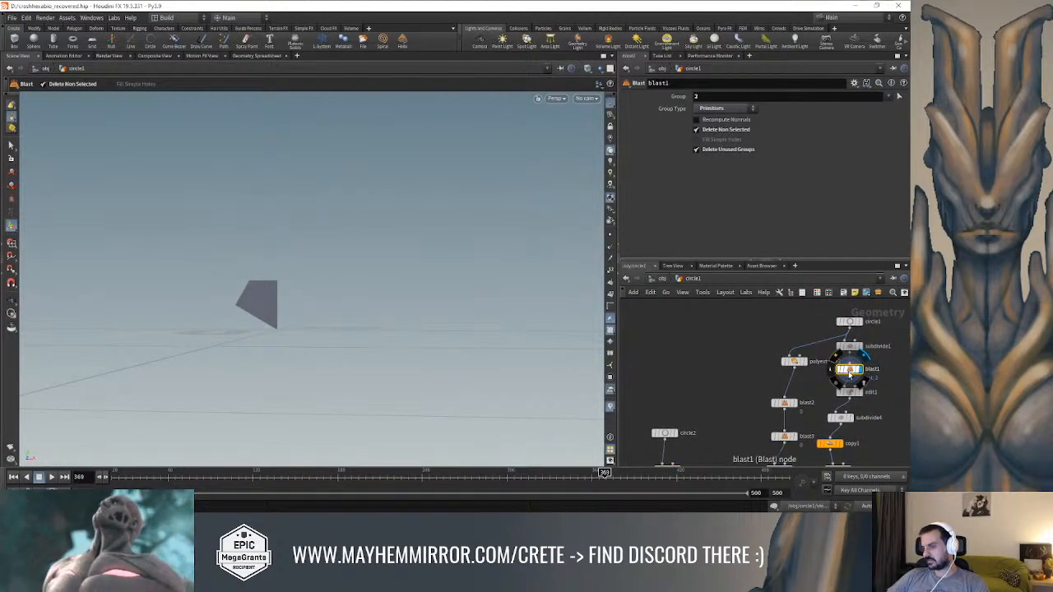
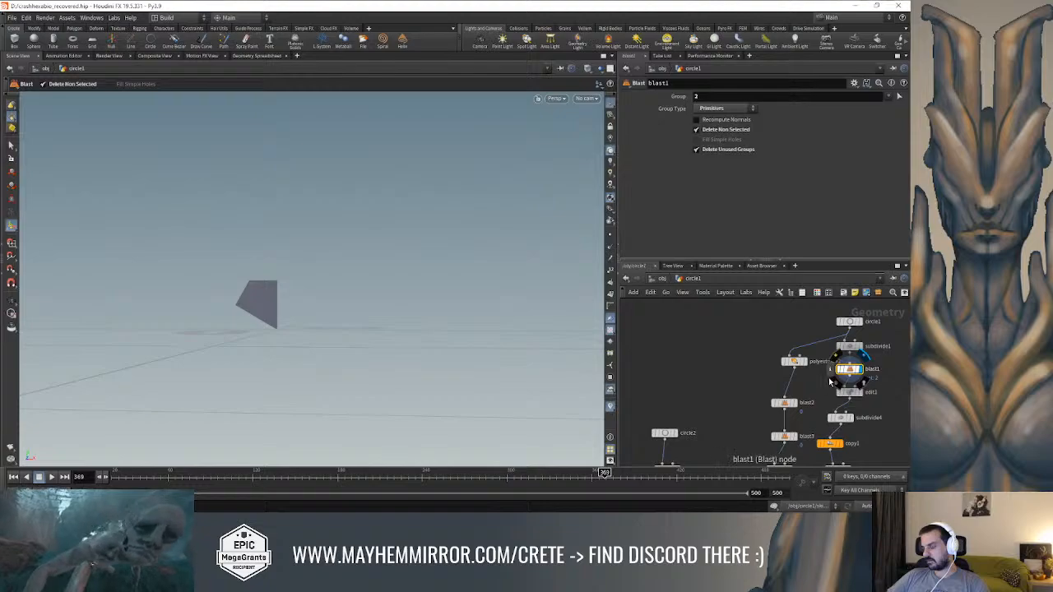
Display the circle2 node and check its hexagon in wireframe and shaded view
middle_click_drag(719, 403, 727, 357)
left_click(683, 390)
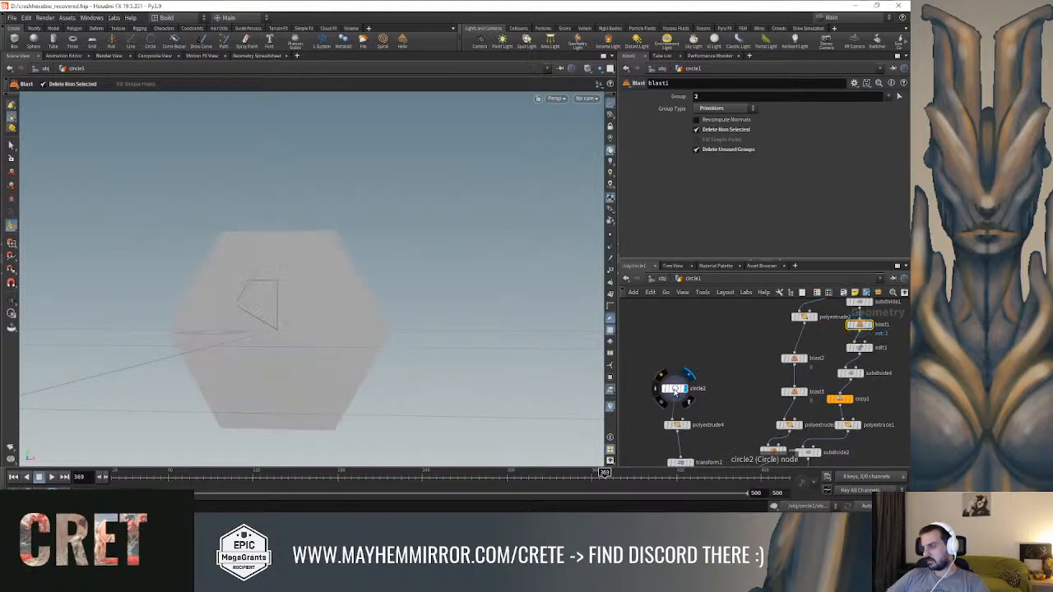
left_click(674, 390)
key("w")
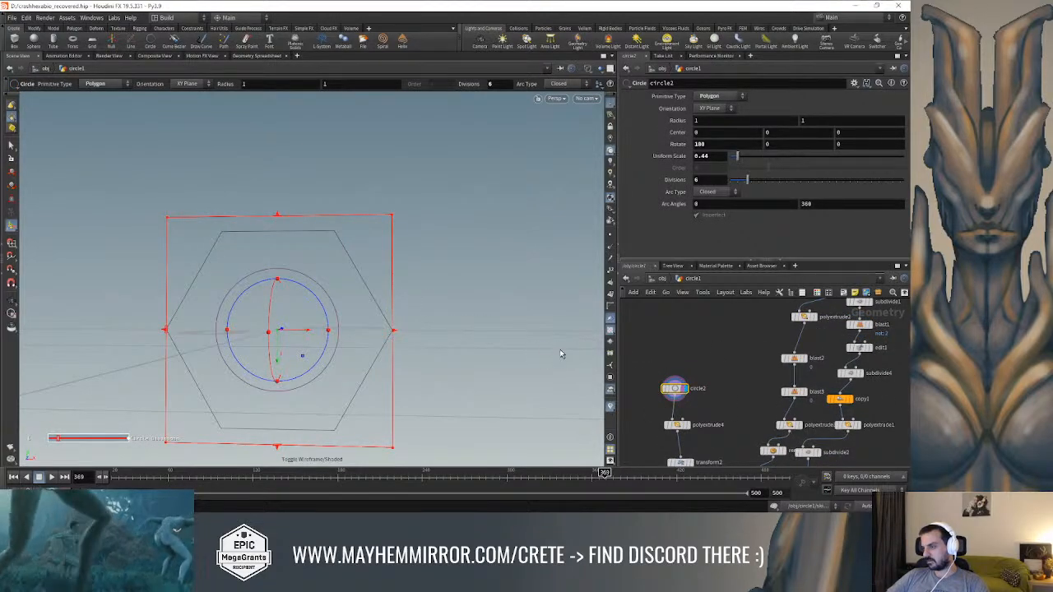
key("w")
Add a Triangulate node beside circle2, connect it to the circle2 output, and display it
middle_click_drag(714, 377, 735, 352)
key("Tab")
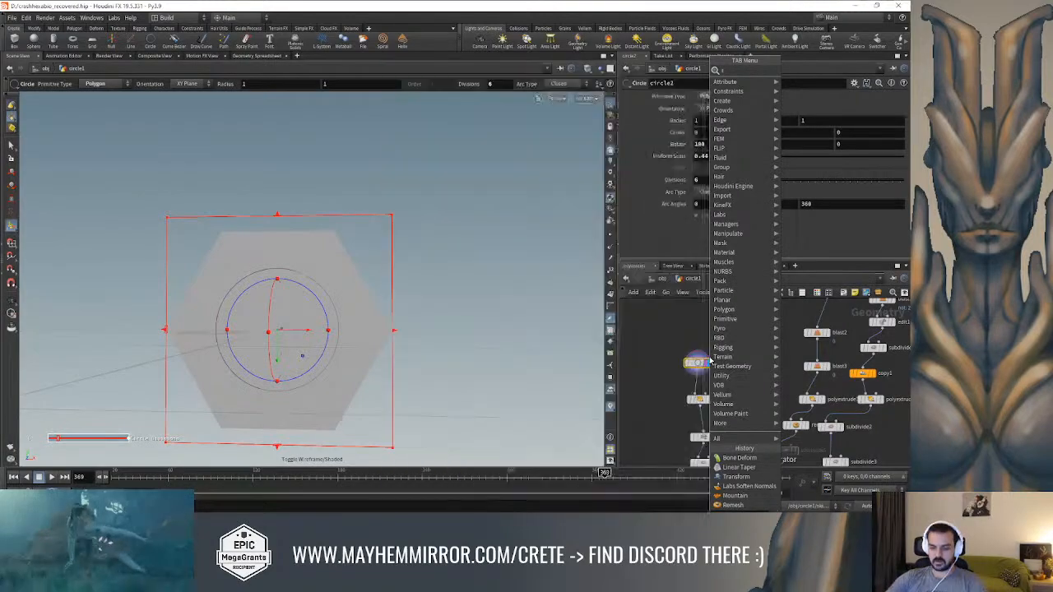
left_click(710, 362)
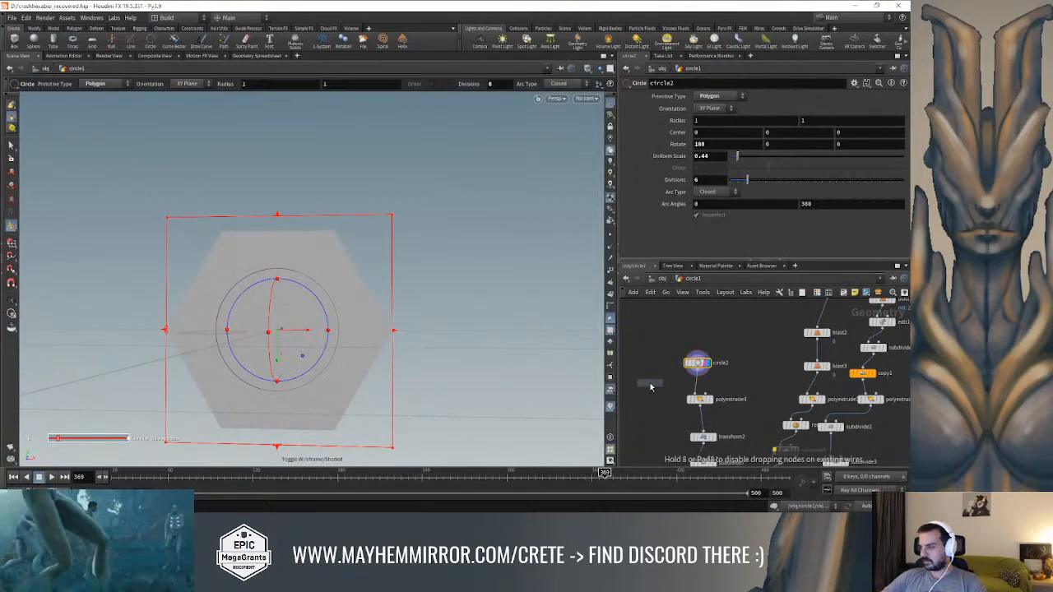
left_click(650, 387)
left_click(646, 378)
left_click(697, 372)
left_click(660, 384)
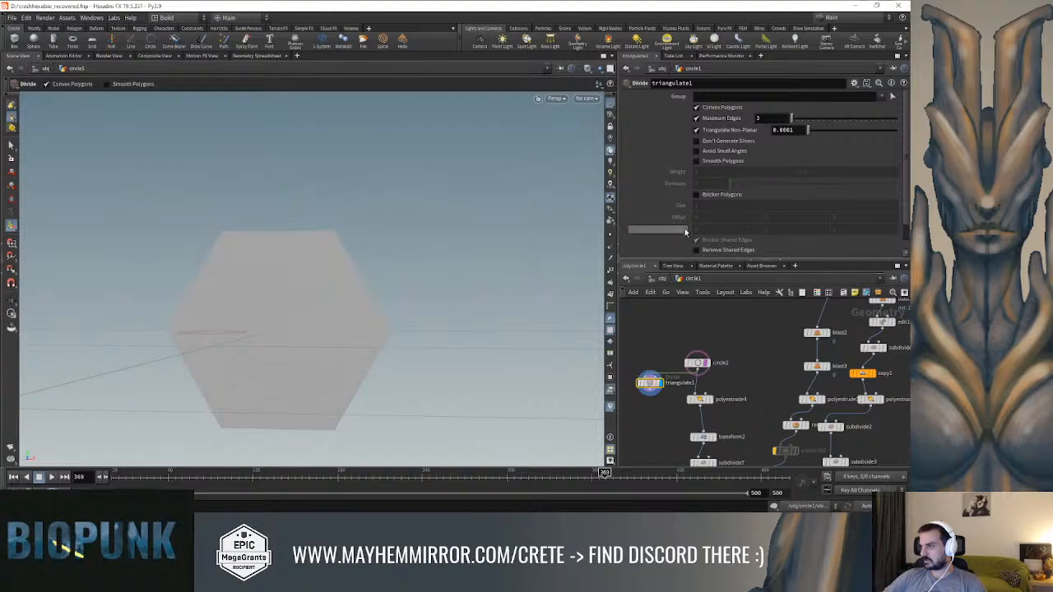
Add a Divide node fed by circle2 and display its result in wireframe
key("Tab")
type("div")
key("Return")
left_click(654, 335)
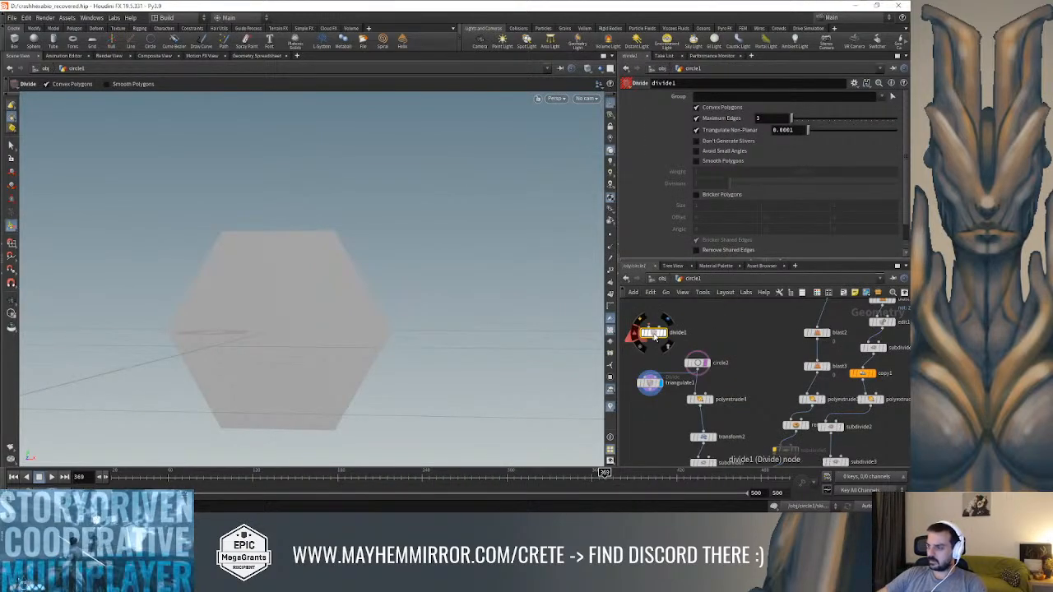
left_click(652, 325)
left_click(697, 373)
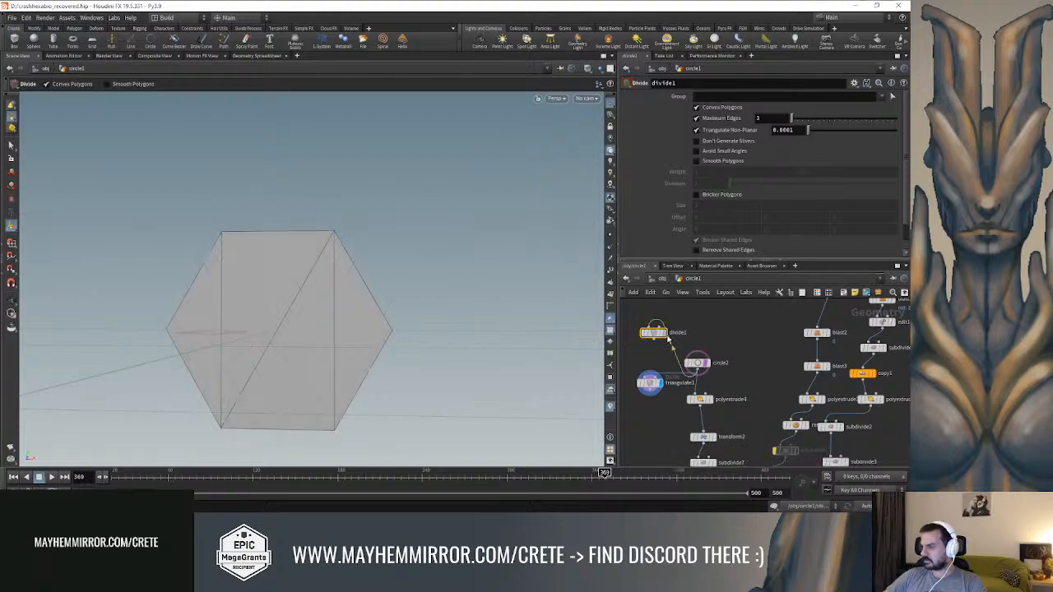
left_click(663, 333)
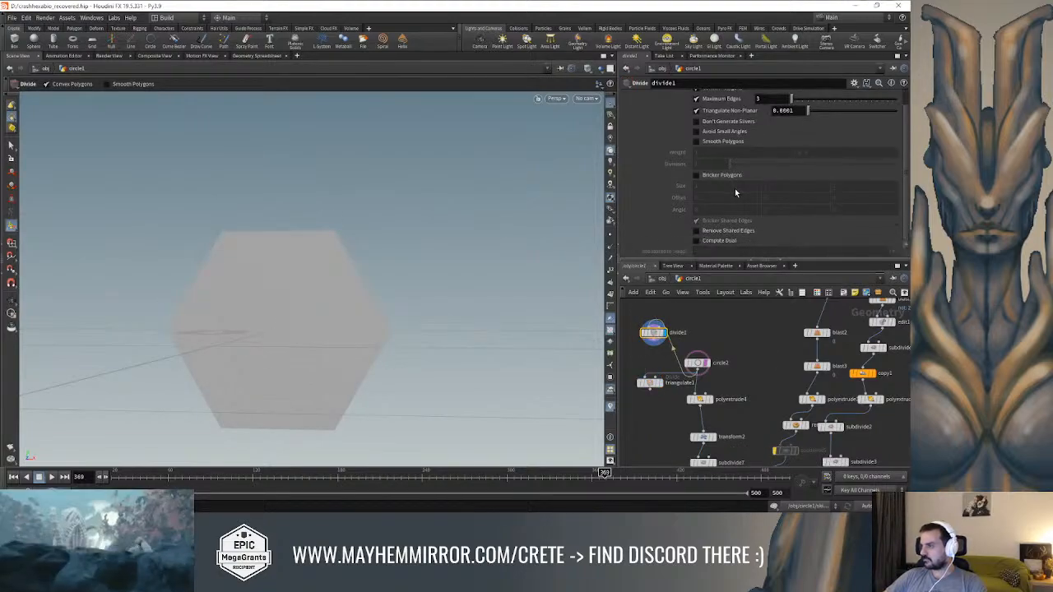
scroll(738, 199, "down", 1)
key("shift+w")
left_click_drag(348, 258, 422, 242, "alt")
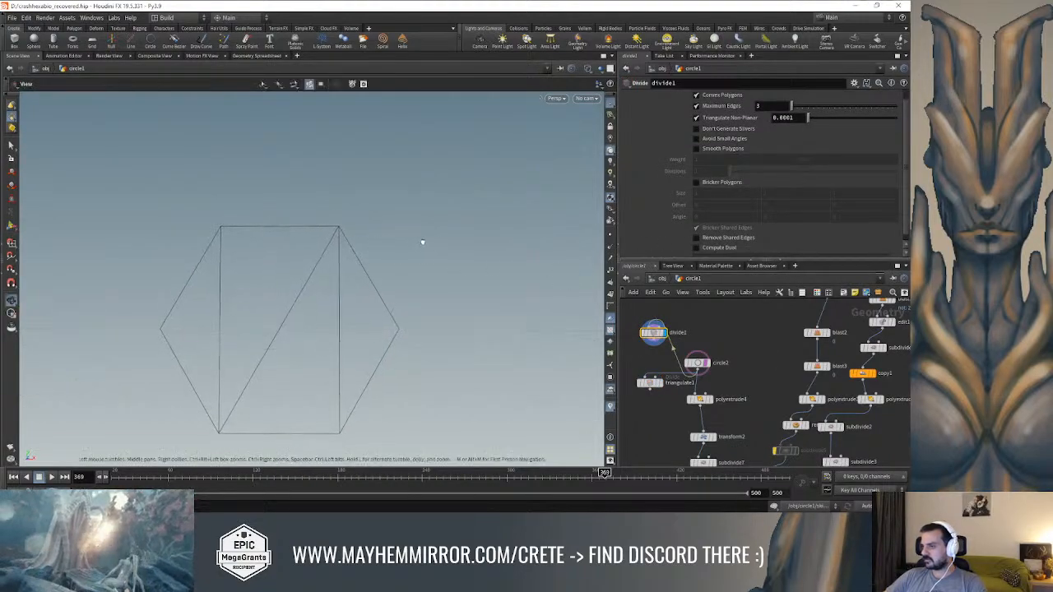
Create a Tube node above circle2 and set its X rotation to 80
left_click(696, 364)
middle_click_drag(731, 348, 749, 349)
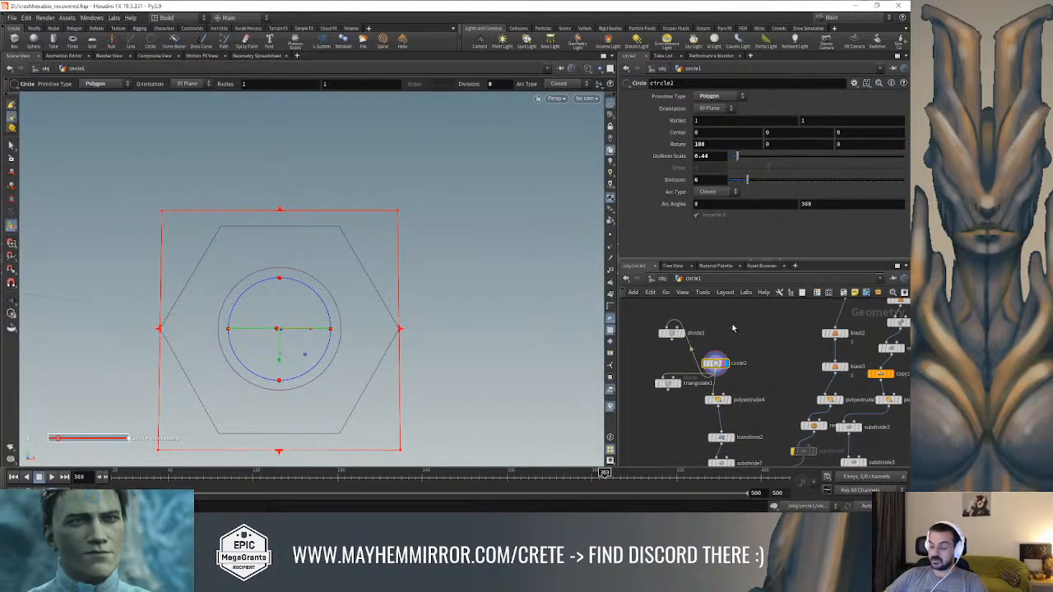
key("Tab")
type("tu")
key("Return")
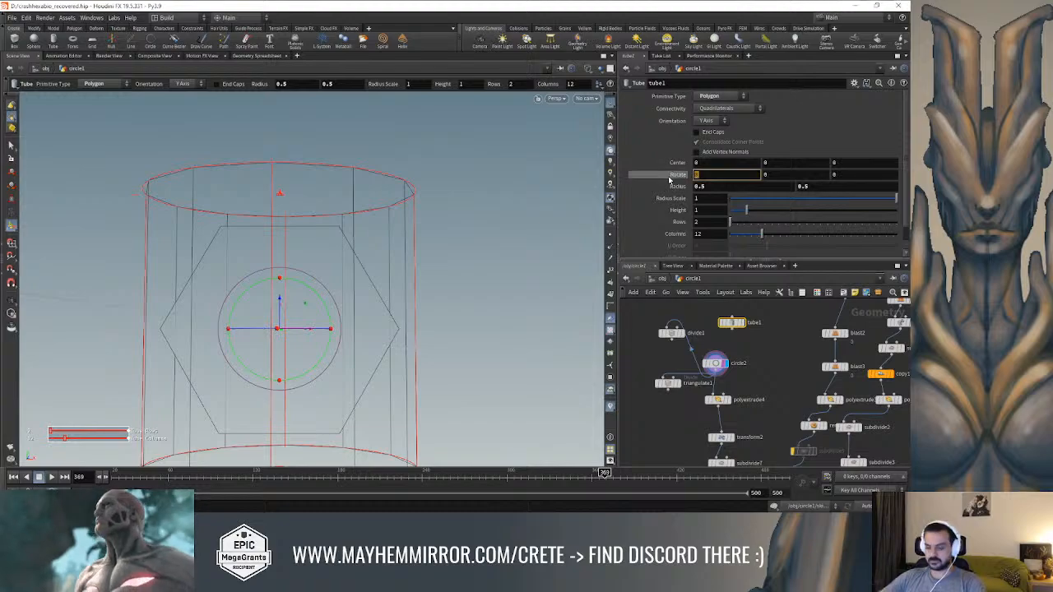
type("90")
key("Return")
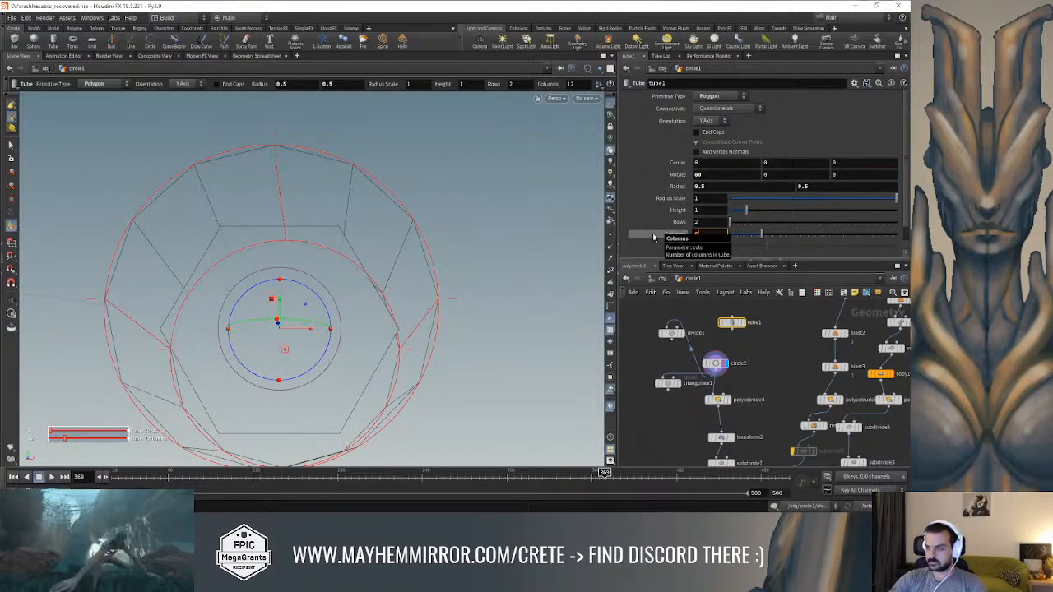
Set the tube to 6 columns with end caps on, and display it as a shaded solid
key("Return")
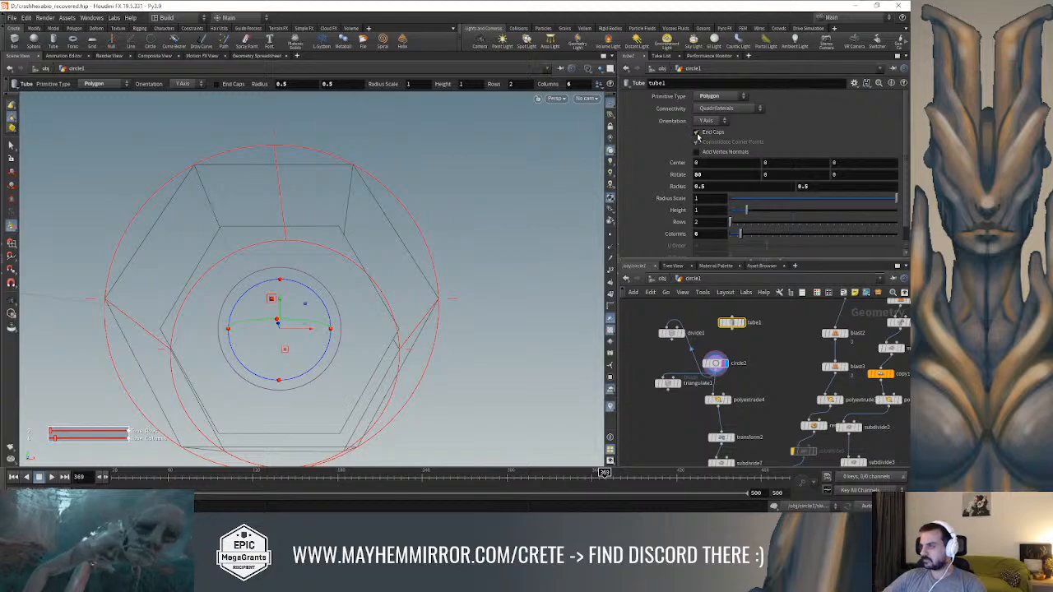
left_click_drag(498, 186, 559, 235, "alt")
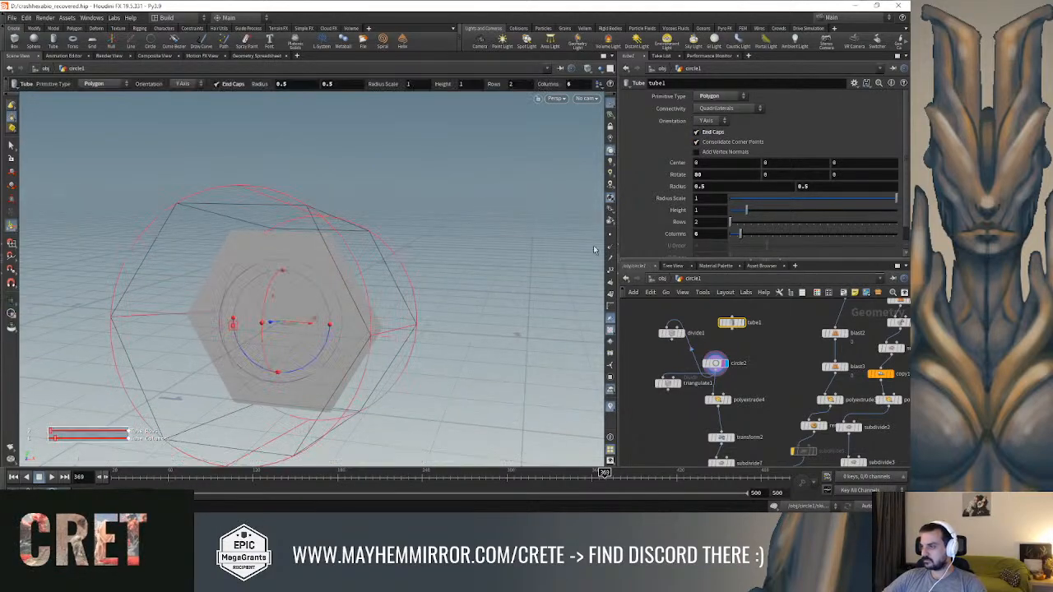
left_click(742, 320)
key("w")
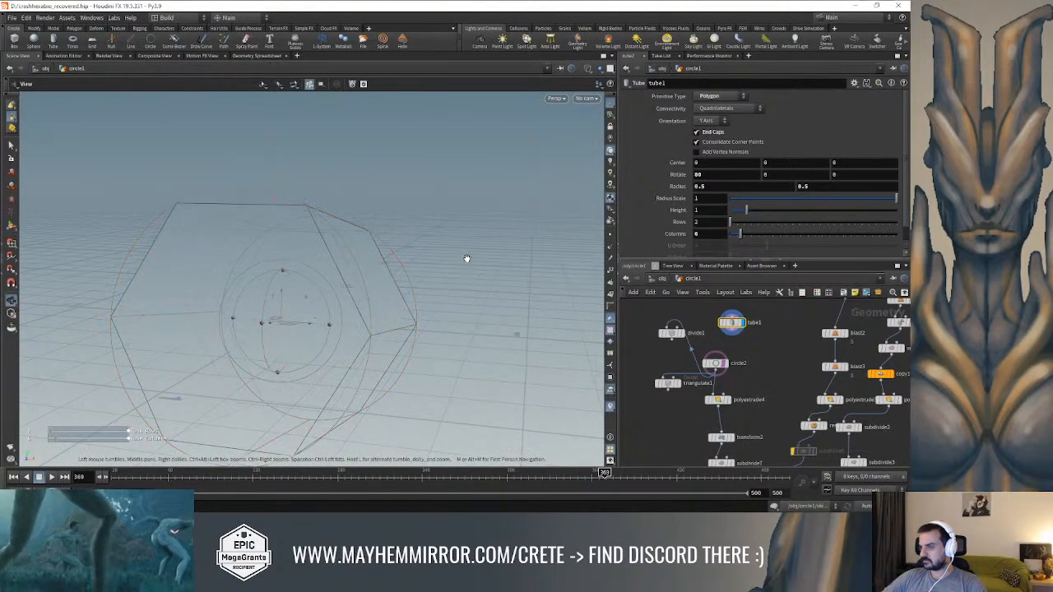
key("w")
left_click_drag(489, 243, 500, 250, "alt")
scroll(500, 250, "down", 1)
scroll(670, 246, "down", 1)
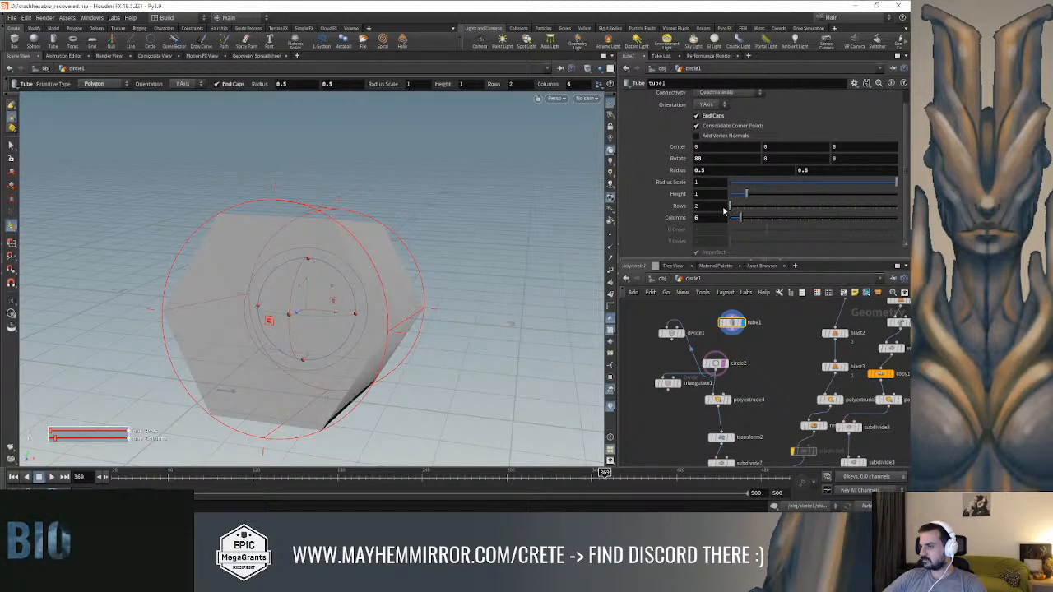
scroll(704, 170, "up", 1)
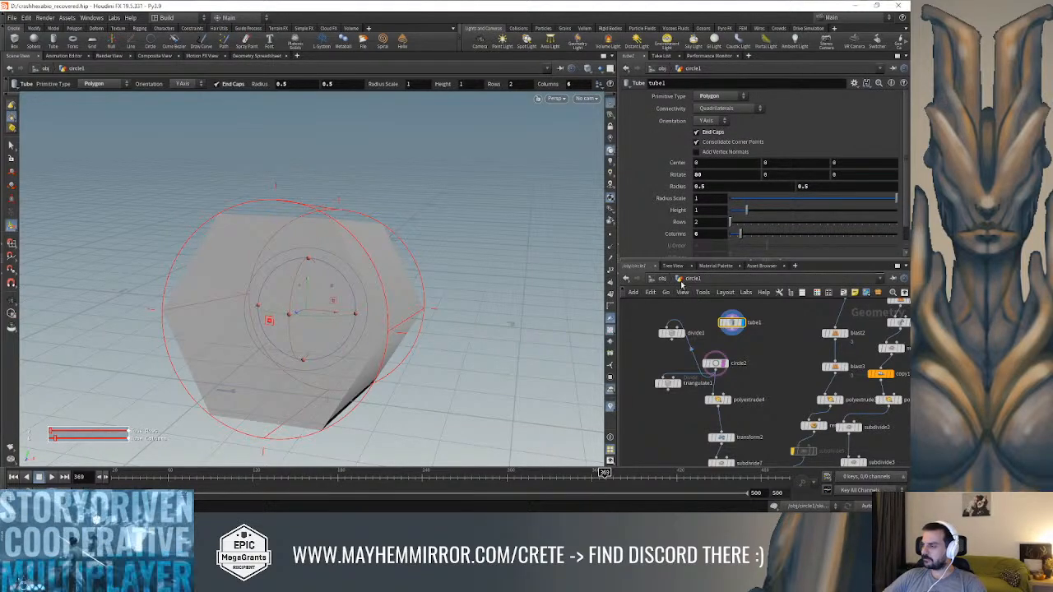
Turn off the tube's end caps and cap it with a PolyCap node connected to tube1
left_click(696, 132)
key("Tab")
mouse_move(775, 301)
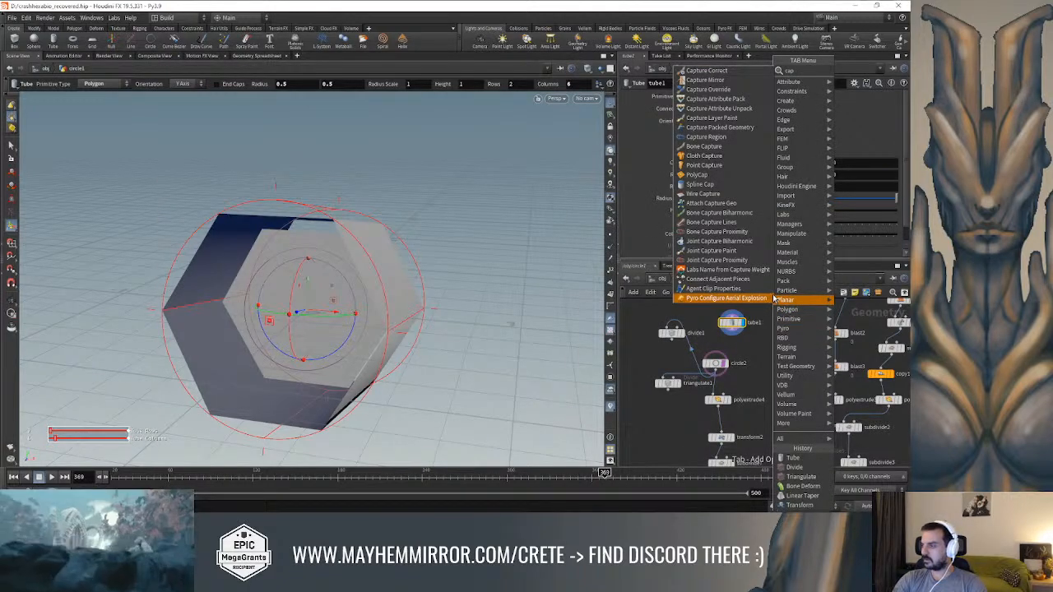
left_click(696, 175)
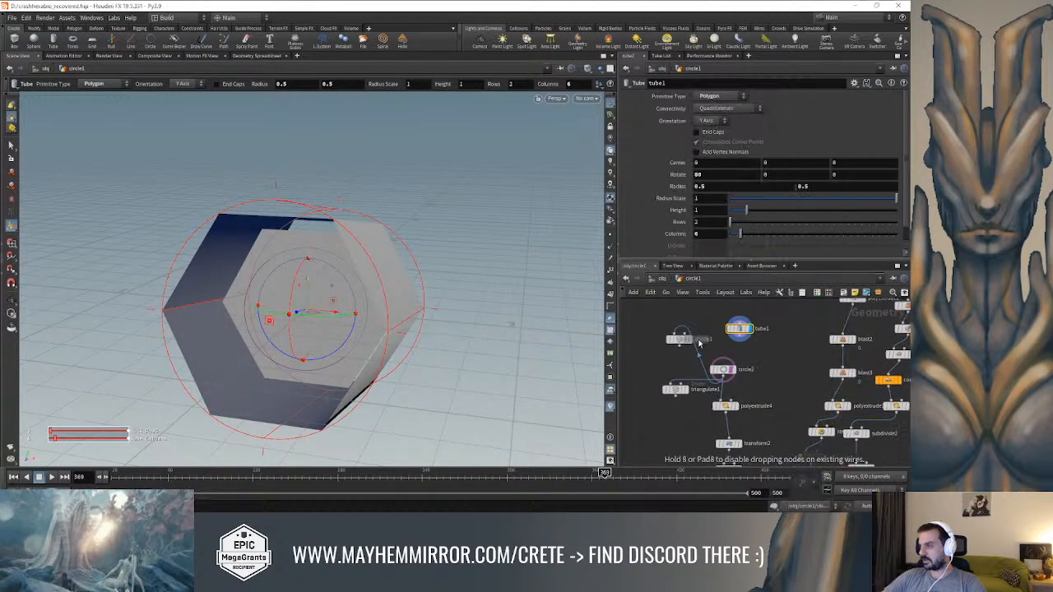
left_click(778, 365)
left_click(790, 361)
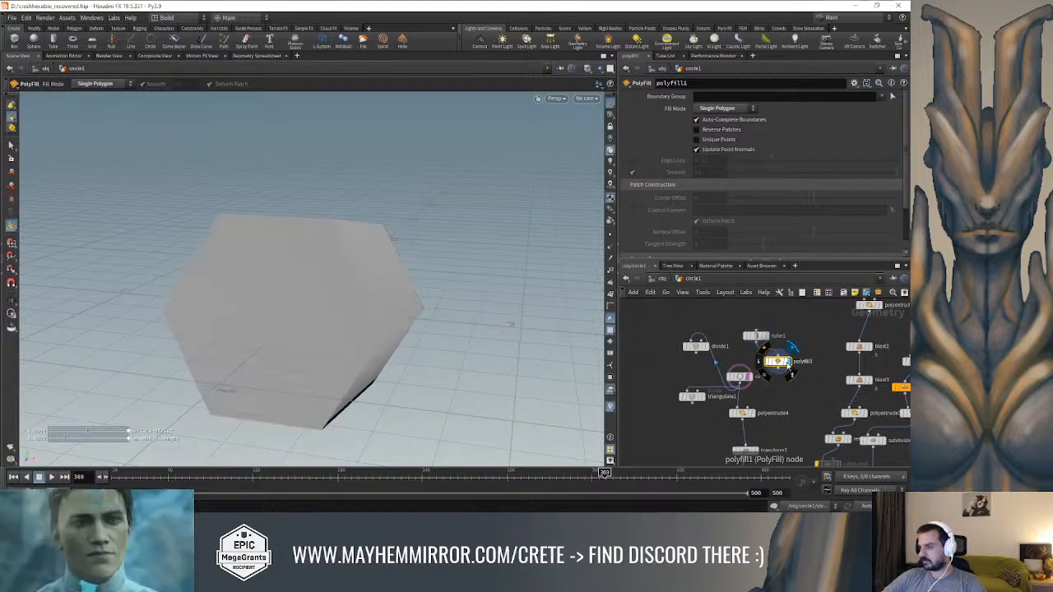
Set the fill mode of polyfill1 to Triangle Fan and check the cap in wireframe
scroll(757, 165, "down", 2)
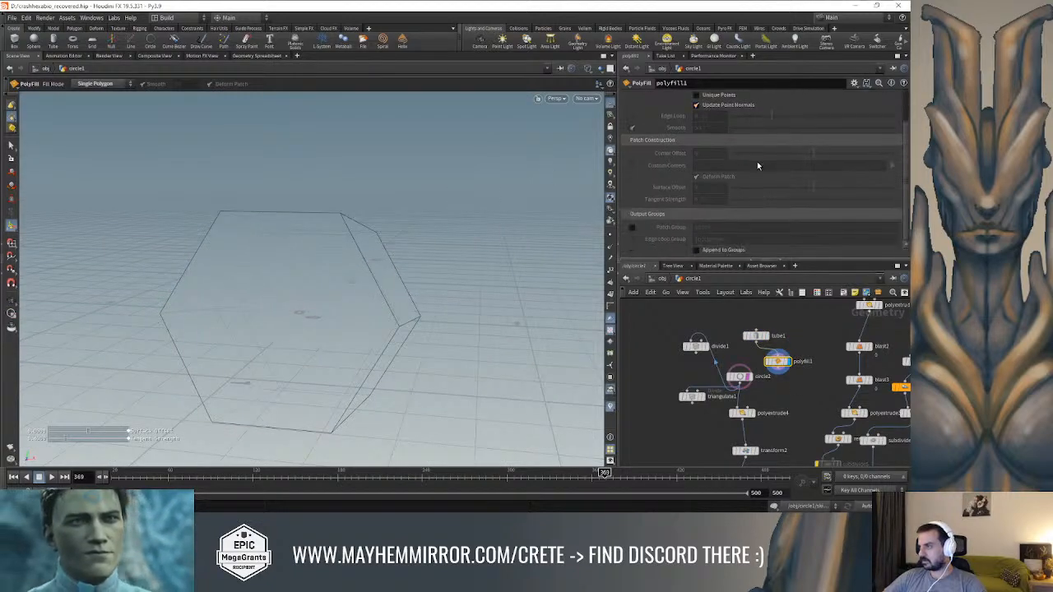
scroll(708, 200, "up", 2)
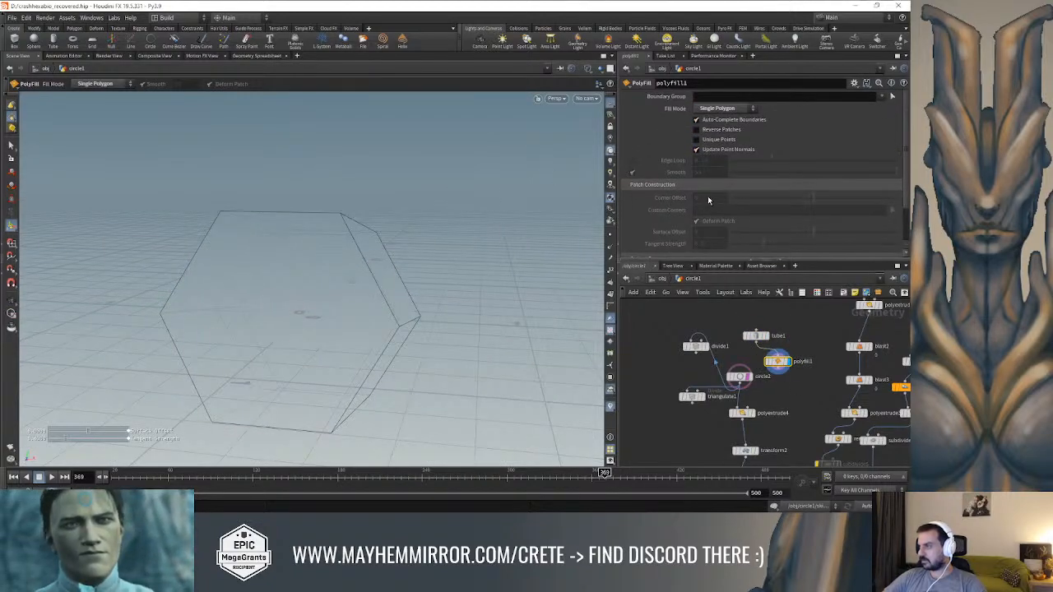
left_click(724, 110)
left_click(717, 137)
key("w")
key("w")
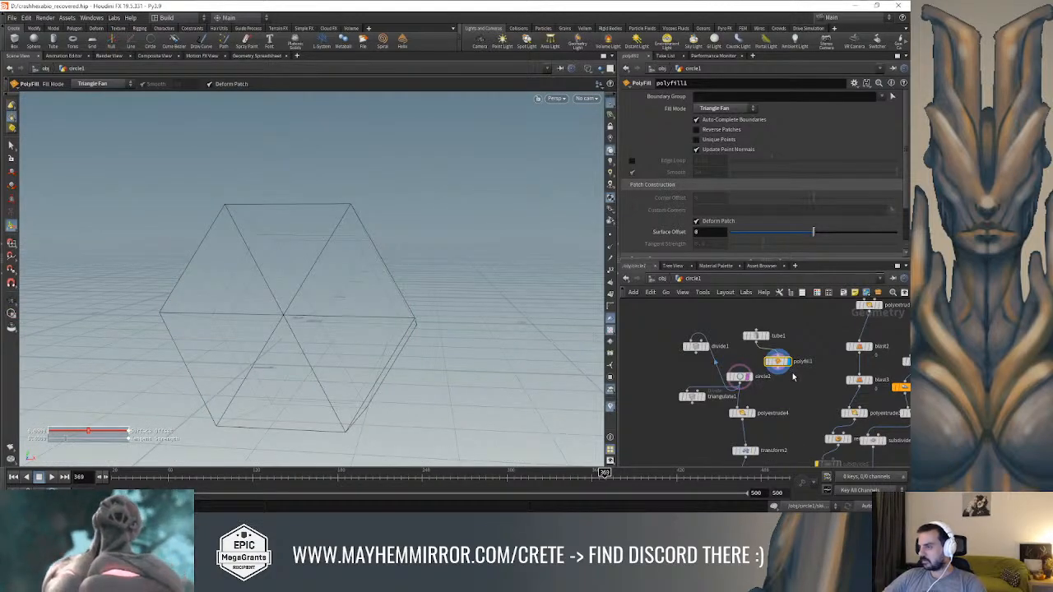
Isolate the upper front triangle of the fan with a Blast node set to Delete Non Selected
key("Tab")
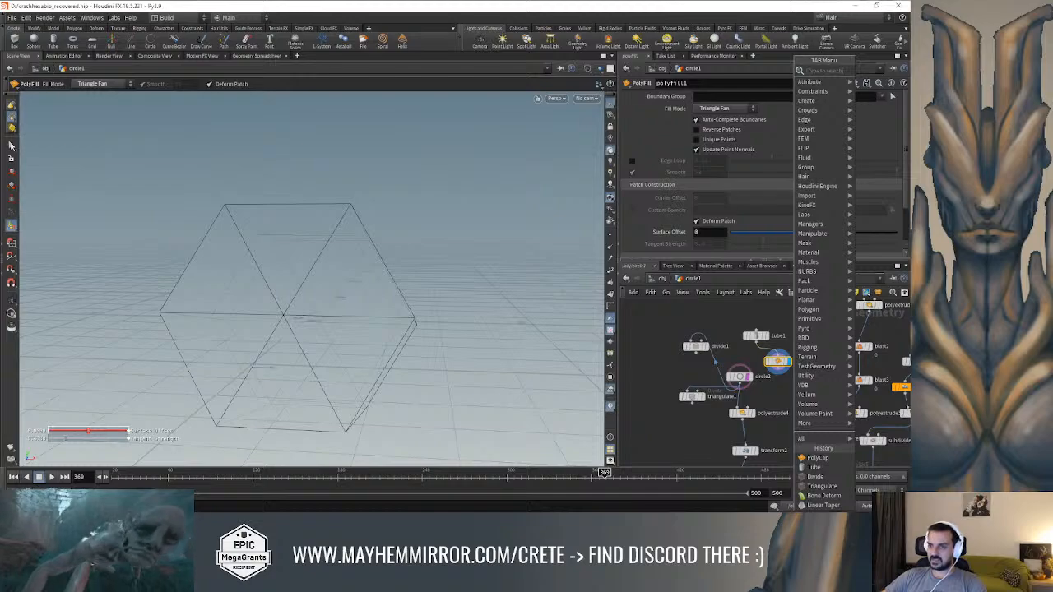
left_click(11, 144)
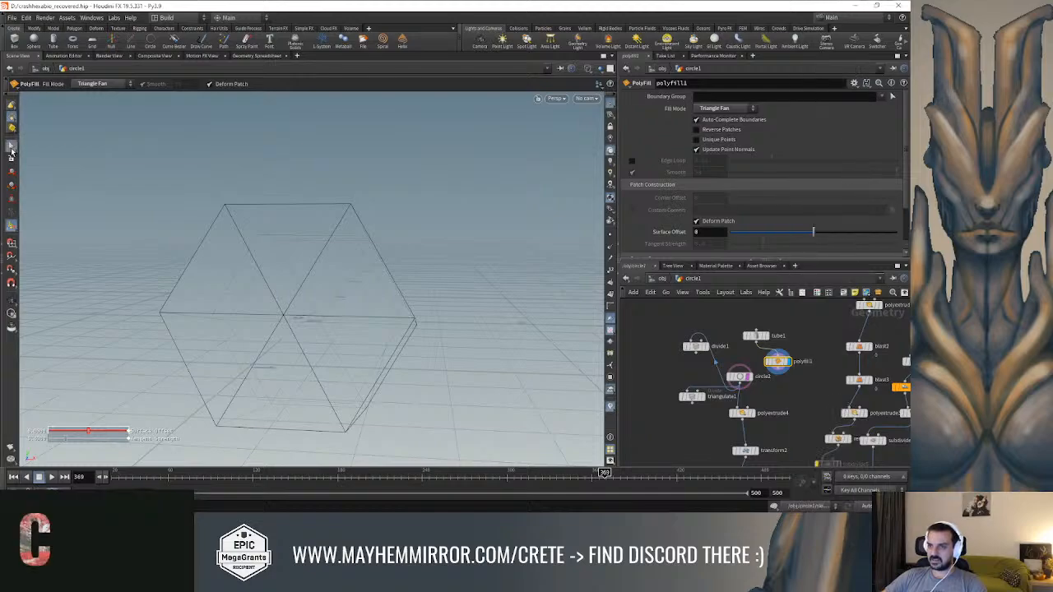
left_click(273, 244)
key("Delete")
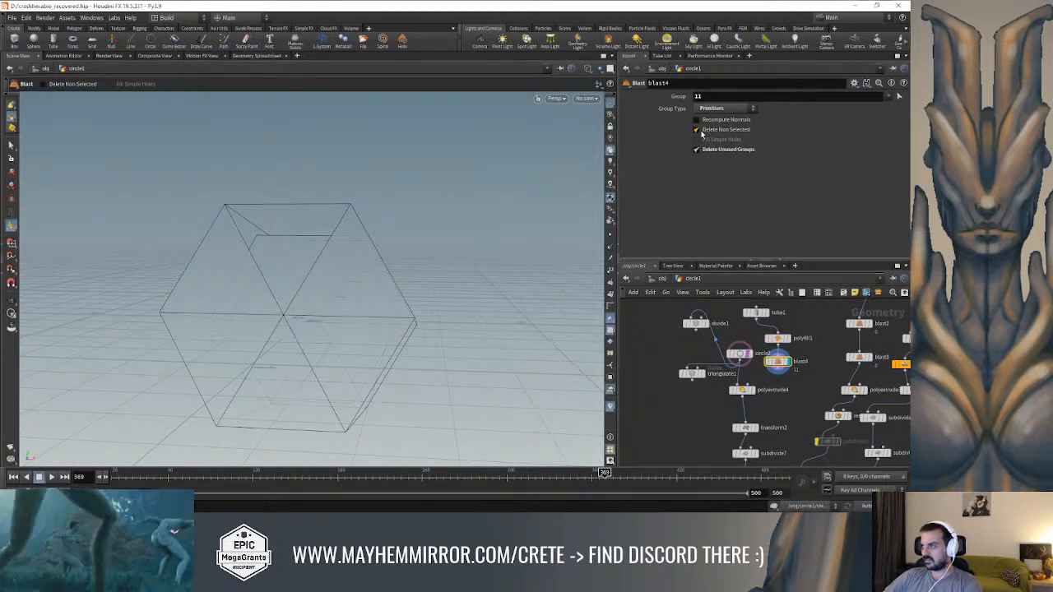
left_click(696, 129)
Move blast4 clear of the other node branches and turn off the template display of circle2
scroll(781, 362, "down", 1)
left_click_drag(778, 362, 648, 386)
middle_click_drag(721, 396, 725, 382)
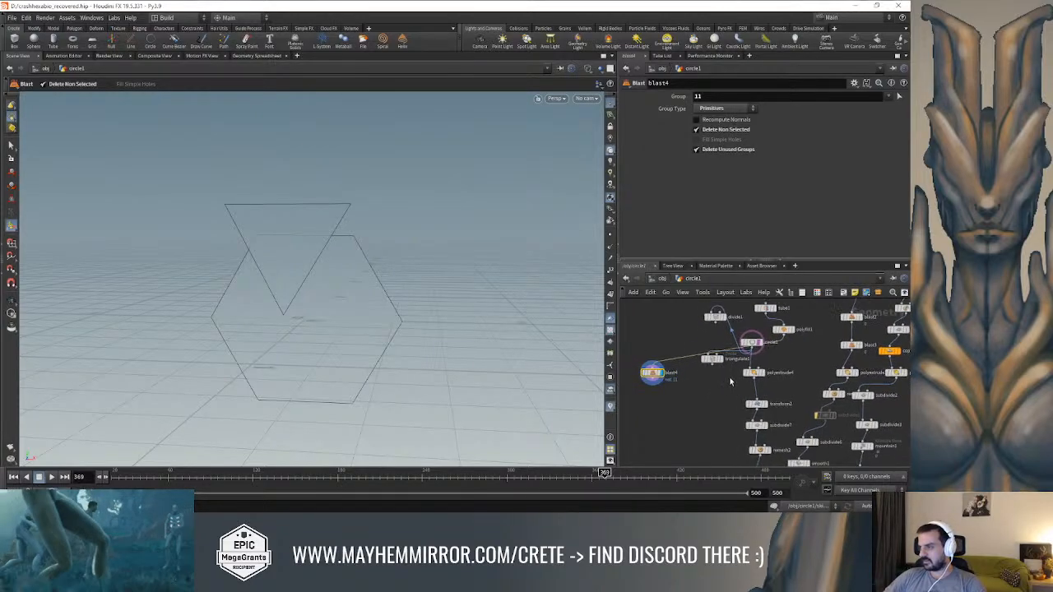
left_click(759, 345)
middle_click_drag(438, 315, 436, 294, "alt")
Connect blast4 as an input of merge1 and display the merged lock from the side
middle_click_drag(689, 417, 712, 345)
scroll(713, 345, "down", 2)
middle_click_drag(727, 416, 727, 398)
left_click(751, 436)
left_click(689, 325)
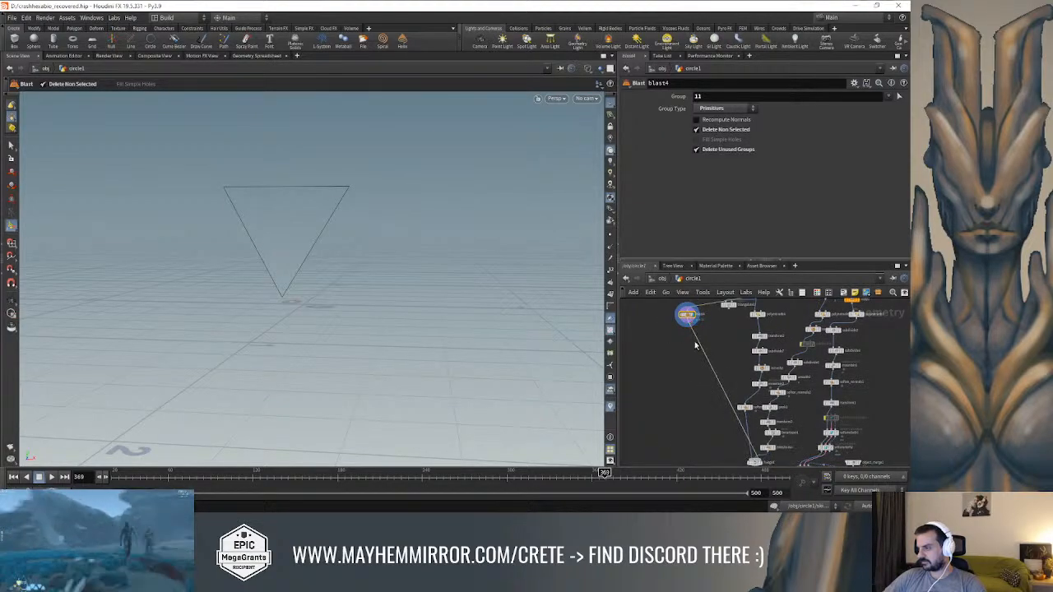
middle_click_drag(737, 436, 710, 389)
scroll(732, 423, "up", 2)
left_click(735, 418)
left_click_drag(404, 265, 286, 245, "alt")
Try a Surface Offset of about -0.054 on polyfill1 and undo it
middle_click_drag(688, 340, 689, 453)
middle_click_drag(703, 360, 705, 424)
scroll(718, 357, "up", 1)
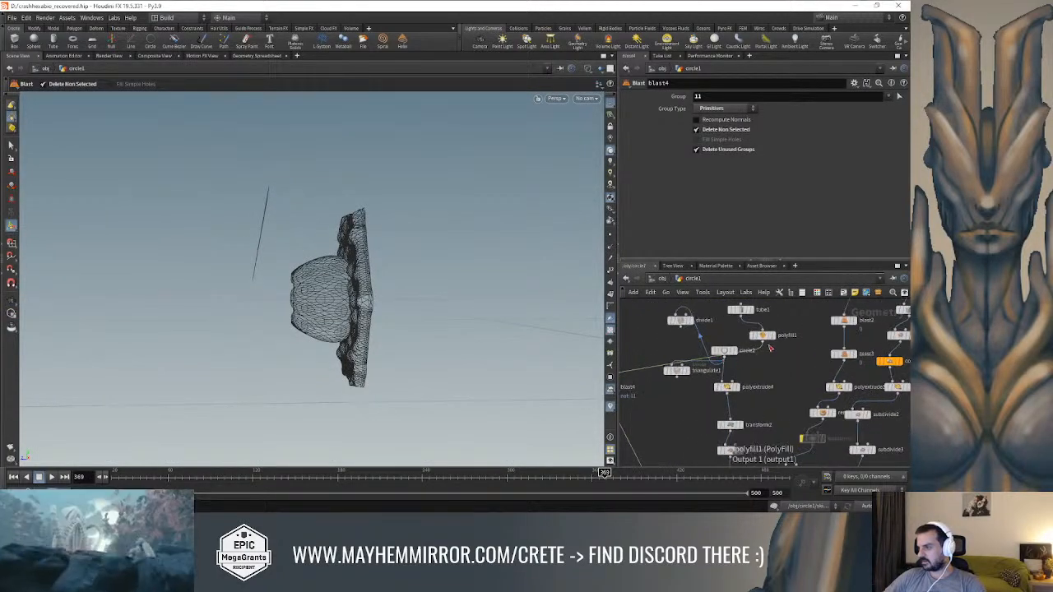
left_click(761, 335)
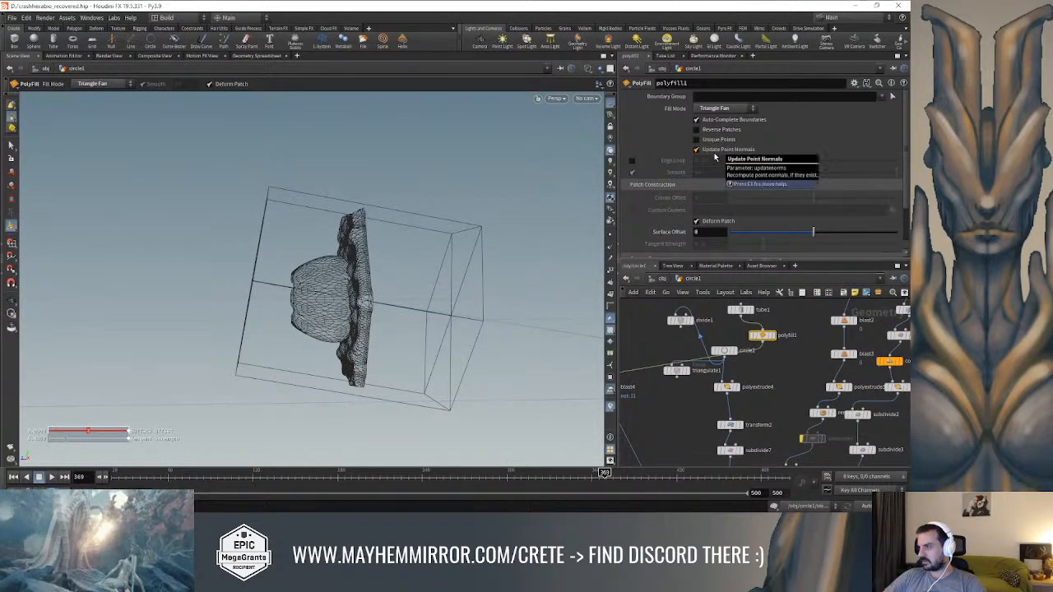
left_click_drag(813, 234, 809, 234)
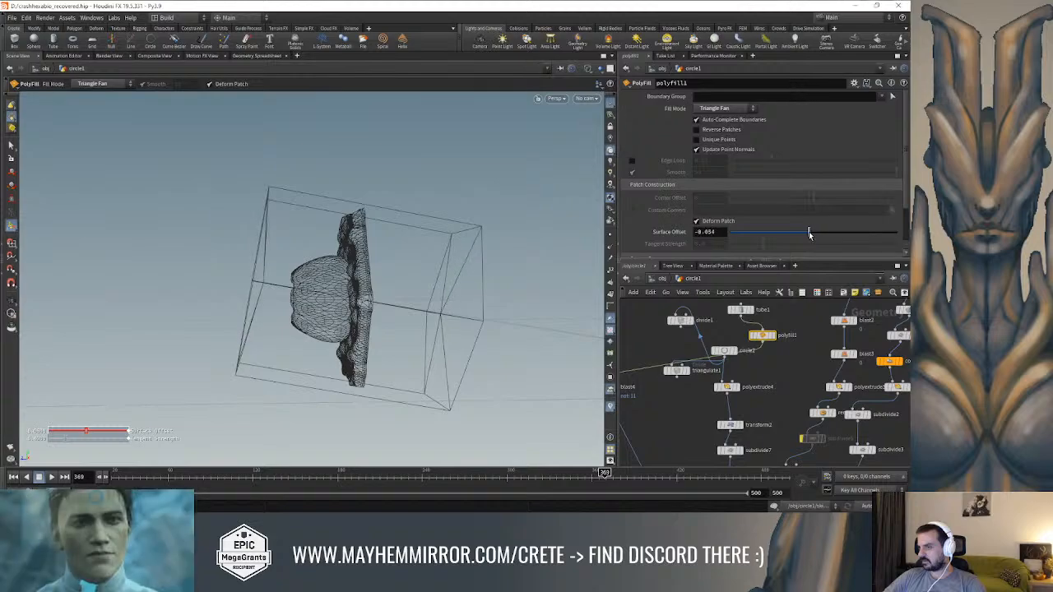
key("ctrl+z")
Correct the X rotation of tube1 to 90 and review the merge1 result shaded from the front
left_click(740, 310)
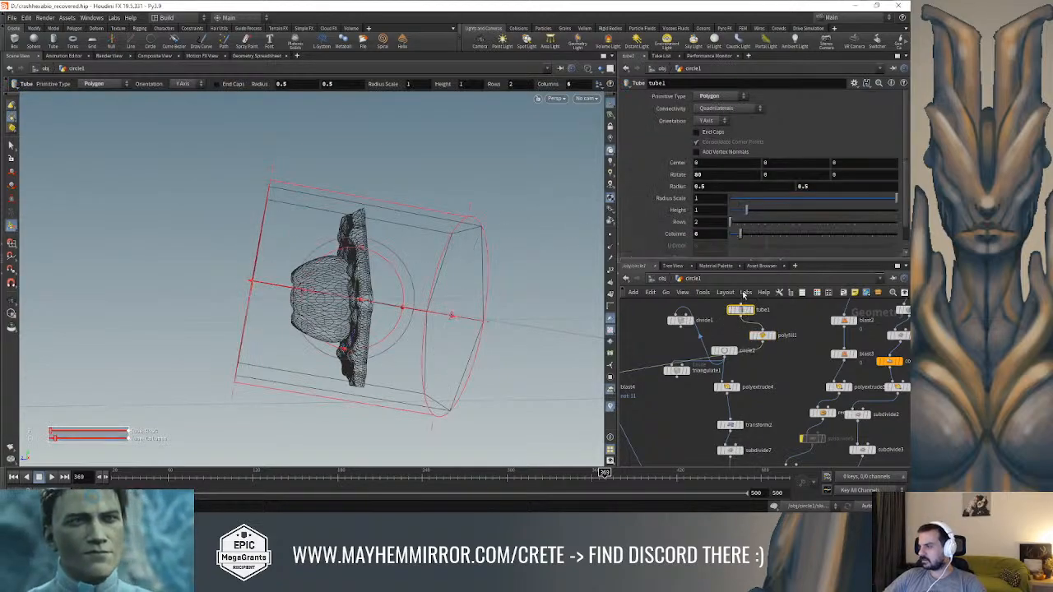
key("Return")
middle_click_drag(691, 401, 715, 270)
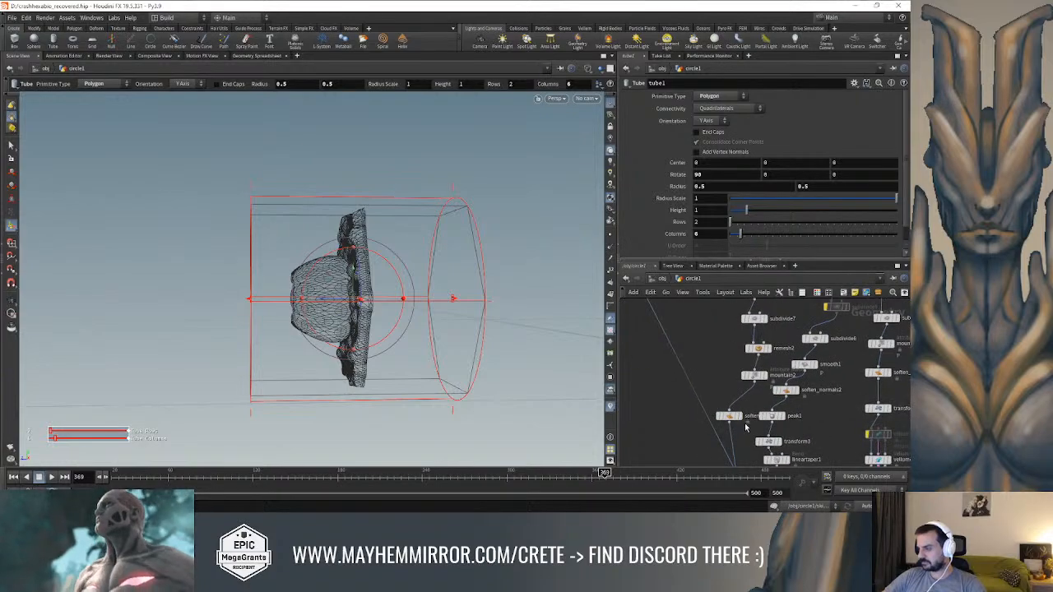
middle_click_drag(747, 429, 748, 359)
left_click(750, 440)
left_click_drag(460, 296, 463, 238)
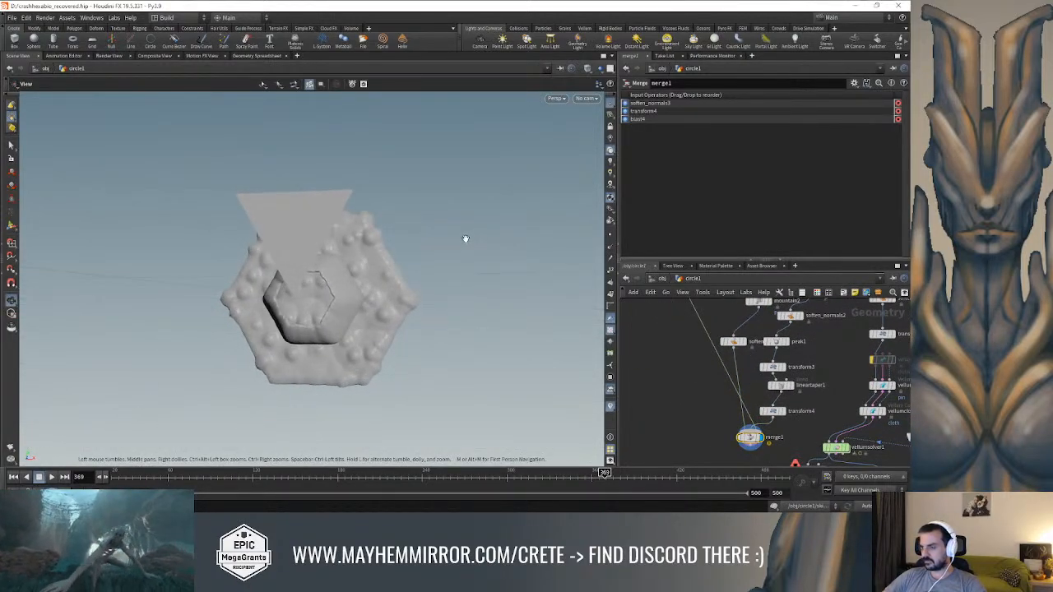
Insert a Transform node into the connection between blast4 and merge1
scroll(691, 388, "down", 4)
scroll(708, 390, "up", 2)
key("Tab")
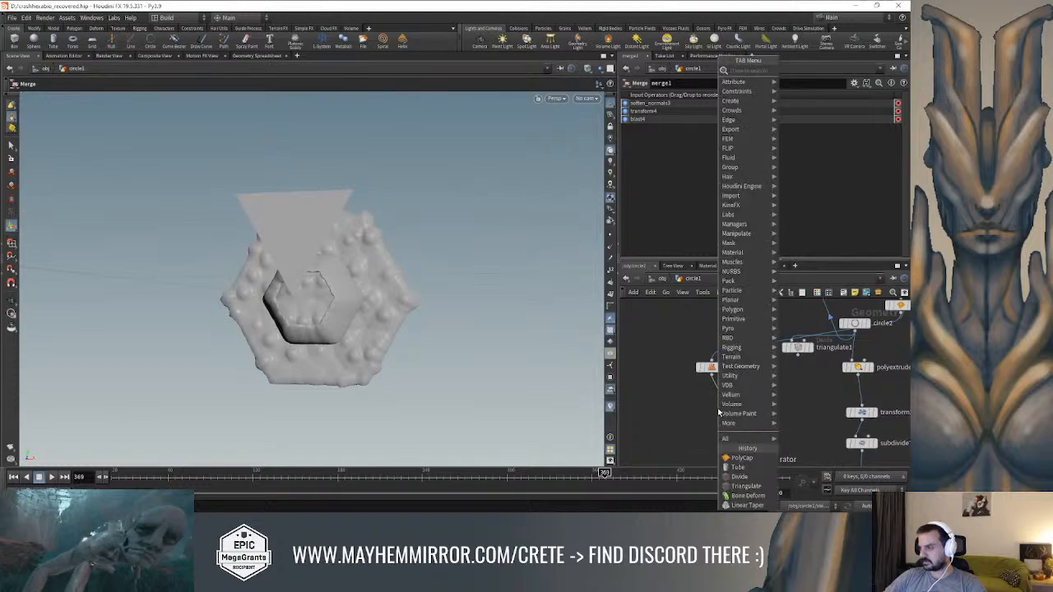
type("tra")
left_click(791, 89)
left_click(735, 416)
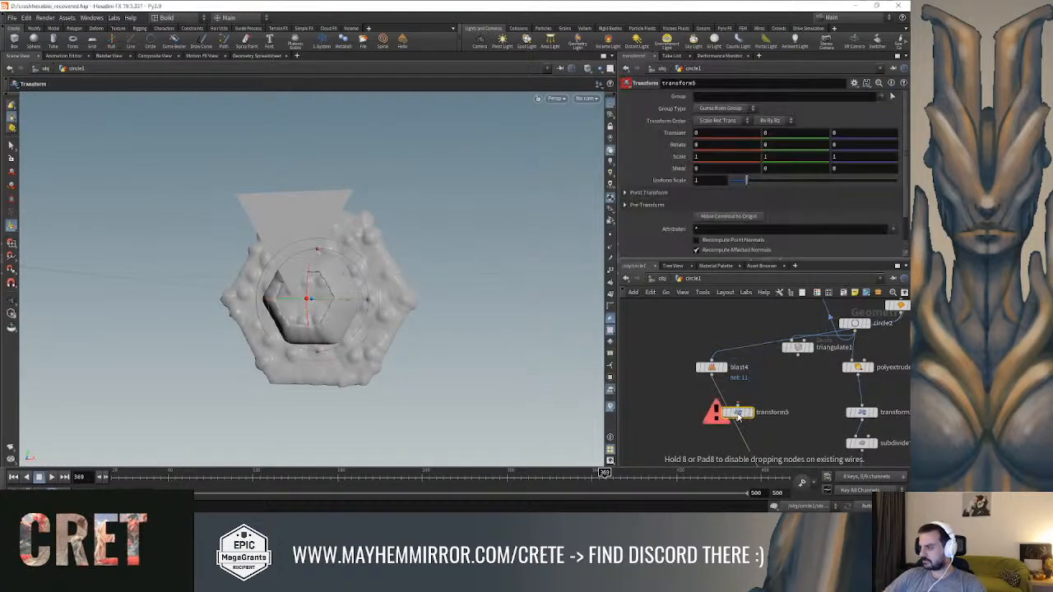
left_click_drag(741, 416, 728, 424)
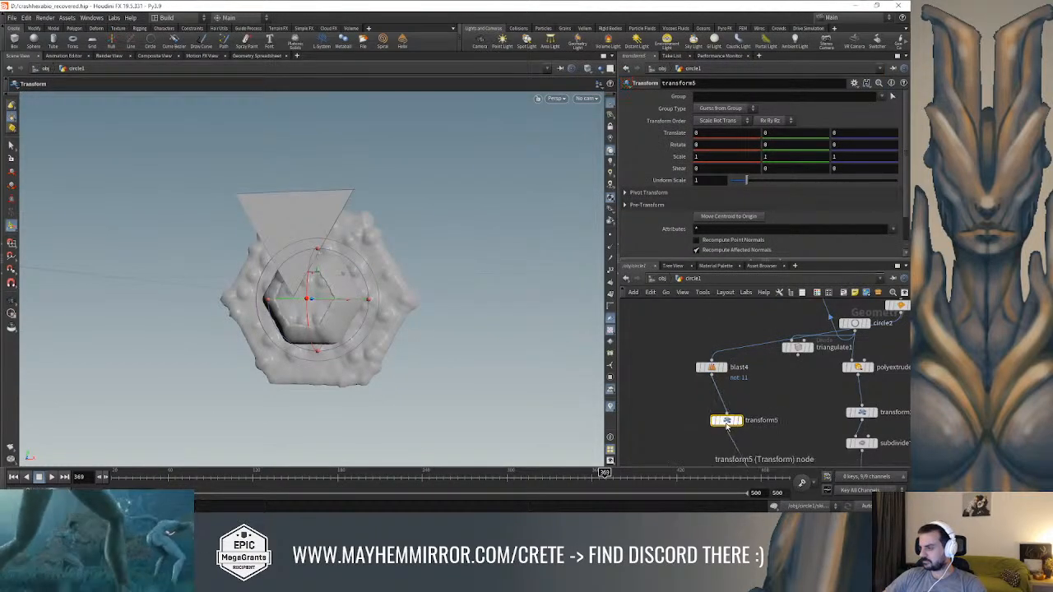
Rotate the triangle with transform5 and set its Z rotation to 180
left_click_drag(467, 314, 431, 285, "alt")
key("Return")
left_click_drag(360, 273, 321, 435)
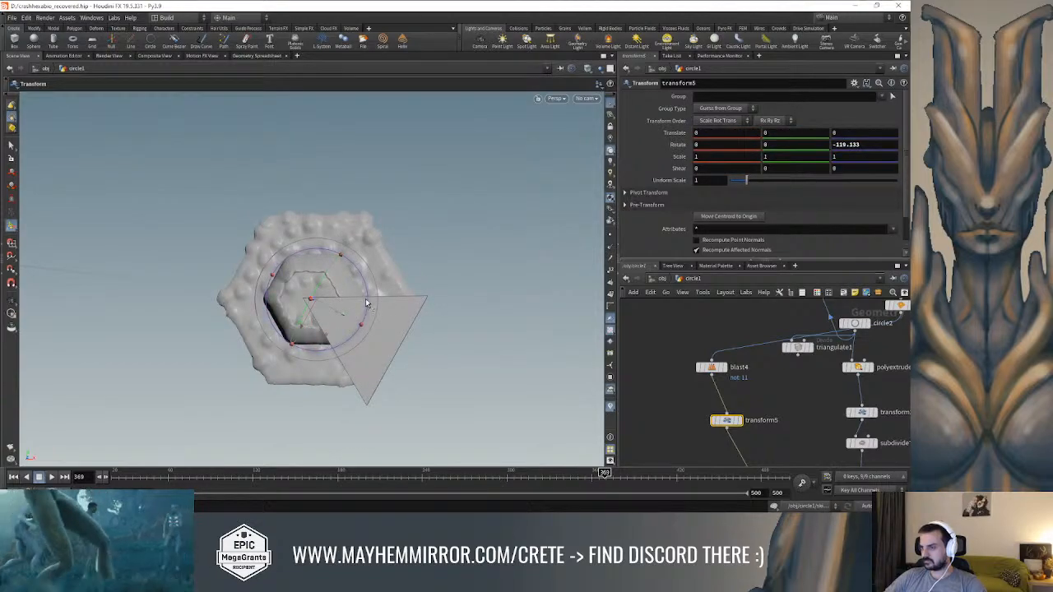
left_click_drag(367, 304, 337, 349)
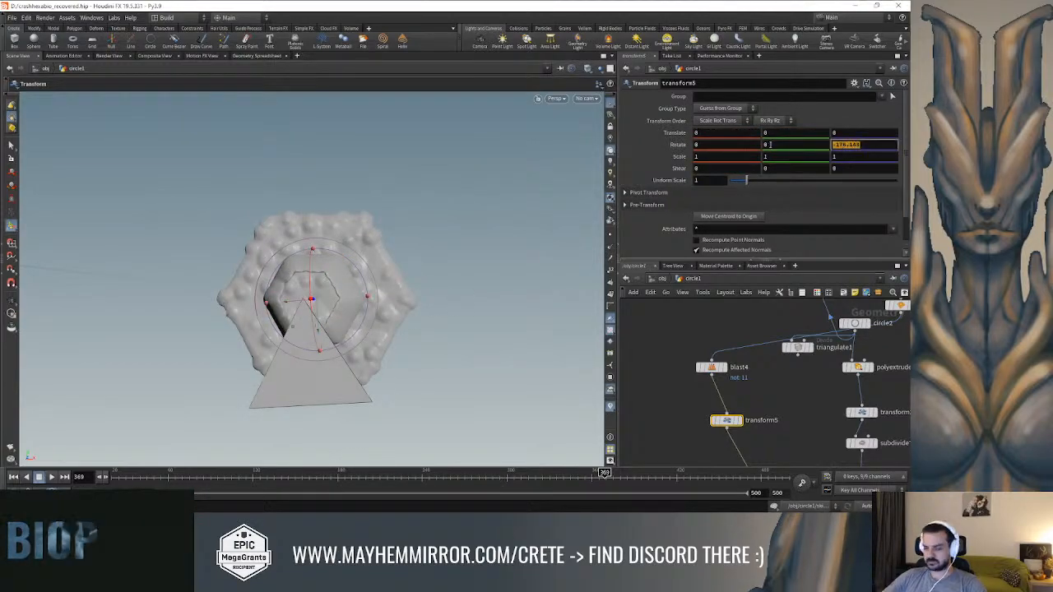
type("180")
key("Return")
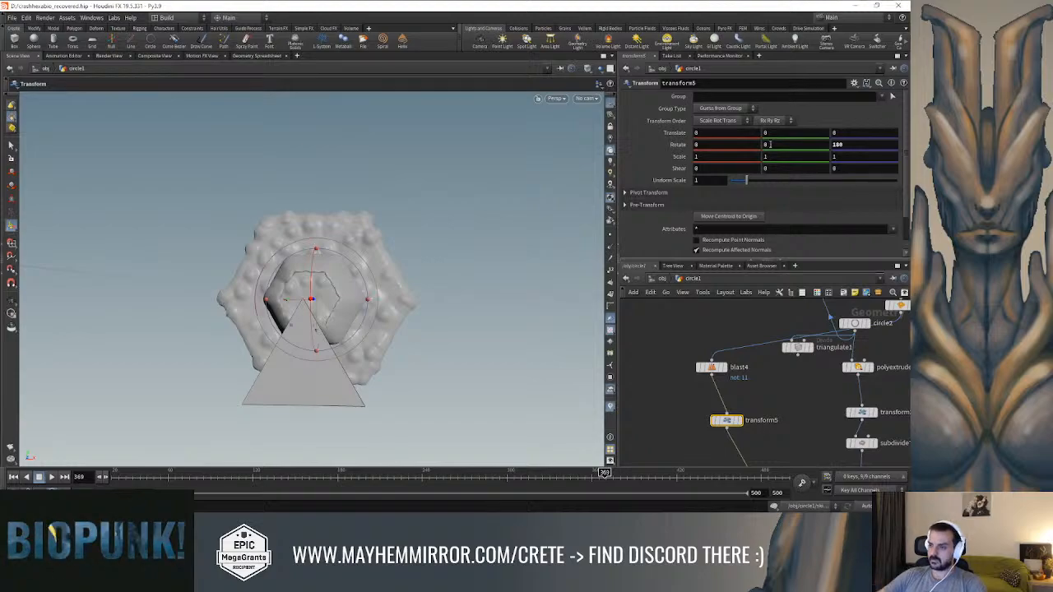
Move the triangle up and back behind the hexagonal lock, to about 0.7798 in Y and -0.527353 in Z
left_click_drag(374, 257, 306, 270, "alt")
left_click_drag(320, 329, 308, 162)
left_click_drag(286, 191, 340, 224, "alt")
middle_click_drag(341, 224, 292, 316, "alt")
left_click_drag(287, 261, 288, 304, "alt")
left_click_drag(288, 237, 377, 233)
left_click_drag(333, 278, 421, 244, "alt")
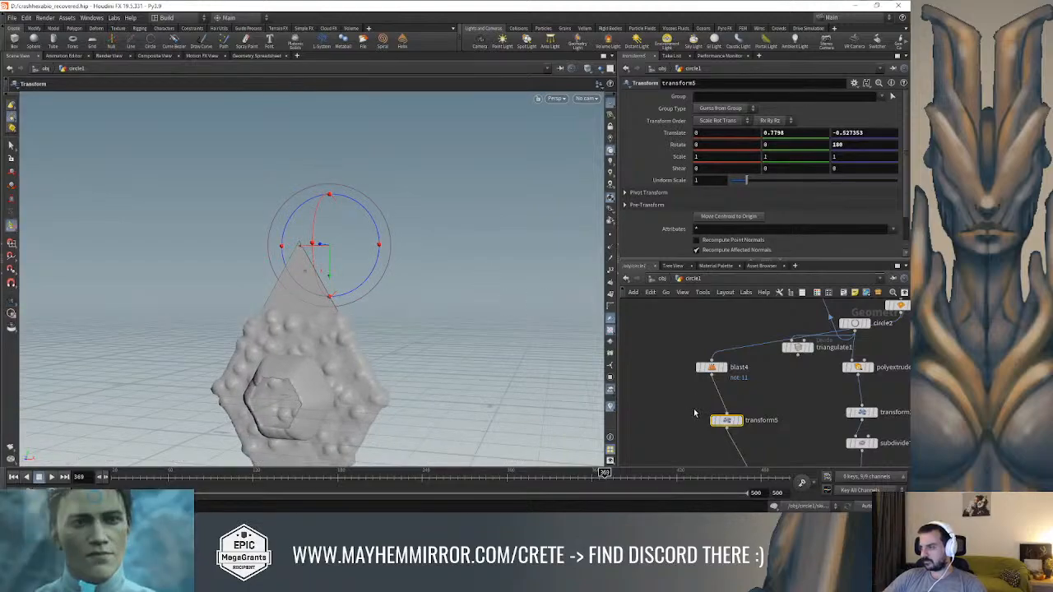
Try Move Centroid to Origin on transform5 and undo it
middle_click_drag(692, 410, 685, 353)
key("Tab")
left_click_drag(461, 274, 416, 277, "alt")
left_click(712, 219)
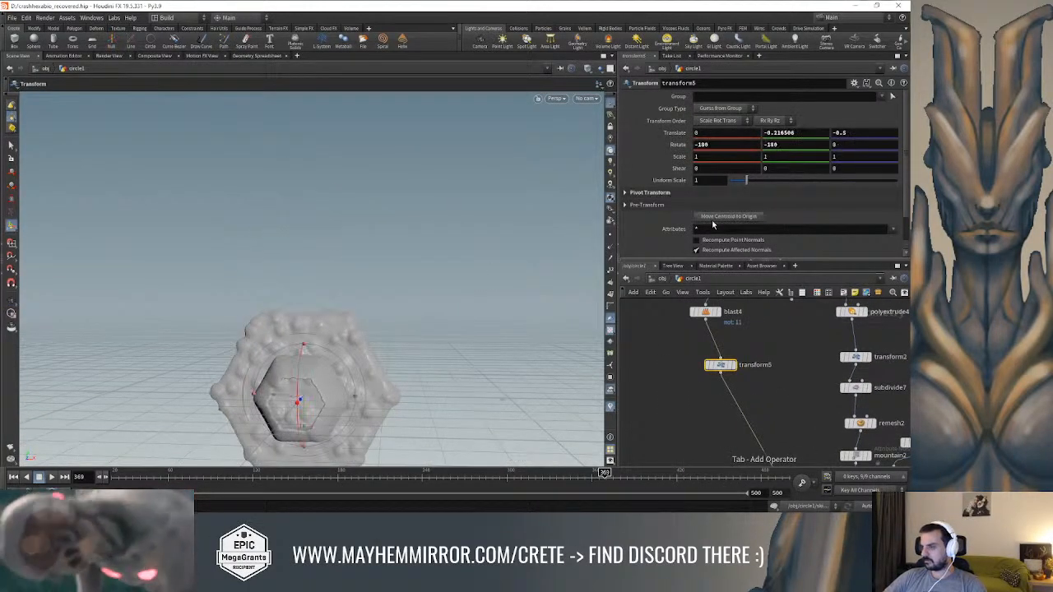
key("ctrl+z")
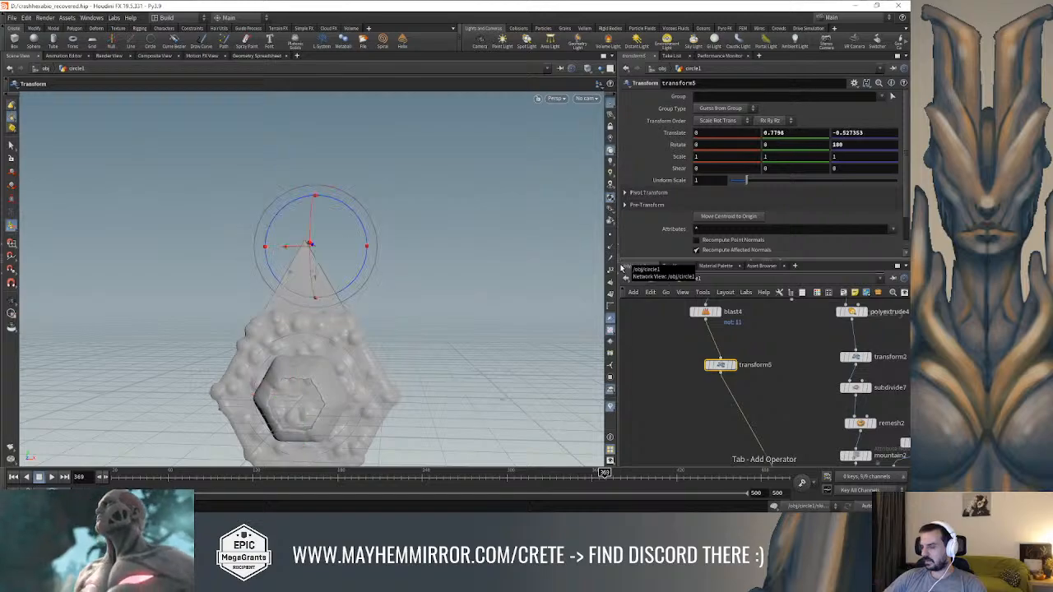
Reveal transform5's pivot values, try Move Centroid to Origin again and raise the triangle to a Y translation of about 0.410065
left_click_drag(501, 264, 439, 313, "alt")
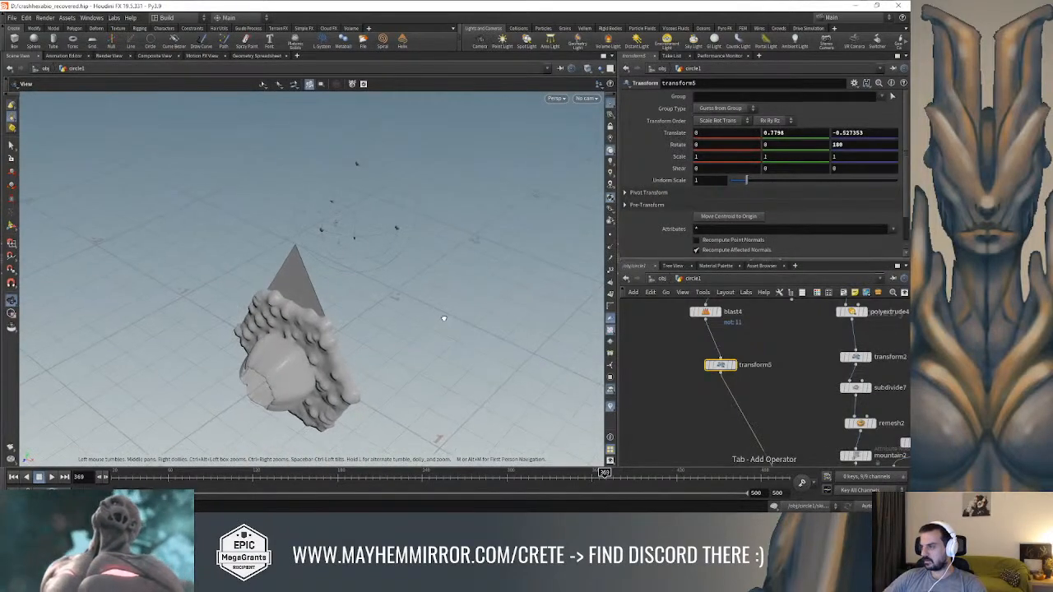
key("Return")
left_click(627, 193)
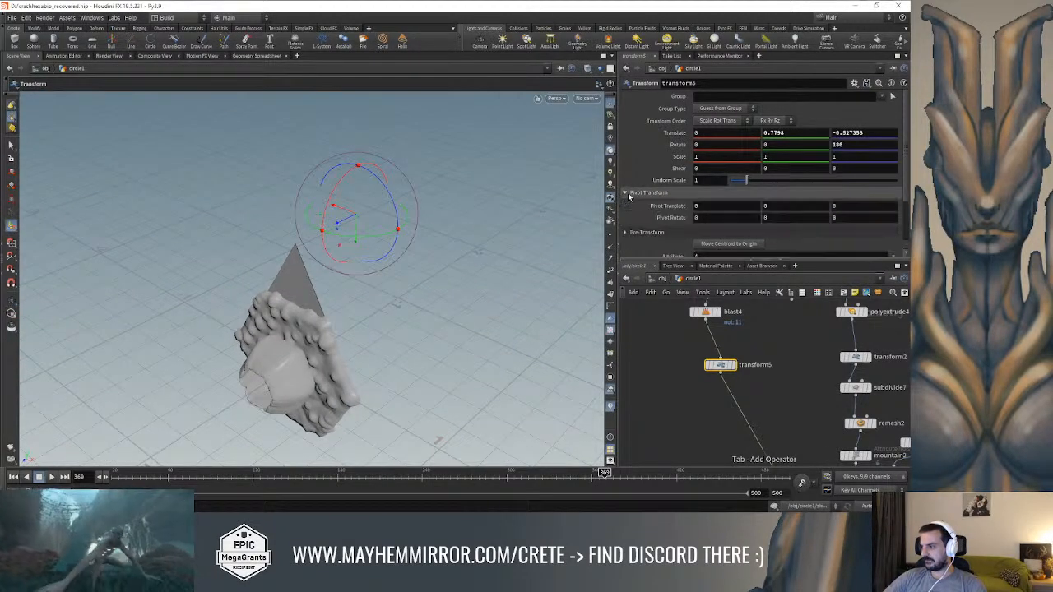
left_click_drag(425, 289, 350, 265, "alt")
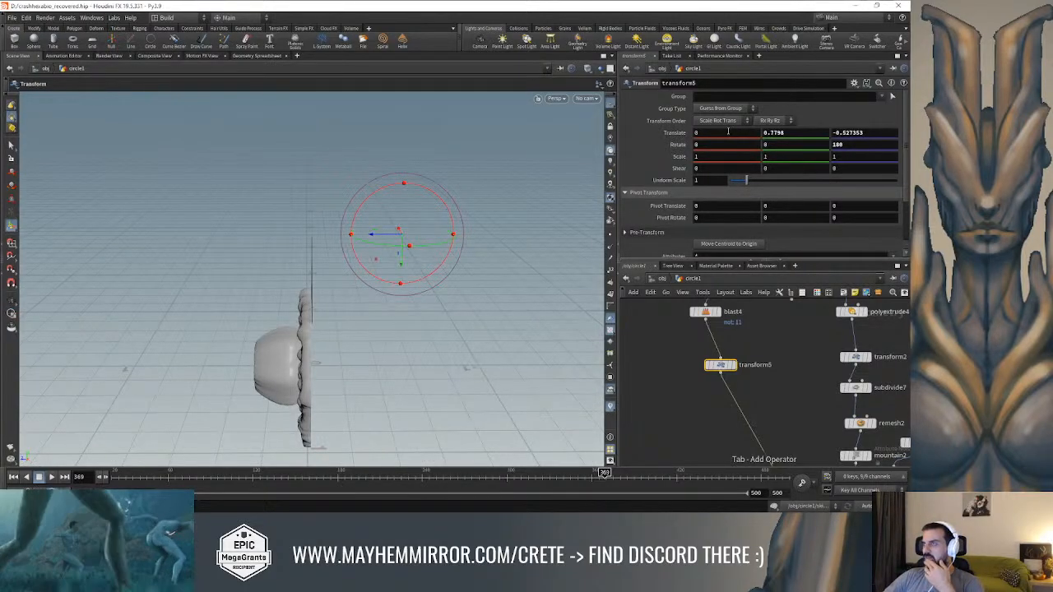
left_click(729, 243)
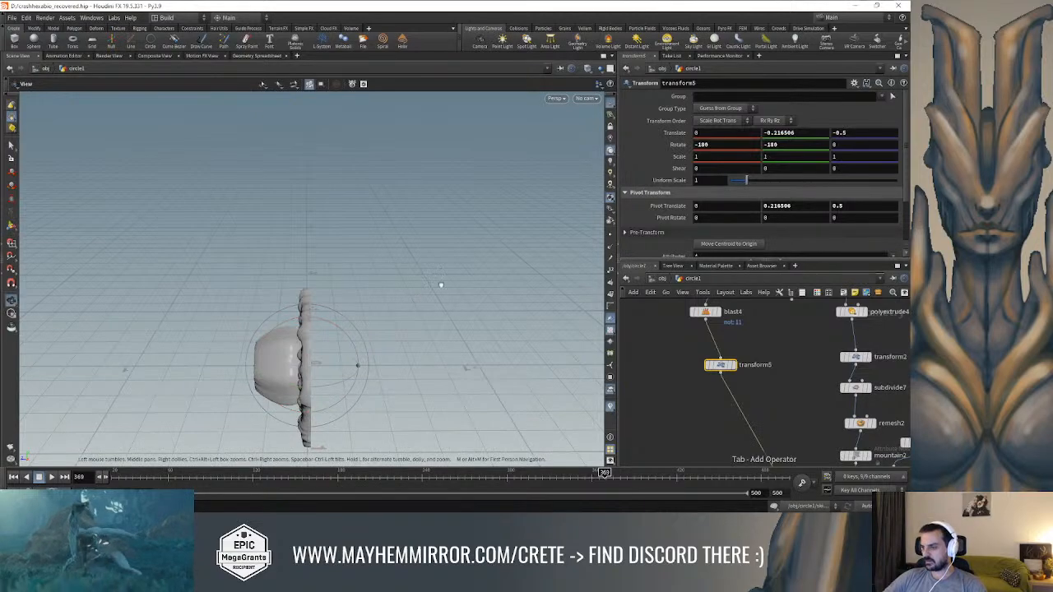
left_click_drag(417, 293, 335, 366, "alt")
left_click_drag(291, 406, 297, 362)
left_click_drag(299, 287, 309, 289)
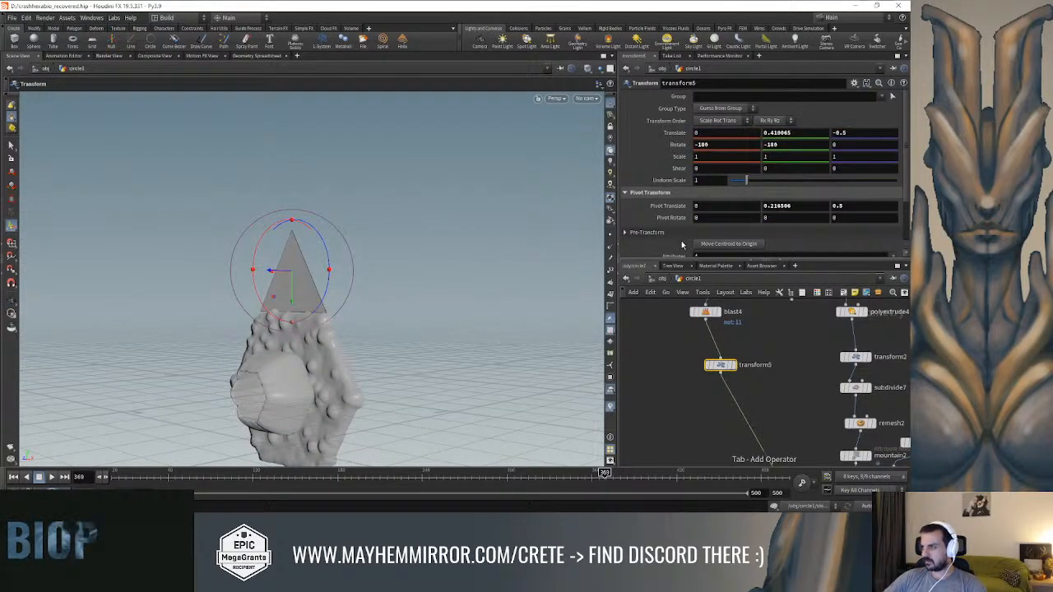
Try adjusting the pivot translation of transform5 and undo everything back to before the centroid move
middle_click_drag(728, 209, 705, 209)
key("ctrl+z")
middle_click_drag(787, 209, 791, 209)
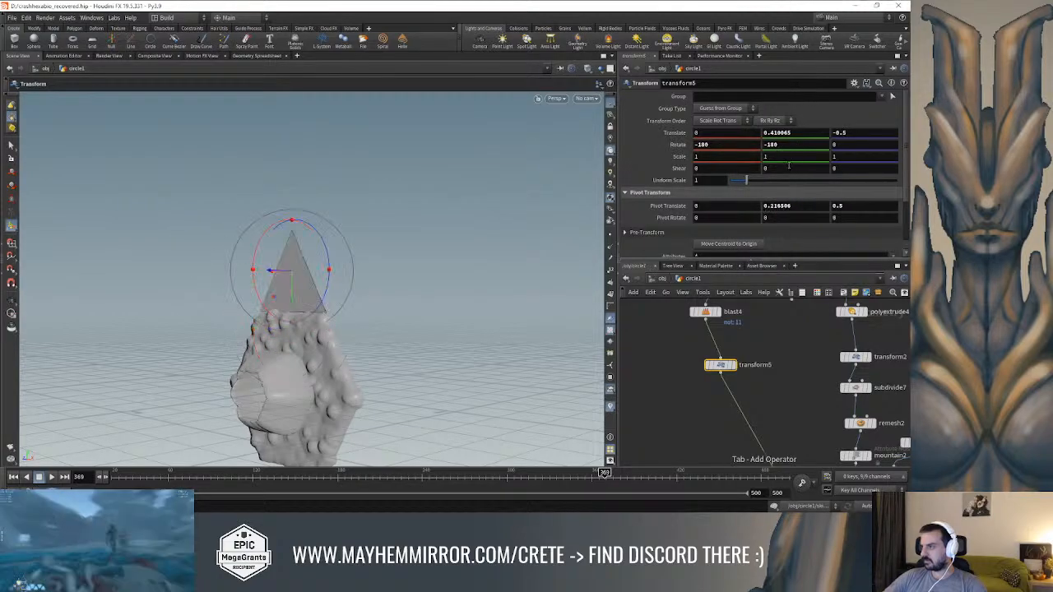
scroll(773, 215, "down", 3)
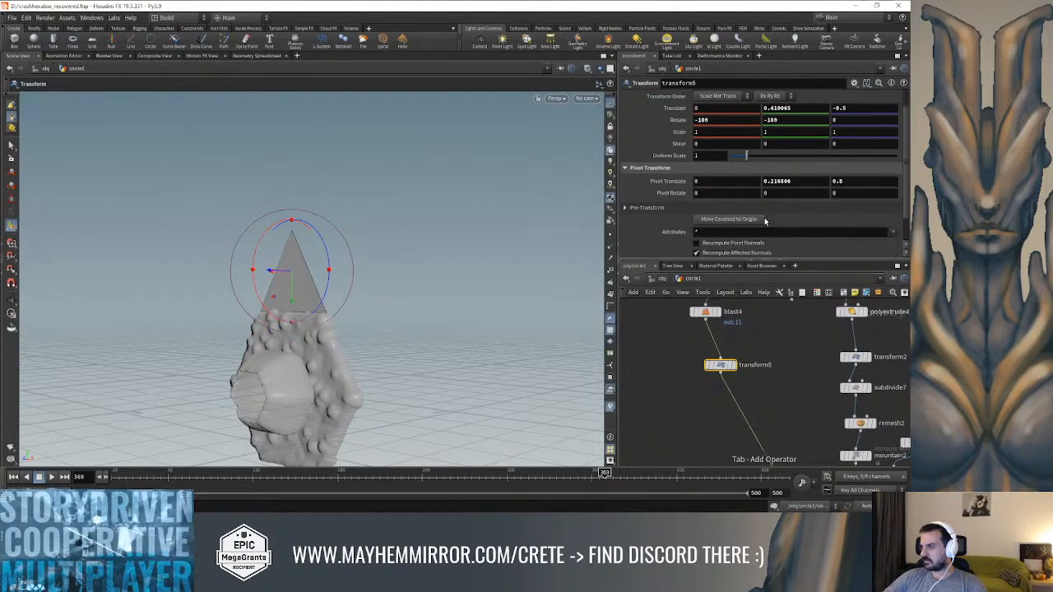
middle_click_drag(795, 148, 774, 150)
key("ctrl+z")
key("ctrl+z")
key("ctrl+z")
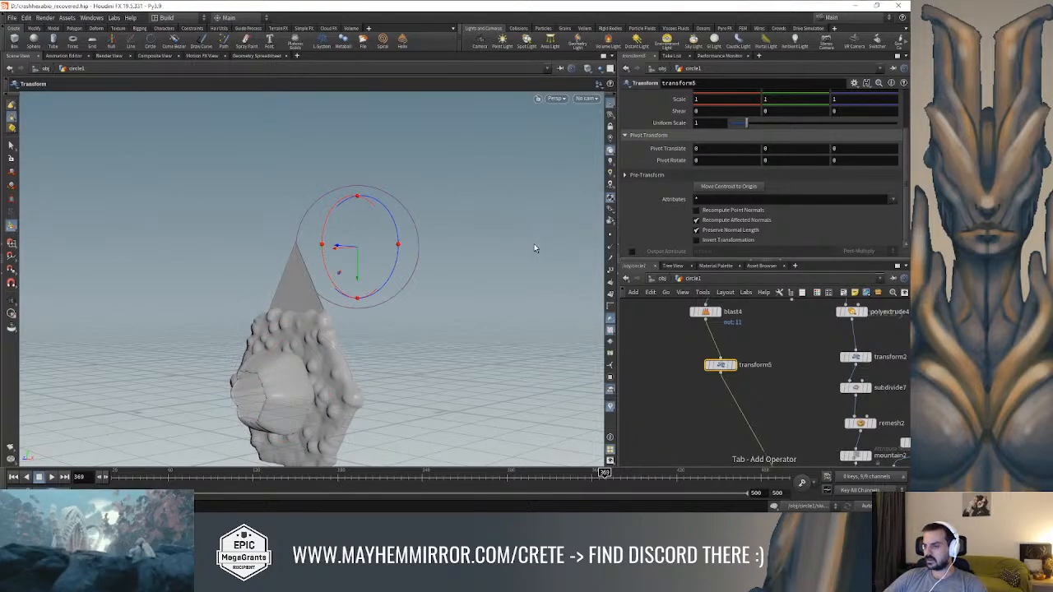
Insert a Match Size node between transform5 and merge1 and display its result
left_click_drag(472, 283, 516, 306, "alt")
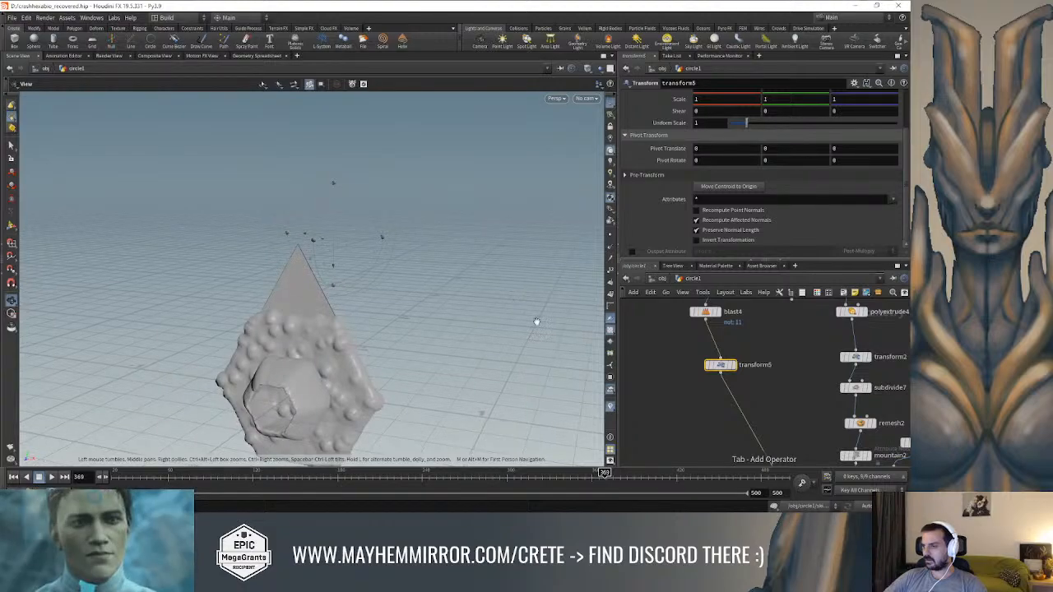
key("Tab")
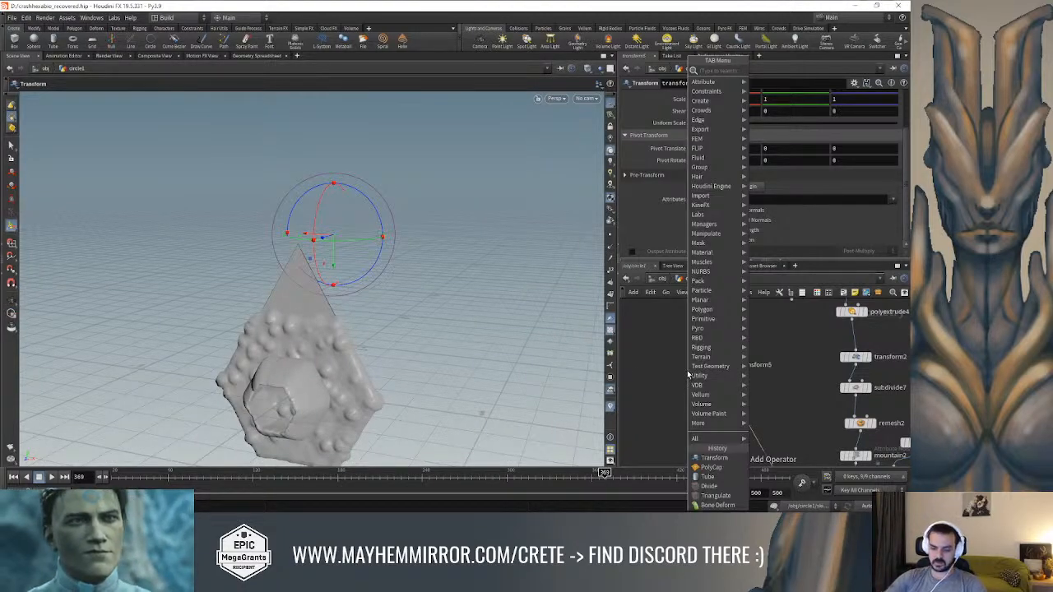
key("BackSpace")
key("BackSpace")
key("BackSpace")
key("BackSpace")
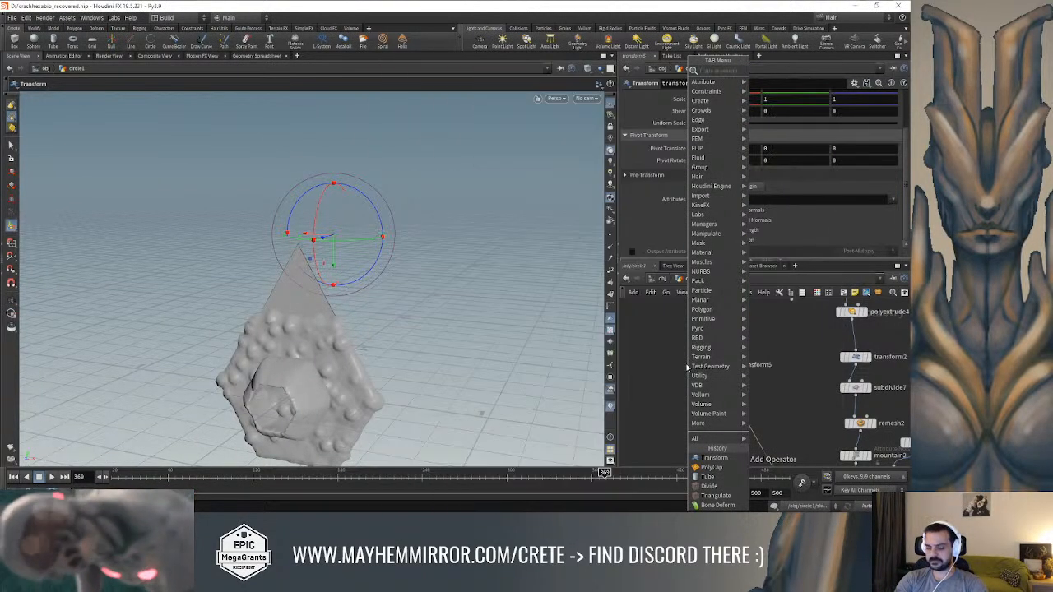
type("fit s")
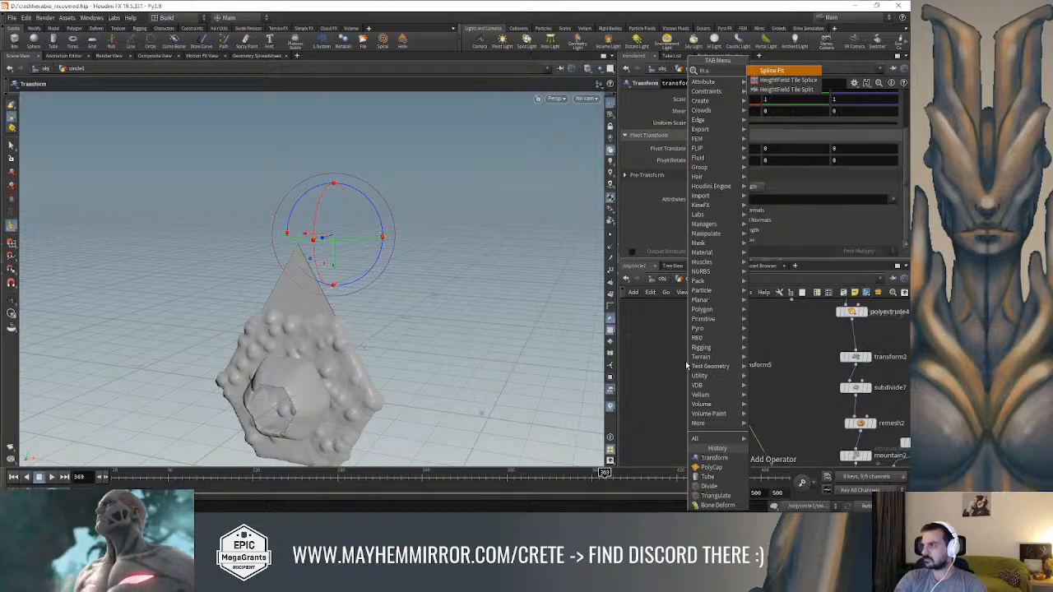
key("BackSpace")
key("BackSpace")
key("BackSpace")
key("BackSpace")
key("BackSpace")
type("match")
key("Return")
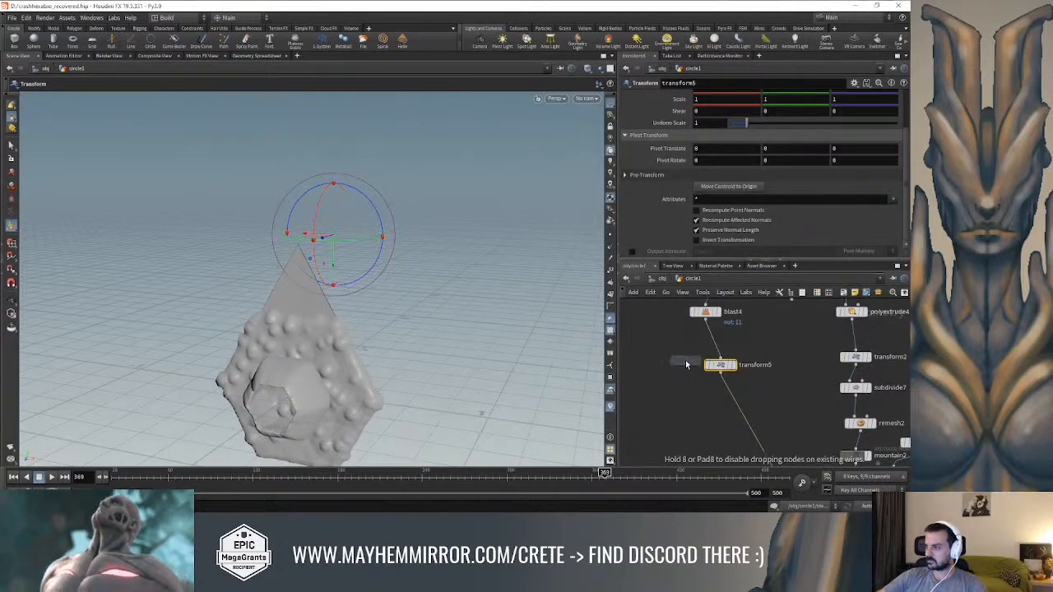
left_click(745, 418)
middle_click_drag(772, 416, 776, 352)
left_click(750, 352)
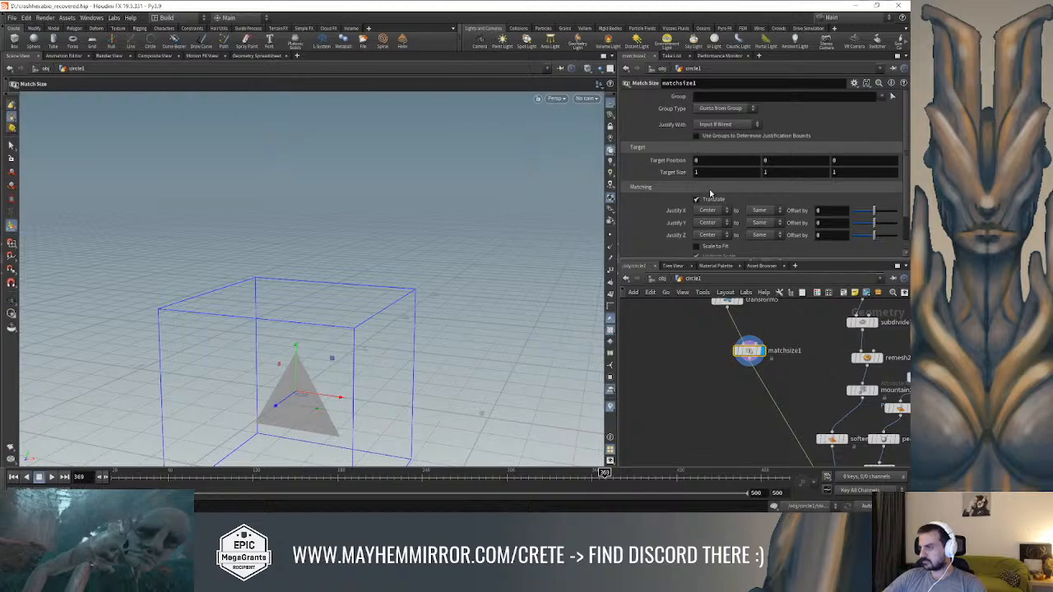
Enable Scale to Fit on matchsize1 and reduce its target size to 0.7 on all axes
scroll(756, 210, "down", 1)
left_click(701, 226)
left_click_drag(442, 277, 417, 268, "alt")
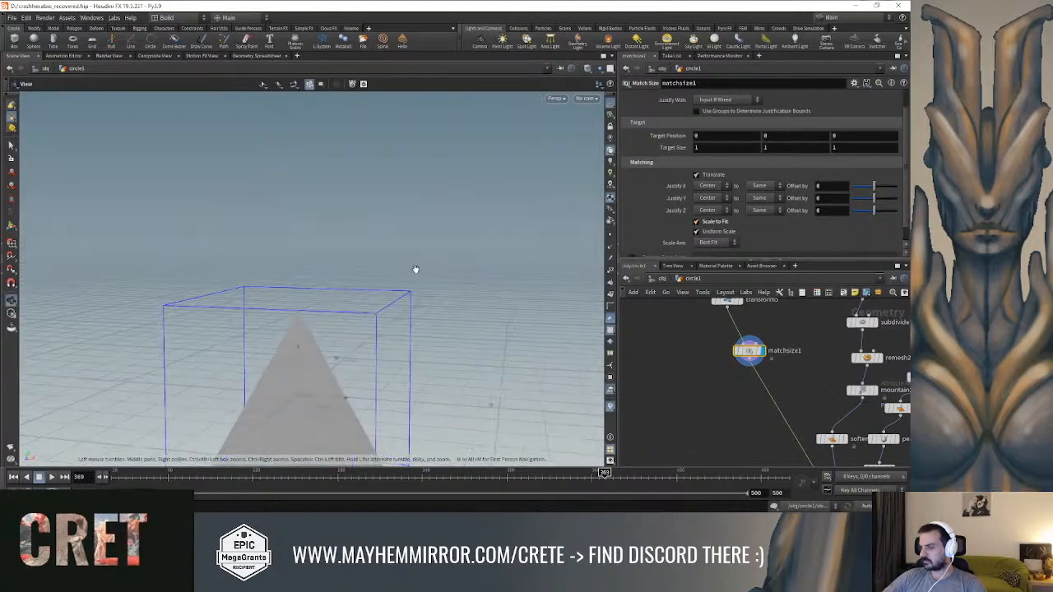
middle_click_drag(416, 268, 458, 172, "alt")
left_click_drag(458, 171, 483, 185, "alt")
key("Return")
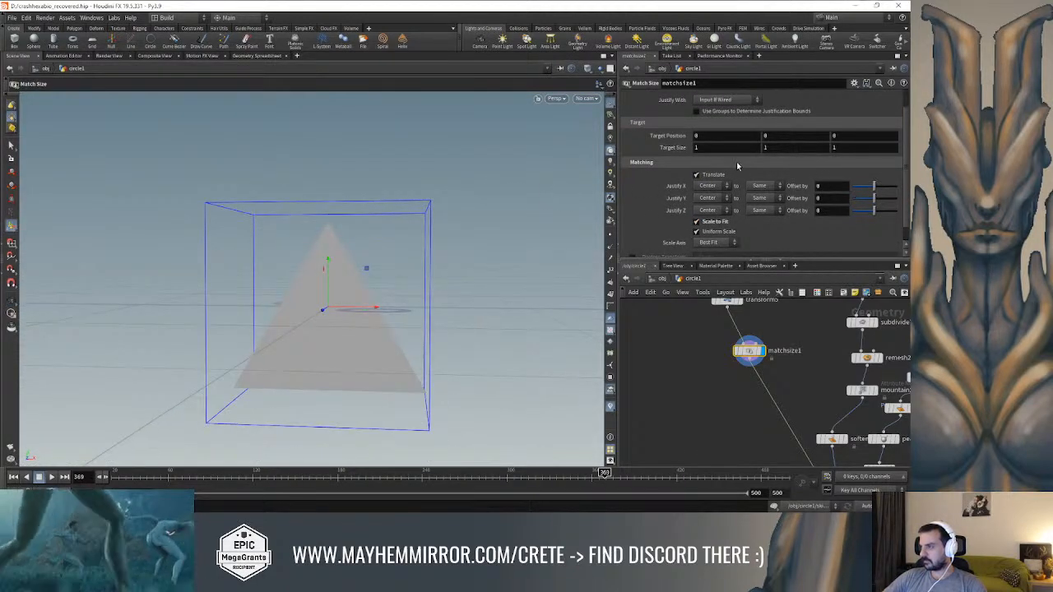
middle_click_drag(681, 150, 656, 152)
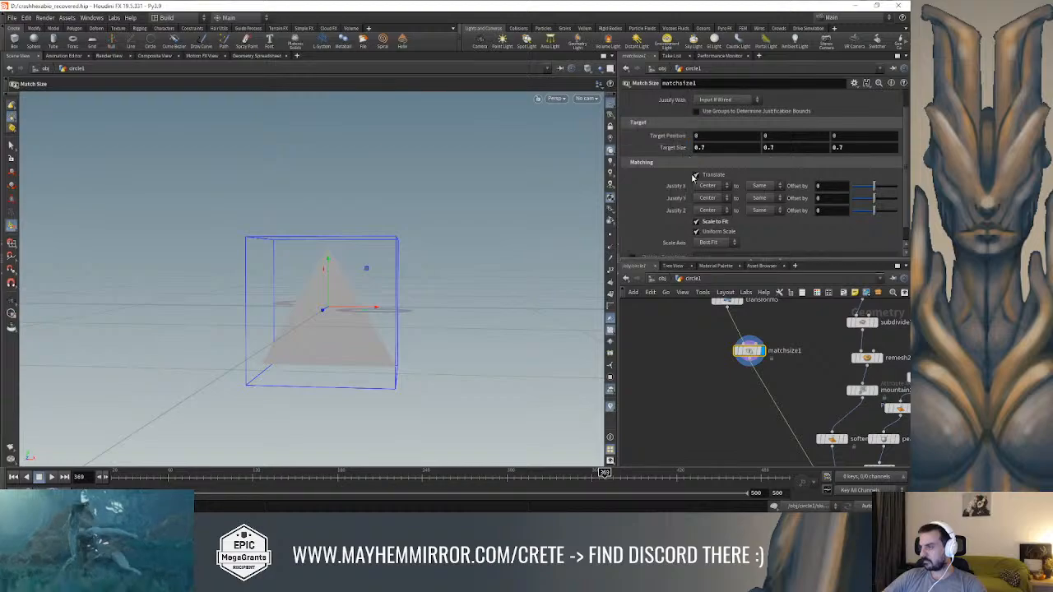
Try Min for Justify X on matchsize1 and restore Center
left_click(709, 186)
left_click(712, 207)
left_click(709, 188)
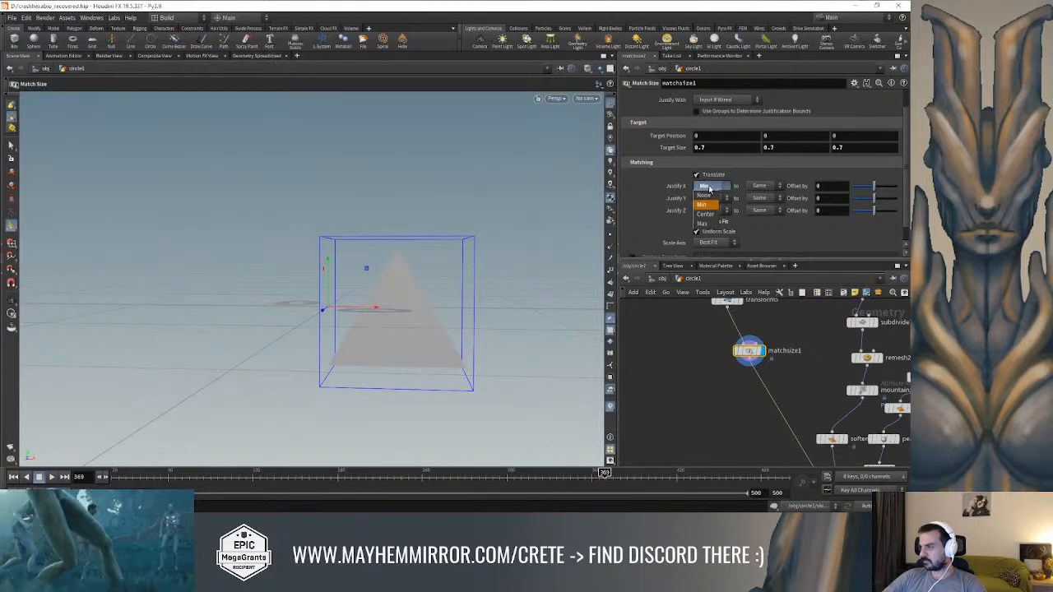
left_click(709, 213)
Set matchsize1's Justify Y to Min and display the merged lock from merge1
left_click(709, 199)
left_click(710, 217)
key("Escape")
key("Return")
scroll(709, 406, "down", 1)
middle_click_drag(709, 407, 722, 349)
scroll(742, 393, "down", 1)
left_click(798, 438)
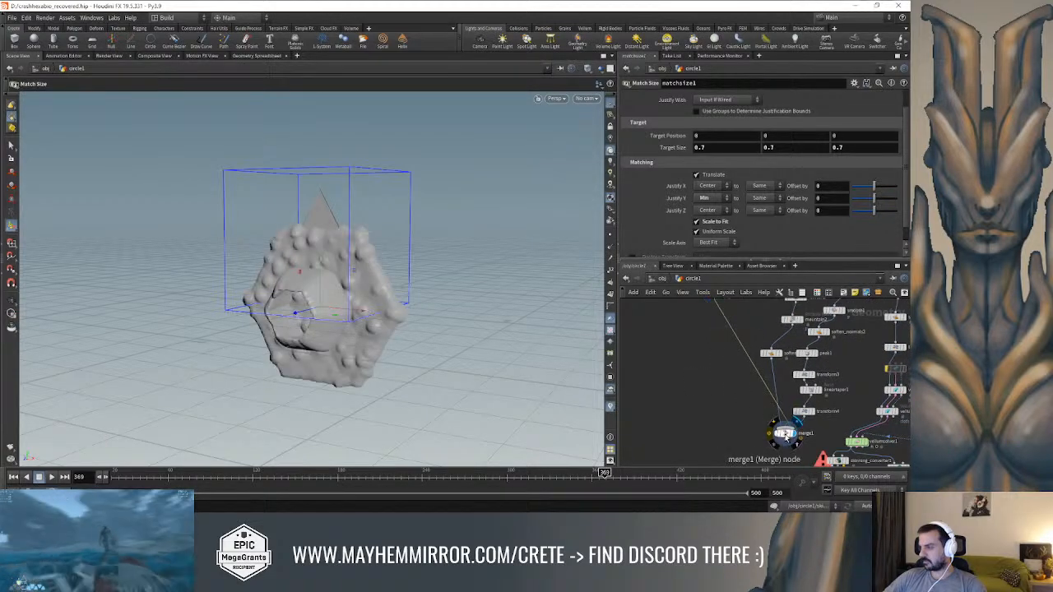
Insert an Edit node between matchsize1 and merge1
middle_click_drag(728, 331, 736, 407)
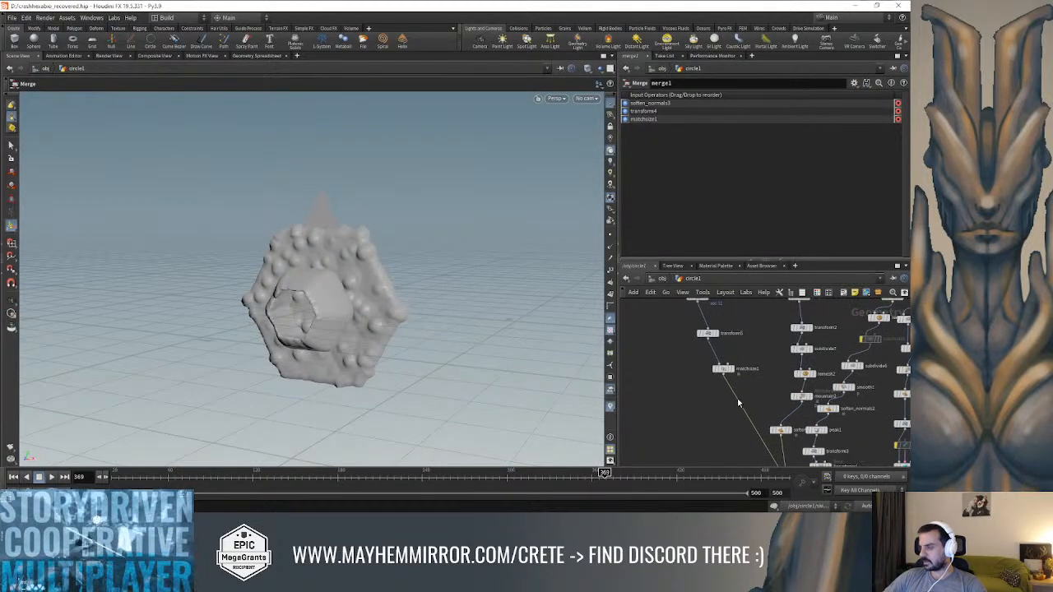
left_click(723, 368)
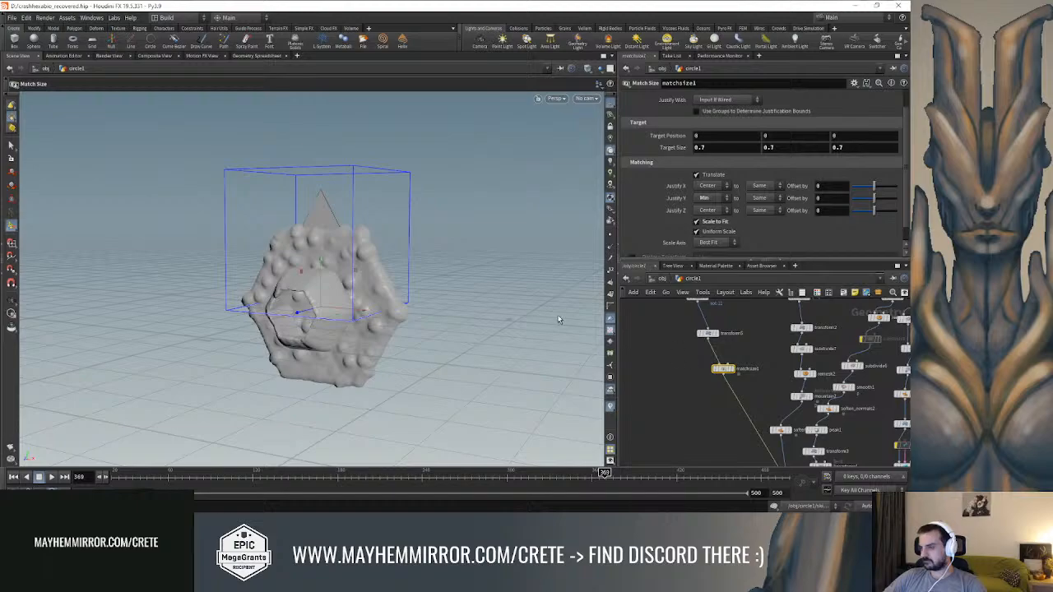
key("Tab")
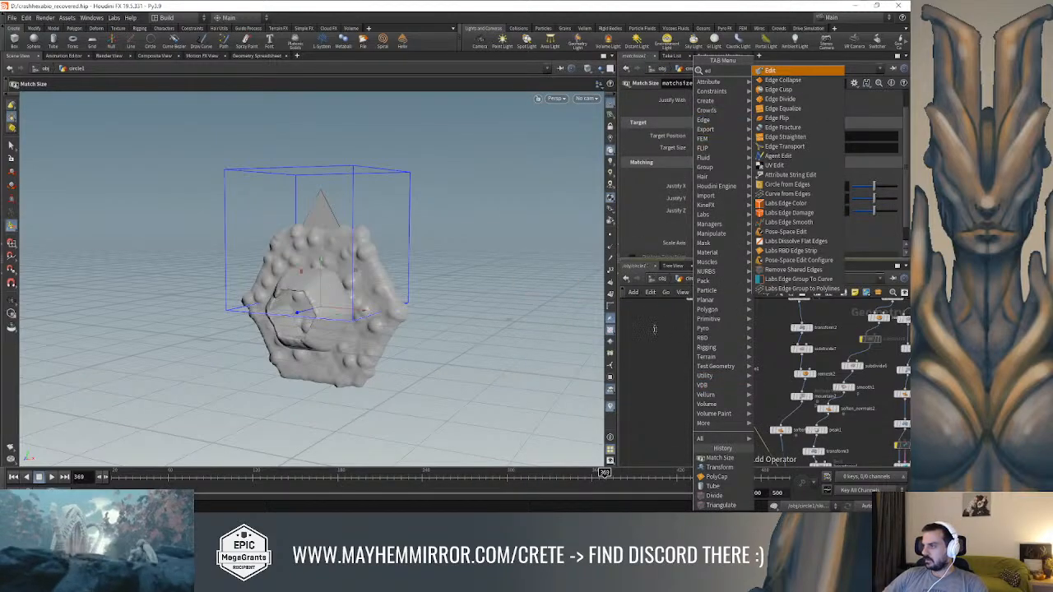
key("Escape")
key("Tab")
type("ed")
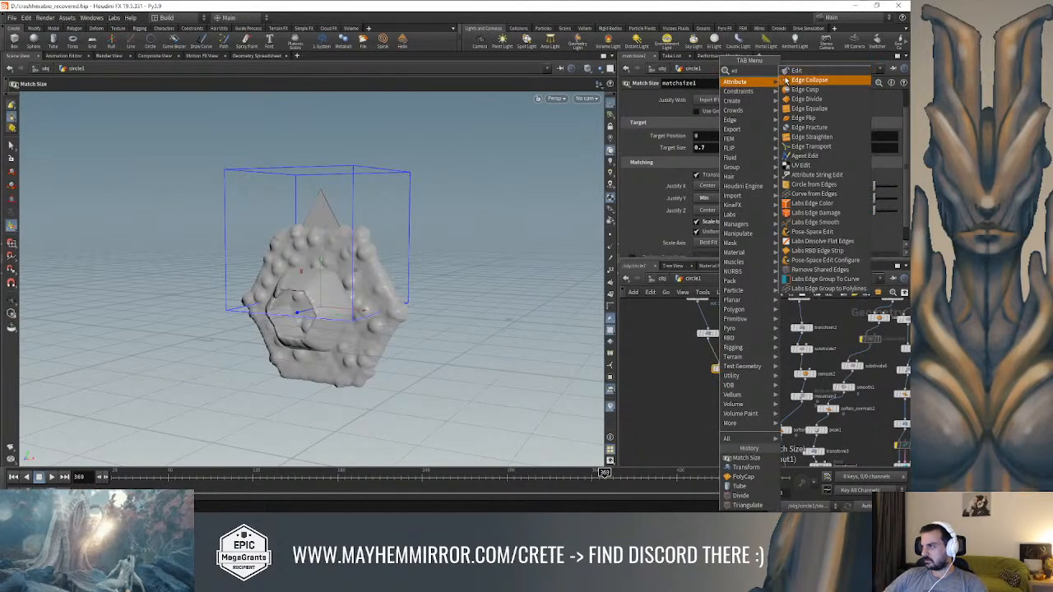
left_click(787, 71)
left_click(736, 396)
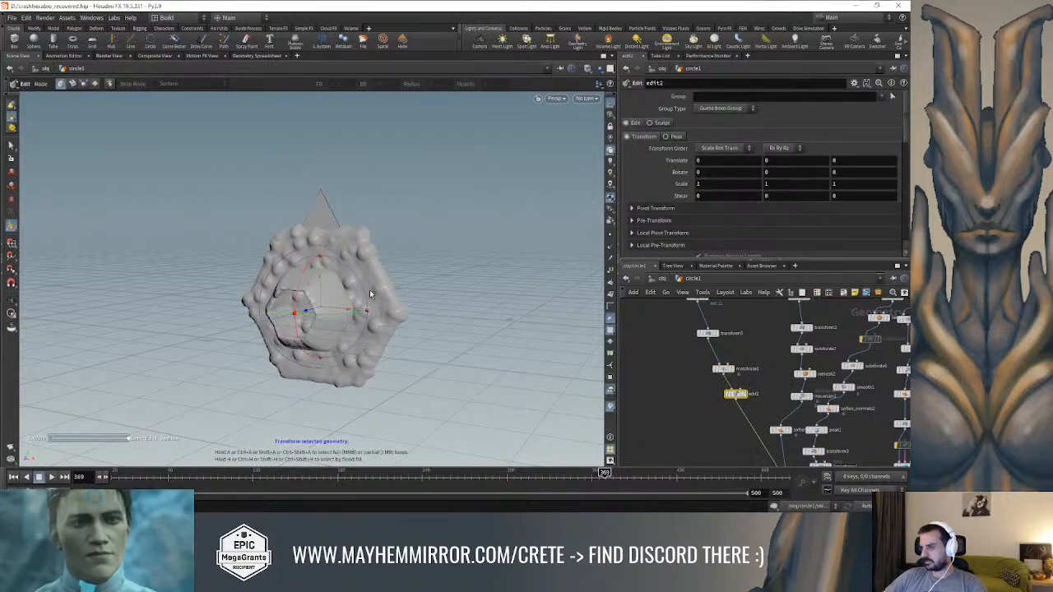
left_click(11, 146)
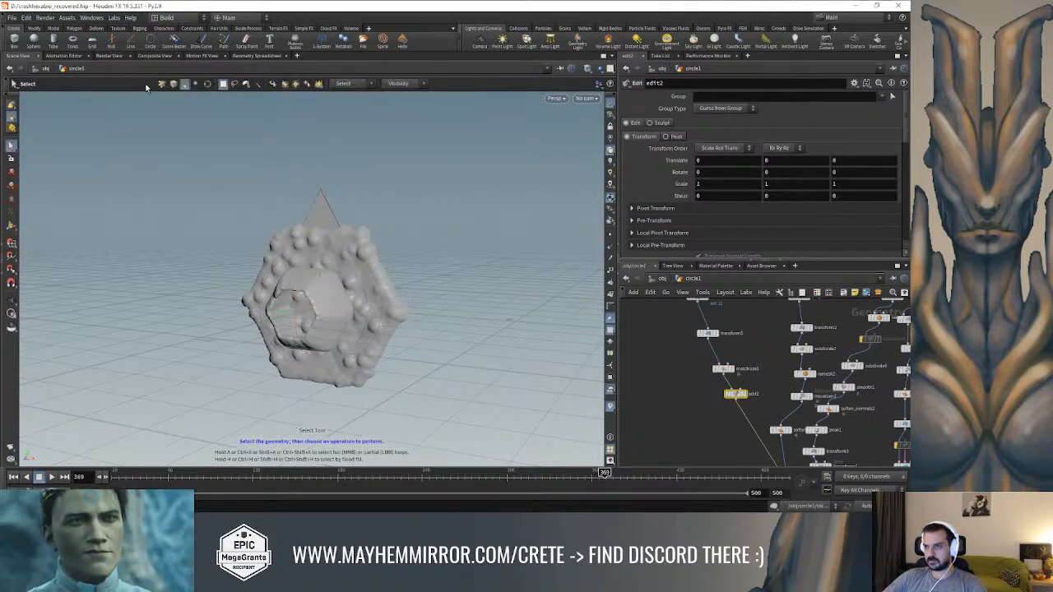
left_click_drag(181, 156, 466, 407)
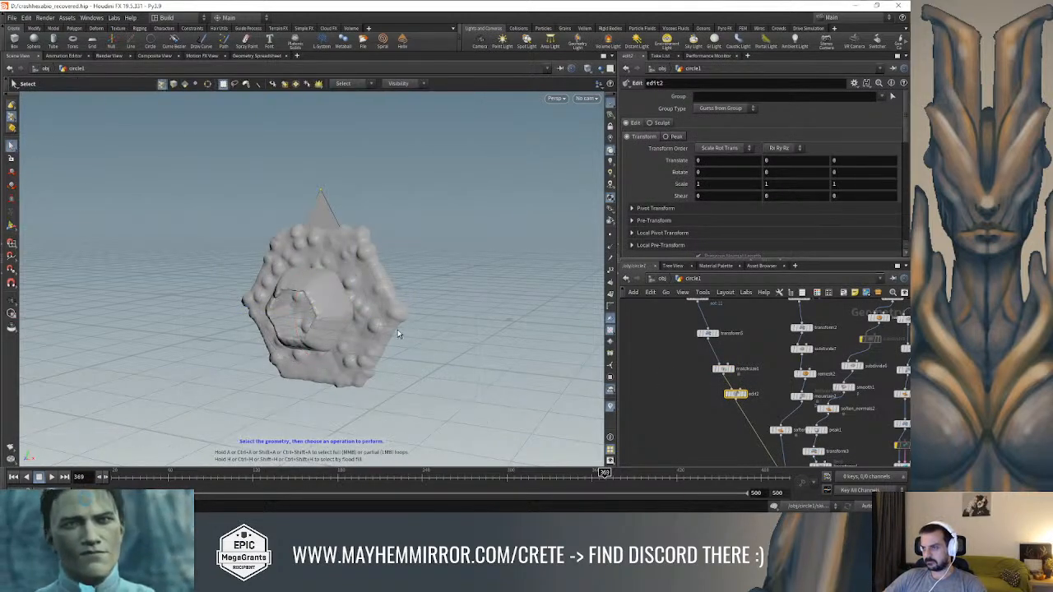
left_click(11, 225)
left_click_drag(321, 285, 320, 172)
key("ctrl+z")
left_click(12, 199)
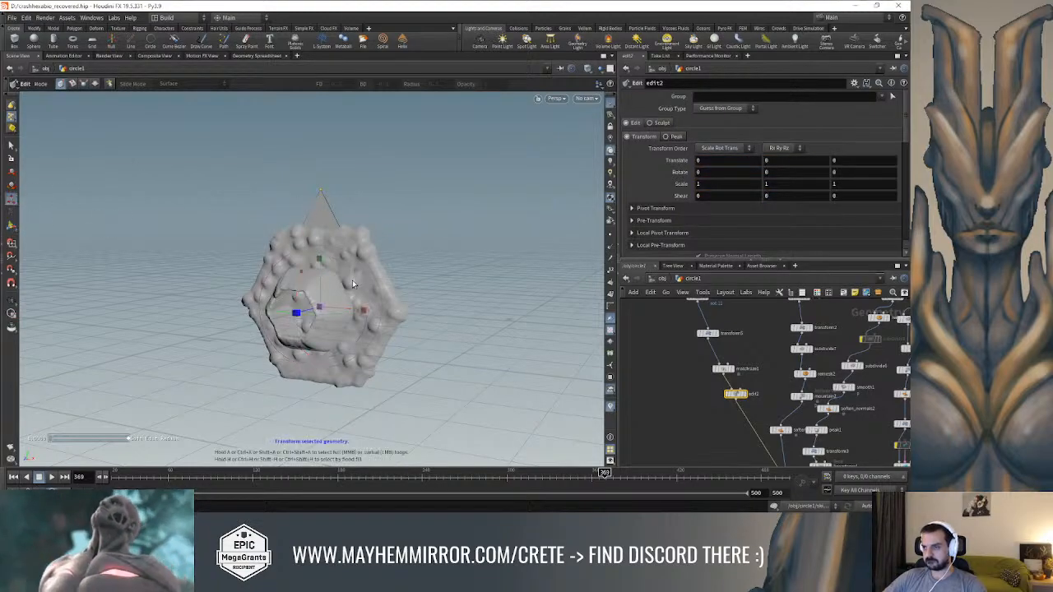
Move all three points of the triangle up by about 0.39 in Y within edit2
left_click(12, 173)
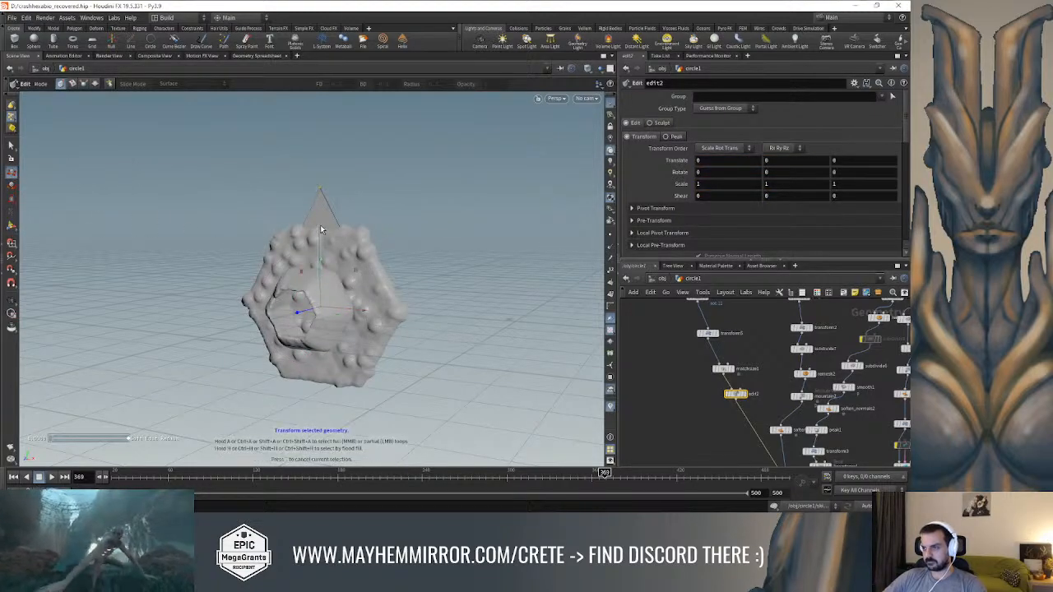
left_click_drag(393, 161, 180, 427)
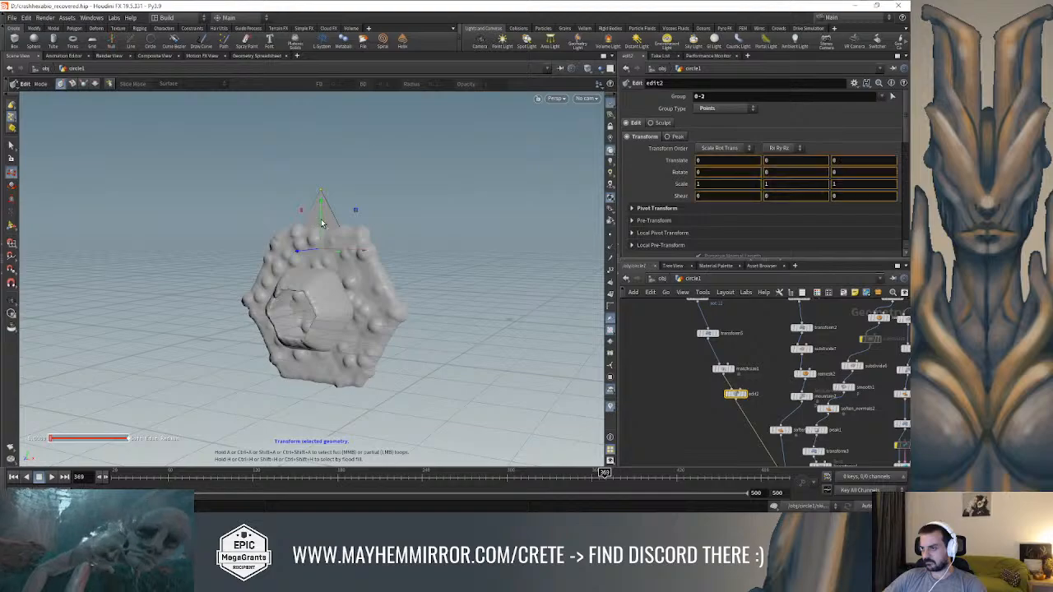
left_click_drag(328, 147, 330, 149)
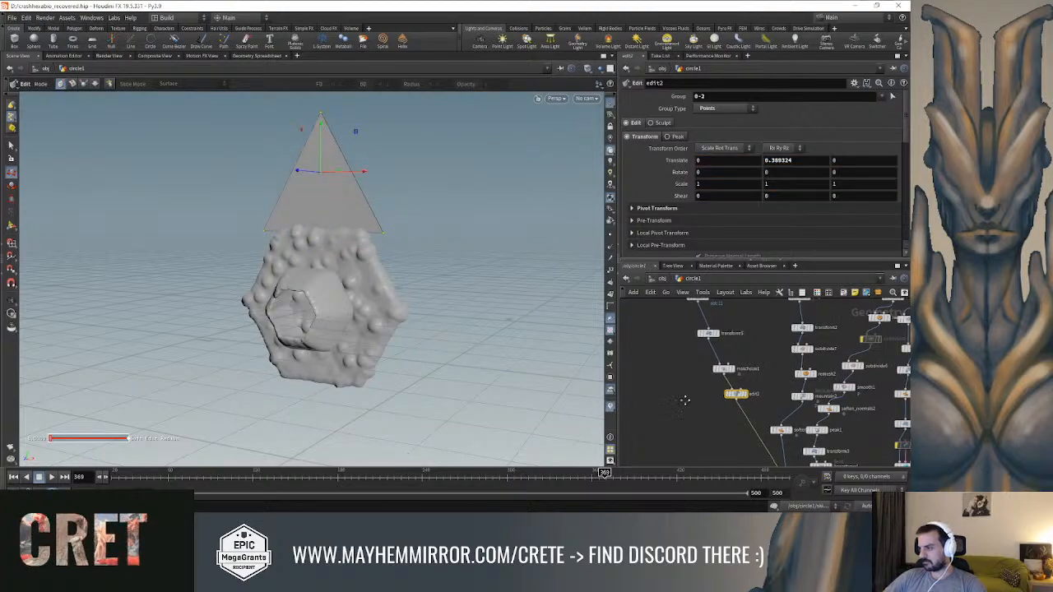
Insert a Copy and Transform node between edit2 and merge1 with a total of 6 copies
key("Tab")
type("copy")
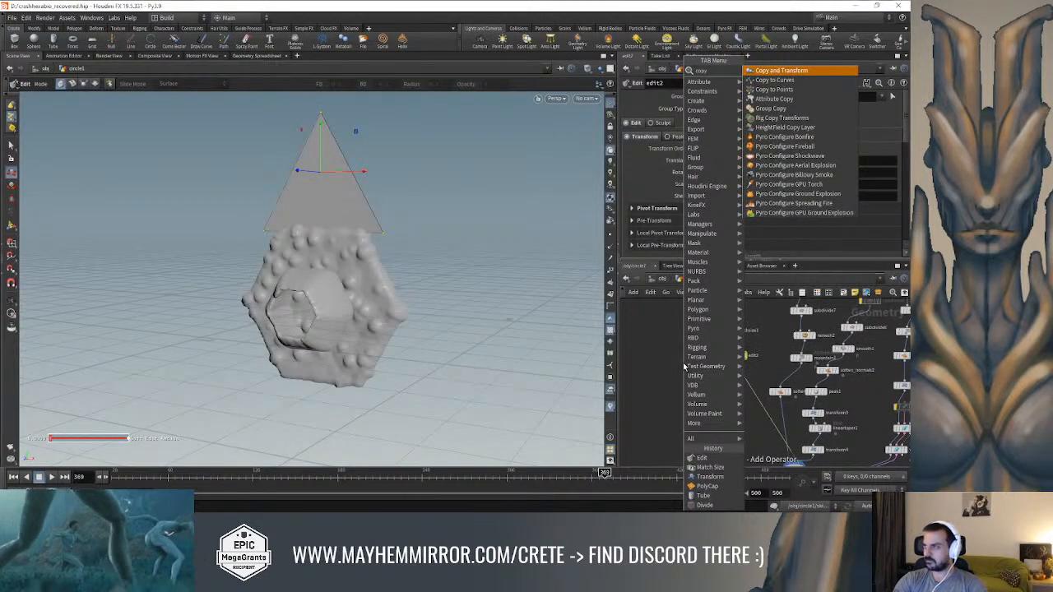
key("Return")
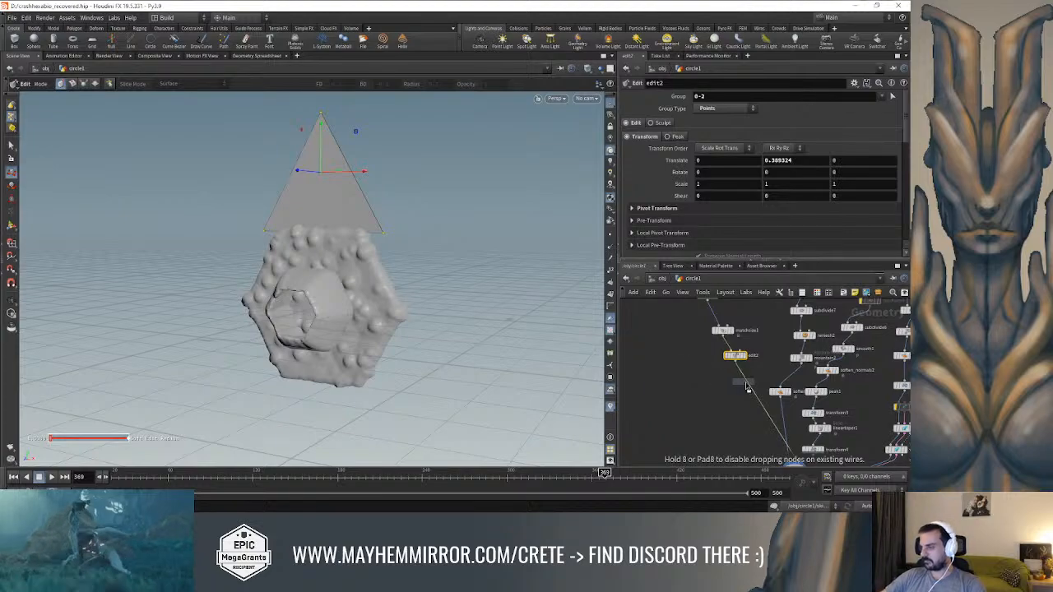
left_click(749, 381)
left_click_drag(748, 383, 745, 388)
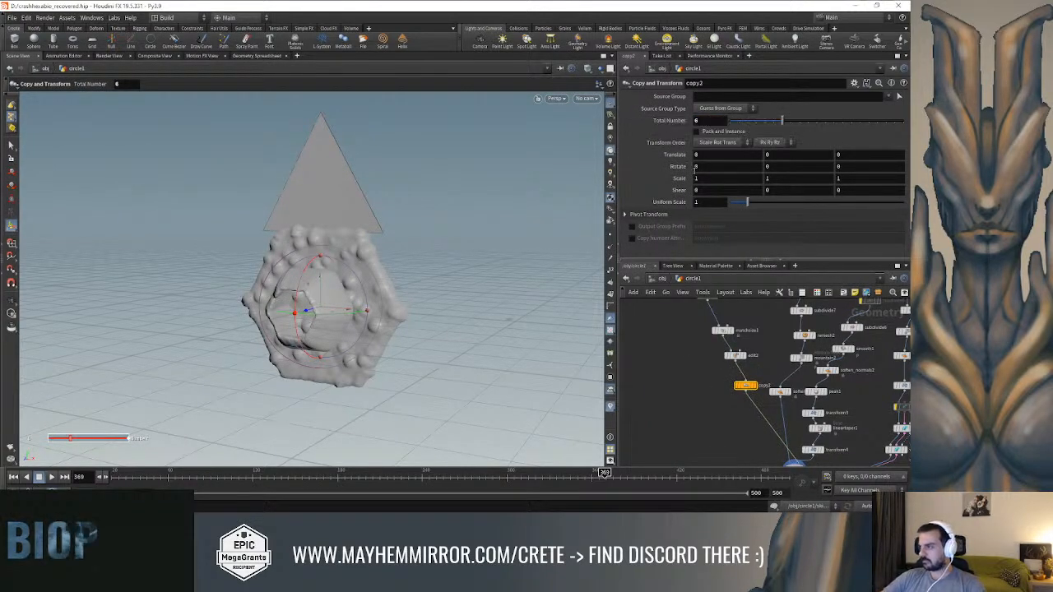
Set copy2's Z rotation to 60 degrees to distribute the triangles around the hexagonal lock
middle_click_drag(713, 169, 774, 169)
key("ctrl+z")
mouse_move(862, 168)
middle_mouse_down()
mouse_move(876, 169)
mouse_move(859, 165)
middle_mouse_up()
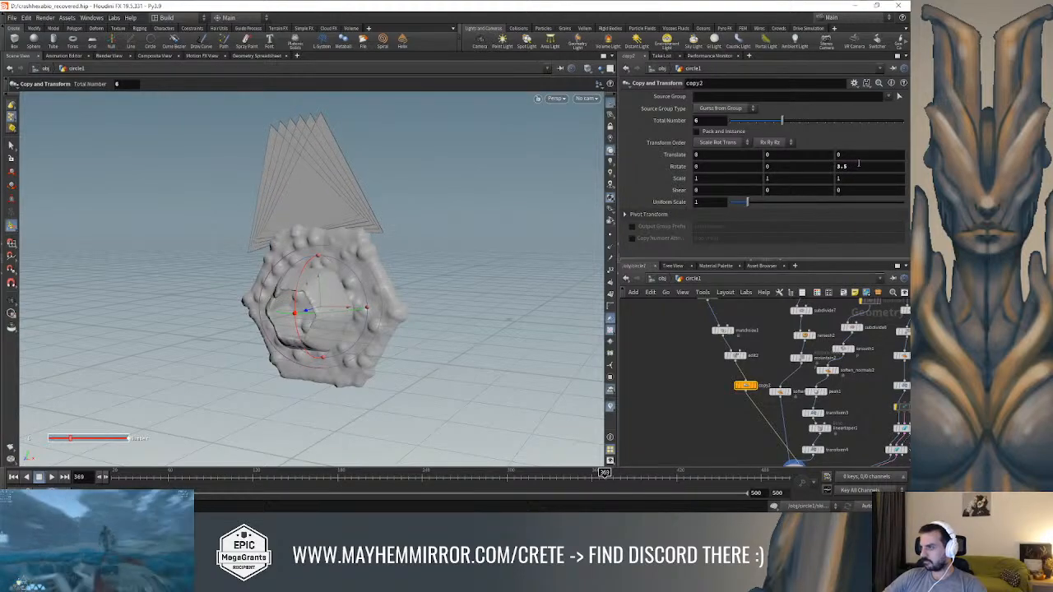
type("0")
key("Return")
Narrow the triangle's base in edit2 by scaling its two base points to about 0.71 in X
left_click_drag(306, 233, 448, 222, "alt")
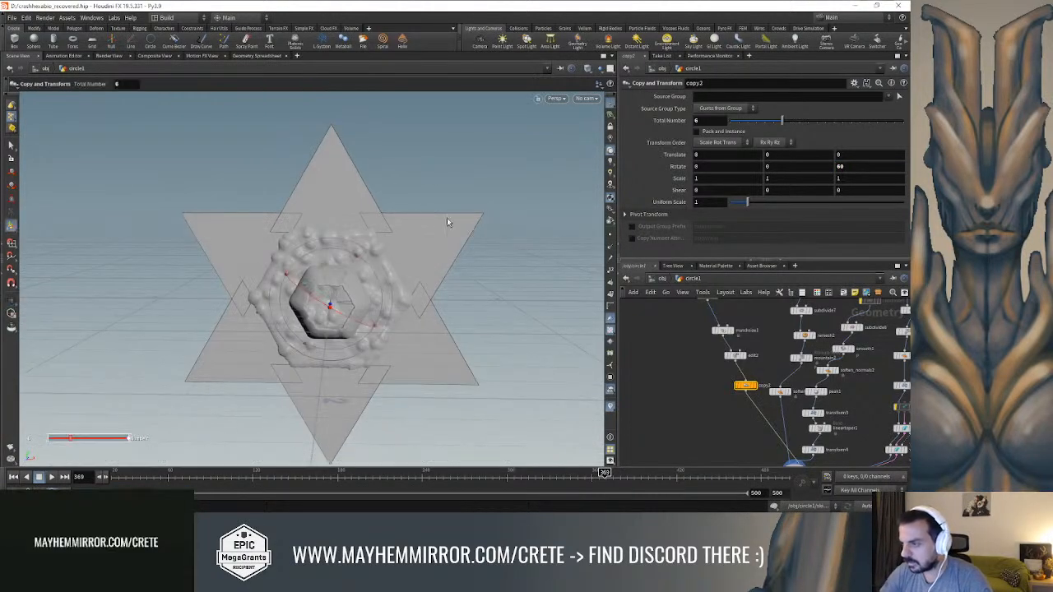
left_click(737, 358)
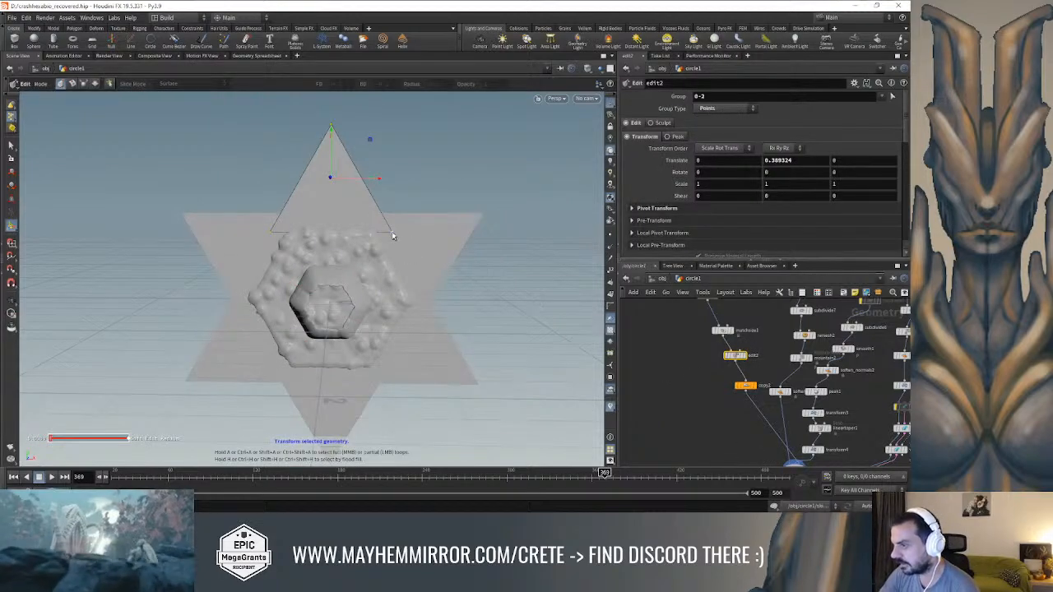
left_click_drag(421, 228, 264, 250)
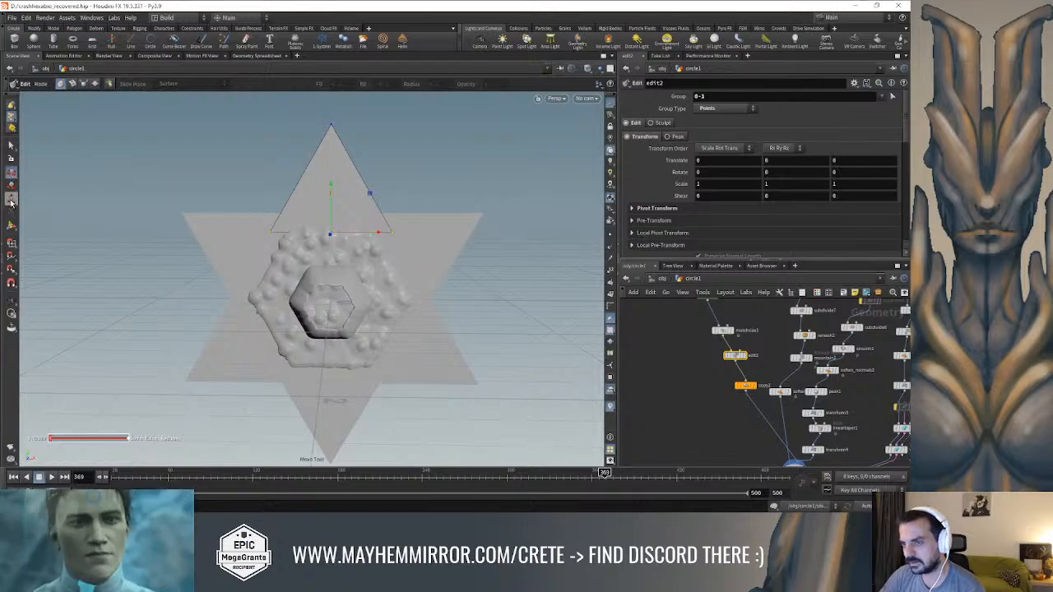
mouse_move(379, 235)
left_mouse_down()
mouse_move(360, 236)
mouse_move(395, 238)
mouse_move(365, 240)
left_mouse_up()
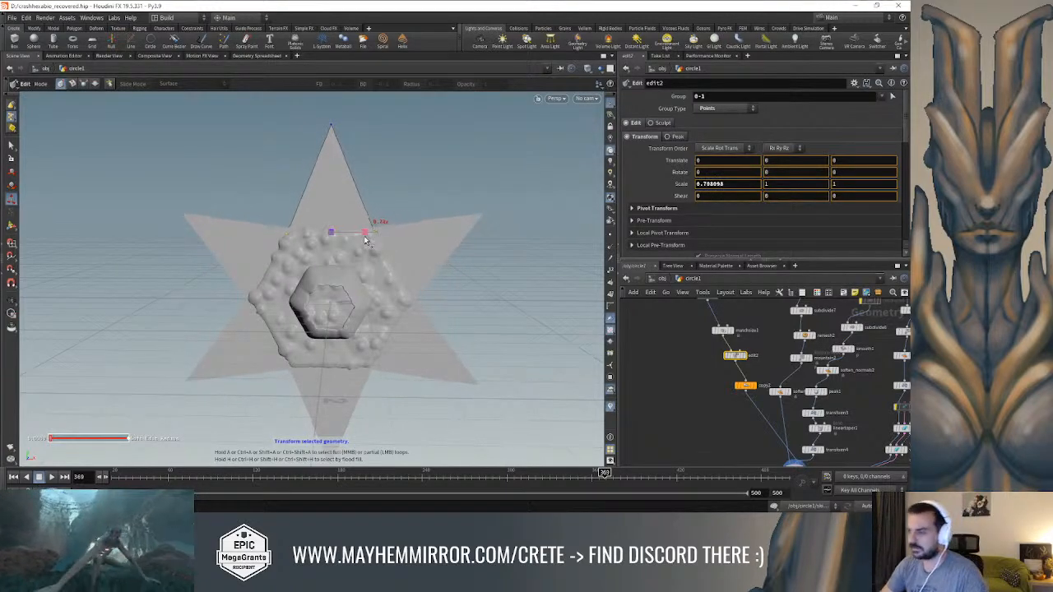
Insert a Subdivide node between edit2 and copy2 and set its depth to 3
key("space")
left_click_drag(428, 248, 527, 257)
scroll(732, 391, "up", 2)
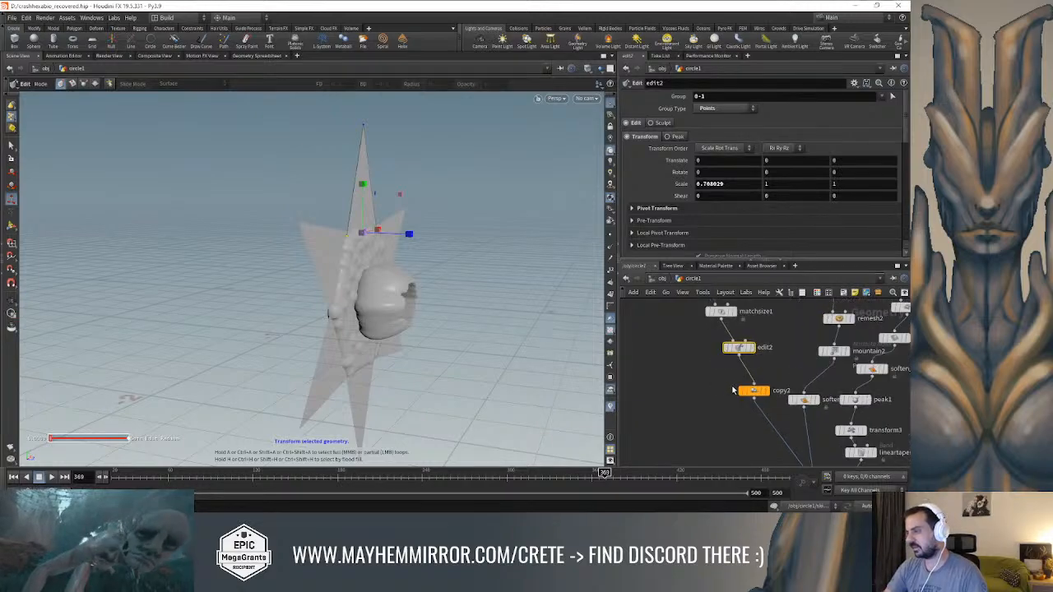
key("Tab")
type("subd")
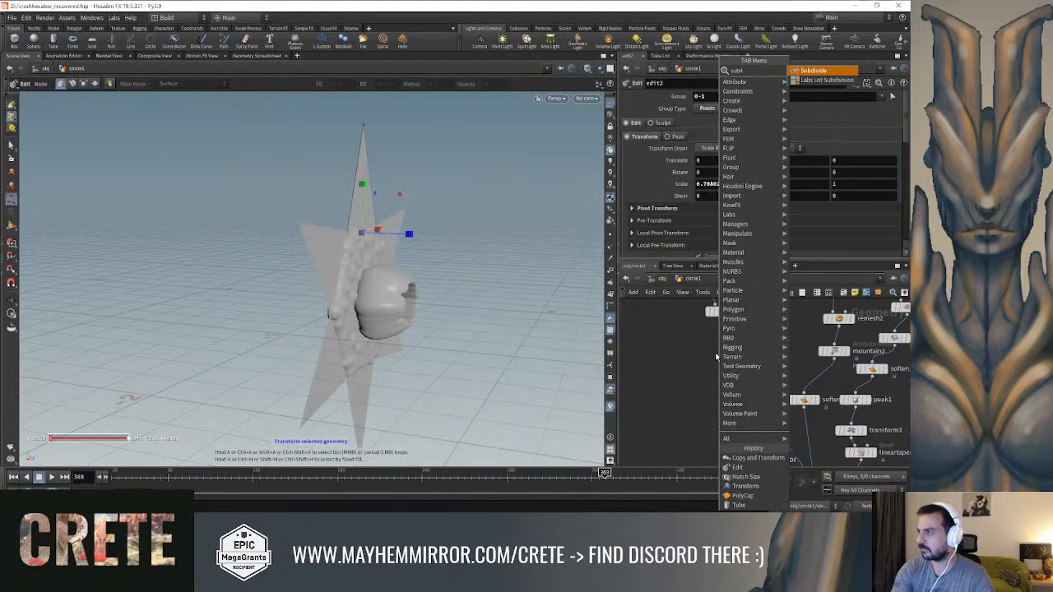
key("Return")
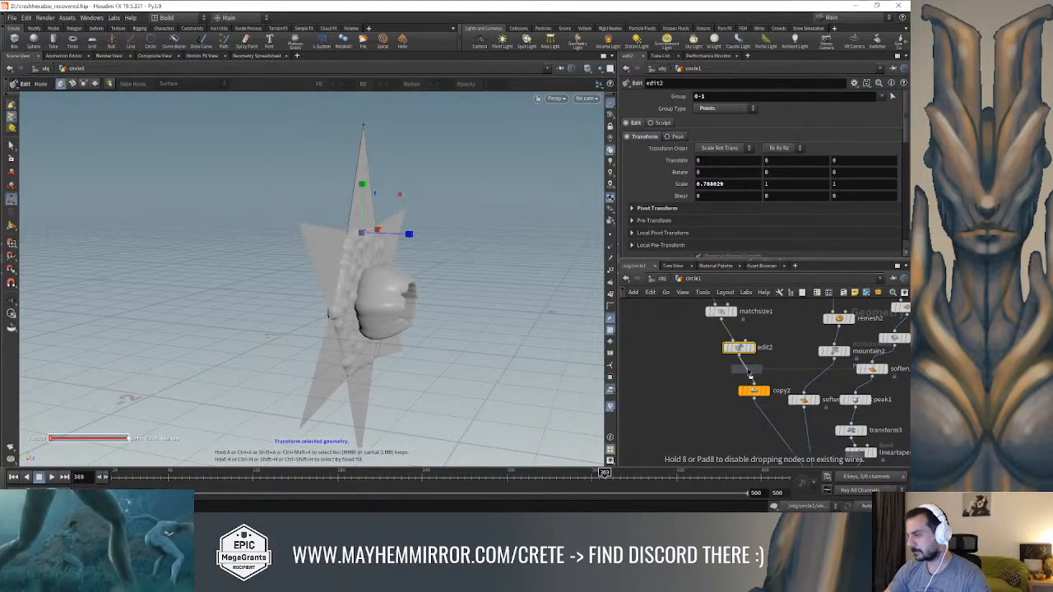
left_click(752, 389)
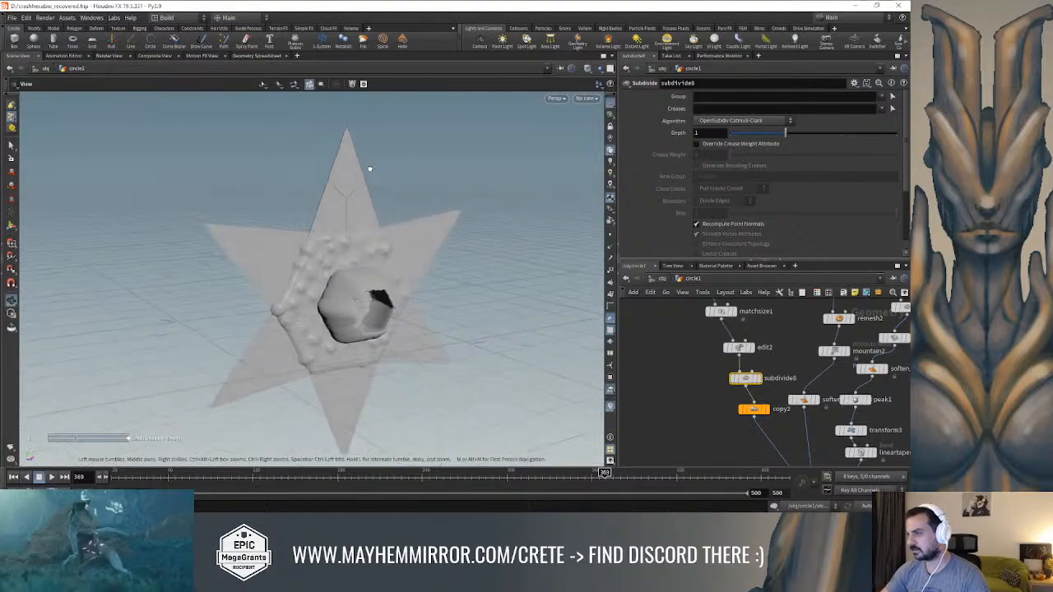
left_click_drag(807, 144, 889, 145)
Insert a Bend node between subdivide8 and copy2
left_click_drag(418, 176, 521, 191, "alt")
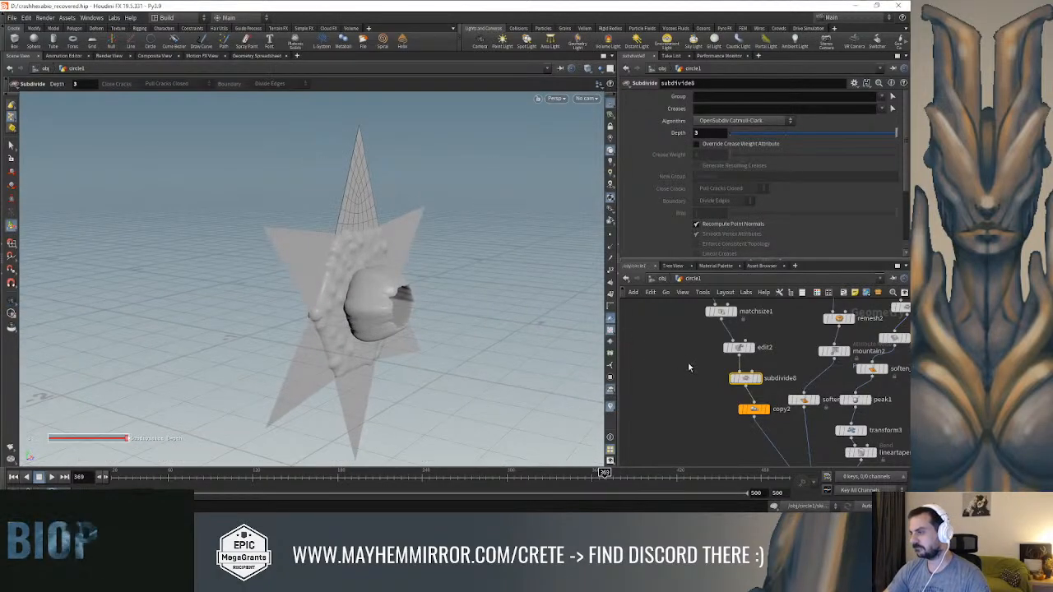
key("Tab")
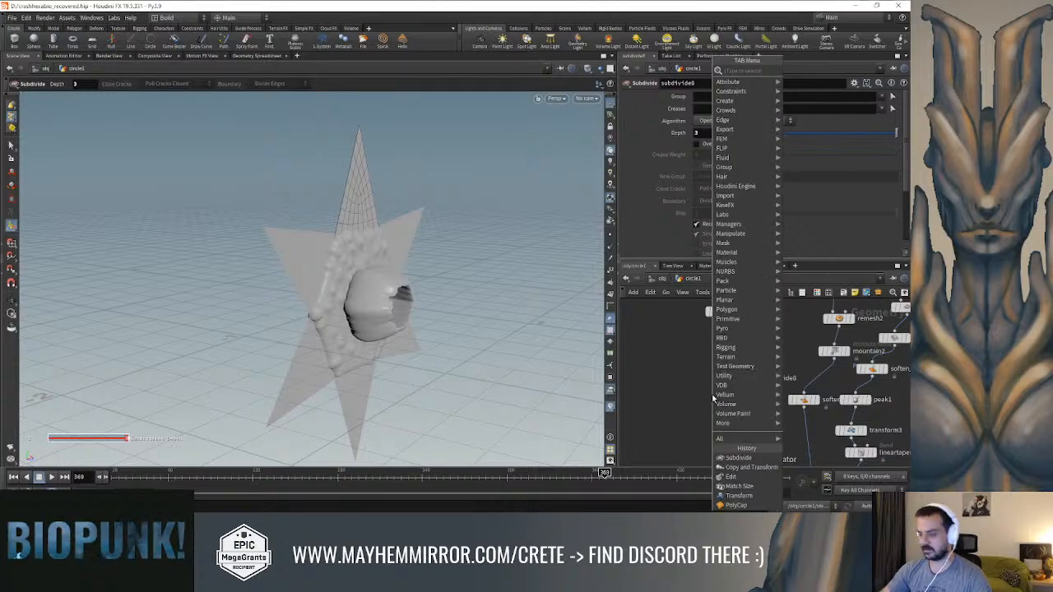
type("ben")
key("BackSpace")
key("Return")
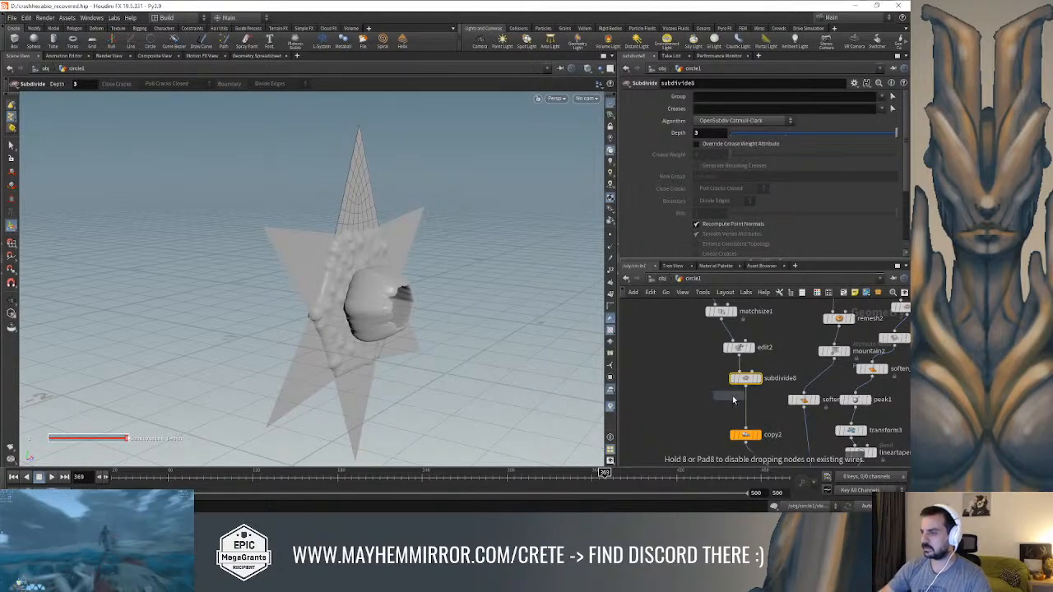
left_click(744, 411)
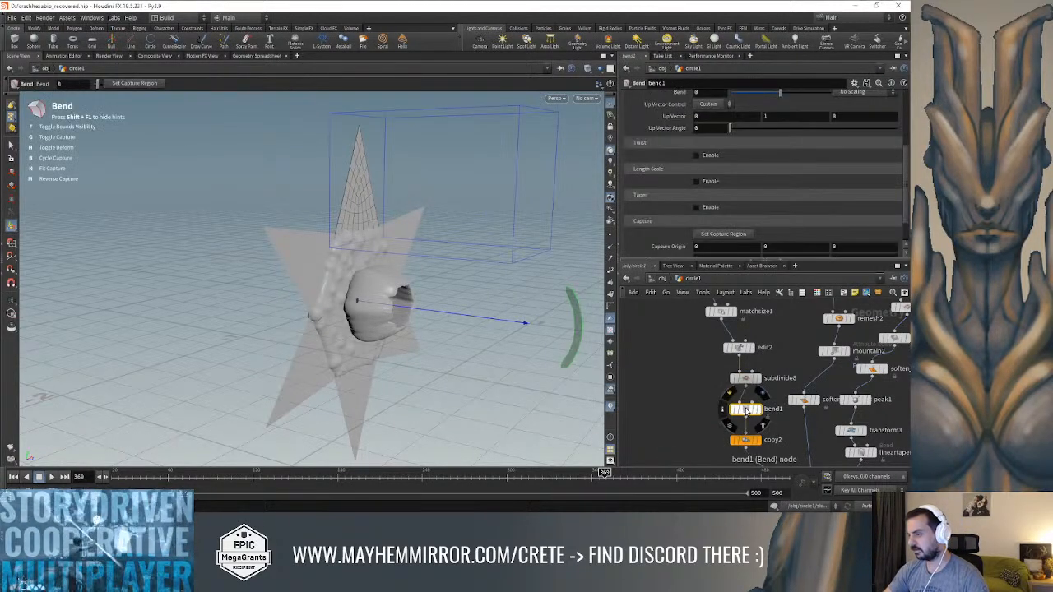
Try a Y capture origin of 1 on bend1
left_click_drag(469, 311, 403, 295, "alt")
scroll(657, 220, "down", 1)
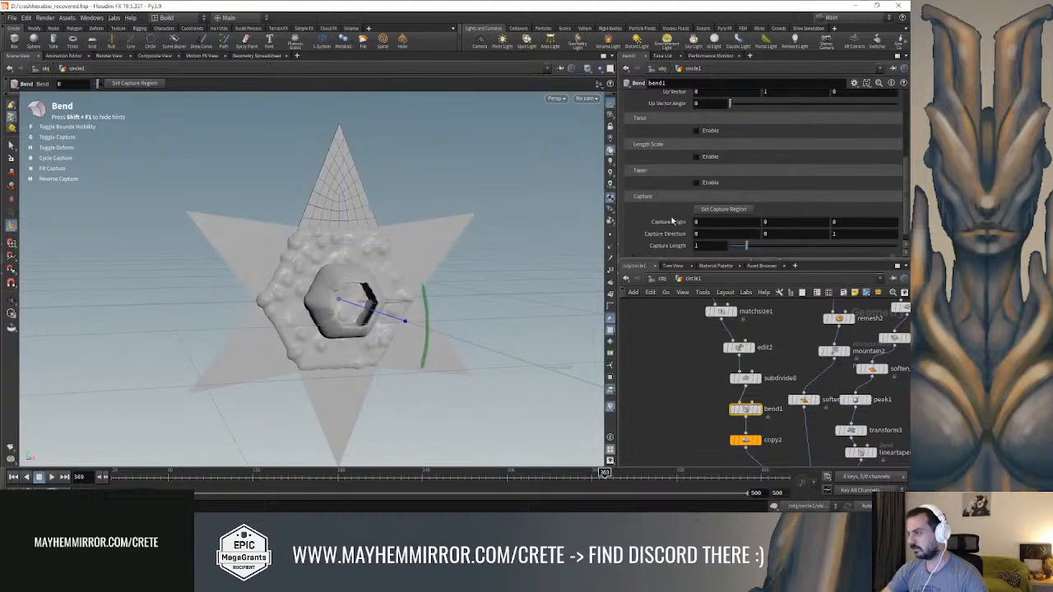
scroll(790, 233, "down", 1)
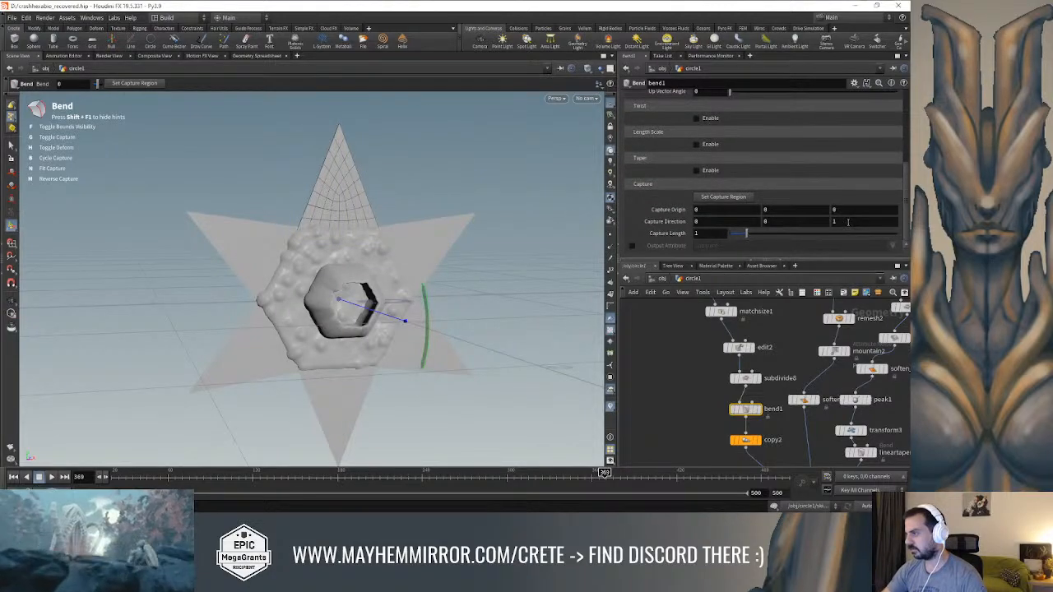
type("1")
key("Tab")
Set bend1's capture direction to 0, 1, 0
left_click(835, 222)
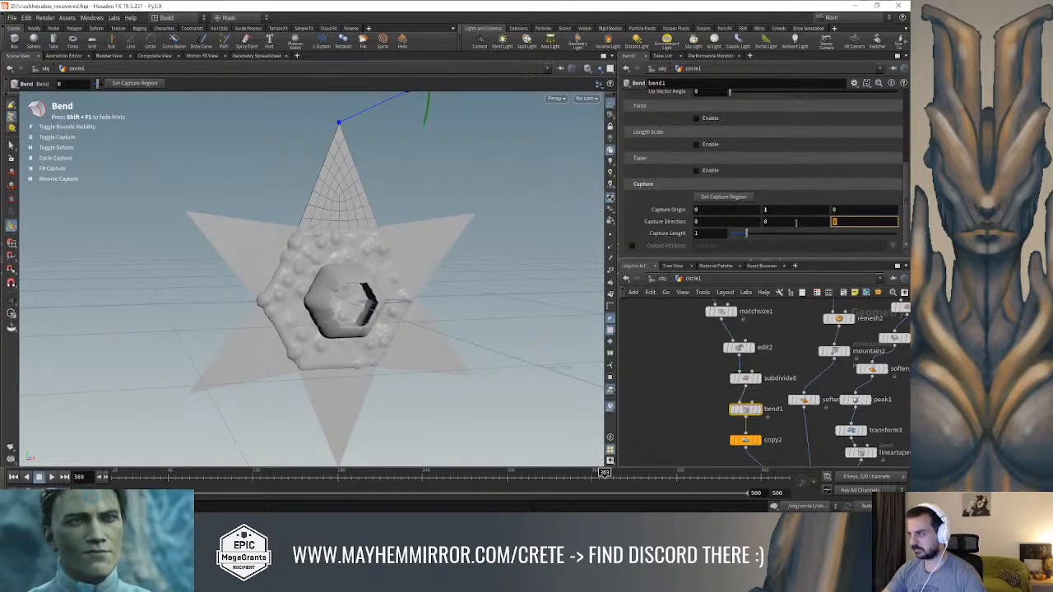
left_click_drag(784, 223, 755, 223)
type("1")
key("Tab")
left_click_drag(836, 222, 805, 222)
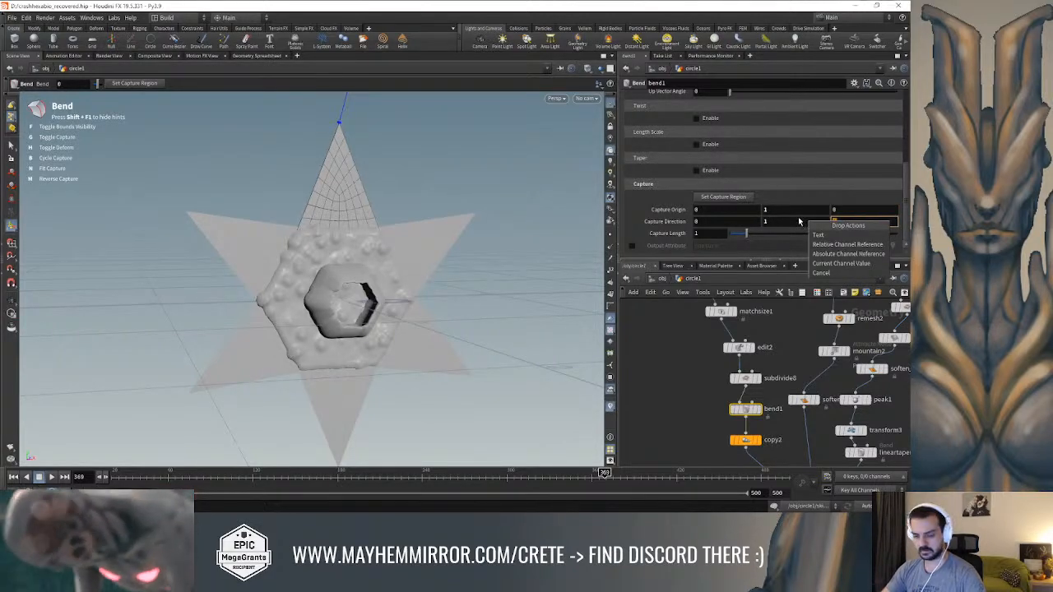
key("Escape")
key("Return")
Lower bend1's capture origin in Y and try a bend angle of 21.2
scroll(326, 214, "down", 5)
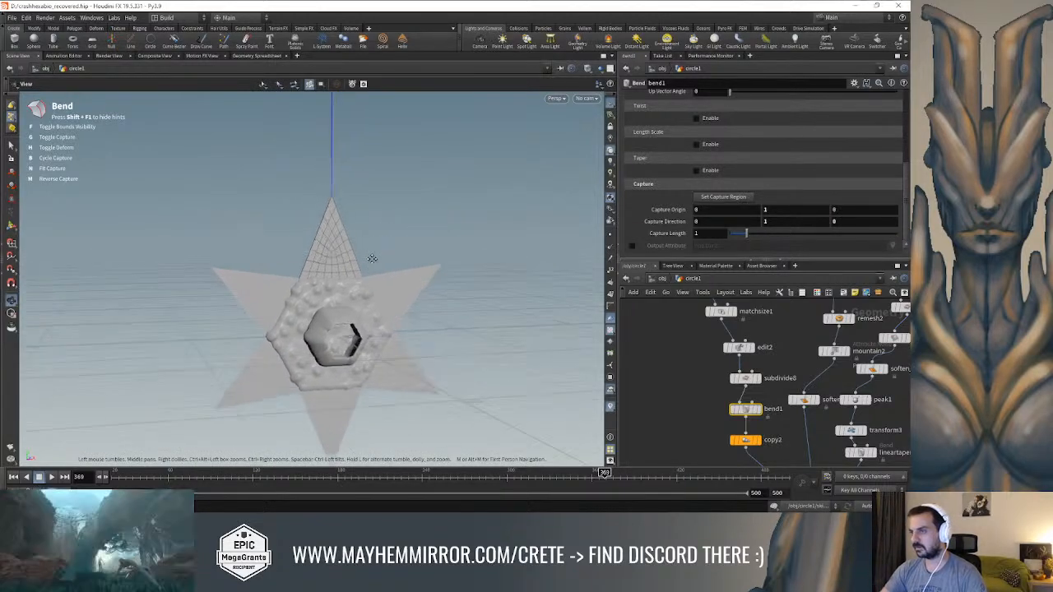
middle_click_drag(784, 211, 723, 216)
scroll(746, 218, "up", 3)
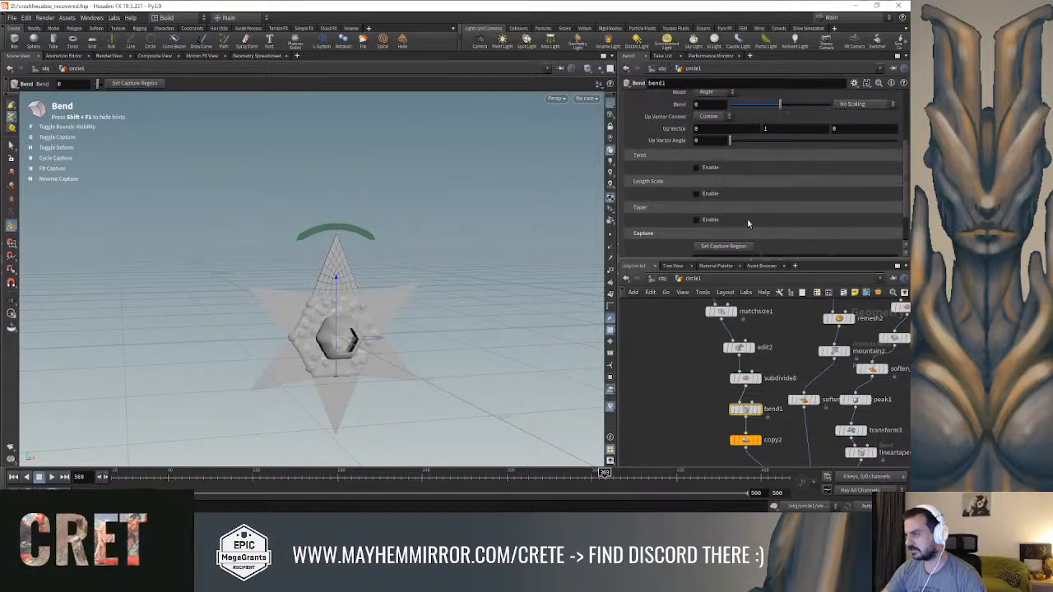
left_click_drag(780, 143, 792, 145)
key("ctrl+z")
left_click_drag(437, 216, 481, 215, "alt")
key("Return")
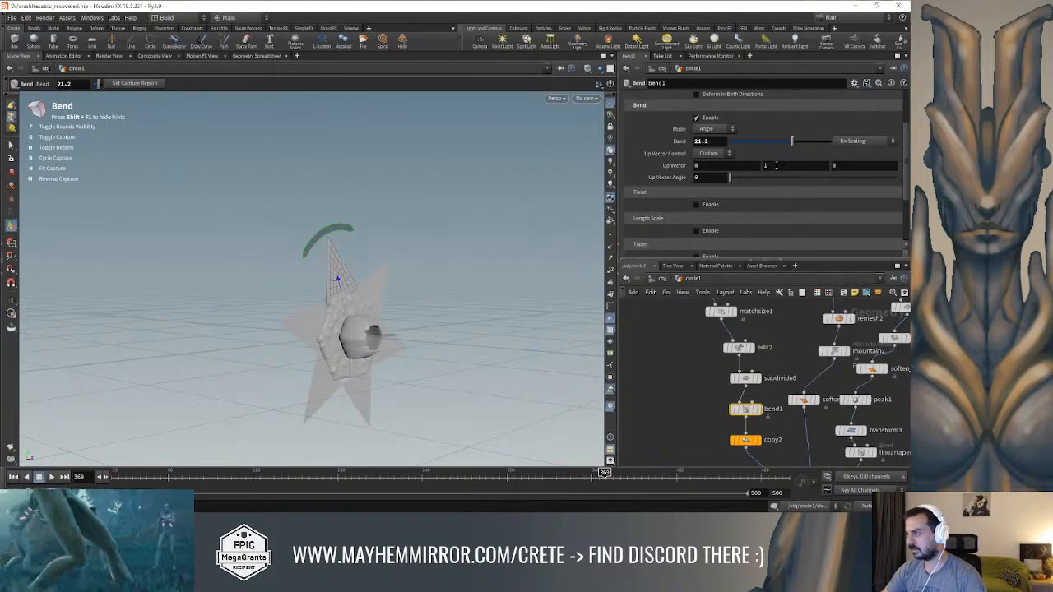
Set bend1's up vector to 0, 0, 1
left_click(775, 165)
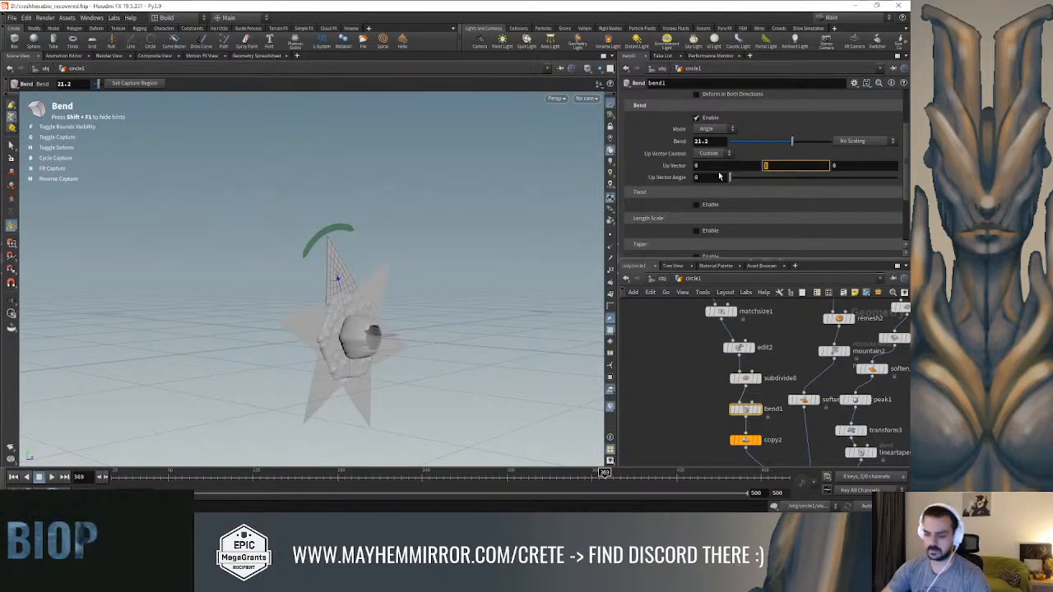
type("0")
key("Tab")
type("1")
key("Return")
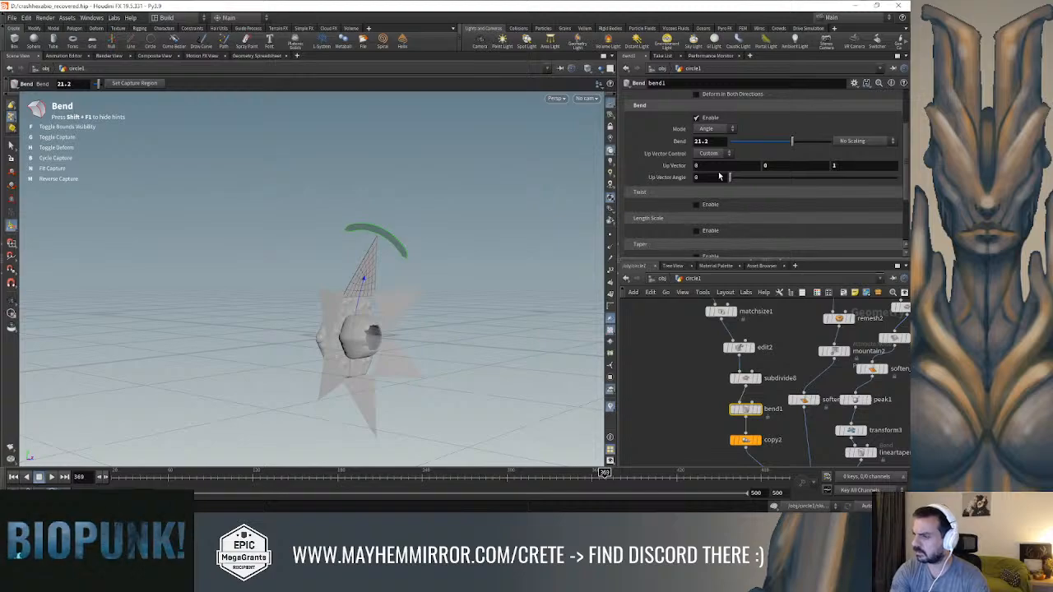
Try a bend angle of -25.5 on bend1 and set its Y capture origin to 0
mouse_move(479, 272)
left_mouse_down("alt")
mouse_move(468, 272)
mouse_move(510, 273)
mouse_move(498, 272)
left_mouse_up("alt")
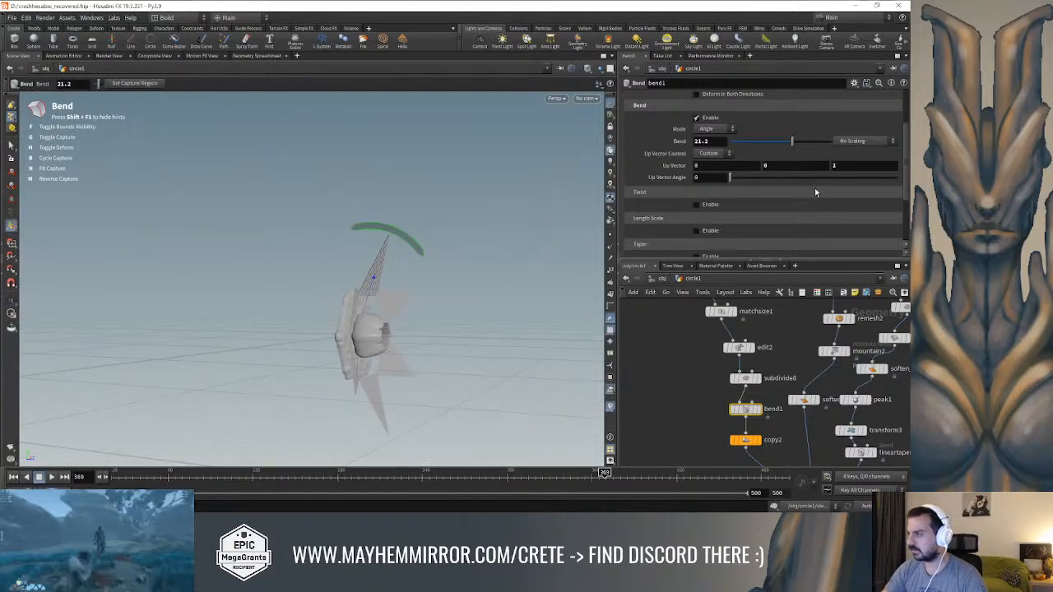
left_click_drag(794, 145, 767, 143)
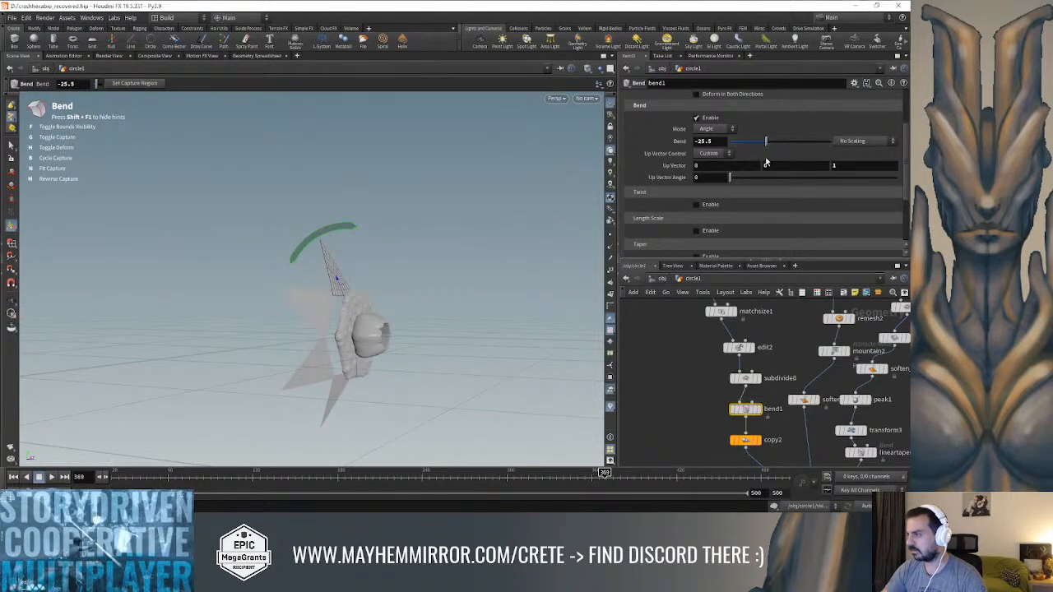
scroll(807, 214, "down", 3)
middle_click_drag(797, 209, 823, 208)
key("Escape")
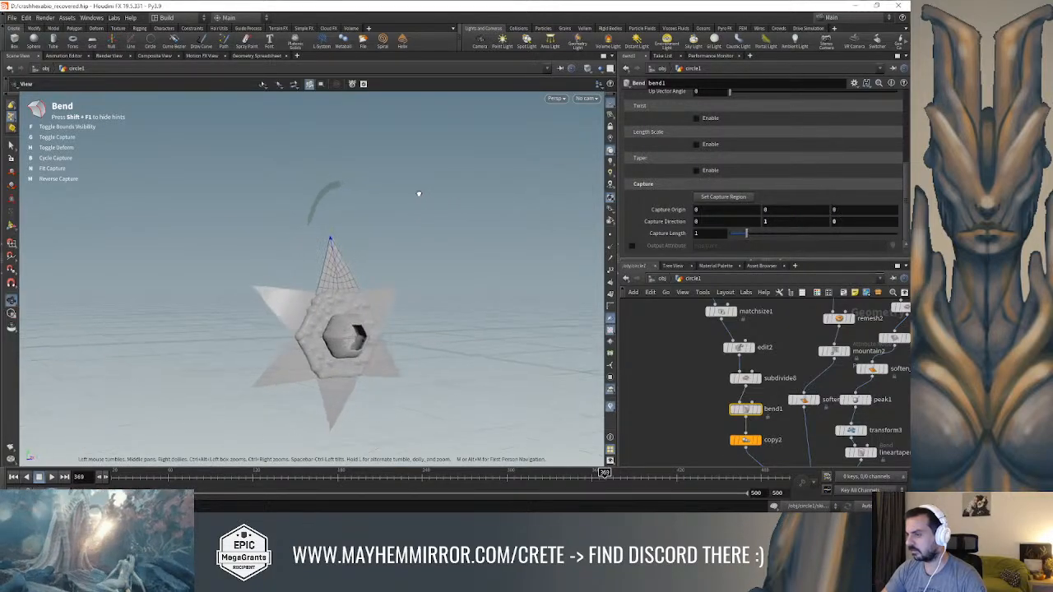
Increase bend1's bend angle to 90 to curl the spikes around the lock
scroll(733, 190, "up", 3)
left_click_drag(766, 129, 799, 138)
left_click_drag(465, 267, 376, 288, "alt")
key("Return")
left_click_drag(803, 131, 832, 130)
left_click_drag(444, 247, 379, 251)
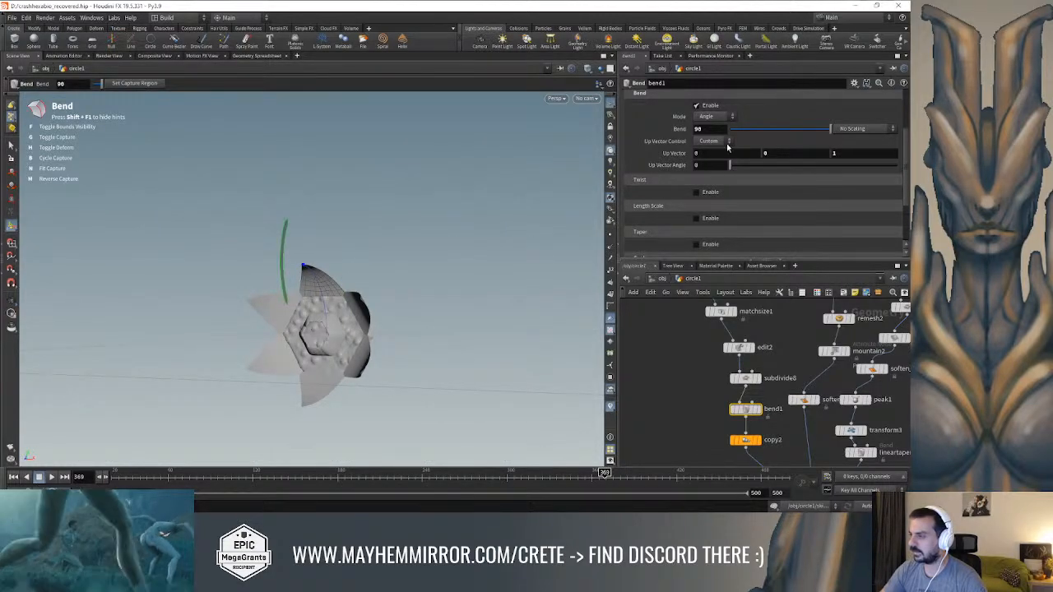
Reduce bend1's bend angle to 14.4
left_click_drag(818, 131, 788, 138)
left_click_drag(428, 262, 458, 267)
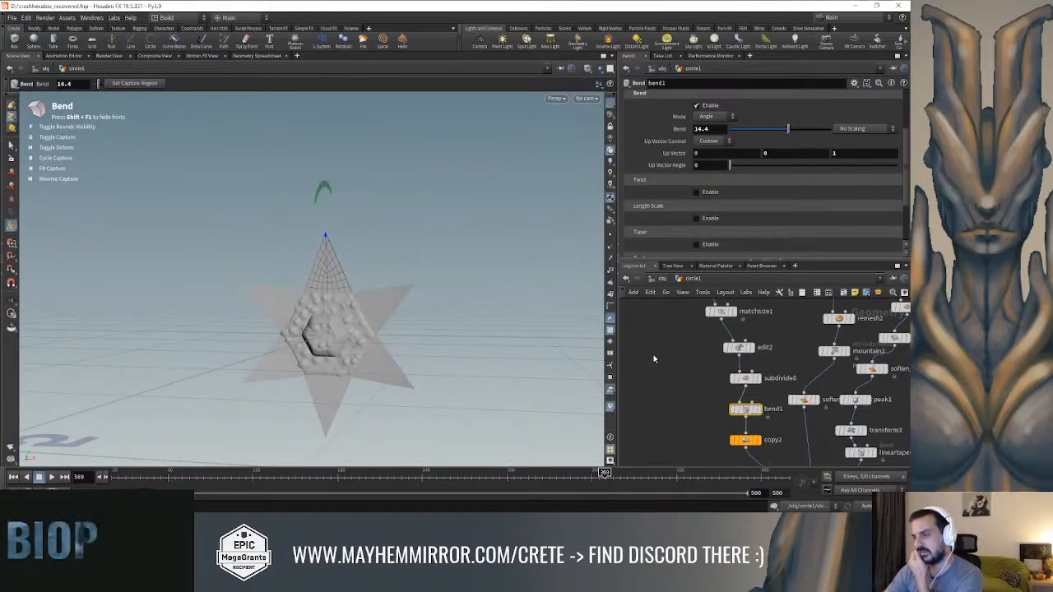
Set copy2 to 2 copies with a Z rotation of 180 so the spikes sit opposite each other
left_click(745, 439)
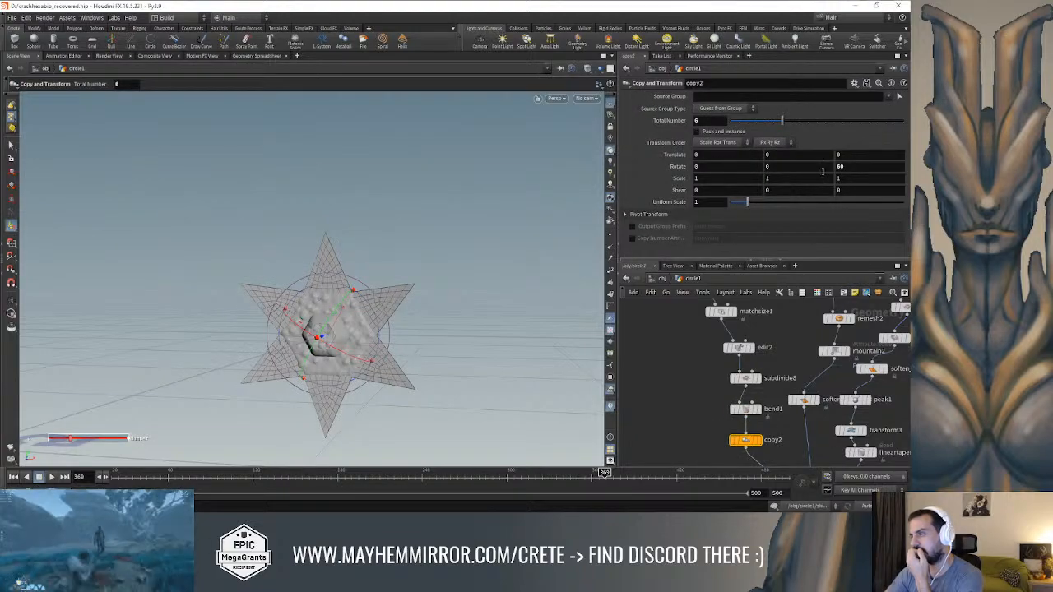
left_click_drag(742, 125, 748, 123)
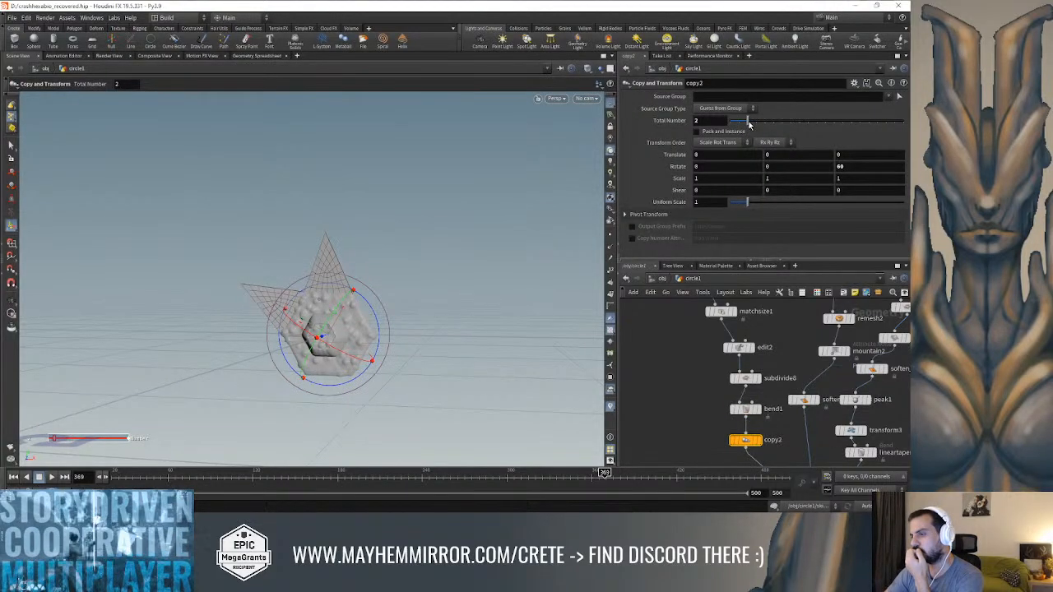
left_click_drag(766, 168, 757, 168)
type("1")
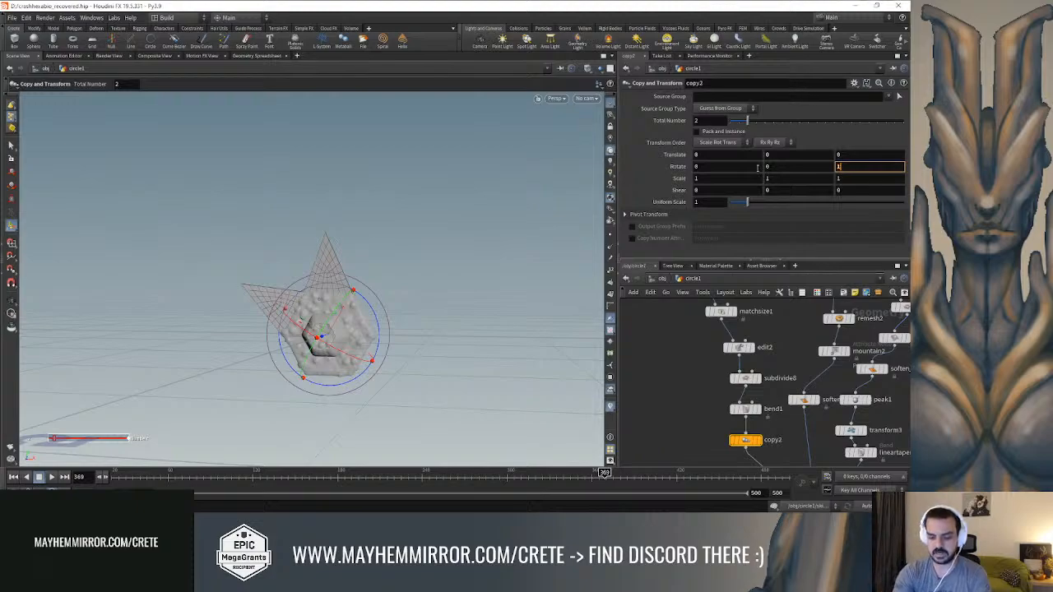
type("80")
key("Return")
mouse_move(354, 252)
left_mouse_down("alt")
mouse_move(381, 235)
mouse_move(514, 235)
mouse_move(371, 247)
mouse_move(353, 238)
mouse_move(362, 238)
left_mouse_up("alt")
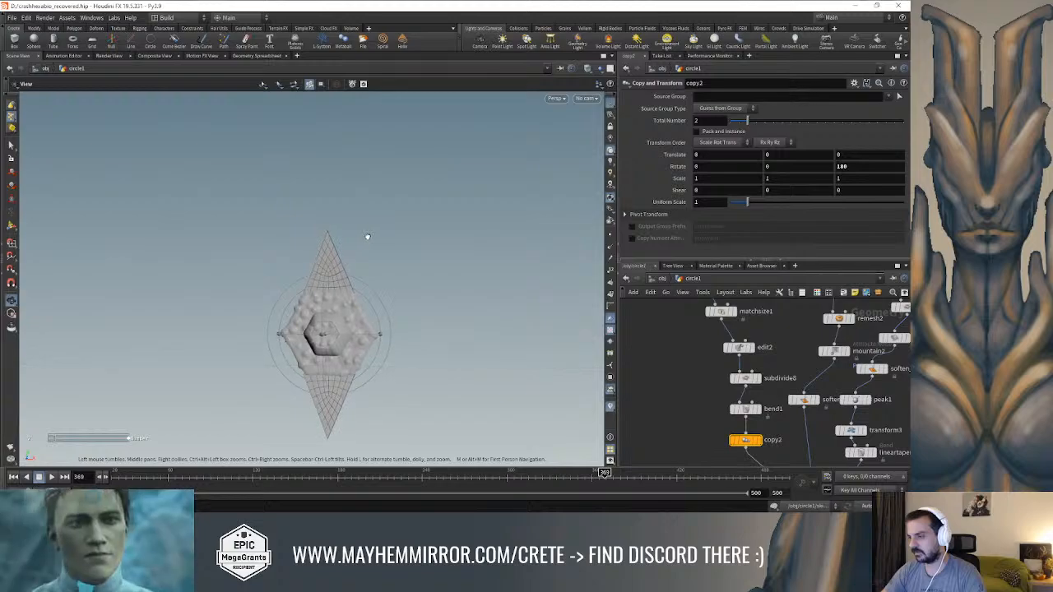
key("Return")
Widen the triangle's two base points in edit2 to an X scale of about 0.96 and move them down
left_click(742, 348)
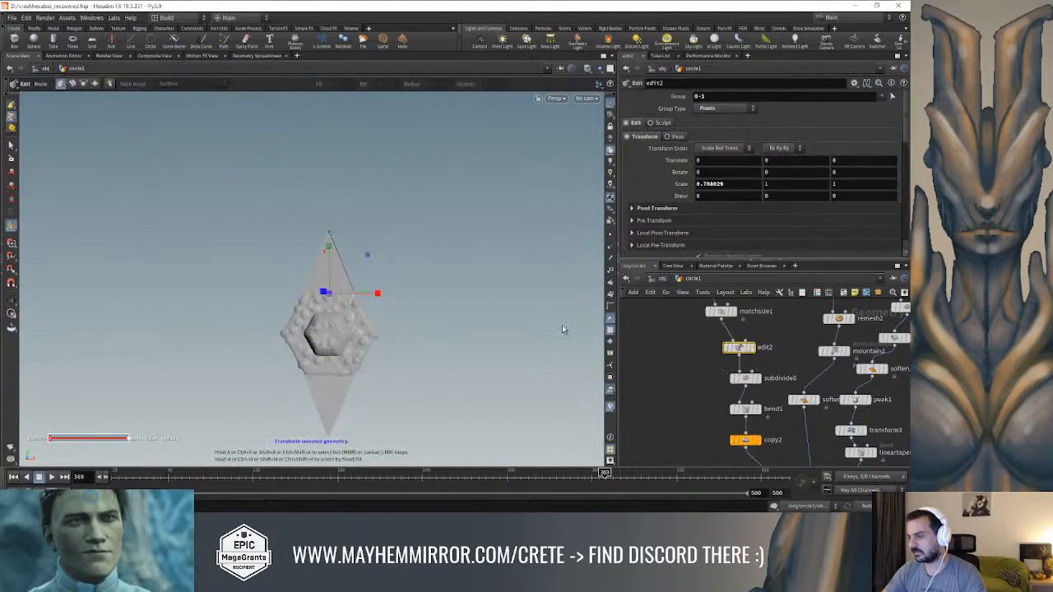
left_click_drag(386, 300, 396, 297)
left_click_drag(330, 250, 333, 289)
left_click(11, 172)
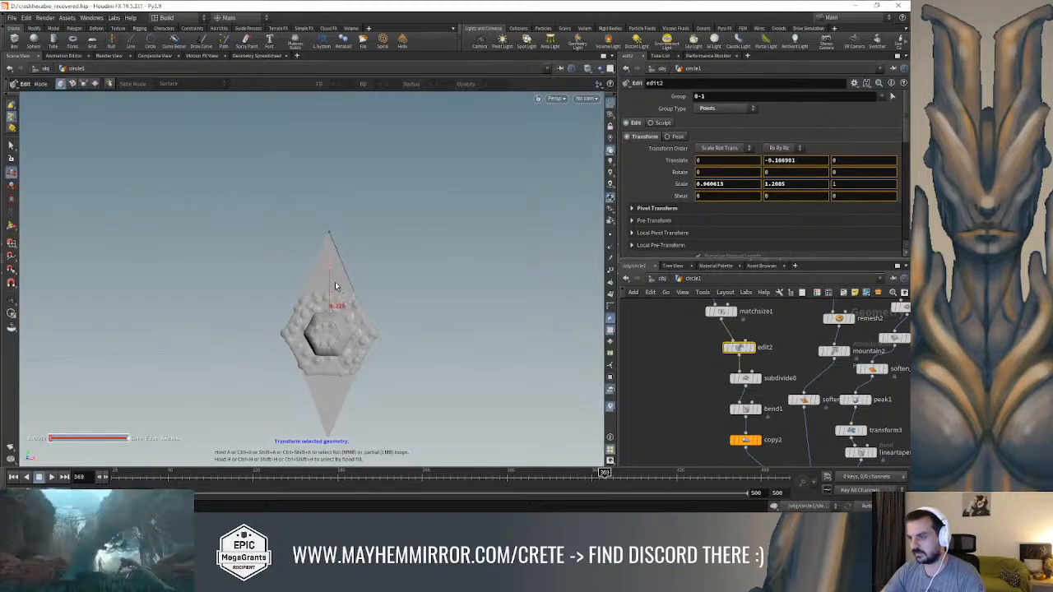
Try to move the triangle's tip point by about 0.36 in Y and -0.12 in Z in edit2
left_click(326, 229)
left_click_drag(332, 216, 330, 178)
left_click_drag(428, 194, 552, 215, "alt")
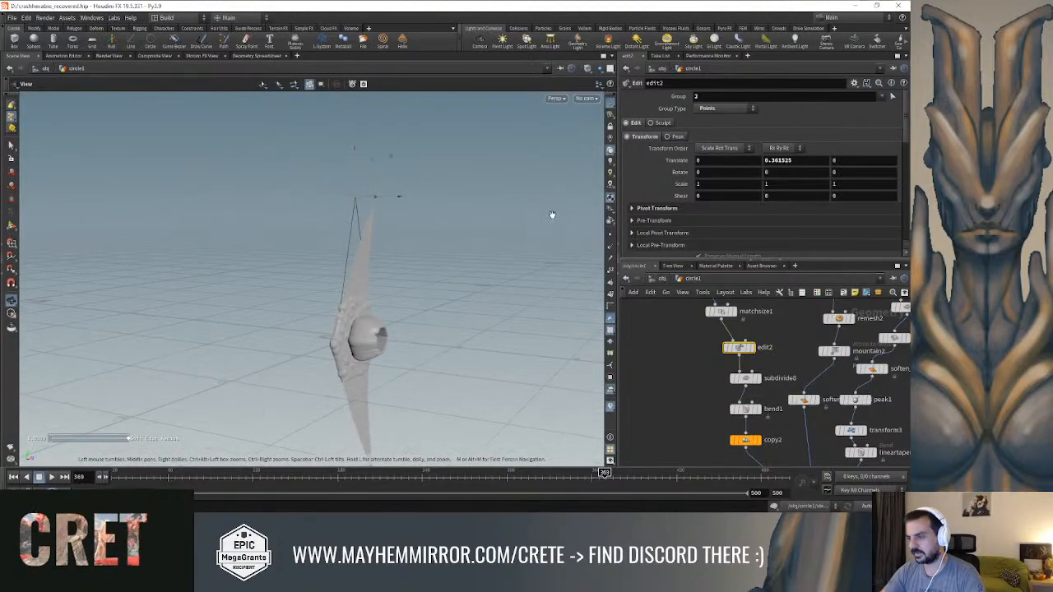
mouse_move(397, 197)
left_mouse_down()
mouse_move(356, 197)
mouse_move(392, 197)
left_mouse_up()
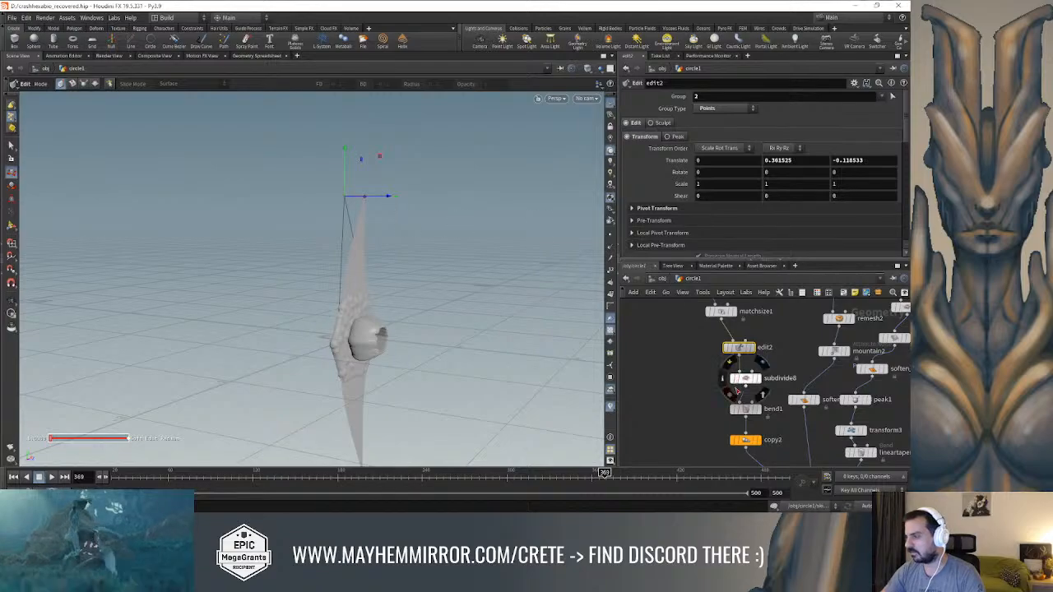
Bypass bend1 and look at the unbent spikes from the side
left_click(733, 410)
left_click_drag(473, 267, 247, 258)
key("Escape")
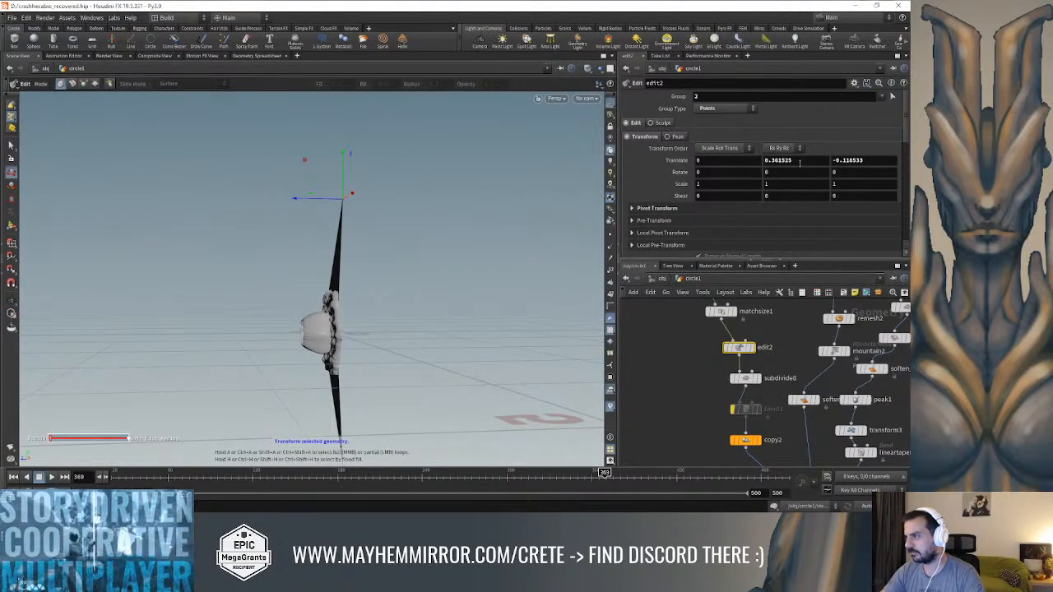
Reset the tip point's Y and Z translation in edit2 to 0
left_click(801, 161)
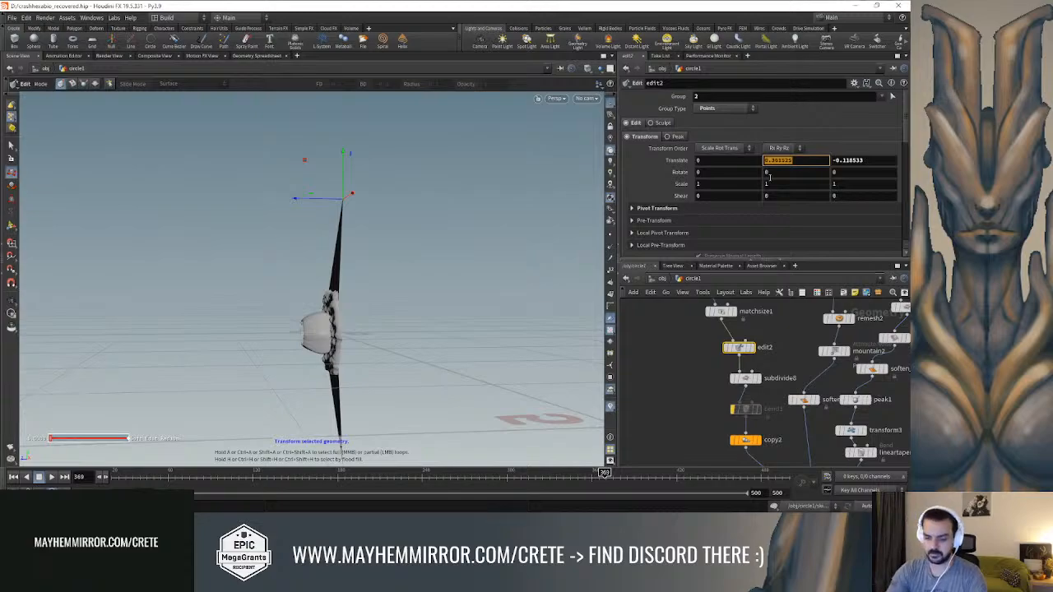
type("0")
key("Return")
left_click(873, 160)
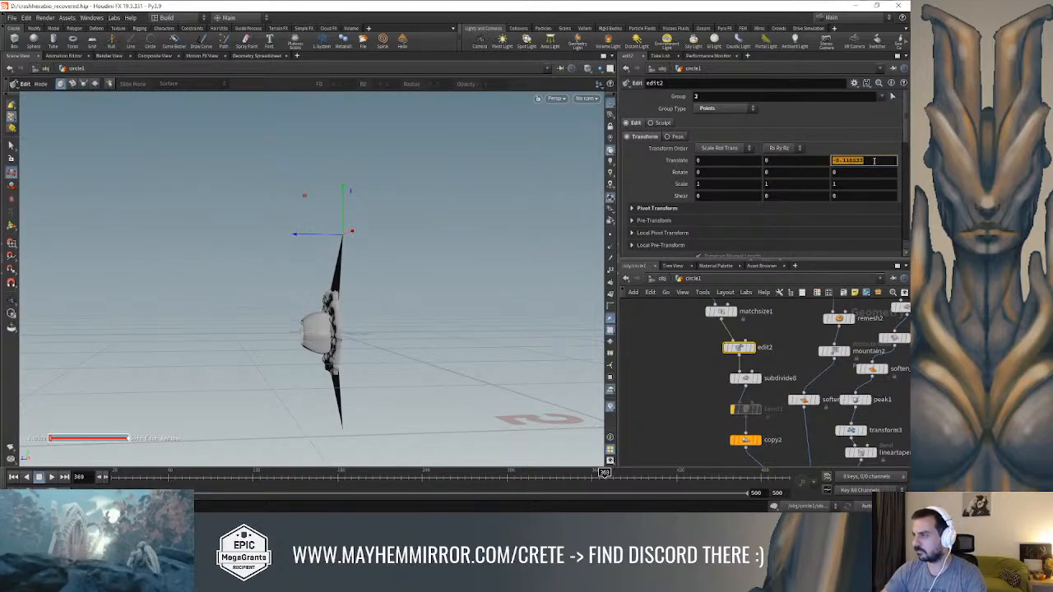
key("Return")
left_click_drag(417, 231, 509, 263, "alt")
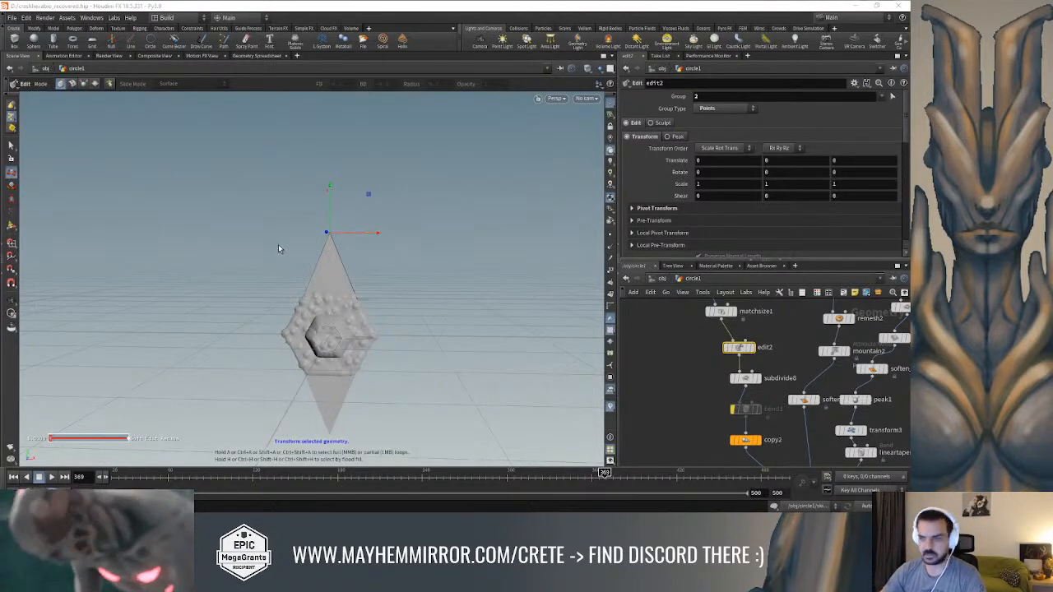
left_click_drag(223, 224, 423, 275, "alt")
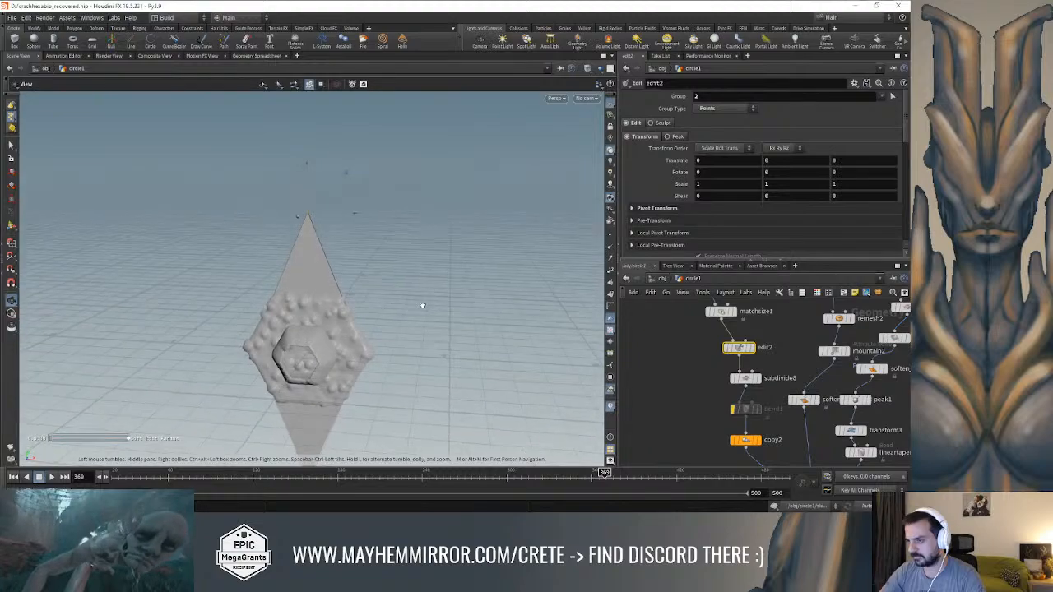
key("Return")
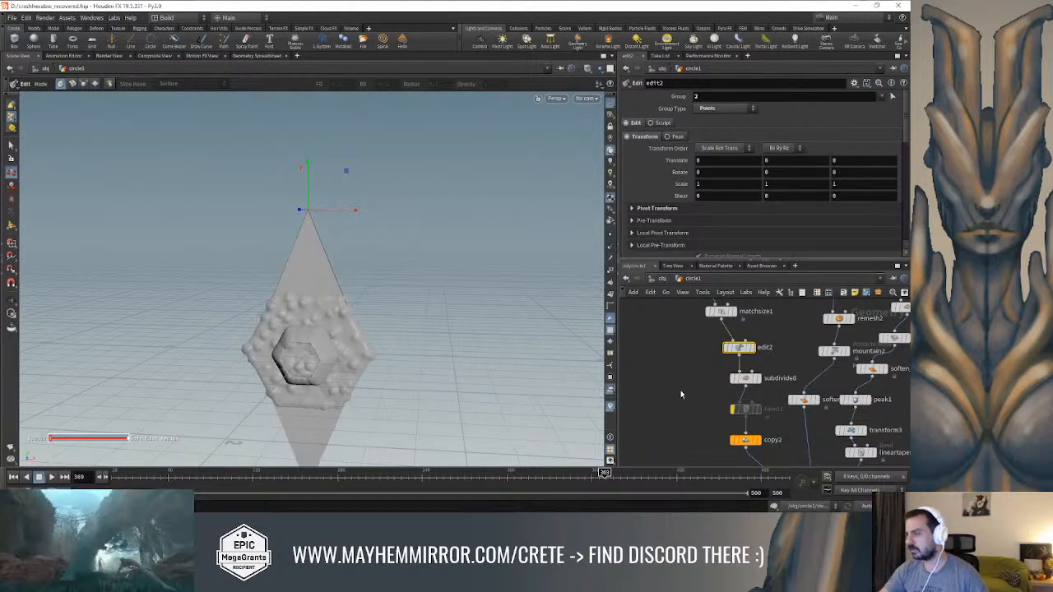
mouse_move(449, 304)
left_mouse_down("alt")
mouse_move(373, 301)
mouse_move(451, 307)
left_mouse_up("alt")
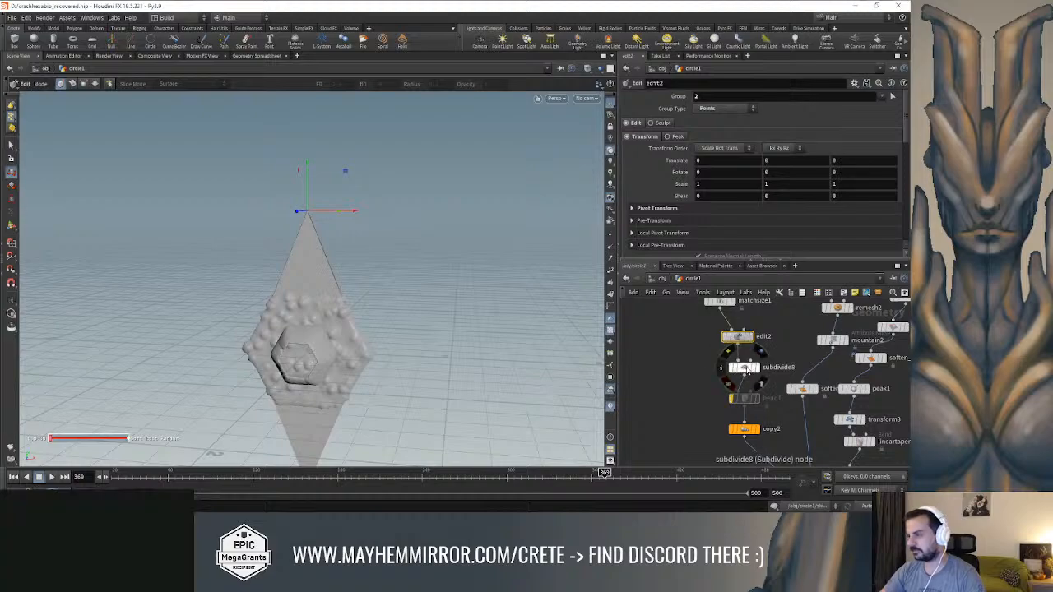
Insert a PolyExtrude node between edit2 and subdivide8 and extrude the triangle by a distance of 0.071
left_click(754, 367)
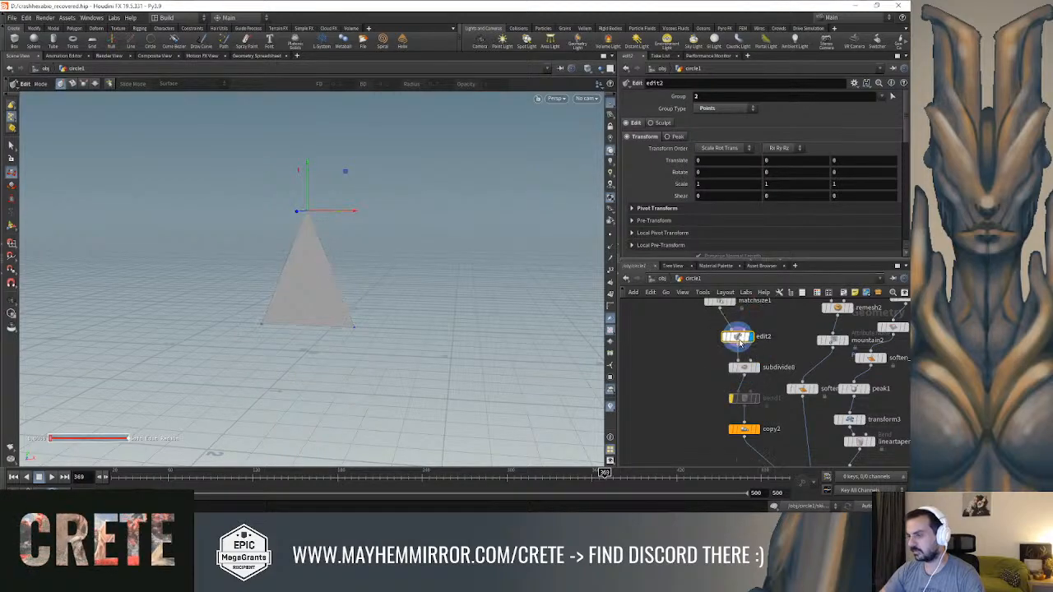
key("Tab")
type("po")
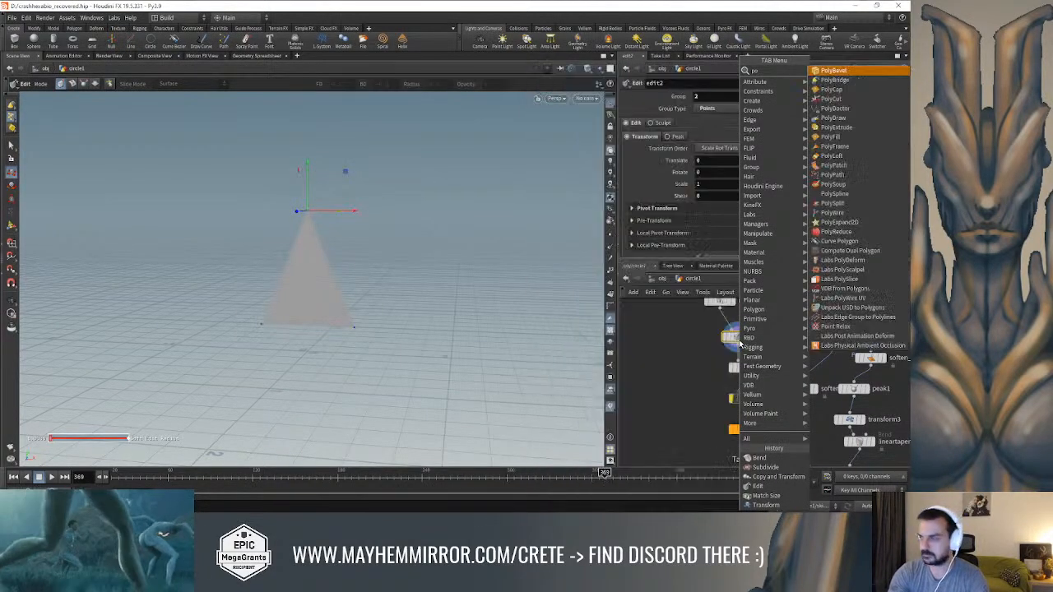
type("lyex")
key("Return")
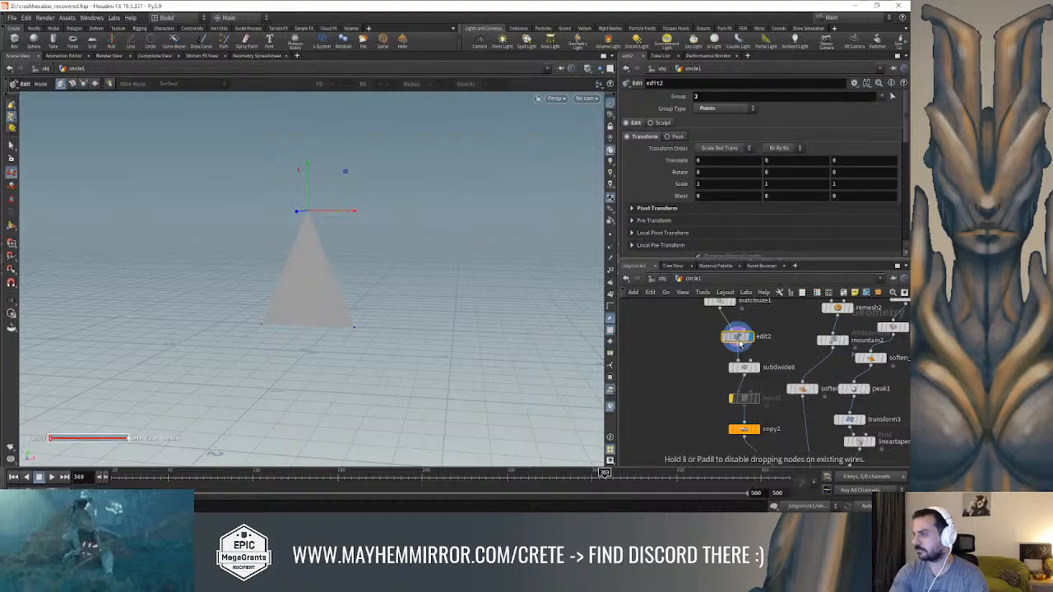
scroll(744, 354, "up", 3)
left_click(726, 355)
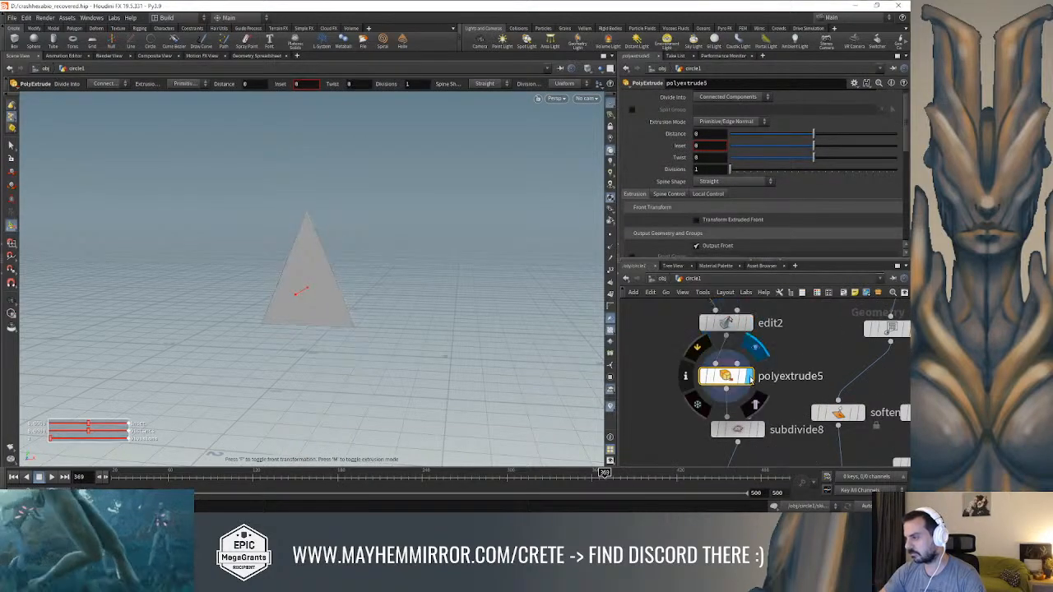
left_click_drag(821, 140, 819, 140)
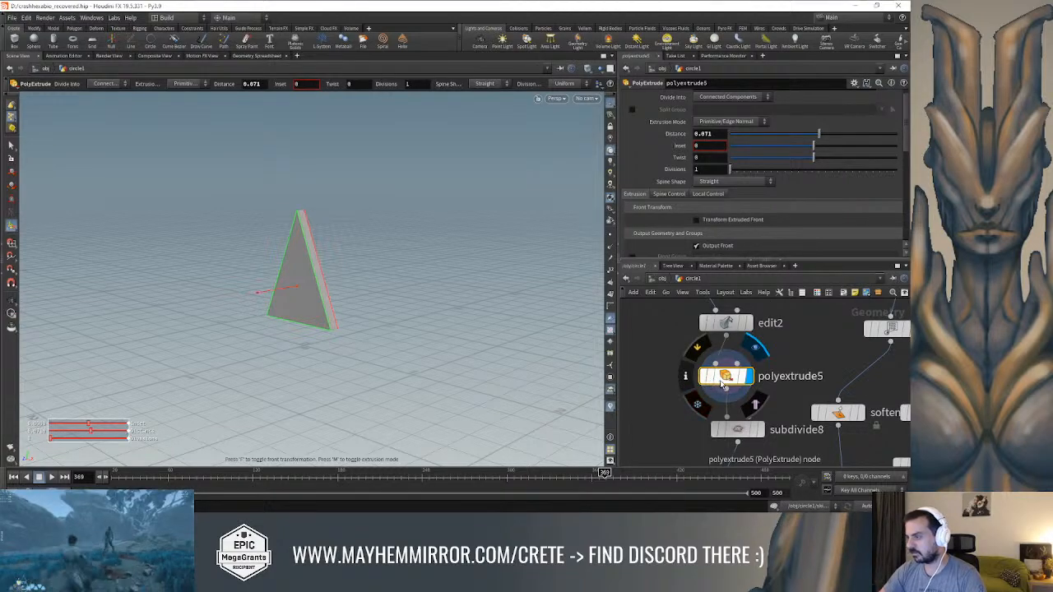
Duplicate the PolyExtrude node above subdivide8 and compare the display of polyextrude5 with that of the copy
left_click_drag(732, 384, 725, 437, "alt")
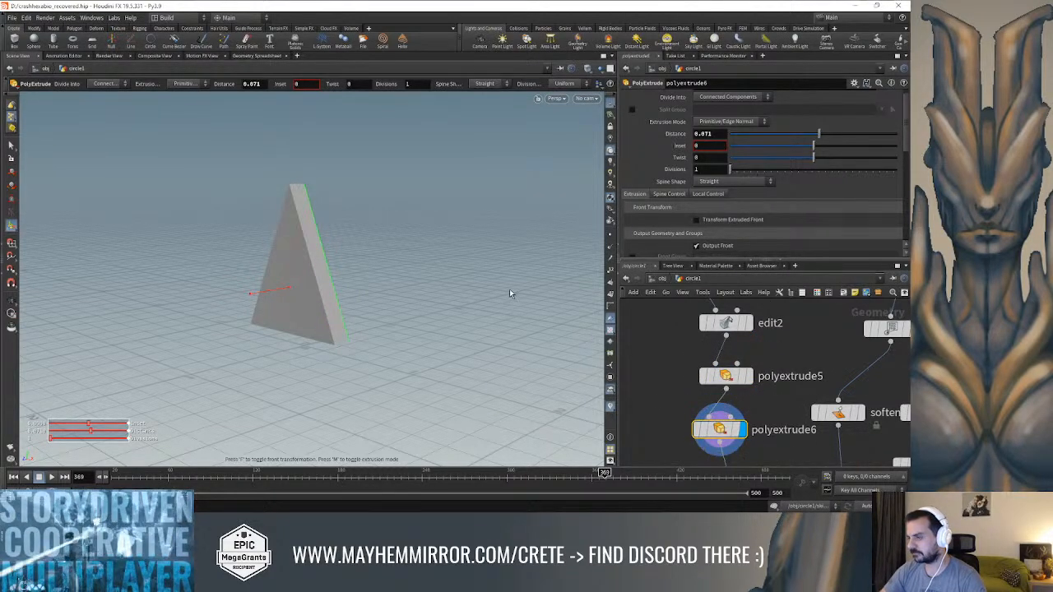
left_click_drag(813, 147, 830, 147)
left_click(748, 375)
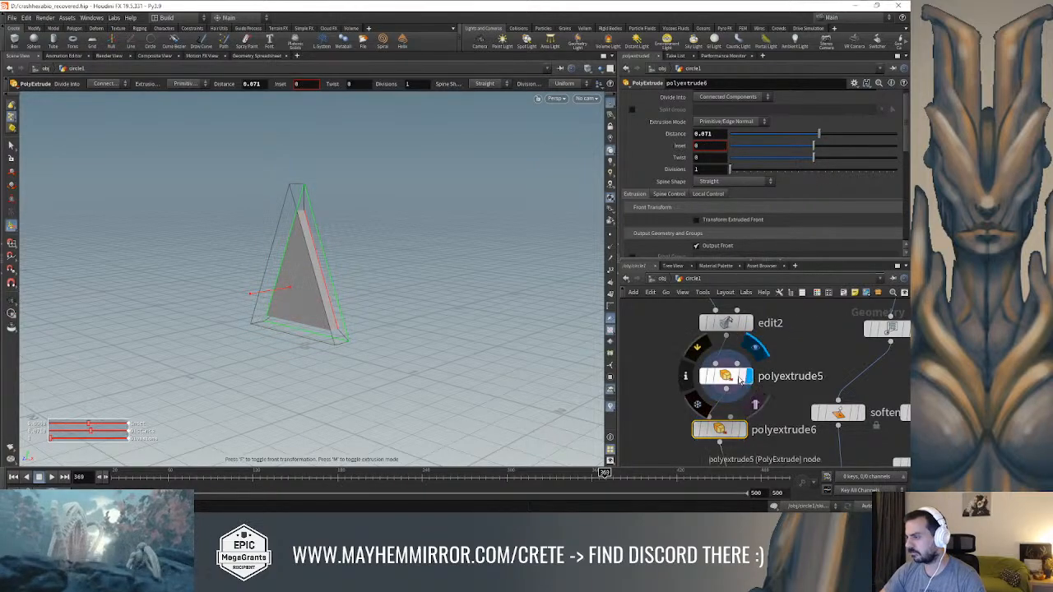
left_click_drag(423, 286, 457, 265, "alt")
left_click(743, 430)
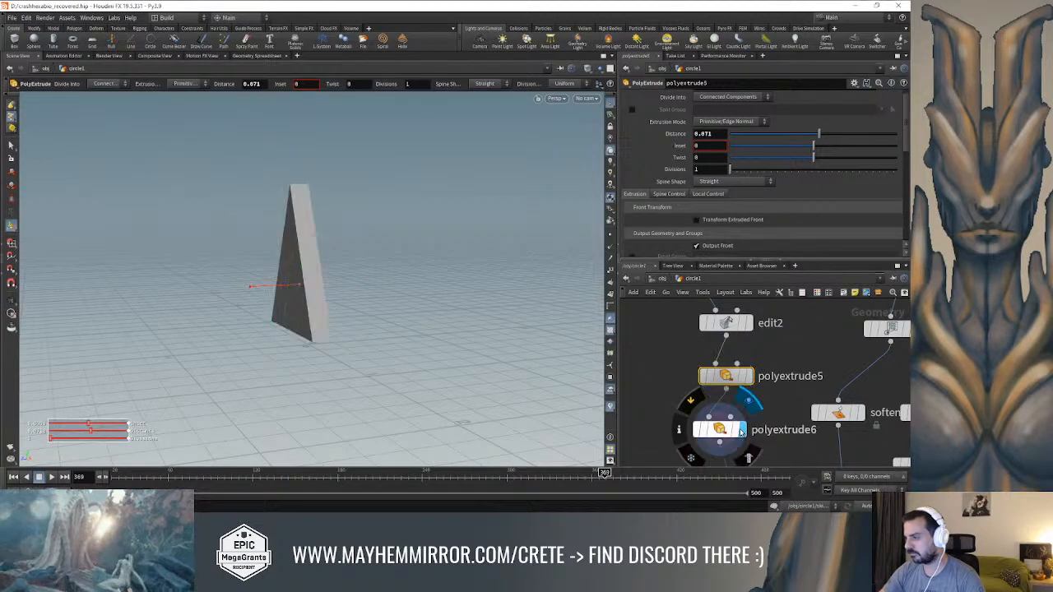
left_click_drag(374, 238, 367, 232, "alt")
key("Return")
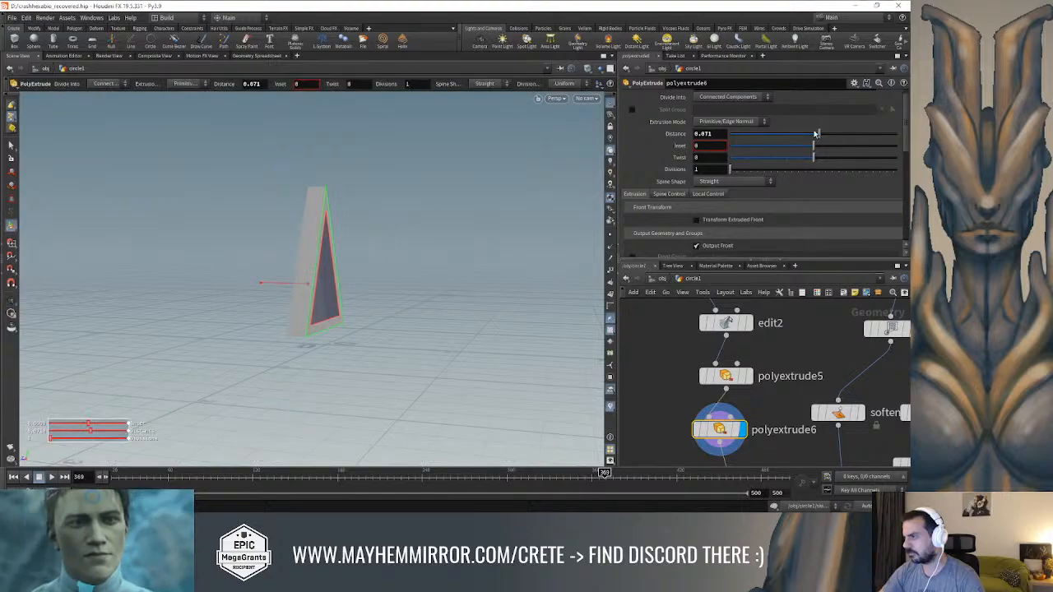
Try a distance of -0.026 and an inset of 0.077 on polyextrude6, then restore both to 0
left_click_drag(816, 134, 814, 136)
left_click_drag(576, 188, 378, 232, "alt")
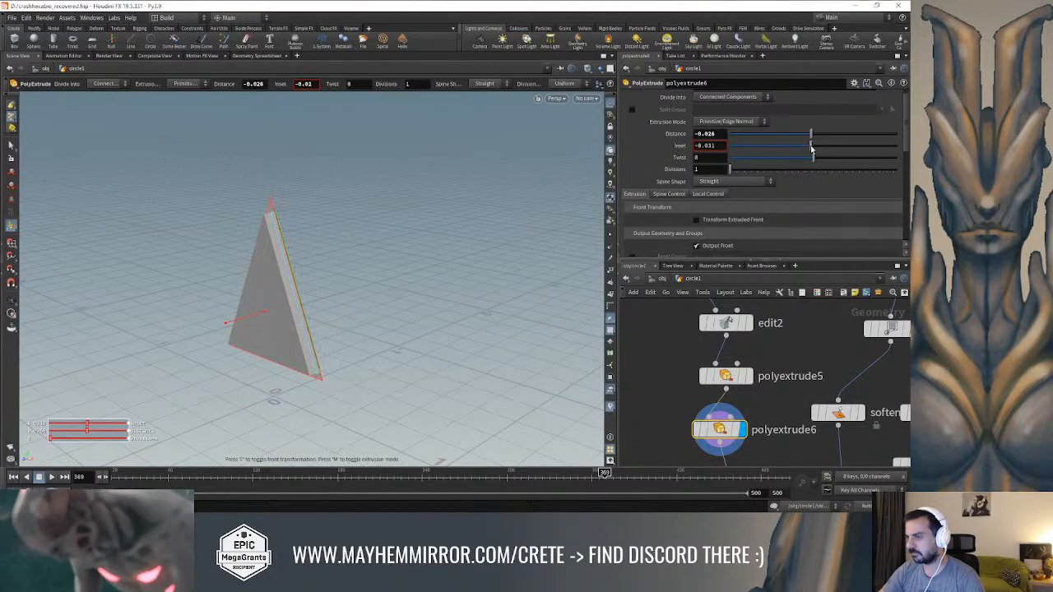
left_click_drag(816, 149, 820, 150)
mouse_move(488, 183)
left_mouse_down()
mouse_move(465, 186)
mouse_move(481, 198)
left_mouse_up()
key("ctrl+z")
left_click_drag(398, 233, 374, 222, "alt")
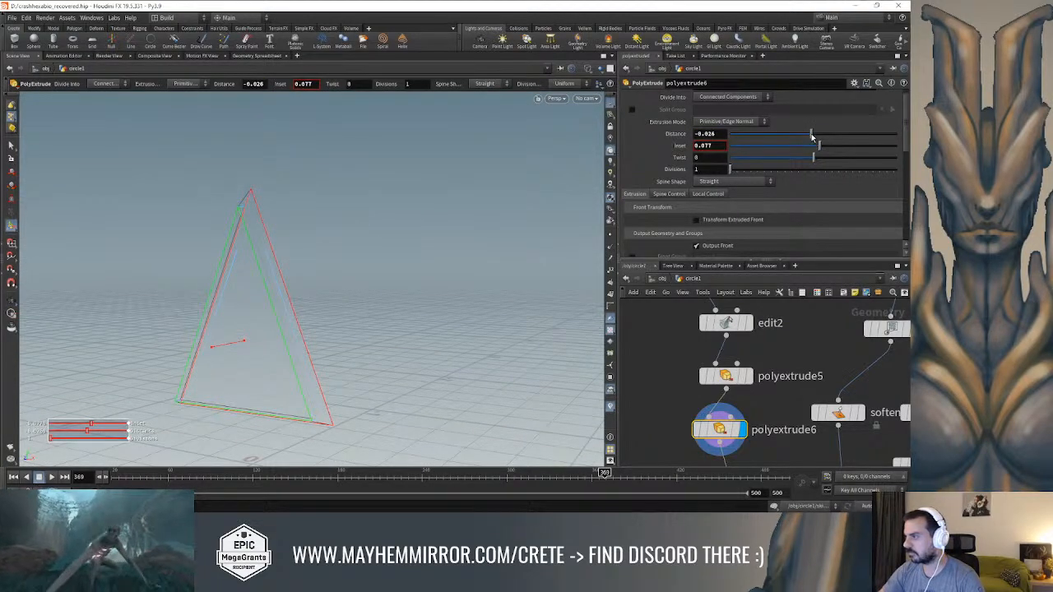
left_click_drag(812, 136, 815, 136)
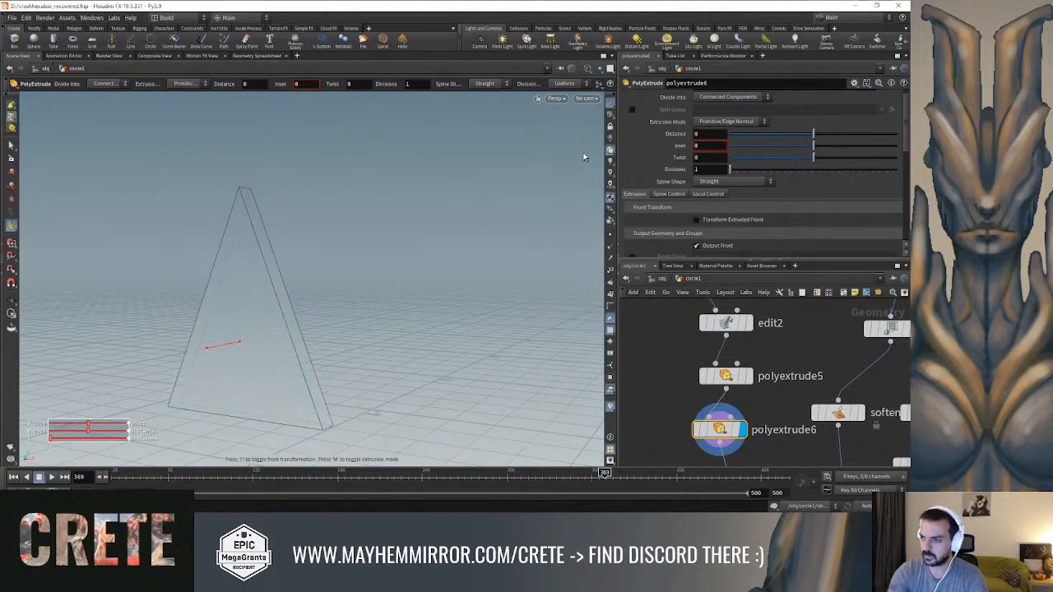
Limit polyextrude6 to the triangle's large front face and set its distance to 0.031 and inset to 0.02
scroll(880, 105, "up", 1)
left_click(891, 97)
left_click(241, 278)
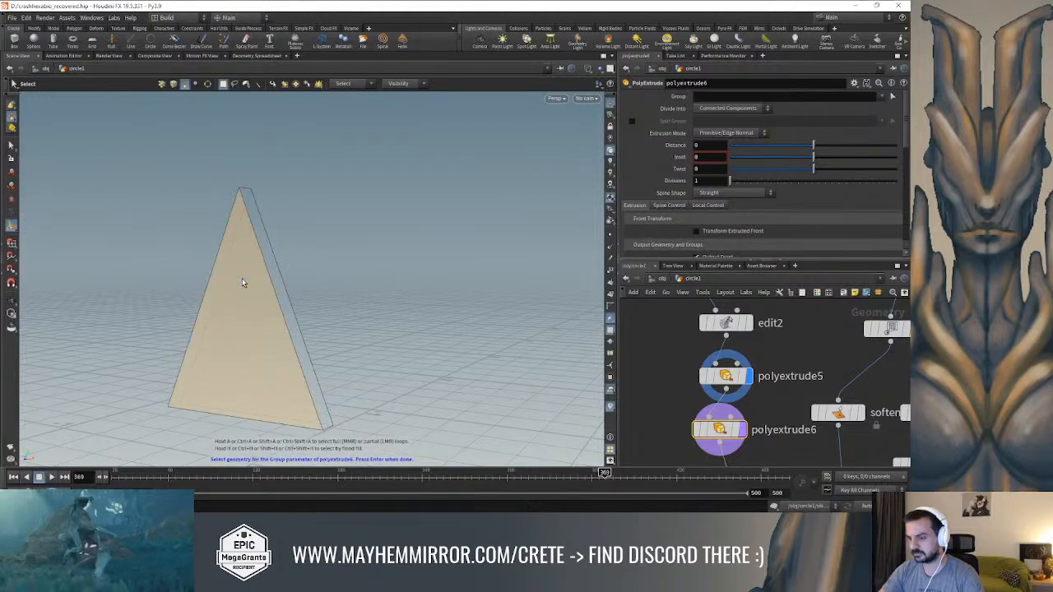
key("Return")
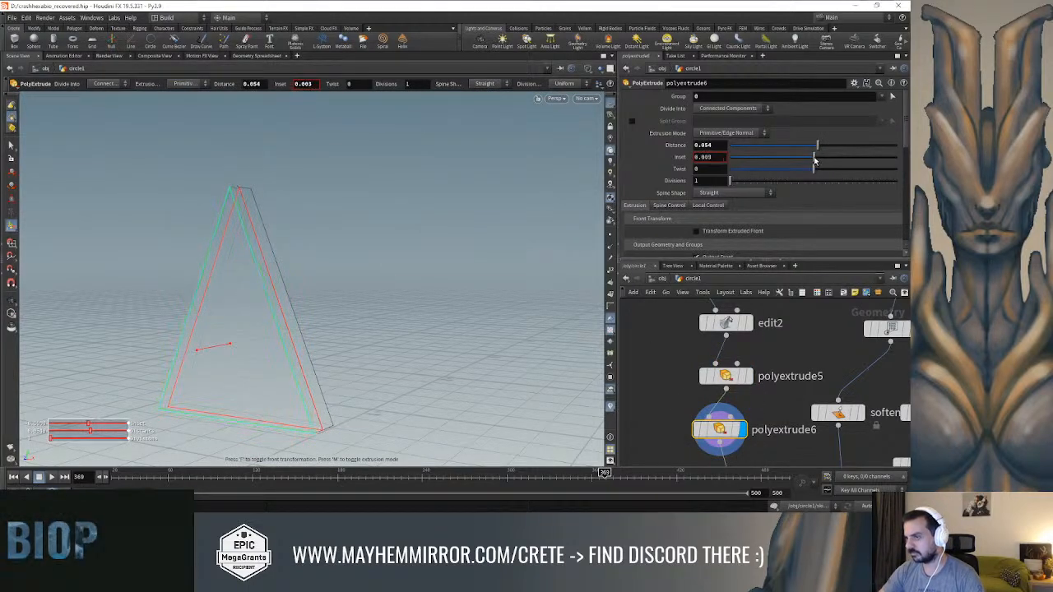
left_click_drag(414, 265, 206, 278, "alt")
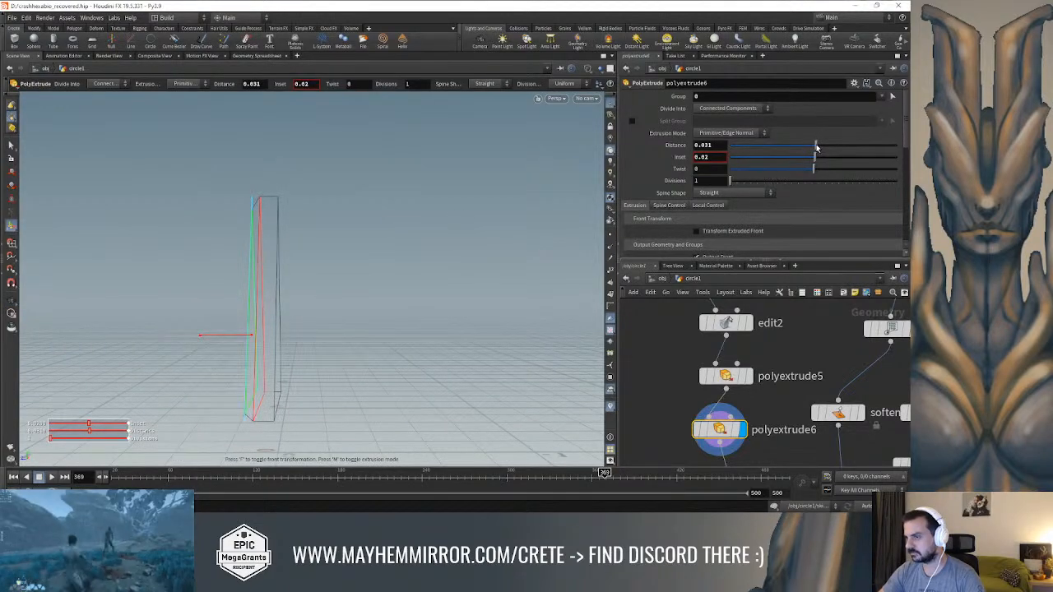
Add another PolyExtrude copy below polyextrude6, limit it to the triangle's front face (group 3) and set its distance to -0.031
middle_click_drag(787, 443, 801, 354)
key("ctrl+v")
left_click_drag(742, 350, 743, 400)
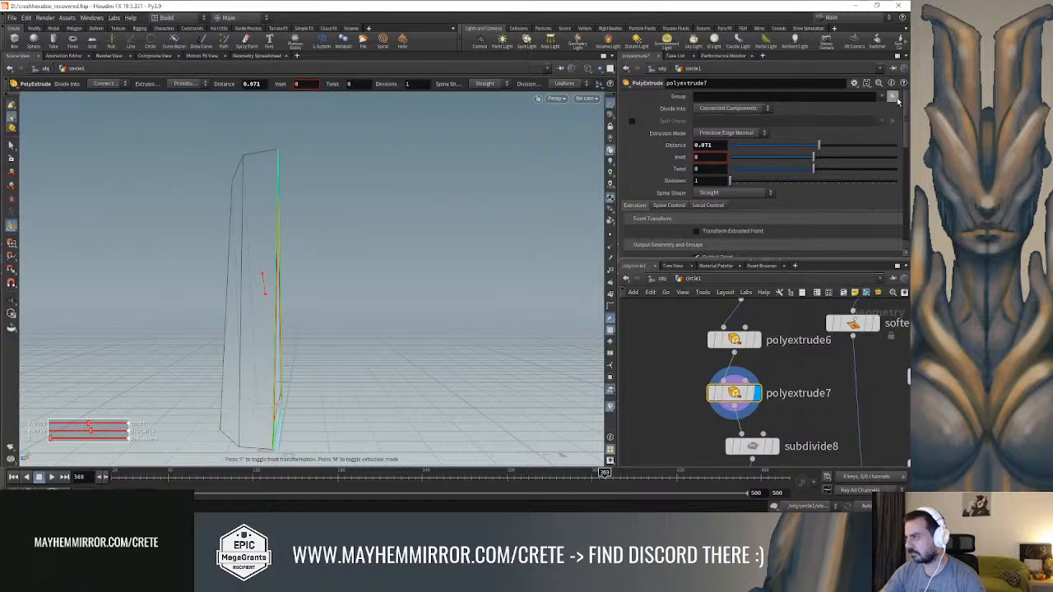
left_click(895, 98)
left_click_drag(311, 305, 389, 331, "alt")
left_click(244, 316)
key("Return")
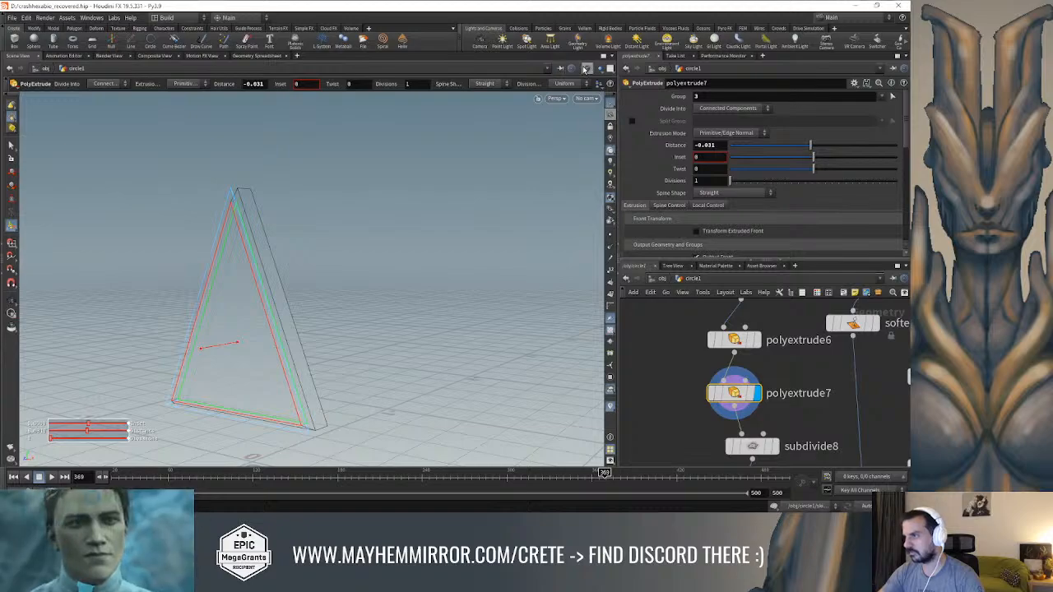
Display subdivide8, switch its algorithm to OpenSubdiv Bilinear and set its depth to 1
left_click(586, 69)
left_click(613, 173)
mouse_move(364, 235)
left_mouse_down("alt")
mouse_move(423, 216)
mouse_move(519, 247)
mouse_move(375, 275)
mouse_move(347, 259)
mouse_move(379, 234)
left_mouse_up("alt")
middle_click_drag(667, 344, 654, 265)
left_click(762, 367)
left_click(744, 369)
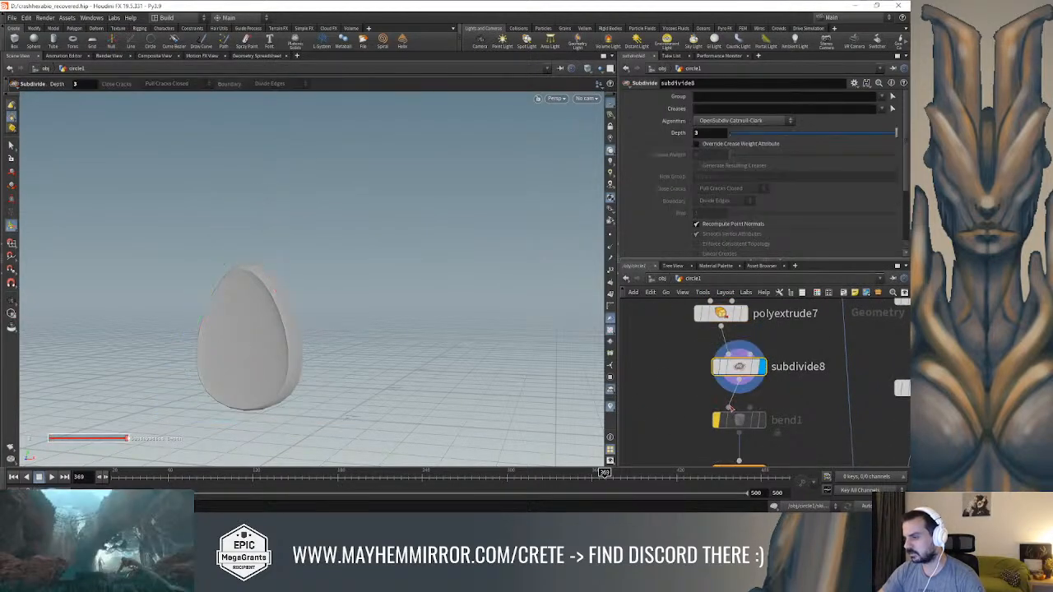
left_click_drag(824, 135, 879, 136)
left_click(758, 122)
left_click(734, 167)
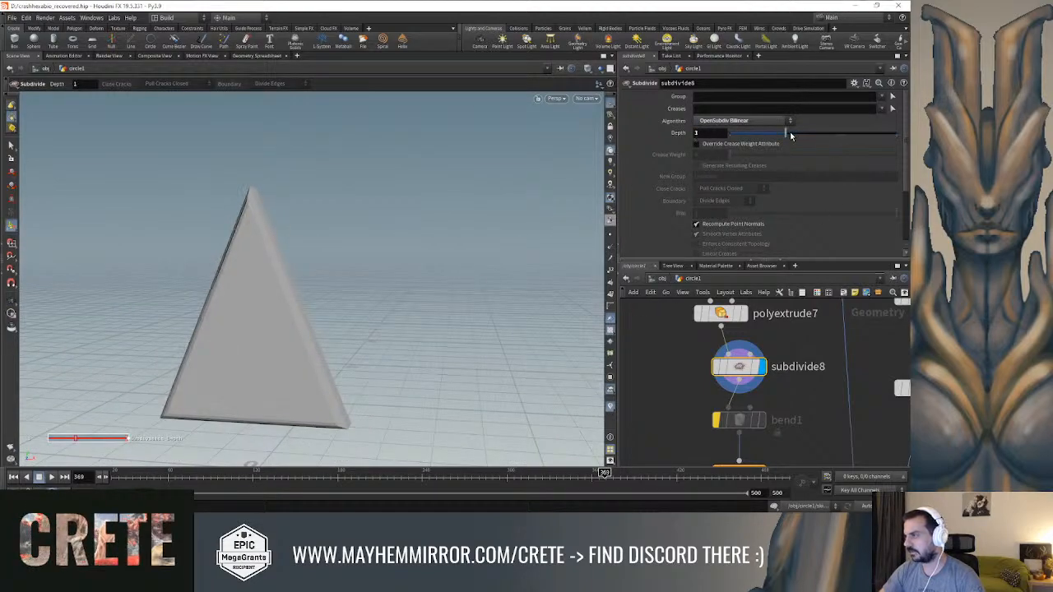
Add a Remesh node fed by polyextrude7, display it in wireframe and set its target size to 0.057 and smoothing to 0.066
key("Tab")
type("rem")
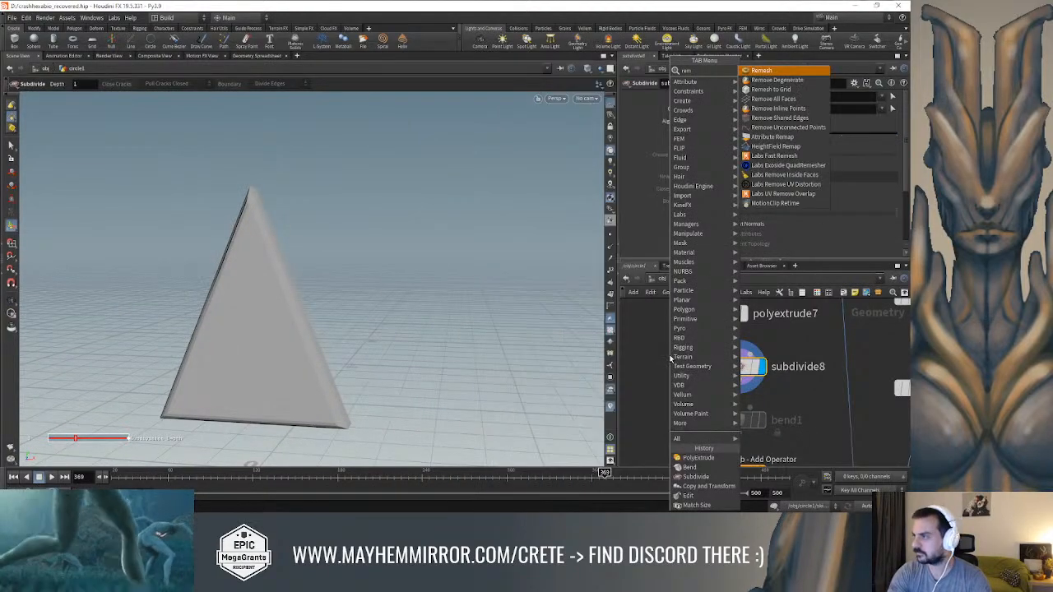
key("Return")
left_click(657, 377)
left_click(721, 326)
left_click(646, 361)
left_click(680, 374)
left_click_drag(754, 227, 740, 229)
key("w")
mouse_move(440, 245)
left_mouse_down("alt")
mouse_move(412, 246)
mouse_move(505, 238)
mouse_move(453, 239)
left_mouse_up("alt")
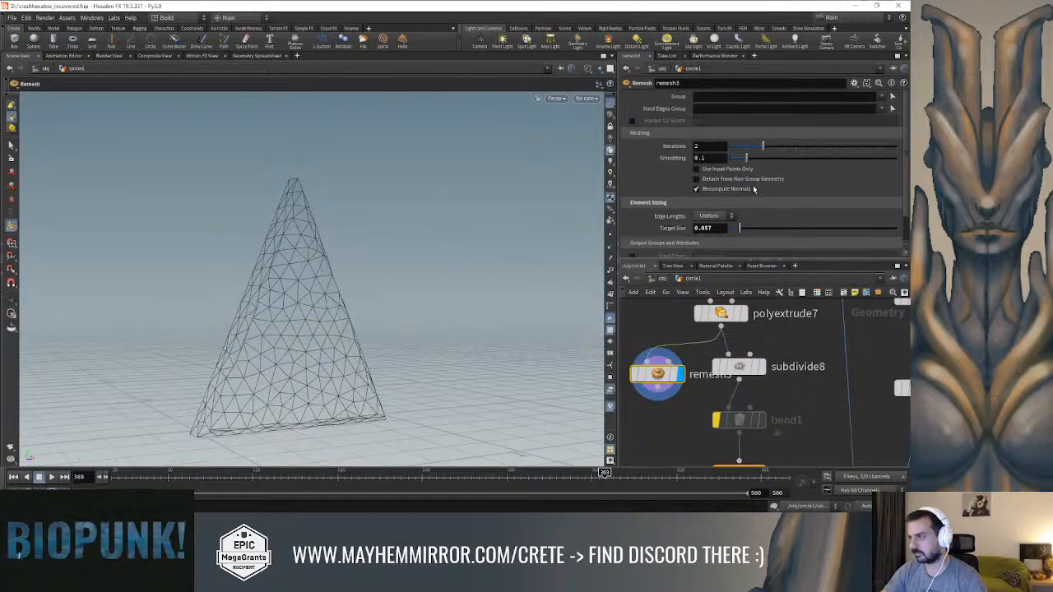
left_click_drag(744, 163, 740, 162)
Insert a PolyBevel between polyextrude7 and remesh3 and set its distance to 0.024
middle_click_drag(795, 333, 796, 354)
left_click(723, 334)
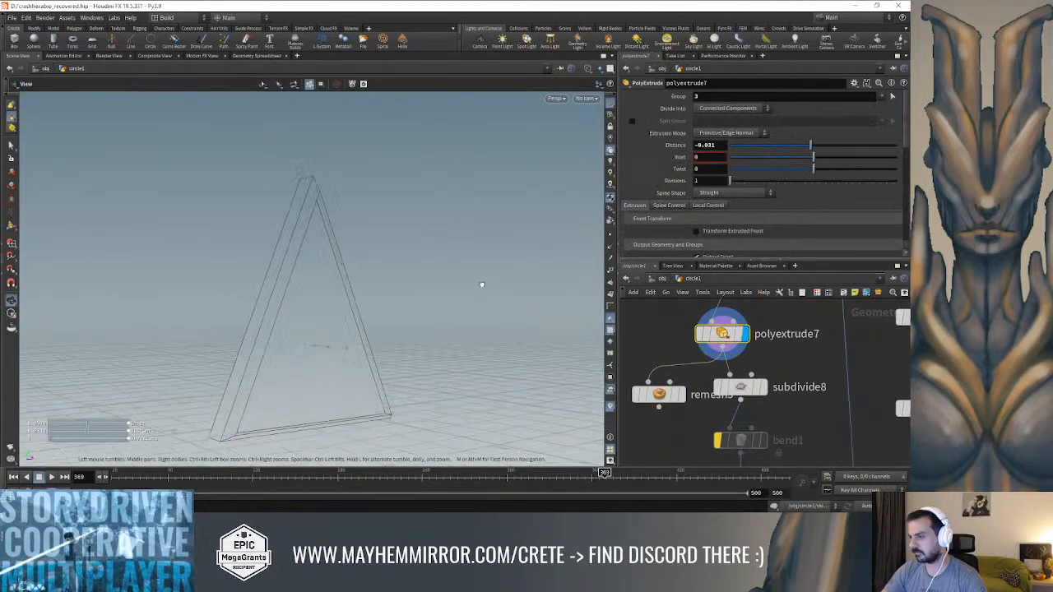
key("Tab")
type("bevel")
key("Return")
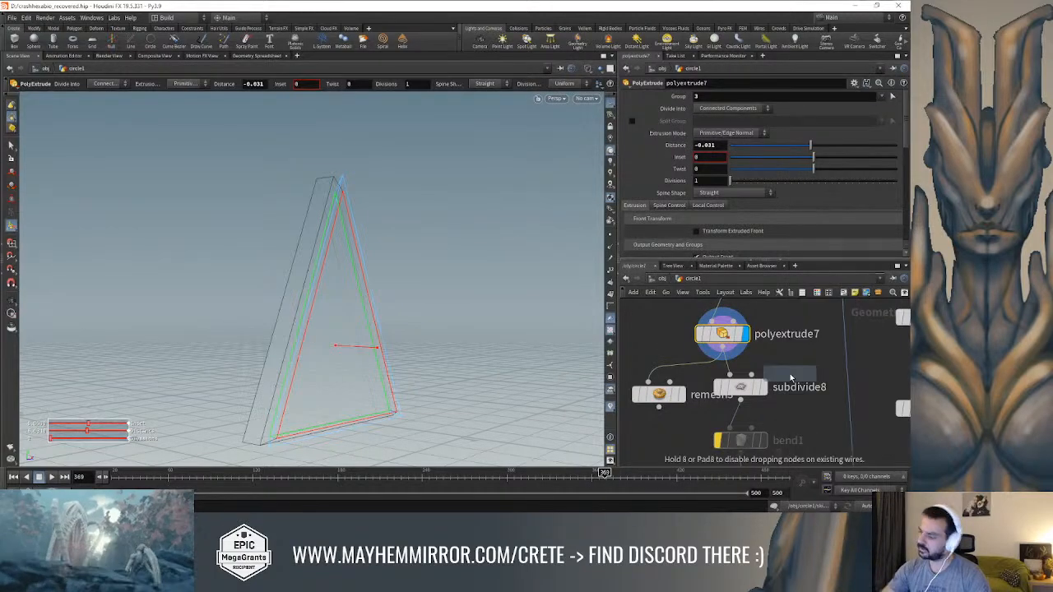
left_click(692, 372)
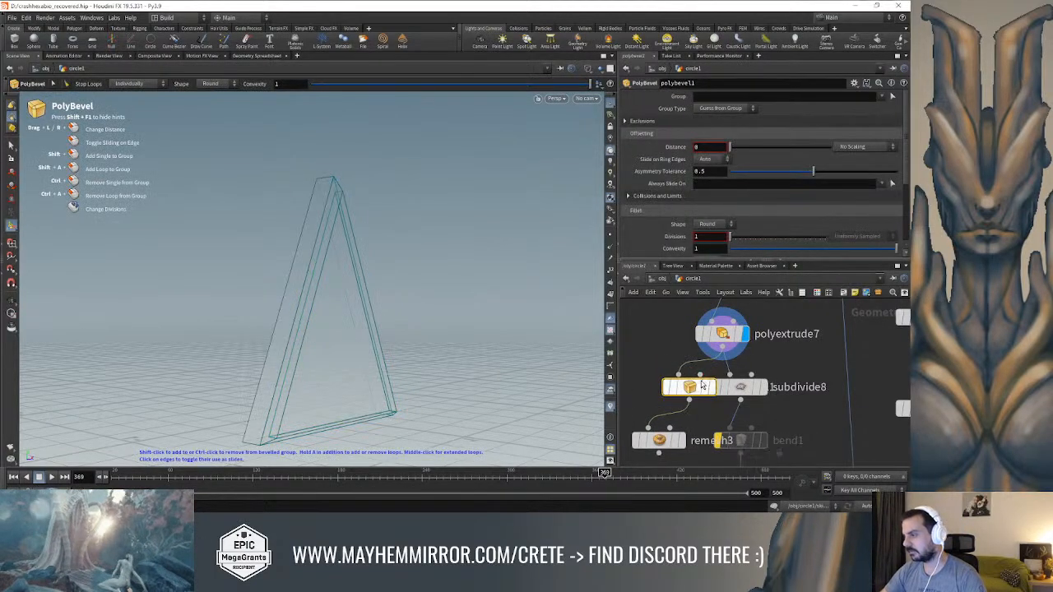
left_click_drag(729, 148, 732, 151)
left_click_drag(395, 217, 312, 233, "alt")
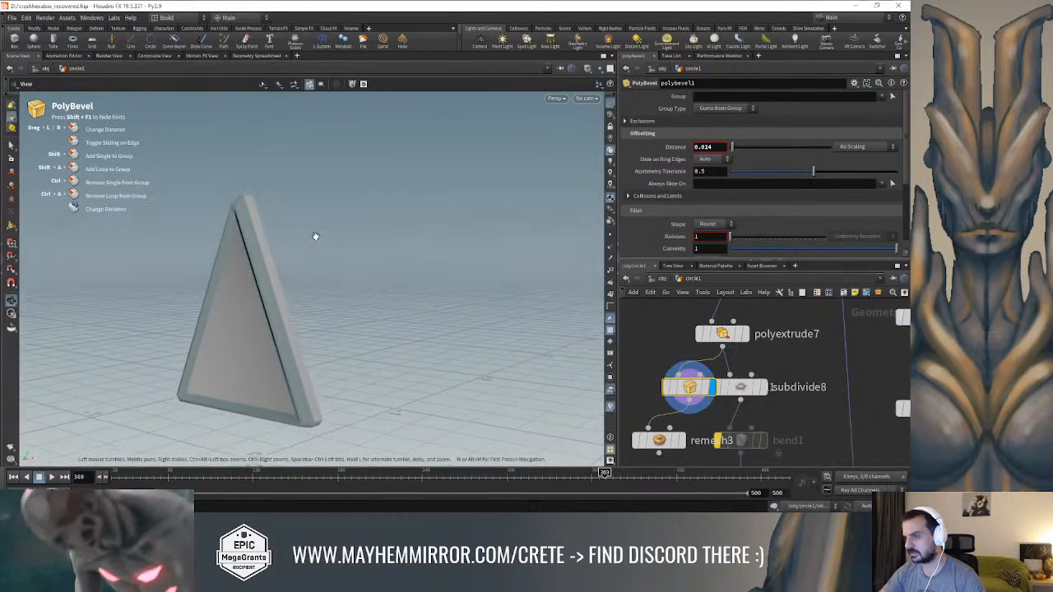
Display remesh3 in wireframe and set its target size to 0.03
left_click(668, 442)
mouse_move(461, 346)
left_mouse_down("alt")
mouse_move(341, 293)
mouse_move(470, 313)
mouse_move(599, 269)
left_mouse_up("alt")
key("w")
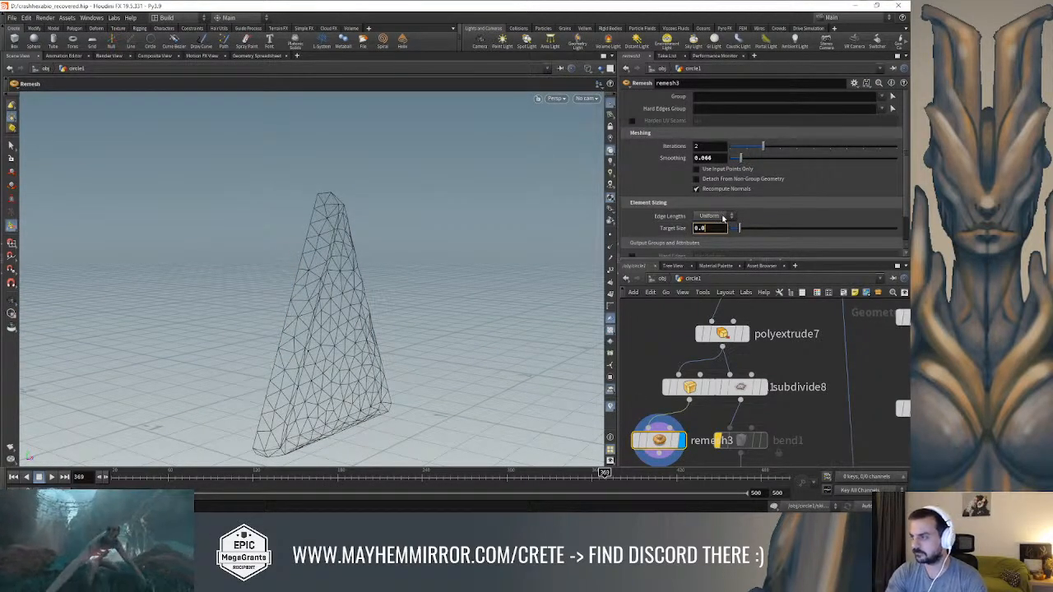
type("3")
key("Return")
mouse_move(511, 229)
left_mouse_down("alt")
mouse_move(398, 231)
mouse_move(378, 252)
mouse_move(371, 324)
mouse_move(387, 277)
mouse_move(350, 257)
mouse_move(395, 252)
mouse_move(413, 236)
left_mouse_up("alt")
key("shift+w")
key("shift+w")
key("shift+w")
key("shift+w")
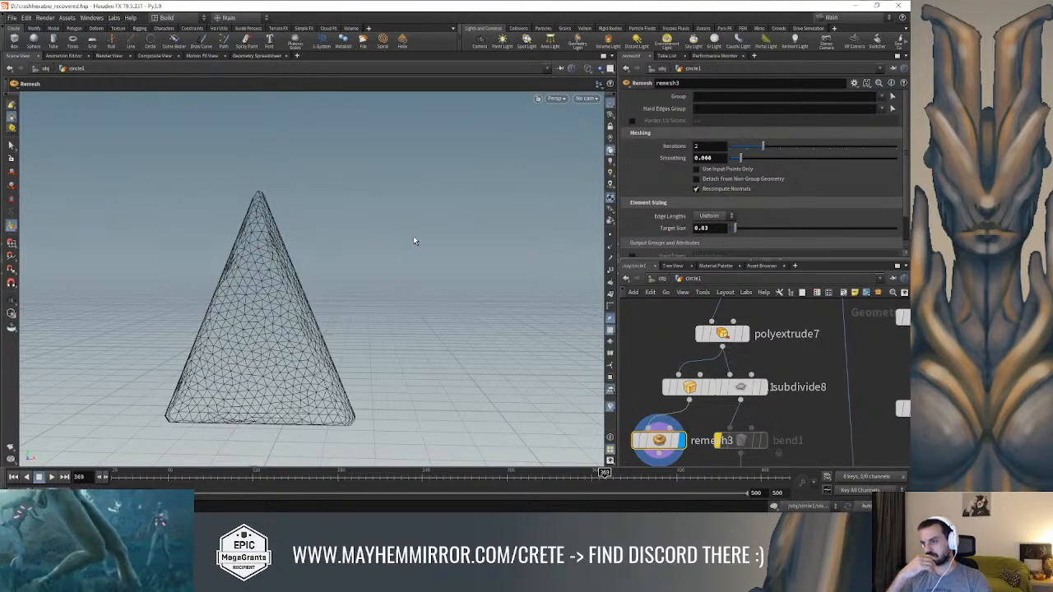
Add a PolyReduce node below remesh3, display it and set its percentage of polygons to keep to 17.7
left_click_drag(413, 235, 415, 206, "alt")
middle_click_drag(646, 417, 716, 329)
middle_click_drag(733, 390, 733, 380)
key("Tab")
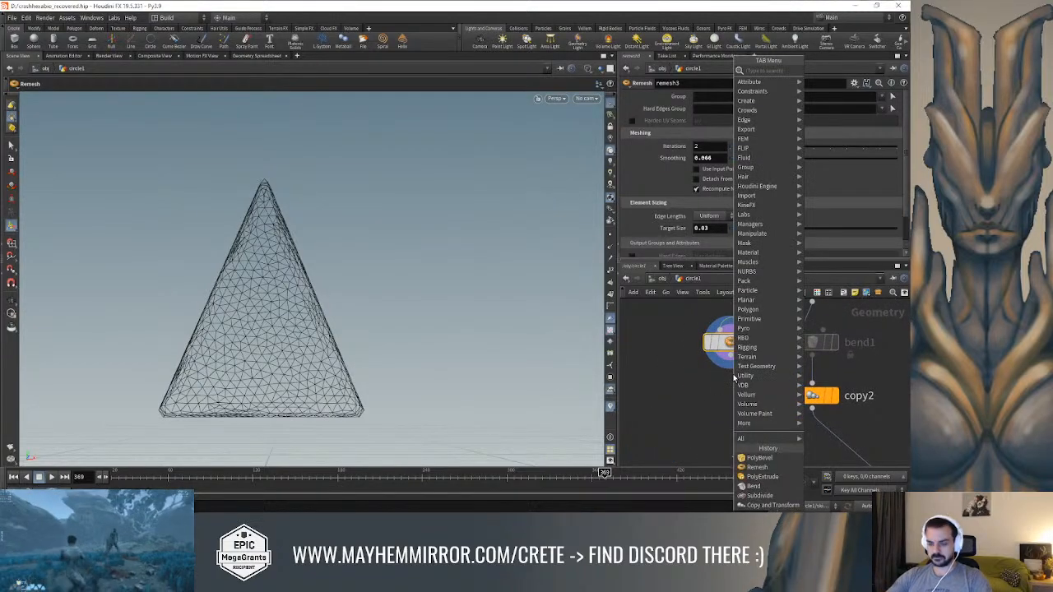
type("polyr")
key("Return")
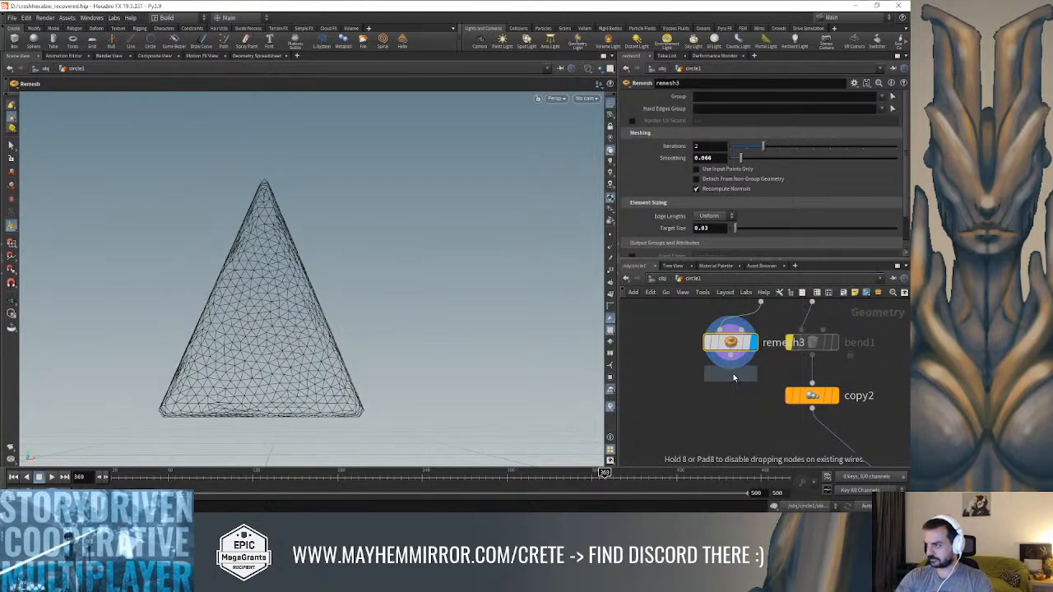
left_click(730, 383)
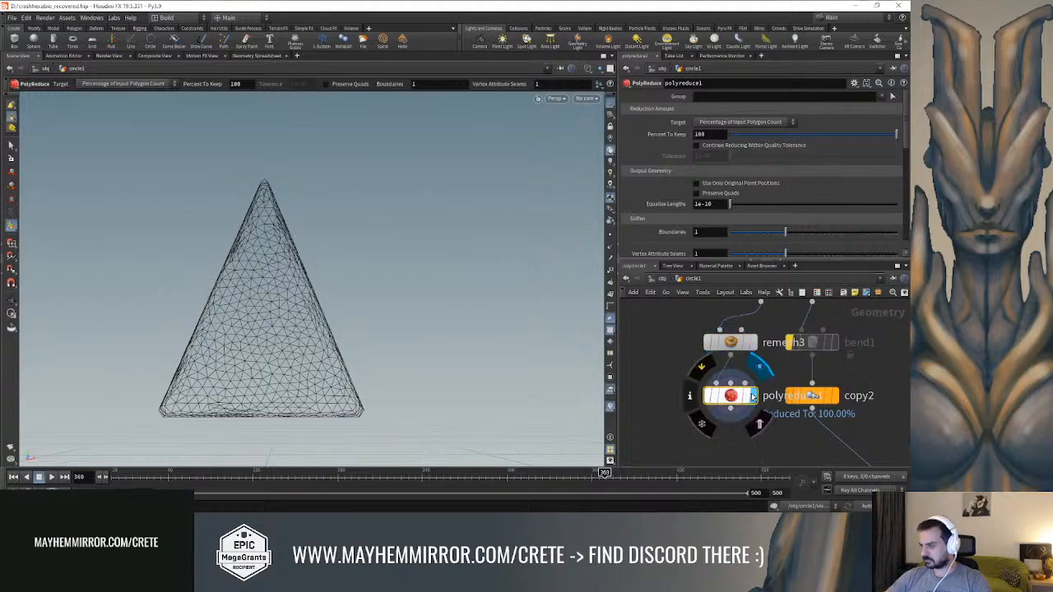
left_click_drag(847, 135, 763, 151)
key("shift+w")
mouse_move(375, 238)
left_mouse_down("alt")
mouse_move(495, 260)
mouse_move(426, 247)
mouse_move(433, 271)
mouse_move(376, 256)
mouse_move(395, 248)
left_mouse_up("alt")
key("w")
left_click_drag(761, 135, 756, 139)
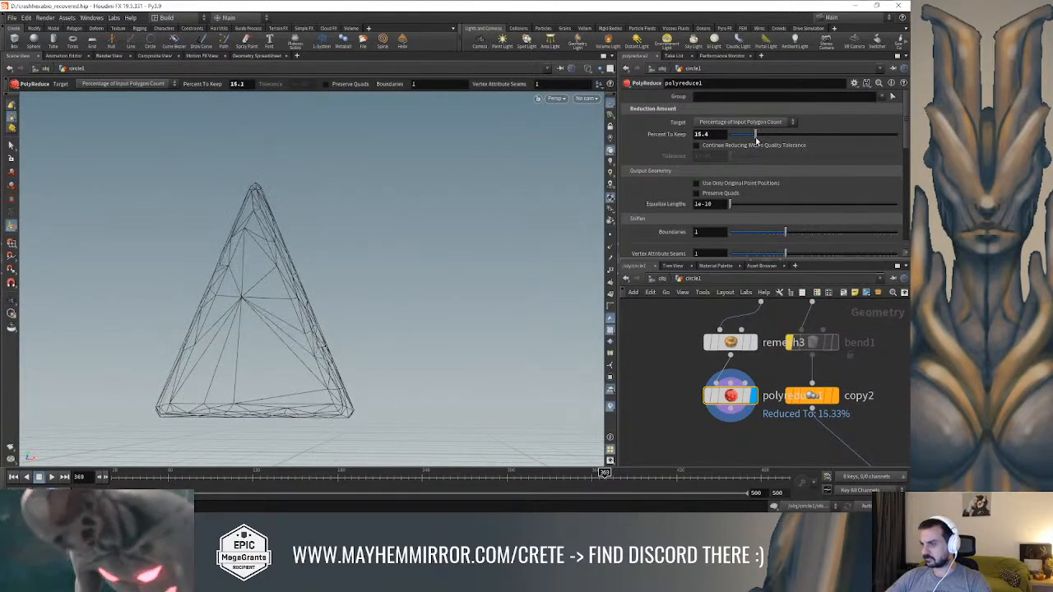
Wire polyreduce1 into merge1 and display the merged lock with its spikes
scroll(747, 444, "down", 3)
middle_click_drag(746, 432, 743, 363)
left_click_drag(826, 419, 767, 441)
left_click_drag(708, 324, 774, 425)
left_click(787, 435)
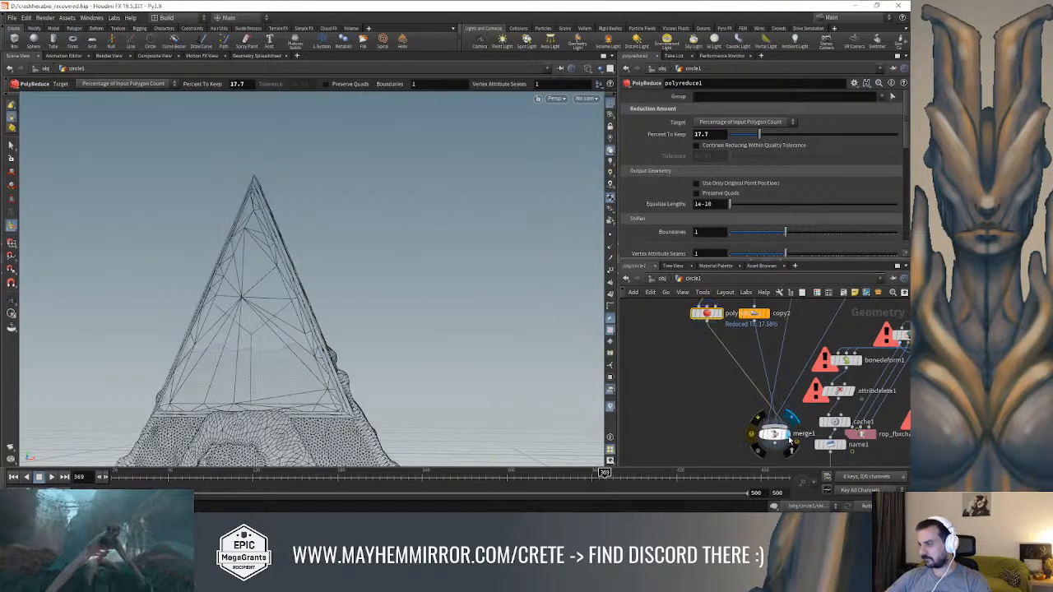
mouse_move(428, 344)
left_mouse_down("alt")
mouse_move(364, 359)
mouse_move(442, 245)
mouse_move(447, 263)
mouse_move(425, 277)
mouse_move(436, 283)
left_mouse_up("alt")
Insert a Labs Soften Normals node between polyreduce1 and merge1 and rearrange the surrounding spike nodes
key("Tab")
mouse_move(704, 385)
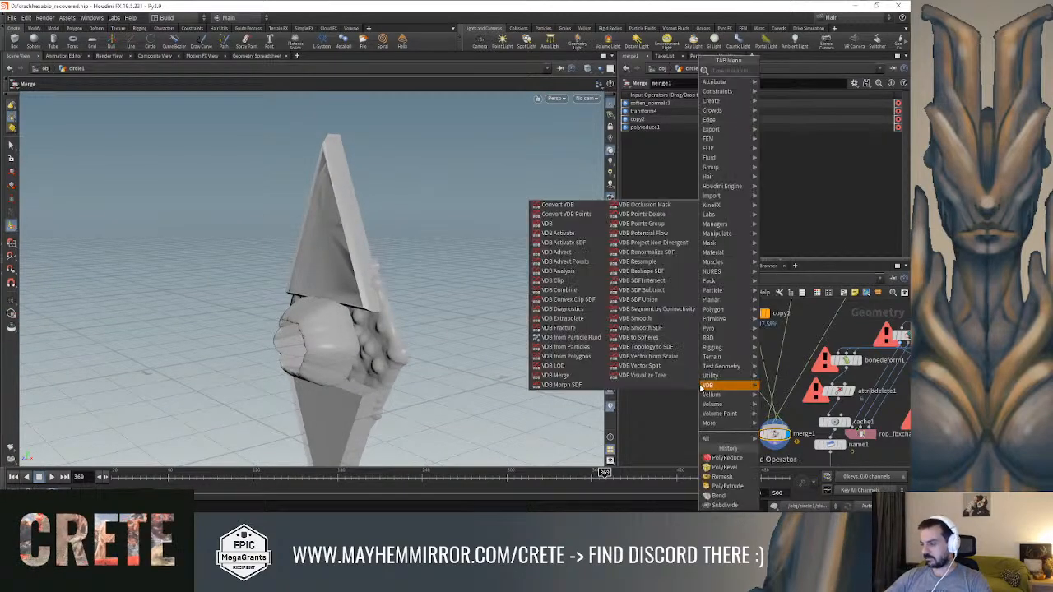
type("sof")
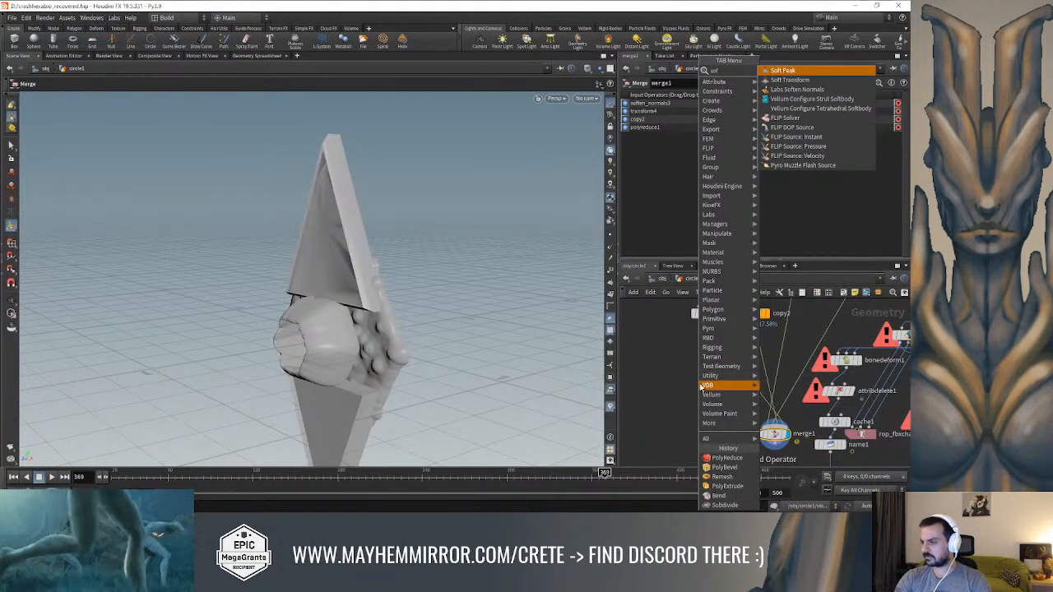
type("te")
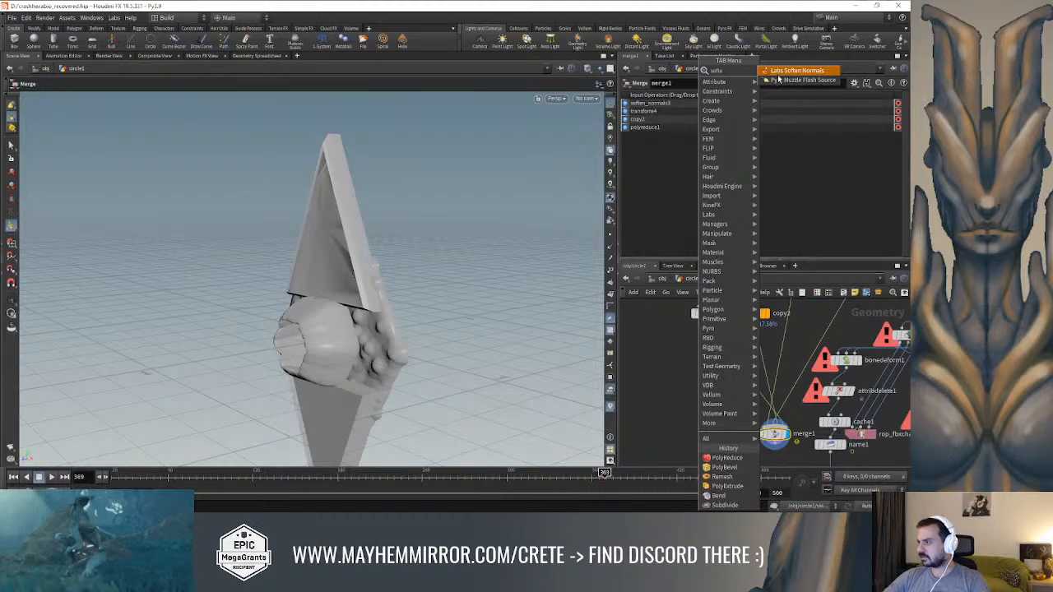
key("Return")
left_click(733, 362)
middle_click_drag(659, 308, 693, 397)
middle_click(690, 384)
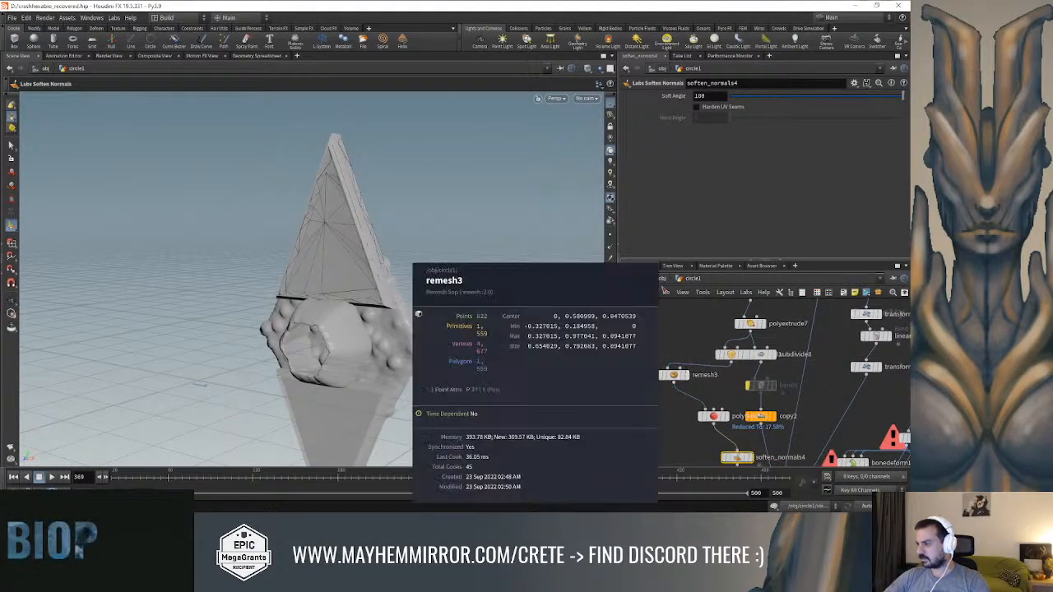
Connect the output of soften_normals4 to the geometry input of bend1 so the processed spike feeds the copy2 branch
middle_click_drag(819, 375, 790, 383)
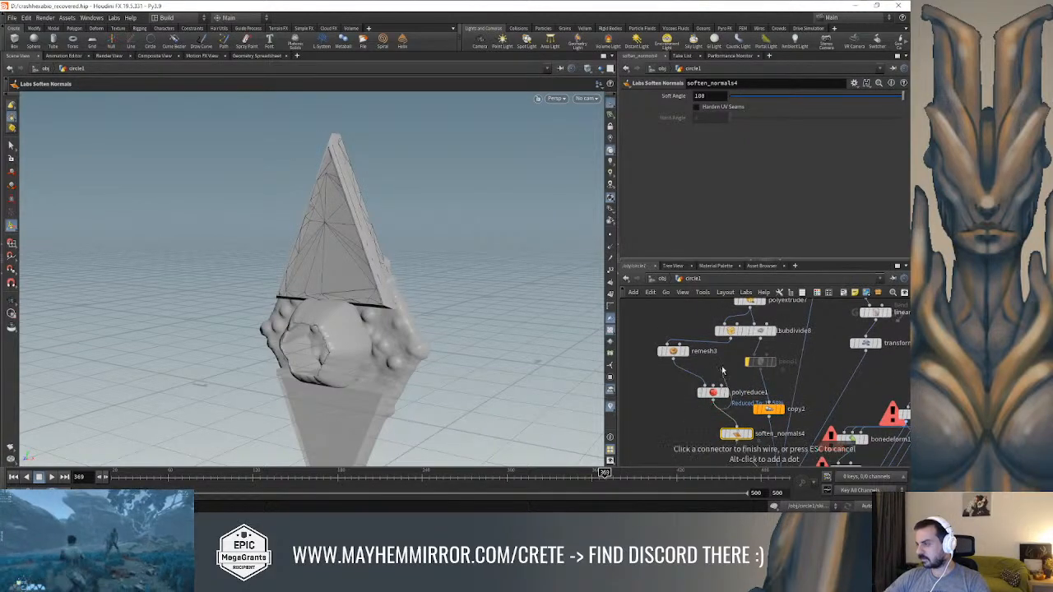
mouse_move(737, 398)
middle_mouse_down()
mouse_move(726, 435)
mouse_move(726, 380)
middle_mouse_up()
left_click(727, 425)
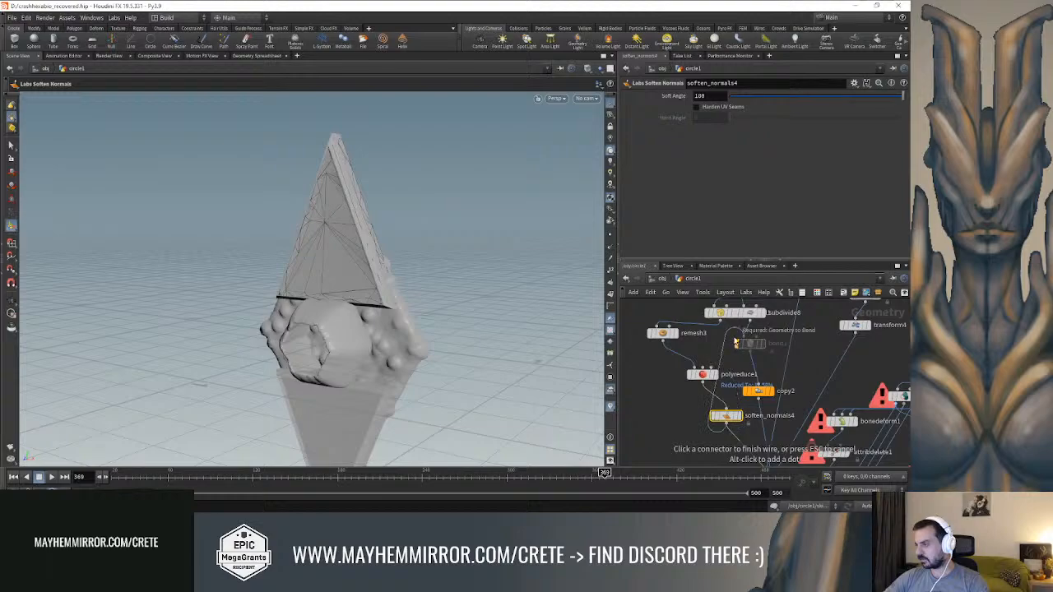
left_click(736, 338)
middle_click_drag(720, 444, 724, 395)
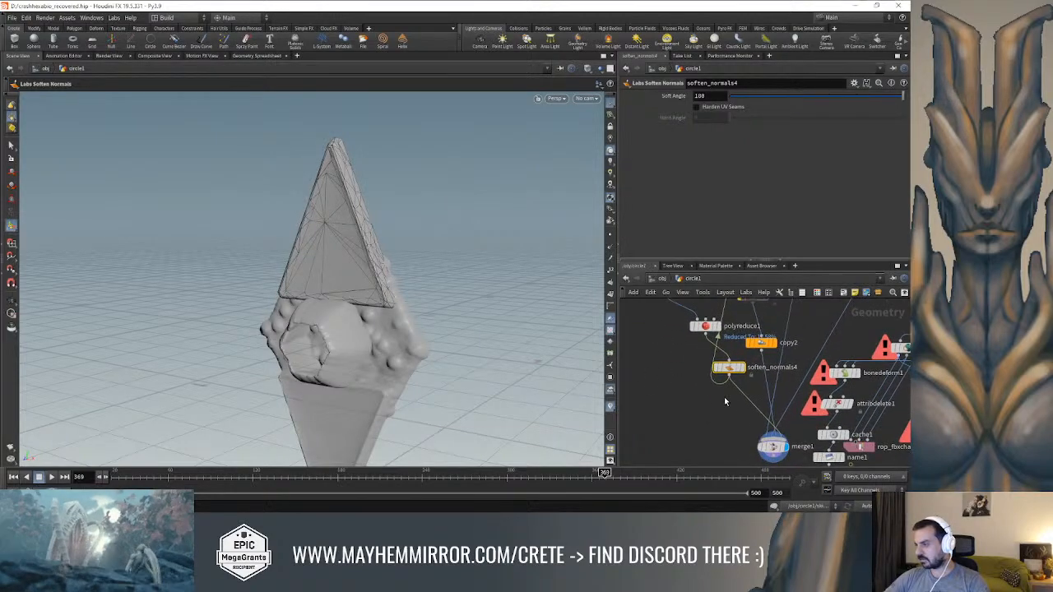
Cut the direct wire from soften_normals4 to merge1 and check the merge node's inputs
key("y")
left_click_drag(735, 389, 745, 385)
left_click_drag(499, 360, 498, 327, "alt")
left_click(773, 447)
left_click_drag(463, 374, 579, 347, "alt")
middle_click_drag(695, 414, 686, 485)
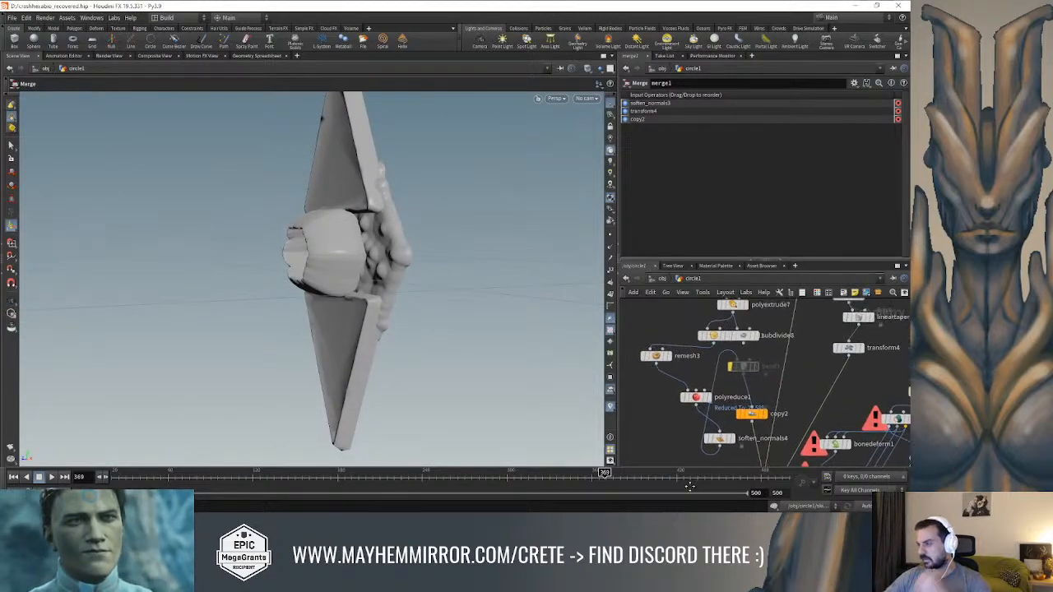
Insert a Transform between bend1 and copy2 and translate the spike to 0.199591 in Y and -0.0628234 in Z
left_click_drag(718, 442, 675, 452)
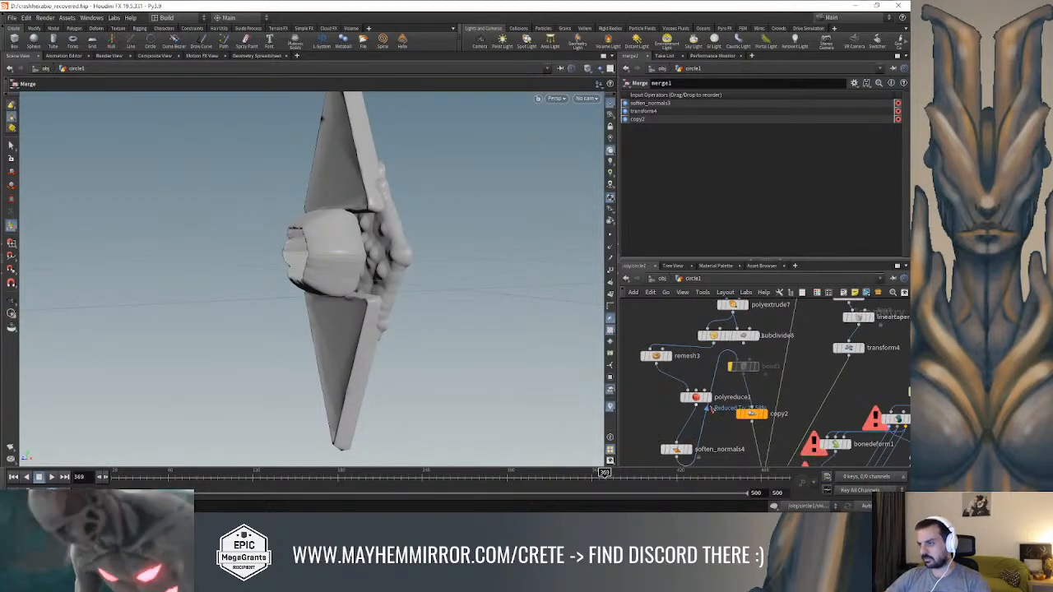
key("Tab")
type("tra")
left_click(802, 88)
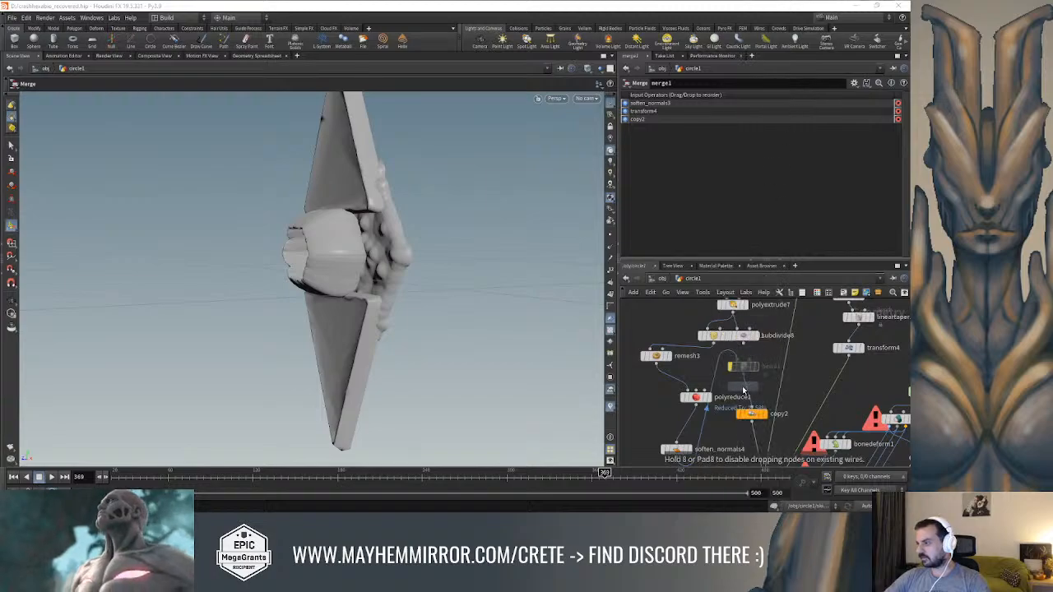
left_click(744, 397)
left_click_drag(321, 196, 356, 234, "alt")
left_click_drag(441, 220, 457, 298, "alt")
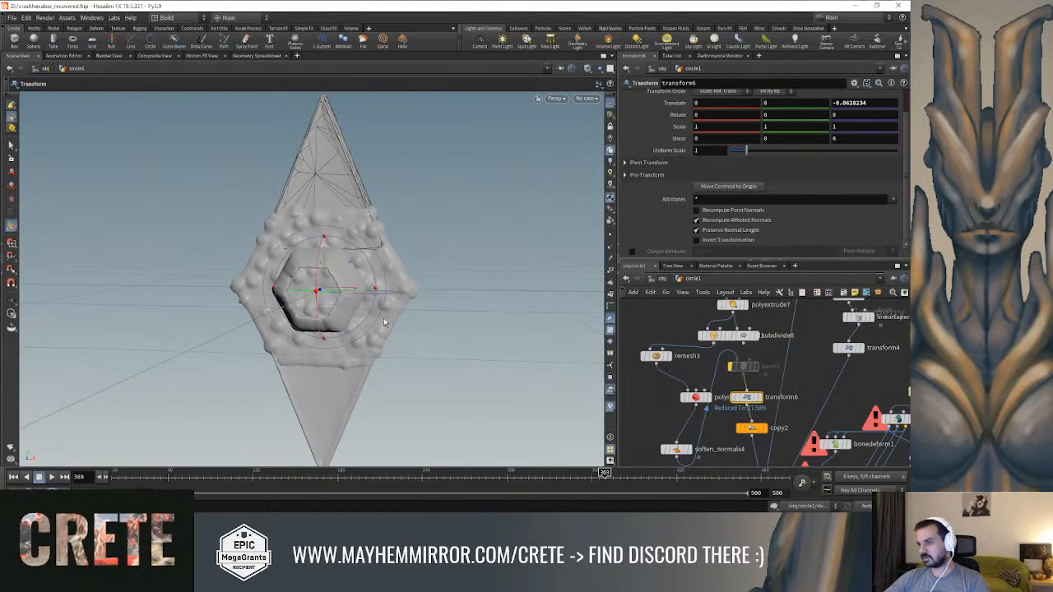
left_click_drag(324, 273, 332, 235)
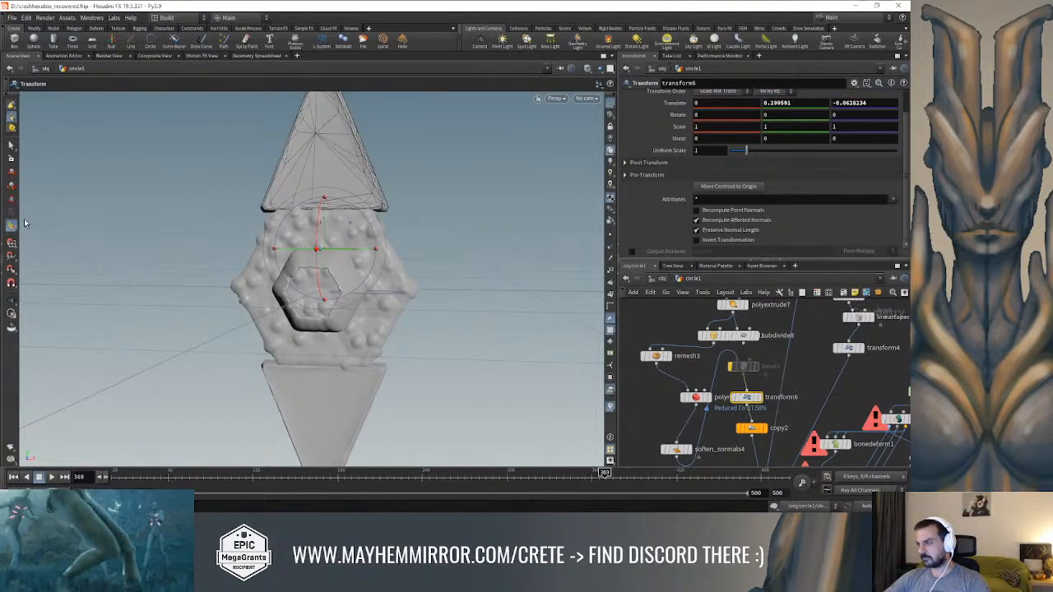
Scale the spike on transform6 to 0.771794 in X and 0.89266 in Z
left_click_drag(381, 222, 329, 228, "alt")
left_click_drag(397, 236, 435, 228)
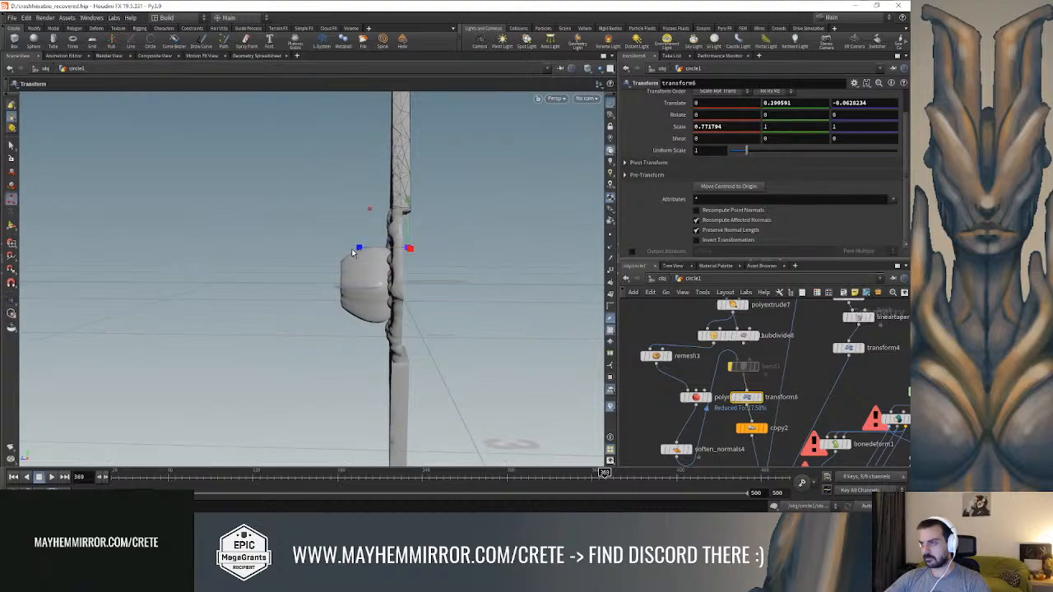
left_click_drag(358, 248, 362, 249)
mouse_move(472, 230)
left_mouse_down()
mouse_move(575, 234)
mouse_move(504, 239)
mouse_move(571, 231)
mouse_move(557, 209)
mouse_move(463, 230)
mouse_move(541, 227)
mouse_move(484, 228)
left_mouse_up()
key("t")
left_click_drag(358, 248, 395, 263)
Thicken the bumpy hexagonal ring by raising the Z scale of transform2 to 2.4 and adjusting it further
middle_click_drag(808, 397, 759, 483)
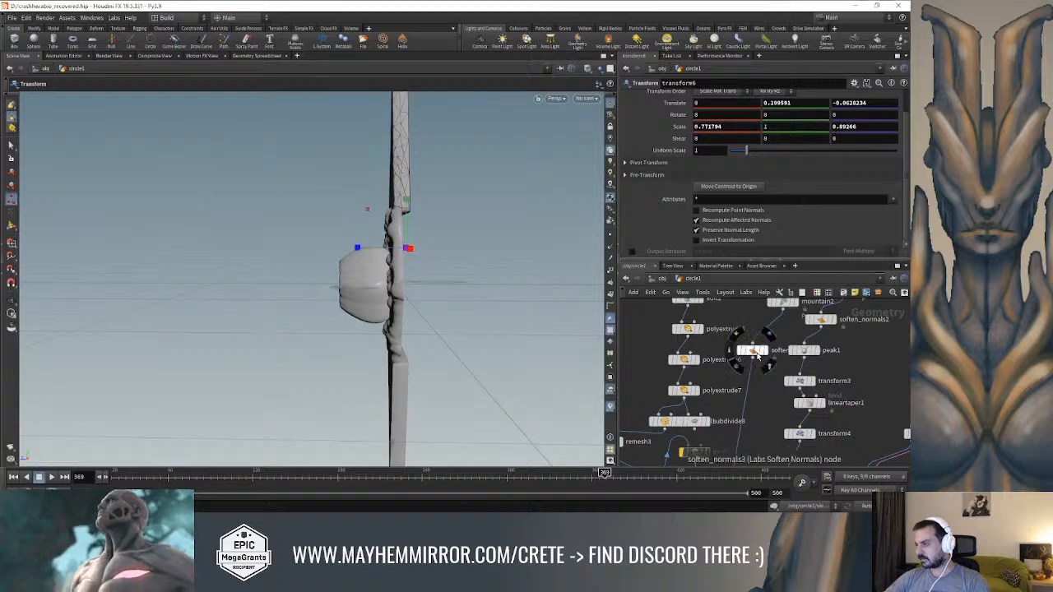
left_click(758, 354)
middle_click_drag(786, 329, 754, 394)
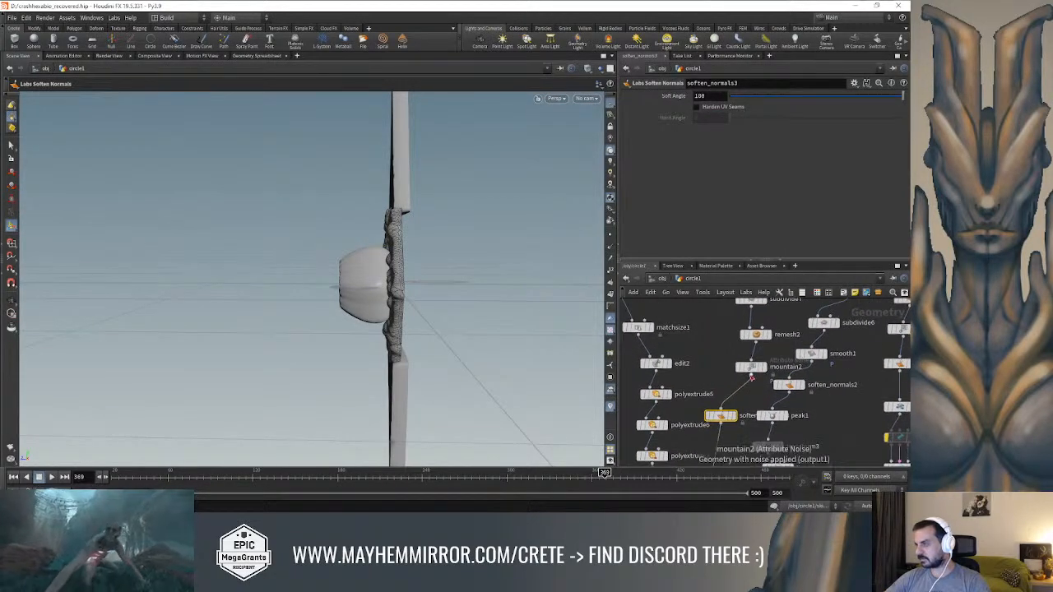
left_click(750, 369)
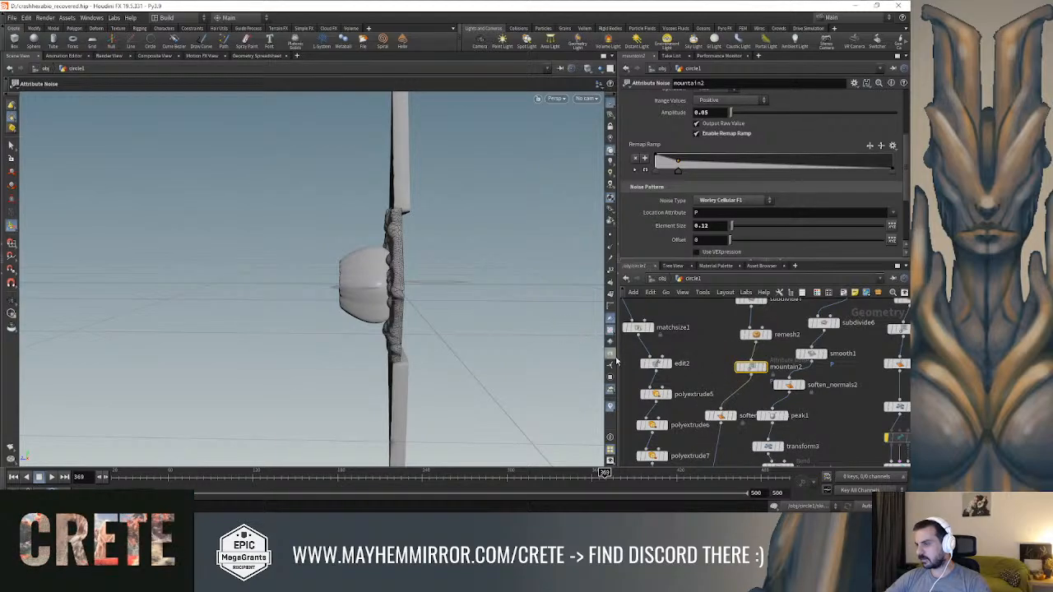
middle_click_drag(725, 375, 729, 394)
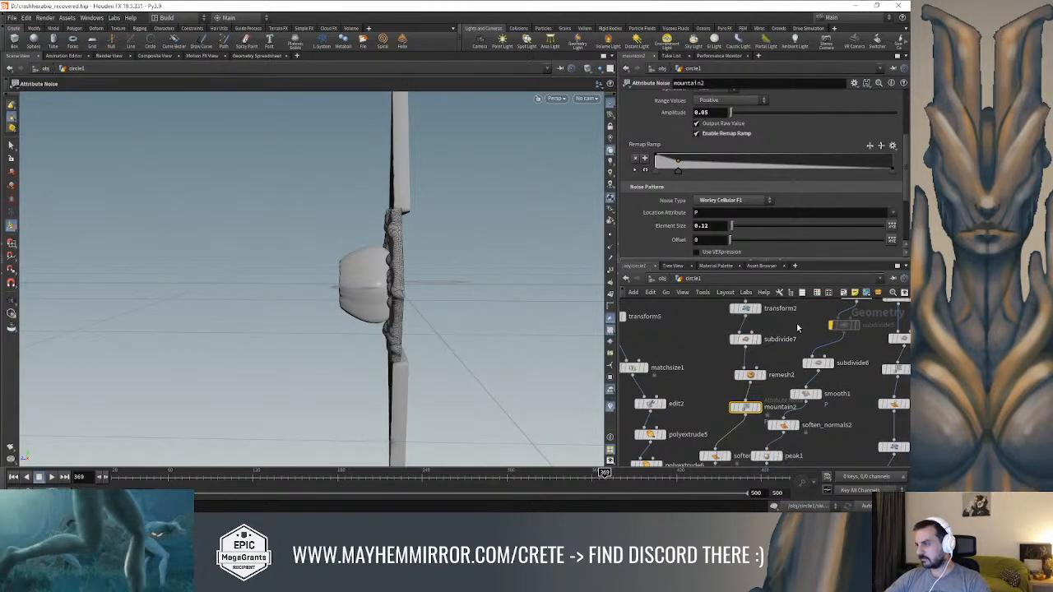
middle_click_drag(730, 352, 725, 386)
left_click(739, 344)
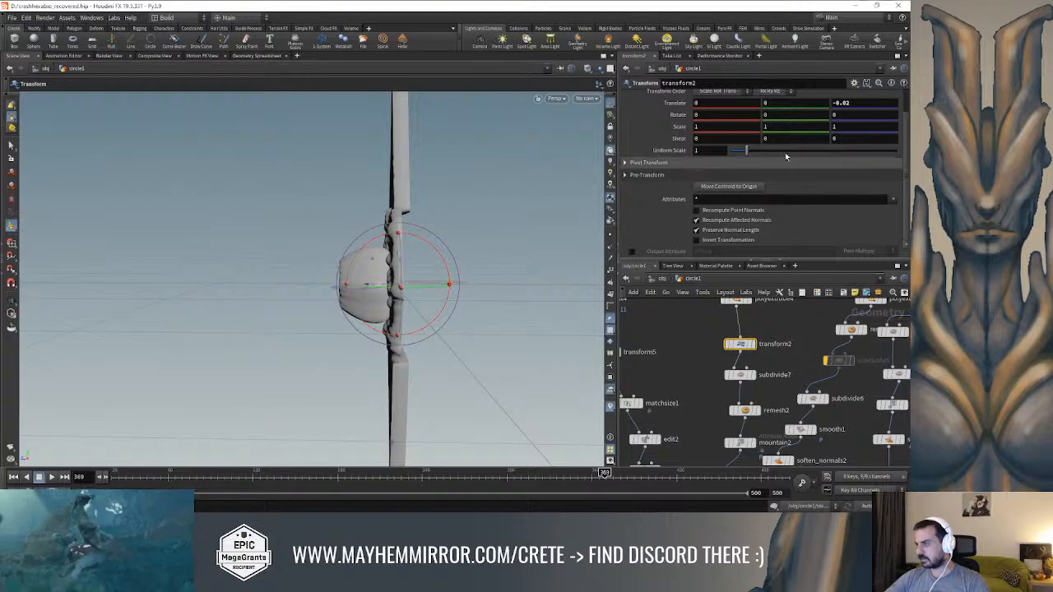
scroll(796, 163, "up", 1)
middle_click_drag(778, 129, 788, 130)
key("ctrl+z")
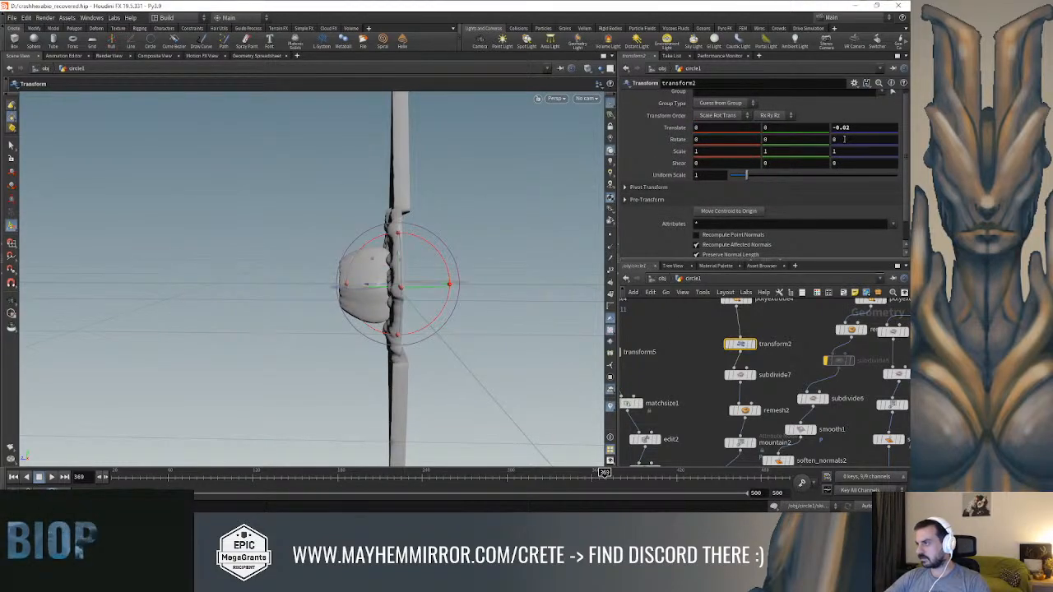
middle_click_drag(844, 149, 894, 151)
mouse_move(471, 169)
left_mouse_down("alt")
mouse_move(600, 171)
mouse_move(468, 164)
left_mouse_up("alt")
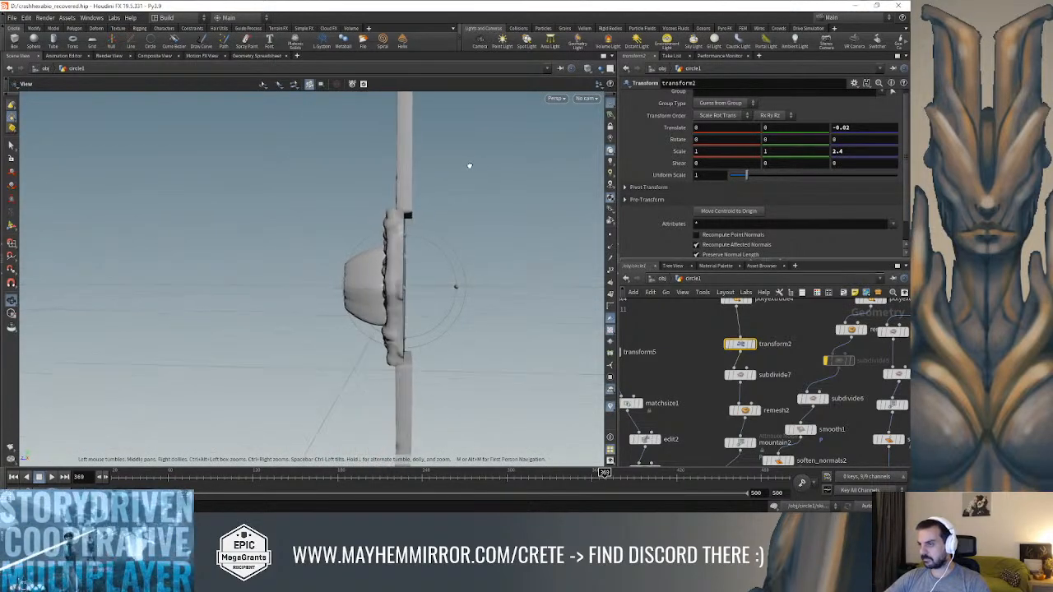
middle_click_drag(850, 152, 878, 155)
left_click_drag(500, 186, 576, 238, "alt")
Nudge the spike on transform6 slightly along its depth axis so that it sits against the thickened ring
middle_click_drag(672, 360, 706, 282)
middle_click_drag(720, 372, 753, 285)
middle_click_drag(783, 403, 784, 271)
middle_click_drag(781, 338, 779, 347)
left_click(715, 346)
left_click_drag(460, 234, 107, 195, "alt")
key("t")
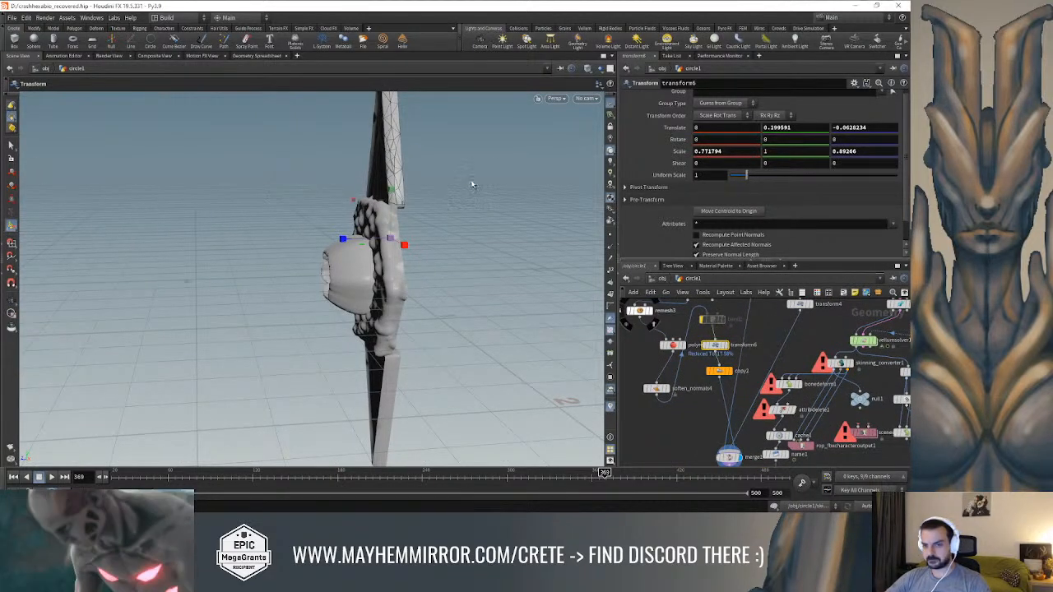
left_click_drag(471, 185, 45, 191, "alt")
left_click_drag(334, 207, 467, 189, "alt")
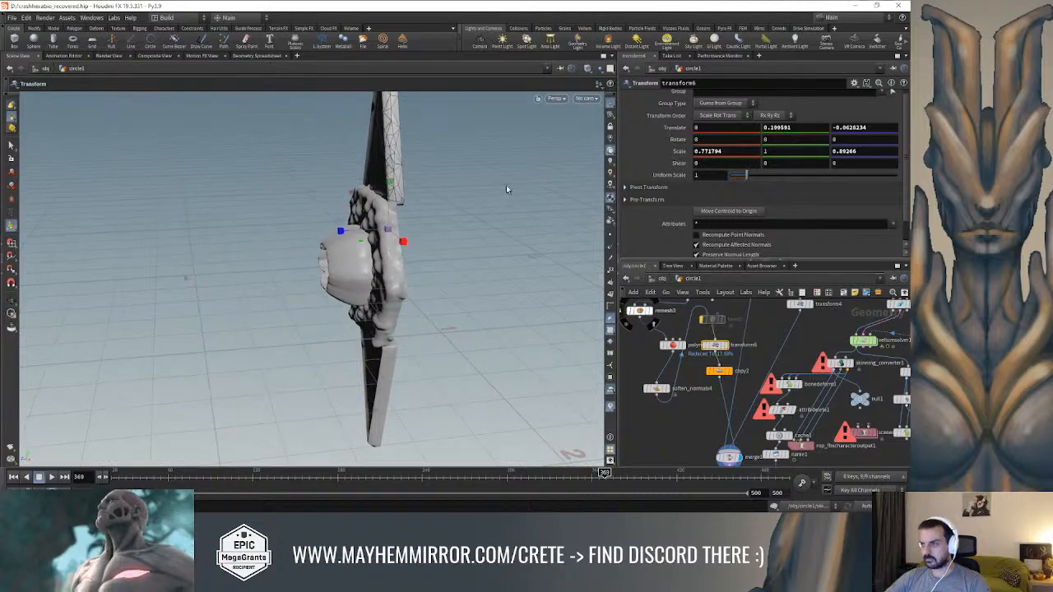
left_click(11, 174)
left_click_drag(355, 236, 345, 234)
left_click_drag(247, 206, 466, 222, "alt")
Add a Labs Auto UV node after merge1, connect merge1 to it and display its result
middle_click_drag(690, 445, 687, 350)
left_click(725, 363)
key("Tab")
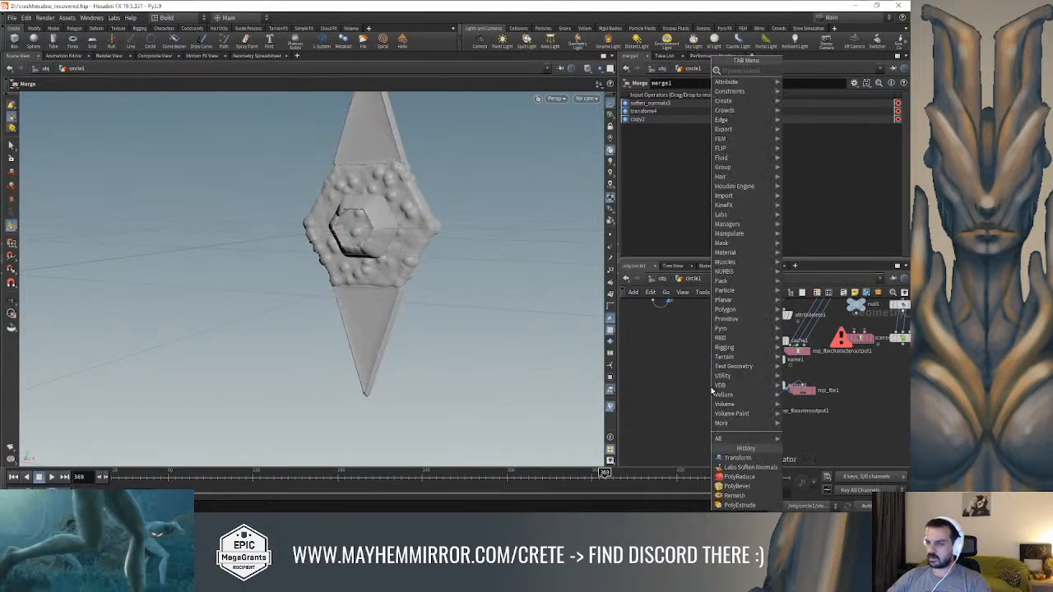
type("auto")
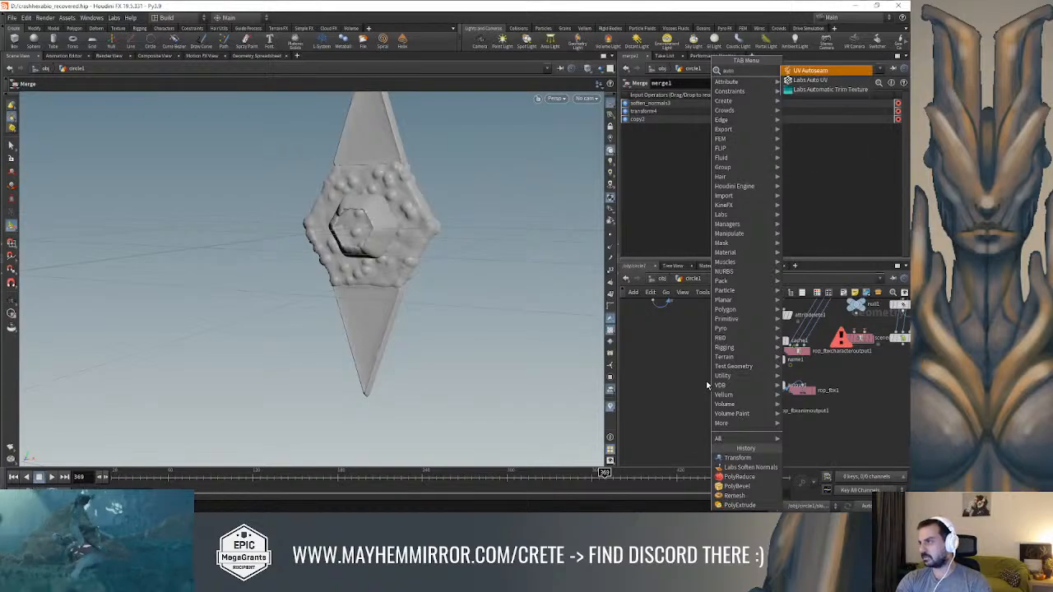
key("Down")
key("Return")
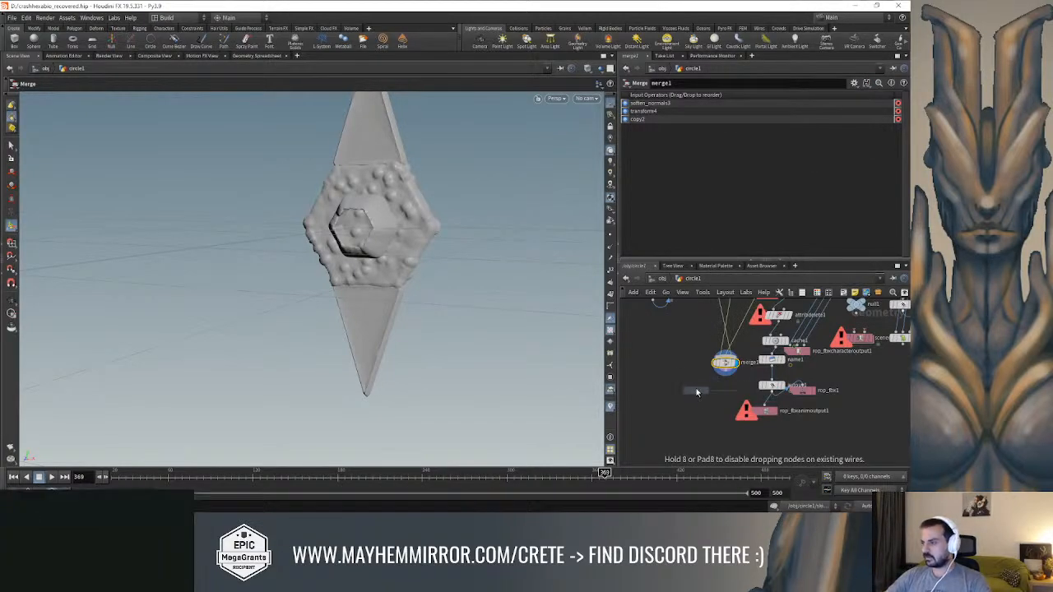
left_click(698, 398)
left_click_drag(729, 378, 696, 400)
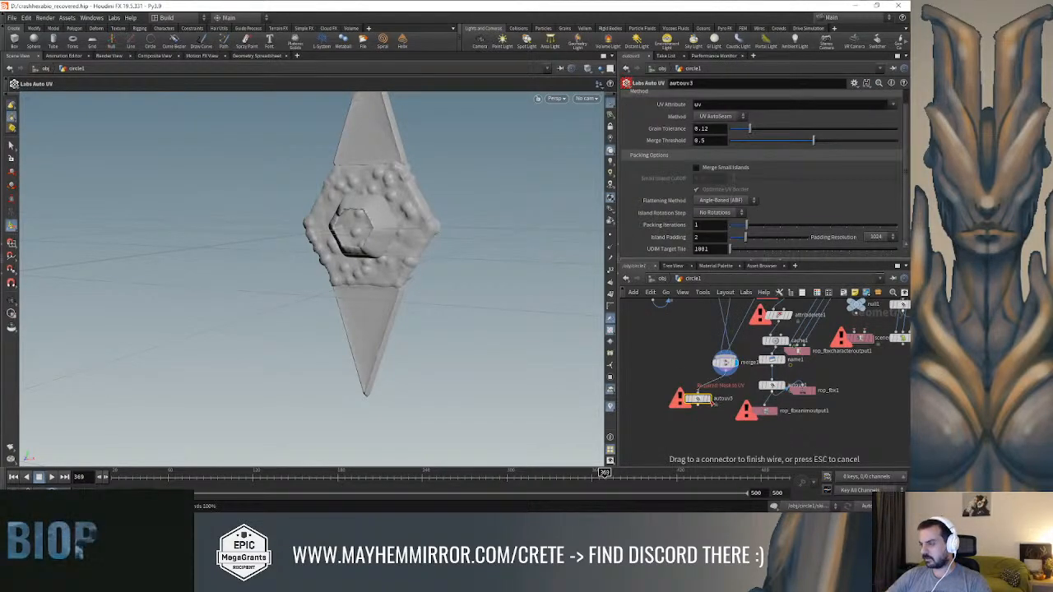
left_click(708, 398)
Examine the lock's generated UV layout and the polygon density of its back side in wireframe
left_click_drag(436, 268, 375, 272, "alt")
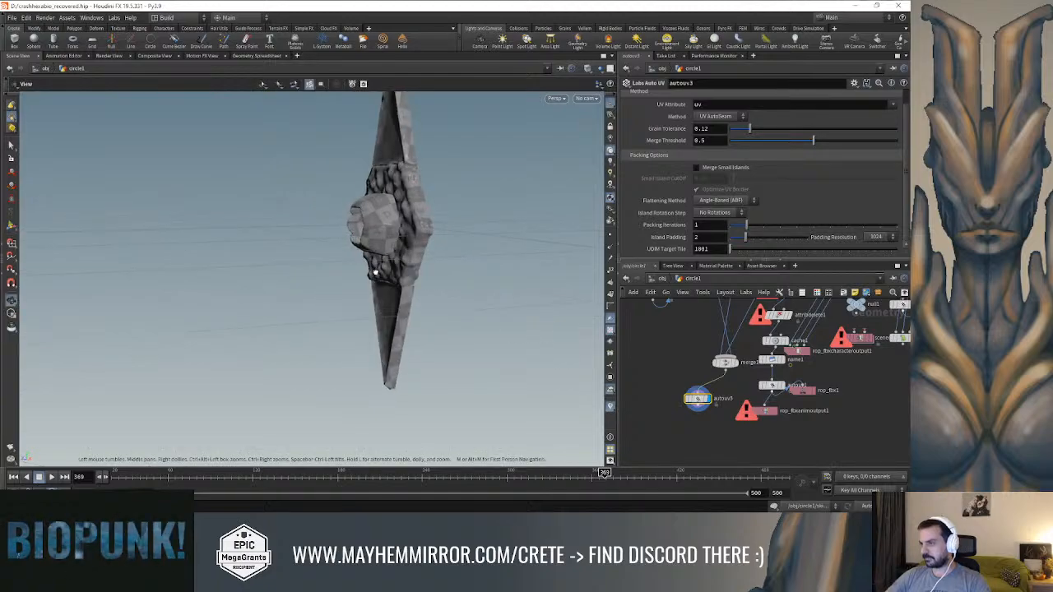
key("Return")
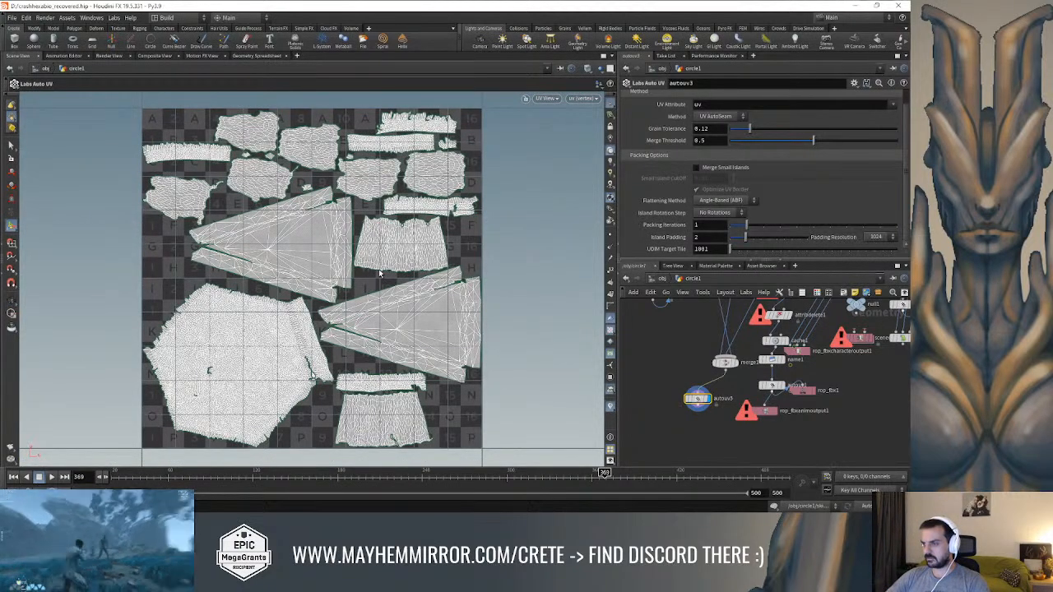
key("Escape")
key("Return")
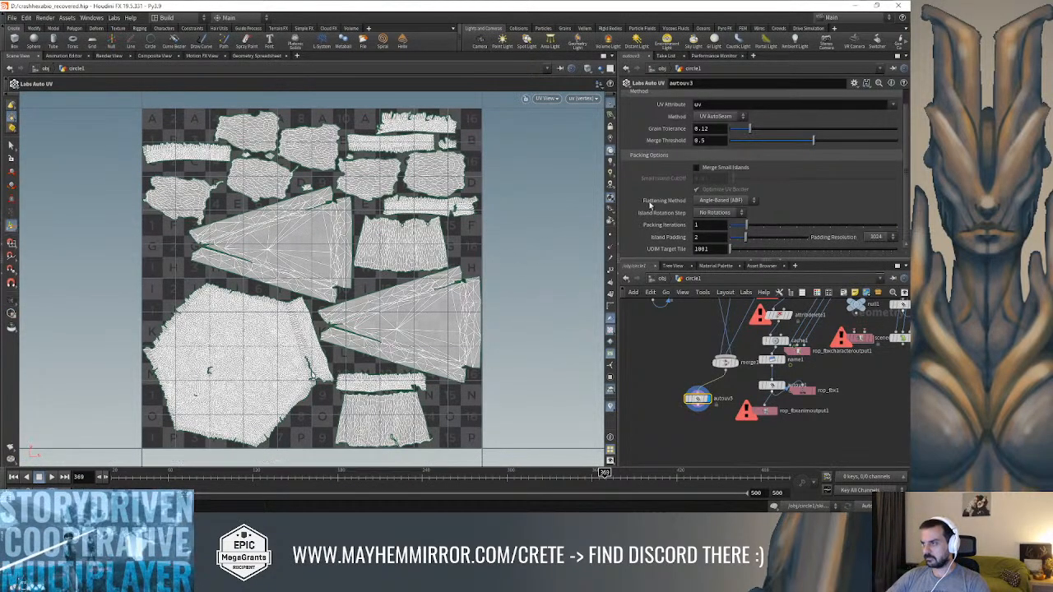
key("space+1")
mouse_move(594, 276)
left_mouse_down("alt")
mouse_move(565, 252)
mouse_move(510, 245)
left_mouse_up("alt")
key("shift+w")
scroll(440, 239, "up", 6)
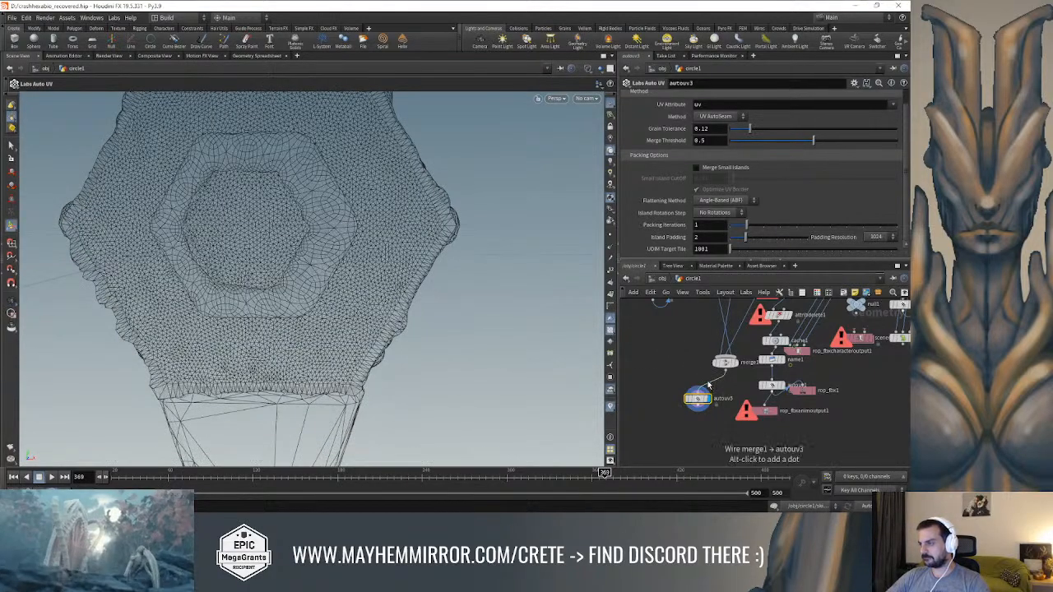
Insert a PolyReduce node on the wire between merge1 and autouv3
key("Tab")
type("merge")
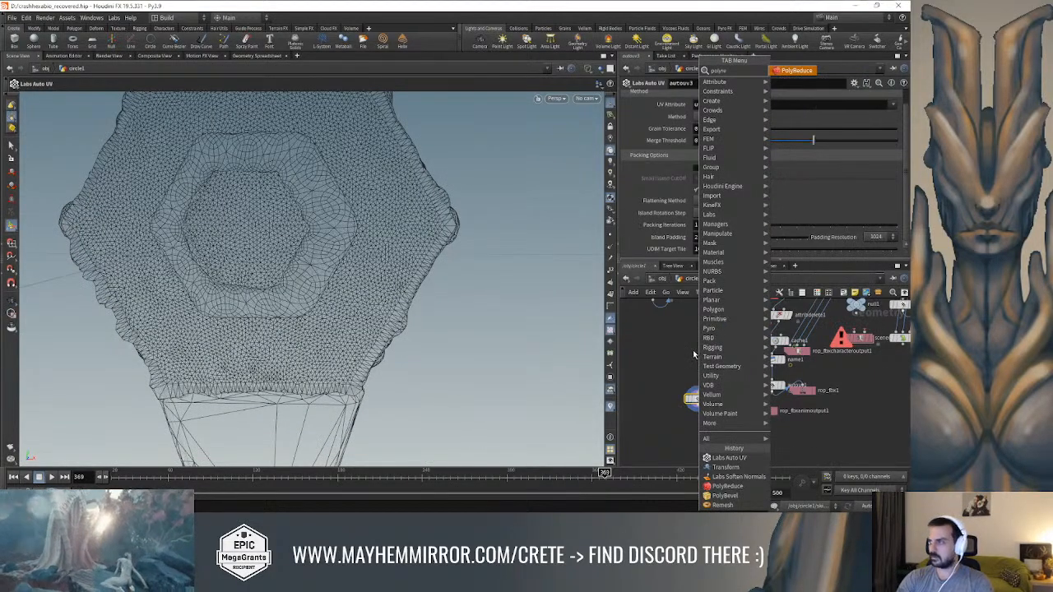
key("Return")
left_click(713, 384)
left_click_drag(713, 385, 722, 386)
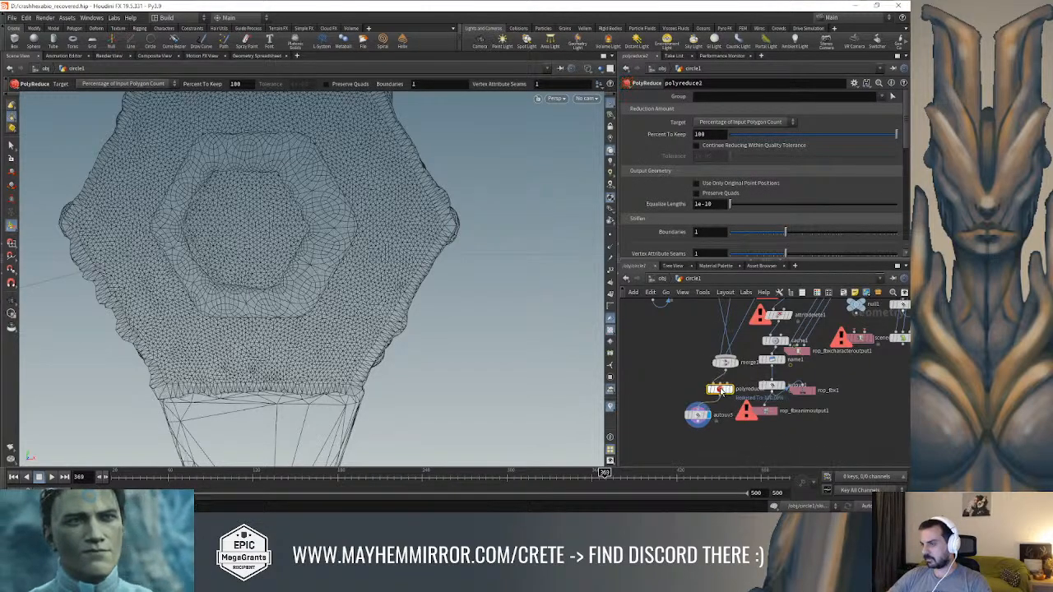
Set polyreduce2's Percent To Keep to 20.8 to thin out the merged lock mesh
middle_click_drag(678, 349, 669, 369)
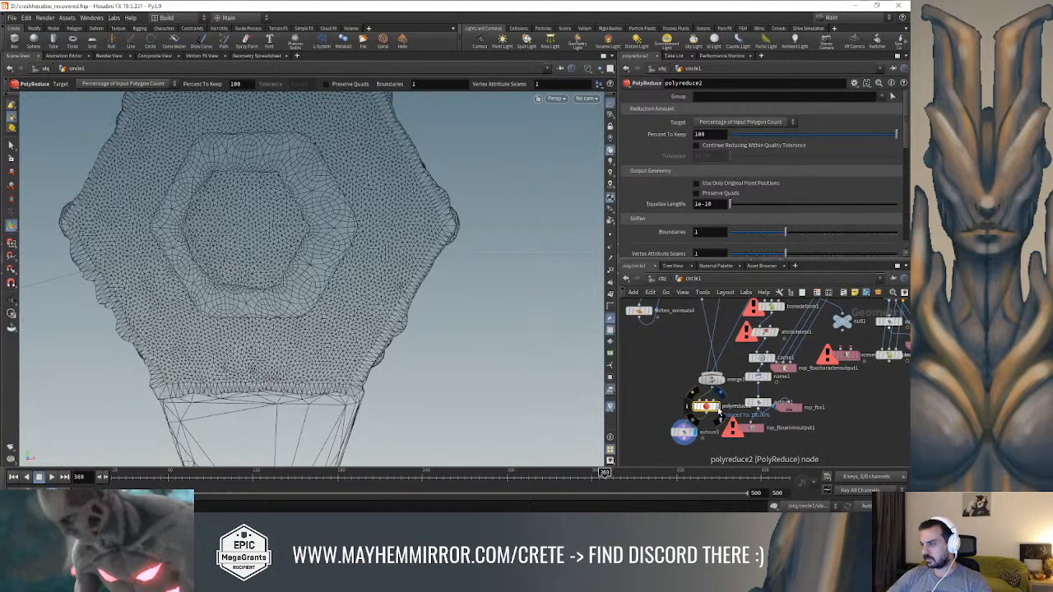
left_click(787, 136)
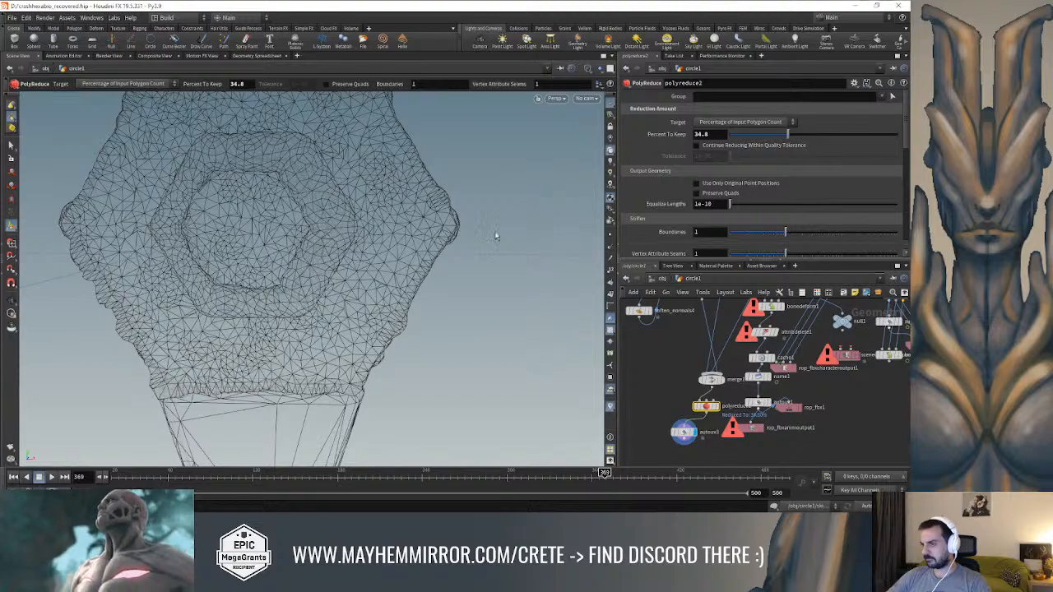
key("h")
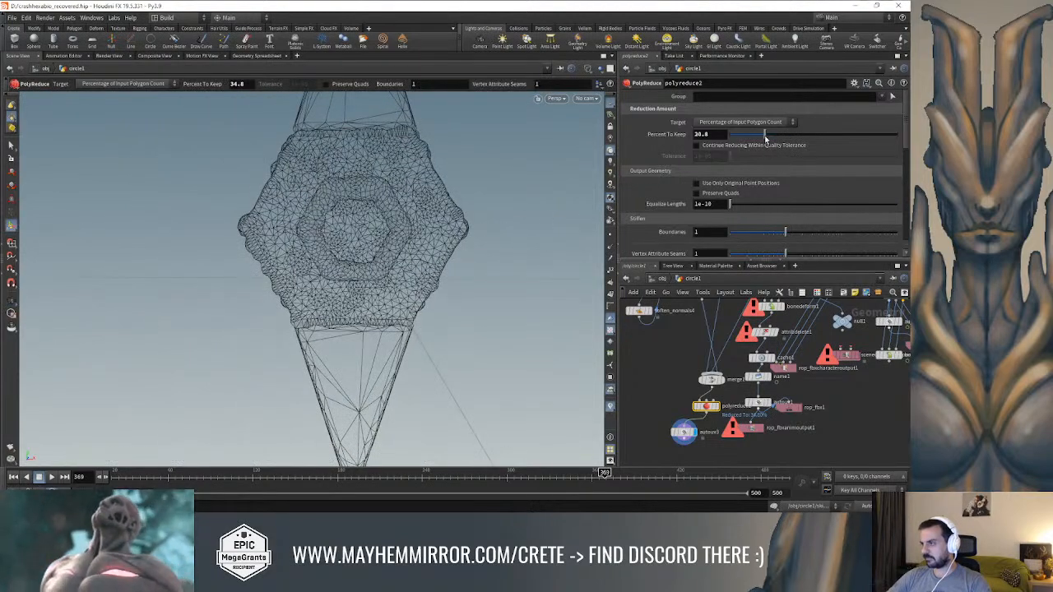
left_click_drag(765, 138, 763, 136)
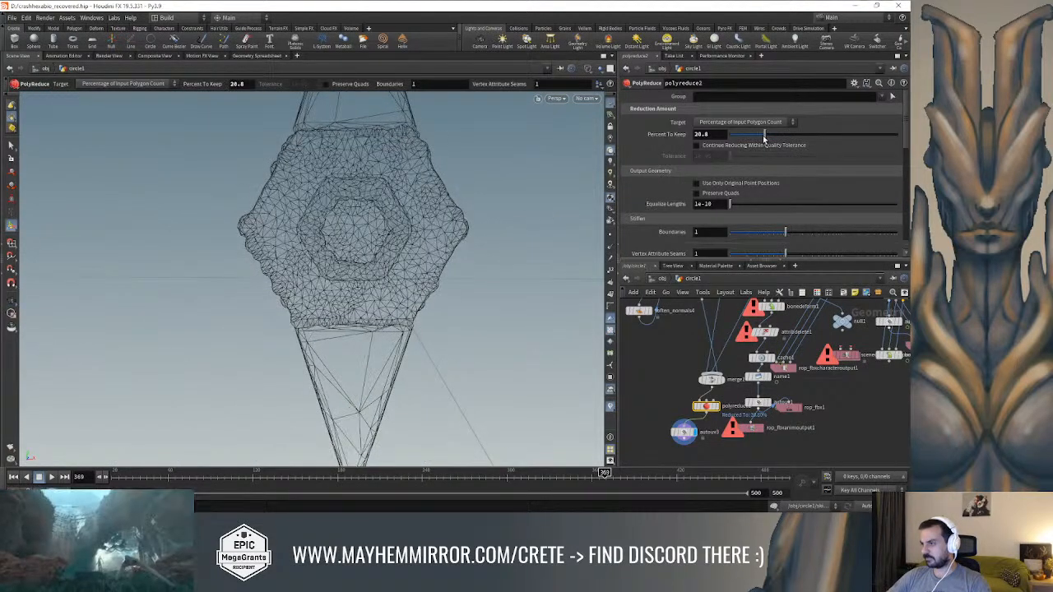
Set Percent To Keep to 49.9 on polyreduce1 in the spike branch
middle_click_drag(657, 380, 692, 473)
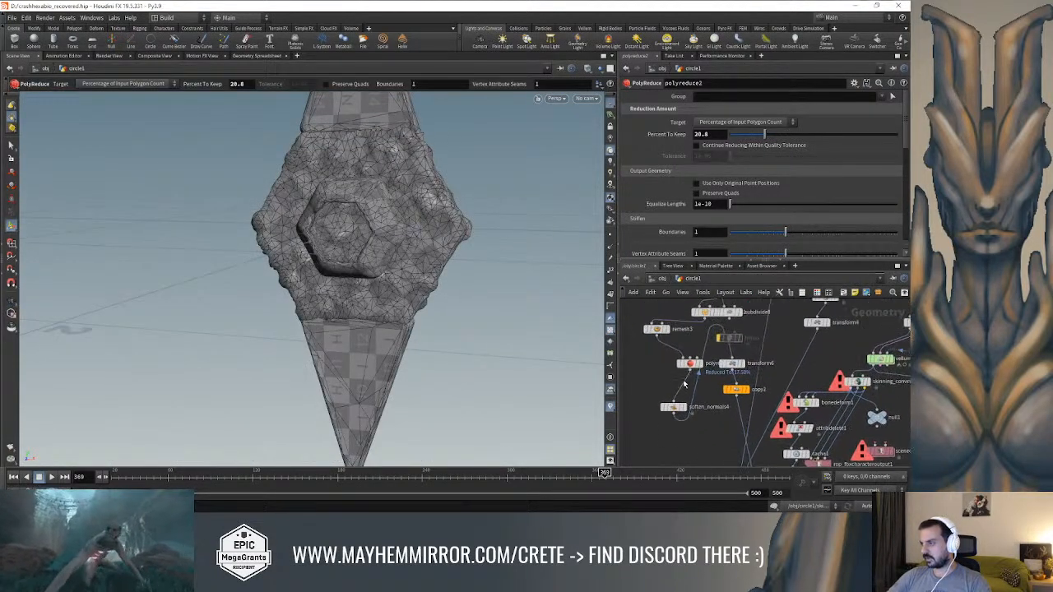
left_click(690, 365)
left_click_drag(810, 138, 814, 137)
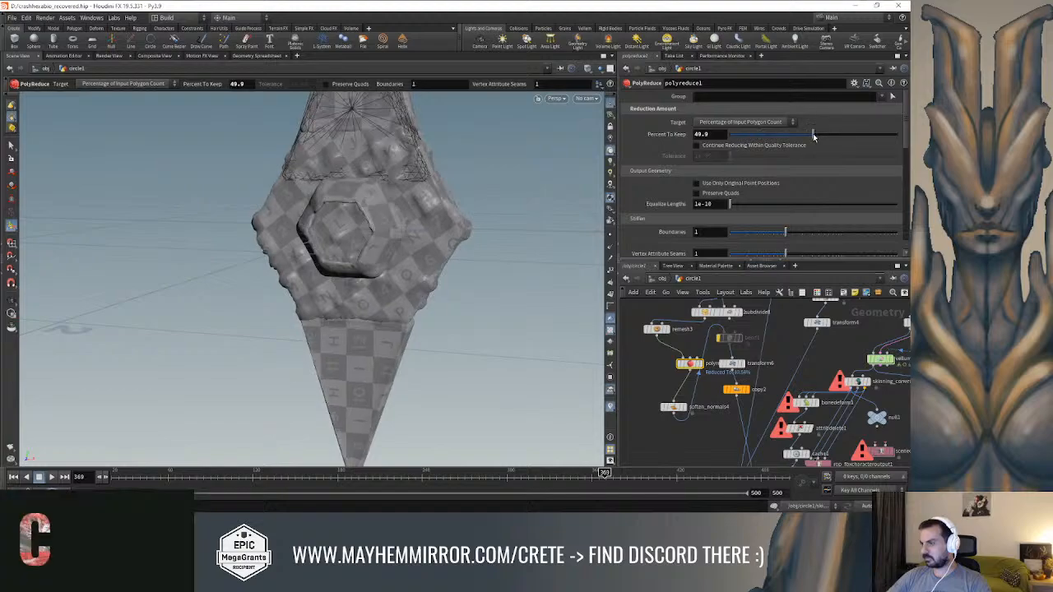
Examine the reduced topology of the spikes and bumpy ring with polyreduce2 selected, comparing shaded and wireframe display
middle_click_drag(667, 462, 636, 333)
left_click(708, 375)
key("w")
mouse_move(453, 251)
left_mouse_down("alt")
mouse_move(455, 231)
mouse_move(422, 232)
mouse_move(466, 236)
mouse_move(390, 226)
mouse_move(431, 236)
mouse_move(404, 209)
mouse_move(381, 220)
mouse_move(463, 223)
mouse_move(389, 235)
mouse_move(322, 225)
mouse_move(498, 231)
mouse_move(527, 174)
mouse_move(460, 245)
mouse_move(479, 274)
mouse_move(395, 228)
mouse_move(392, 200)
mouse_move(395, 252)
mouse_move(367, 213)
mouse_move(389, 251)
mouse_move(343, 265)
mouse_move(386, 264)
mouse_move(308, 291)
mouse_move(424, 282)
mouse_move(380, 239)
left_mouse_up("alt")
key("w")
key("w")
scroll(390, 225, "up", 2)
key("w")
key("w")
key("s")
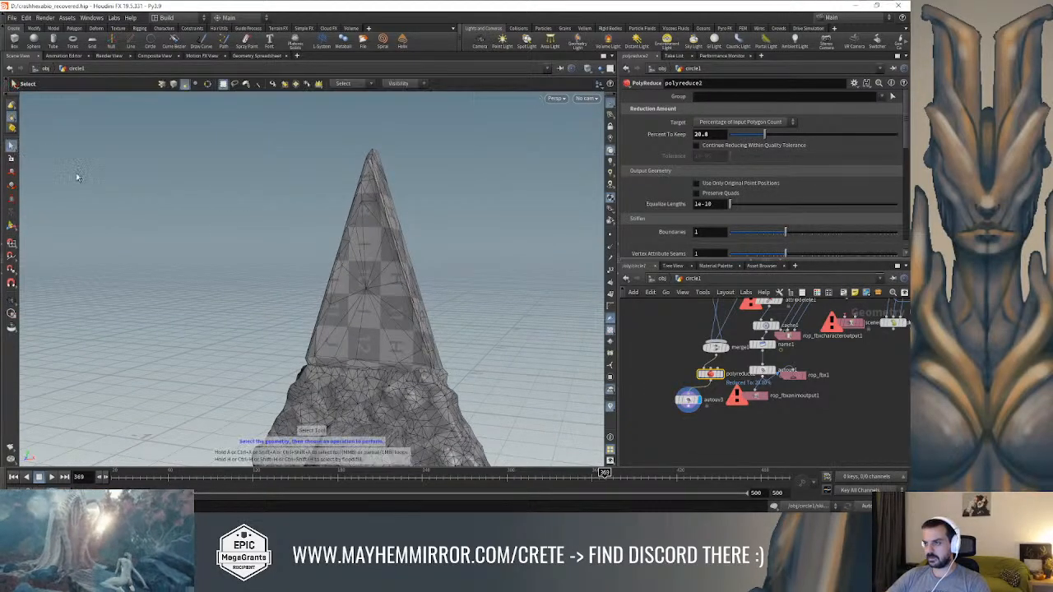
left_click_drag(543, 329, 461, 272, "alt")
Add a Material node below autouv3, connect autouv3 to it and display its result
key("Tab")
type("mate")
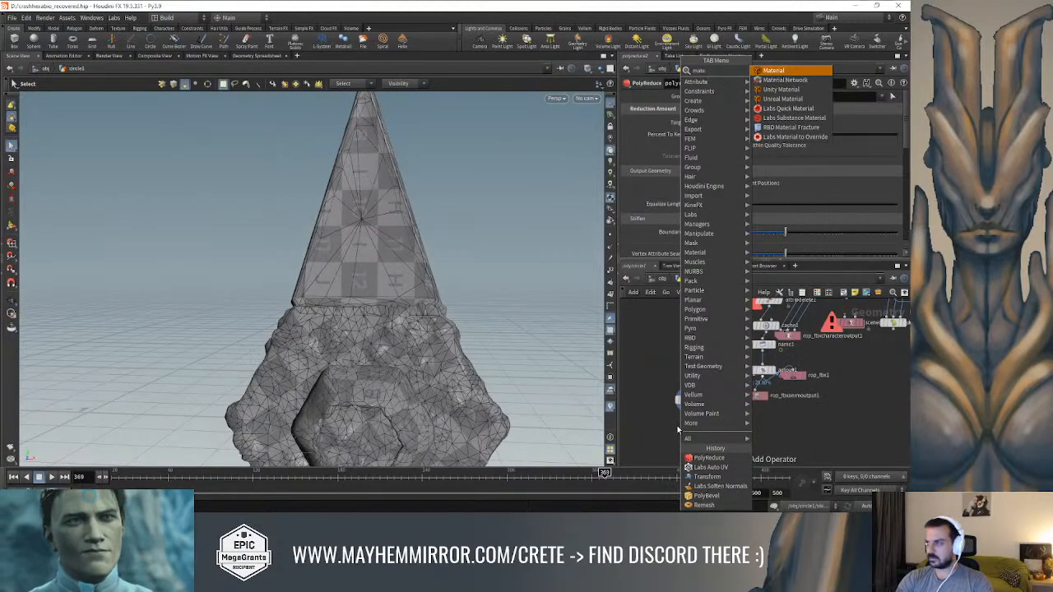
key("Return")
left_click(681, 432)
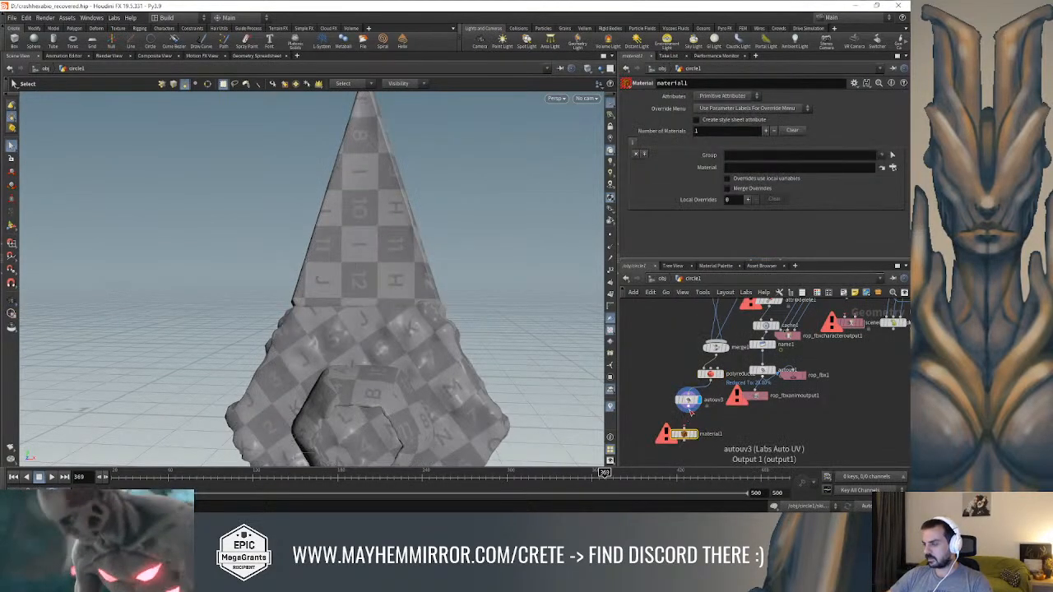
left_click(695, 434)
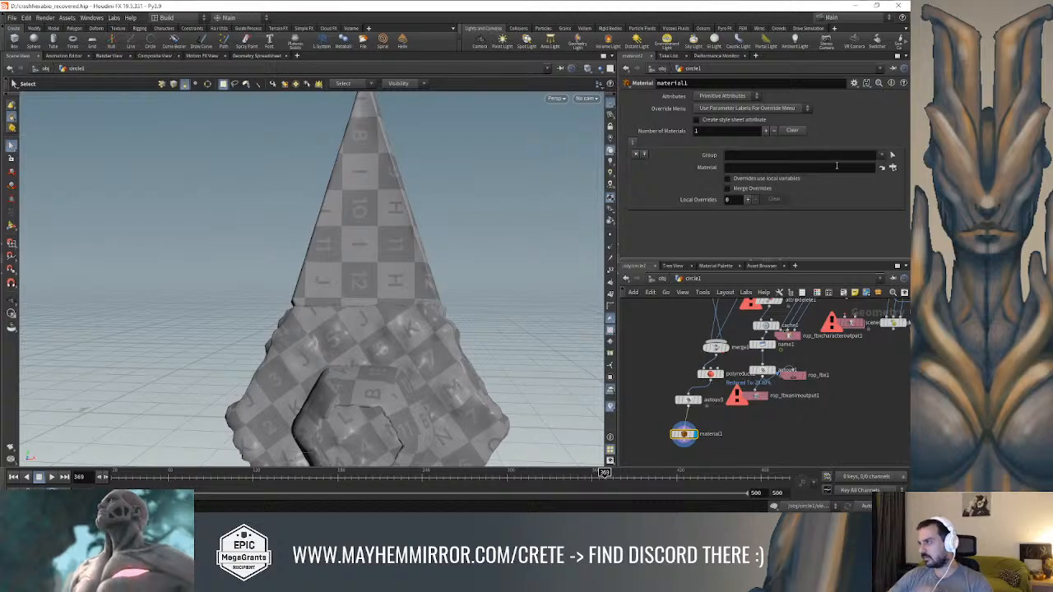
Add a second Principled Shader to the scene materials and rename the existing principledshader as Locker
left_click(715, 266)
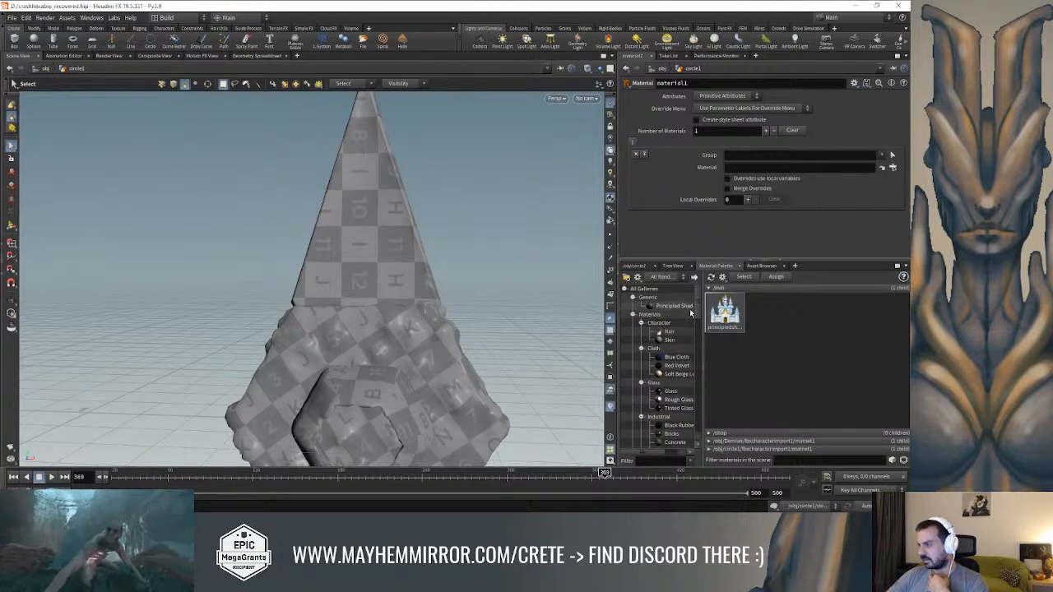
left_click_drag(676, 307, 773, 317)
left_click(732, 313)
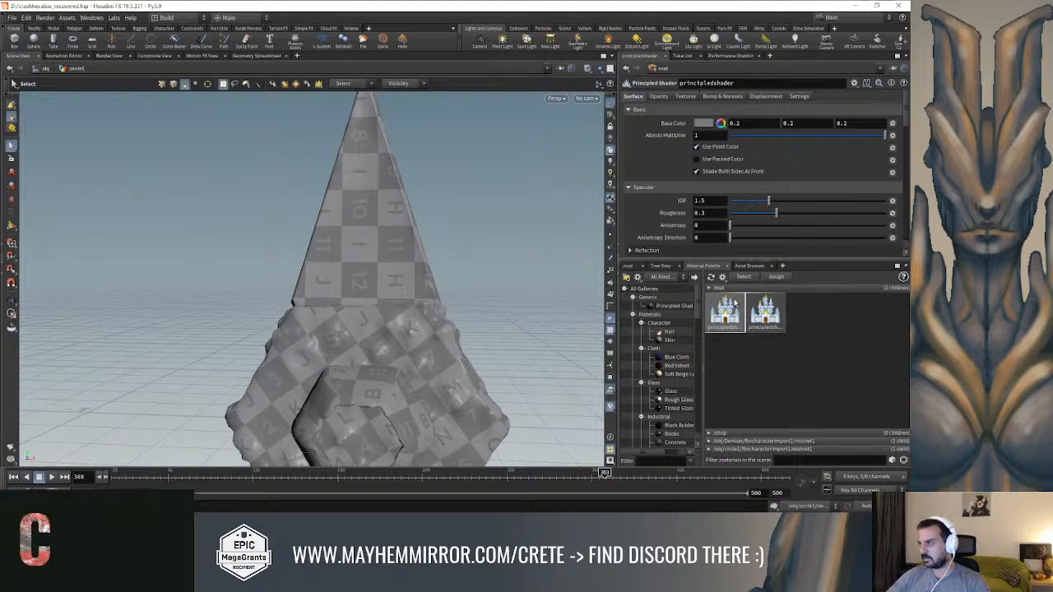
double_click(731, 315)
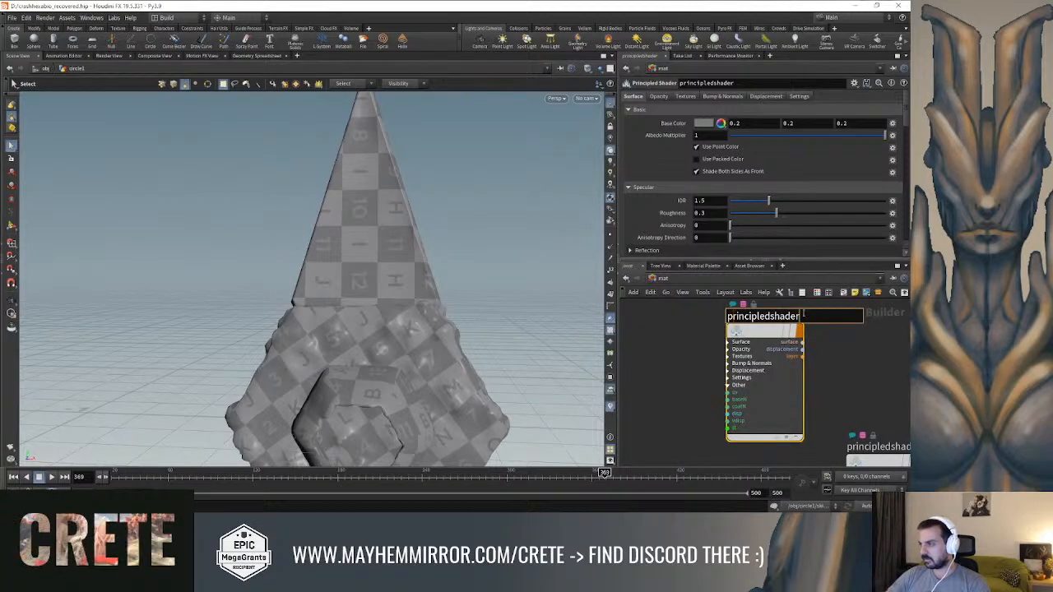
left_click_drag(803, 315, 680, 314)
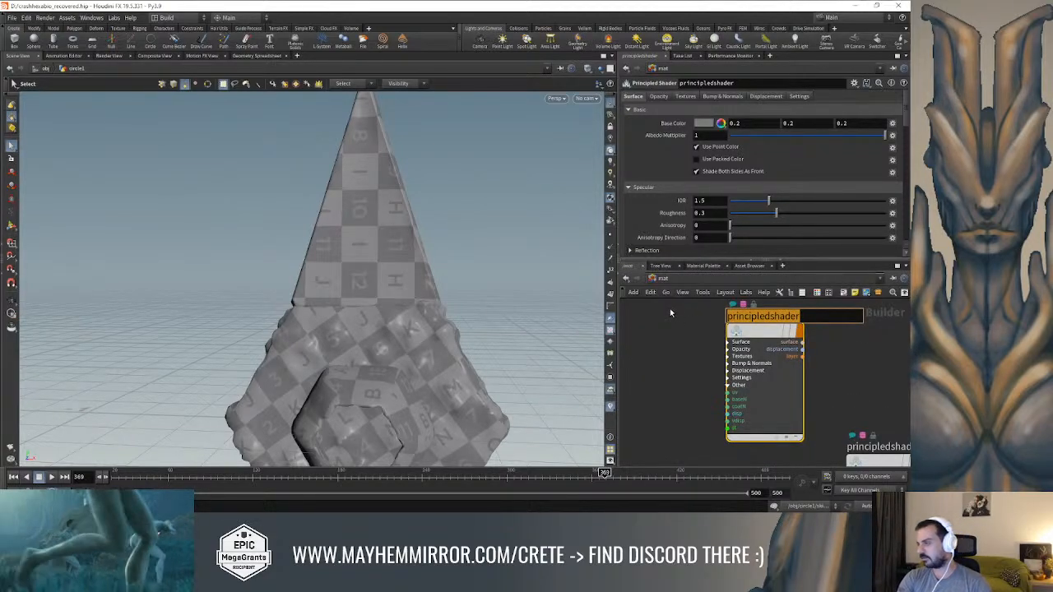
type("Locker")
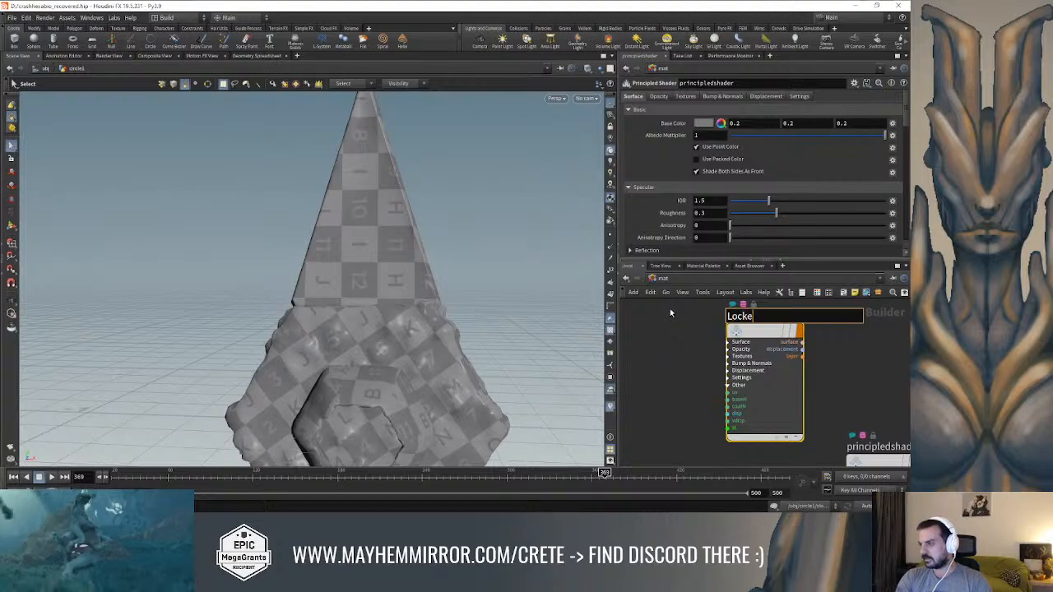
key("Return")
left_click(626, 279)
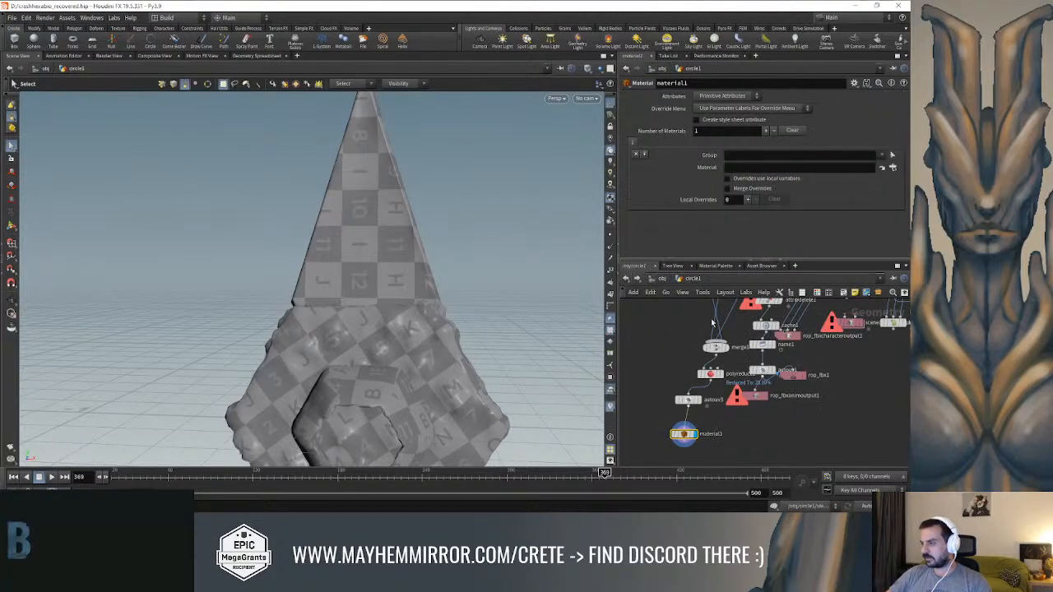
Rename the principledshader1 material as KeyNeeded
left_click(706, 266)
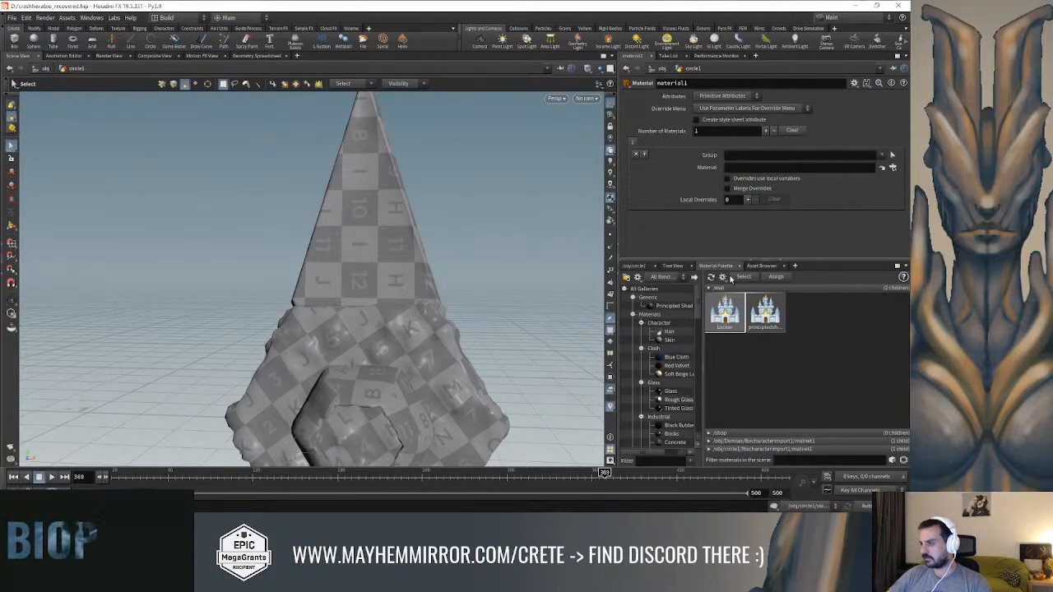
left_click(764, 313)
double_click(764, 315)
left_click(769, 315)
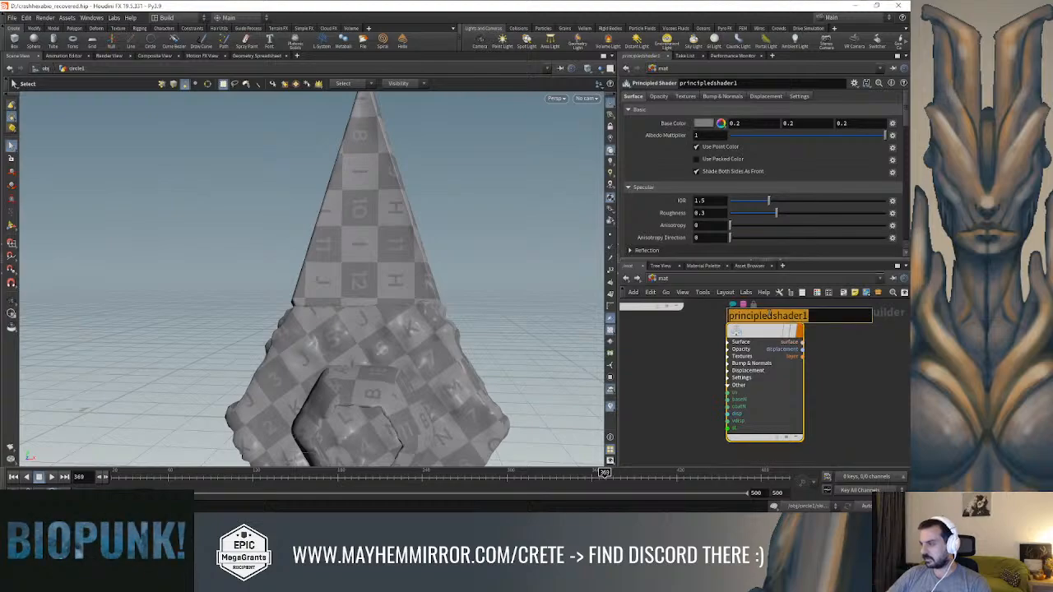
type("KeyNeeded")
key("Return")
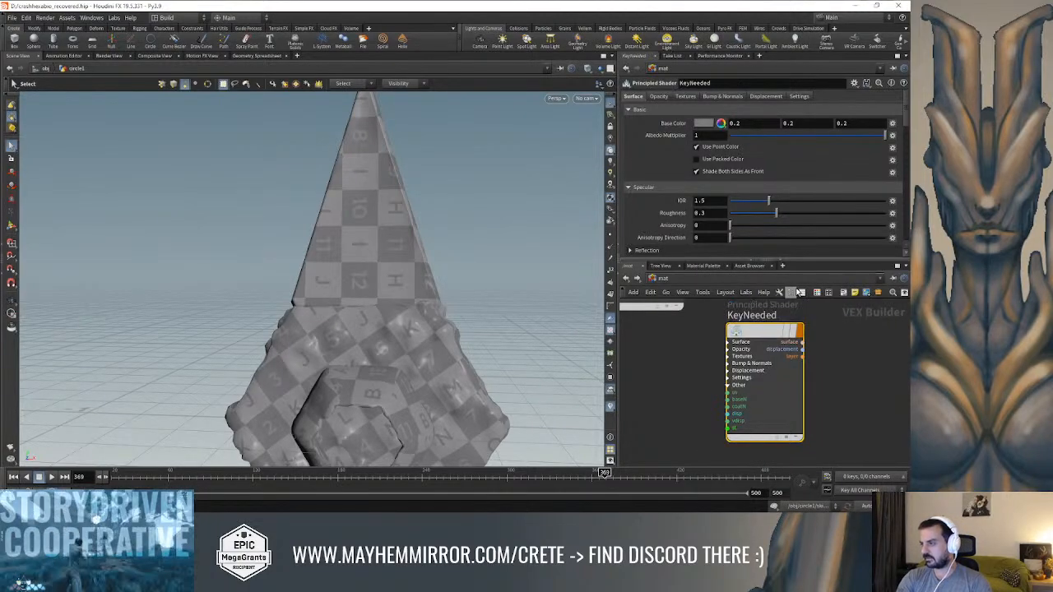
Open the base color of the KeyNeeded shader for editing
left_click(718, 123)
left_click(668, 58)
left_click(837, 28)
Go back to the object-level network and enter the circle1 geometry network
left_click(671, 283)
left_click(689, 321)
middle_click_drag(776, 314, 708, 326)
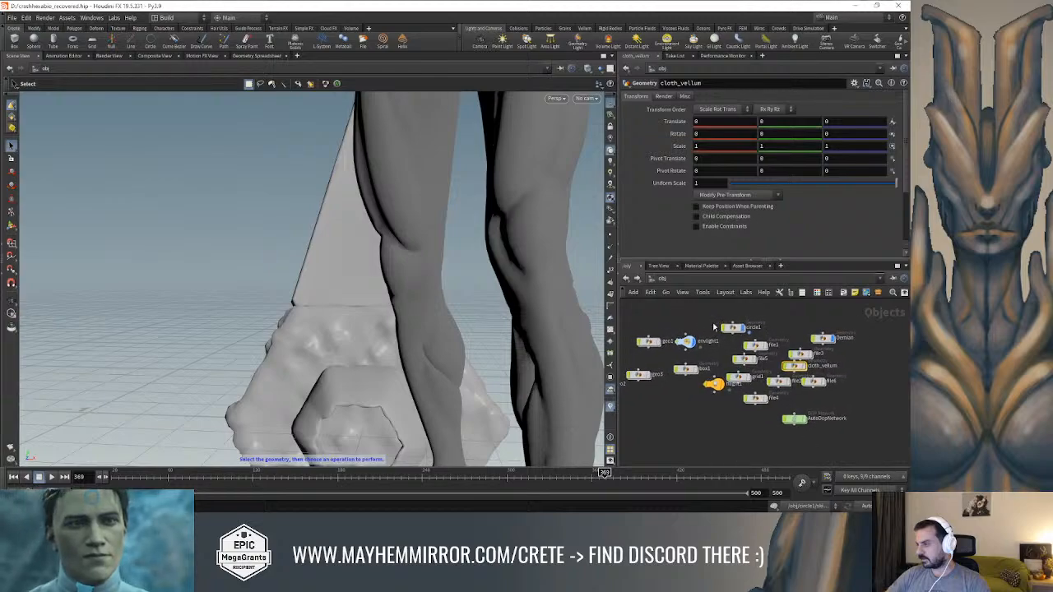
double_click(732, 329)
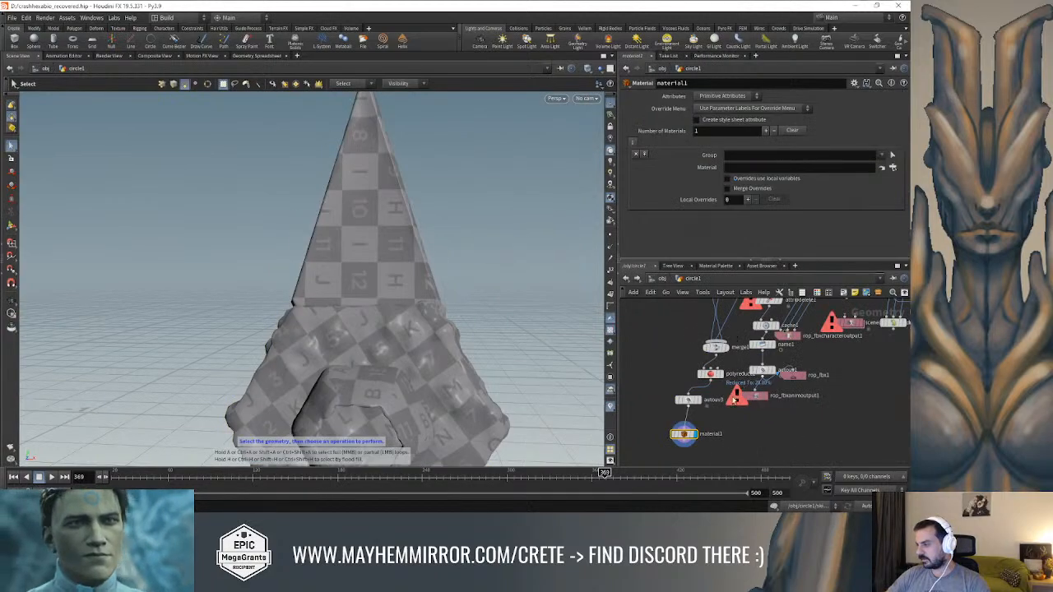
left_click(893, 156)
left_click_drag(450, 361, 461, 251, "alt")
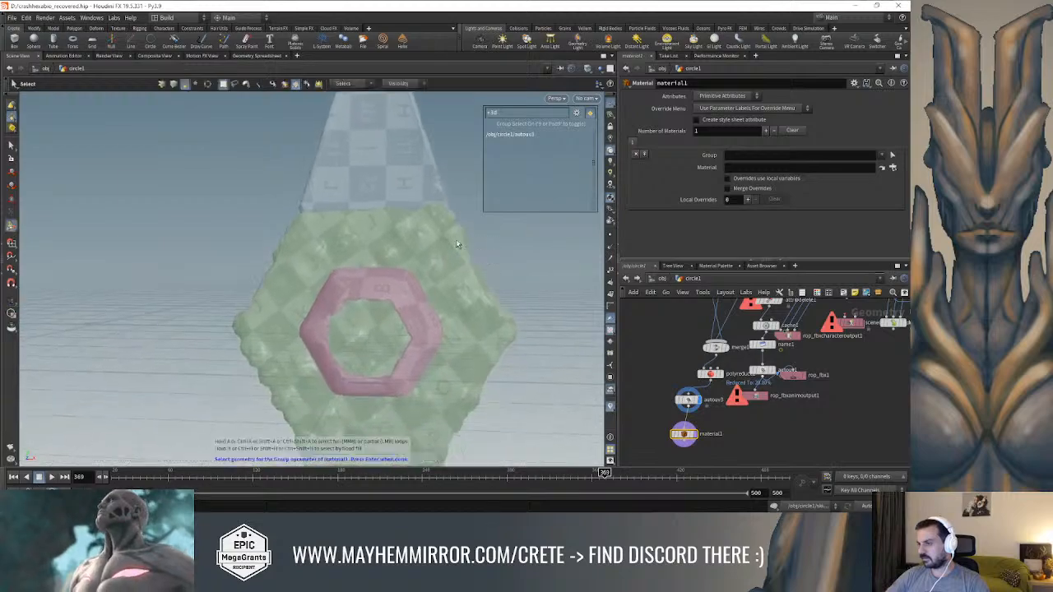
key("Escape")
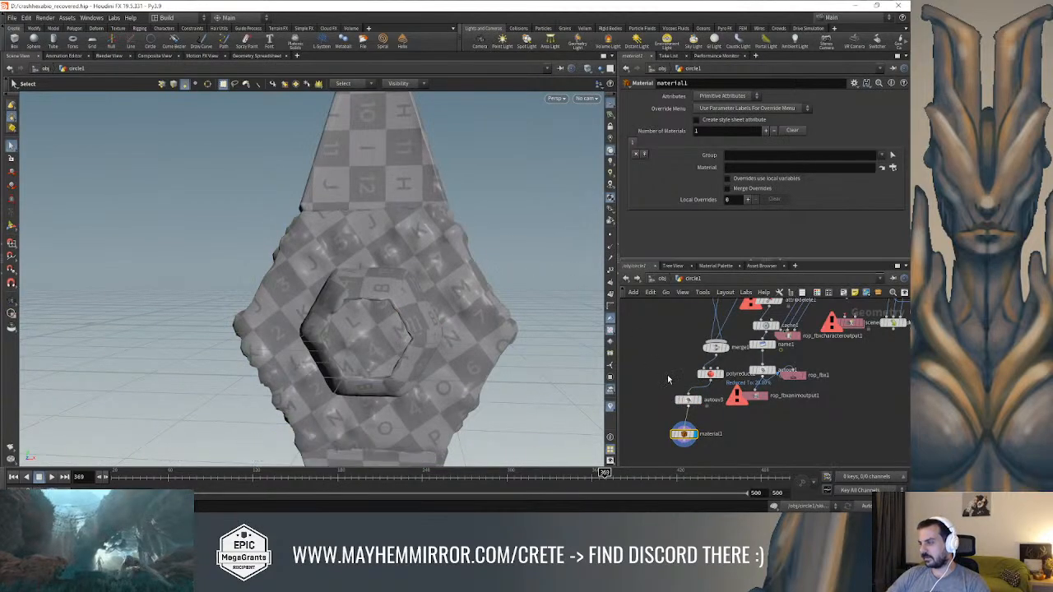
Assign the Locker material from the mat network to the material1 node
left_click(893, 168)
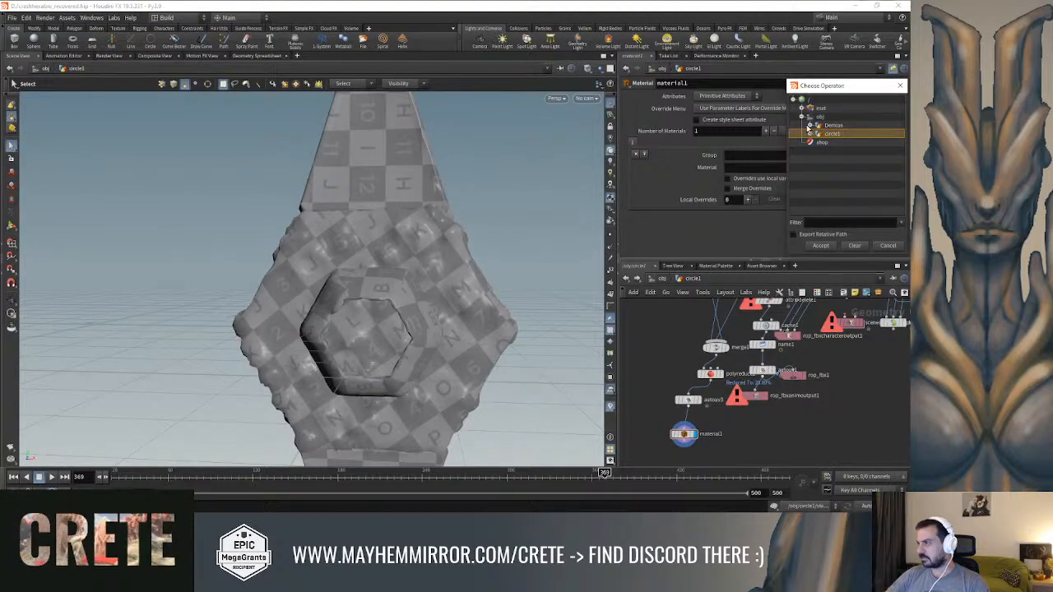
left_click(802, 108)
double_click(840, 125)
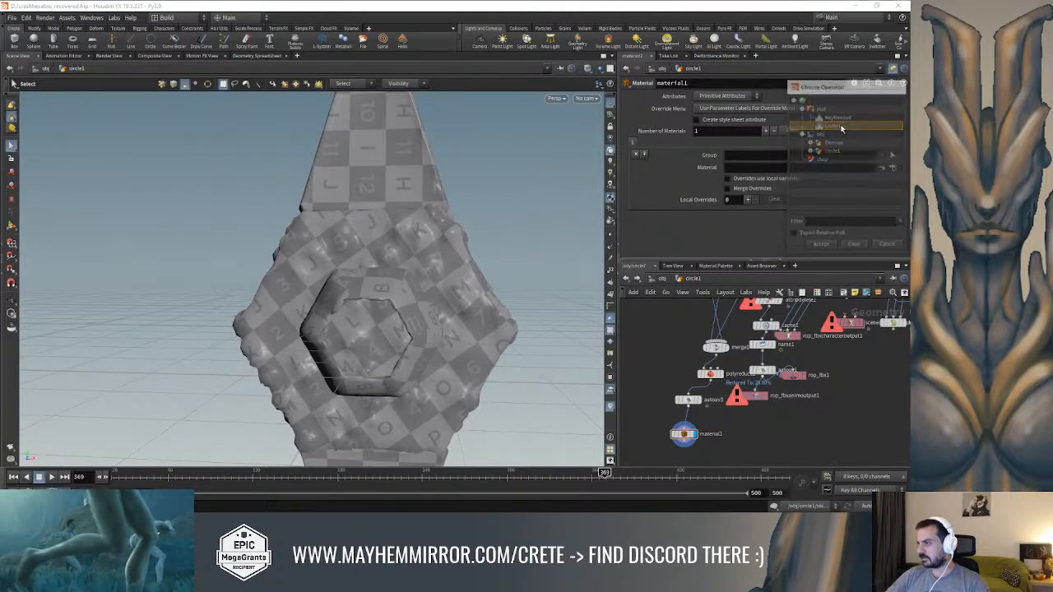
Add a Group node connected after material1 and make it the displayed node
left_click_drag(442, 224, 484, 199, "alt")
scroll(483, 199, "down", 3)
middle_click_drag(644, 392, 651, 359)
key("Tab")
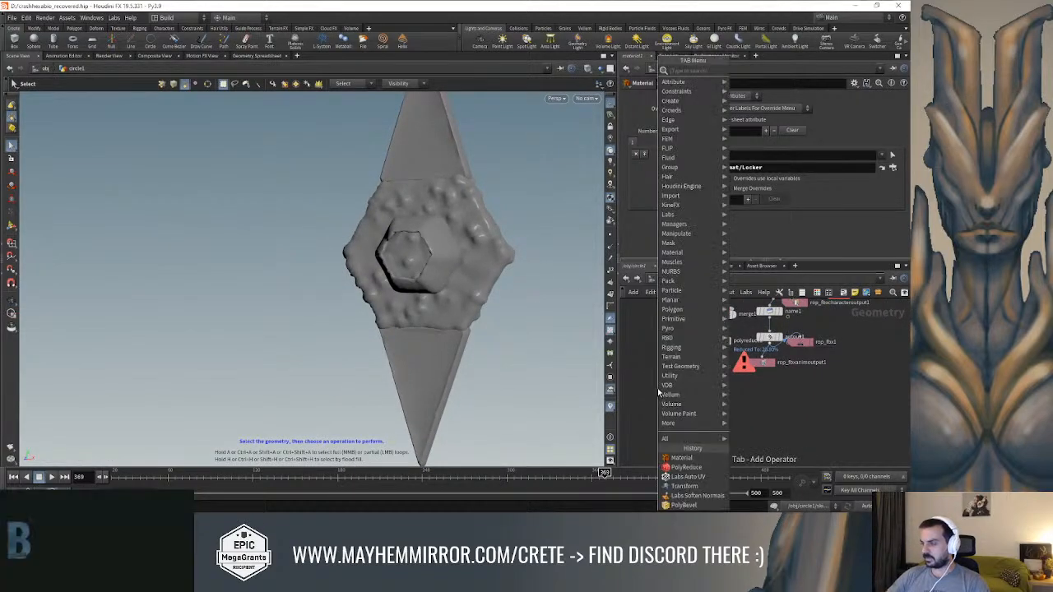
type("grp")
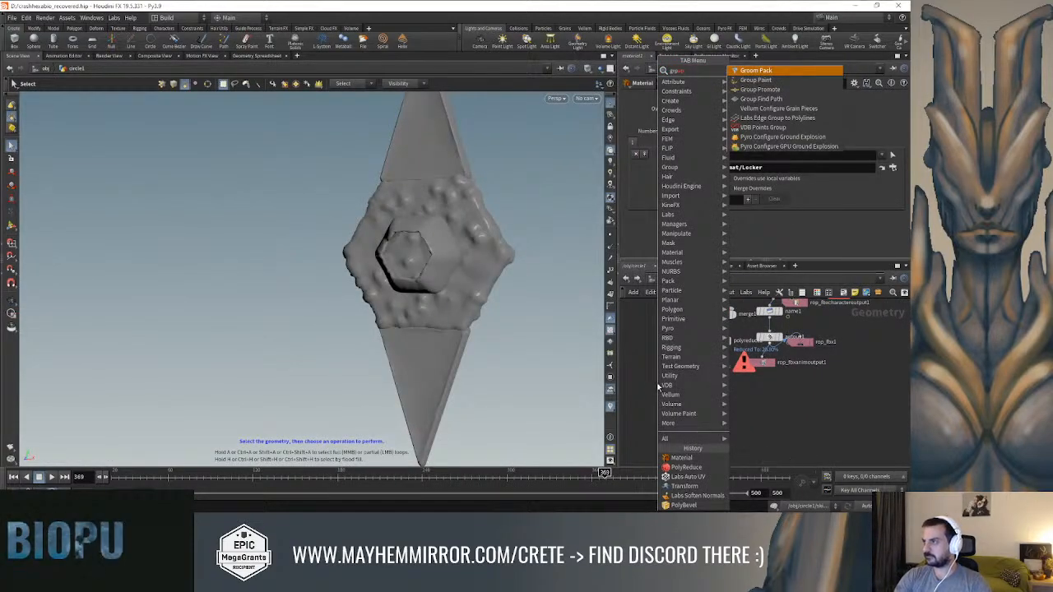
key("BackSpace")
key("BackSpace")
key("BackSpace")
key("BackSpace")
type("ro")
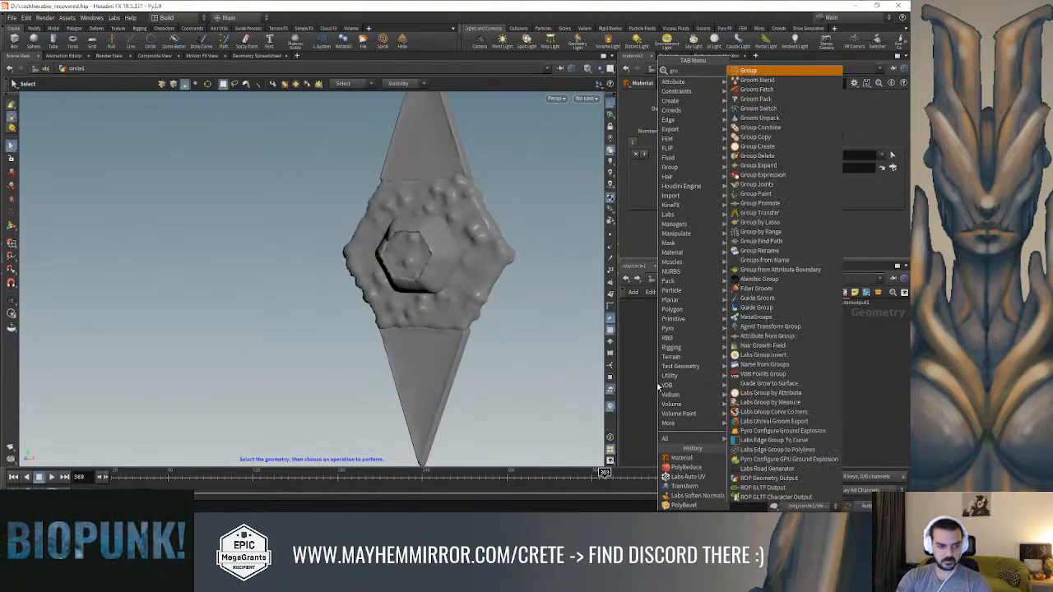
key("Return")
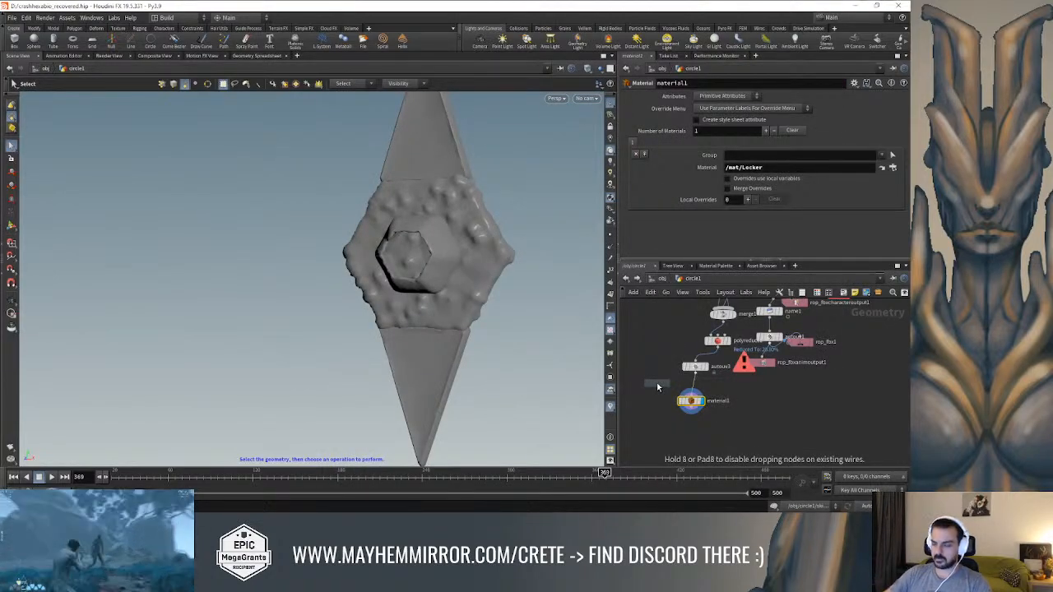
left_click(668, 426)
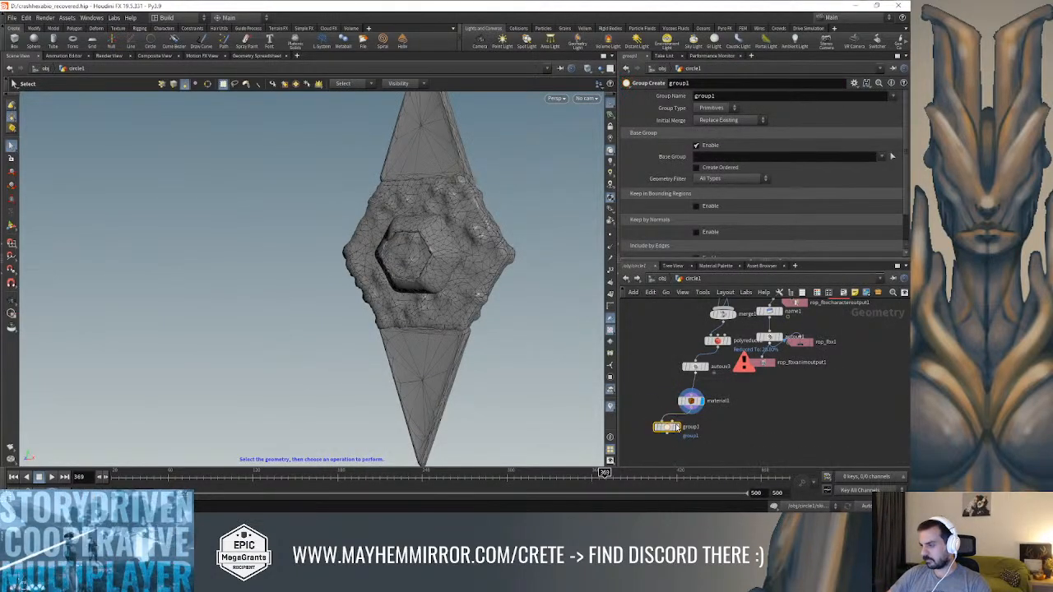
left_click(677, 427)
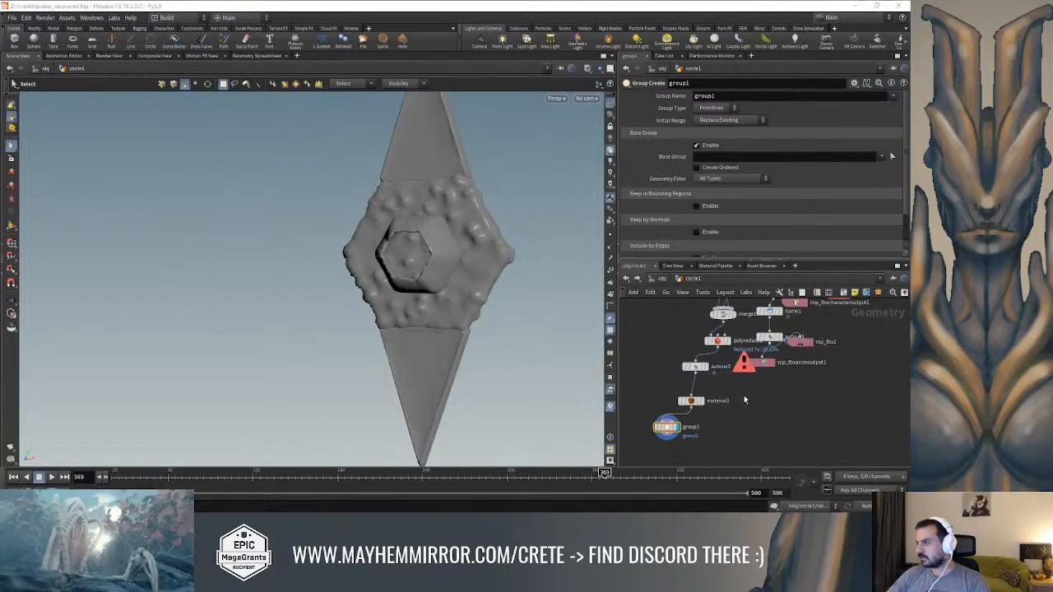
key("Escape")
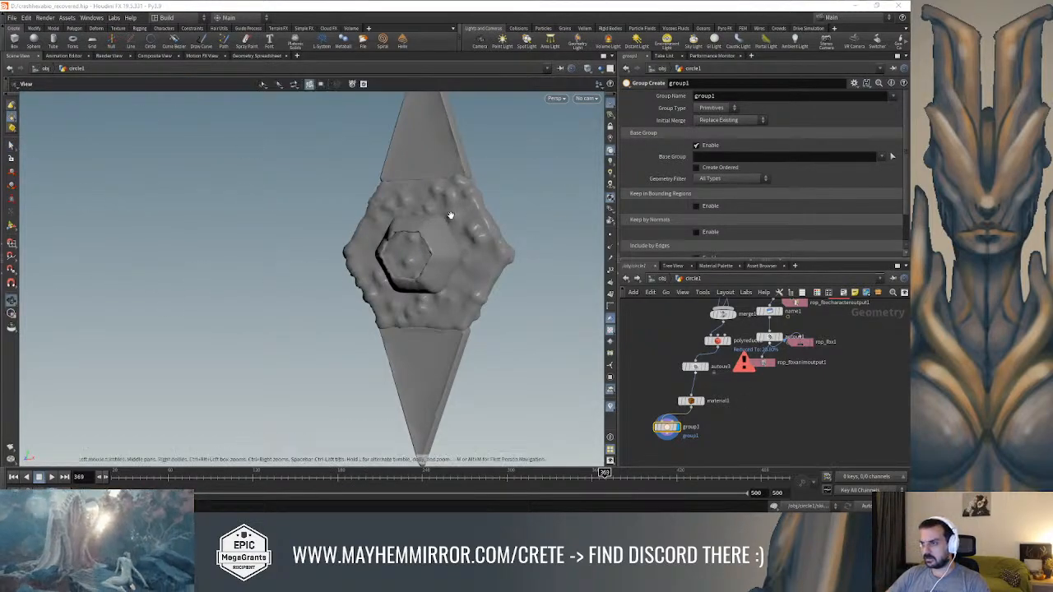
left_click_drag(446, 216, 491, 144)
middle_click_drag(491, 143, 477, 238, "alt")
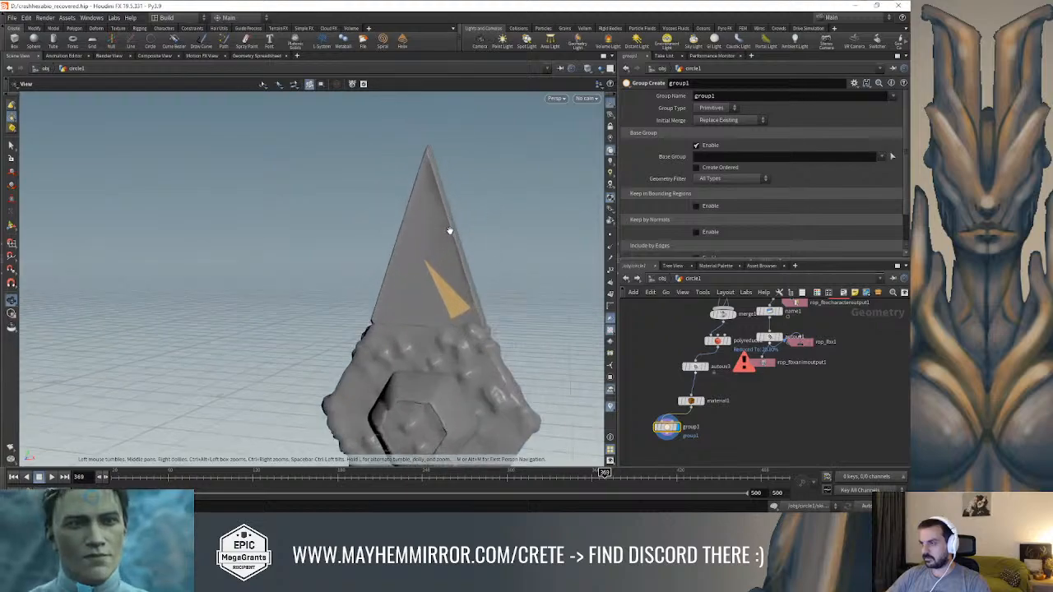
scroll(448, 230, "up", 3)
left_click(441, 229)
left_click(425, 186, "shift")
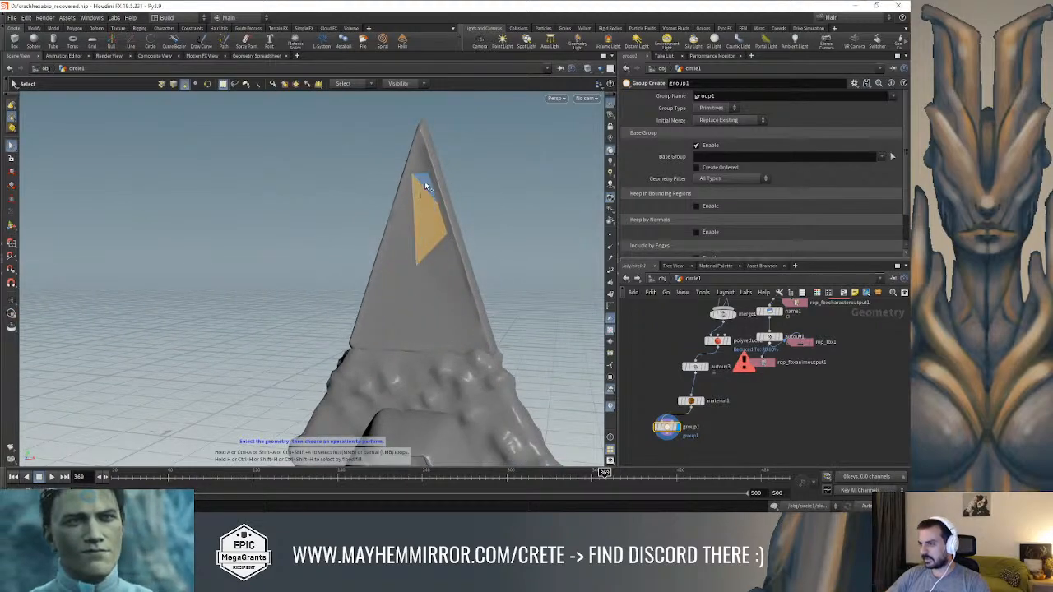
key("Escape")
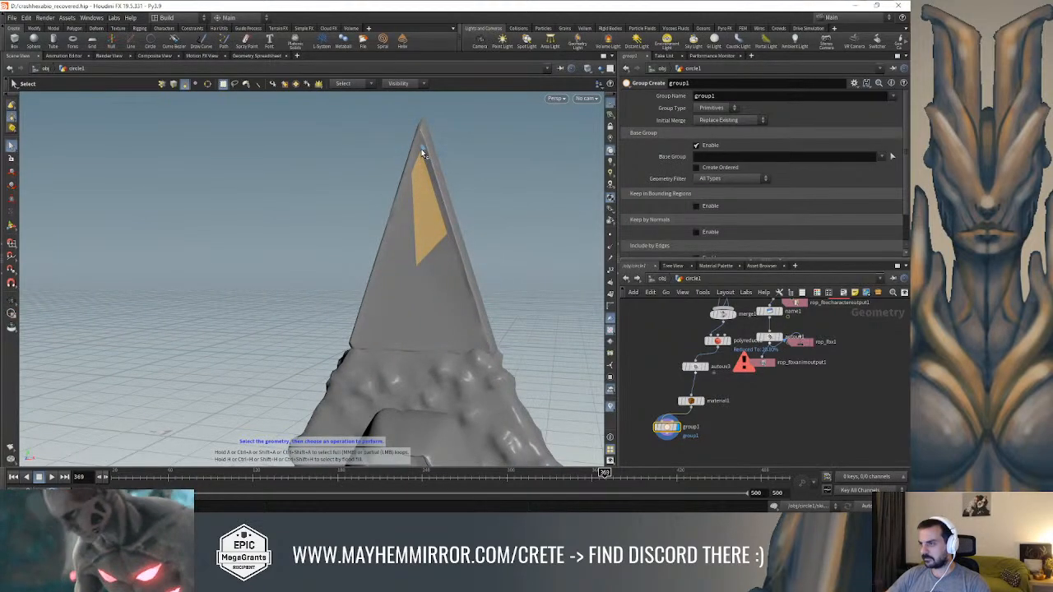
left_click_drag(419, 158, 475, 152)
key("s")
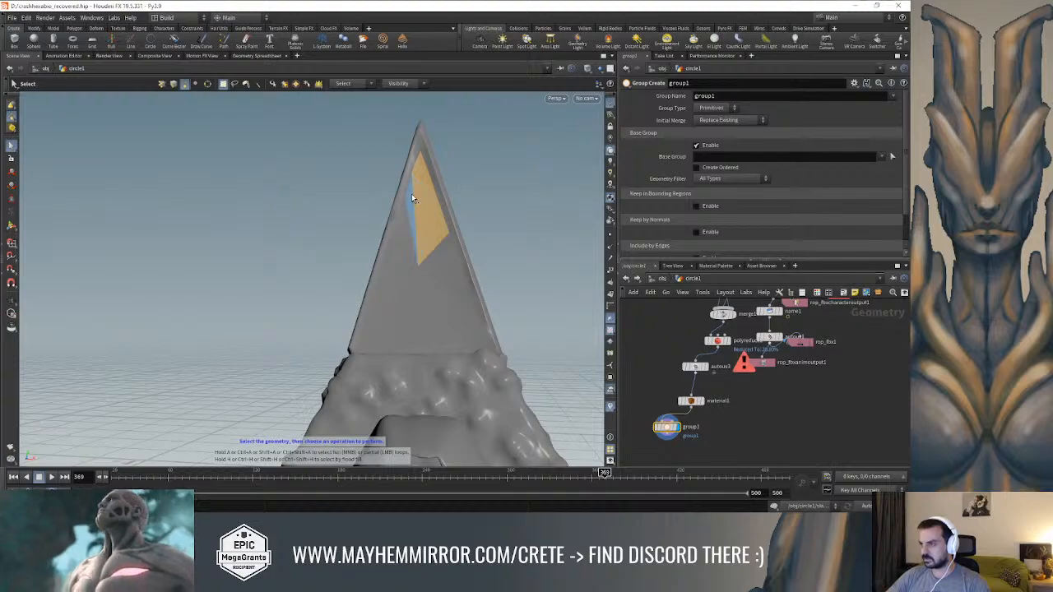
left_click(400, 286, "shift")
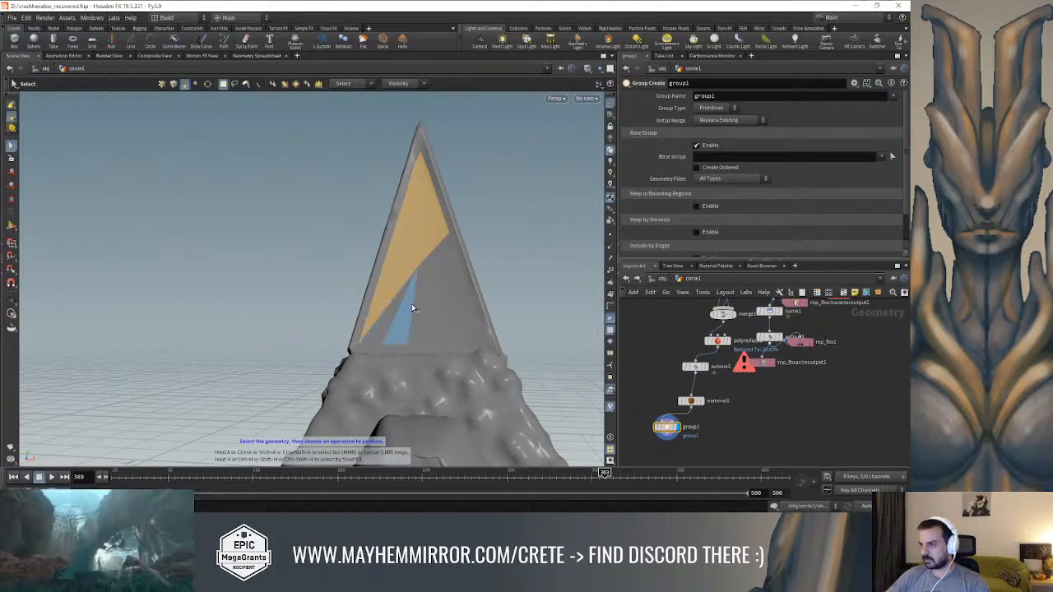
left_click(427, 308, "shift")
left_click(409, 309, "shift")
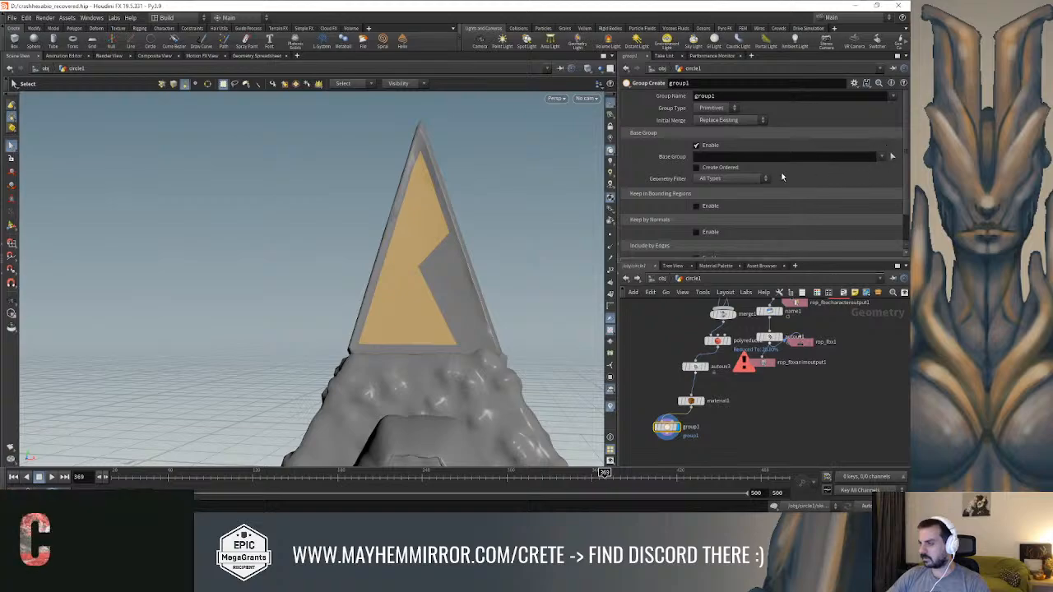
Start picking the base group of group1 and select the inset front faces of the upper spike
left_click(891, 155)
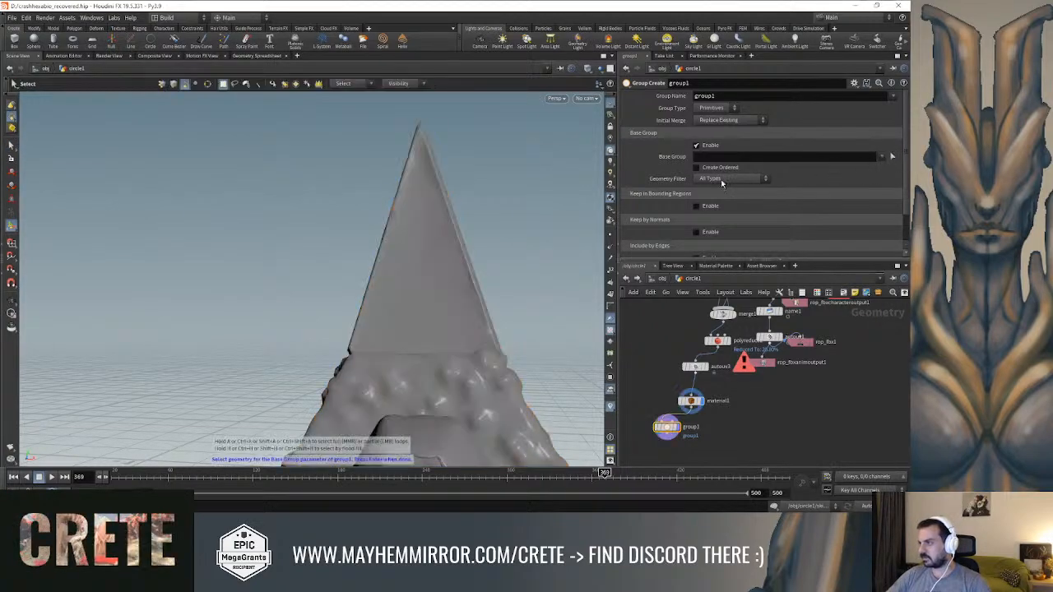
left_click(419, 177)
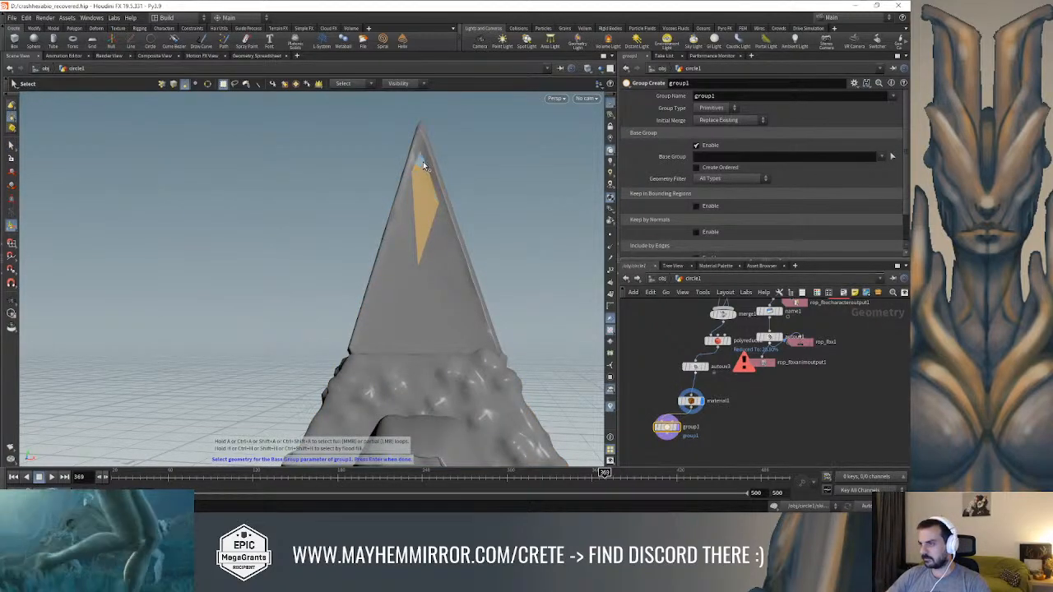
left_click(402, 246, "shift")
left_click(396, 270, "shift")
left_click(394, 297, "shift")
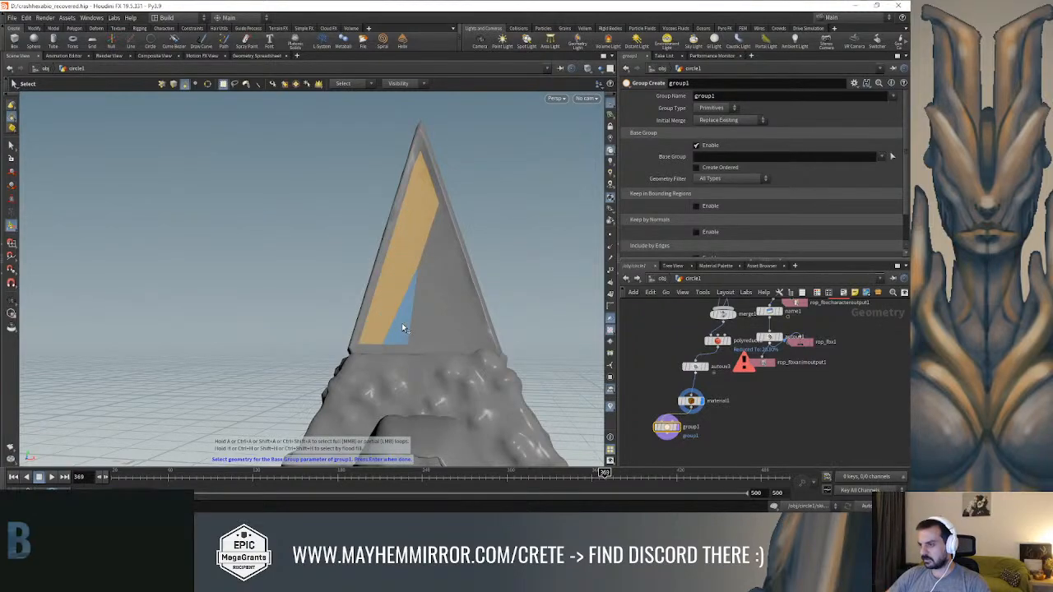
left_click(403, 326, "shift")
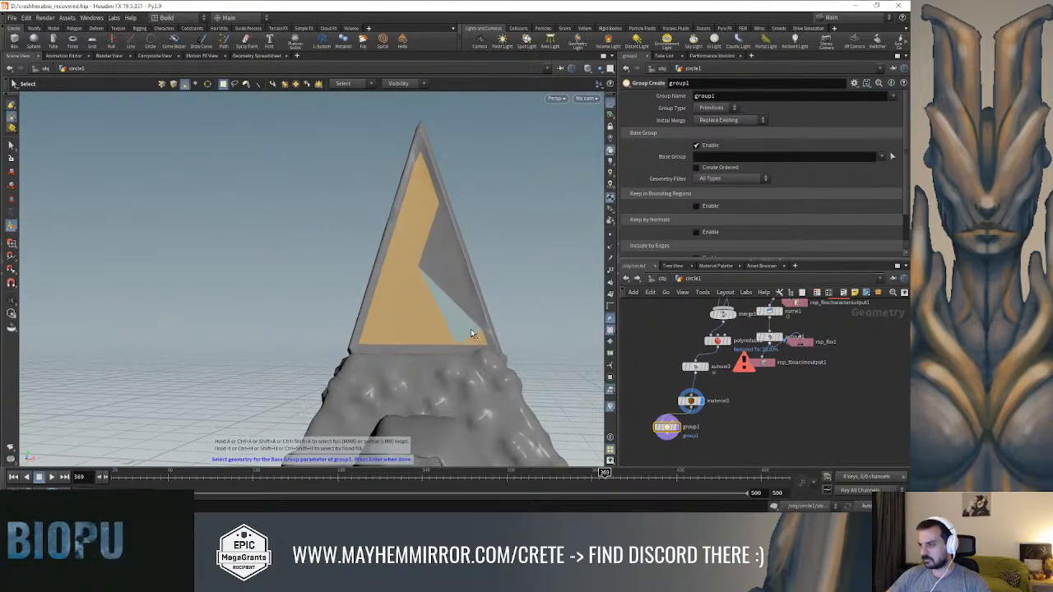
left_click(438, 235, "shift")
Add the inset front faces of the lower spike to the selection and accept it as the base group
left_click_drag(518, 197, 412, 388, "alt")
scroll(452, 187, "up", 5)
scroll(432, 240, "up", 3)
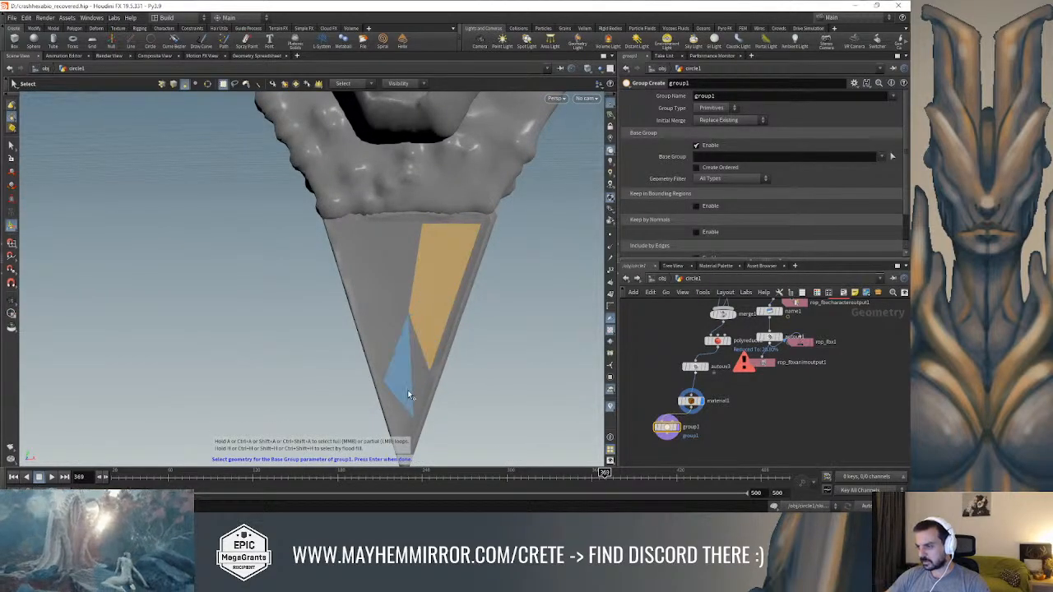
left_click(413, 395, "shift")
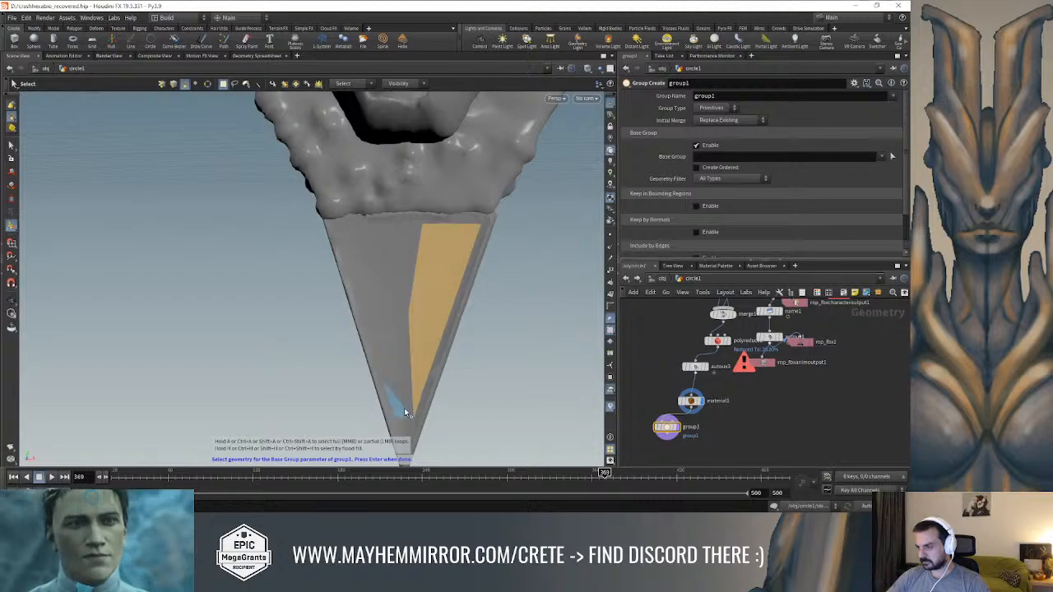
left_click(404, 408, "shift")
middle_click_drag(503, 351, 530, 274, "alt")
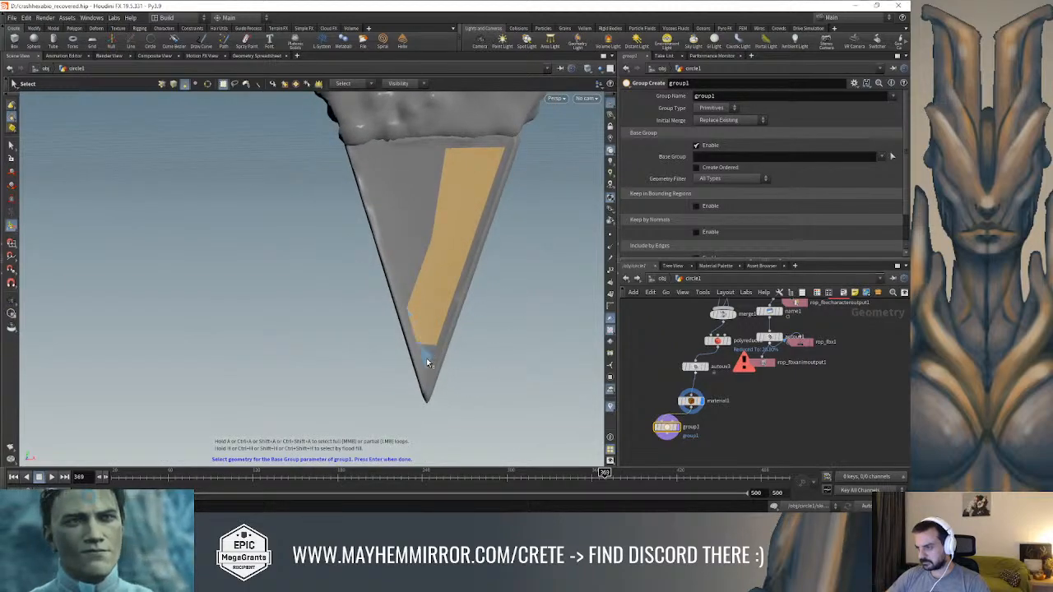
left_click(427, 360, "shift")
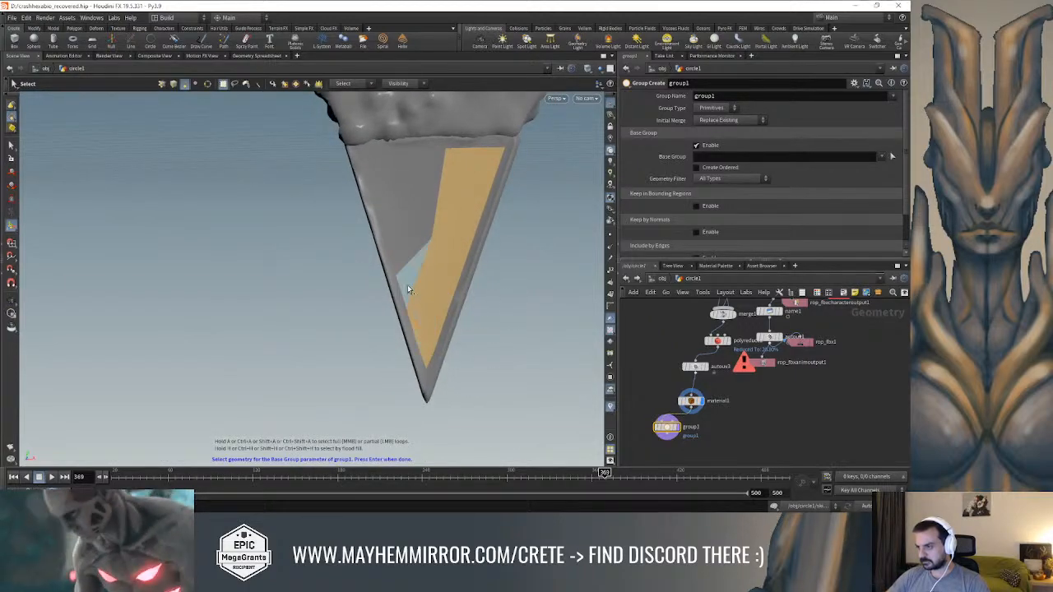
left_click(407, 290, "shift")
left_click(402, 217, "shift")
left_click(417, 191, "shift")
left_click(393, 176, "shift")
left_click_drag(370, 158, 486, 271, "alt")
key("Return")
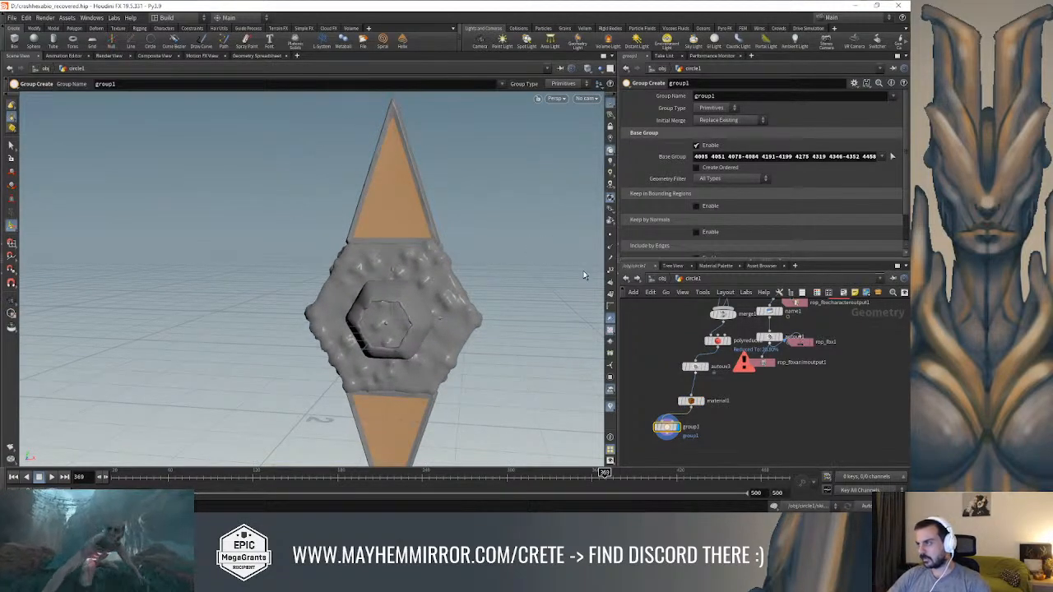
Set the group name of the group1 node to mat2
left_click_drag(697, 96, 426, 97)
type("mat2")
key("Return")
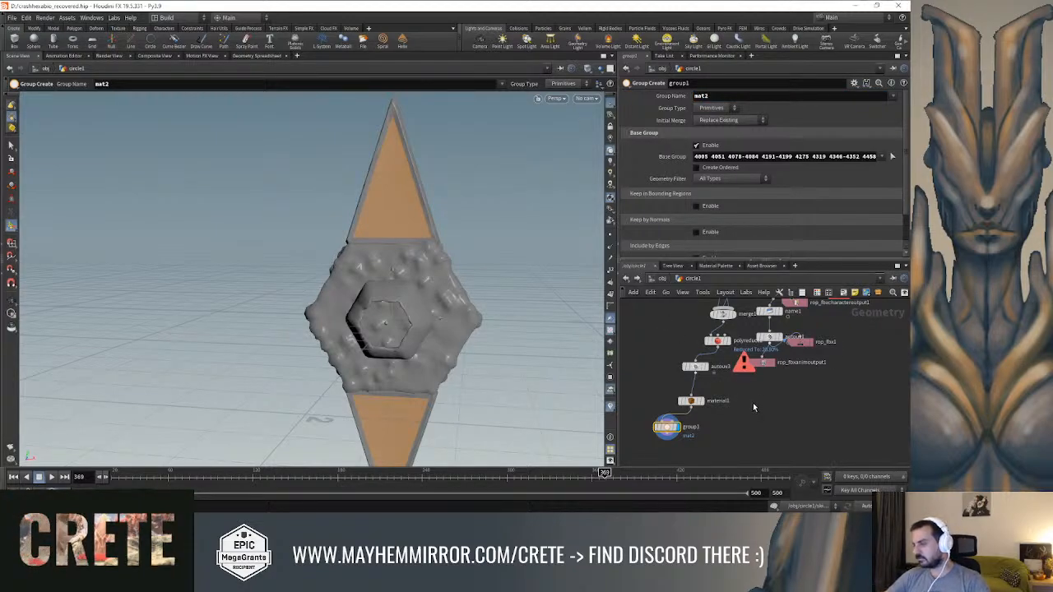
Duplicate the material1 node, connect the copy after group1, and make it the displayed node
middle_click_drag(752, 408, 765, 377)
left_click(703, 371)
key("ctrl+c")
key("ctrl+v")
left_click_drag(707, 414, 701, 440)
left_click_drag(679, 404, 691, 433)
left_click(701, 439)
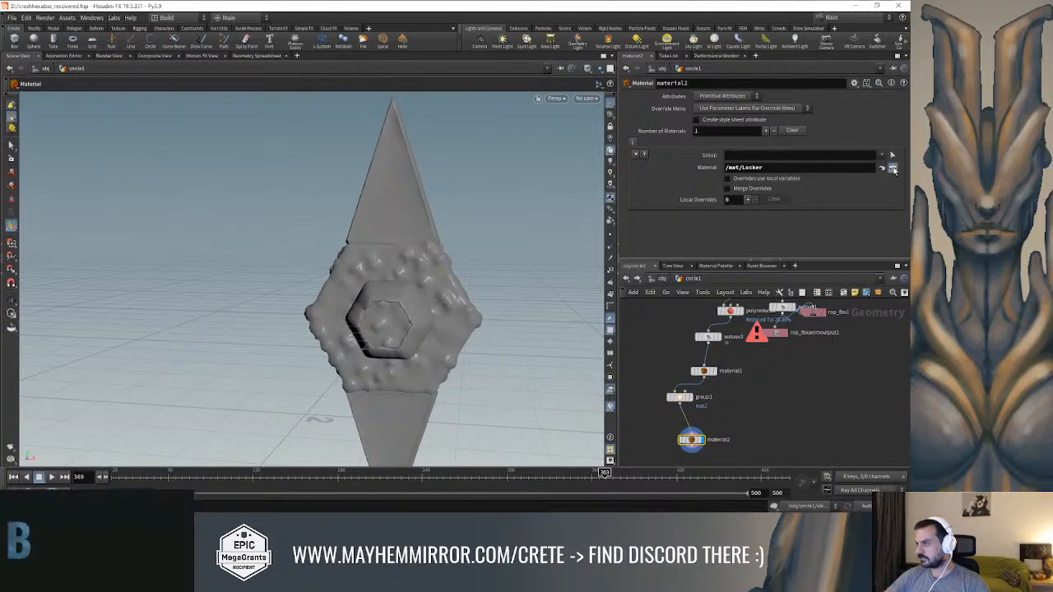
Assign the KeyNeeded material to the material2 node and restrict it to the mat2 group
left_click(881, 166)
left_click(830, 119)
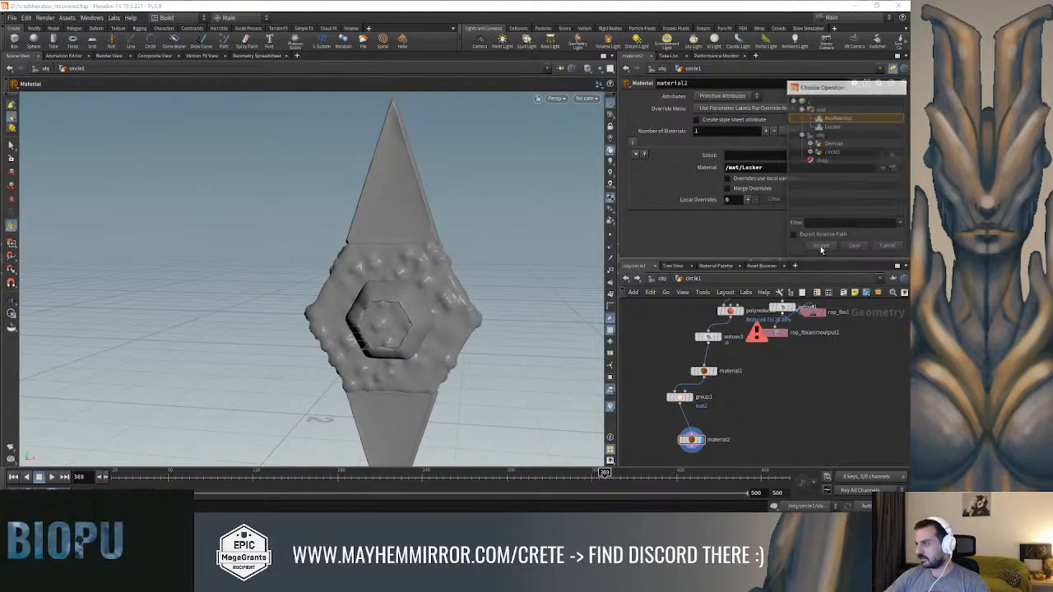
left_click(820, 247)
left_click(892, 154)
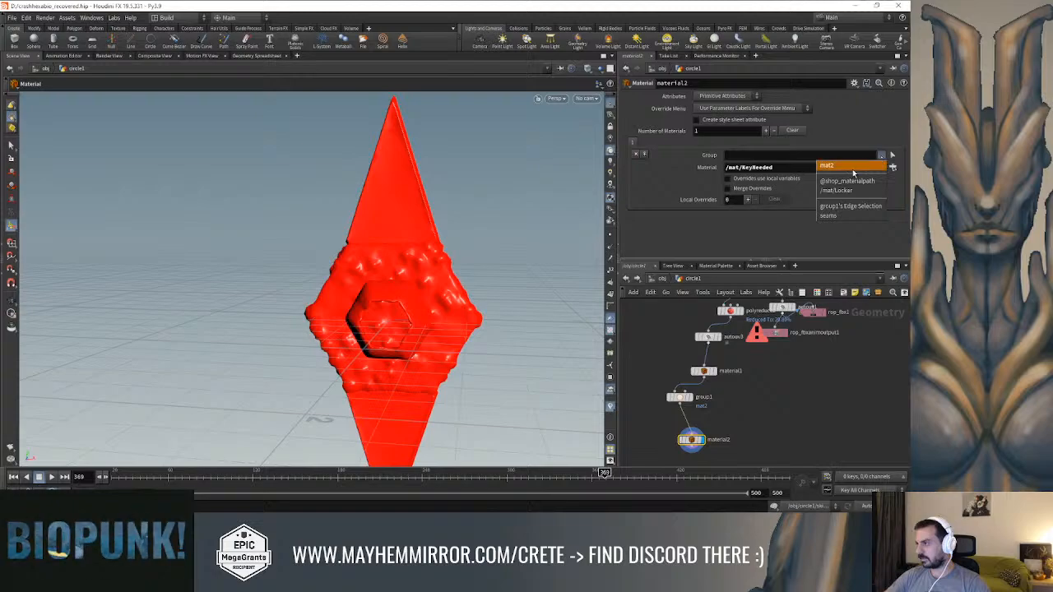
left_click(830, 163)
left_click_drag(486, 211, 520, 252)
Move the autouv3 node from above material1 to after material2 and make it the displayed node
middle_click_drag(812, 396, 804, 375)
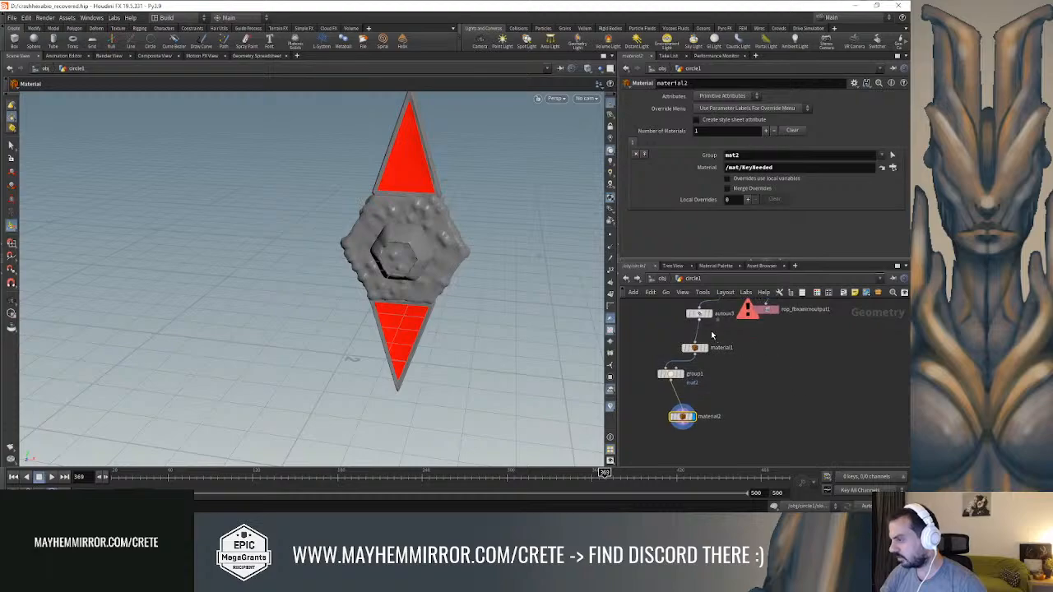
left_click(699, 313)
key("ctrl+x")
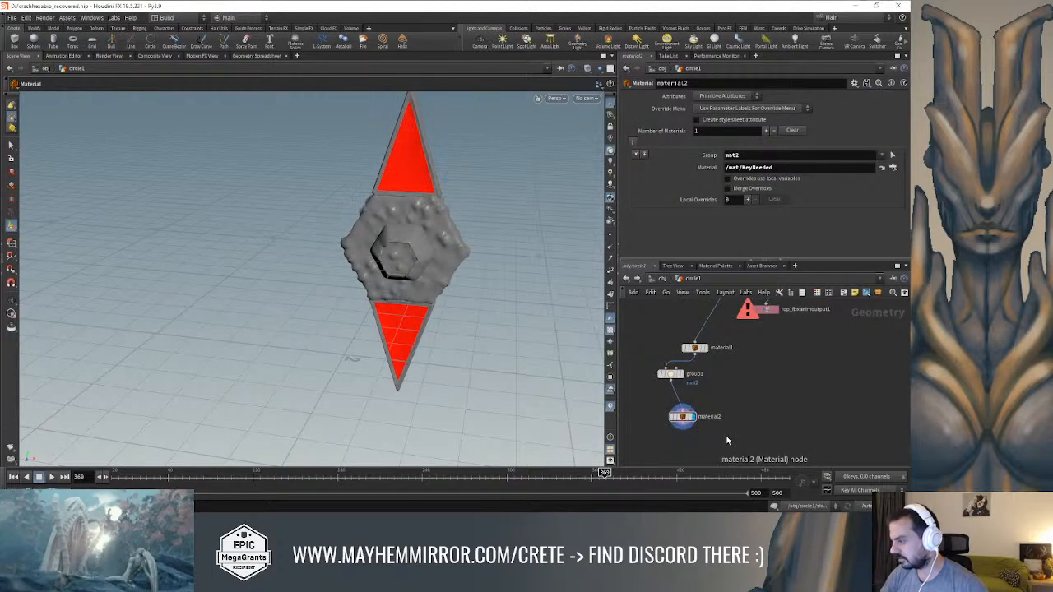
key("ctrl+v")
mouse_move(725, 435)
left_mouse_down()
mouse_move(727, 448)
mouse_move(698, 433)
mouse_move(727, 441)
left_mouse_up()
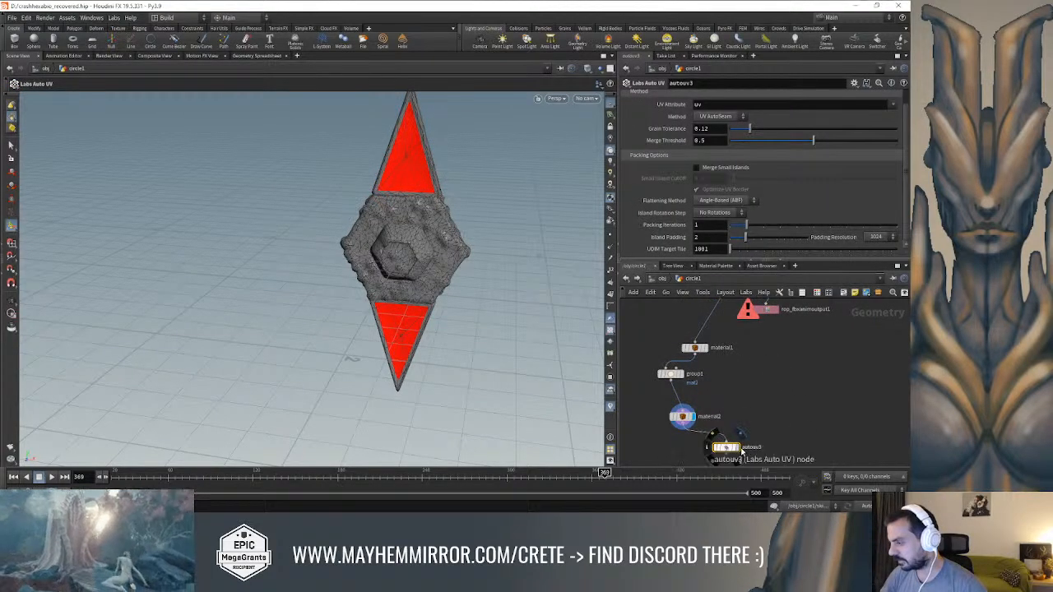
left_click(737, 449)
scroll(761, 362, "down", 3)
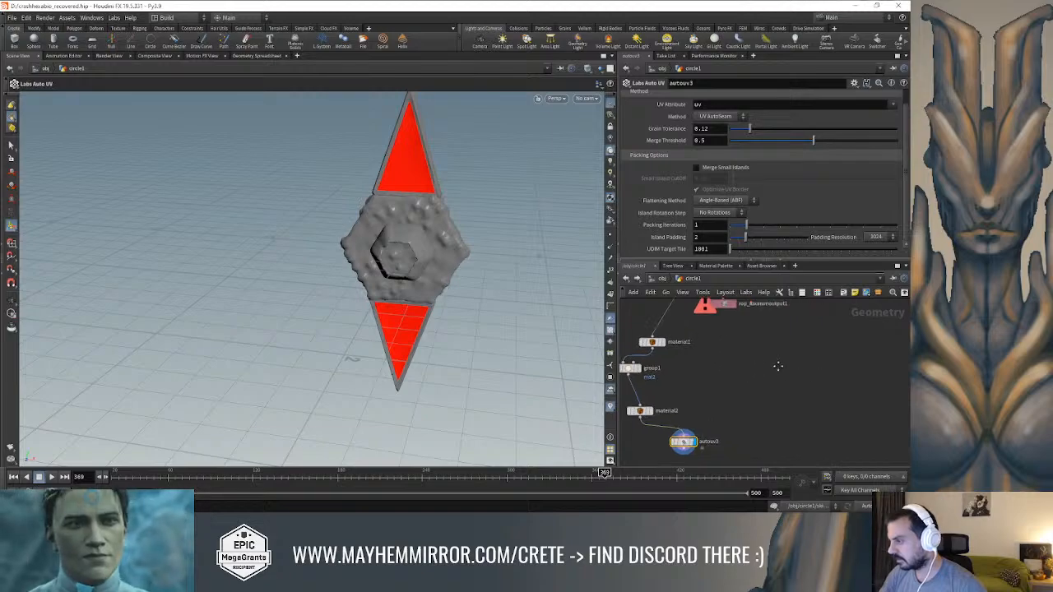
Add a File node to the network below autouv3
key("Tab")
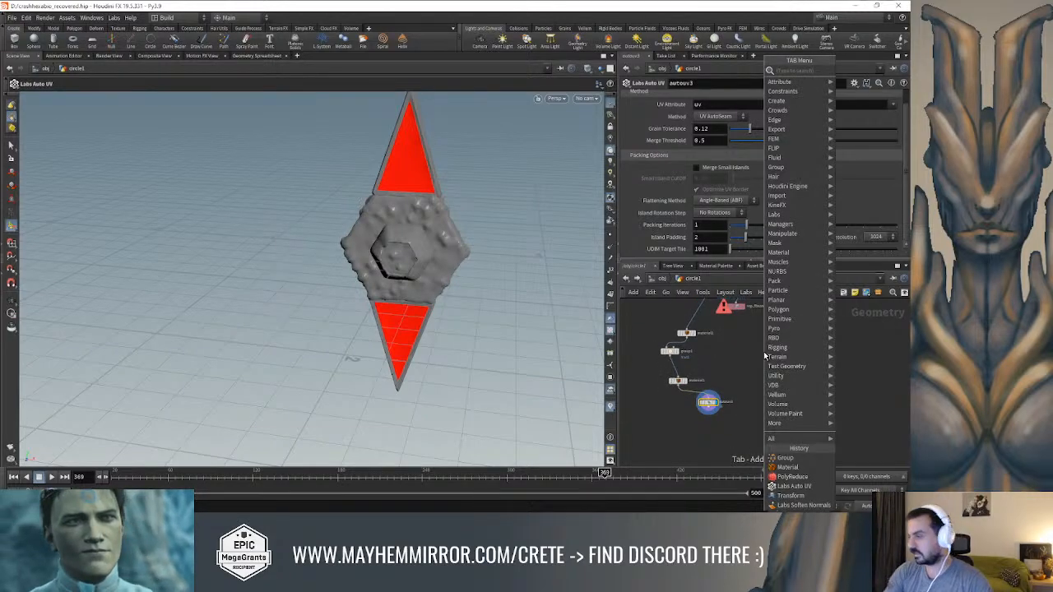
type("file")
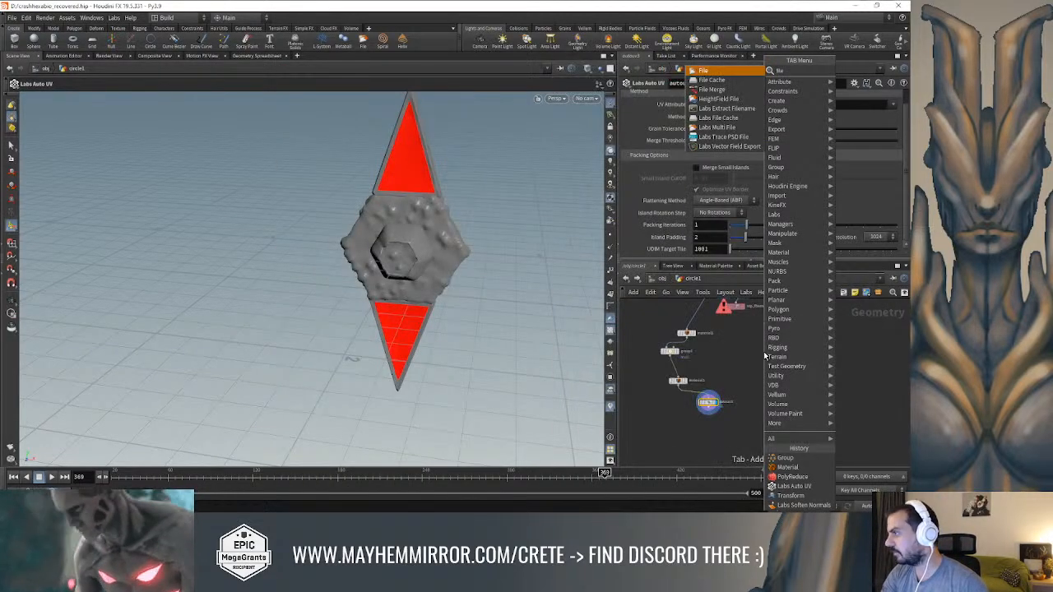
key("Return")
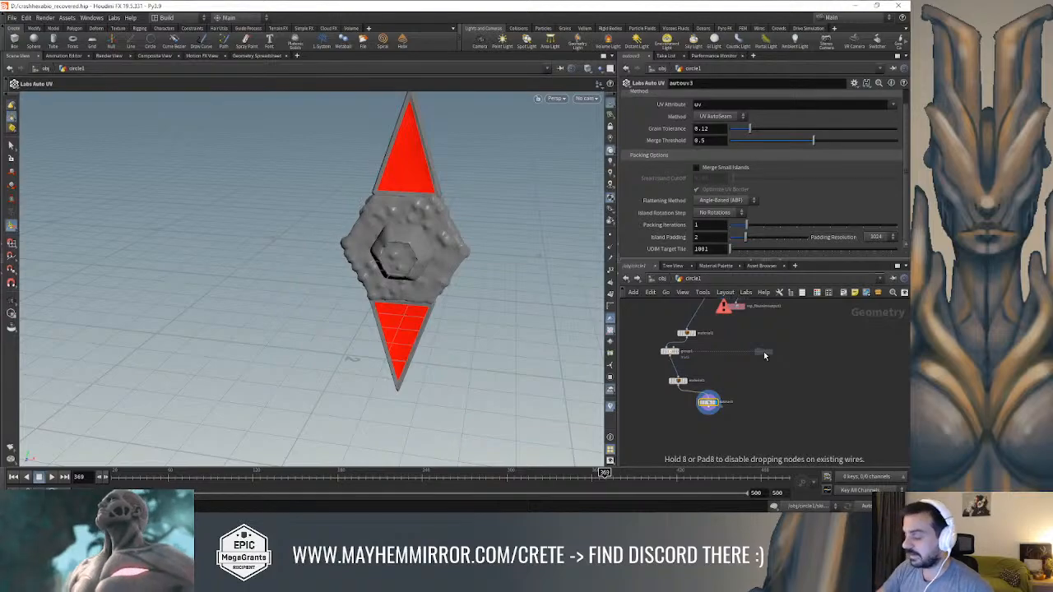
left_click(739, 399)
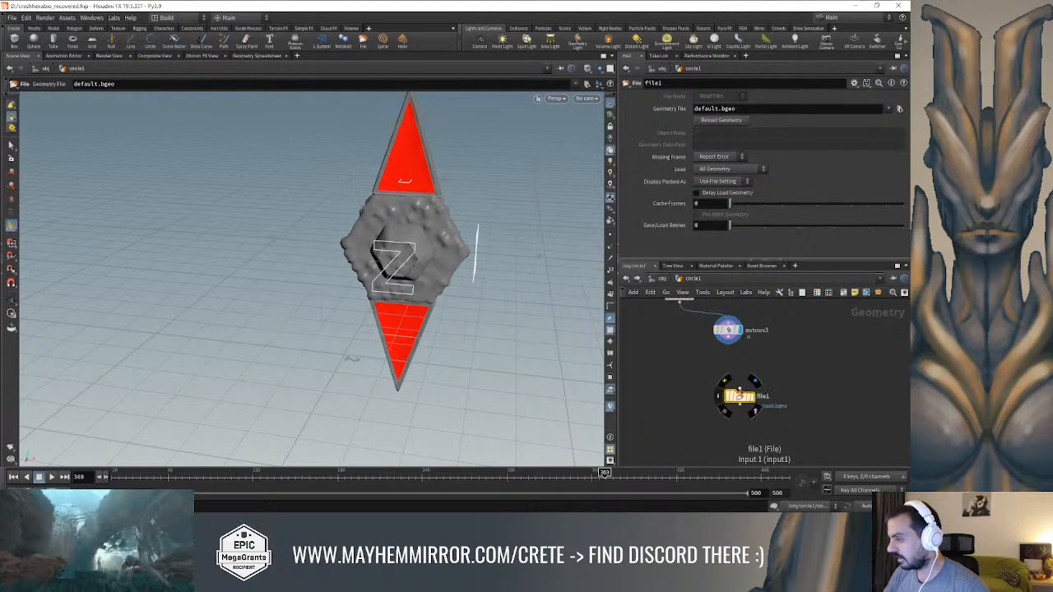
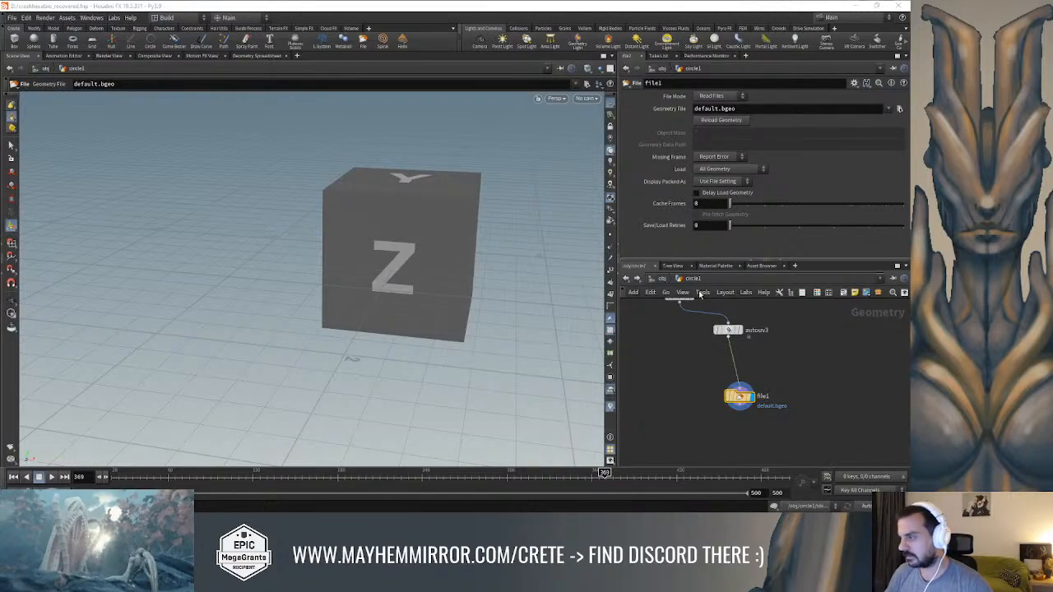
Duplicate the rop_fbx1 node, place the copy below autouv3 beside the File node, and connect it to autouv3
scroll(798, 384, "down", 6)
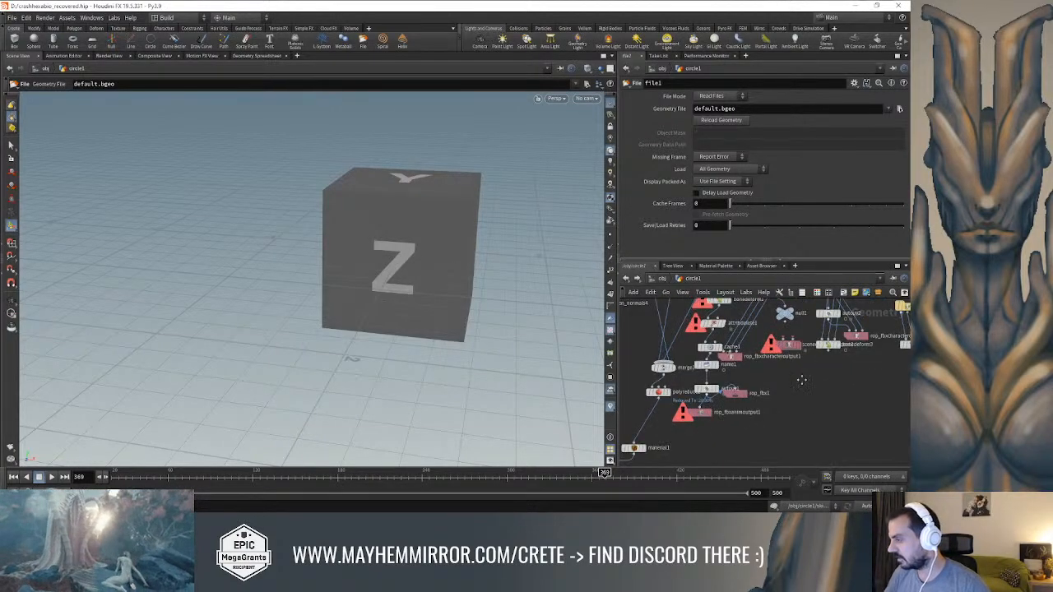
scroll(773, 407, "up", 4)
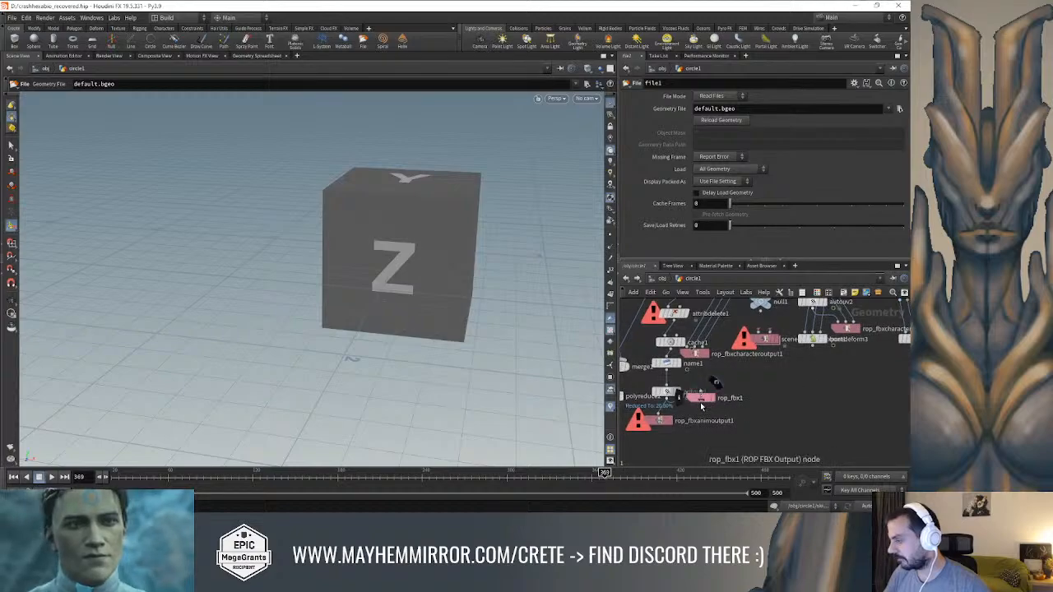
left_click(701, 399)
key("ctrl+c")
scroll(765, 416, "down", 3)
middle_click_drag(771, 419, 810, 306)
scroll(777, 381, "up", 2)
key("ctrl+v")
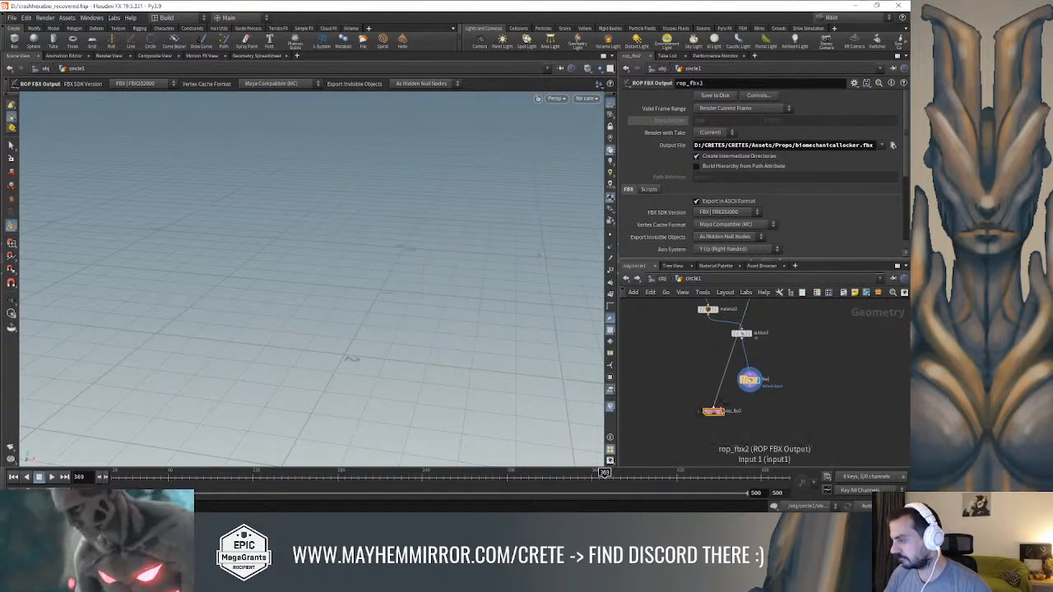
Set the duplicated FBX output node's file to lockerbio.fbx in the Assets/Props folder and save it to disk
left_click(796, 145)
type("bio")
key("Return")
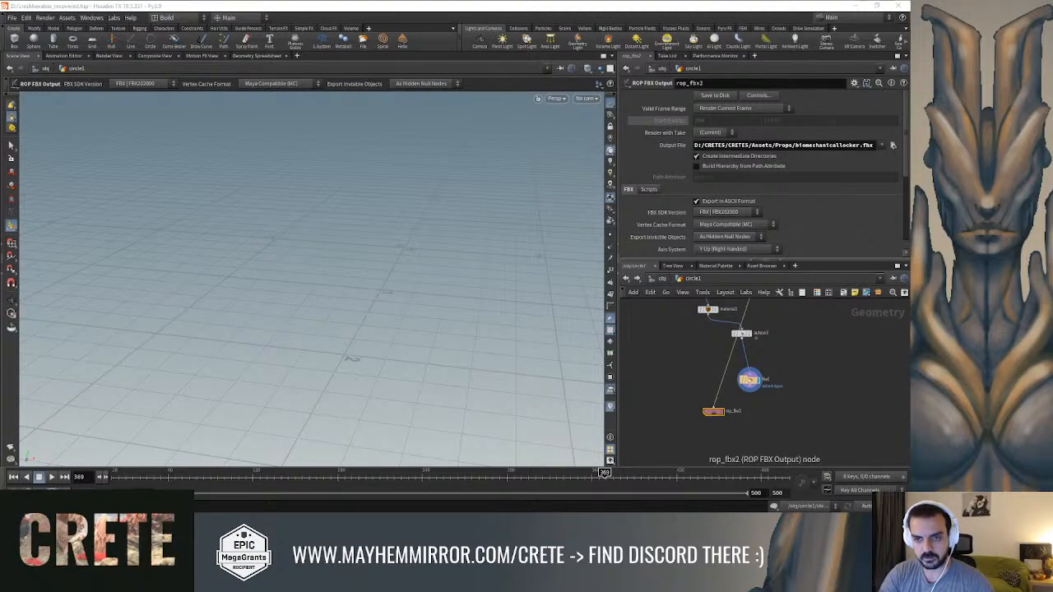
key("Return")
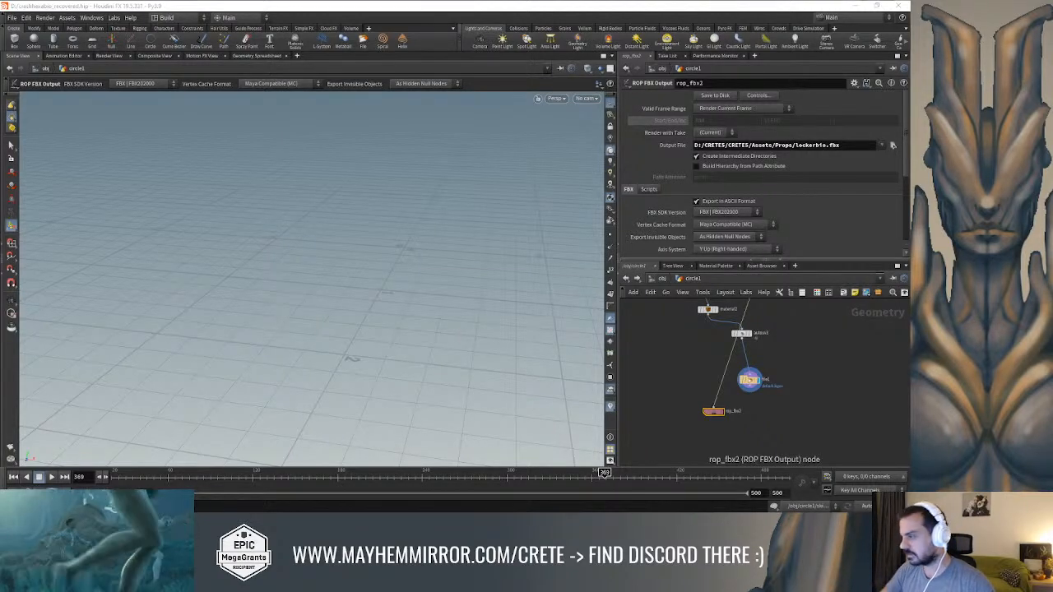
scroll(744, 186, "down", 3)
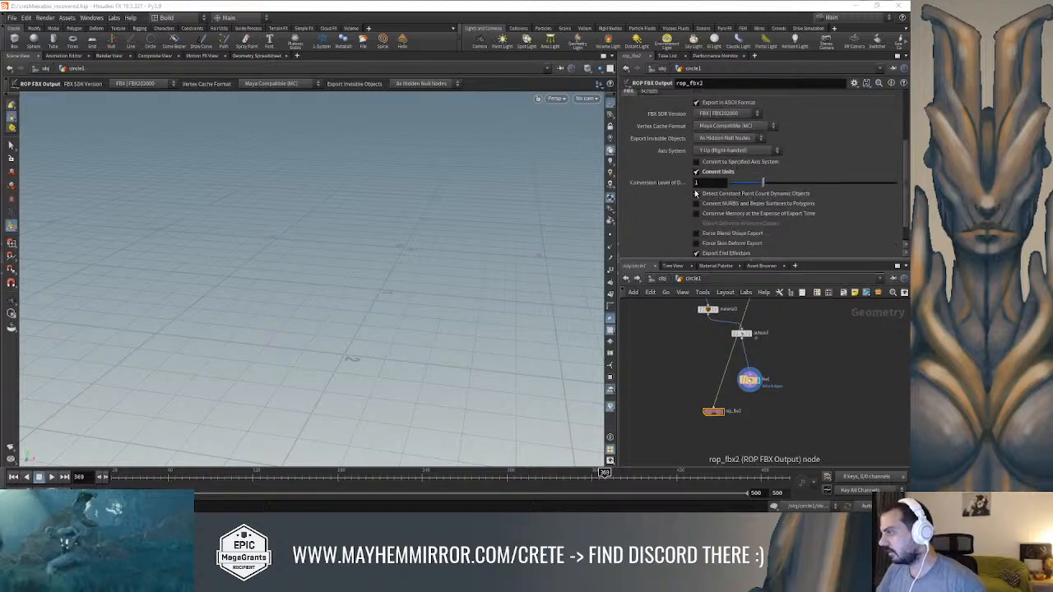
scroll(704, 185, "up", 3)
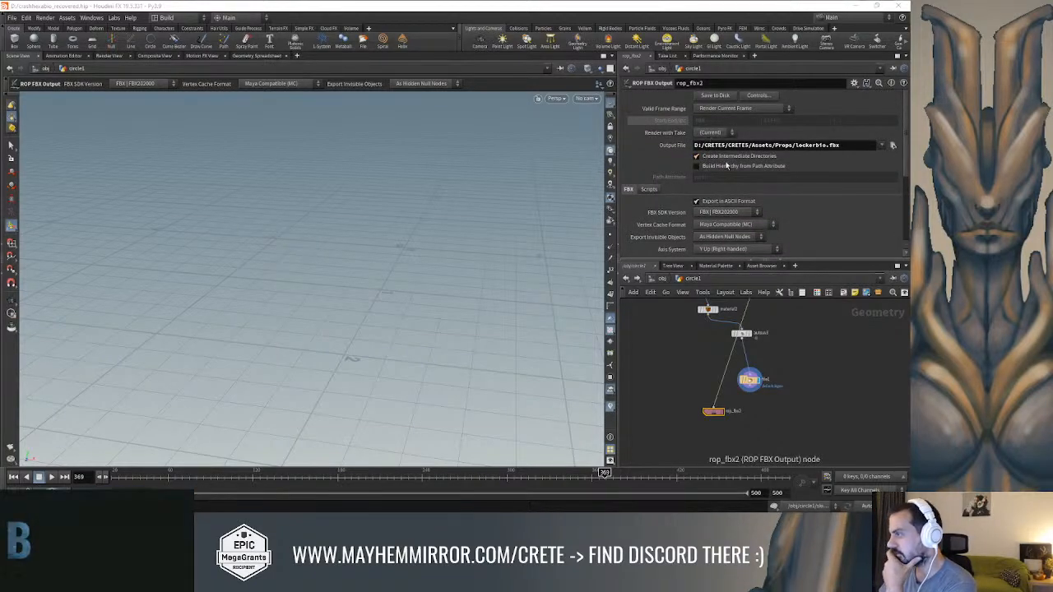
left_click(715, 407)
left_click(742, 339)
left_click(711, 98)
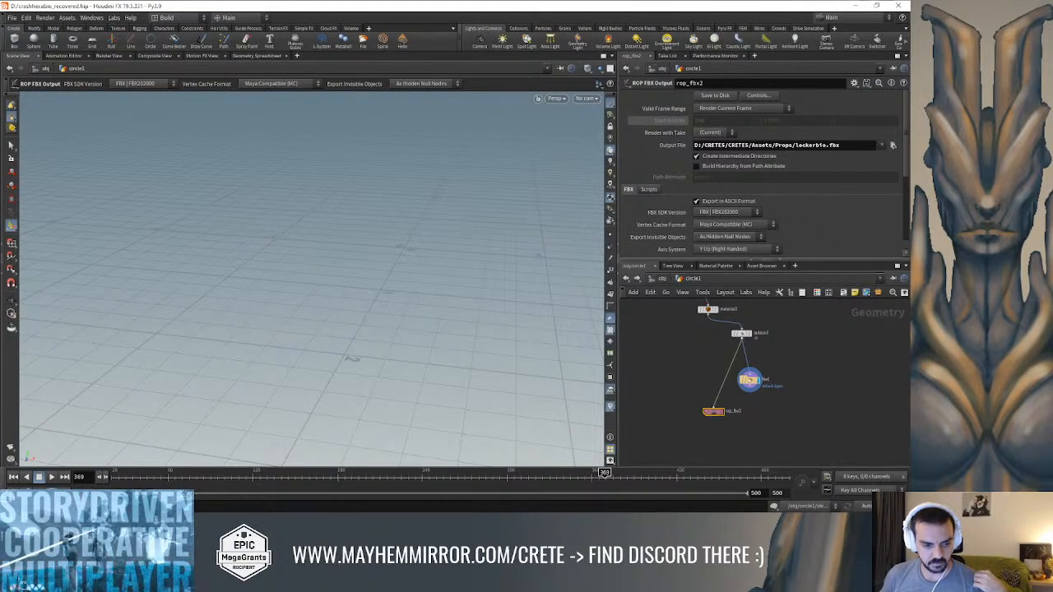
Switch to Unreal Editor, close the Message Log, and look through the project's content folders for the locker assets
key("alt+Tab")
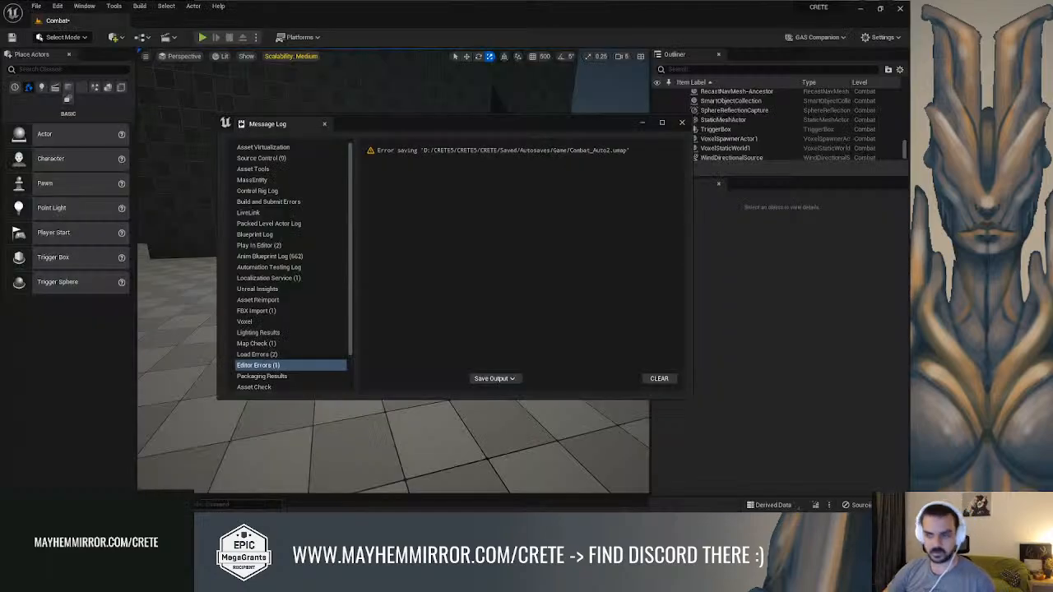
left_click(682, 123)
right_click_drag(485, 354, 403, 350)
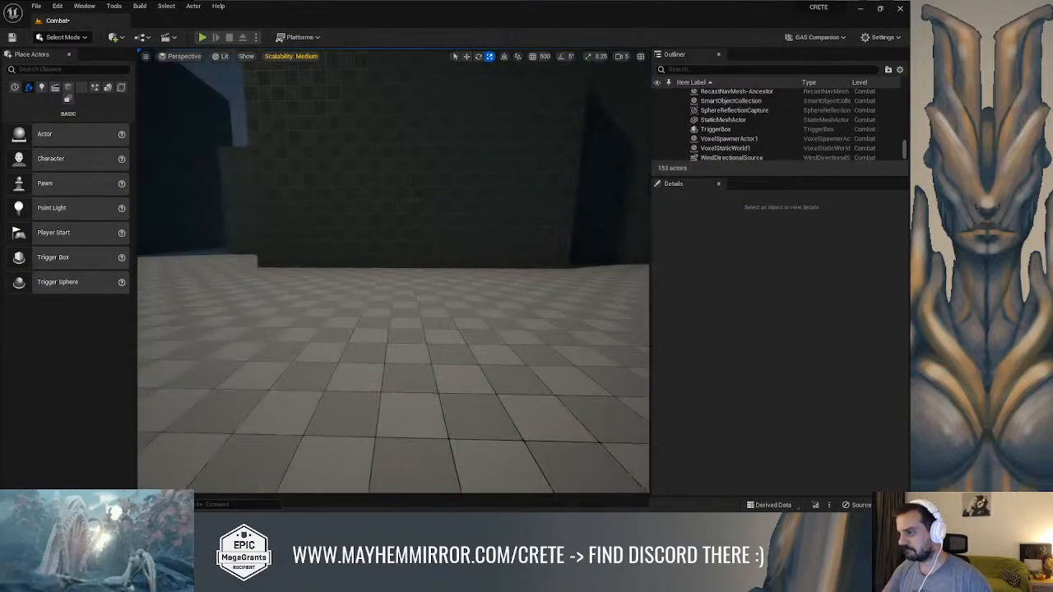
key("ctrl+space")
left_click(625, 436)
scroll(82, 391, "up", 10)
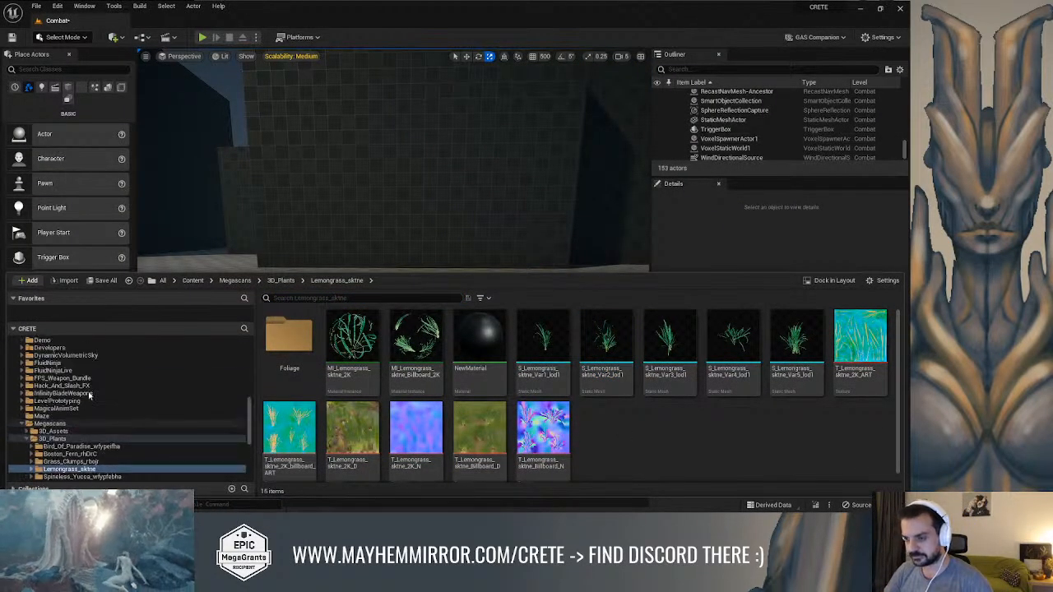
scroll(76, 386, "down", 3)
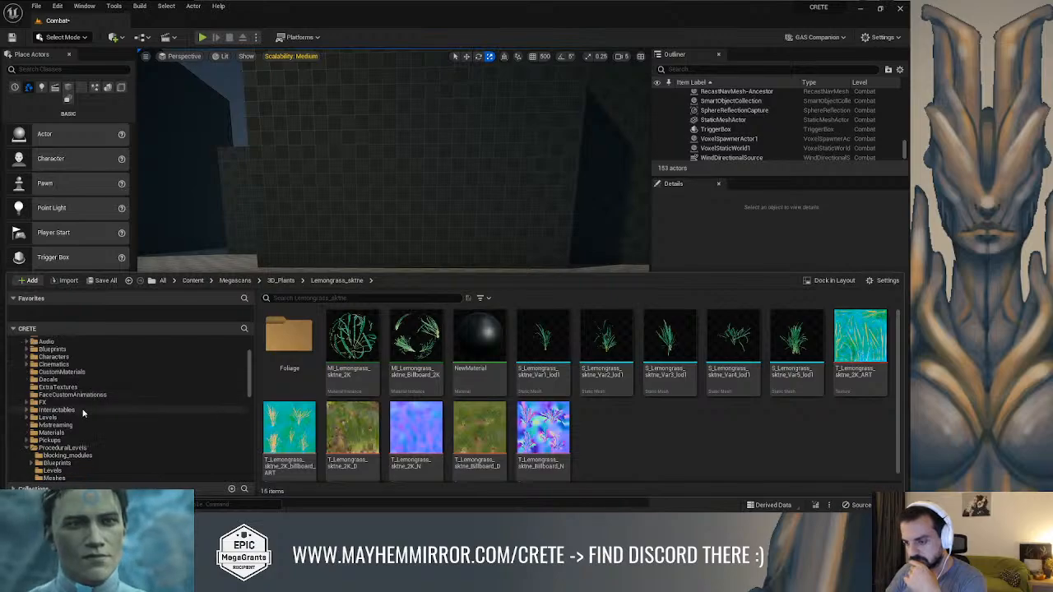
scroll(86, 412, "down", 2)
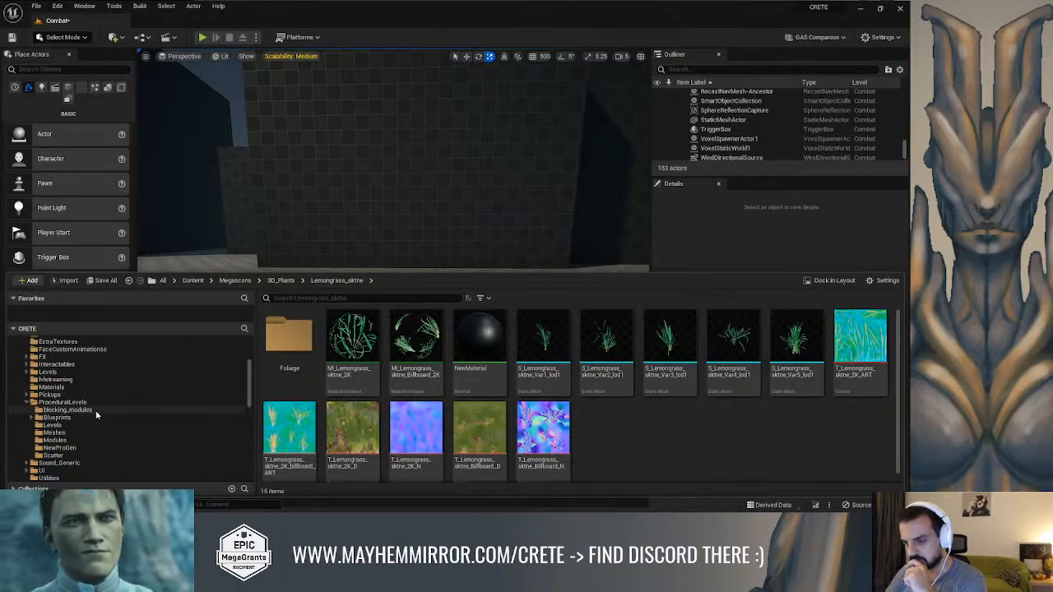
scroll(96, 415, "down", 2)
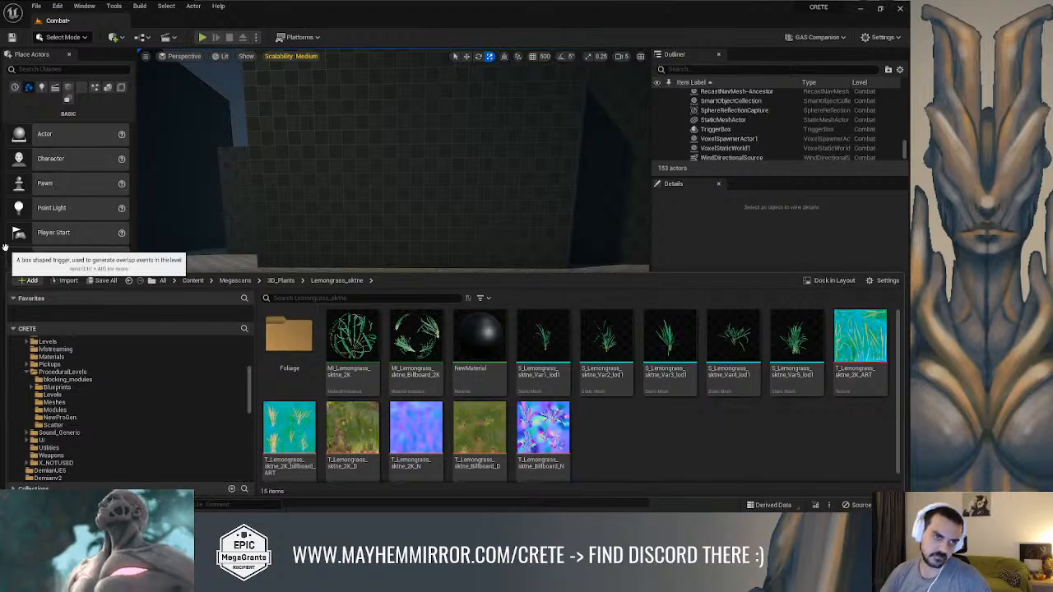
Bring up the biomechanical locker skeleton's editor, locate the skeleton in its Interactables content folder, and maximize the window
key("alt+Tab")
left_click(846, 43)
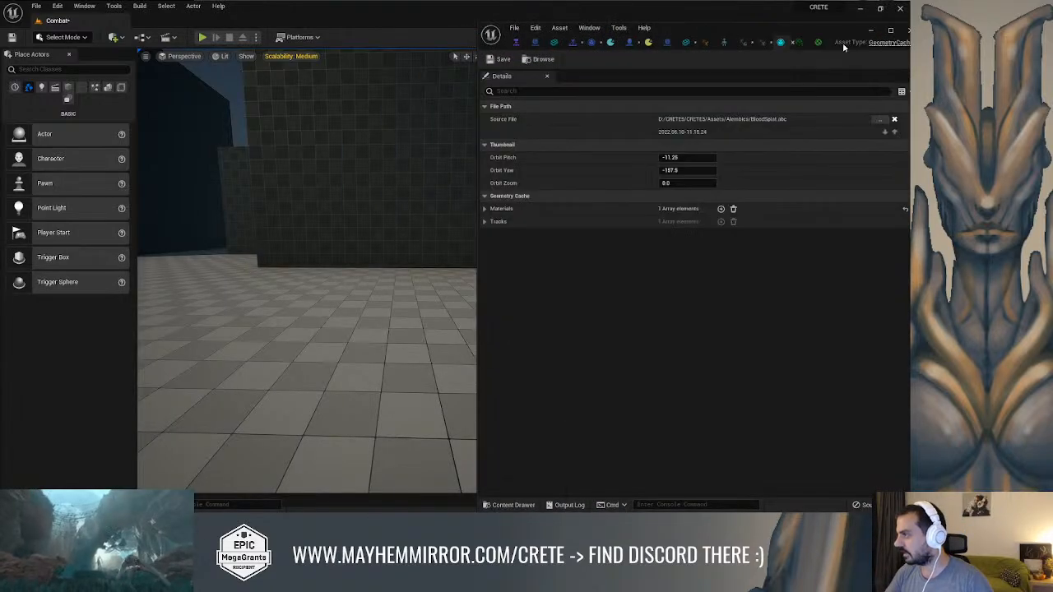
left_click(734, 42)
left_click(554, 60)
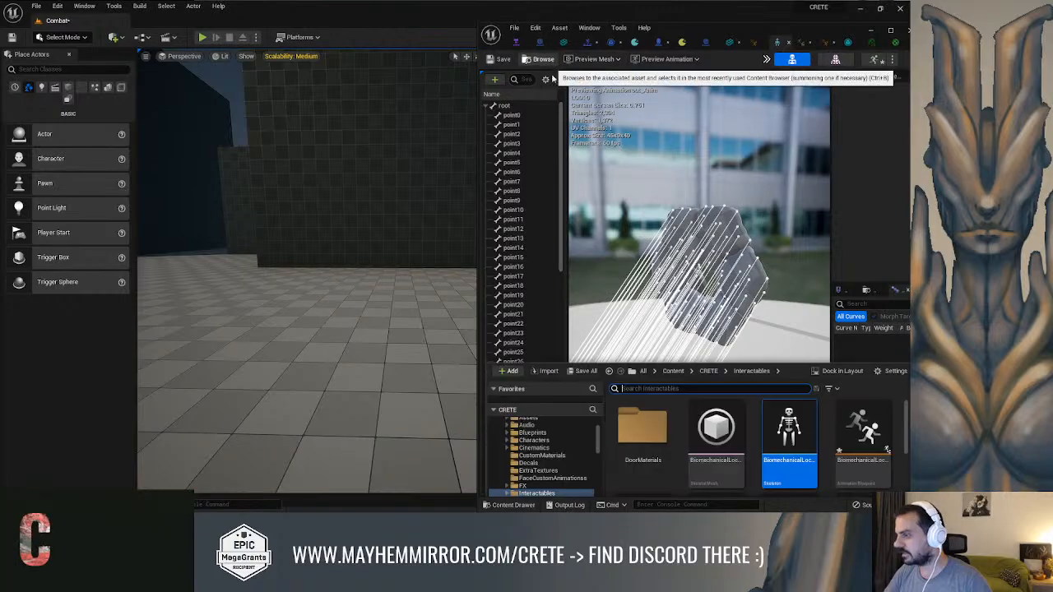
left_click_drag(846, 33, 672, 27)
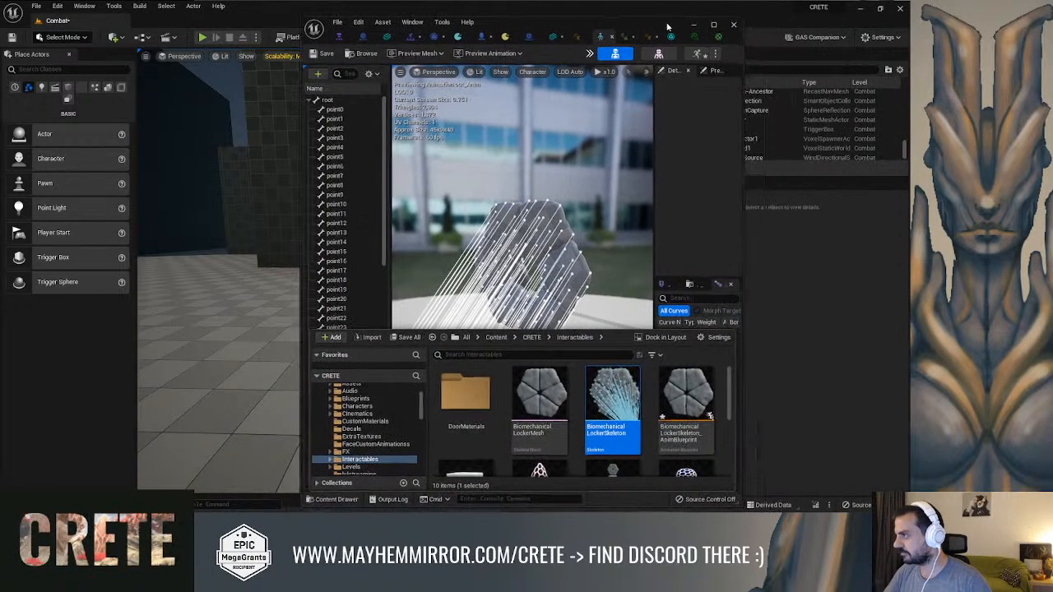
left_click(713, 26)
scroll(668, 425, "down", 5)
key("ctrl+space")
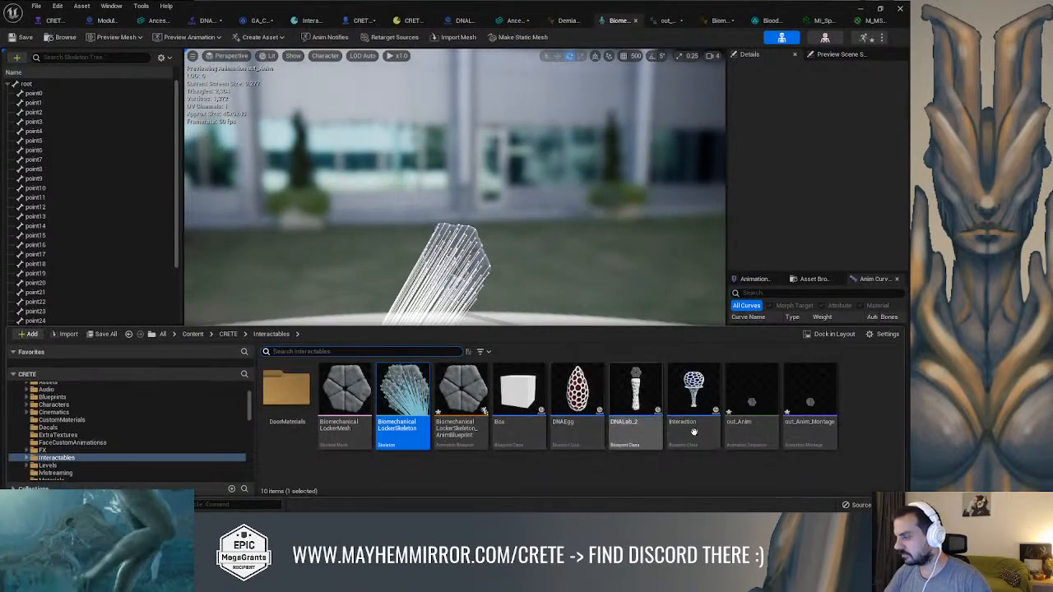
Start an import into the Interactables folder, choosing biomechanicallocker.fbx from the project's Assets/Props directory
right_click(860, 398)
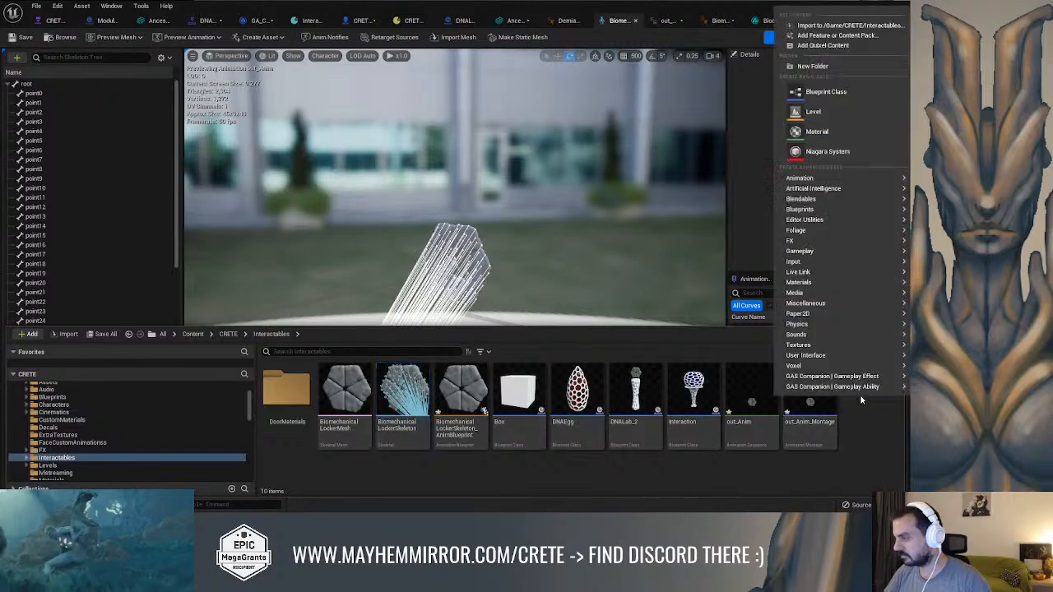
left_click(820, 26)
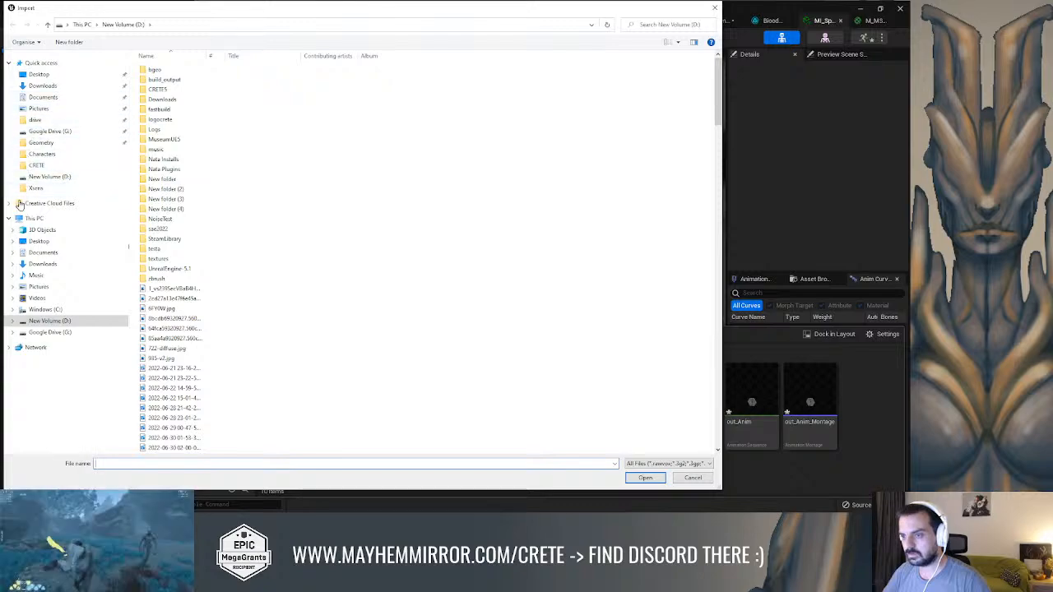
left_click(51, 166)
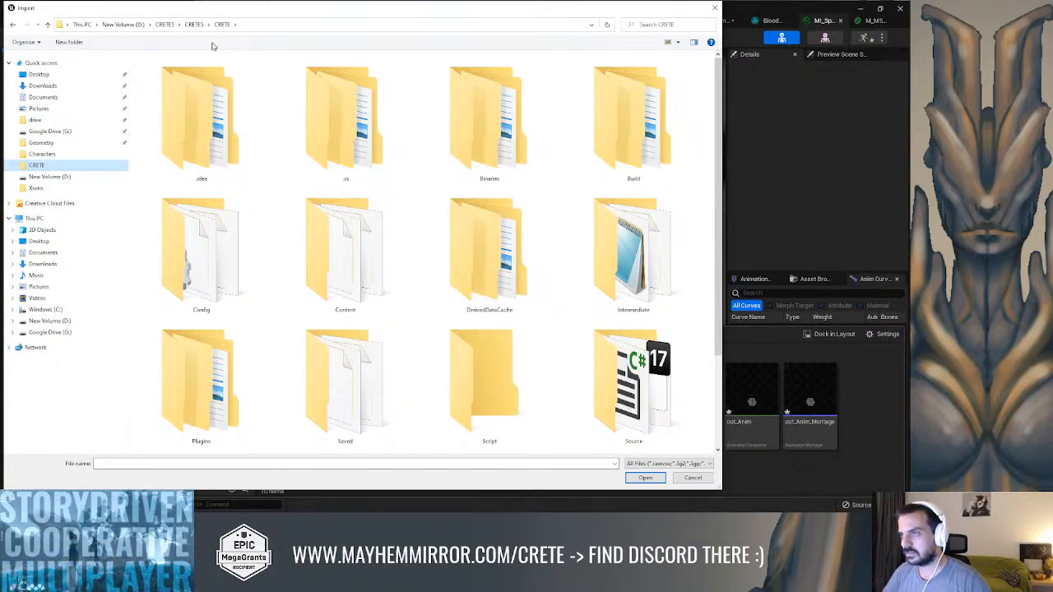
left_click(194, 24)
double_click(176, 73)
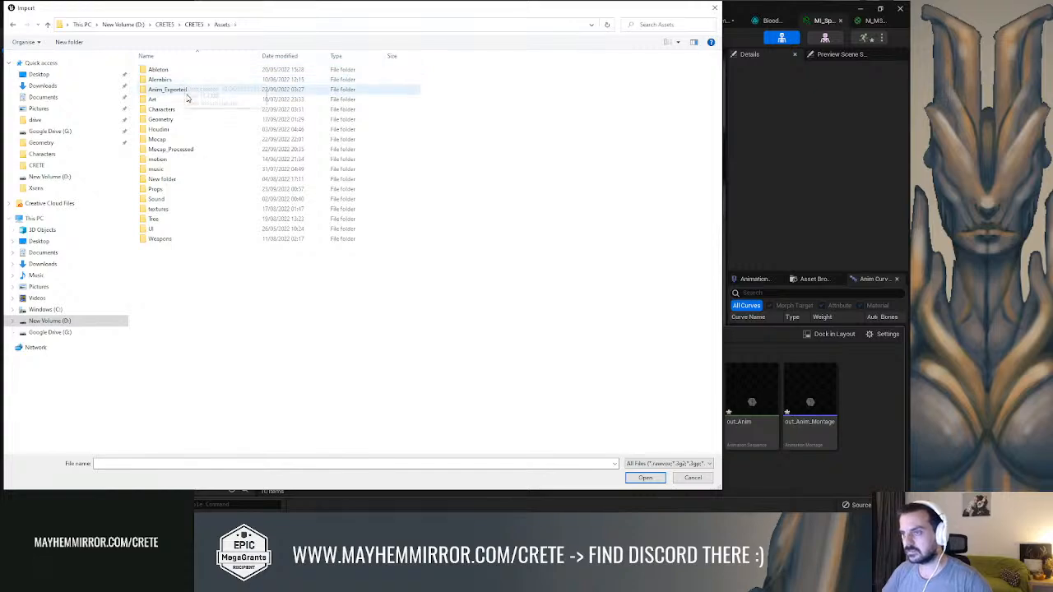
double_click(179, 190)
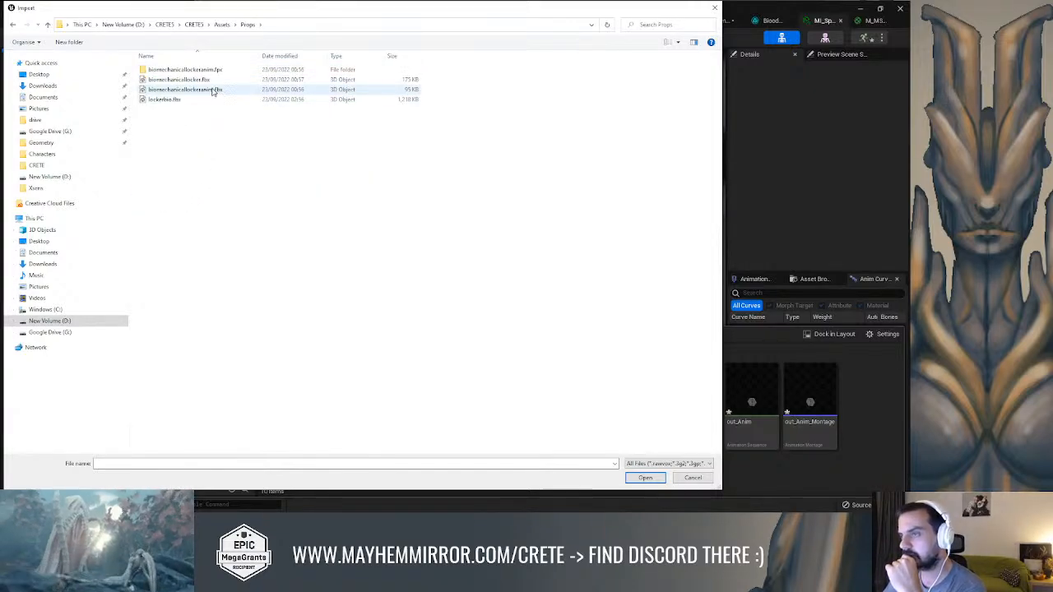
left_click(274, 86)
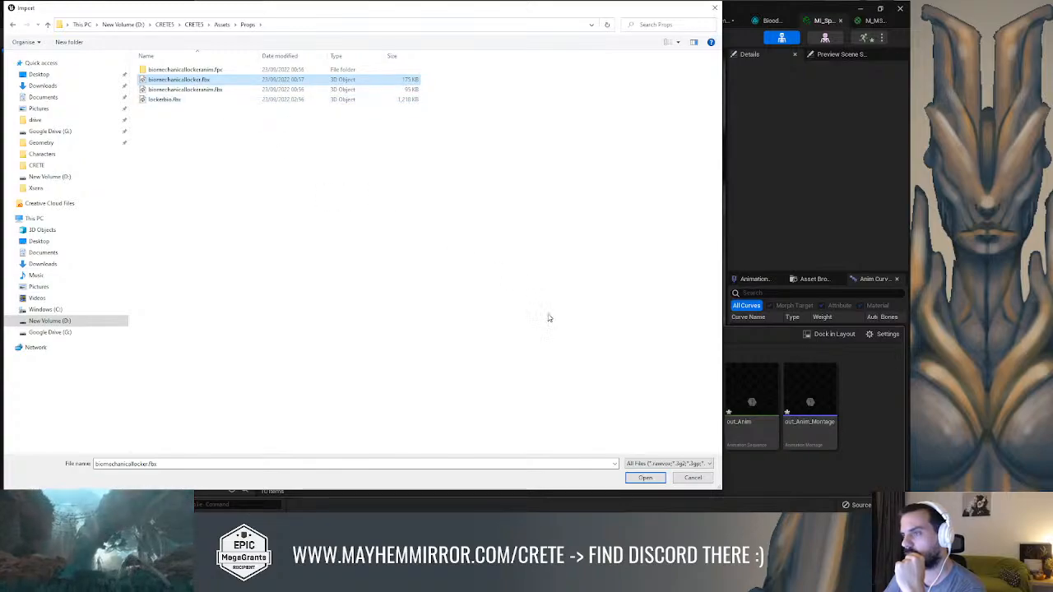
left_click(643, 477)
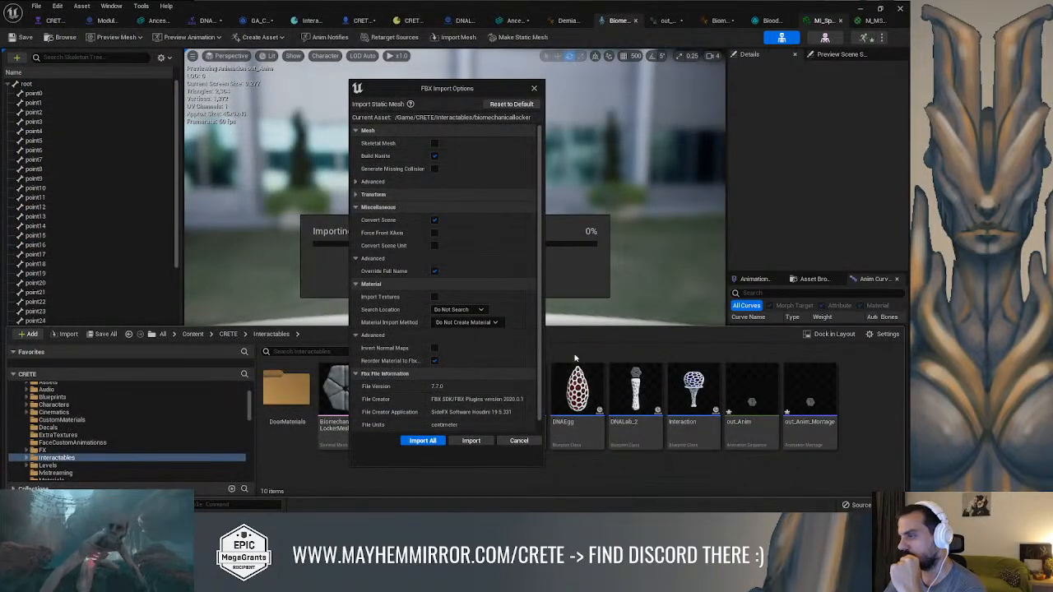
Turn off Build Nanite, import the FBX as a static mesh, and dismiss the Message Log
left_click(435, 157)
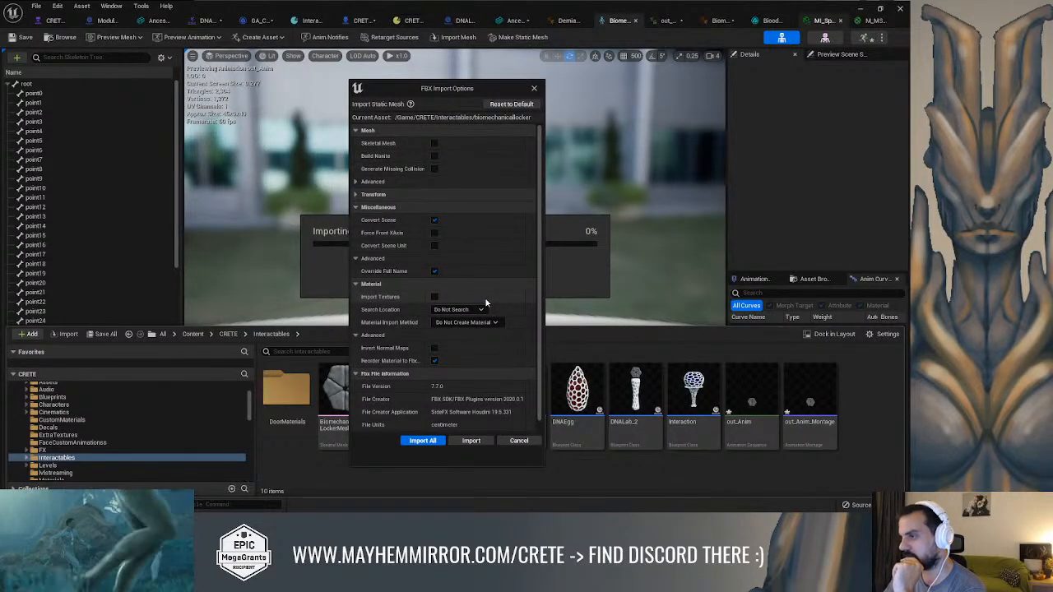
scroll(485, 303, "down", 1)
left_click(471, 441)
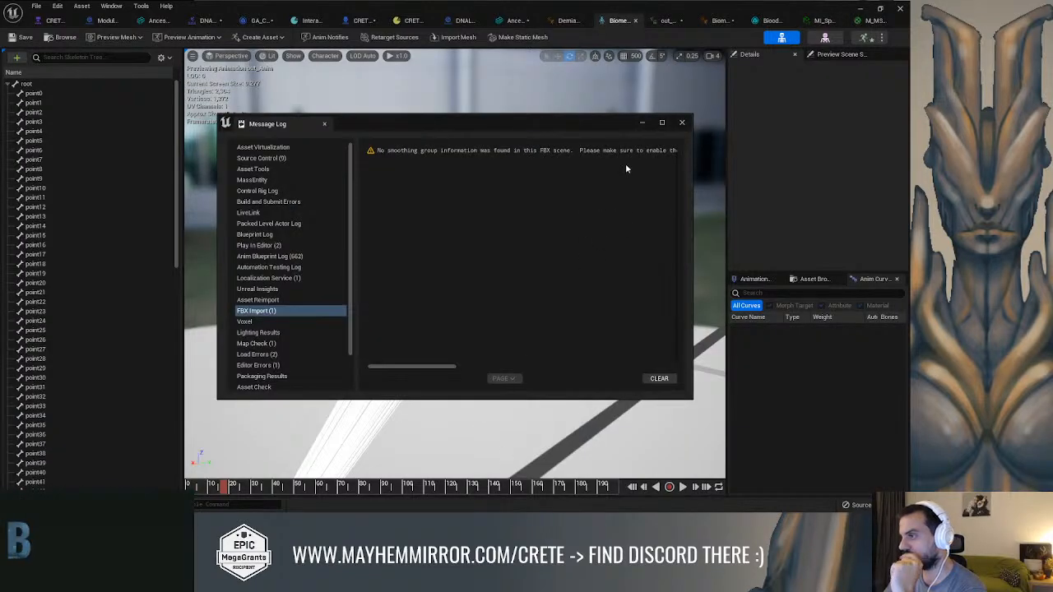
left_click(681, 123)
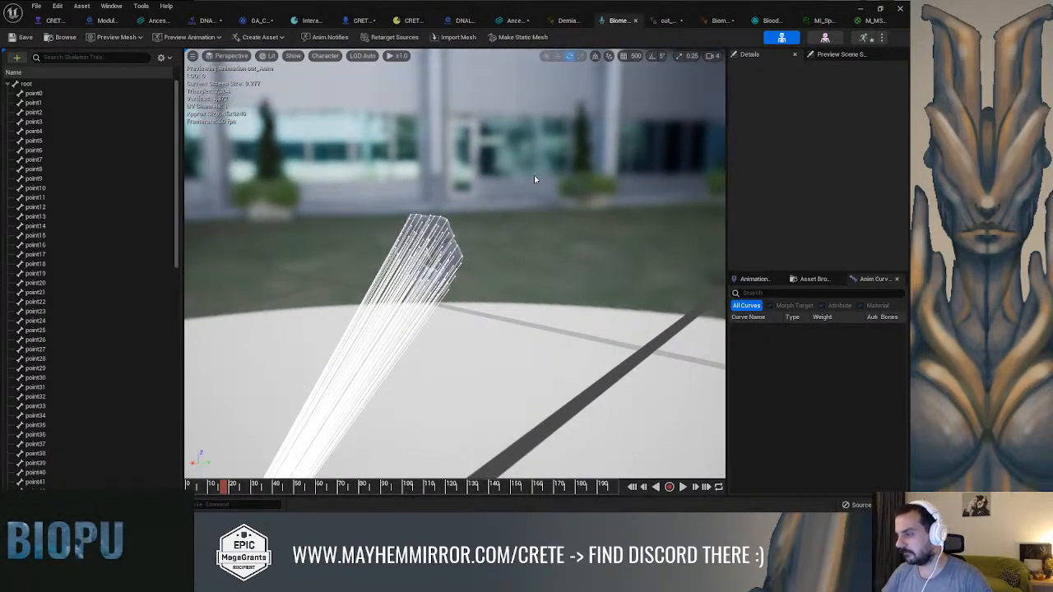
Look through the DoorMaterials subfolder of Interactables, and return to the Interactables folder
key("ctrl+space")
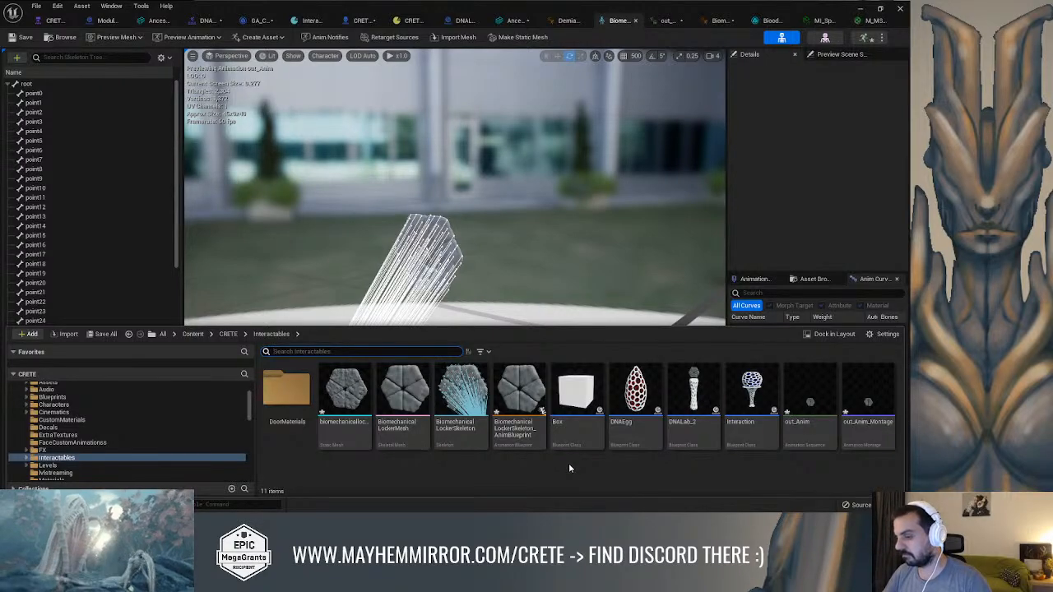
left_click(569, 468)
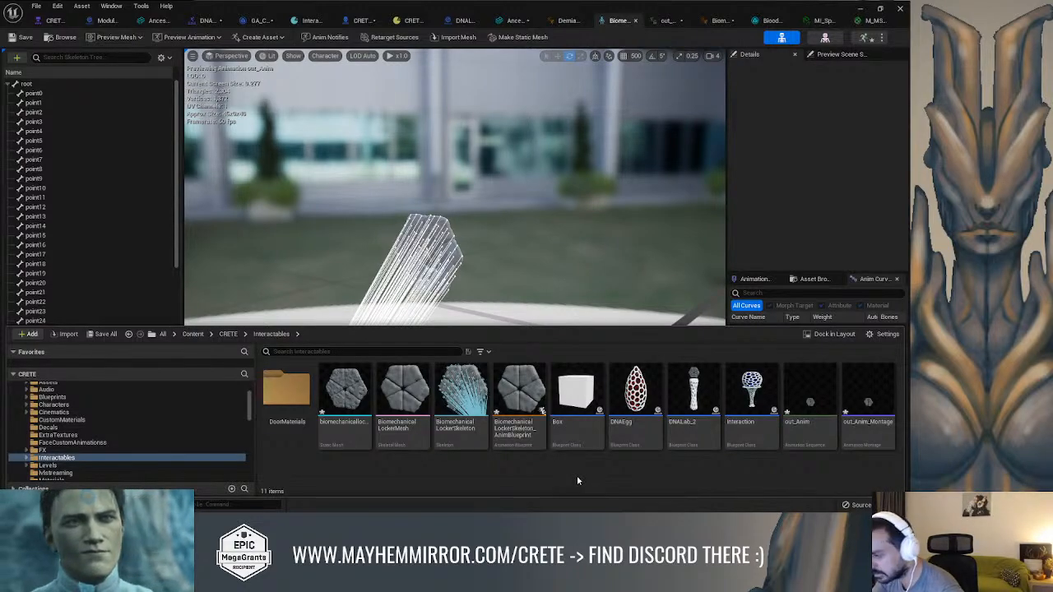
double_click(286, 391)
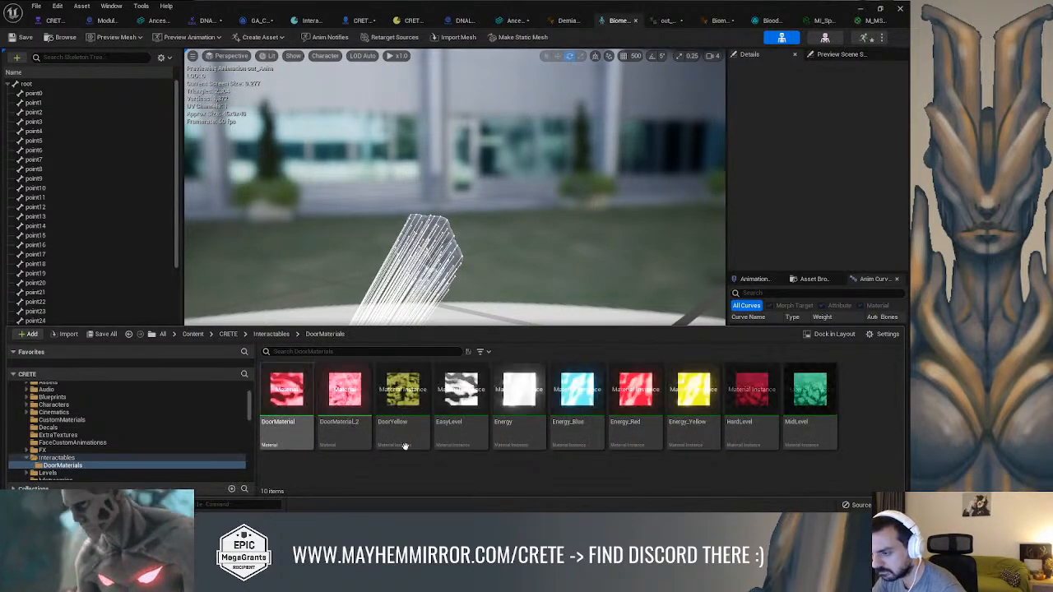
left_click(115, 458)
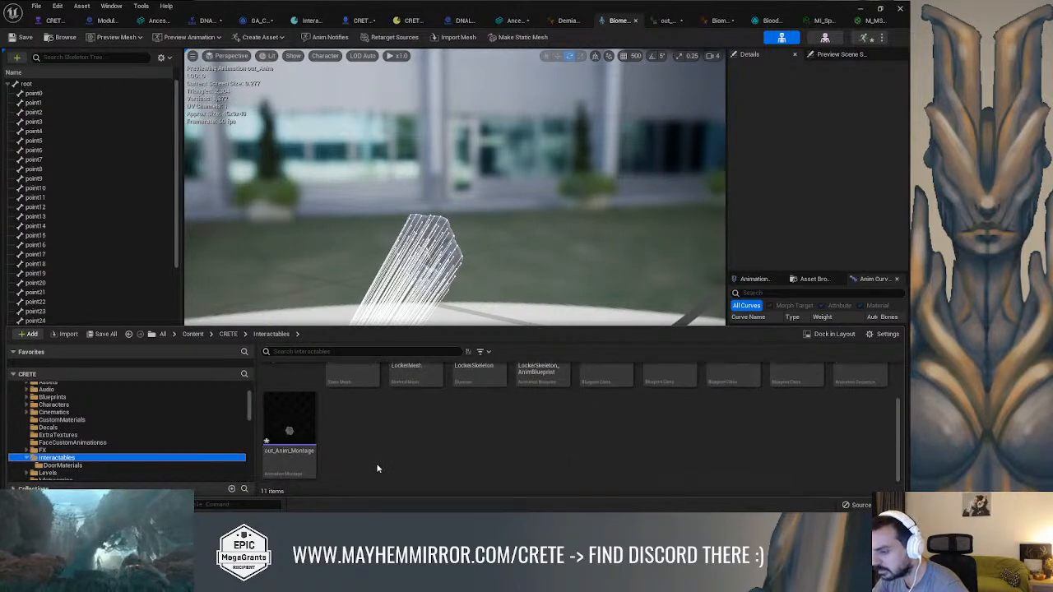
Filter the Interactables folder by "lock" and examine the details of the imported biomechanicallocker static mesh
left_click(289, 352)
type("lock")
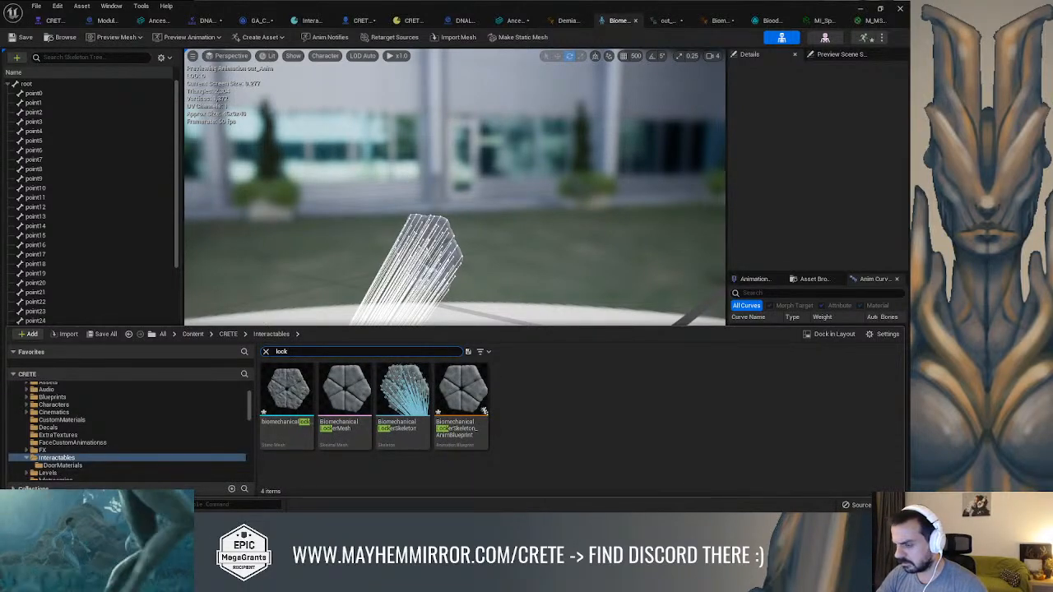
mouse_move(340, 439)
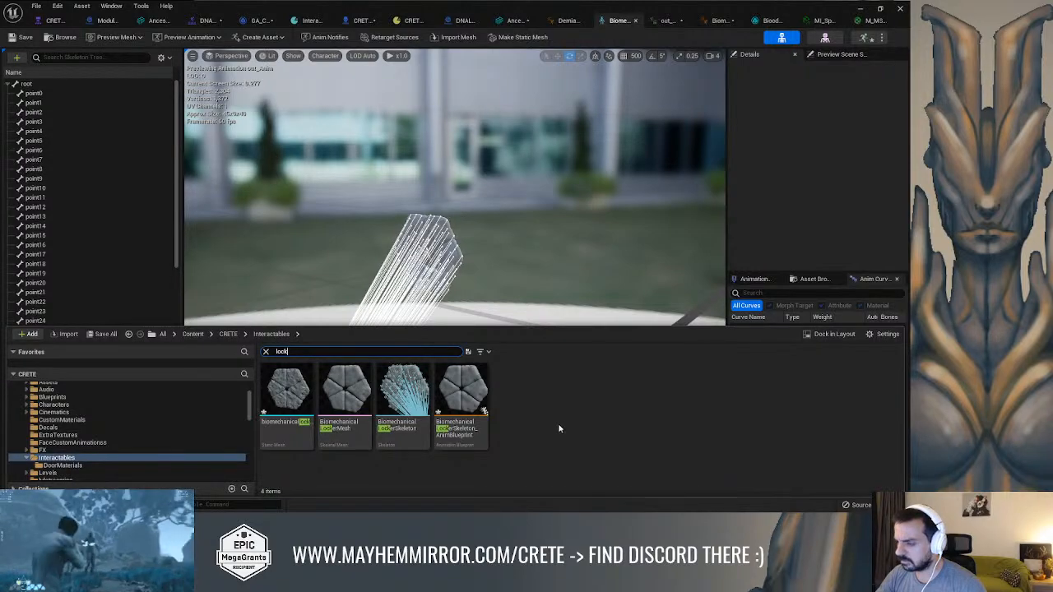
mouse_move(299, 397)
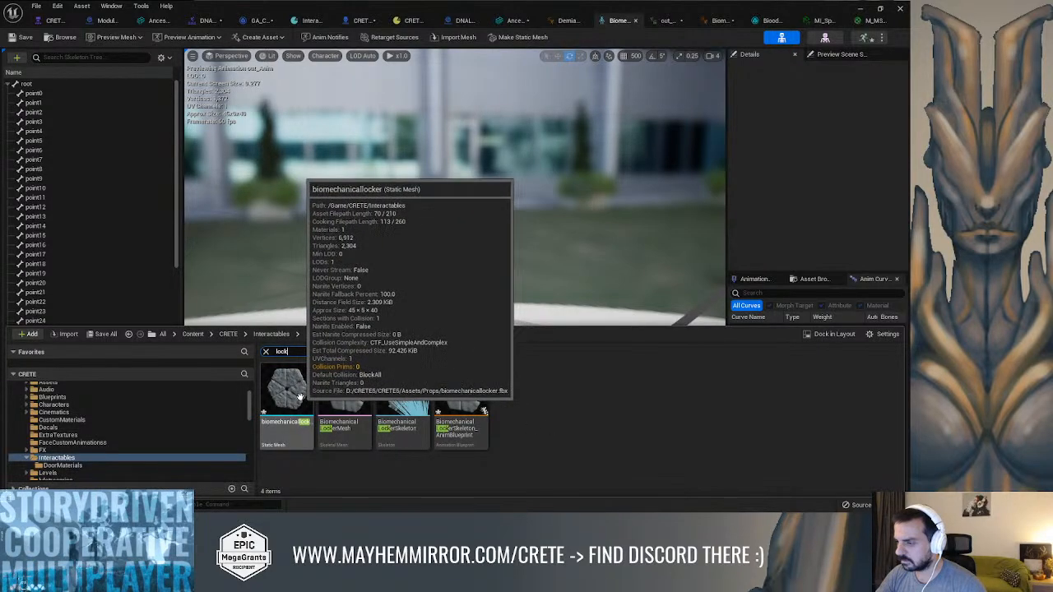
Switch to Houdini, display the autouv3 node's lock geometry, and check the rop_fbx2 output node it feeds
key("alt+Tab")
middle_click_drag(712, 364, 717, 433)
scroll(718, 431, "down", 1)
scroll(730, 416, "up", 2)
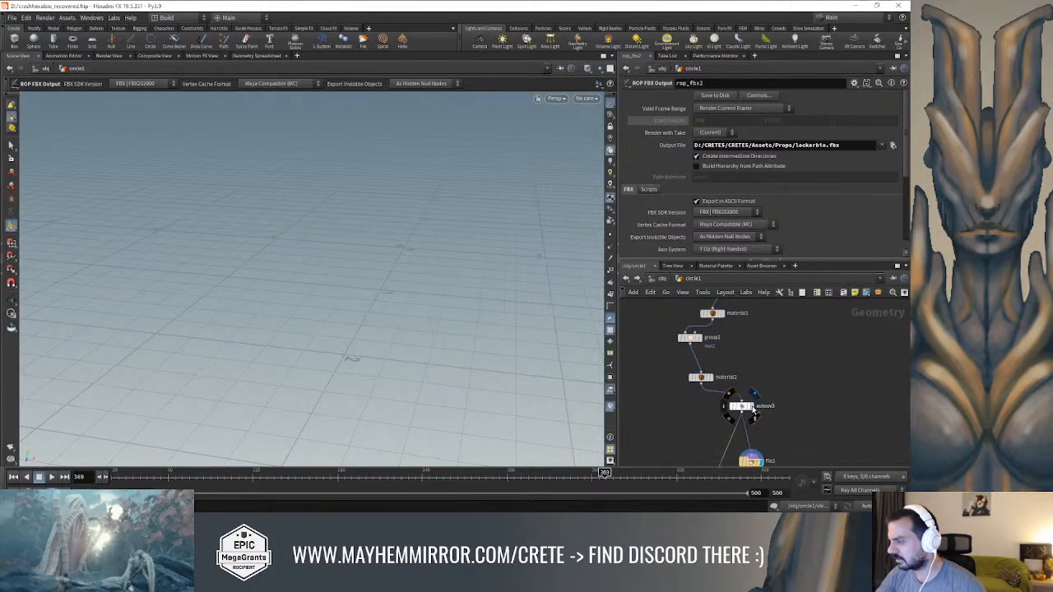
left_click(752, 408)
left_click(739, 407)
middle_click_drag(788, 447, 780, 401)
left_click(722, 433)
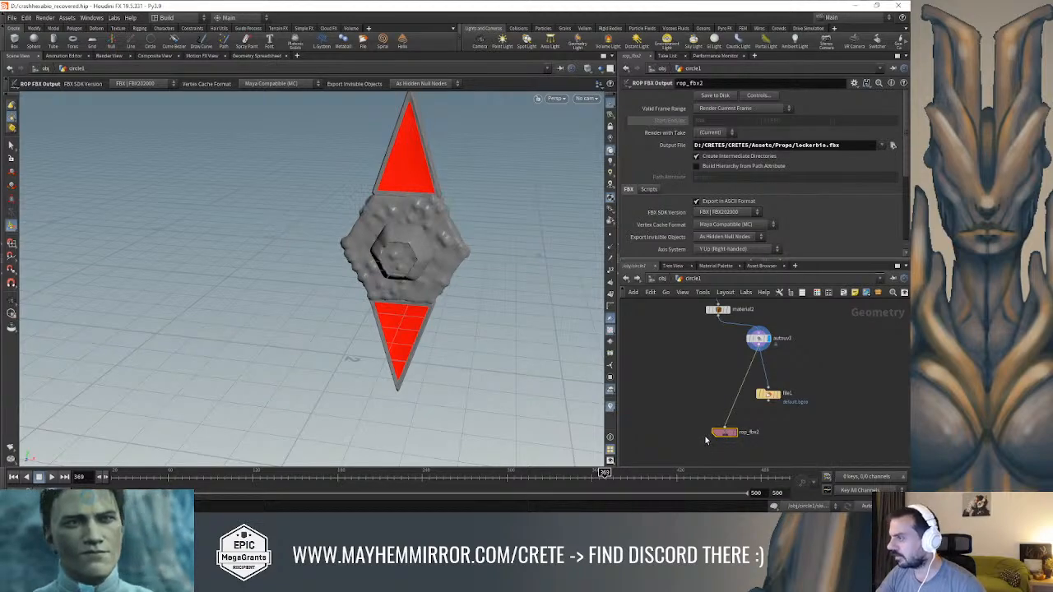
Switch back to Unreal, clear the Interactables search filter, and delete the biomechanicallocker static mesh
key("alt+Tab")
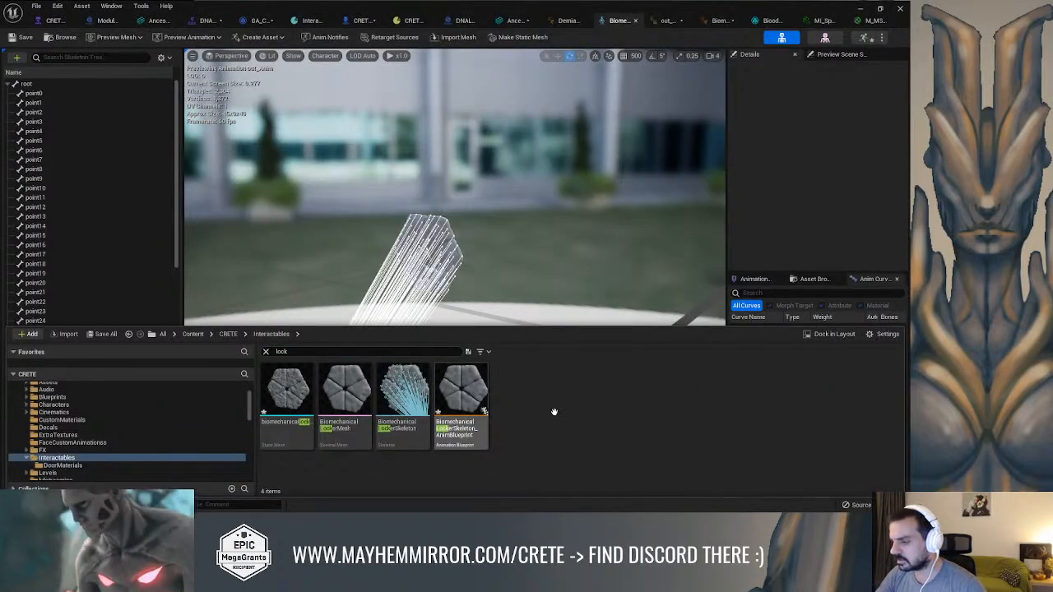
left_click(266, 352)
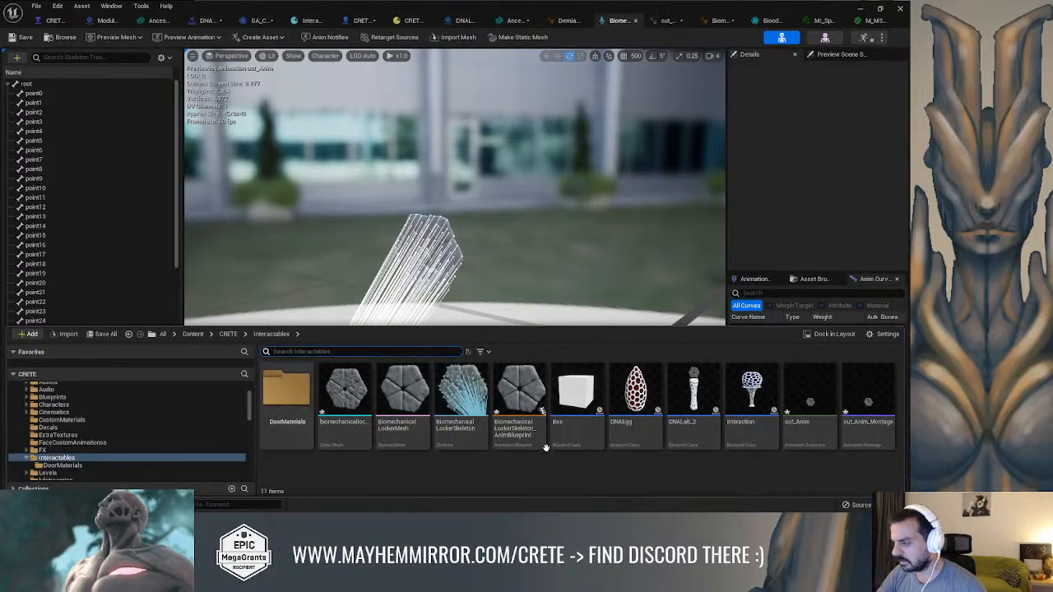
left_click(346, 393)
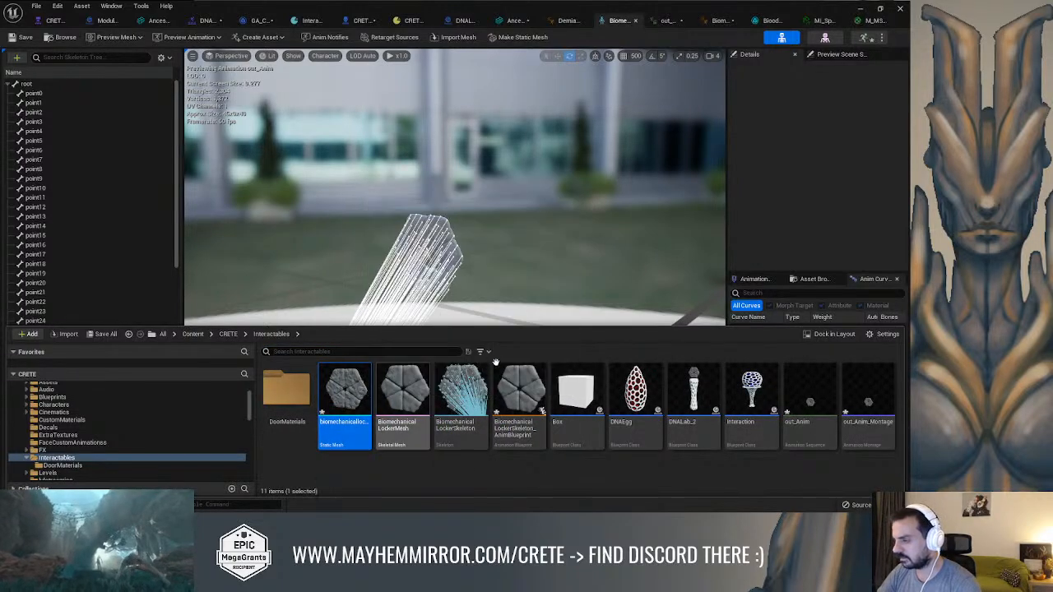
key("Delete")
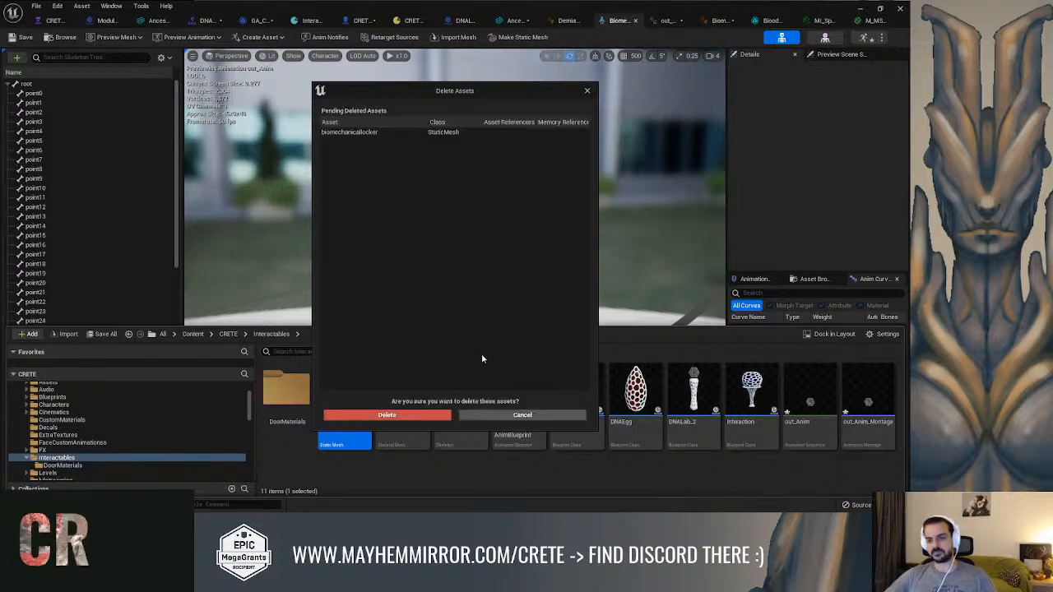
left_click(428, 415)
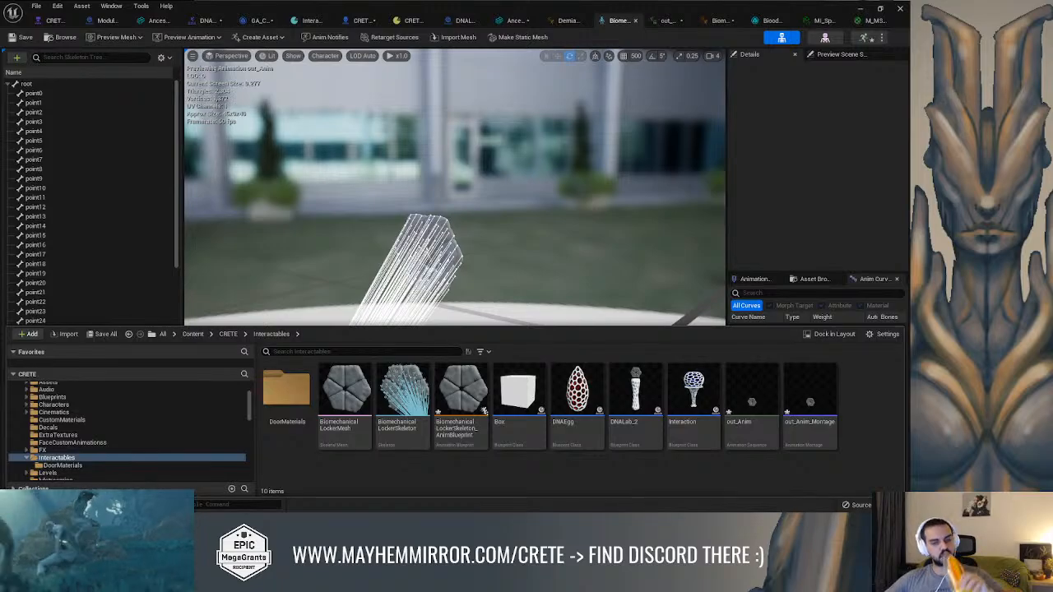
Import lockerbio.fbx into the Interactables folder as a static mesh, keeping the current import options, and dismiss the Message Log
right_click(307, 466)
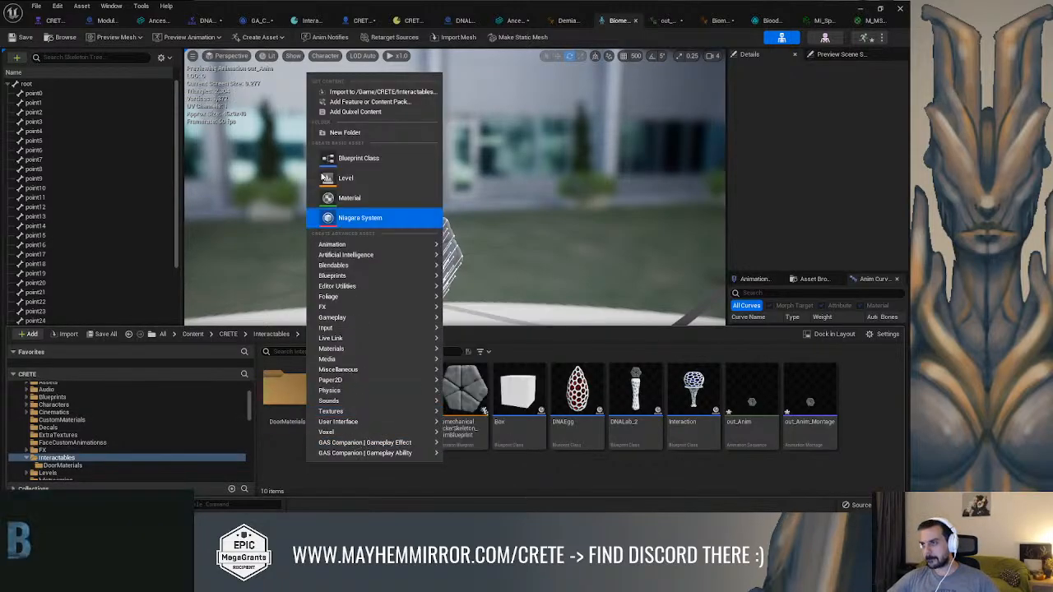
left_click(340, 93)
left_click(206, 100)
double_click(205, 101)
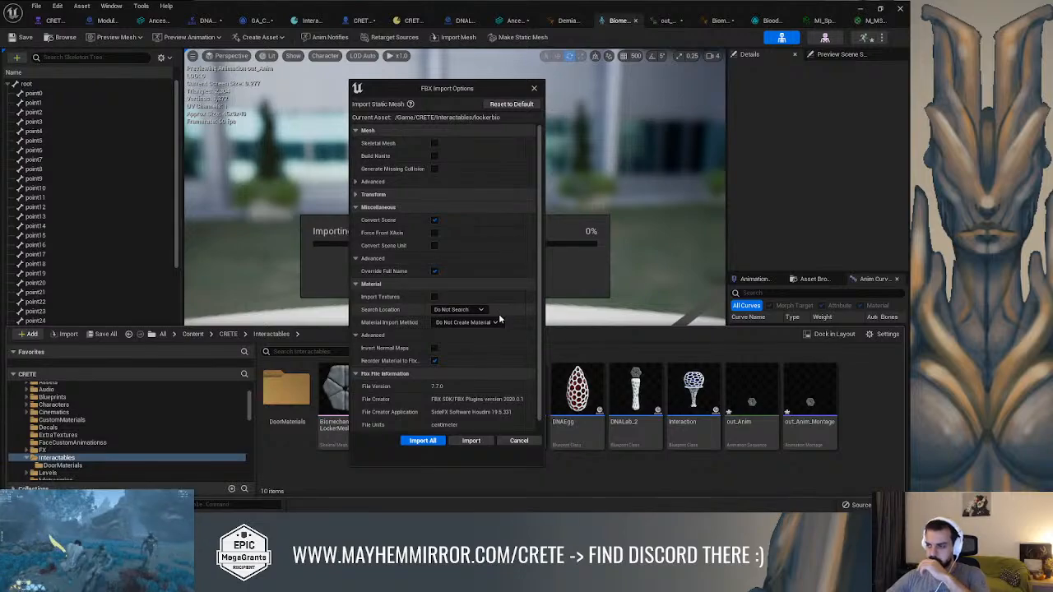
left_click(481, 441)
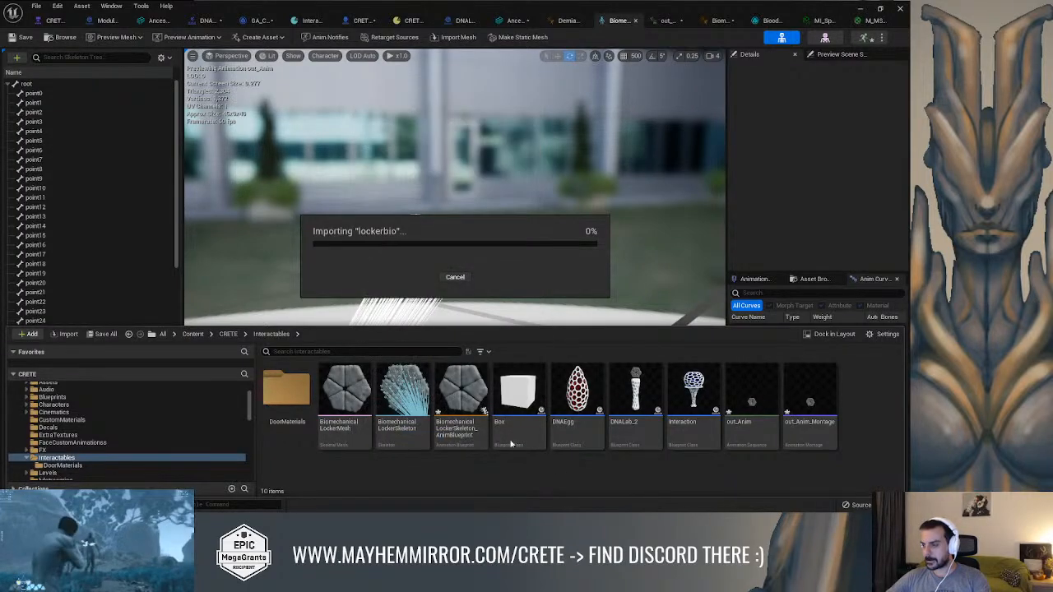
left_click(681, 124)
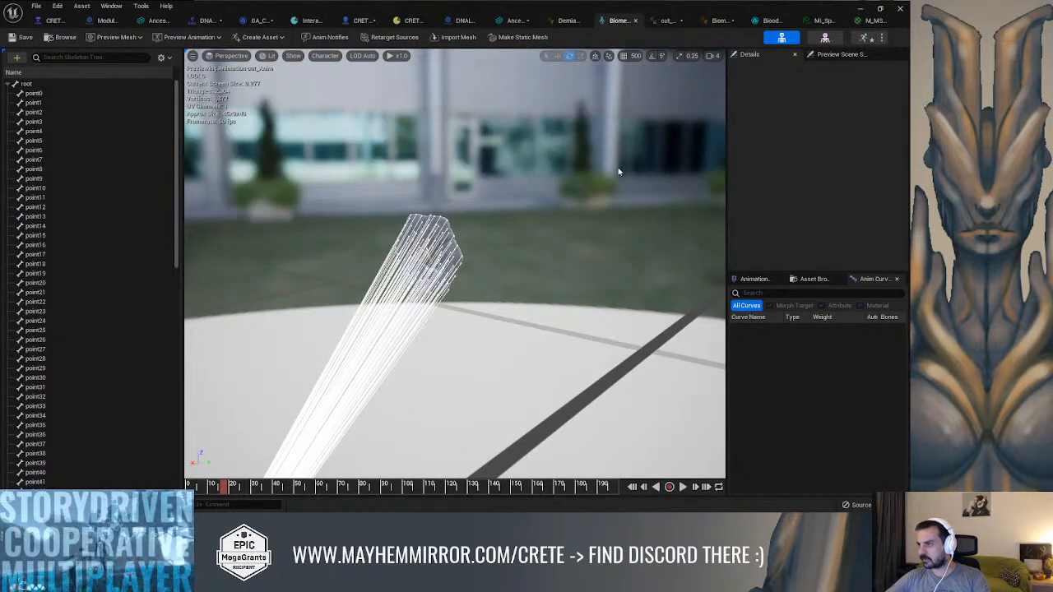
Open the lockerbio static mesh from the content browser and inspect its shape and material slots
key("ctrl+space")
left_click(750, 396)
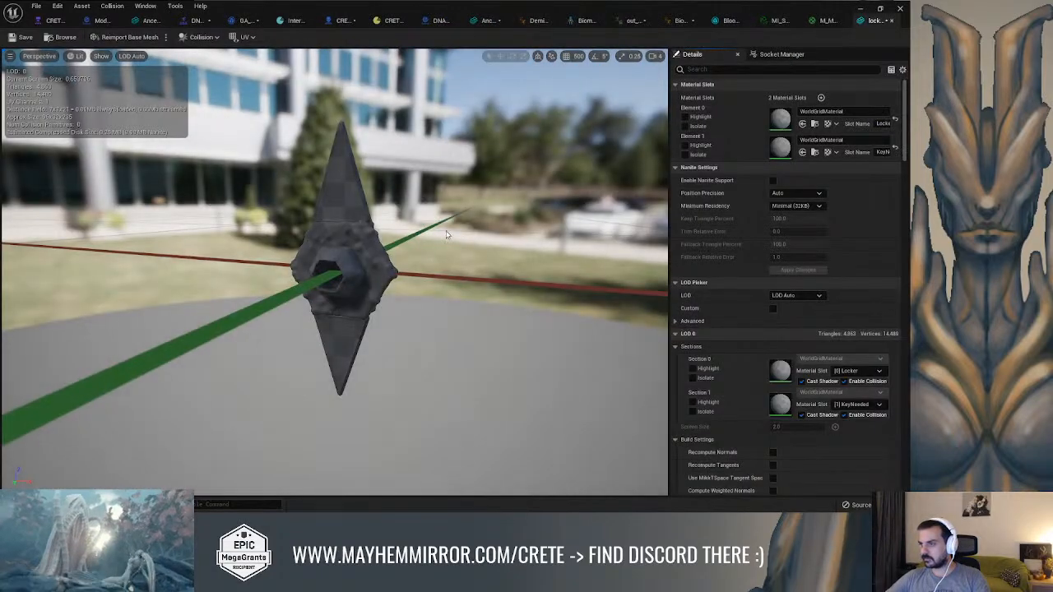
mouse_move(447, 236)
left_mouse_down()
mouse_move(395, 239)
mouse_move(438, 252)
left_mouse_up()
scroll(438, 253, "up", 5)
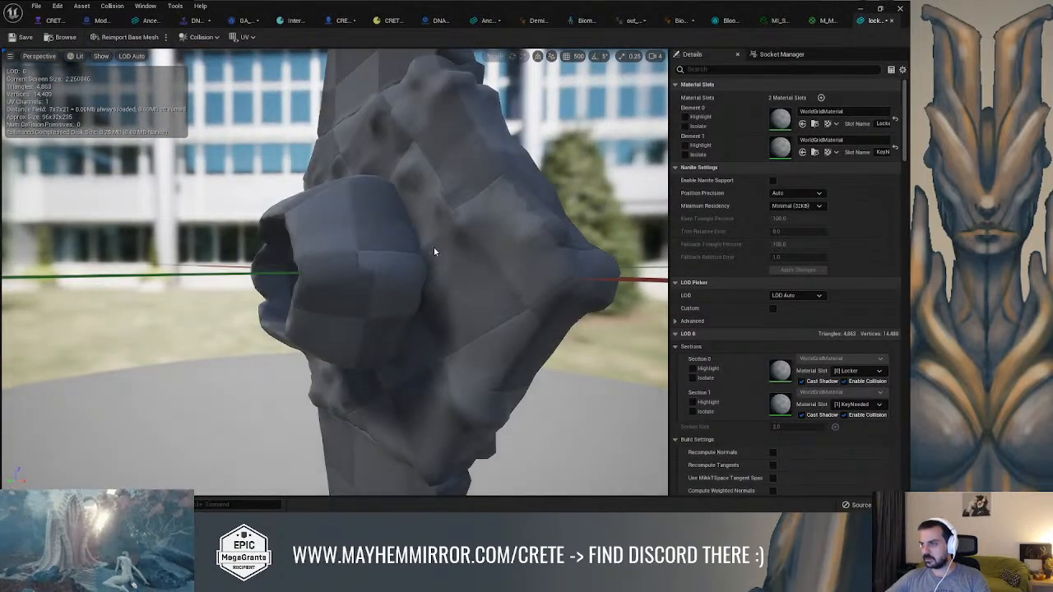
scroll(433, 246, "down", 5)
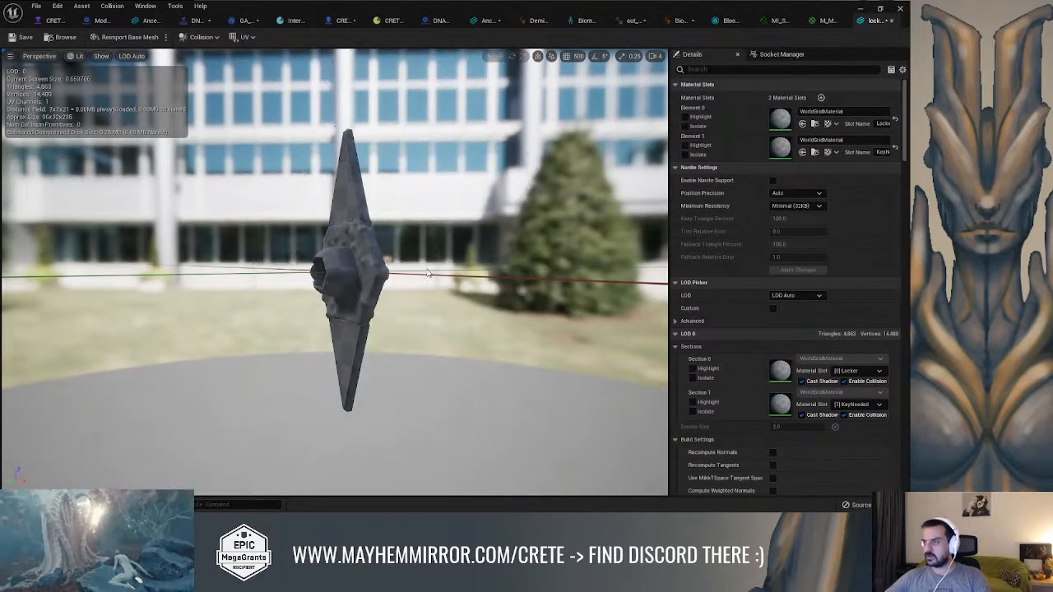
In the DNALab_2 Blueprint, replace the StaticMesh1 component's mesh with lockerbio
left_click(438, 20)
left_click(50, 130)
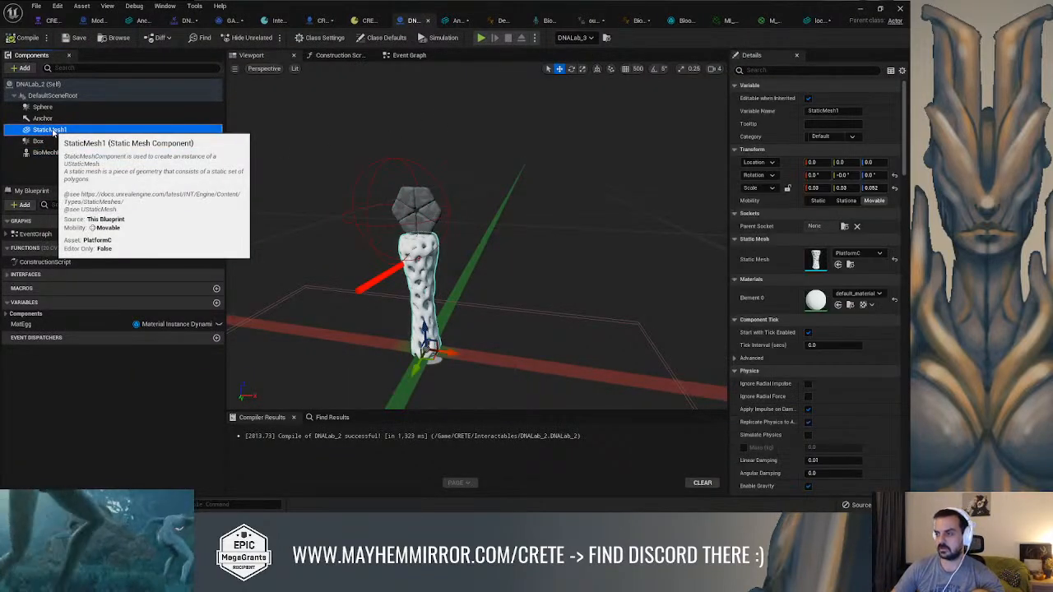
left_click(857, 254)
type("lock")
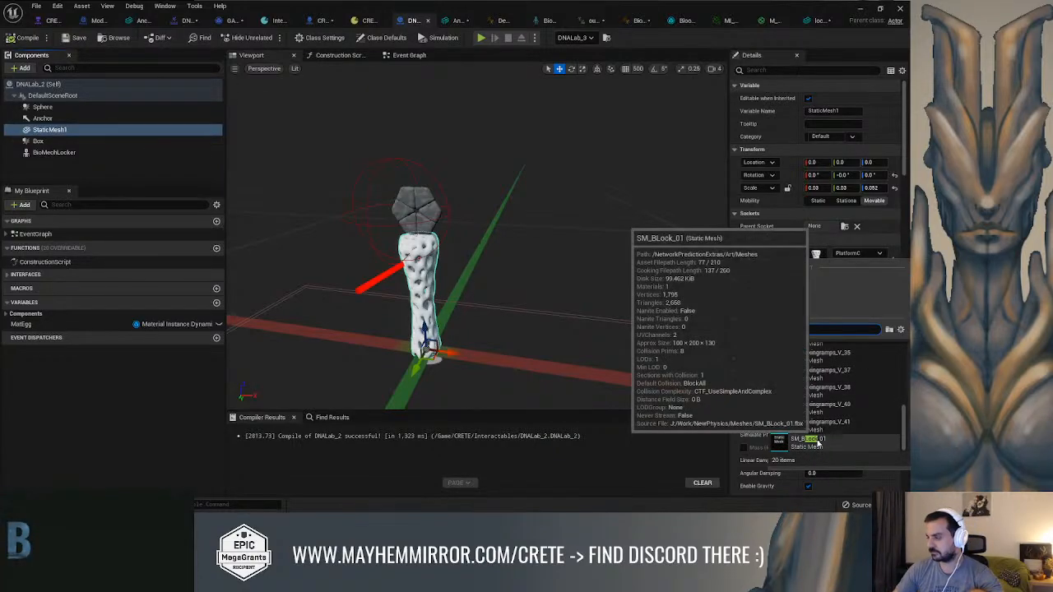
type("e")
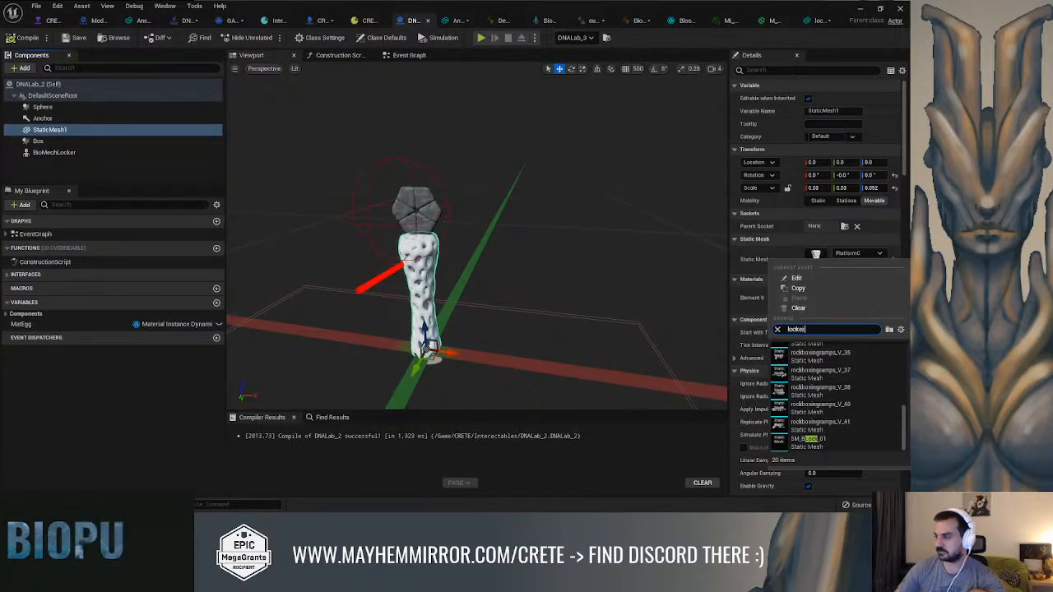
type("r")
left_click(823, 354)
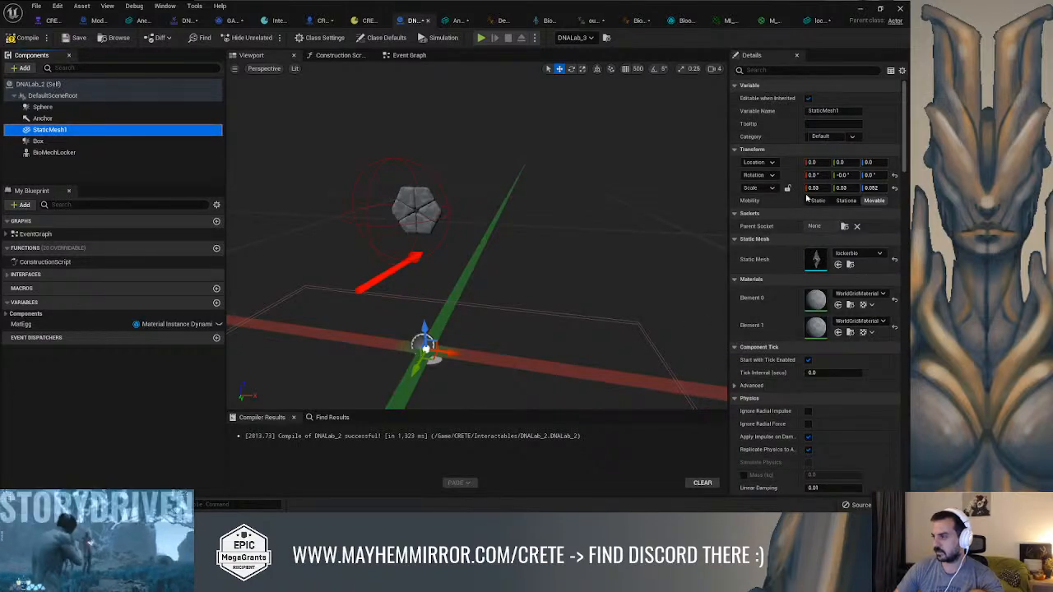
Set StaticMesh1's scale to 1 on all axes and move it onto the hexagonal locker, at about Y -27.4, Z 142.8
left_click(816, 188)
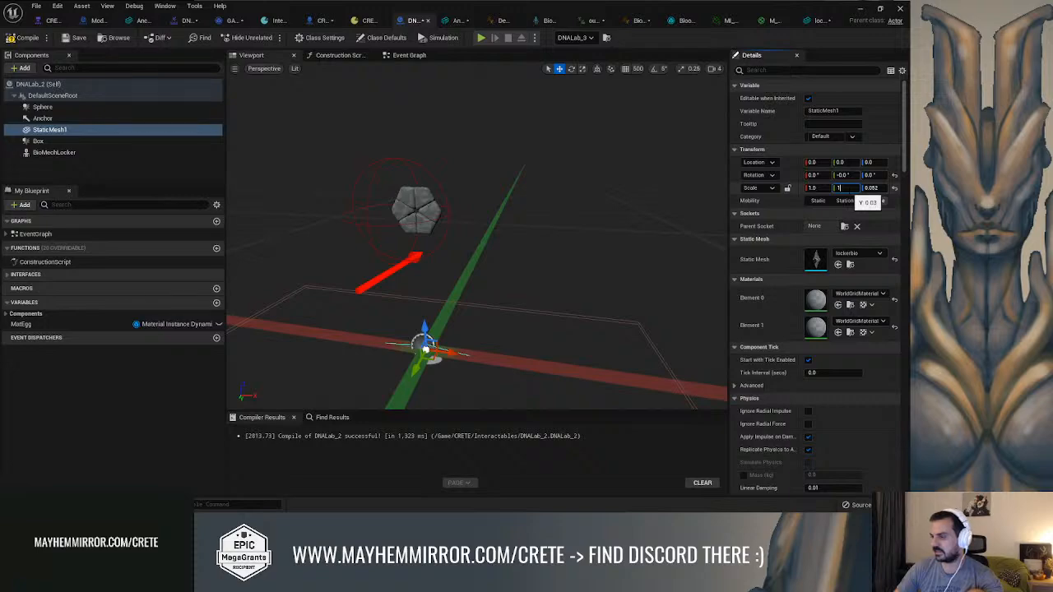
key("Tab")
type("1")
key("Return")
left_click_drag(615, 301, 534, 284, "alt")
left_click_drag(415, 348, 453, 155, "alt")
left_click_drag(516, 169, 489, 171, "alt")
left_click_drag(385, 215, 517, 203)
scroll(413, 212, "up", 6)
scroll(516, 202, "down", 4)
left_click_drag(435, 179, 494, 168, "alt")
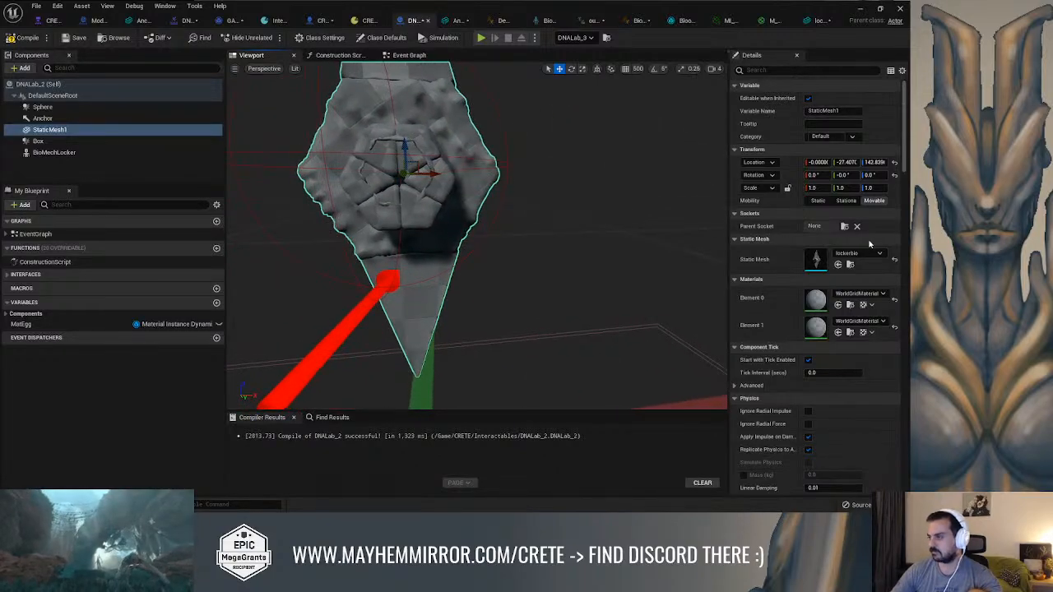
Set StaticMesh1's scale to 1.2 on all axes and move it to about Y -31.7, Z 139.9
left_click(812, 188)
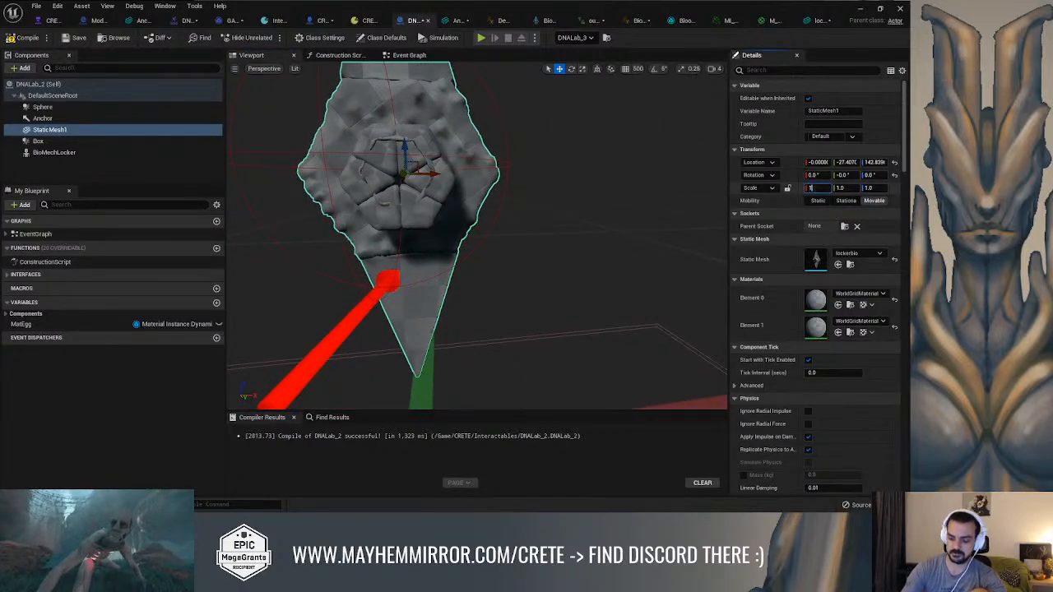
type("1.2")
key("Tab")
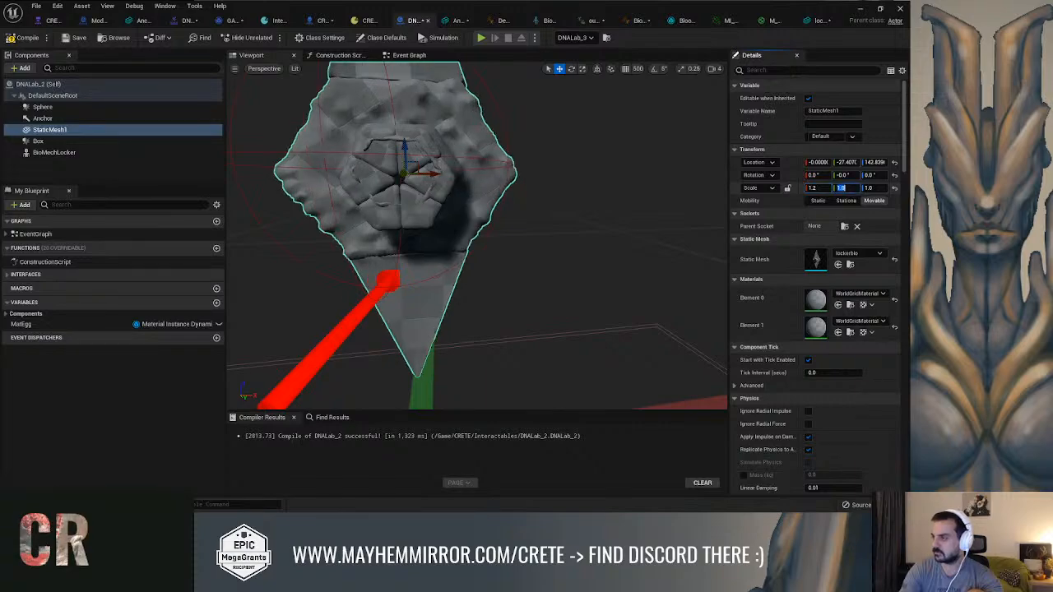
key("Tab")
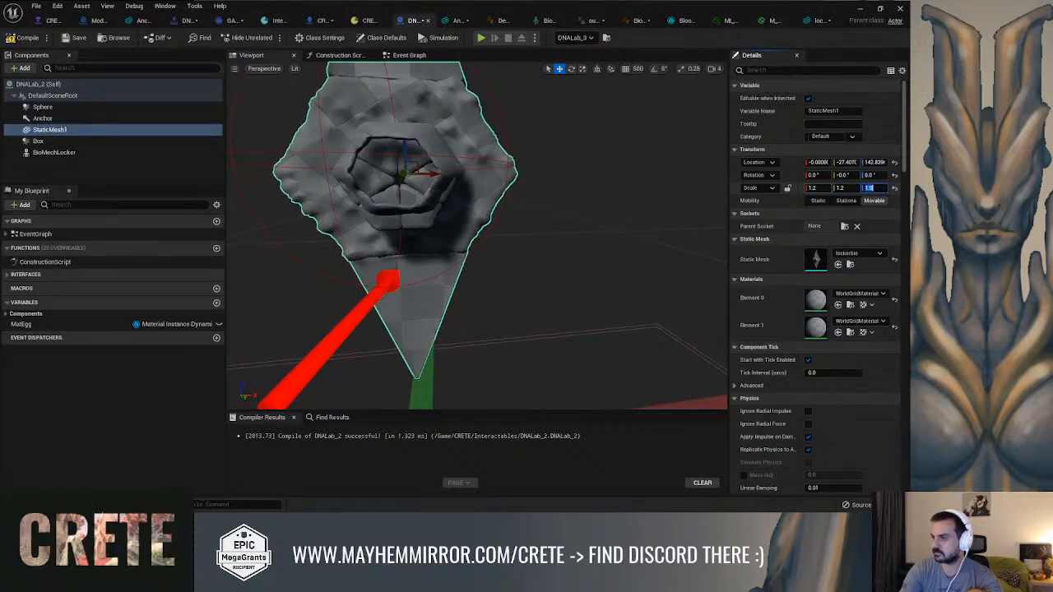
key("Return")
left_click_drag(498, 191, 641, 205, "alt")
left_click_drag(450, 164, 455, 194)
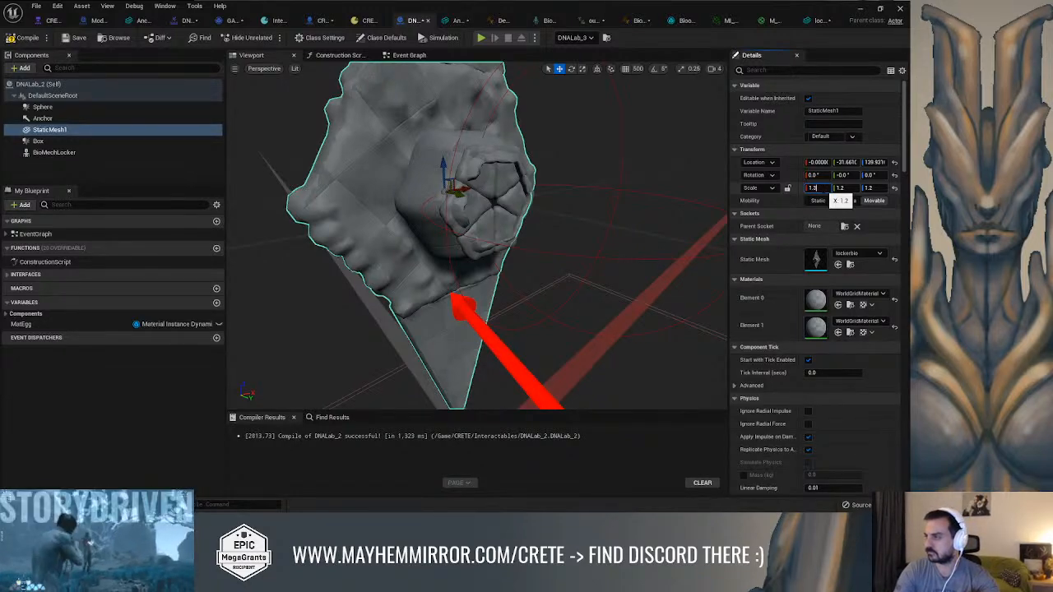
Set StaticMesh1's scale to 1.3 on all axes and move it back to about Y -33.4
key("Tab")
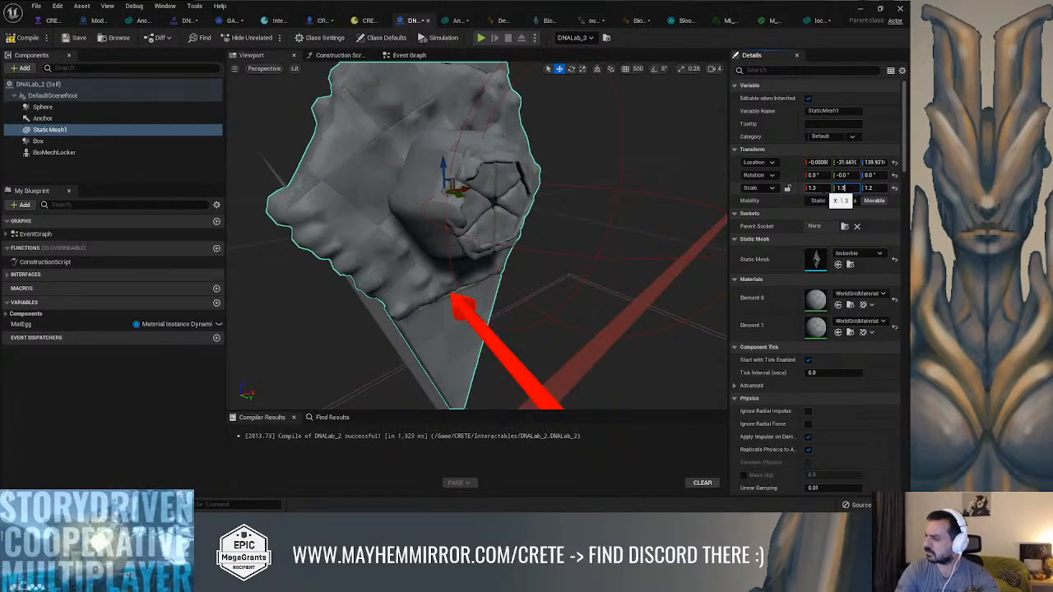
type("1.3")
key("Tab")
key("Return")
right_click_drag(504, 226, 483, 213)
left_click_drag(469, 206, 467, 206)
Widen the component details area and set StaticMesh1's scale to 1.5 on all axes
left_click_drag(731, 218, 674, 195)
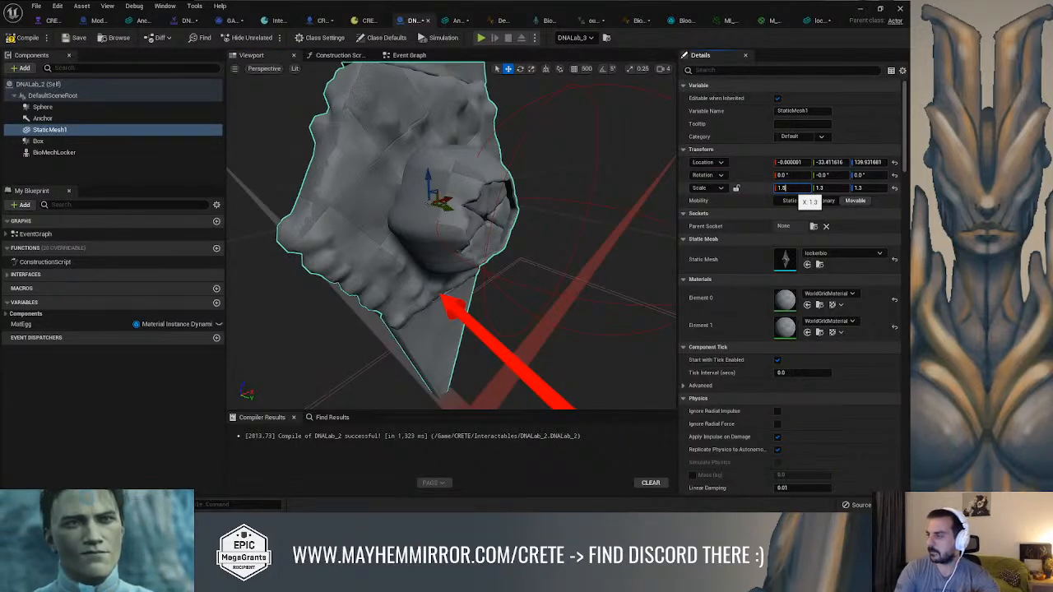
key("Tab")
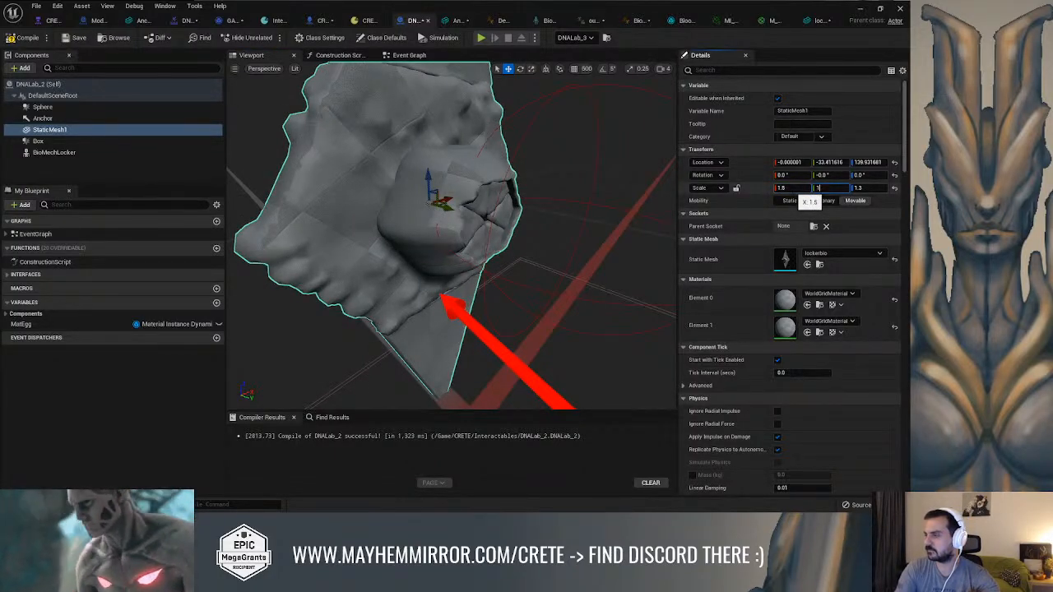
key("Tab")
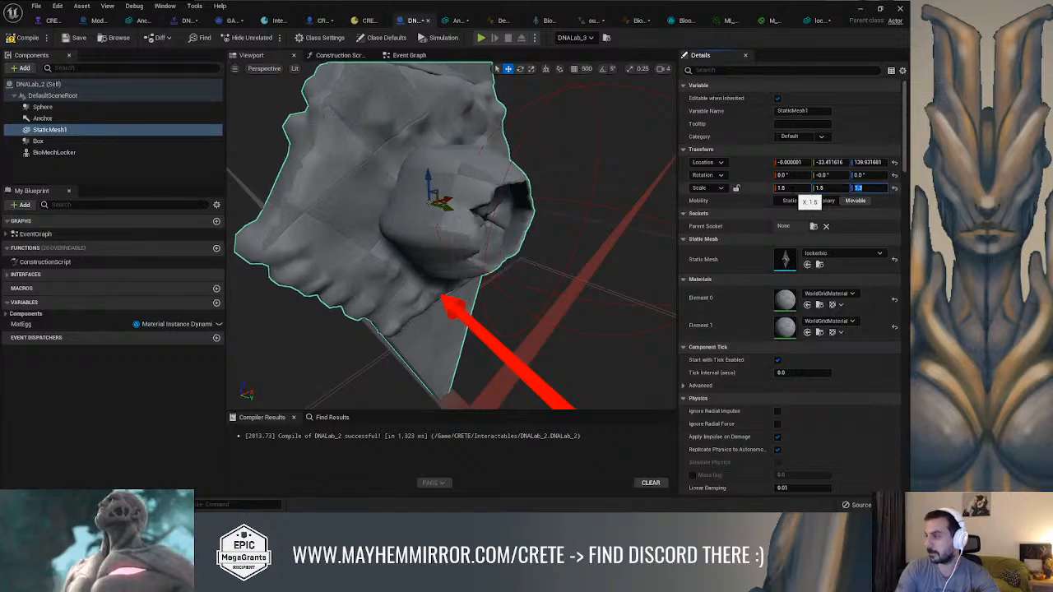
key("Return")
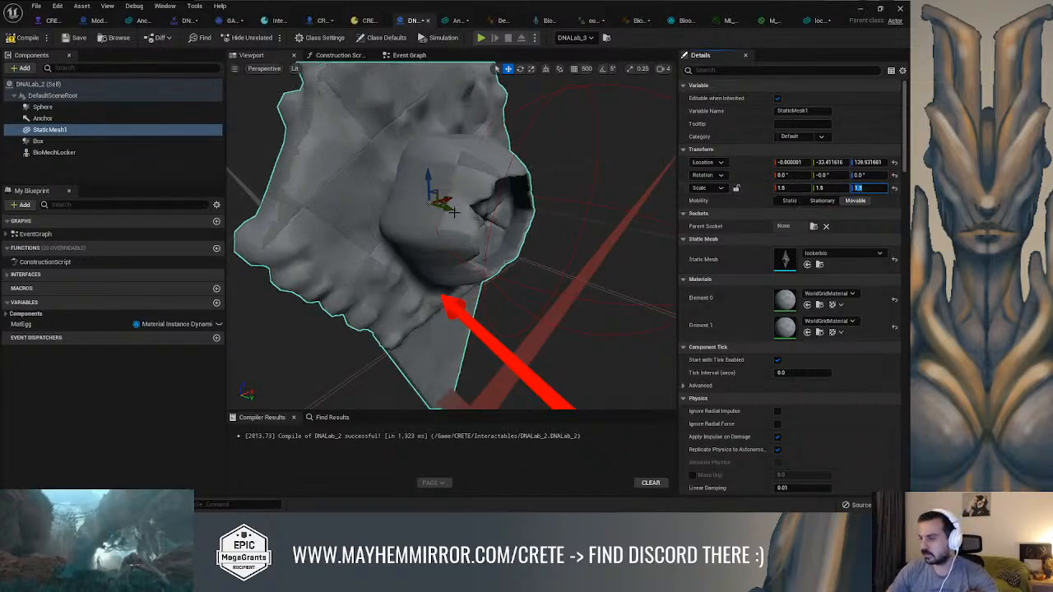
Move StaticMesh1 back to about Y -41.2 behind the hexagonal locker and compile the Blueprint
mouse_move(446, 203)
left_mouse_down()
mouse_move(243, 195)
mouse_move(436, 205)
left_mouse_up()
scroll(603, 210, "down", 5)
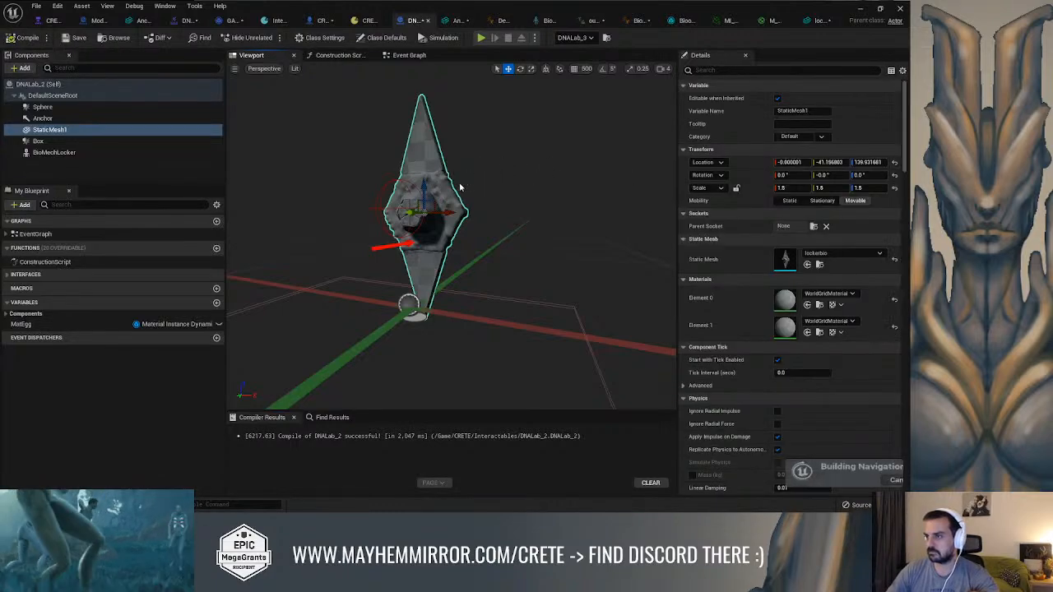
scroll(550, 181, "up", 5)
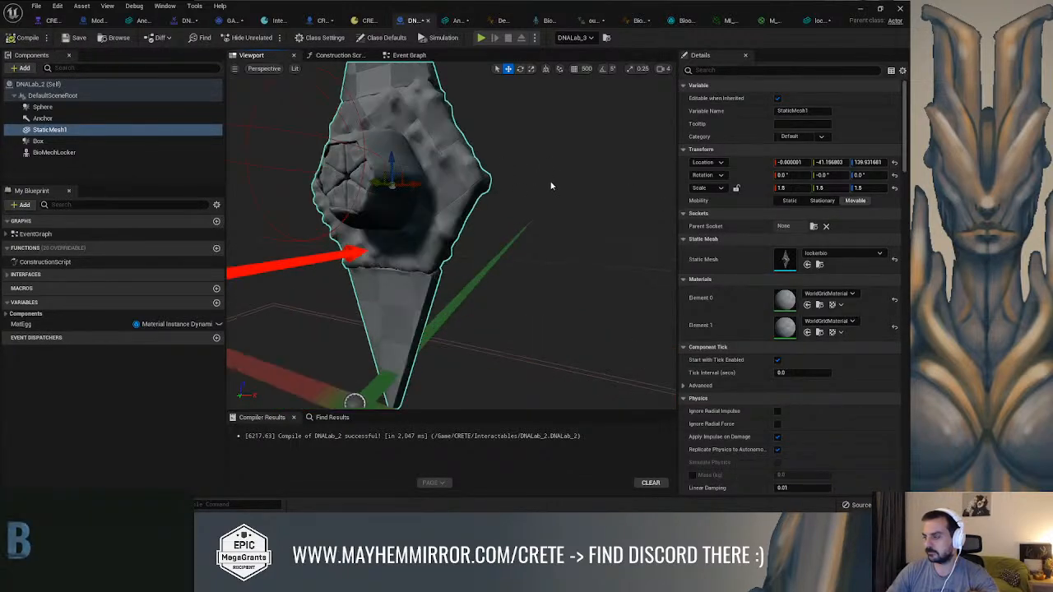
left_click_drag(551, 186, 595, 192, "alt")
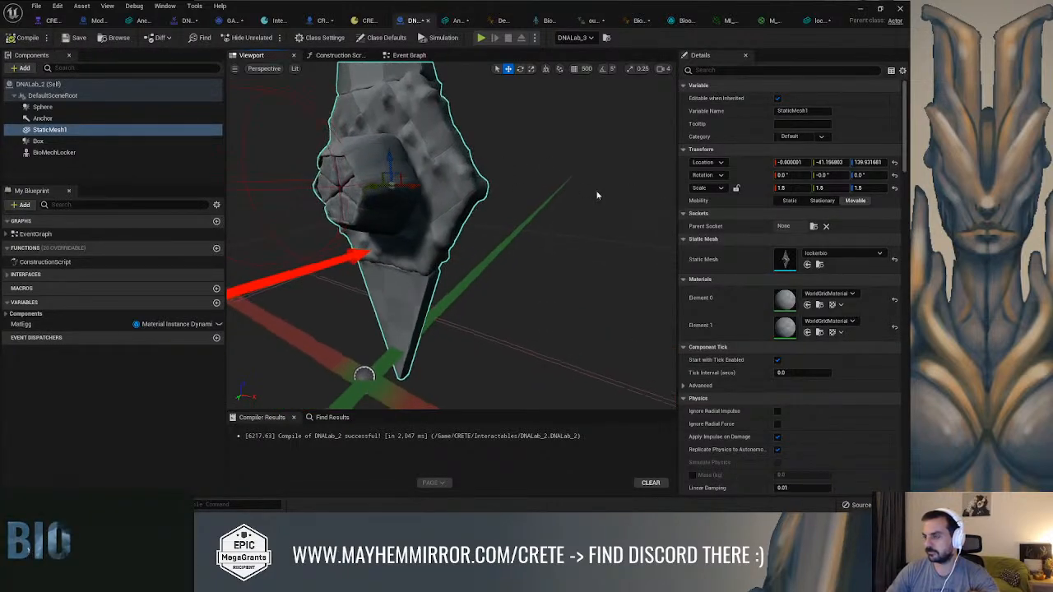
Assign the DoubleSideMembranes_Inst material to StaticMesh1's Element 0 slot, then open and dismiss the material choices for Element 1
left_click(829, 293)
type("m")
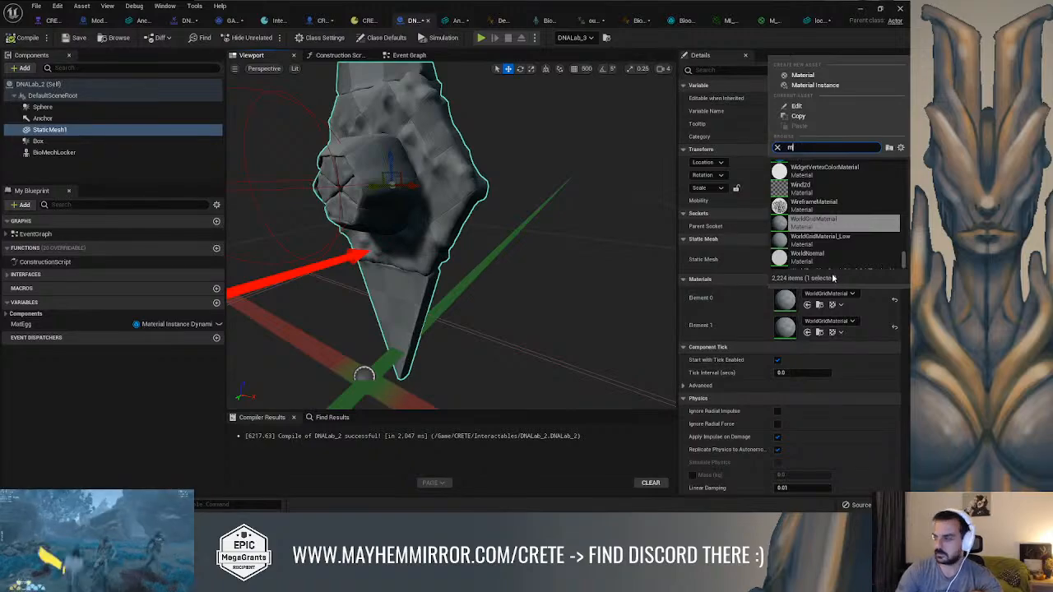
type("emb")
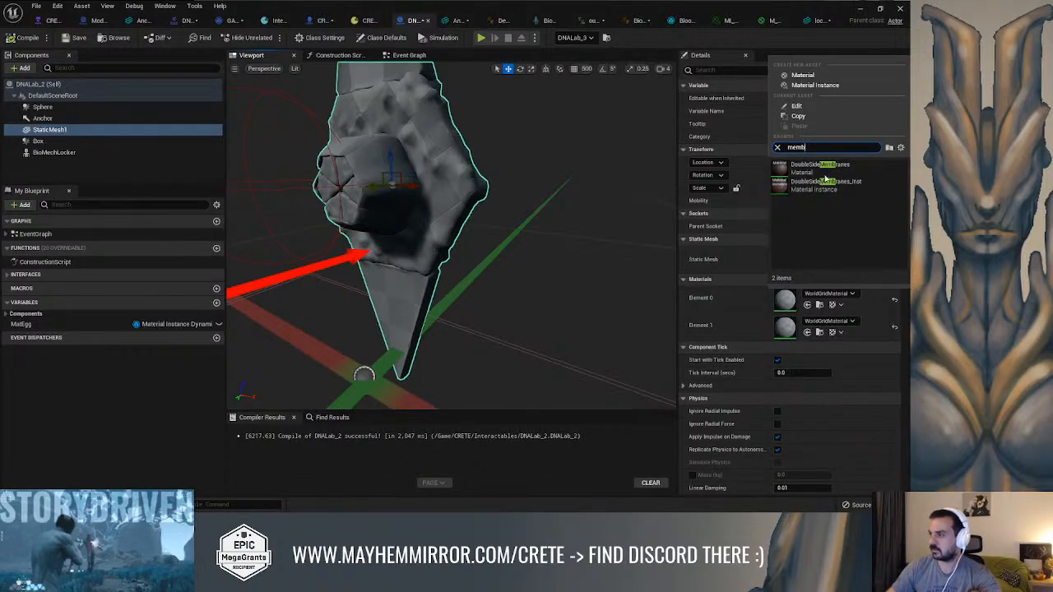
left_click(826, 182)
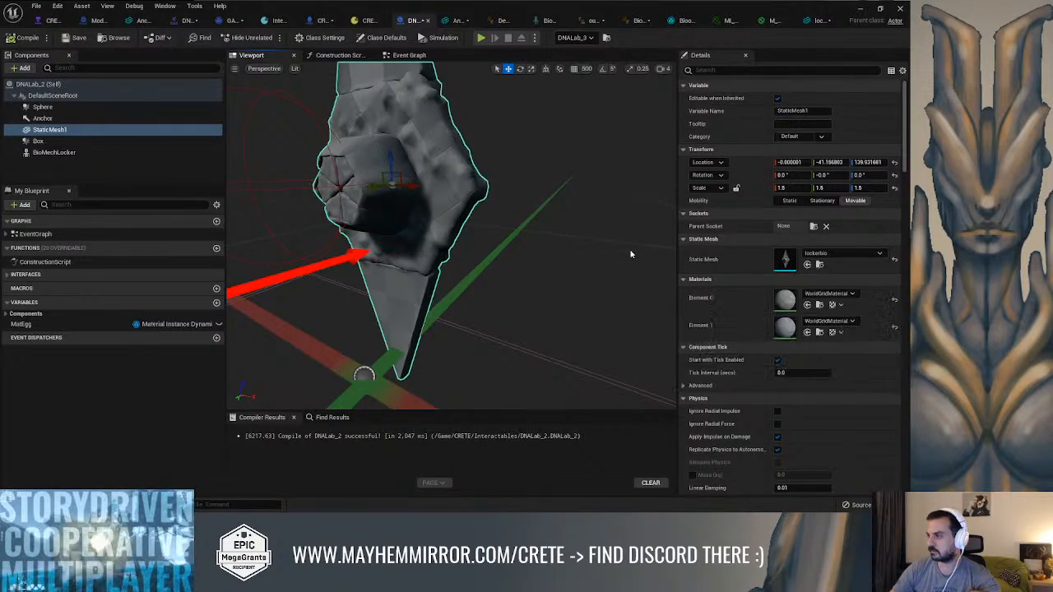
left_click_drag(560, 243, 785, 219, "alt")
left_click(836, 322)
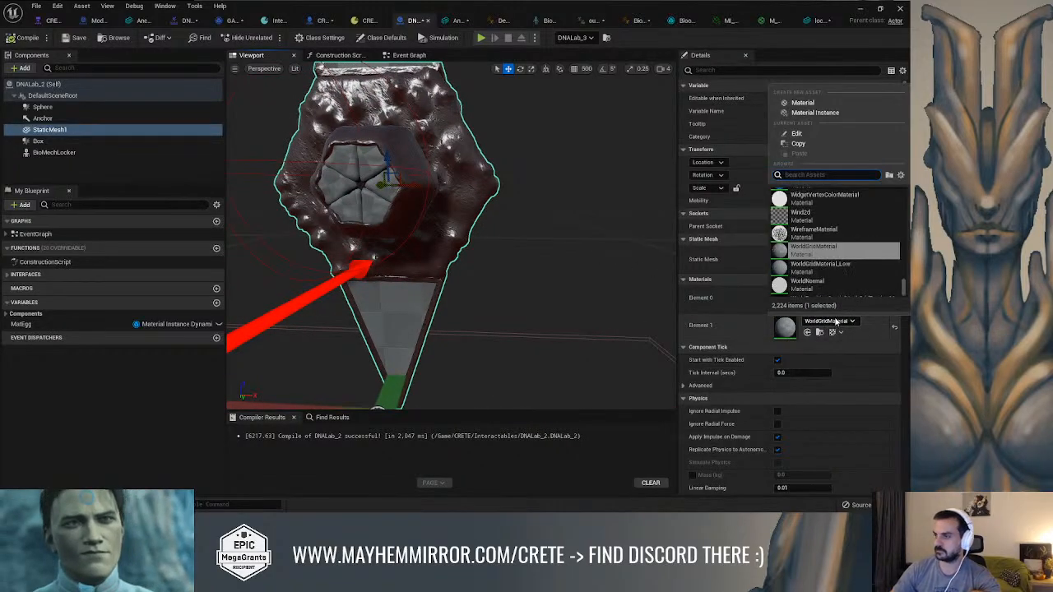
left_click(578, 253)
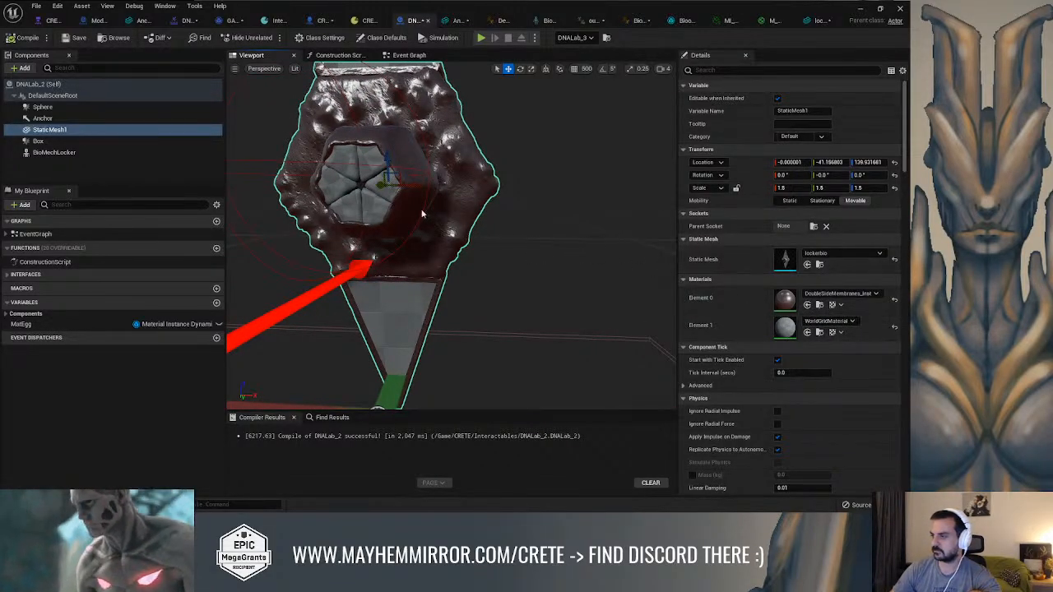
Assign a Generic_CRETE_Skin material to the BioMechLocker component's Element 0 slot
left_click(53, 152)
left_click(836, 342)
left_click(738, 292)
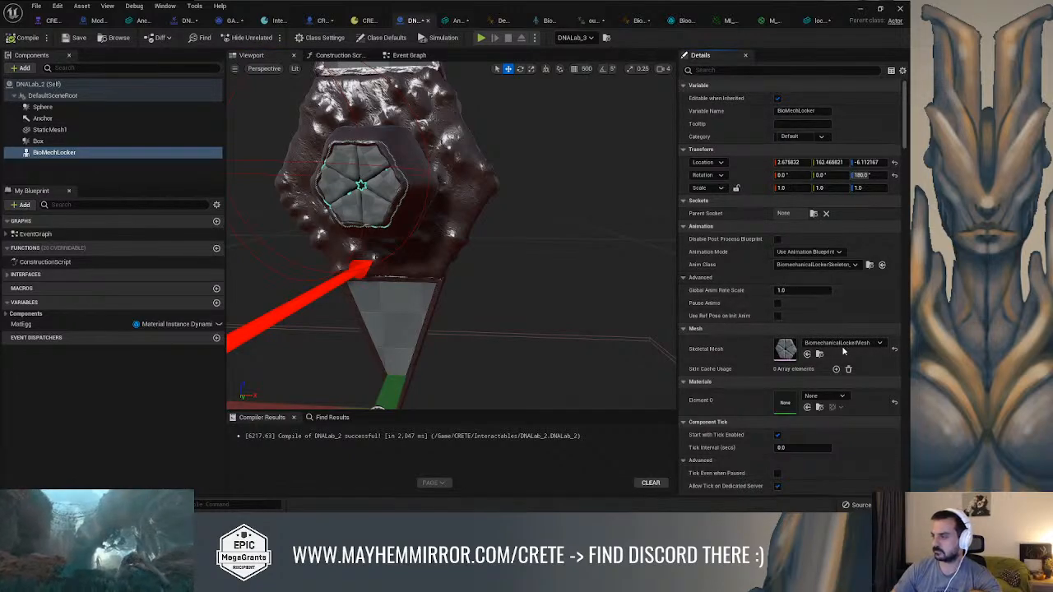
scroll(789, 345, "down", 1)
left_click(830, 371)
type("skin")
left_click(820, 273)
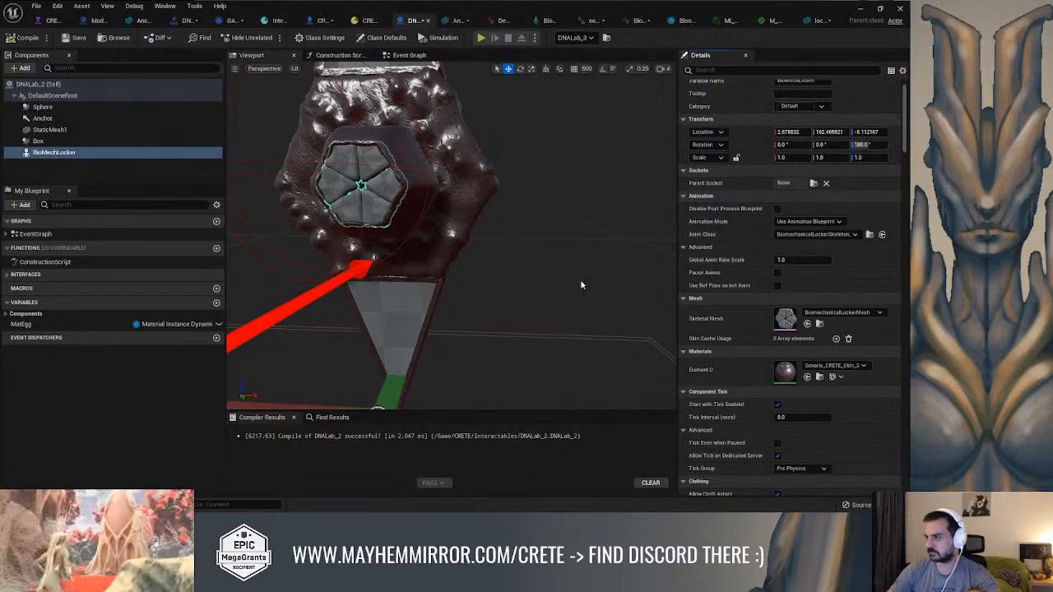
right_click_drag(555, 271, 421, 326)
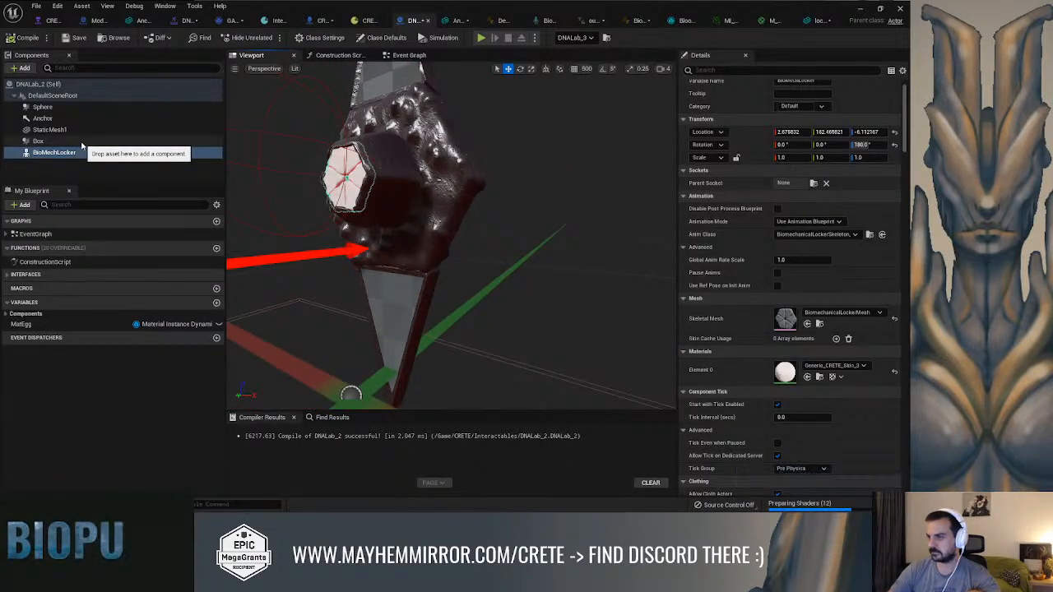
mouse_move(493, 242)
right_mouse_down()
mouse_move(633, 260)
mouse_move(493, 225)
right_mouse_up()
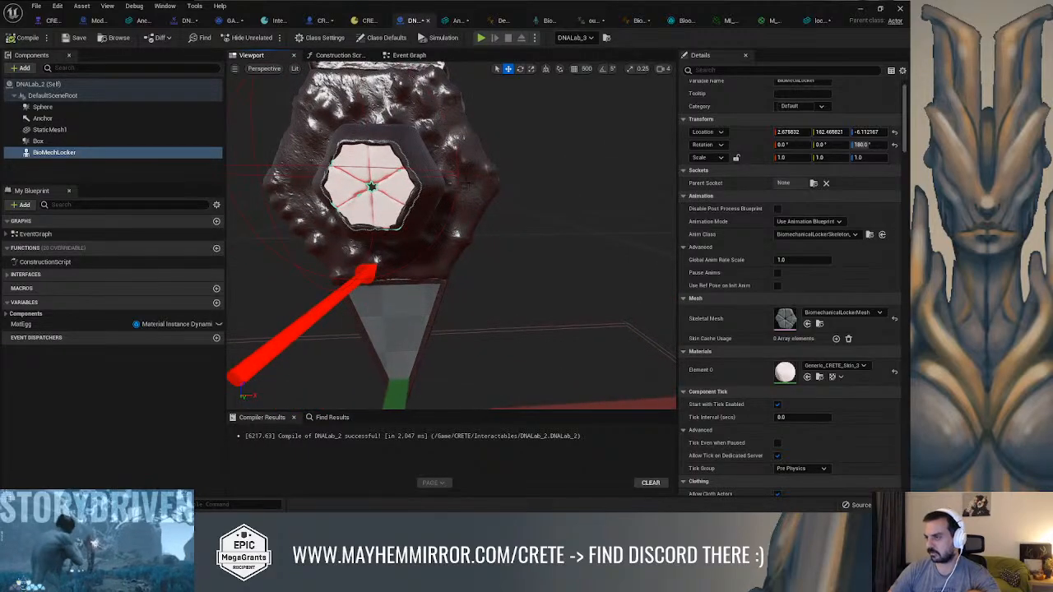
Assign the DoubleSideMembranes material to StaticMesh1's Element 0 slot in place of its instance
left_click(482, 183)
left_click(838, 263)
scroll(855, 430, "down", 2)
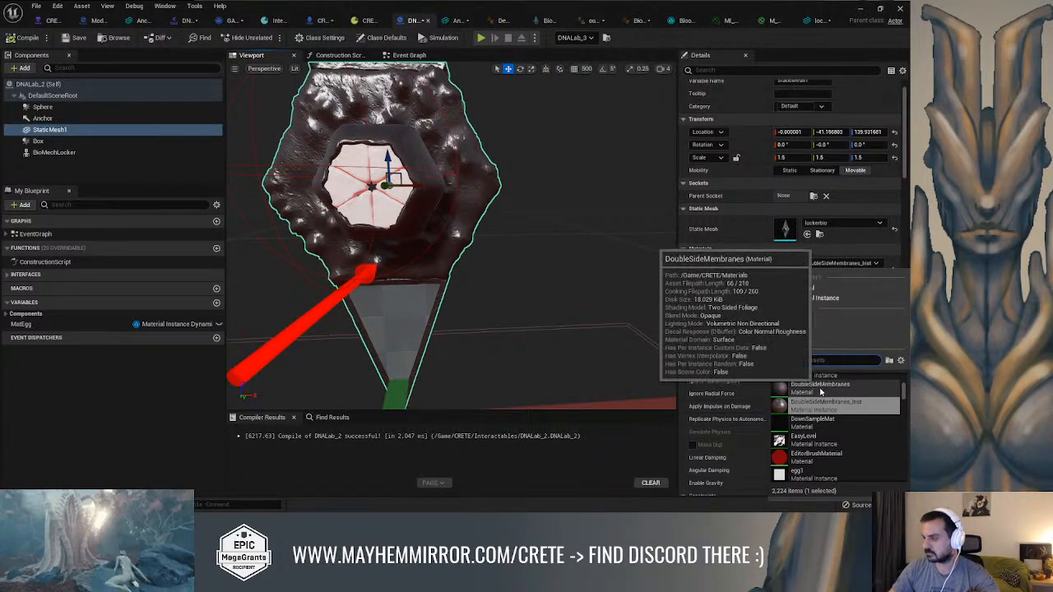
left_click(517, 304)
left_click_drag(525, 241, 450, 298, "alt")
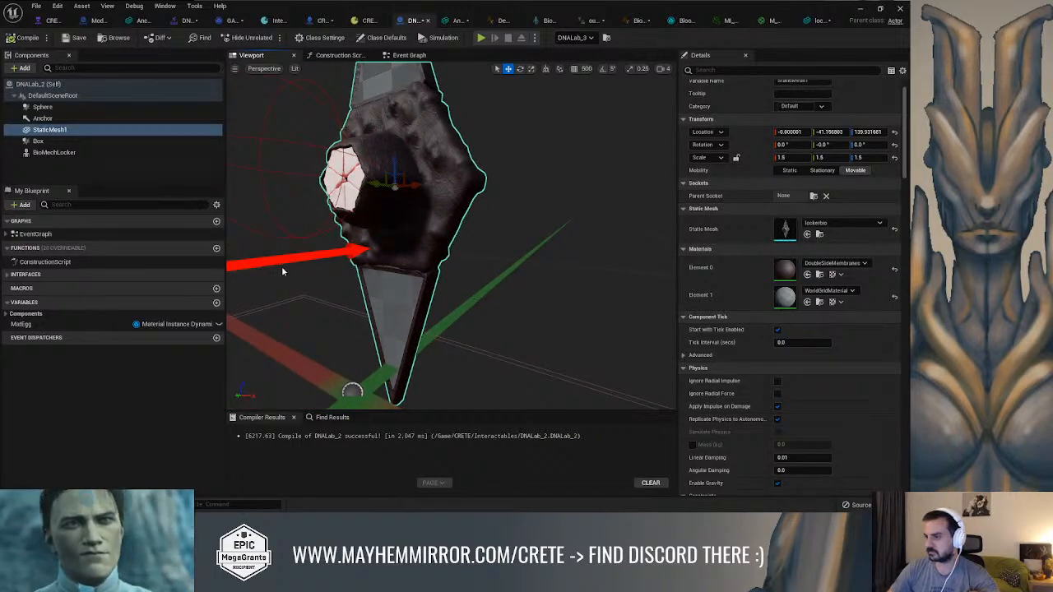
Search for concrete and grey materials, assign MI_Grey_Rock_tiwlbihfw_4K to StaticMesh1's Element 1 slot, and compile the Blueprint
left_click(49, 129)
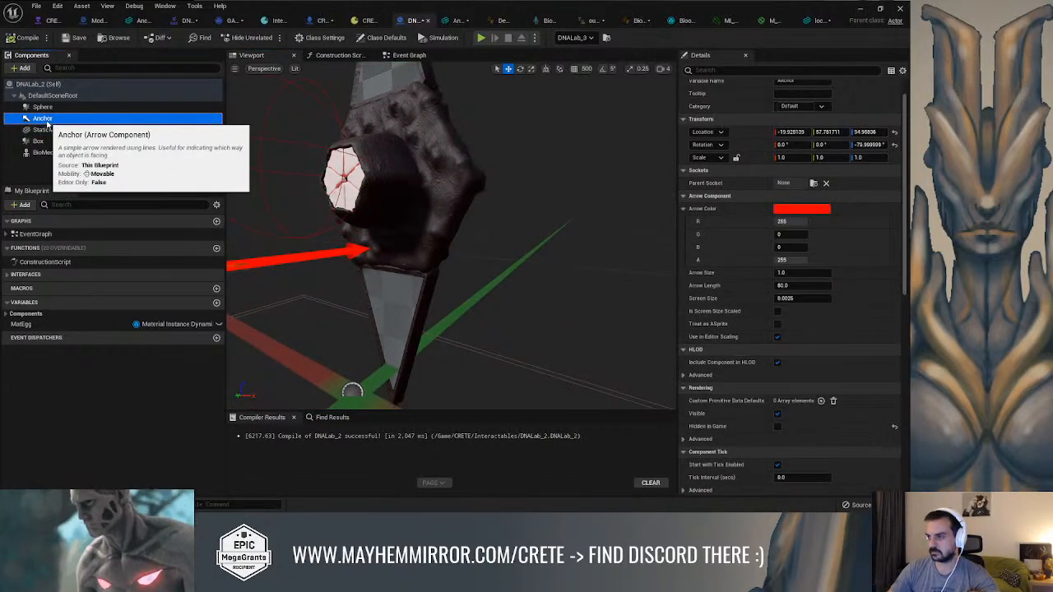
left_click(817, 292)
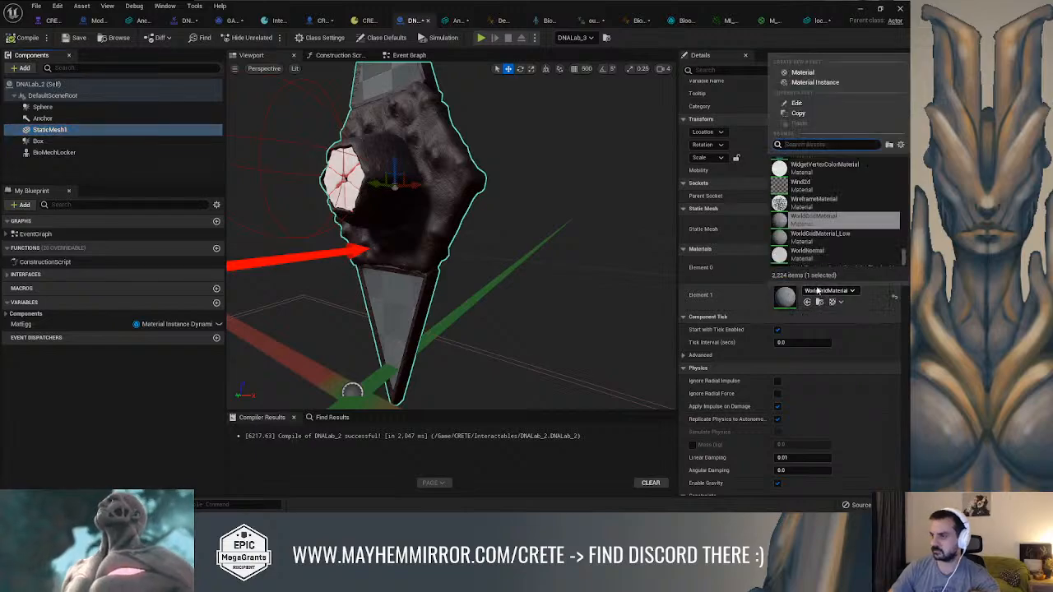
type("con")
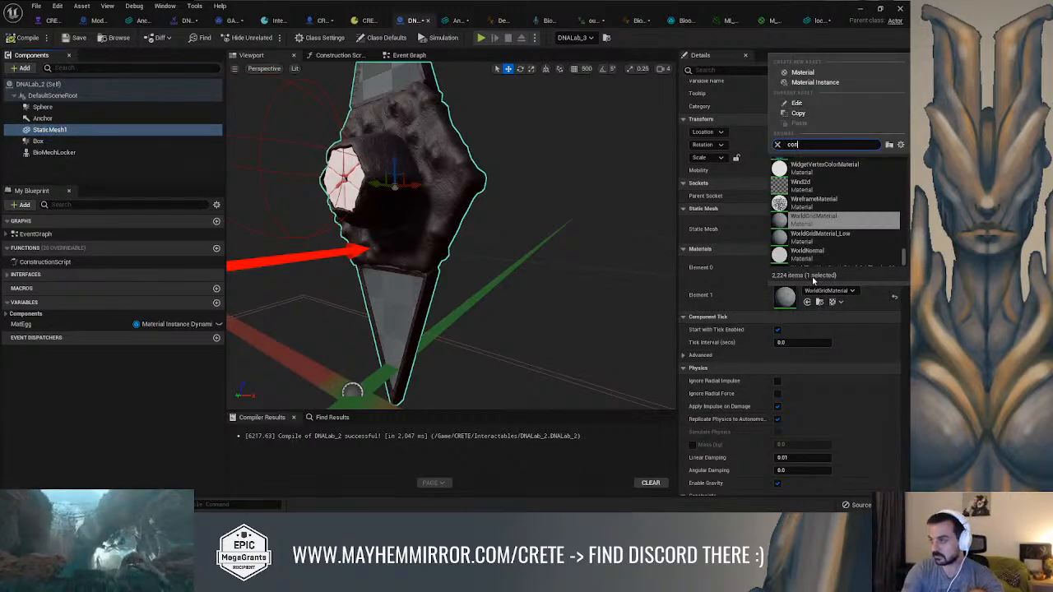
type("crete")
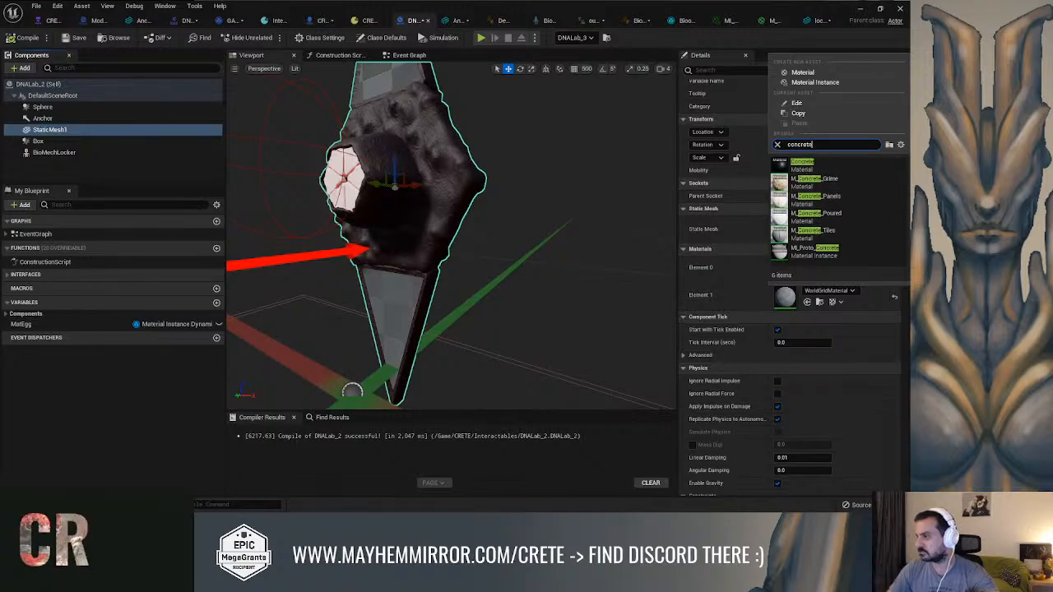
type("grey")
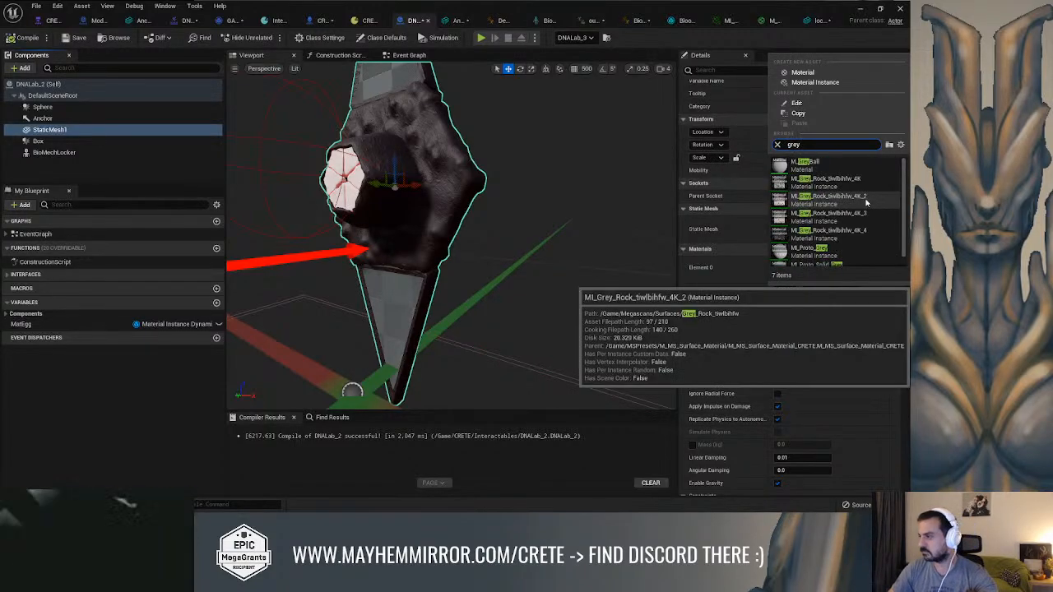
scroll(838, 239, "down", 1)
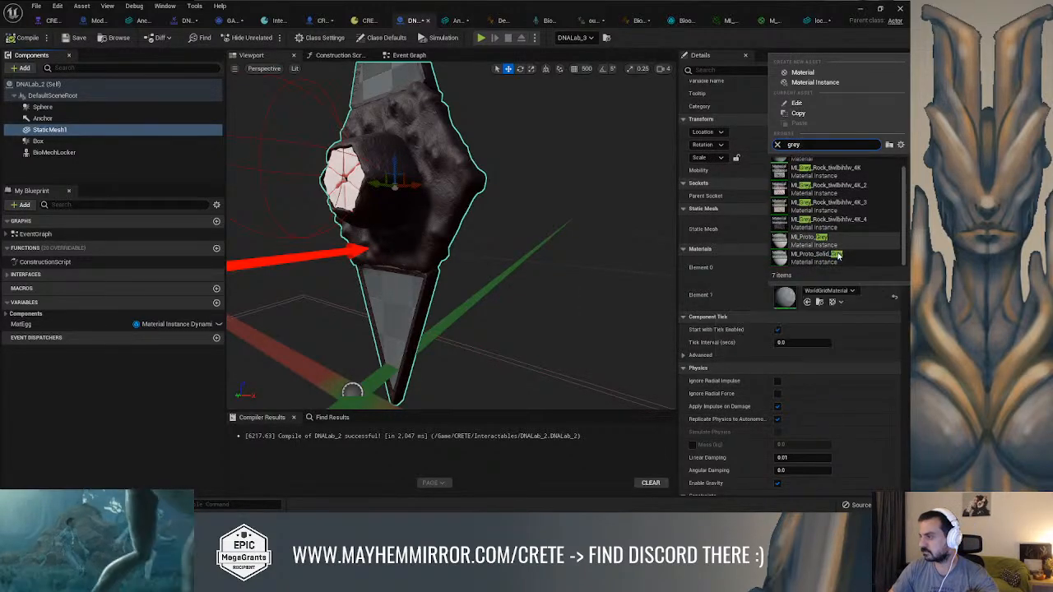
scroll(838, 256, "up", 1)
left_click(827, 181)
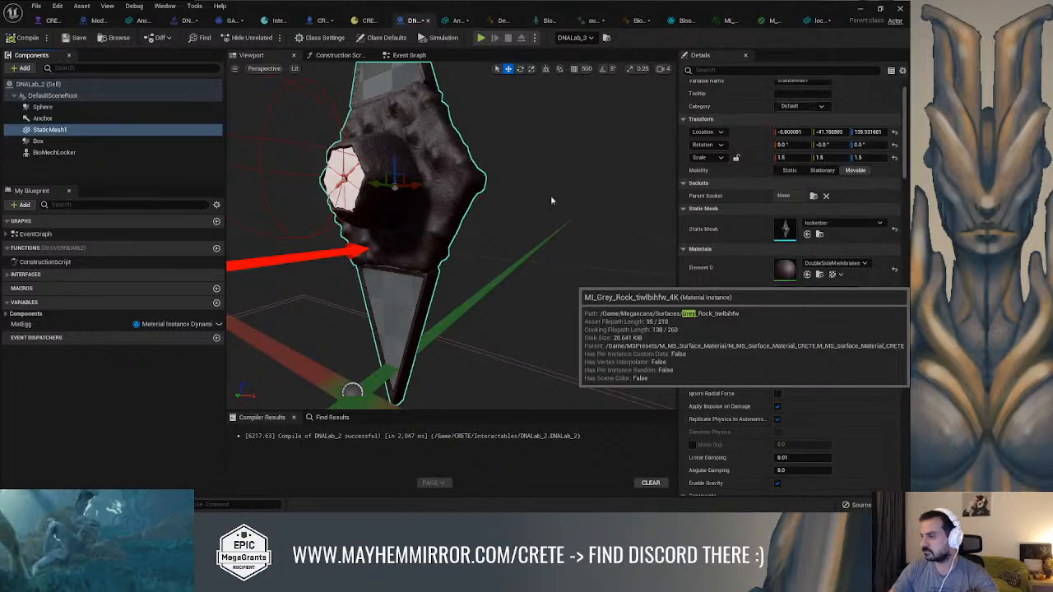
right_click_drag(566, 206, 617, 210)
mouse_move(491, 207)
right_mouse_down()
mouse_move(481, 207)
mouse_move(492, 208)
right_mouse_up()
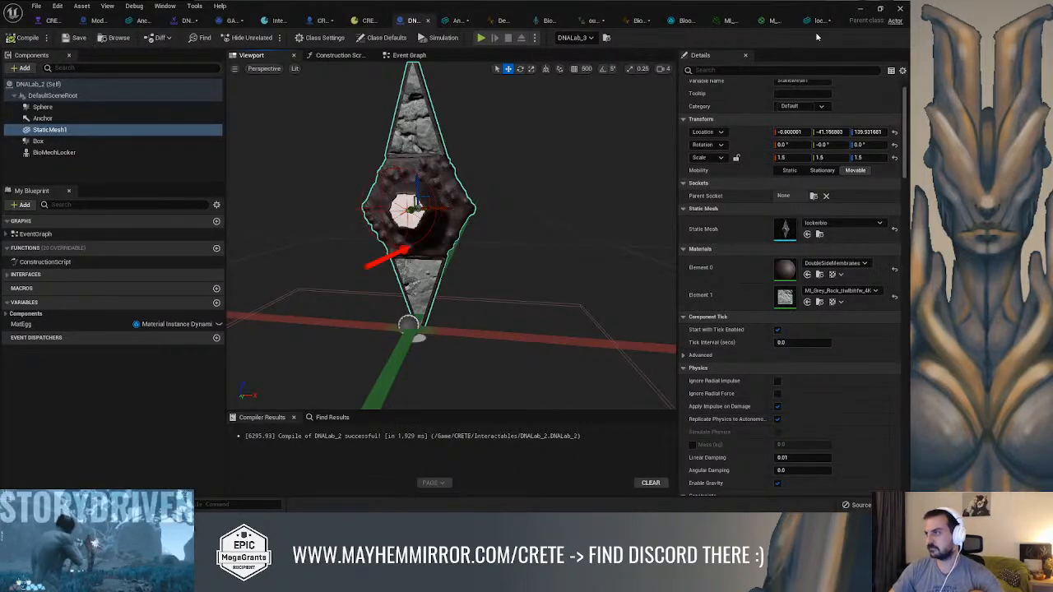
Return to the Combat level and inspect the textured puzzle lock beside the rock pillar
left_click(858, 12)
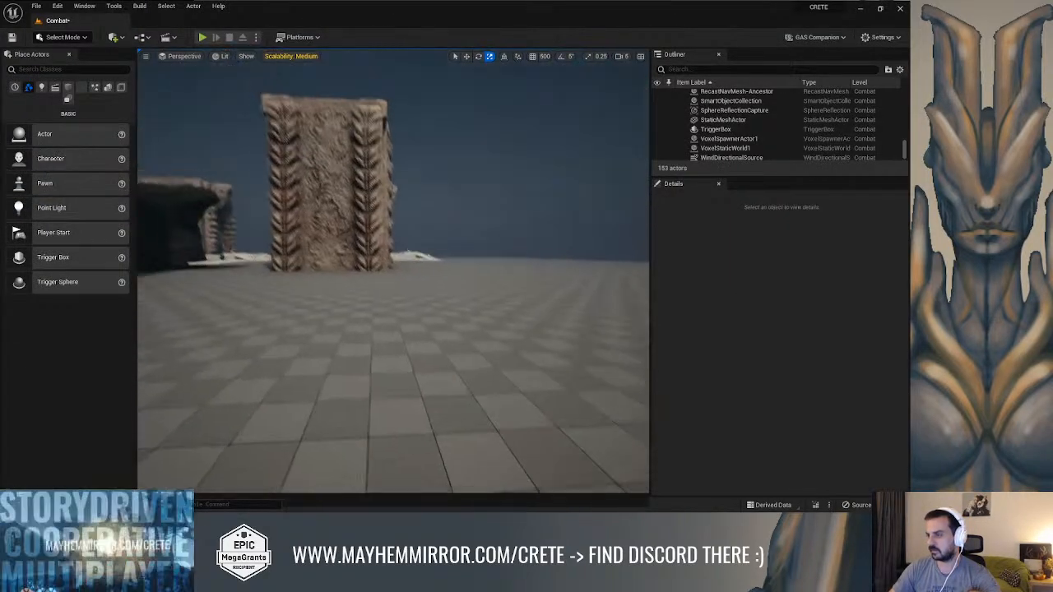
right_click_drag(393, 271, 569, 160)
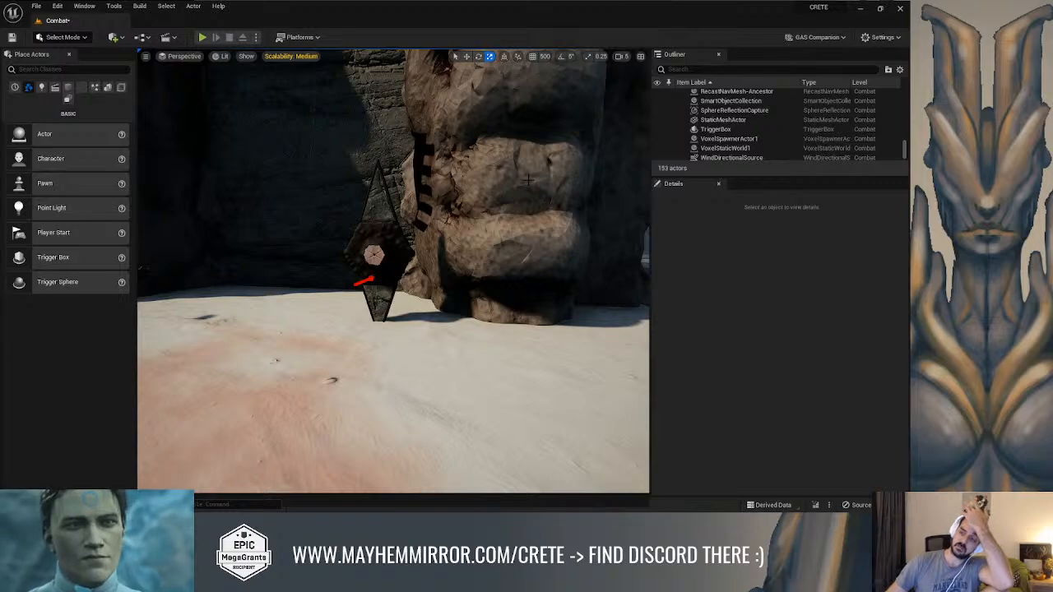
right_click_drag(528, 179, 485, 189)
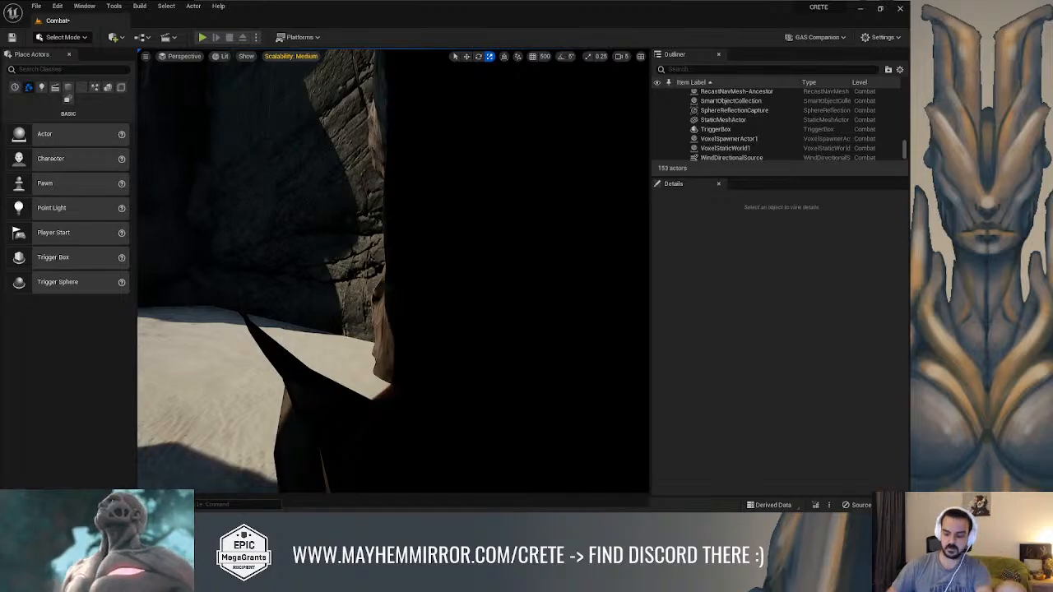
Play-test the level full screen with the character at the puzzle lock, then stop play and close the Message Log
key("alt+p")
key("w")
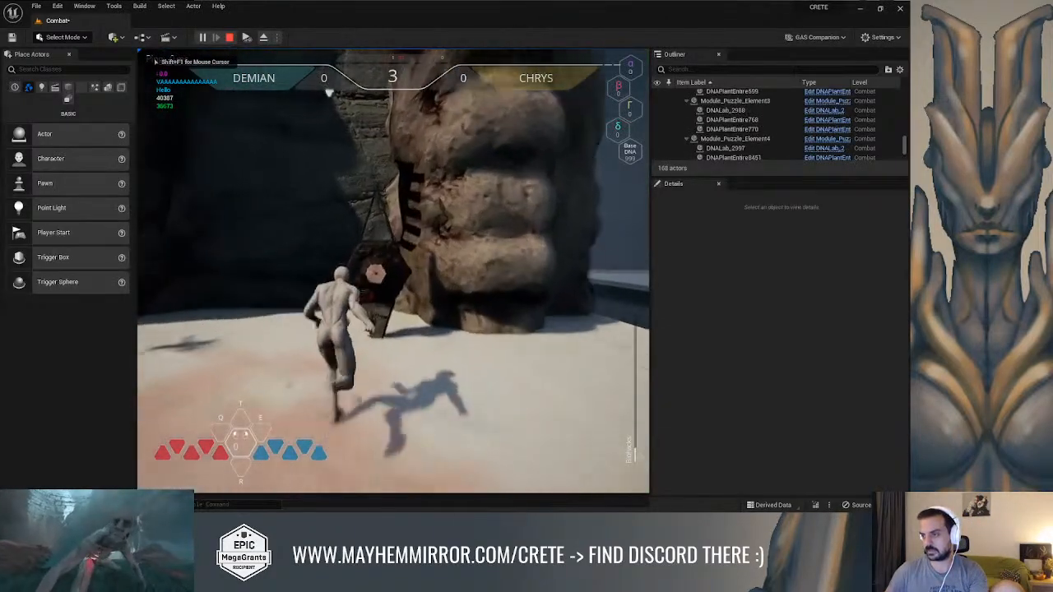
key("f")
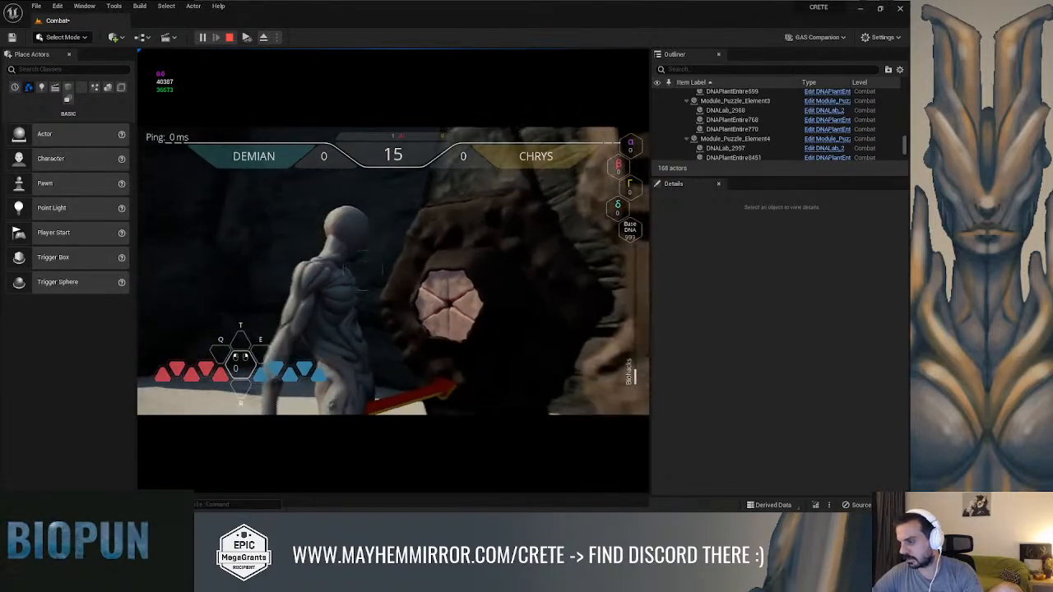
key("F11")
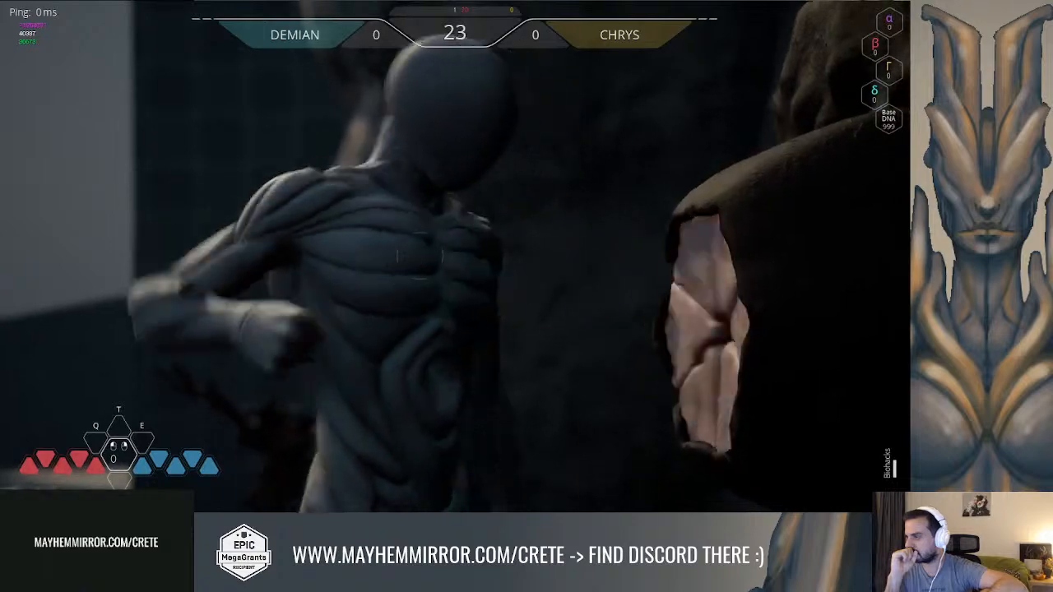
key("Escape")
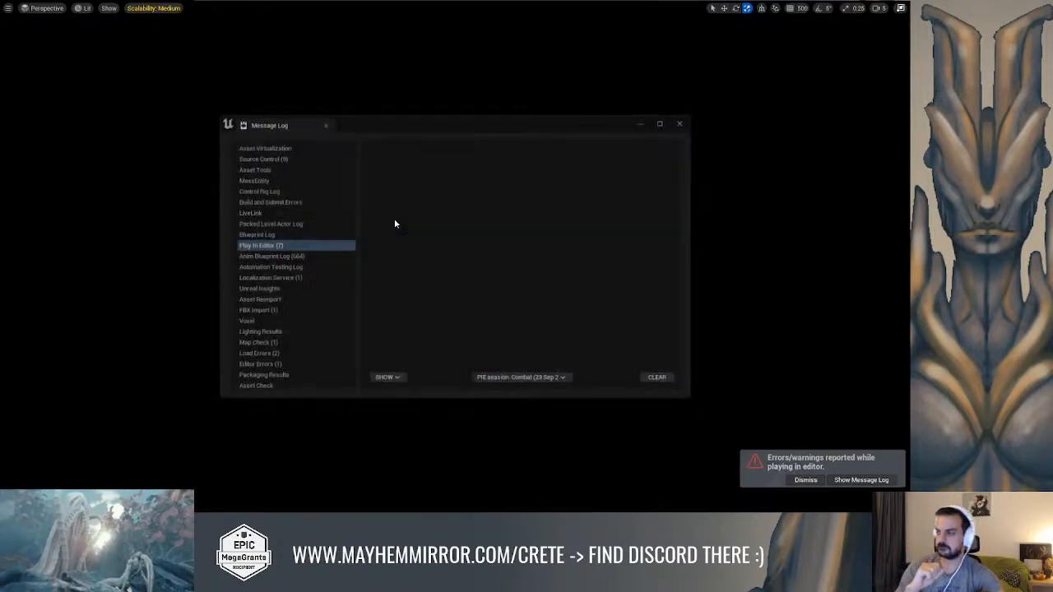
left_click(679, 123)
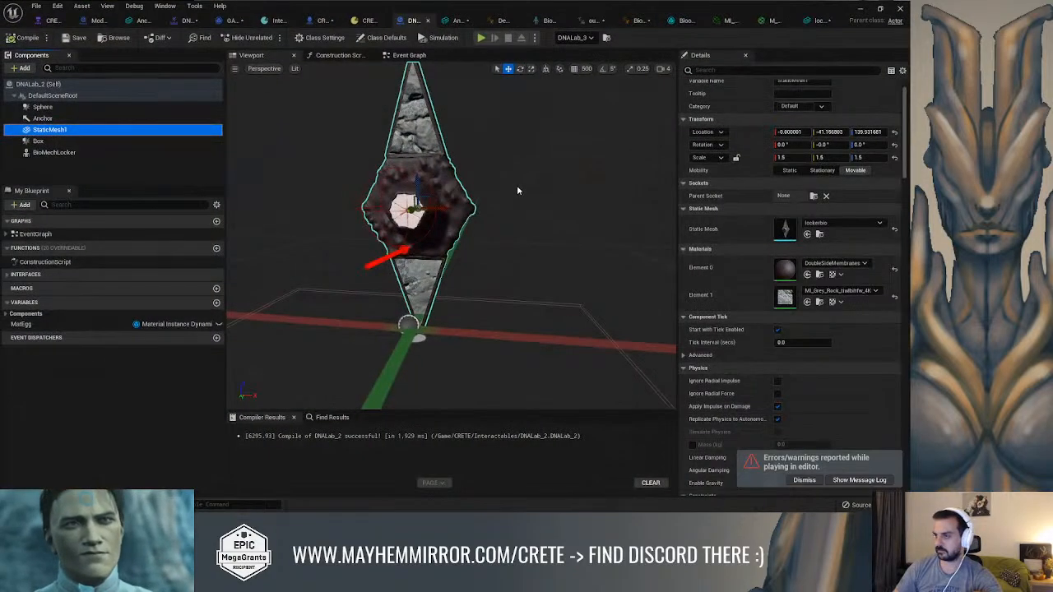
In the DNALab_2 Blueprint, move StaticMesh1 back to about Y -43 and set its scale to 1.6 on all axes
left_click_drag(517, 192, 609, 224, "alt")
scroll(449, 224, "up", 4)
scroll(438, 220, "down", 5)
left_click_drag(437, 217, 437, 211)
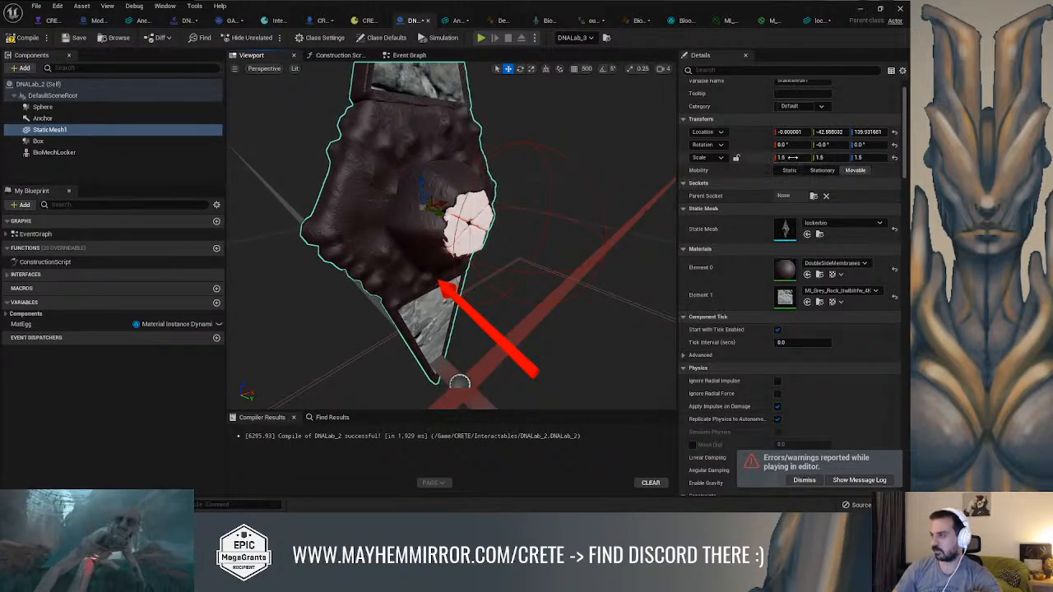
left_click(790, 157)
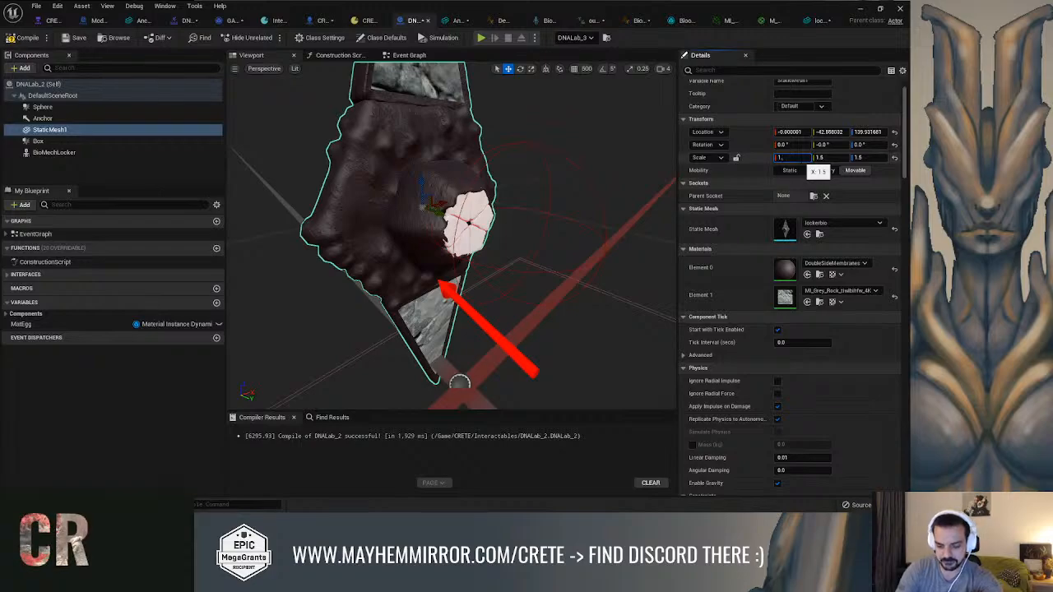
key("Tab")
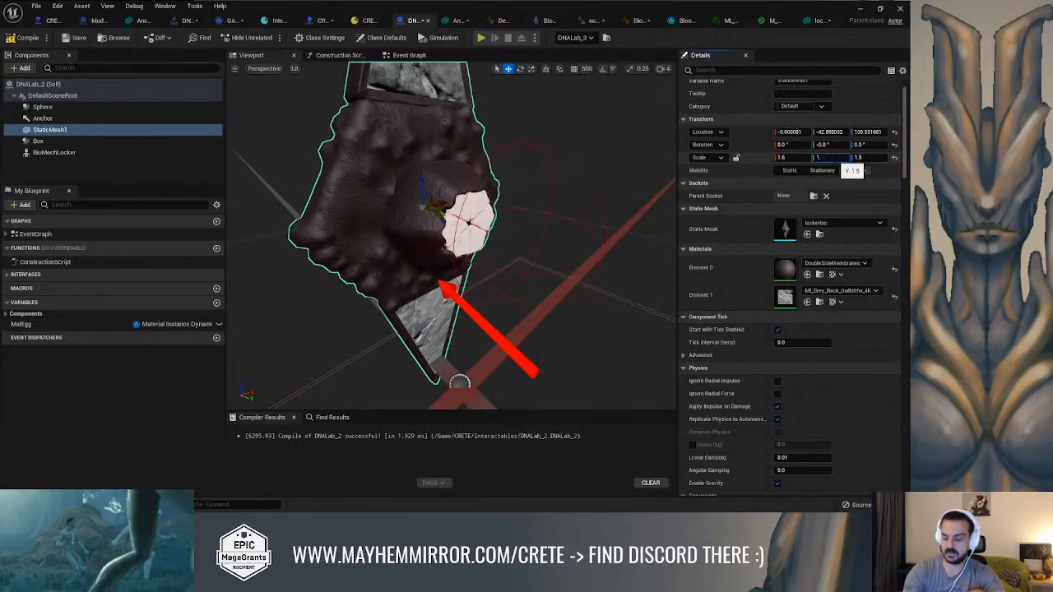
key("Tab")
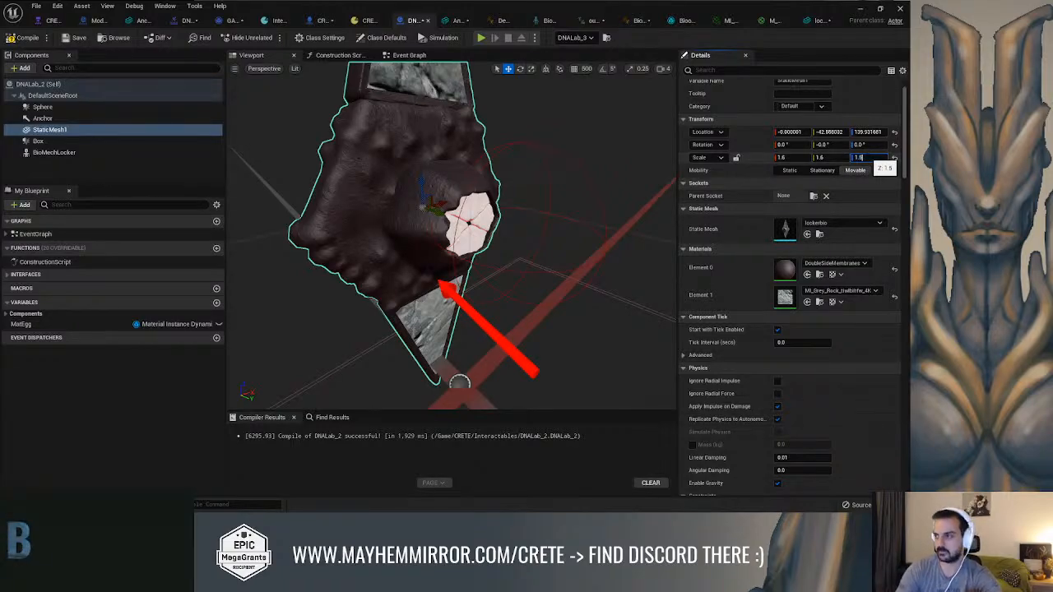
type("1.6")
key("Return")
Fit StaticMesh1 around the hexagonal locker by moving it back to about Y -45.3
left_click_drag(605, 213, 427, 222, "alt")
left_click_drag(498, 215, 394, 205, "alt")
right_click_drag(498, 217, 510, 215)
left_click_drag(422, 216, 511, 261, "alt")
left_click_drag(391, 201, 390, 199)
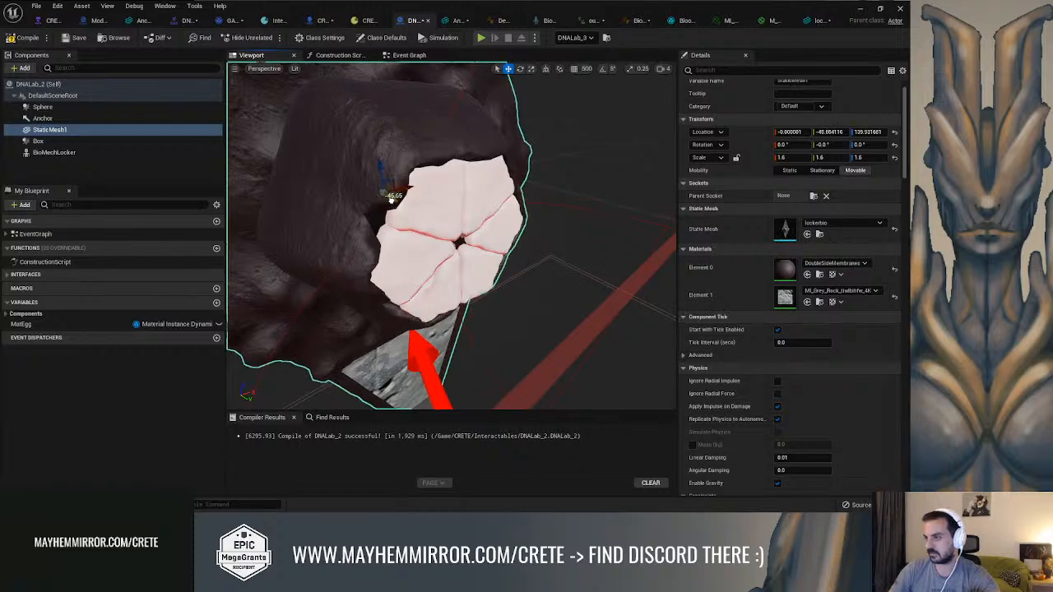
left_click_drag(529, 234, 587, 219, "alt")
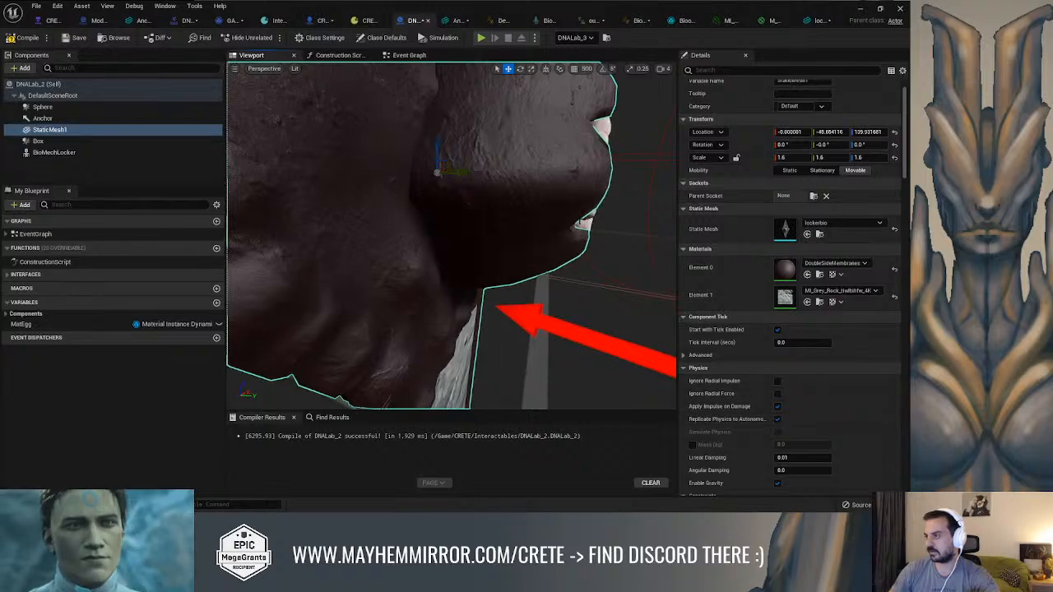
scroll(451, 235, "down", 5)
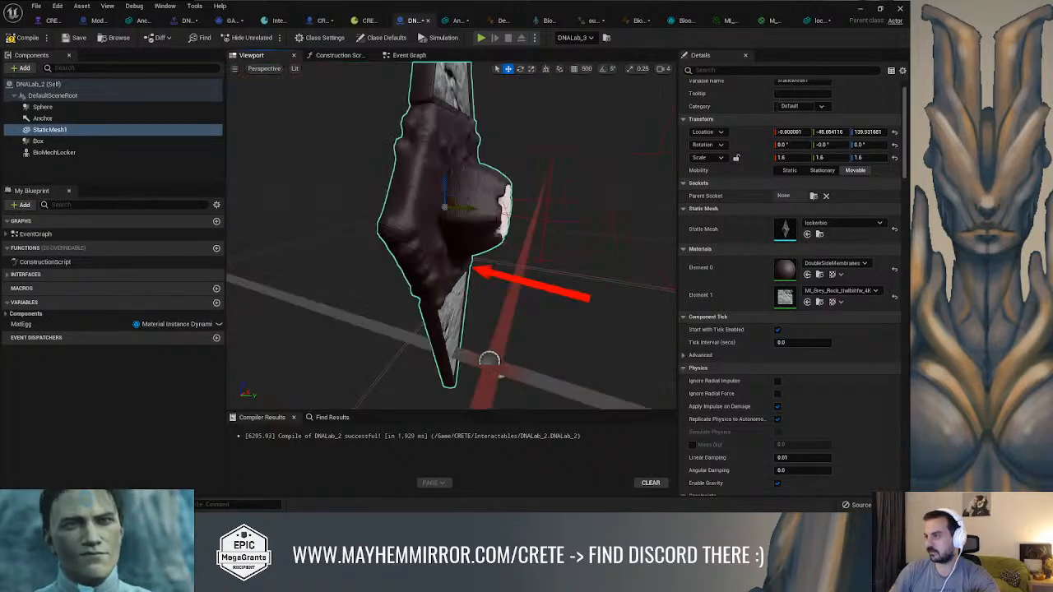
left_click_drag(472, 212, 353, 219)
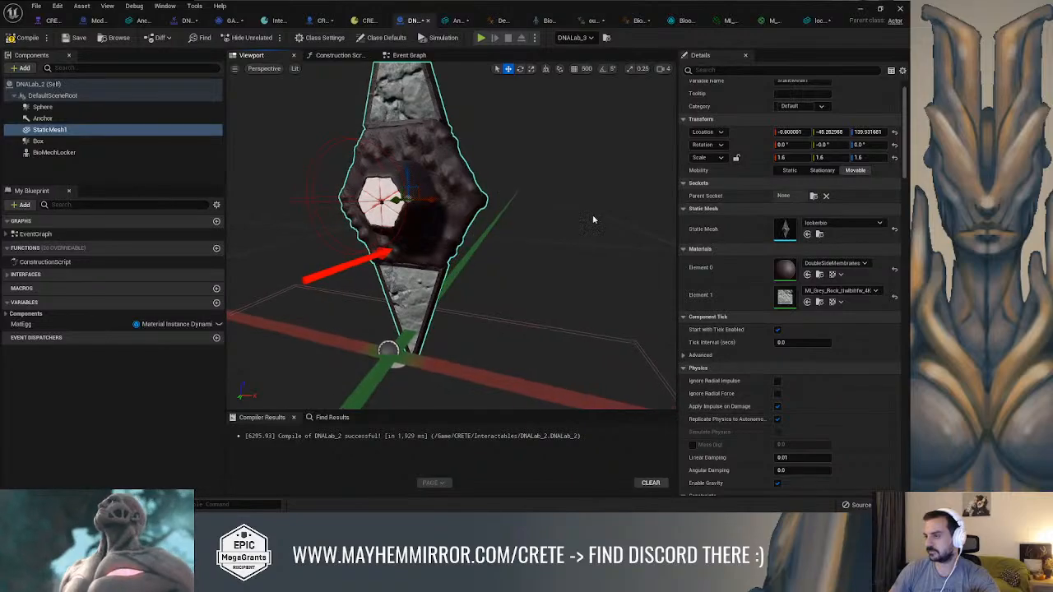
Assign the CRETE_BioPiece_Egg_3 material to StaticMesh1's Element 0 and Element 1 slots
left_click(863, 264)
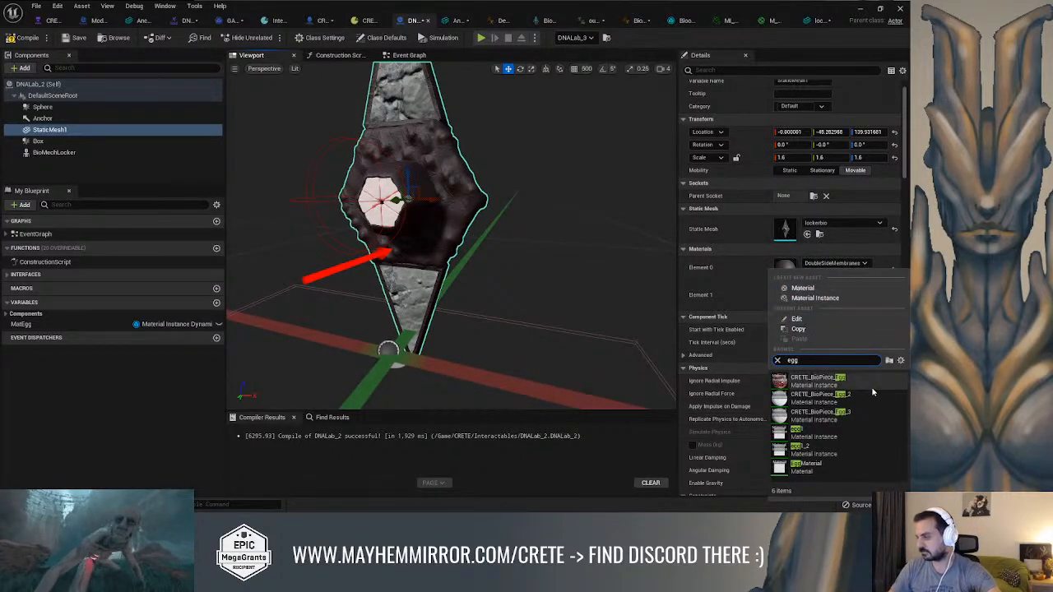
left_click(841, 415)
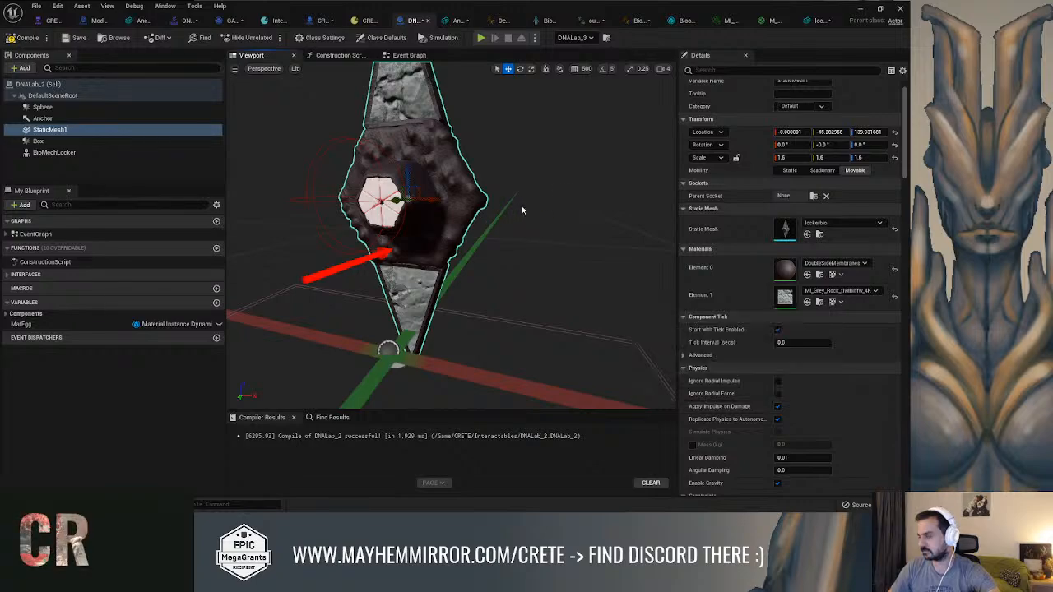
mouse_move(513, 205)
left_mouse_down("alt")
mouse_move(601, 216)
mouse_move(501, 211)
left_mouse_up("alt")
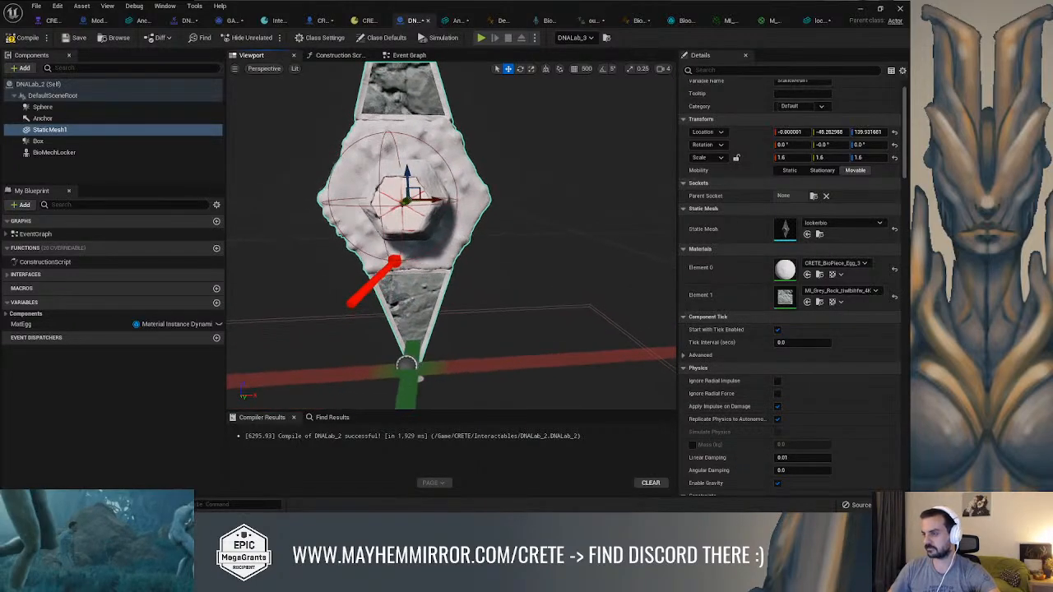
left_click(839, 291)
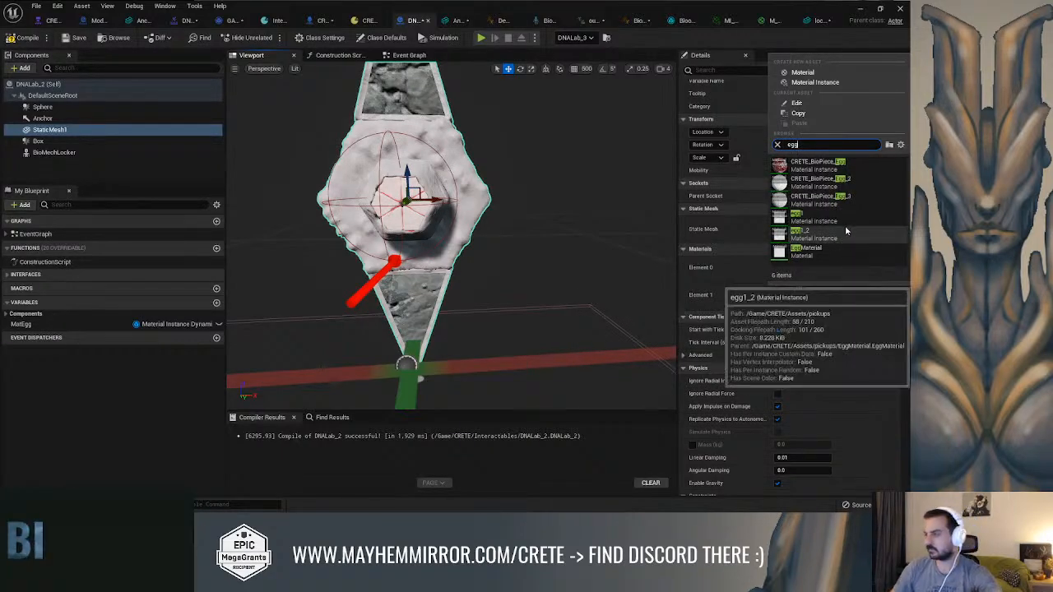
left_click(824, 200)
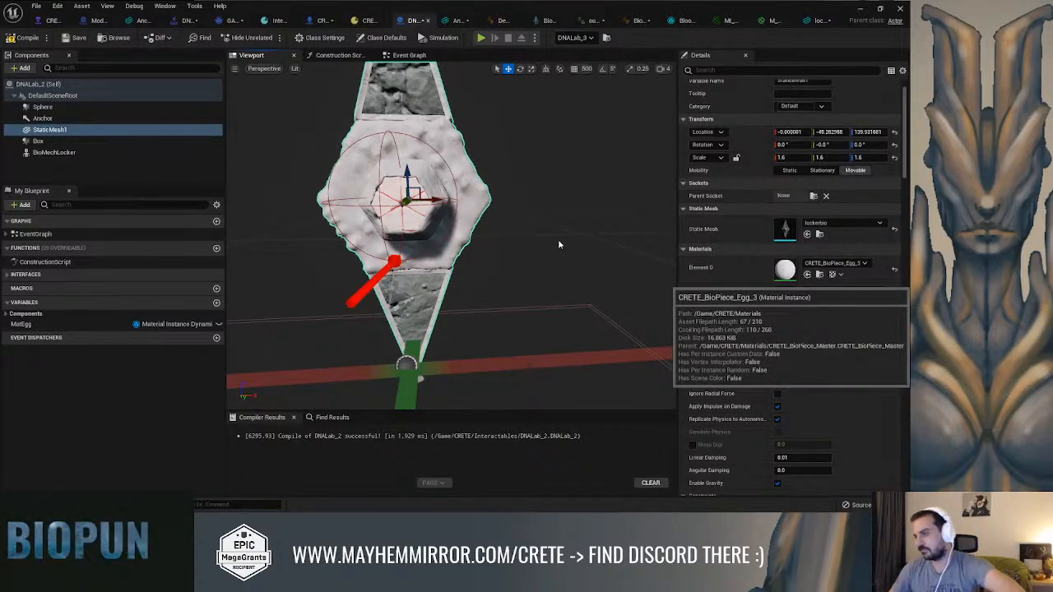
Examine the textured lock from the side in the Blueprint and in front of the gate in the Combat level
left_click_drag(533, 206, 436, 208, "alt")
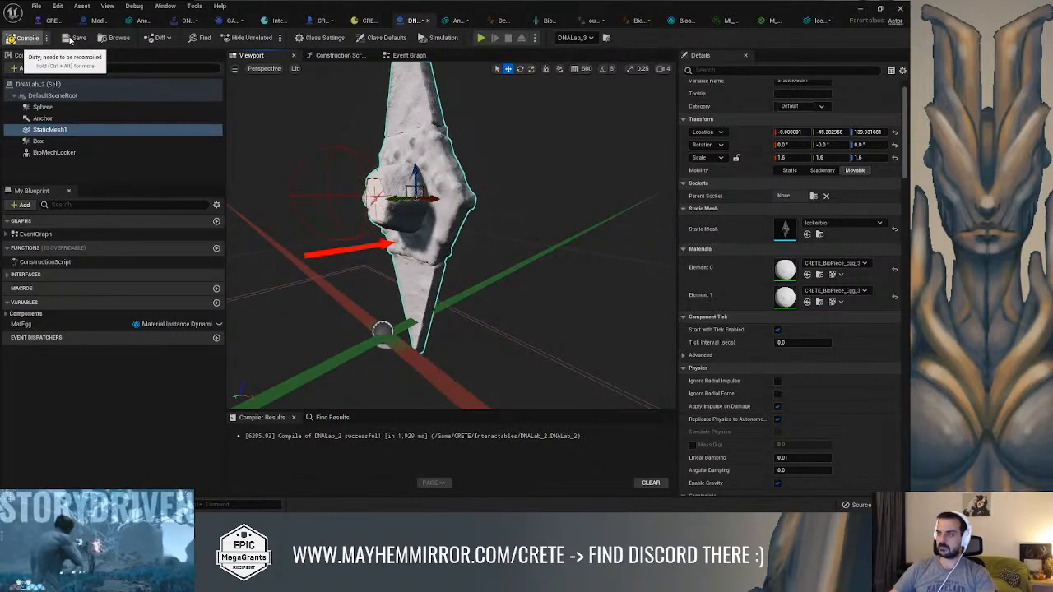
left_click_drag(493, 150, 555, 150, "alt")
left_click(862, 9)
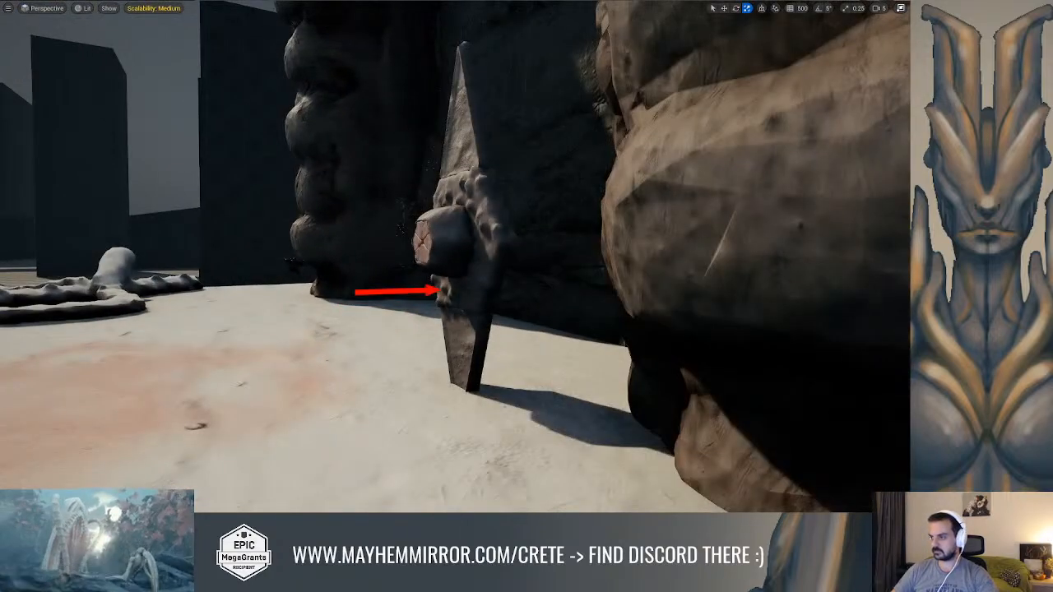
right_click_drag(455, 256, 478, 278)
key("s")
key("w")
key("a")
key("s")
key("s")
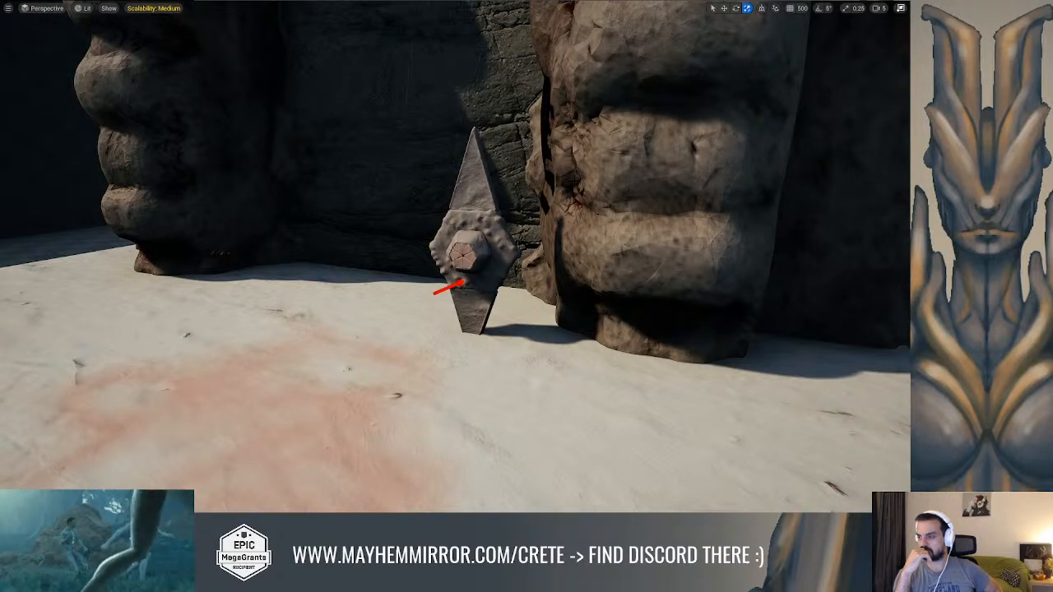
key("g")
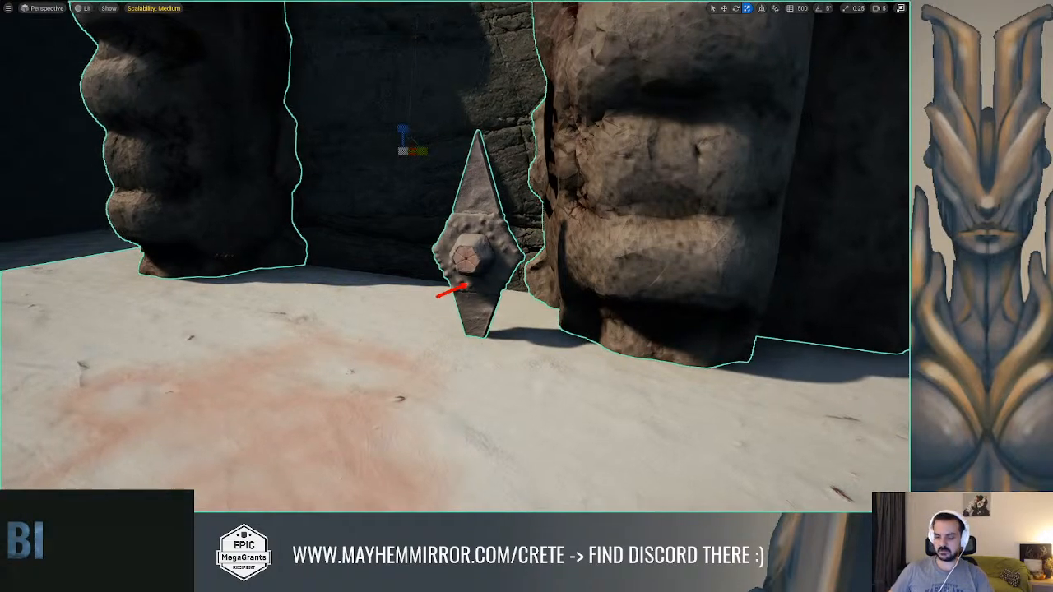
Leave full screen and move ChildActor1, the lock of Module_Puzzle_Element2, in front of the gate's right-hand pillar at about X -1014
key("F11")
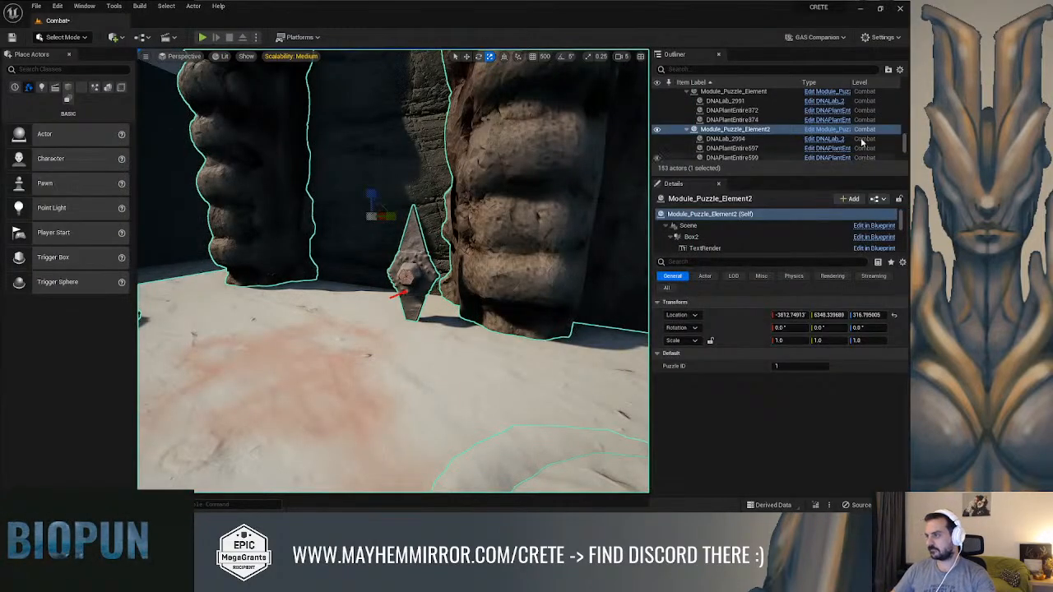
scroll(741, 236, "down", 3)
scroll(740, 236, "up", 2)
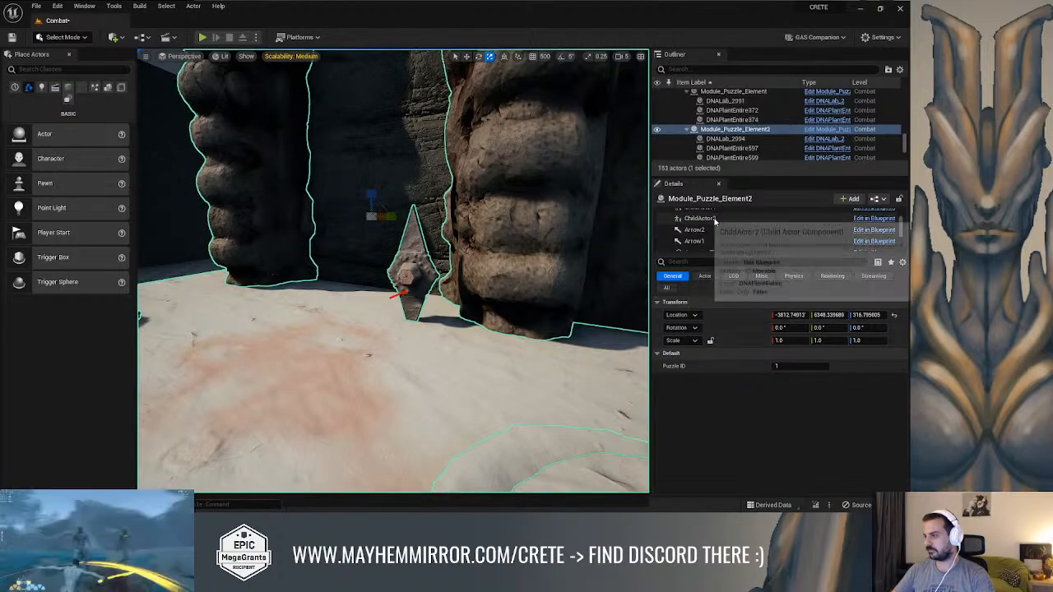
left_click(712, 223)
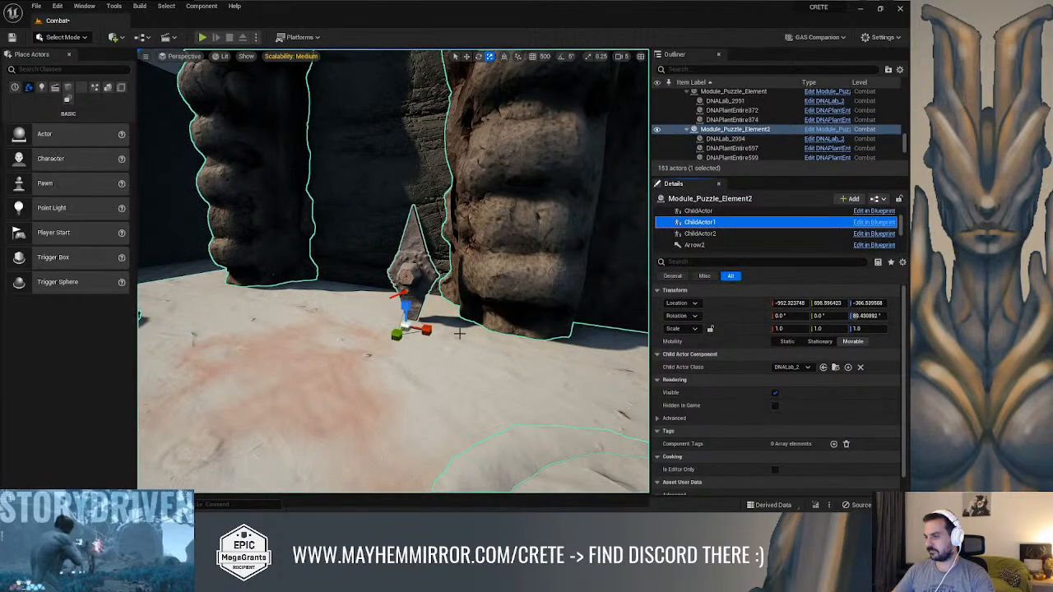
left_click_drag(428, 330, 544, 340)
right_click_drag(432, 333, 518, 348)
left_click_drag(540, 343, 544, 348)
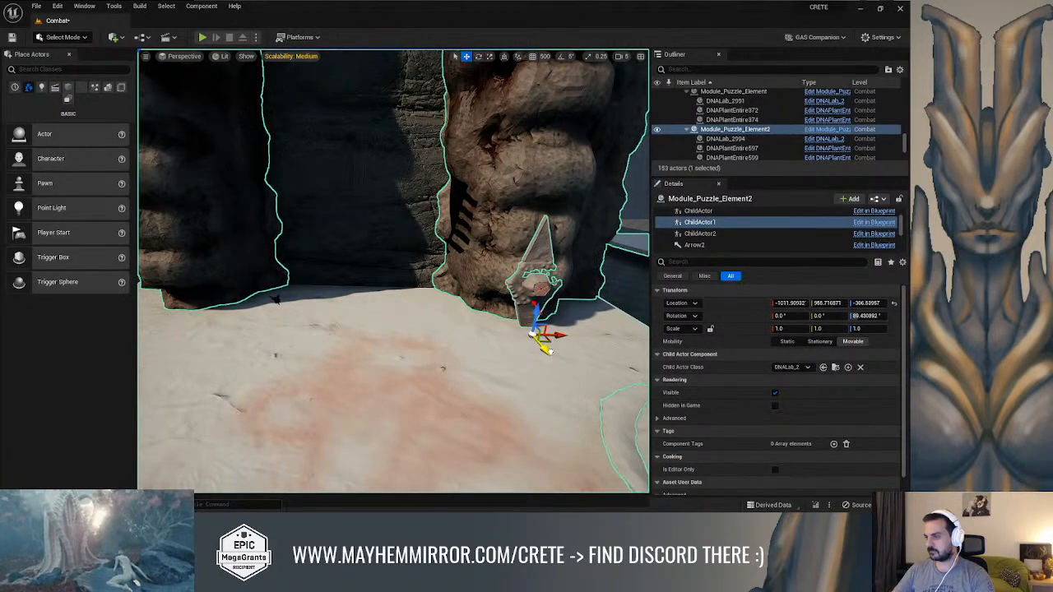
Move the ChildActor1 lock around the right-hand pillar to the platform's outer corner, at about X -811, Y 1210
right_click_drag(460, 307, 361, 319)
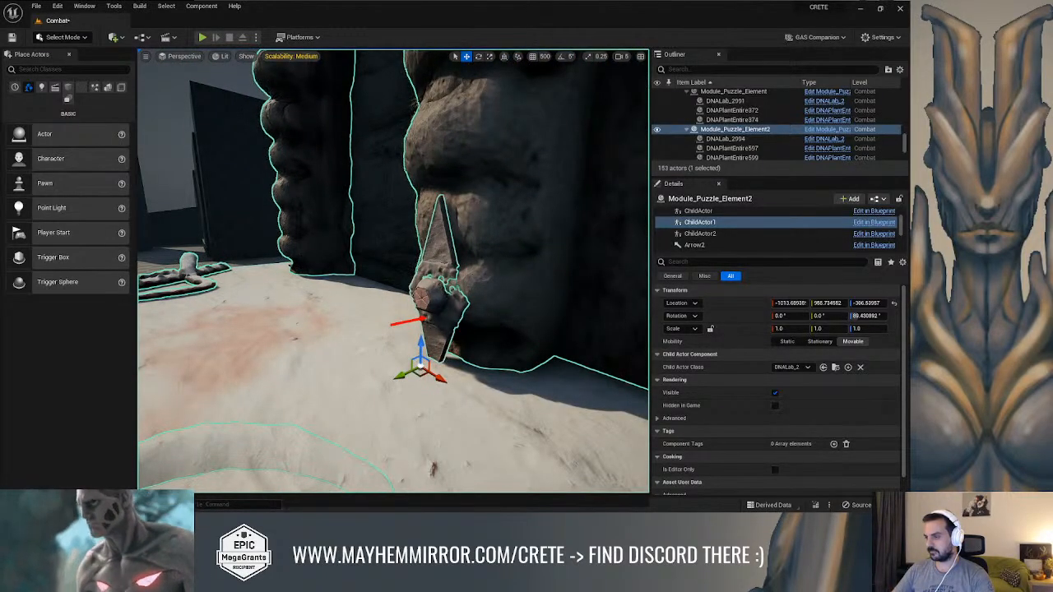
right_click_drag(460, 347, 460, 347)
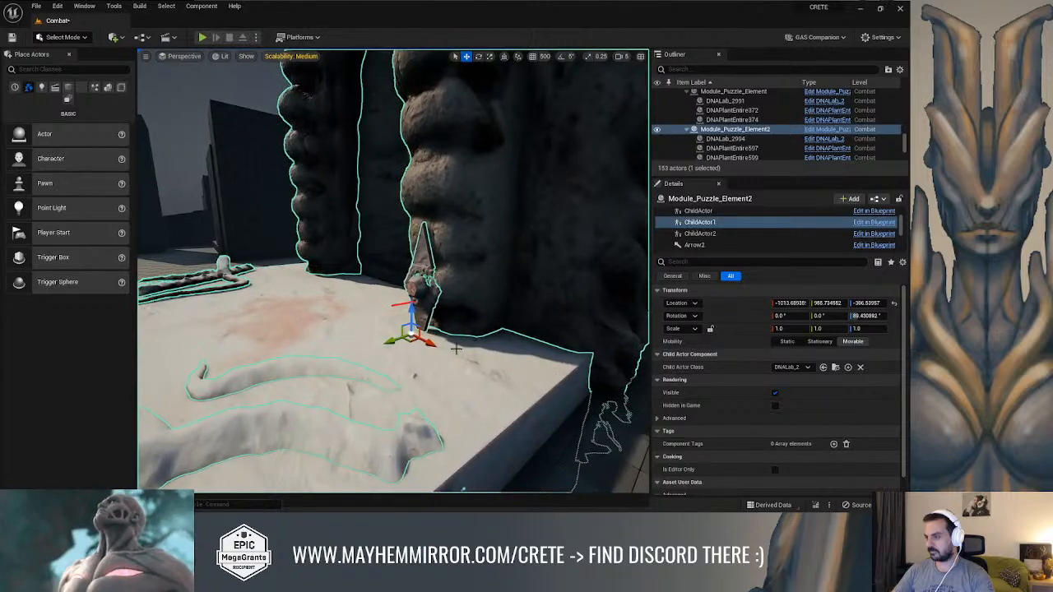
left_click_drag(442, 322, 483, 360)
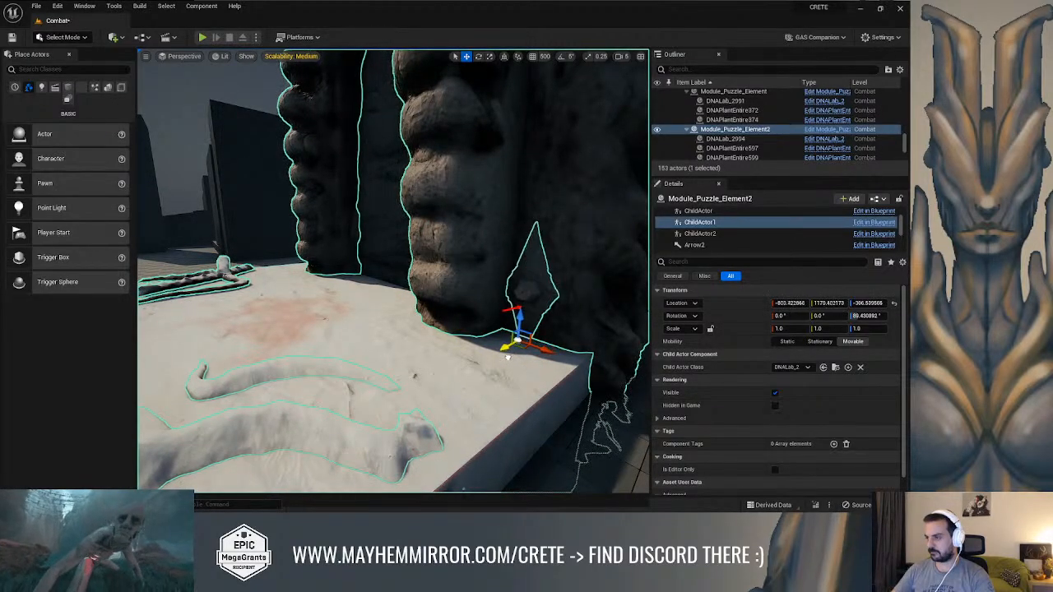
right_click_drag(494, 353, 492, 358)
left_click(491, 352)
Move the AncestorFloorA7 gate mesh back to about X -513 so the lock stands clear on its right flank
left_click_drag(397, 170, 403, 167)
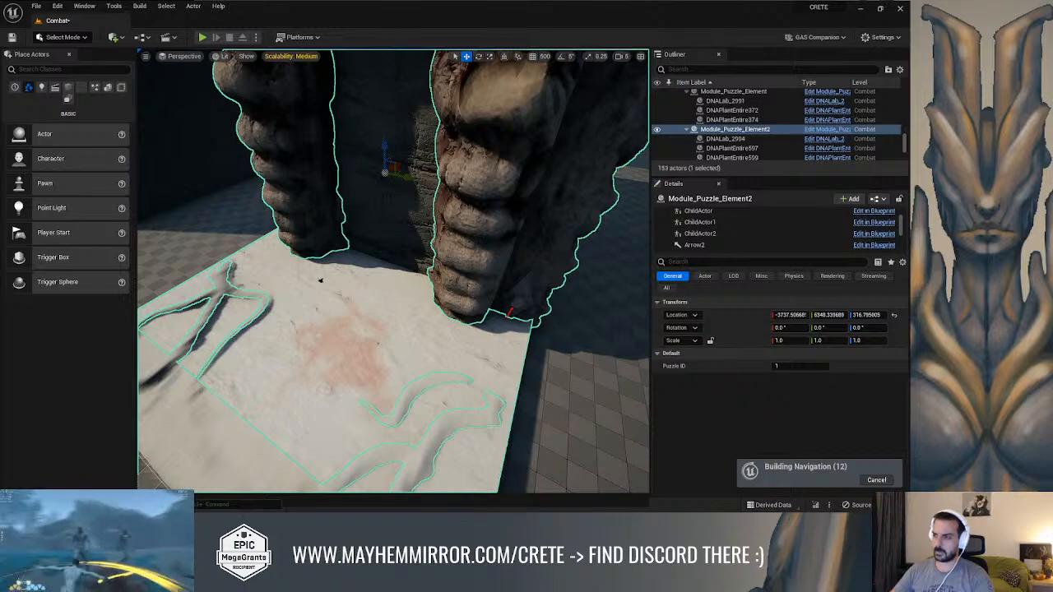
left_click(320, 280)
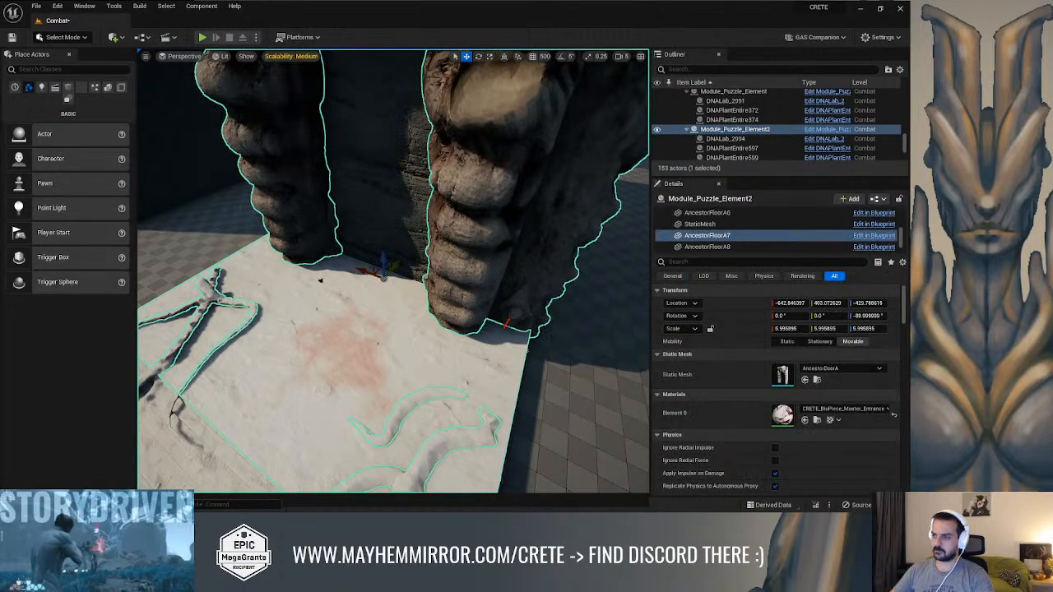
left_click_drag(403, 260, 415, 252)
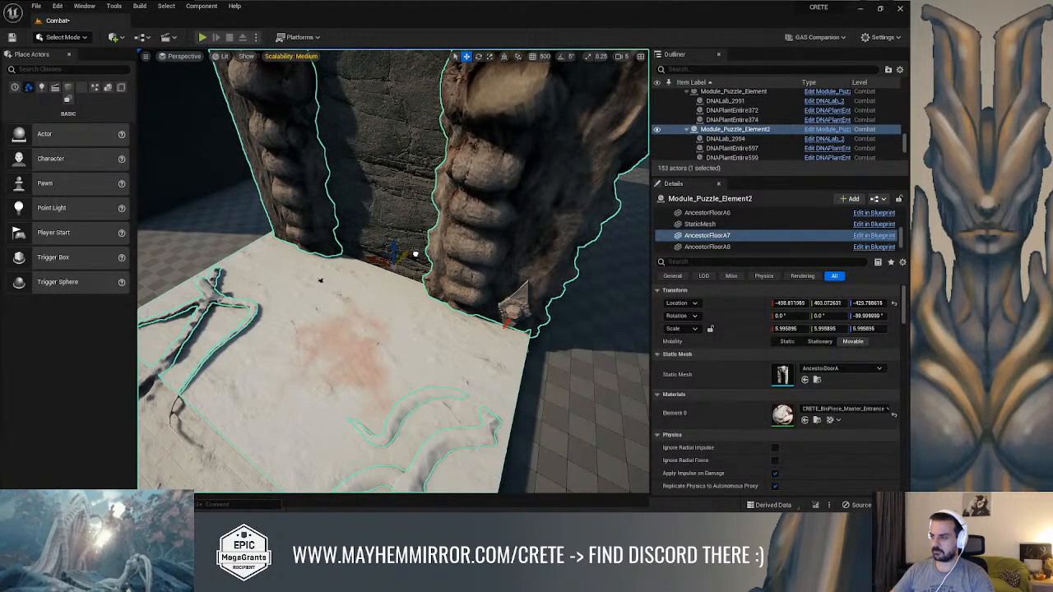
key("s")
right_click_drag(428, 316, 423, 288)
scroll(462, 282, "up", 2)
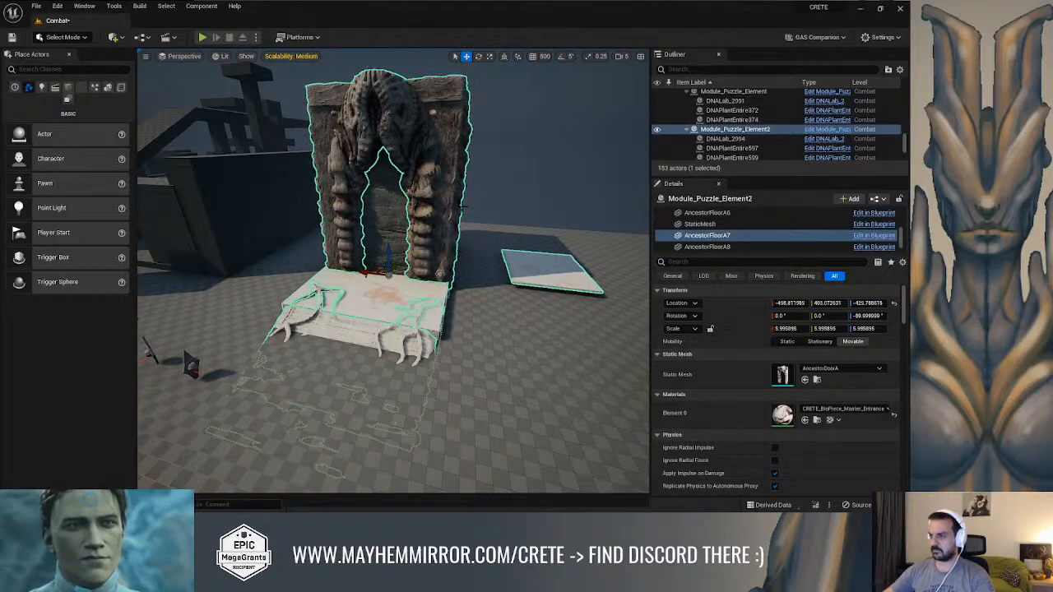
scroll(462, 207, "up", 8)
right_click_drag(462, 207, 475, 180, "alt")
scroll(394, 271, "up", 3)
left_click_drag(451, 189, 427, 190, "alt")
left_click_drag(392, 265, 399, 265)
mouse_move(394, 271)
right_mouse_down()
mouse_move(375, 281)
mouse_move(398, 285)
right_mouse_up()
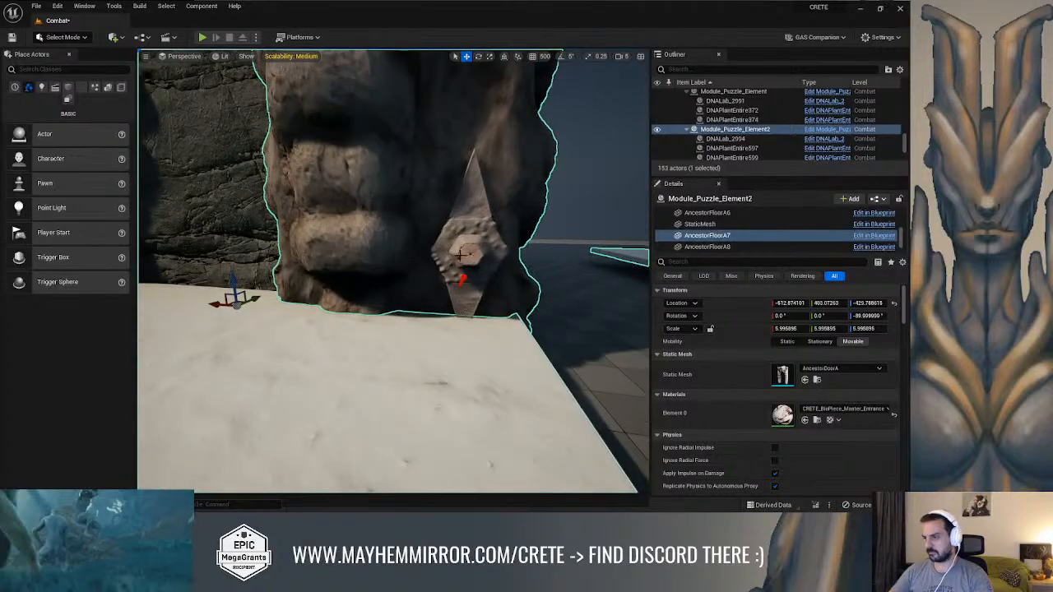
Look through the enlarged component list of Module_Puzzle_Element2 for the lock's child actor
left_click(463, 256)
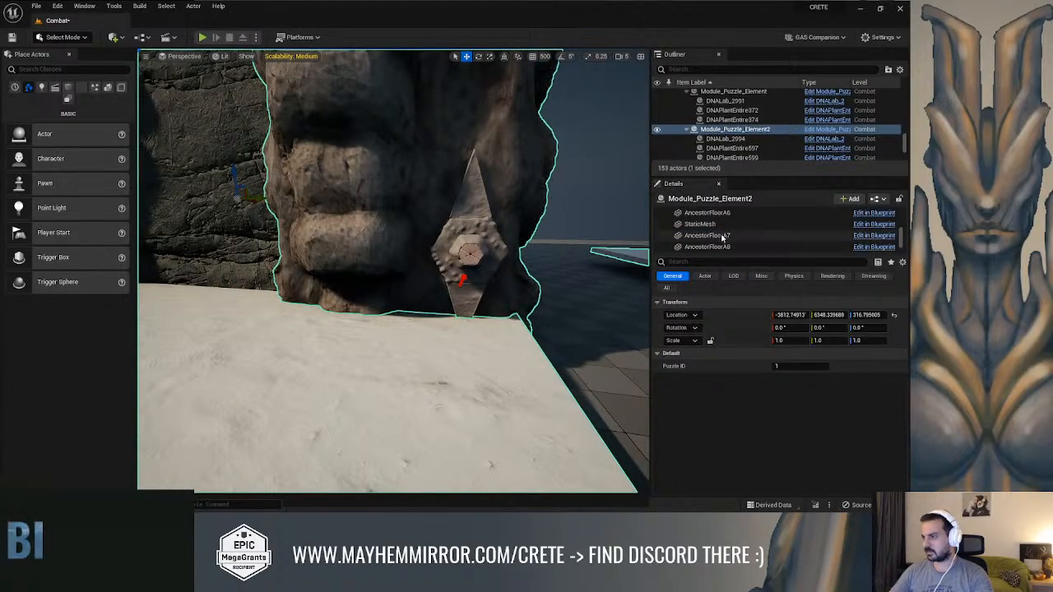
scroll(717, 234, "down", 2)
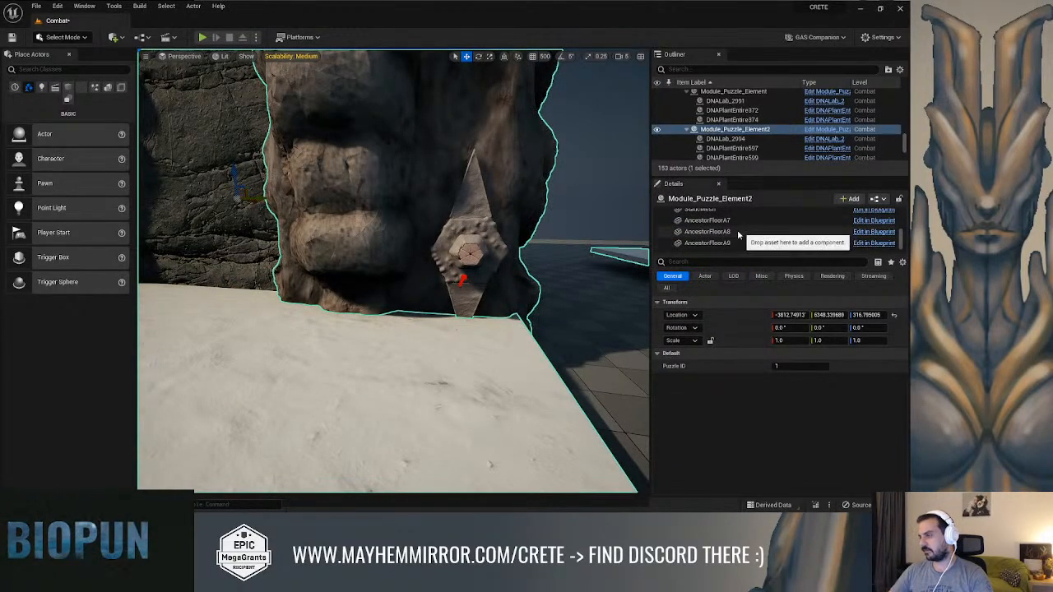
scroll(737, 236, "up", 3)
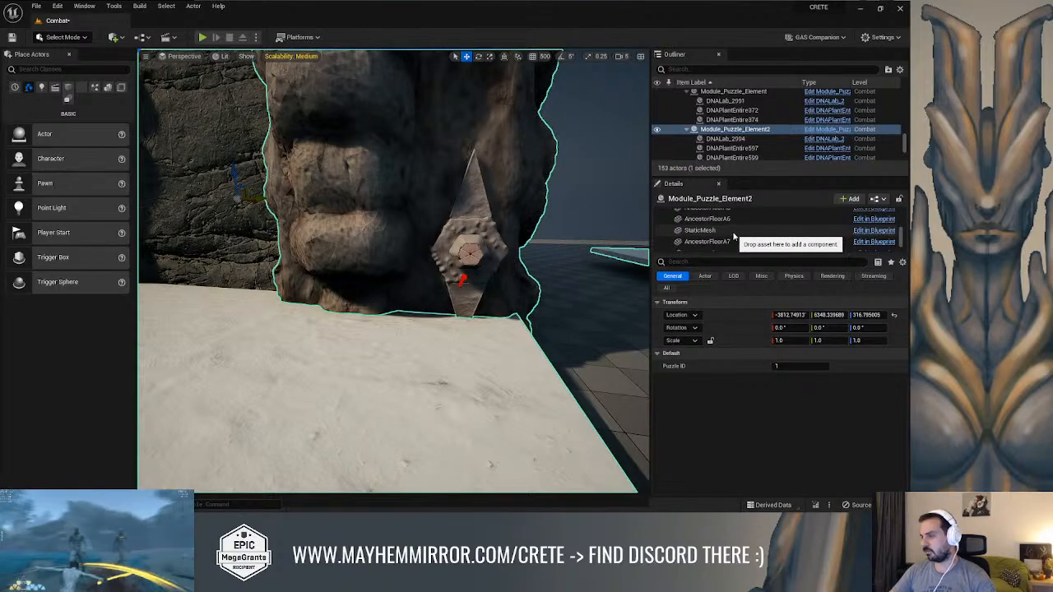
scroll(734, 236, "down", 1)
scroll(734, 238, "up", 3)
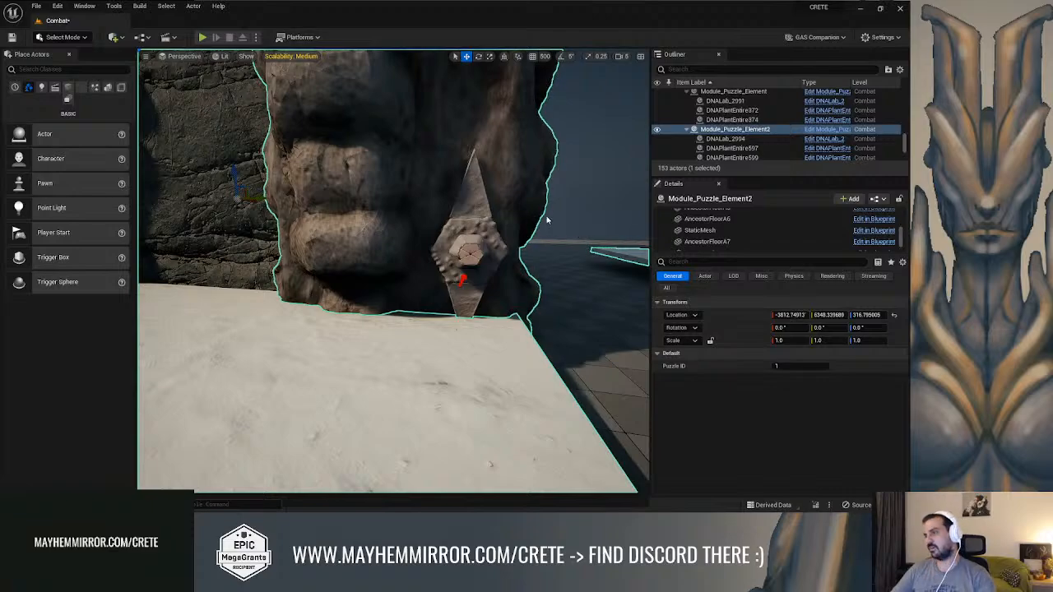
right_click_drag(394, 272, 313, 280)
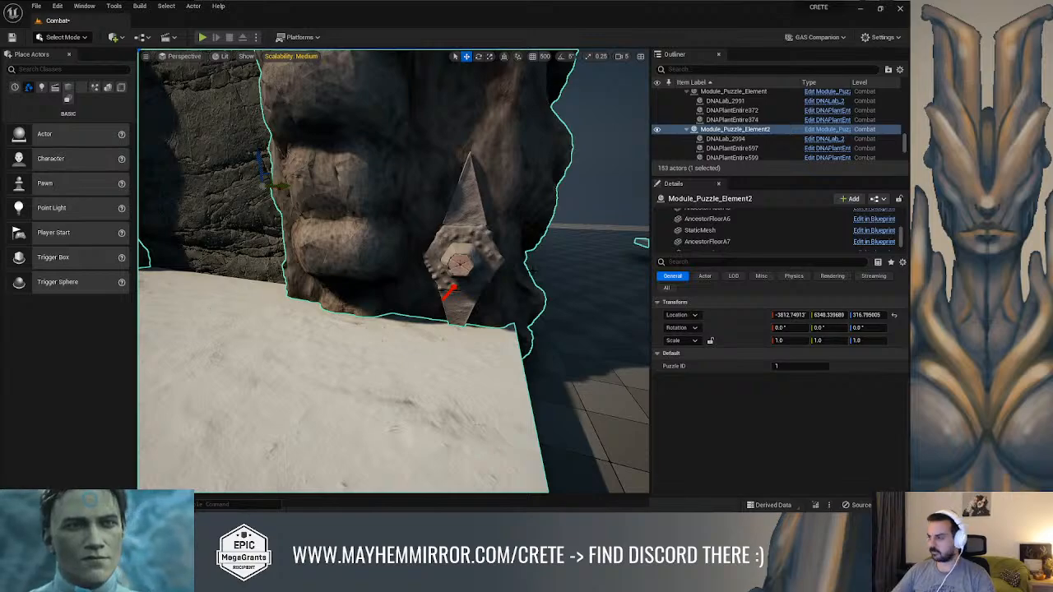
scroll(726, 240, "down", 2)
scroll(725, 243, "up", 5)
scroll(738, 239, "up", 2)
left_click(709, 213)
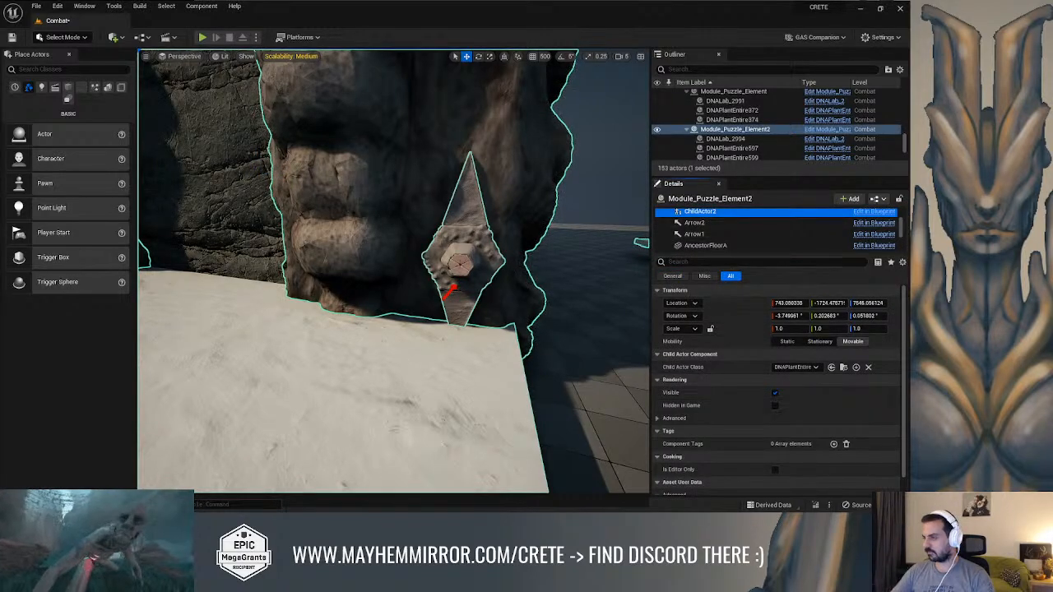
left_click_drag(734, 254, 738, 339)
key("s")
right_click_drag(526, 329, 493, 329)
key("w")
scroll(731, 235, "up", 2)
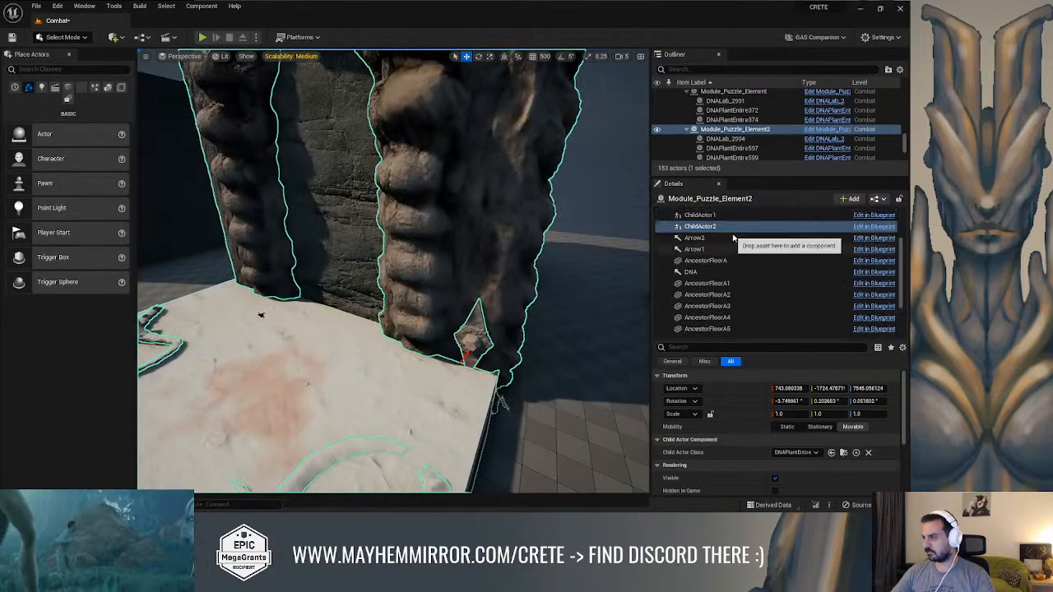
Fit the ChildActor1 lock against the gate's right flank at about X -809, Y 1193 and clear the selection
left_click(717, 231)
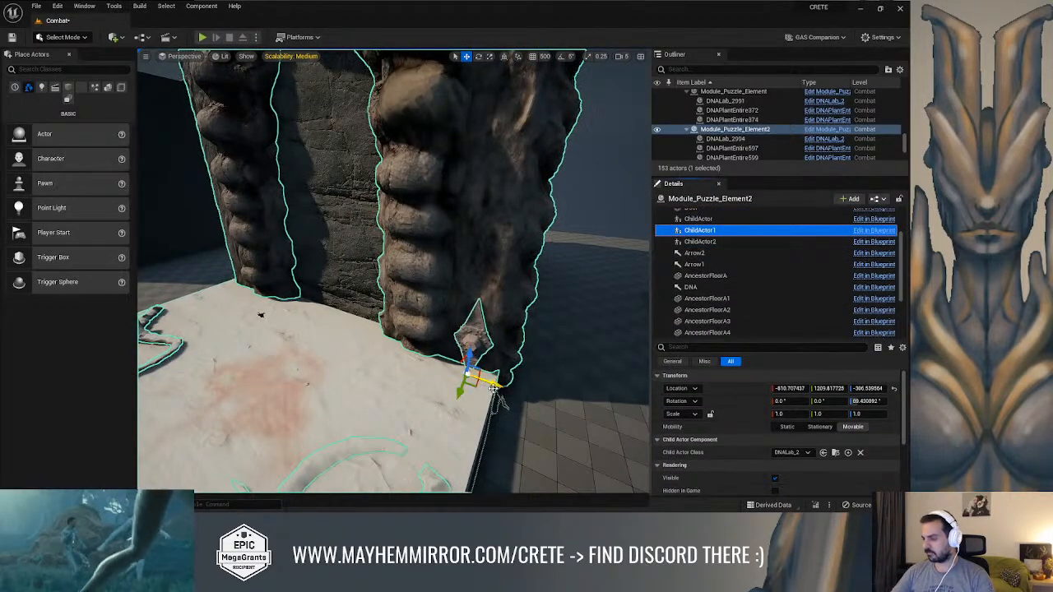
right_click_drag(499, 383, 452, 434)
key("w")
key("s")
key("w")
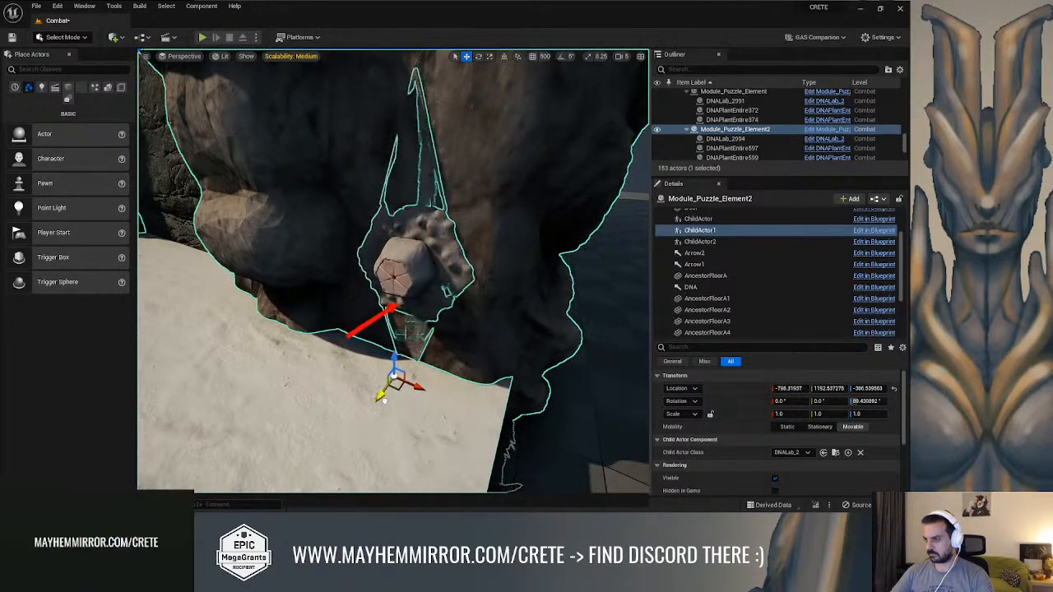
right_click_drag(379, 400, 267, 343)
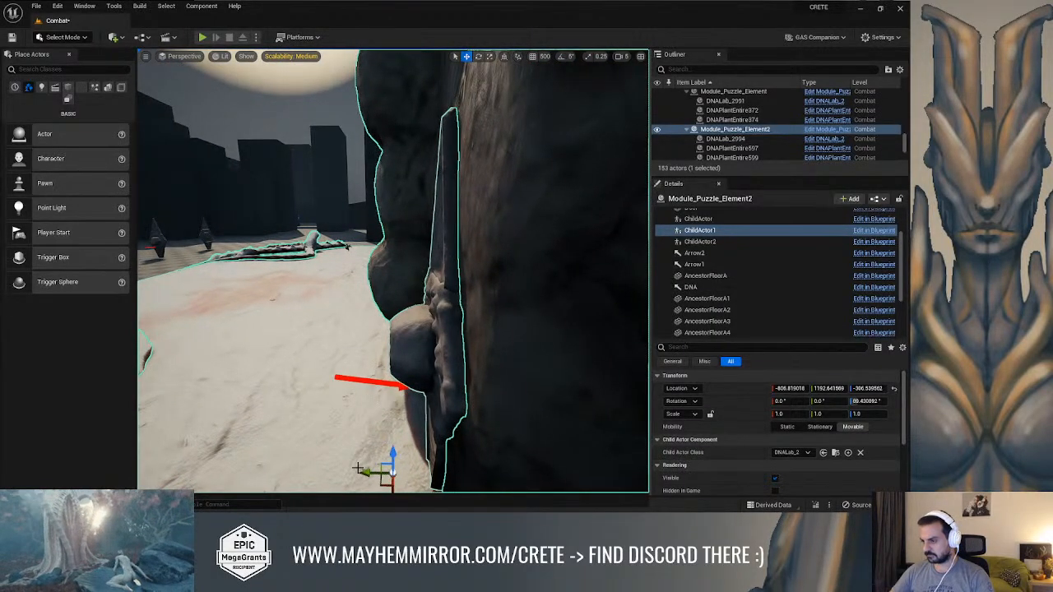
right_click_drag(331, 379, 508, 377)
left_click(568, 173)
right_click_drag(567, 172, 574, 176)
key("w")
key("s")
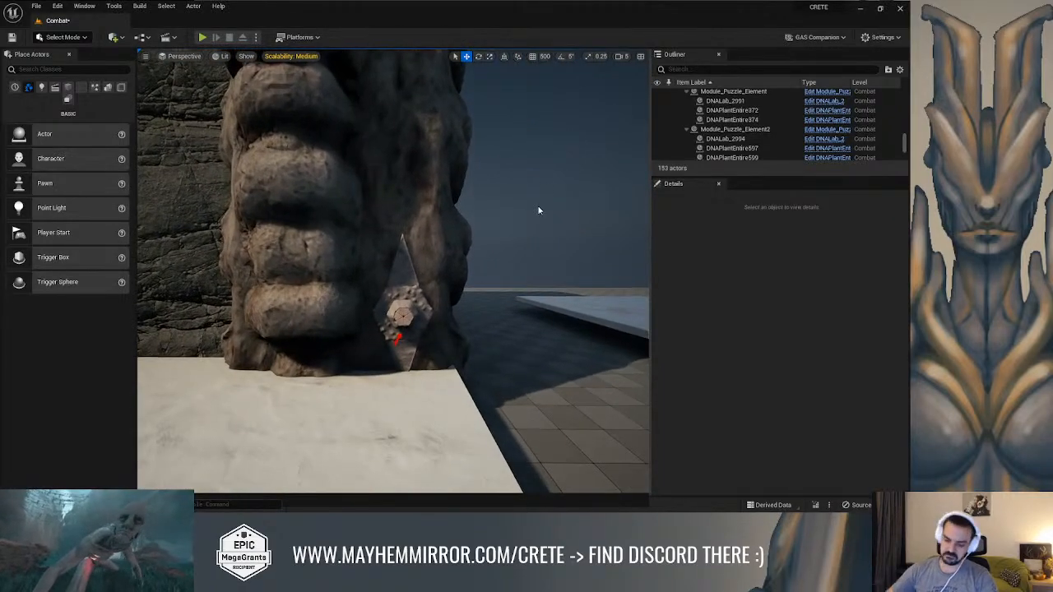
Play-test the Combat level full screen and run the character up to the repositioned lock on the gate
key("alt+p")
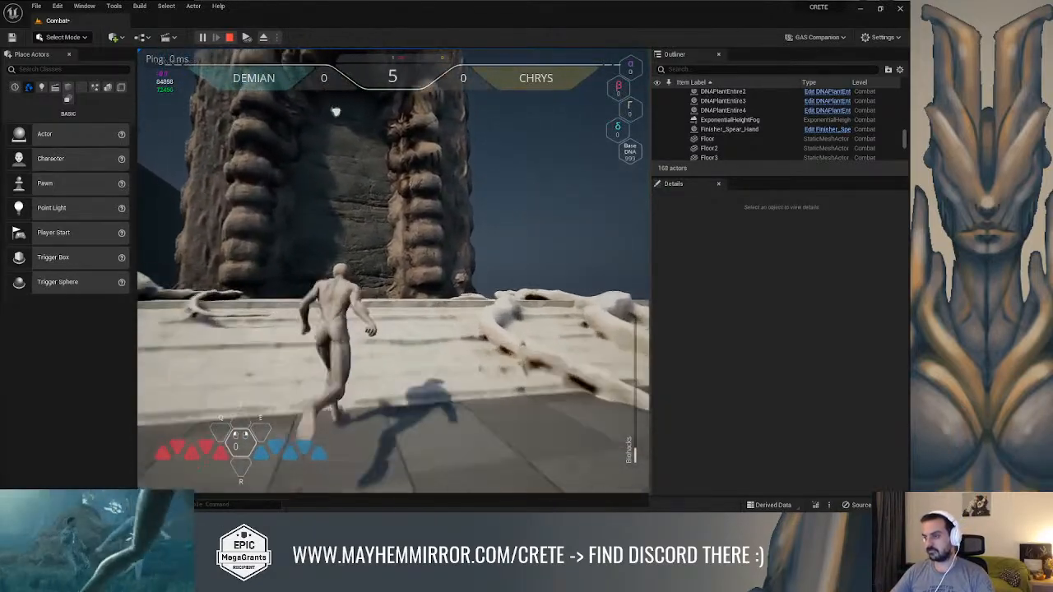
key("F11")
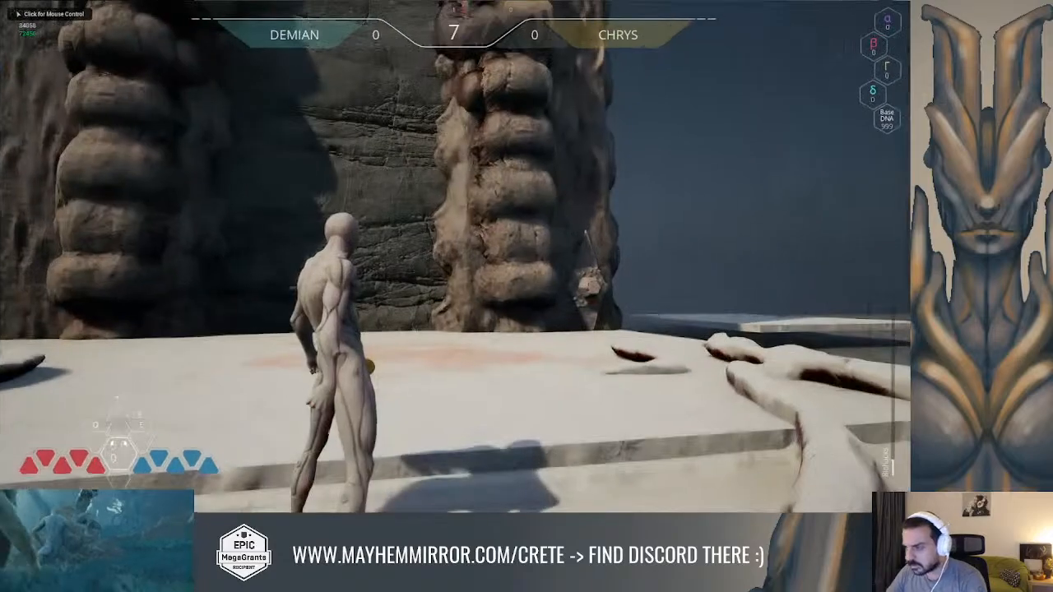
key("s")
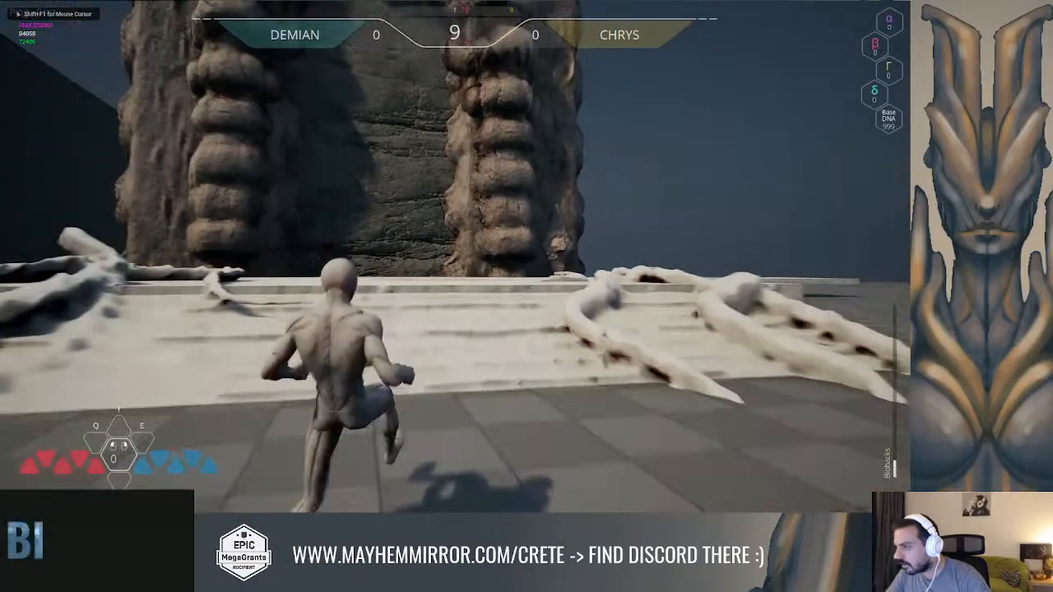
key("w")
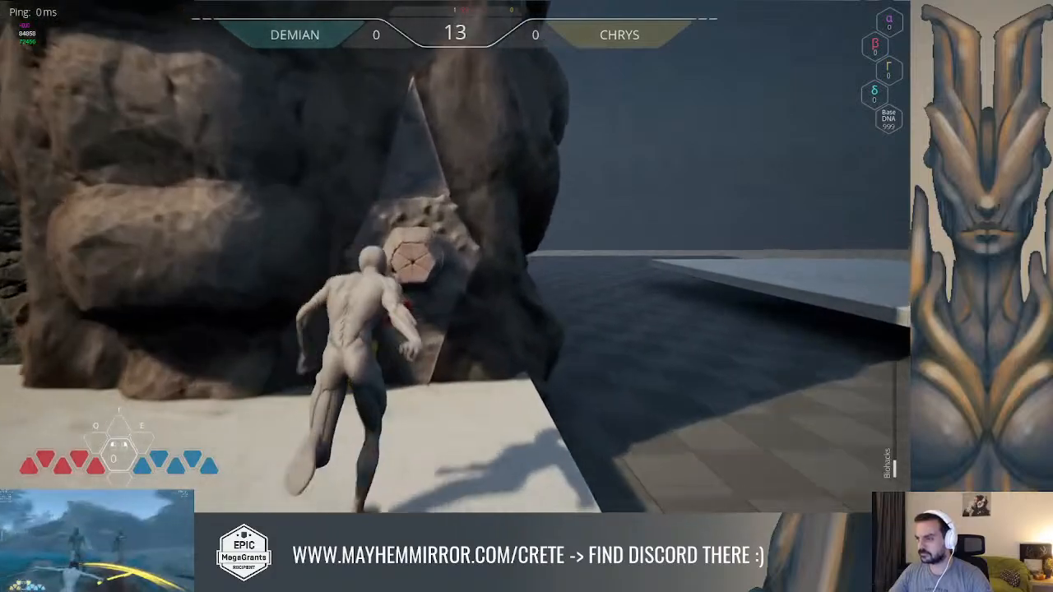
key("s")
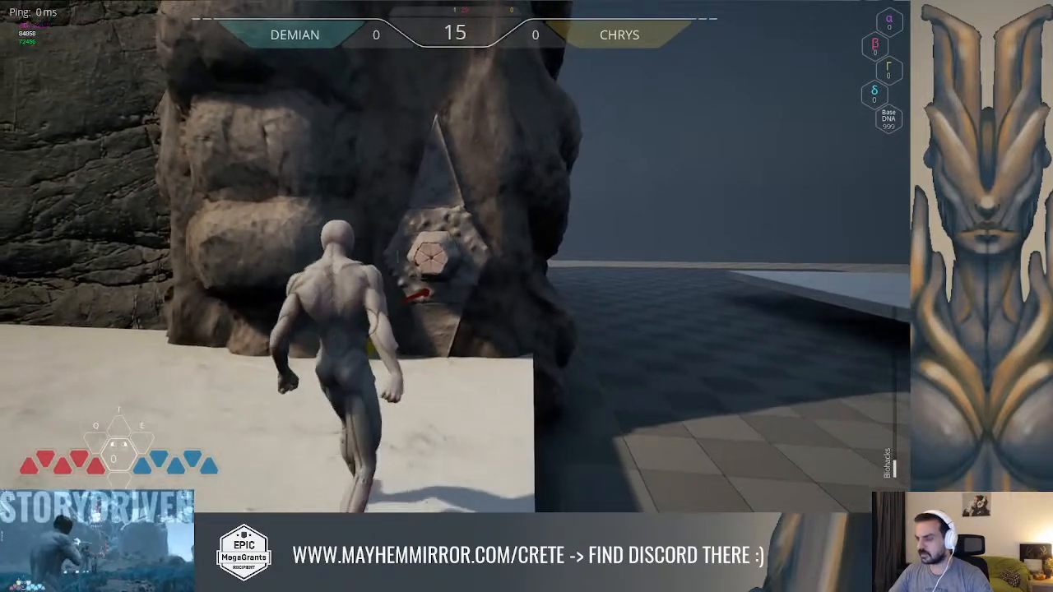
key("w")
key("s")
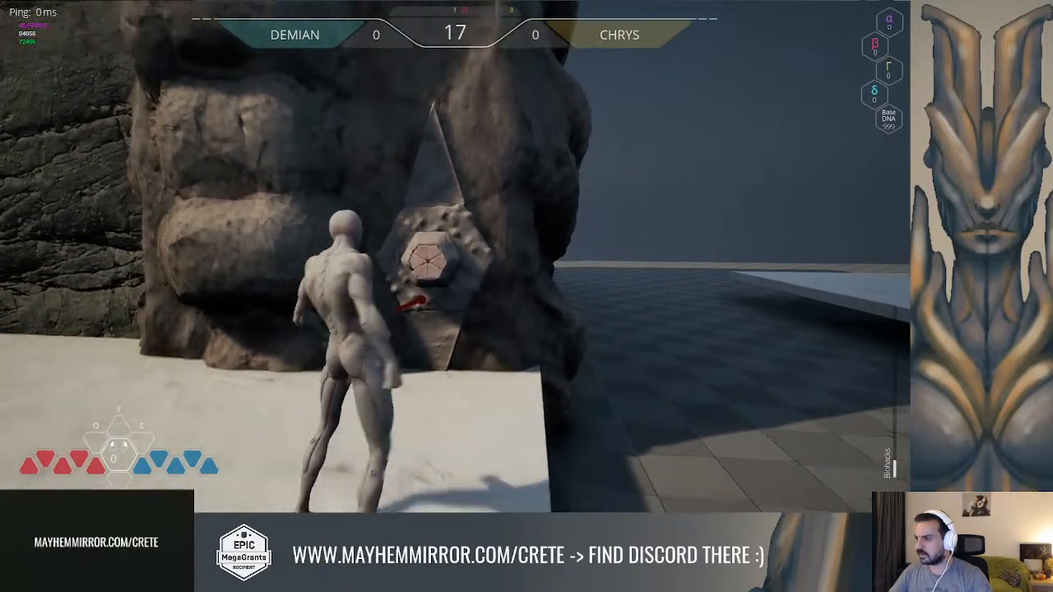
key("w")
key("s")
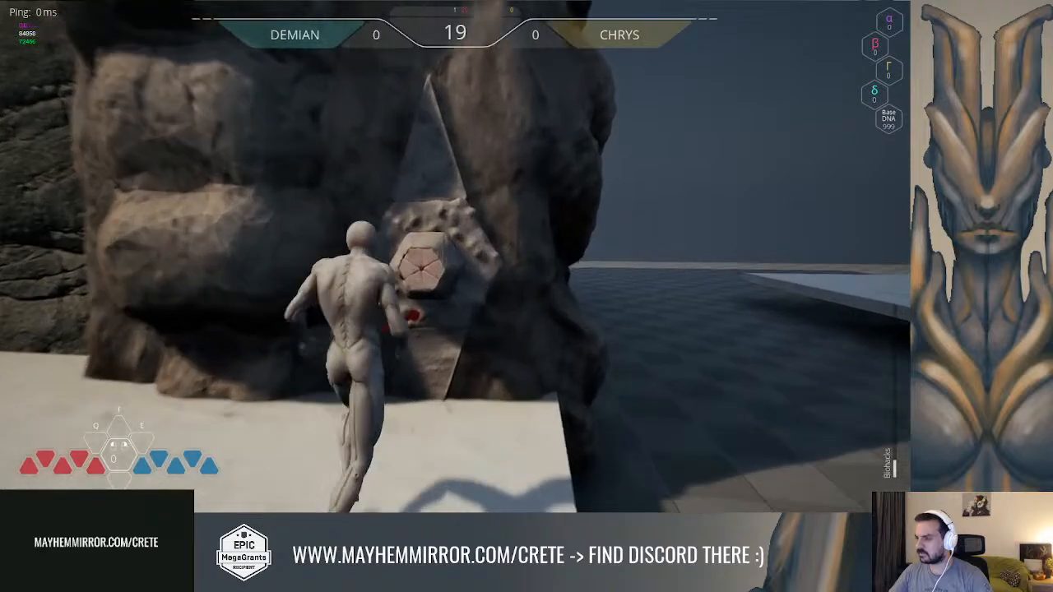
key("w")
Bring the character up to the hexagonal lock and trigger its interaction to check the close-up animation
key("w")
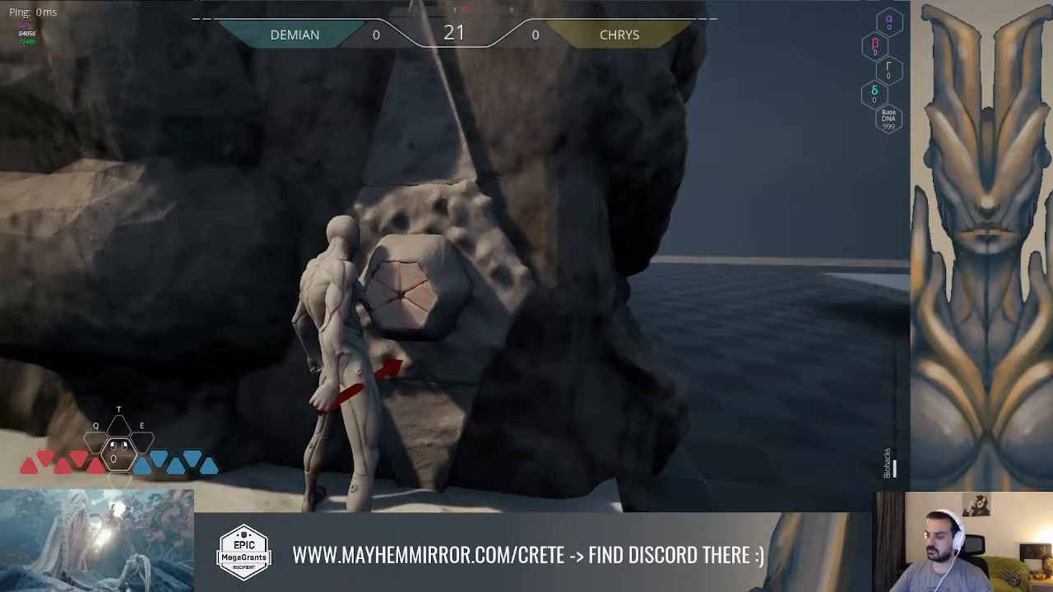
key("s")
key("w")
key("w")
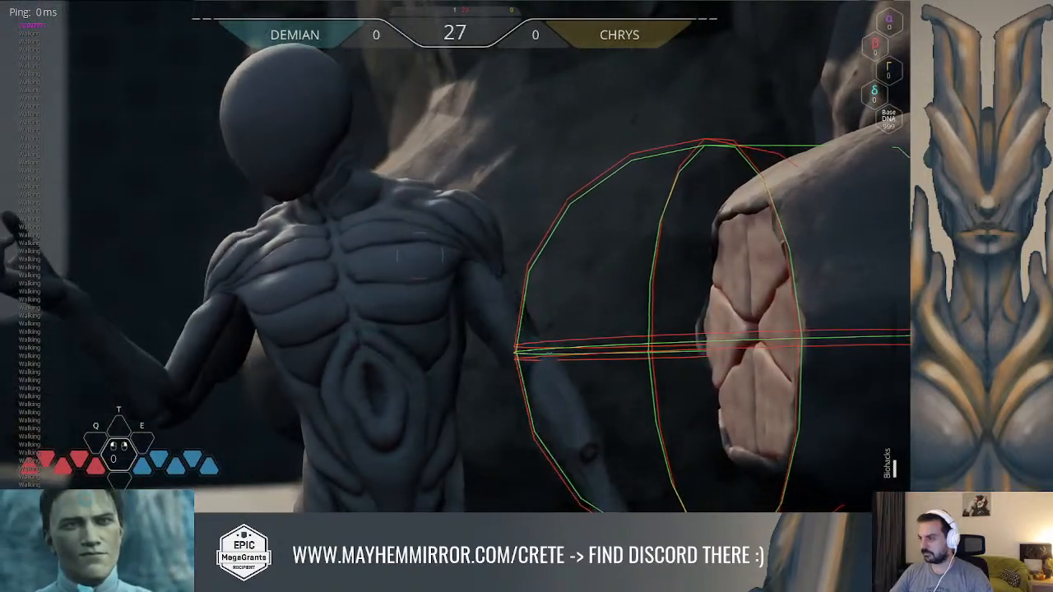
left_click(421, 255)
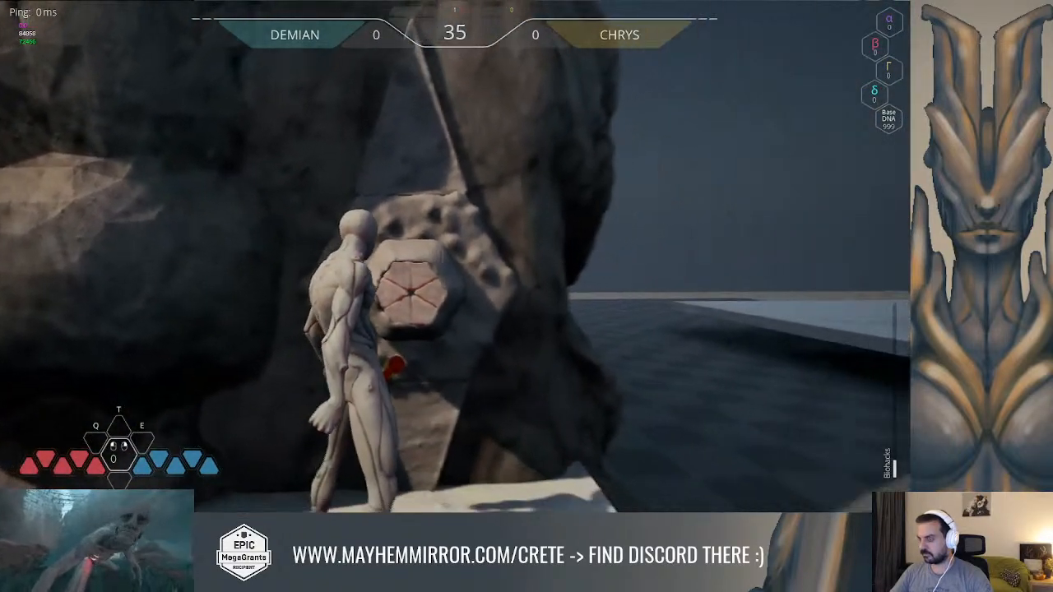
Run the character away from the gate and back, and replay the lock's hand-insertion animation
key("a")
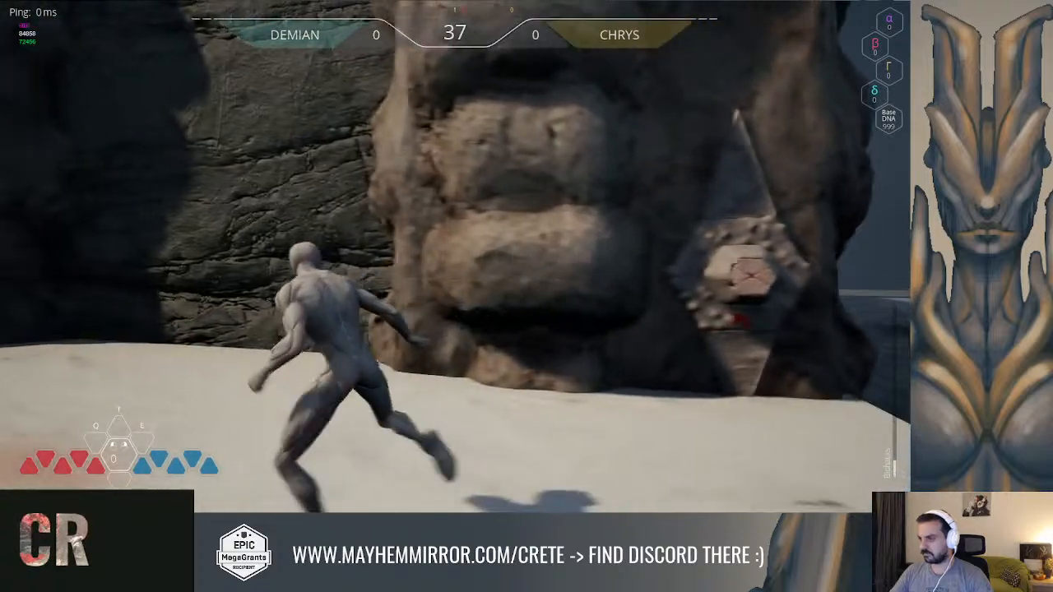
key("d")
key("w")
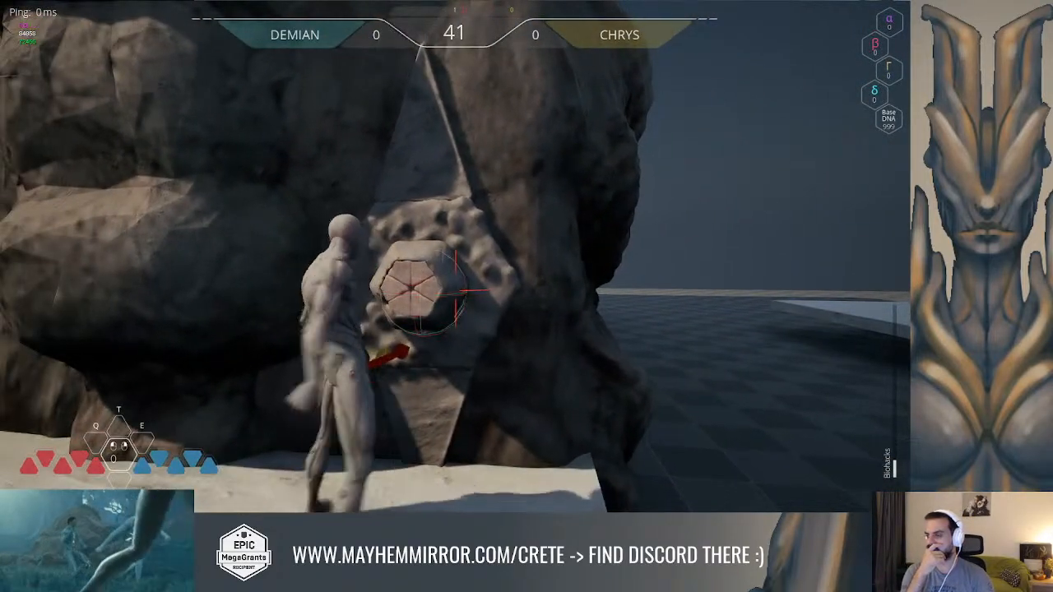
key("e")
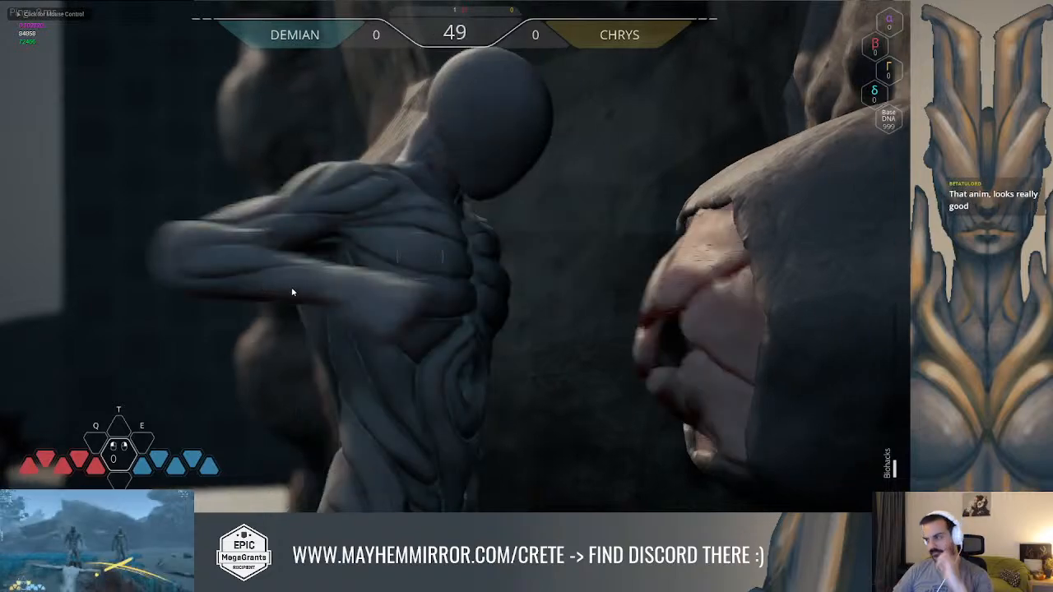
left_click(489, 267)
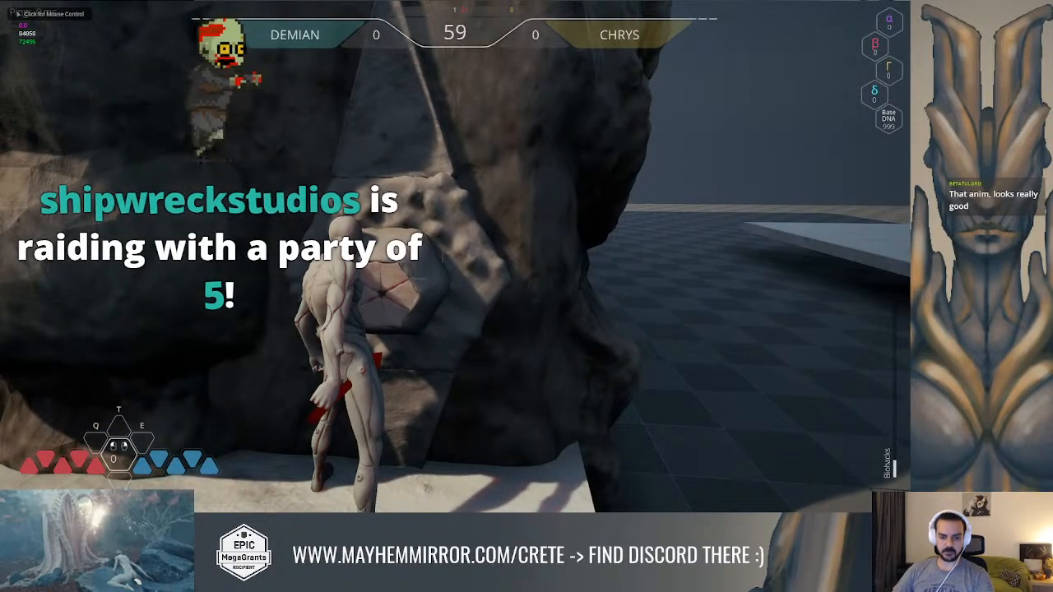
Walk the character back and forth in front of the lock to check its placement on the gate
left_click(383, 265)
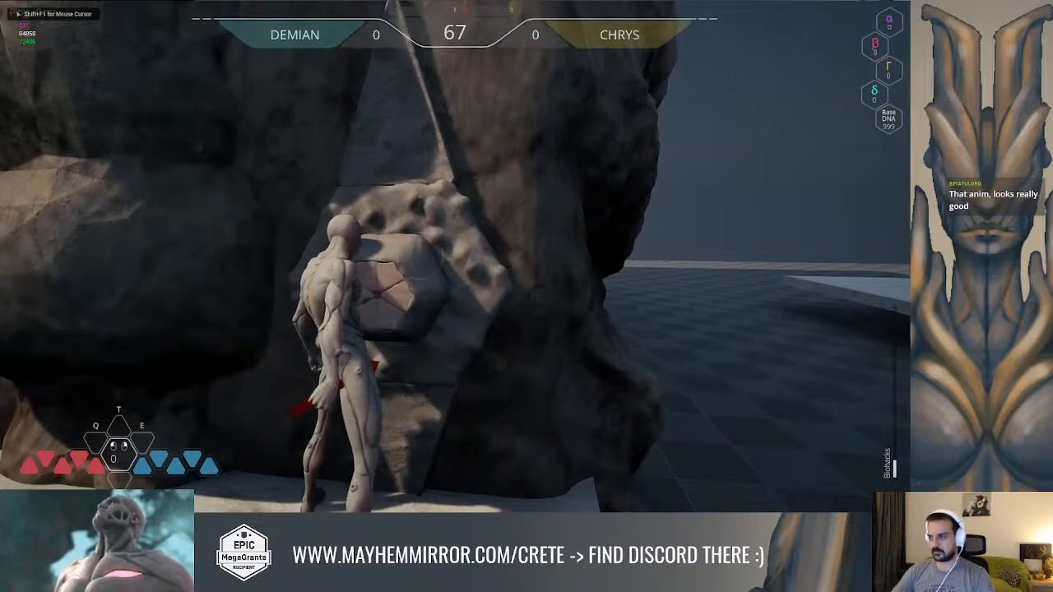
key("a")
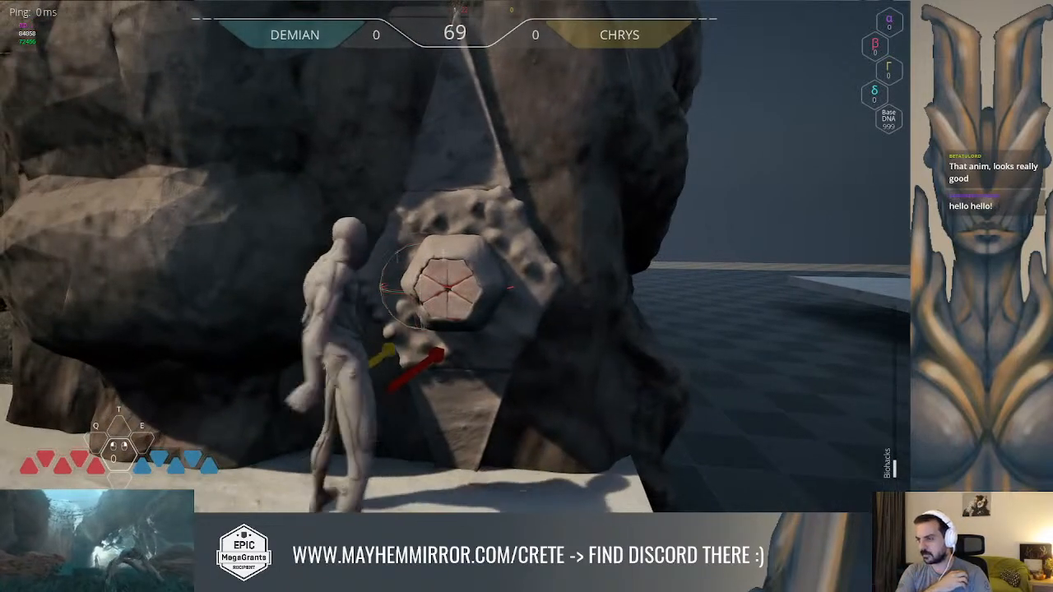
key("w")
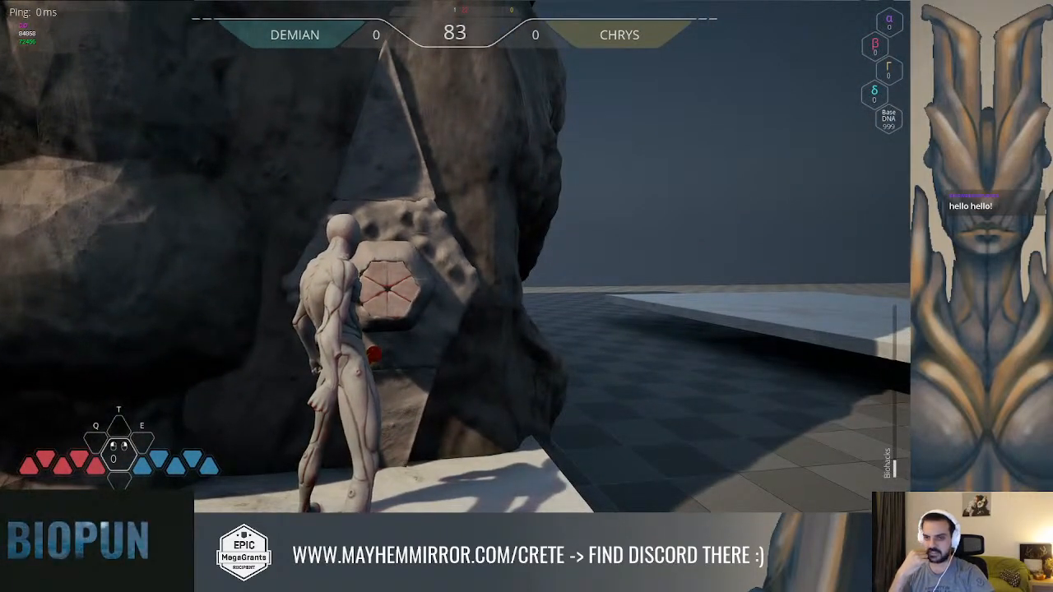
key("s")
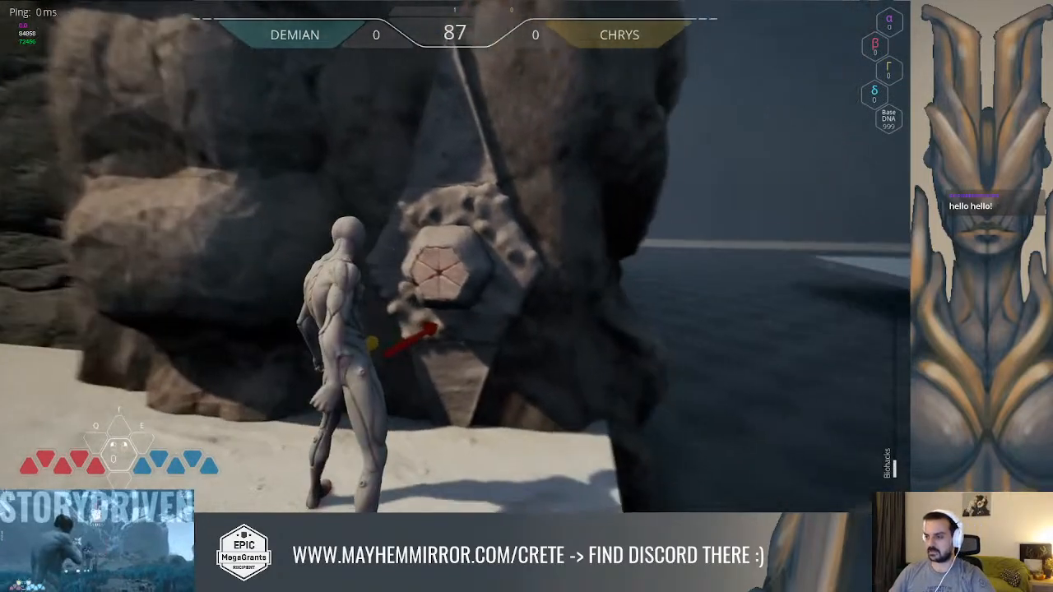
key("w")
key("w")
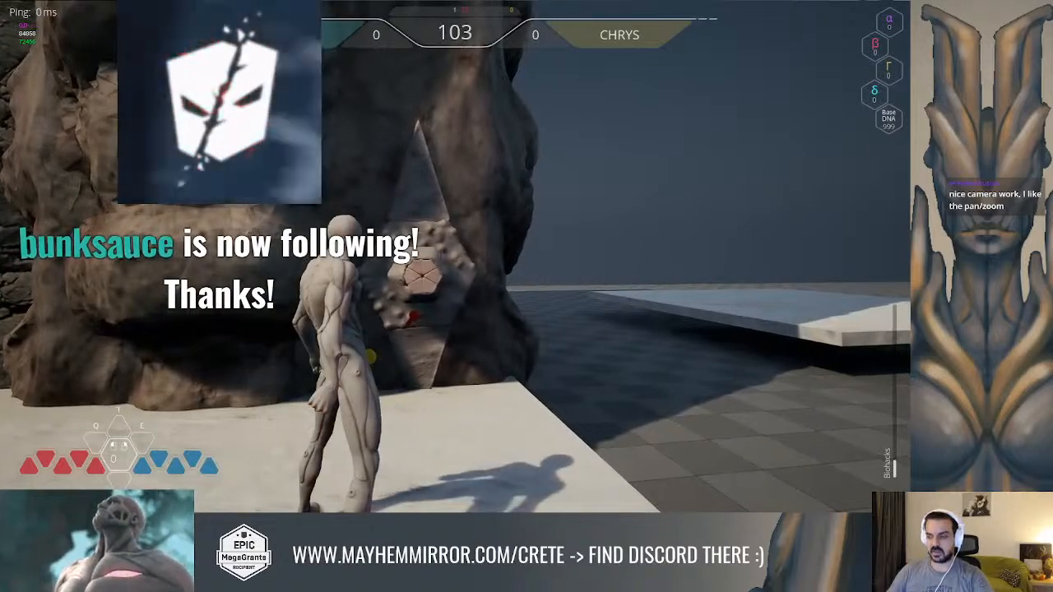
Run the character back to the lock for one more interaction, end the play-test and close the Message Log
left_click(210, 265)
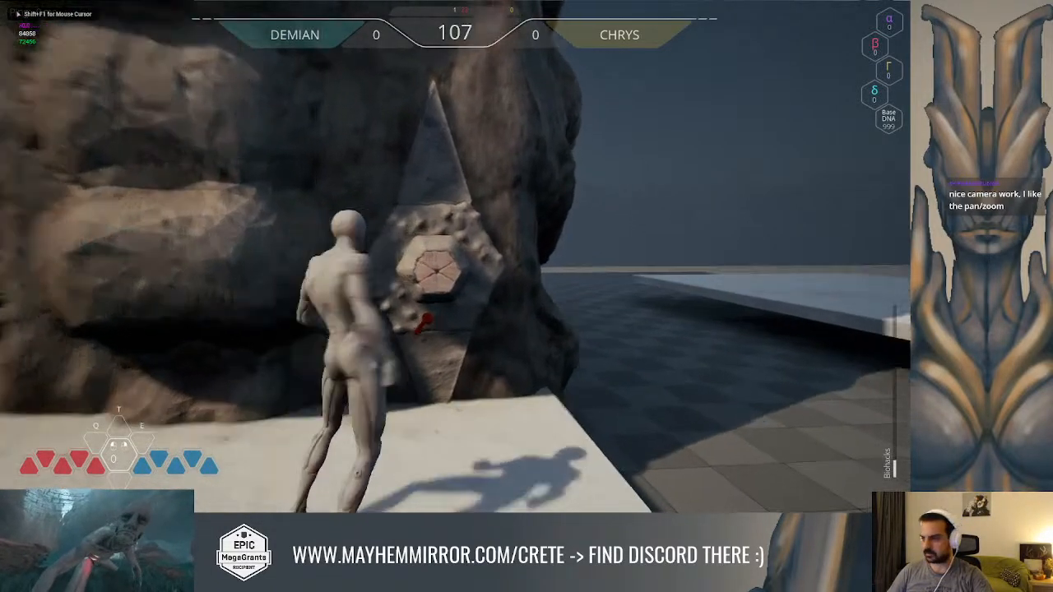
key("w")
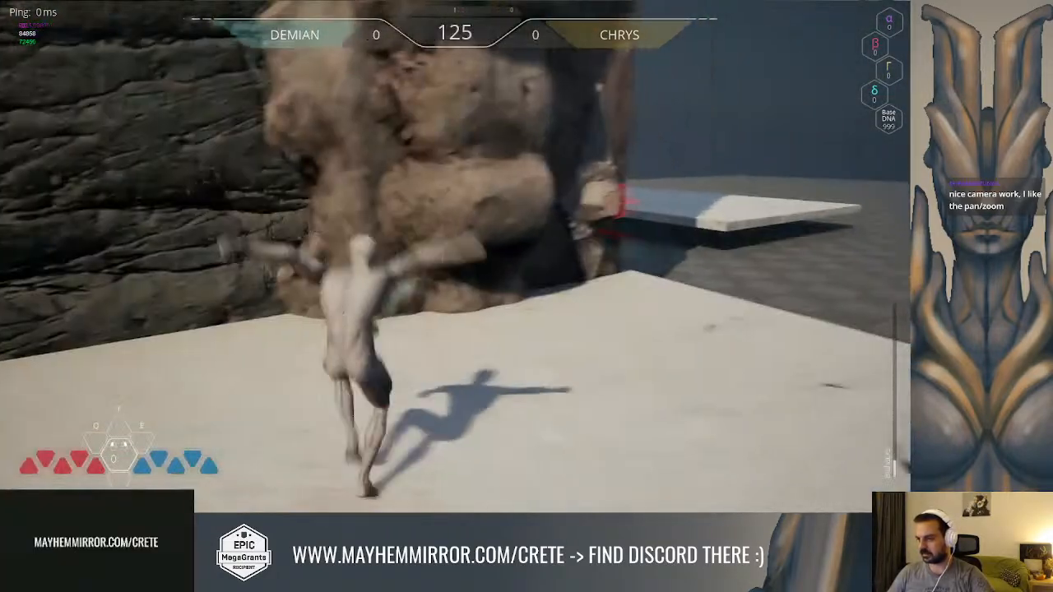
key("w")
key("w")
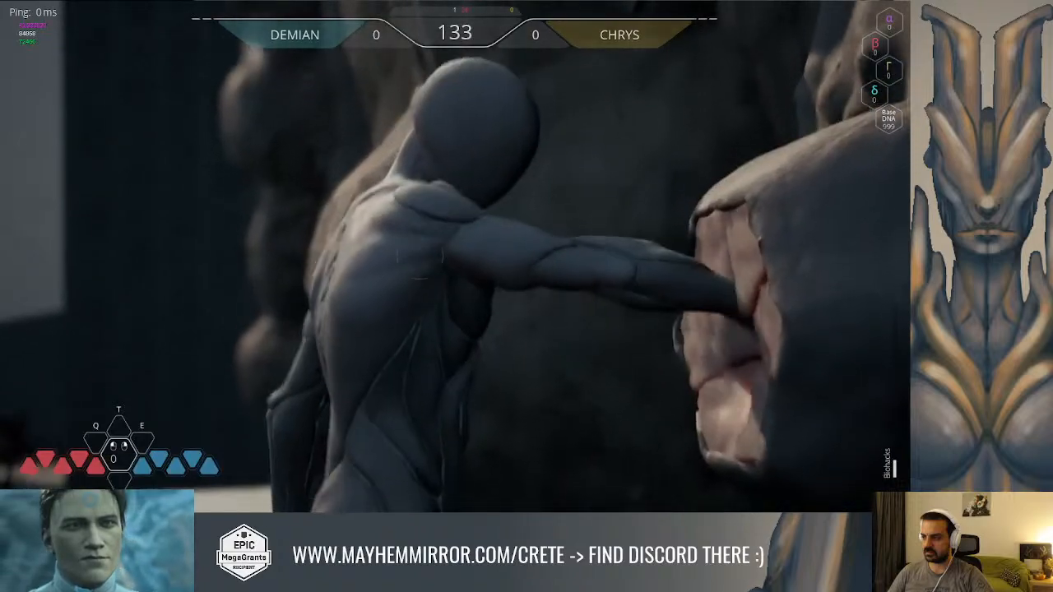
key("Escape")
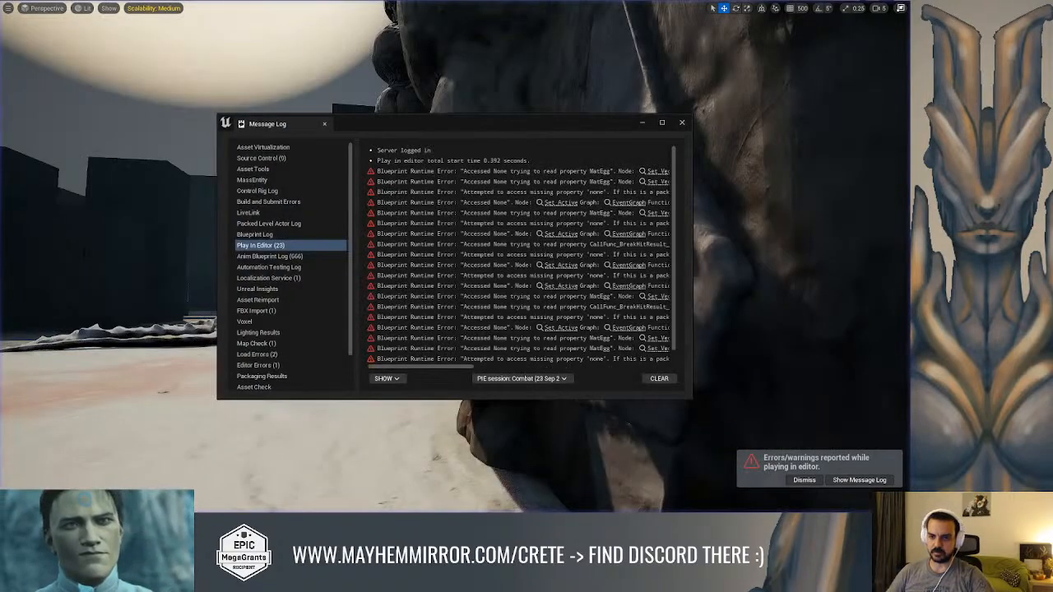
left_click(681, 123)
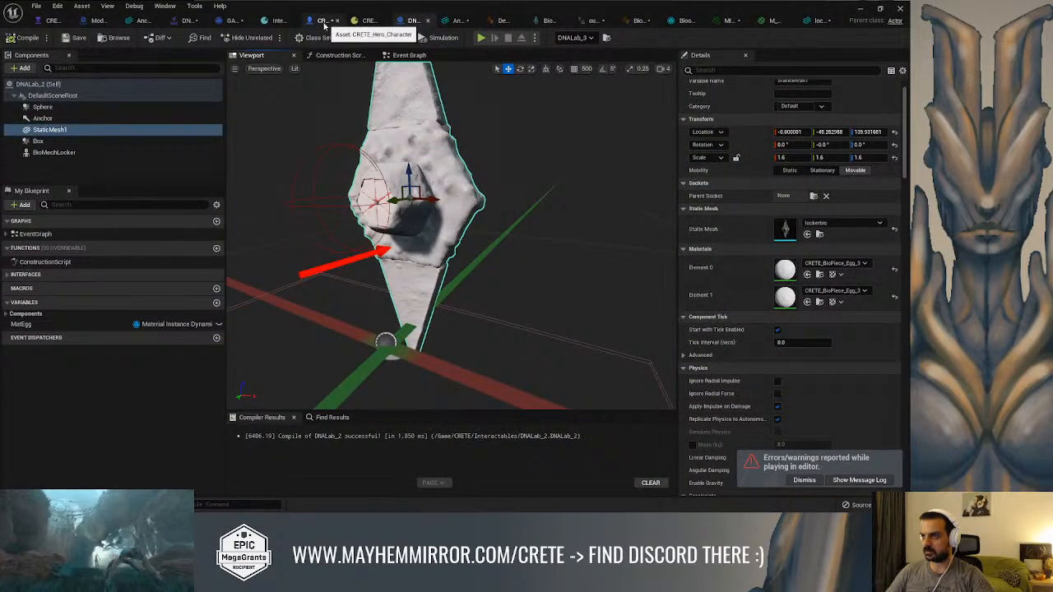
Open the CRETE_Hero_Character blueprint and examine the WallArrow, Arrow1 and SphereDmg arrows around the character
left_click(321, 20)
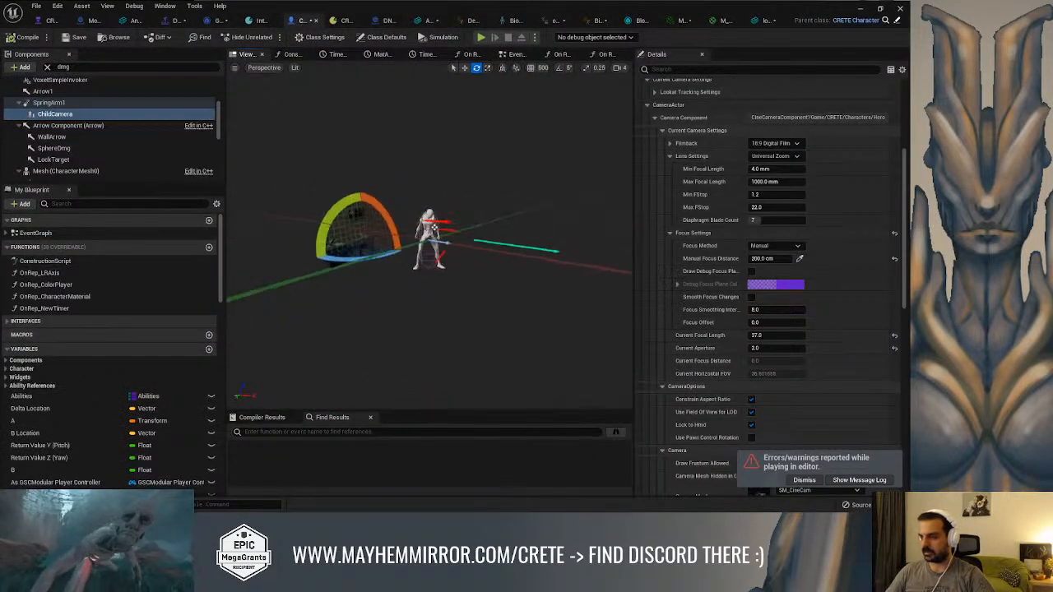
left_click_drag(457, 239, 328, 218, "alt")
scroll(429, 234, "up", 4)
left_click_drag(420, 244, 414, 244, "alt")
left_click(419, 239)
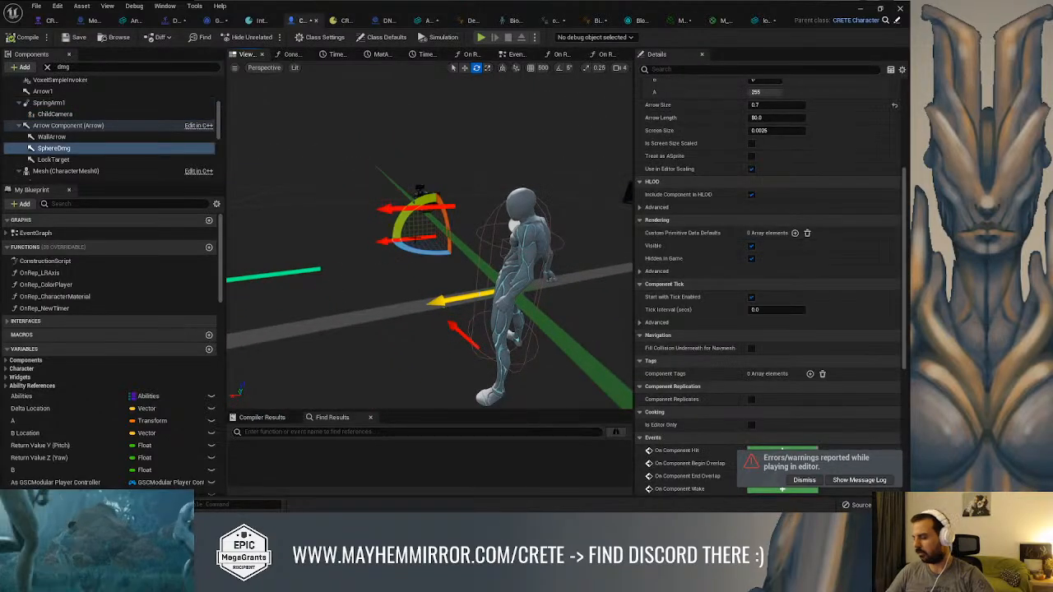
left_click(69, 139)
left_click_drag(282, 172, 224, 122, "alt")
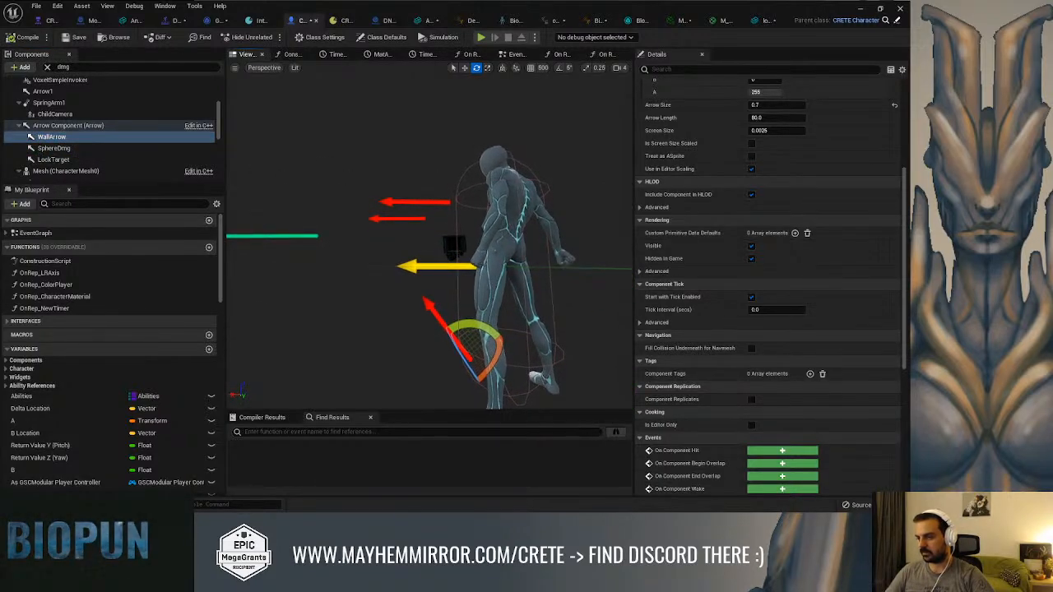
left_click_drag(446, 176, 448, 214, "alt")
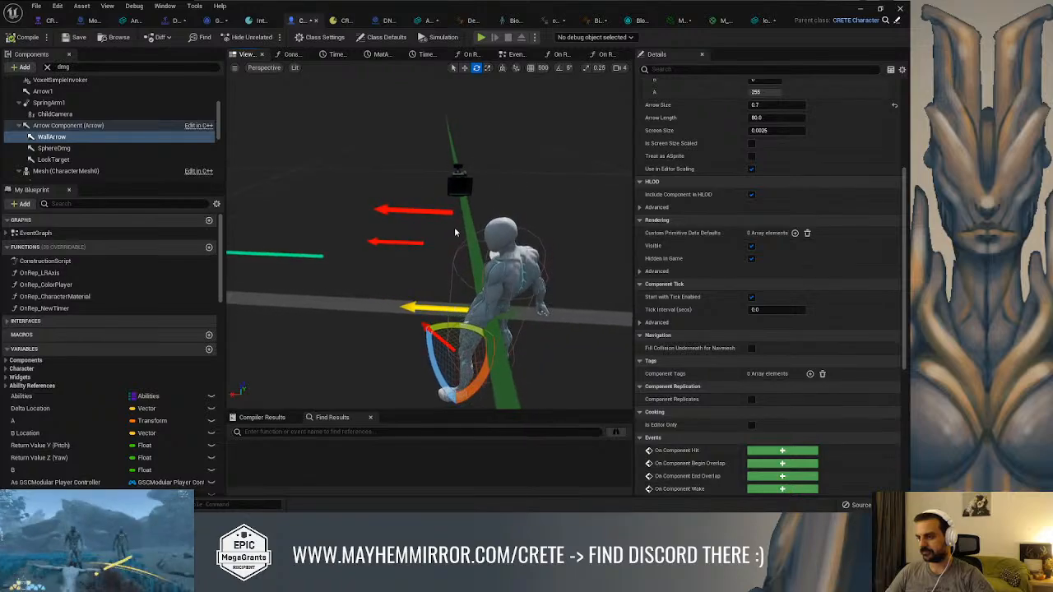
left_click(419, 306)
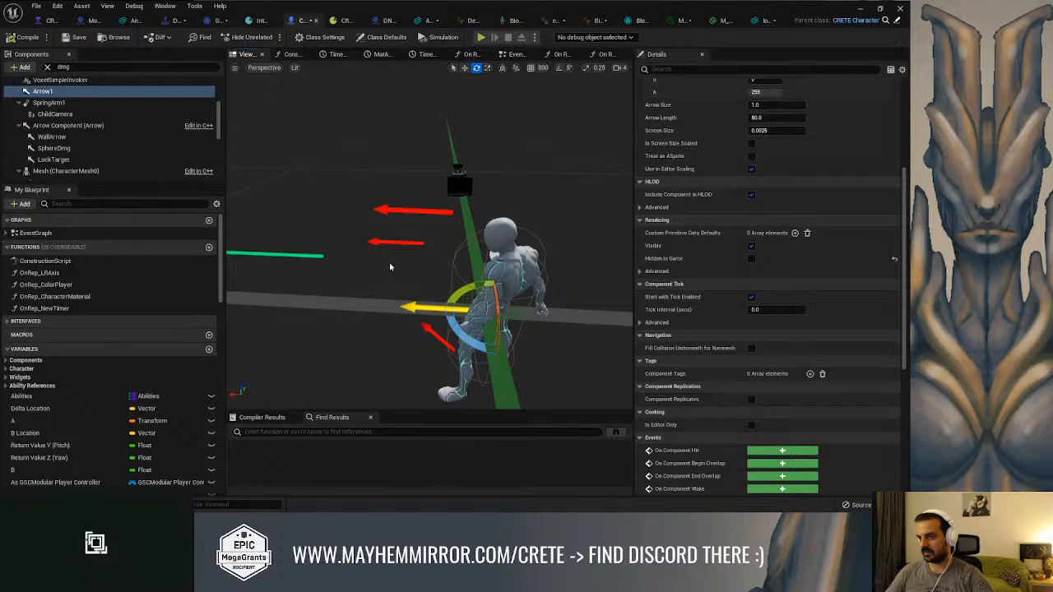
left_click(402, 241)
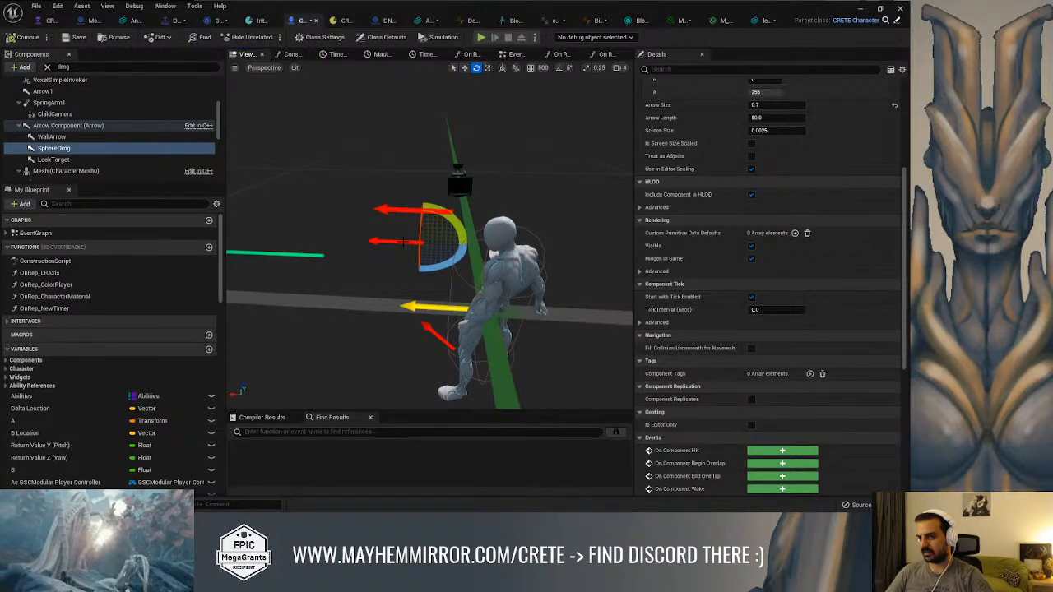
Compare the character's upper red arrow with the LockTarget arrow, and inspect LockTarget up close
left_click(121, 162)
left_click_drag(457, 197, 458, 221, "alt")
scroll(457, 220, "up", 3)
left_click(424, 207)
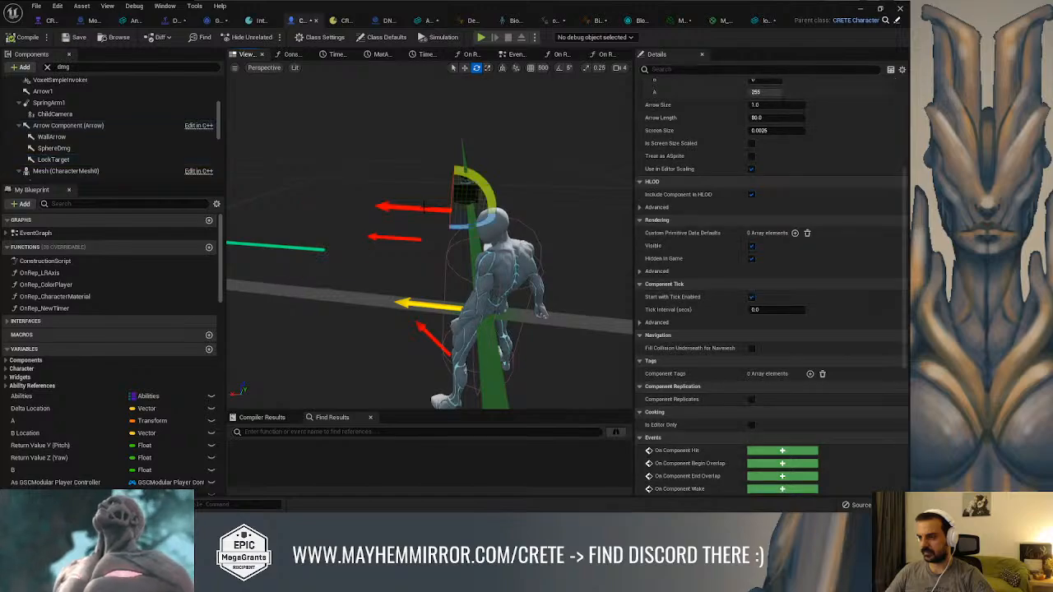
left_click(54, 159)
left_click_drag(336, 179, 386, 178, "alt")
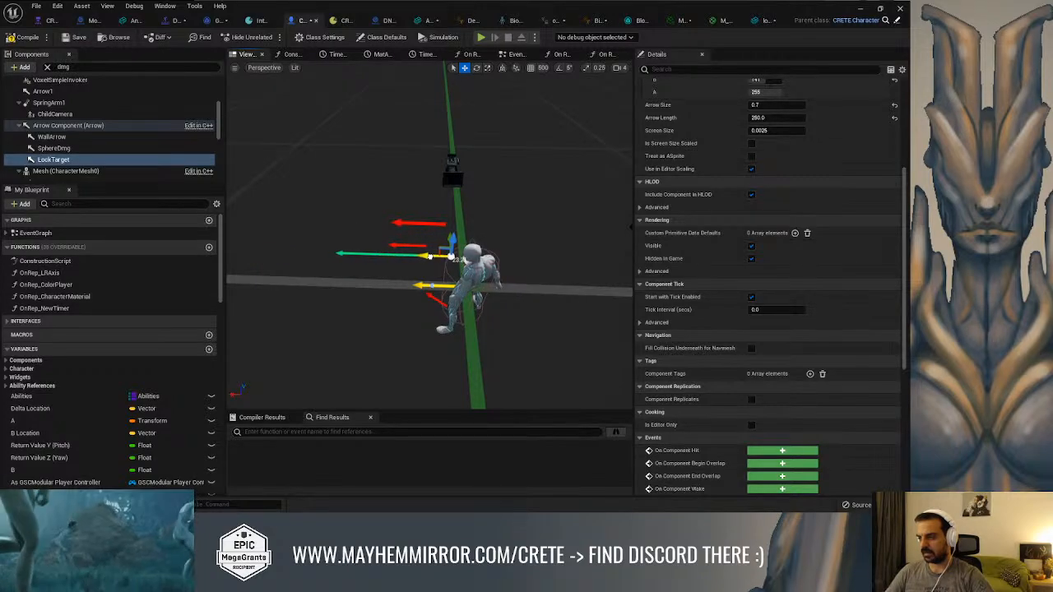
left_click_drag(386, 178, 480, 233, "alt")
scroll(479, 233, "up", 5)
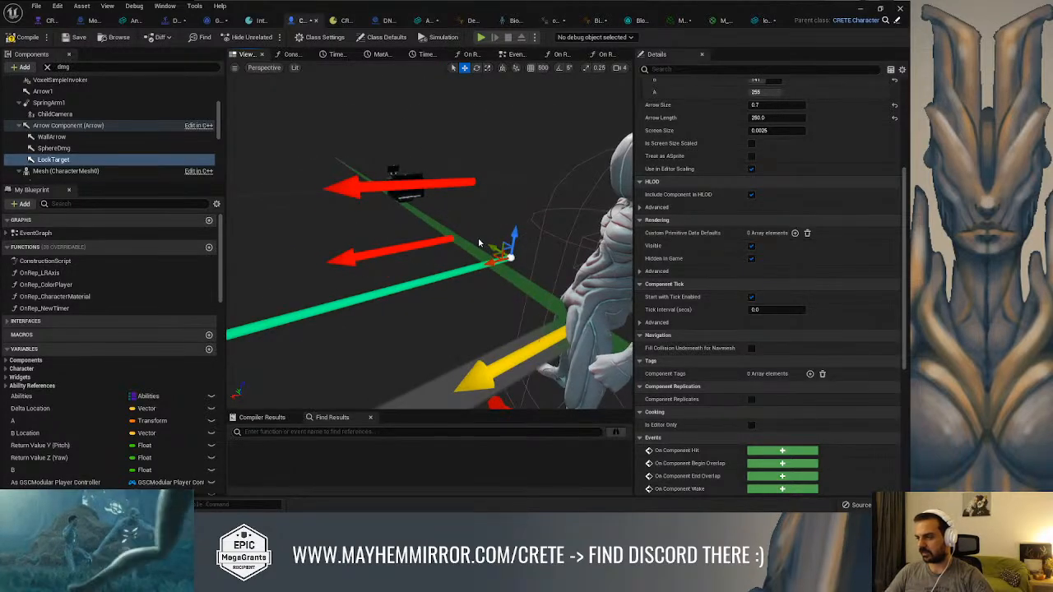
Examine the LockTarget arrow's direction and position relative to the character from the front, side and above
scroll(501, 229, "down", 6)
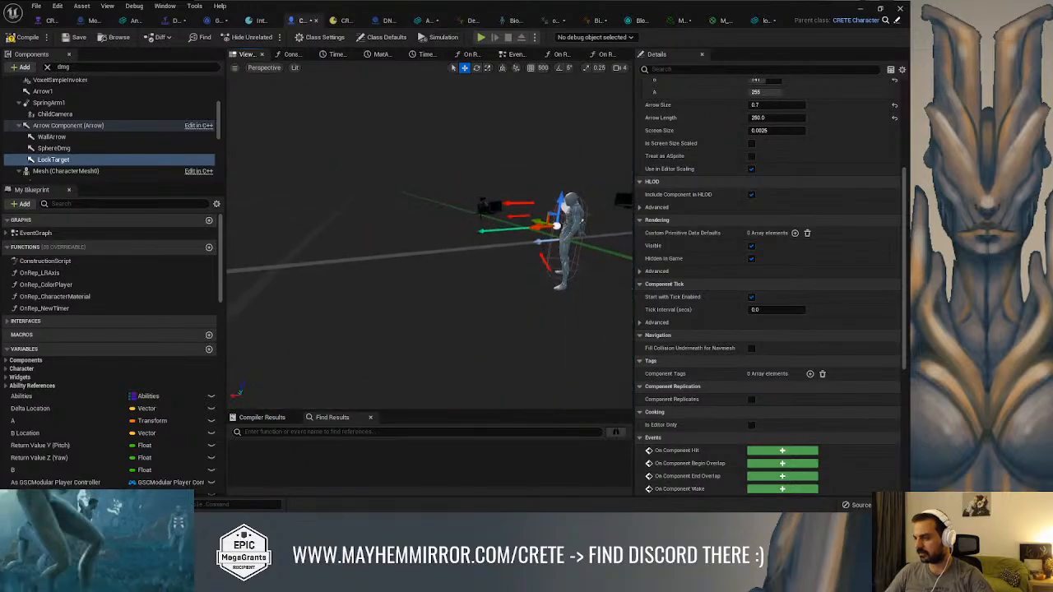
left_click_drag(441, 194, 407, 162, "alt")
right_click_drag(407, 161, 315, 167, "alt")
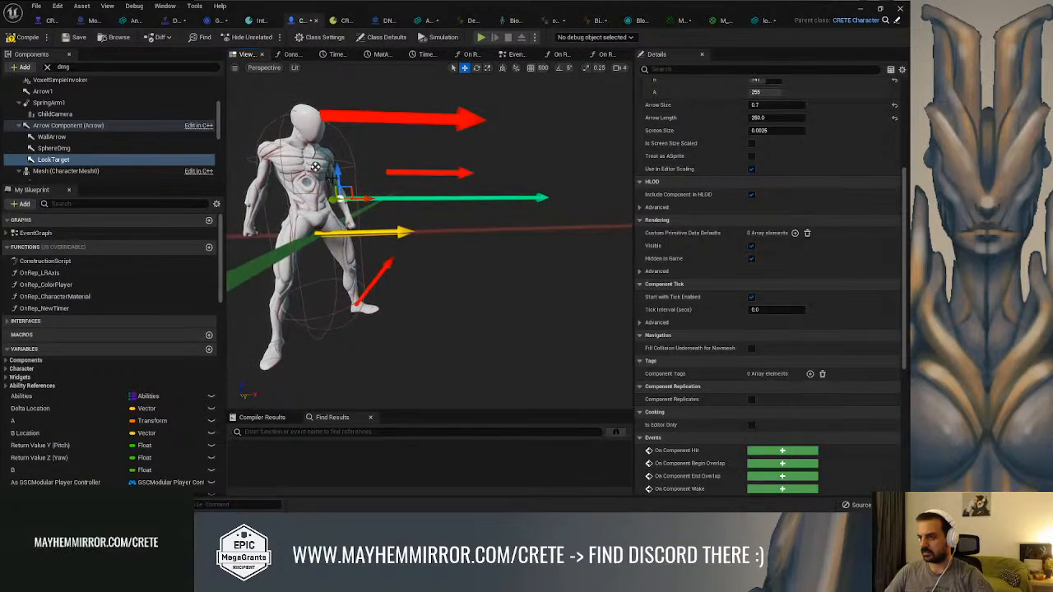
left_click_drag(345, 168, 346, 137)
right_click_drag(468, 142, 553, 107)
left_click_drag(465, 125, 439, 125)
right_click_drag(423, 125, 607, 216)
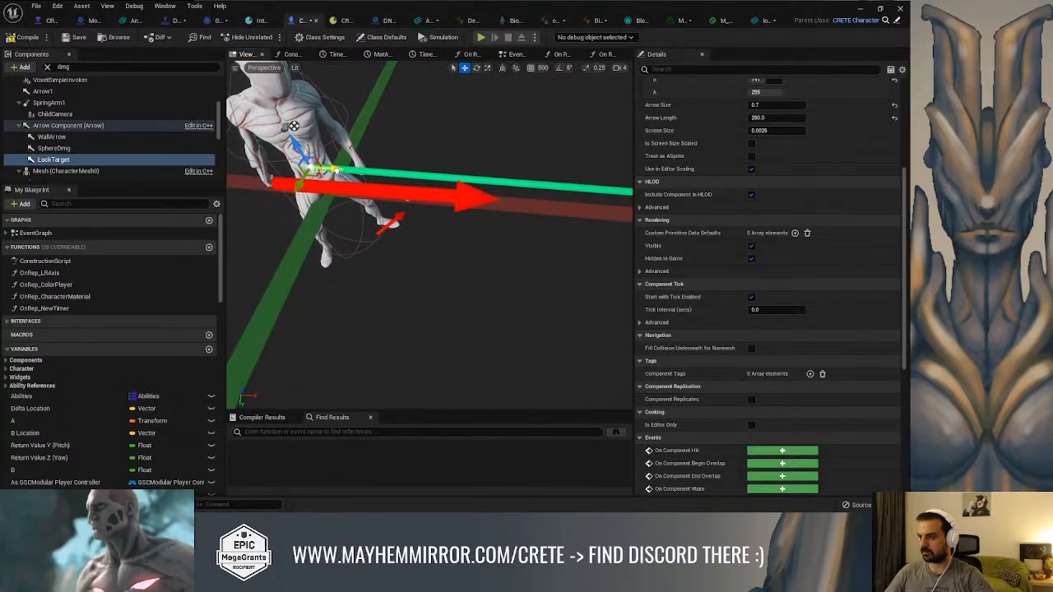
left_click(99, 160)
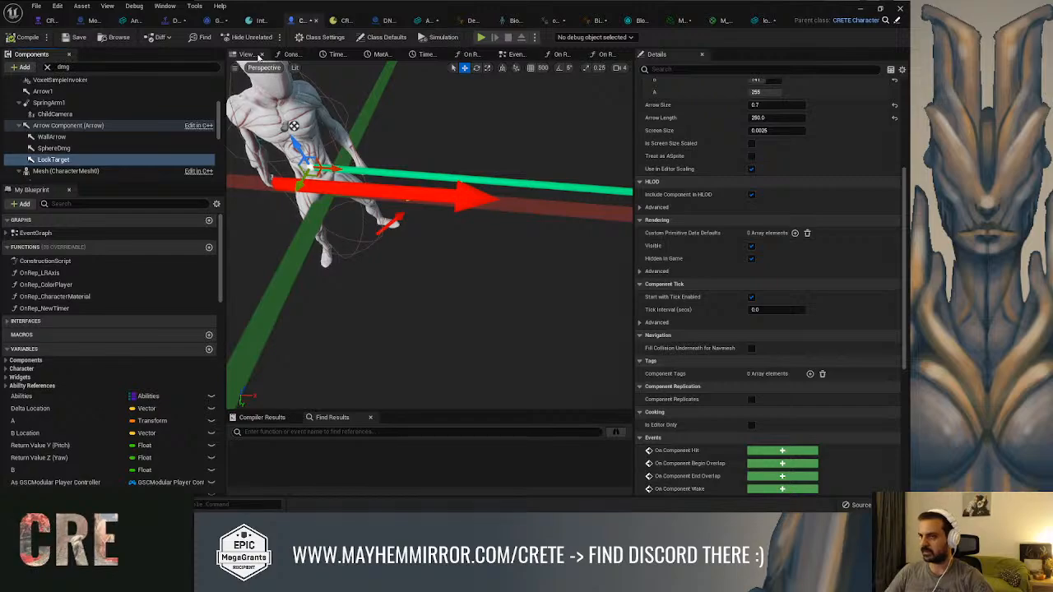
Open the GA_Common_Interaction event graph and move the Set Collision Enabled node aside to make room beside Disable Input
left_click(213, 22)
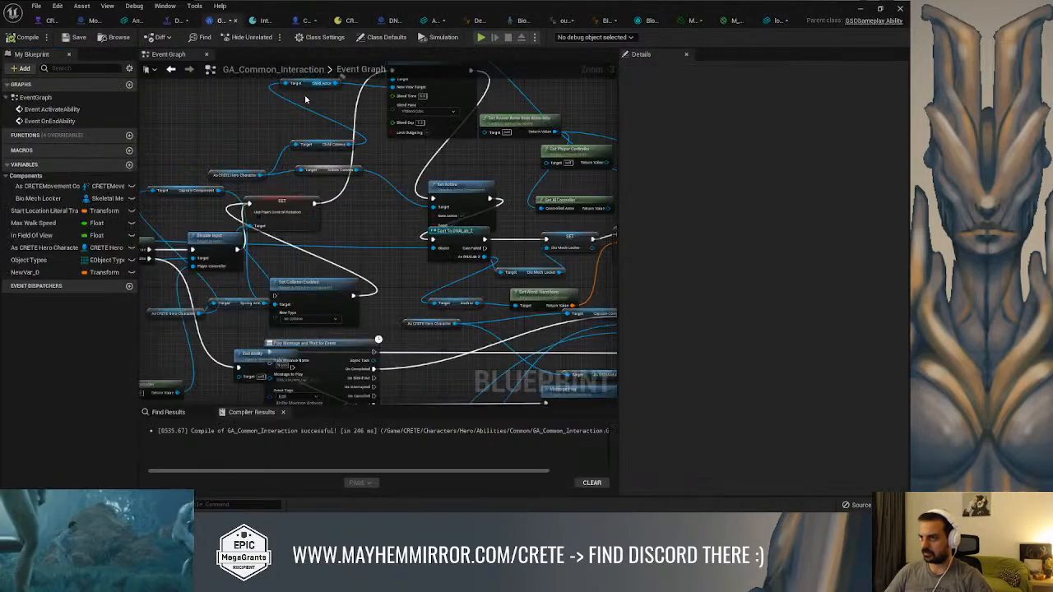
right_click_drag(327, 113, 535, 132)
right_click_drag(395, 202, 275, 157)
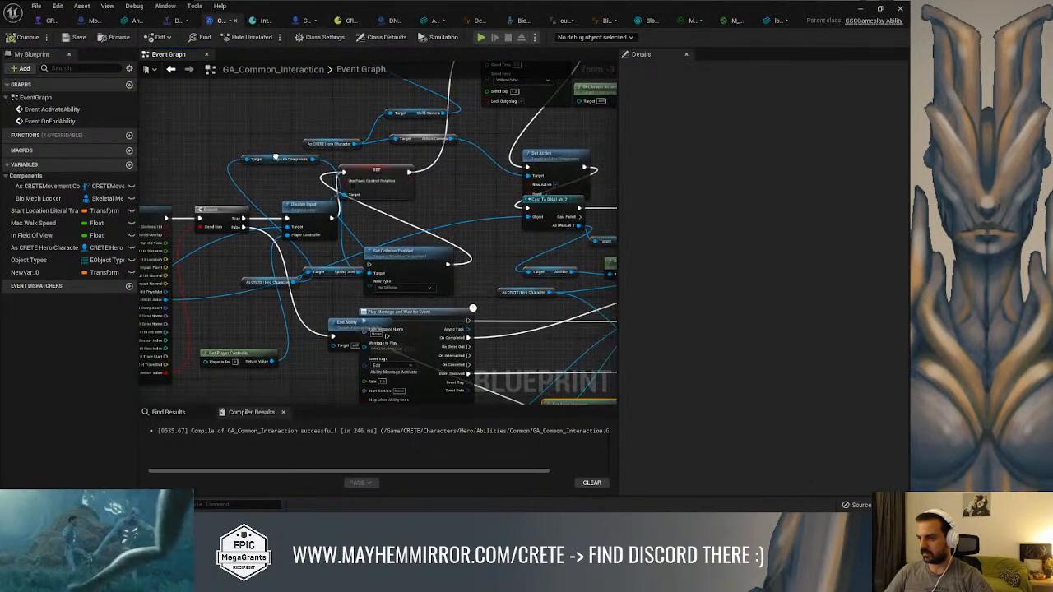
scroll(320, 222, "up", 2)
left_click_drag(433, 264, 524, 258)
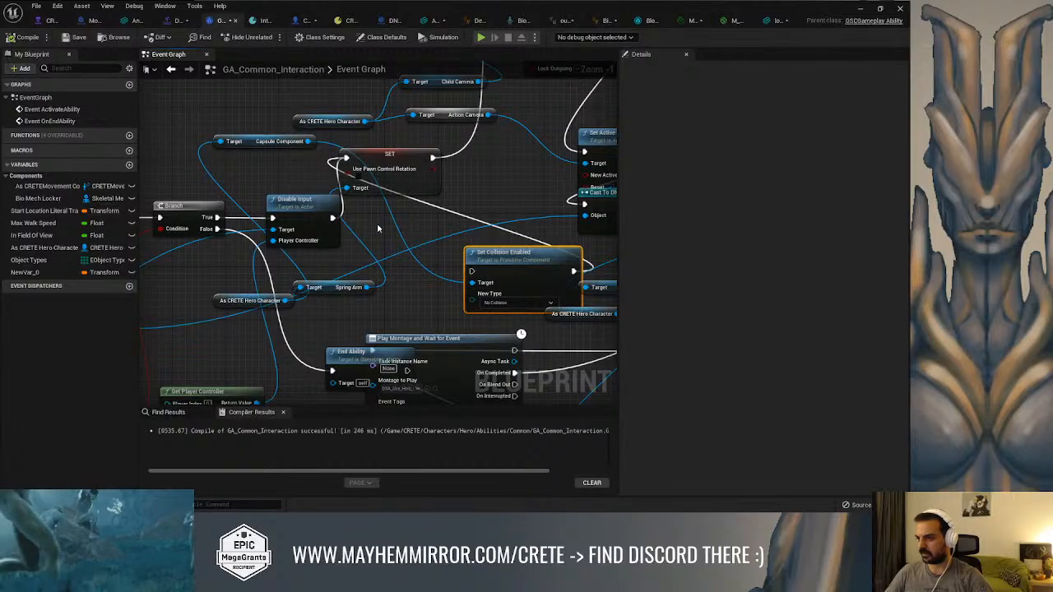
Space out the Use Pawn Control Rotation SET node and the Disable Input node in the interaction graph
left_click(417, 164)
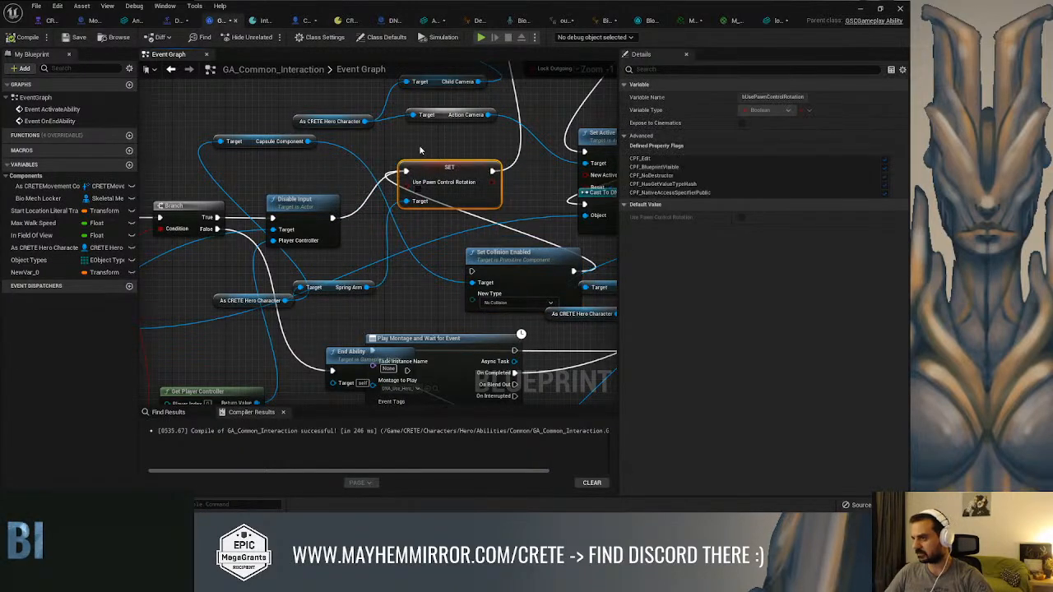
right_click_drag(418, 165, 451, 164)
left_click_drag(357, 224, 342, 211)
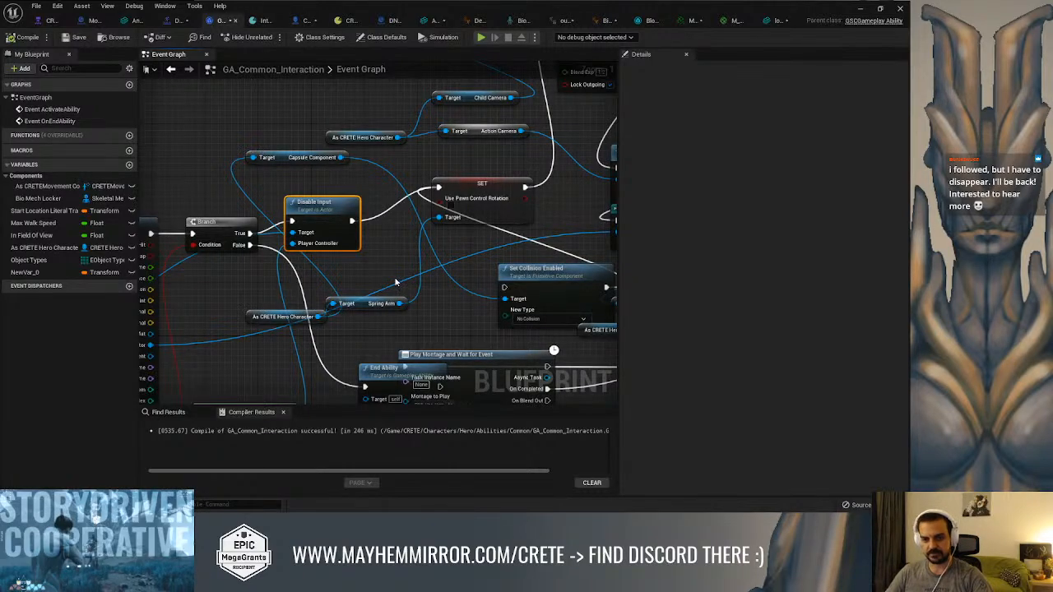
scroll(404, 282, "up", 1)
scroll(410, 284, "down", 2)
right_click_drag(411, 286, 365, 293)
scroll(328, 274, "up", 1)
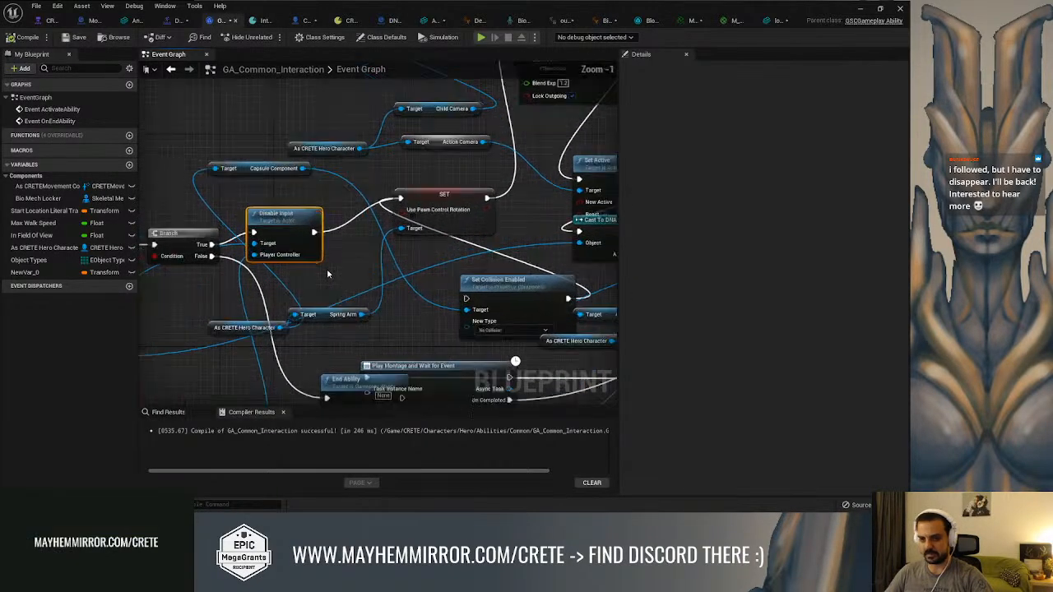
Get Lock Target from the hero character cast, wire it into Get World Location and Get Forward Vector in place of Sphere Dmg, and compile
scroll(328, 273, "up", 1)
mouse_move(341, 250)
right_mouse_down()
mouse_move(364, 248)
mouse_move(355, 271)
mouse_move(361, 232)
mouse_move(290, 214)
mouse_move(331, 231)
mouse_move(523, 214)
right_mouse_up()
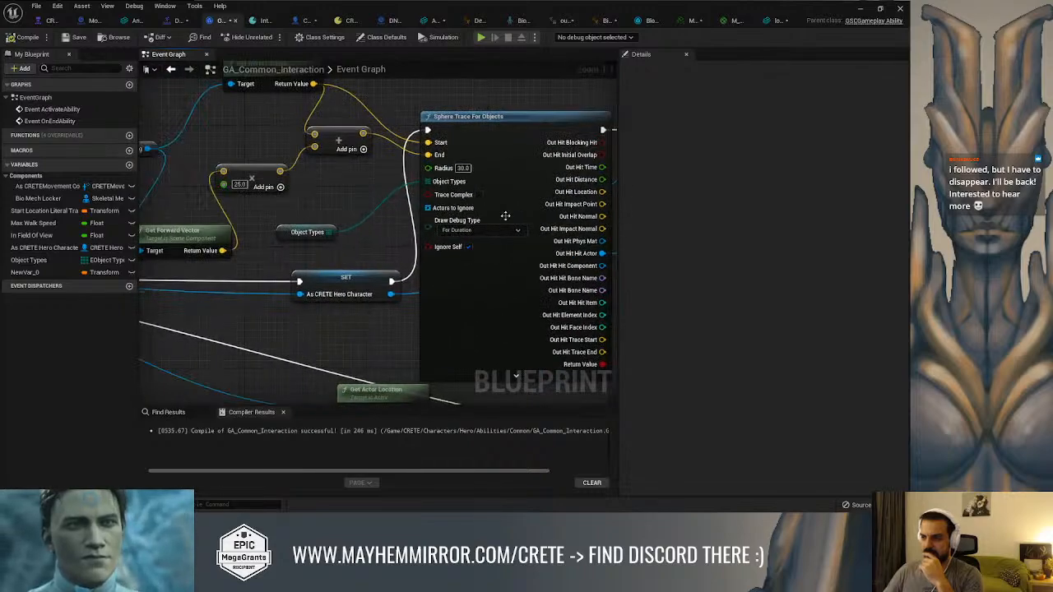
right_click_drag(391, 223, 534, 226)
right_click_drag(359, 261, 280, 324)
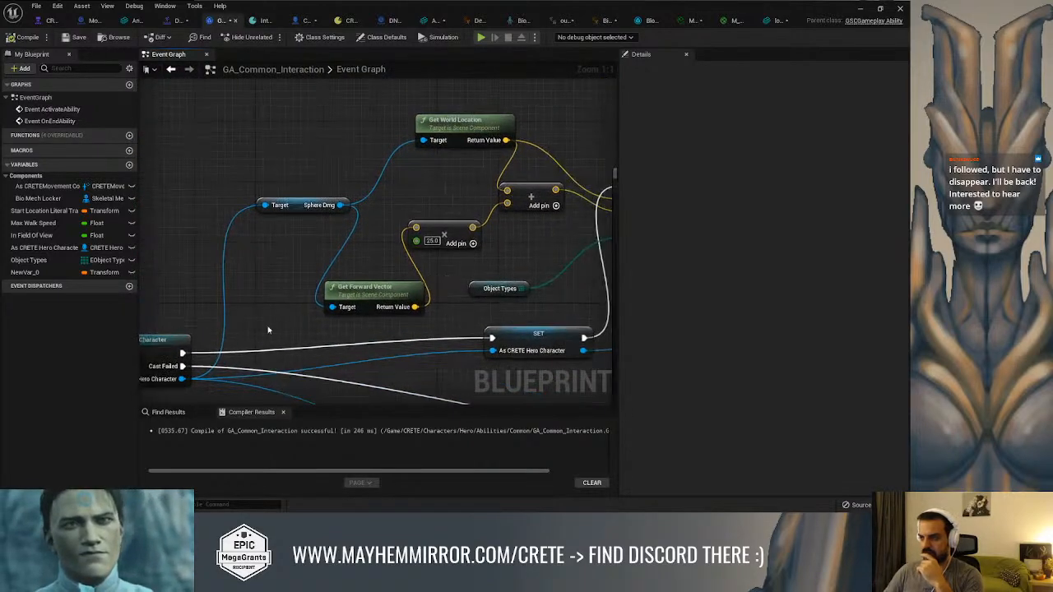
left_click_drag(184, 379, 247, 263)
type("lock targ")
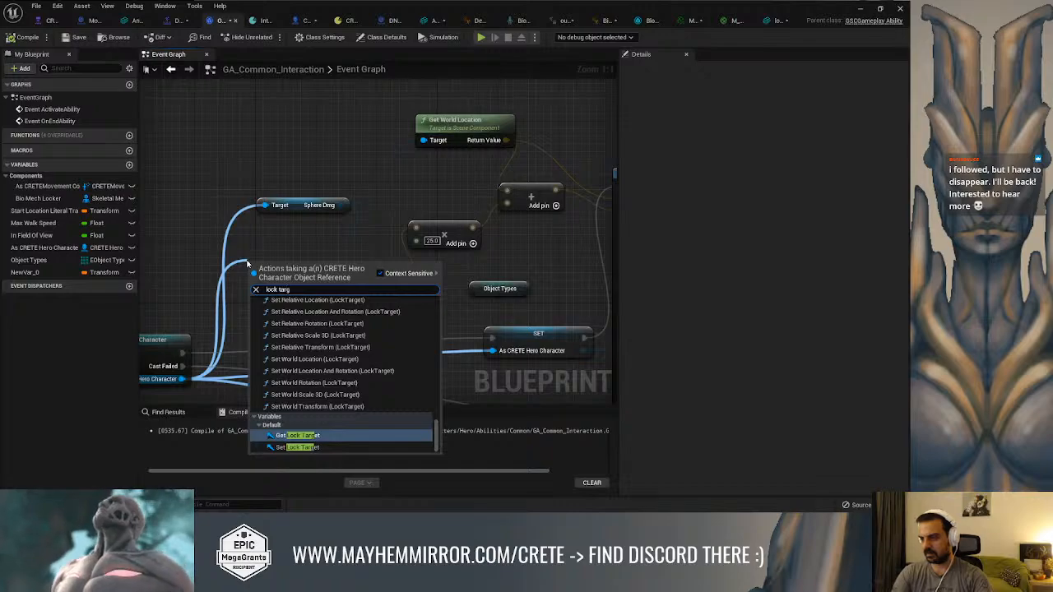
key("Return")
left_click_drag(334, 265, 423, 141)
left_click_drag(335, 266, 332, 308)
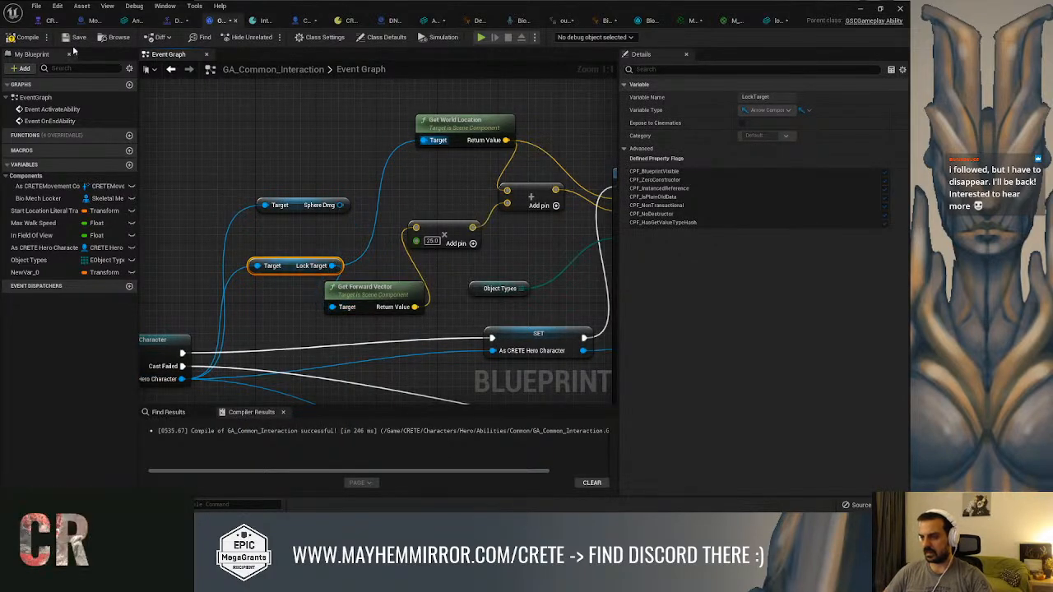
left_click(23, 39)
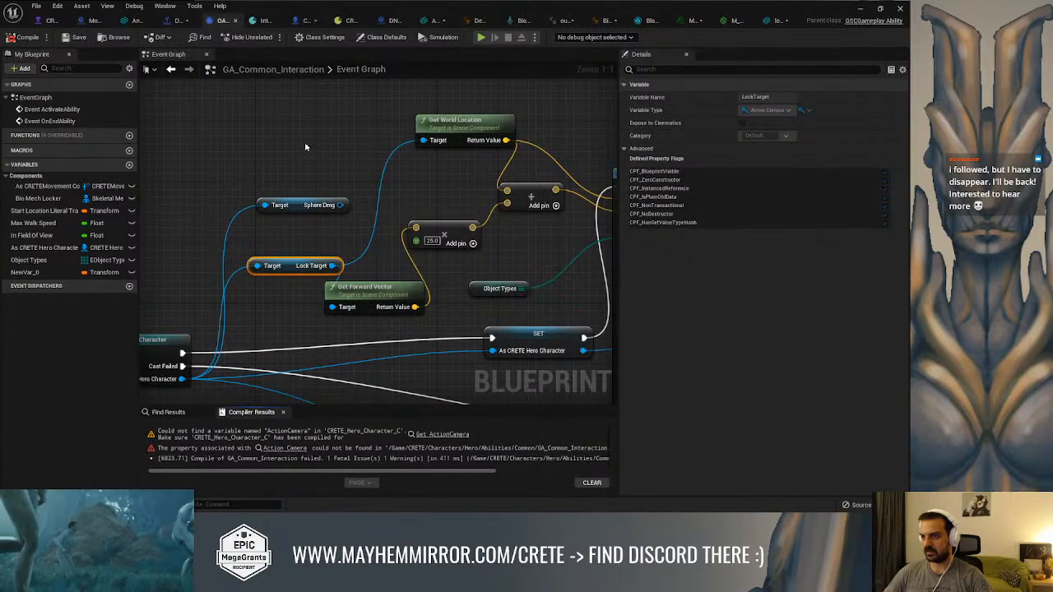
Locate the broken Action Camera getter through the compiler results, delete it from the graph and recompile the ability
right_click_drag(301, 149, 316, 151)
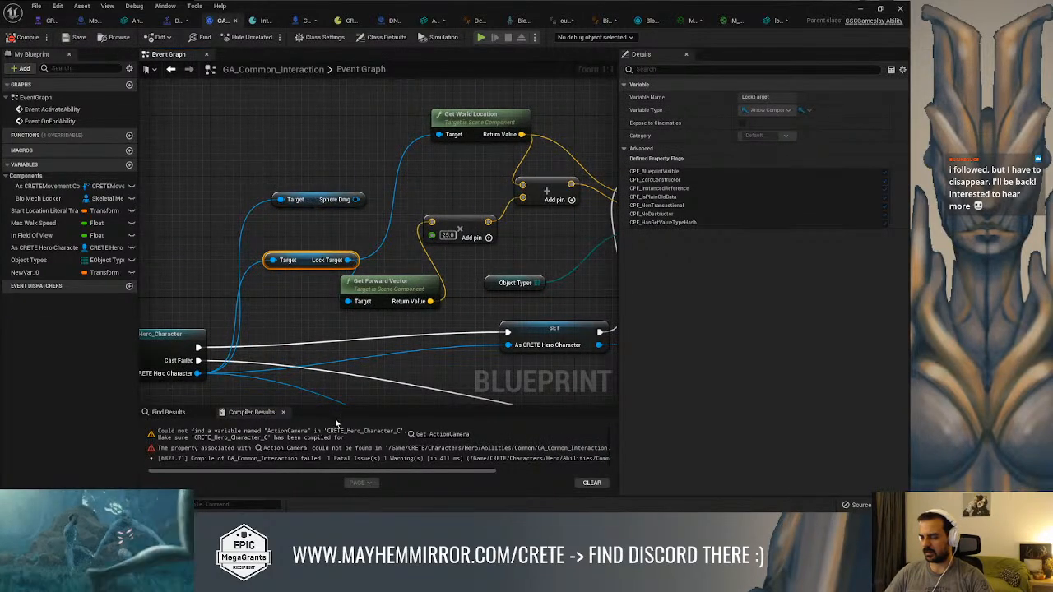
left_click(429, 436)
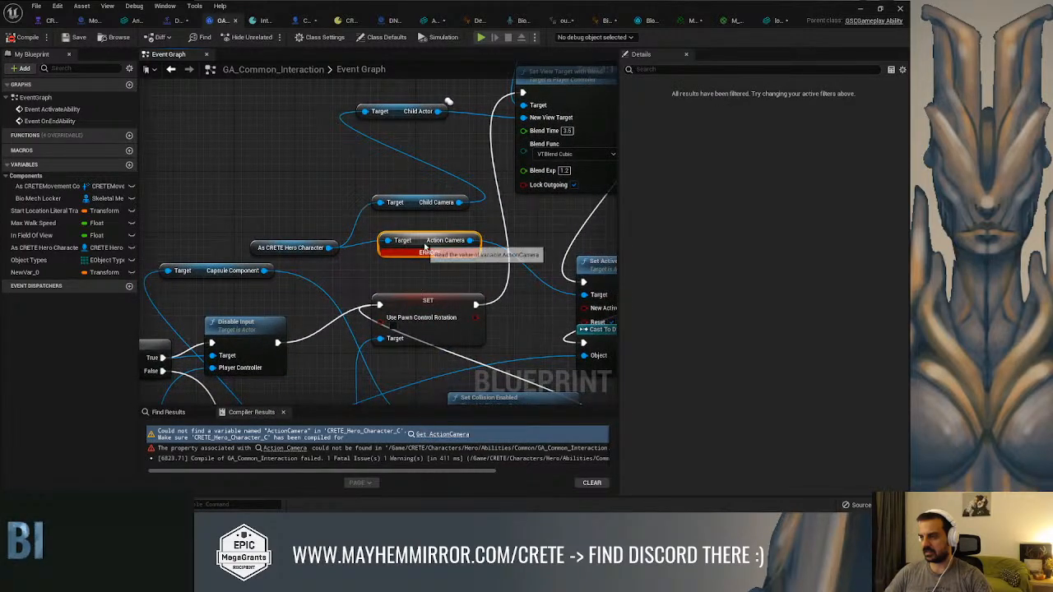
right_click_drag(490, 232, 363, 239)
scroll(355, 245, "down", 1)
left_click_drag(428, 319, 479, 338)
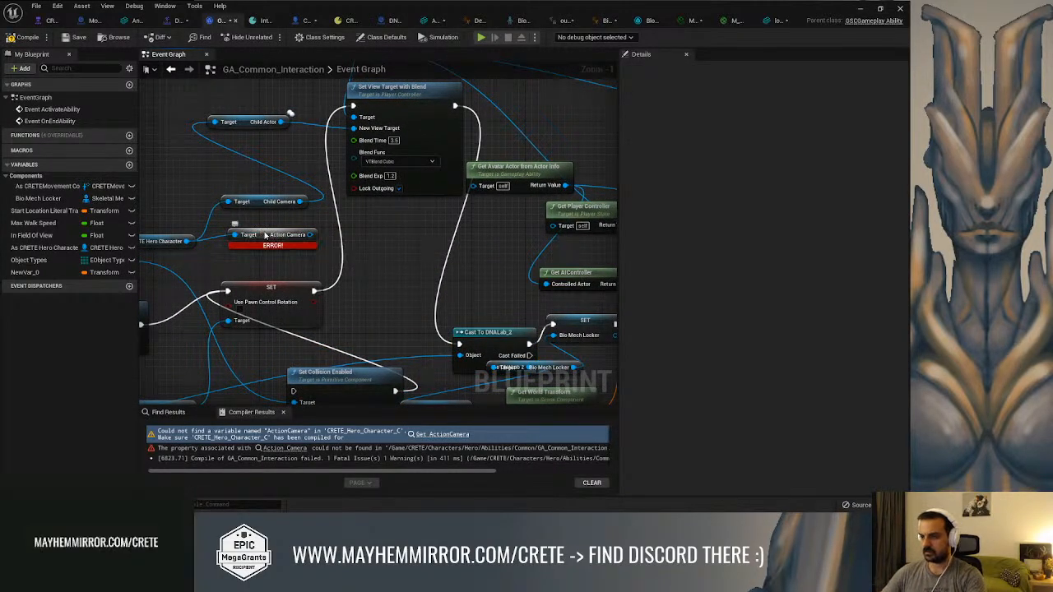
left_click(265, 235)
key("Delete")
left_click(19, 39)
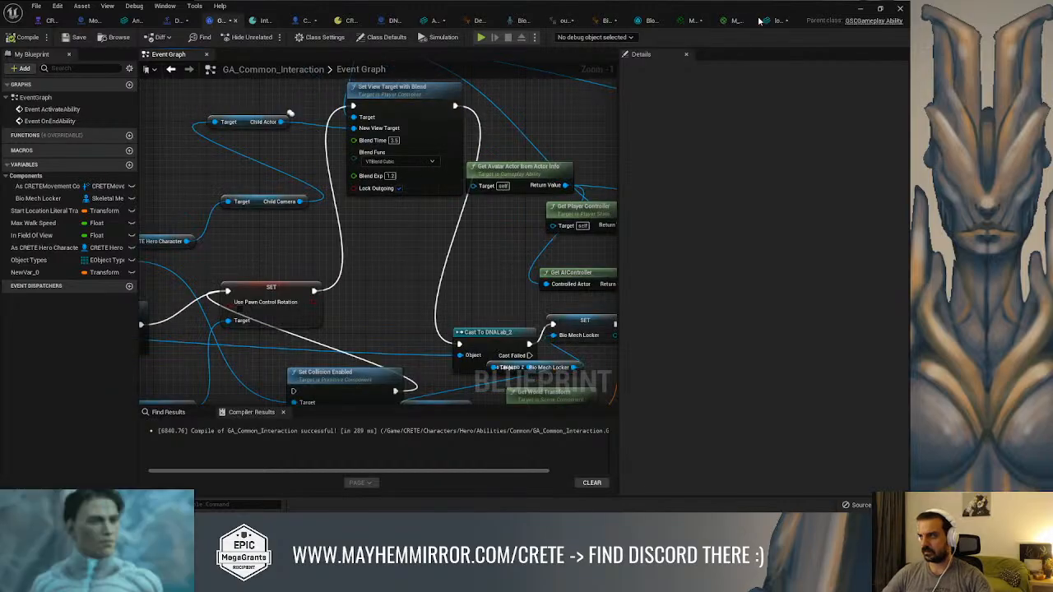
Play the level and move the character toward and away from the gate's hexagonal lock to check how they line up
left_click(857, 9)
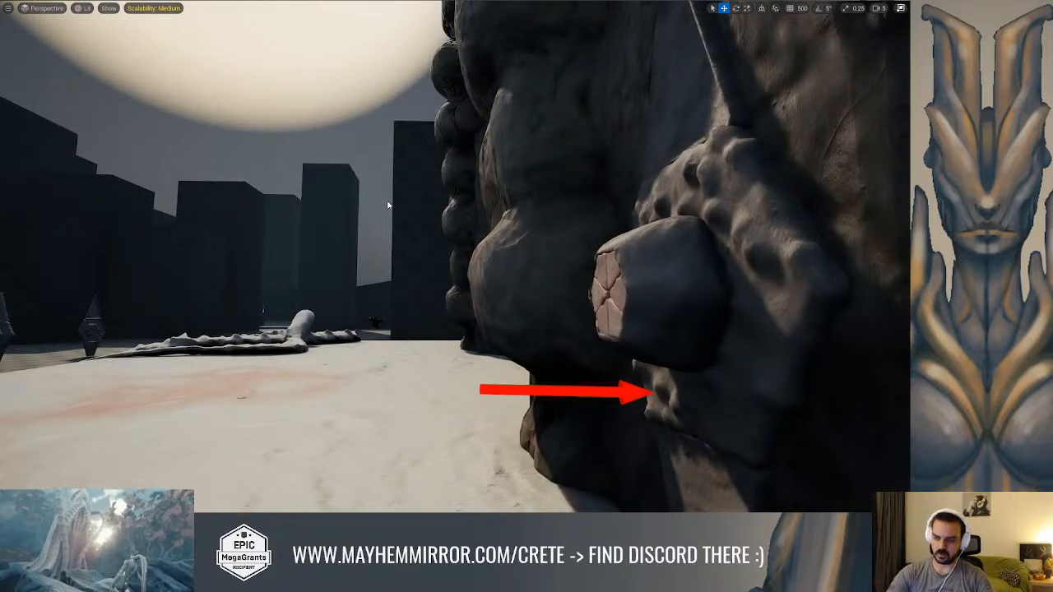
key("alt+p")
key("w")
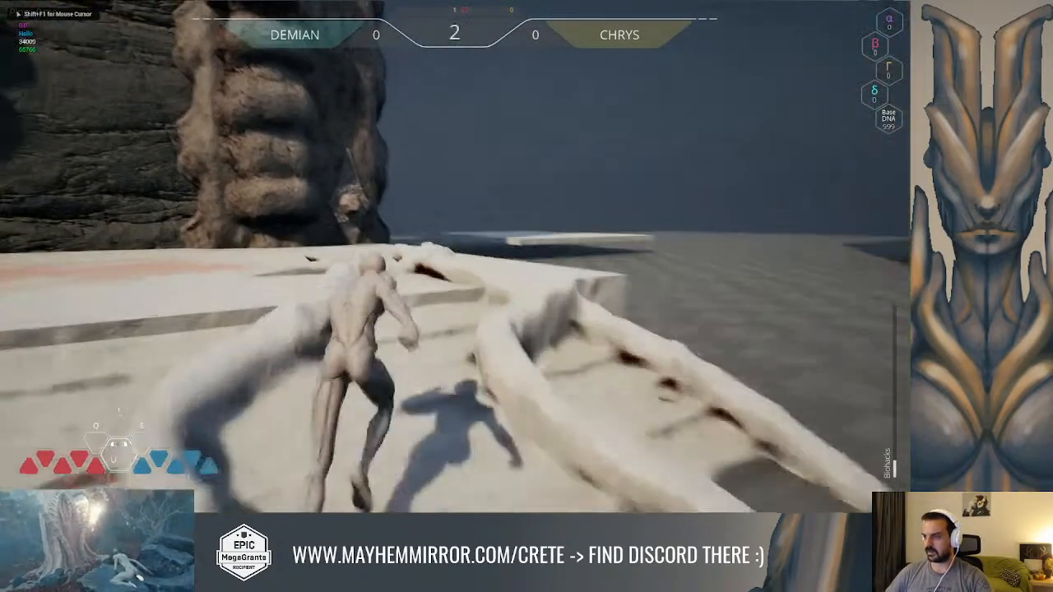
key("w")
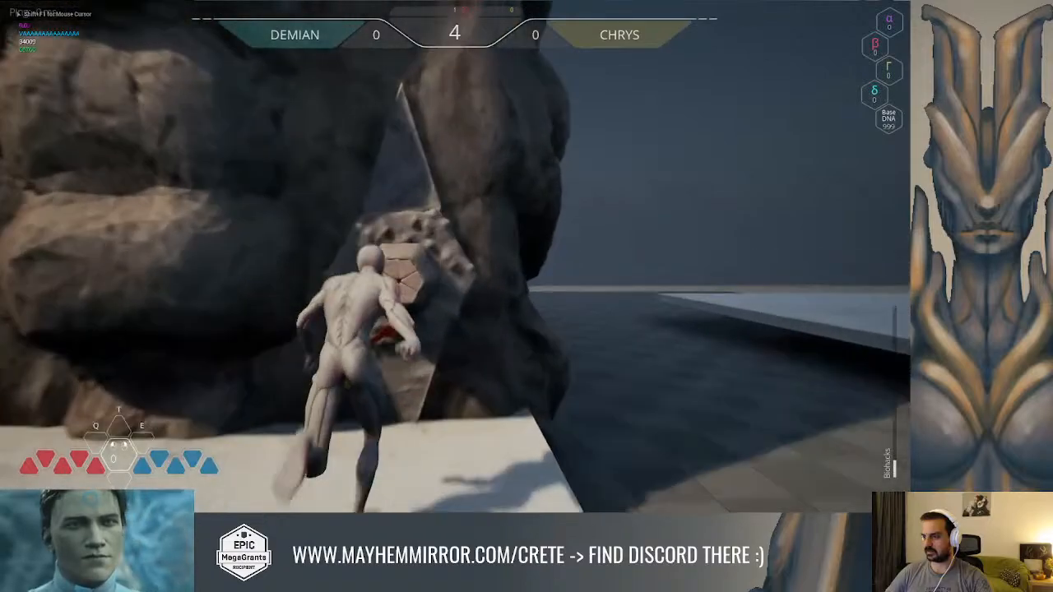
key("w")
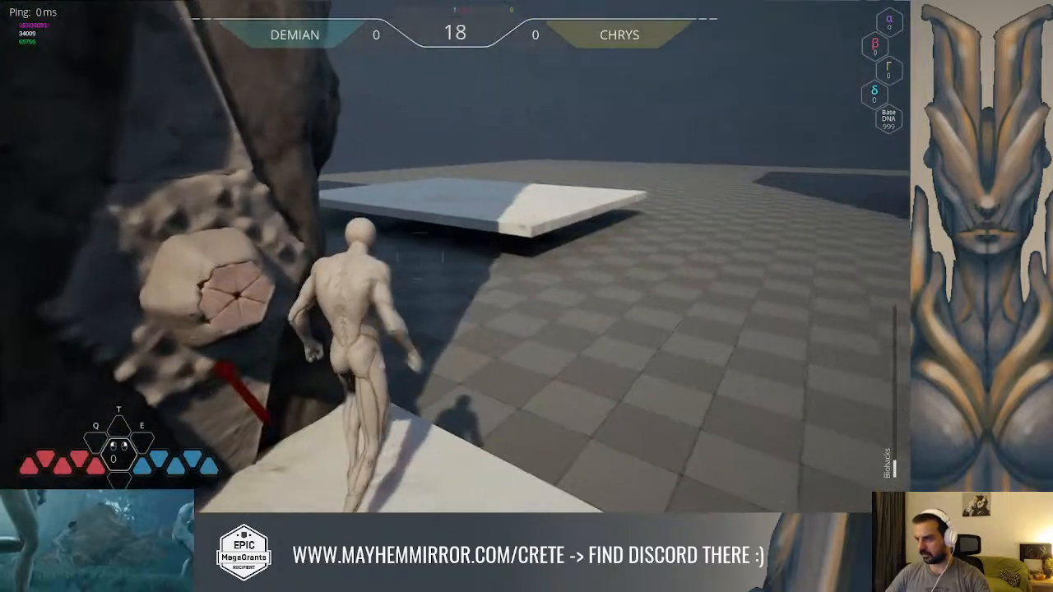
key("w")
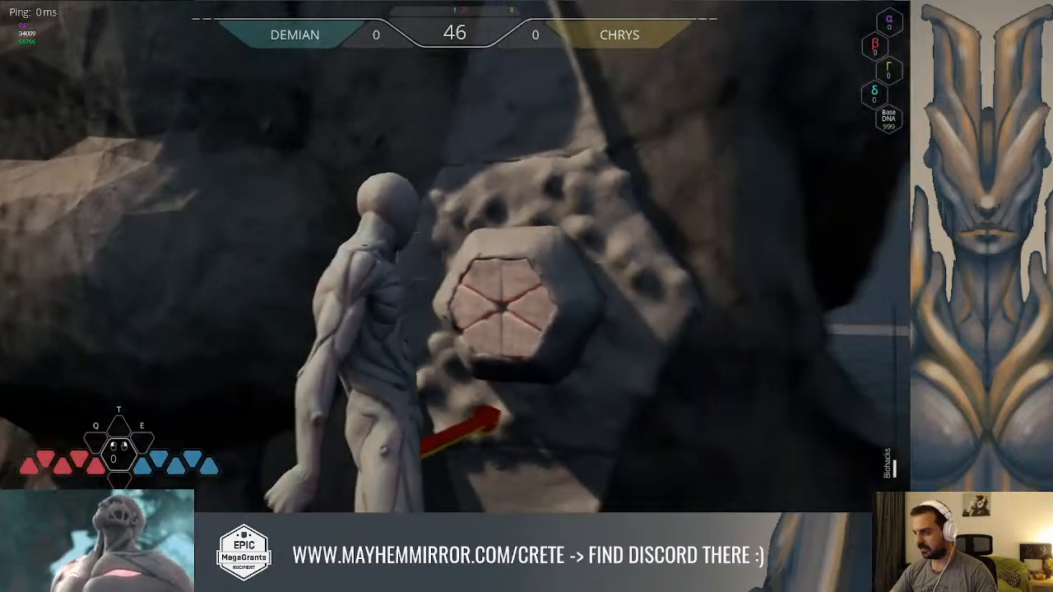
key("s")
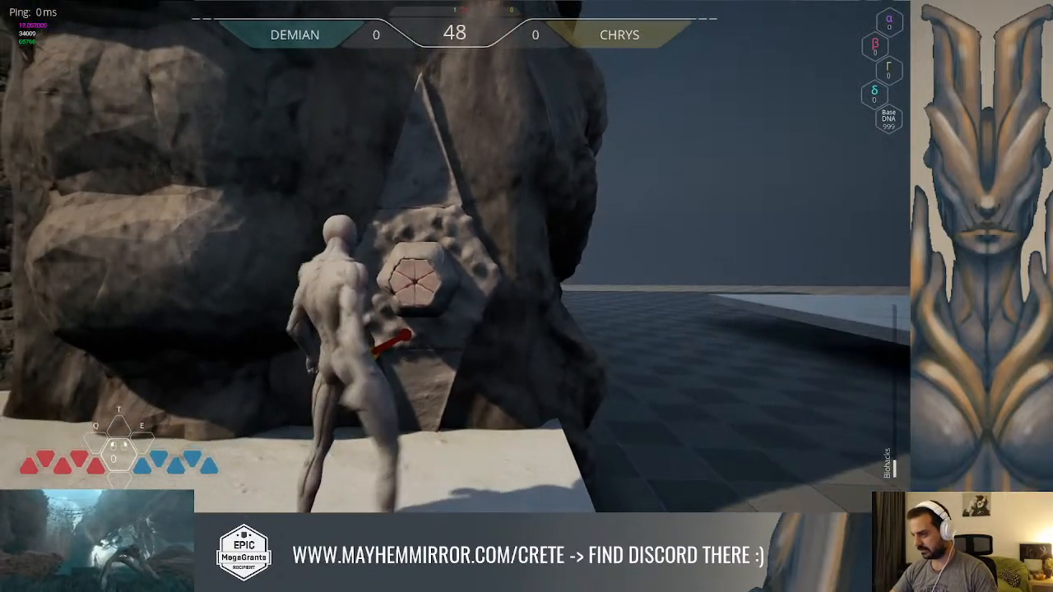
key("w")
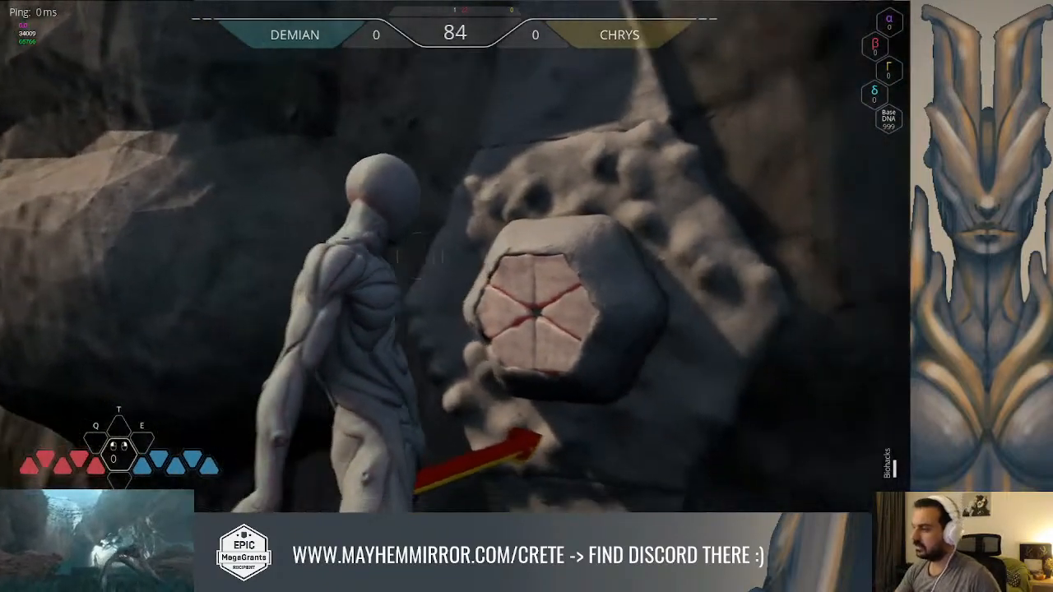
key("a")
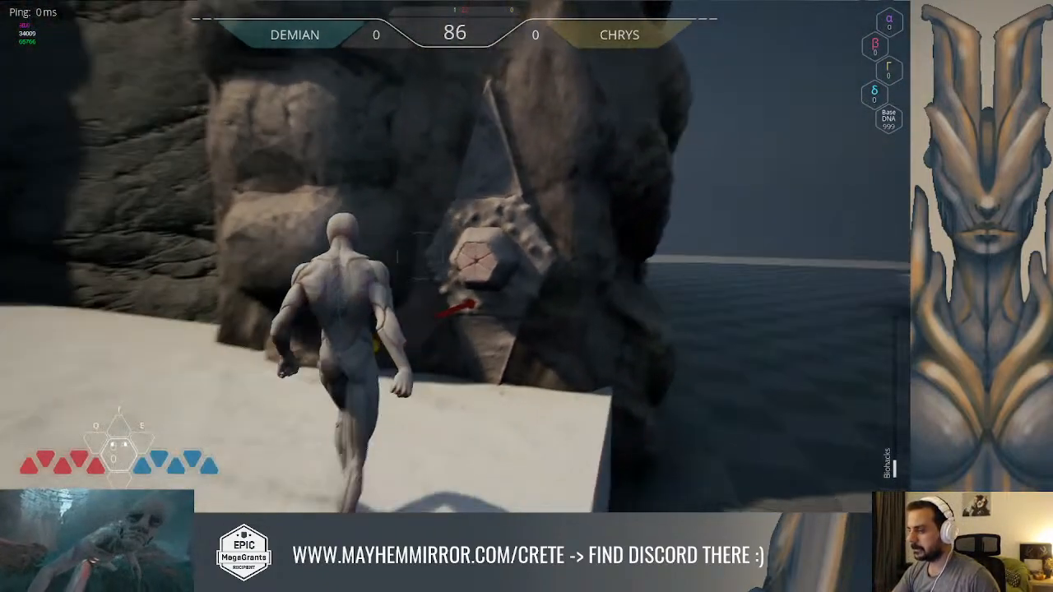
key("space")
key("w")
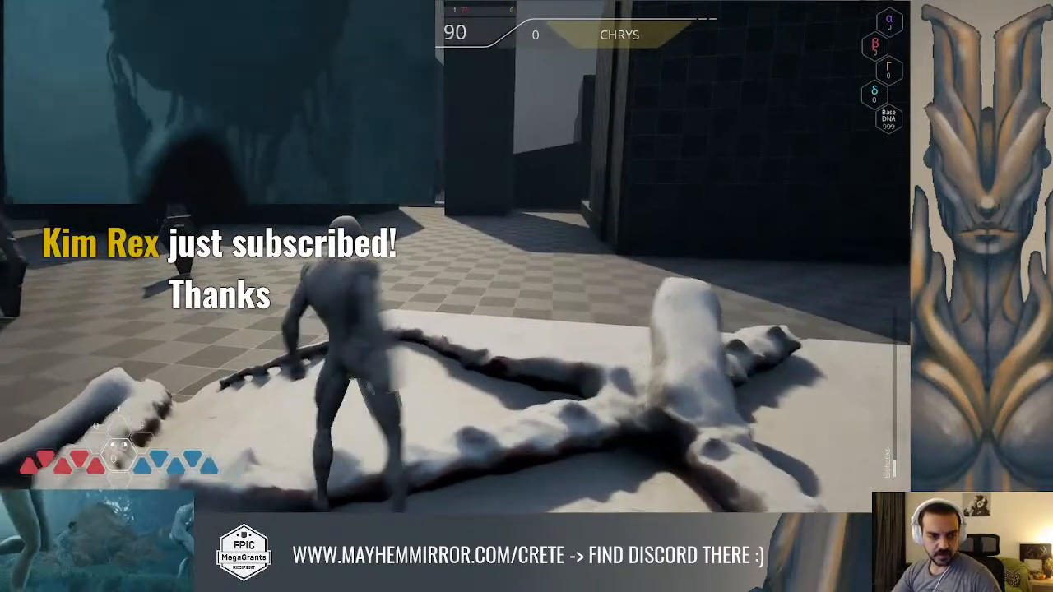
key("a")
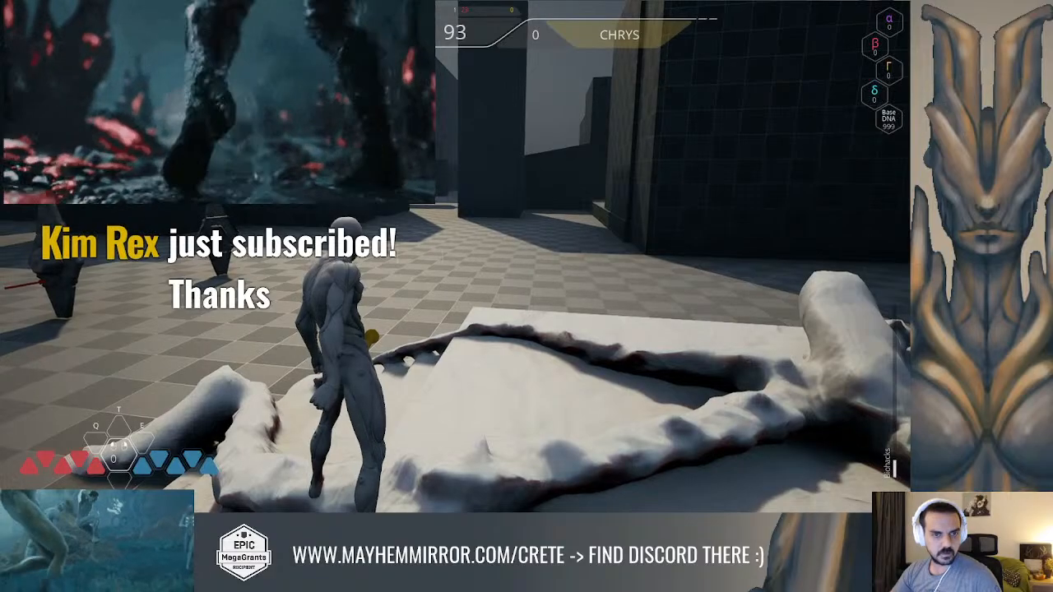
Run the character between the puzzle gates to view their locks in play, end the session and close the Message Log
left_click(406, 252)
key("w")
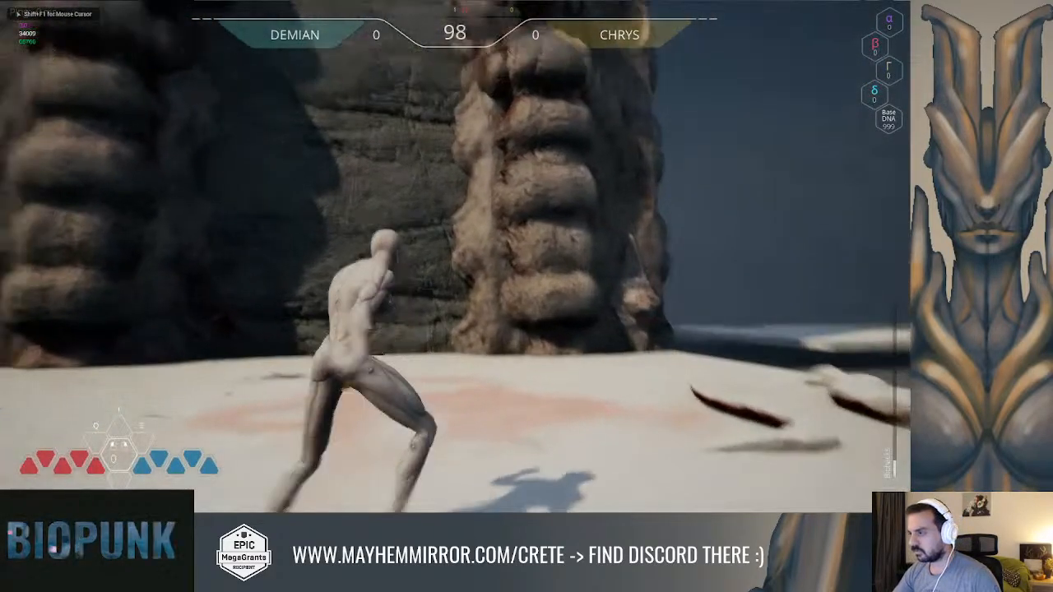
key("w")
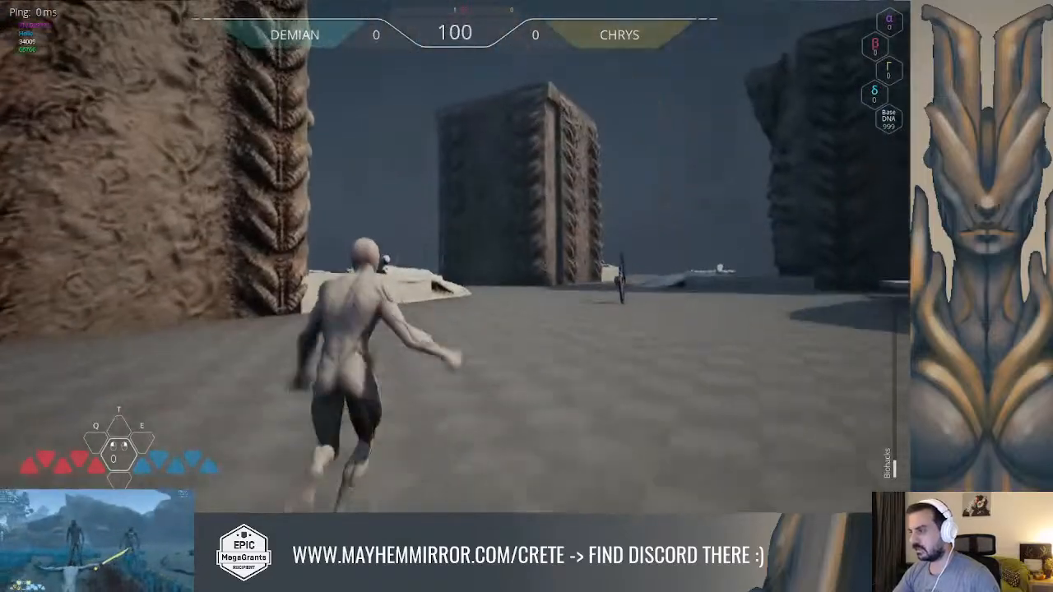
key("w")
key("space")
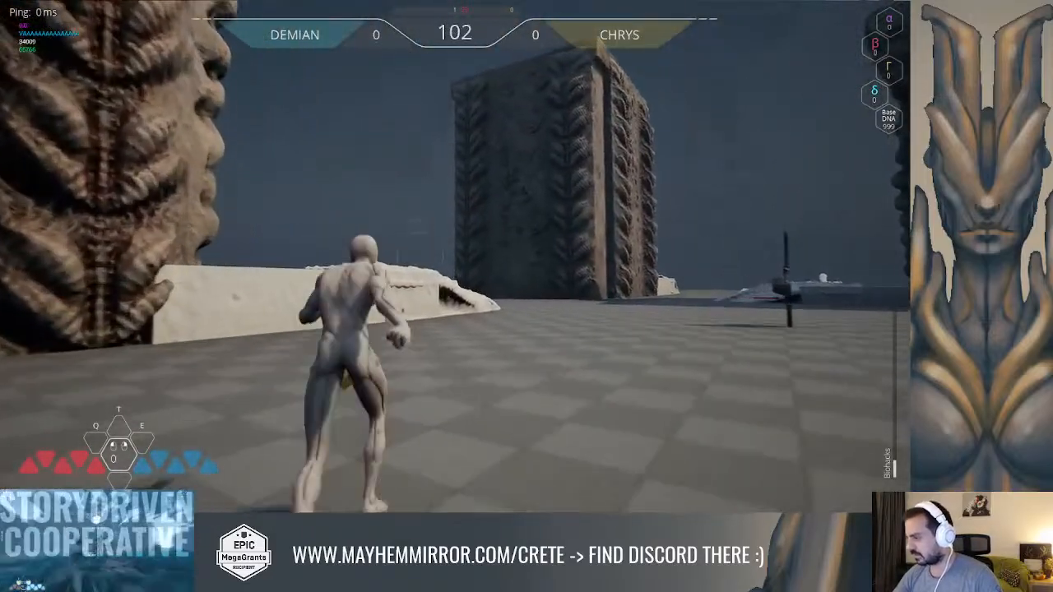
key("w")
key("space")
key("w")
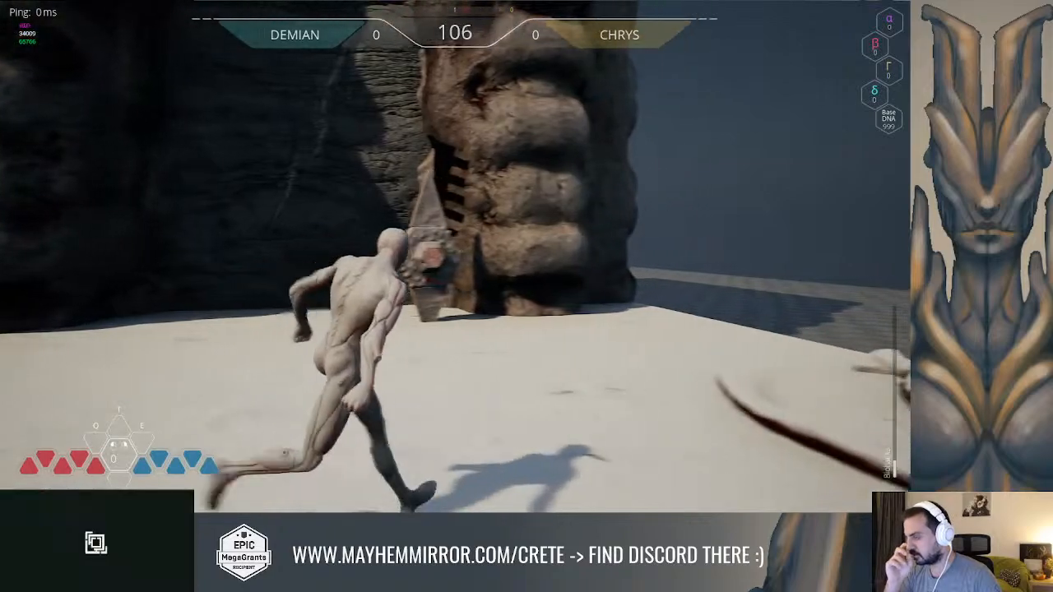
key("w")
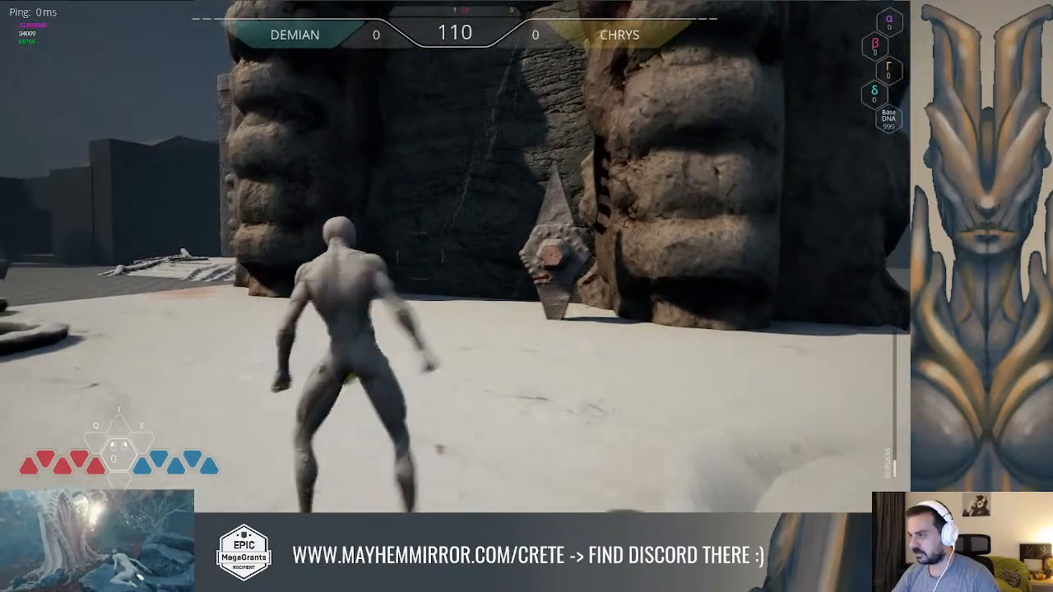
key("w")
key("space")
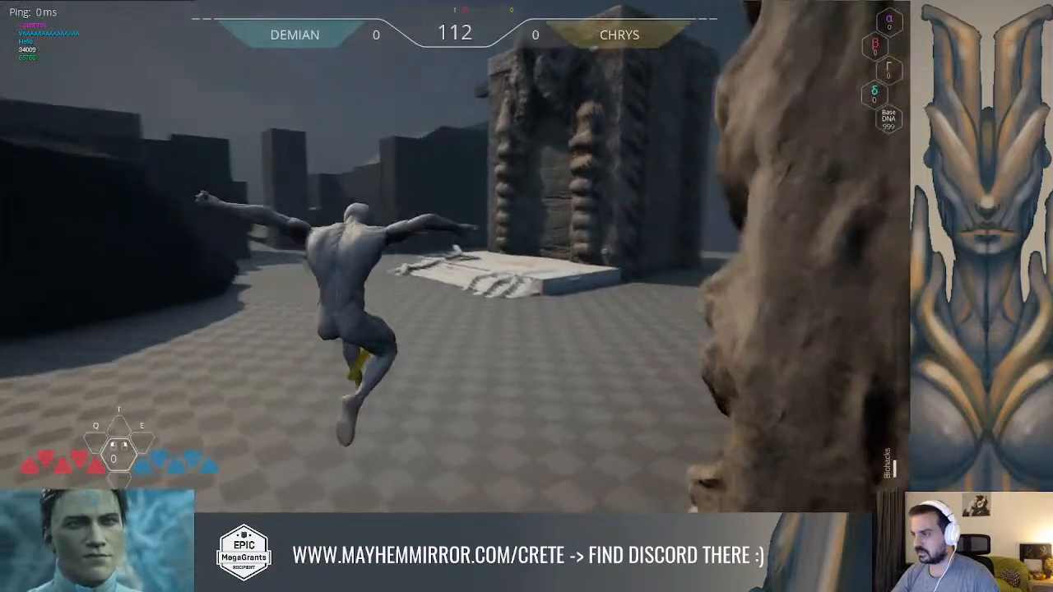
key("w")
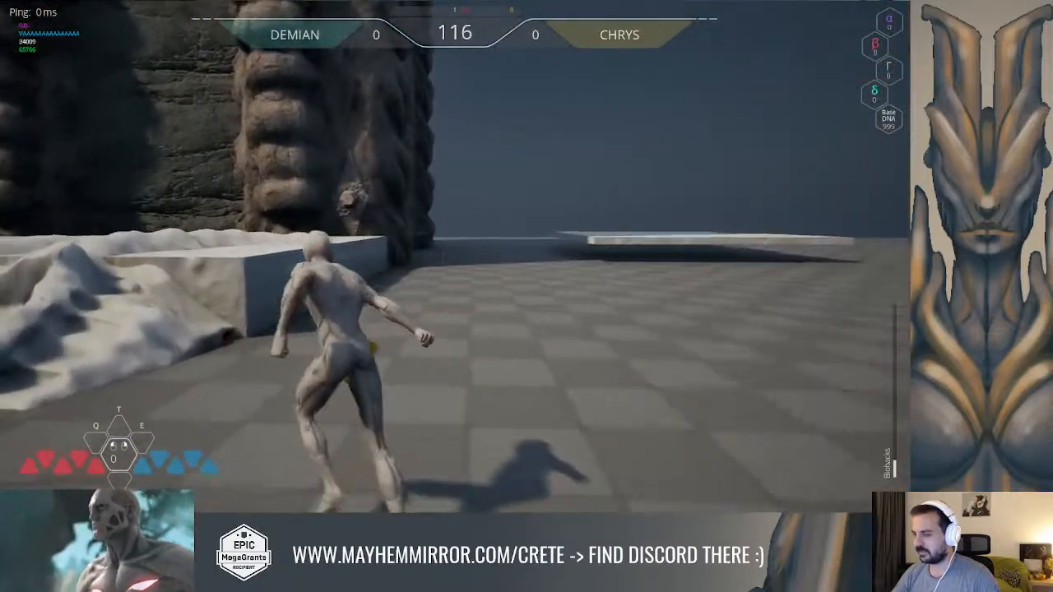
key("space")
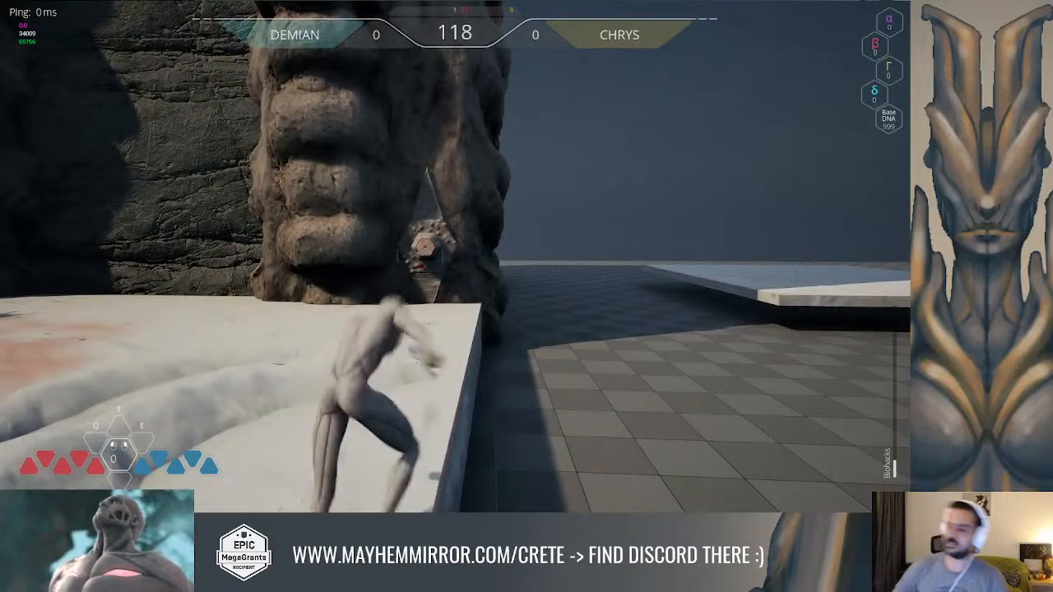
key("Escape")
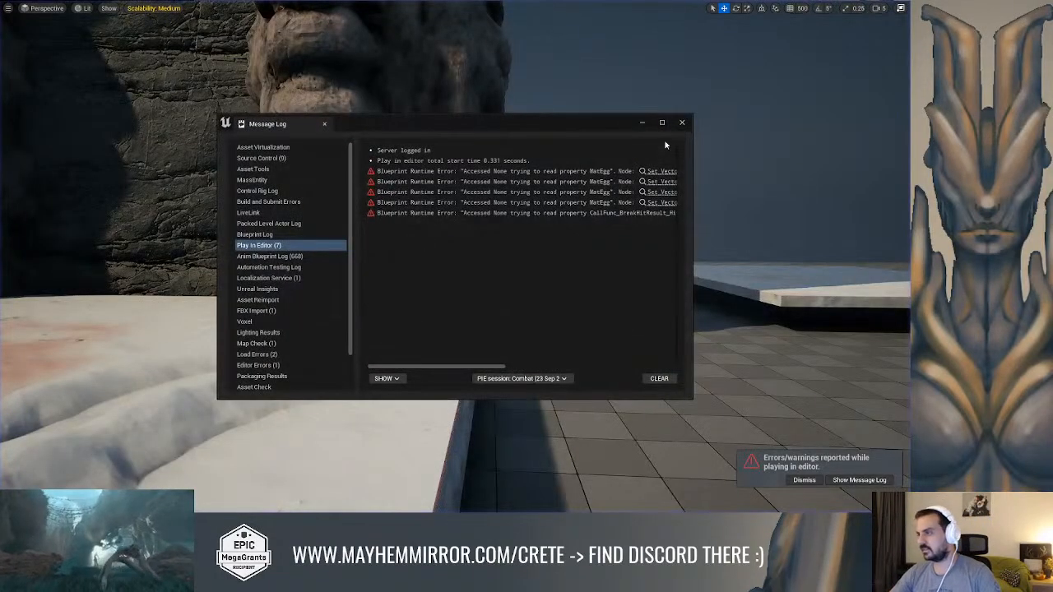
left_click(682, 124)
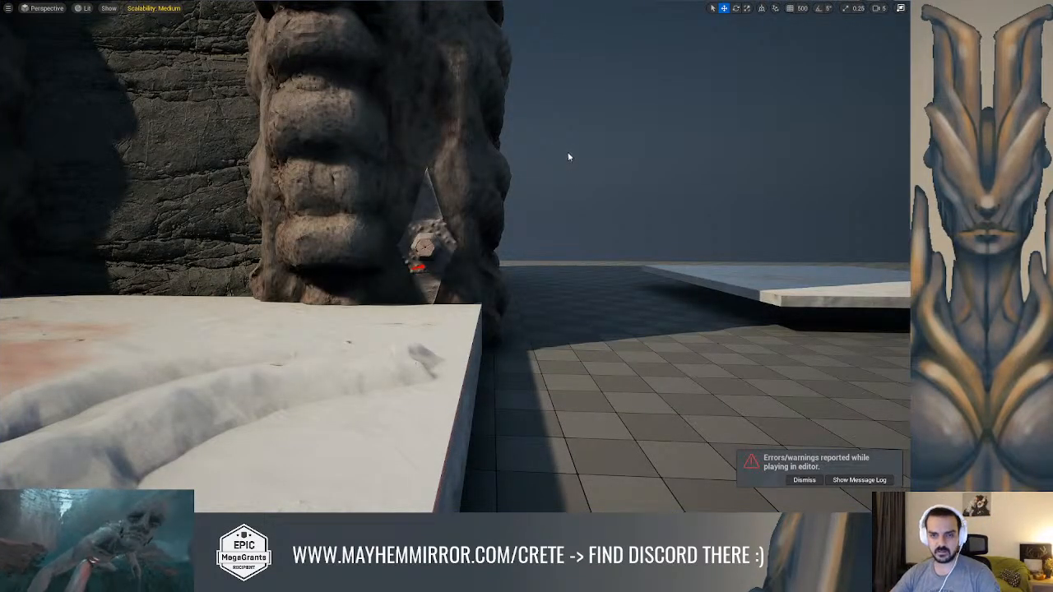
Open the Module_Puzzle_Element blueprint, look through its components and examine TextRender beside the gate's lock
key("alt+Tab")
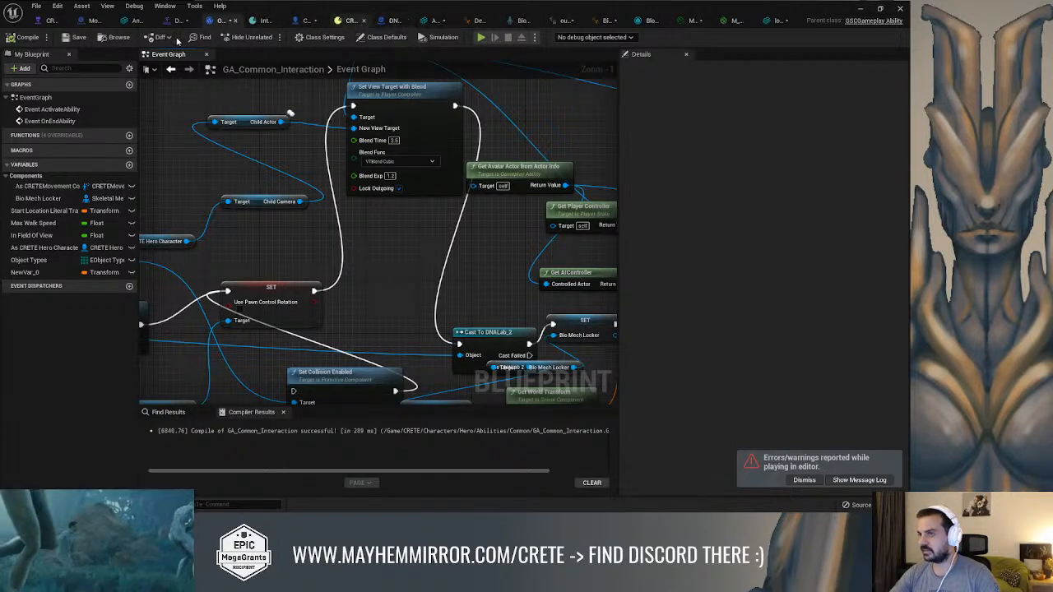
left_click(91, 22)
scroll(389, 166, "down", 7)
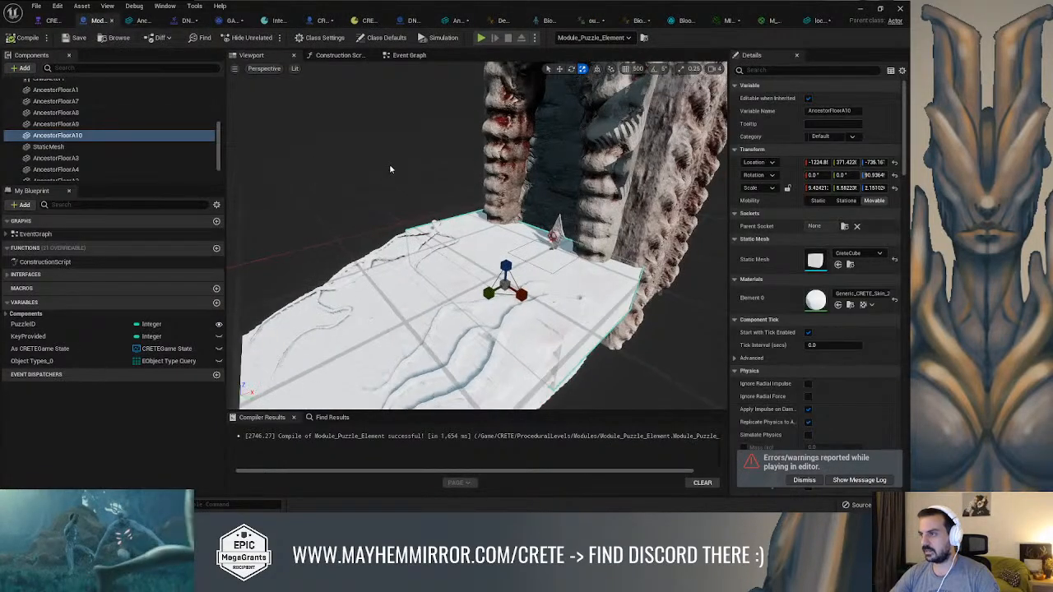
scroll(131, 148, "up", 10)
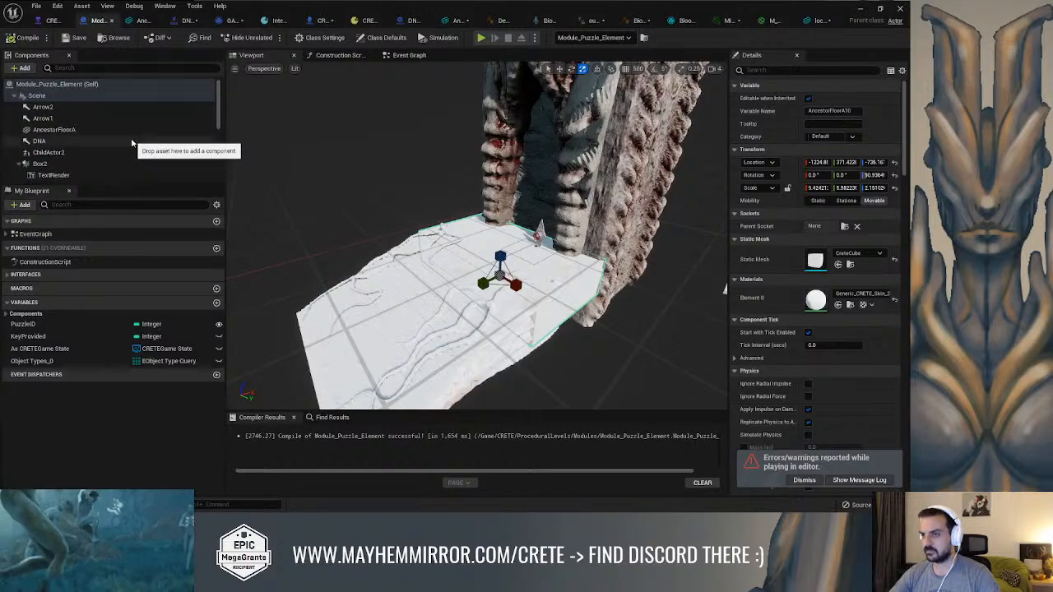
scroll(81, 173, "down", 1)
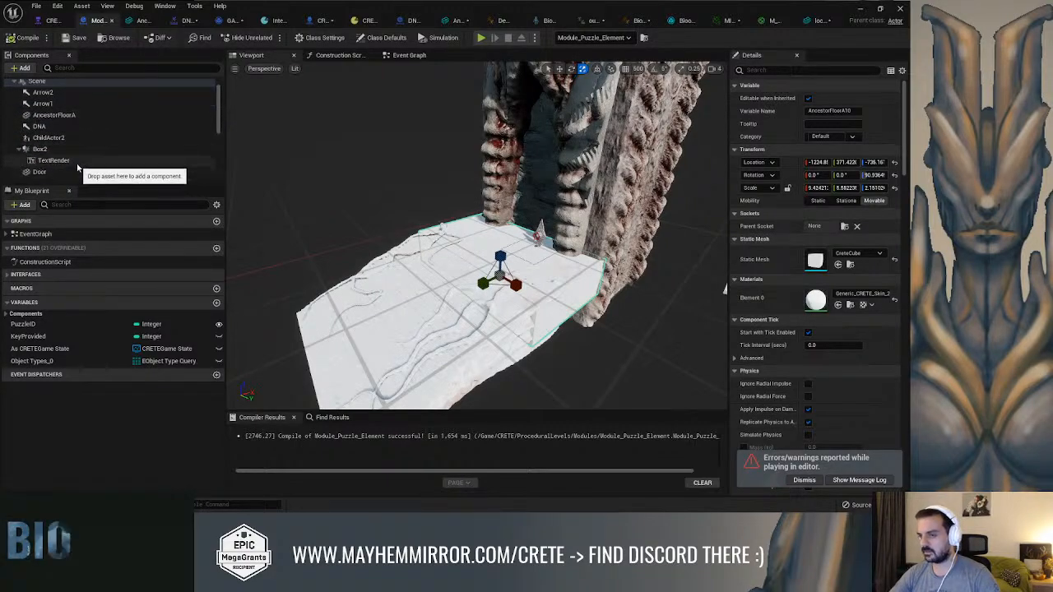
left_click(82, 160)
right_click_drag(558, 217, 613, 176)
key("w")
right_click_drag(508, 205, 477, 230)
left_click(861, 9)
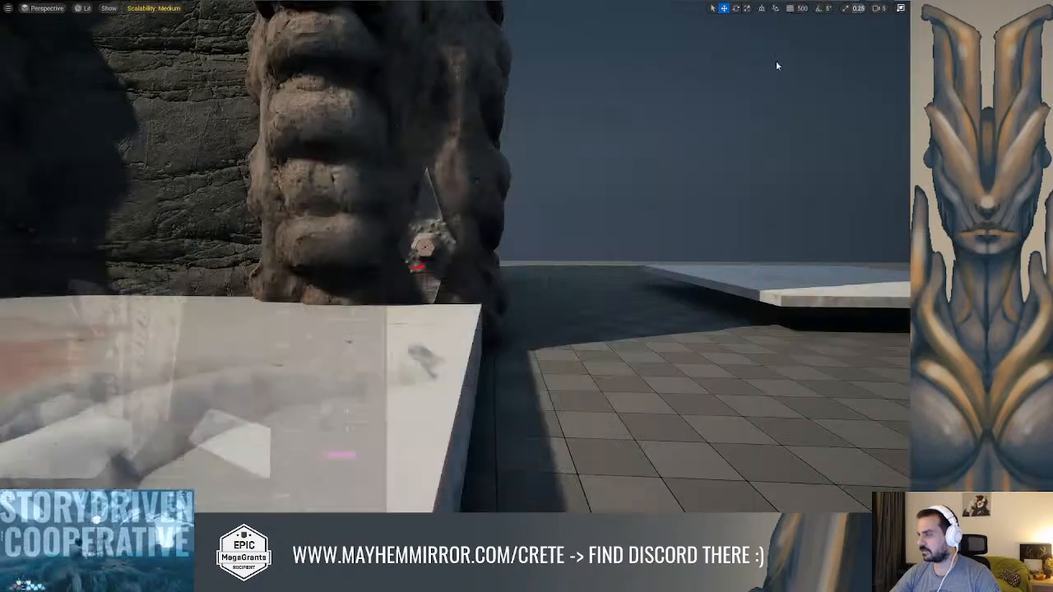
Select the puzzle gate module in the level and leave the full-screen viewport to show its components and details
left_click(493, 206)
right_click_drag(619, 211, 589, 206)
key("F11")
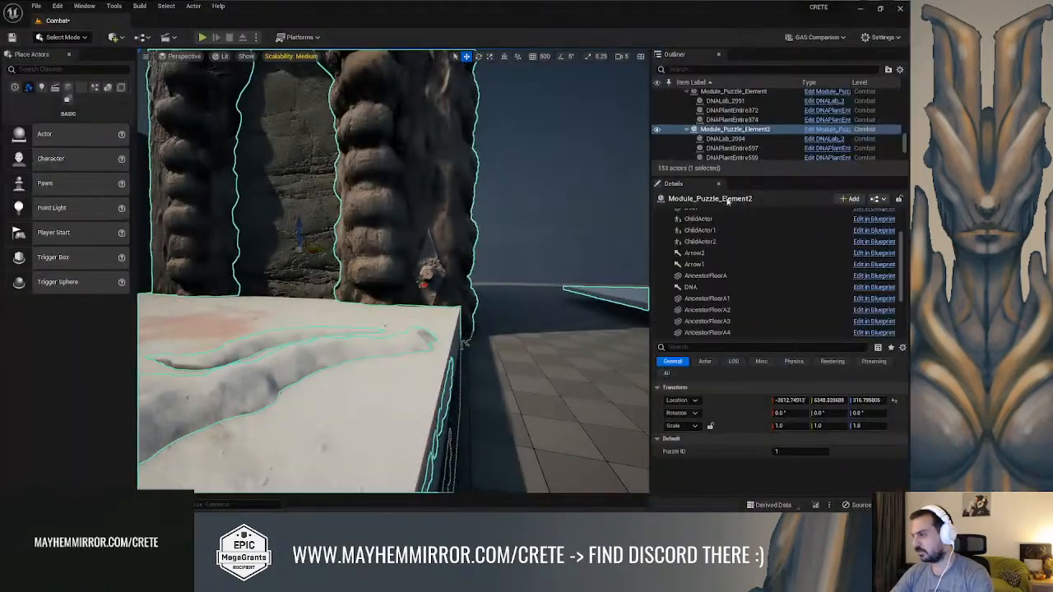
Apply the changed instance properties of Module_Puzzle_Element2 to its blueprint
left_click(877, 198)
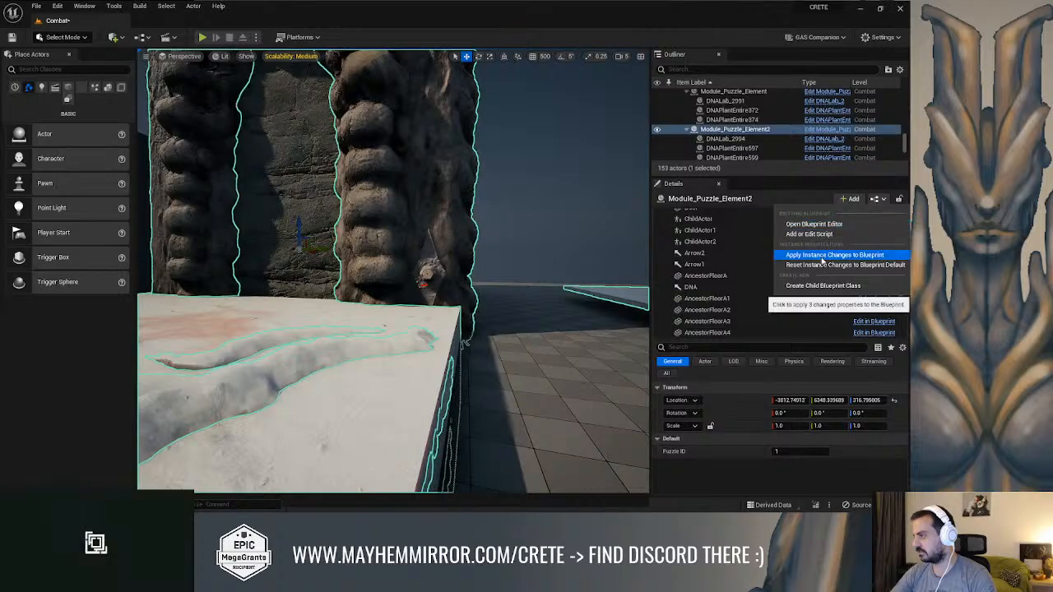
left_click(822, 256)
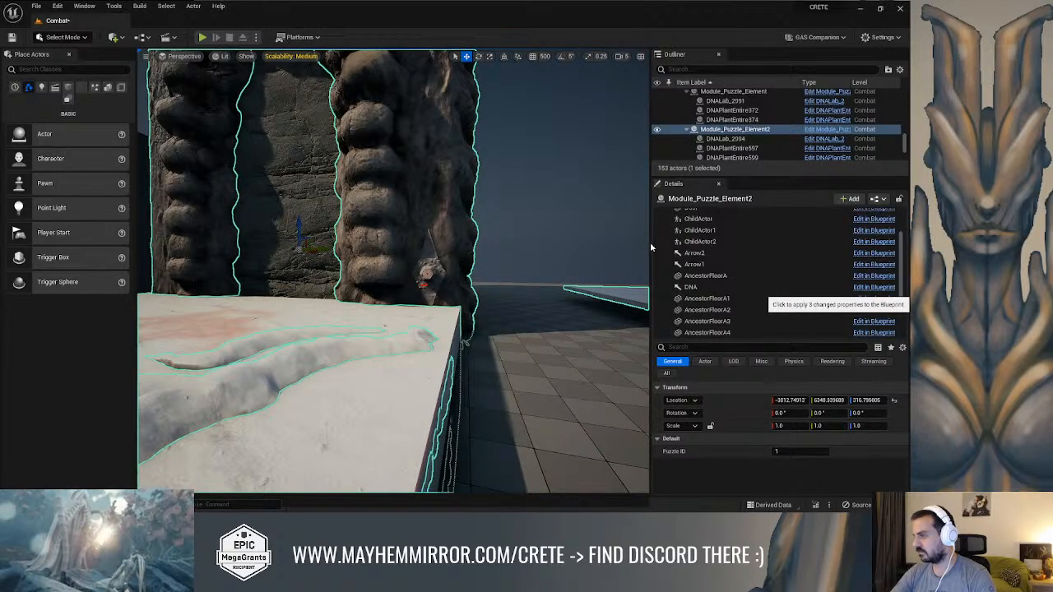
right_click_drag(622, 238, 572, 231)
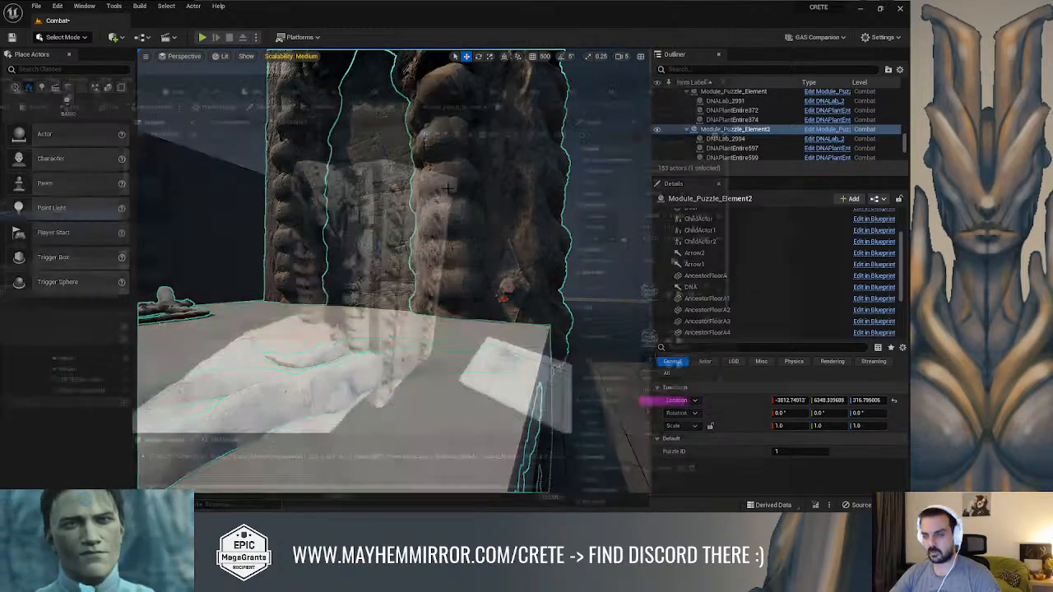
In the Module_Puzzle_Element blueprint, detach TextRender from Box2 and attach it to the root Scene component
key("alt+Tab")
right_click_drag(493, 239, 457, 242)
left_click_drag(535, 167, 444, 236)
left_click_drag(453, 276, 530, 314)
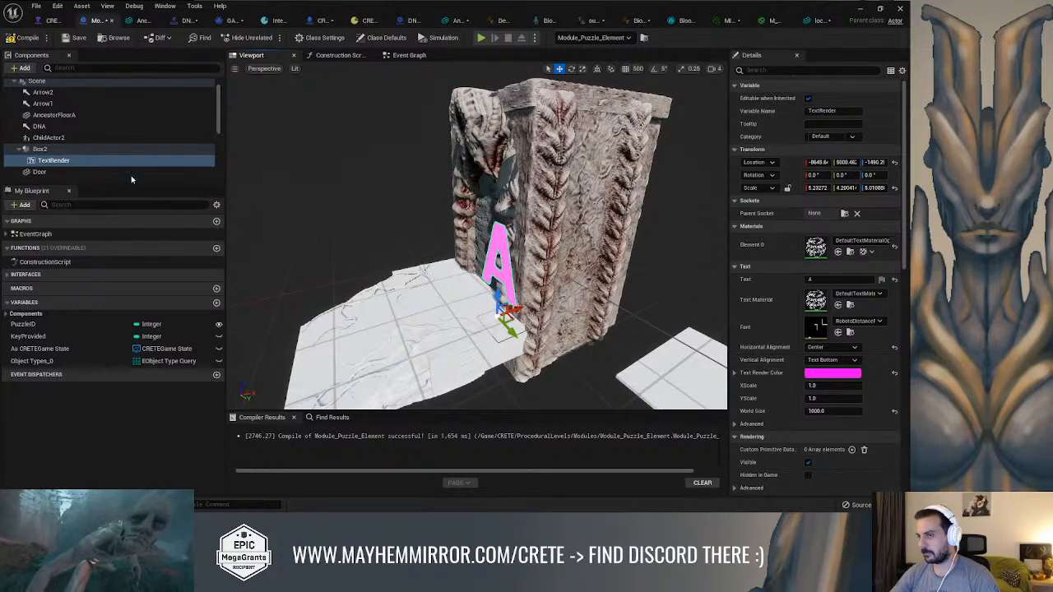
left_click(83, 148)
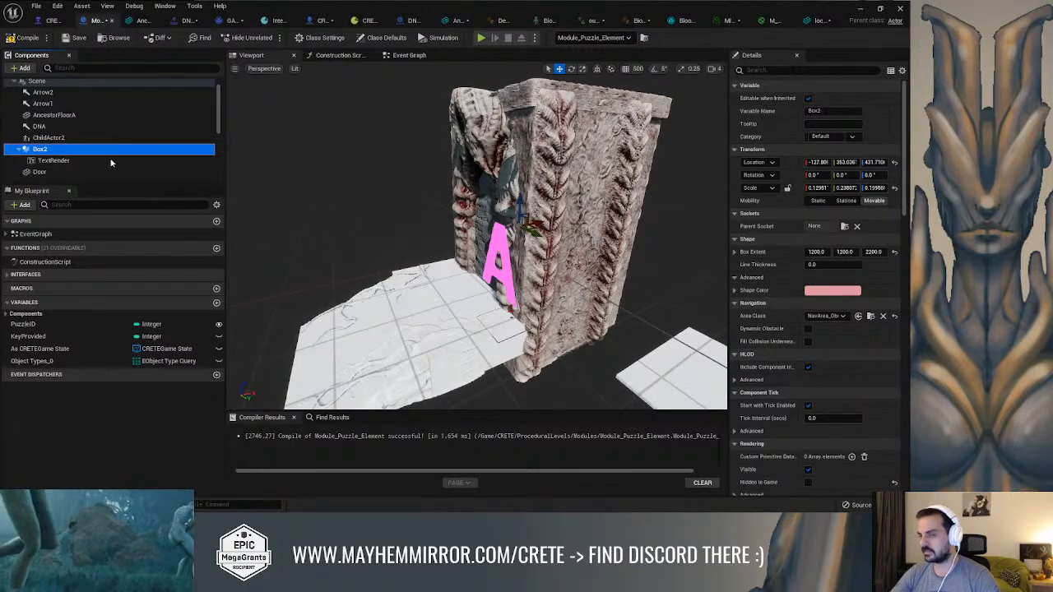
left_click_drag(59, 167, 39, 97)
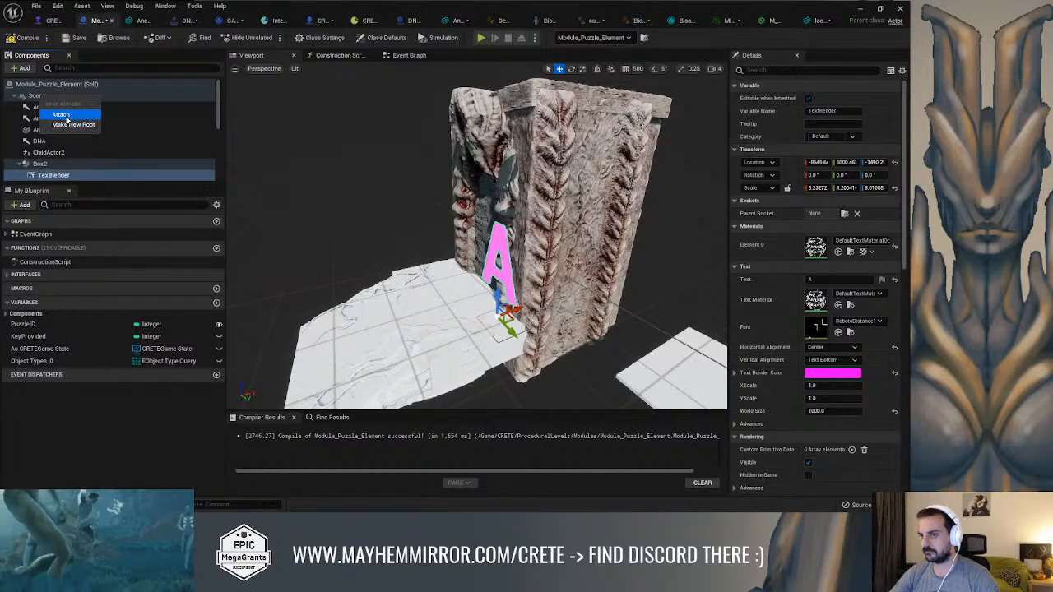
left_click(65, 117)
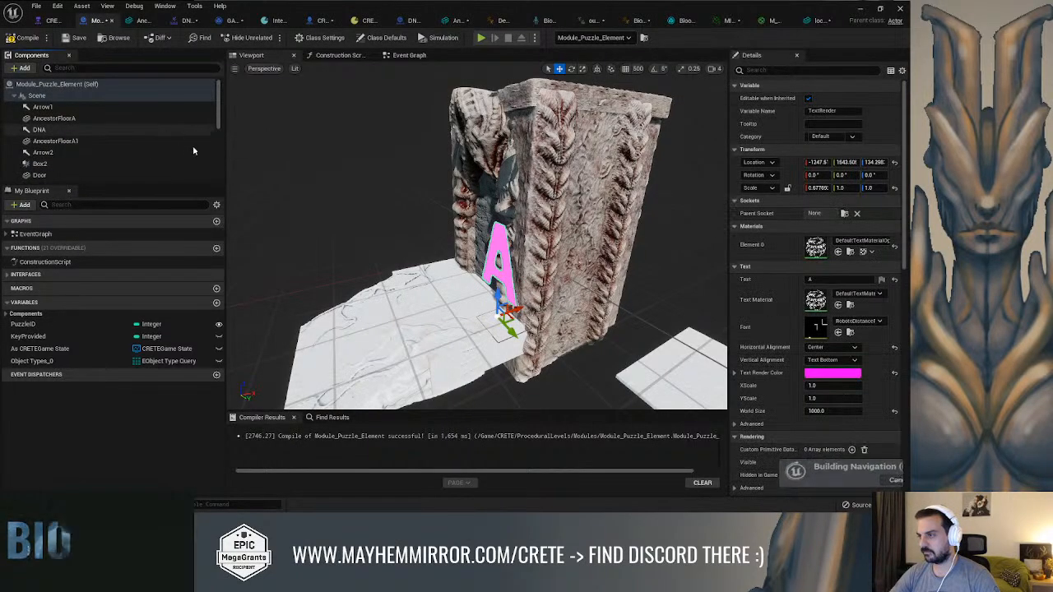
Lower TextRender and move it toward the gate's lock, then lock its scale ratio and scale it uniformly to 0.1
right_click_drag(524, 259, 570, 272)
key("w")
left_click_drag(521, 274, 518, 372)
right_click_drag(486, 331, 539, 371)
key("s")
right_click_drag(461, 304, 493, 308)
key("a")
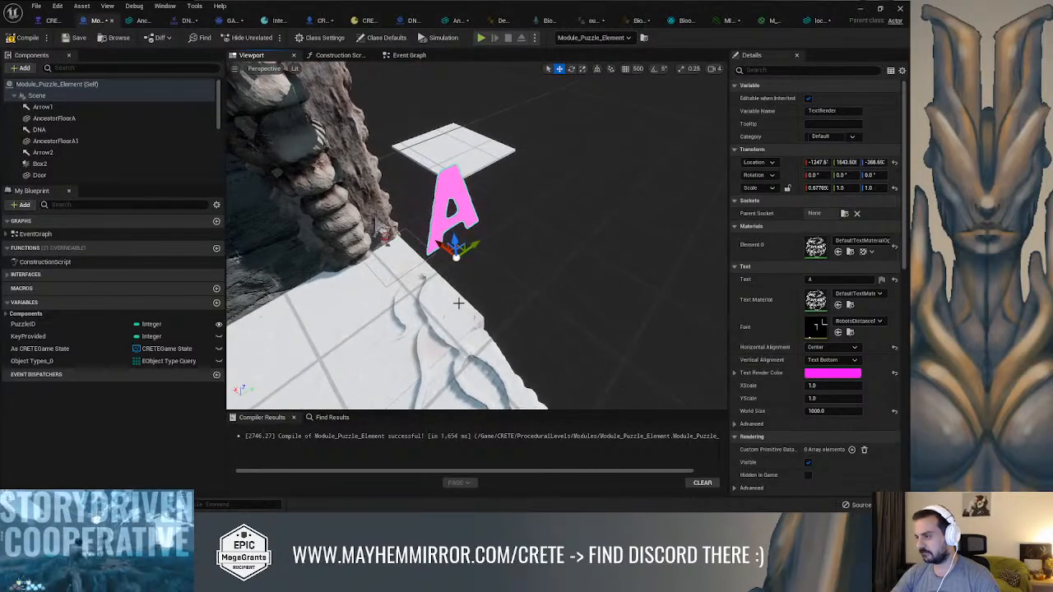
left_click_drag(446, 257, 411, 218)
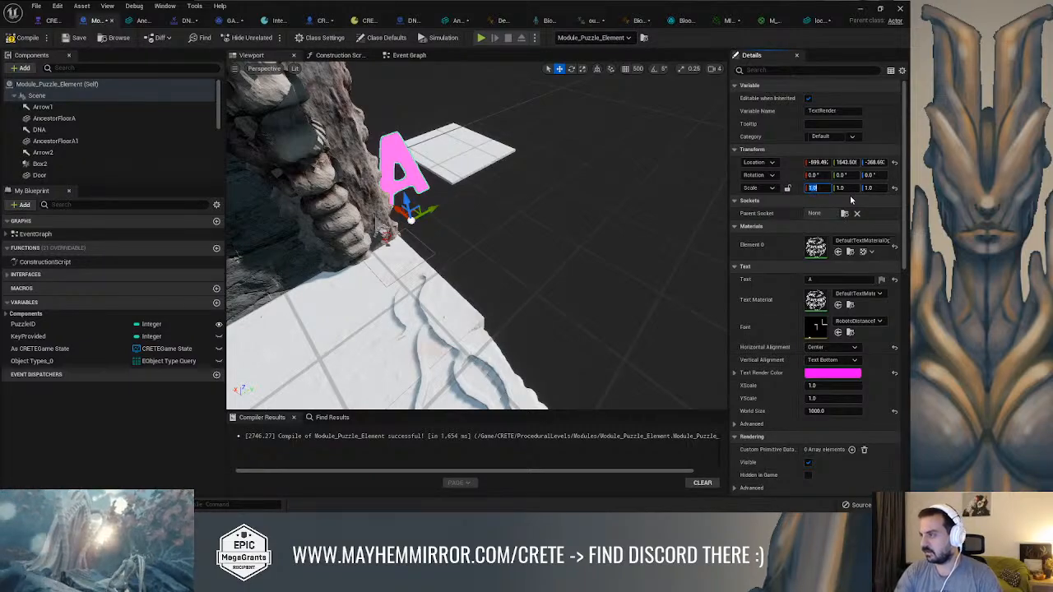
left_click(787, 188)
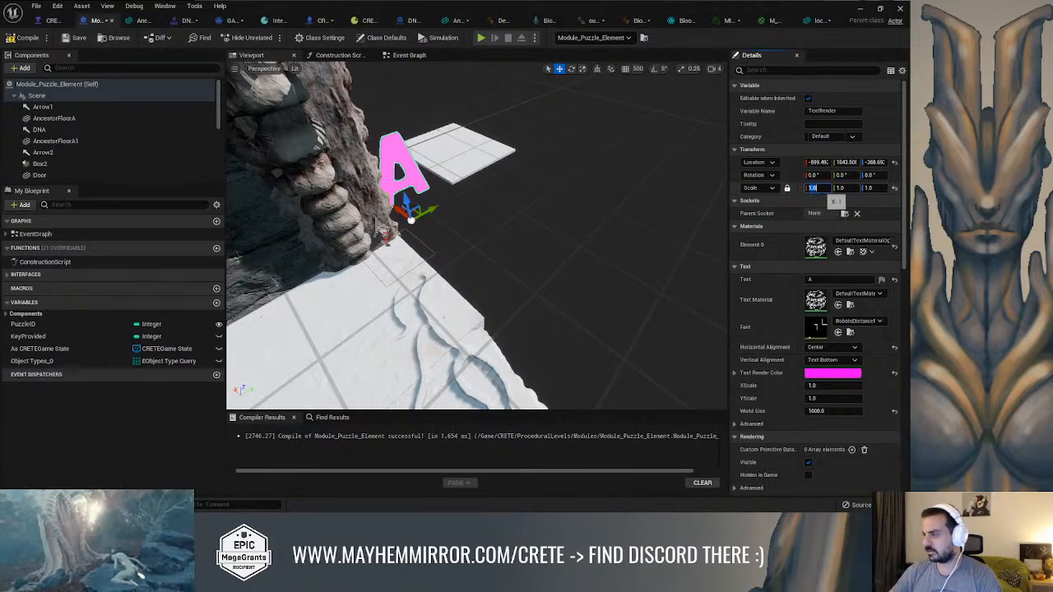
key("Tab")
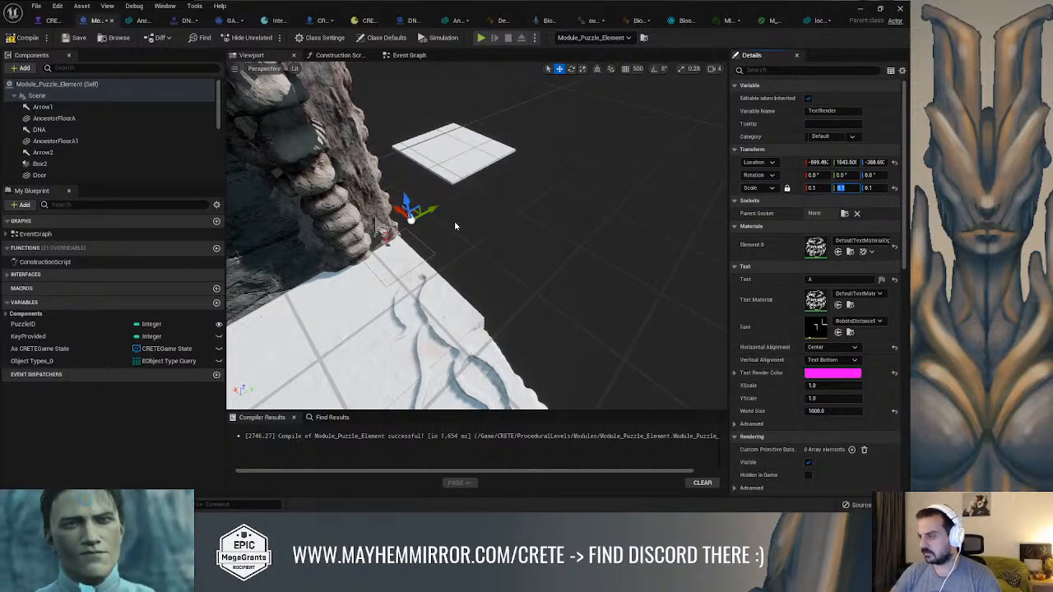
Position the letter of TextRender on the pointed plate directly above the gate's hexagonal lock
key("w")
mouse_move(539, 210)
right_mouse_down()
mouse_move(490, 189)
mouse_move(537, 213)
right_mouse_up()
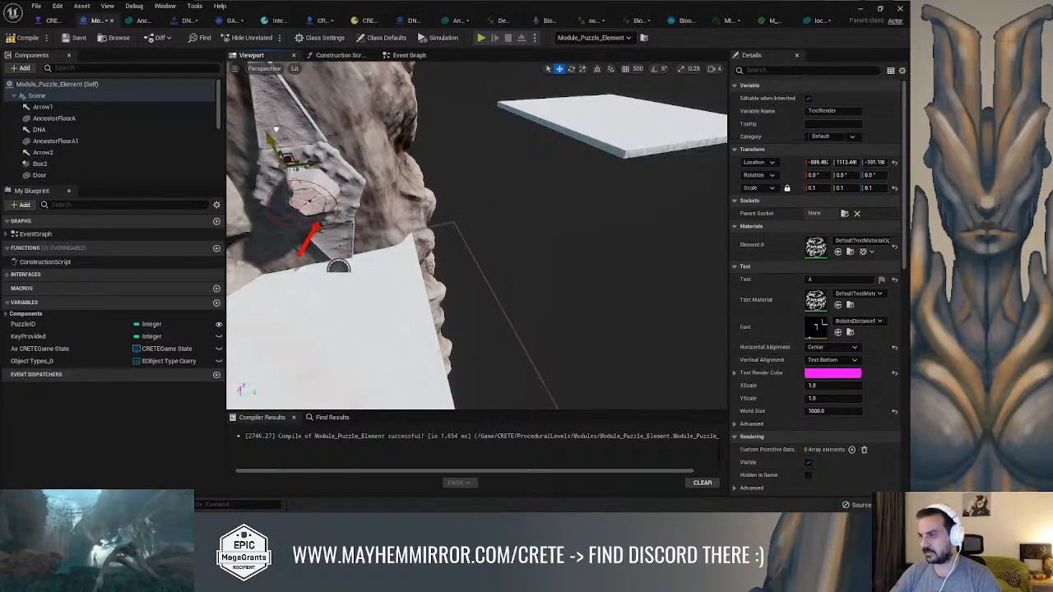
right_click_drag(459, 180, 451, 180)
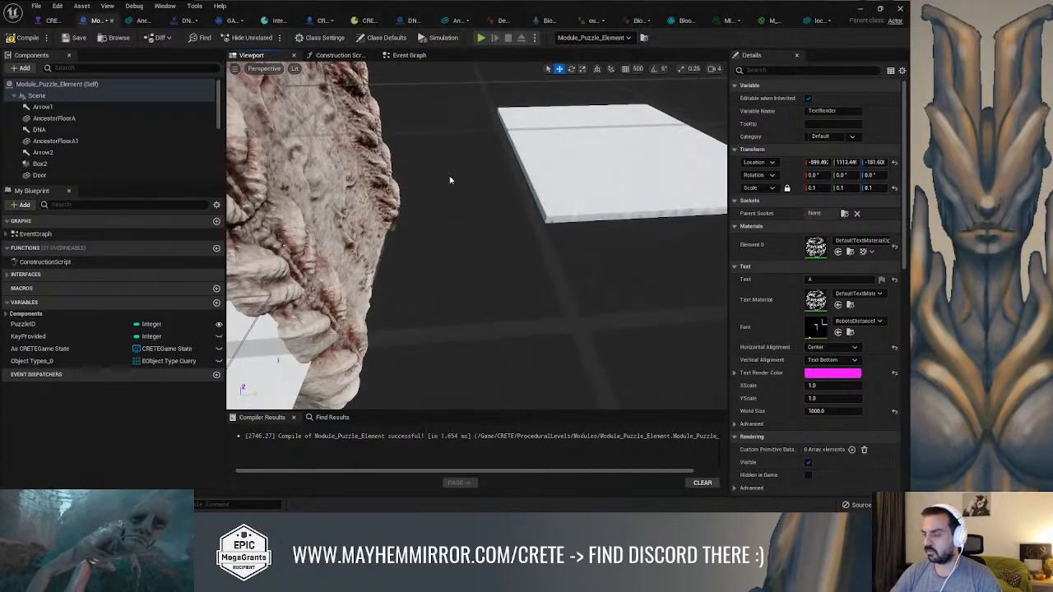
key("f")
mouse_move(500, 194)
left_mouse_down("alt")
mouse_move(468, 196)
mouse_move(491, 193)
left_mouse_up("alt")
key("s")
mouse_move(491, 193)
right_mouse_down()
mouse_move(547, 215)
mouse_move(503, 209)
right_mouse_up()
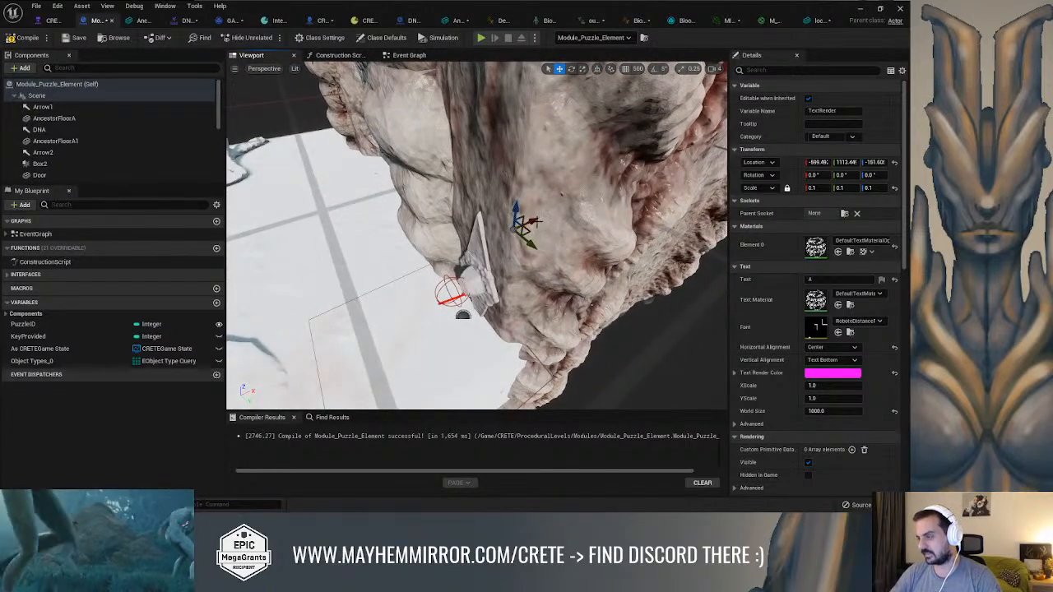
left_click_drag(492, 233, 490, 234)
key("f")
left_click_drag(610, 249, 607, 250, "alt")
scroll(568, 272, "down", 5)
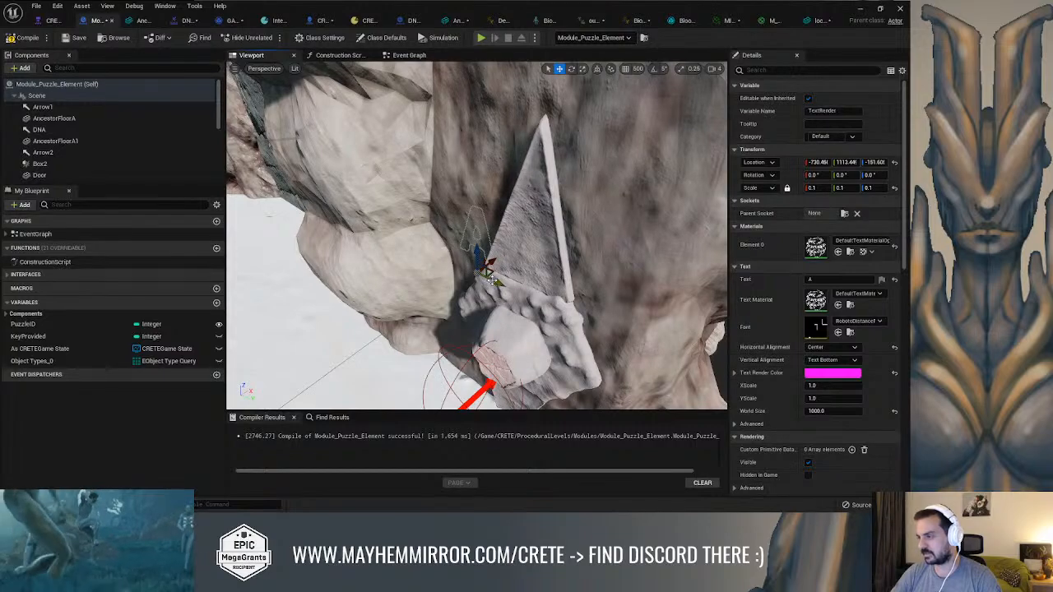
left_click_drag(518, 291, 518, 266)
right_click_drag(433, 264, 529, 231)
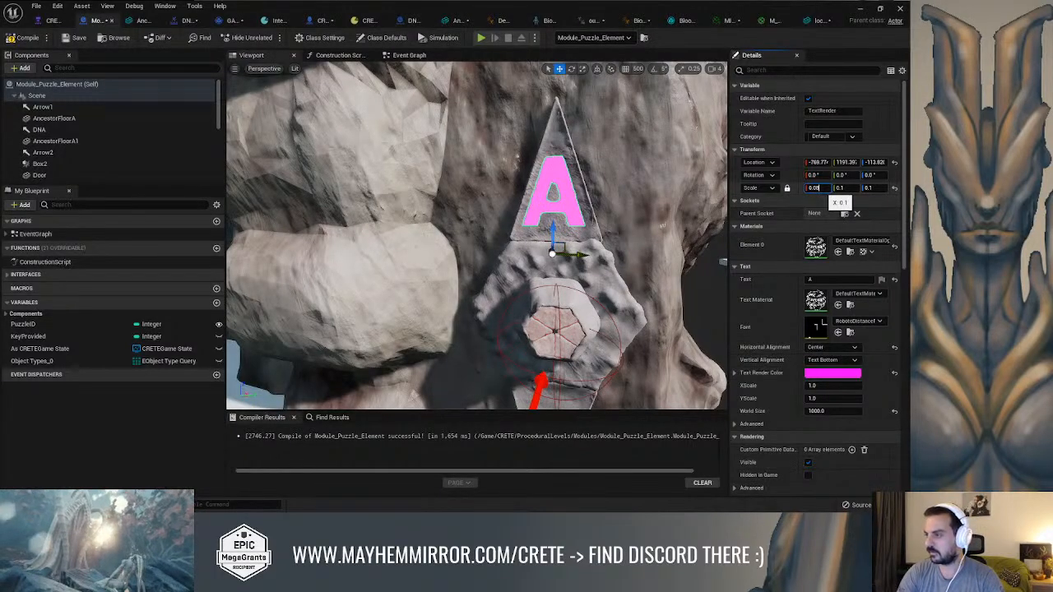
Set TextRender's uniform scale to 0.08 and nudge it slightly upward on the lock's pointed plate
key("Tab")
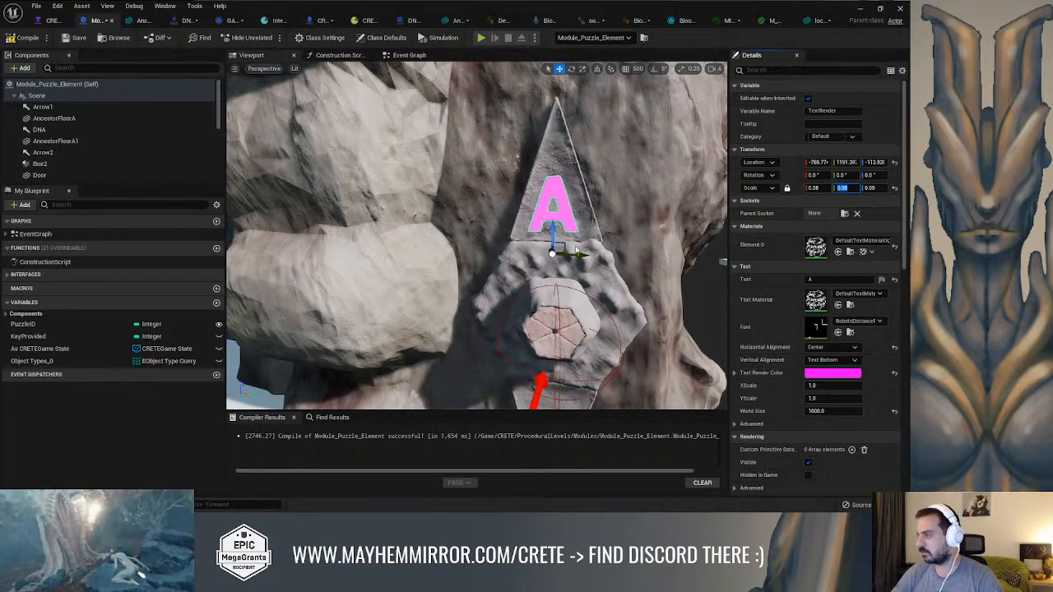
left_click_drag(554, 236, 552, 232)
mouse_move(511, 87)
right_mouse_down()
mouse_move(575, 85)
mouse_move(510, 87)
right_mouse_up()
Look through the Module_Puzzle_Element event graph for the nodes that control the text
left_click(408, 56)
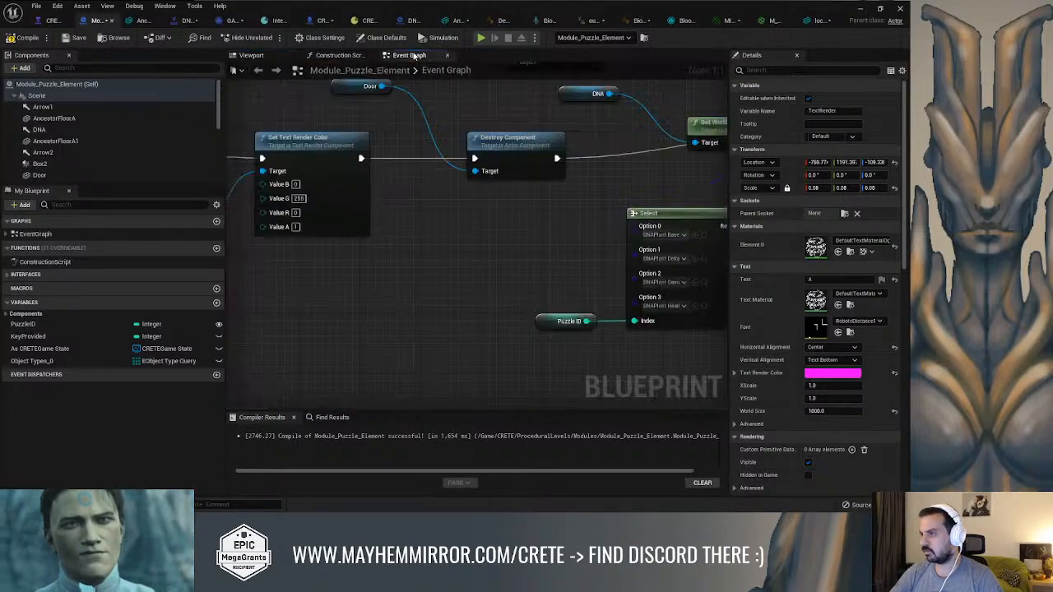
scroll(483, 223, "down", 8)
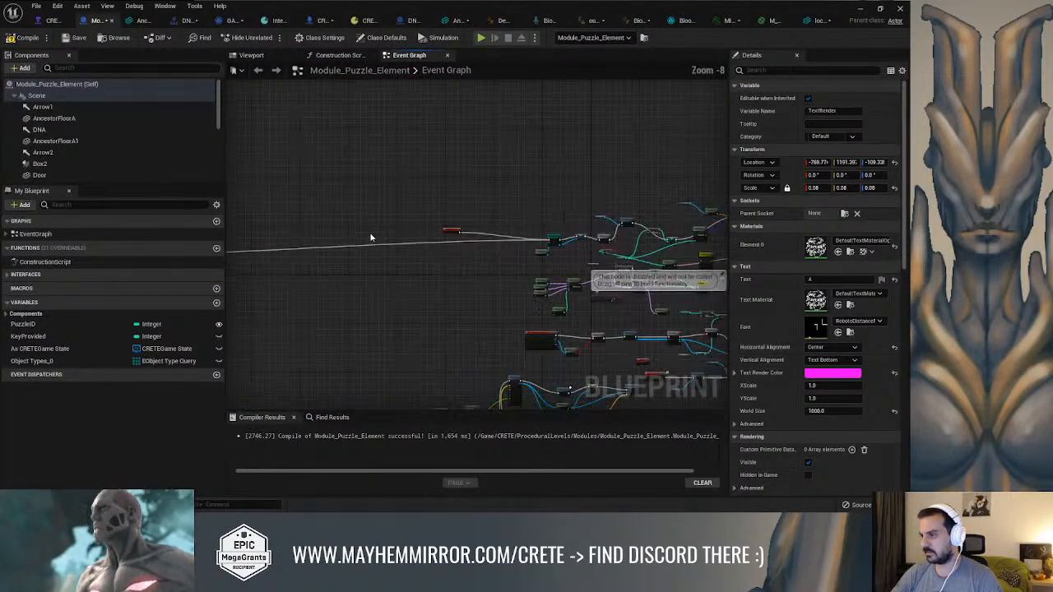
scroll(379, 249, "up", 8)
scroll(435, 258, "down", 8)
right_click_drag(691, 252, 423, 249)
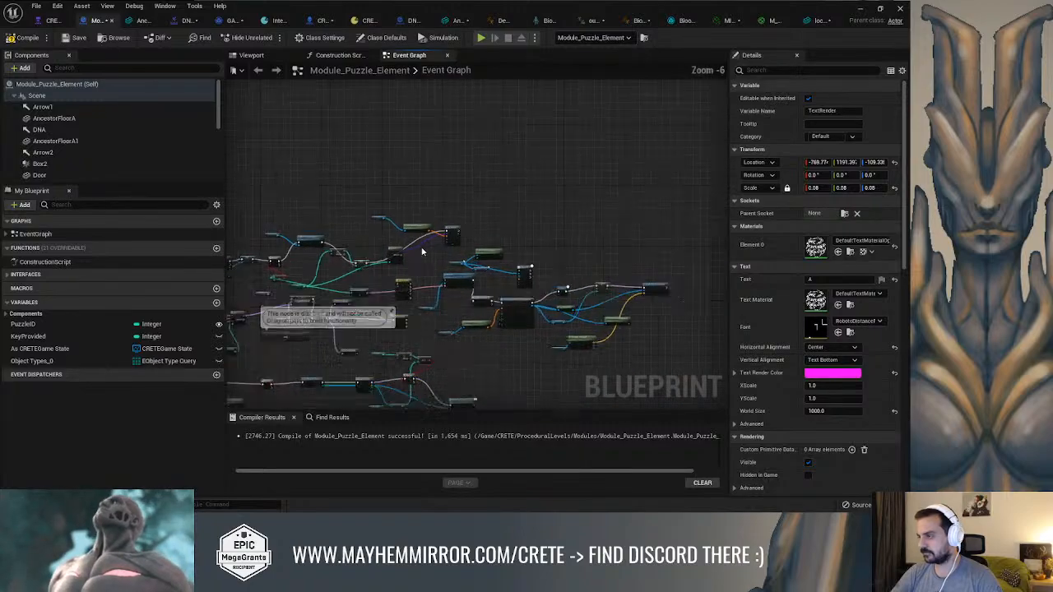
scroll(423, 249, "up", 6)
right_click_drag(488, 268, 403, 201)
scroll(405, 200, "down", 2)
right_click_drag(492, 176, 297, 151)
scroll(297, 272, "down", 2)
right_click_drag(297, 272, 522, 252)
right_click_drag(493, 284, 524, 256)
scroll(525, 255, "up", 1)
right_click_drag(527, 258, 678, 316)
right_click_drag(495, 213, 370, 304)
Search the blueprint for "text" and locate its Set Text Render Color and Set Text nodes in the event graph
left_click(327, 417)
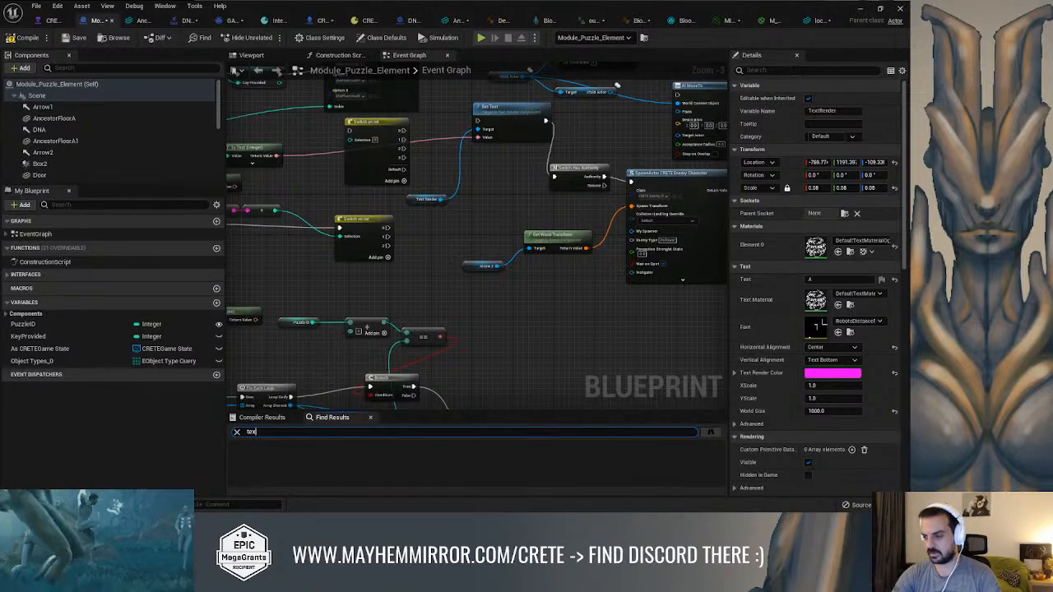
scroll(307, 460, "down", 2)
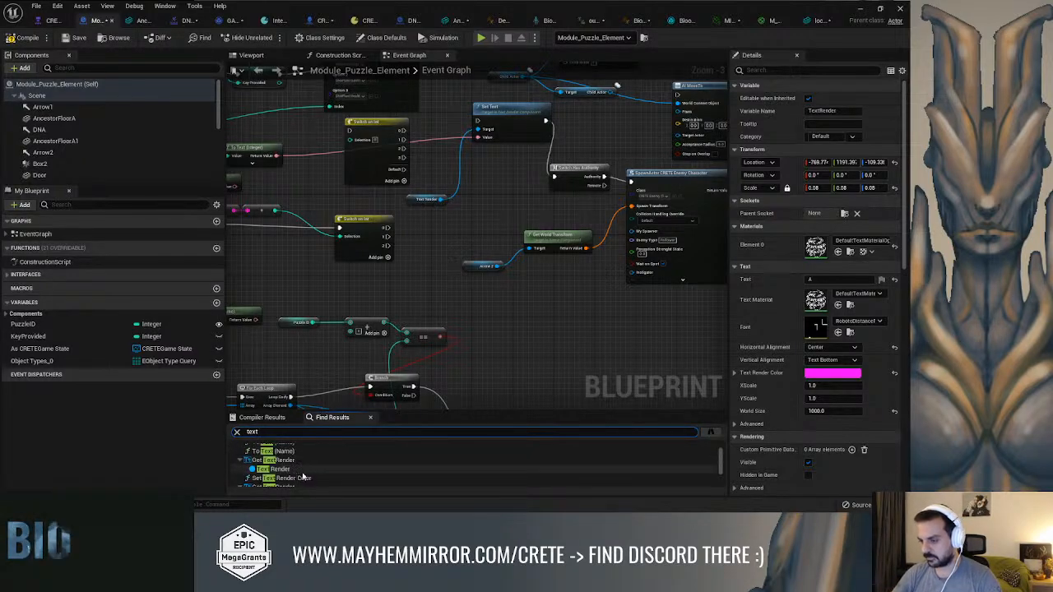
left_click(299, 465)
double_click(298, 465)
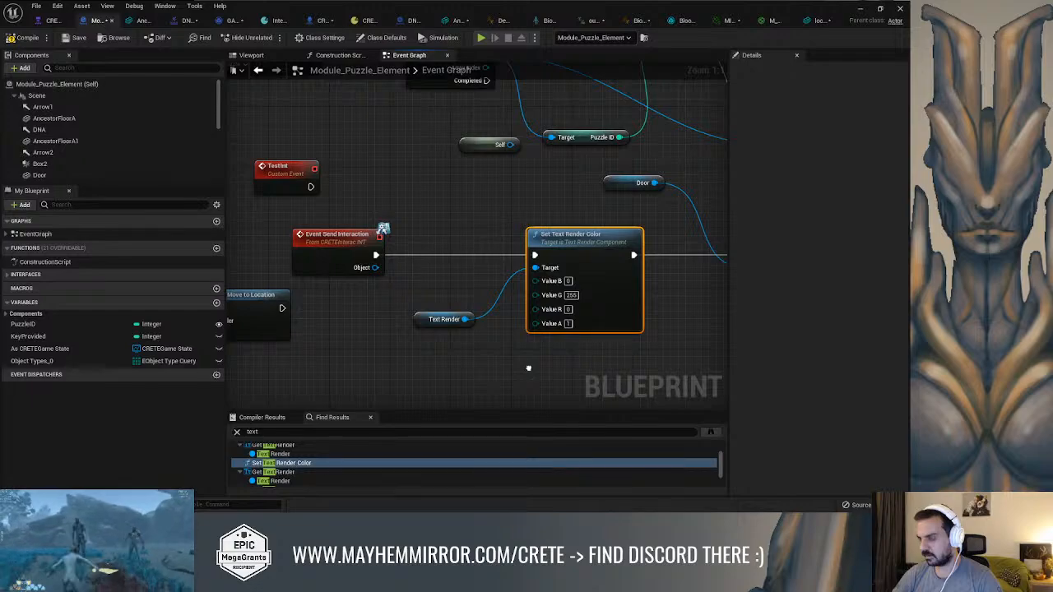
scroll(292, 466, "down", 3)
double_click(272, 460)
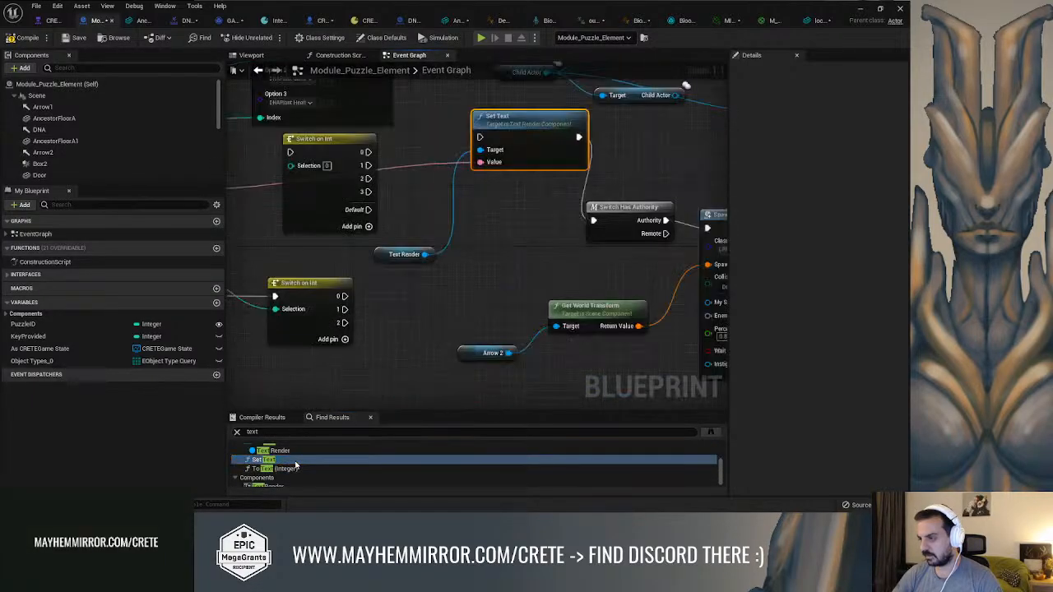
scroll(496, 334, "down", 2)
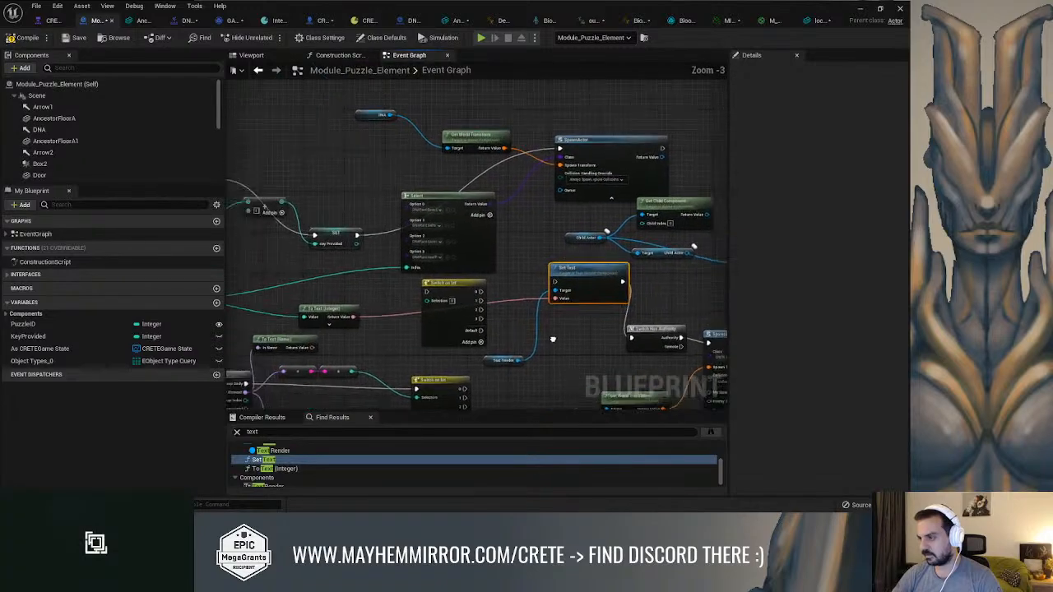
Connect the execution output of the DNA SpawnActor node to the Set Text node
right_click_drag(532, 314, 460, 318)
left_click_drag(609, 153, 503, 286)
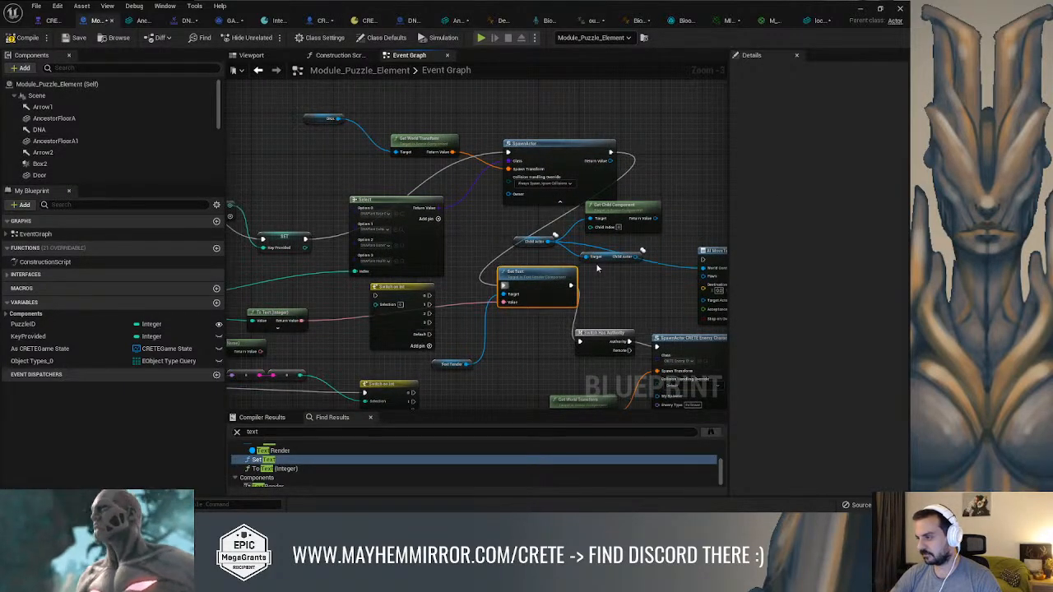
scroll(604, 273, "up", 2)
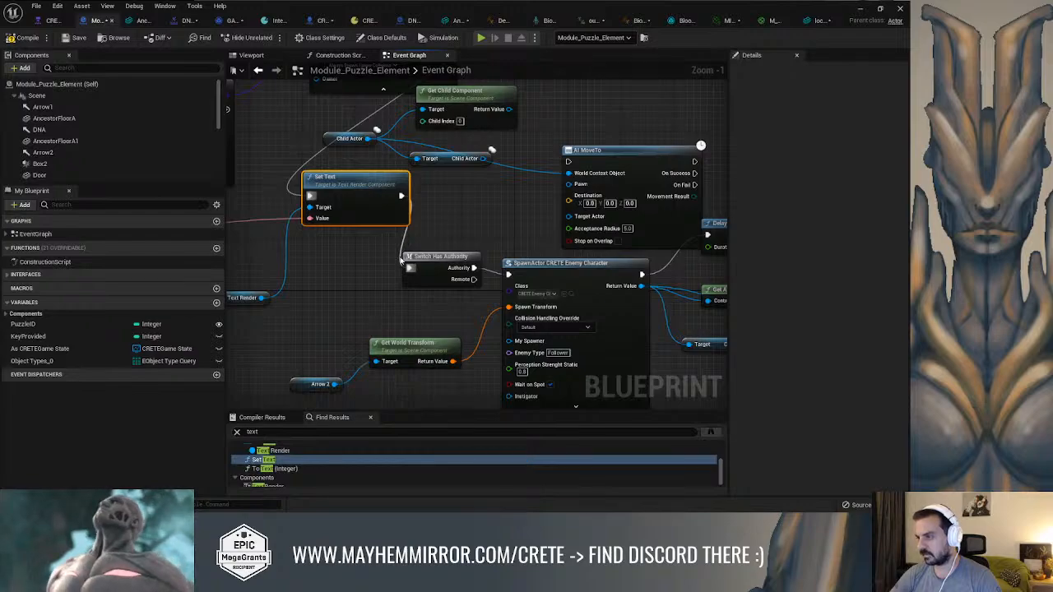
Return to the level, play it full screen and run the character up to the gate's lock to check its letter
left_click(859, 10)
right_click_drag(484, 208, 545, 265)
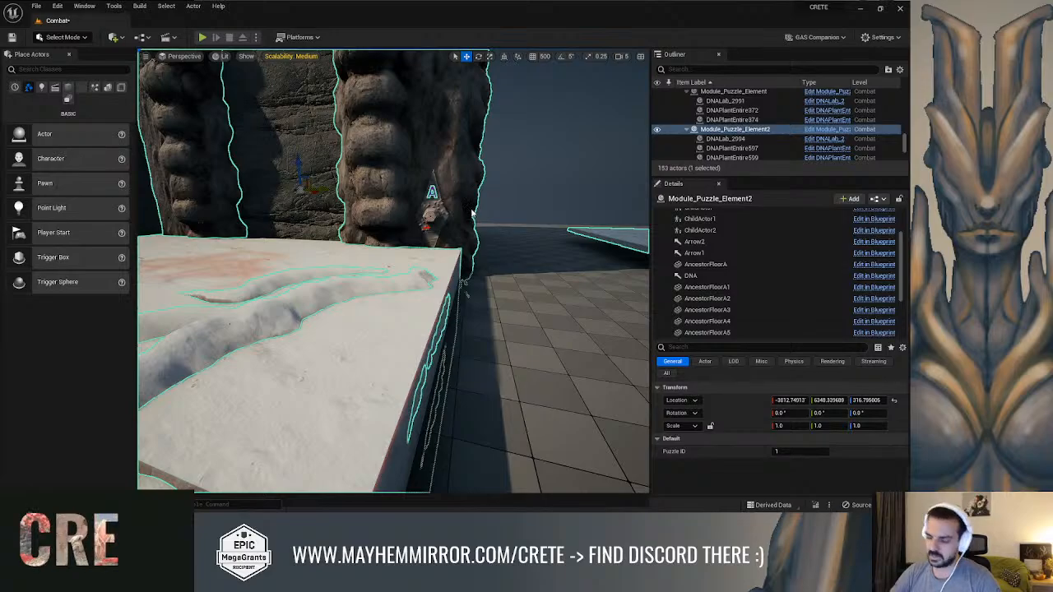
key("alt+p")
key("w")
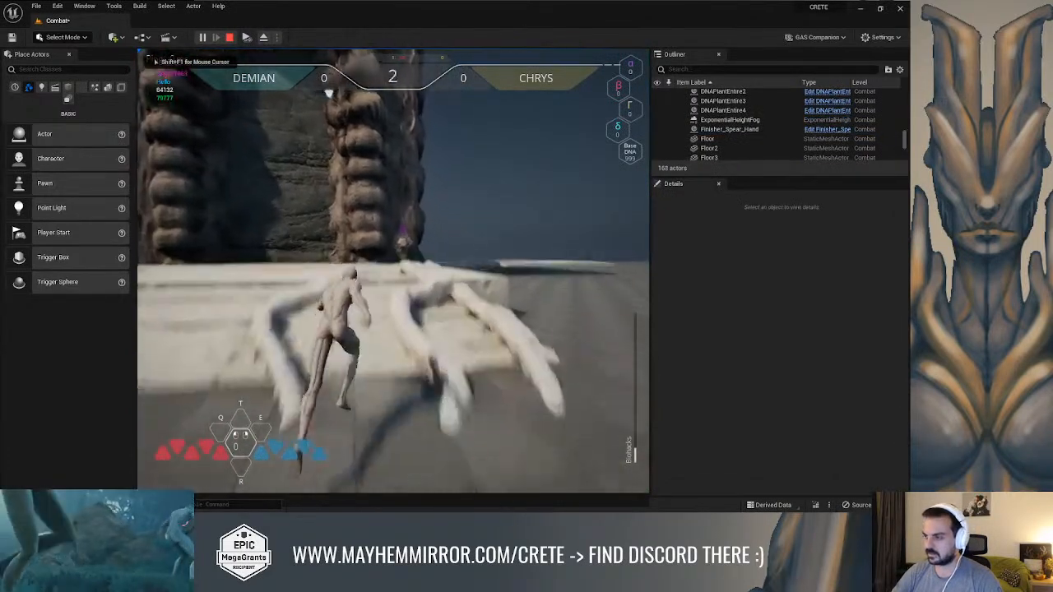
key("F11")
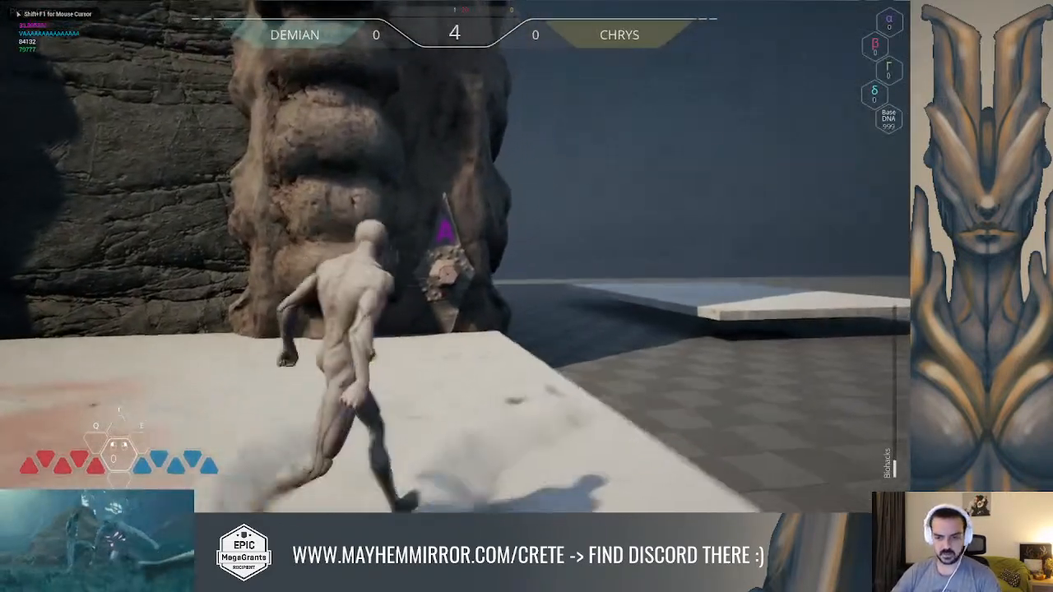
key("w")
key("w")
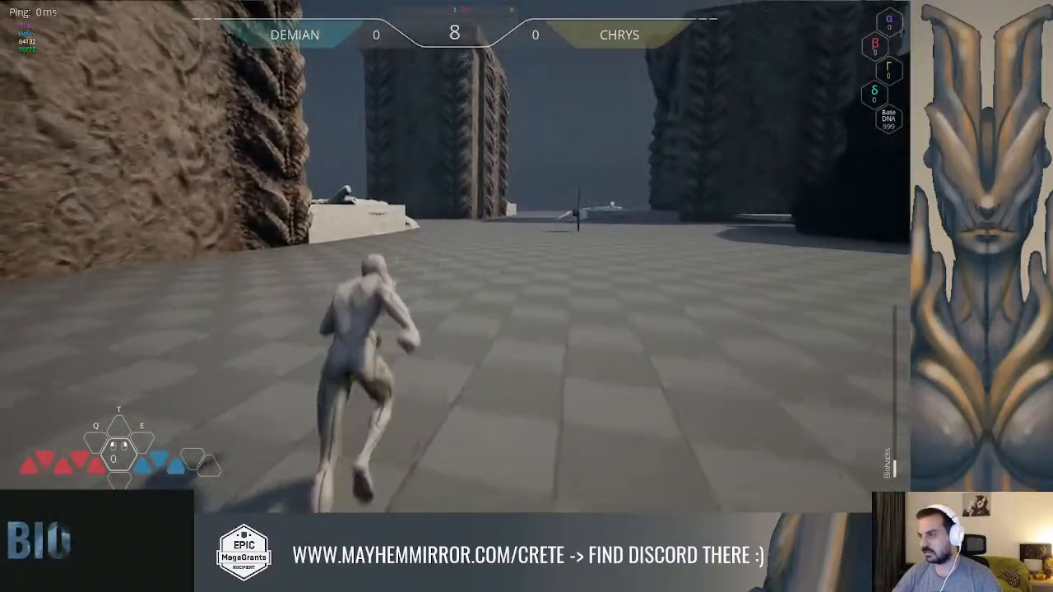
Run the character from gate to gate to compare the text above their locks, and stop the play session
key("w")
key("space")
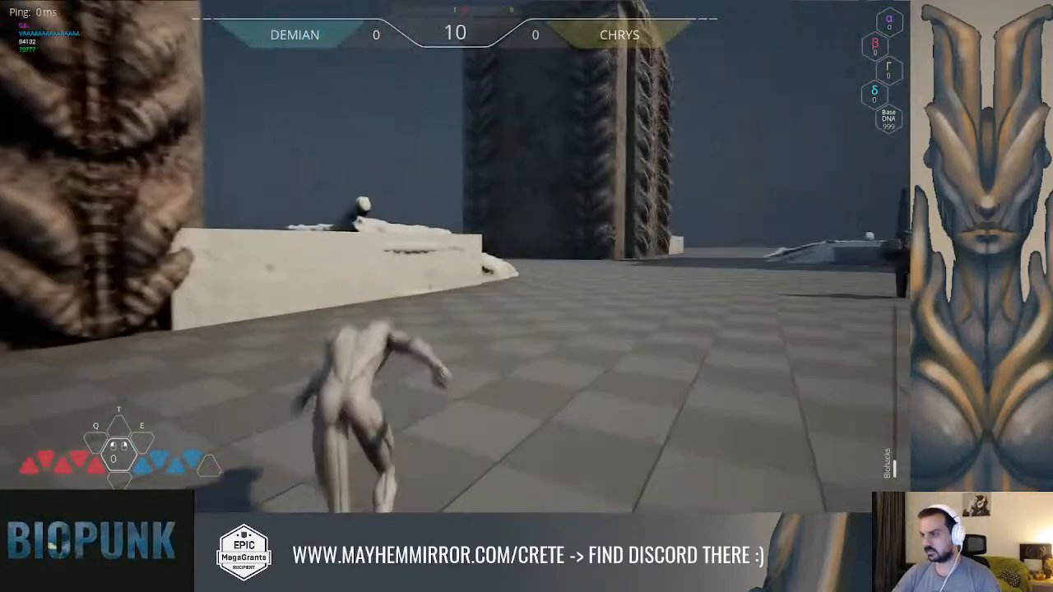
key("w")
key("space")
key("w")
key("space")
key("w")
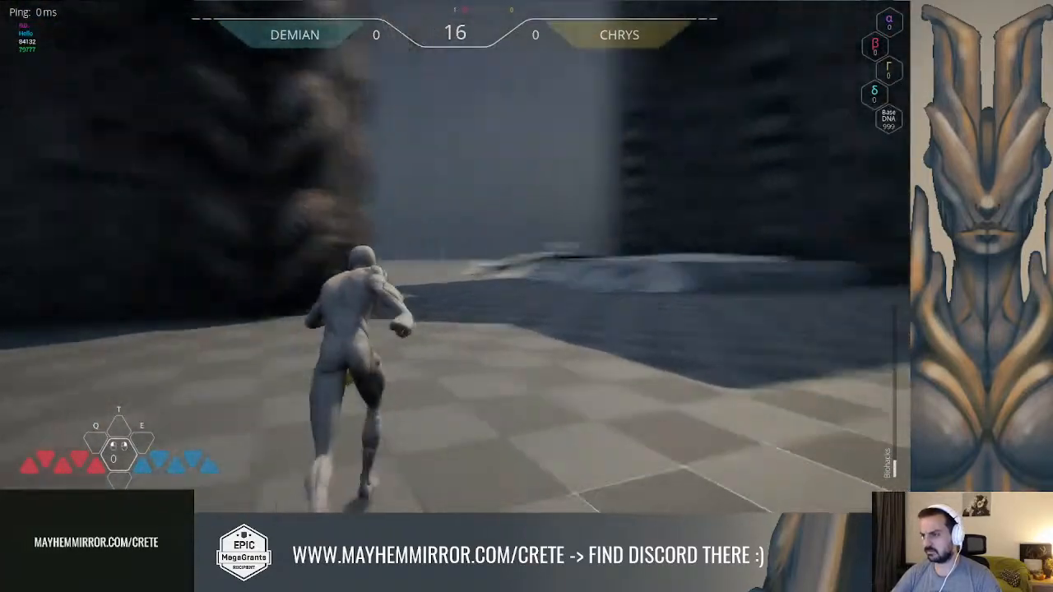
key("w")
key("space")
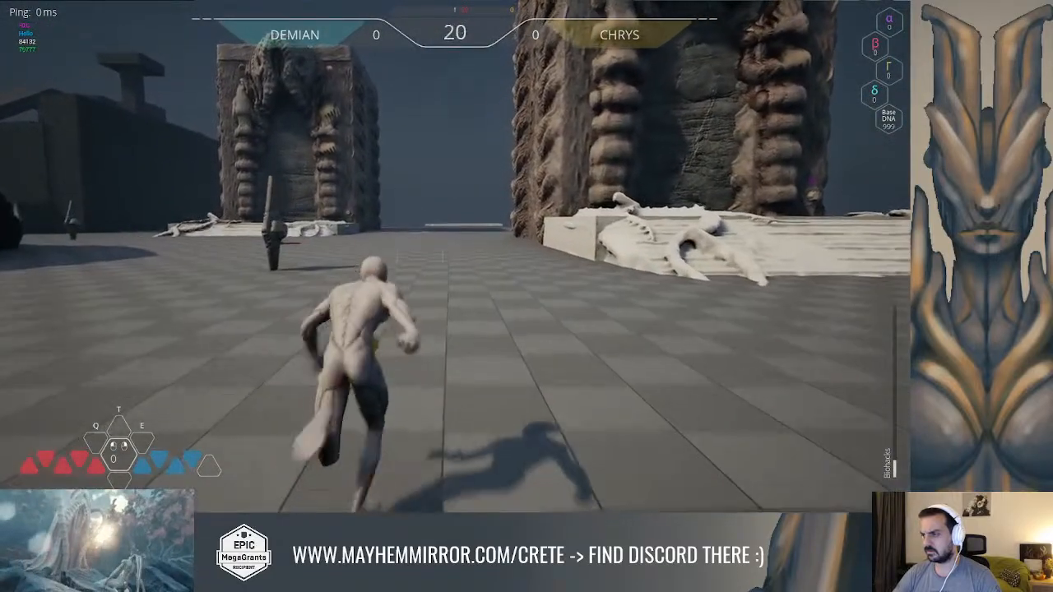
key("w")
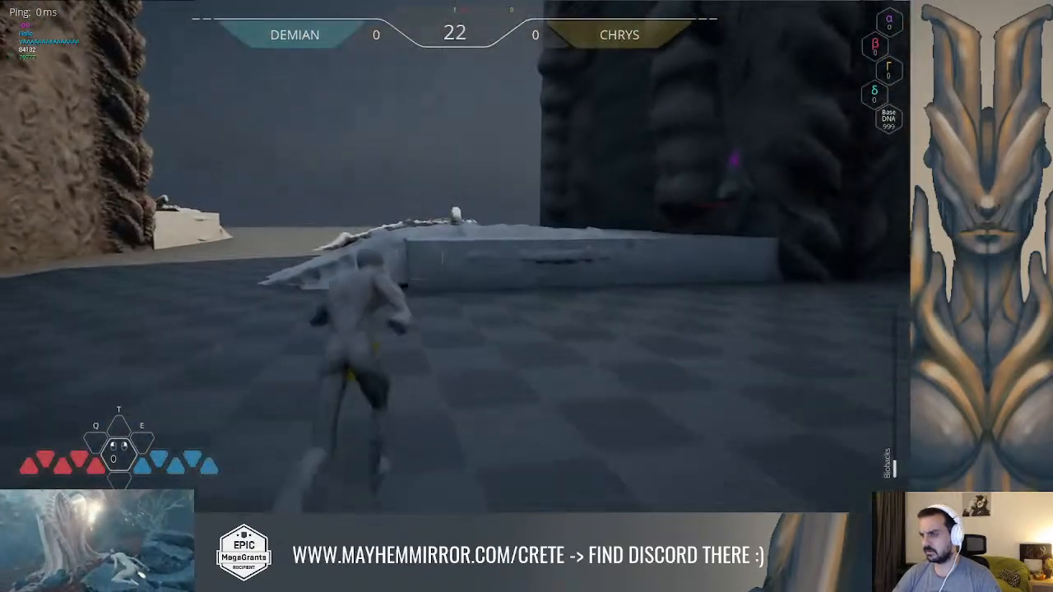
key("space")
key("w")
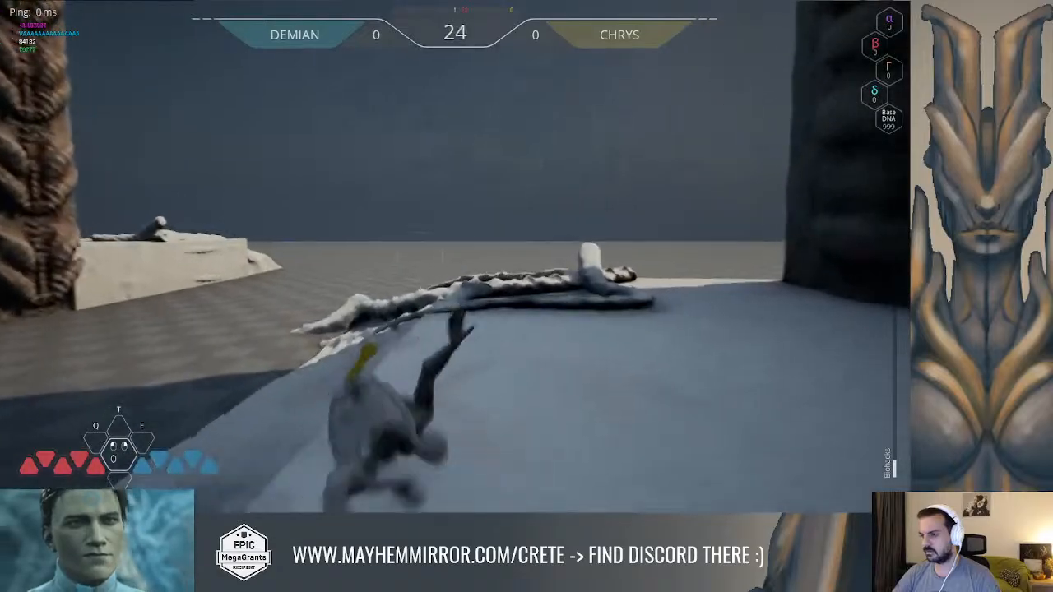
key("space")
key("w")
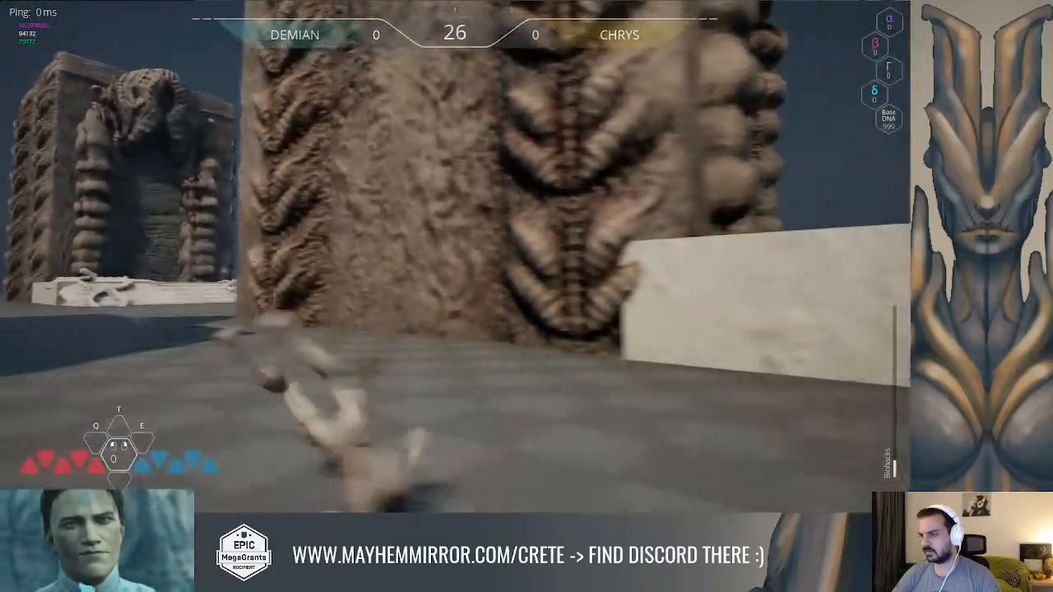
key("w")
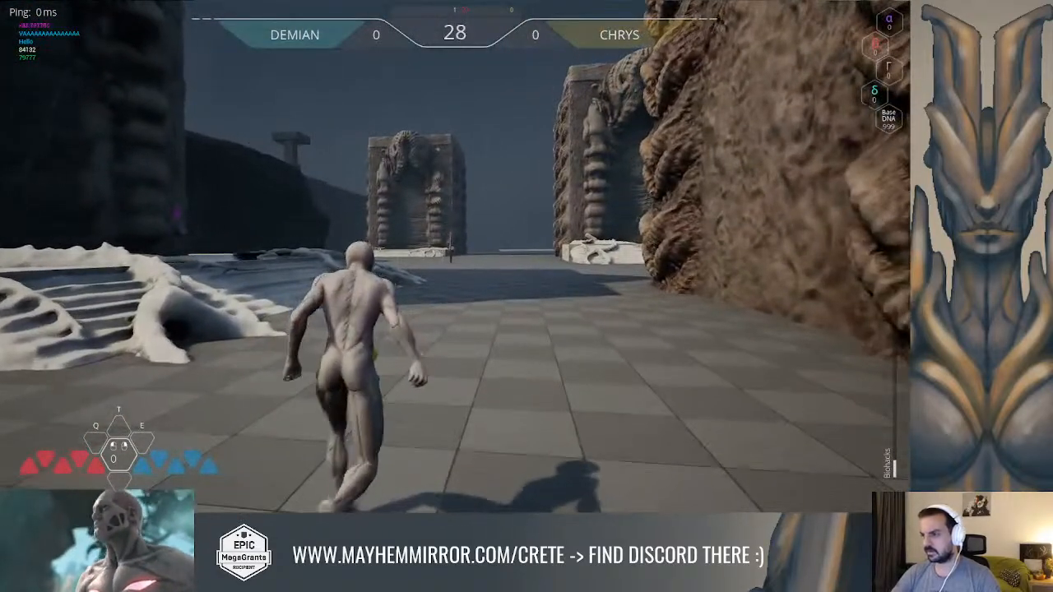
key("Escape")
key("w")
right_click_drag(134, 288, 487, 324)
key("w")
key("w")
Switch to the Module_Puzzle_Element blueprint and delete the loose nodes near Set Text, including the Child Actor getter and the Switch Has Authority node
key("alt+Tab")
scroll(573, 259, "down", 2)
left_click(520, 246)
right_click_drag(588, 244, 508, 219)
key("Delete")
left_click(531, 267)
key("Delete")
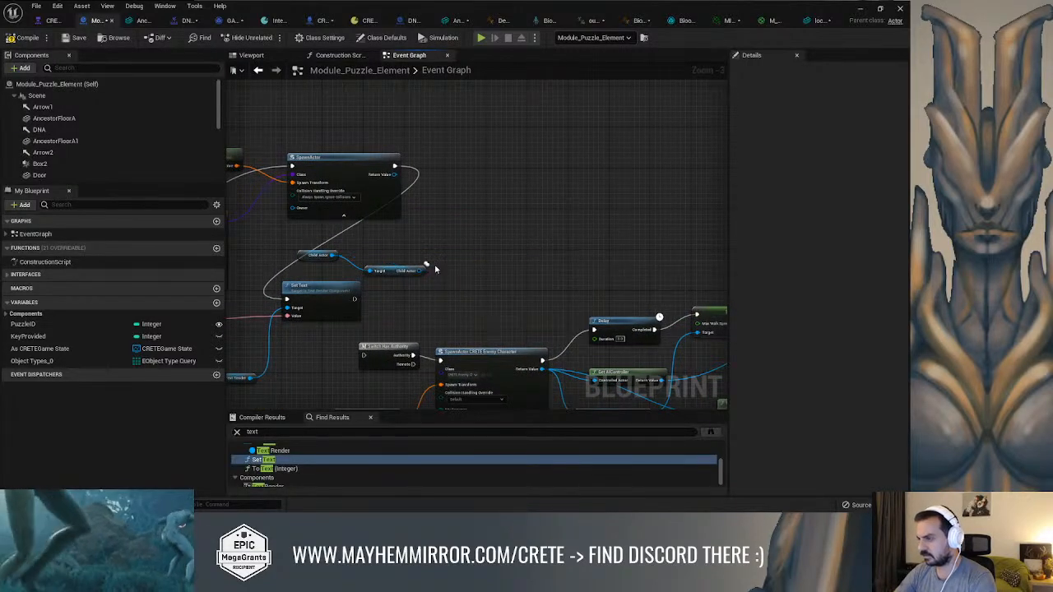
left_click(303, 252)
right_click_drag(532, 276, 557, 169)
key("Delete")
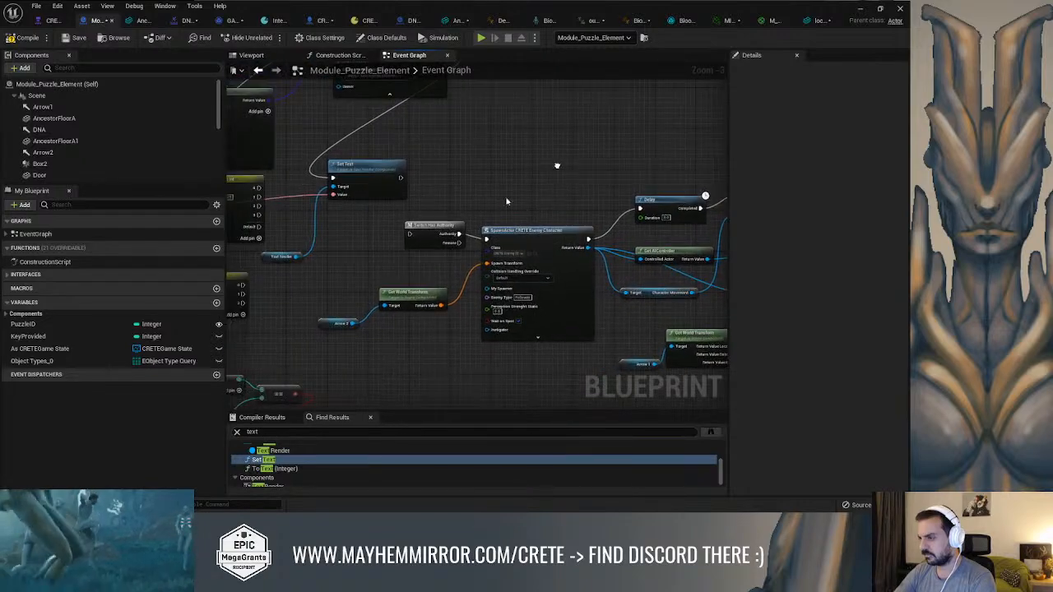
left_click(440, 233)
key("Delete")
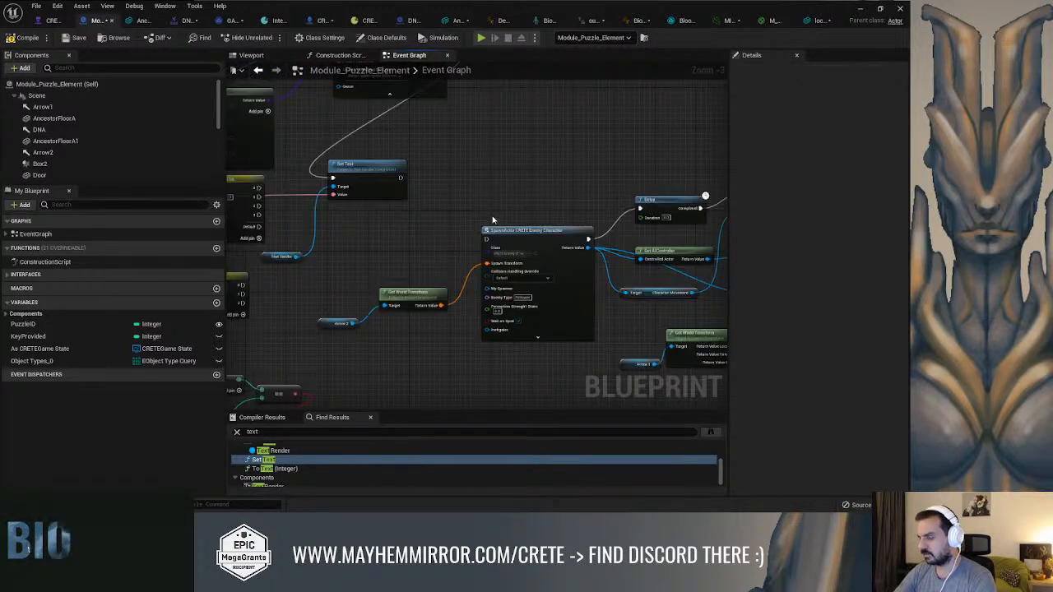
Select the SpawnActor CRETE Enemy Character nodes with their Arrow 2 getter and move them farther right in the event graph
right_click(541, 177)
scroll(492, 213, "down", 1)
right_click(455, 172)
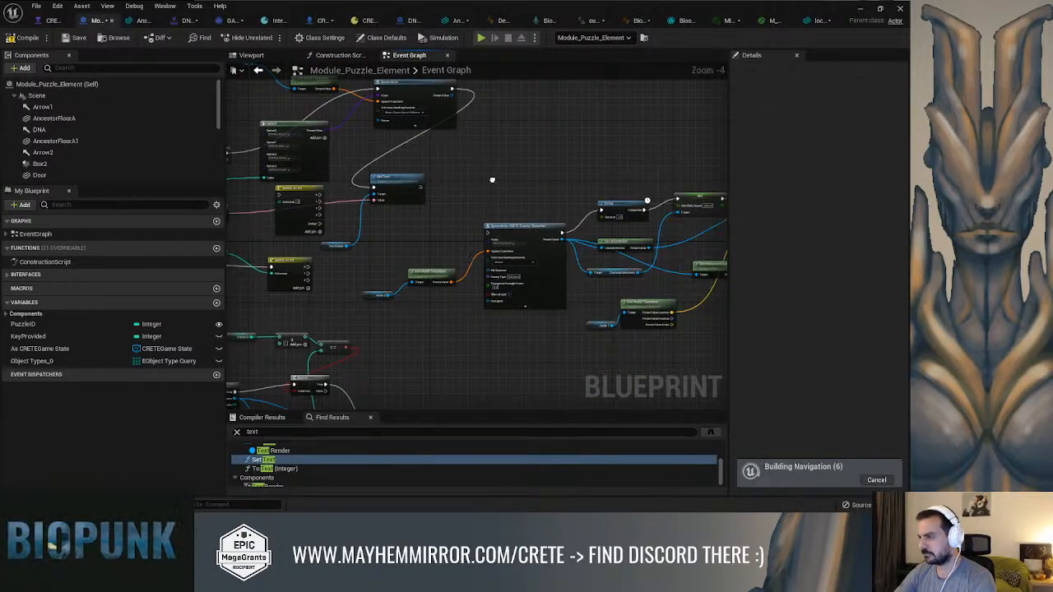
key("Escape")
scroll(465, 245, "up", 3)
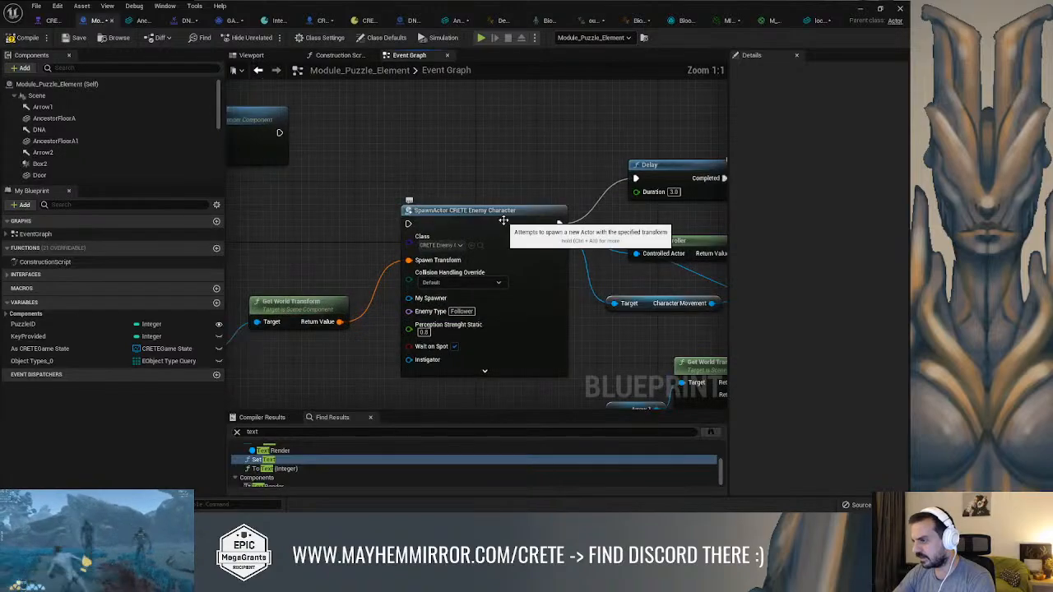
scroll(465, 245, "down", 4)
left_click_drag(640, 136, 357, 288)
left_click_drag(299, 201, 574, 301)
left_click_drag(638, 154, 342, 283)
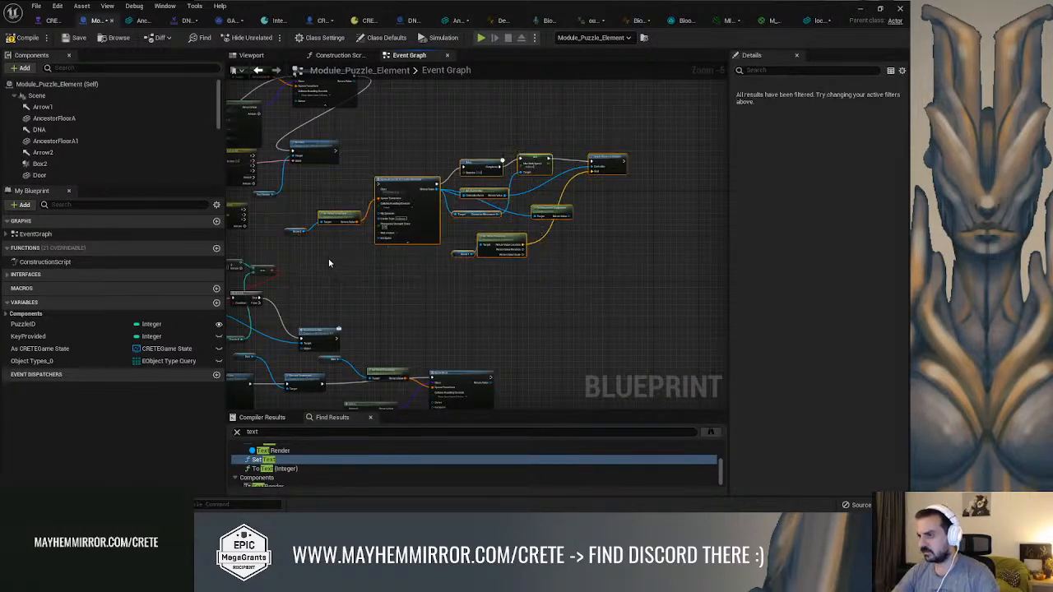
left_click(295, 234, "ctrl")
left_click_drag(389, 177, 699, 180)
right_click_drag(514, 151, 524, 236)
Reposition the Set Text node to the right of SpawnActor, move the Puzzle ID getter clear of its neighbours, and compile the blueprint
left_click_drag(476, 247, 701, 174)
left_click(410, 261)
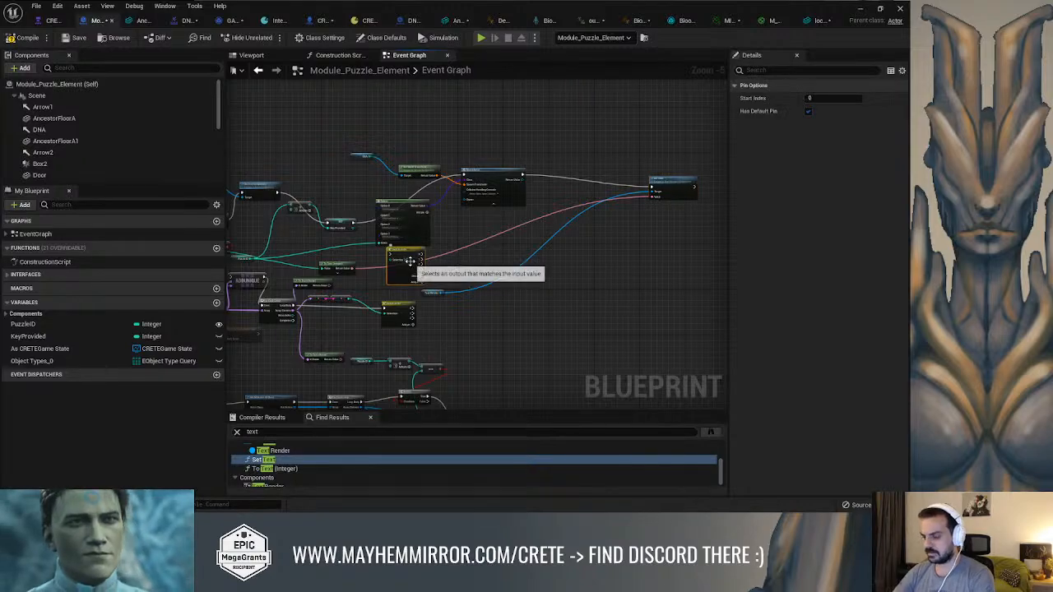
left_click(369, 282)
scroll(510, 284, "up", 5)
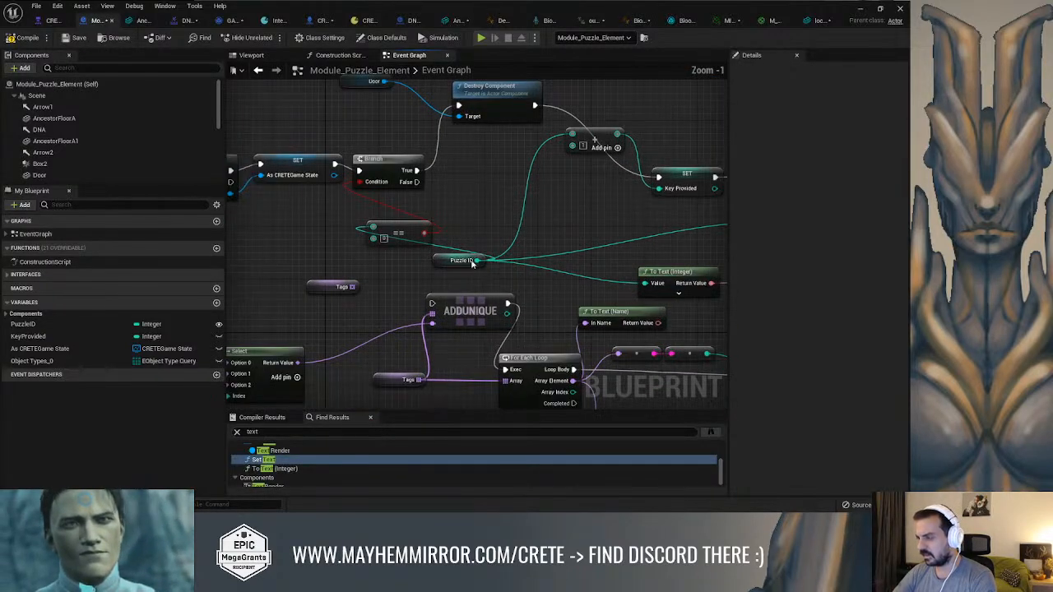
left_click_drag(476, 263, 530, 216)
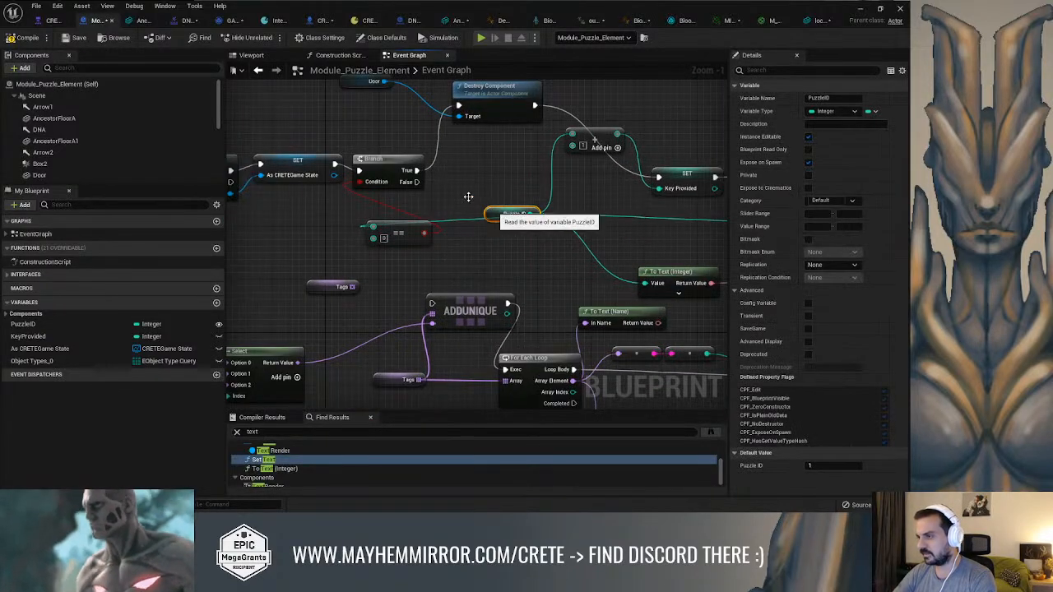
left_click(33, 38)
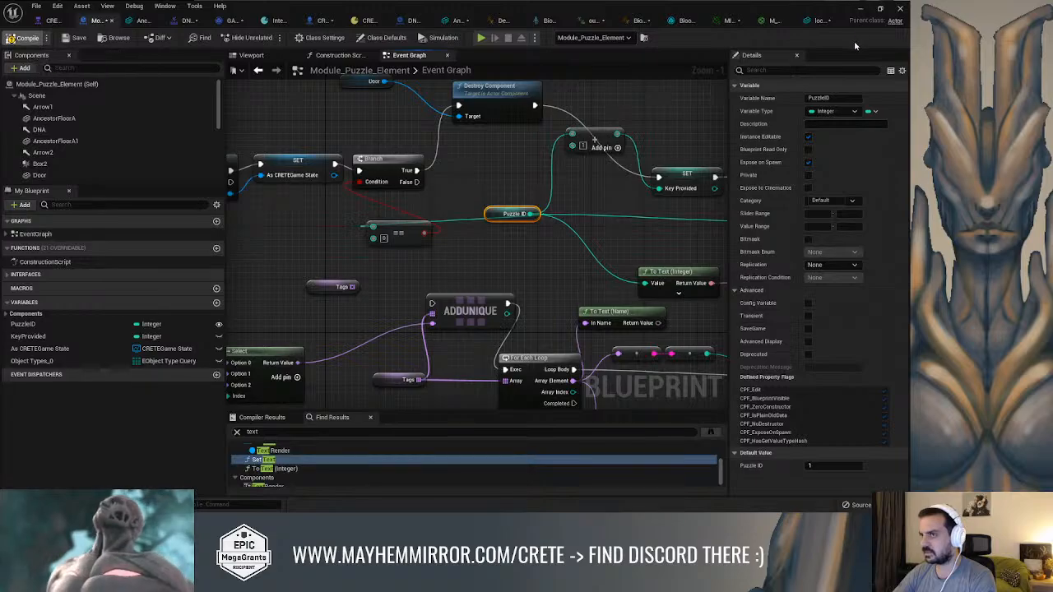
left_click(862, 10)
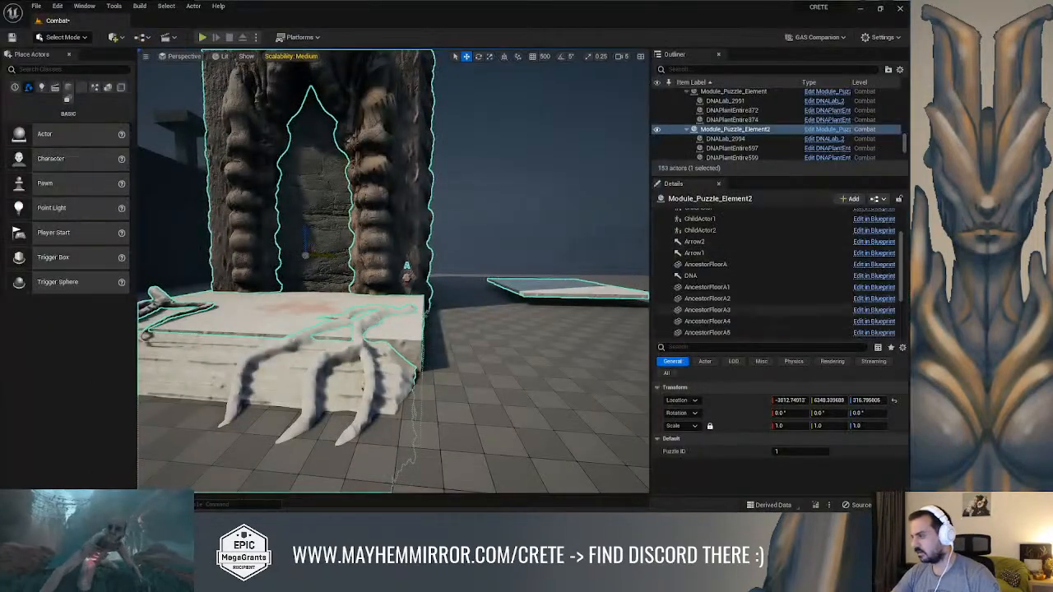
Select the Module_Puzzle_Element2 gate in the level and set its Puzzle ID to 0
right_click_drag(477, 238, 616, 240)
left_click(477, 239)
right_click_drag(477, 238, 650, 243)
left_click(387, 206)
right_click_drag(337, 242, 156, 253)
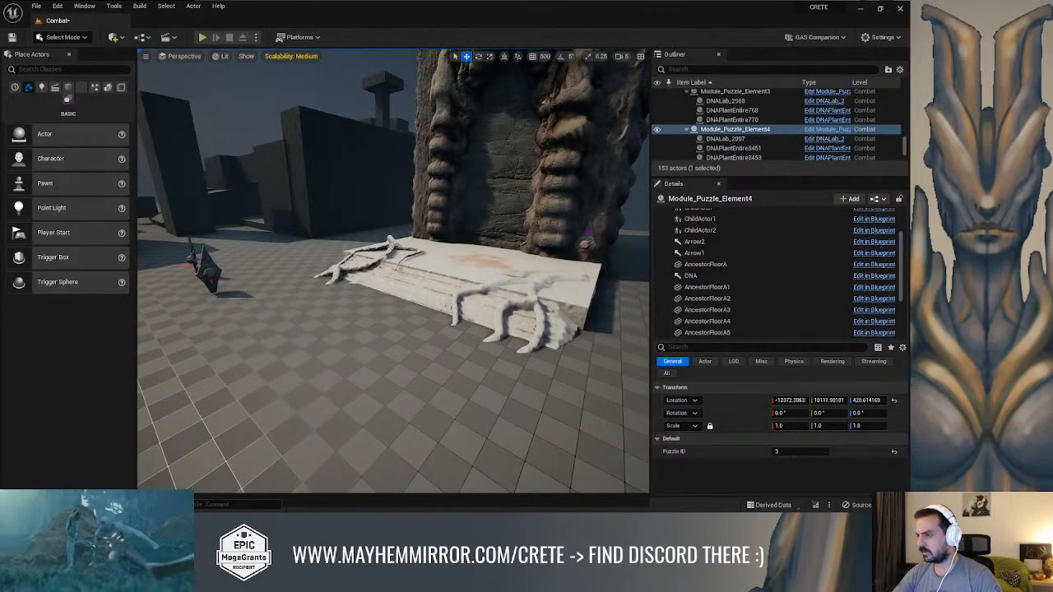
left_click(483, 253)
type("0")
key("Return")
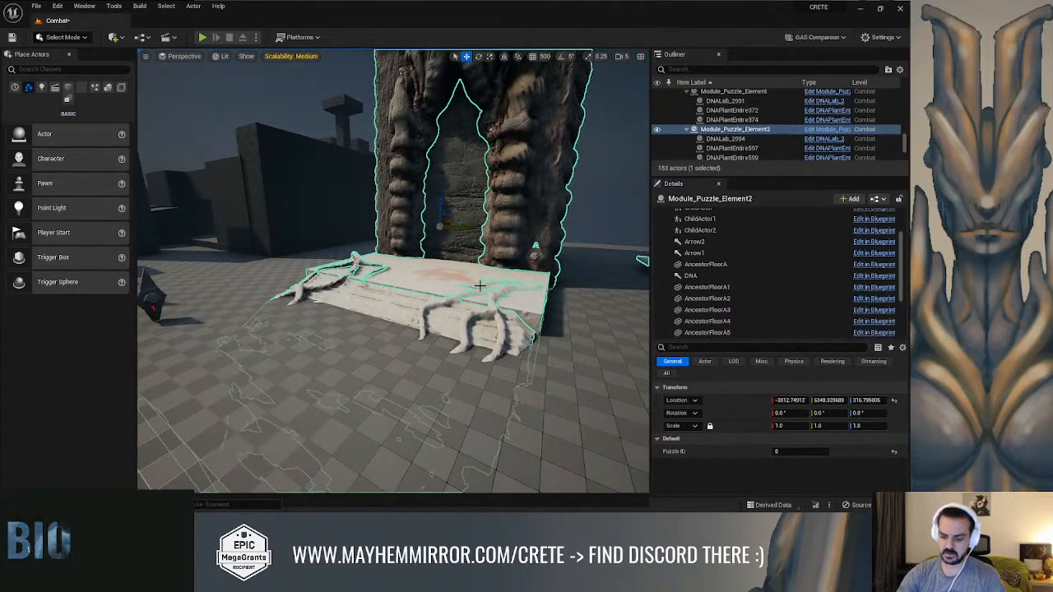
Play the level in the viewport and run the character from the first gate's lock towards the neighbouring gates to check their text
key("alt+p")
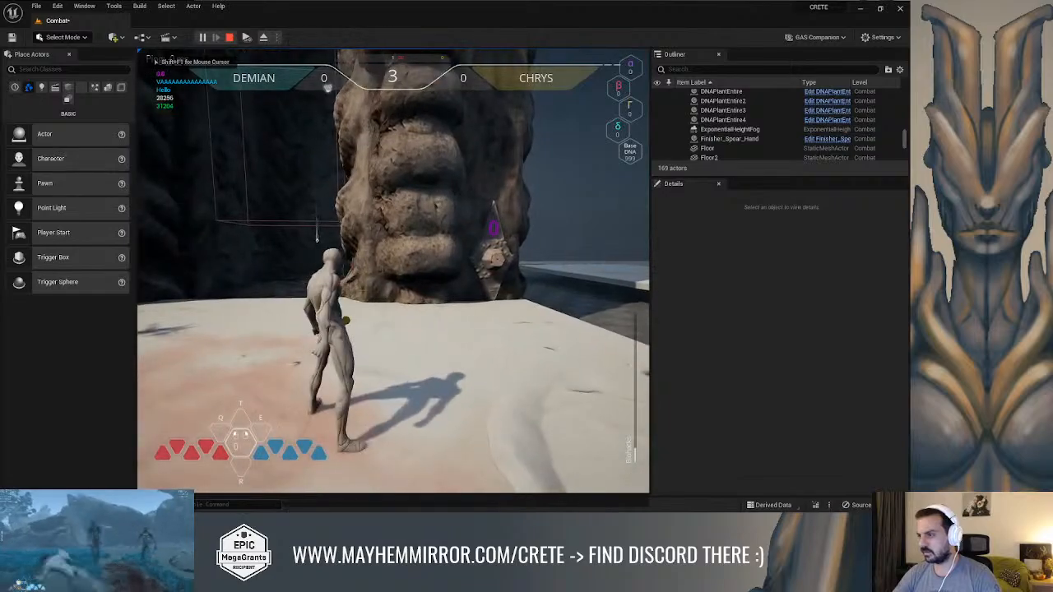
key("w")
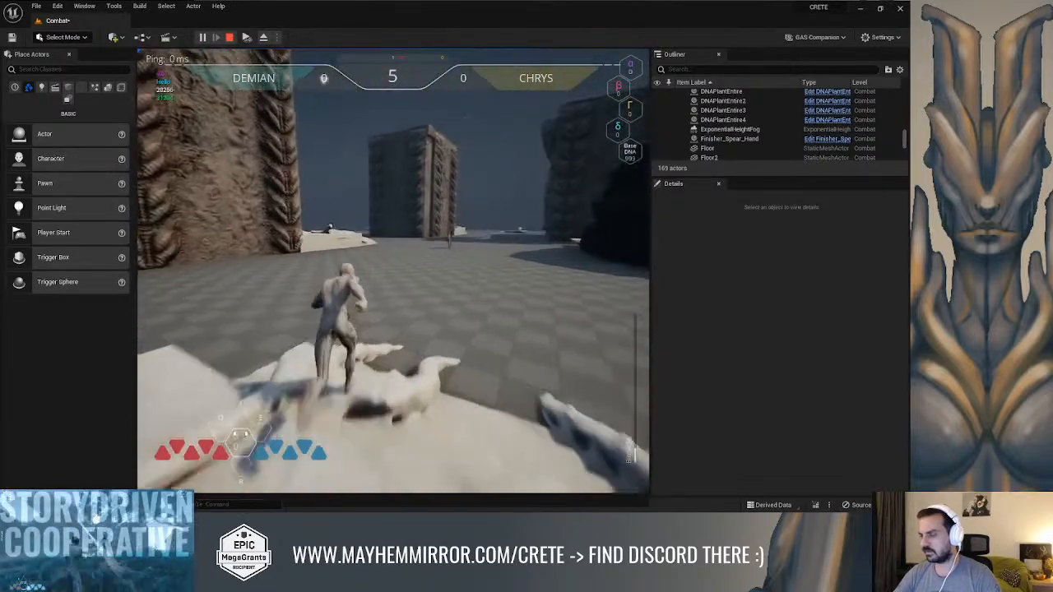
key("space")
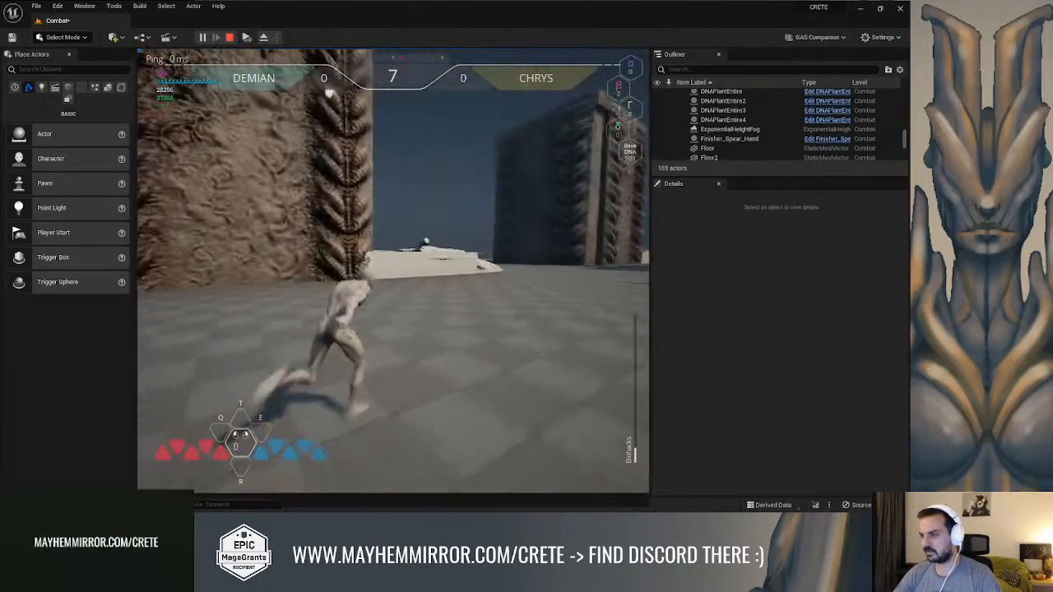
key("space")
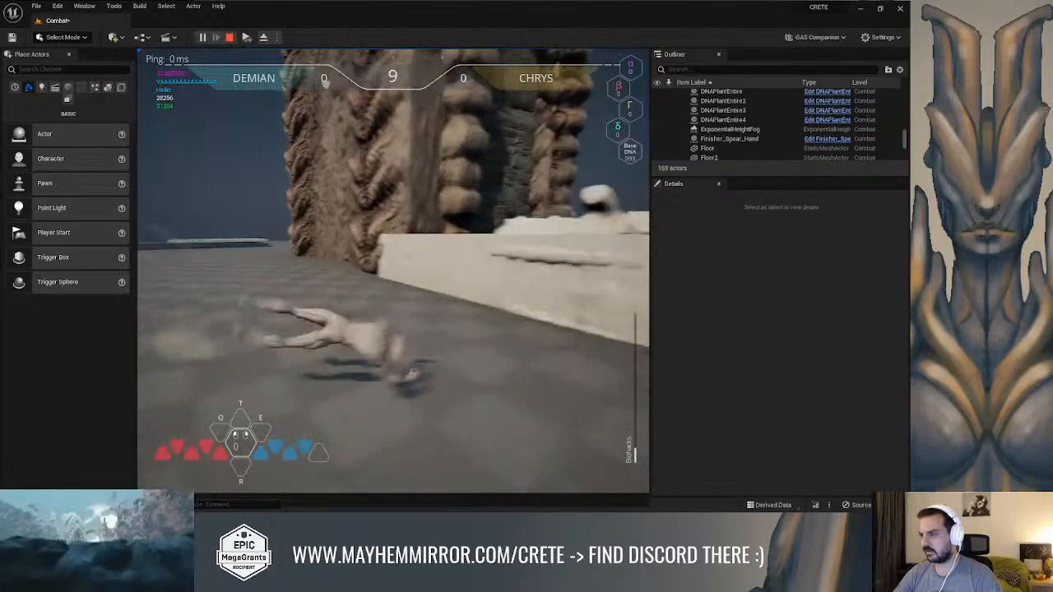
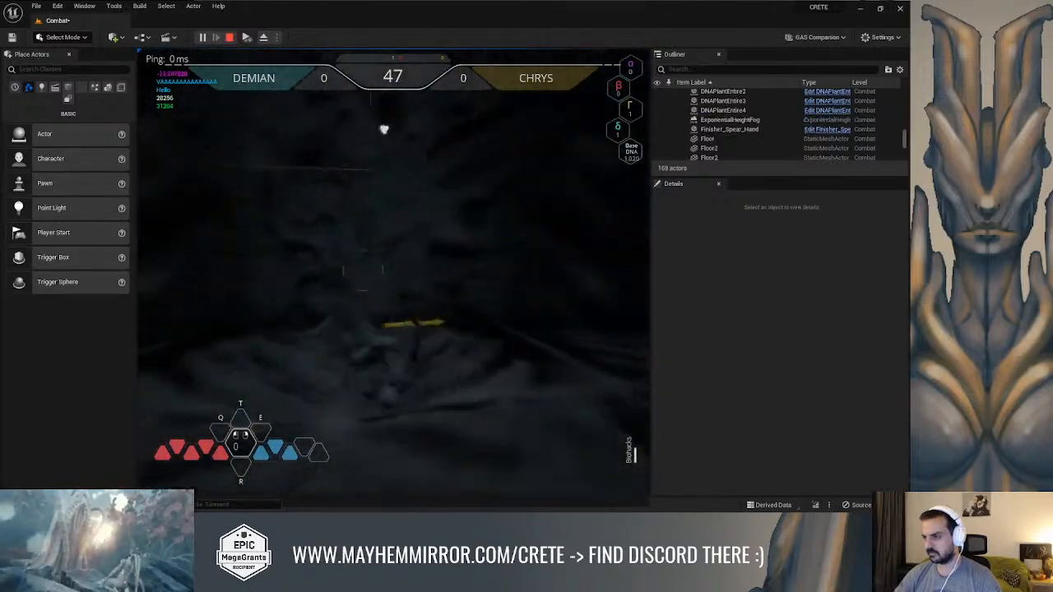
Run and jump the character around the Combat level's ruins to test the level, and end the play session
key("space")
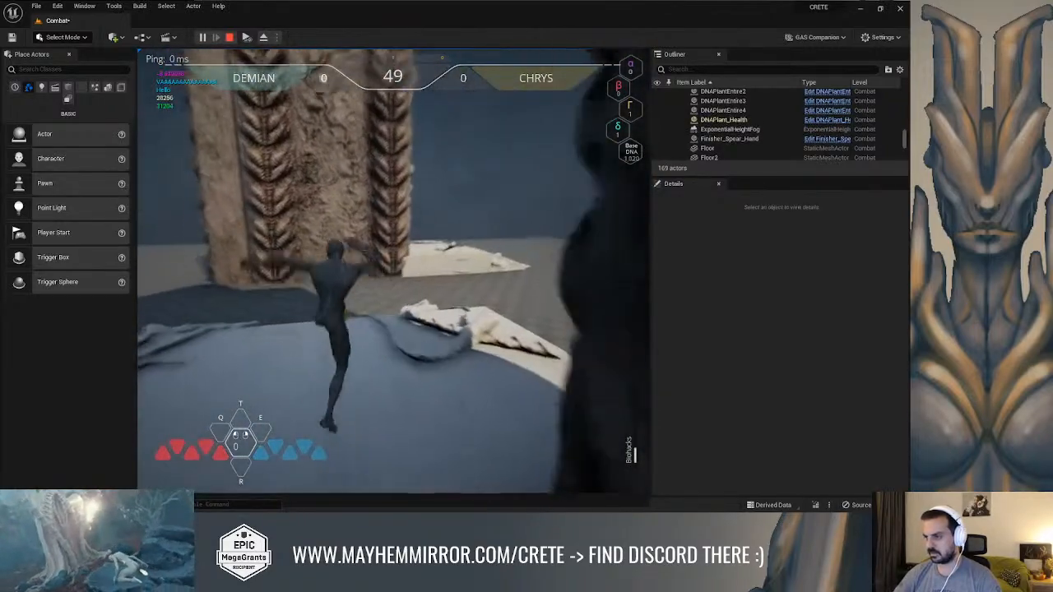
key("space")
key("space")
key("w")
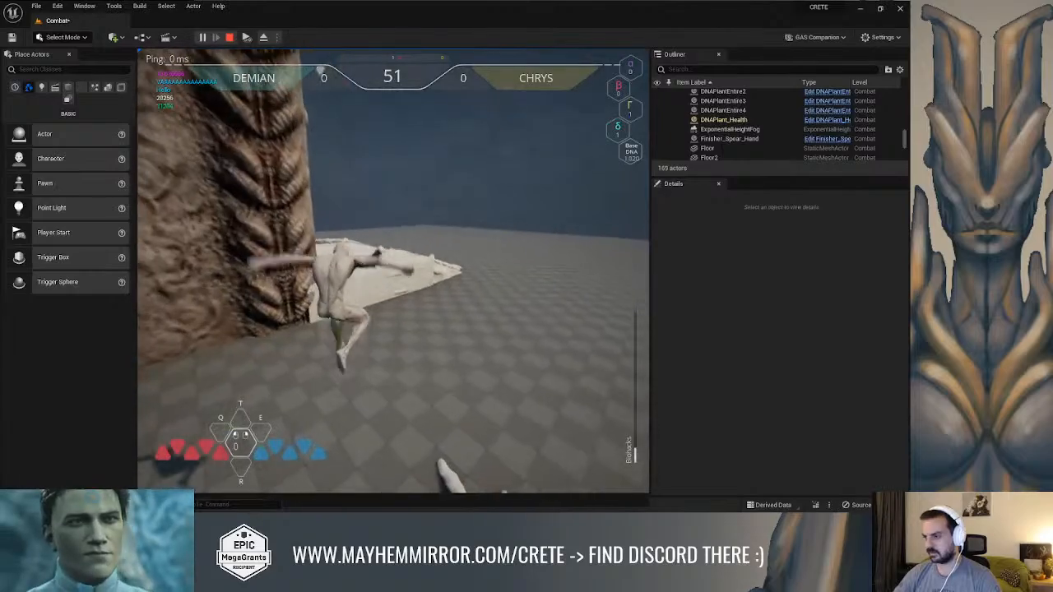
key("space")
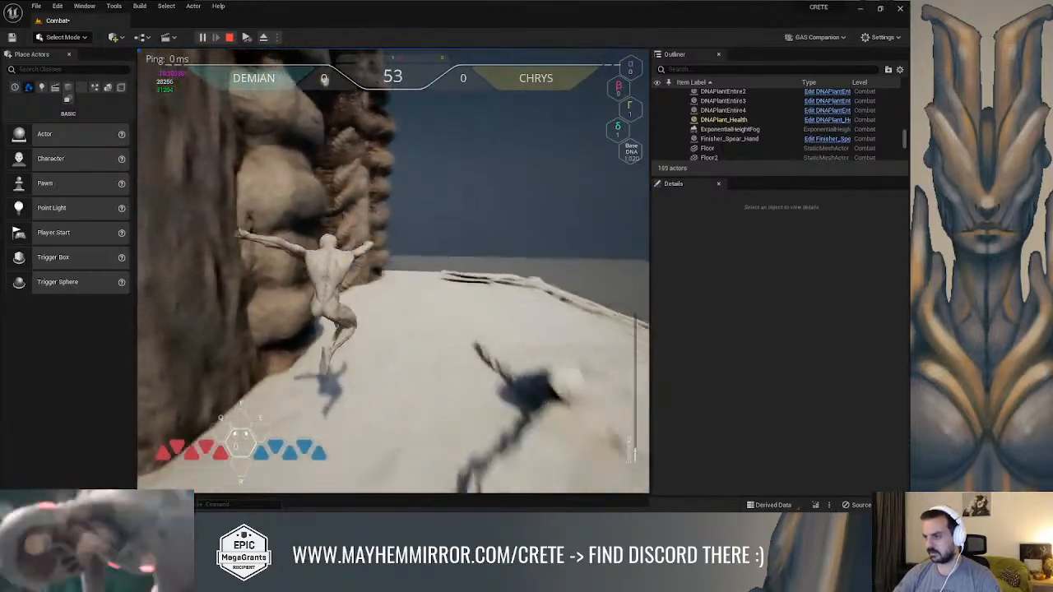
key("space")
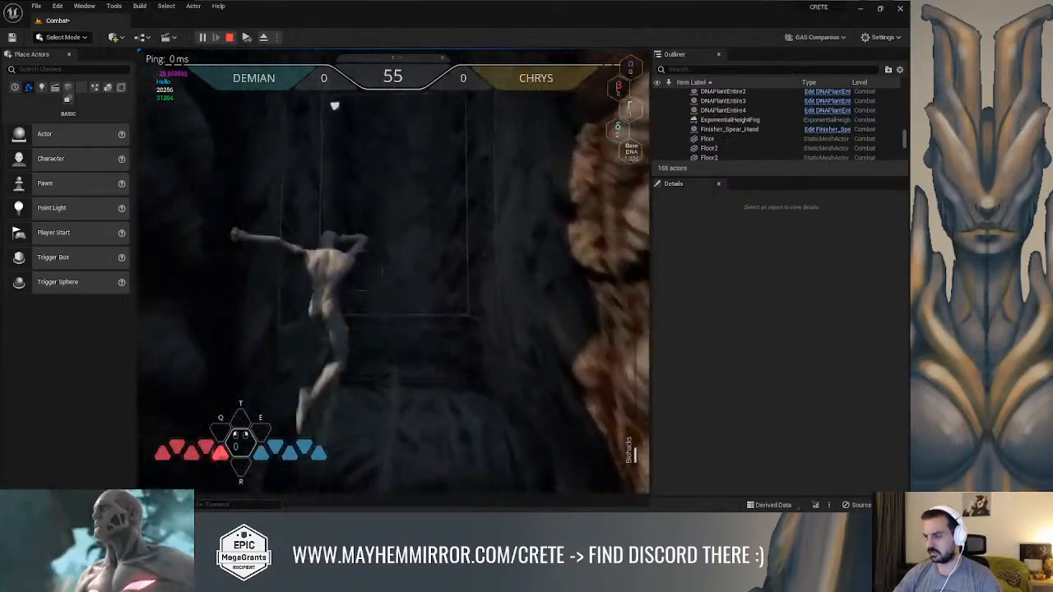
key("space")
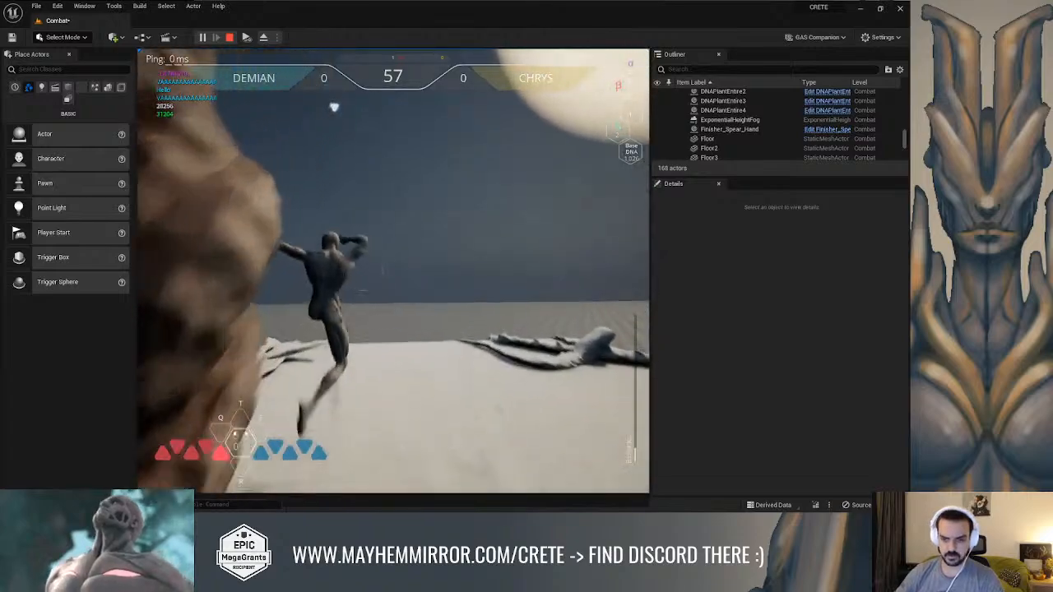
key("space")
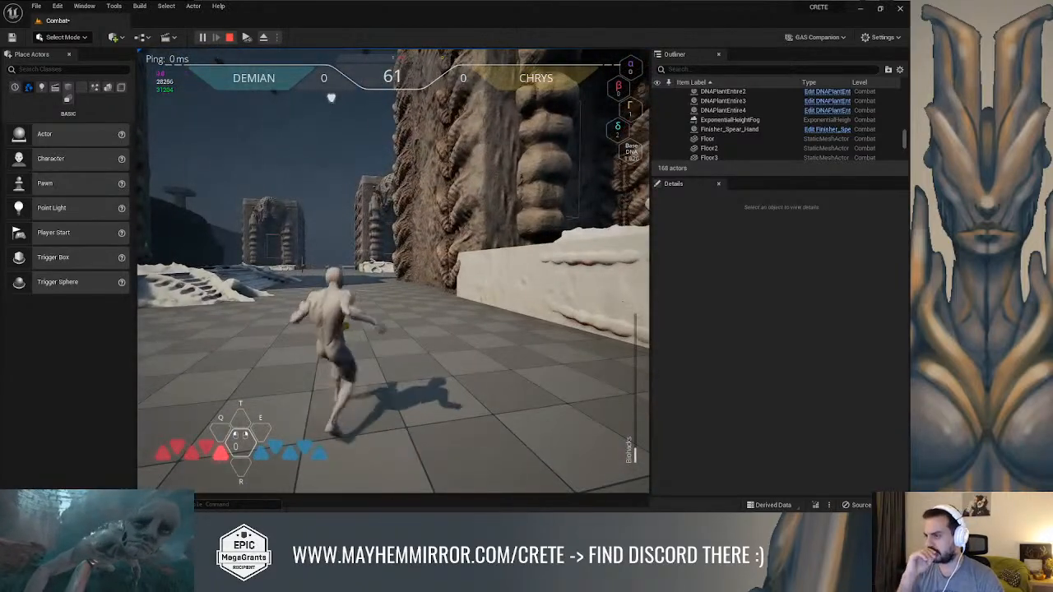
key("Escape")
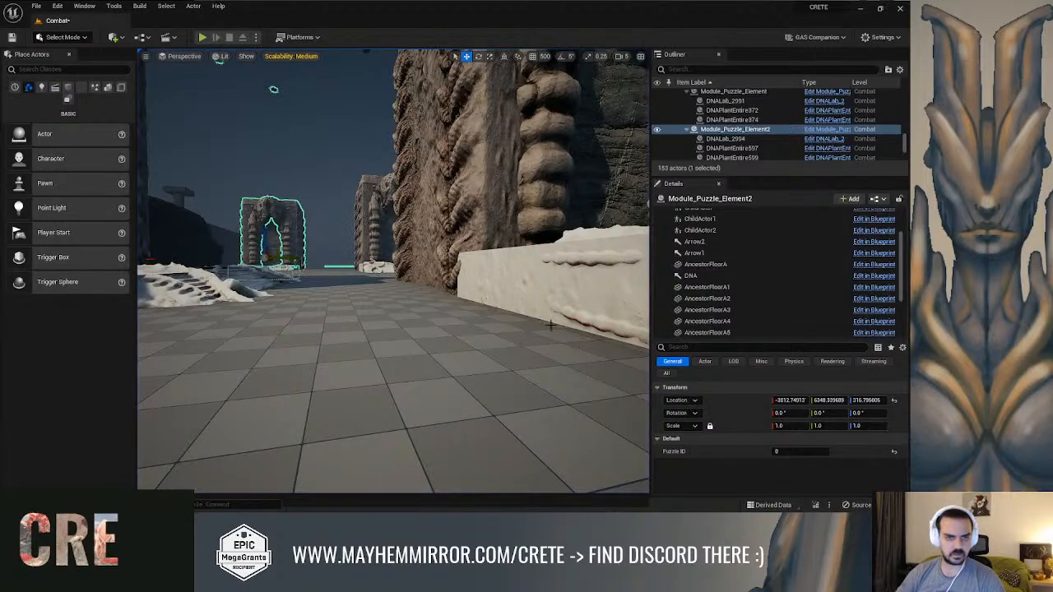
Examine how Puzzle ID feeds the Set Key Provided, Select and To Text nodes in the Module_Puzzle_Element event graph
key("alt+Tab")
right_click_drag(345, 239, 278, 260)
right_click_drag(602, 278, 266, 301)
right_click_drag(475, 268, 640, 171)
left_click_drag(684, 157, 601, 268)
right_click_drag(516, 250, 672, 190)
scroll(672, 190, "down", 1)
right_click_drag(398, 274, 649, 238)
right_click_drag(483, 244, 573, 265)
left_click_drag(534, 258, 608, 258)
left_click_drag(372, 209, 367, 186)
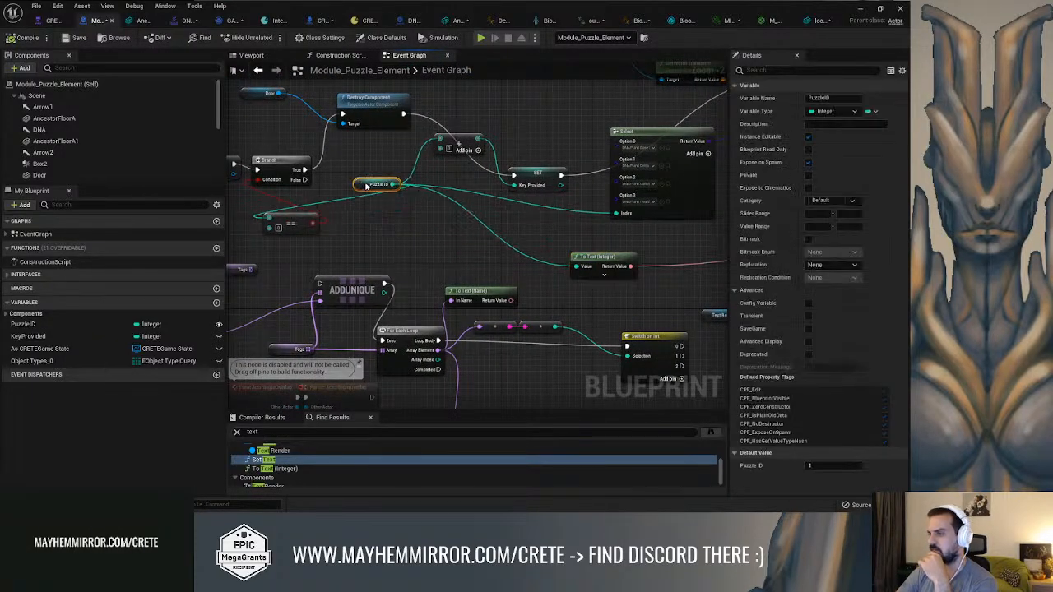
right_click_drag(474, 230, 233, 213)
right_click_drag(722, 181, 444, 213)
right_click_drag(472, 209, 784, 267)
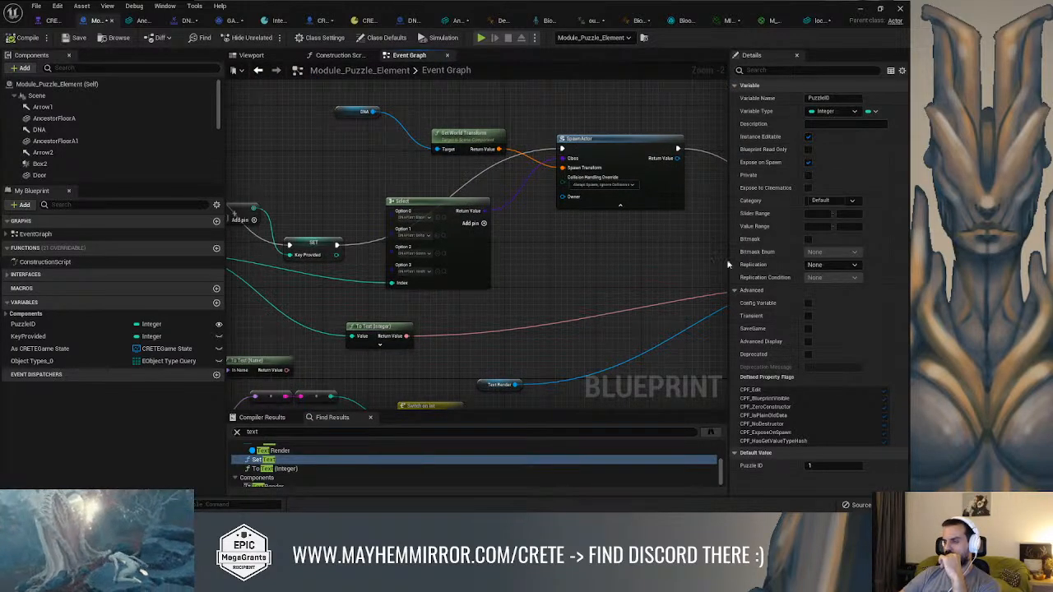
Inspect the DNAPlant class options of the Select node that feeds SpawnActor
left_click(466, 200)
scroll(457, 222, "up", 2)
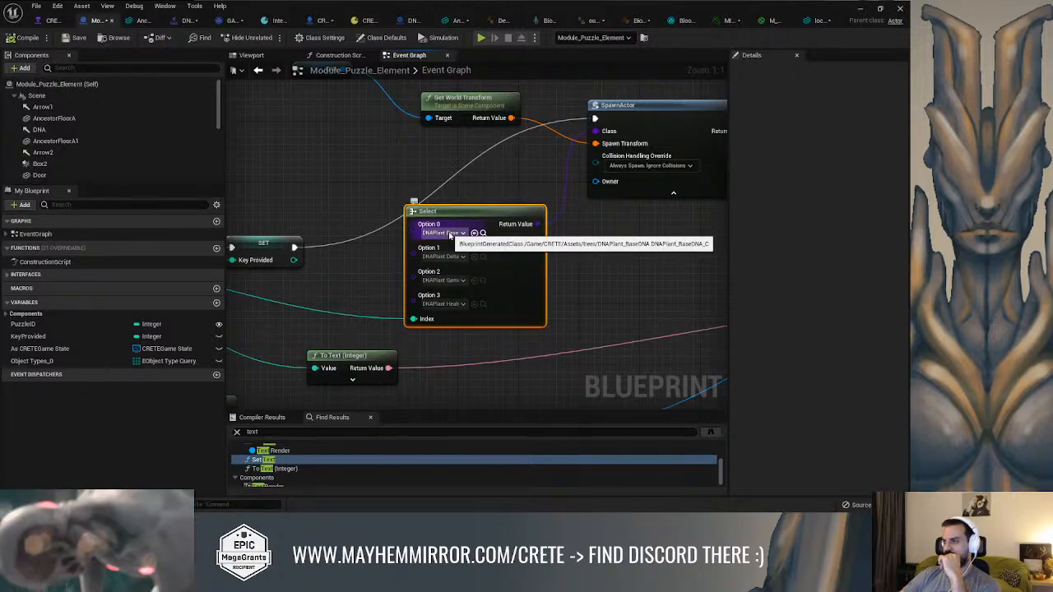
right_click_drag(600, 255, 378, 248)
Trace the execution flow from the CRETEGameState cast to the Set Text node, and return to the Combat level
scroll(523, 249, "down", 2)
right_click_drag(523, 249, 728, 170)
right_click_drag(552, 239, 877, 276)
right_click_drag(608, 270, 624, 273)
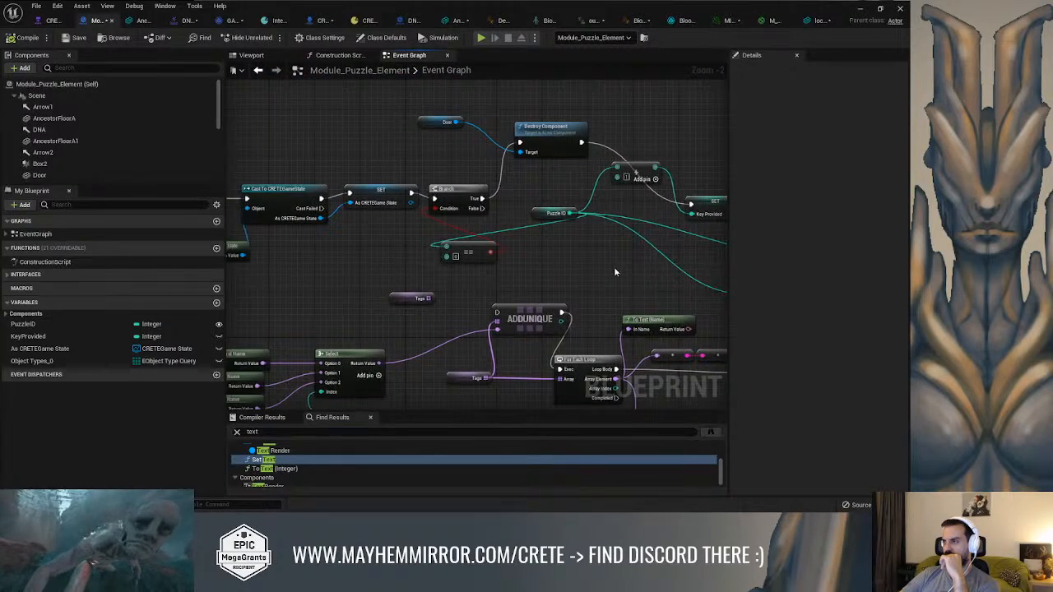
right_click_drag(551, 262, 453, 238)
scroll(380, 192, "down", 2)
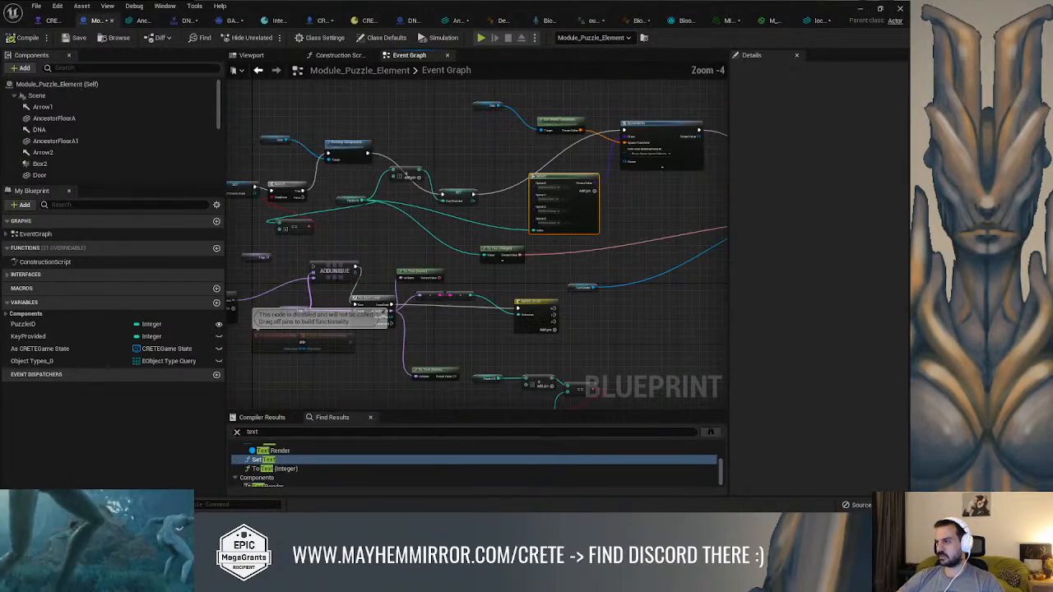
right_click_drag(461, 184, 613, 193)
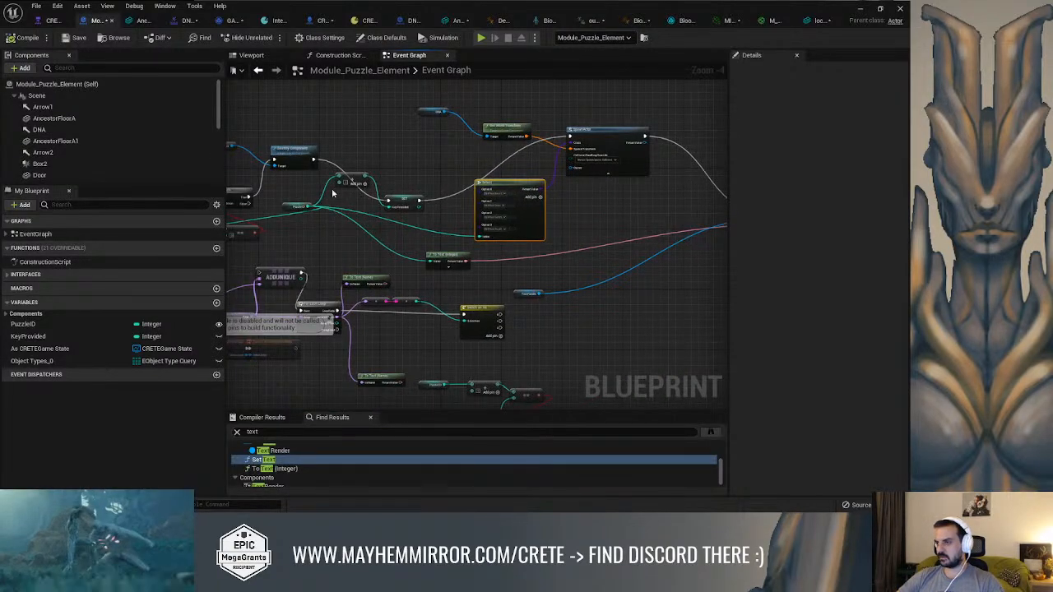
right_click_drag(322, 195, 378, 190)
left_click_drag(382, 212, 524, 212)
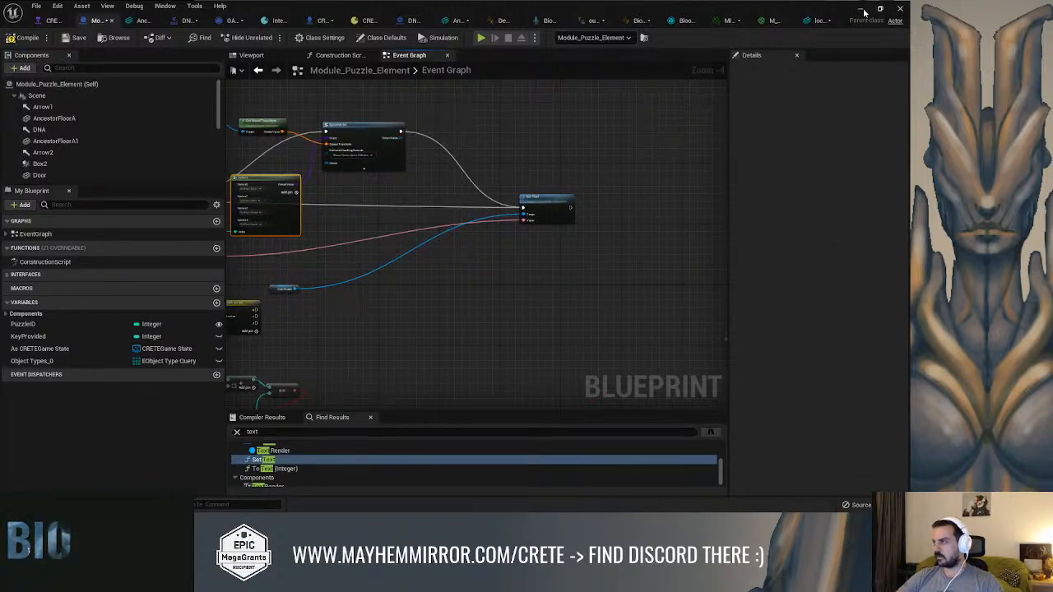
left_click(862, 10)
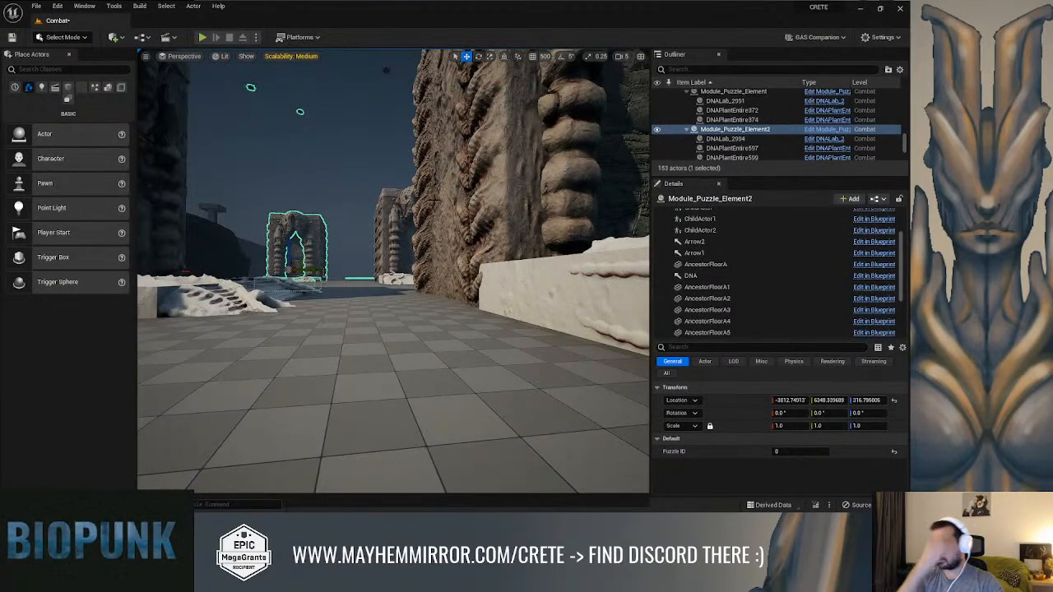
Play the Combat level and run the character to the lock beside the ruin's sealed doorway
key("alt+p")
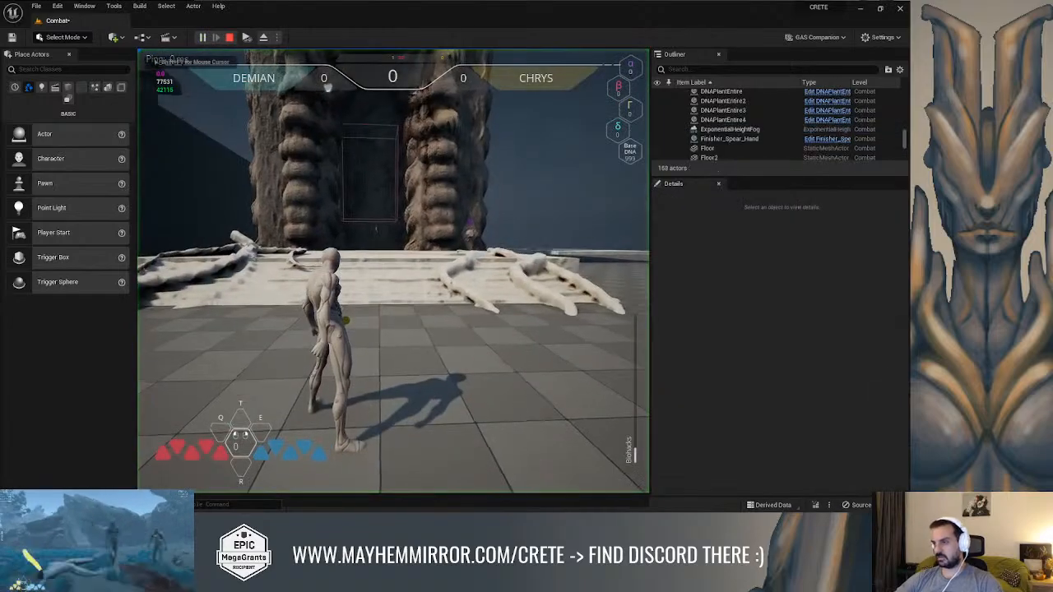
key("w")
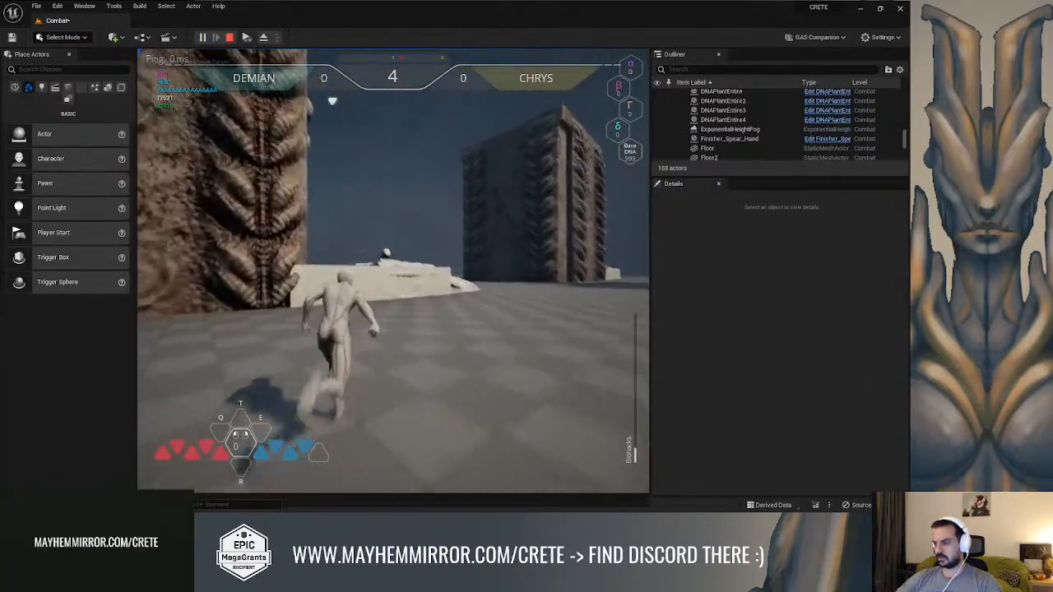
key("space")
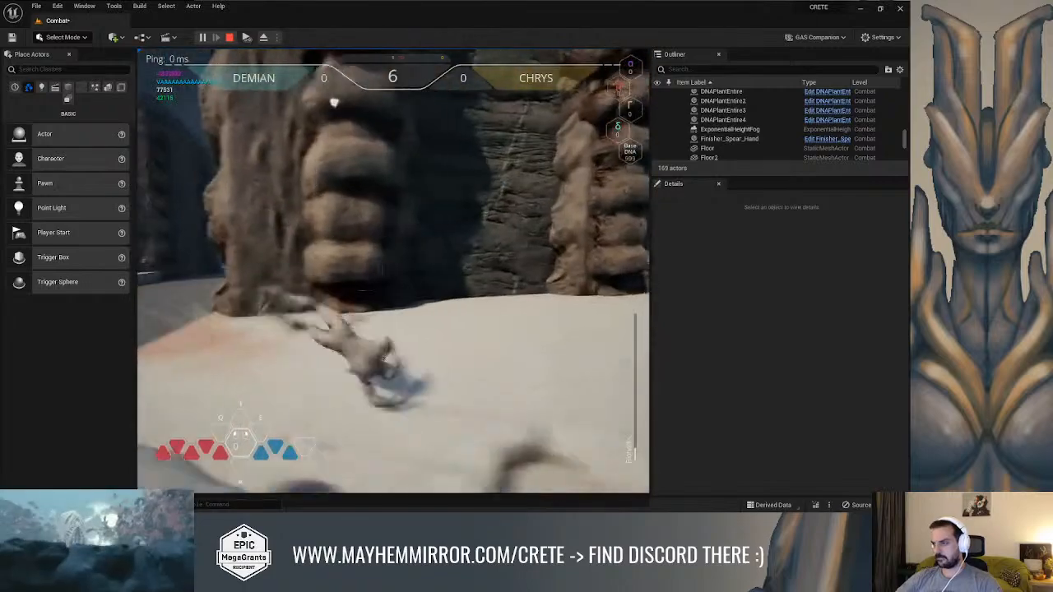
key("w")
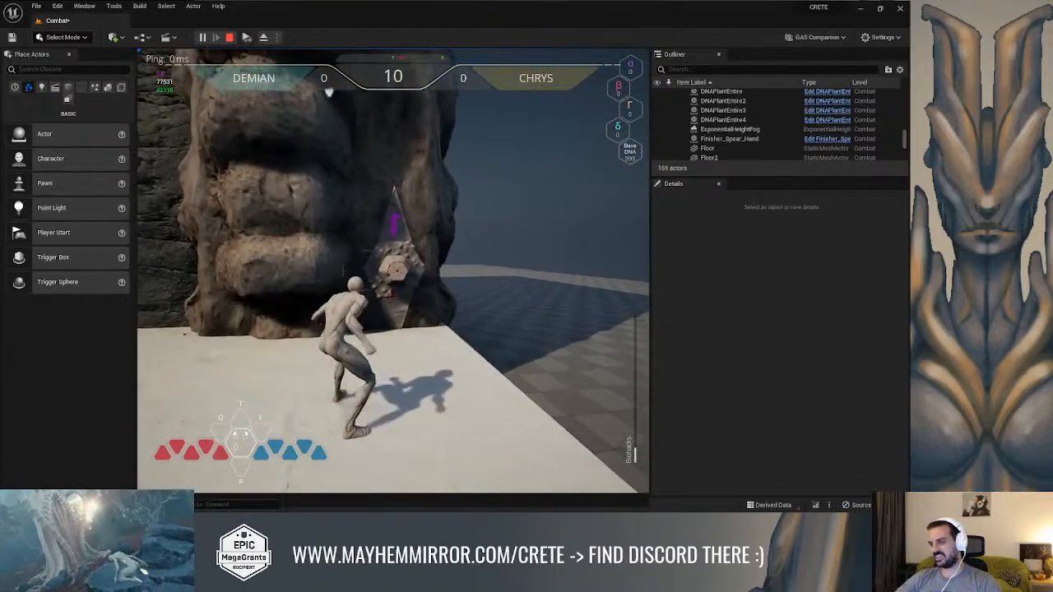
Detach the camera from the character, inspect the text labels above the doorway locks, and stop the play session
key("F8")
mouse_move(396, 257)
right_mouse_down()
mouse_move(304, 258)
mouse_move(403, 261)
mouse_move(329, 261)
mouse_move(390, 264)
right_mouse_up()
key("w")
key("w")
key("w")
key("w")
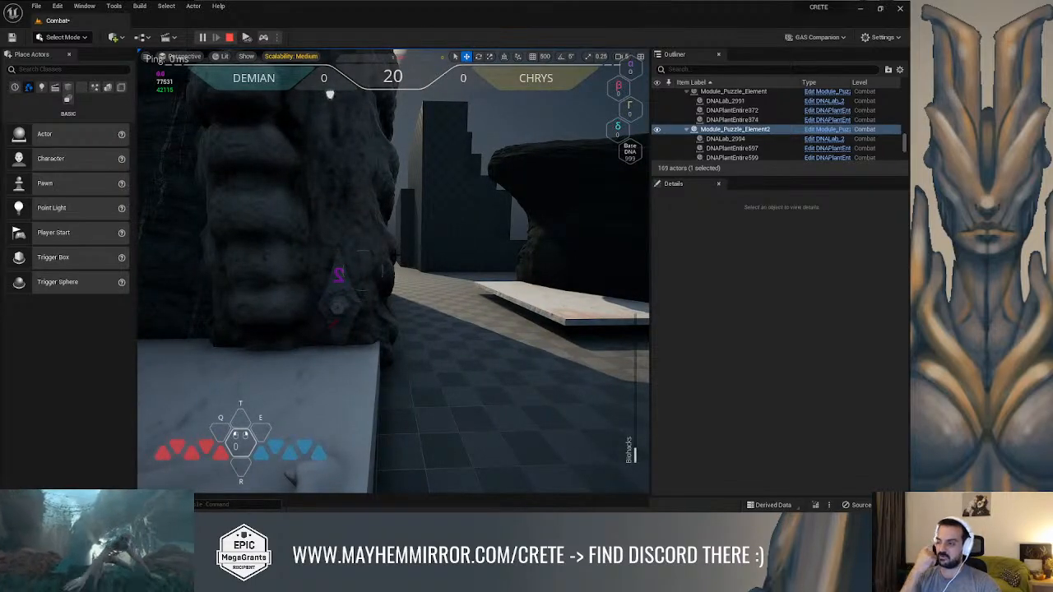
key("w")
right_click_drag(395, 257, 333, 260)
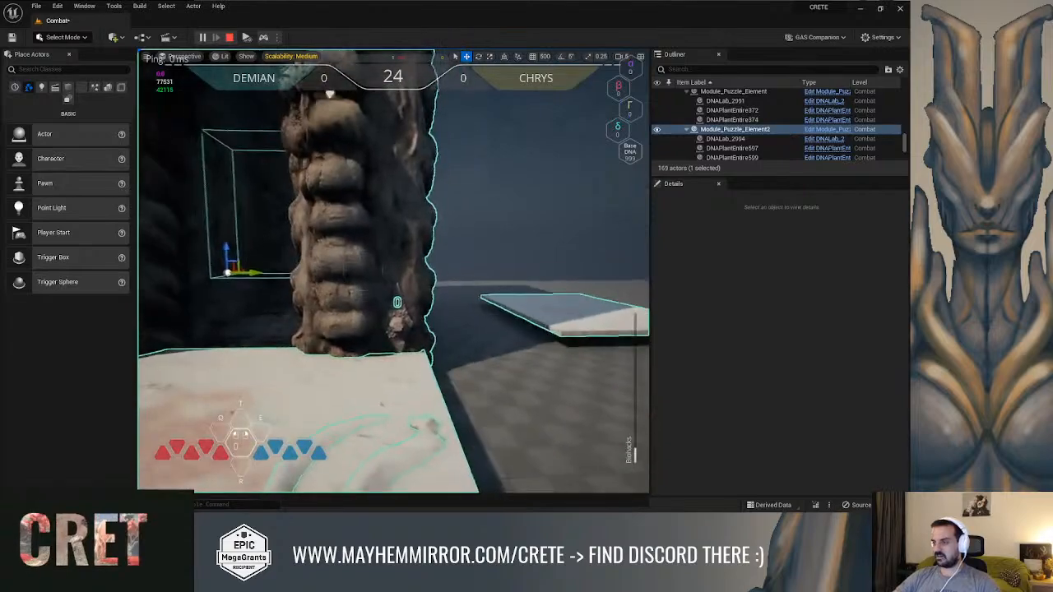
key("Escape")
right_click_drag(530, 206, 498, 191)
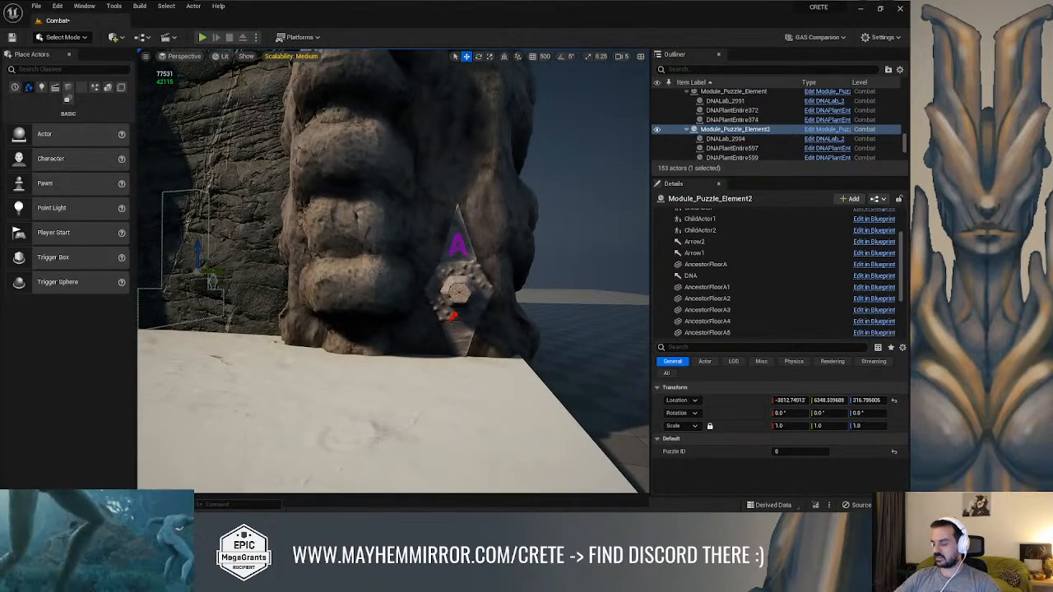
Browse the project's content to the CRETE/UI folder
key("ctrl+space")
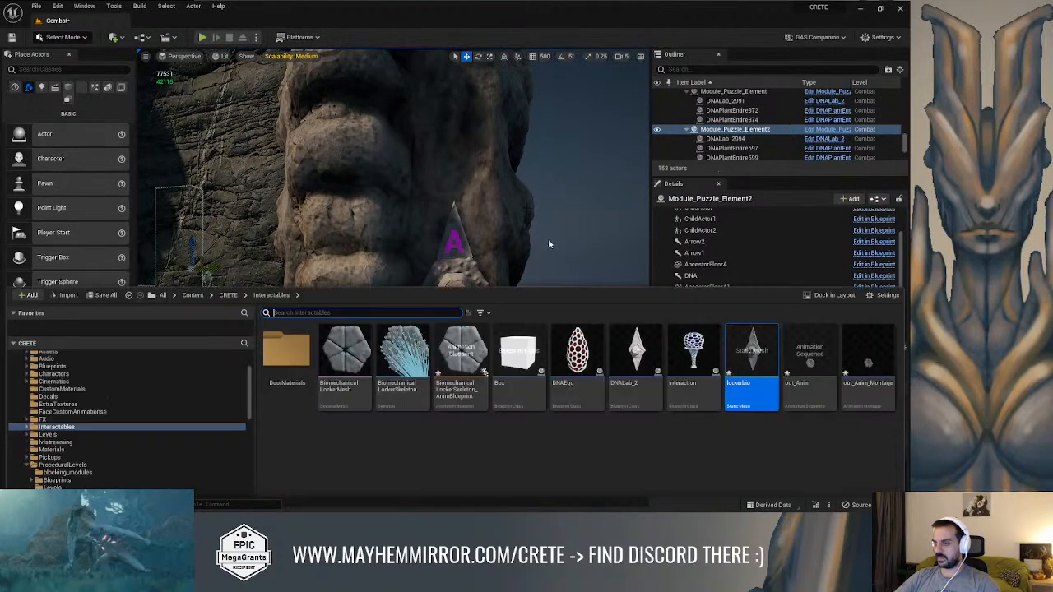
scroll(74, 436, "down", 10)
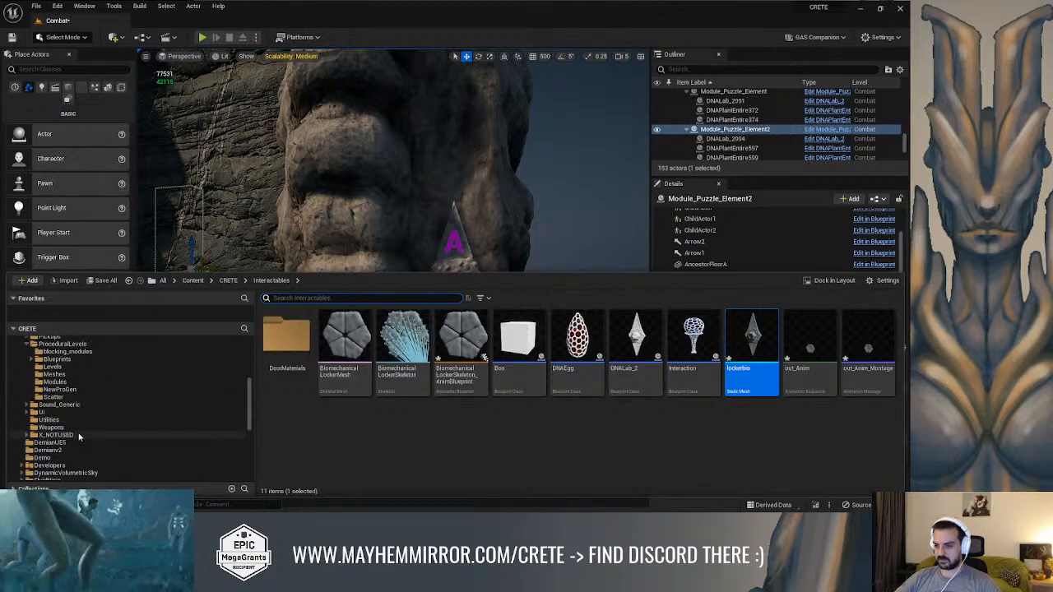
scroll(60, 437, "up", 8)
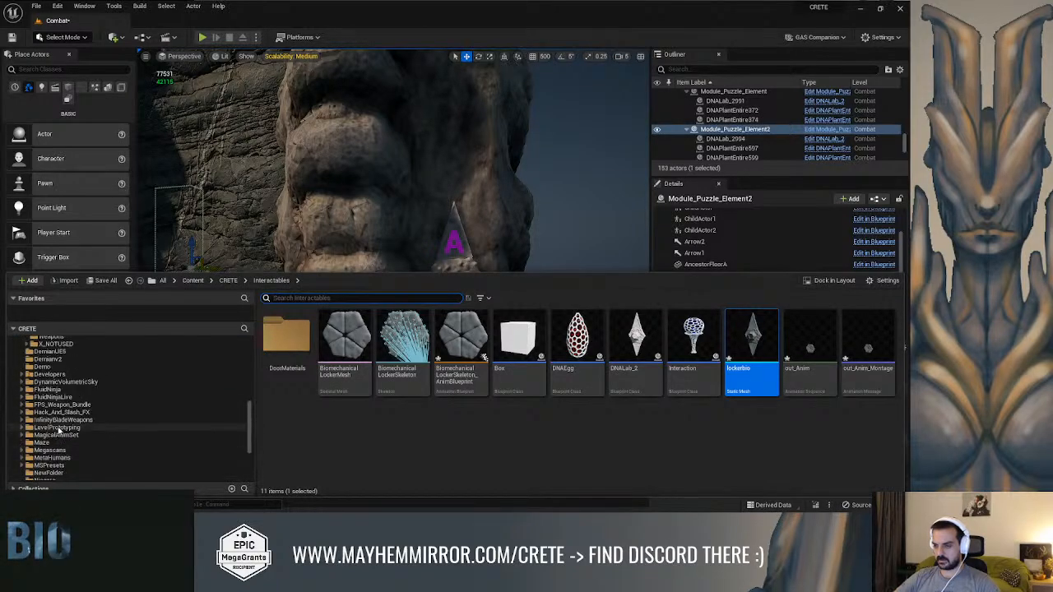
scroll(63, 403, "up", 5)
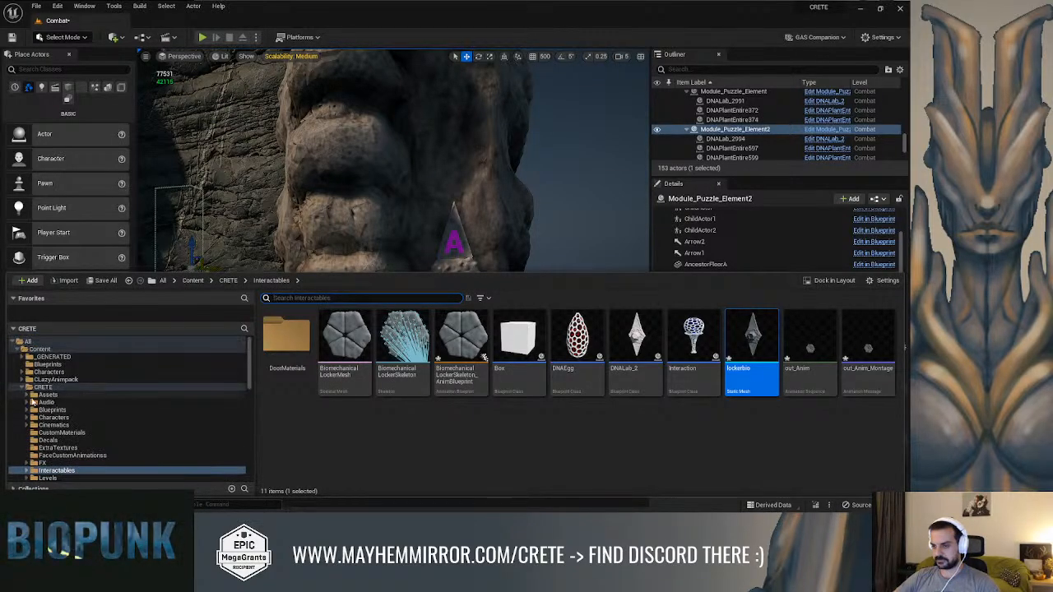
left_click(26, 419)
scroll(50, 415, "down", 3)
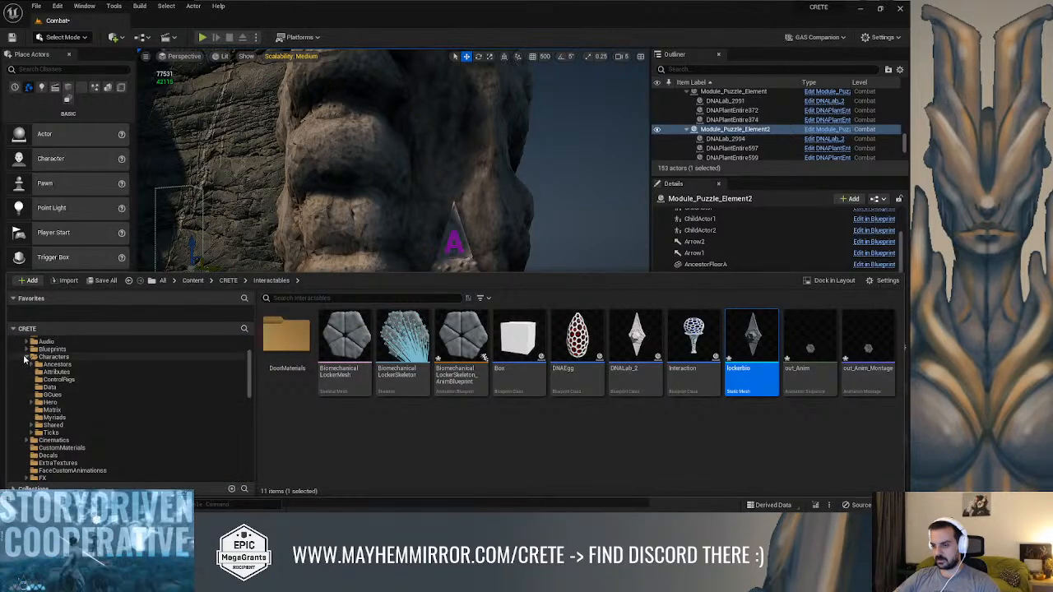
scroll(68, 414, "down", 5)
left_click(46, 395)
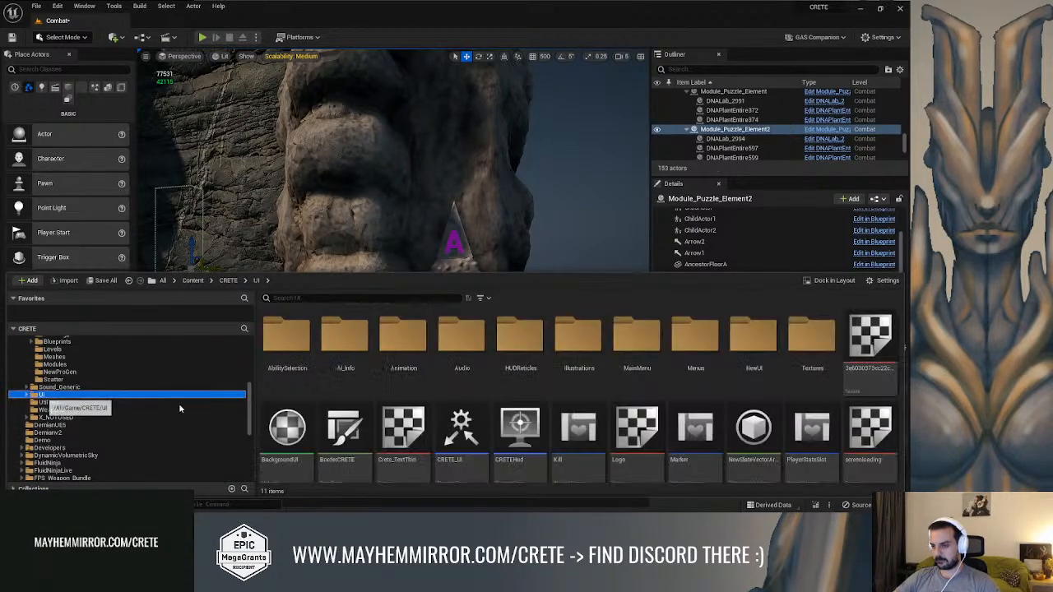
Open the CRETE_HUD widget blueprint from the NewUI subfolder
double_click(797, 336)
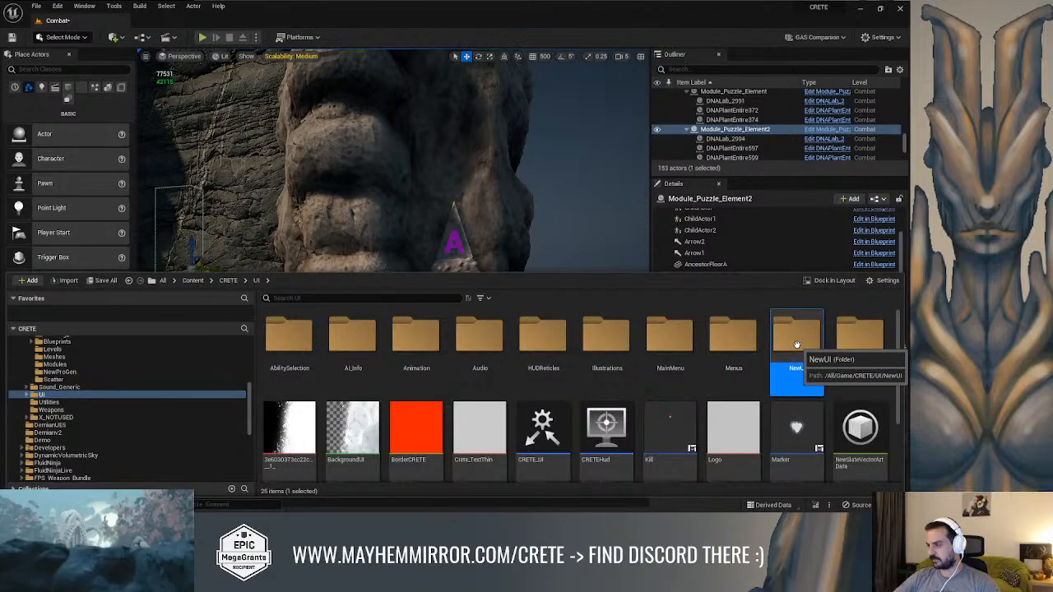
scroll(693, 398, "down", 1)
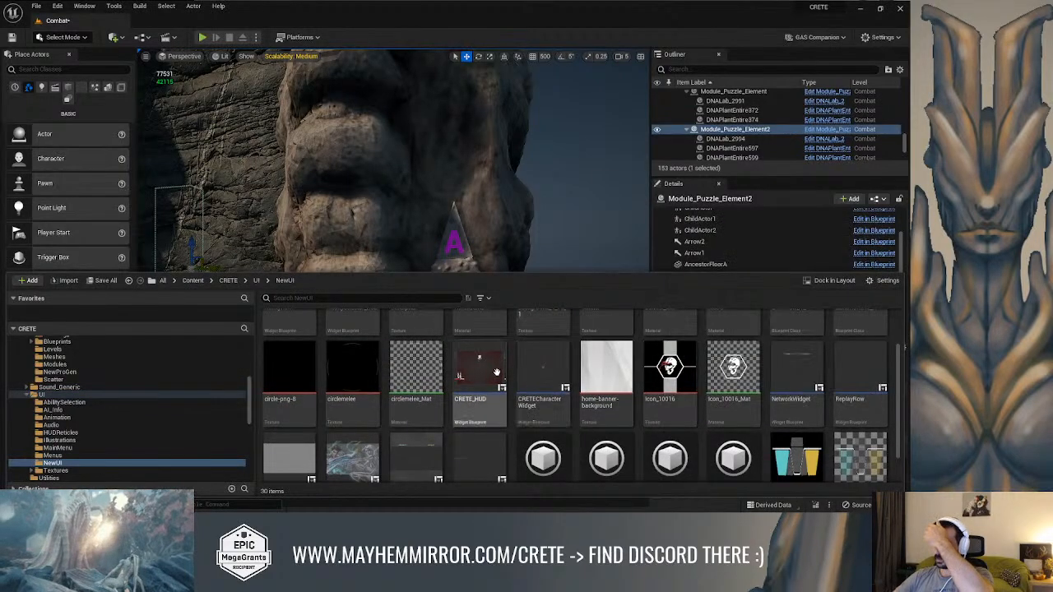
double_click(481, 382)
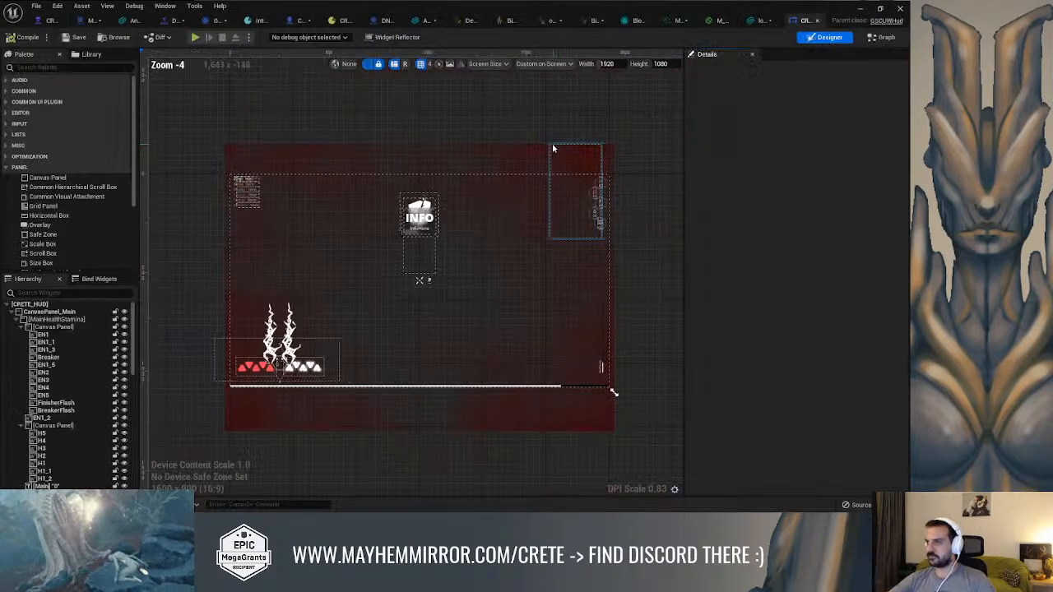
Select the δ text block in the HUD's DNA counters and highlight its text content
scroll(634, 207, "up", 7)
scroll(619, 200, "up", 4)
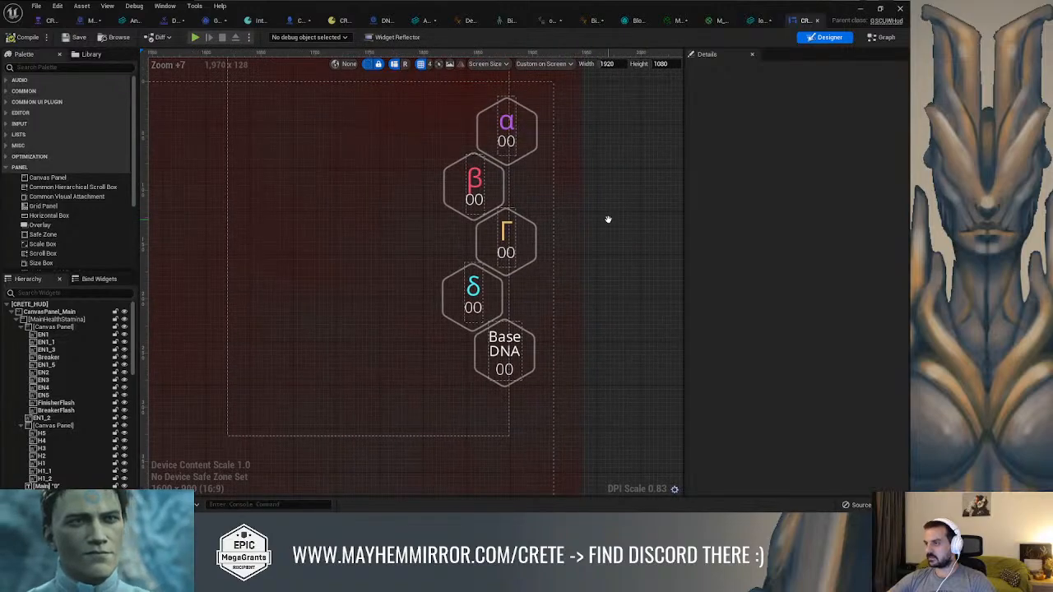
left_click(474, 296)
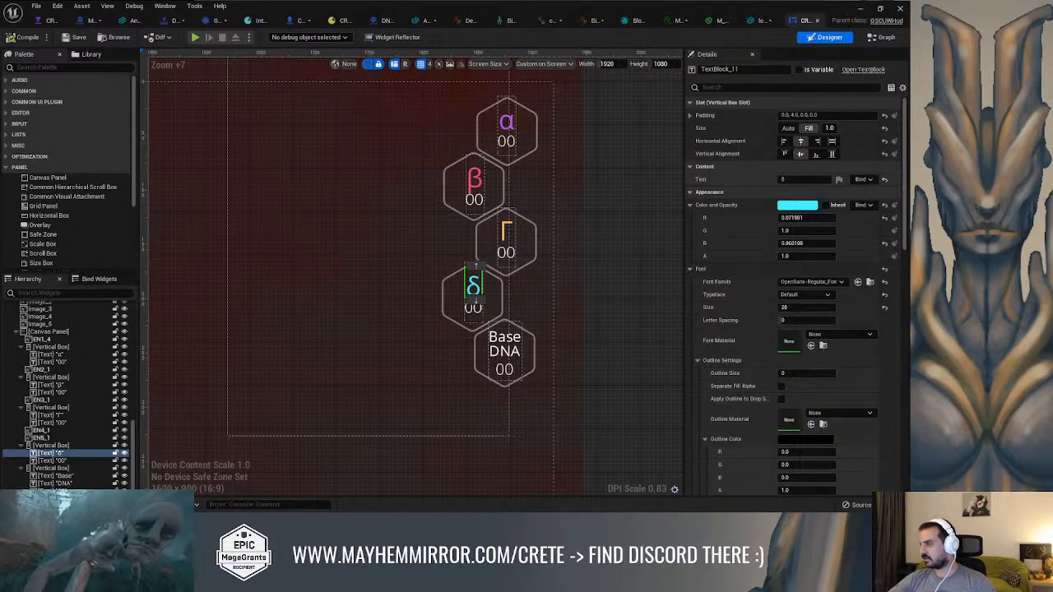
left_click_drag(798, 179, 706, 183)
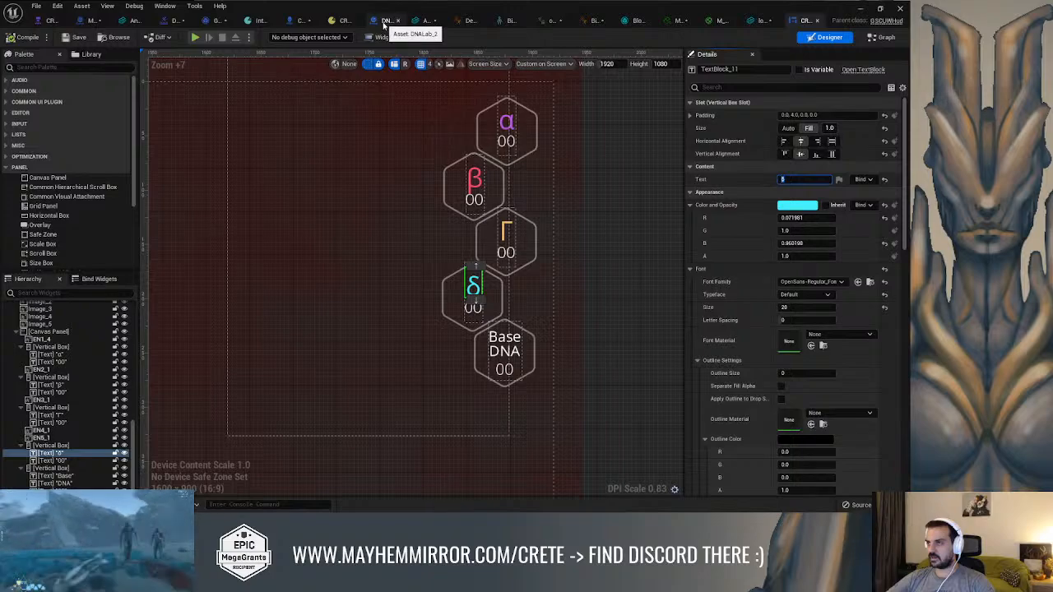
Disconnect the value input of the Set Text node in the Module_Puzzle_Element event graph
left_click(91, 21)
right_click_drag(396, 201, 427, 195)
scroll(432, 179, "up", 1)
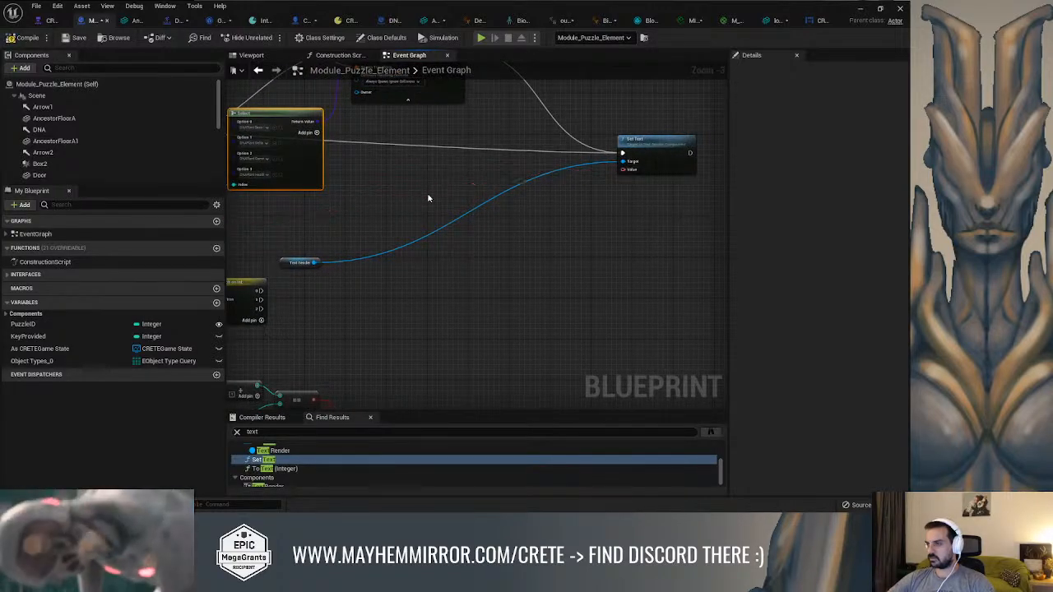
Feed the Set Text node's value from a new Select node with four options
left_click_drag(617, 173, 611, 186)
left_click_drag(545, 212, 544, 210)
type("sel")
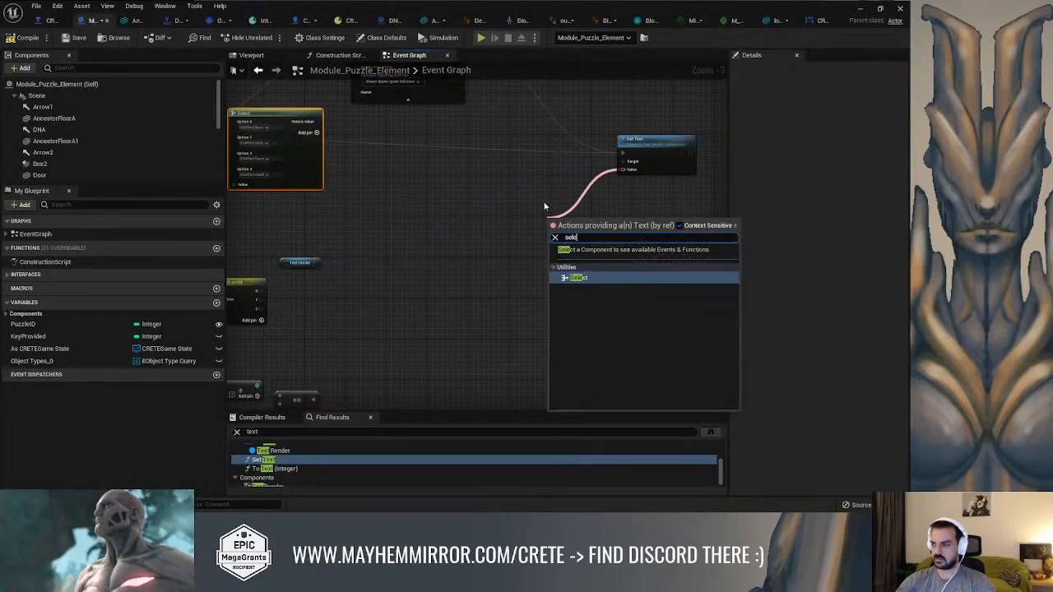
type("ect")
key("Return")
scroll(549, 212, "up", 2)
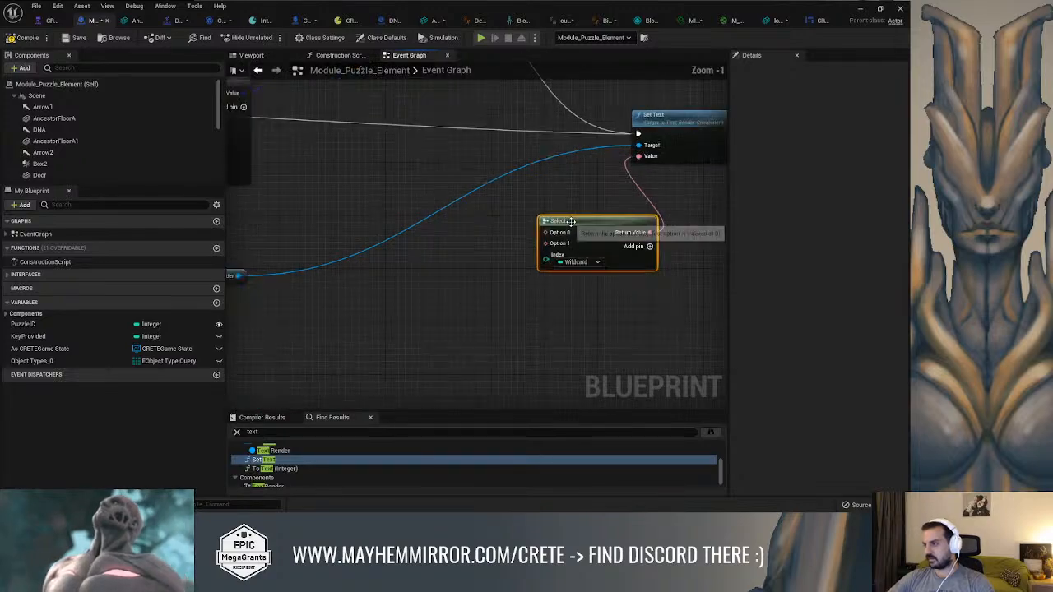
left_click_drag(561, 226, 526, 226)
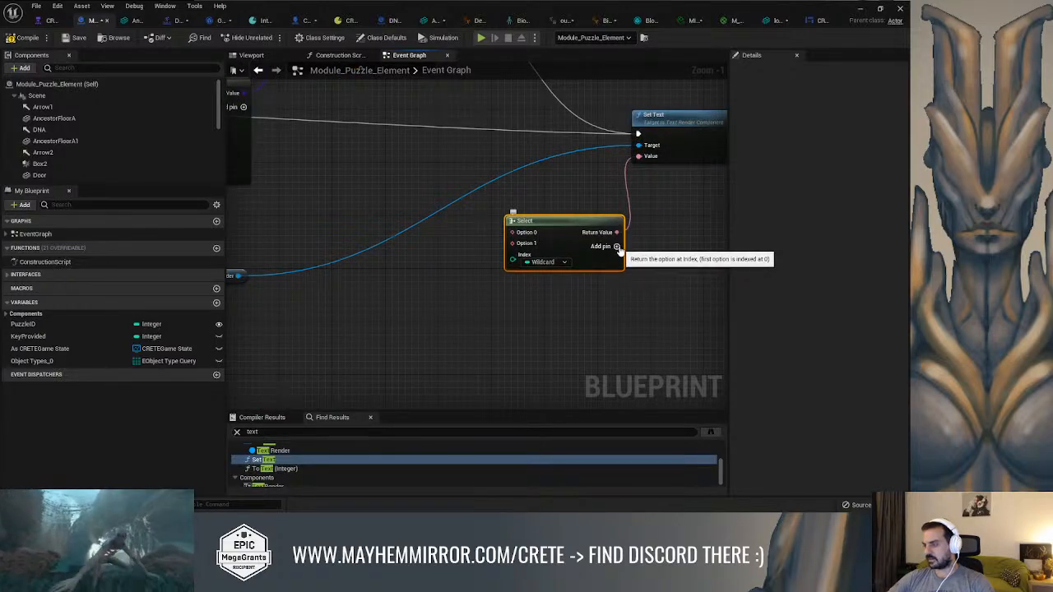
left_click(617, 247)
left_click(616, 246)
Add a Make Literal Text node with the value δ feeding Option 0 of the Select node, placed to its upper left
left_click_drag(511, 233, 452, 227)
type("make")
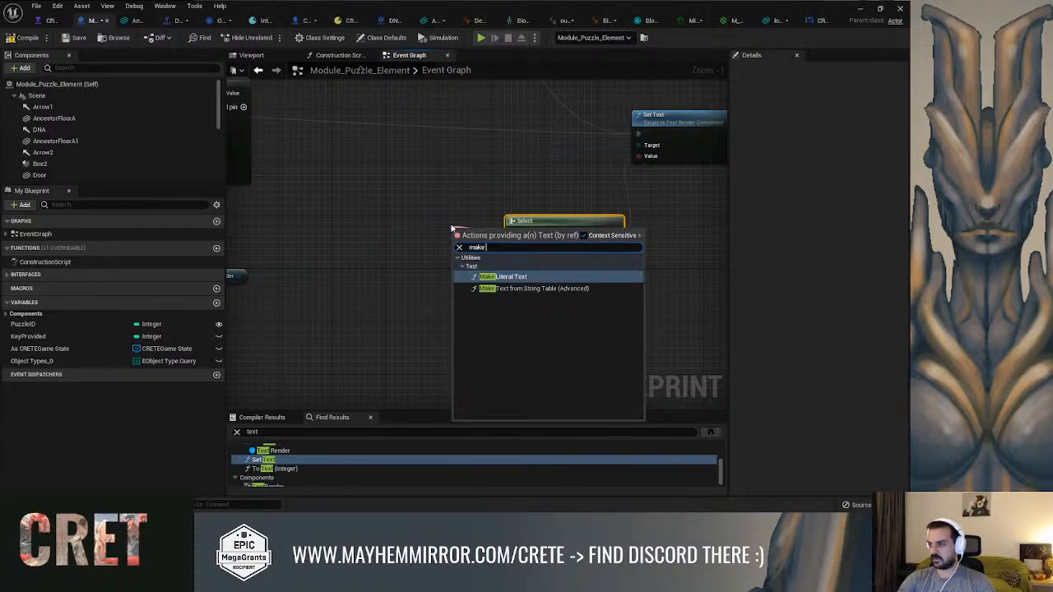
key("Return")
left_click_drag(470, 235, 383, 209)
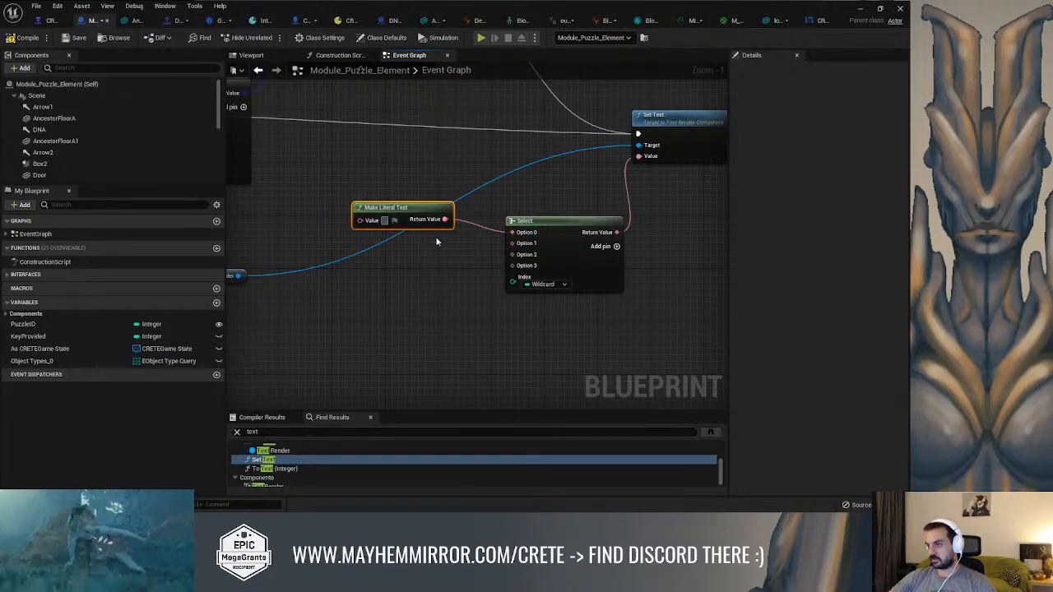
left_click_drag(415, 208, 395, 195)
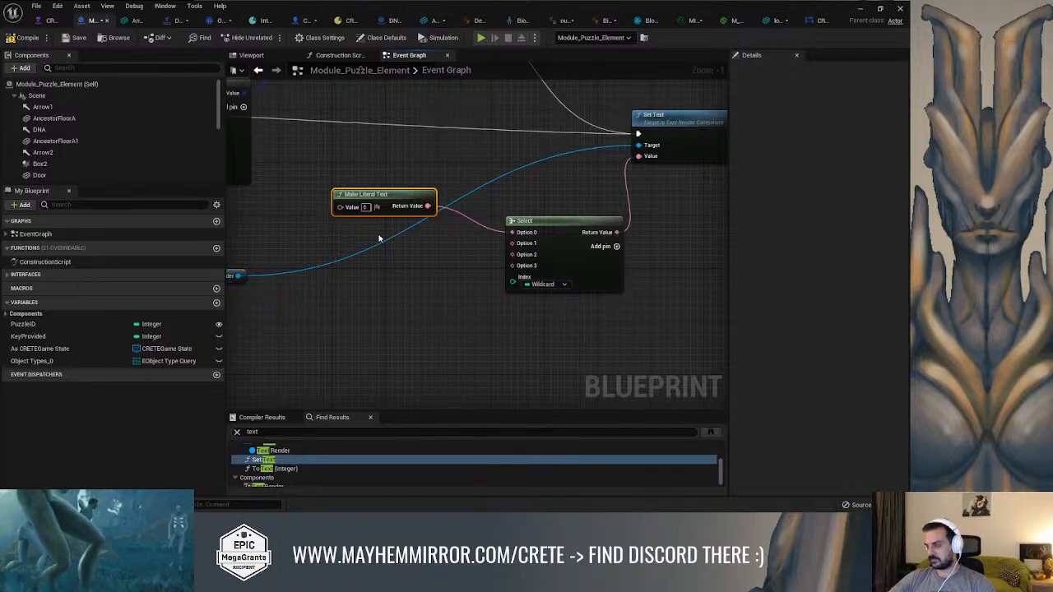
Duplicate the Make Literal Text node three times and connect the copies to Options 1, 2 and 3 of the Select node
key("ctrl+c")
key("ctrl+v")
mouse_move(444, 237)
left_mouse_down()
mouse_move(400, 237)
mouse_move(518, 245)
left_mouse_up()
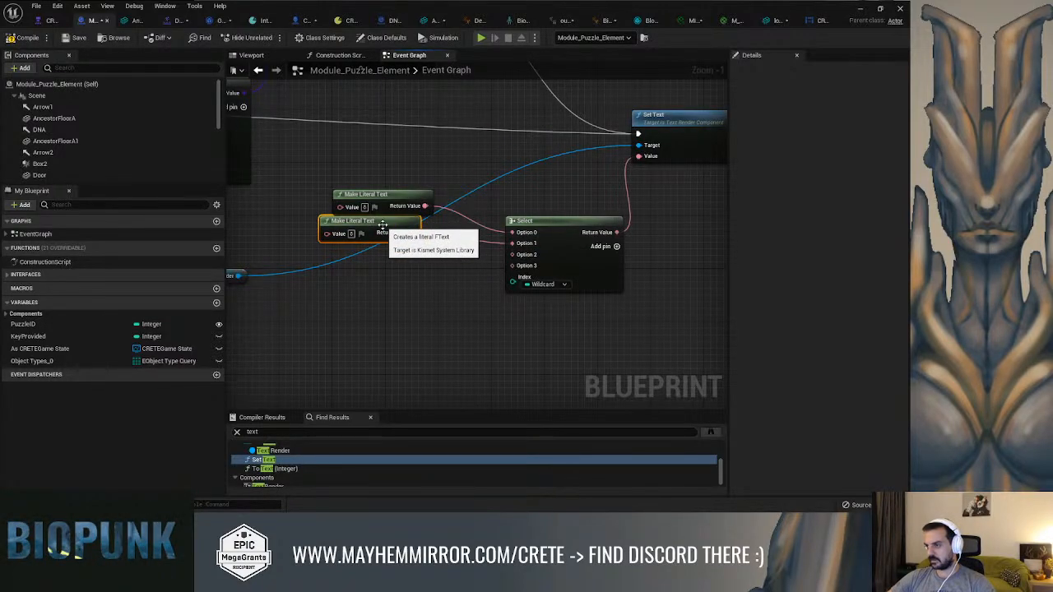
key("ctrl+v")
left_click_drag(424, 240, 514, 256)
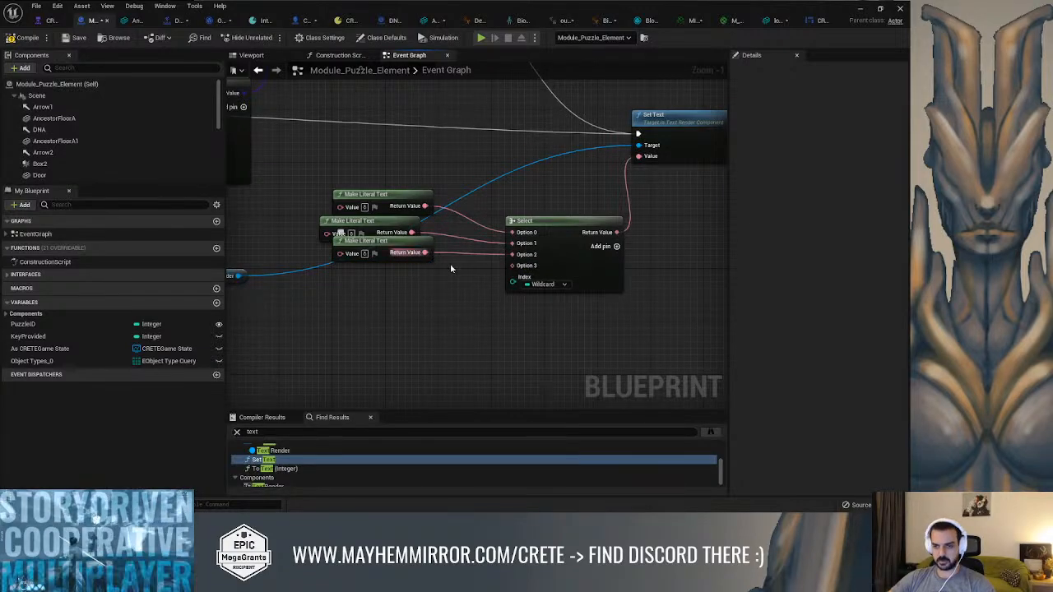
key("ctrl+v")
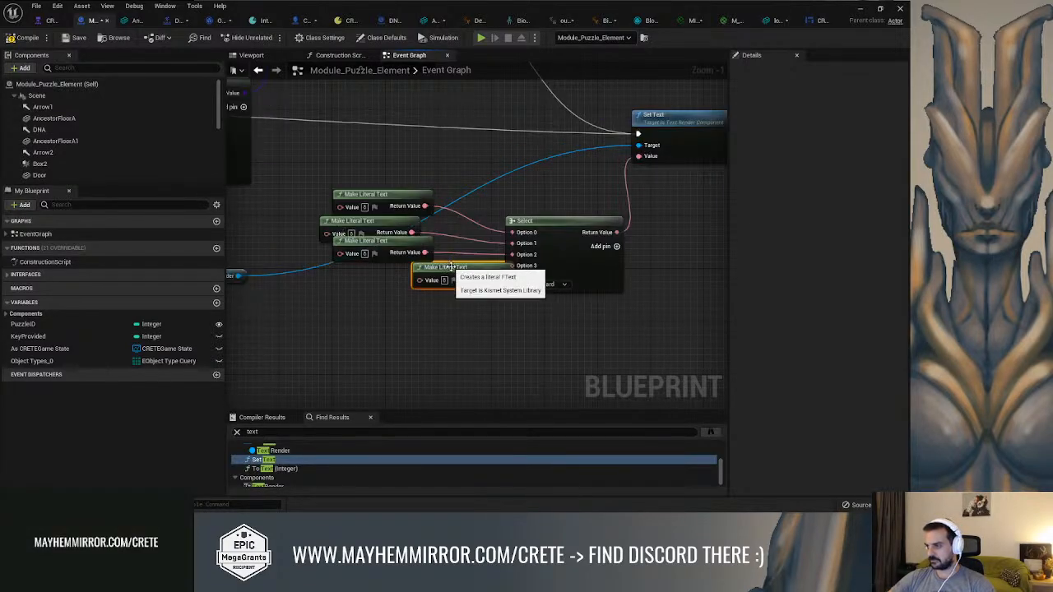
left_click_drag(365, 267, 352, 268)
left_click_drag(415, 272, 512, 266)
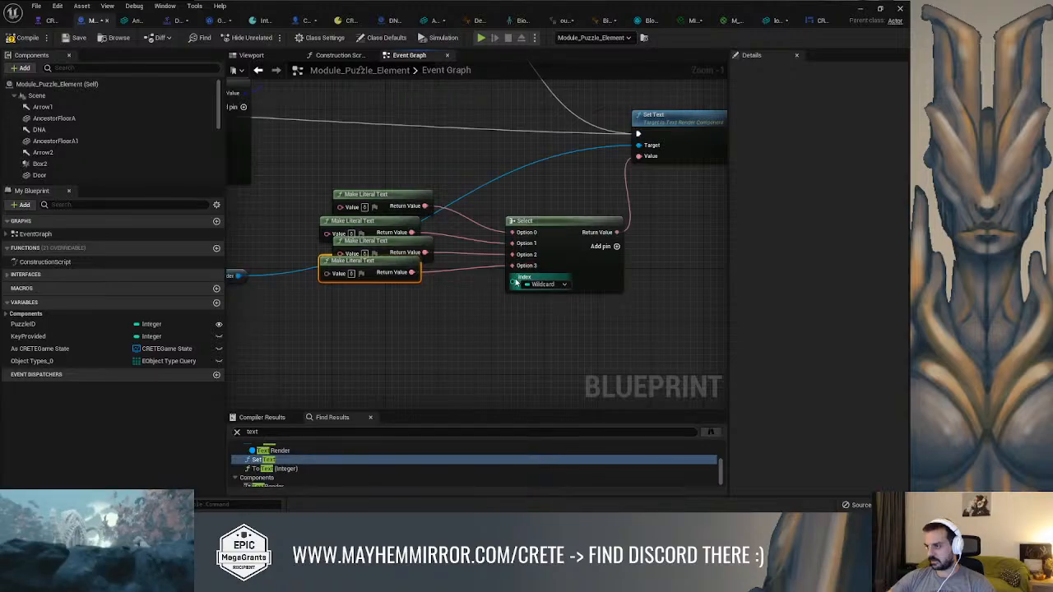
Connect the PuzzleID variable to the index of the text Select node
scroll(241, 271, "down", 4)
left_click_drag(241, 276, 310, 226)
scroll(425, 256, "up", 2)
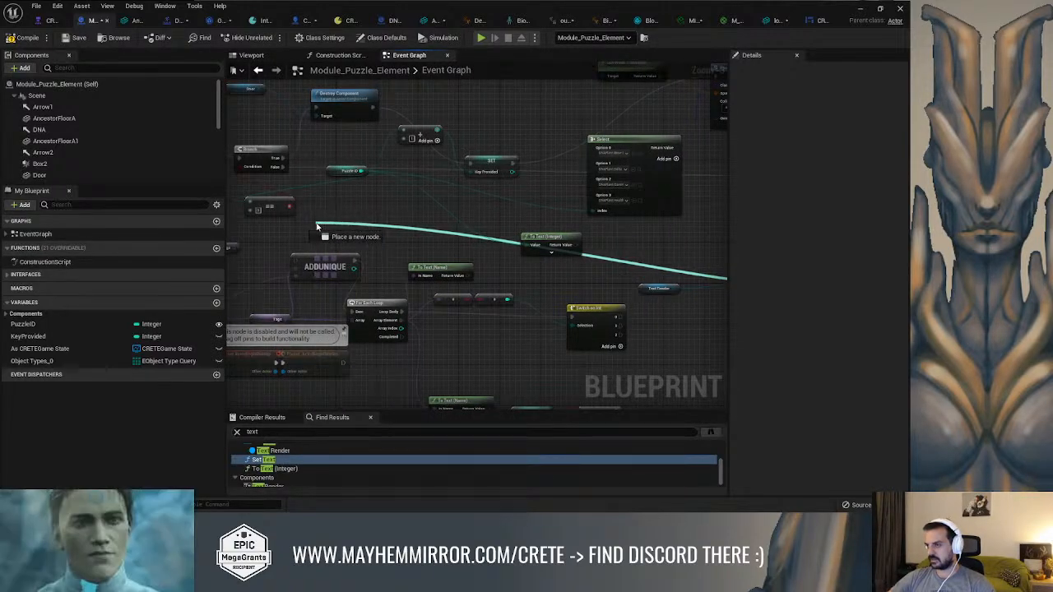
left_click_drag(317, 226, 393, 186)
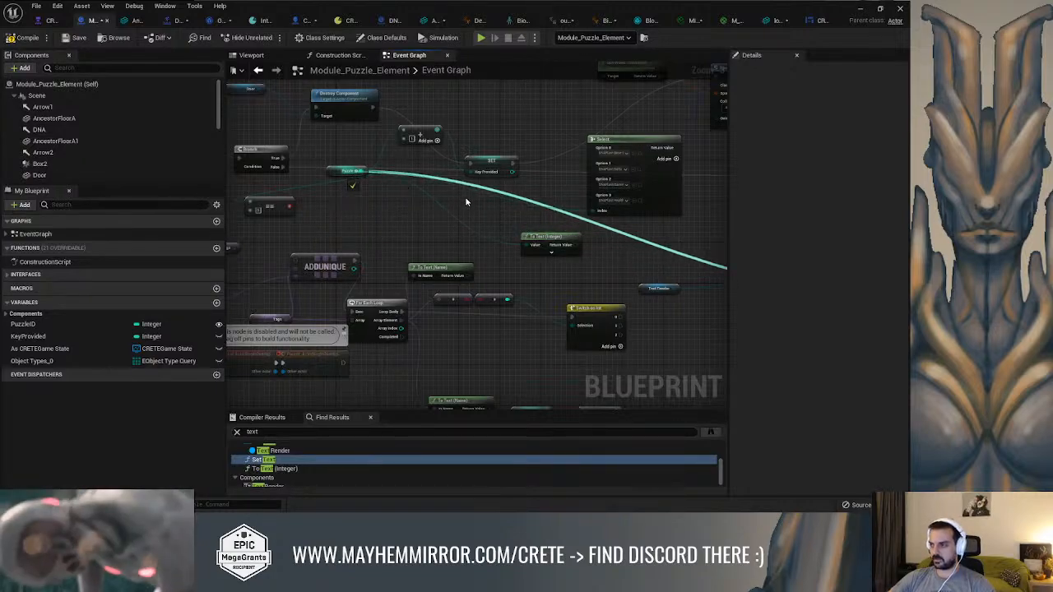
right_click_drag(460, 200, 151, 179)
scroll(501, 227, "up", 2)
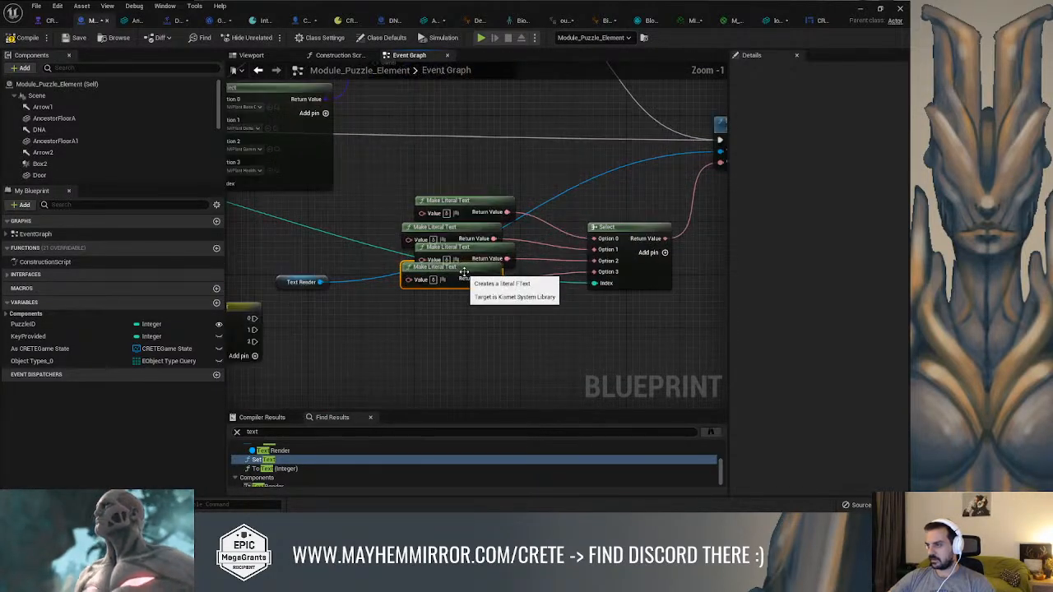
Space the four Make Literal Text nodes out into a tidy column beside the Select node
left_click_drag(464, 272, 481, 299)
mouse_move(481, 248)
left_mouse_down()
mouse_move(485, 265)
mouse_move(491, 252)
left_mouse_up()
mouse_move(476, 207)
left_mouse_down()
mouse_move(456, 216)
mouse_move(485, 218)
left_mouse_up()
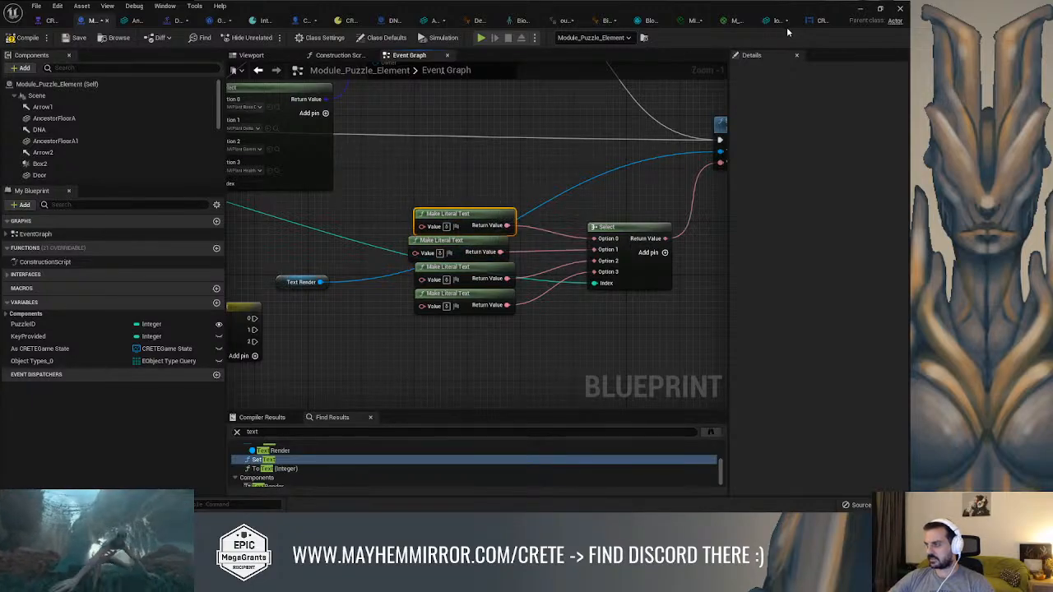
Copy the Γ symbol from the HUD into the second Make Literal Text node, placing the Module_Puzzle_Element editor next to the HUD's
left_click(810, 20)
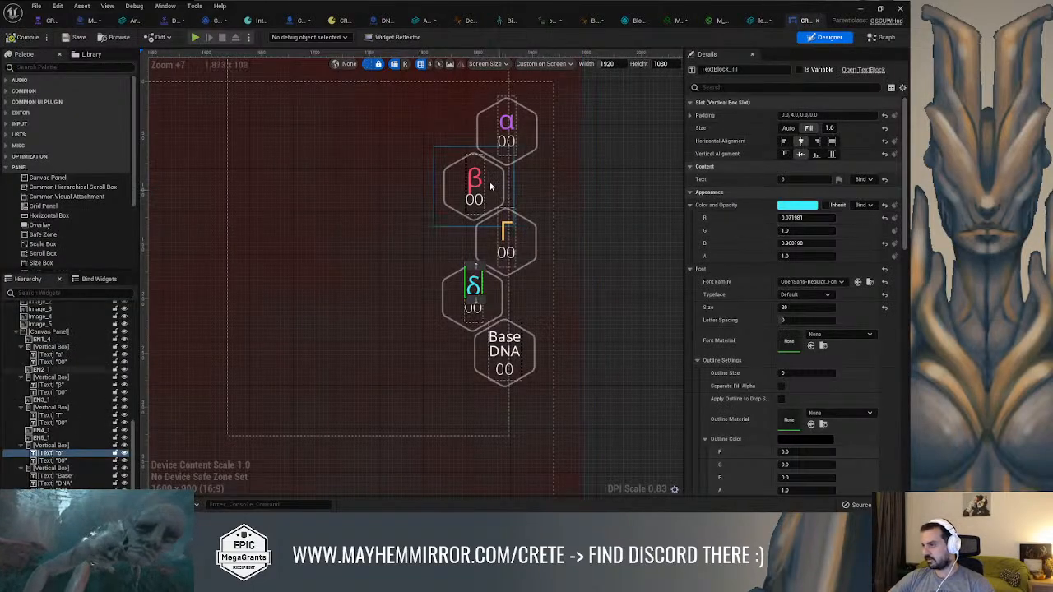
left_click(505, 234)
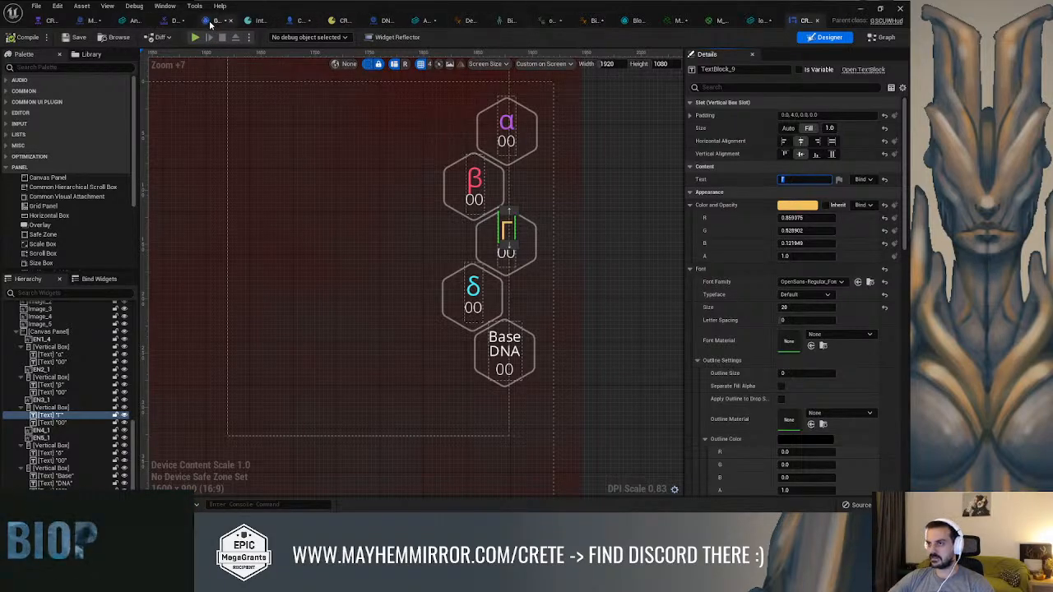
left_click(89, 22)
left_click_drag(88, 23, 785, 24)
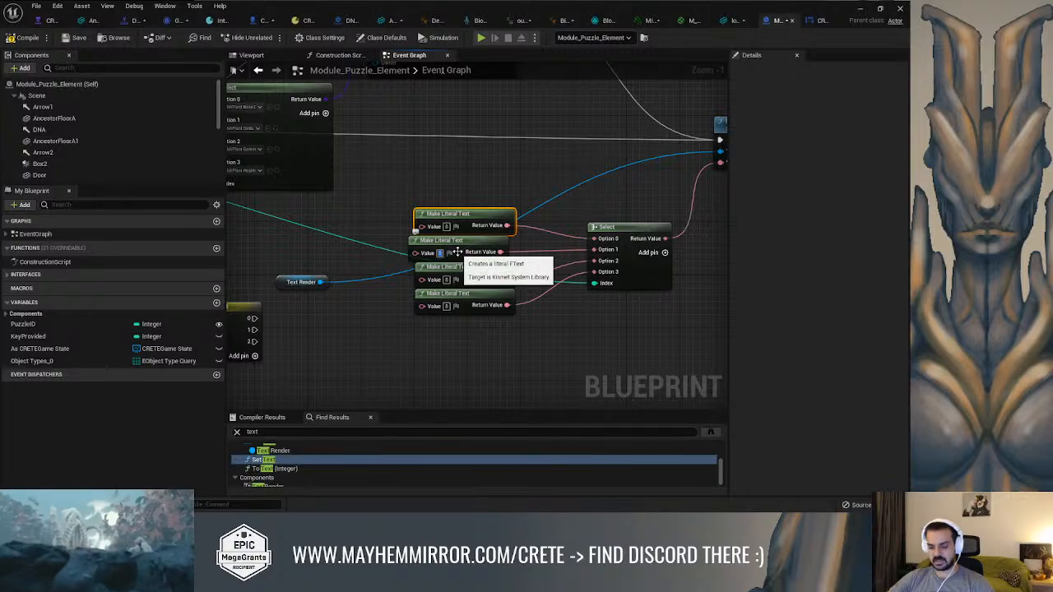
Copy the β symbol from the HUD's DNA counters into the third Make Literal Text node
left_click(819, 22)
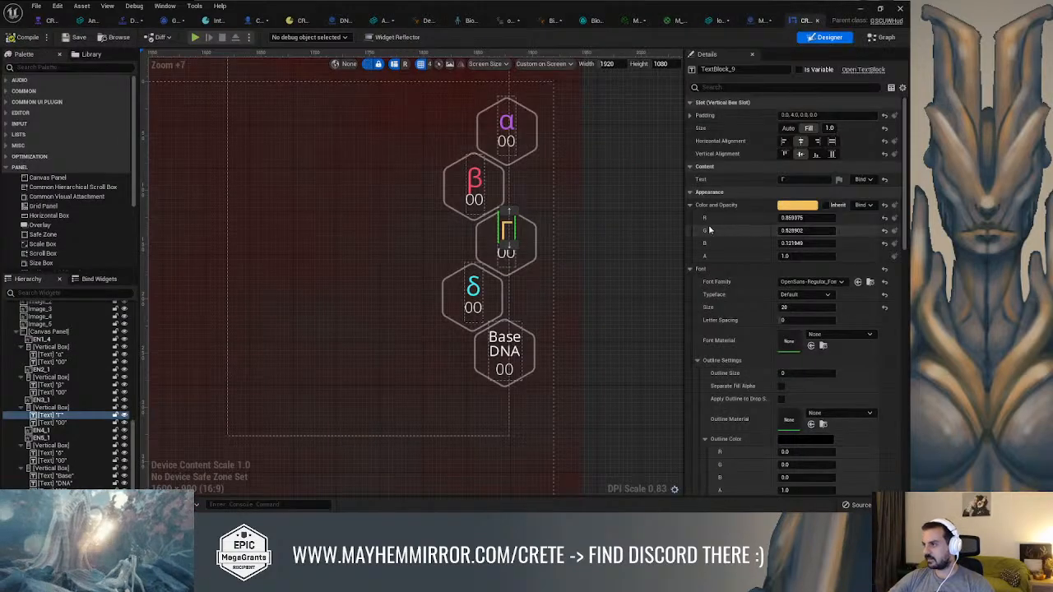
left_click(476, 181)
left_click(789, 180)
left_click(764, 21)
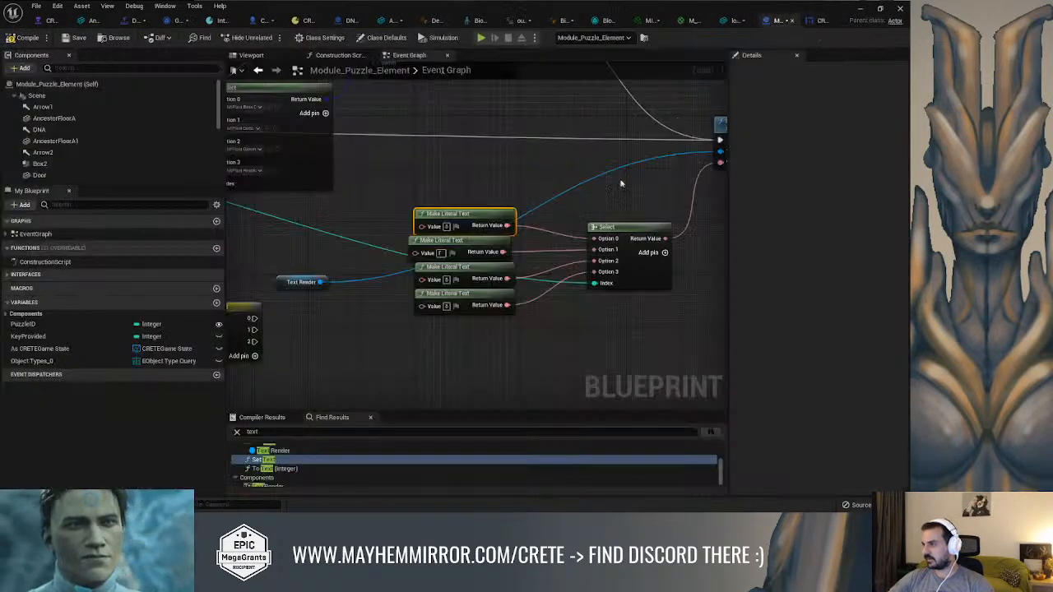
left_click(448, 280)
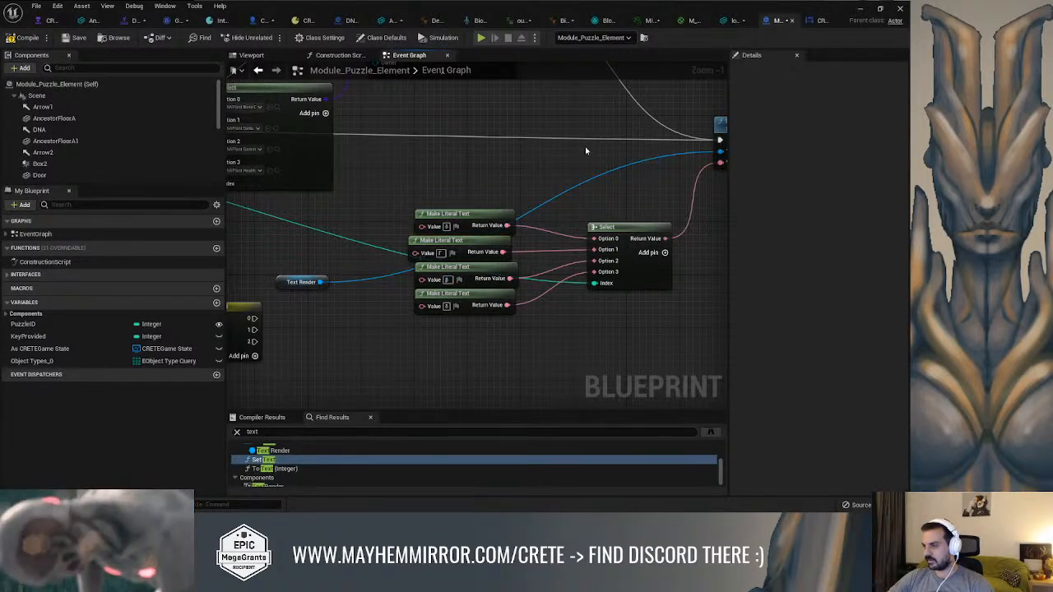
Copy the α symbol from the HUD's DNA counters into the fourth Make Literal Text node
left_click(817, 23)
left_click(507, 123)
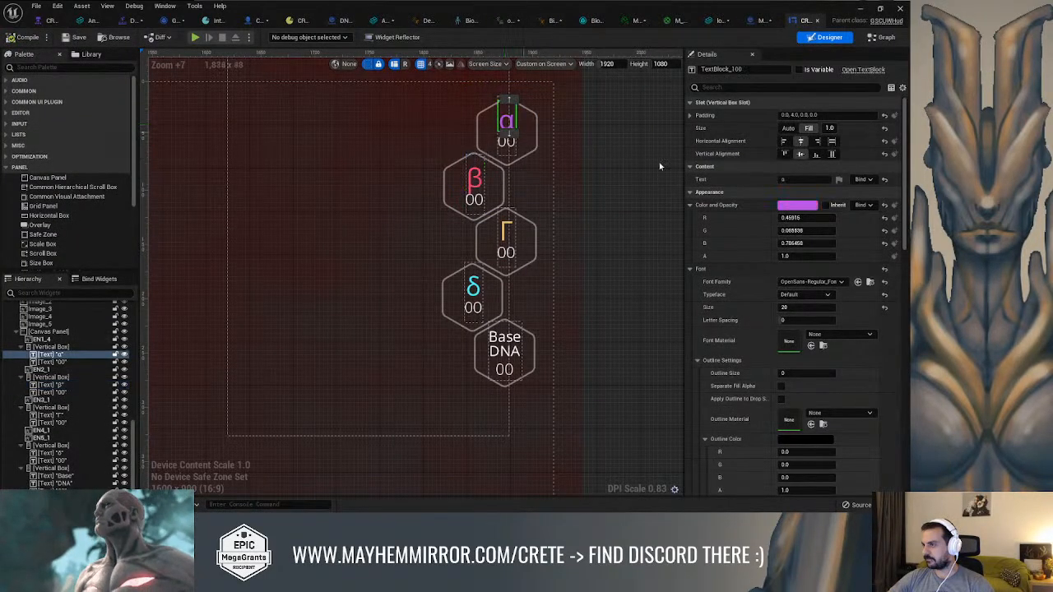
left_click(802, 179)
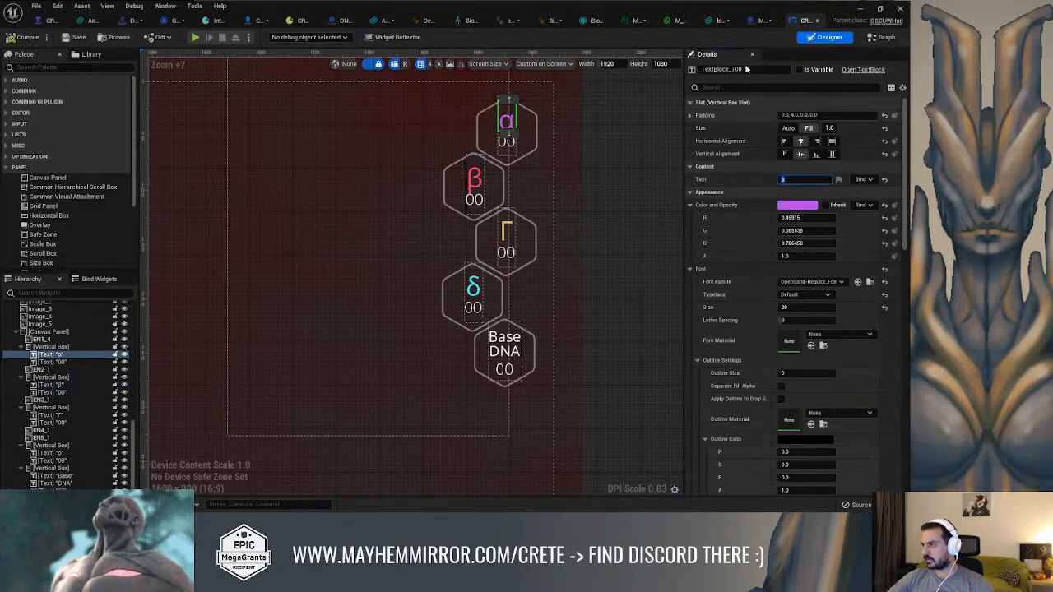
left_click(762, 23)
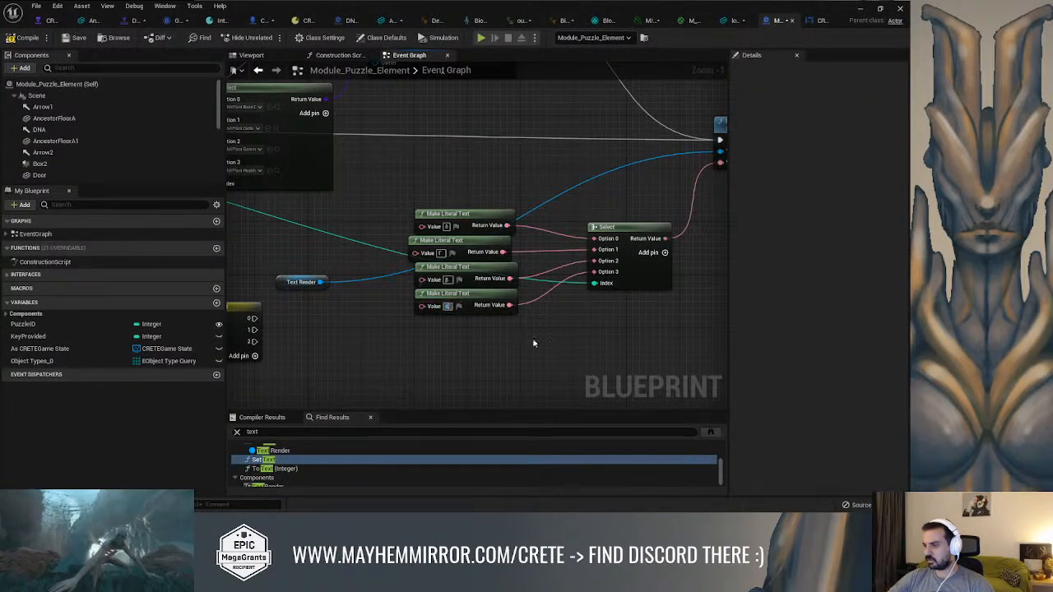
Add a Set Text Render Color node targeting Text Render and place it in the execution flow after Set Text
right_click_drag(582, 173, 402, 233)
scroll(547, 166, "down", 3)
right_click_drag(504, 182, 399, 235)
left_click(474, 234)
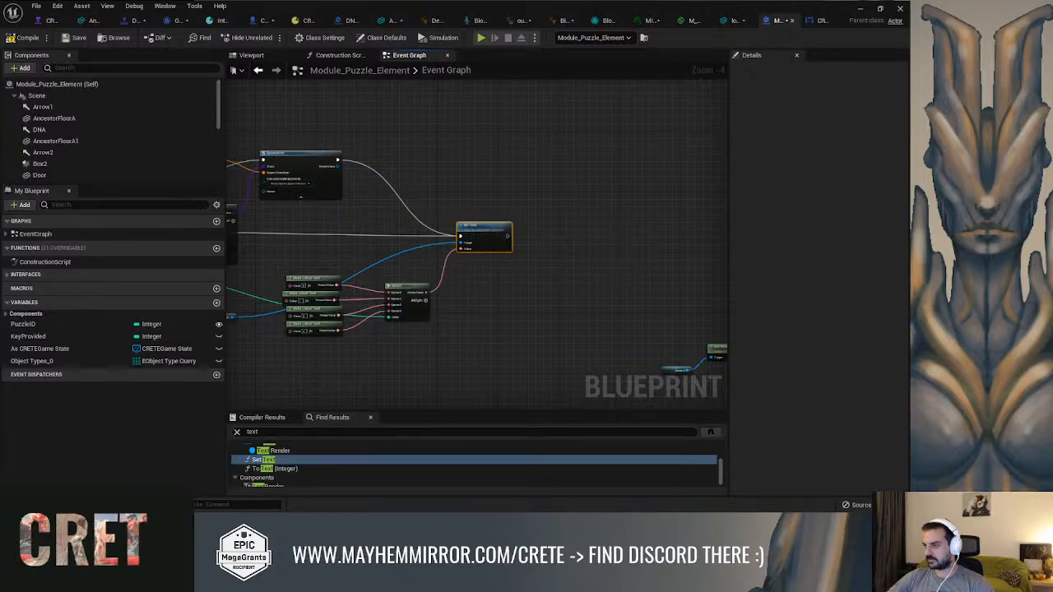
right_click_drag(249, 312, 350, 284)
left_click_drag(333, 287, 588, 164)
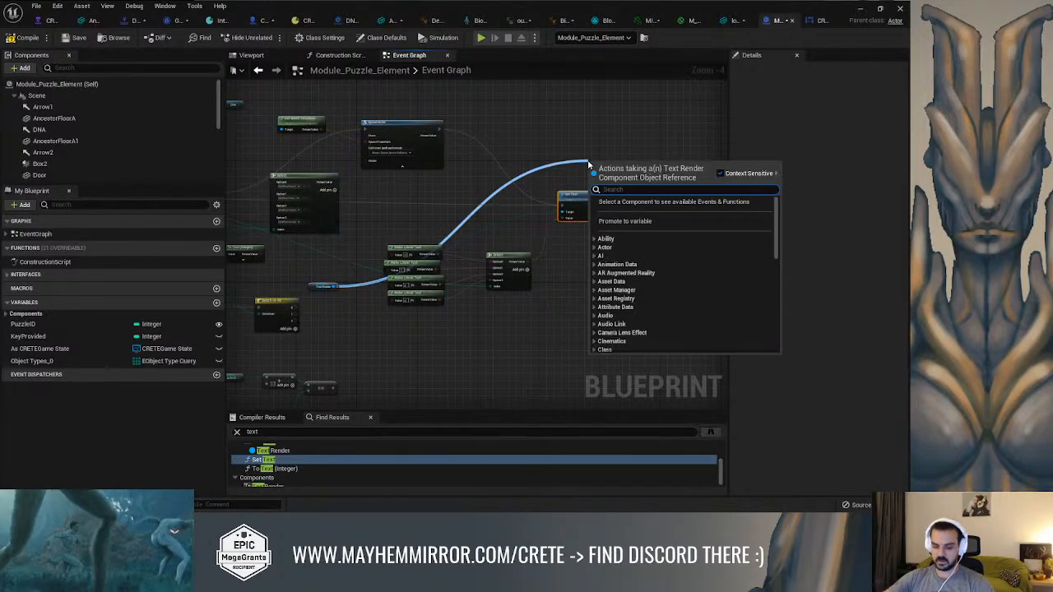
type("set color")
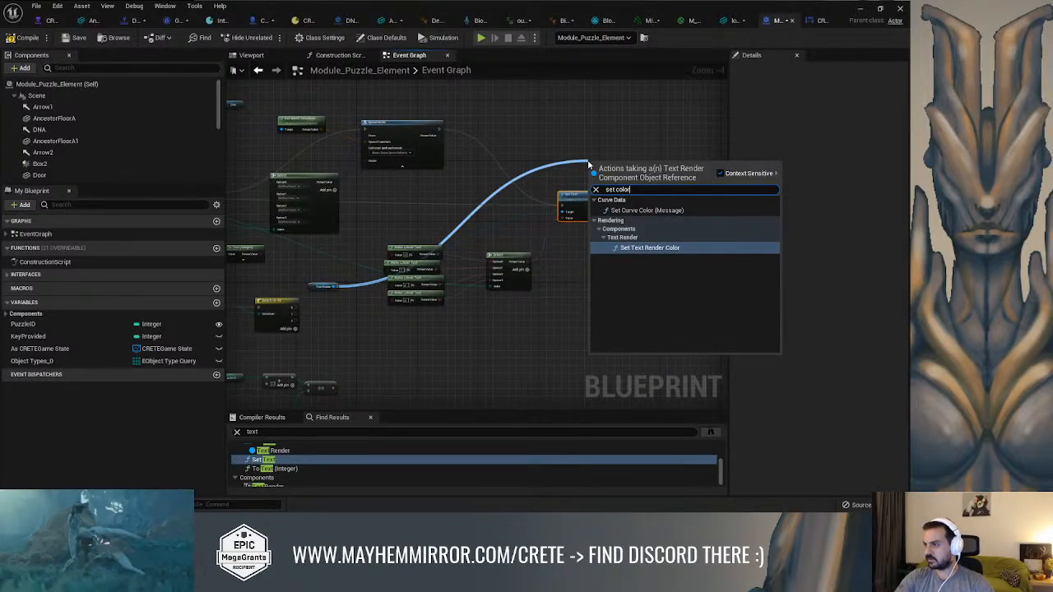
key("Return")
right_click_drag(594, 146, 511, 131)
left_click_drag(552, 159, 603, 178)
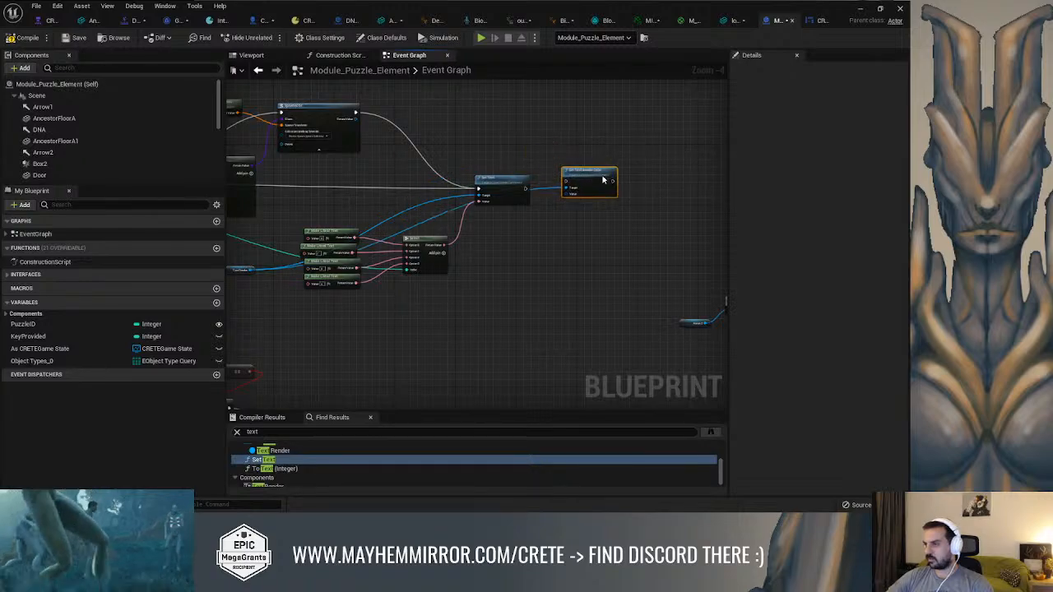
Feed the Set Text Render Color node's value from a new Select node
scroll(564, 170, "up", 3)
left_click_drag(562, 211, 525, 246)
type("select")
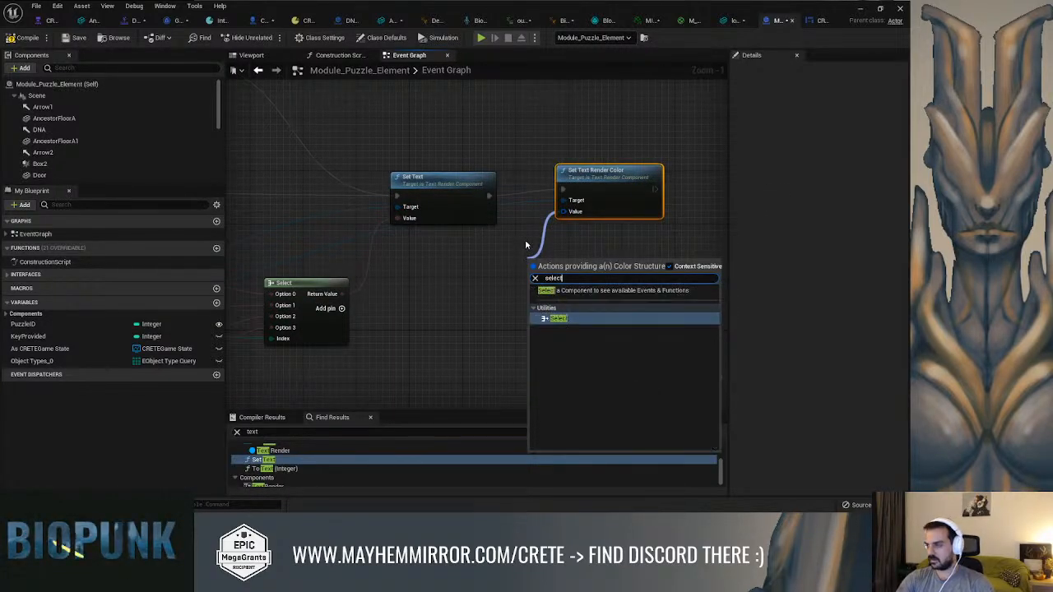
key("Return")
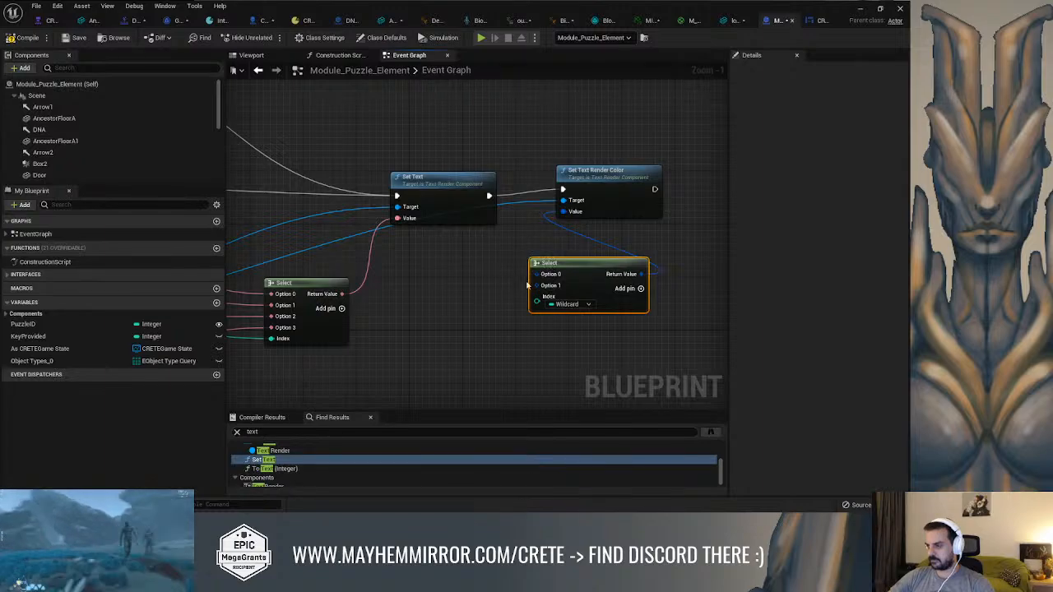
left_click_drag(546, 265, 461, 292)
Reroute the PuzzleID wire below the text Select node and connect it to the color Select node's index as well
right_click_drag(429, 288, 560, 248)
left_click(382, 306)
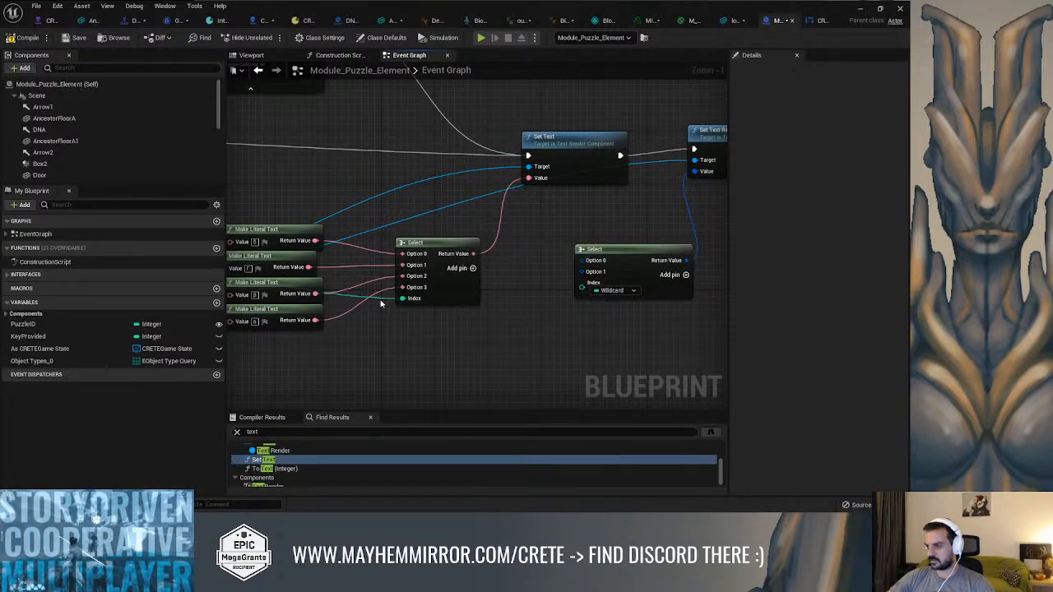
double_click(380, 298)
left_click_drag(375, 294, 567, 287)
right_click(568, 288)
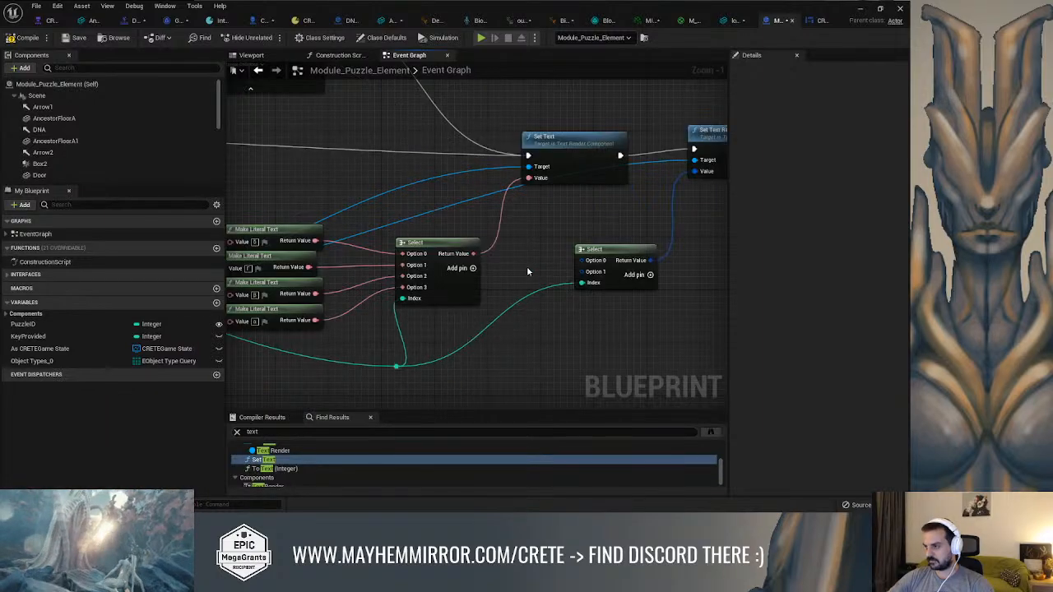
Extend the color Select node to four options
right_click_drag(649, 289, 638, 281)
left_click(636, 266)
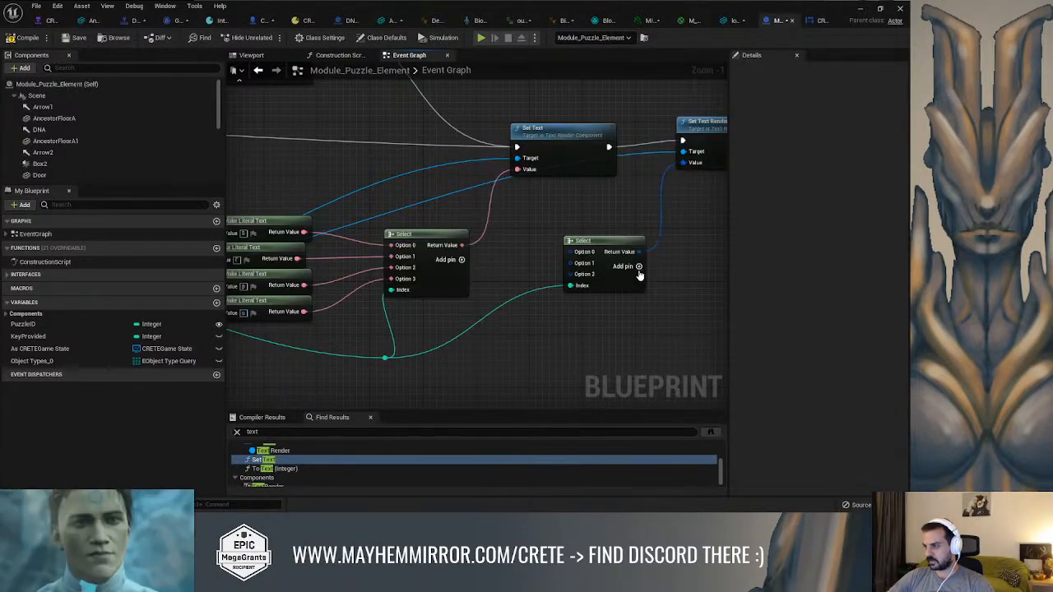
left_click(636, 266)
left_click_drag(582, 247, 529, 209)
type("make")
key("Return")
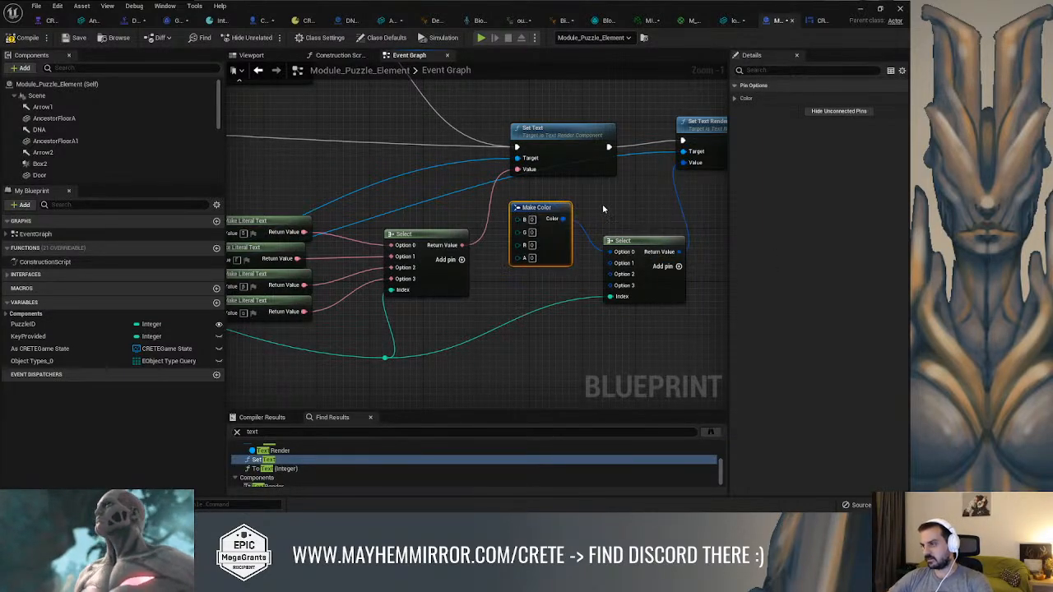
key("Delete")
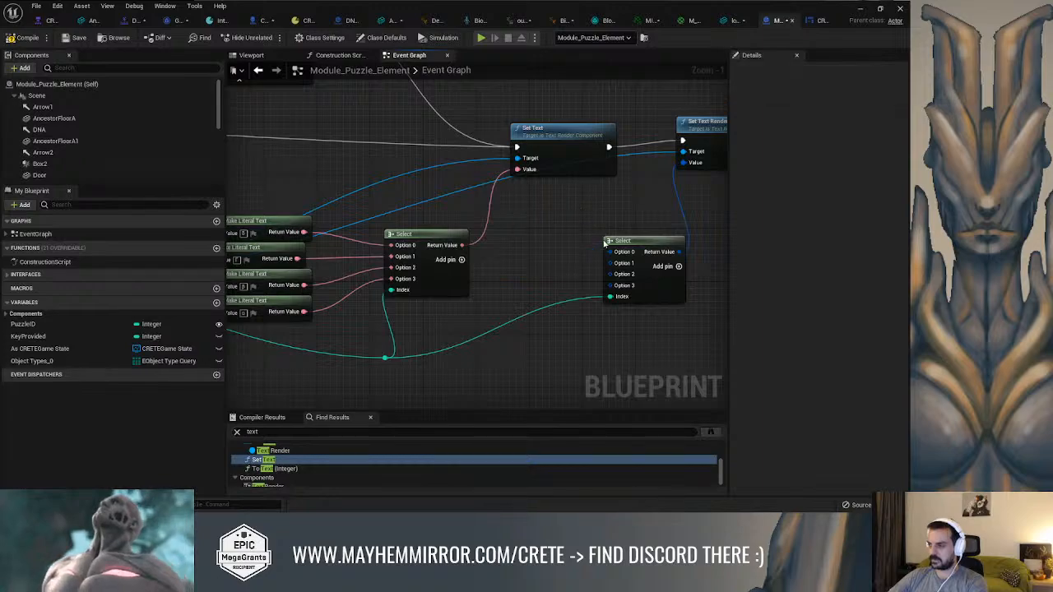
Try splitting the color Select node's Option 0 input into separate color channels
left_click_drag(609, 252, 577, 236)
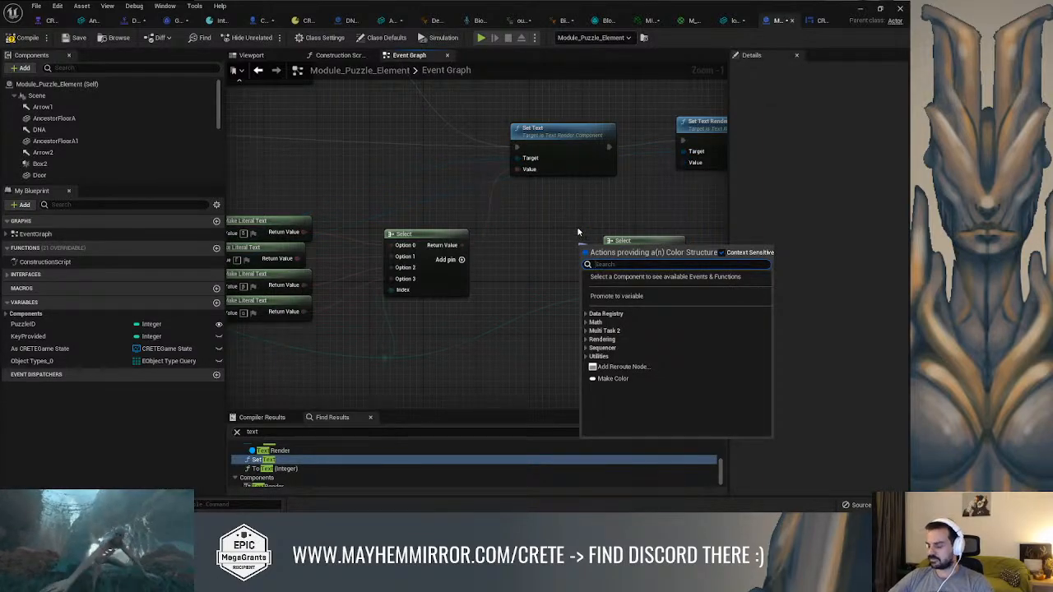
key("Escape")
right_click(617, 252)
left_click(650, 290)
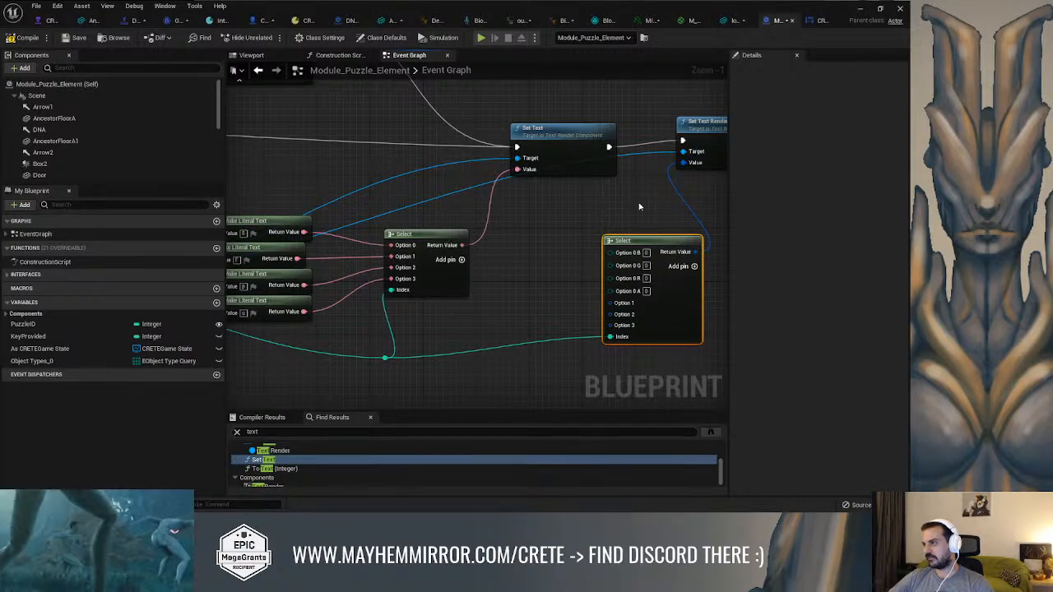
key("ctrl+z")
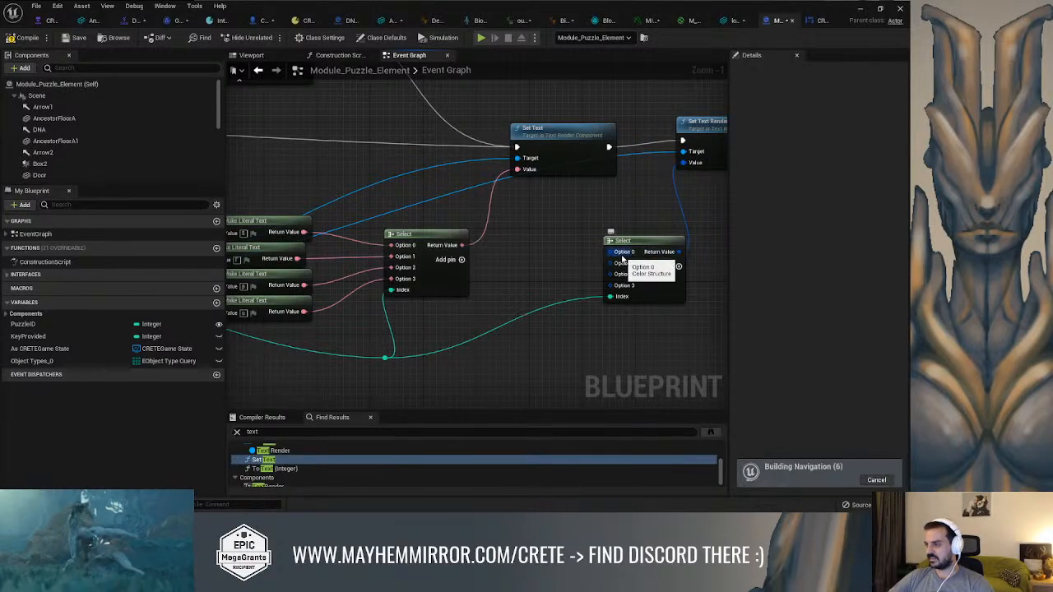
Feed the Set Text Render Color node's value from a new To Color (LinearColor) conversion node
right_click_drag(622, 259, 541, 260)
left_click_drag(601, 163, 560, 196)
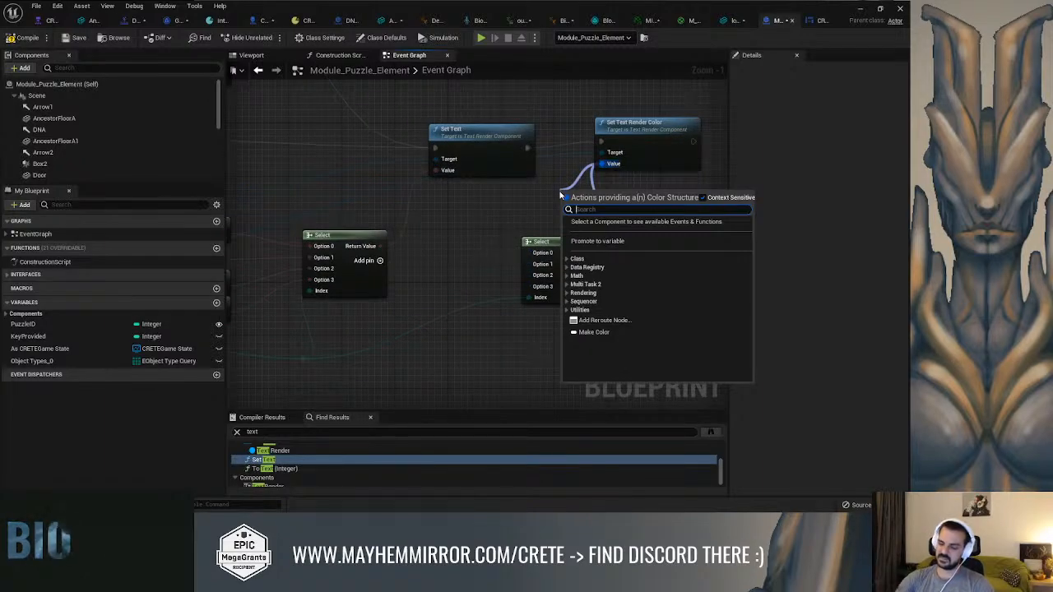
type("color")
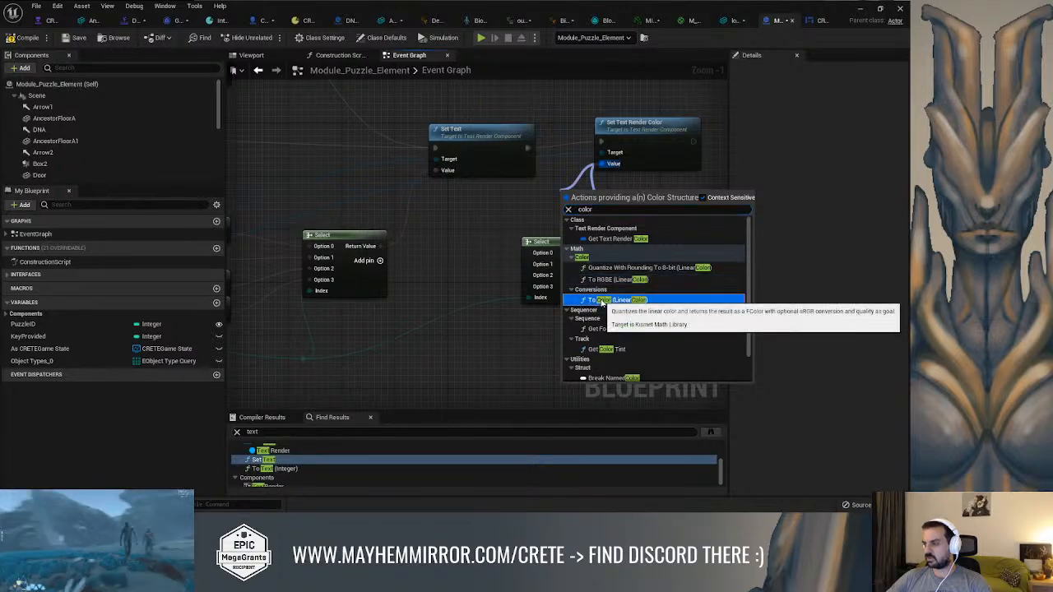
left_click(641, 267)
left_click_drag(602, 199, 576, 204)
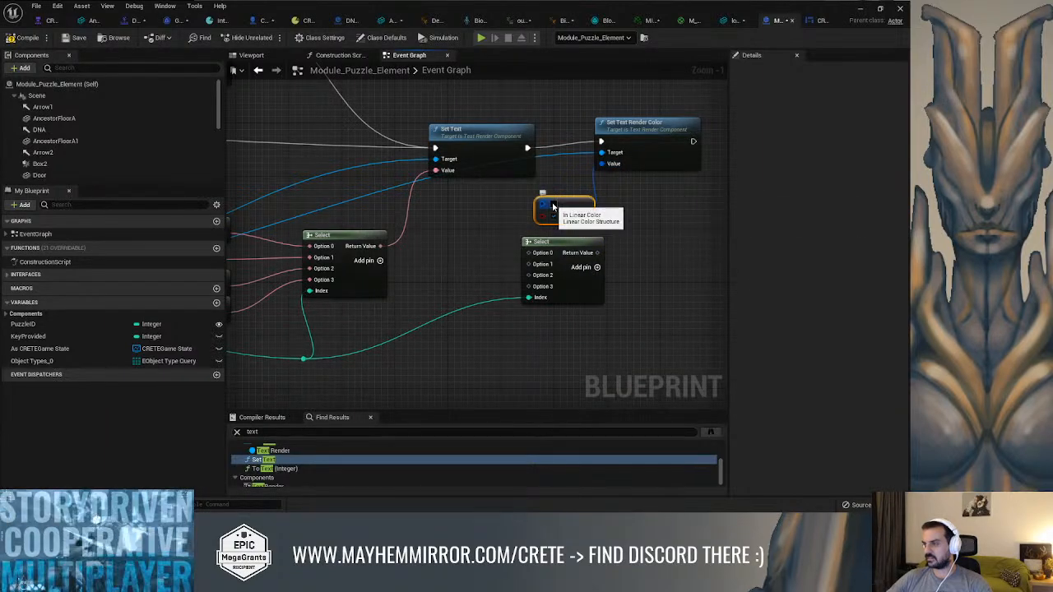
Add a Select Color node feeding the conversion node's linear color input
left_click(565, 242)
left_click_drag(541, 203, 510, 236)
type("selec")
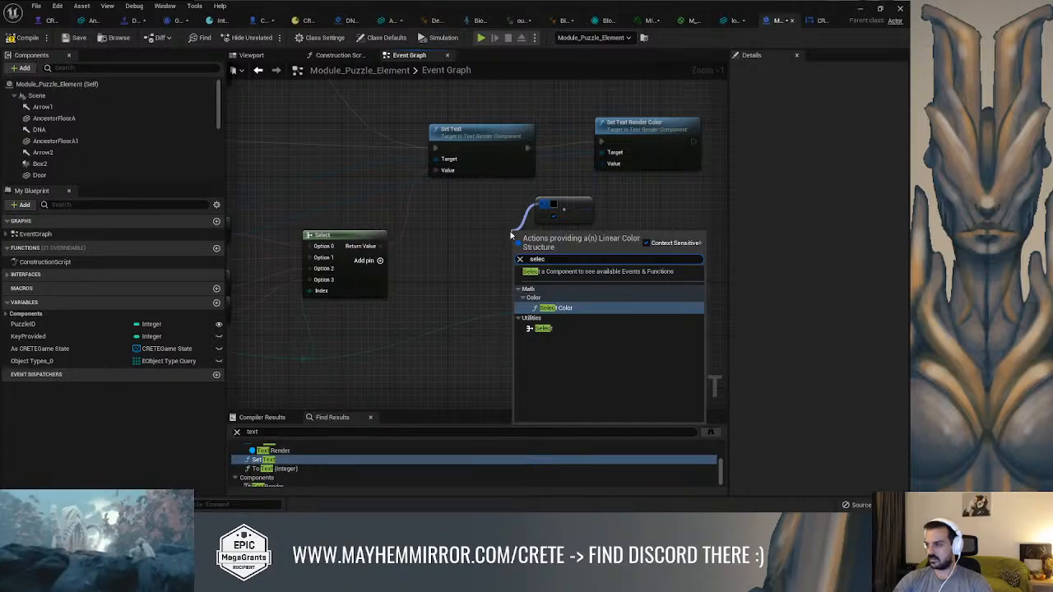
key("Down")
key("Return")
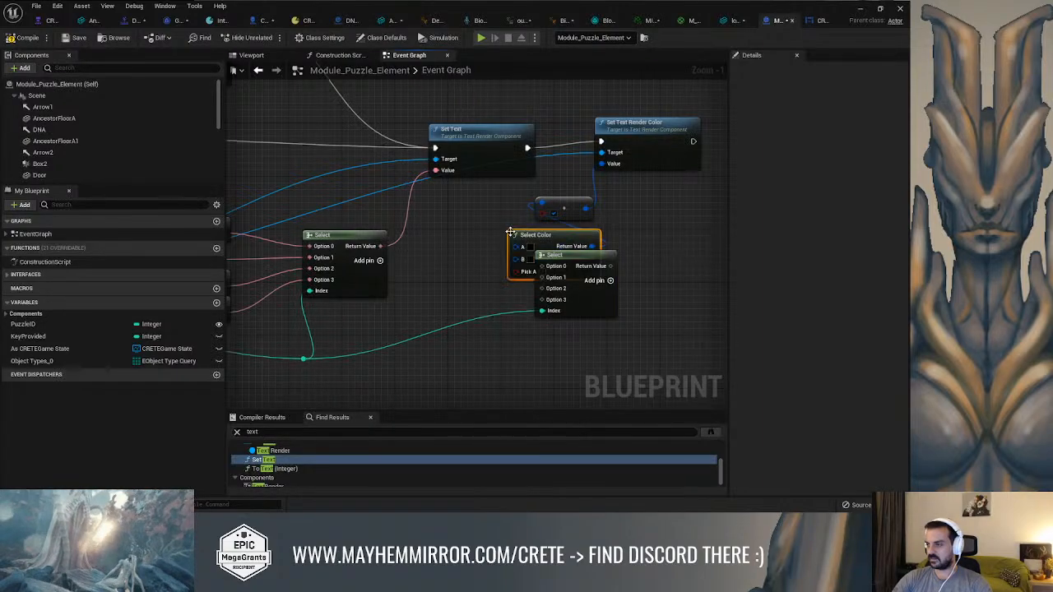
Rearrange the Select Color, conversion and color Select nodes below Set Text Render Color so they do not overlap
left_click_drag(526, 236, 483, 234)
left_click_drag(552, 246, 533, 295)
left_click_drag(561, 234, 541, 243)
left_click(569, 210)
key("Delete")
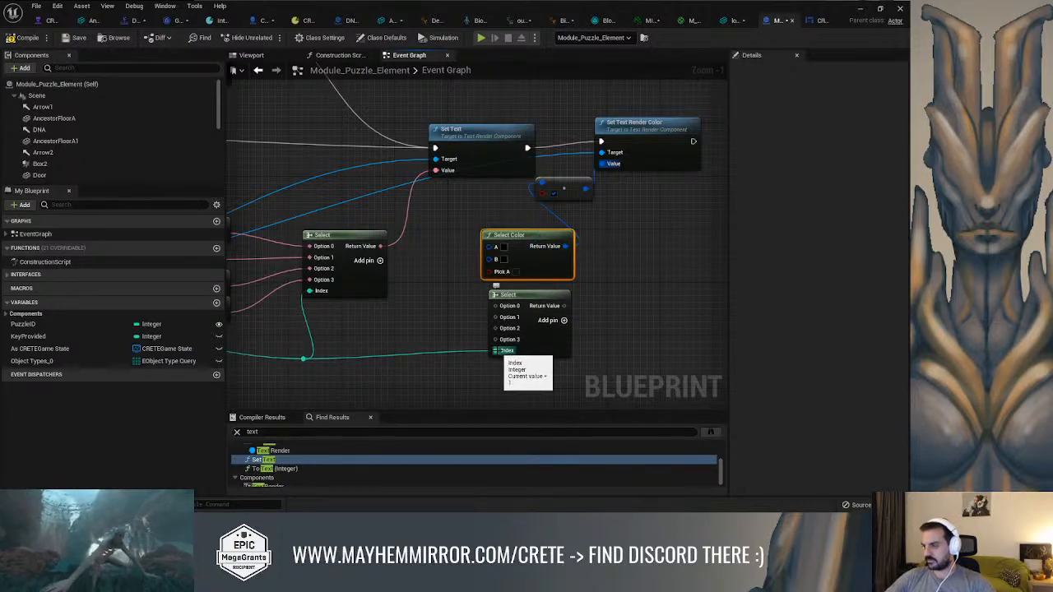
Try moving the PuzzleID connection from the color Select node's index to Select Color's Pick A input
left_click_drag(495, 350, 491, 271, "ctrl")
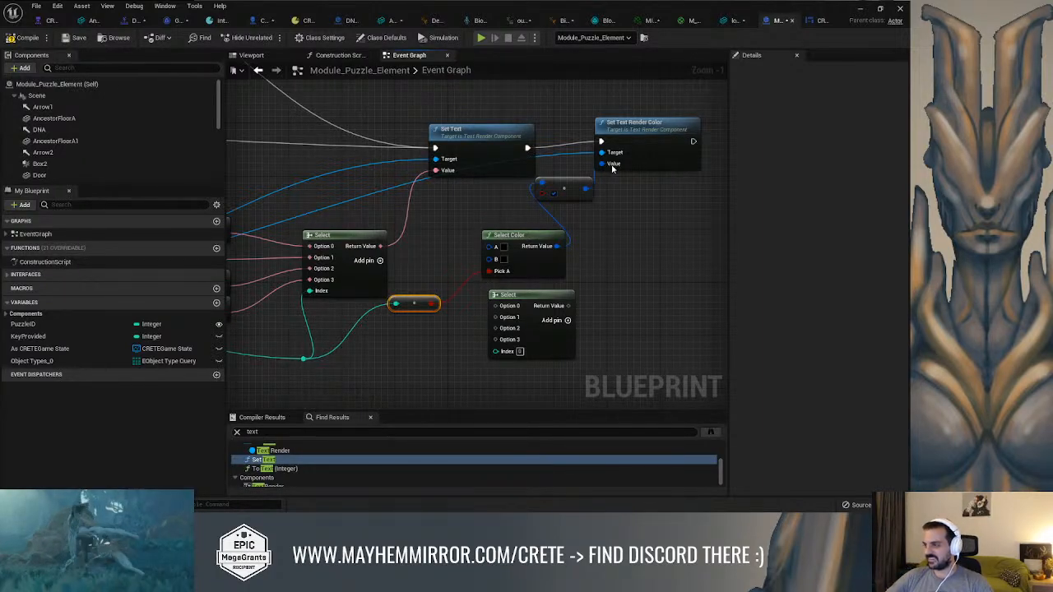
key("ctrl+z")
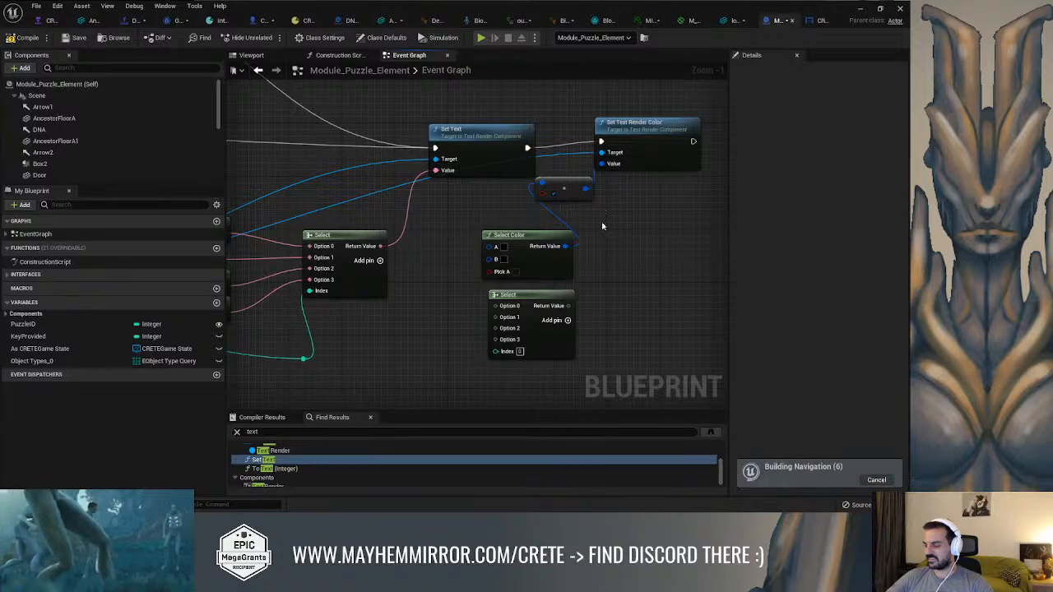
Connect the four-option Select node's output to the conversion node in place of Select Color, and reconnect PuzzleID to its index
left_click_drag(567, 306, 543, 187)
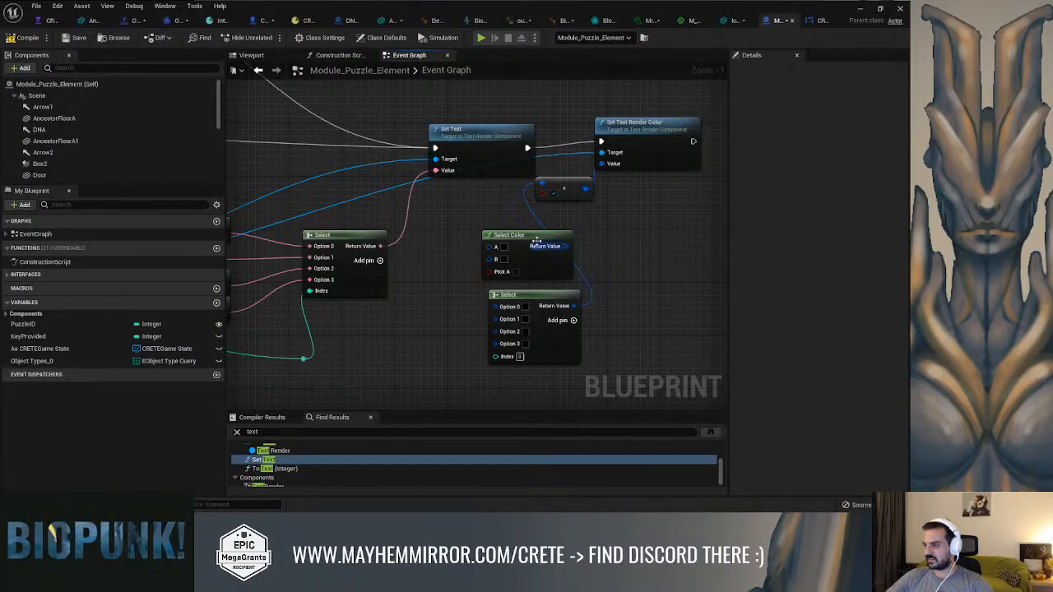
left_click_drag(536, 239, 503, 220)
left_click_drag(304, 357, 497, 356)
right_click_drag(636, 317, 673, 300)
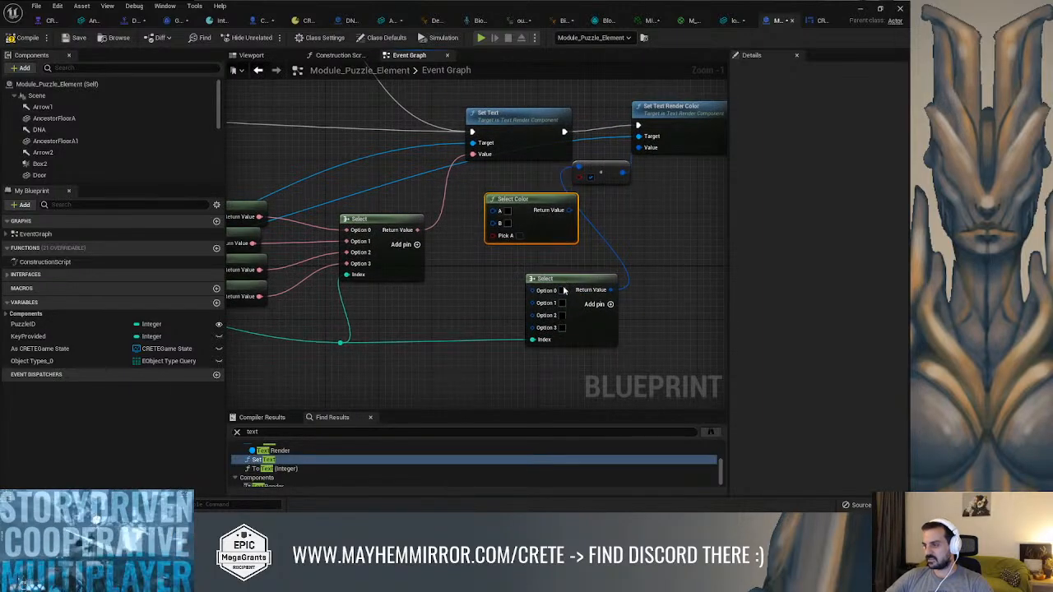
Set the color Select node's Option 3 to bright cyan and Option 2 to yellow (sRGB FFE000FF)
right_click_drag(567, 347, 636, 331)
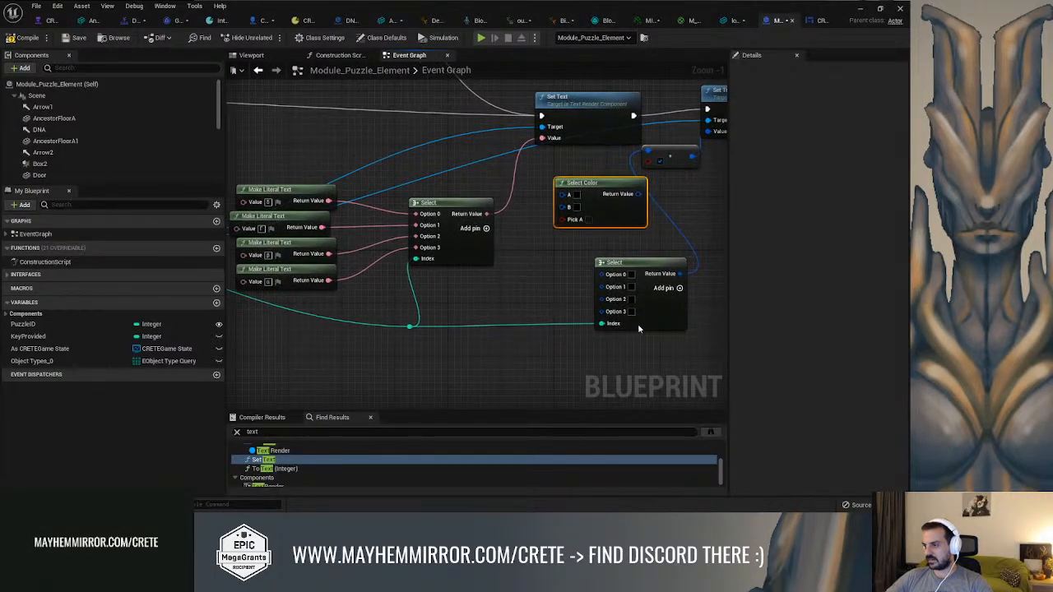
left_click(630, 312)
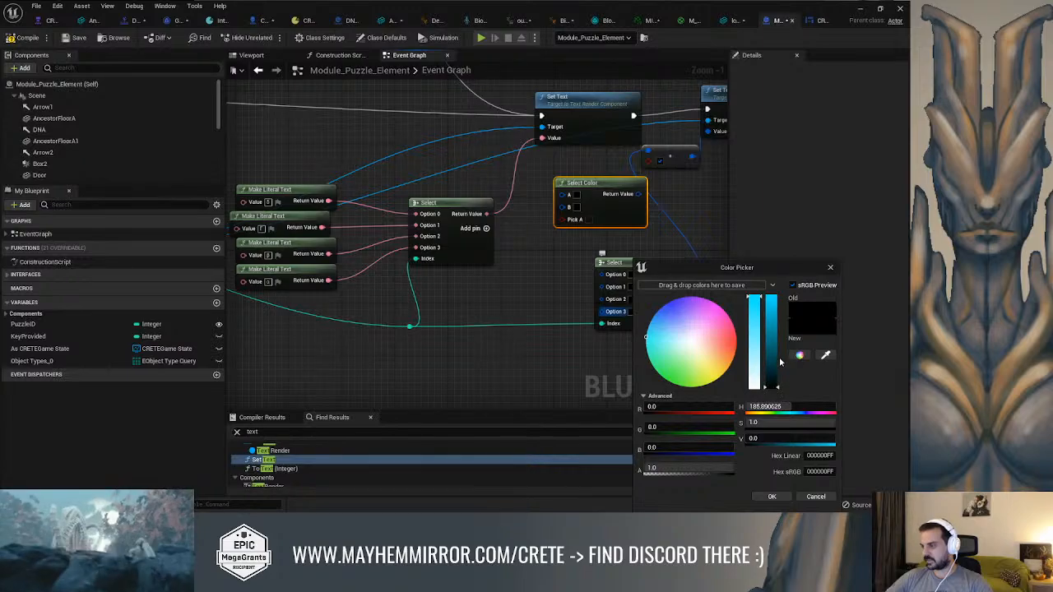
left_click_drag(773, 362, 763, 307)
left_click(772, 497)
left_click(631, 300)
mouse_move(696, 353)
left_mouse_down()
mouse_move(735, 374)
mouse_move(771, 297)
left_mouse_up()
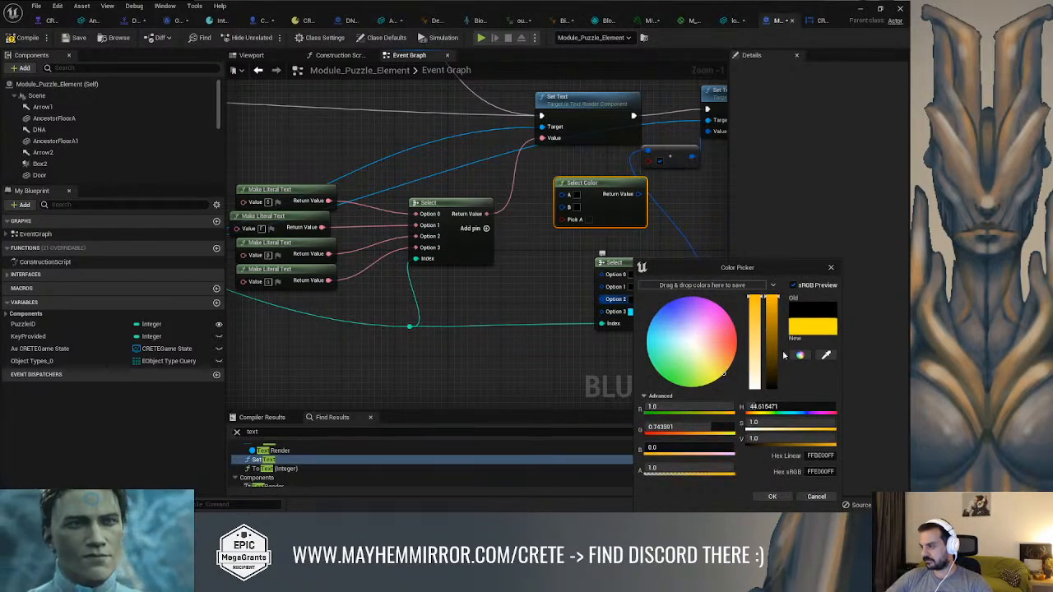
left_click(771, 497)
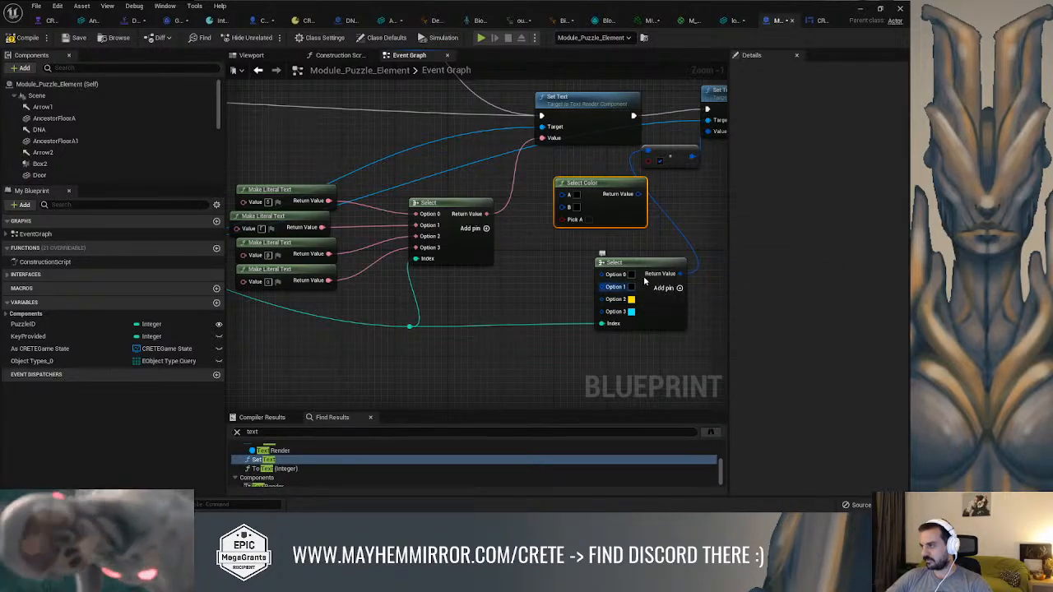
Check the DNA symbol colors in the HUD widget and set the color Select node's Option 1 to orange (sRGB FF7800FF)
left_click(812, 21)
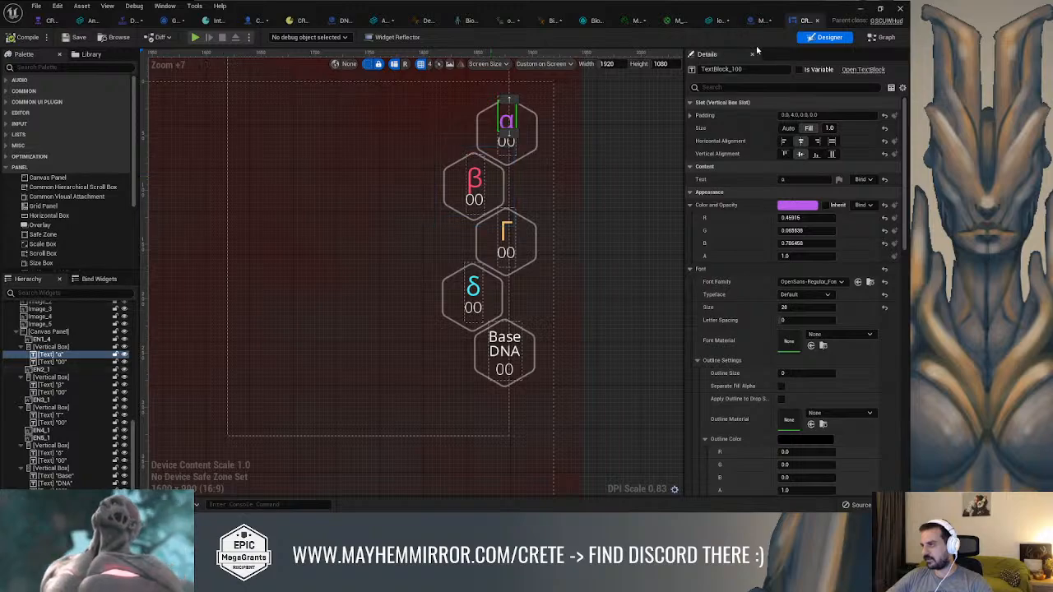
left_click(759, 22)
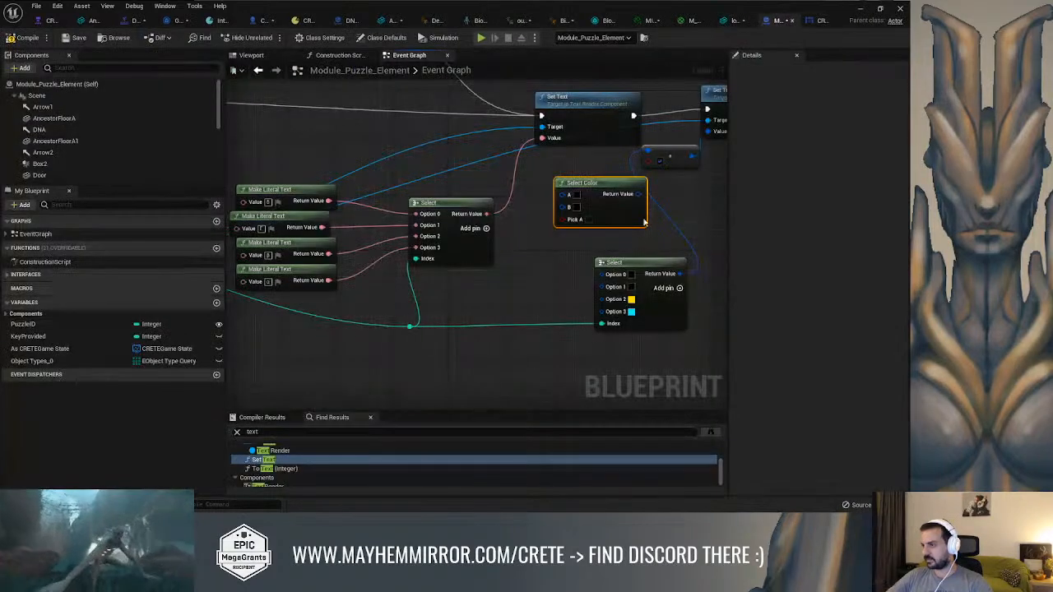
left_click(631, 286)
left_click_drag(692, 341, 774, 306)
left_click(771, 497)
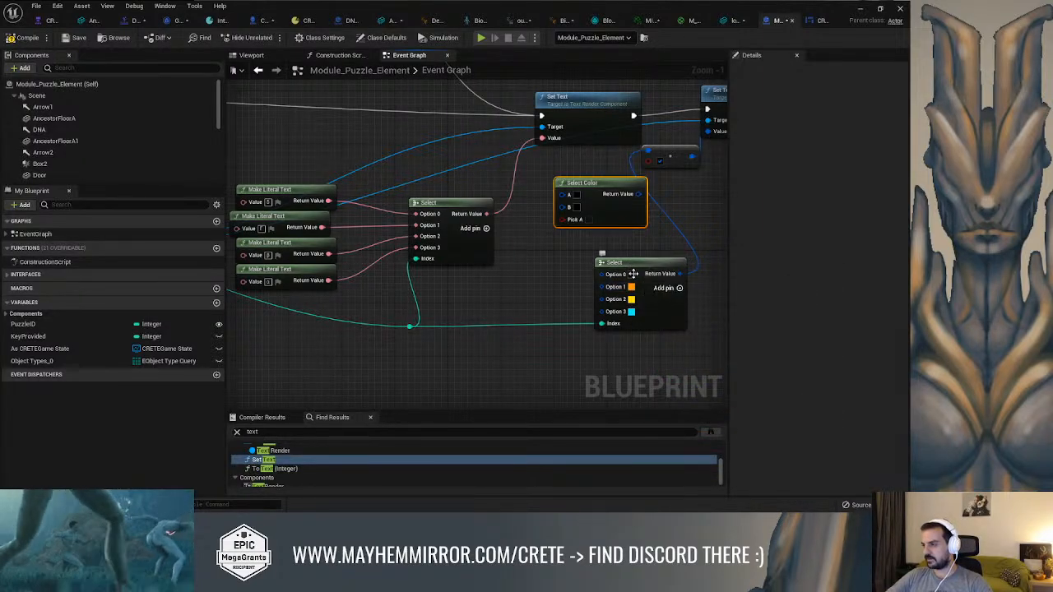
left_click(631, 287)
left_click_drag(729, 355, 737, 355)
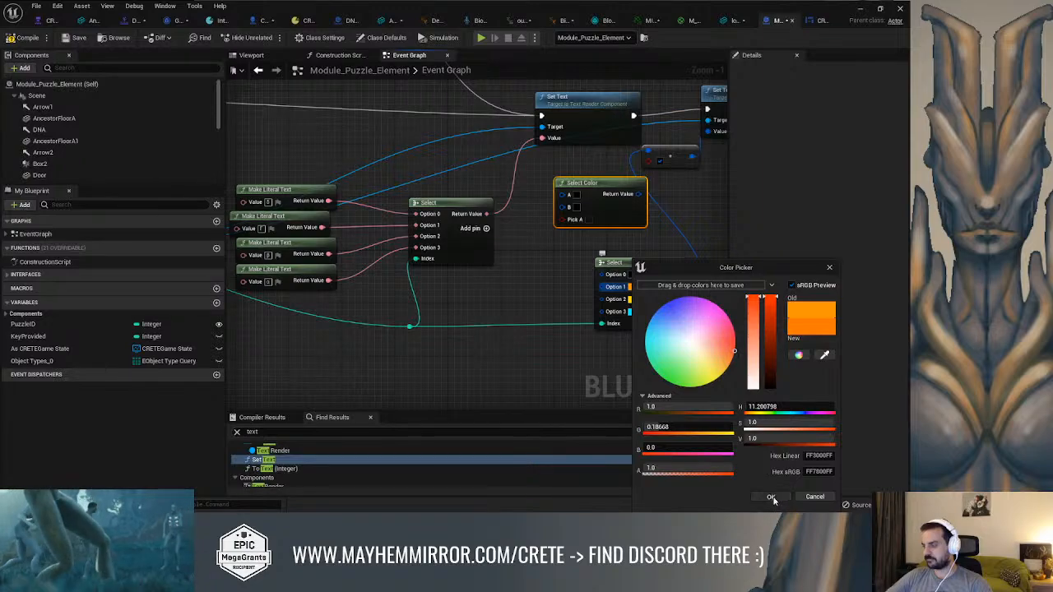
left_click(771, 497)
Set the color Select node's Option 0 to pink (sRGB FF00A1FF)
scroll(658, 307, "up", 1)
left_click(627, 269)
left_click_drag(724, 346, 766, 300)
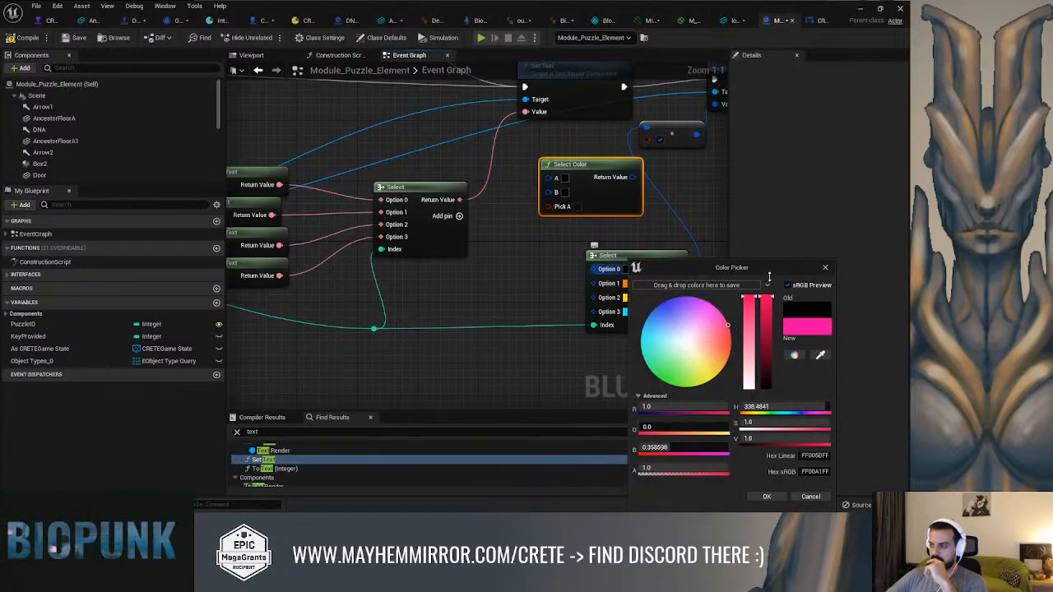
left_click(766, 497)
right_click_drag(530, 266, 496, 264)
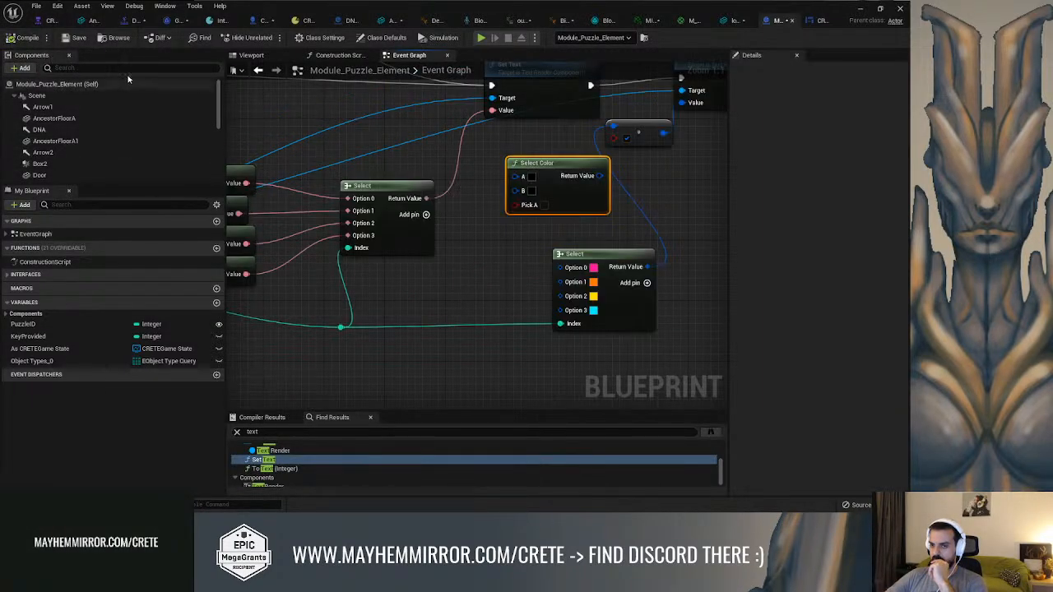
Save the Module_Puzzle_Element blueprint and start a play session in the Combat level
key("ctrl+s")
right_click_drag(609, 154, 506, 244)
left_click(860, 9)
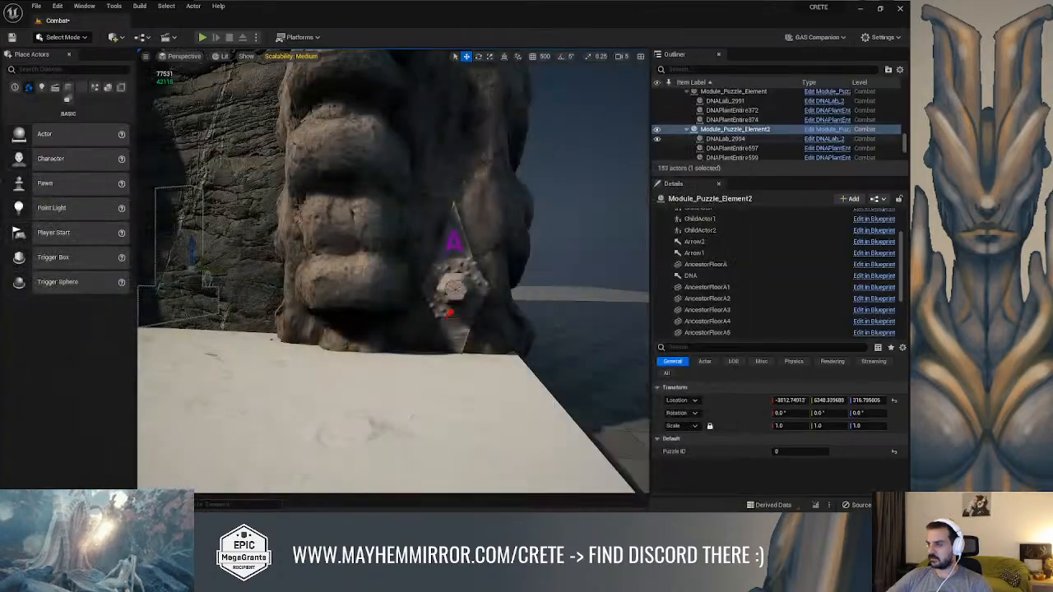
key("alt+p")
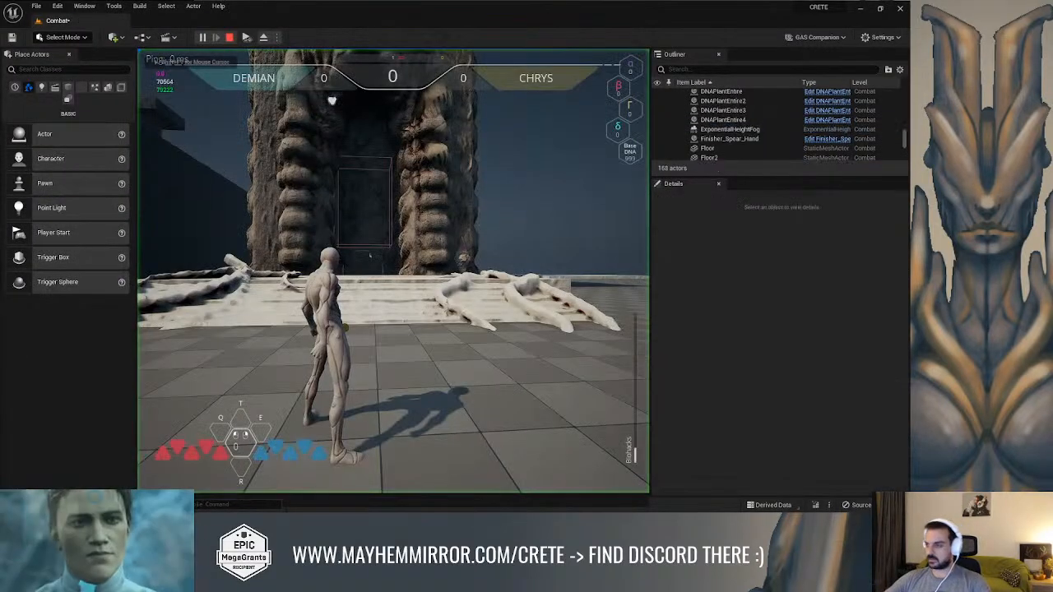
Run the character around the arena to examine the puzzle elements' symbols and colors, and end the play session
key("w")
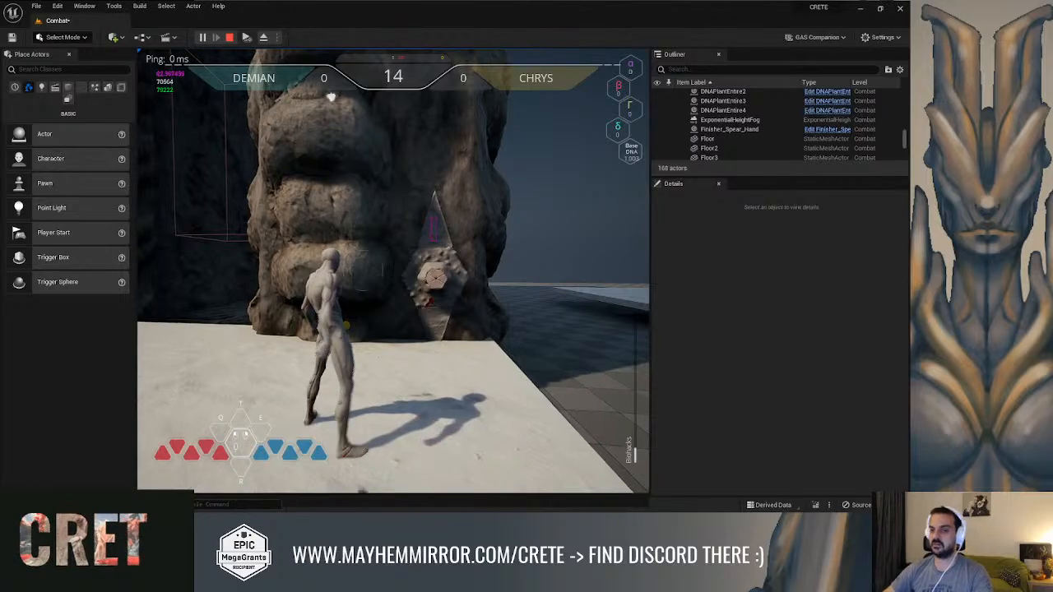
key("w")
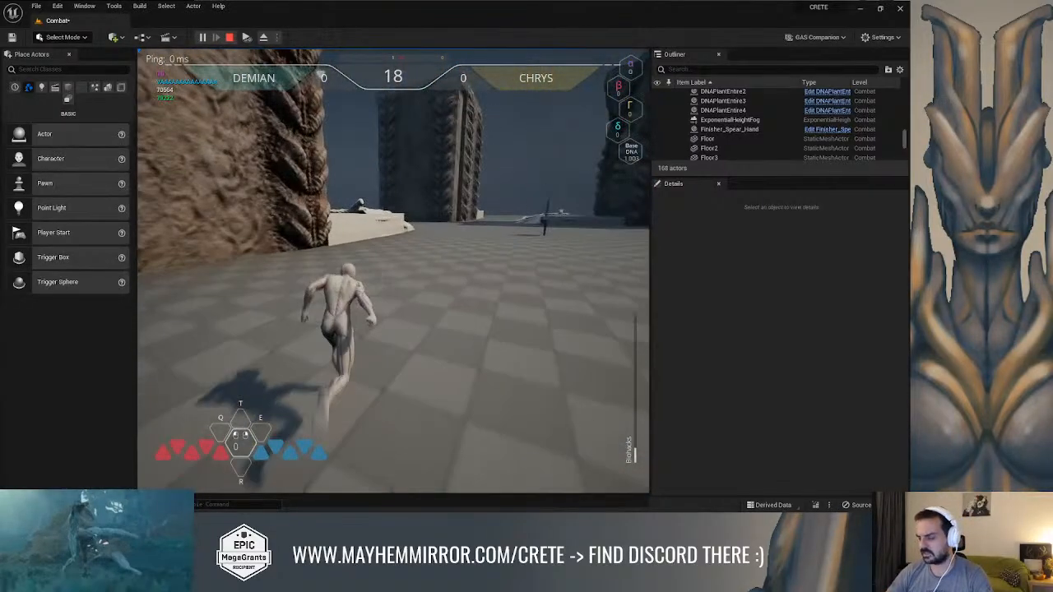
key("space")
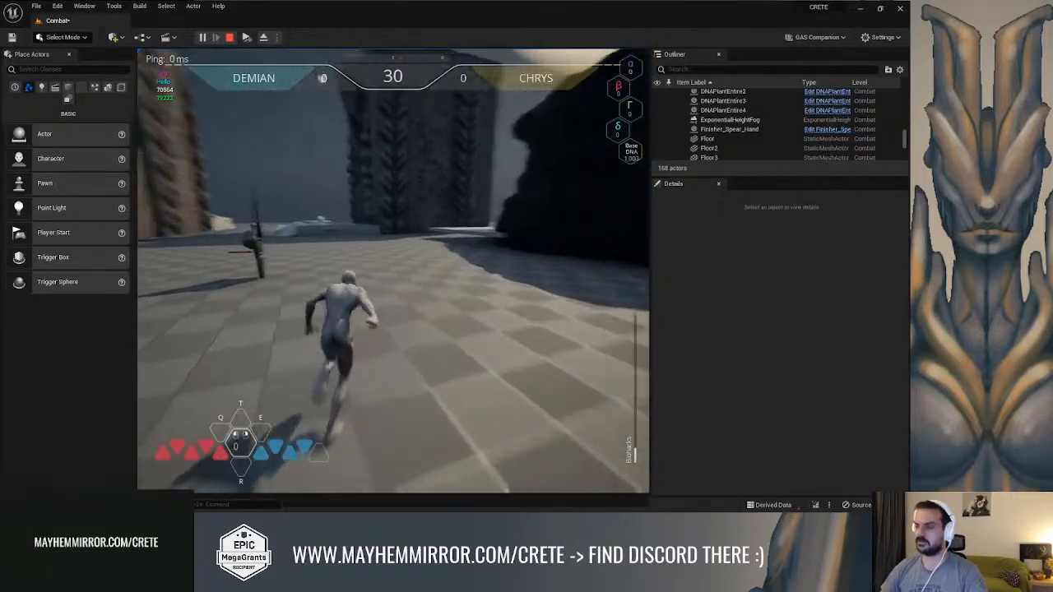
key("w")
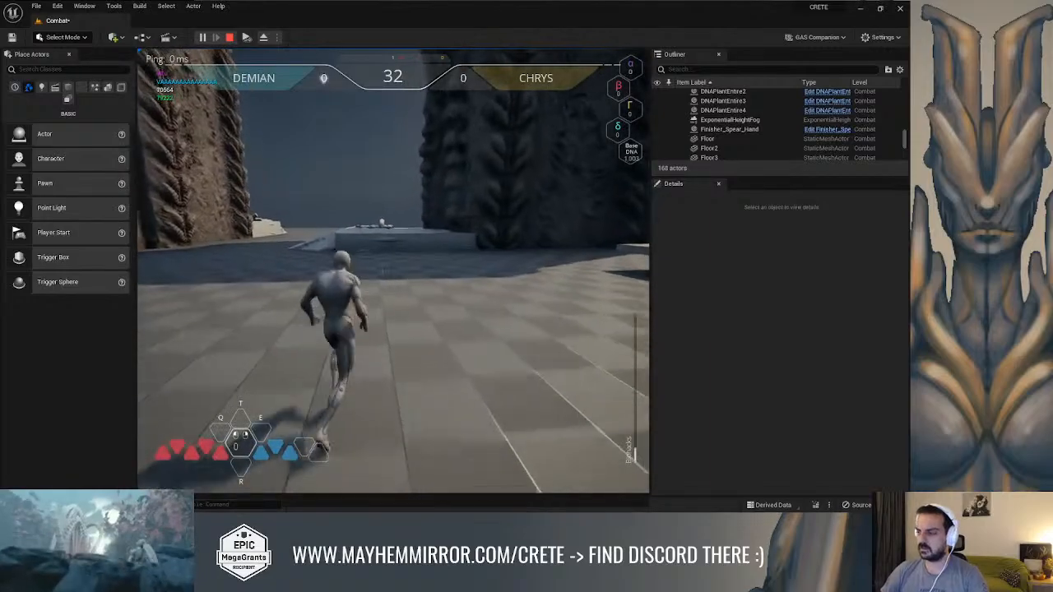
key("w")
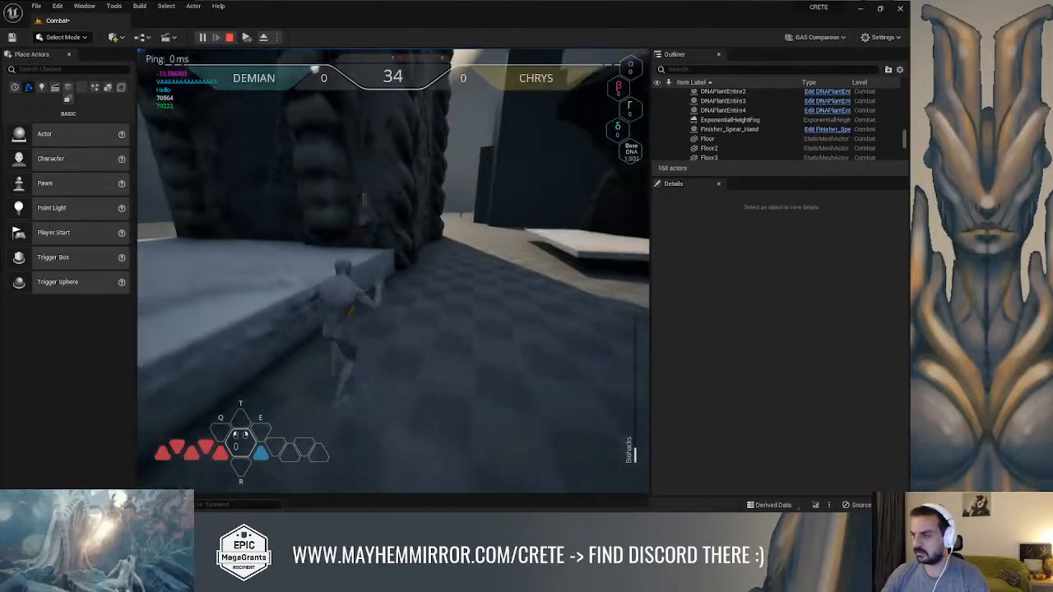
key("space")
key("w")
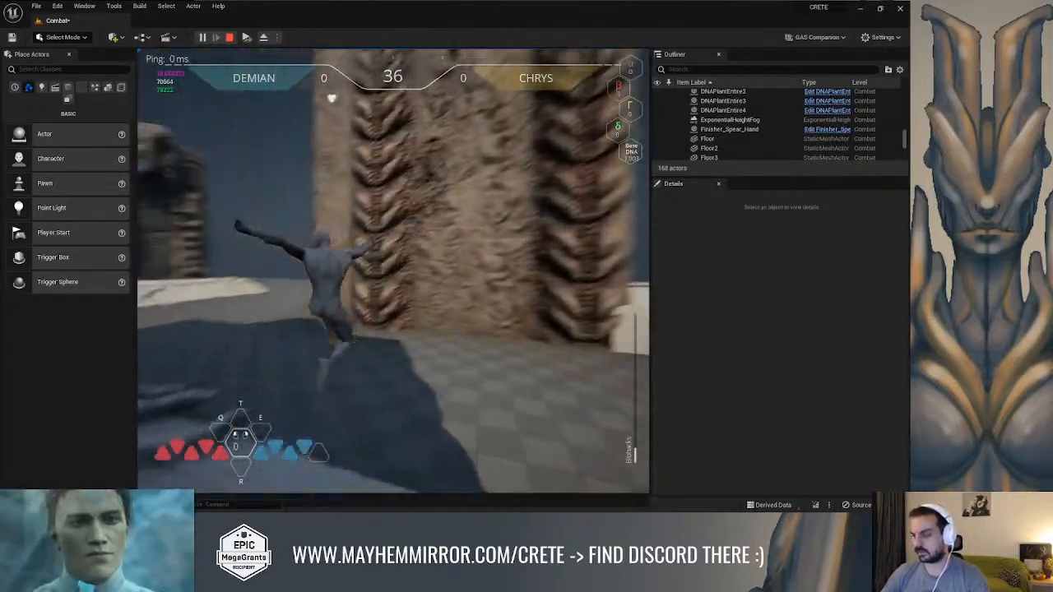
key("w")
key("space")
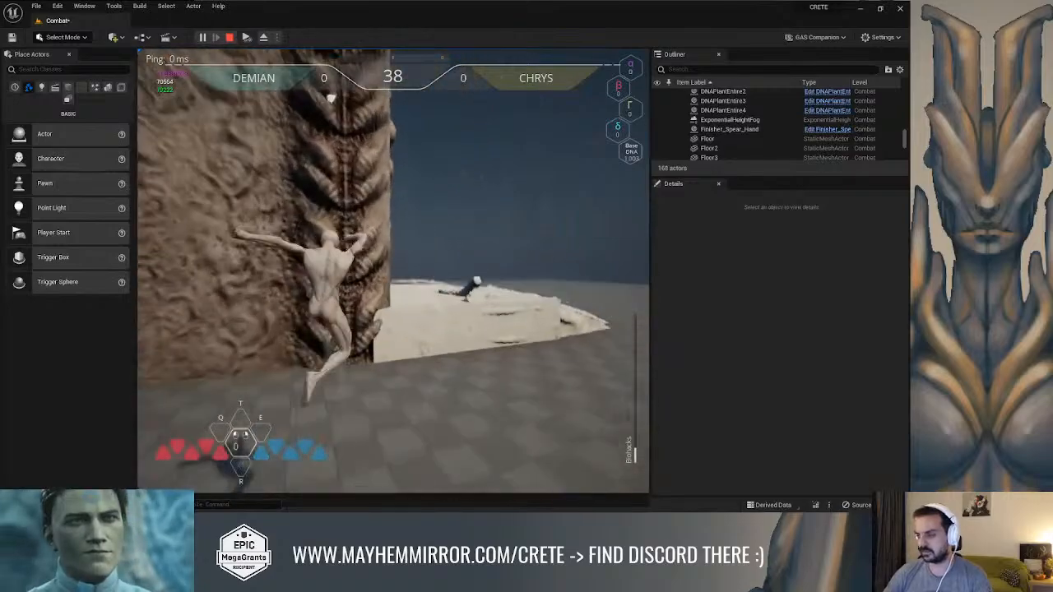
key("w")
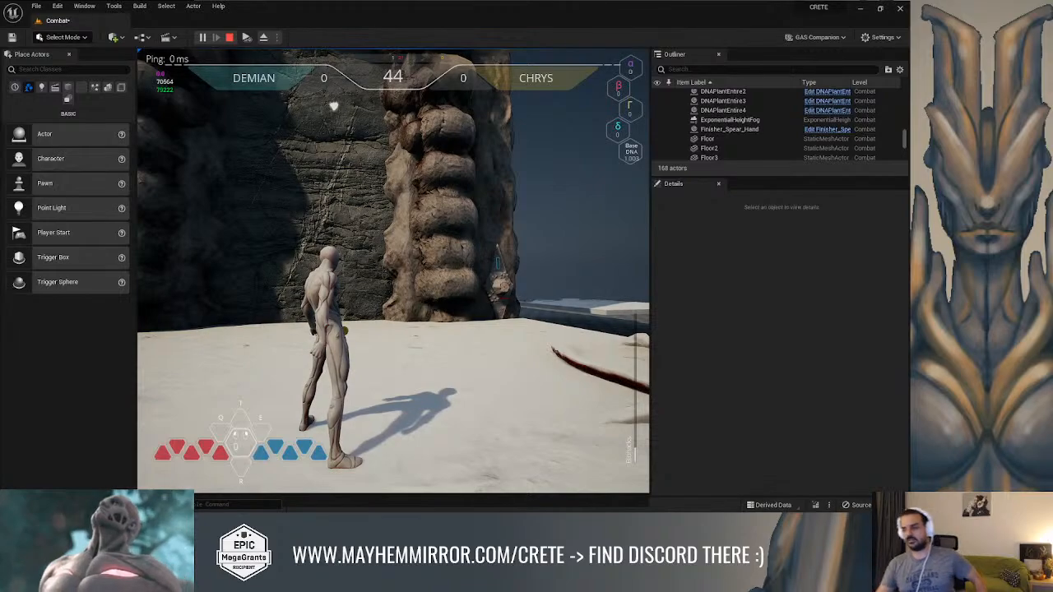
key("Escape")
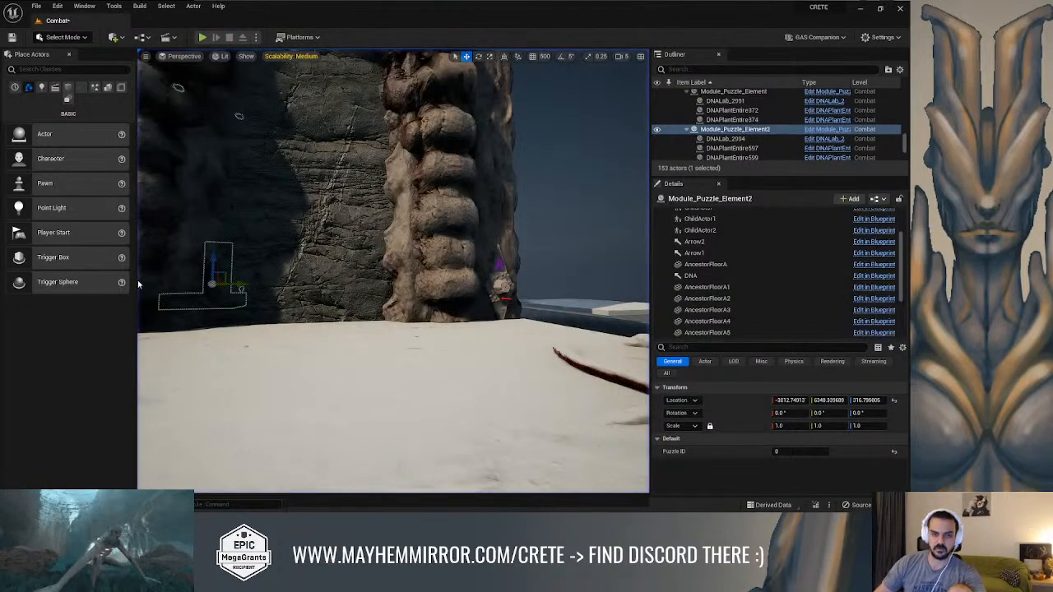
In the Module_Puzzle_Element event graph, feed the puzzle ID into Set Text's Value through a To Text (Integer) conversion instead of the symbol Select
key("alt+Tab")
right_click_drag(432, 233, 678, 207)
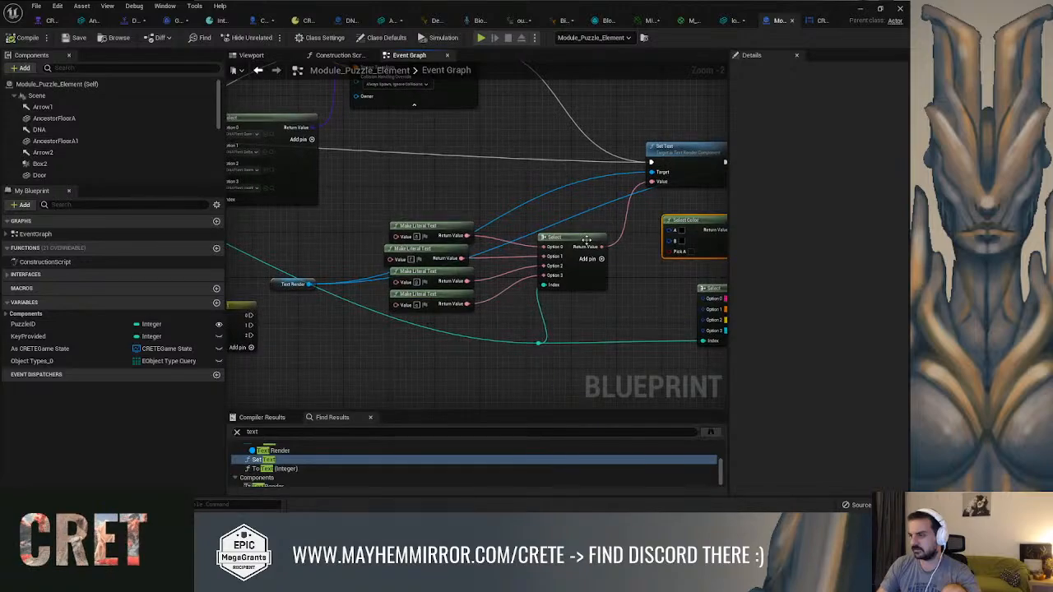
left_click_drag(586, 243, 592, 249)
left_click_drag(539, 346, 657, 182)
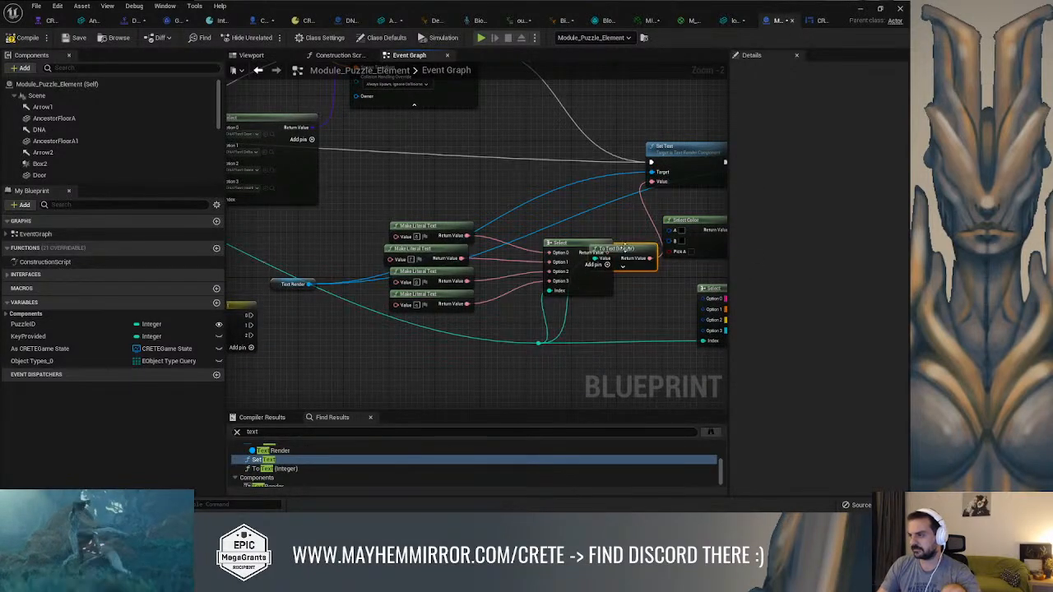
Move the disconnected symbol Select node and its four Make Literal Text nodes away from the To Text (Integer) node
left_click_drag(559, 243, 536, 187)
left_click_drag(441, 225, 423, 190)
left_click_drag(435, 251, 418, 217)
left_click_drag(433, 272, 410, 232)
left_click_drag(436, 295, 398, 264)
right_click_drag(575, 267, 353, 221)
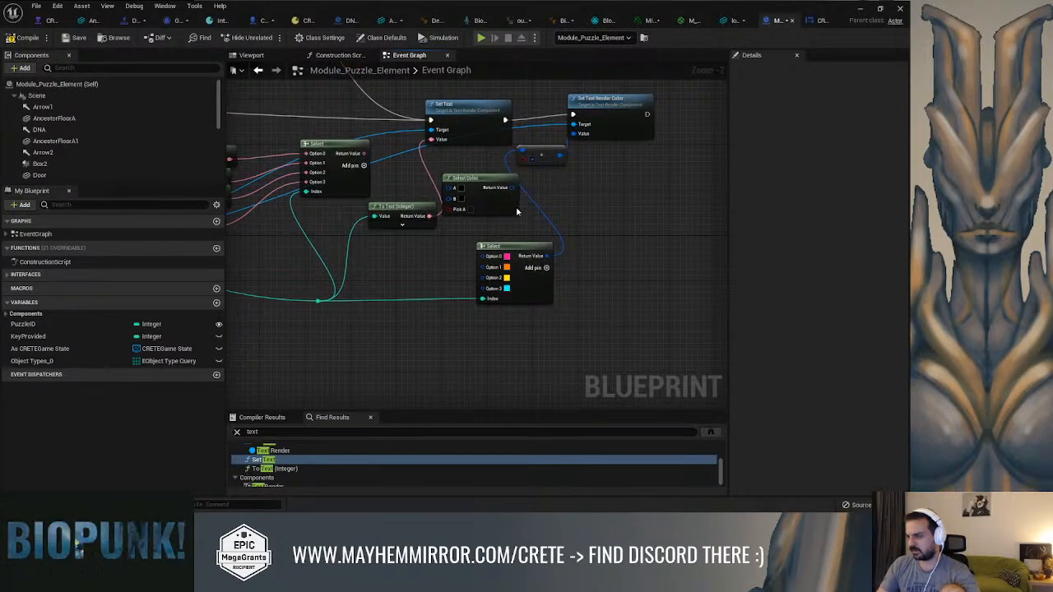
Set the color Select node's Option 0 to cyan and Option 1 to yellow
right_click_drag(576, 200, 627, 202)
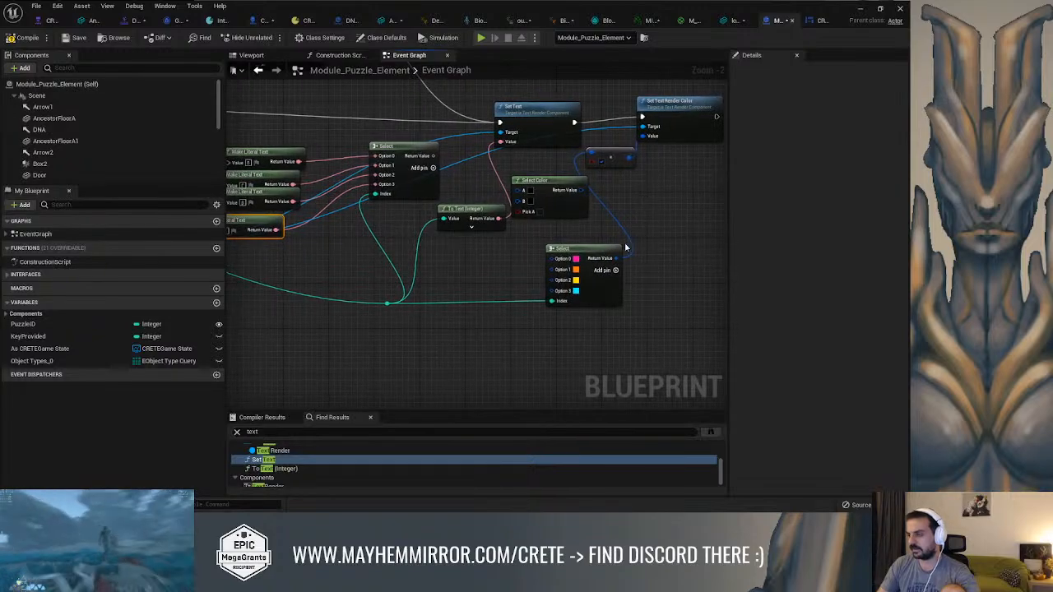
scroll(574, 260, "up", 2)
left_click(573, 259)
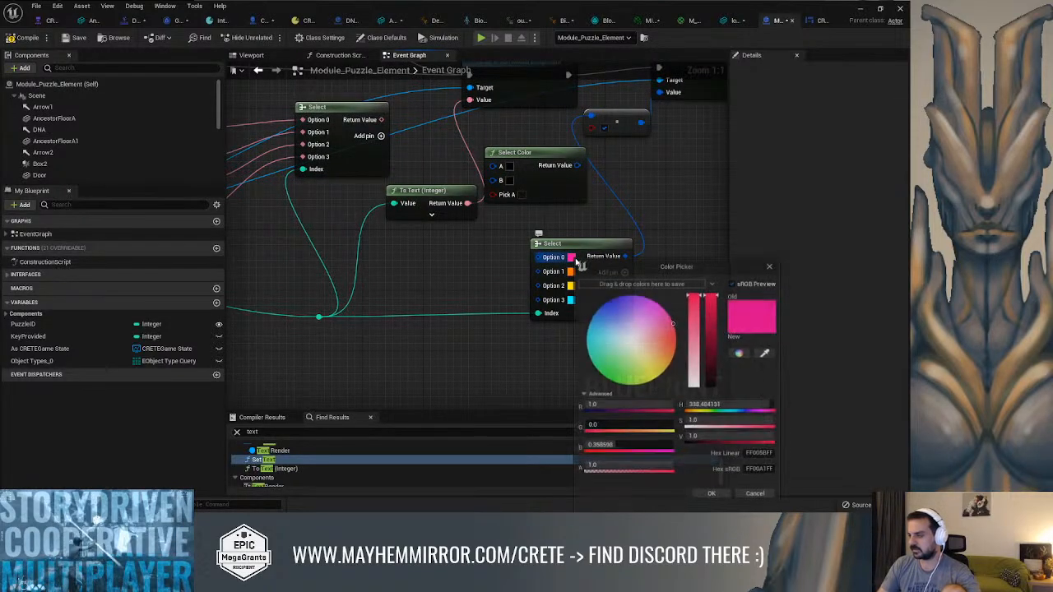
left_click_drag(625, 354, 561, 338)
left_click(712, 495)
left_click(570, 272)
left_click_drag(658, 356, 666, 374)
left_click(713, 496)
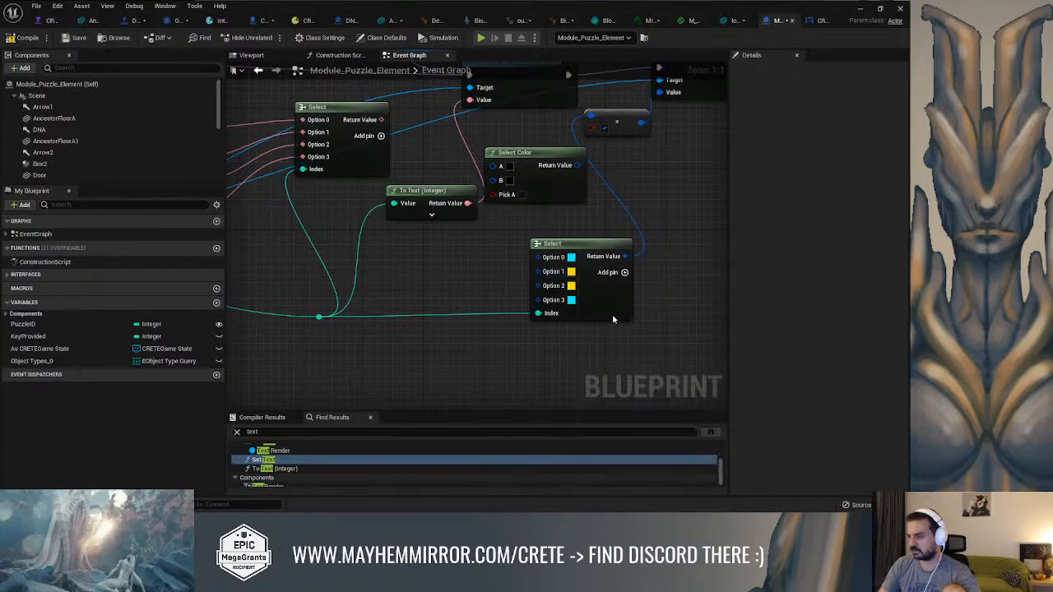
Set the color Select node's Option 2 to orange and Option 3 to magenta pink
left_click(570, 285)
left_click(674, 354)
left_click_drag(674, 353, 681, 354)
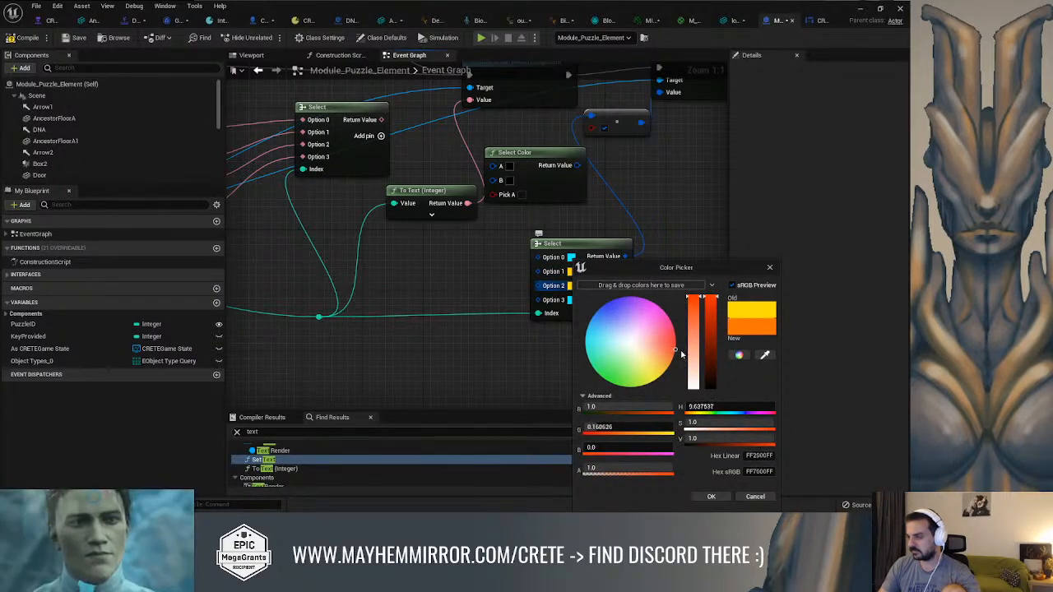
left_click(712, 497)
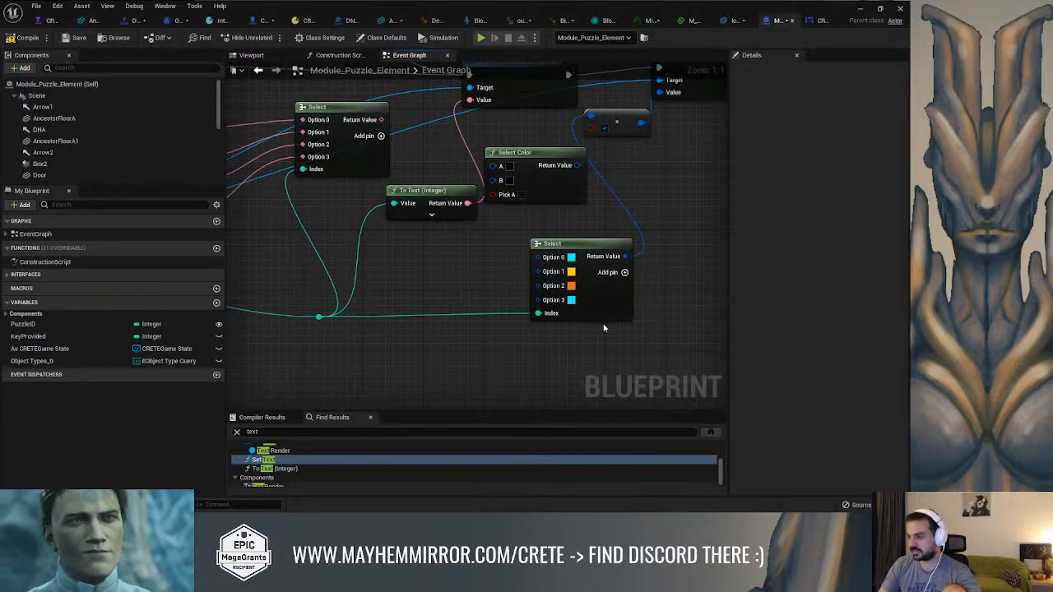
left_click(569, 300)
left_click(671, 319)
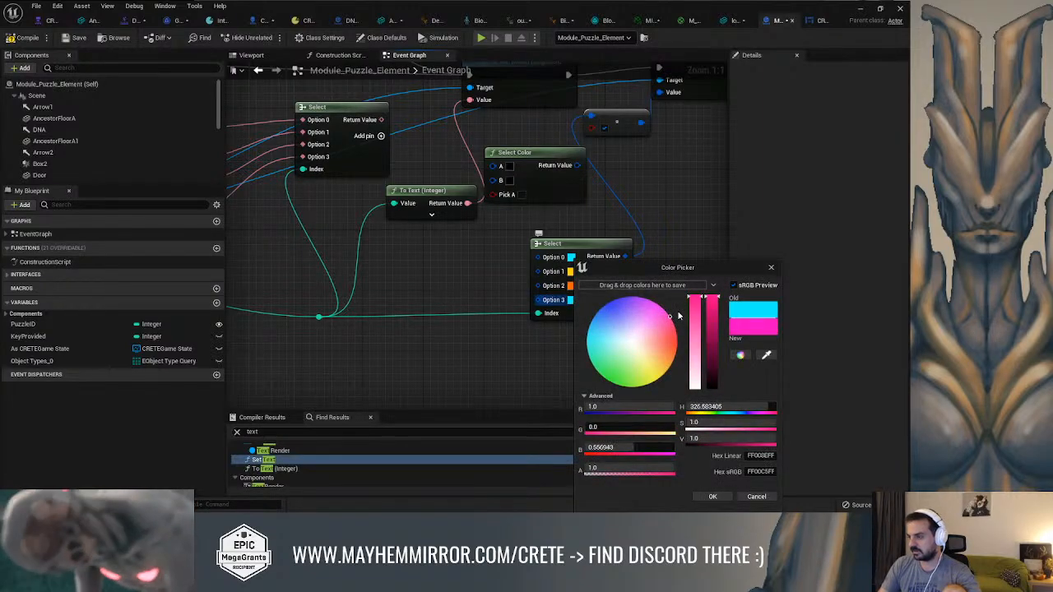
left_click(713, 497)
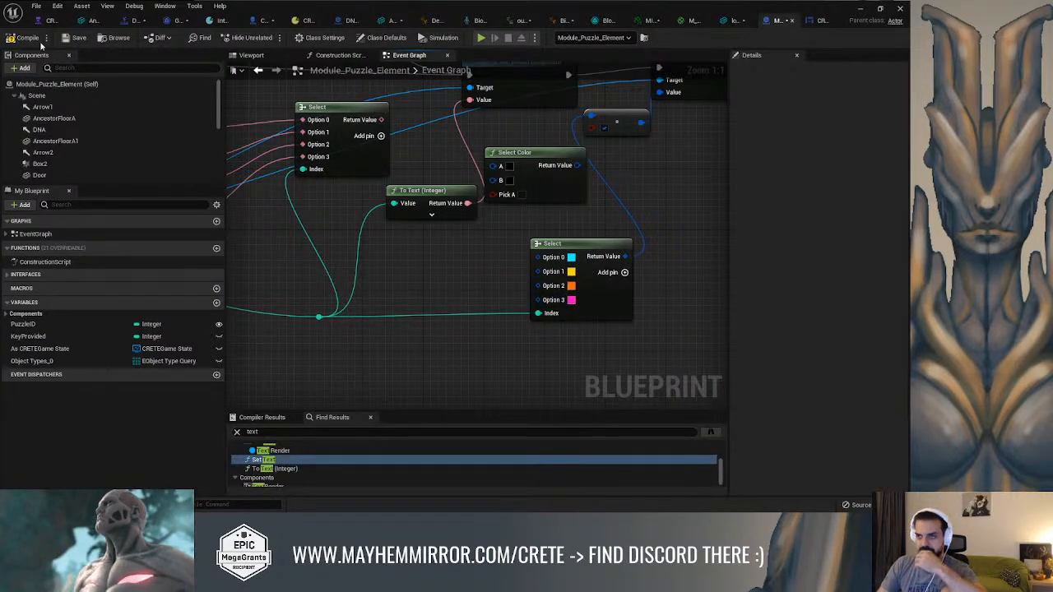
Return to the Combat level and start a play session
left_click(860, 10)
right_click_drag(638, 153, 585, 160)
key("alt+p")
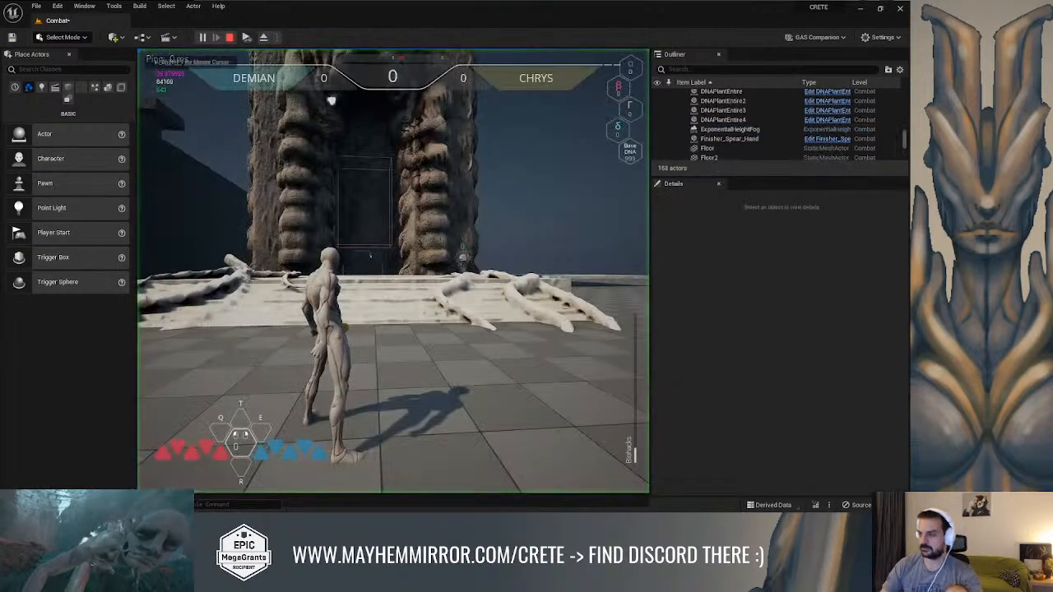
Run the character between the arena's puzzle elements to examine their number labels and colors, end the play session and close the Message Log
key("w")
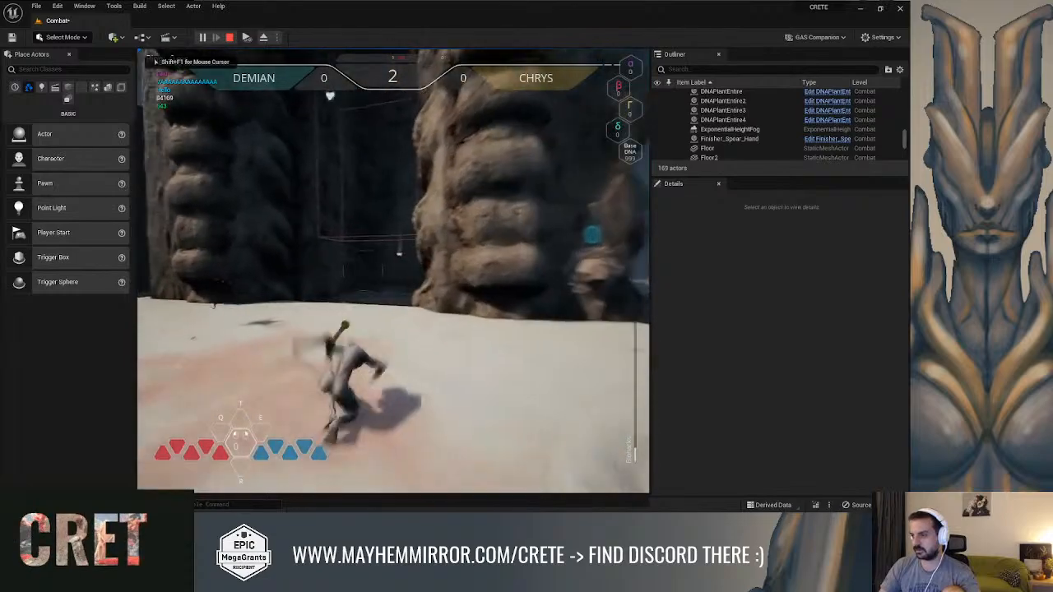
key("space")
key("w")
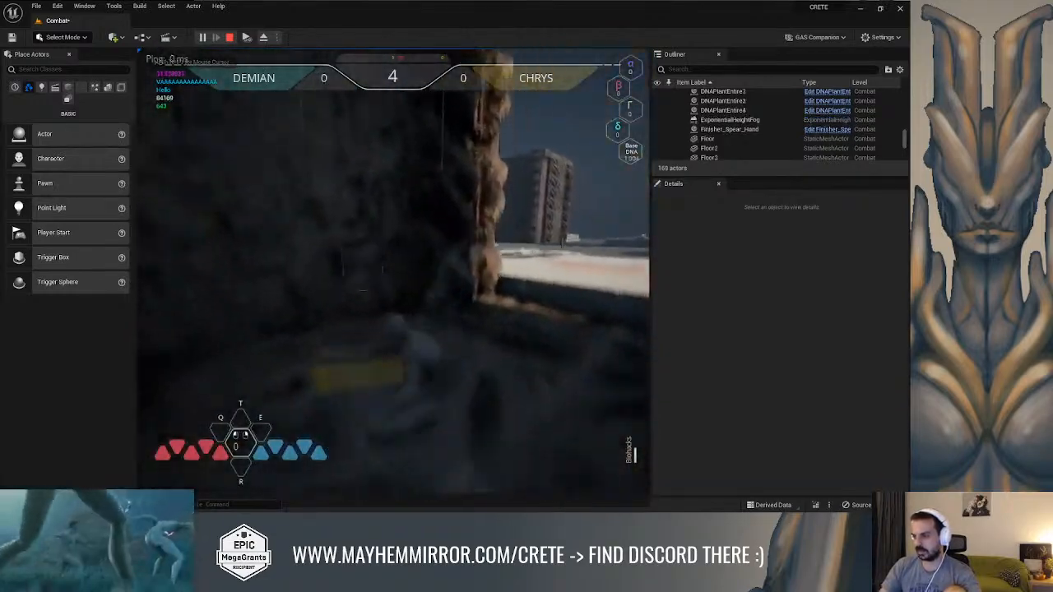
key("space")
key("w")
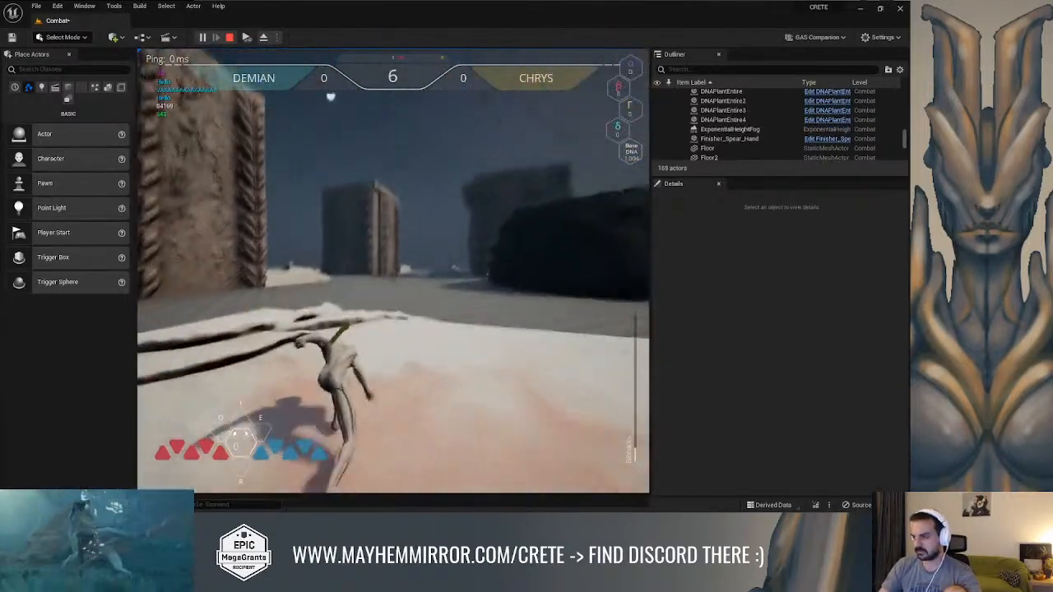
key("space")
key("w")
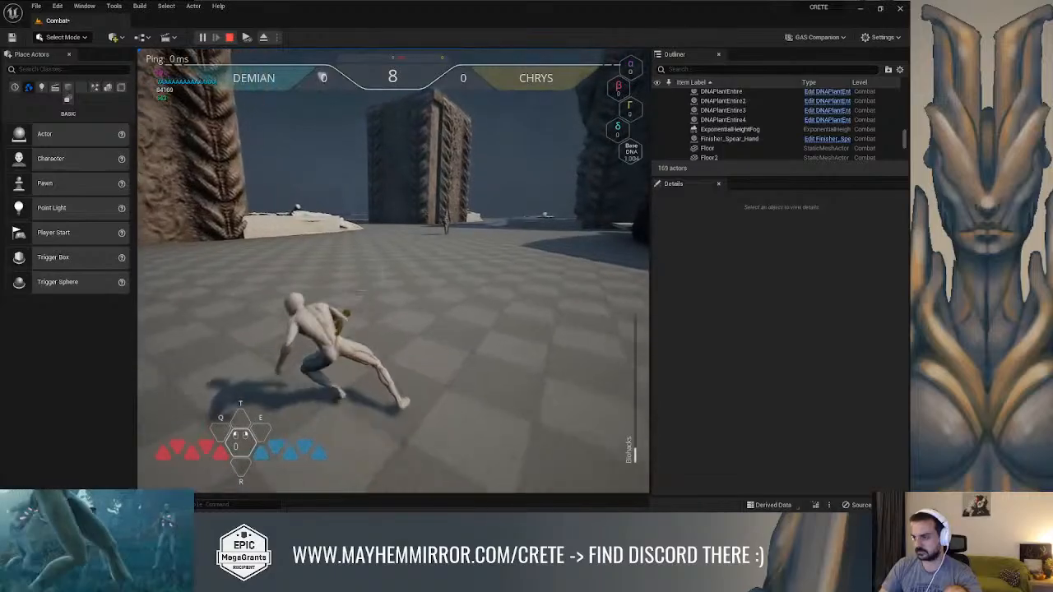
key("w")
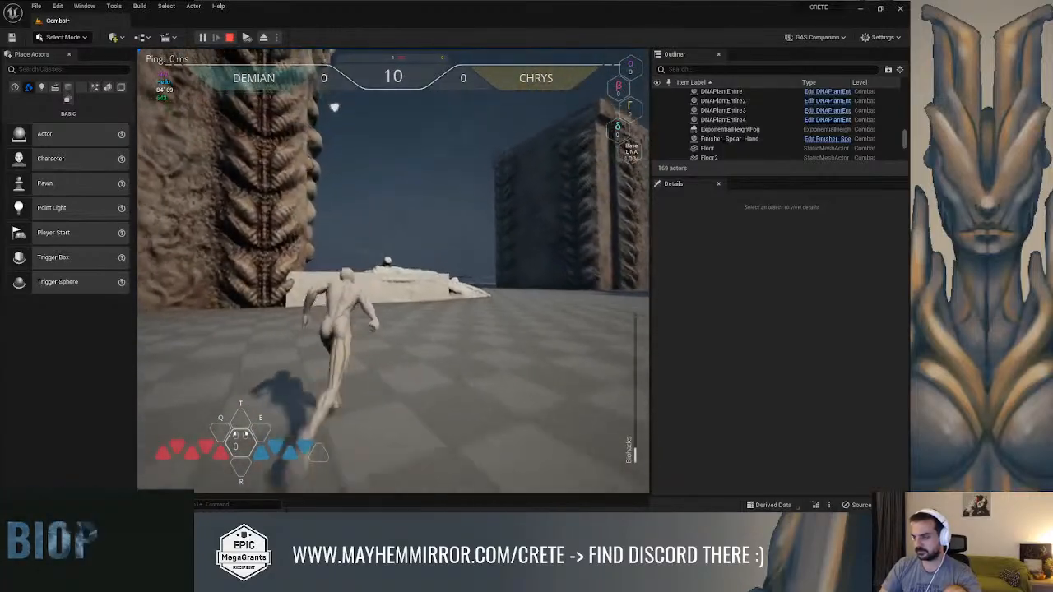
key("space")
key("w")
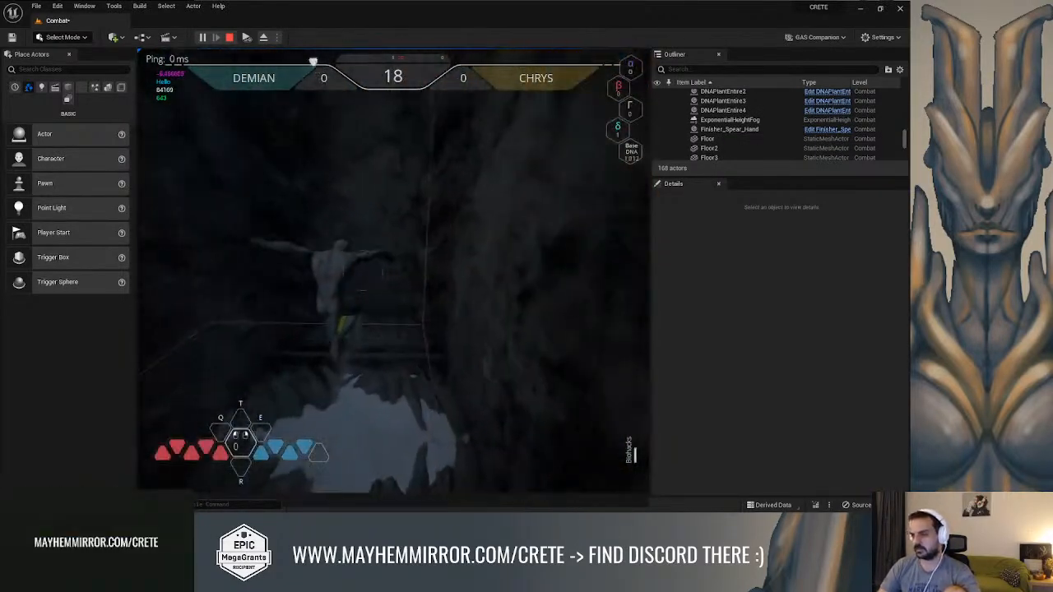
key("w")
key("w")
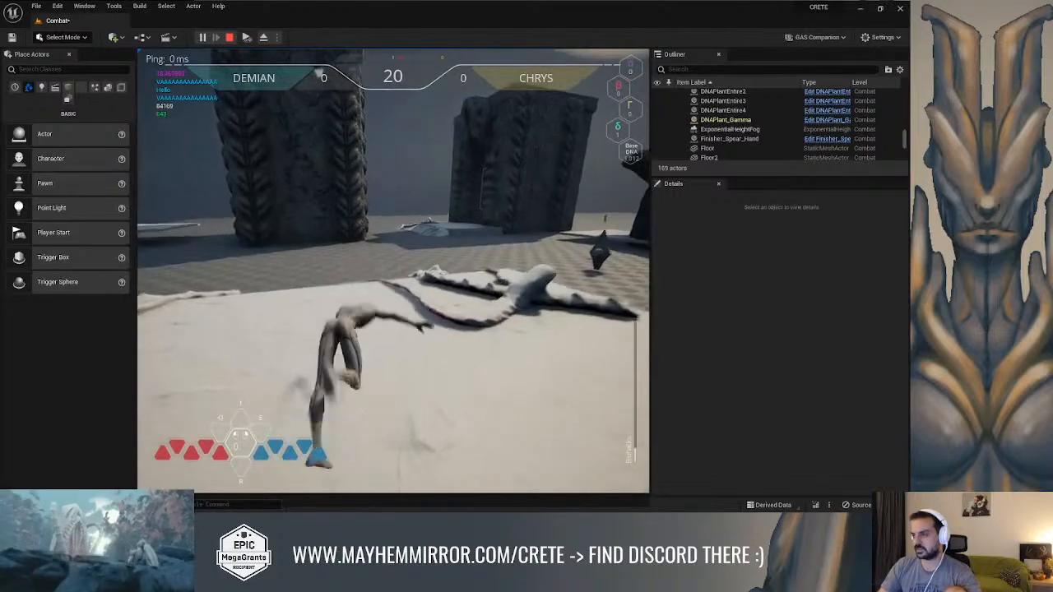
key("space")
key("w")
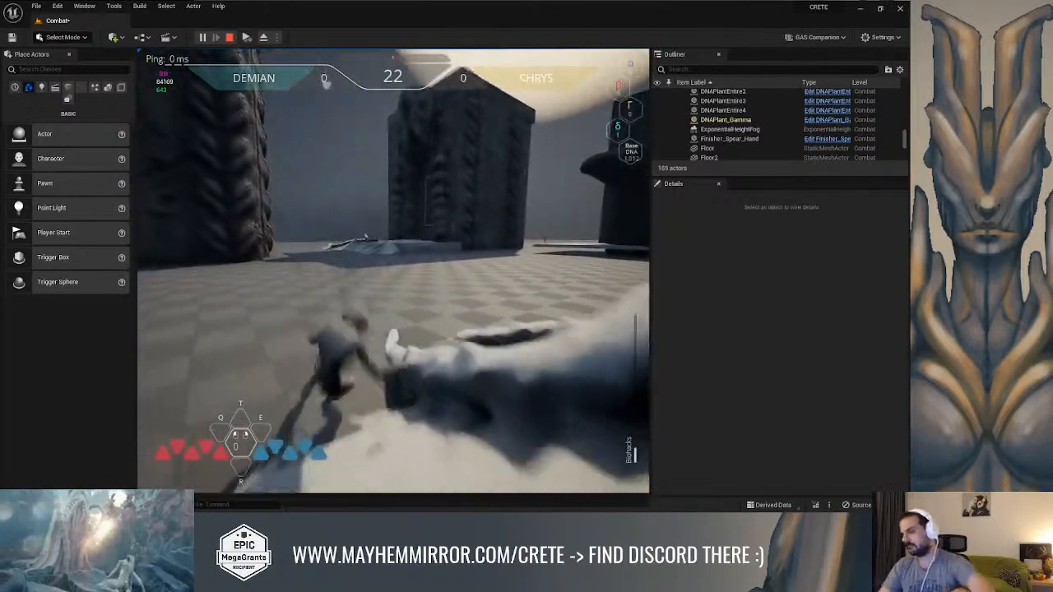
key("w")
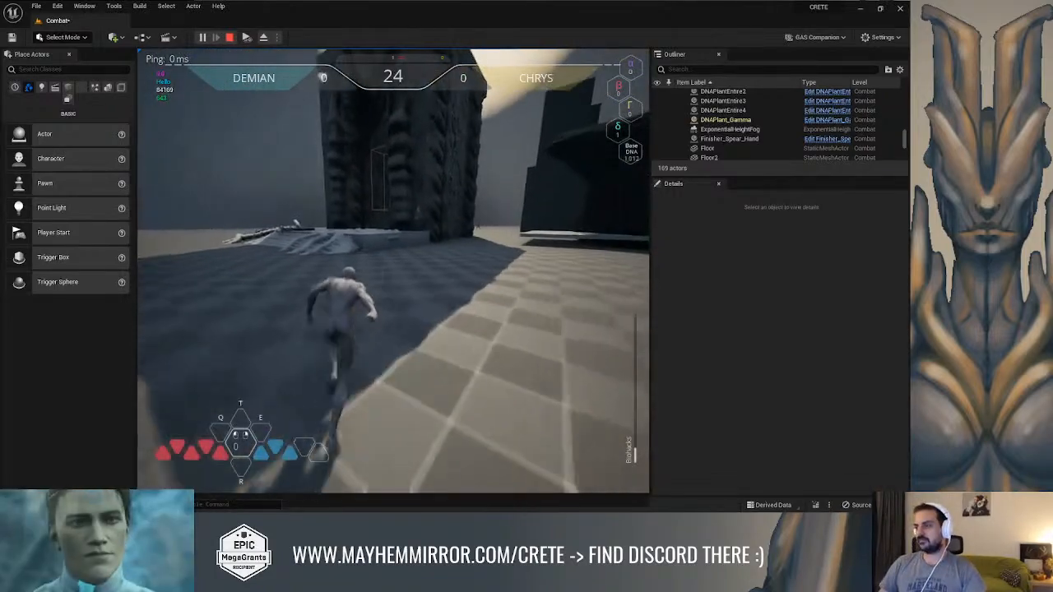
key("w")
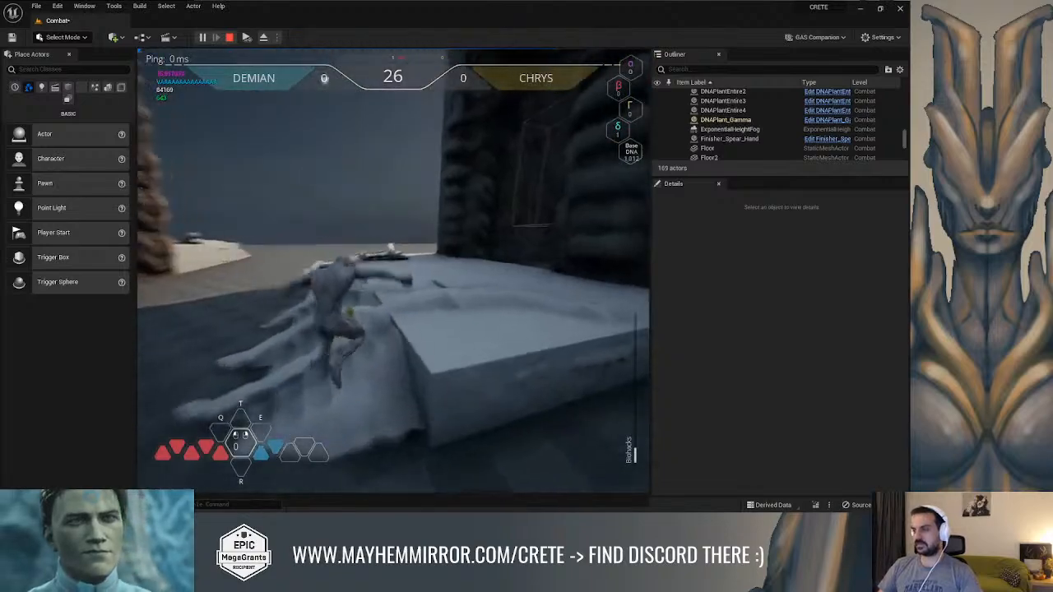
key("space")
key("w")
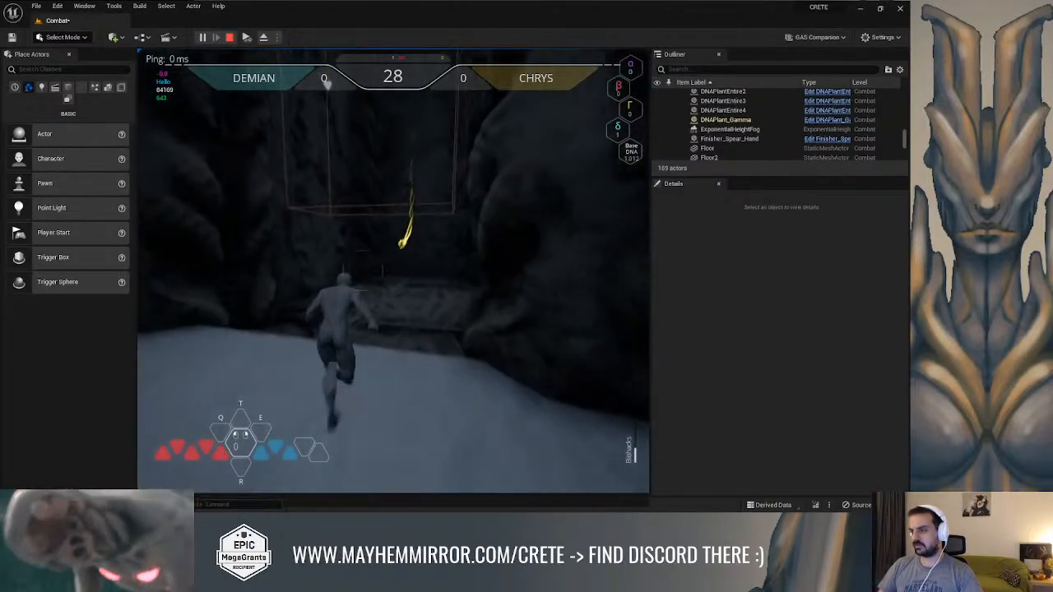
key("space")
key("w")
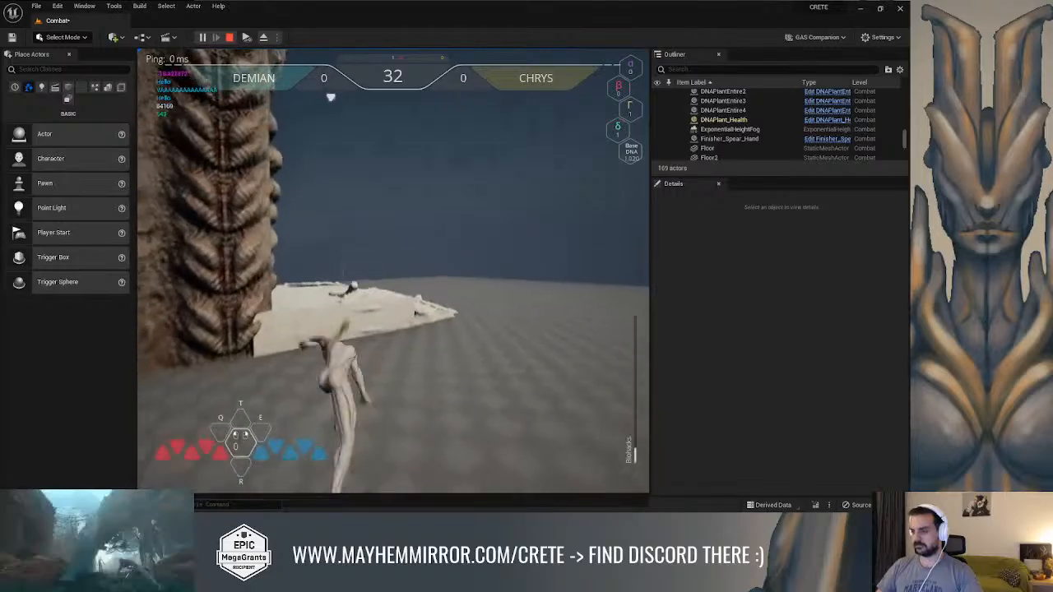
key("w")
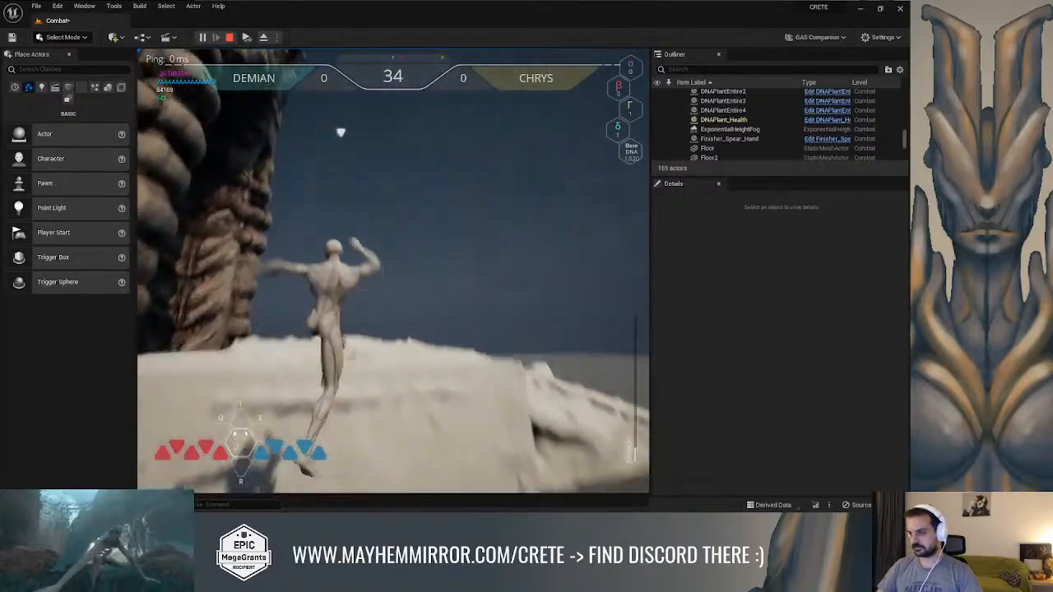
key("w")
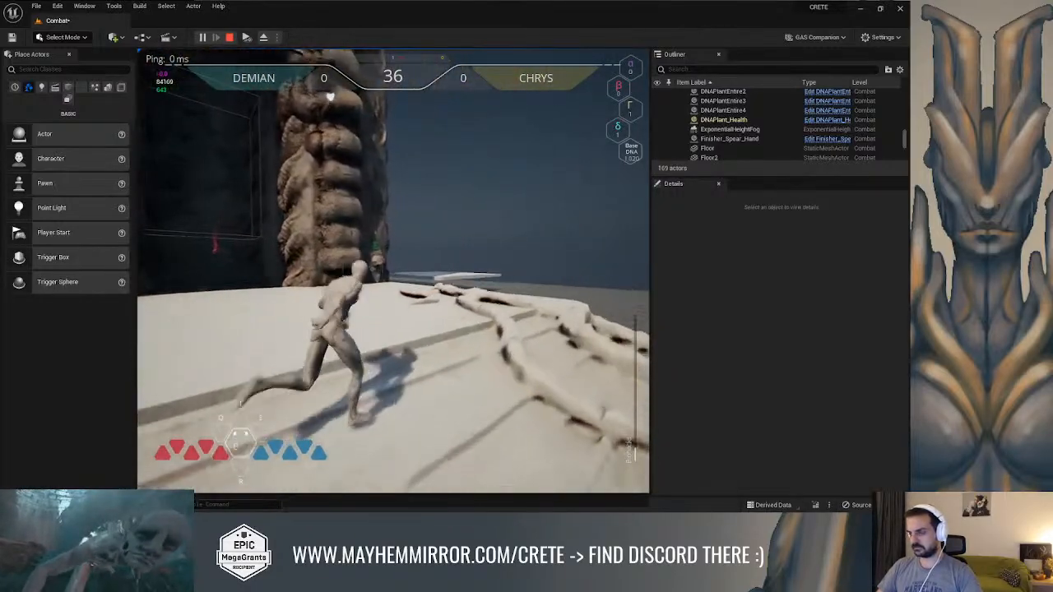
key("w")
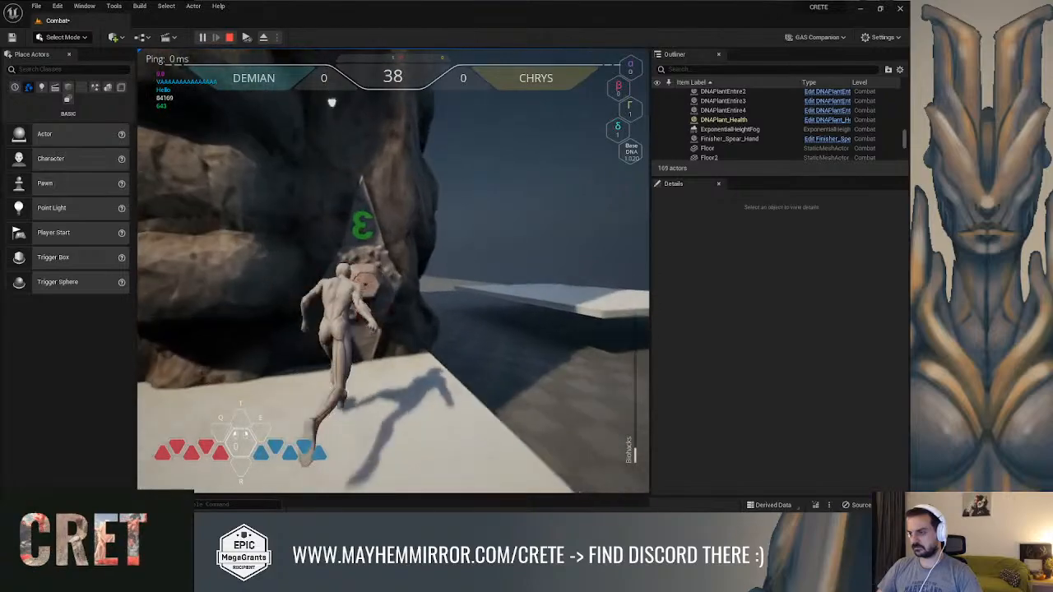
key("w")
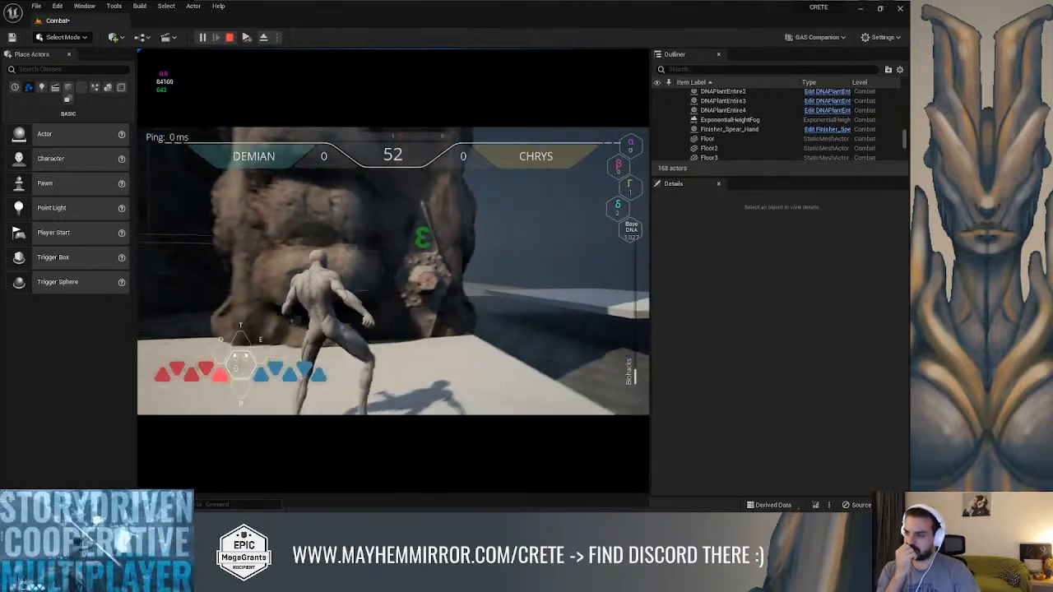
key("Escape")
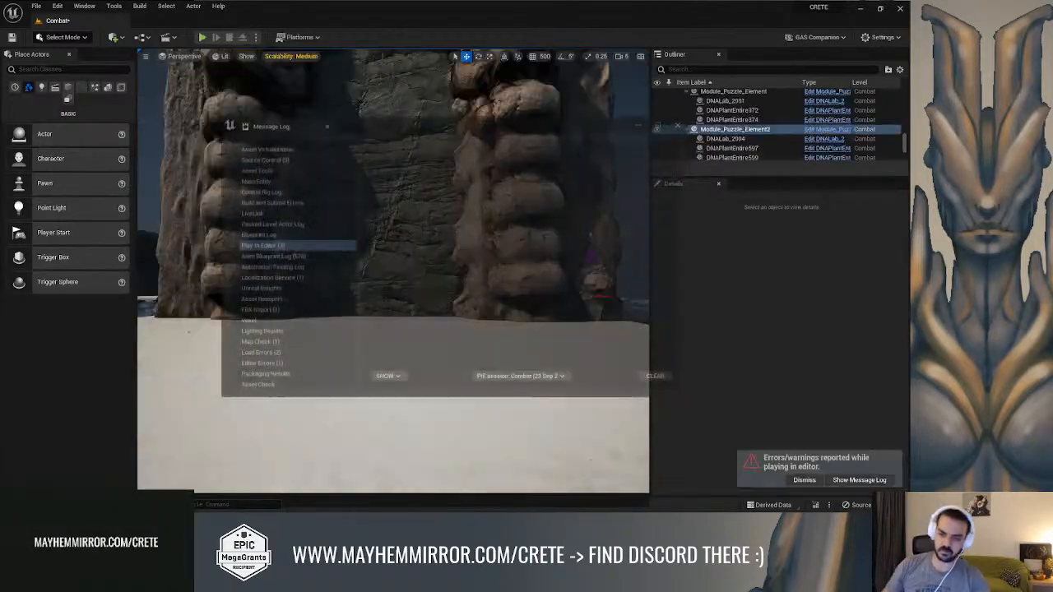
left_click(682, 122)
Select Module_Puzzle_Element2 in the viewport to examine its doorway, and close the Message Log
right_click_drag(510, 247, 346, 259)
key("w")
mouse_move(392, 174)
right_mouse_down()
mouse_move(366, 204)
mouse_move(379, 205)
mouse_move(392, 174)
right_mouse_up()
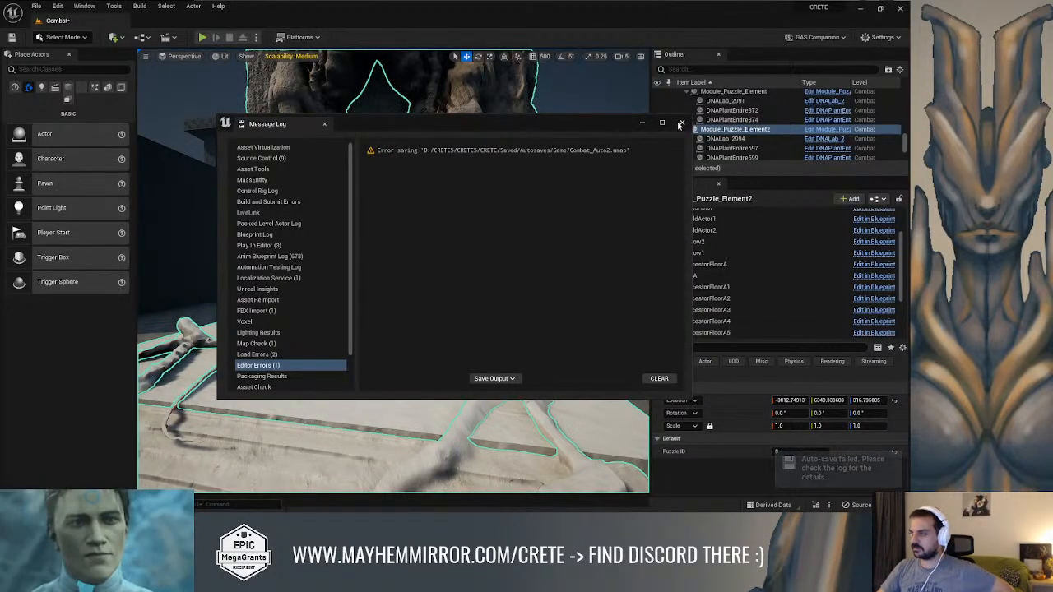
left_click(682, 122)
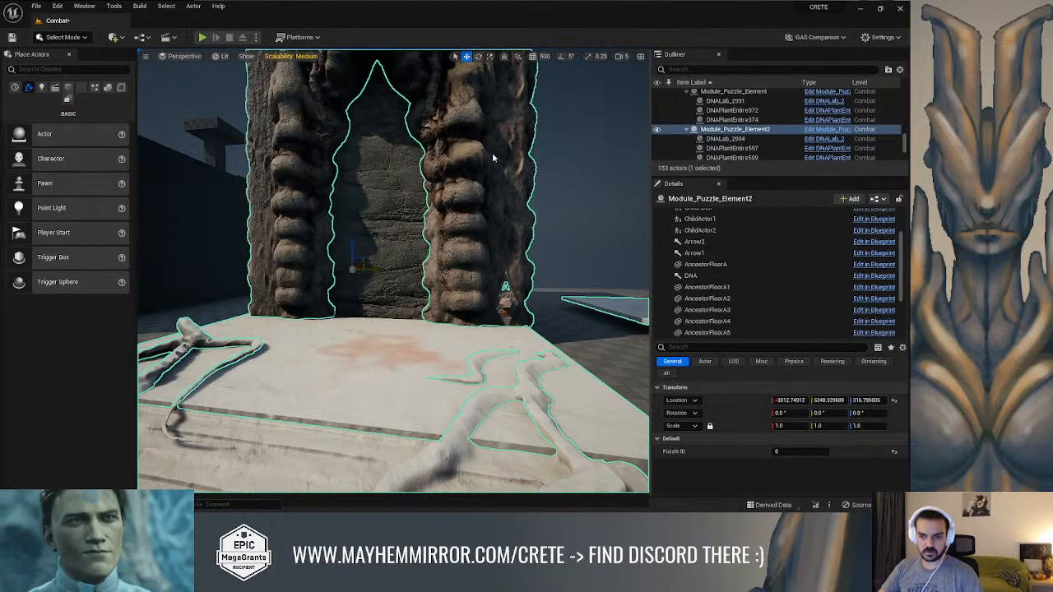
Open the GA_Common_Interaction event graph and move the Get Actor Location node beside the hero character cast down, clear of the execution wires
key("alt+Tab")
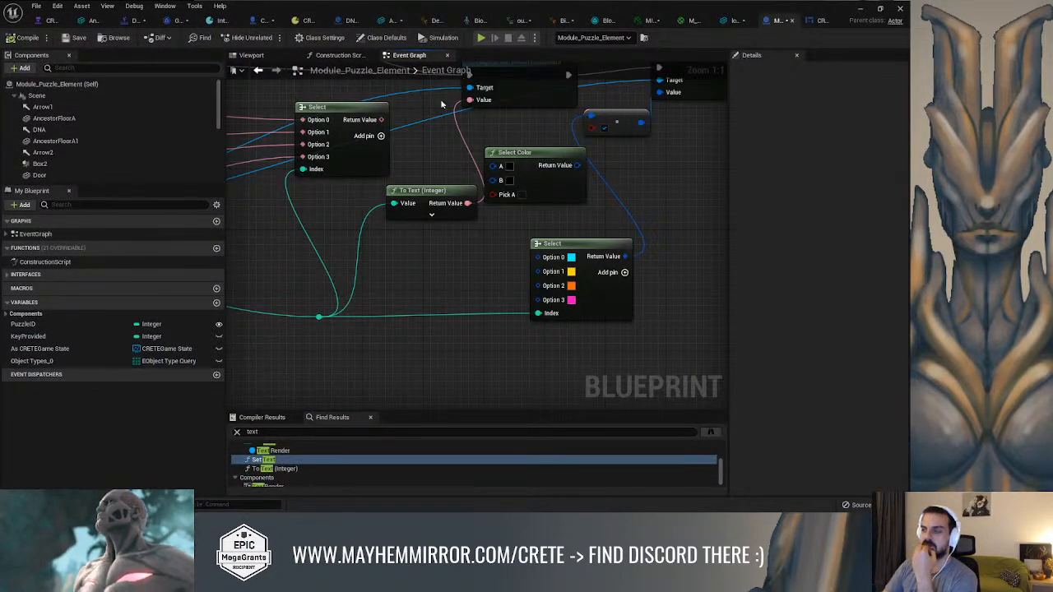
right_click_drag(416, 132, 480, 209)
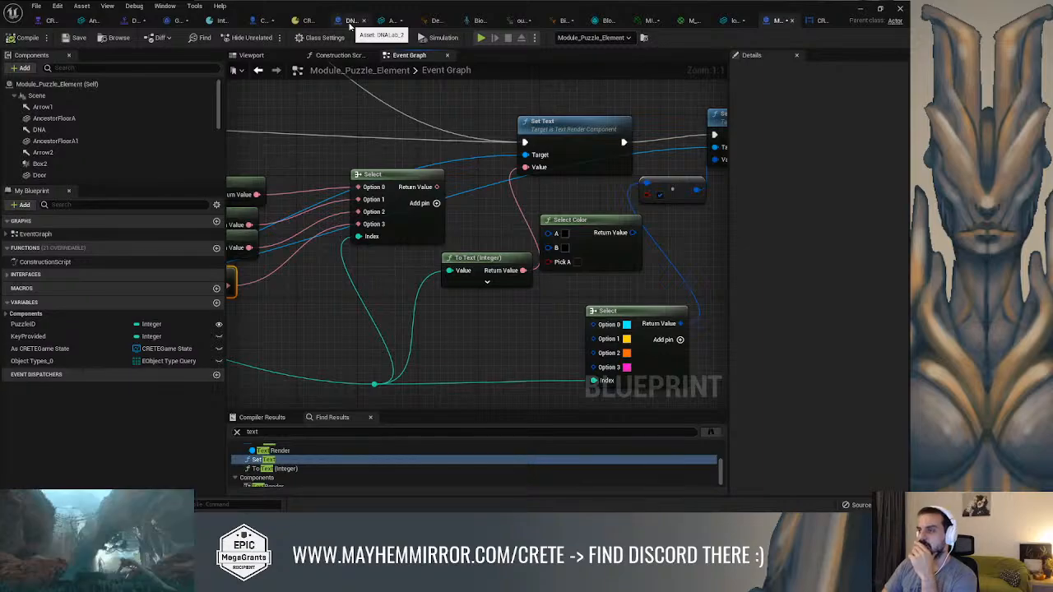
left_click(173, 20)
right_click_drag(279, 99, 359, 141)
scroll(359, 141, "down", 4)
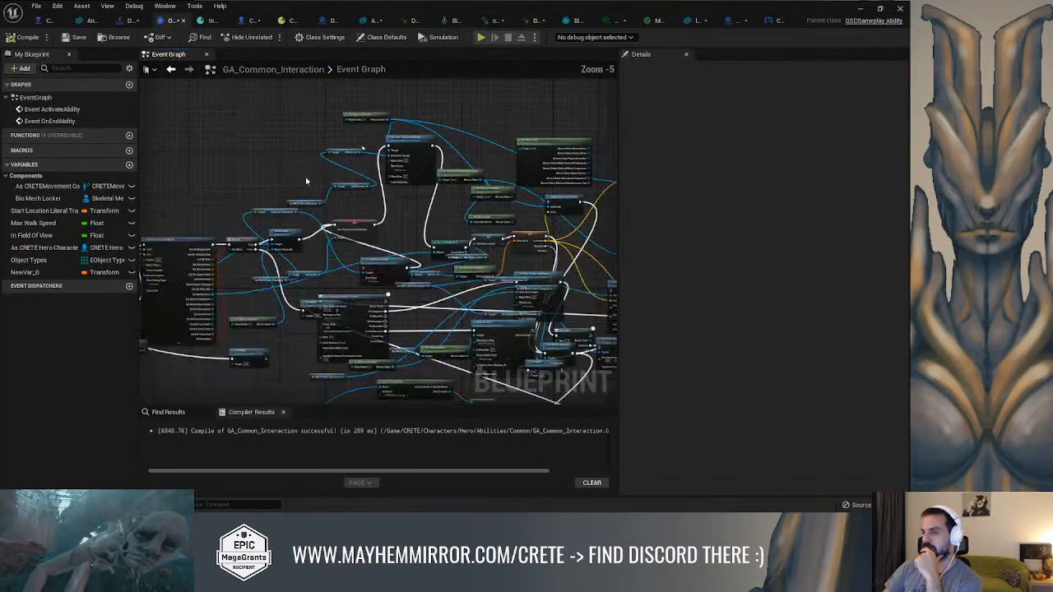
right_click_drag(315, 178, 610, 125)
right_click_drag(338, 193, 549, 165)
scroll(424, 225, "up", 1)
left_click_drag(395, 227, 245, 227)
right_click_drag(514, 188, 266, 176)
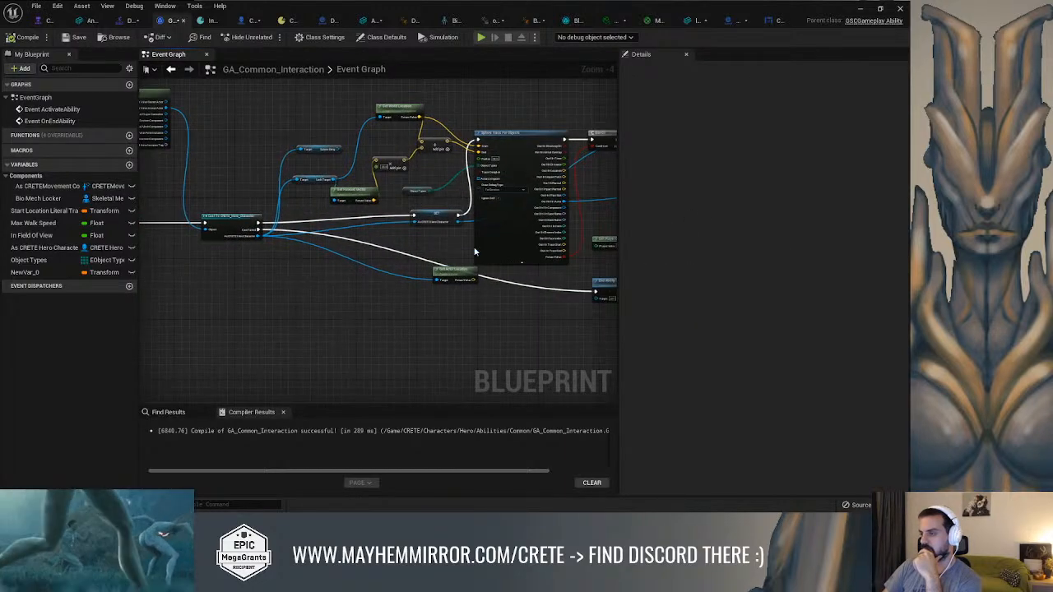
left_click_drag(462, 282, 461, 344)
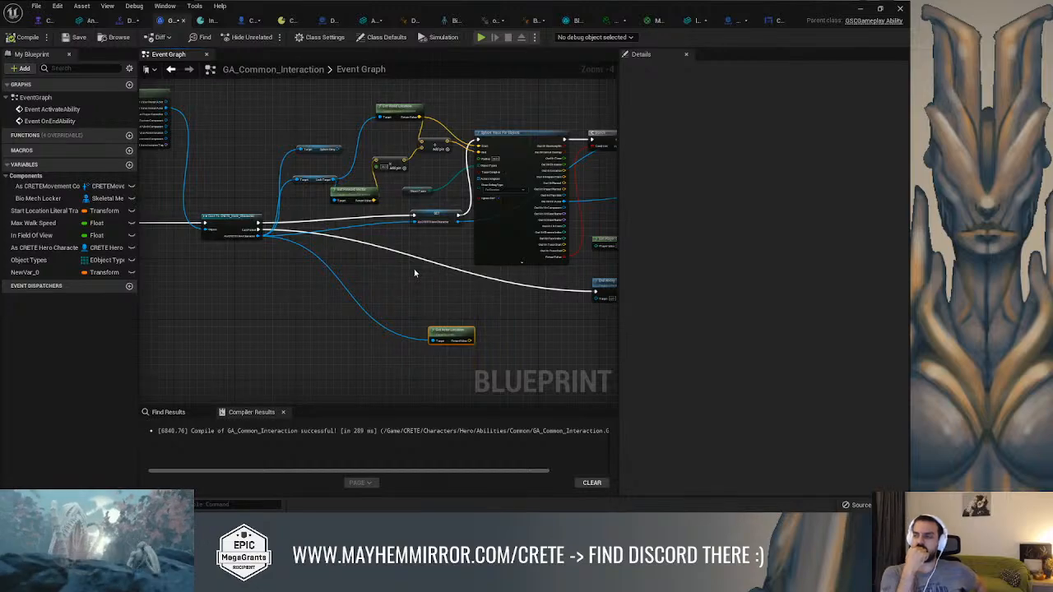
Move the Disable Input node farther away from the Branch node that follows the sphere trace
right_click_drag(528, 134, 255, 192)
scroll(277, 130, "up", 2)
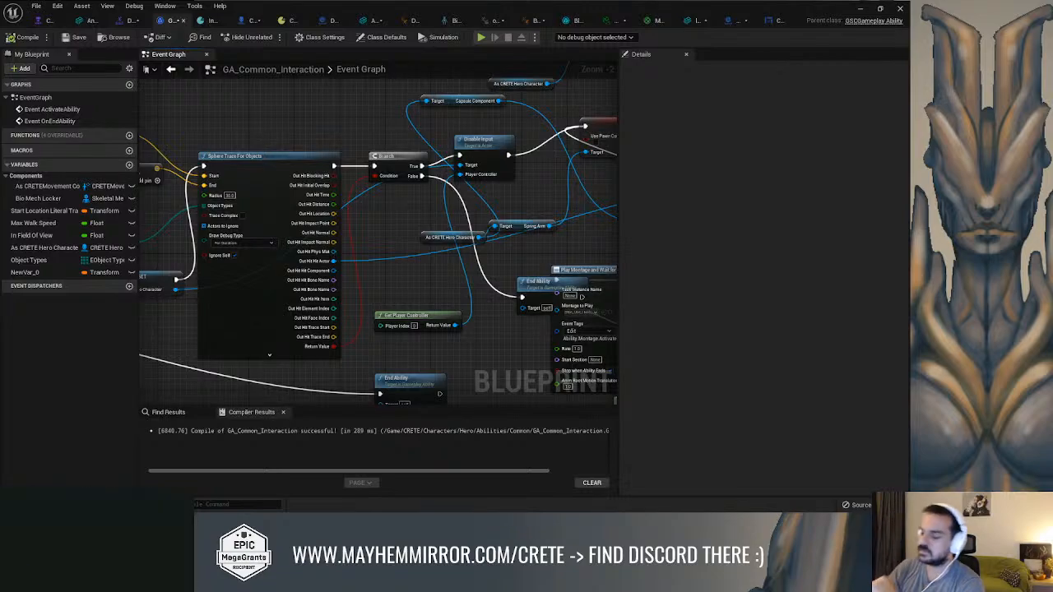
right_click_drag(308, 146, 316, 184)
right_click_drag(359, 156, 294, 125)
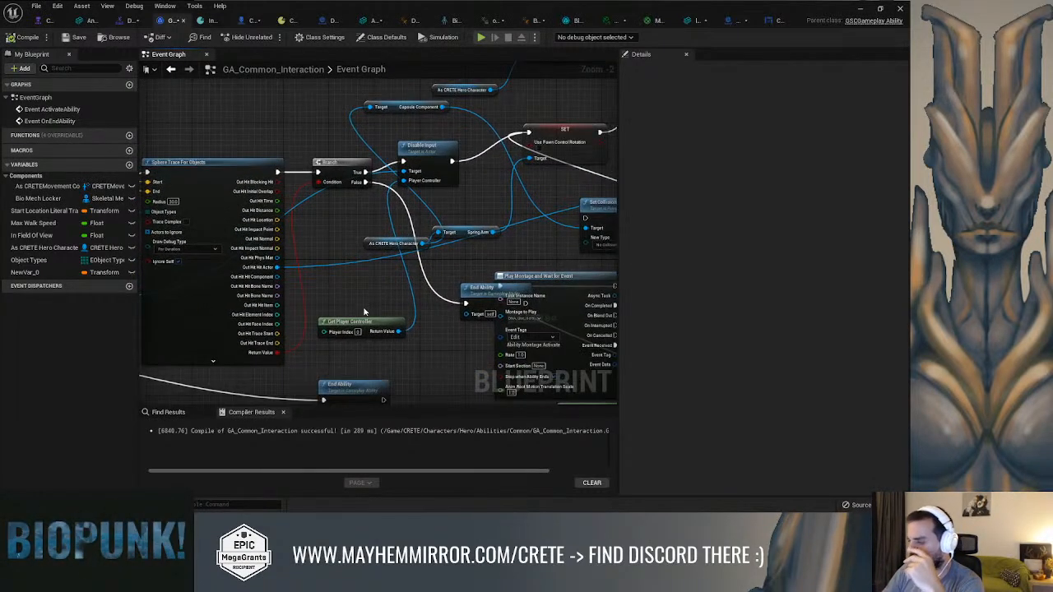
left_click_drag(367, 328, 379, 333)
right_click_drag(300, 175, 384, 188)
left_click(302, 177)
right_click_drag(302, 177, 191, 181)
left_click_drag(394, 166, 456, 178)
scroll(456, 178, "down", 1)
scroll(278, 168, "down", 4)
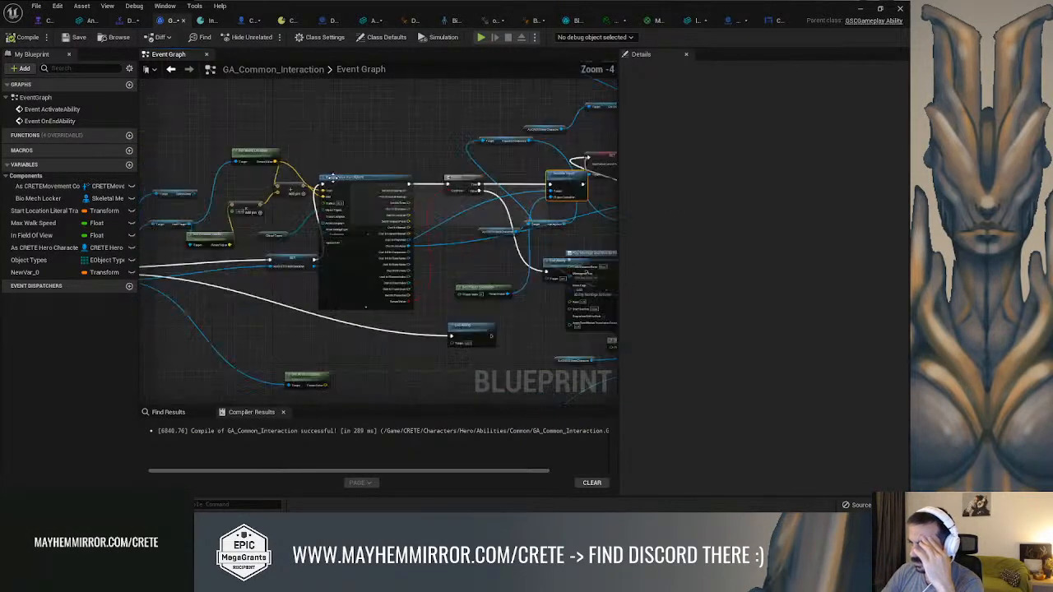
Shift the Sphere Trace For Objects node group away from the Disable Input chain and place its Branch node directly beside it
right_click_drag(277, 168, 336, 155)
mouse_move(376, 122)
left_mouse_down()
mouse_move(231, 289)
mouse_move(214, 292)
left_mouse_up()
left_click_drag(363, 161, 293, 158)
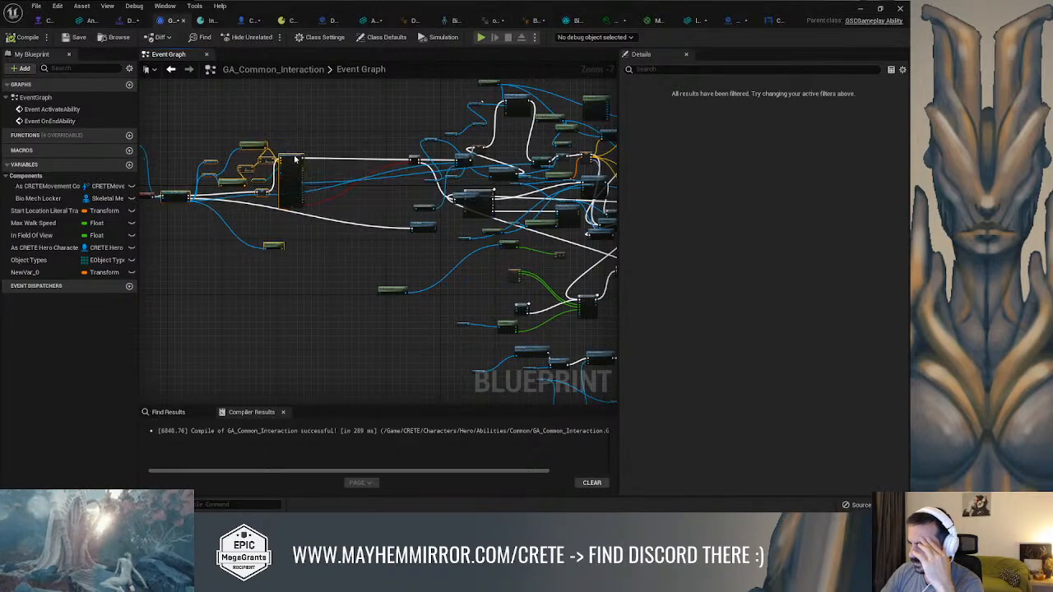
right_click_drag(236, 168, 330, 164)
left_click_drag(234, 190, 173, 190)
right_click_drag(495, 176, 393, 184)
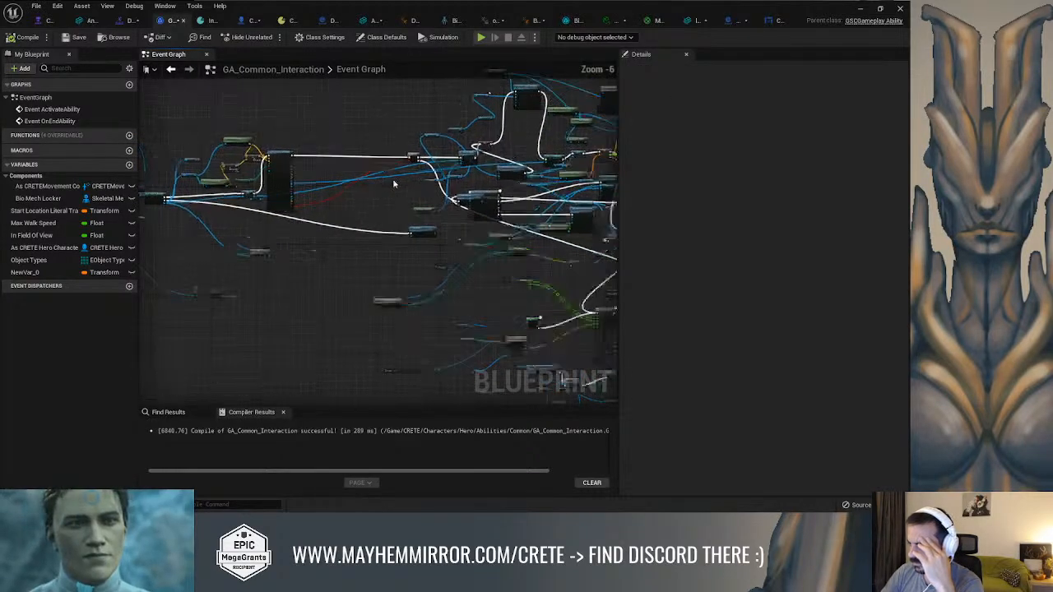
scroll(370, 181, "up", 4)
left_click_drag(478, 115, 252, 108)
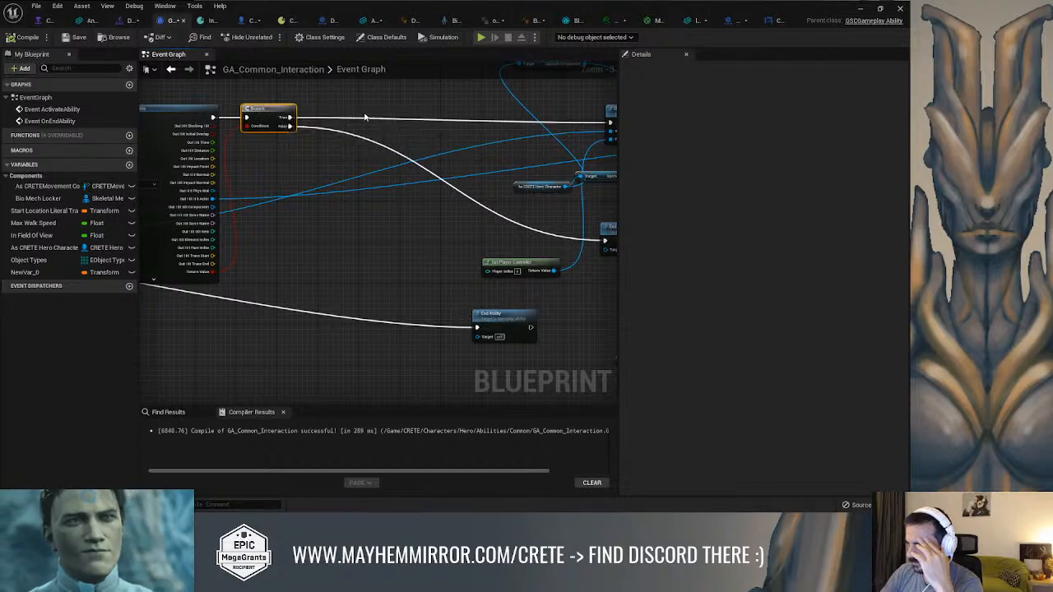
Move the Disable Input node closer to the Branch, leaving a gap before the SET Use Pawn Control Rotation node
right_click_drag(362, 120, 471, 151)
scroll(366, 179, "up", 1)
scroll(370, 191, "down", 2)
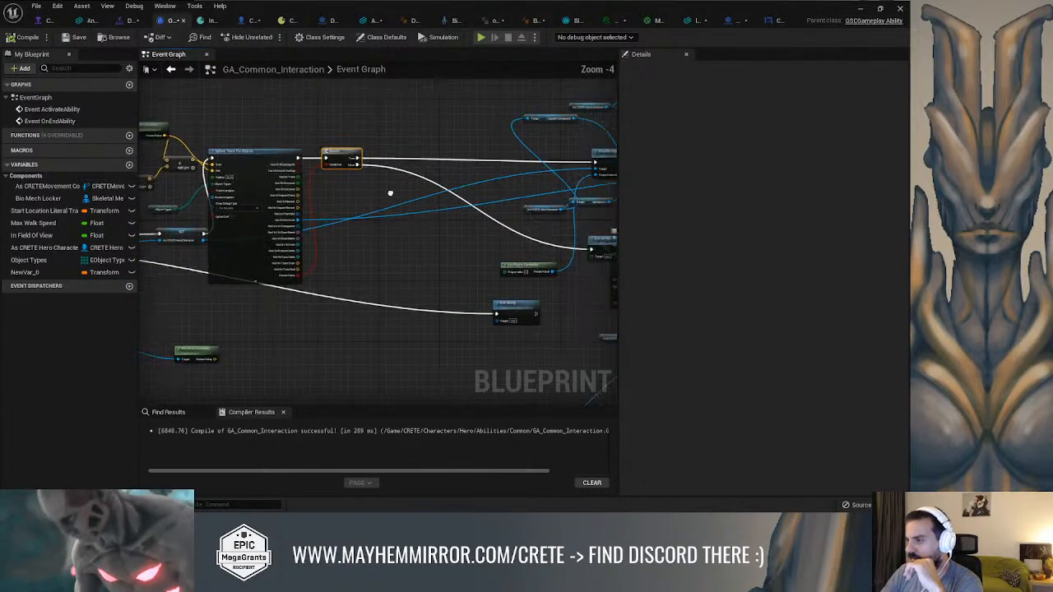
right_click_drag(370, 193, 292, 194)
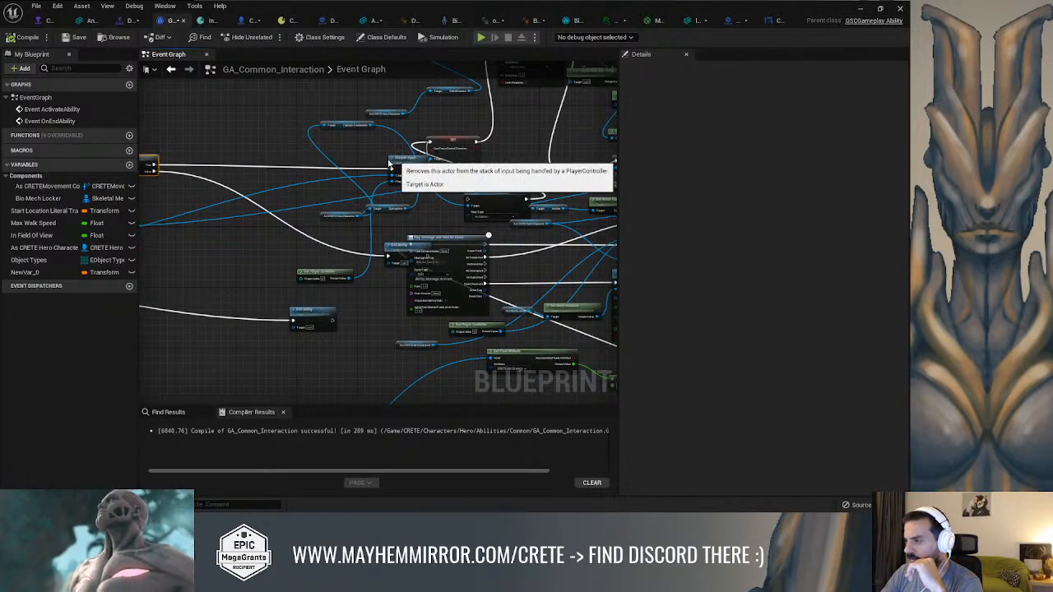
left_click_drag(390, 162, 305, 166)
scroll(353, 165, "up", 1)
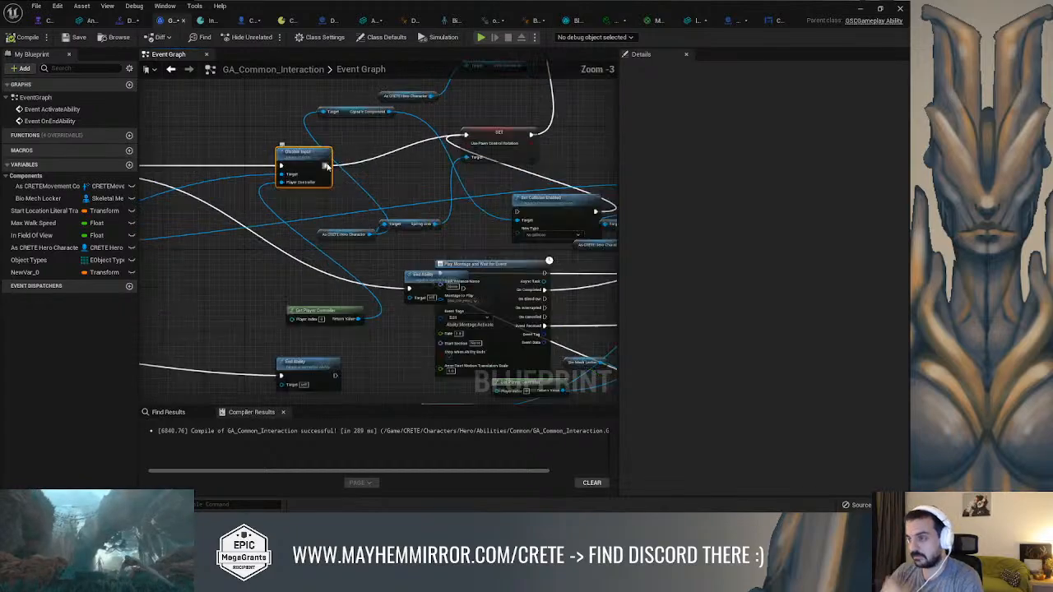
left_click(355, 164)
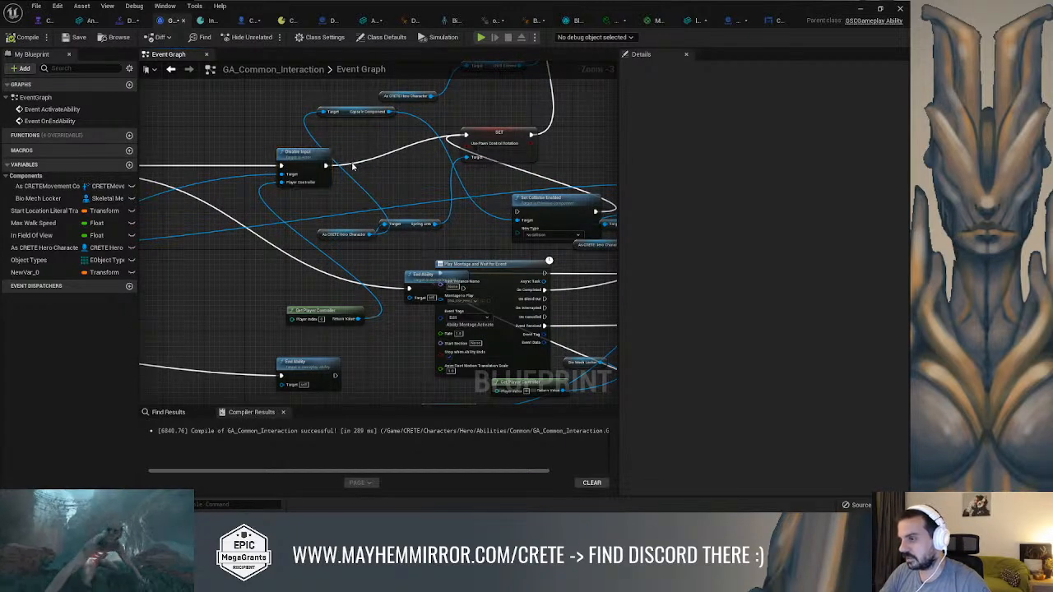
Copy the Cast To DNALab_2, Bio Mech Locker getter and SET Bio Mech Locker nodes and paste them beside the sphere trace's Branch
right_click_drag(390, 147, 312, 306)
right_click_drag(433, 157, 419, 140)
right_click_drag(296, 291, 118, 223)
scroll(388, 237, "down", 3)
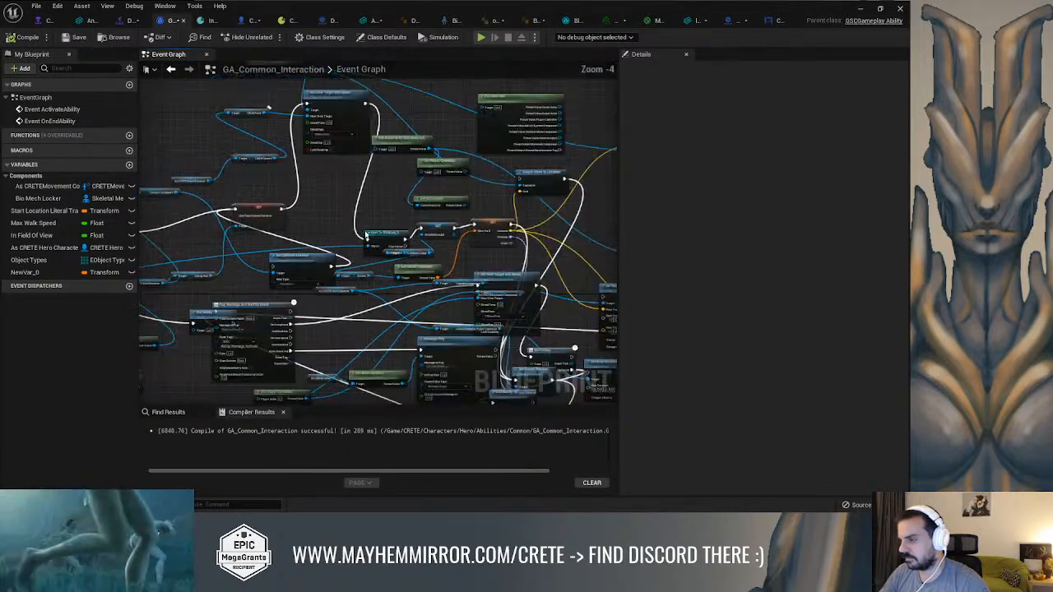
scroll(438, 227, "up", 1)
left_click(439, 227, "ctrl")
scroll(443, 256, "up", 2)
left_click_drag(351, 229, 326, 202)
left_click(415, 262)
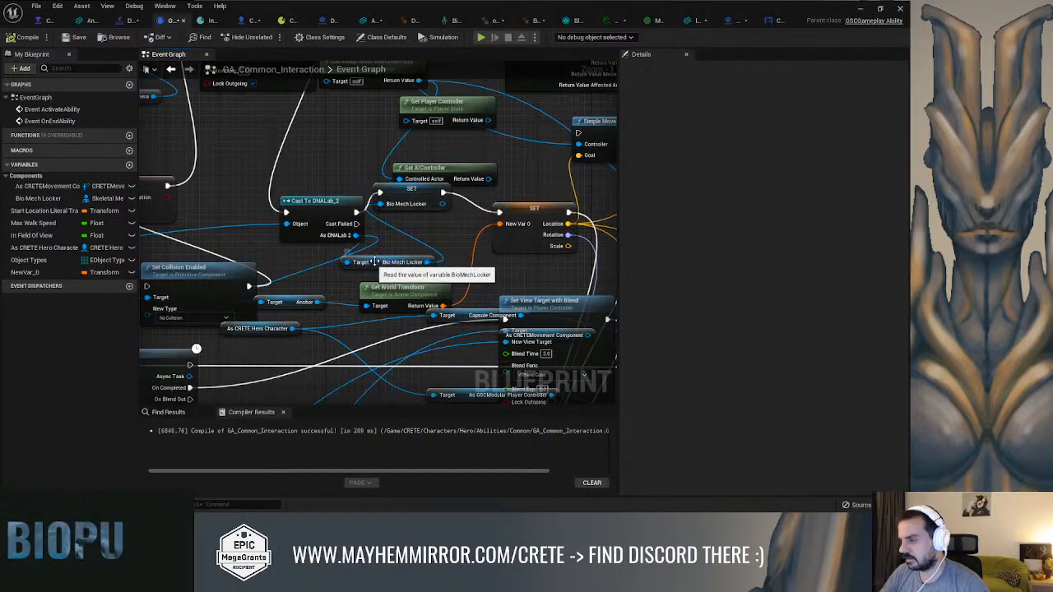
left_click(411, 200, "ctrl")
left_click(319, 206, "ctrl")
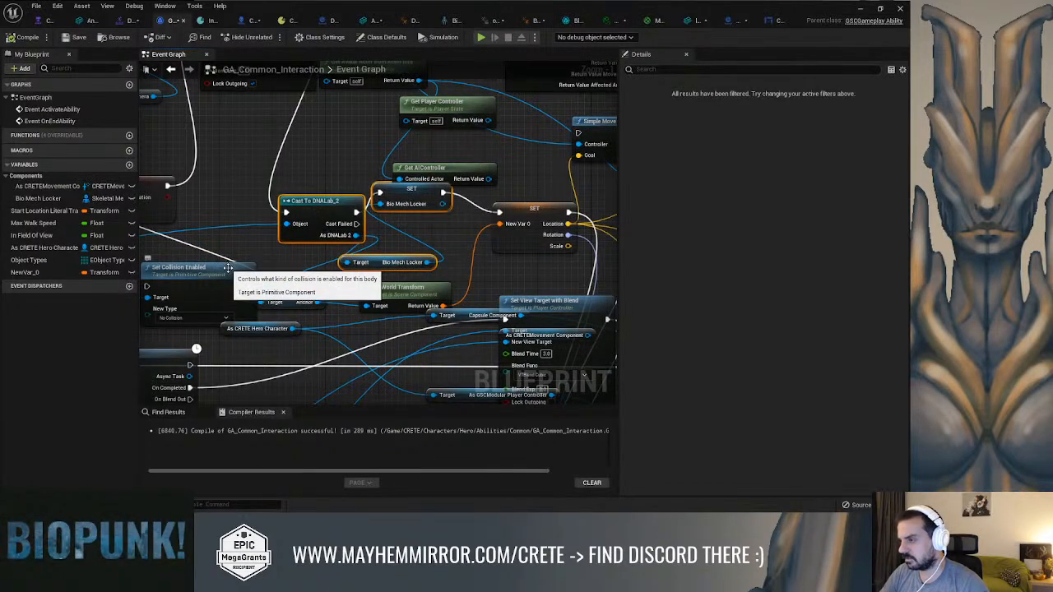
scroll(227, 265, "down", 1)
scroll(401, 253, "down", 3)
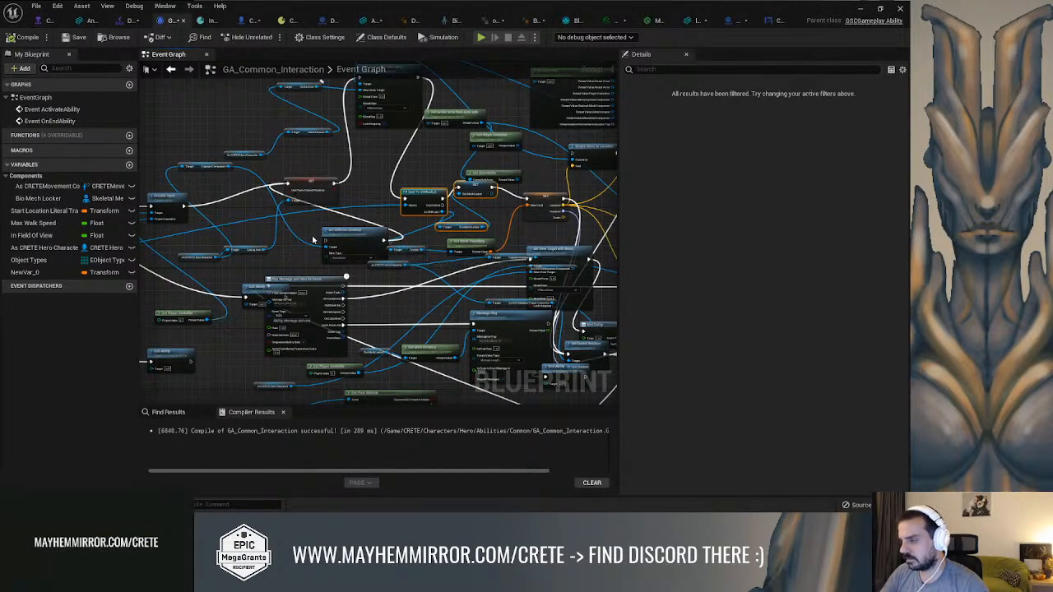
scroll(399, 208, "up", 5)
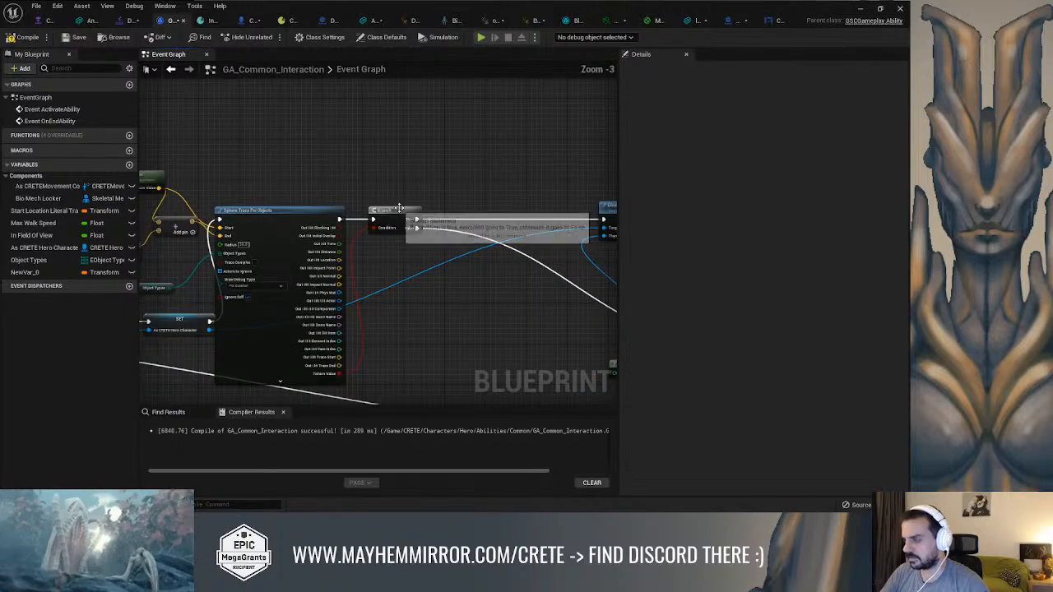
key("ctrl+v")
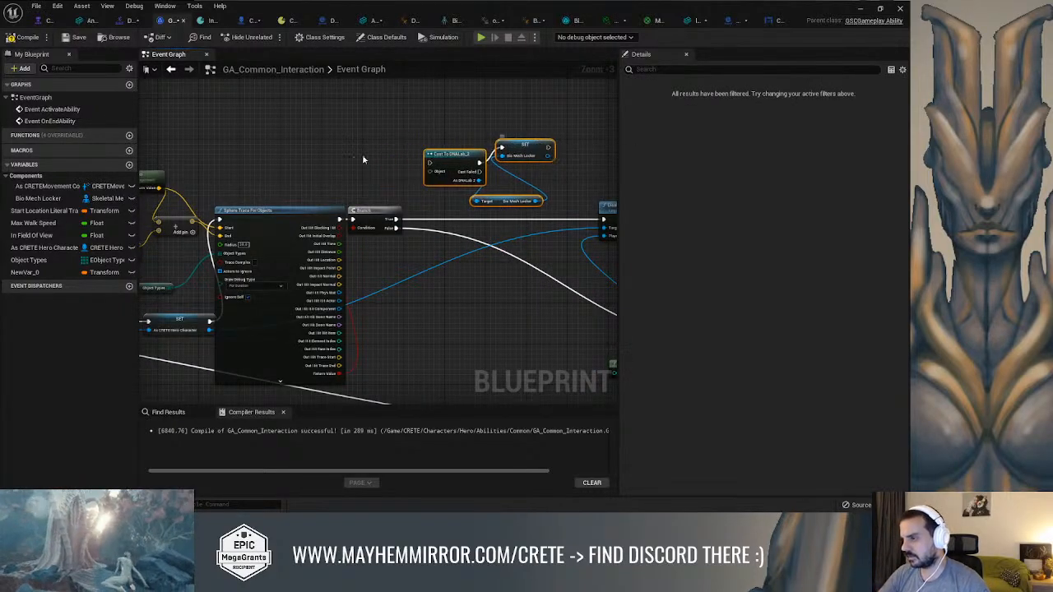
Wire Branch True through the pasted DNALab_2 cast and SET Bio Mech Locker into Disable Input, and connect As DNALab 2 to the Anchor getter
left_click(379, 164)
left_click_drag(396, 220, 429, 163)
right_click_drag(532, 132, 374, 133)
left_click_drag(389, 148, 445, 218)
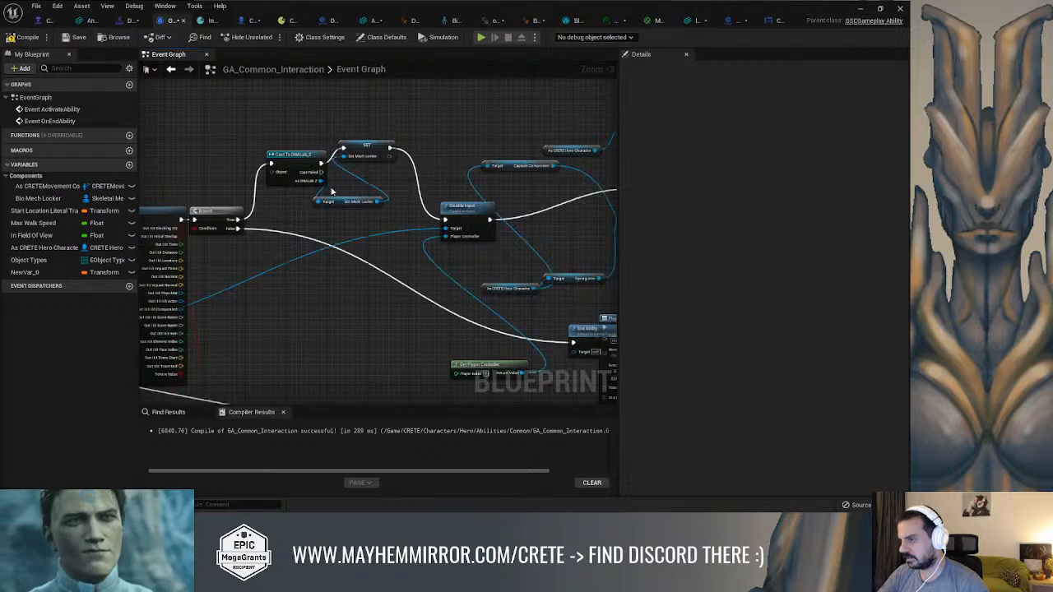
left_click_drag(321, 180, 422, 279)
right_click_drag(319, 233, 388, 216)
Delete the Set Collision Enabled node and its Capsule Component getter
left_click_drag(441, 236, 441, 221)
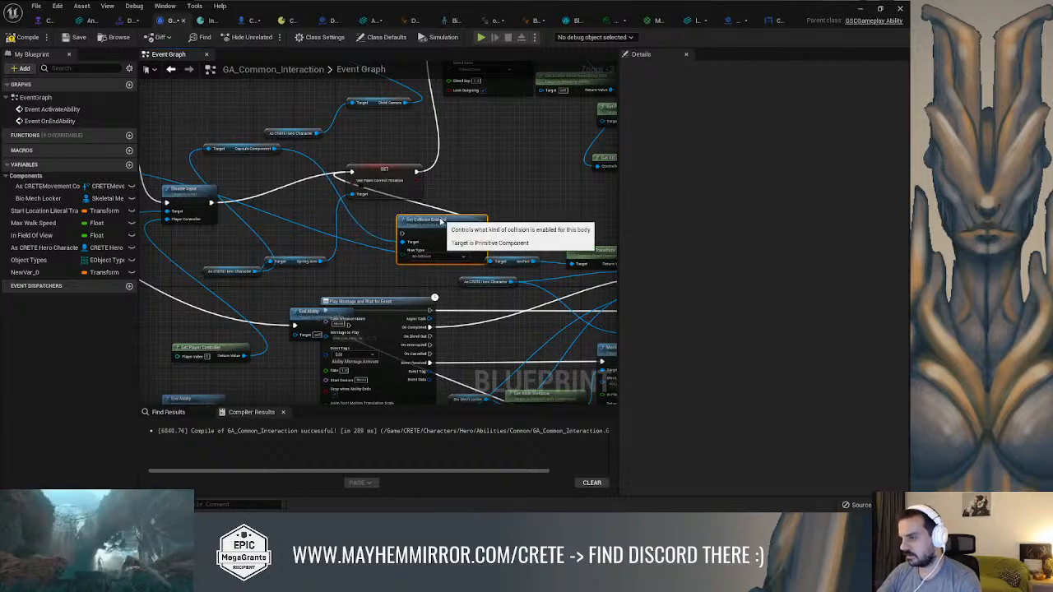
key("Delete")
right_click_drag(239, 150, 272, 162)
left_click(272, 160)
key("Delete")
Line up the As CRETE Hero Character getter and its camera getters in front of the Set View Target with Blend node
right_click_drag(326, 142, 325, 252)
left_click_drag(409, 225, 325, 166)
left_click_drag(306, 256, 245, 162)
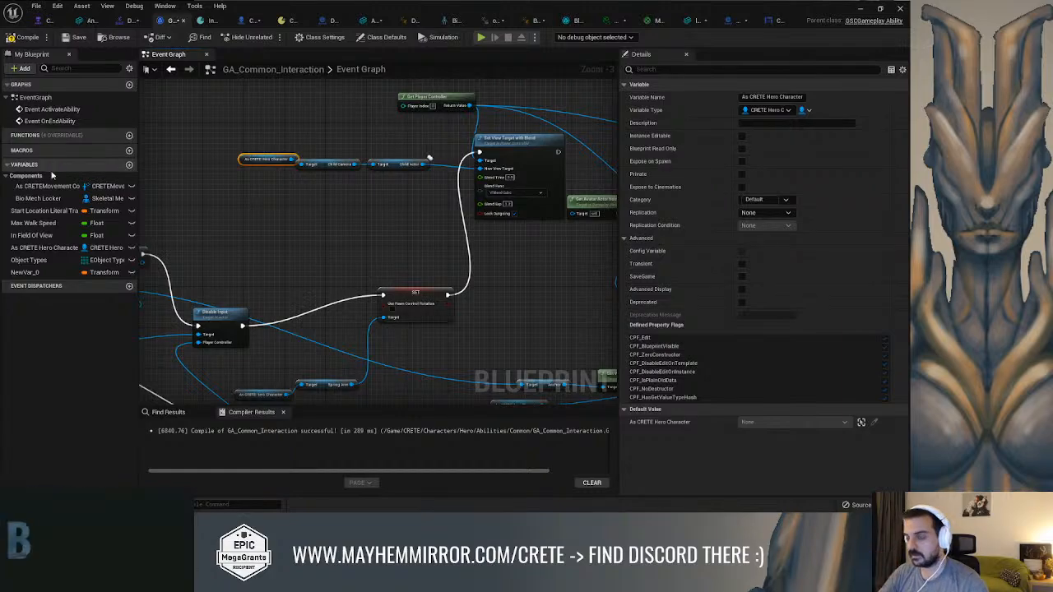
Place the SET Bio Mech Locker node level with the DNALab_2 cast, with more room between them
scroll(391, 198, "down", 6)
scroll(390, 197, "up", 3)
left_click_drag(358, 221, 422, 194)
left_click_drag(257, 158, 298, 172)
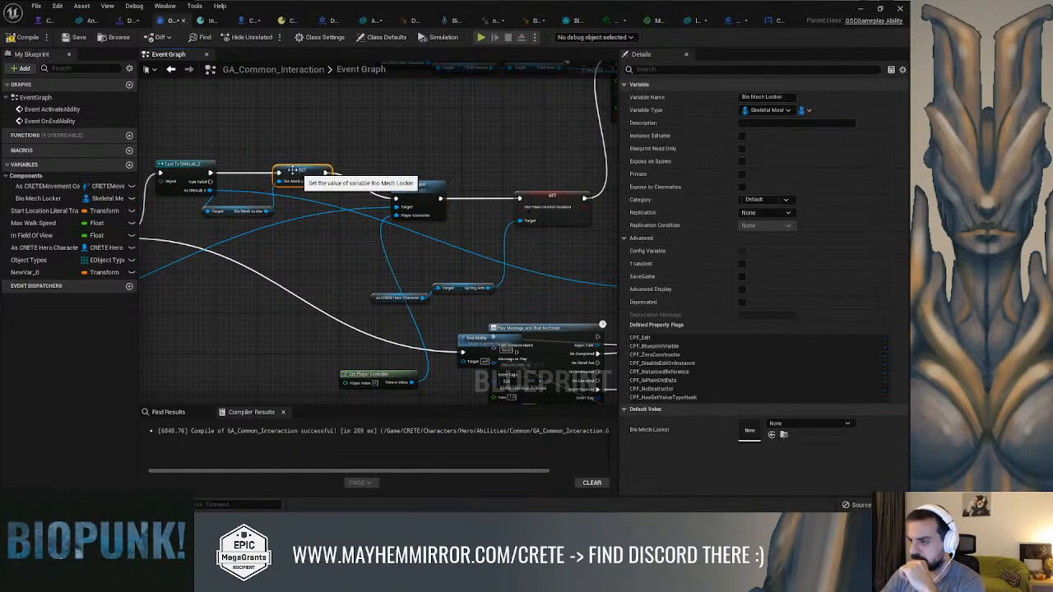
Connect the sphere trace's Out Hit Actor to the Object input of Cast To DNALab_2 and compile the blueprint
left_click(23, 37)
right_click_drag(252, 105, 399, 101)
left_click_drag(208, 305, 298, 176)
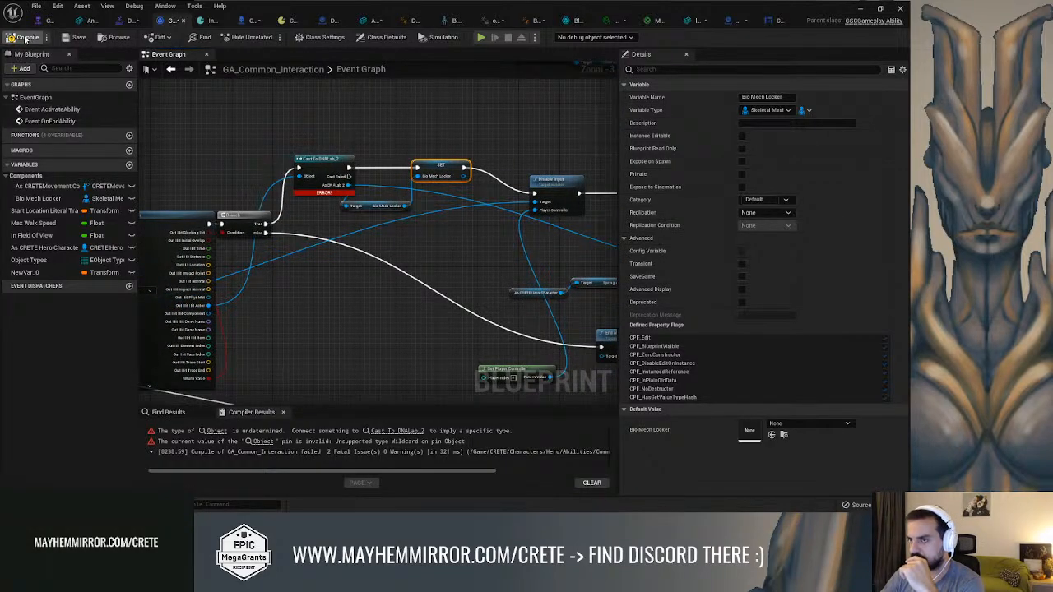
Tidy the cast chain by lowering the Bio Mech Locker getter and spacing out the SET and Disable Input nodes
scroll(387, 212, "up", 2)
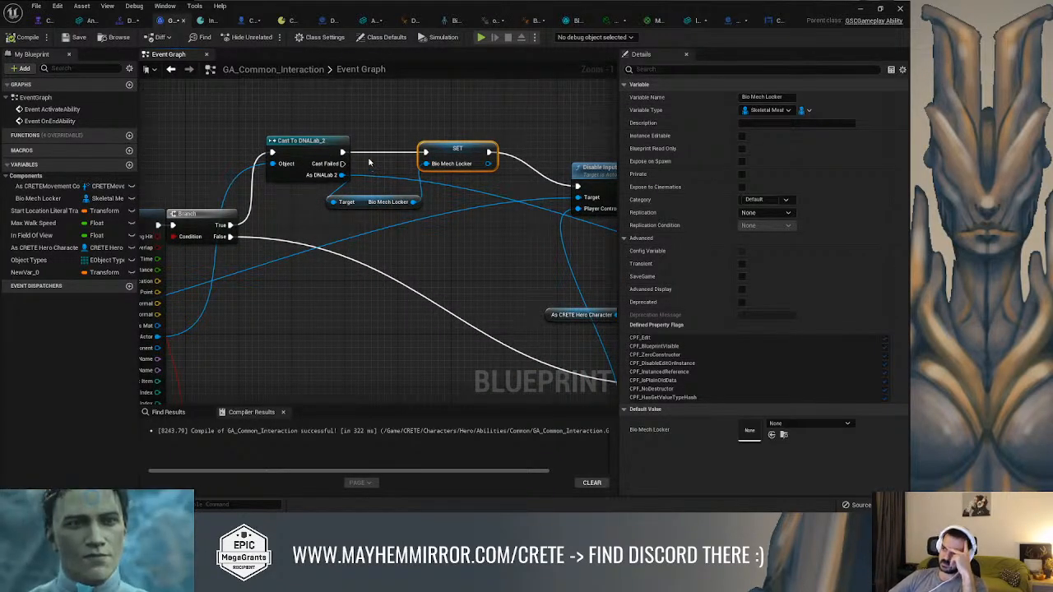
left_click_drag(368, 201, 393, 214)
right_click_drag(392, 214, 333, 229)
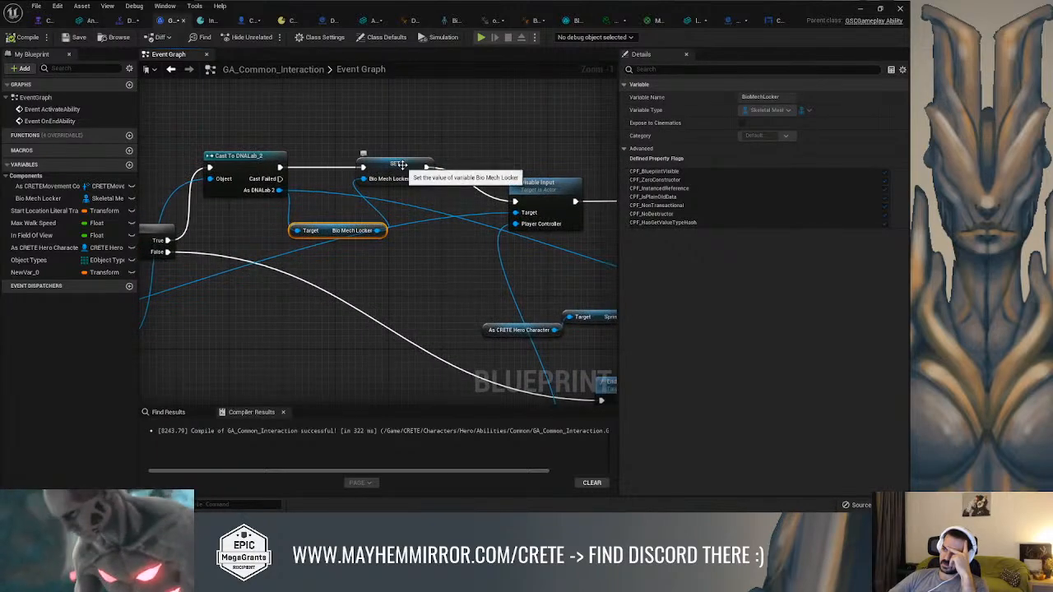
left_click(419, 169)
right_click_drag(419, 169, 291, 178)
left_click_drag(405, 200, 440, 181)
right_click_drag(364, 211, 486, 208)
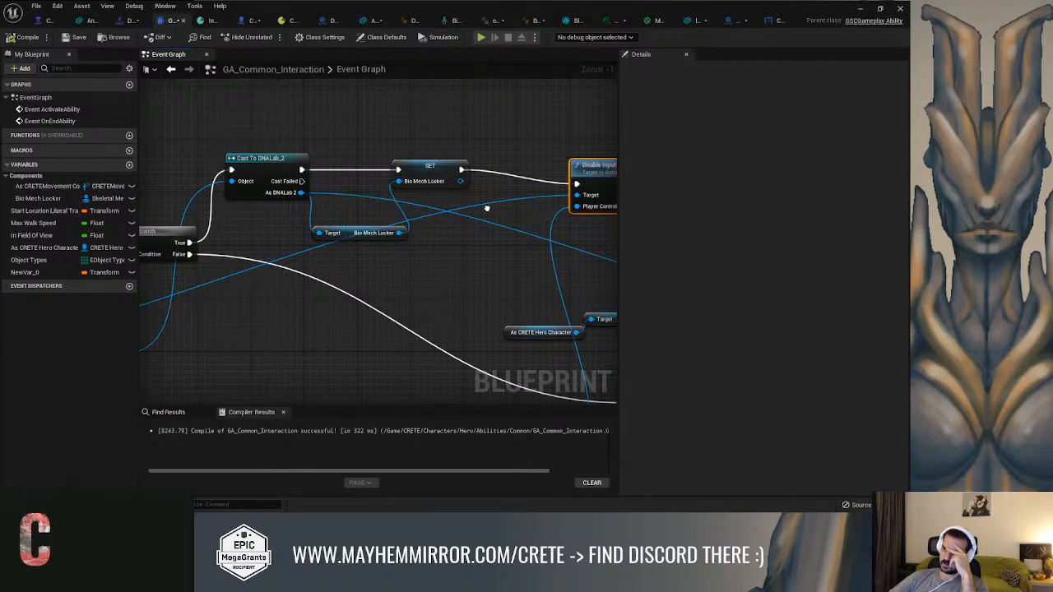
Examine the graph from the hero character cast and sphere trace through to the Disable Input chain
right_click_drag(487, 208, 359, 206)
scroll(463, 218, "down", 2)
scroll(463, 219, "up", 2)
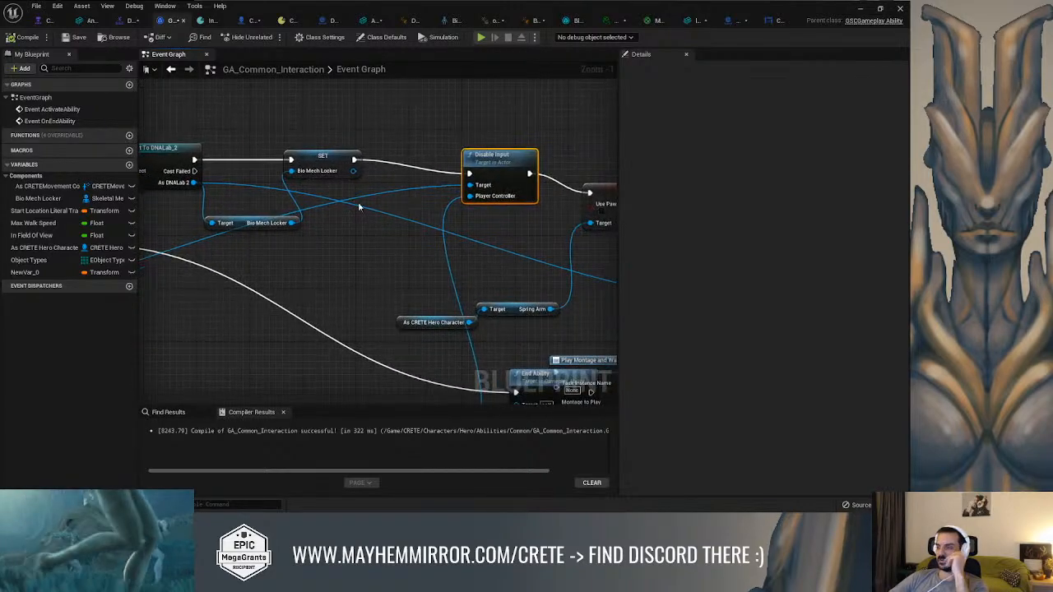
scroll(359, 206, "down", 2)
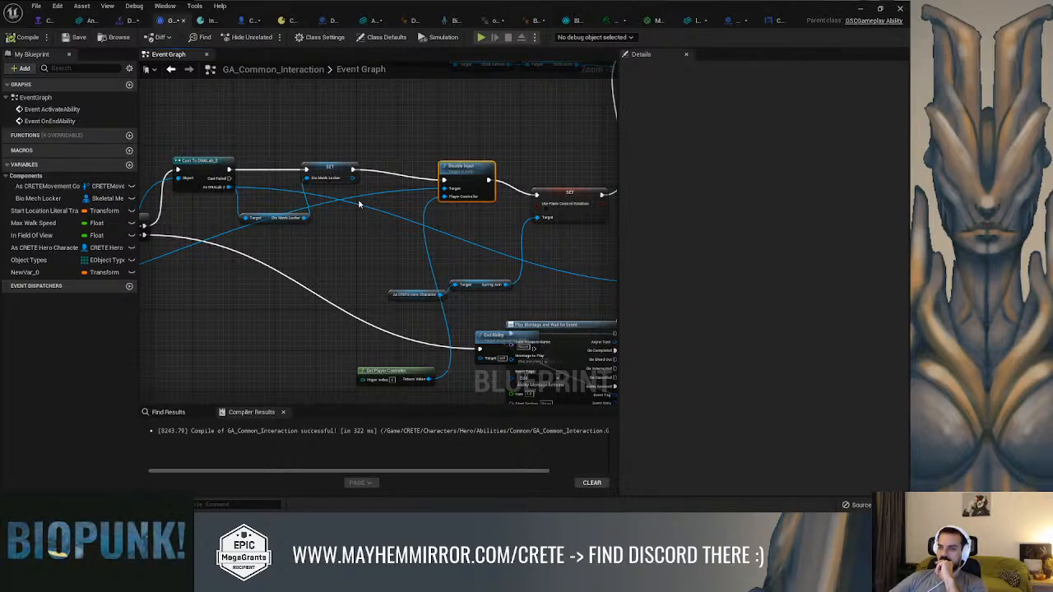
right_click_drag(340, 206, 612, 169)
scroll(322, 164, "down", 2)
right_click_drag(323, 165, 480, 181)
scroll(454, 199, "up", 3)
scroll(440, 211, "down", 2)
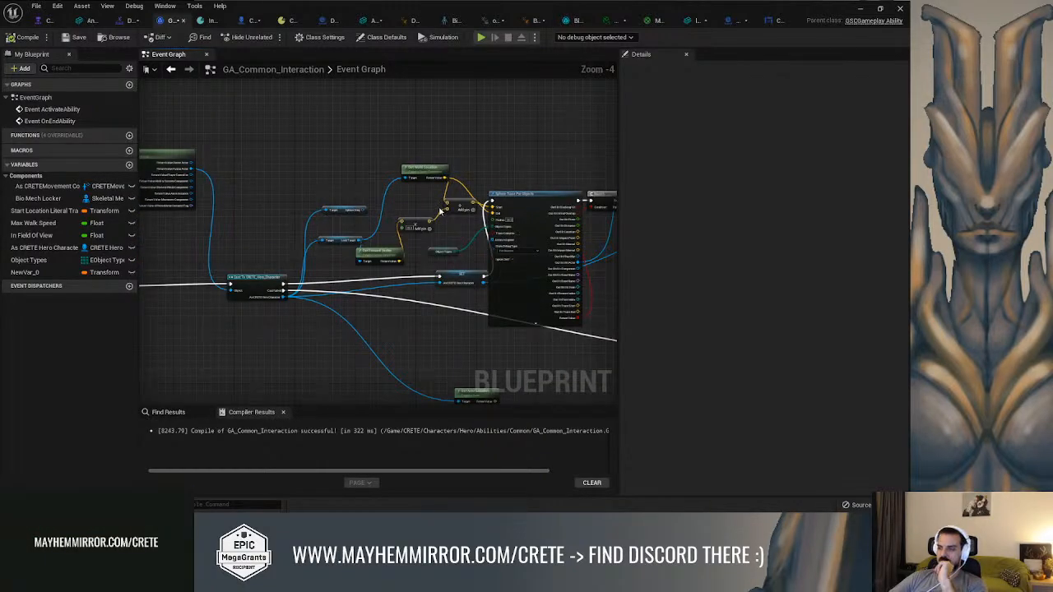
mouse_move(461, 180)
right_mouse_down()
mouse_move(313, 189)
mouse_move(215, 173)
right_mouse_up()
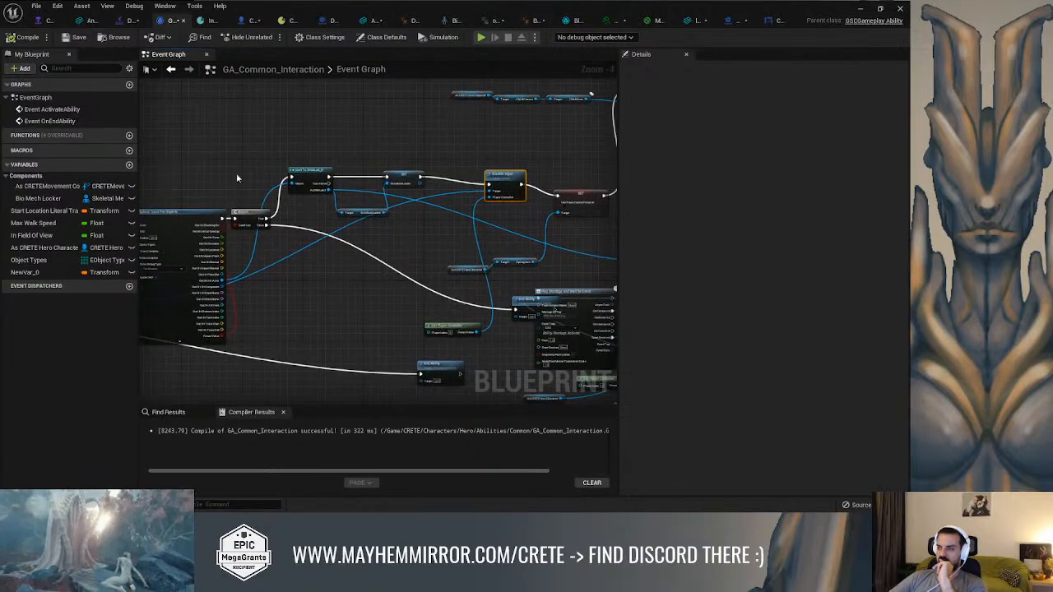
mouse_move(449, 148)
right_mouse_down()
mouse_move(383, 172)
mouse_move(333, 208)
mouse_move(416, 141)
mouse_move(507, 153)
mouse_move(453, 102)
right_mouse_up()
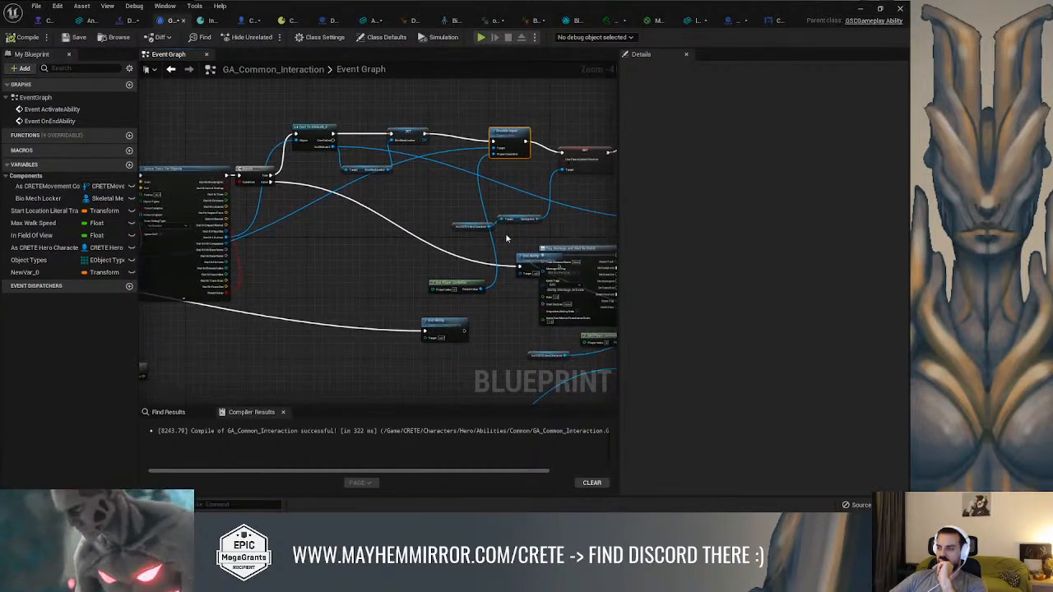
Move the Branch False path's End Ability node beneath the Bio Mech Locker nodes and raise the DNALab_2 cast slightly
left_click_drag(530, 256, 393, 222)
right_click_drag(456, 246, 405, 277)
scroll(403, 283, "up", 3)
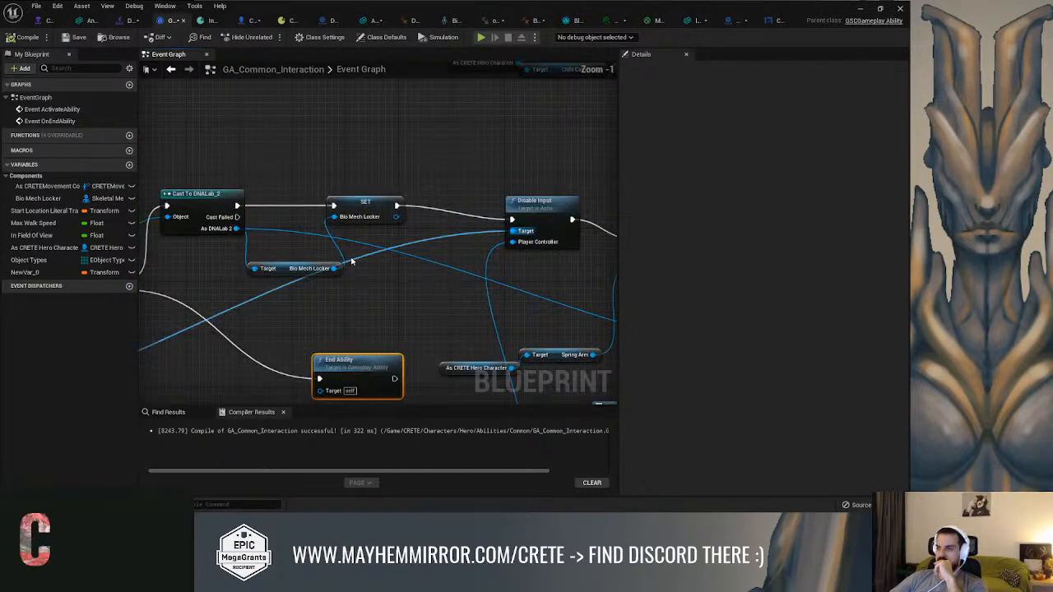
left_click_drag(369, 192, 368, 178)
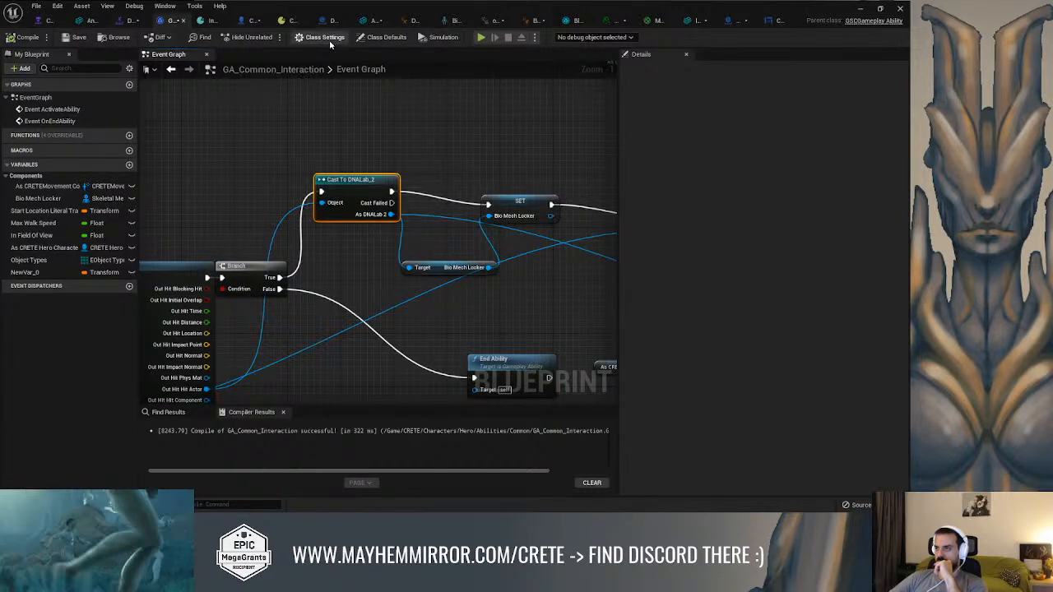
Add CRETEInteracINT to the implemented interfaces of the GA_Common_Interaction blueprint
left_click(381, 37)
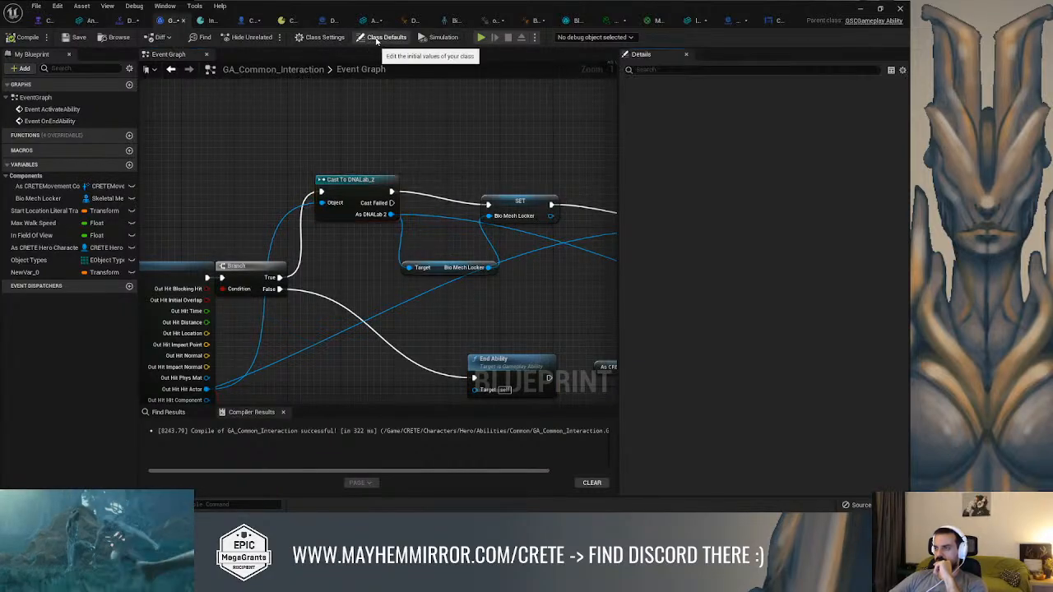
left_click(324, 37)
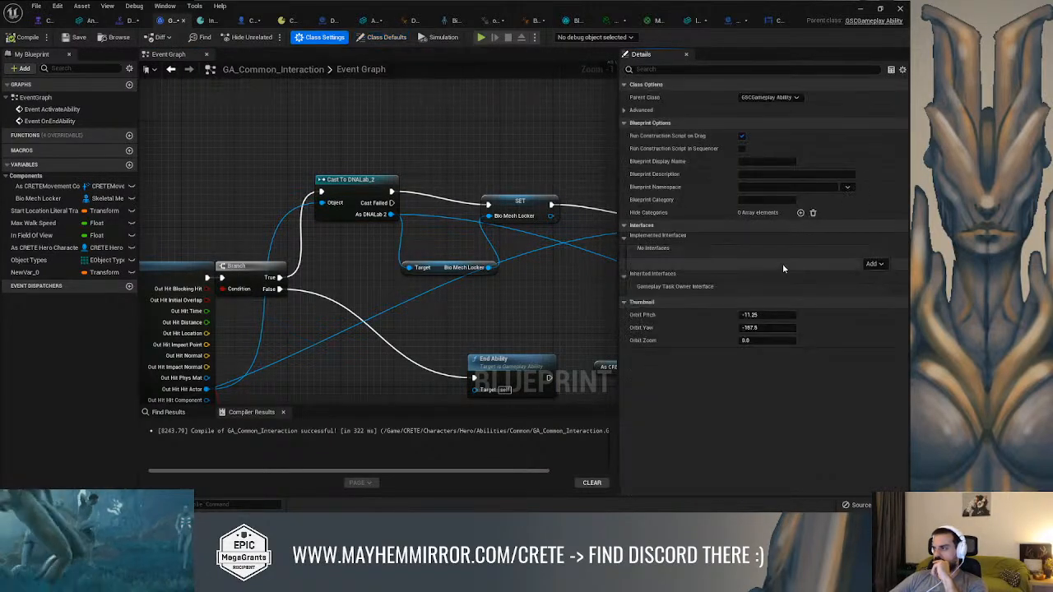
left_click(874, 264)
type("c")
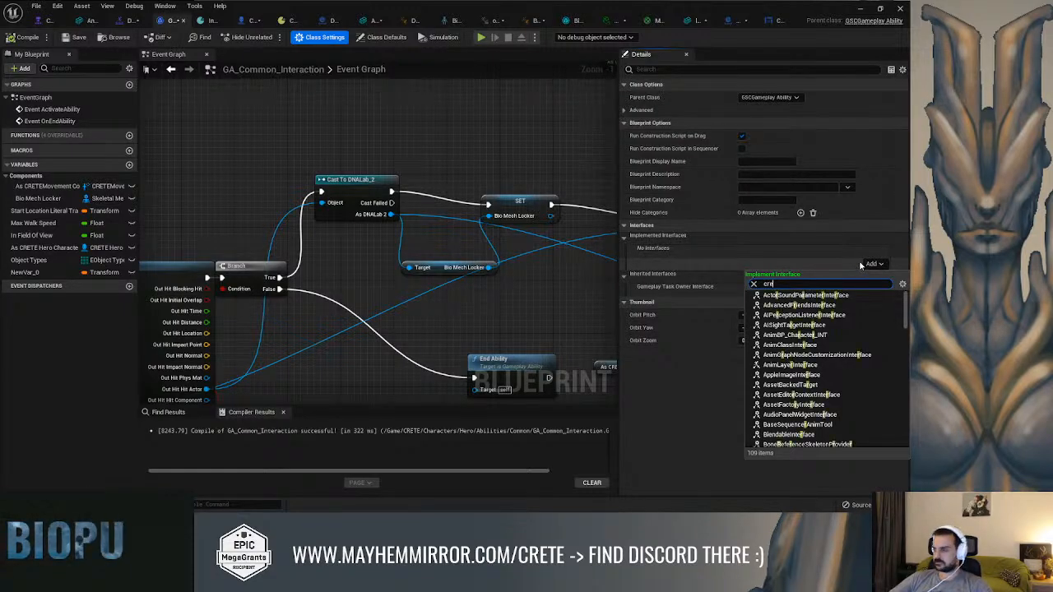
type("re")
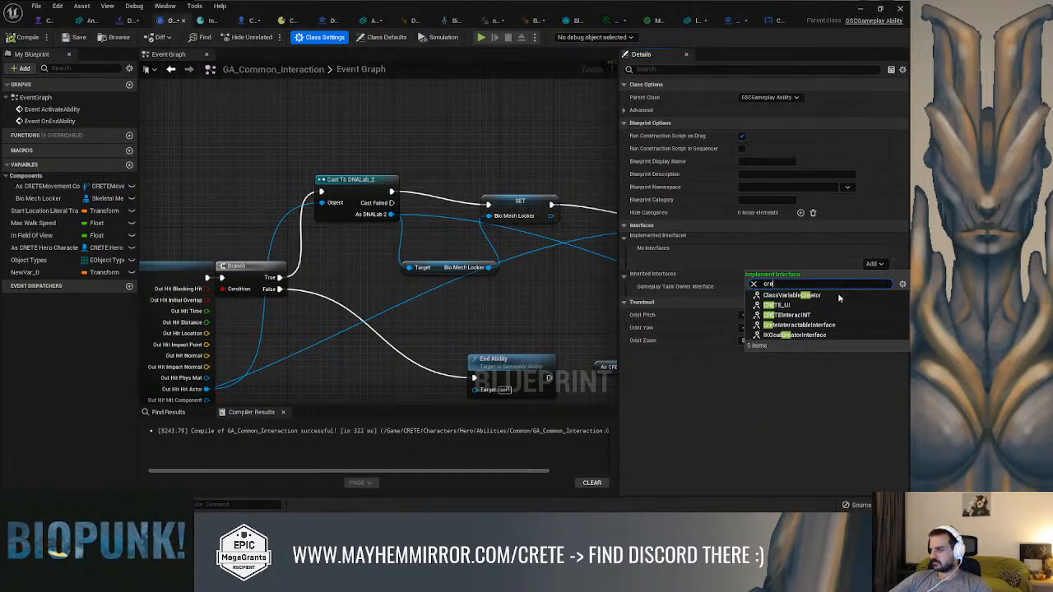
left_click(814, 315)
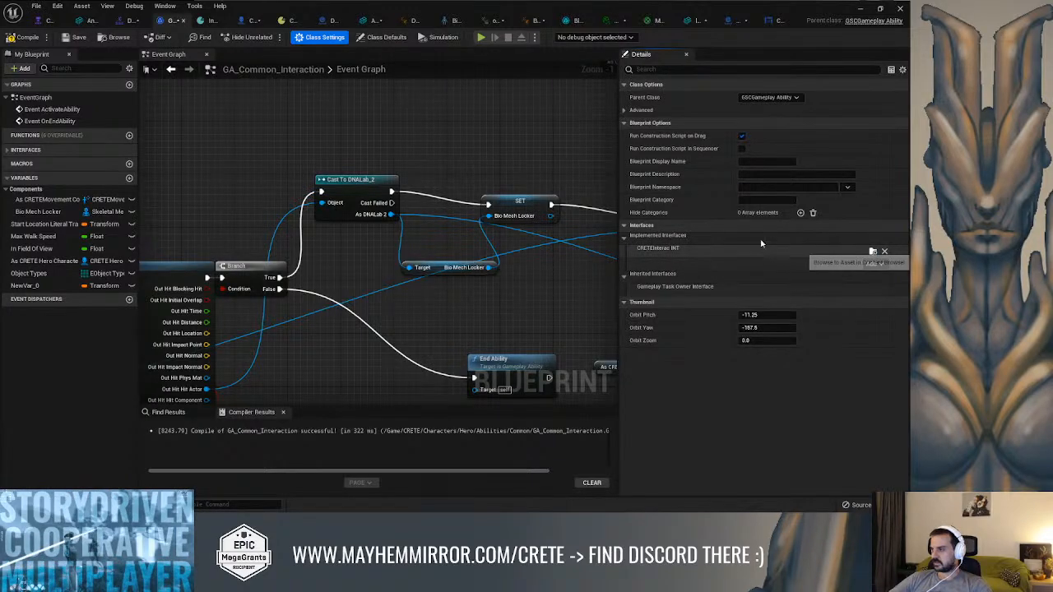
Open the CRETEInteracINT interface and give its SendInteraction function a Boolean output named CanInteract
left_click(872, 251)
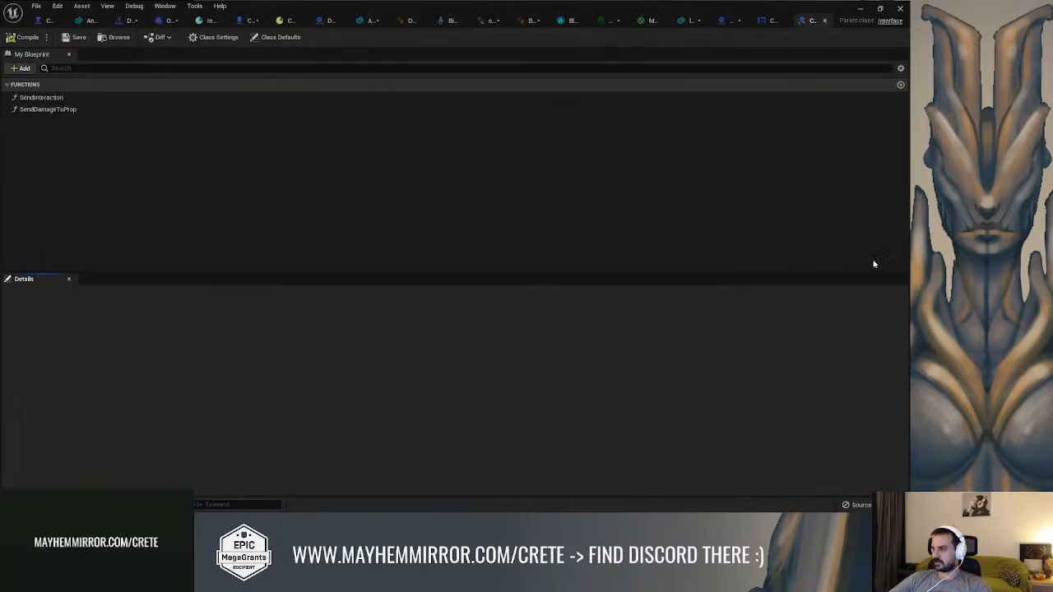
double_click(60, 97)
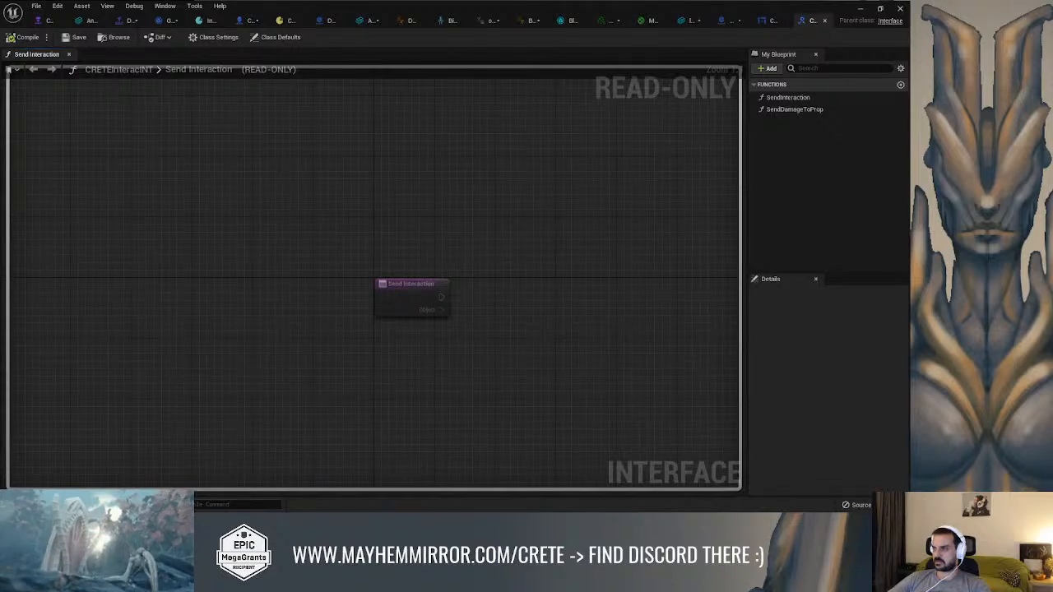
left_click(385, 277)
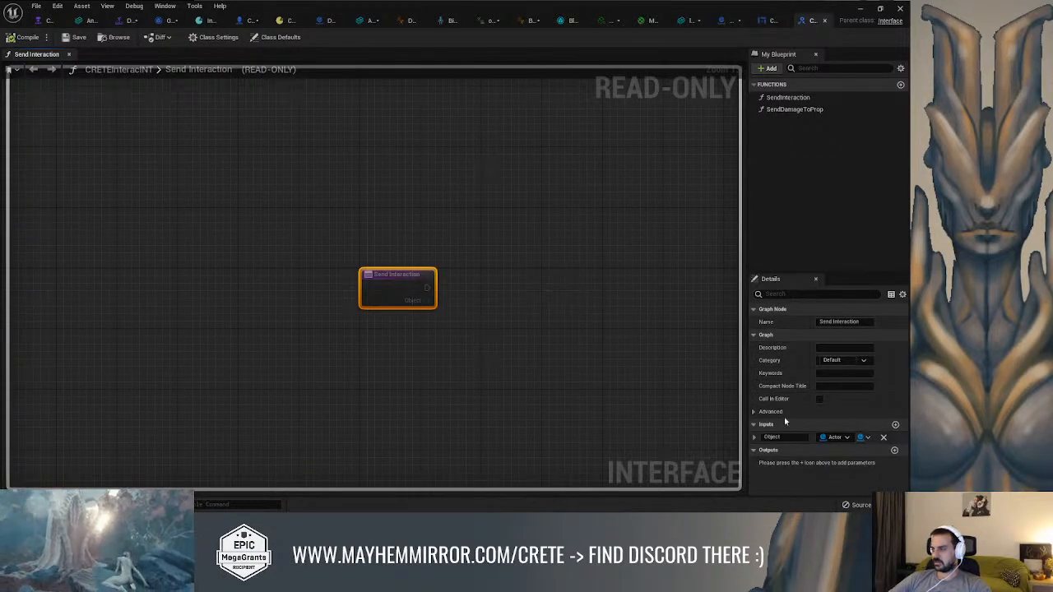
left_click(895, 452)
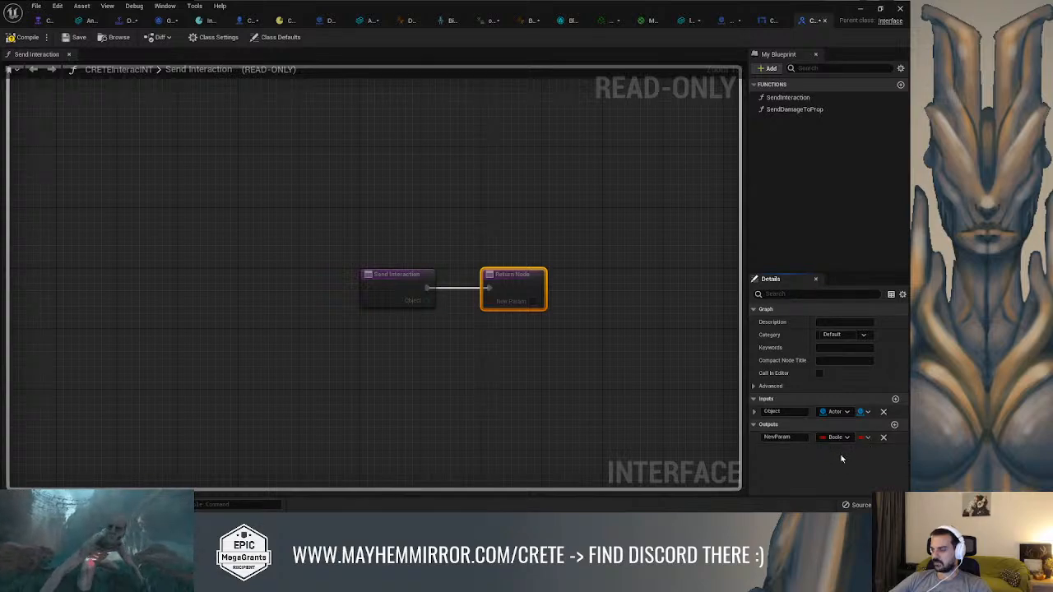
left_click(776, 437)
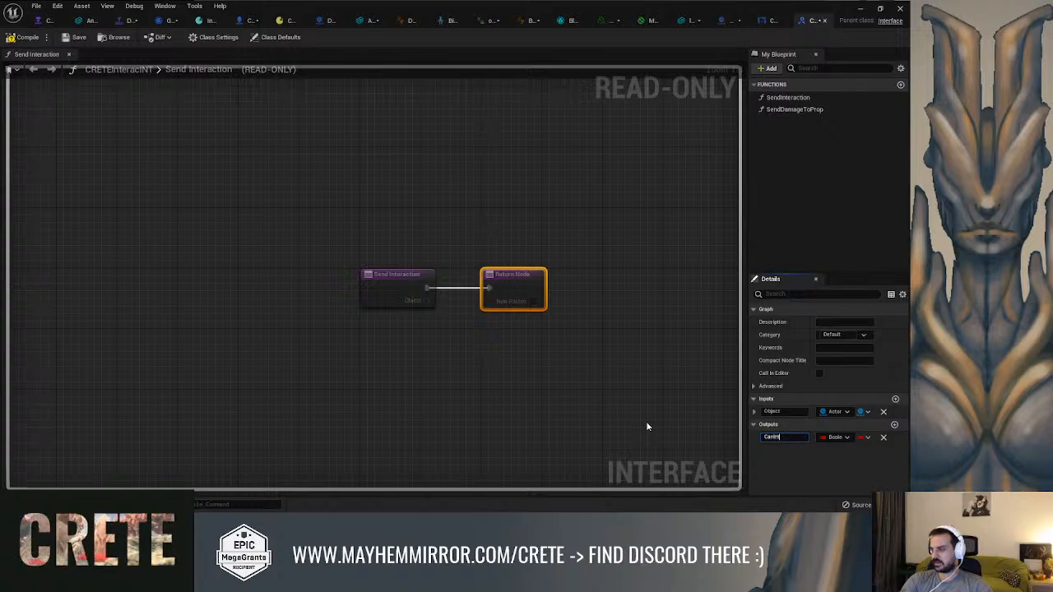
type("CanInteract")
key("Return")
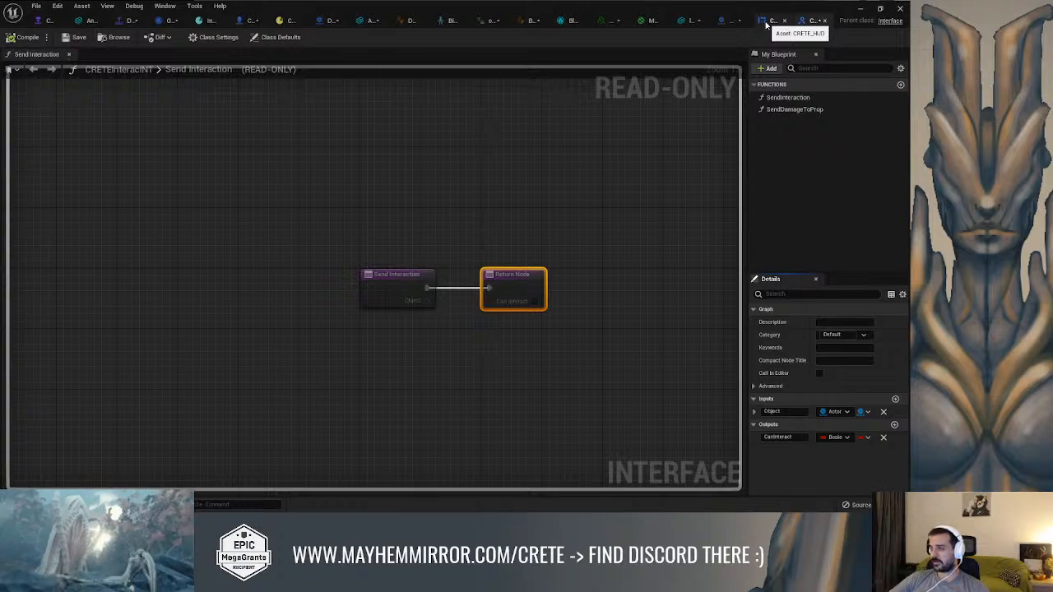
In GA_Common_Interaction, add a Send Interaction (Message) call on the As DNALab 2 output and place it above the cast chain
left_click(167, 21)
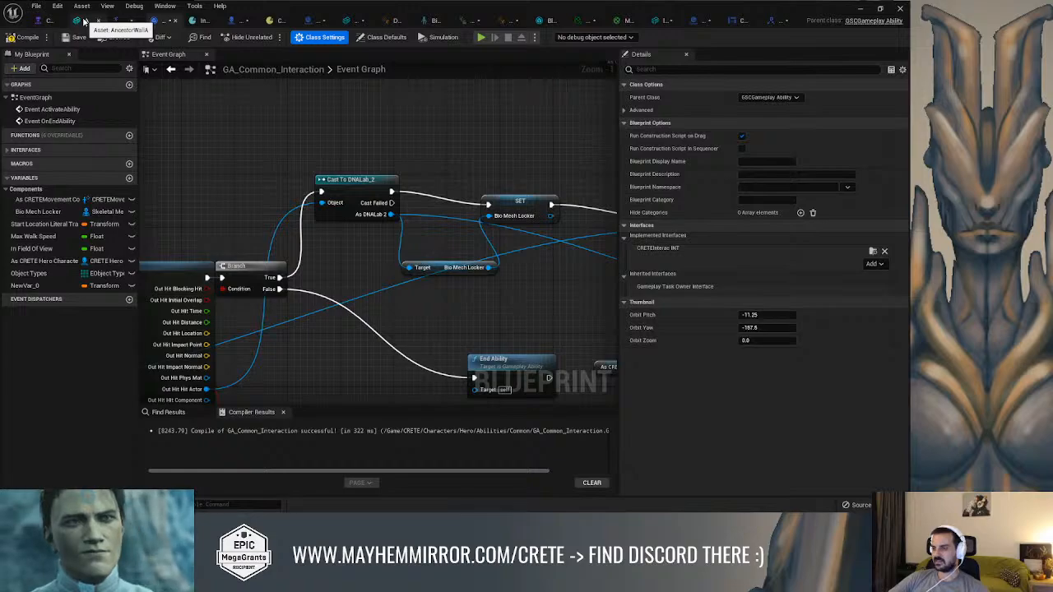
left_click_drag(391, 214, 438, 171)
type("send int")
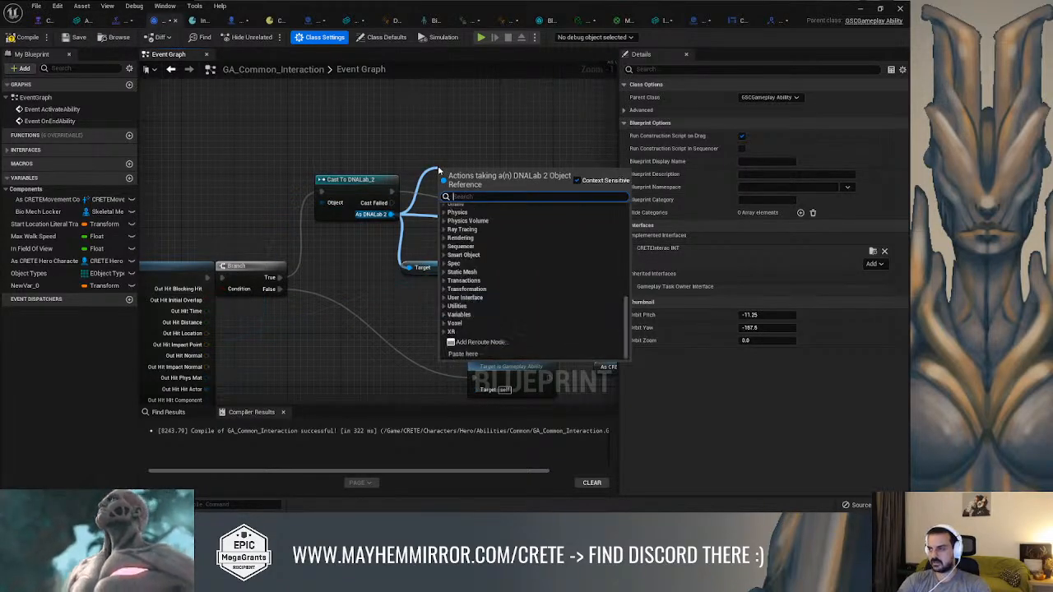
type("er")
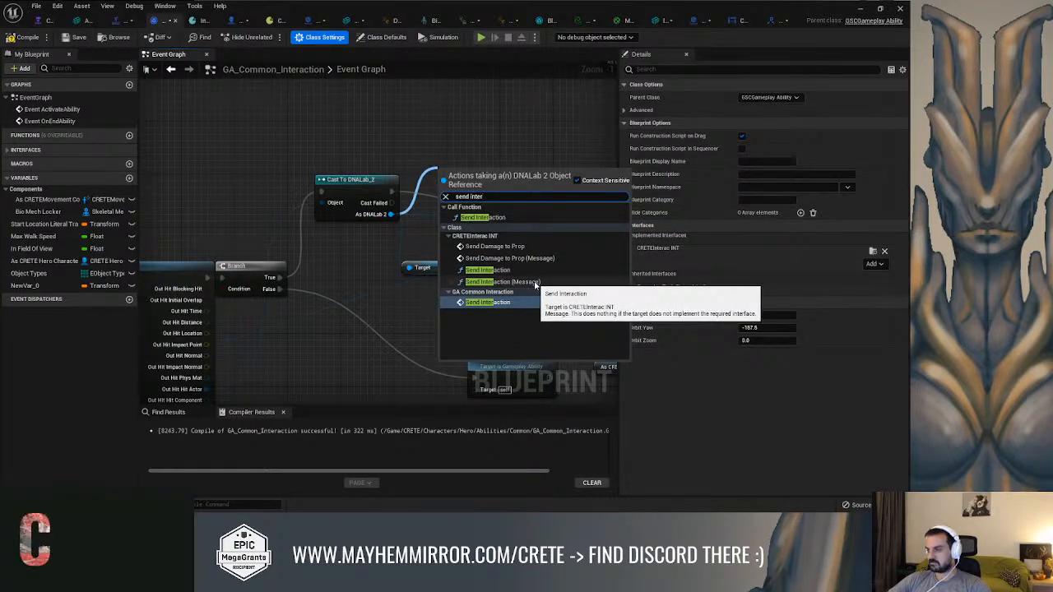
left_click(535, 283)
left_click_drag(473, 174, 477, 117)
scroll(551, 157, "up", 1)
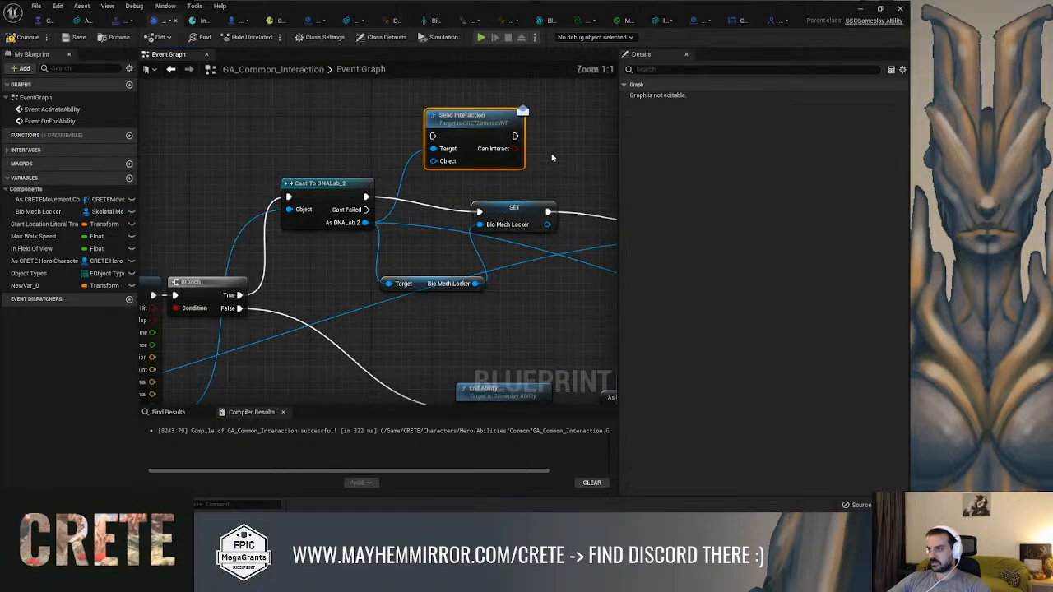
Route the DNALab_2 cast's execution into Send Interaction, reposition the cast and Bio Mech Locker SET nodes, and compile
left_click_drag(510, 209, 547, 231)
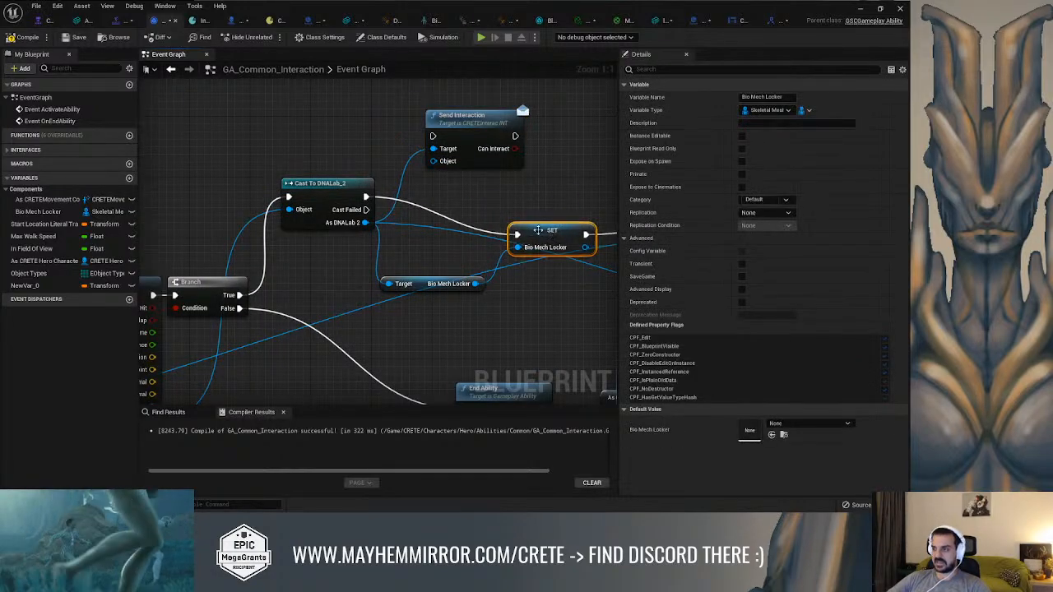
left_click_drag(365, 197, 433, 136)
left_click_drag(342, 182, 303, 156)
left_click(23, 37)
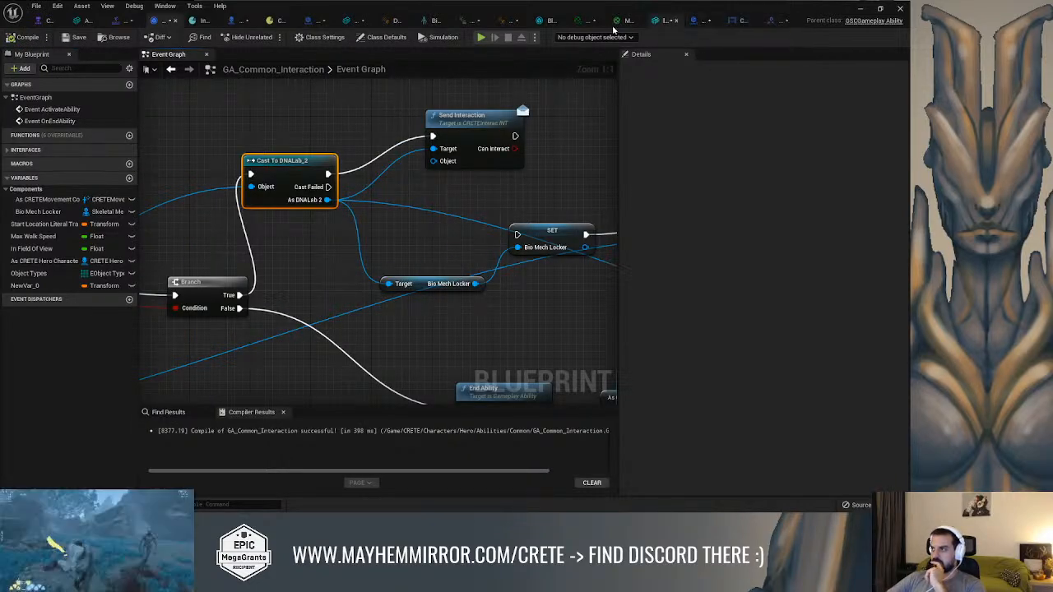
Examine the DNALab_2 event graph, following the SendInteraction_1_1 event and the hero character cast chains
left_click(315, 21)
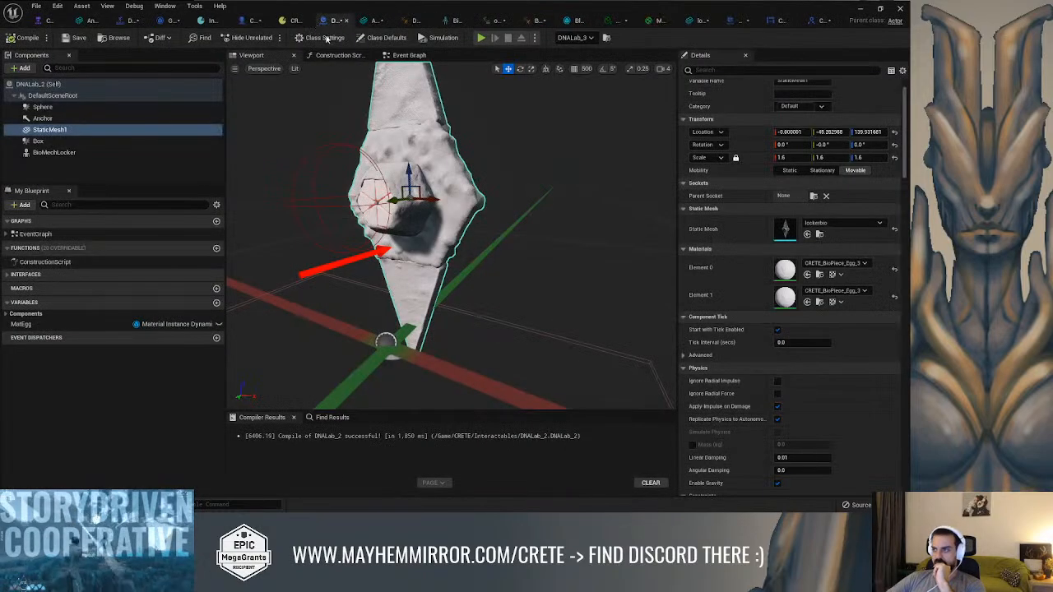
left_click(407, 55)
scroll(444, 226, "down", 3)
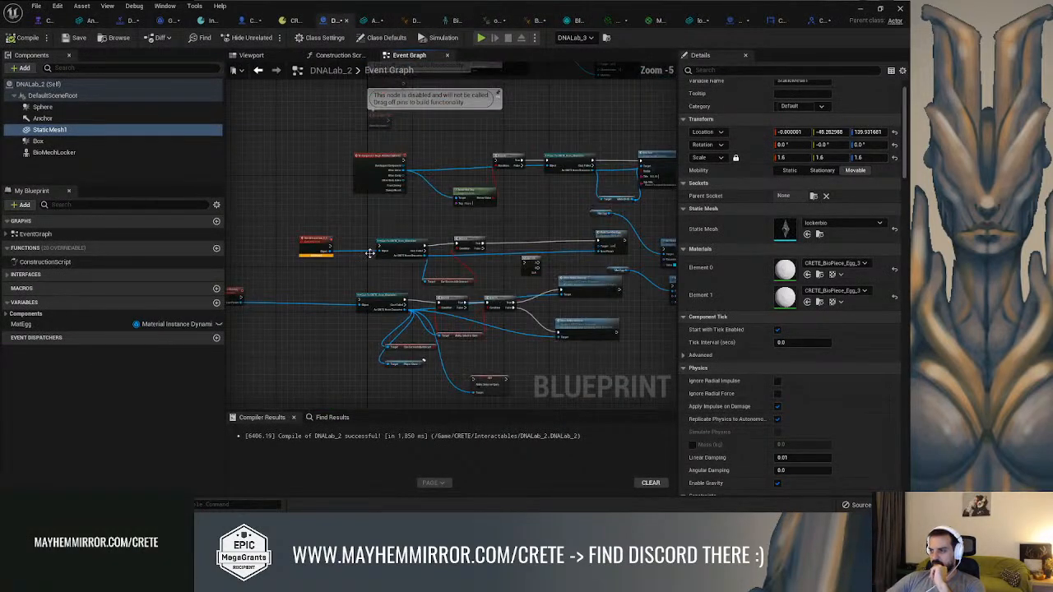
scroll(372, 255, "up", 3)
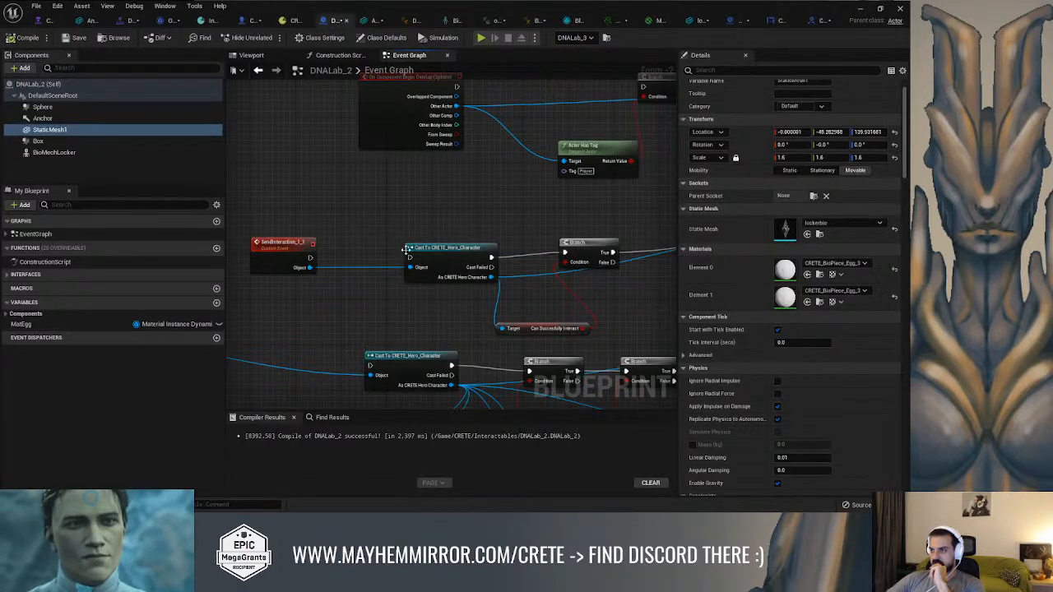
right_click_drag(423, 228, 429, 199)
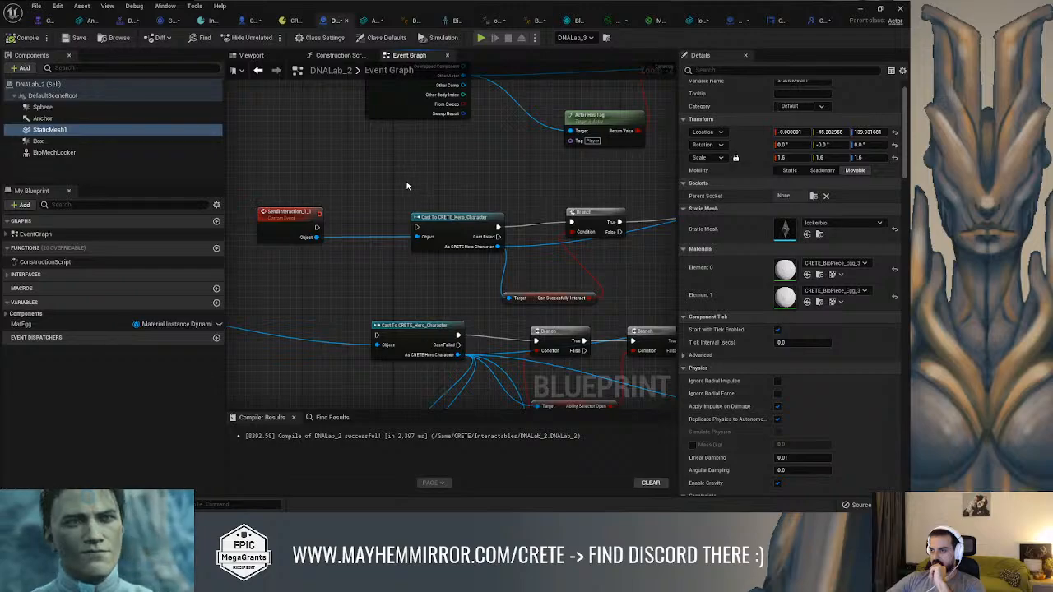
scroll(408, 185, "down", 5)
right_click_drag(510, 215, 321, 234)
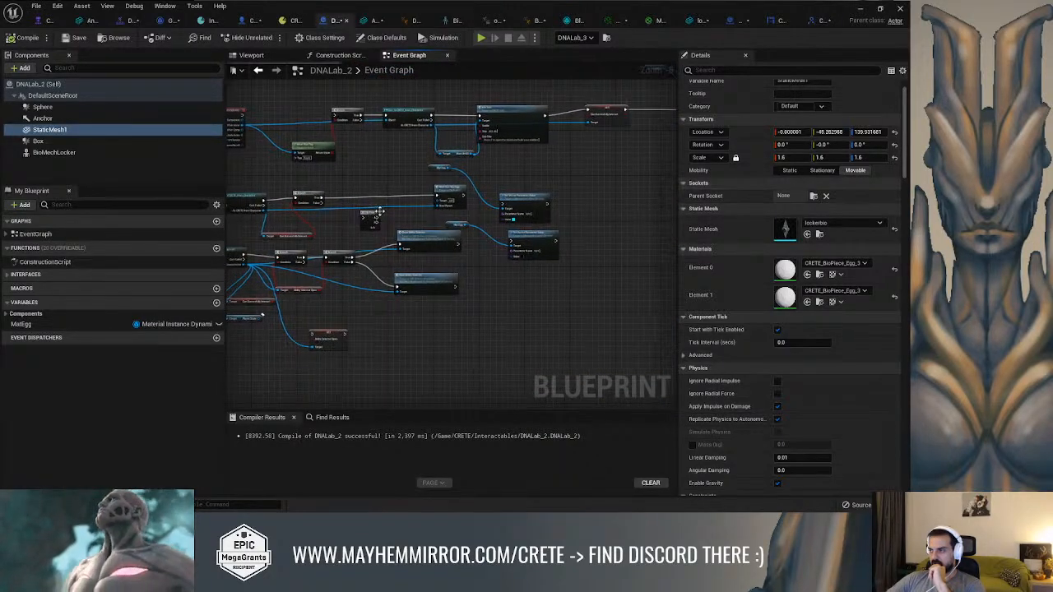
scroll(374, 213, "up", 2)
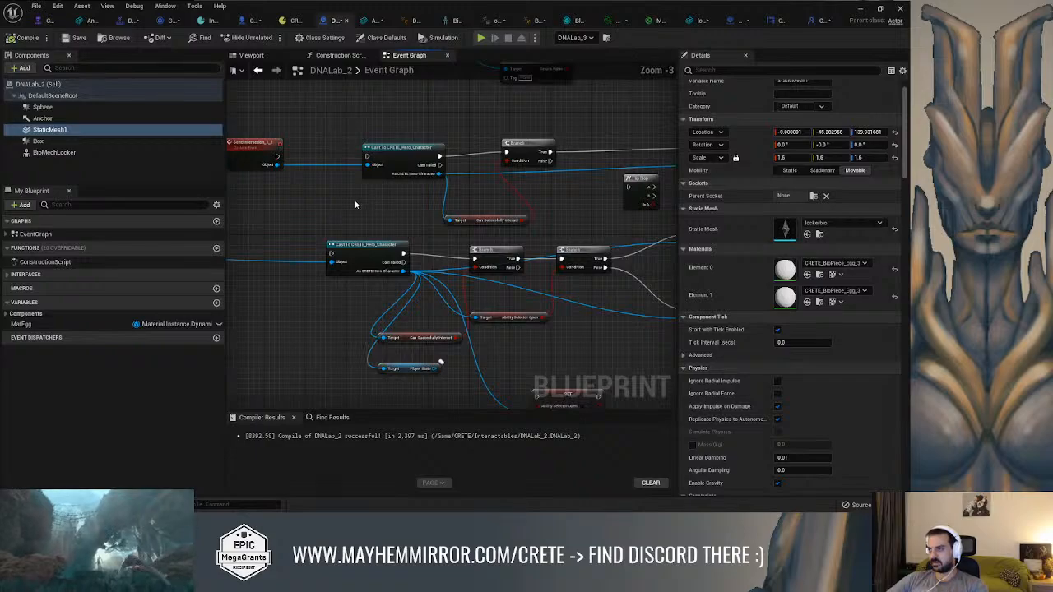
Add the CRETEInteracINT Send Interaction function call between the two hero character casts in DNALab_2
right_click(355, 204)
type("send inter")
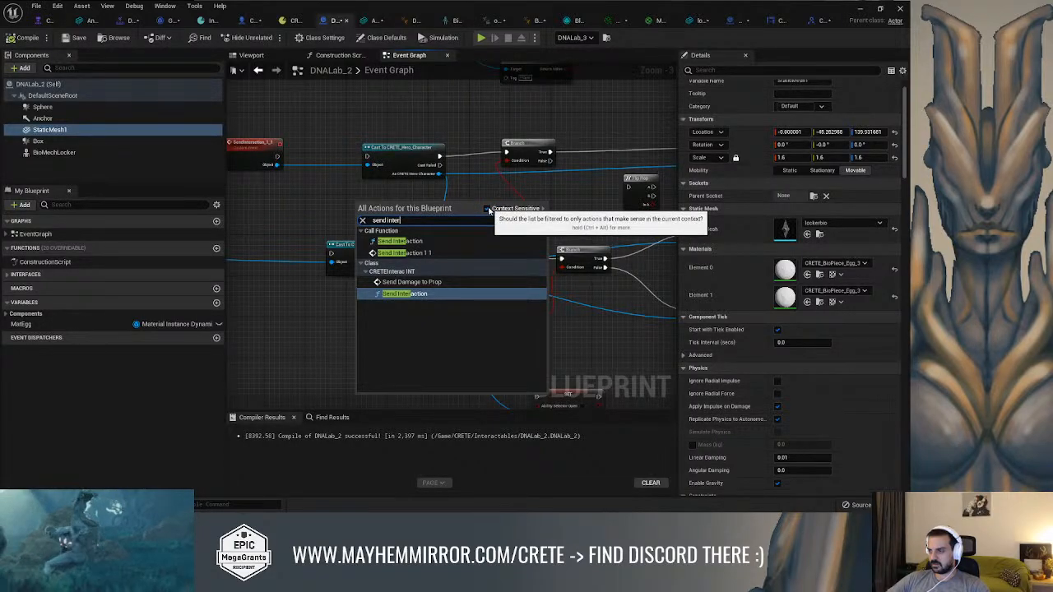
left_click(404, 294)
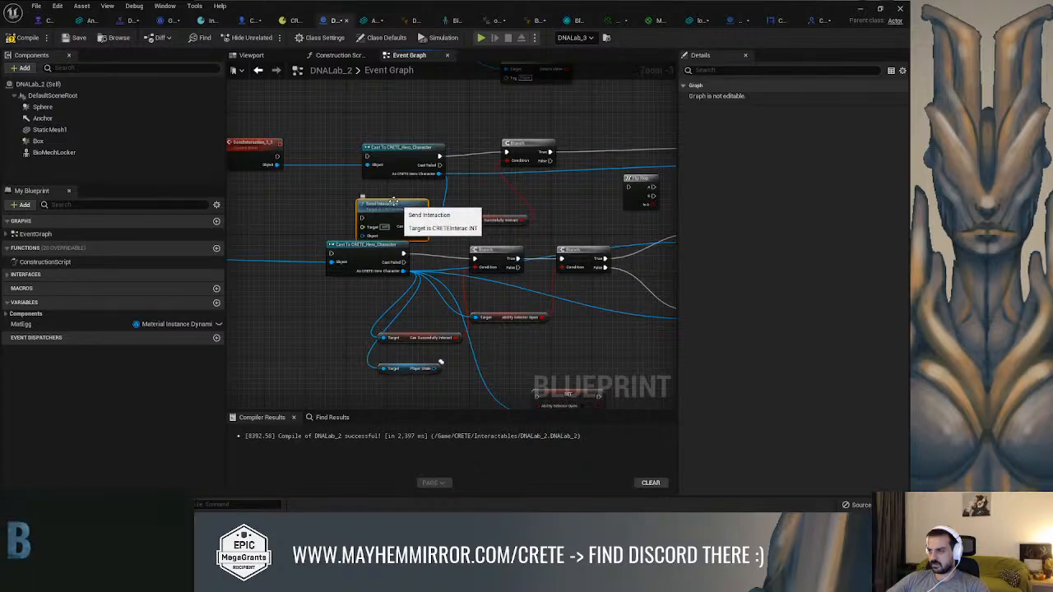
scroll(422, 236, "up", 2)
scroll(299, 230, "up", 1)
right_click_drag(301, 208, 330, 219)
right_click_drag(301, 187, 362, 215)
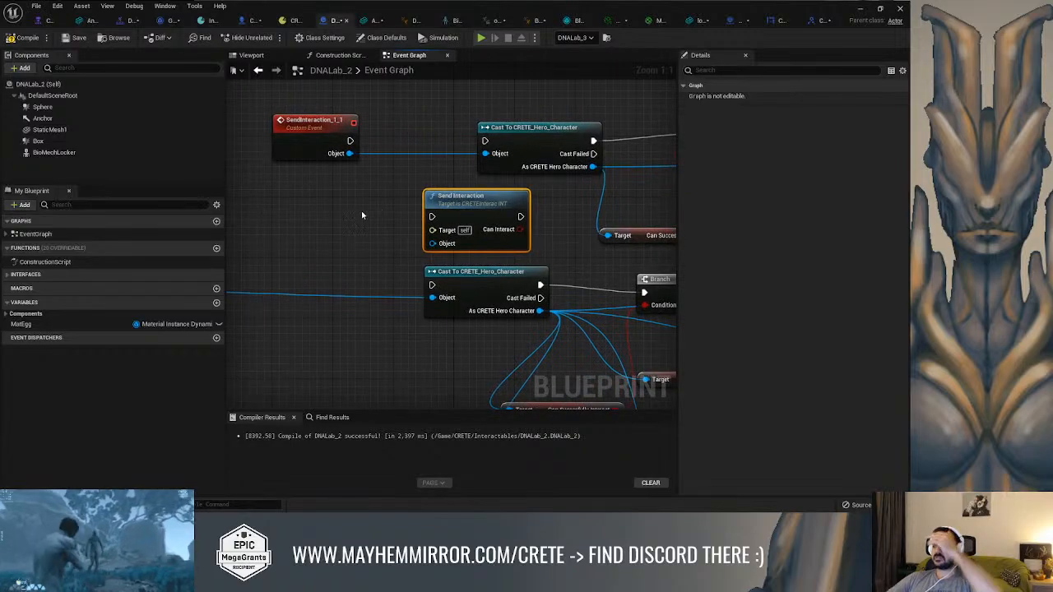
Search the available graph actions for a Send Interaction event, with context-sensitive filtering turned off
right_click(362, 214)
type("send in")
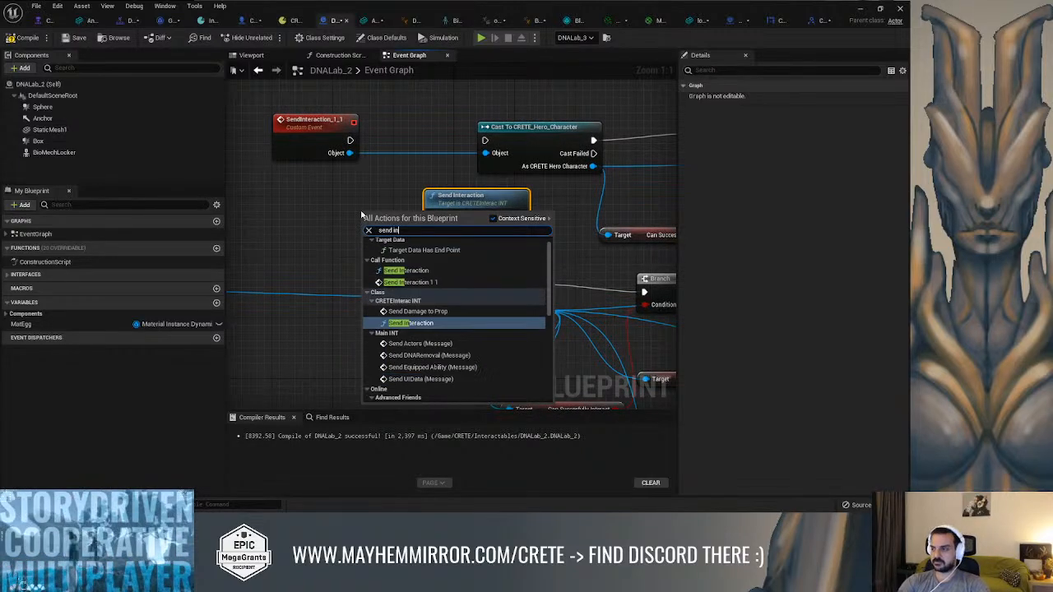
type("ter")
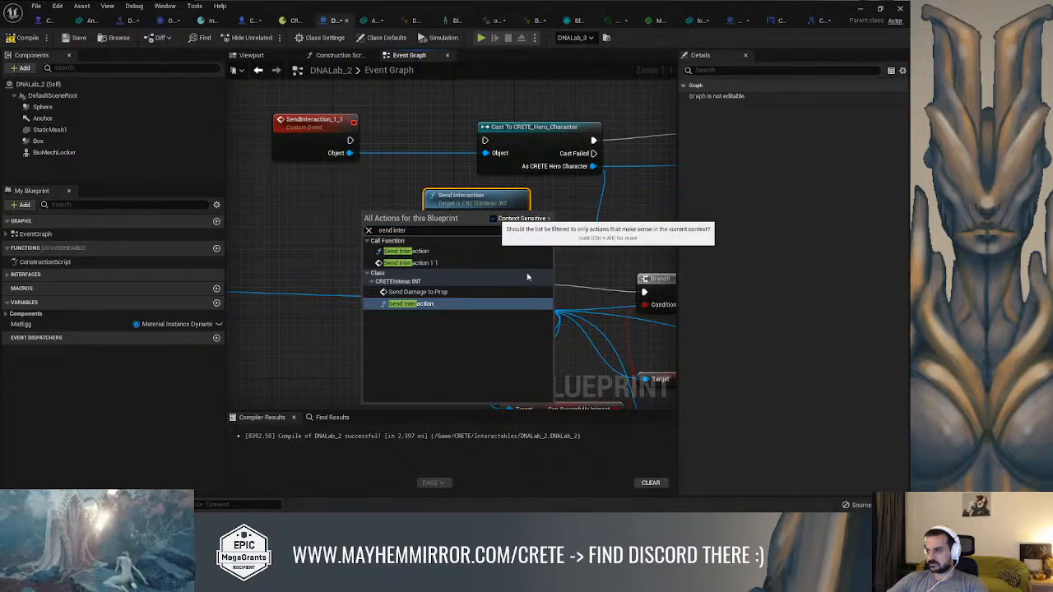
left_click(493, 218)
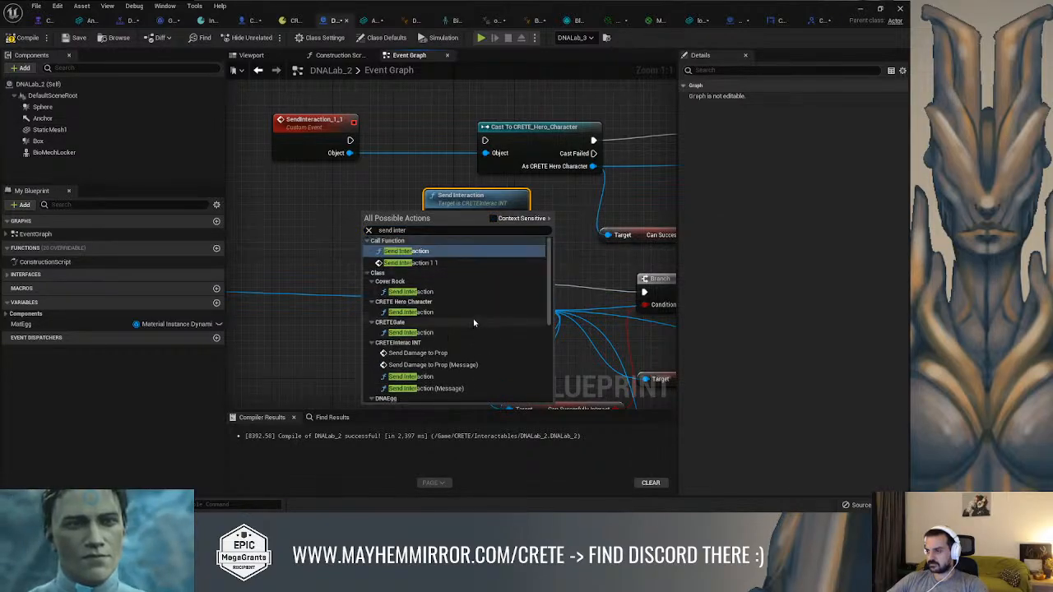
scroll(472, 321, "down", 3)
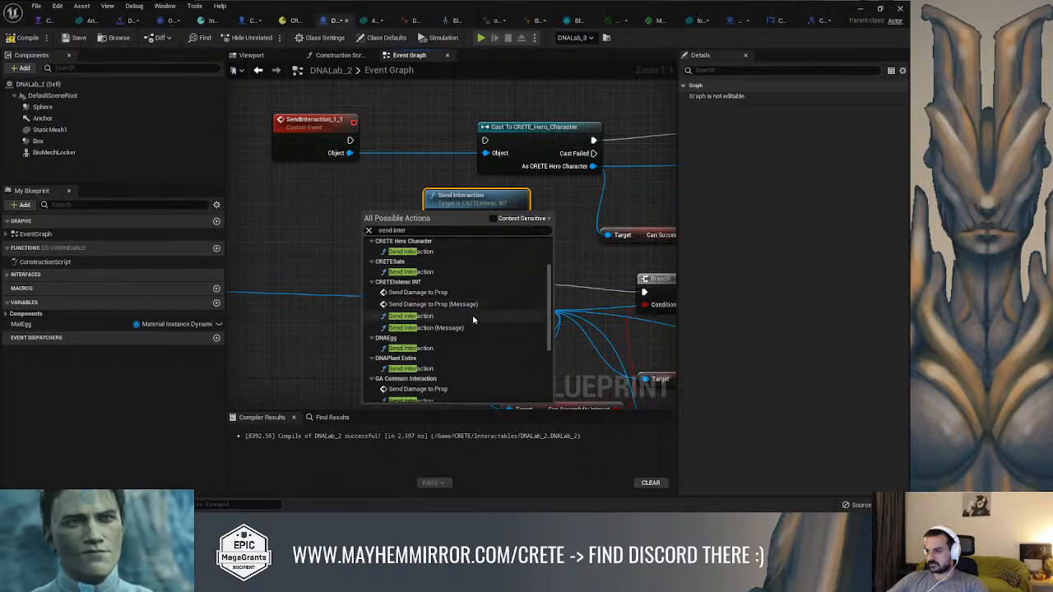
scroll(473, 319, "down", 1)
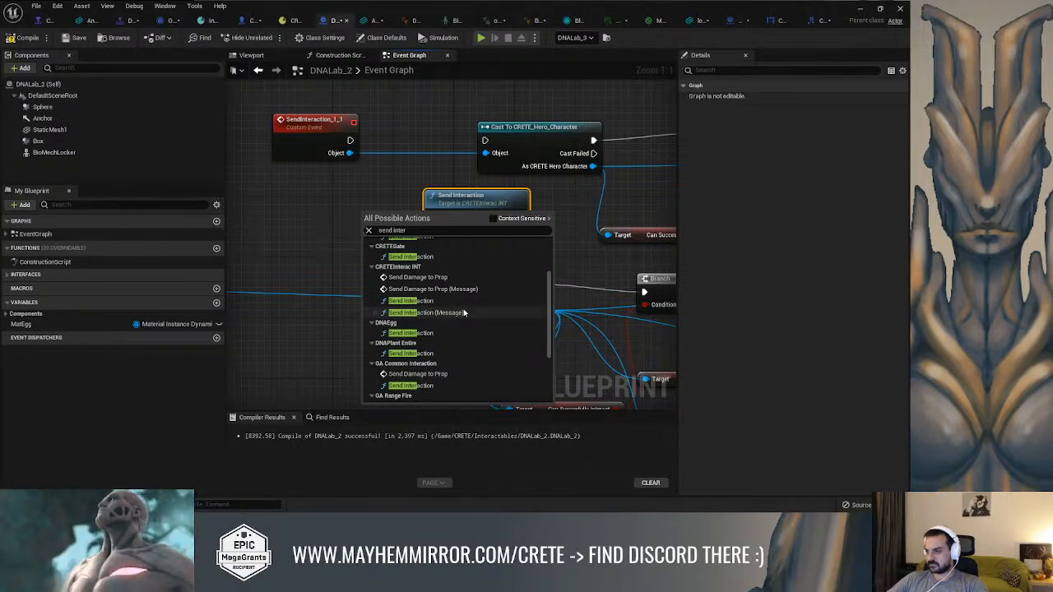
scroll(456, 300, "up", 4)
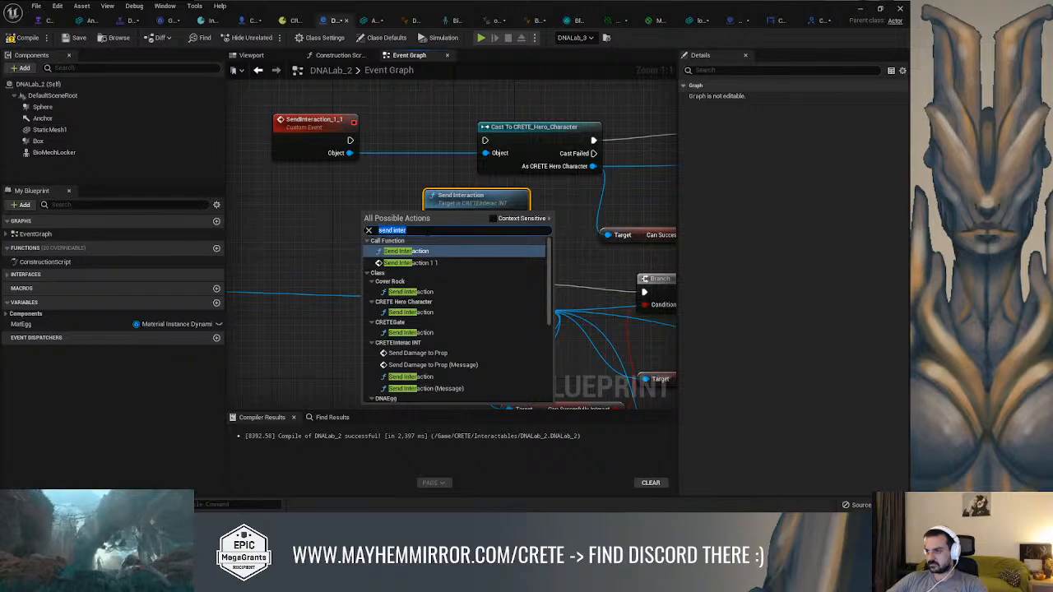
type("ev")
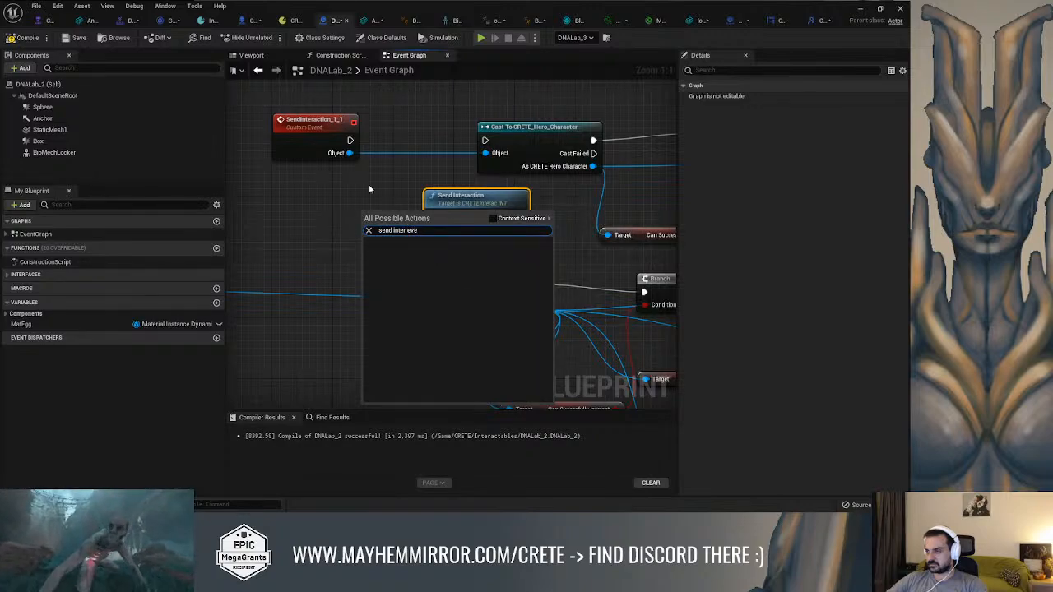
type("e")
Delete the SendInteraction_1_1 custom event from the DNALab_2 event graph
left_click(305, 144)
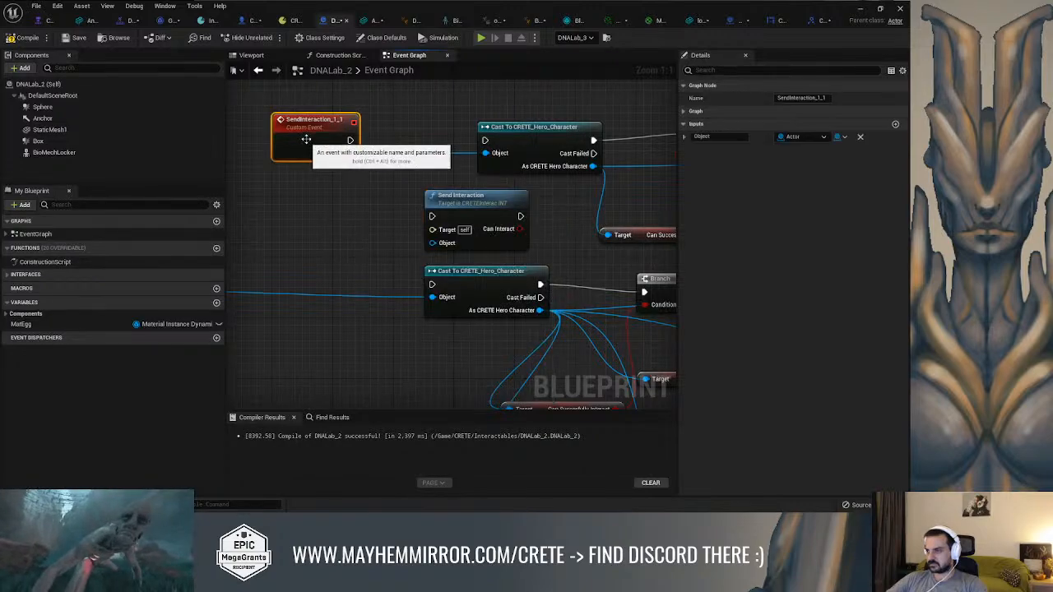
left_click(370, 205)
scroll(366, 206, "down", 4)
scroll(389, 201, "down", 5)
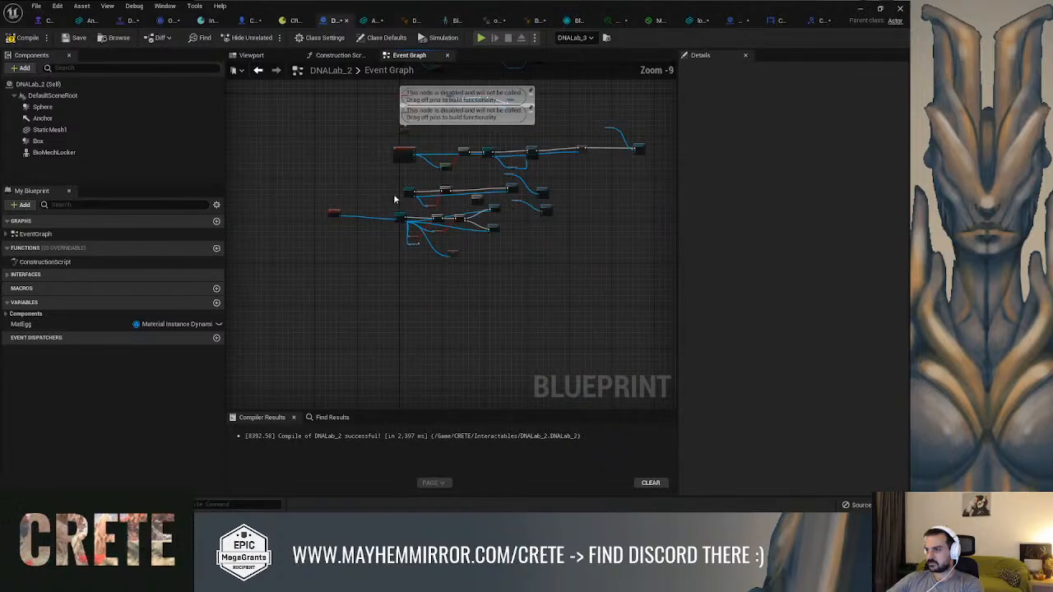
Try adding a Send Interaction function call beside the hero character cast in DNALab_2, with context-sensitive filtering off, and delete it again
scroll(394, 199, "up", 8)
right_click_drag(510, 146, 412, 234)
scroll(503, 370, "down", 3)
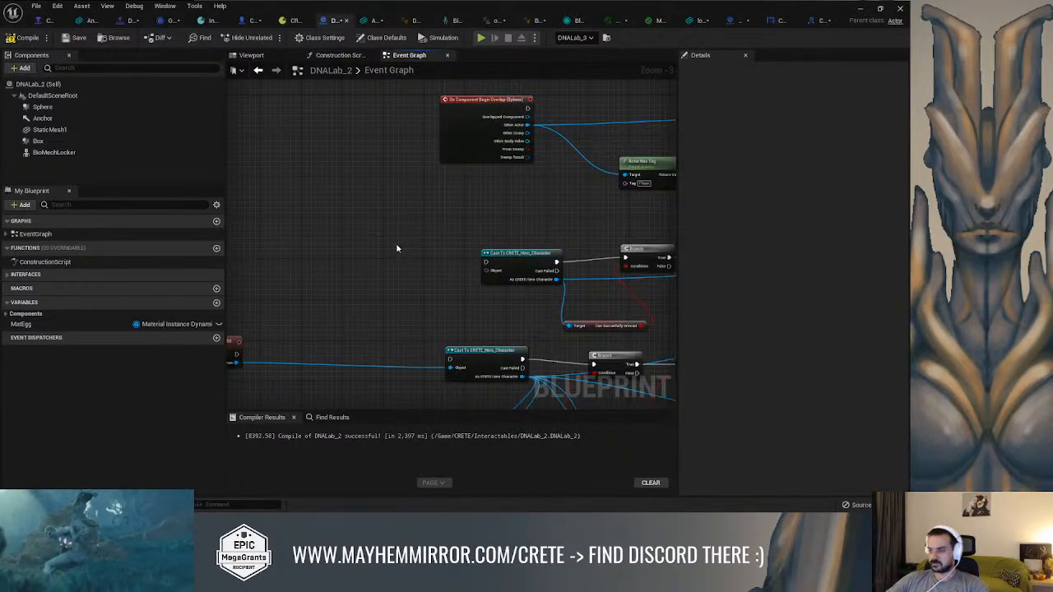
right_click(396, 248)
type("send intera")
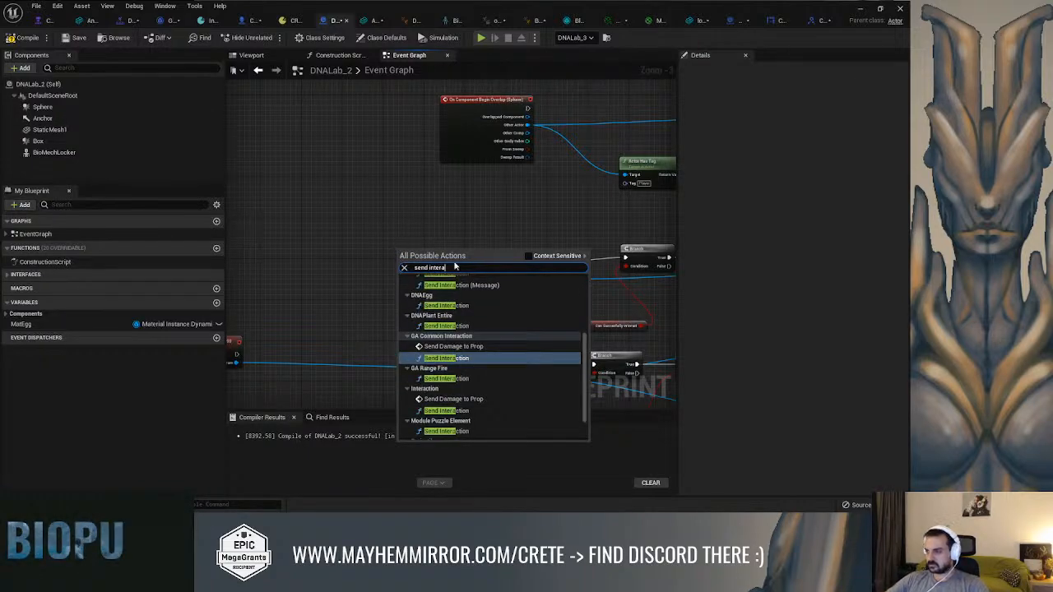
scroll(493, 310, "up", 5)
left_click(528, 256)
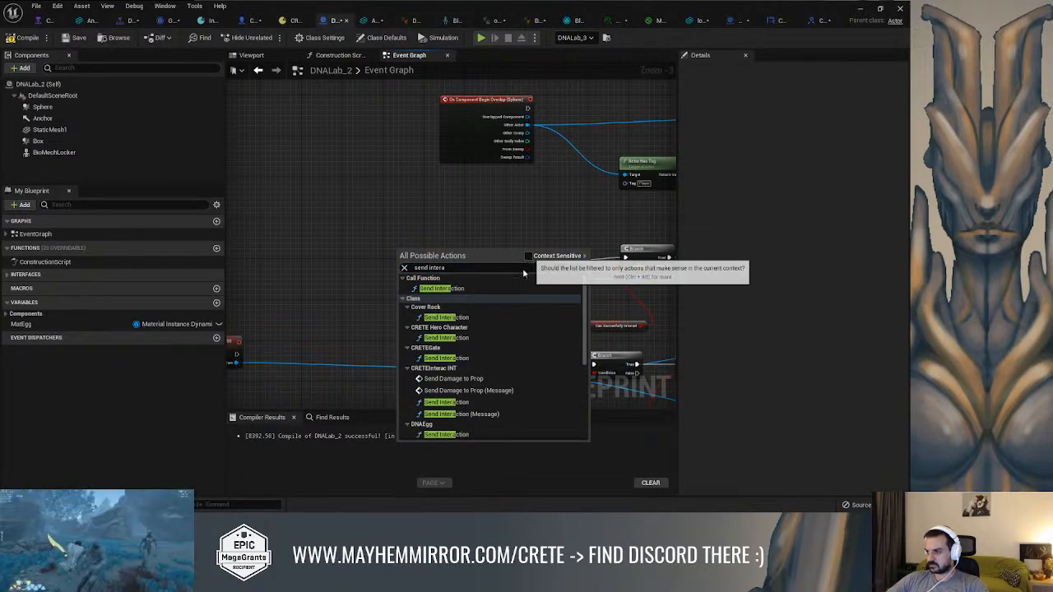
left_click(449, 287)
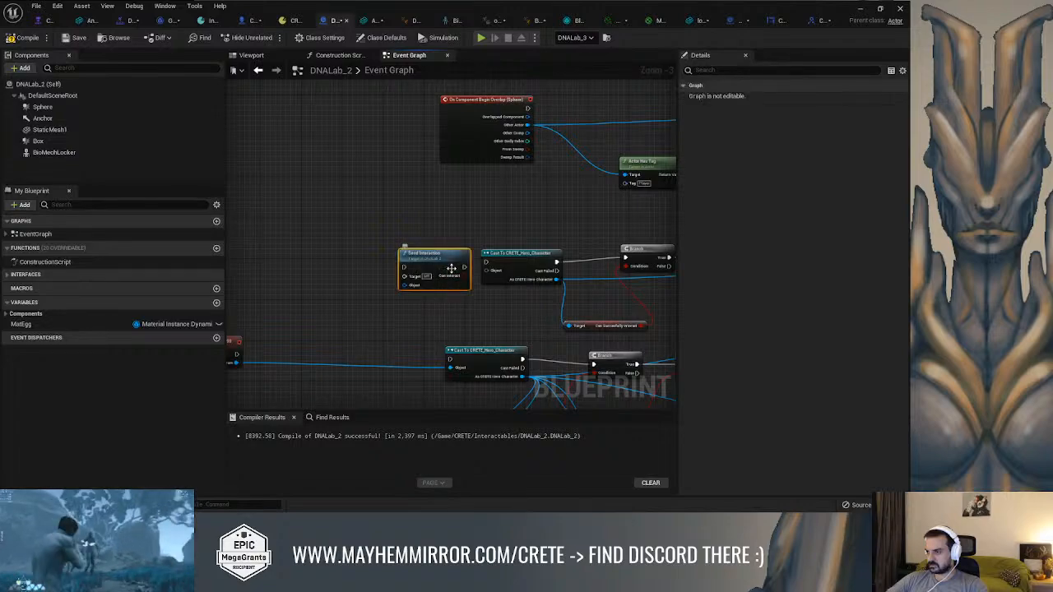
left_click_drag(447, 259, 422, 253)
key("Delete")
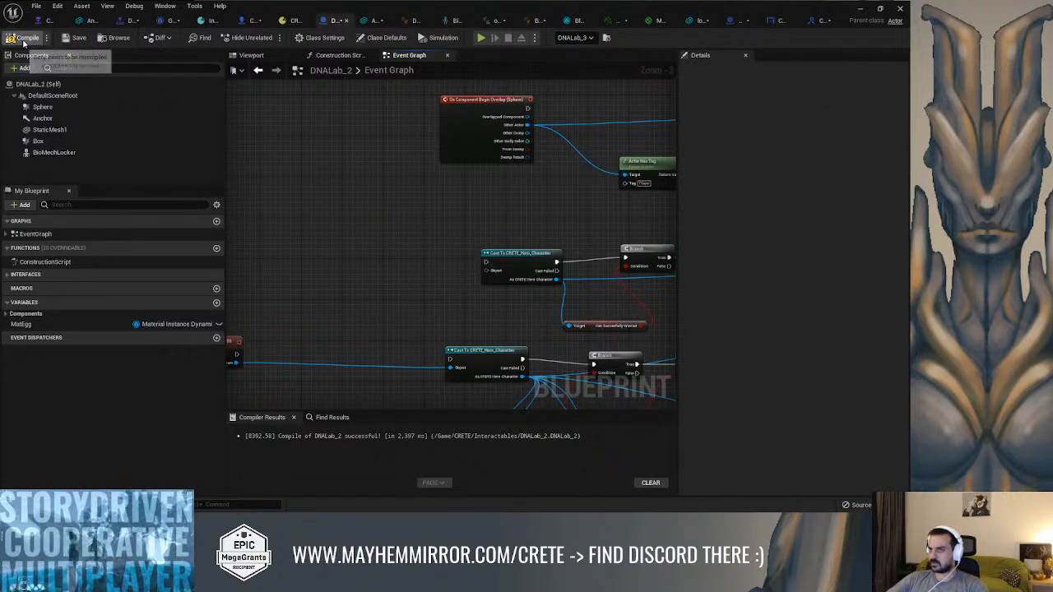
Compile and save DNALab_2, and open the DNAEgg blueprint from the Interactables folder
left_click(76, 40)
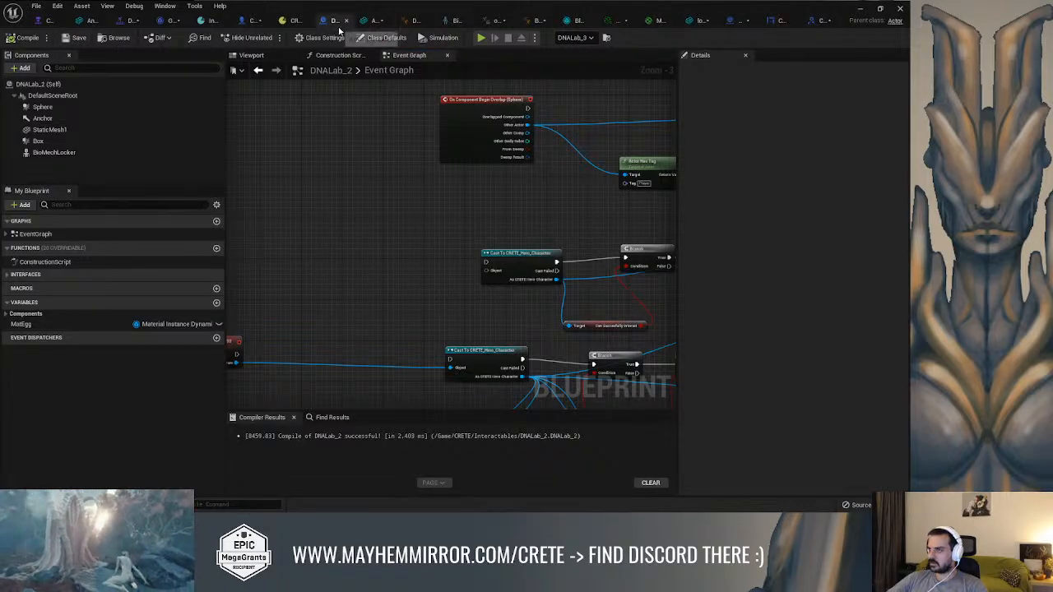
left_click(114, 38)
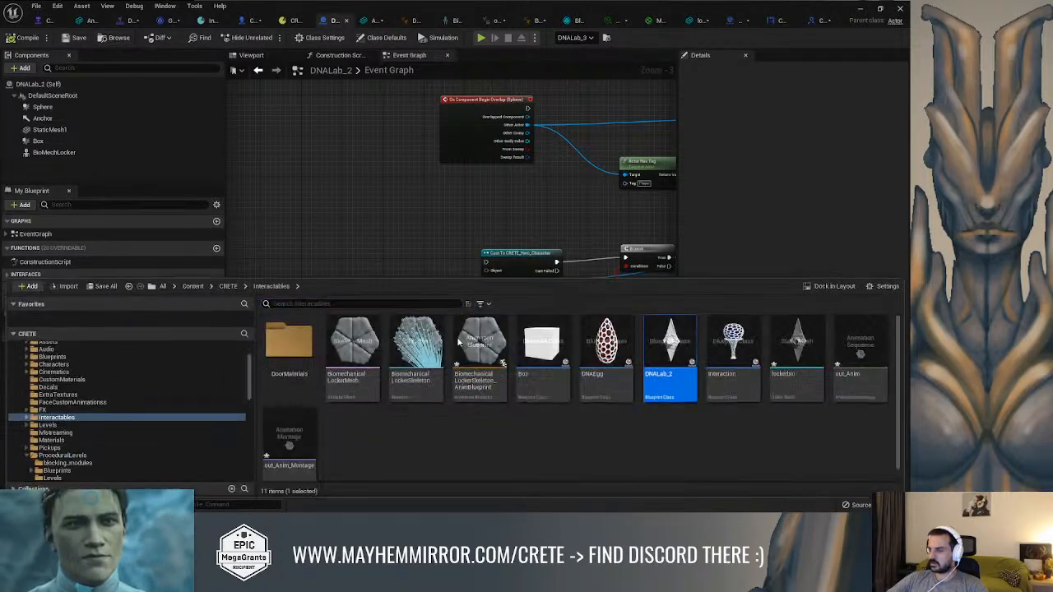
left_click(583, 462)
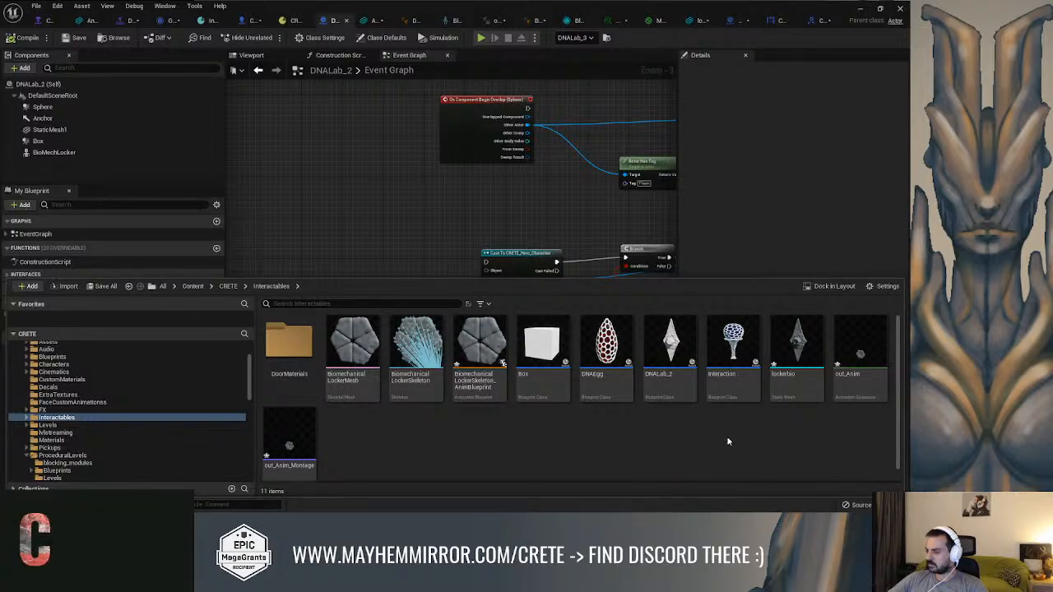
left_click(738, 373)
left_click(592, 349)
double_click(606, 342)
Review the SendInteraction_1_1 event in DNAEgg and the inputs and outputs of CRETEInteracINT's Send Interaction function
scroll(408, 235, "down", 5)
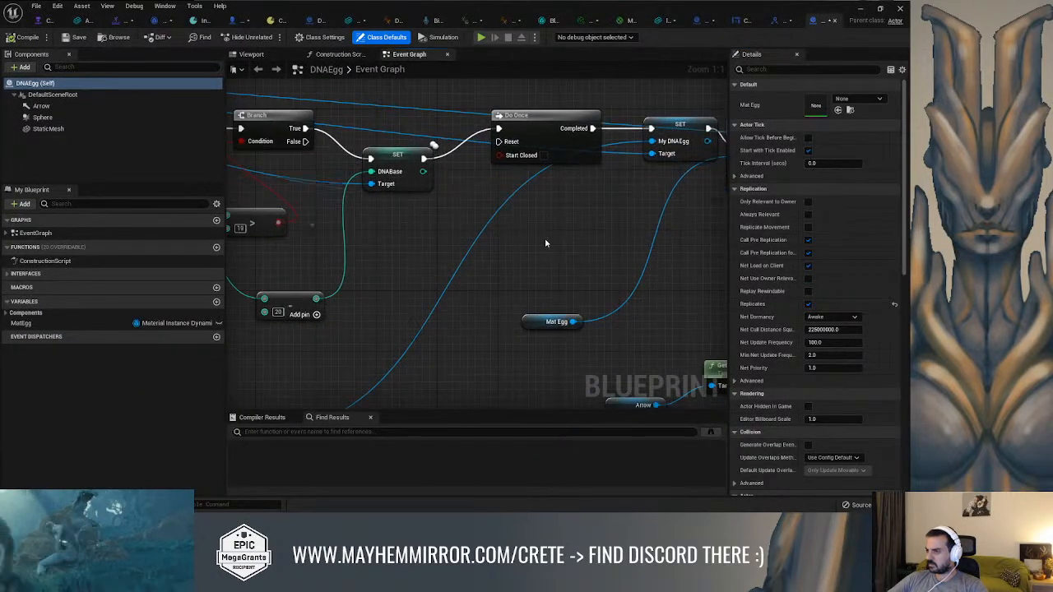
scroll(481, 284, "up", 6)
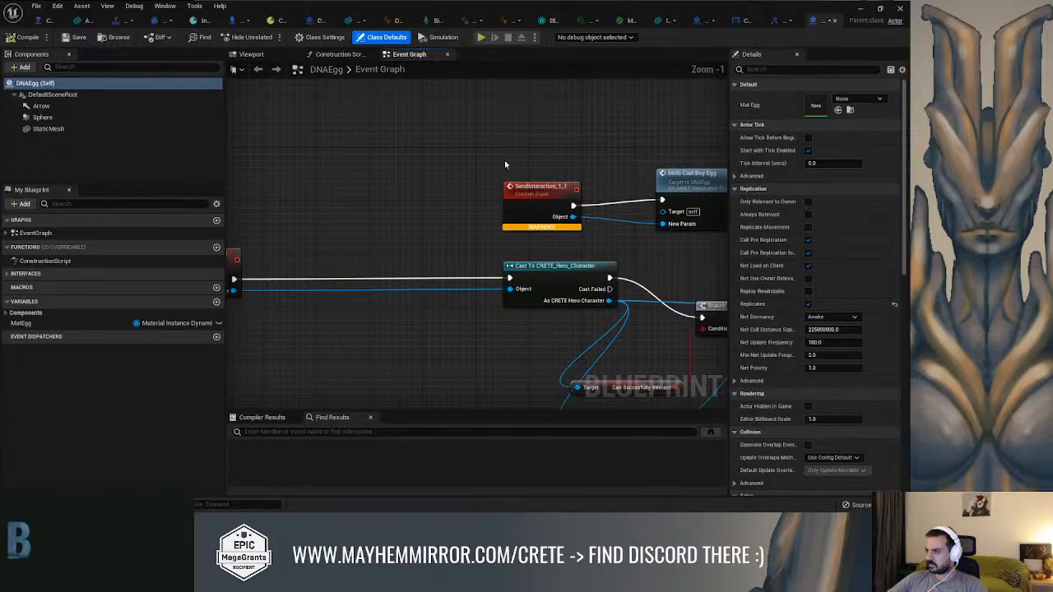
right_click_drag(532, 150, 380, 145)
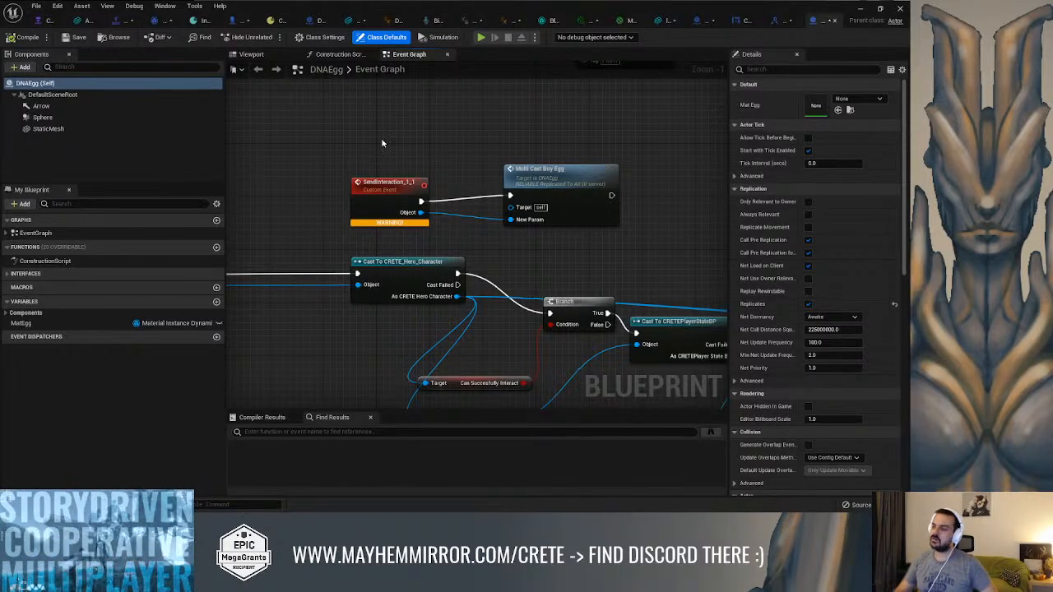
left_click(764, 21)
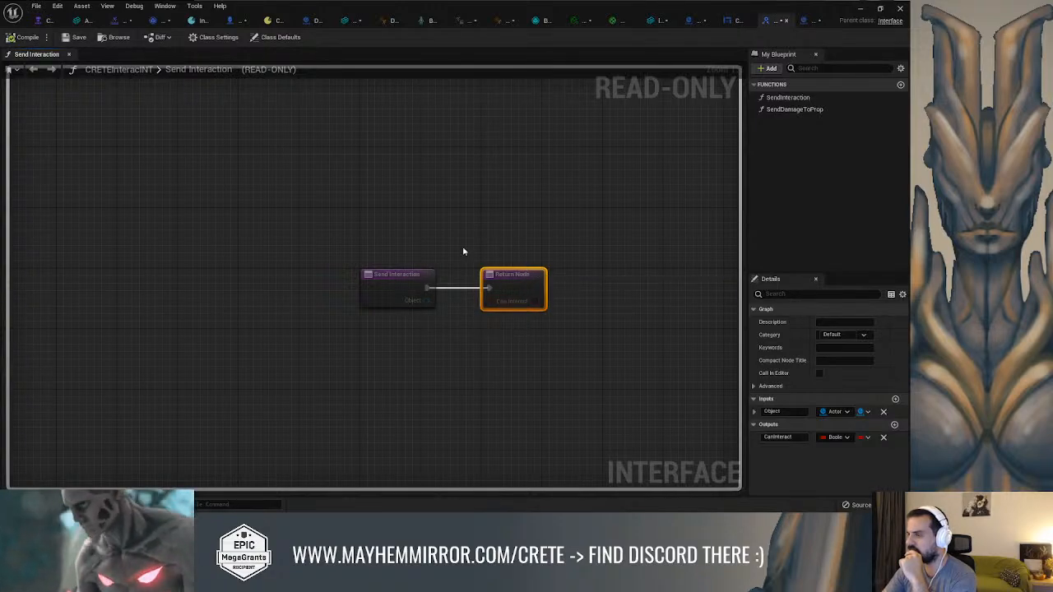
left_click(737, 20)
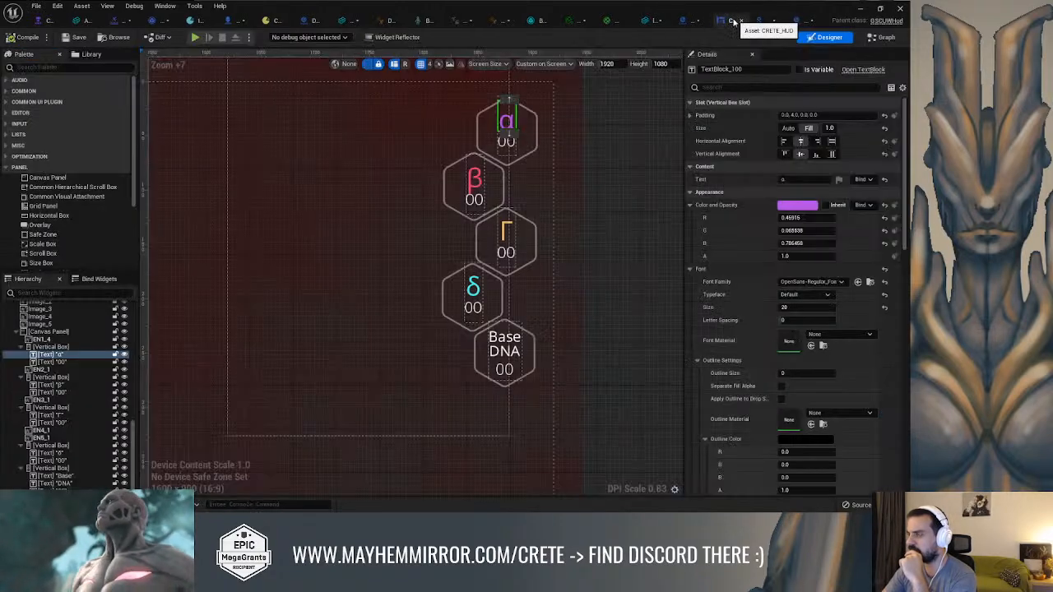
Examine the Module_Puzzle_Element event graph, including the Box2 overlap event, the server spawn event and the enemy spawning chain
left_click(688, 23)
scroll(514, 239, "down", 10)
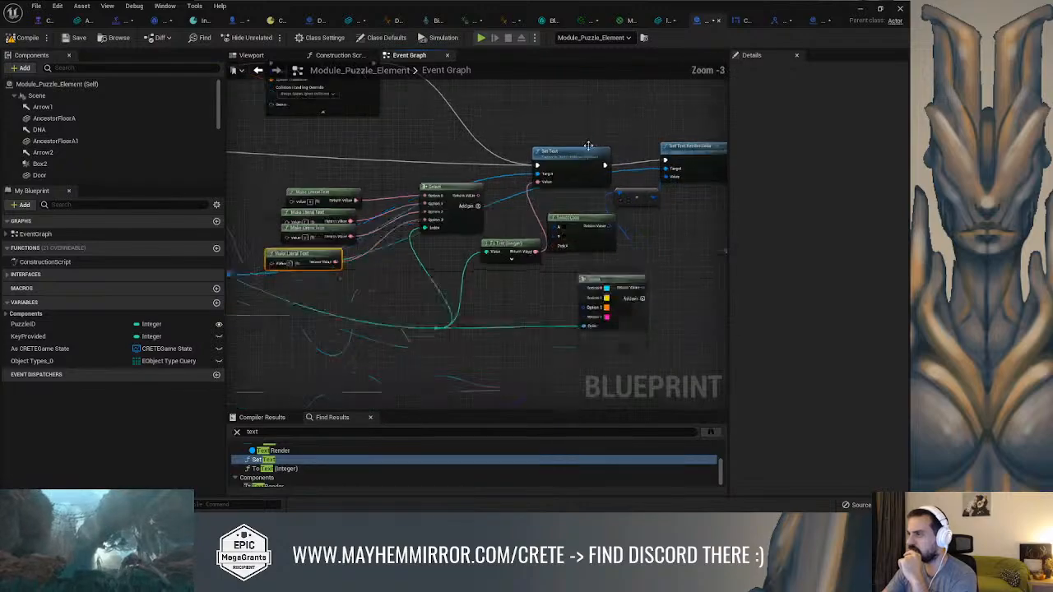
scroll(513, 239, "up", 8)
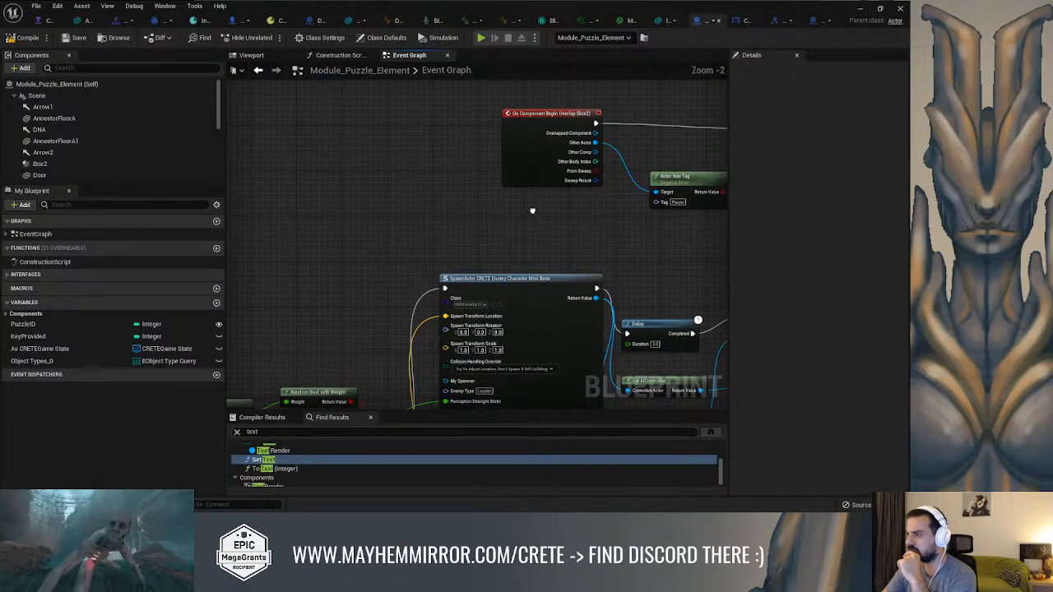
scroll(569, 198, "down", 5)
right_click_drag(462, 216, 667, 142)
scroll(524, 245, "up", 6)
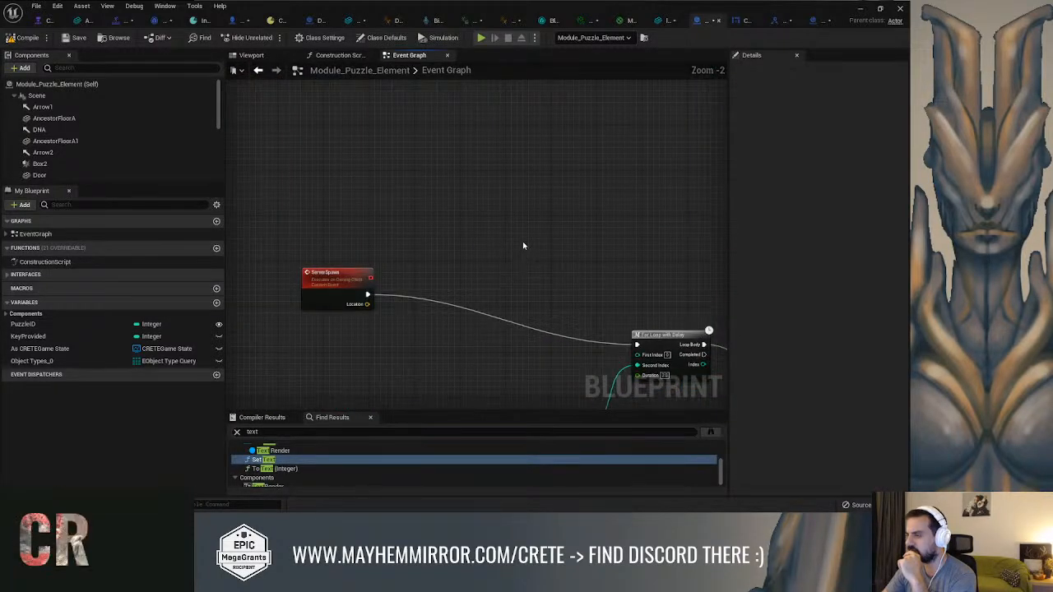
scroll(526, 239, "down", 7)
right_click_drag(539, 209, 471, 345)
right_click_drag(555, 232, 386, 240)
scroll(523, 268, "up", 4)
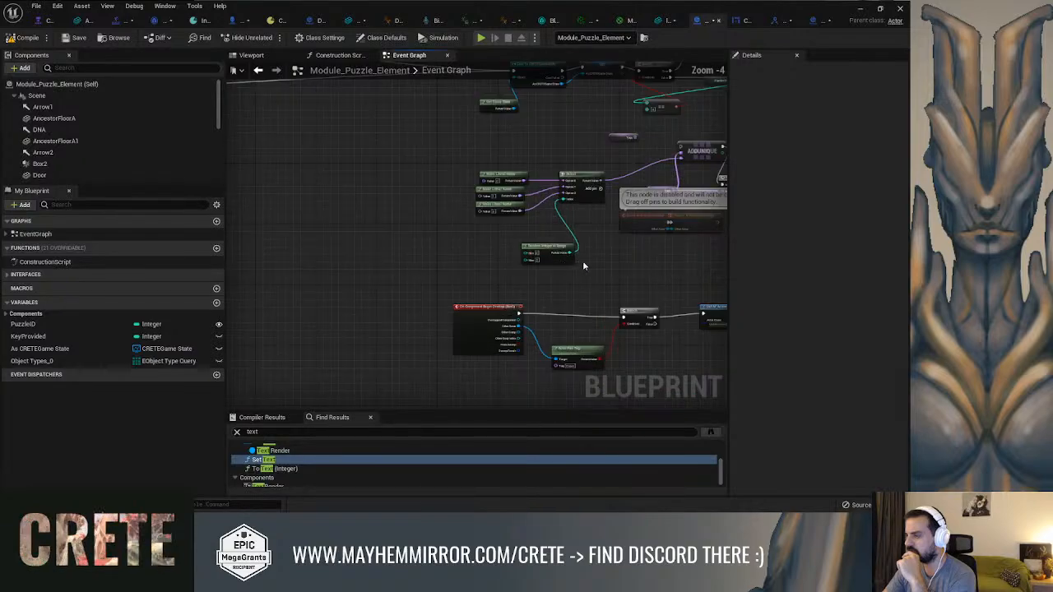
right_click_drag(582, 256, 483, 278)
right_click(423, 167)
left_click(381, 167)
scroll(405, 247, "down", 8)
scroll(456, 206, "up", 6)
right_click_drag(404, 251, 348, 284)
scroll(349, 174, "up", 3)
scroll(348, 174, "down", 4)
scroll(370, 243, "down", 4)
right_click_drag(370, 242, 437, 236)
scroll(451, 172, "up", 4)
scroll(407, 231, "up", 4)
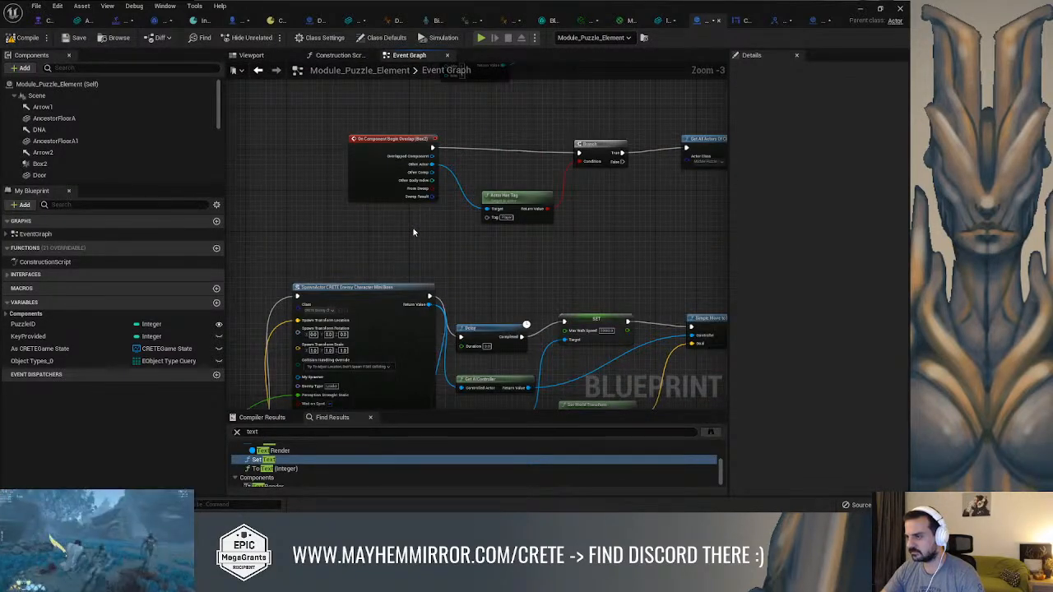
Delete the SendInteraction_1_1 custom event that feeds Set Text Render Color in Module_Puzzle_Element
scroll(493, 245, "down", 3)
right_click_drag(524, 251, 436, 186)
scroll(462, 189, "up", 3)
right_click_drag(544, 196, 395, 178)
scroll(433, 201, "up", 3)
left_click(432, 203)
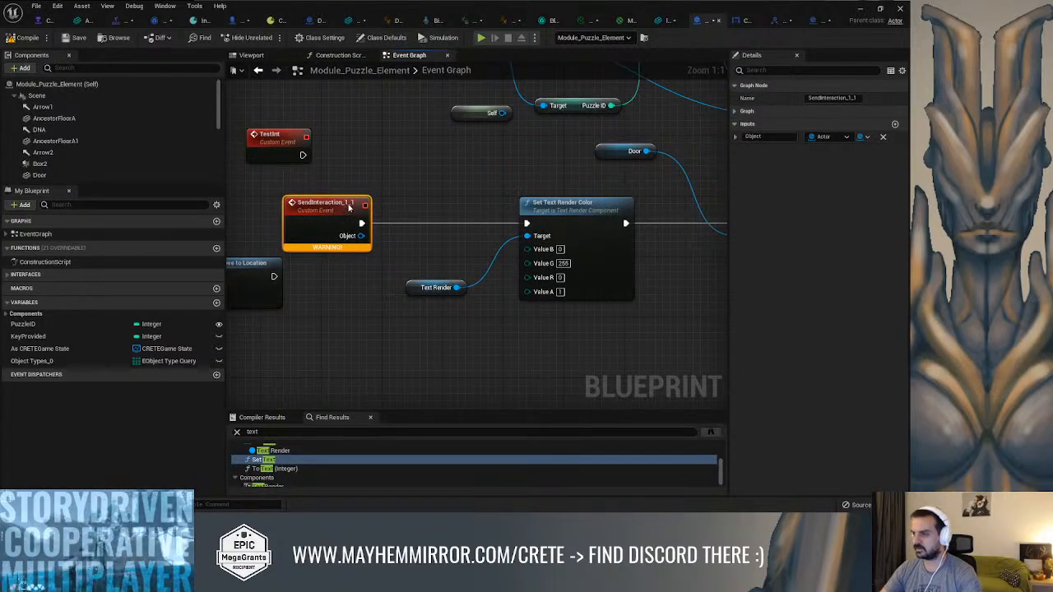
key("Delete")
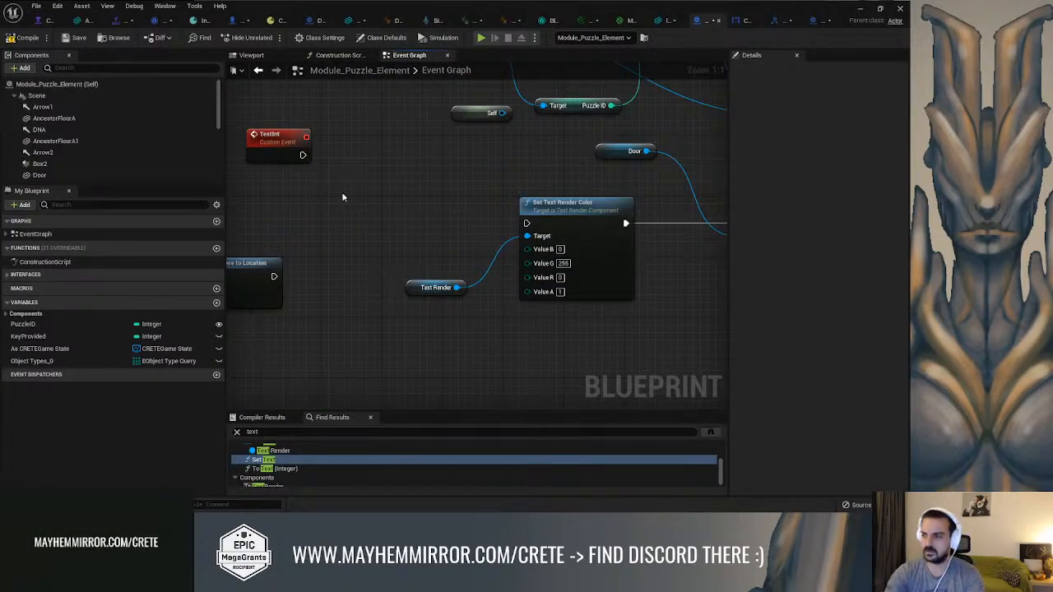
Add the CRETEInteracINT Send Interaction function call beside the TestInt event
right_click(343, 197)
type("se")
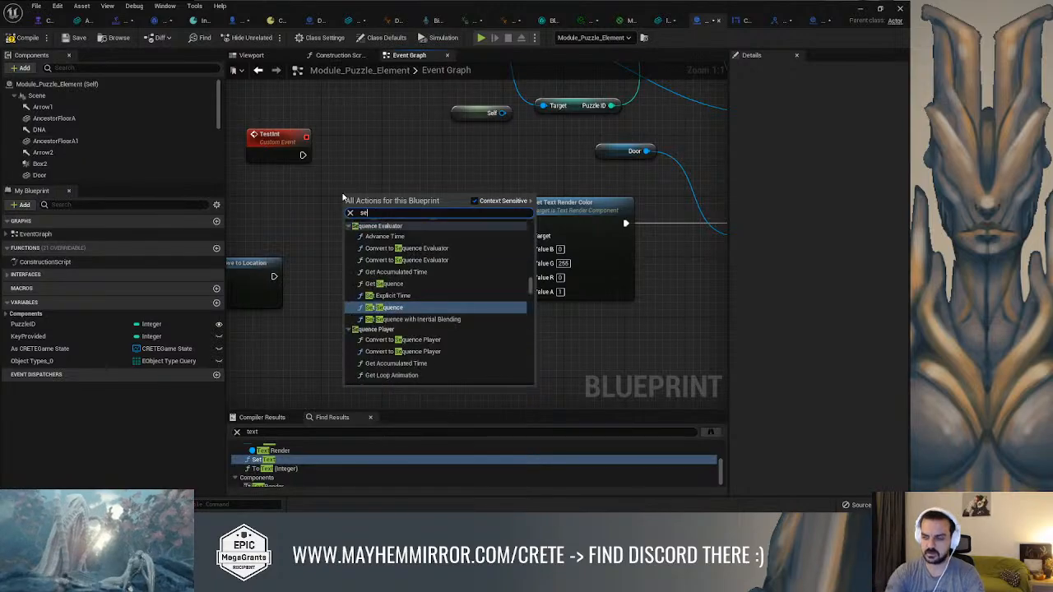
type("nd inter")
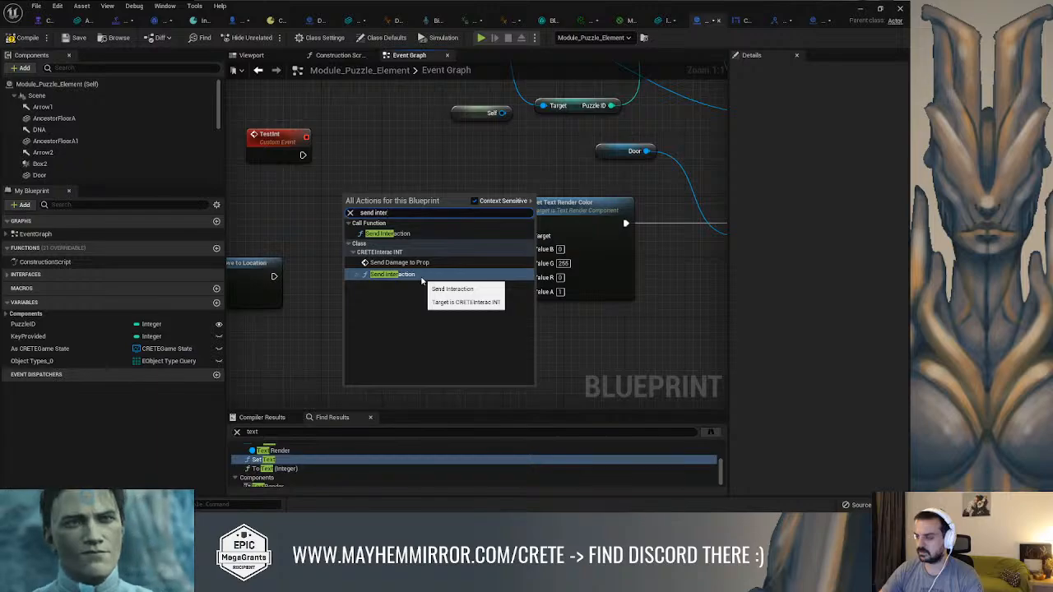
left_click(422, 278)
left_click_drag(406, 204, 414, 149)
left_click(377, 225)
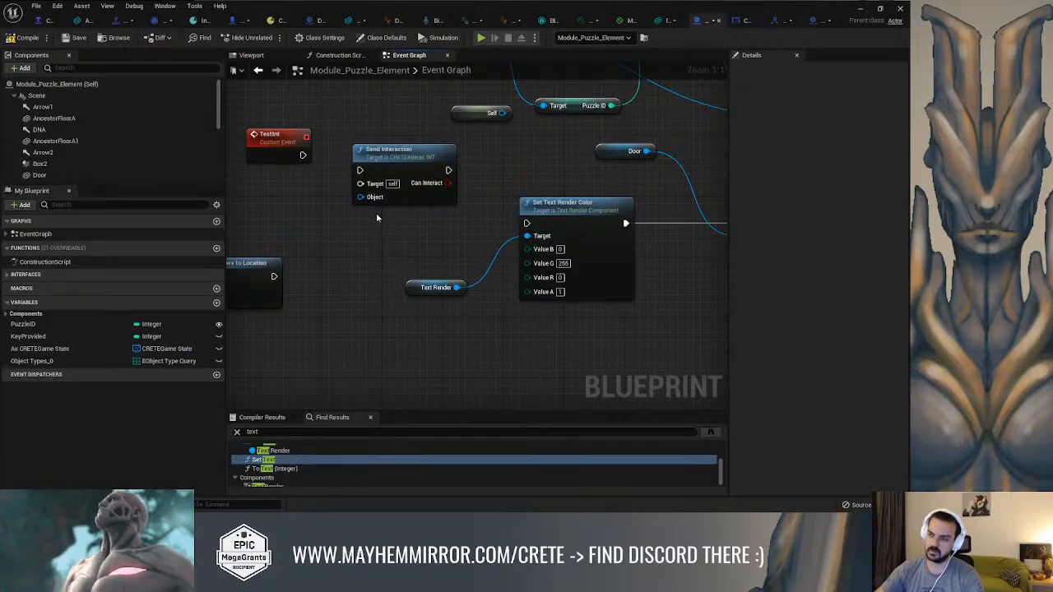
Add the Module Puzzle Element version of the Send Interaction call directly below the CRETEInteracINT one
right_click(376, 212)
type("seb")
key("BackSpace")
type("nd inter")
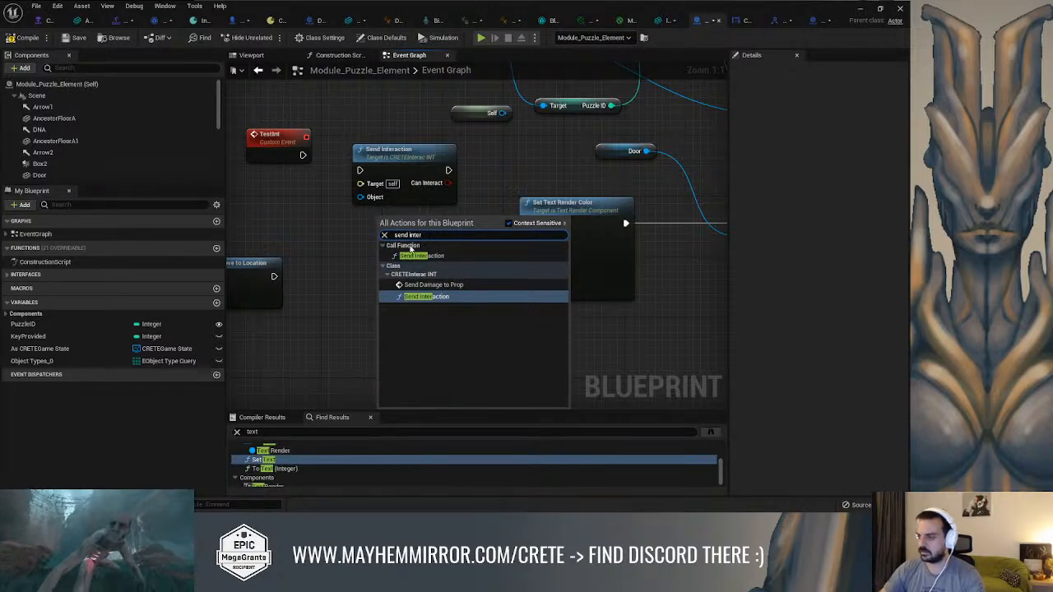
key("Escape")
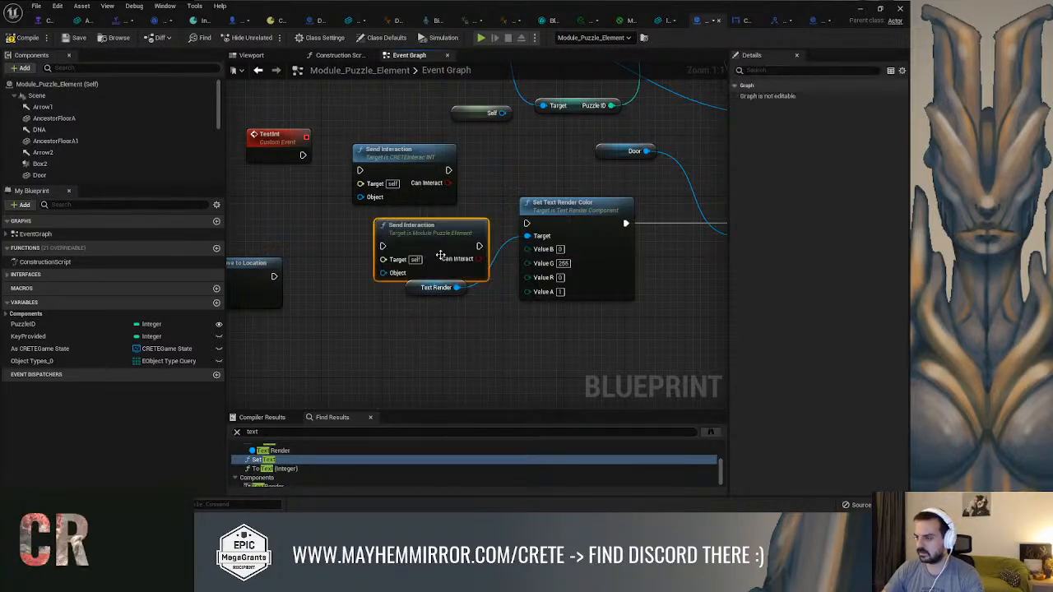
left_click_drag(446, 234, 423, 228)
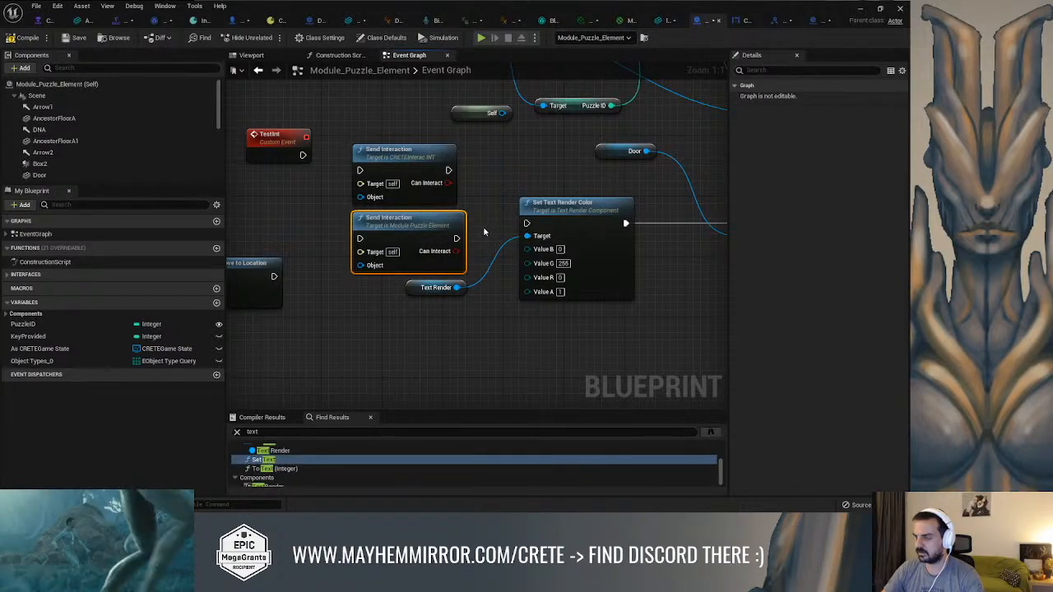
Delete both Send Interaction calls from the Module_Puzzle_Element event graph
scroll(466, 199, "down", 6)
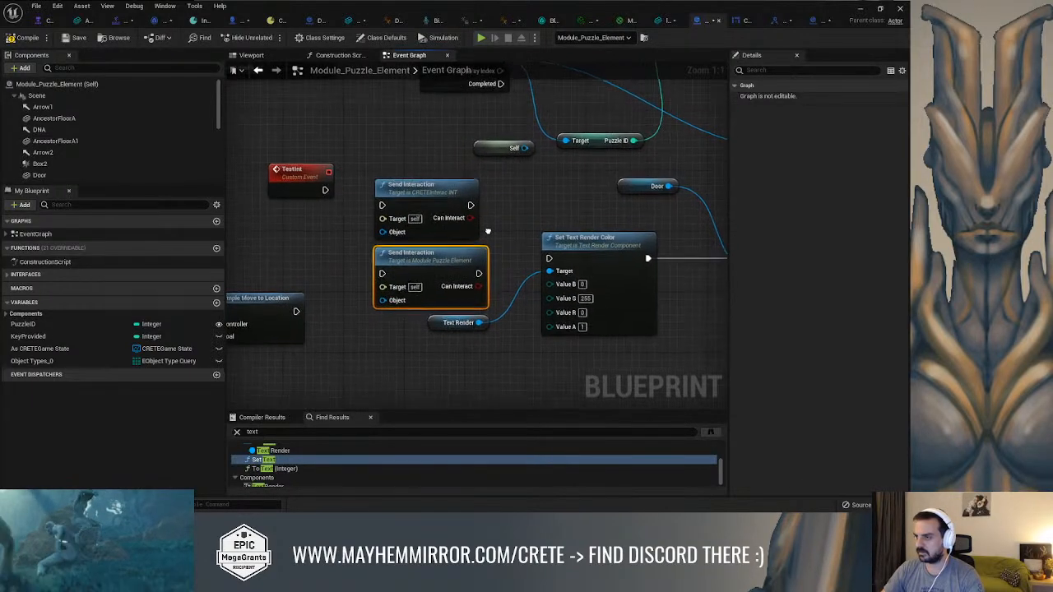
scroll(642, 191, "up", 3)
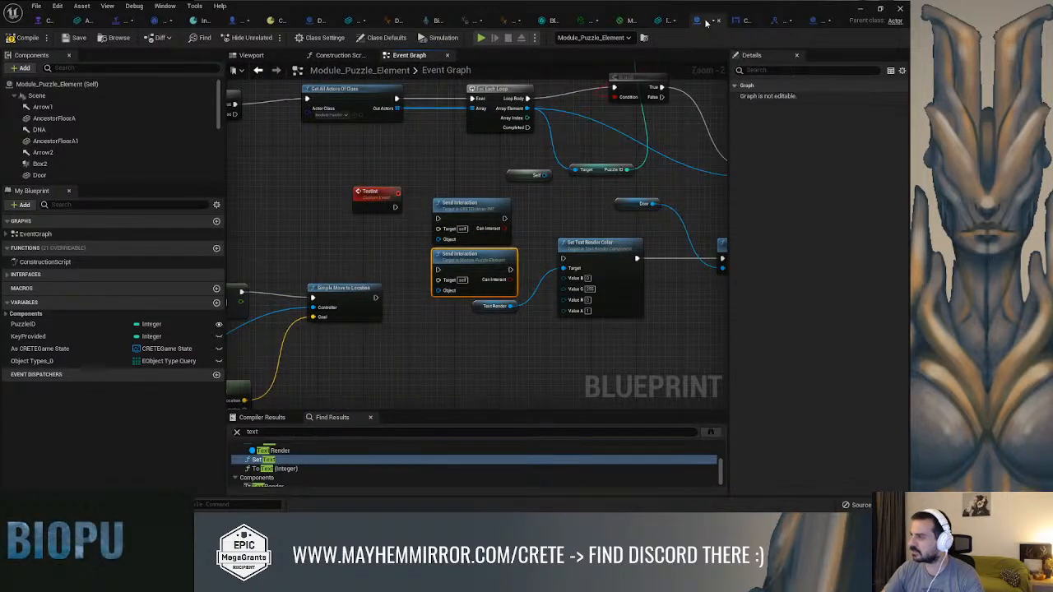
scroll(471, 223, "up", 2)
left_click_drag(471, 210, 462, 178)
key("Delete")
left_click(459, 274)
key("Delete")
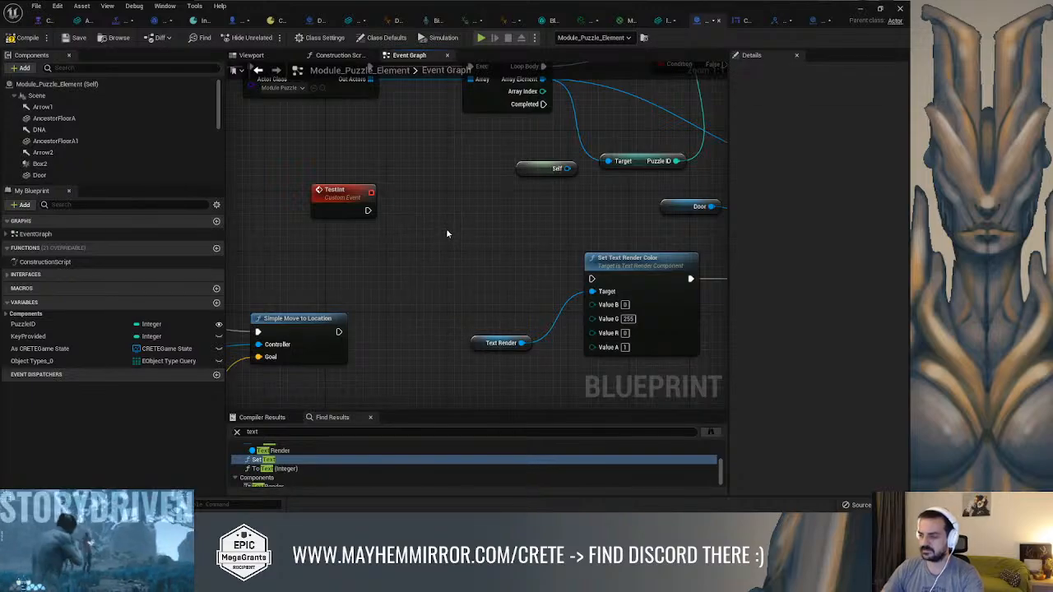
With context-sensitive filtering off, add the CRETEInteracINT Send Interaction (Message) node near Set Text Render Color, and compile and save Module_Puzzle_Element
right_click(446, 228)
type("send inter")
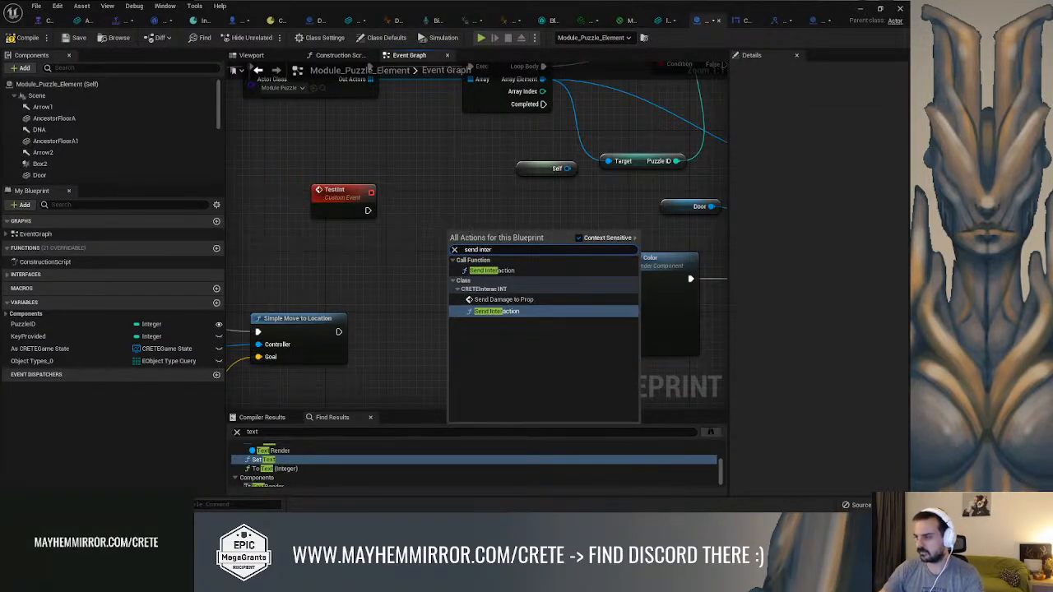
left_click(578, 237)
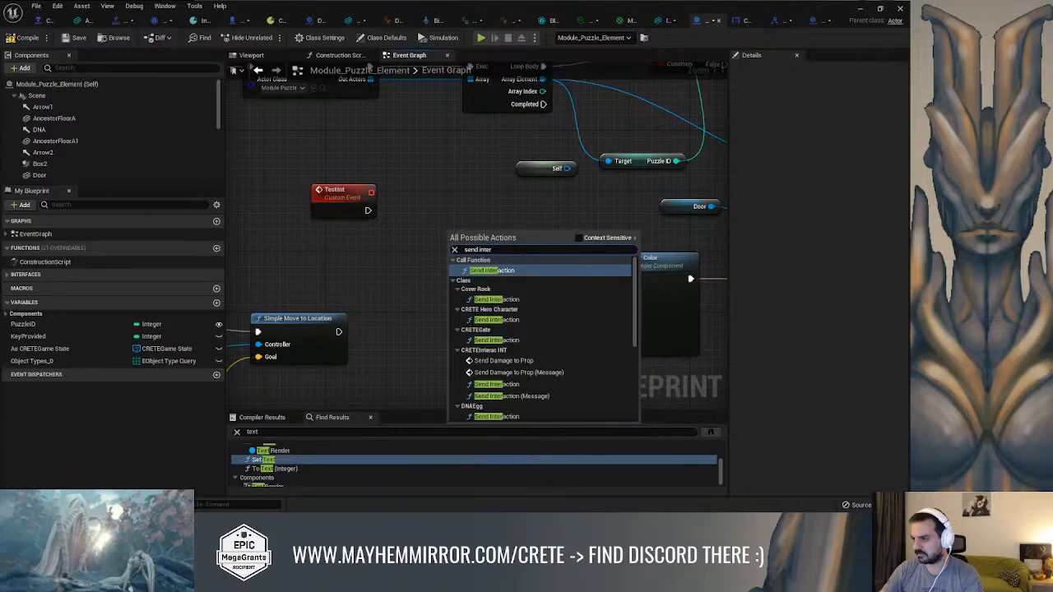
type("act")
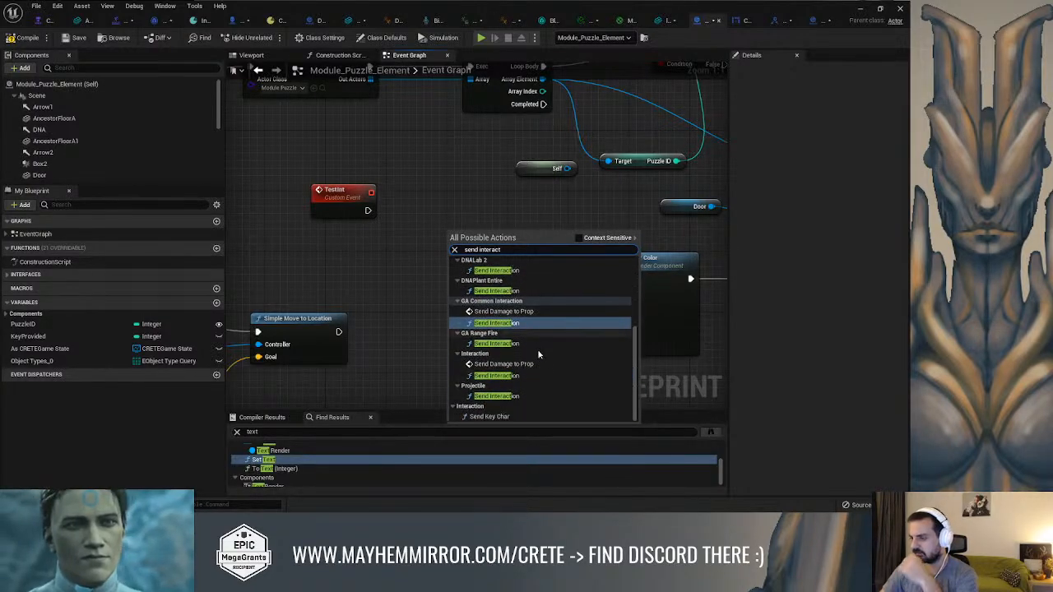
scroll(544, 396, "up", 5)
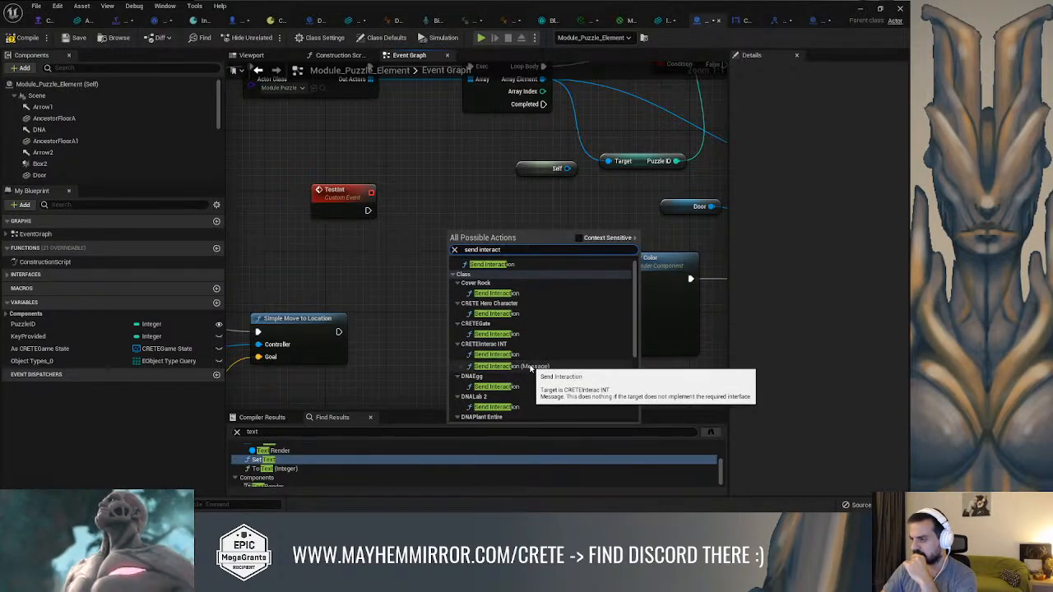
left_click(530, 367)
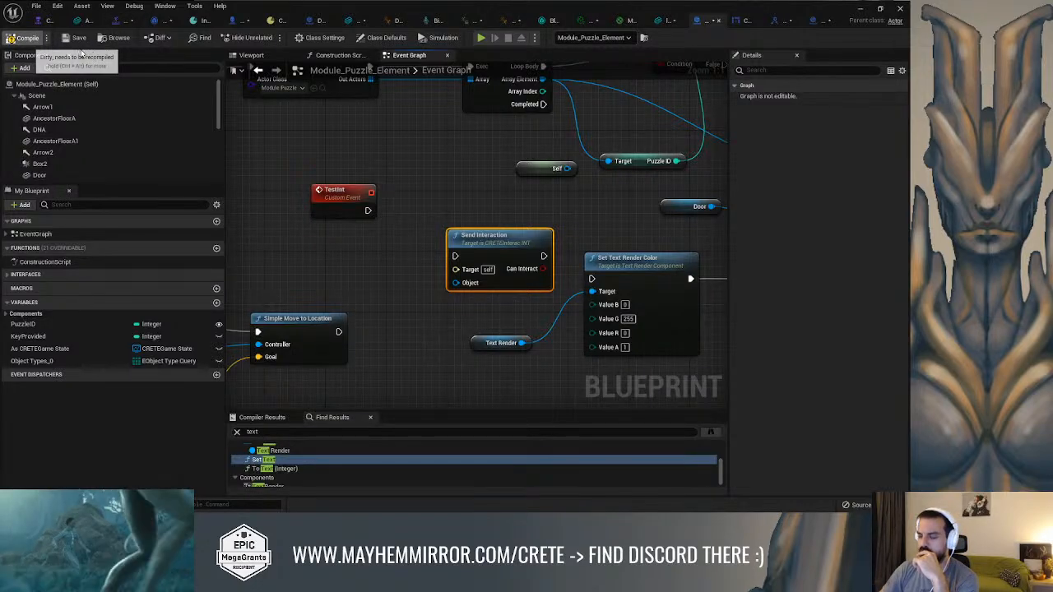
left_click(74, 37)
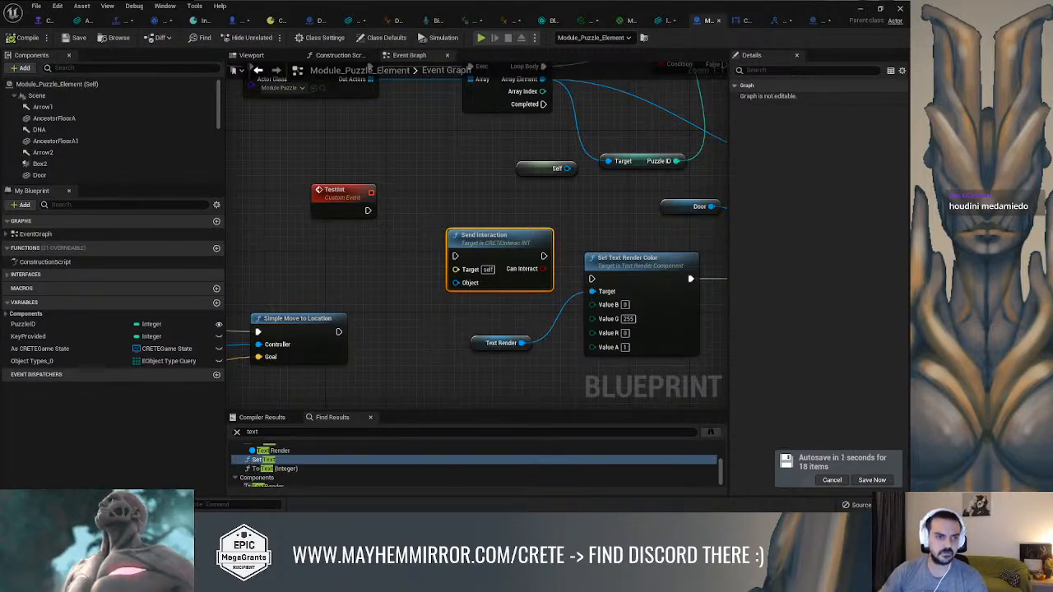
Switch to the web browser and read the Unreal forum thread on defining an interface function that can return a value
left_click_drag(0, 210, 387, 113)
left_click(601, 112)
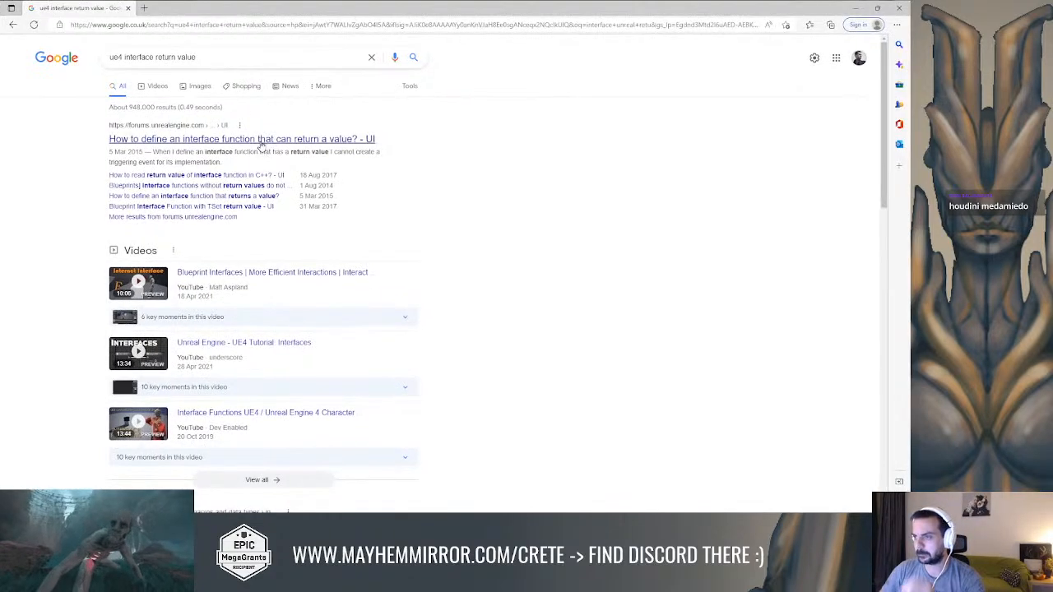
left_click(260, 141)
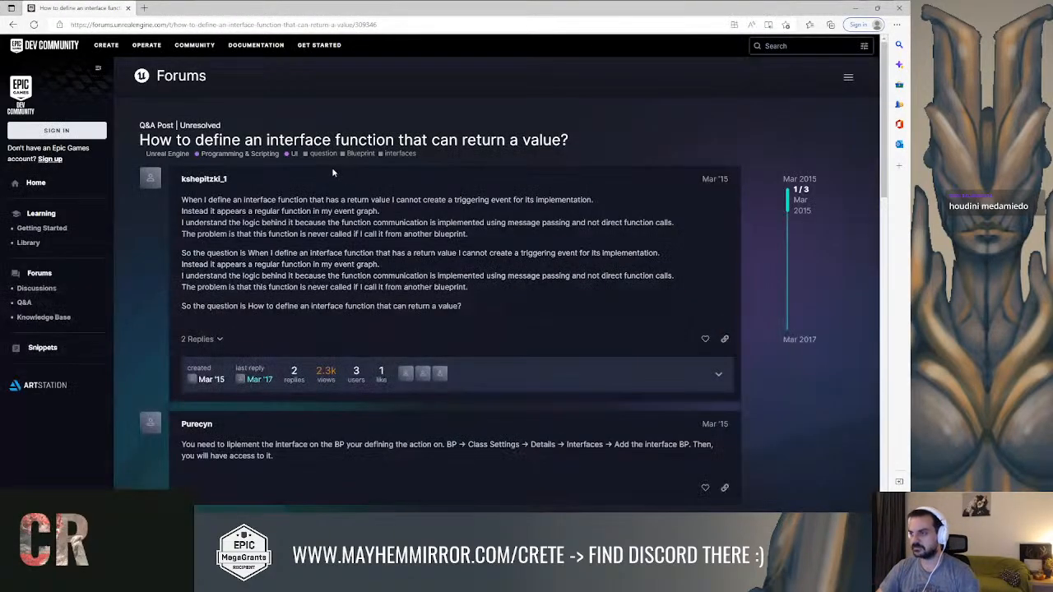
scroll(334, 181, "down", 3)
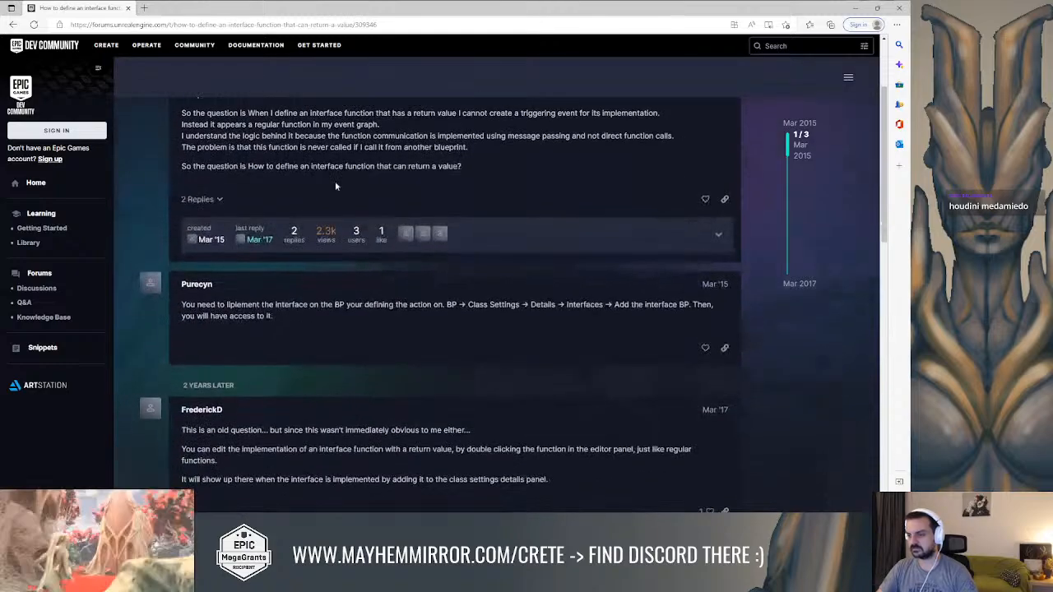
scroll(336, 181, "up", 1)
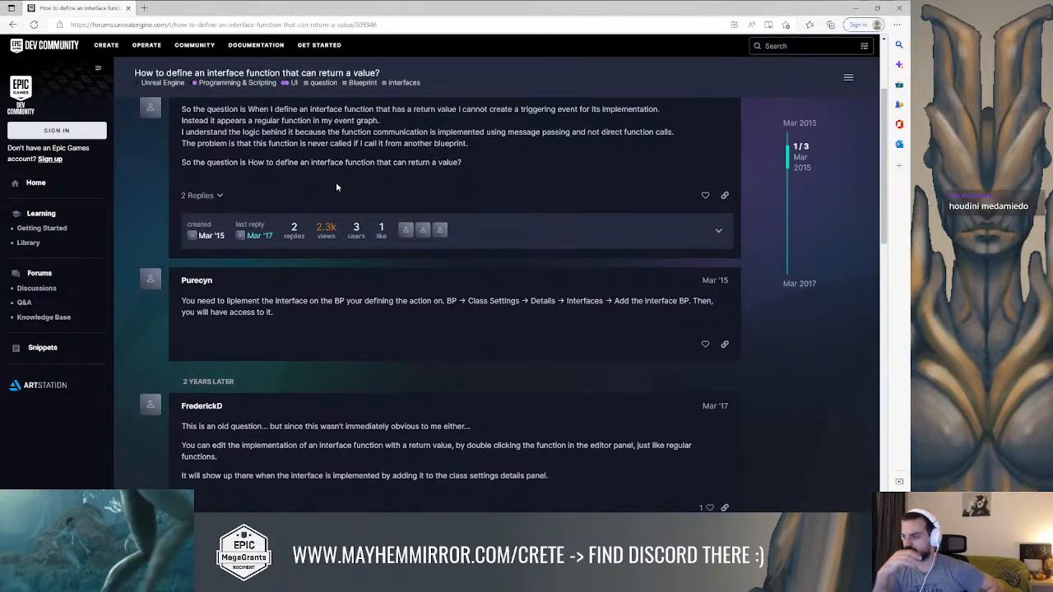
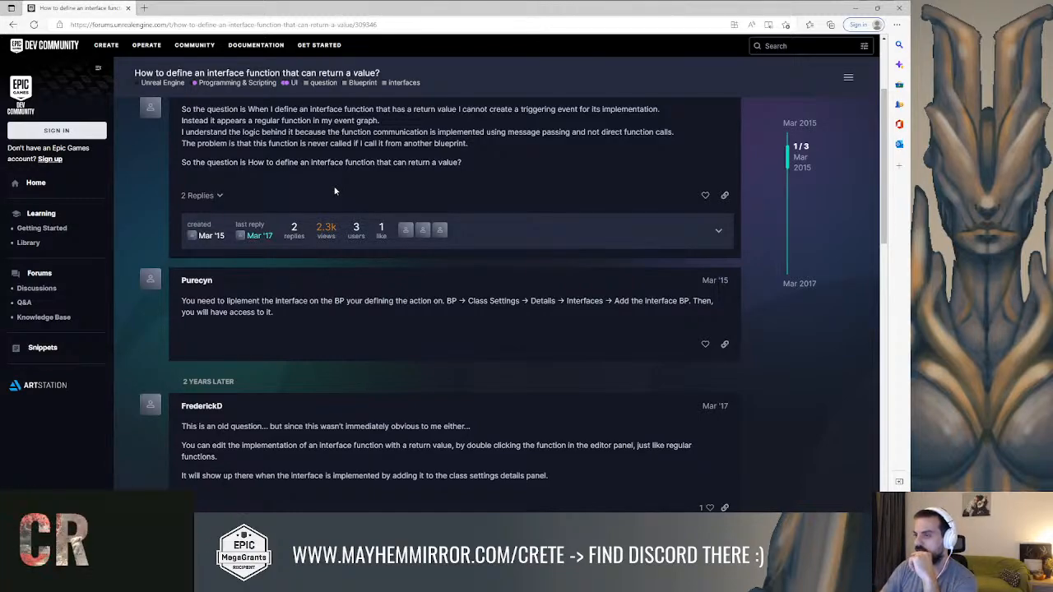
Finish reading the forum thread's replies, and check the similar search result "How to define an interface function that returns a value?"
scroll(335, 190, "down", 1)
scroll(334, 191, "up", 1)
scroll(334, 191, "down", 2)
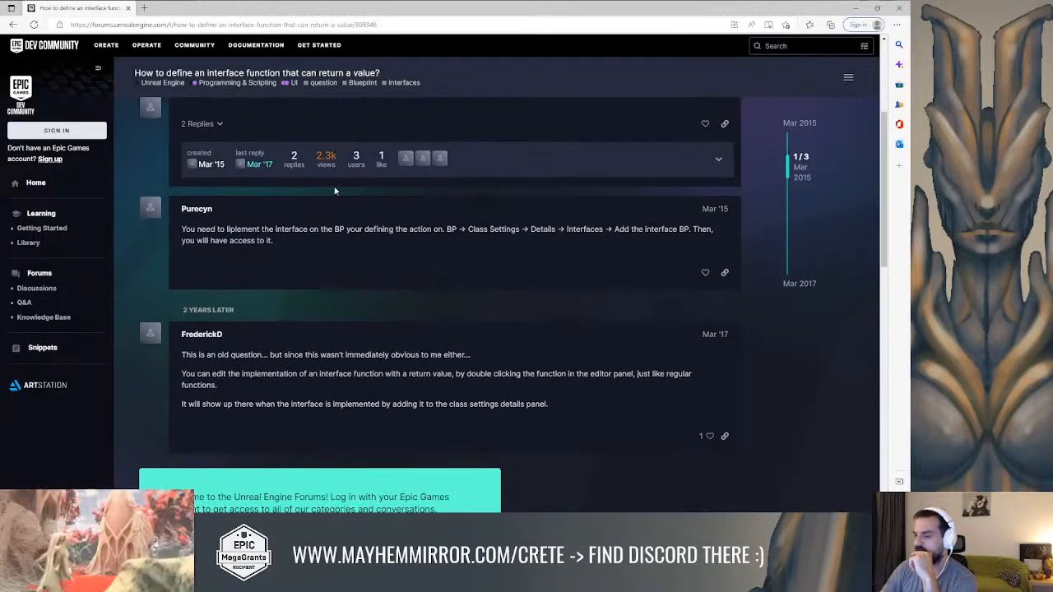
left_click(13, 24)
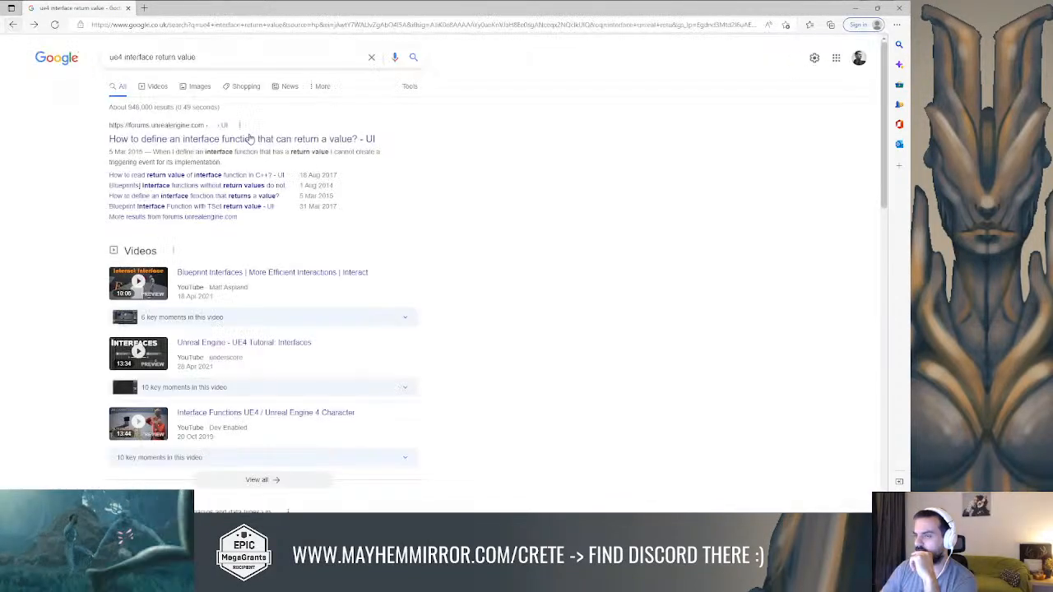
left_click(264, 196)
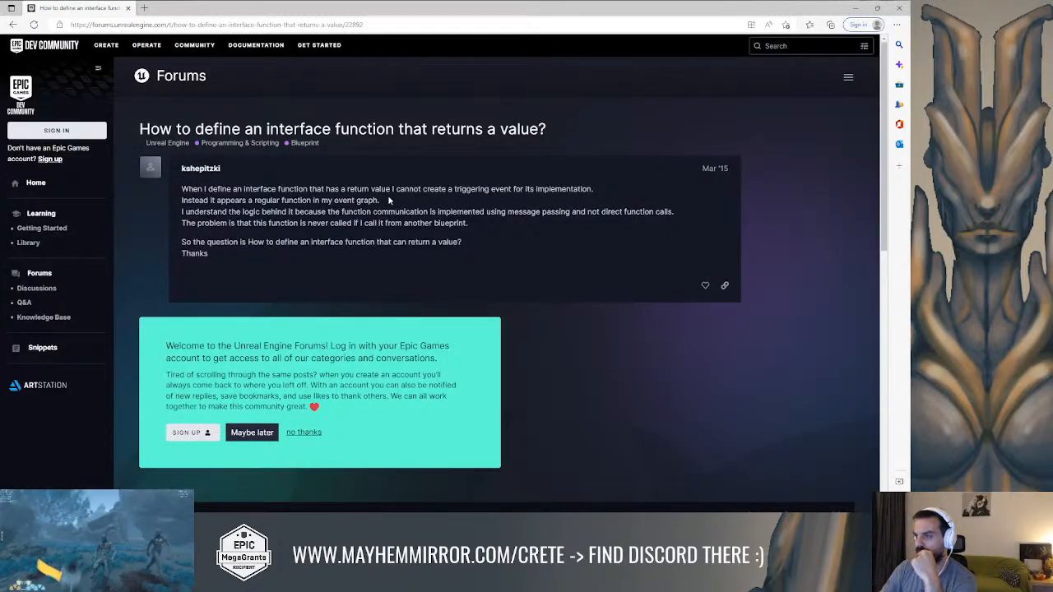
left_click(13, 24)
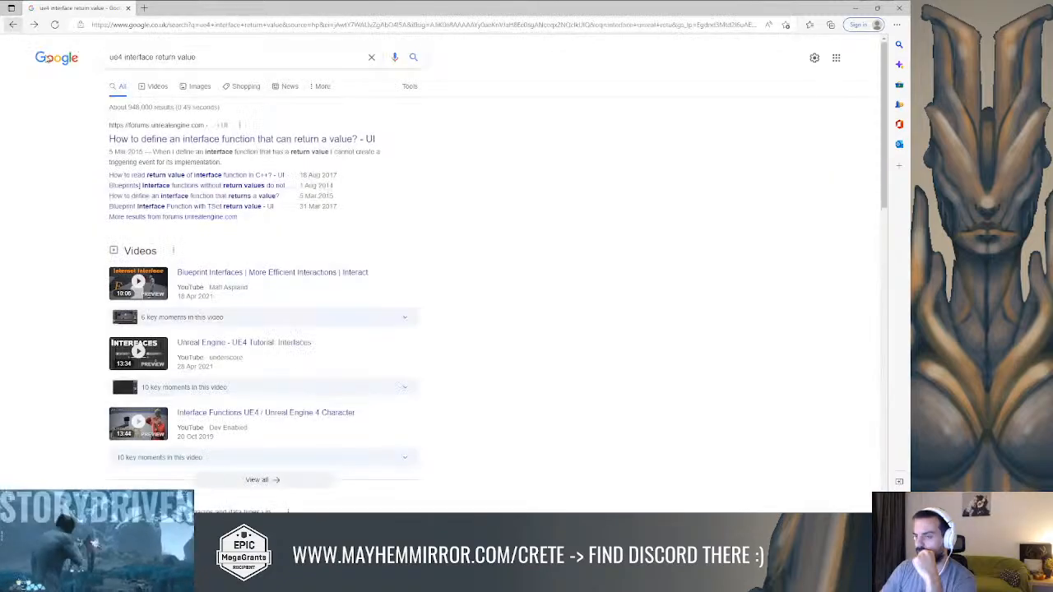
Read the forum bug thread on interface functions without return values not appearing under My Blueprint, and return to Unreal Editor
left_click(231, 186)
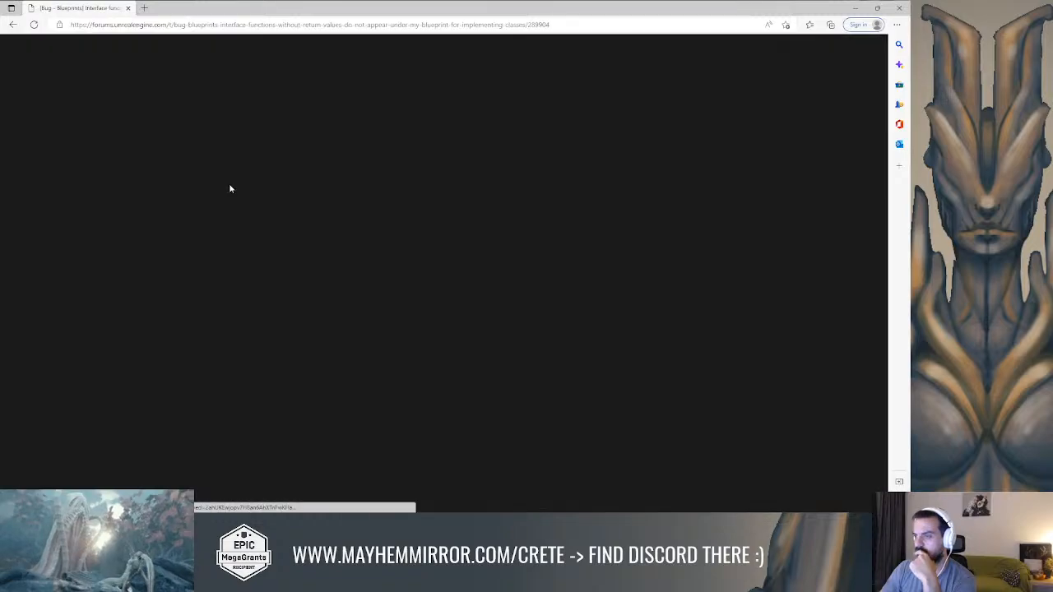
scroll(231, 189, "down", 2)
scroll(231, 190, "down", 5)
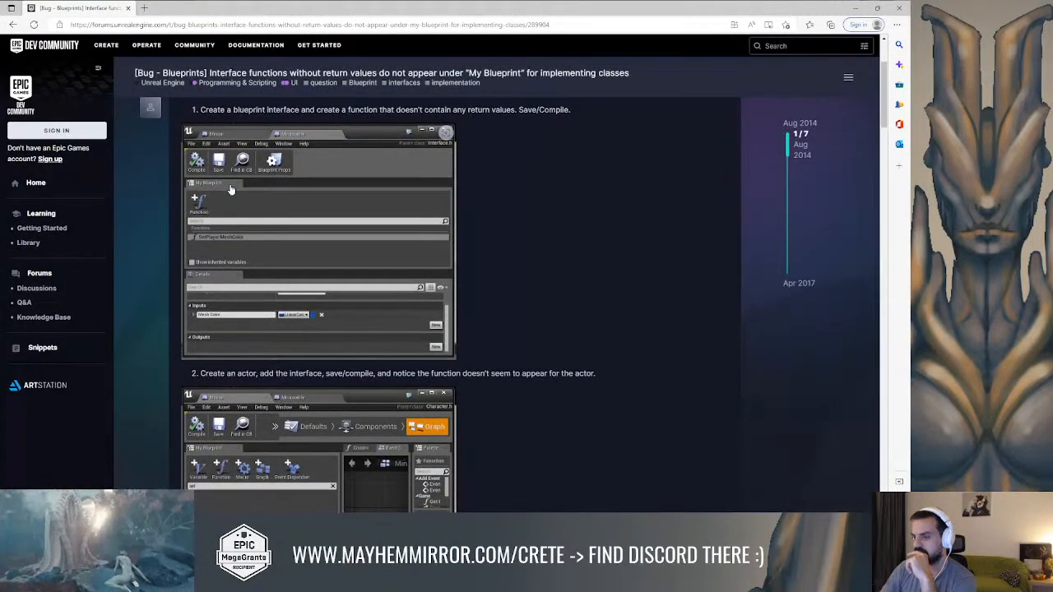
scroll(266, 195, "down", 5)
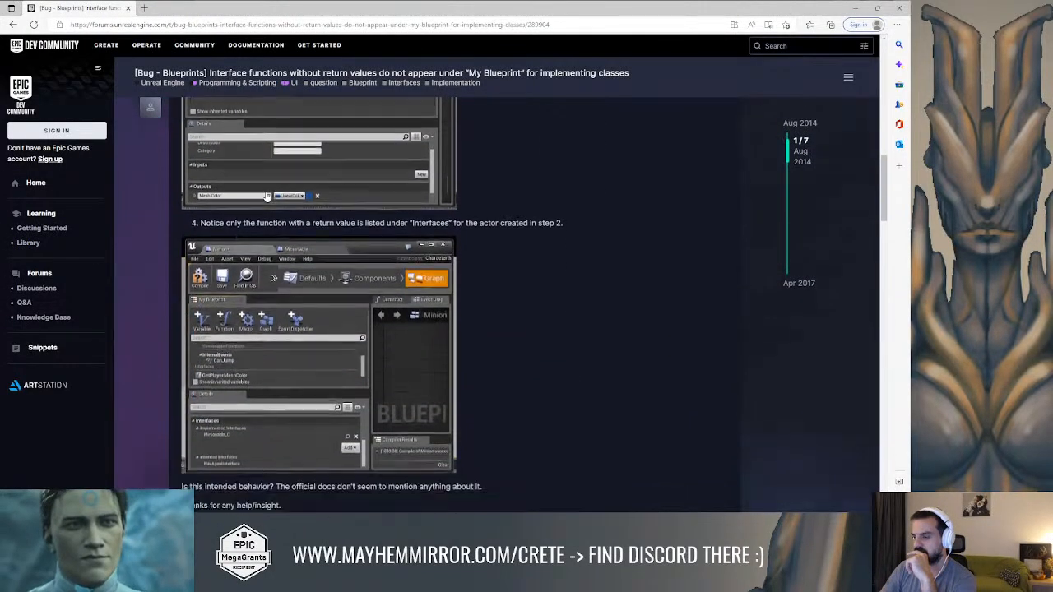
scroll(327, 213, "down", 8)
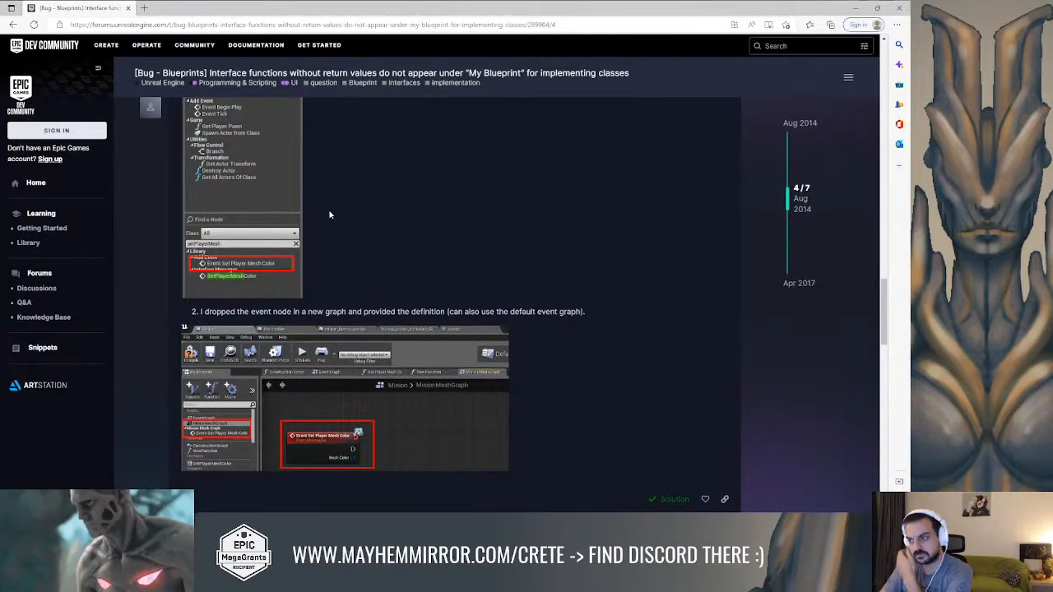
scroll(345, 221, "down", 3)
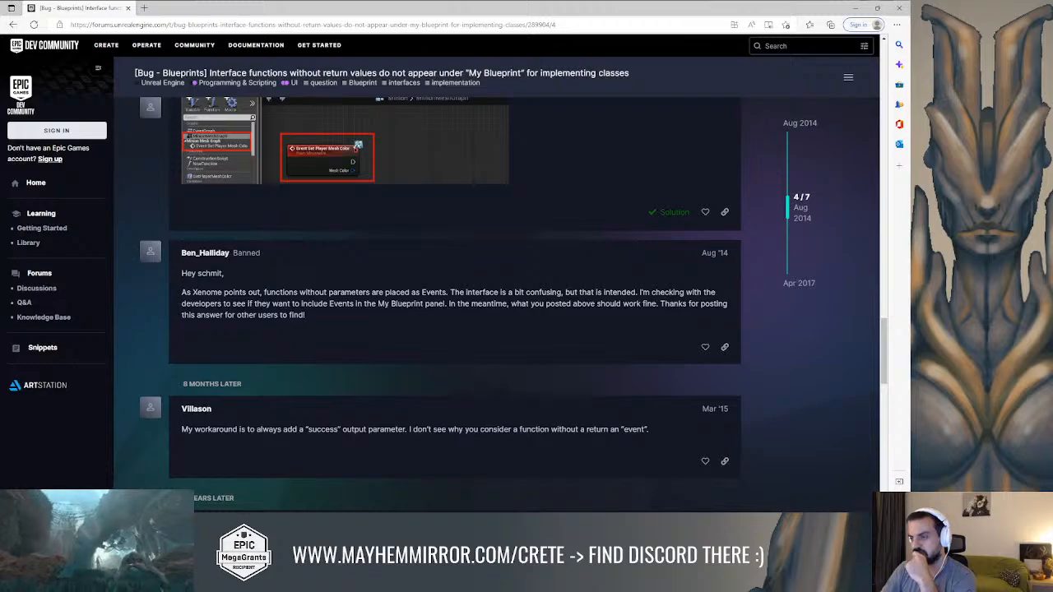
left_click(855, 9)
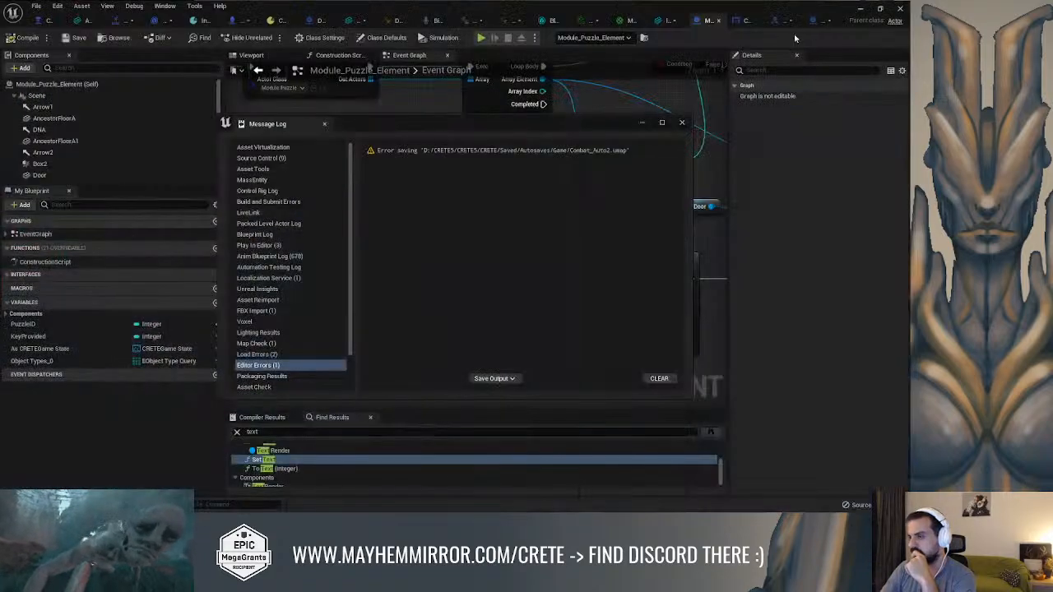
Dismiss the Message Log and open the Send Interaction interface function of Module_Puzzle_Element for editing
left_click(680, 124)
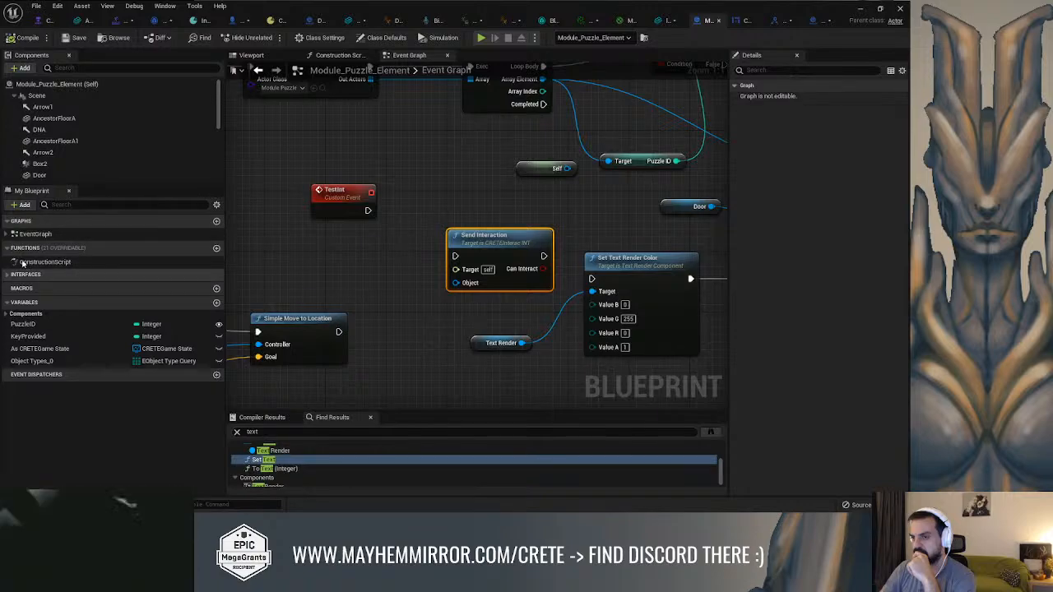
left_click(7, 234)
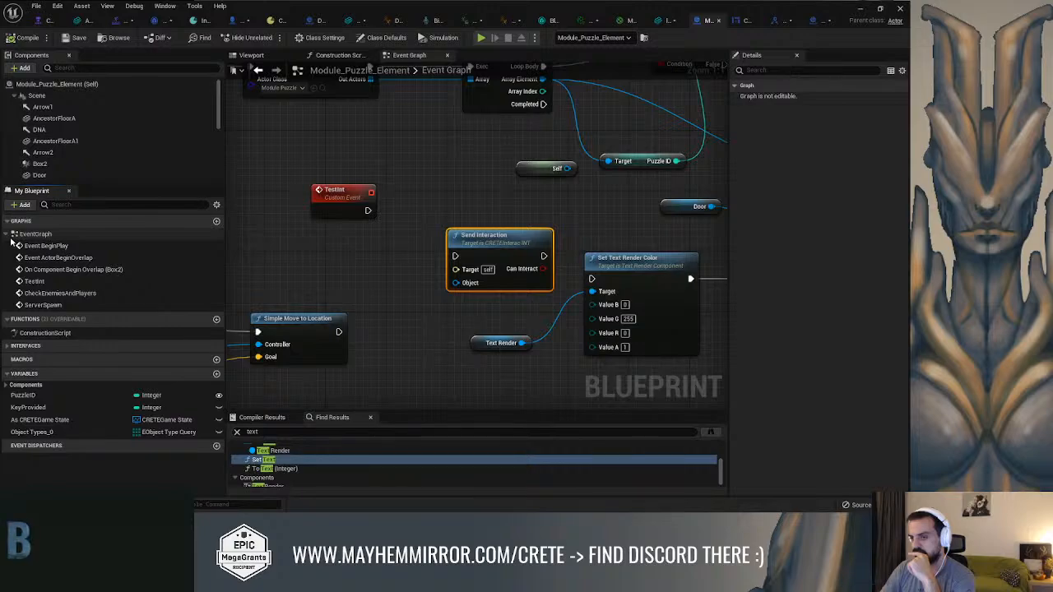
left_click(7, 346)
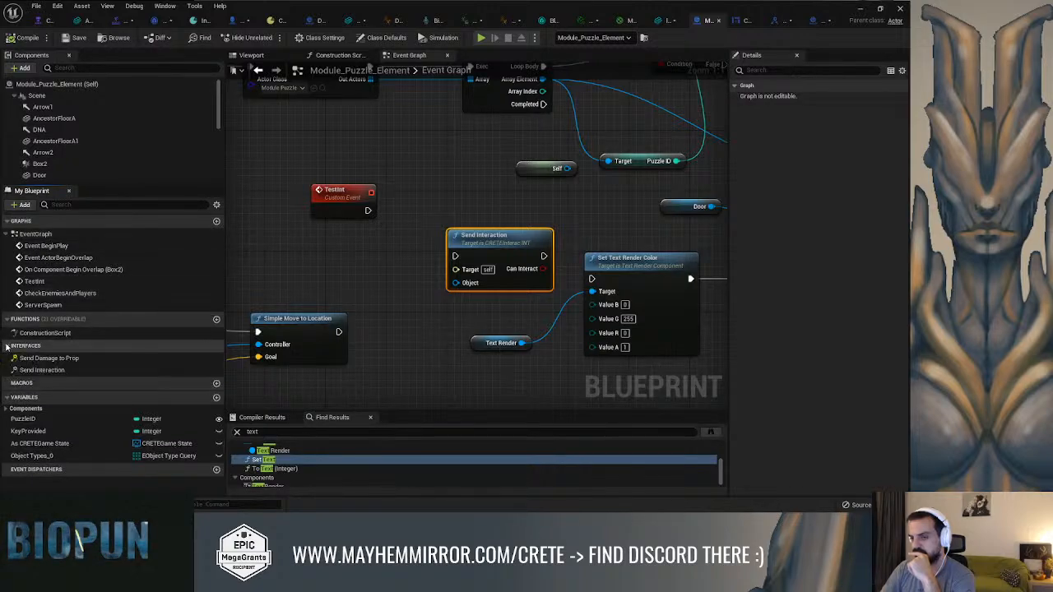
double_click(75, 372)
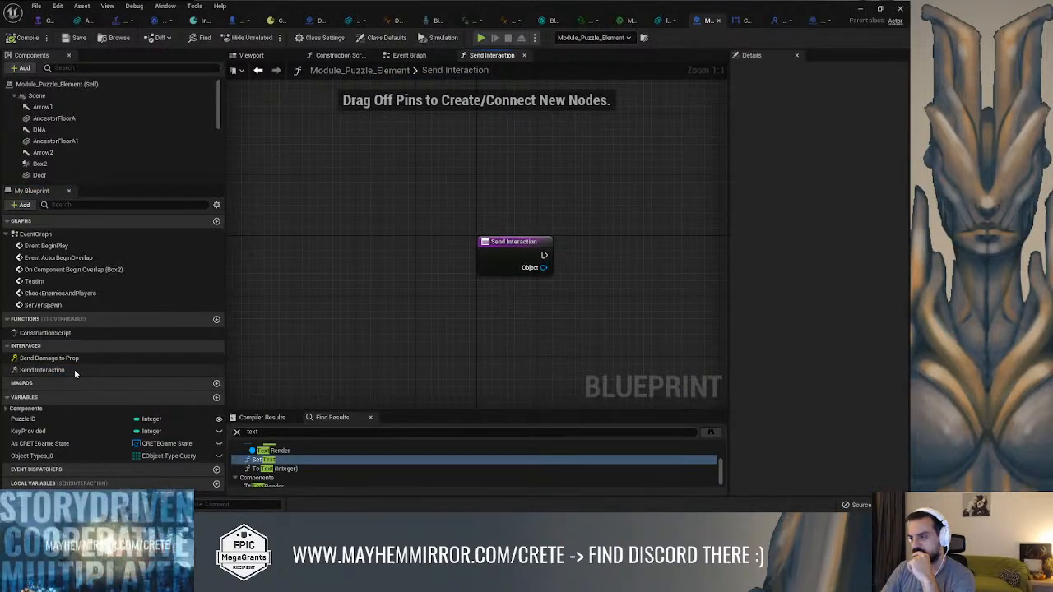
Add a Return Node with context-sensitive filtering on, and place it to the right of the Send Interaction entry node
right_click_drag(563, 336, 515, 324)
right_click(544, 281)
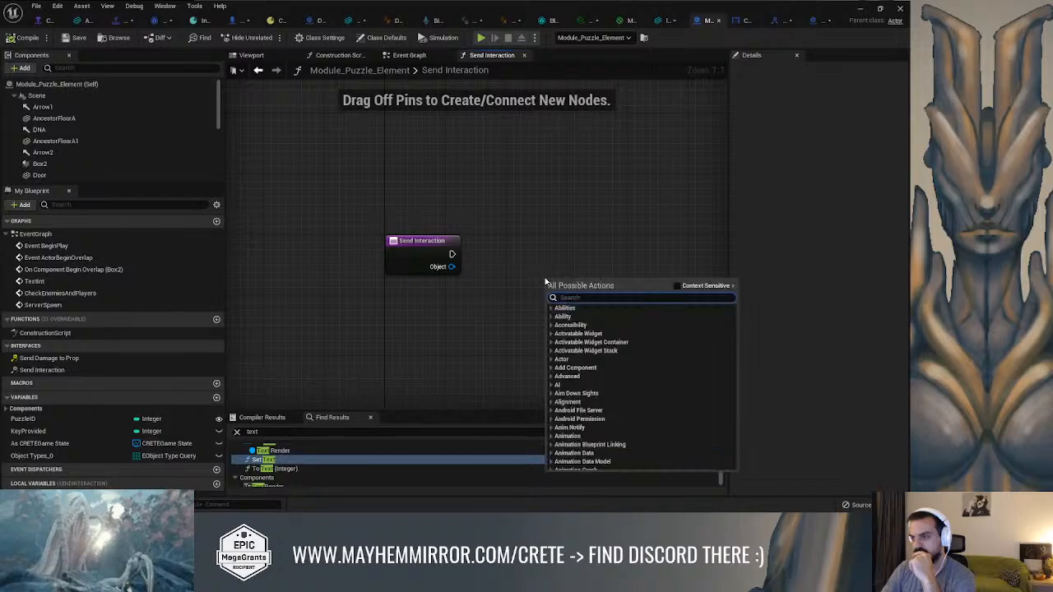
type("return")
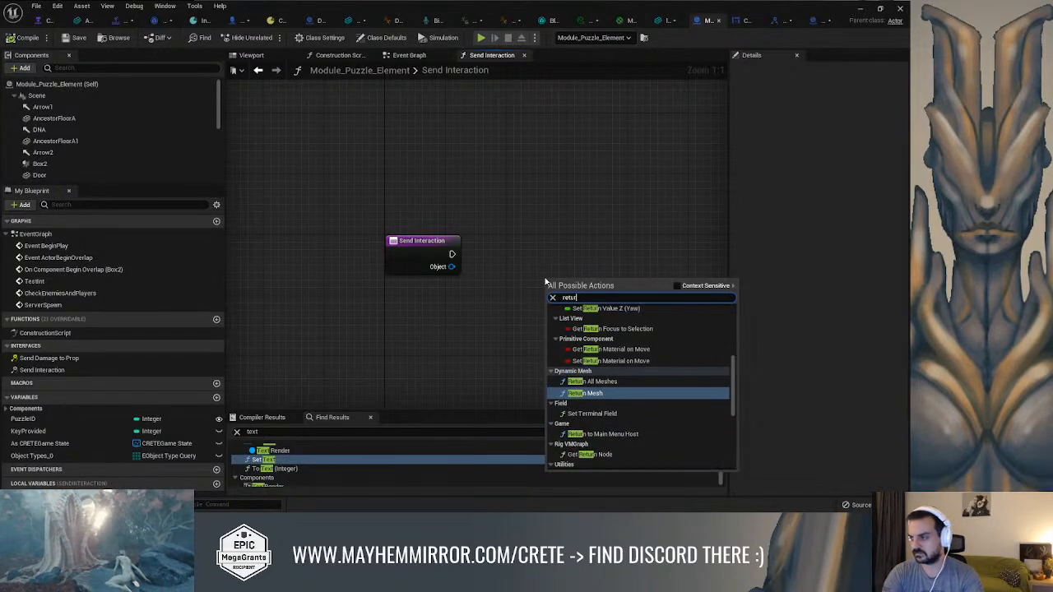
left_click(679, 286)
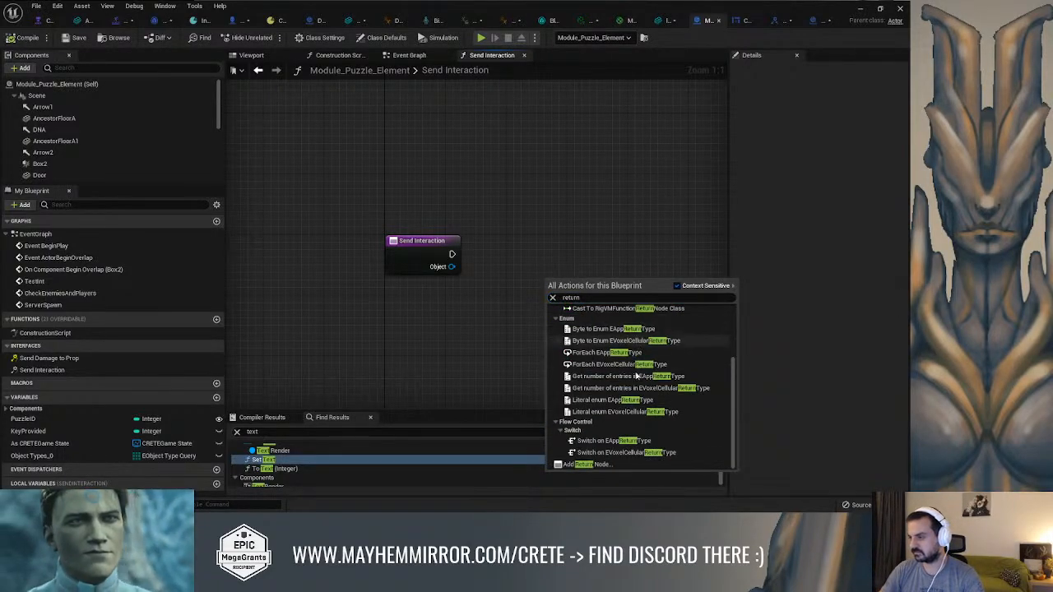
left_click(605, 464)
left_click_drag(582, 294, 649, 233)
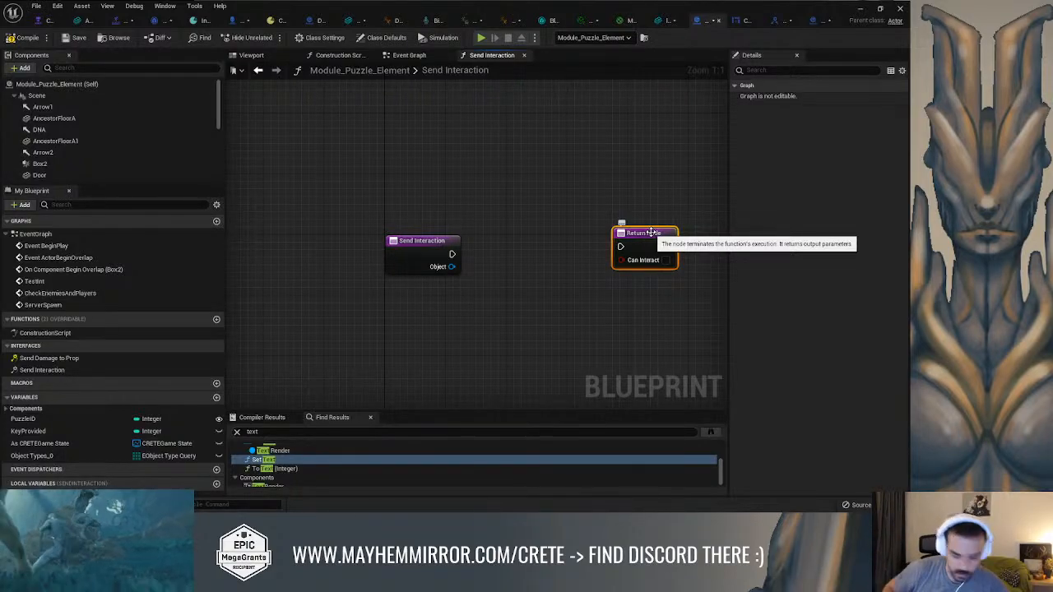
Examine the Module_Puzzle_Element event graph, following the Box2 overlap chain, the TestInt event and the Send Interaction and text render nodes
left_click(408, 55)
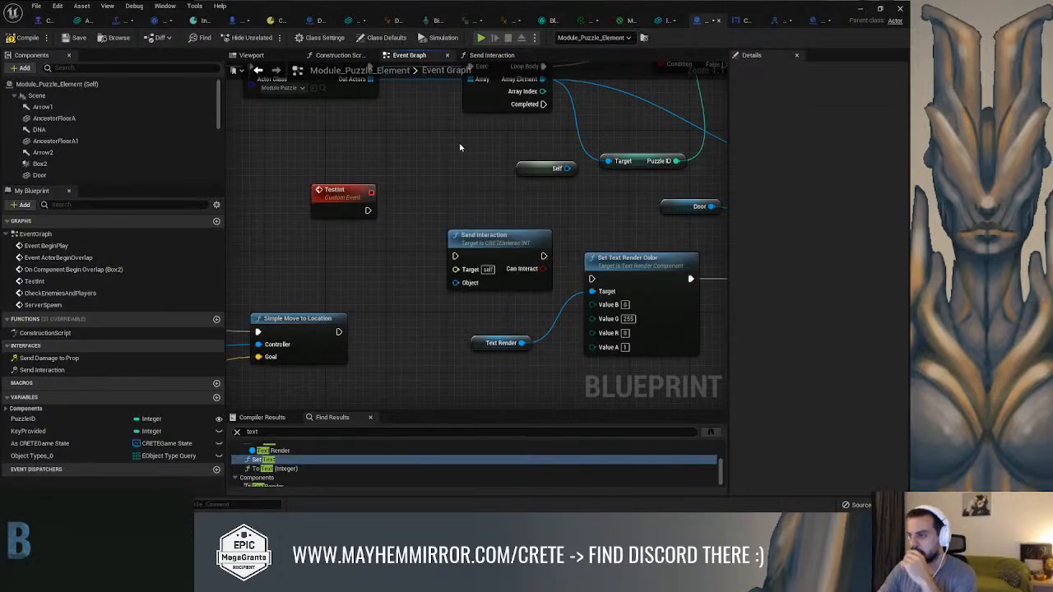
right_click_drag(469, 155, 682, 255)
scroll(523, 199, "down", 3)
right_click_drag(522, 252, 501, 336)
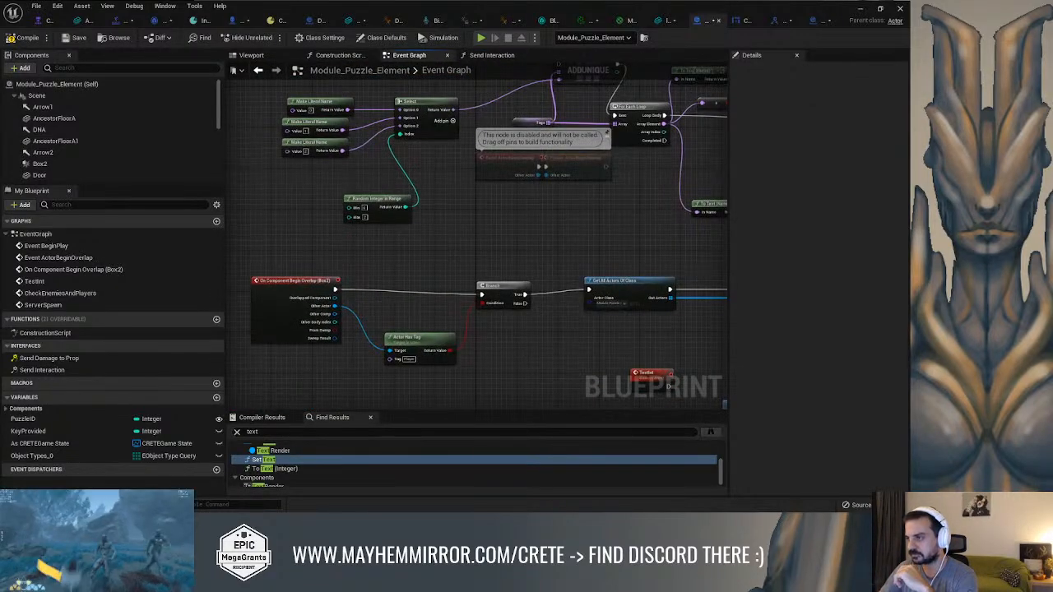
right_click_drag(491, 239, 330, 241)
scroll(330, 240, "down", 2)
right_click_drag(469, 303, 268, 256)
scroll(461, 287, "up", 2)
scroll(269, 253, "down", 2)
right_click_drag(336, 252, 546, 305)
right_click_drag(376, 211, 565, 139)
scroll(479, 220, "up", 1)
scroll(477, 222, "up", 2)
scroll(501, 232, "down", 2)
right_click_drag(503, 237, 503, 278)
scroll(535, 160, "down", 2)
scroll(497, 206, "up", 3)
right_click_drag(536, 204, 510, 246)
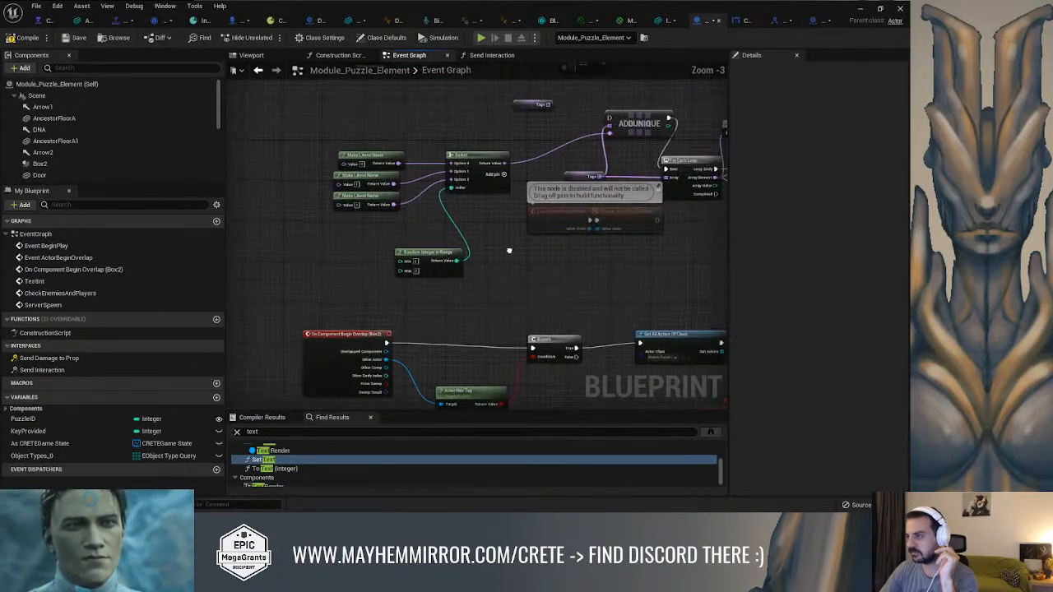
scroll(509, 251, "down", 3)
scroll(498, 194, "up", 4)
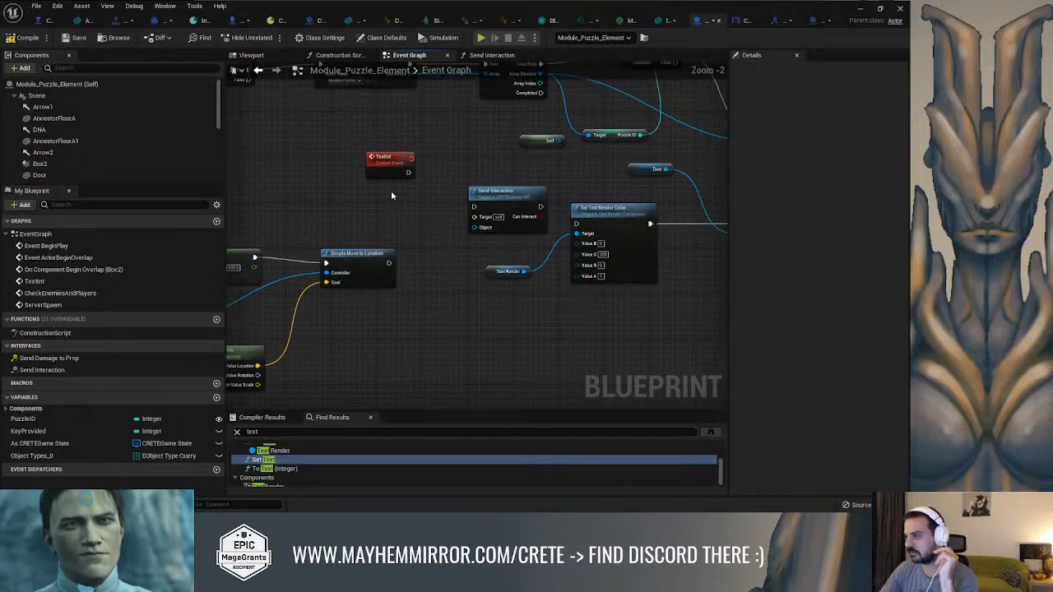
right_click_drag(496, 186, 280, 202)
scroll(364, 219, "down", 2)
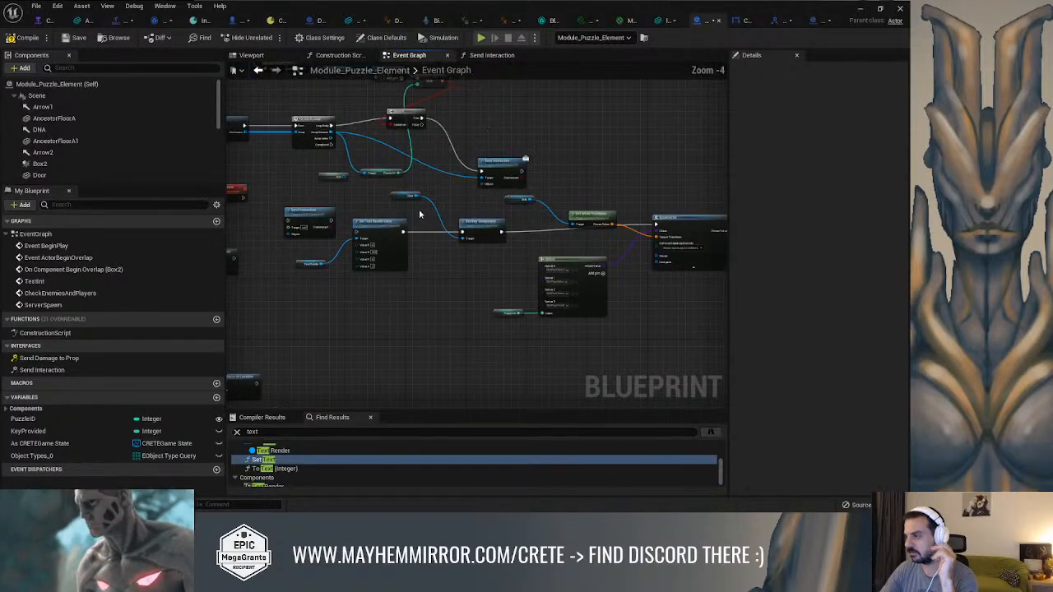
right_click_drag(288, 271, 408, 242)
right_click_drag(334, 311, 589, 228)
scroll(517, 220, "down", 2)
right_click_drag(409, 160, 624, 135)
scroll(395, 293, "up", 2)
scroll(506, 286, "up", 1)
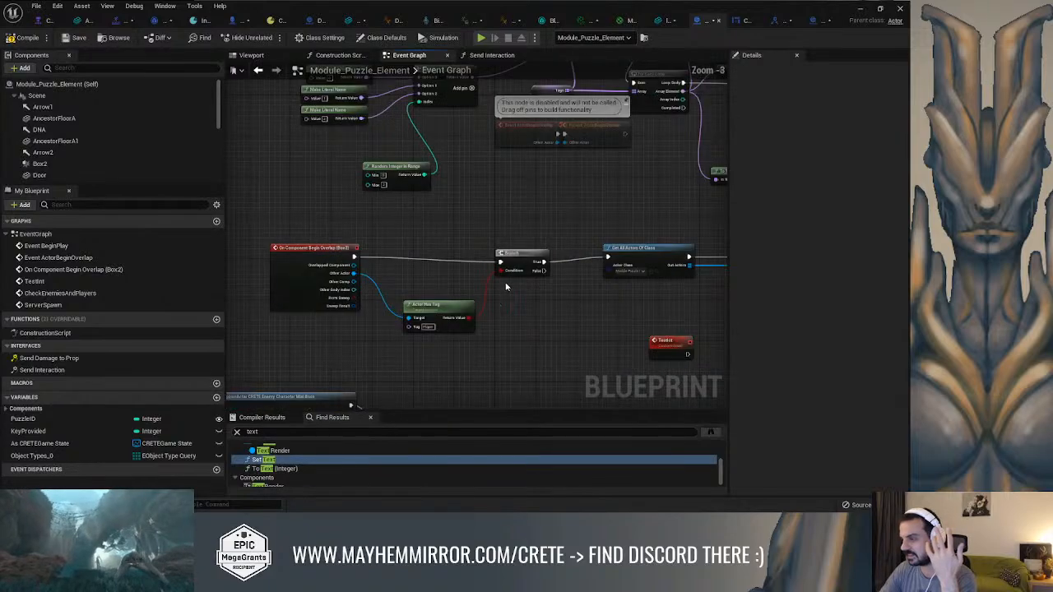
right_click_drag(425, 265, 283, 153)
right_click_drag(634, 221, 512, 276)
scroll(423, 239, "down", 1)
Check the Send Interaction function in CRETEInteracINT, and trace the MultiCastBuyEgg event in DNAEgg's event graph
left_click(752, 23)
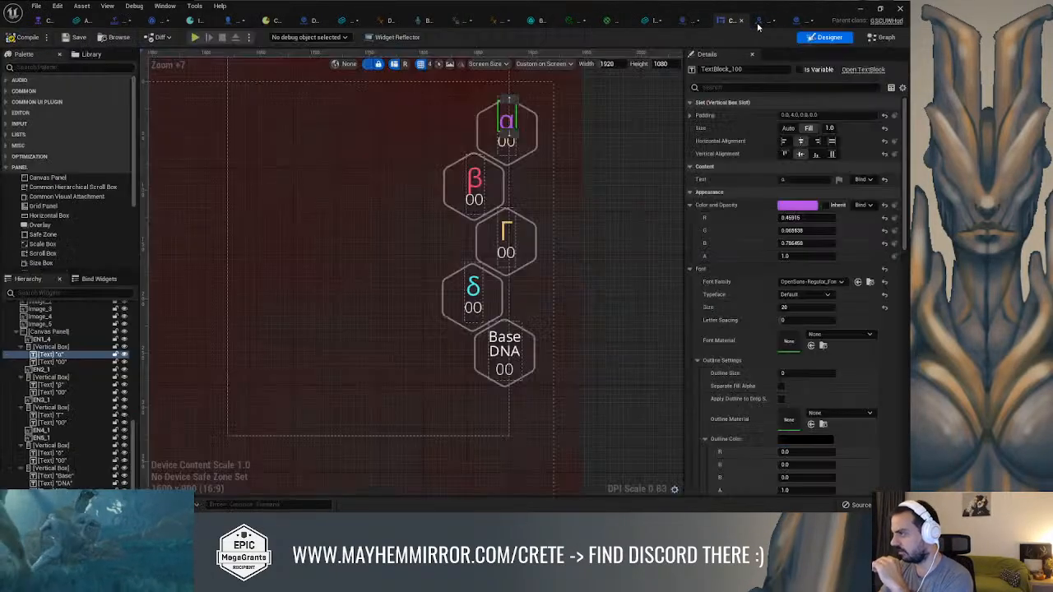
left_click(790, 22)
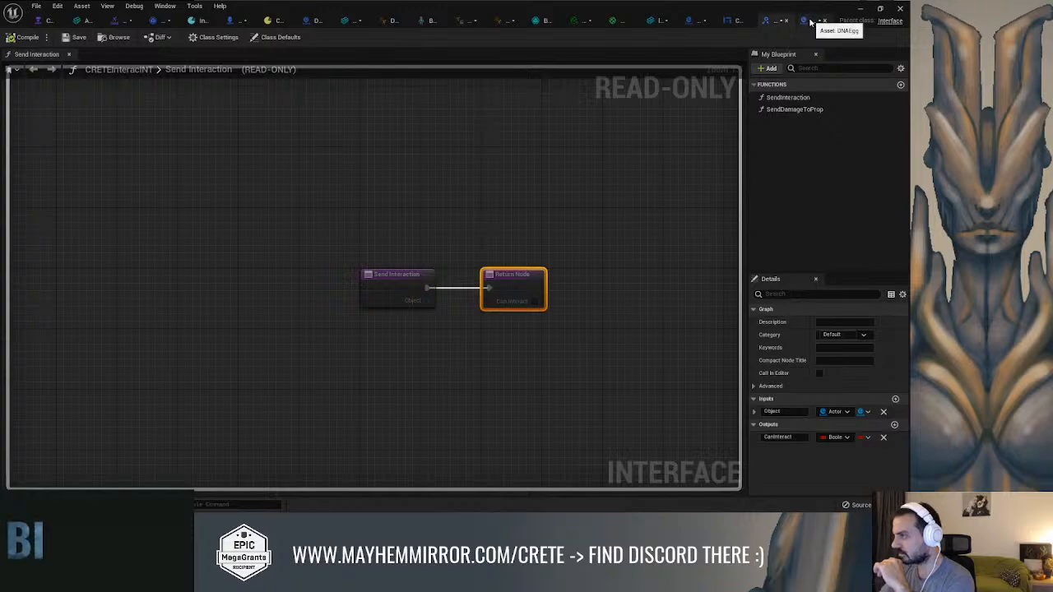
left_click(826, 21)
right_click_drag(510, 142, 460, 237)
scroll(513, 118, "down", 2)
double_click(502, 249)
scroll(292, 190, "down", 4)
scroll(460, 237, "up", 2)
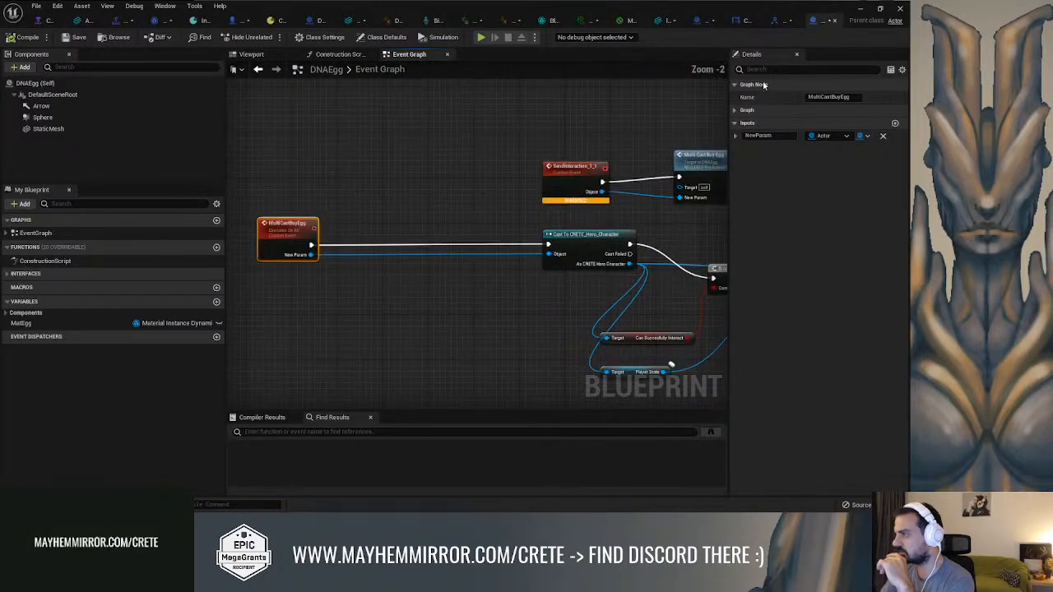
Go back to Module_Puzzle_Element and review the event graph logic around On Component Begin Overlap (Box2)
left_click(779, 23)
left_click(734, 22)
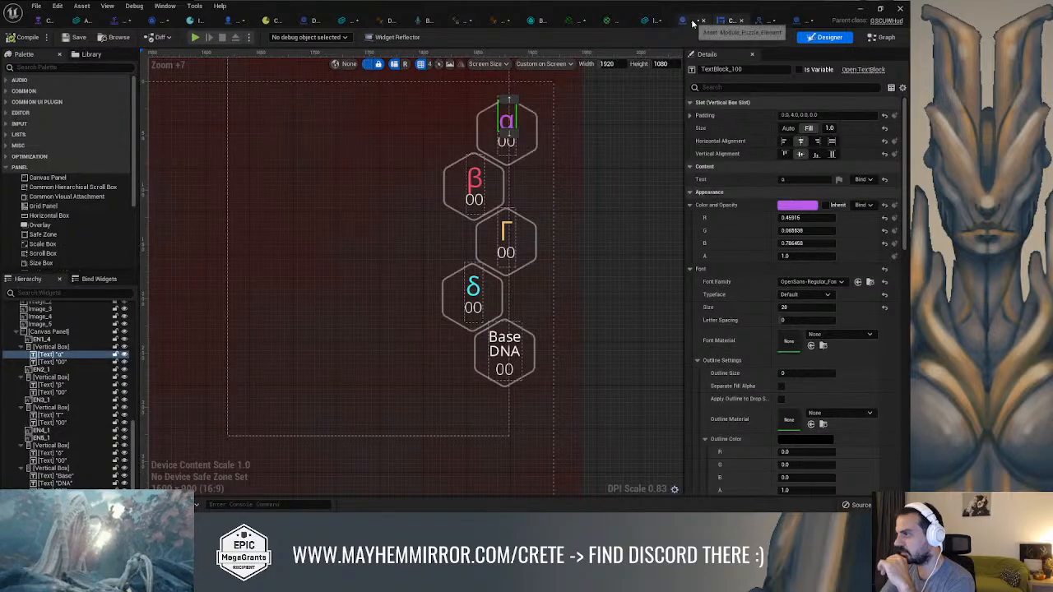
left_click(689, 22)
right_click_drag(427, 189, 700, 173)
scroll(651, 198, "down", 2)
right_click_drag(439, 329, 501, 286)
scroll(401, 278, "up", 3)
right_click_drag(417, 308, 359, 284)
scroll(359, 284, "down", 2)
right_click_drag(489, 186, 396, 285)
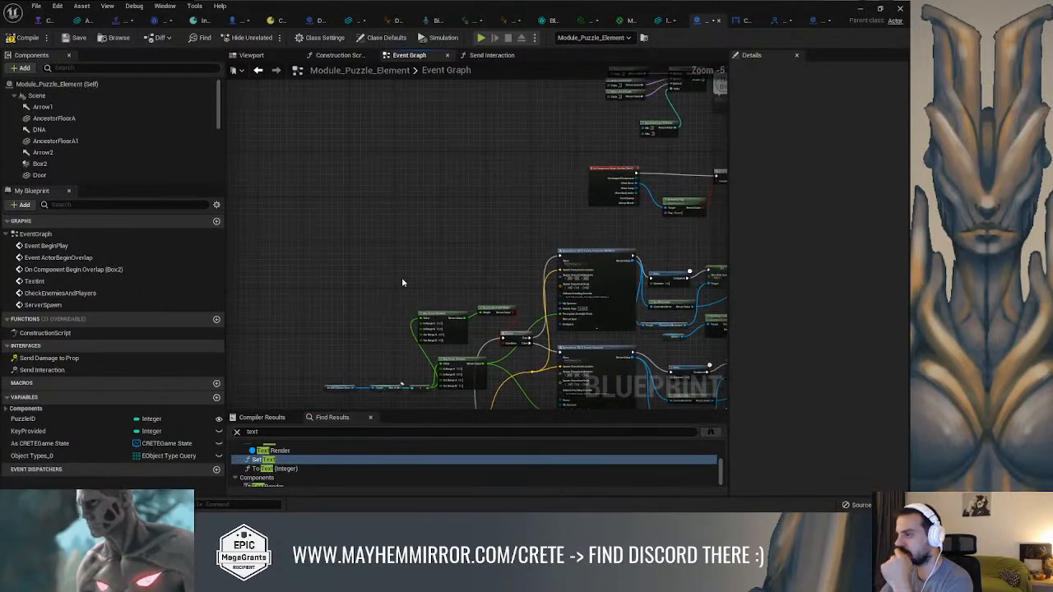
right_click_drag(437, 245, 266, 303)
scroll(450, 282, "up", 2)
right_click_drag(514, 274, 390, 300)
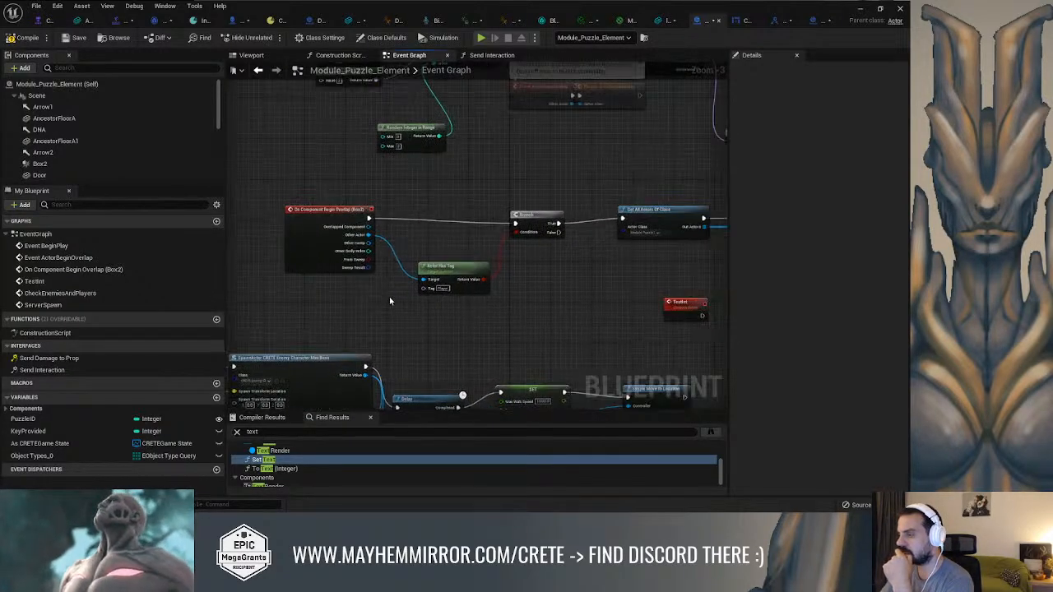
right_click_drag(528, 253, 403, 219)
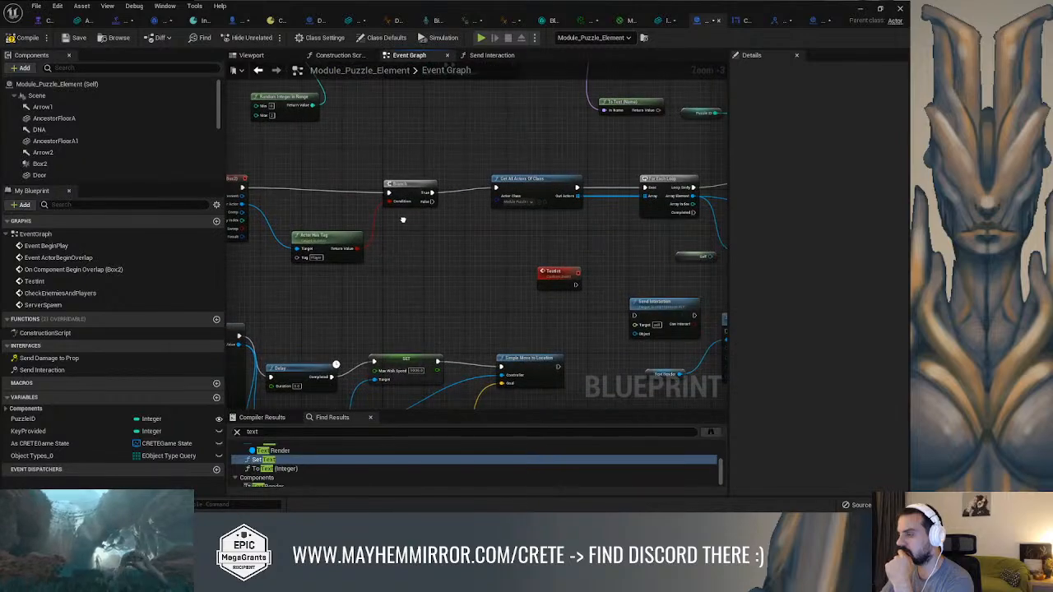
Reopen Module_Puzzle_Element's Send Interaction function and move its Return Node farther right, level with the entry node
double_click(42, 370)
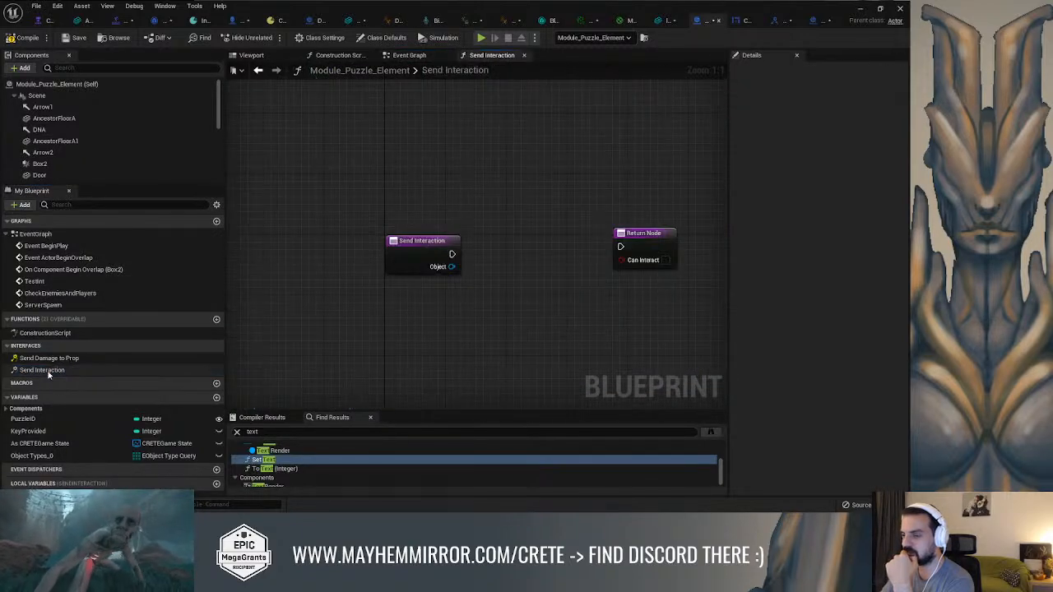
right_click_drag(466, 238, 372, 200)
left_click_drag(517, 204, 585, 215)
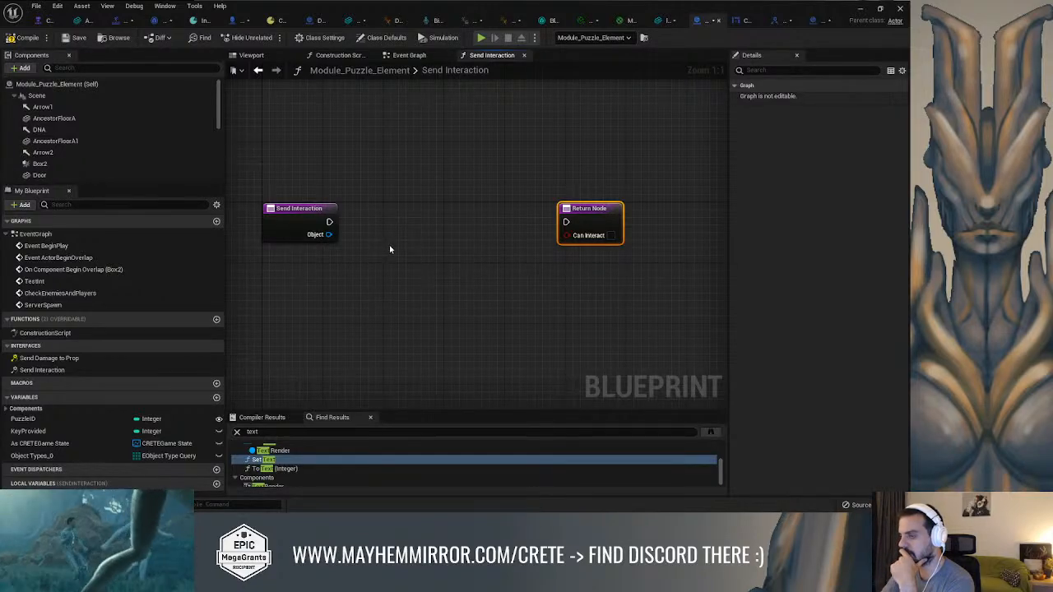
right_click_drag(395, 275, 406, 266)
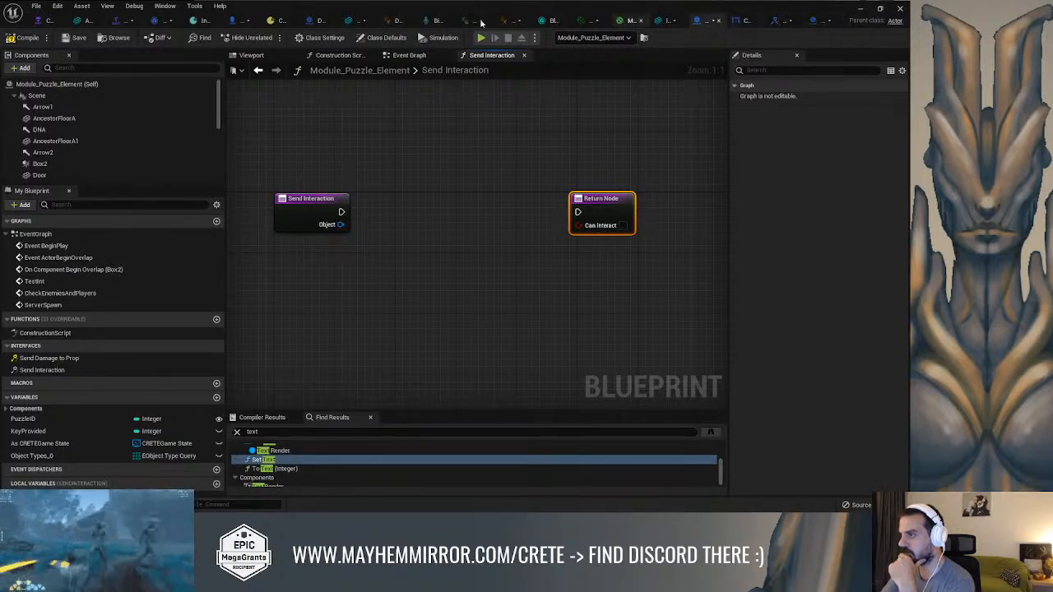
In GA_Common_Interaction, feed an As CRETE Hero Character getter into the Object input of the Send Interaction node
left_click(156, 23)
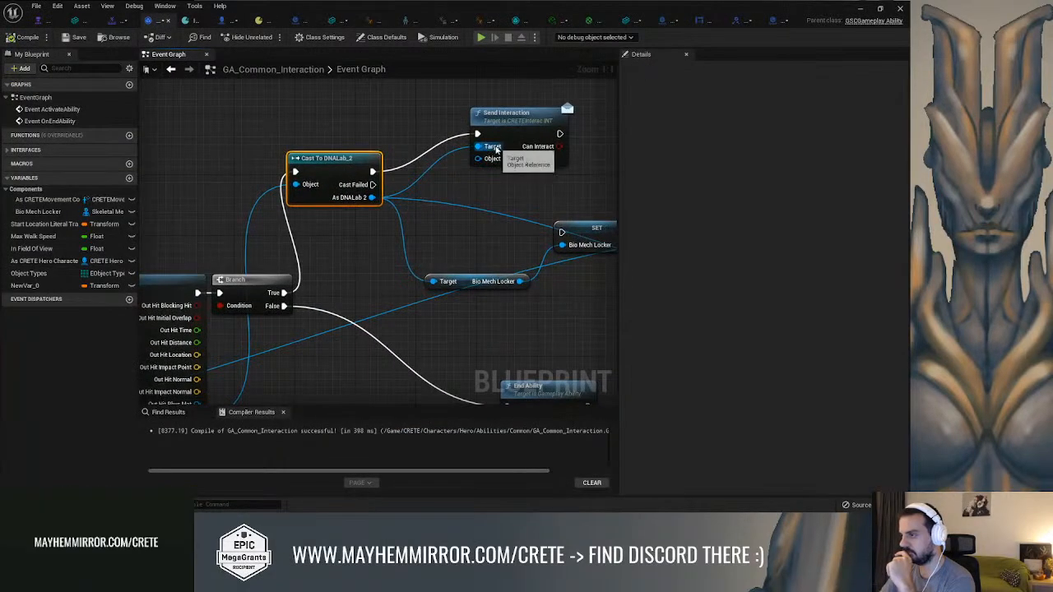
left_click_drag(381, 204, 461, 201)
left_click(395, 125)
right_click_drag(395, 127, 434, 181)
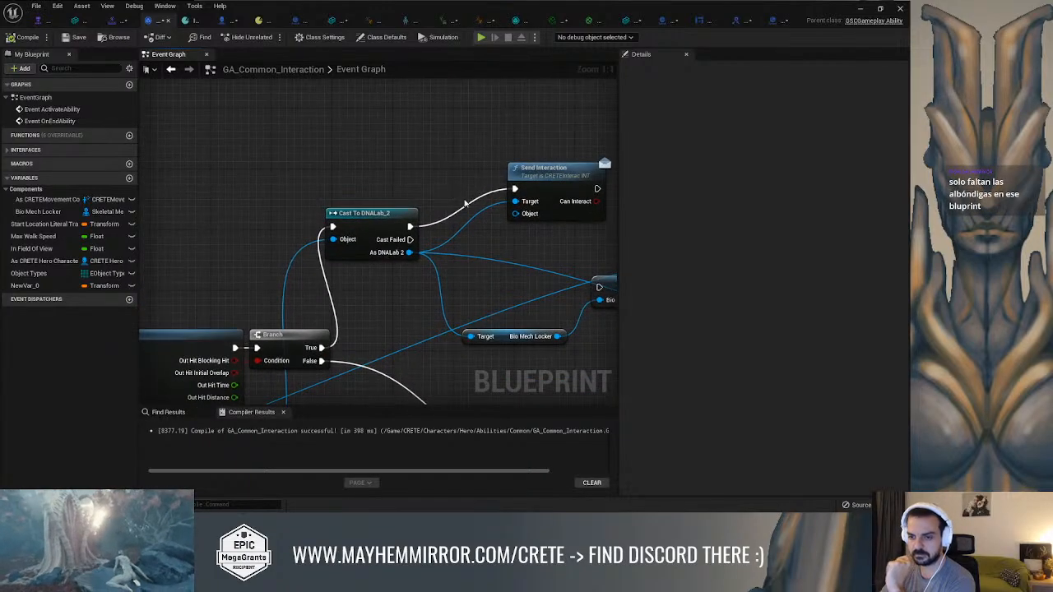
left_click_drag(515, 213, 365, 145)
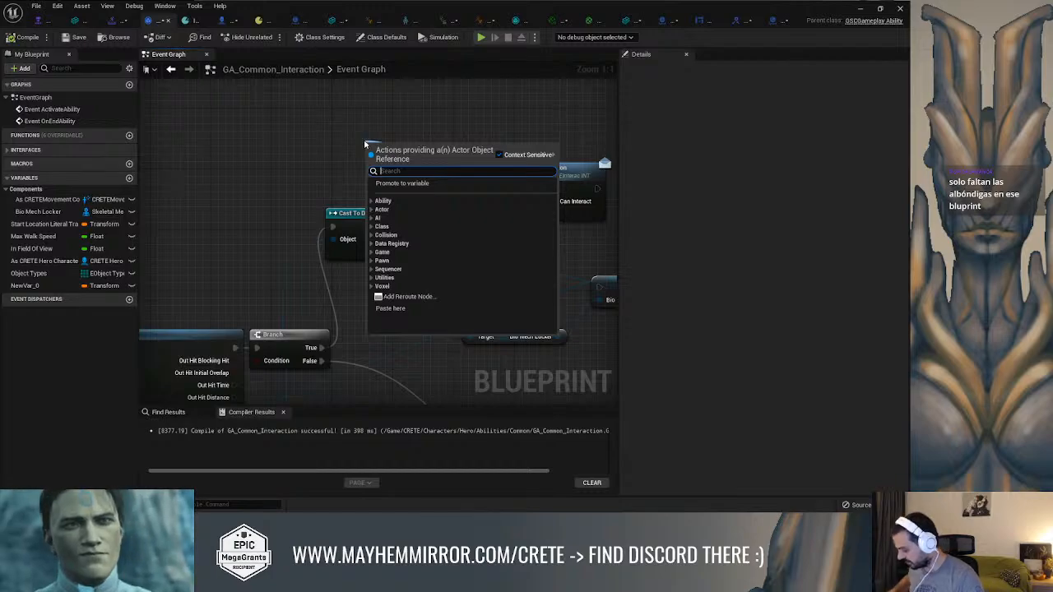
left_click(140, 282)
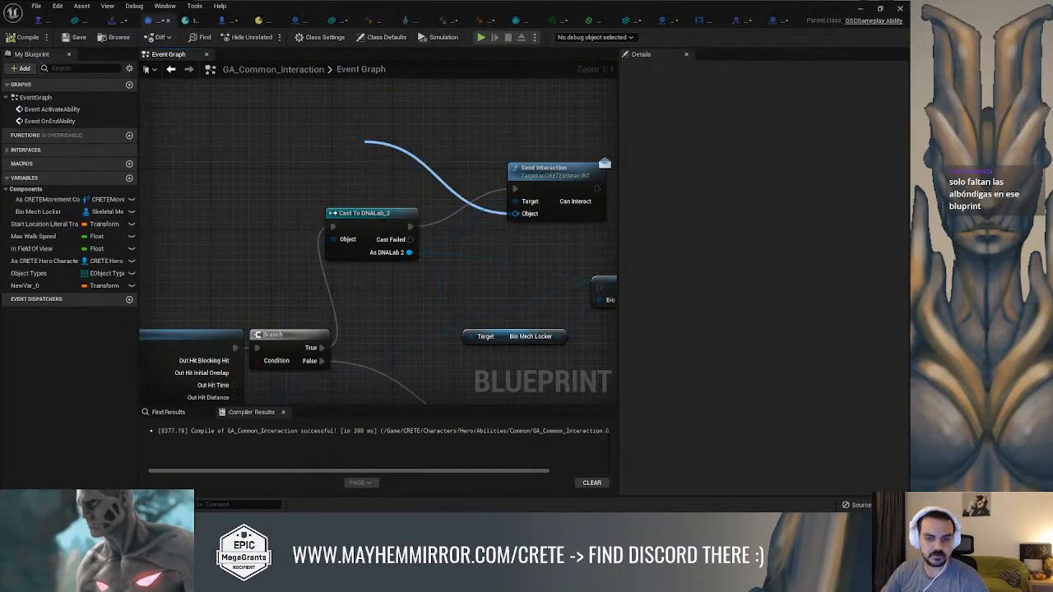
right_click_drag(415, 175, 442, 140)
scroll(443, 142, "down", 2)
mouse_move(322, 207)
right_mouse_down()
mouse_move(529, 160)
mouse_move(675, 146)
mouse_move(770, 106)
mouse_move(709, 114)
mouse_move(269, 305)
mouse_move(284, 288)
right_mouse_up()
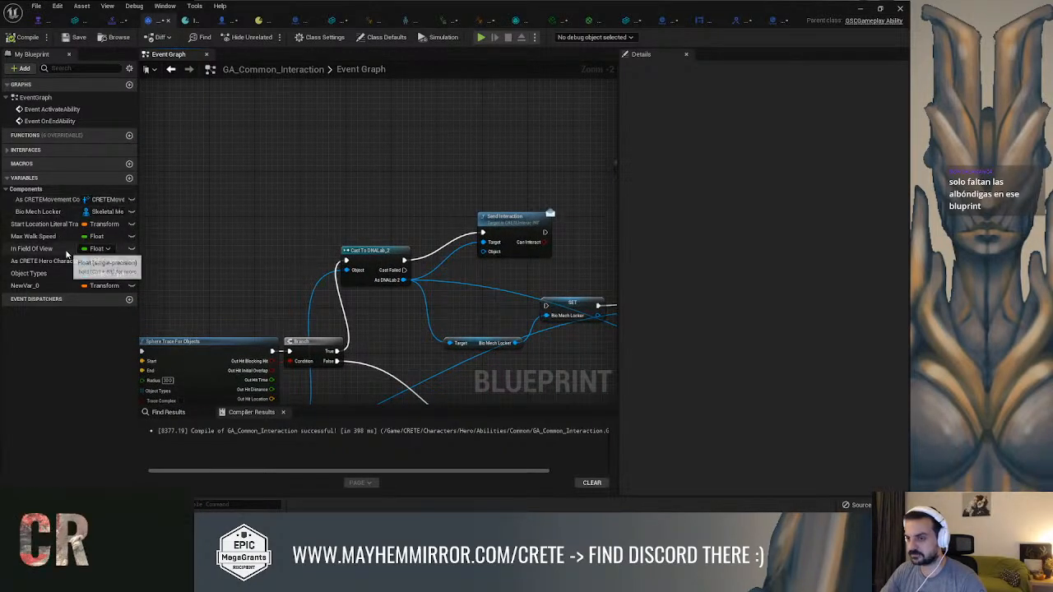
left_click_drag(54, 262, 349, 192)
Add a Branch after Send Interaction, wiring in its execution output and using Can Interact as the condition
right_click_drag(565, 244, 450, 172)
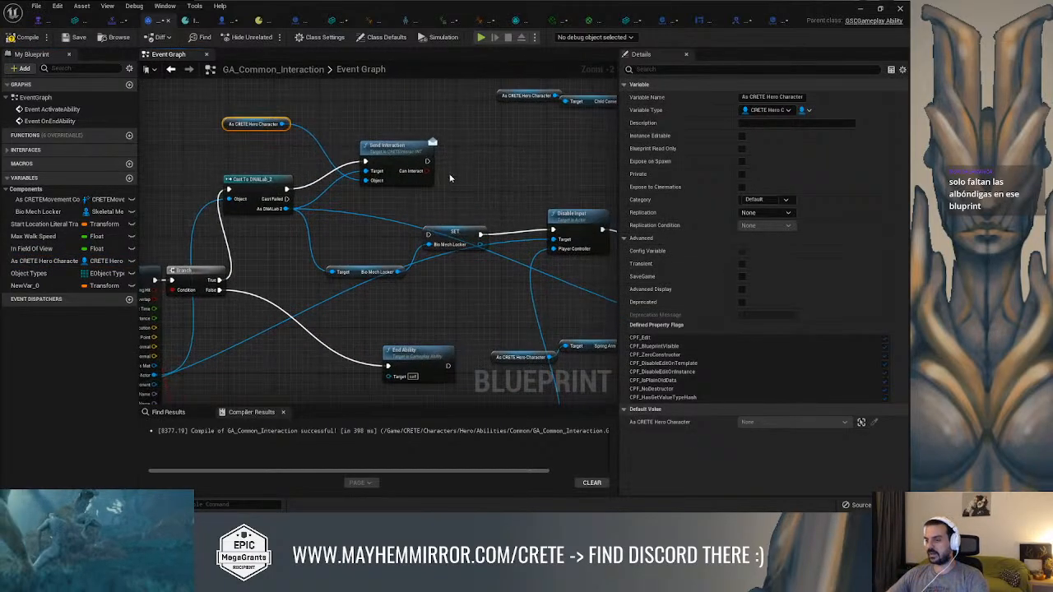
left_click_drag(450, 231, 478, 234)
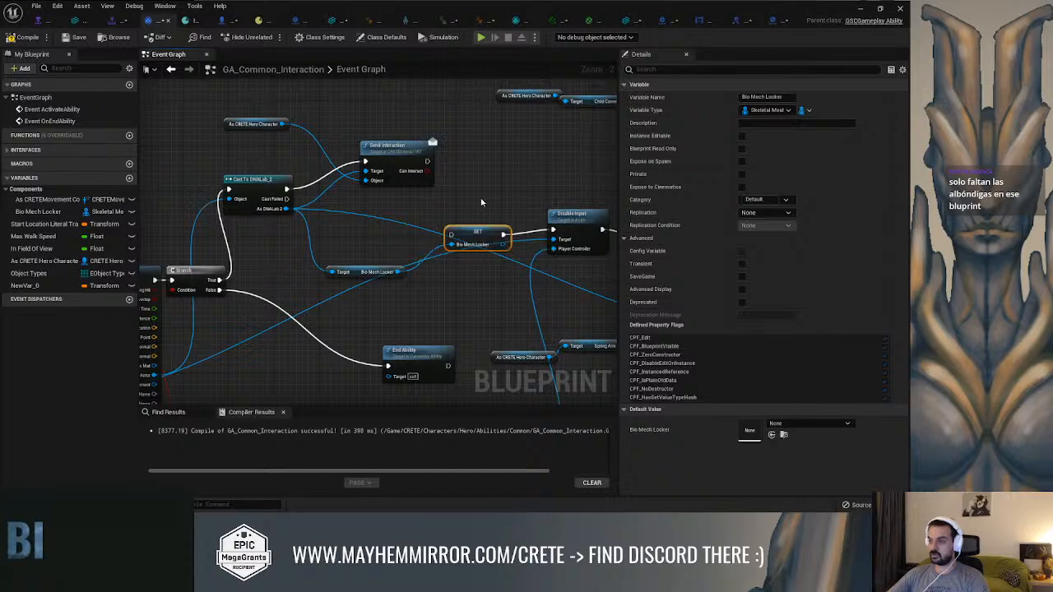
left_click(466, 147)
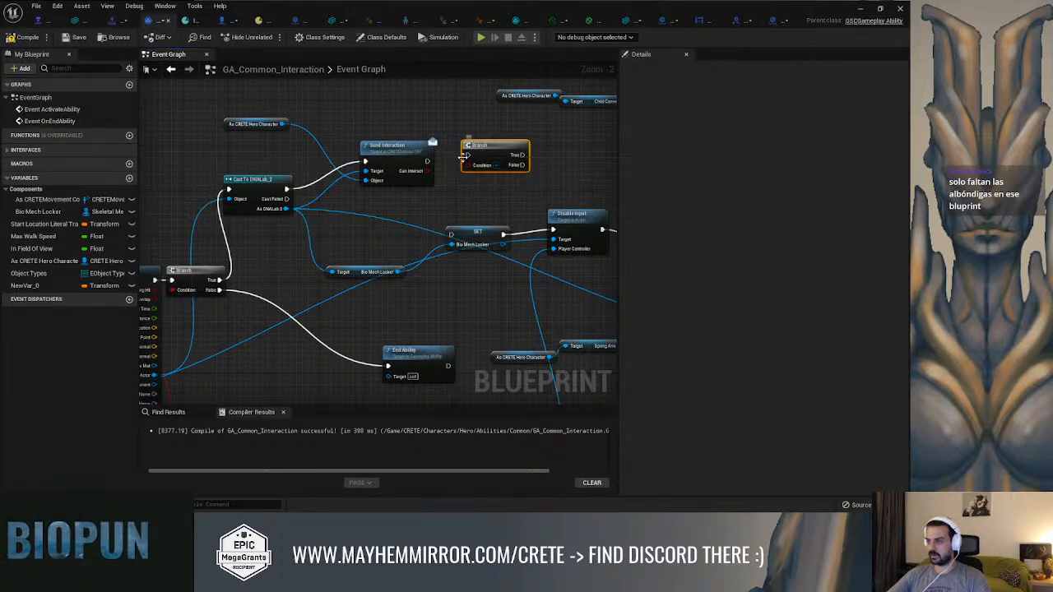
left_click_drag(427, 162, 469, 166)
right_click_drag(504, 194, 474, 168)
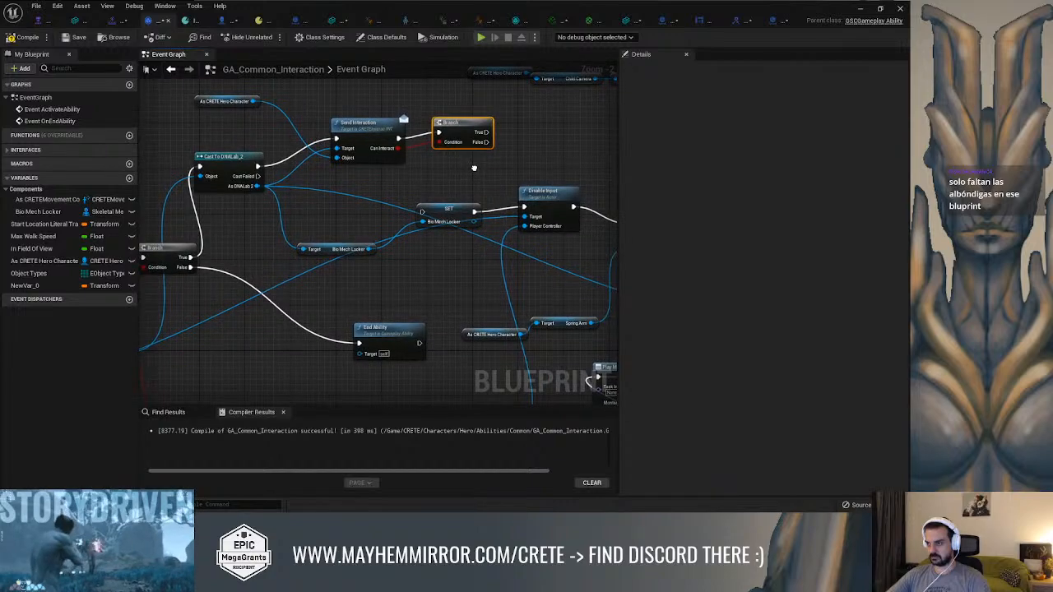
Reposition the Disable Input, Bio Mech Locker getter and SET Bio Mech Locker nodes to tidy the chain below the new Branch
left_click_drag(532, 188, 554, 193)
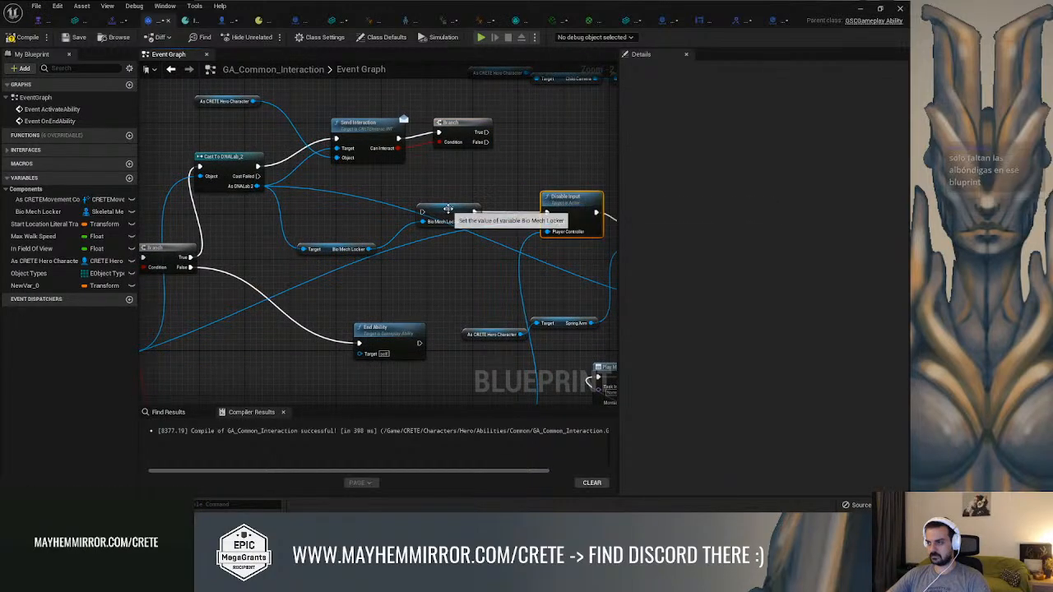
left_click_drag(341, 245, 332, 234)
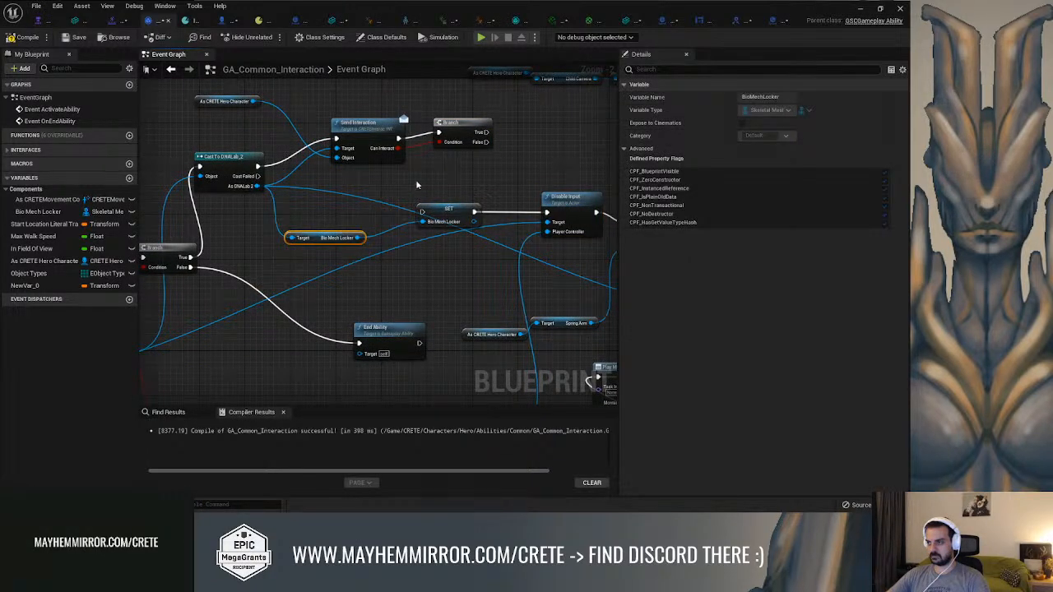
left_click_drag(442, 211, 457, 208)
Route the new Branch's True output to SET Bio Mech Locker and its False output to a new End Ability node, then compile
left_click_drag(483, 133, 558, 115)
type("end")
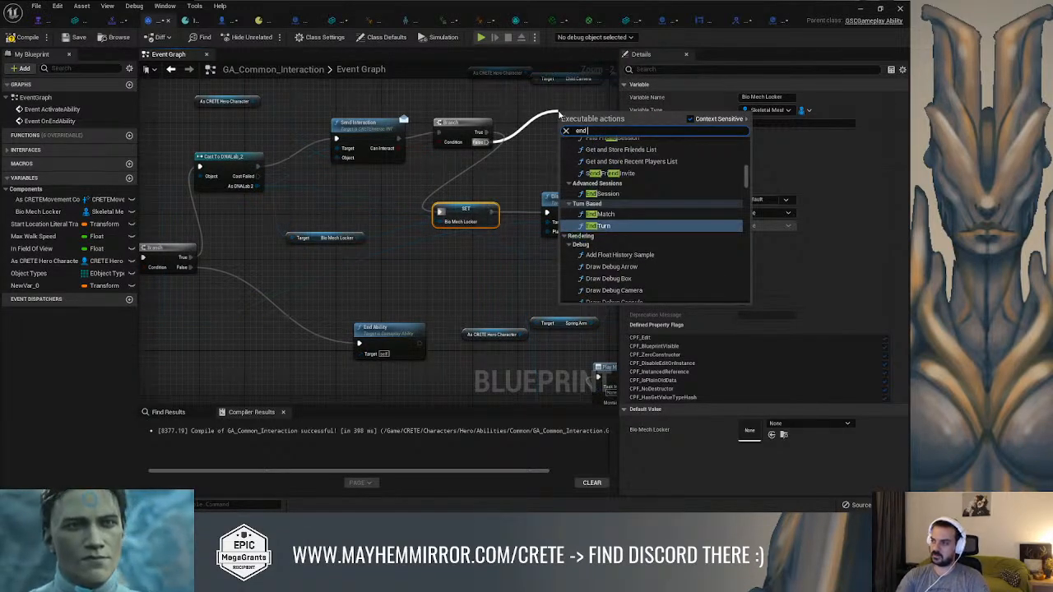
type(" ab")
key("Up")
key("Up")
key("Return")
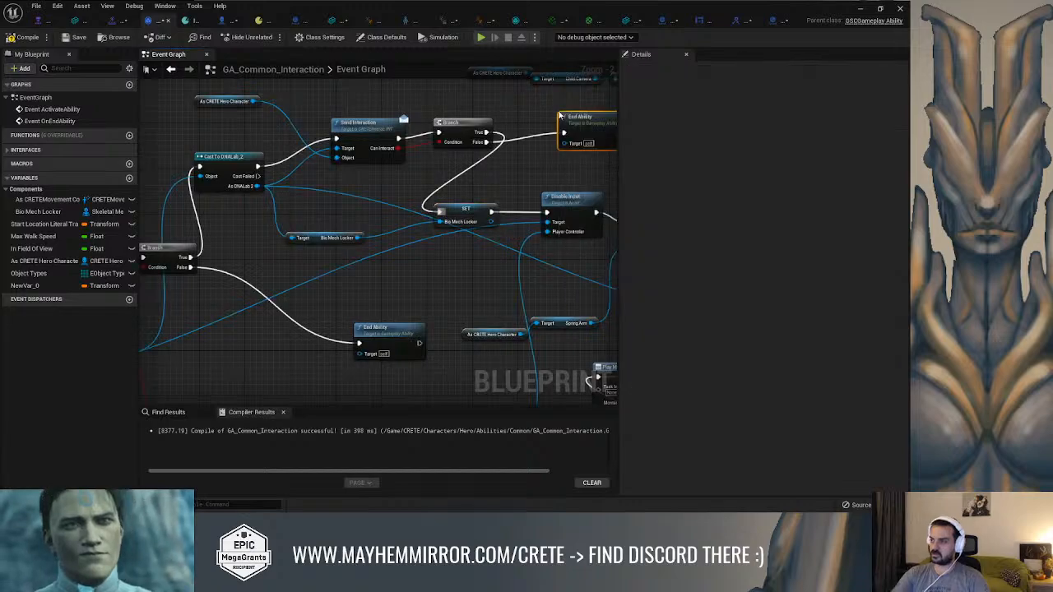
Play-test the Combat level by running the character to the puzzle door's DNA lock and interacting with it, and end the session
left_click(859, 9)
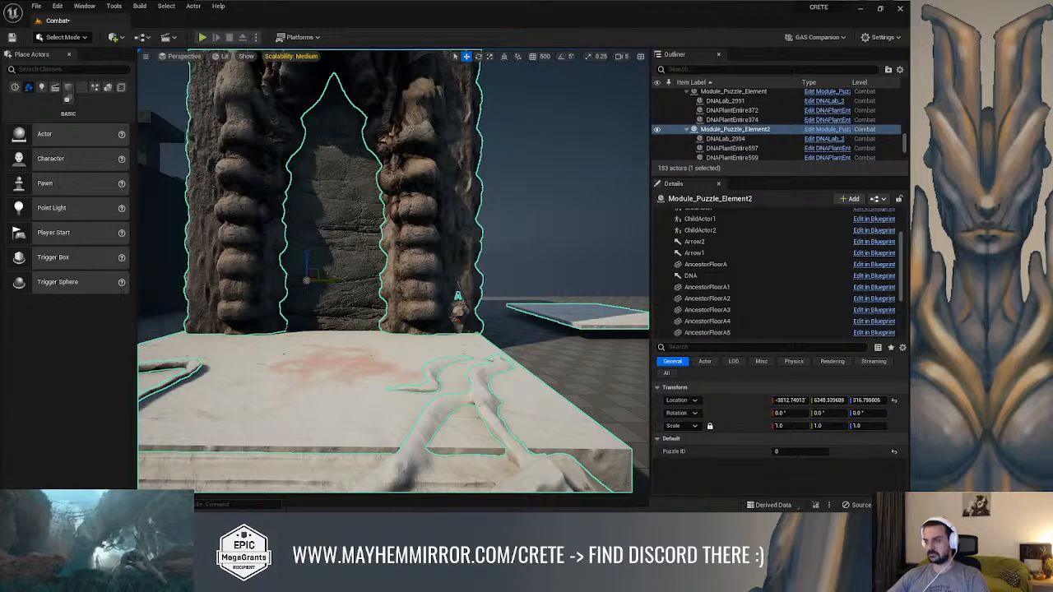
key("alt+p")
key("w")
key("space")
key("w")
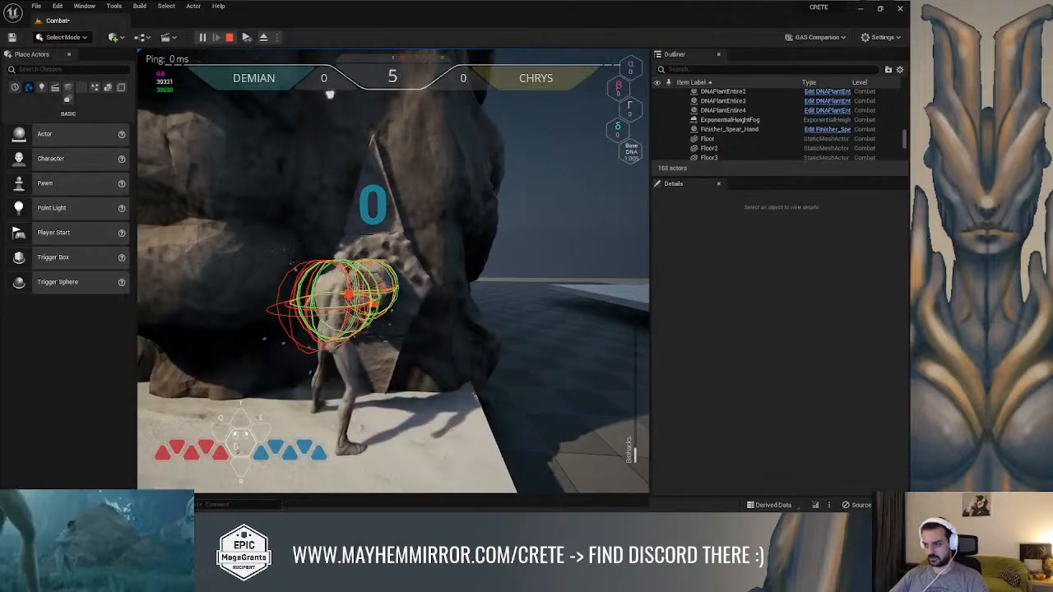
key("Escape")
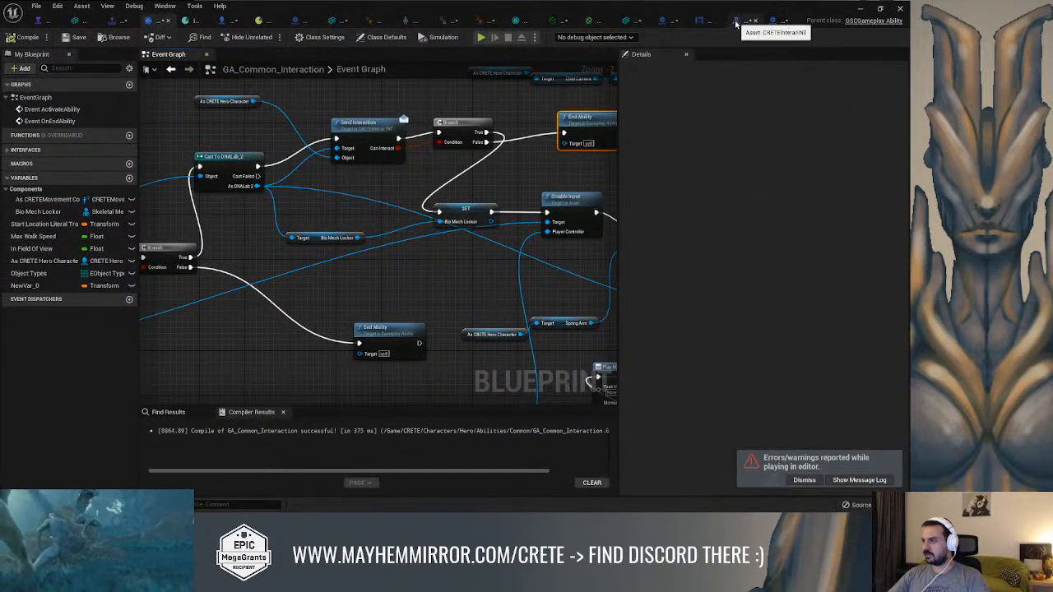
In Module_Puzzle_Element's Send Interaction function, connect the entry node to the Return Node and enable Can Interact
left_click(737, 24)
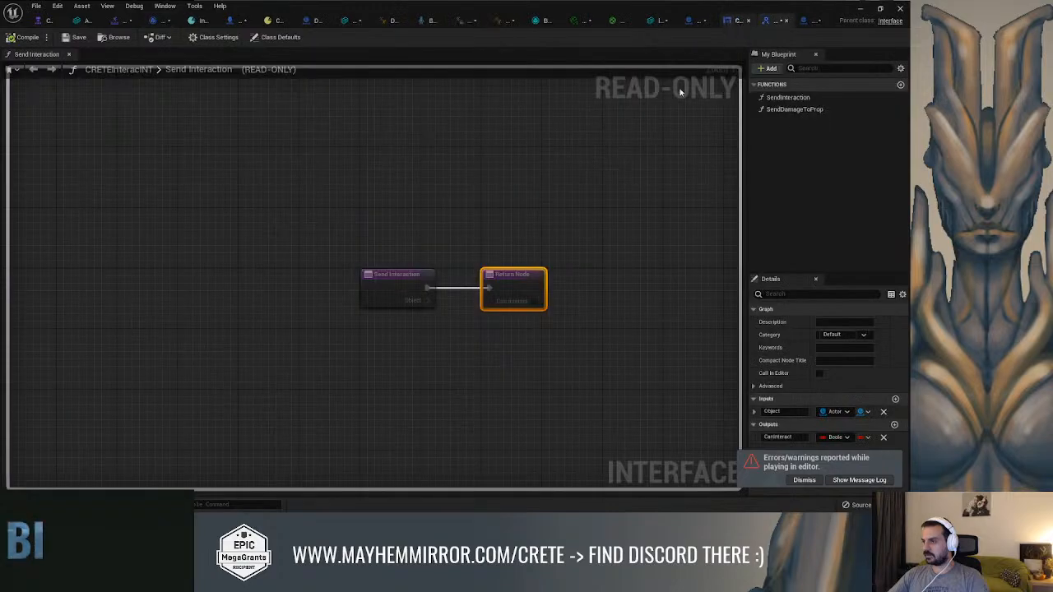
left_click(801, 22)
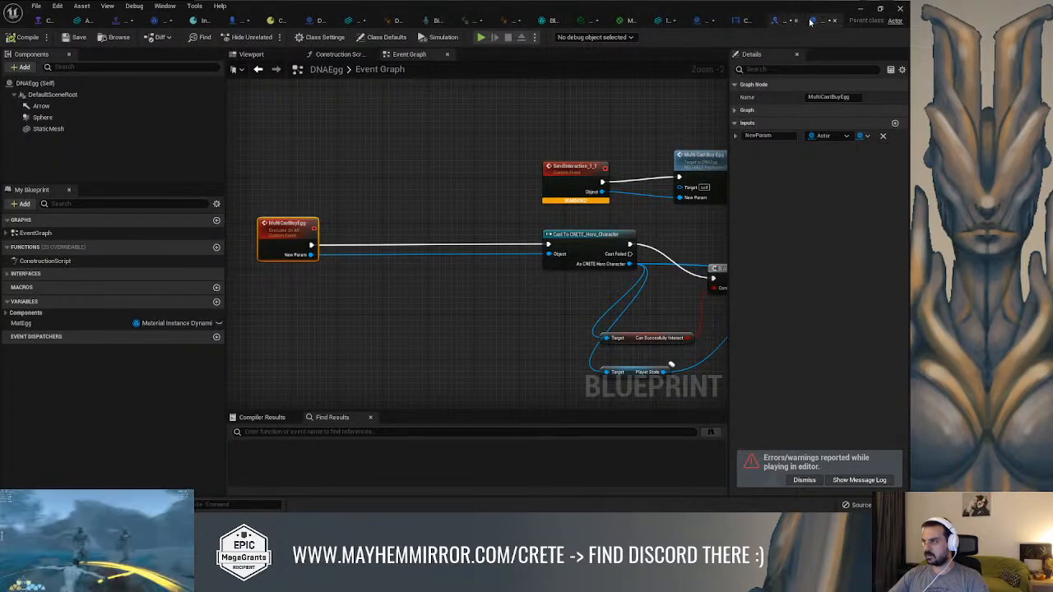
left_click(703, 25)
left_click_drag(341, 212, 578, 212)
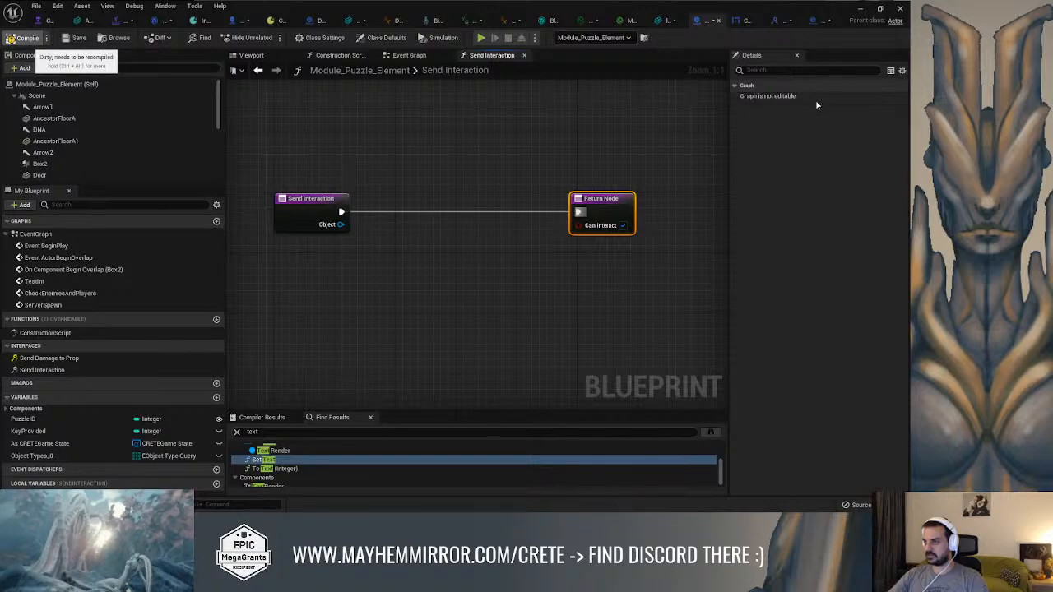
Close the message log and play the Combat level again to retest the DNA lock interaction on Module_Puzzle_Element2
left_click(860, 9)
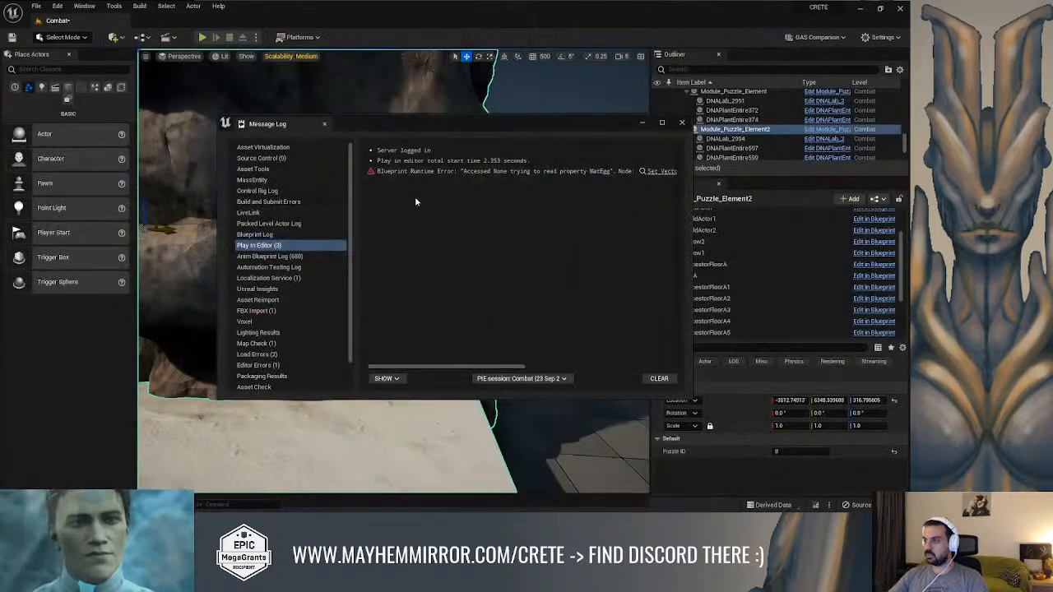
left_click(681, 123)
key("f")
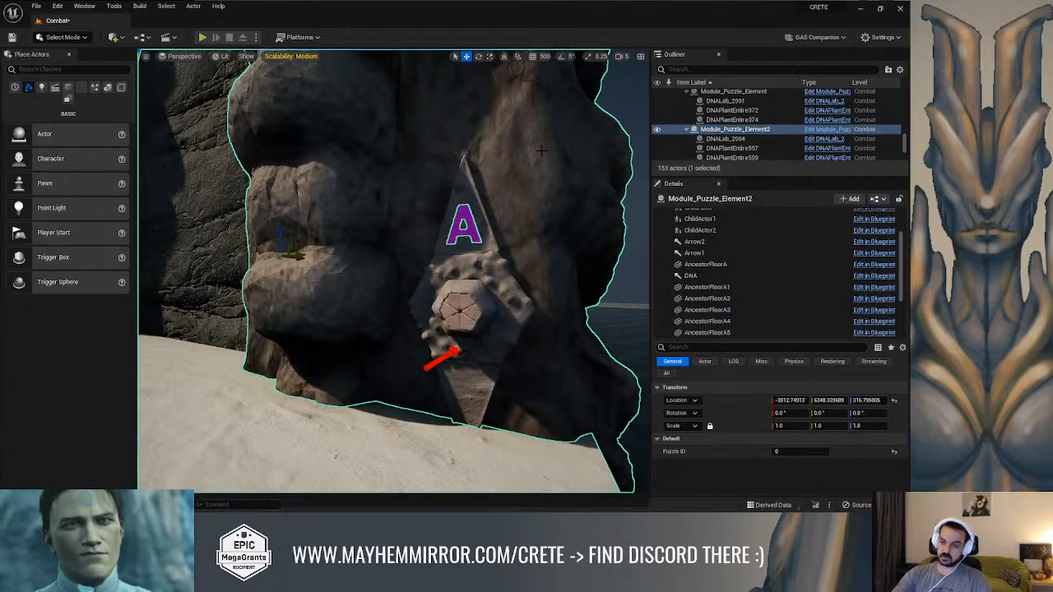
key("alt+p")
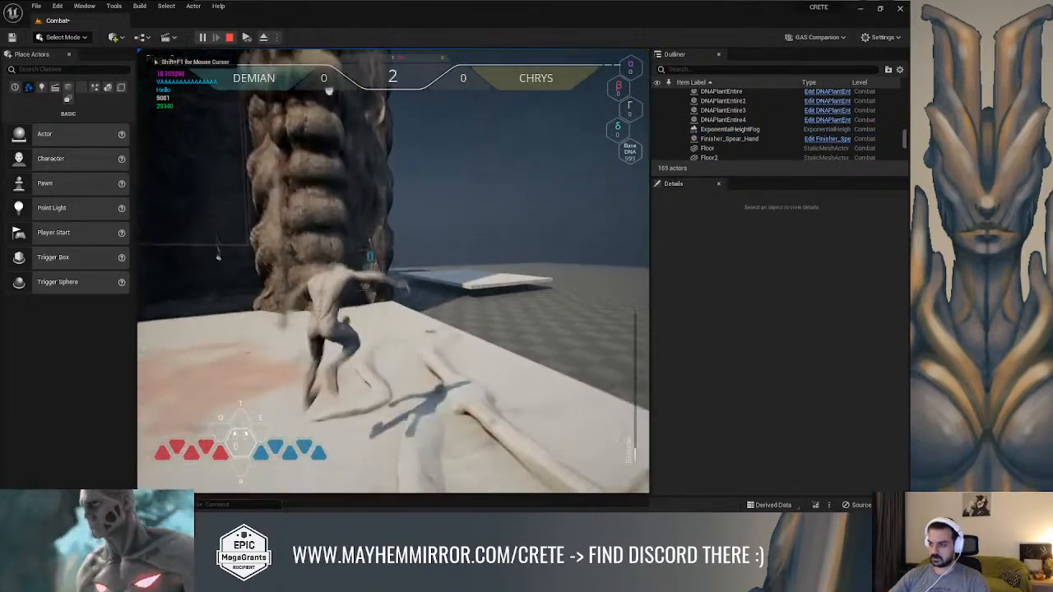
key("w")
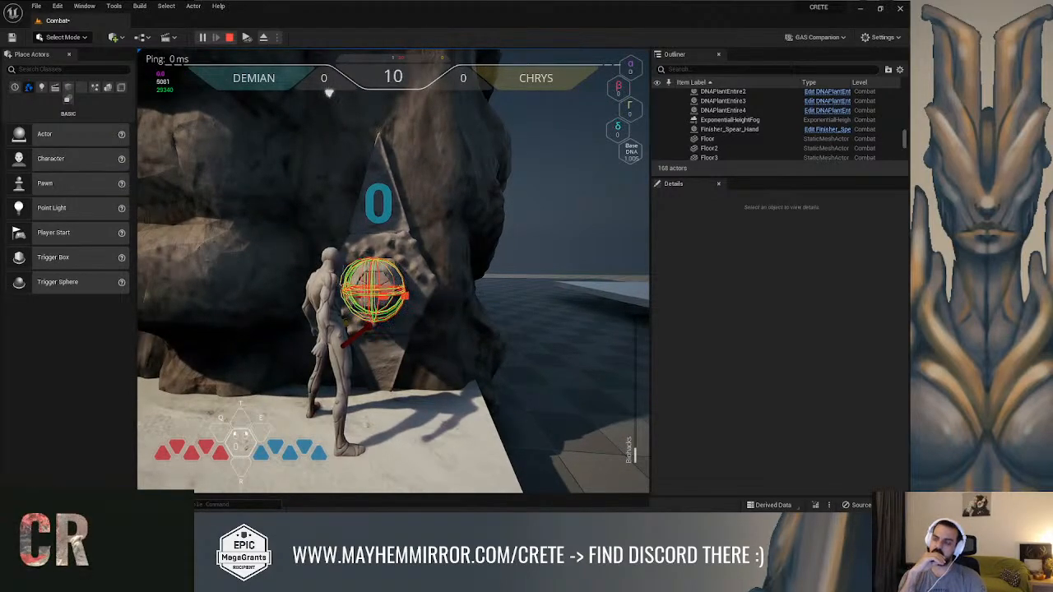
key("Escape")
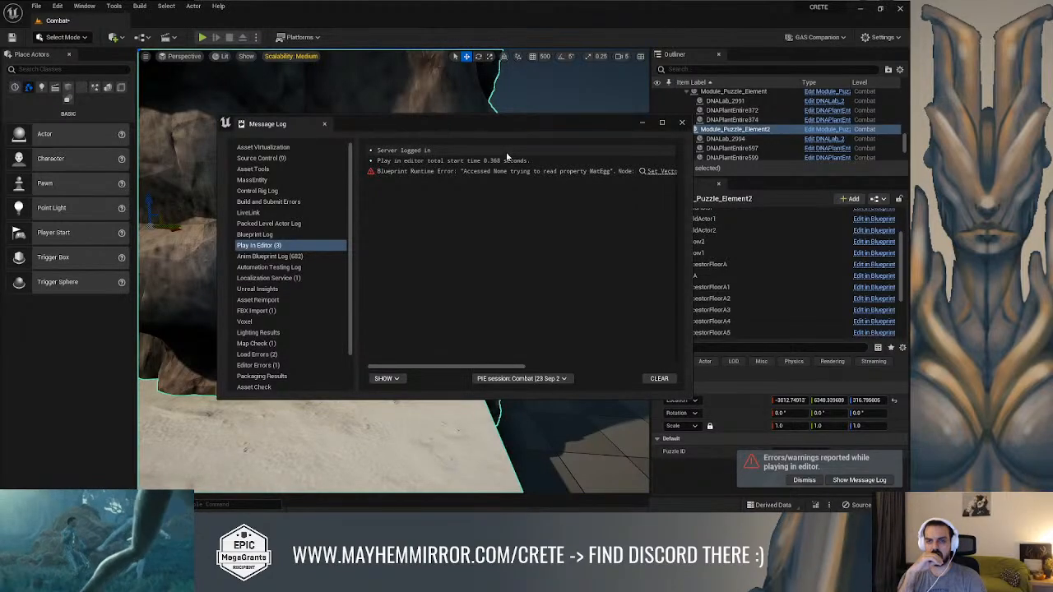
Insert a Print String node with the text Hello between Send Interaction and the Return Node, aligned with both
key("alt+Tab")
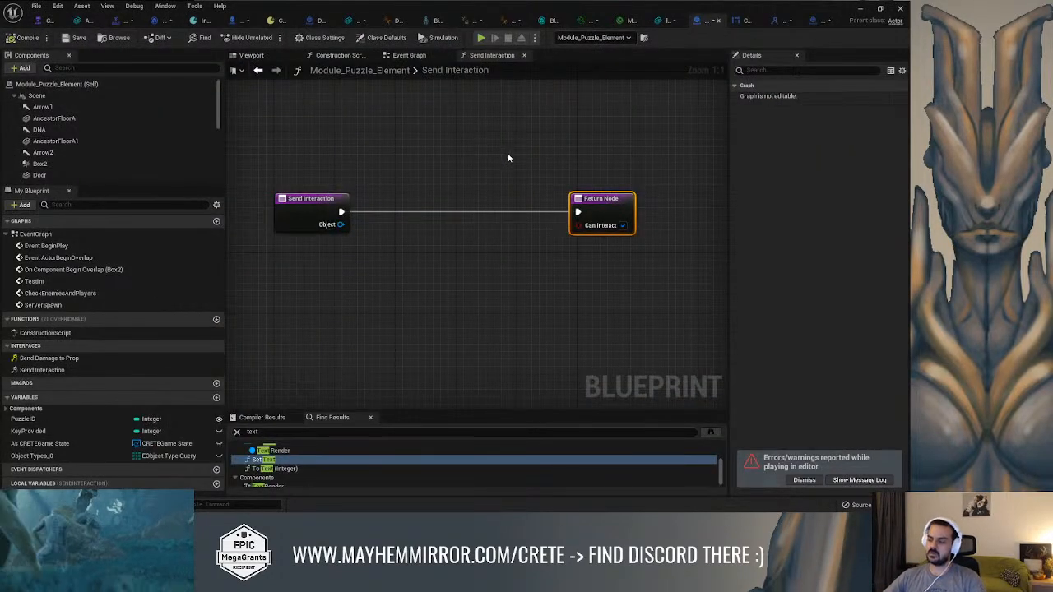
right_click_drag(438, 213, 465, 217)
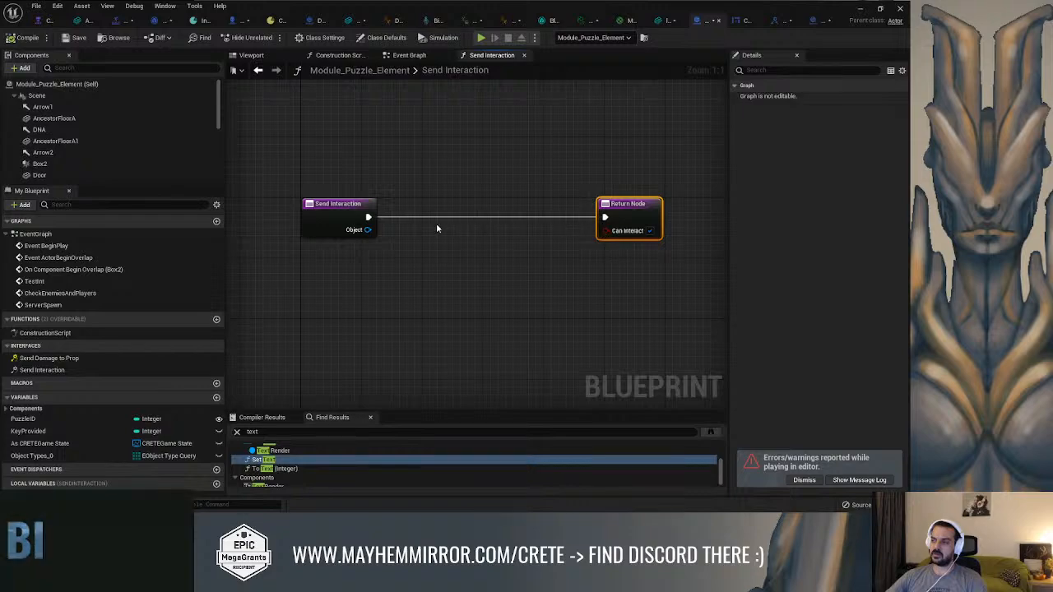
left_click_drag(368, 217, 417, 215)
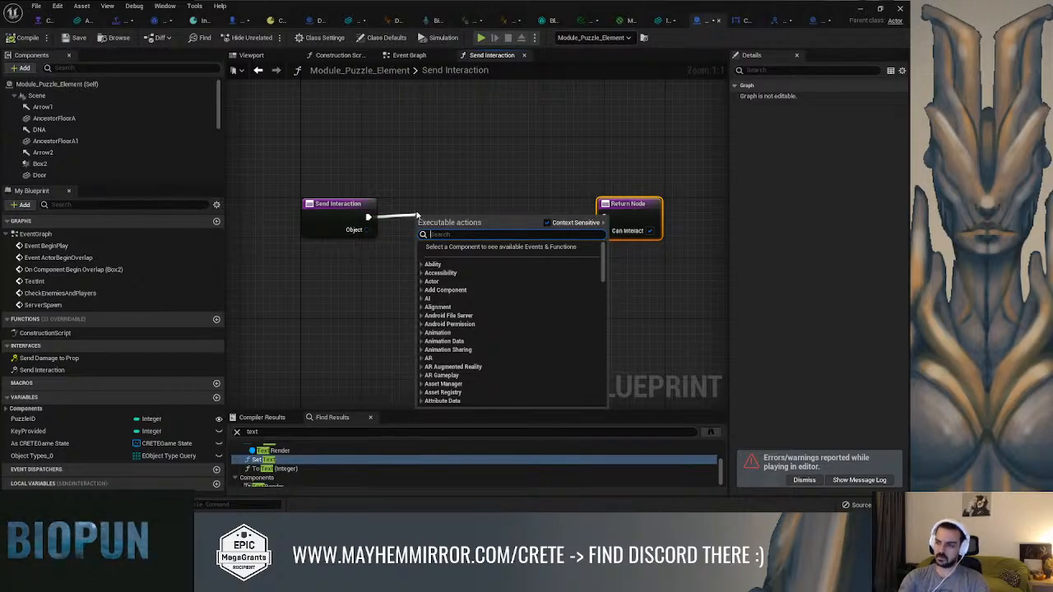
type("print")
key("Return")
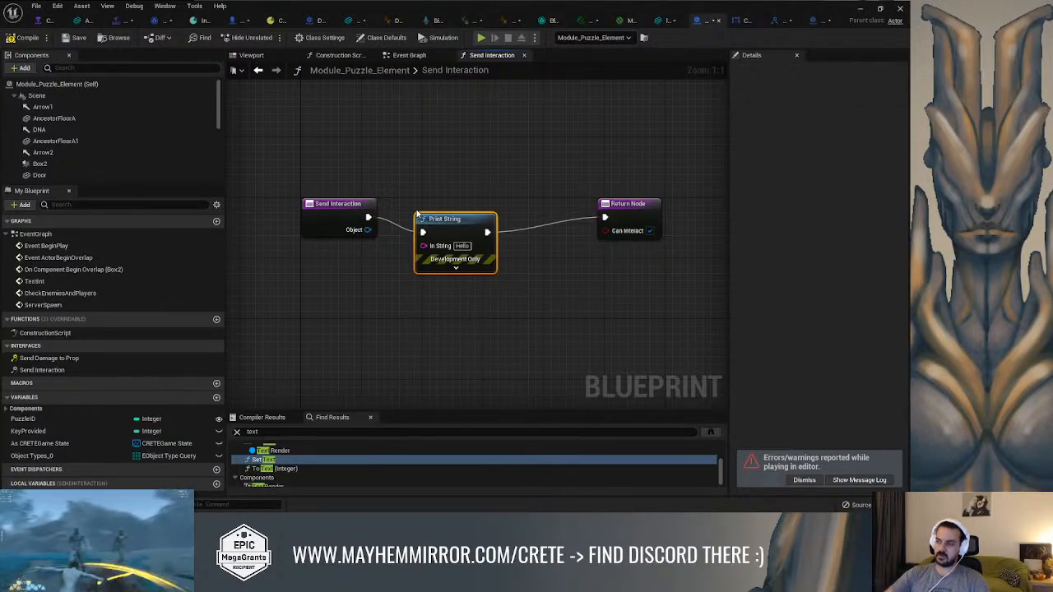
left_click_drag(418, 214, 432, 199)
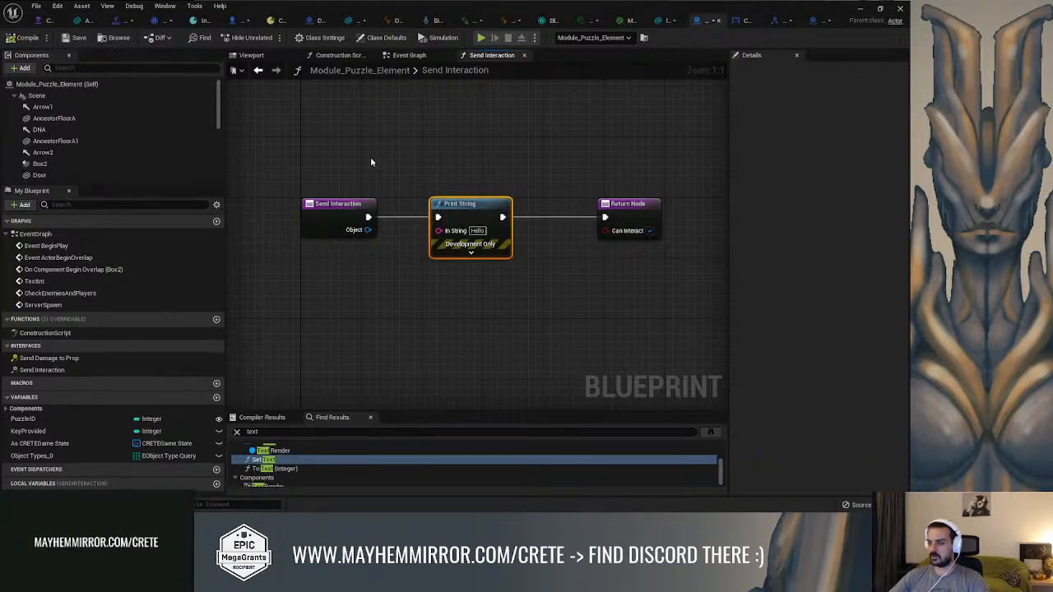
Add a CRETEInteracINT Send Interaction node near the TestInt event in Module_Puzzle_Element's event graph
left_click(409, 55)
right_click_drag(427, 130, 320, 136)
scroll(355, 162, "down", 1)
scroll(453, 255, "up", 2)
right_click(407, 238)
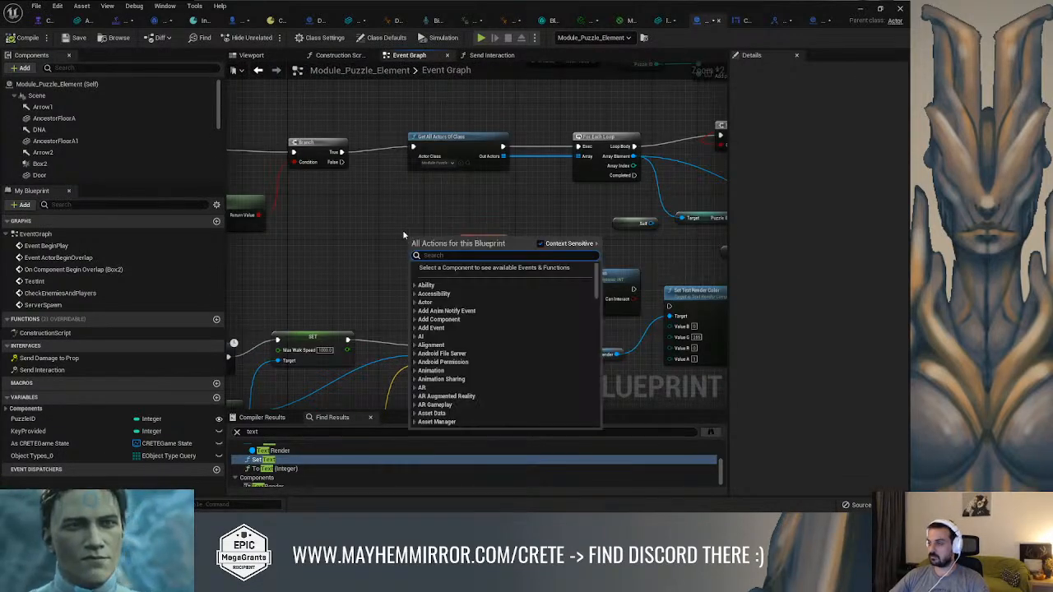
type("send i")
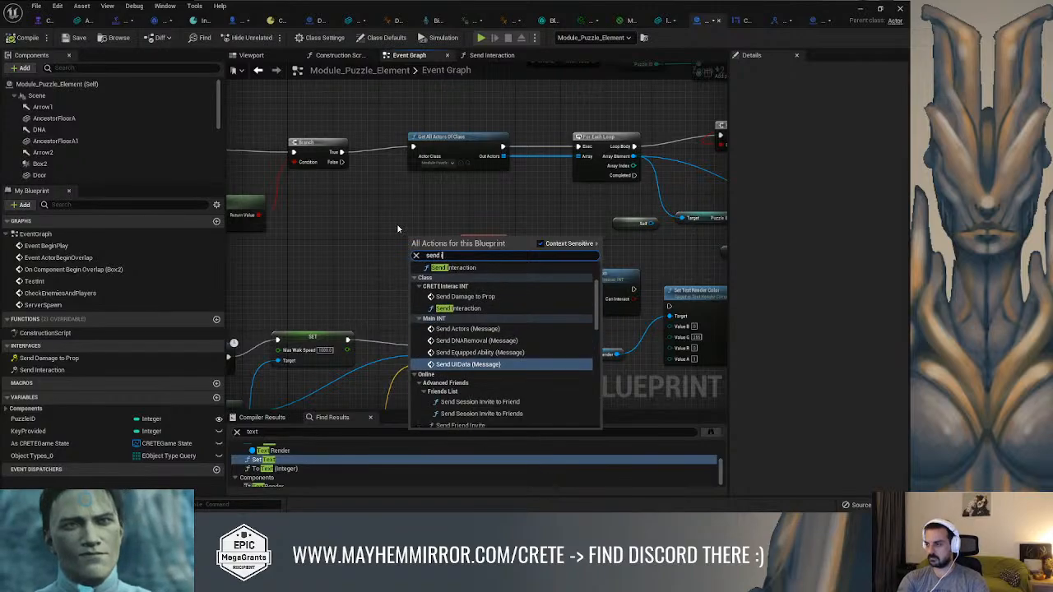
type("nter")
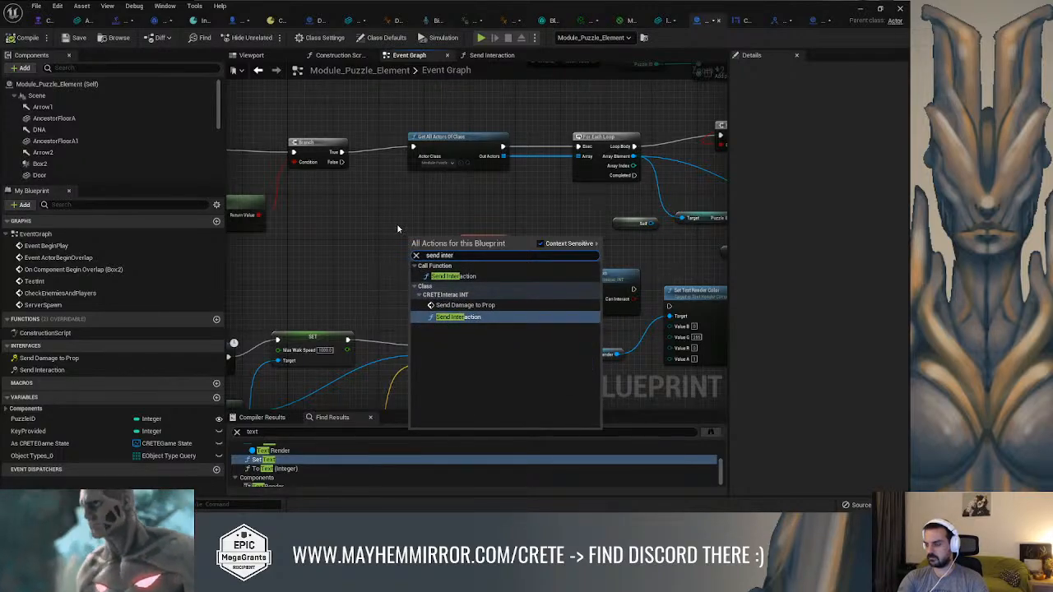
key("Return")
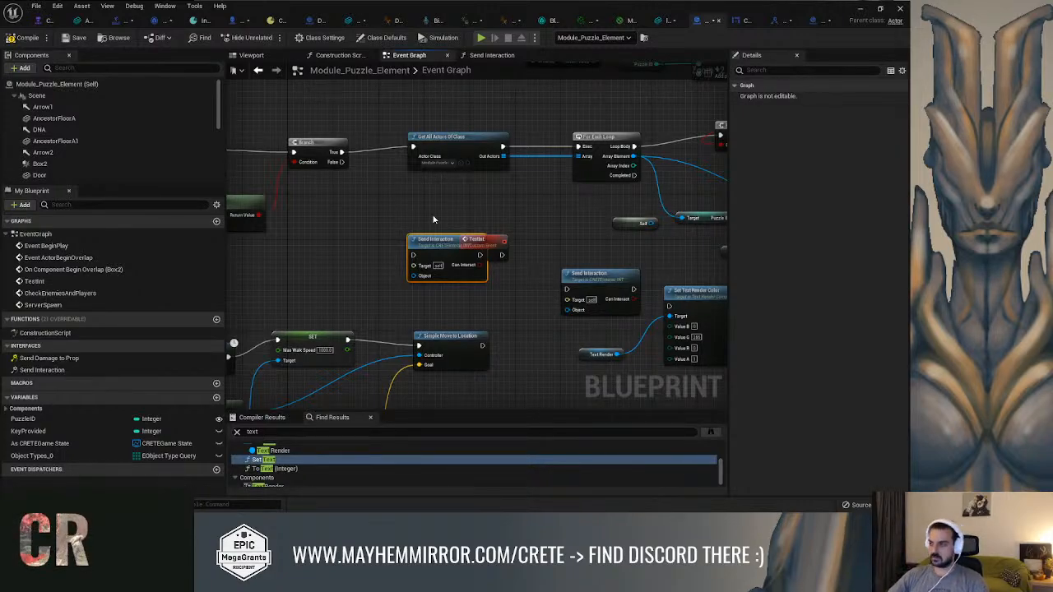
Move the new Send Interaction node clear of the TestInt event, to its left, and check the surrounding graph
left_click_drag(436, 239, 378, 223)
right_click_drag(518, 215, 559, 224)
right_click_drag(486, 288, 622, 272)
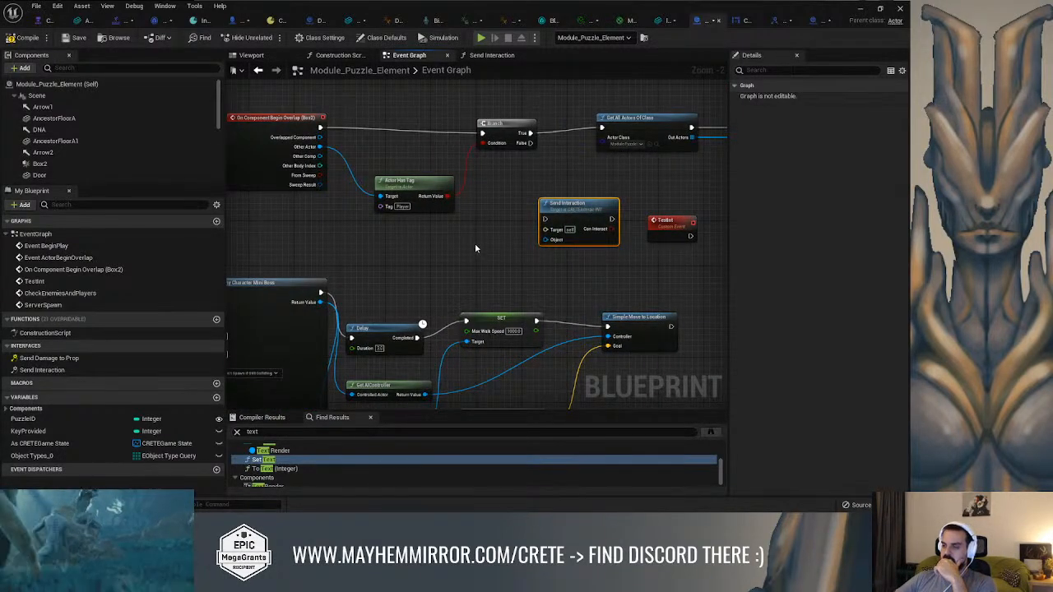
right_click_drag(479, 233, 378, 222)
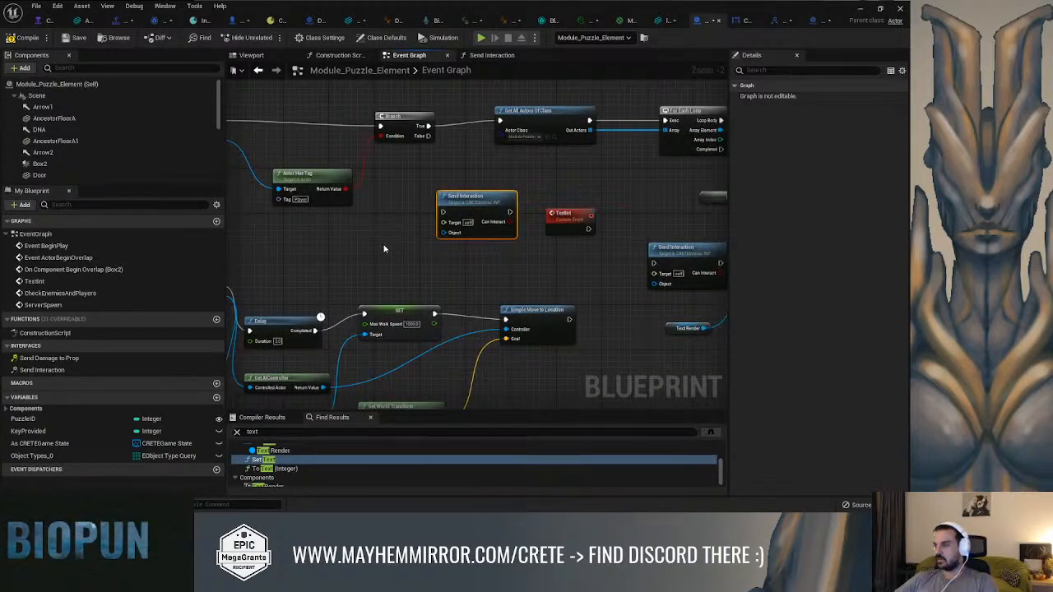
Search all possible graph actions for Send Interaction with context sensitivity off, and examine the variants each class offers
right_click(384, 245)
type("send in")
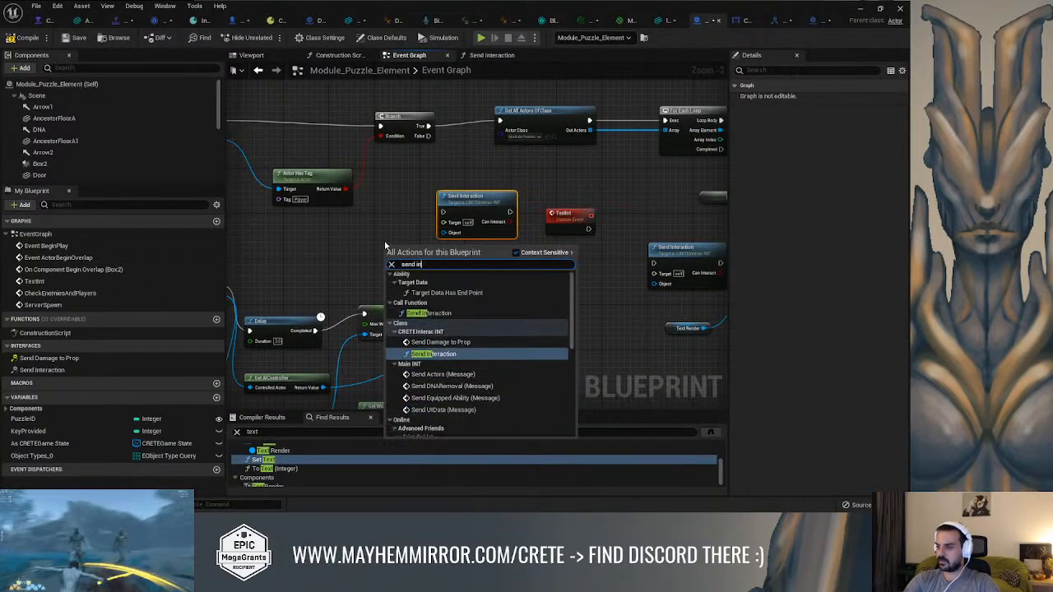
type("ter")
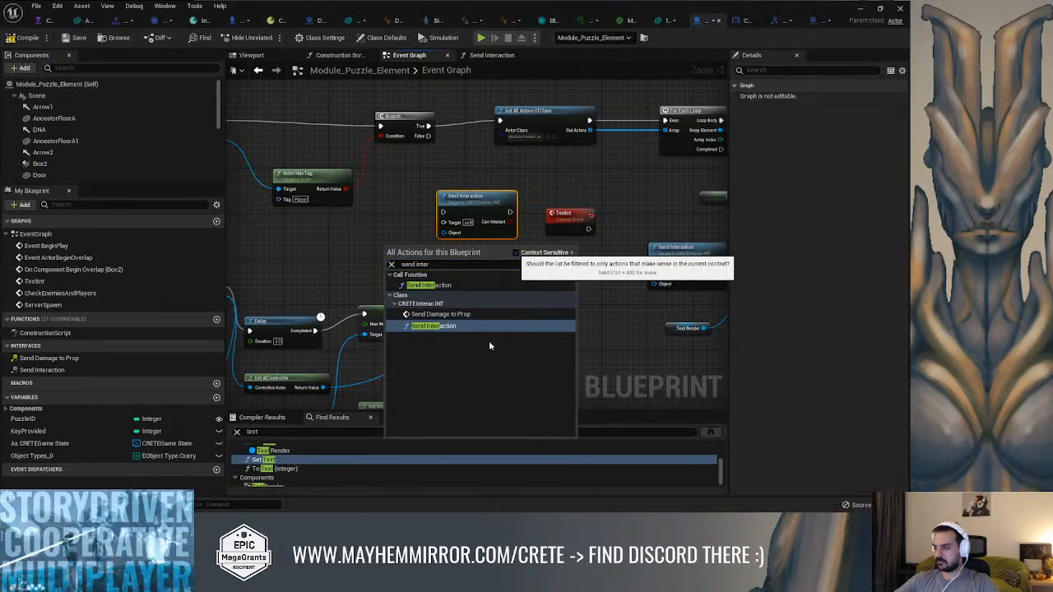
left_click(515, 252)
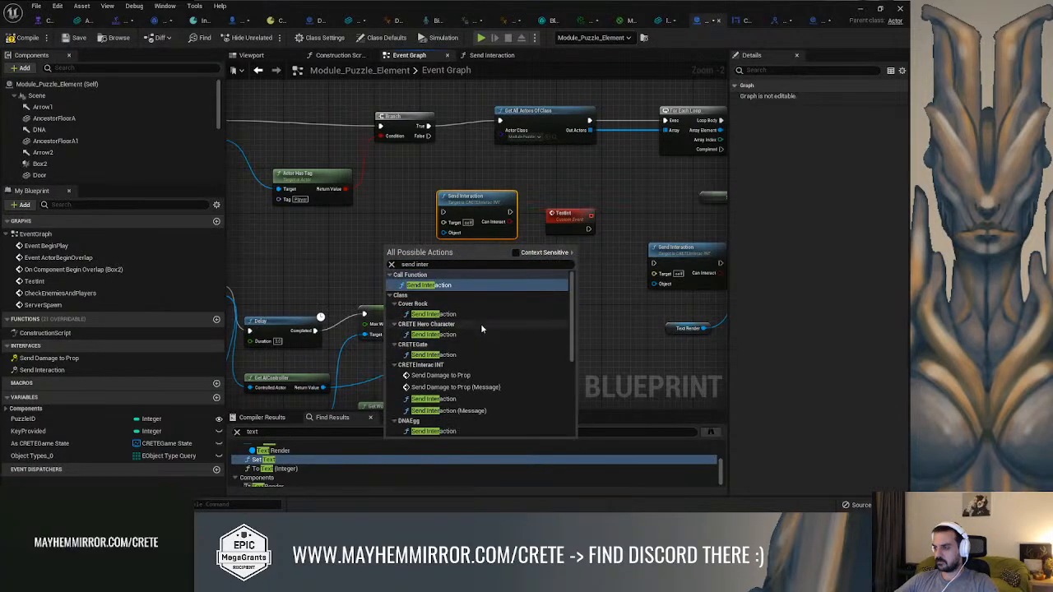
scroll(511, 331, "down", 1)
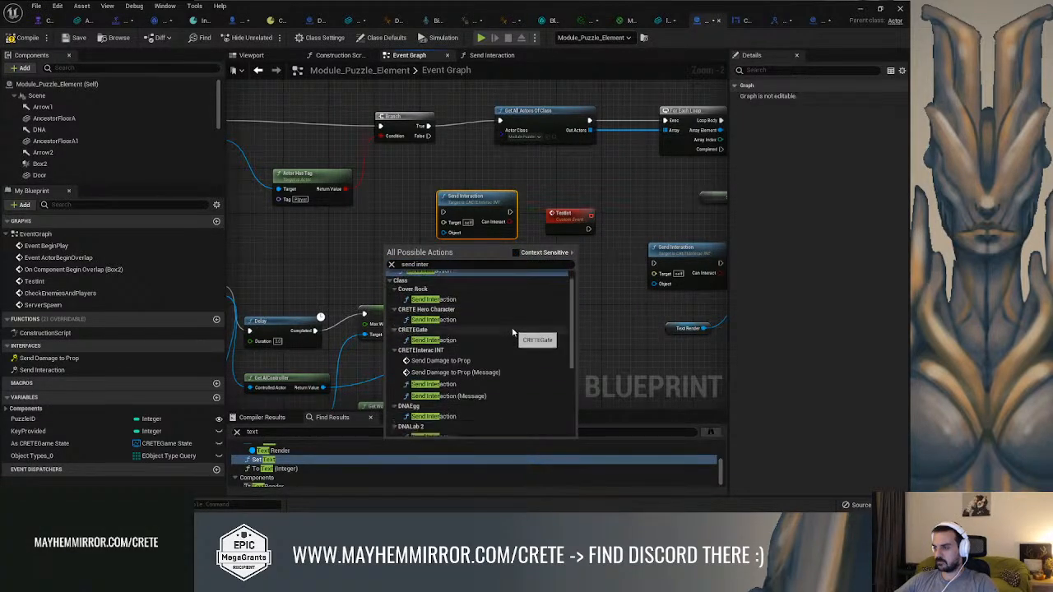
scroll(512, 333, "up", 1)
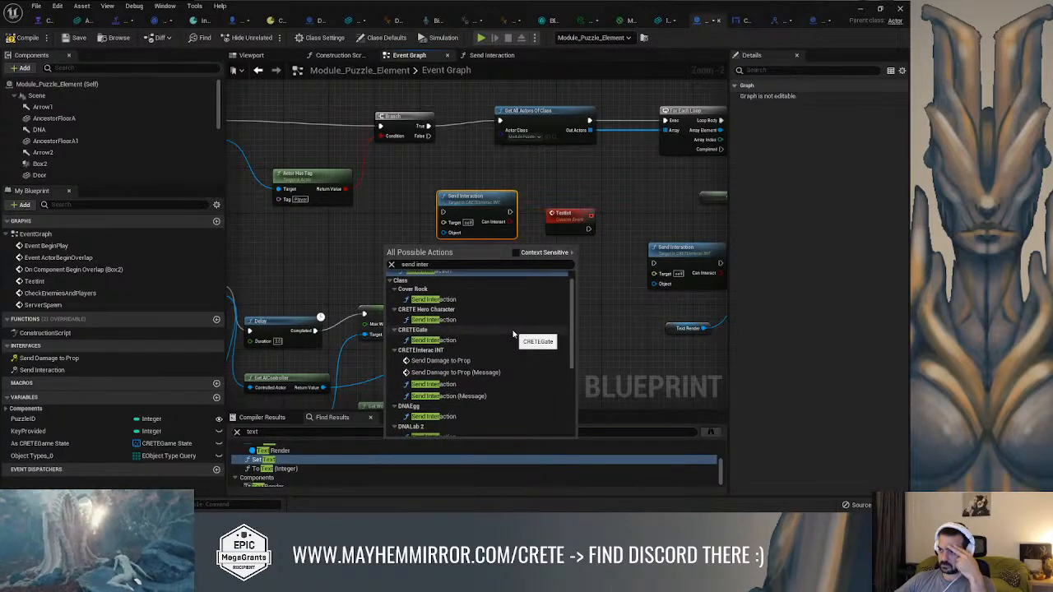
scroll(513, 334, "down", 4)
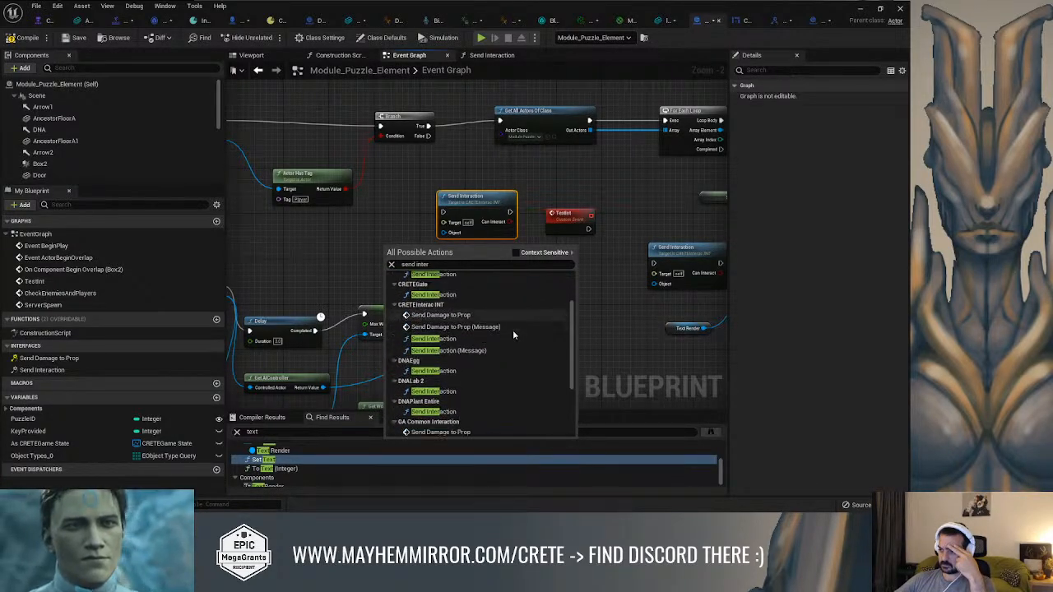
scroll(513, 334, "down", 4)
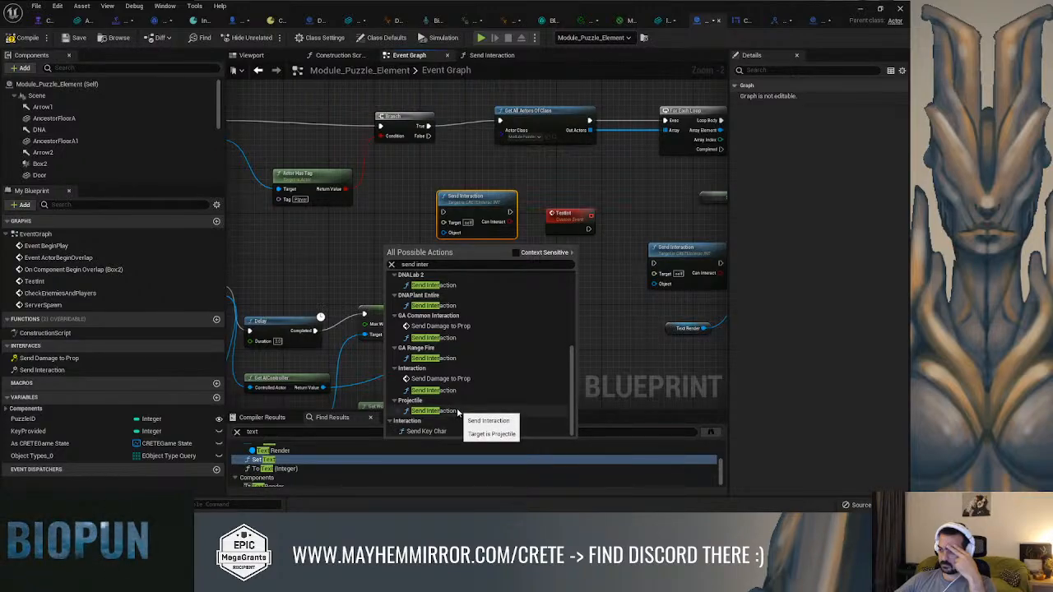
scroll(458, 418, "up", 3)
scroll(458, 411, "up", 5)
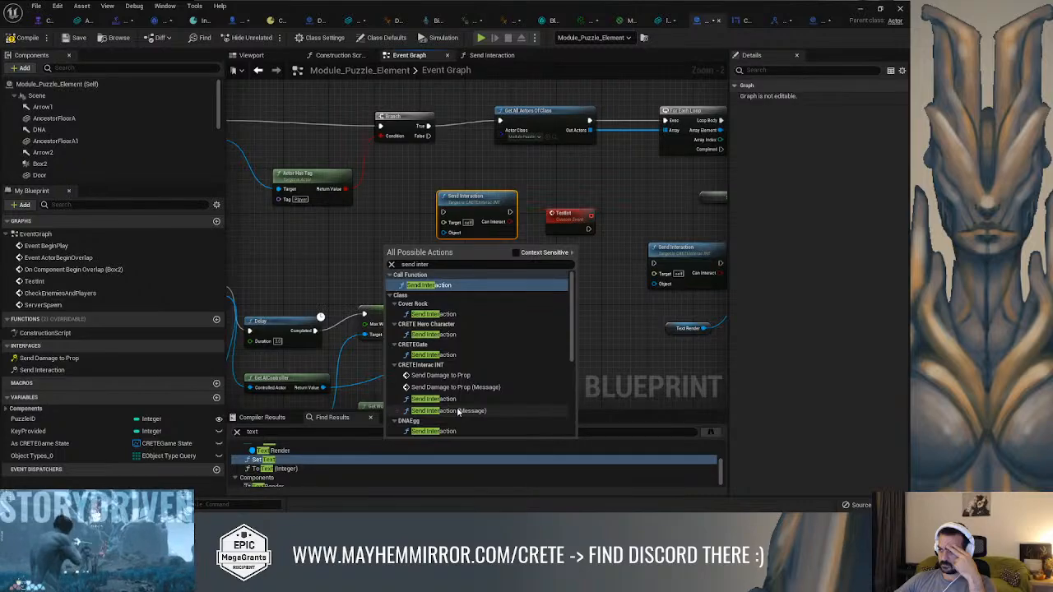
left_click(322, 213)
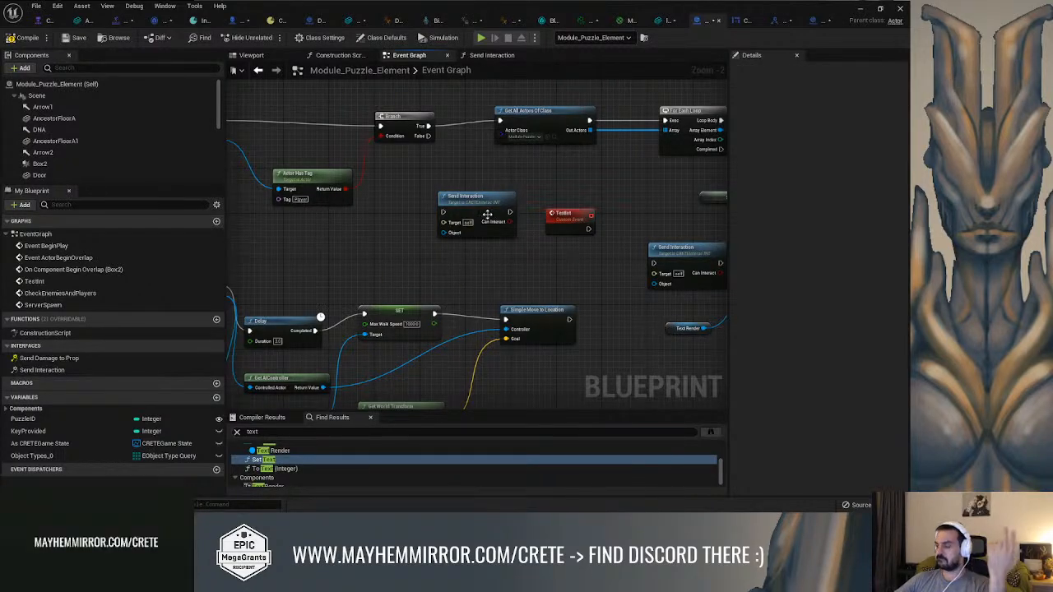
Add the Event Send Damage to Prop interface event to Module_Puzzle_Element's event graph
right_click_drag(551, 191, 535, 209)
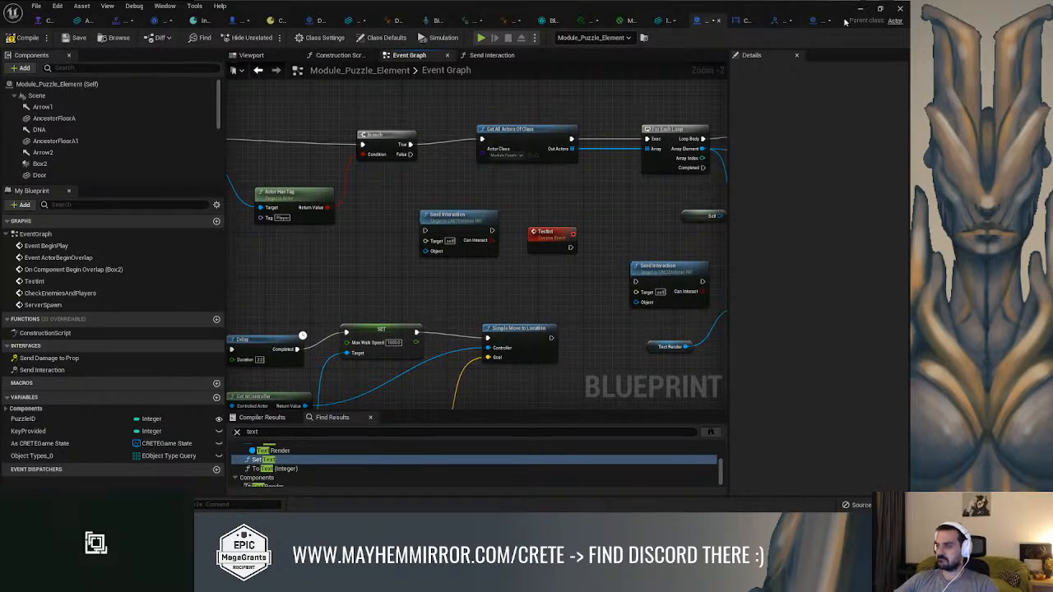
left_click(37, 358)
right_click_drag(344, 247, 538, 284)
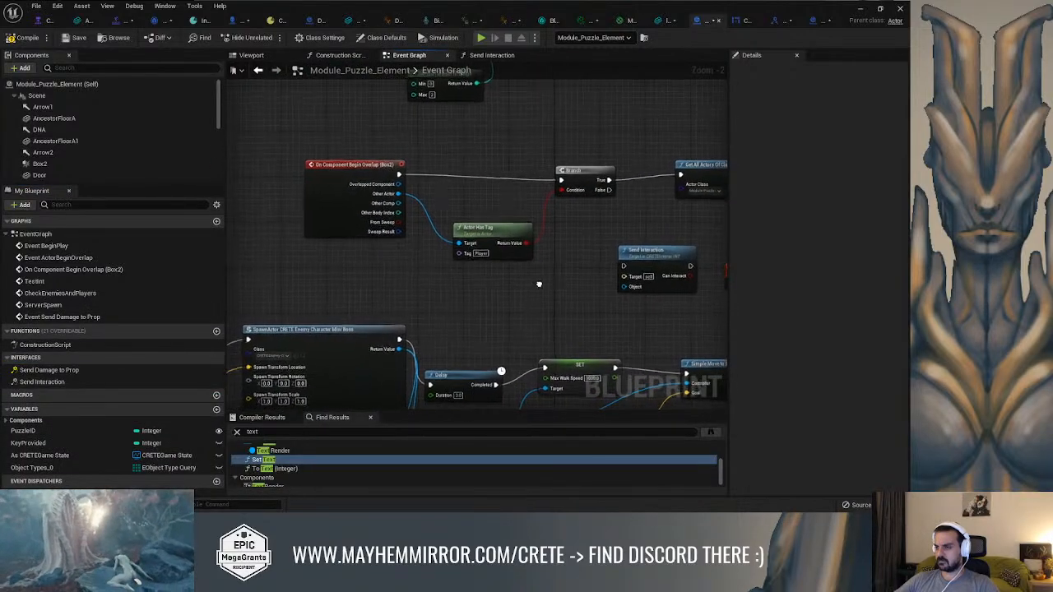
double_click(59, 370)
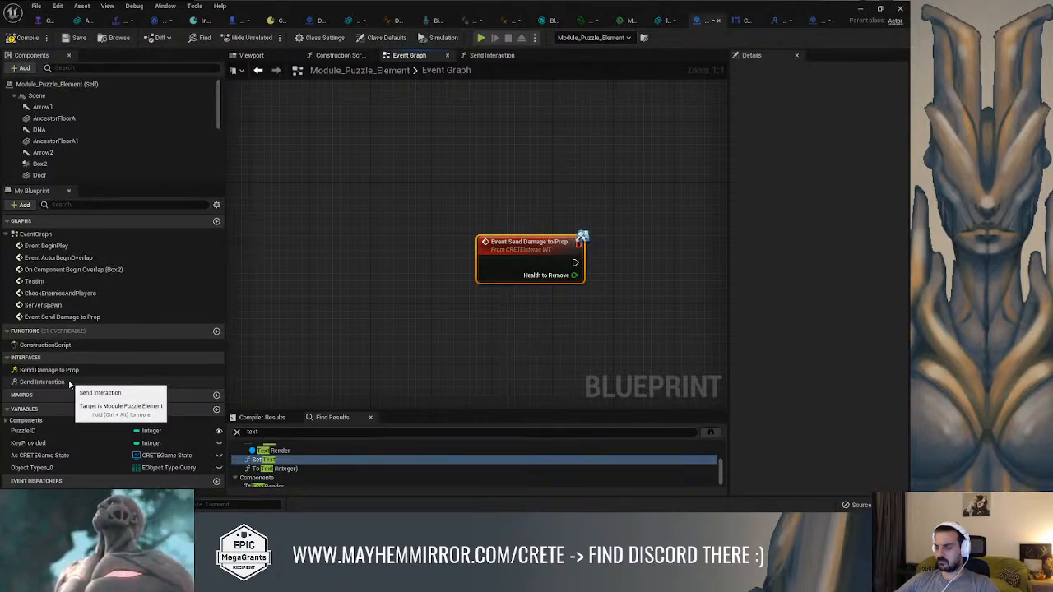
Open Module_Puzzle_Element's Send Interaction interface function and inspect its entry node
double_click(69, 382)
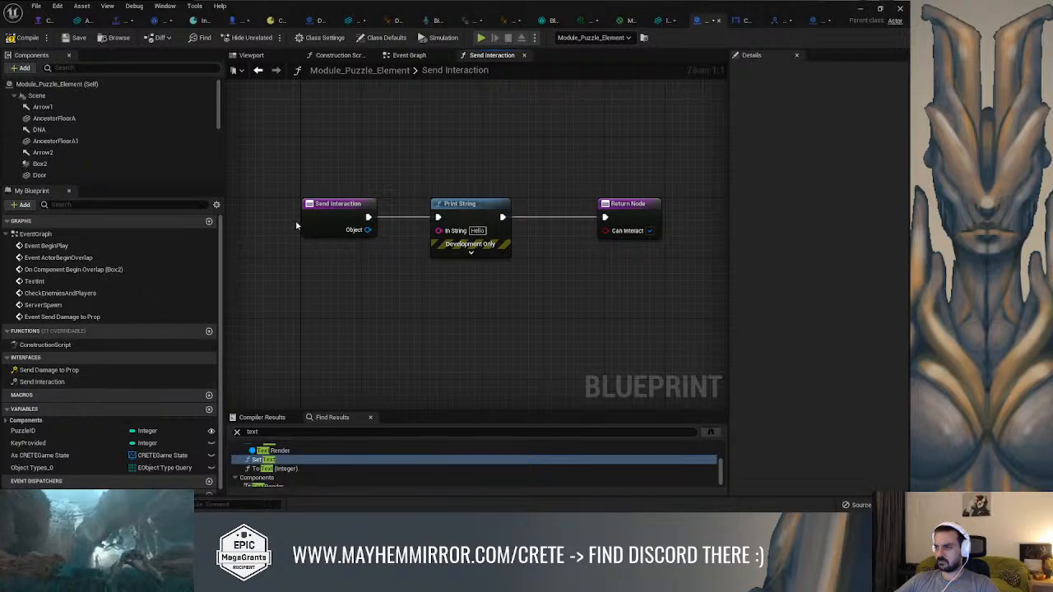
left_click(318, 213)
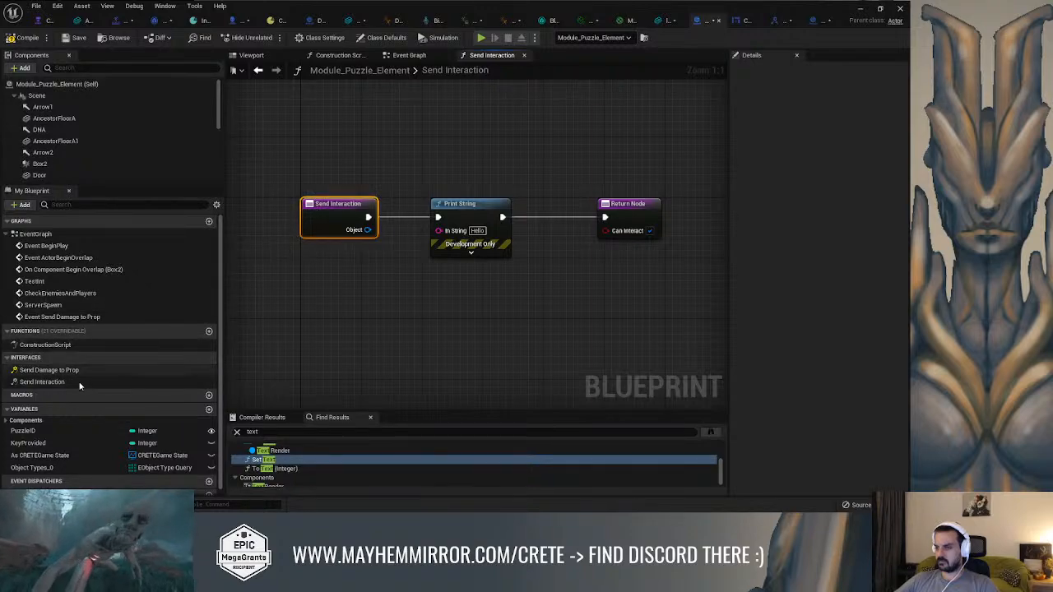
left_click(43, 381)
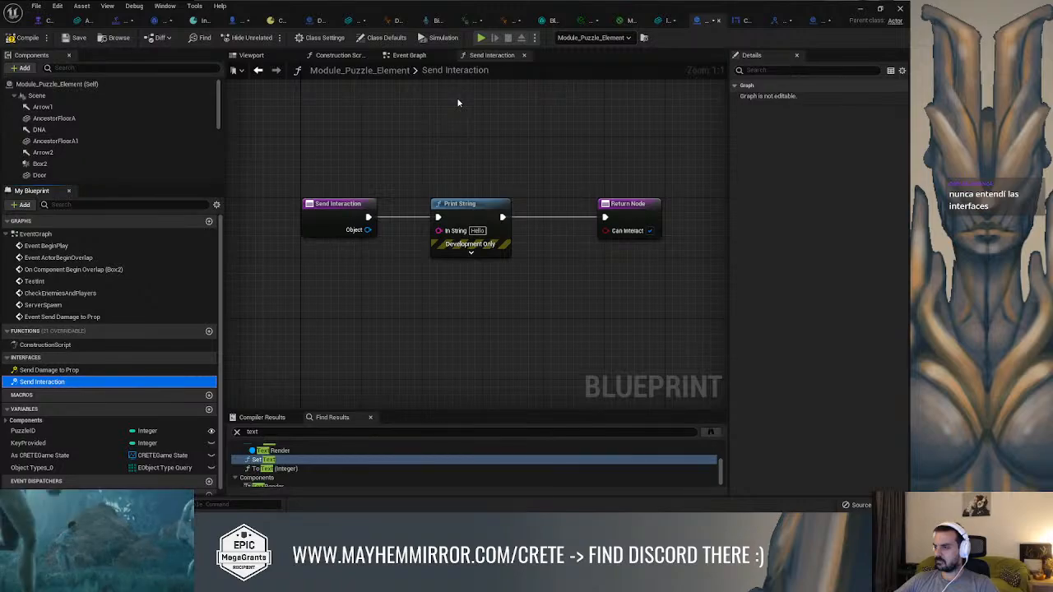
Close the message log over the Combat level and return to the Send Interaction function graph
left_click(861, 10)
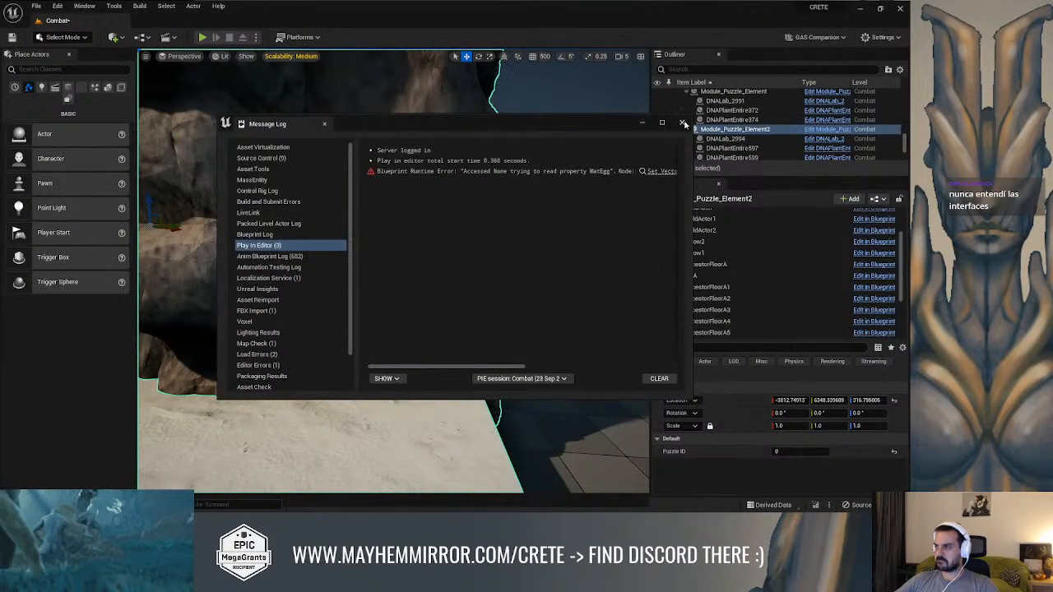
left_click(417, 192)
right_click_drag(418, 192, 398, 190)
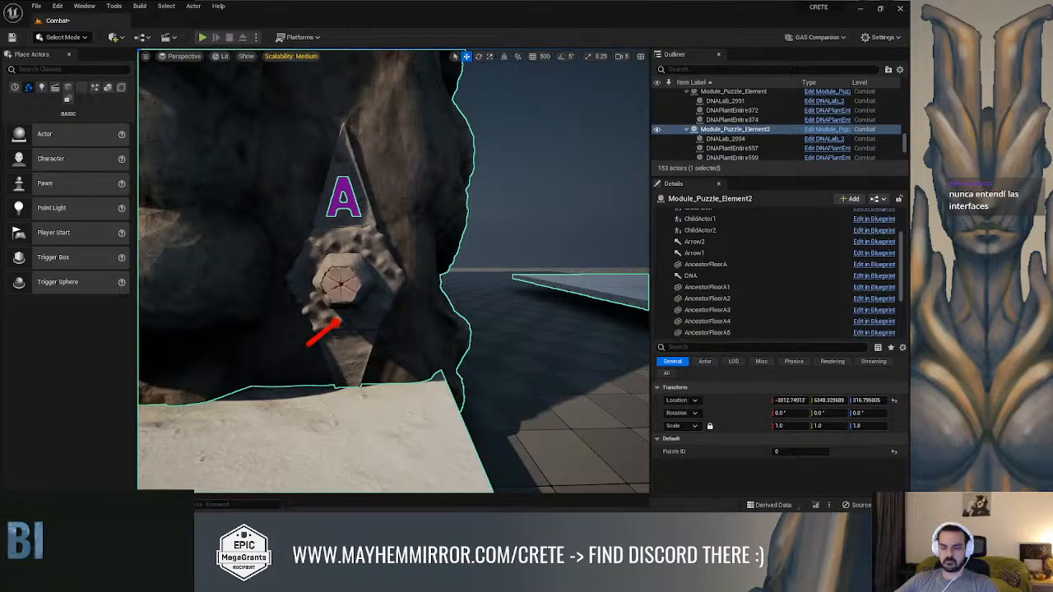
key("alt+Tab")
Add breakpoints to the Return Node and the Send Interaction entry node
right_click(629, 204)
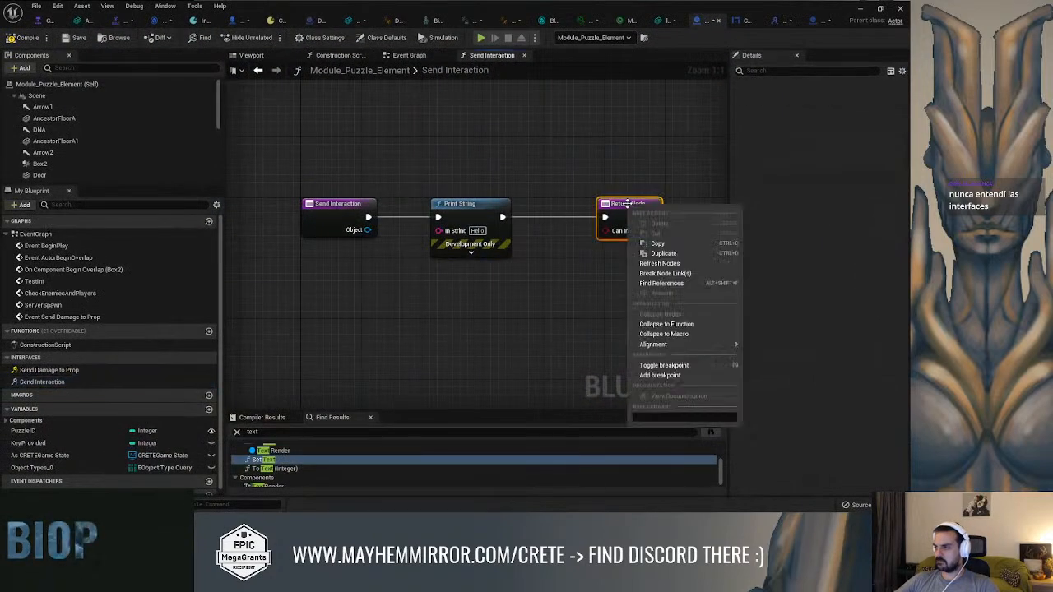
left_click(660, 376)
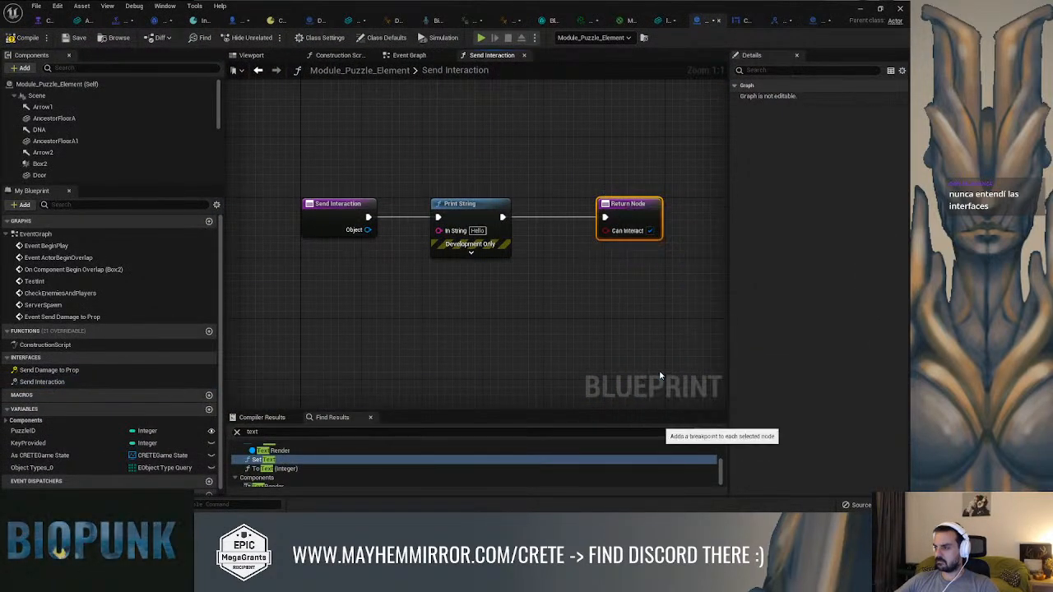
right_click(350, 211)
left_click(359, 403)
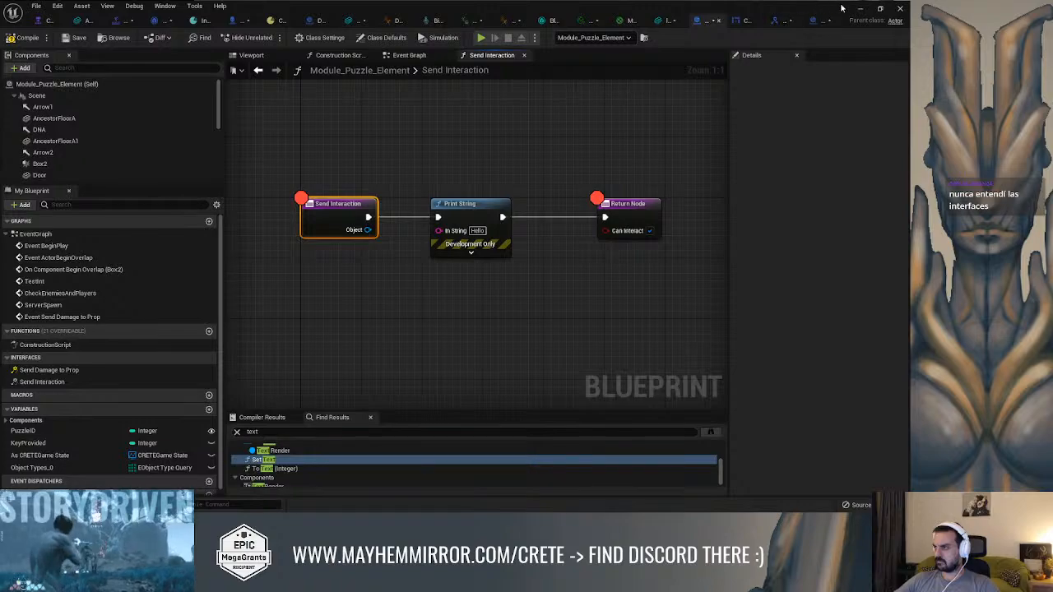
Play the Combat level to test the DNA lock interaction against the breakpoints, closing the message log after stopping
left_click(860, 8)
mouse_move(255, 222)
right_mouse_down()
mouse_move(232, 220)
mouse_move(255, 222)
right_mouse_up()
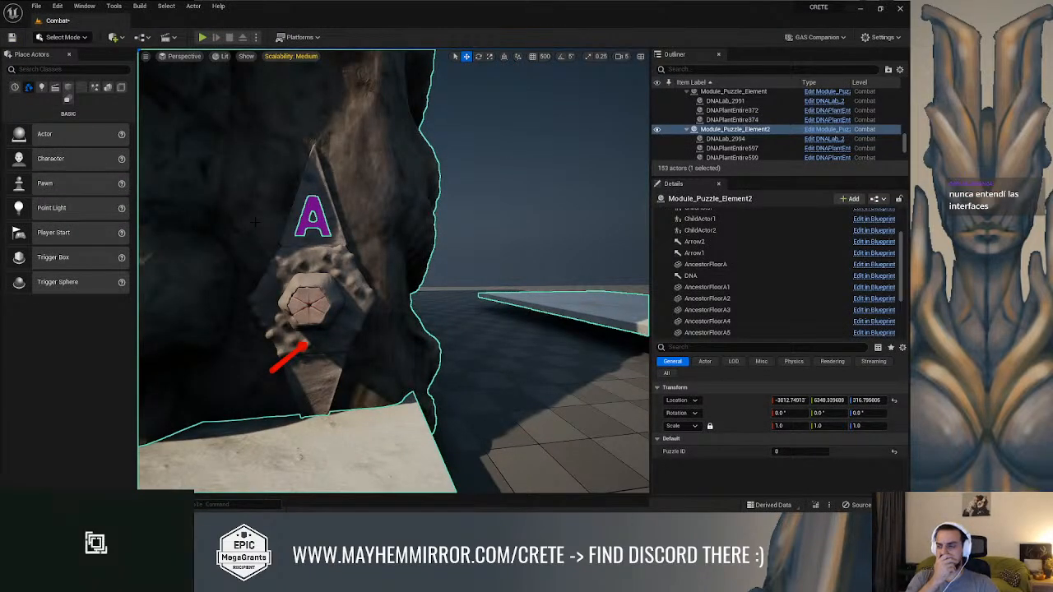
key("alt+p")
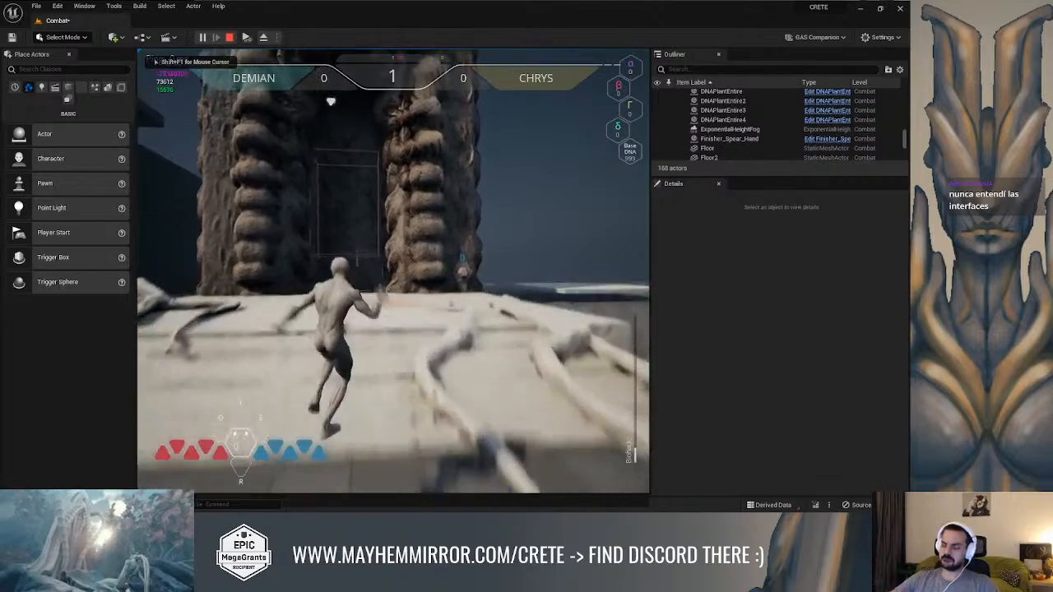
key("w")
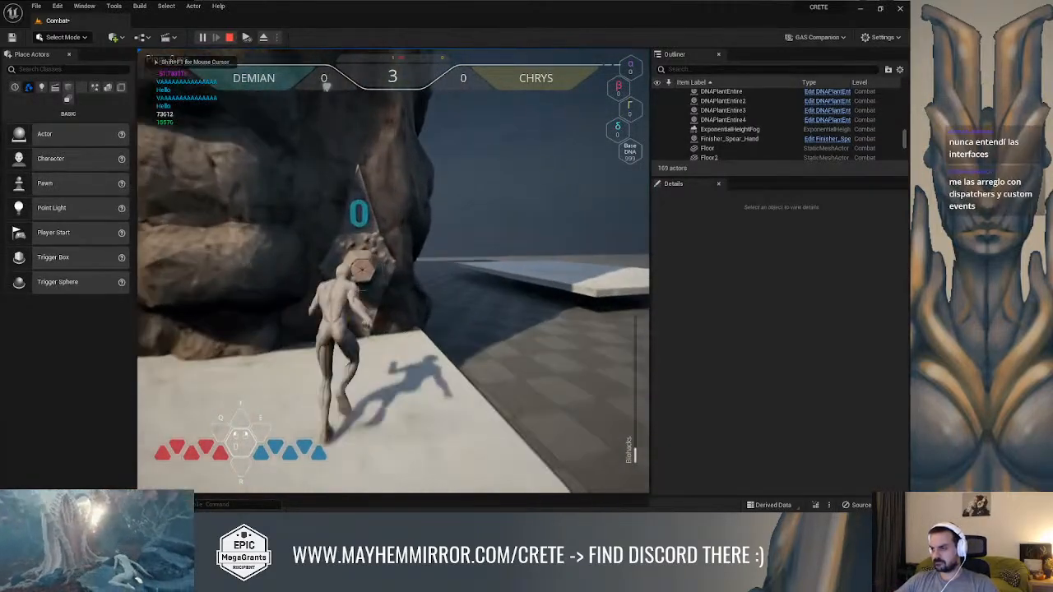
key("w")
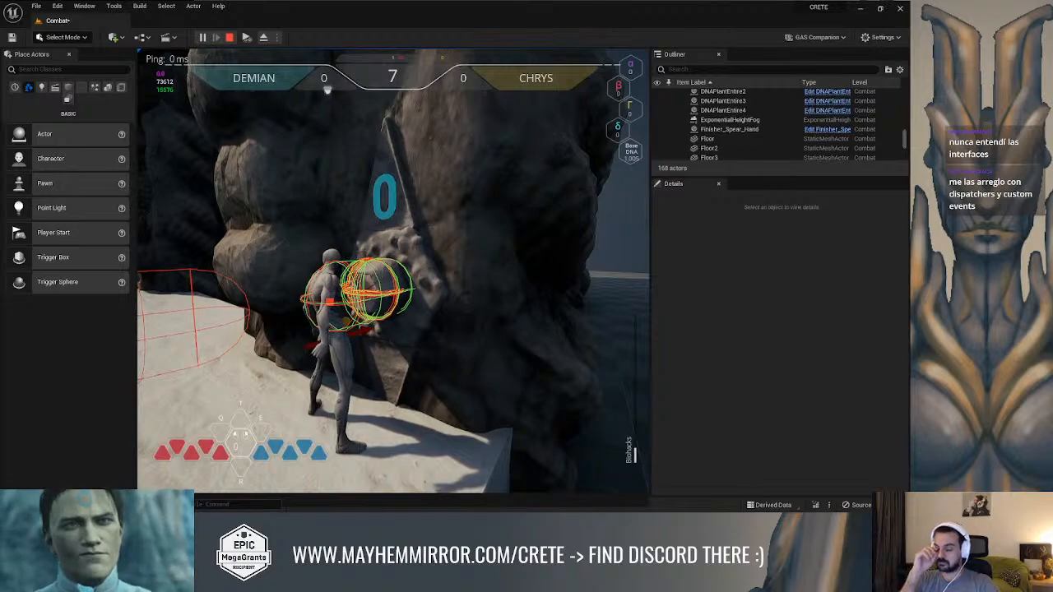
key("Escape")
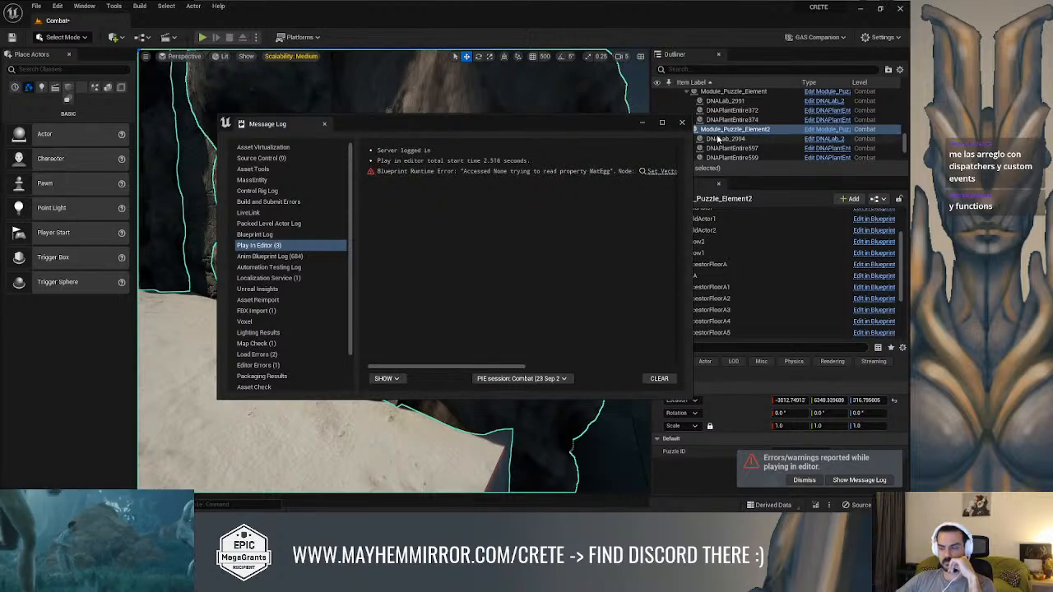
left_click(681, 122)
mouse_move(425, 233)
right_mouse_down()
mouse_move(417, 219)
mouse_move(426, 225)
right_mouse_up()
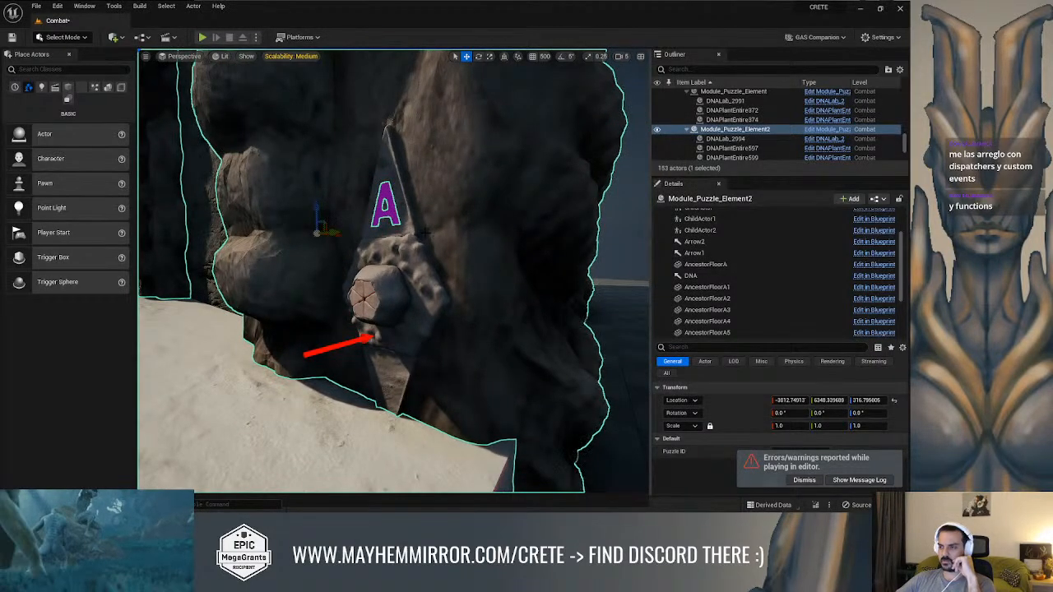
scroll(424, 293, "down", 3)
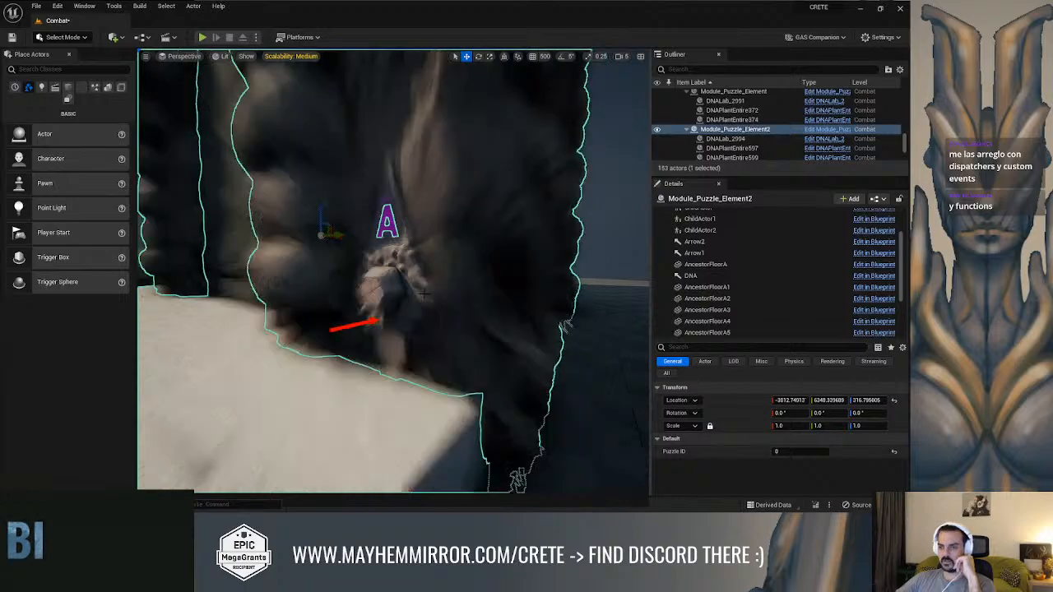
scroll(423, 294, "up", 1)
scroll(423, 294, "up", 2)
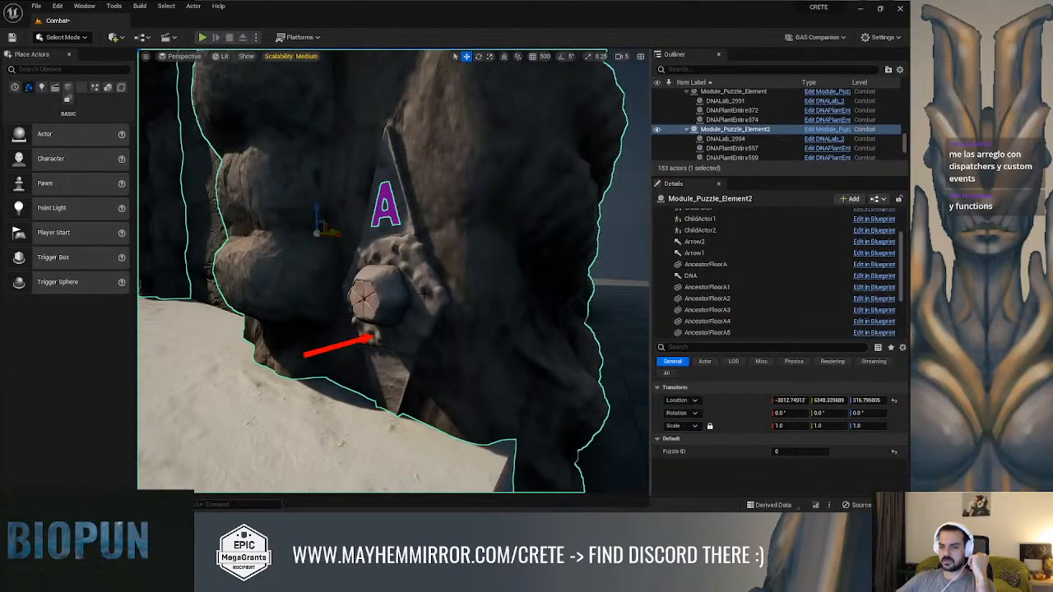
scroll(423, 293, "down", 2)
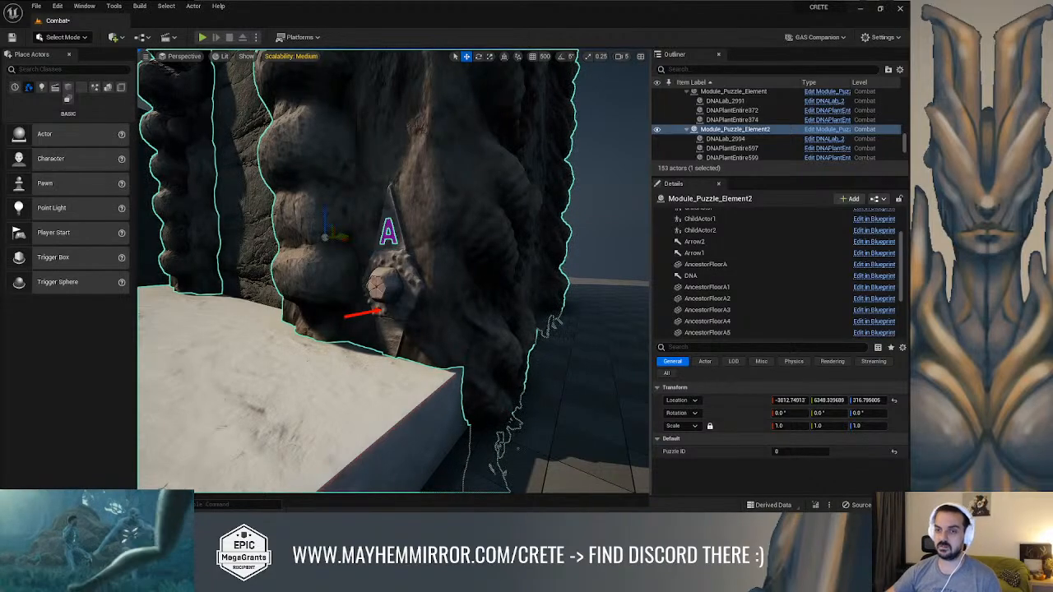
key("s")
right_click_drag(393, 271, 272, 191)
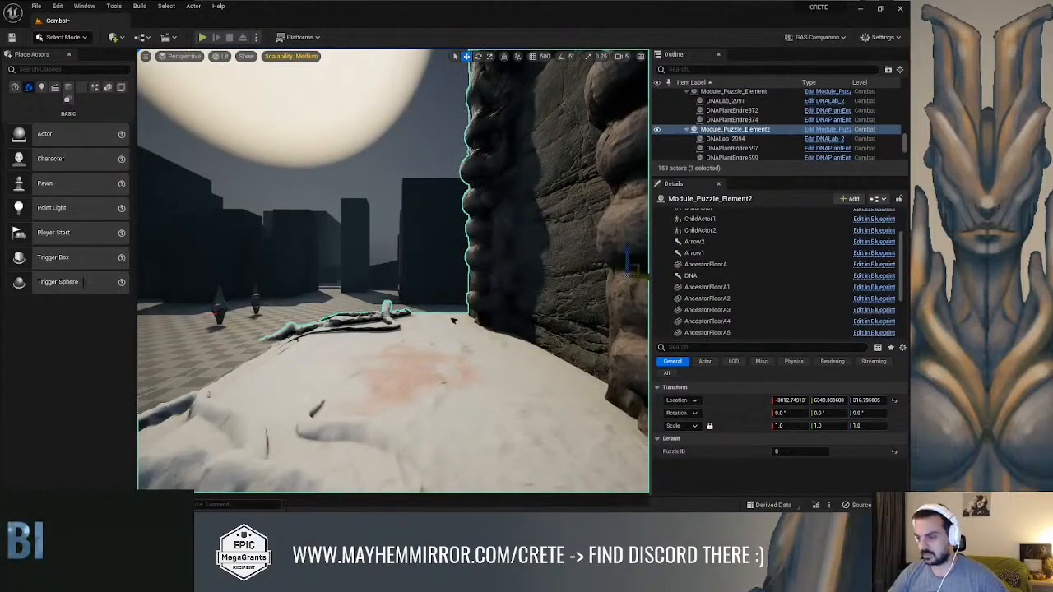
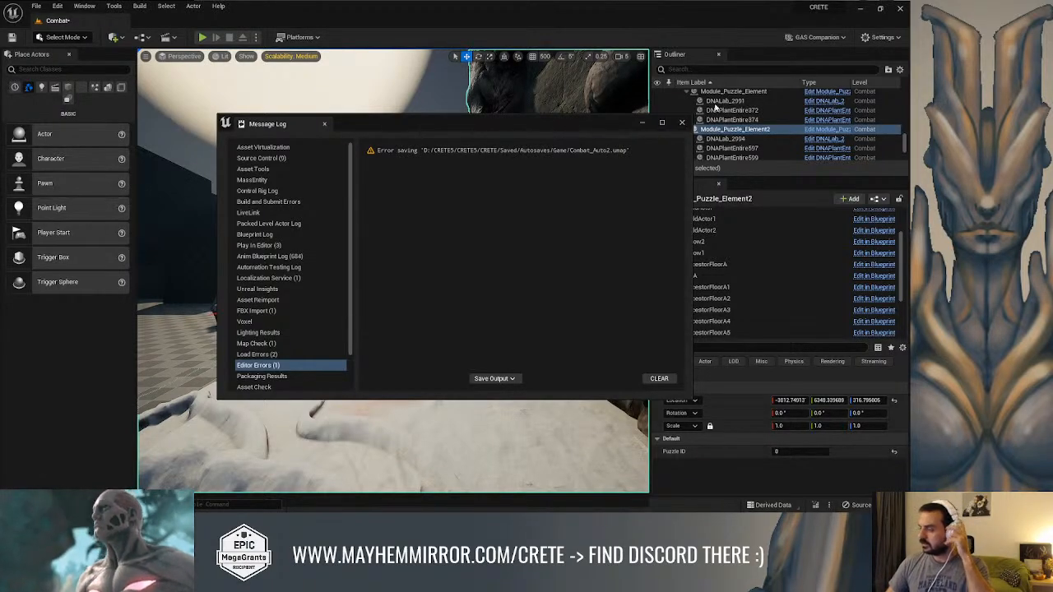
Close the message log and remove the CanInteract output from the Send Interaction function in CRETEInteracINT
left_click(681, 124)
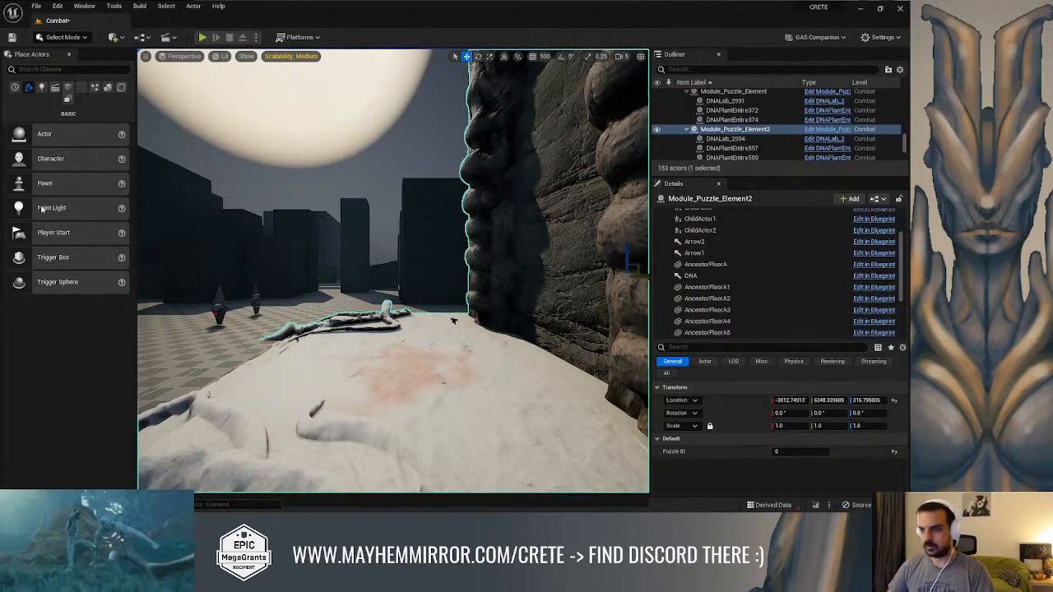
right_click_drag(373, 221, 413, 220)
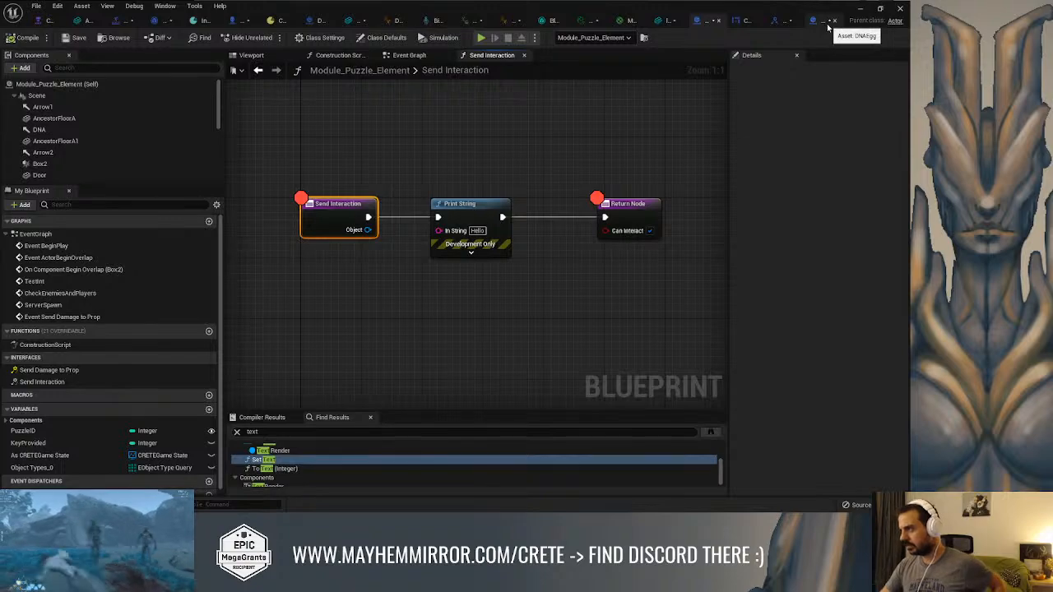
left_click(769, 20)
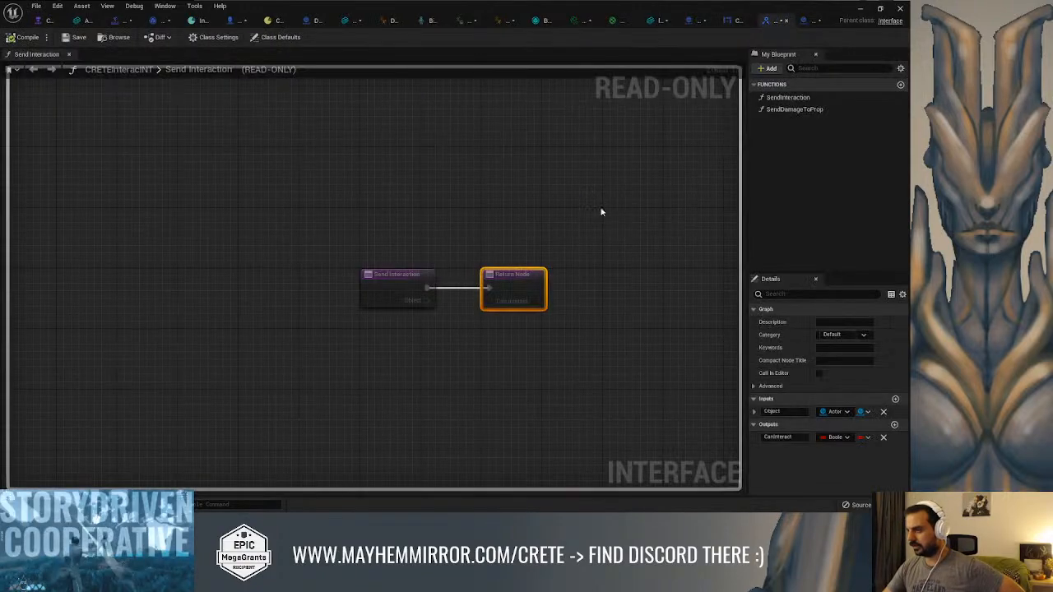
left_click(883, 436)
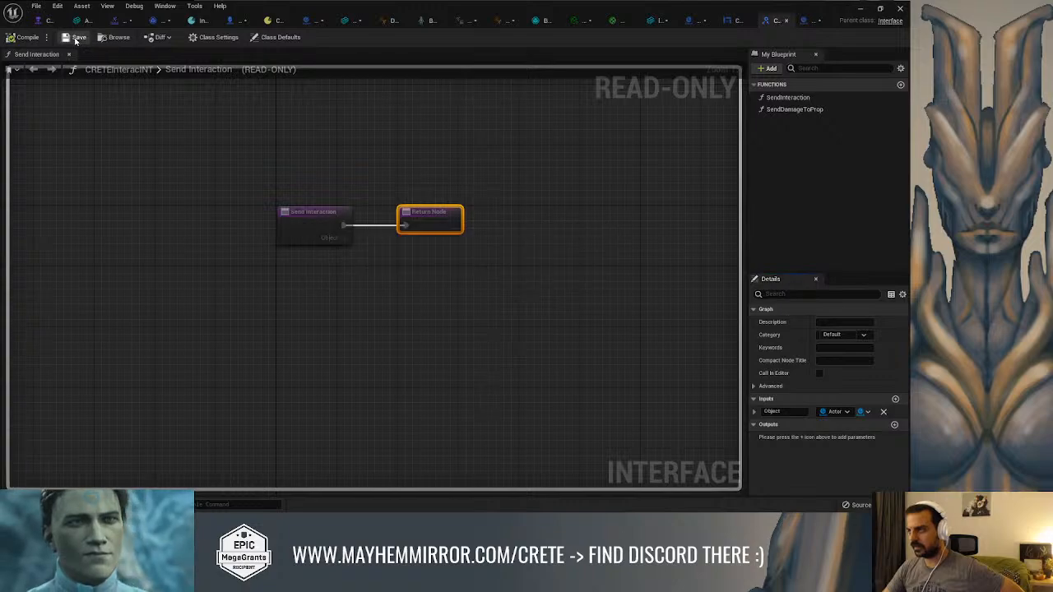
Delete the Print String node from Module_Puzzle_Element's Send Interaction function and show the blueprint's 3D viewport
left_click(691, 21)
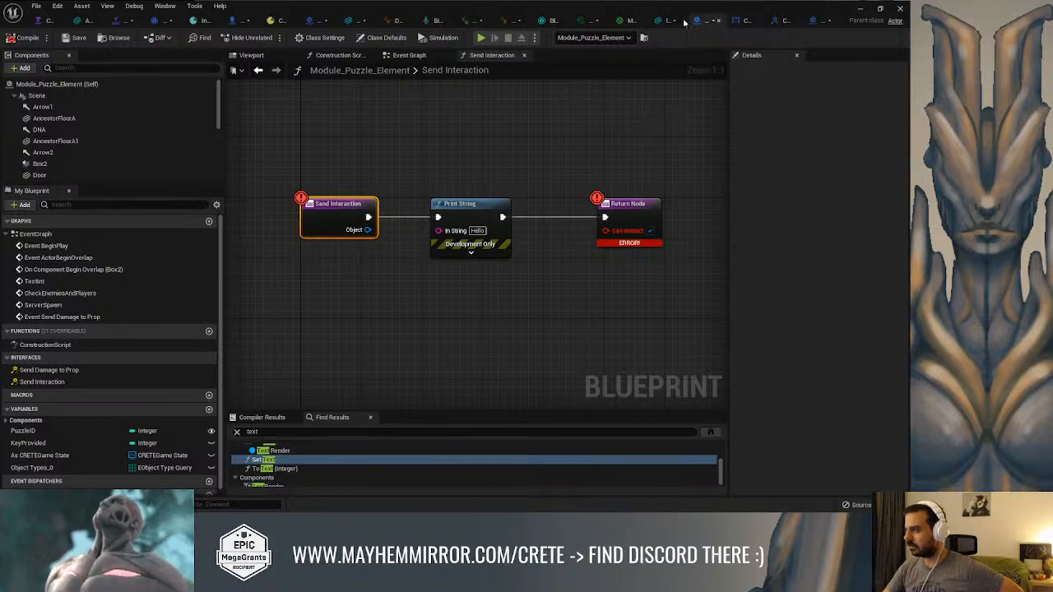
left_click_drag(578, 173, 265, 301)
key("Delete")
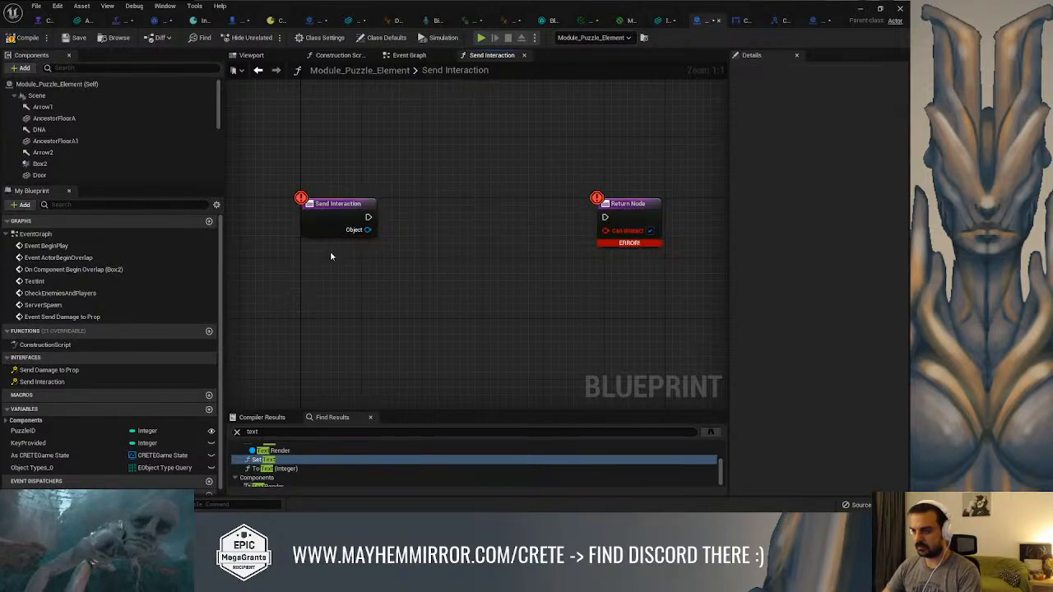
left_click(343, 220)
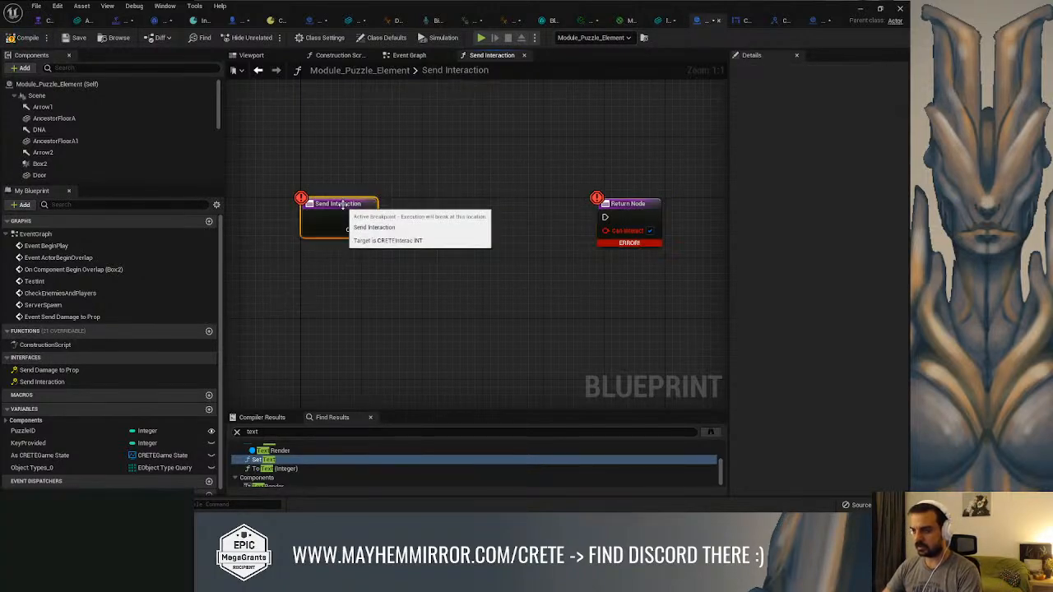
left_click(62, 372)
left_click(251, 55)
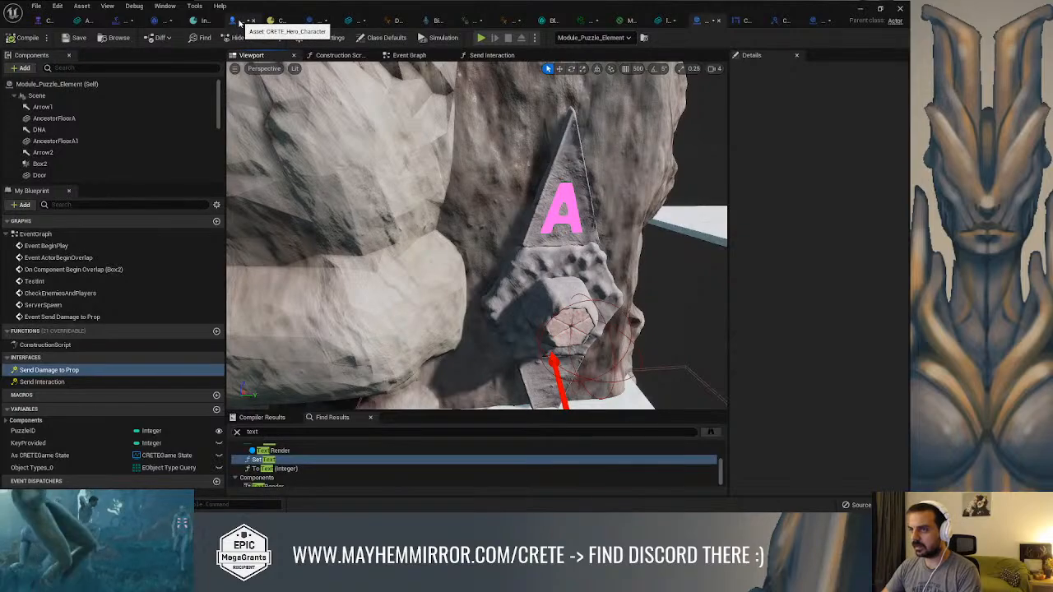
Open GA_Common_Interaction's event graph and delete the Send Interaction call between Cast To DNALab_2 and the Branch
left_click(164, 20)
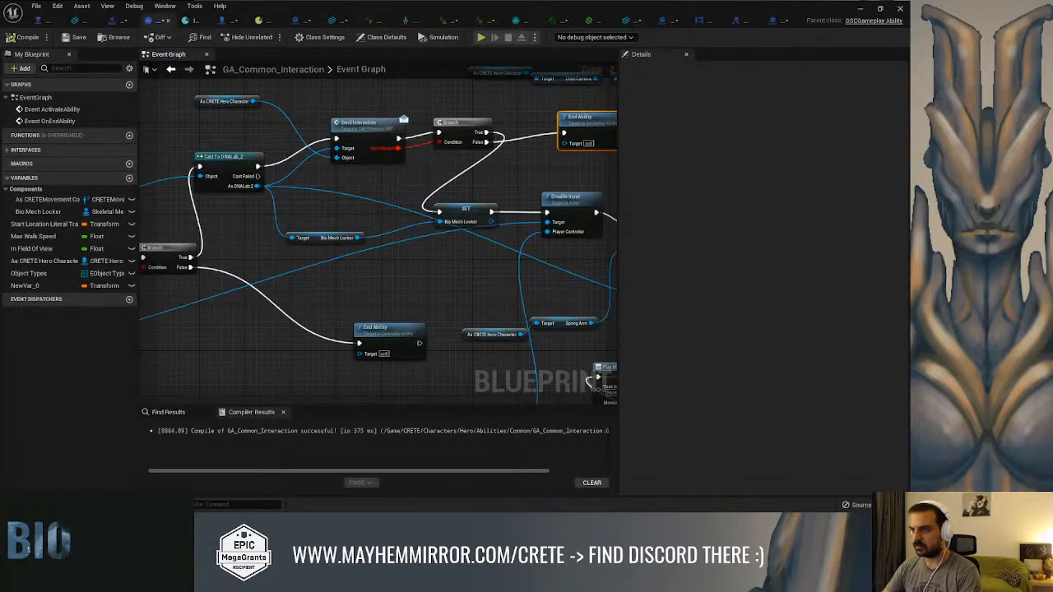
right_click_drag(401, 129, 463, 164)
left_click(461, 165)
key("Delete")
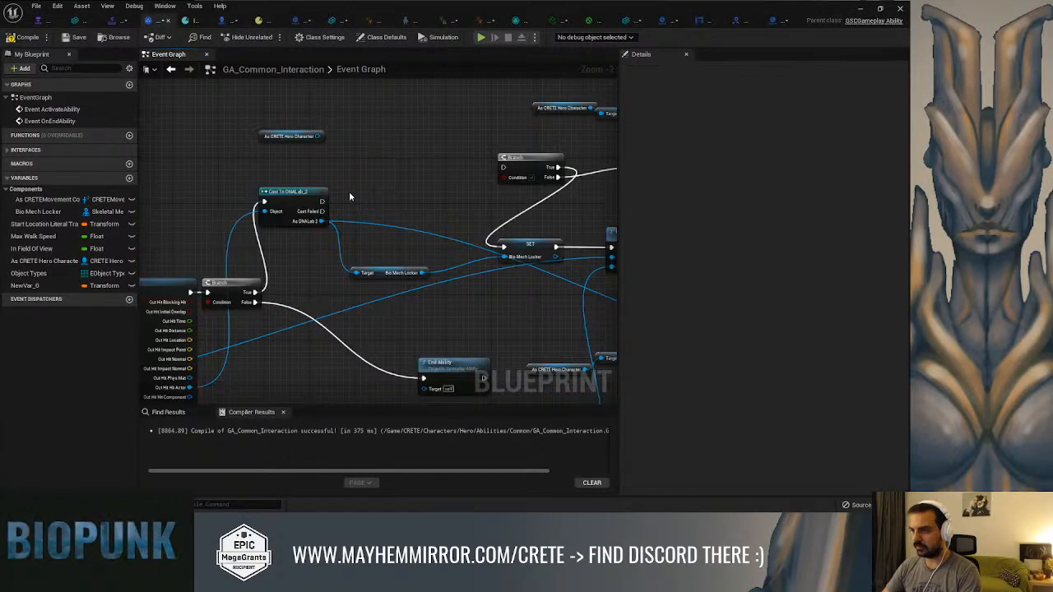
left_click_drag(320, 203, 502, 168)
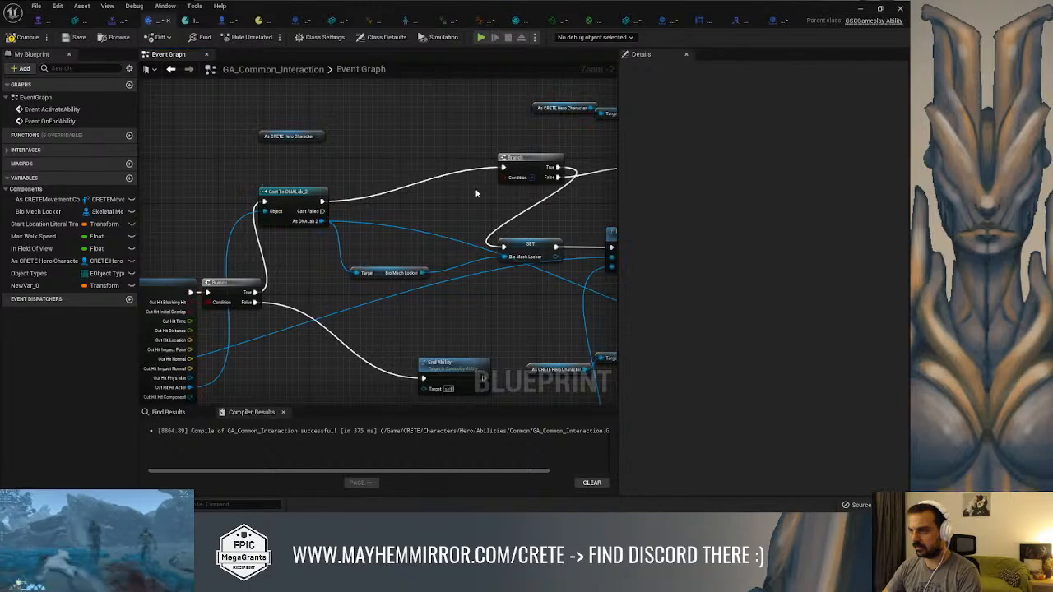
right_click_drag(440, 200, 421, 164)
left_click(504, 122)
right_click_drag(505, 123, 385, 149)
left_click_drag(394, 152, 383, 159)
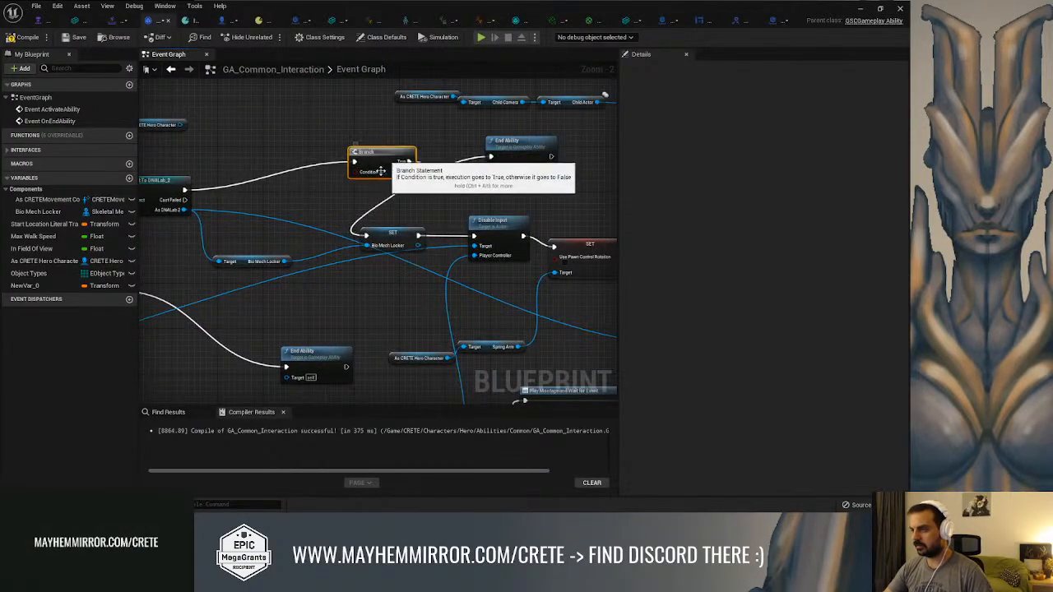
Wire Cast To DNALab_2's execution output directly to the Bio Mech Locker SET node and delete the Branch
left_click_drag(365, 236, 185, 190)
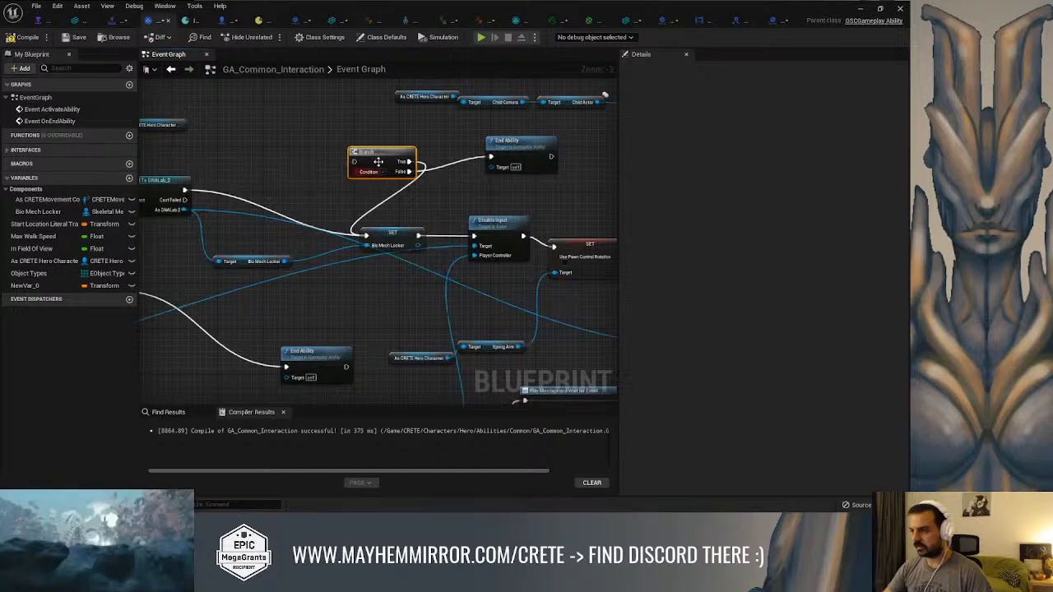
key("Delete")
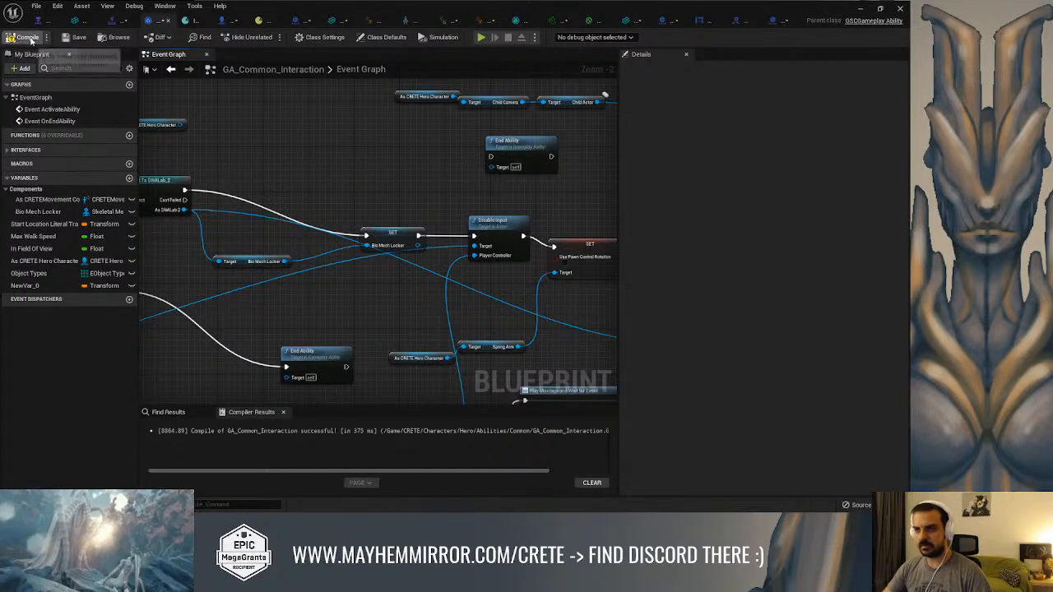
Return to the Combat level and play it, moving the character to test the interaction without the interface call
left_click(861, 9)
right_click_drag(543, 205, 339, 180)
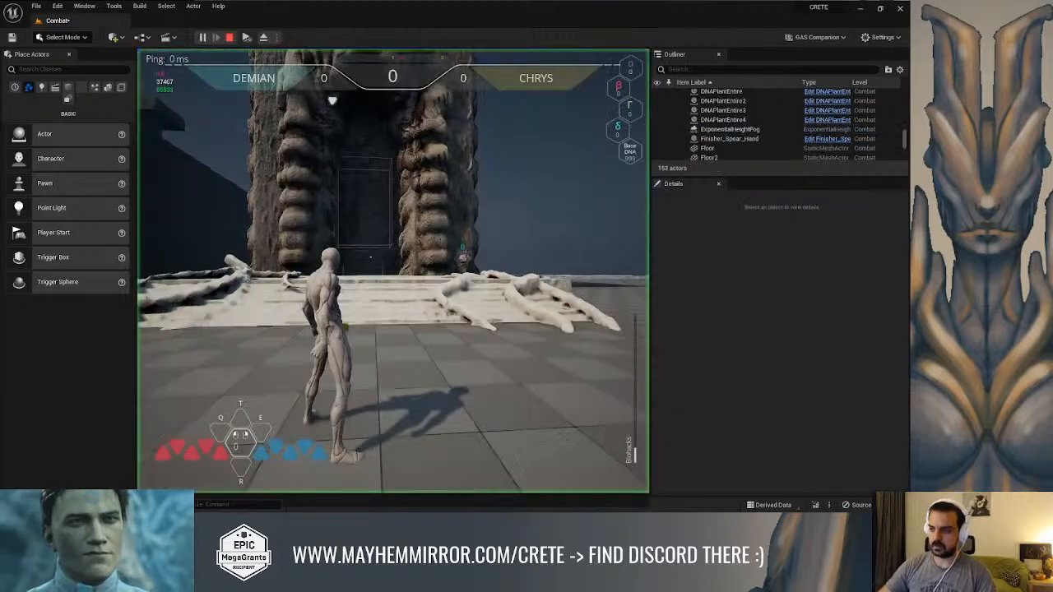
key("alt+p")
key("w")
key("space")
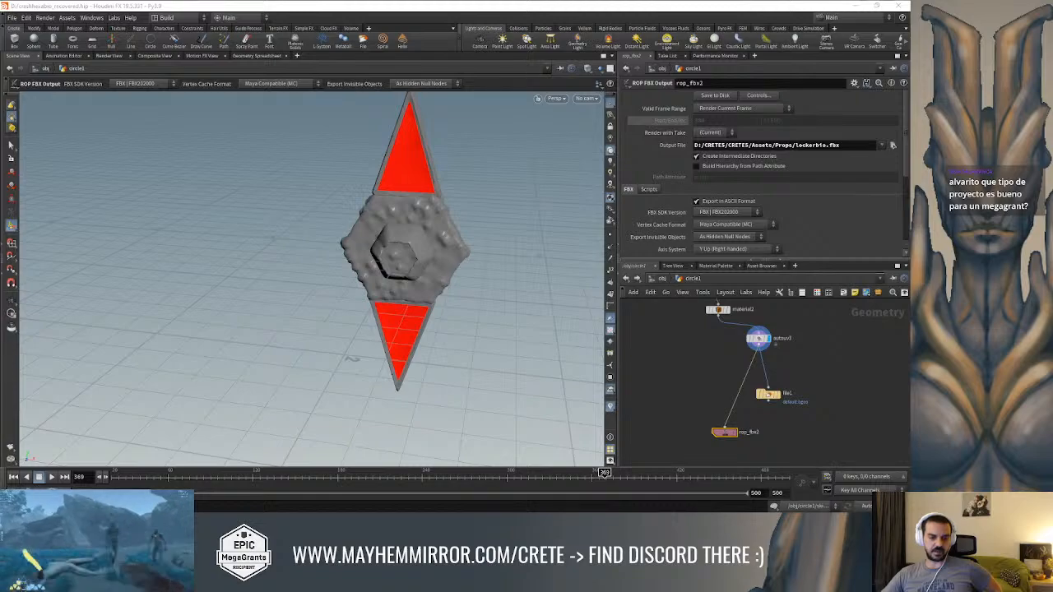
Switch to the UE4 Tutorial: Interfaces video on YouTube and play it from near the start at 1.5 speed in full screen
key("alt+Tab")
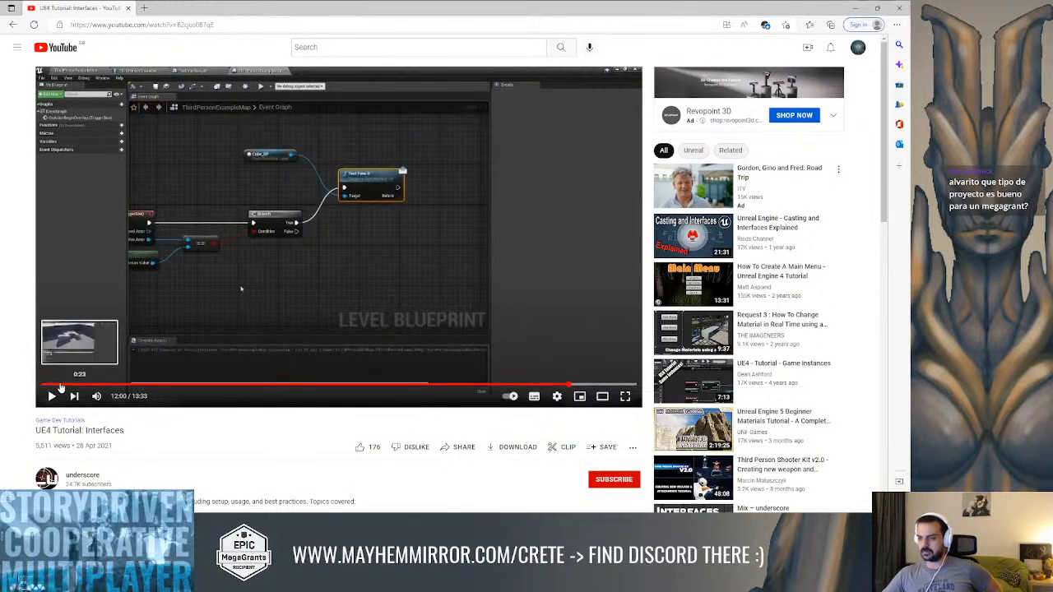
left_click(58, 384)
left_click(51, 396)
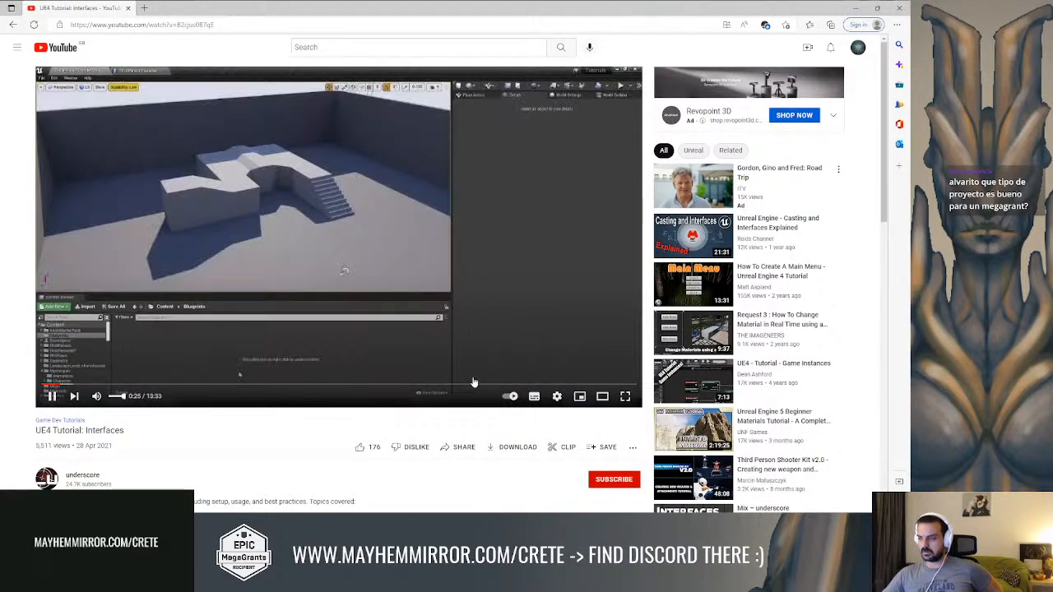
left_click(557, 395)
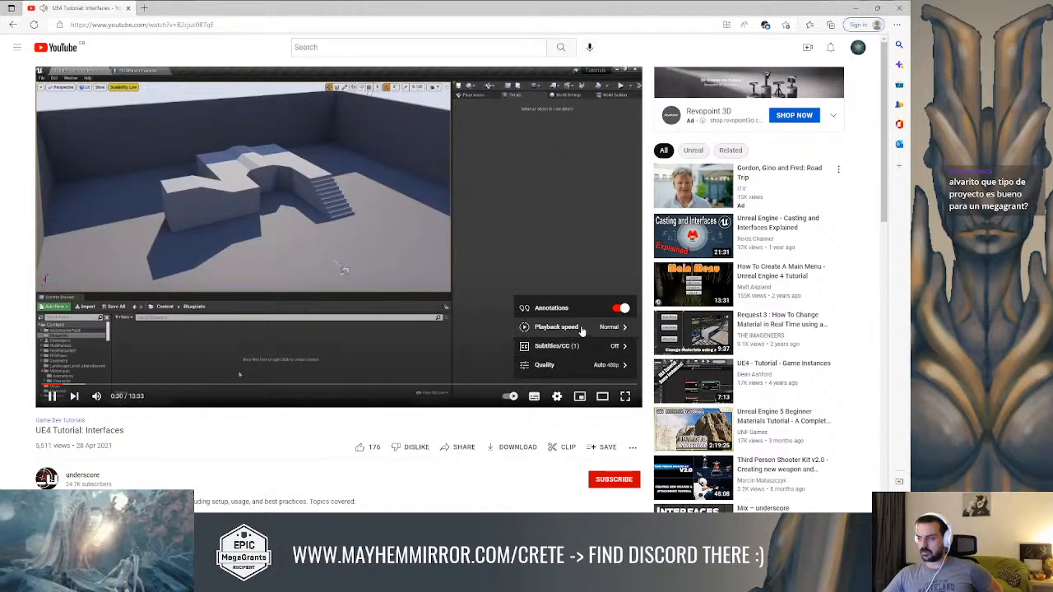
left_click(581, 330)
left_click(566, 333)
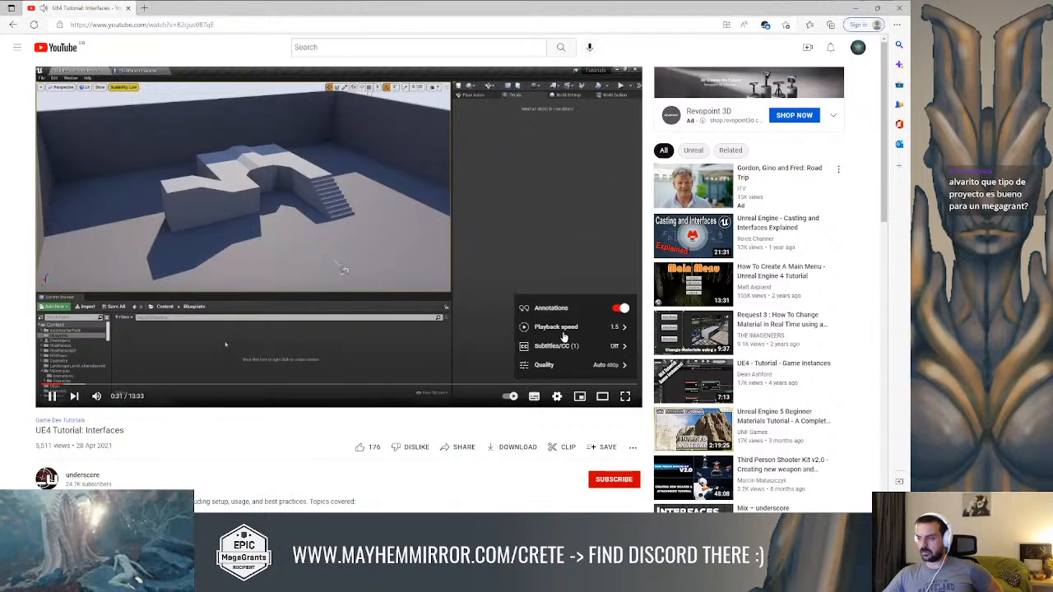
left_click(625, 396)
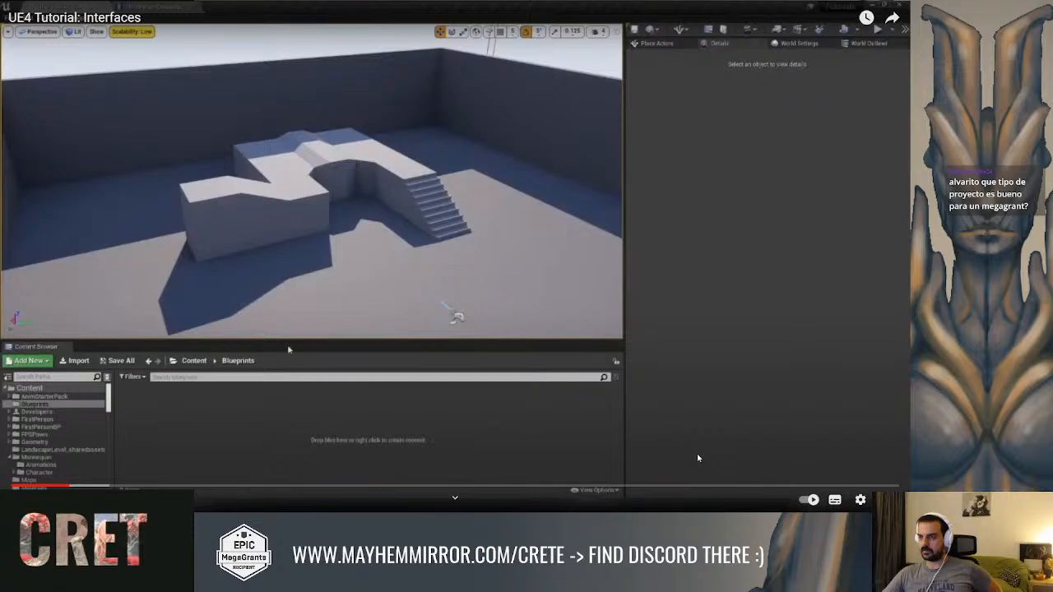
Set the tutorial video's playback speed to 1.25
left_click(860, 500)
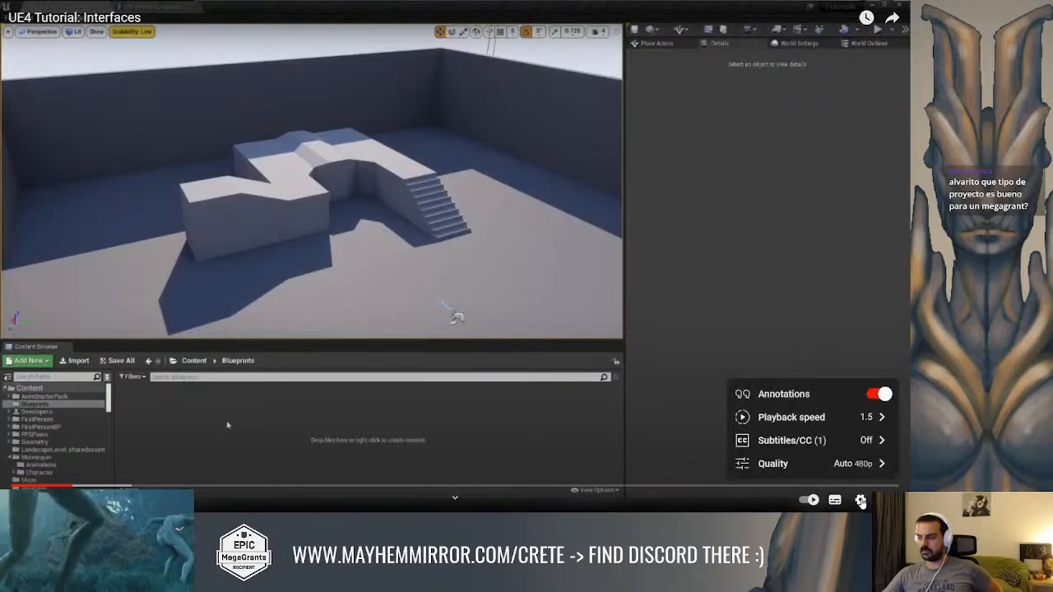
left_click(845, 419)
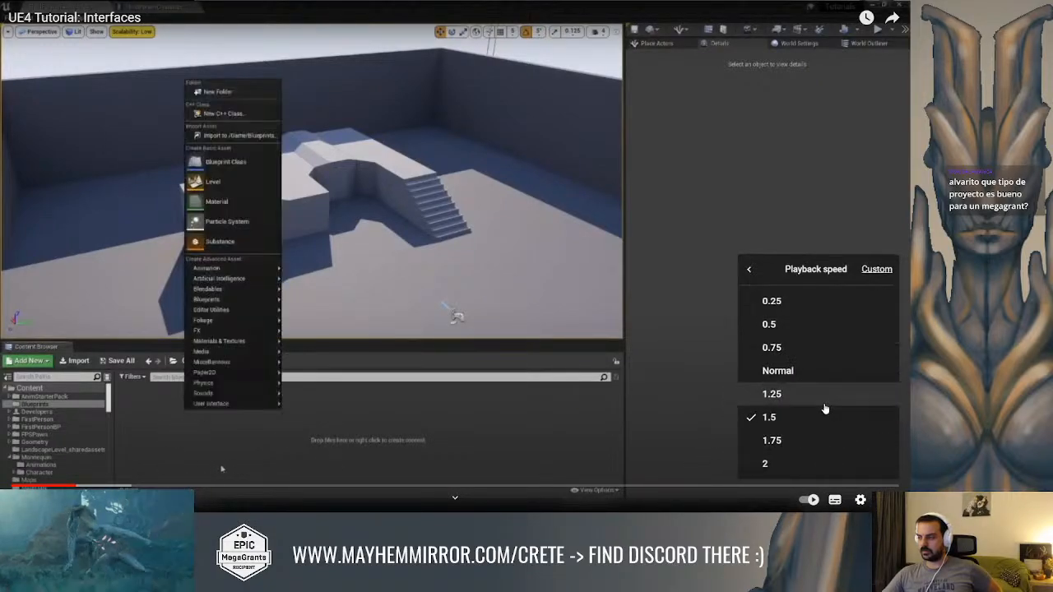
left_click(785, 395)
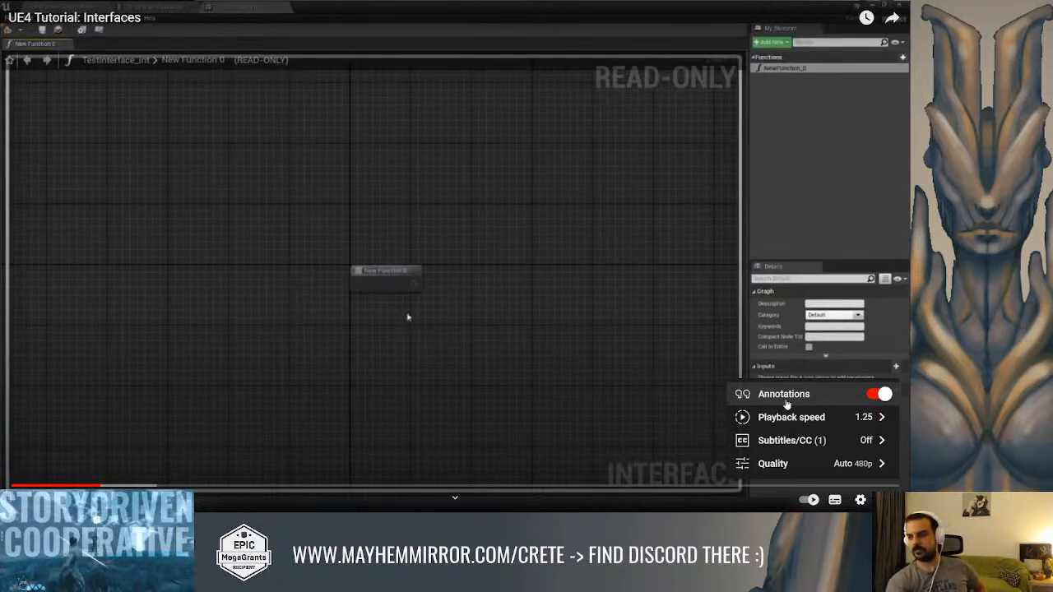
Leave full screen to look through the video's description and comments, and return the video to full screen
key("Escape")
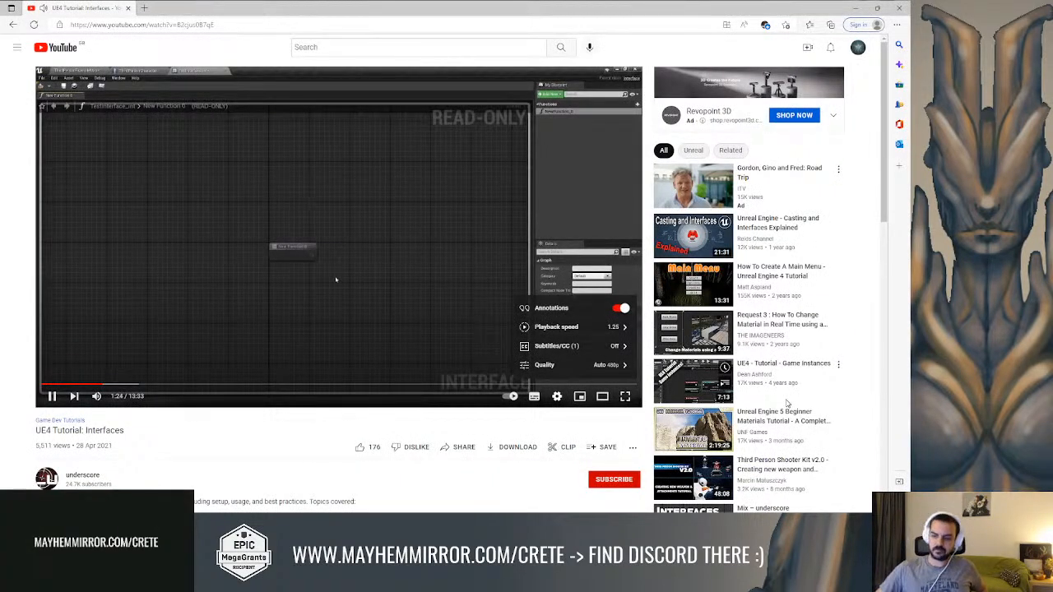
scroll(207, 491, "down", 2)
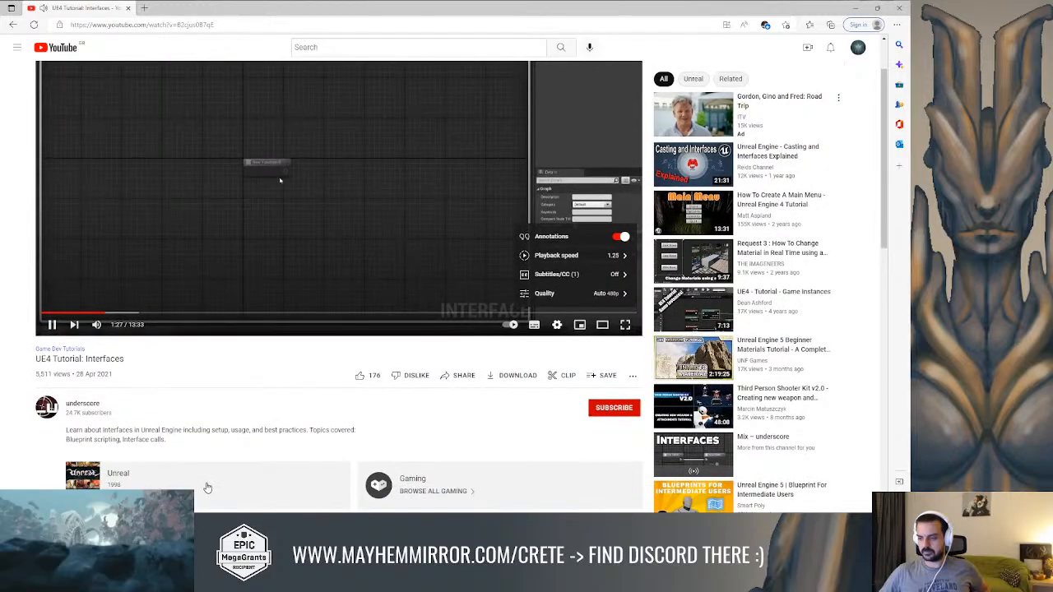
scroll(206, 489, "up", 2)
scroll(527, 378, "down", 4)
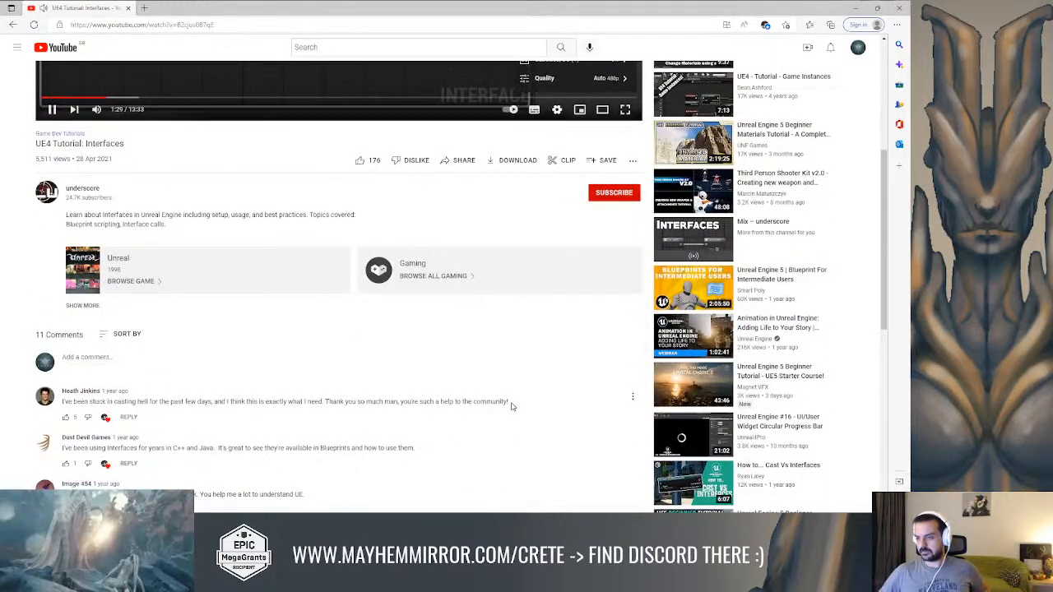
scroll(511, 406, "up", 4)
left_click(626, 397)
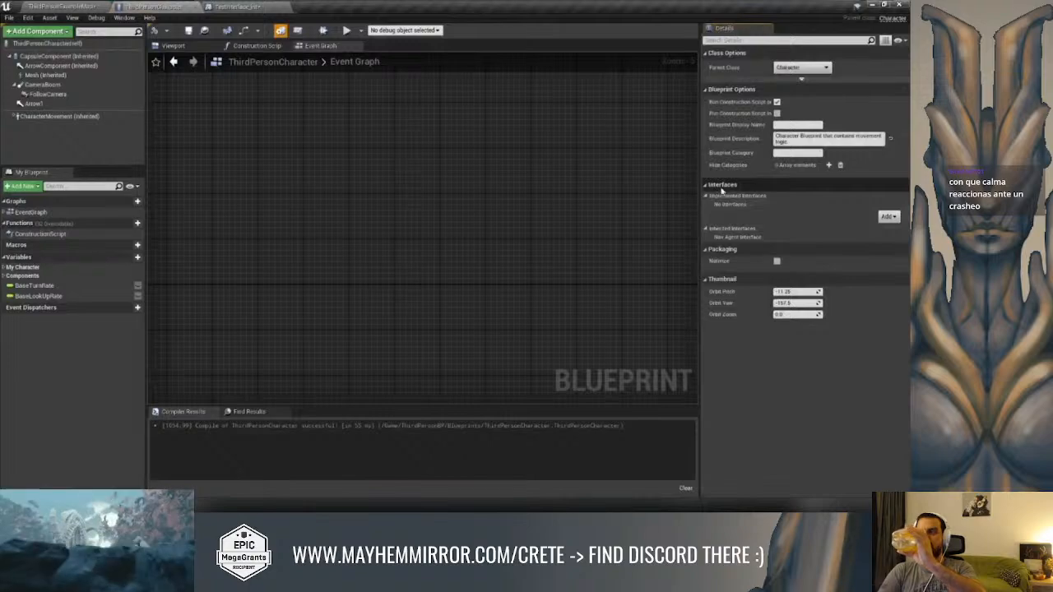
Set the tutorial video's playback speed to 1.5
left_click(888, 216)
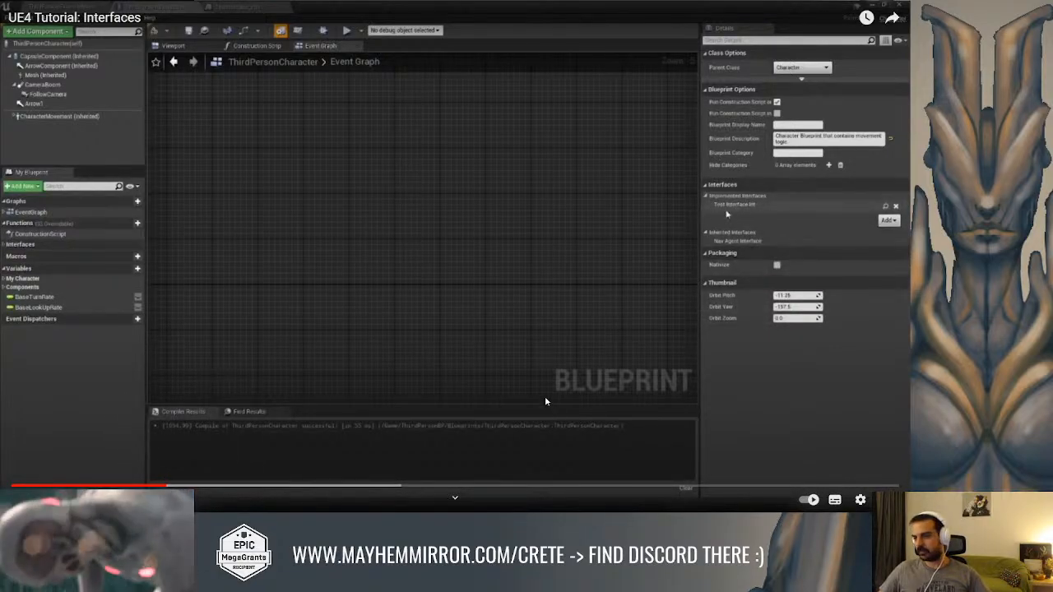
left_click(860, 499)
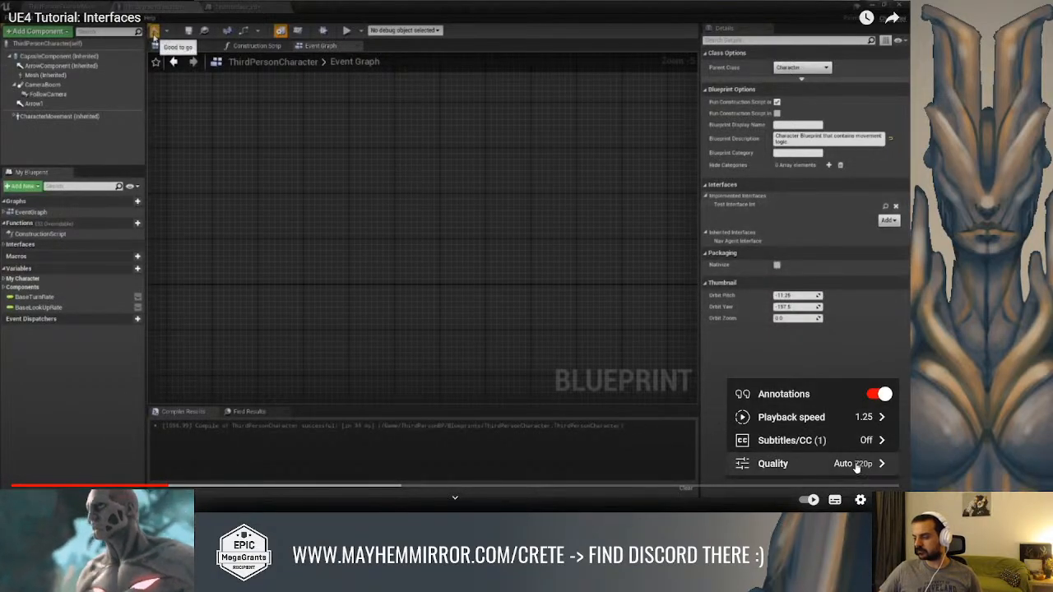
left_click(860, 417)
left_click(812, 416)
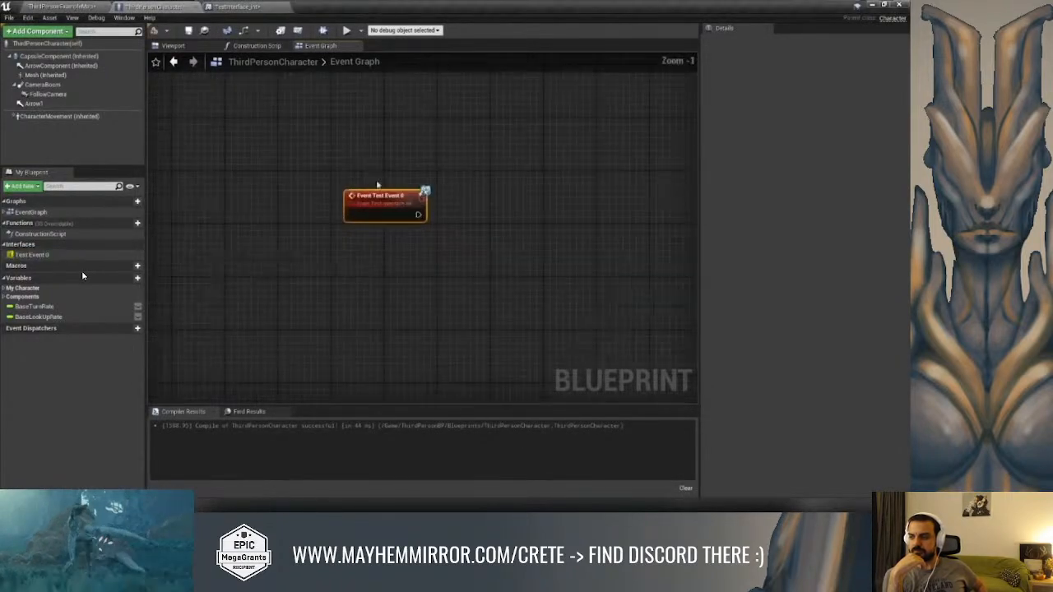
Switch to the reopened Unreal Editor, move up to the puzzle door's DNA lock, and dismiss the Recovery Hub without recovering anything
key("alt+Tab")
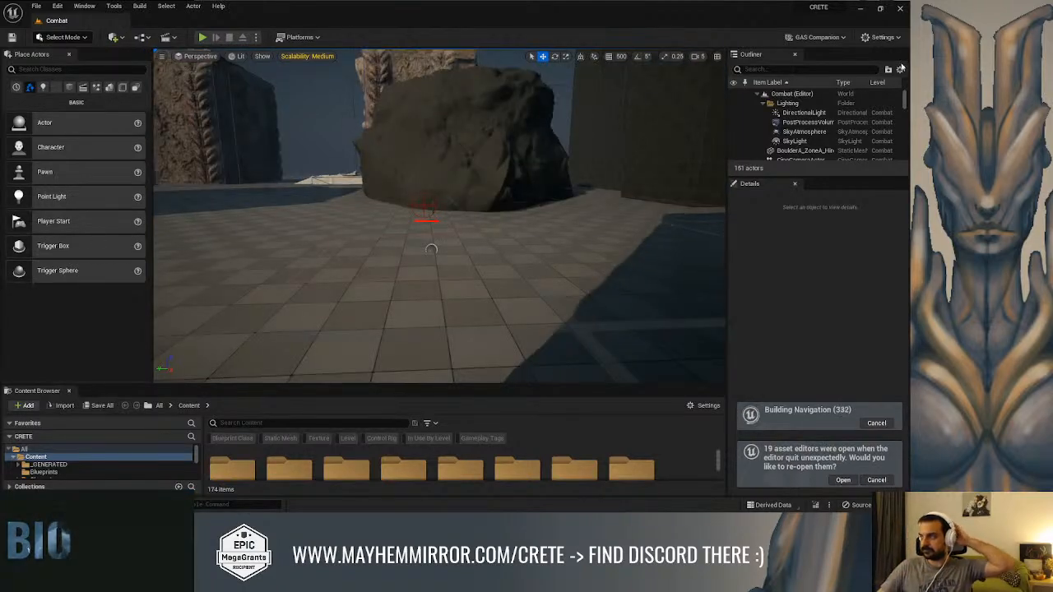
right_click_drag(503, 149, 586, 146)
key("w")
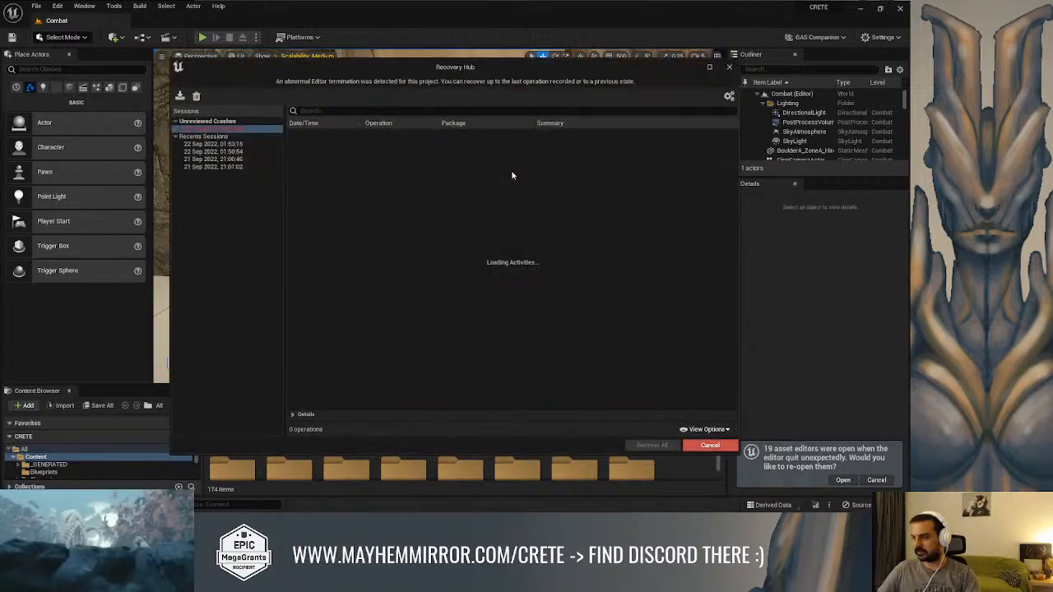
left_click(728, 69)
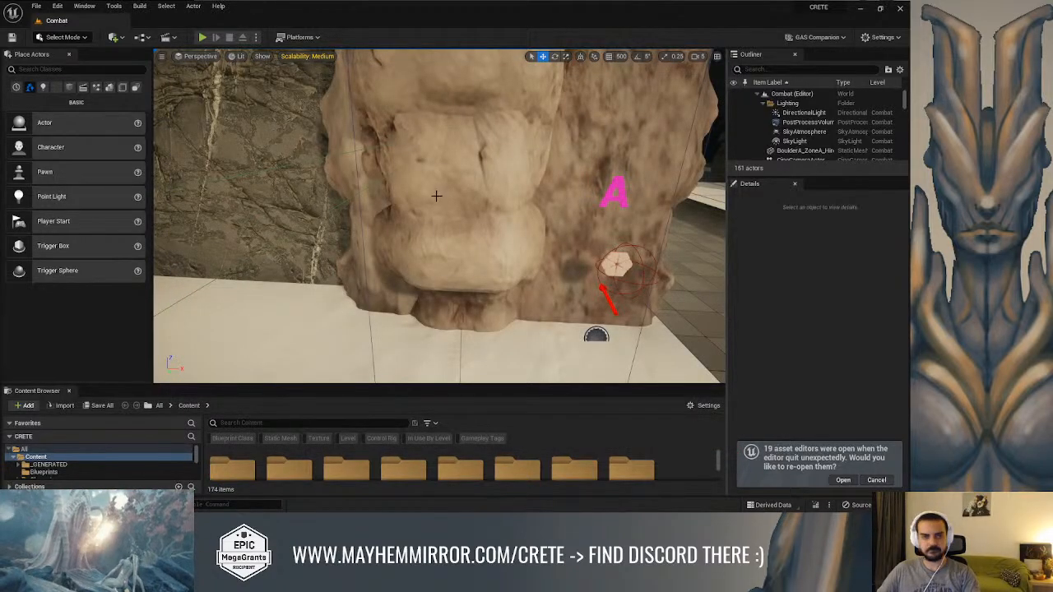
Switch back to the interfaces tutorial video and, from about 3:10, examine how Test Func 0 and Test Event 0 appear in ThirdPersonCharacter
key("alt+Tab")
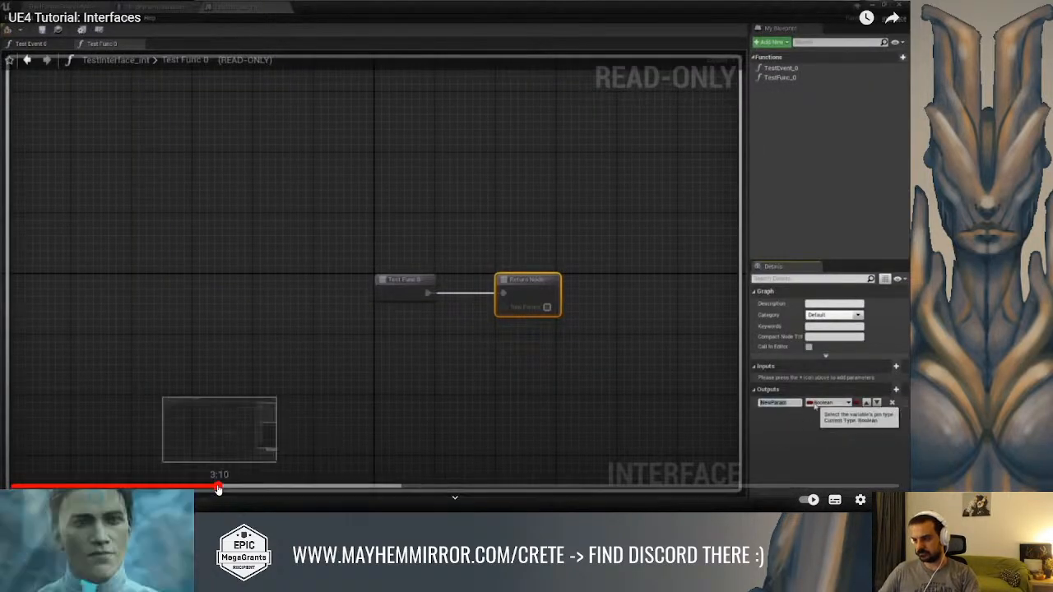
left_click_drag(218, 487, 211, 488)
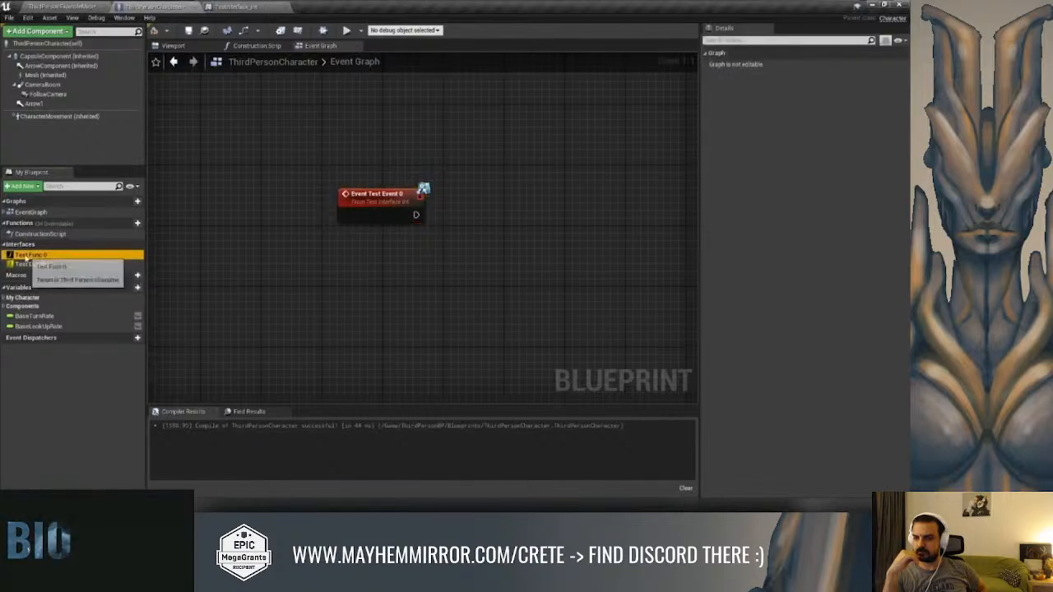
left_click(254, 287)
left_click(58, 355)
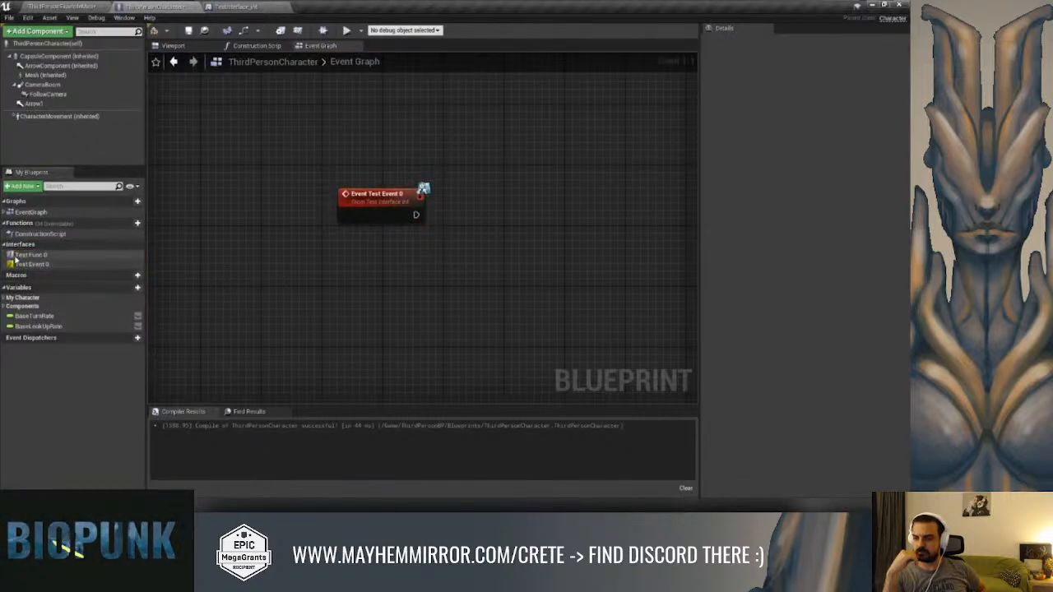
double_click(26, 255)
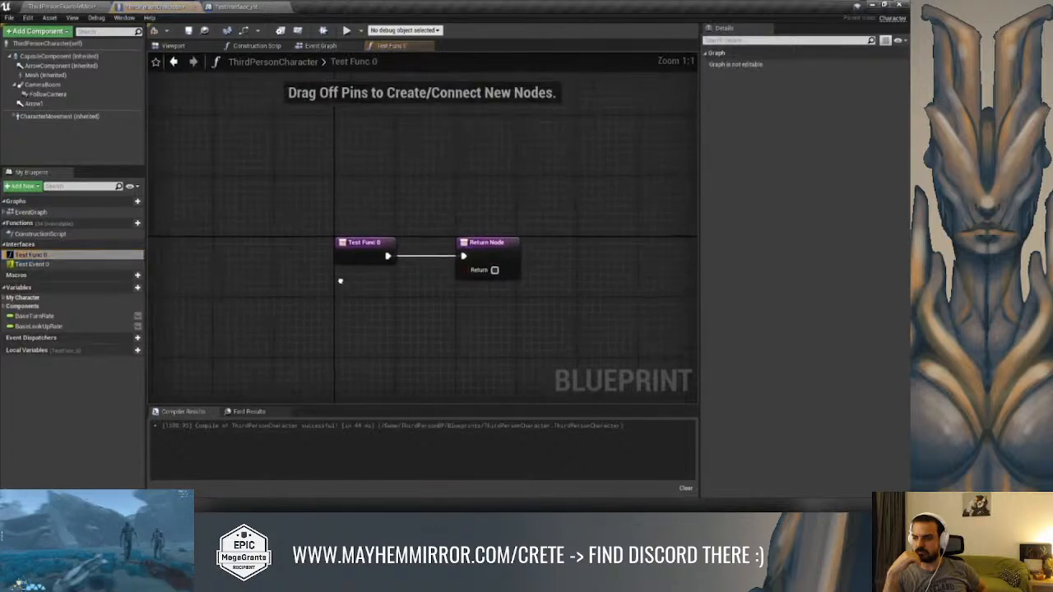
left_click(36, 265)
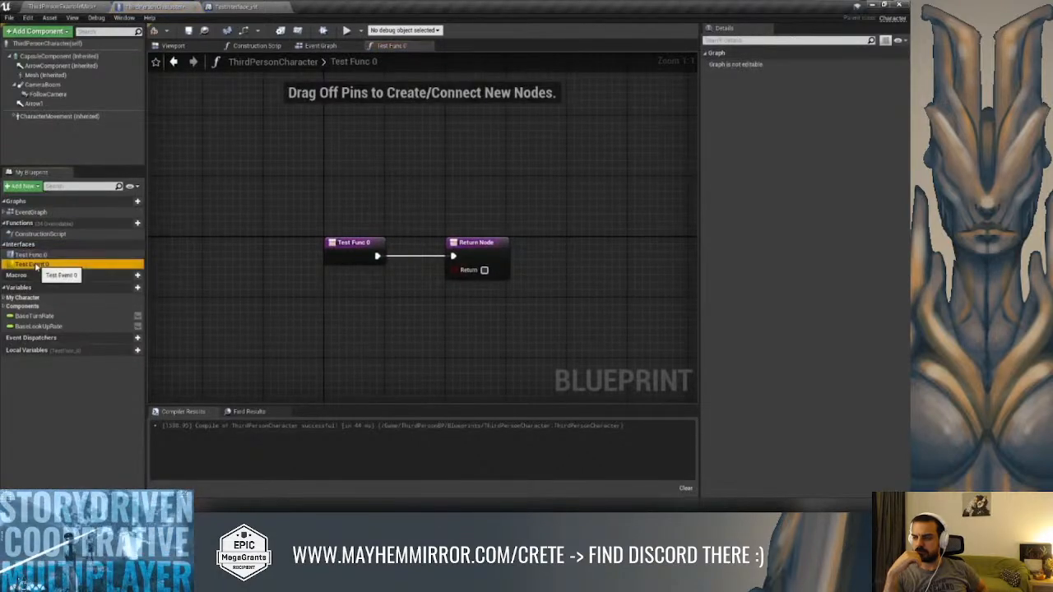
left_click(320, 47)
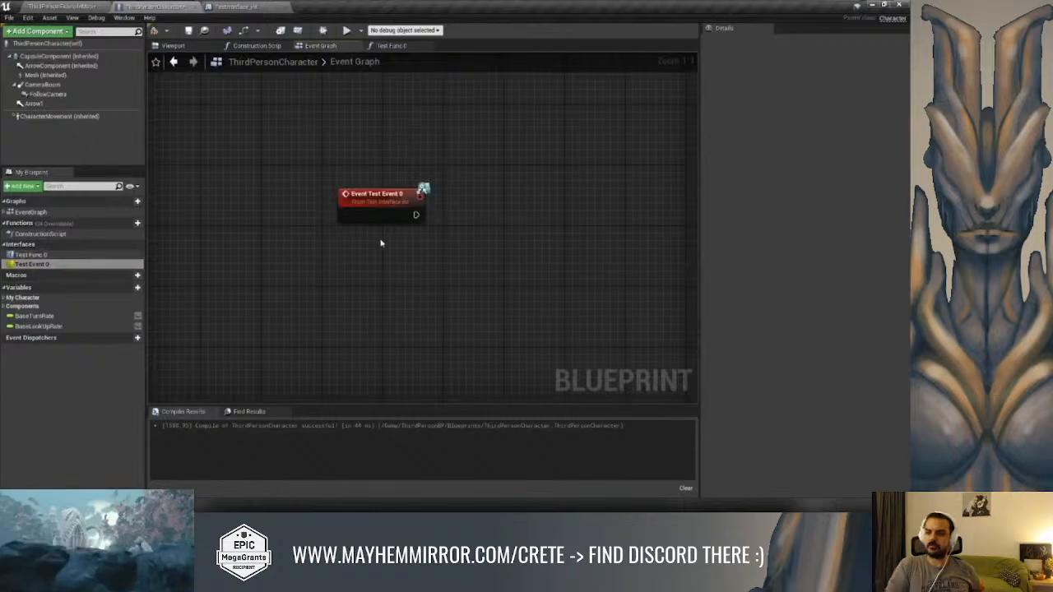
right_click_drag(381, 243, 315, 256)
right_click_drag(352, 302, 426, 305)
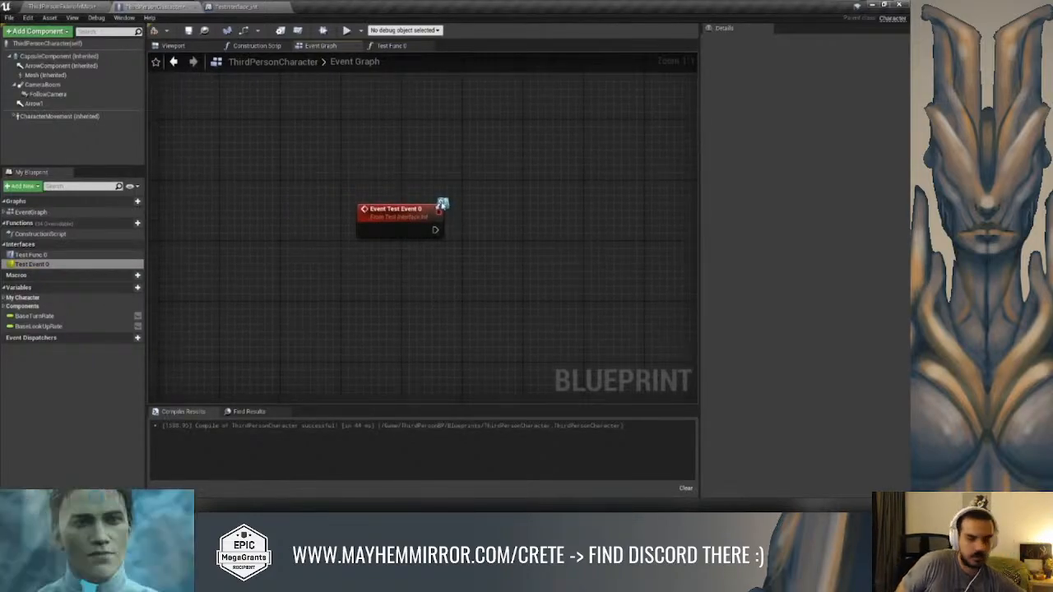
Watch how the tutorial places a Test Func 0 call in the Event Graph and compares it with Event Test Event 0
left_click(31, 255)
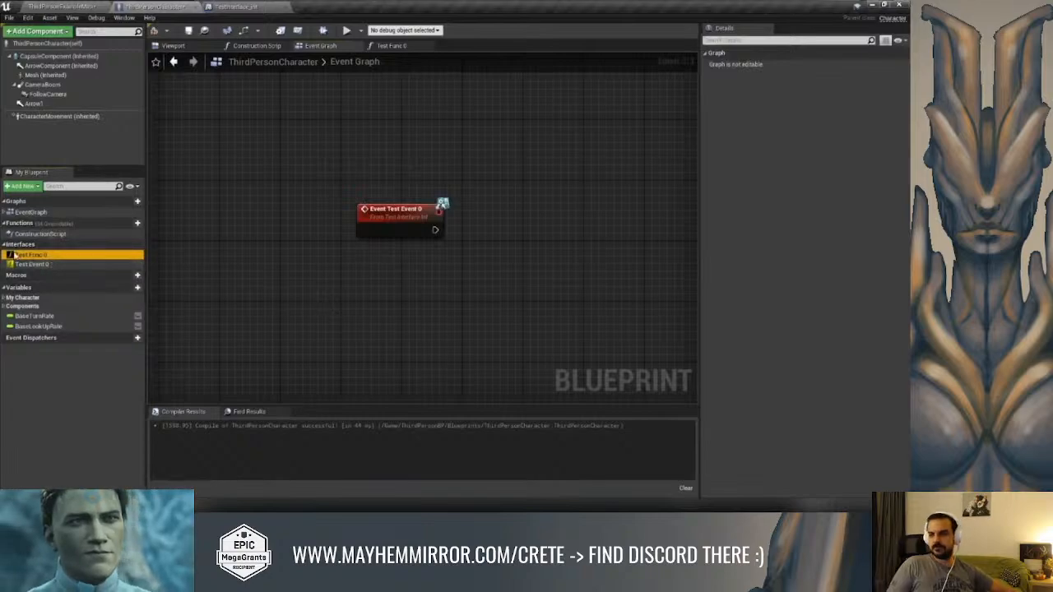
left_click_drag(315, 266, 321, 277)
right_click_drag(313, 324, 300, 277)
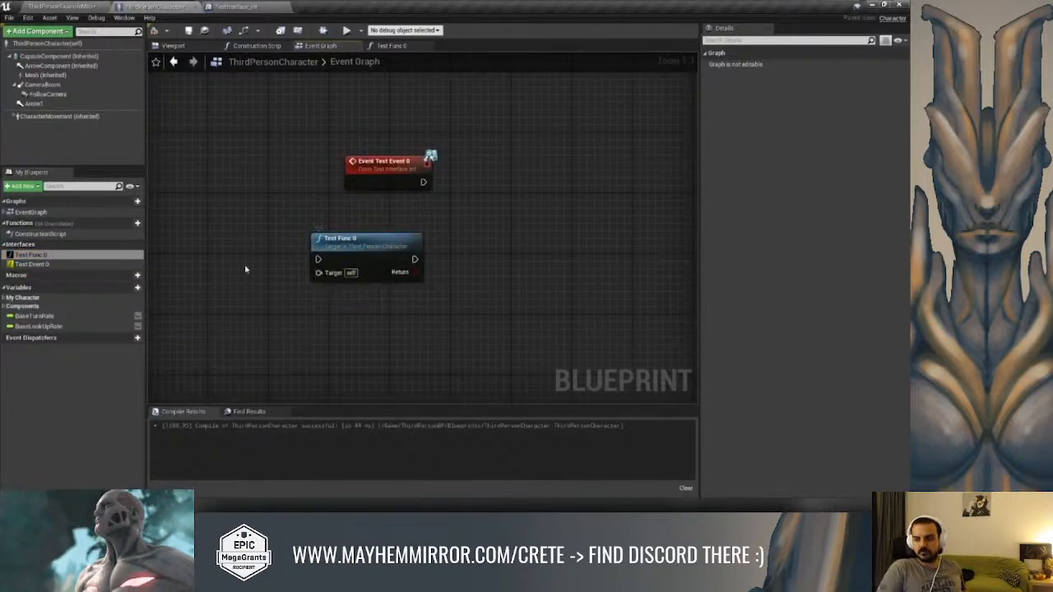
left_click_drag(355, 252, 390, 259)
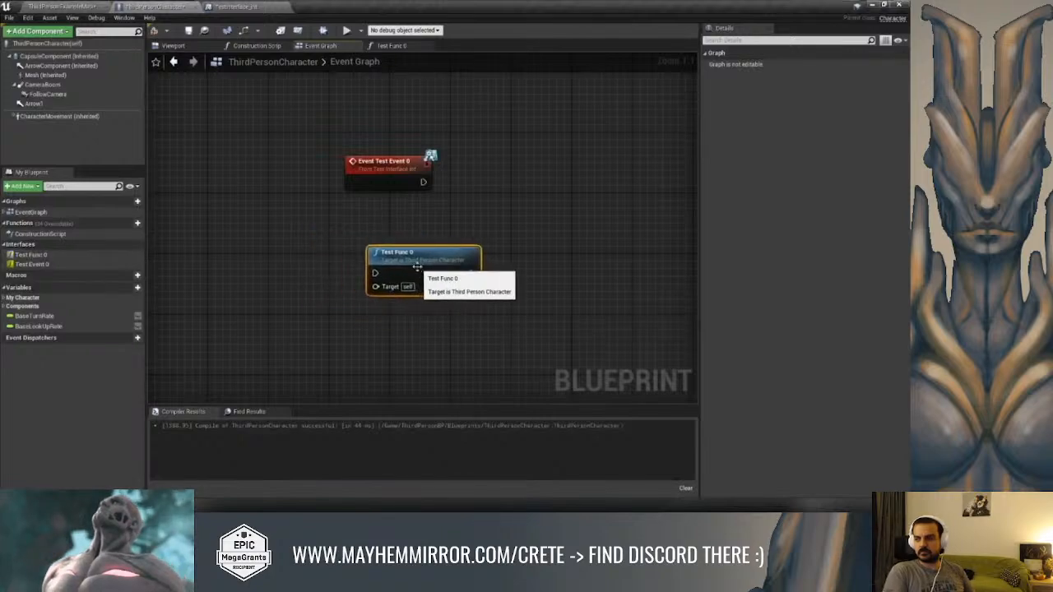
left_click(351, 183)
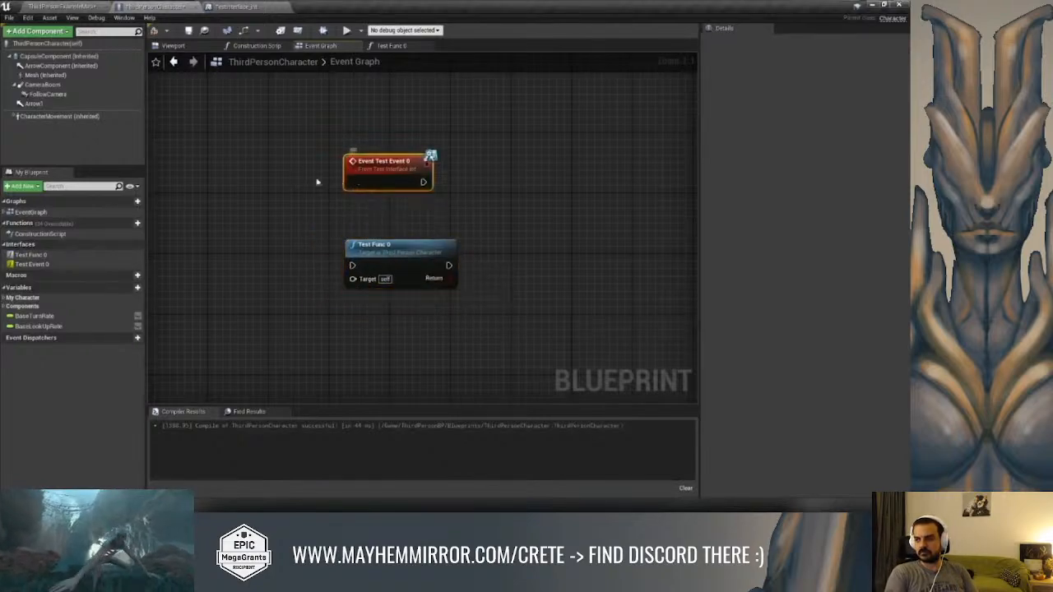
left_click(355, 256)
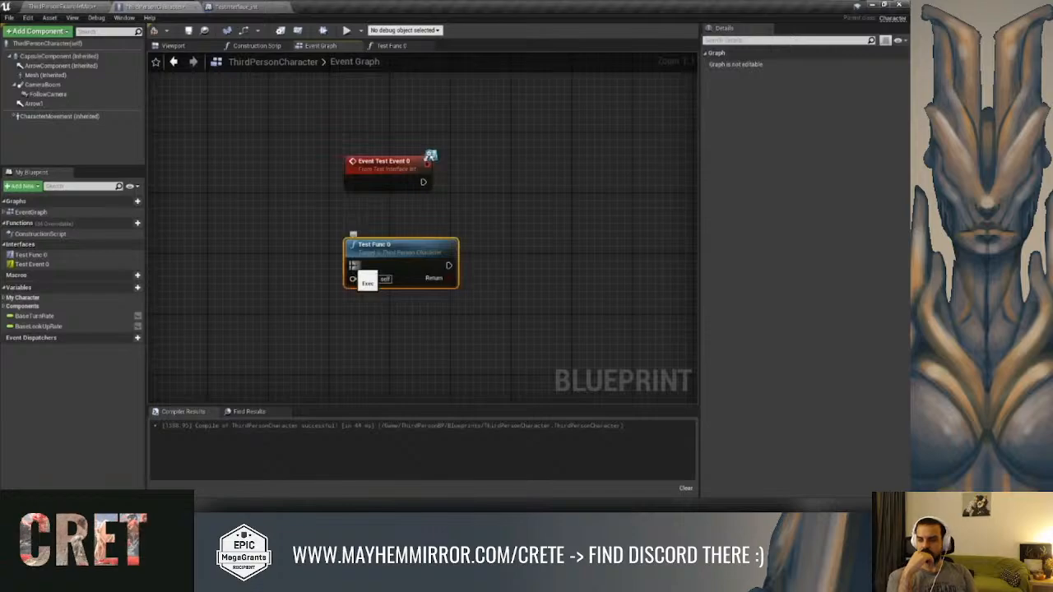
Watch the tutorial's comparison of the TestEvent_0 and TestFunc_0 outputs inside the TestInterface_int asset
left_click(220, 6)
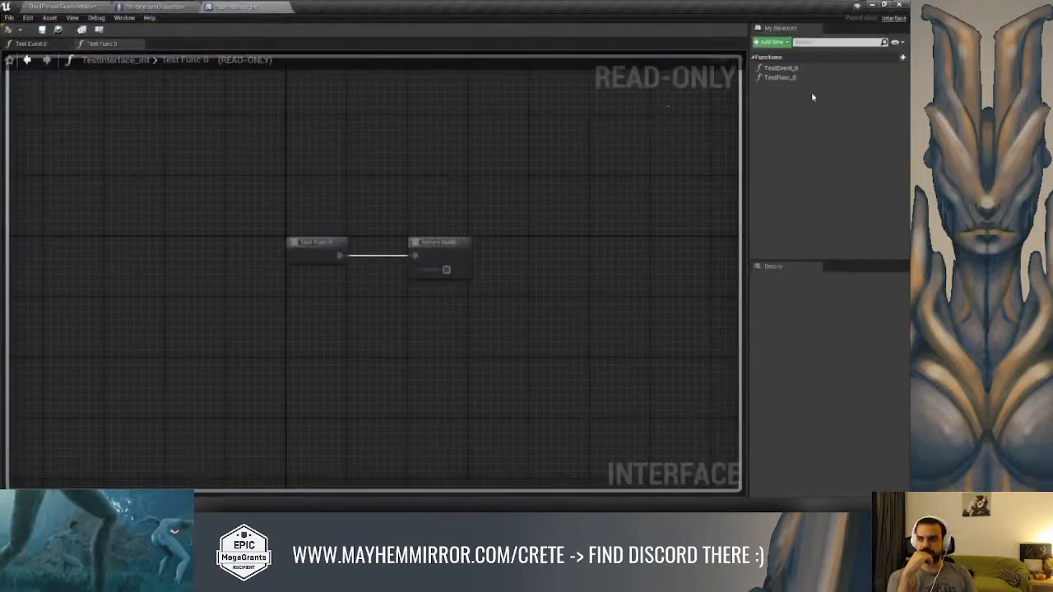
double_click(777, 68)
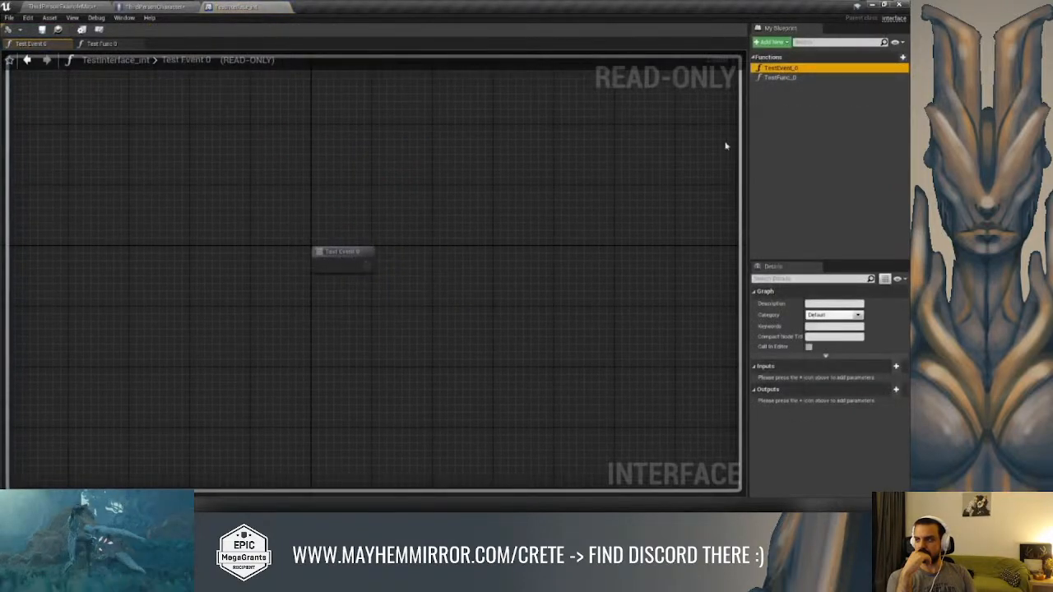
double_click(780, 77)
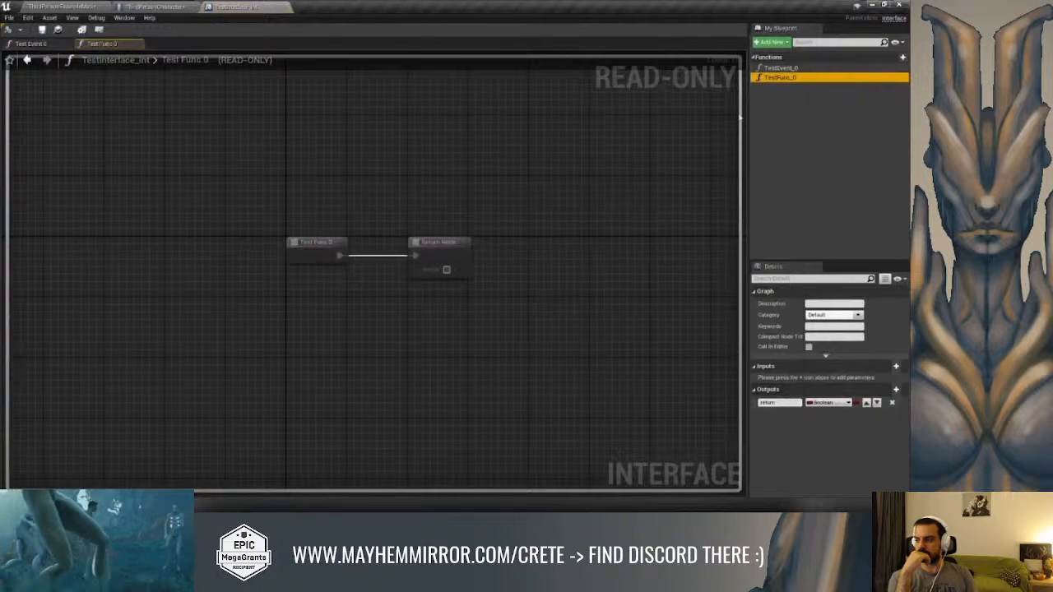
double_click(780, 67)
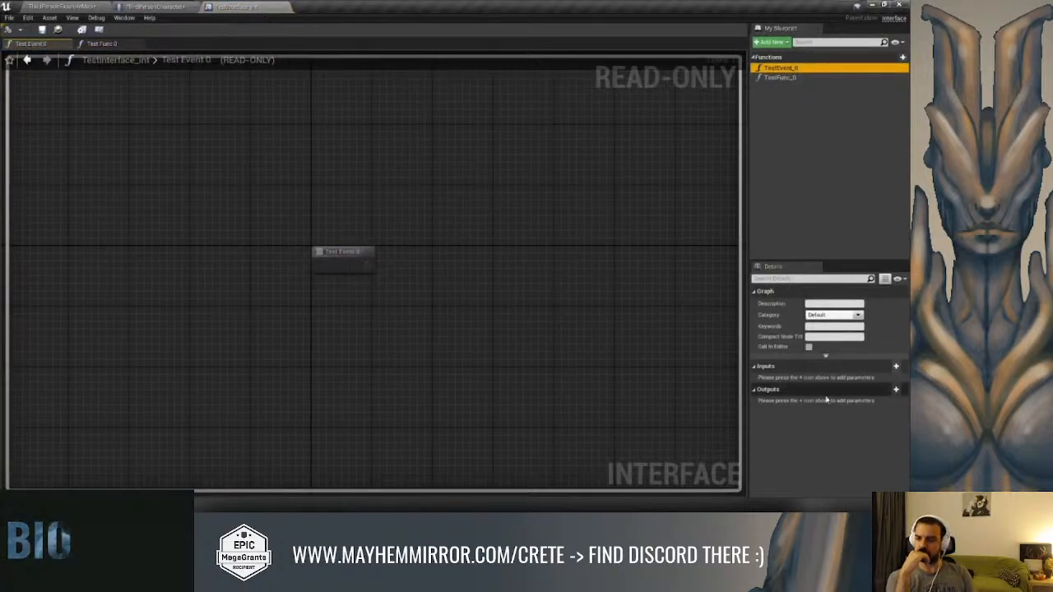
Watch how the tutorial adds a Boolean input named Input to TestEvent_0 and returns to the character blueprint
left_click(895, 366)
type("IN")
key("BackSpace")
key("BackSpace")
type("Input")
key("Return")
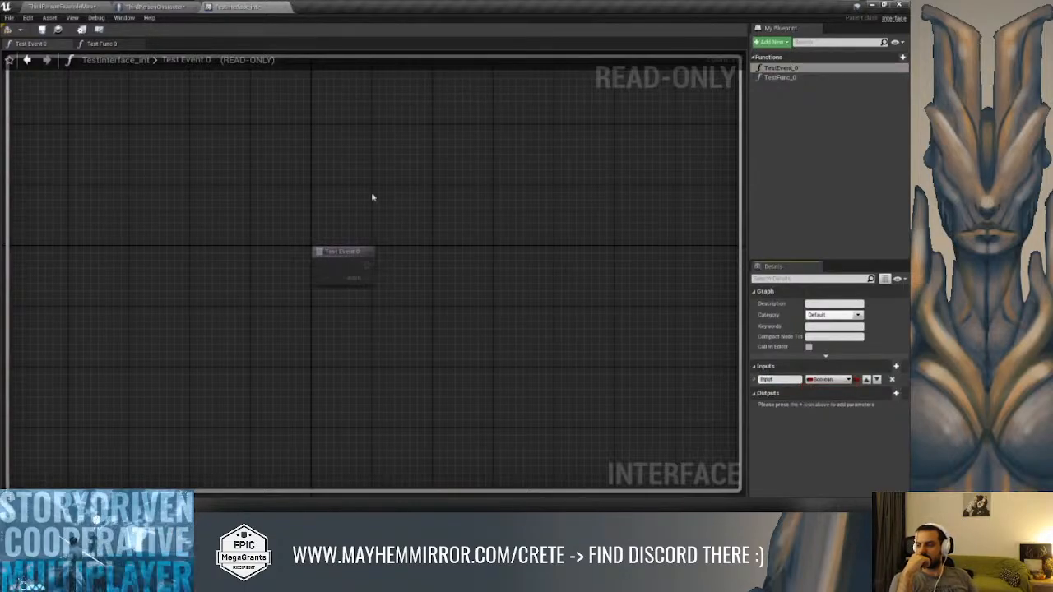
left_click(41, 31)
left_click(169, 7)
left_click(406, 179)
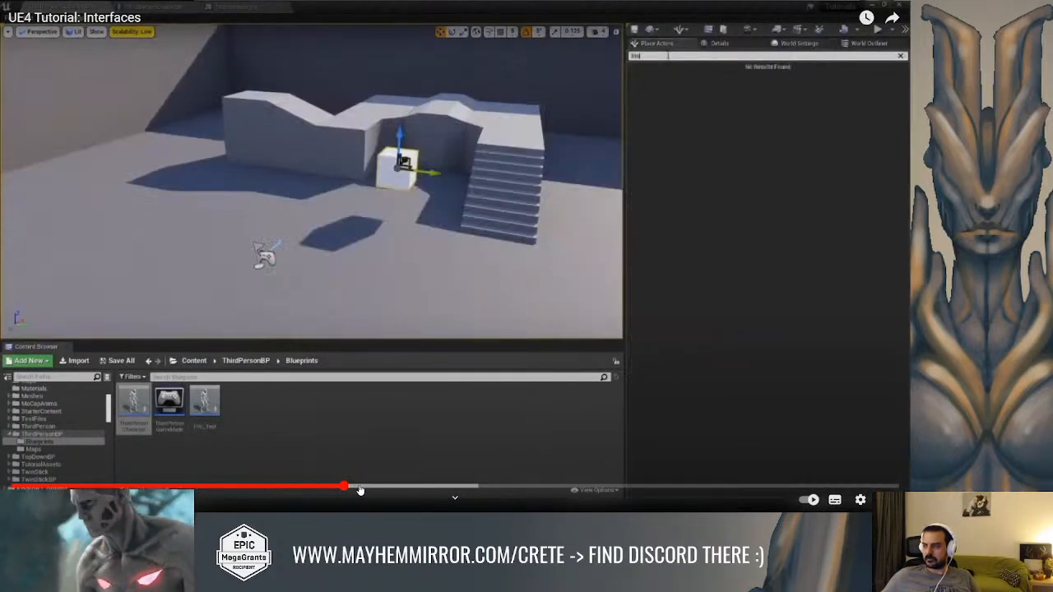
Skip the tutorial forward past the cube setup to the level blueprint's OnActorBeginOverlap (TriggerBox) event
left_click(360, 490)
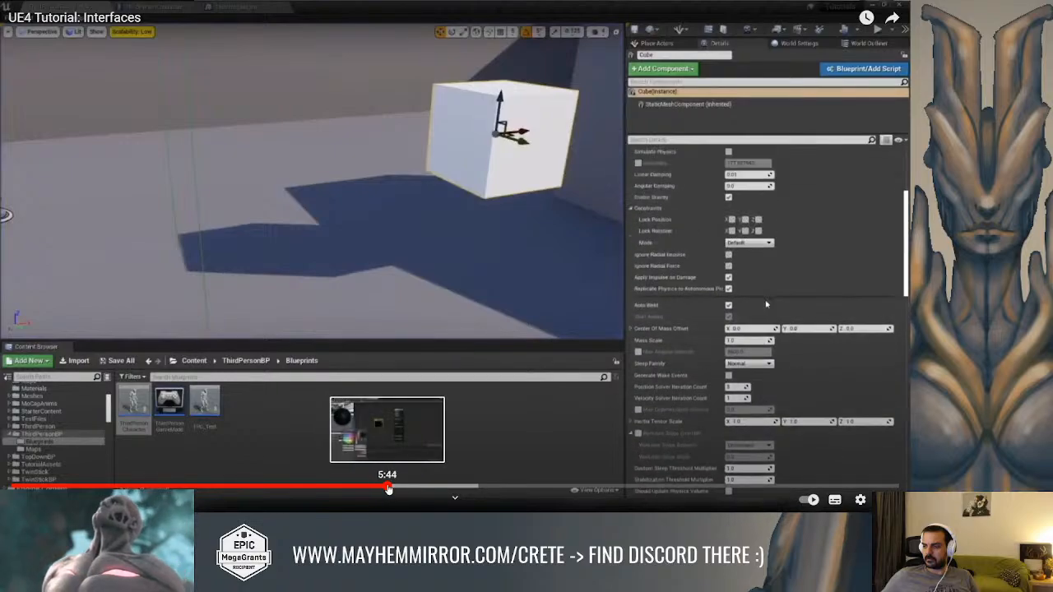
left_click(387, 489)
left_click(402, 489)
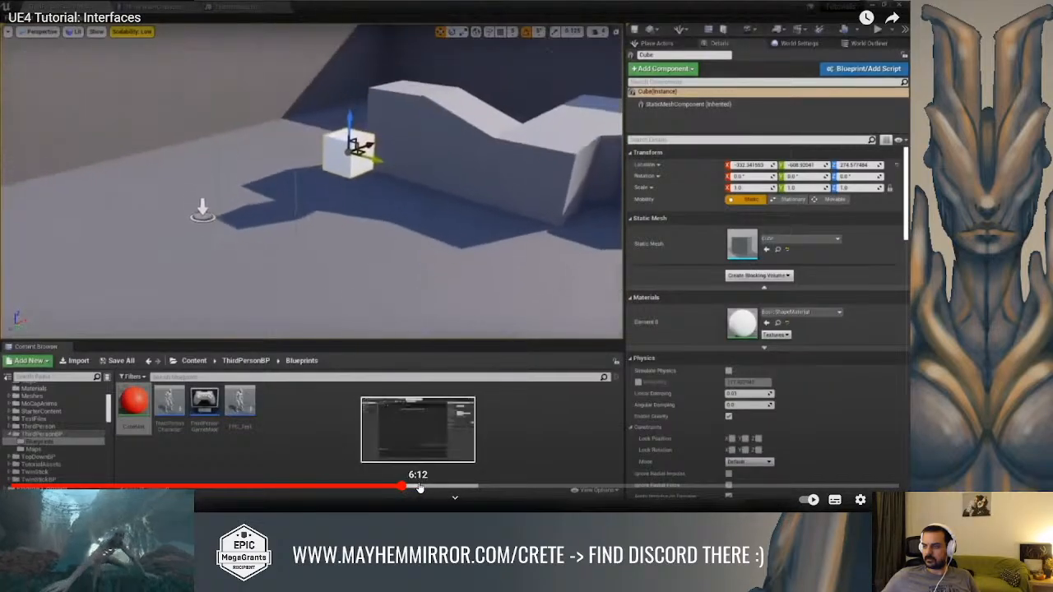
left_click(422, 488)
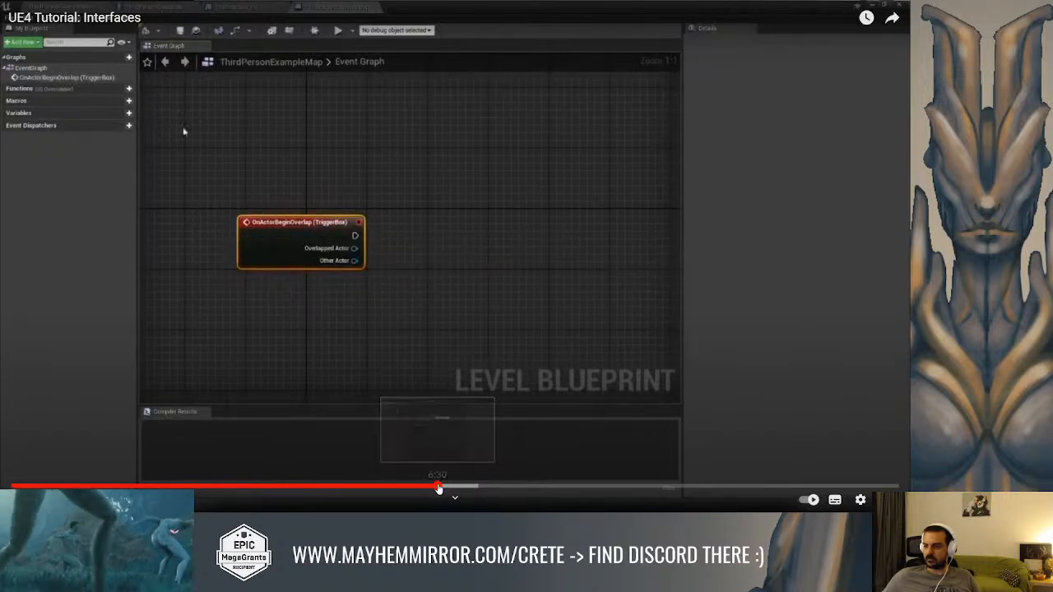
left_click(444, 487)
left_click_drag(444, 487, 456, 487)
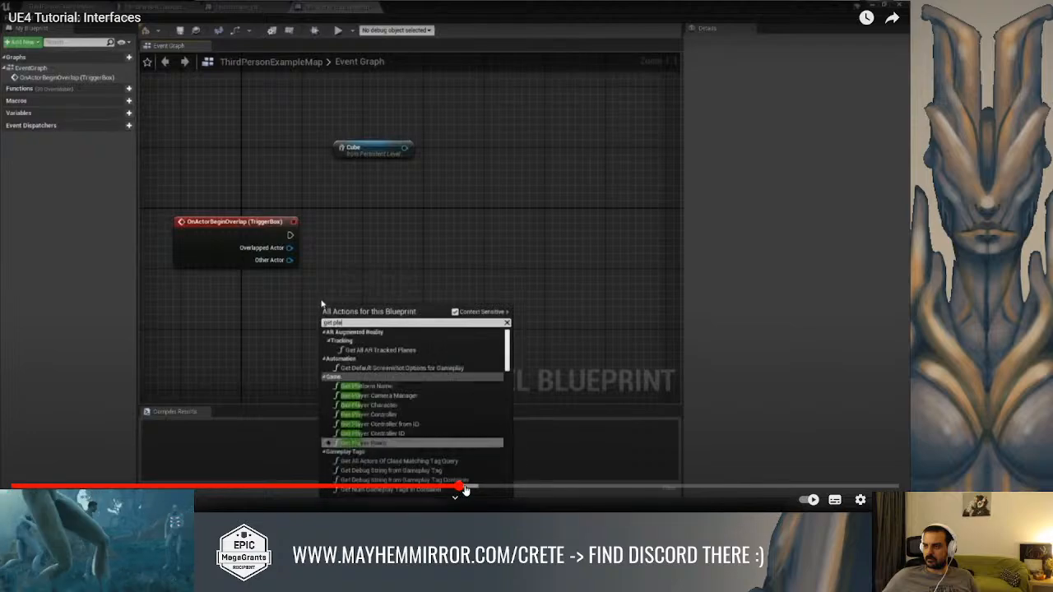
Skip through the tutorial's Does Implement Interface check and Branch to study the Test Event 0 message call
left_click(473, 489)
left_click(492, 487)
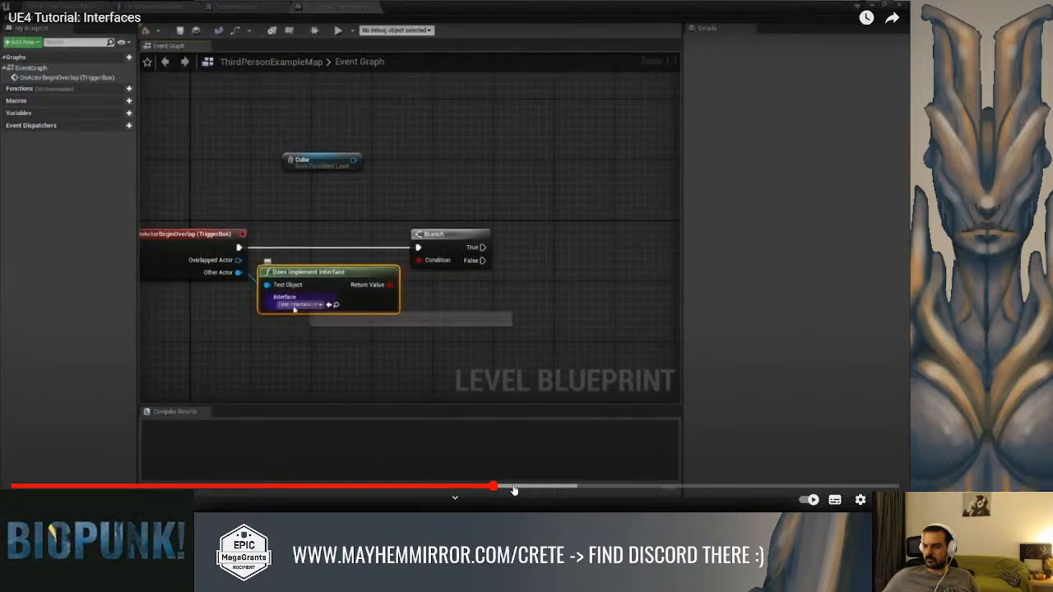
left_click(500, 489)
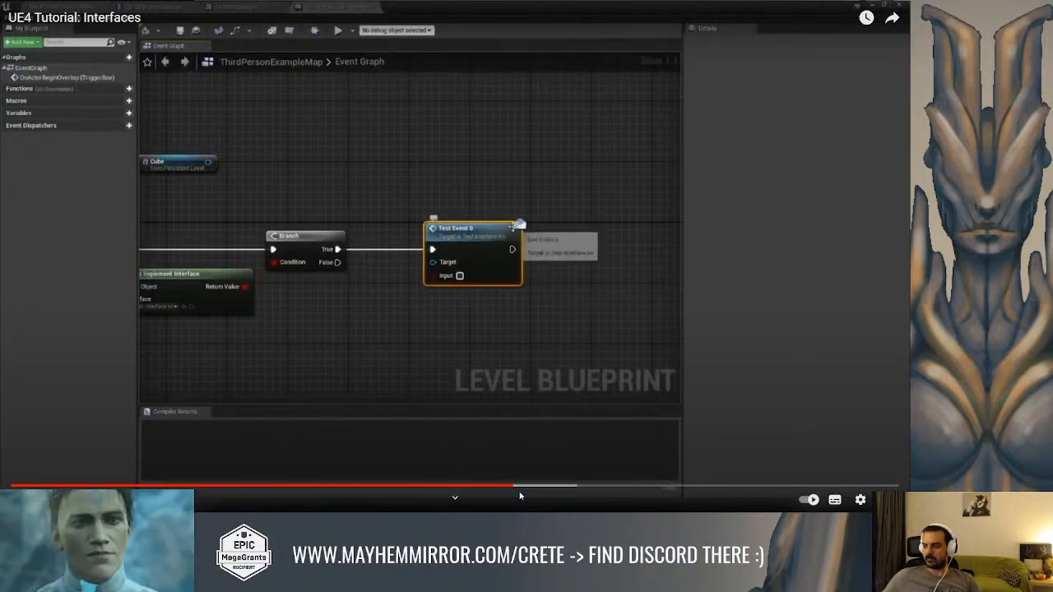
left_click(536, 488)
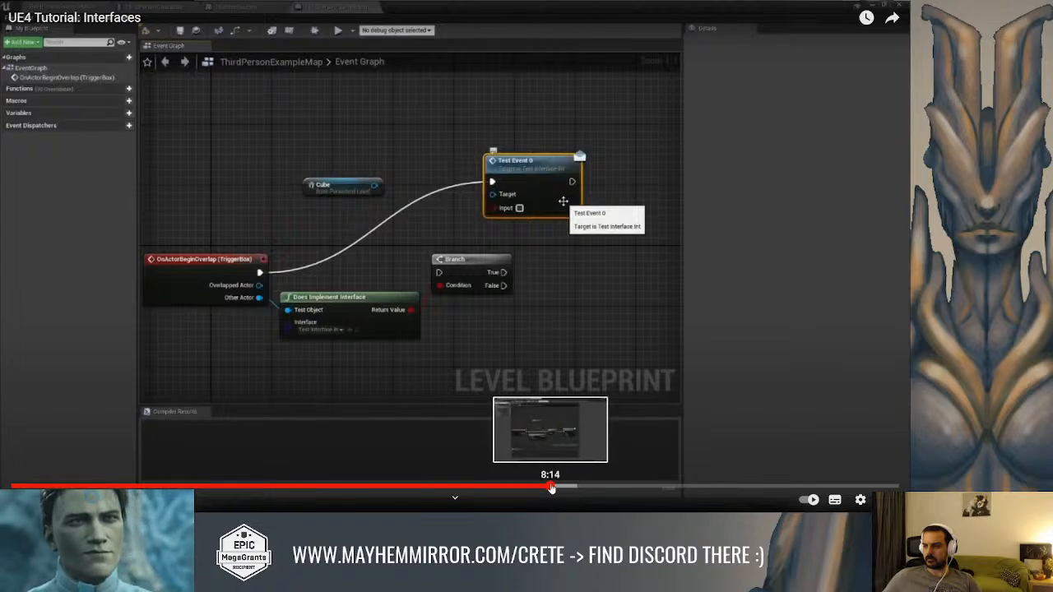
Skip through the tutorial's Set Material implementation of Event Test Event 0 to the level blueprint with the connected interface call
left_click(573, 487)
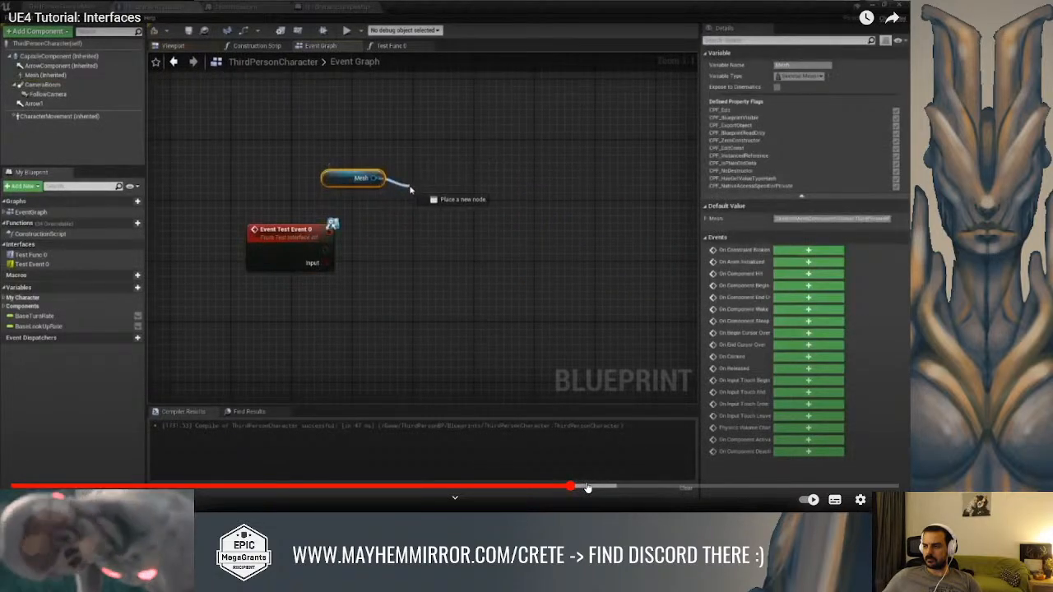
left_click(594, 489)
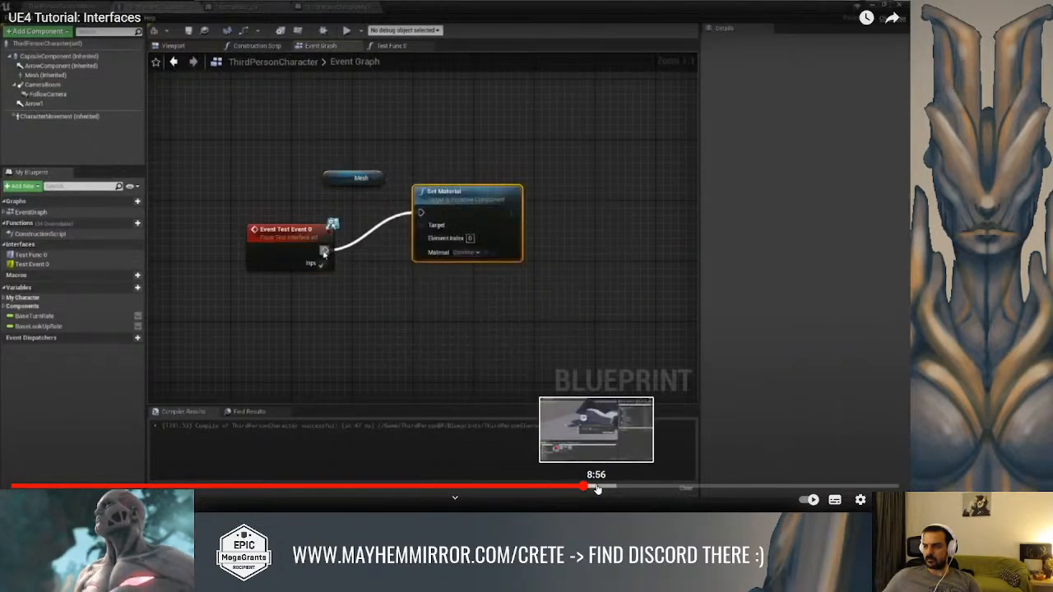
left_click(613, 488)
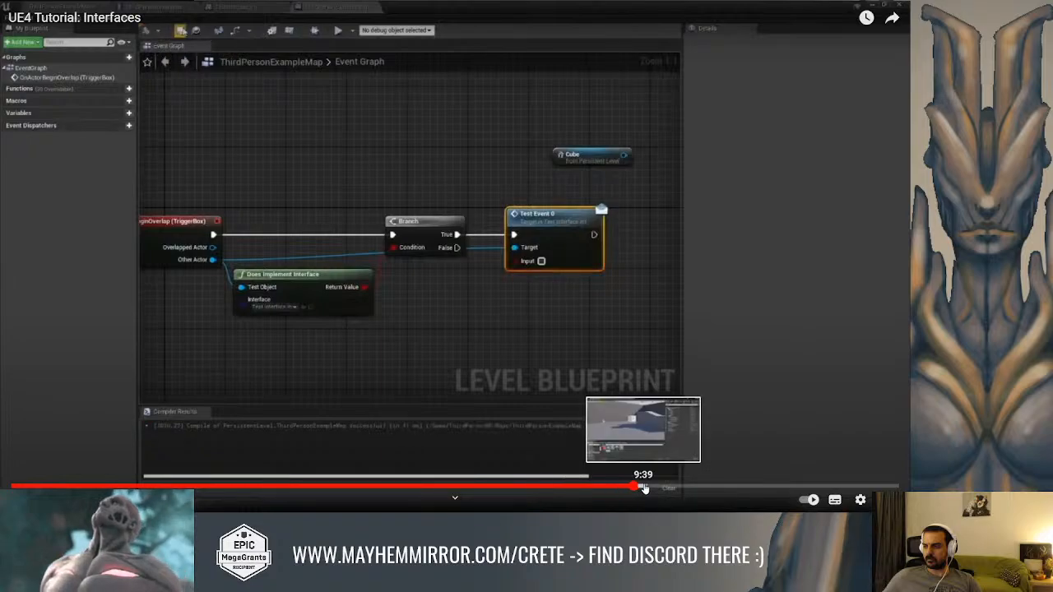
Skip ahead to the tutorial's Cube_BP section, then jump back slightly and watch how it implements and calls Test Func 0
left_click(652, 489)
left_click(671, 489)
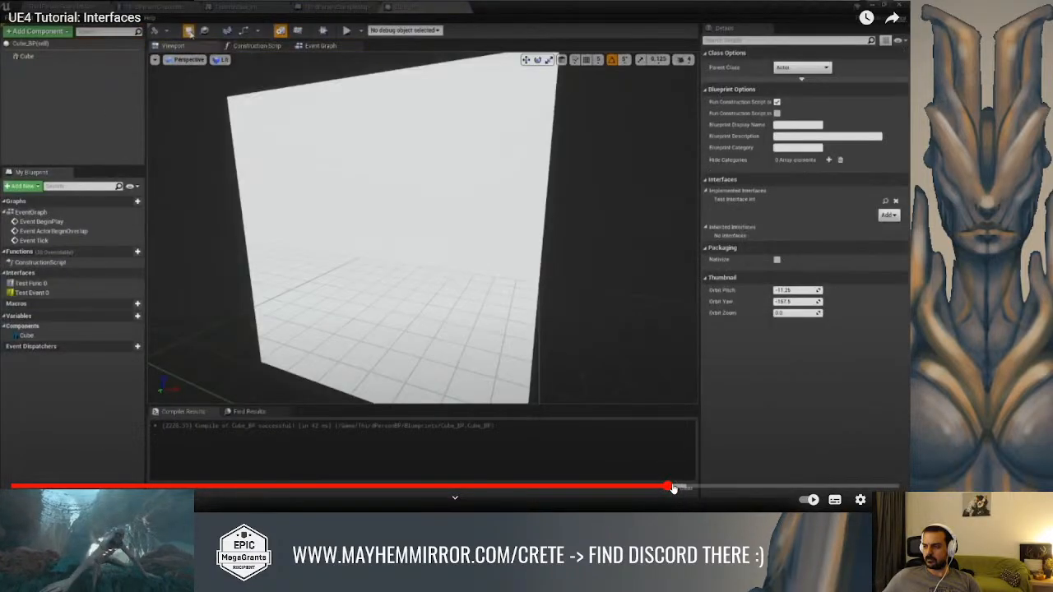
left_click(681, 488)
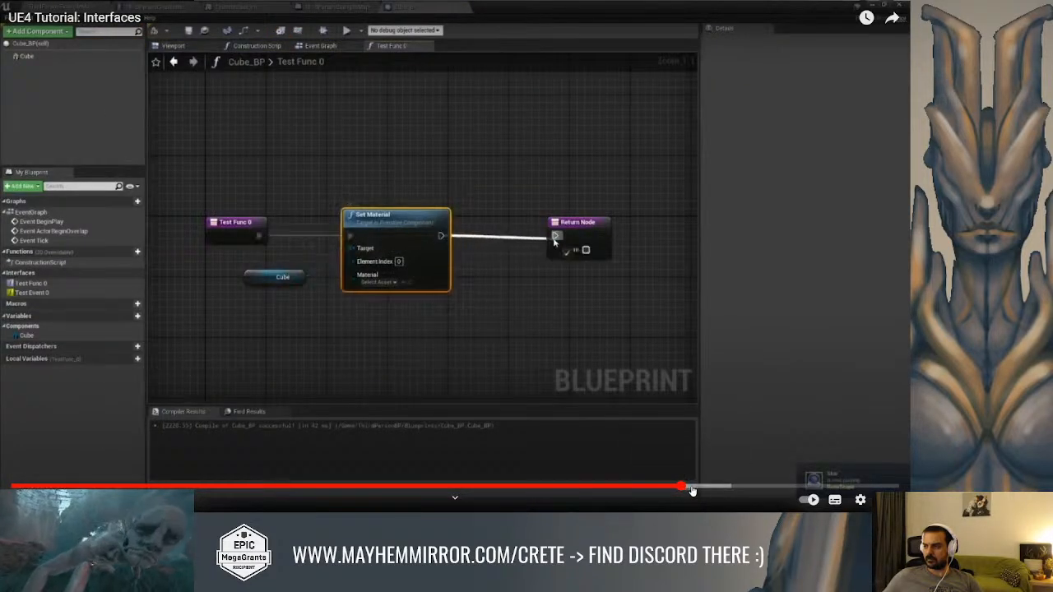
left_click(667, 488)
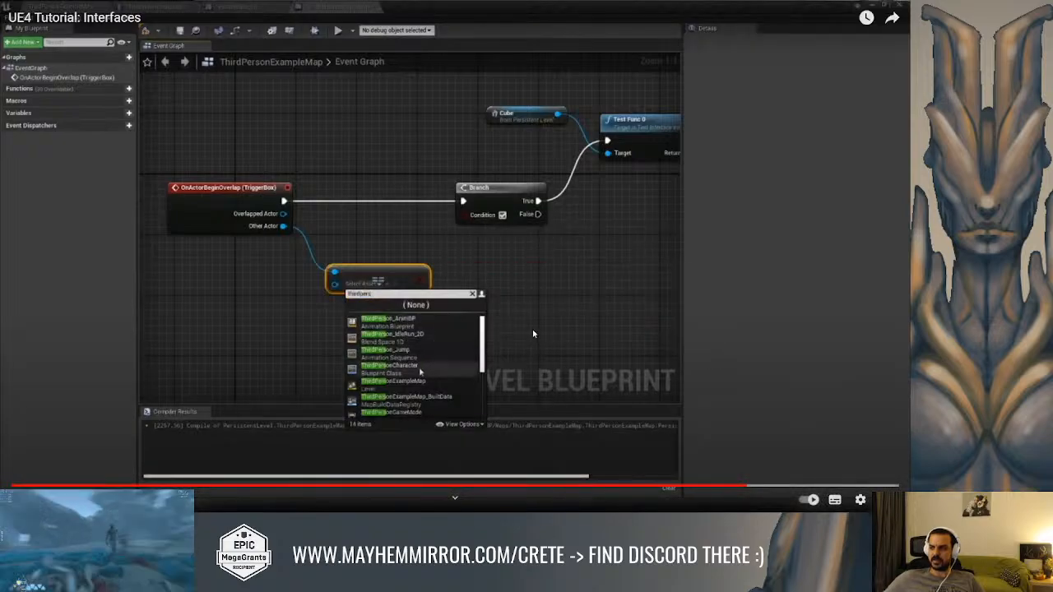
Pause the tutorial, leave full screen, minimize the browser, and return to the puzzle door's DNA lock in the Unreal Editor
left_click(754, 481)
left_click(883, 499)
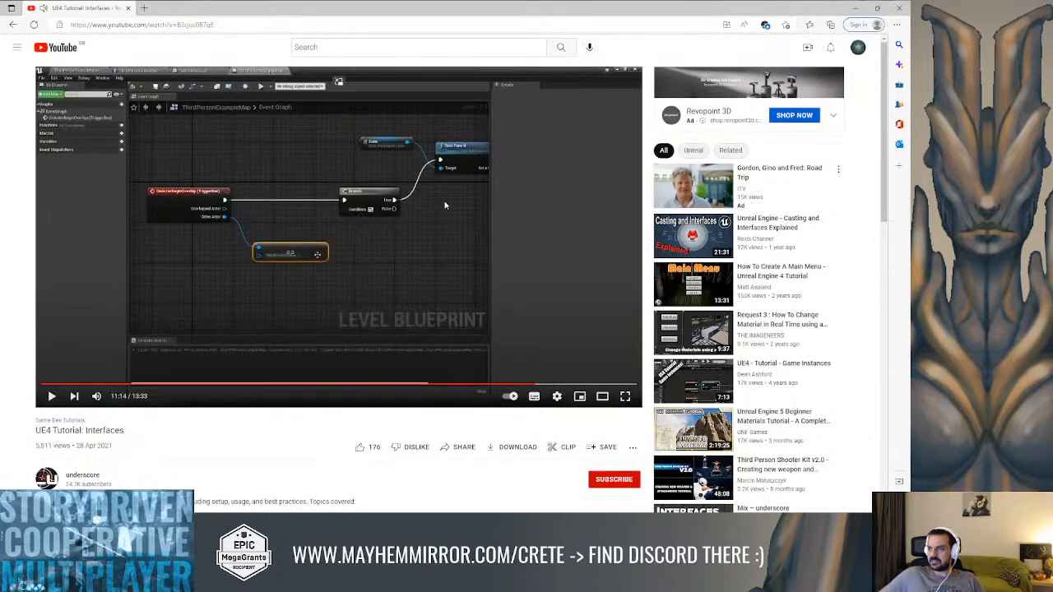
left_click(852, 10)
right_click_drag(470, 170, 471, 171)
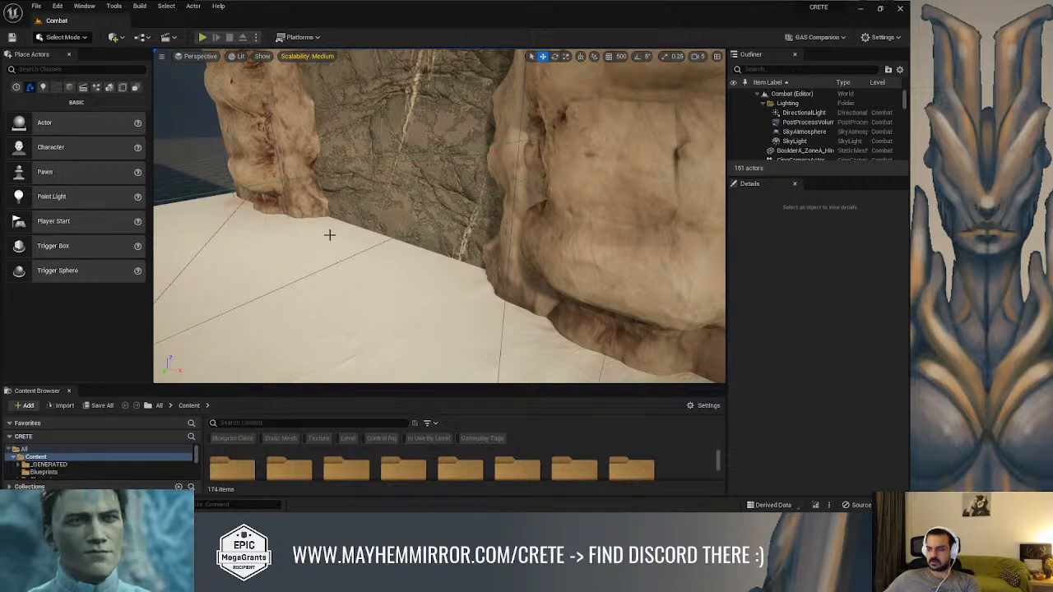
right_click_drag(389, 225, 230, 189)
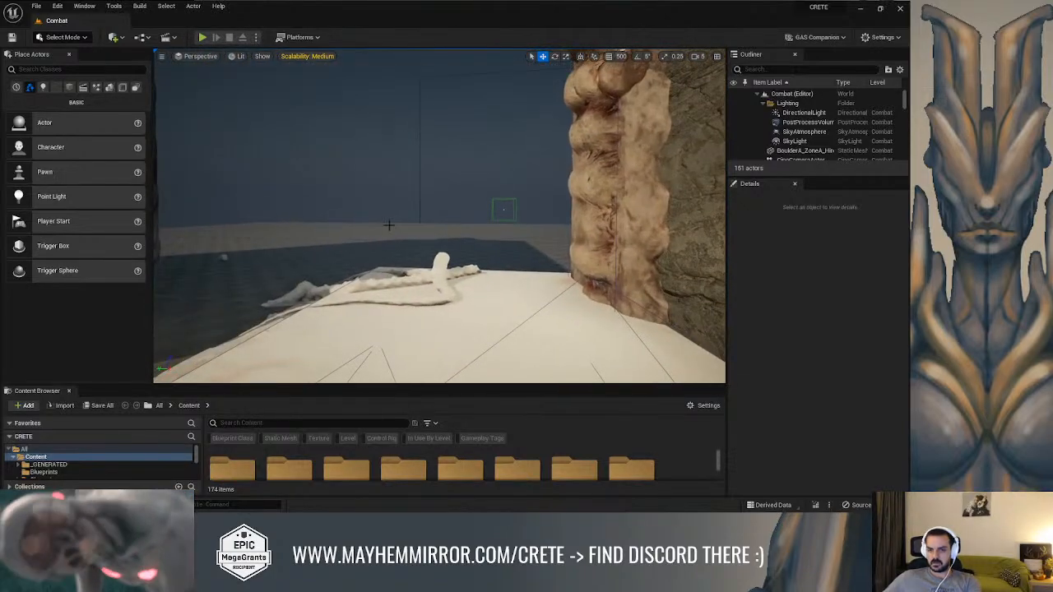
right_click_drag(439, 215, 559, 213)
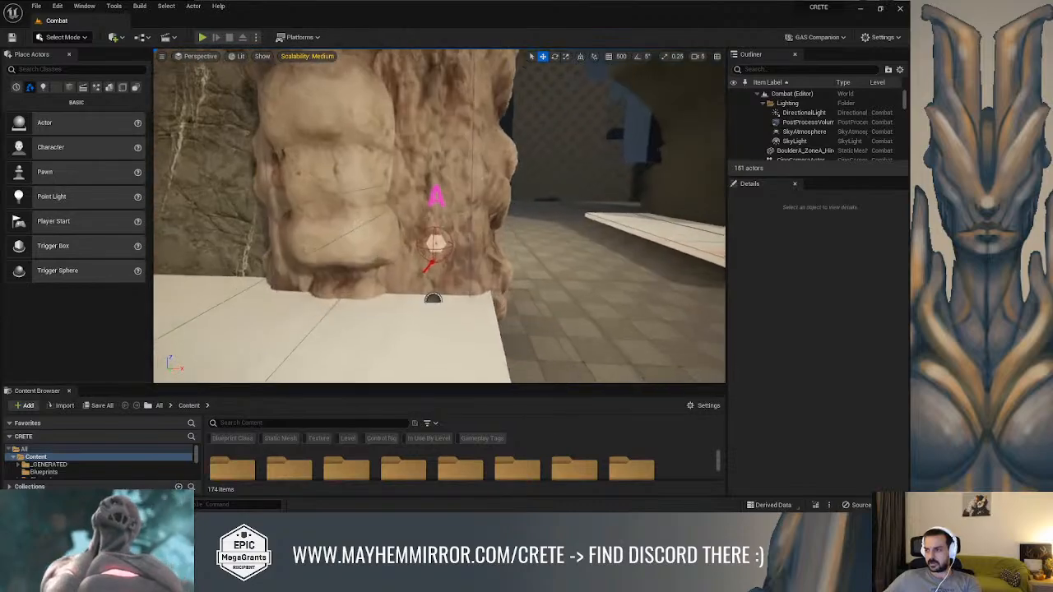
Play-test the level by running the character around to the DNA lock on the boulder, then stop the session
key("alt+p")
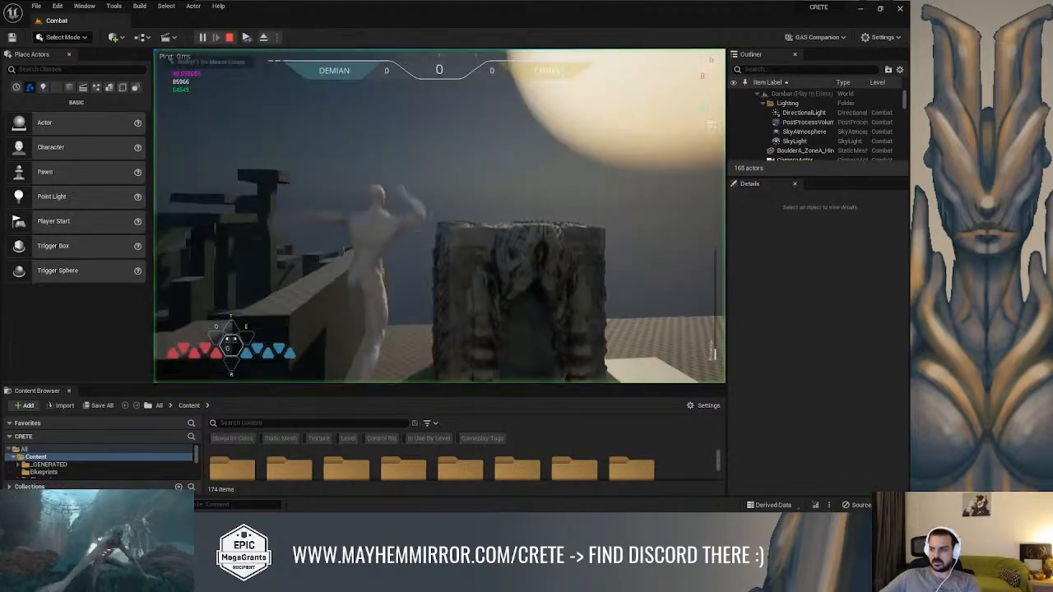
key("w")
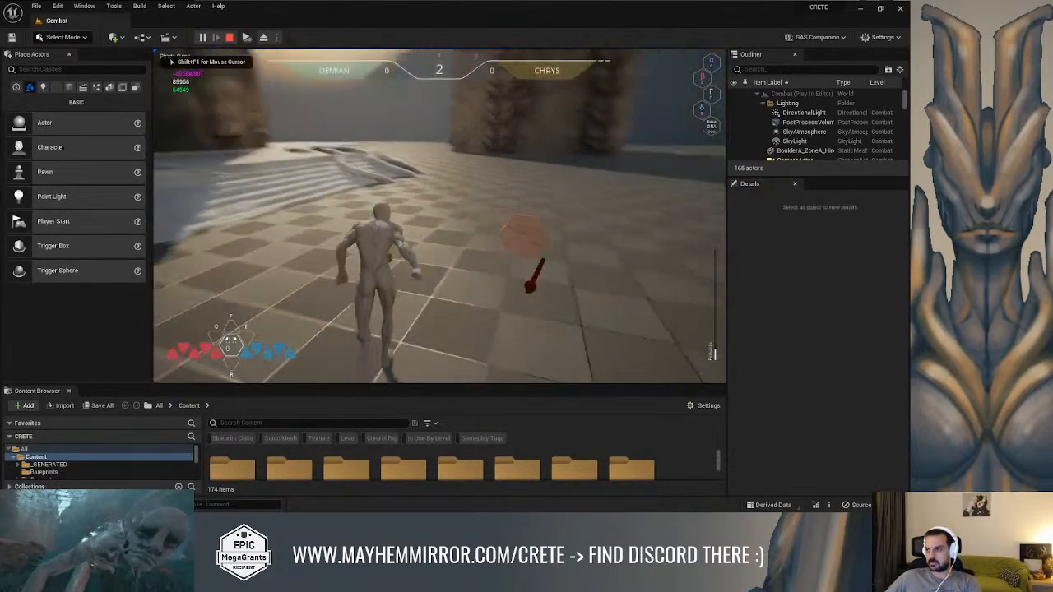
key("w")
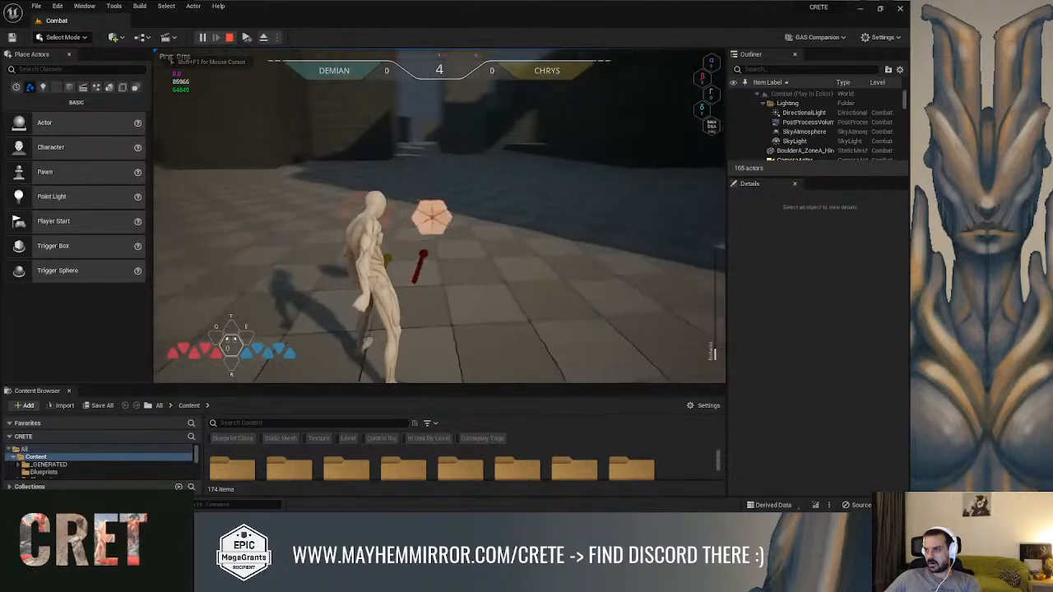
key("w")
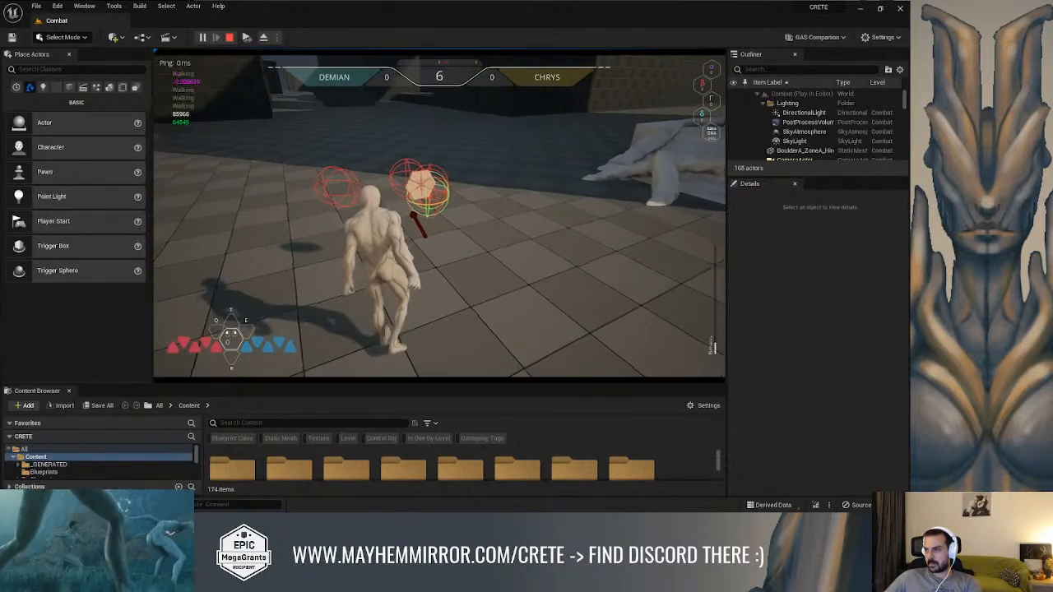
scroll(439, 215, "up", 5)
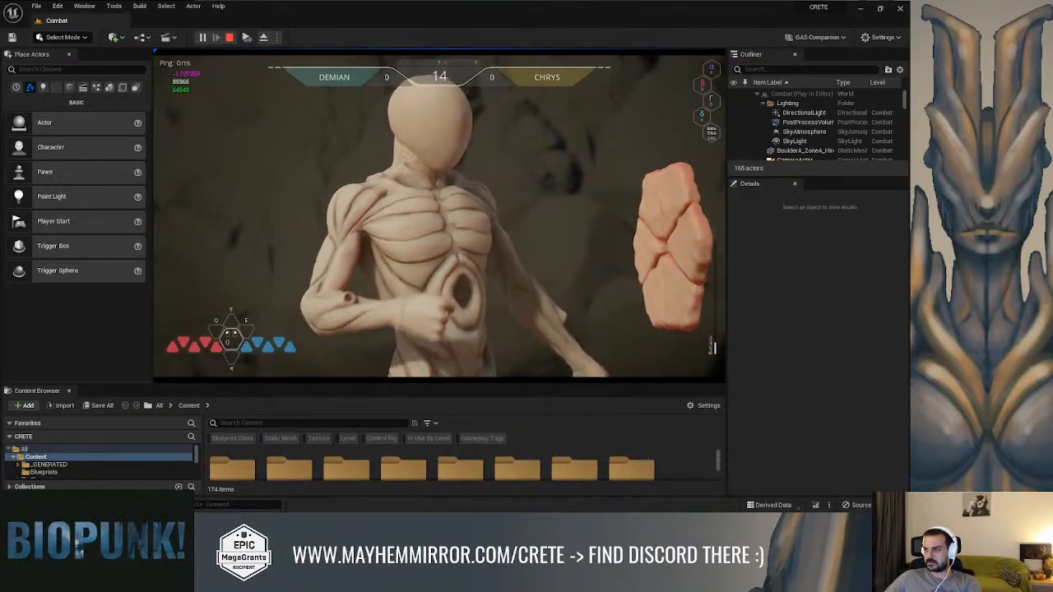
key("Escape")
left_click(680, 124)
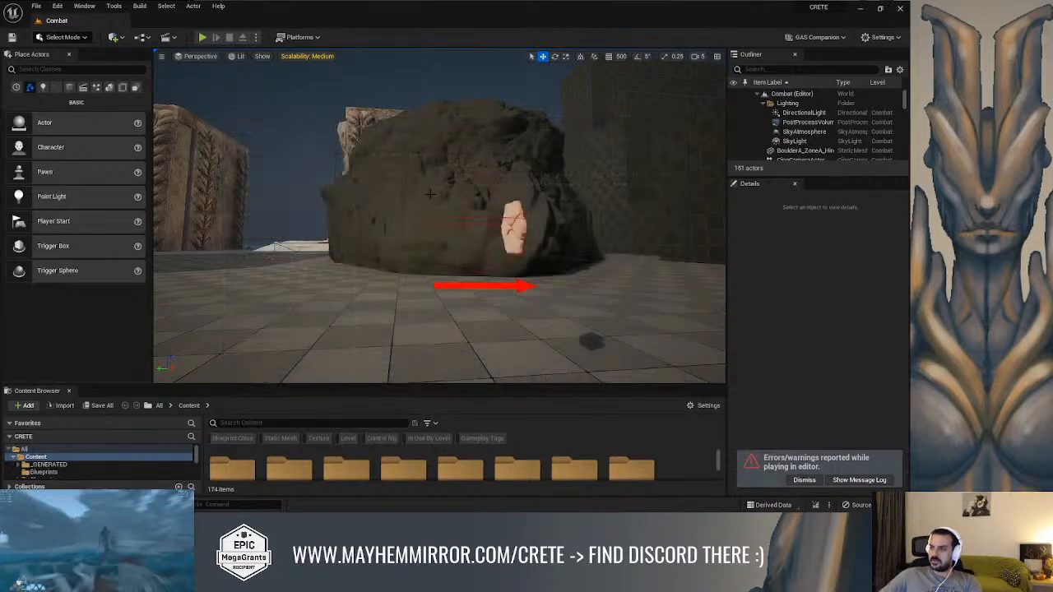
Select the DNALab_3 lock on the boulder and open its blueprint for editing
right_click_drag(575, 222, 567, 222)
key("w")
right_click_drag(429, 200, 437, 193)
left_click(519, 224)
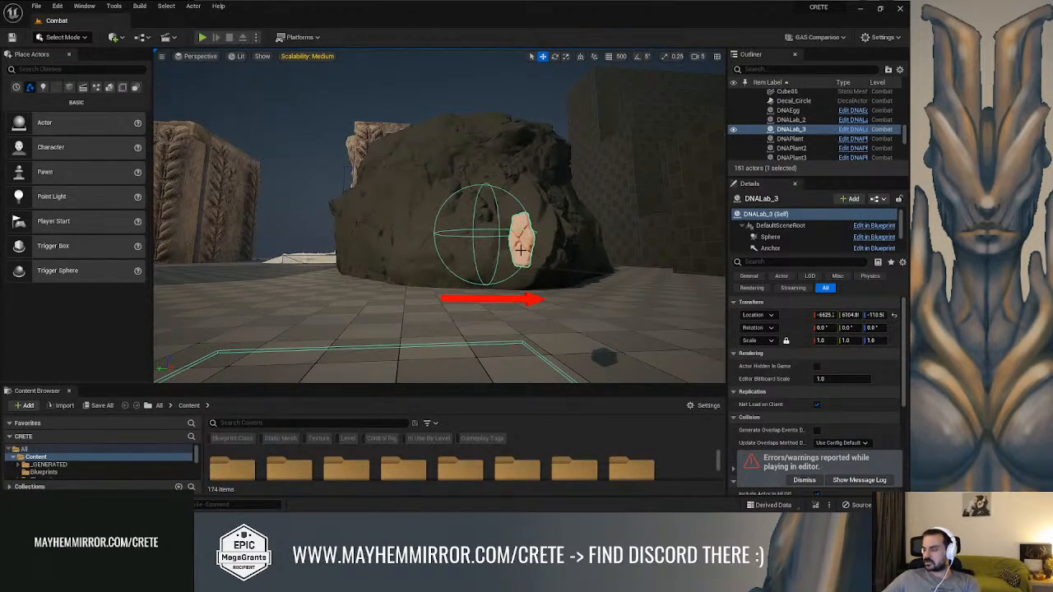
left_click(852, 130)
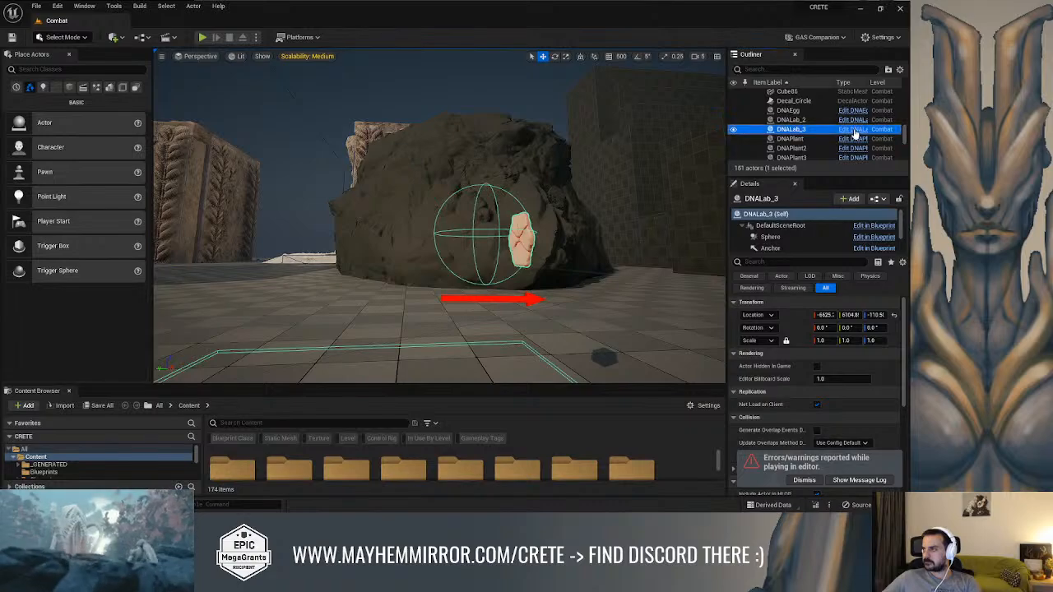
left_click(854, 137)
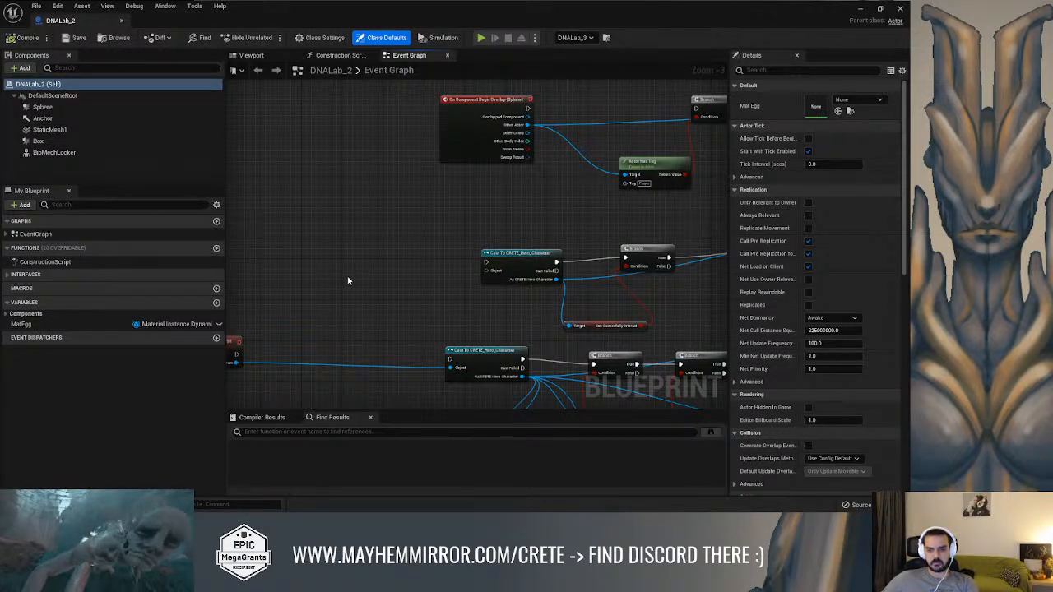
Move the Actor Has Tag node slightly nearer to the On Component Begin Overlap (Sphere) event
right_click_drag(347, 280, 272, 348)
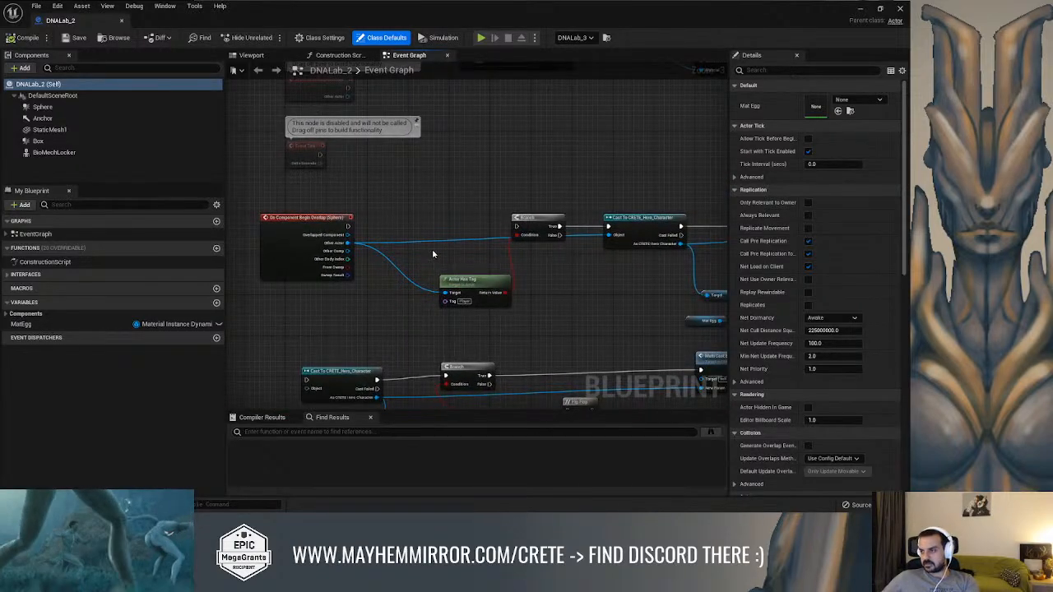
left_click_drag(474, 282, 457, 292)
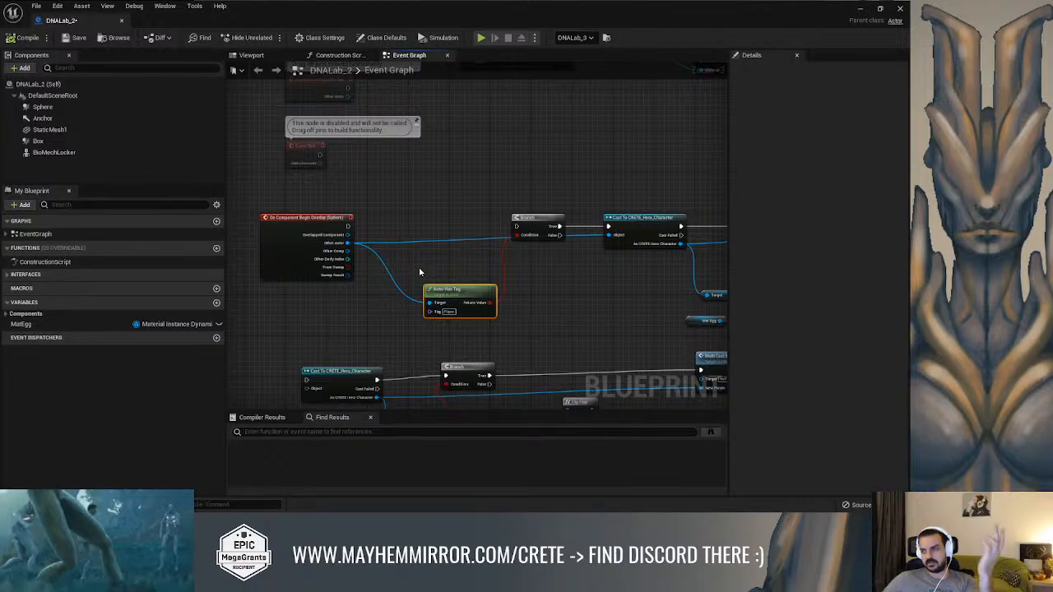
right_click_drag(420, 272, 416, 325)
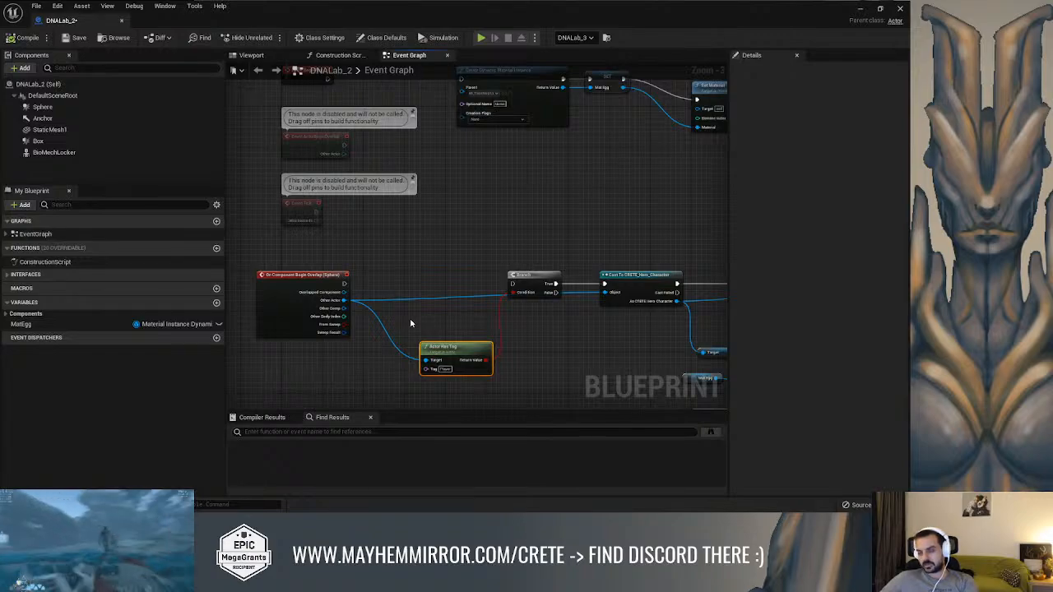
mouse_move(418, 288)
right_mouse_down()
mouse_move(437, 288)
mouse_move(408, 282)
right_mouse_up()
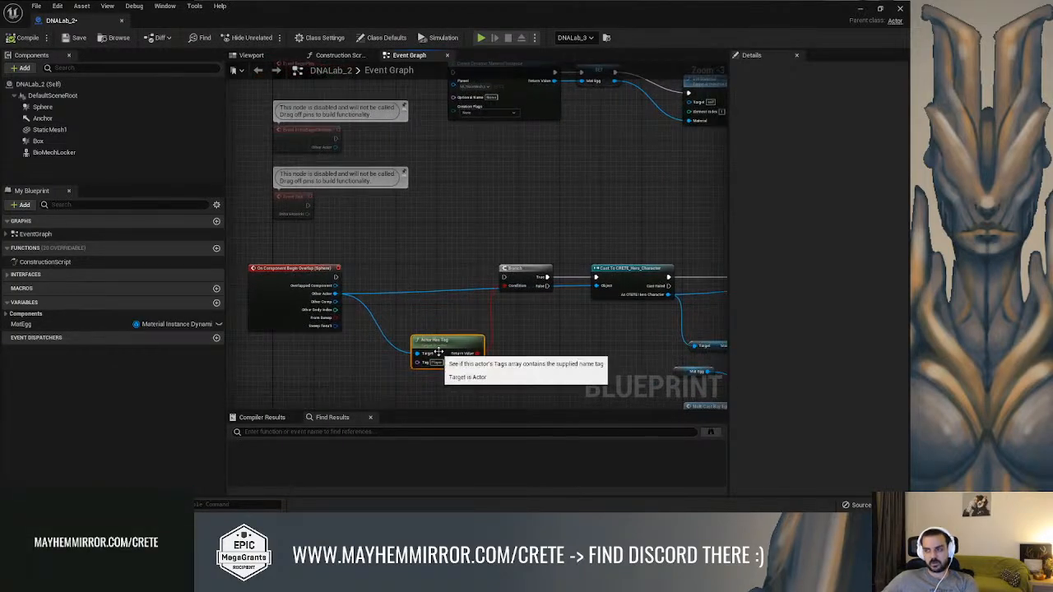
Examine how the sphere's Begin Overlap event, the Player tag check and the Branch are wired together
scroll(416, 298, "up", 3)
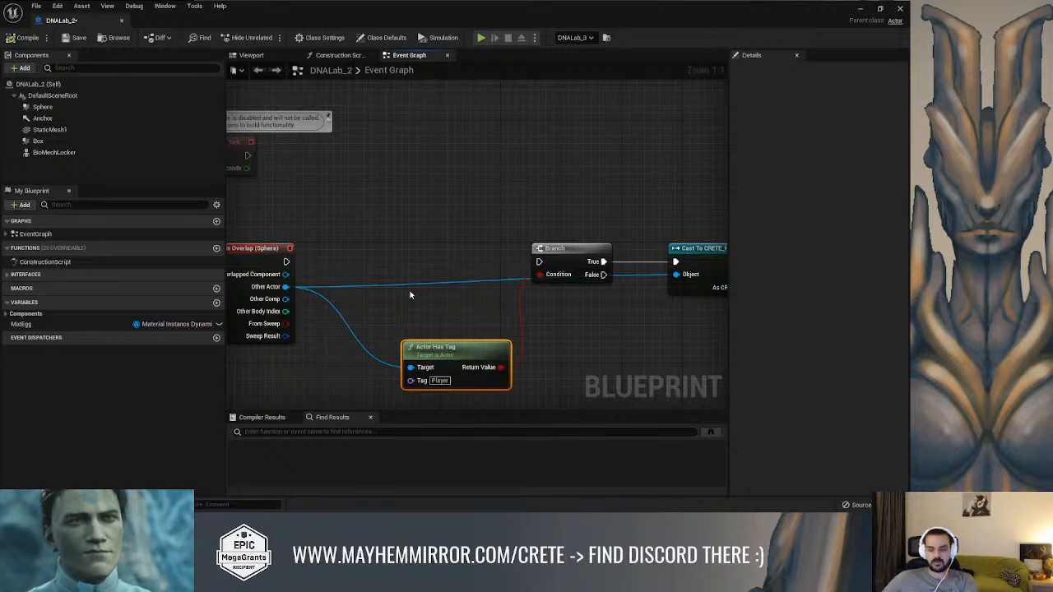
right_click_drag(400, 245, 423, 232)
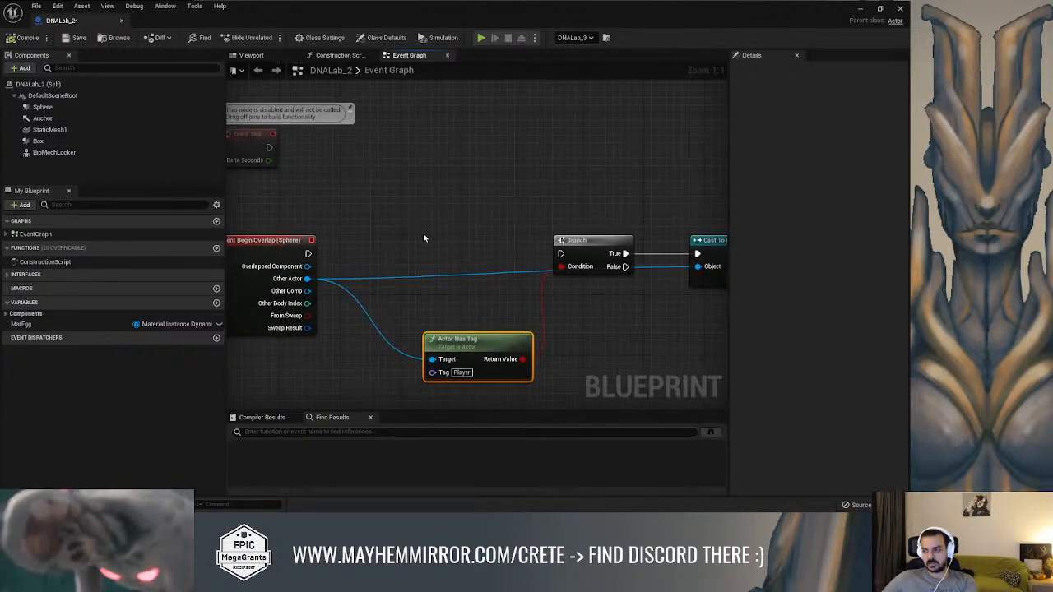
scroll(425, 235, "down", 2)
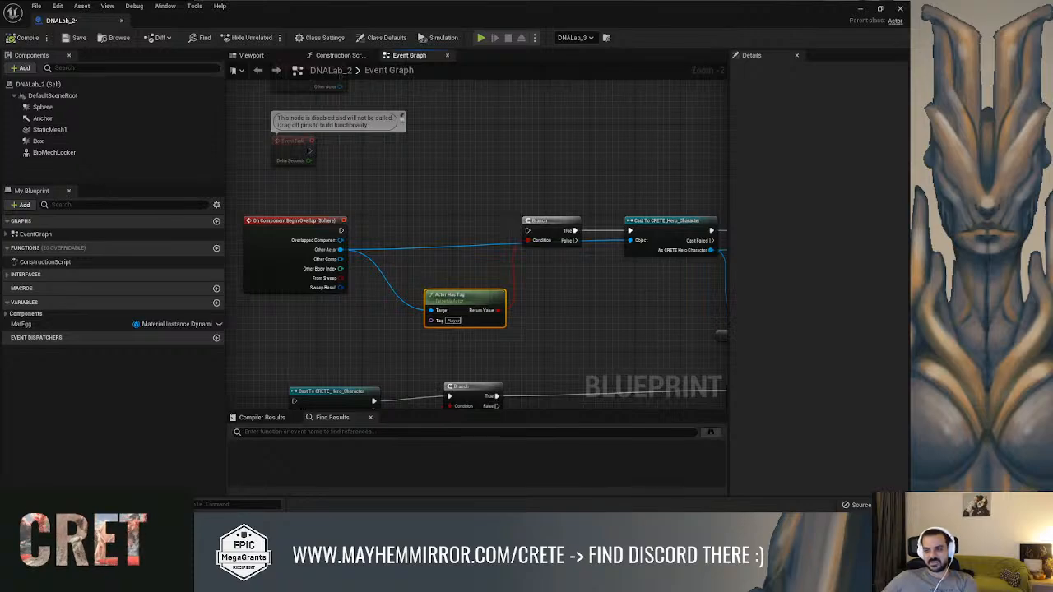
scroll(451, 307, "up", 2)
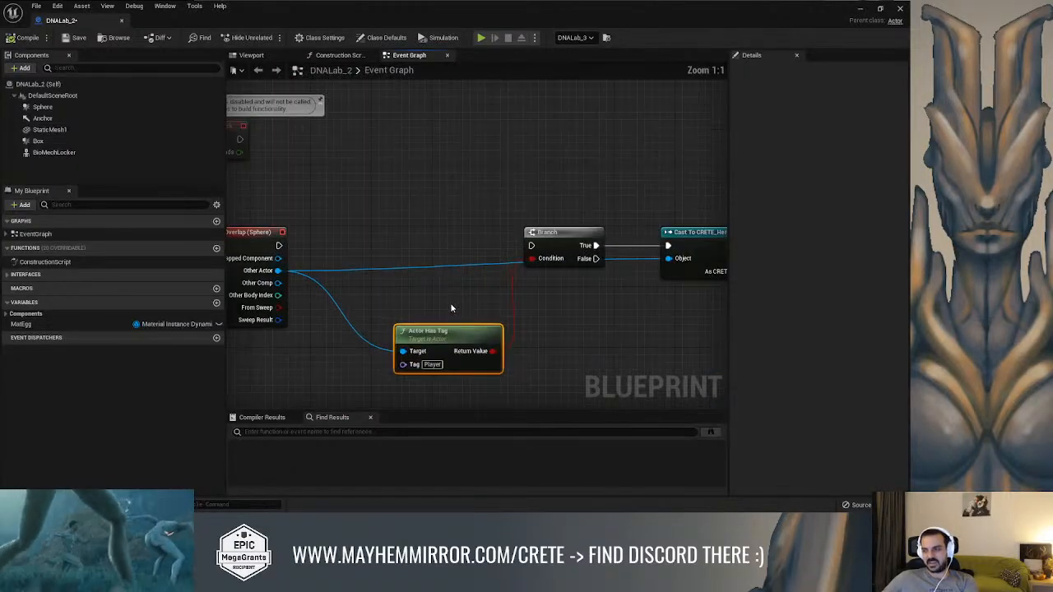
right_click_drag(451, 308, 458, 332)
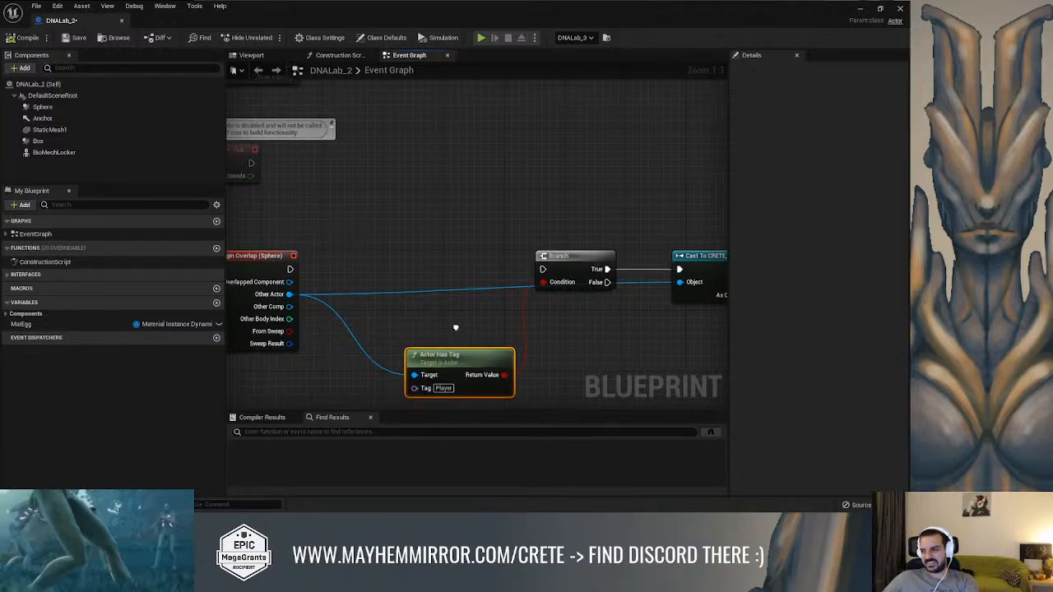
right_click_drag(452, 333, 481, 336)
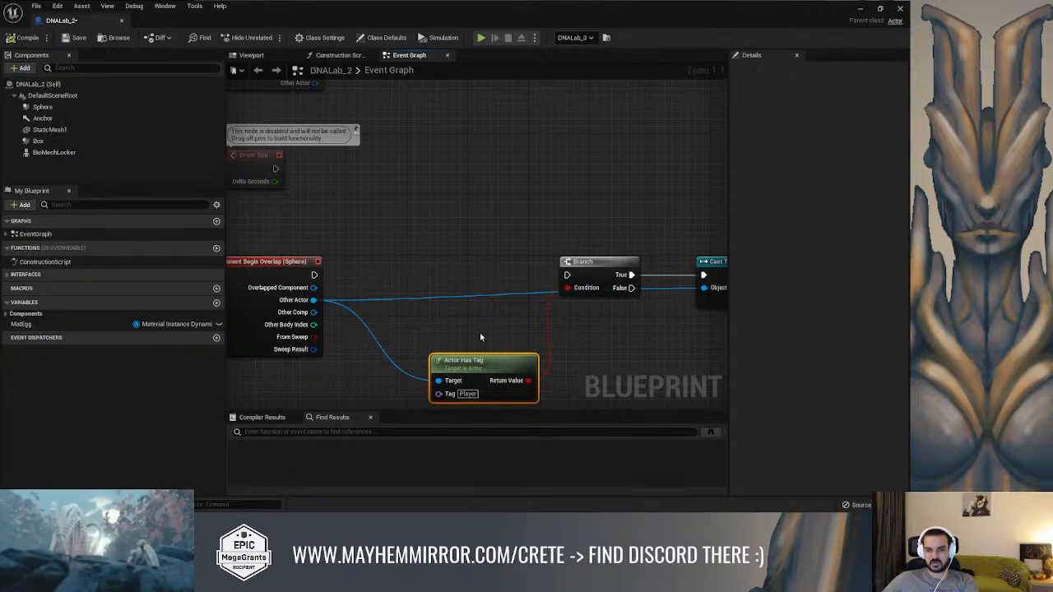
right_click_drag(491, 255, 442, 278)
scroll(494, 254, "down", 1)
scroll(436, 288, "up", 1)
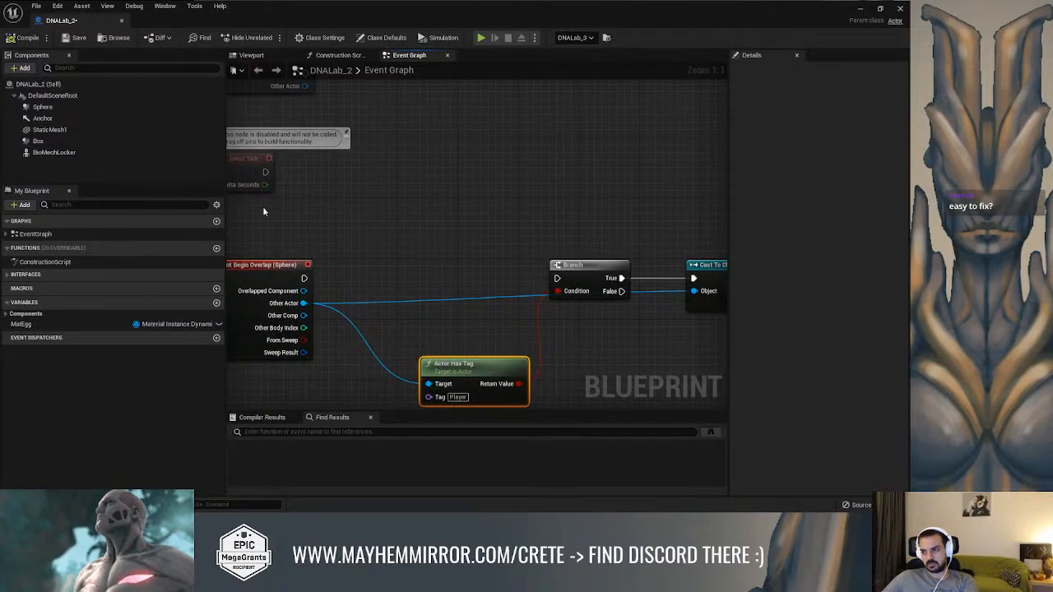
Widen the event graph area and nudge the Branch node closer to the sphere's Begin Overlap event
left_click_drag(226, 212, 133, 215)
scroll(408, 219, "down", 3)
mouse_move(276, 216)
right_mouse_down()
mouse_move(408, 218)
mouse_move(295, 219)
right_mouse_up()
scroll(320, 247, "up", 3)
right_click_drag(330, 258, 362, 262)
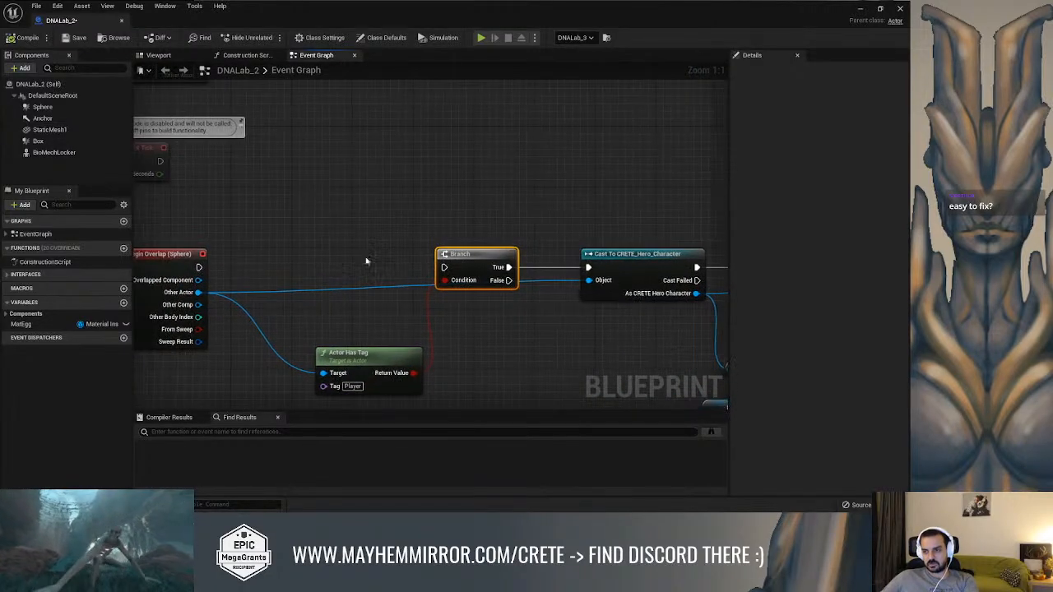
Shift the Actor Has Tag node and connect the On Component Begin Overlap (Sphere) execution output to the Branch
scroll(345, 265, "down", 2)
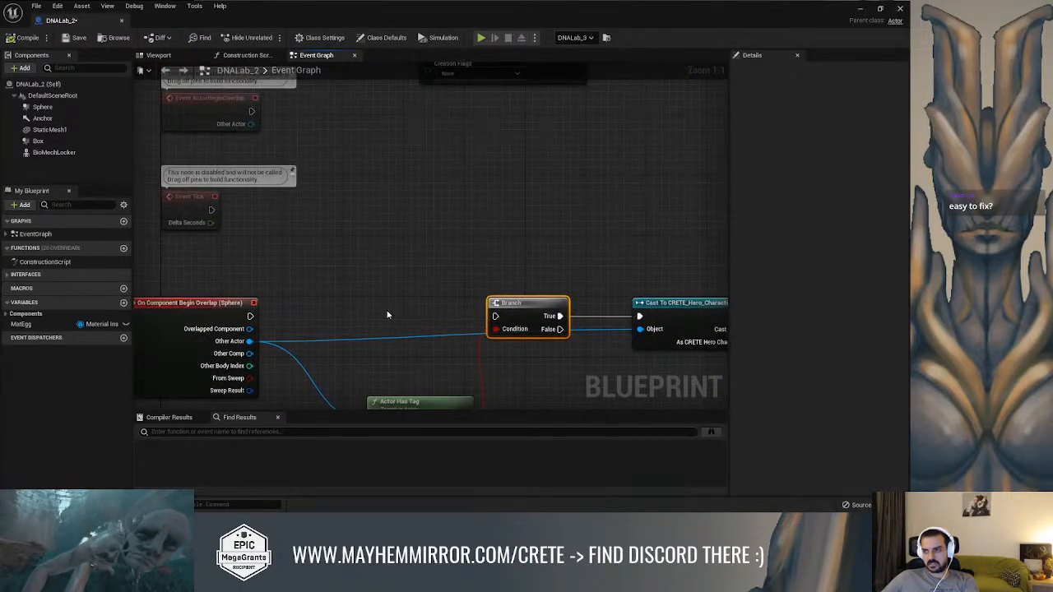
right_click_drag(348, 284, 344, 319)
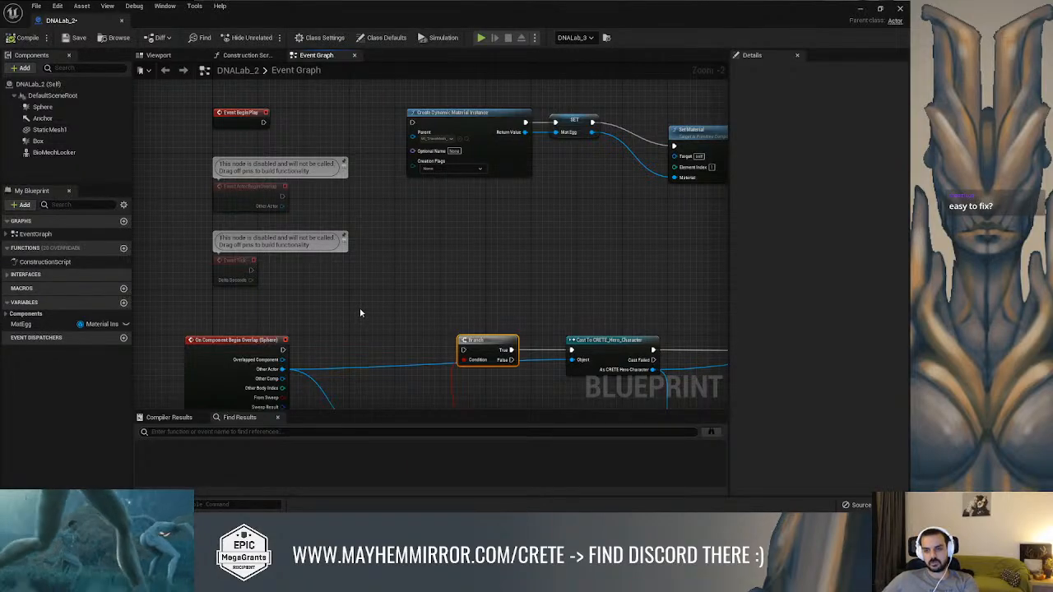
right_click_drag(361, 305, 372, 213)
scroll(347, 302, "up", 2)
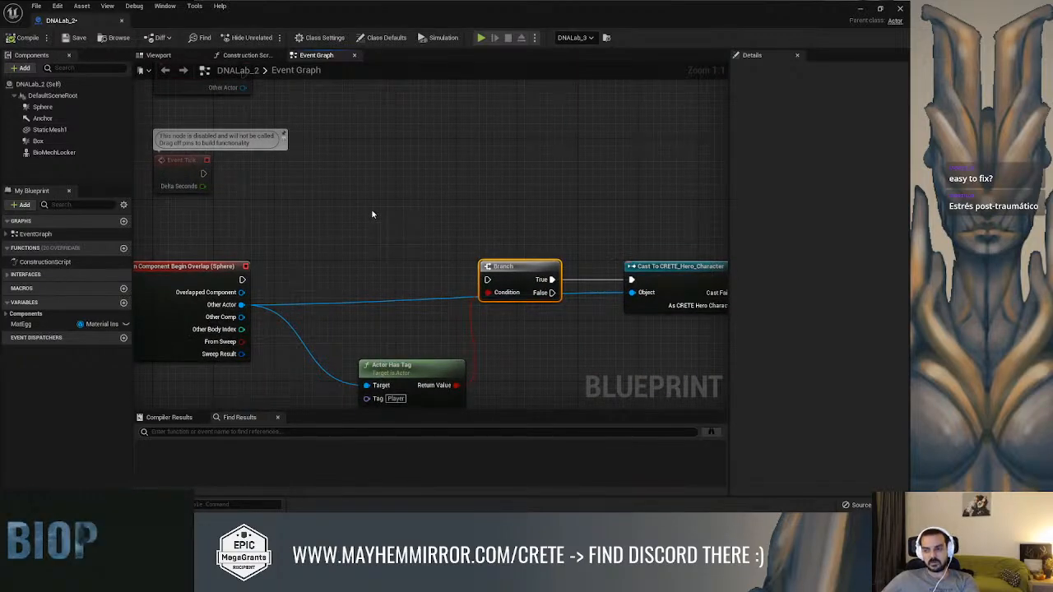
right_click_drag(402, 244, 411, 214)
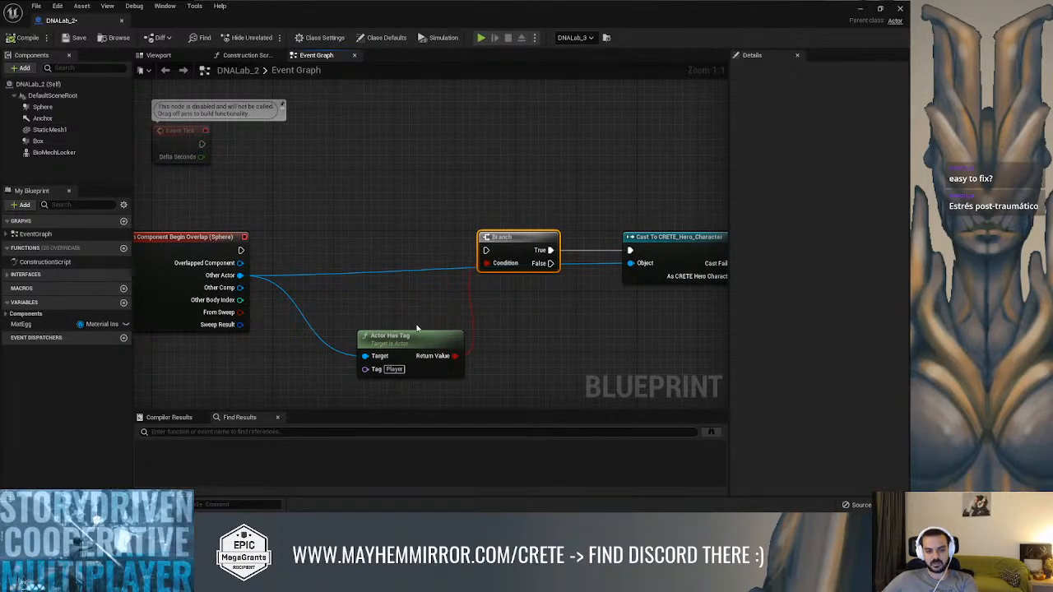
left_click_drag(434, 341, 418, 347)
right_click_drag(408, 248, 405, 241)
left_click_drag(483, 243, 238, 245)
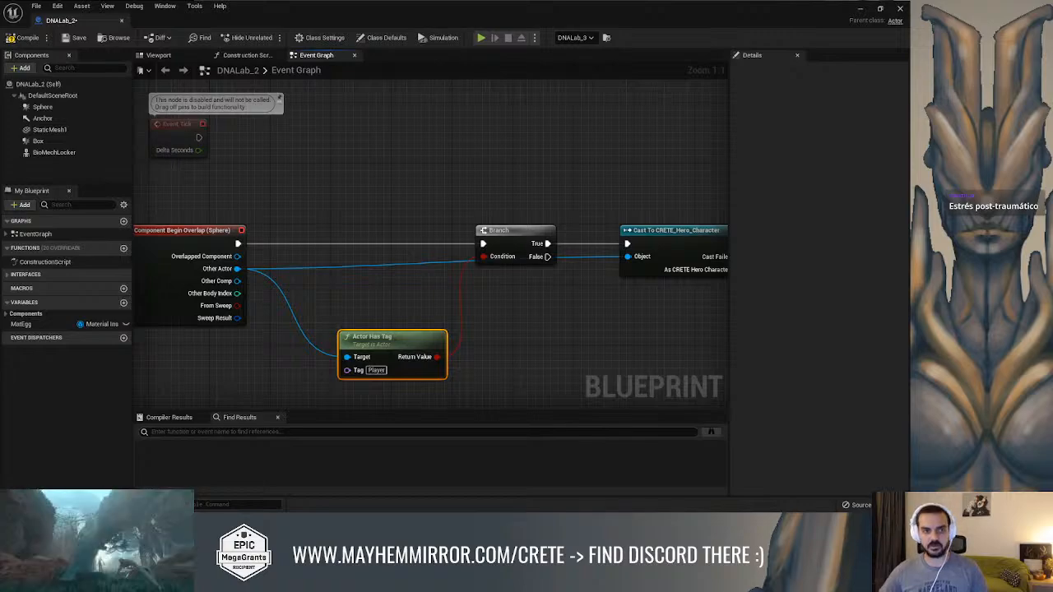
Break the execution link between the On Component Begin Overlap (Sphere) event and the Branch
right_click_drag(348, 190, 241, 223)
scroll(245, 223, "down", 2)
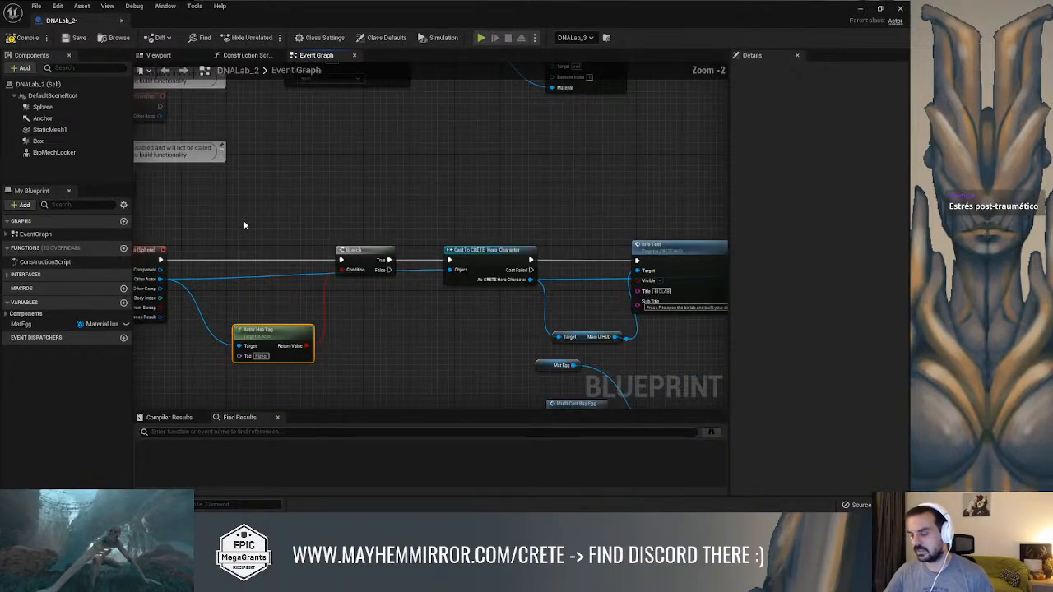
right_click_drag(376, 227, 520, 212)
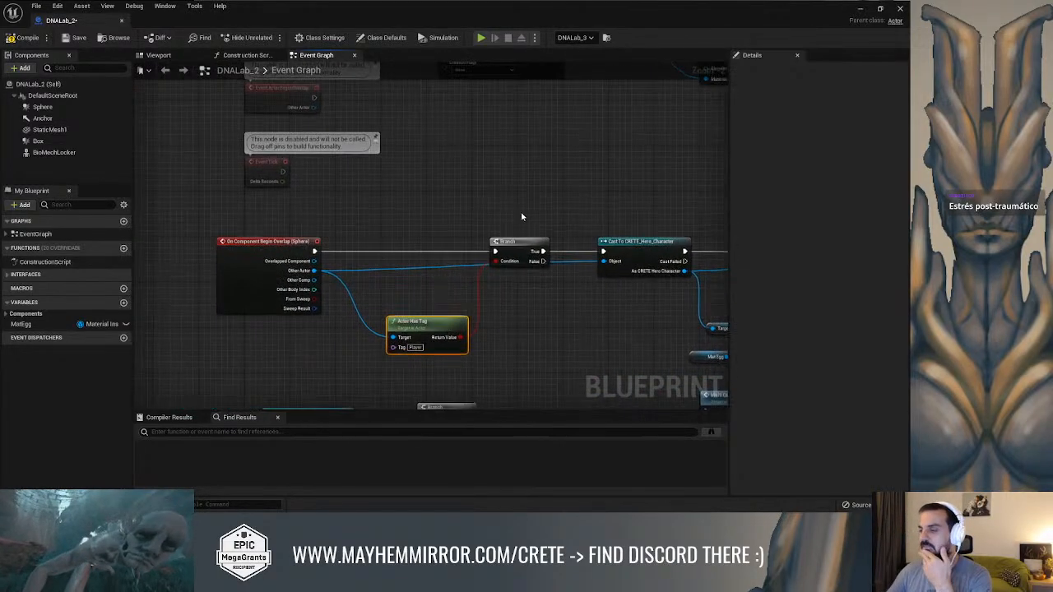
right_click_drag(436, 230, 385, 218)
left_click(322, 245)
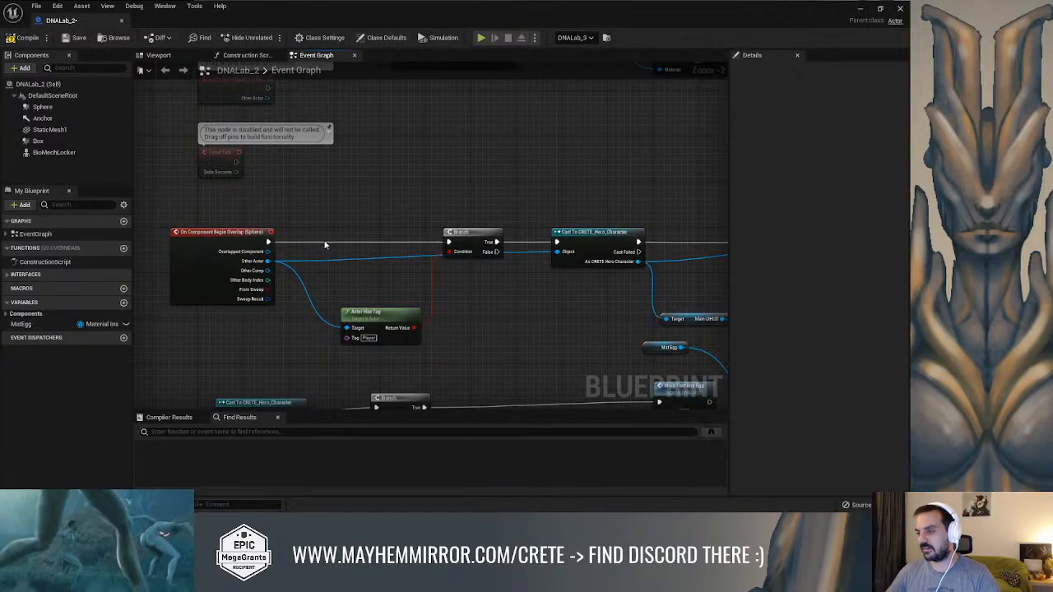
left_click(347, 245, "alt")
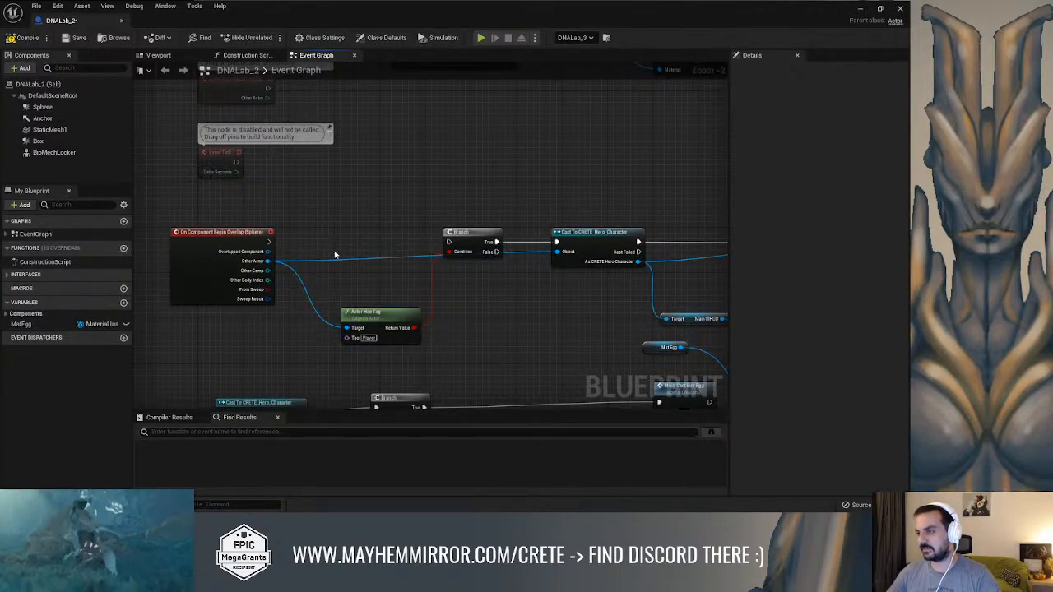
Search the BioMechLocker component's Anim Class choices for "bio" and close the list without choosing one
left_click(54, 129)
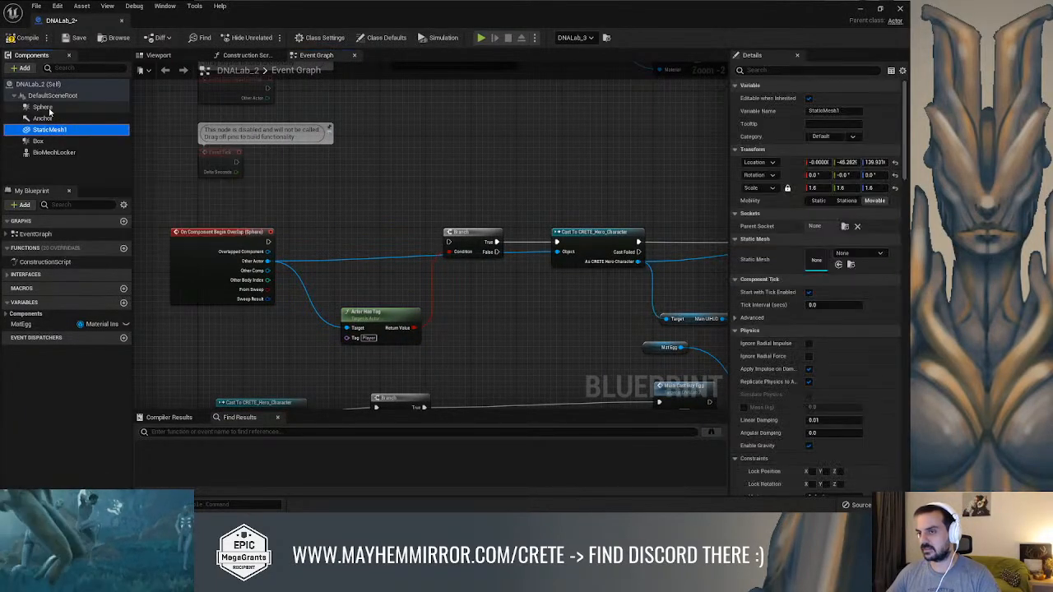
left_click(54, 152)
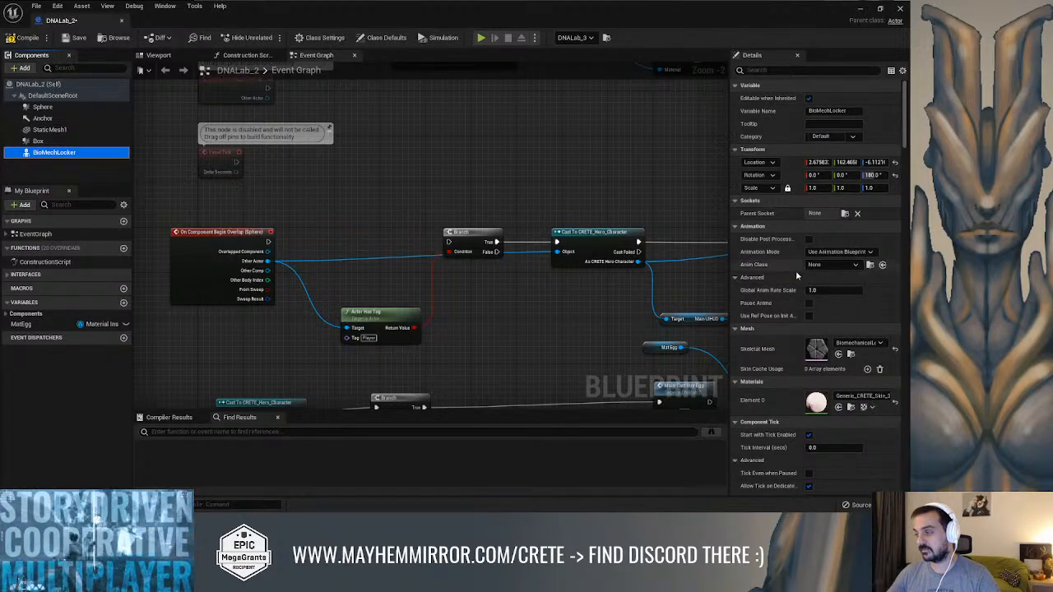
left_click(833, 264)
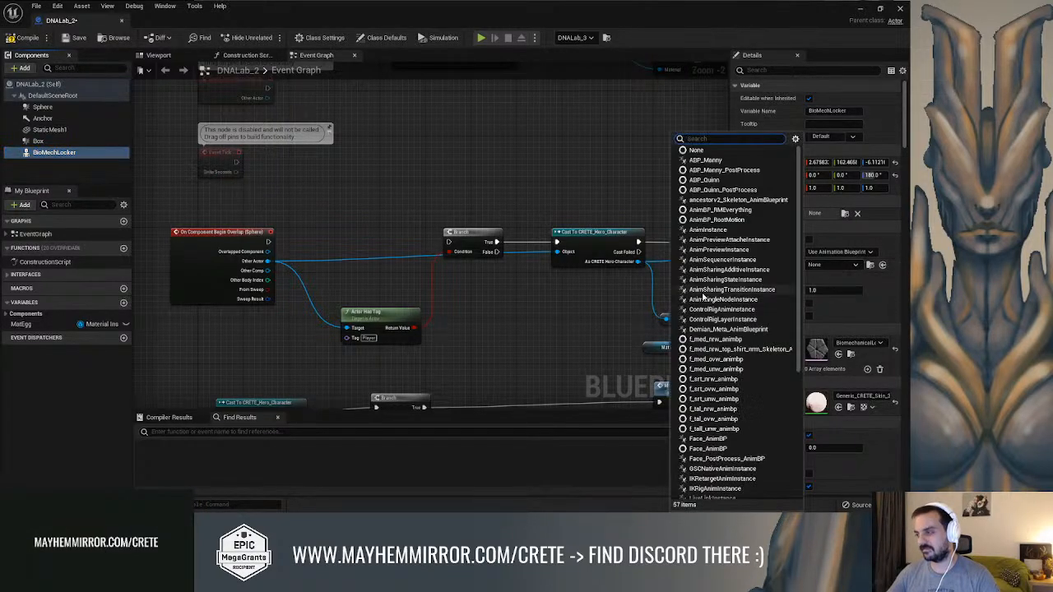
type("bio")
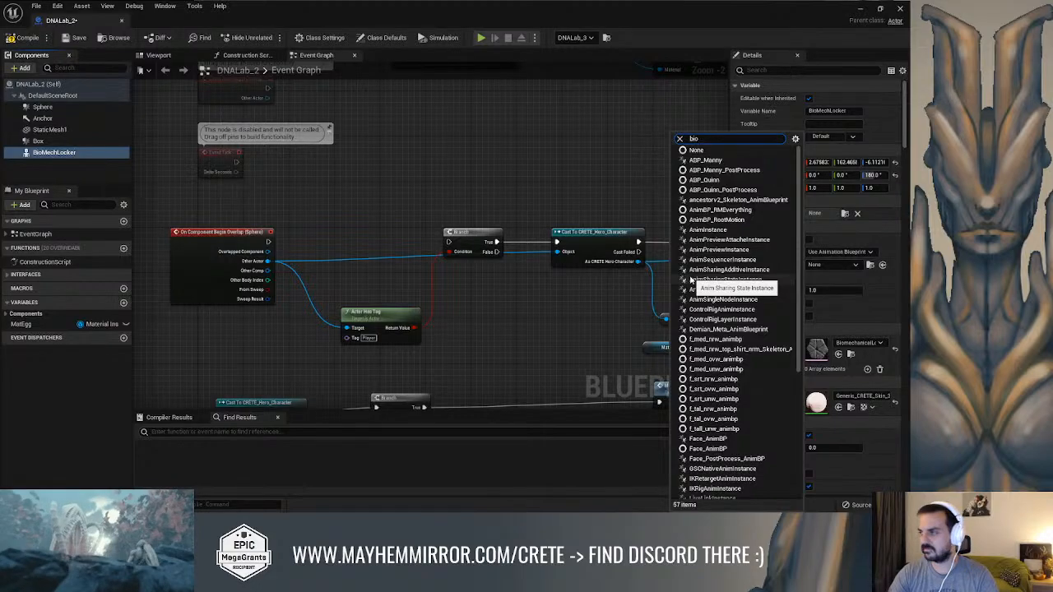
left_click(552, 109)
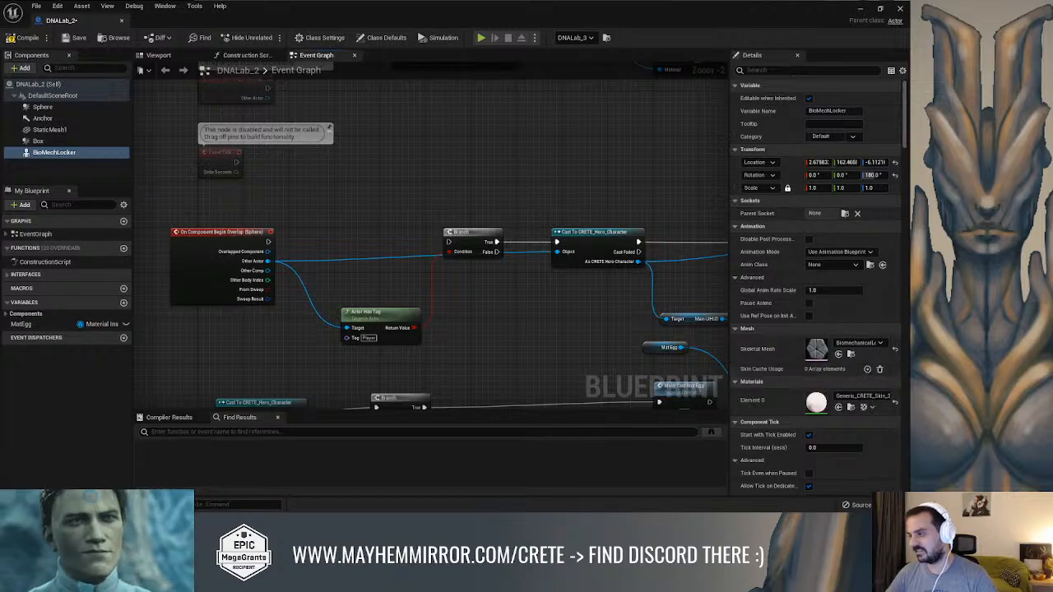
Import biomechanicallockeranim.fbx from the Props folder into Interactables as a skeletal mesh with animations, declining skeleton regeneration for all, and dismiss the message log
key("ctrl+space")
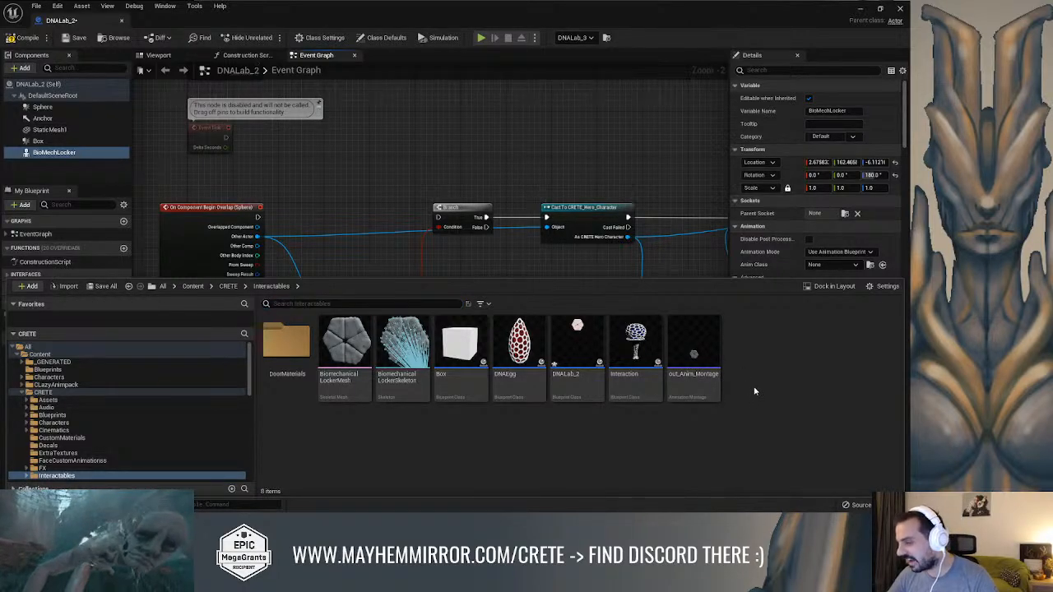
right_click(714, 452)
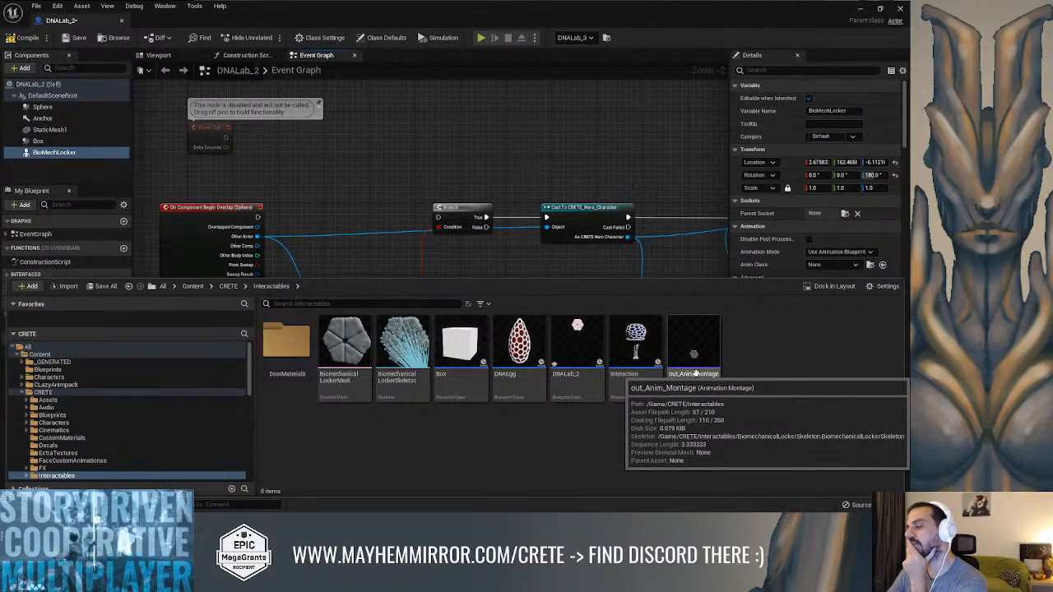
right_click(785, 323)
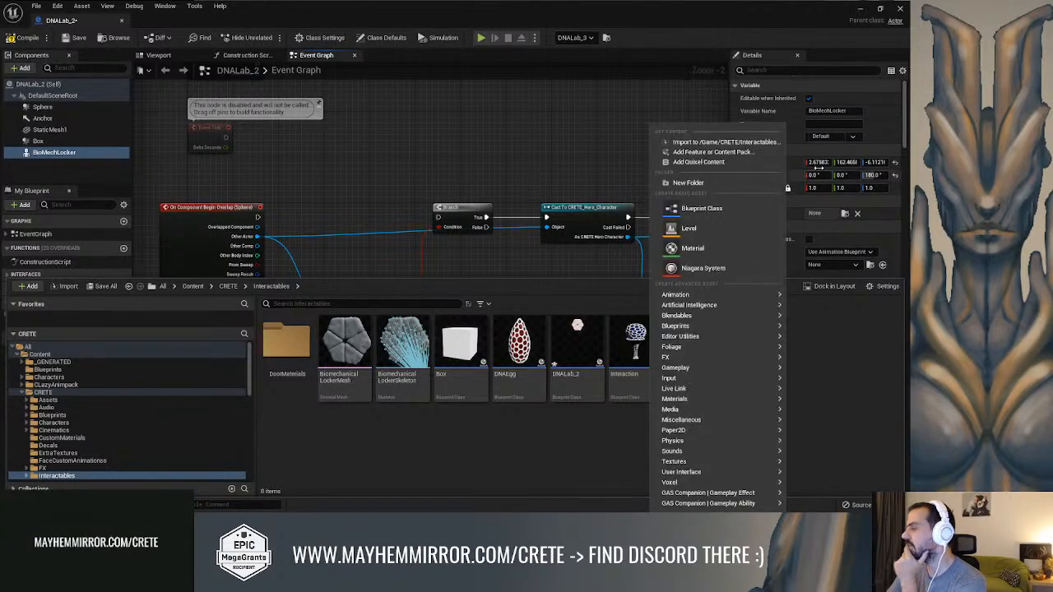
left_click(727, 144)
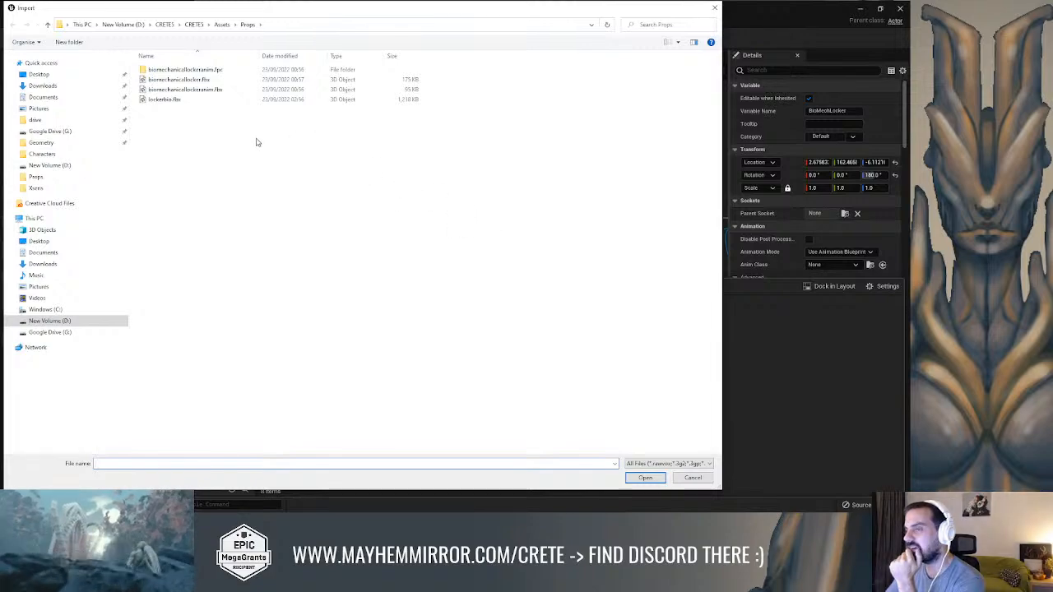
left_click(235, 95)
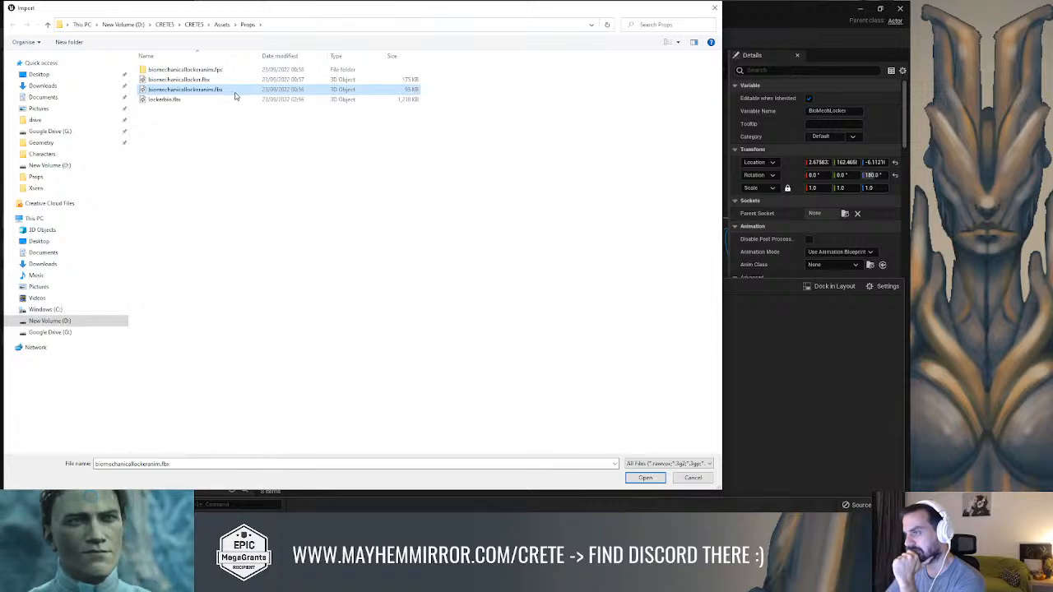
left_click(645, 477)
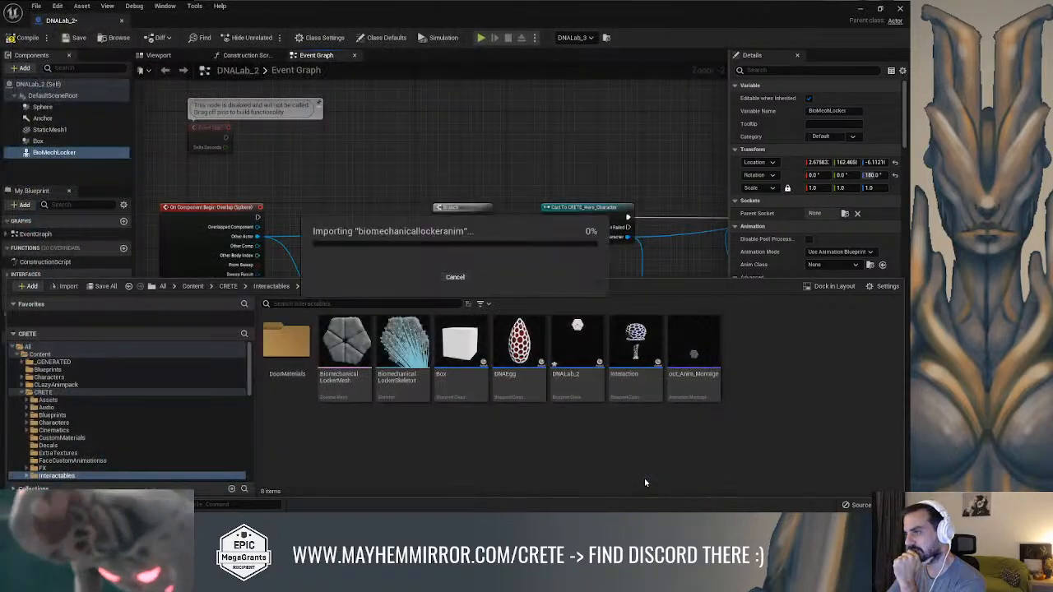
left_click_drag(435, 91, 676, 80)
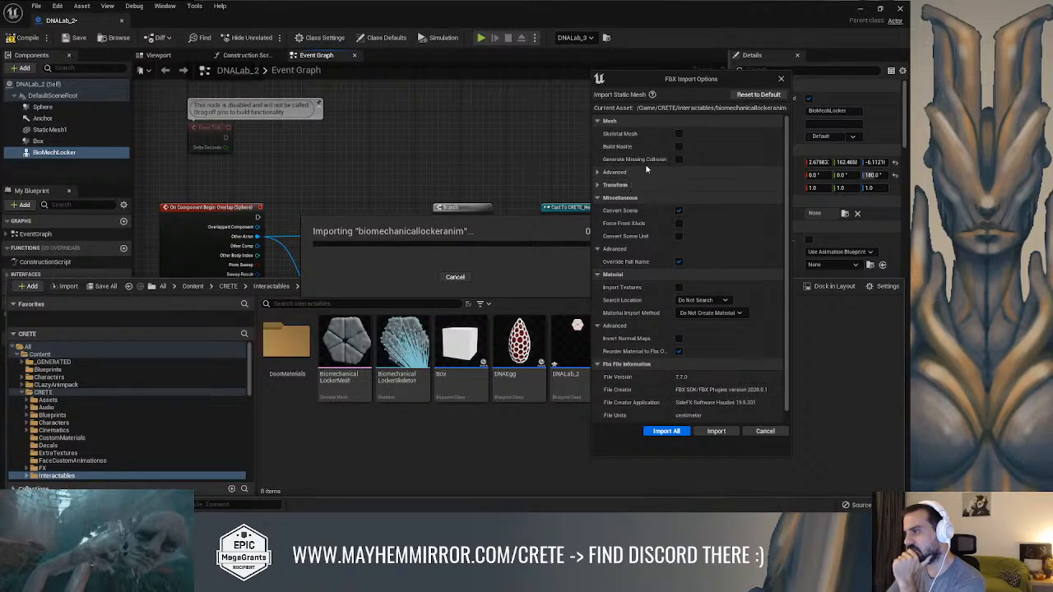
left_click(678, 134)
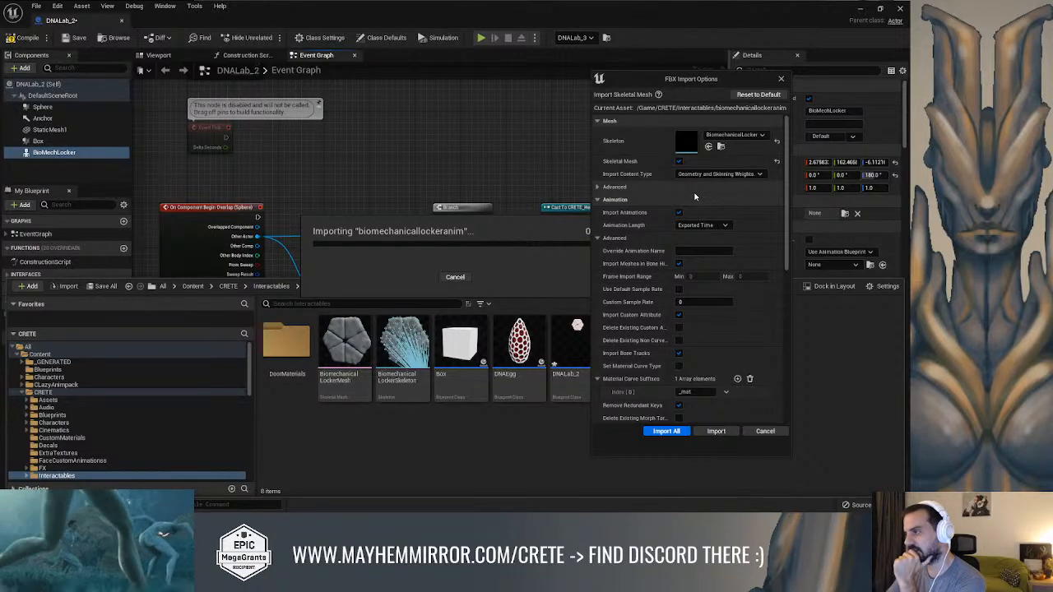
left_click(715, 431)
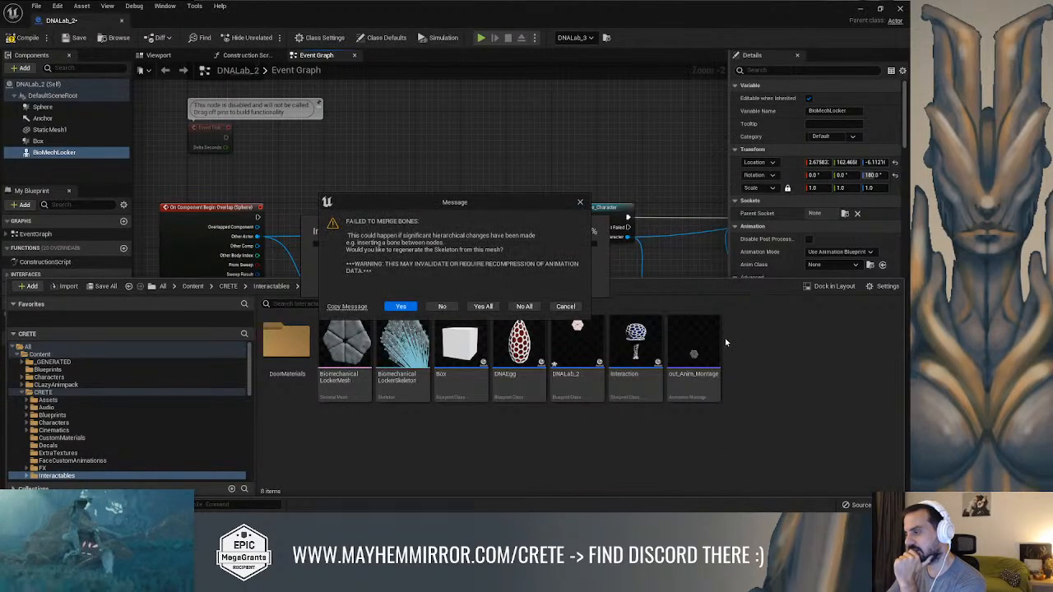
left_click(525, 306)
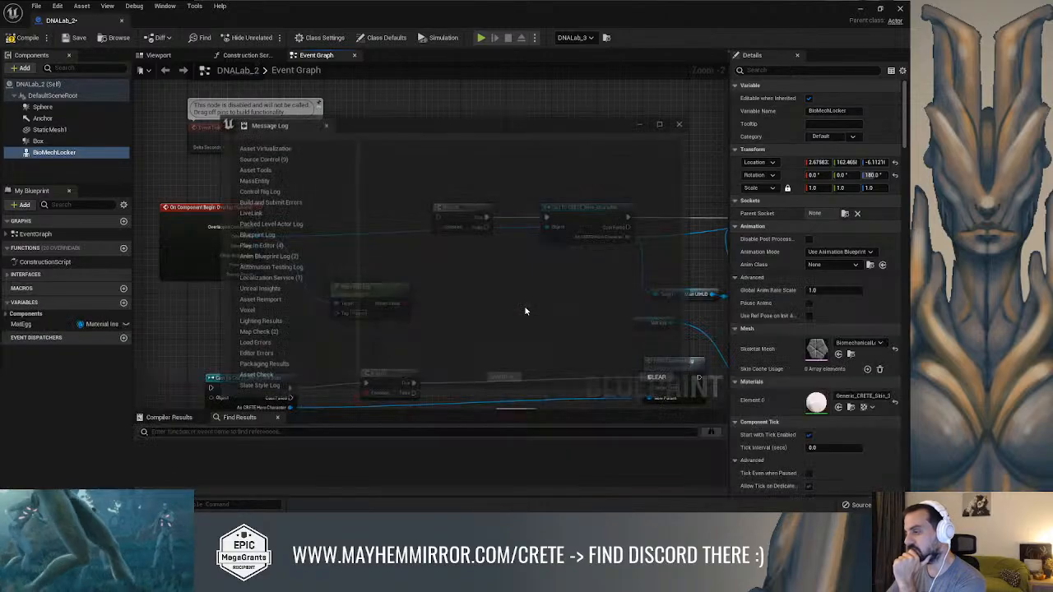
left_click(681, 121)
right_click_drag(624, 117, 629, 99)
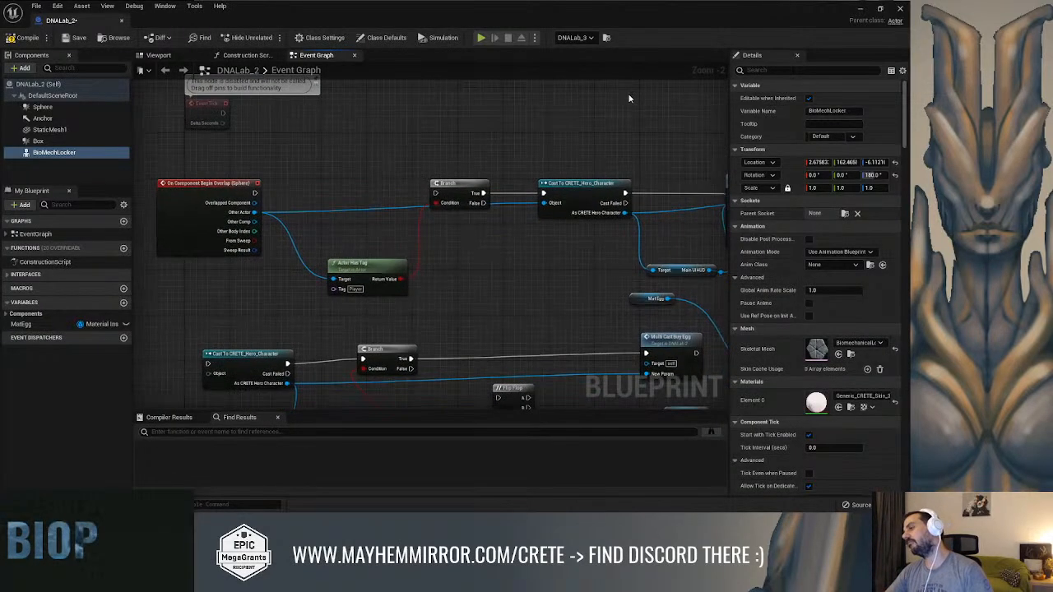
Try to import biomechanicallockeranim.fbx into Interactables a second time, but decline overwriting the existing asset
key("ctrl+space")
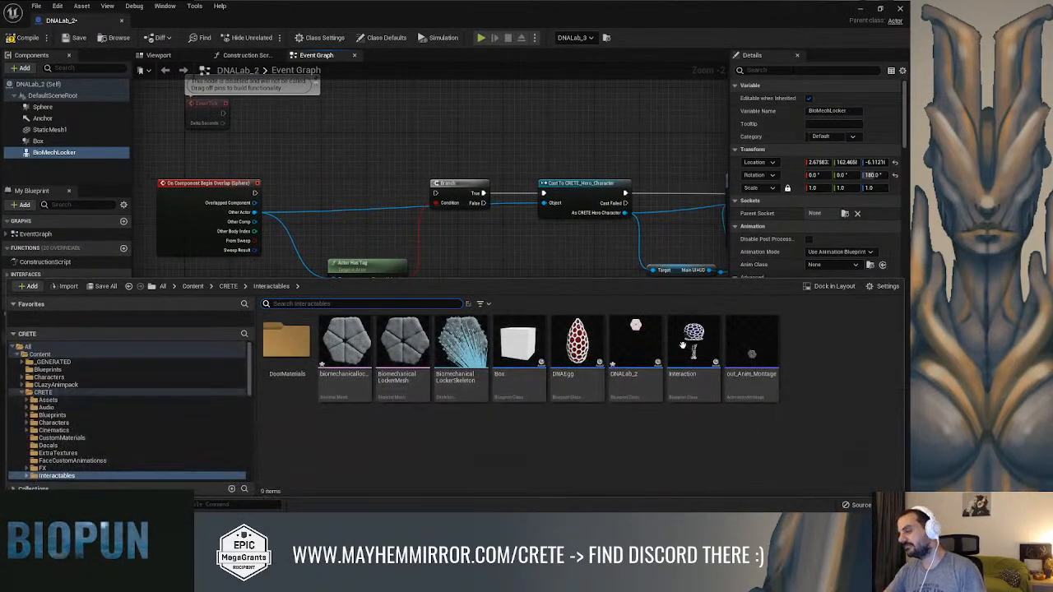
right_click(585, 417)
left_click(637, 47)
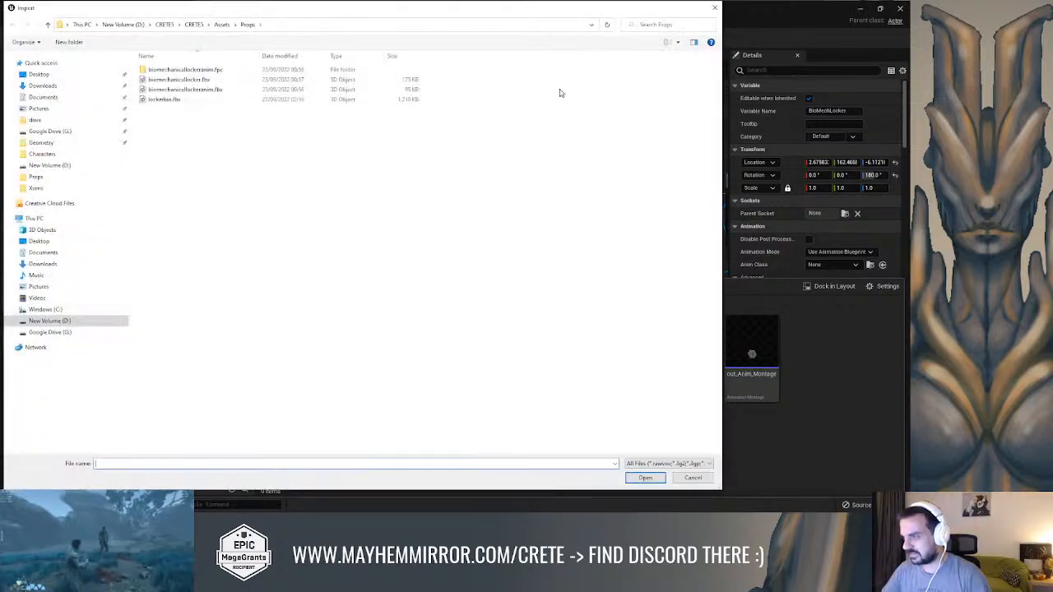
left_click(212, 79)
left_click(216, 90)
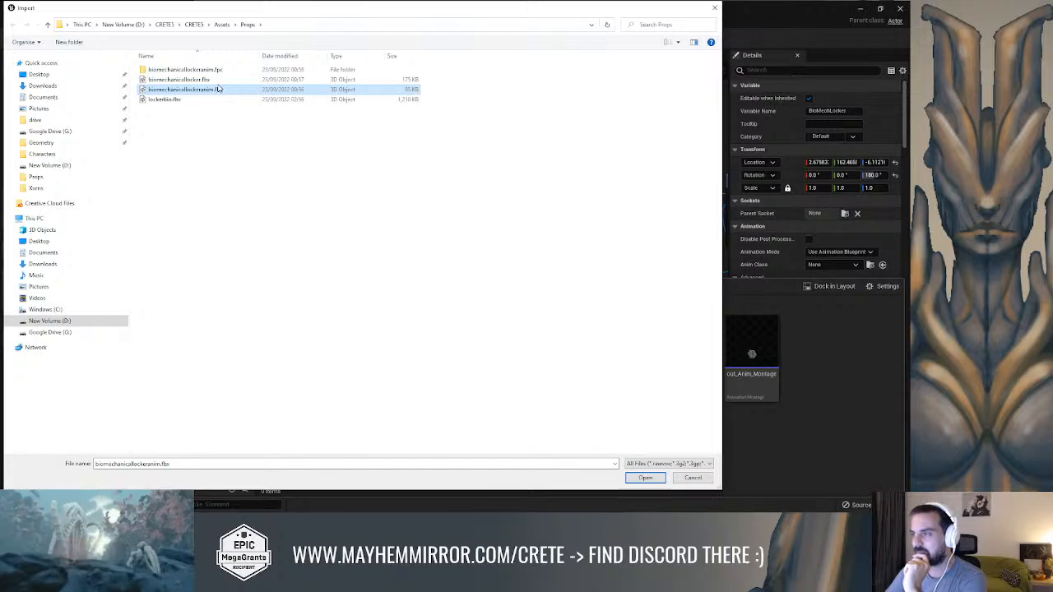
left_click(217, 80)
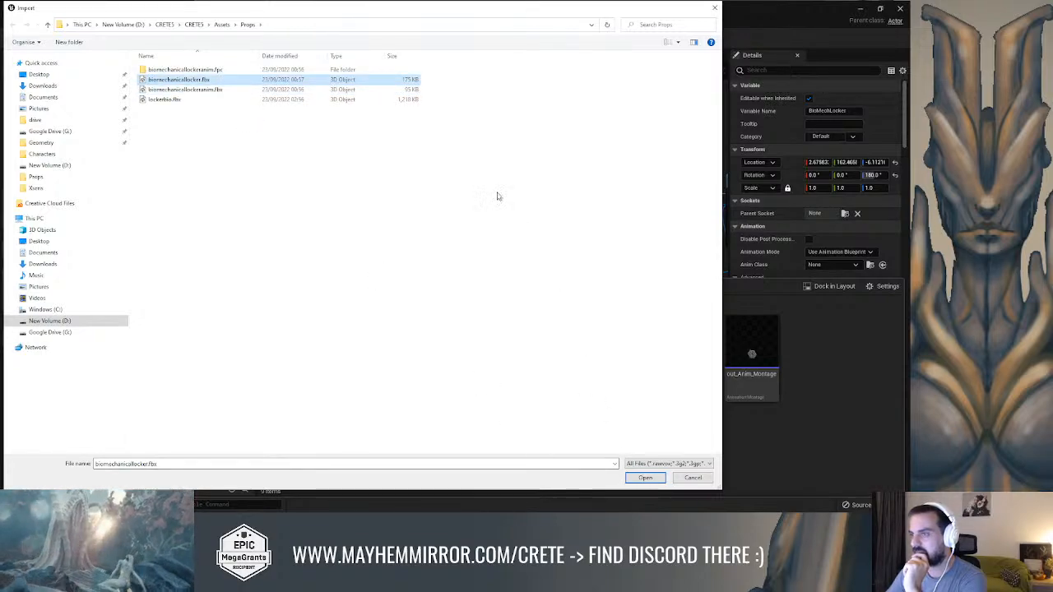
left_click_drag(371, 12, 508, 25)
left_click(329, 106)
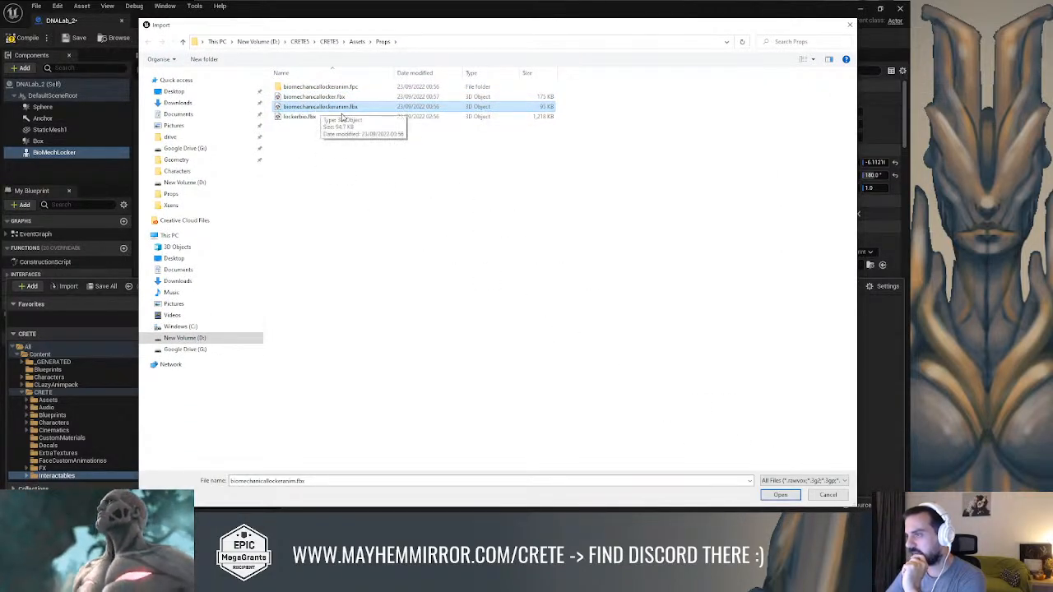
left_click(780, 495)
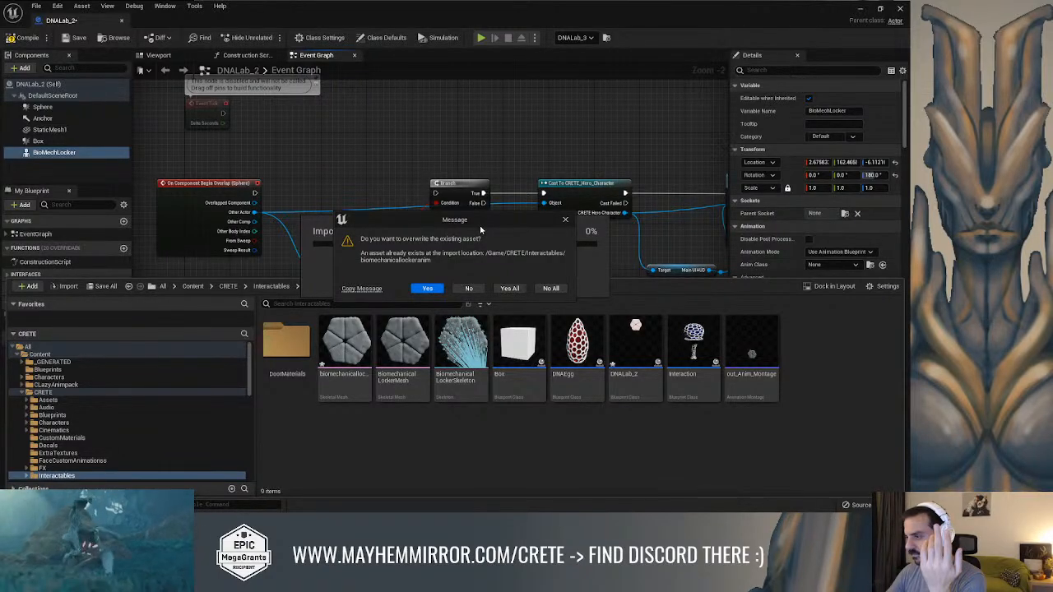
left_click(469, 288)
Reset the content filters for the Interactables folder
left_click(481, 304)
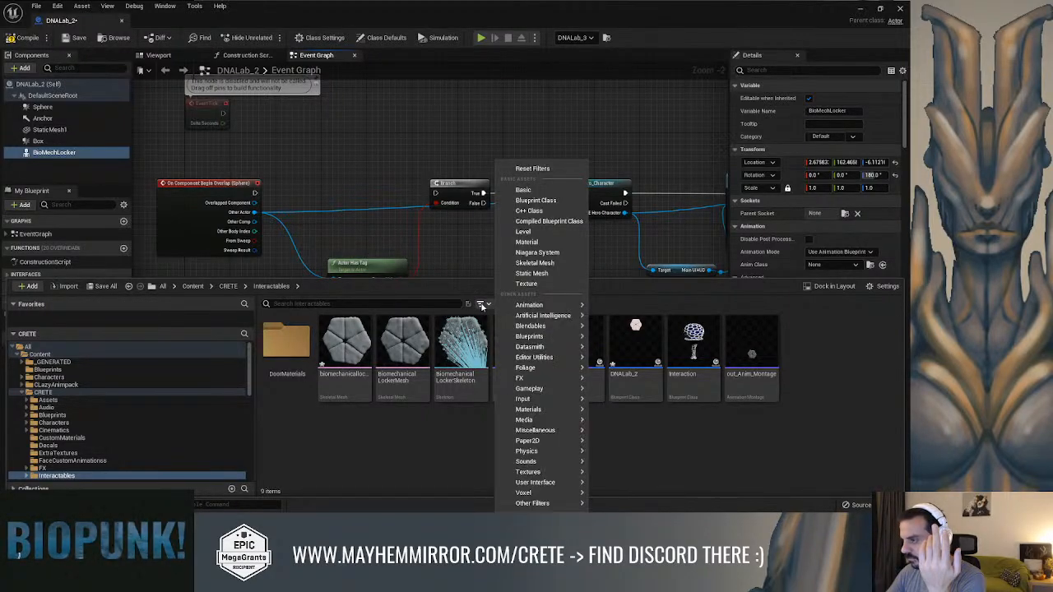
left_click(481, 305)
left_click(481, 304)
left_click(530, 173)
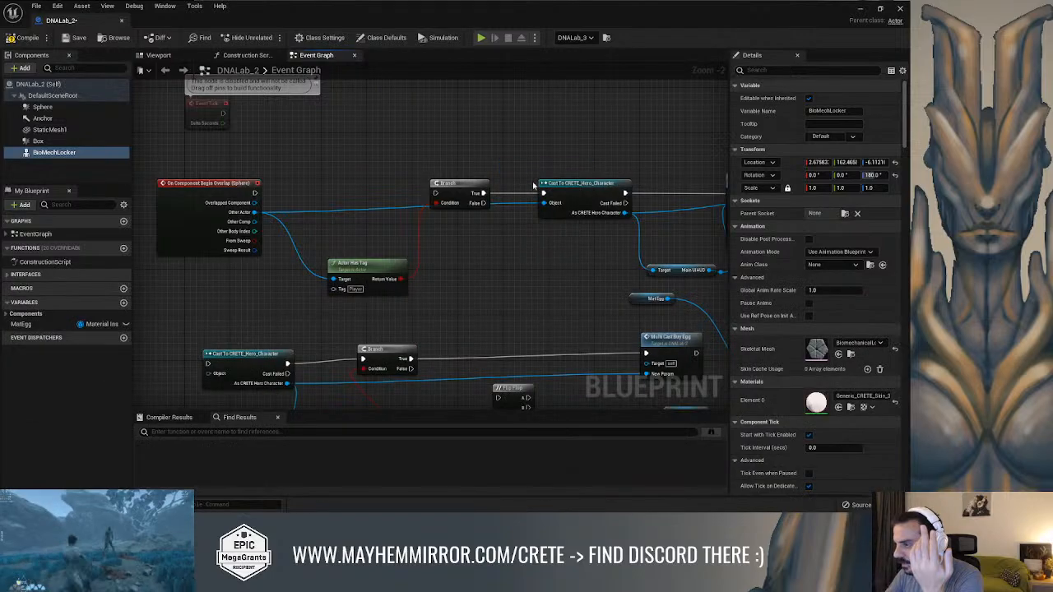
Open out_Anim_Montage, preview it at frame 20 of its timeline, and minimize the editor window
right_click_drag(457, 319, 469, 276)
key("ctrl+space")
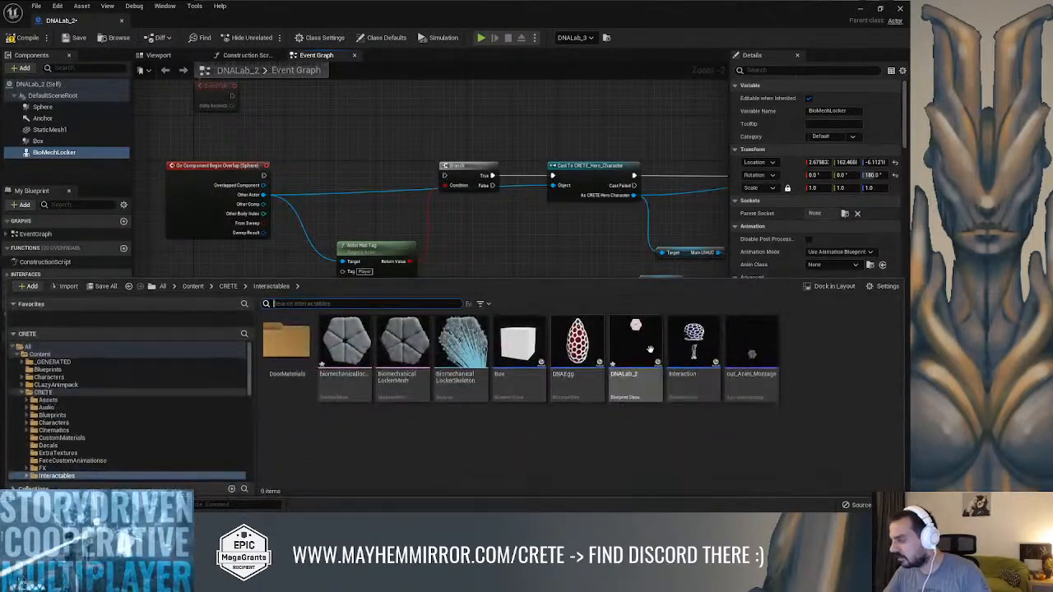
left_click_drag(751, 339, 678, 244)
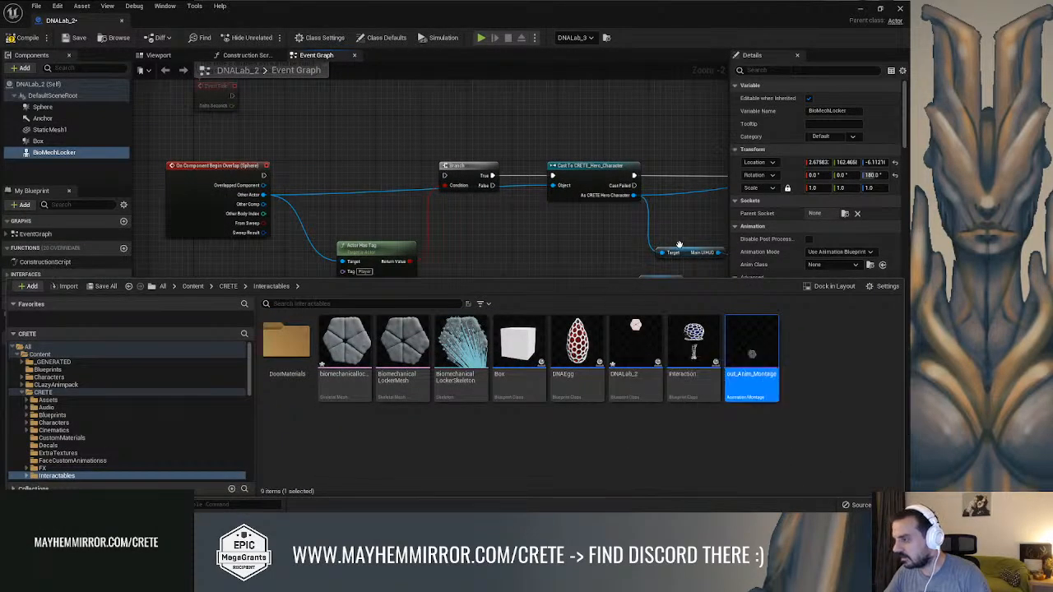
double_click(751, 362)
left_click(299, 283)
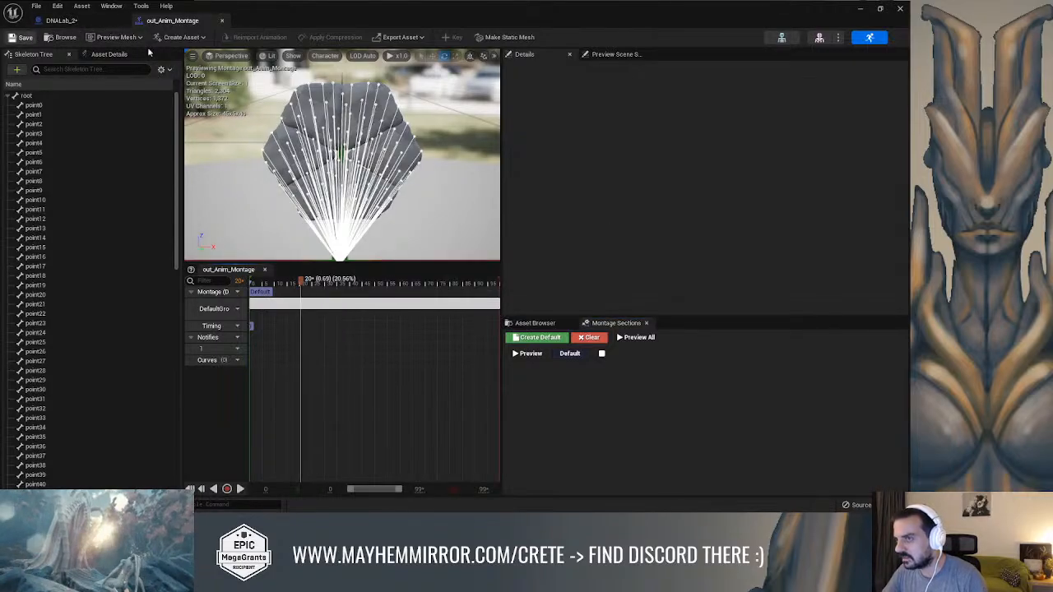
left_click(868, 7)
Reimport biomechanicallockeranim.fbx into Interactables, overwriting the existing asset, regenerating the skeleton for all and merging every skeletal mesh that uses it
right_click_drag(615, 333, 604, 306)
key("ctrl+space")
left_click(796, 351)
right_click(805, 345)
left_click(705, 143)
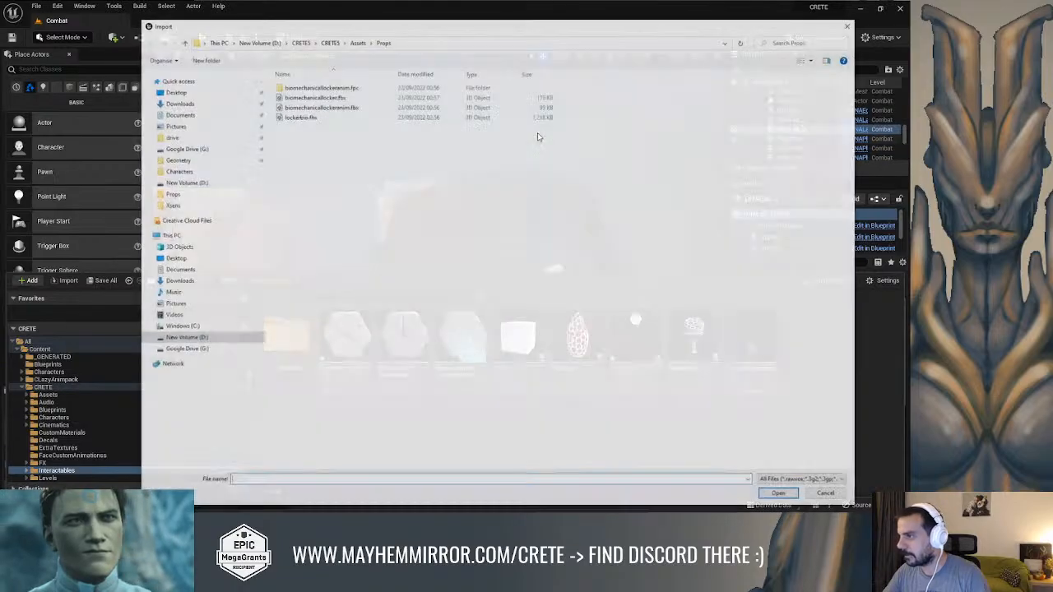
double_click(352, 108)
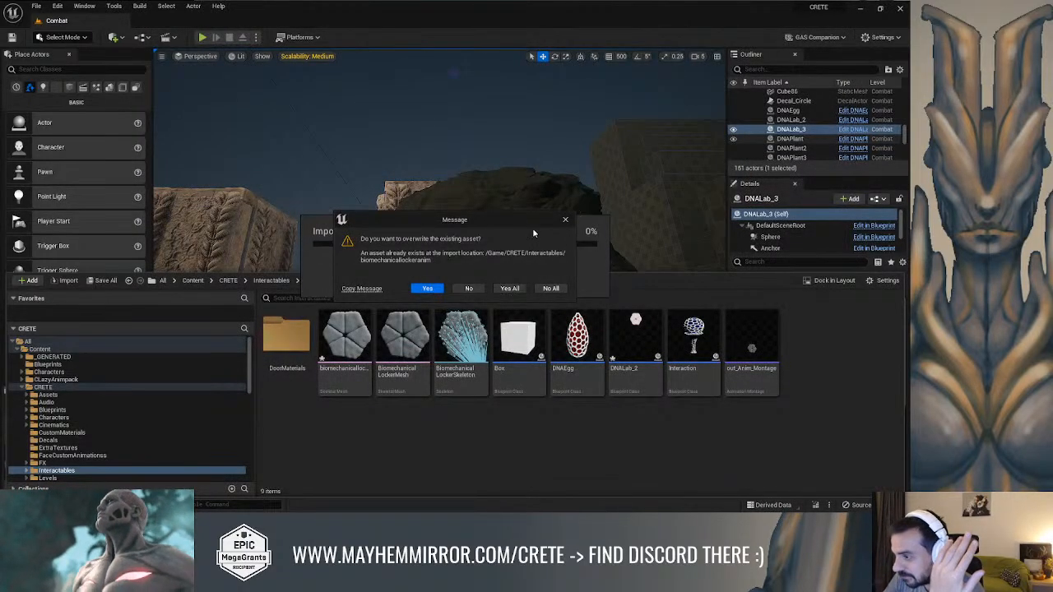
left_click(426, 290)
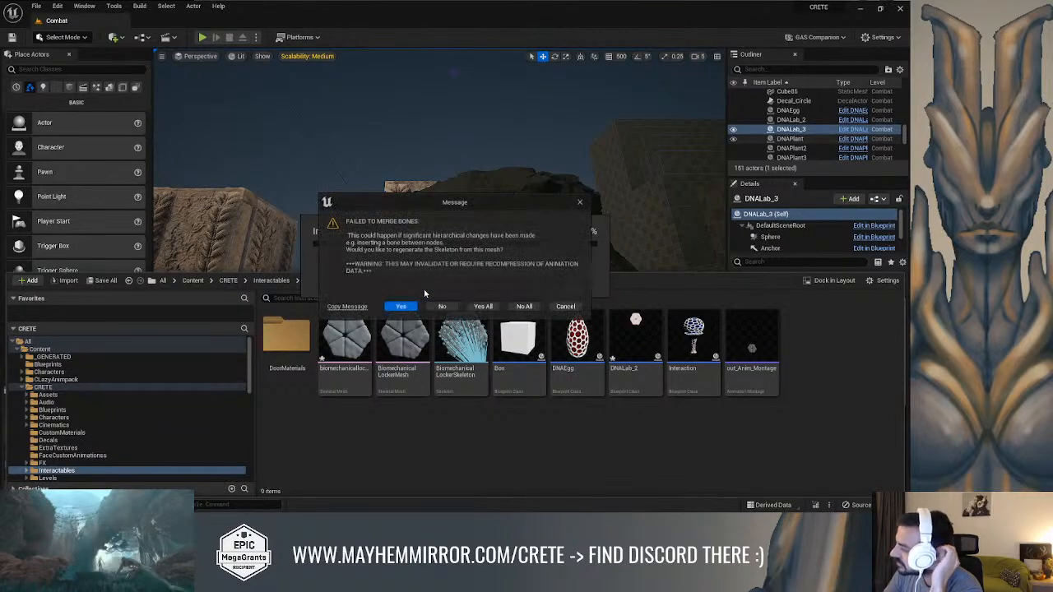
left_click(483, 307)
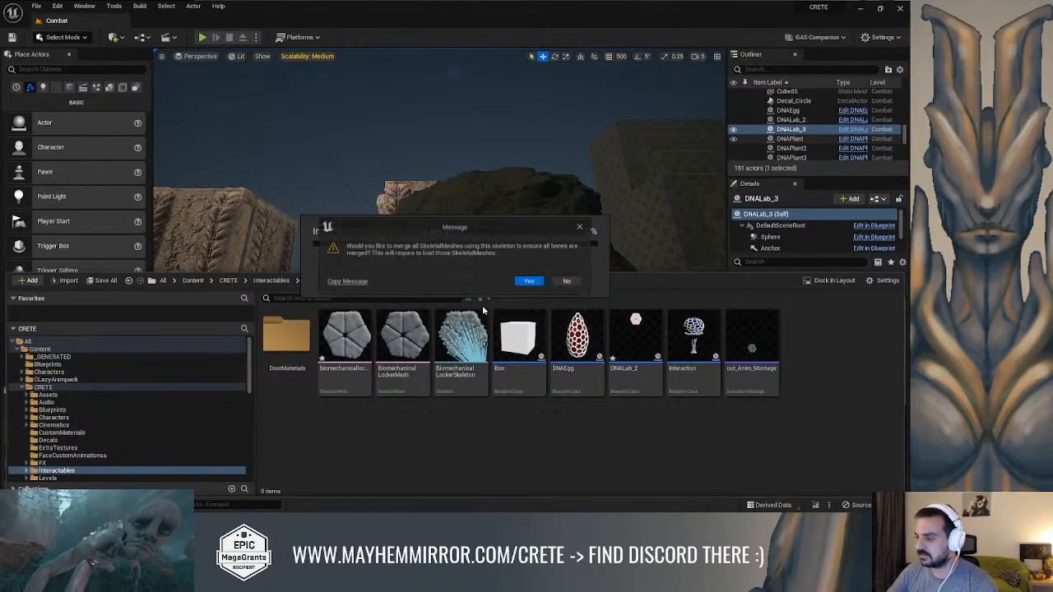
left_click(529, 282)
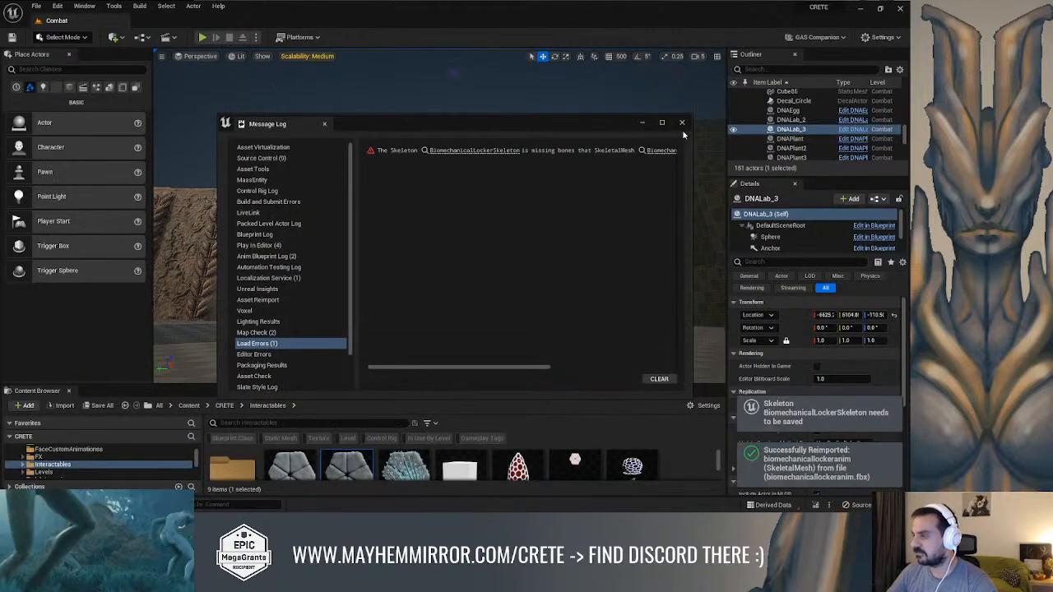
left_click(681, 123)
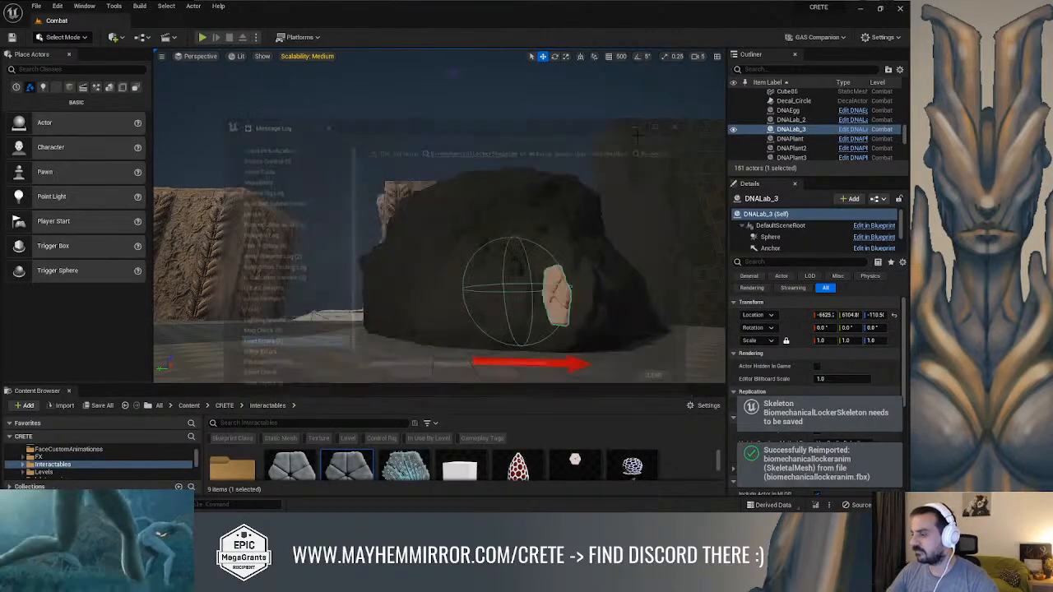
Reset the content filters again to recheck the assets in the Interactables folder
key("ctrl+space")
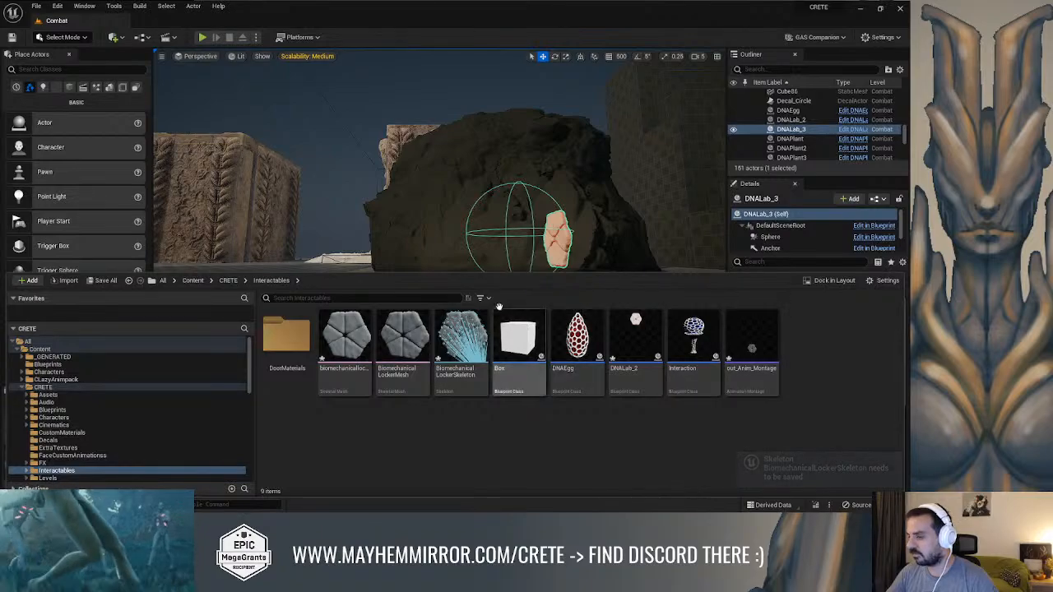
left_click(483, 299)
left_click(518, 168)
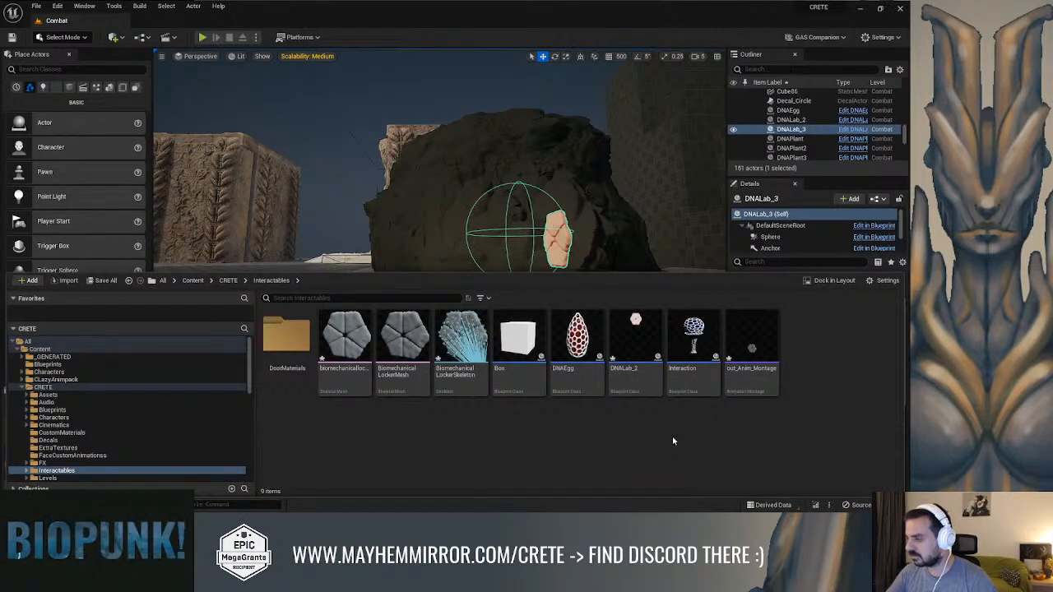
Force delete biomechanicallockeranim, BiomechanicalLockerMesh and BiomechanicalLockerSkeleton from the Interactables folder, and bring up the folder's contents again
left_click(403, 337)
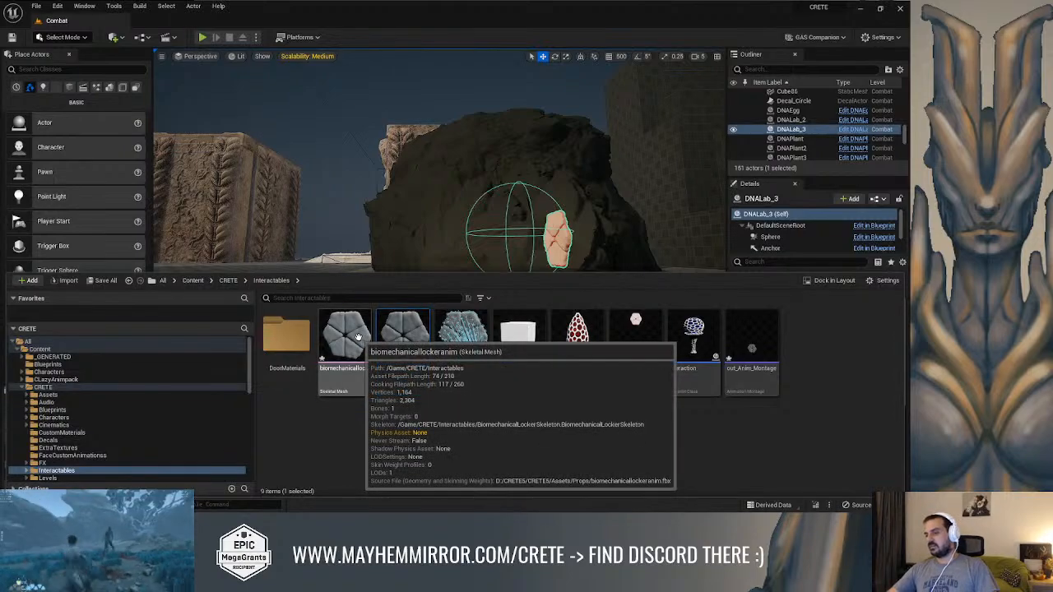
left_click(461, 337, "shift")
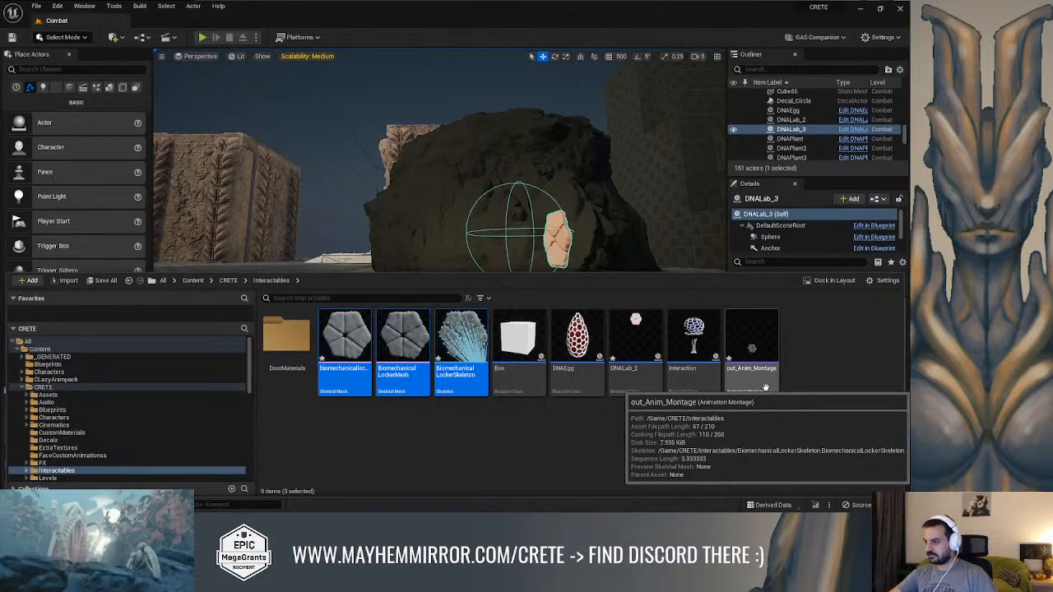
key("Delete")
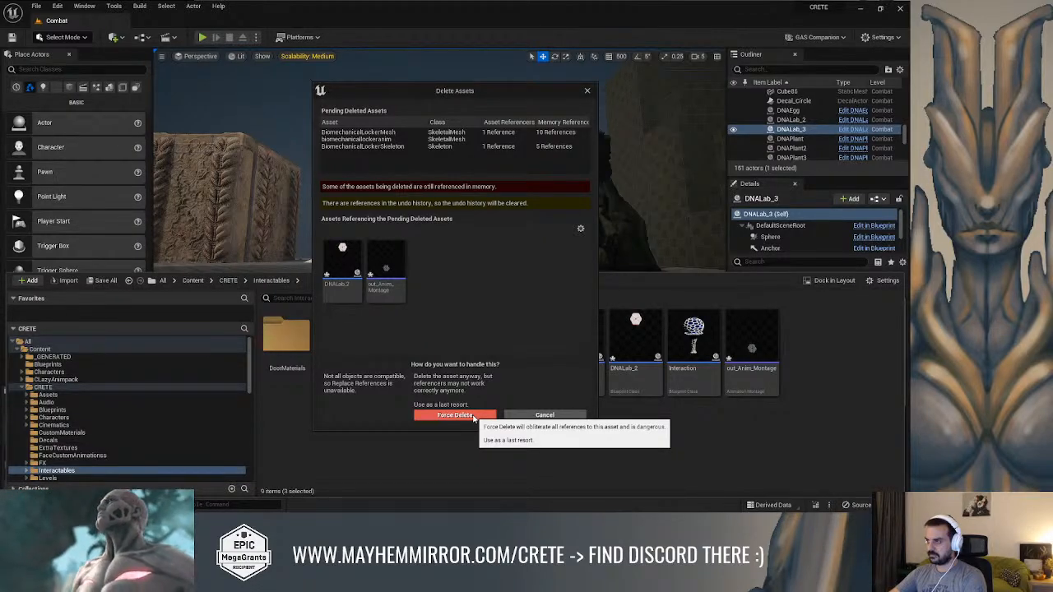
left_click(455, 414)
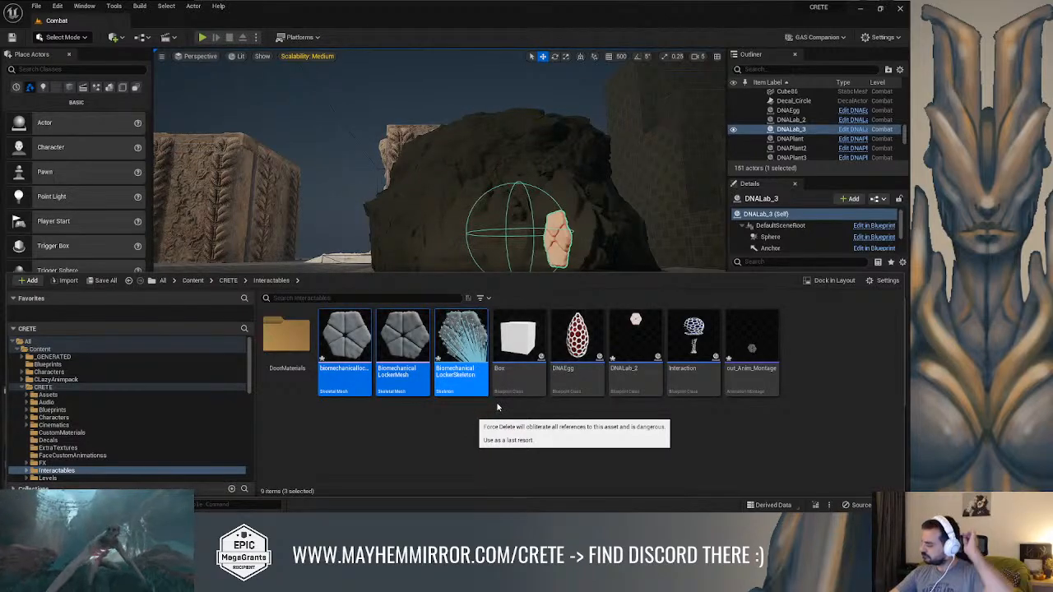
key("ctrl+space")
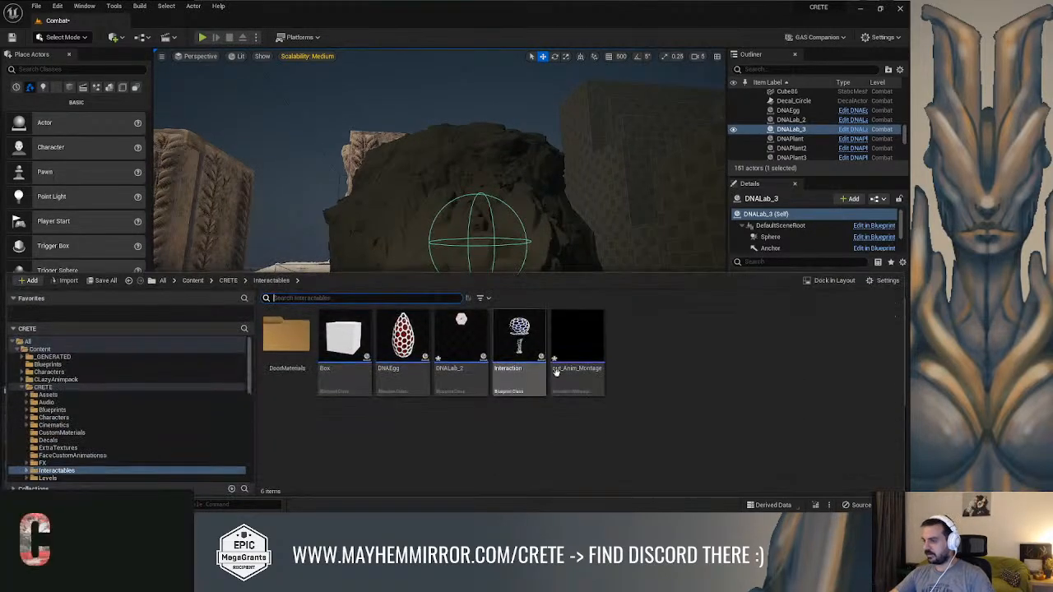
Import biomechanicallocker.fbx from the Props folder into Interactables as a skeletal mesh with no existing skeleton assigned
right_click(694, 371)
left_click(757, 142)
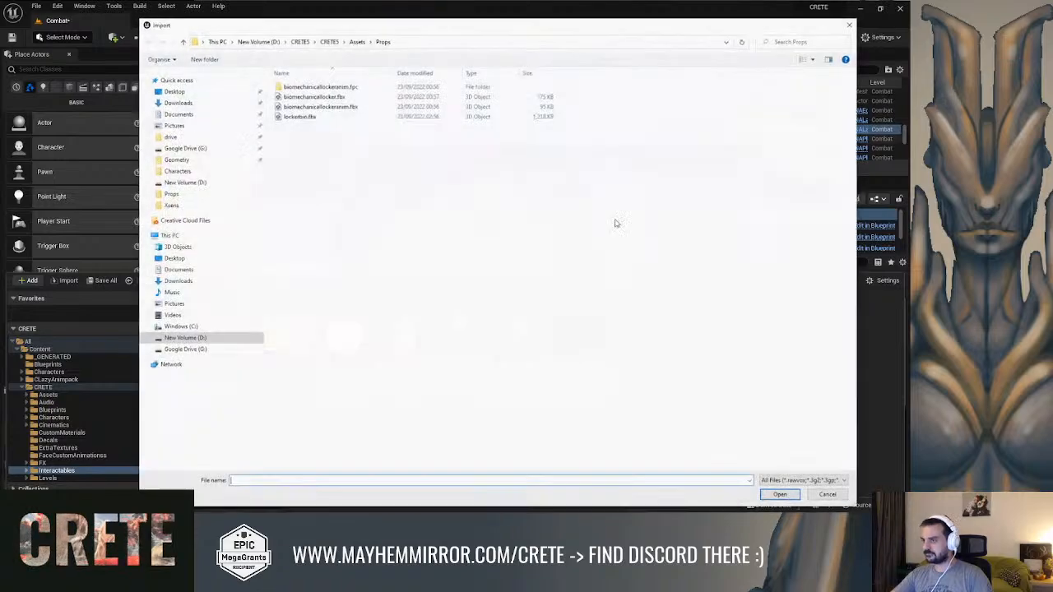
left_click(337, 98)
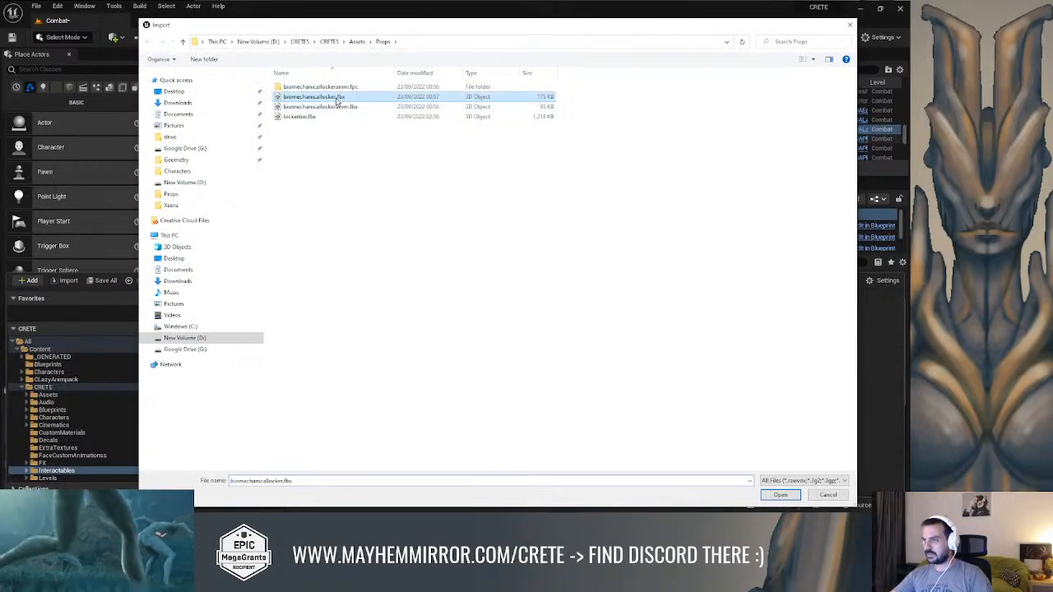
left_click(778, 493)
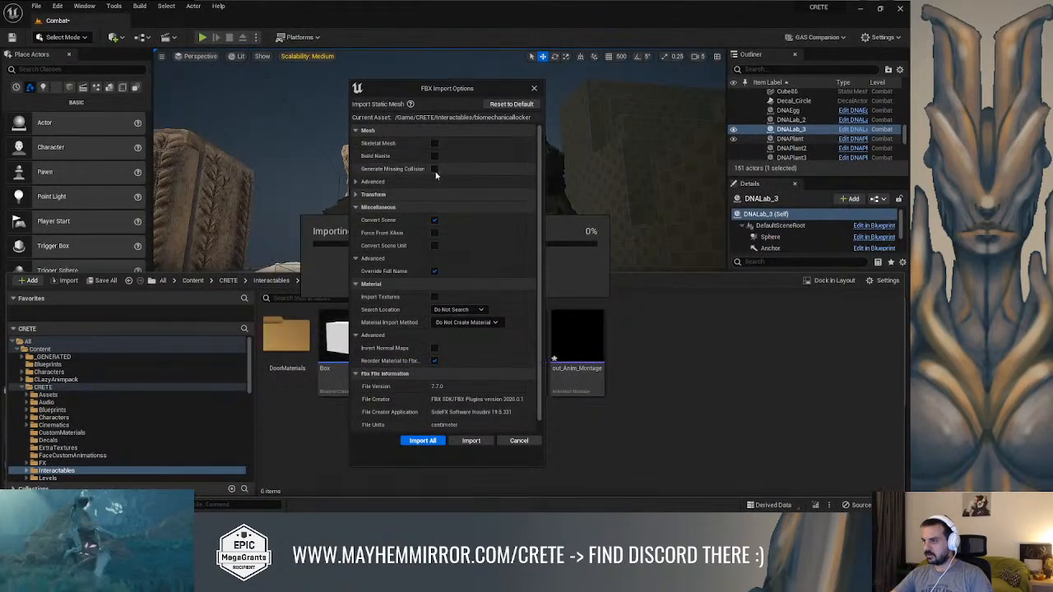
left_click(434, 143)
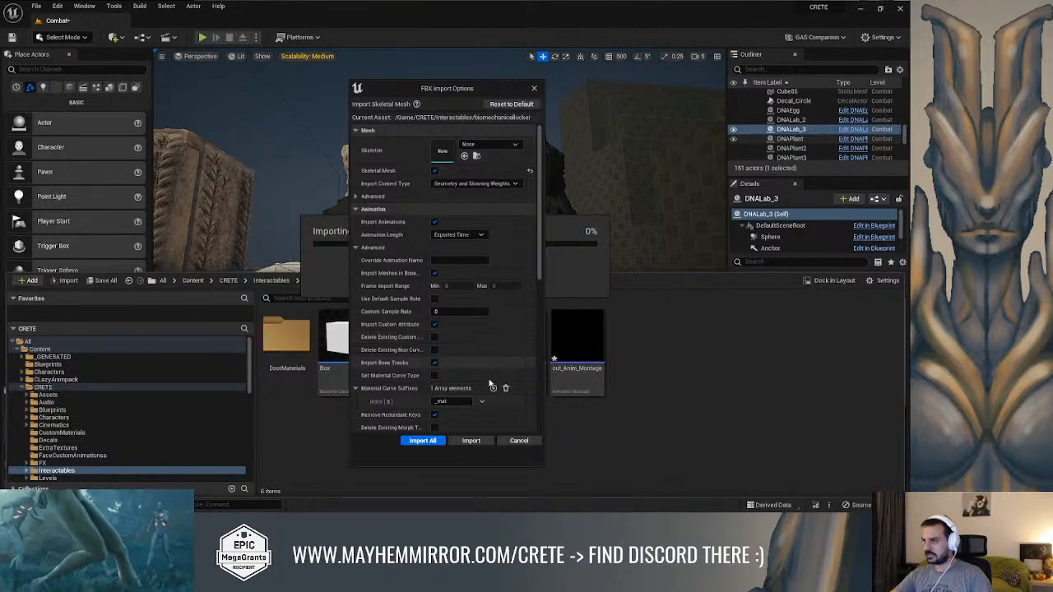
left_click(482, 442)
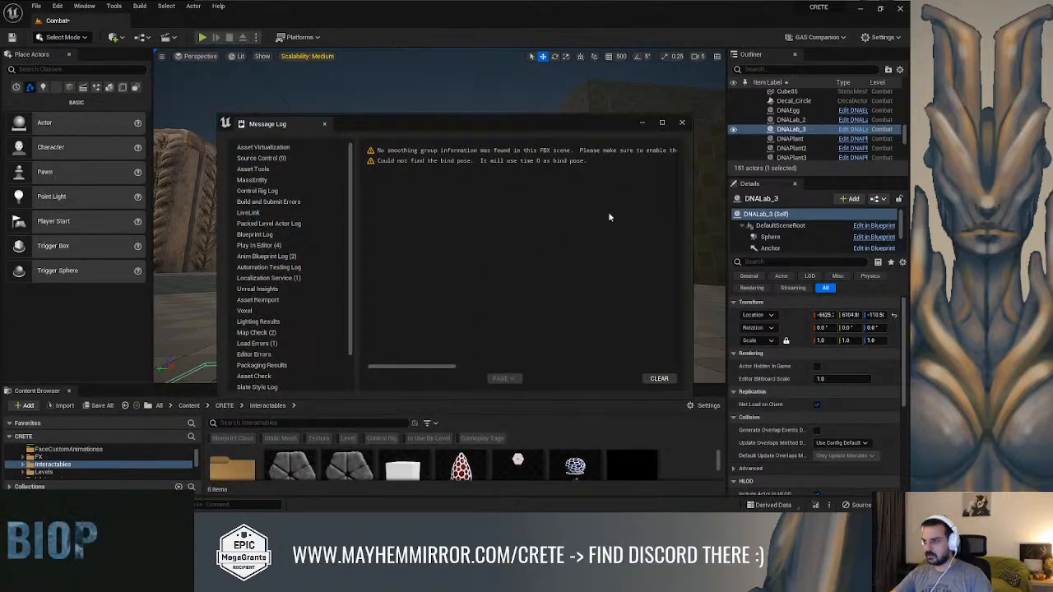
left_click(681, 123)
right_click_drag(658, 198, 634, 264)
key("ctrl+space")
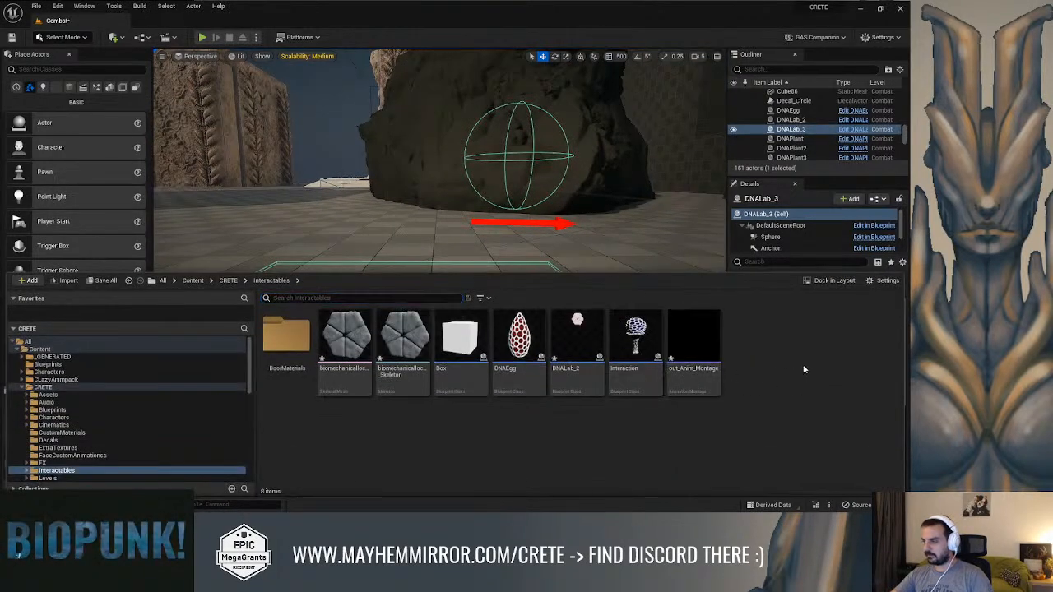
Import biomechanicallockeranim.fbx into Interactables as a skeletal mesh using the biomechanicallocker skeleton, declining to regenerate that skeleton
right_click(803, 368)
left_click(740, 142)
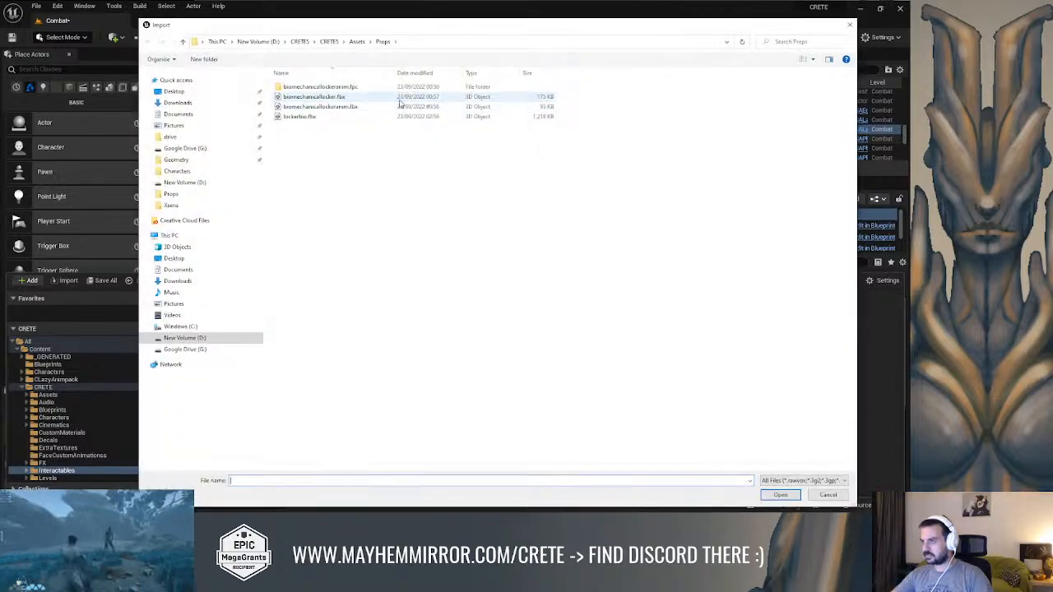
double_click(358, 109)
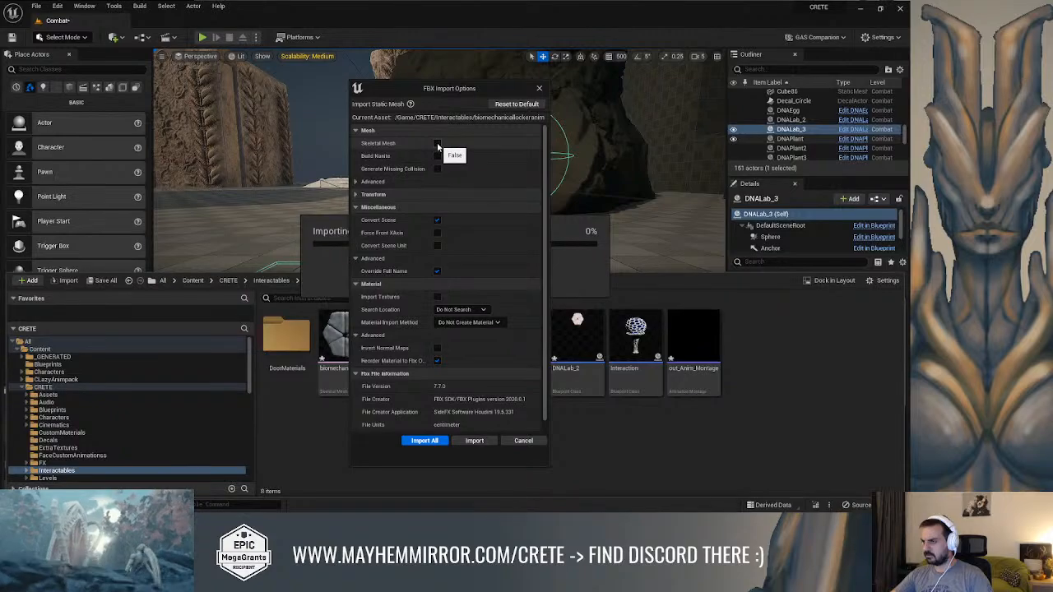
left_click(436, 144)
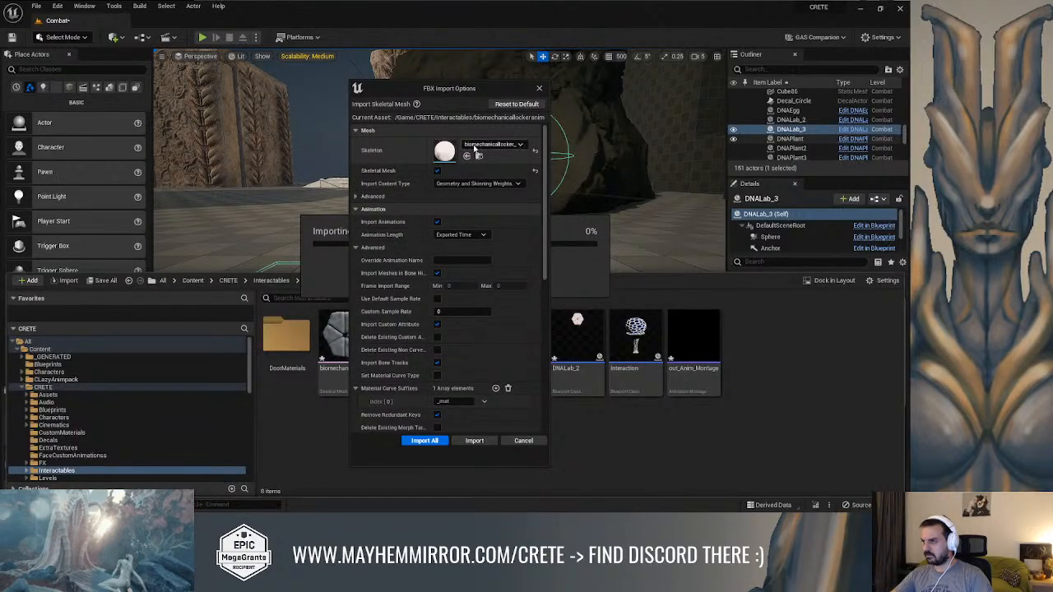
left_click(476, 442)
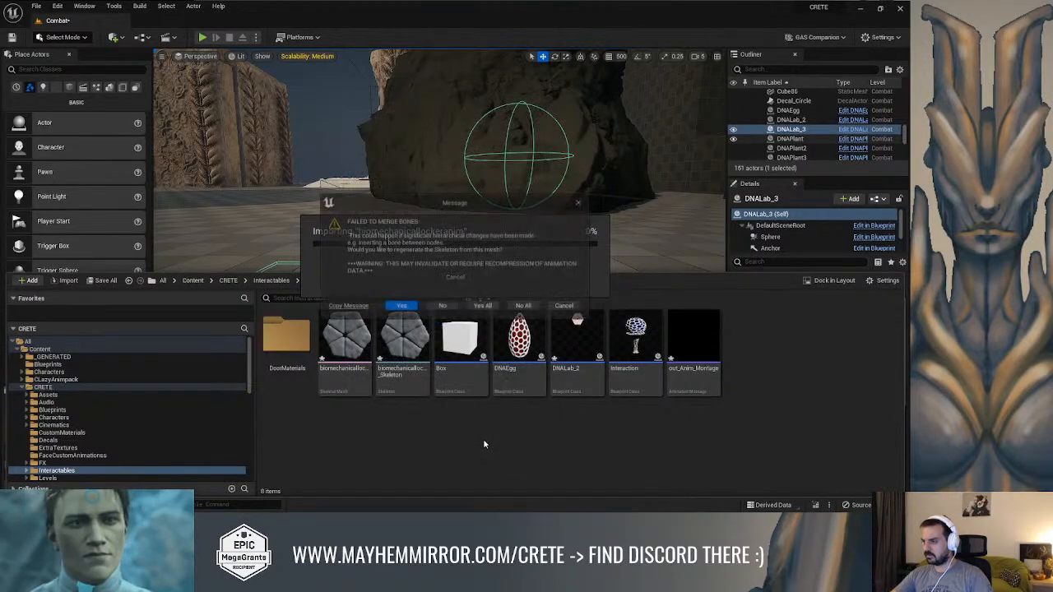
left_click(445, 306)
right_click_drag(551, 217, 514, 215)
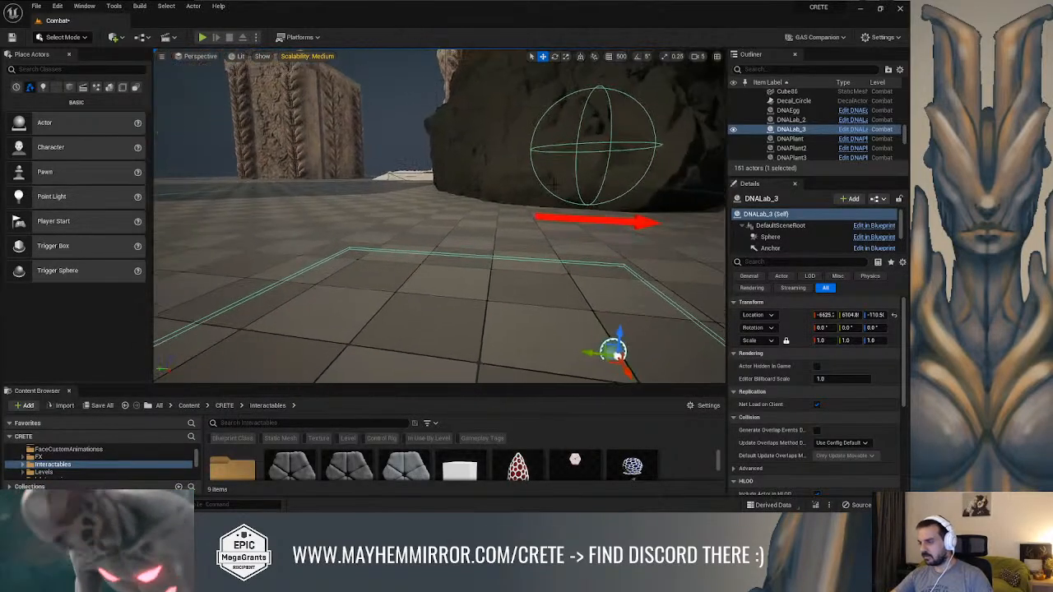
key("ctrl+space")
Force delete biomechanicallockeranim, biomechanicallocker_Skeleton and biomechanicallocker from the Interactables folder
left_click(462, 339)
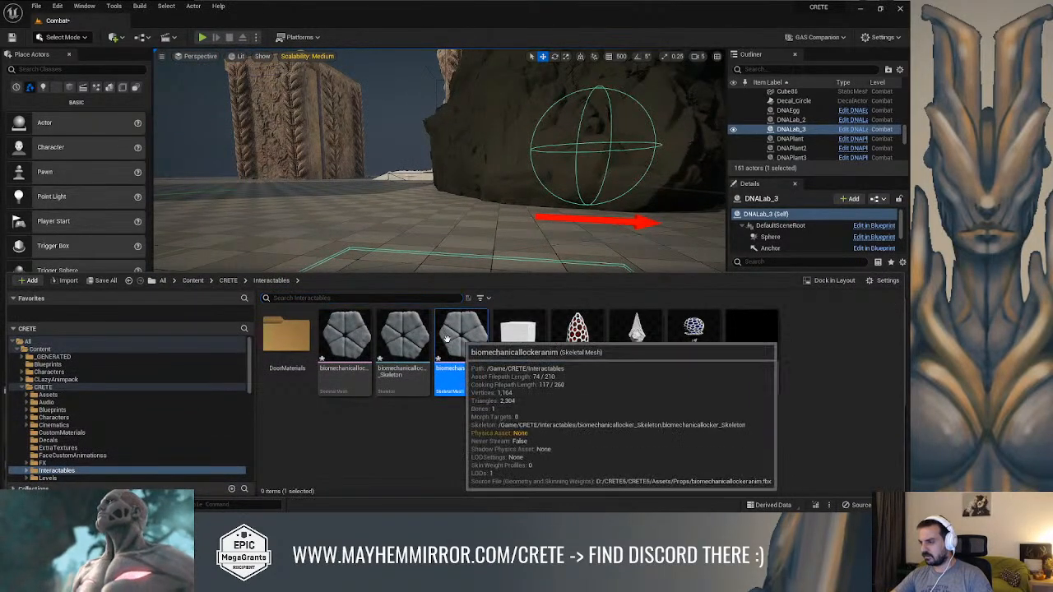
left_click(352, 345, "shift")
key("Delete")
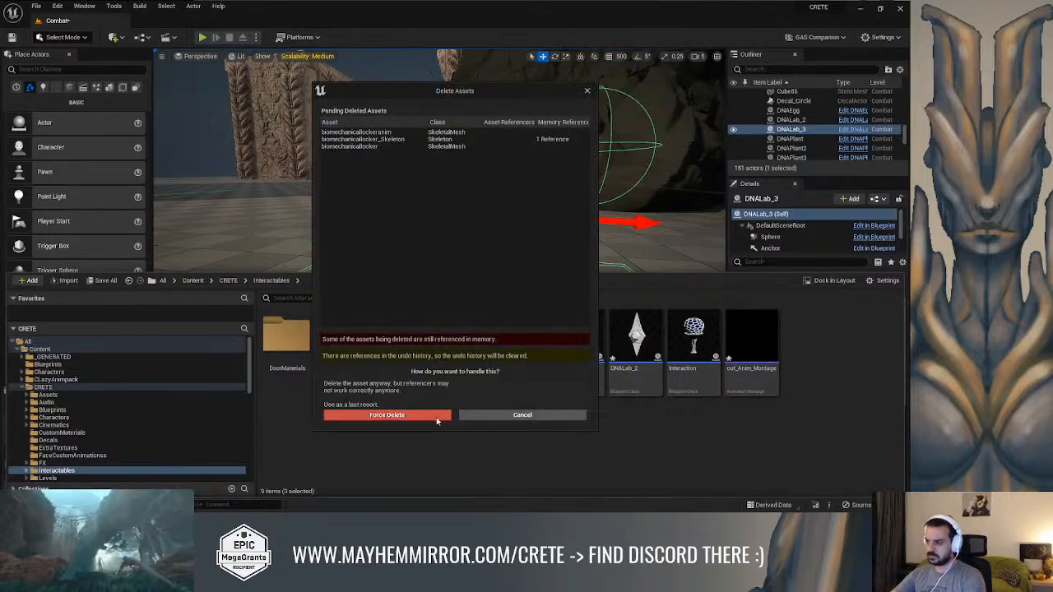
left_click(421, 415)
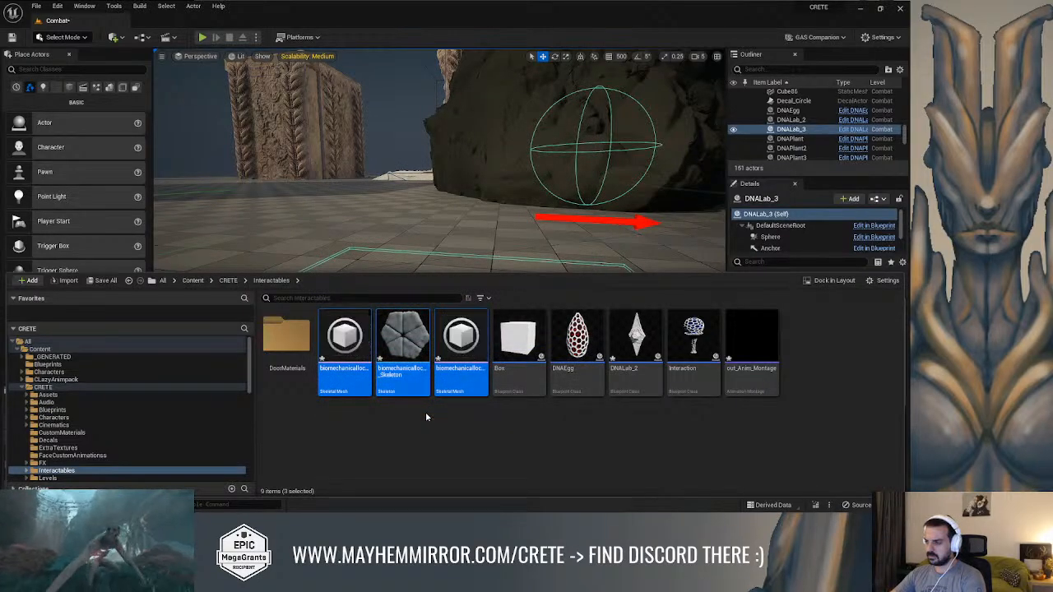
Import biomechanicallockeranim.fbx into Interactables as a skeletal mesh with animations and no existing skeleton assigned
right_click(680, 391)
left_click(723, 153)
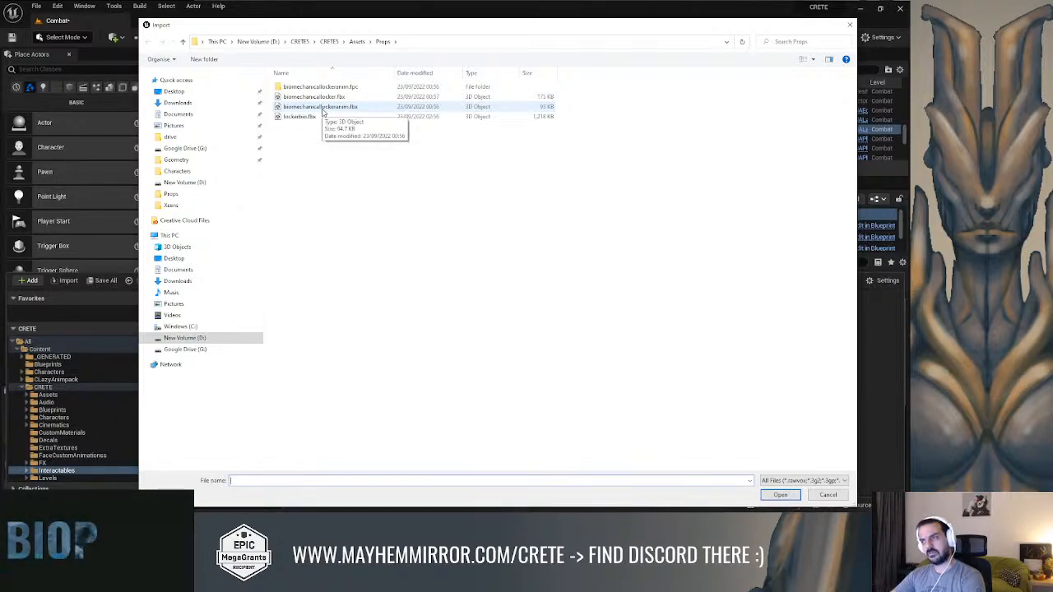
double_click(323, 109)
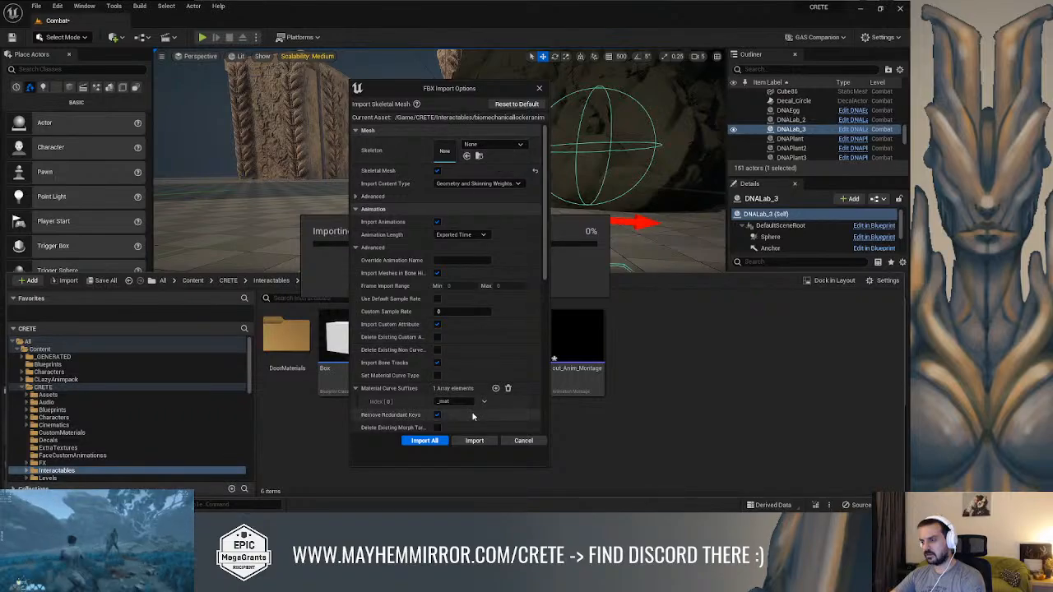
left_click(474, 440)
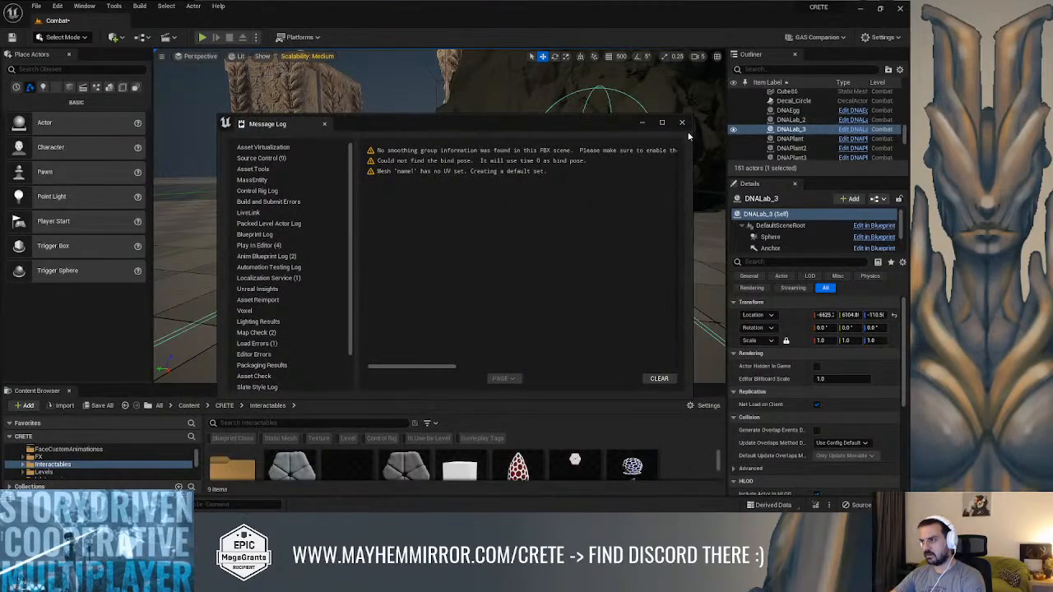
left_click(681, 123)
key("ctrl+space")
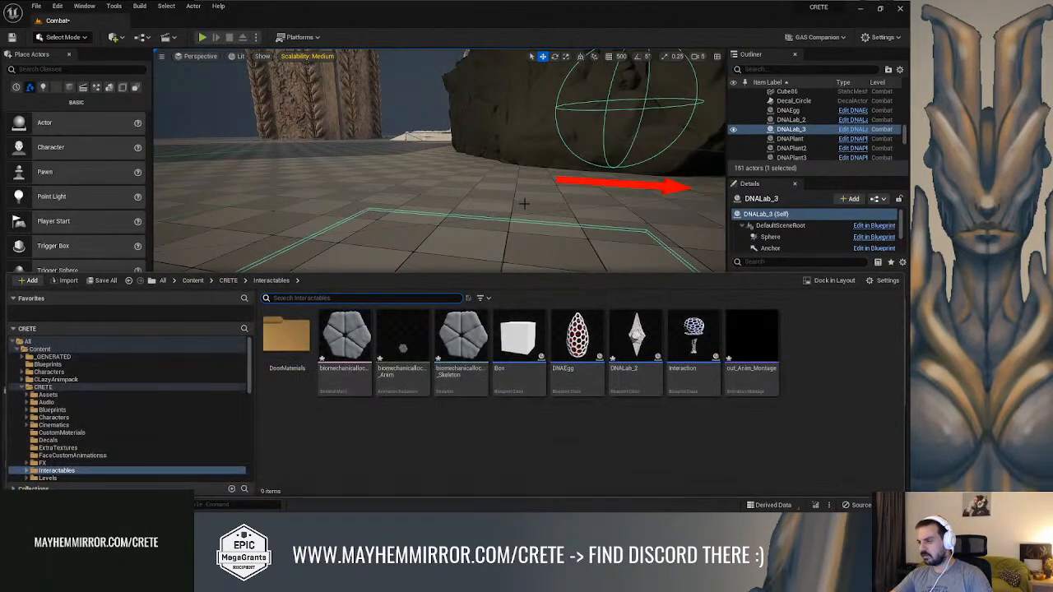
Preview the imported locker animation, locate it in its folder, and try to open out_Anim_Montage without choosing a new skeleton
double_click(403, 346)
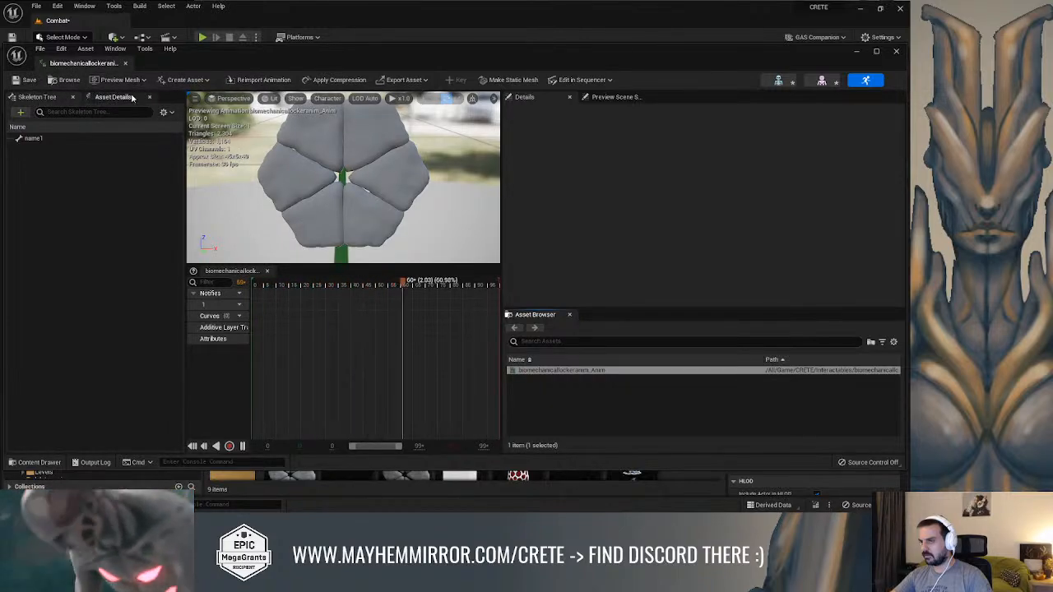
left_click(69, 80)
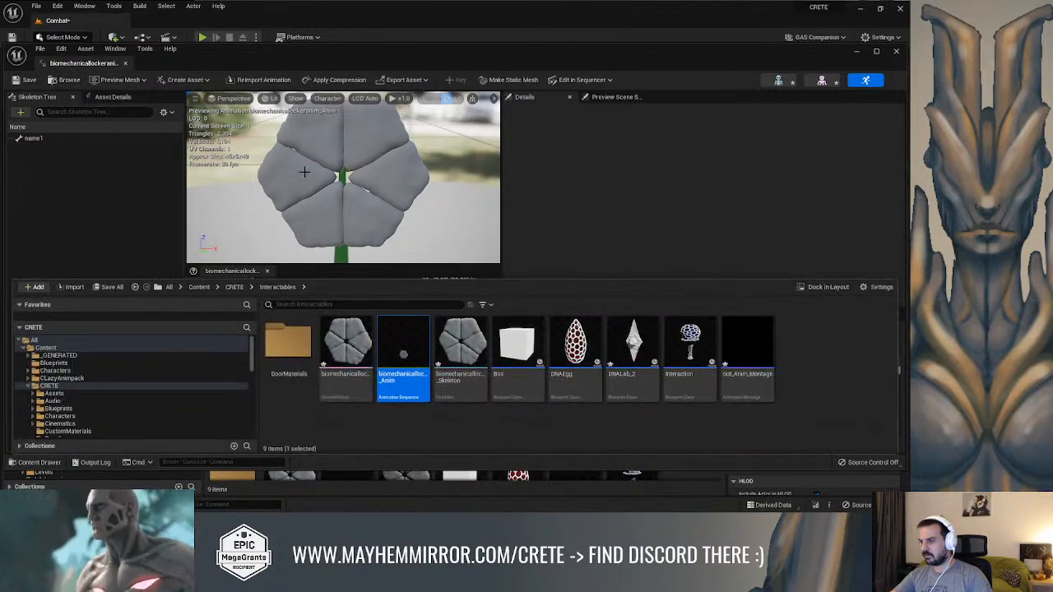
double_click(746, 345)
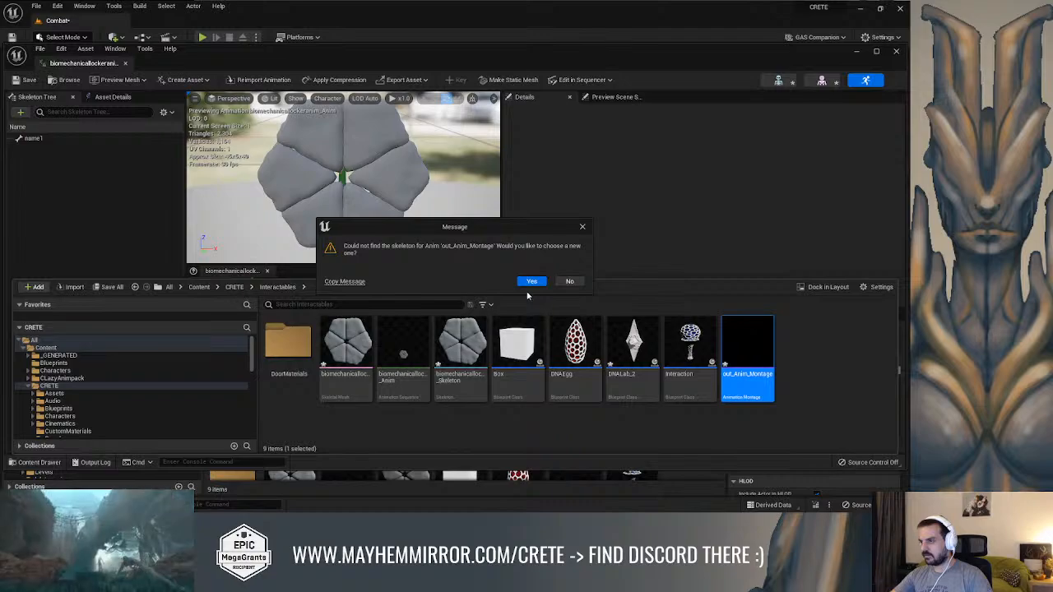
left_click(618, 431)
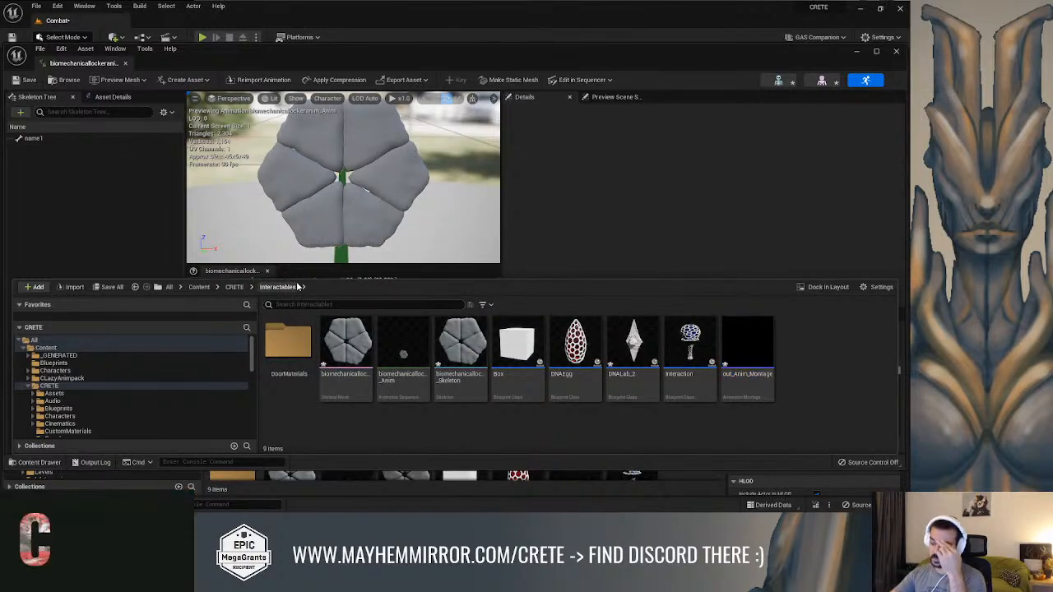
Import biomechanicallocker.fbx into Interactables as a skeletal mesh, clearing the preassigned skeleton
right_click(567, 441)
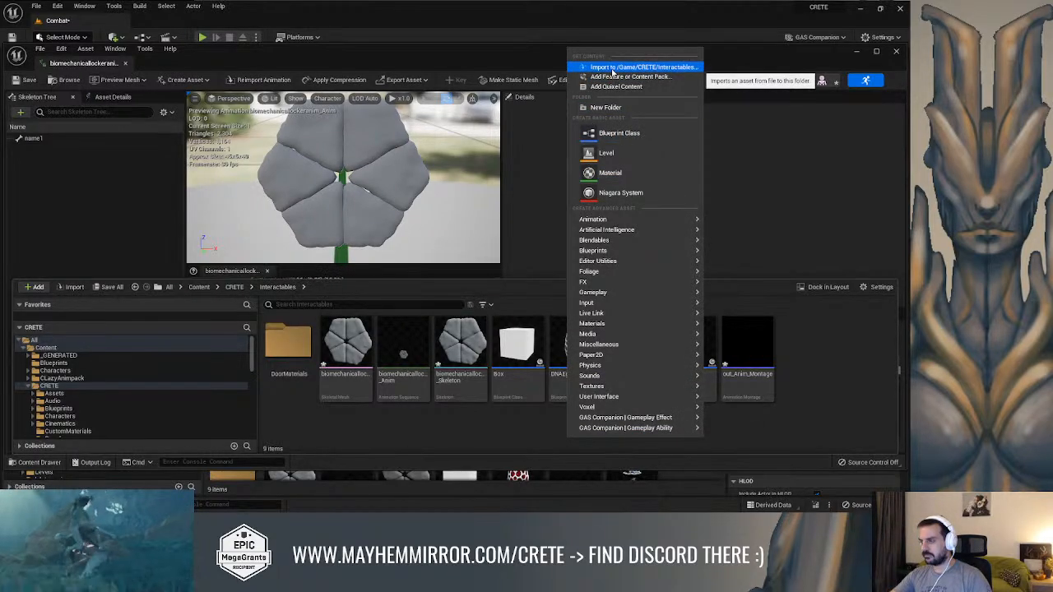
left_click(612, 68)
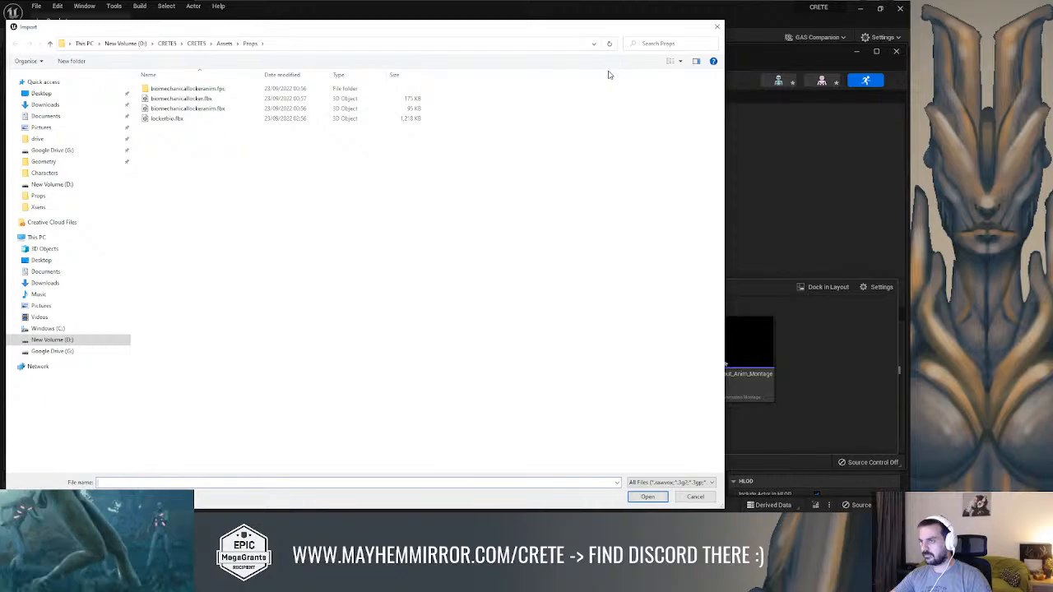
double_click(293, 99)
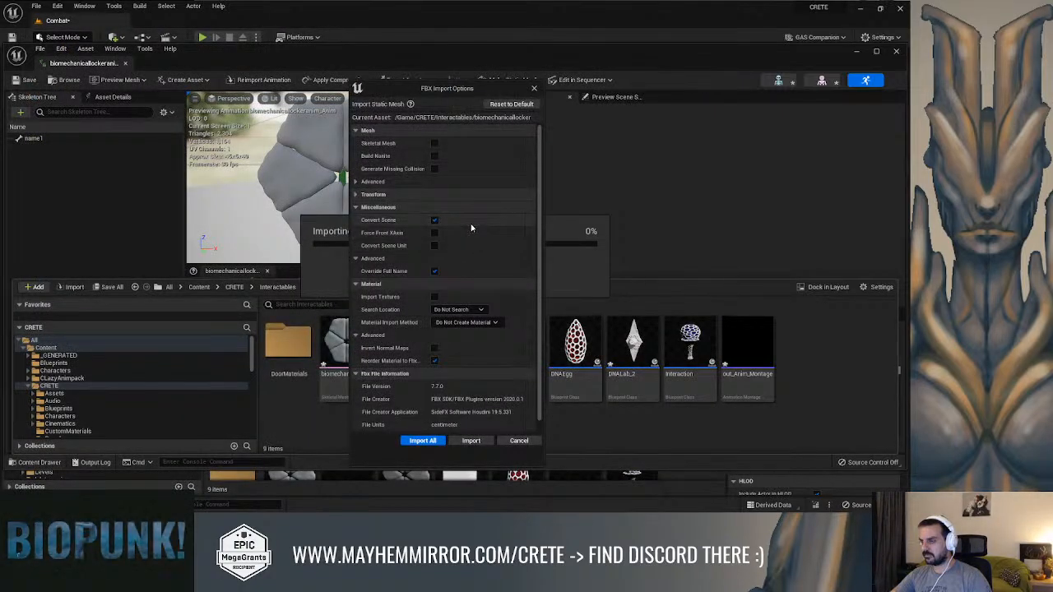
left_click(434, 144)
left_click(492, 144)
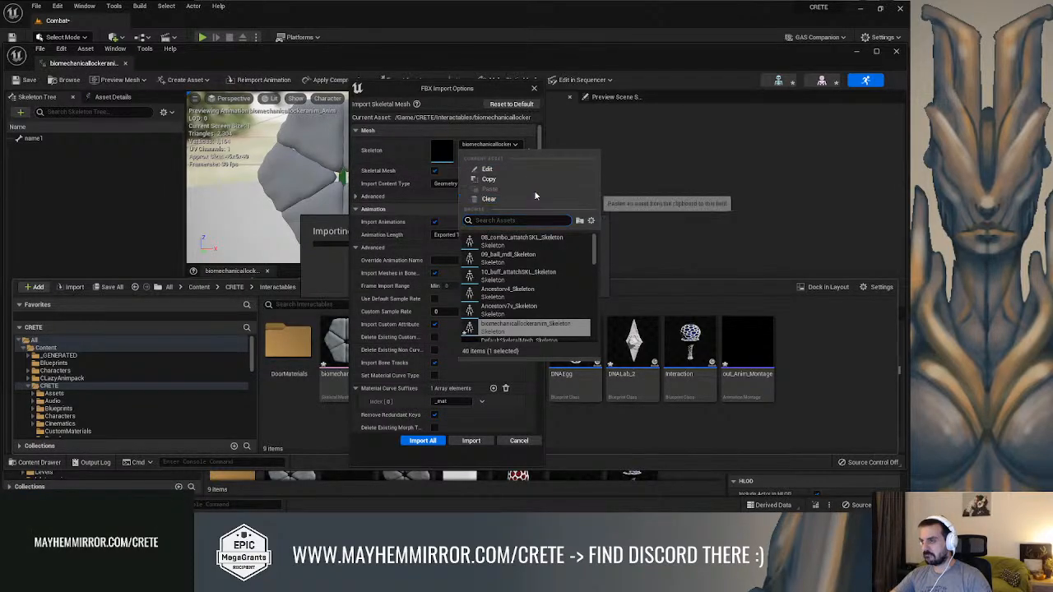
left_click(486, 200)
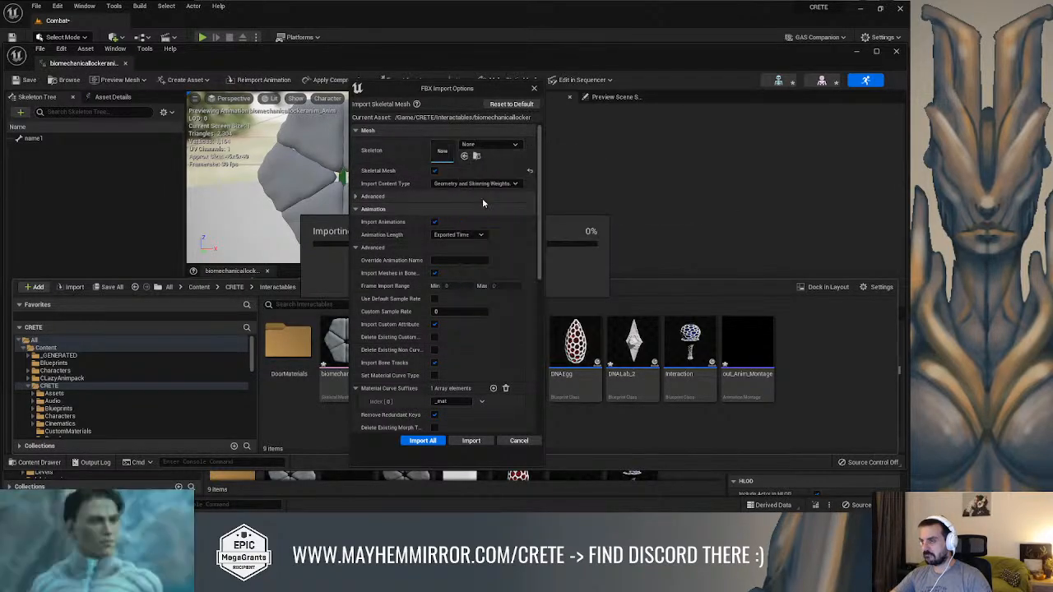
left_click(473, 440)
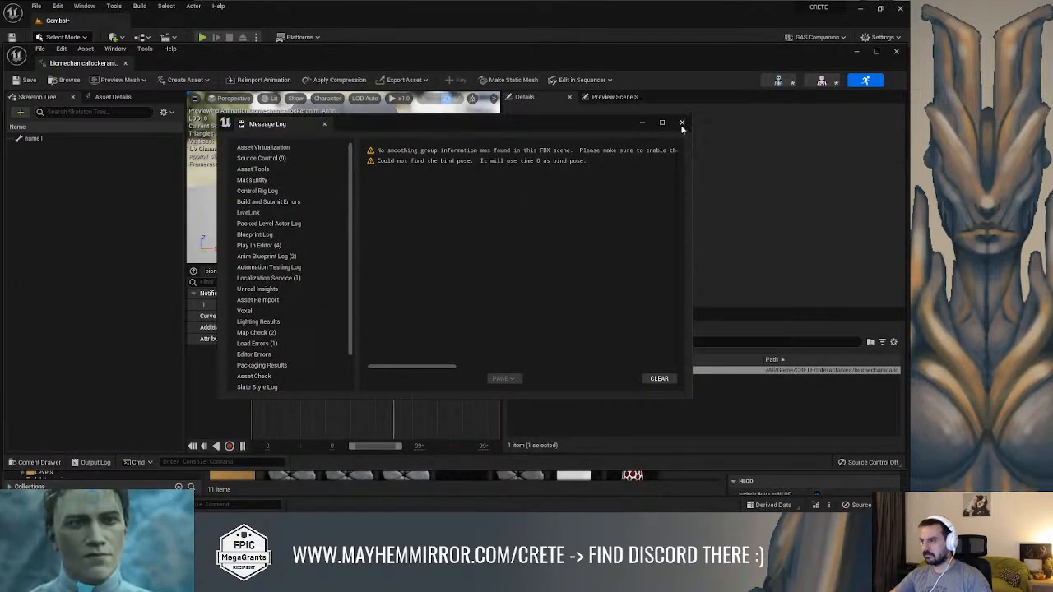
left_click(681, 123)
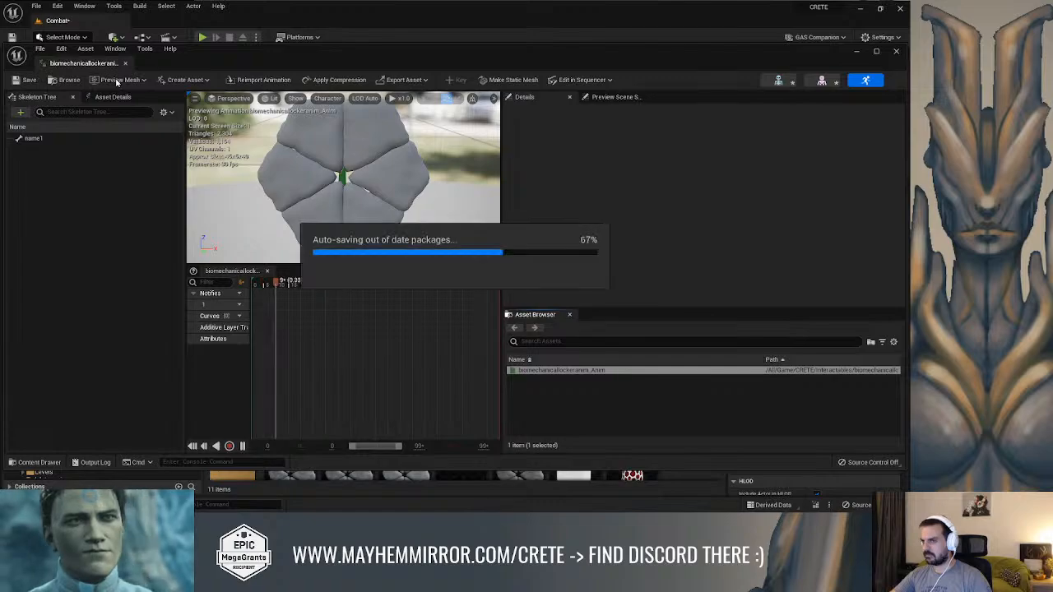
Minimize the animation editor and import the out FBX file into Interactables as a skeletal mesh with the preassigned skeleton cleared
left_click(856, 51)
right_click_drag(523, 282, 493, 222)
key("ctrl+space")
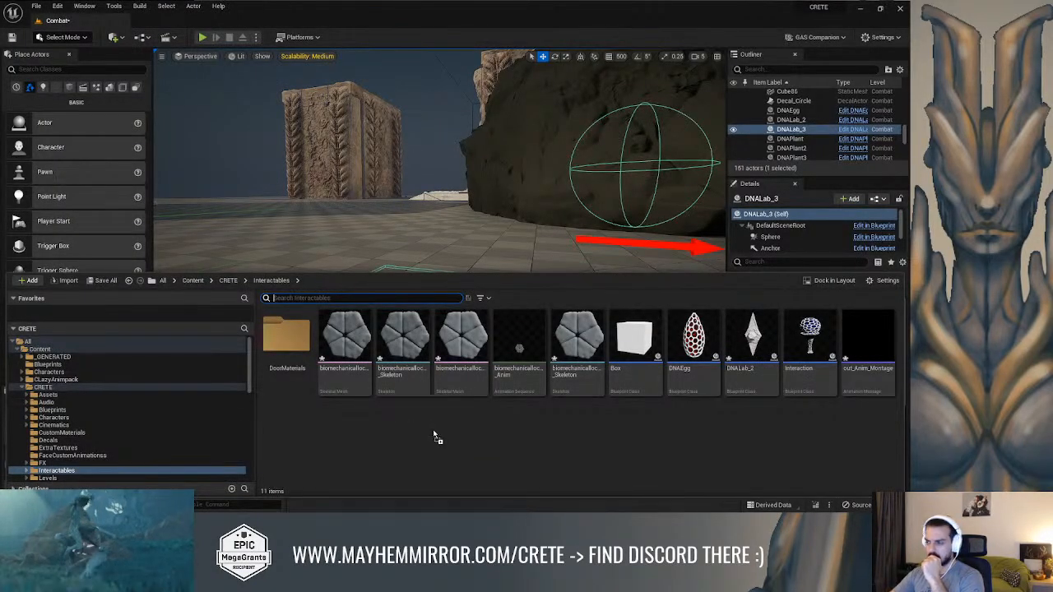
left_click_drag(435, 433, 435, 432)
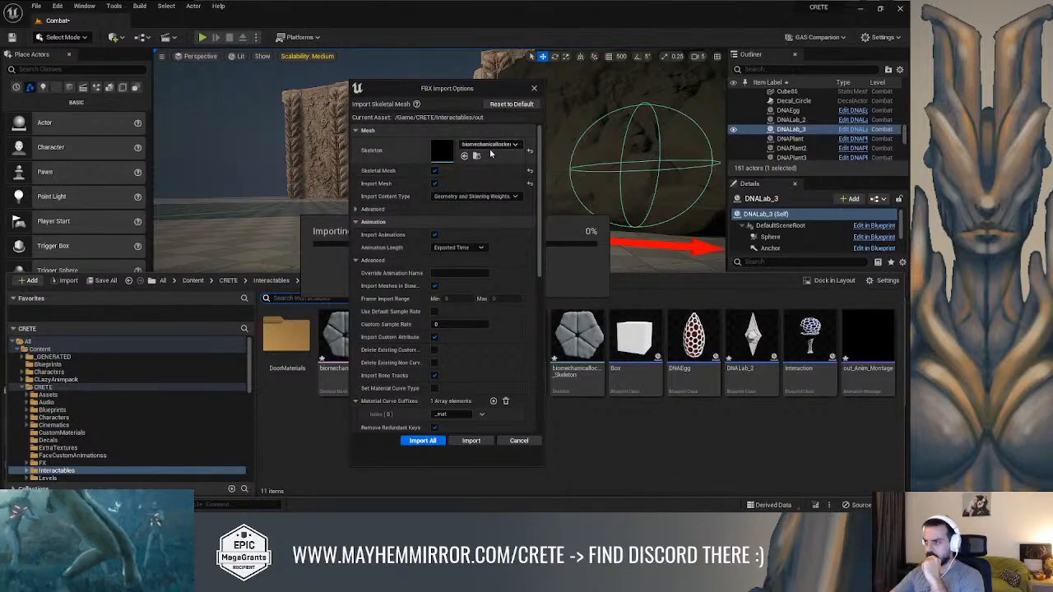
left_click(490, 145)
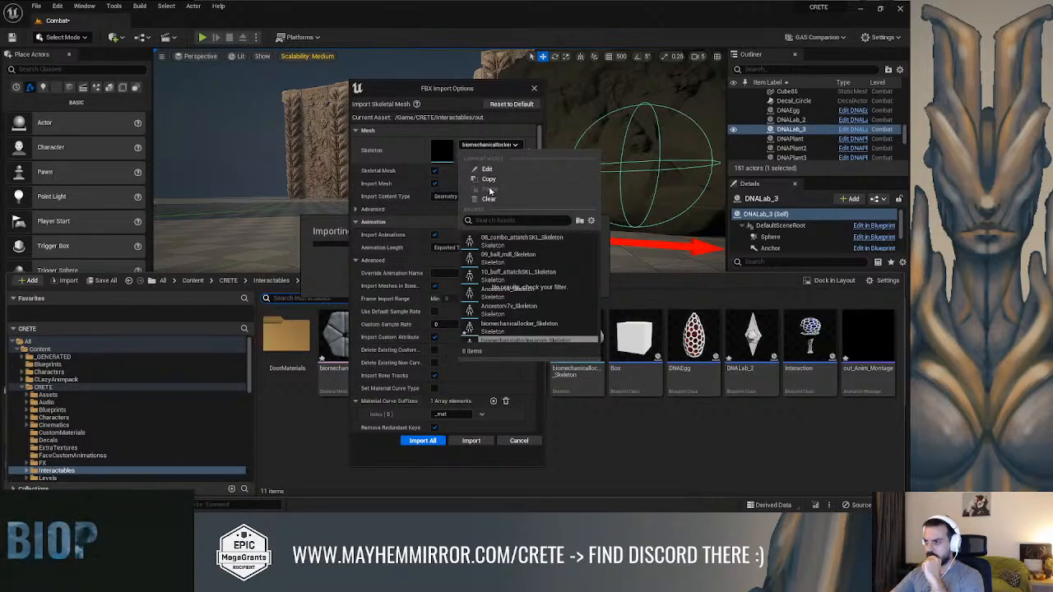
left_click(485, 199)
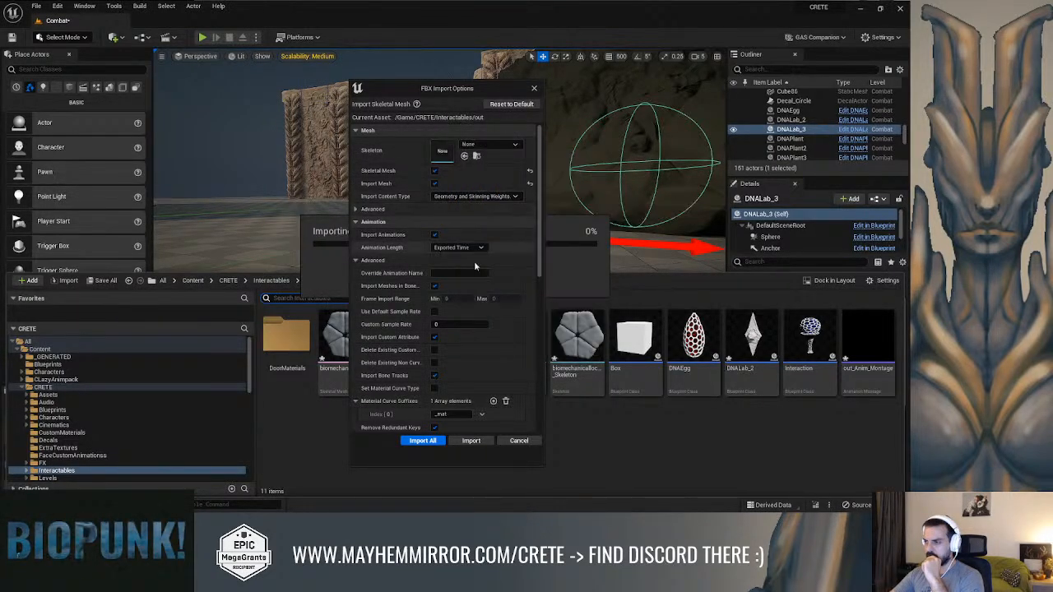
left_click(470, 441)
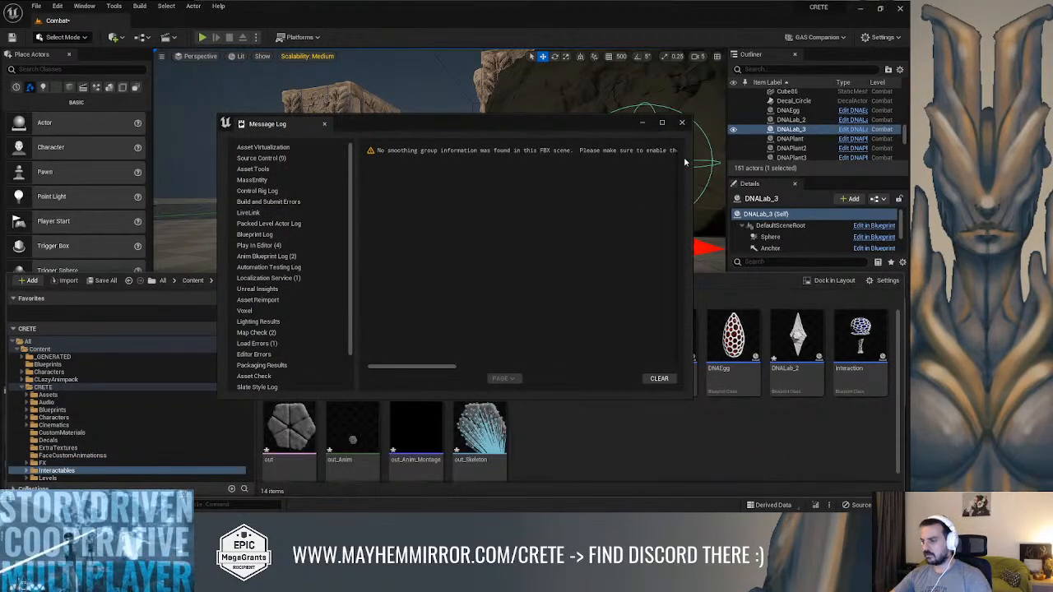
left_click(681, 123)
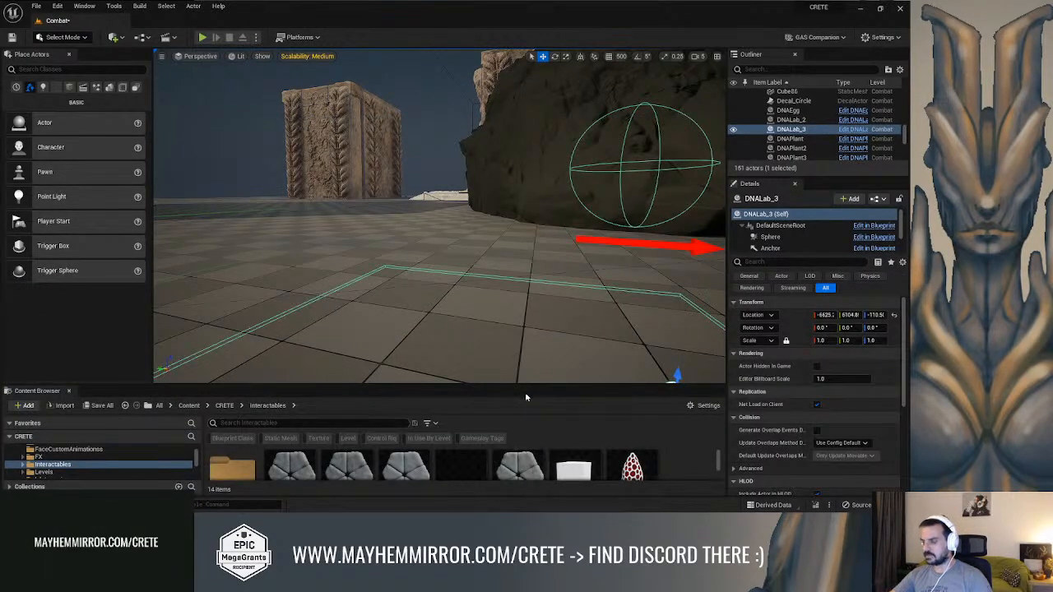
Enlarge the Content Browser and preview the newly imported out_Anim sequence
left_click_drag(527, 383, 527, 185)
double_click(336, 364)
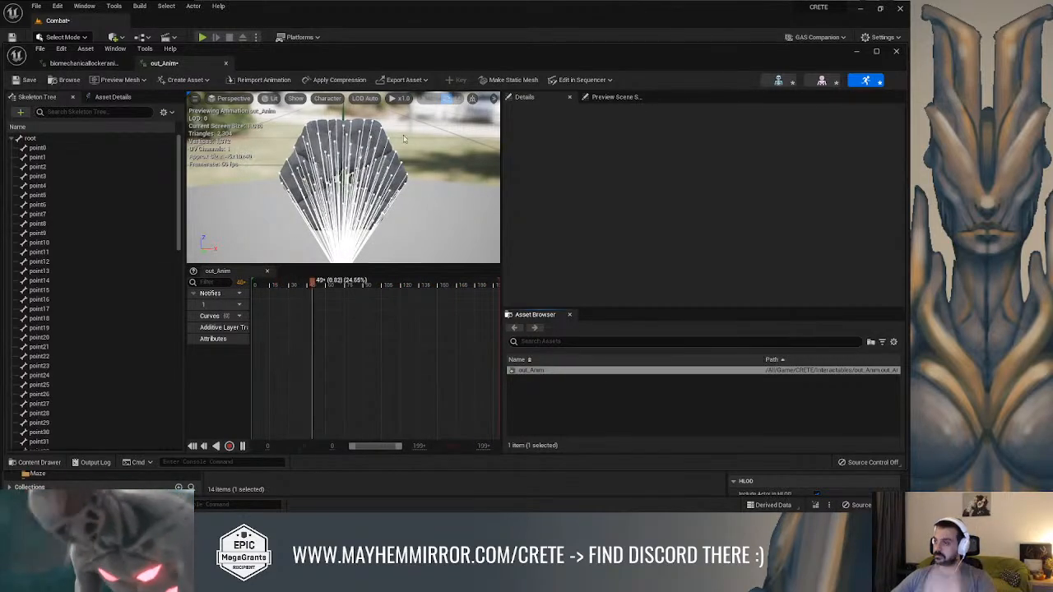
left_click(858, 52)
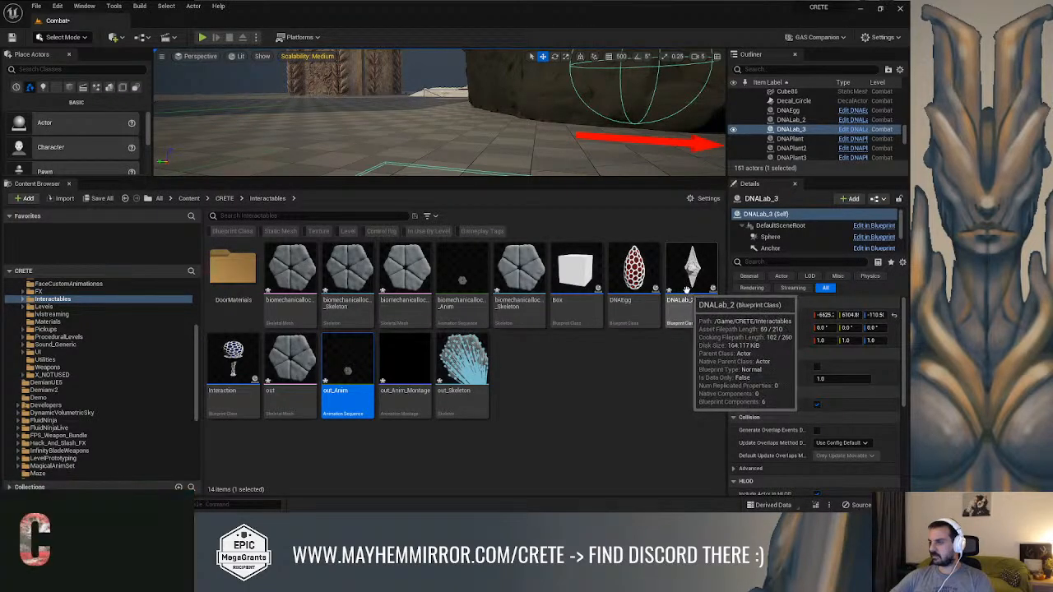
Open out_Anim_Montage and assign out_Skeleton as its replacement skeleton
left_click(418, 345)
double_click(418, 346)
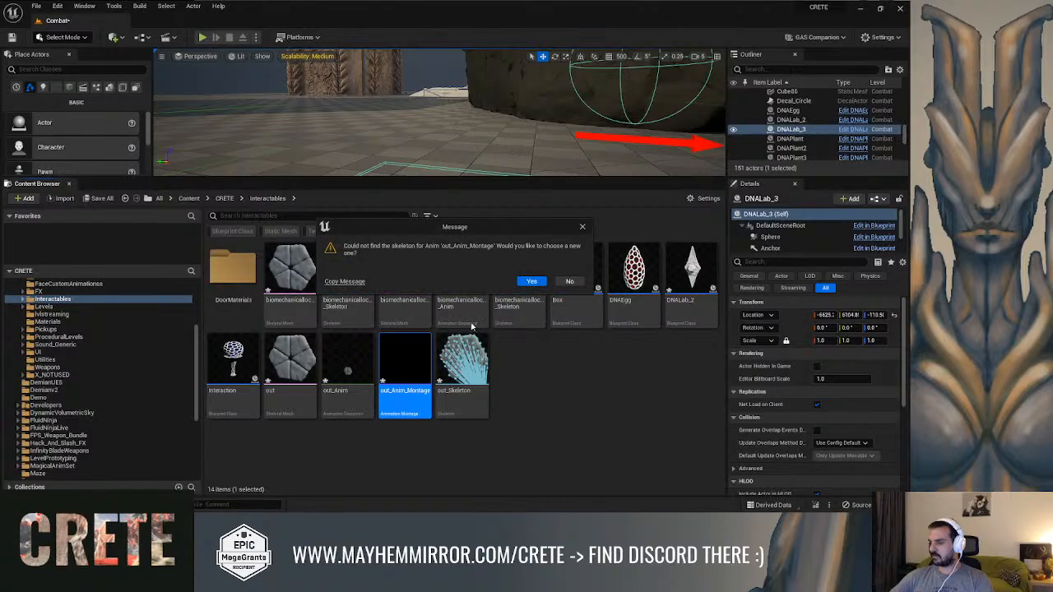
left_click(532, 281)
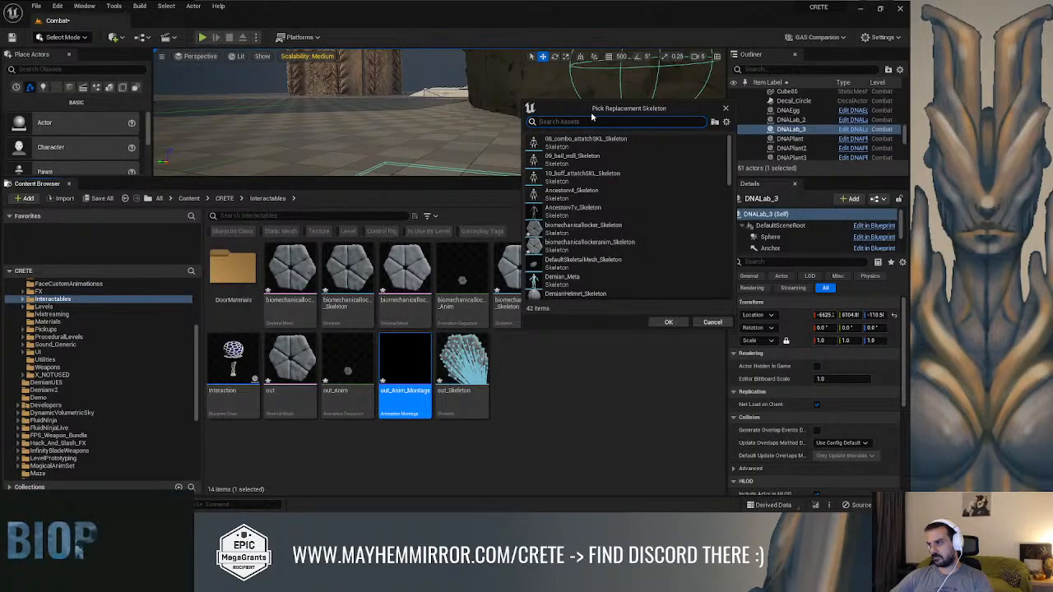
left_click_drag(591, 111, 624, 124)
type("p")
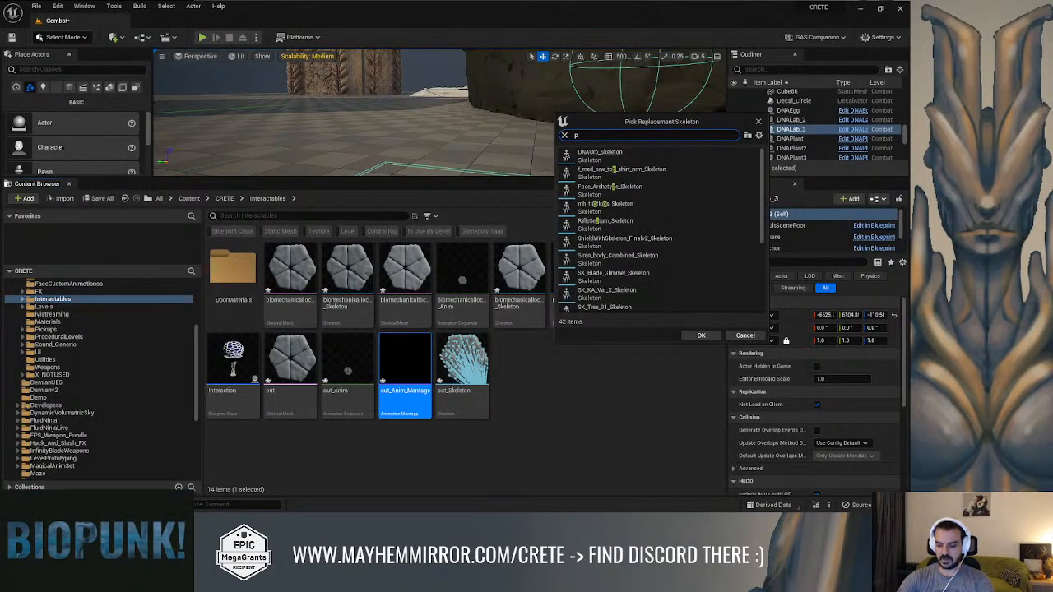
type("ut")
left_click(591, 154)
left_click(701, 335)
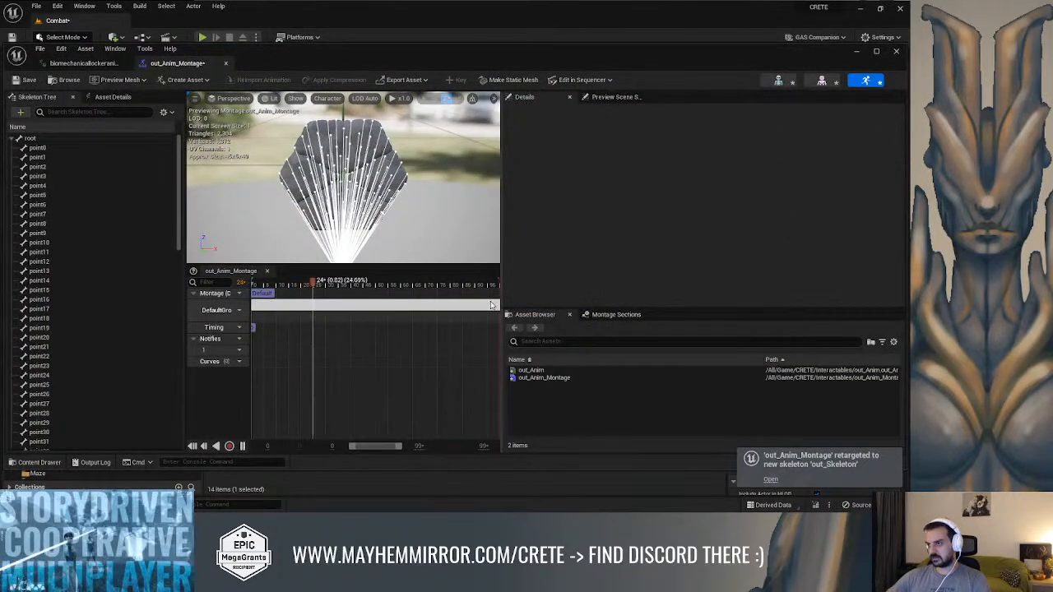
Set the montage segment's animation reference to out_Anim and save the montage
left_click(539, 370)
left_click(459, 305)
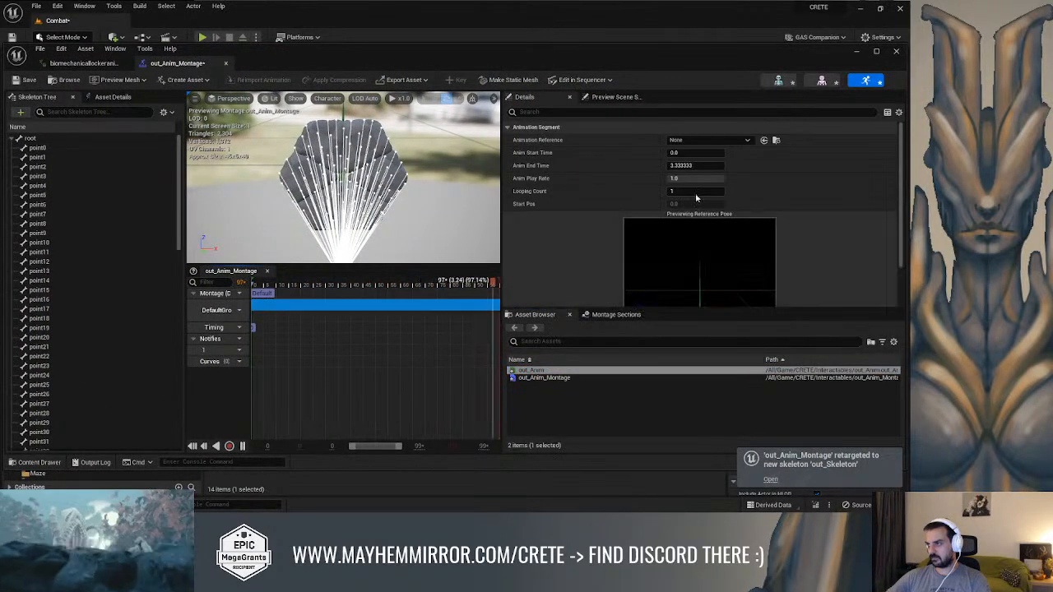
left_click(708, 140)
type("out")
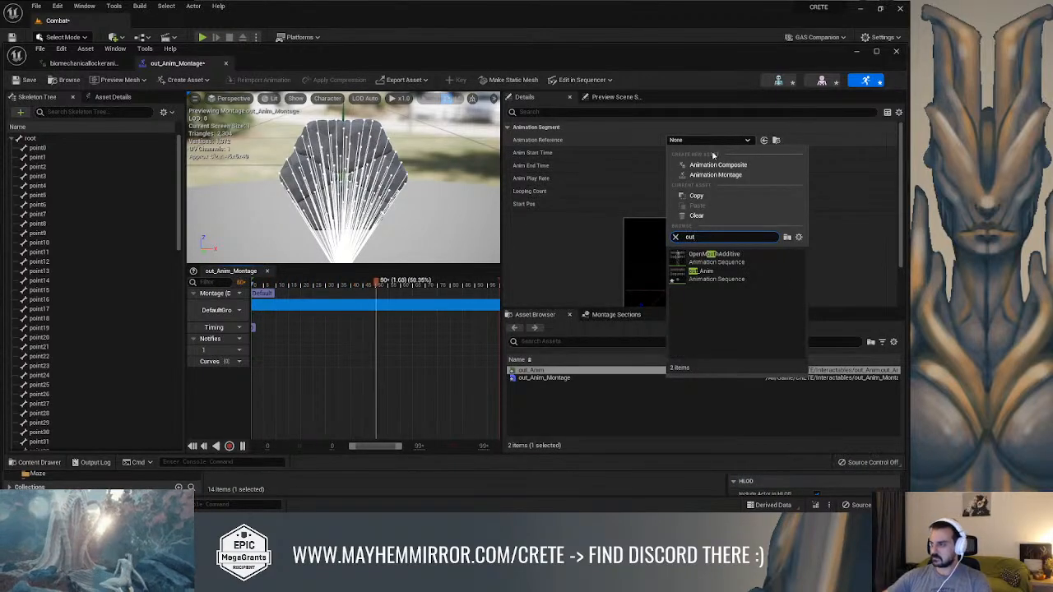
left_click(697, 269)
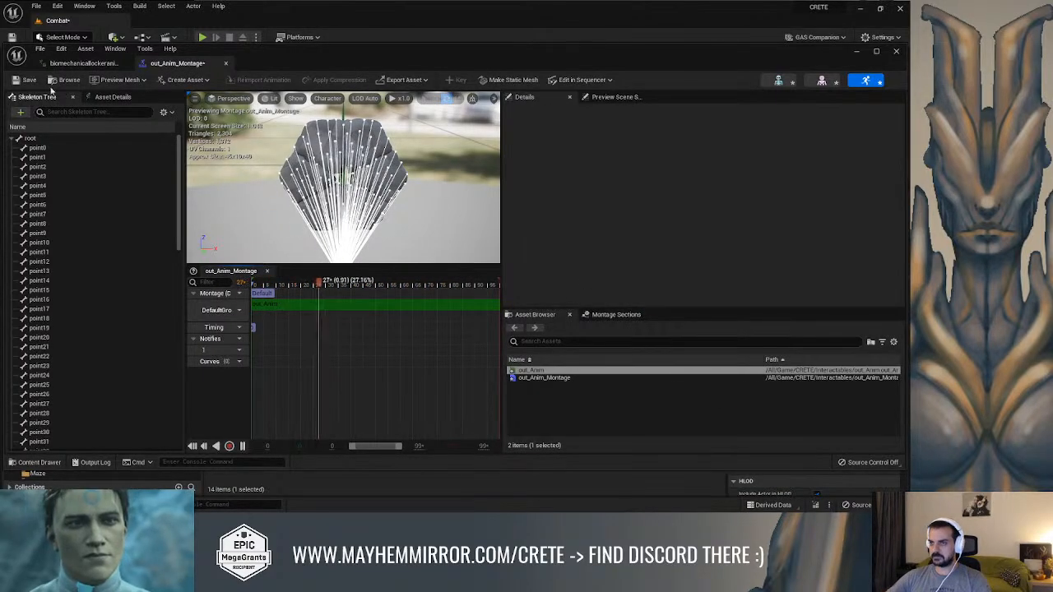
left_click(124, 98)
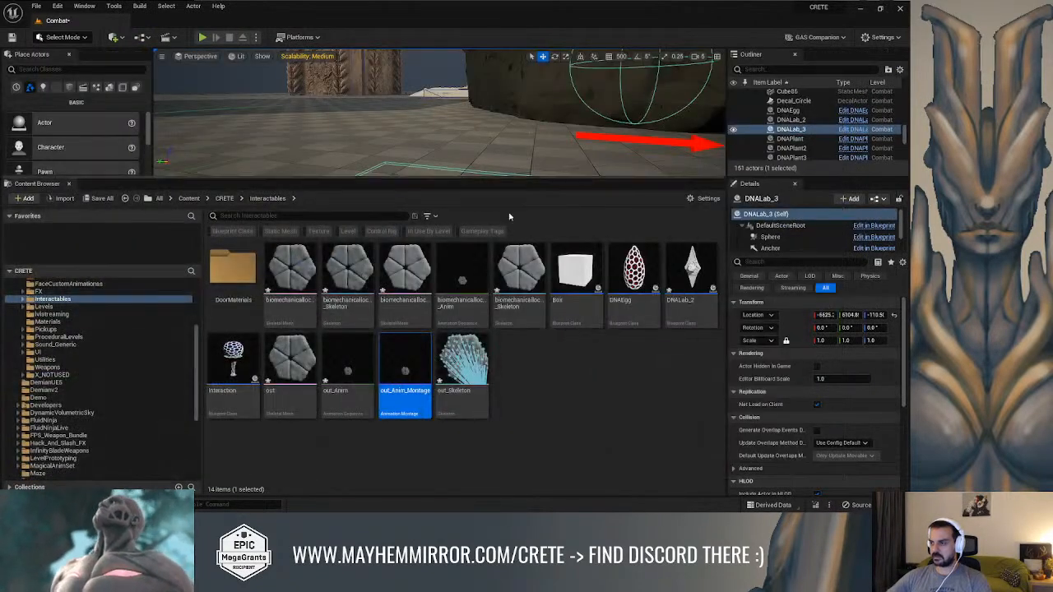
Open the DNALab_2 blueprint, compile it and bring its component viewport into view
double_click(699, 267)
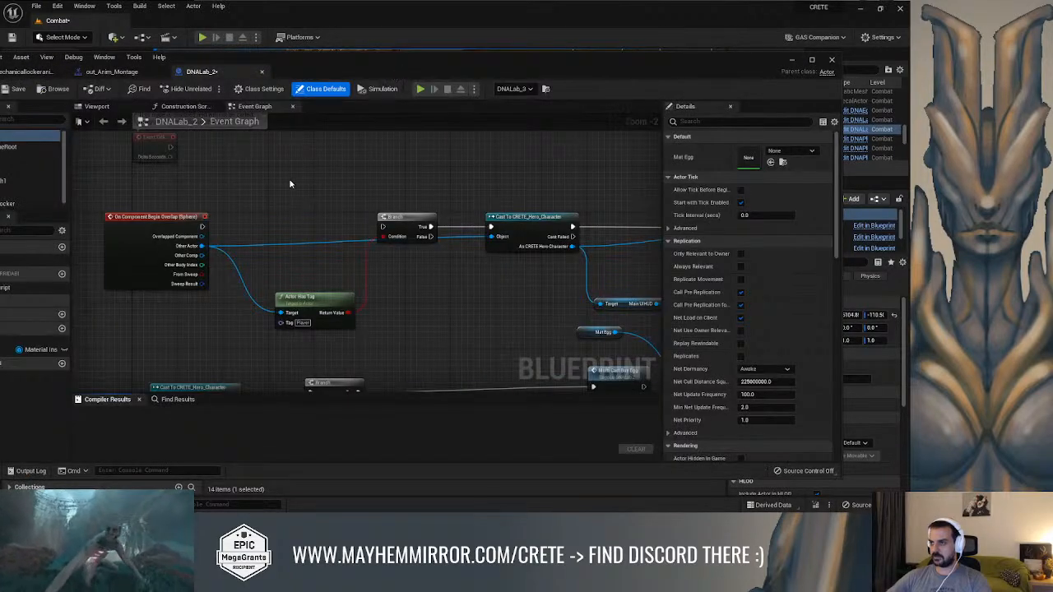
left_click_drag(458, 70, 550, 63)
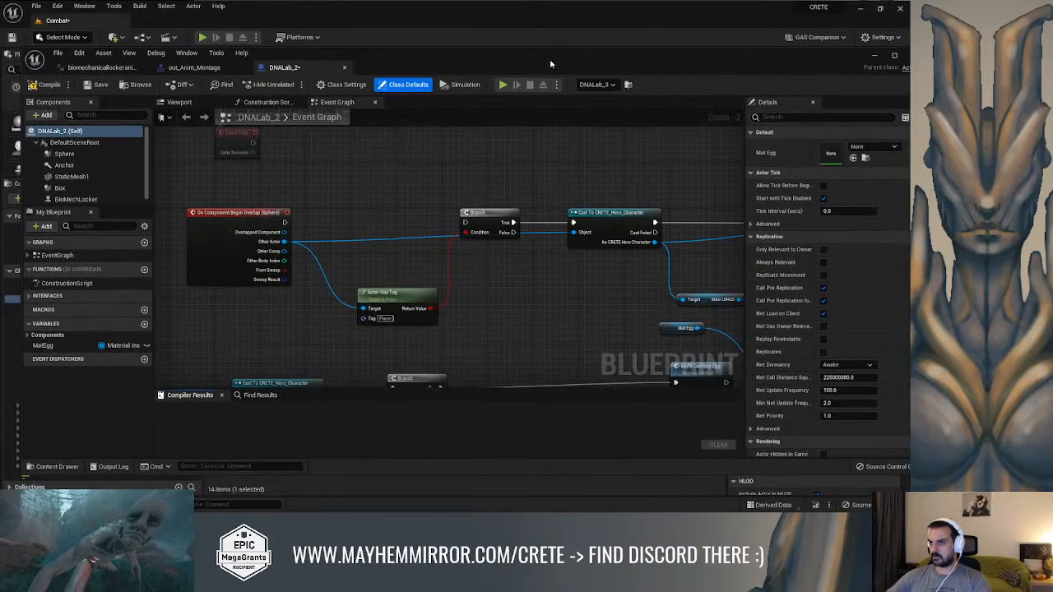
left_click(45, 84)
left_click(175, 102)
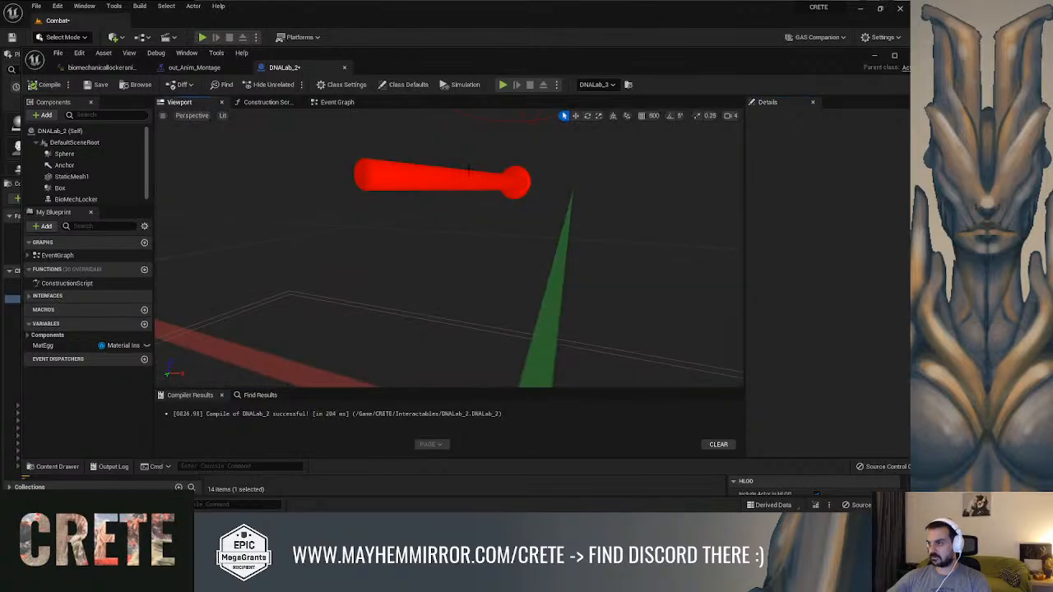
right_click_drag(537, 224, 426, 226)
scroll(91, 186, "down", 2)
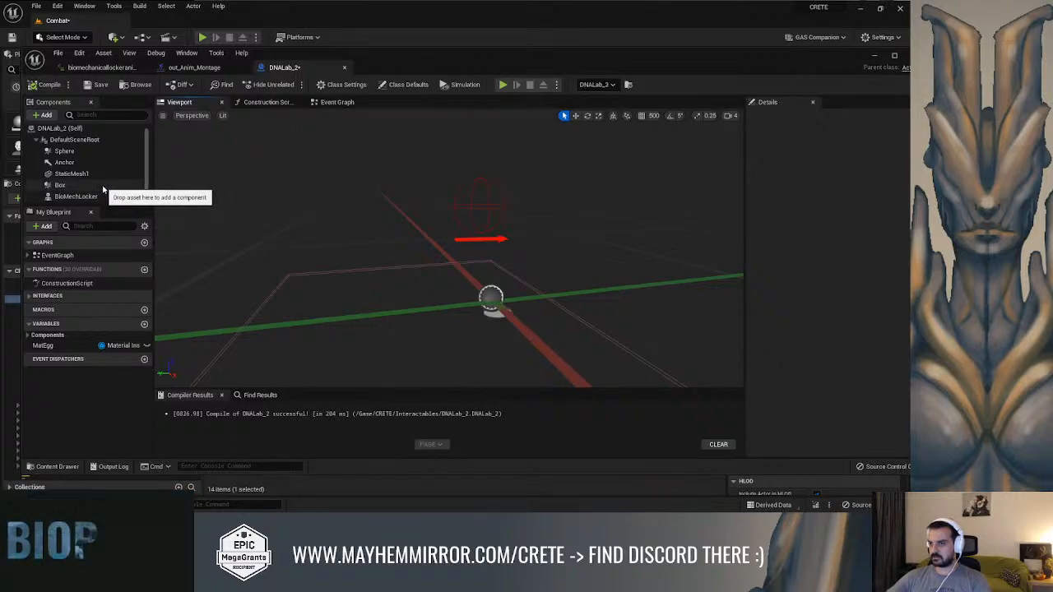
Assign the out skeletal mesh to the BioMechLocker component and compile the blueprint
left_click(100, 197)
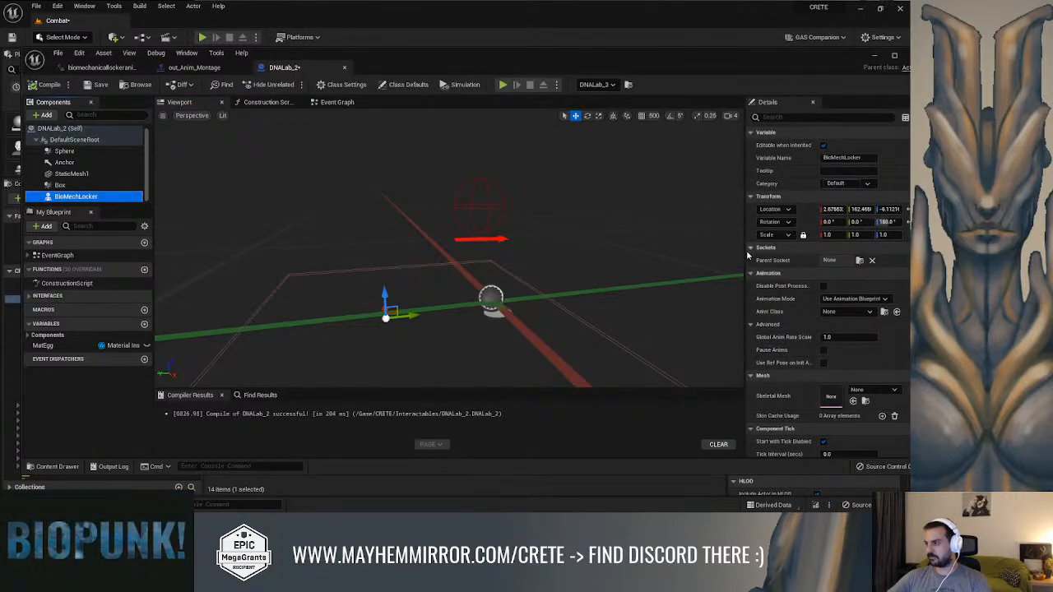
left_click_drag(745, 251, 679, 251)
left_click(849, 390)
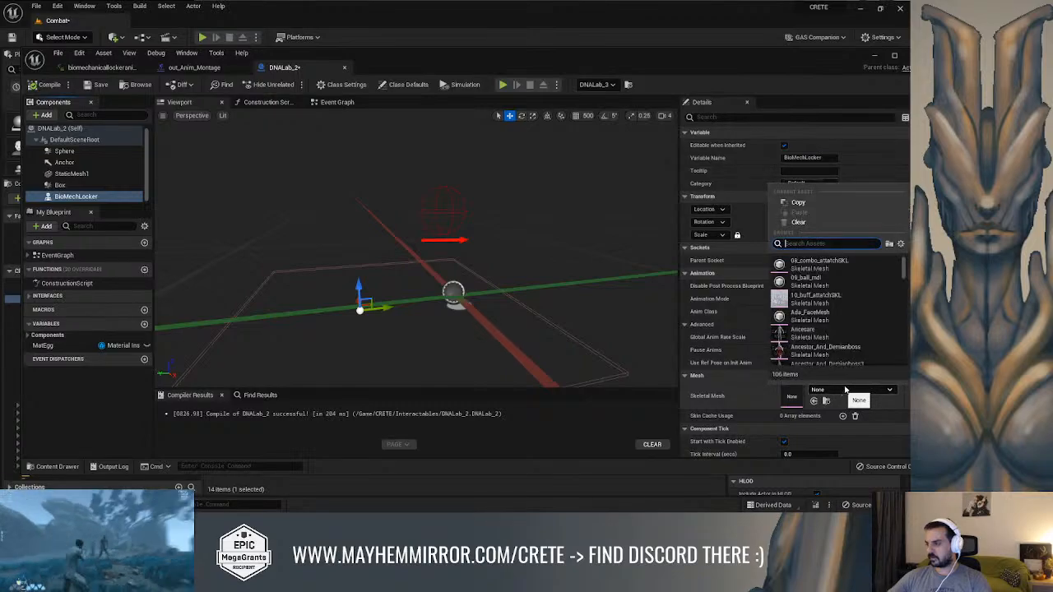
type("out")
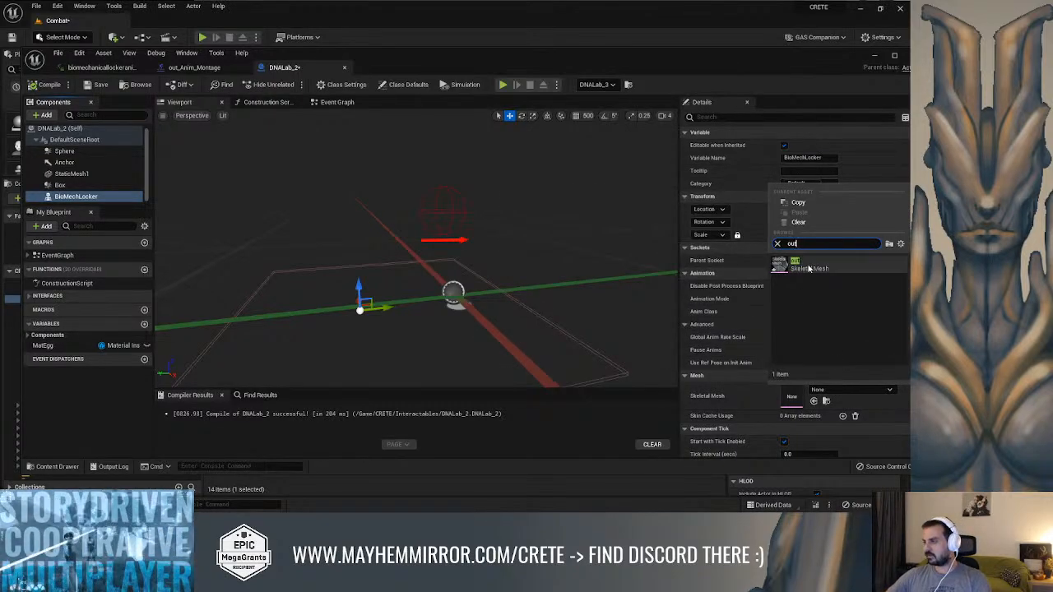
left_click(809, 266)
left_click(45, 84)
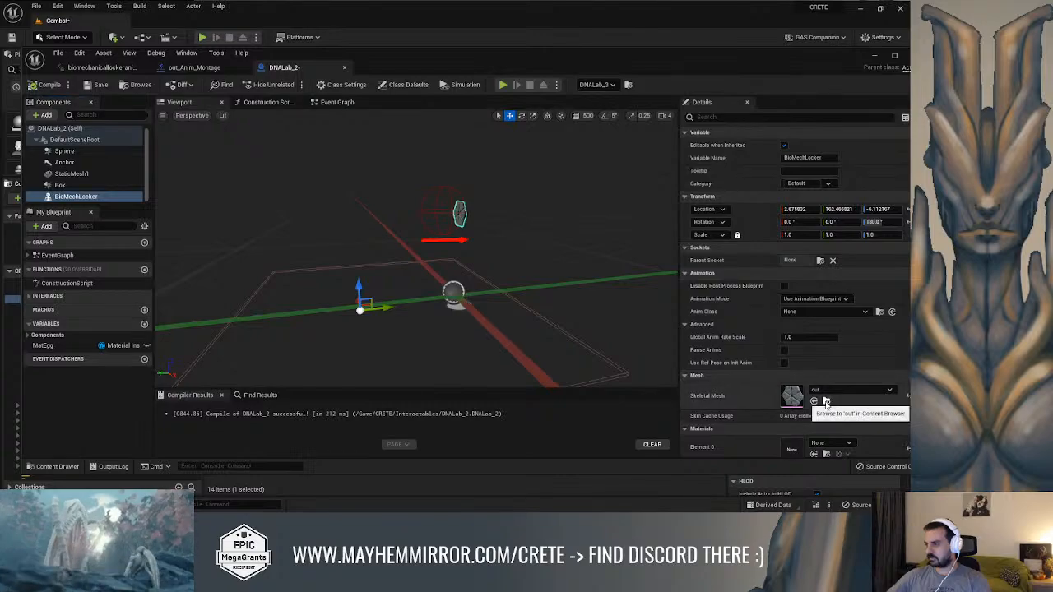
Create an animation blueprint from the out skeletal mesh in Interactables, keeping the default name
left_click(874, 56)
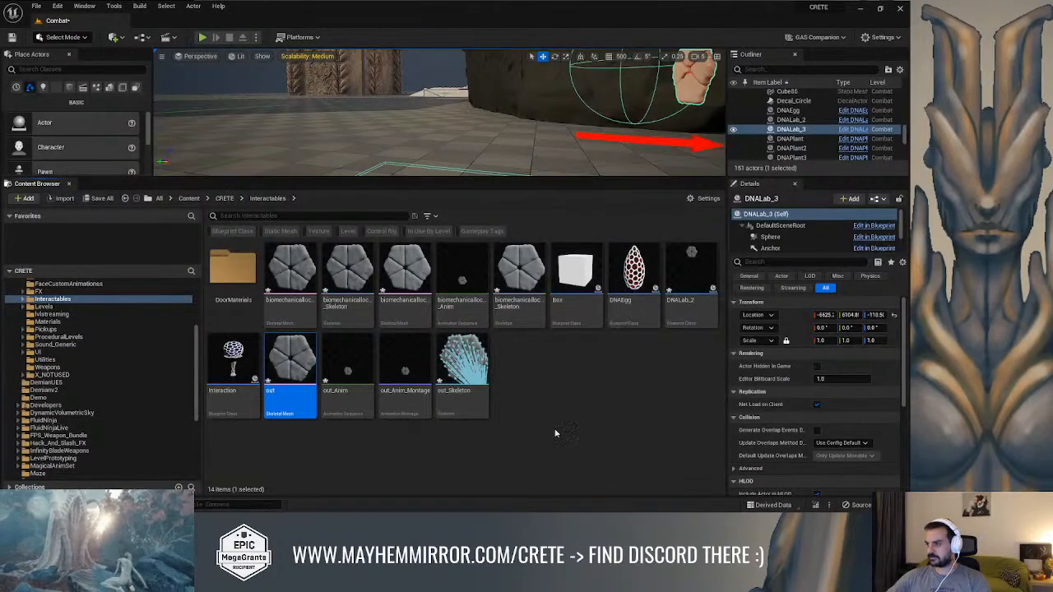
right_click(294, 348)
mouse_move(386, 54)
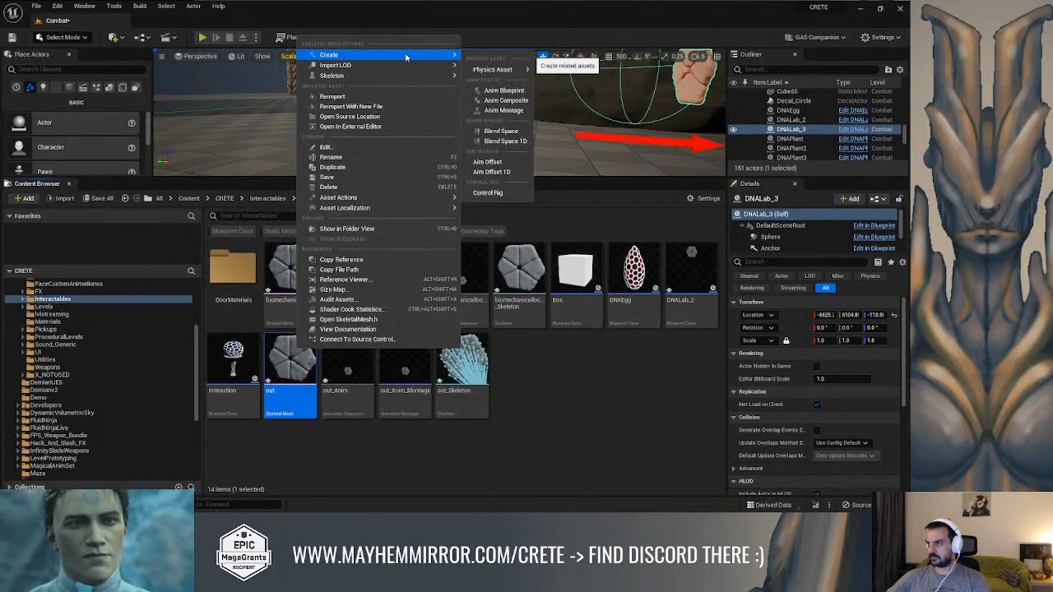
left_click(508, 92)
left_click(642, 401)
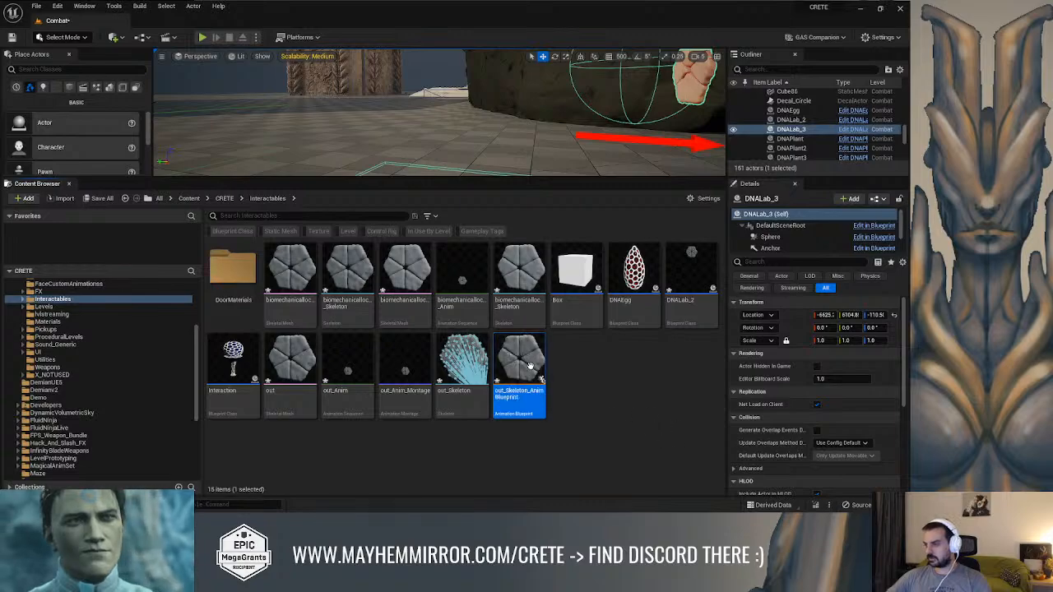
In the new animation blueprint's AnimGraph, connect a DefaultSlot montage node to the Output Pose, compile it and save
double_click(528, 364)
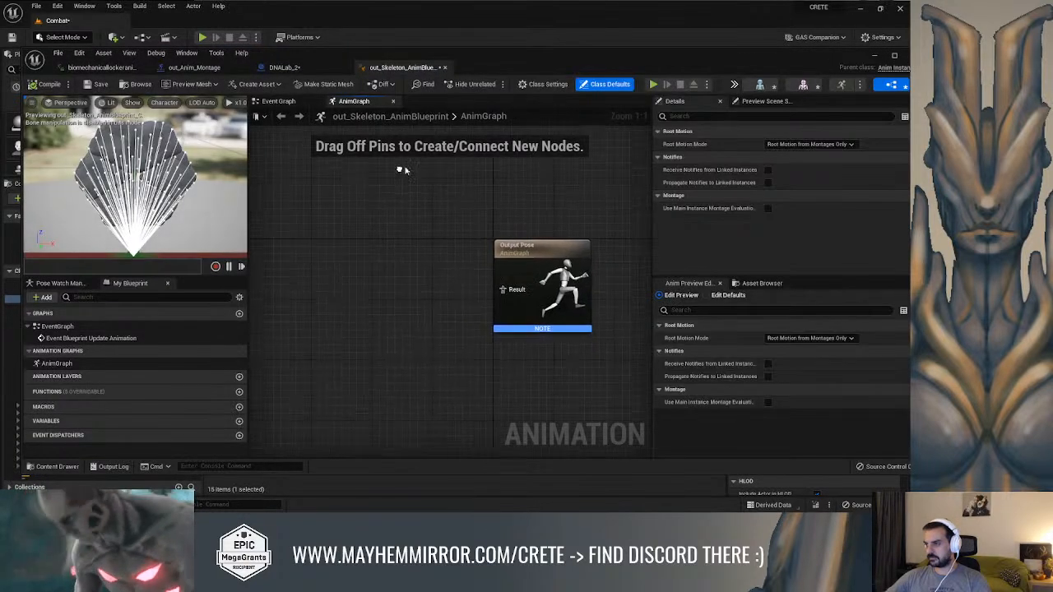
right_click(385, 255)
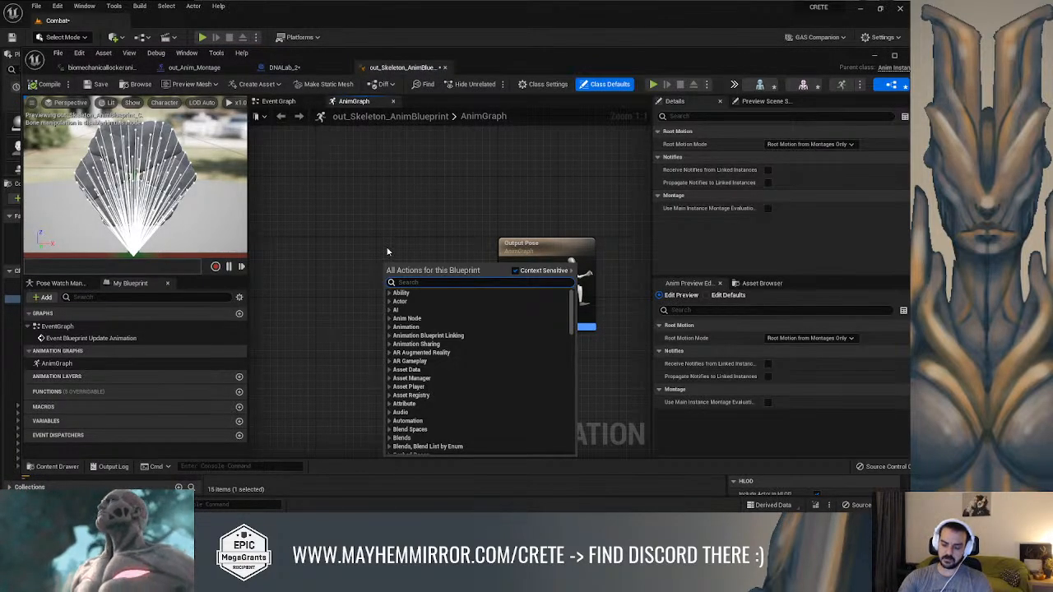
type("slot")
scroll(467, 314, "up", 2)
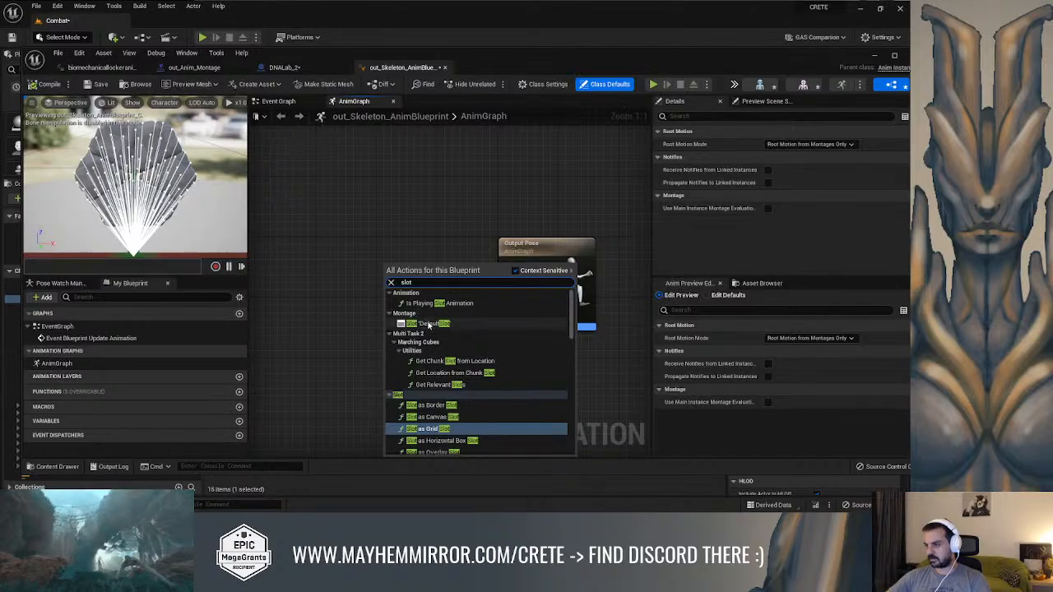
left_click(428, 324)
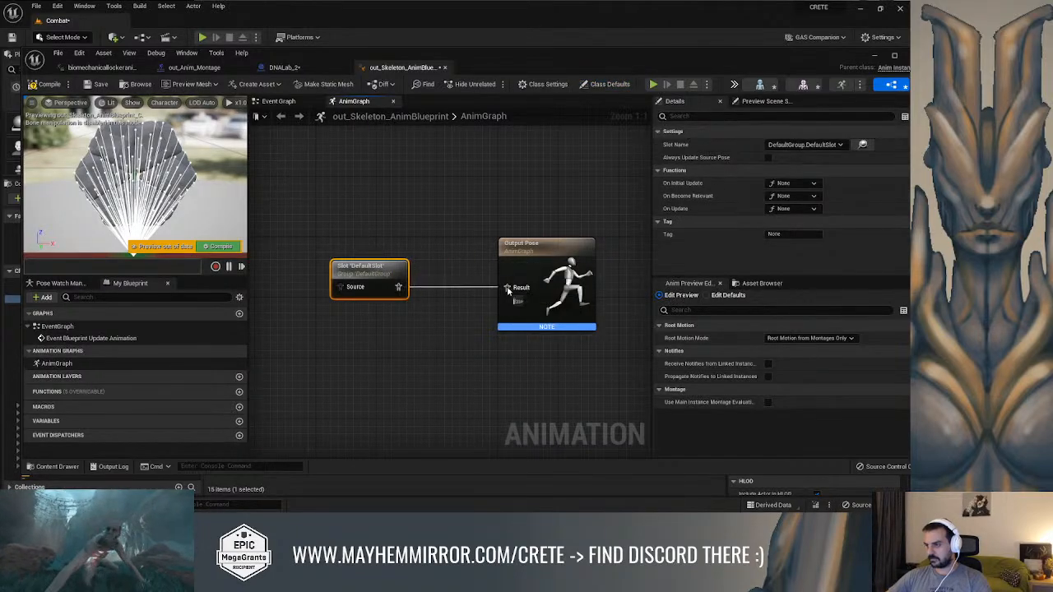
left_click(44, 84)
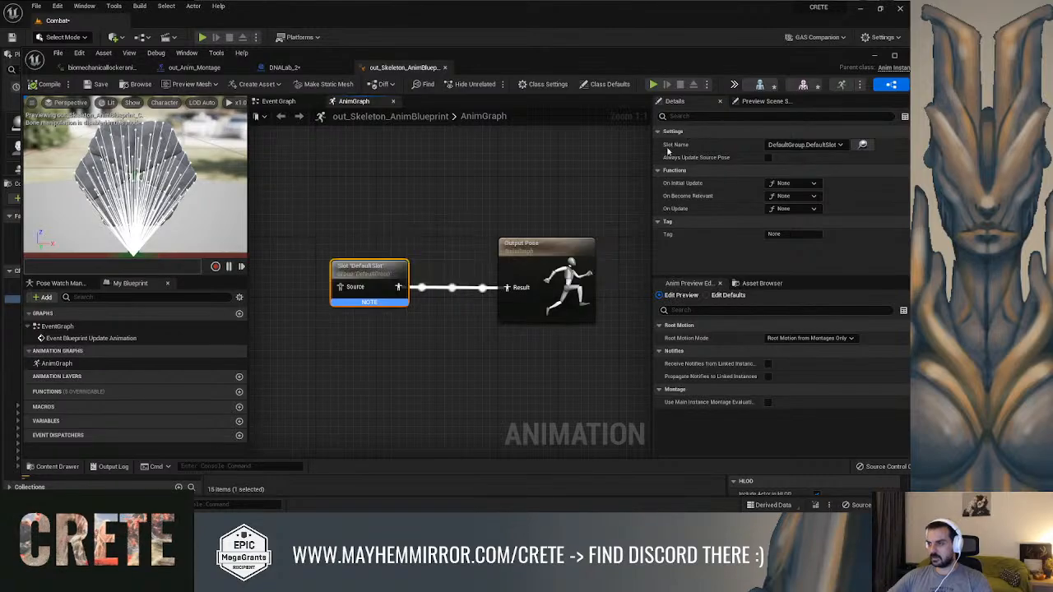
left_click(874, 57)
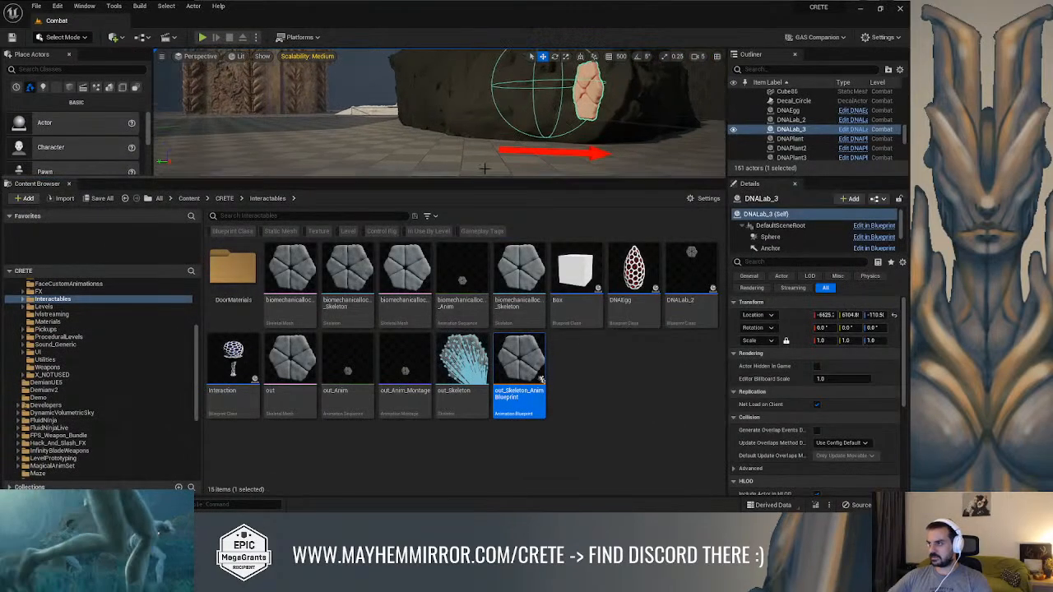
Play-test the level full screen, run to the DNA lock and interact with it, and close the message log after stopping
key("alt+p")
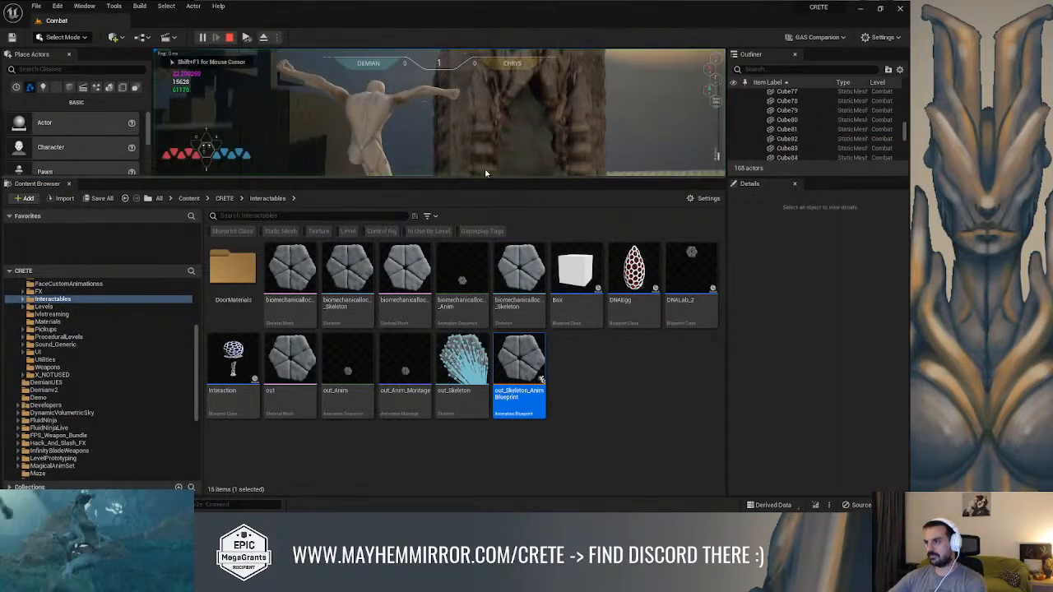
key("F11")
key("w")
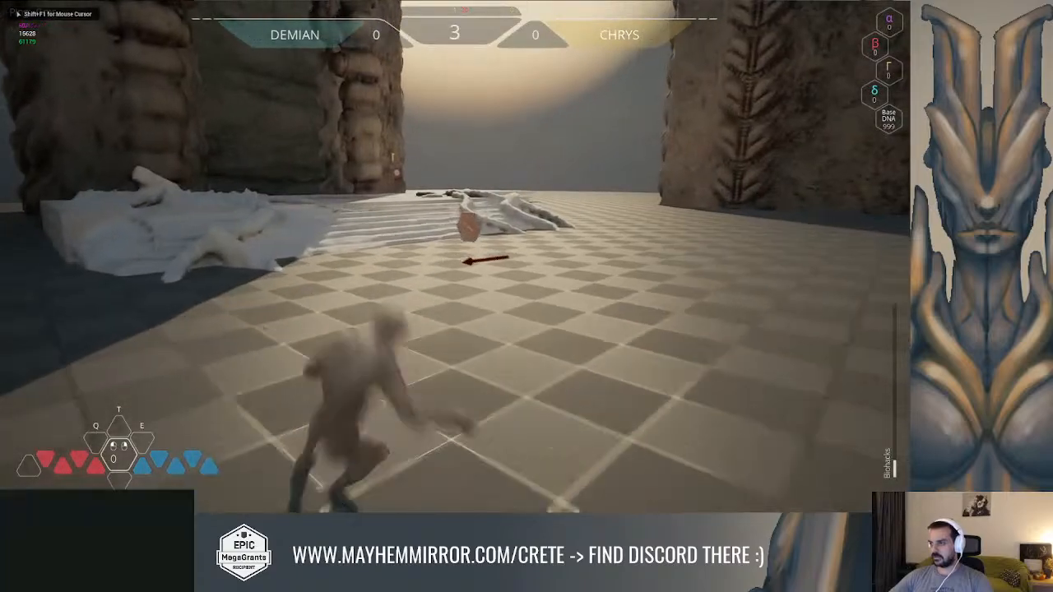
key("e")
key("e")
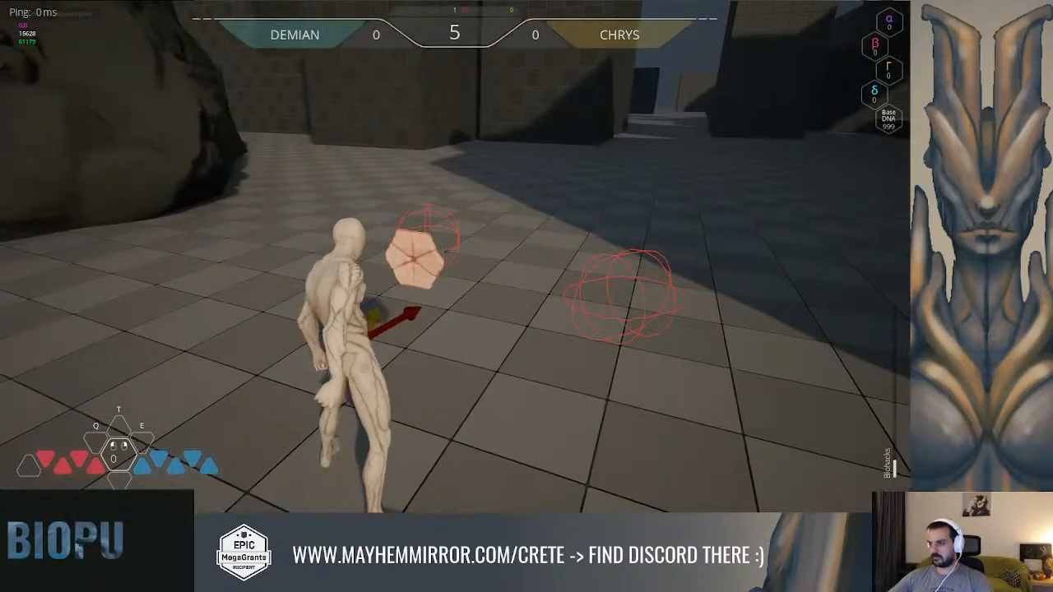
key("d")
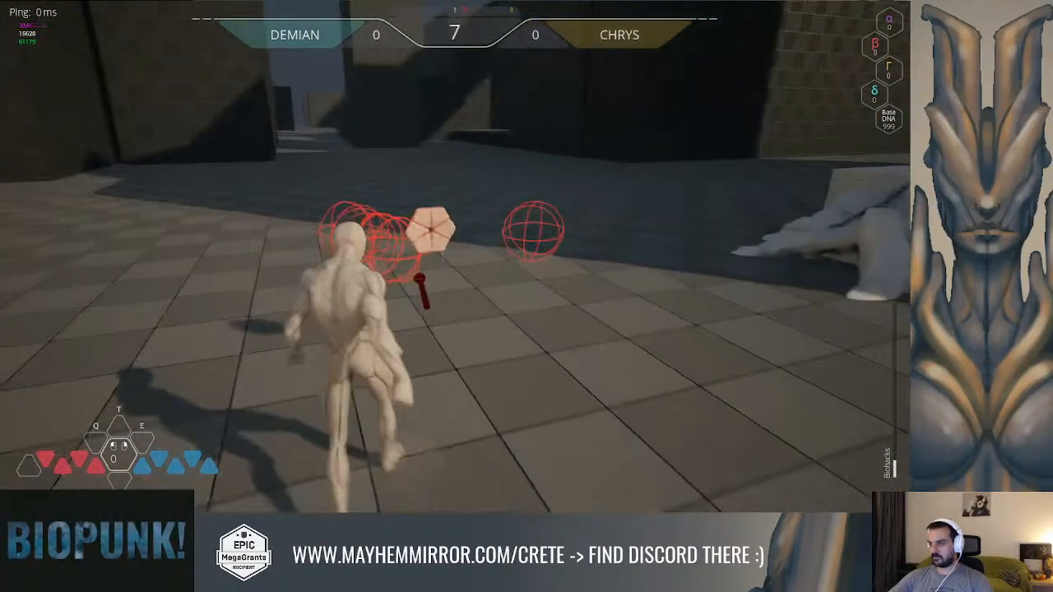
key("e")
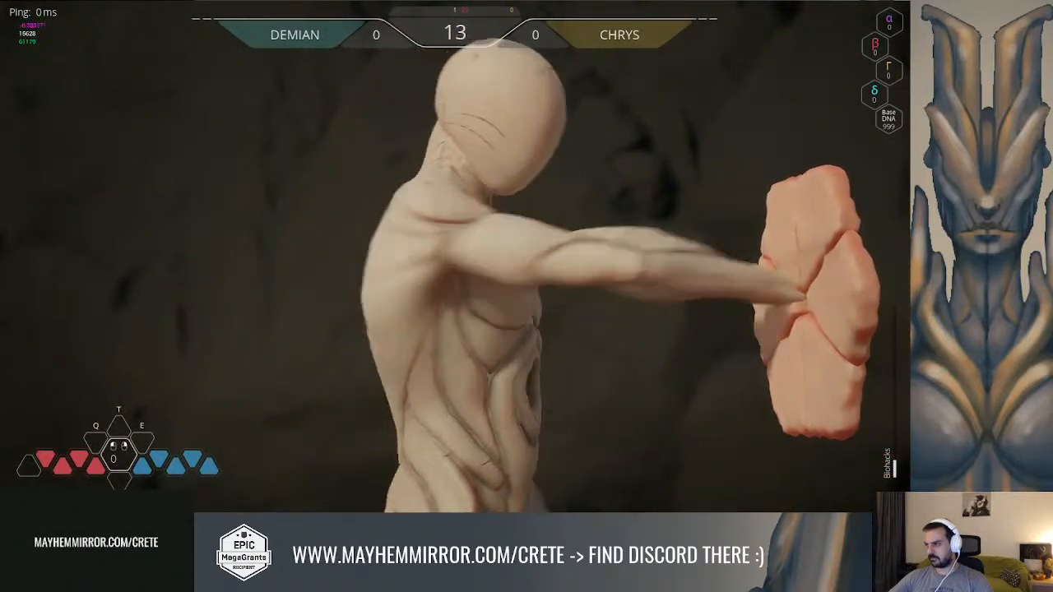
key("Escape")
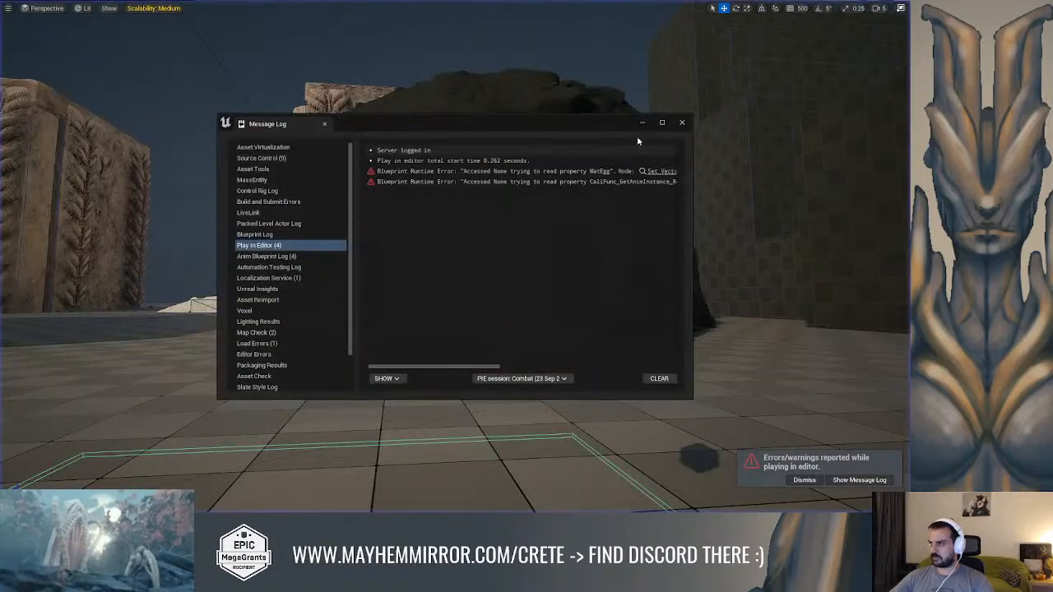
left_click(681, 123)
key("alt+Tab")
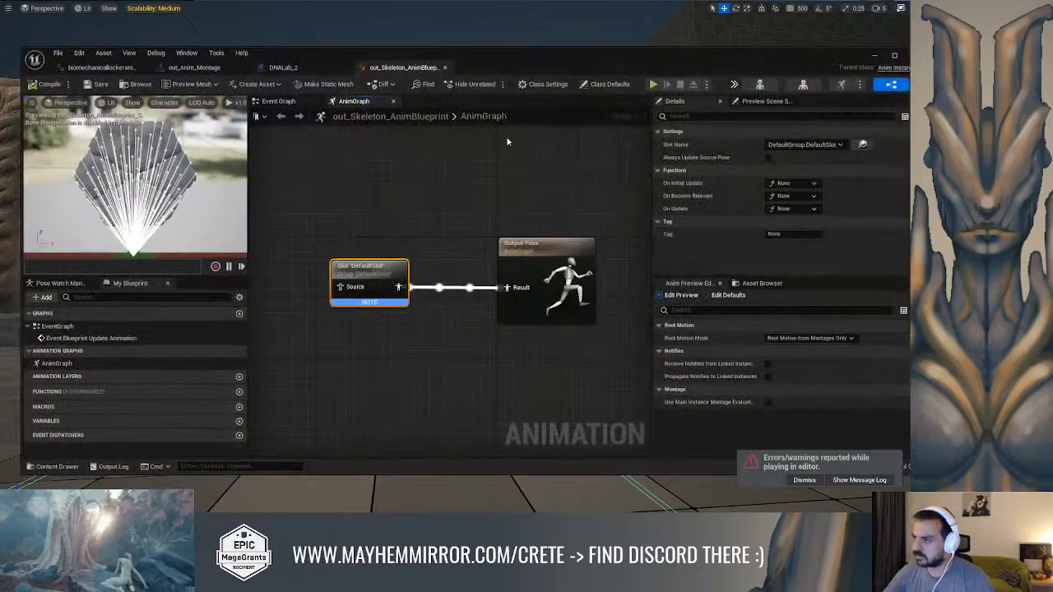
left_click(874, 56)
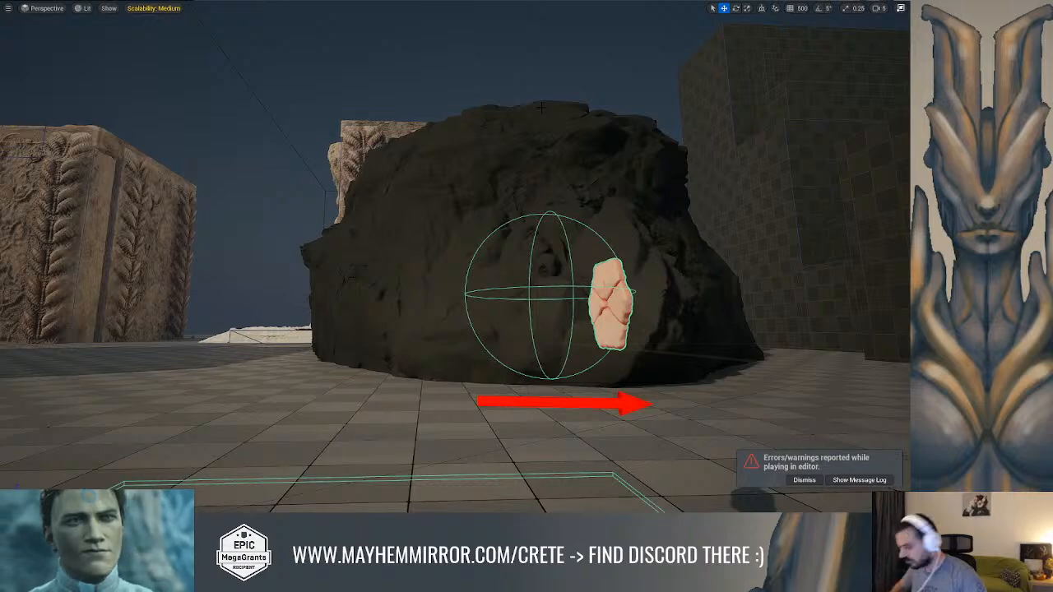
Open the GA_Common_Interaction ability blueprint from the CRETE/Characters/Hero/Abilities/Common content folder
key("ctrl+space")
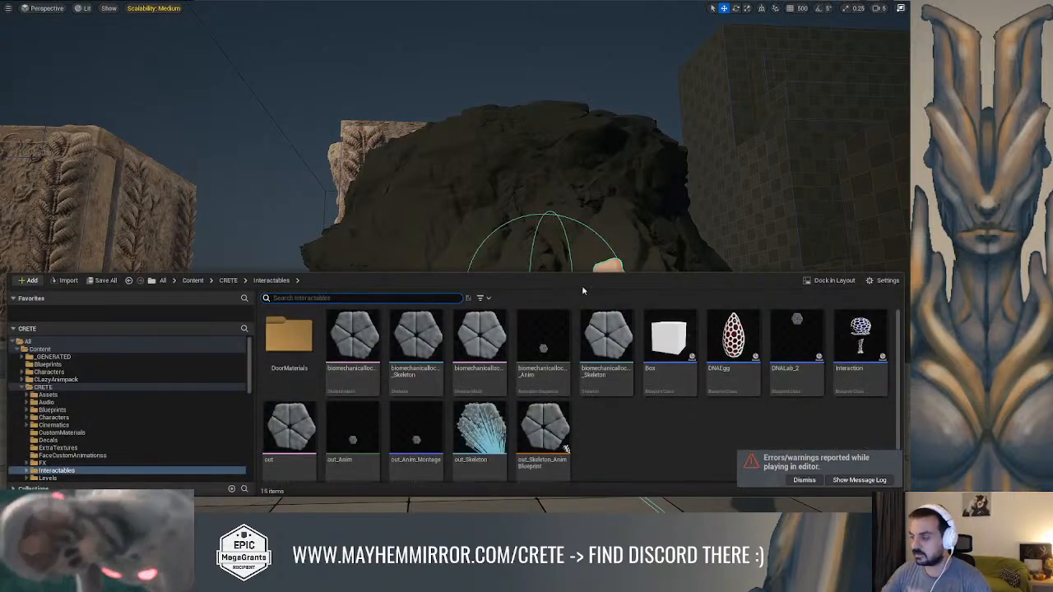
left_click(69, 388)
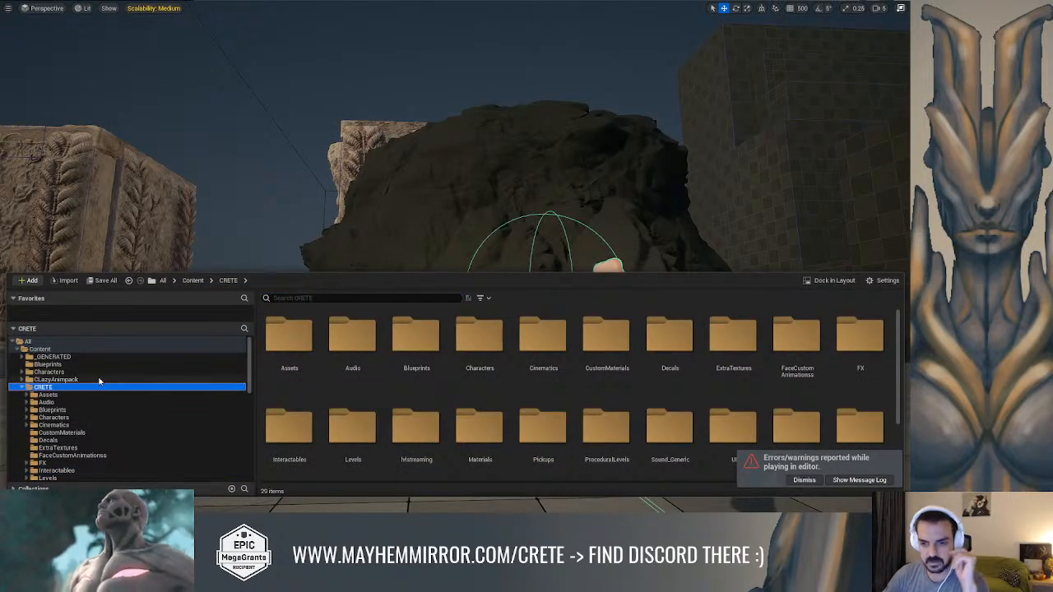
double_click(493, 353)
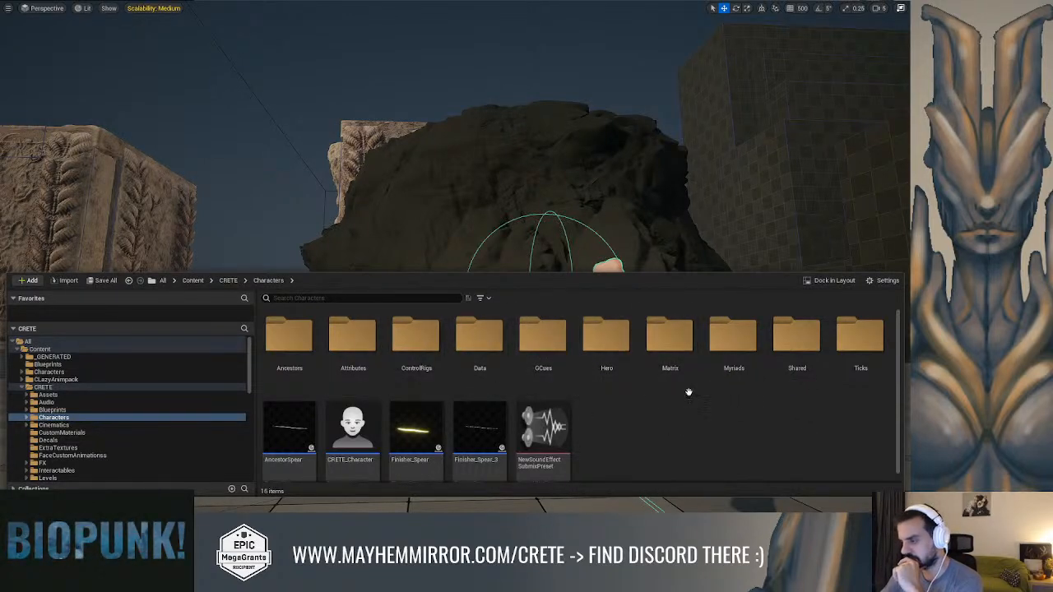
double_click(607, 339)
left_click(301, 332)
double_click(301, 333)
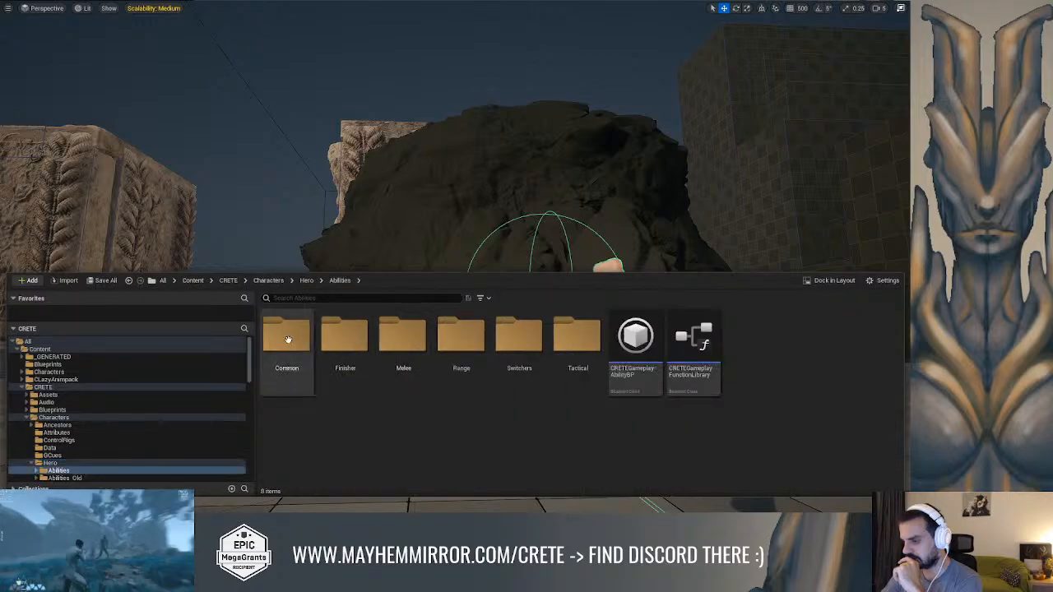
double_click(289, 334)
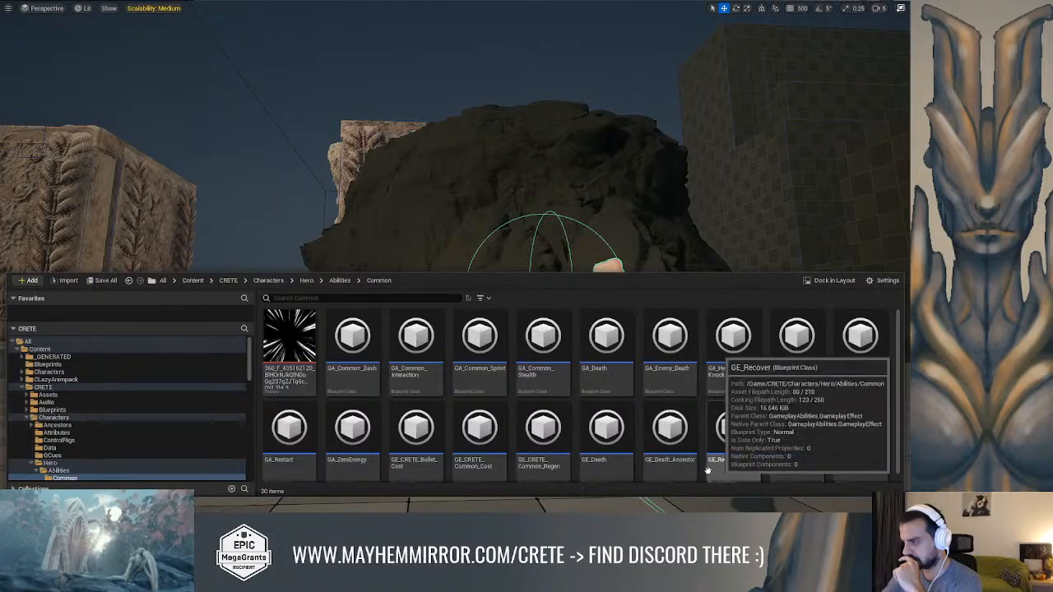
scroll(485, 477, "down", 1)
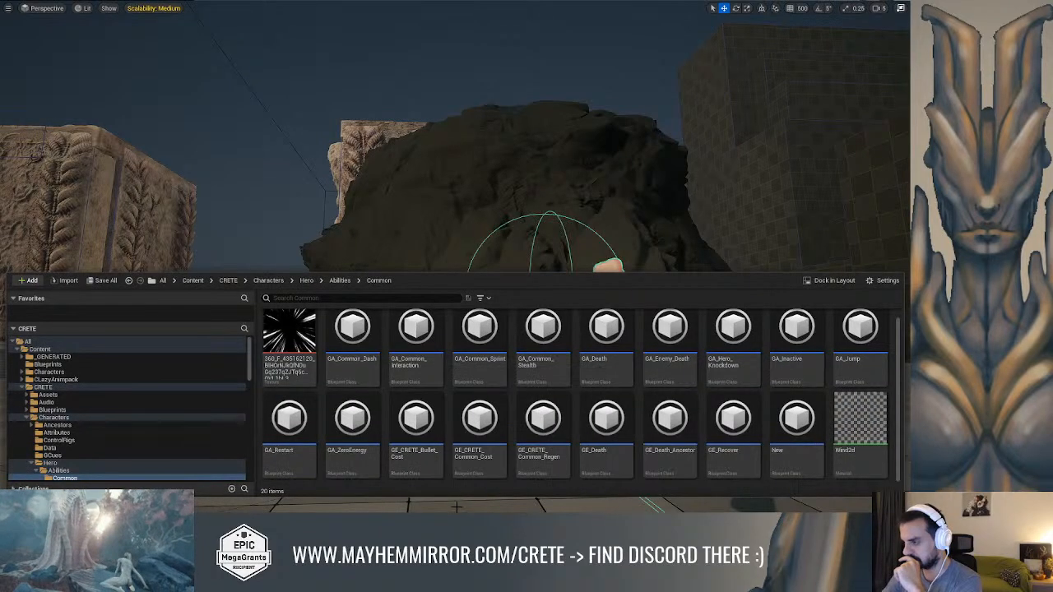
double_click(405, 321)
In the Event Graph, assign out_Anim_Montage as the montage of the BioMechLocker's Montage Play node and save the blueprint
scroll(337, 219, "down", 6)
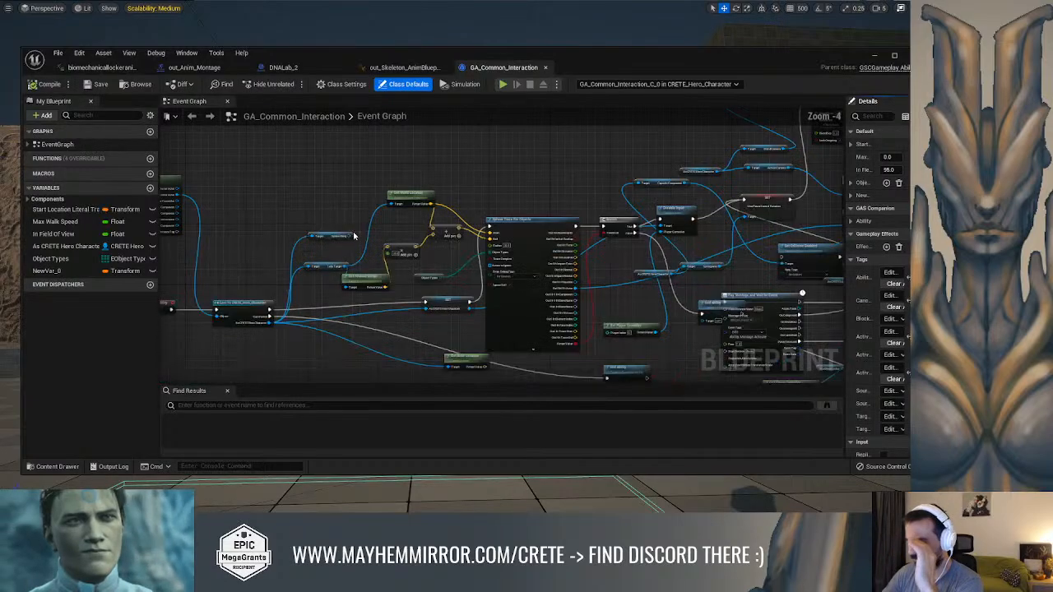
scroll(374, 172, "up", 4)
right_click_drag(374, 172, 250, 130)
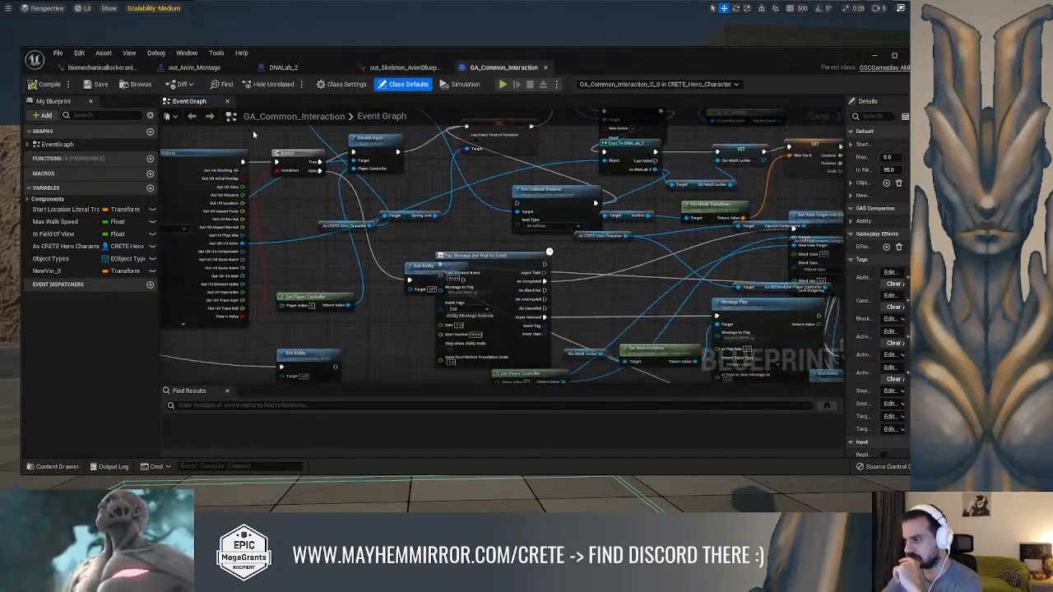
left_click_drag(420, 266, 362, 246)
right_click_drag(587, 269, 455, 217)
scroll(454, 217, "up", 3)
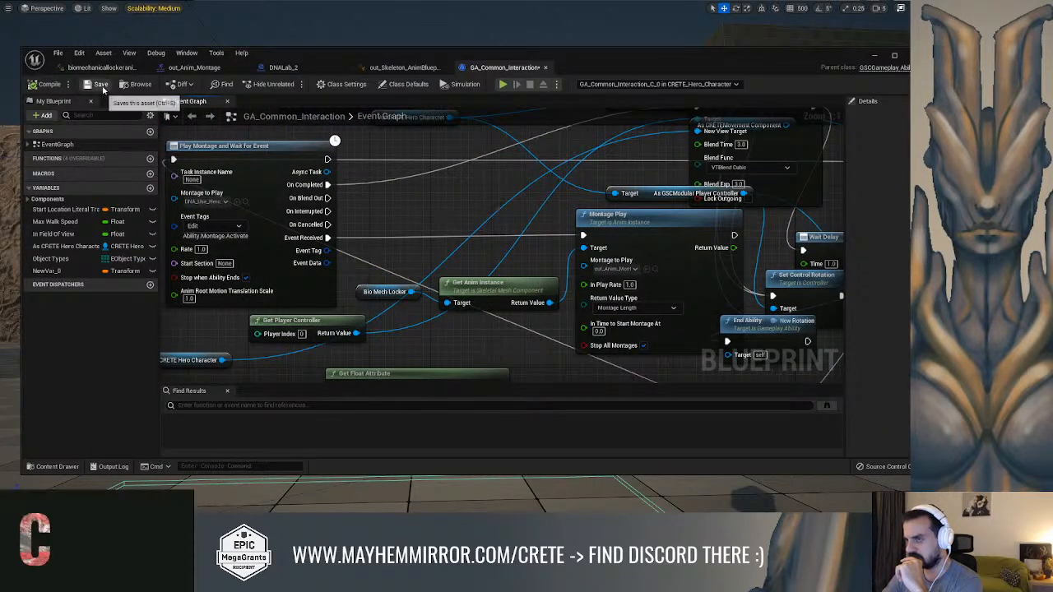
left_click(612, 269)
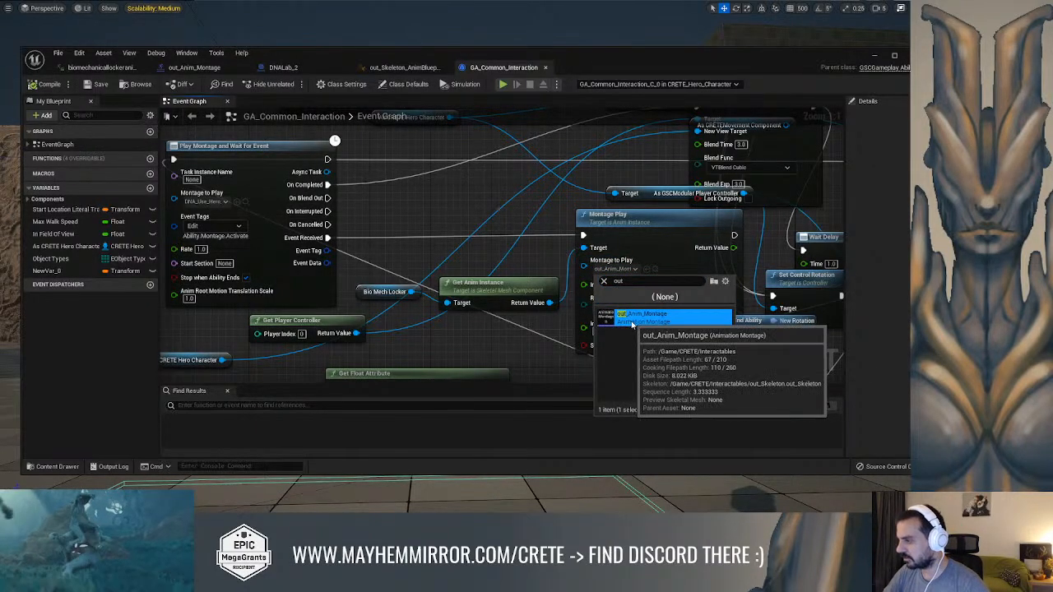
left_click(632, 320)
Open DNA_Use_Hero_Montage from the Play Montage and Wait For Event node, pause it and scrub through its notify timing
right_click_drag(428, 215, 528, 205)
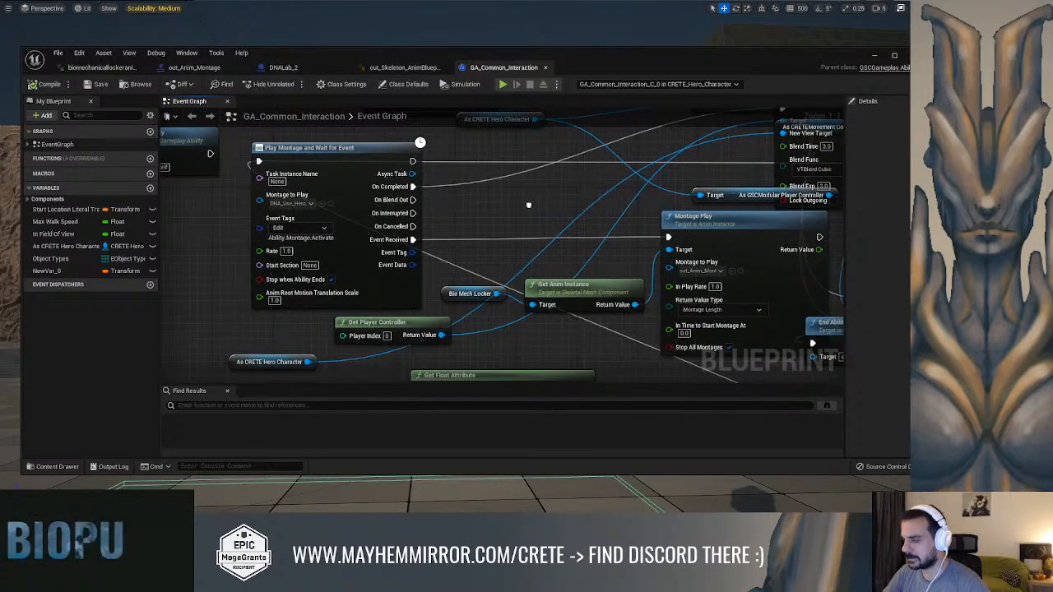
left_click(330, 203)
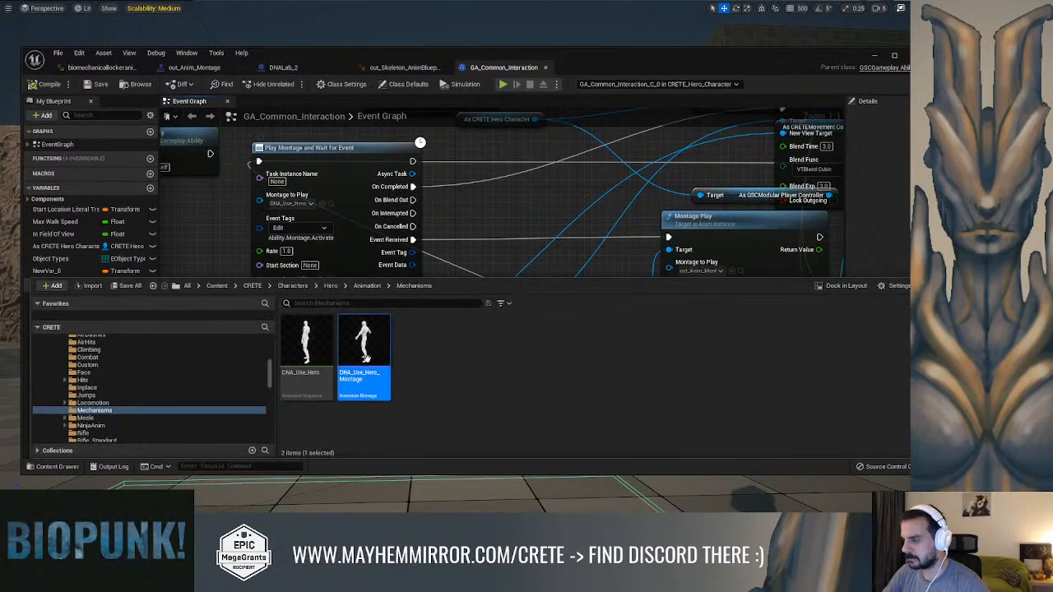
double_click(363, 341)
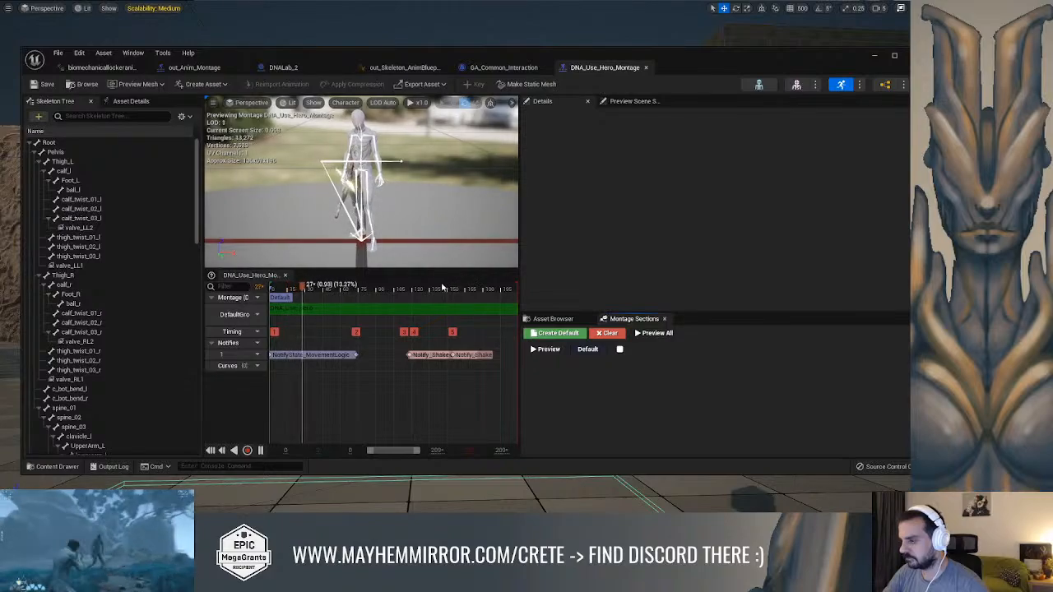
key("space")
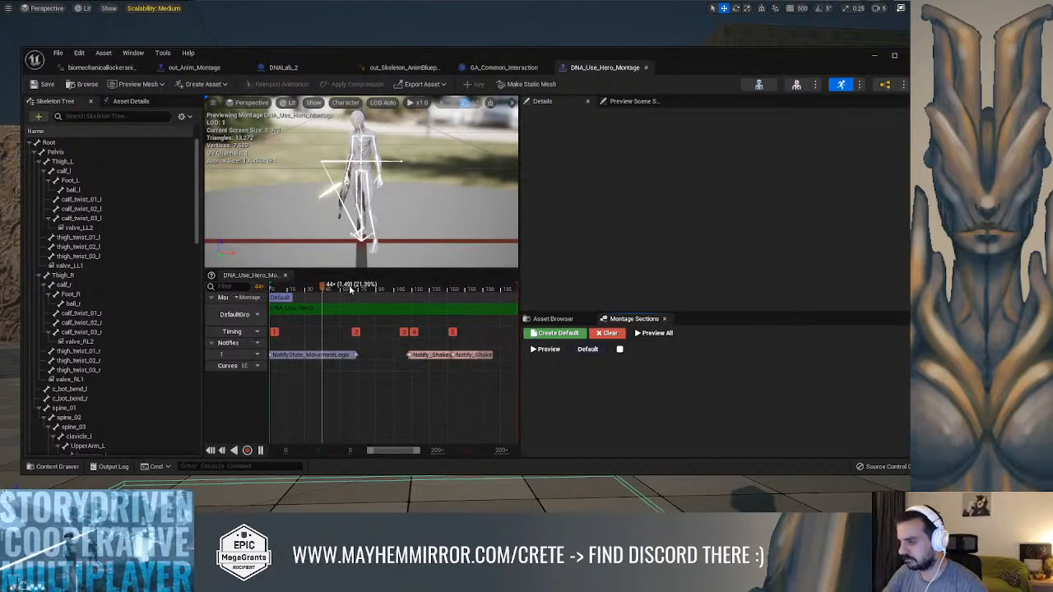
left_click_drag(349, 288, 376, 287)
scroll(422, 356, "up", 9, "ctrl")
scroll(431, 366, "down", 4, "ctrl")
Play-test the level, run to the DNA lock, watch the interaction with it and stop the session
left_click(875, 56)
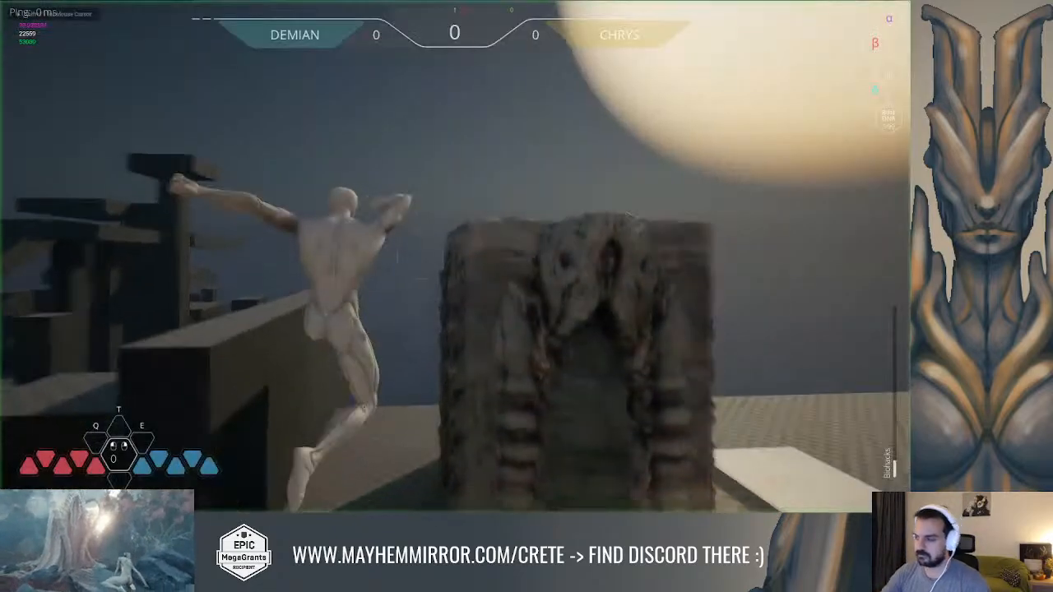
key("w")
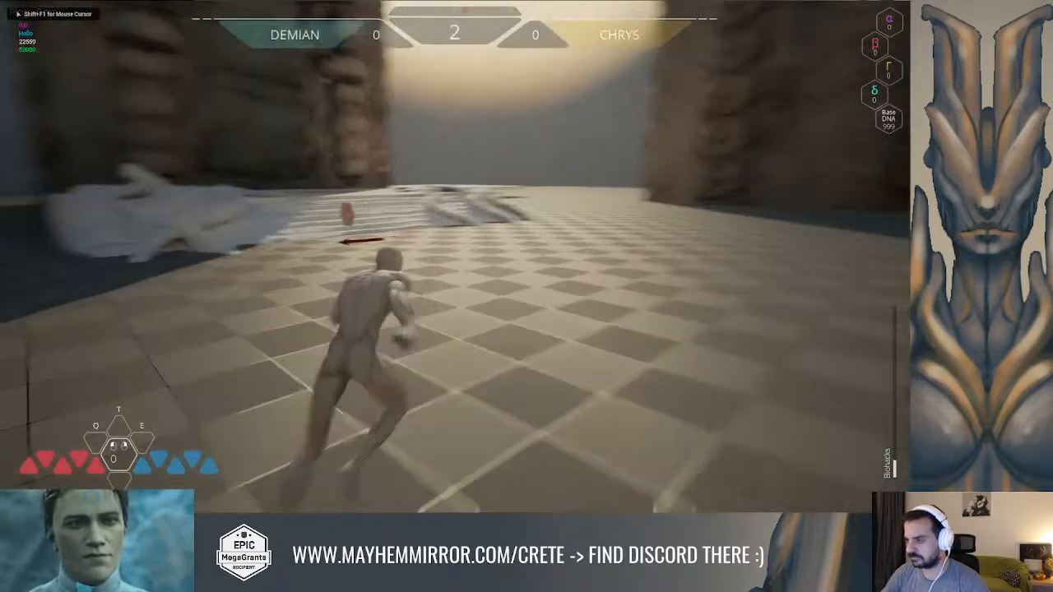
key("w")
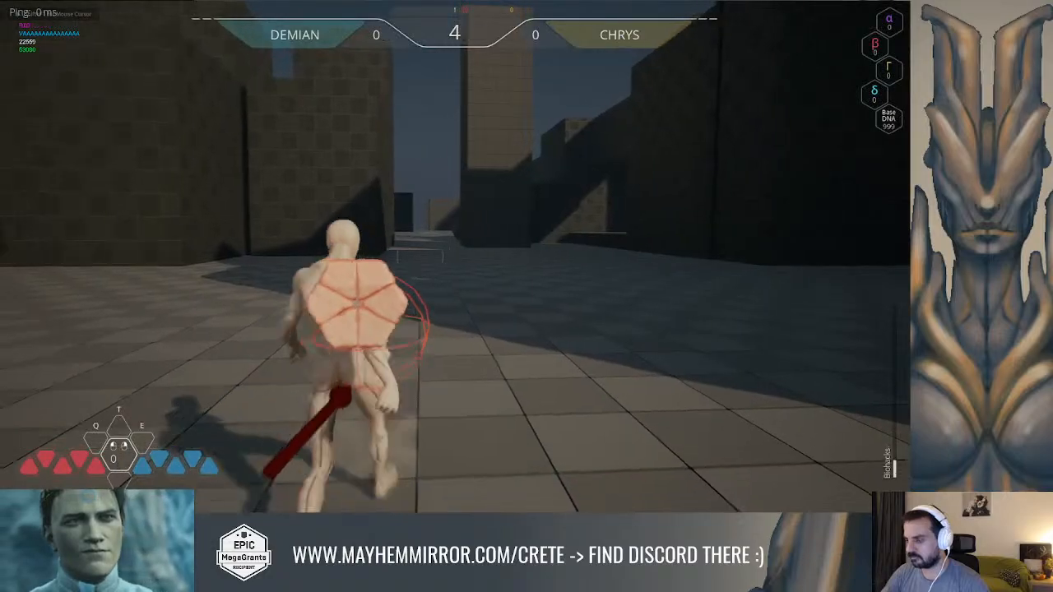
key("d")
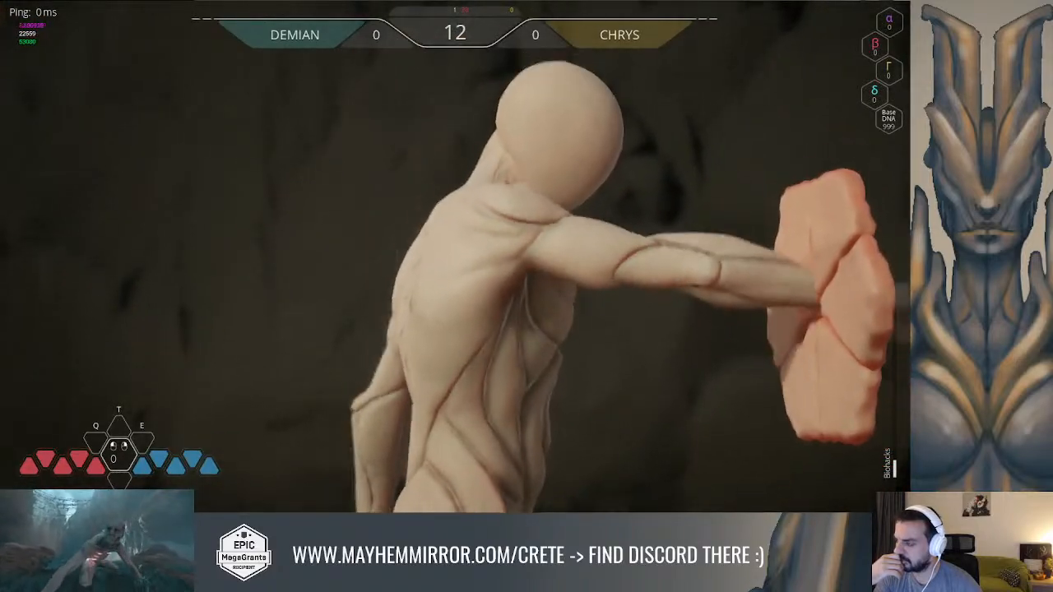
key("Escape")
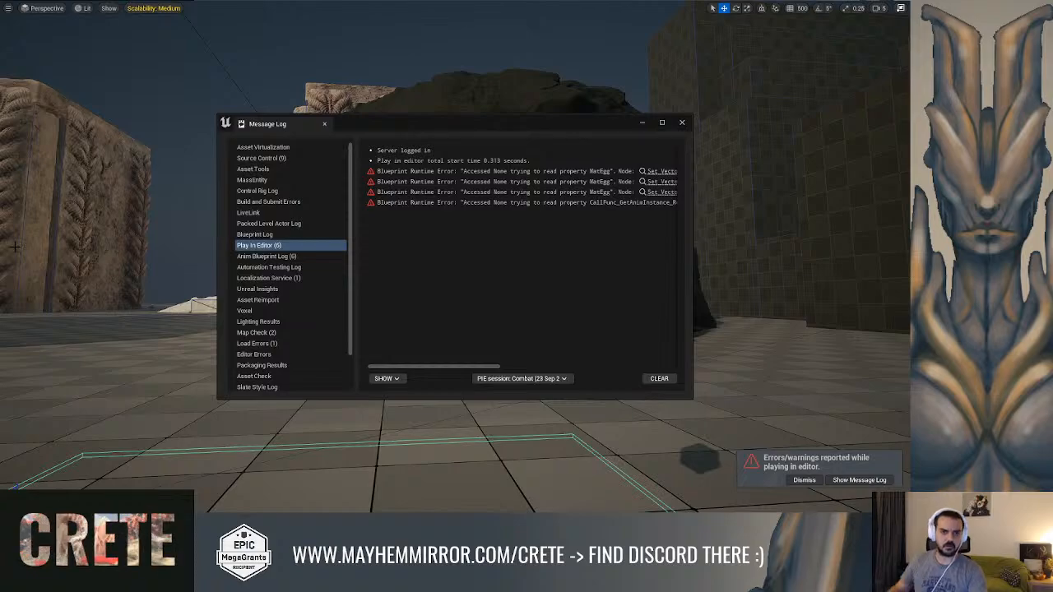
Check the Montage Play connections in GA_Common_Interaction, then inspect the DNA_Use_Hero_Montage and out_Anim_Montage assets
key("alt+Tab")
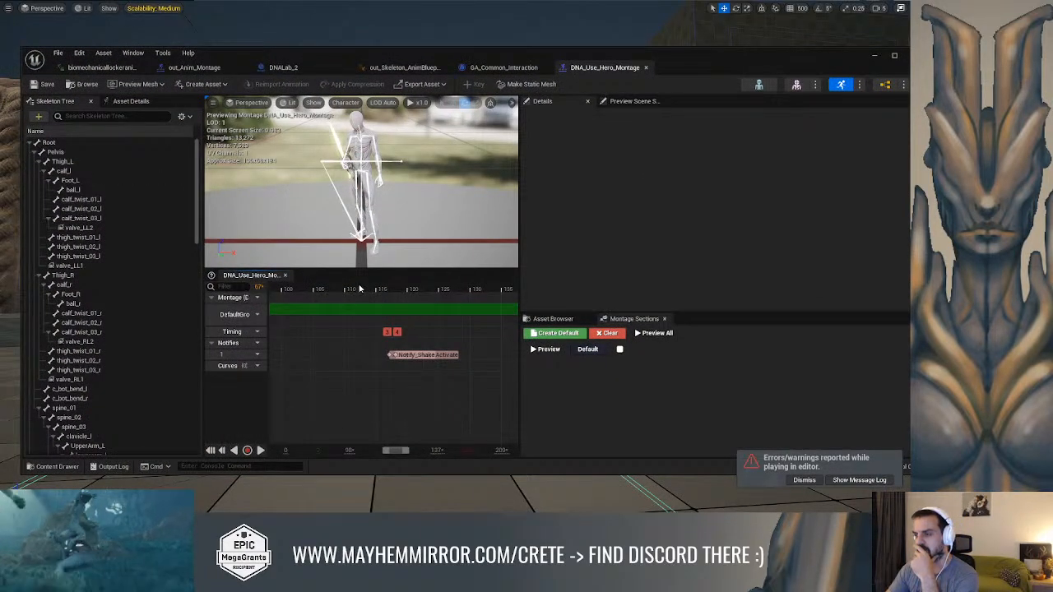
left_click(503, 67)
right_click_drag(474, 178, 489, 183)
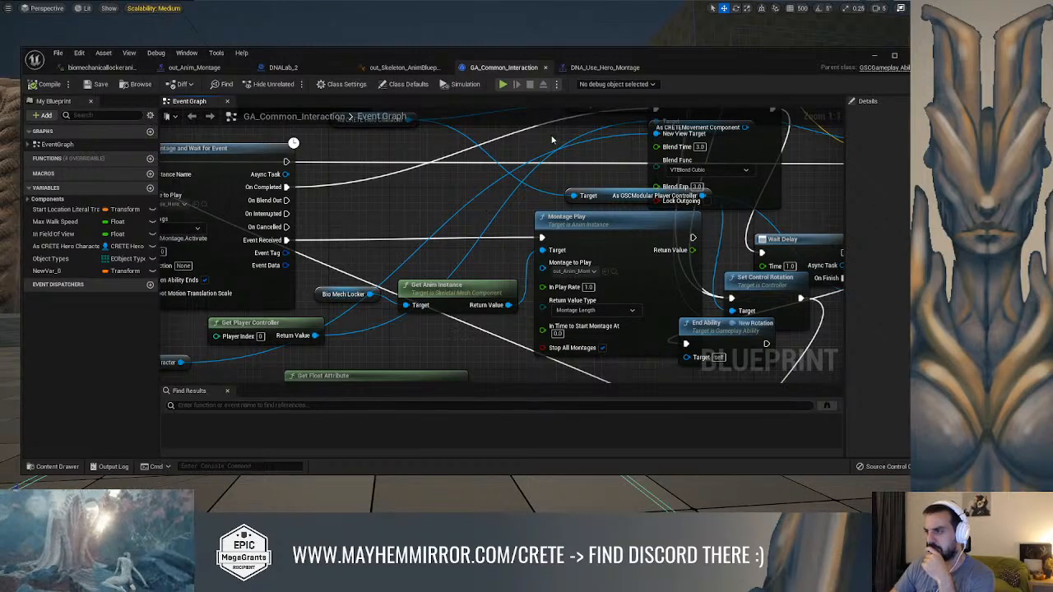
left_click(593, 69)
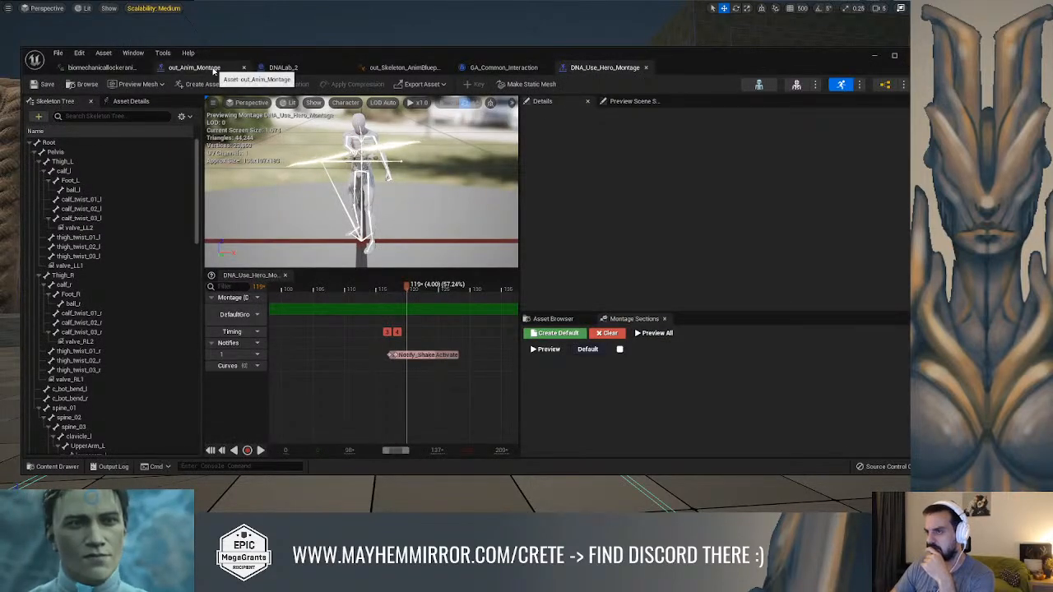
left_click(194, 67)
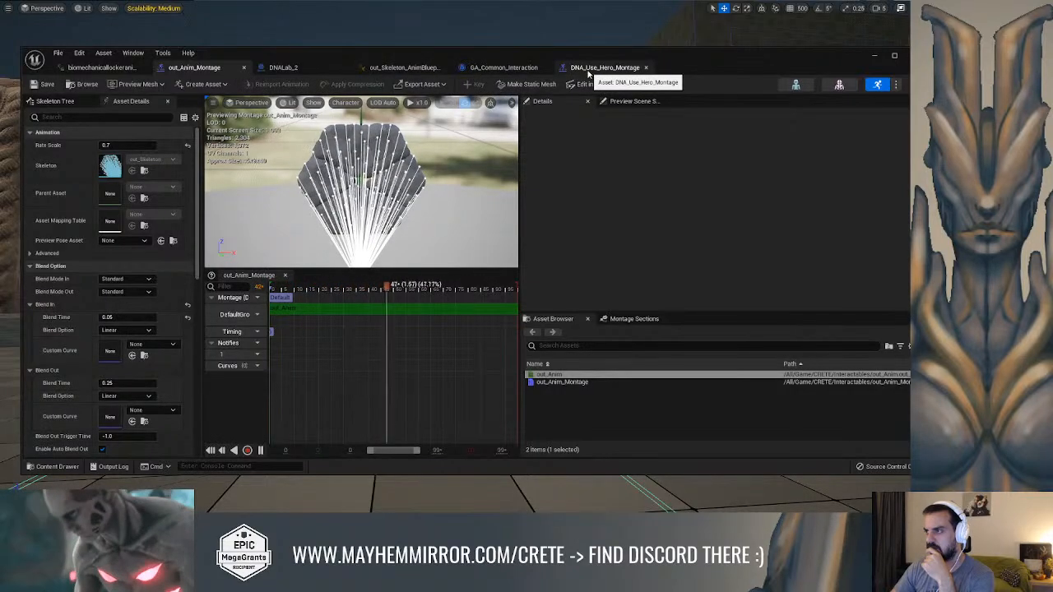
In DNALab_2, set the BioMechLocker component's Anim Class to out_Skeleton_AnimBlueprint and compile the blueprint
left_click(283, 68)
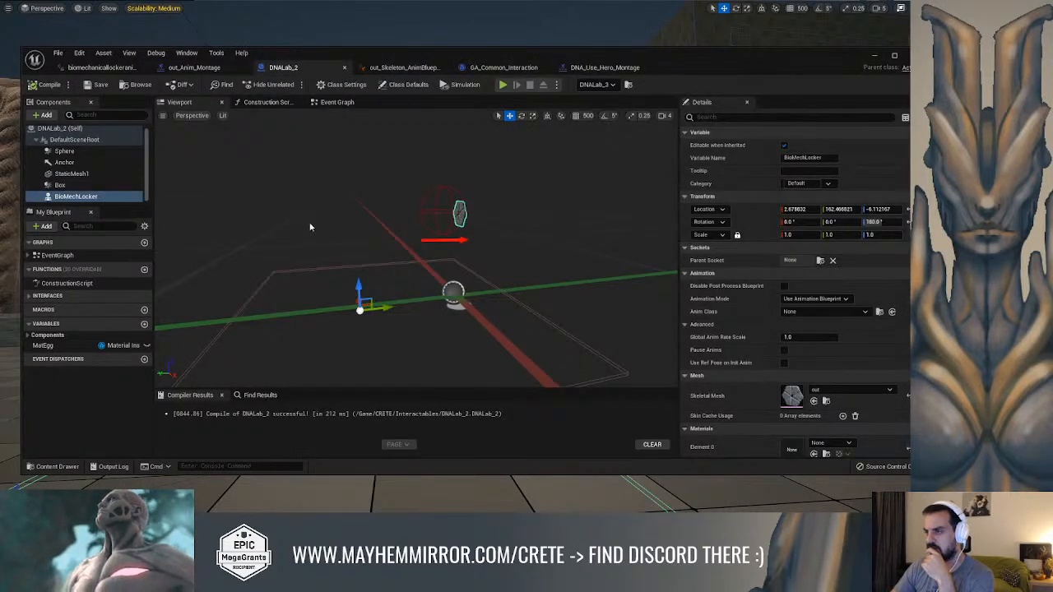
left_click(808, 312)
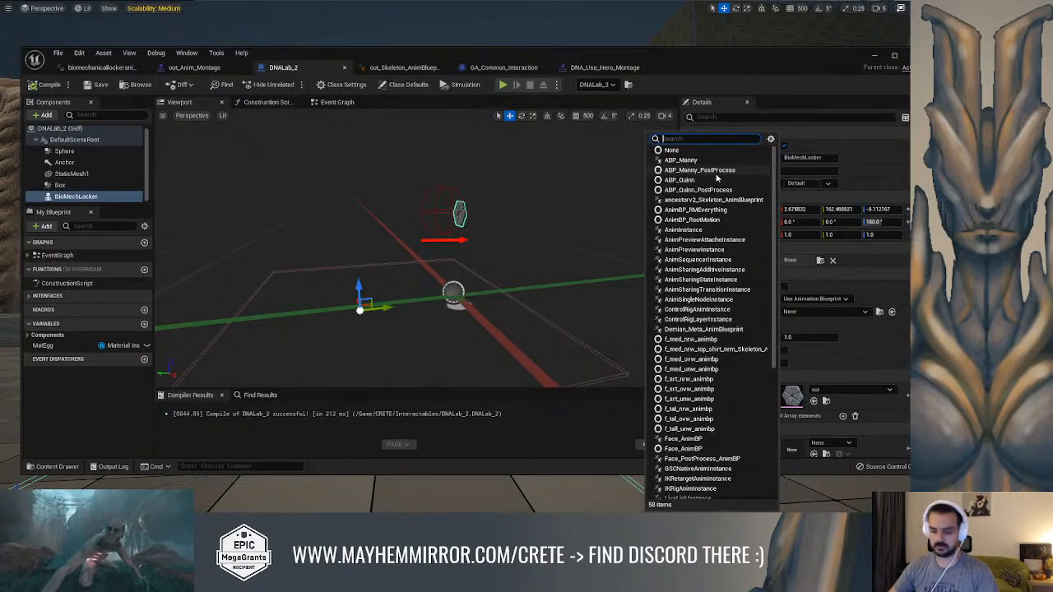
type("out")
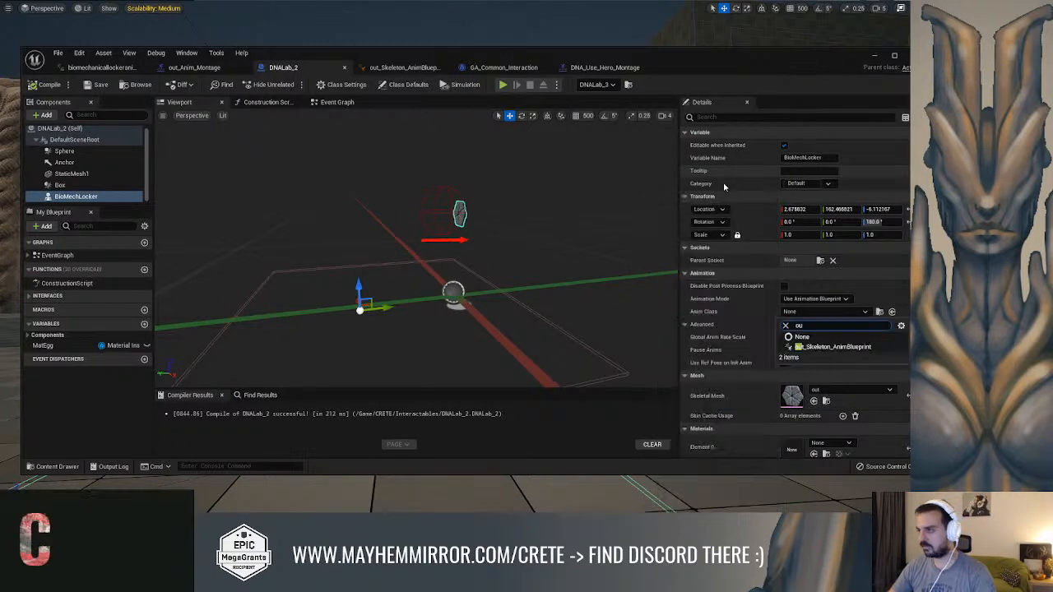
left_click(830, 347)
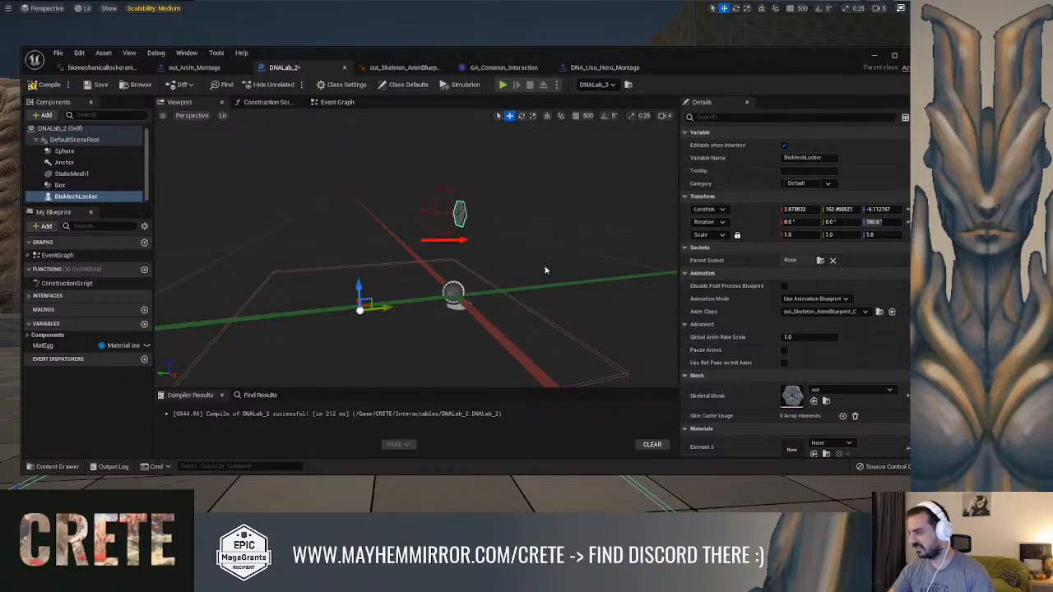
left_click(47, 85)
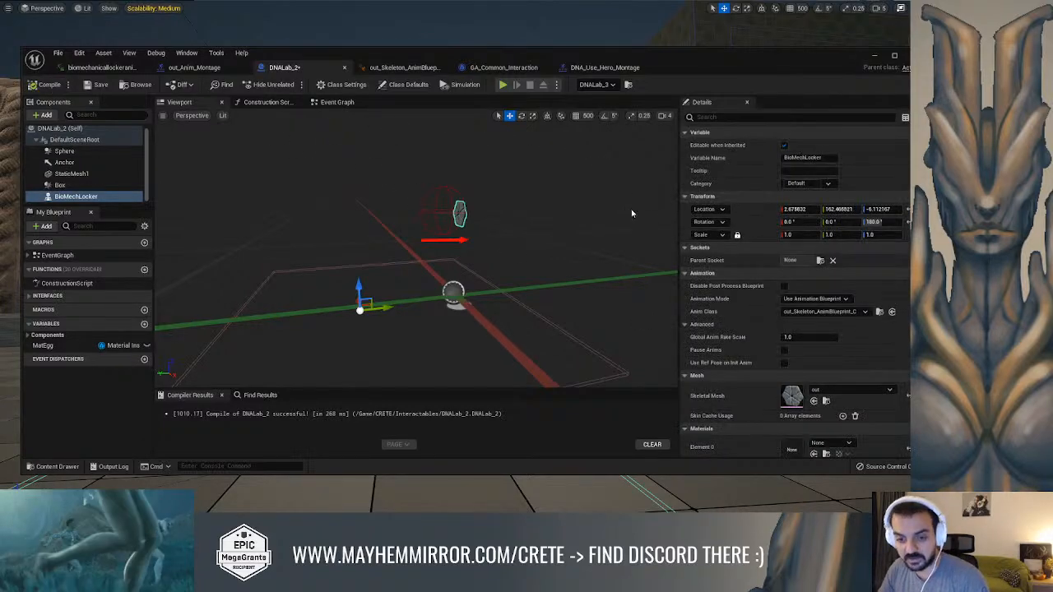
Dismiss the message log, play-test the level, run to the DNA lock on the open floor and watch its interaction
left_click(875, 57)
left_click(527, 181)
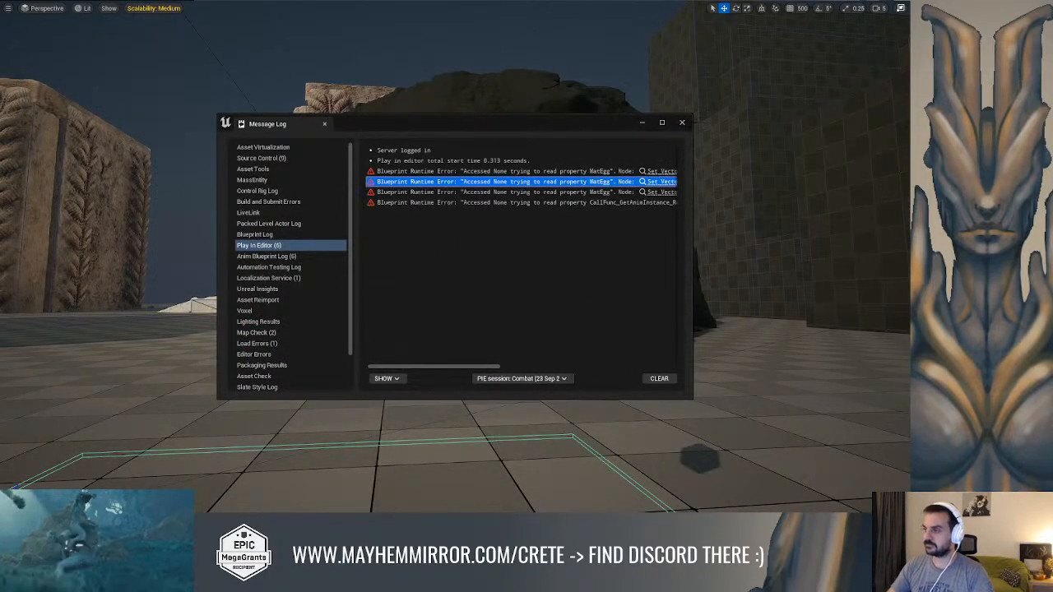
left_click(685, 123)
right_click_drag(405, 269, 427, 239)
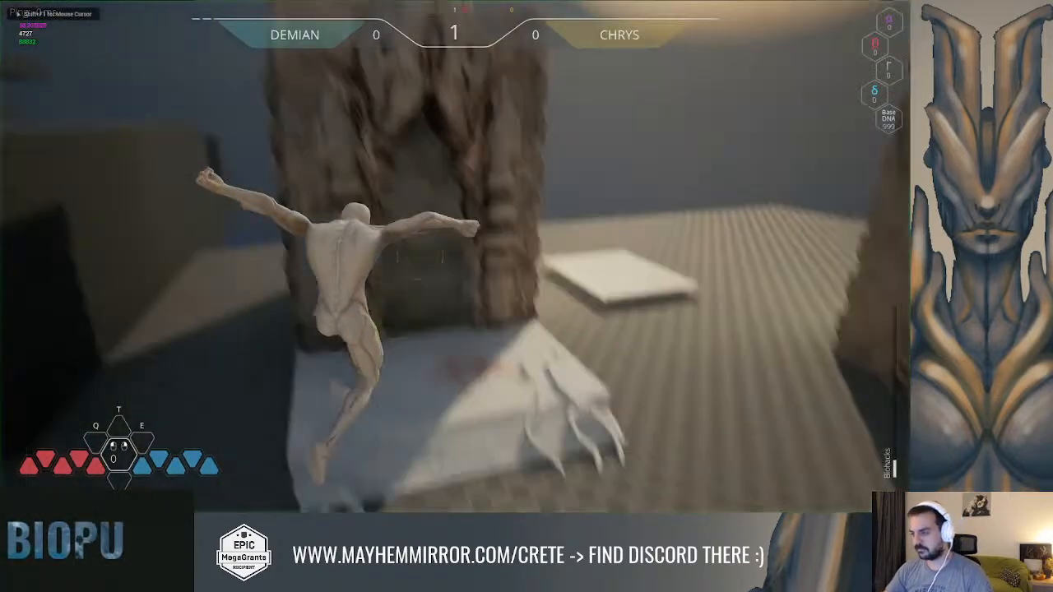
key("w")
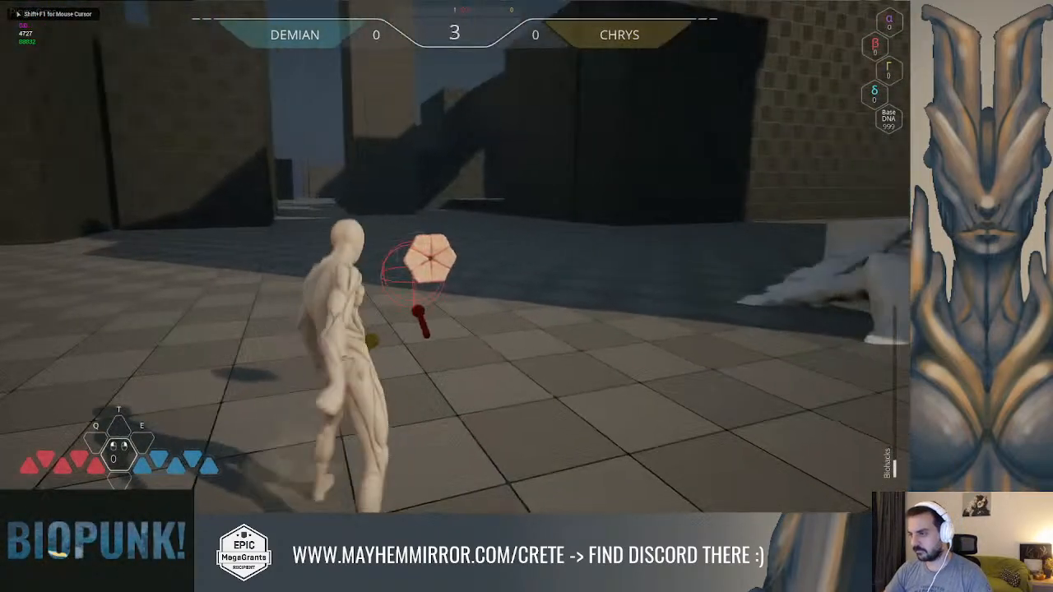
key("w")
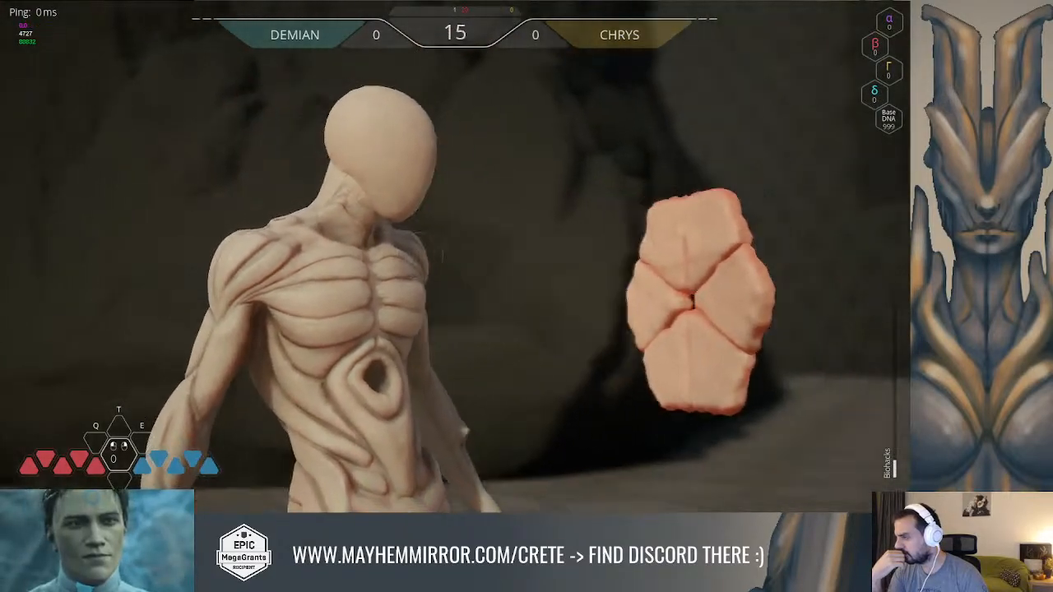
Run to the DNA lock on the rock column, watch its interaction, stop the session and dismiss the message log
key("w")
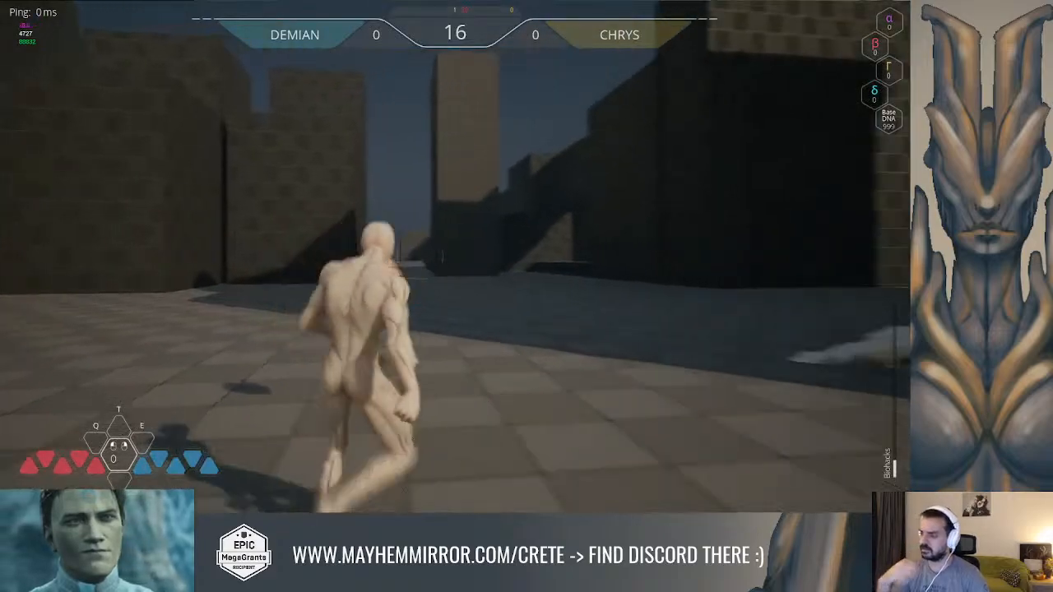
key("space")
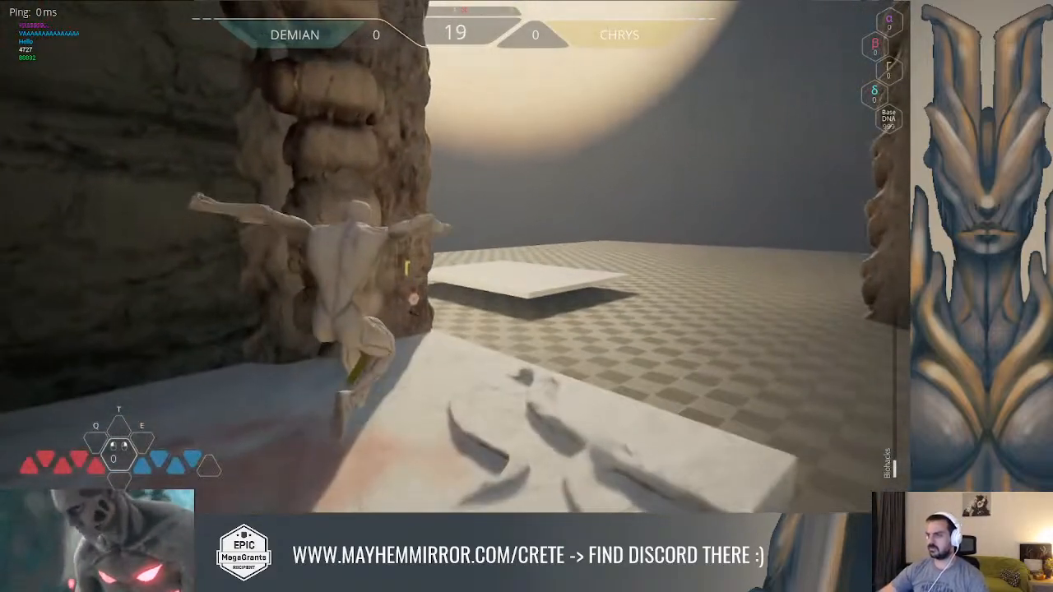
key("w")
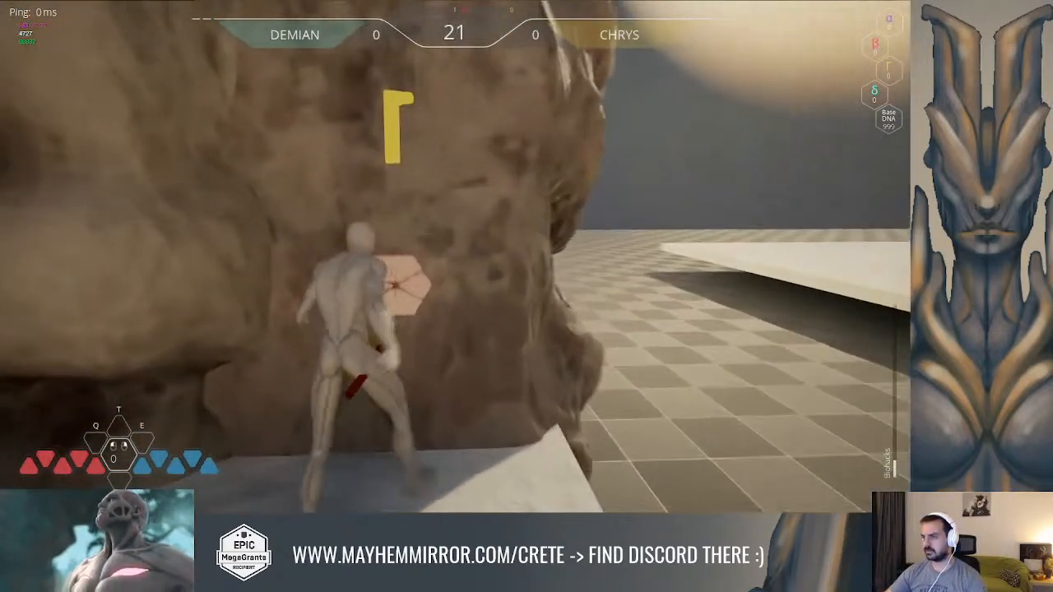
key("s")
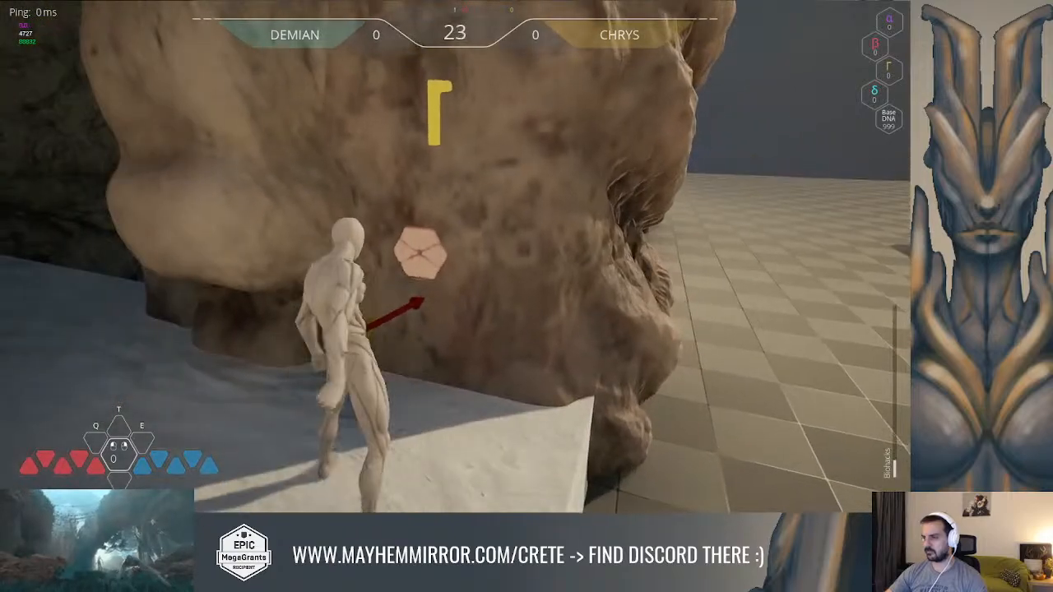
key("w")
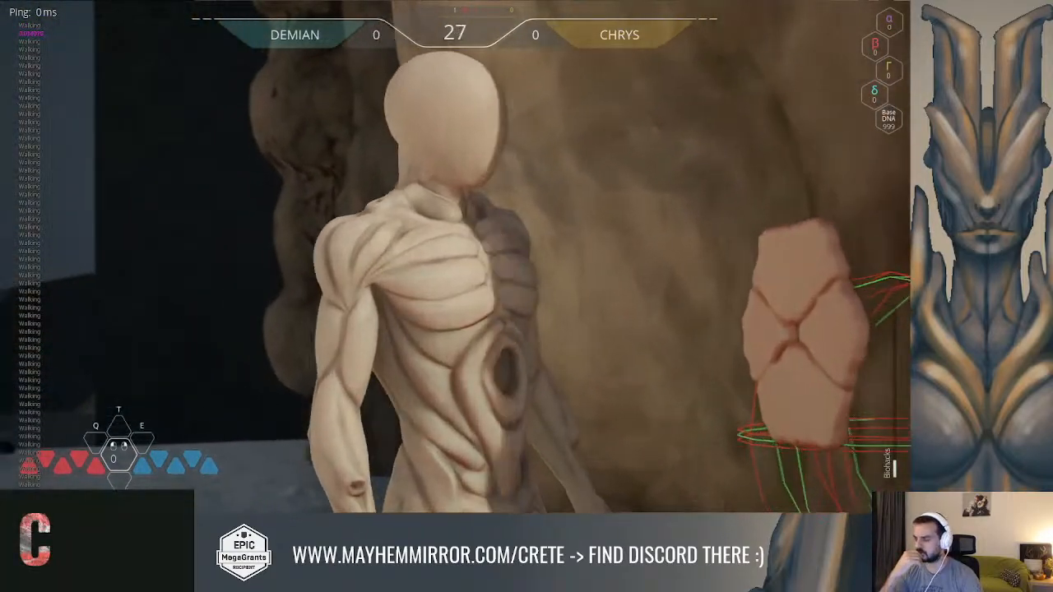
key("w")
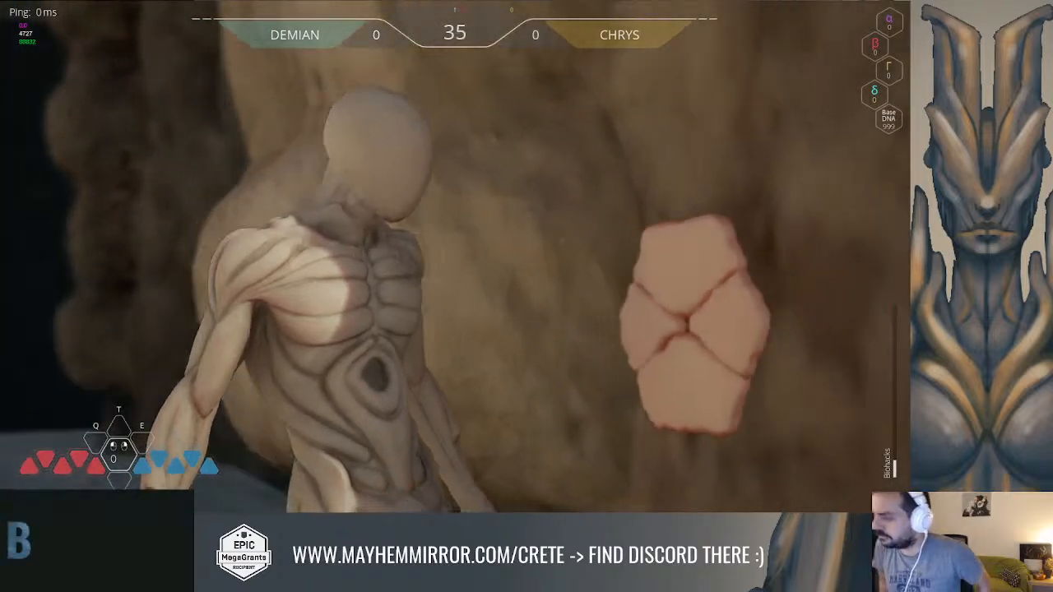
key("Escape")
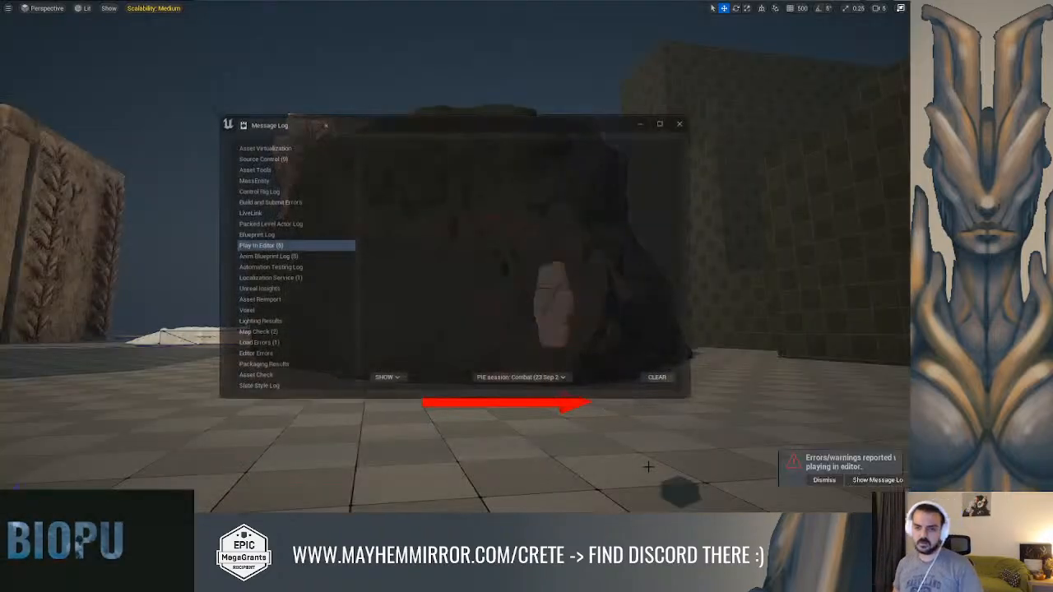
left_click(683, 124)
key("s")
mouse_move(459, 172)
right_mouse_down()
mouse_move(448, 234)
mouse_move(458, 172)
right_mouse_up()
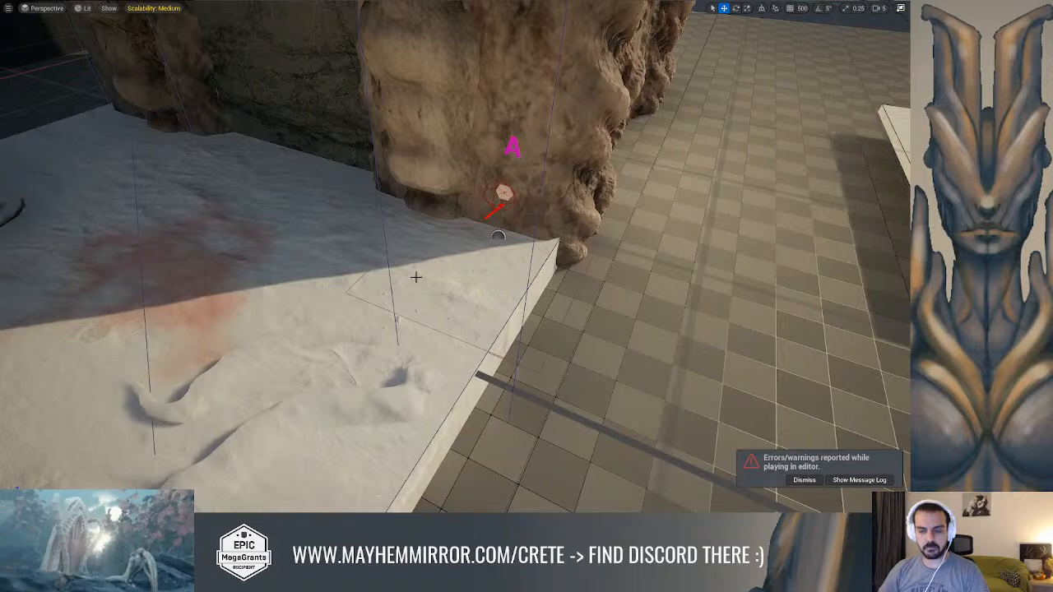
right_click_drag(331, 291, 345, 269)
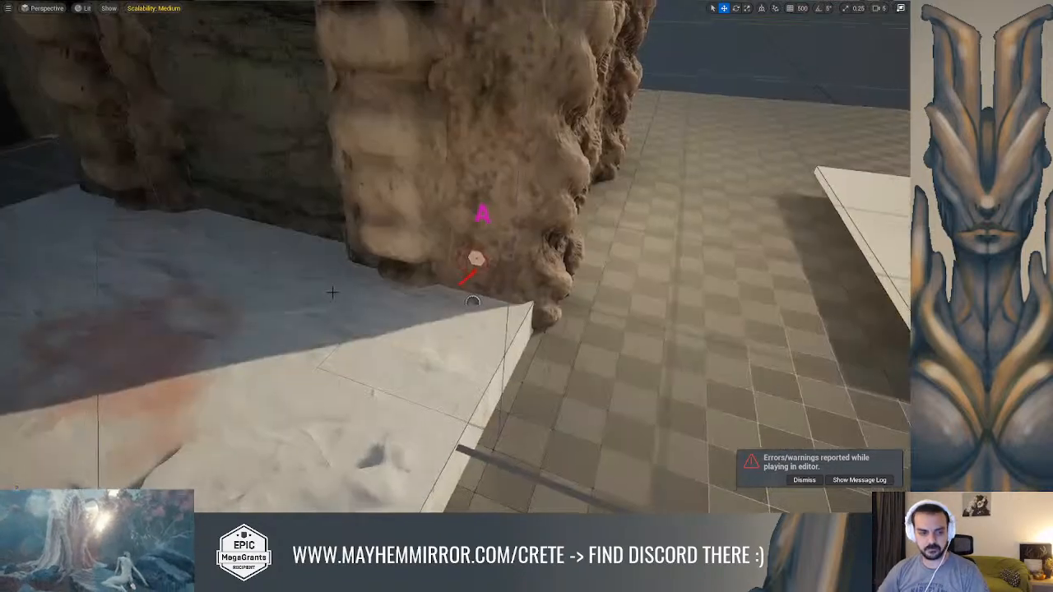
key("ctrl+space")
scroll(86, 393, "up", 10)
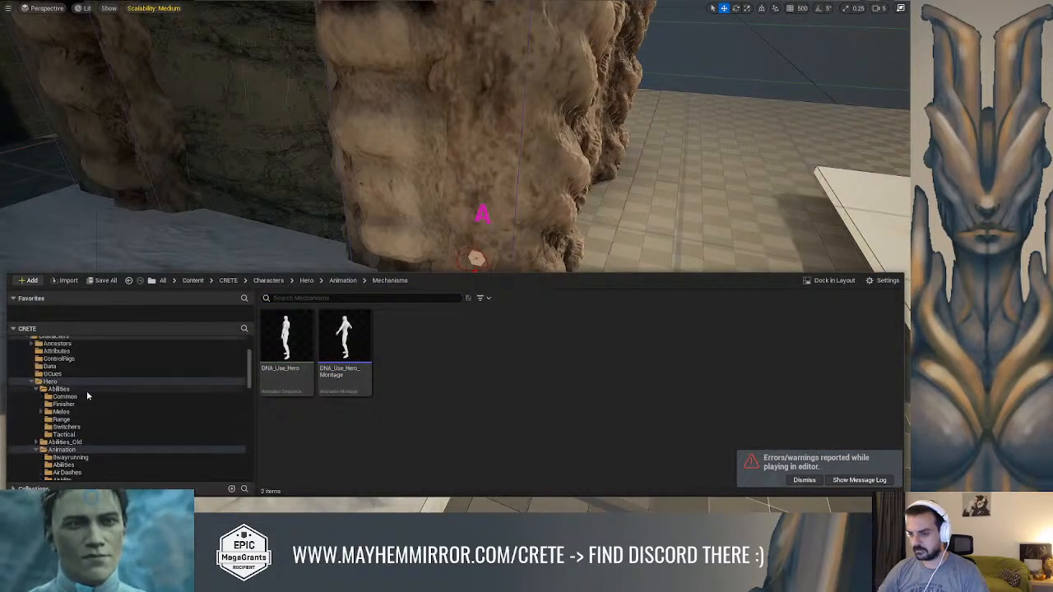
scroll(81, 395, "down", 10)
right_click_drag(327, 159, 313, 170)
Import lockerbio.fbx from the Props folder into the Interactables folder as a static mesh
key("alt+Tab")
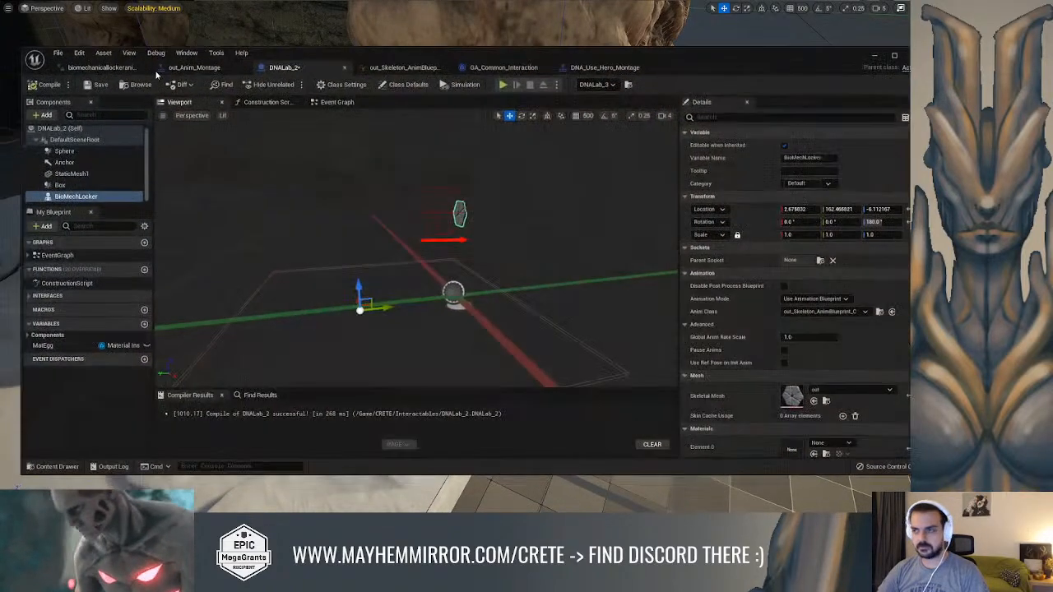
left_click(138, 84)
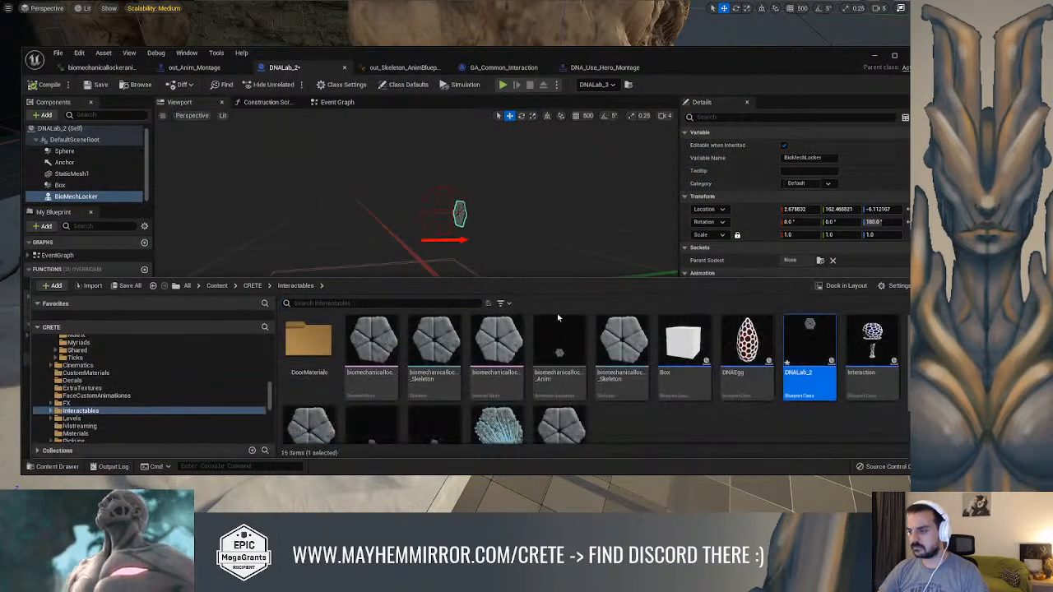
right_click(731, 426)
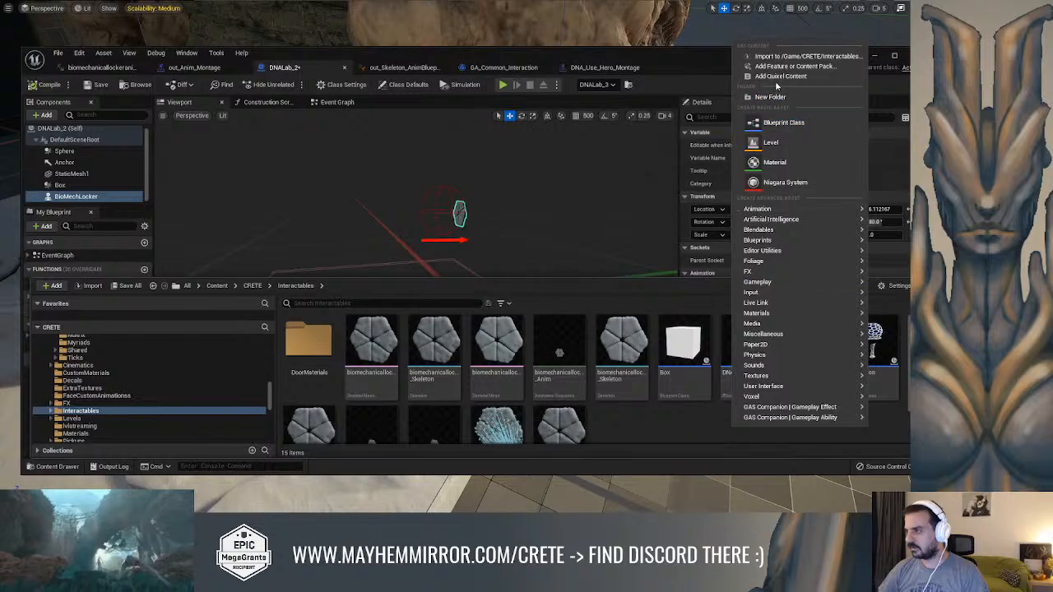
left_click(773, 56)
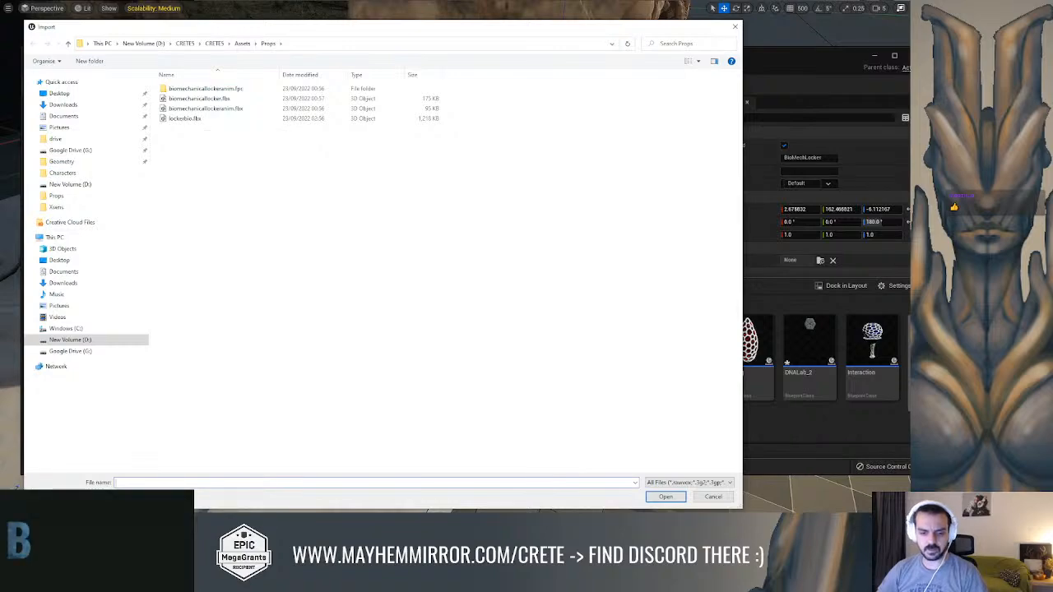
key("alt+Tab")
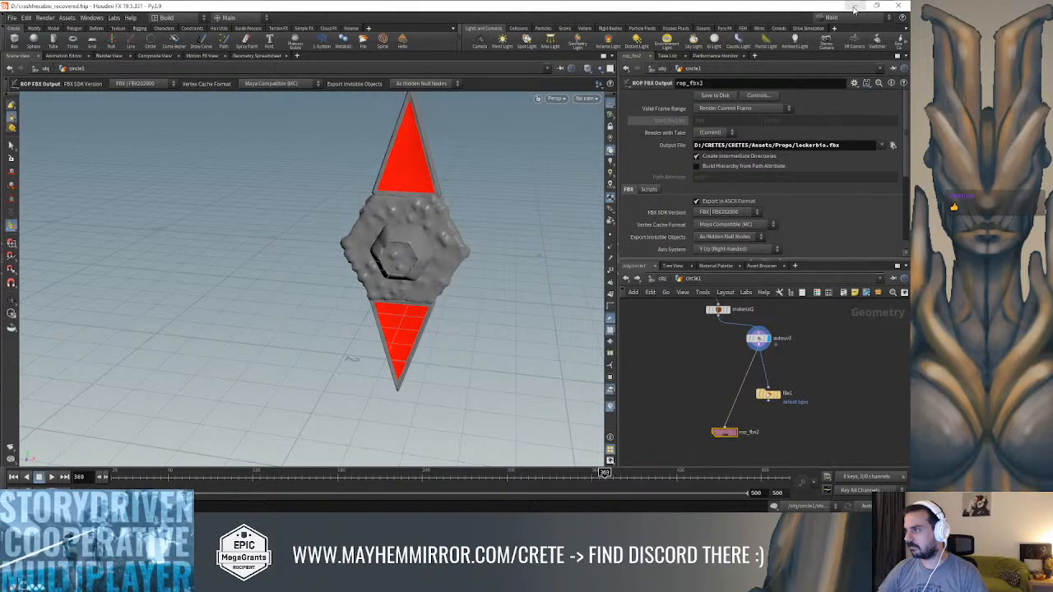
left_click(855, 6)
double_click(185, 119)
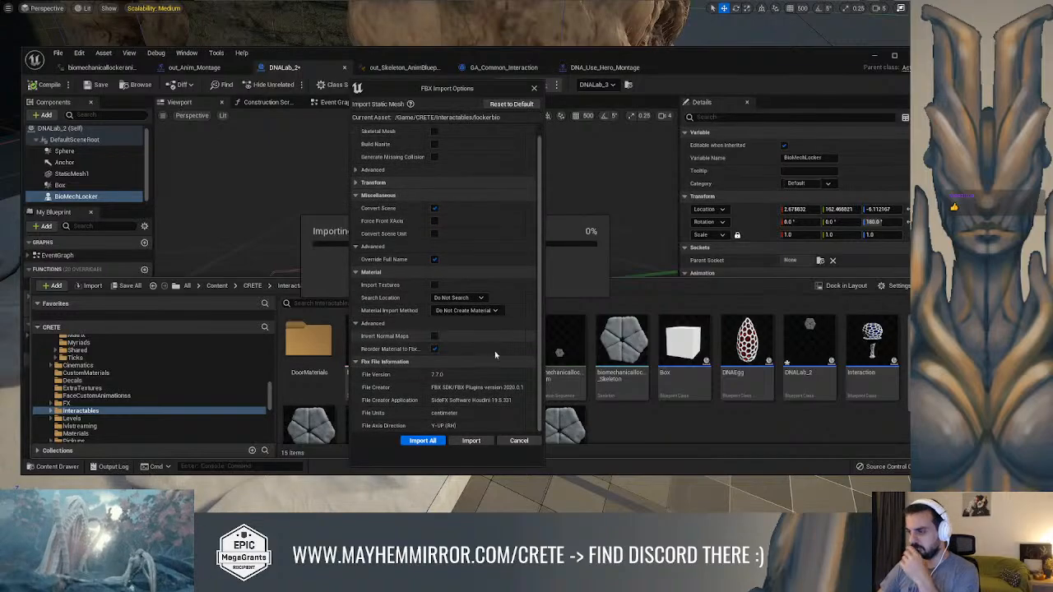
left_click(470, 440)
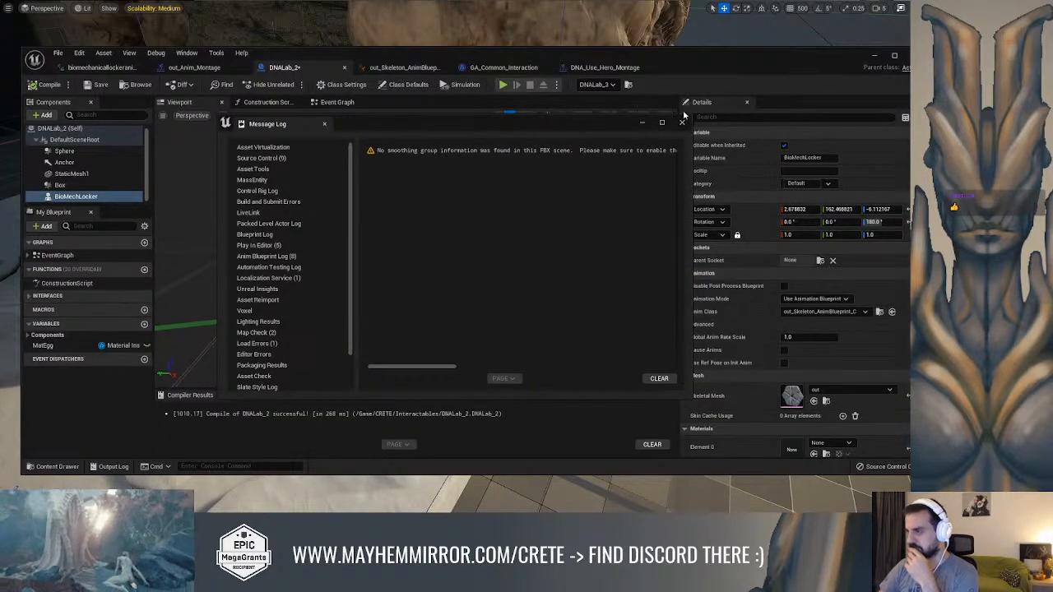
left_click(681, 124)
Assign the lockerbio static mesh to DNALab_2's StaticMesh1 component, check its fit around the locker, and compile and save the blueprint
left_click(71, 173)
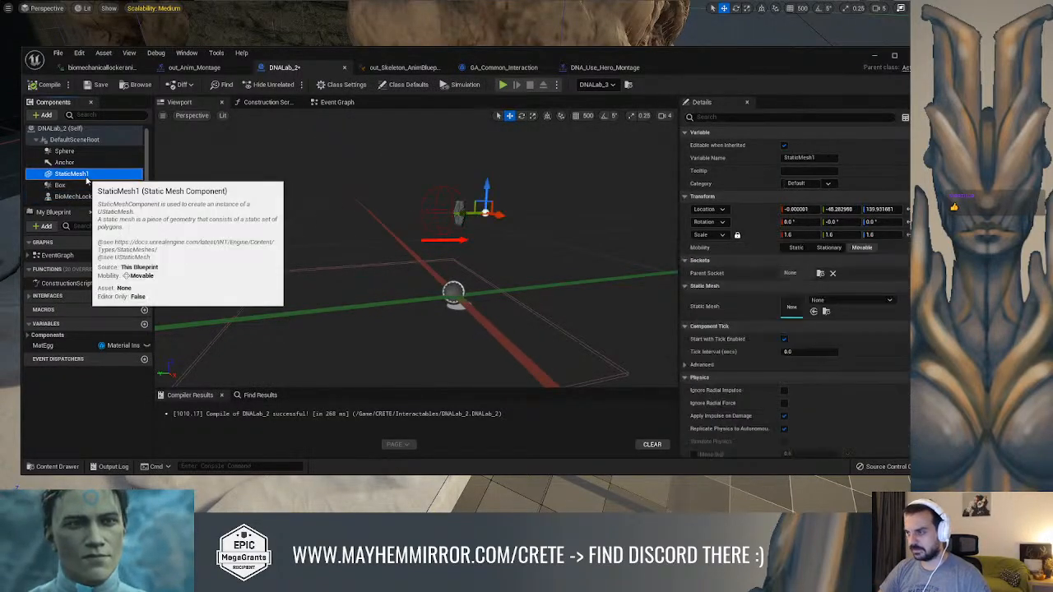
left_click(827, 300)
type("locker")
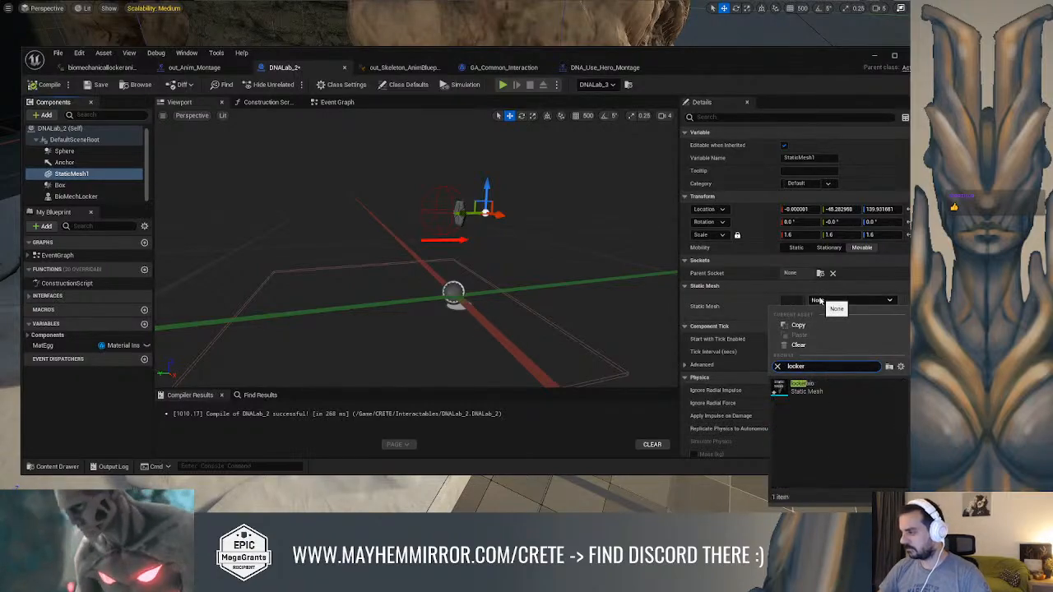
left_click(811, 386)
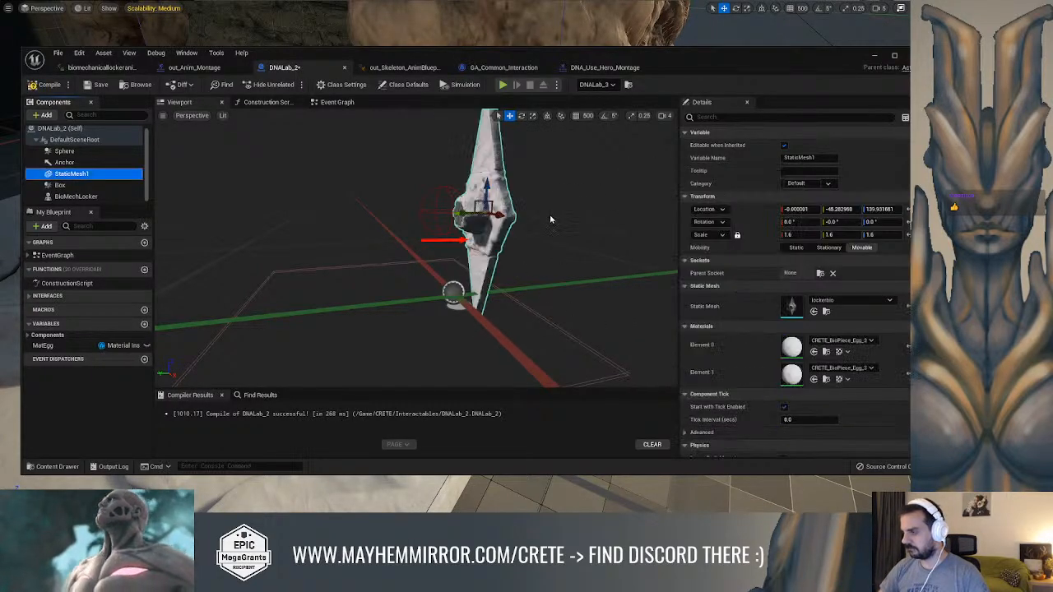
left_click_drag(436, 200, 533, 200, "alt")
scroll(527, 198, "up", 6)
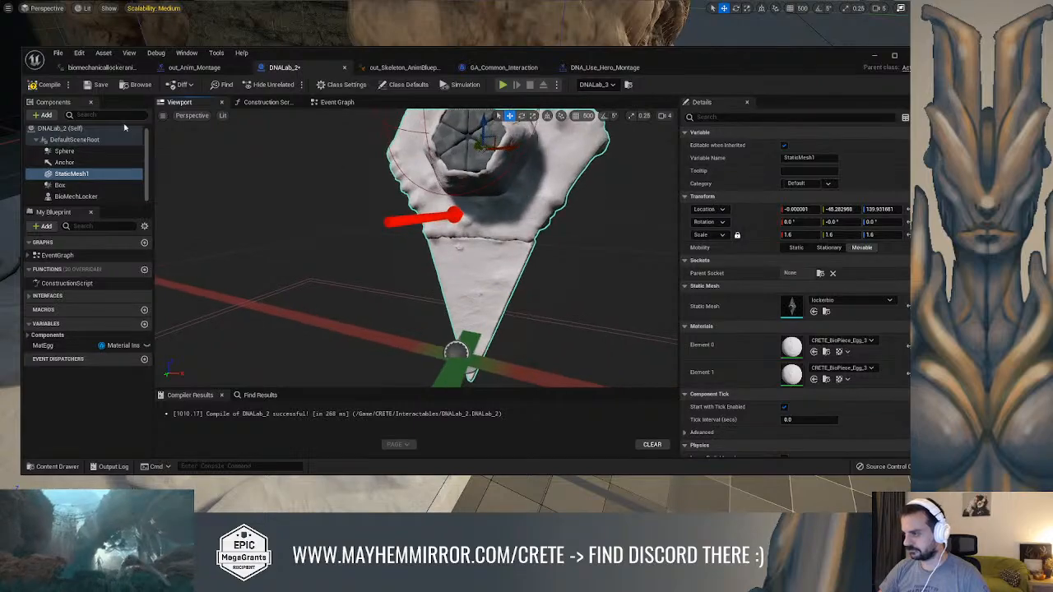
left_click(45, 85)
left_click(97, 85)
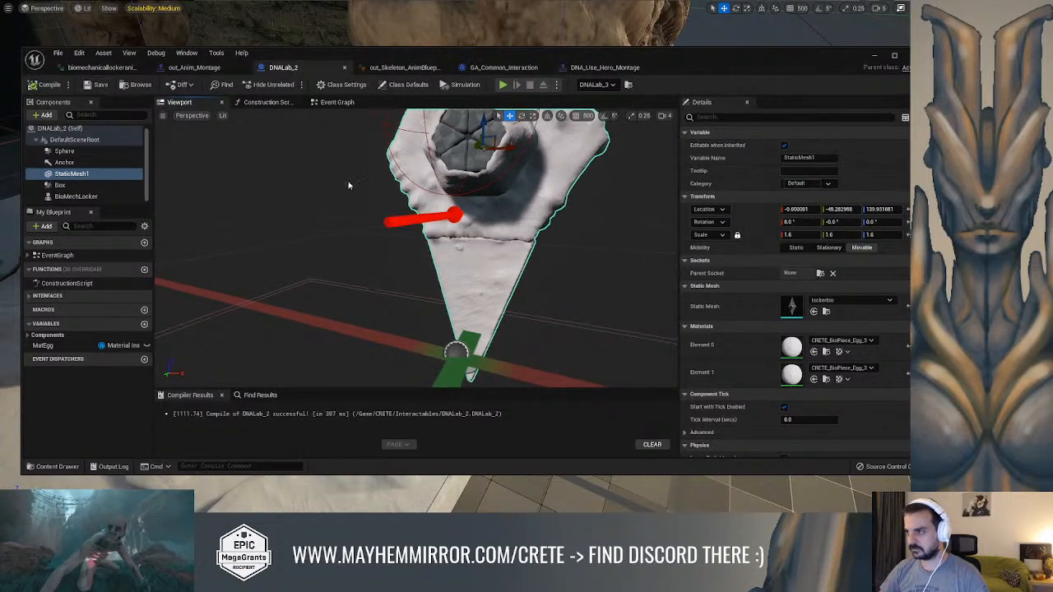
Inspect the lock's new frame on the rock column in the level, play-test up to it and stop the session
left_click(875, 58)
right_click_drag(607, 130, 646, 99)
key("w")
right_click_drag(455, 256, 255, 222)
mouse_move(461, 156)
right_mouse_down()
mouse_move(568, 152)
mouse_move(600, 139)
right_mouse_up()
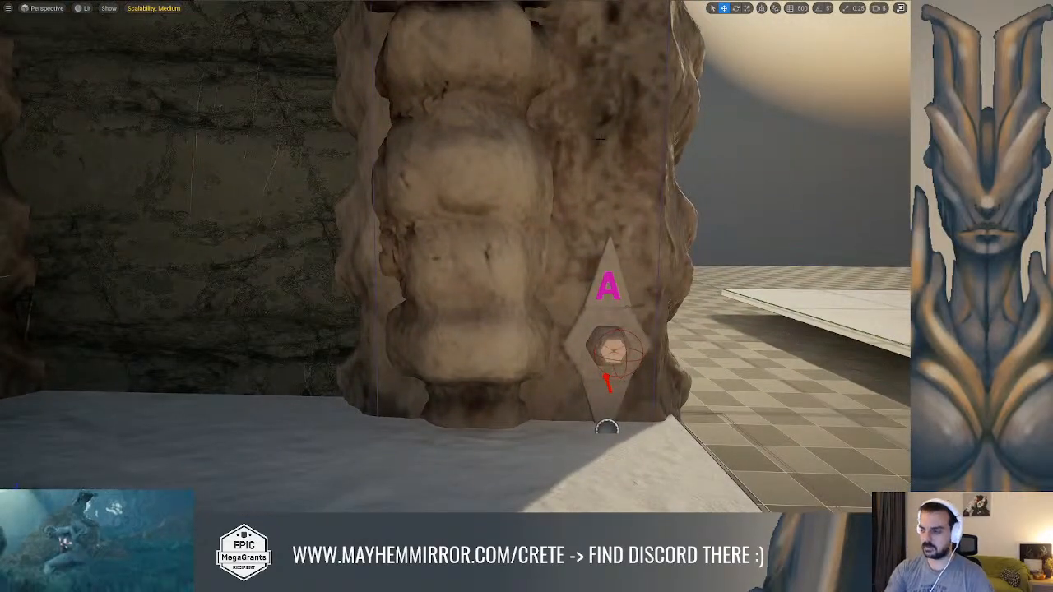
key("alt+p")
key("w")
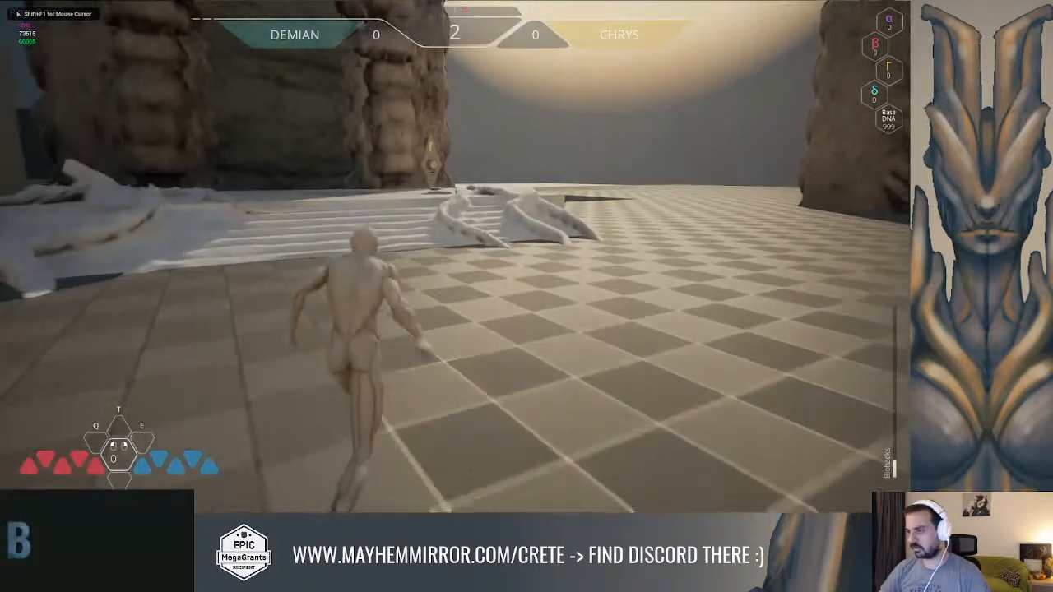
key("space")
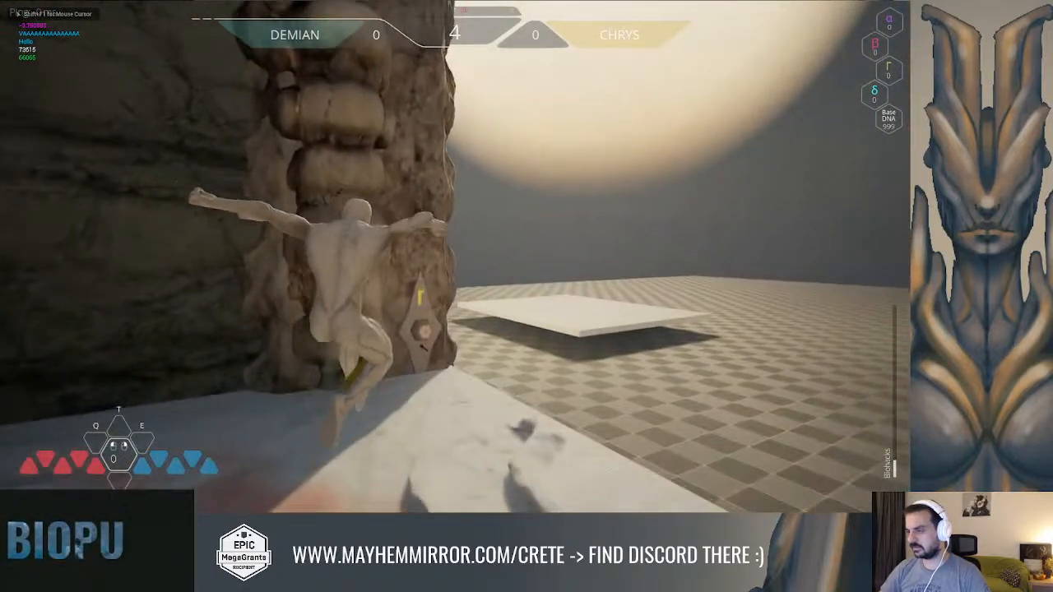
key("w")
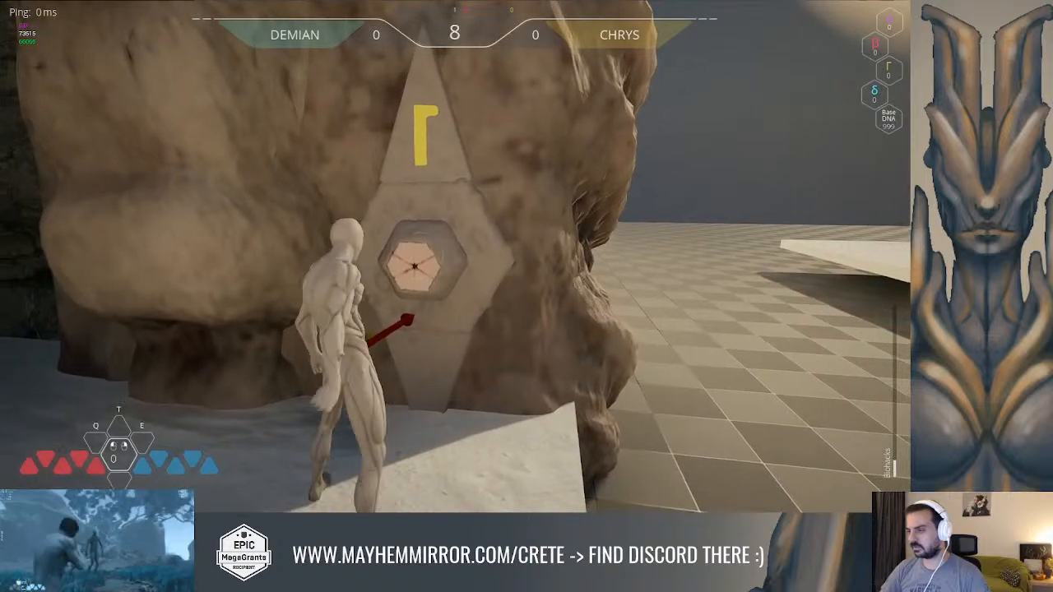
key("Escape")
Review out_Anim_Montage and the Play Montage and Wait for Event and Sphere Trace For Objects nodes in GA_Common_Interaction
key("alt+Tab")
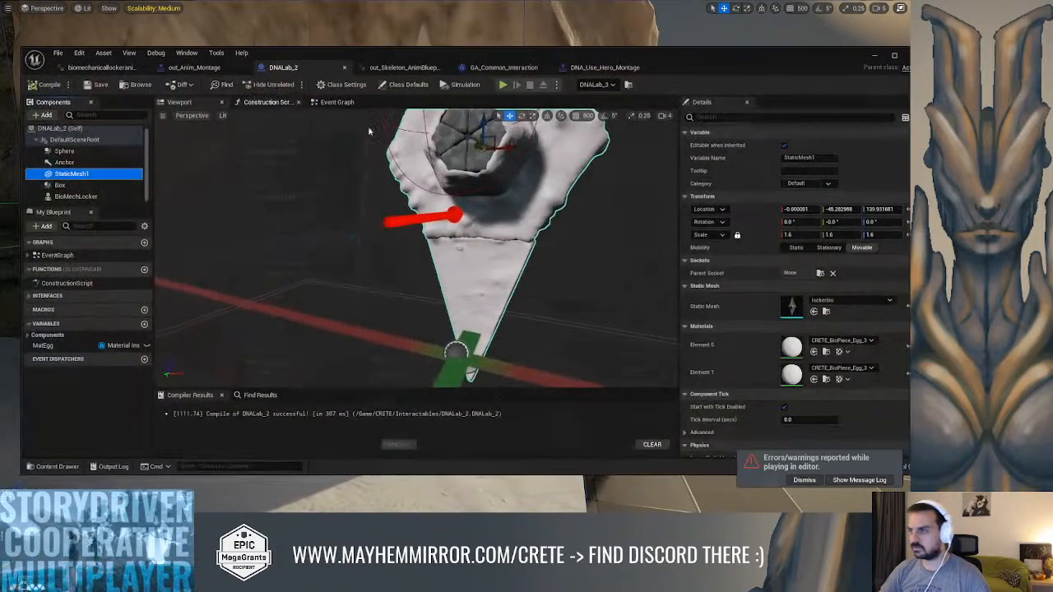
scroll(270, 178, "down", 5)
left_click_drag(289, 178, 133, 179, "alt")
left_click(195, 67)
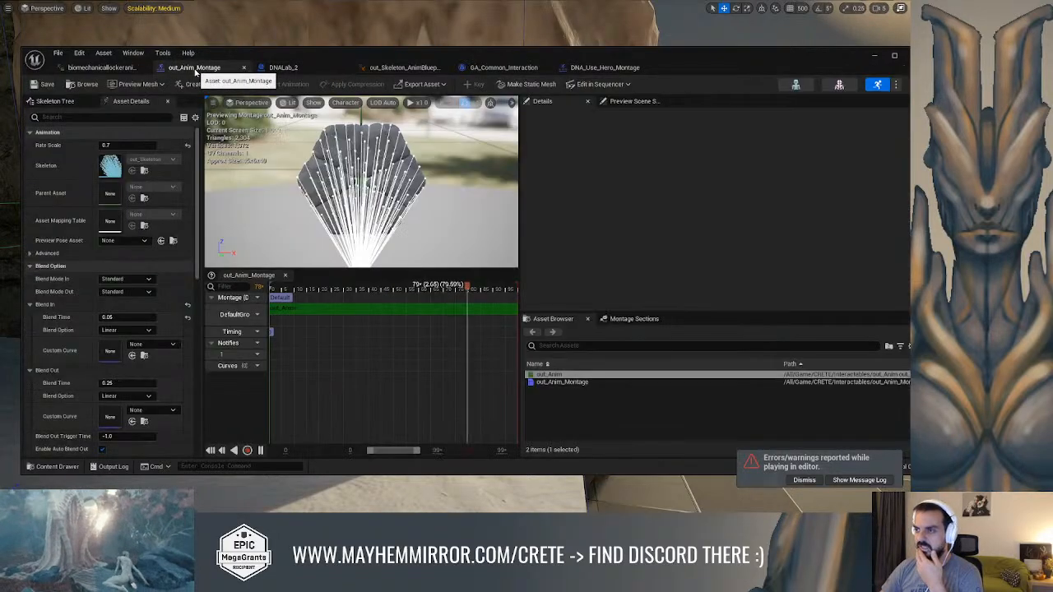
left_click(503, 67)
right_click_drag(345, 193, 681, 210)
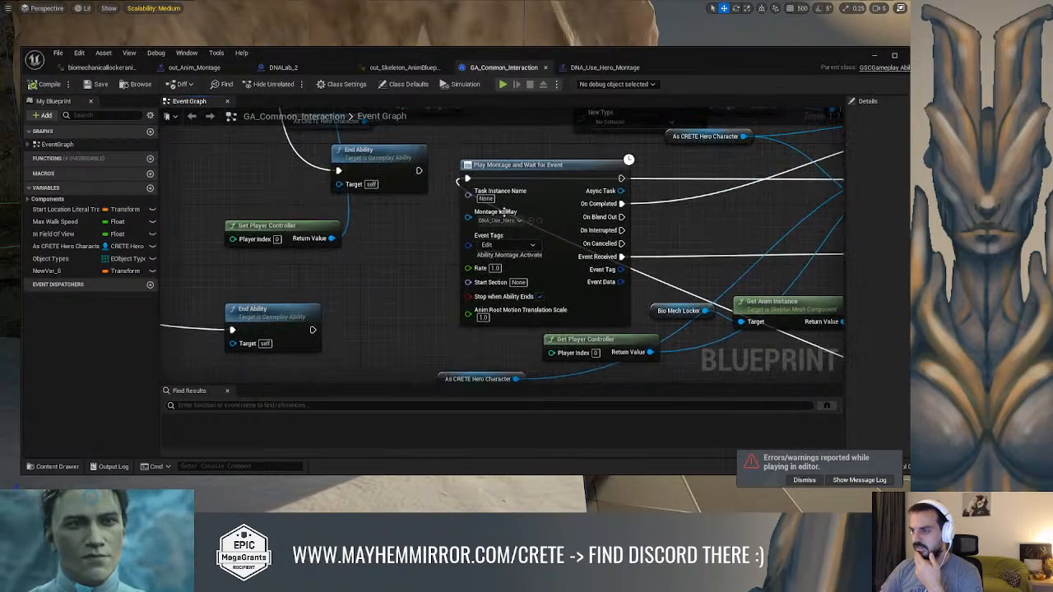
scroll(346, 211, "down", 2)
right_click_drag(337, 211, 634, 332)
right_click_drag(459, 281, 661, 287)
scroll(444, 284, "up", 2)
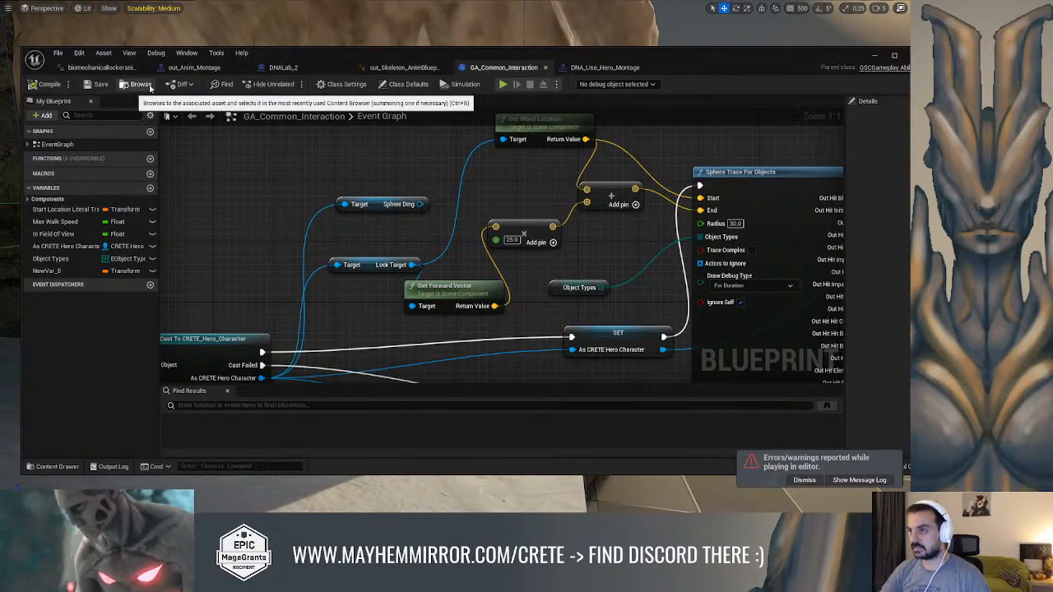
left_click(874, 56)
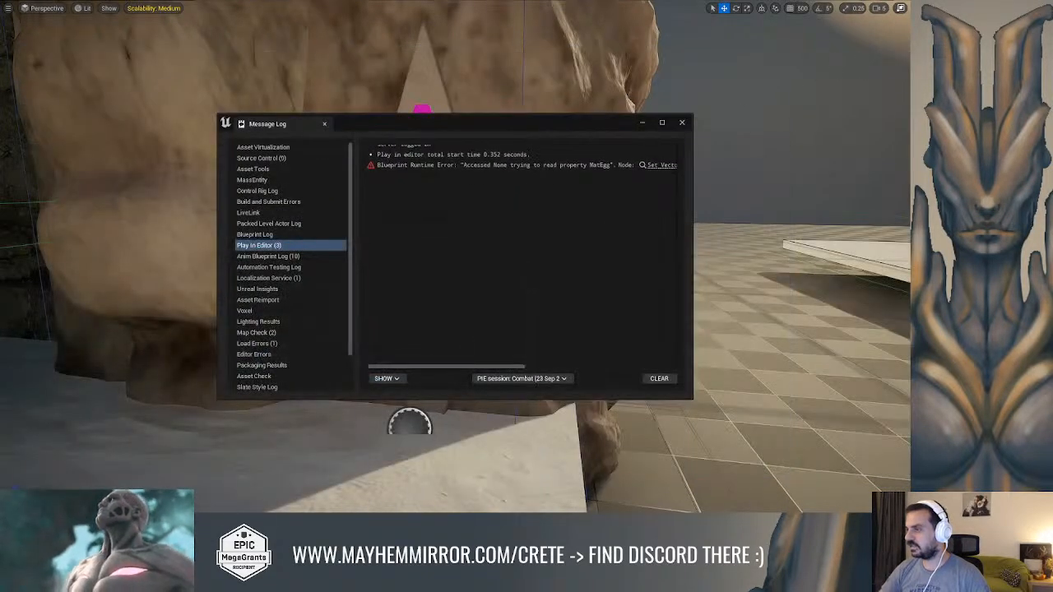
Dismiss the message log and open the CRETE_Hero_Character blueprint from the Characters/Hero folder
left_click(684, 126)
right_click_drag(462, 253, 361, 239)
key("ctrl+space")
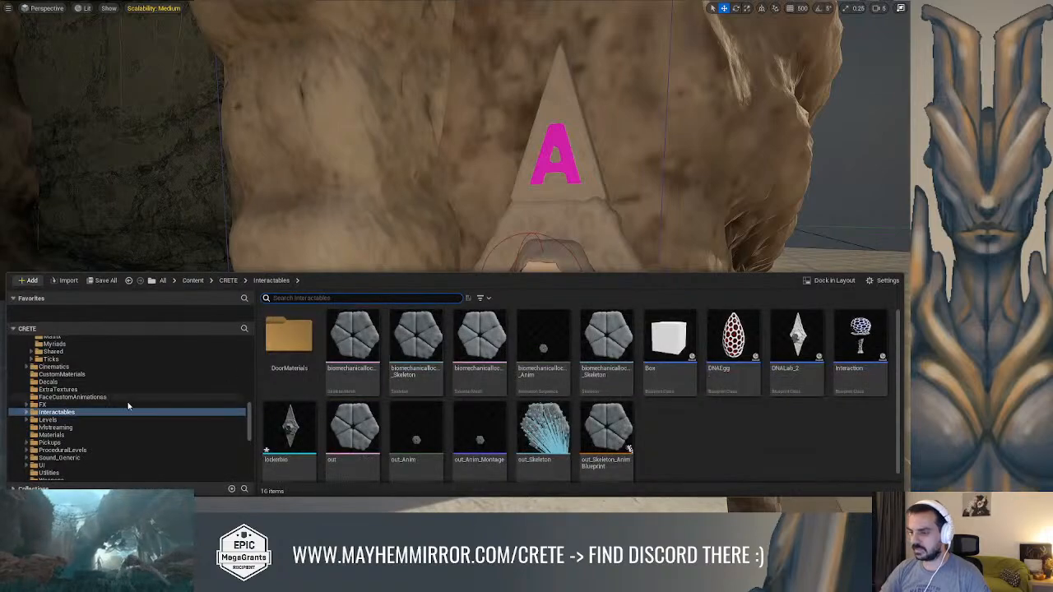
scroll(134, 405, "up", 10)
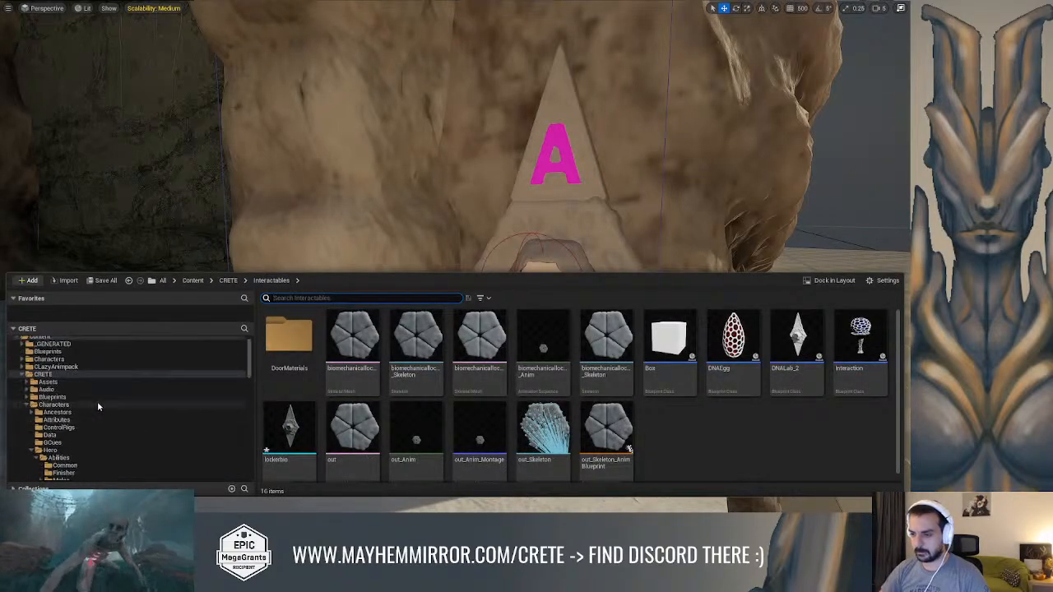
left_click(72, 407)
left_click(615, 345)
double_click(615, 344)
scroll(617, 349, "down", 3)
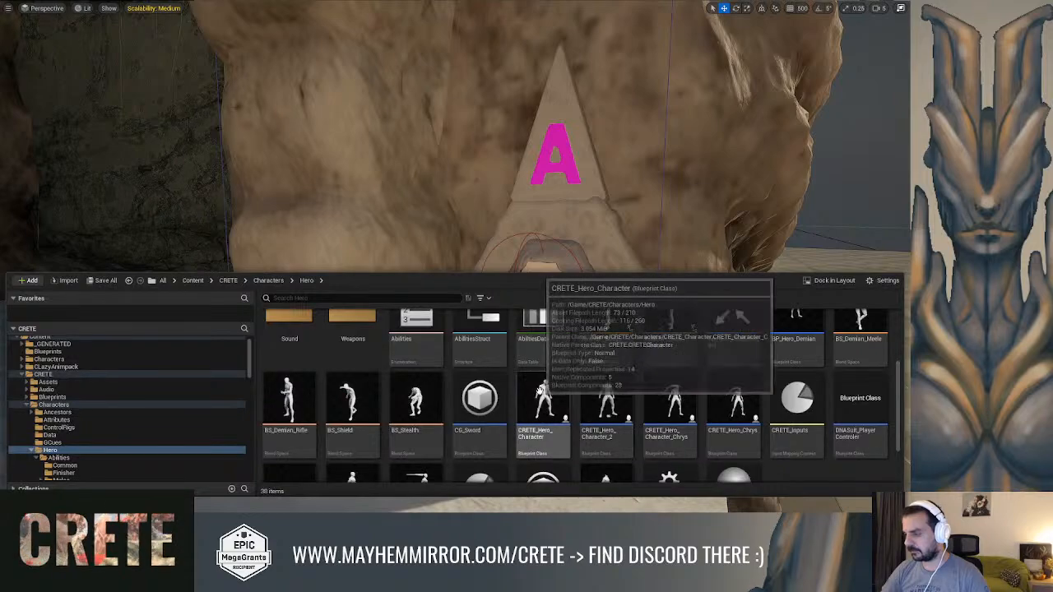
double_click(541, 392)
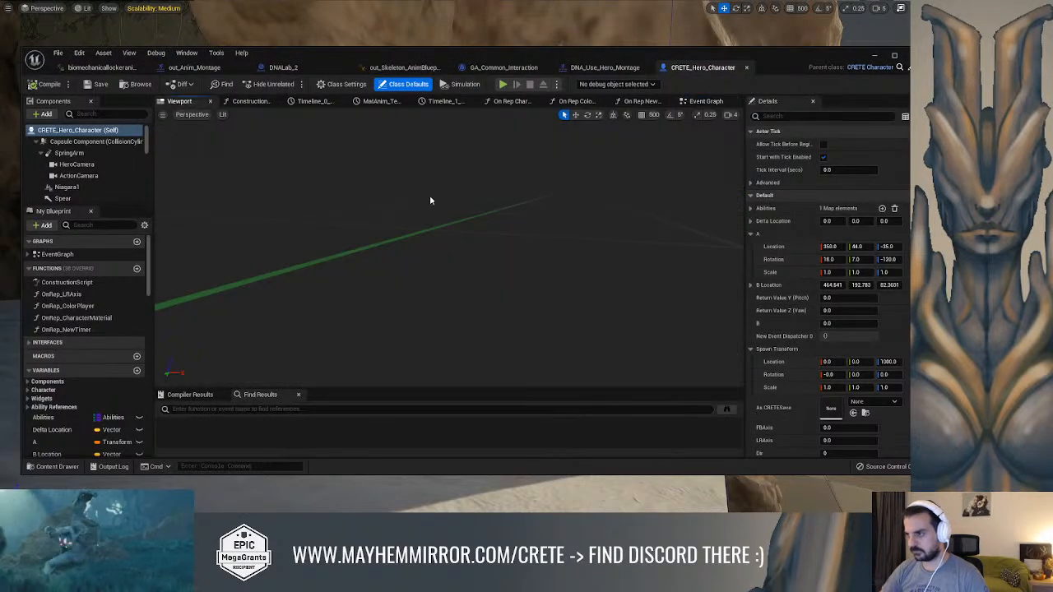
Move the hero's LookTarget arrow close in front of the chest, to about X 16, Y 36, Z 47, and save the blueprint
left_click_drag(432, 225, 446, 226, "alt")
scroll(446, 225, "down", 5)
left_click_drag(418, 303, 502, 298, "alt")
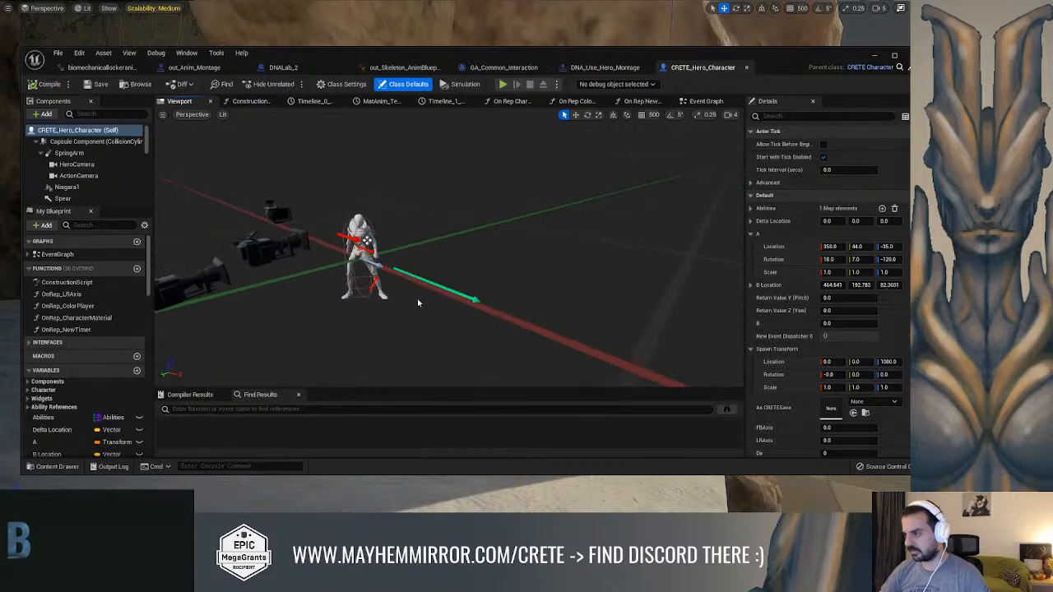
left_click(404, 272)
left_click_drag(404, 259, 452, 289, "alt")
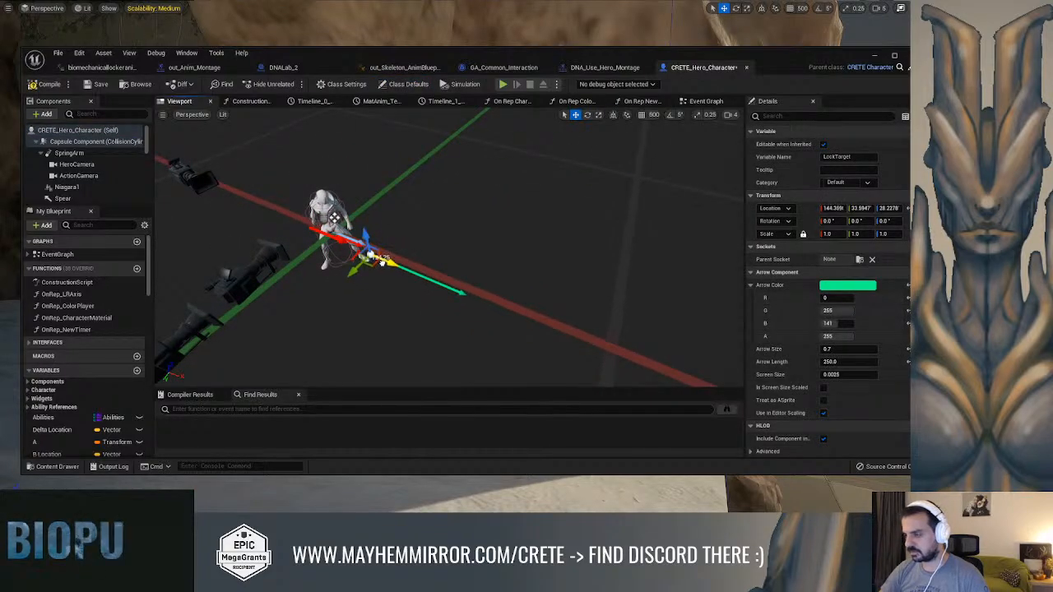
left_click_drag(333, 217, 331, 216)
left_click_drag(412, 268, 547, 267, "alt")
scroll(478, 238, "up", 5)
left_click_drag(193, 325, 438, 244, "alt")
left_click_drag(439, 245, 545, 238, "alt")
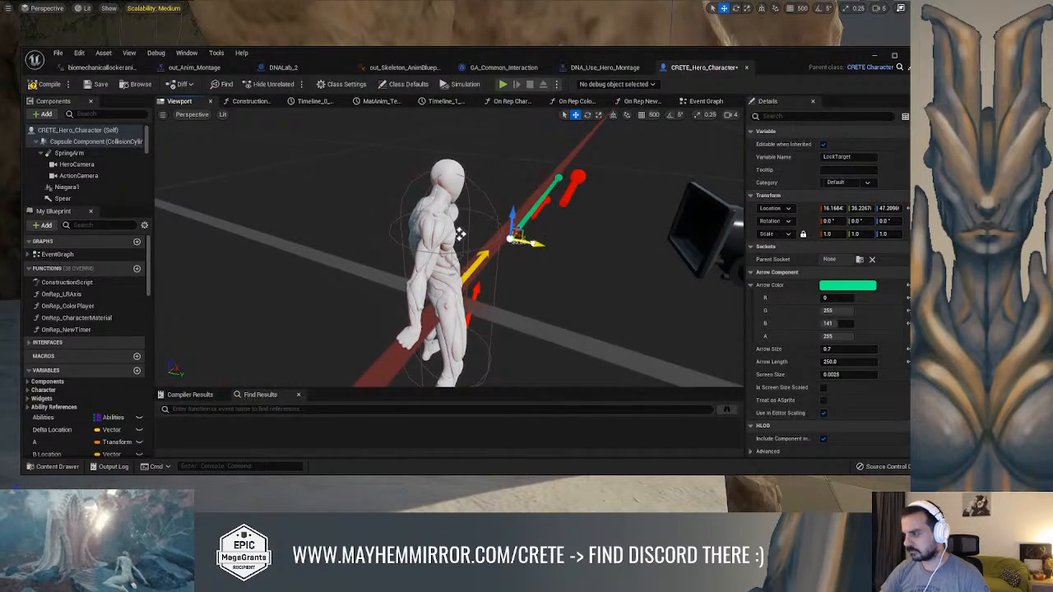
left_click(99, 87)
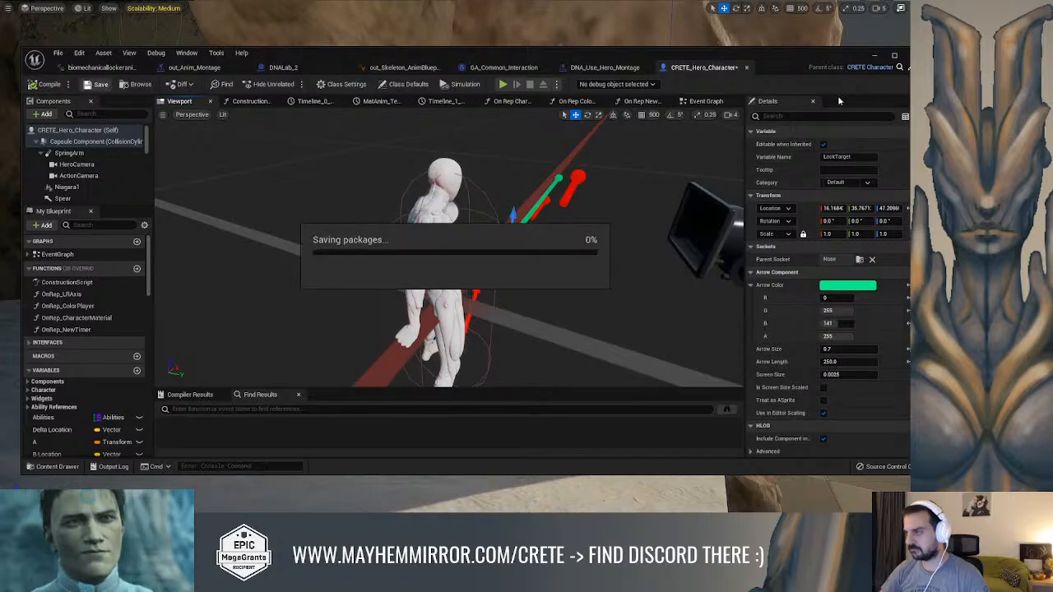
left_click(872, 56)
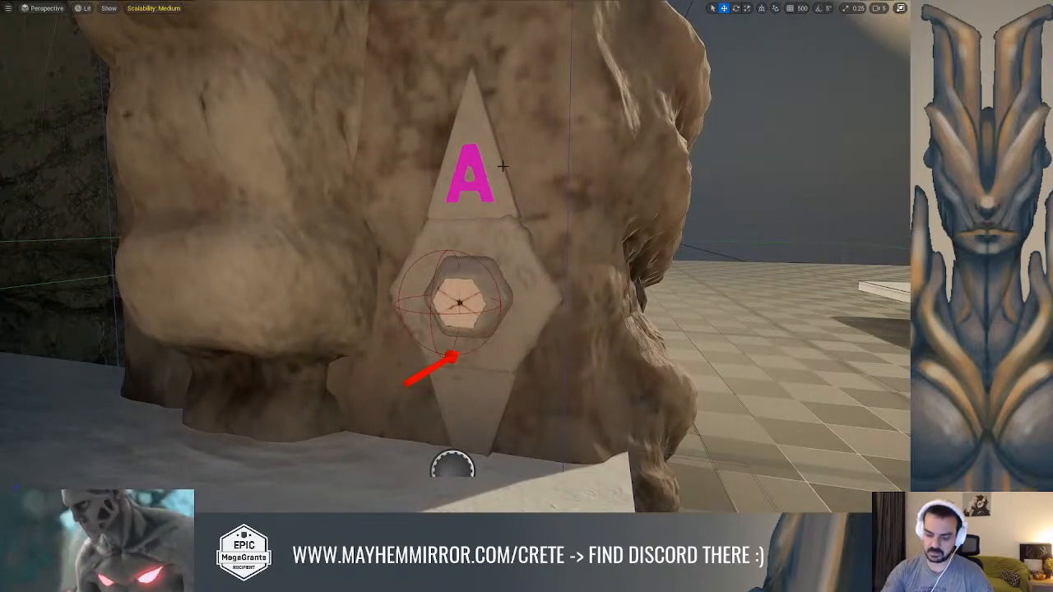
Play-test the level, running the hero up the steps to the DNA lock on the rock column to check the interaction trace's reach
key("alt+p")
key("w")
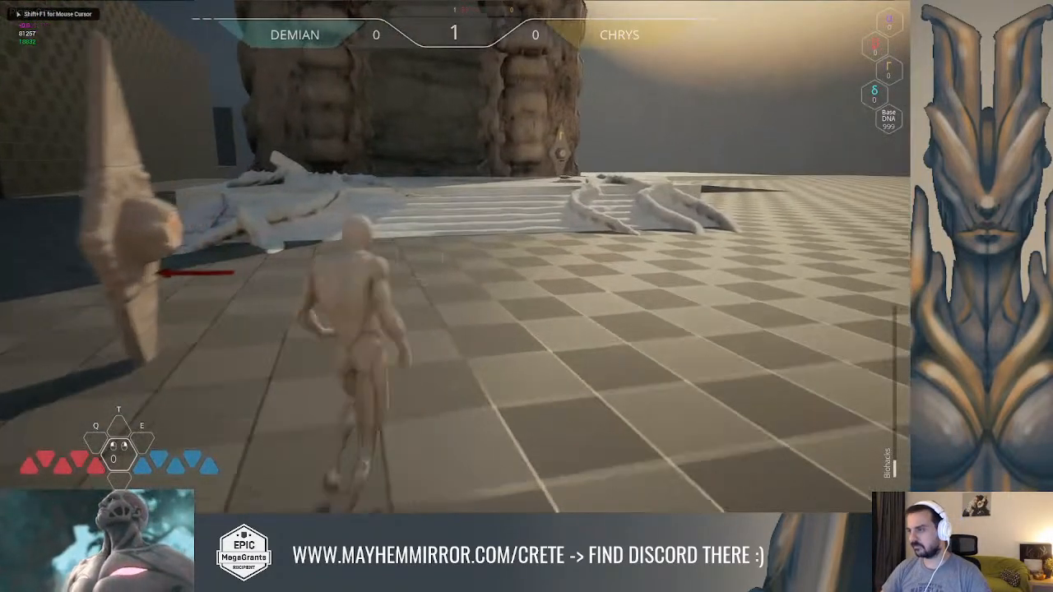
key("w")
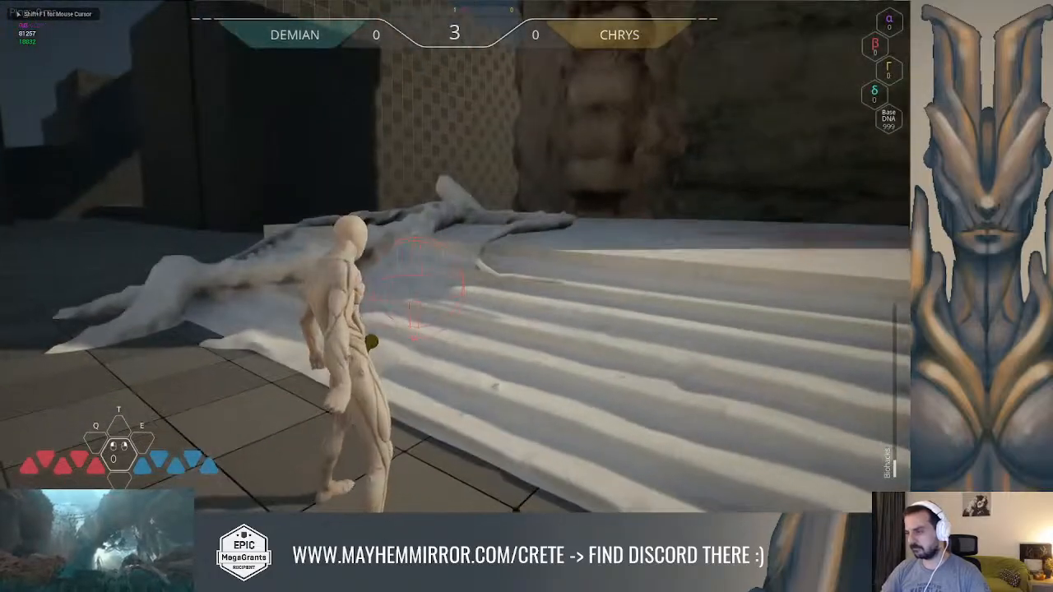
key("w")
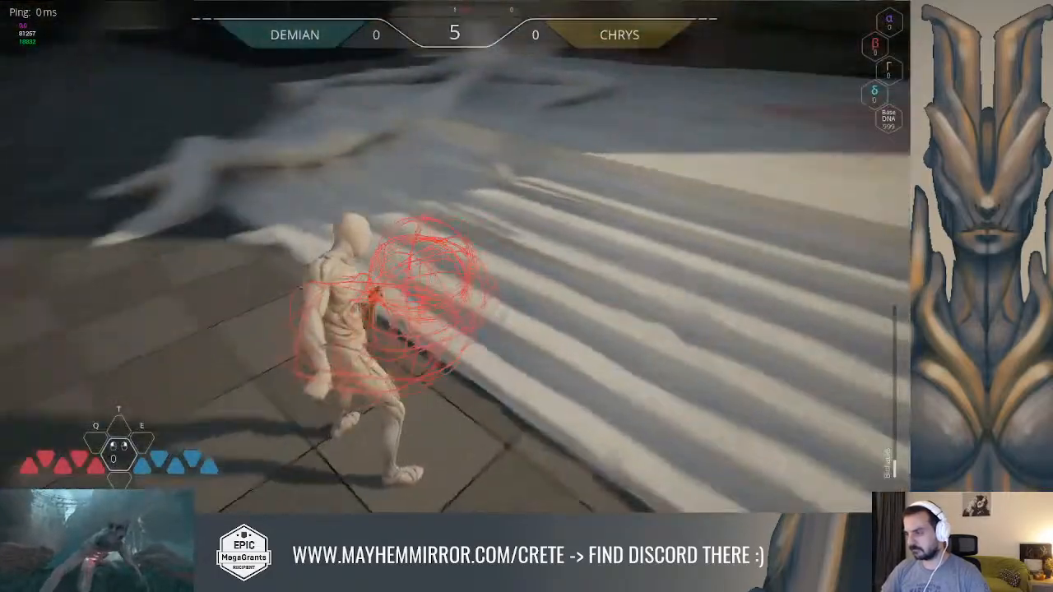
key("w")
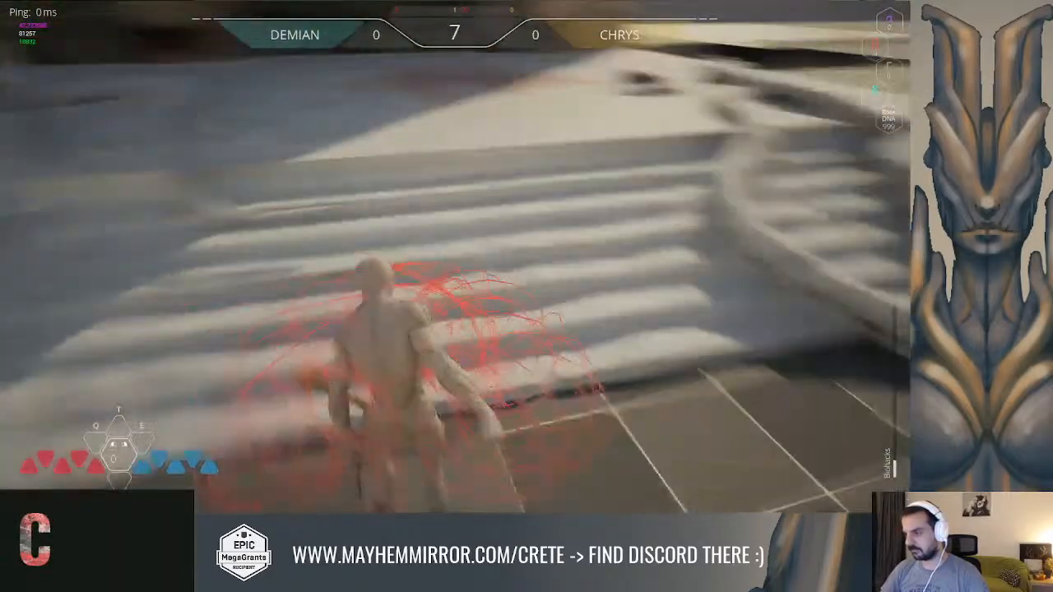
key("w")
key("w")
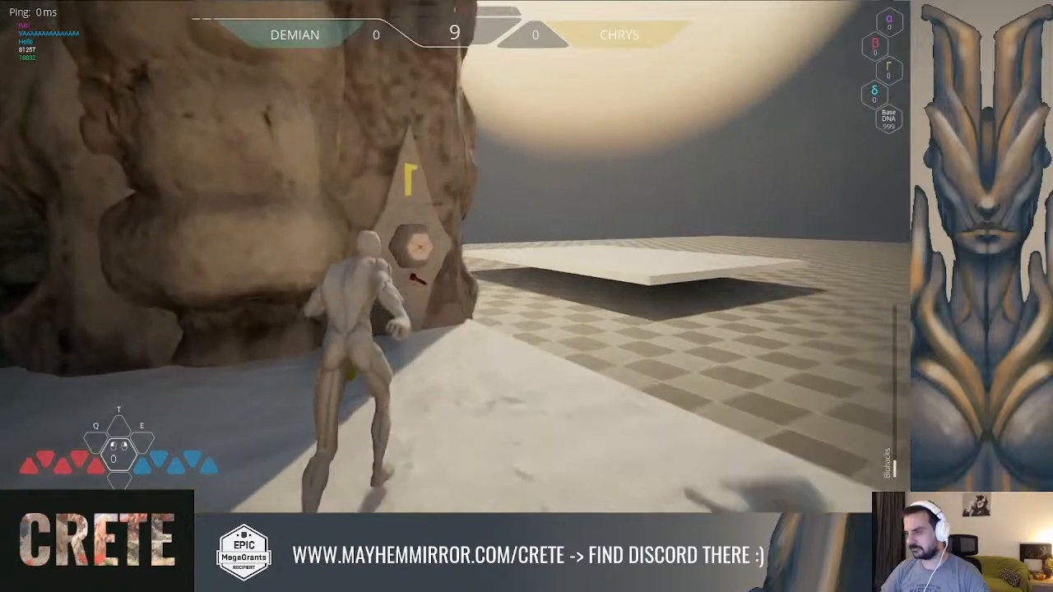
key("w")
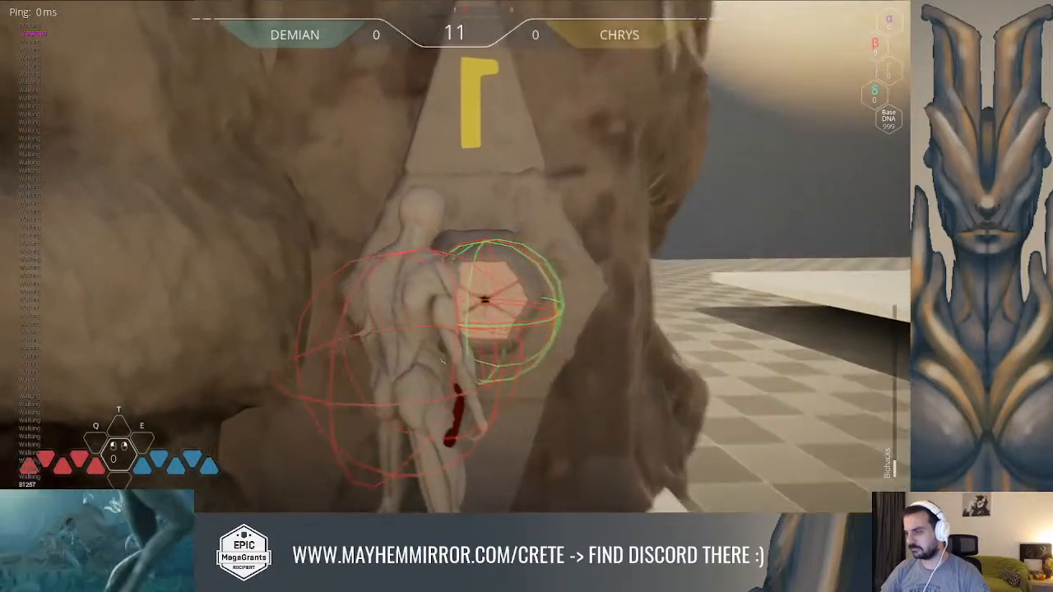
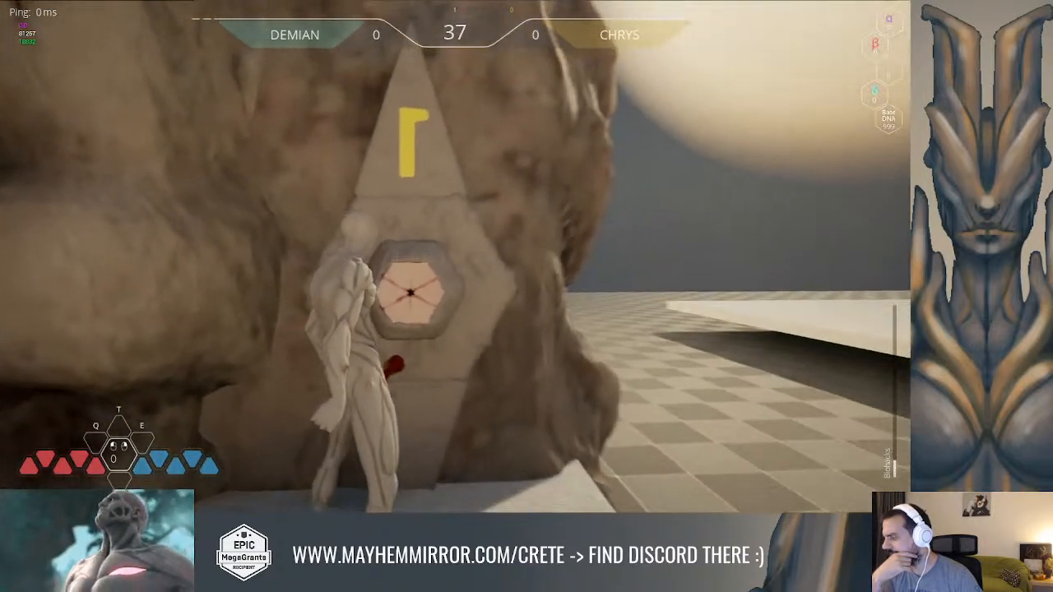
Run the hero away from the DNA lock across the floor towards the other rock columns, and end the play session
key("w")
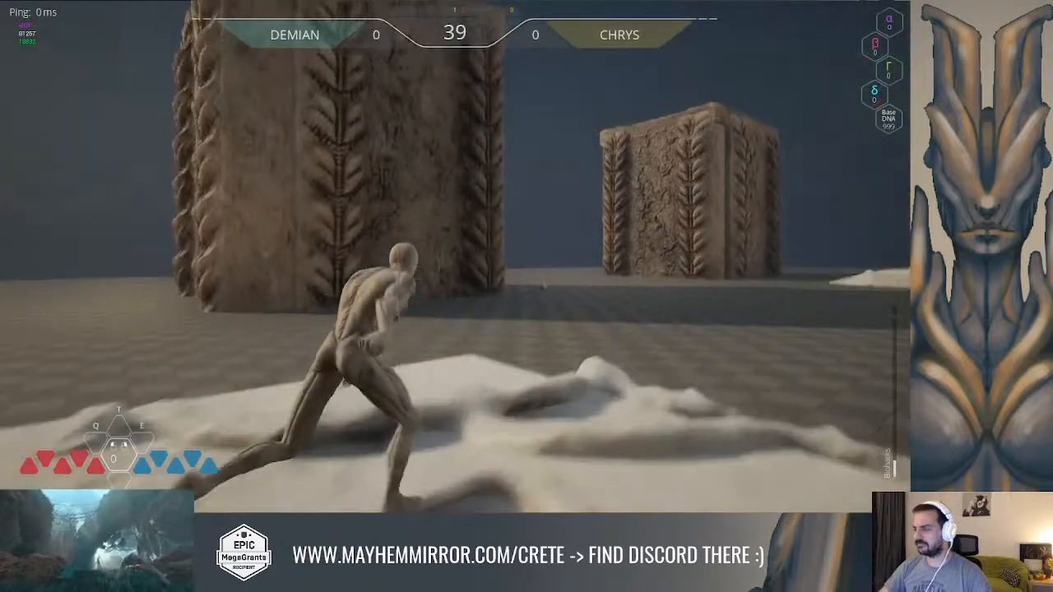
key("space")
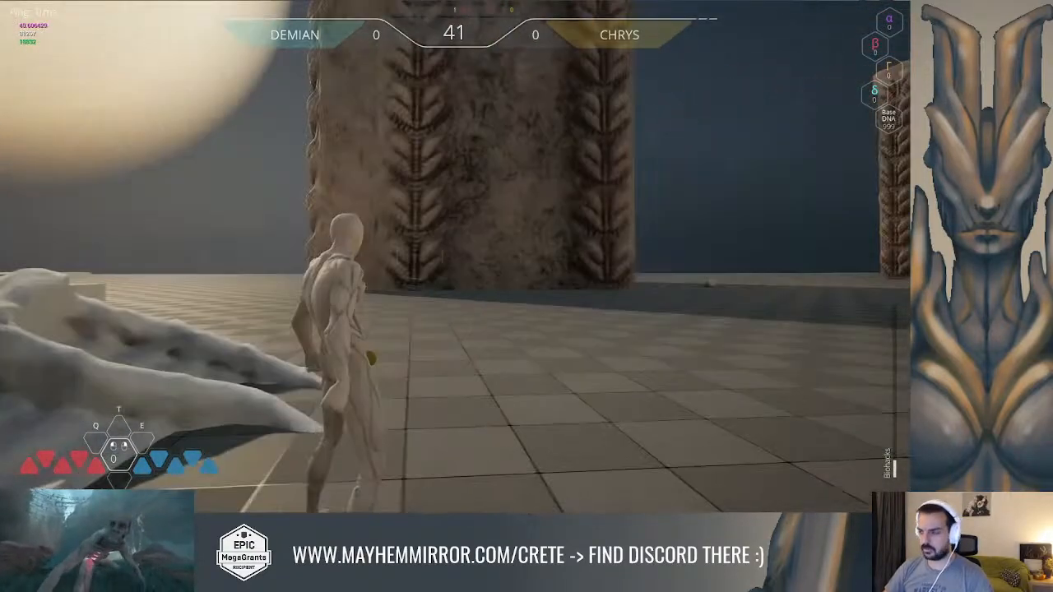
key("w")
key("w")
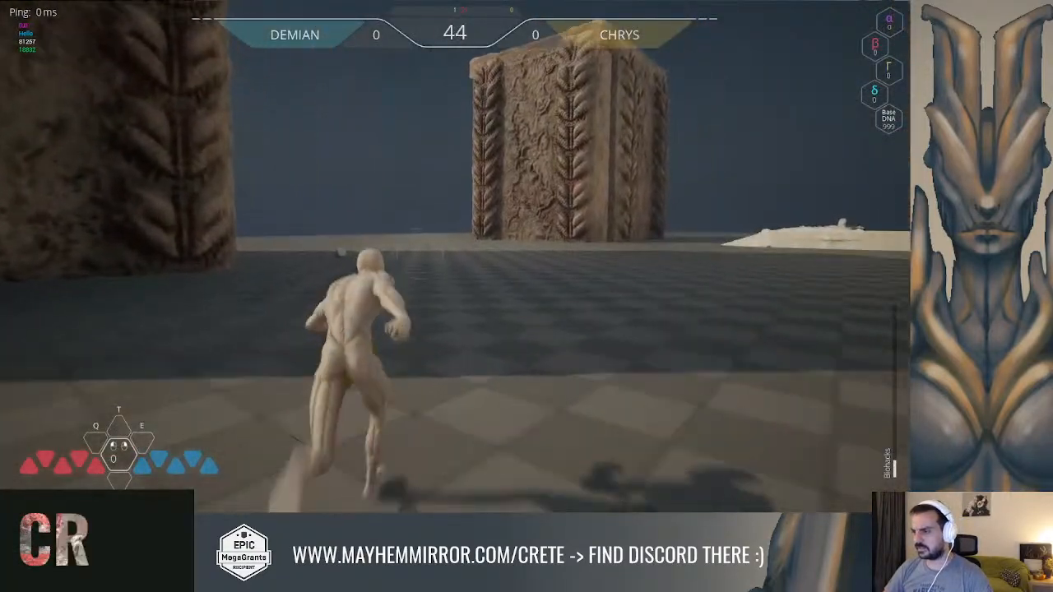
key("space")
key("w")
key("Escape")
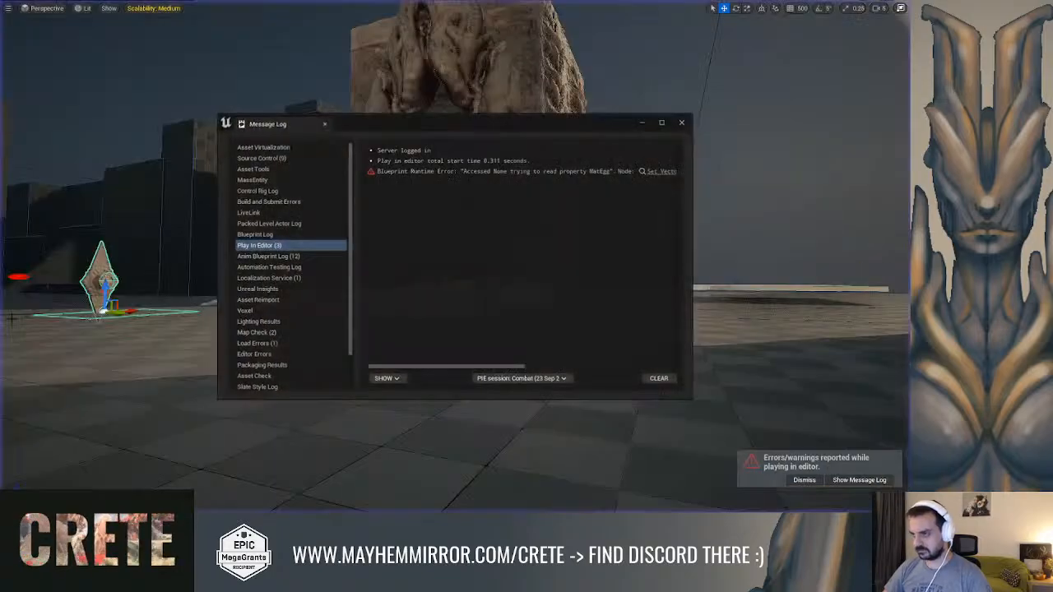
Leave the message log and hero blueprint, and open the Module_Puzzle_Element blueprint from the puzzle element placed in the level
key("alt+Tab")
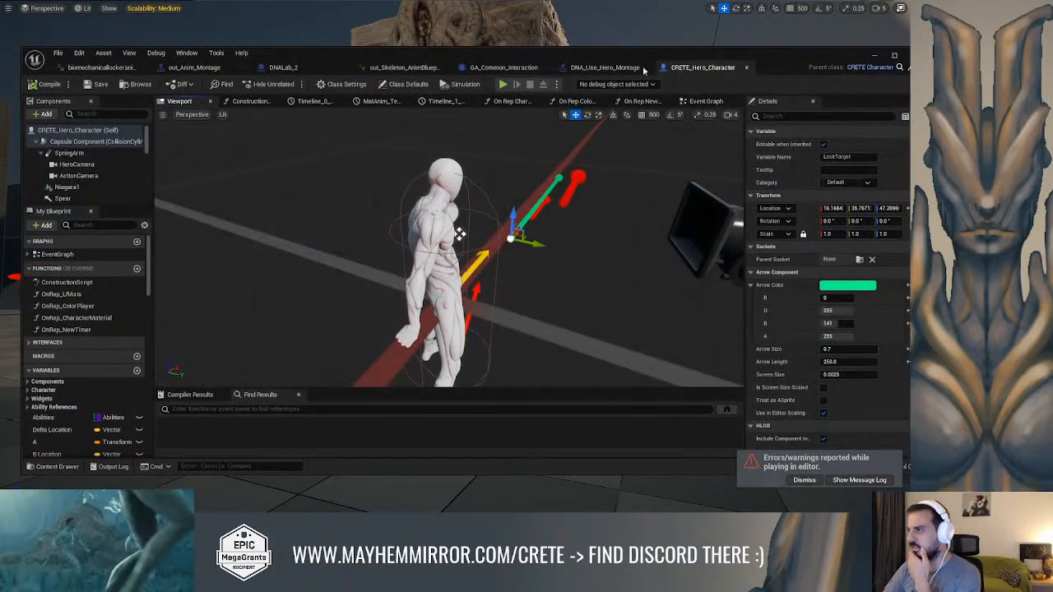
left_click(743, 68)
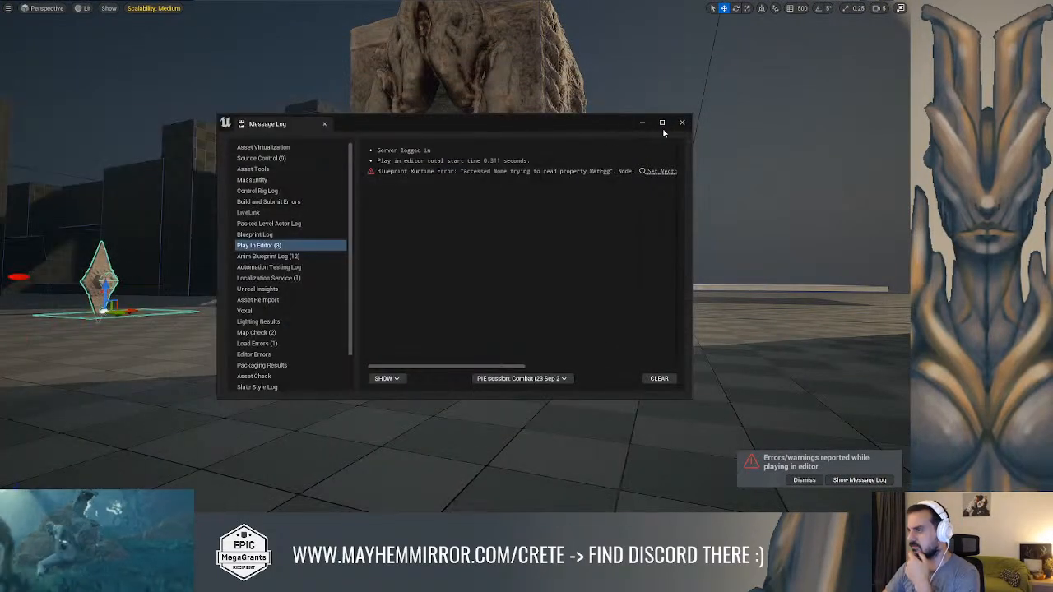
left_click(527, 168)
right_click_drag(526, 169, 506, 210)
key("F11")
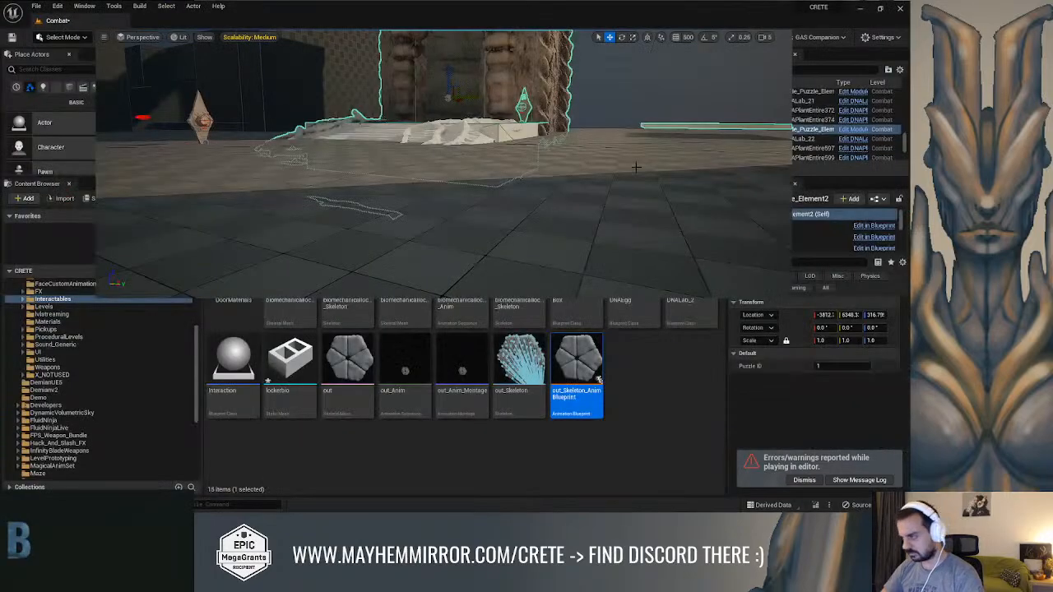
left_click(848, 130)
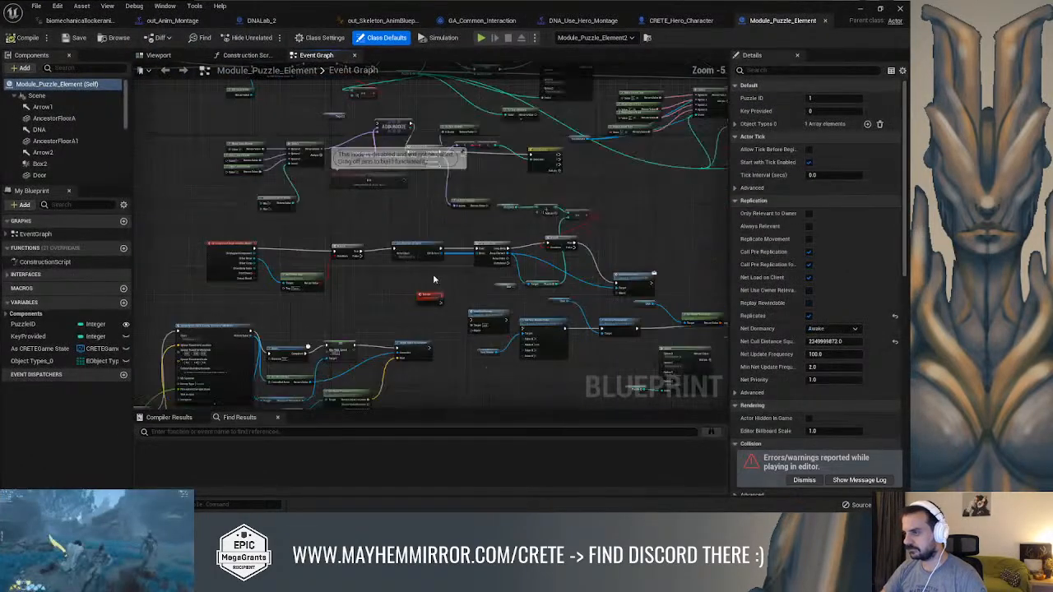
Examine the Set Text, Set Text Render Color and Select nodes that derive the lock's label from the puzzle ID
scroll(436, 284, "down", 4)
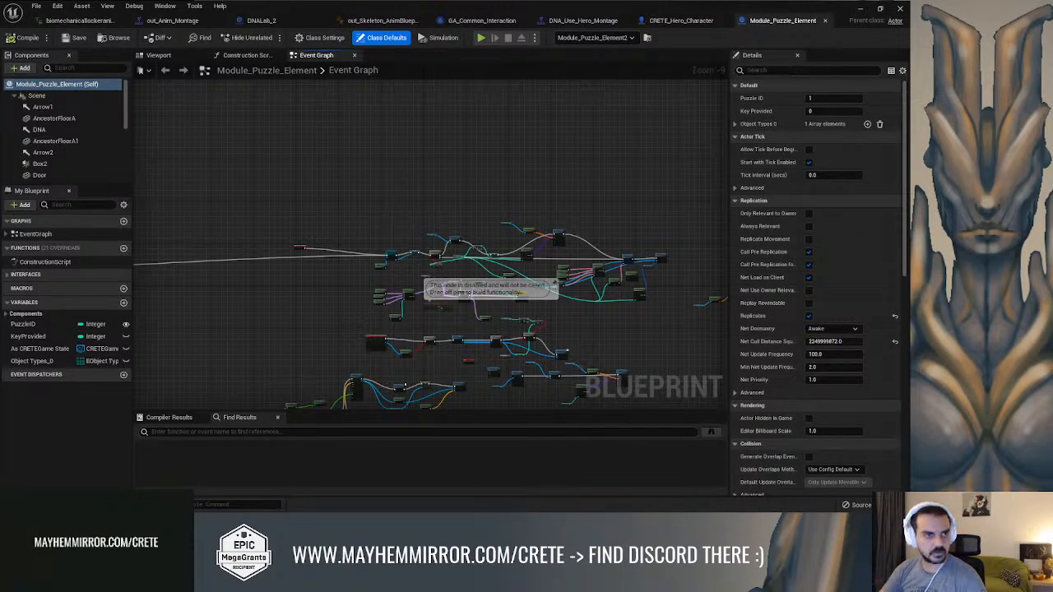
scroll(380, 229, "up", 7)
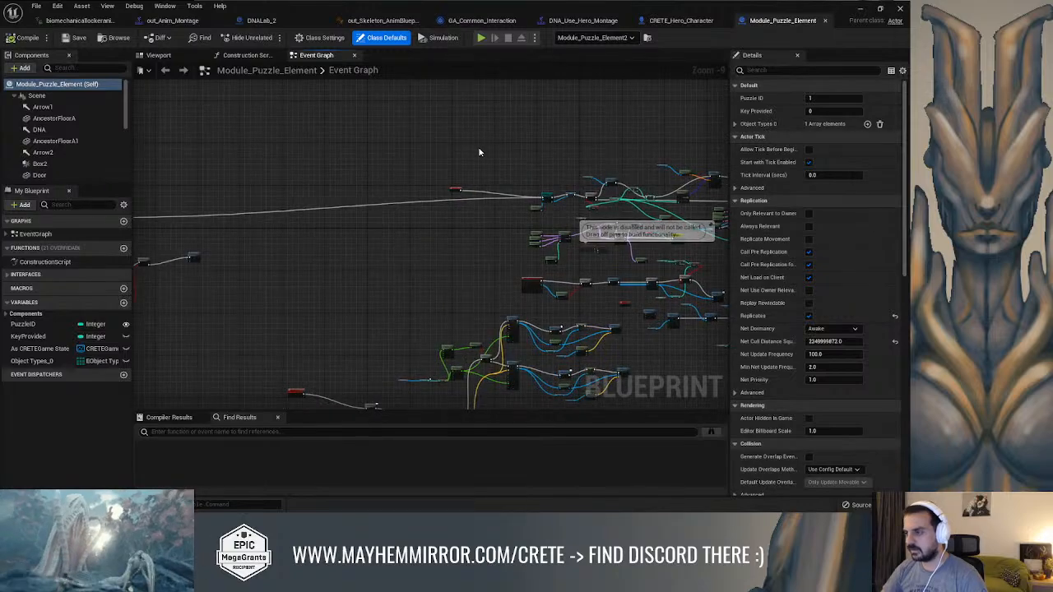
right_click_drag(380, 230, 135, 210)
right_click_drag(502, 231, 341, 145)
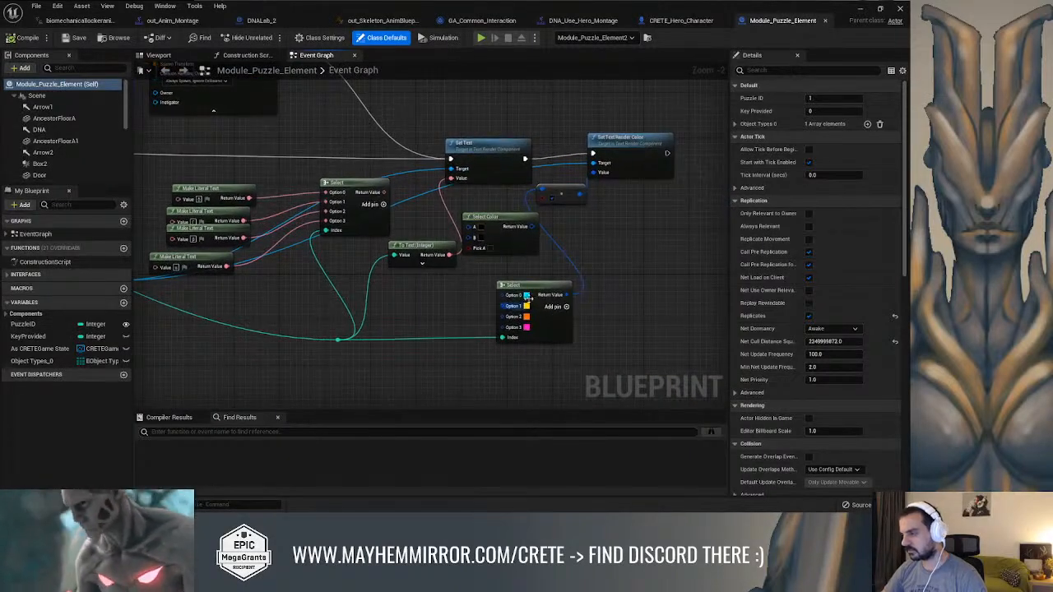
scroll(526, 305, "up", 2)
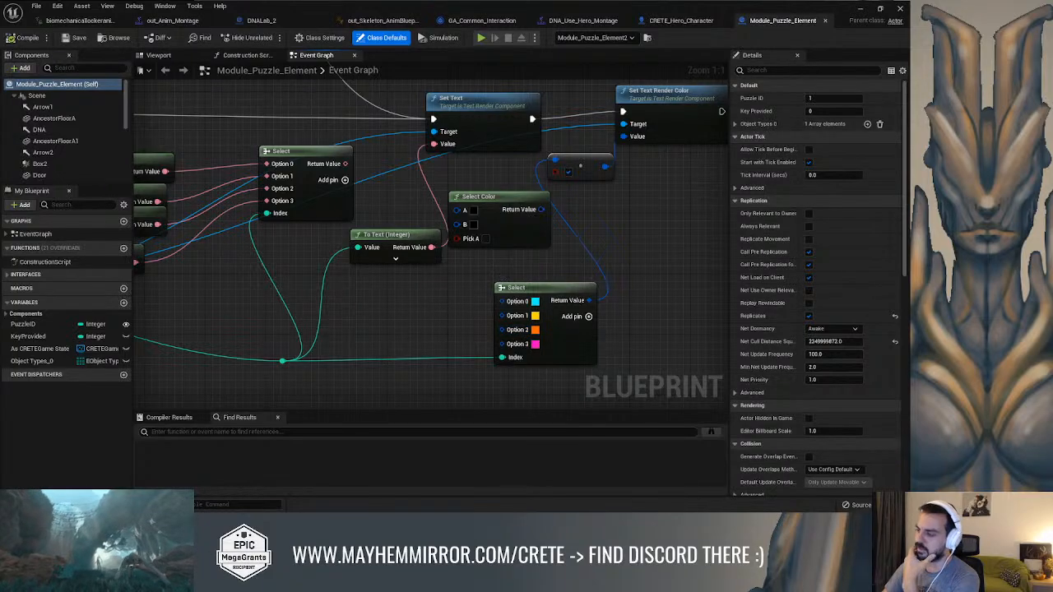
right_click_drag(419, 301, 504, 310)
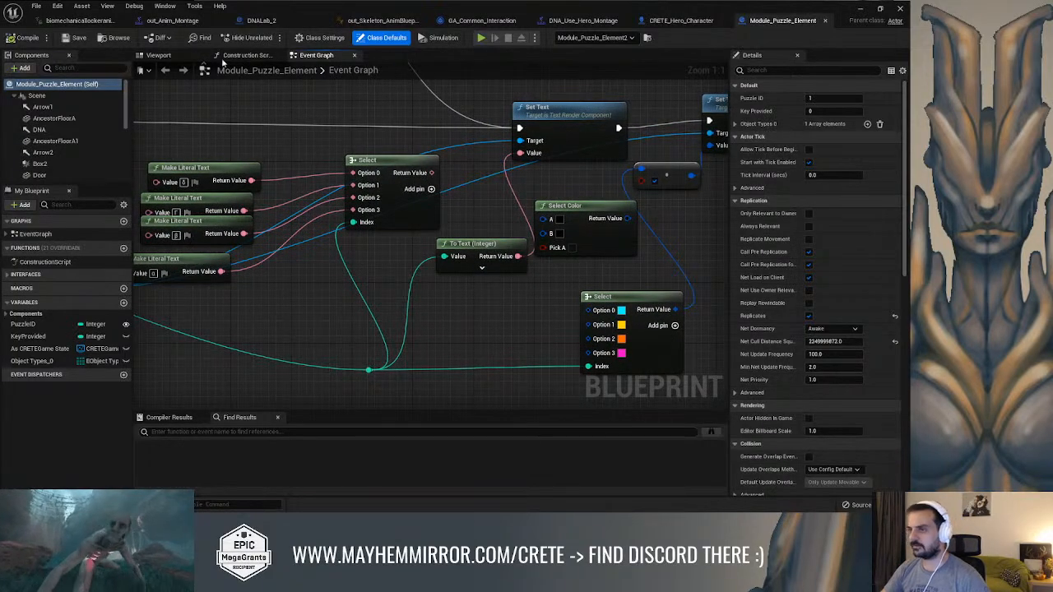
Set the yaw of the TextRender label above the DNA lock to 180° in Module_Puzzle_Element, and compile and save the blueprint
left_click(169, 58)
left_click_drag(535, 263, 359, 308, "alt")
key("w")
mouse_move(358, 308)
right_mouse_down()
mouse_move(360, 365)
mouse_move(357, 324)
right_mouse_up()
left_click(392, 210)
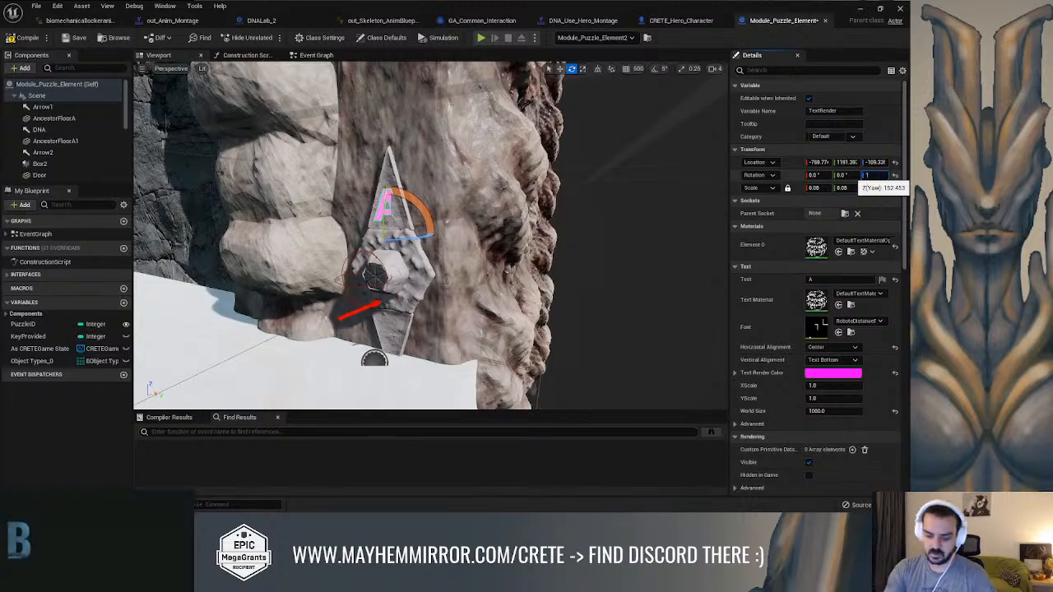
left_click(30, 40)
left_click(73, 38)
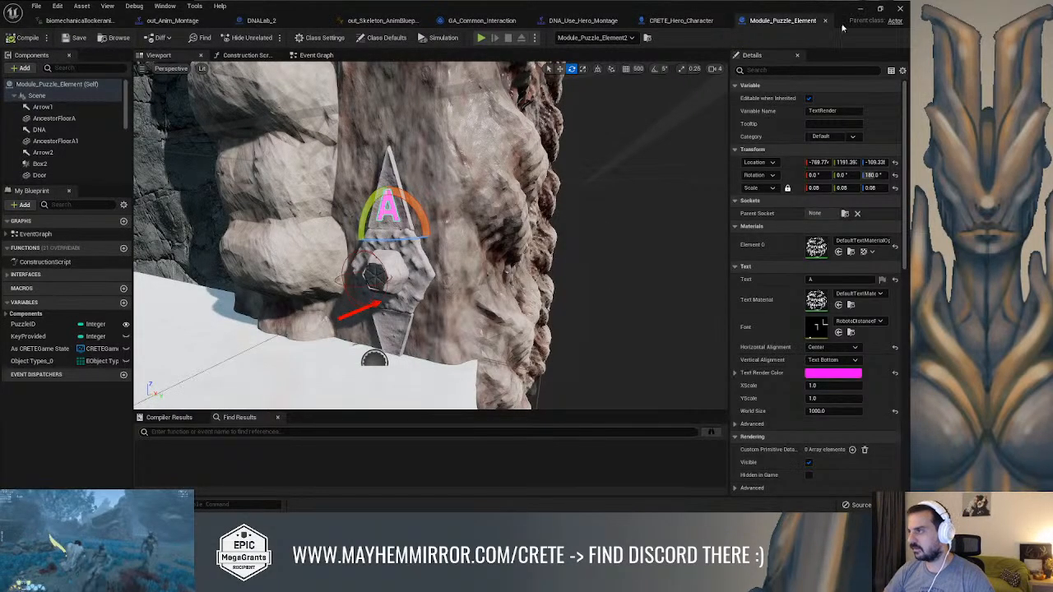
Set the Puzzle ID of Module_Puzzle_Element2 in the level to 0, and check the IDs of the other two puzzle elements
left_click(860, 8)
mouse_move(508, 132)
right_mouse_down()
mouse_move(526, 102)
mouse_move(485, 111)
mouse_move(514, 124)
mouse_move(508, 131)
right_mouse_up()
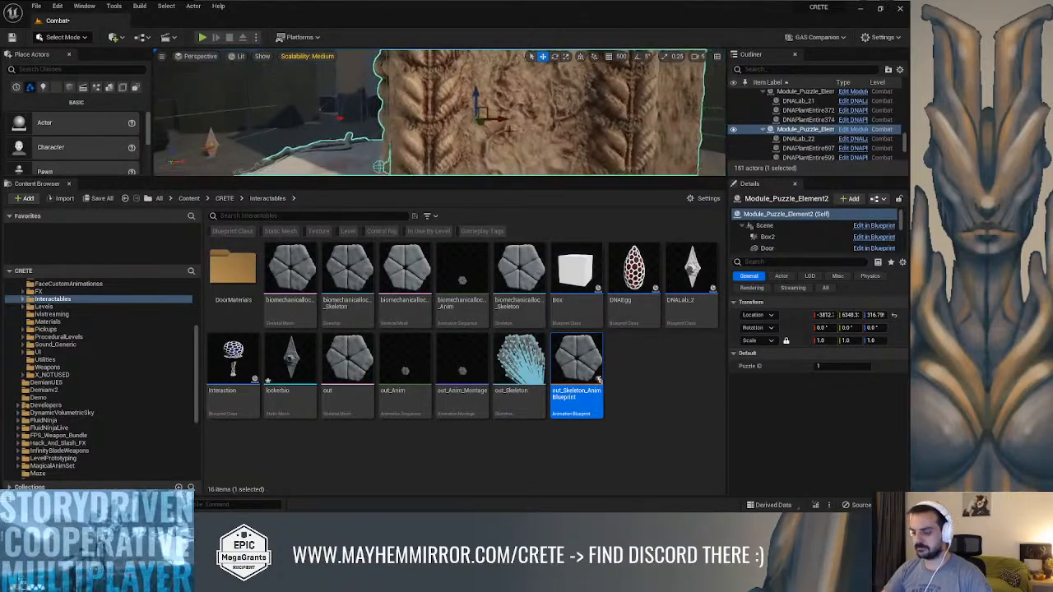
key("F11")
key("ctrl+l")
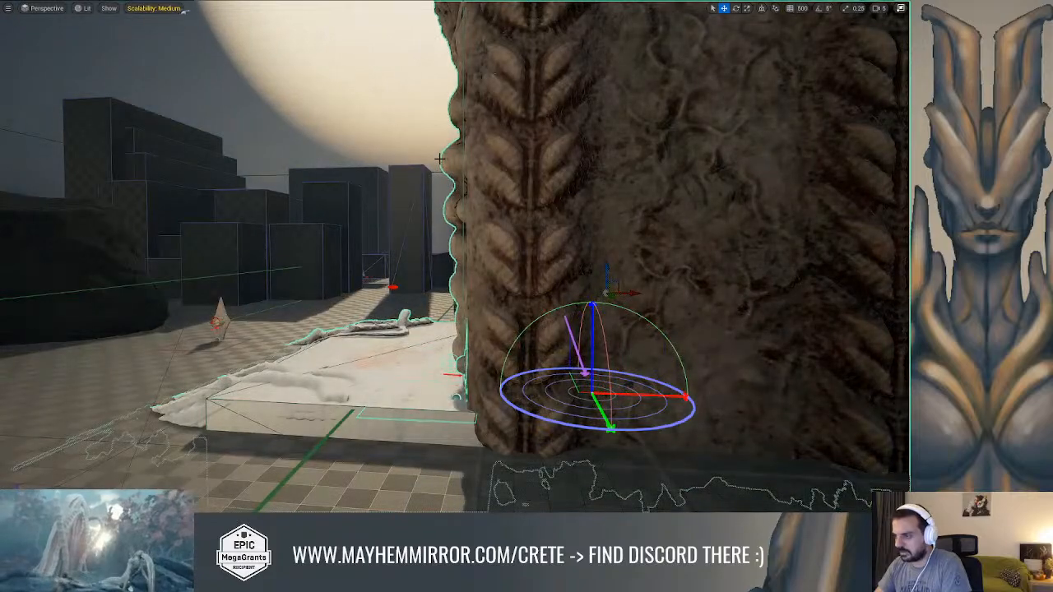
right_click_drag(440, 158, 546, 185)
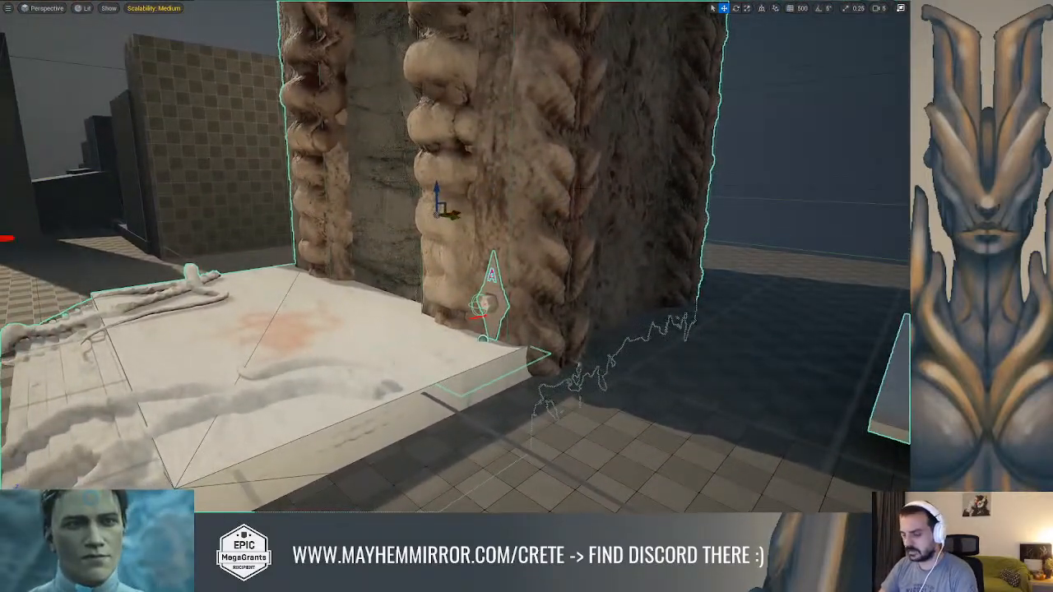
key("F11")
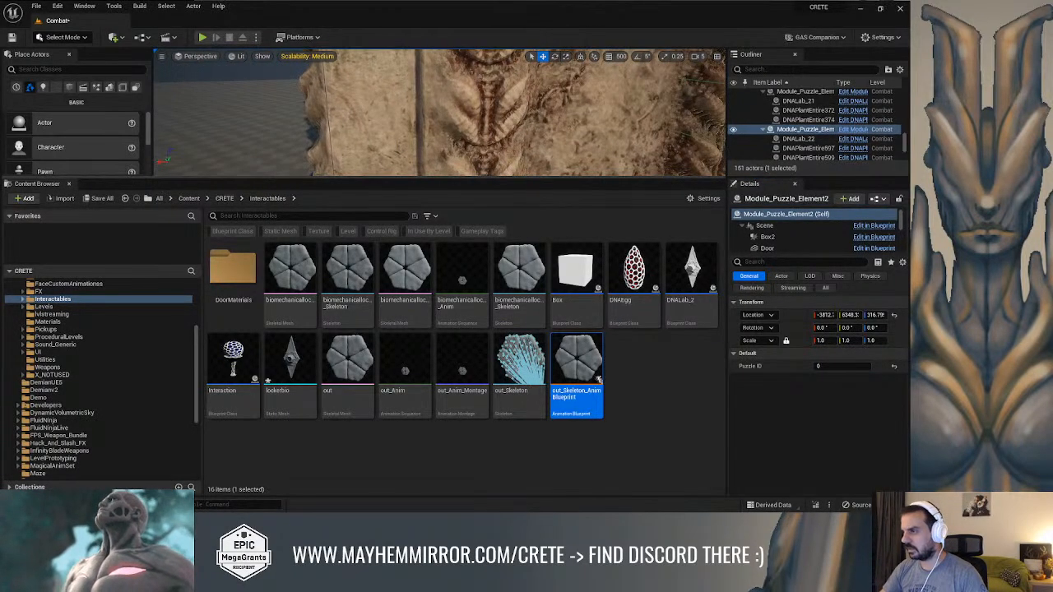
left_click(428, 161)
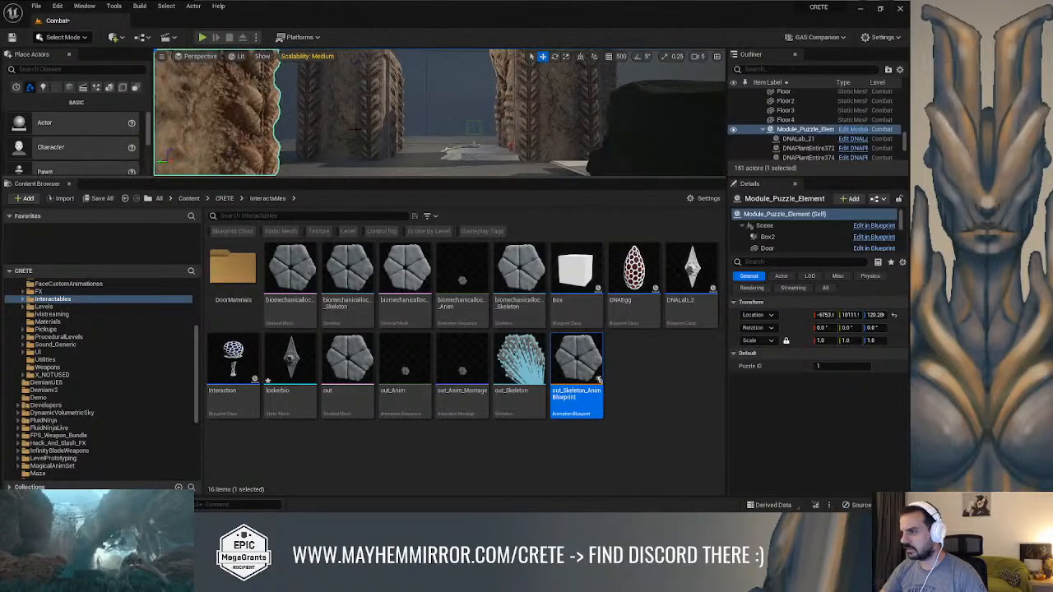
left_click(391, 130)
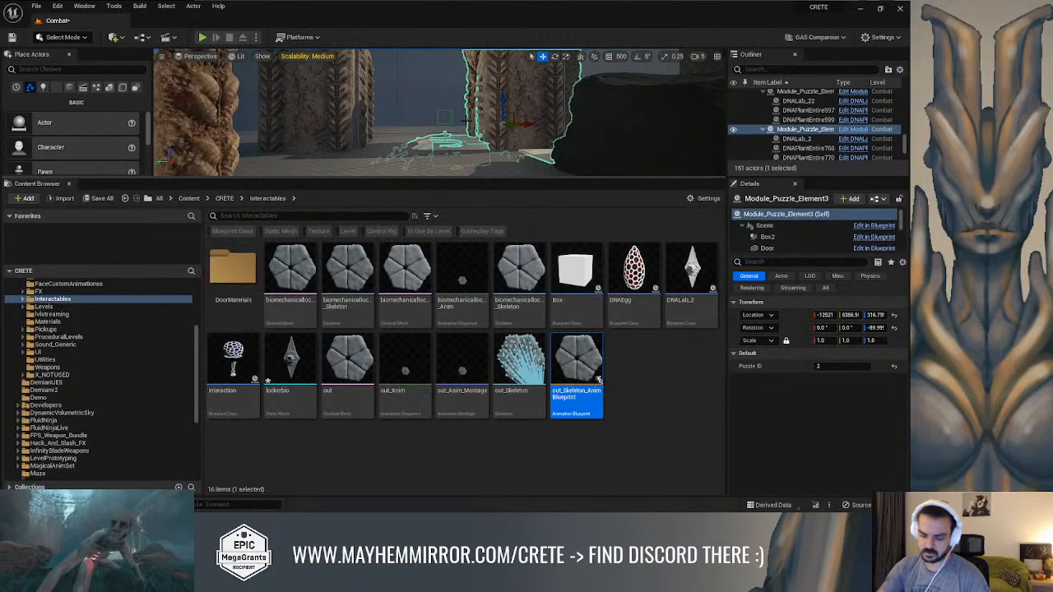
Play-test the level, running the hero up the white steps into the gateway between the rock columns and back out
key("alt+p")
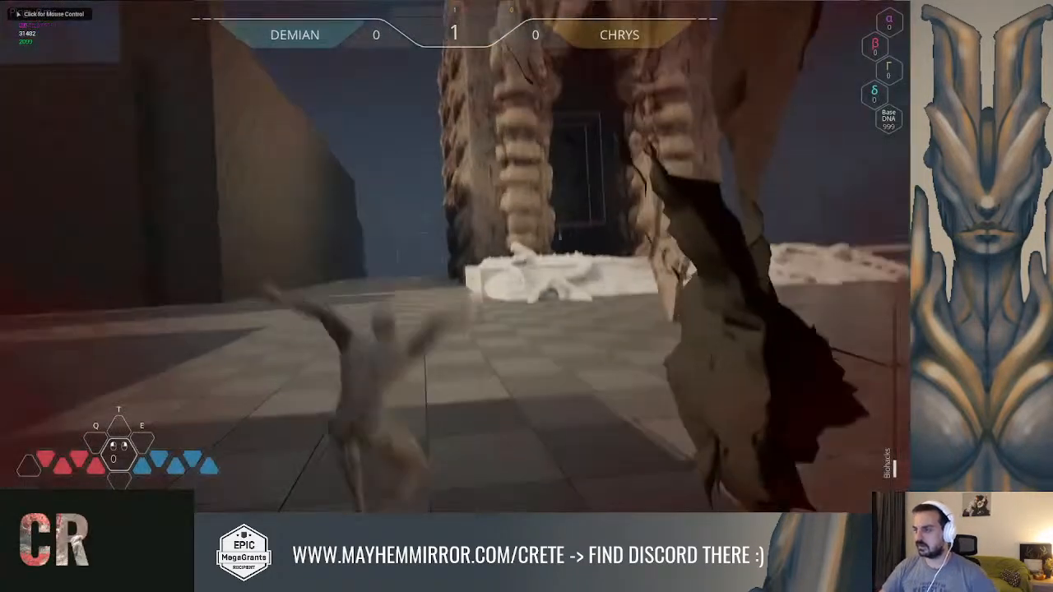
key("w")
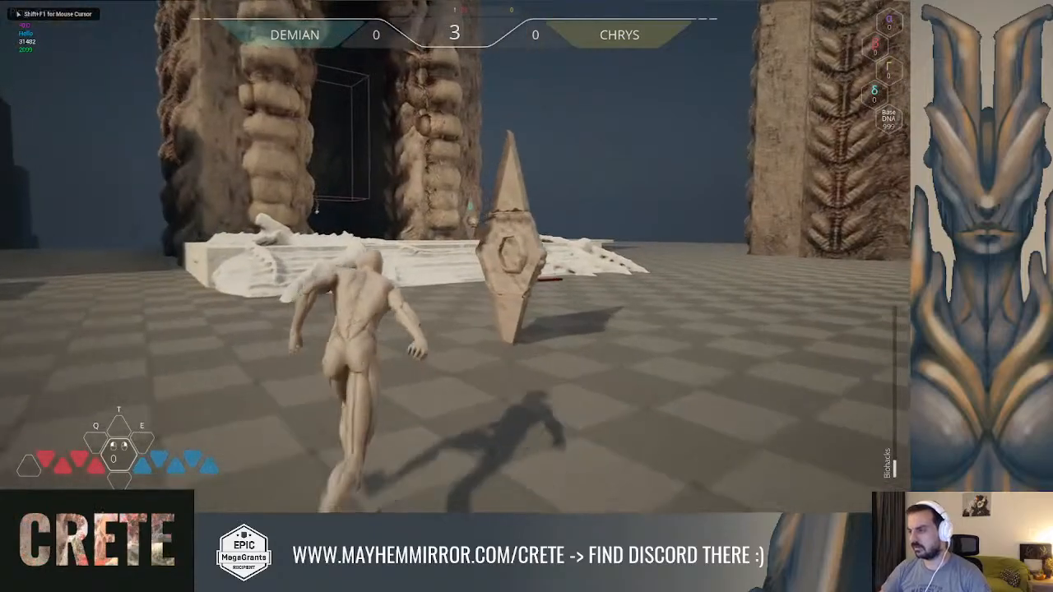
key("space")
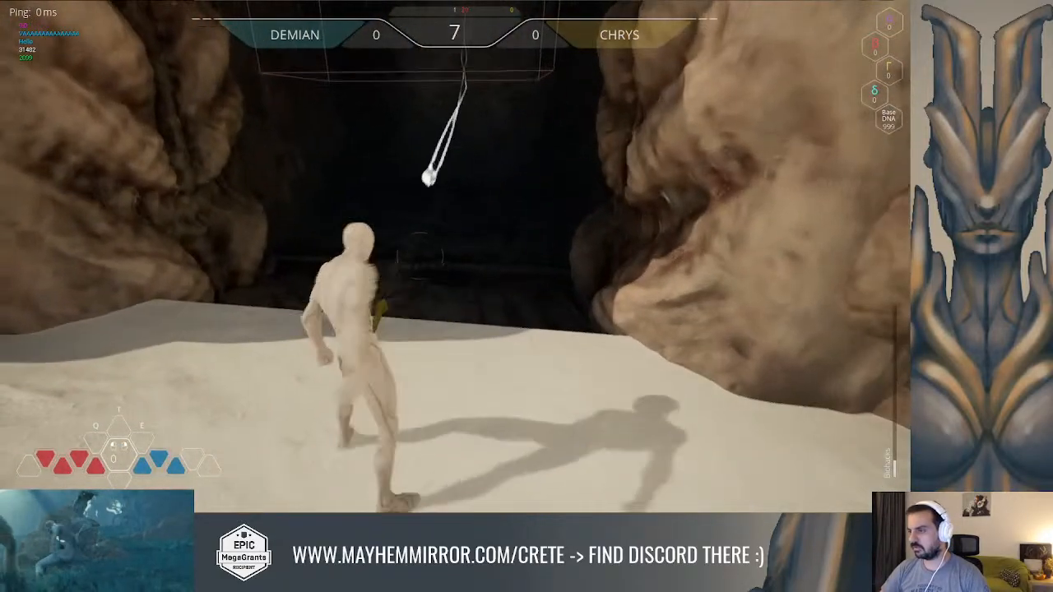
key("space")
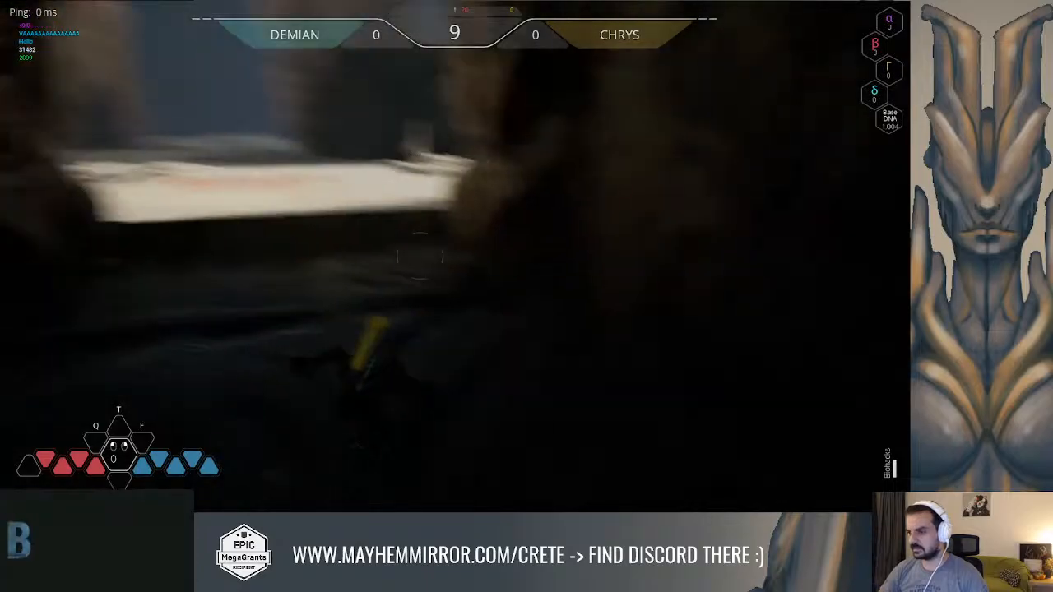
key("space")
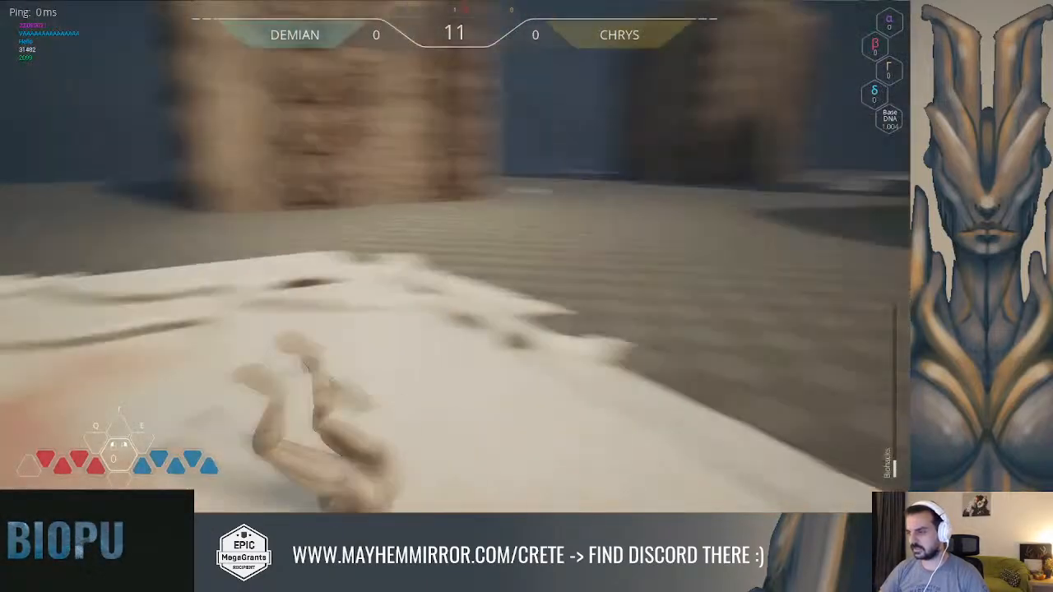
Run the hero between the walled-off gateway and the gateway labelled 0 to compare their lock labels, and end the play session
key("w")
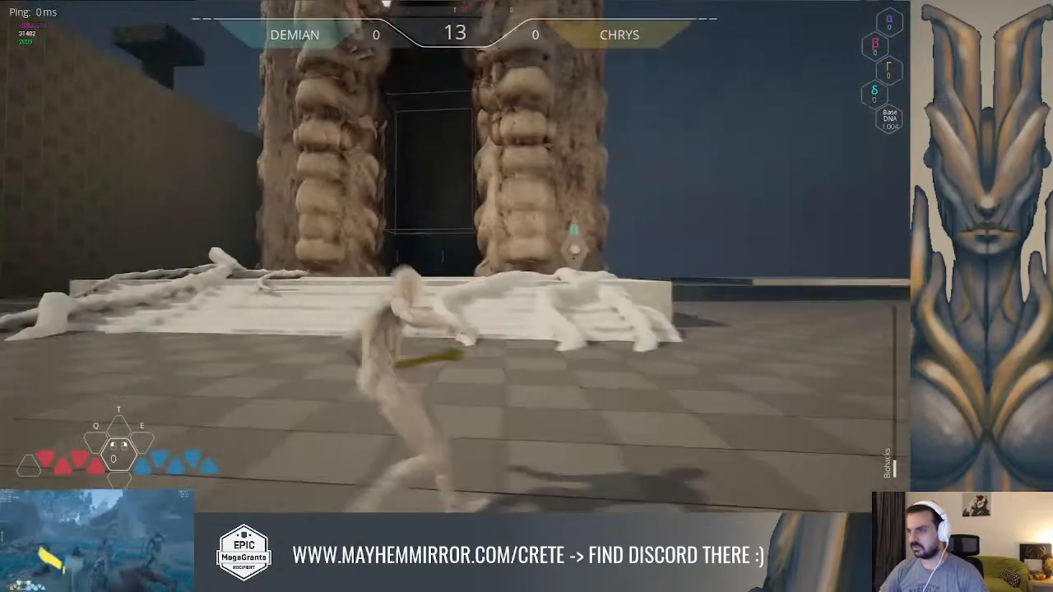
key("w")
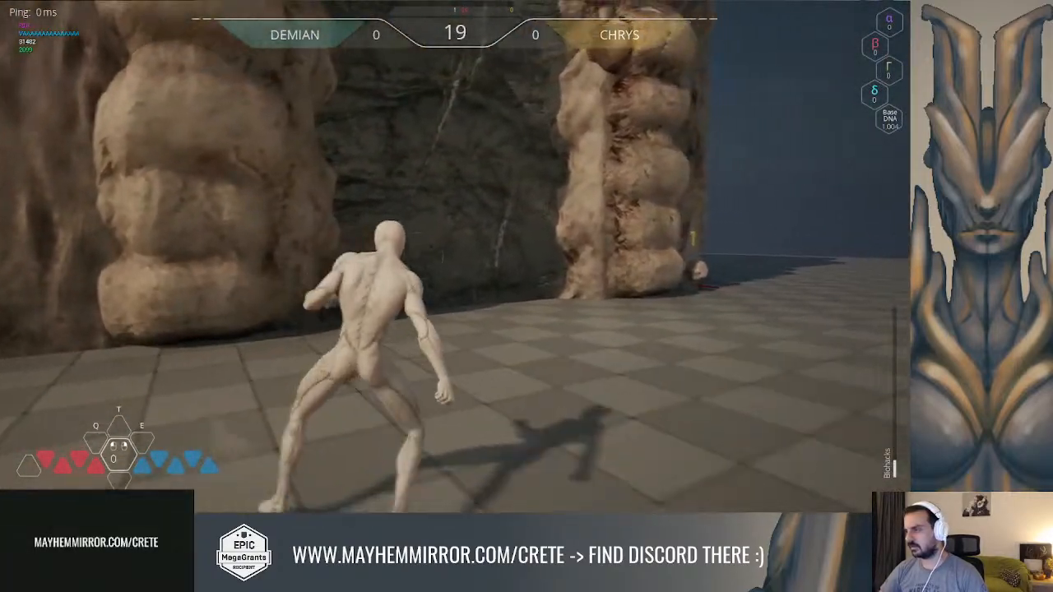
key("w")
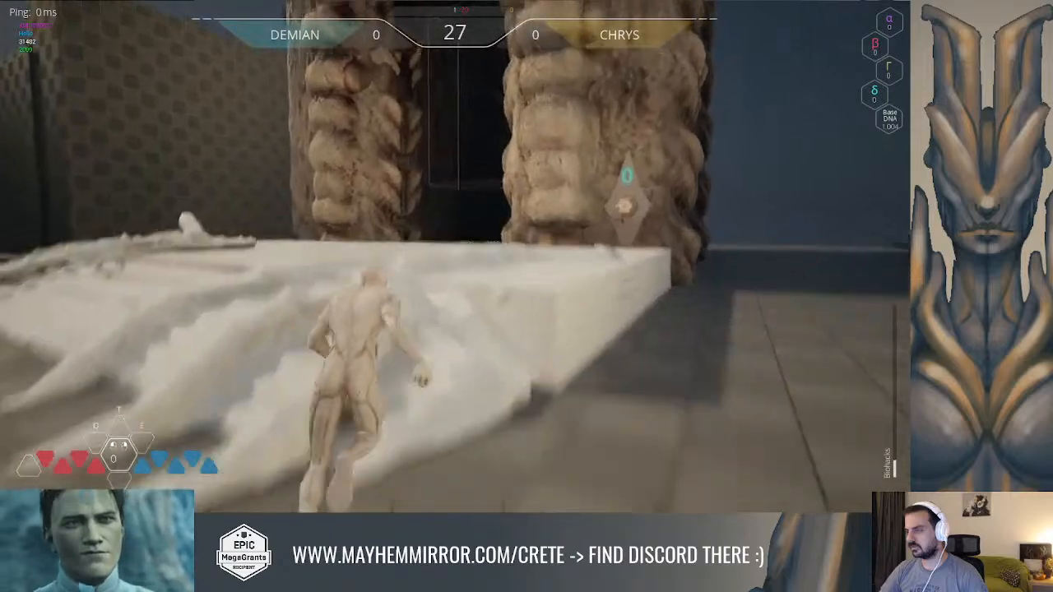
key("space")
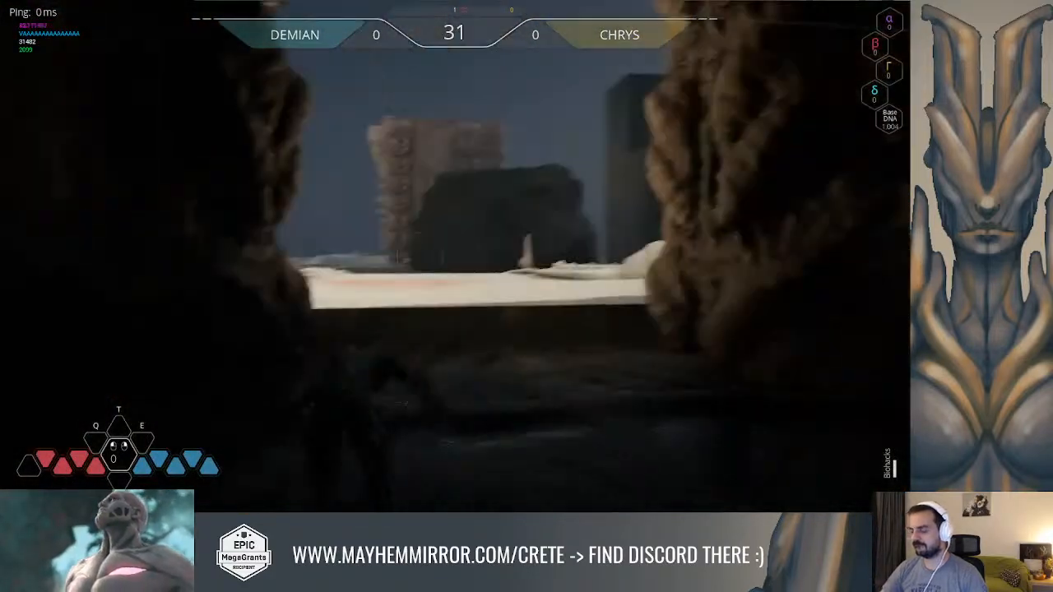
key("space")
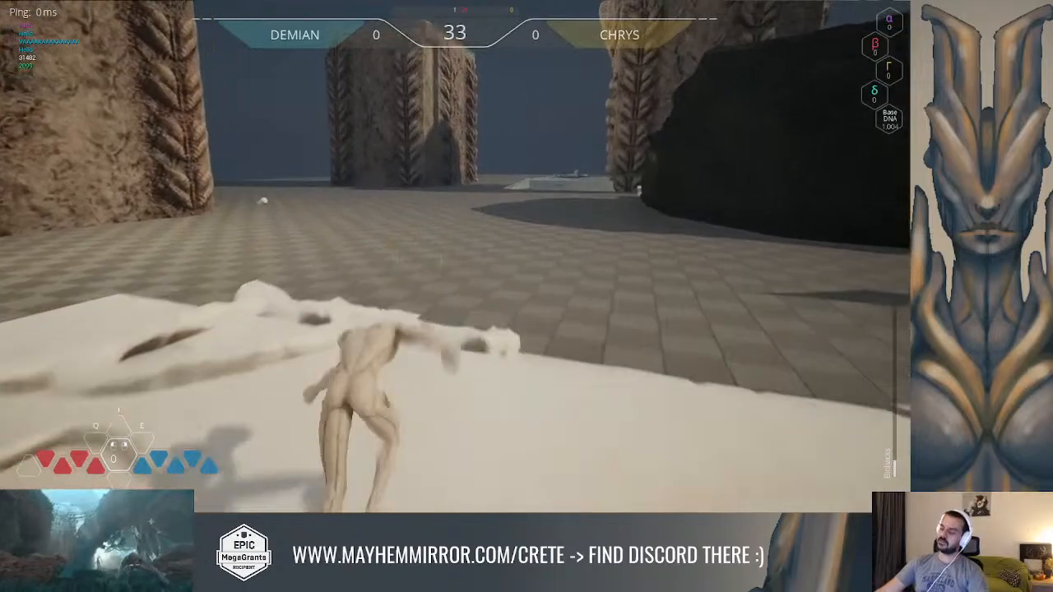
key("space")
key("w")
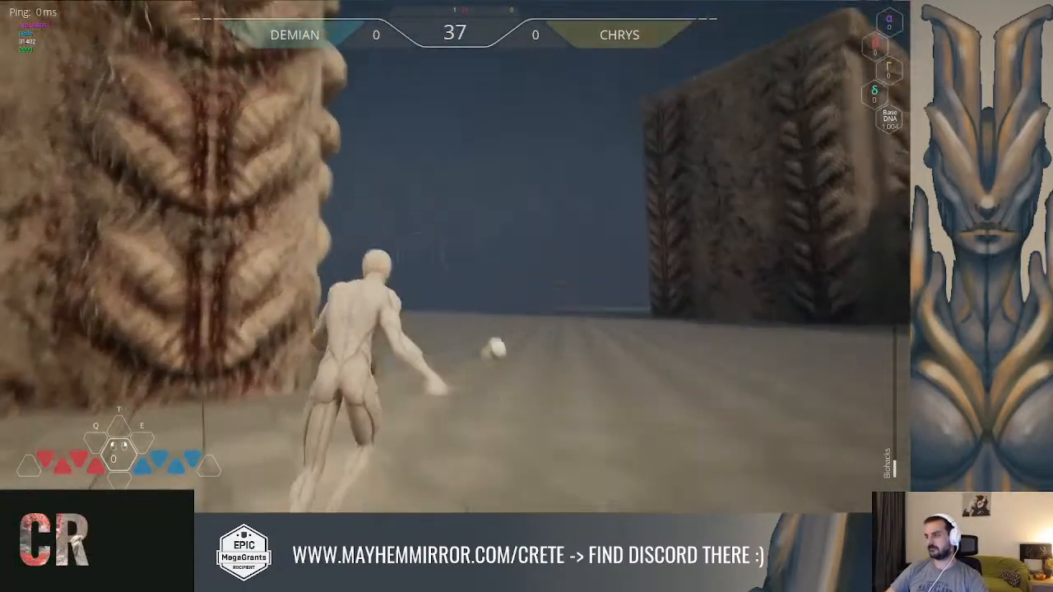
key("space")
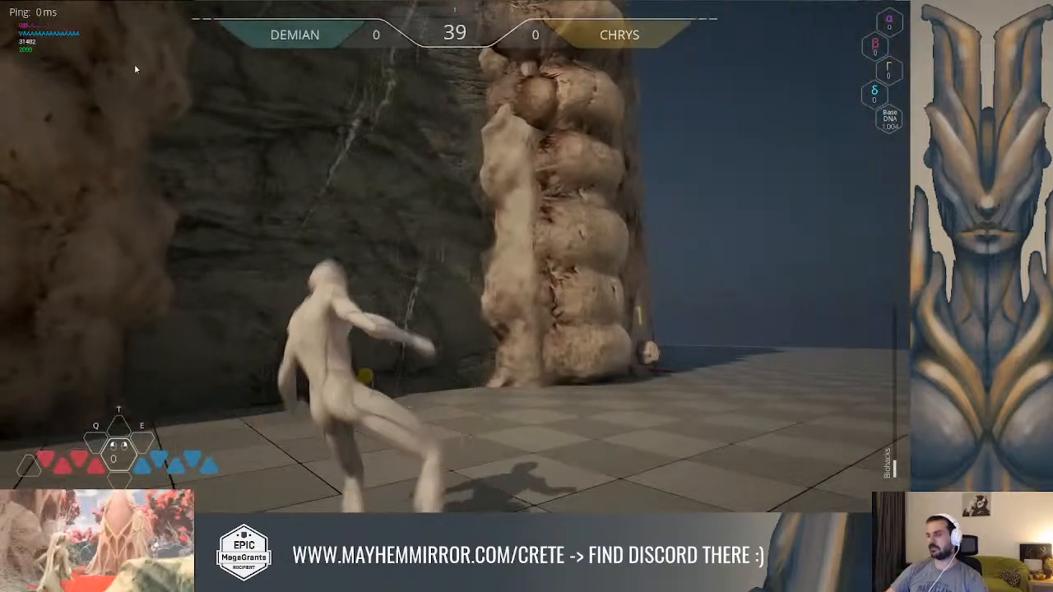
key("Escape")
Save all changes to the Combat level and its assets, and return to the Module_Puzzle_Element blueprint
right_click_drag(134, 64, 90, 99)
right_click_drag(402, 79, 392, 90)
key("F11")
key("ctrl+shift+s")
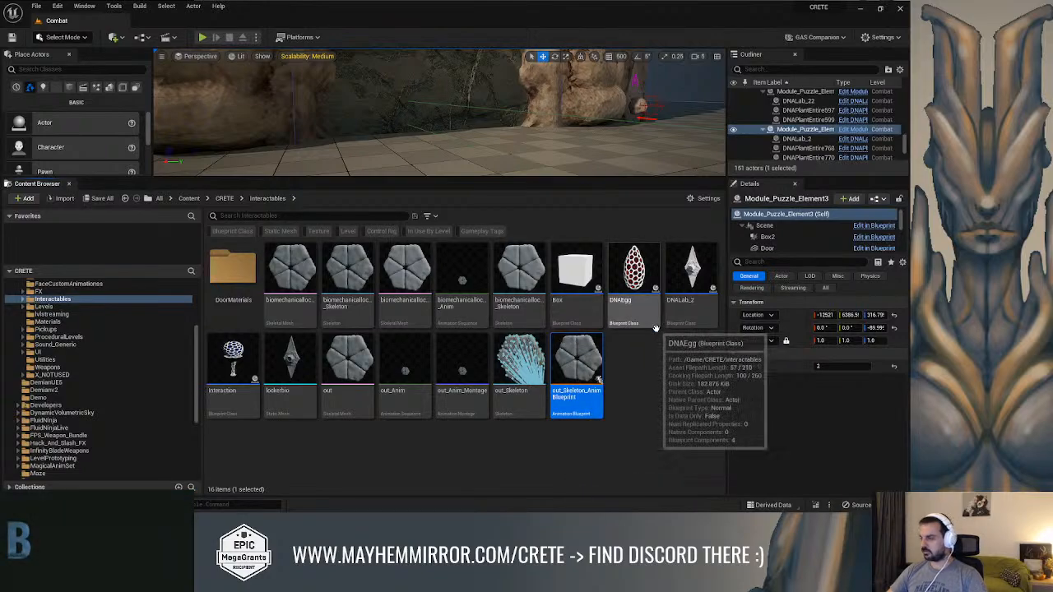
key("alt+Tab")
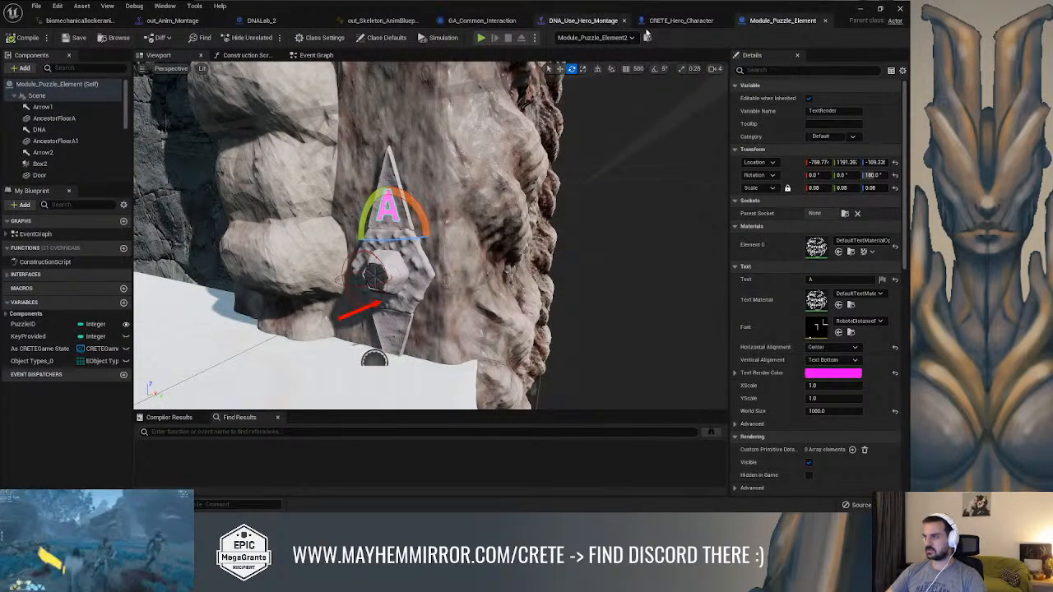
Open the CRETEInteracINT interface implemented by DNALab_2 through that blueprint's class settings
left_click(263, 23)
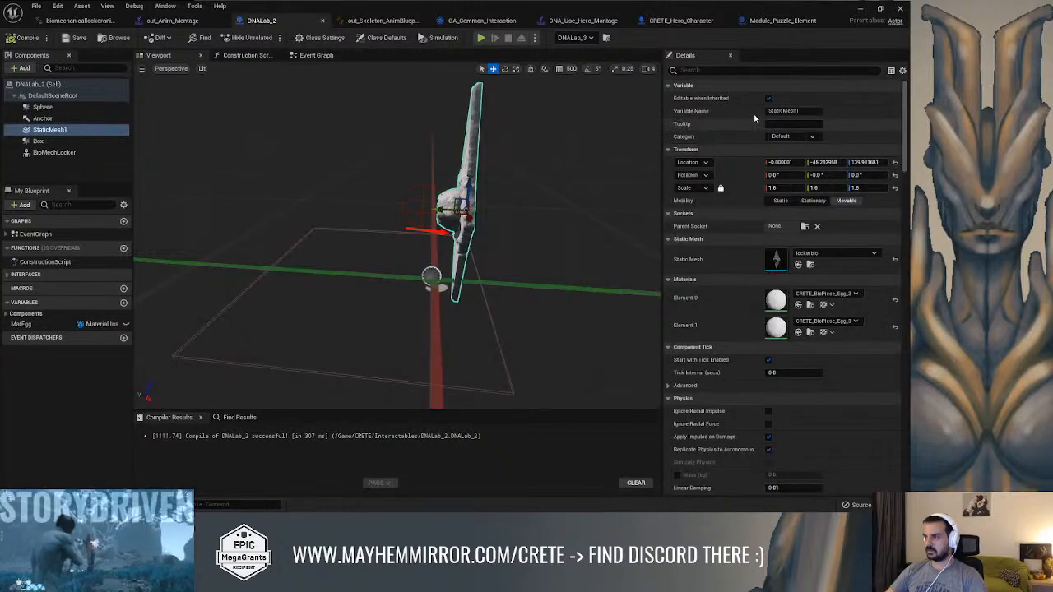
left_click(385, 37)
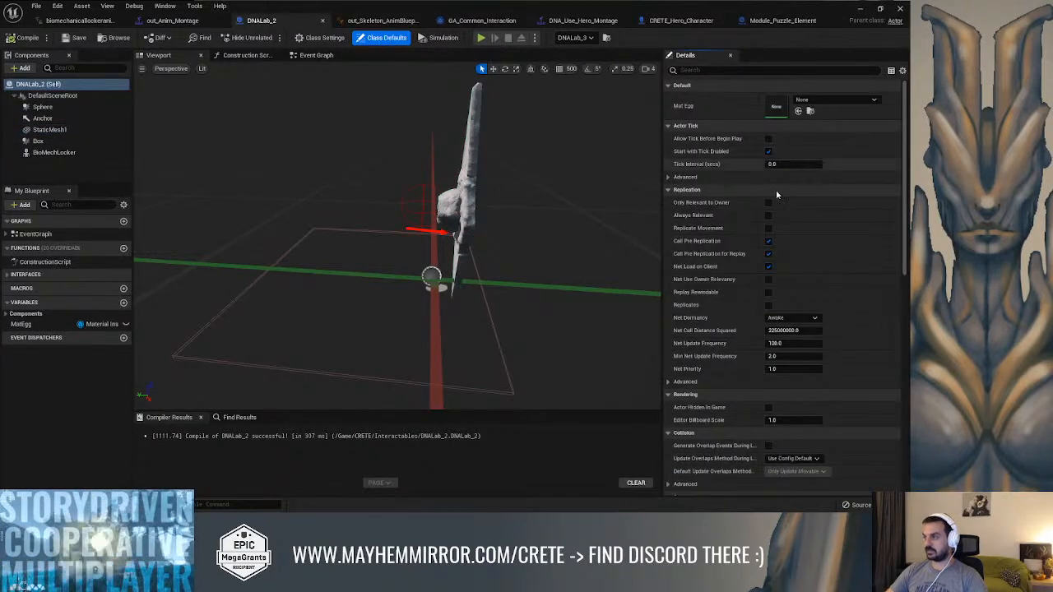
scroll(823, 288, "down", 10)
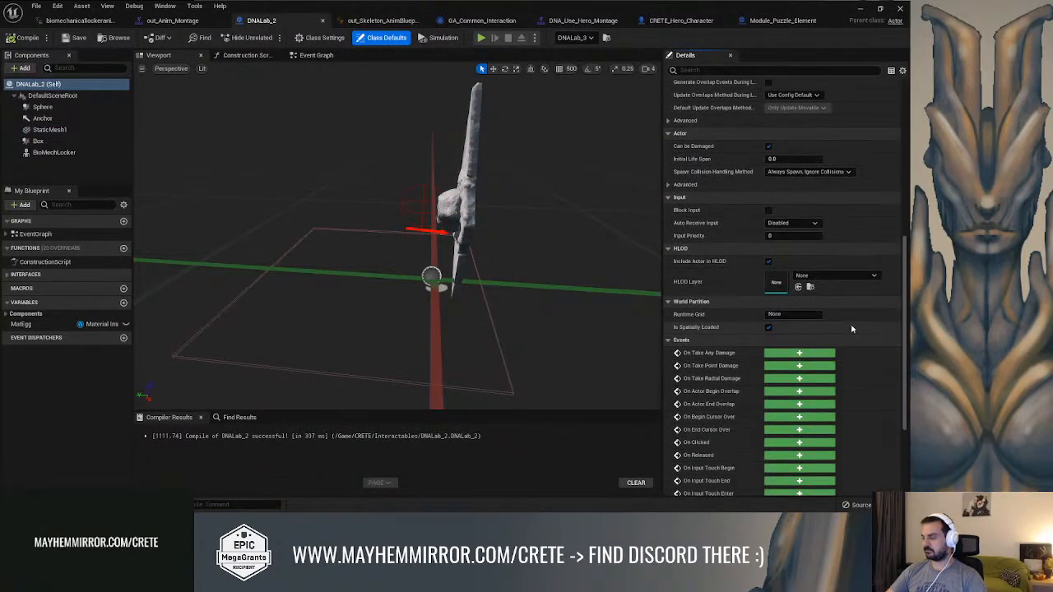
scroll(851, 329, "down", 3)
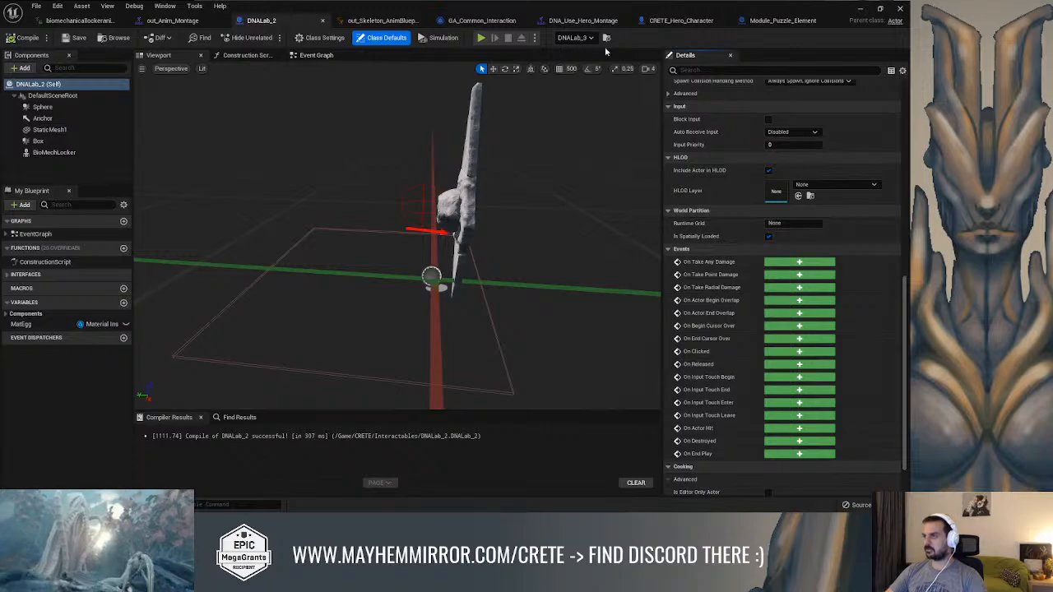
scroll(699, 247, "up", 12)
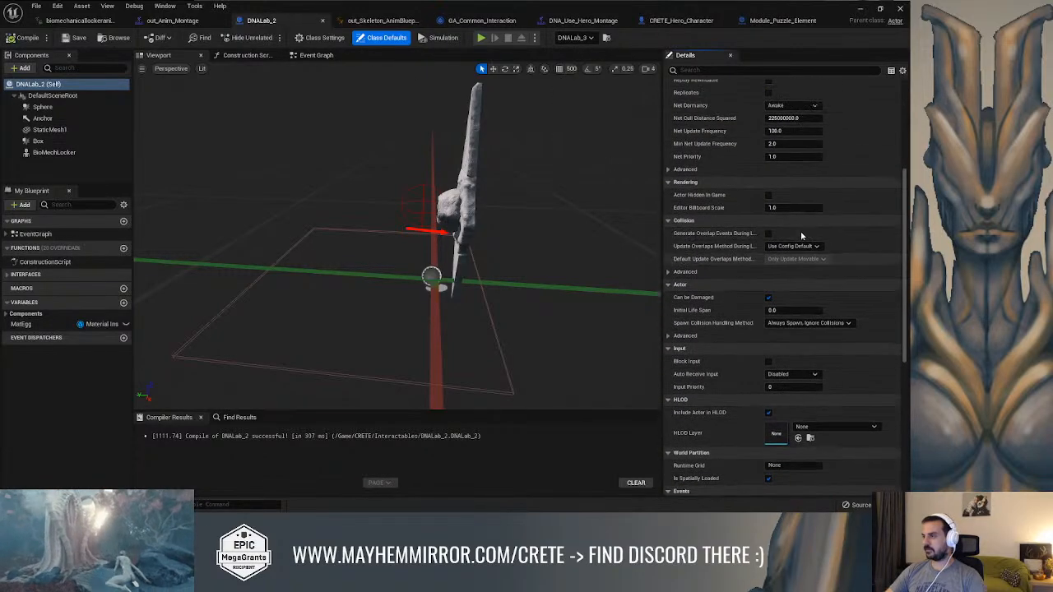
left_click(325, 37)
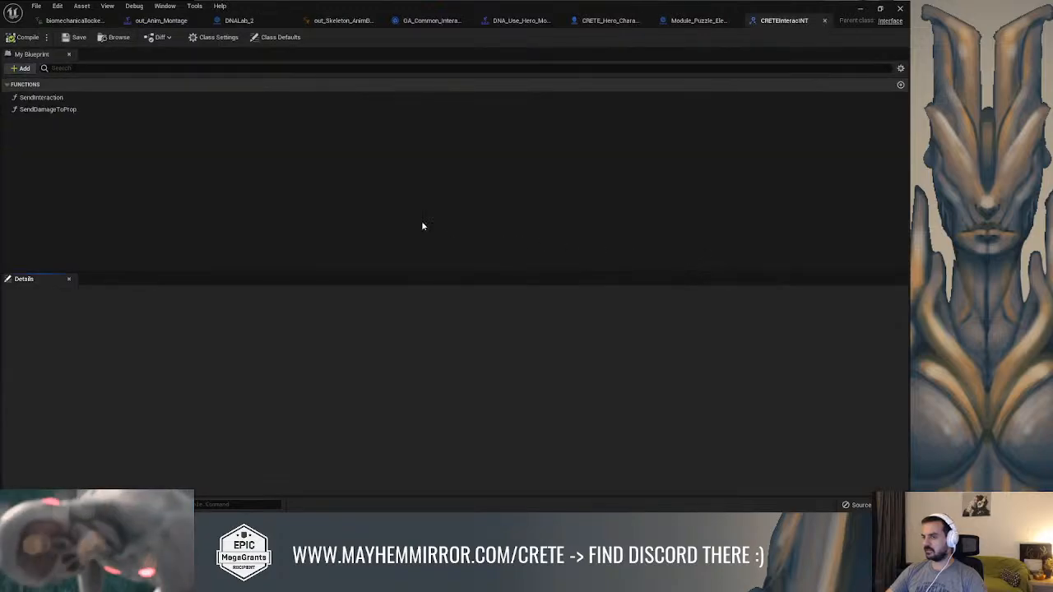
left_click(73, 98)
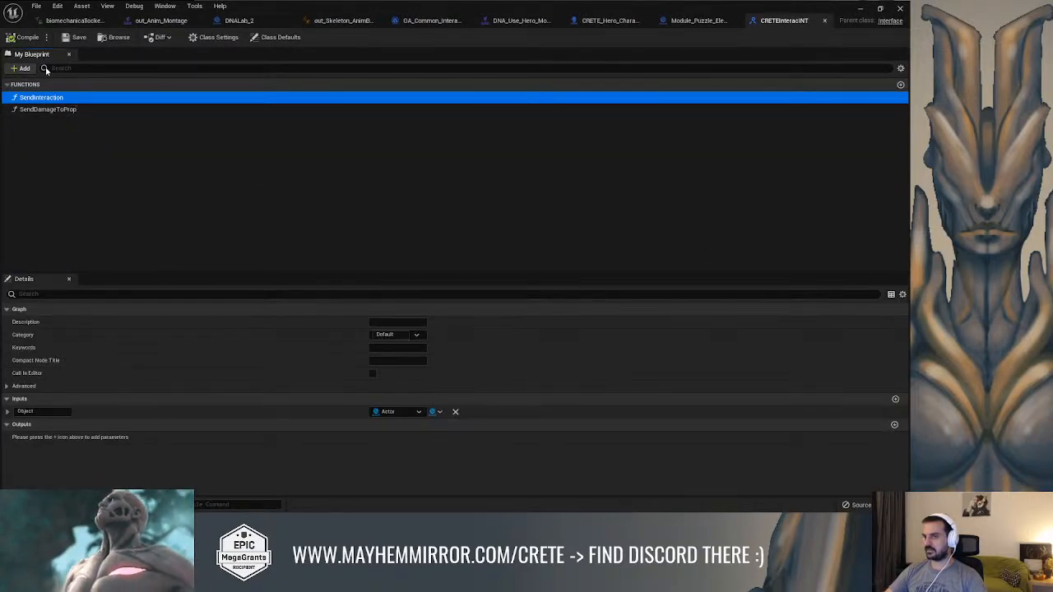
left_click(73, 37)
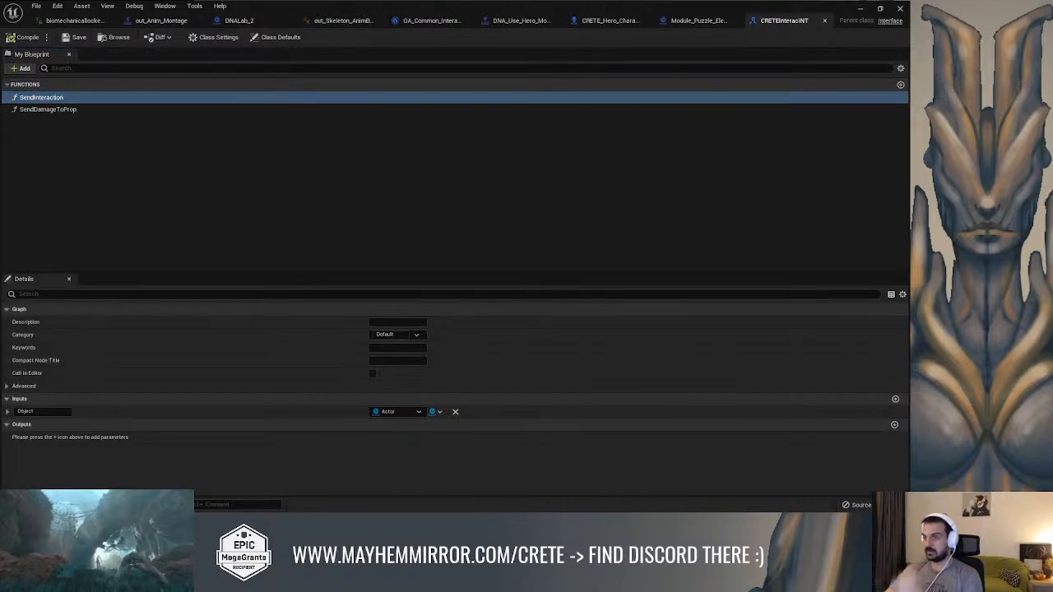
Add a new function named SendInteractionWithReturn to the CRETEInteracINT interface
left_click(23, 69)
left_click(30, 94)
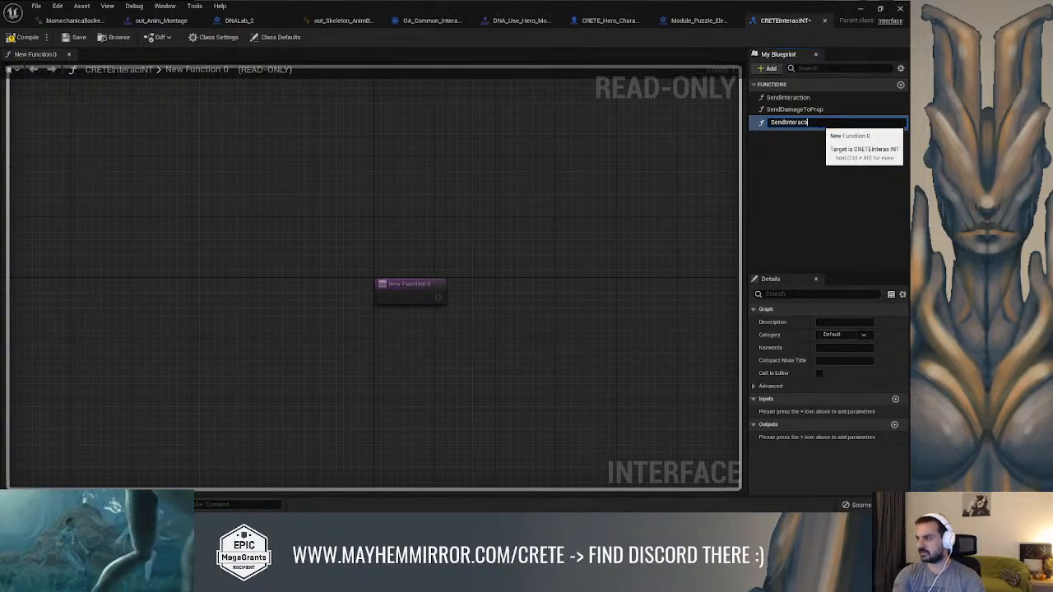
type("SendInteractionWithRetur")
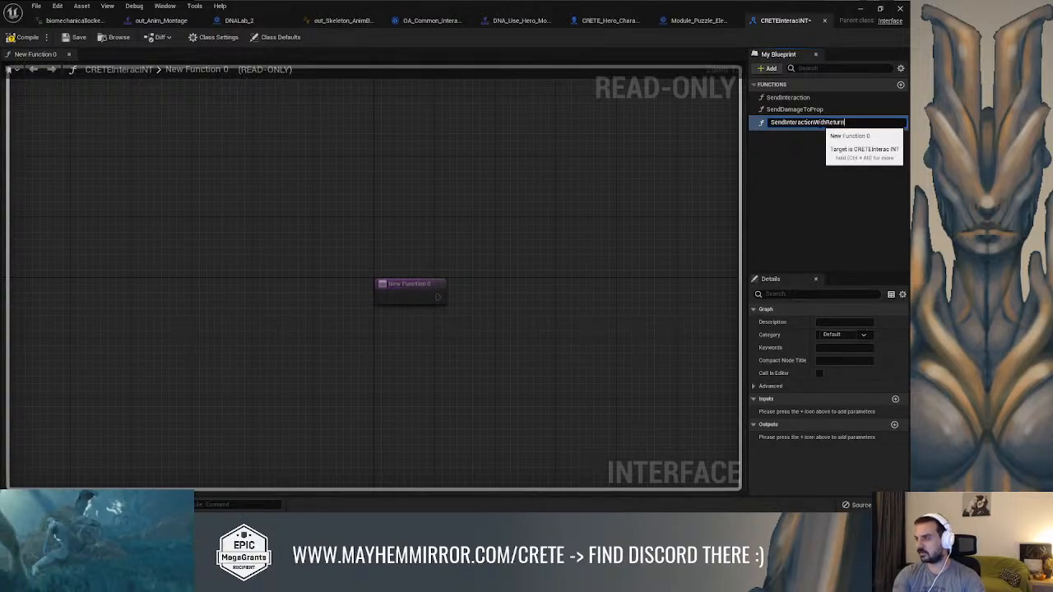
type("n")
key("Return")
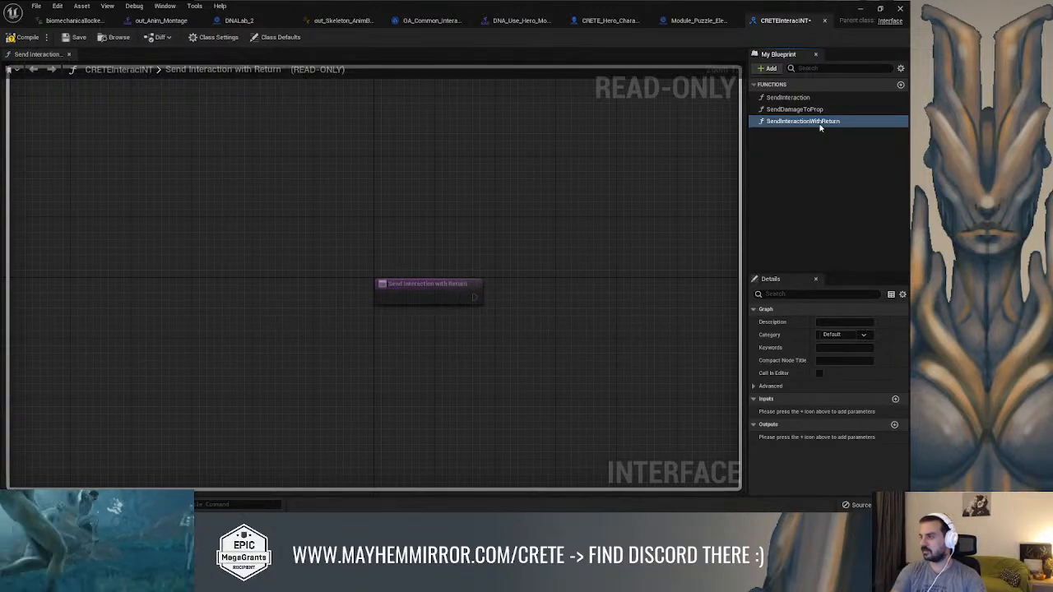
Give SendInteractionWithReturn a Boolean output named CanInteract, and save the interface
left_click(894, 424)
left_click_drag(800, 437, 705, 422)
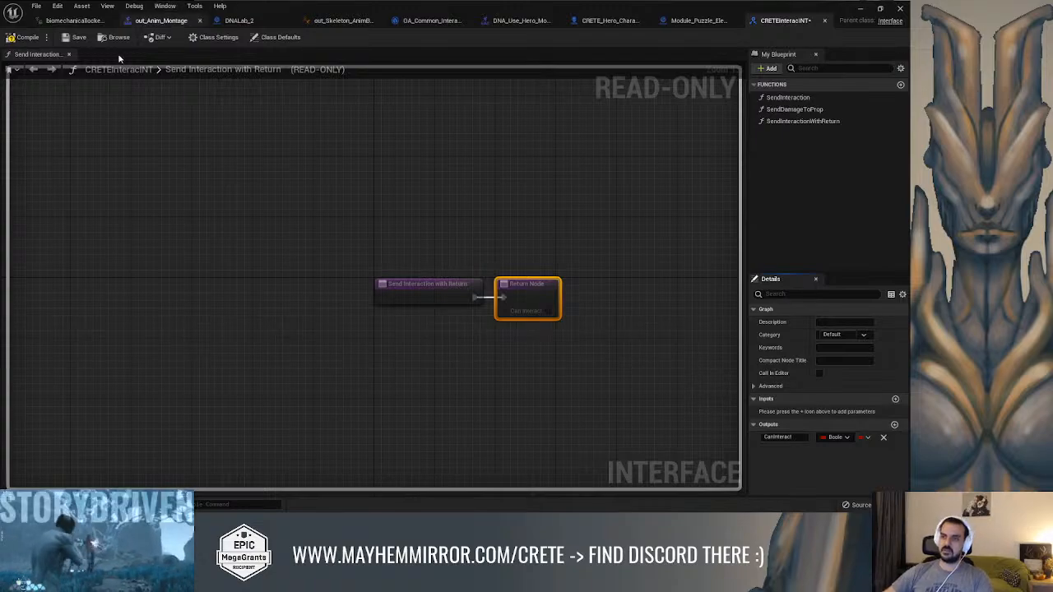
left_click(74, 37)
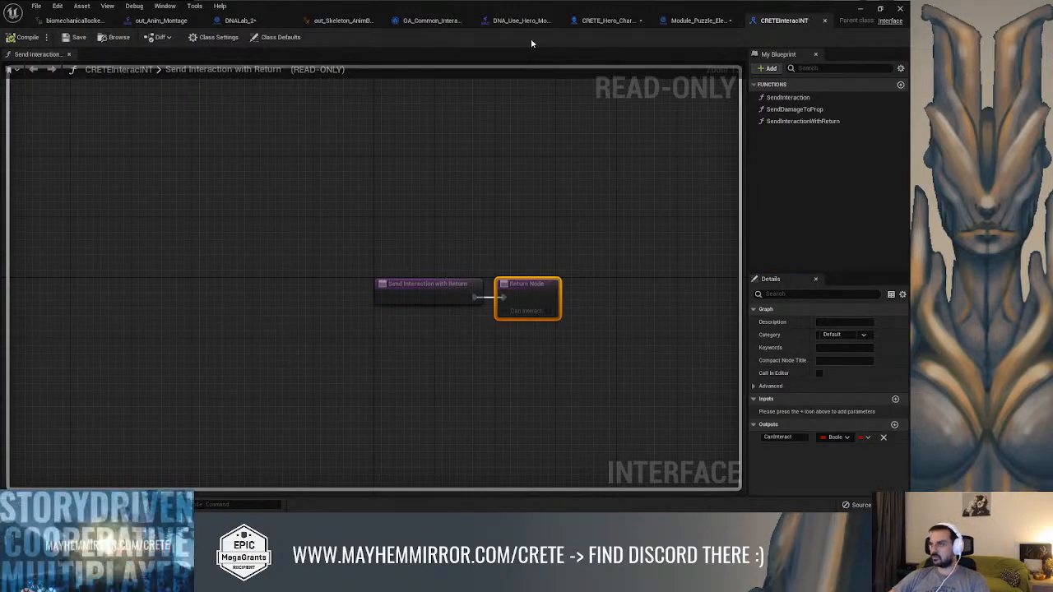
Delete the unconnected Send Interaction call between TestInt and Set Text Render Color in Module_Puzzle_Element's event graph
left_click(695, 20)
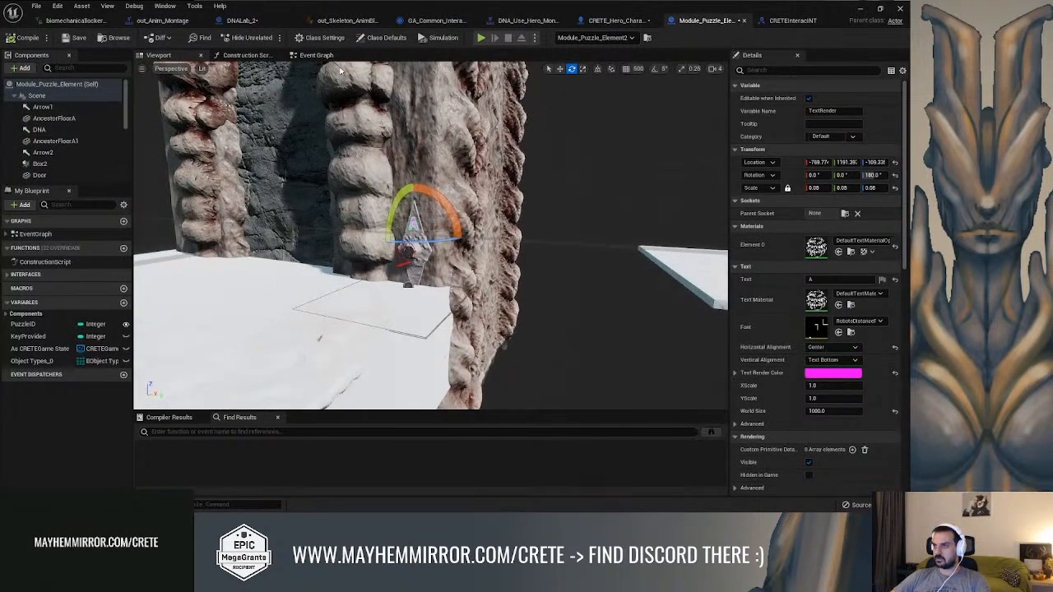
left_click(321, 55)
scroll(320, 134, "down", 5)
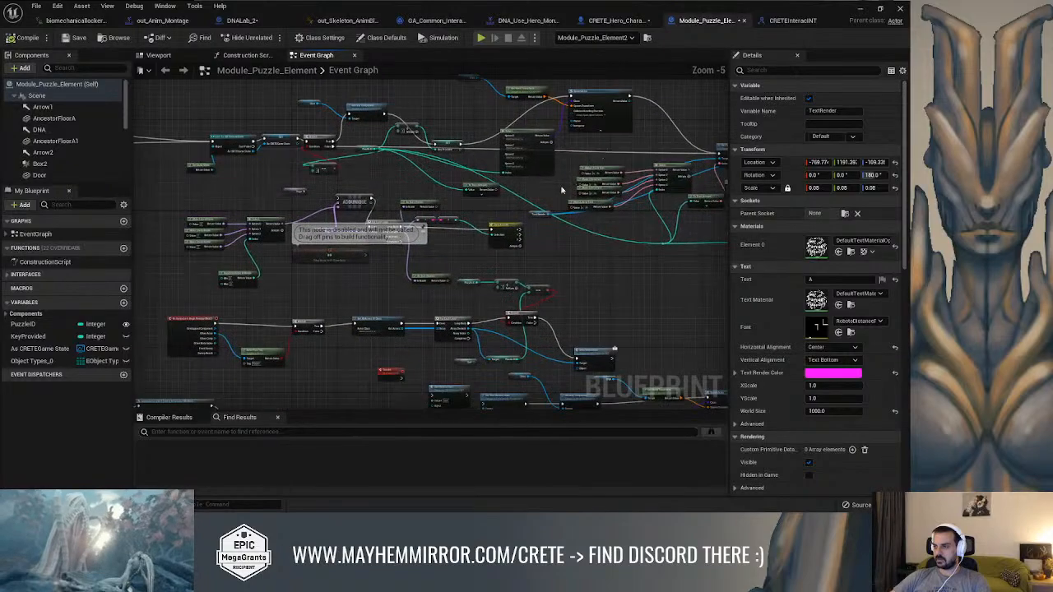
scroll(341, 262, "up", 2)
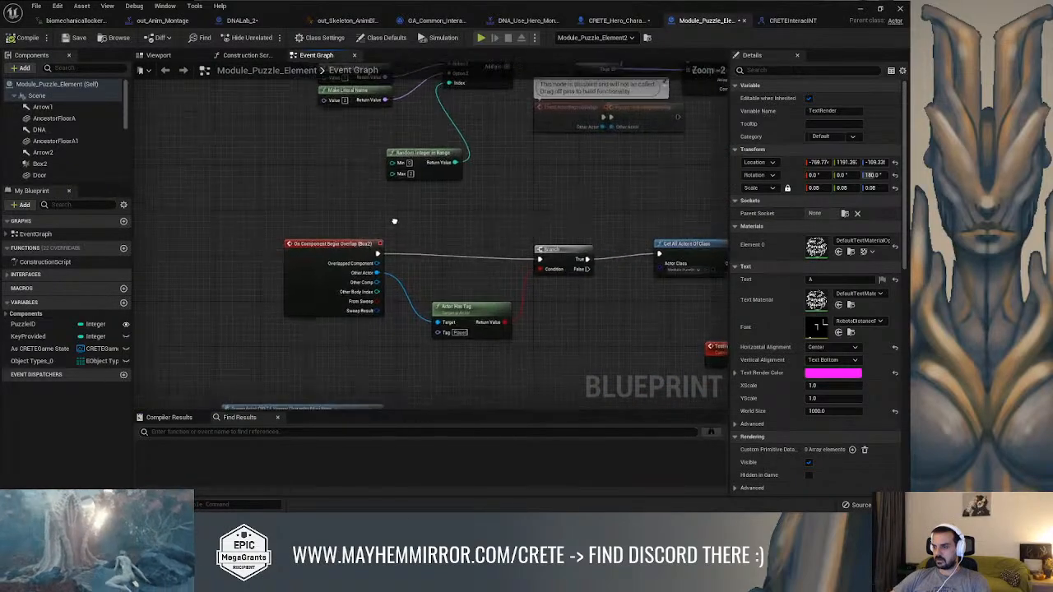
right_click_drag(353, 194, 222, 136)
right_click_drag(491, 166, 119, 154)
right_click_drag(303, 167, 241, 157)
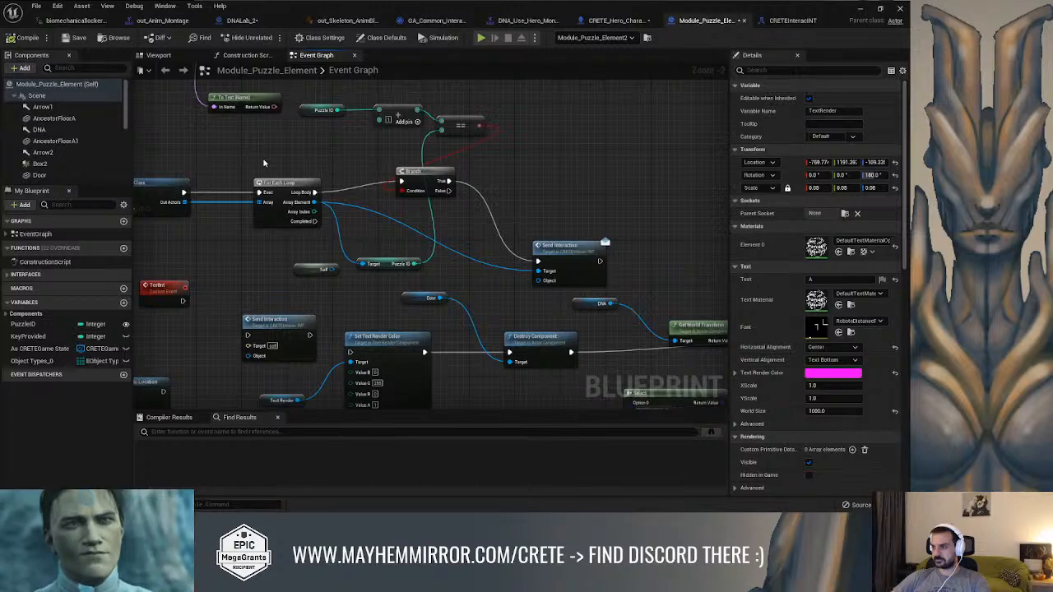
left_click_drag(559, 248, 600, 244)
scroll(582, 222, "down", 3)
scroll(432, 286, "up", 4)
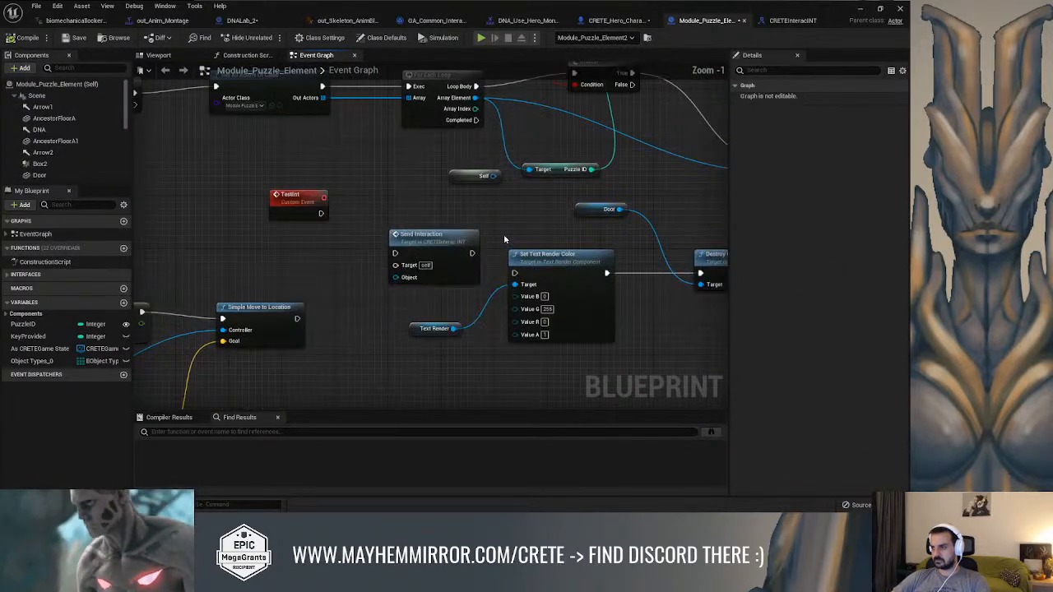
left_click_drag(448, 239, 354, 244)
right_click_drag(423, 223, 328, 198)
key("Delete")
right_click_drag(264, 224, 272, 223)
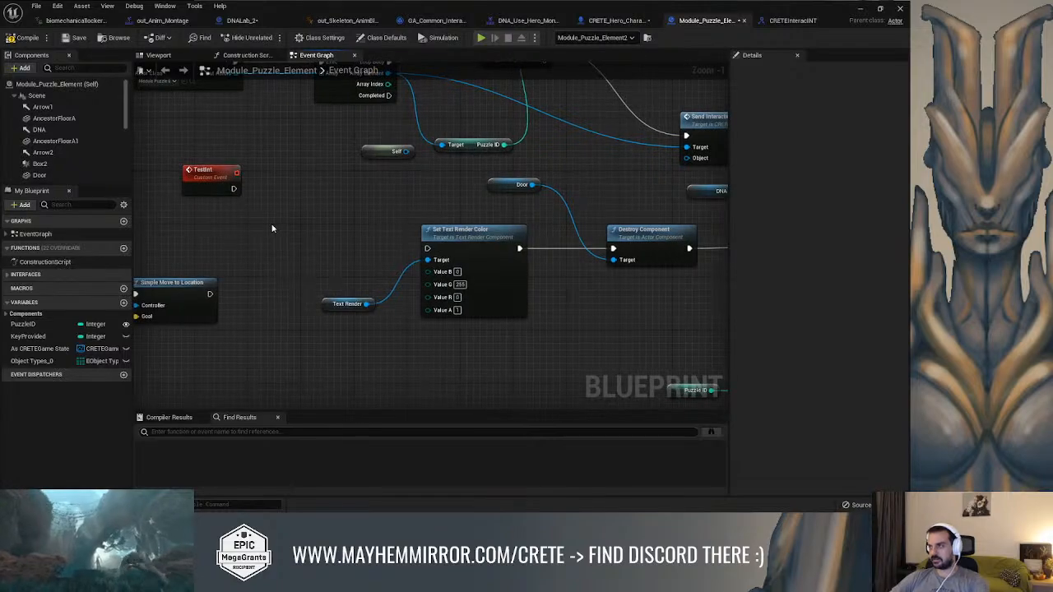
Try adding an Event Send Interaction node, wire it to Set Text Render Color, and compile Module_Puzzle_Element
right_click(273, 222)
type("send inter")
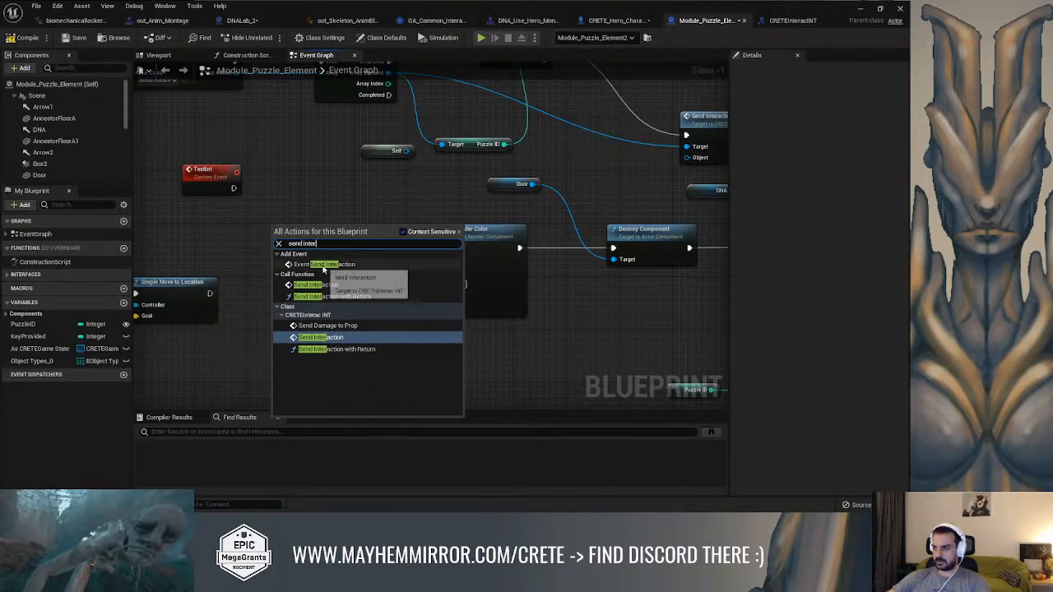
left_click(323, 264)
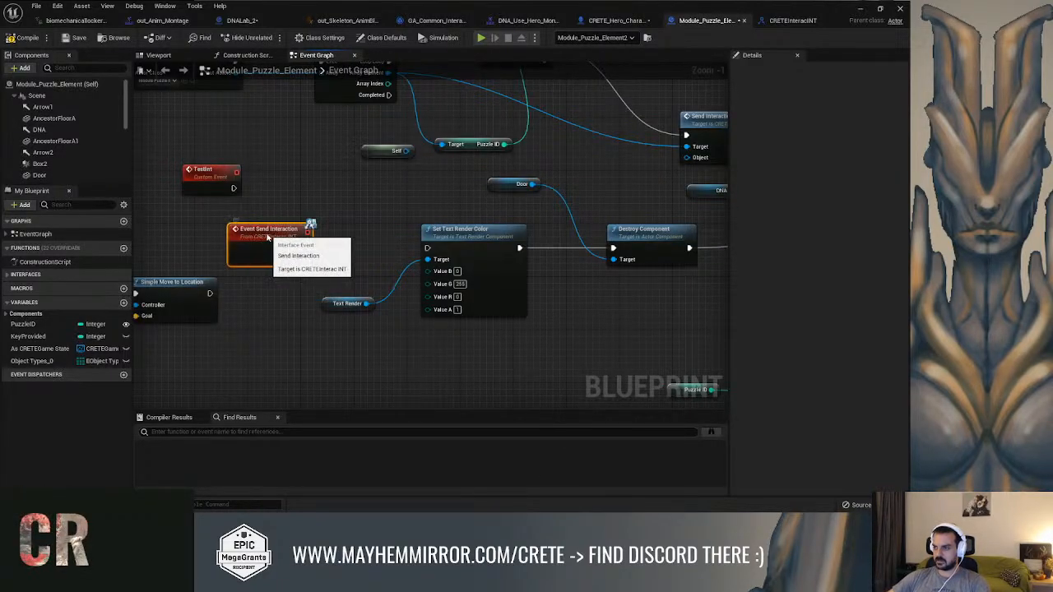
left_click_drag(304, 247, 427, 247)
right_click_drag(517, 223, 387, 203)
scroll(334, 223, "down", 2)
left_click(33, 41)
right_click_drag(230, 164, 358, 172)
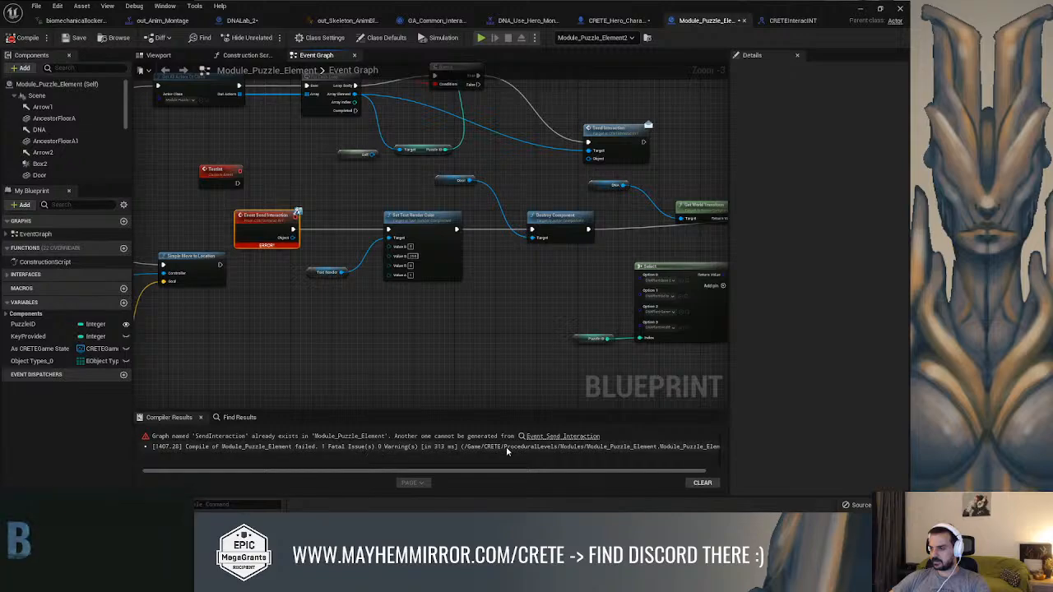
Look through the event graph for a conflicting Send Interaction node, and remove the added Event Send Interaction node
right_click_drag(324, 294, 653, 150)
scroll(514, 263, "down", 2)
right_click_drag(228, 253, 431, 188)
right_click_drag(432, 106, 246, 227)
right_click_drag(437, 190, 219, 240)
scroll(444, 264, "up", 2)
right_click_drag(473, 249, 694, 388)
scroll(658, 385, "down", 3)
right_click_drag(609, 353, 373, 294)
scroll(413, 307, "up", 3)
right_click(461, 285)
left_click(490, 290)
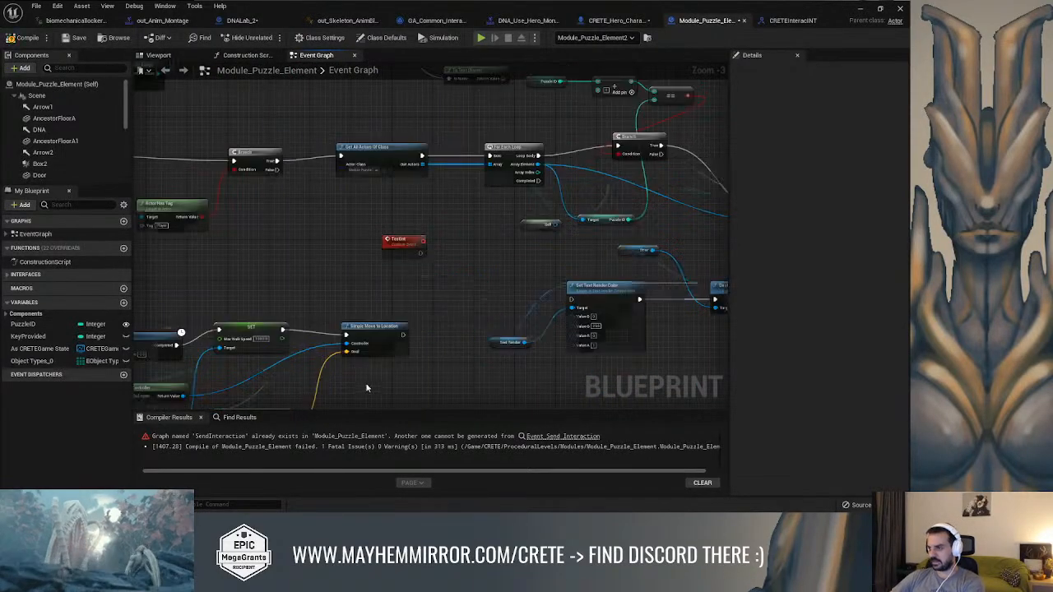
Search the blueprint for "send interac", inspect the call in the event graph, and open the SendInteraction function graph
left_click(239, 417)
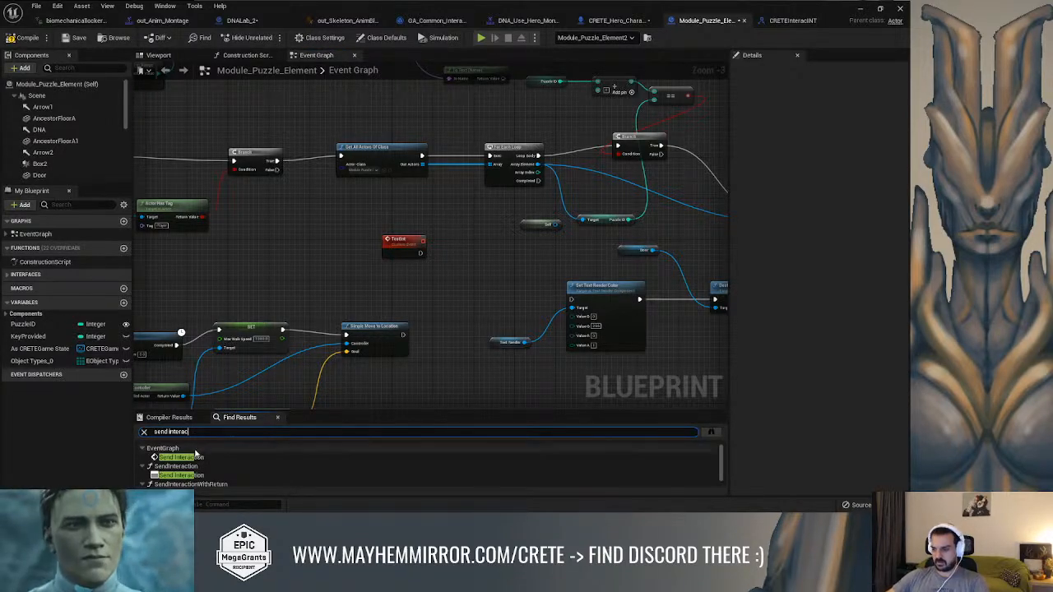
left_click(189, 457)
double_click(207, 454)
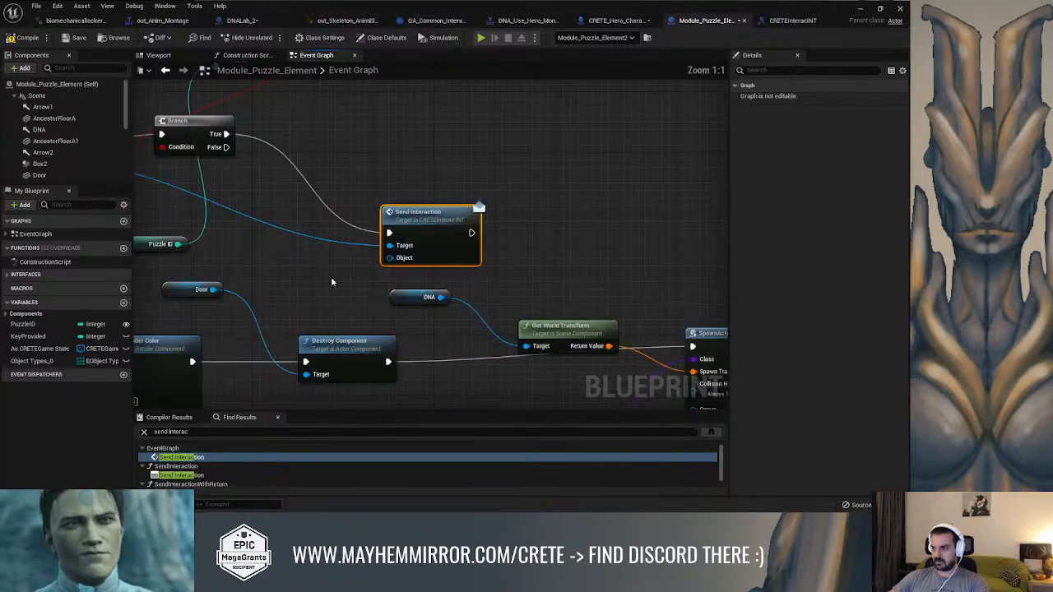
right_click_drag(332, 281, 422, 282)
scroll(422, 281, "down", 3)
right_click_drag(440, 245, 585, 204)
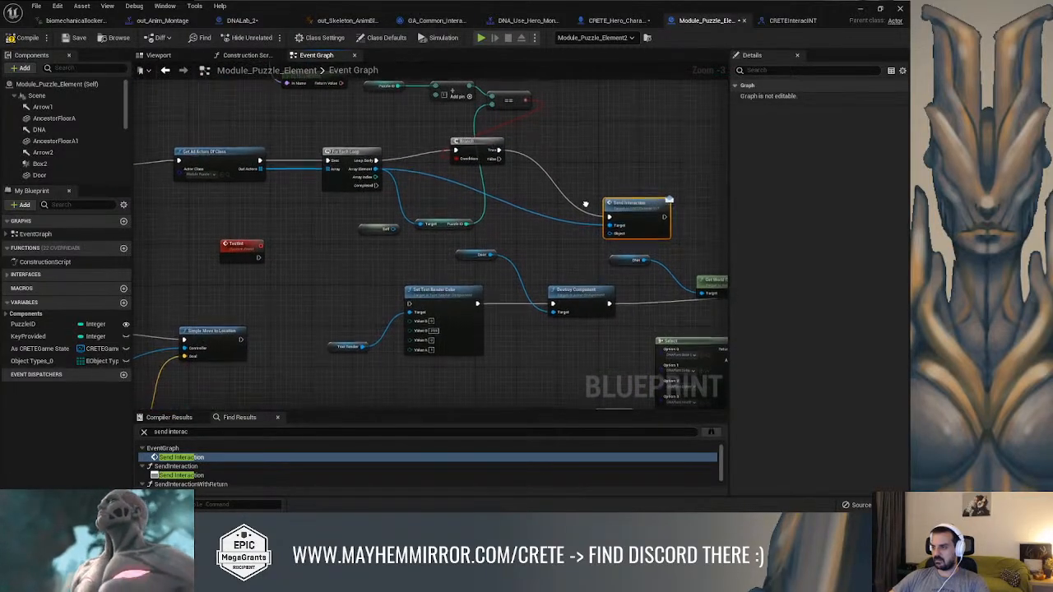
double_click(210, 475)
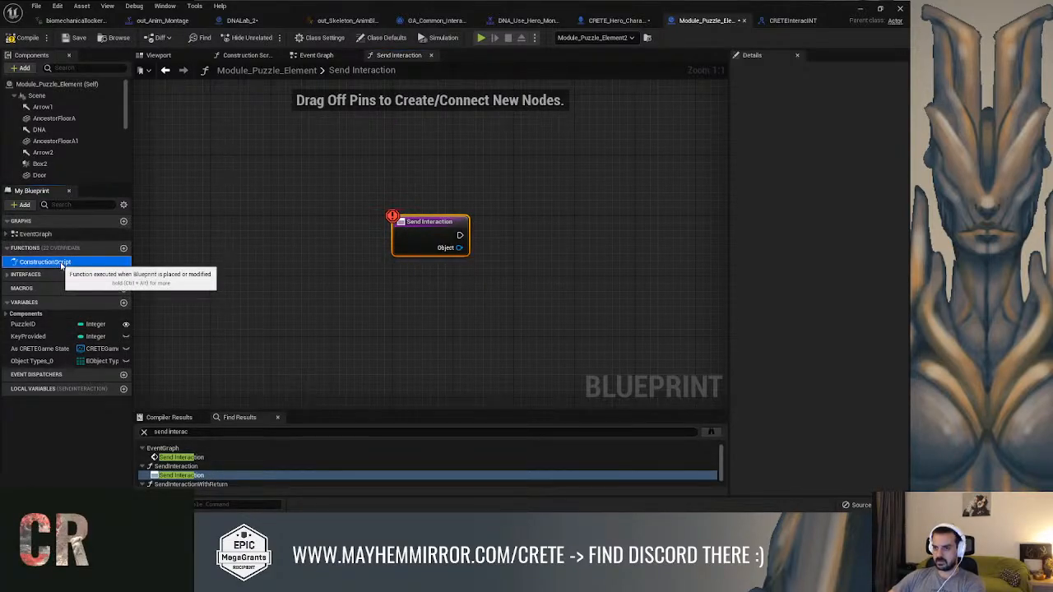
Expand the blueprint's interface functions and check the Send Interaction, Send Damage to Prop and Send Interaction with Return entries
left_click(128, 262)
left_click(7, 274)
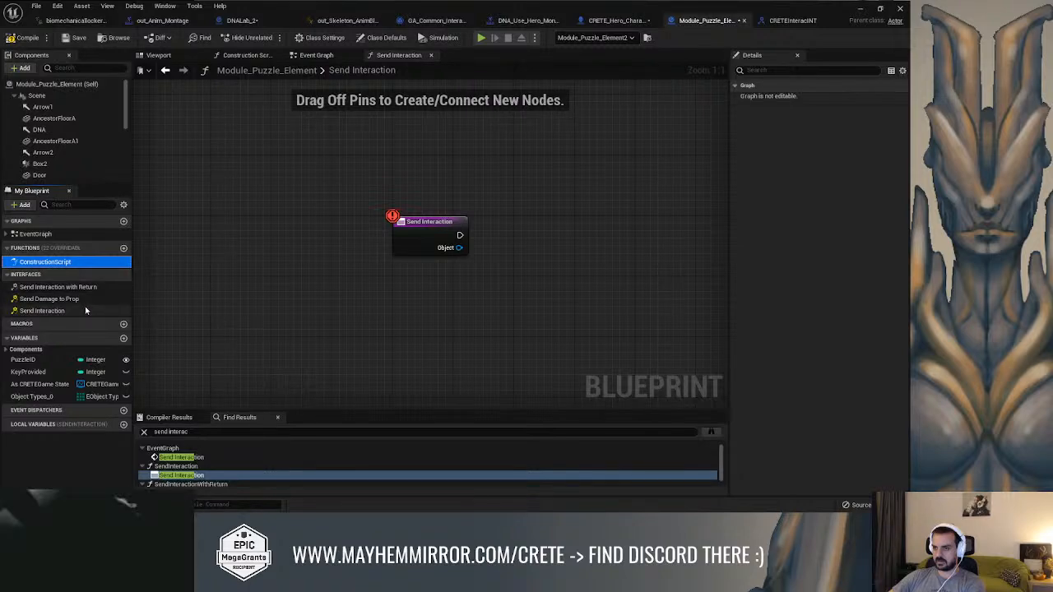
left_click(49, 310)
left_click(421, 227)
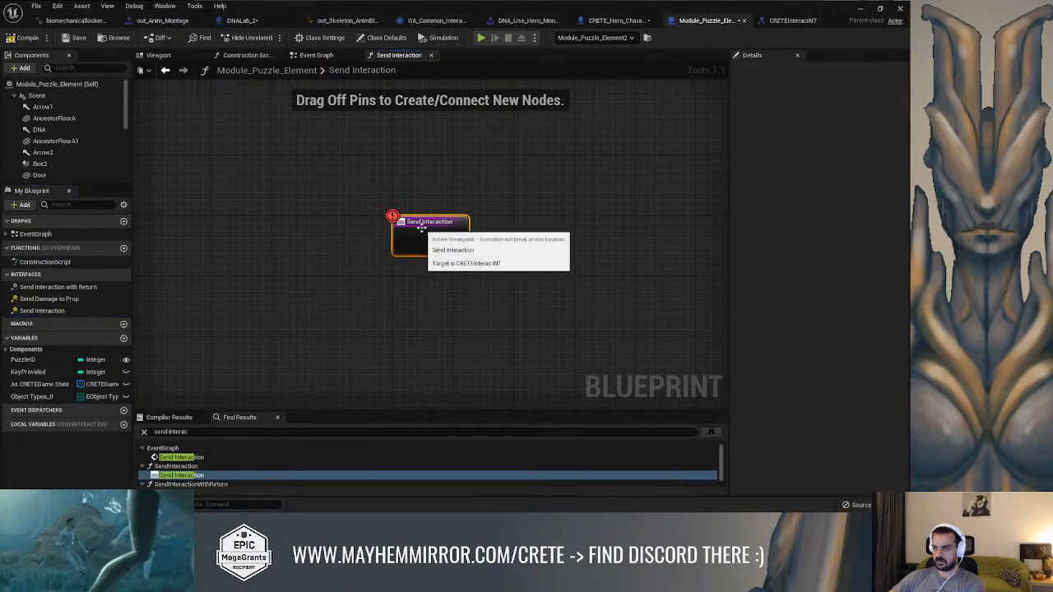
left_click(49, 310)
left_click(89, 300)
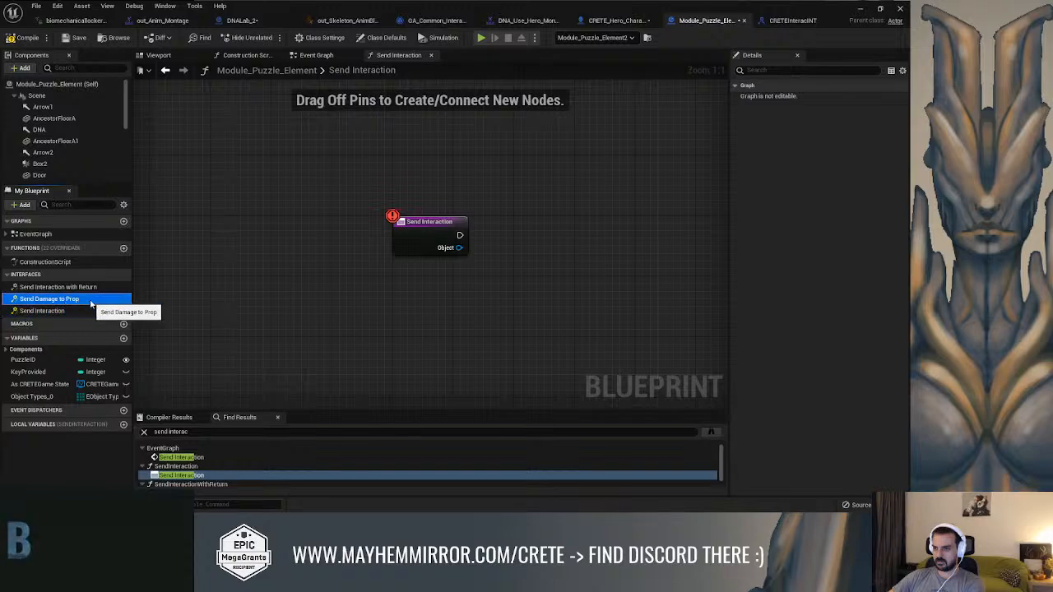
left_click(79, 287)
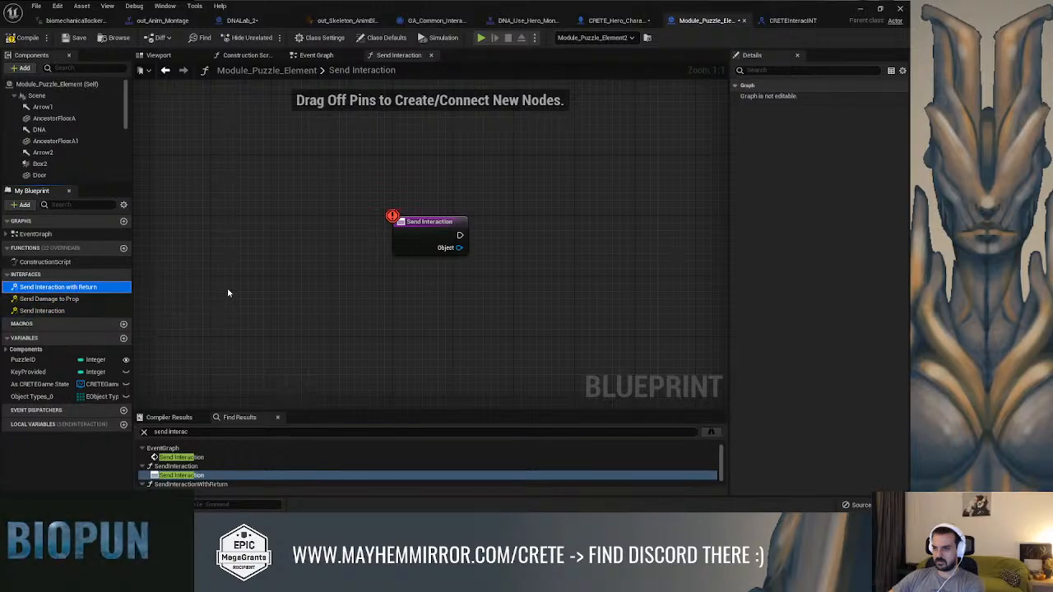
left_click(399, 238)
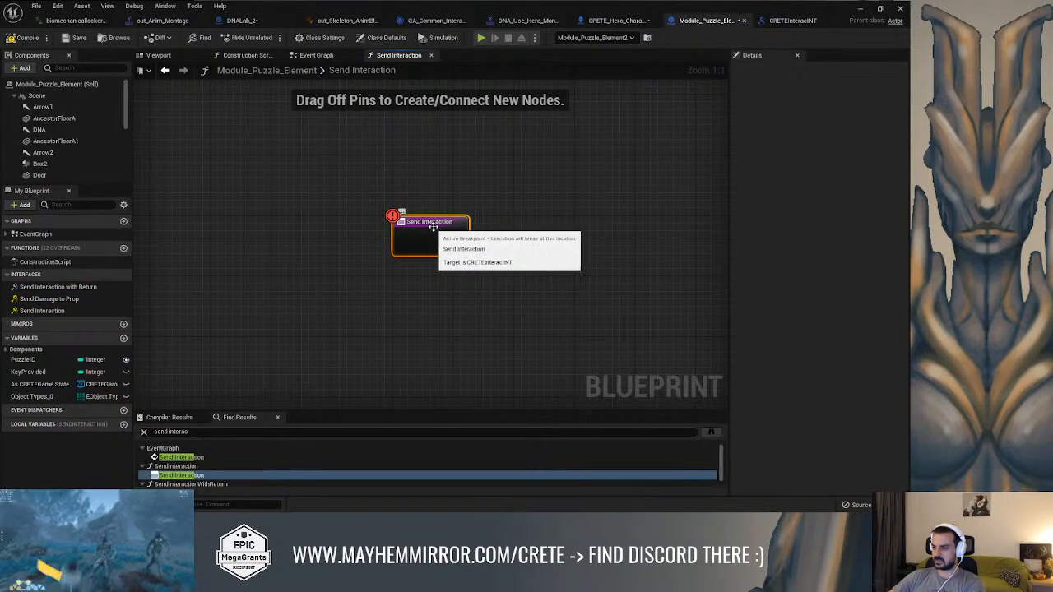
Remove the breakpoint from the Send Interaction function's entry node and recompile Module_Puzzle_Element
left_click(339, 56)
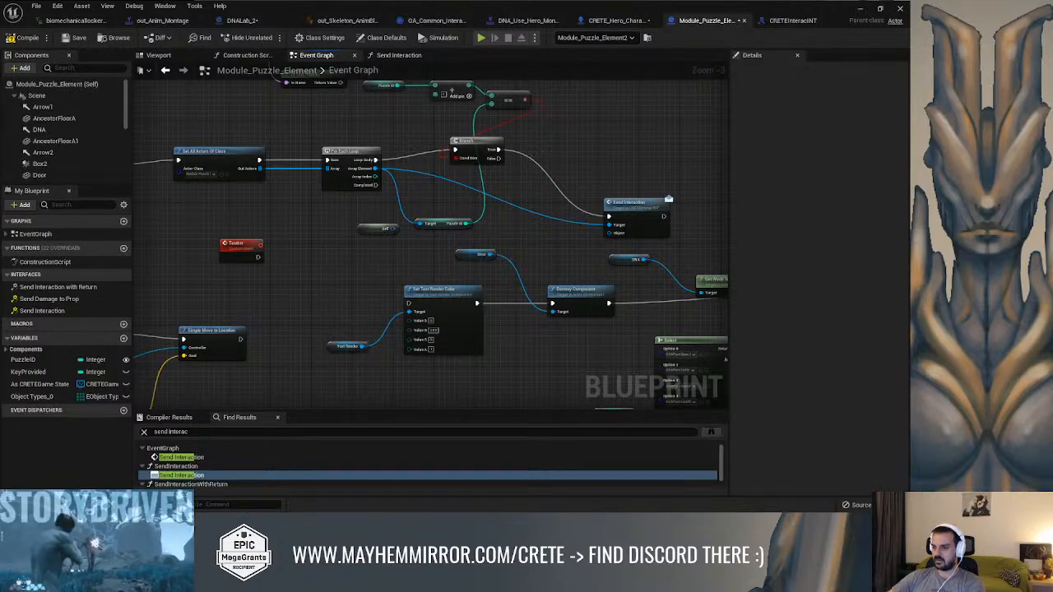
scroll(193, 484, "down", 1)
double_click(200, 465)
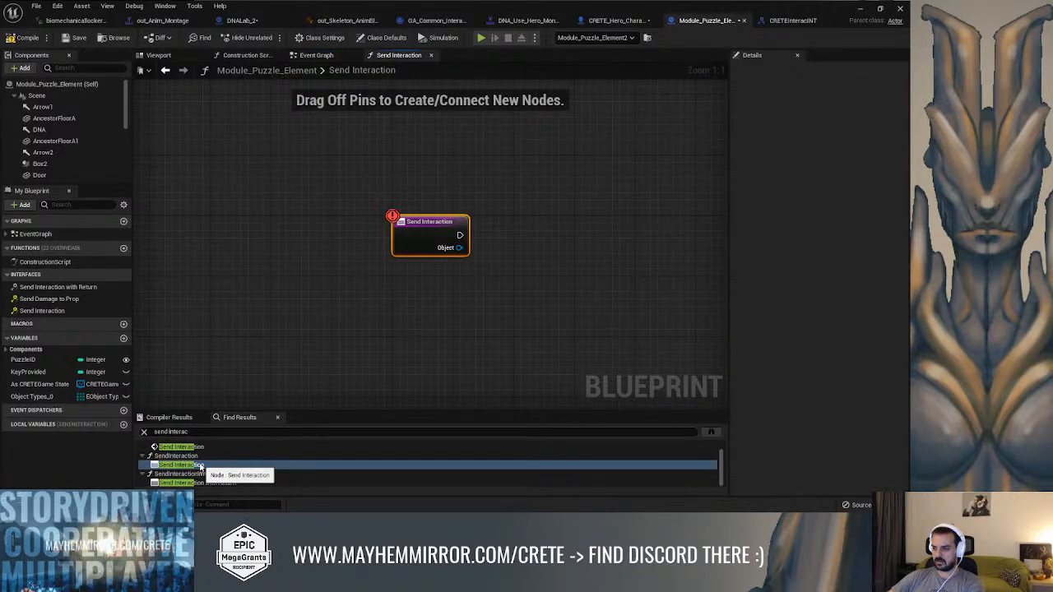
right_click(419, 219)
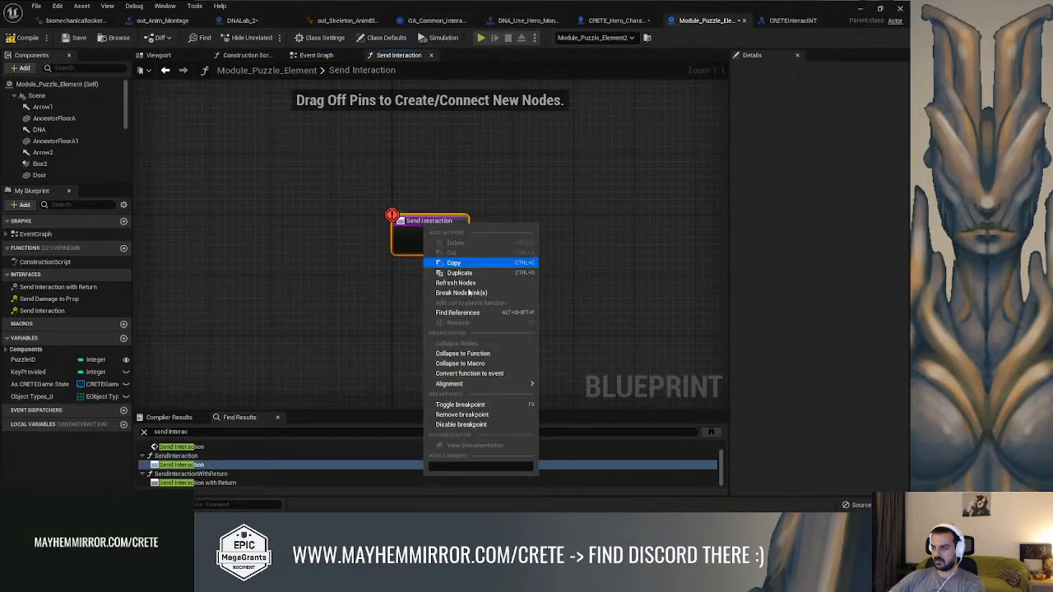
left_click(457, 405)
left_click(26, 41)
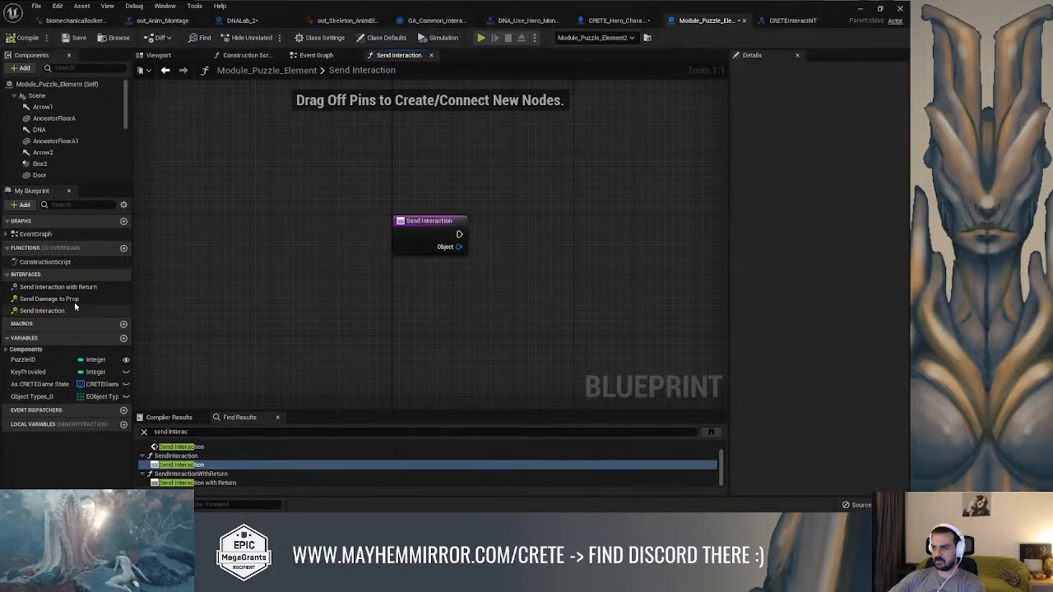
Add an Event Send Interaction node to the event graph, wire it to Set Text Render Color, and compile
left_click(324, 56)
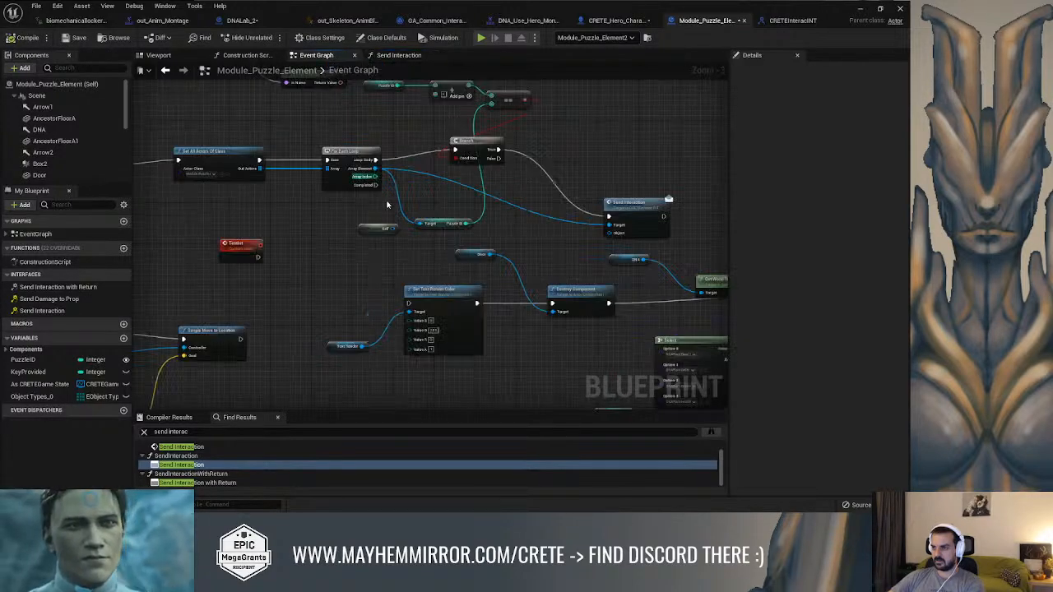
scroll(214, 474, "up", 1)
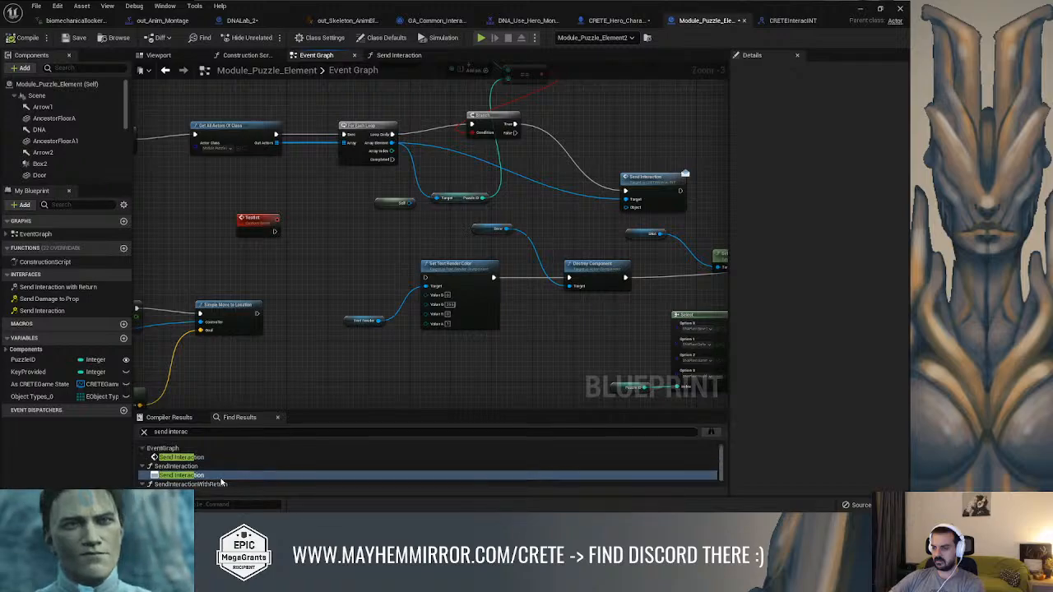
right_click(330, 267)
type("send inter")
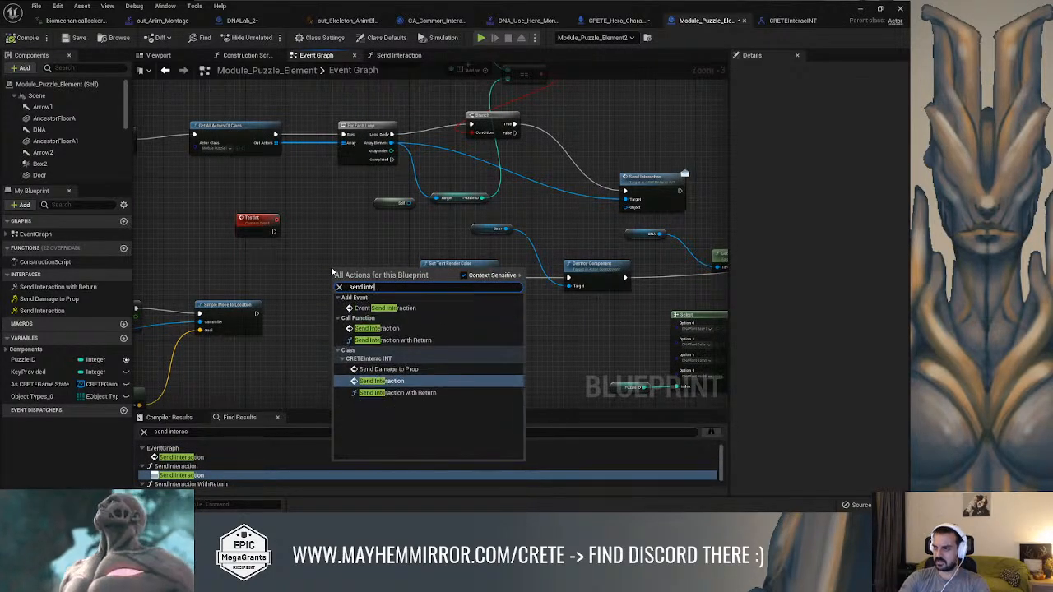
left_click(385, 308)
left_click_drag(382, 285, 428, 280)
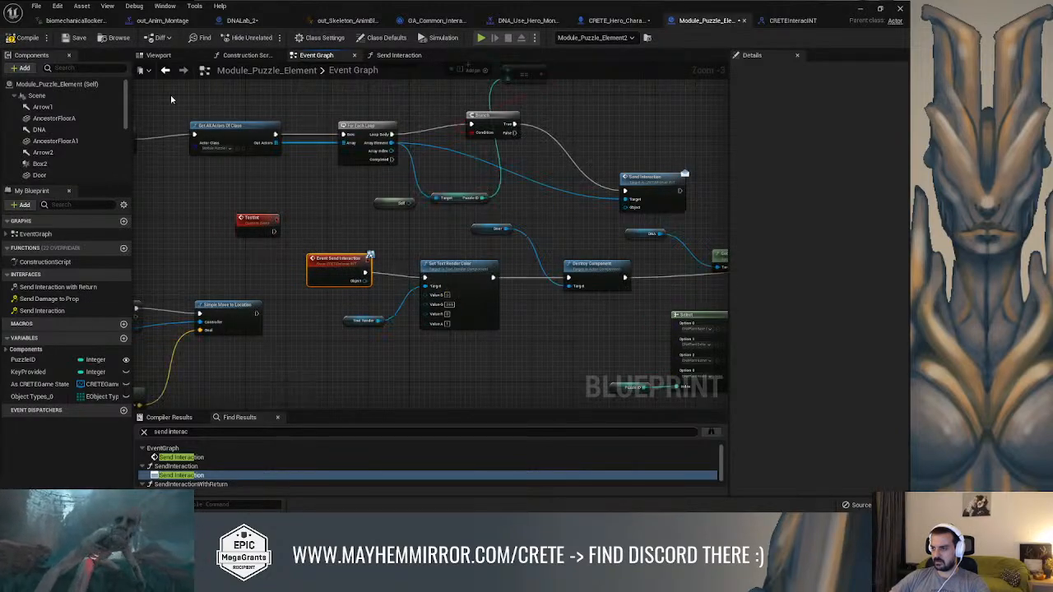
left_click(21, 38)
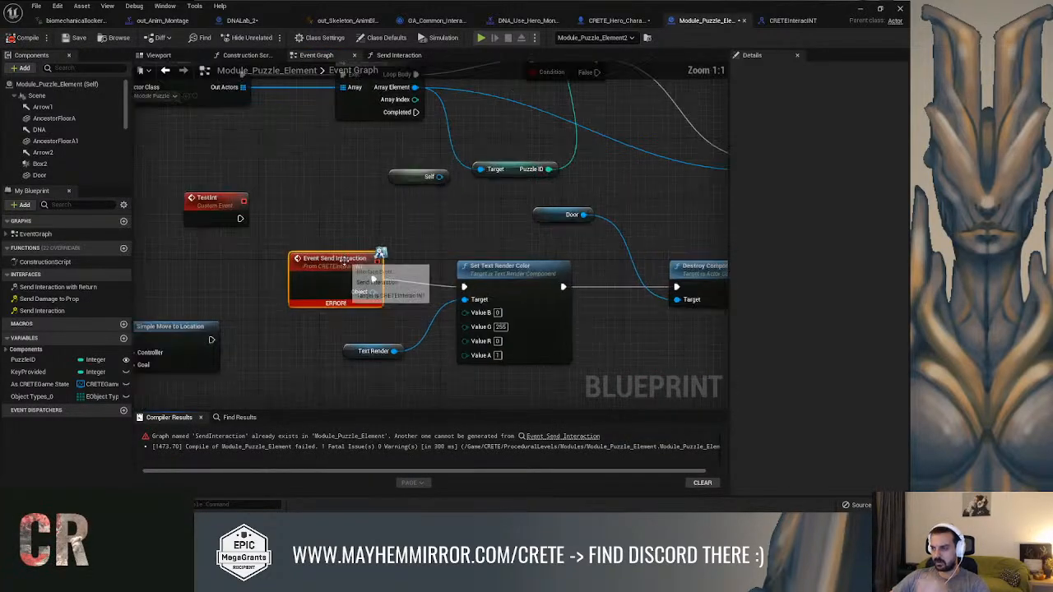
Trace the compile error to the Event Send Interaction node and open the blueprint's Send Interaction function graph
scroll(346, 260, "up", 3)
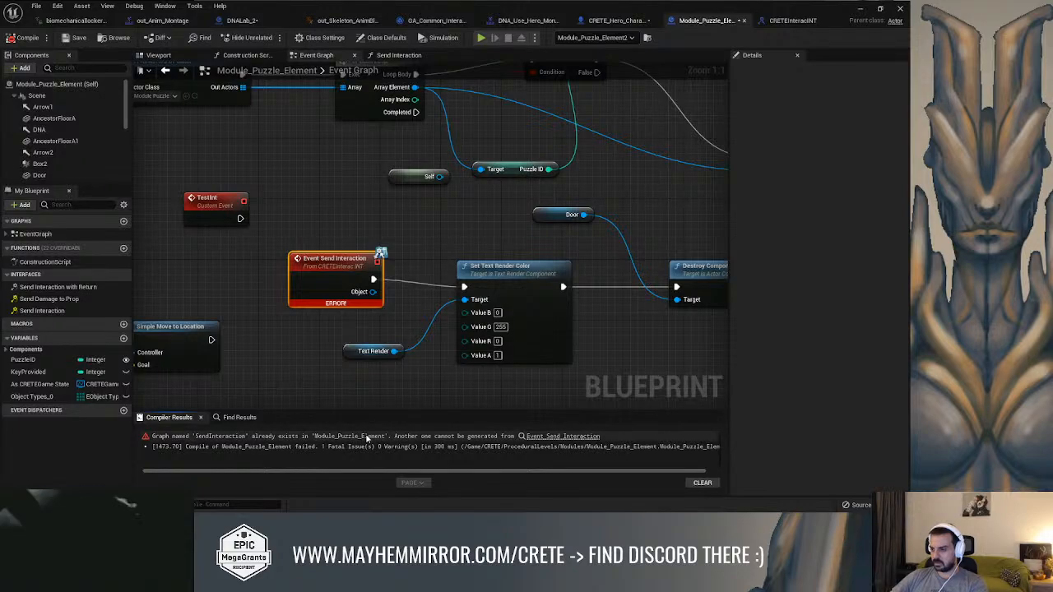
left_click(545, 437)
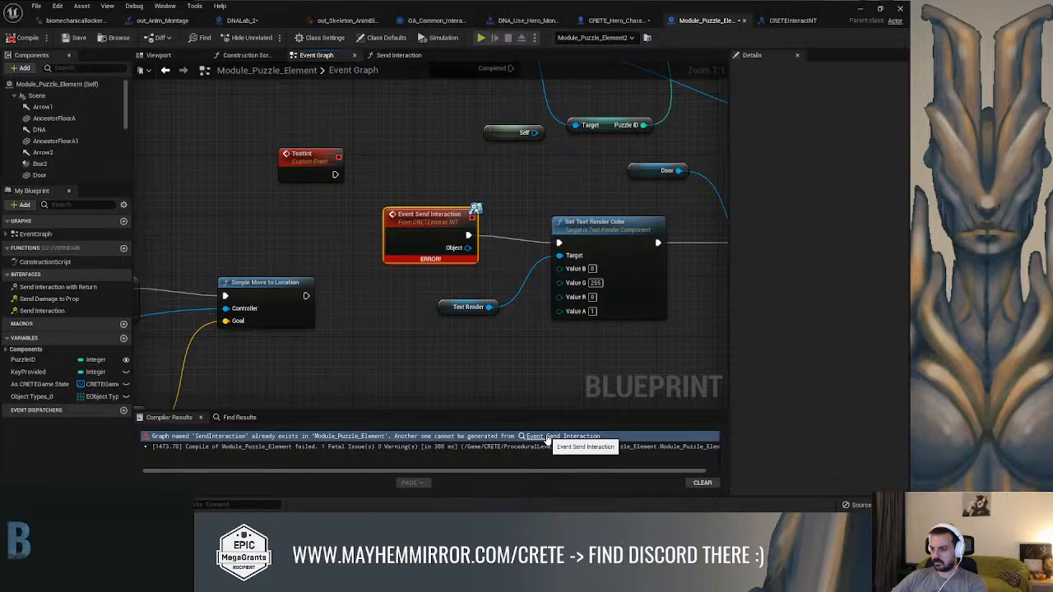
double_click(83, 311)
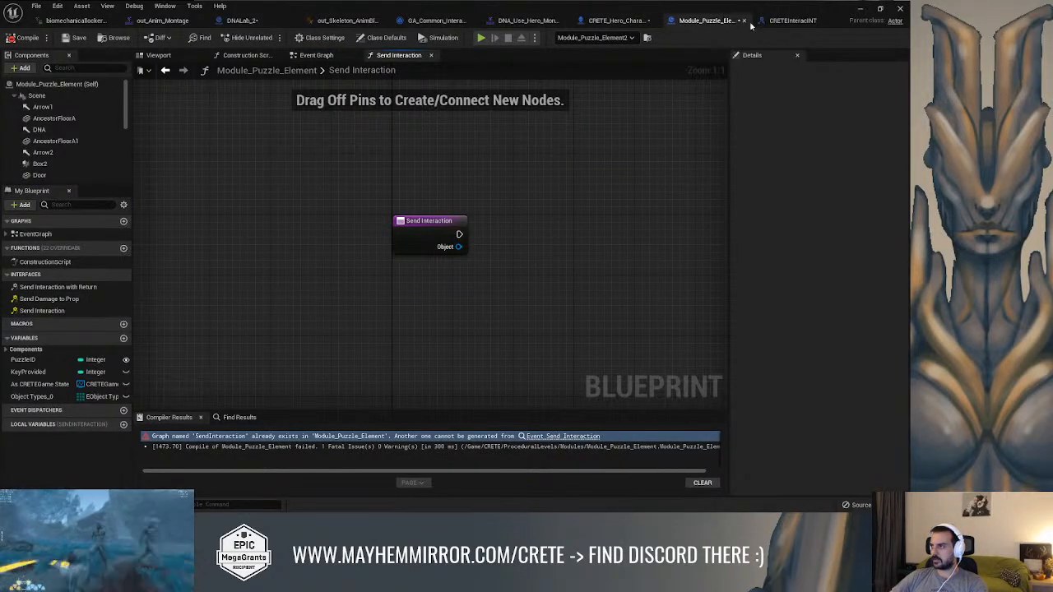
In the CRETEInteracINT interface, inspect SendInteraction's entry and return nodes and compare them with the SendDamageToProp function
left_click(779, 21)
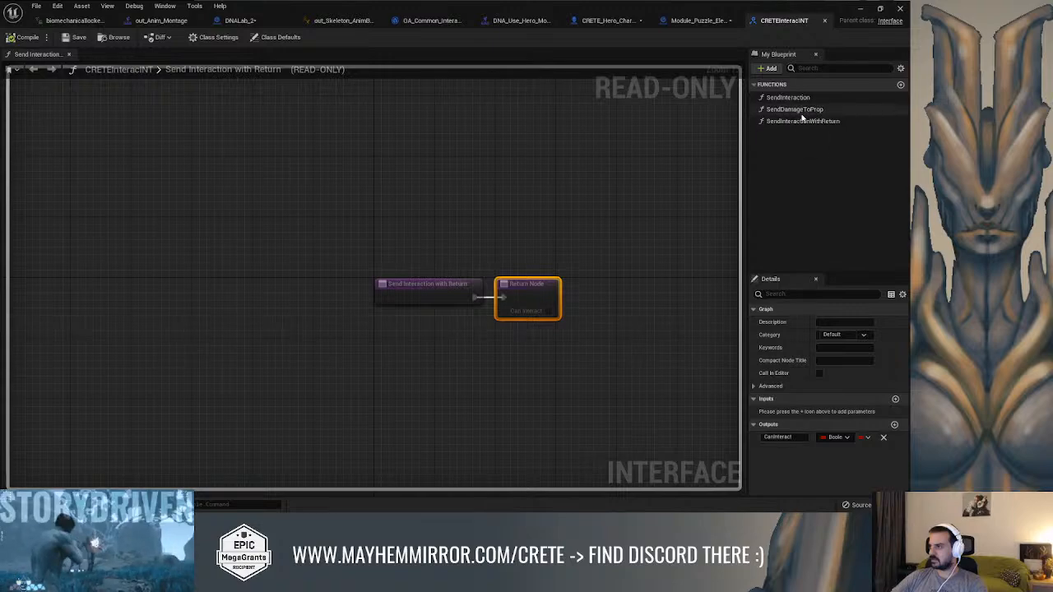
double_click(788, 98)
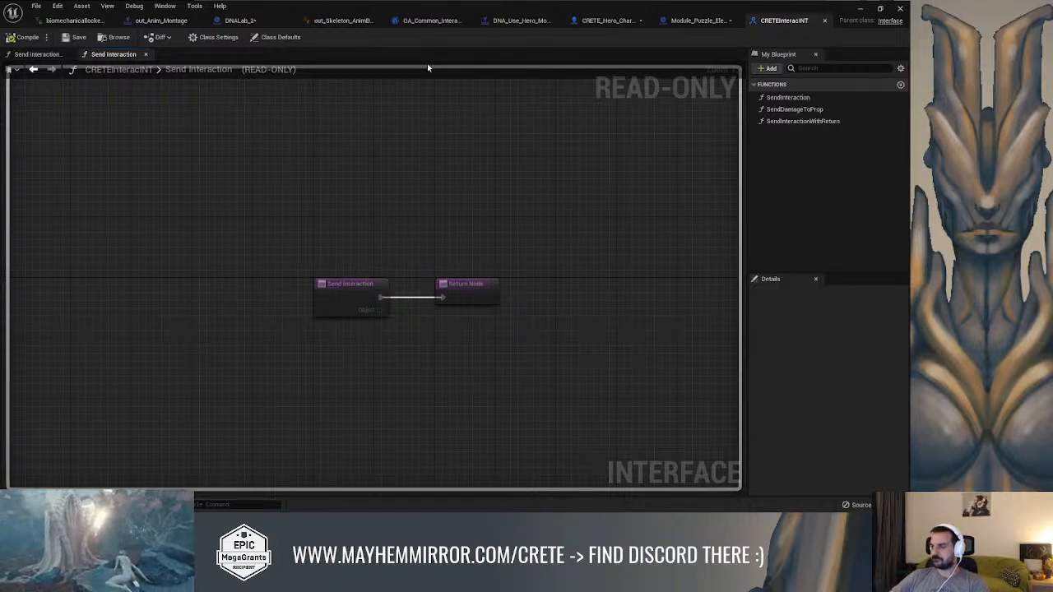
left_click(452, 290)
left_click(358, 294)
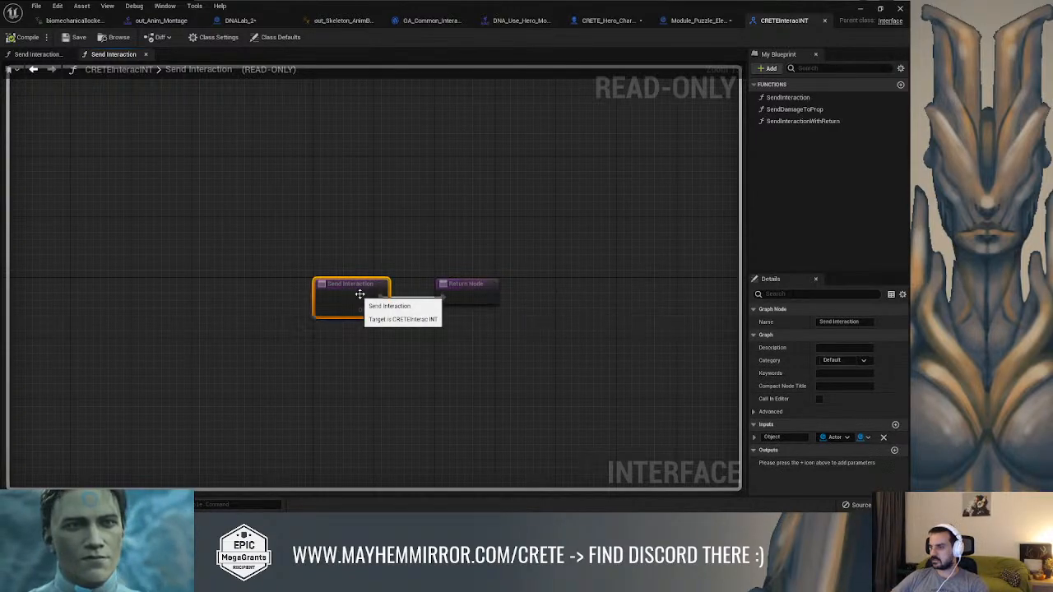
left_click(443, 285)
left_click(361, 293)
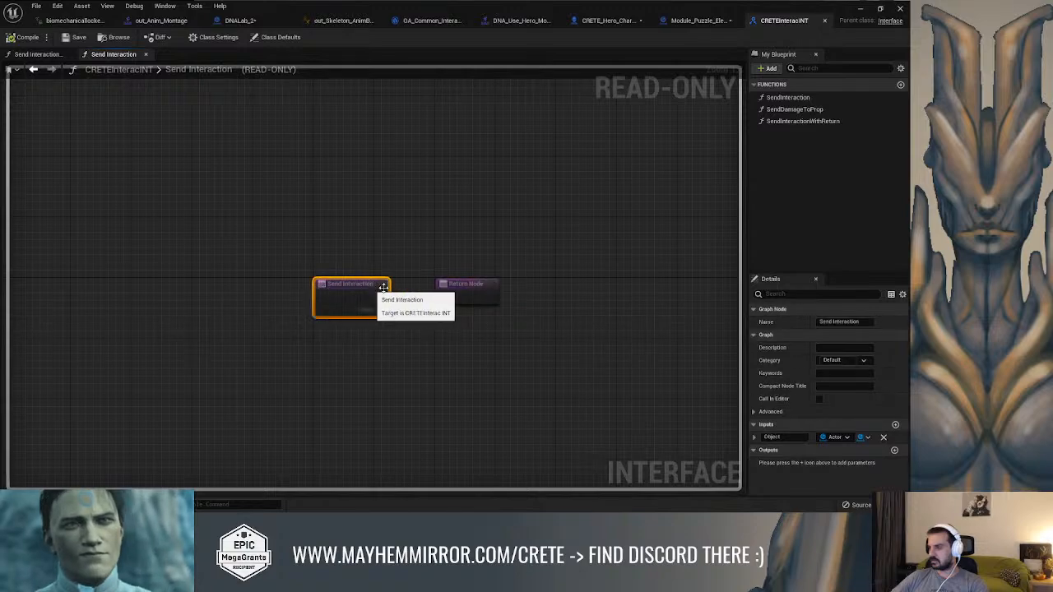
left_click(453, 285)
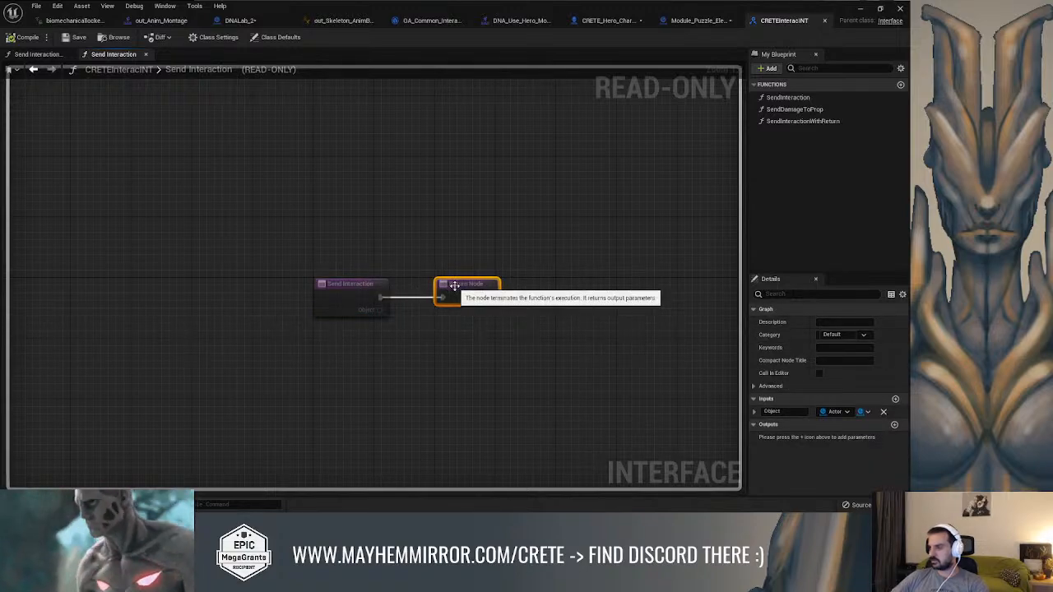
double_click(784, 109)
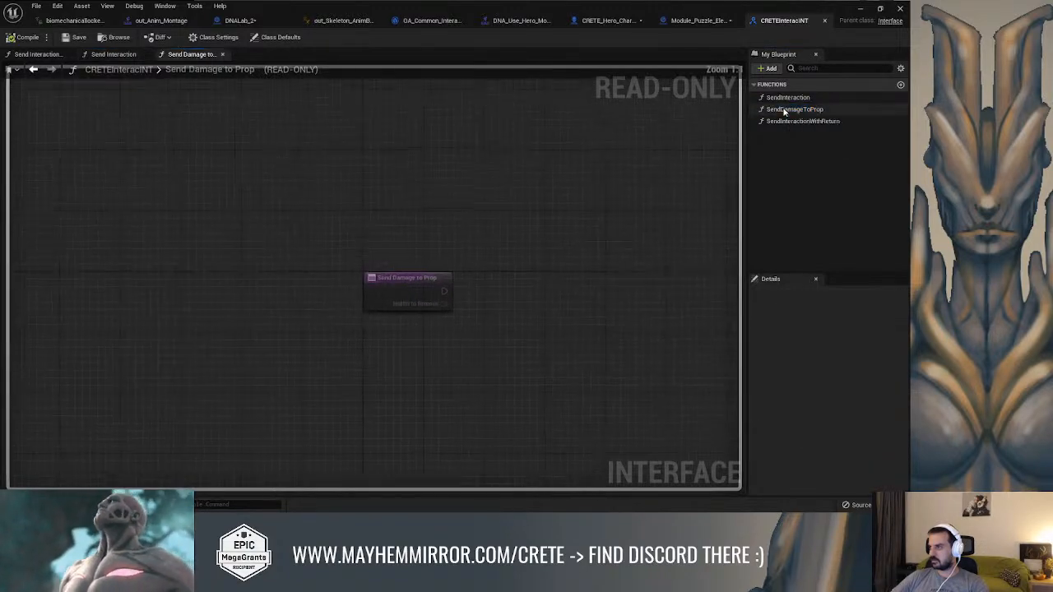
double_click(782, 98)
left_click(472, 285)
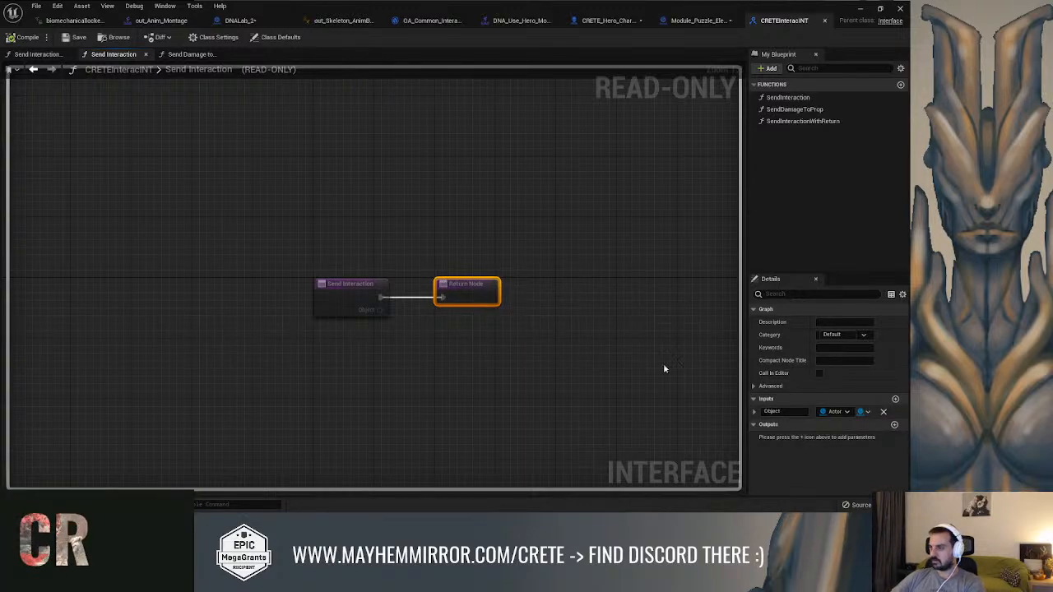
double_click(814, 109)
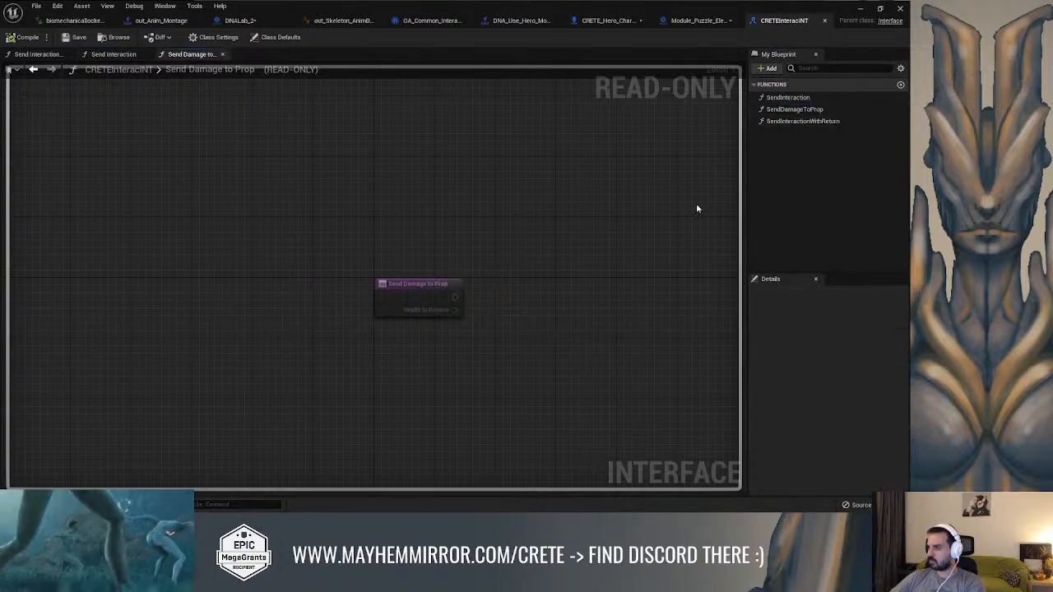
double_click(802, 98)
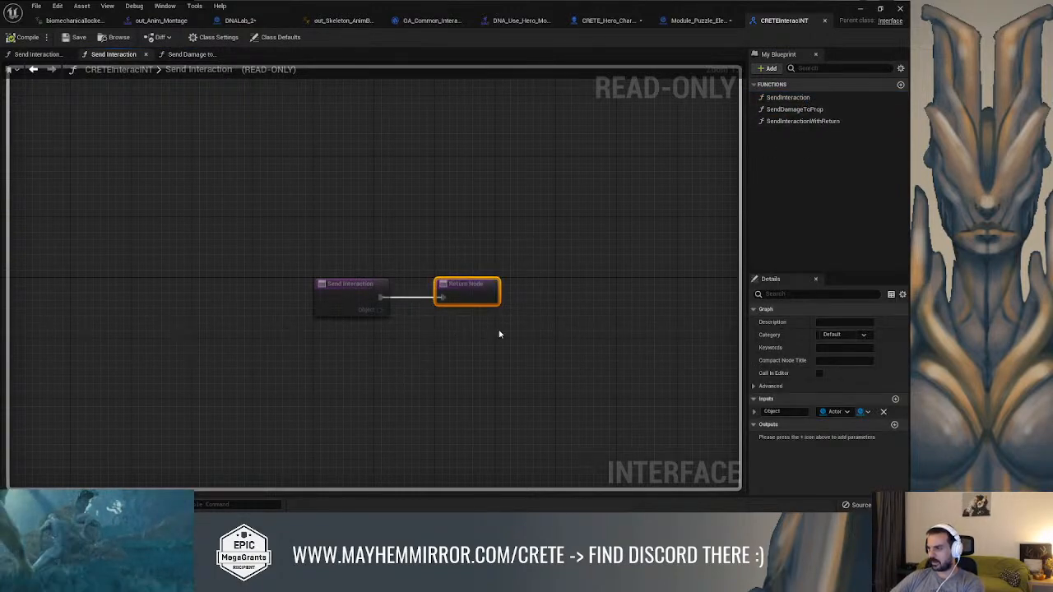
Try adding an output parameter to the SendInteraction interface function, and remove it again
left_click(894, 425)
left_click(883, 437)
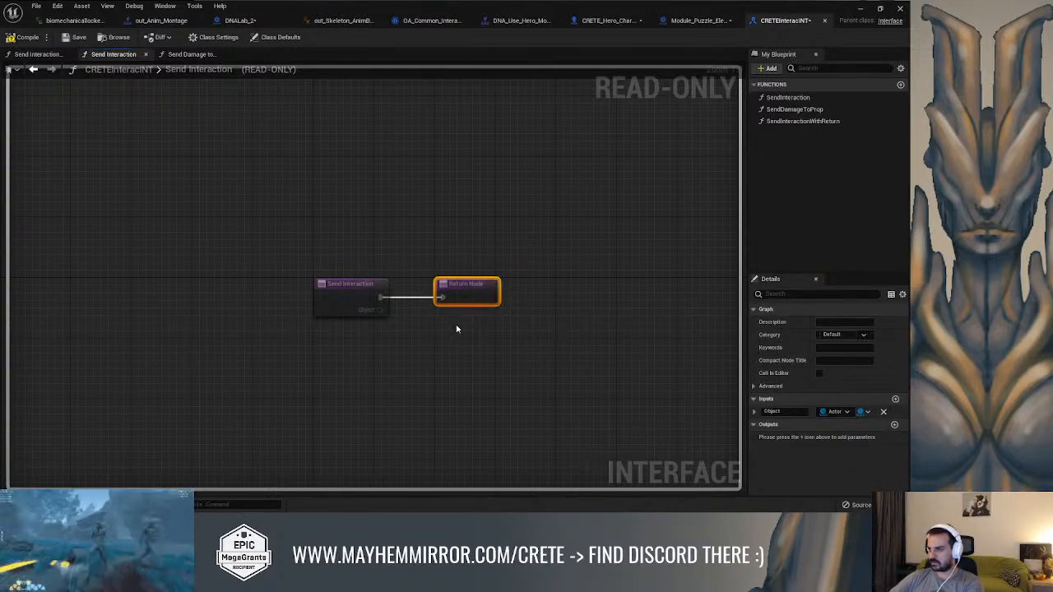
left_click(563, 232)
Add a new function named InteractionCRETE to the CRETEInteracINT interface
left_click(767, 68)
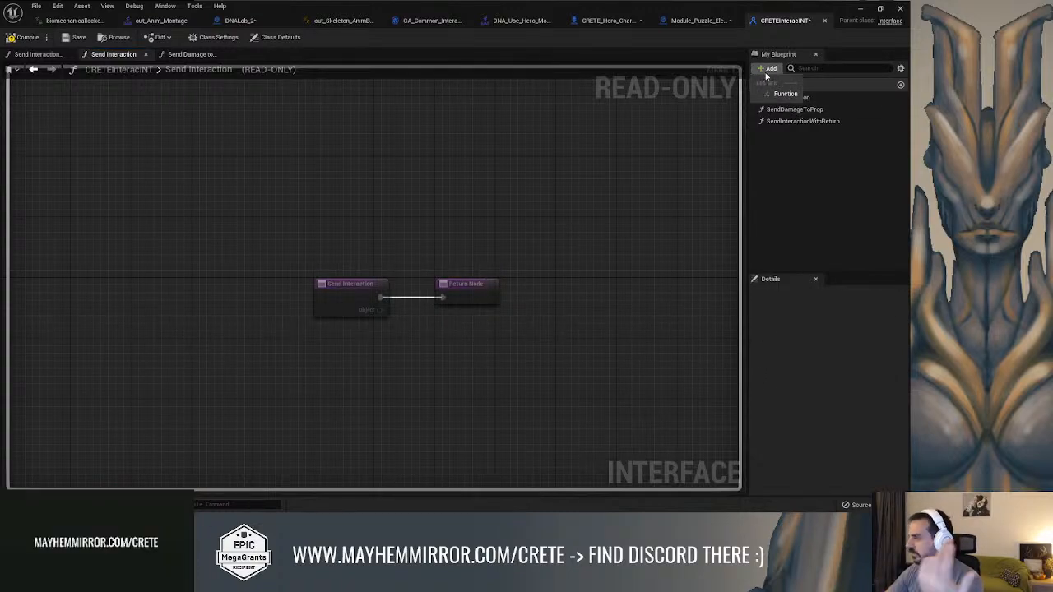
left_click(773, 95)
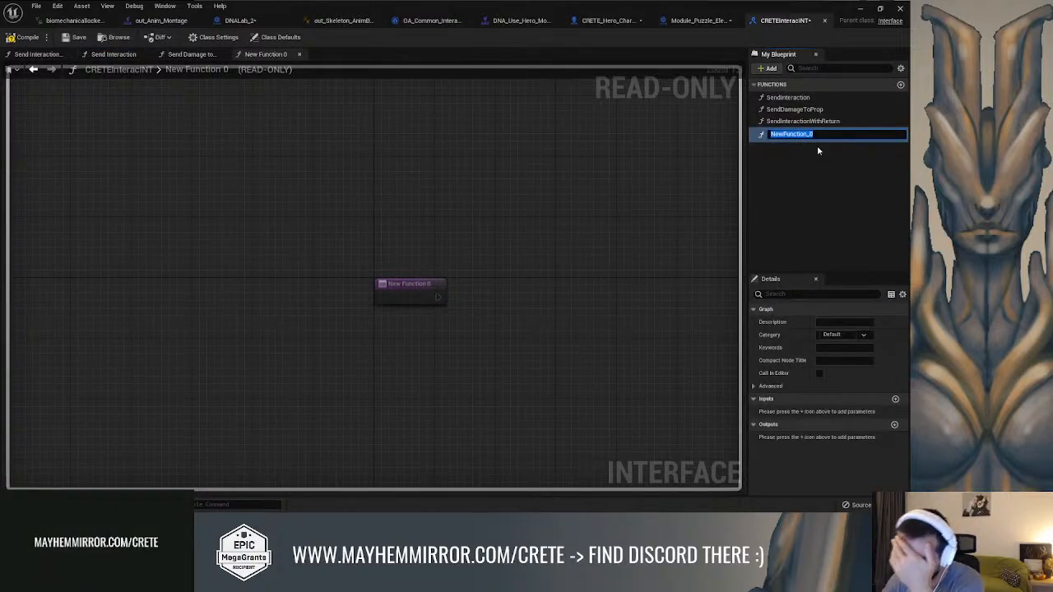
type("Inte")
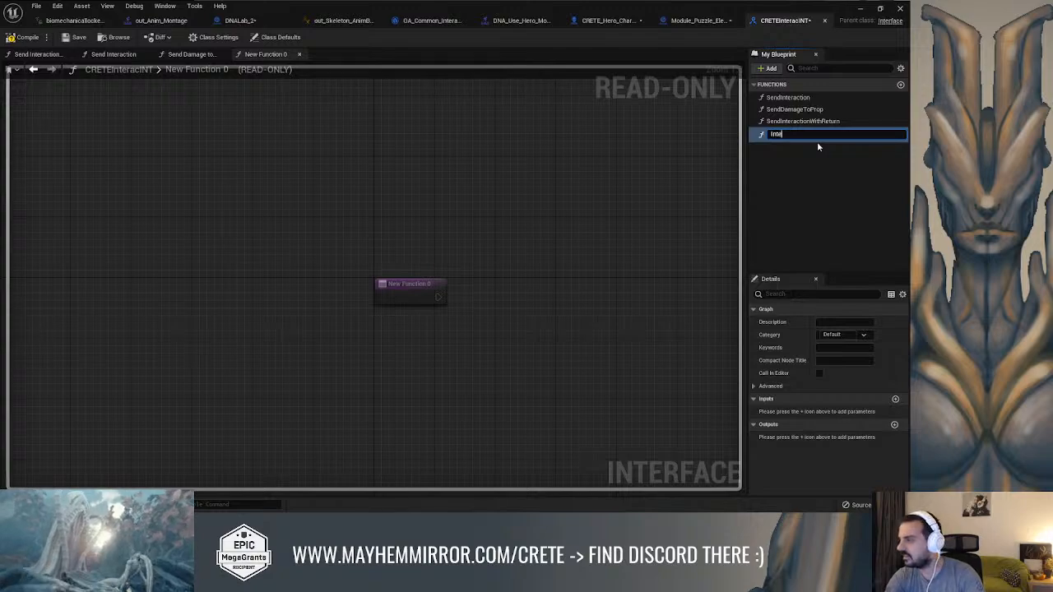
type("ractionCRE")
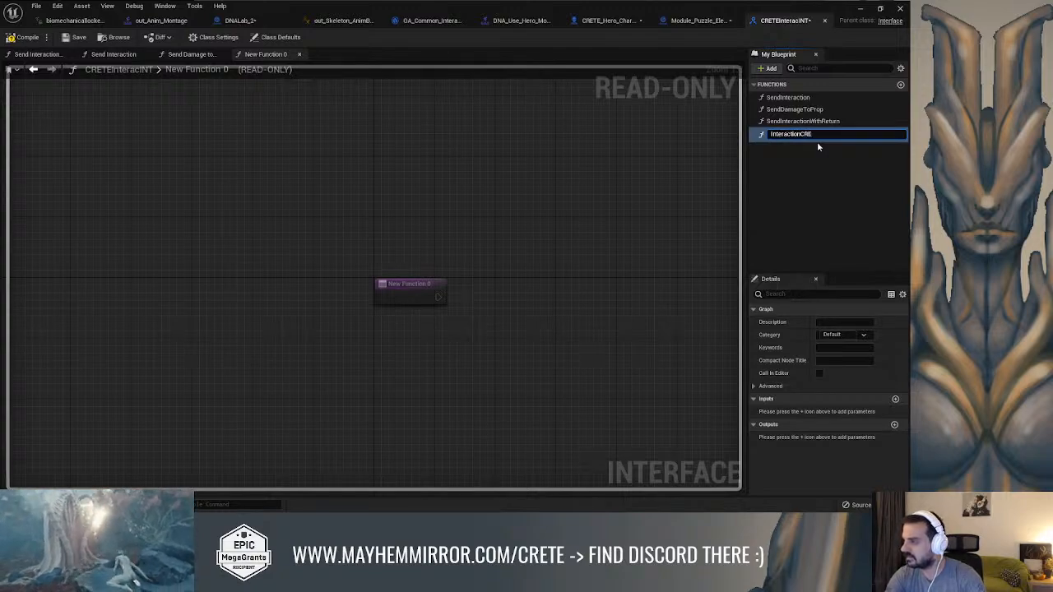
type("TE")
key("Return")
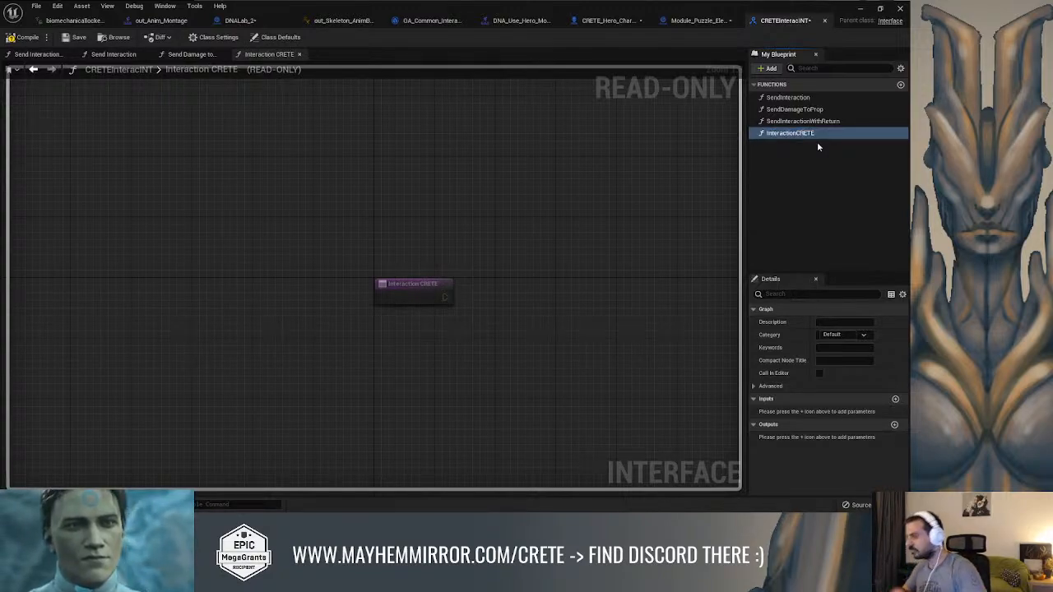
Give InteractionCRETE an input named Actor with the Actor object reference type
left_click(895, 398)
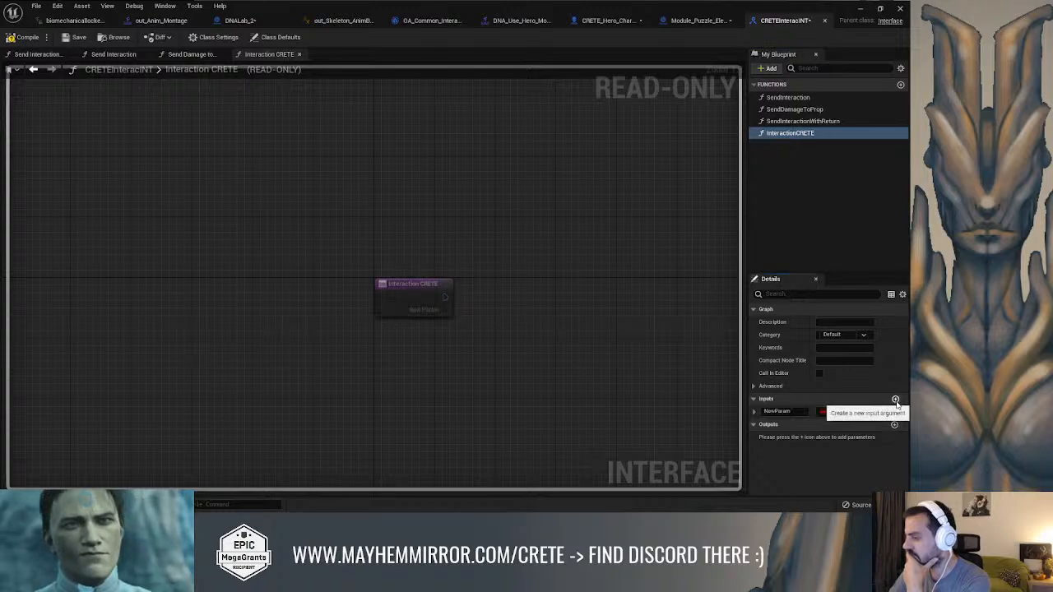
left_click(839, 413)
type("object")
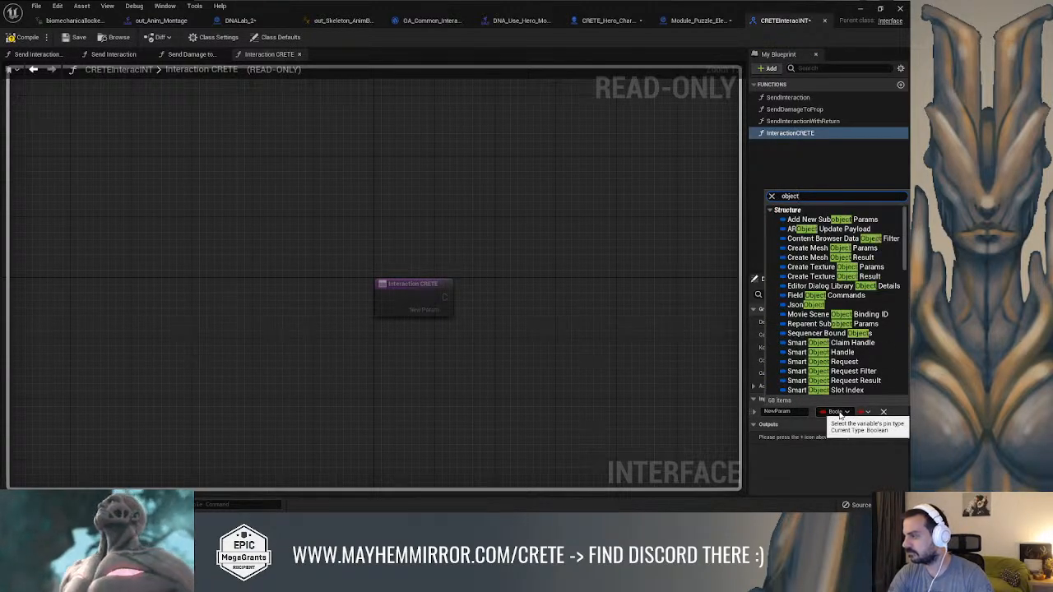
key("ctrl+a")
type("actor")
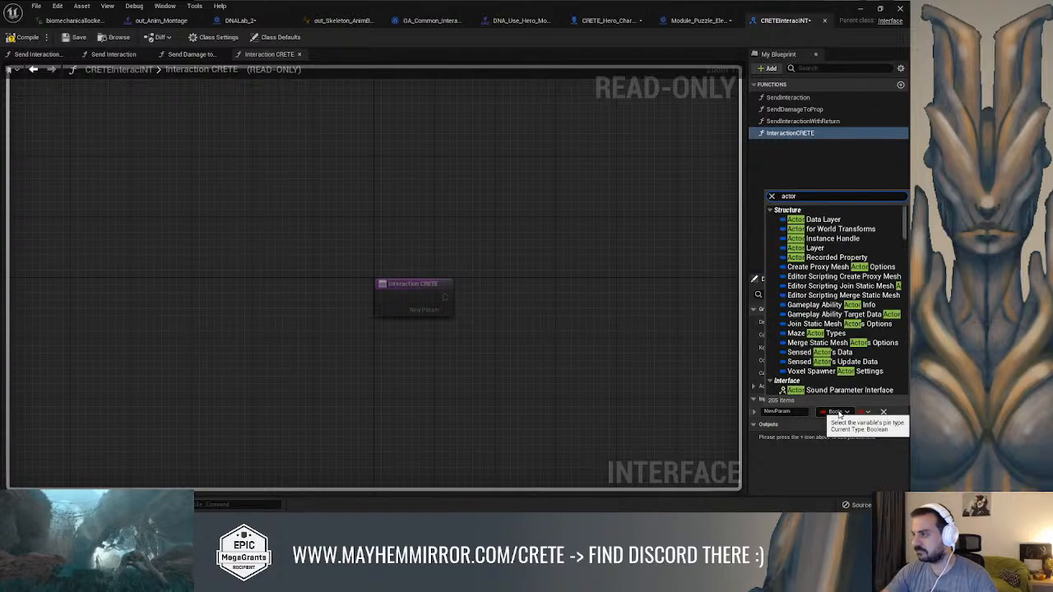
scroll(802, 313, "down", 3)
mouse_move(799, 306)
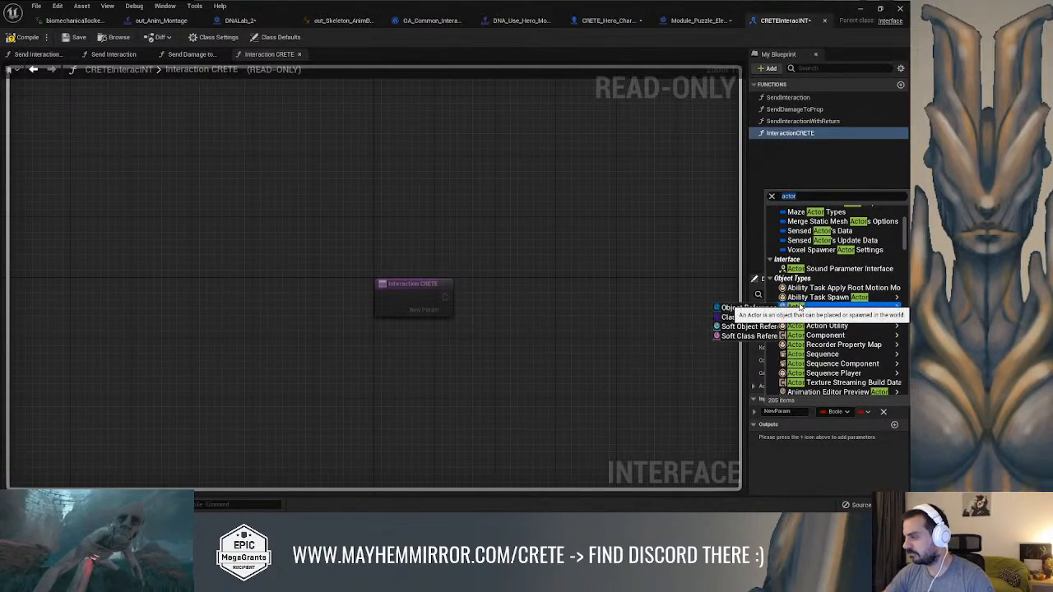
left_click(732, 309)
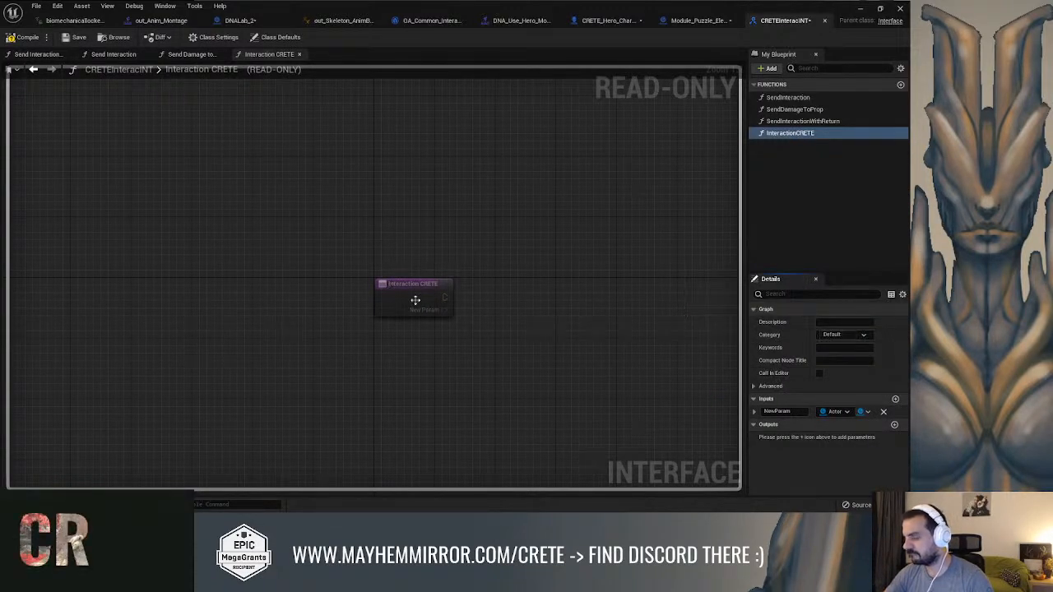
left_click(794, 413)
type("Actor")
key("Return")
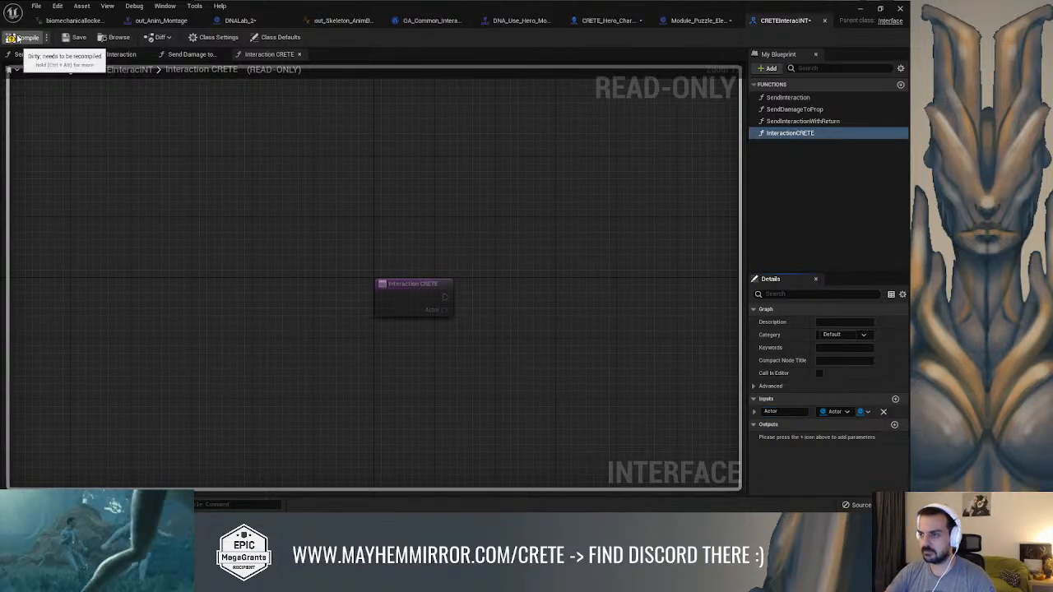
Review the SendInteractionWithReturn, SendDamageToProp and SendInteraction function graphs in the interface
double_click(810, 121)
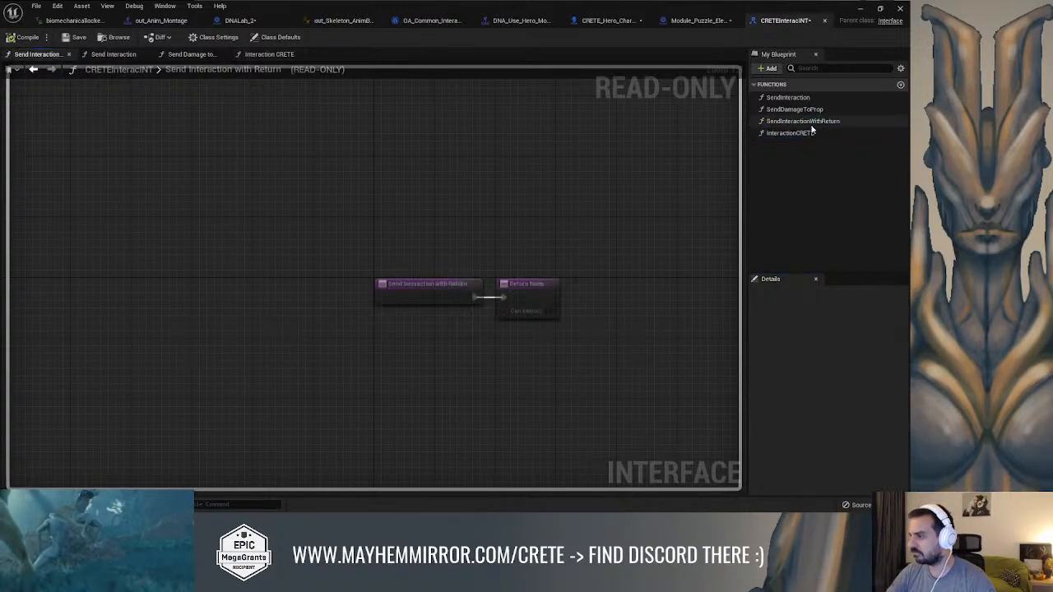
double_click(802, 108)
double_click(796, 98)
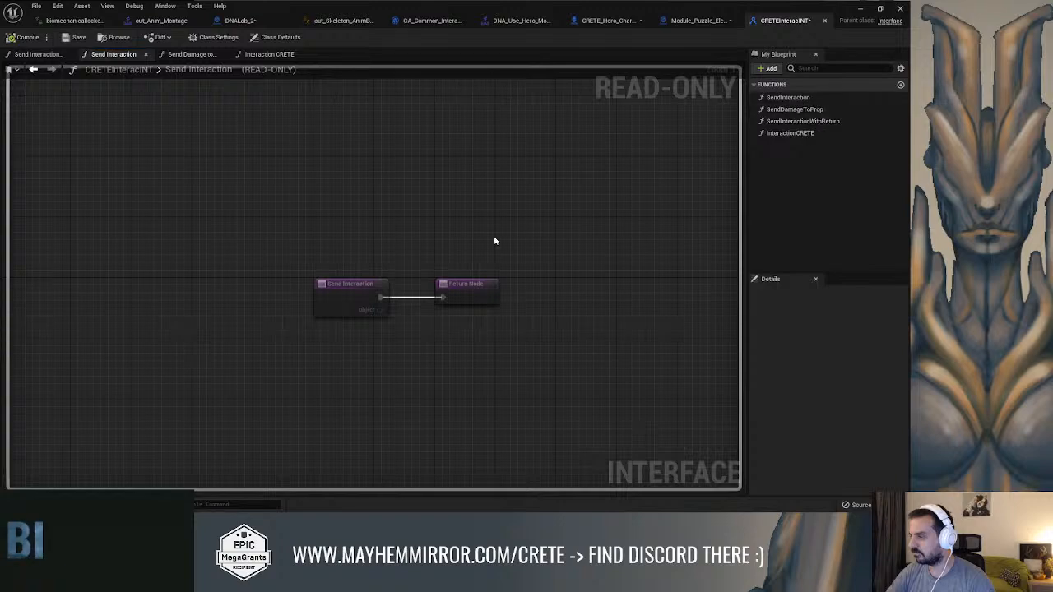
Examine the SendInteraction function's properties in the interface, including its advanced options and the display options of the details
left_click(476, 284)
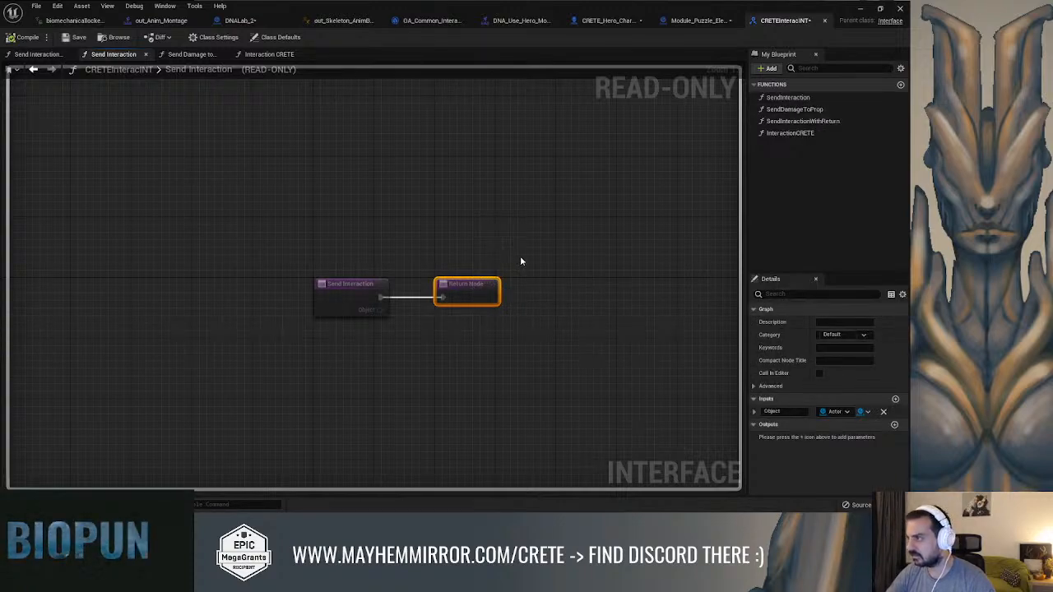
left_click(764, 386)
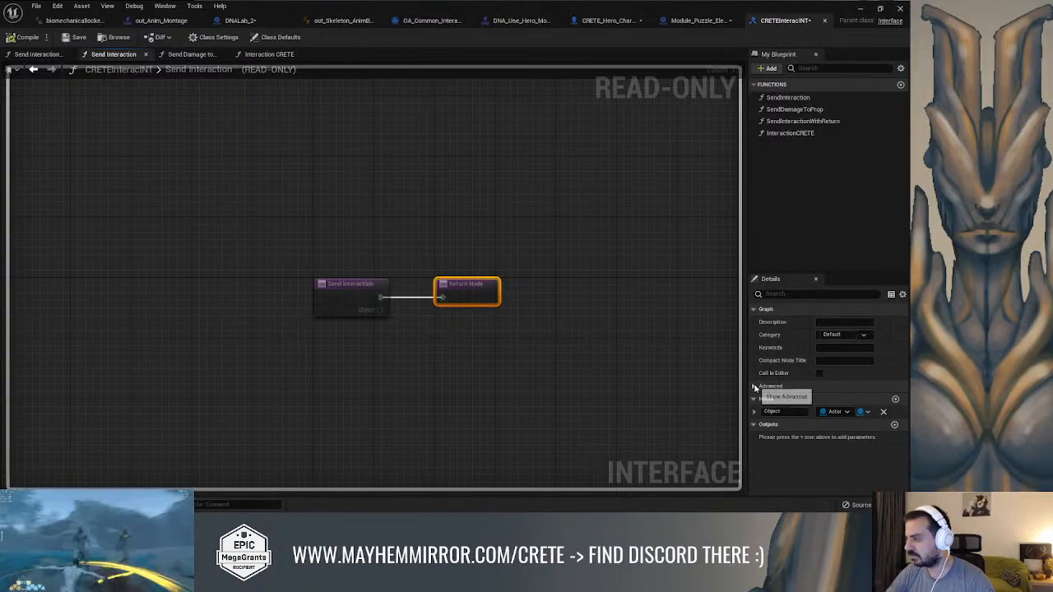
scroll(781, 390, "down", 1)
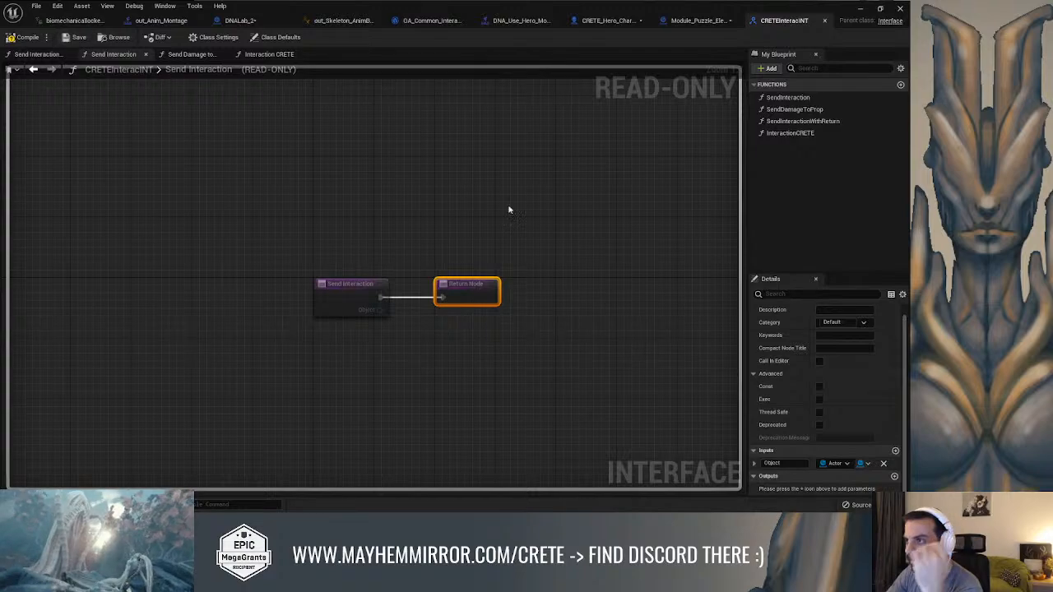
left_click(545, 236)
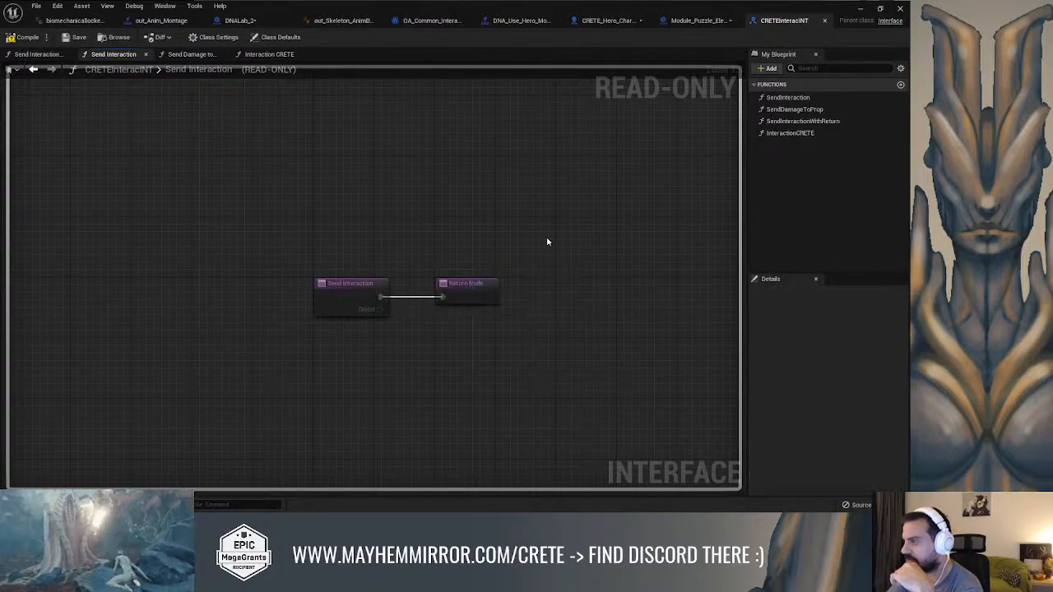
left_click(471, 298)
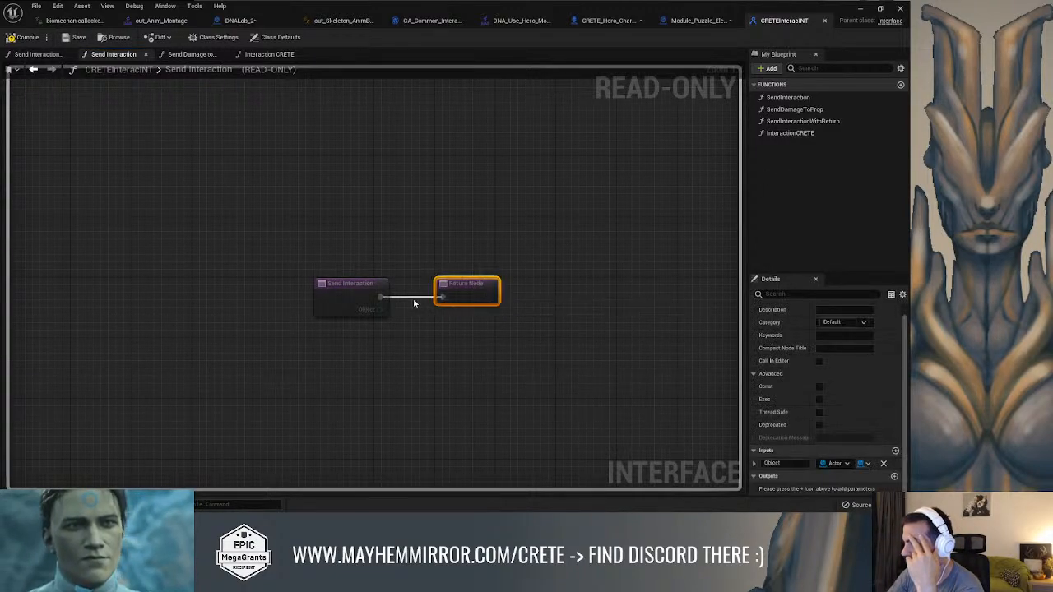
left_click(902, 294)
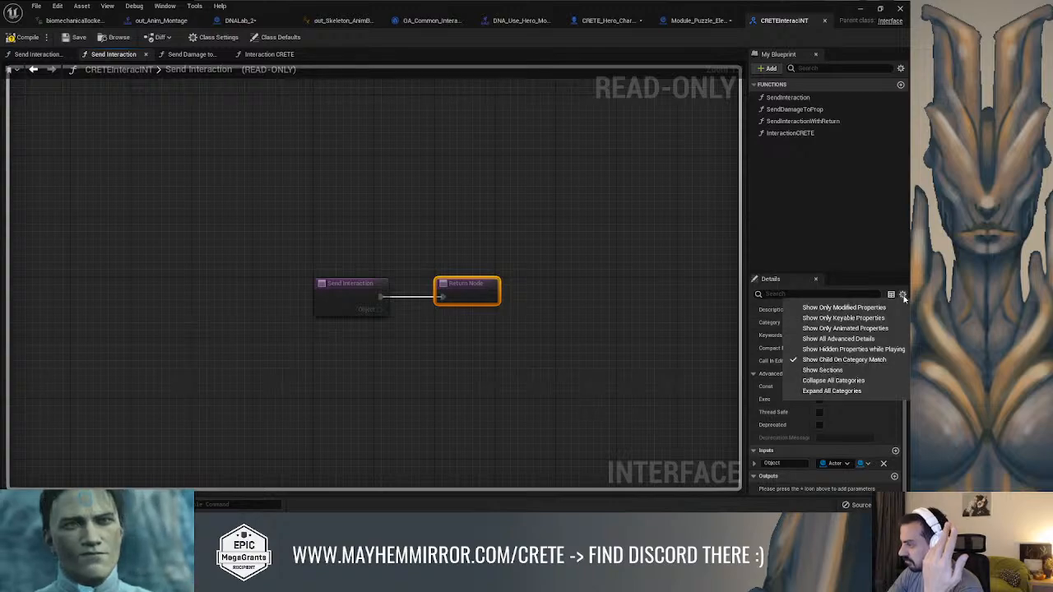
left_click(888, 311)
left_click(902, 293)
left_click(872, 304)
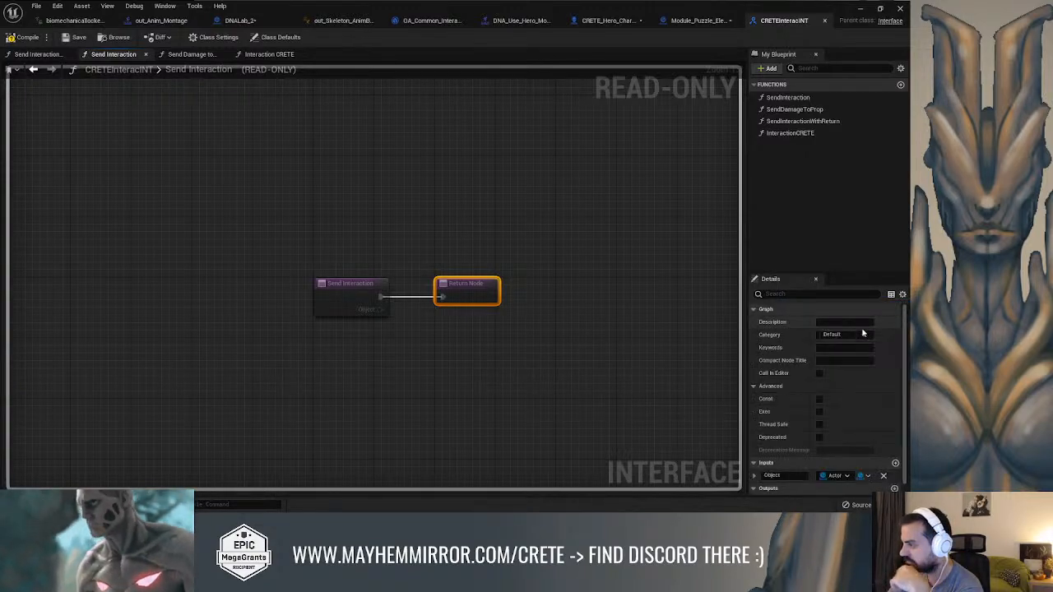
scroll(824, 410, "down", 1)
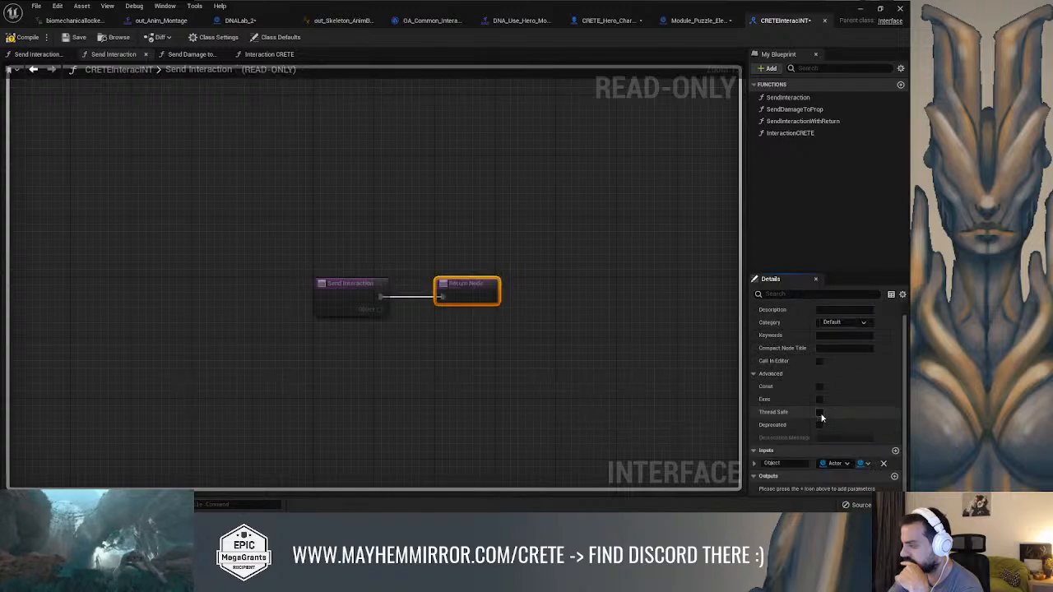
Try the Exec and Const options on the SendInteraction function and compile the CRETEInteracINT interface
left_click(819, 399)
left_click(819, 386)
left_click(819, 399)
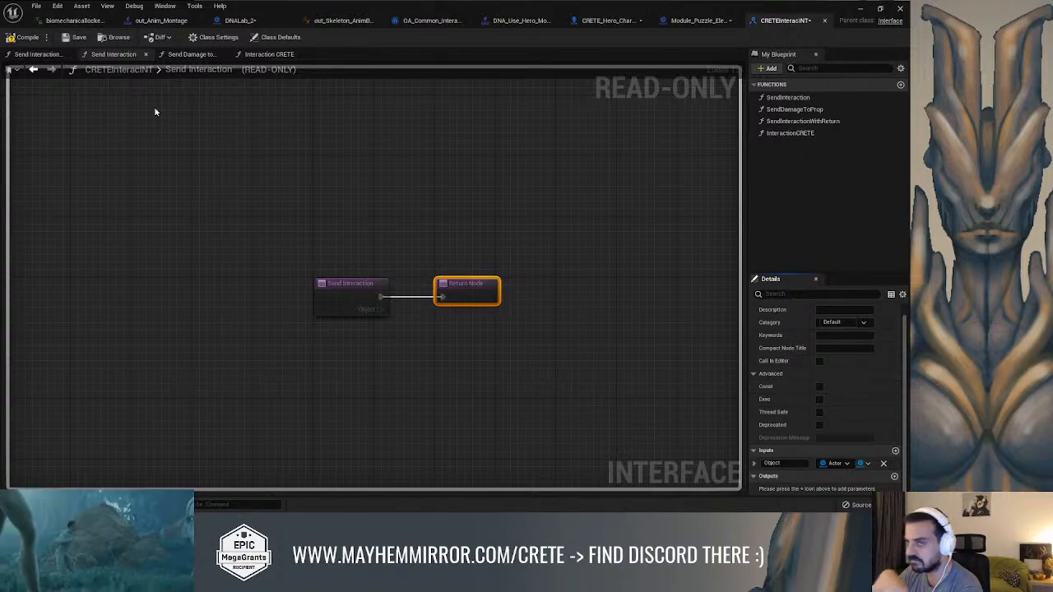
left_click(20, 38)
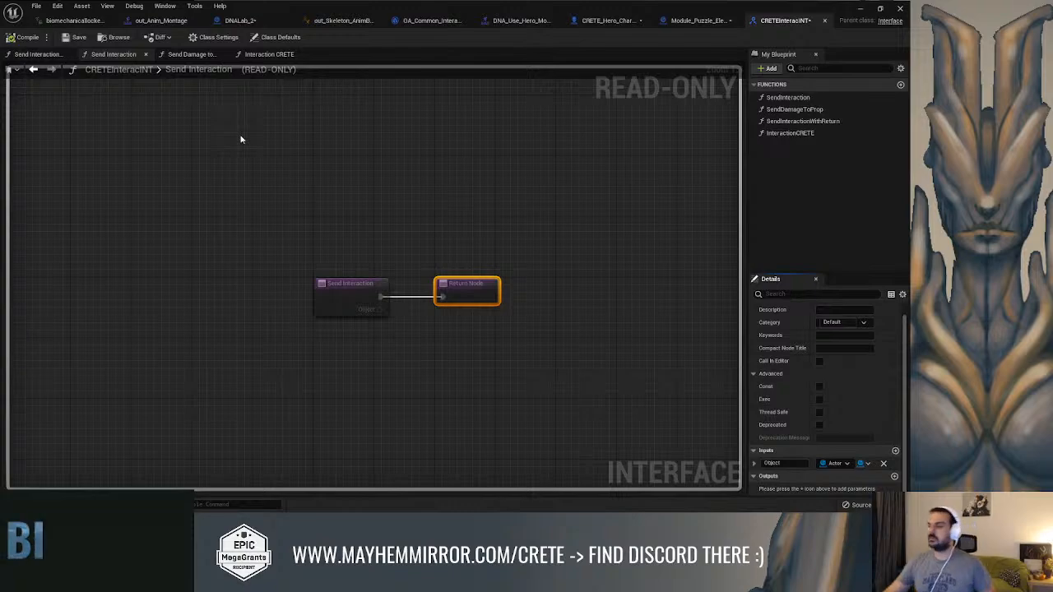
Look through the hero character, GA_Common_Interaction, hero montage and DNALab_2 event graph for the existing interaction setup
left_click(687, 21)
left_click(607, 20)
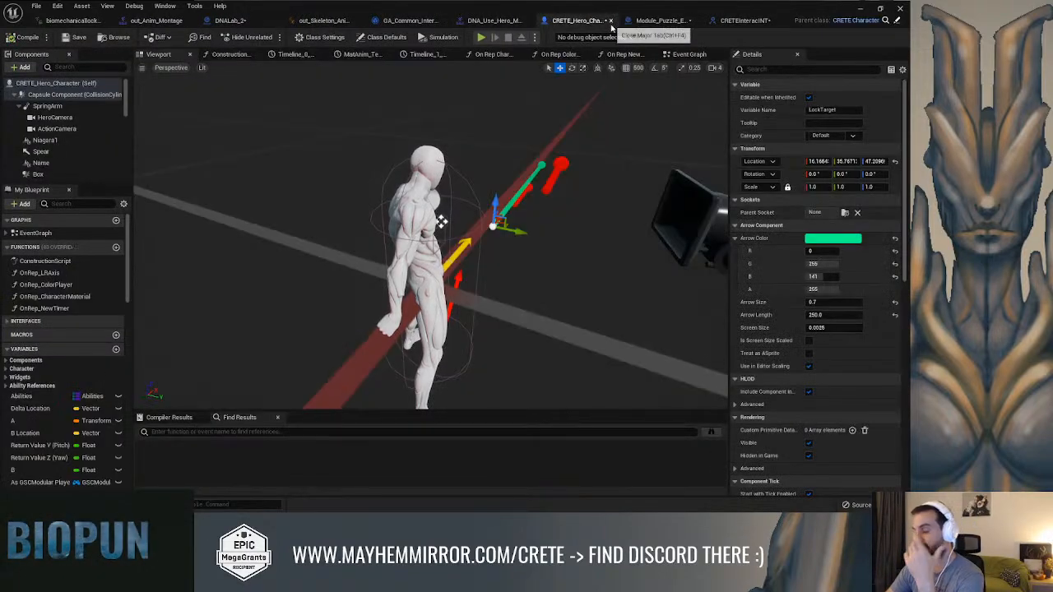
left_click(232, 20)
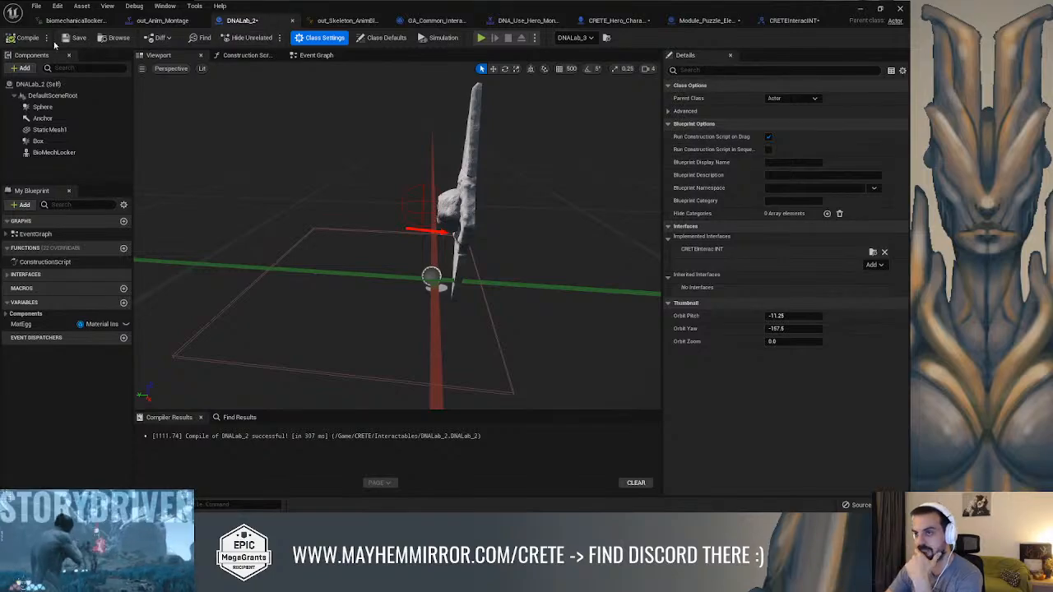
left_click(434, 20)
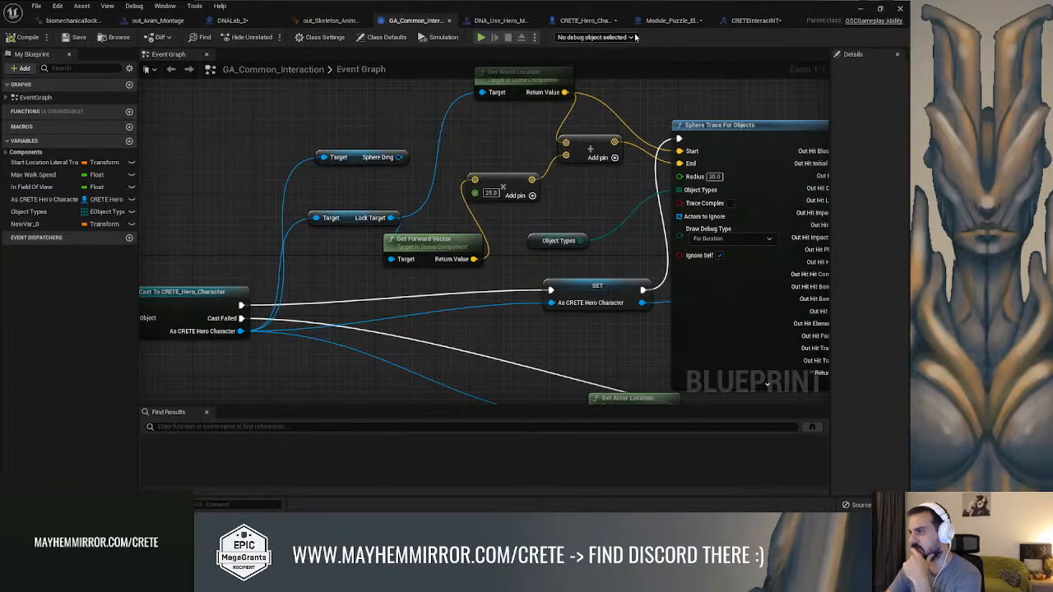
left_click(668, 21)
left_click(748, 21)
left_click(600, 21)
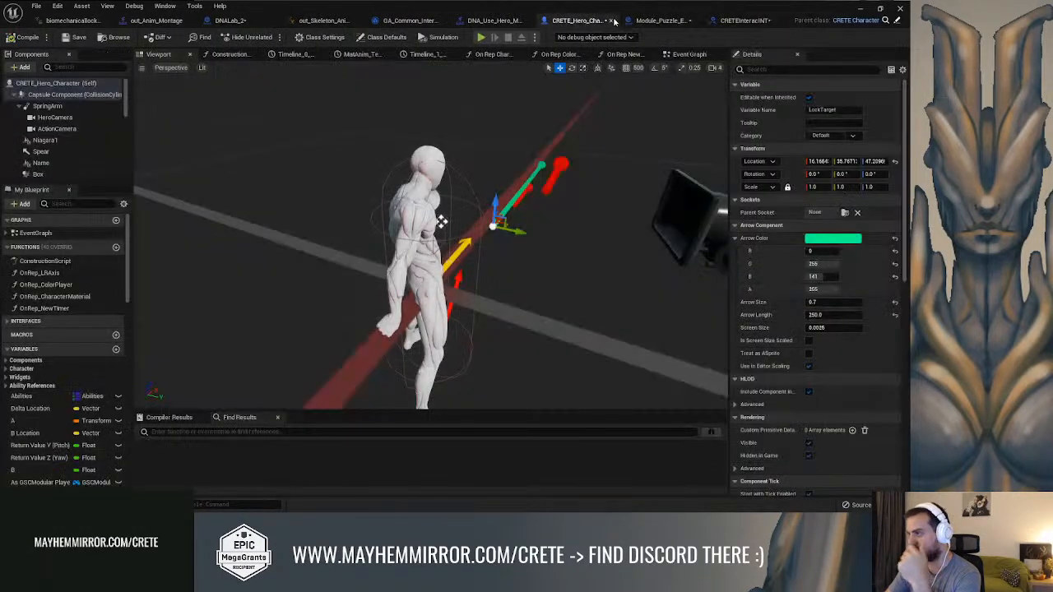
left_click(493, 20)
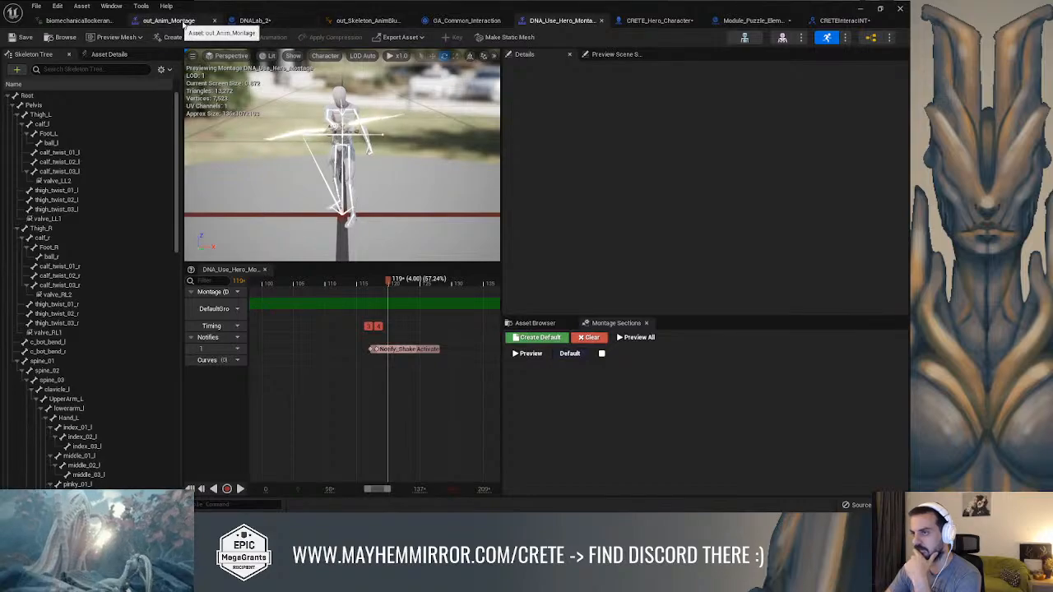
left_click(251, 21)
left_click(316, 55)
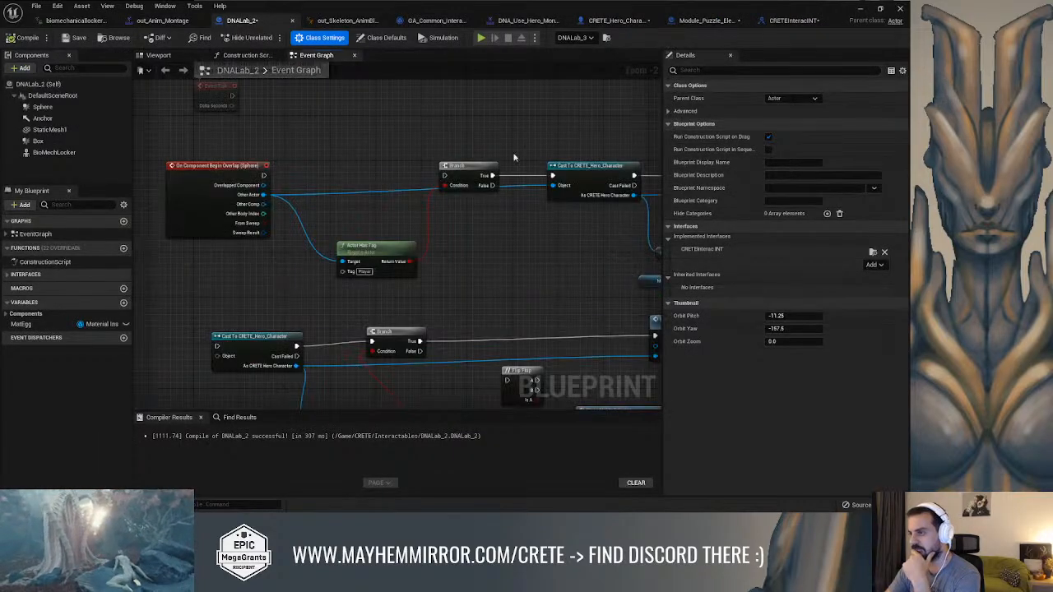
scroll(302, 138, "down", 8)
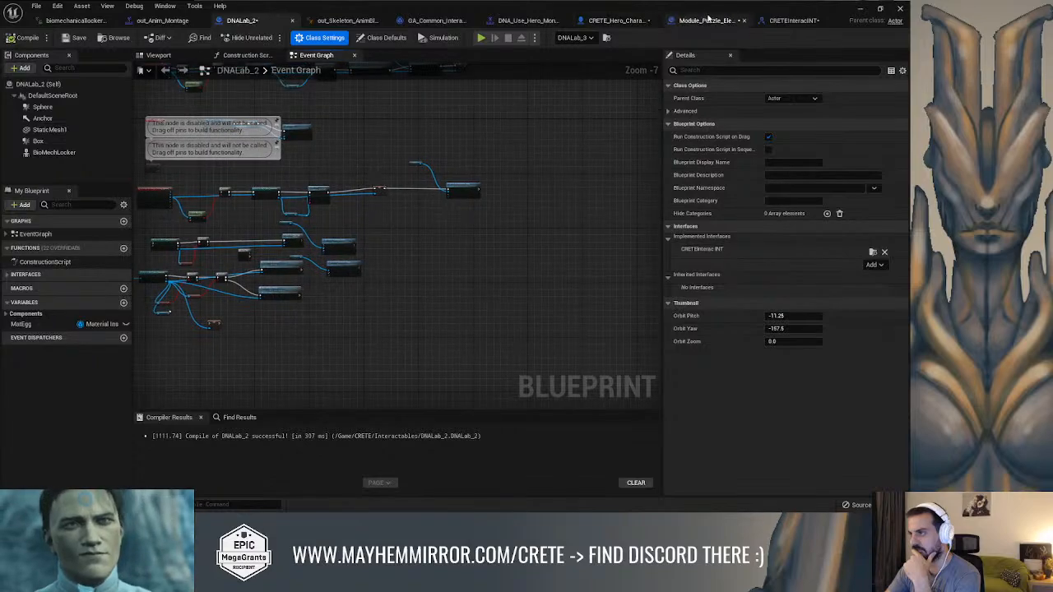
Inspect the Send Interaction and Send Interaction with Return interface functions in the Module_Puzzle_Element blueprint
left_click(712, 20)
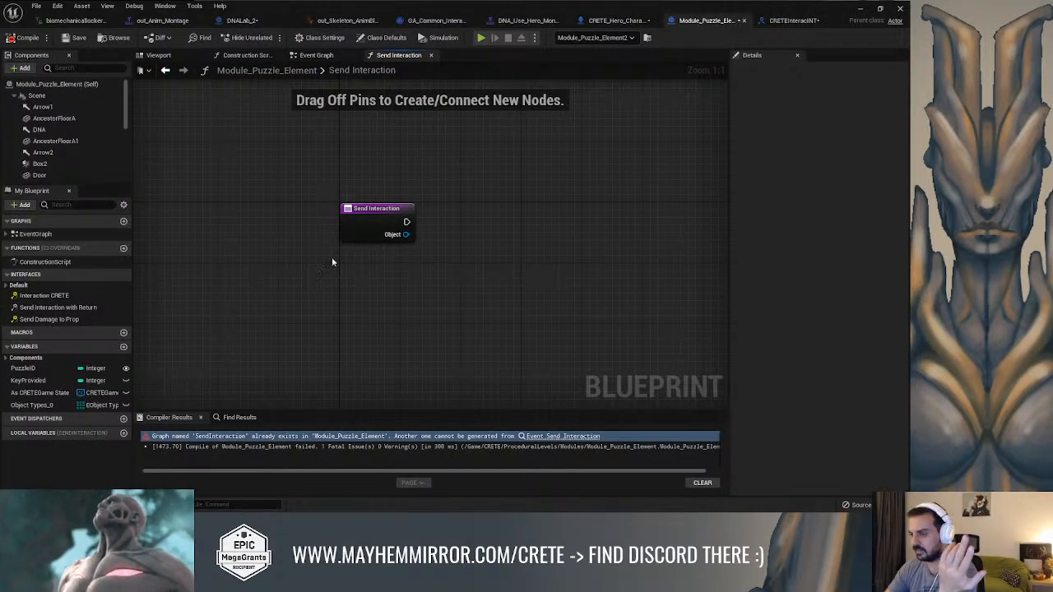
left_click(111, 319)
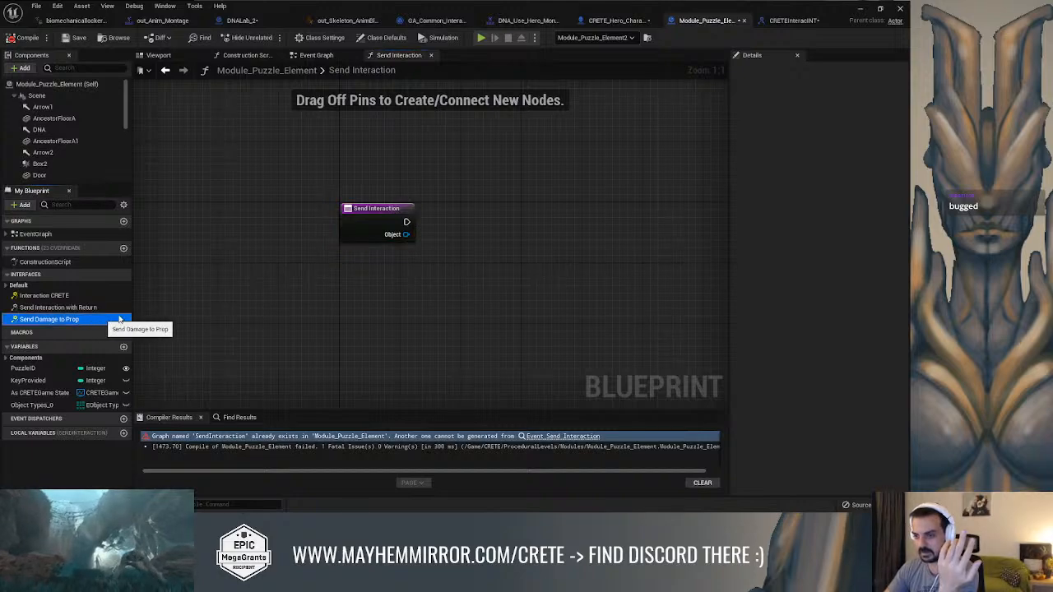
left_click(365, 216)
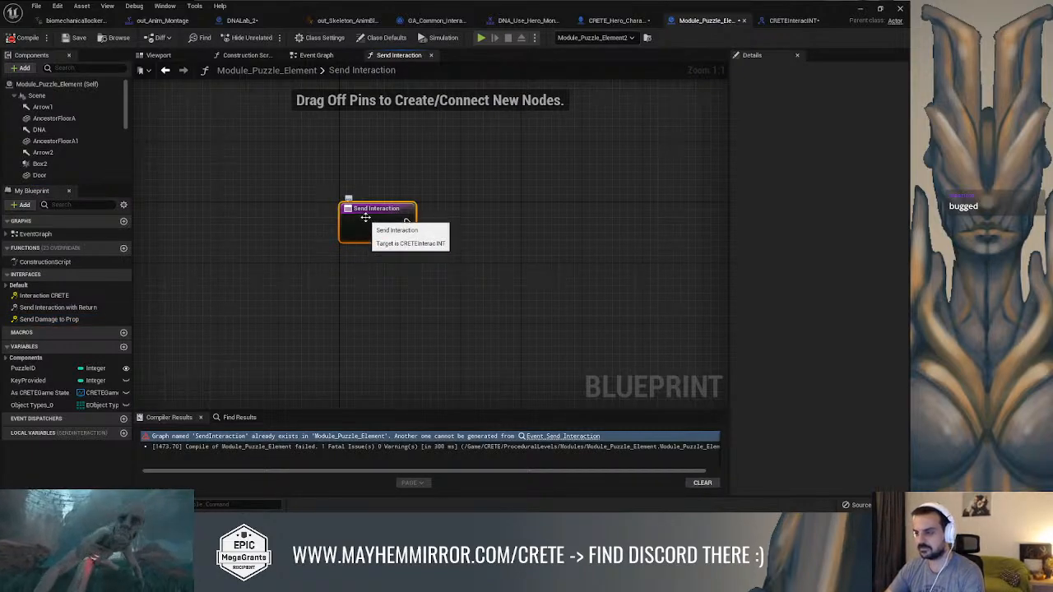
left_click(64, 319)
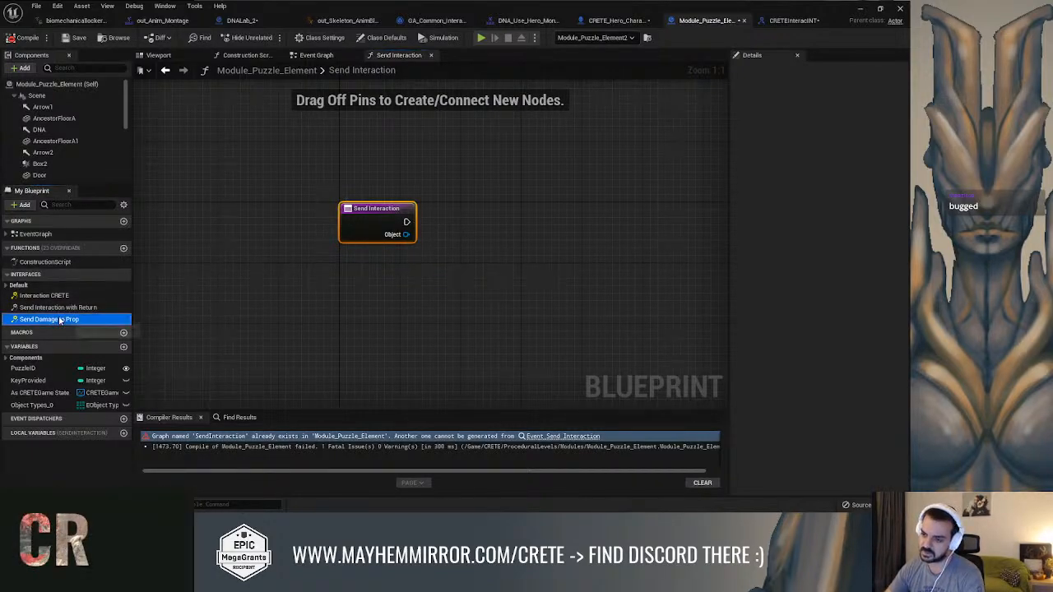
double_click(66, 308)
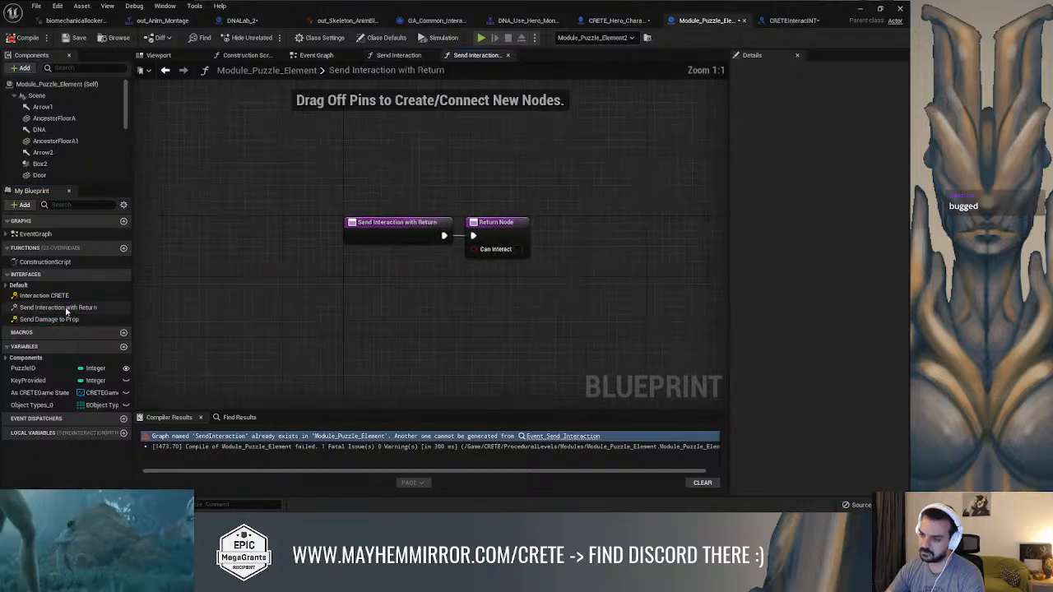
Implement the Interaction CRETE and Send Damage to Prop interface functions as events in the Module_Puzzle_Element event graph
double_click(74, 298)
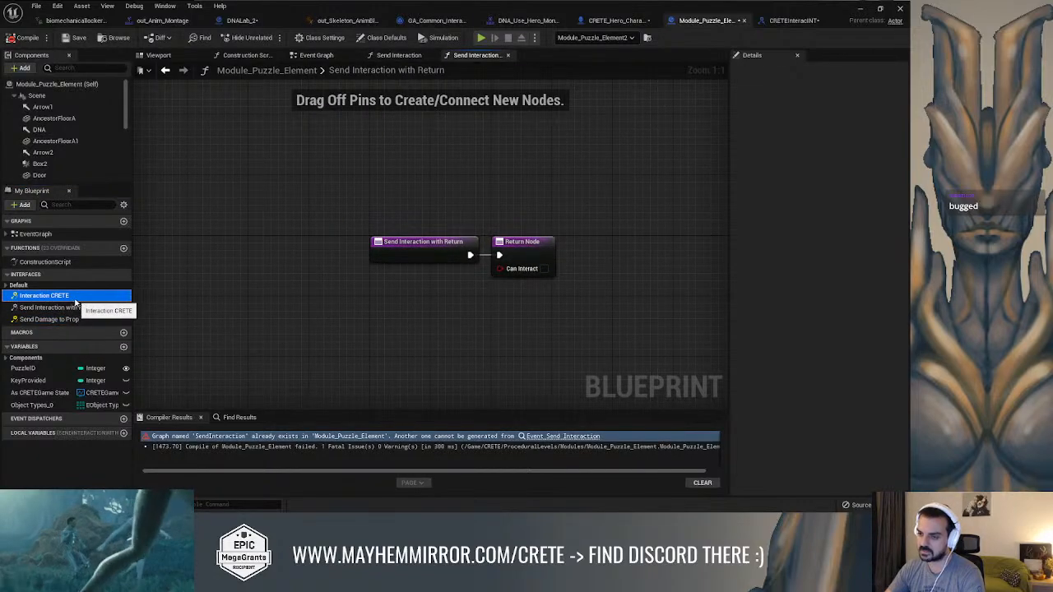
left_click(70, 322)
double_click(69, 321)
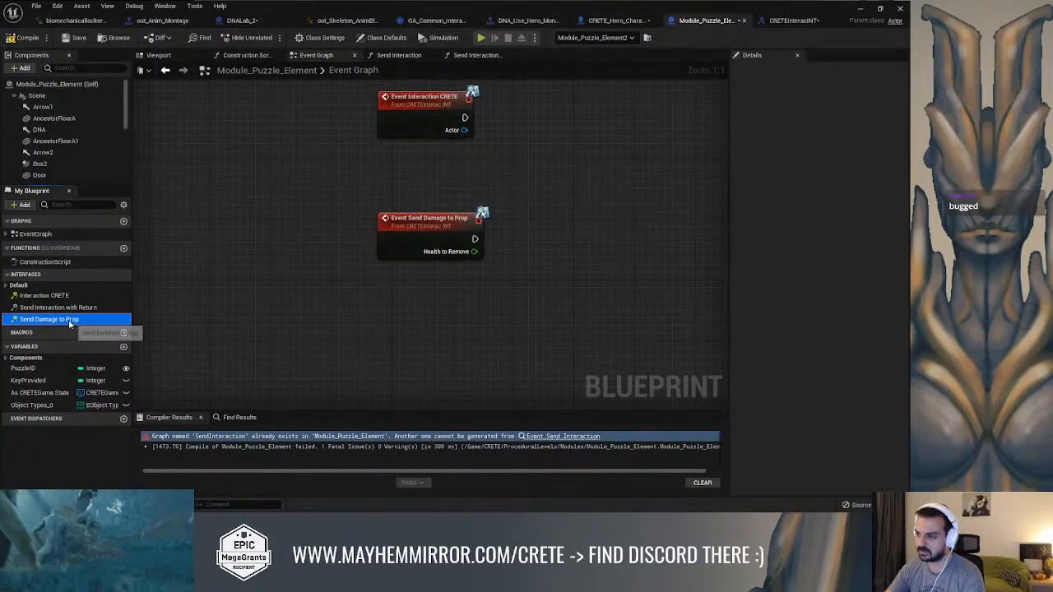
right_click_drag(264, 255, 230, 381)
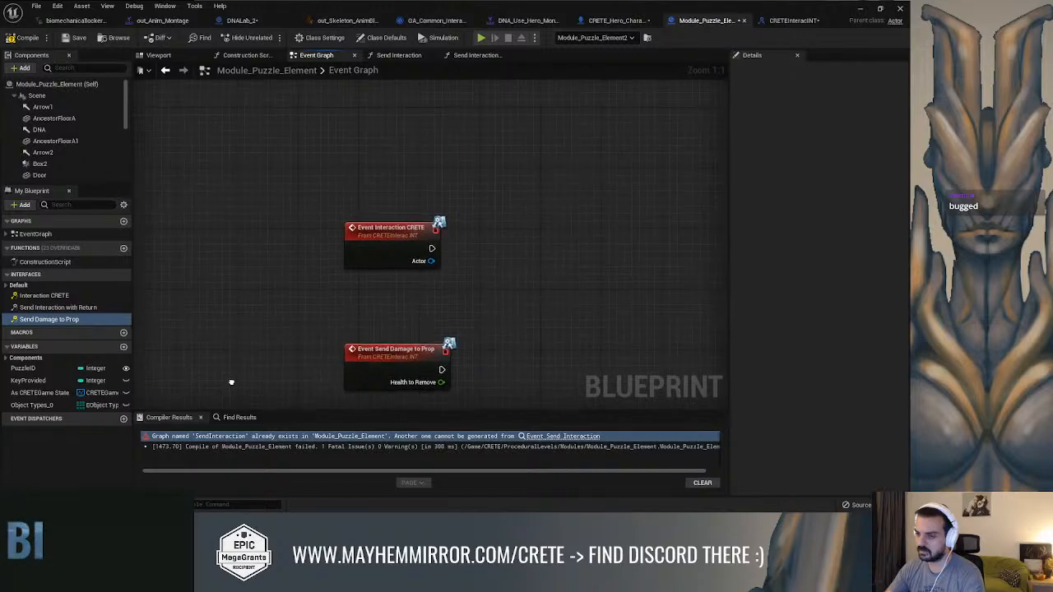
left_click(44, 296)
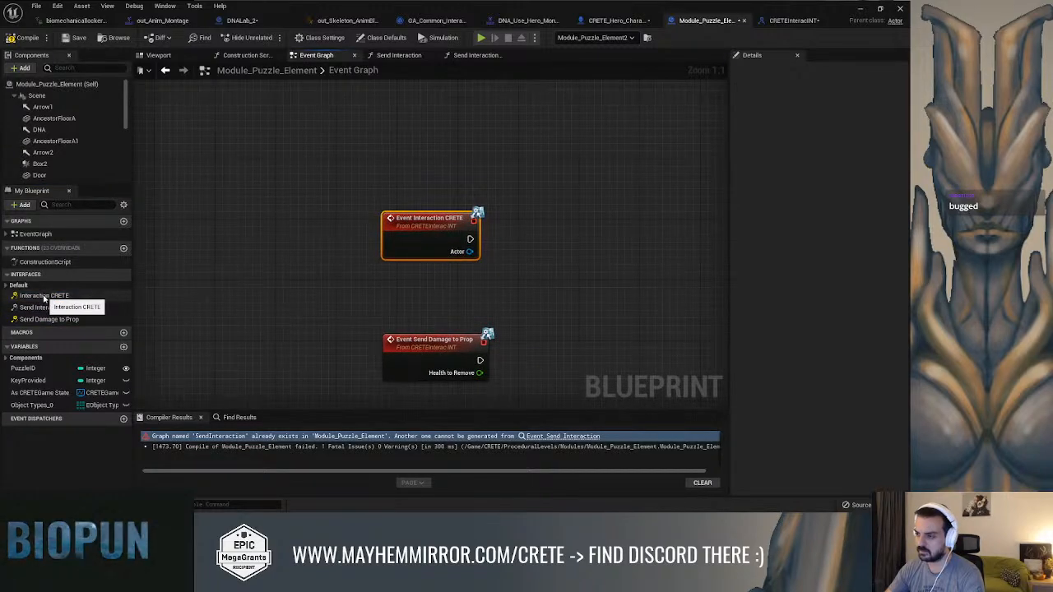
Move the Interaction CRETE event beside the existing puzzle logic in the event graph and compile Module_Puzzle_Element
scroll(312, 322, "down", 10)
right_click_drag(395, 317, 239, 326)
left_click_drag(169, 322, 215, 300)
double_click(43, 295)
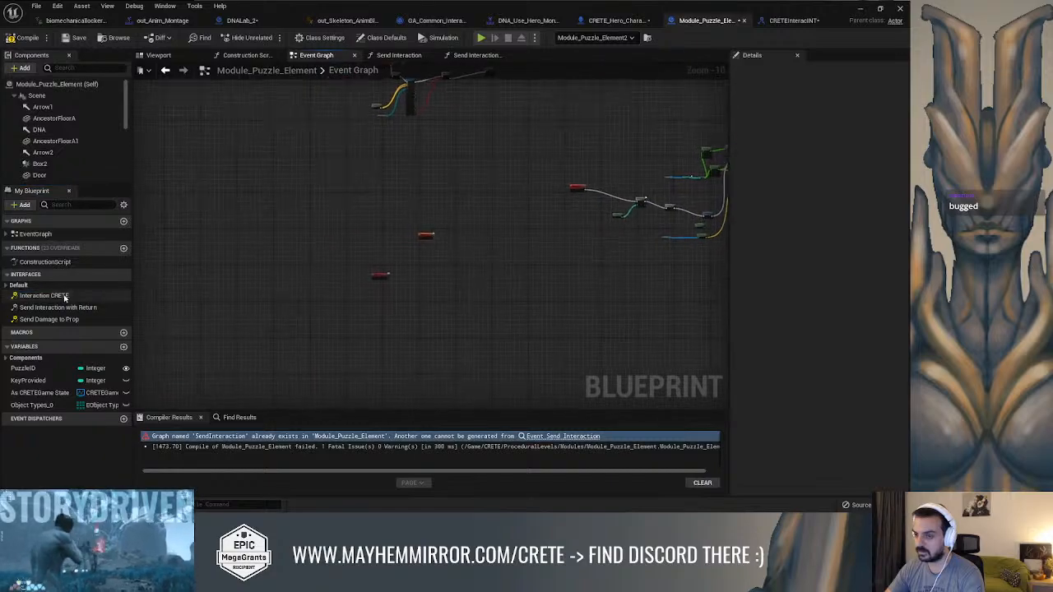
scroll(301, 318, "down", 7)
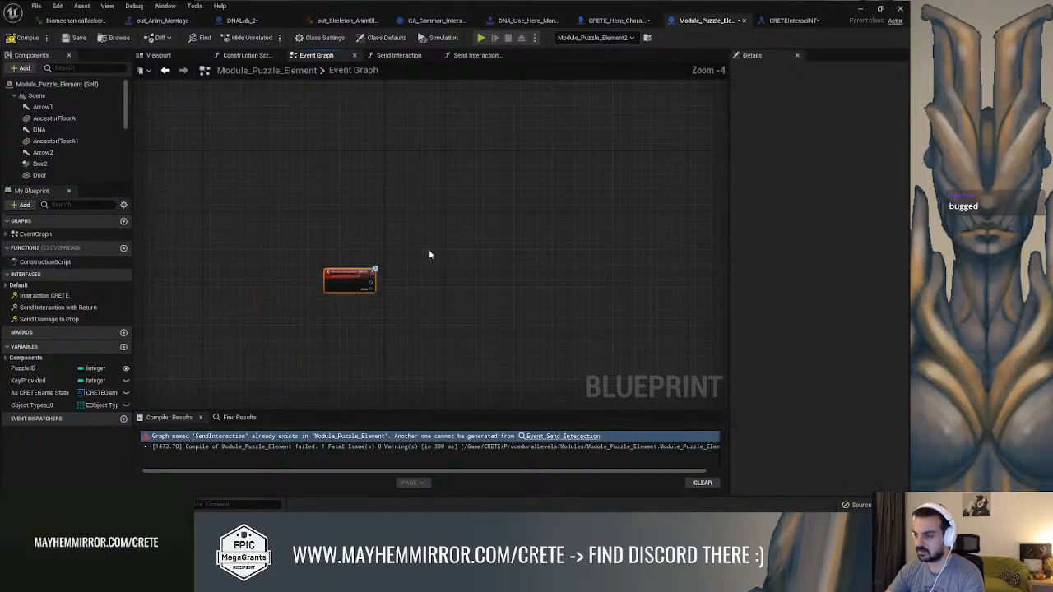
left_click_drag(273, 287, 504, 189)
right_click_drag(504, 189, 299, 241)
scroll(300, 241, "up", 5)
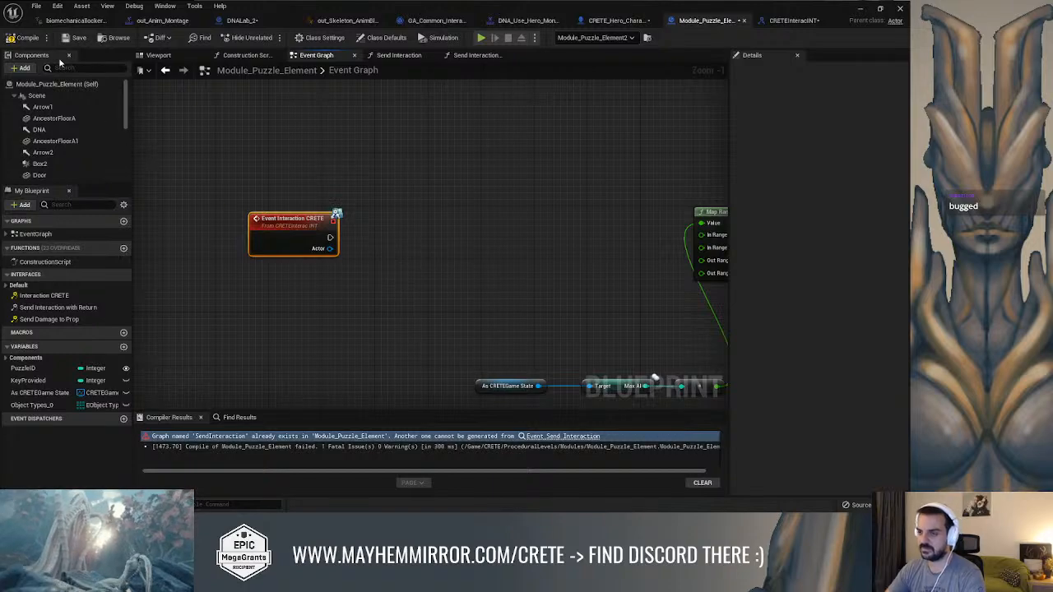
left_click(25, 38)
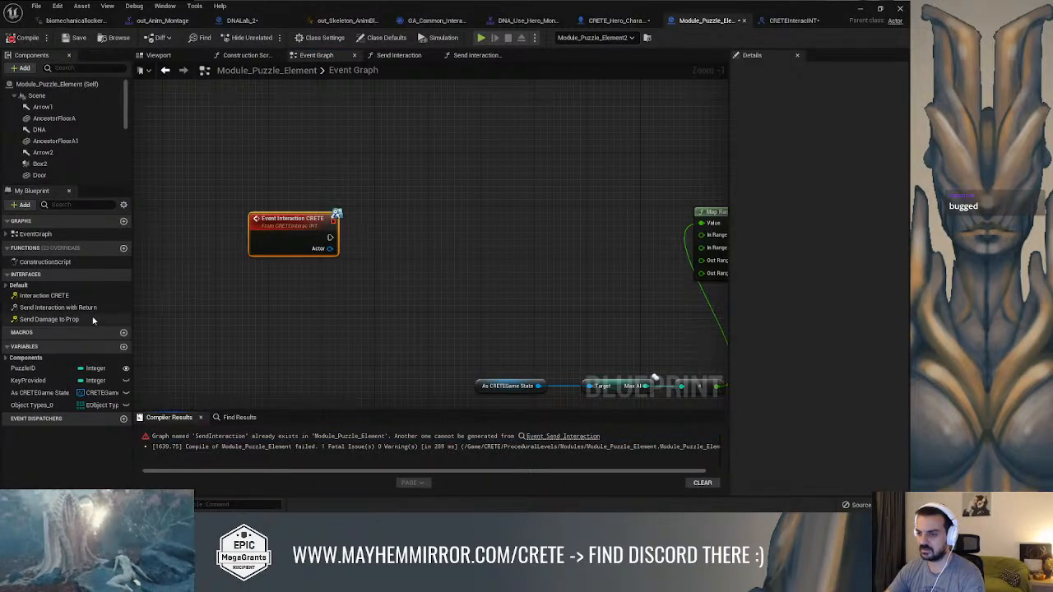
Check the Send Interaction entry in the Default interface category against Send Interaction with Return and the event graph
left_click(6, 285)
double_click(51, 296)
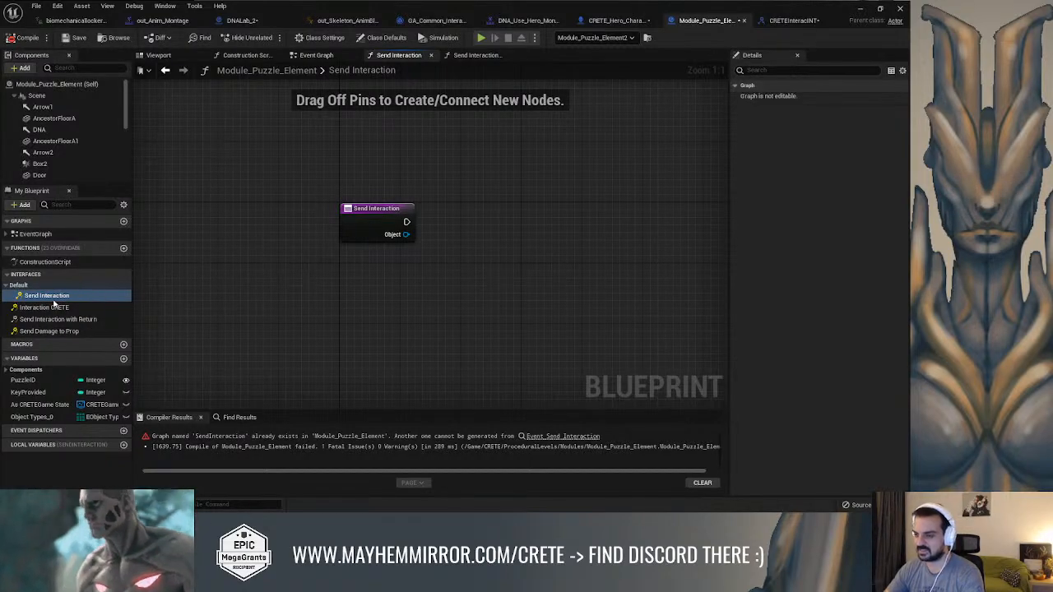
left_click(377, 220)
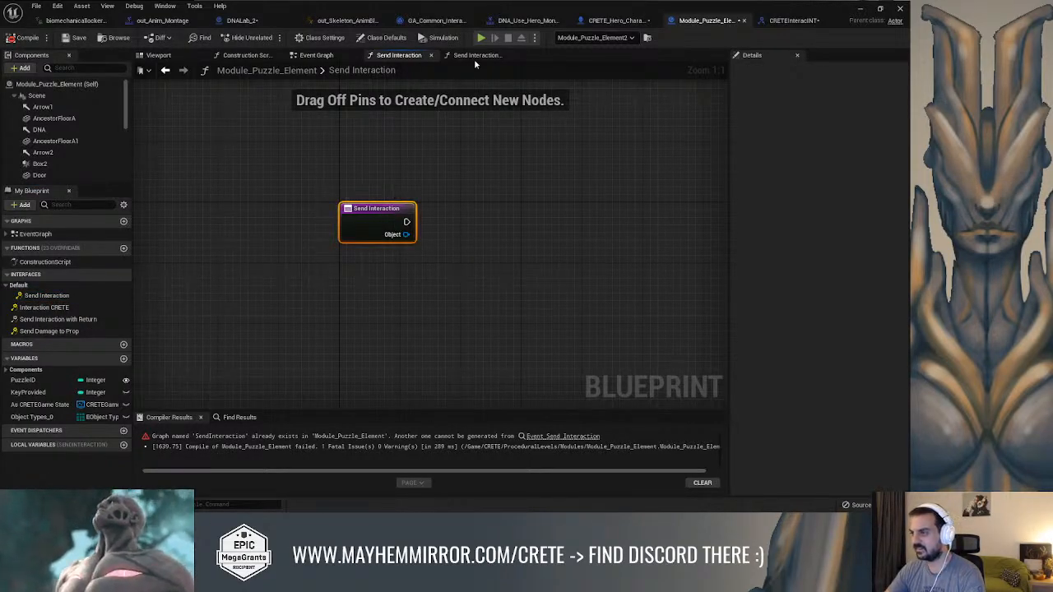
left_click(475, 55)
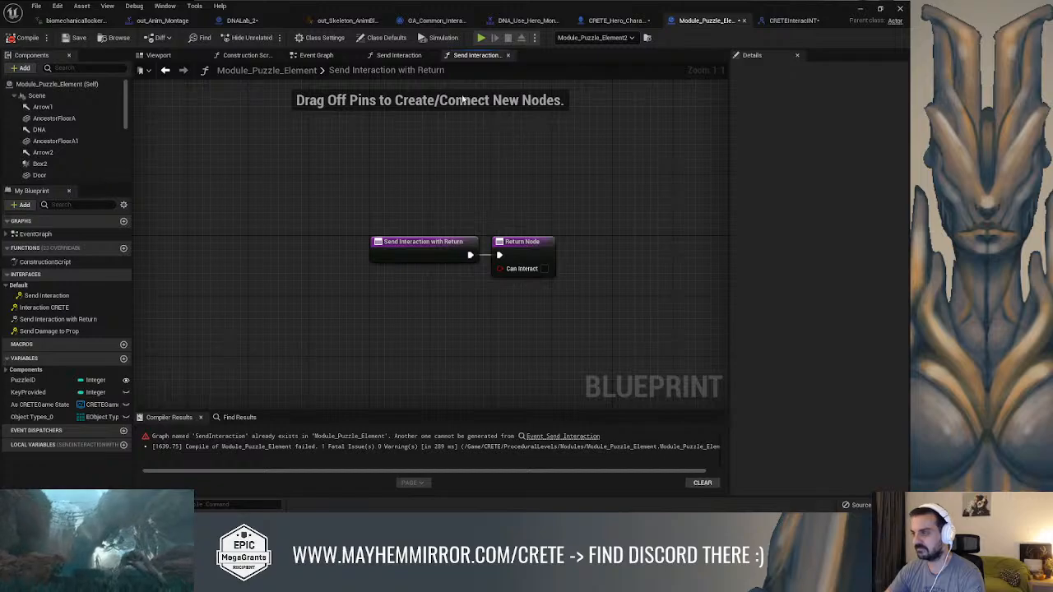
left_click(398, 55)
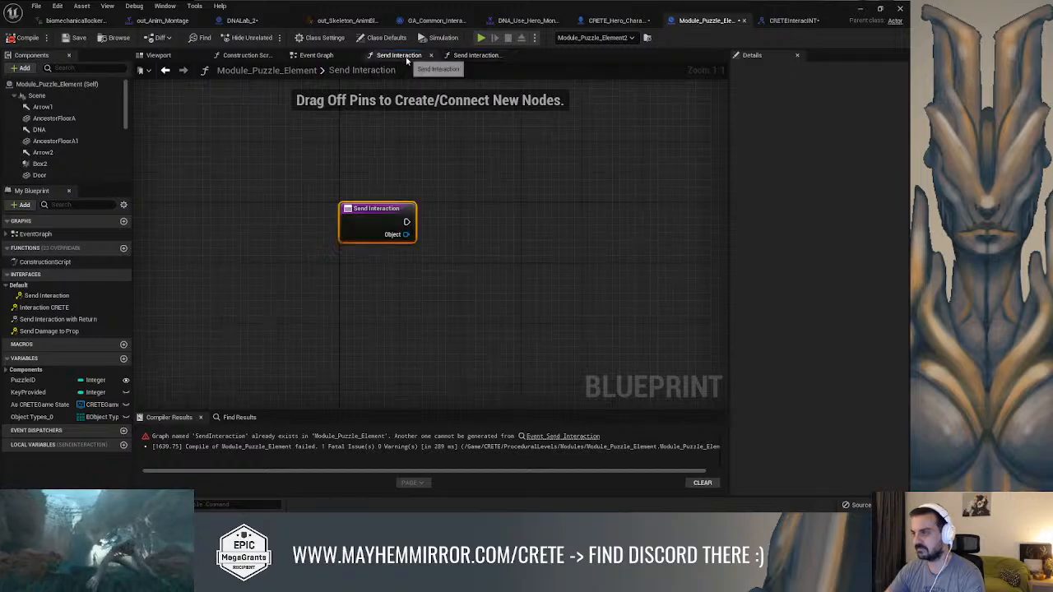
left_click(189, 55)
left_click(352, 55)
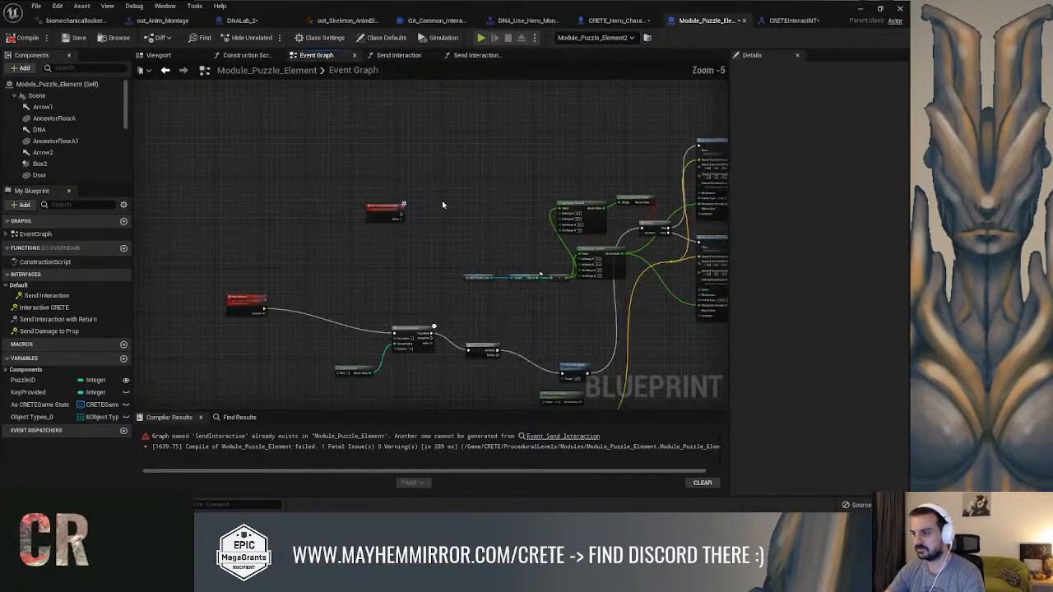
Connect the Interaction CRETE event's execution output to the Set Text Render Color node in the event graph
right_click_drag(308, 205, 239, 219)
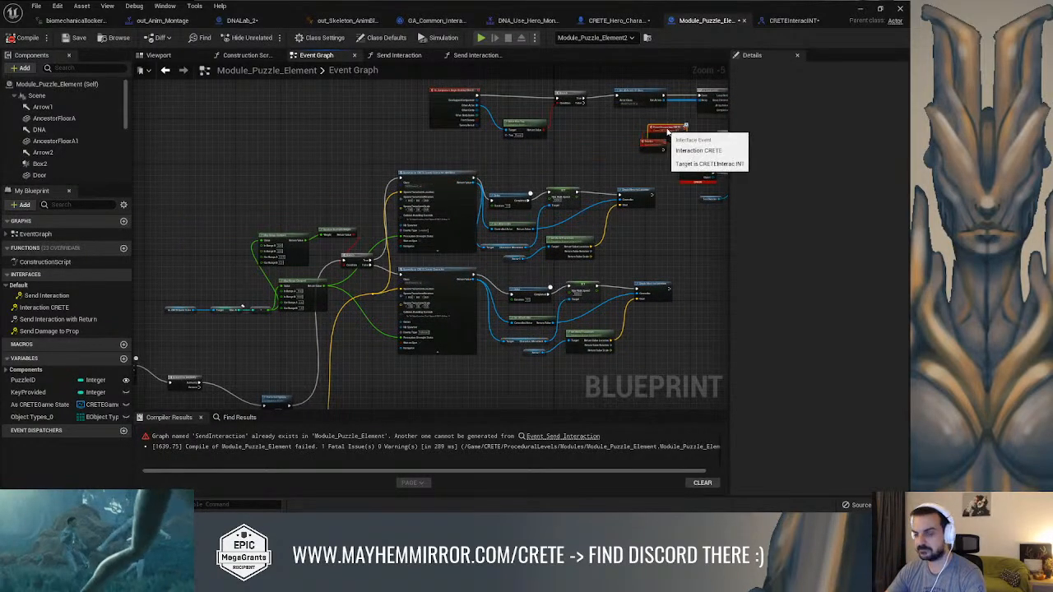
right_click_drag(658, 174, 536, 171)
scroll(582, 179, "up", 3)
left_click_drag(543, 188, 521, 231)
right_click_drag(546, 205, 459, 213)
left_click_drag(359, 199, 577, 213)
right_click_drag(548, 197, 446, 191)
scroll(450, 220, "up", 1)
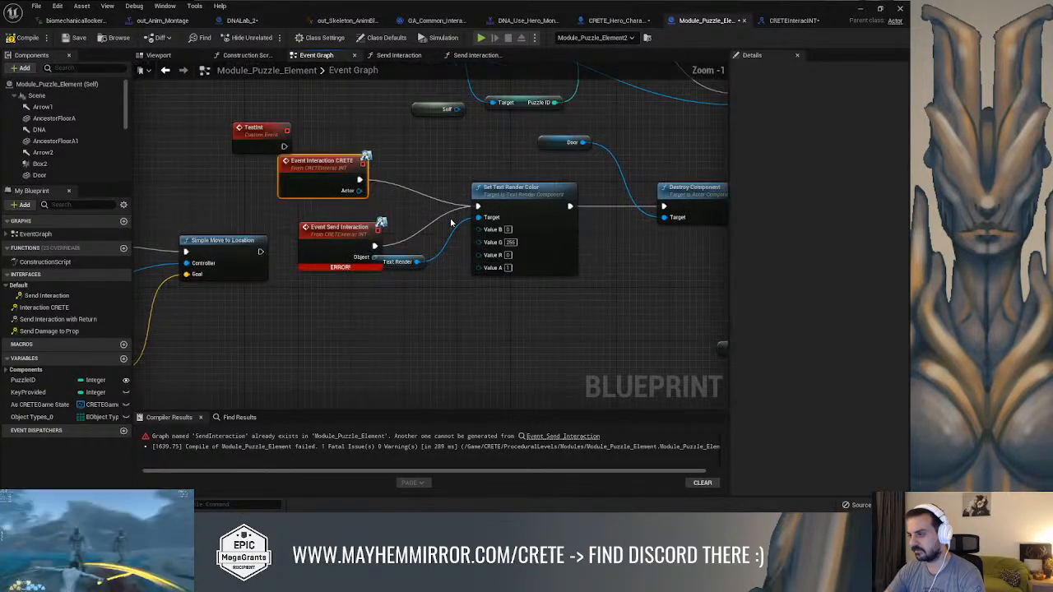
Delete the conflicting Event Send Interaction node and compile Module_Puzzle_Element
left_click(342, 230)
key("Delete")
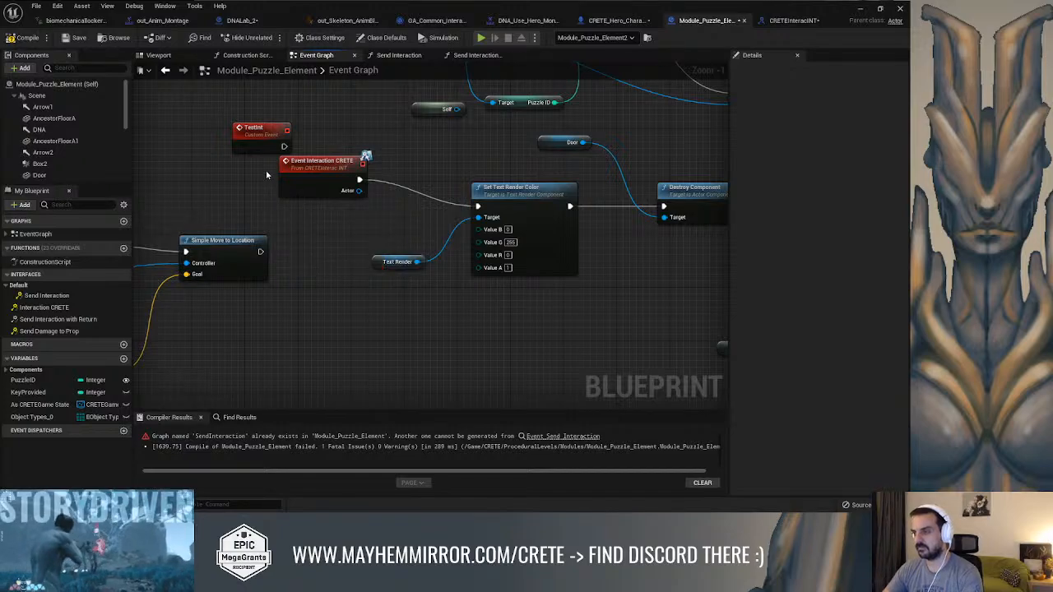
left_click(23, 37)
Search all possible actions for a Send Interaction CRETE call on the For Each Loop's array element, with context sensitivity off
right_click_drag(369, 121, 753, 276)
scroll(634, 261, "down", 1)
right_click_drag(557, 244, 283, 245)
right_click_drag(431, 244, 282, 196)
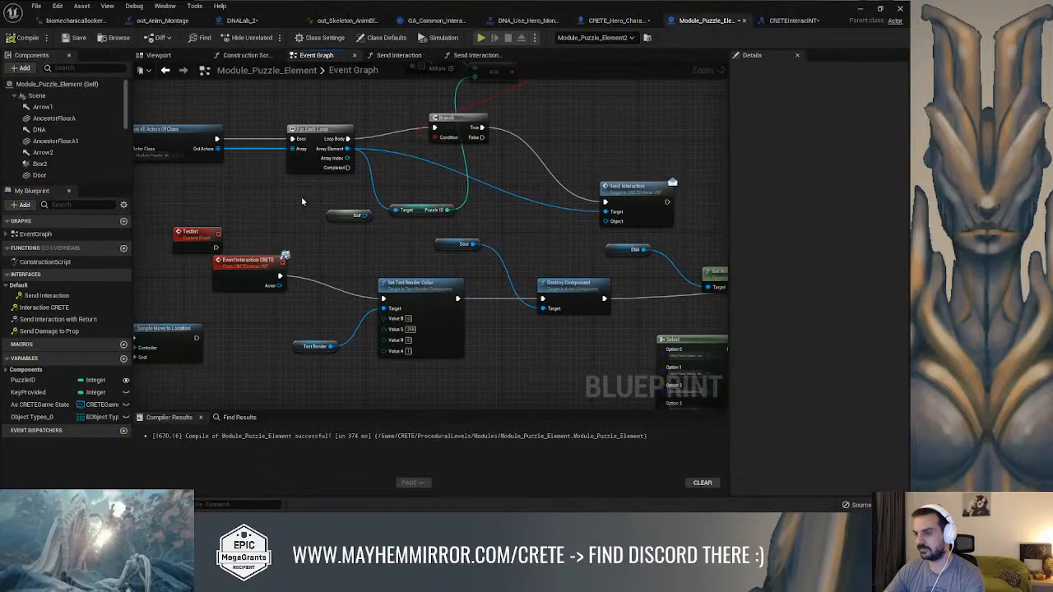
right_click_drag(347, 149, 316, 202)
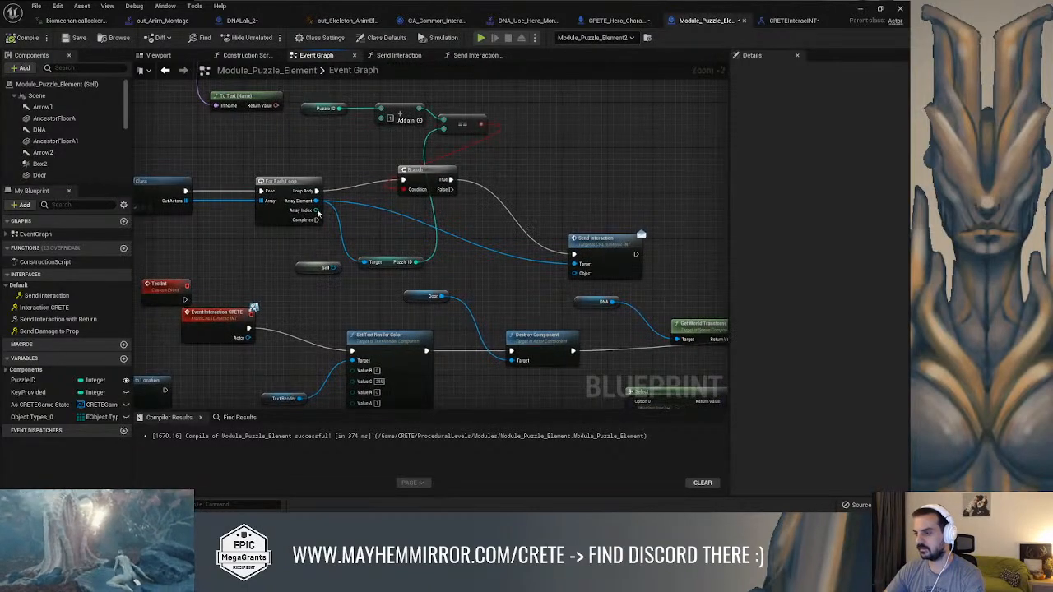
left_click_drag(316, 202, 522, 233)
type("sen")
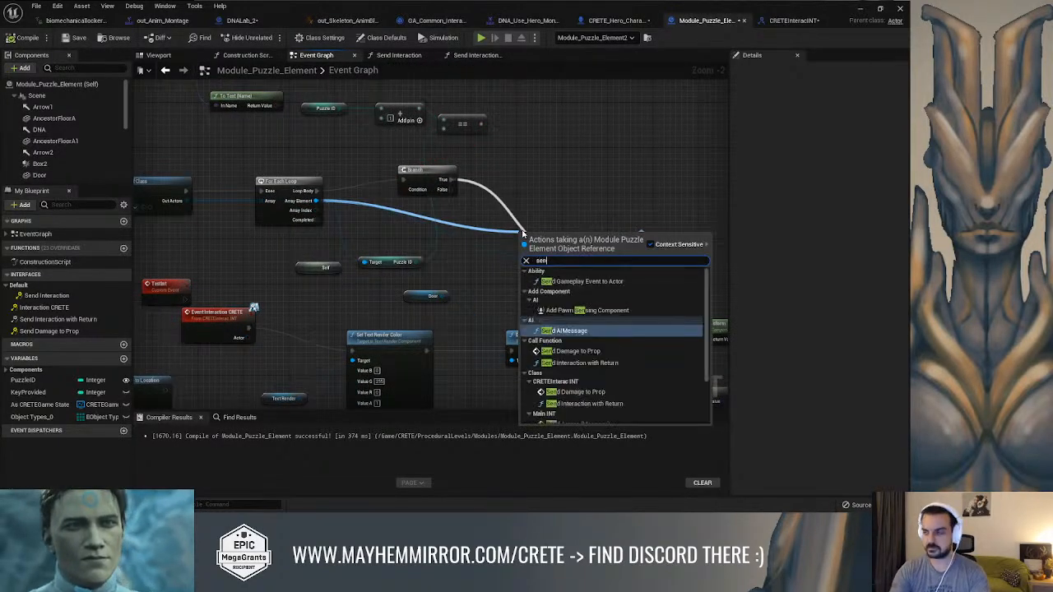
type("d inter")
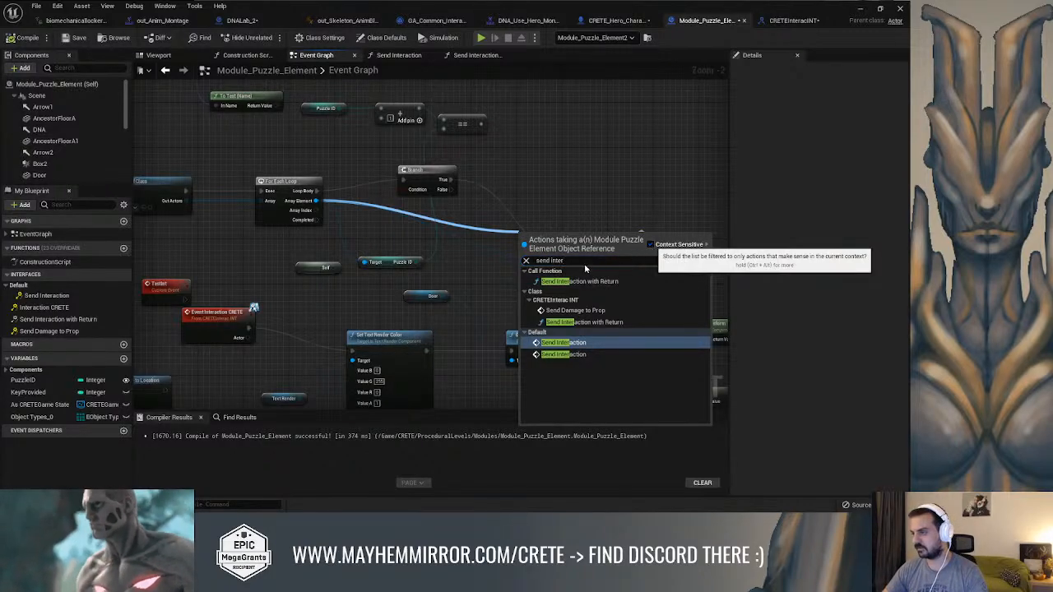
left_click(651, 244)
type("c")
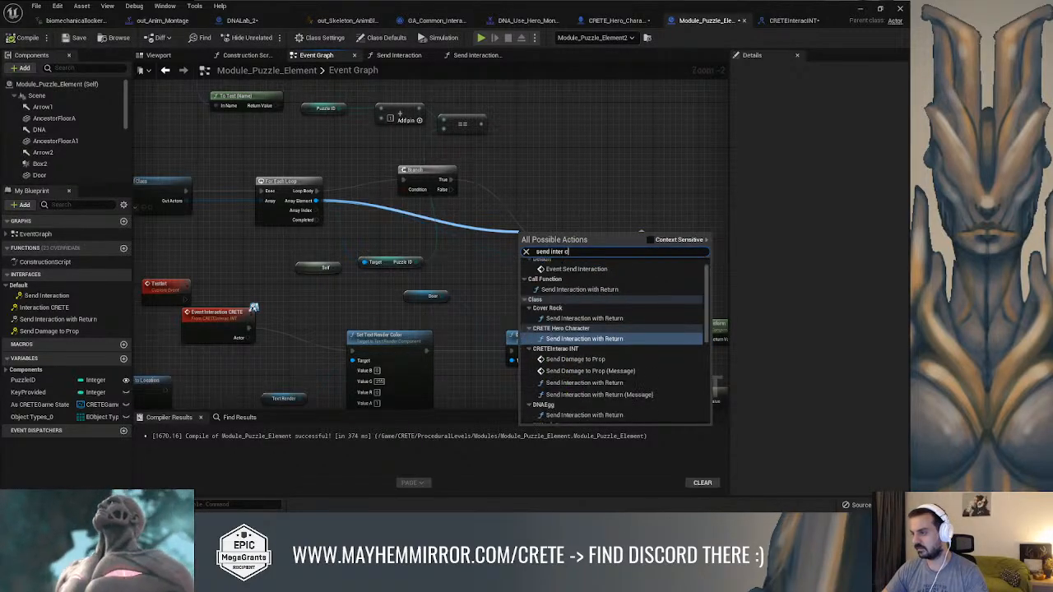
type("rete")
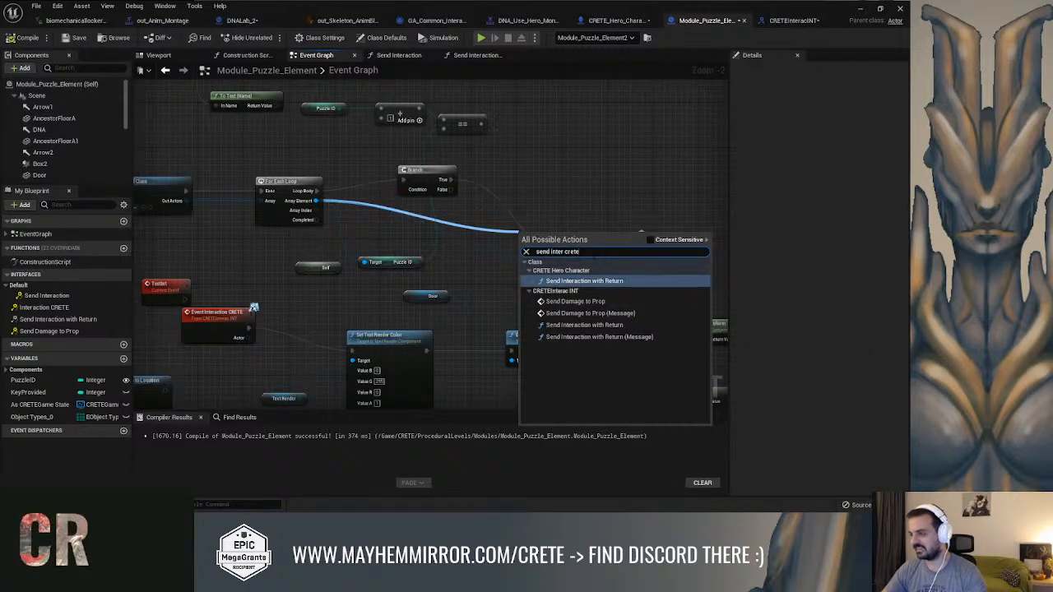
key("BackSpace")
key("BackSpace")
type("actop")
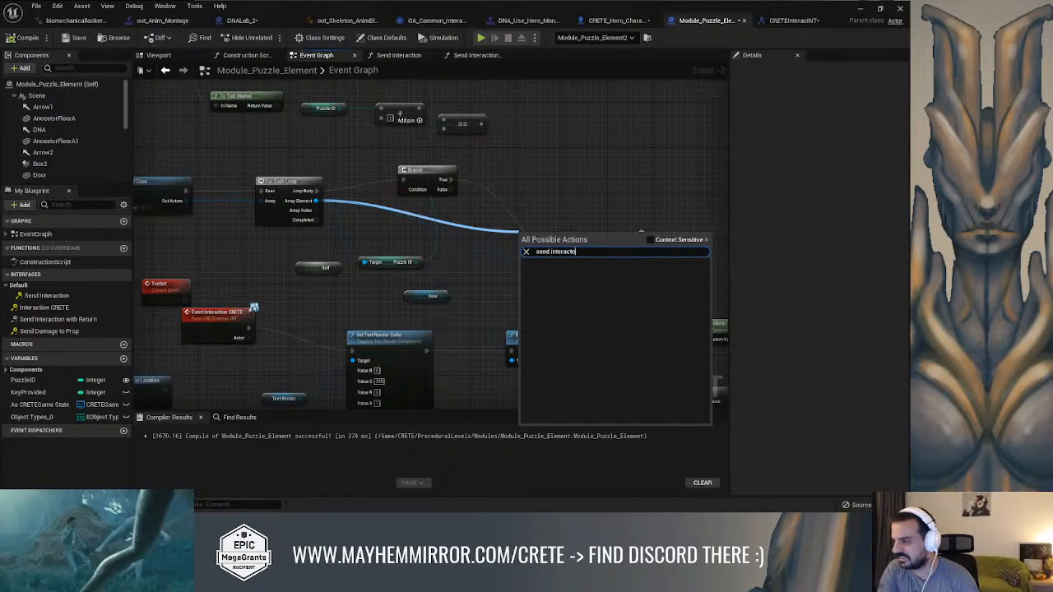
key("BackSpace")
key("BackSpace")
key("BackSpace")
key("BackSpace")
key("BackSpace")
key("BackSpace")
key("BackSpace")
key("BackSpace")
key("BackSpace")
key("BackSpace")
key("BackSpace")
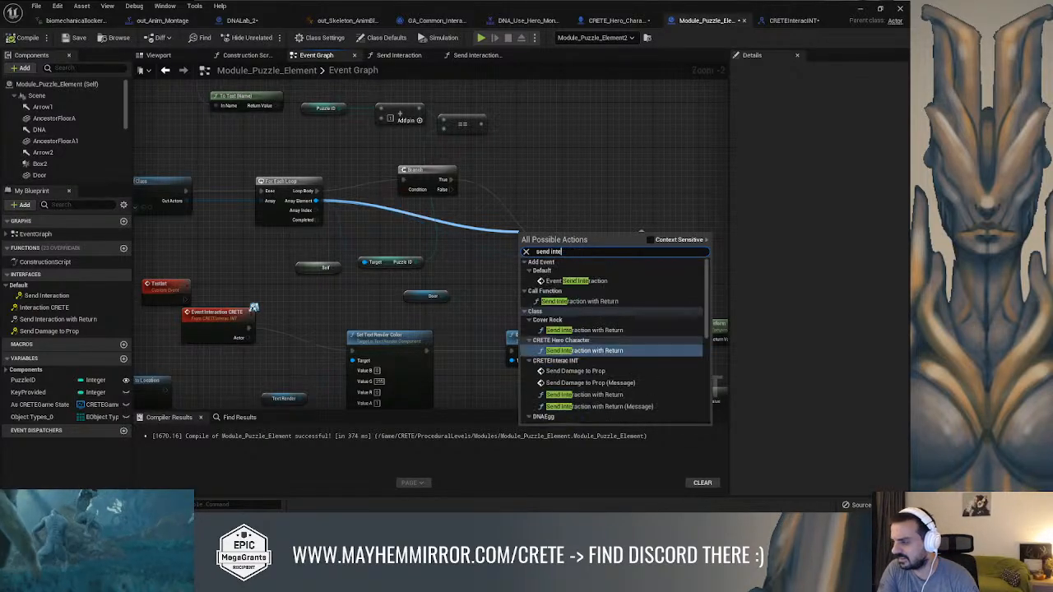
Try an Interaction CRETE (Message) call on the For Each Loop's array element, and remove the node again
key("BackSpace")
key("BackSpace")
key("BackSpace")
type("crete interac")
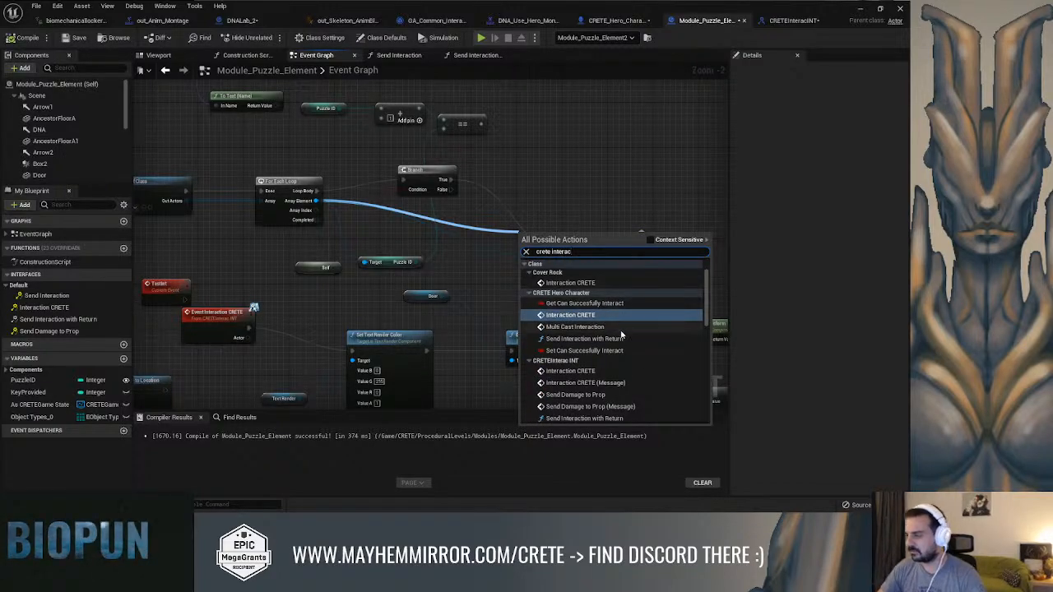
scroll(623, 349, "down", 5)
scroll(595, 309, "up", 6)
type("mess")
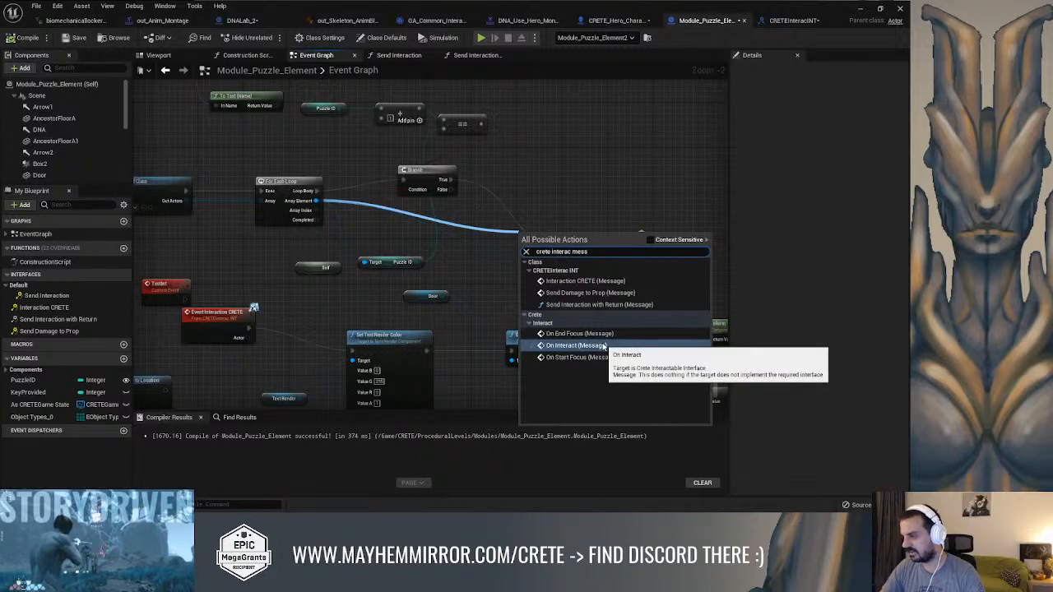
left_click(585, 280)
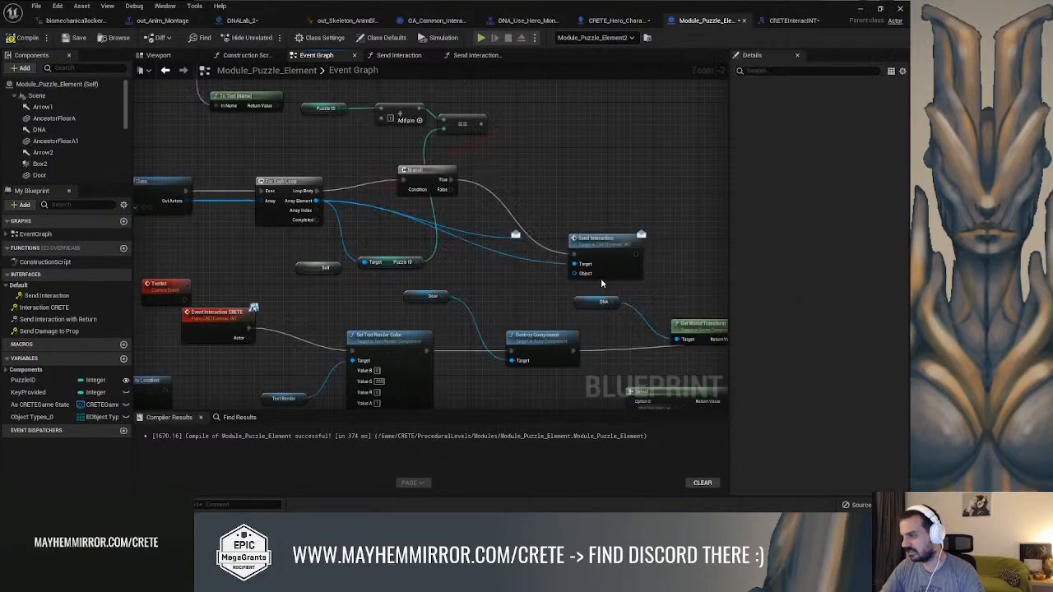
left_click_drag(556, 206, 560, 179)
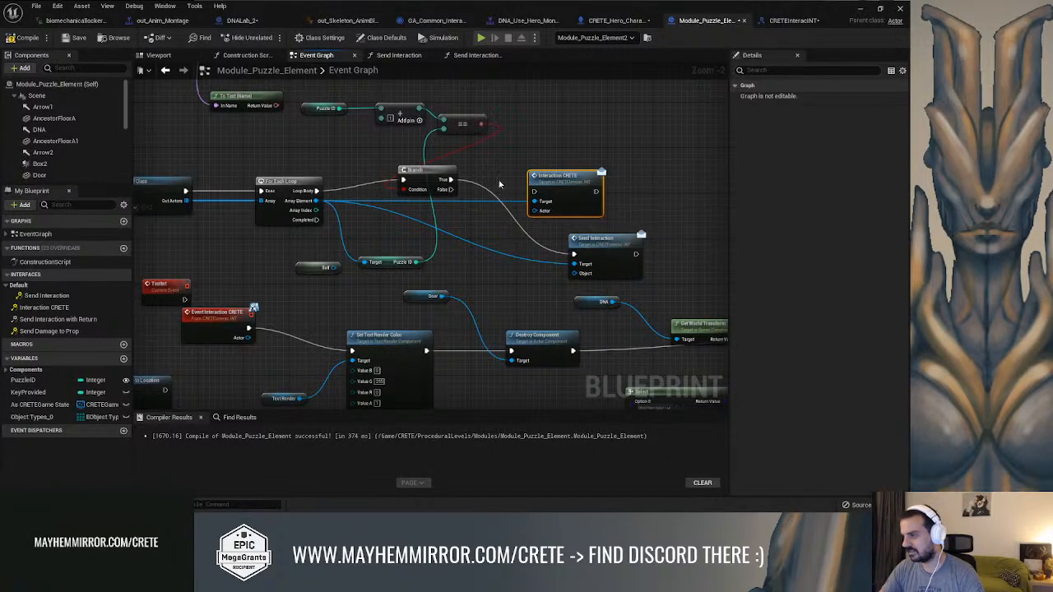
left_click_drag(450, 180, 575, 255)
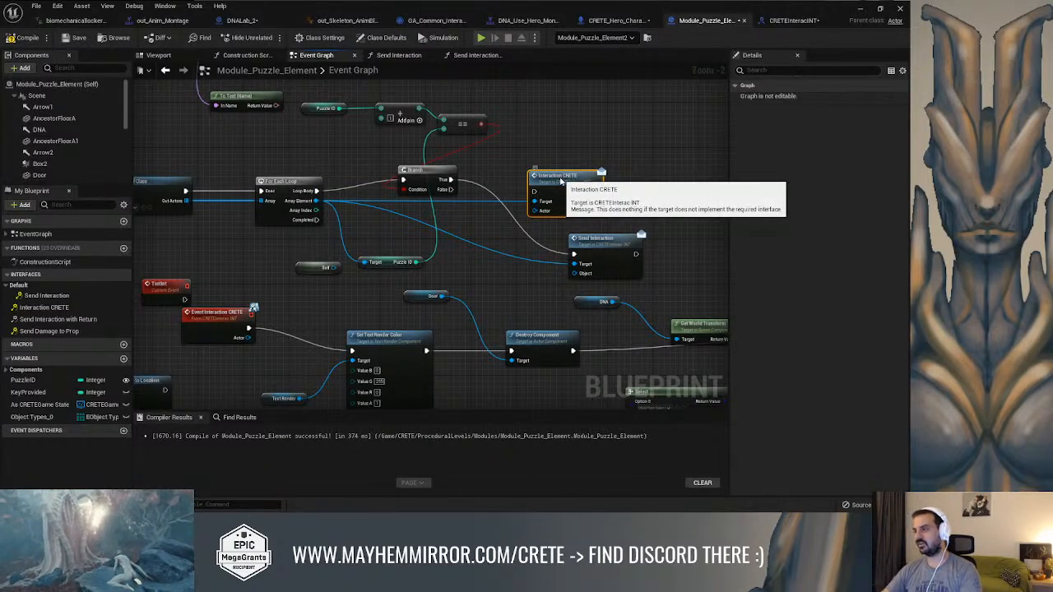
key("Delete")
Compile and save the Module_Puzzle_Element blueprint
right_click_drag(413, 166, 727, 189)
right_click_drag(440, 200, 732, 189)
right_click_drag(316, 175, 212, 212)
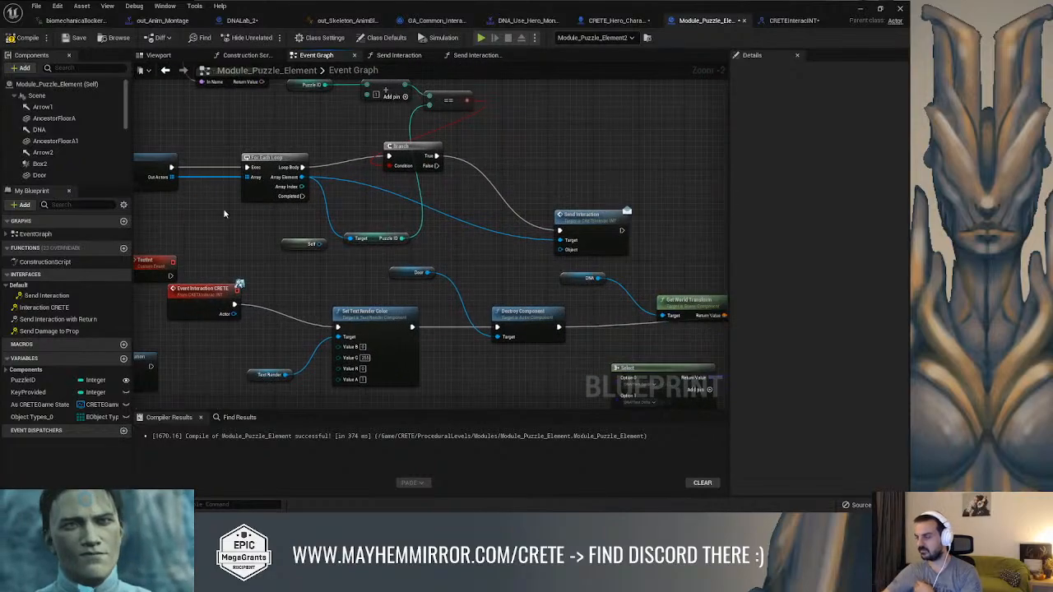
left_click(74, 41)
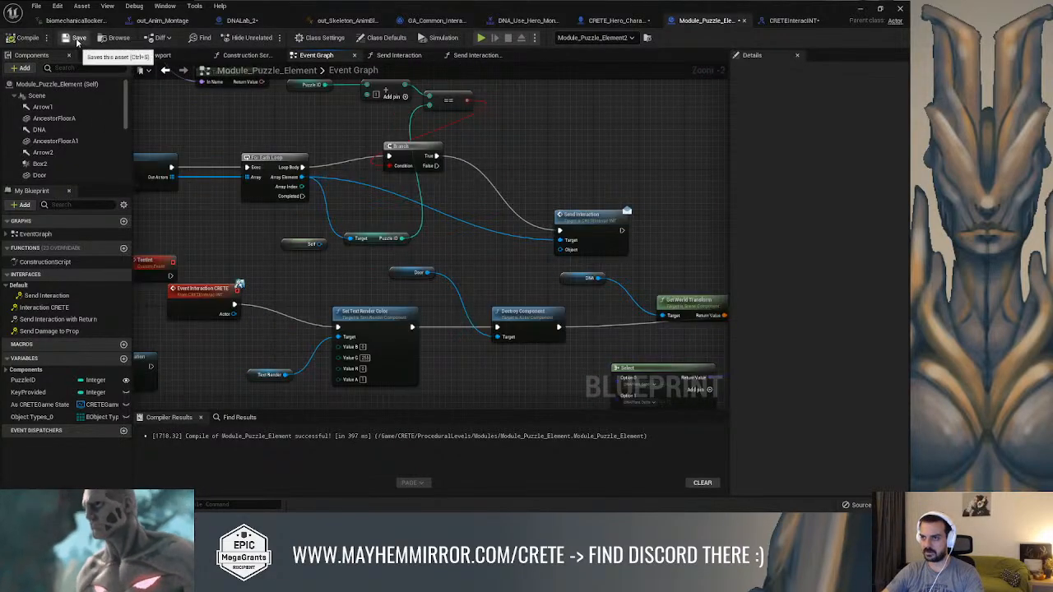
right_click_drag(544, 197, 562, 153)
right_click_drag(377, 217, 397, 218)
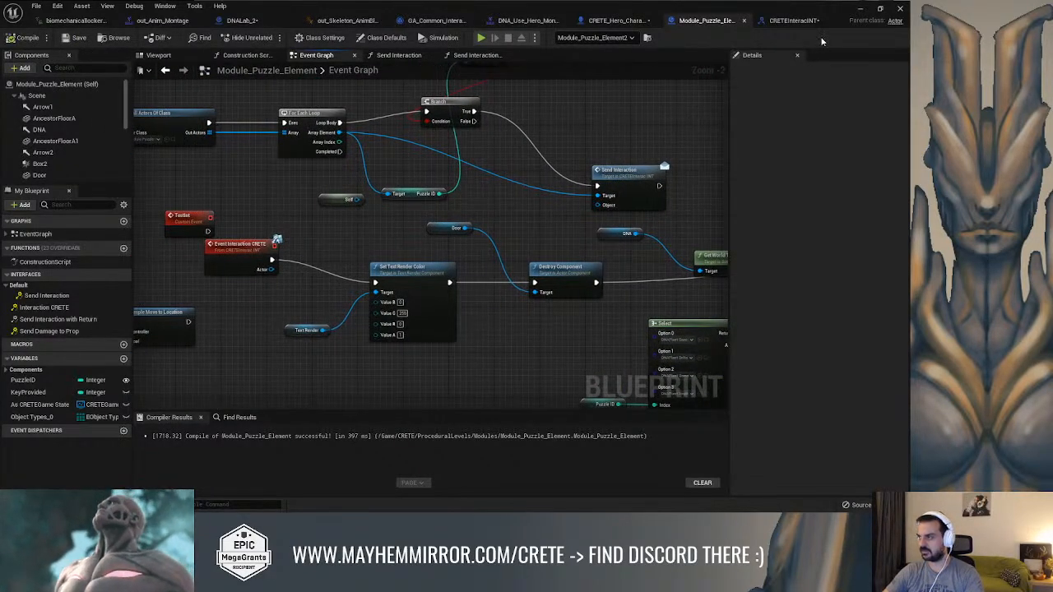
Return to the Combat level and start a play session in the full-screen viewport
left_click(861, 10)
right_click_drag(503, 164, 526, 168)
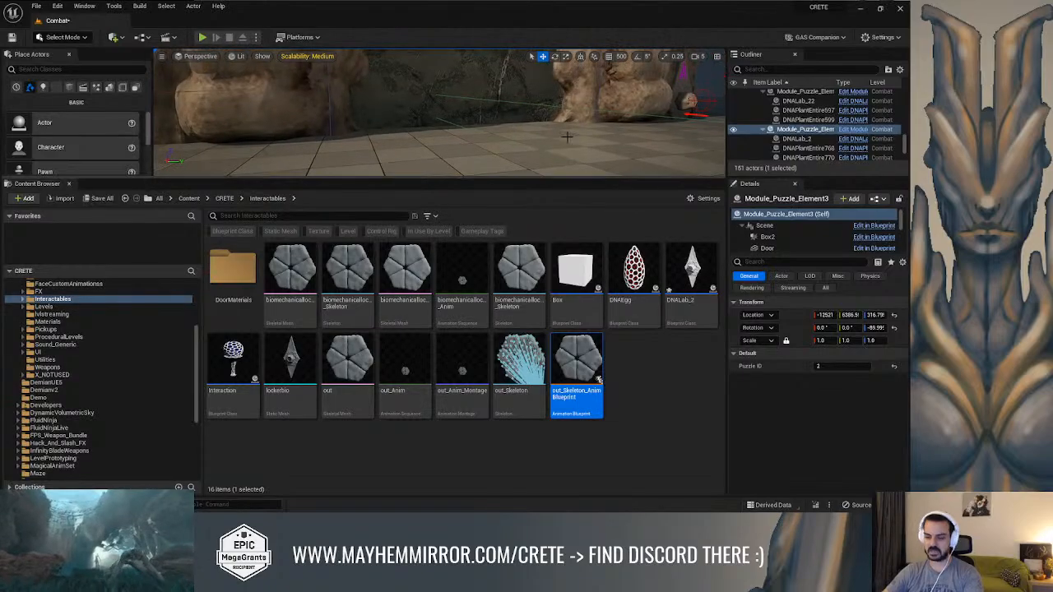
key("F11")
right_click_drag(468, 202, 498, 190)
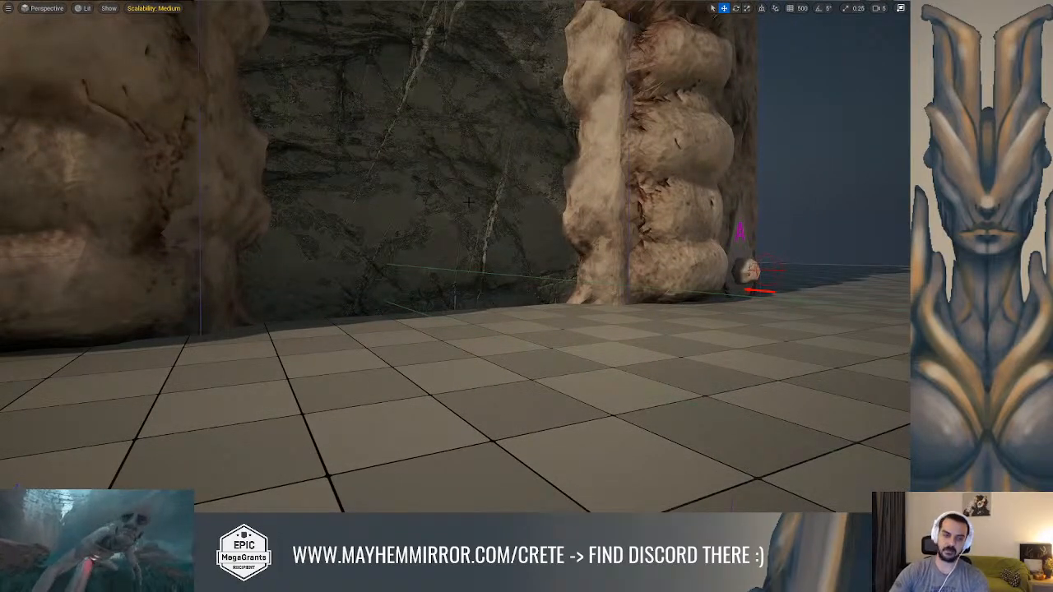
key("alt+p")
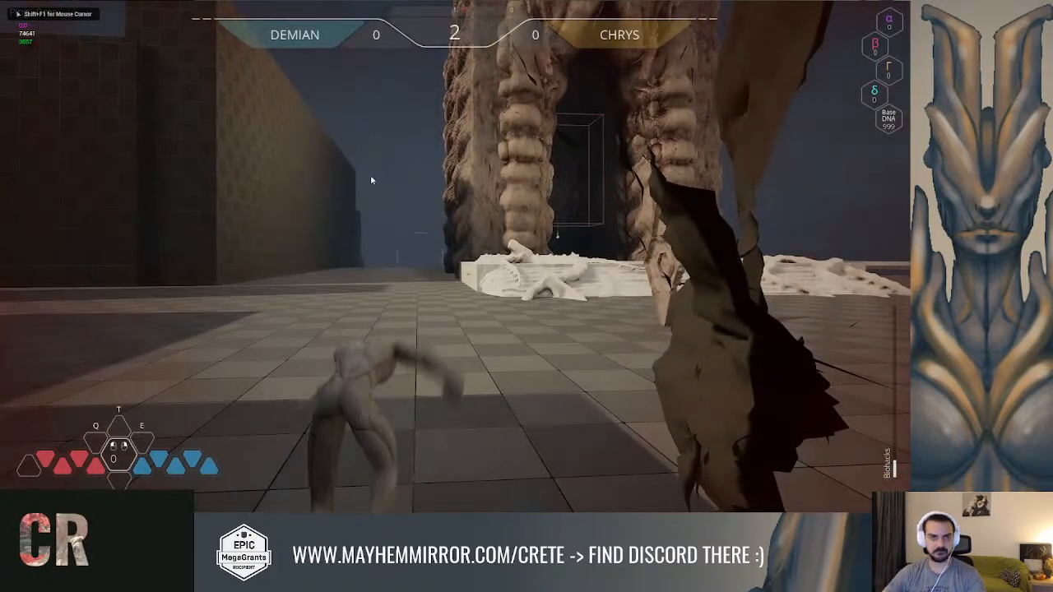
key("alt+Tab")
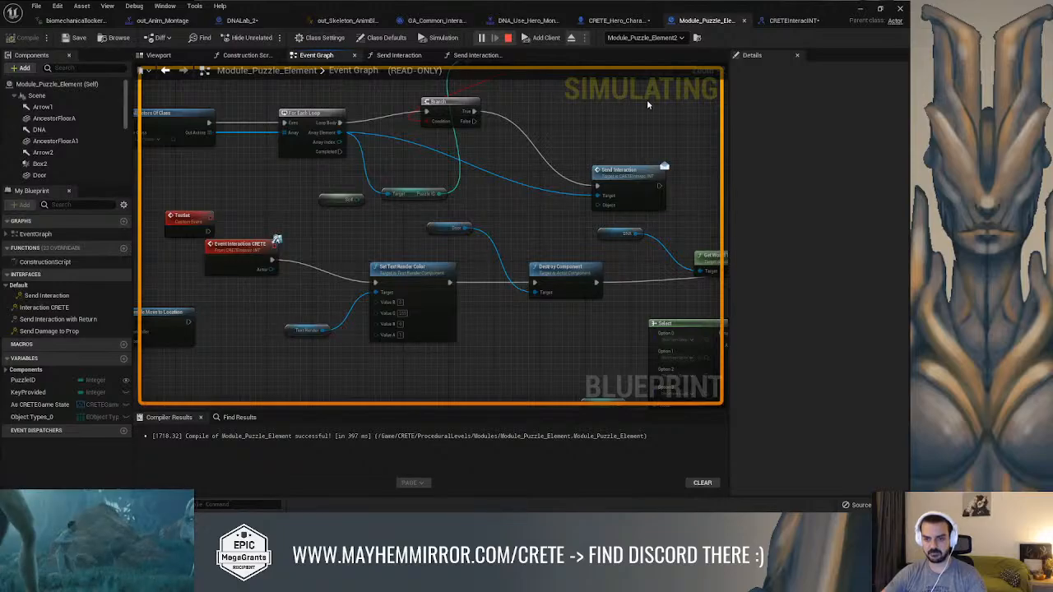
left_click(858, 10)
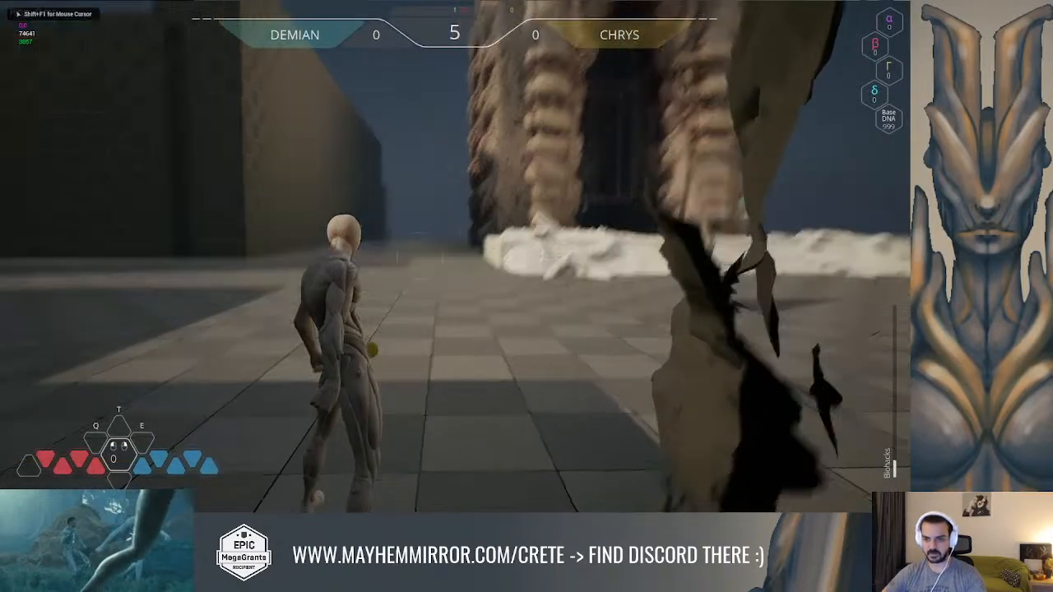
Run the character through the puzzle gates to test the DNA interaction and the doors, and end the play session
key("w")
key("space")
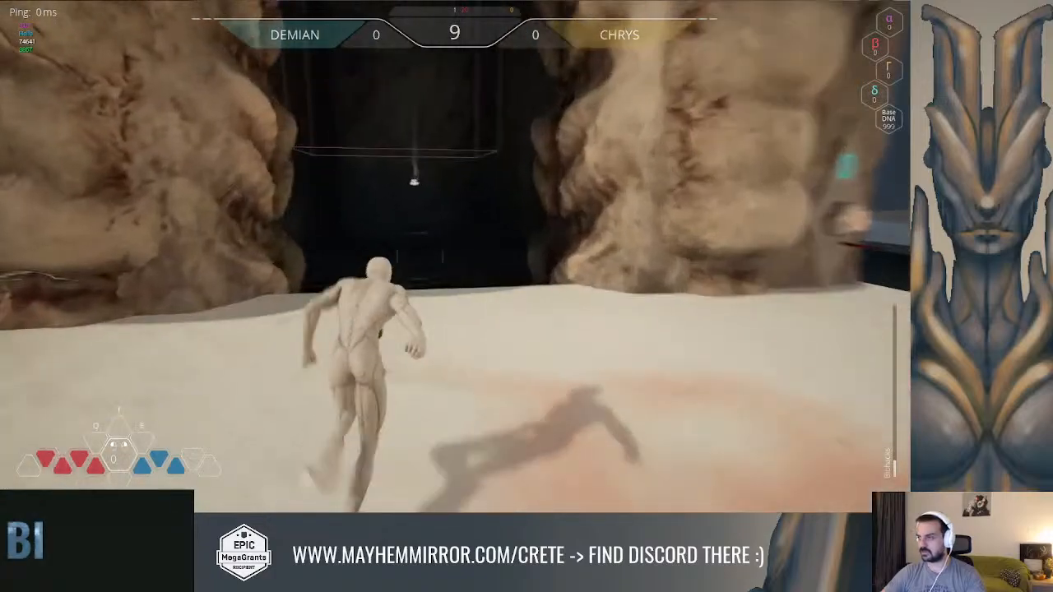
key("space")
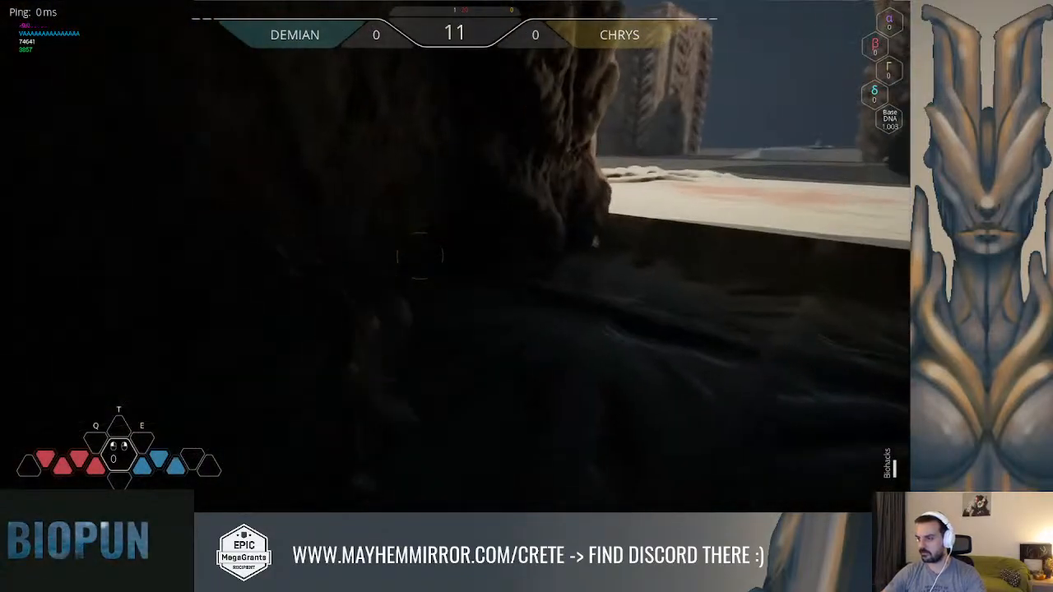
key("space")
key("w")
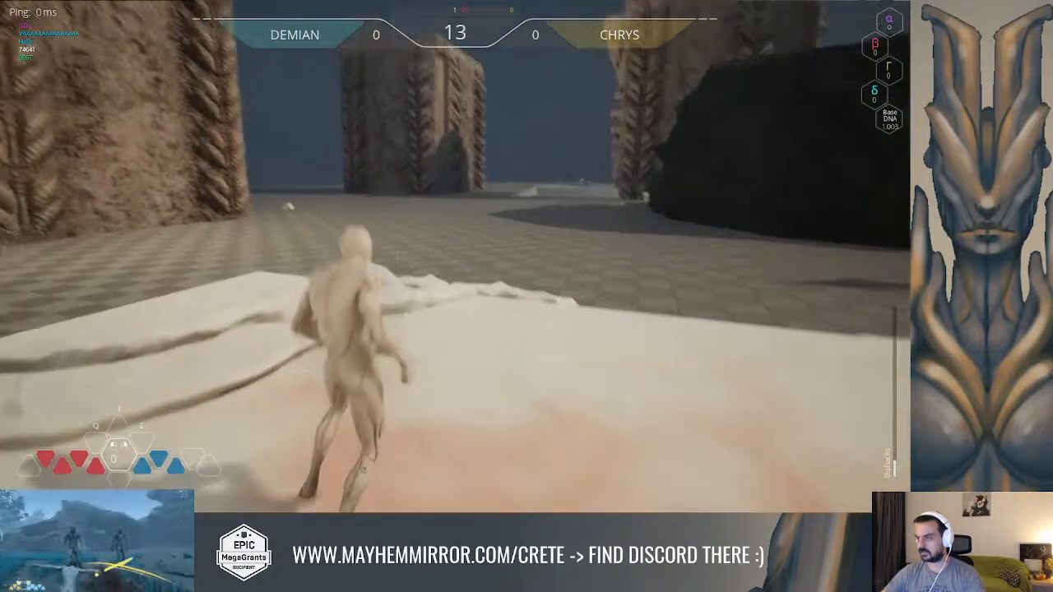
key("w")
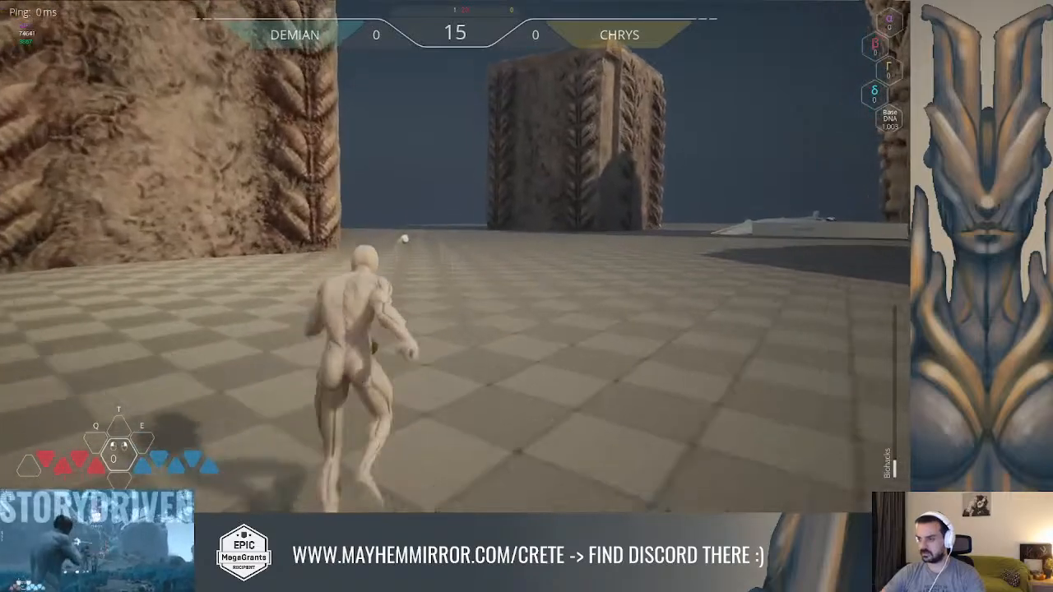
key("w")
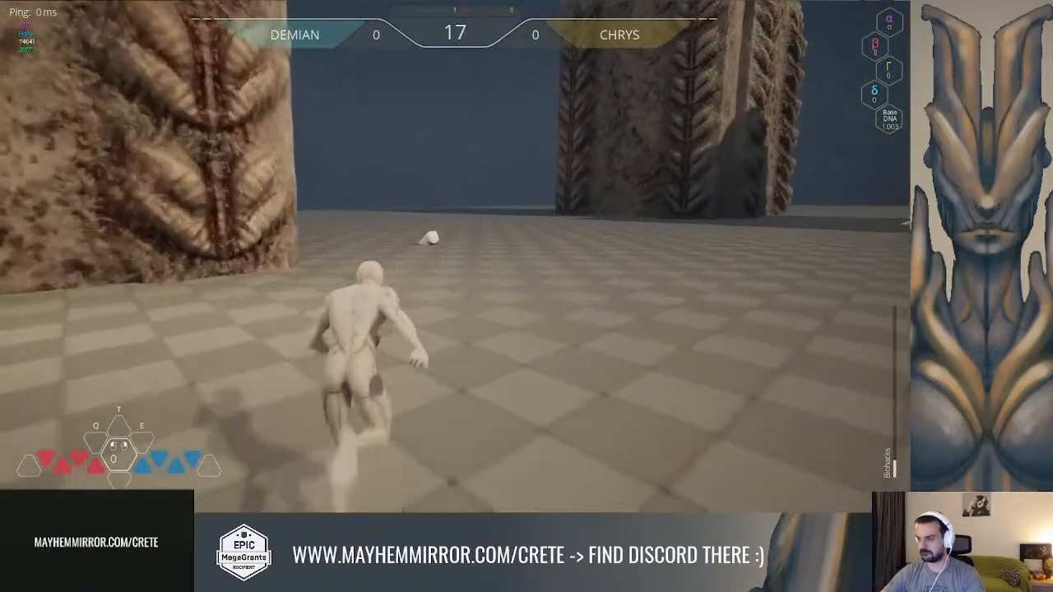
key("w")
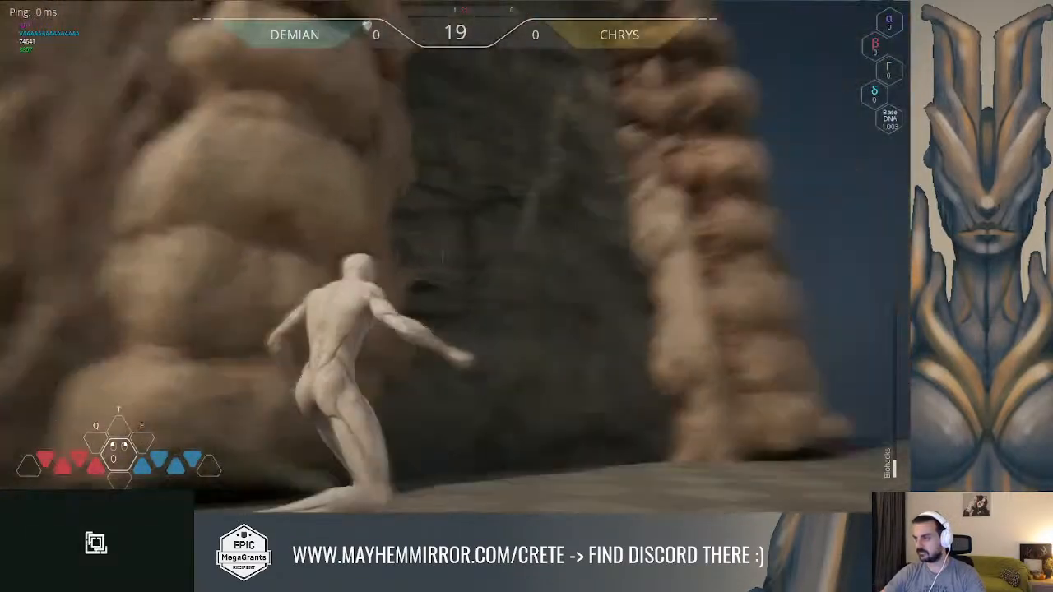
key("w")
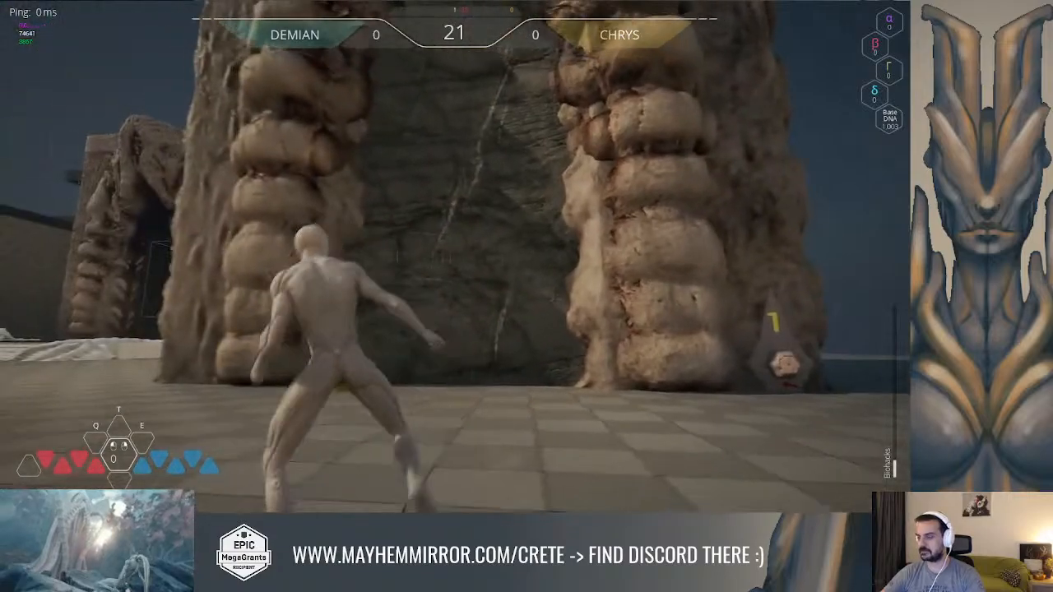
key("w")
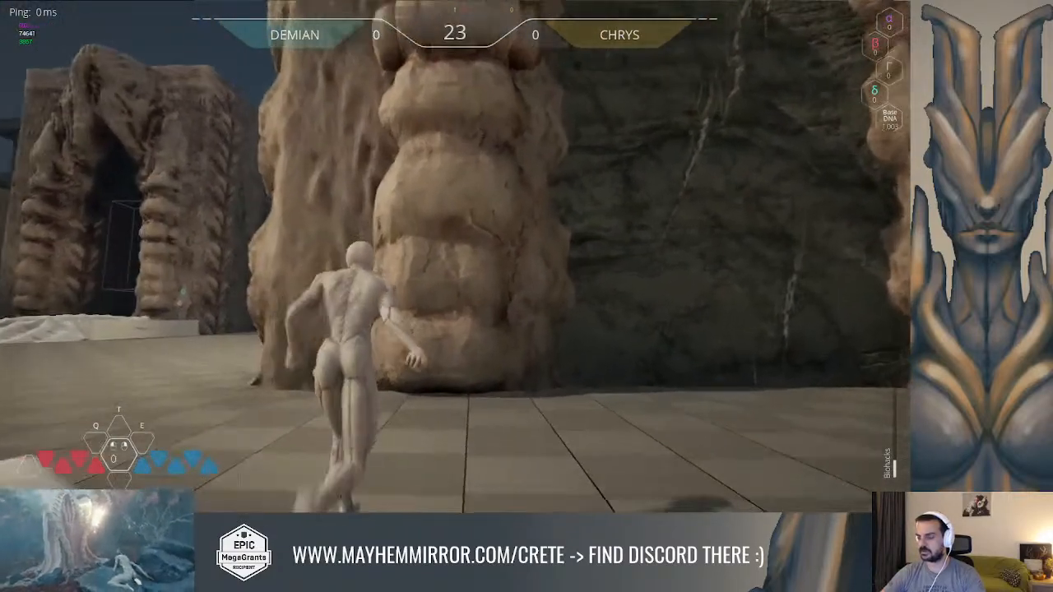
key("w")
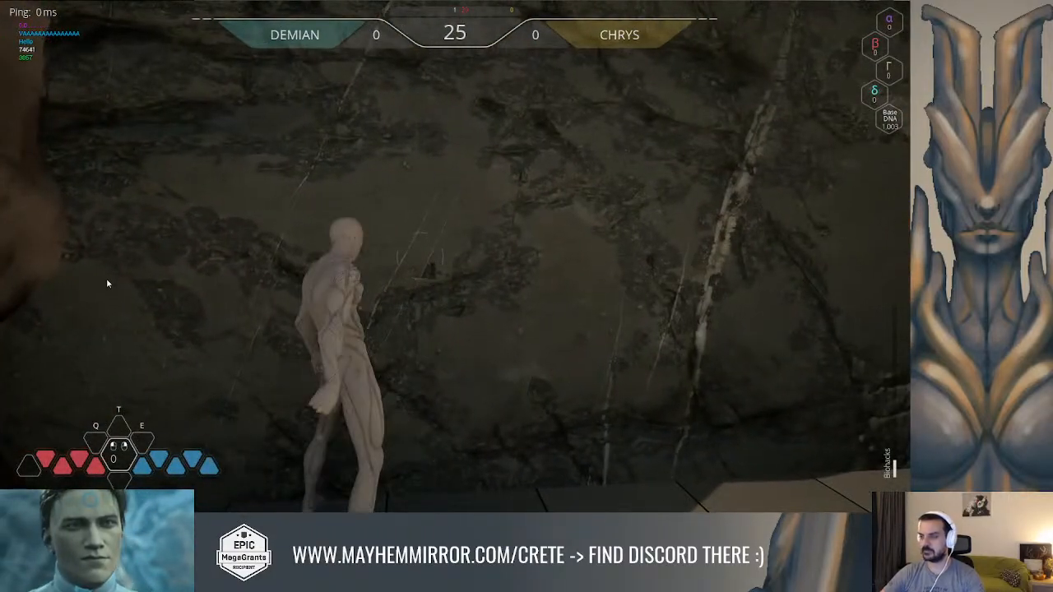
key("Escape")
Return to the Module_Puzzle_Element event graph and add a breakpoint to the Set Text Render Color node
key("alt+Tab")
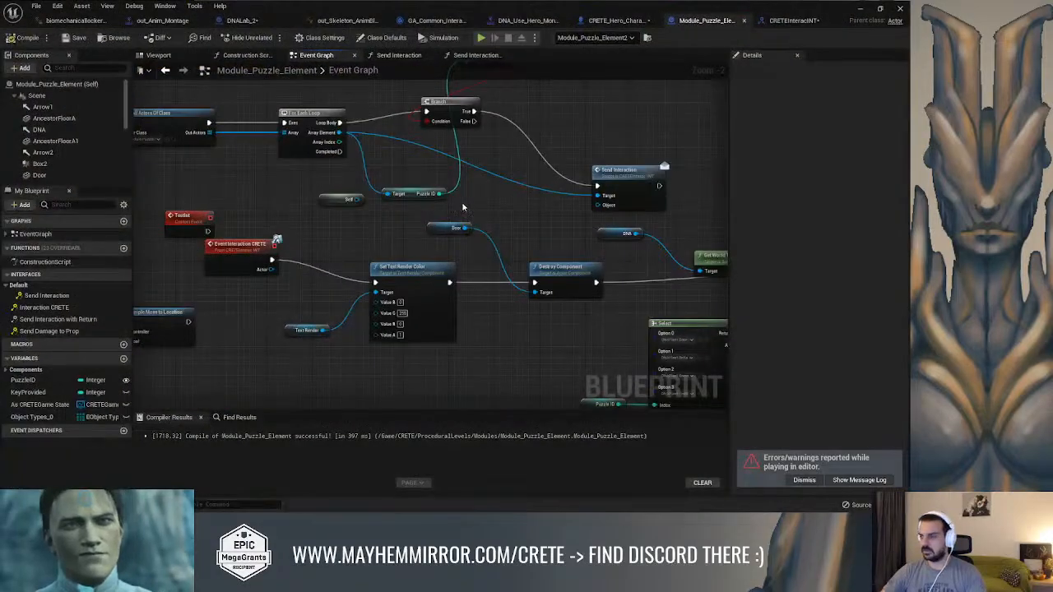
right_click_drag(425, 261, 576, 305)
mouse_move(381, 234)
right_mouse_down()
mouse_move(556, 263)
mouse_move(342, 290)
mouse_move(357, 331)
mouse_move(270, 294)
right_mouse_up()
mouse_move(512, 287)
right_mouse_down()
mouse_move(503, 271)
mouse_move(357, 203)
right_mouse_up()
mouse_move(494, 324)
right_mouse_down()
mouse_move(335, 273)
mouse_move(526, 271)
right_mouse_up()
mouse_move(433, 264)
right_mouse_down()
mouse_move(565, 283)
mouse_move(515, 287)
right_mouse_up()
right_click(546, 257)
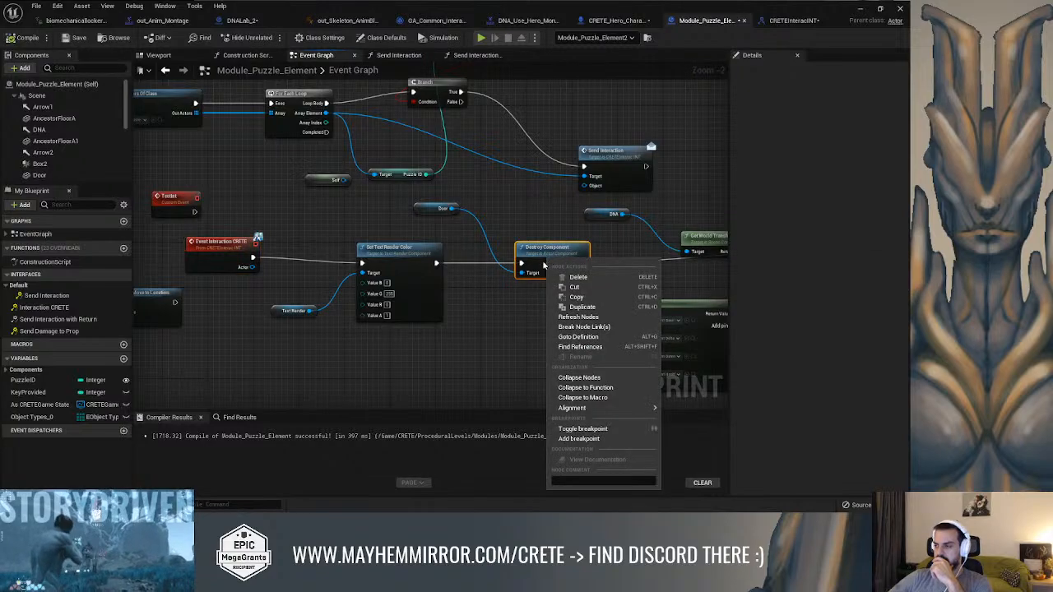
right_click(411, 256)
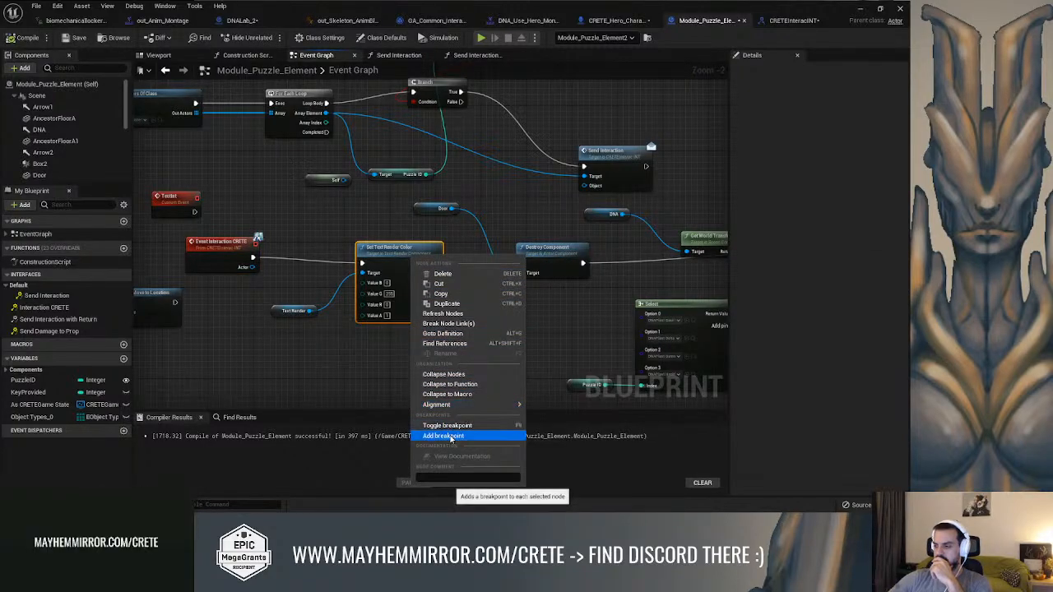
left_click(450, 435)
Run the character through the first puzzle gate in a play session to test the Set Text Render Color breakpoint
left_click(854, 9)
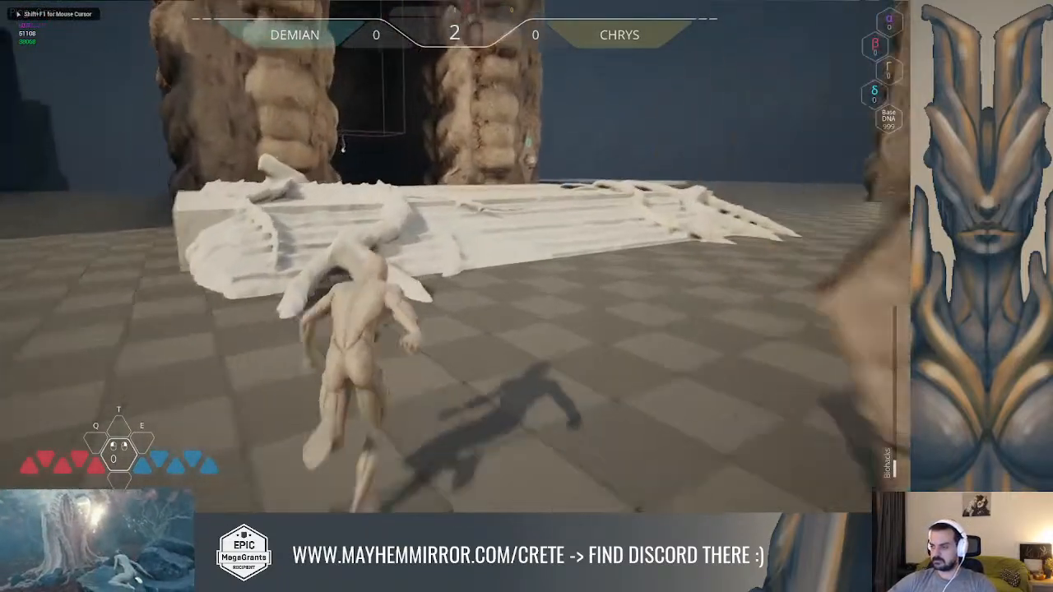
key("space")
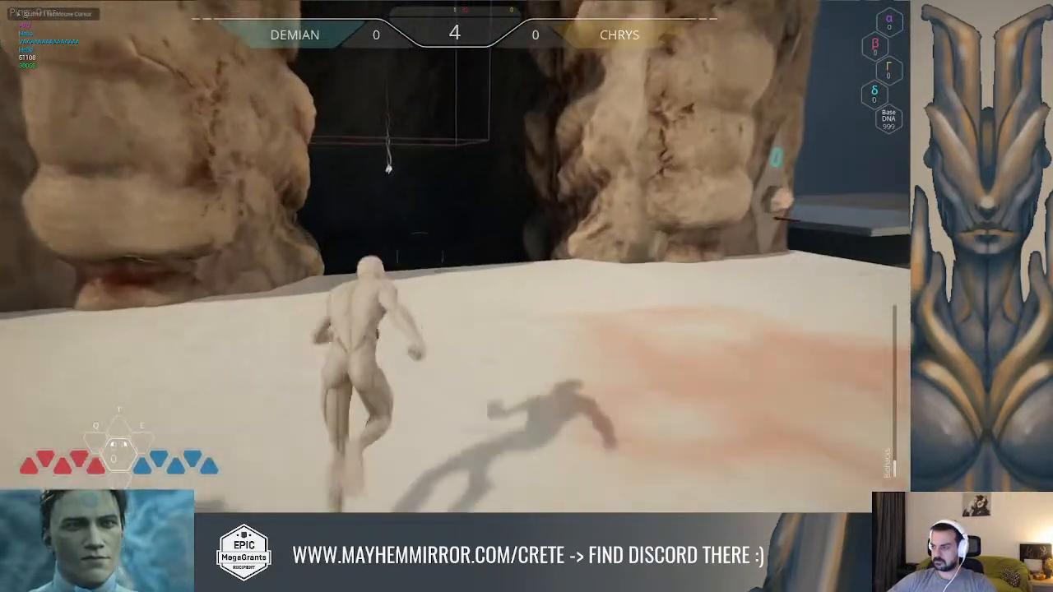
key("space")
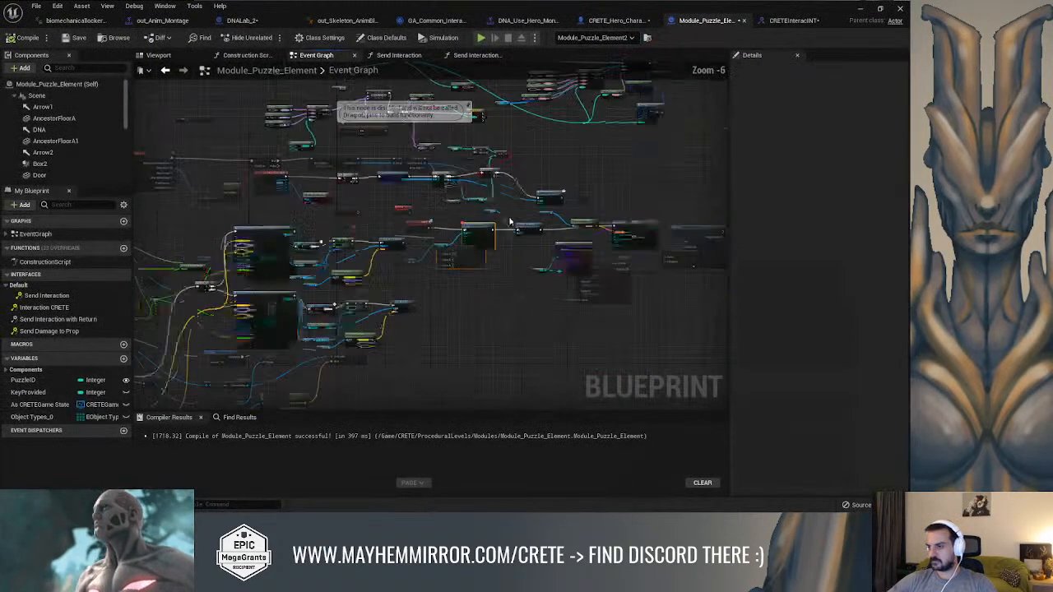
Move the Branch node after the For Each Loop farther along its wire and add a breakpoint to it
scroll(555, 245, "up", 5)
right_click_drag(555, 244, 219, 250)
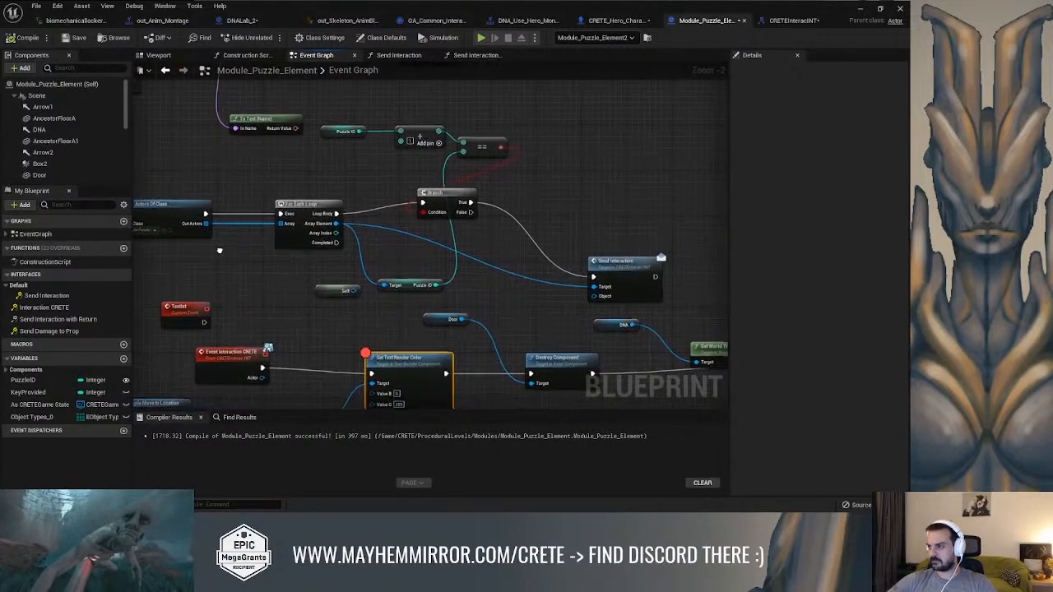
left_click_drag(460, 202, 563, 202)
right_click(563, 203)
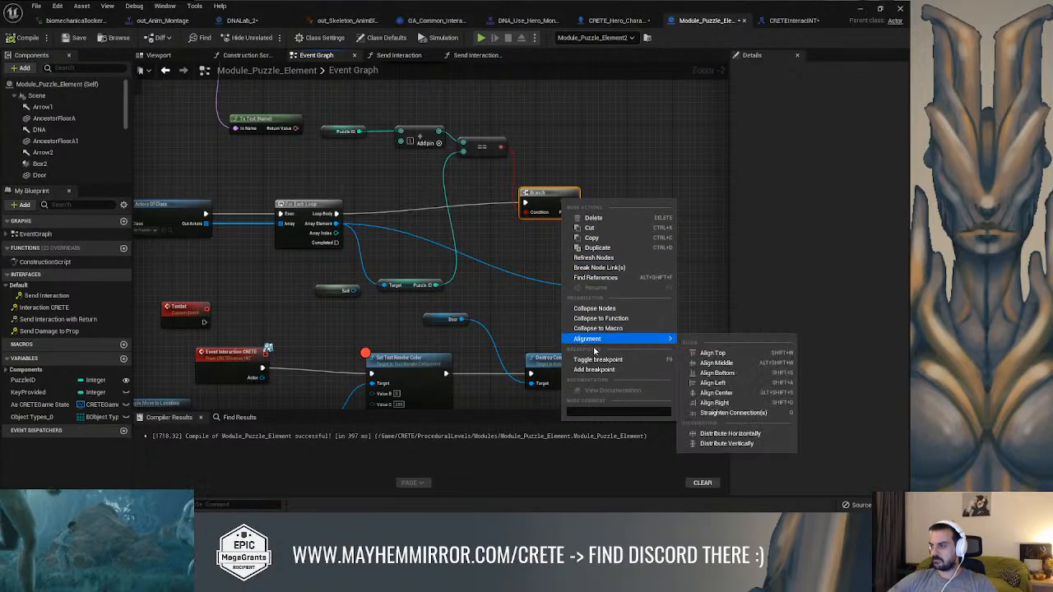
left_click(597, 372)
Start a play session and run the character into the first gate to trigger the Branch breakpoint
left_click(861, 10)
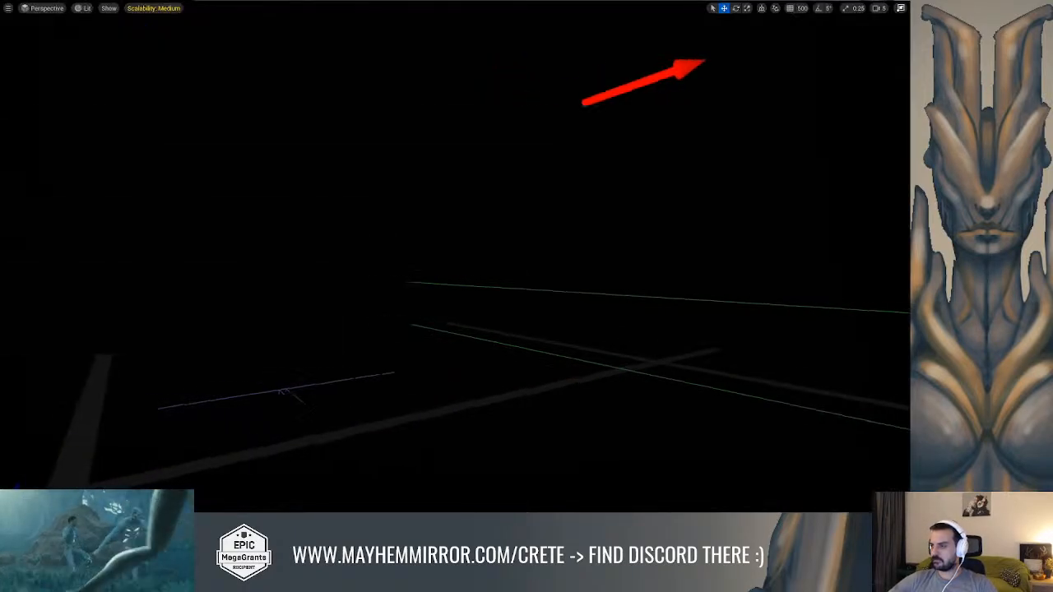
key("alt+p")
key("w")
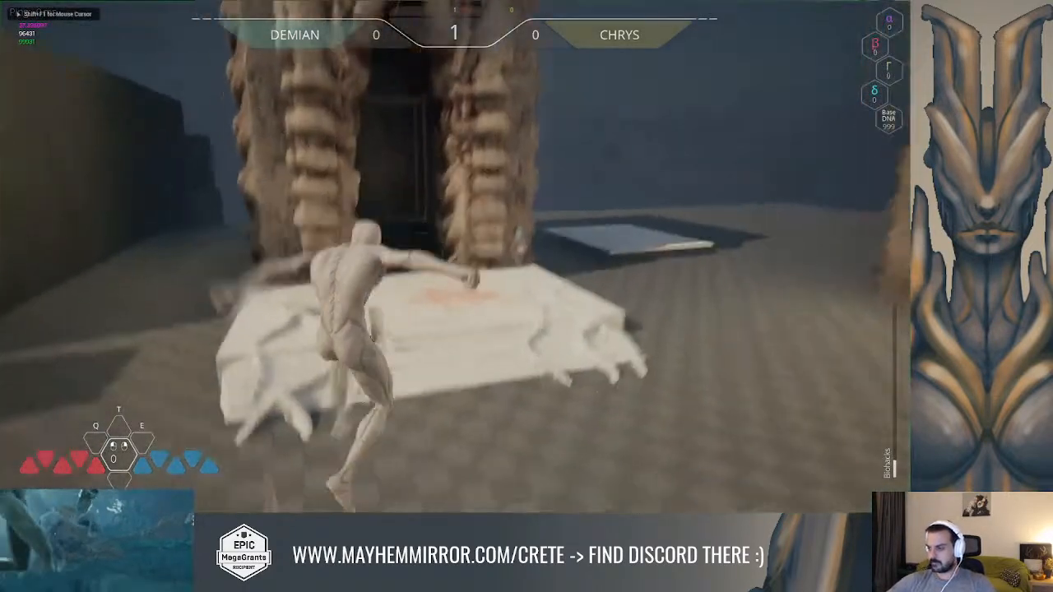
key("space")
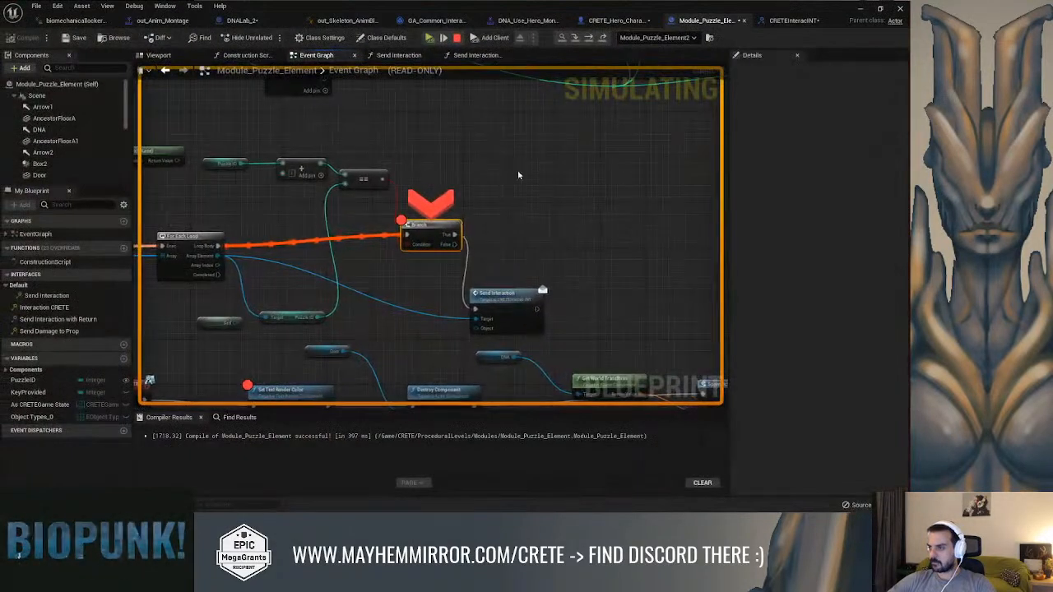
Inspect the Branch condition at the breakpoint, step execution on to the following node, and end the play session
scroll(442, 223, "up", 2)
right_click_drag(511, 209, 554, 164)
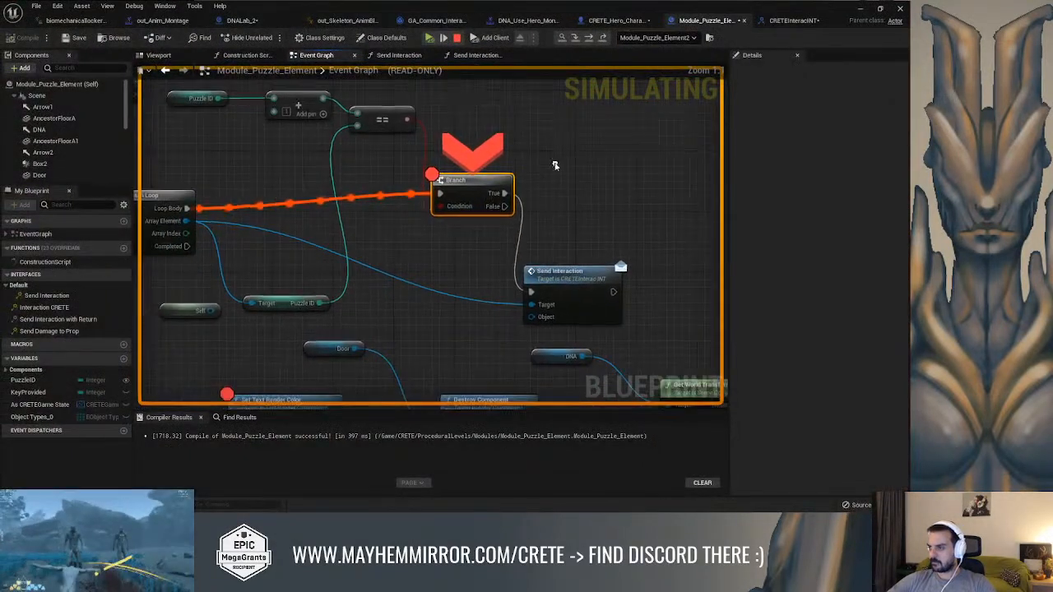
mouse_move(425, 179)
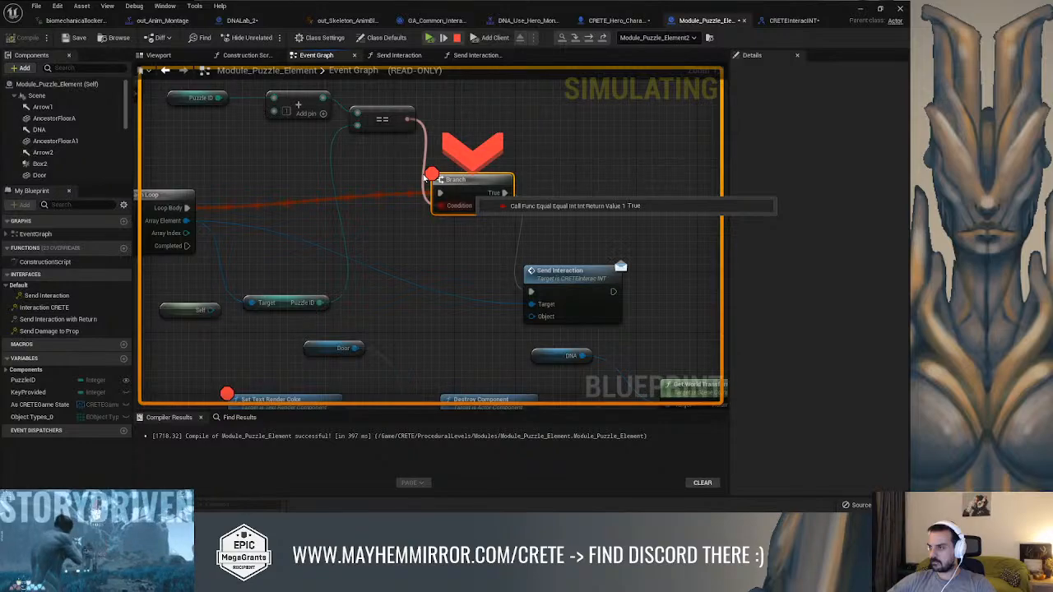
right_click_drag(424, 178, 453, 137)
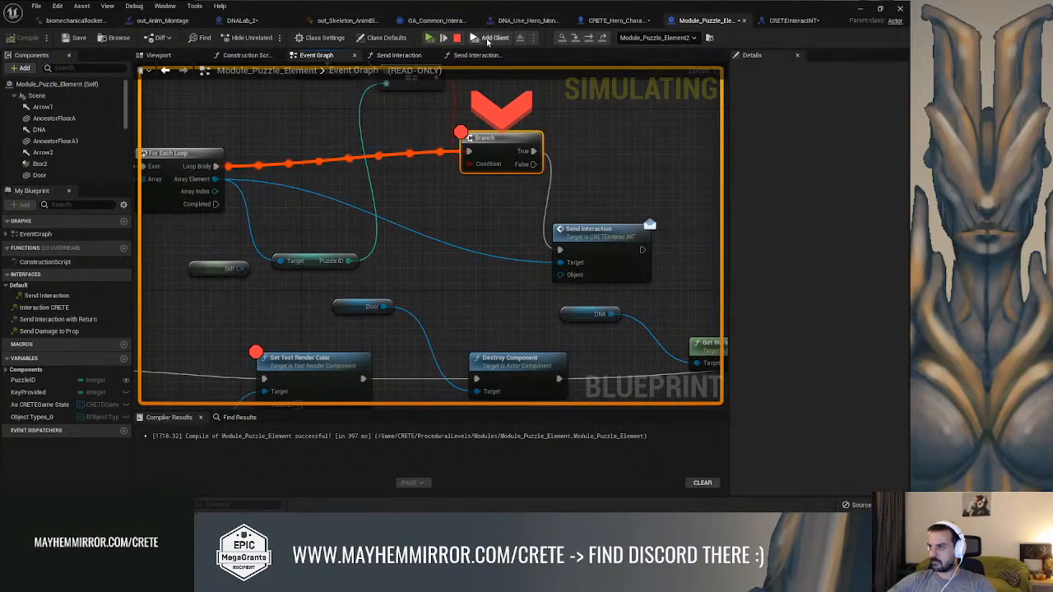
left_click(588, 38)
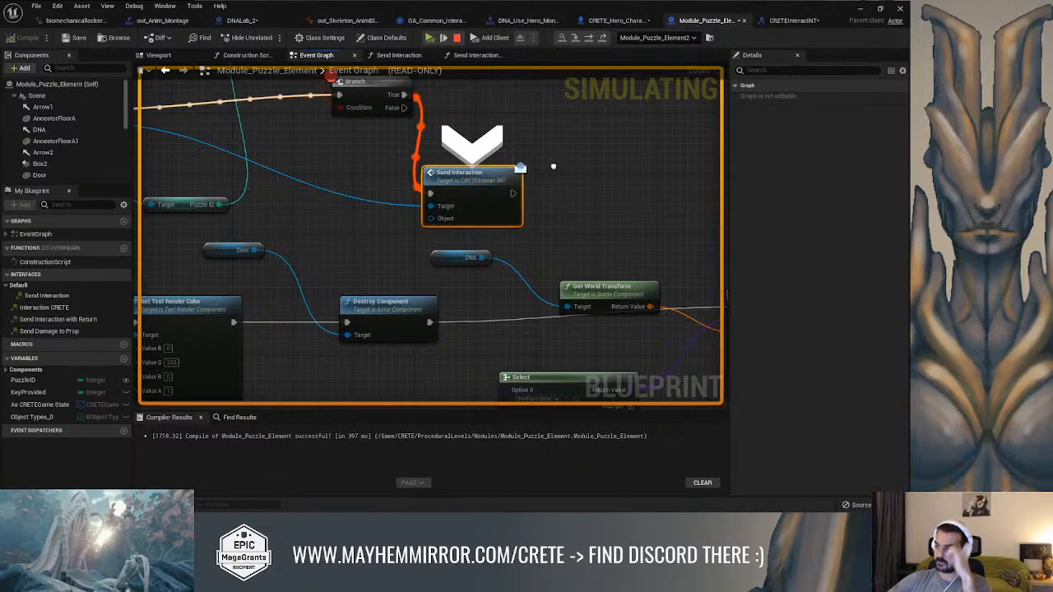
right_click_drag(512, 182, 569, 212)
scroll(414, 188, "down", 2)
right_click_drag(413, 187, 387, 197)
key("Escape")
Try the CRETE Hero Character version of Interaction CRETE on the For Each Loop's array element, and delete the node again
right_click_drag(480, 176, 521, 190)
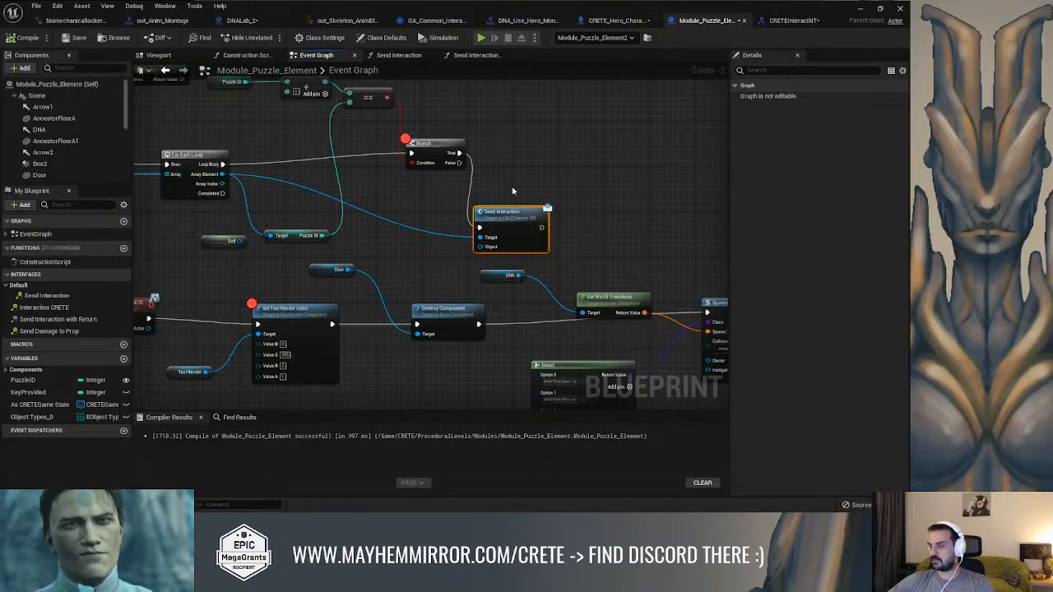
scroll(517, 189, "up", 2)
right_click_drag(138, 185, 244, 182)
left_click_drag(237, 167, 494, 222)
type("crete")
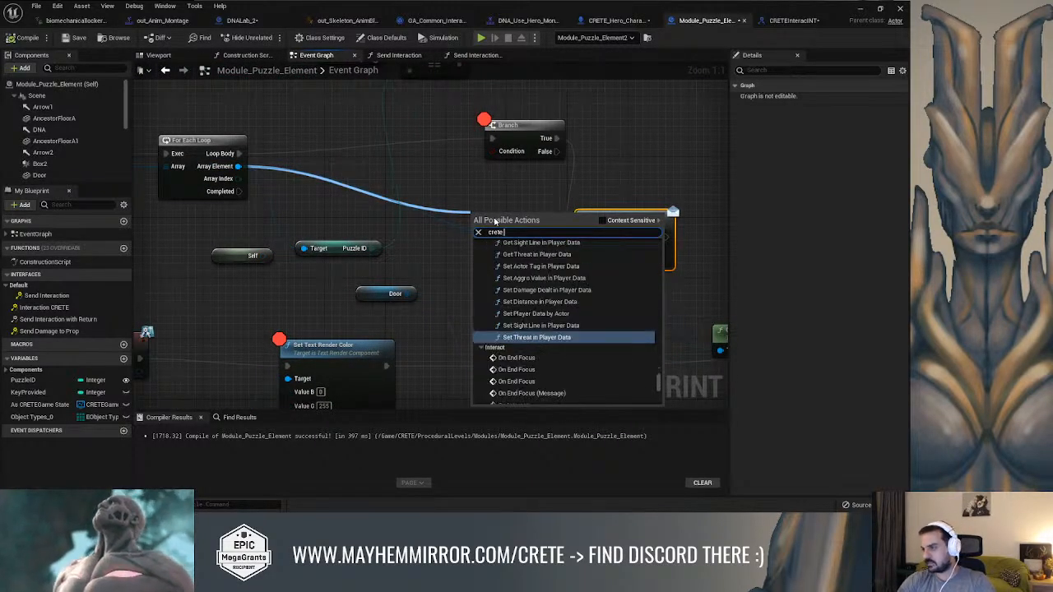
type(" oin")
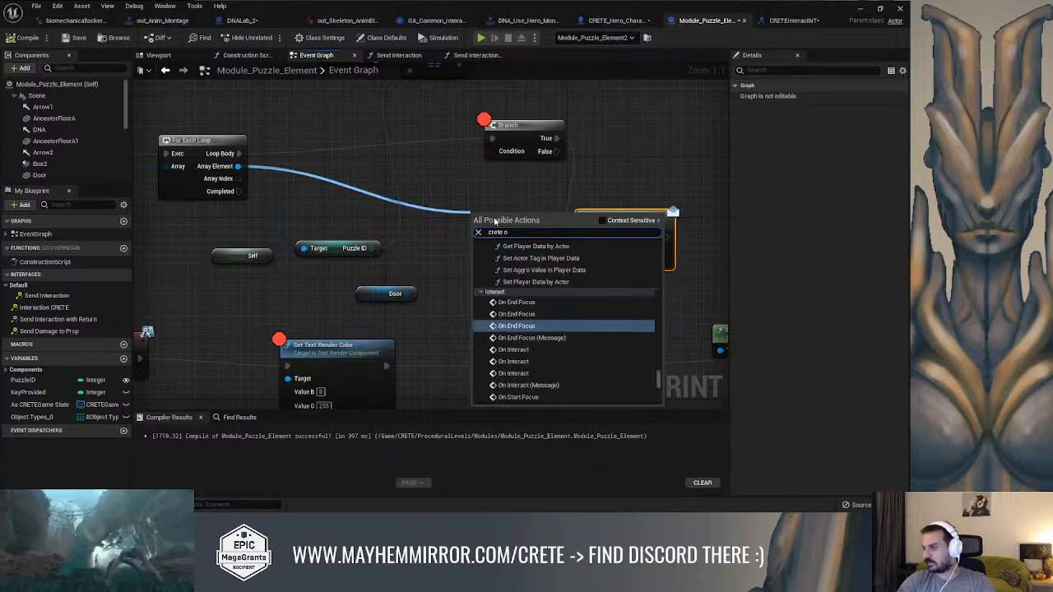
key("BackSpace")
key("BackSpace")
key("BackSpace")
type("inte")
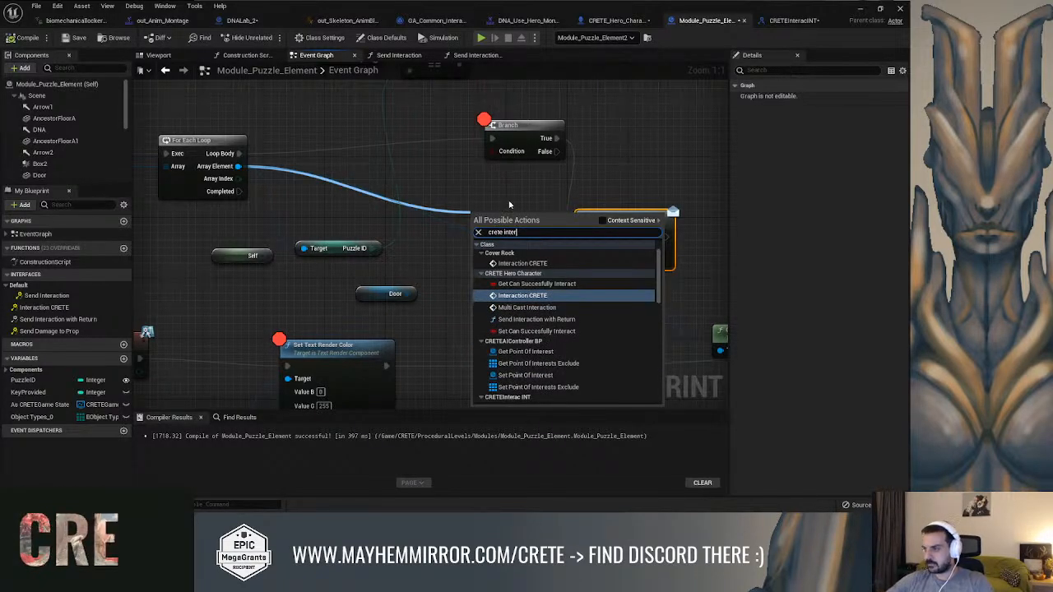
type("r")
left_click(523, 295)
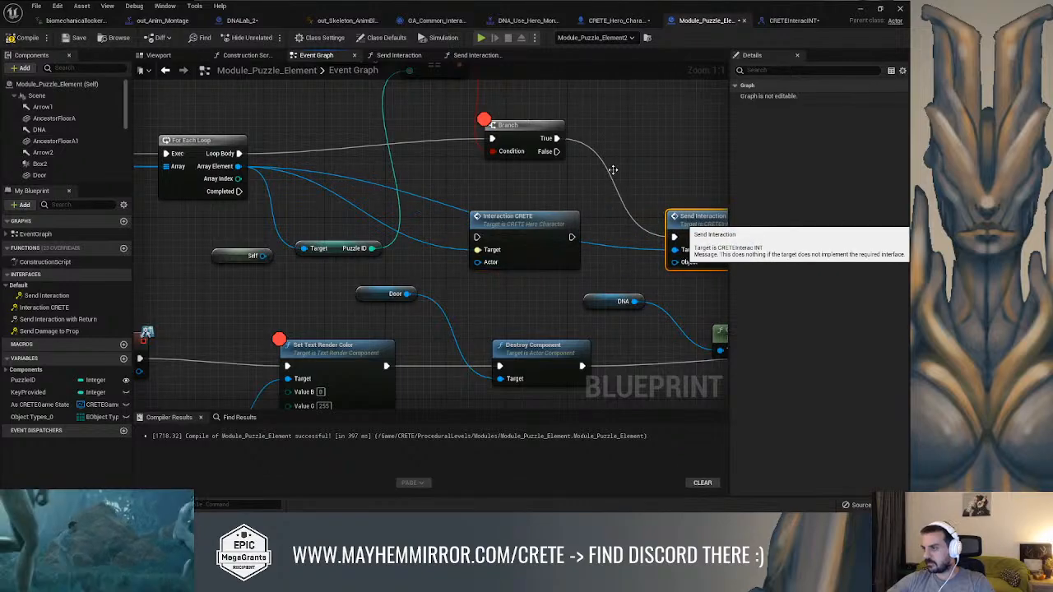
left_click(519, 223)
key("Delete")
Add an Interaction CRETE (Message) node from CRETEInterac INT and place it just above the Send Interaction node
right_click_drag(639, 166, 504, 181)
right_click(505, 181)
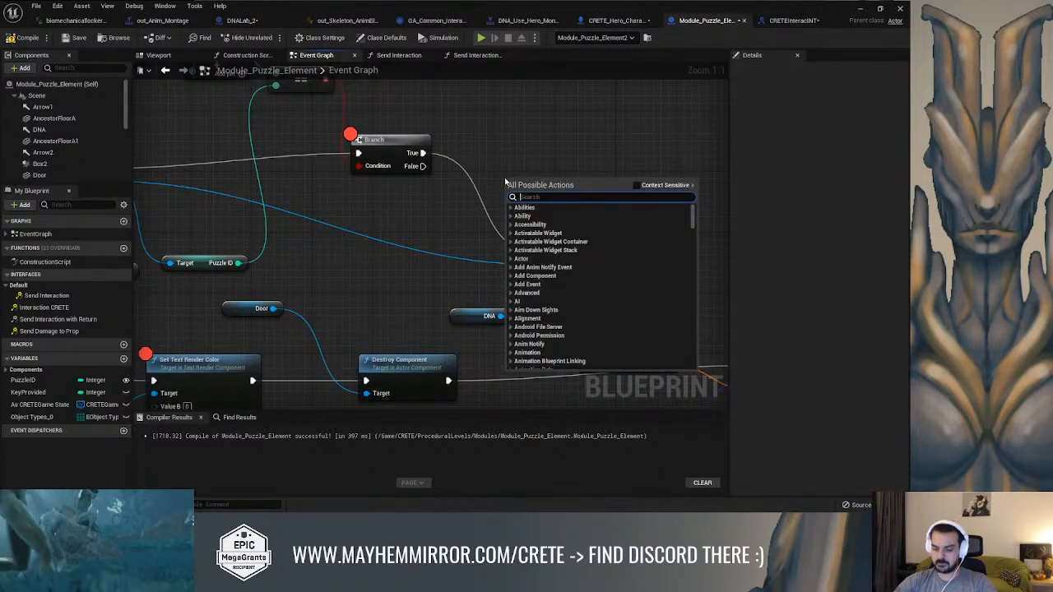
type("interaction ")
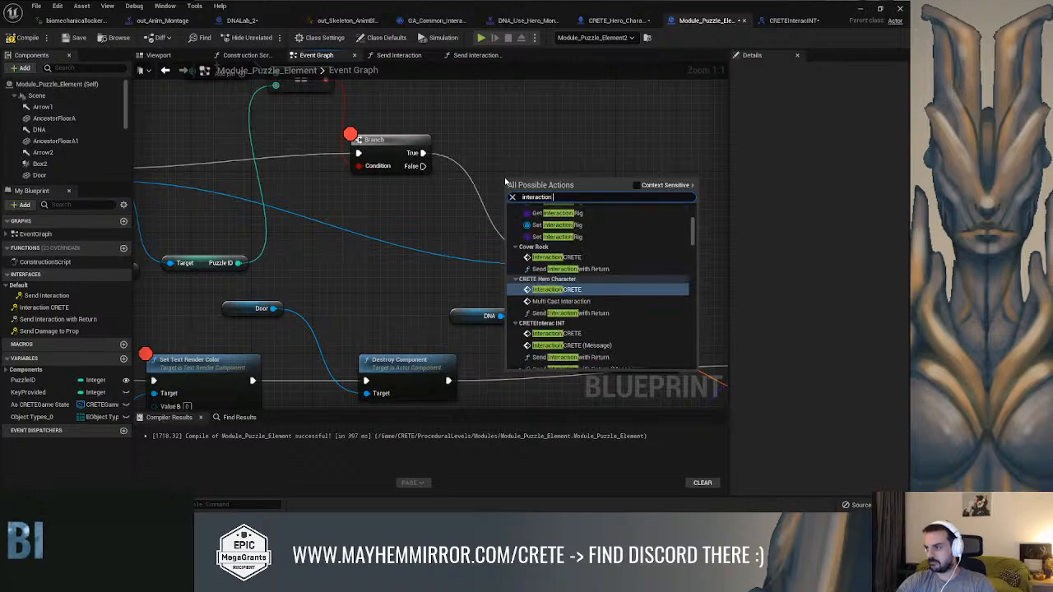
type("crete me")
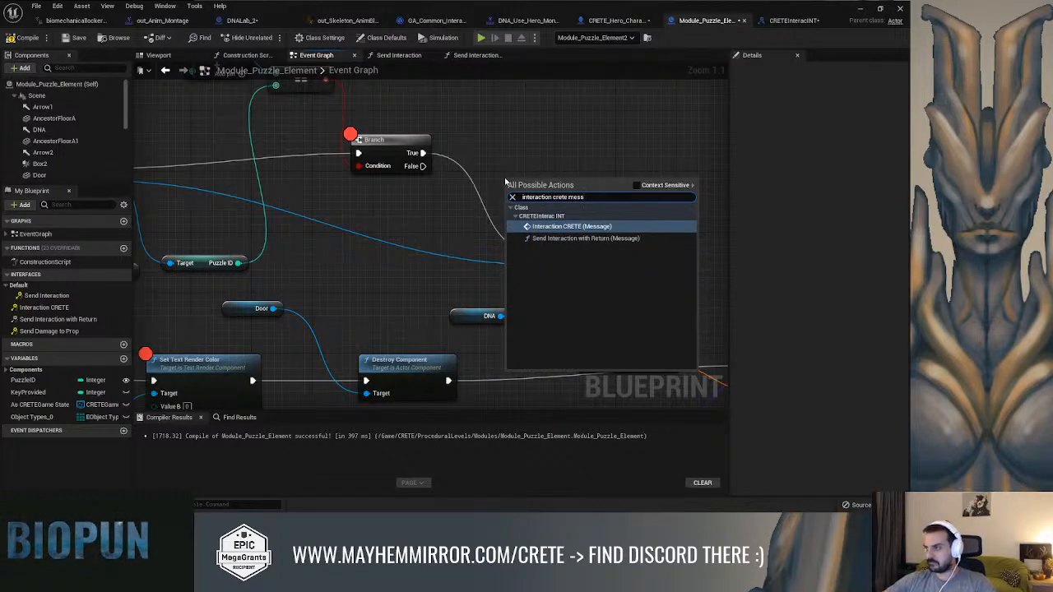
type("ss")
left_click(547, 226)
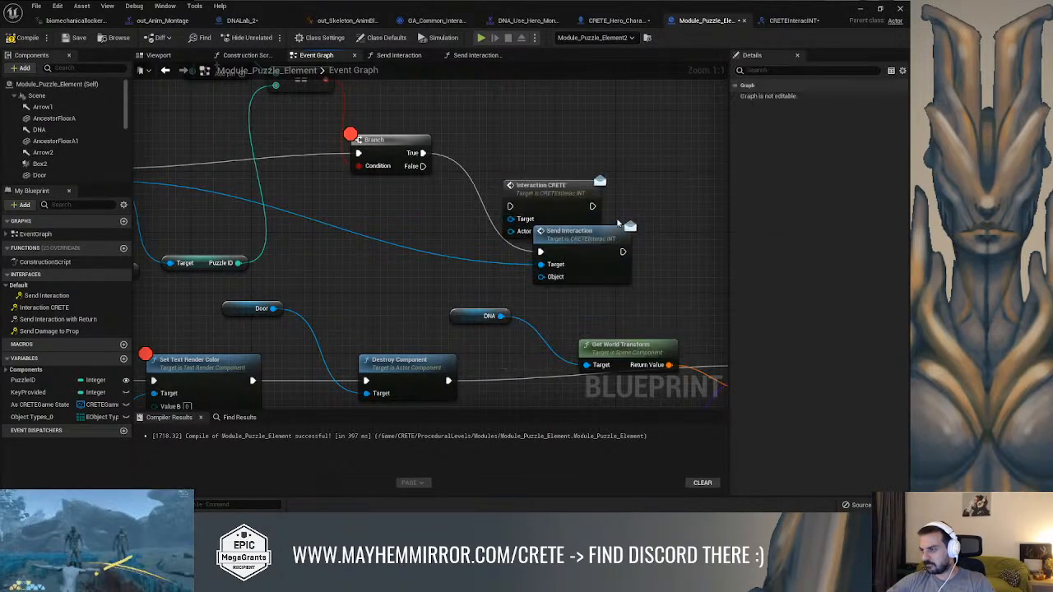
left_click_drag(577, 190, 584, 160)
Move the Branch's True execution wire and the array element wire from Send Interaction to the Interaction CRETE message node
left_click_drag(540, 251, 535, 242, "ctrl")
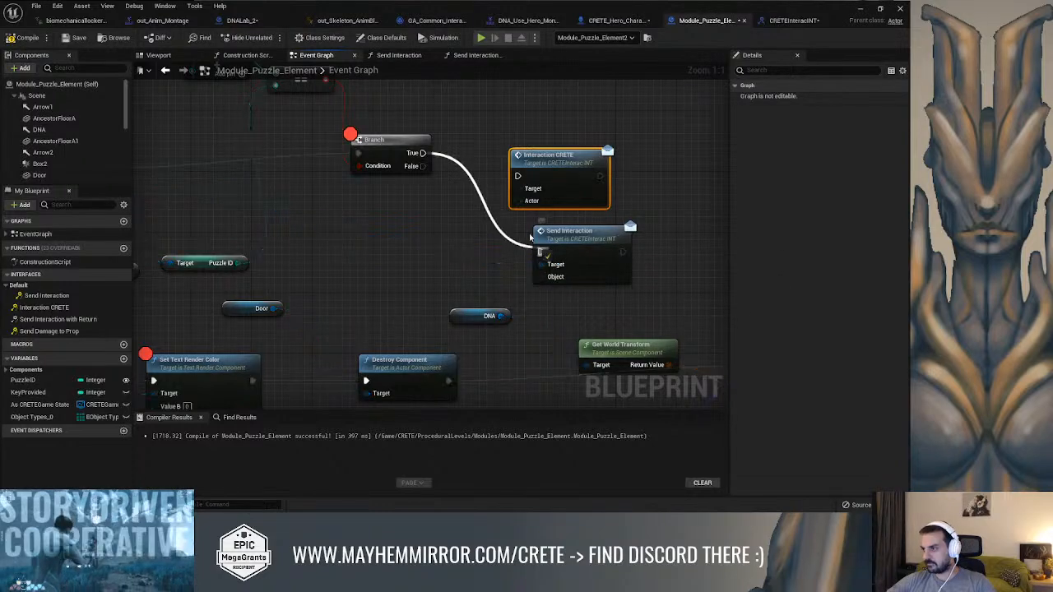
left_click_drag(518, 177, 518, 176, "ctrl")
left_click_drag(542, 264, 517, 190, "ctrl")
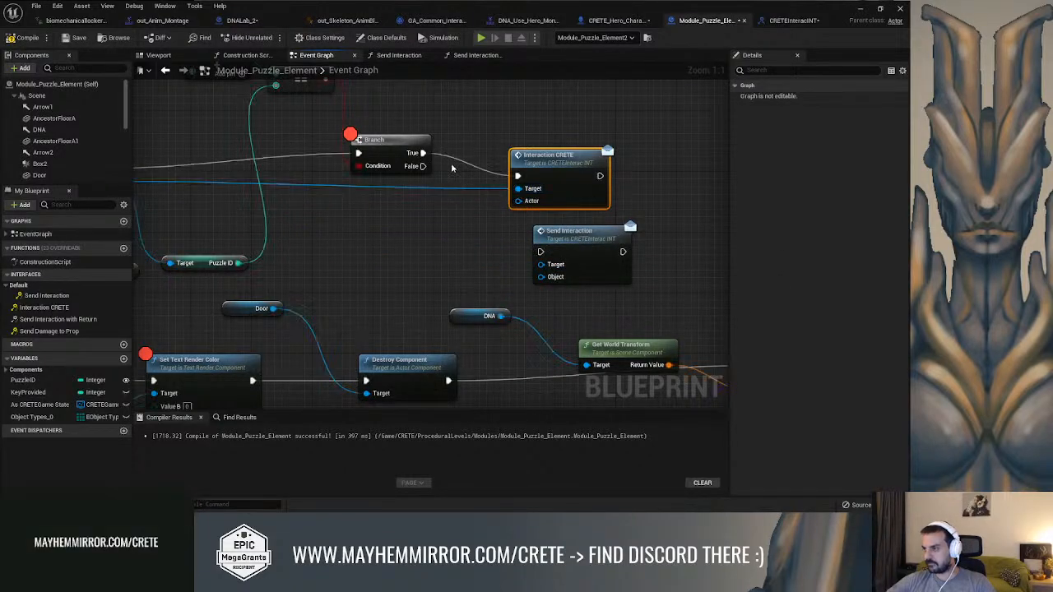
Remove the breakpoints from the Branch and Set Text Render Color nodes
right_click(376, 141)
left_click(416, 313)
right_click_drag(228, 349, 359, 249)
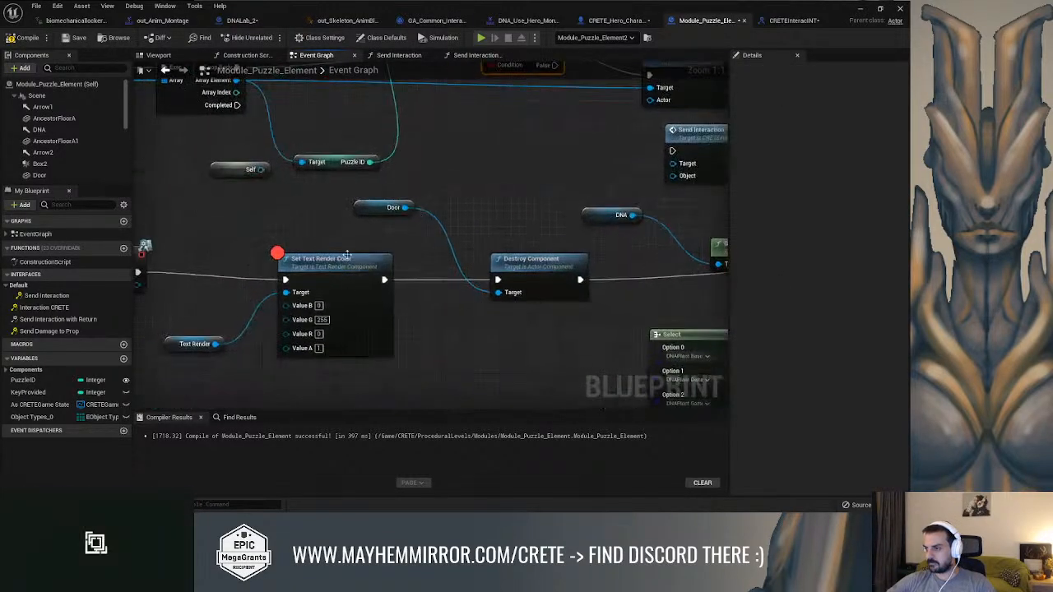
right_click(328, 276)
left_click(400, 216)
scroll(488, 240, "down", 3)
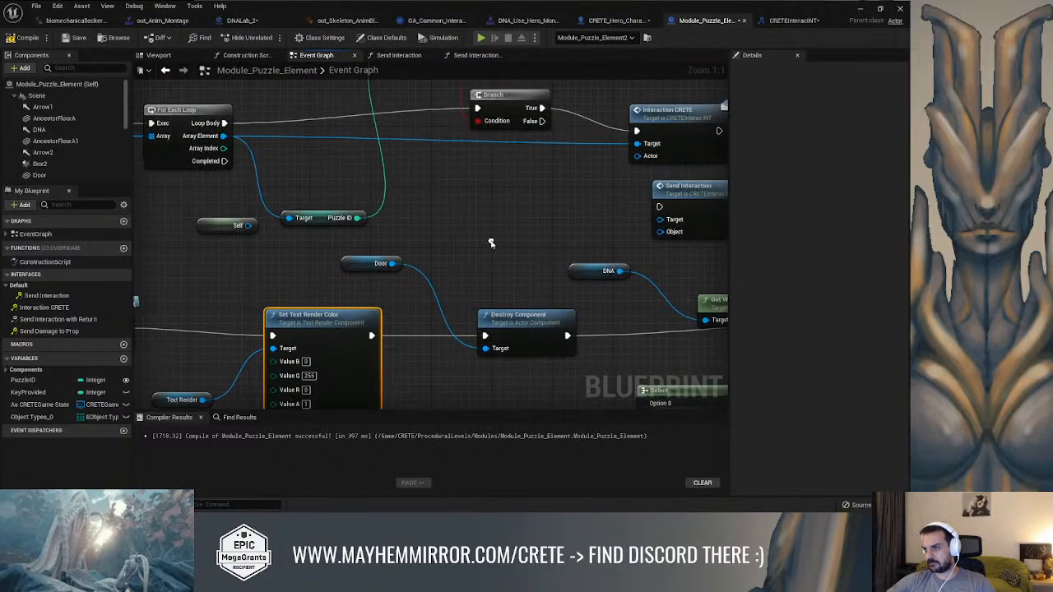
Play-test the level by running the character through the gate on the white steps and back out across the floor
left_click(863, 10)
right_click_drag(658, 205, 678, 222)
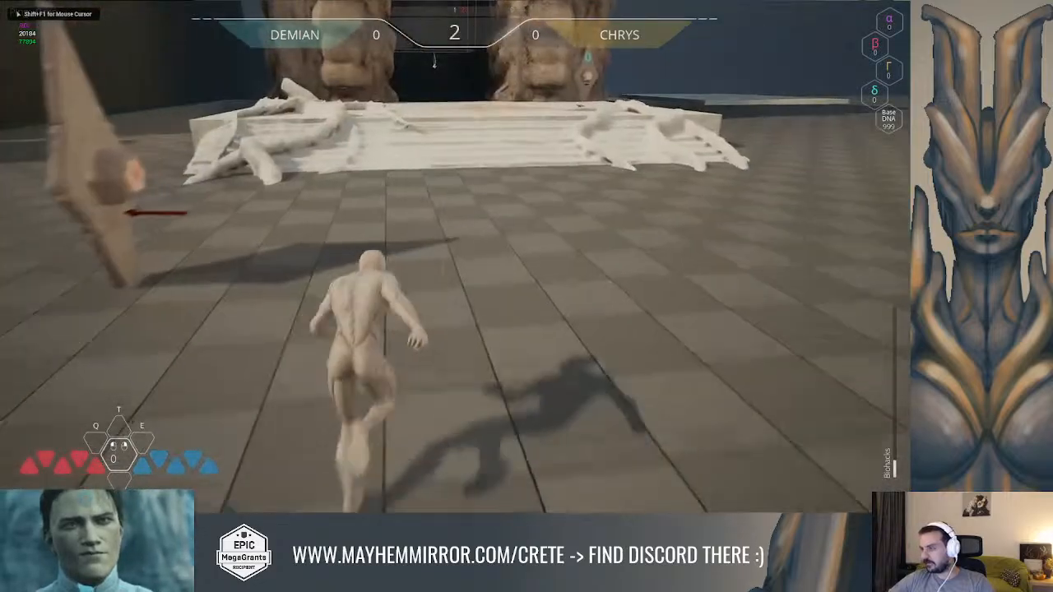
key("space")
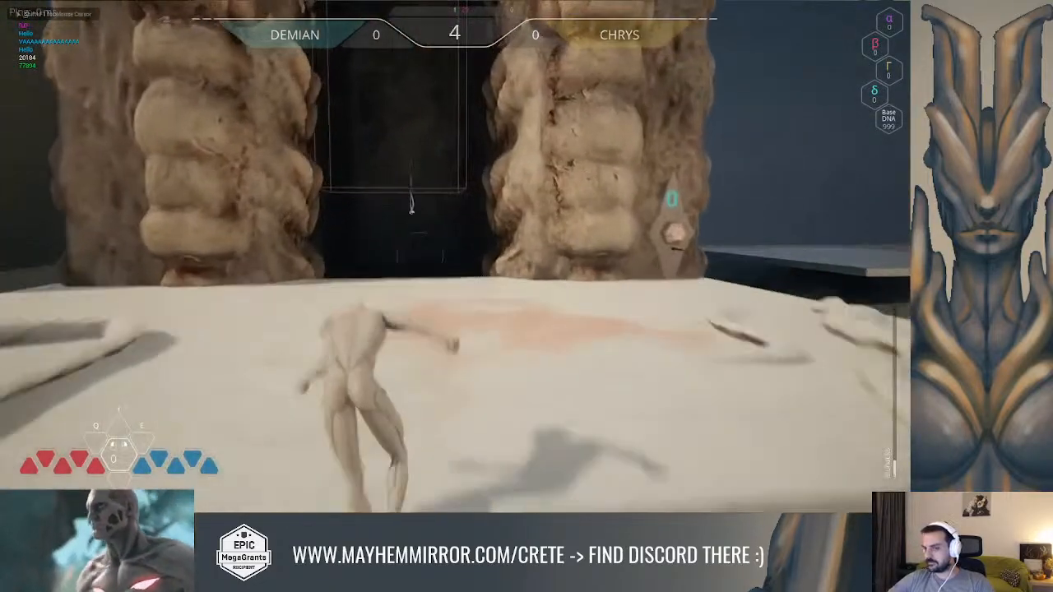
key("space")
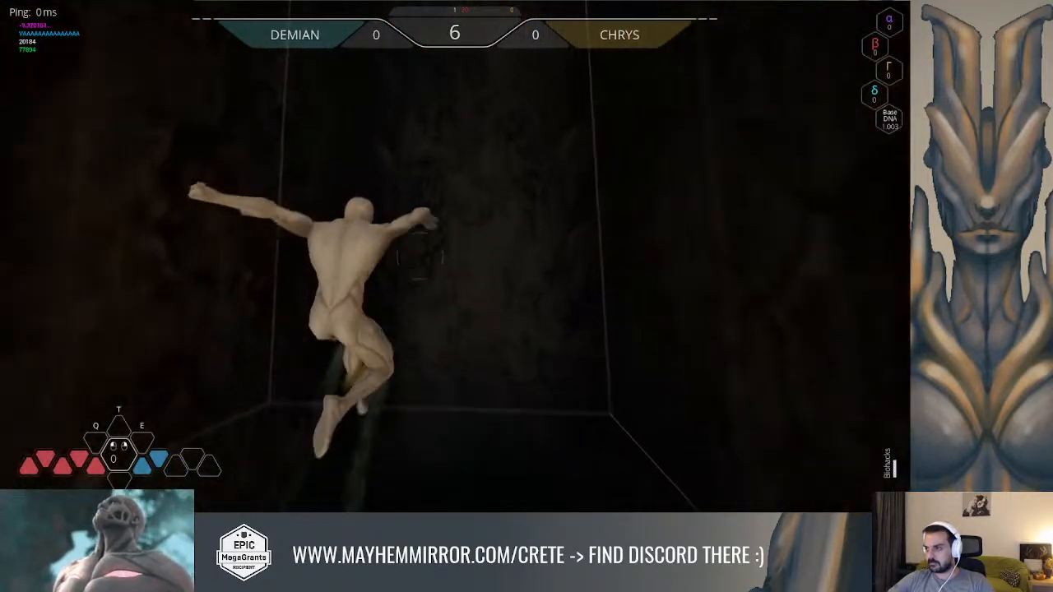
key("space")
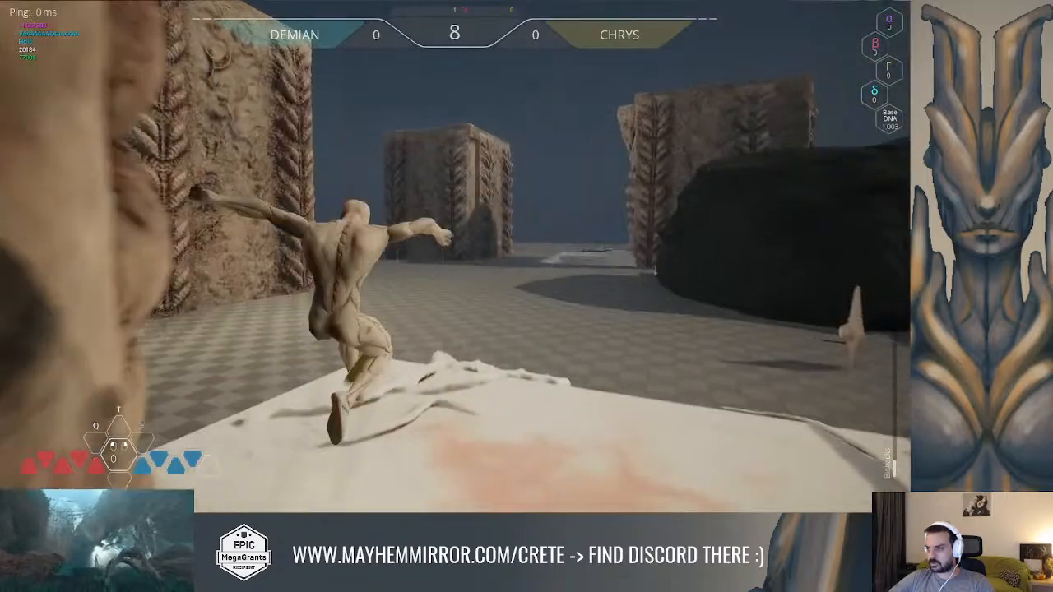
key("space")
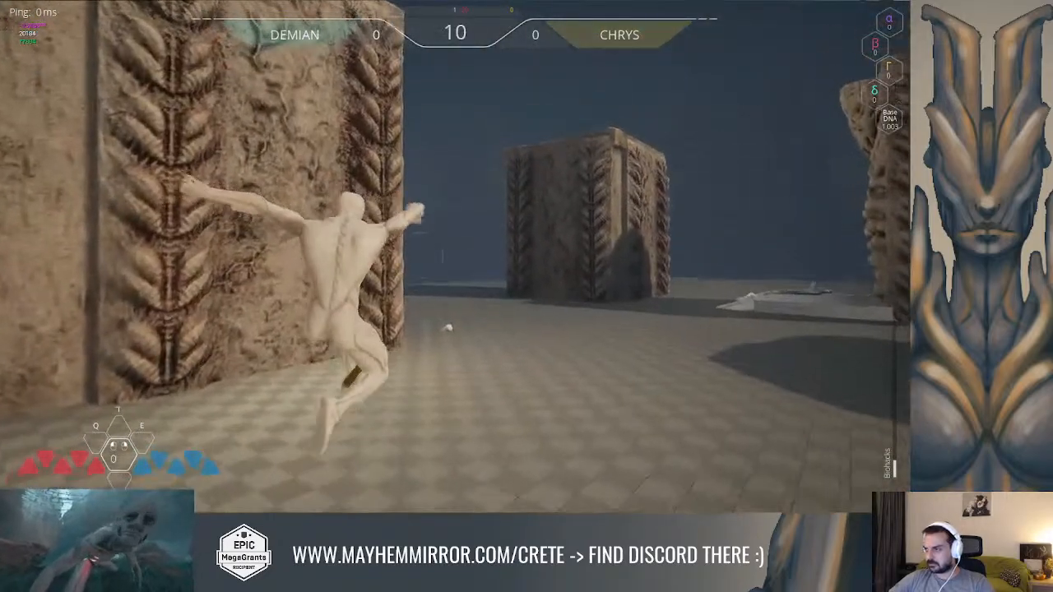
key("w")
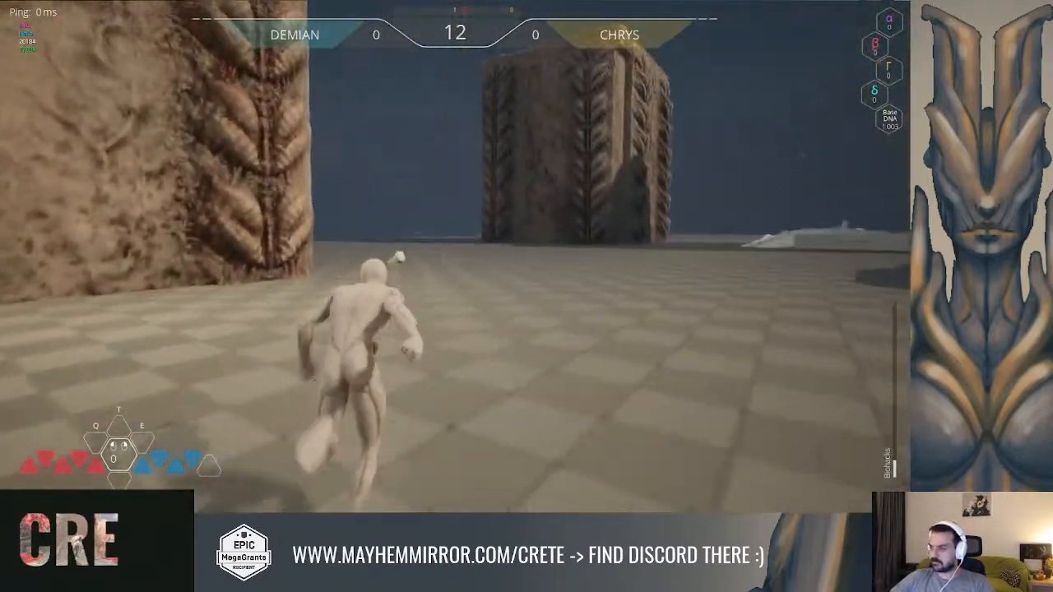
Test the ground-level gate marked 3 with the character, return outside, and end the play session
key("w")
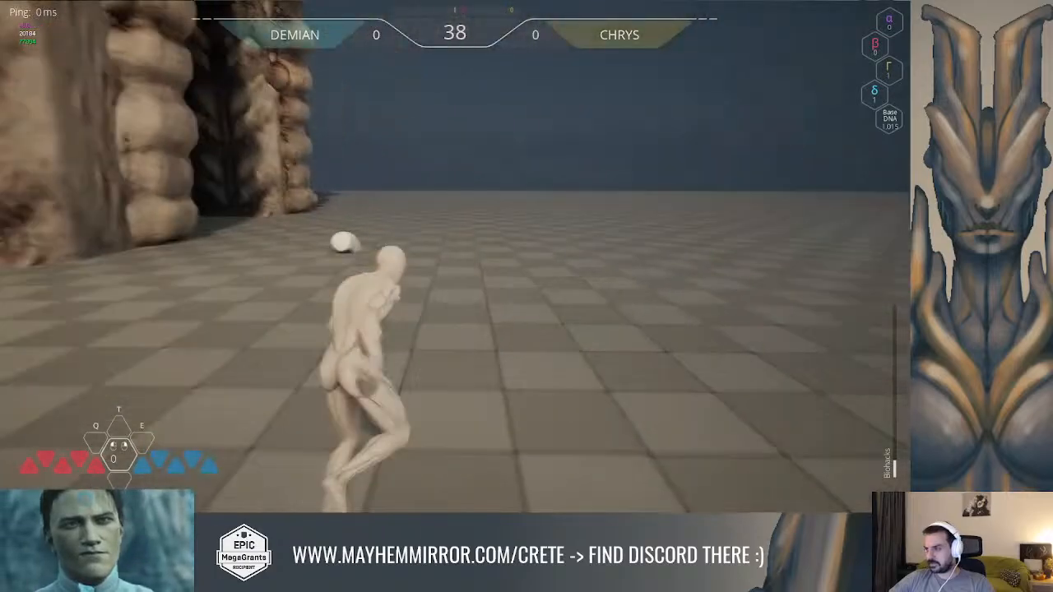
key("space")
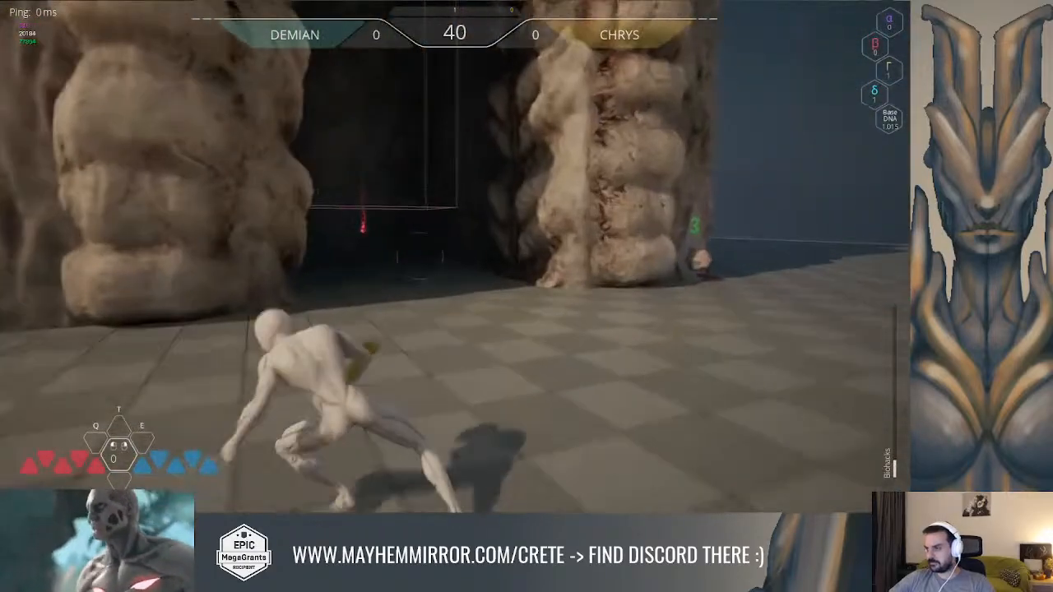
key("space")
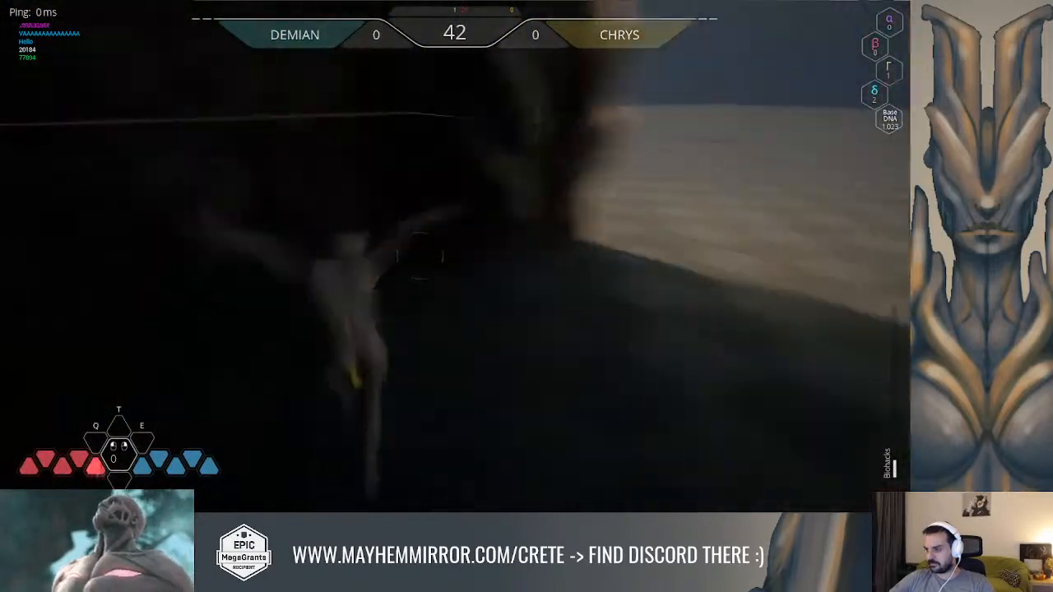
key("space")
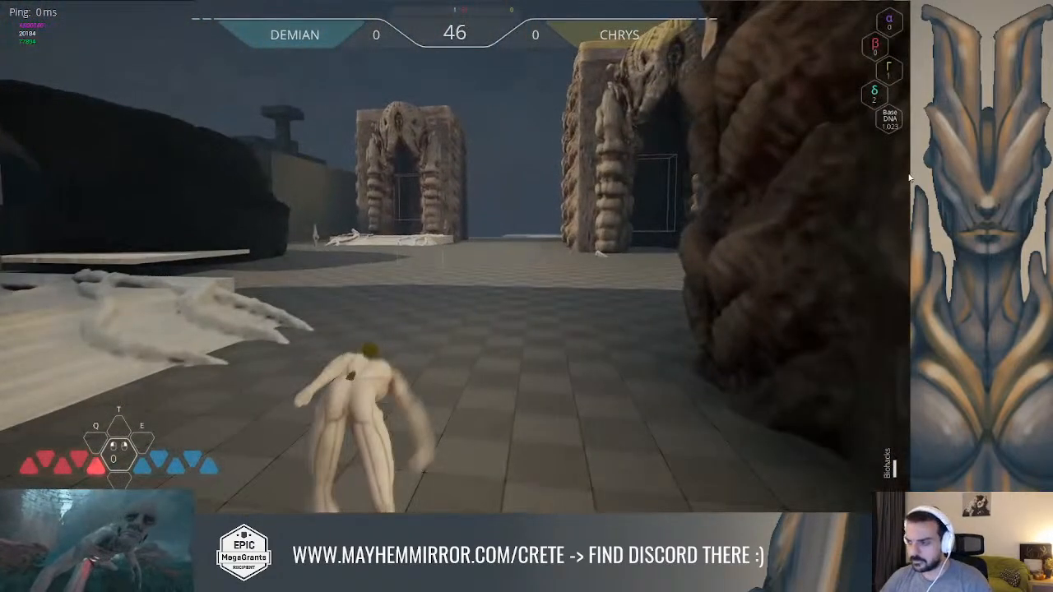
key("Escape")
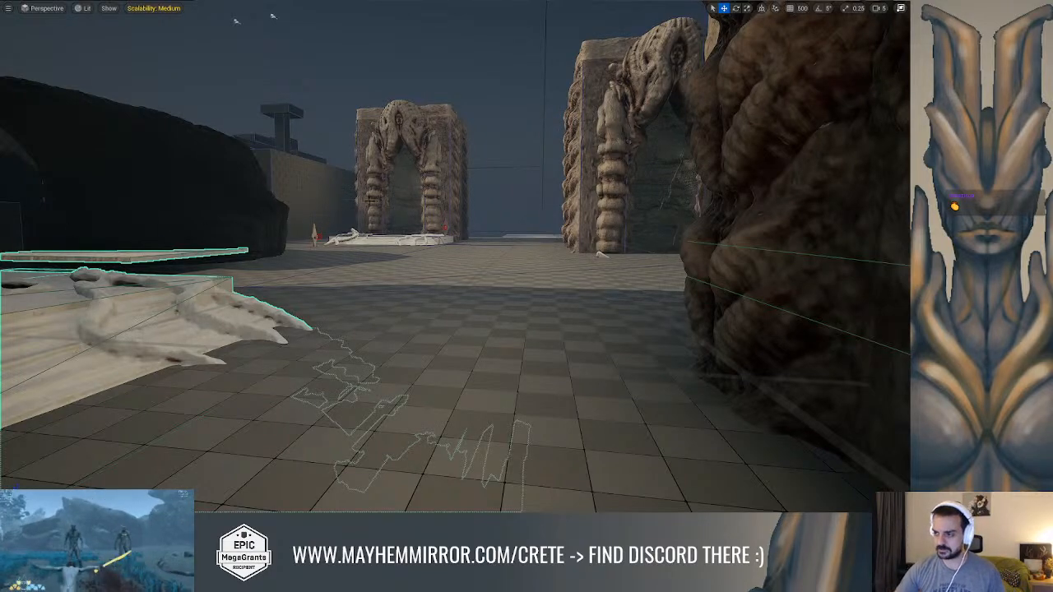
Review the Module_Puzzle_Element event graph, from the For Each Loop and Interaction CRETE call to the door destruction and PuzzleID logic
right_click_drag(369, 201, 358, 202)
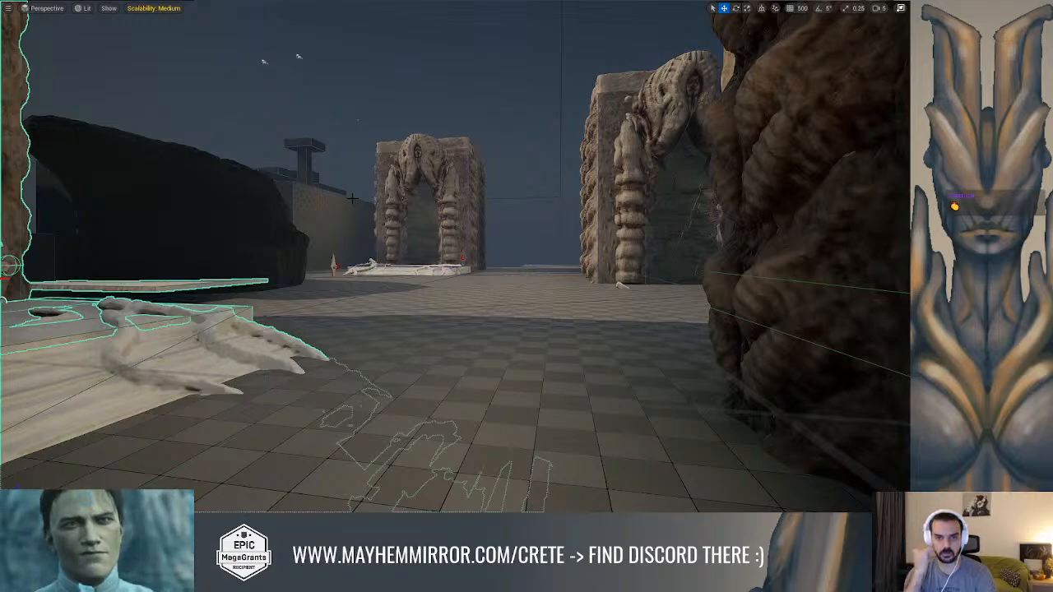
key("Escape")
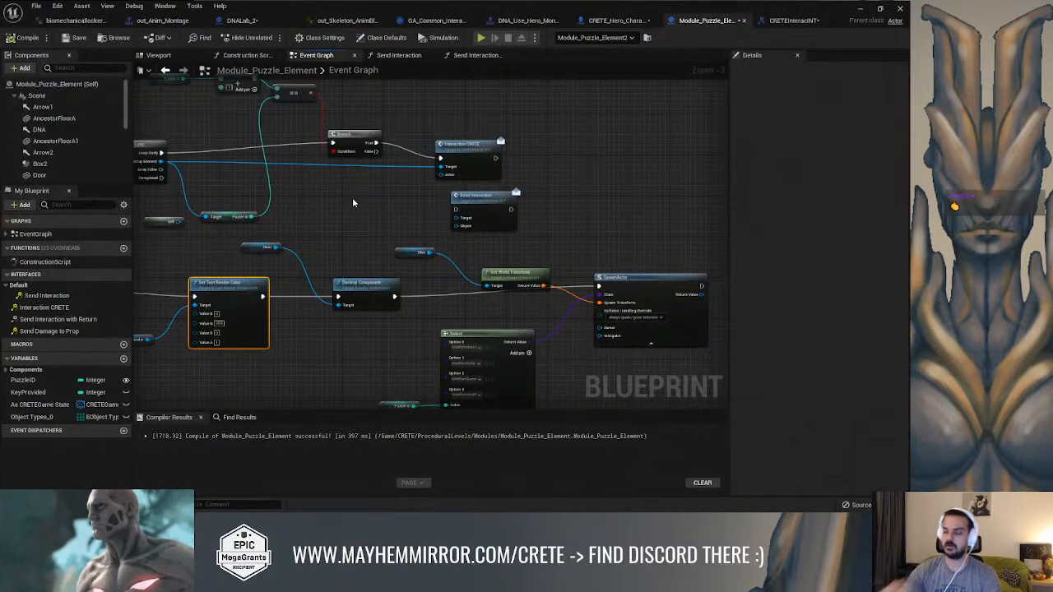
right_click_drag(353, 201, 444, 237)
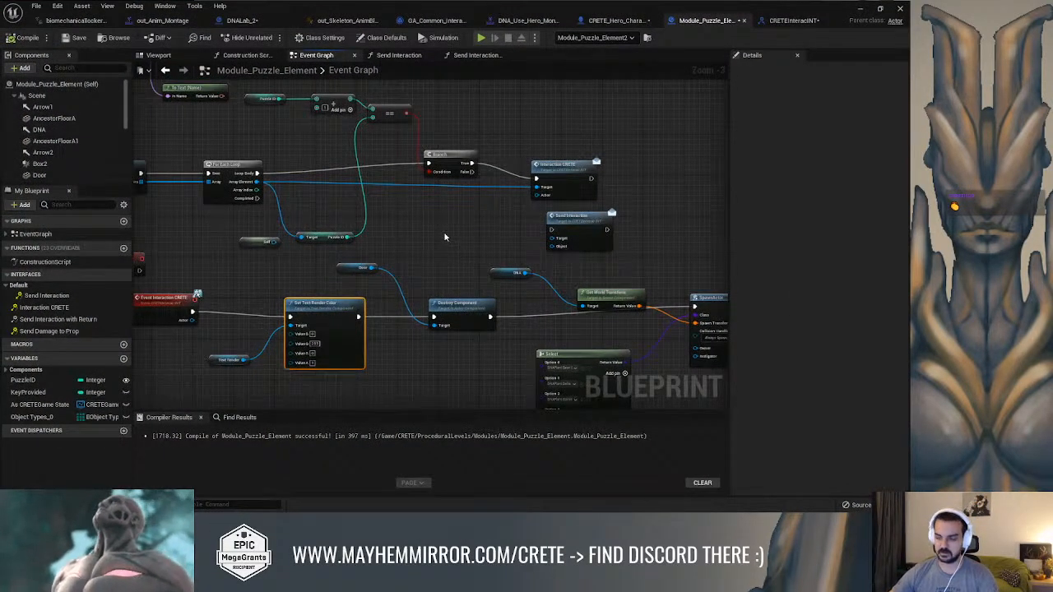
scroll(450, 218, "down", 4)
right_click_drag(391, 190, 577, 317)
right_click_drag(380, 260, 207, 258)
scroll(353, 244, "up", 3)
right_click_drag(390, 245, 440, 272)
right_click_drag(521, 265, 388, 242)
mouse_move(512, 169)
right_mouse_down()
mouse_move(307, 155)
mouse_move(500, 169)
right_mouse_up()
right_click_drag(334, 169, 404, 170)
right_click_drag(337, 205, 410, 211)
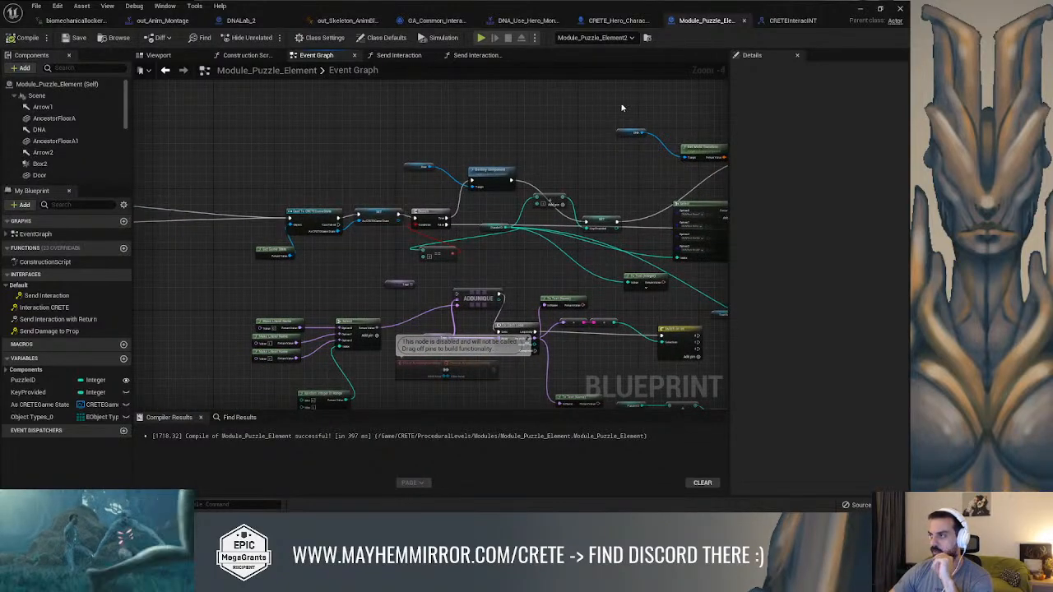
Inspect the SendInteractionWithReturn function in CRETEInteracINT and the sphere trace and Branch logic in GA_Common_Interaction
left_click(788, 20)
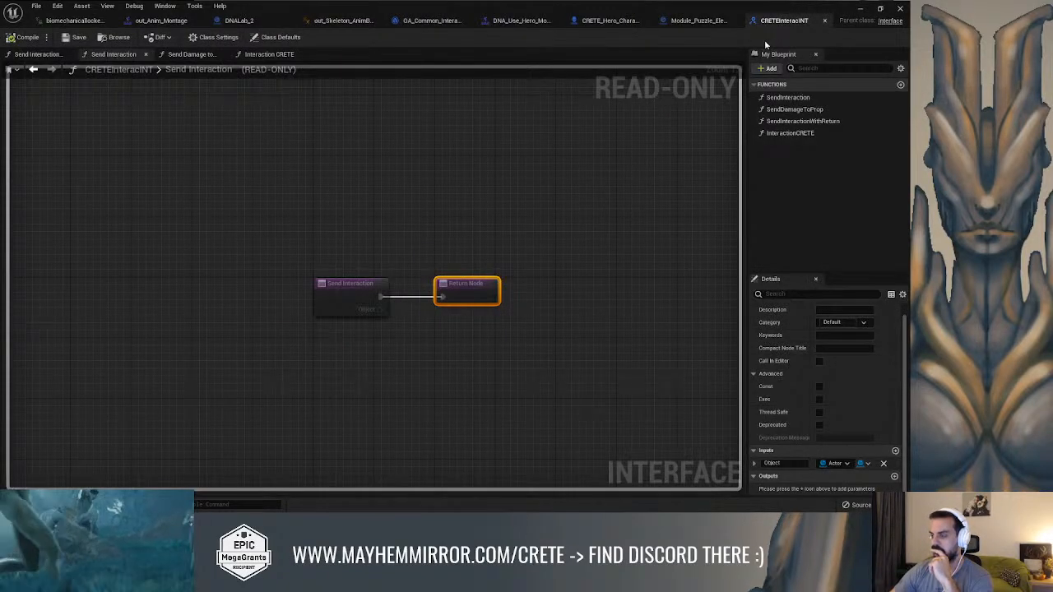
left_click(798, 120)
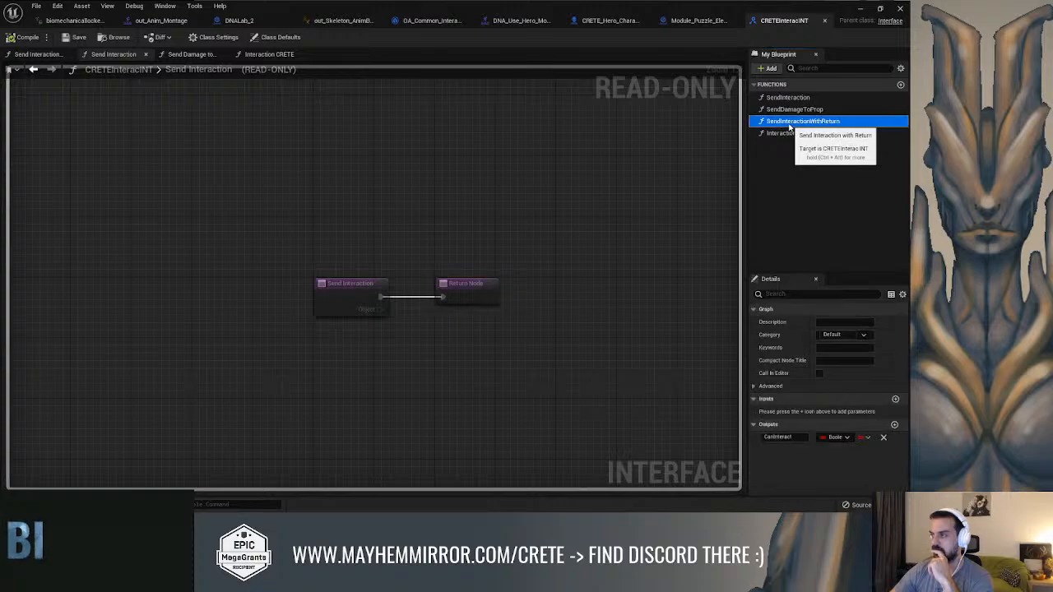
left_click(433, 25)
right_click_drag(472, 131, 206, 127)
right_click_drag(736, 121, 417, 146)
right_click_drag(550, 110, 396, 188)
left_click_drag(443, 182, 542, 185)
right_click_drag(259, 190, 470, 215)
right_click_drag(248, 262, 380, 201)
left_click_drag(383, 189, 341, 189)
right_click_drag(494, 158, 348, 156)
left_click_drag(481, 172, 639, 164)
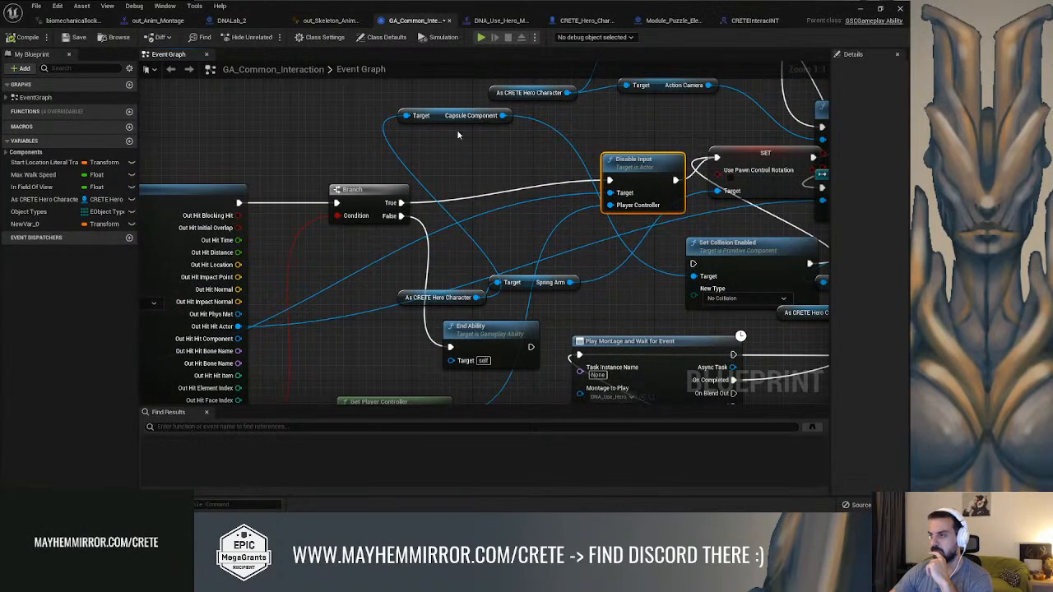
Cut the Cast To DNALab_2, Bio Mech Locker getter and SET Bio Mech Locker nodes out of the GA_Common_Interaction graph
left_click_drag(441, 115, 480, 130)
right_click_drag(773, 152, 543, 157)
left_click_drag(650, 120, 613, 104)
right_click_drag(675, 138, 500, 118)
left_click_drag(613, 170, 637, 169)
left_click(485, 164)
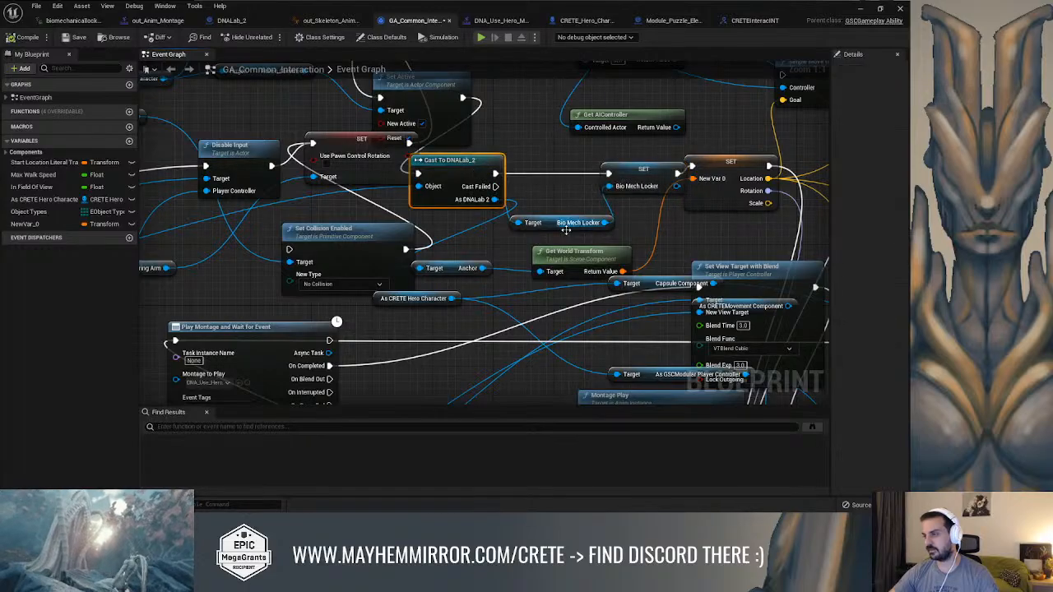
left_click(556, 226, "ctrl")
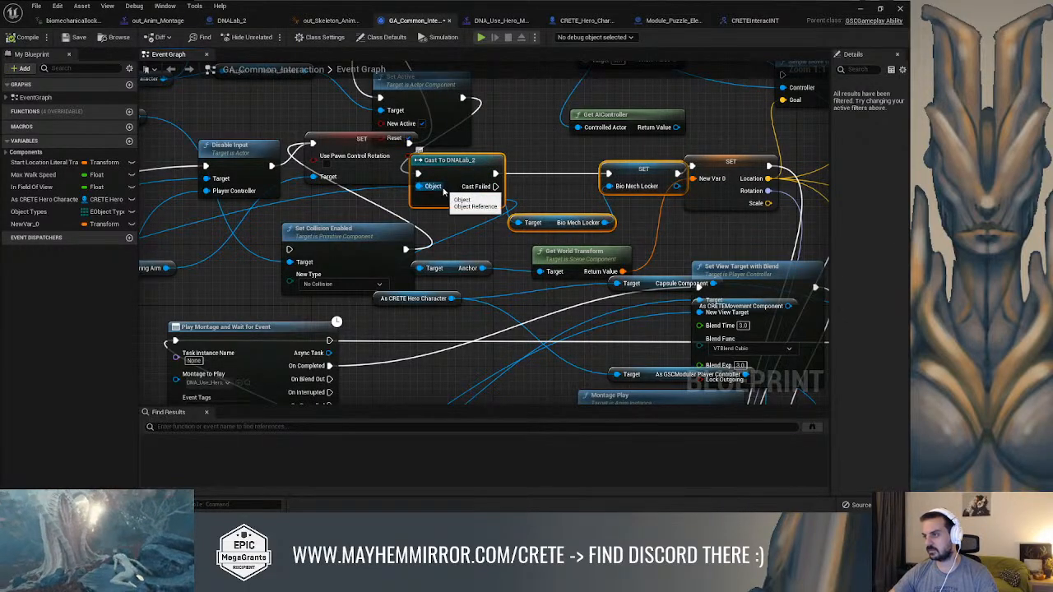
key("Delete")
Move the Capsule Component getter beside Set Collision Enabled and paste the cut DNALab_2 nodes above the Branch
mouse_move(434, 192)
right_mouse_down()
mouse_move(600, 212)
mouse_move(713, 172)
right_mouse_up()
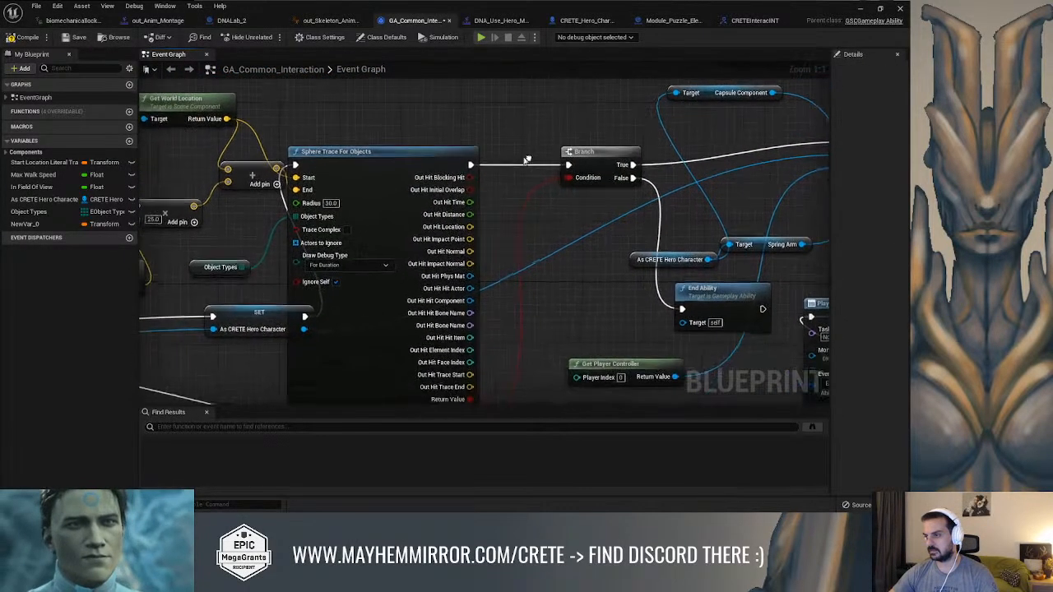
left_click_drag(436, 153, 383, 145)
right_click_drag(567, 158, 468, 151)
left_click_drag(510, 150, 418, 143)
right_click_drag(546, 154, 345, 192)
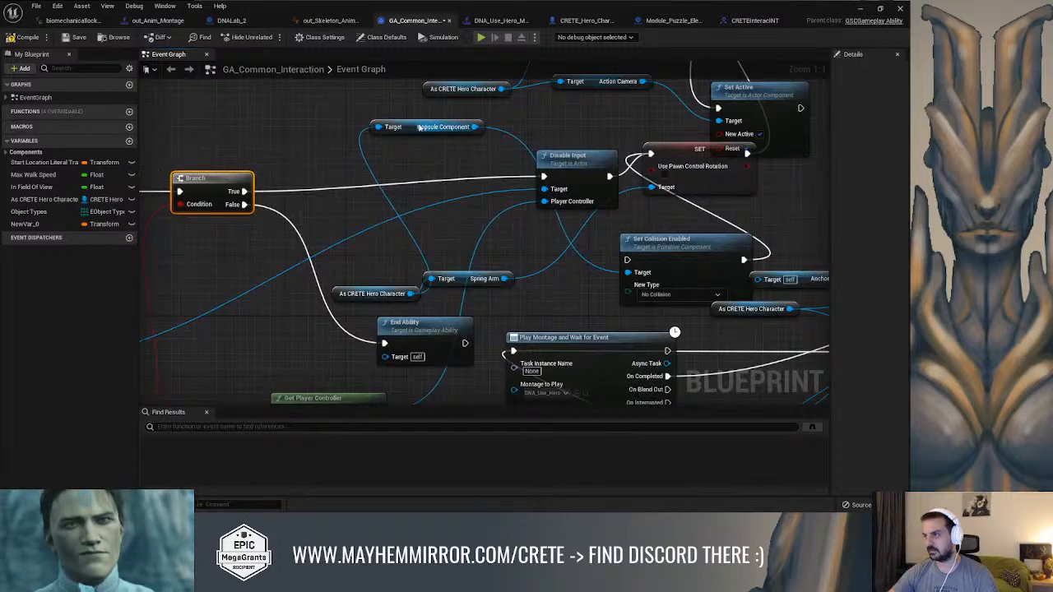
left_click_drag(423, 129, 566, 295)
left_click(329, 131)
right_click_drag(305, 115, 364, 168)
key("ctrl+v")
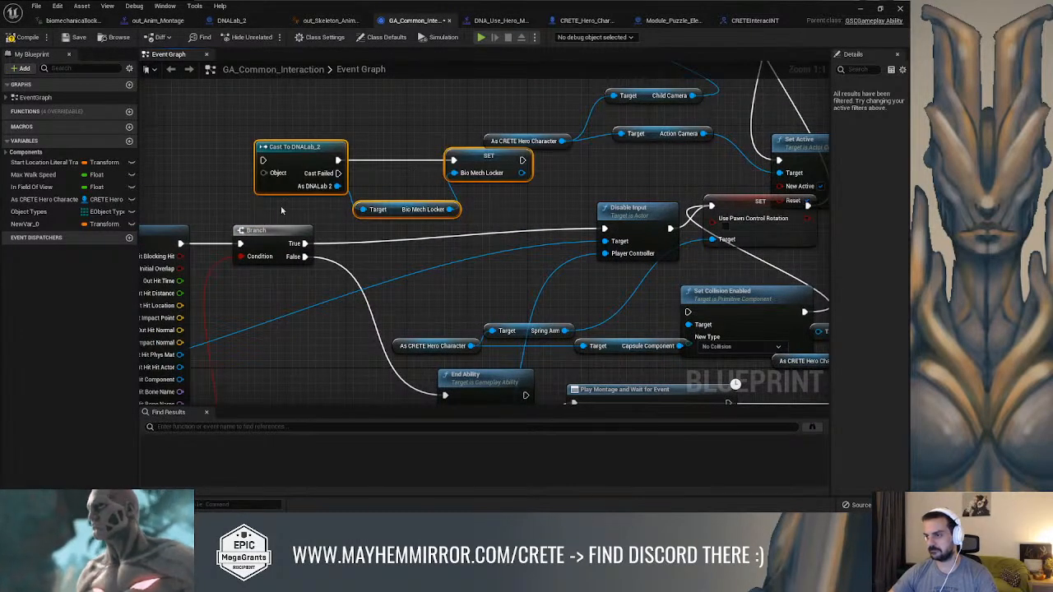
Wire the Branch's True output through Cast To DNALab_2 and SET Bio Mech Locker into Disable Input, and As DNALab 2 to the Anchor getter
left_click(271, 231)
left_click_drag(272, 231, 262, 163)
right_click_drag(511, 233, 484, 216)
left_click_drag(308, 170, 654, 264)
right_click_drag(387, 115, 429, 241)
left_click(444, 137)
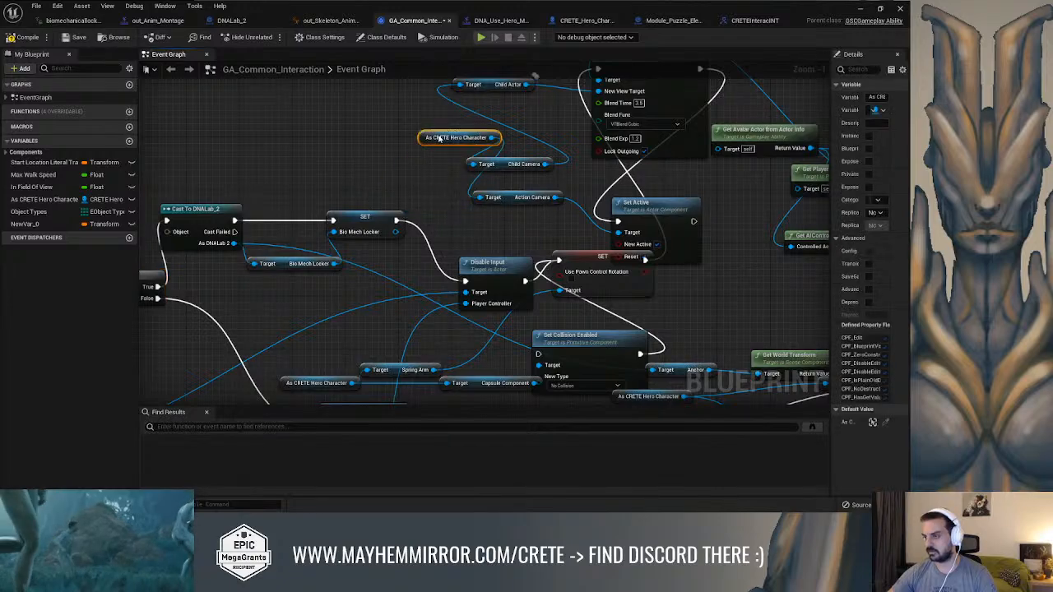
right_click_drag(445, 138, 458, 116)
Connect the sphere trace's Out Hit Actor to the Object input of Cast To DNALab_2 and compile GA_Common_Interaction
left_click(16, 38)
right_click_drag(264, 205, 477, 134)
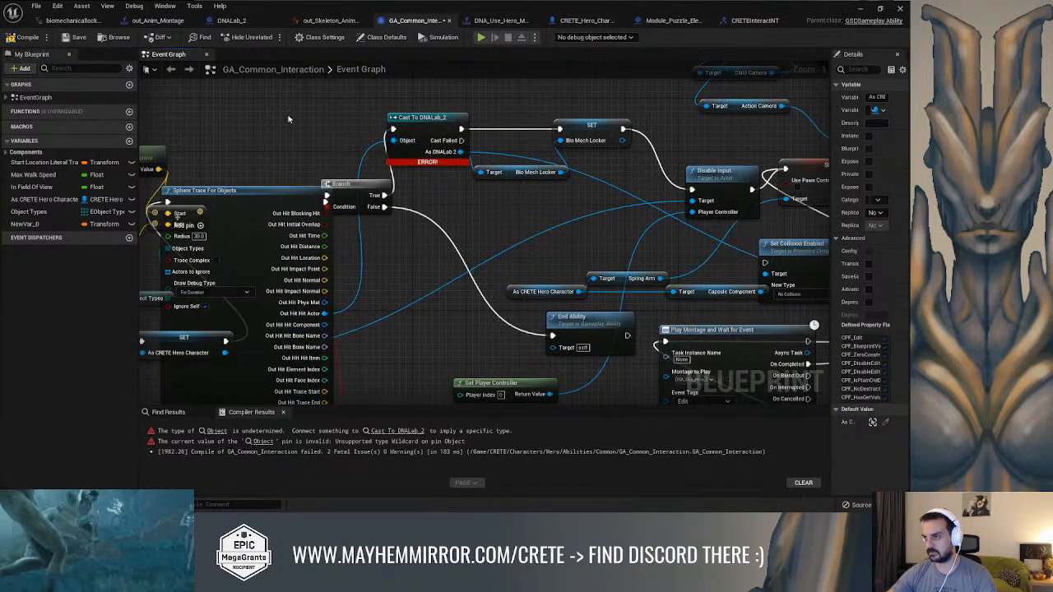
left_click(33, 40)
Add the CRETEInteracINT interface to GA_Common_Interaction's implemented interfaces in the class settings and compile
right_click_drag(469, 157, 319, 208)
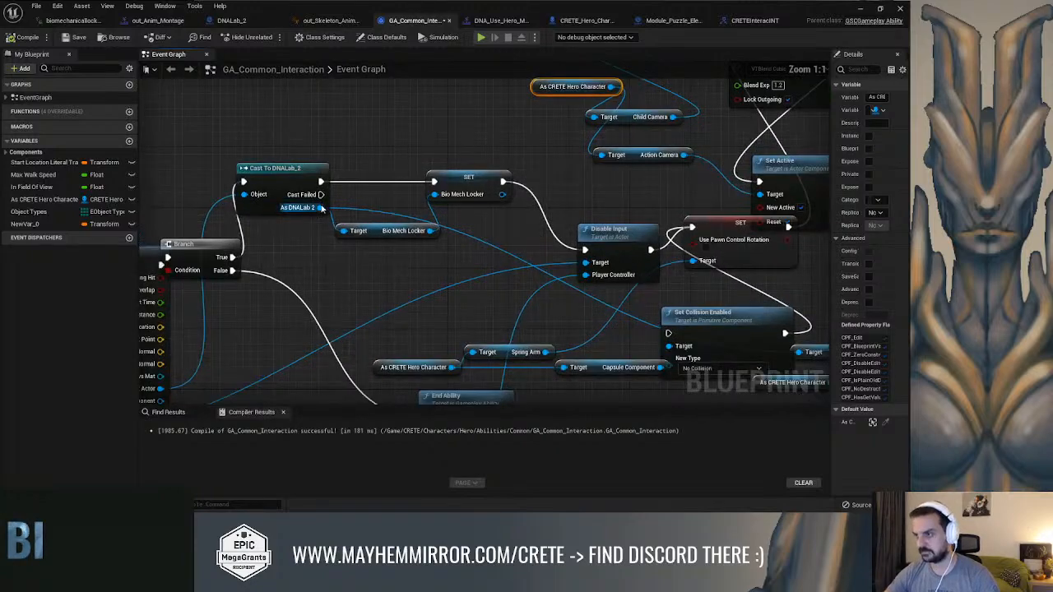
right_click_drag(385, 122, 313, 146)
left_click(386, 37)
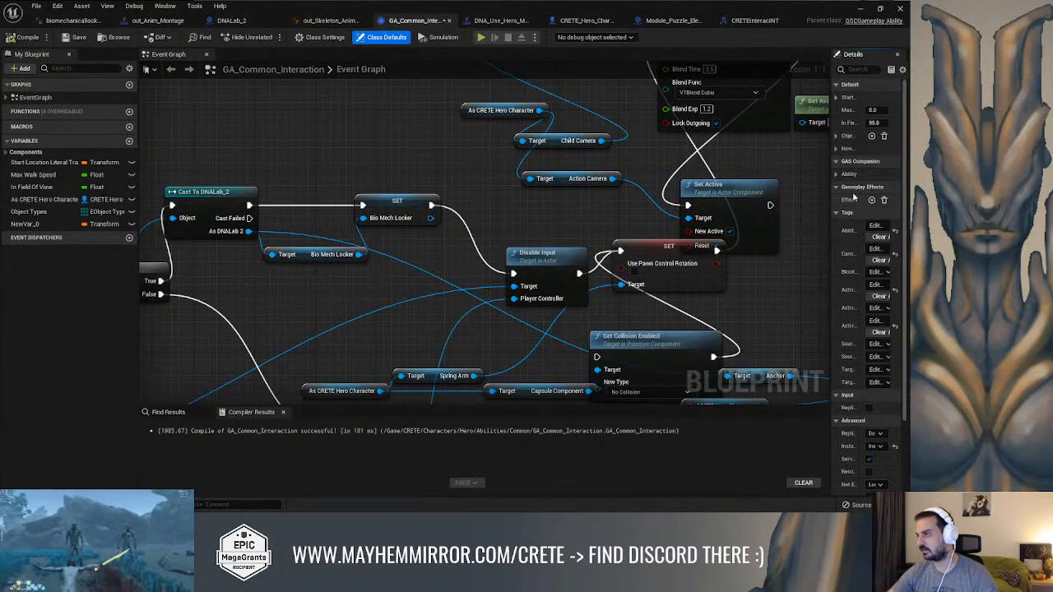
left_click_drag(828, 185, 569, 185)
left_click(324, 37)
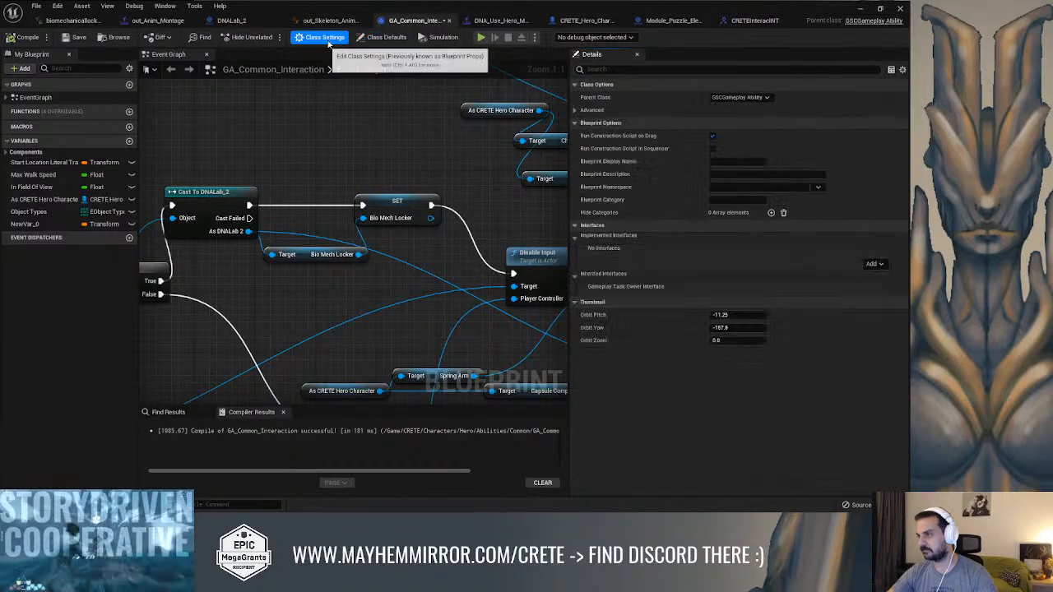
left_click(873, 263)
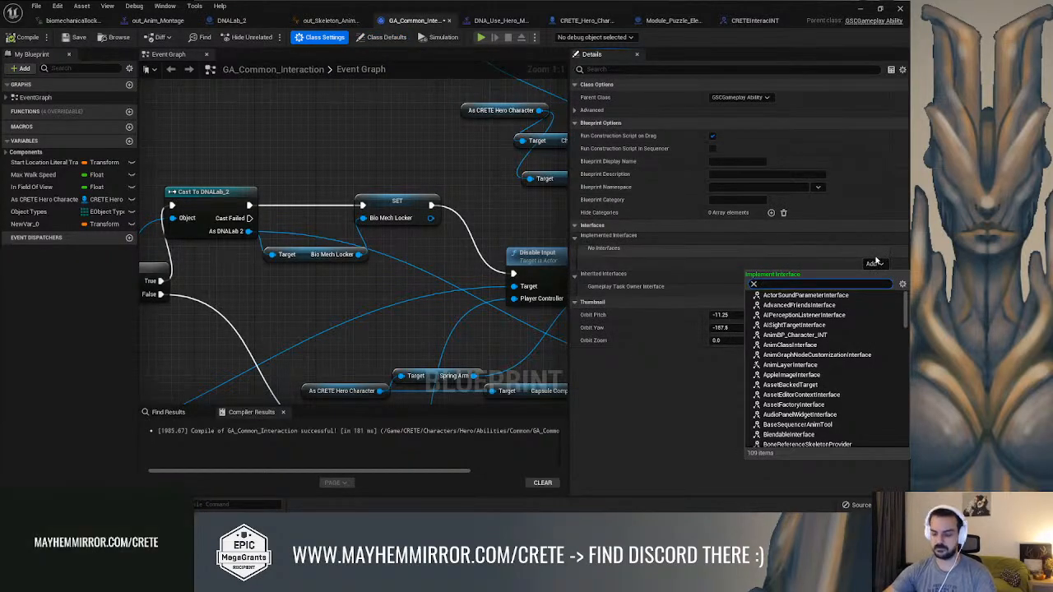
type("cret")
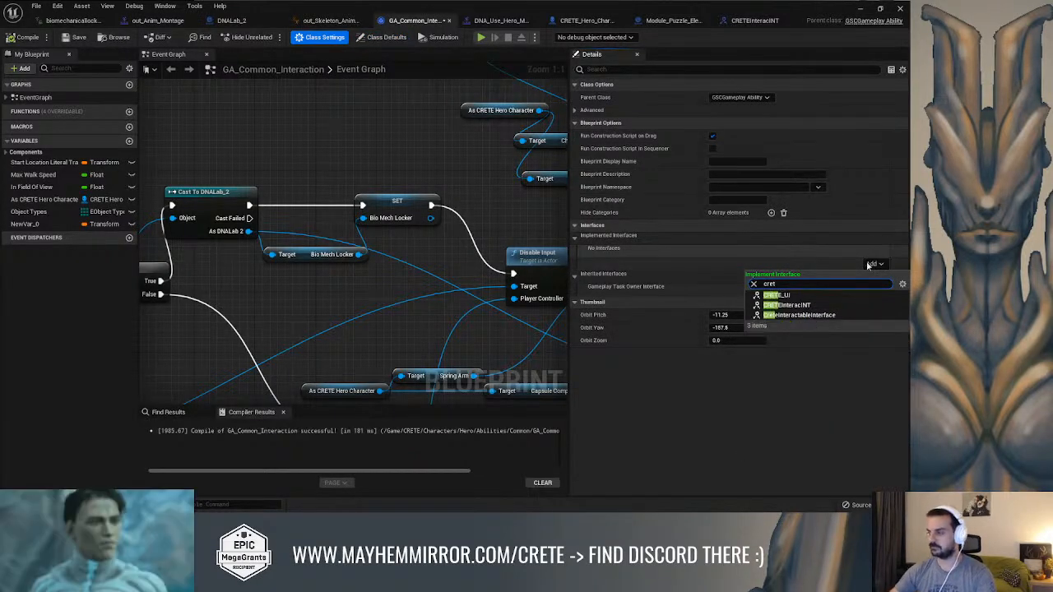
left_click(808, 306)
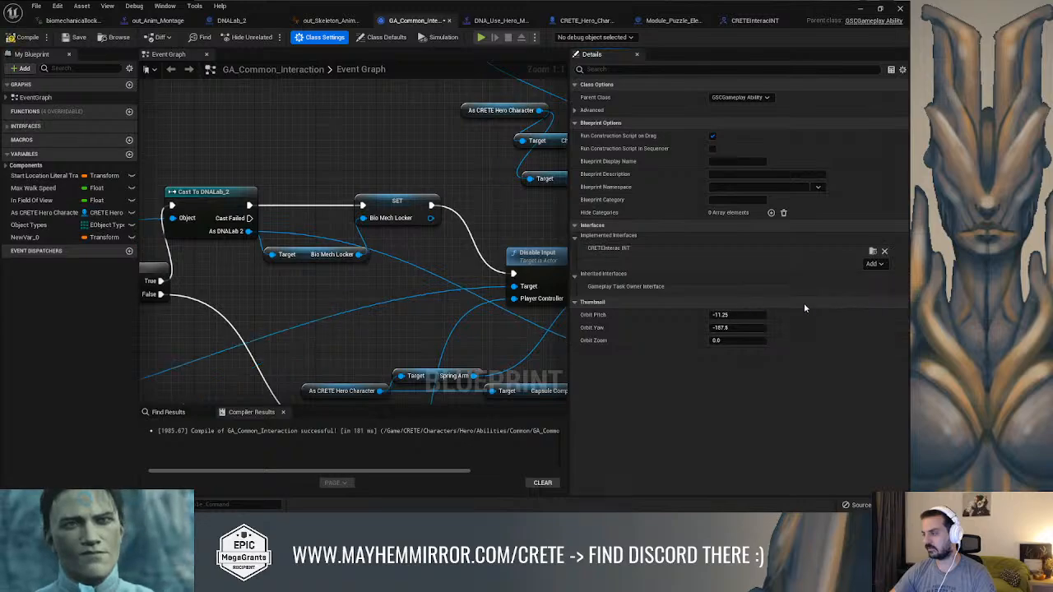
left_click(22, 37)
Add a Send Interaction with Return call above the cast nodes and connect As DNALab 2 to its Target
right_click_drag(371, 137, 374, 164)
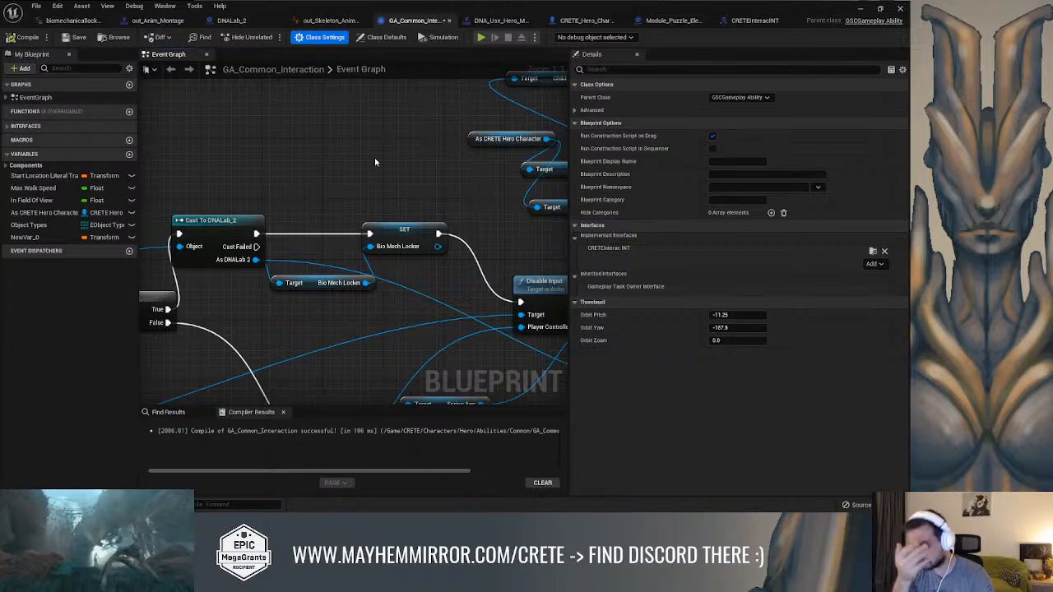
right_click(374, 162)
type("with return")
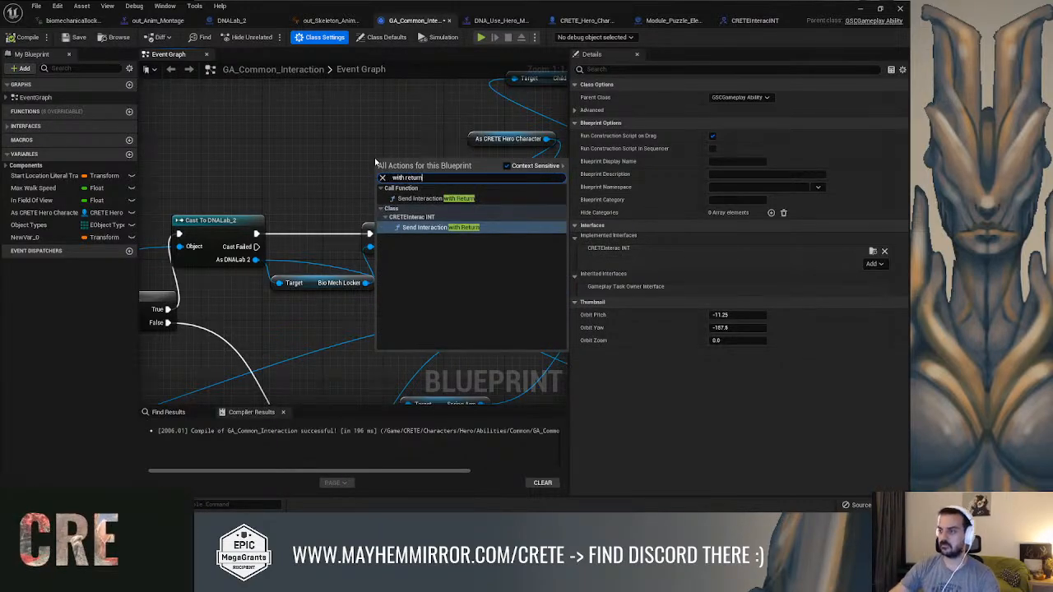
left_click(422, 198)
left_click_drag(407, 171, 352, 134)
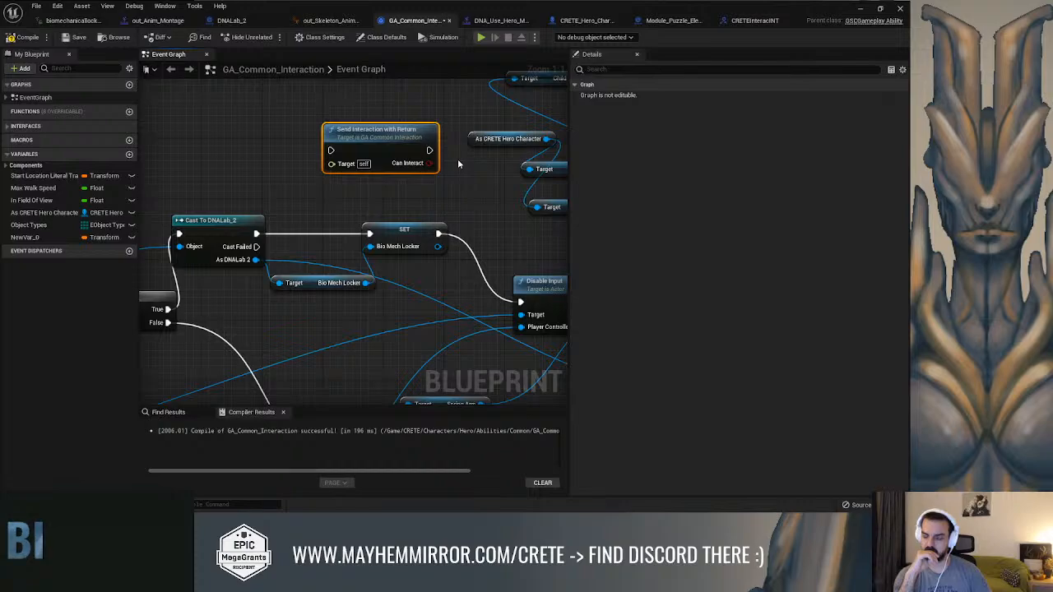
left_click_drag(255, 259, 332, 164)
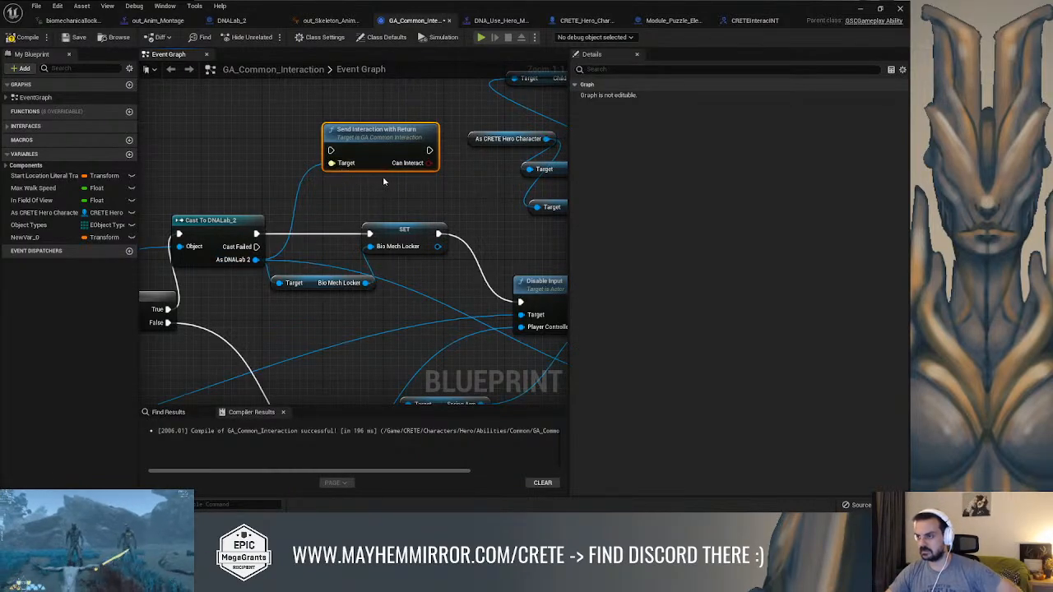
Wire Send Interaction with Return between Cast To DNALab_2 and the SET Bio Mech Locker node, and compile GA_Common_Interaction
left_click_drag(413, 238, 466, 252)
left_click_drag(232, 222, 330, 151)
left_click_drag(429, 150, 422, 248)
left_click(23, 37)
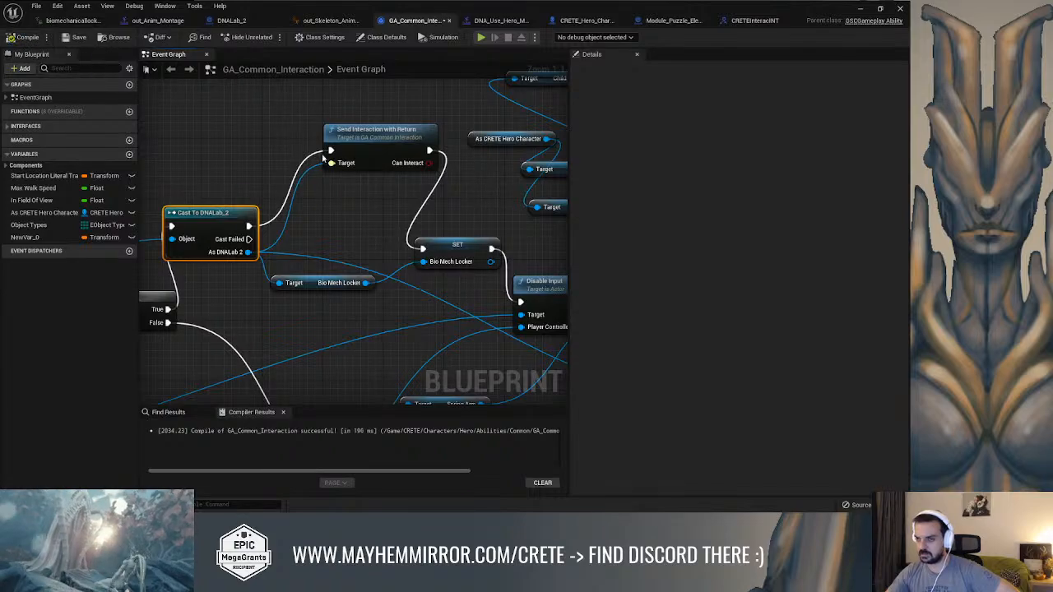
left_click(377, 144)
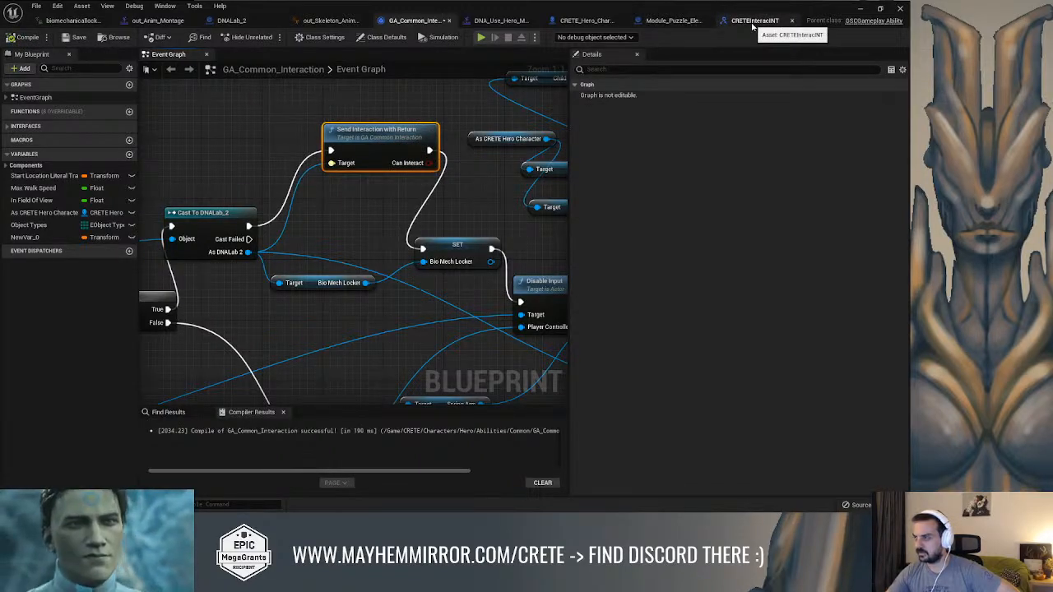
Open the Send Interaction with Return function in Module_Puzzle_Element and move its Return Node farther from the entry node
left_click(670, 20)
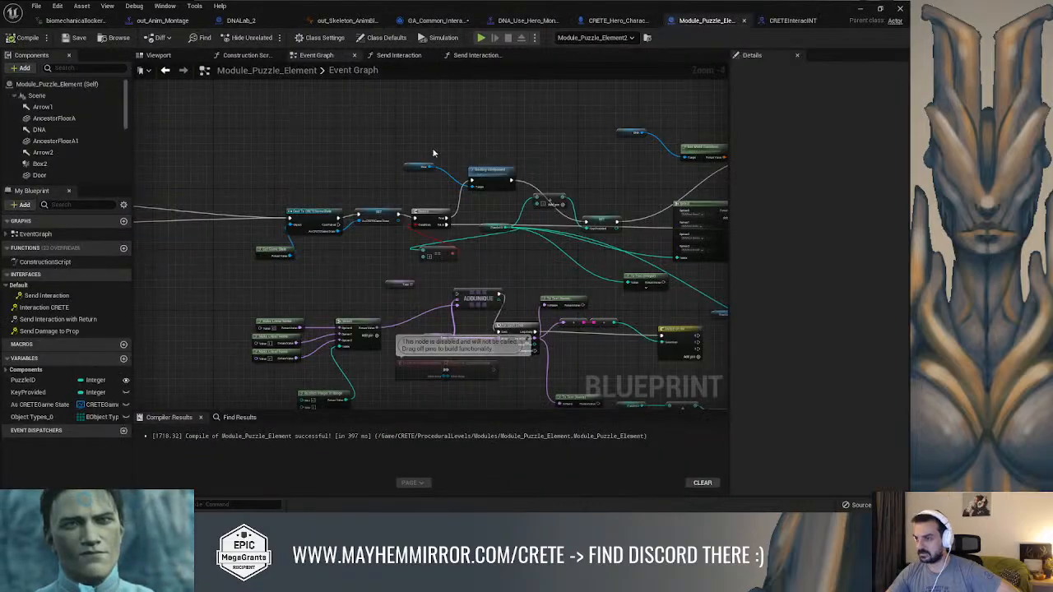
double_click(79, 320)
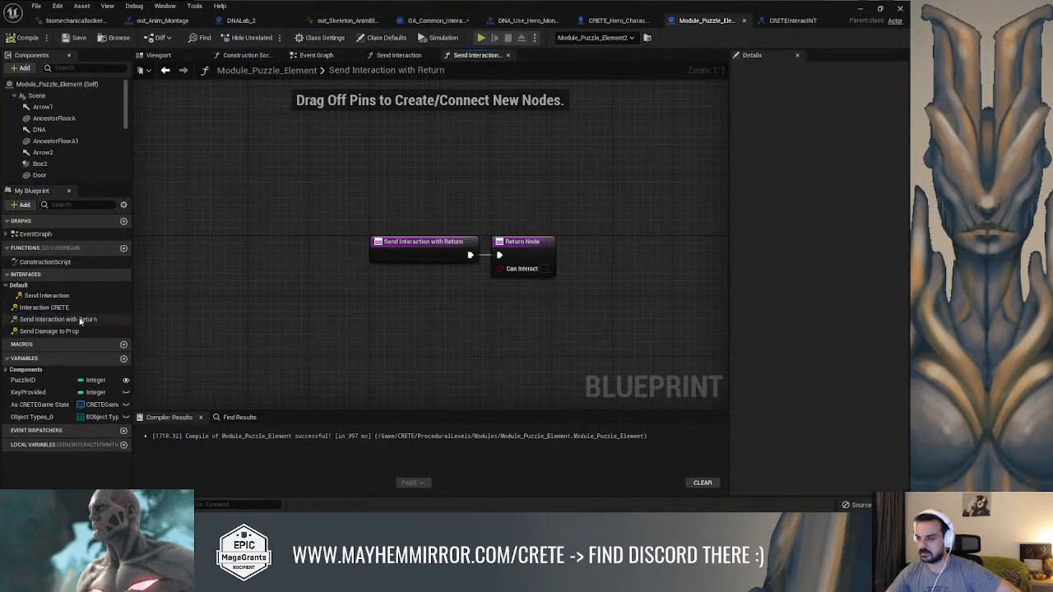
left_click_drag(523, 242, 674, 242)
left_click_drag(470, 254, 516, 254)
type("print")
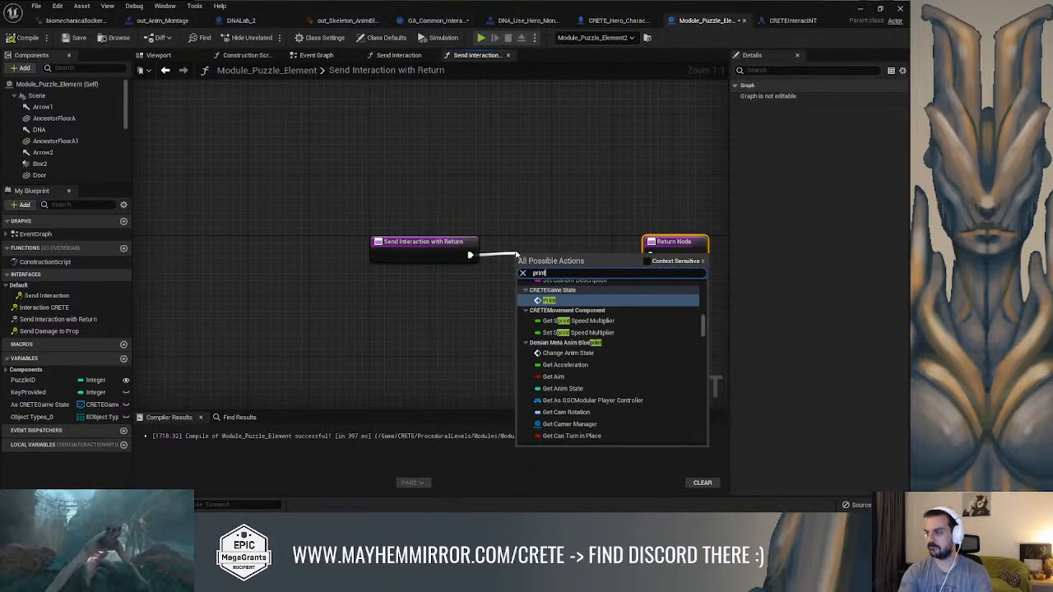
key("Return")
left_click_drag(515, 257, 484, 170)
key("Delete")
Add a Print String node between the Send Interaction with Return entry and the Return Node, using context-sensitive node results
left_click_drag(469, 256, 541, 197)
type("print")
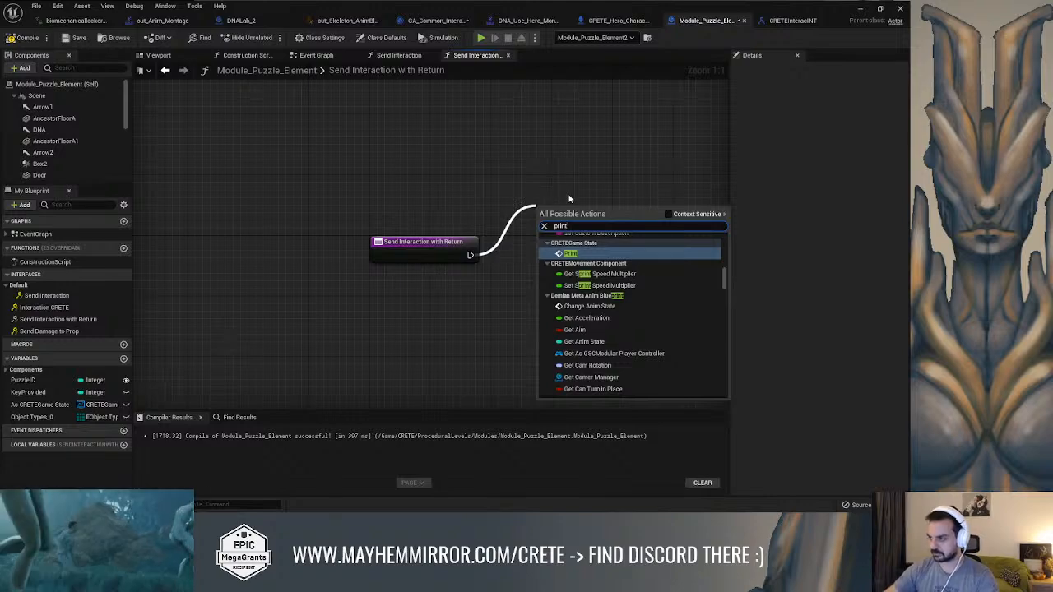
left_click(667, 214)
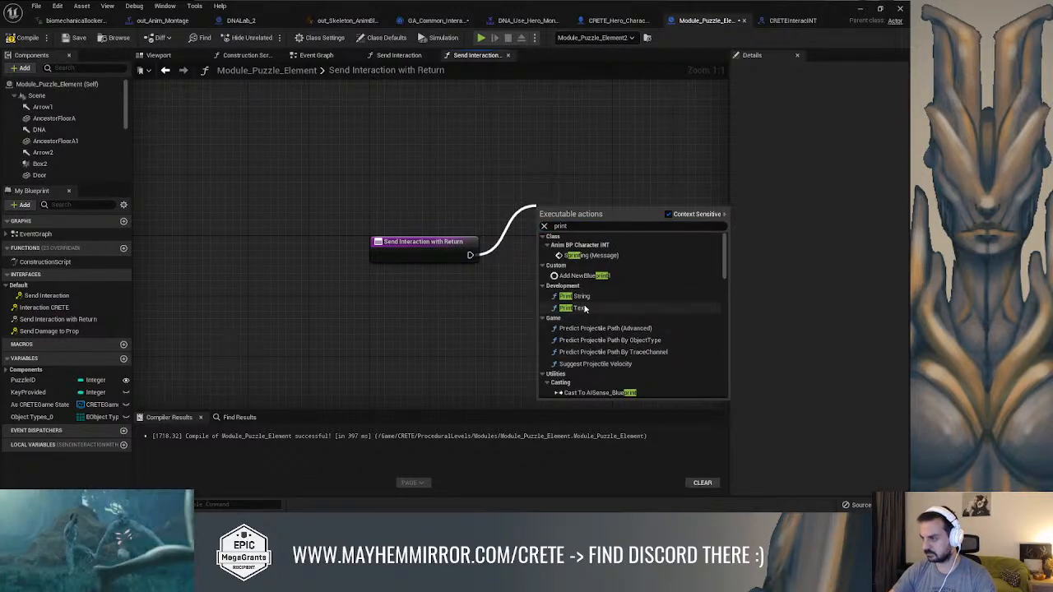
left_click(574, 296)
mouse_move(568, 212)
left_mouse_down()
mouse_move(596, 212)
mouse_move(567, 213)
left_mouse_up()
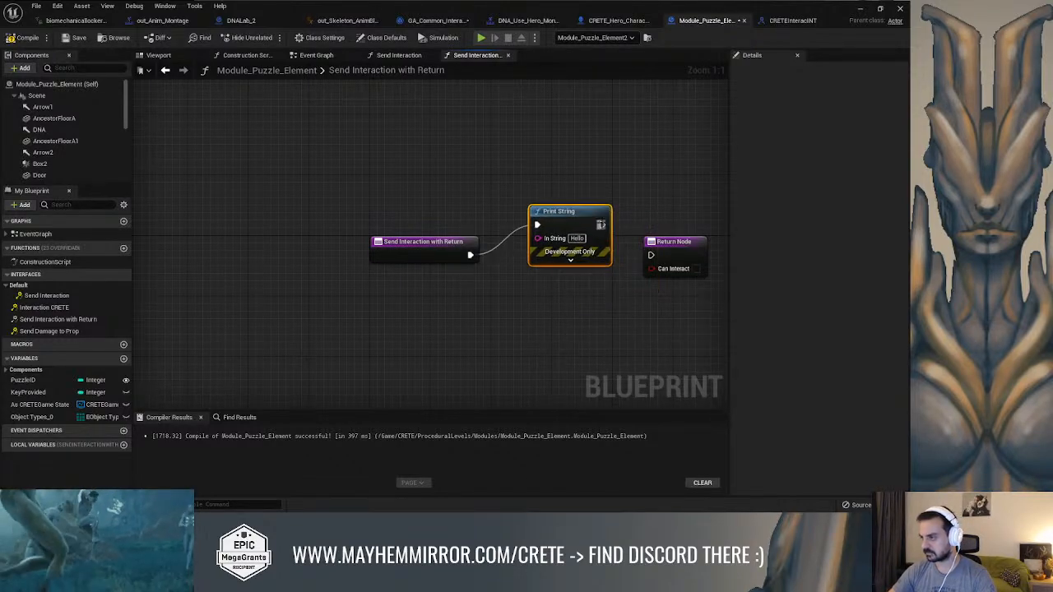
Set a breakpoint on the Print String node and compile Module_Puzzle_Element
right_click(571, 220)
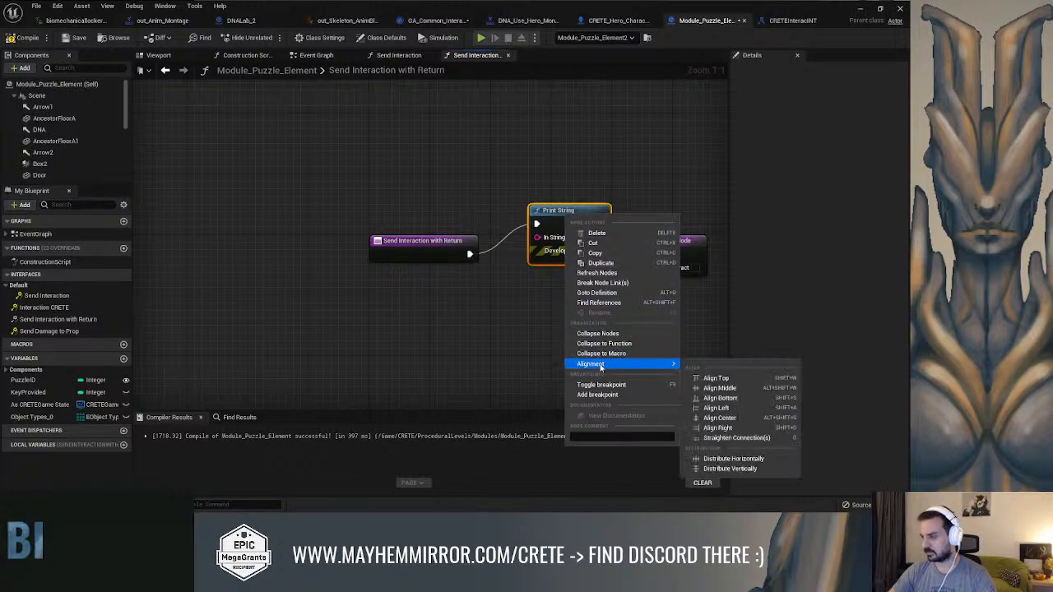
left_click(605, 389)
left_click(25, 38)
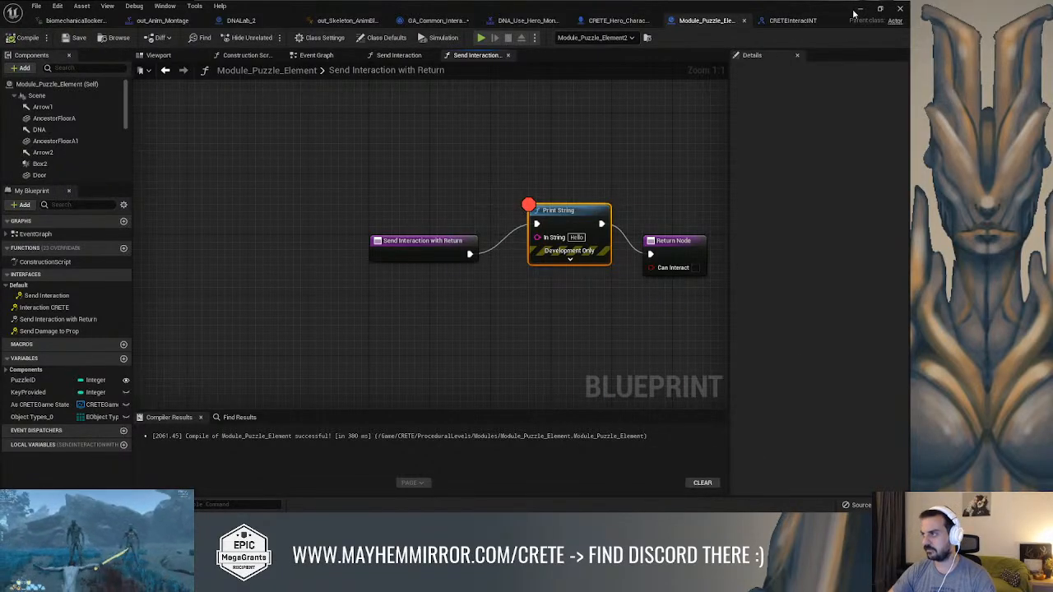
Play-test the level by running the character to the DNA lock on the gate and interacting with it, and stop the session
left_click(857, 10)
right_click_drag(548, 144, 547, 145)
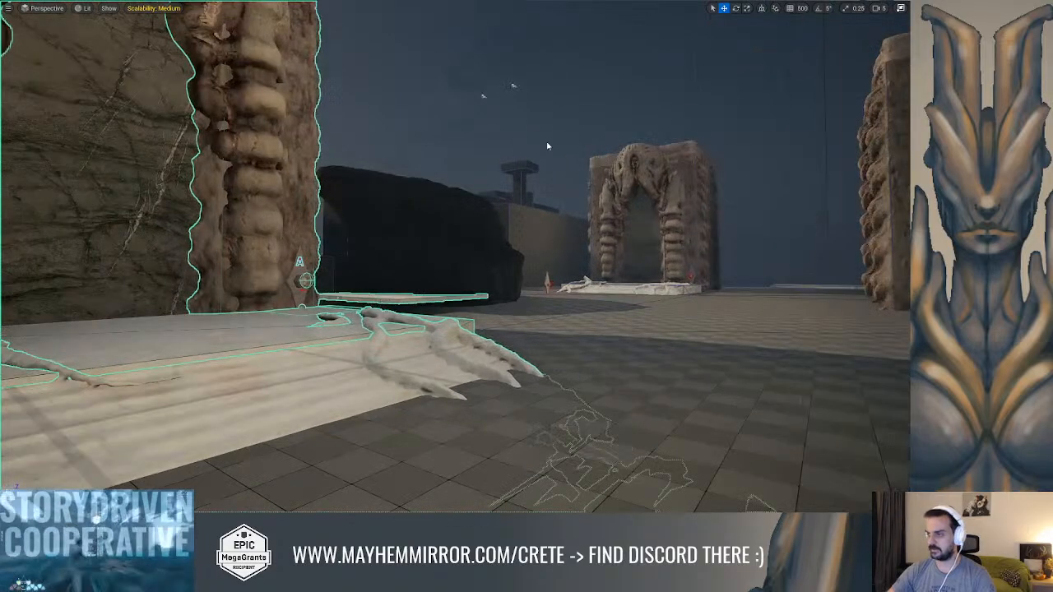
key("alt+p")
key("w")
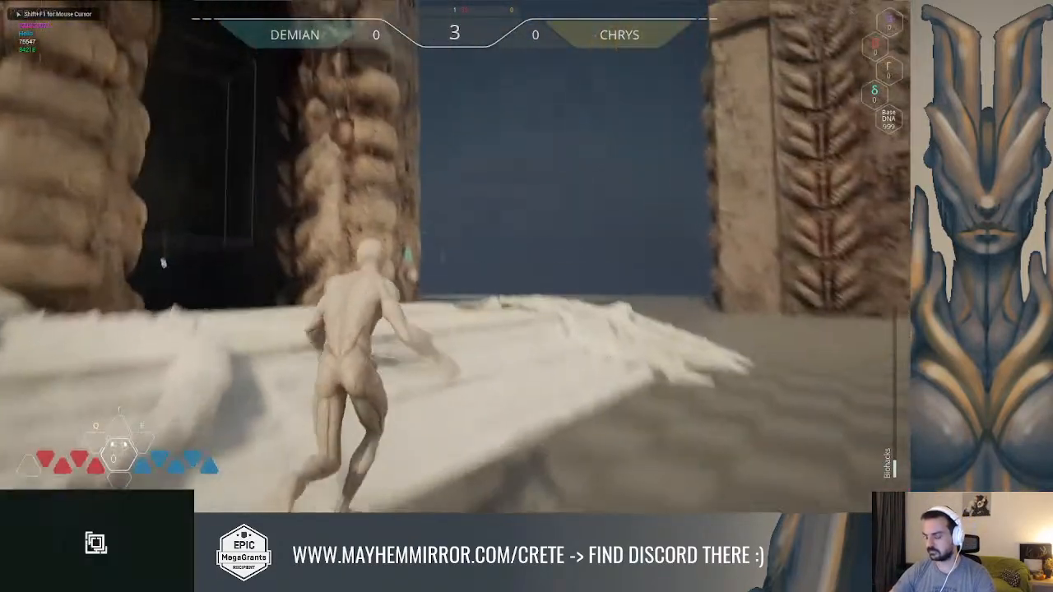
key("space")
key("w")
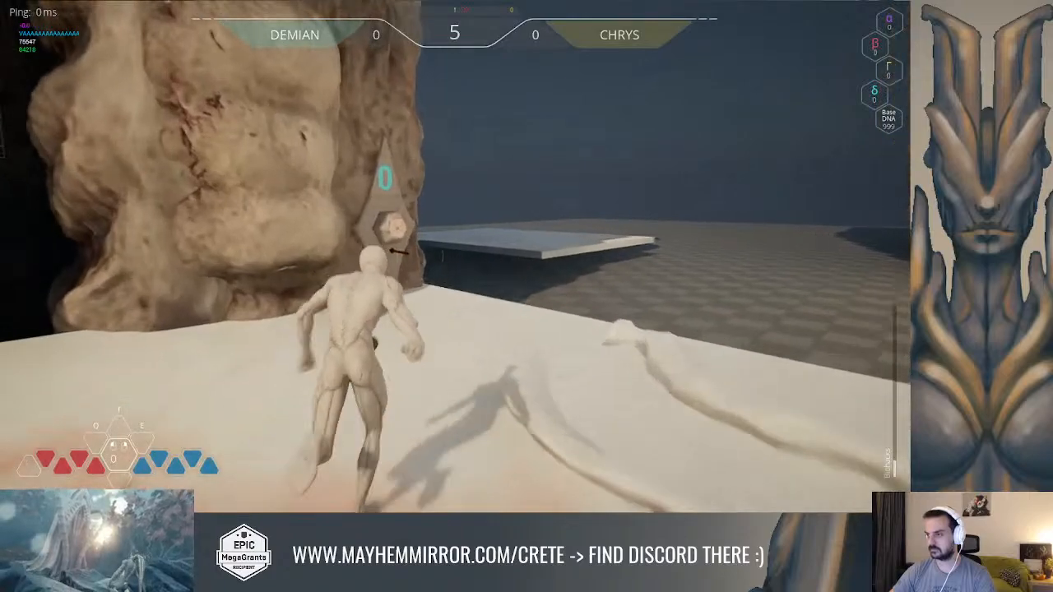
key("w")
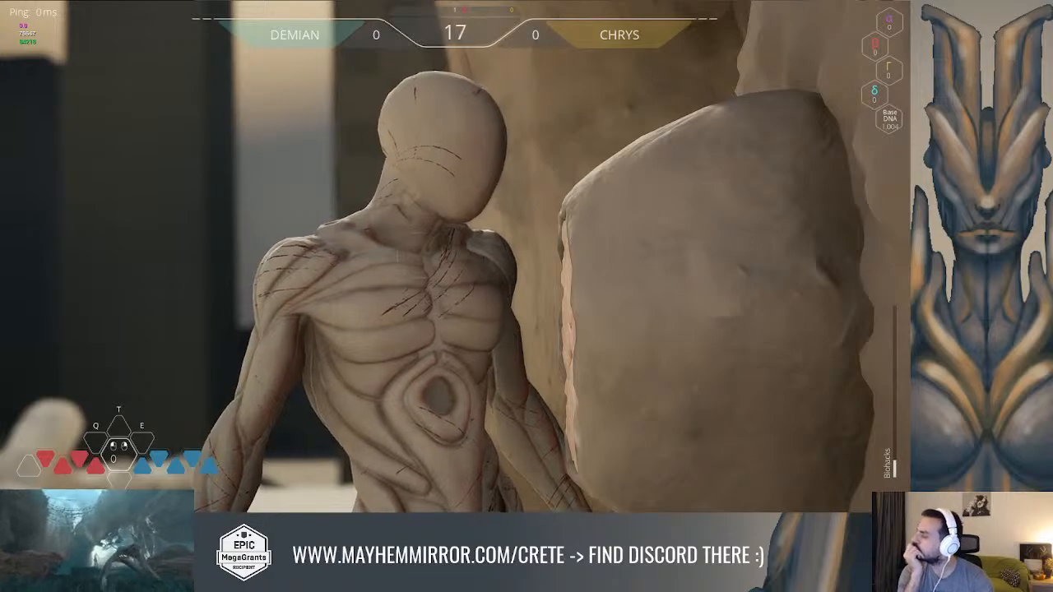
key("Escape")
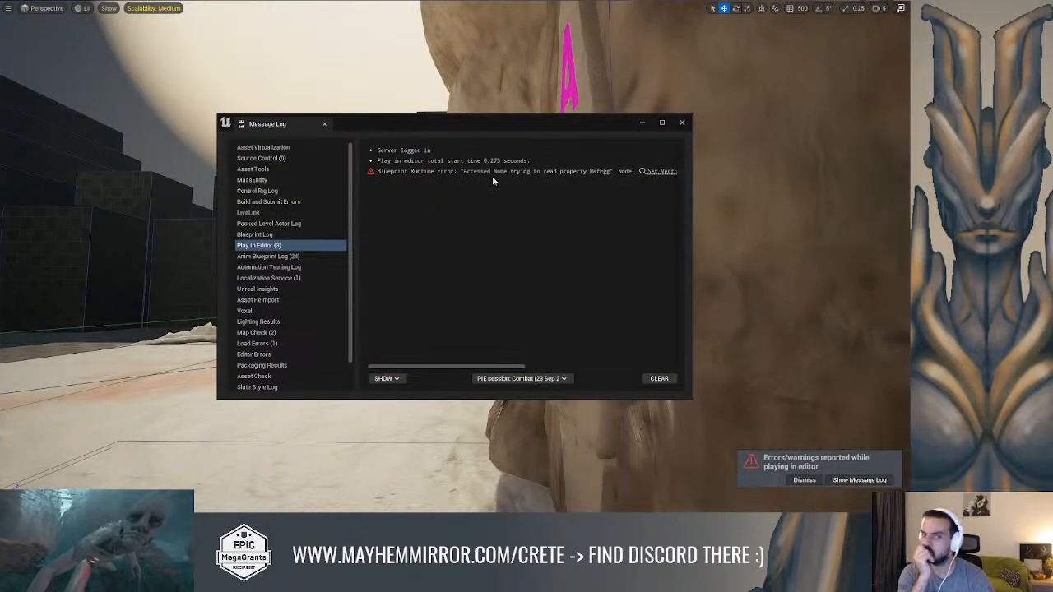
Examine the GA_Common_Interaction execution chain from the Send Interaction with Return call through to the Set Active node
key("alt+Tab")
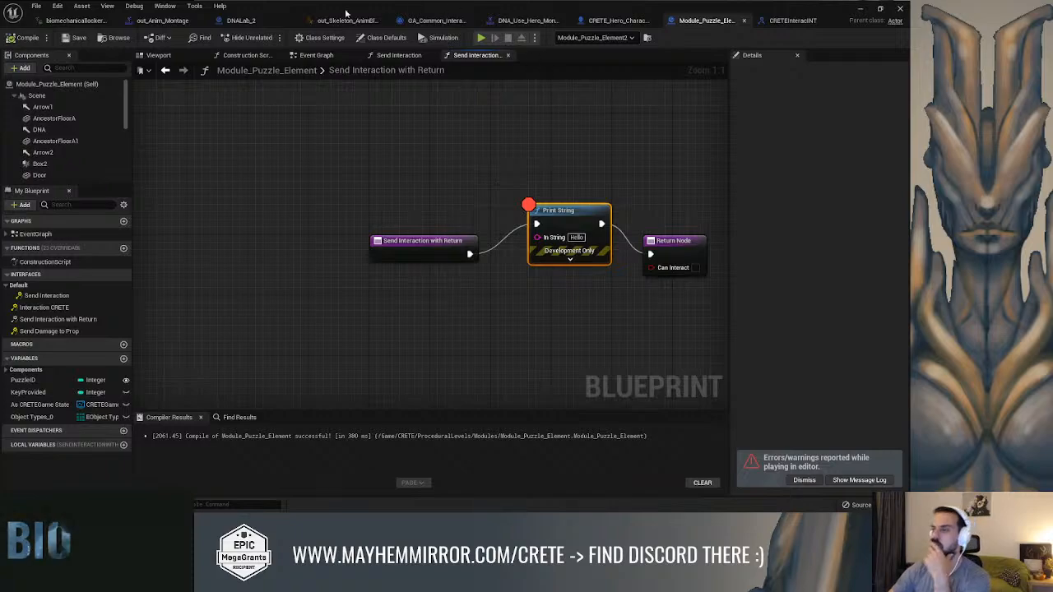
left_click(435, 21)
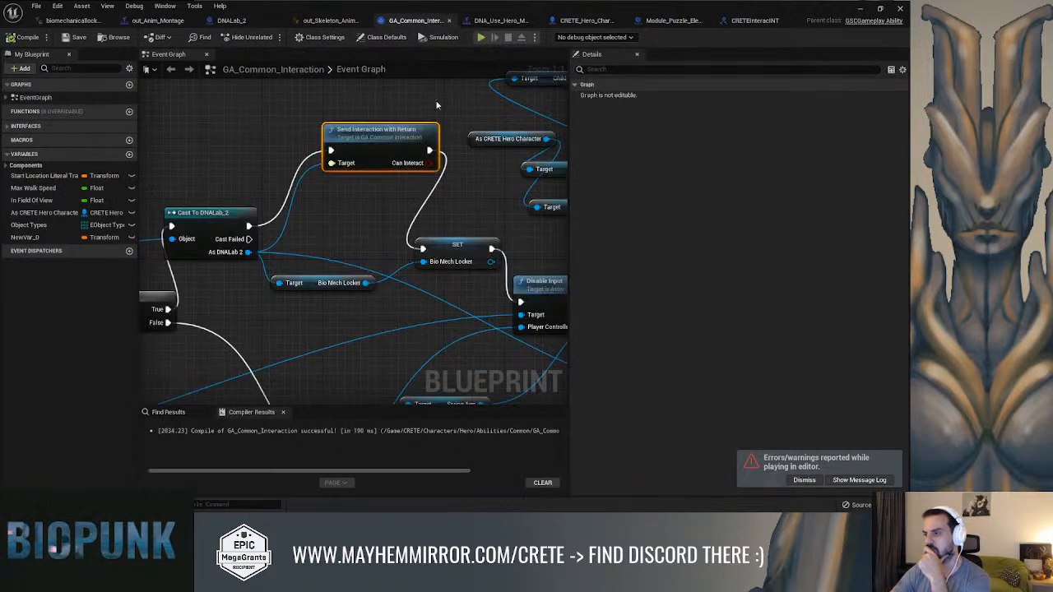
mouse_move(288, 247)
right_mouse_down()
mouse_move(553, 173)
mouse_move(463, 134)
mouse_move(252, 162)
mouse_move(244, 203)
mouse_move(430, 172)
mouse_move(407, 172)
mouse_move(221, 276)
mouse_move(187, 222)
right_mouse_up()
scroll(221, 276, "down", 1)
right_click_drag(458, 260, 330, 186)
left_click_drag(319, 177, 372, 204)
right_click_drag(372, 204, 340, 222)
scroll(356, 222, "down", 2)
left_click_drag(355, 220, 383, 236)
right_click_drag(383, 232, 287, 218)
right_click_drag(255, 182, 287, 179)
scroll(303, 193, "up", 1)
left_click_drag(329, 240, 398, 261)
left_click_drag(427, 250, 426, 249)
right_click_drag(378, 254, 416, 259)
right_click_drag(299, 214, 384, 224)
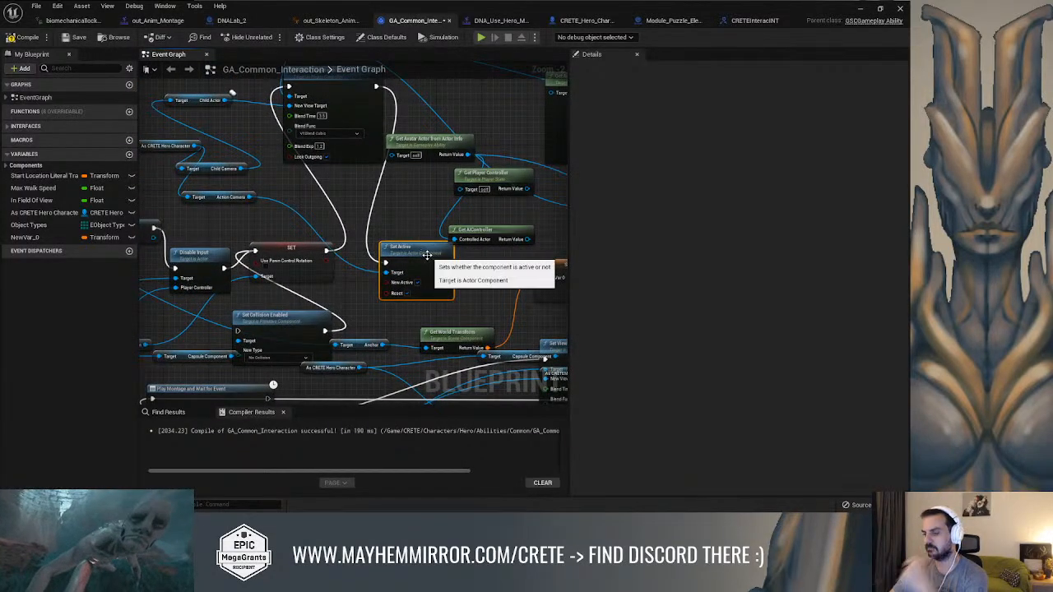
Delete the Action Camera getter, route the view-target blend node's execution output past Set Active, and compile GA_Common_Interaction
right_click_drag(239, 205, 287, 223)
left_click(258, 215)
key("Delete")
right_click_drag(402, 223, 352, 222)
left_click_drag(374, 104, 537, 284)
right_click_drag(478, 279, 513, 268)
right_click_drag(267, 234, 438, 259)
scroll(332, 223, "up", 2)
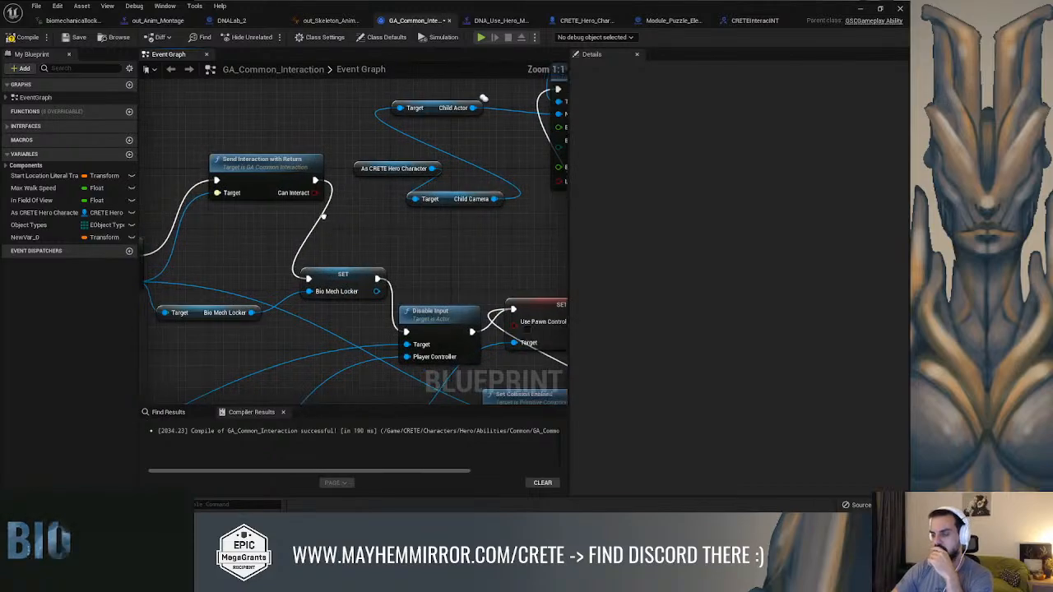
right_click_drag(329, 222, 401, 229)
left_click(300, 190)
left_click(18, 39)
Add a Send Interaction with Return call from the CRETEInterac INT class to the As DNALab 2 output
left_click_drag(200, 289, 290, 103)
type("send inter")
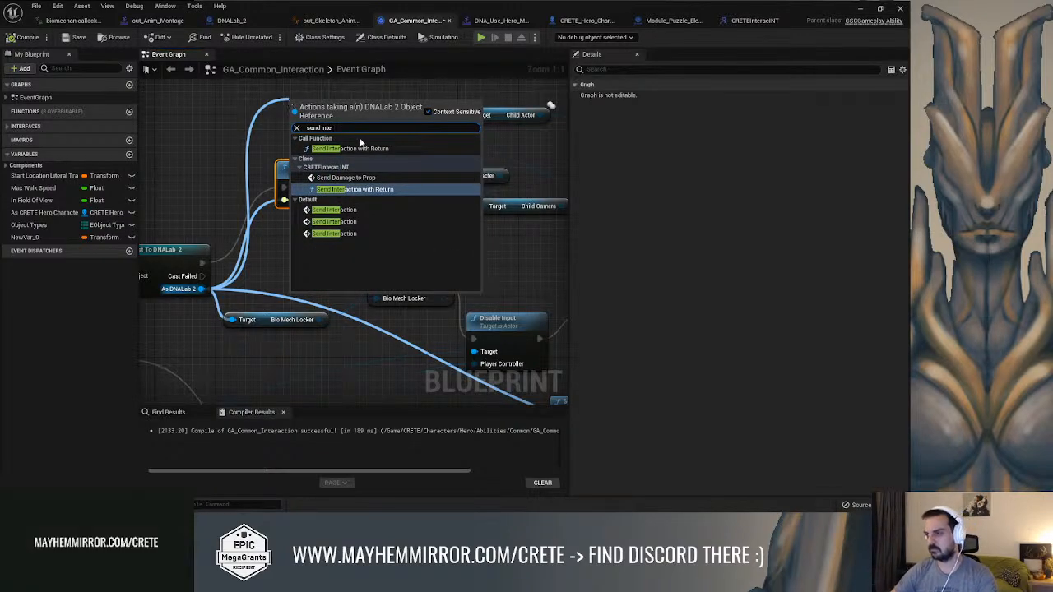
left_click(393, 189)
key("ctrl+z")
Add a Send Interaction with Return call targeting DNALab 2 from As DNALab 2 and wire it between the cast and SET Bio Mech Locker
left_click_drag(199, 288, 235, 159)
type("send inter")
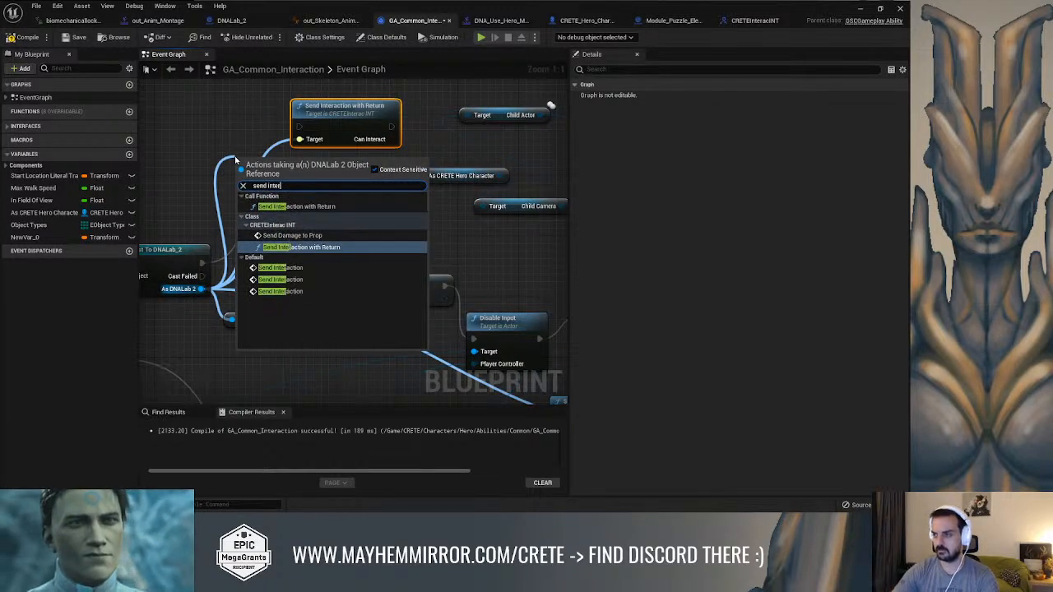
left_click(296, 206)
left_click_drag(274, 167, 220, 100)
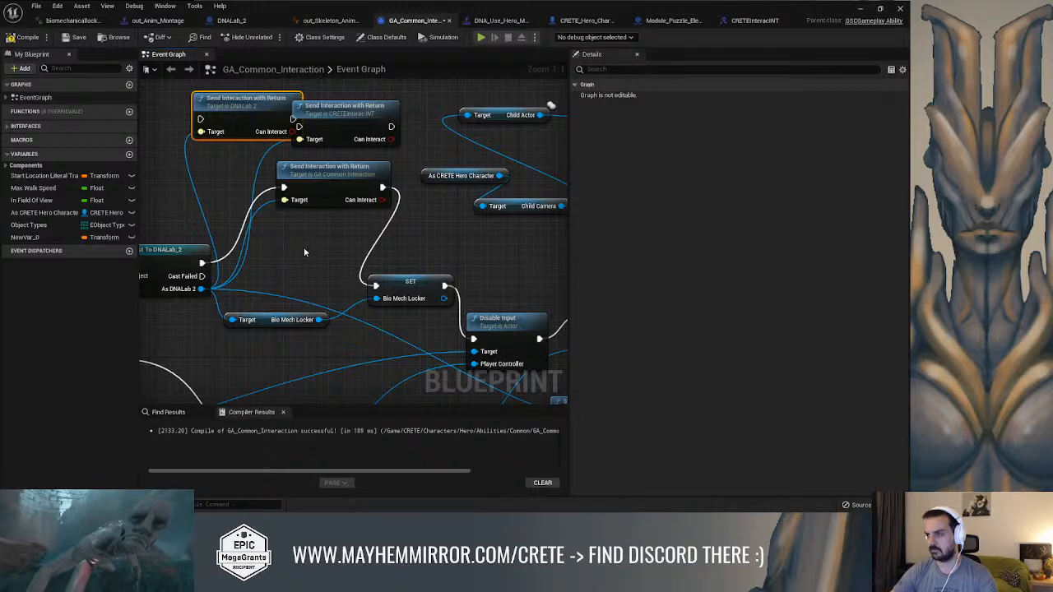
right_click_drag(305, 225, 309, 252)
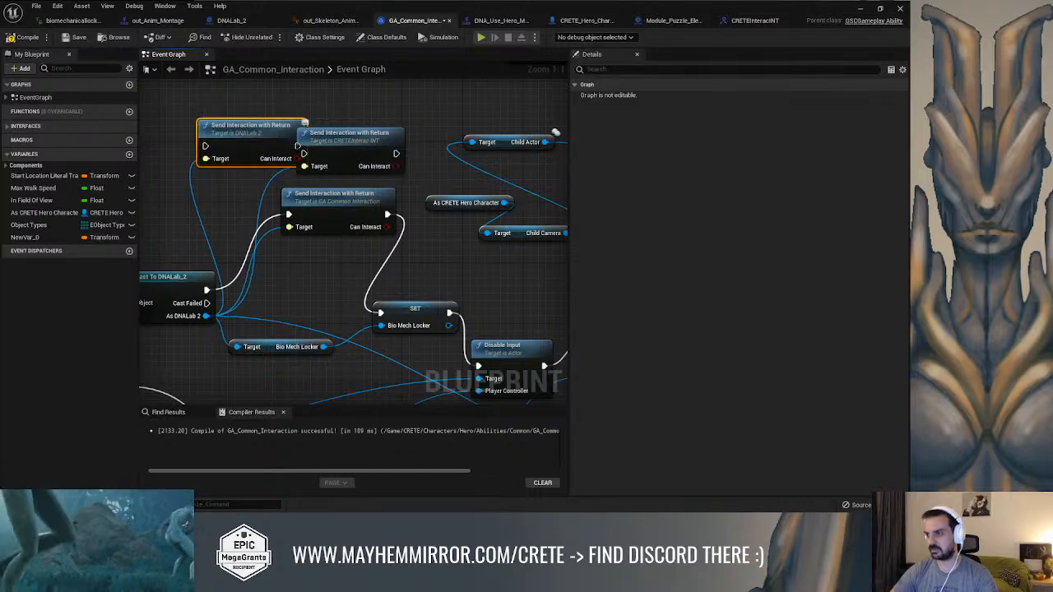
left_click_drag(252, 144, 274, 121)
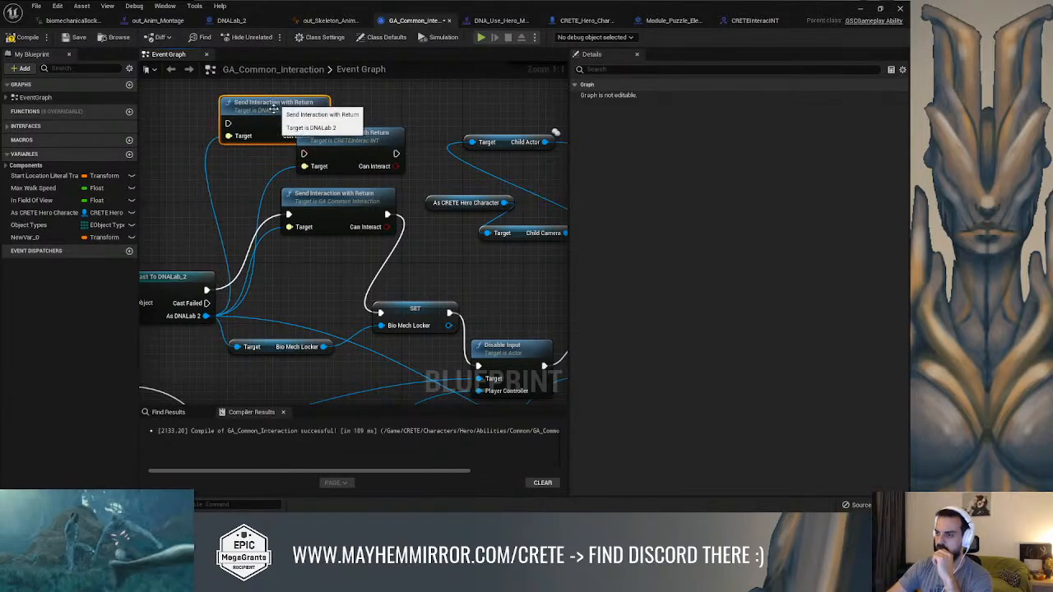
left_click_drag(205, 291, 228, 124)
left_click_drag(321, 124, 380, 313)
Delete the GA Common Interaction and CRETEInterac INT versions of Send Interaction with Return, reposition the DNALab 2 call, and compile
left_click(384, 213)
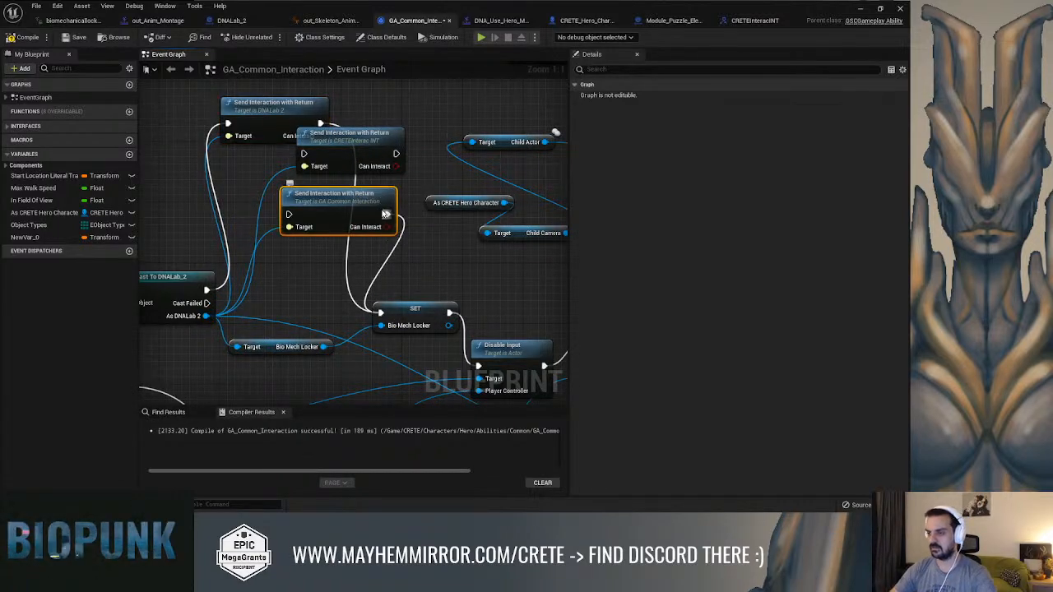
key("Delete")
left_click(368, 146)
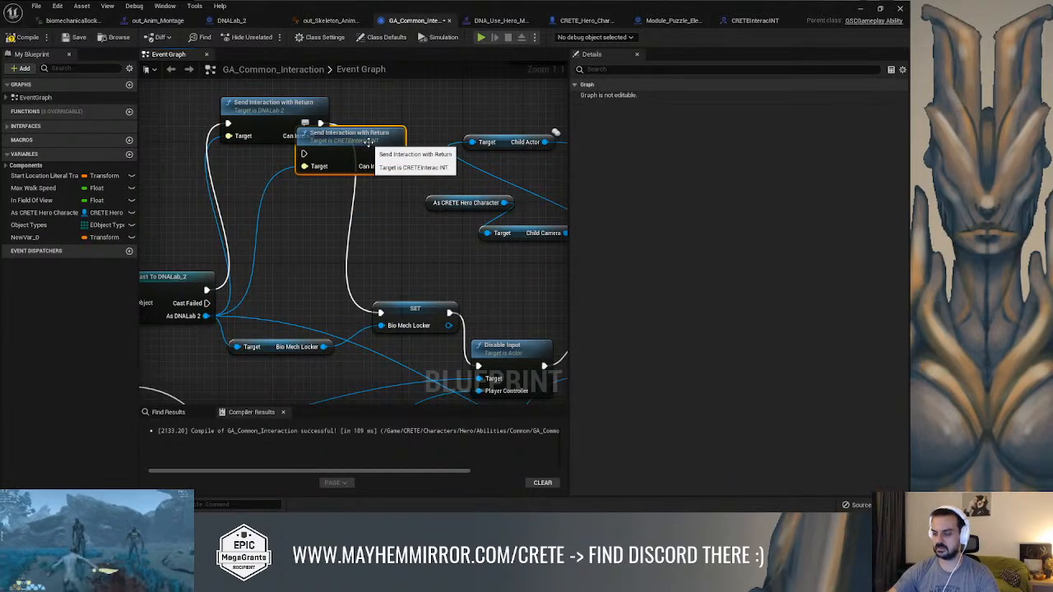
key("Delete")
left_click_drag(304, 105, 333, 143)
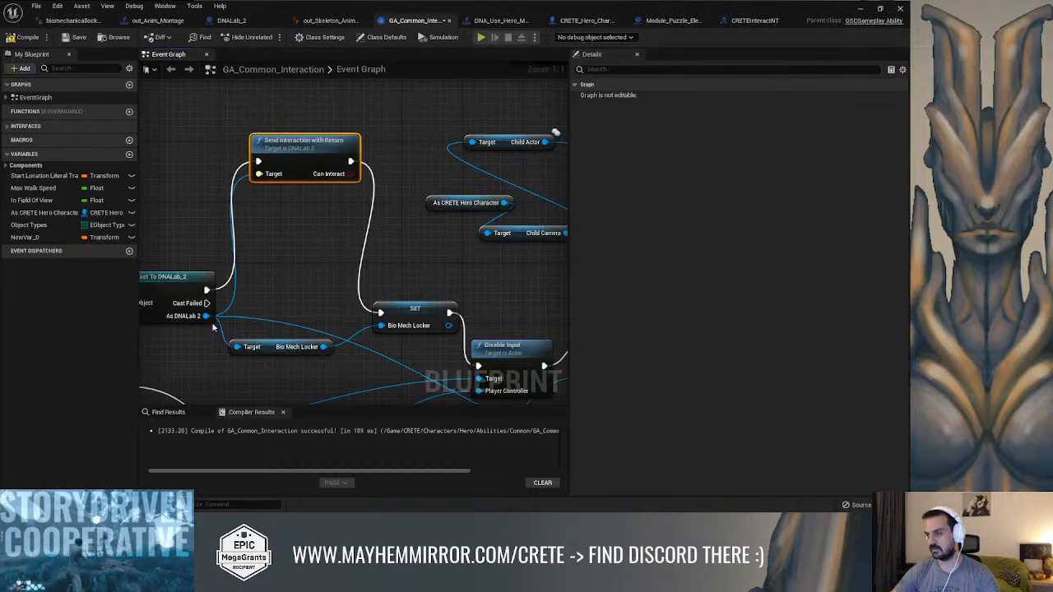
left_click(18, 39)
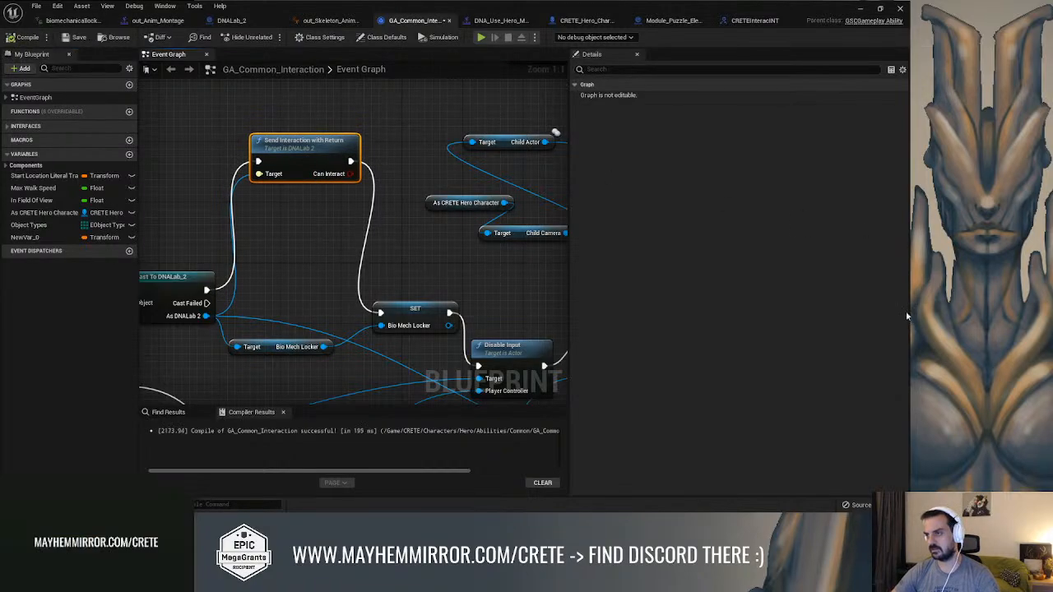
Close the message log, play-test interacting with the gate's DNA lock again, and return to the GA_Common_Interaction graph
left_click(859, 10)
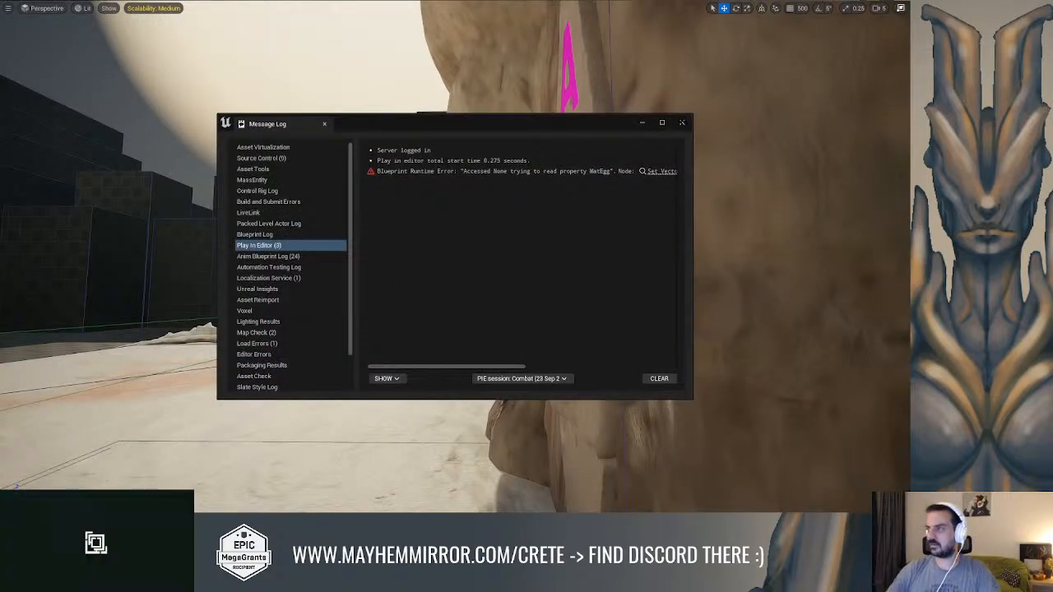
left_click(683, 124)
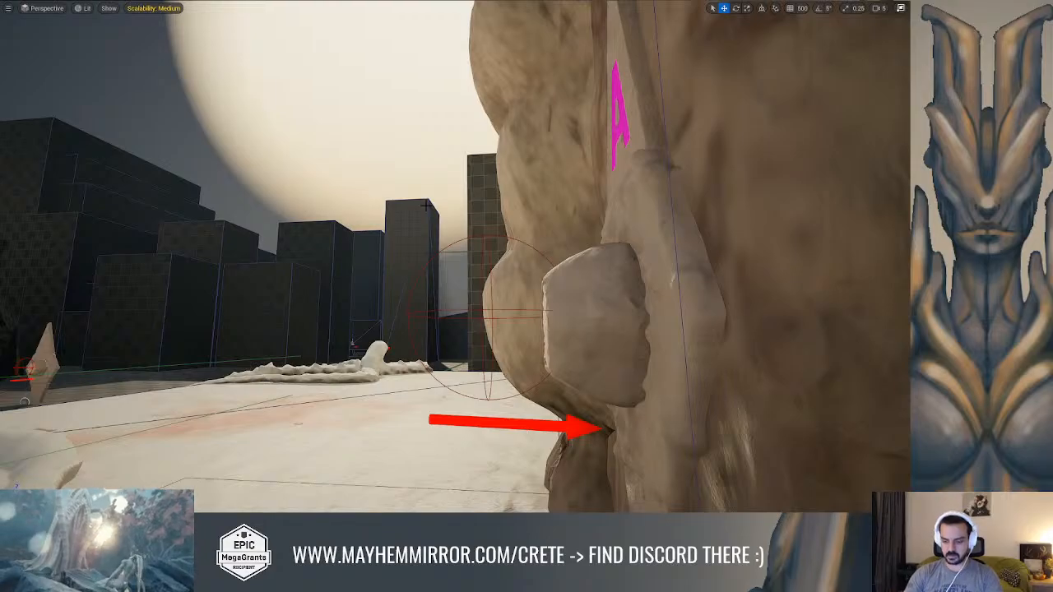
key("alt+p")
key("w")
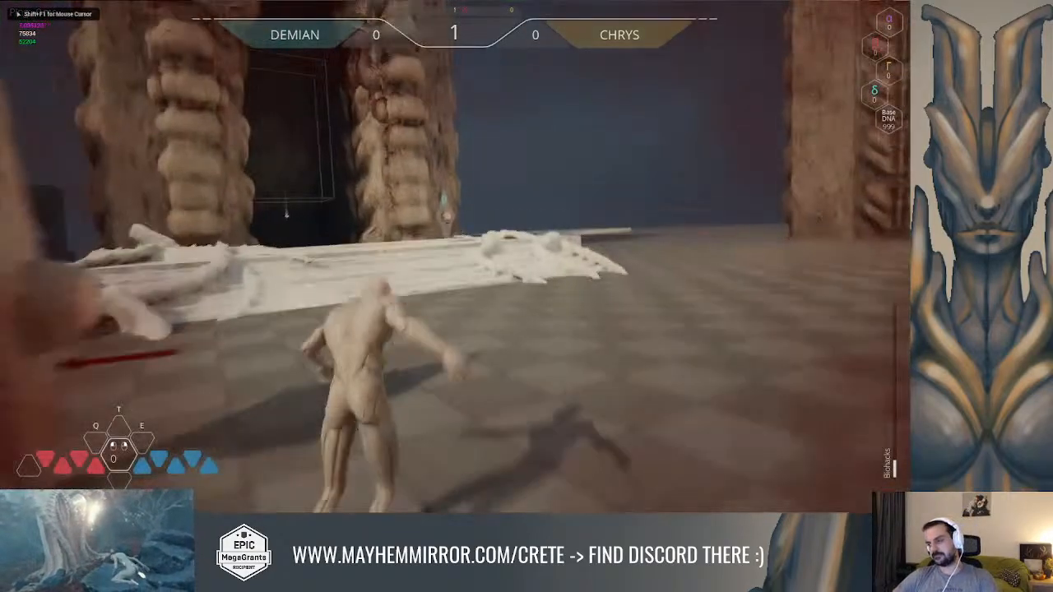
key("space")
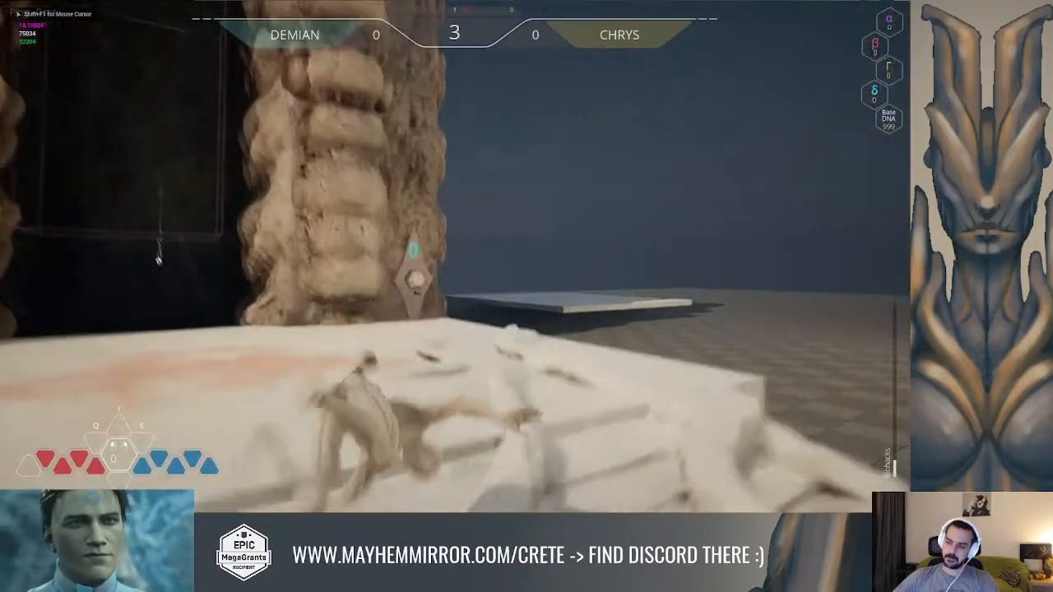
key("w")
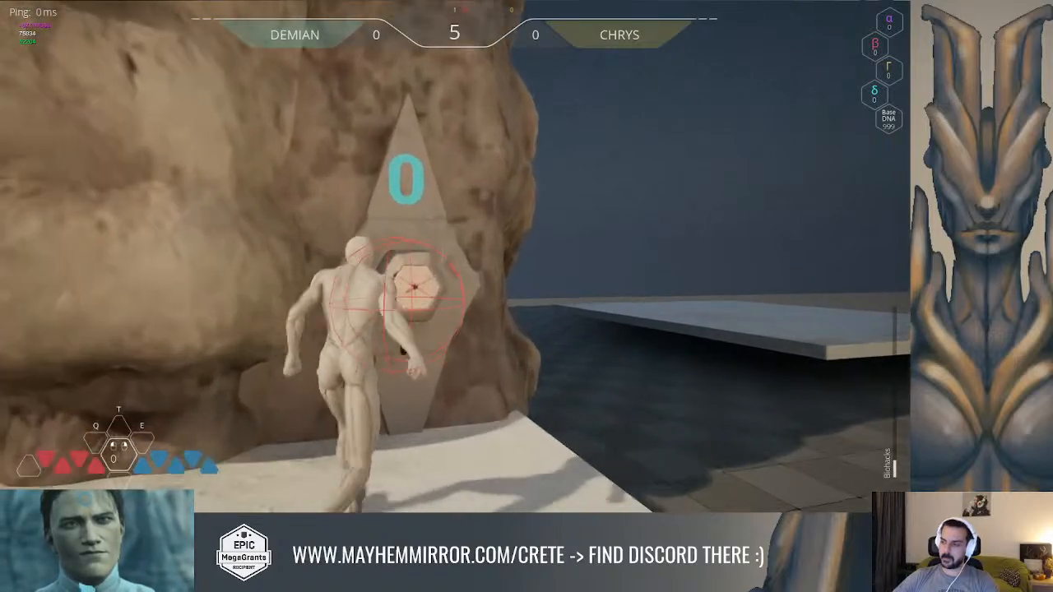
key("w")
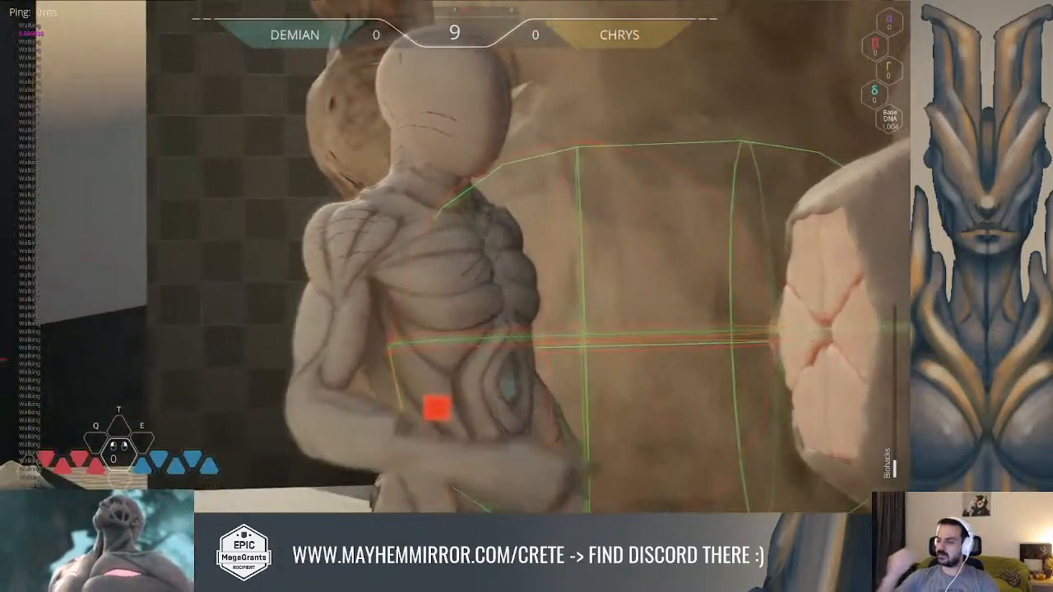
left_click(455, 255)
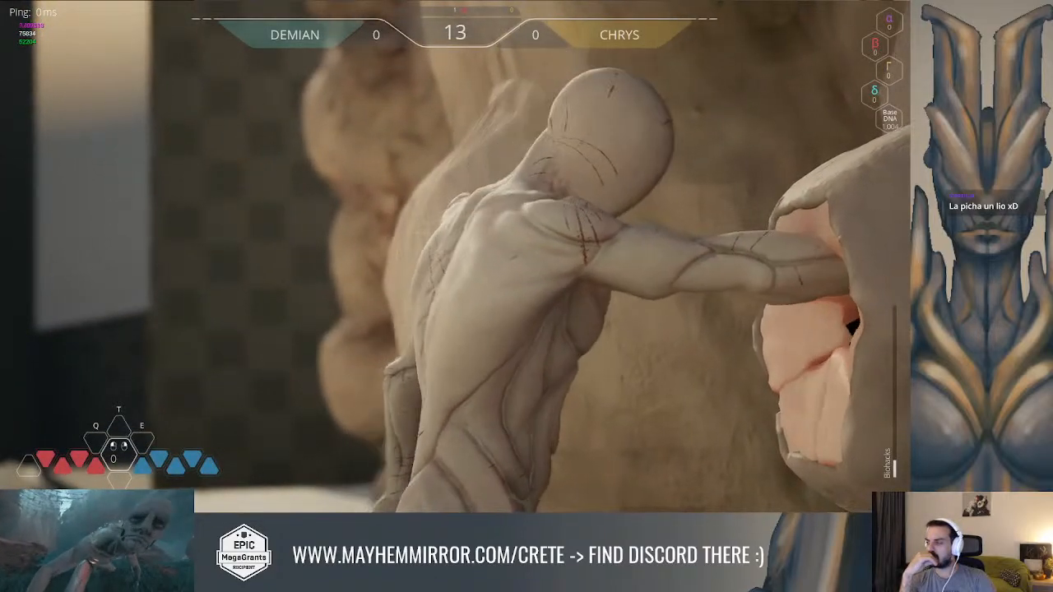
key("Escape")
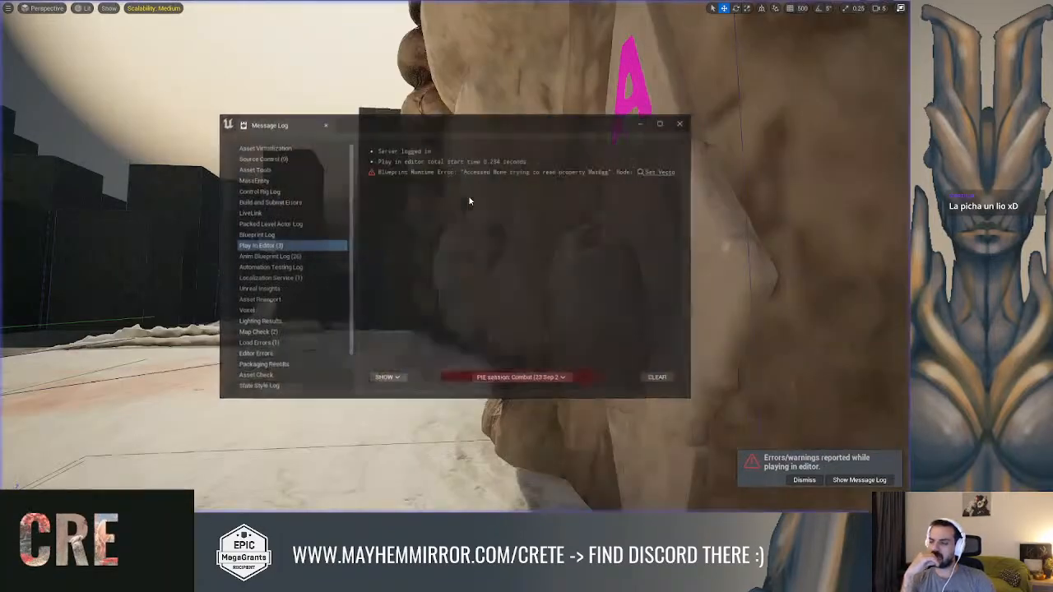
key("alt+Tab")
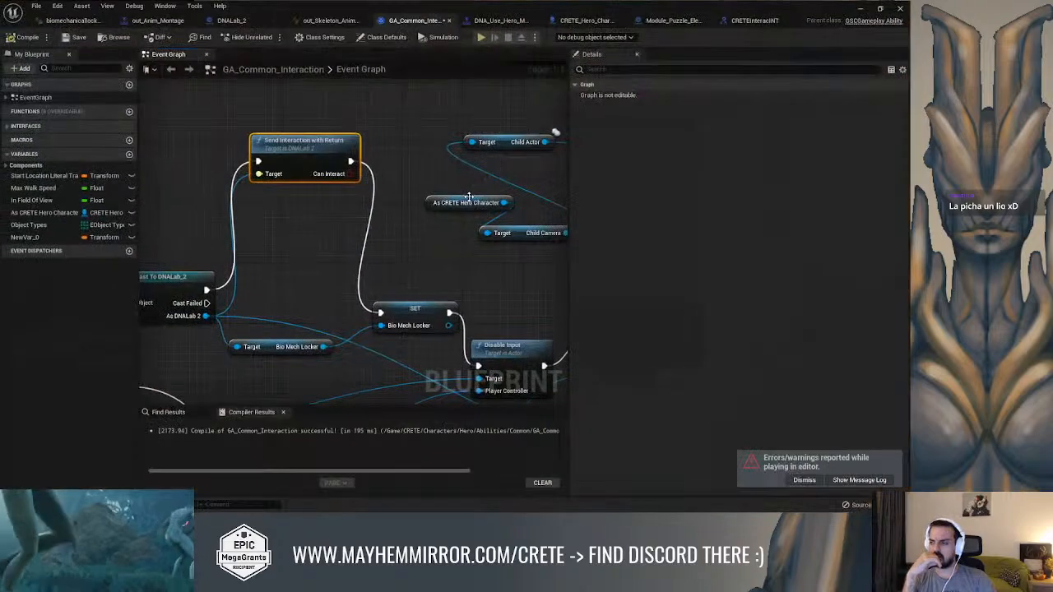
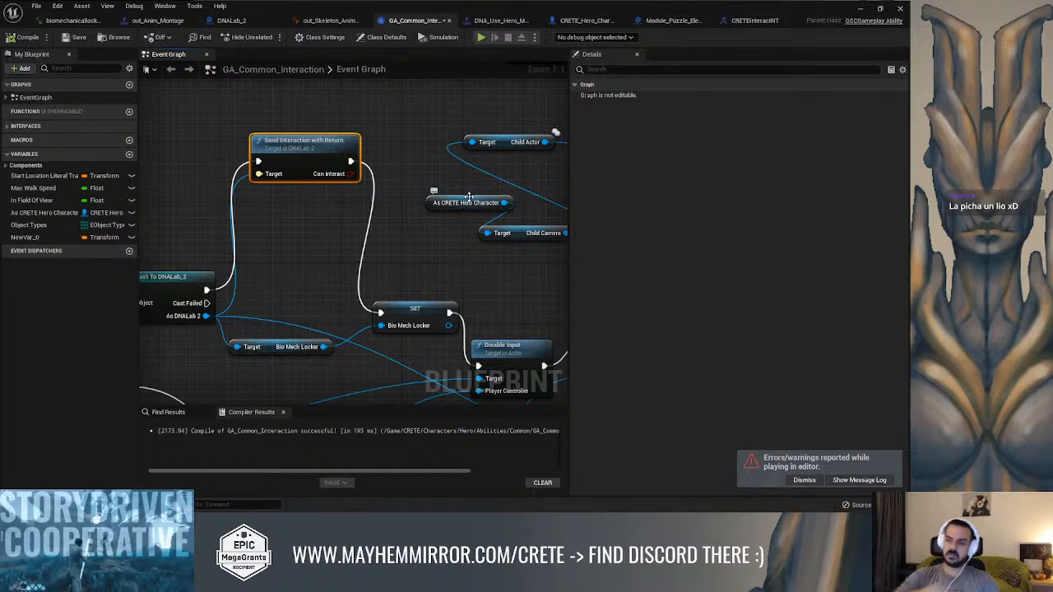
Move the Cast To DNALab_2 node up and delete the Send Interaction with Return node that targets DNALab 2
right_click_drag(364, 206, 493, 169)
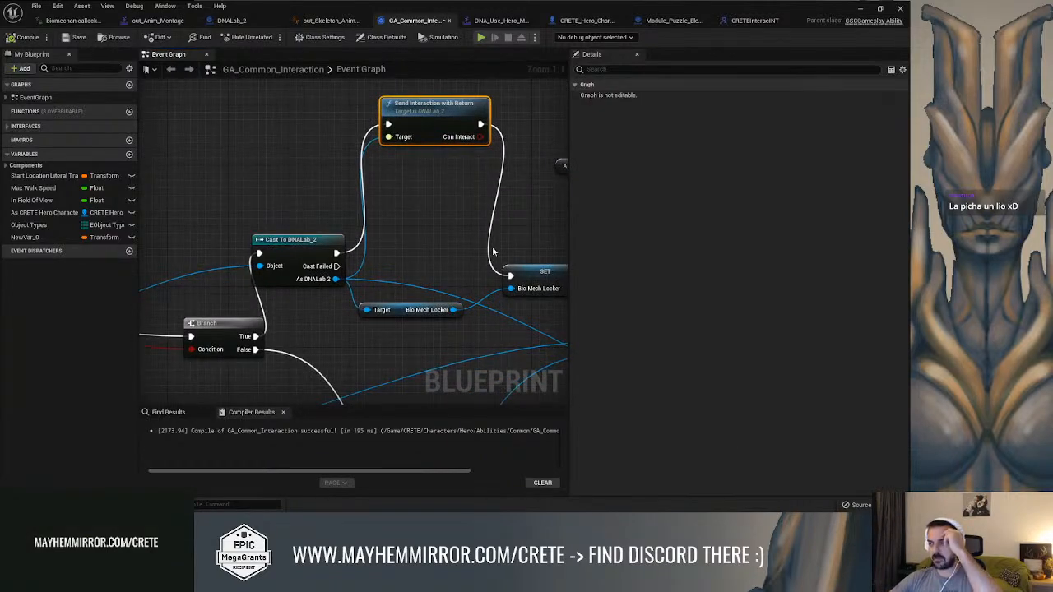
right_click_drag(407, 216, 409, 228)
scroll(409, 225, "down", 4)
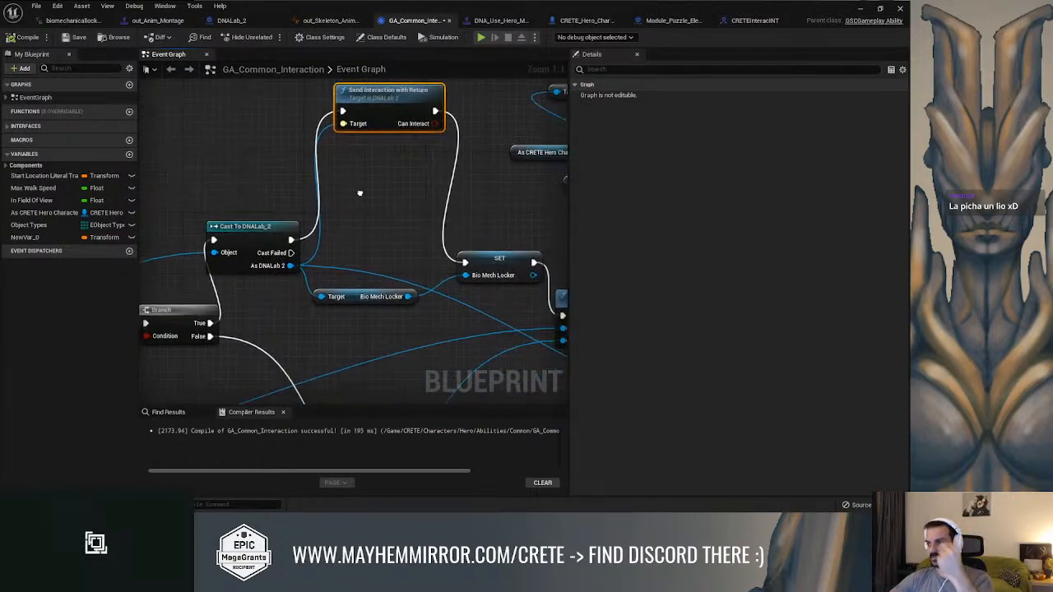
scroll(365, 192, "up", 2)
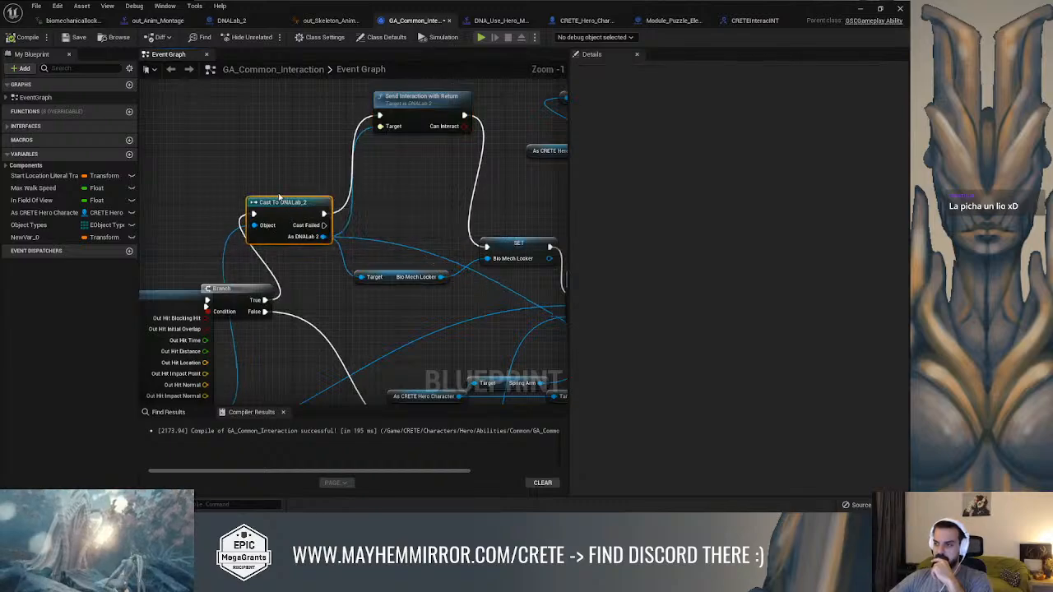
left_click_drag(288, 216, 255, 182)
key("Delete")
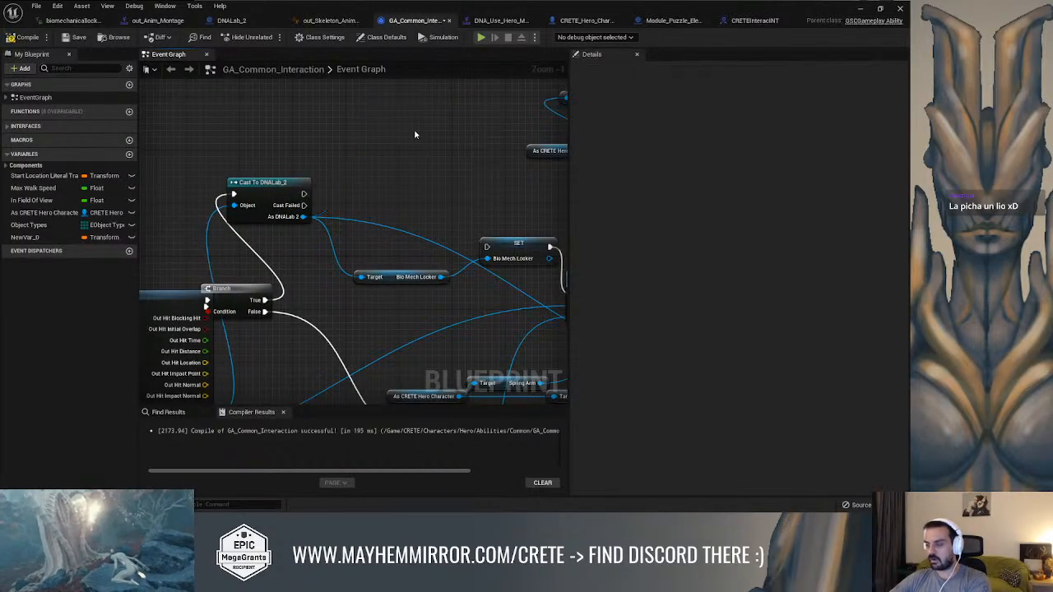
left_click_drag(302, 217, 360, 156)
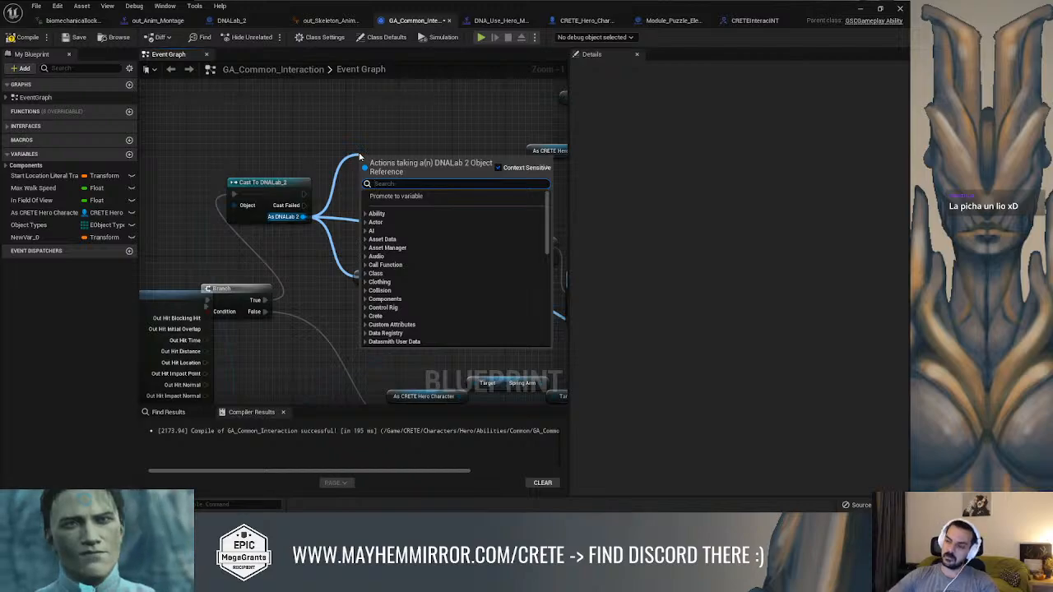
left_click(297, 139)
scroll(278, 247, "down", 1)
mouse_move(278, 248)
right_mouse_down()
mouse_move(363, 174)
mouse_move(520, 107)
right_mouse_up()
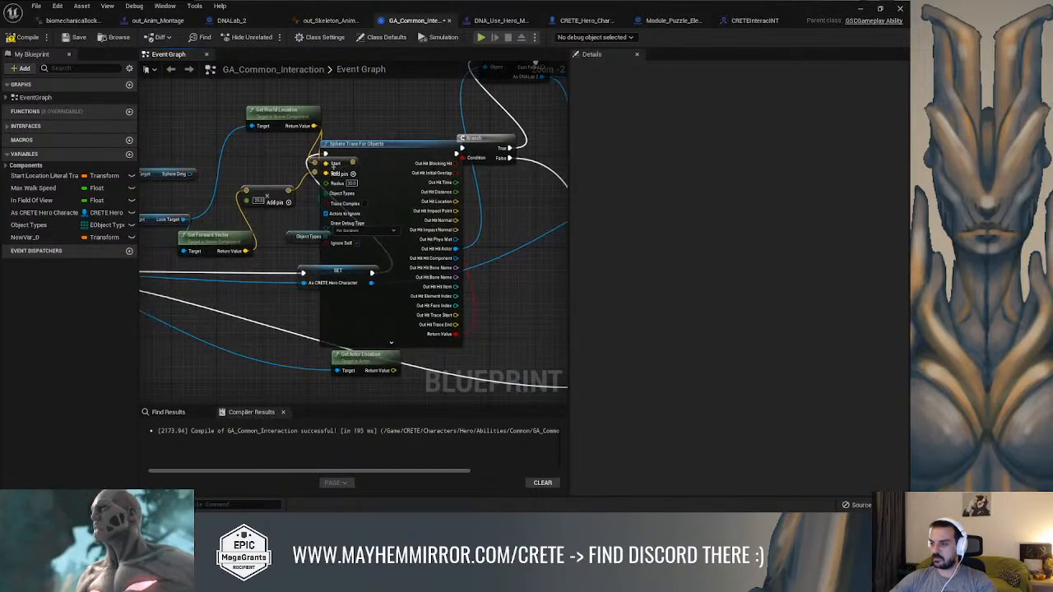
mouse_move(335, 163)
right_mouse_down()
mouse_move(253, 247)
mouse_move(135, 335)
right_mouse_up()
right_click_drag(333, 235, 335, 234)
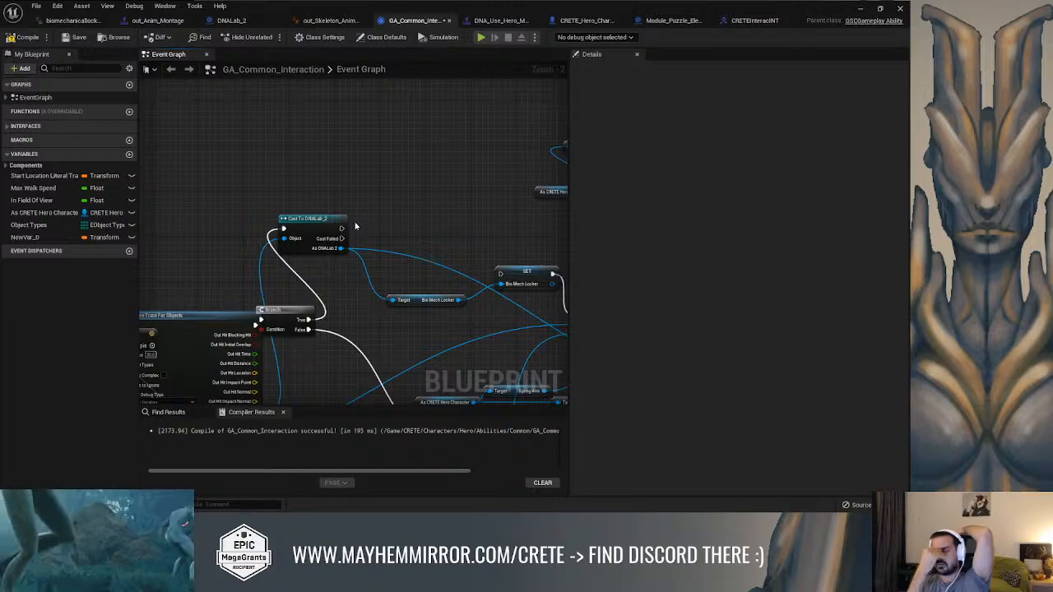
scroll(362, 225, "up", 2)
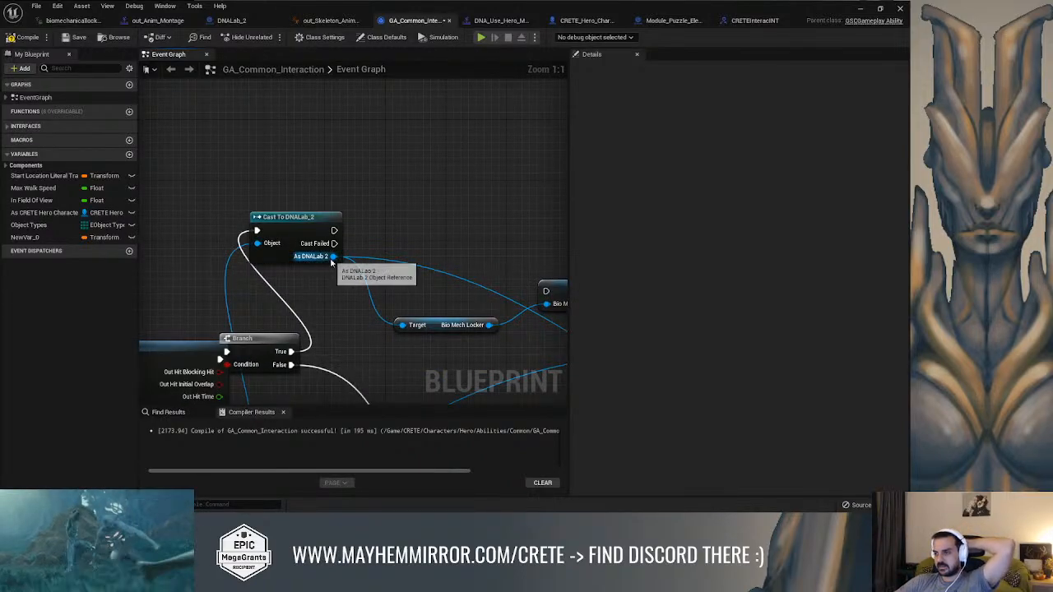
Add a Get Parent Actor node fed by the As DNALab 2 output and place it above the cast
right_click_drag(415, 218, 366, 225)
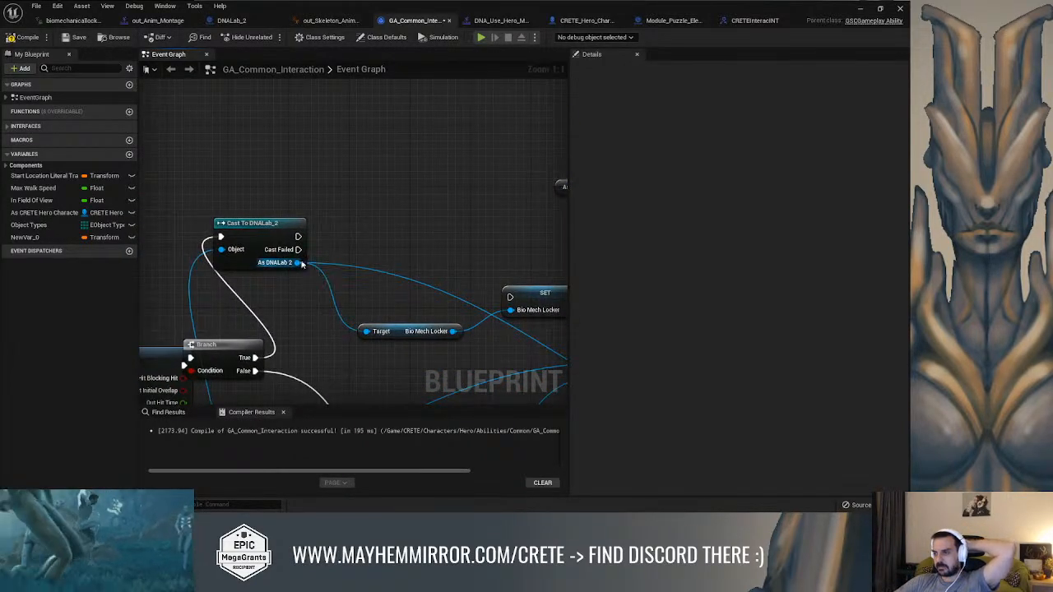
left_click_drag(297, 263, 374, 205)
type("get parent")
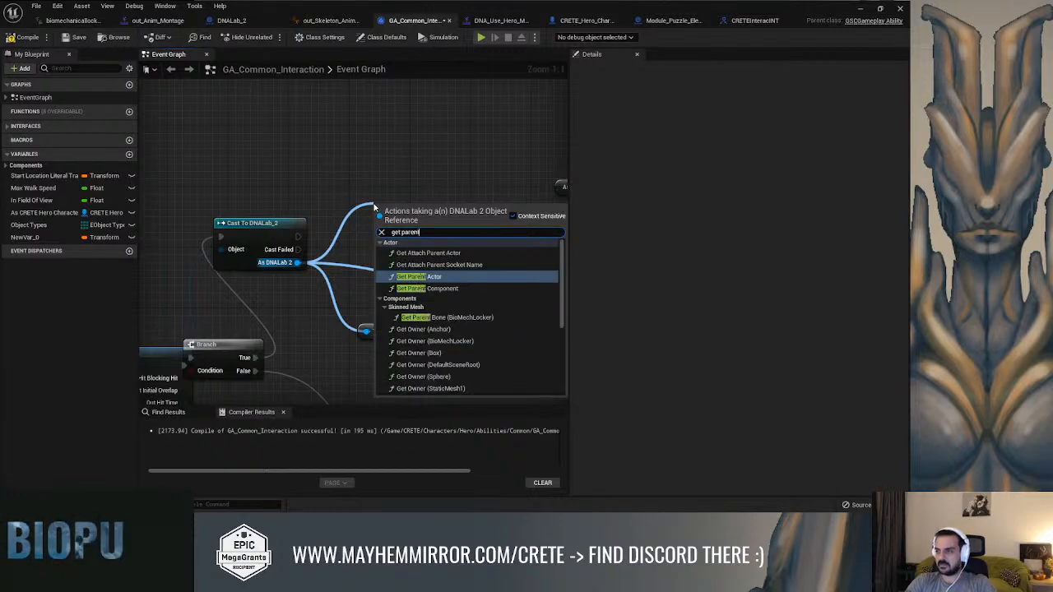
key("Return")
left_click_drag(380, 229, 338, 141)
key("Escape")
left_click_drag(404, 207, 328, 132)
Cast the parent actor to Module_Puzzle_Element and run that cast after a successful Cast To DNALab_2
left_click_drag(380, 152, 428, 163)
type("puzzl")
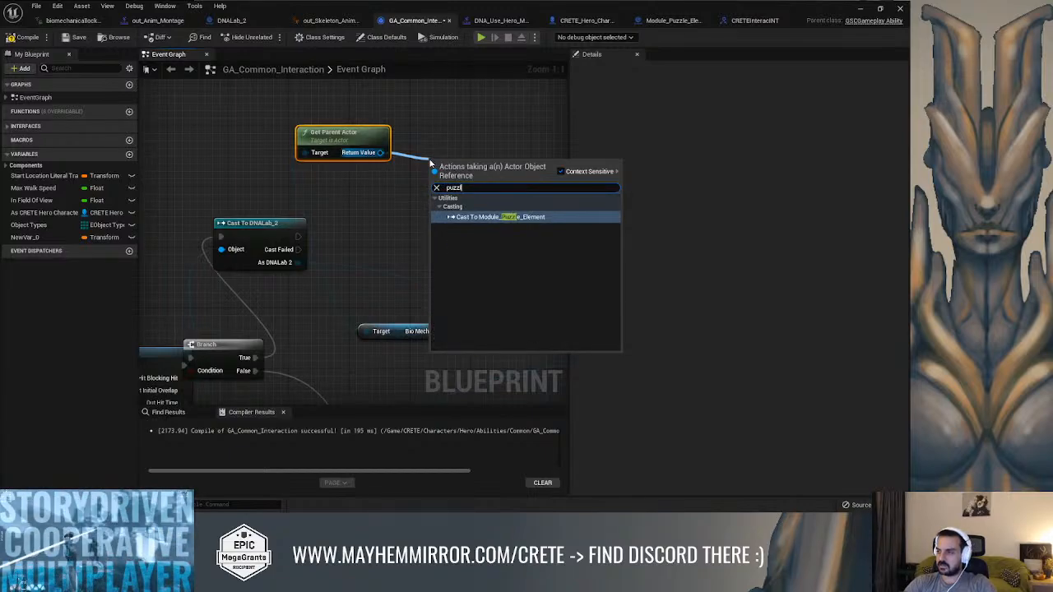
key("Return")
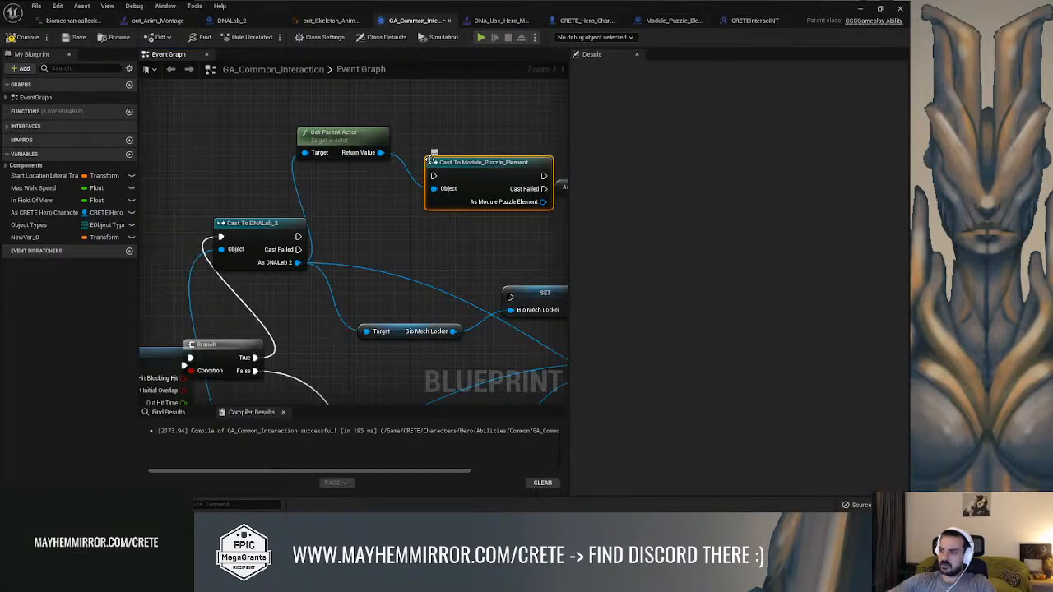
left_click_drag(296, 238, 462, 178)
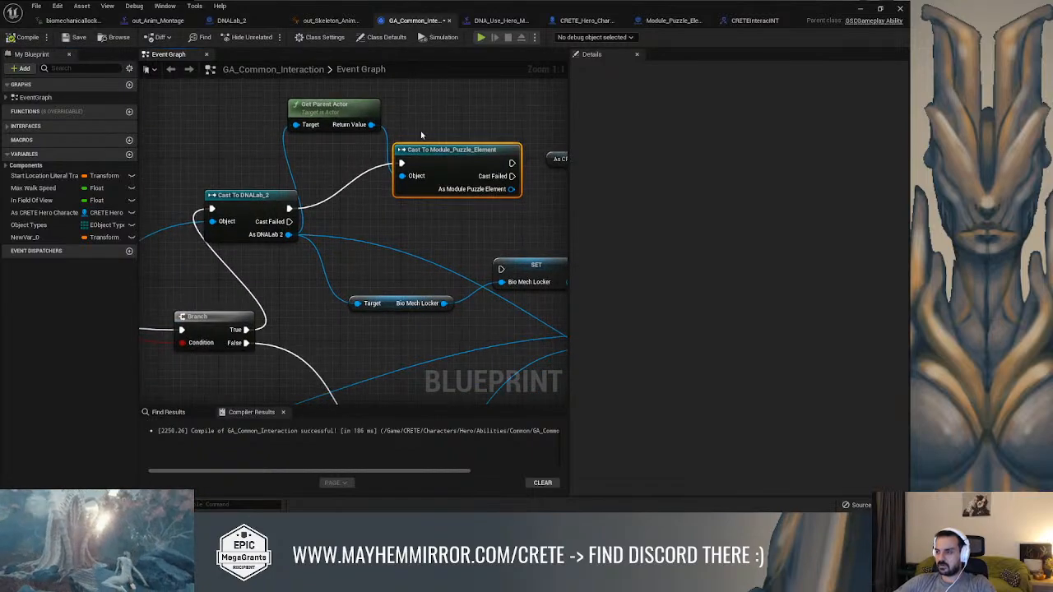
Tidy the graph by moving Get Parent Actor below the two casts, near the Bio Mech Locker getter
right_click_drag(421, 135, 356, 200)
left_click_drag(286, 178, 338, 336)
right_click_drag(455, 329, 381, 294)
left_click_drag(381, 295, 454, 302)
right_click_drag(294, 237, 451, 222)
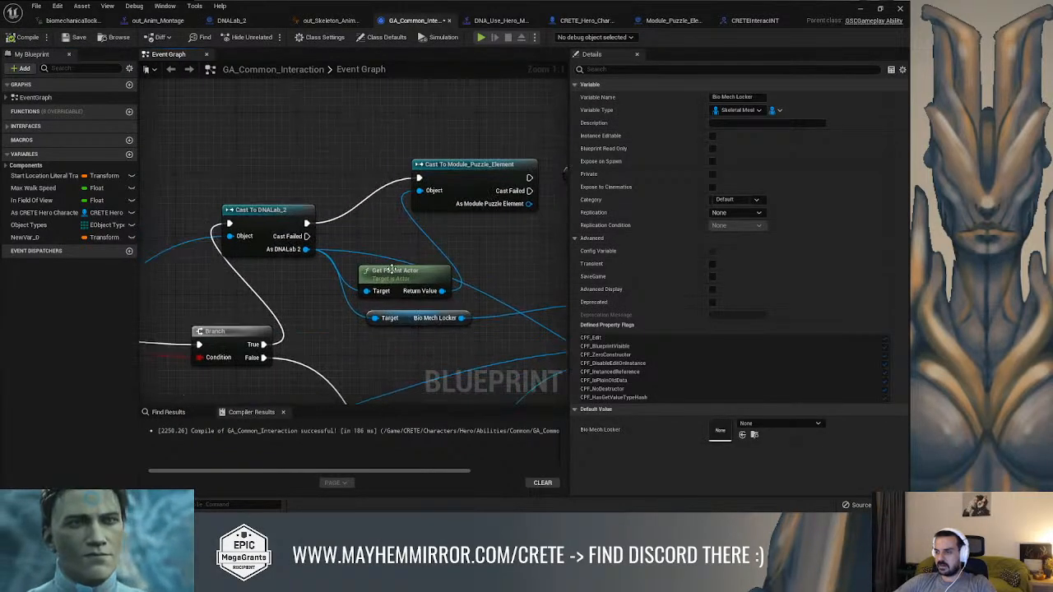
left_click_drag(403, 271, 358, 325)
left_click_drag(436, 164, 374, 223)
right_click_drag(374, 223, 258, 216)
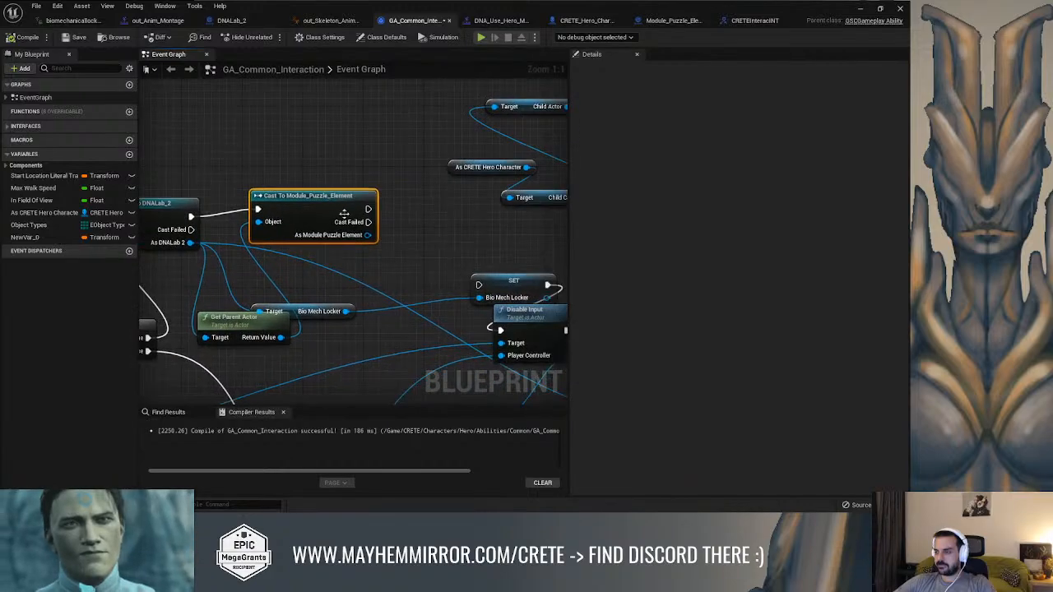
Add the Send Interaction with Return function call on the As Module Puzzle Element output and move it above the cast
left_click_drag(367, 235, 372, 146)
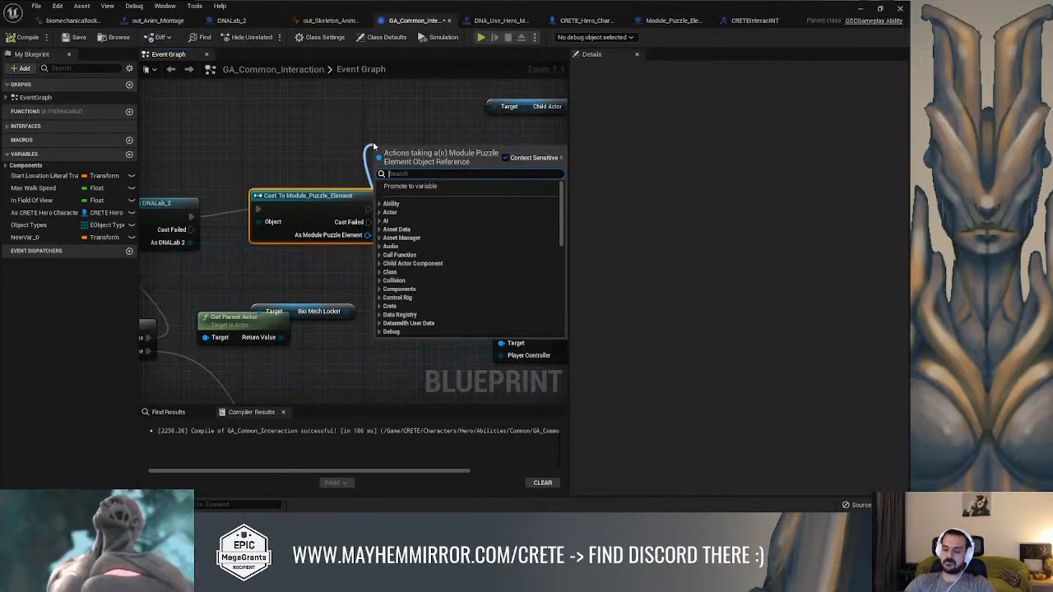
type("with re")
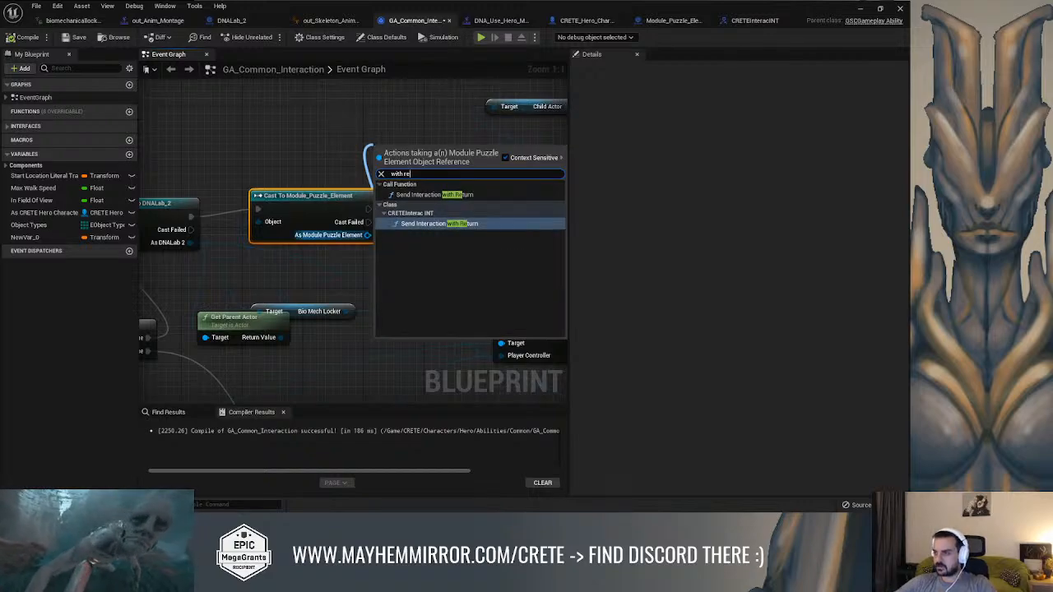
left_click(425, 194)
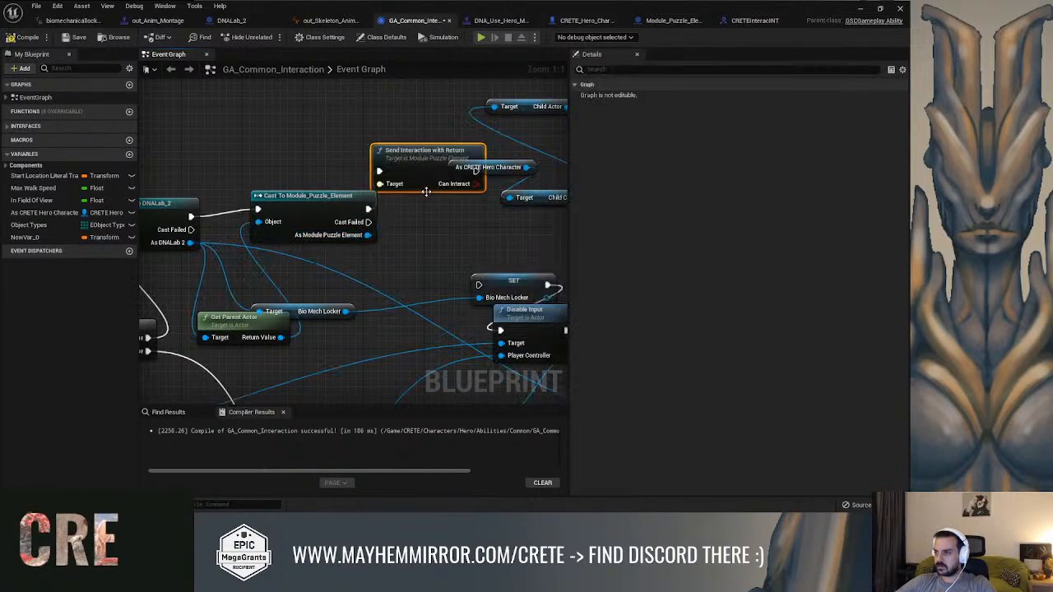
left_click_drag(423, 157, 399, 115)
right_click_drag(421, 172, 411, 145)
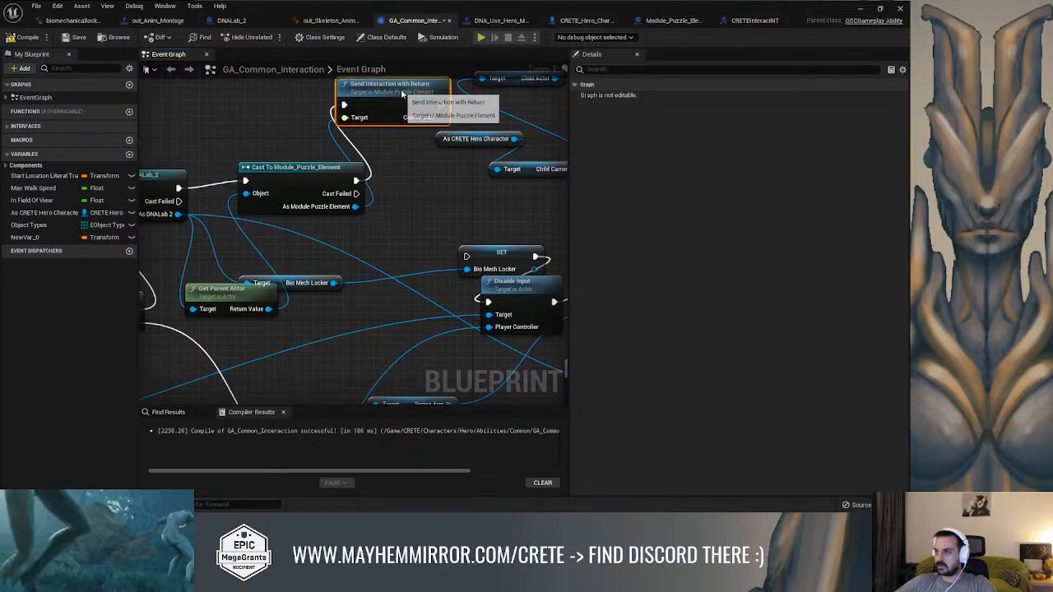
Reposition the Send Interaction with Return node beside the Module_Puzzle_Element cast, then compile and save the blueprint
left_click_drag(404, 93, 427, 205)
right_click_drag(472, 205, 416, 199)
left_click_drag(410, 214, 413, 251)
right_click_drag(451, 221, 536, 209)
right_click_drag(366, 126, 476, 126)
left_click(22, 37)
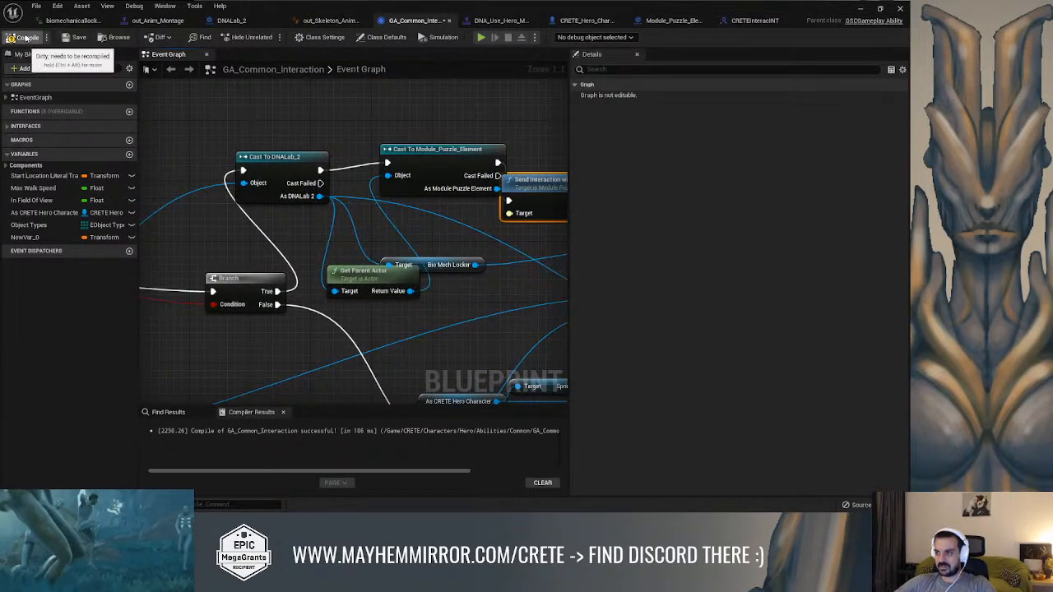
left_click(75, 37)
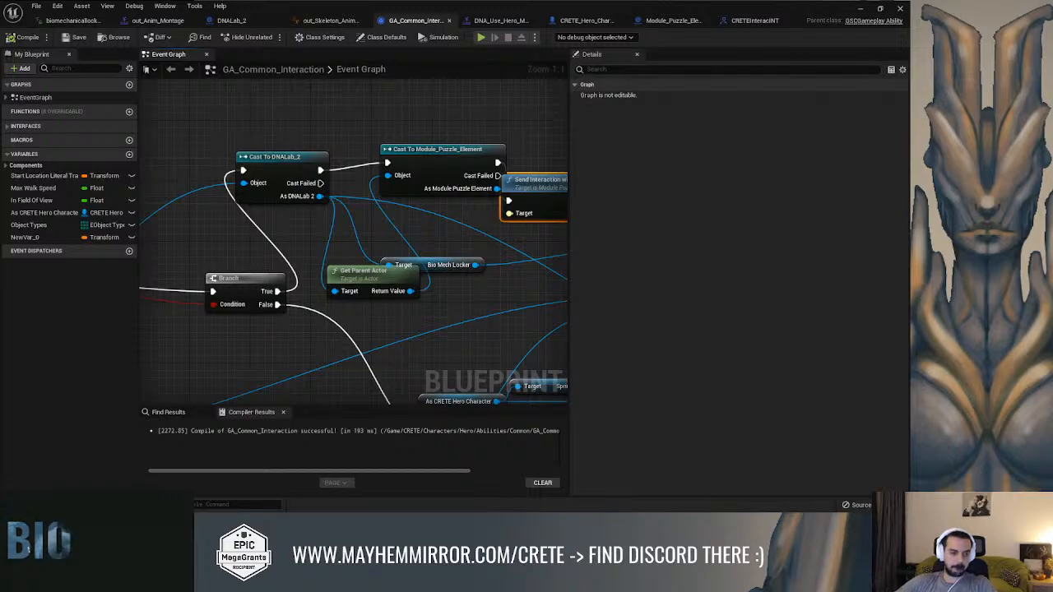
Close the Message Log, play the level and run the character to the puzzle element to test its interaction
left_click(860, 9)
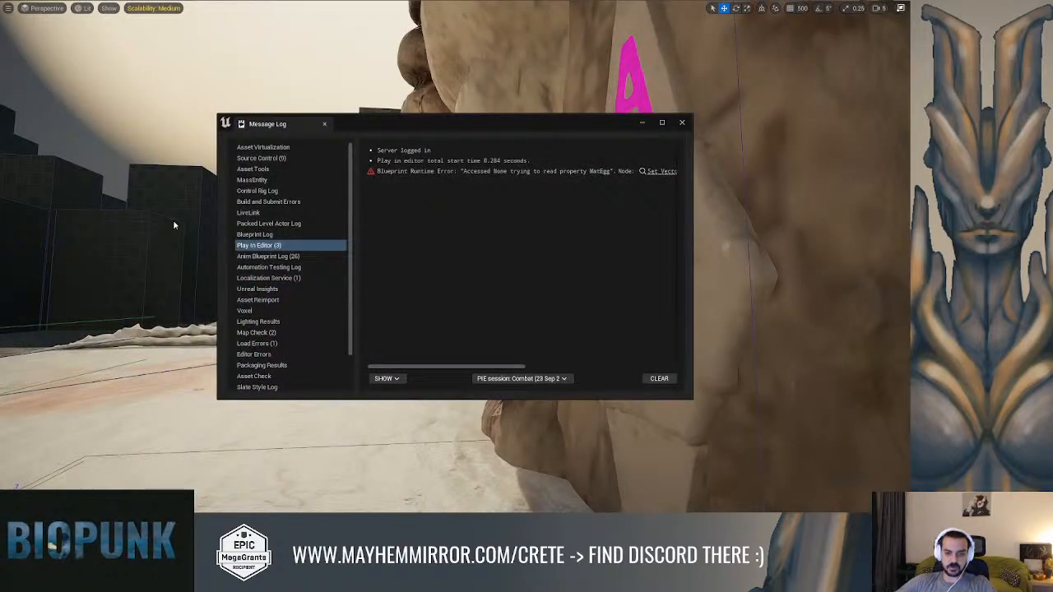
left_click(680, 123)
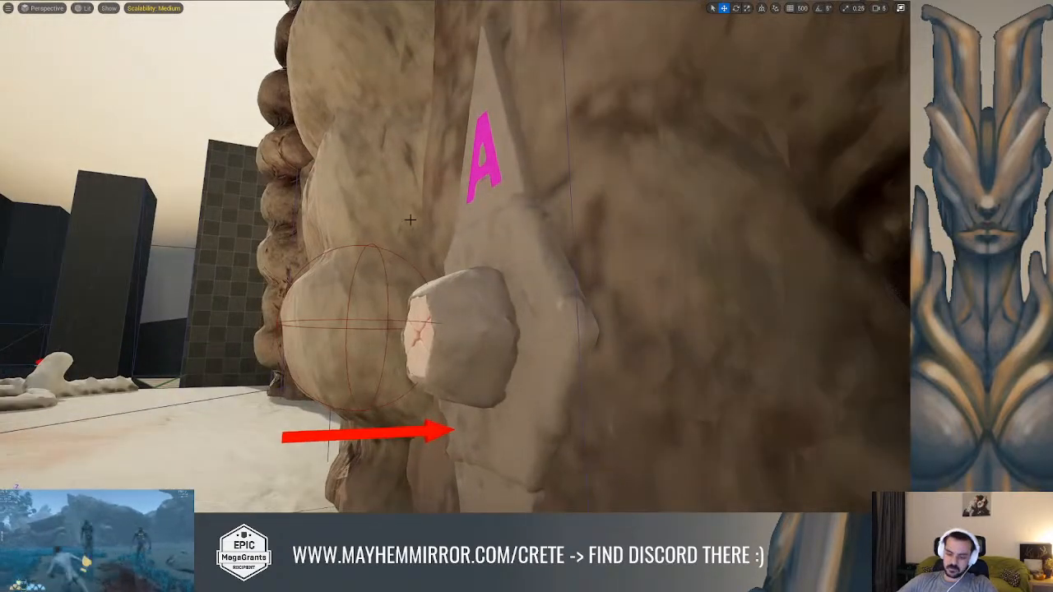
key("alt+p")
key("w")
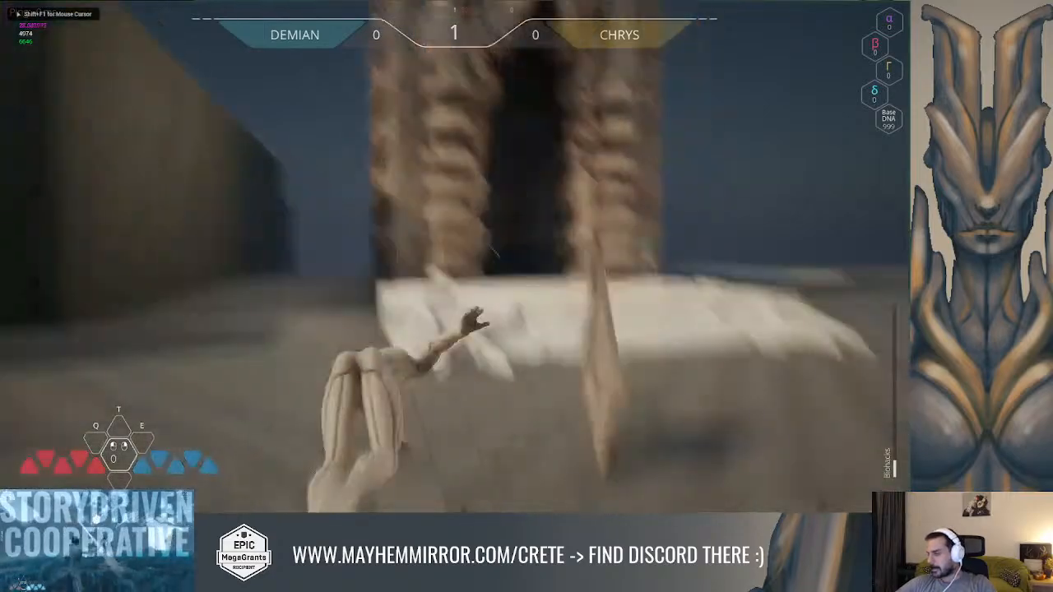
key("space")
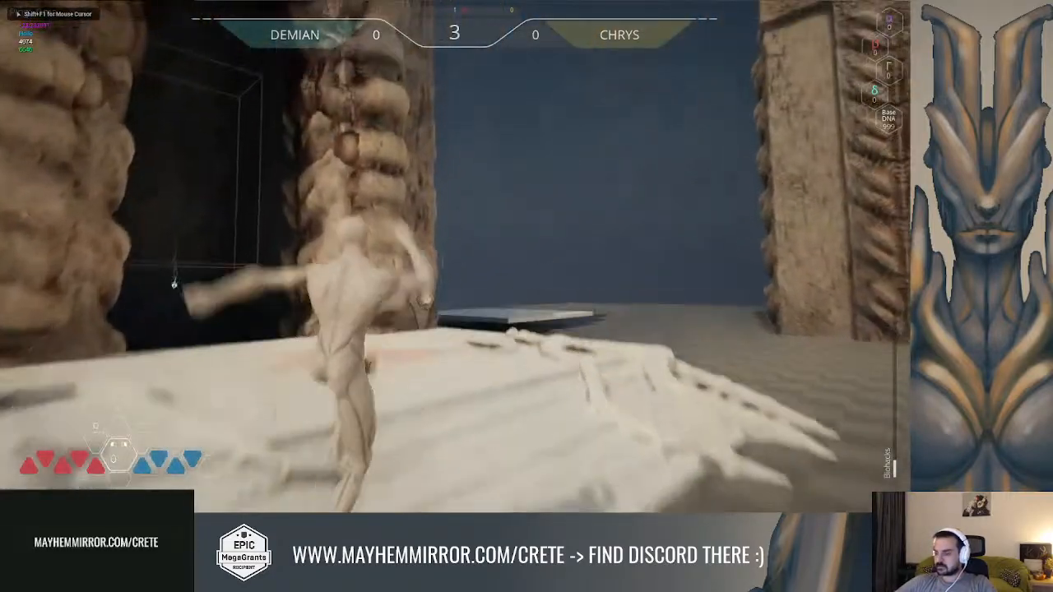
key("w")
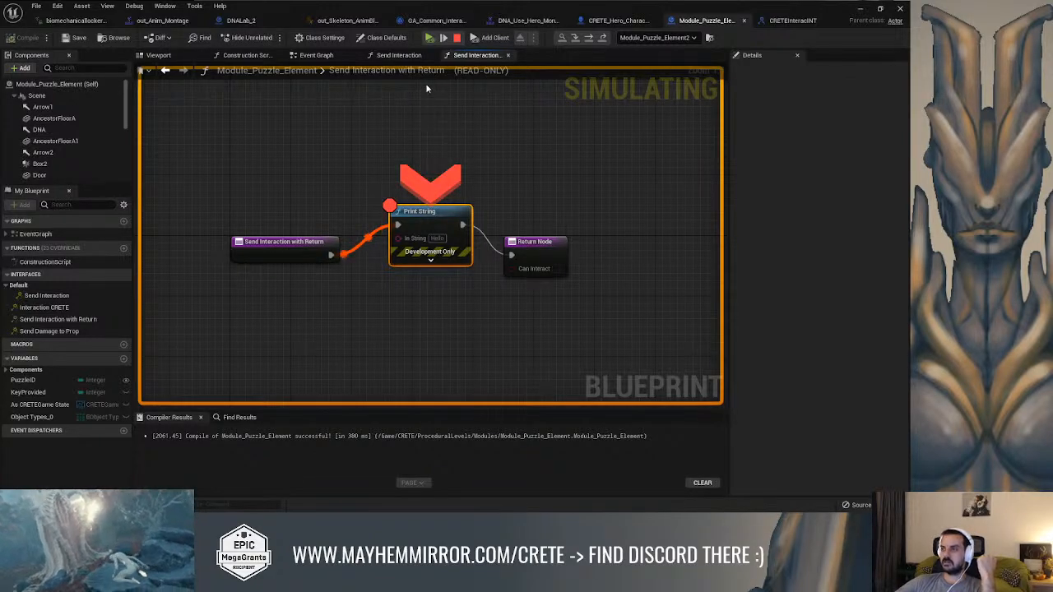
Remove the breakpoint from the Print String node in Send Interaction with Return and resume the play session
right_click(432, 218)
left_click(466, 282)
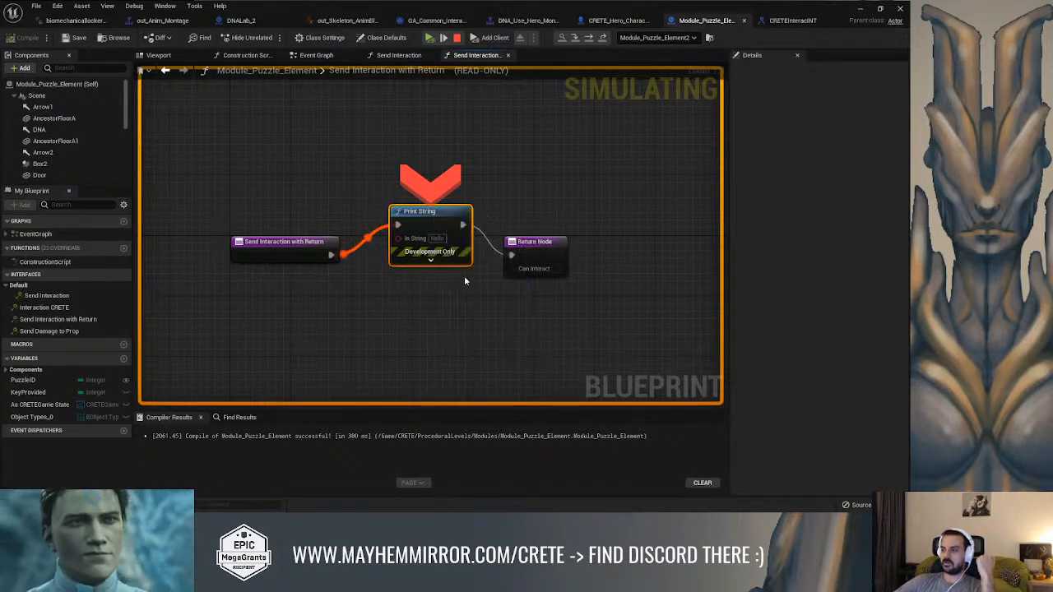
left_click(431, 39)
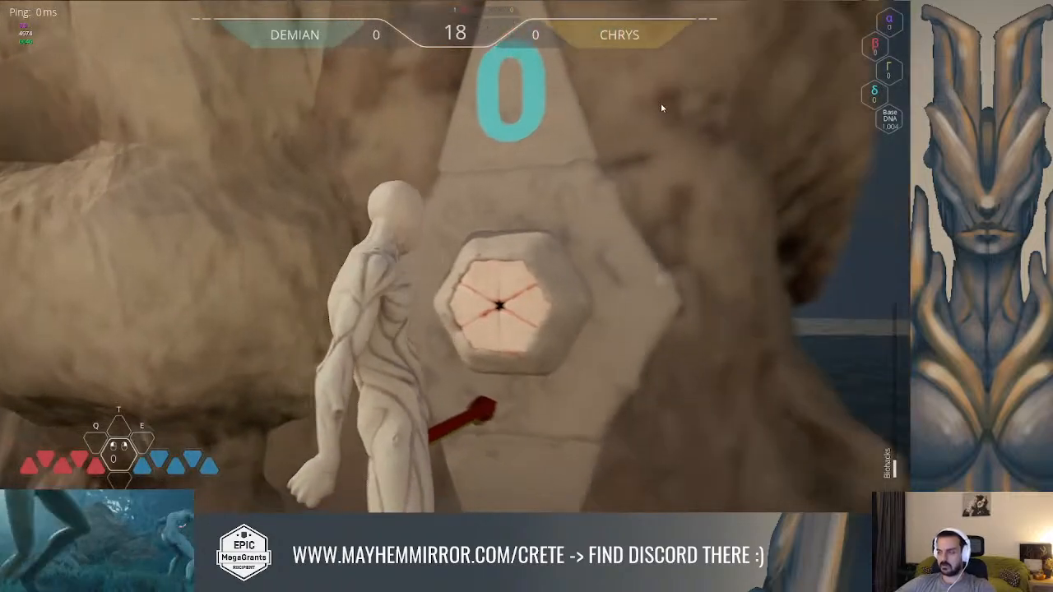
Stop the play session, close the Message Log and rotate the level's sunlight to a new direction
key("Escape")
left_click(682, 123)
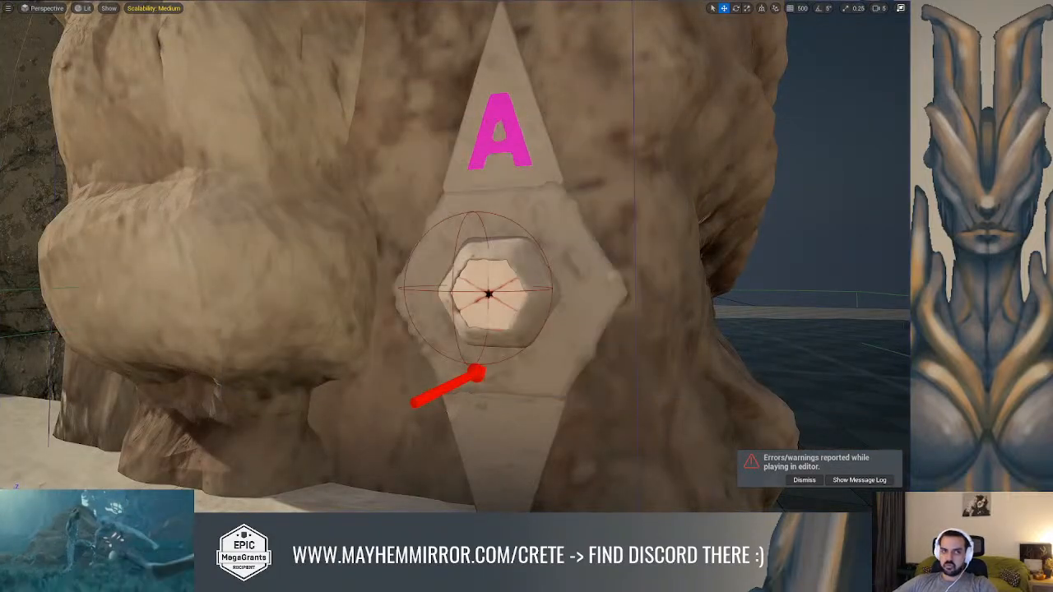
right_click_drag(317, 168, 204, 168)
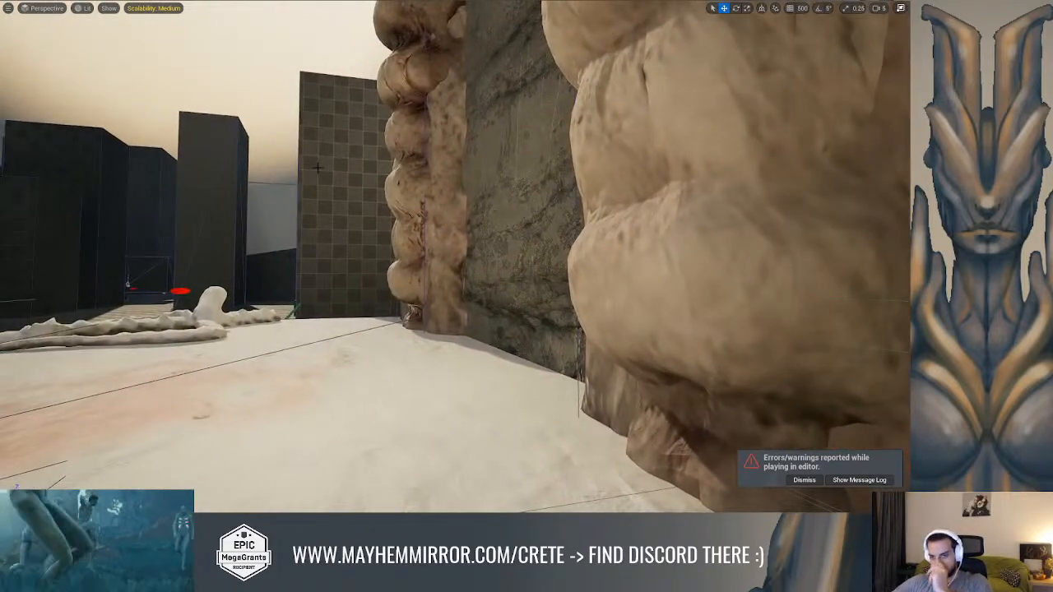
key("ctrl+l")
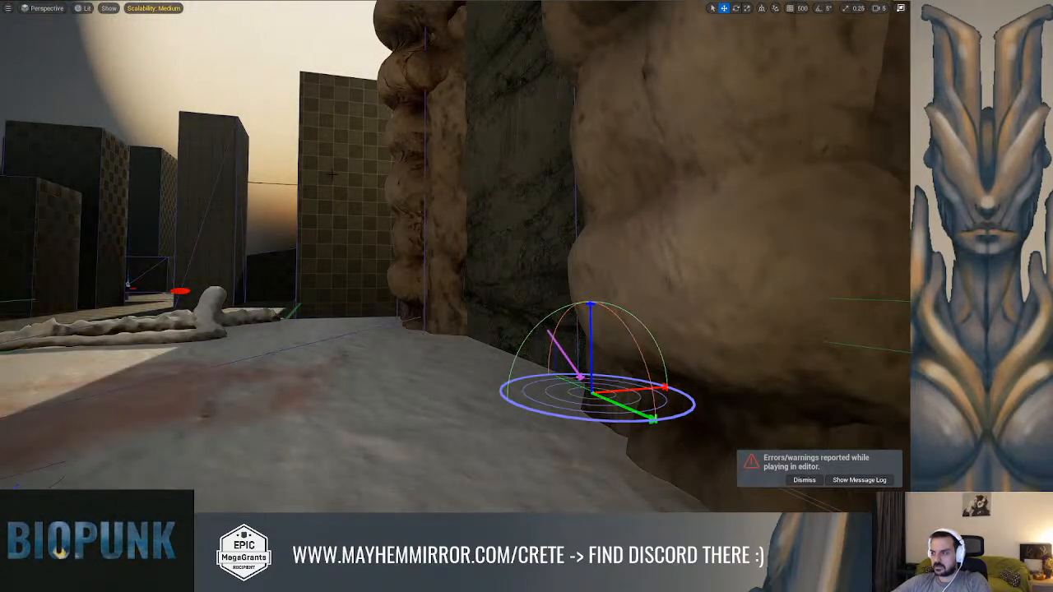
right_click_drag(335, 178, 576, 183)
scroll(337, 261, "down", 5)
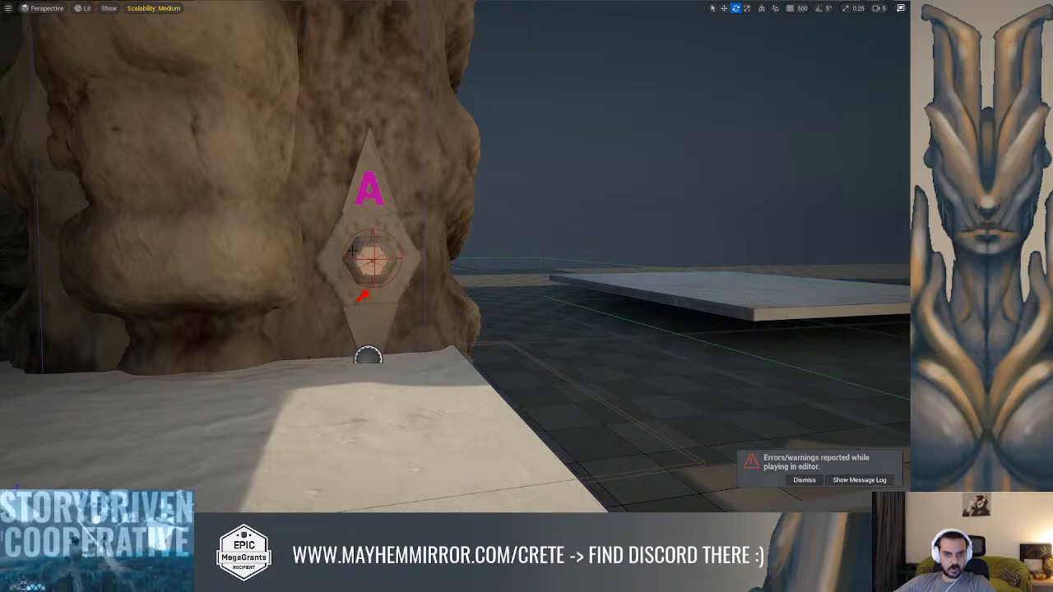
In Module_Puzzle_Element's Send Interaction with Return function, move Return Node farther away and align Print String with the execution line
key("Escape")
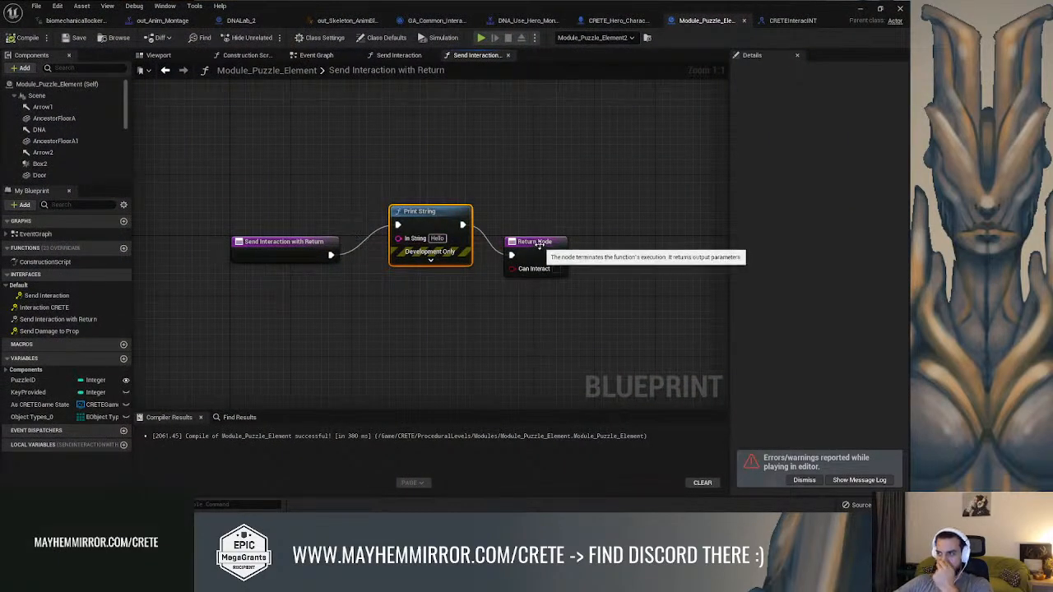
left_click_drag(543, 243, 609, 243)
left_click_drag(431, 216, 440, 237)
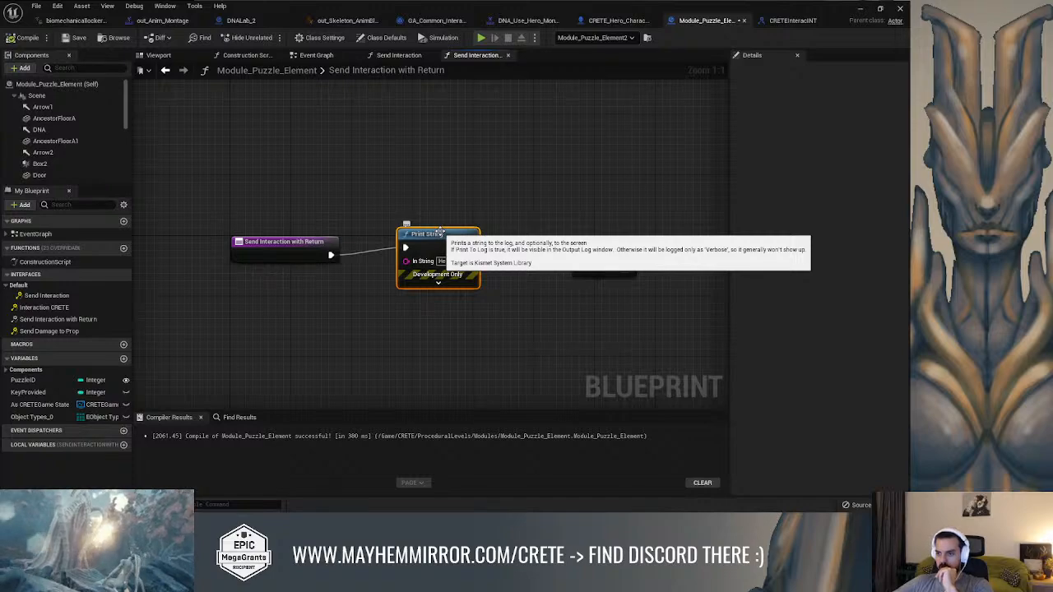
left_click(28, 370)
left_click(31, 372)
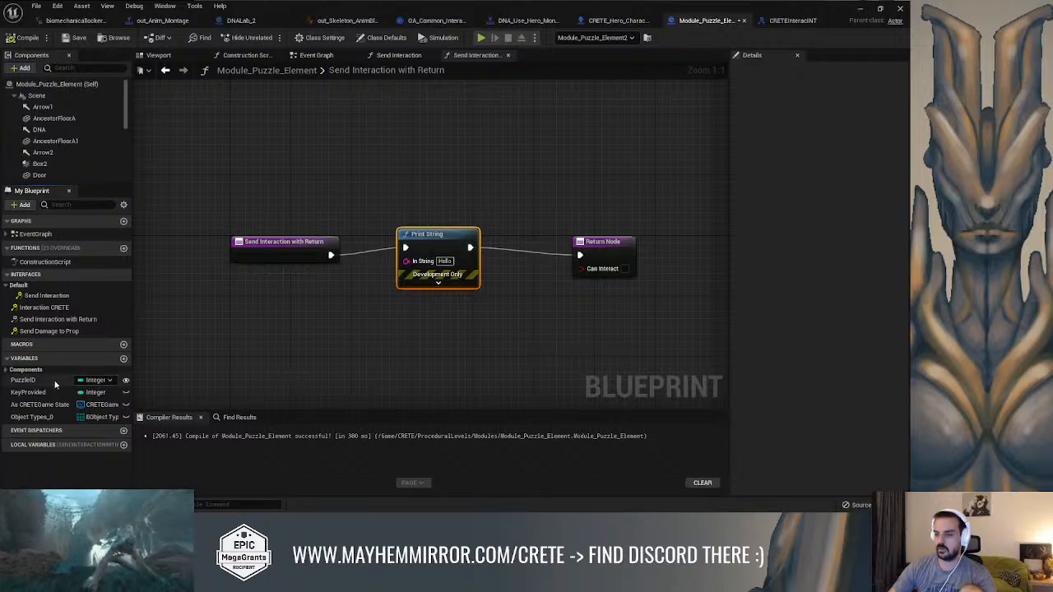
Add an Integer variable named DNADeltaNeeded to Module_Puzzle_Element
left_click(124, 360)
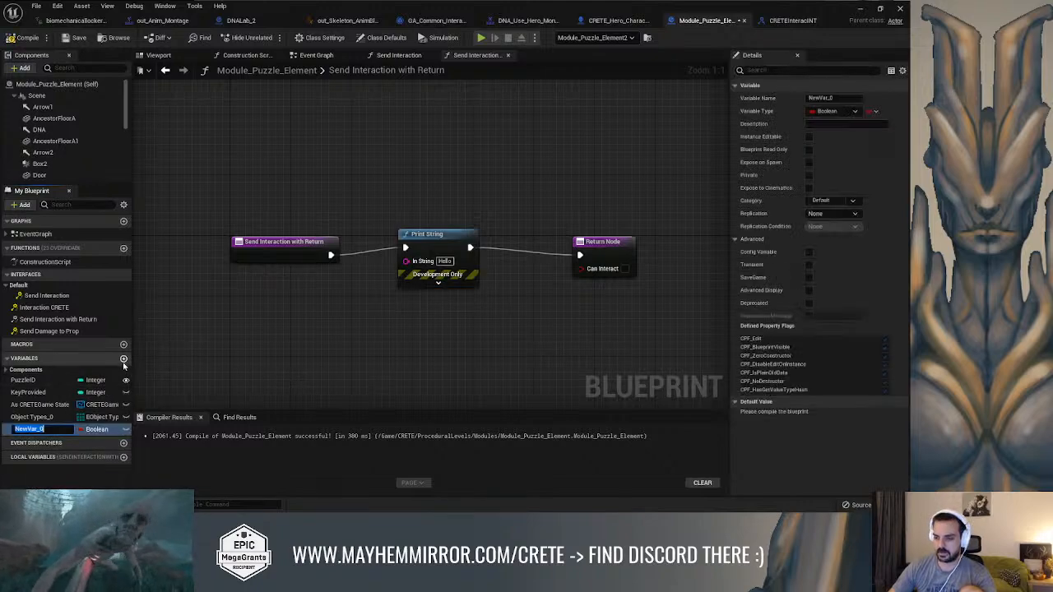
left_click(97, 429)
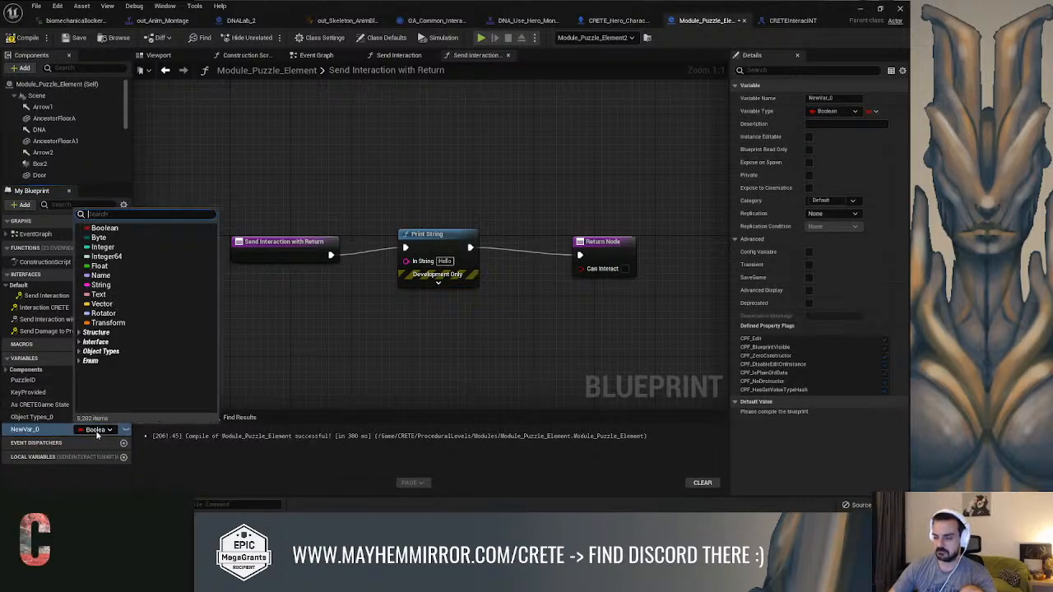
left_click(129, 248)
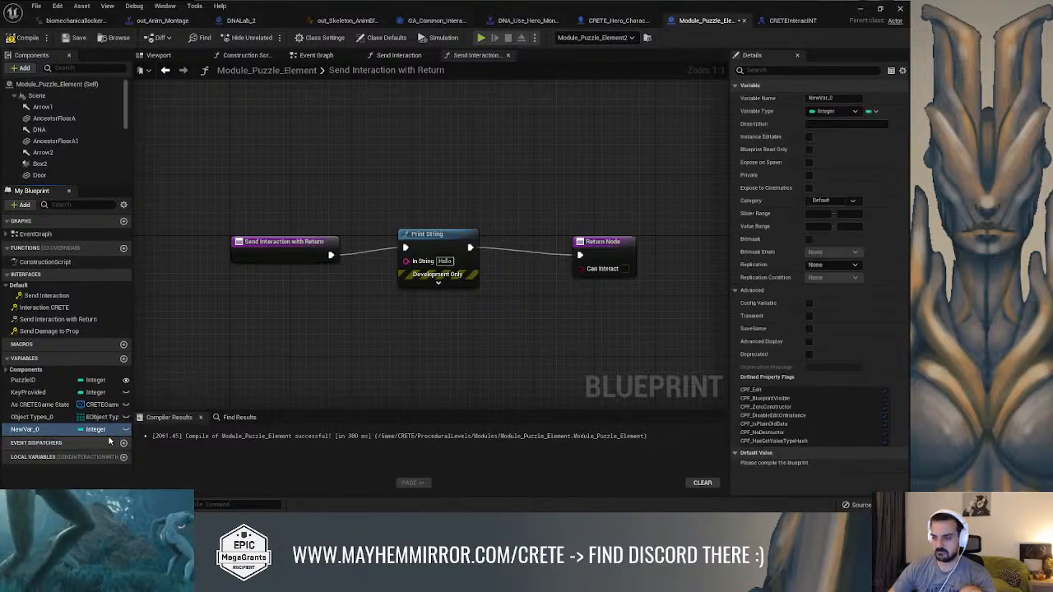
double_click(33, 429)
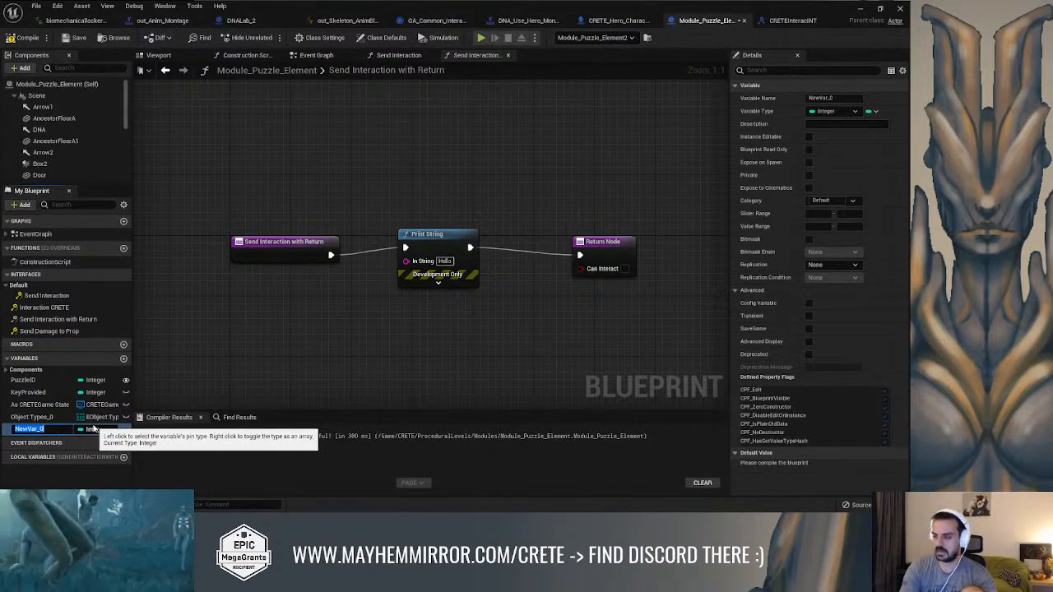
type("DNA")
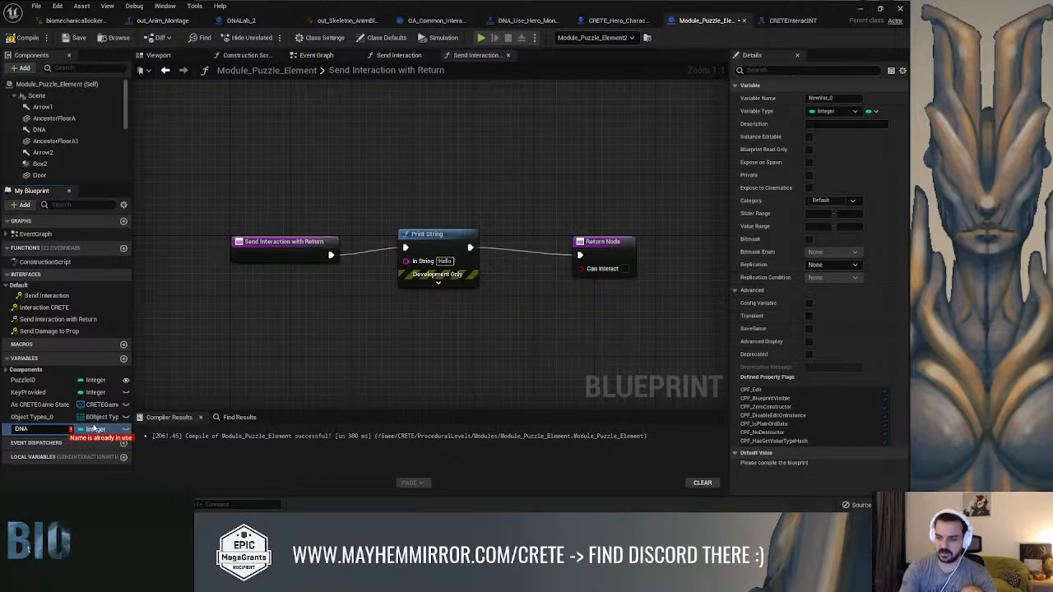
type("G")
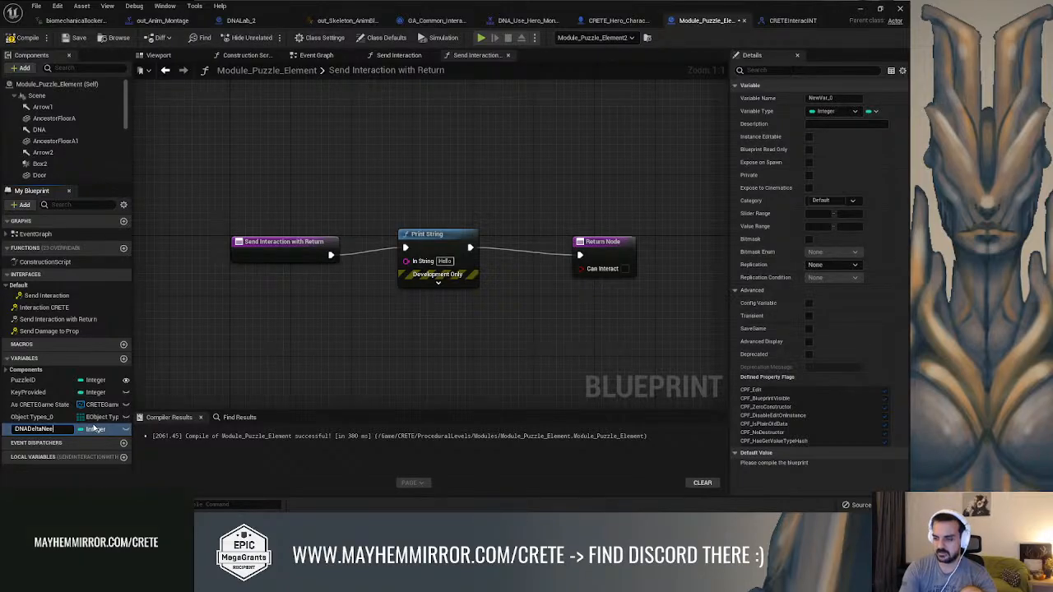
key("Return")
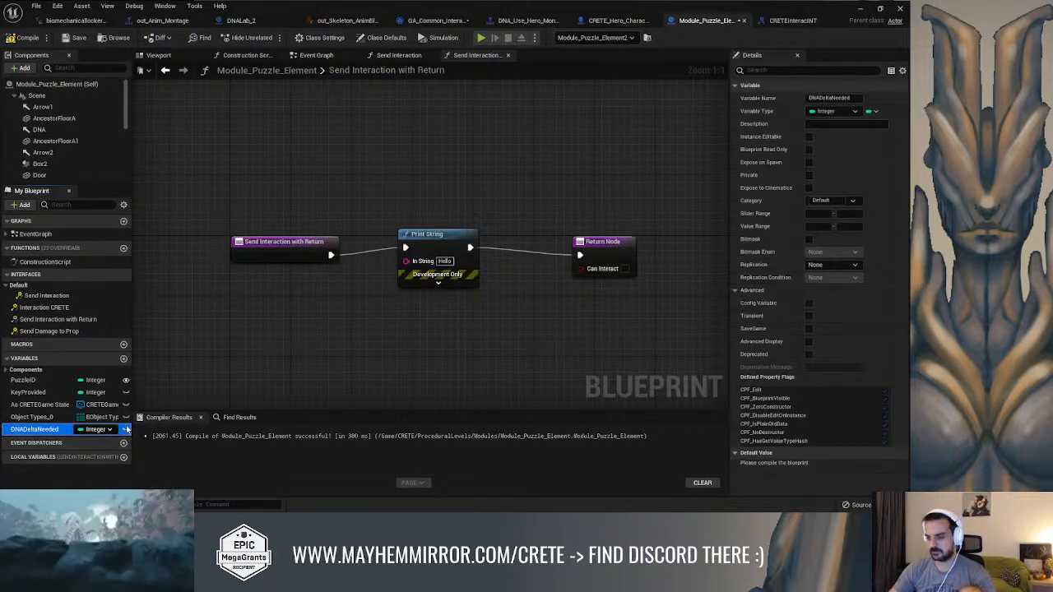
Make the DNADeltaNeeded variable instance editable and assign it to a new category named LockerResources
left_click(124, 431)
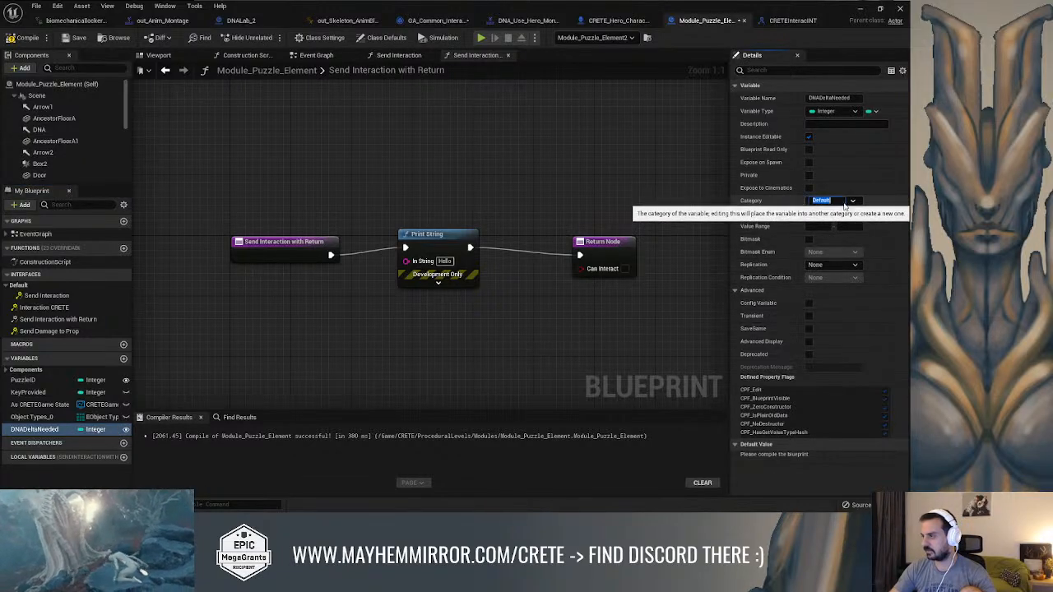
left_click(853, 203)
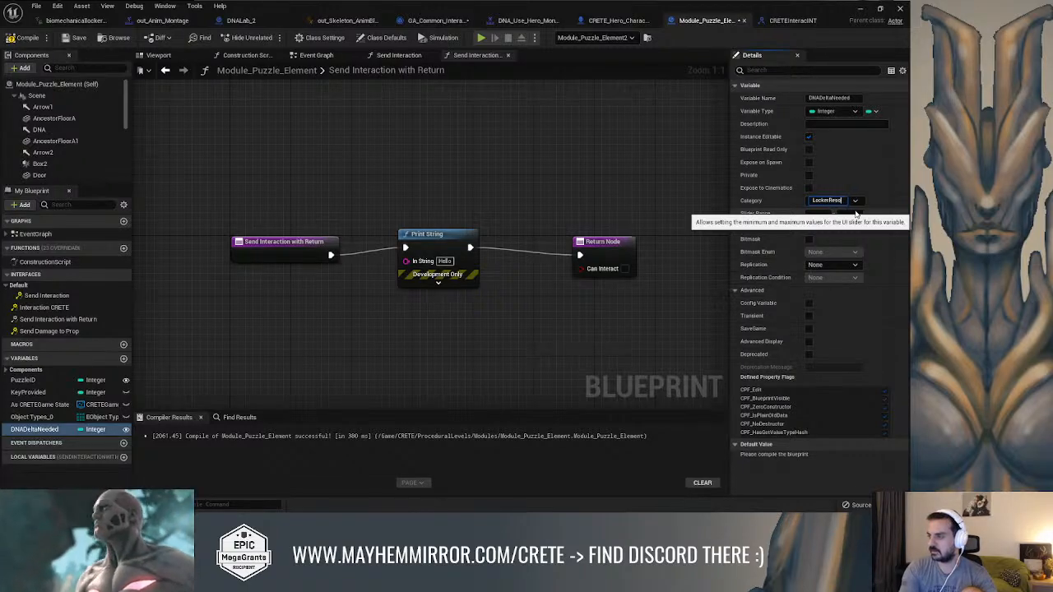
type("LockerResources")
key("Return")
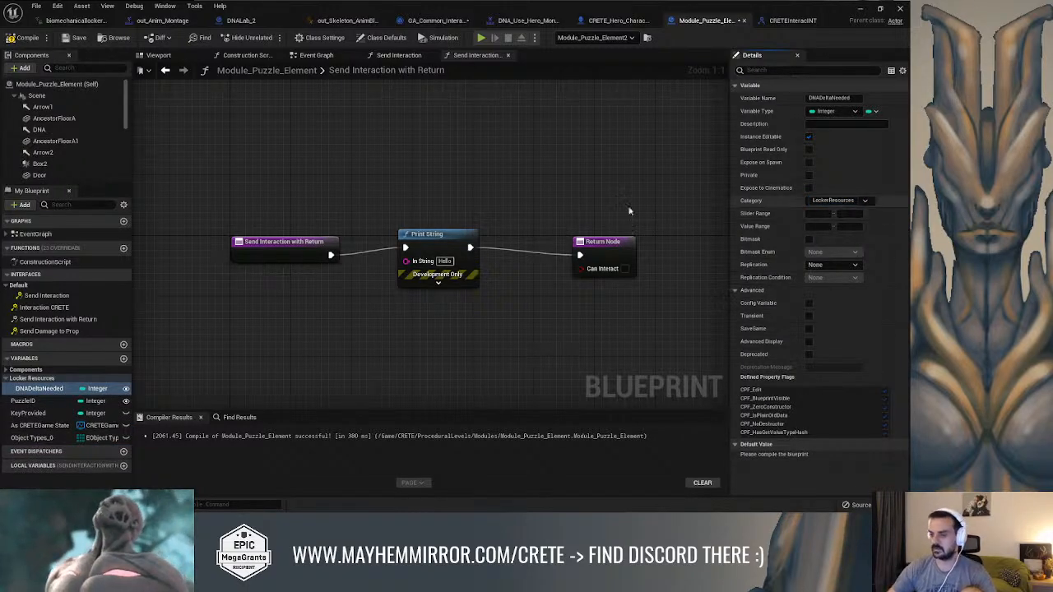
Duplicate DNADeltaNeeded, rename the copy DNAGammaNeeded and move it into the Locker Resources category
left_click(53, 378)
left_click(54, 393)
key("ctrl+w")
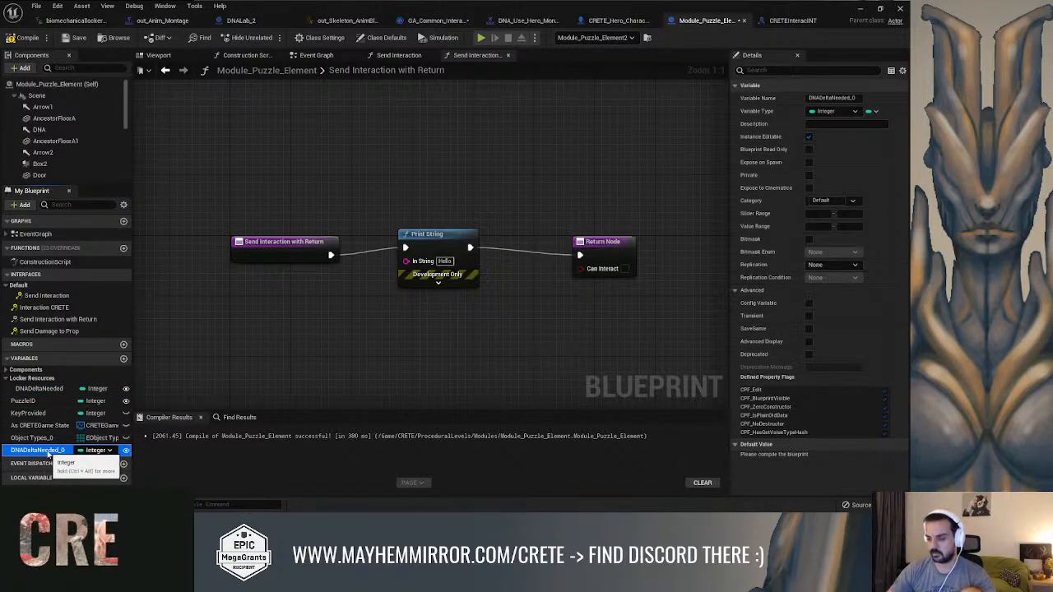
left_click(58, 453)
left_click_drag(27, 451, 39, 451)
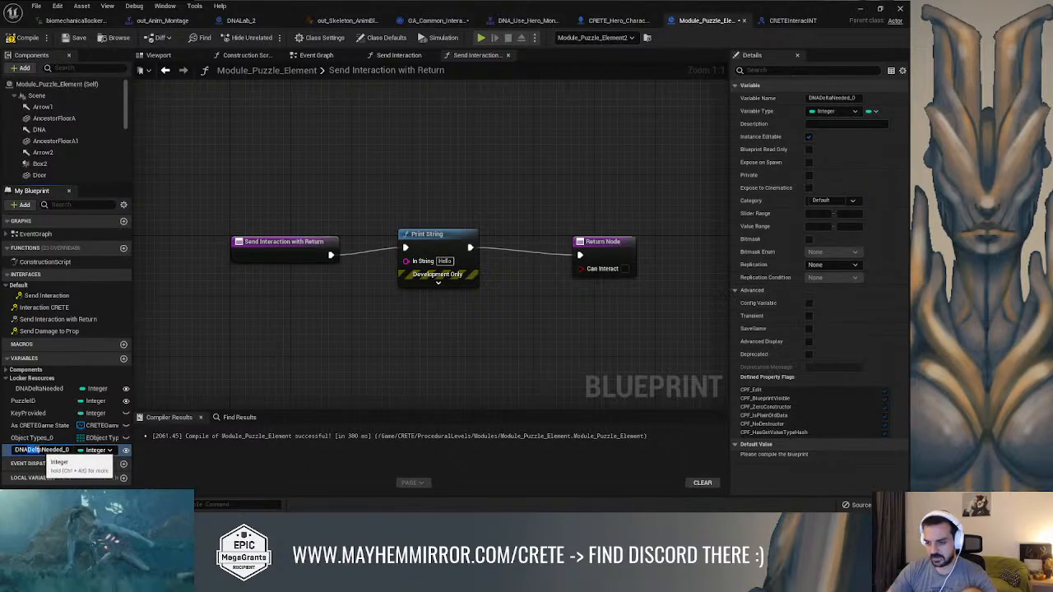
type("Game")
type("ma")
key("BackSpace")
key("Return")
left_click_drag(38, 449, 40, 384)
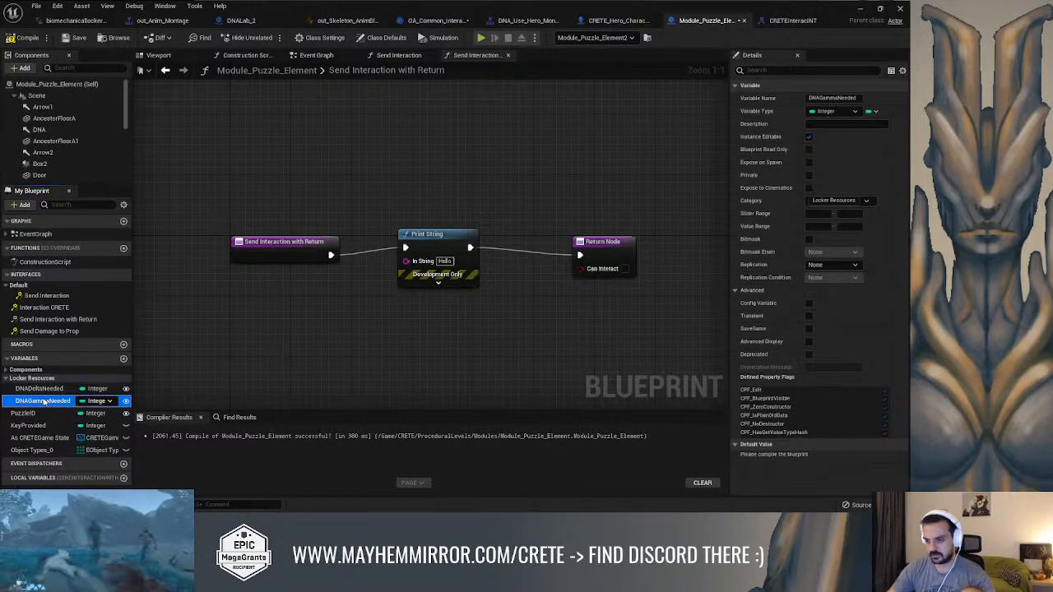
Duplicate DNAGammaNeeded, rename the copy DNABetaNeeded and move it into the Locker Resources category
key("ctrl+c")
key("ctrl+v")
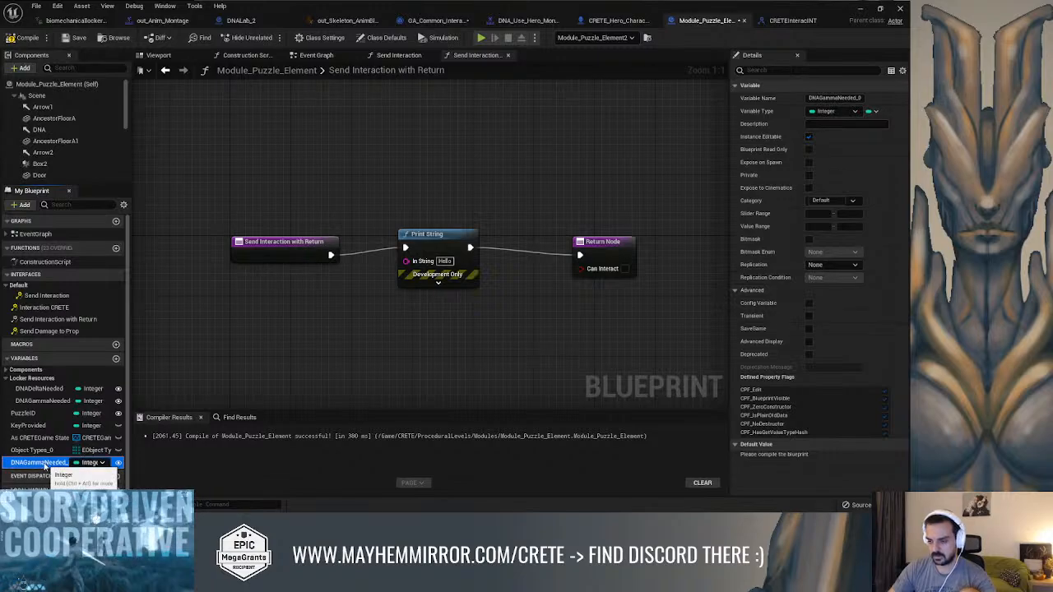
key("F2")
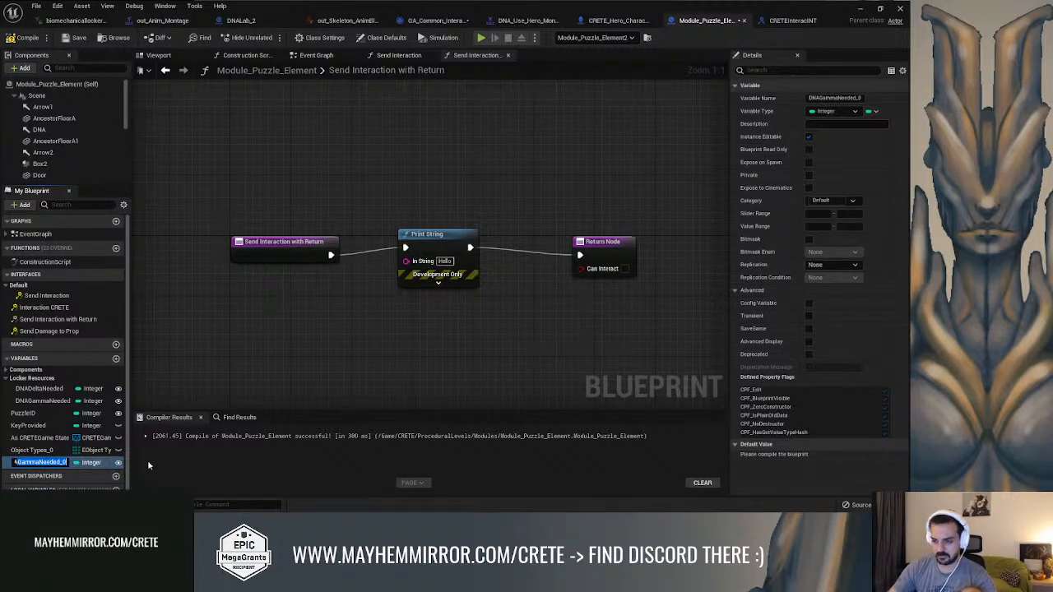
type("DNABetaNeeded")
key("Return")
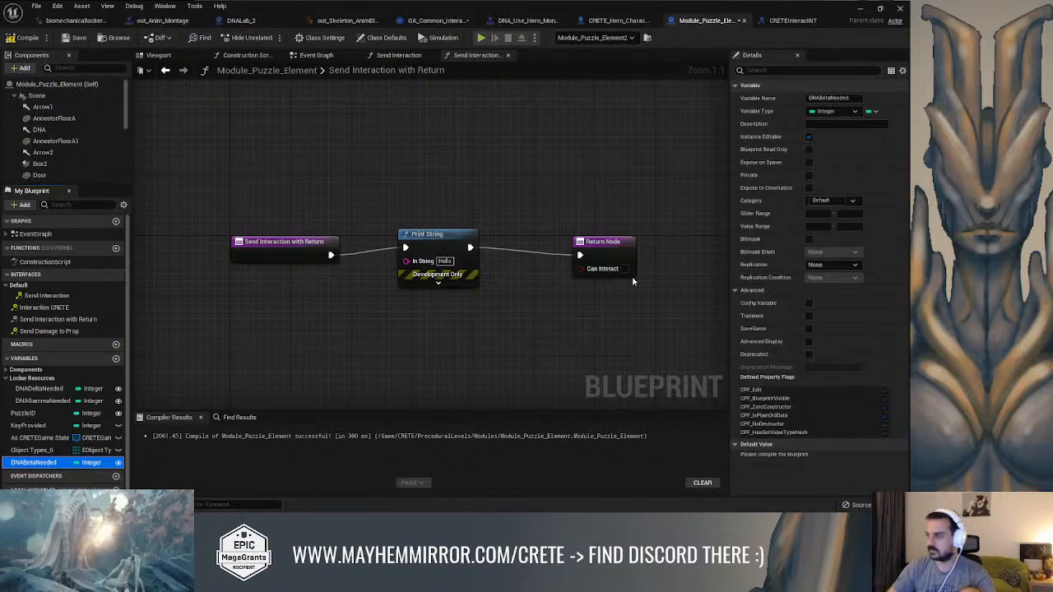
left_click_drag(54, 463, 45, 413)
Duplicate DNABetaNeeded, rename the copy DNAAlphaNeeded and move it into the Locker Resources category
key("ctrl+w")
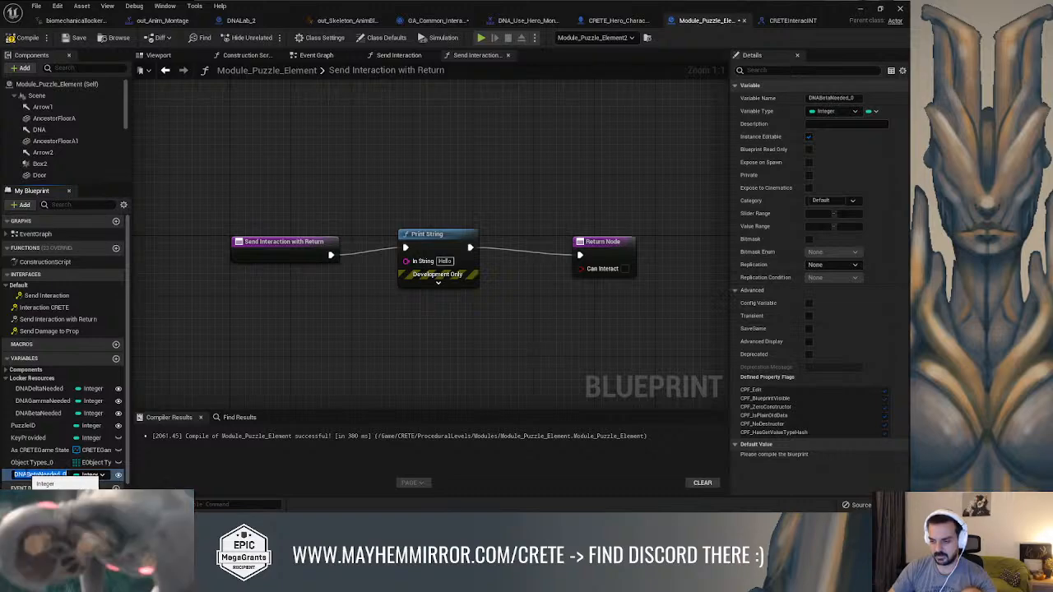
type("DNAAlp")
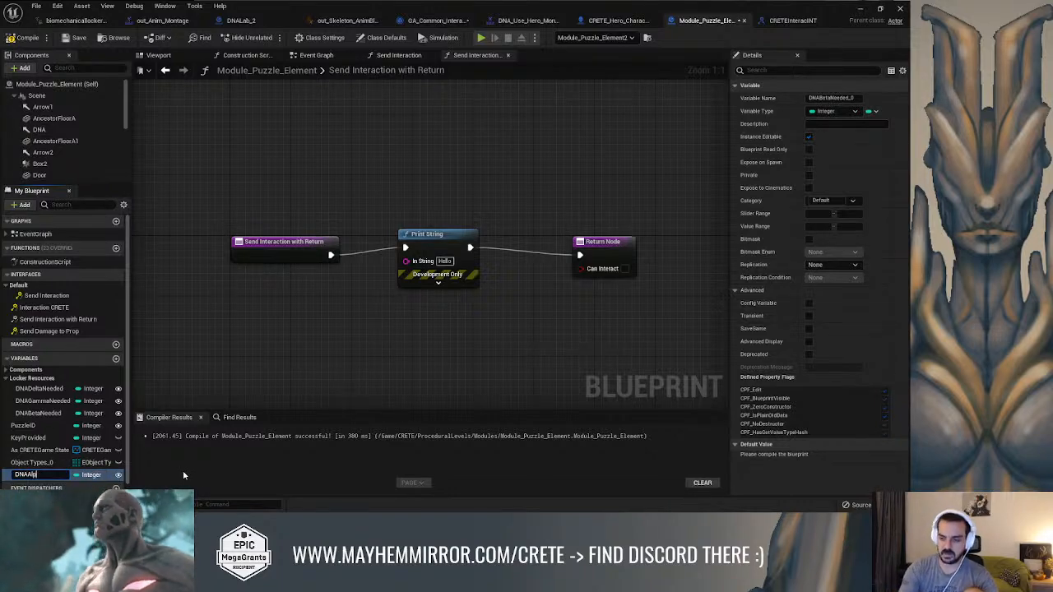
type("haNeeded")
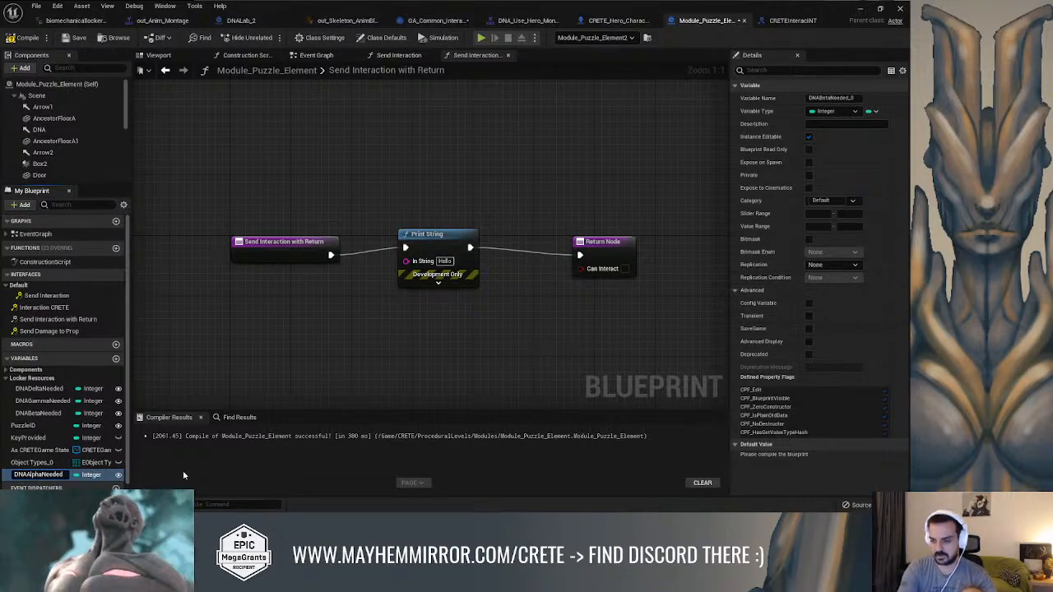
key("Return")
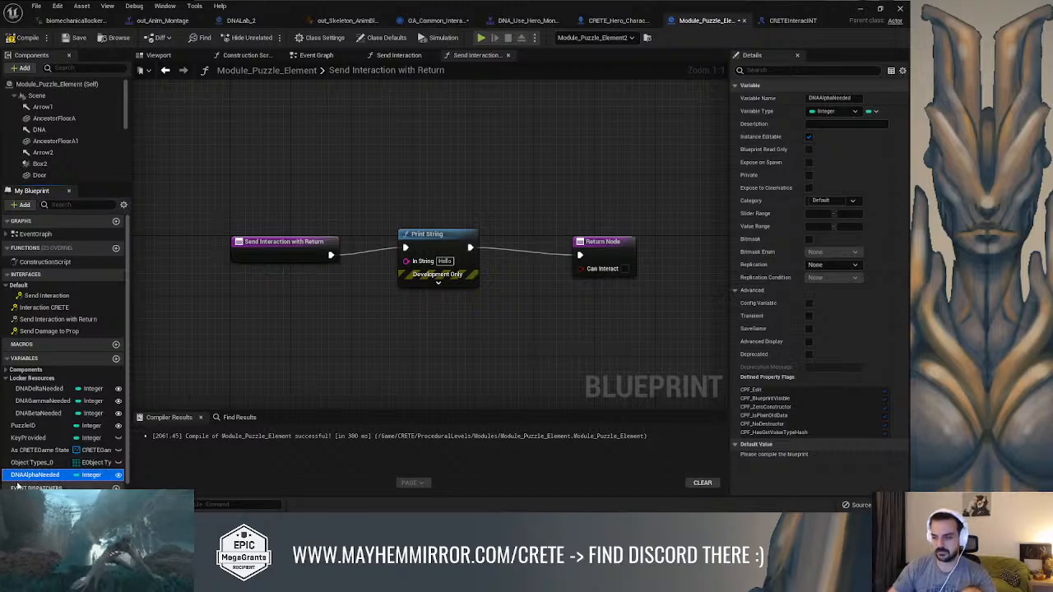
left_click_drag(82, 475, 32, 378)
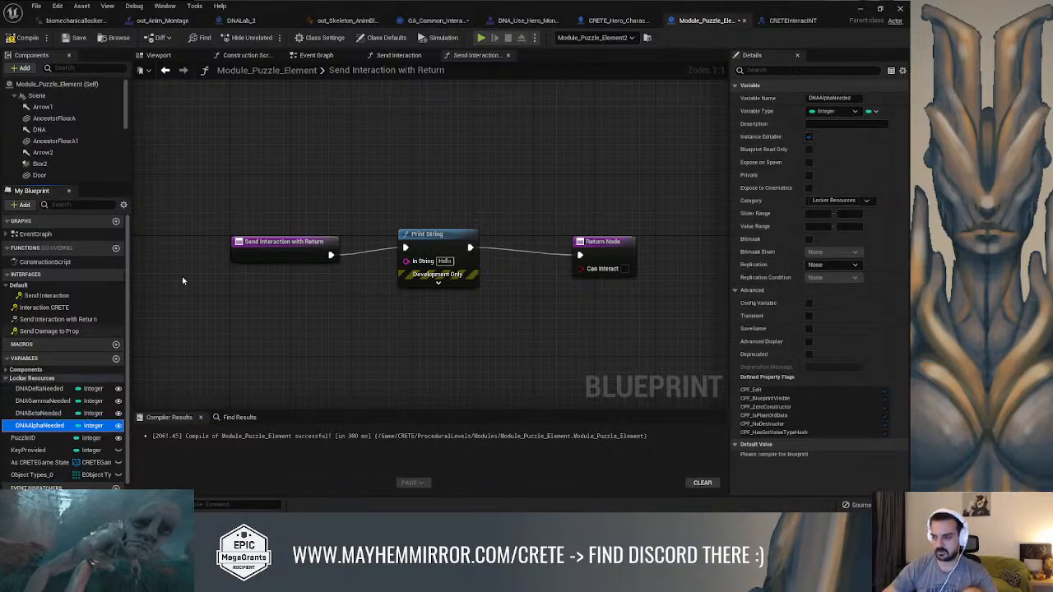
Place a getter for DNAAlphaNeeded below the entry node of the Send Interaction with Return graph
right_click_drag(327, 333, 398, 326)
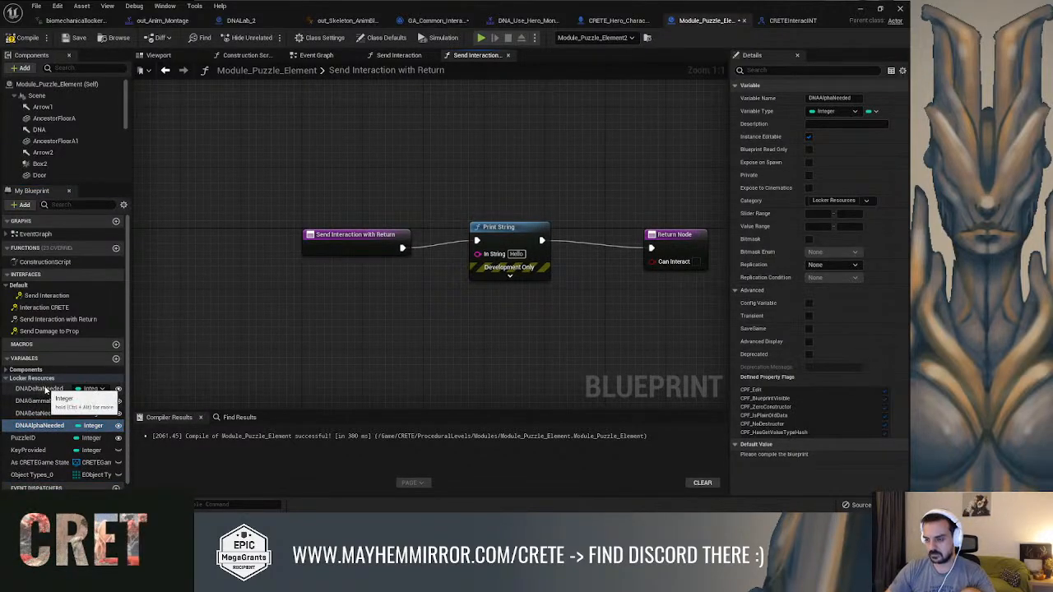
left_click(41, 425)
left_click_drag(252, 329, 255, 325, "ctrl")
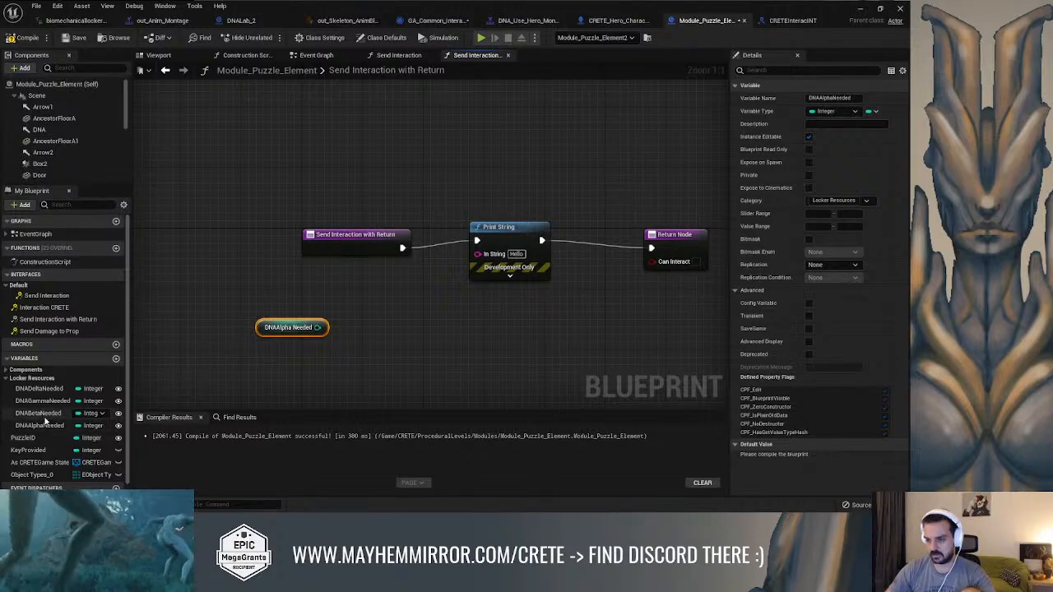
Delete the Print String node and move the Send Interaction with Return entry node farther from Return Node
left_click_drag(329, 238, 184, 223)
right_click_drag(544, 241, 472, 234)
left_click(442, 222)
key("Delete")
right_click_drag(197, 238, 273, 233)
left_click_drag(233, 210, 204, 210)
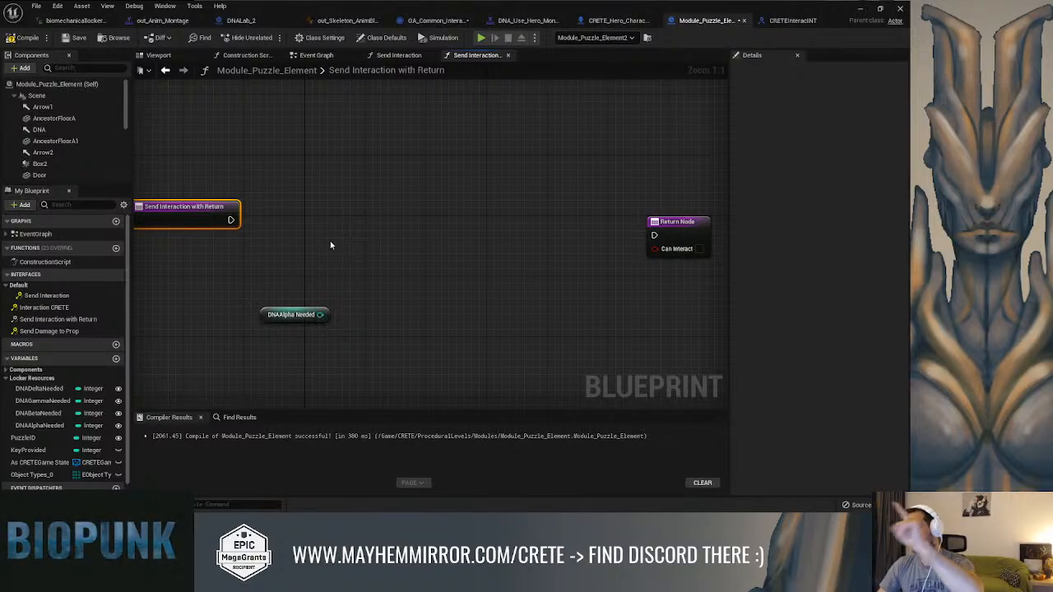
In the CRETEInteracINT interface, add an Actor-type input named Actor to the SendInteractionWithReturn function
left_click(792, 20)
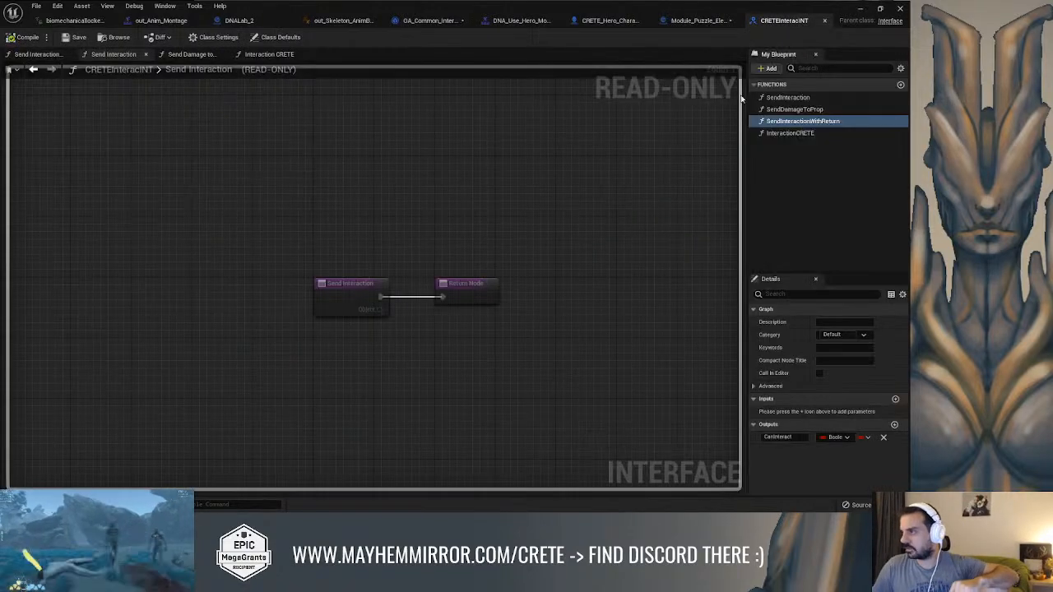
left_click(895, 399)
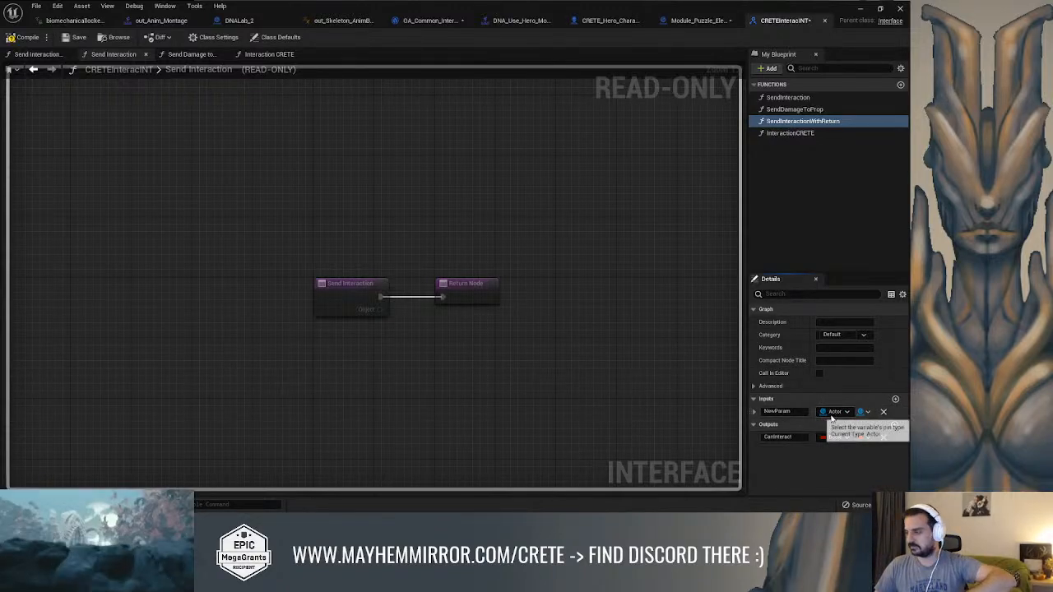
left_click_drag(803, 413, 636, 429)
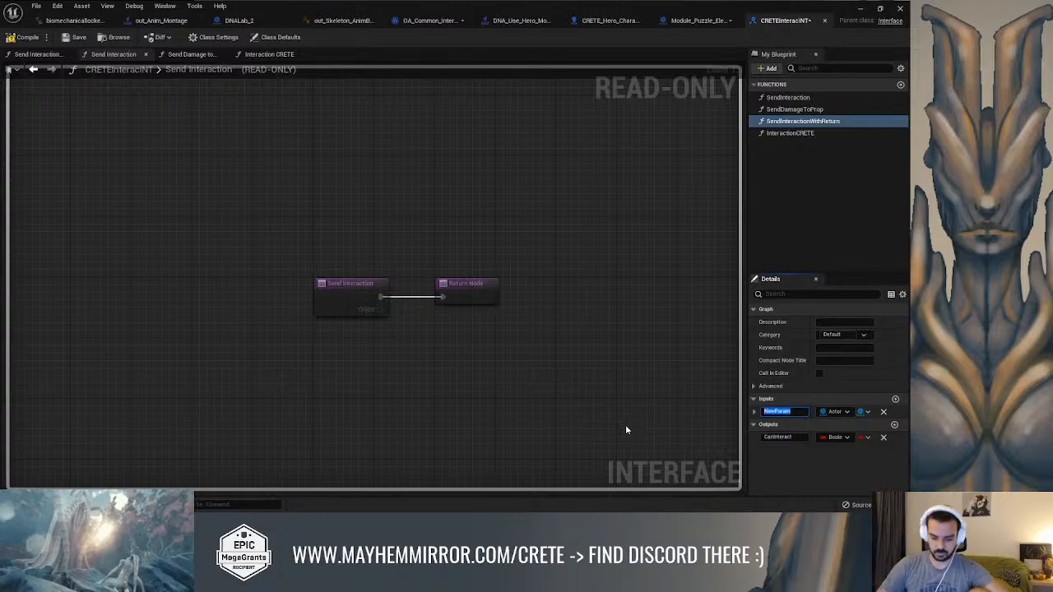
type("Actor")
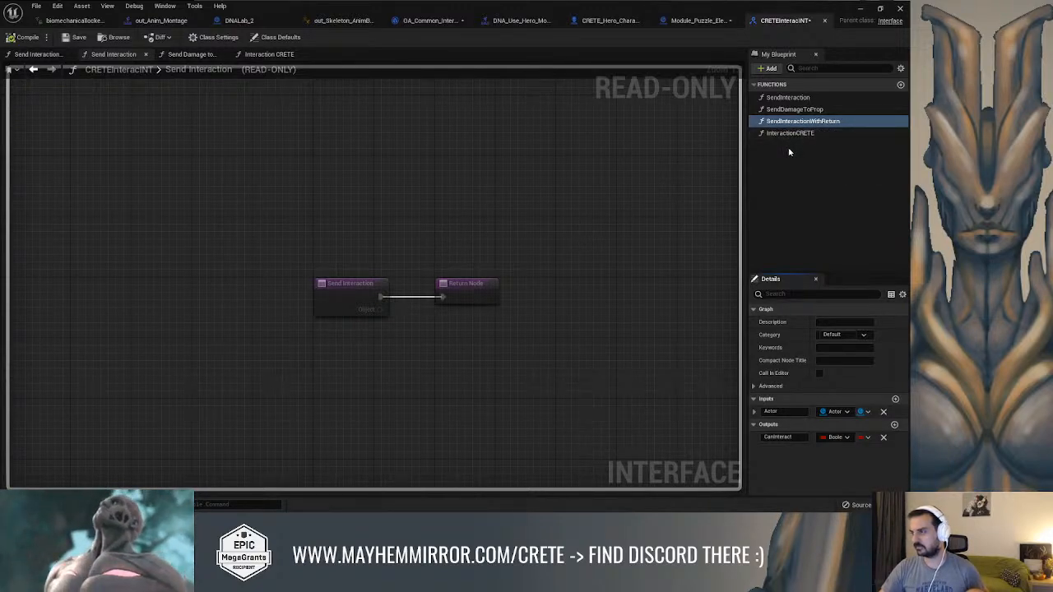
In Module_Puzzle_Element, cast the entry node's Actor output to CRETE_Hero_Character and align the cast node with the execution line
left_click(698, 20)
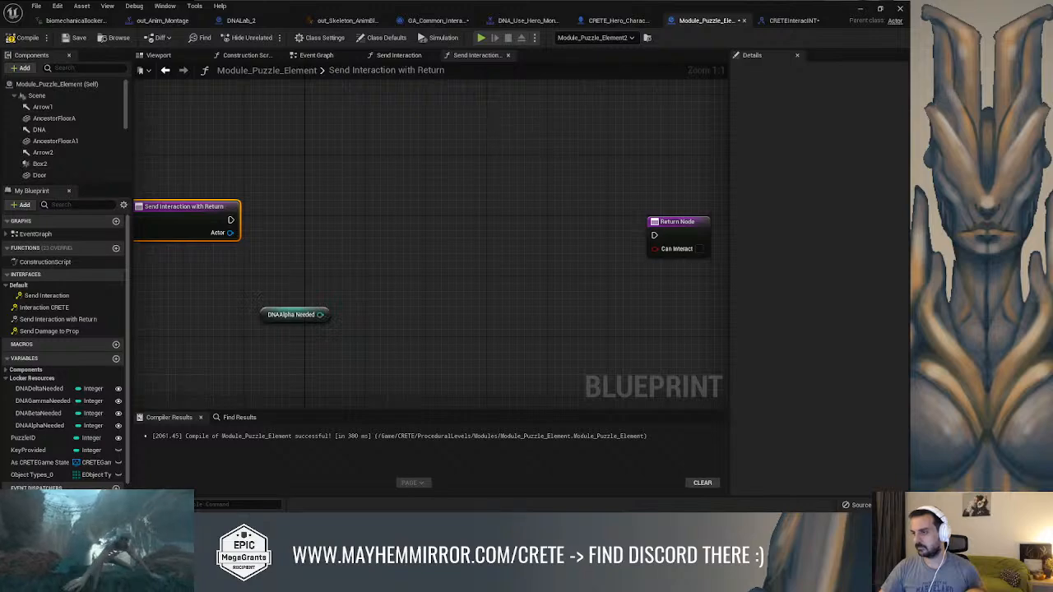
right_click_drag(252, 290, 292, 268)
left_click_drag(269, 211, 301, 250)
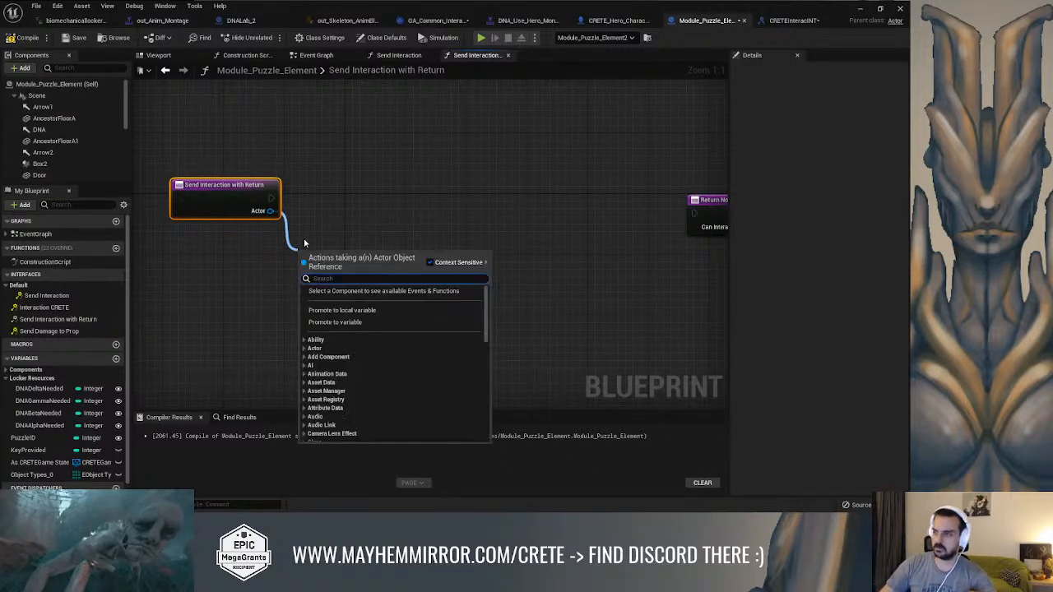
type("cas")
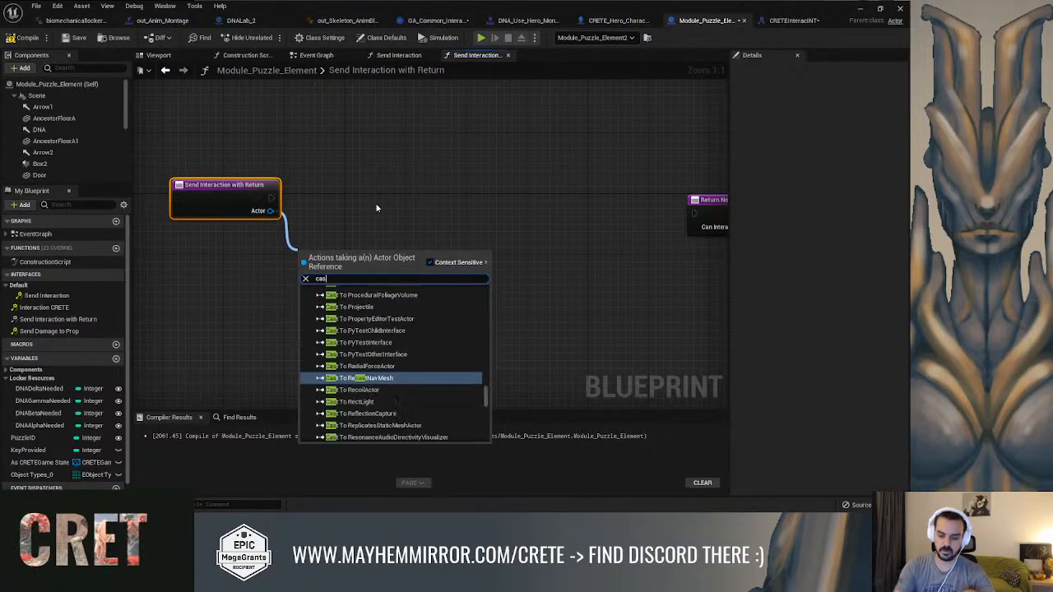
type("t hero")
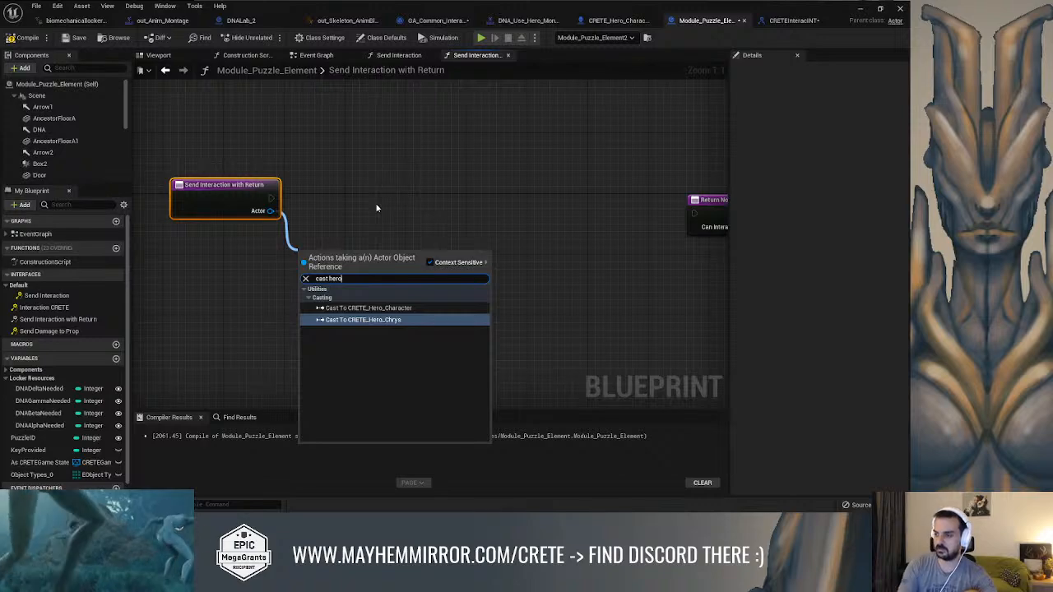
key("Up")
key("Return")
left_click_drag(369, 257, 383, 183)
right_click_drag(508, 206, 410, 191)
Get the Player State from the As CRETE Hero Character output of the cast and place it below the cast node
left_click_drag(332, 203, 354, 248)
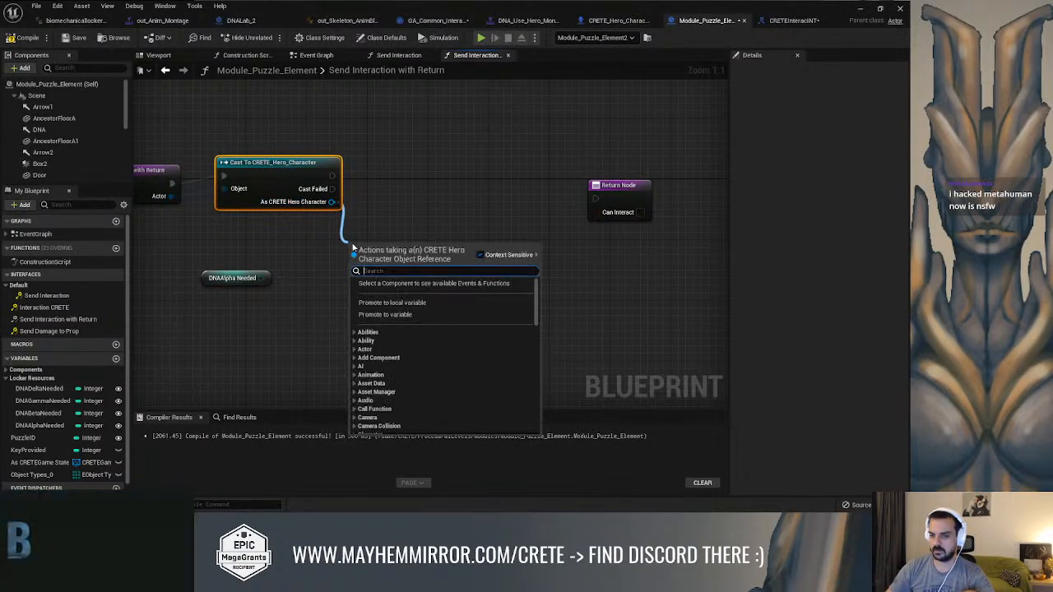
left_click(305, 248)
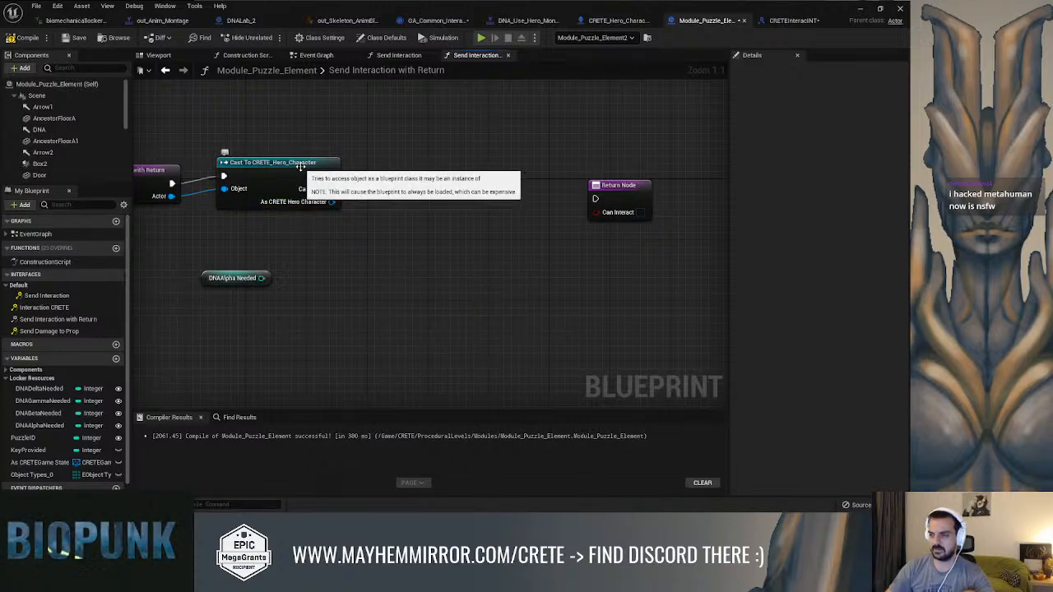
left_click_drag(298, 168, 306, 175)
right_click_drag(381, 211, 346, 216)
left_click_drag(312, 191, 355, 224)
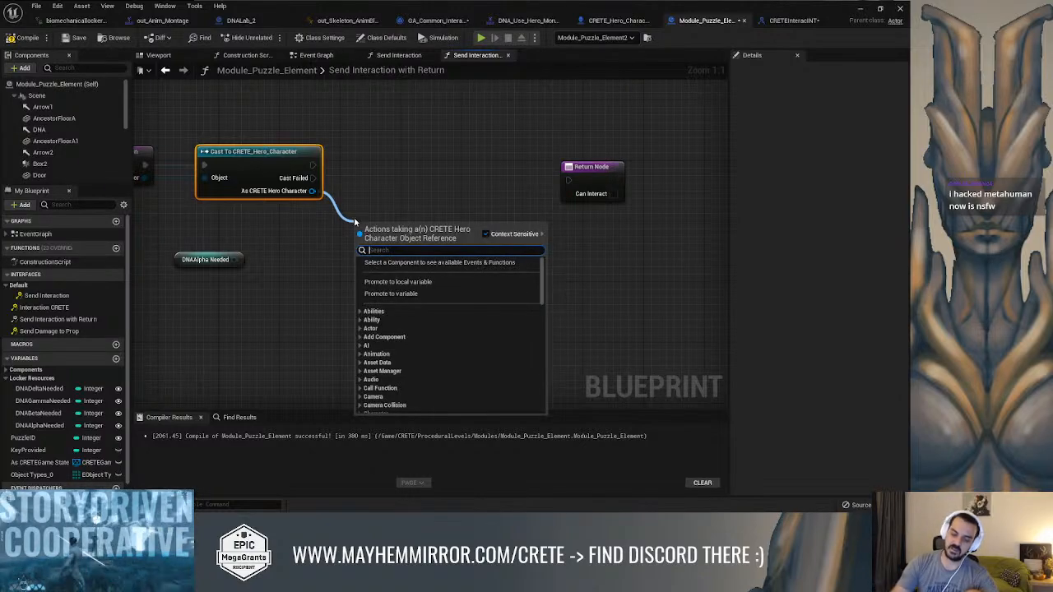
type("get")
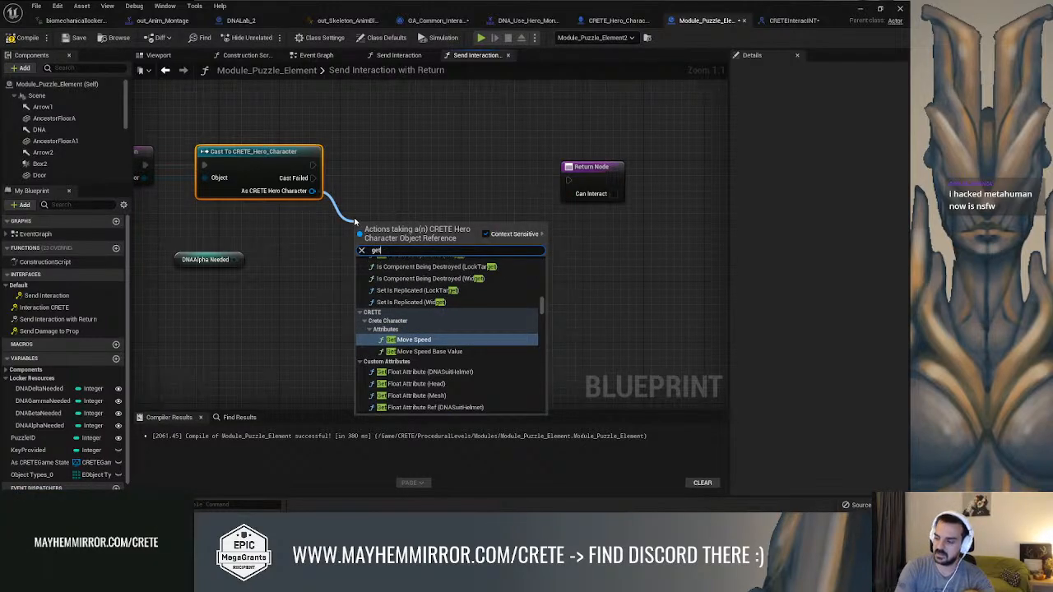
type(" state")
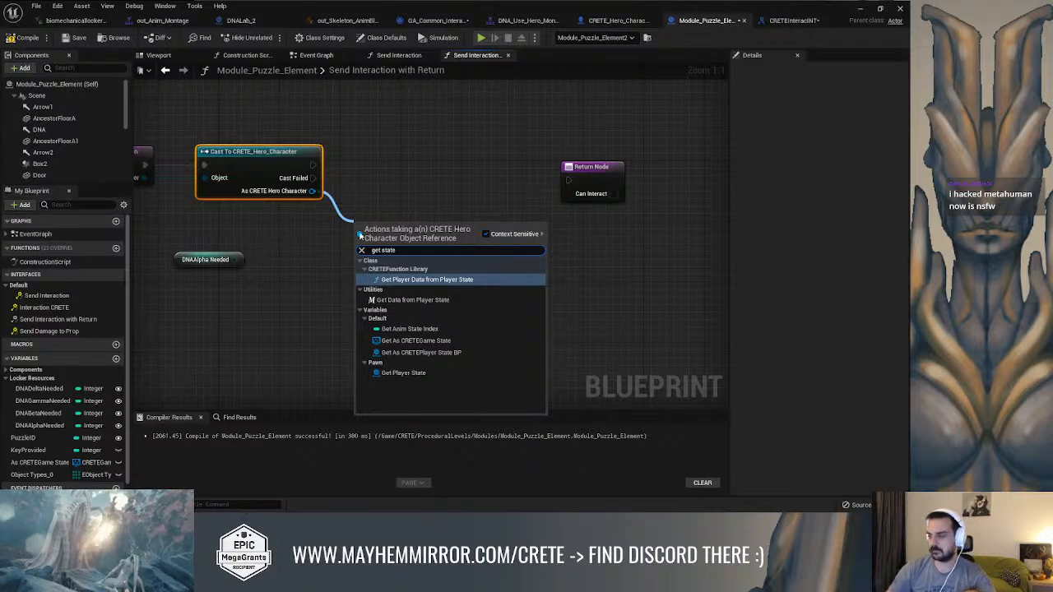
left_click(403, 372)
right_click_drag(407, 197, 360, 226)
mouse_move(349, 259)
left_mouse_down()
mouse_move(236, 267)
mouse_move(332, 267)
left_mouse_up()
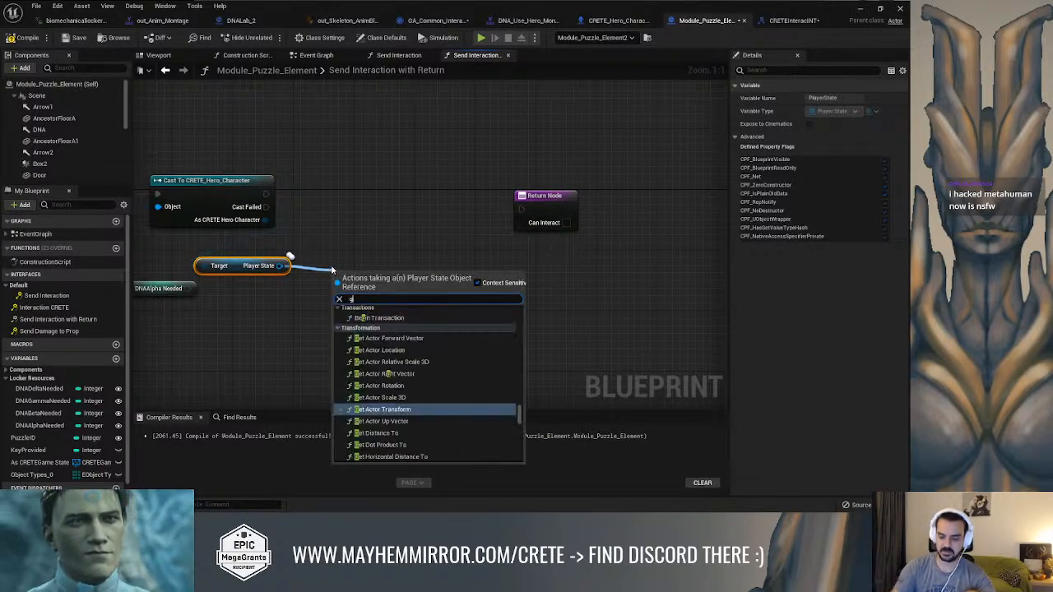
type("get alph")
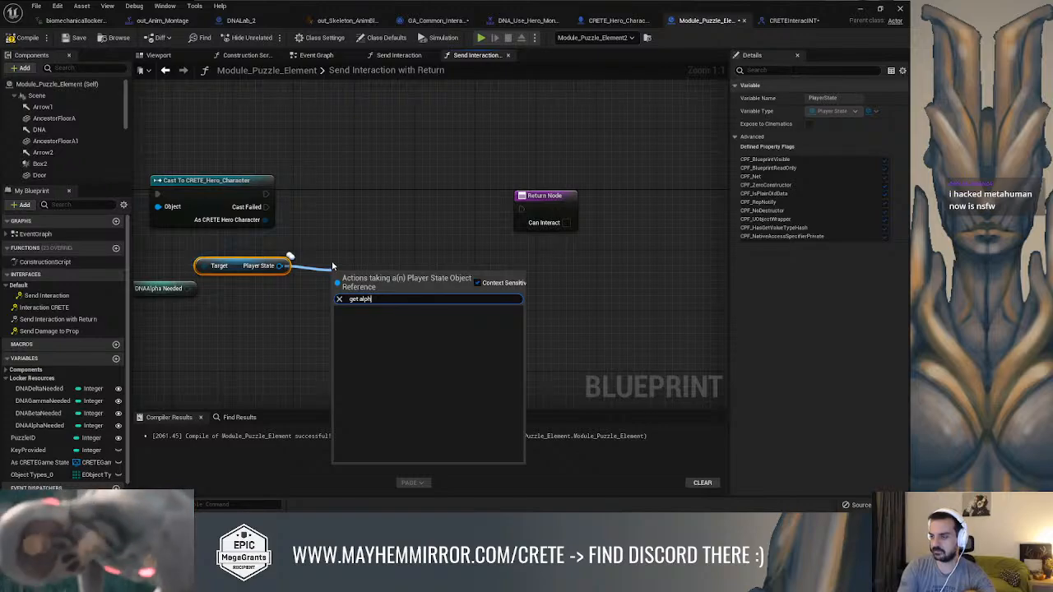
left_click(331, 264)
Cast the Player State to CRETEPlayerStateBP, executed after the hero cast, and move Return Node farther away
left_click_drag(279, 264, 306, 241)
type("cast")
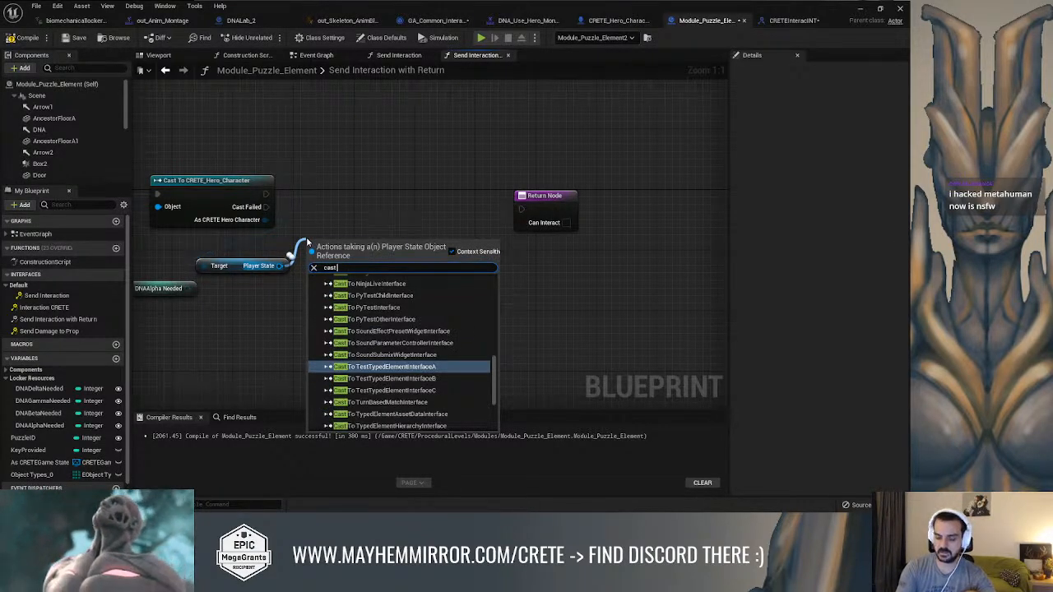
type(" stat")
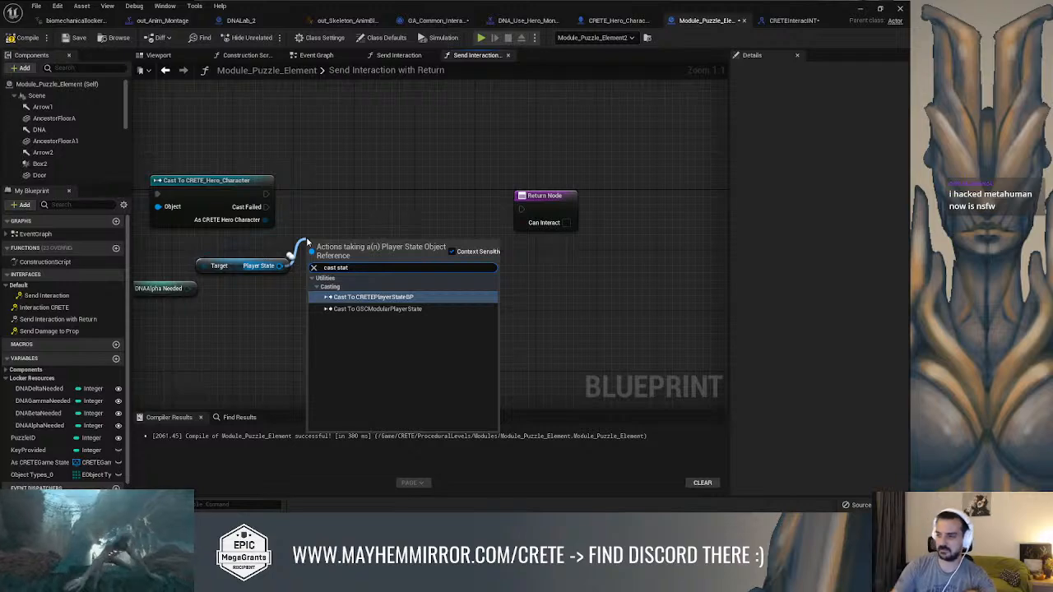
key("Return")
left_click_drag(377, 275, 377, 222)
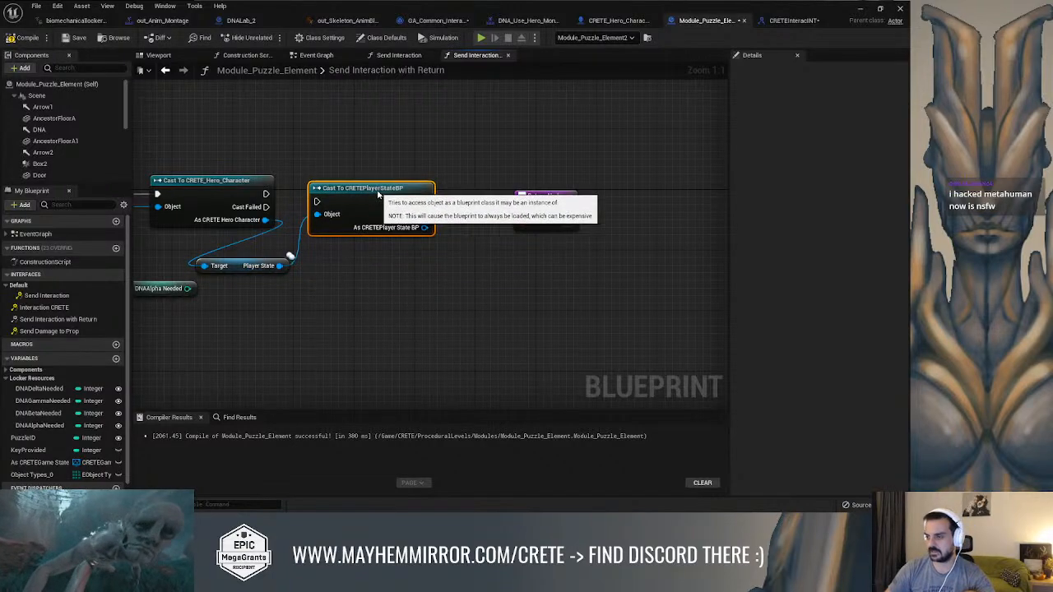
left_click_drag(264, 195, 317, 202)
right_click_drag(510, 196, 442, 194)
left_click_drag(479, 196, 646, 182)
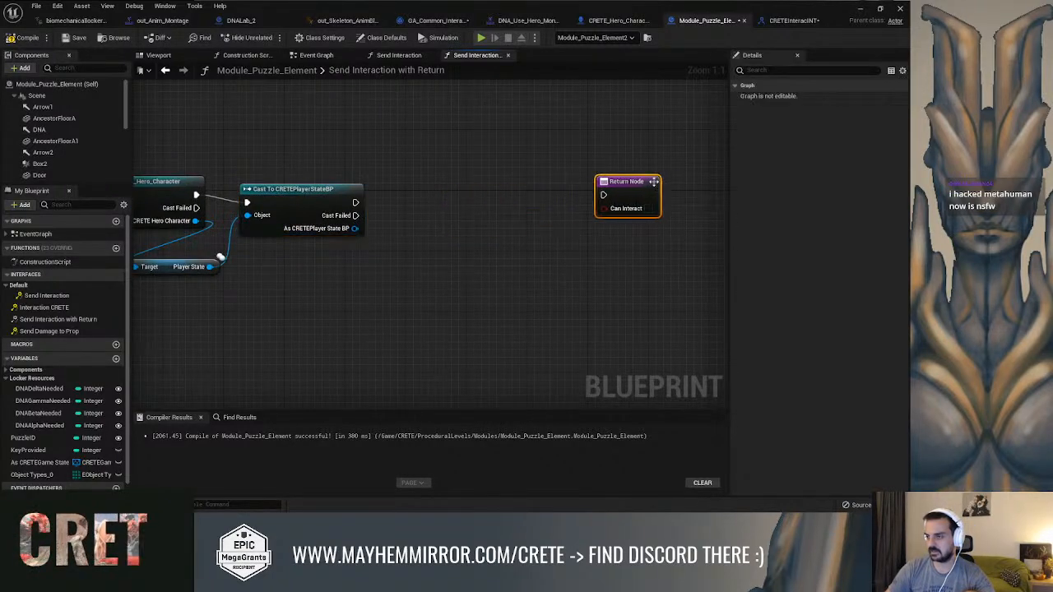
Add getters for DNAAlpha and DNABeta from the As CRETEPlayer State BP output, stacked below the cast
right_click_drag(395, 246, 440, 221)
left_click_drag(398, 200, 420, 237)
type("get")
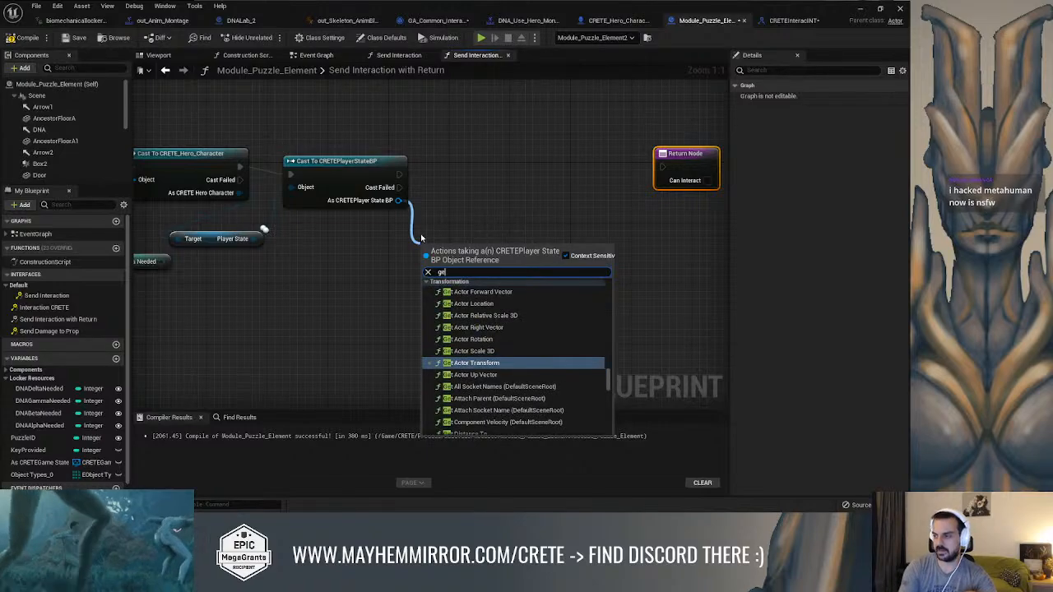
type(" alph")
key("Return")
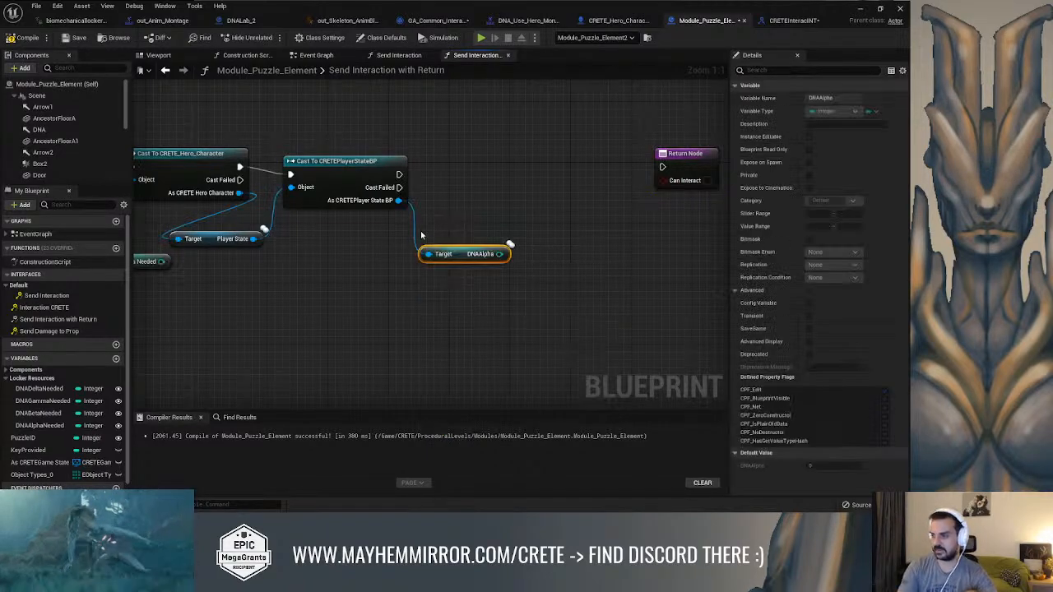
left_click_drag(398, 200, 418, 288)
type("g")
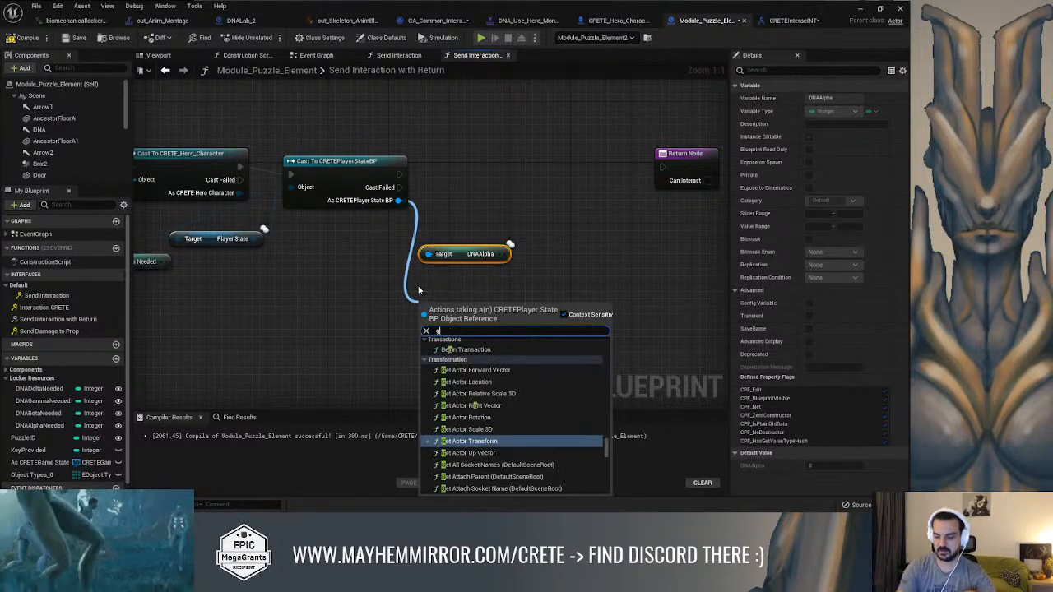
type("et beta")
key("Return")
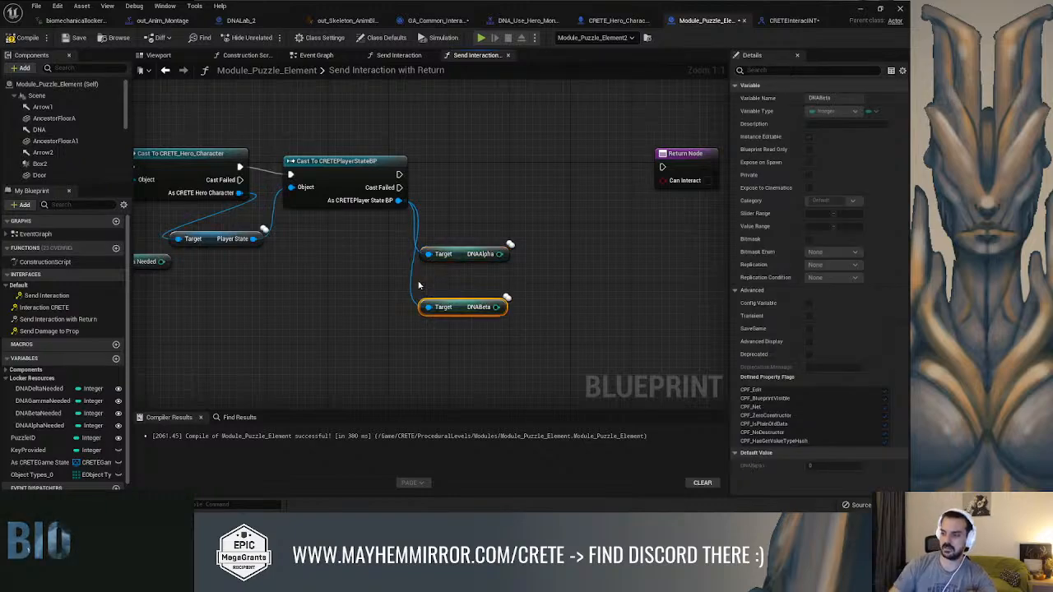
Add getters for DNAGamma and DNADelta from the same player state output, below the DNABeta getter
left_click_drag(398, 207, 413, 360)
type("get")
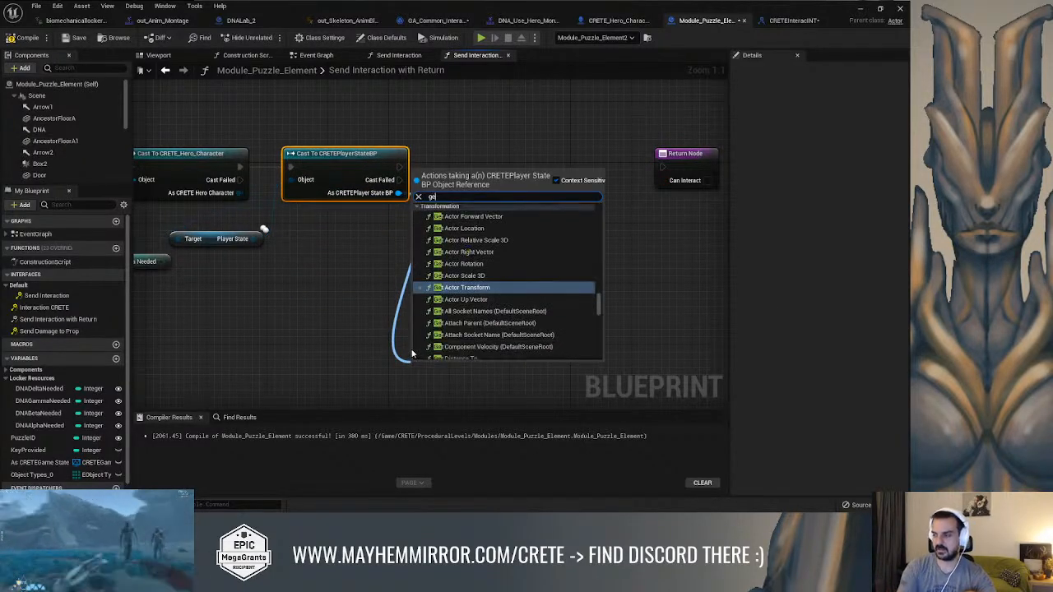
type(" gam")
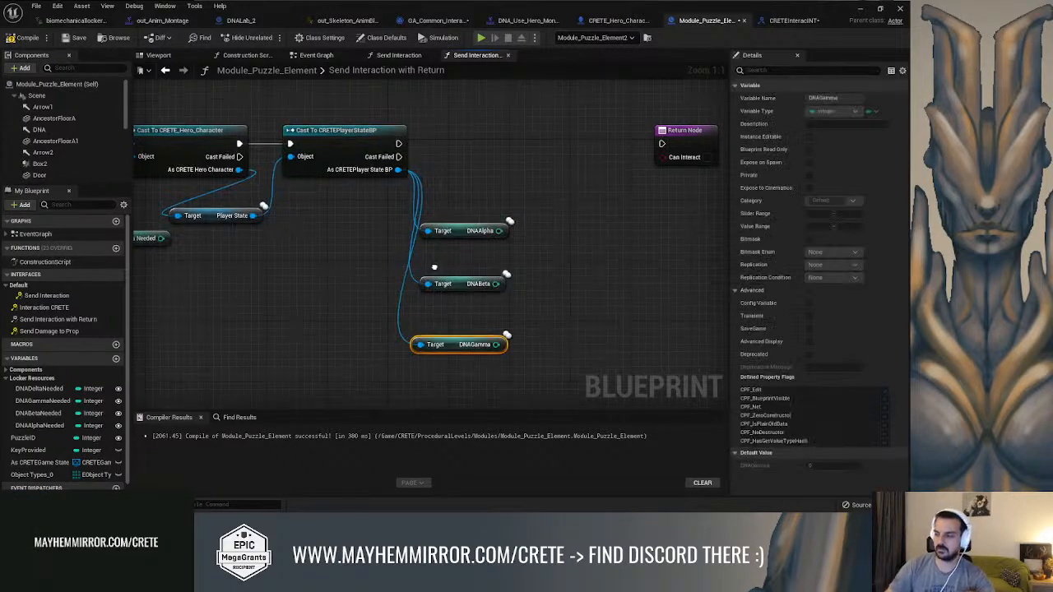
right_click_drag(434, 267, 442, 210)
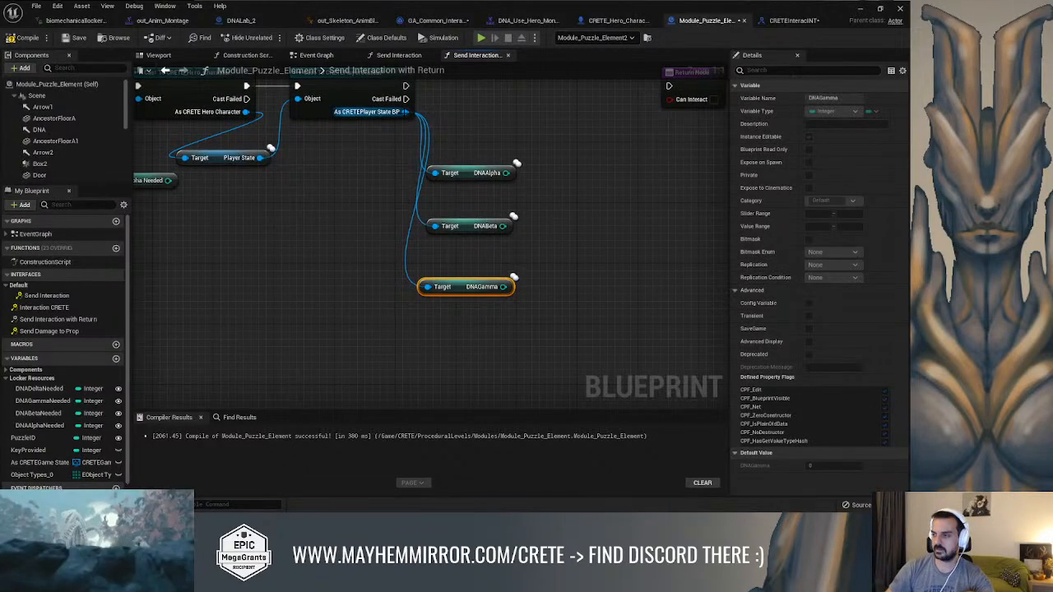
left_click_drag(404, 112, 429, 337)
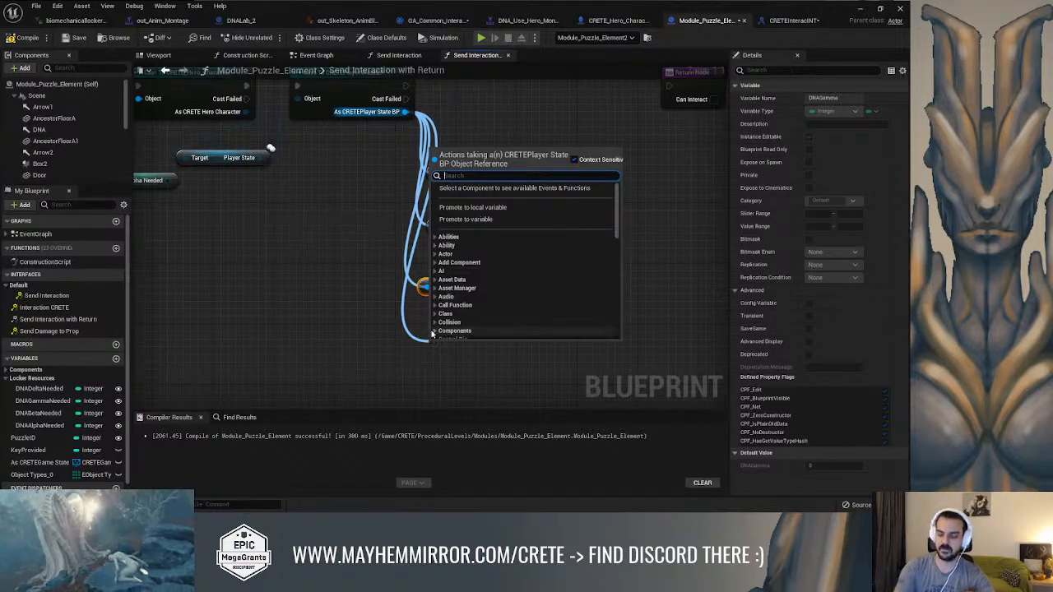
type("getdelta")
key("Return")
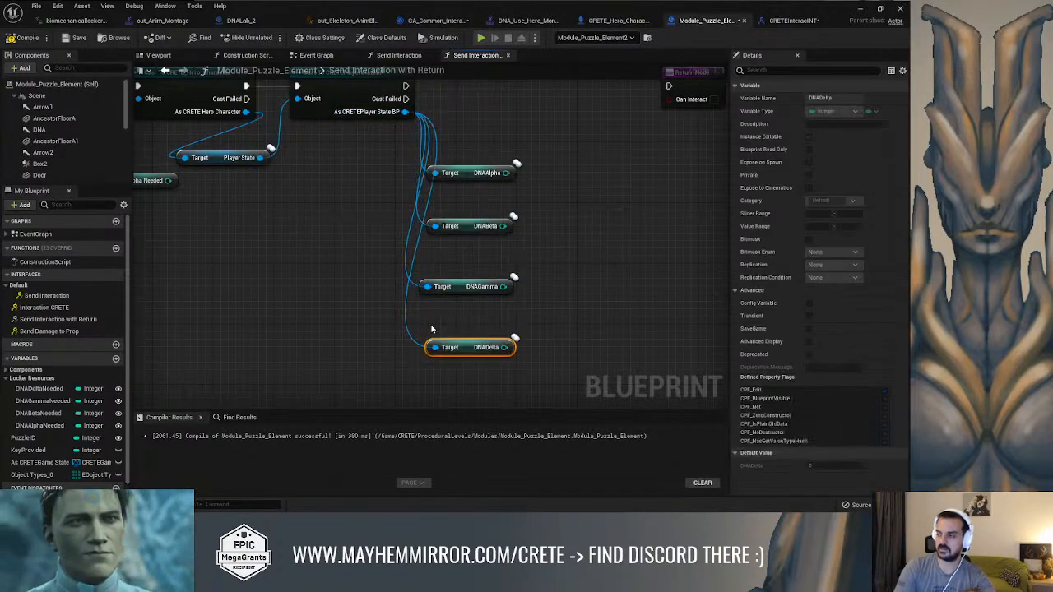
Move the DNAAlphaNeeded getter above the player's DNAAlpha getter and shift Return Node farther from the casts
scroll(430, 326, "down", 2)
left_click_drag(269, 232, 497, 131)
right_click_drag(664, 146, 507, 189)
left_click_drag(509, 190, 629, 200)
left_click_drag(302, 175, 319, 138)
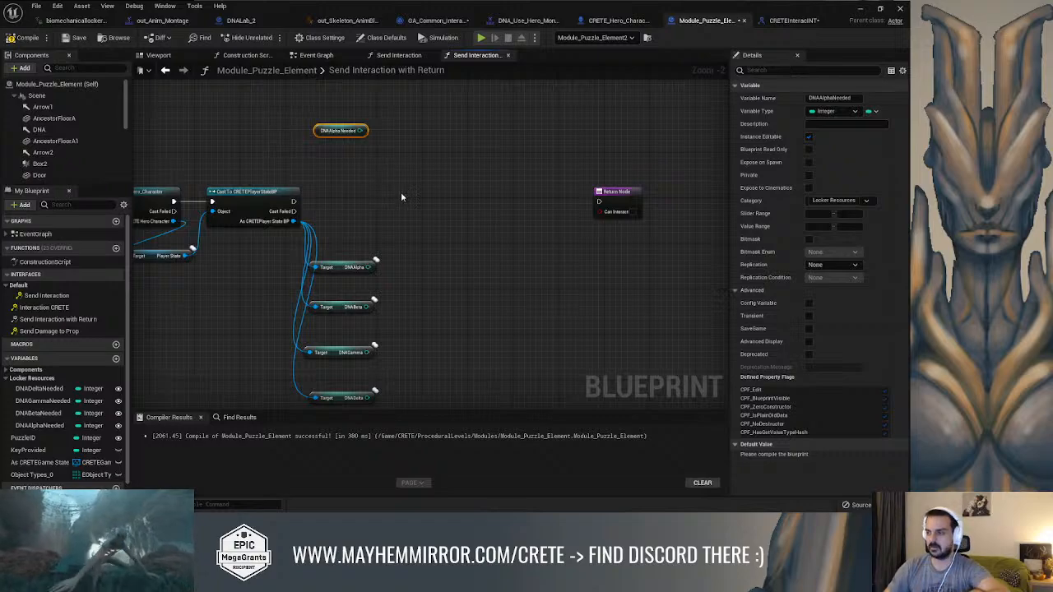
right_click_drag(400, 197, 409, 221)
scroll(354, 230, "up", 2)
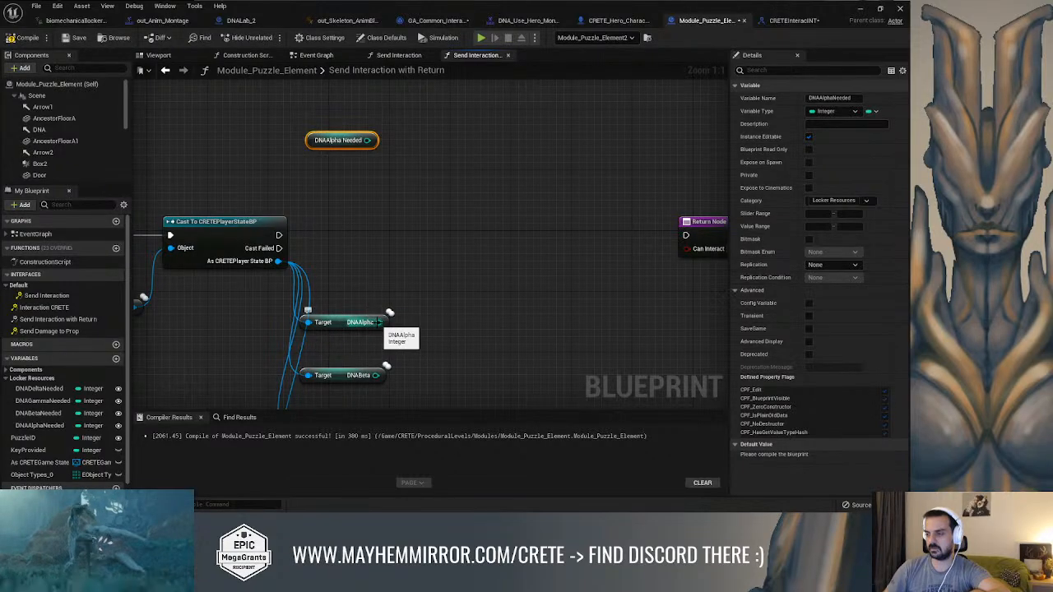
Compare DNAAlpha with DNAAlphaNeeded using a Greater node and arrange both getters beside it
left_click_drag(377, 322, 427, 247)
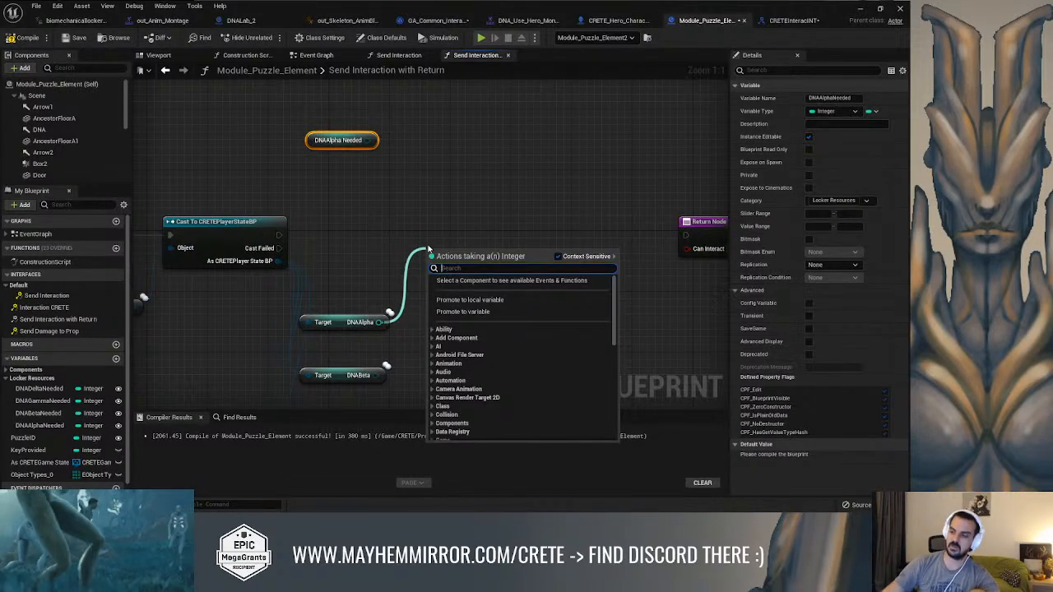
type(">")
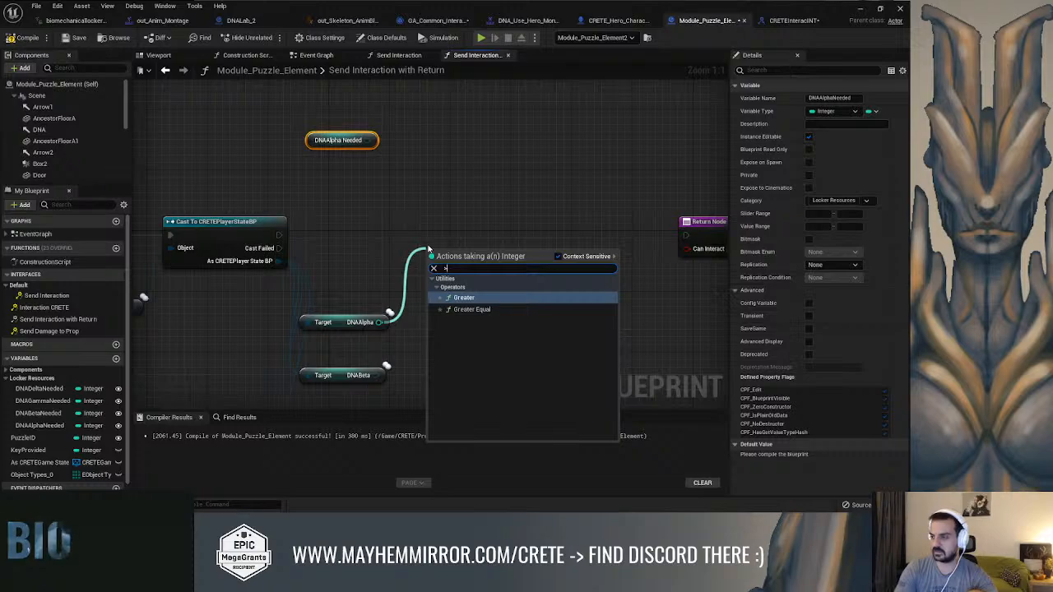
key("Return")
left_click_drag(341, 140, 433, 360)
left_click_drag(340, 321, 340, 261)
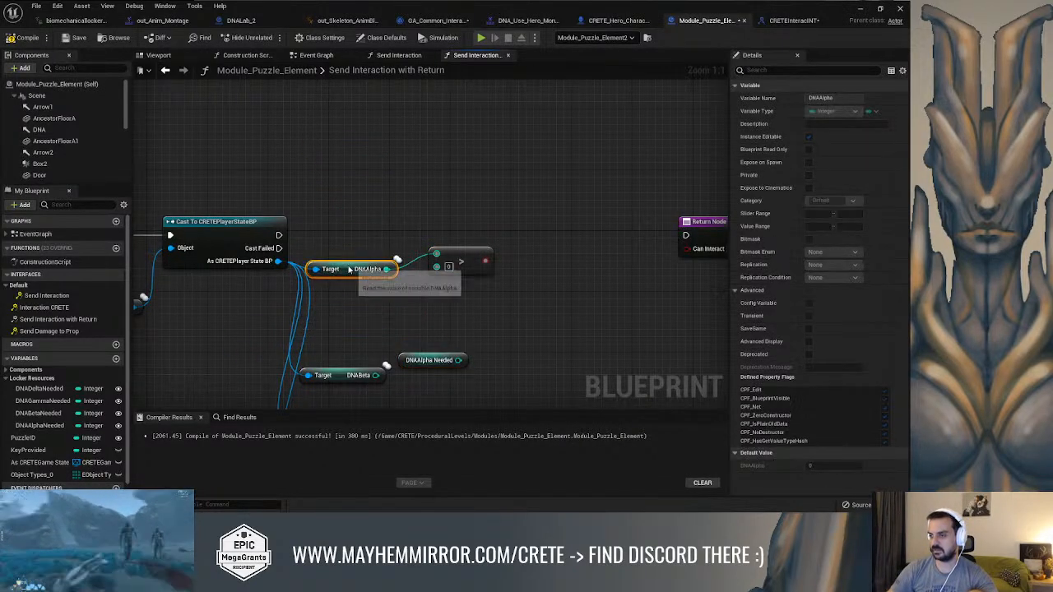
left_click_drag(395, 358, 436, 265)
right_click_drag(457, 312, 439, 254)
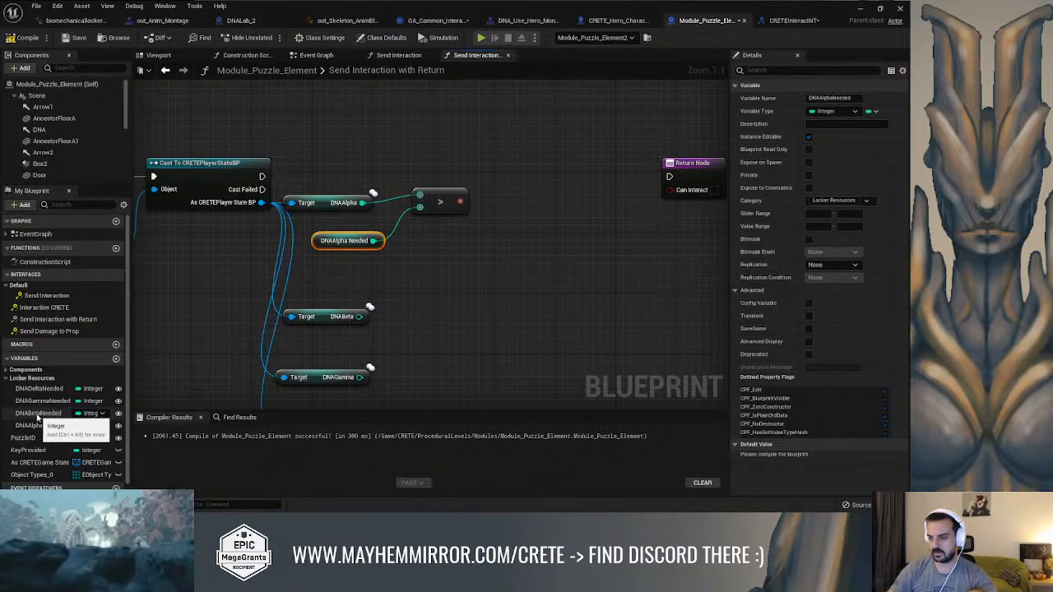
Place getters for DNABetaNeeded, DNAGammaNeeded and DNADeltaNeeded in a row below the Greater node
scroll(451, 293, "down", 2)
right_click_drag(451, 292, 425, 305)
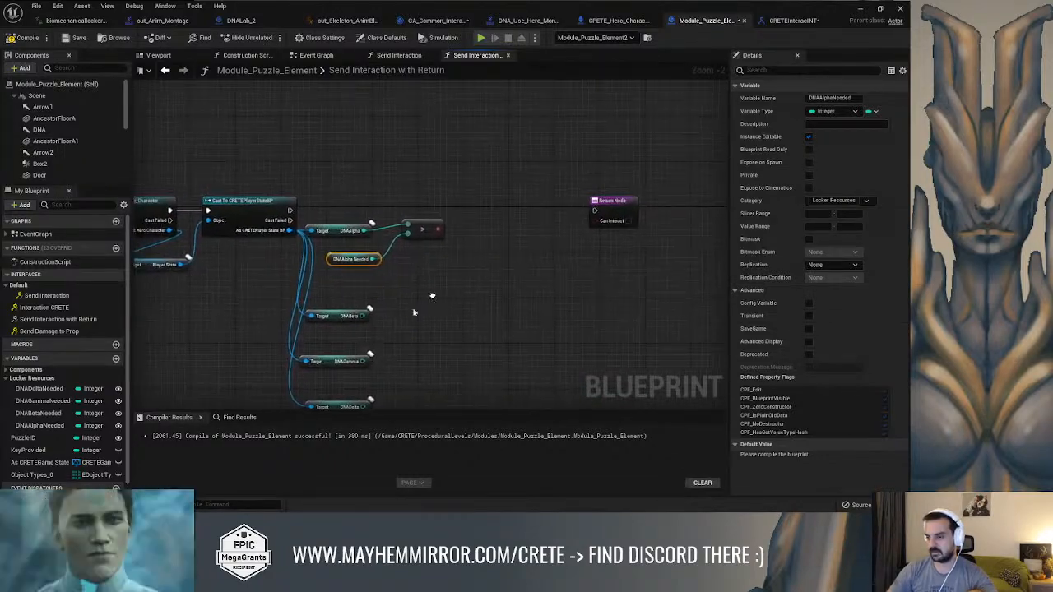
right_click_drag(256, 373, 379, 328)
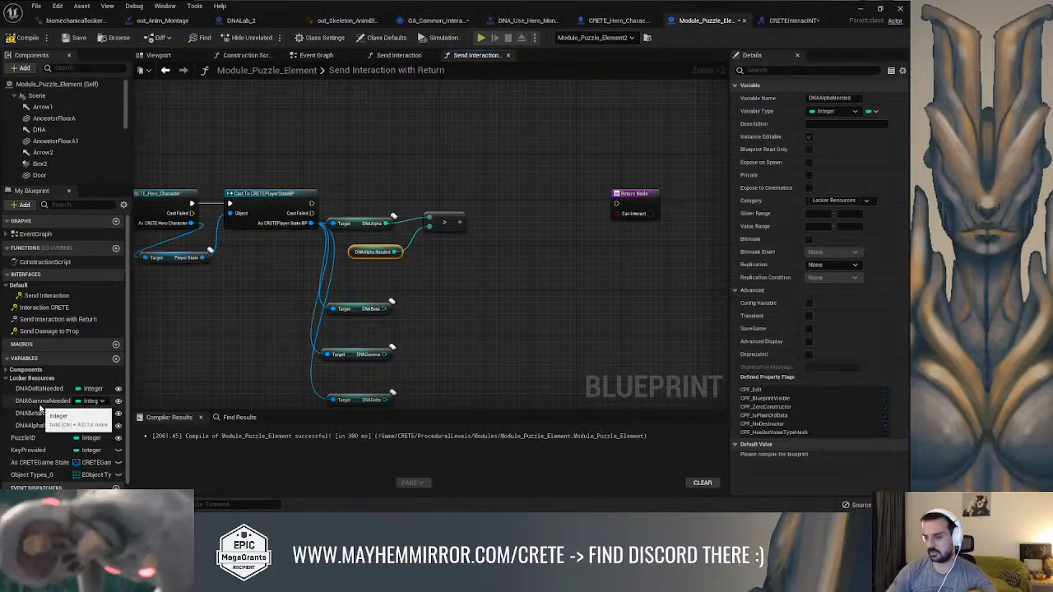
left_click_drag(40, 413, 411, 277)
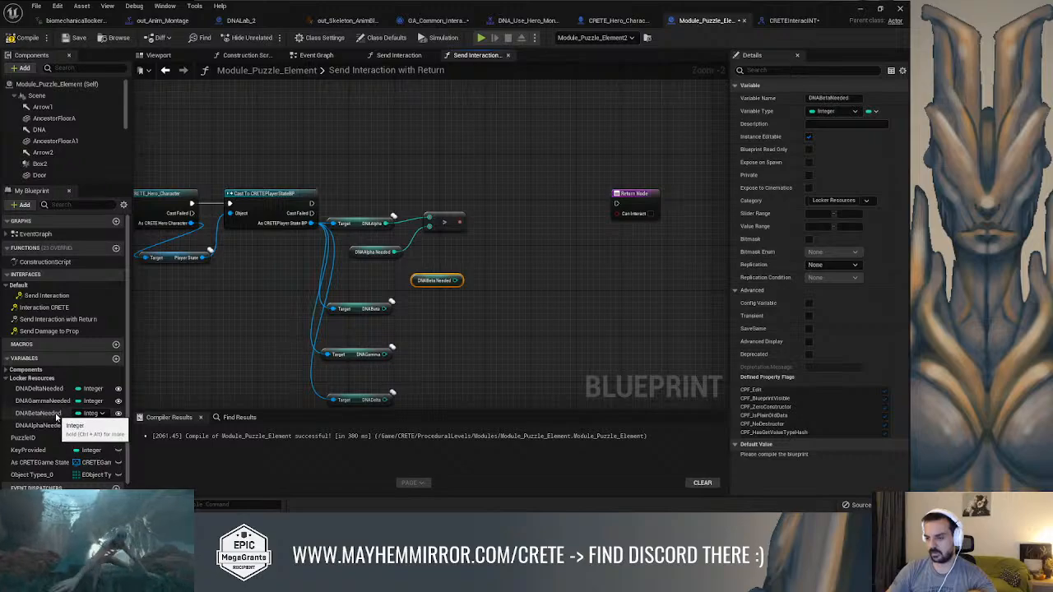
left_click_drag(45, 400, 492, 277)
left_click_drag(60, 390, 425, 352)
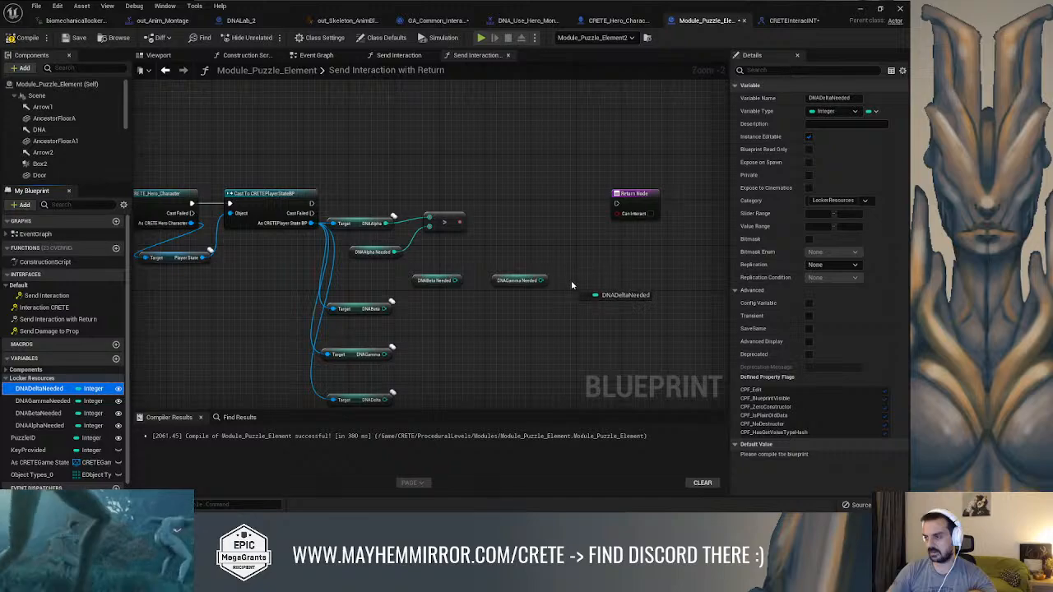
left_click_drag(573, 282, 572, 281, "ctrl")
Move Return Node farther away and line up three copies of the Greater node beside the original
right_click_drag(656, 253, 614, 268)
left_click_drag(589, 216, 644, 225)
right_click_drag(417, 236, 461, 227)
right_click_drag(394, 278, 405, 259)
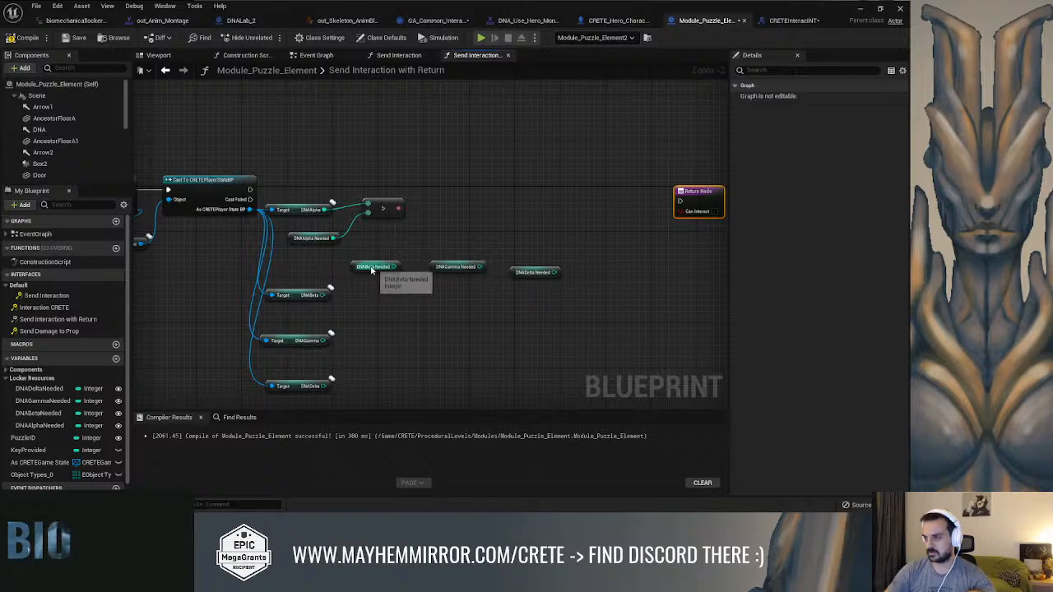
left_click(381, 200)
key("ctrl+c")
key("ctrl+v")
key("ctrl+v")
left_click_drag(574, 224, 591, 206)
left_click_drag(494, 214, 527, 209)
left_click_drag(461, 203, 450, 204)
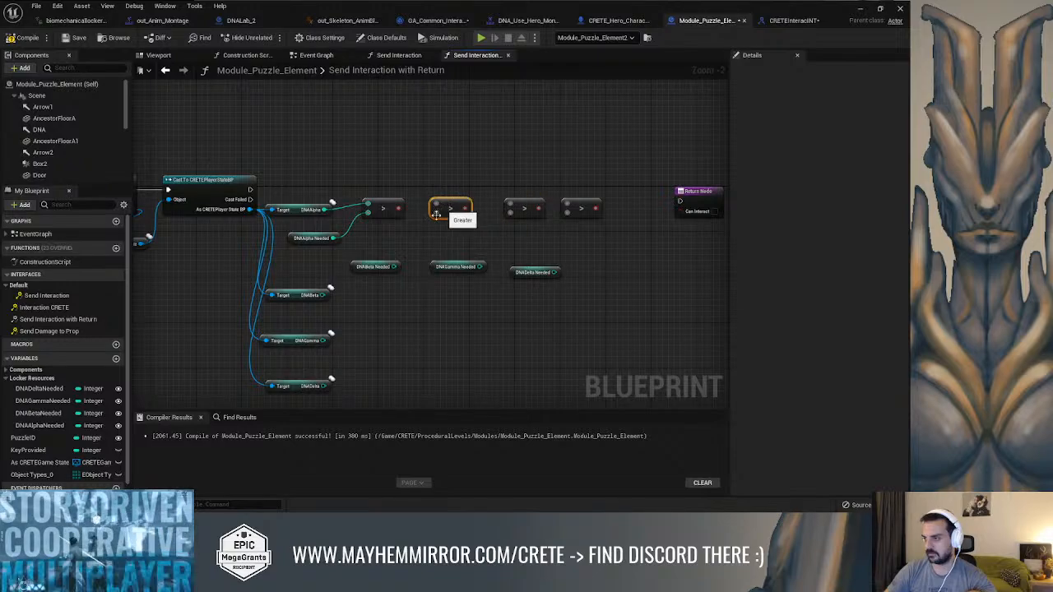
Connect DNABetaNeeded, DNAGammaNeeded and DNADeltaNeeded to the second inputs of the three copied Greater nodes
right_click_drag(404, 247, 414, 260)
left_click_drag(404, 279, 447, 224)
left_click_drag(491, 279, 510, 267)
left_click_drag(525, 229, 518, 223)
left_click_drag(564, 285, 577, 223)
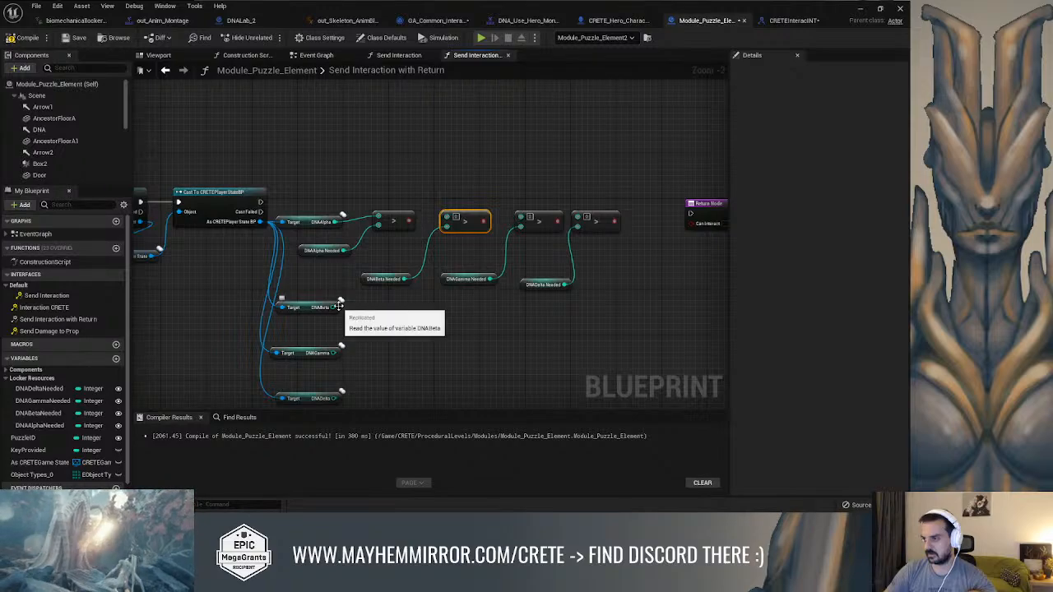
Connect the player's DNABeta, DNAGamma and DNADelta to the first inputs of their matching Greater nodes
left_click_drag(336, 307, 445, 224)
left_click_drag(337, 352, 522, 218)
right_click_drag(425, 322, 437, 260)
left_click_drag(345, 338, 589, 161)
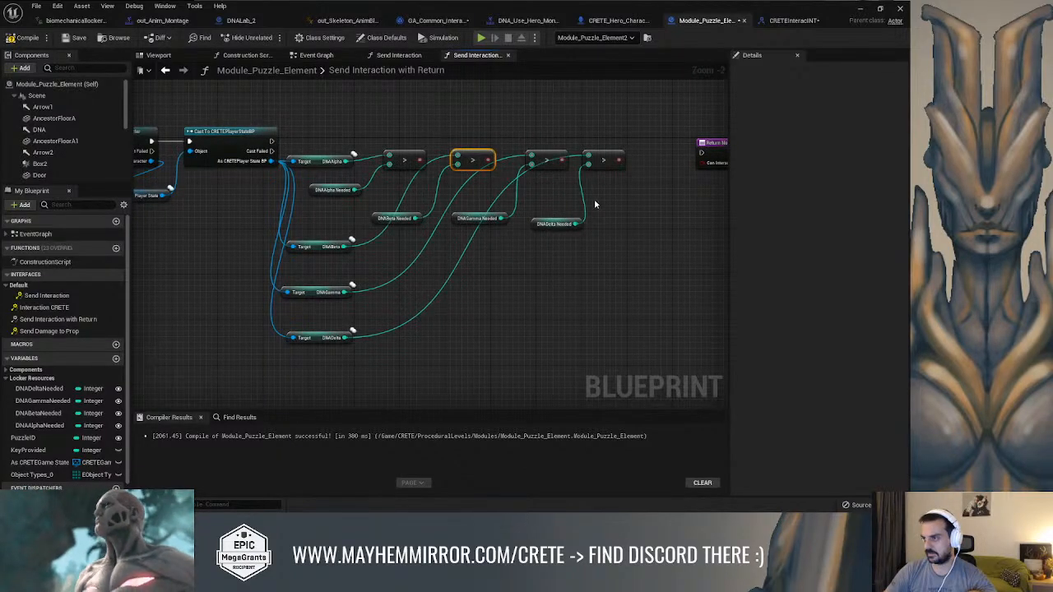
right_click_drag(592, 200, 482, 293)
right_click_drag(452, 257, 455, 244)
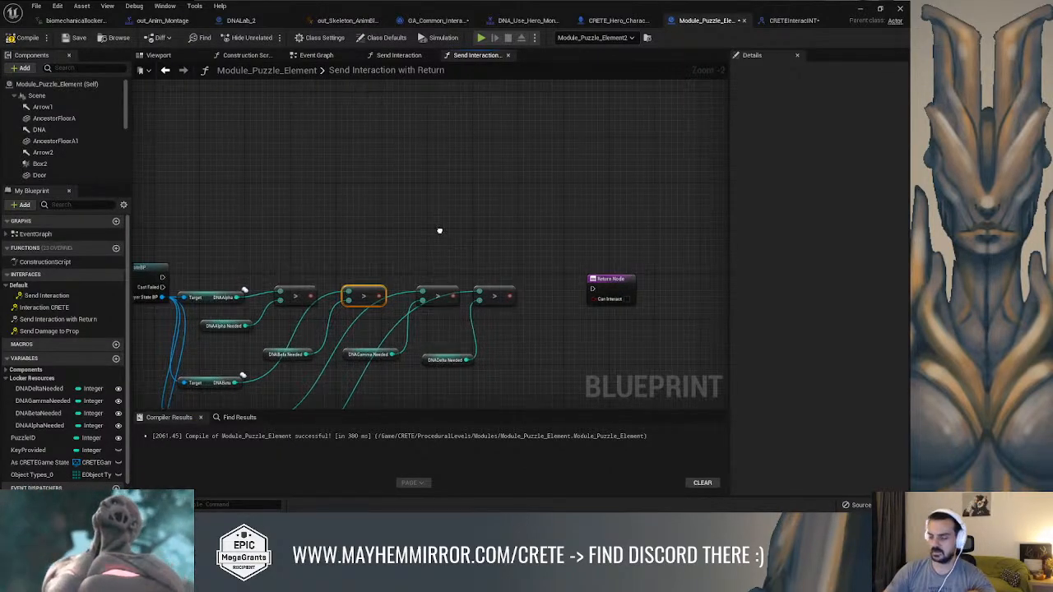
Add an AND Boolean node with four inputs and connect its output to Return Node's Can Interact
right_click(440, 234)
type("and boo")
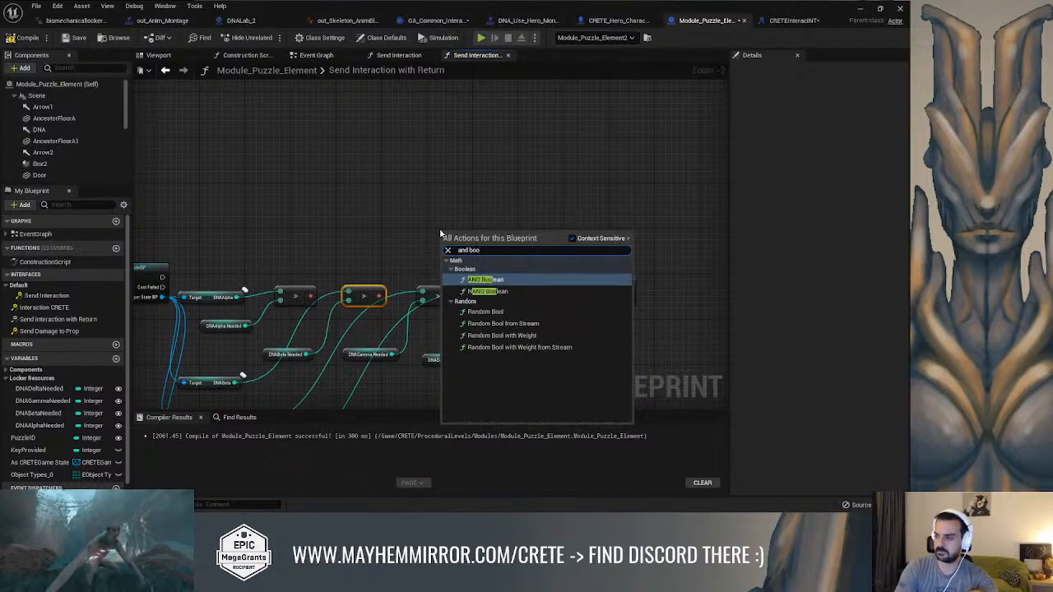
key("Return")
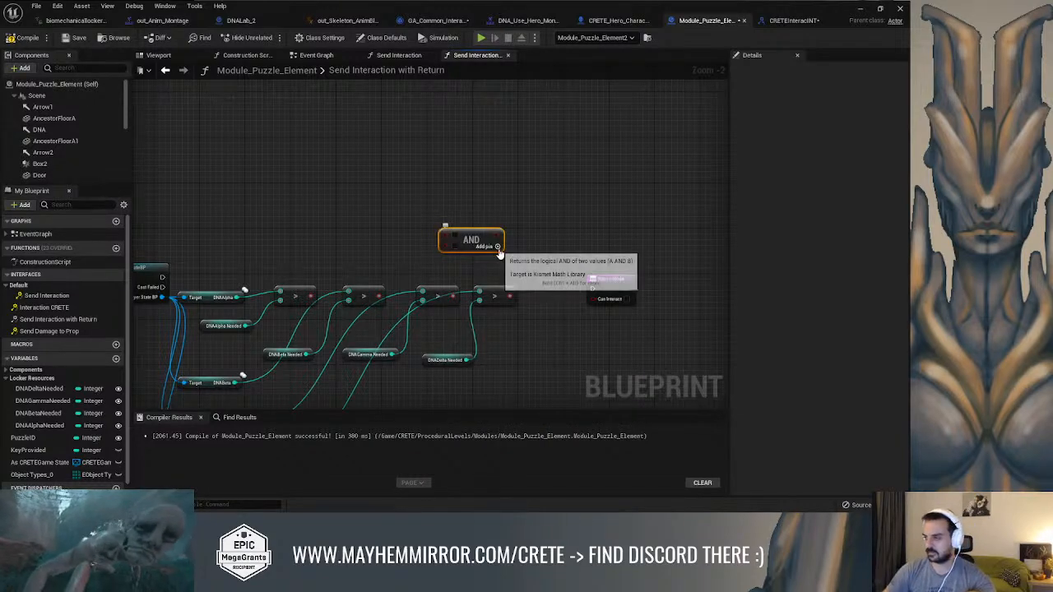
left_click_drag(484, 241, 557, 228)
right_click_drag(557, 228, 366, 195)
left_click_drag(418, 245, 503, 237)
left_click_drag(365, 192, 489, 261)
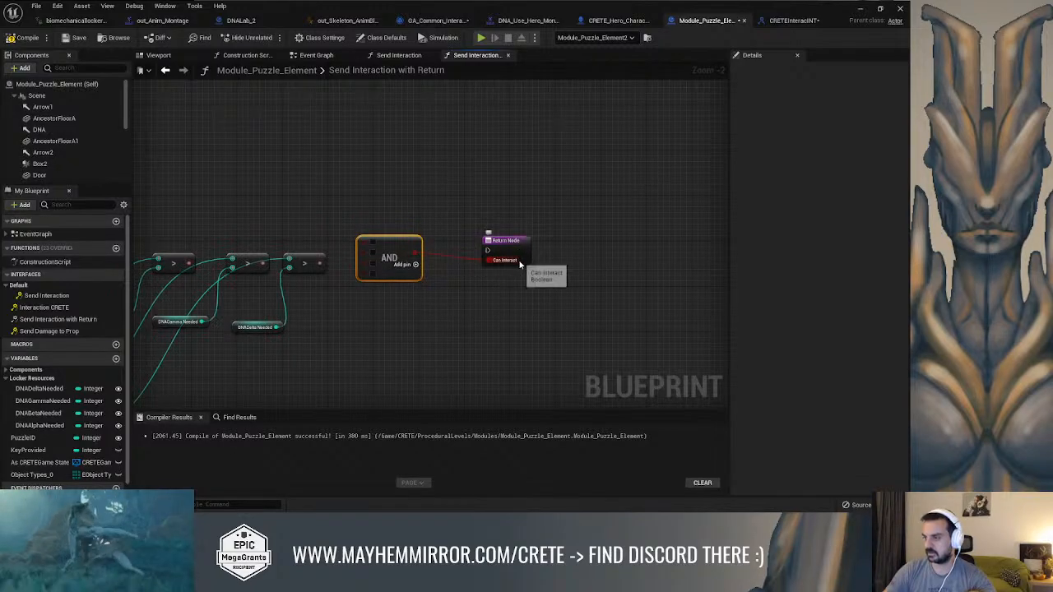
Connect the results of the four Greater nodes to the AND node's inputs, moving the fourth Greater node closer to it
scroll(575, 275, "up", 2)
right_click_drag(425, 258, 501, 258)
left_click_drag(448, 261, 524, 274)
left_click_drag(390, 260, 521, 261)
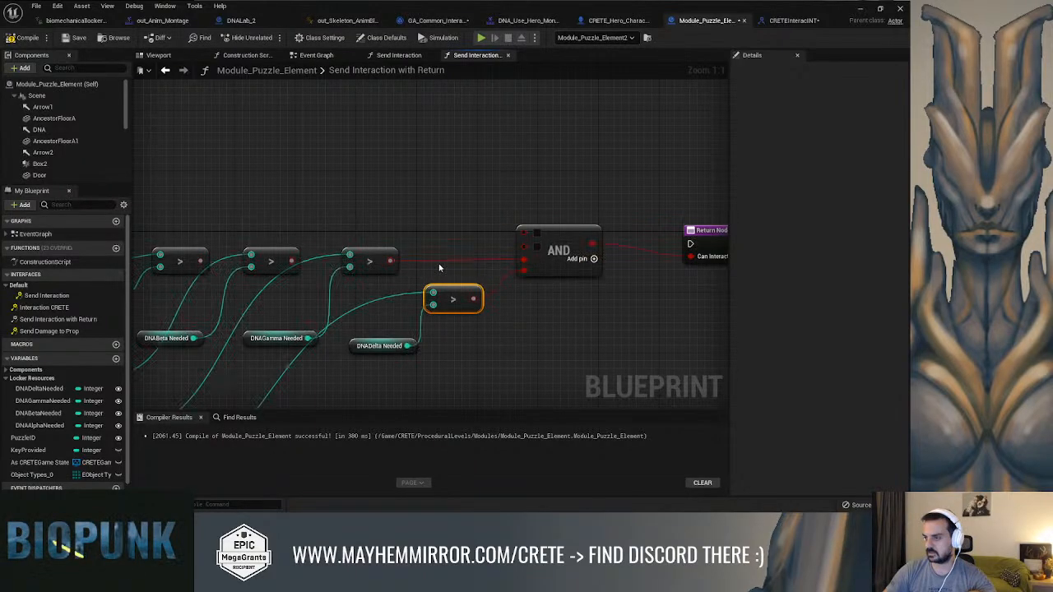
left_click_drag(291, 261, 524, 245)
left_click_drag(205, 260, 523, 251)
Connect the execution output of Cast To CRETEPlayerStateBP to Return Node and raise Return Node above the comparison nodes
scroll(460, 213, "down", 2)
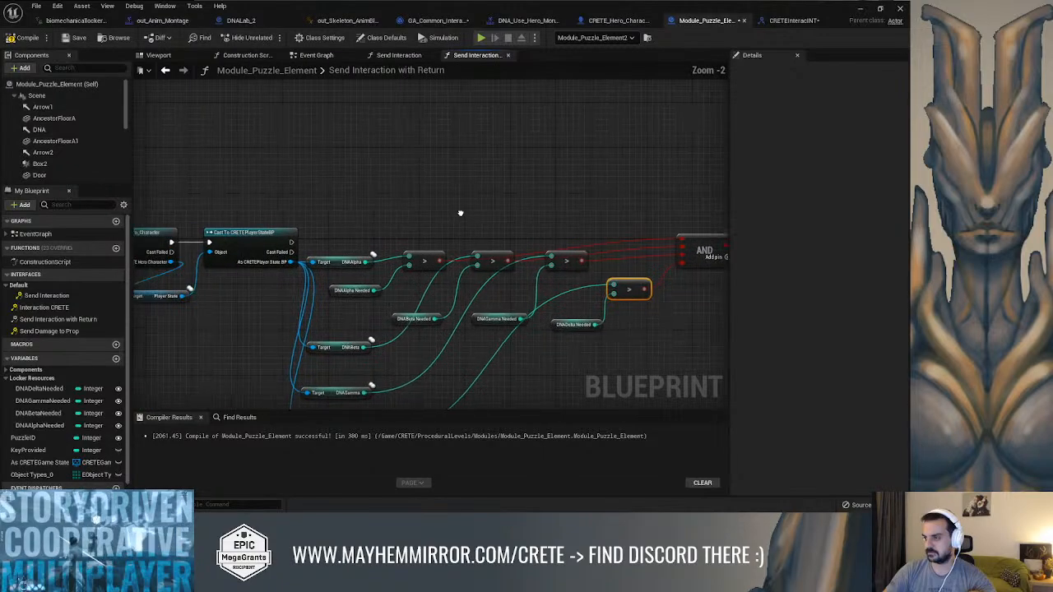
left_click_drag(290, 242, 348, 207)
right_click_drag(322, 193, 332, 188)
left_click_drag(258, 200, 264, 211)
right_click_drag(264, 211, 542, 199)
key("ctrl+z")
left_click_drag(647, 183, 650, 126)
Move the function entry, both cast nodes and the Player State getter up toward Return Node's level
scroll(587, 144, "down", 2)
right_click_drag(287, 163, 477, 190)
left_click_drag(216, 146, 421, 278)
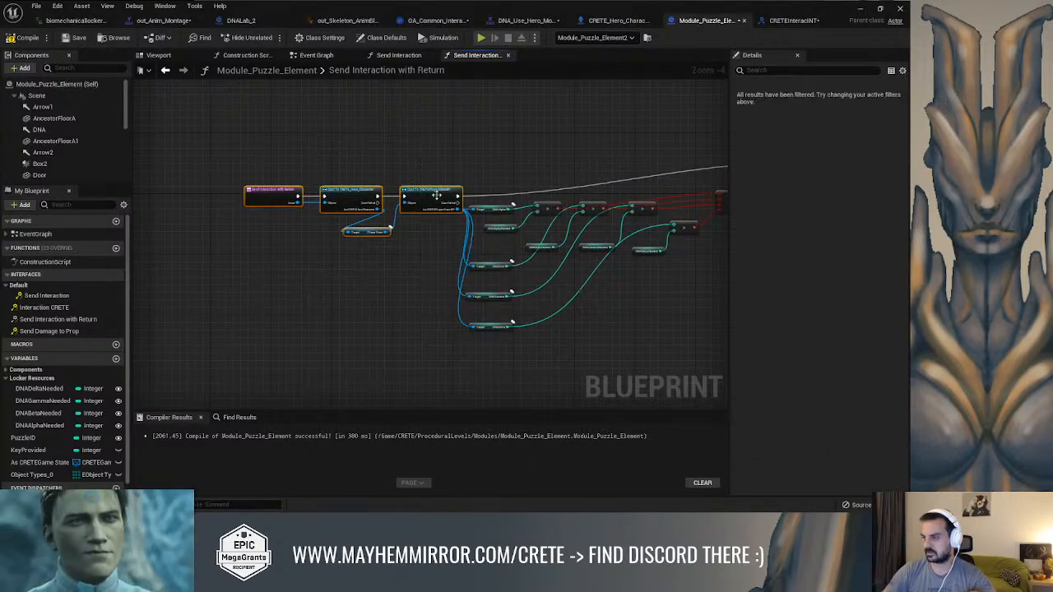
left_click_drag(436, 196, 436, 162)
Reposition the comparison nodes below the execution line and nudge the fourth Greater node up
right_click_drag(629, 137, 418, 195)
left_click_drag(565, 183, 289, 350)
left_click_drag(547, 205, 558, 198)
left_click(551, 261)
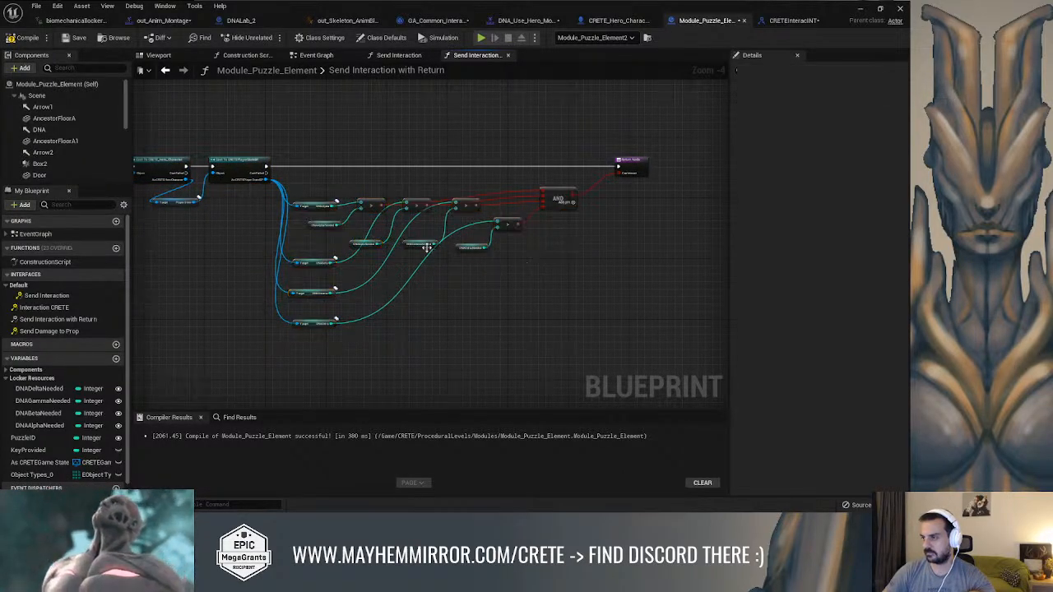
left_click(409, 247)
left_click_drag(508, 225, 511, 216)
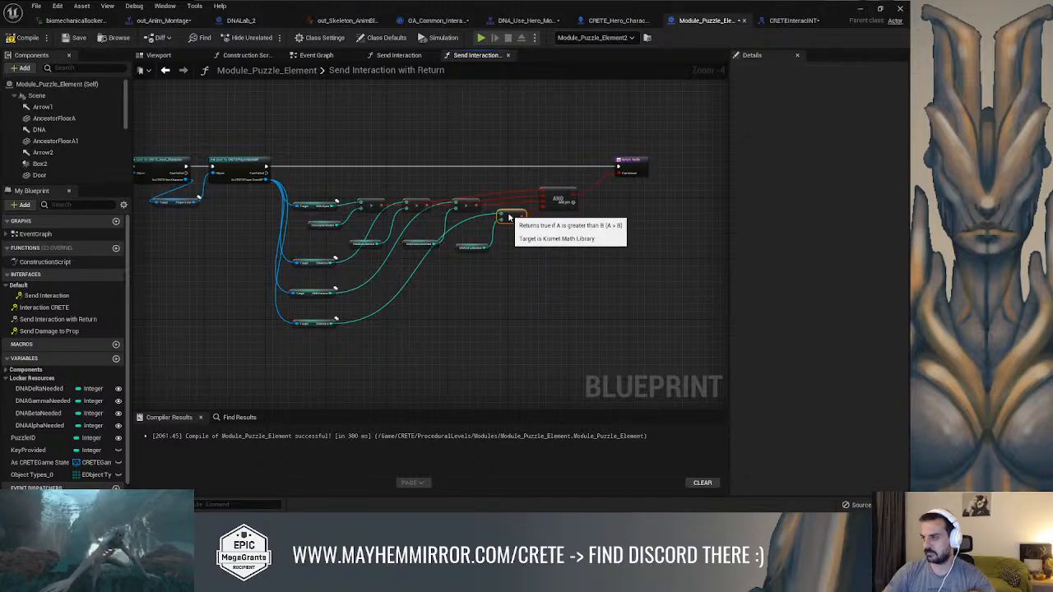
right_click_drag(509, 249, 539, 248)
Raise the AND node closer to Return Node's level and compile Module_Puzzle_Element
scroll(538, 248, "up", 1)
right_click_drag(576, 193, 527, 213)
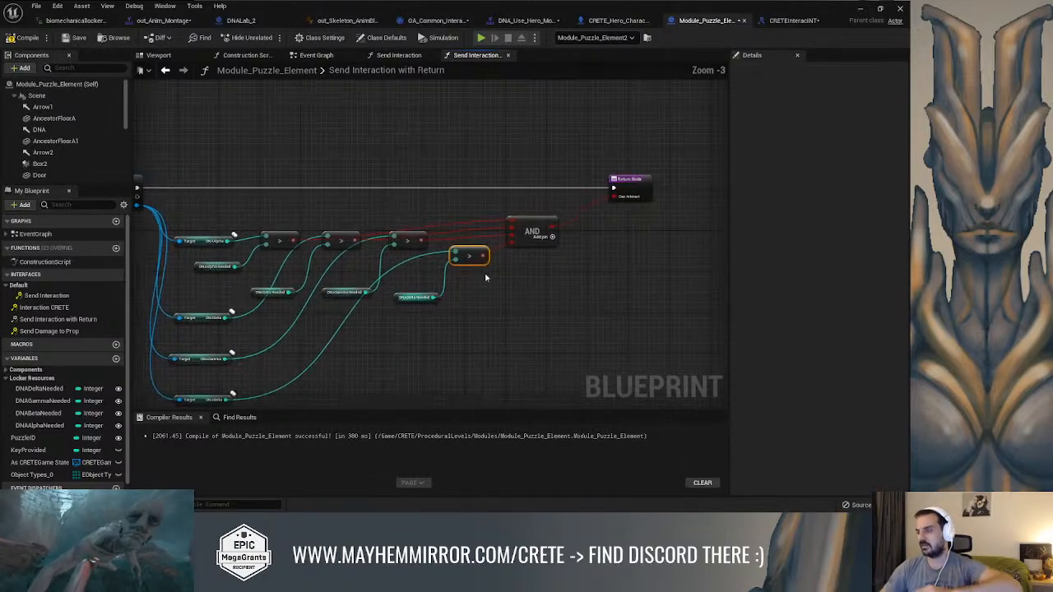
left_click(528, 211)
right_click_drag(381, 241, 439, 252)
right_click_drag(337, 237, 373, 205)
scroll(373, 204, "down", 2)
right_click_drag(504, 235, 502, 263)
scroll(502, 264, "up", 2)
right_click_drag(421, 280, 592, 249)
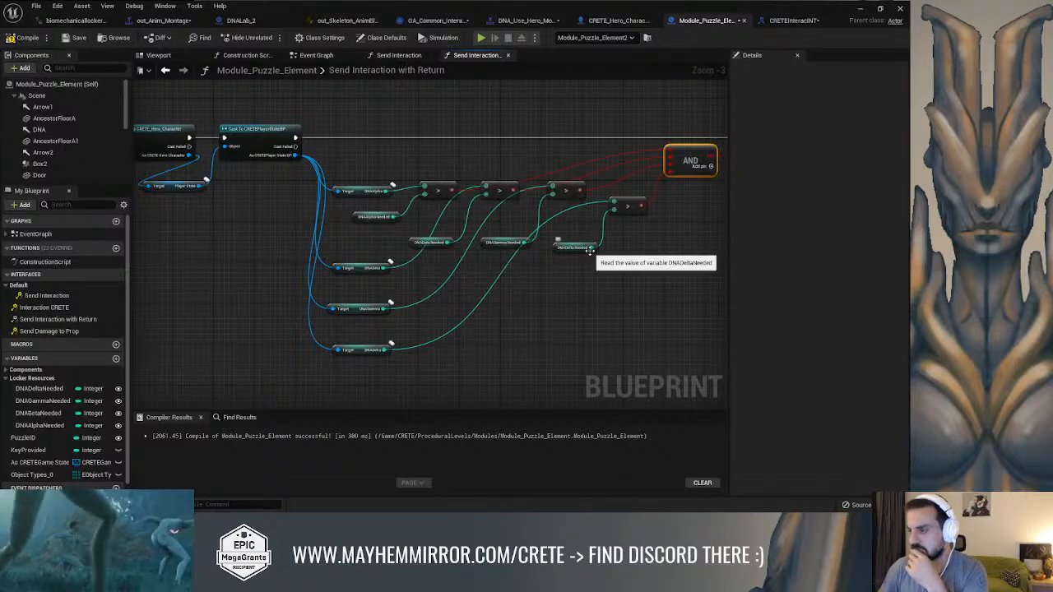
scroll(445, 271, "up", 2)
scroll(426, 258, "down", 3)
mouse_move(549, 274)
right_mouse_down()
mouse_move(599, 276)
mouse_move(556, 285)
right_mouse_up()
left_click(29, 39)
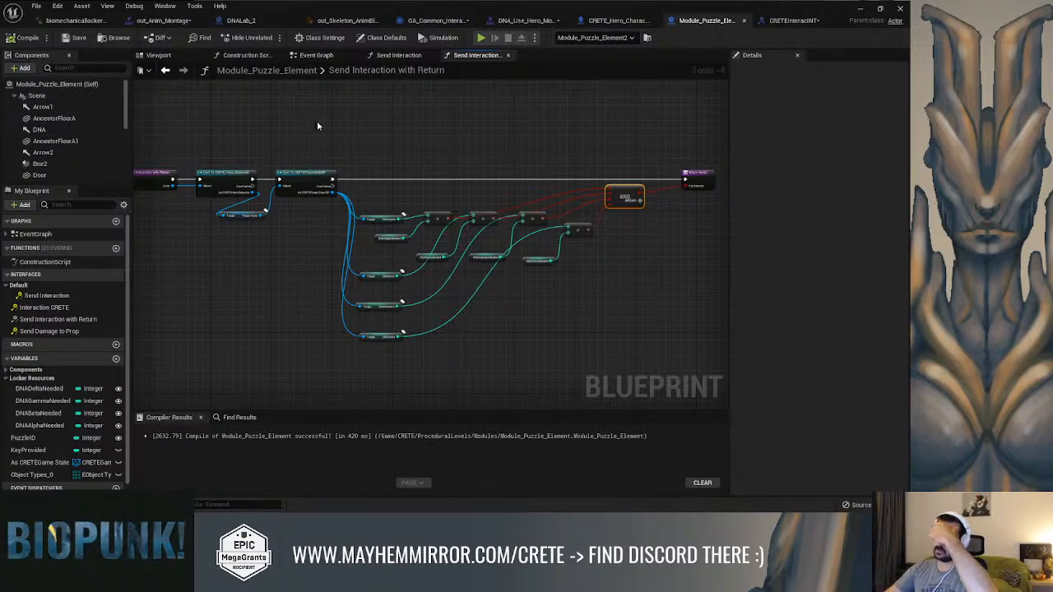
In GA_Common_Interaction, move both SET nodes and Disable Input farther from Send Interaction with Return to make room after it
right_click_drag(427, 151, 364, 156)
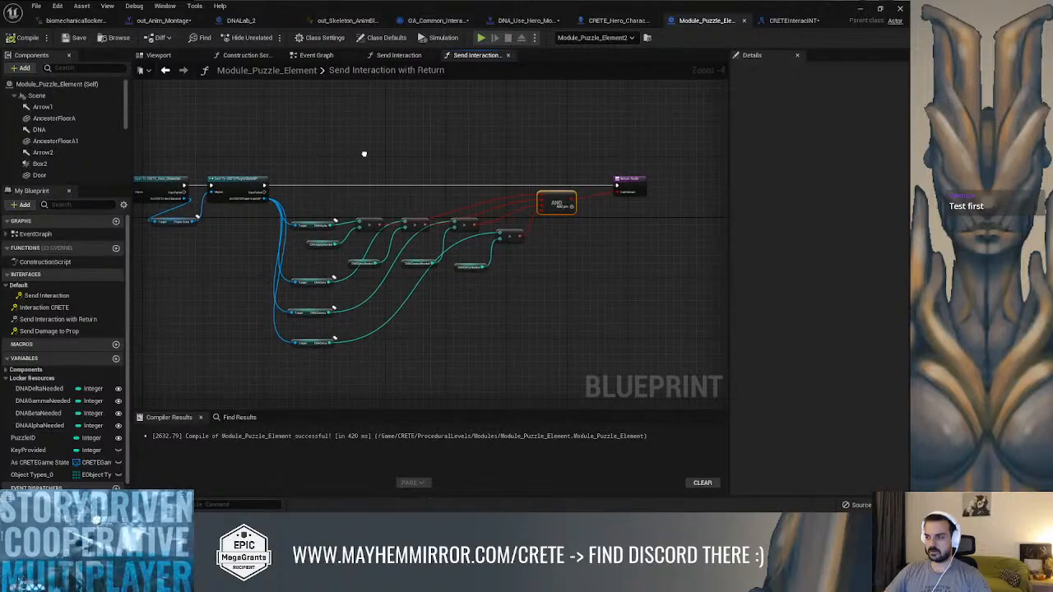
scroll(345, 205, "up", 2)
right_click_drag(411, 202, 298, 177)
left_click(444, 21)
right_click_drag(395, 120, 123, 135)
right_click_drag(459, 263, 313, 245)
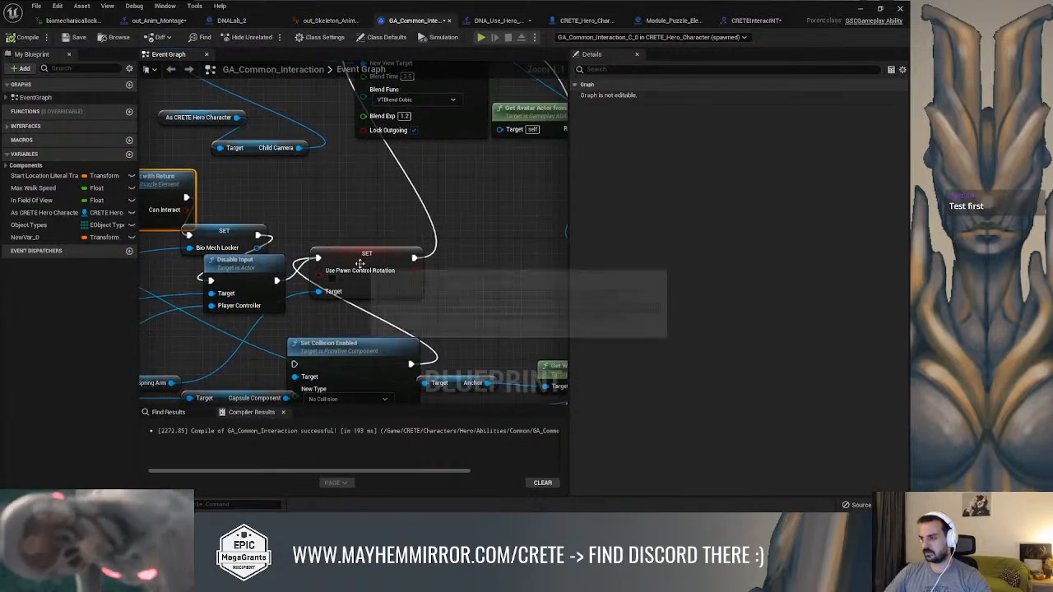
left_click_drag(357, 263, 493, 263)
left_click_drag(247, 285, 405, 278)
left_click_drag(236, 233, 395, 232)
right_click_drag(263, 199, 276, 195)
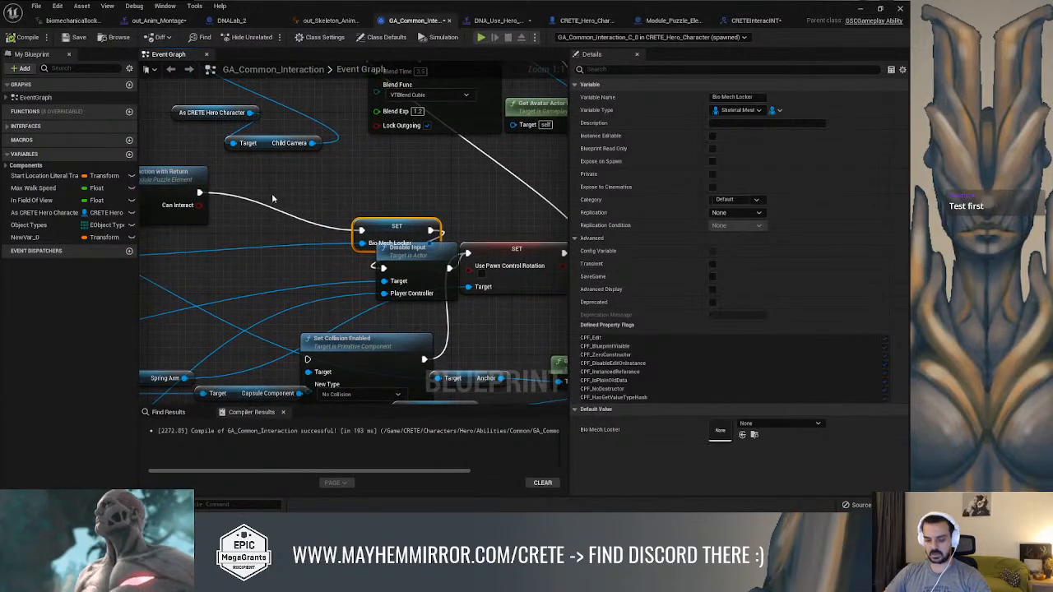
Insert a Branch conditioned on Can Interact before the Bio Mech Locker SET, call End Ability on False, and compile
left_click(257, 191)
left_click_drag(199, 204, 289, 257)
type("end ab")
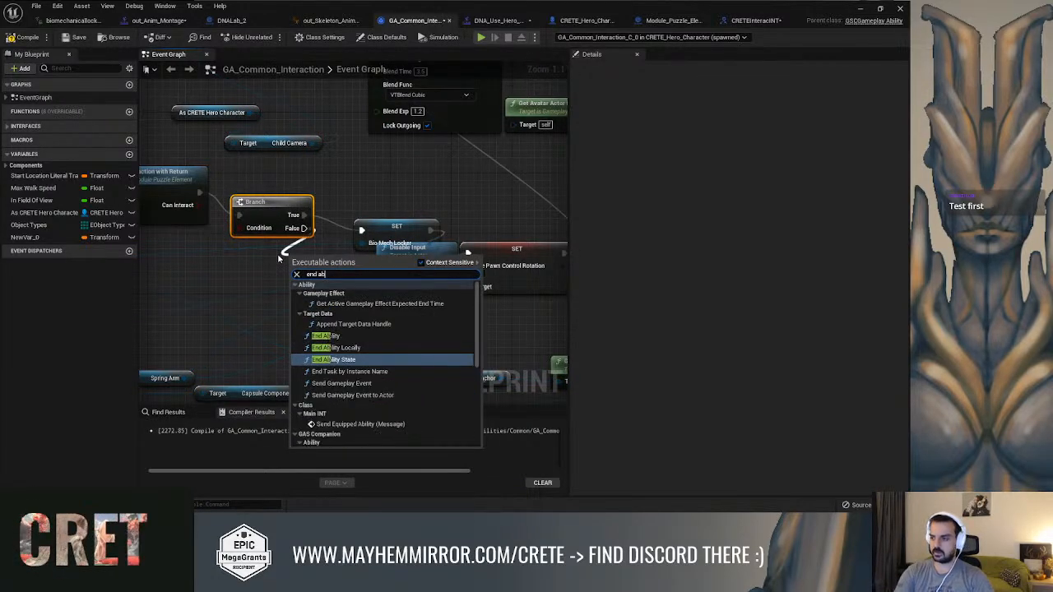
left_click(325, 335)
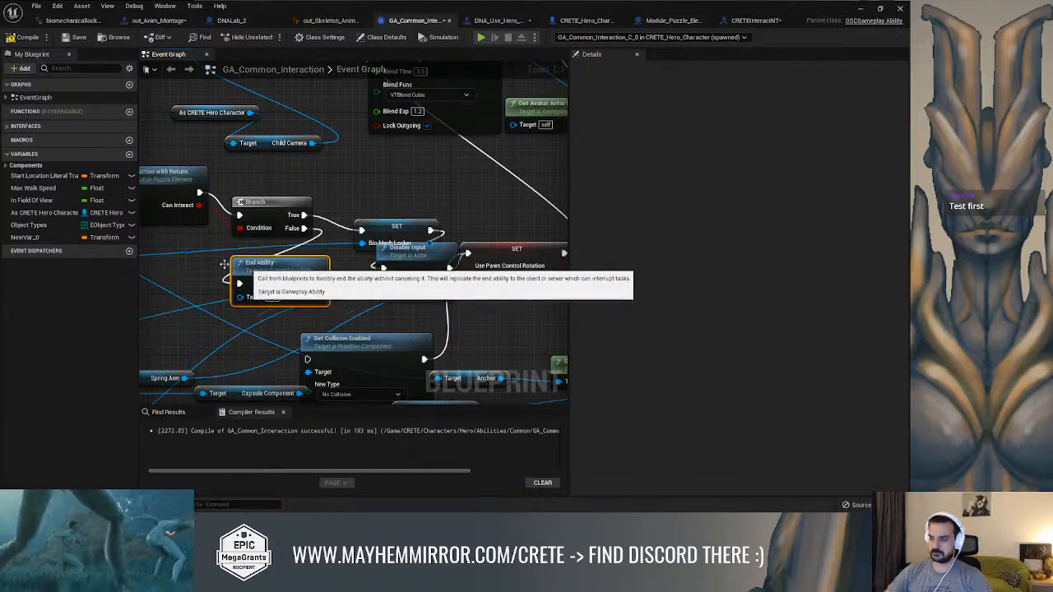
left_click(25, 37)
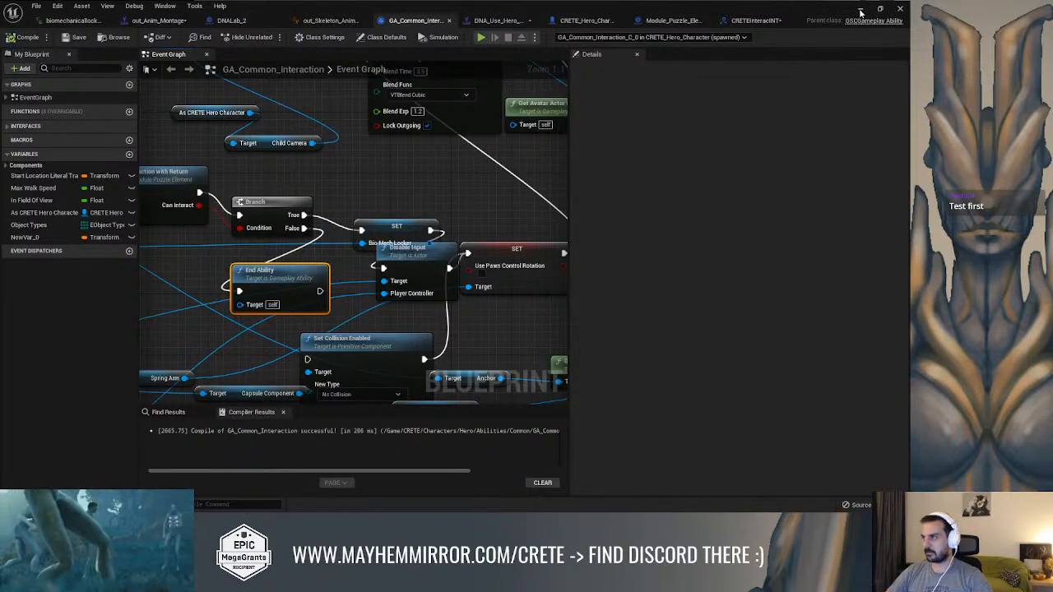
Return to the Combat level, exit the full-screen viewport and show all properties of Module_Puzzle_Element2
left_click(676, 21)
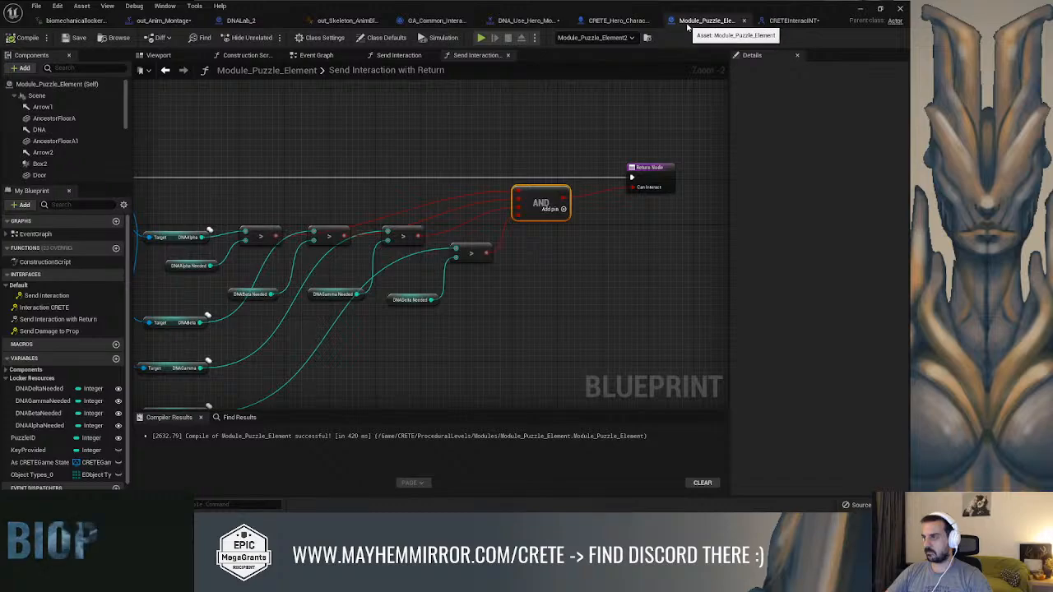
left_click(861, 10)
left_click(362, 197)
right_click_drag(362, 198, 317, 198)
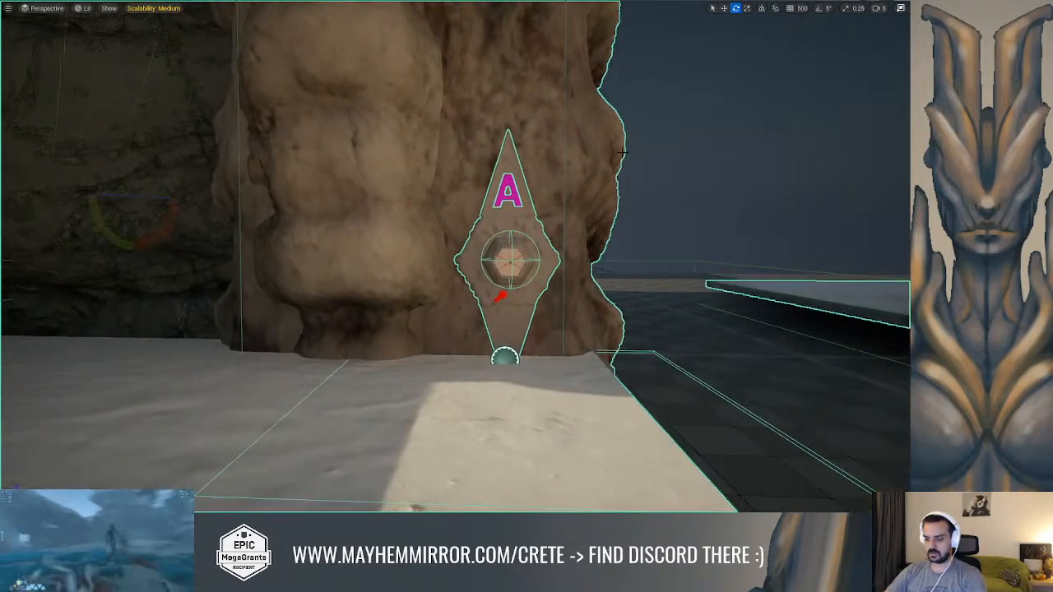
key("F11")
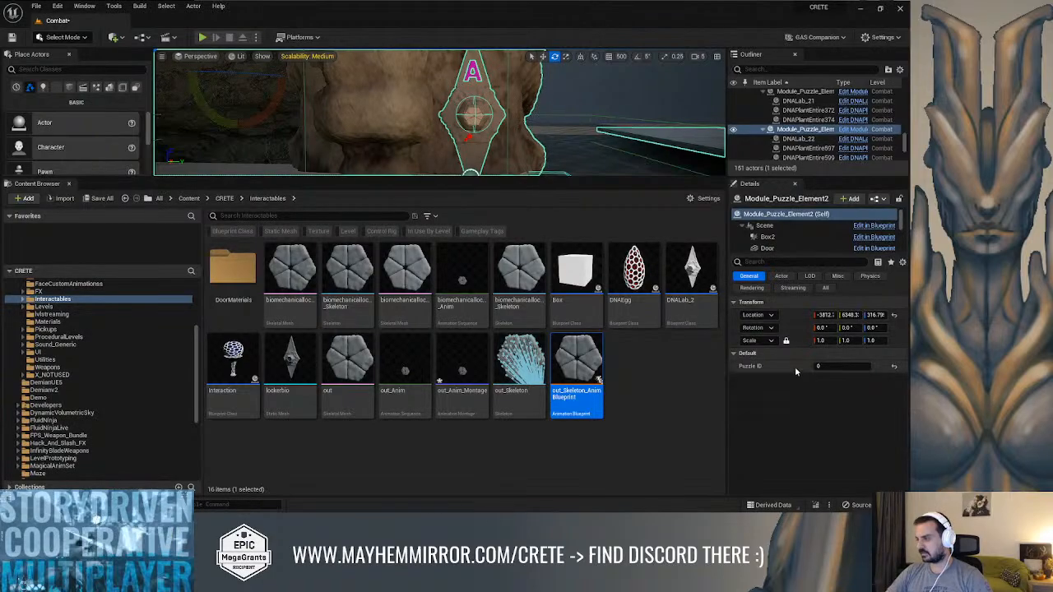
left_click(902, 262)
left_click(799, 426)
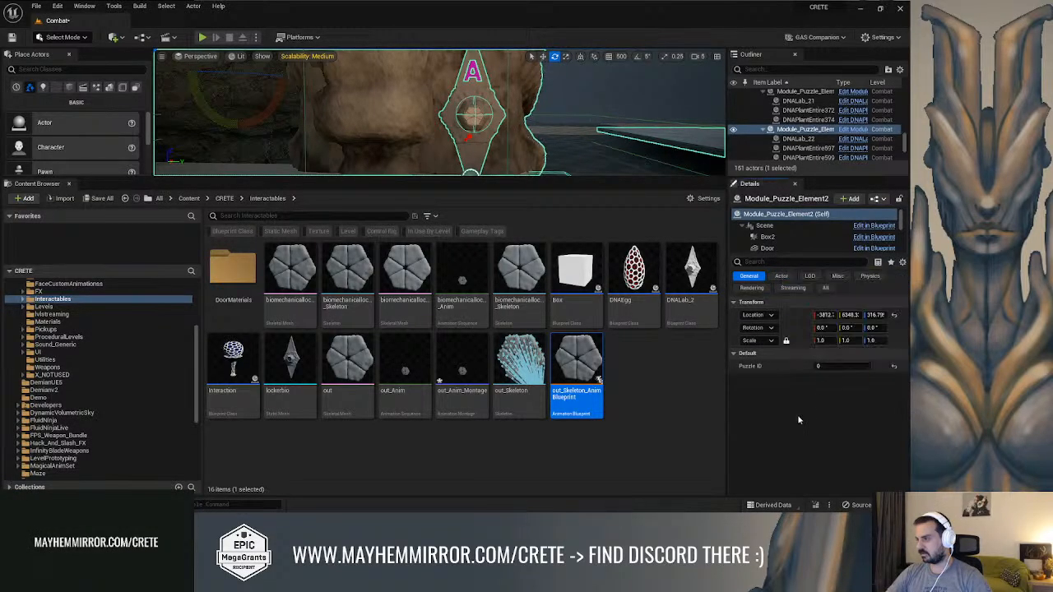
left_click(824, 289)
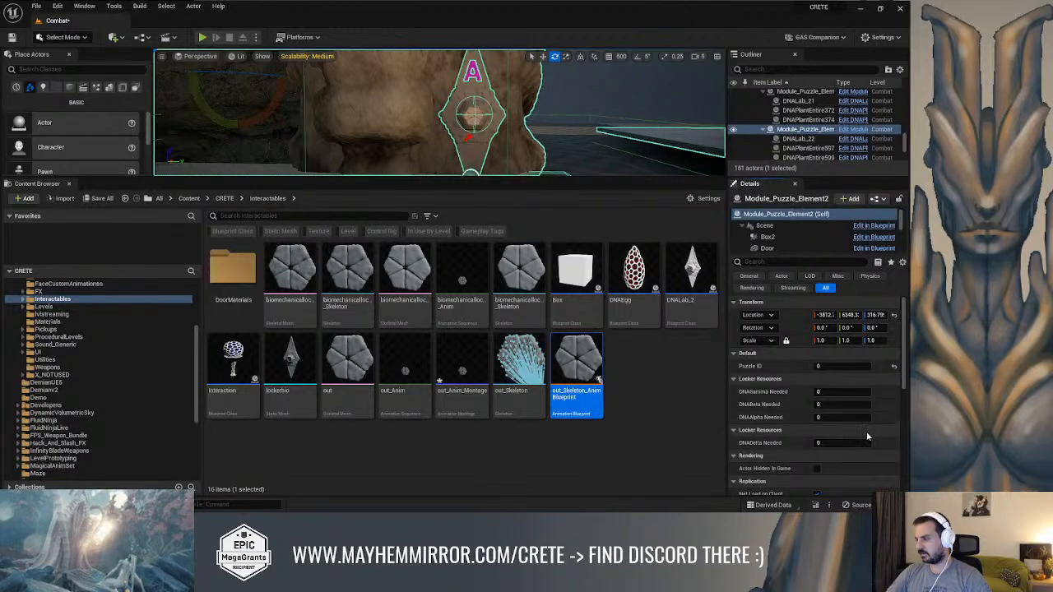
scroll(865, 434, "down", 1)
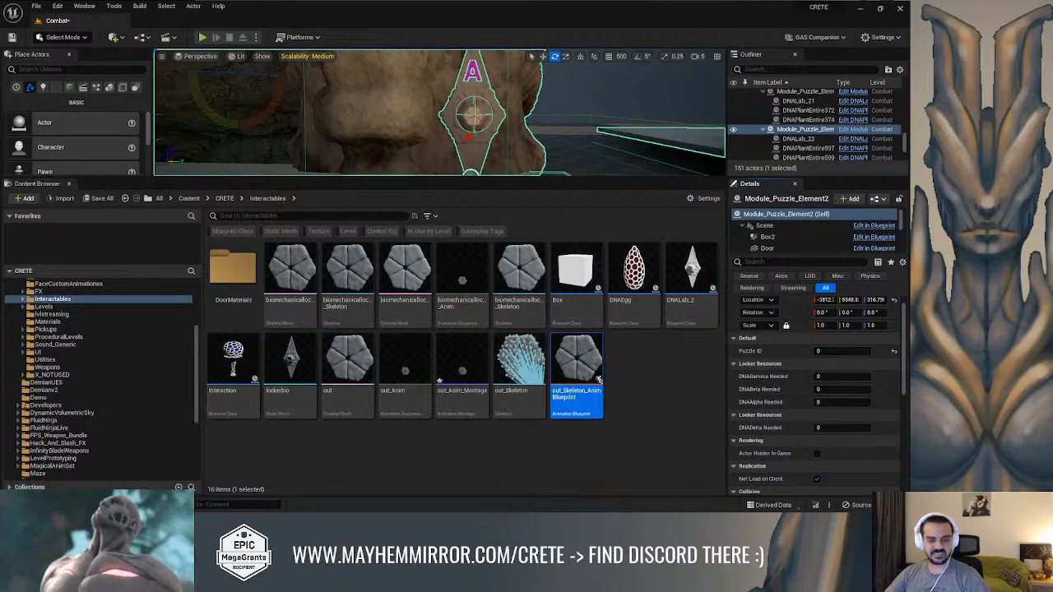
In the Module_Puzzle_Element blueprint, compare the category settings of the DNA Alpha, Beta, Gamma and Delta Needed variables
key("alt+Tab")
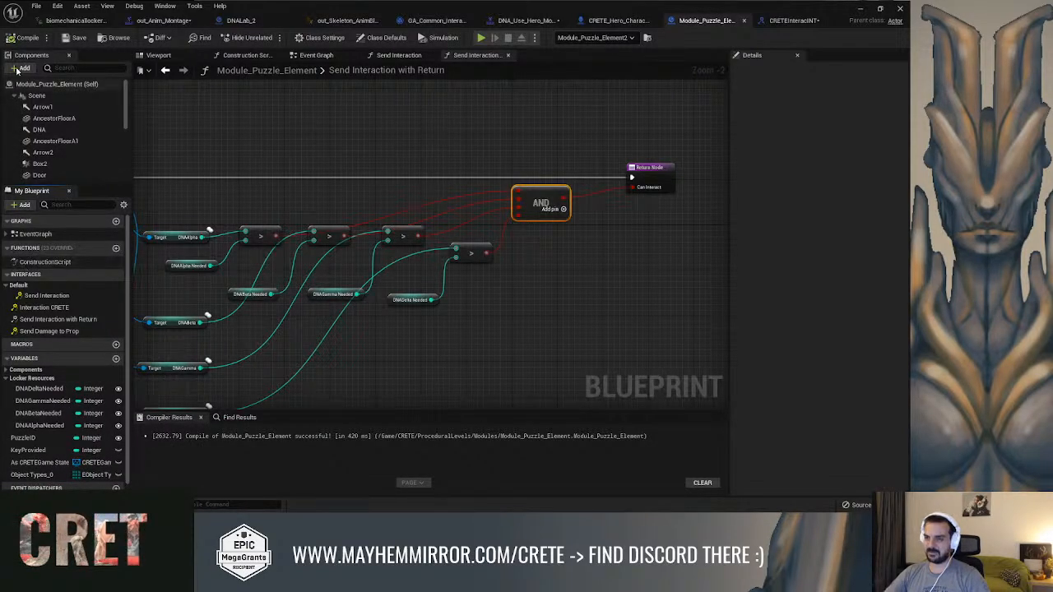
left_click(58, 425)
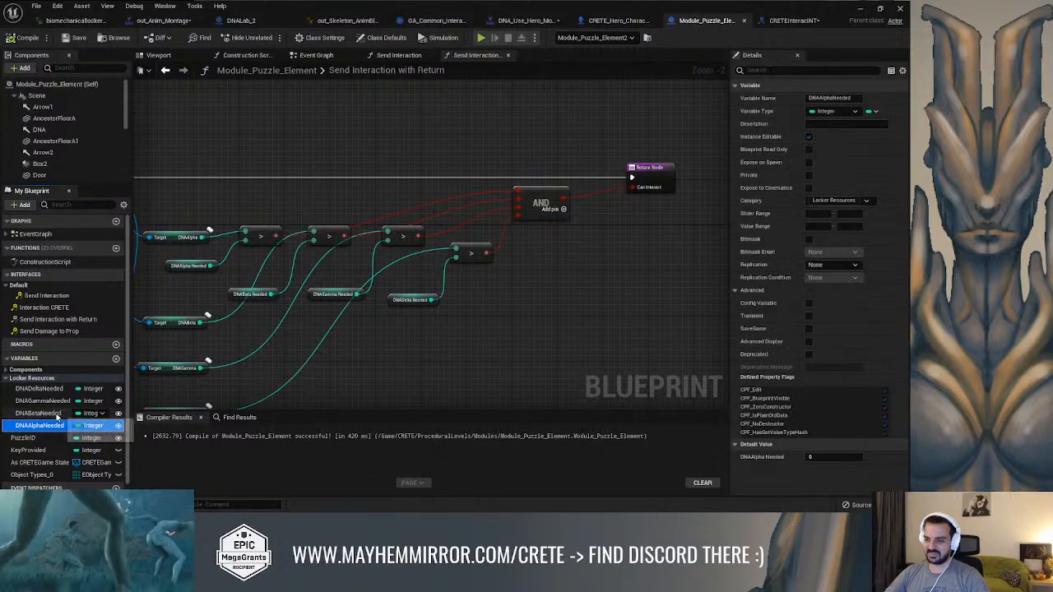
left_click(55, 414)
left_click(53, 403)
left_click(51, 417)
left_click(56, 426)
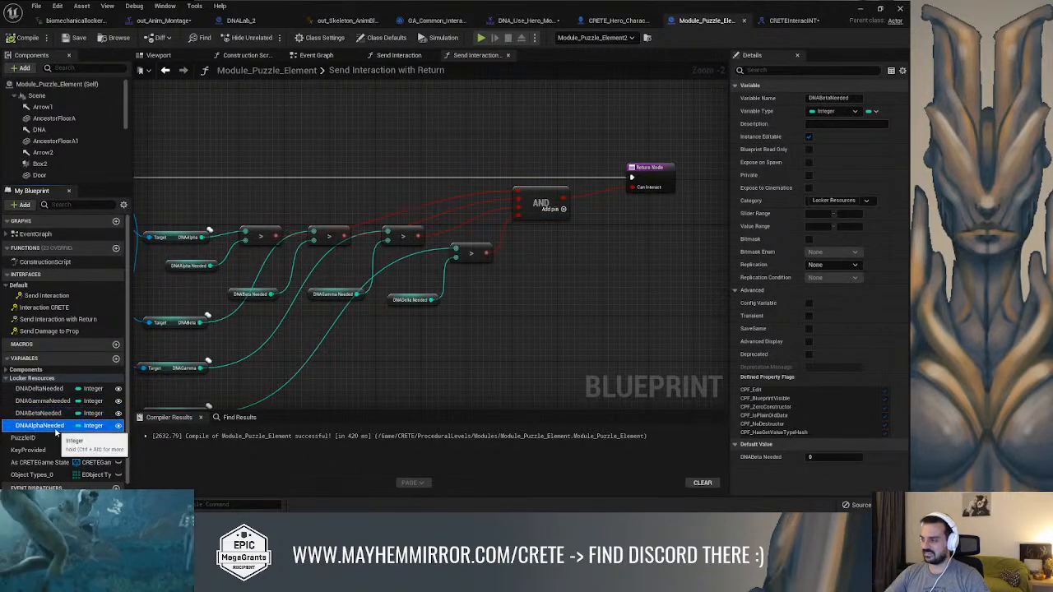
left_click(54, 413)
left_click(54, 400)
left_click(52, 388)
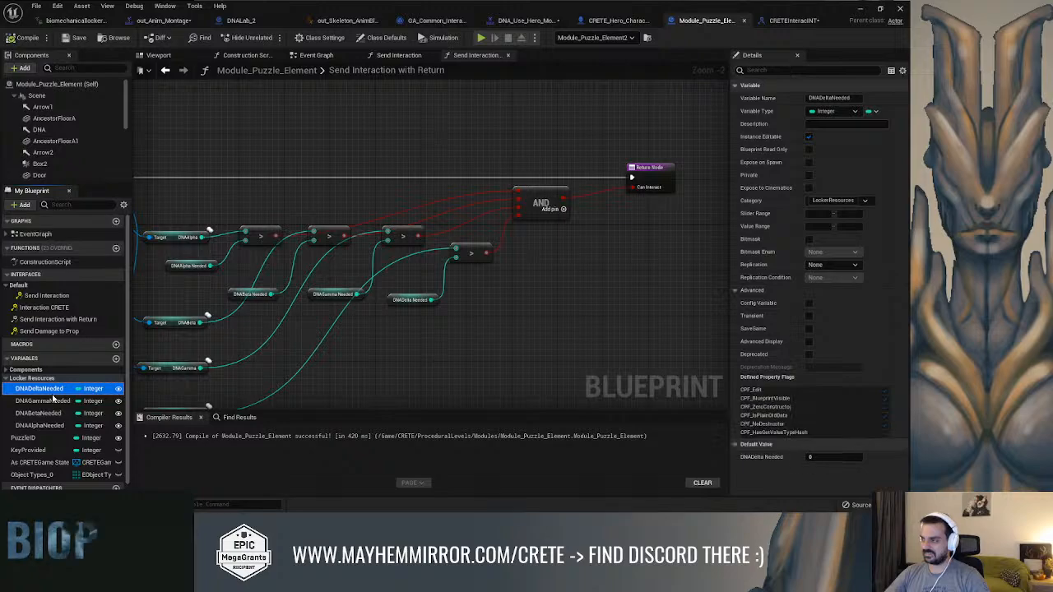
left_click(55, 400)
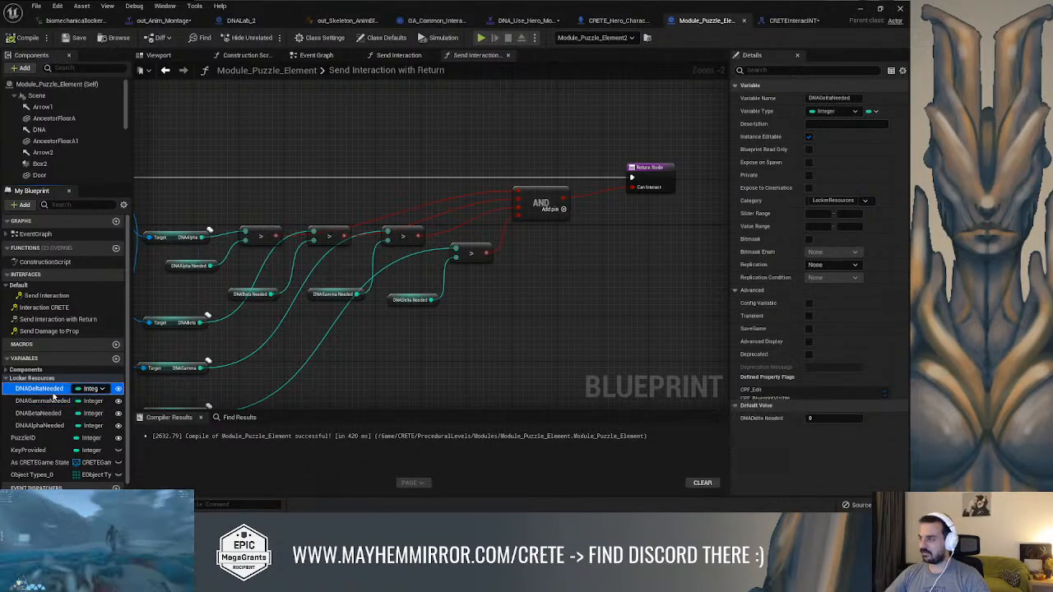
left_click(56, 413)
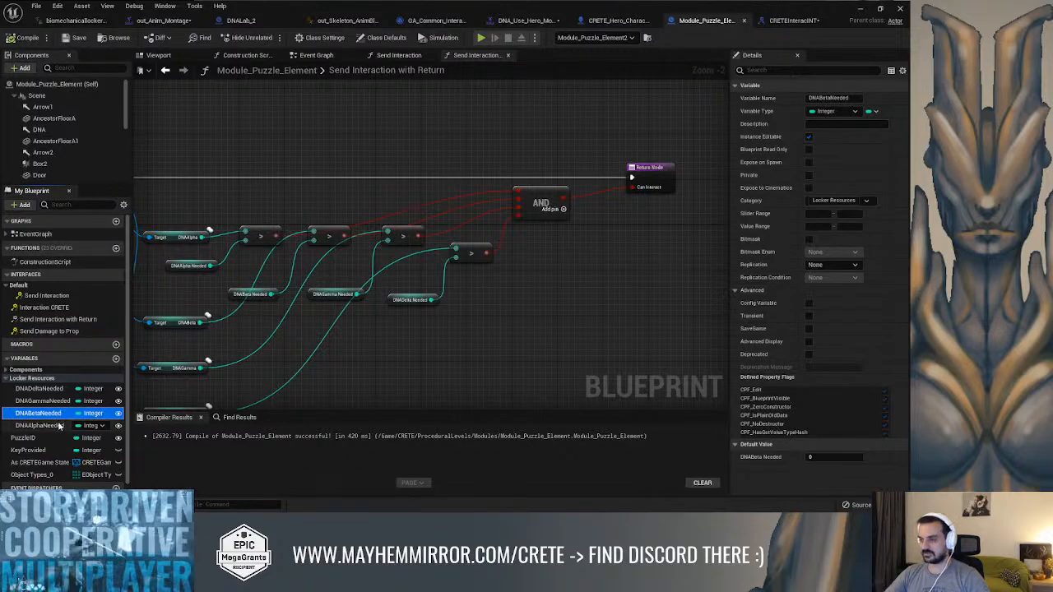
left_click(59, 425)
Set DNADeltaNeeded's category to Locker Resources and compile the blueprint
left_click(59, 388)
left_click(832, 200)
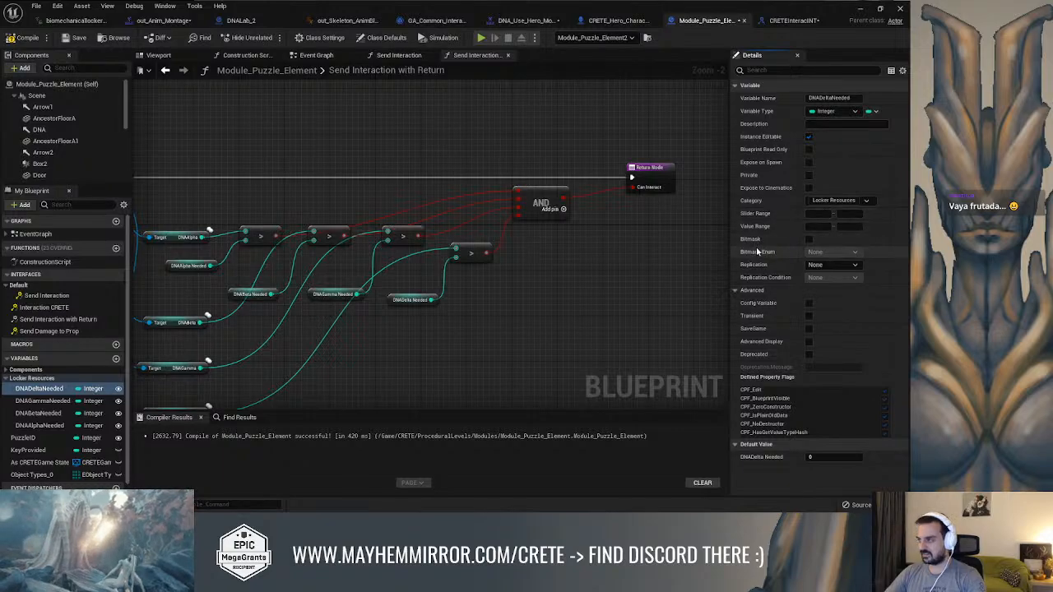
left_click(27, 39)
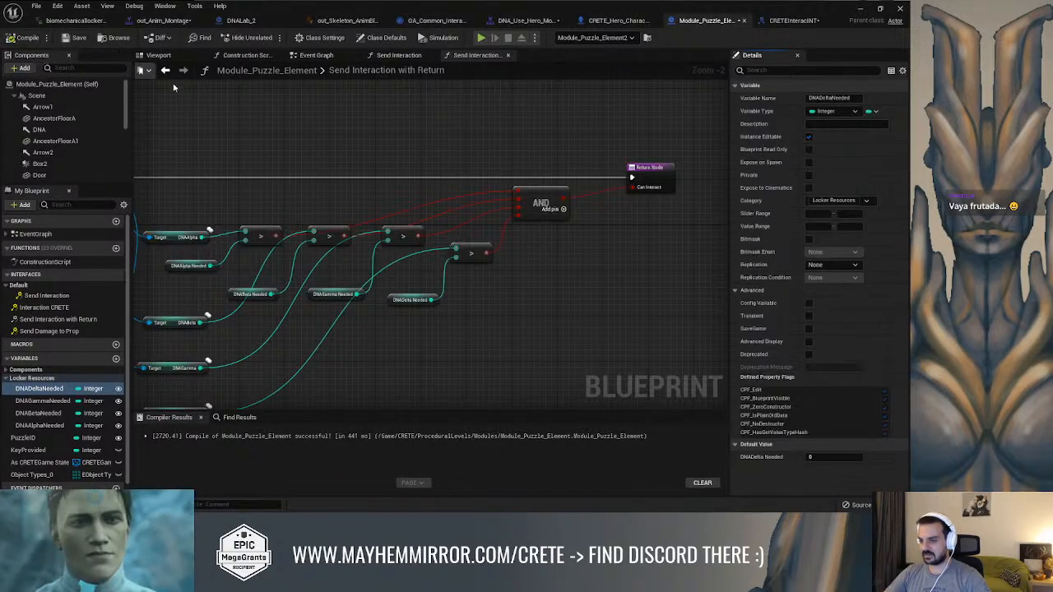
Set DNAGamma Needed to 2 on Module_Puzzle_Element2 in the level and start playing in the editor
right_click_drag(524, 148, 511, 161)
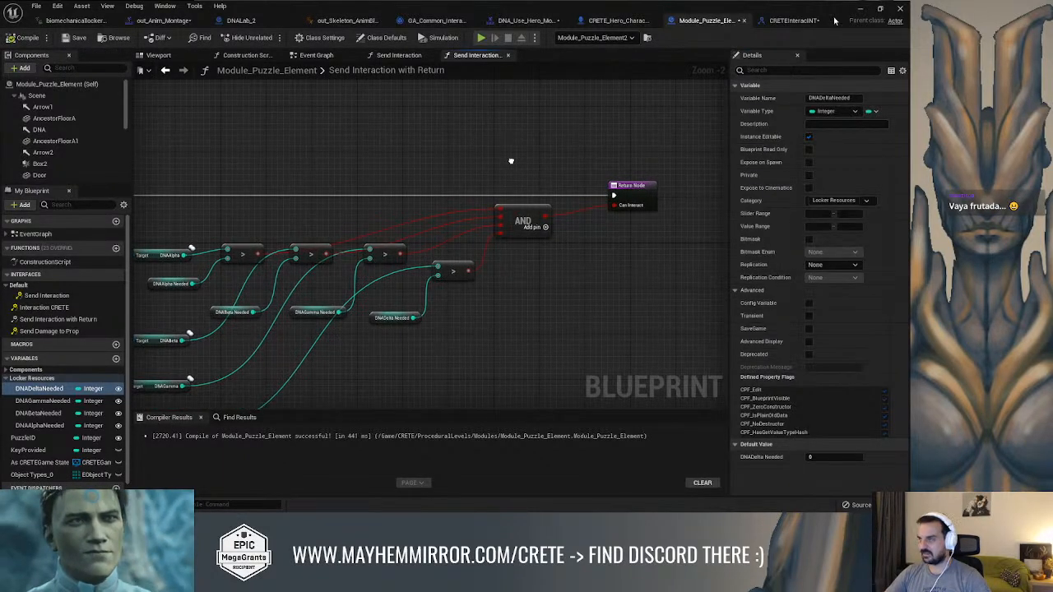
left_click(861, 10)
right_click_drag(607, 132, 551, 125)
key("Escape")
mouse_move(461, 149)
right_mouse_down()
mouse_move(449, 162)
mouse_move(449, 147)
right_mouse_up()
left_click(421, 114)
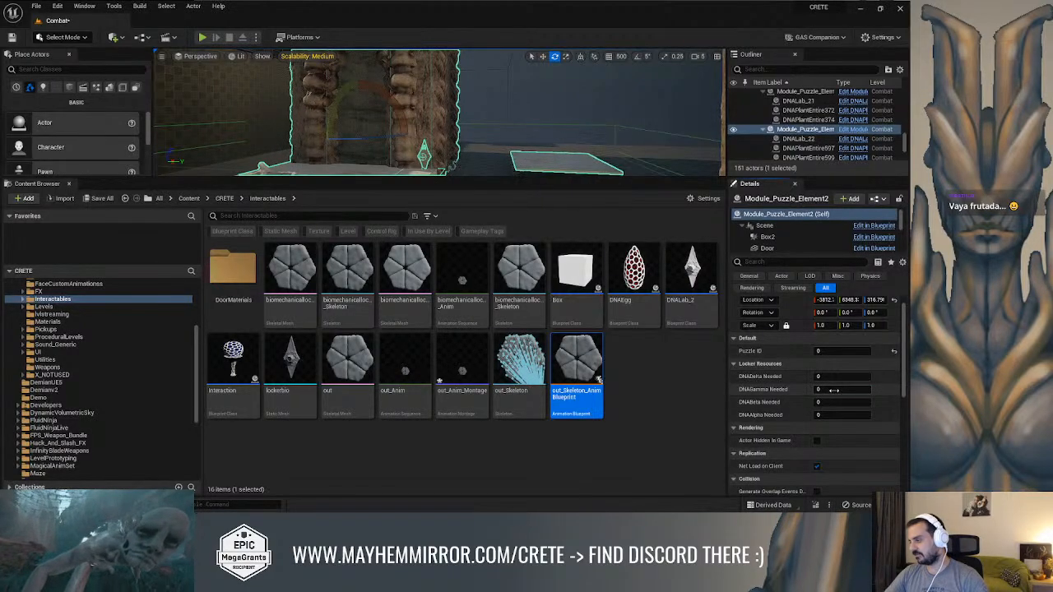
right_click_drag(585, 172, 568, 179)
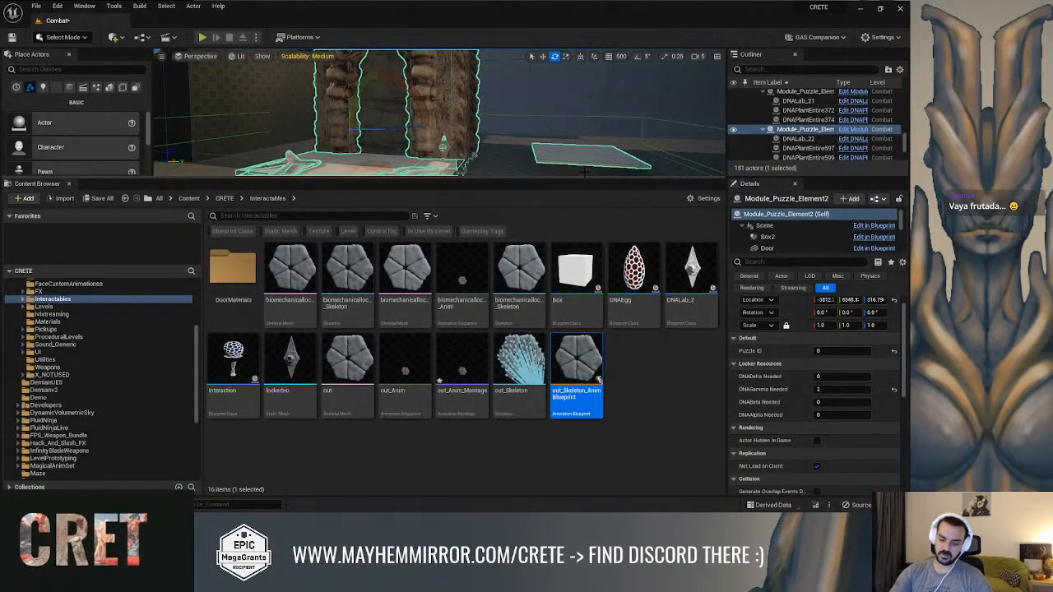
key("alt+p")
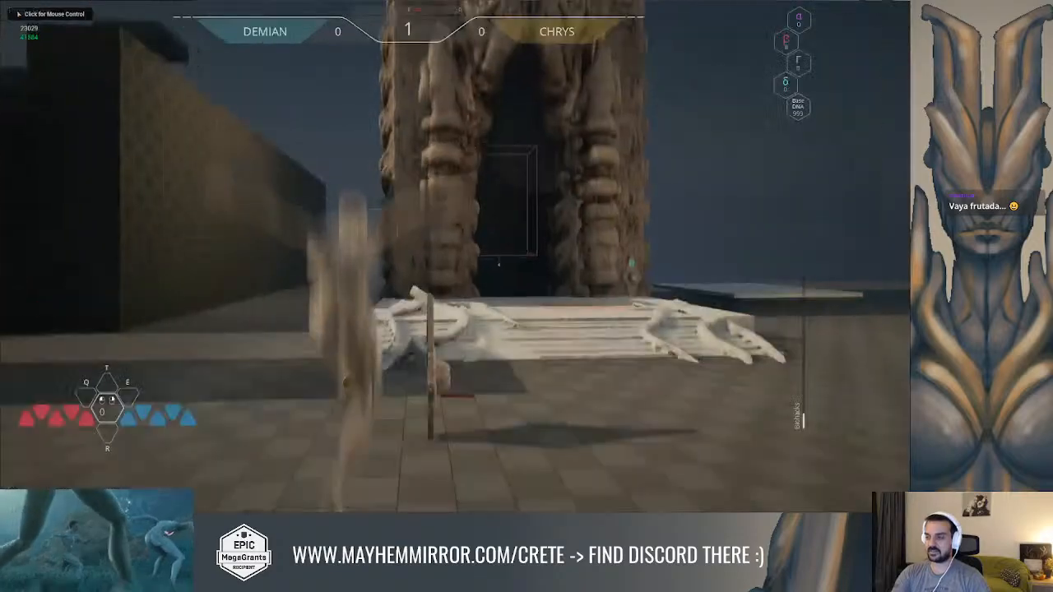
Run the character to the puzzle element's locker beside the doorway, try interacting with it and stop playing
key("w")
key("space")
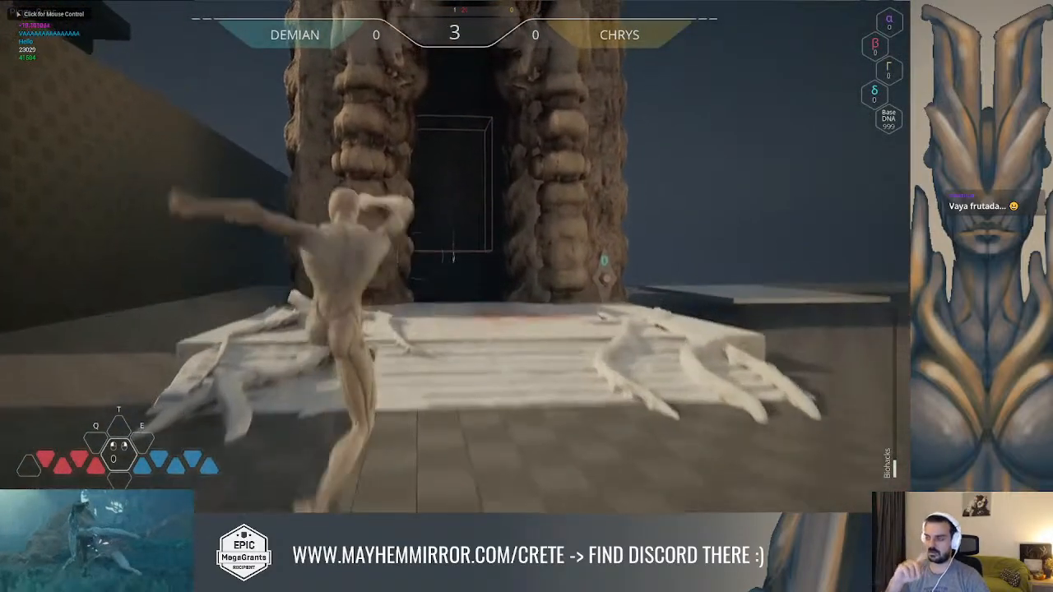
key("w")
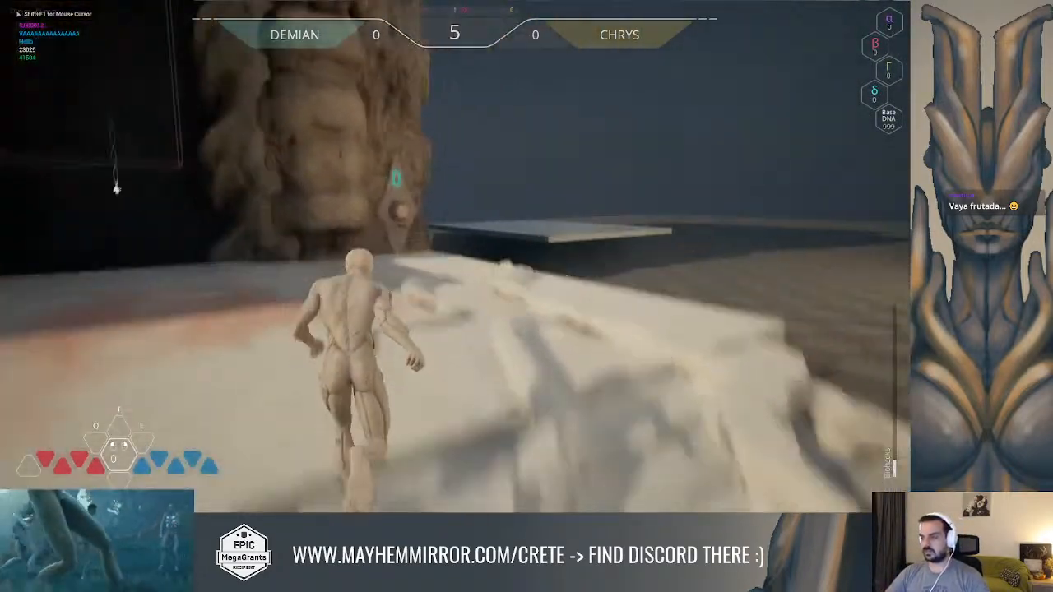
key("w")
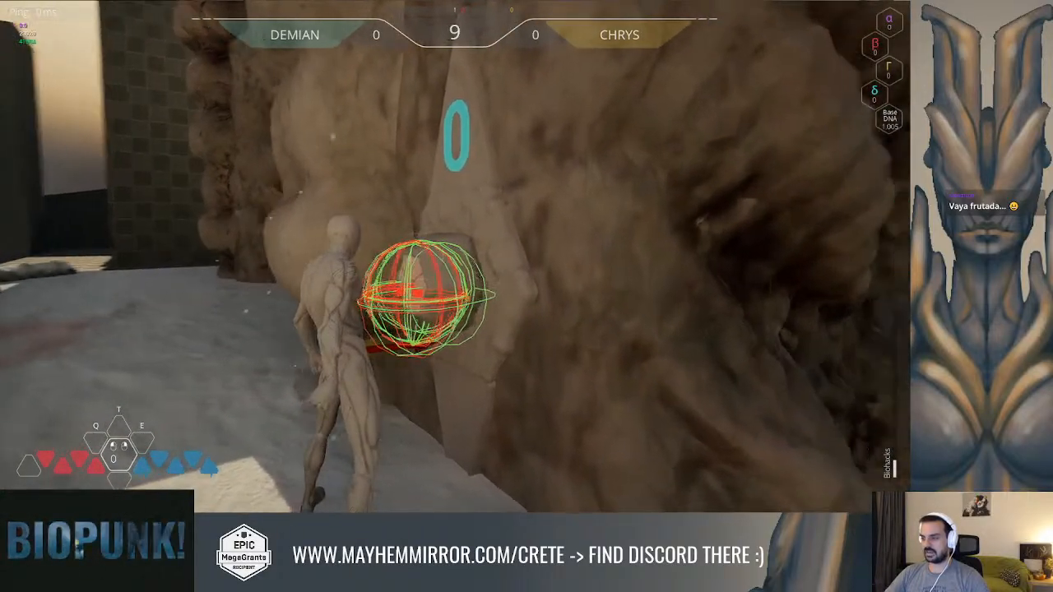
key("s")
key("Escape")
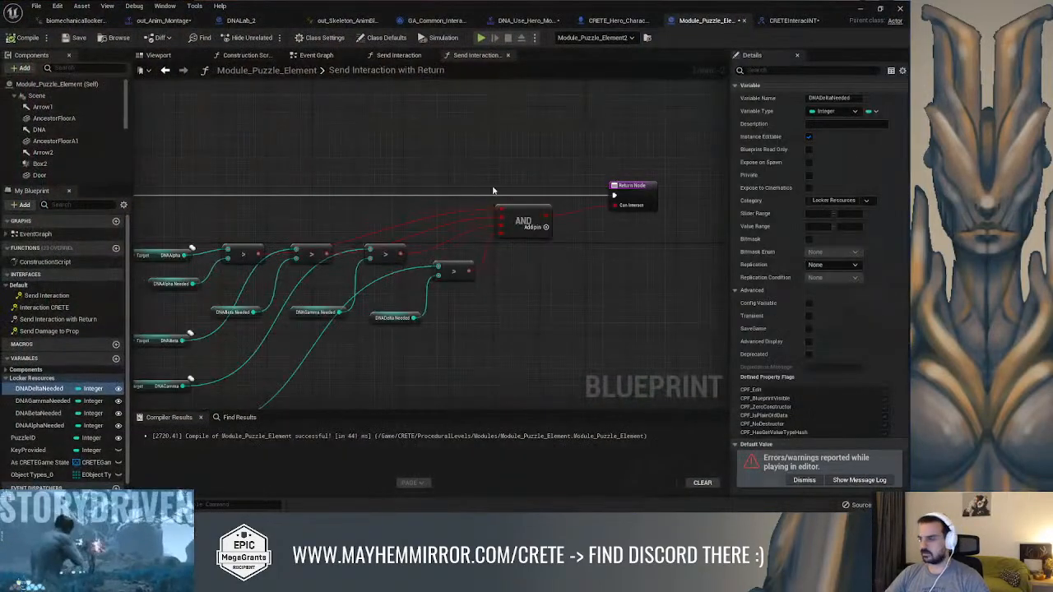
In Module_Puzzle_Element's Send Interaction with Return graph, add a Greater Equal node comparing DNAAlpha with DNAAlpha Needed
right_click_drag(461, 179, 625, 160)
scroll(480, 226, "up", 2)
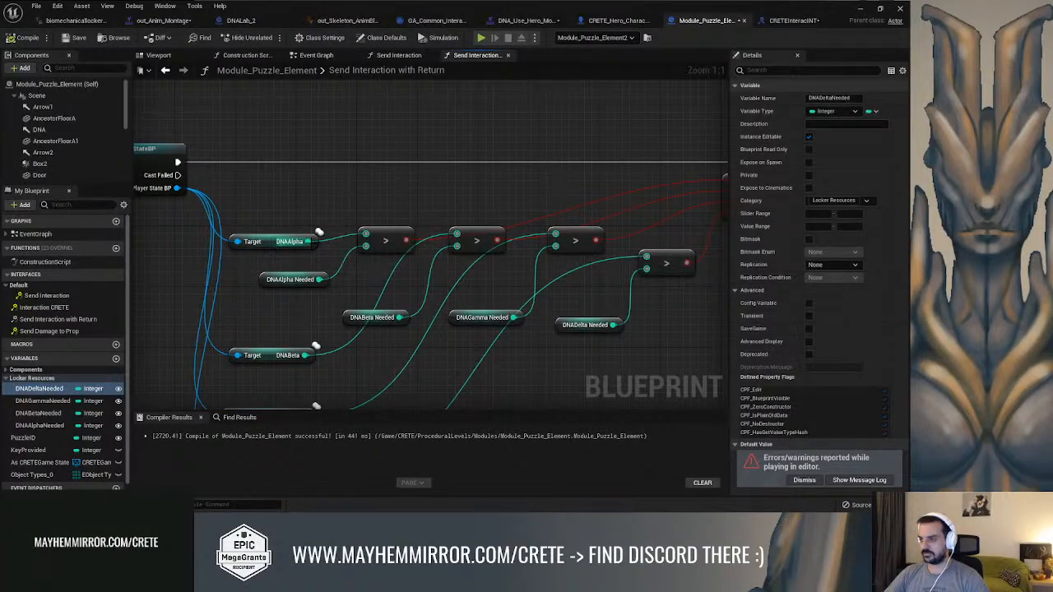
left_click_drag(371, 204, 373, 203)
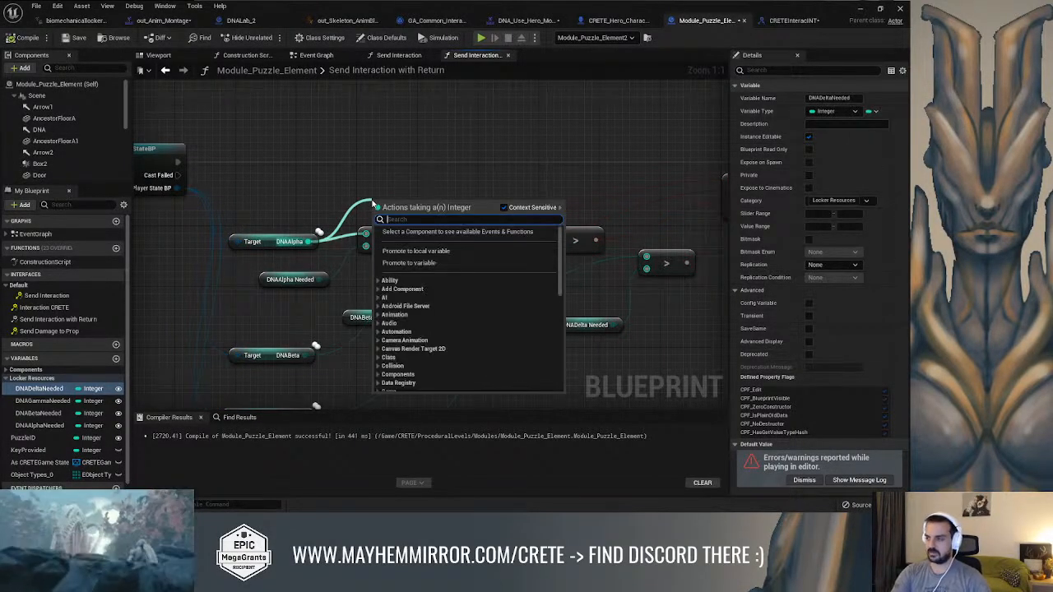
type("?")
key("BackSpace")
type(">")
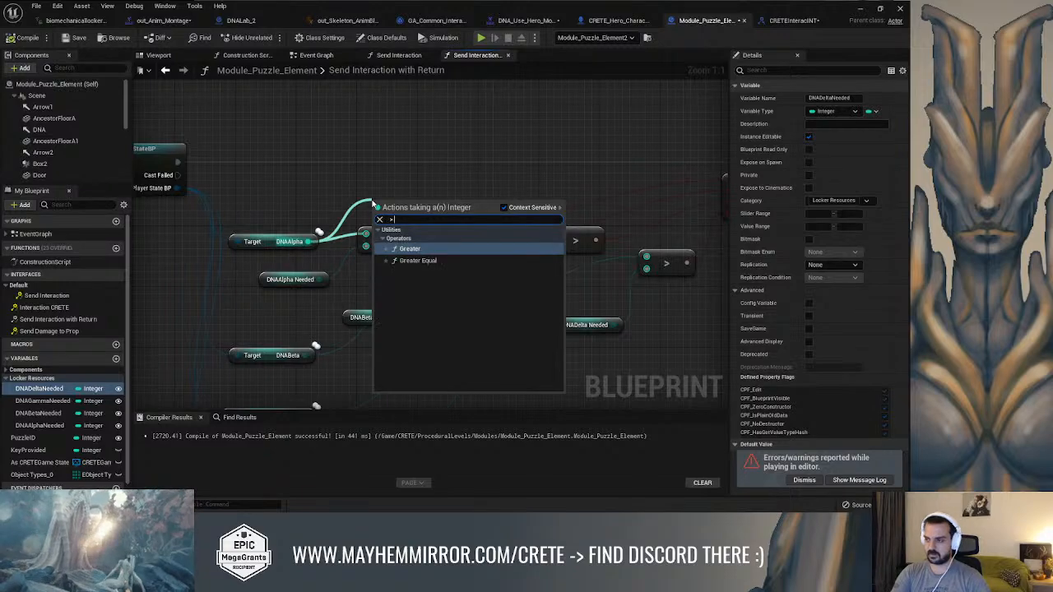
type("=")
key("Return")
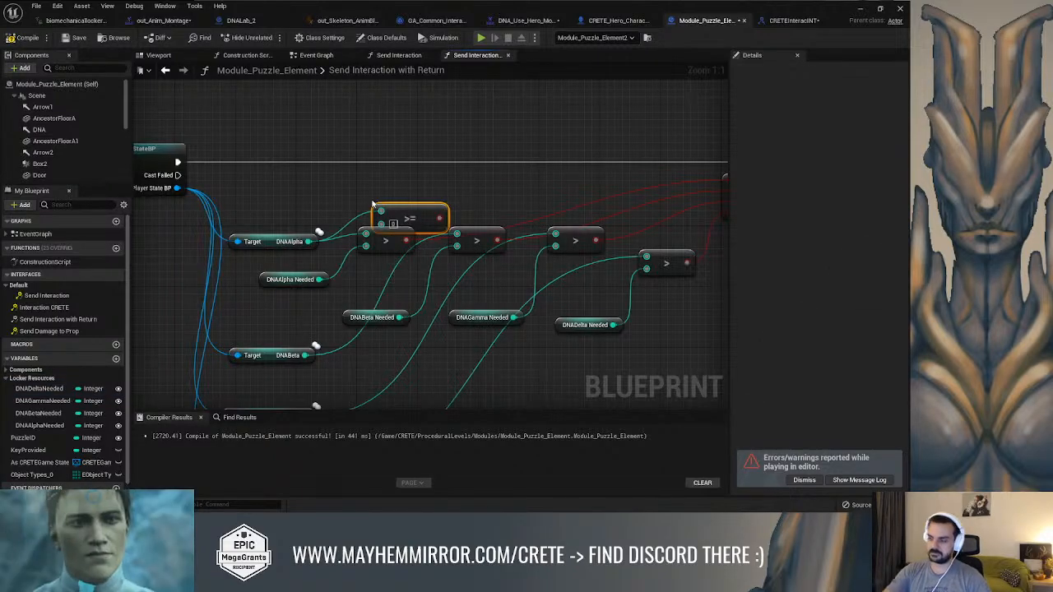
left_click_drag(397, 207, 382, 177)
left_click_drag(366, 246, 370, 198, "ctrl")
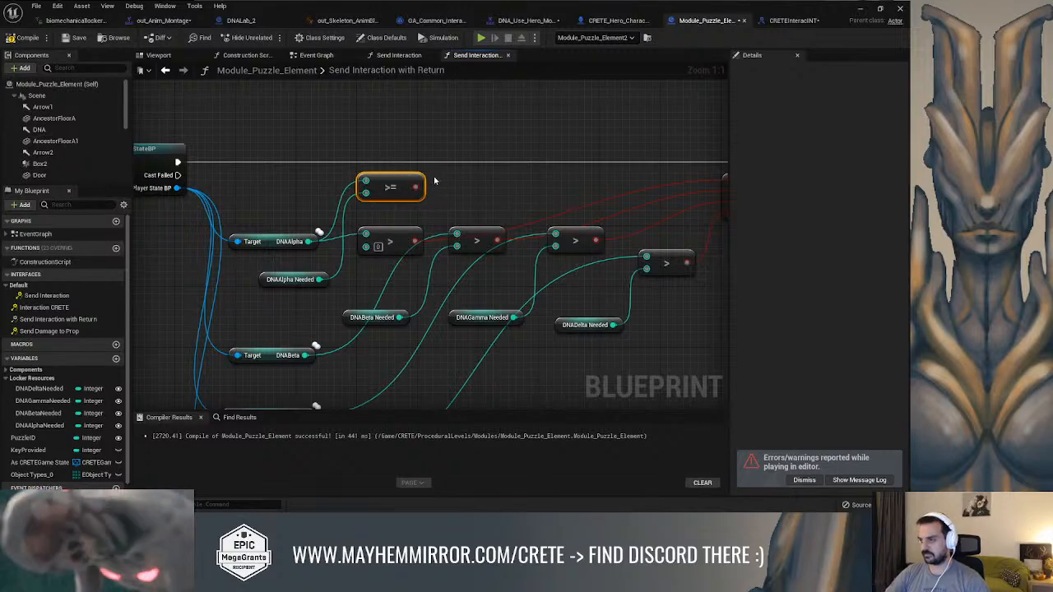
Duplicate the >= node for Beta, Gamma and Delta and move their DNA and Needed wires onto the copies
key("ctrl+d")
right_click_drag(596, 189, 528, 176)
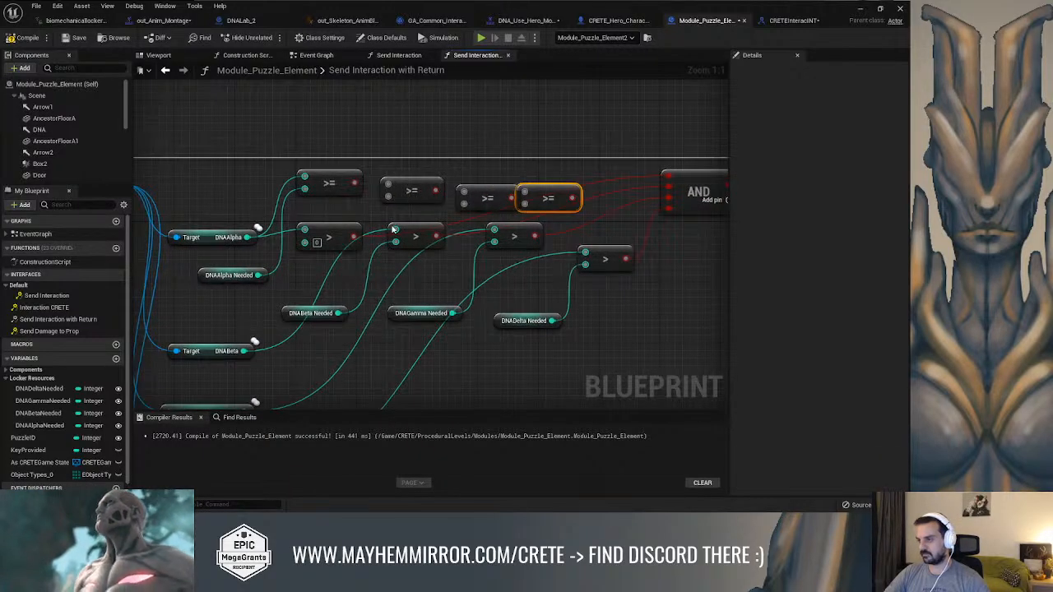
left_click_drag(394, 230, 393, 197, "ctrl")
left_click_drag(493, 231, 466, 195, "ctrl")
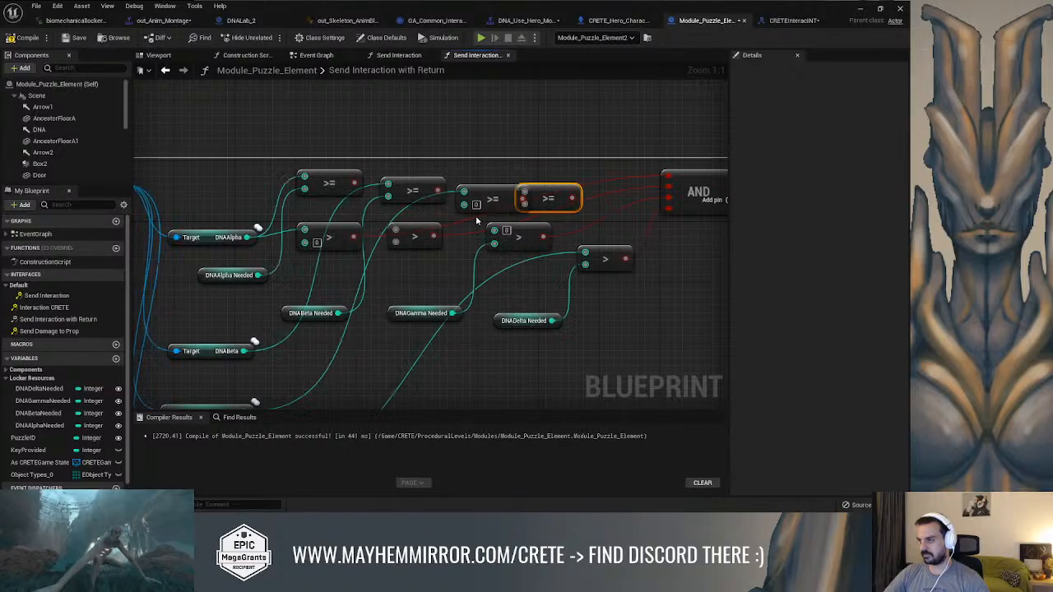
left_click_drag(494, 244, 464, 204, "ctrl")
left_click_drag(573, 247, 528, 194, "ctrl")
left_click_drag(583, 269, 528, 207, "ctrl")
Delete the old > comparison nodes and line up the >= nodes before the AND node
right_click_drag(603, 235, 550, 240)
left_click(551, 262)
key("Delete")
left_click(288, 241)
key("Delete")
left_click_drag(492, 201, 516, 194)
left_click_drag(435, 202, 435, 194)
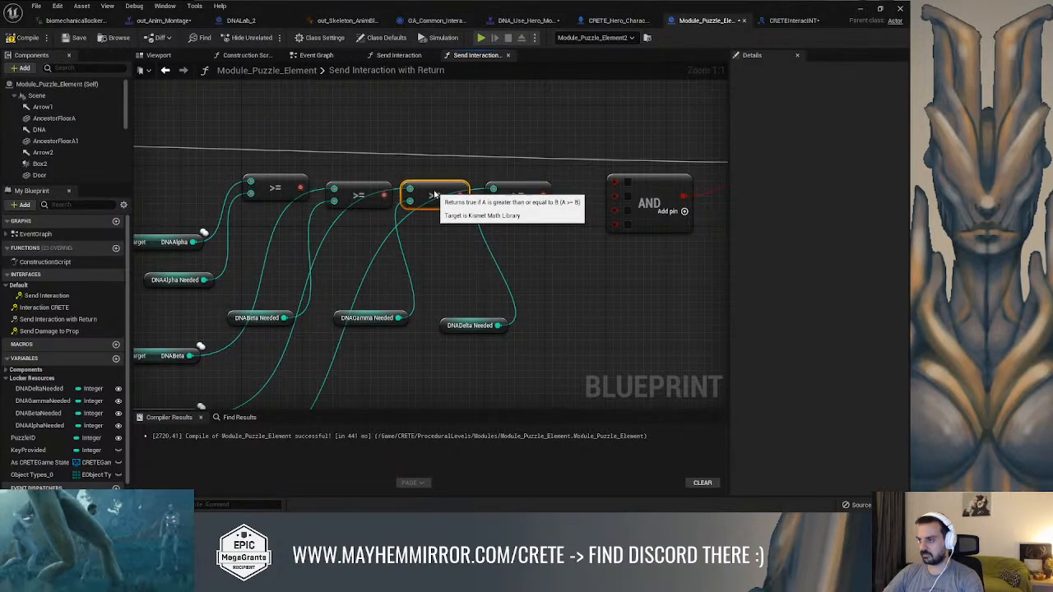
Connect the four >= results to the AND node's inputs and compile the blueprint
left_click_drag(278, 184, 615, 182)
left_click_drag(385, 196, 616, 194)
left_click_drag(460, 196, 492, 202)
left_click_drag(613, 207, 614, 206)
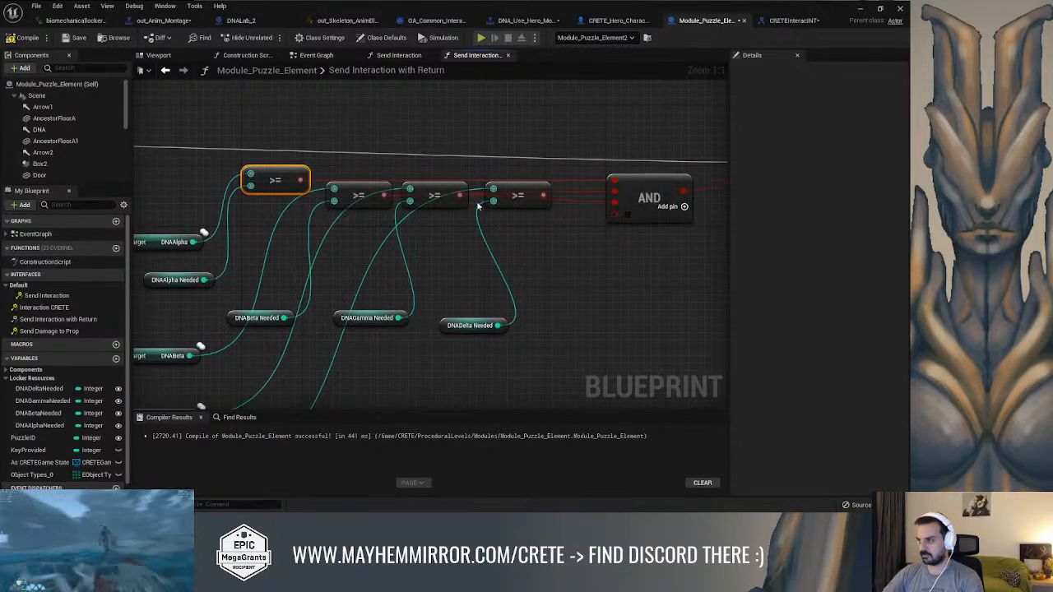
left_click_drag(544, 198, 619, 217)
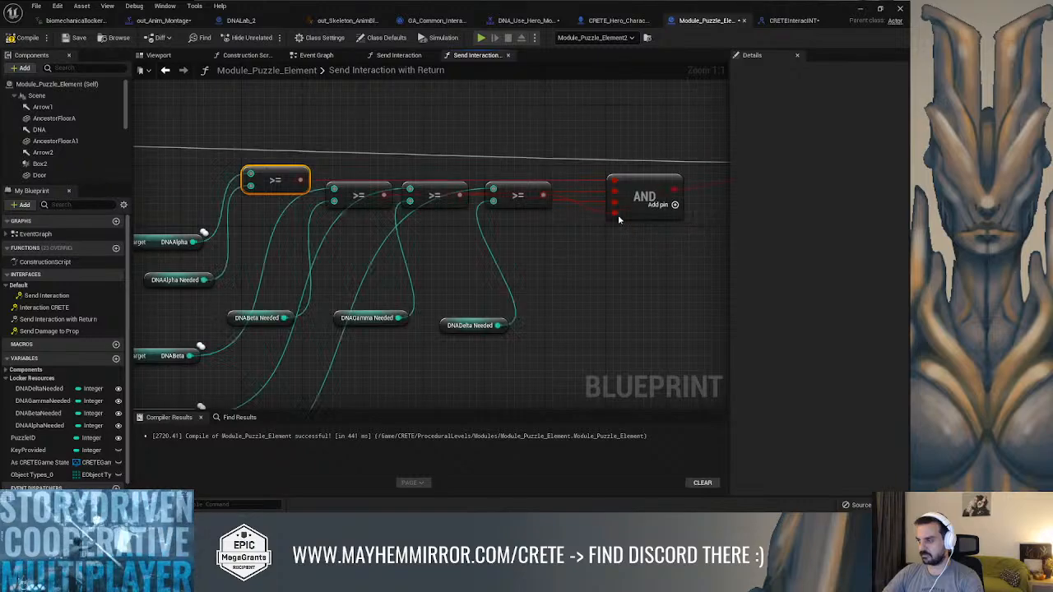
right_click_drag(471, 170, 559, 174)
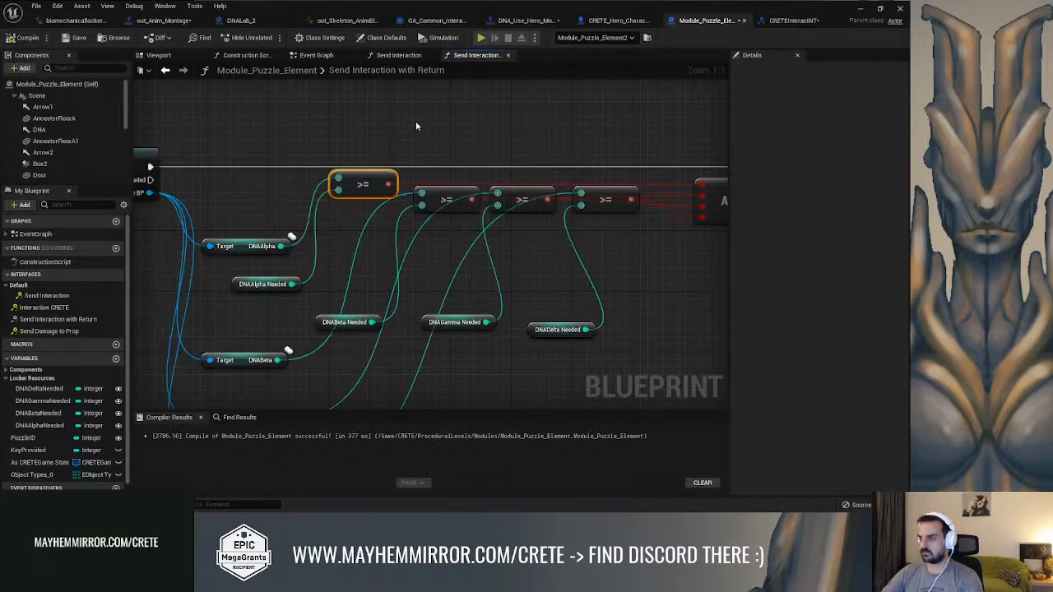
right_click_drag(598, 136, 555, 159)
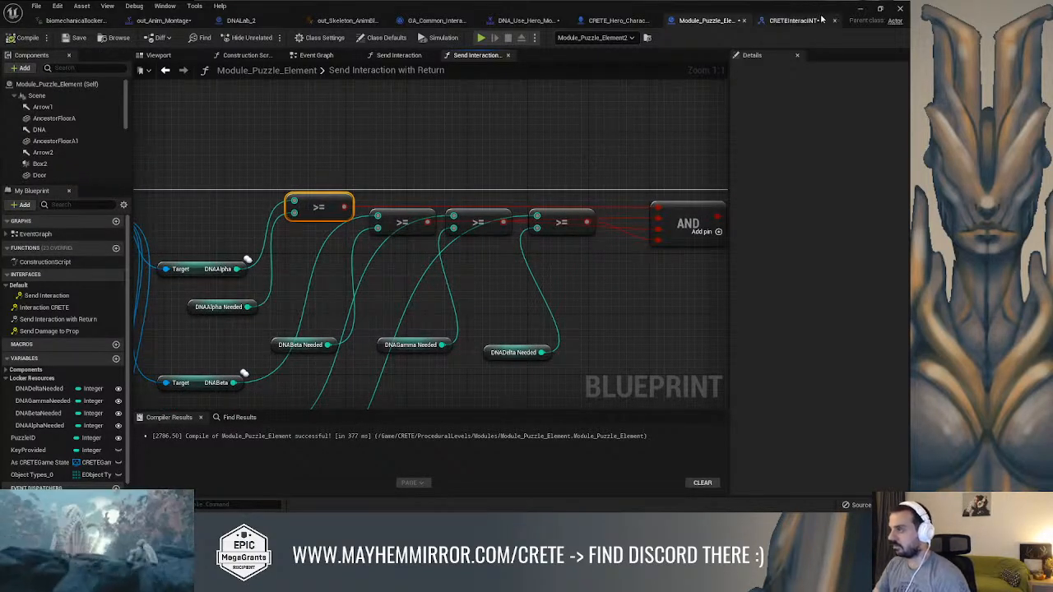
Return to the level, close the Message Log and play-test the locker interaction with the >= comparisons
left_click(860, 10)
left_click(681, 123)
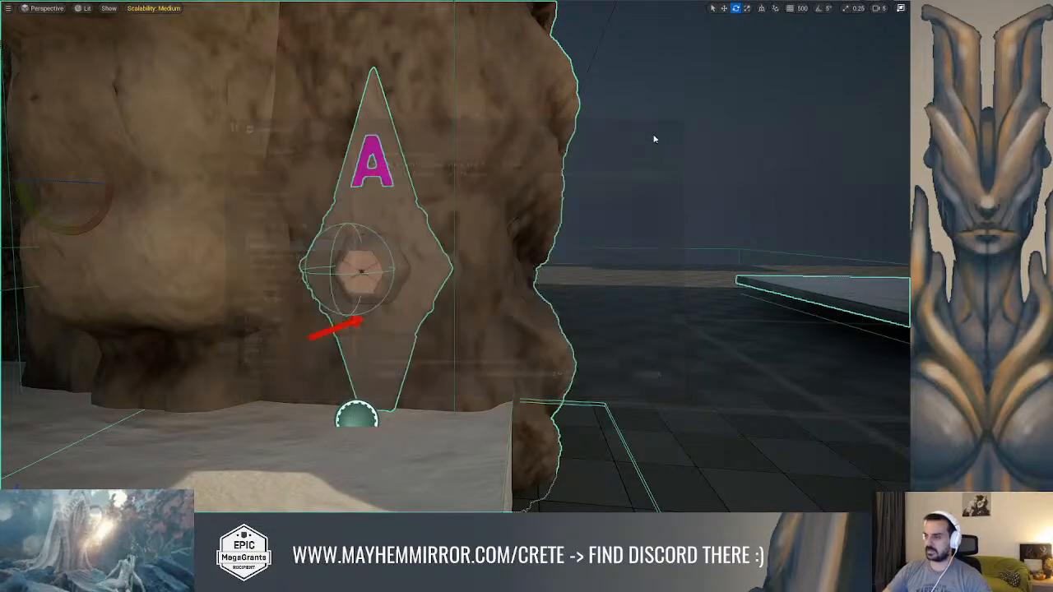
key("f")
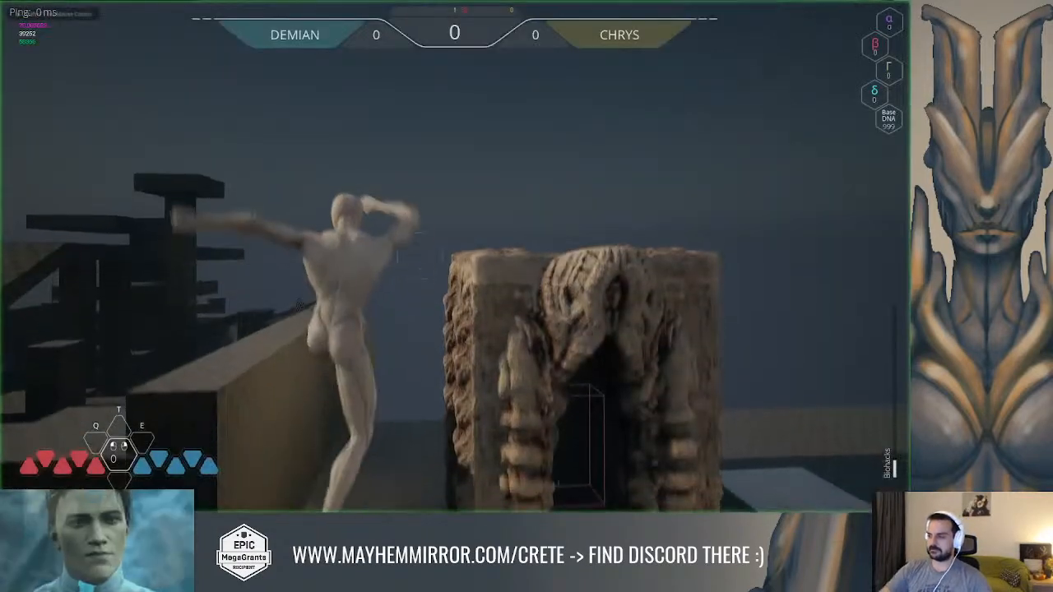
key("w")
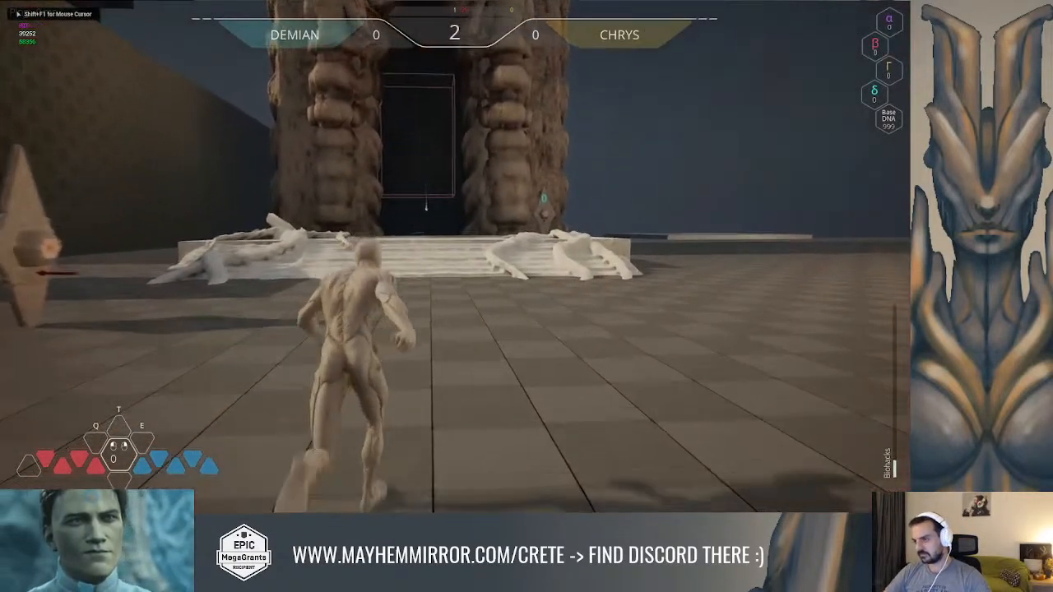
key("space")
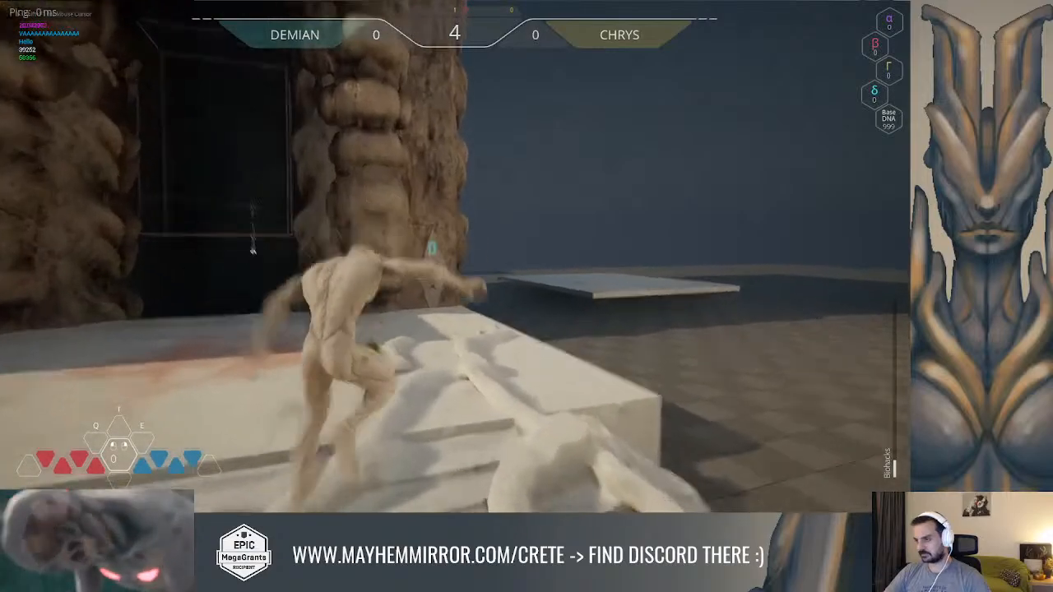
key("space")
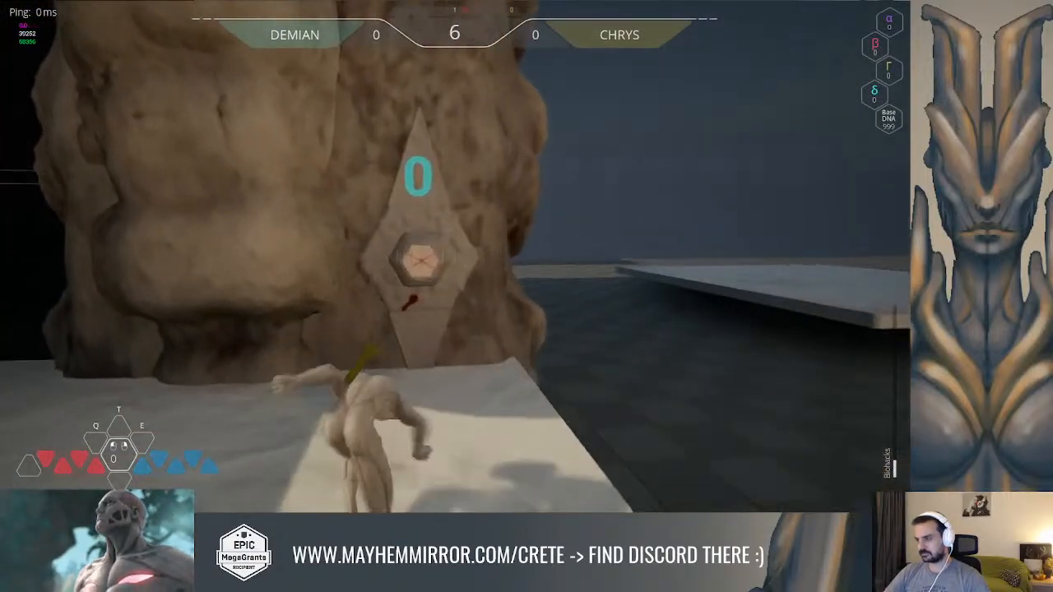
key("w")
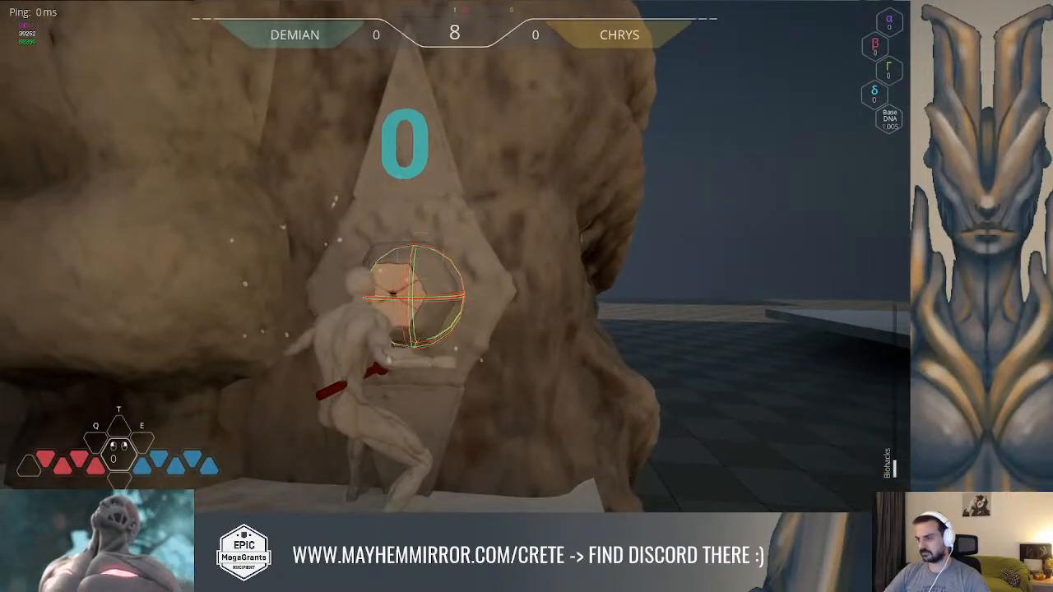
key("Escape")
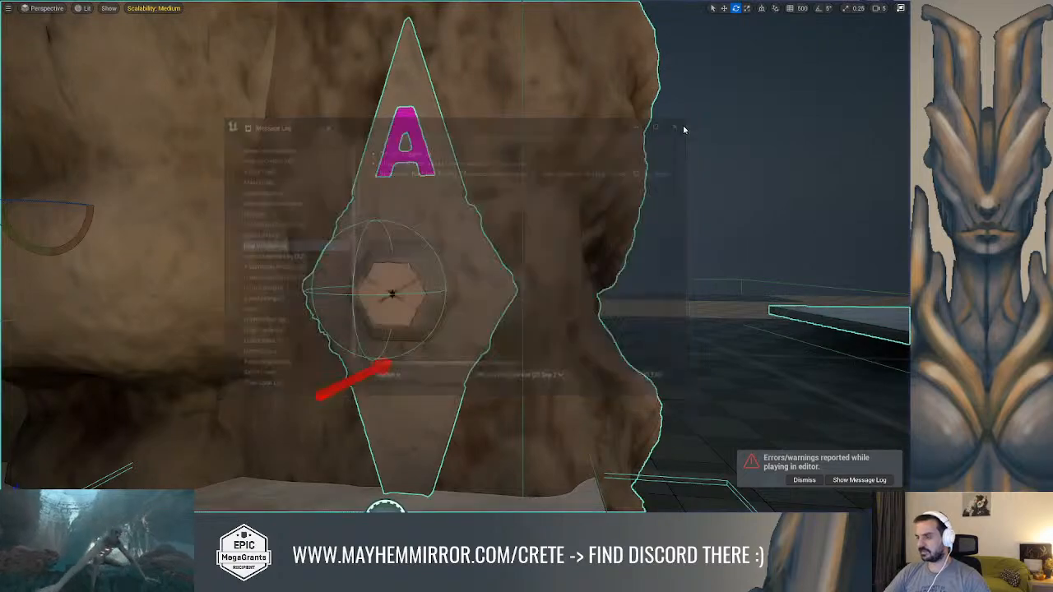
Set DNAGamma Needed to 0 on Module_Puzzle_Element2 and return to the full-screen viewport
key("F11")
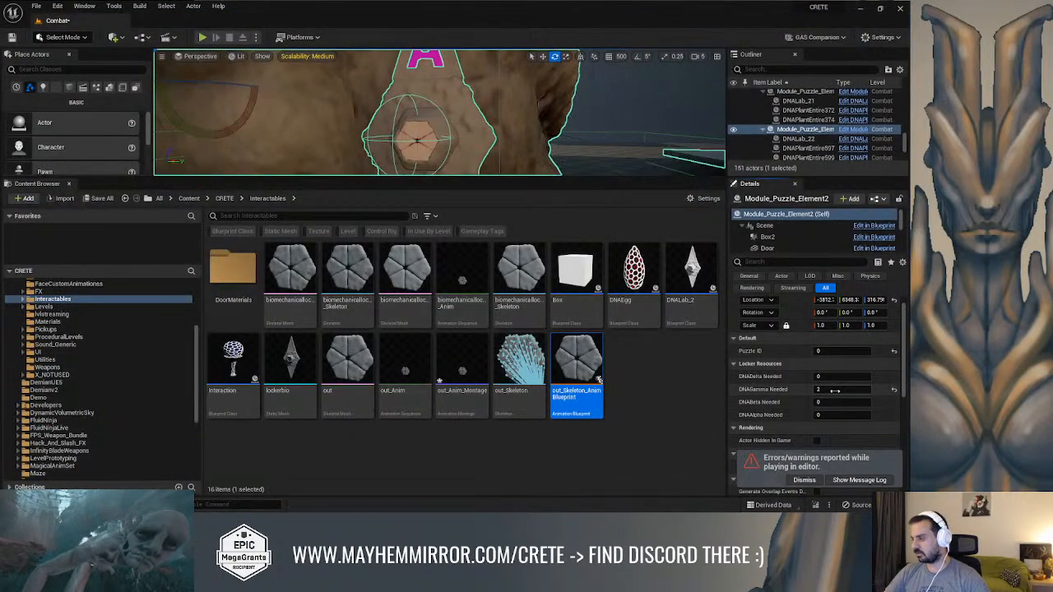
right_click_drag(613, 152, 585, 143)
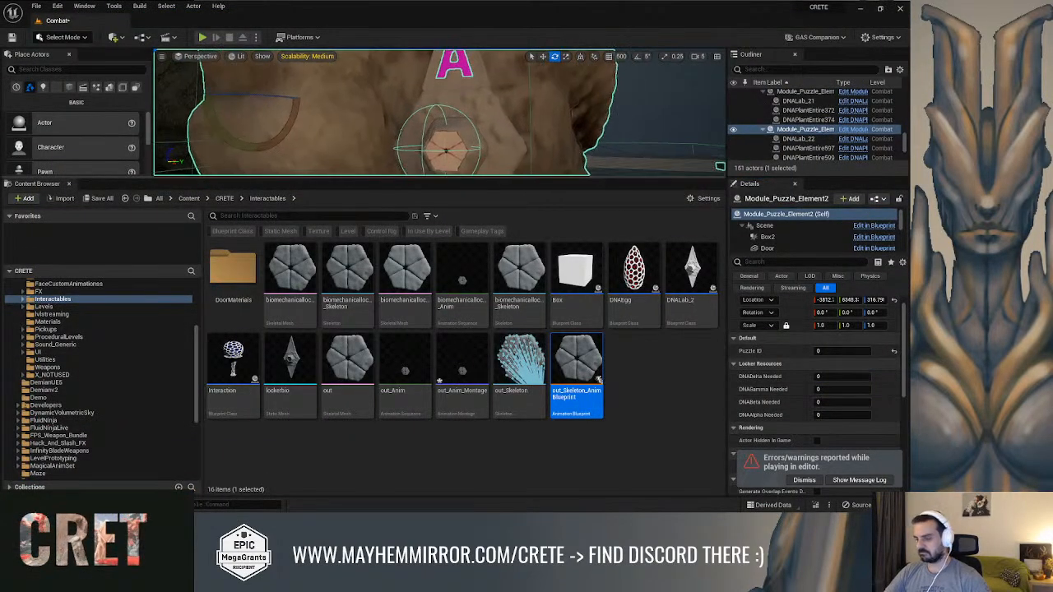
key("F11")
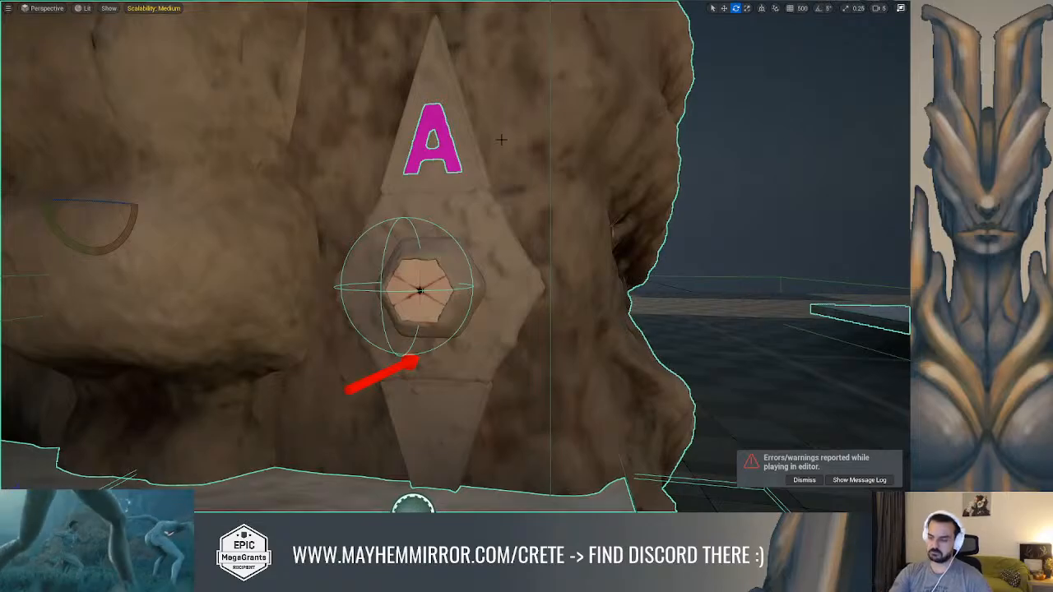
Play the level, interact with the puzzle element's locker with no Gamma DNA required, and stop playing
key("alt+p")
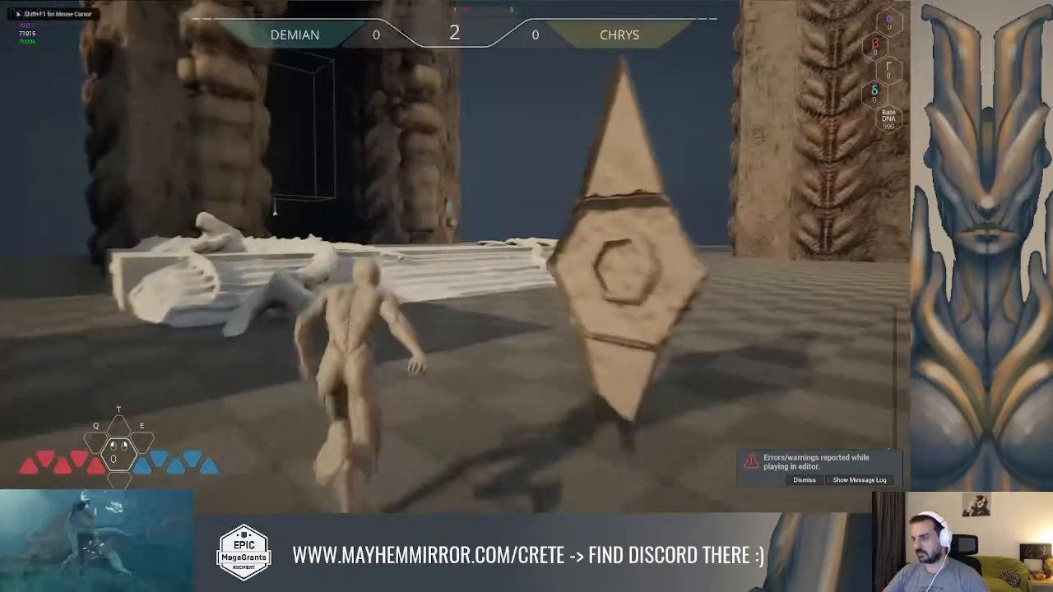
key("space")
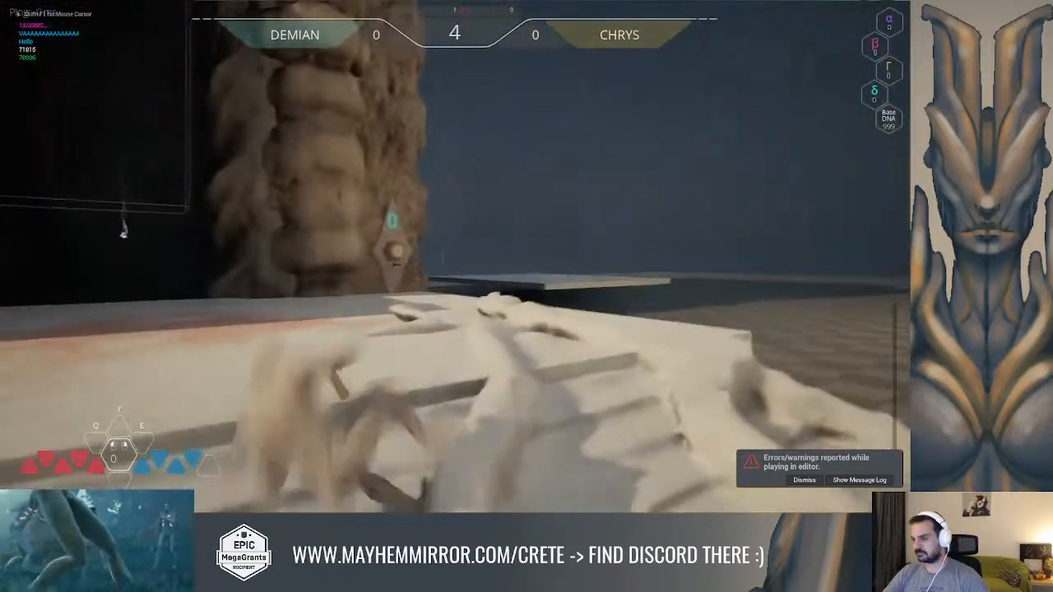
key("w")
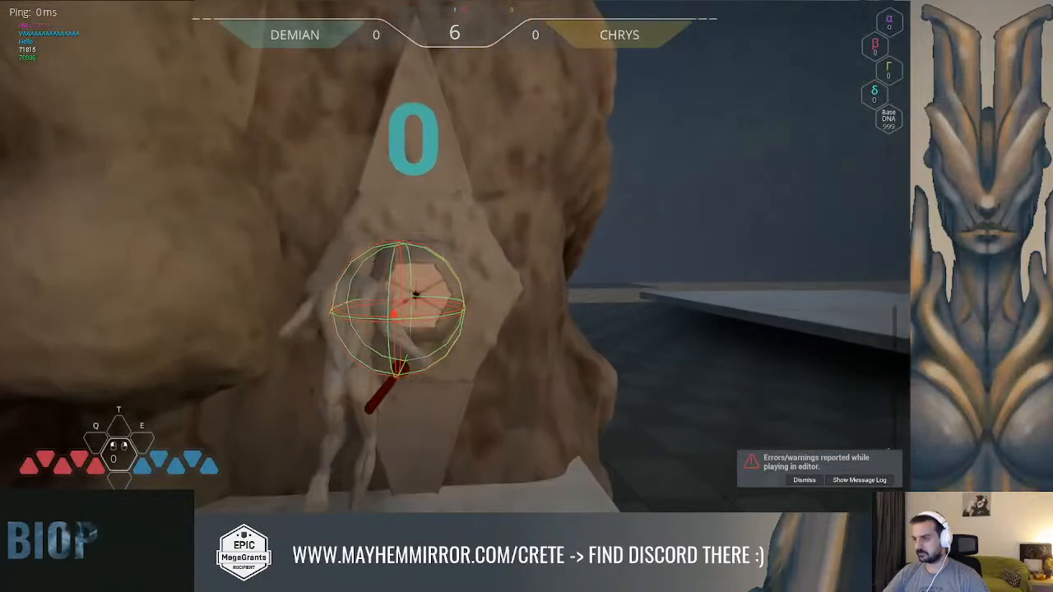
left_click(455, 256)
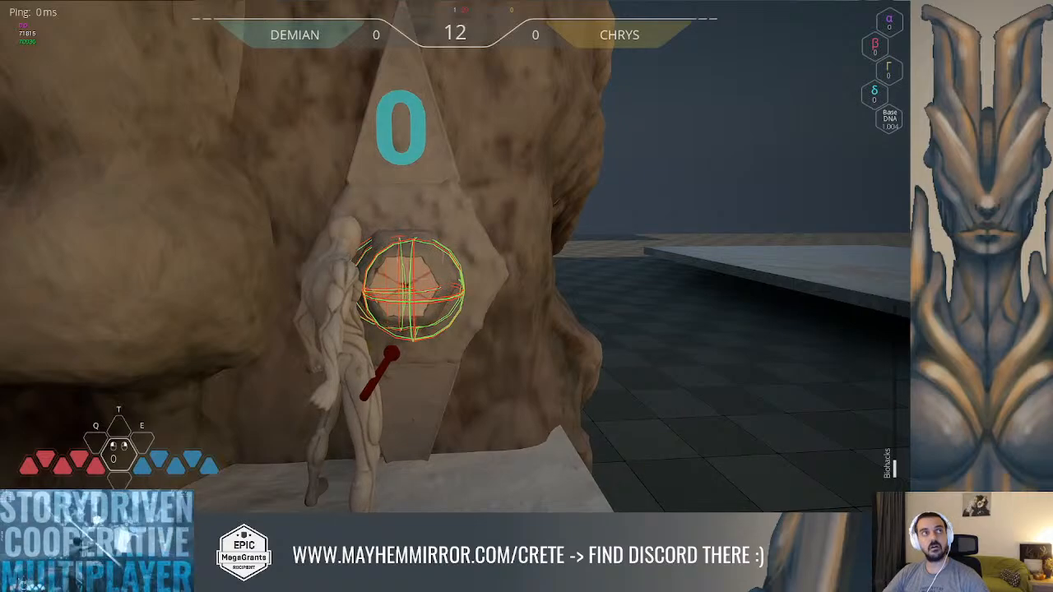
key("Escape")
Open the GA_Common_Interaction event graph and move the Send Interaction with Return node away from the Cast To Module_Puzzle_Element node
key("alt+Tab")
right_click_drag(566, 148, 363, 158)
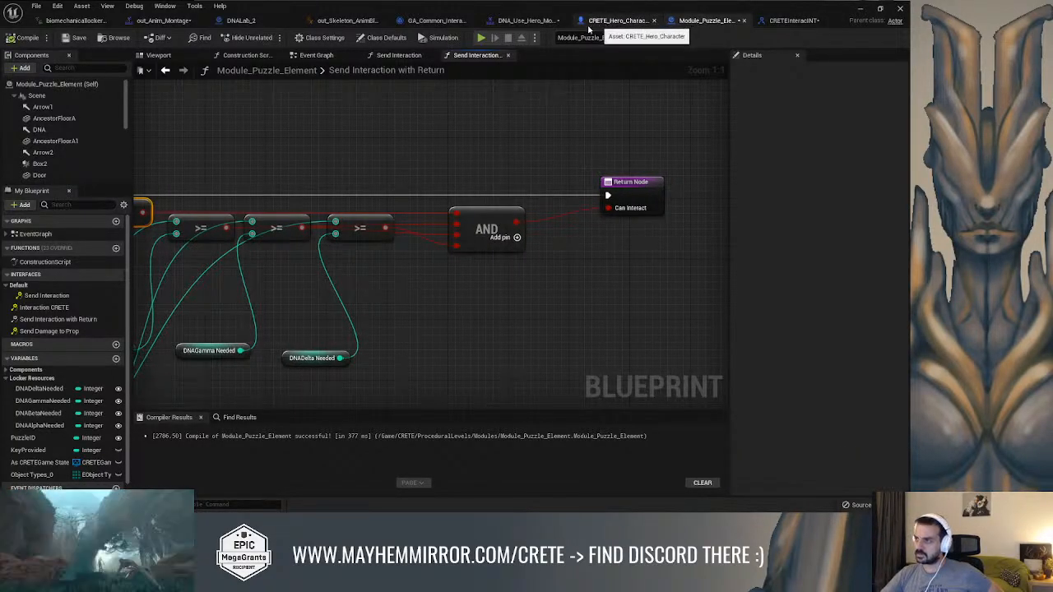
left_click(426, 21)
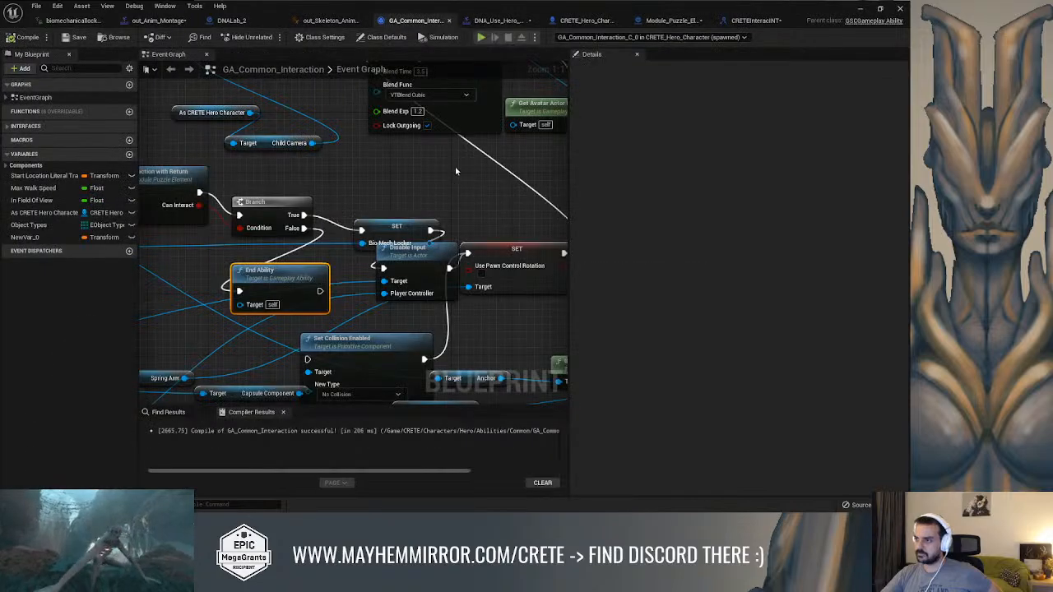
right_click_drag(461, 176, 532, 186)
left_click_drag(328, 171, 357, 174)
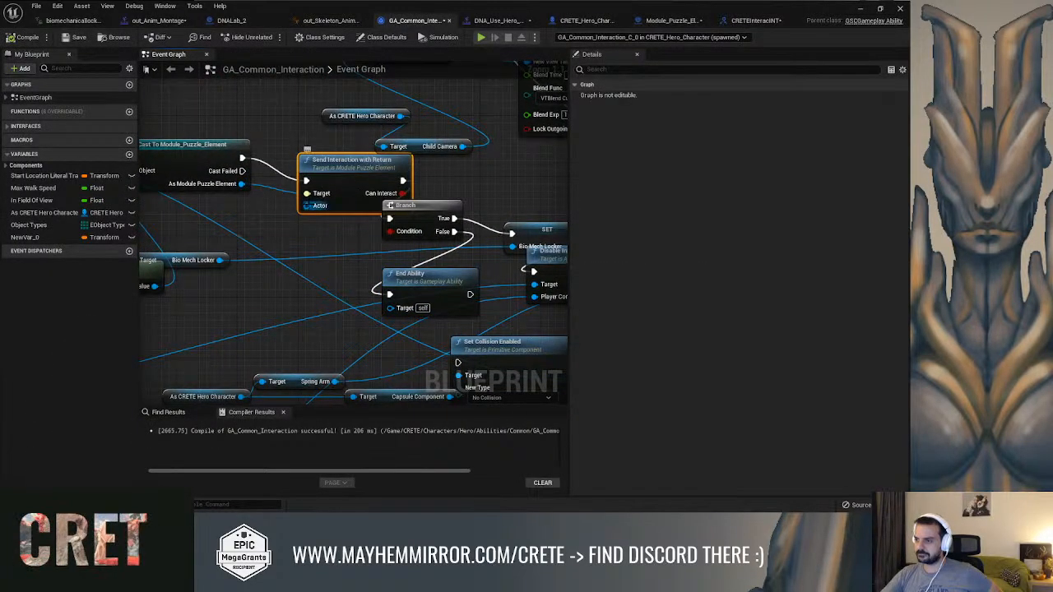
Feed the As CRETE Hero Character variable into the Actor input of Send Interaction with Return and compile GA_Common_Interaction
left_click_drag(305, 215, 314, 215)
mouse_move(190, 237)
right_mouse_down()
mouse_move(211, 223)
mouse_move(526, 178)
right_mouse_up()
right_click_drag(156, 247, 550, 155)
right_click_drag(198, 325, 379, 276)
mouse_move(411, 238)
right_mouse_down()
mouse_move(359, 256)
mouse_move(202, 268)
mouse_move(52, 263)
right_mouse_up()
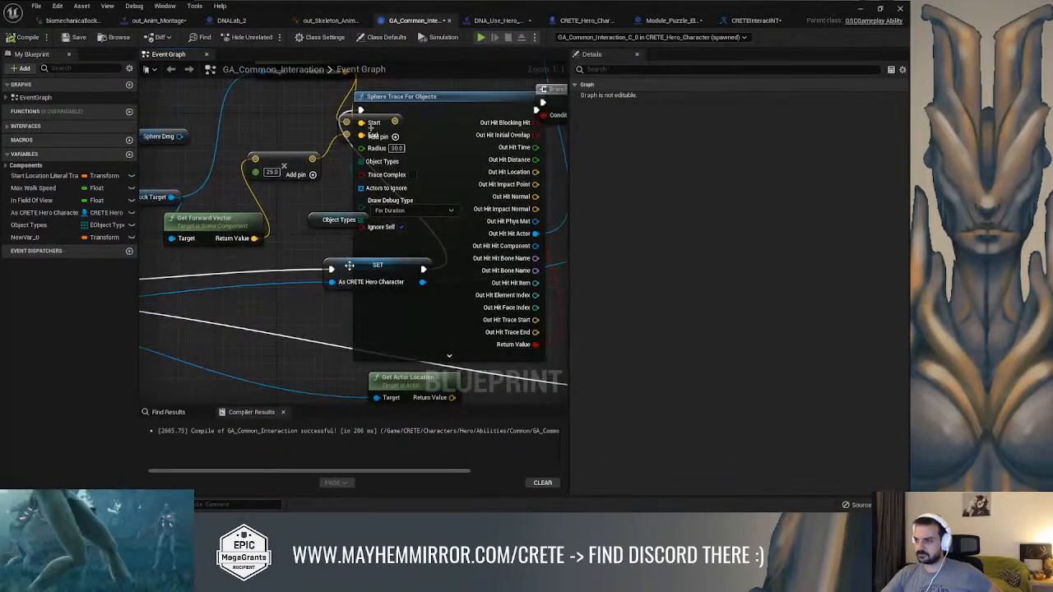
left_click_drag(350, 265, 211, 272)
right_click_drag(494, 111, 293, 245)
right_click_drag(421, 174, 222, 264)
left_click_drag(75, 214, 465, 254)
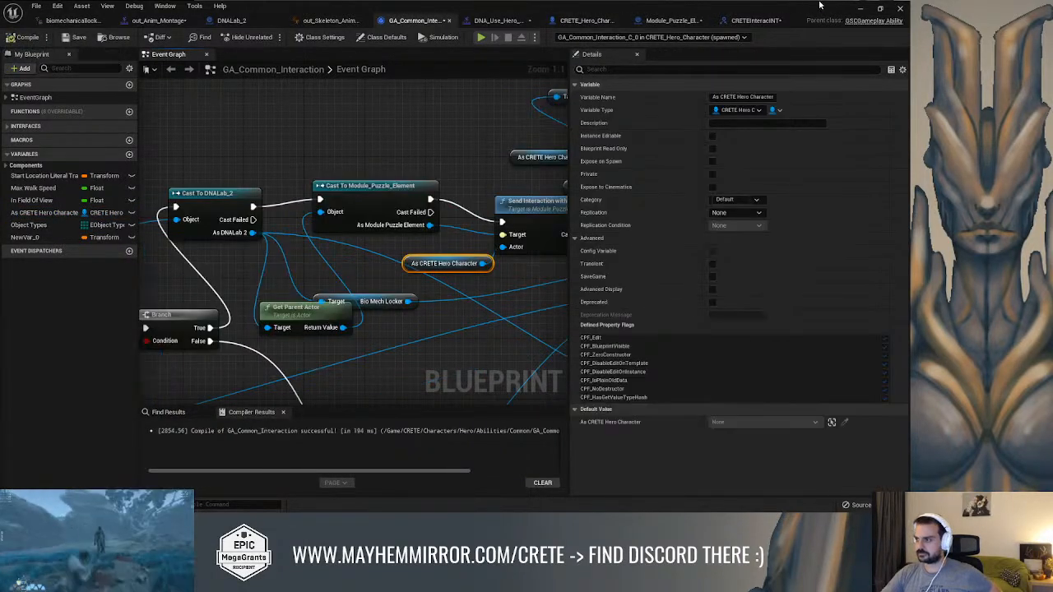
Play the level to test the puzzle element's locker with the hero passed as actor, then stop playing
left_click(861, 7)
left_click(681, 123)
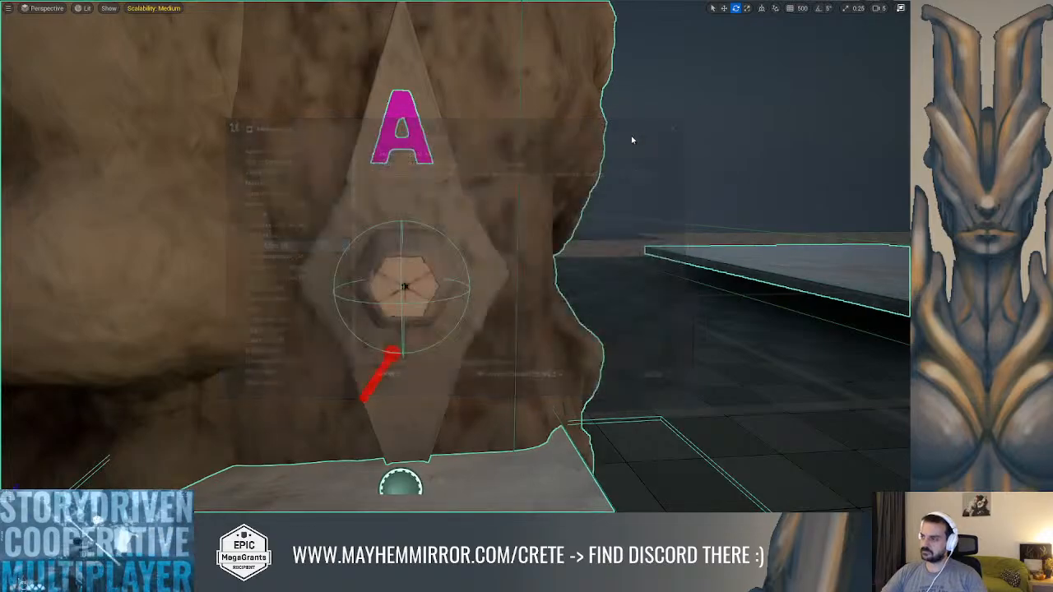
right_click_drag(553, 134, 460, 115)
key("alt+p")
key("w")
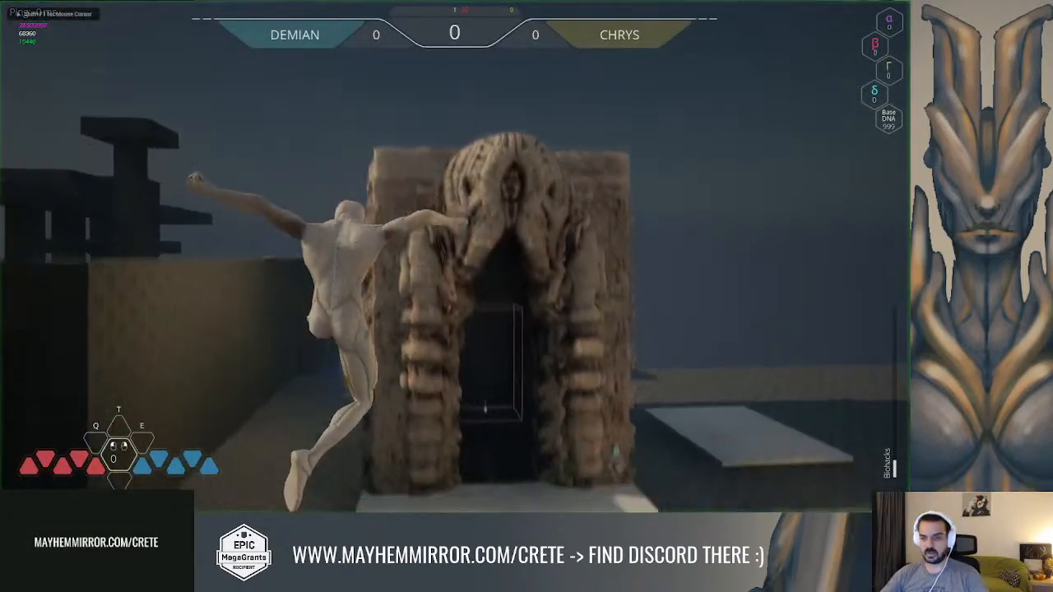
key("space")
key("w")
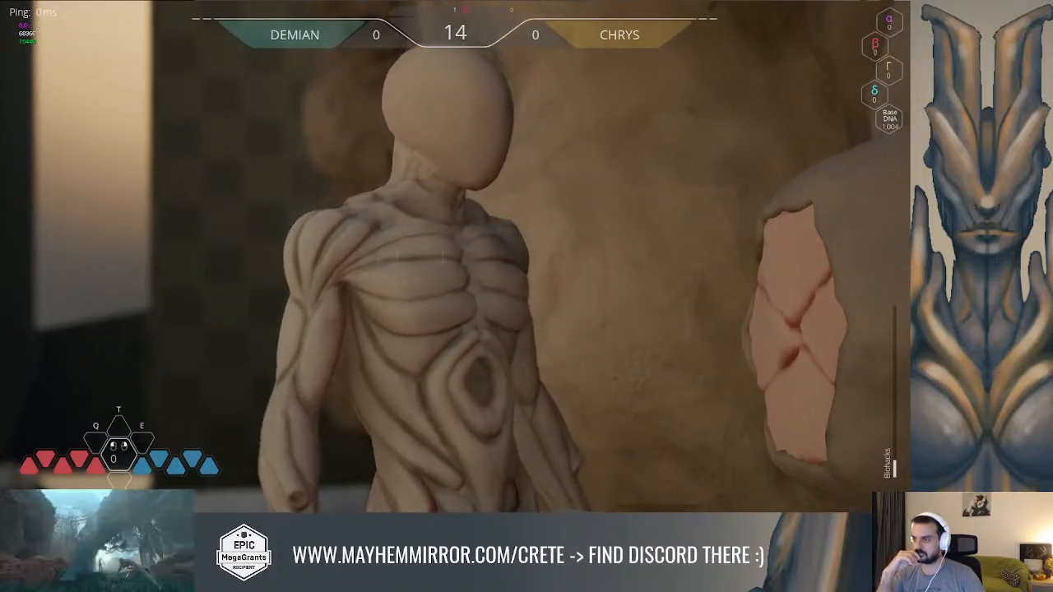
key("w")
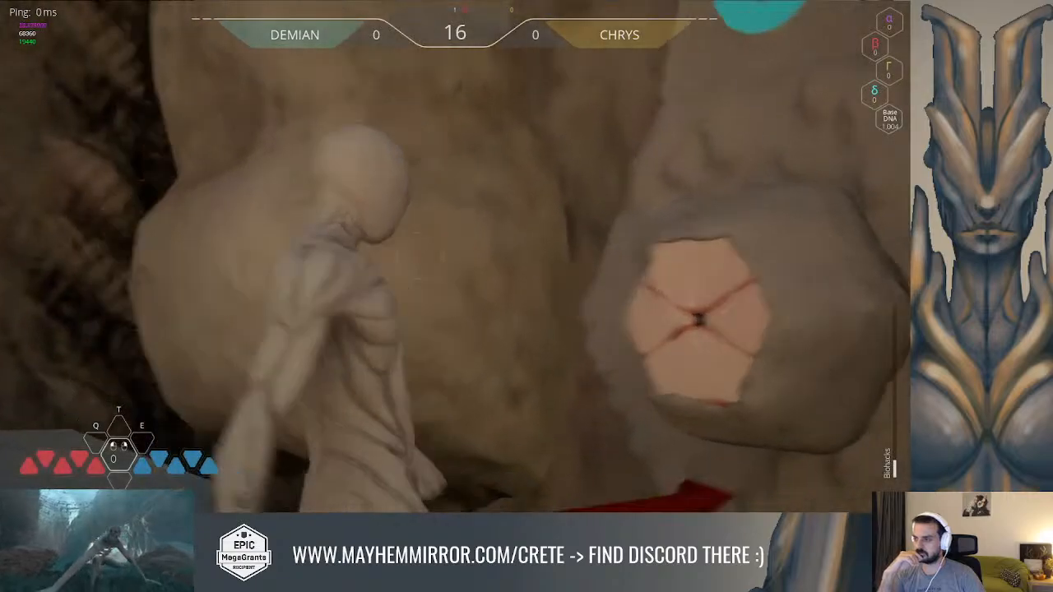
key("Escape")
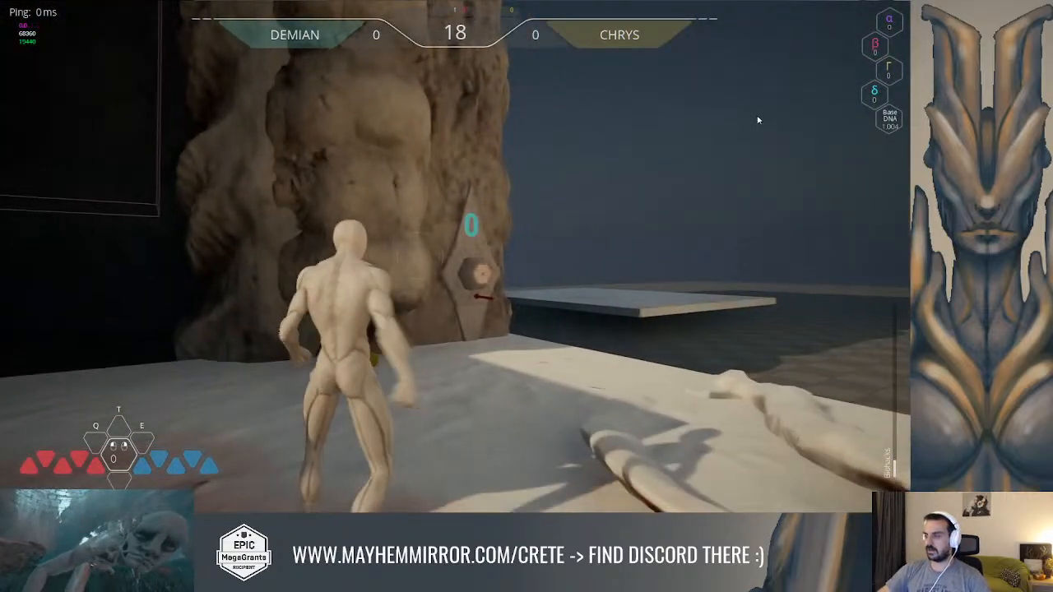
key("alt+Tab")
right_click_drag(479, 125, 215, 120)
scroll(460, 133, "down", 2)
right_click_drag(354, 128, 291, 113)
left_click(859, 9)
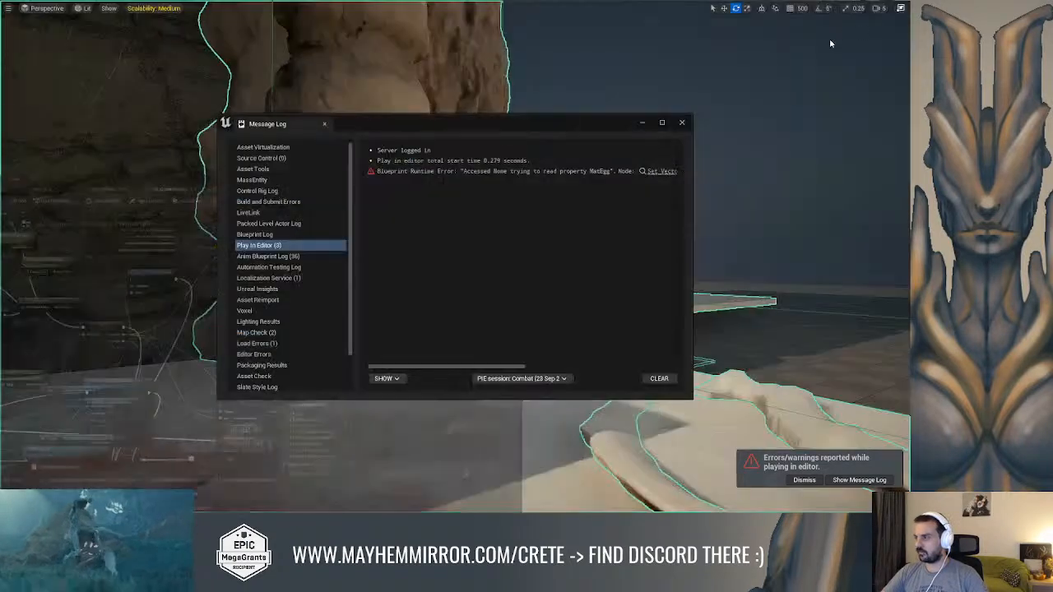
Dismiss the message log and set DNADelta Needed to 1 on Module_Puzzle_Element2
left_click(680, 121)
right_click_drag(611, 144, 568, 143)
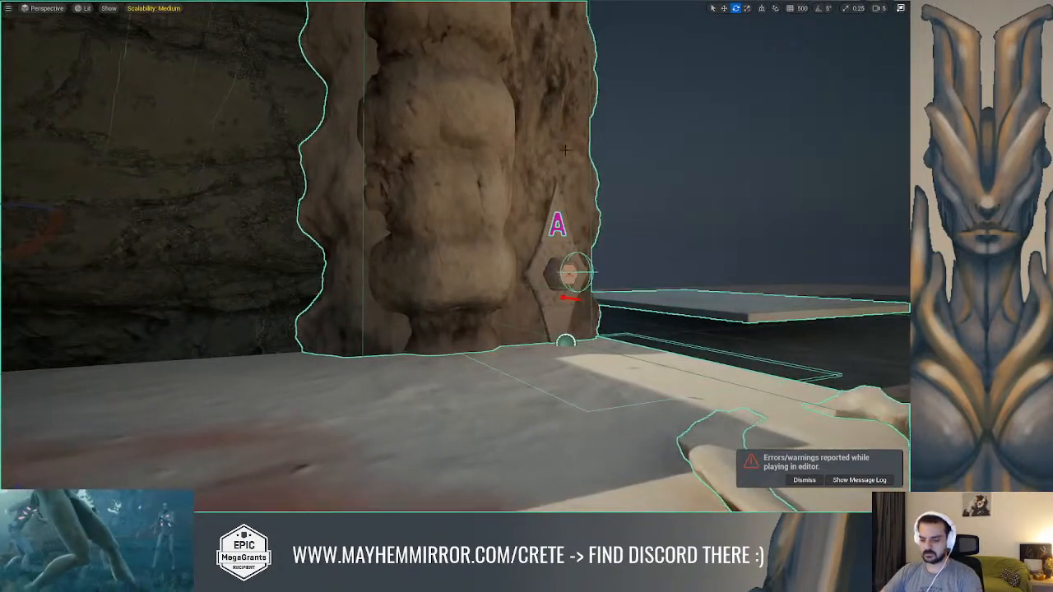
key("F11")
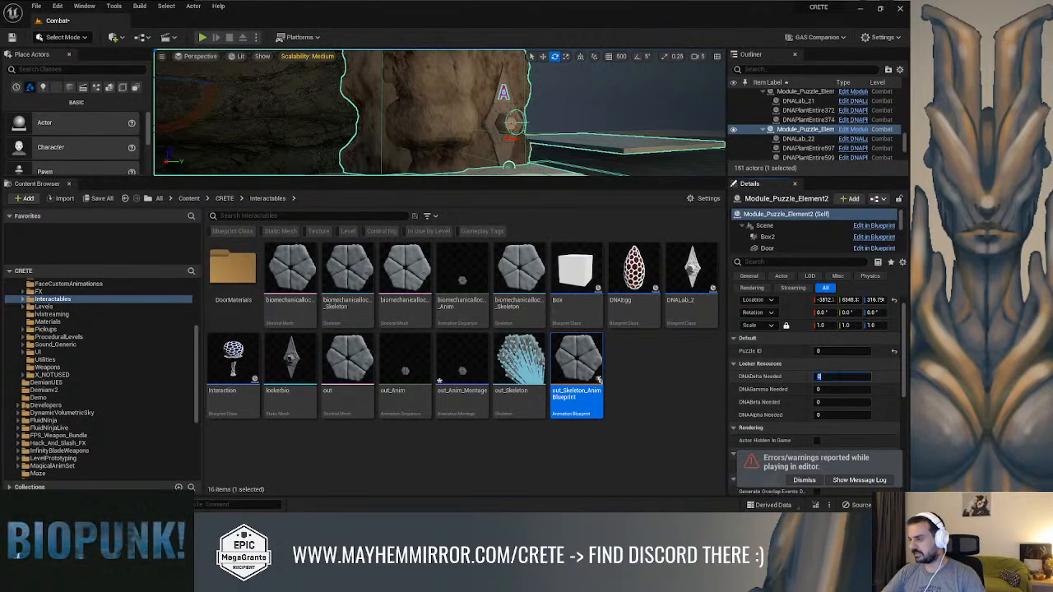
right_click_drag(602, 129, 609, 127)
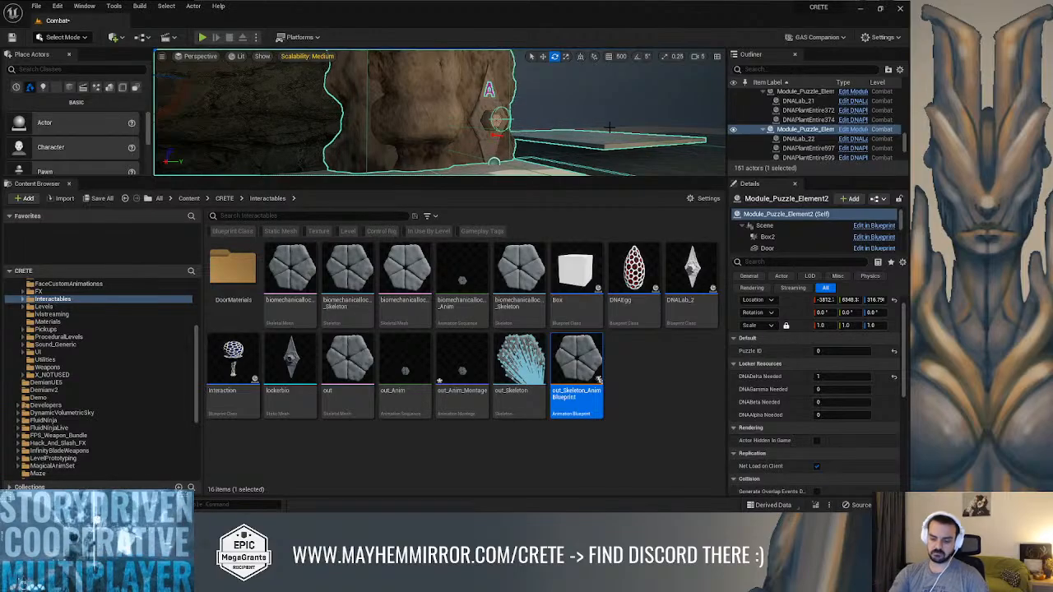
Play the level and try the puzzle element's locker while carrying no Delta DNA
key("alt+p")
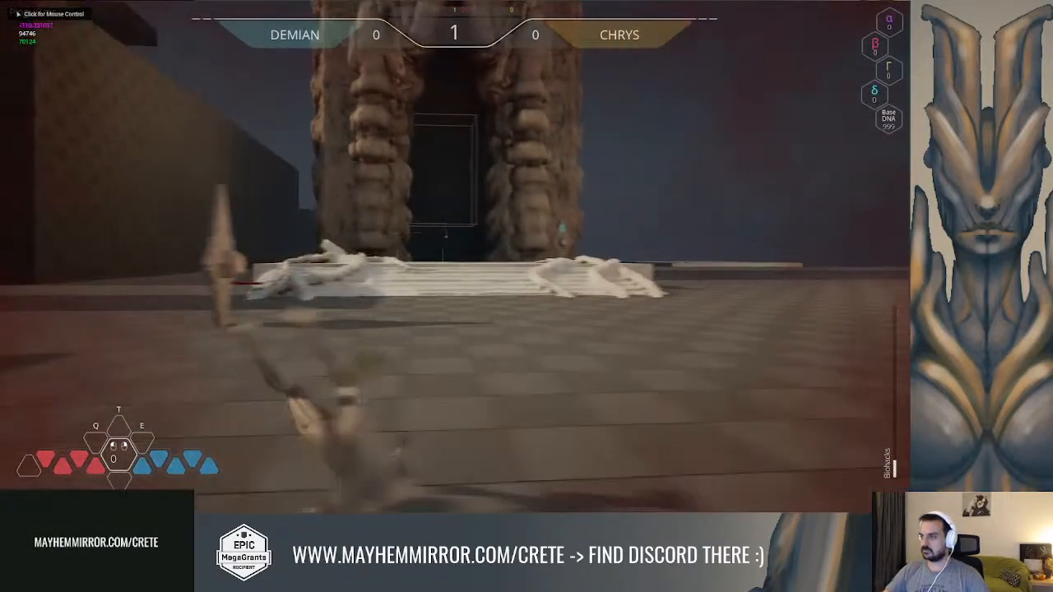
key("w")
left_click(455, 256)
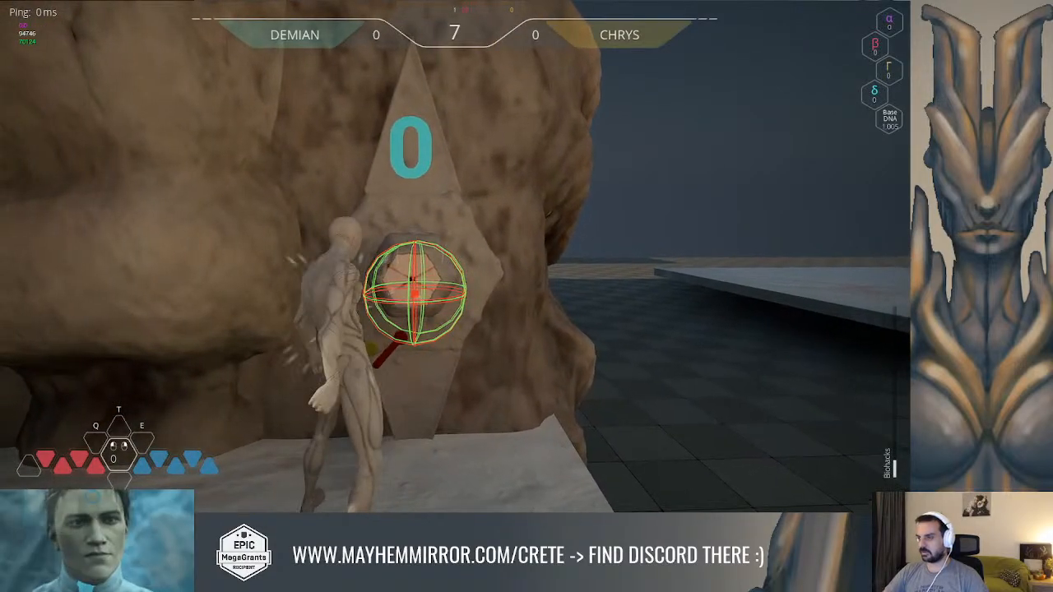
Leave the locker and run across the level to collect one Delta DNA
key("w")
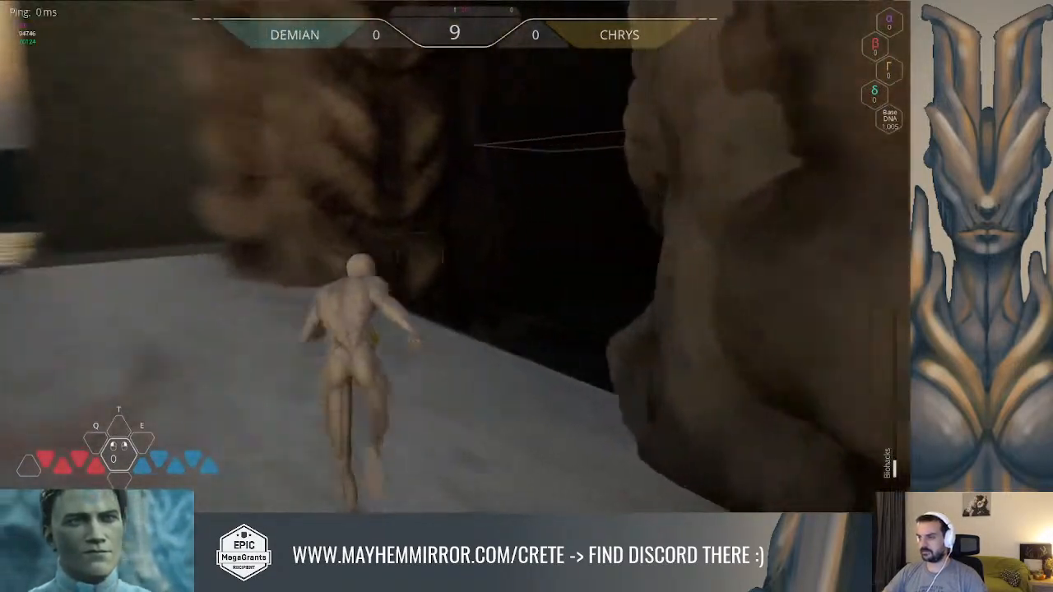
key("space")
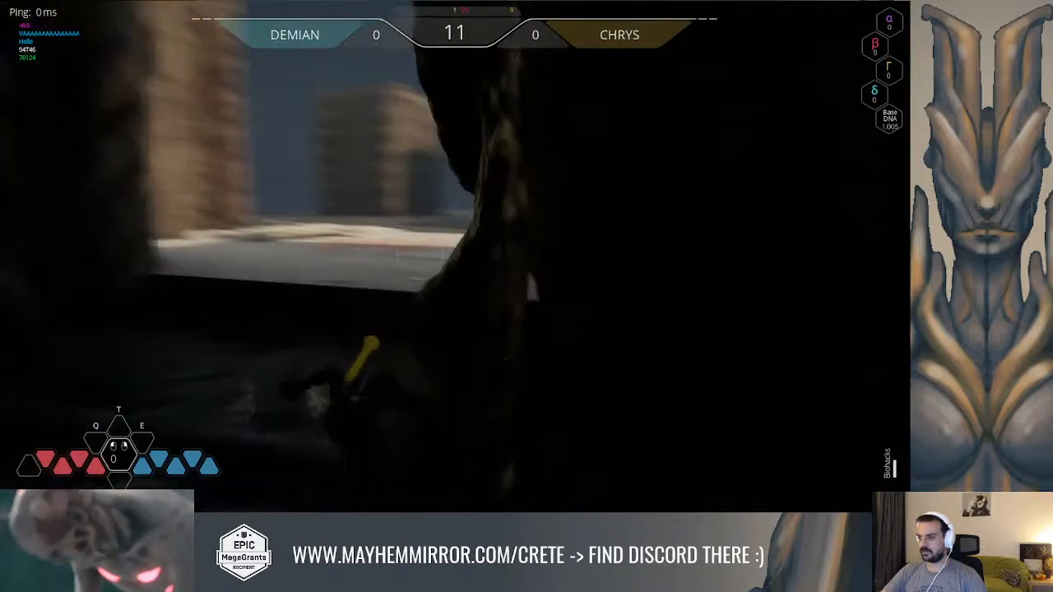
key("w")
key("space")
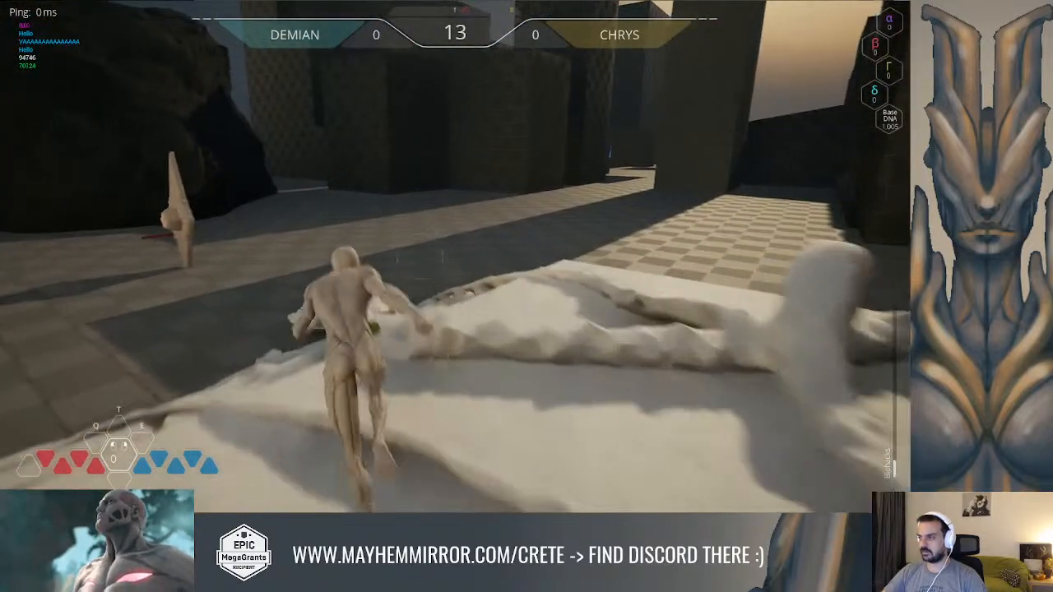
key("w")
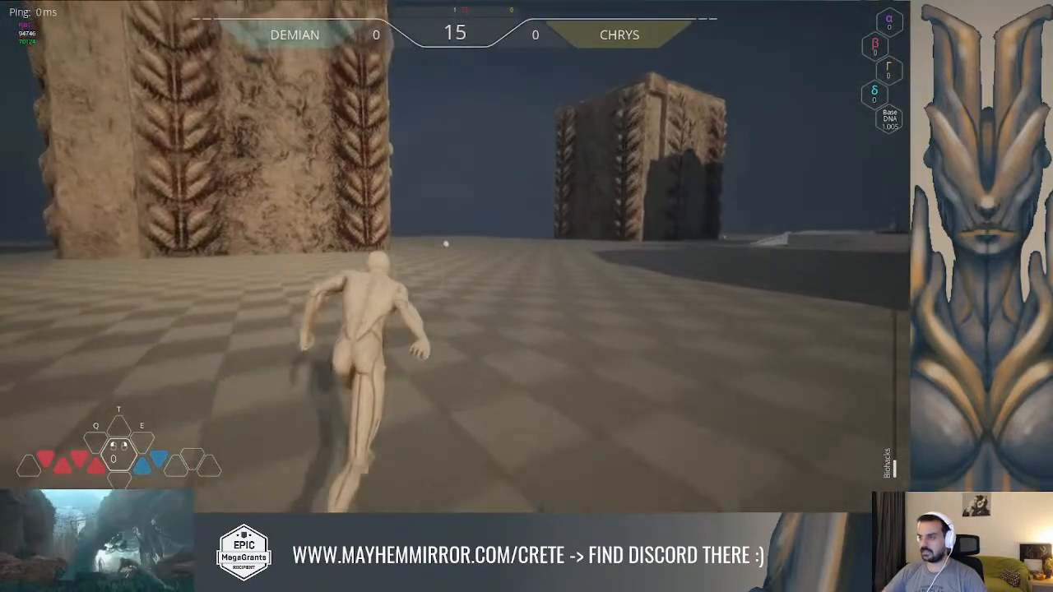
key("w")
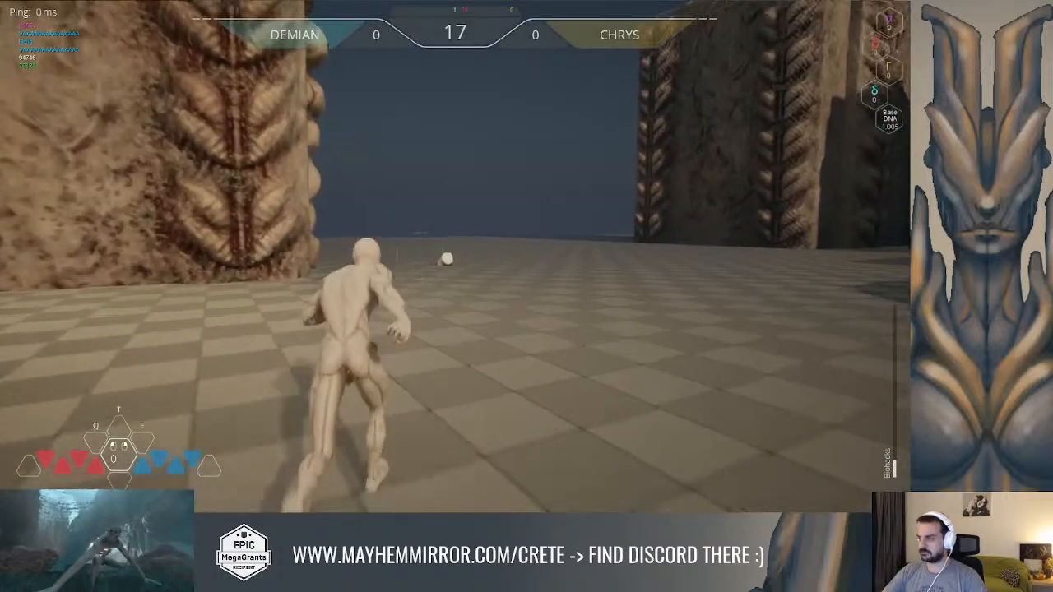
key("w")
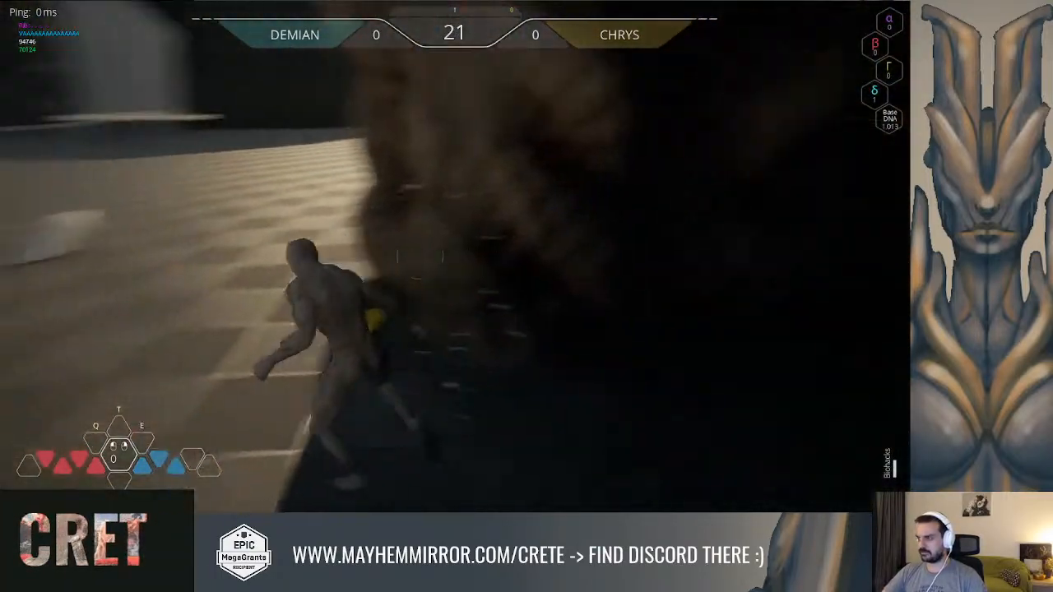
Return to the locker carrying one Delta DNA, test the puzzle element again, and stop playing
key("space")
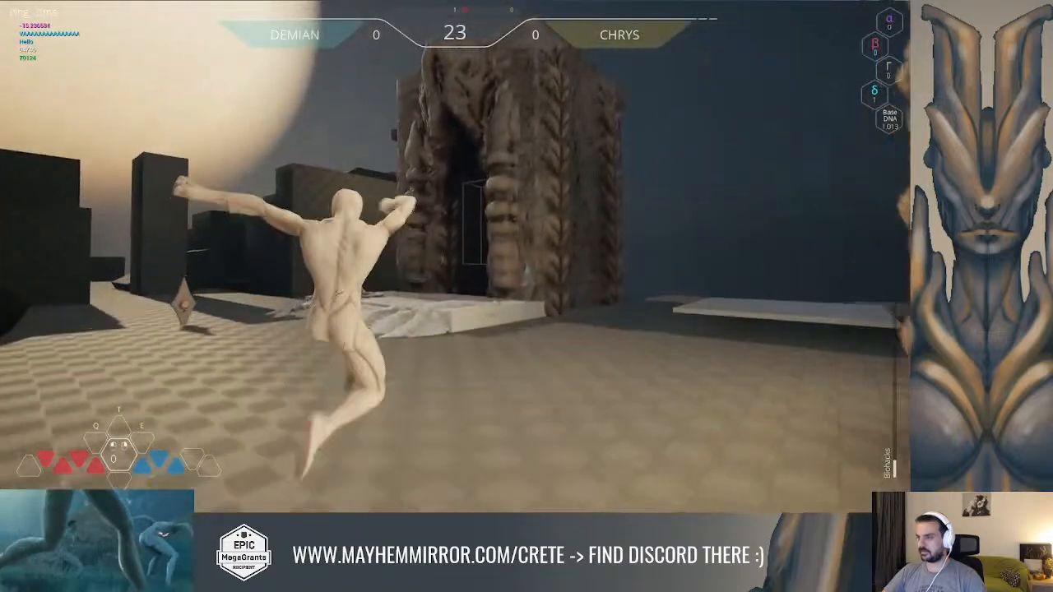
key("w")
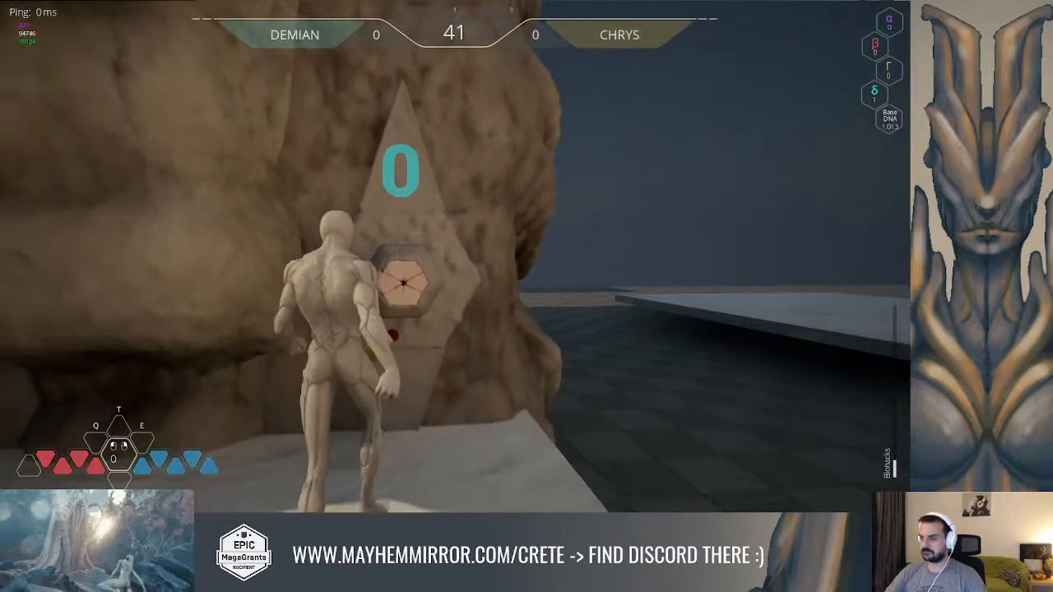
key("a")
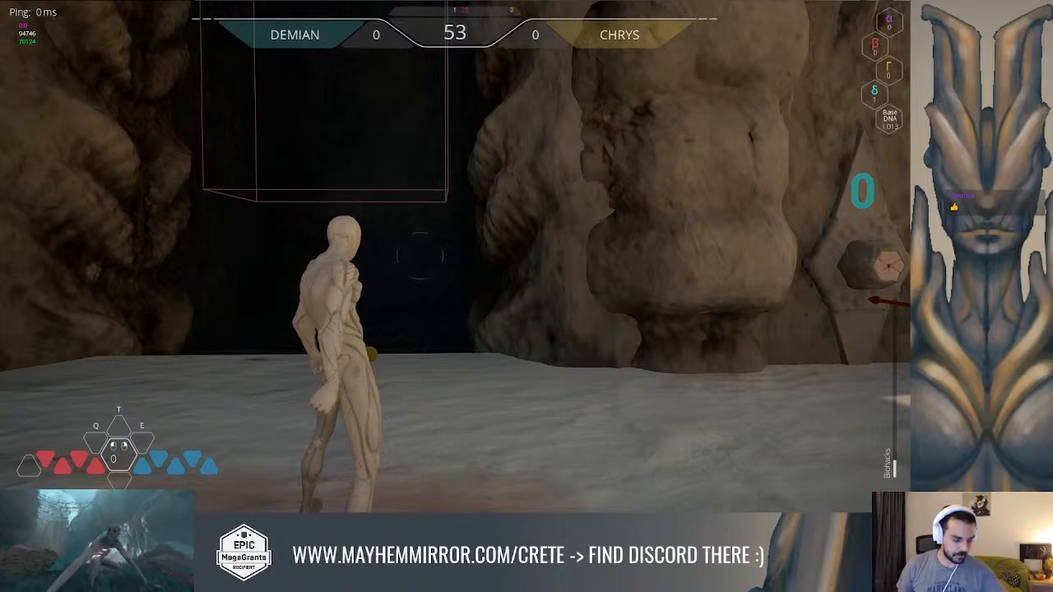
key("Escape")
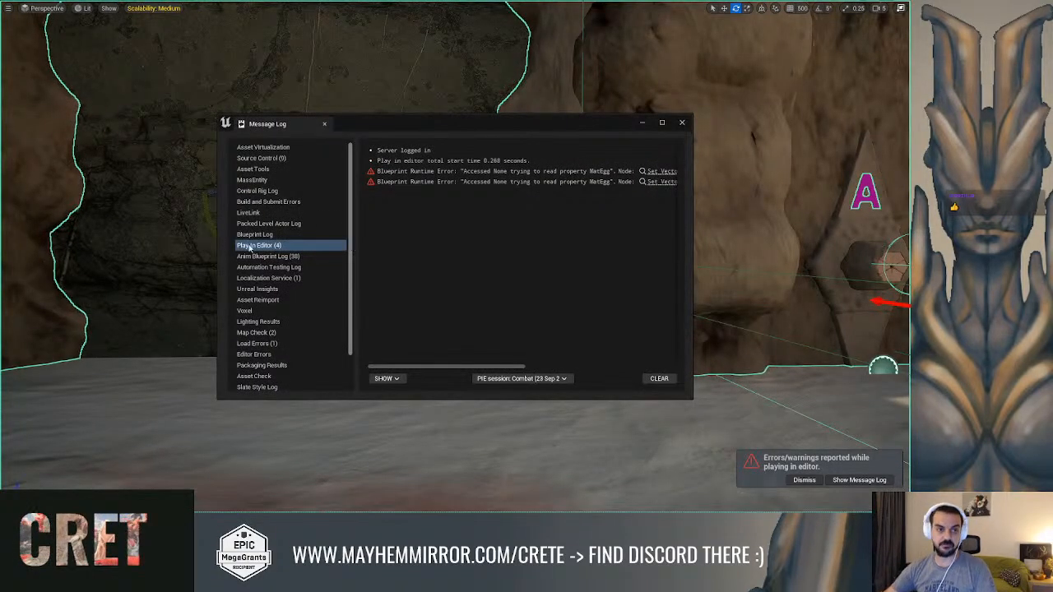
Dismiss the message log, set the play net mode to Play As Client, and return to the full-screen viewport
key("alt+Tab")
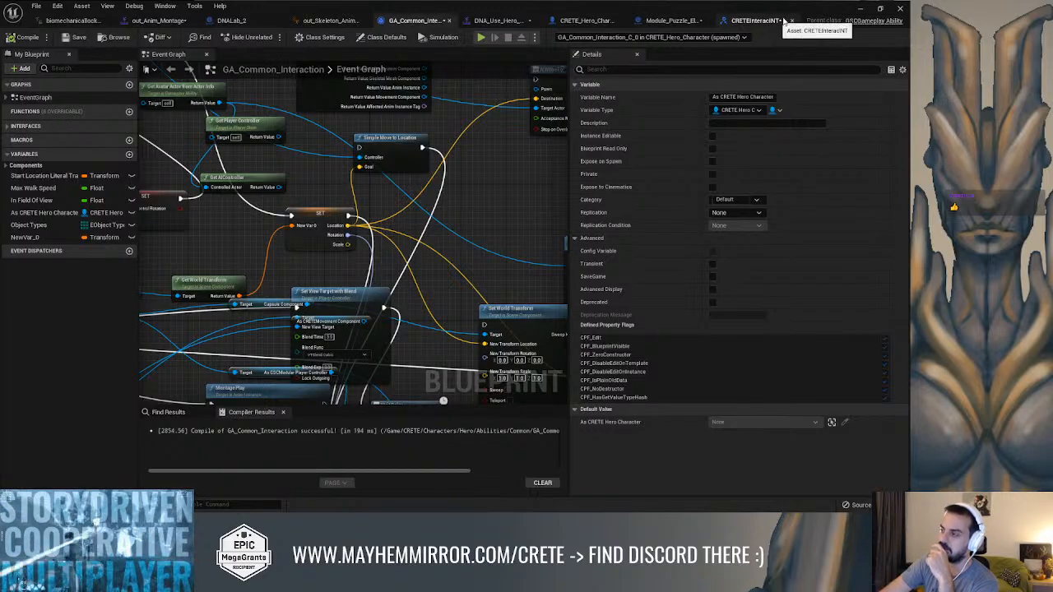
left_click(860, 11)
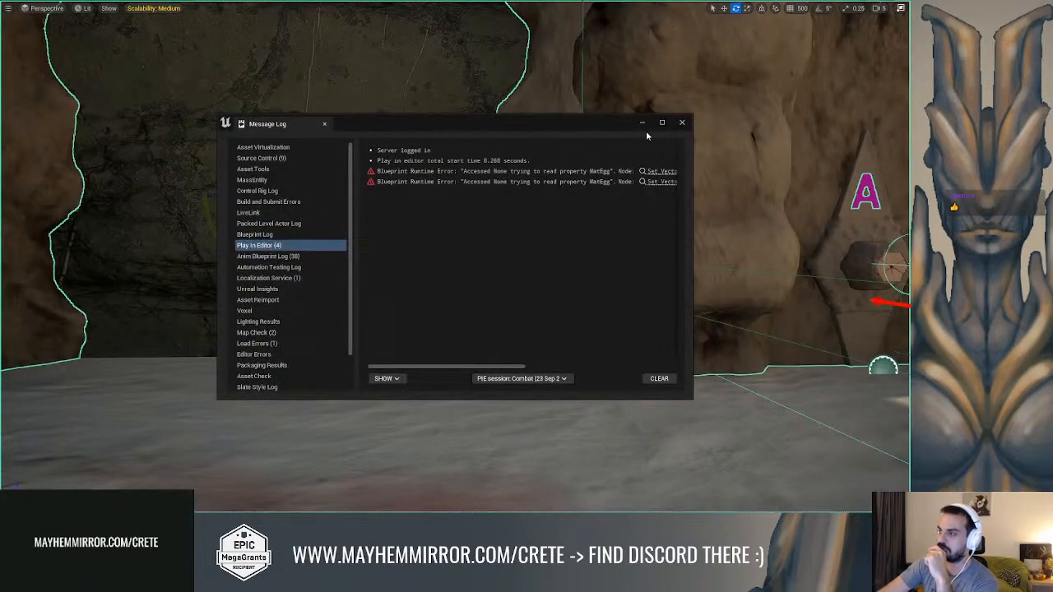
left_click(679, 119)
key("F11")
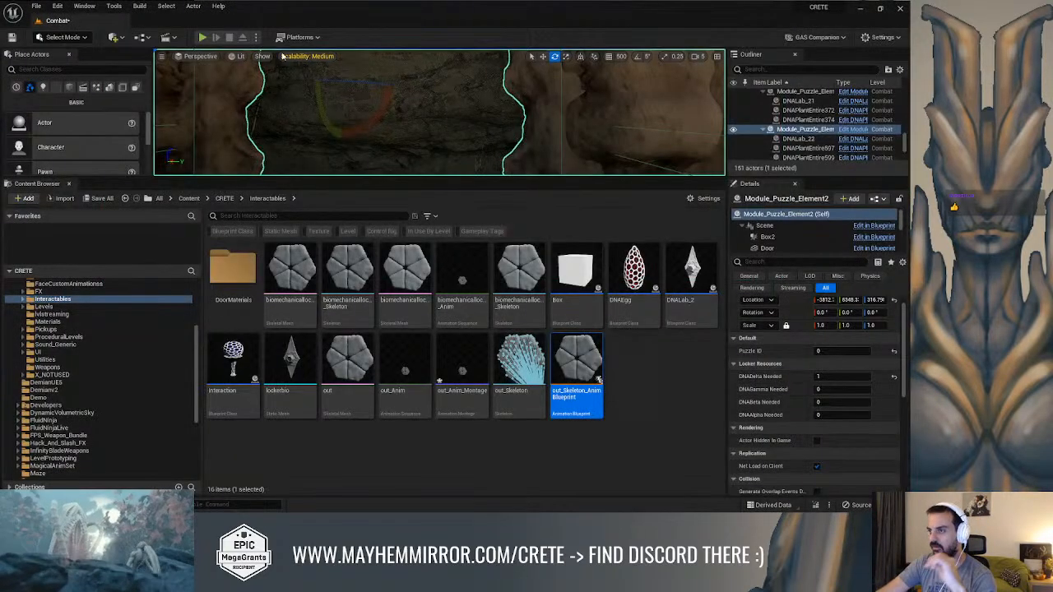
left_click(256, 37)
mouse_move(327, 232)
left_click(411, 255)
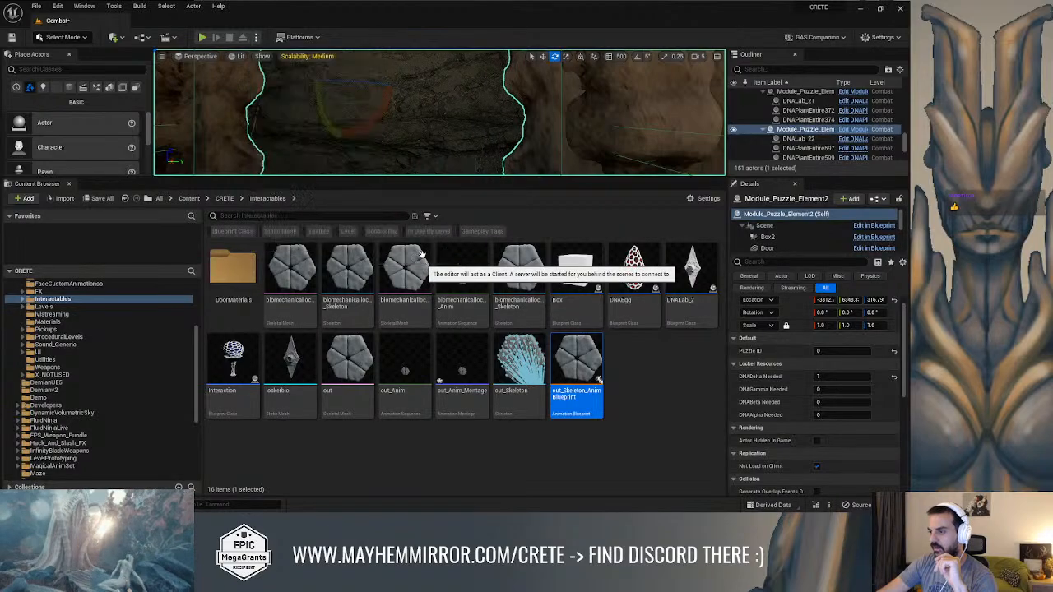
key("F11")
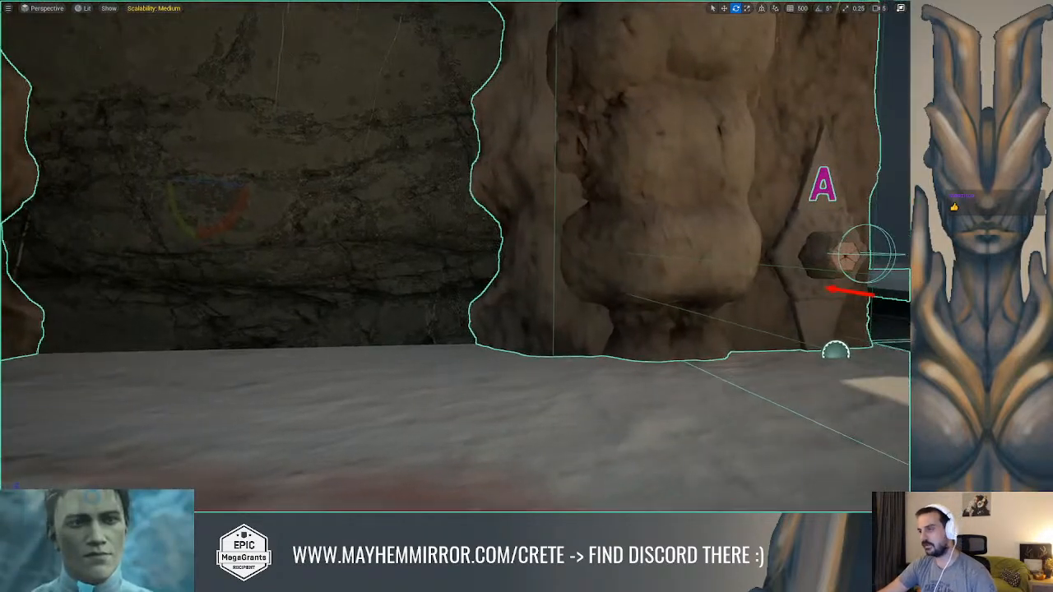
Play the level as a client and try the puzzle element's locker without any Delta DNA
key("alt+p")
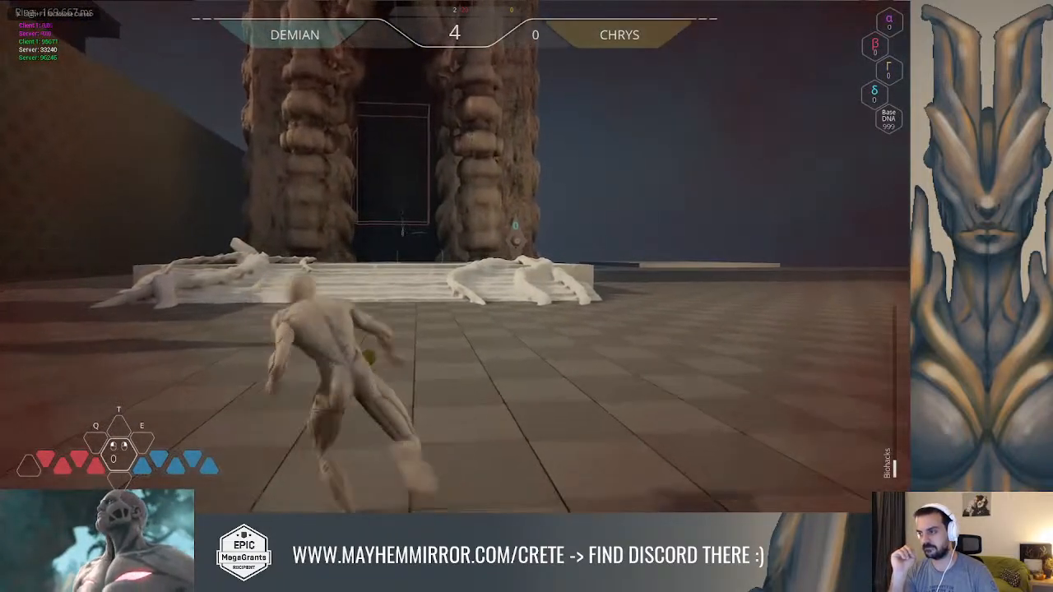
key("w")
key("w")
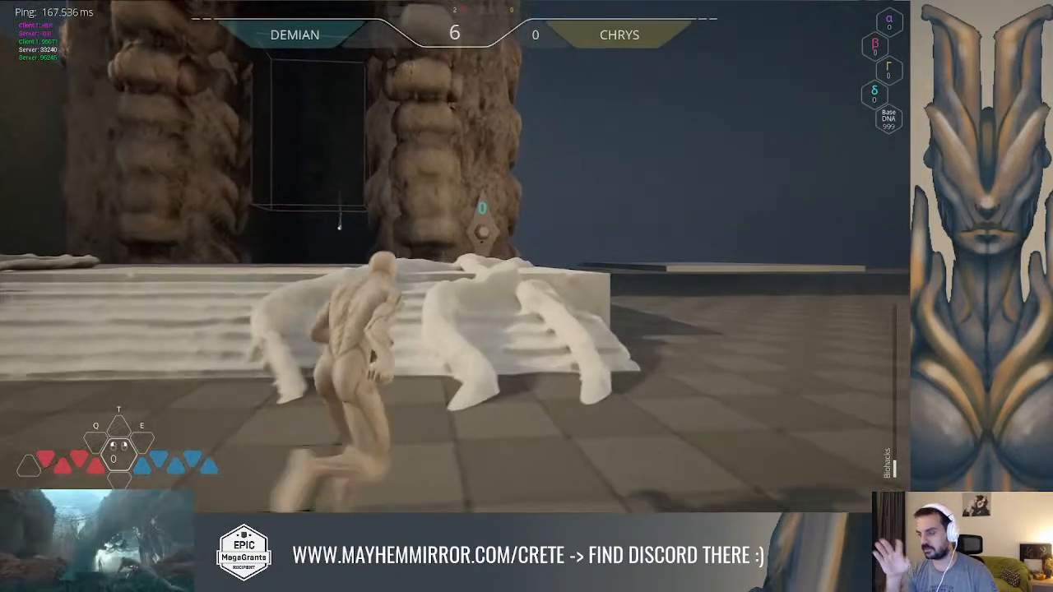
key("w")
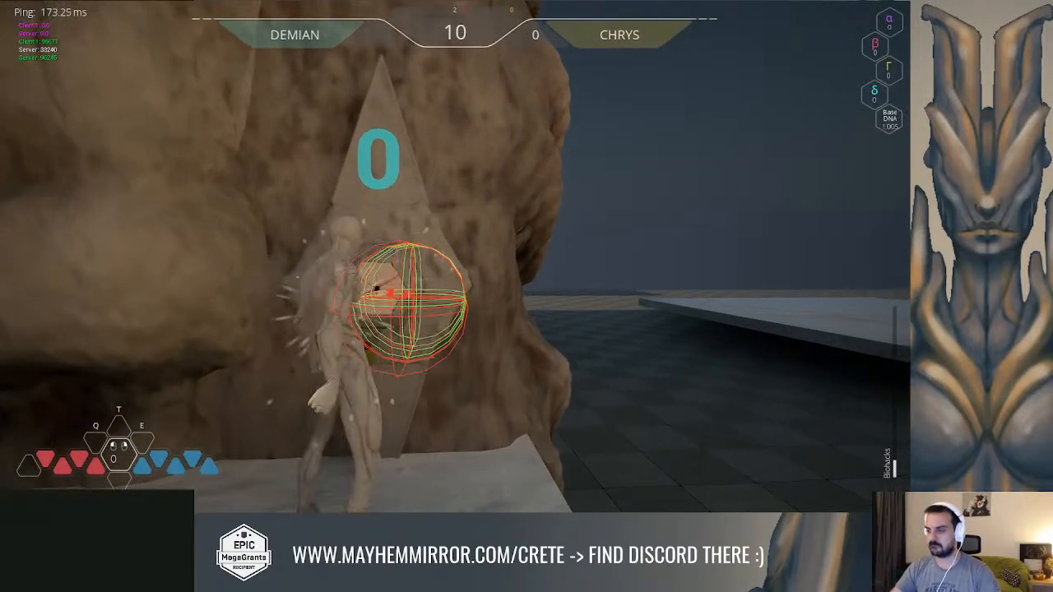
Leave the locker in the client session and run across the level to collect one Delta DNA
key("w")
key("w")
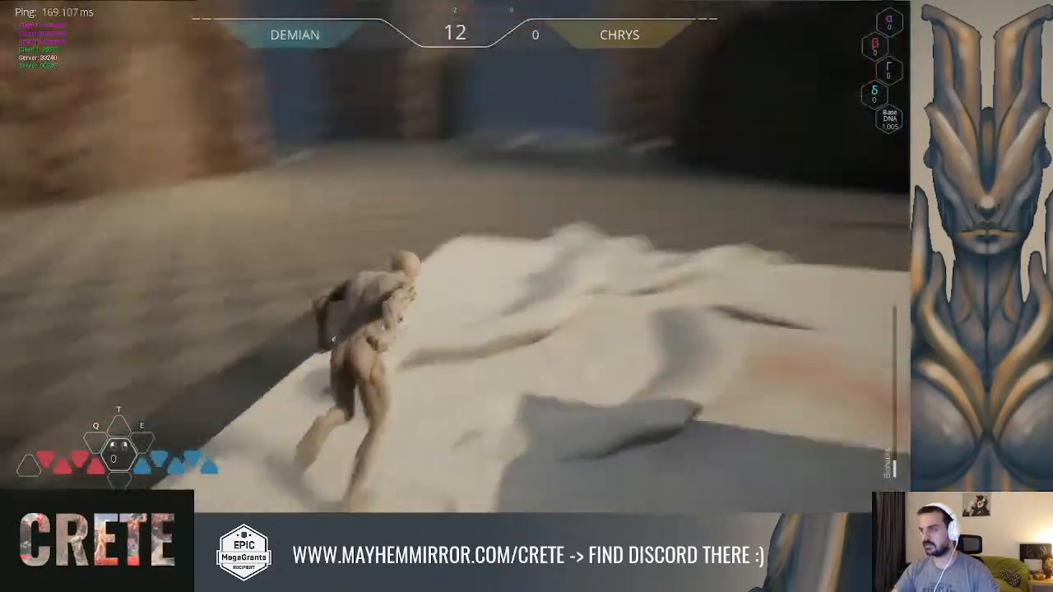
key("space")
key("w")
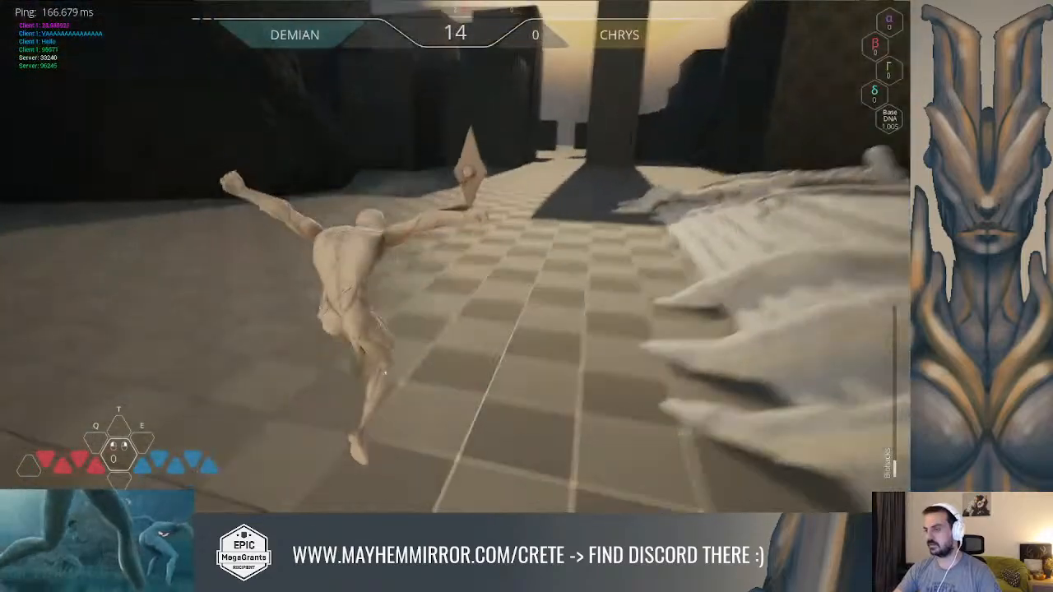
key("w")
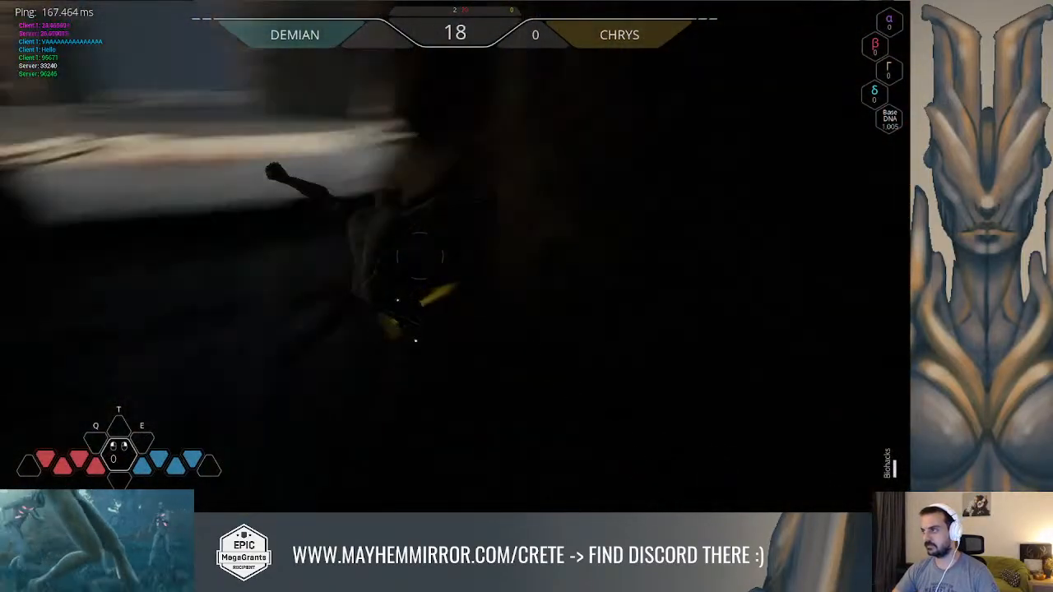
key("w")
key("space")
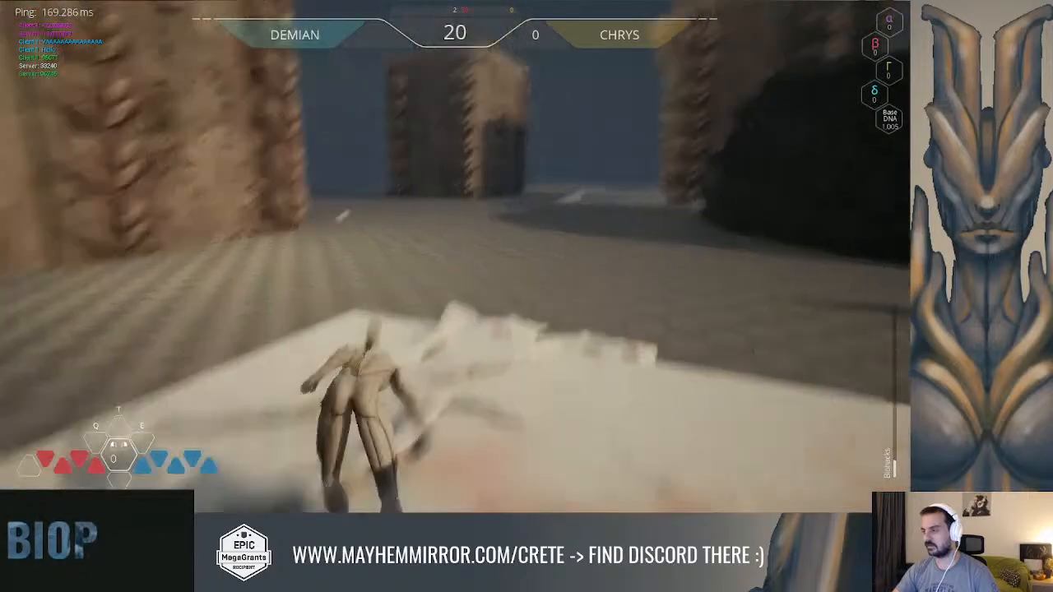
key("w")
key("space")
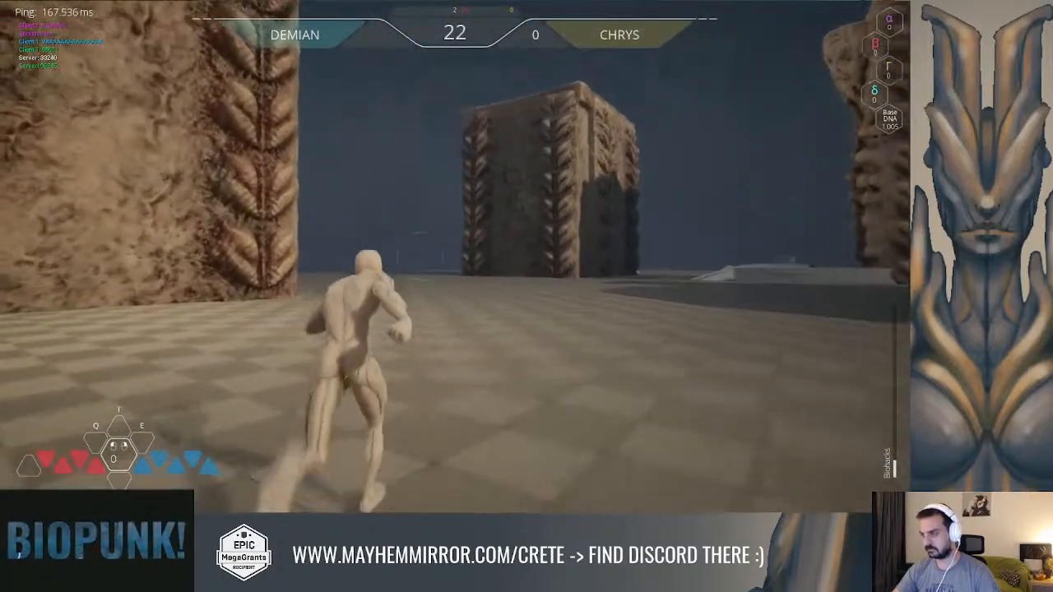
key("w")
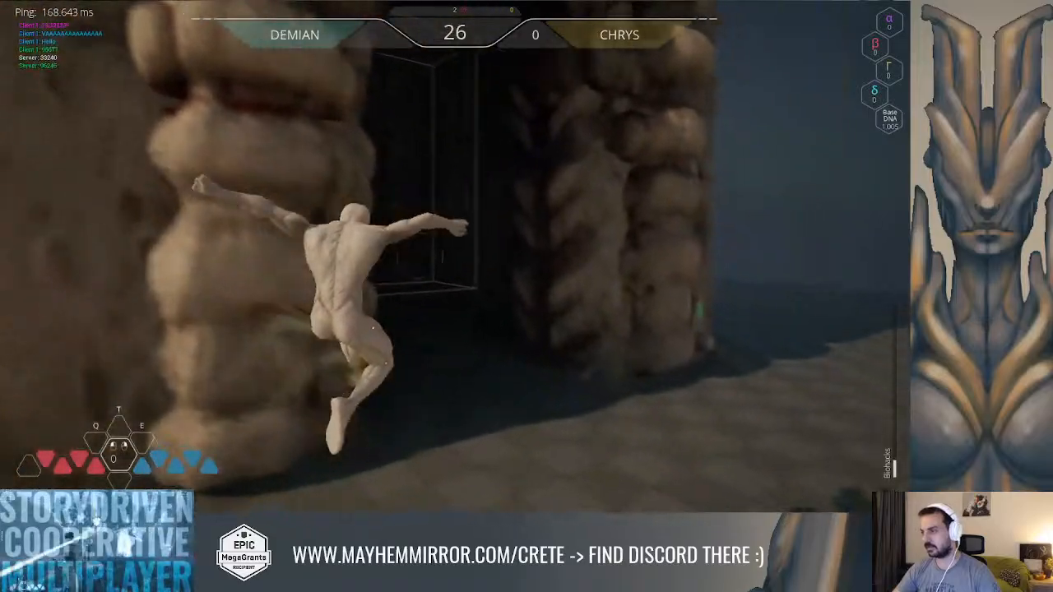
key("w")
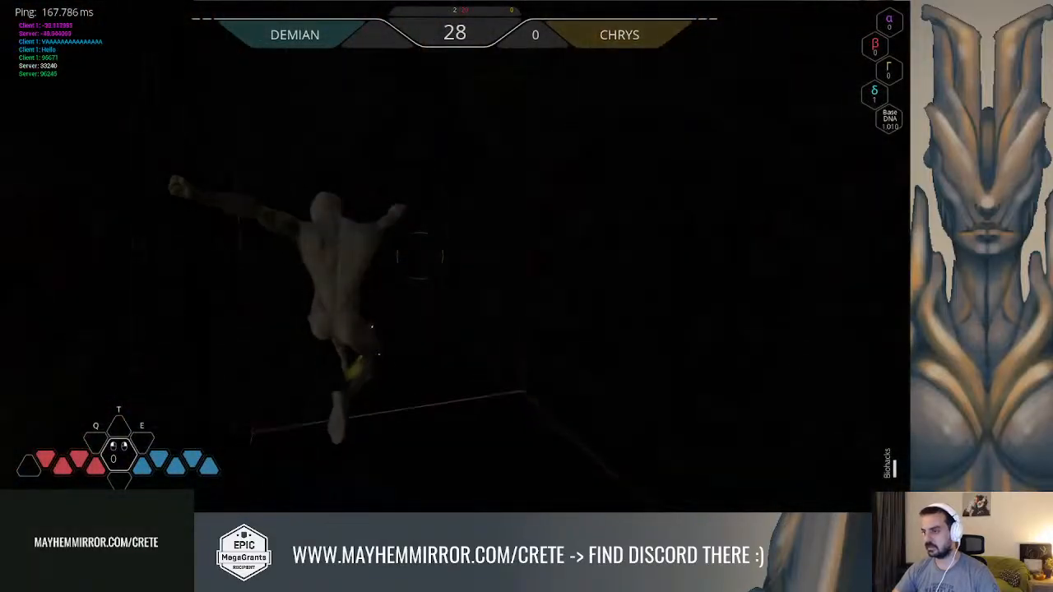
Return to the locker as a client carrying one Delta DNA, test the puzzle element, and stop playing
key("w")
key("space")
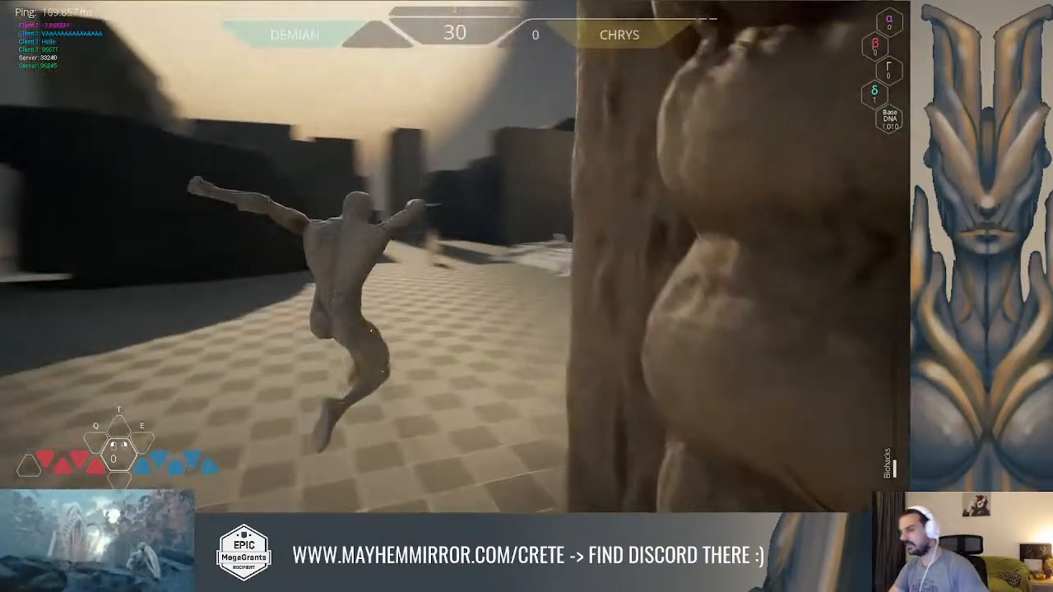
key("w")
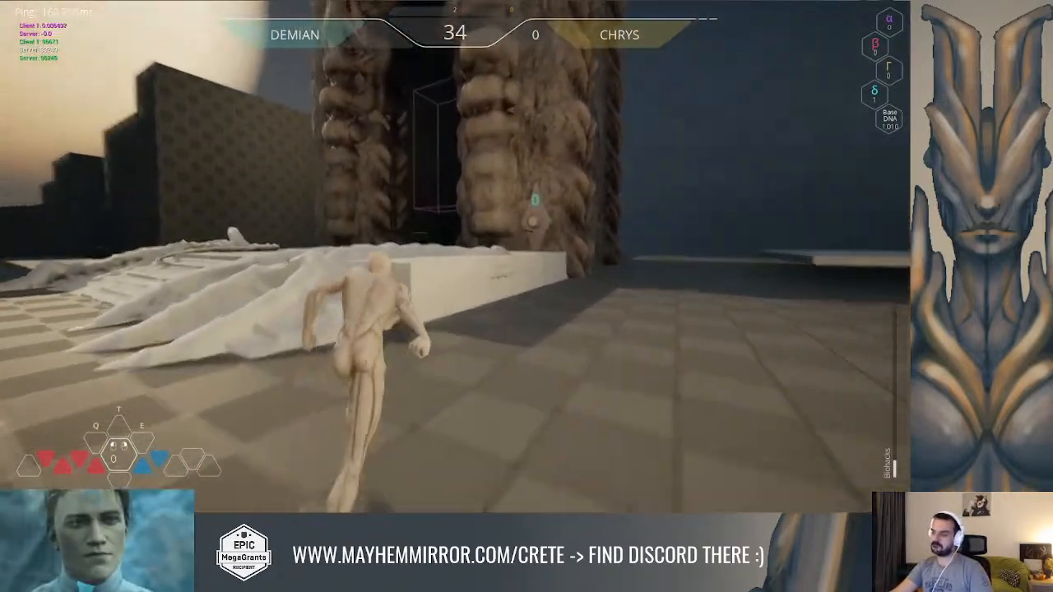
key("w")
key("space")
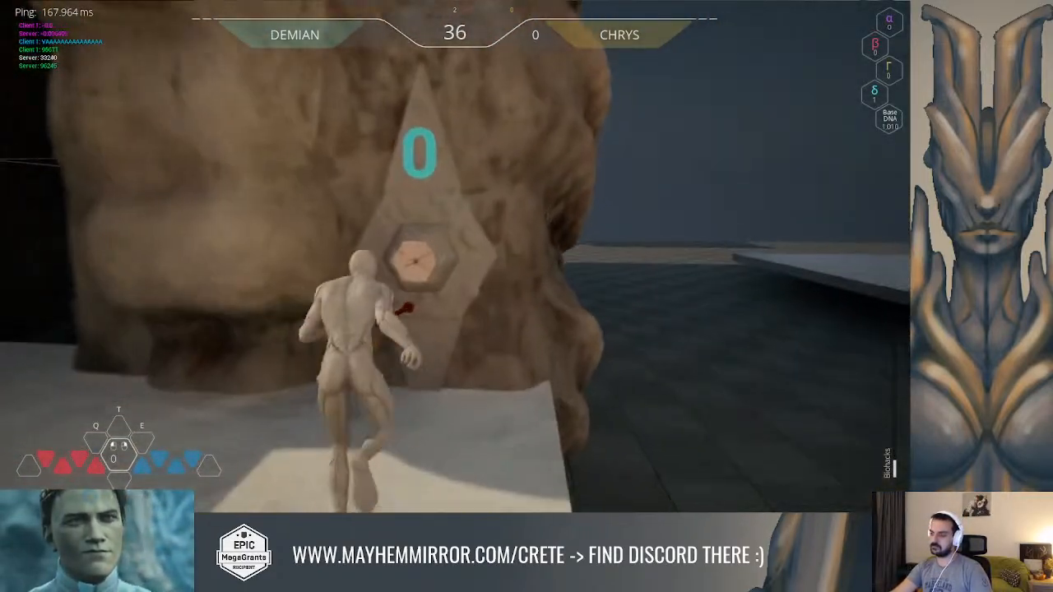
key("w")
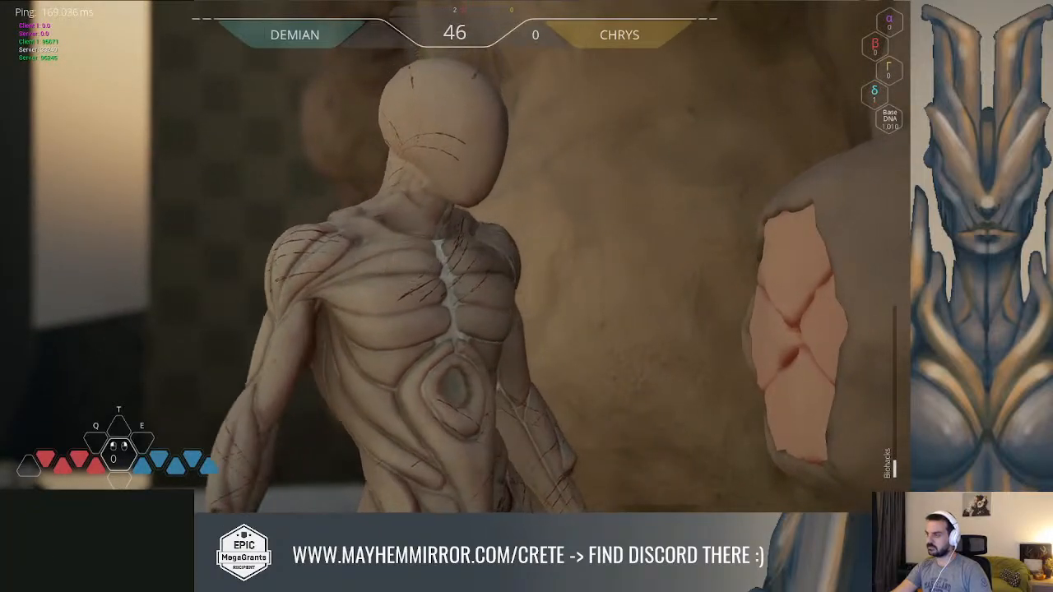
key("w")
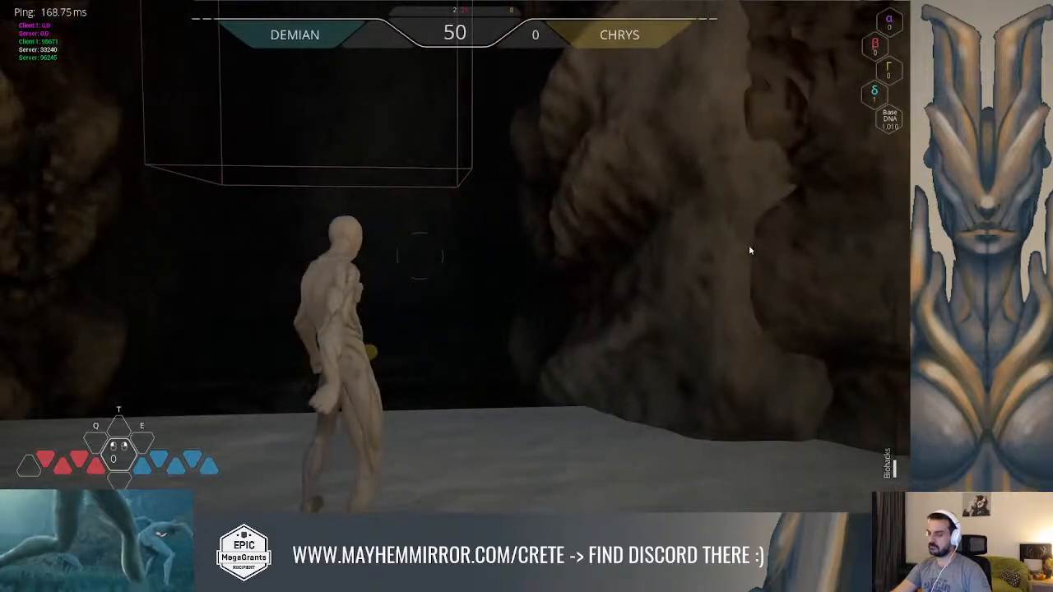
key("Escape")
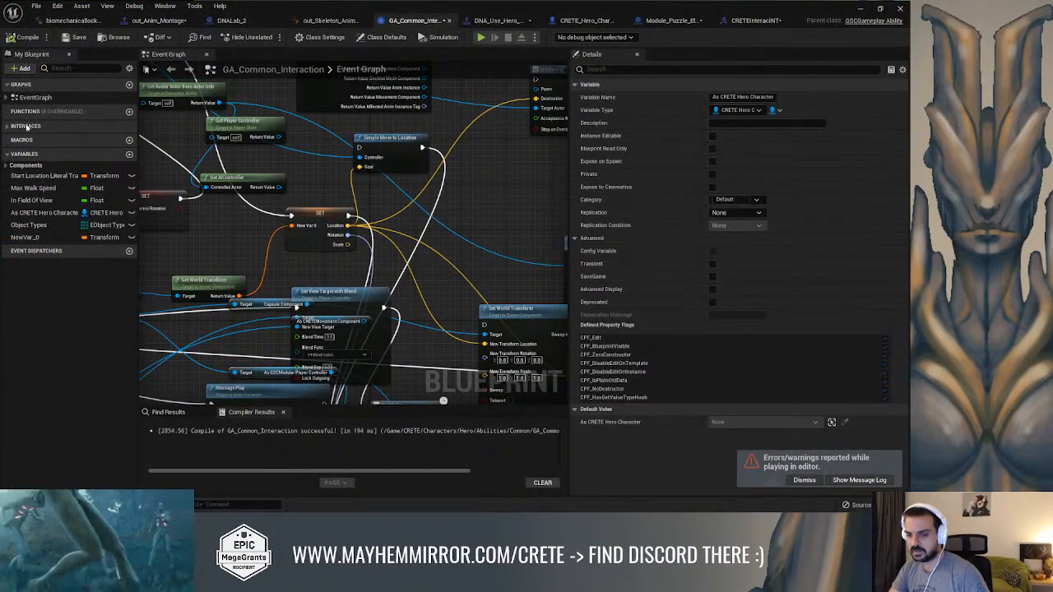
Open the puzzle element's Send Interaction with Return function and move its Return Node farther away from the AND node
right_click_drag(462, 158, 526, 168)
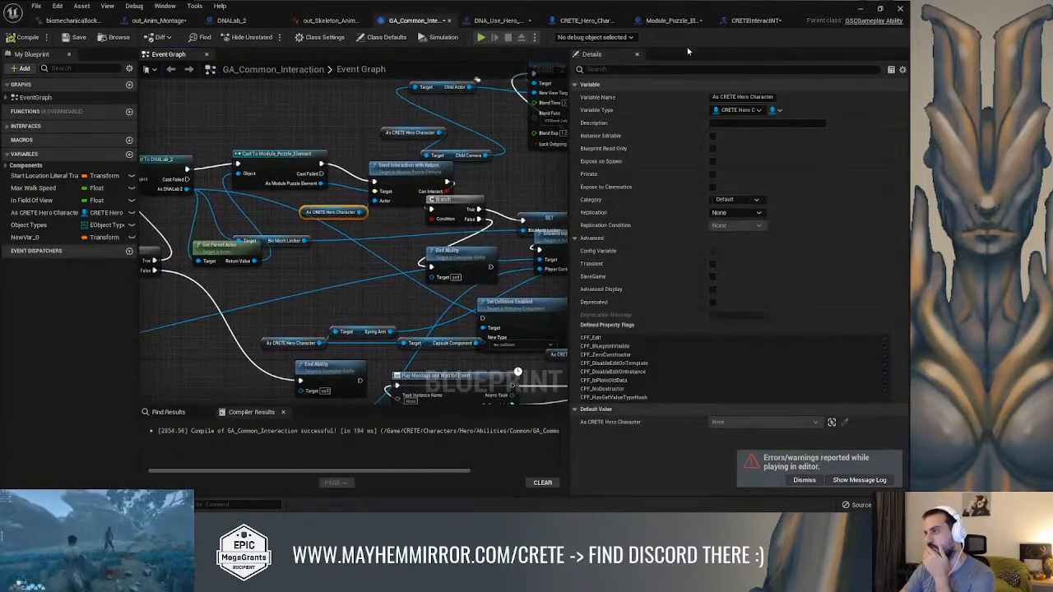
left_click(755, 21)
left_click(683, 21)
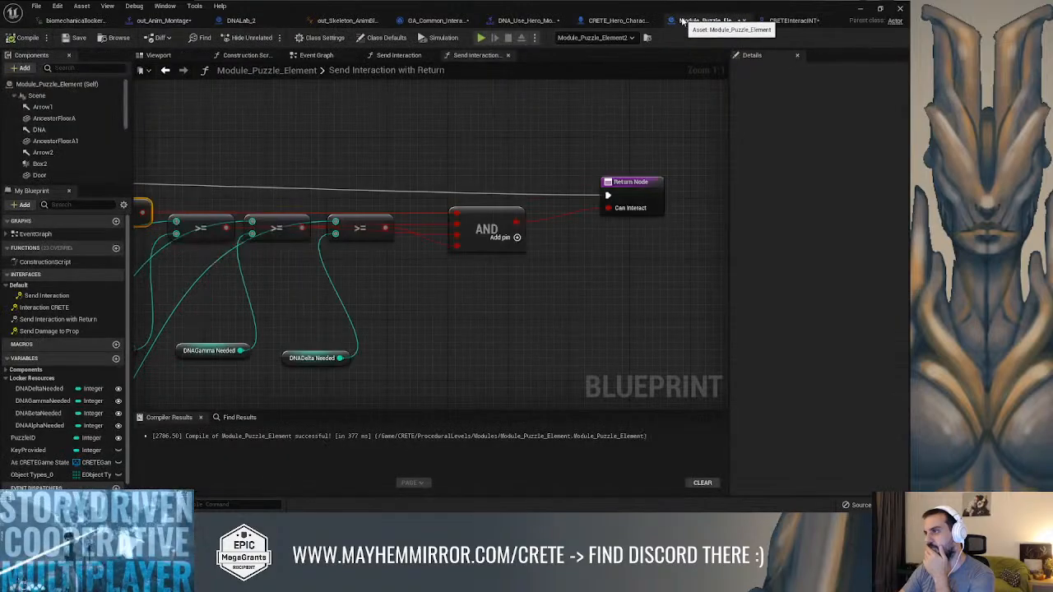
right_click_drag(463, 143, 395, 152)
left_click_drag(570, 199, 693, 205)
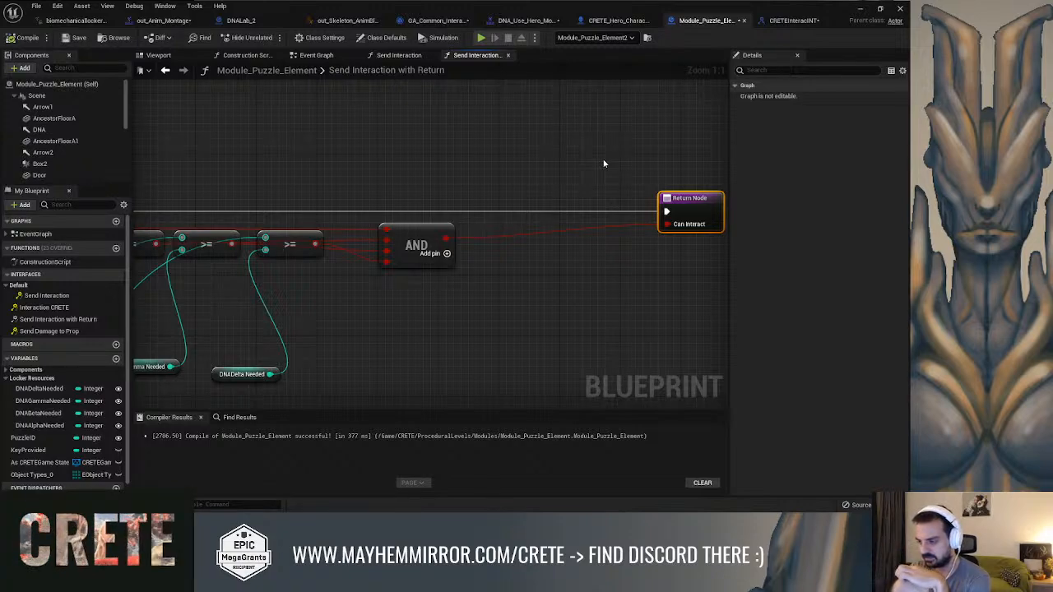
Break the execution link between the CRETEPlayerStateBP cast and the Return Node
right_click_drag(477, 174, 691, 162)
scroll(511, 160, "down", 1)
right_click_drag(511, 159, 675, 134)
left_click_drag(347, 274, 306, 268)
right_click_drag(428, 263, 404, 292)
left_click_drag(329, 270, 312, 269)
right_click_drag(451, 263, 258, 247)
right_click_drag(638, 203, 345, 228)
mouse_move(495, 204)
right_mouse_down()
mouse_move(556, 196)
mouse_move(522, 190)
right_mouse_up()
left_click(521, 193)
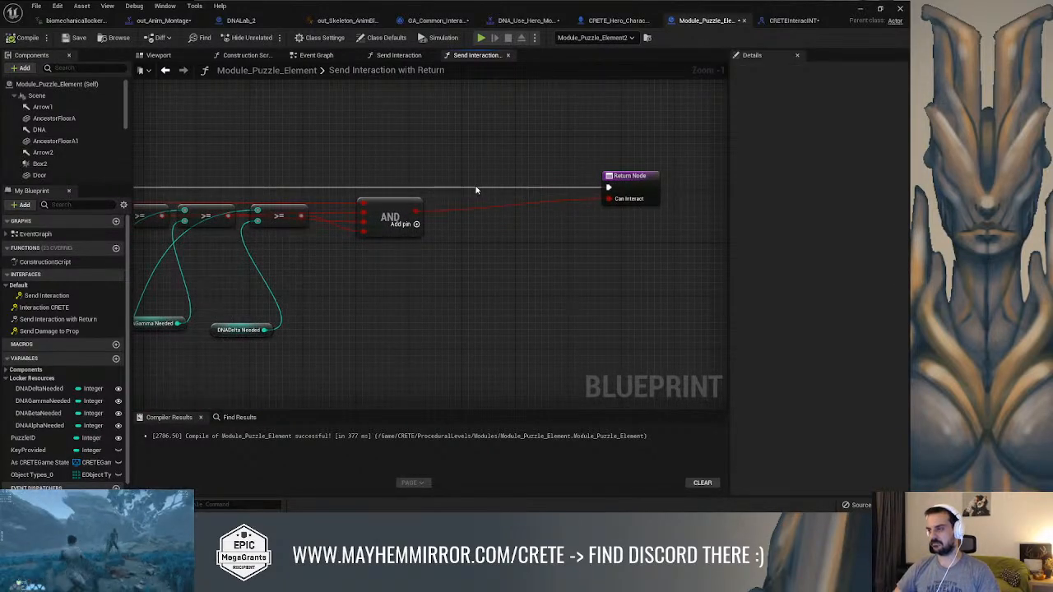
scroll(493, 190, "down", 2)
right_click_drag(547, 202, 534, 285)
scroll(252, 296, "up", 1)
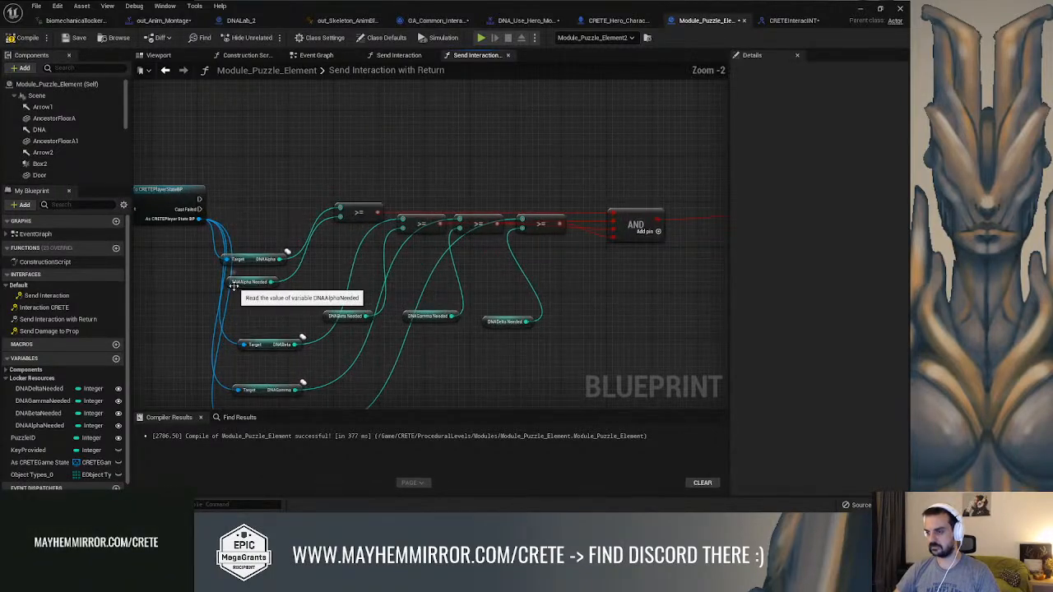
Add a Subtract node fed by the player state's DNAAlpha value above the comparison nodes
right_click_drag(329, 244, 329, 244)
mouse_move(435, 170)
right_mouse_down()
mouse_move(378, 153)
mouse_move(416, 162)
right_mouse_up()
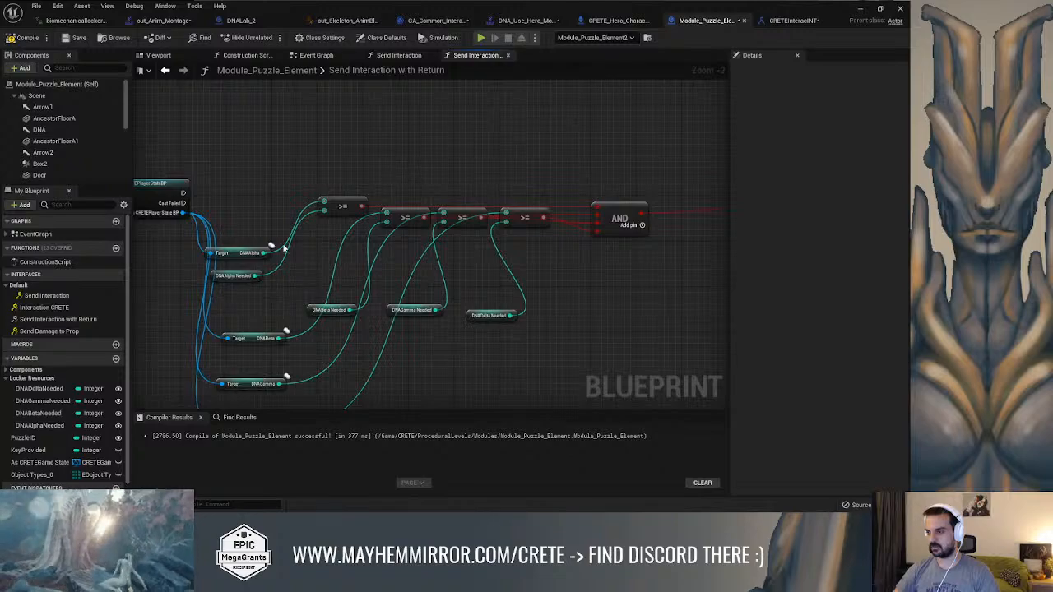
left_click_drag(232, 252, 563, 95)
type("s")
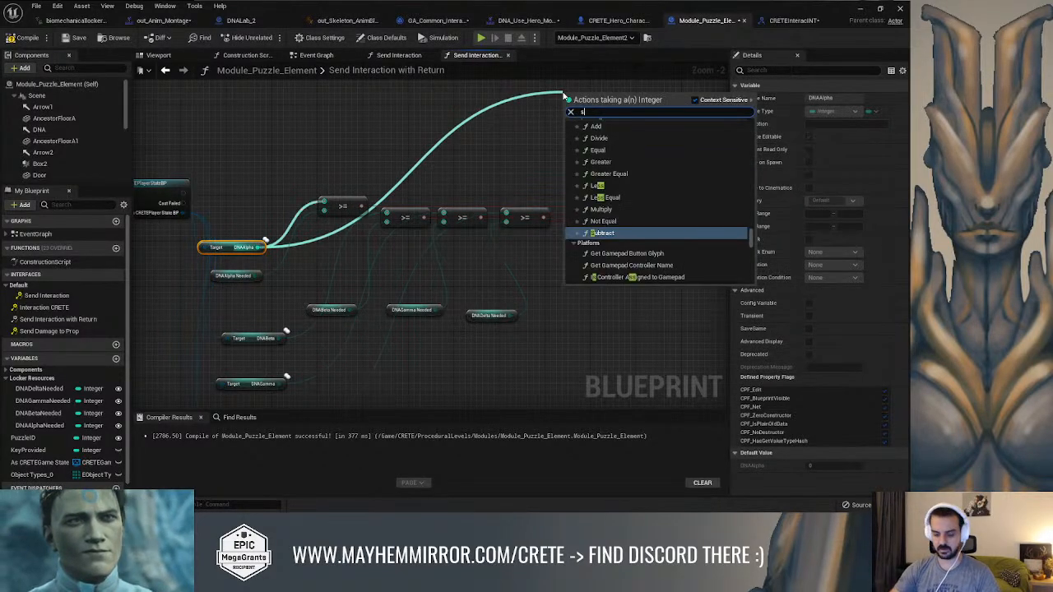
type("ubtract")
key("Return")
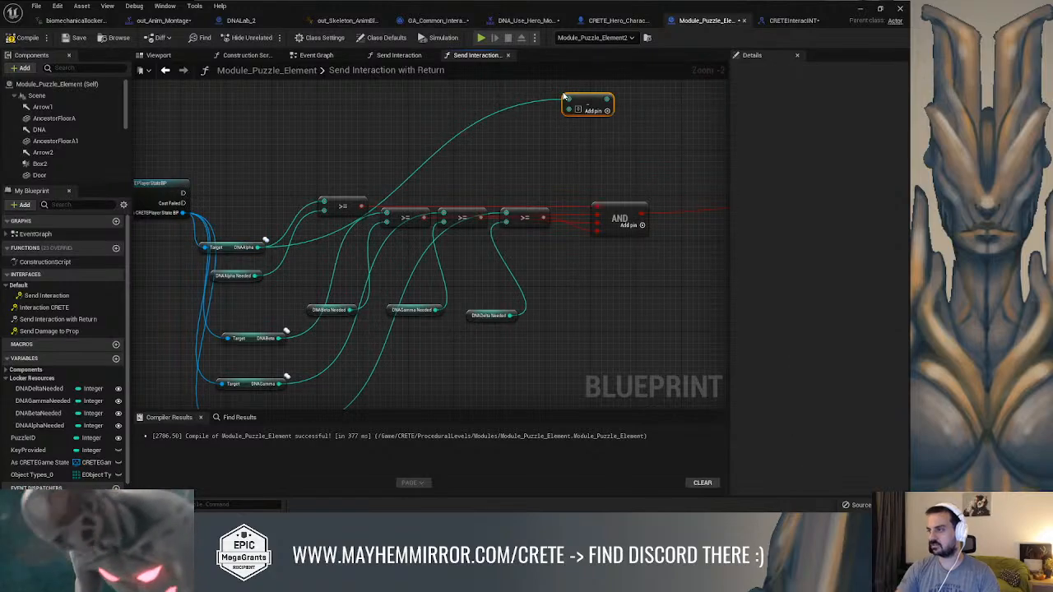
Make three copies of the Subtract node and stack them beneath the DNAAlpha subtraction
right_click_drag(641, 128, 563, 149)
left_click_drag(515, 118, 560, 122)
right_click_drag(614, 121, 470, 132)
key("ctrl+c")
key("ctrl+v")
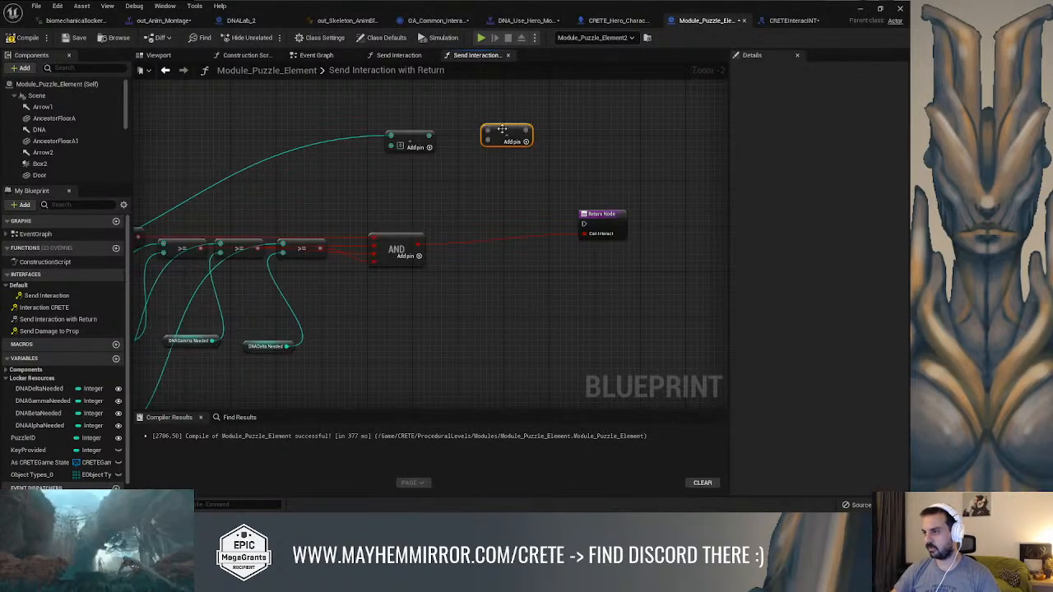
left_click_drag(489, 127, 481, 79)
right_click_drag(515, 108, 418, 123)
left_click_drag(318, 187, 370, 148)
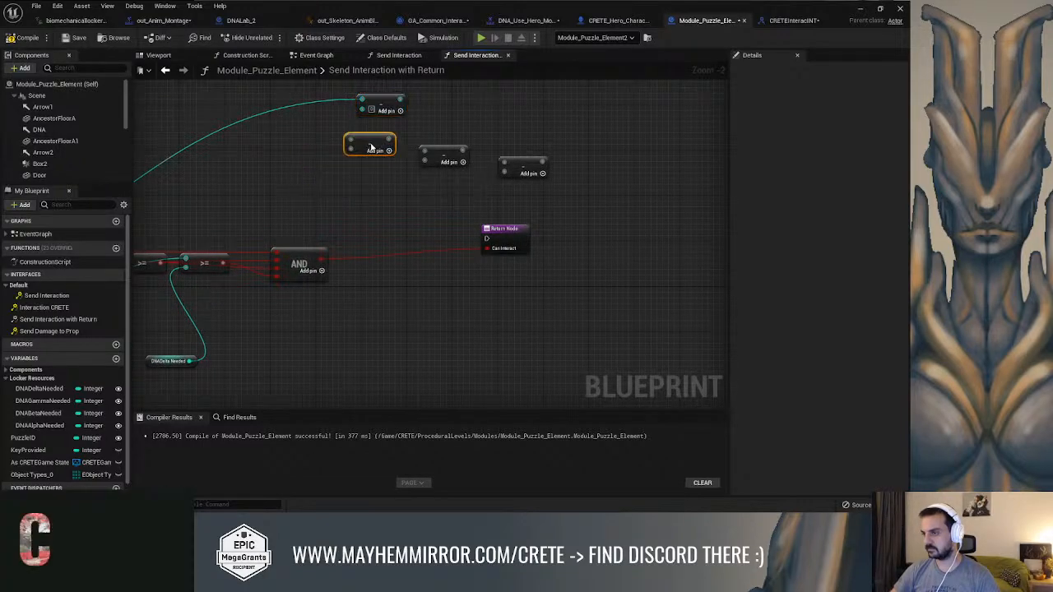
left_click_drag(441, 161, 384, 150)
left_click_drag(522, 165, 377, 173)
Connect the player state's DNABeta, DNAGamma and DNADelta values to the first inputs of the three copied Subtract nodes
scroll(447, 182, "down", 2)
right_click_drag(304, 187, 503, 196)
scroll(463, 186, "up", 1)
left_click_drag(280, 333, 641, 200)
right_click_drag(568, 247, 567, 141)
right_click_drag(278, 375, 274, 347)
left_click_drag(274, 341, 626, 107)
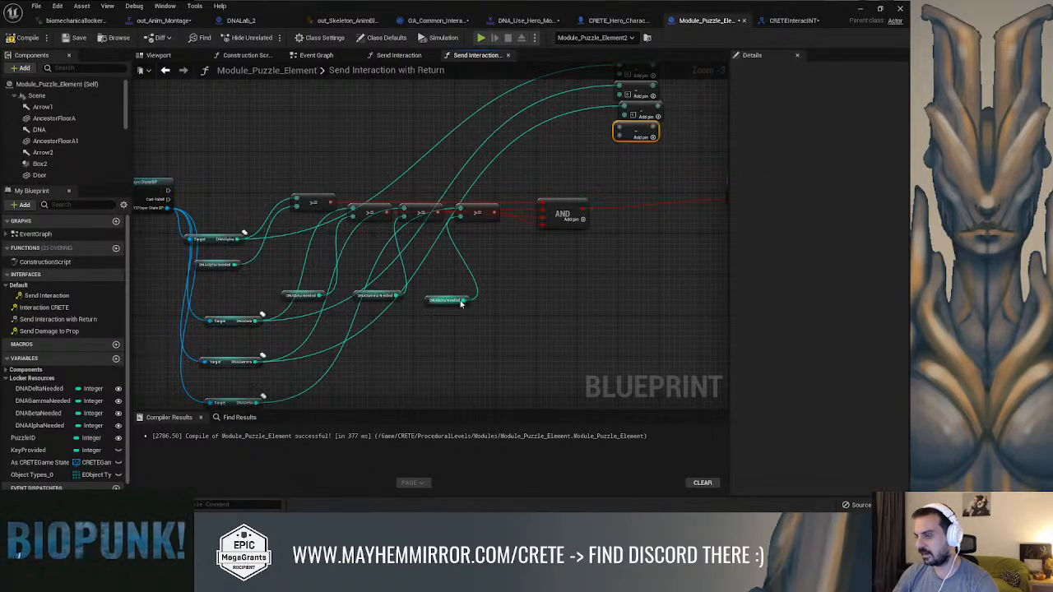
right_click_drag(460, 305, 453, 259)
left_click_drag(247, 355, 613, 222)
right_click_drag(681, 158, 523, 145)
Feed DNAAlphaNeeded, DNABetaNeeded and DNAGammaNeeded into the second inputs of the Alpha, Beta and Gamma Subtract nodes
scroll(403, 162, "up", 3)
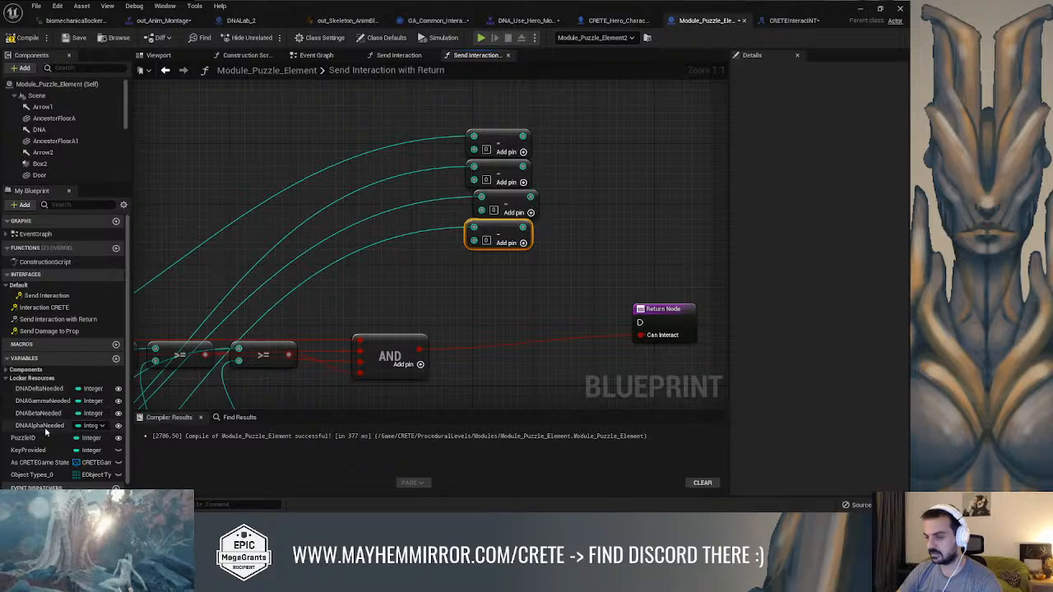
left_click_drag(45, 429, 409, 199)
left_click_drag(472, 155, 474, 150)
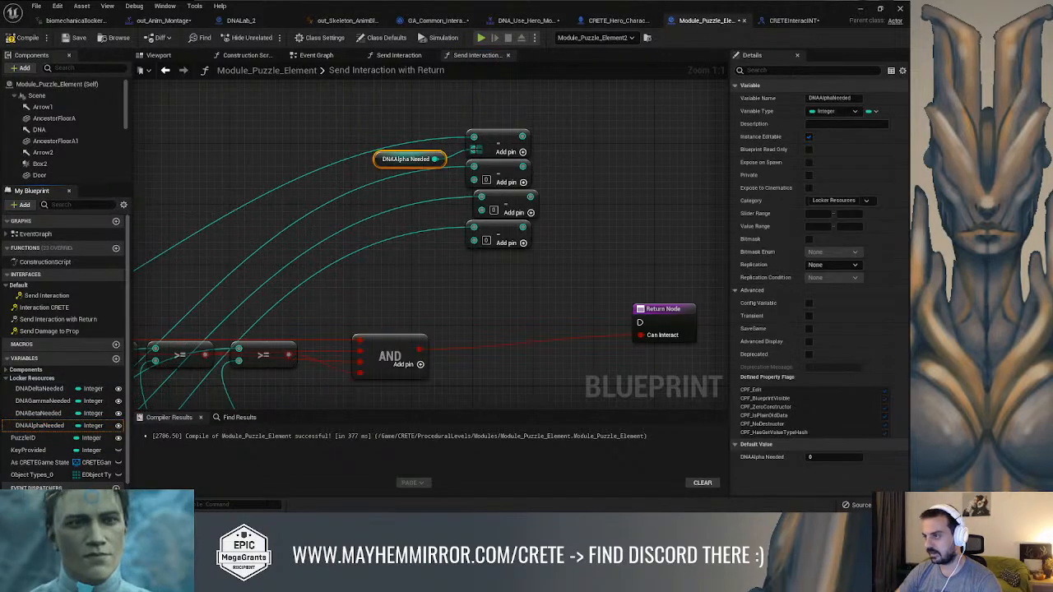
left_click_drag(376, 161, 312, 138)
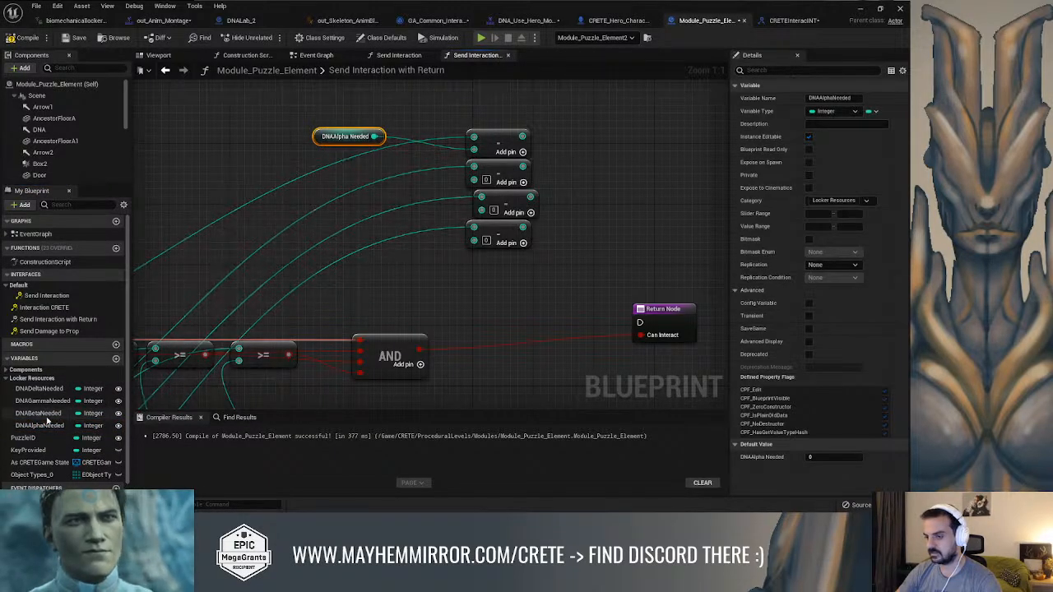
left_click_drag(38, 413, 475, 189)
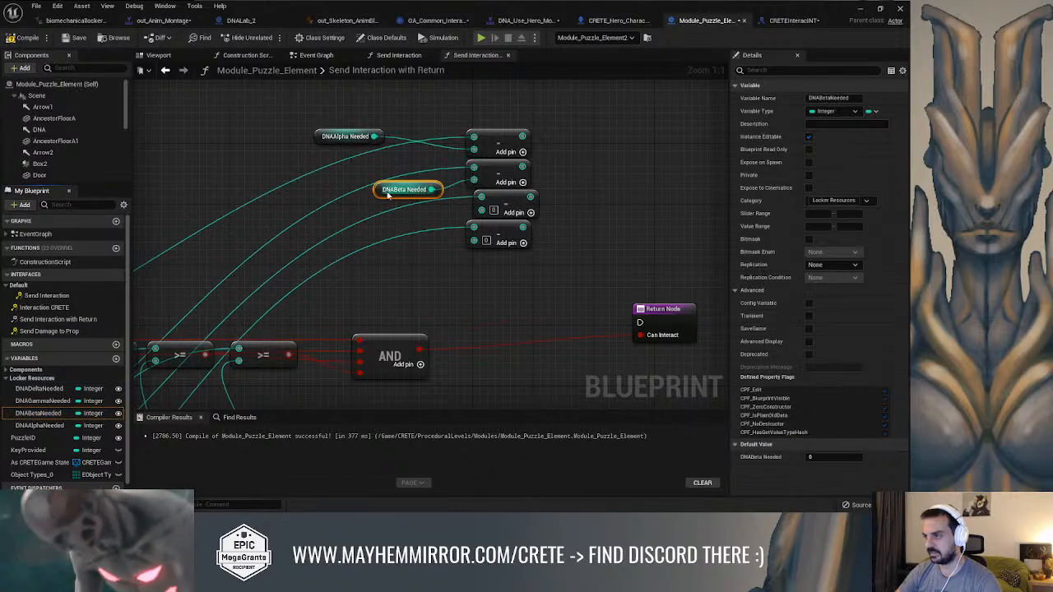
left_click_drag(382, 193, 342, 179)
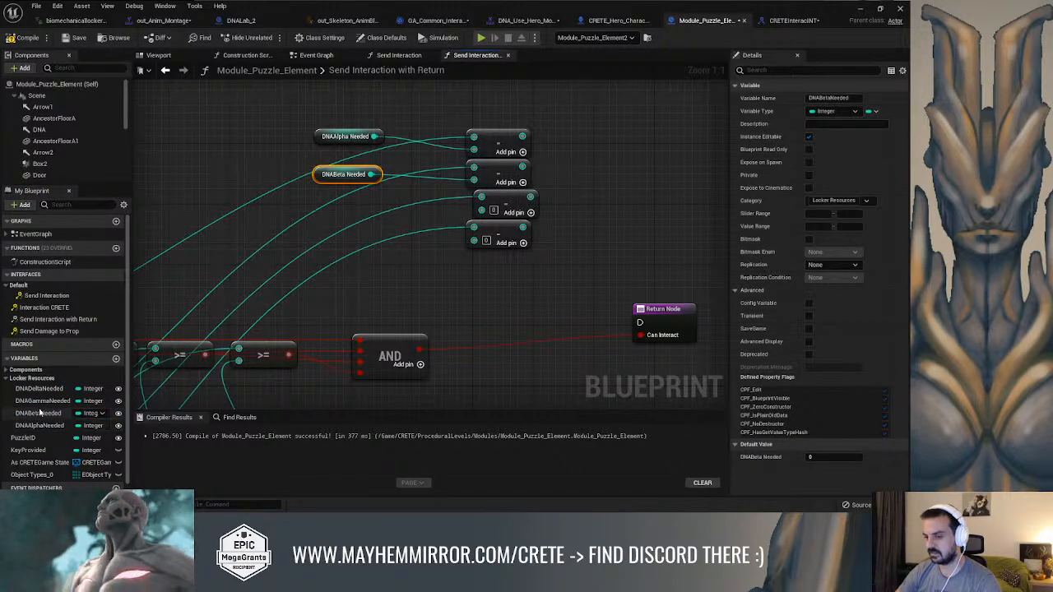
left_click_drag(42, 402, 422, 273)
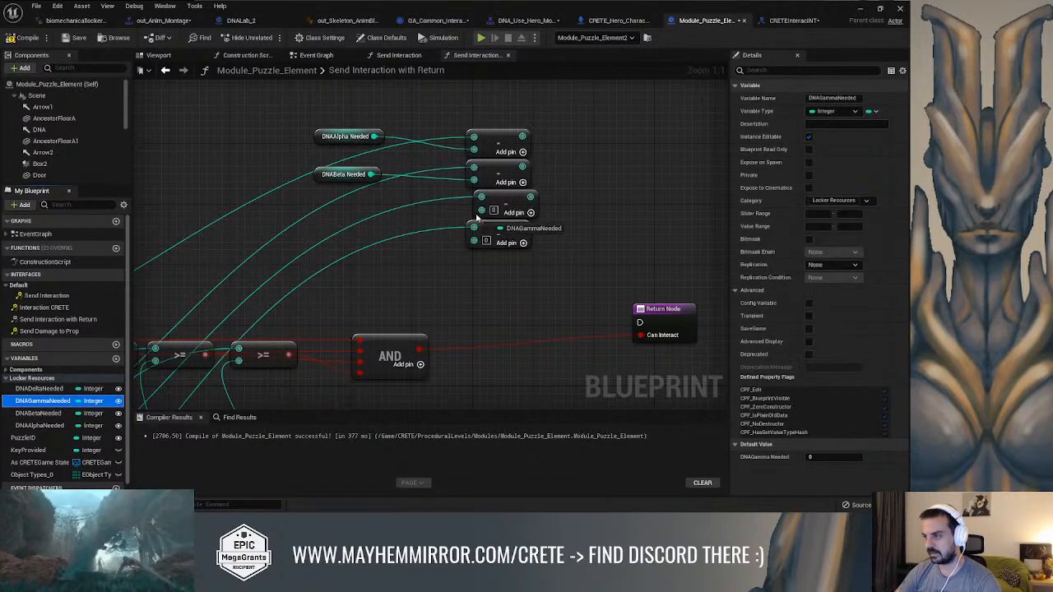
left_click_drag(477, 218, 482, 210)
left_click_drag(395, 224, 333, 217)
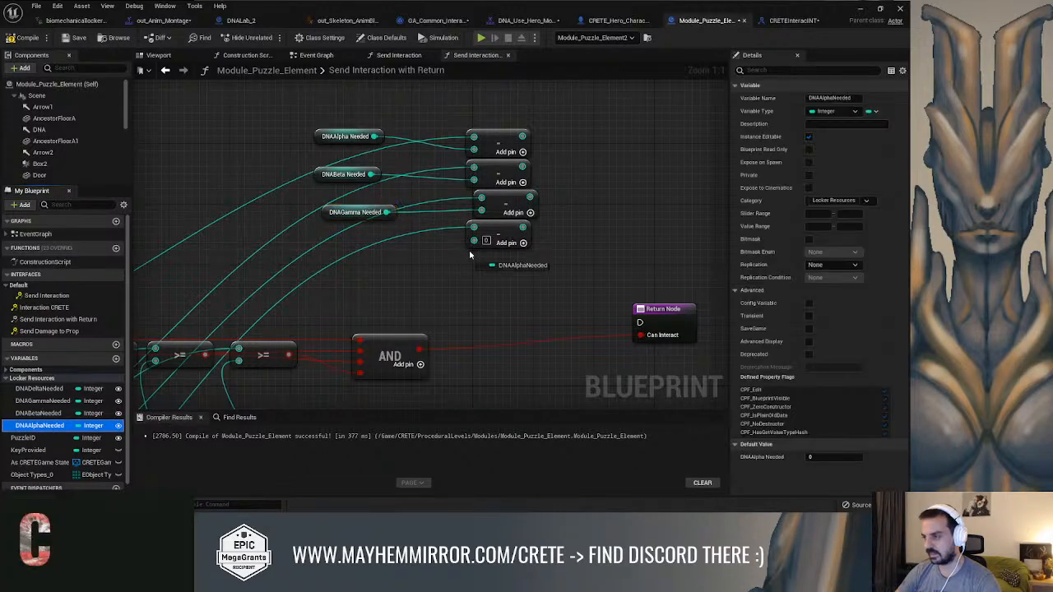
left_click_drag(467, 250, 473, 240)
left_click_drag(387, 249, 327, 242)
right_click_drag(425, 276, 558, 157)
right_click_drag(320, 338, 290, 420)
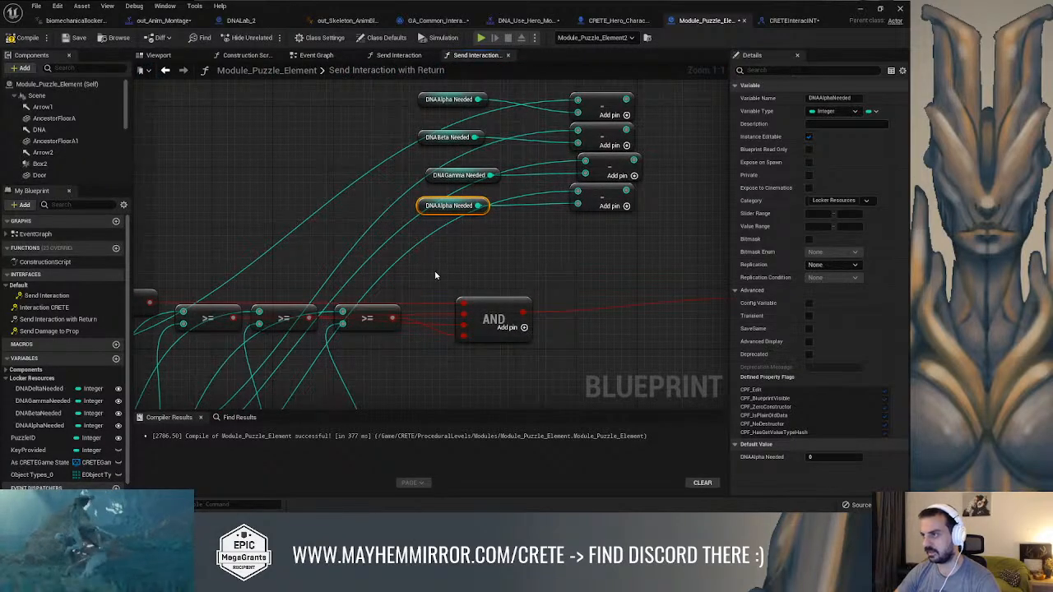
key("Delete")
Feed DNADeltaNeeded into the second input of the Delta Subtract node and line its getter up with the others
right_click_drag(432, 216, 545, 148)
scroll(424, 247, "down", 2)
right_click_drag(479, 211, 442, 250)
scroll(448, 265, "down", 1)
right_click_drag(356, 264, 231, 359)
scroll(430, 223, "up", 2)
right_click_drag(447, 226, 405, 229)
scroll(448, 246, "up", 1)
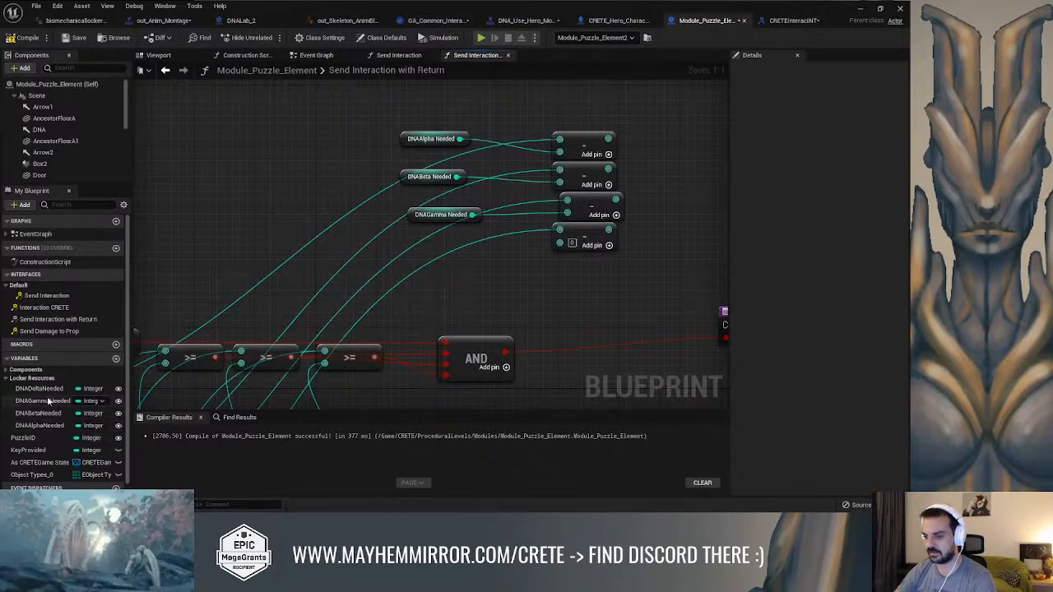
left_click_drag(51, 392, 488, 283)
left_click_drag(560, 252, 560, 247)
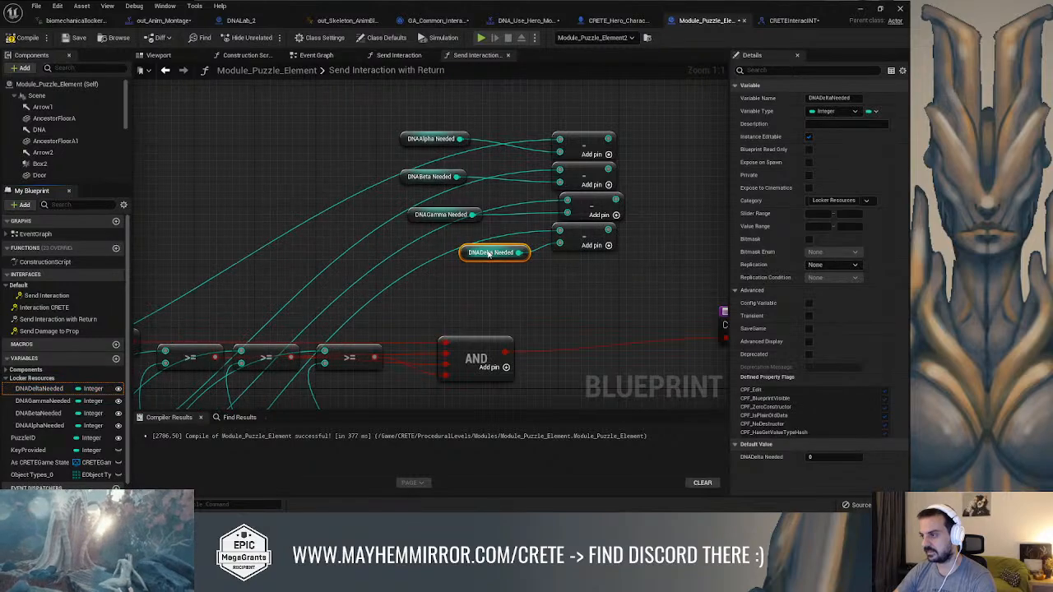
left_click_drag(467, 251, 422, 250)
right_click_drag(551, 256, 431, 260)
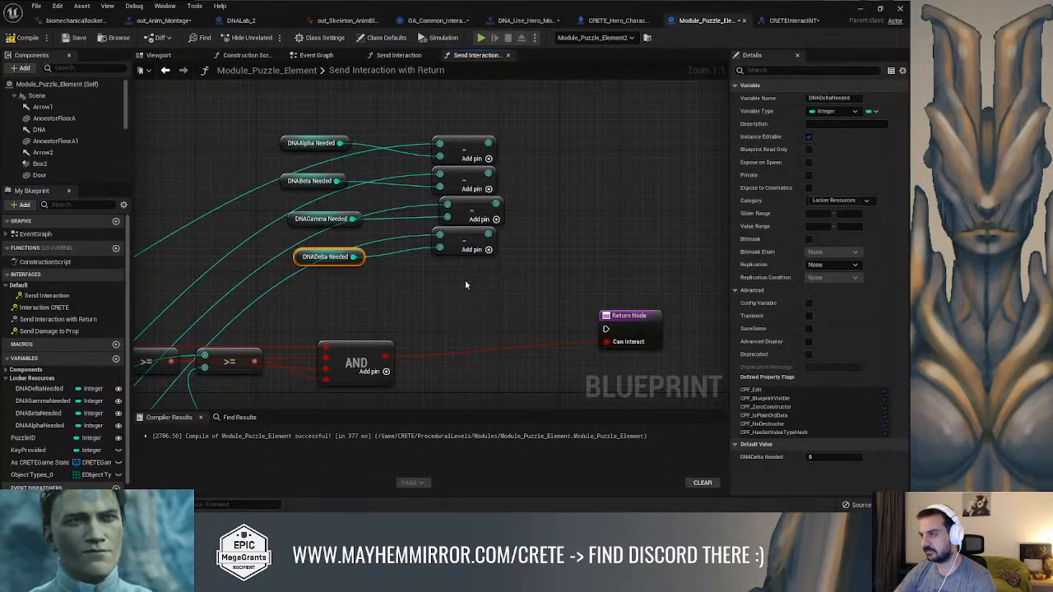
Line up the Delta Subtract node with the others and add a Set DNAAlpha node from the player state cast
left_click_drag(468, 237, 484, 245)
right_click_drag(432, 291, 629, 186)
scroll(477, 248, "down", 2)
right_click_drag(364, 252, 360, 221)
scroll(358, 226, "down", 1)
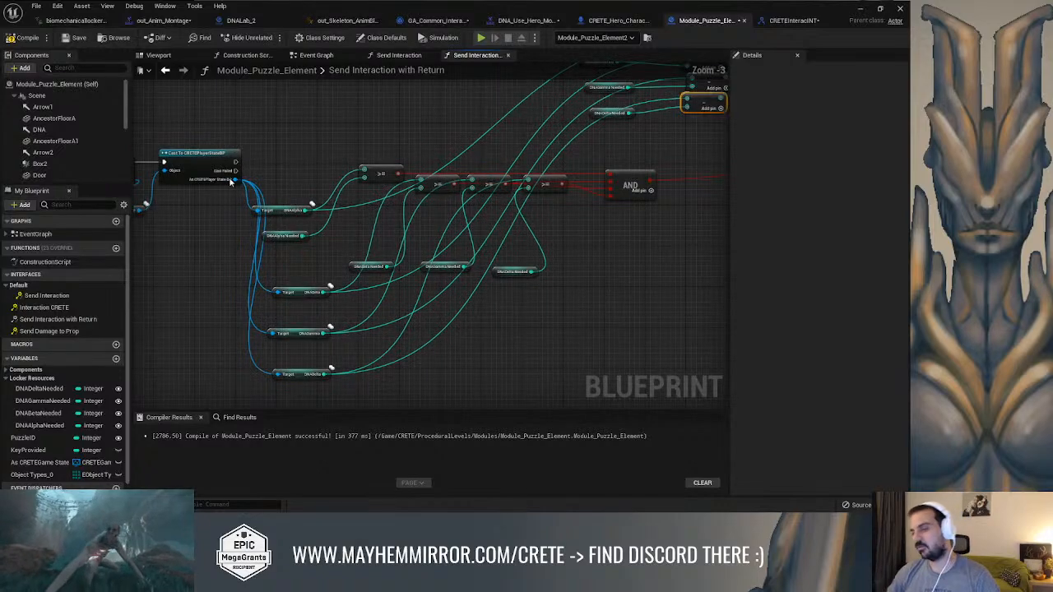
left_click_drag(235, 179, 612, 284)
type("set alp")
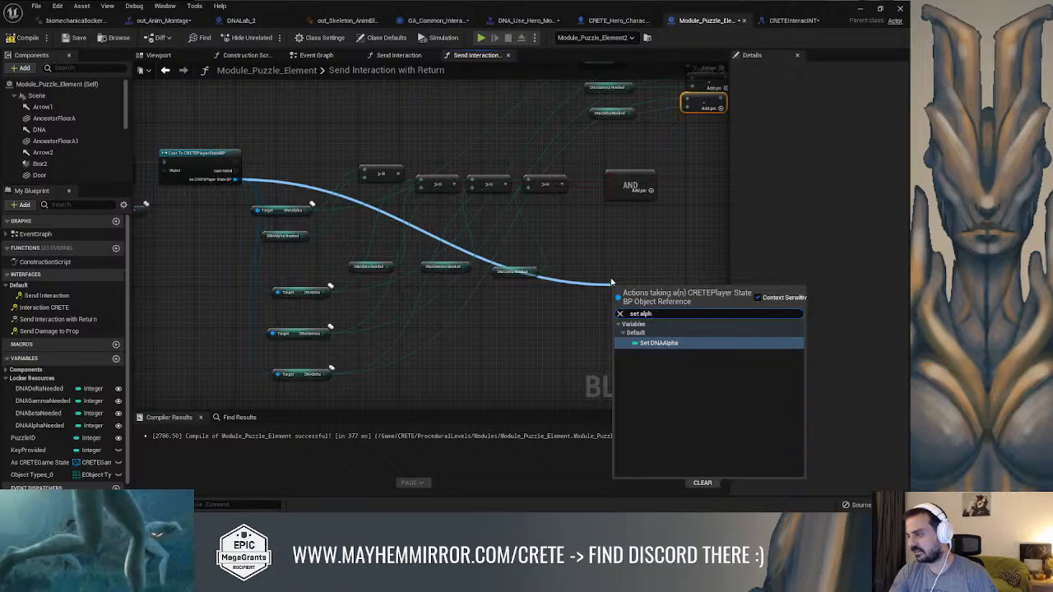
type("h")
key("Return")
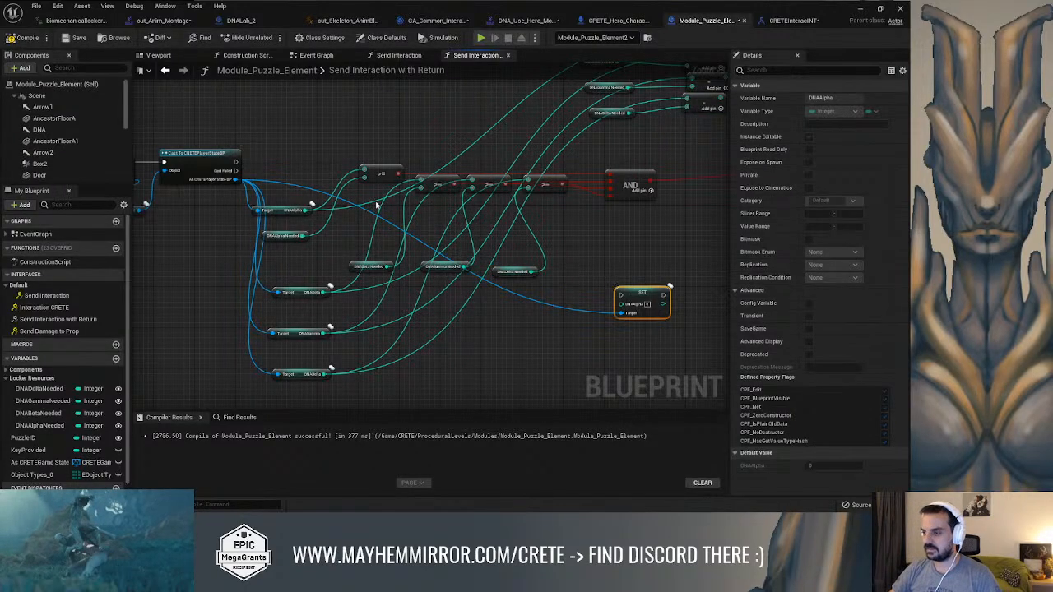
Add a Set DNABeta node from the player state cast, beneath the DNAAlpha setter
left_click_drag(235, 180, 626, 351)
type("set be")
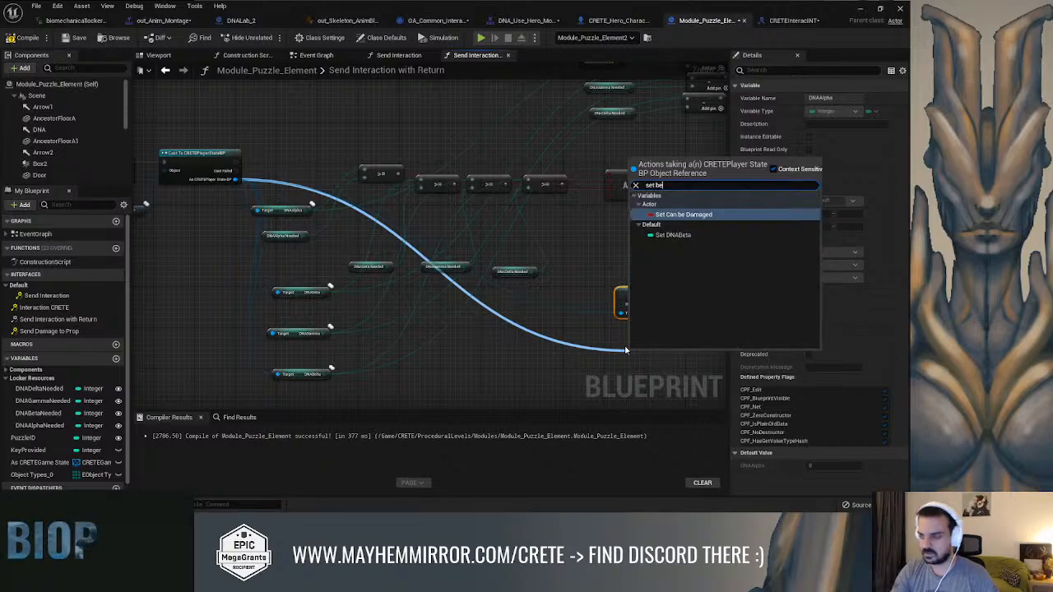
type("ta")
key("Return")
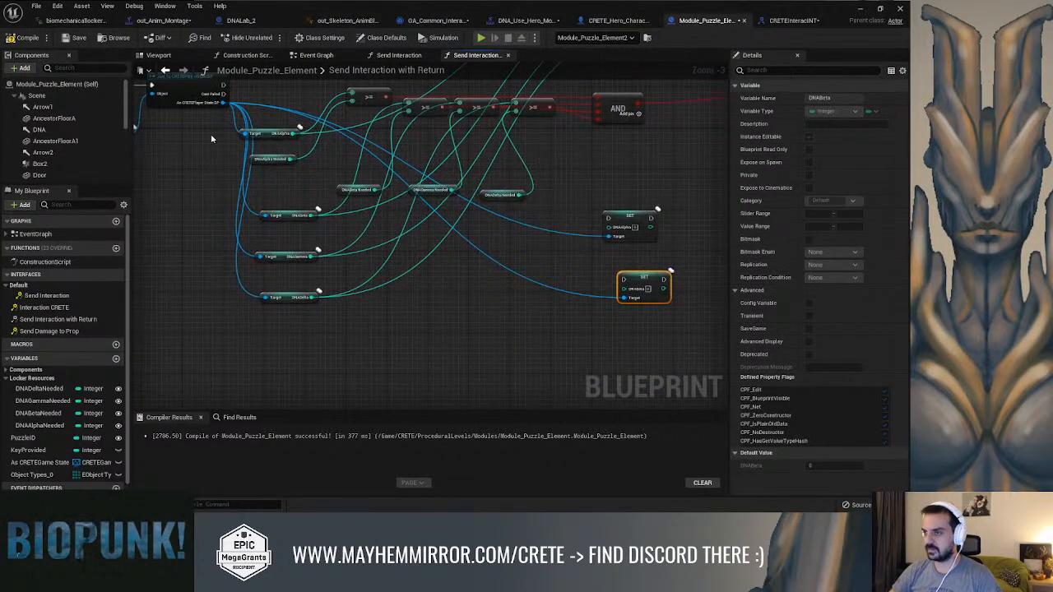
Add a Set DNAGamma node from the player state cast
left_click_drag(225, 102, 531, 314)
type("se")
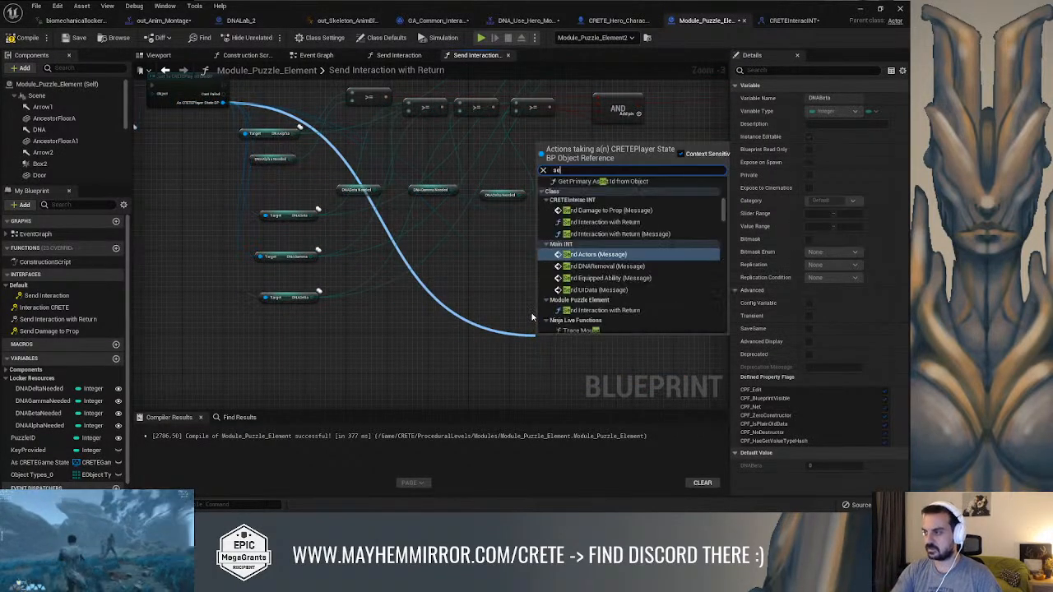
type("t delt")
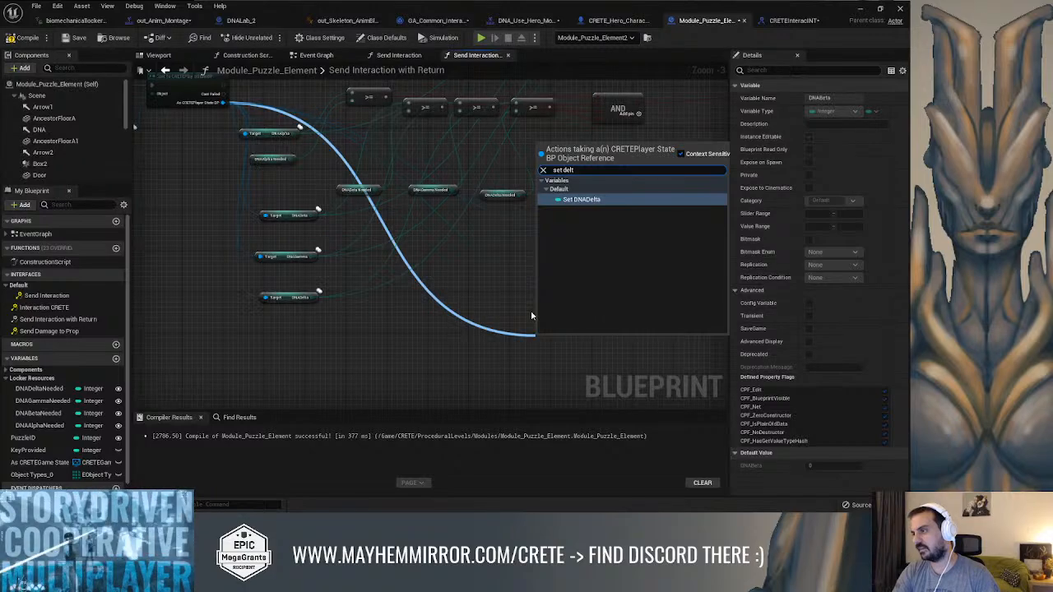
key("BackSpace")
key("BackSpace")
key("BackSpace")
key("BackSpace")
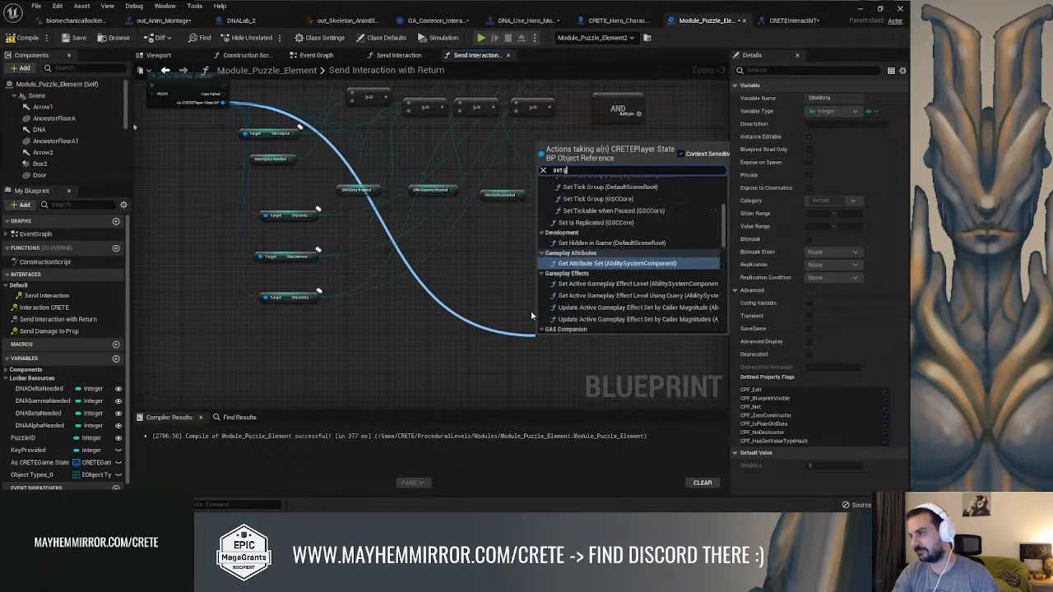
type("gamma")
key("Return")
Add a Set DNADelta node from the player state cast
right_click_drag(479, 283, 522, 274)
left_click_drag(265, 96, 537, 377)
type("set delta")
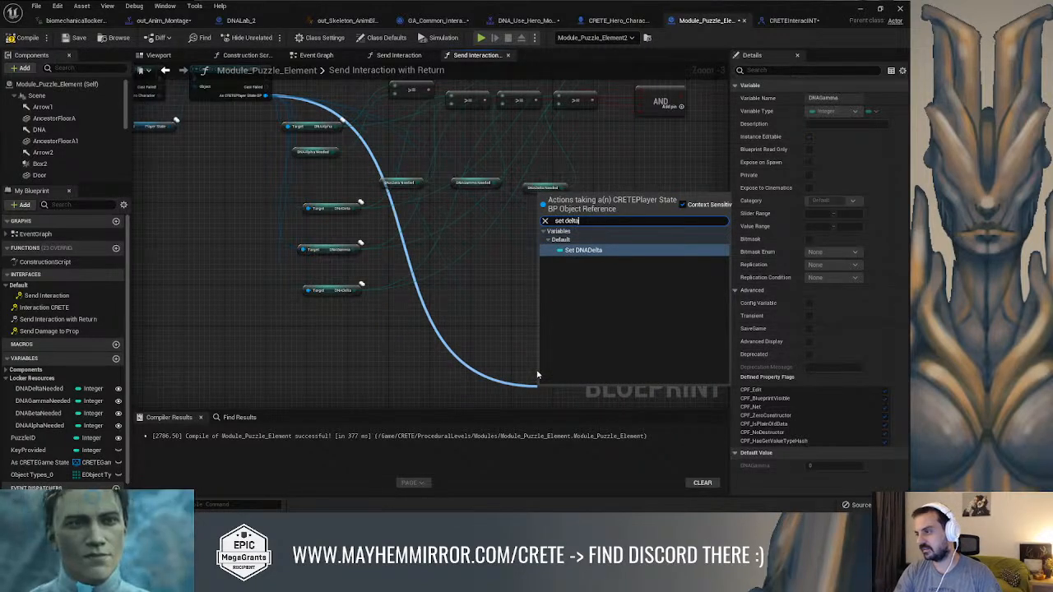
key("Return")
Spread the DNABeta, DNAGamma and DNADelta setters apart below the DNAAlpha setter
scroll(370, 234, "down", 6)
scroll(369, 234, "up", 1)
left_click_drag(353, 407, 427, 389)
left_click_drag(378, 329, 436, 364)
left_click_drag(422, 298, 430, 317)
right_click_drag(489, 277, 479, 288)
Connect the player state cast's execution output to Set DNAAlpha and move that setter above the Subtract nodes
right_click_drag(297, 228, 339, 225)
scroll(240, 208, "up", 2)
left_click_drag(200, 190, 586, 328)
scroll(586, 328, "down", 3)
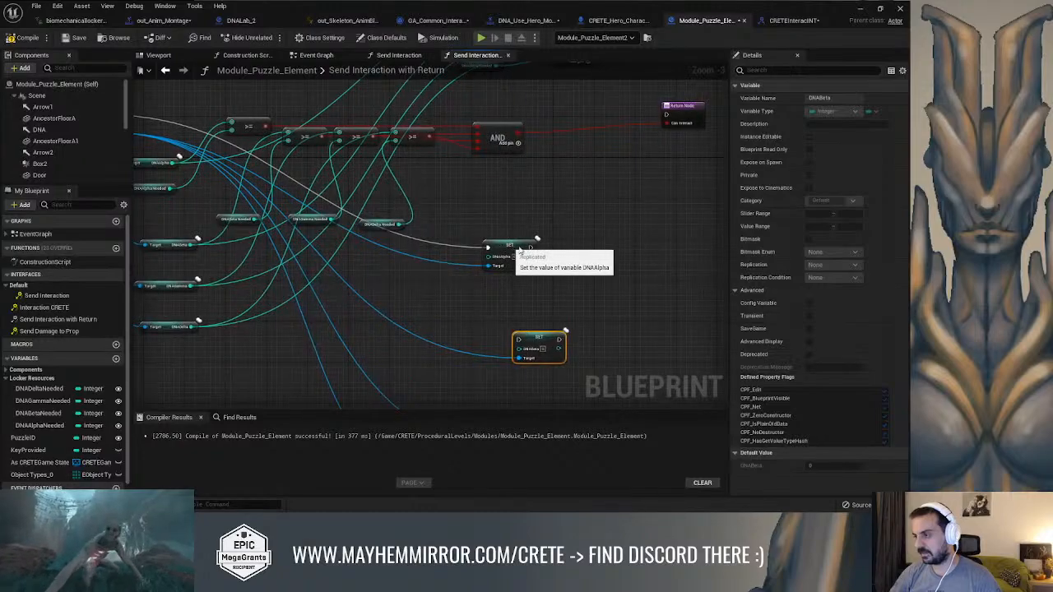
left_click_drag(479, 292, 493, 104)
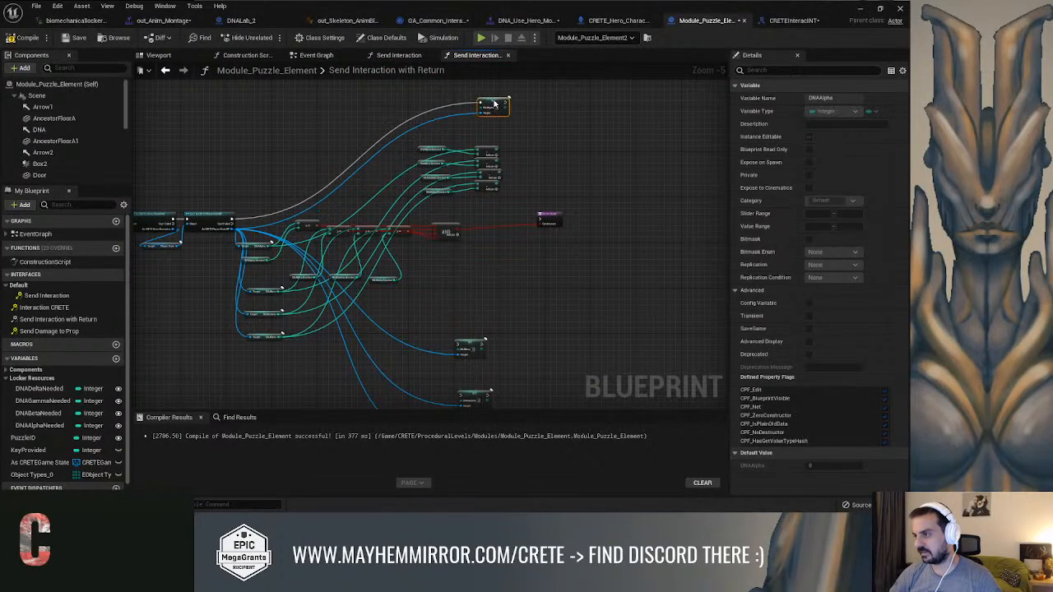
Feed the Alpha Subtract result into the DNAAlpha input of its setter
scroll(565, 131, "up", 2)
left_click_drag(433, 237, 489, 155)
right_click_drag(538, 224, 526, 164)
Place Set DNABeta beside Set DNAAlpha, feed it the Beta Subtract result and chain its execution from Set DNAAlpha
scroll(526, 165, "down", 3)
right_click_drag(471, 296, 474, 252)
scroll(472, 253, "up", 2)
left_click_drag(459, 256, 611, 204)
scroll(588, 205, "up", 3)
right_click_drag(595, 205, 549, 213)
left_click_drag(607, 206, 603, 195)
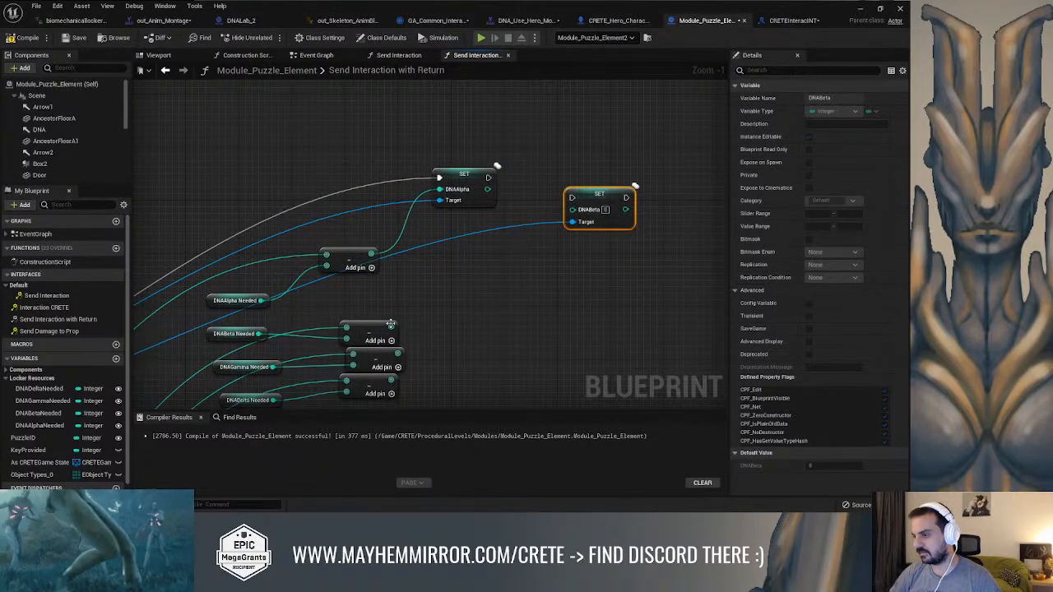
left_click_drag(391, 329, 400, 333)
left_click_drag(574, 215, 573, 212)
left_click_drag(593, 197, 488, 179)
Place Set DNAGamma after Set DNABeta, feed it the Gamma Subtract result and chain its execution from Set DNABeta
right_click_drag(525, 280, 523, 196)
scroll(523, 195, "down", 4)
right_click_drag(531, 284, 498, 115)
scroll(427, 248, "up", 1)
left_click_drag(402, 276, 554, 235)
scroll(463, 329, "up", 3)
left_click_drag(419, 331, 552, 234)
left_click_drag(702, 212, 695, 175)
Place Set DNADelta at the end of the setter row, feed it the Delta Subtract result and chain its execution from Set DNAGamma
scroll(648, 266, "down", 5)
right_click_drag(649, 265, 583, 214)
scroll(494, 222, "up", 3)
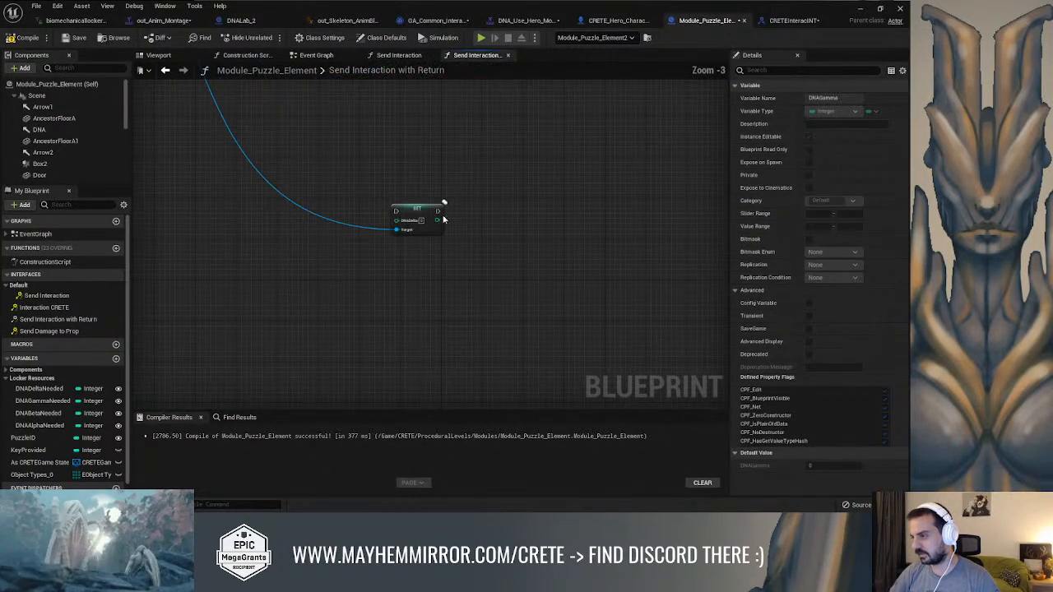
left_click_drag(685, 4, 271, 265)
right_click_drag(591, 175, 497, 178)
left_click_drag(553, 115, 691, 304)
right_click_drag(691, 304, 490, 266)
scroll(490, 265, "down", 2)
right_click_drag(278, 285, 592, 254)
right_click_drag(493, 280, 292, 315)
scroll(382, 215, "up", 2)
right_click_drag(382, 210, 296, 188)
Move the Return Node beyond the setter row and connect Set DNADelta's execution output to it
scroll(438, 215, "down", 2)
scroll(613, 229, "up", 2)
right_click_drag(599, 231, 757, 316)
right_click_drag(568, 254, 593, 200)
scroll(496, 211, "down", 2)
right_click_drag(496, 211, 707, 213)
right_click_drag(405, 215, 461, 214)
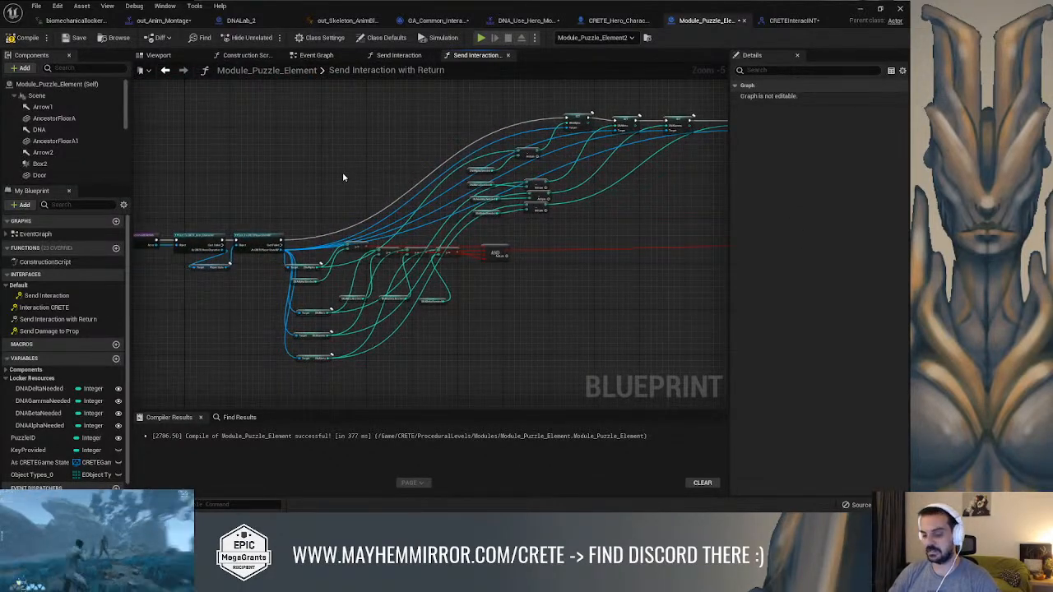
Add a Branch after the AND node, with the AND result as its condition and the player state cast driving its execution
right_click_drag(591, 239, 572, 236)
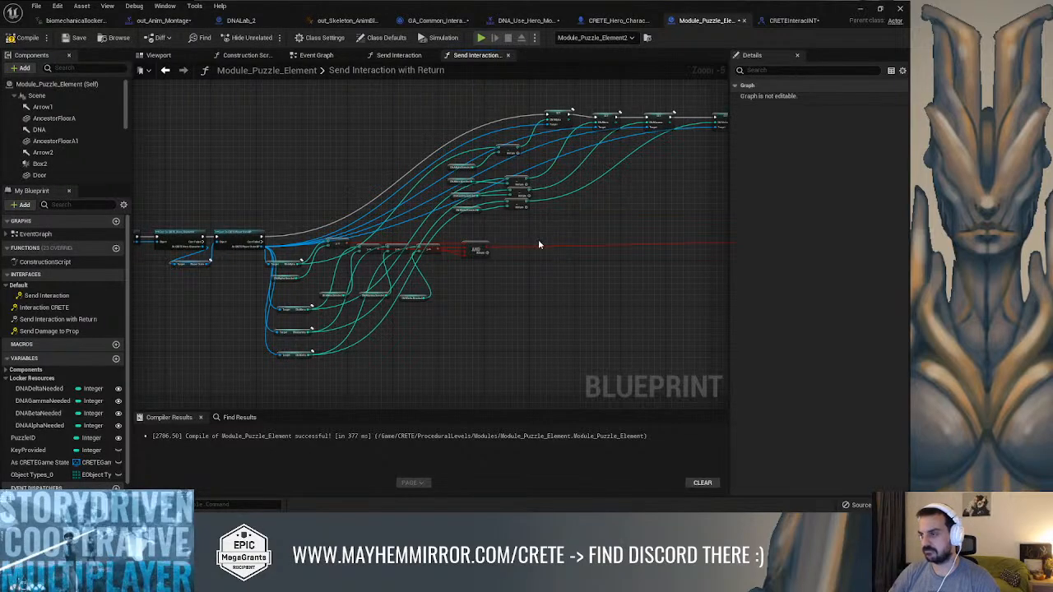
left_click(539, 244)
scroll(518, 247, "up", 2)
left_click_drag(473, 249, 565, 247)
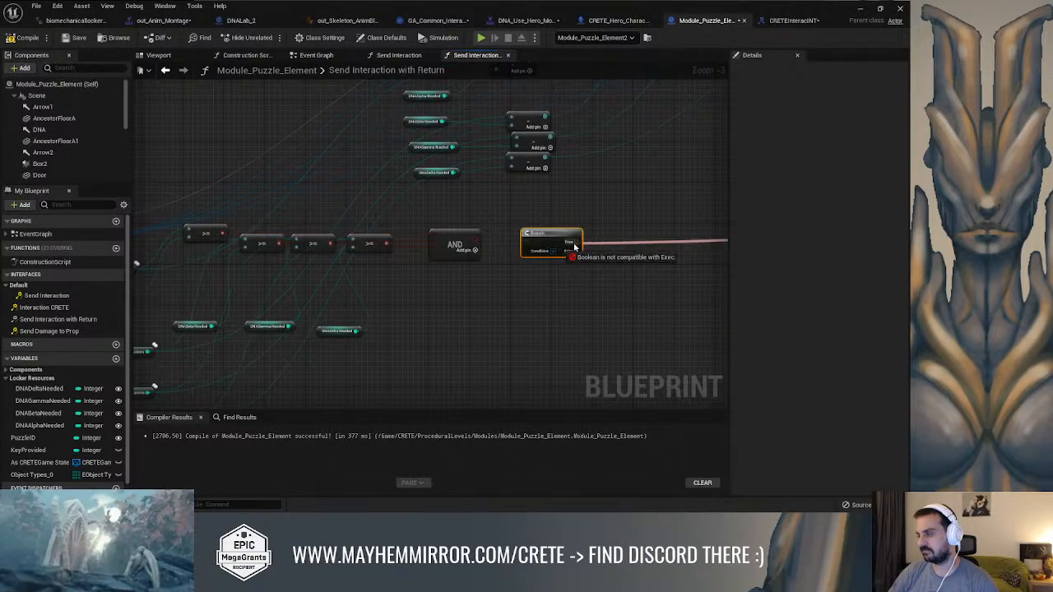
left_click_drag(574, 256, 533, 213)
right_click_drag(508, 216, 682, 227)
left_click_drag(234, 231, 697, 226)
Connect the Branch's True output to the execution input of Set DNAAlpha
right_click_drag(709, 212, 442, 297)
scroll(489, 285, "down", 1)
left_click_drag(436, 305, 444, 149)
right_click_drag(511, 227, 542, 166)
right_click_drag(517, 250, 530, 242)
scroll(442, 259, "up", 2)
left_click_drag(394, 245, 453, 238)
right_click_drag(550, 224, 438, 280)
scroll(437, 280, "down", 2)
Duplicate the Return Node next to the Branch and connect the Branch's False output to the duplicate
right_click_drag(527, 279, 291, 243)
right_click_drag(660, 245, 553, 216)
scroll(556, 216, "up", 2)
left_click(633, 210)
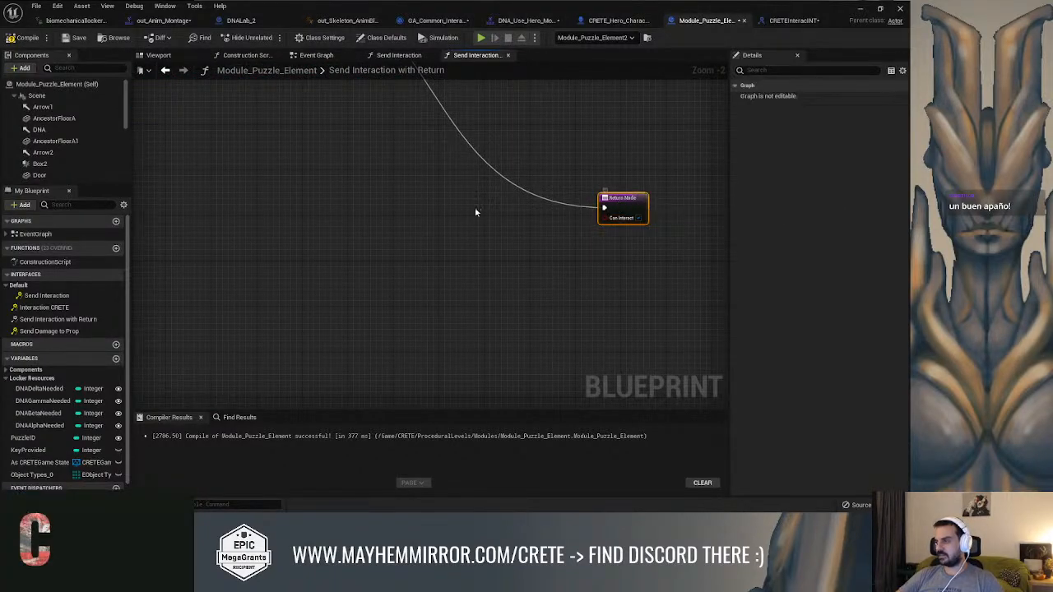
scroll(421, 222, "down", 3)
right_click_drag(303, 232, 486, 239)
key("ctrl+x")
scroll(329, 245, "up", 2)
right_click_drag(346, 241, 400, 248)
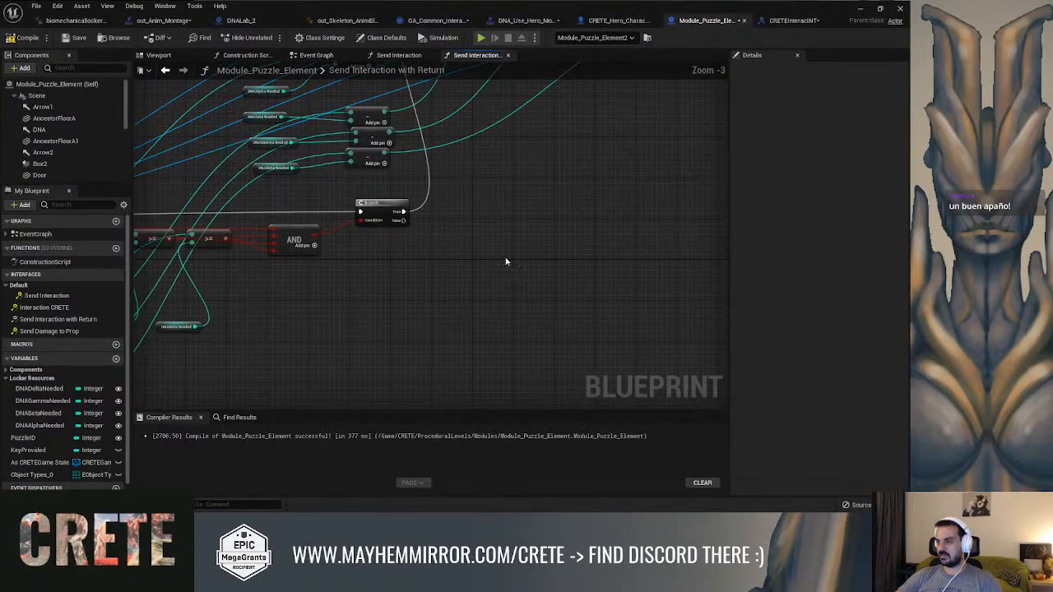
key("ctrl+v")
left_click_drag(463, 263, 403, 211)
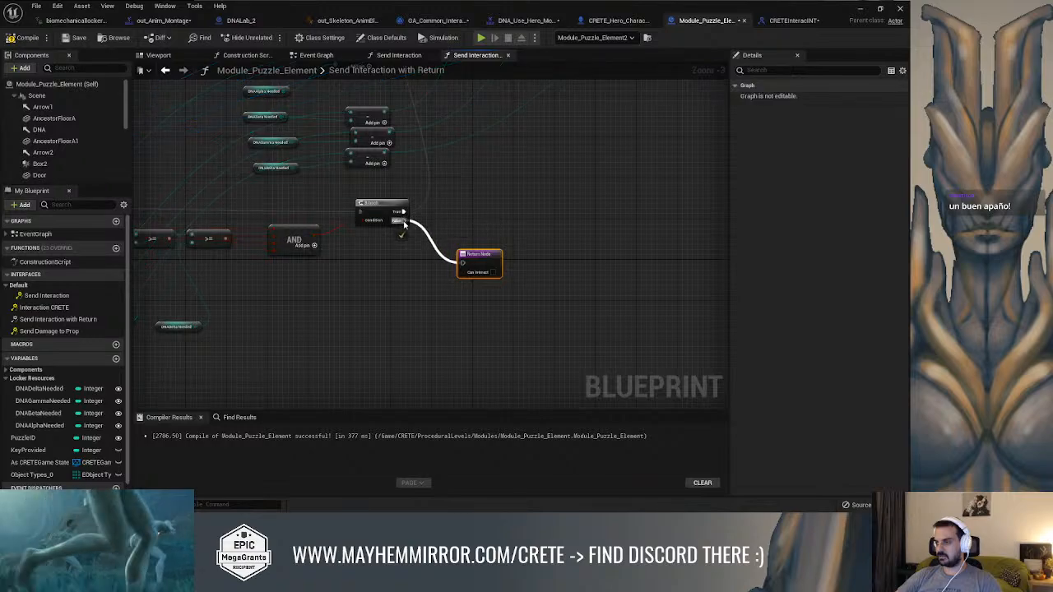
Compile and save the Module_Puzzle_Element blueprint
scroll(474, 219, "down", 3)
right_click_drag(457, 264, 453, 227)
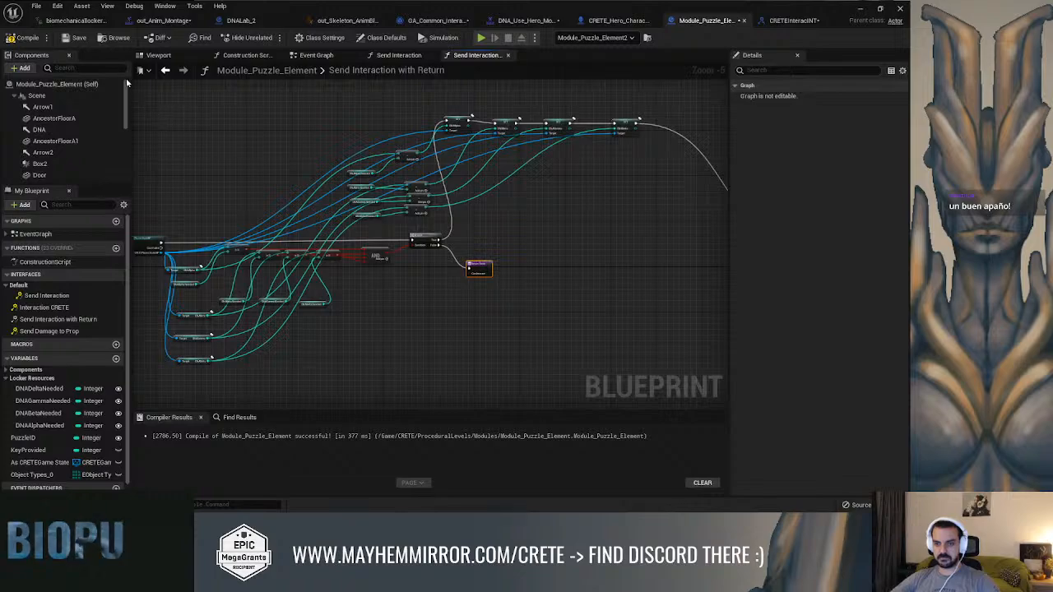
left_click(76, 39)
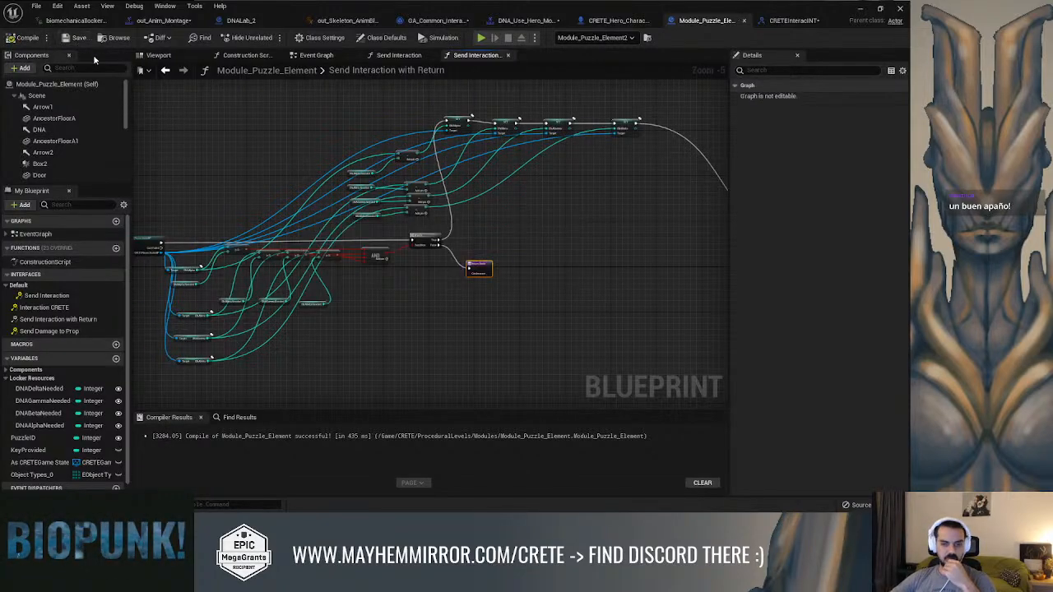
Align the original Return Node with the setter row right after Set DNADelta and recompile the blueprint
scroll(342, 223, "up", 3)
right_click_drag(553, 233, 454, 221)
scroll(443, 228, "down", 3)
right_click_drag(578, 229, 410, 237)
right_click_drag(543, 229, 347, 235)
scroll(454, 251, "up", 1)
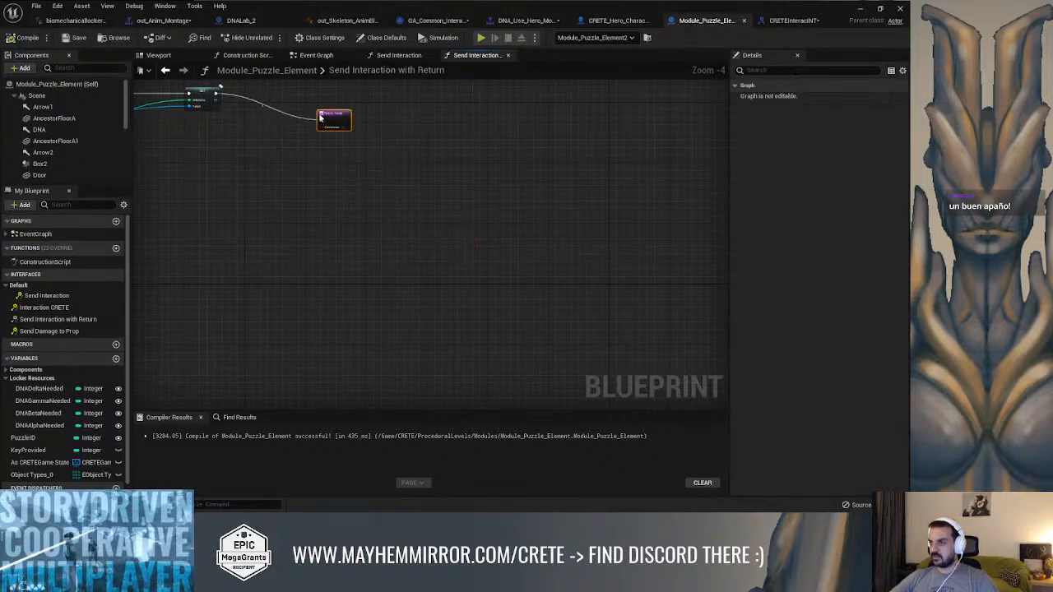
key("Home")
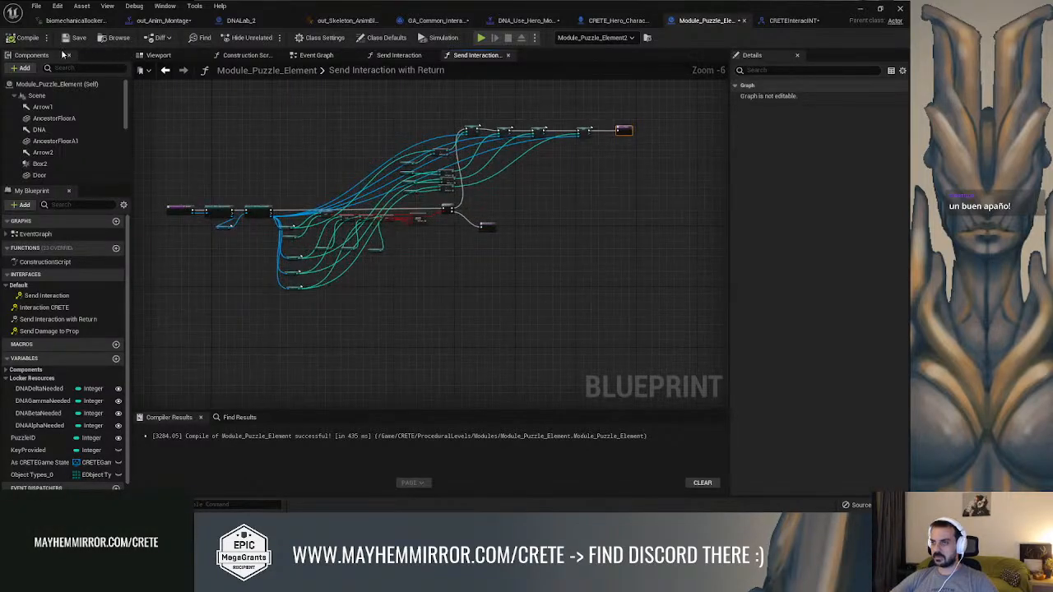
Switch to the level viewport, start a play session and run the hero to the puzzle element
left_click(859, 9)
left_click(682, 123)
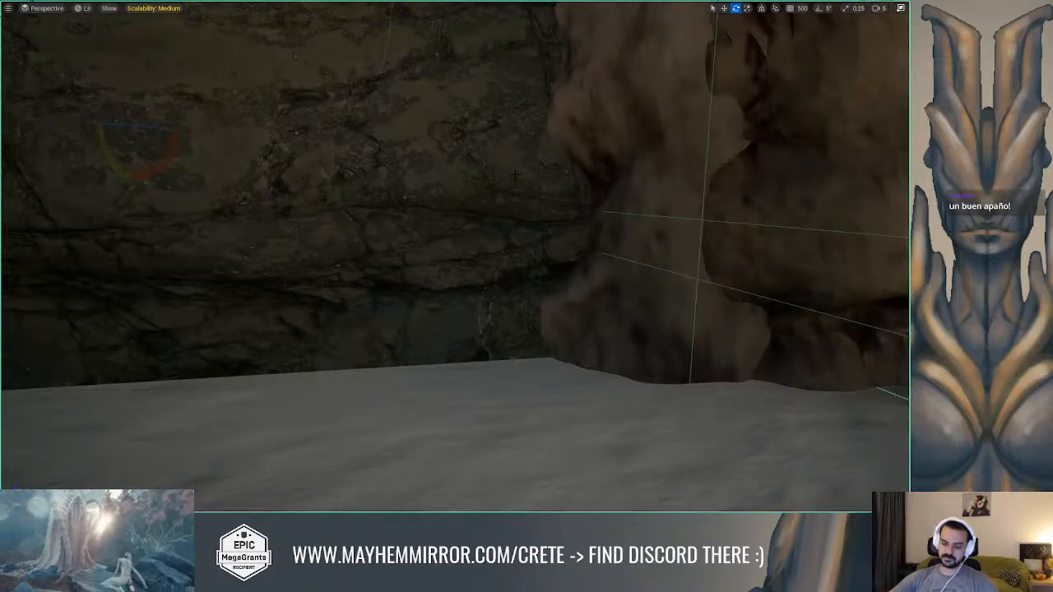
key("alt+p")
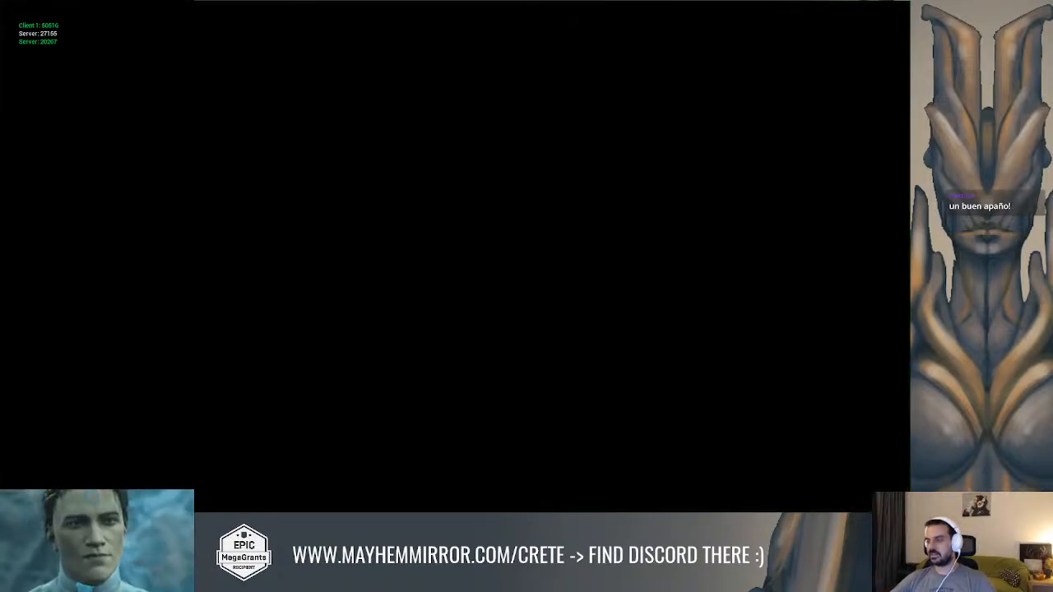
key("w")
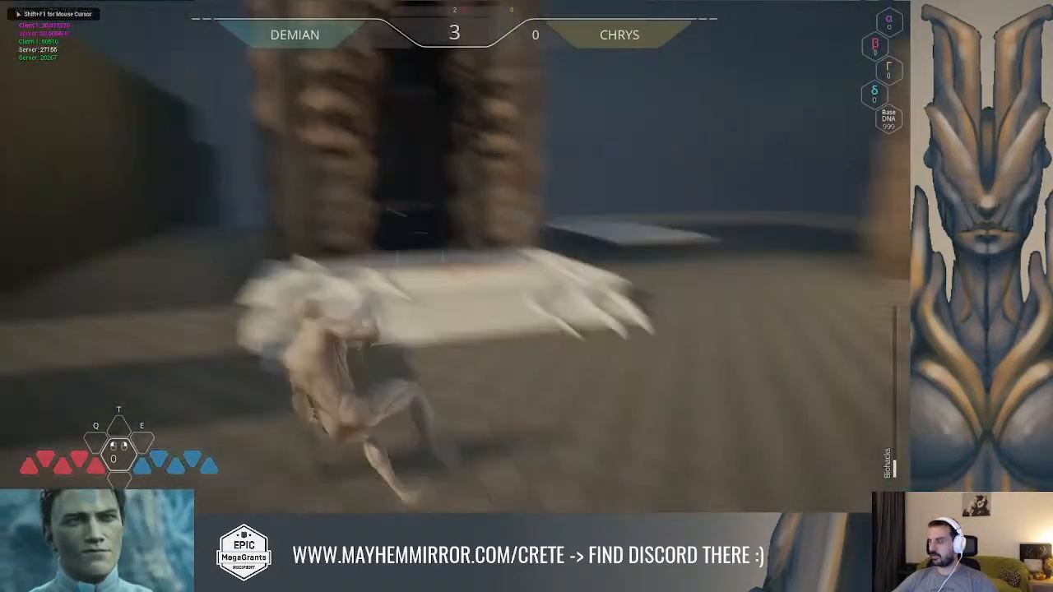
key("w")
key("space")
key("w")
key("space")
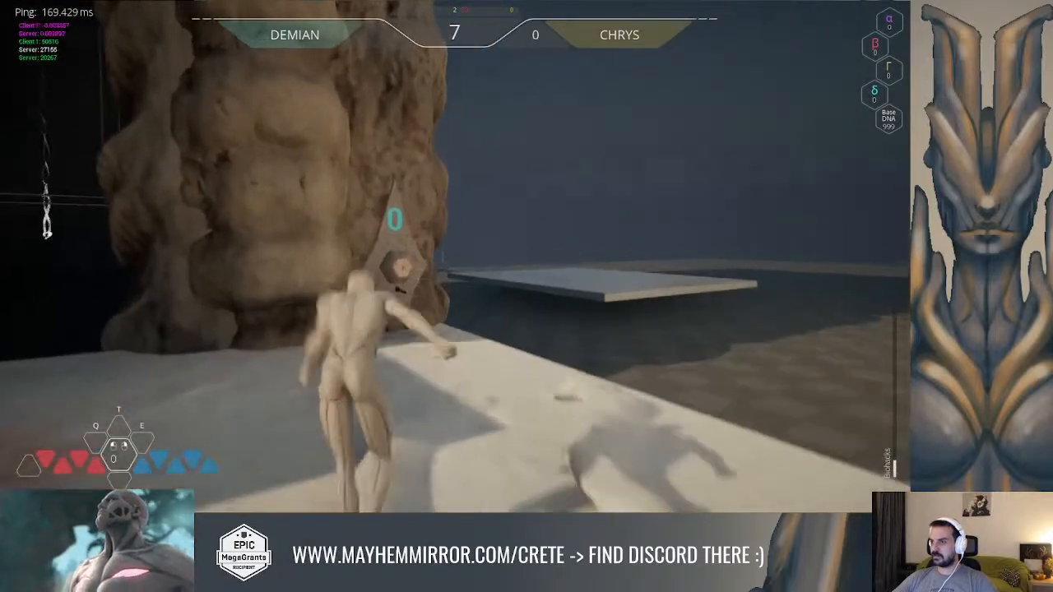
key("w")
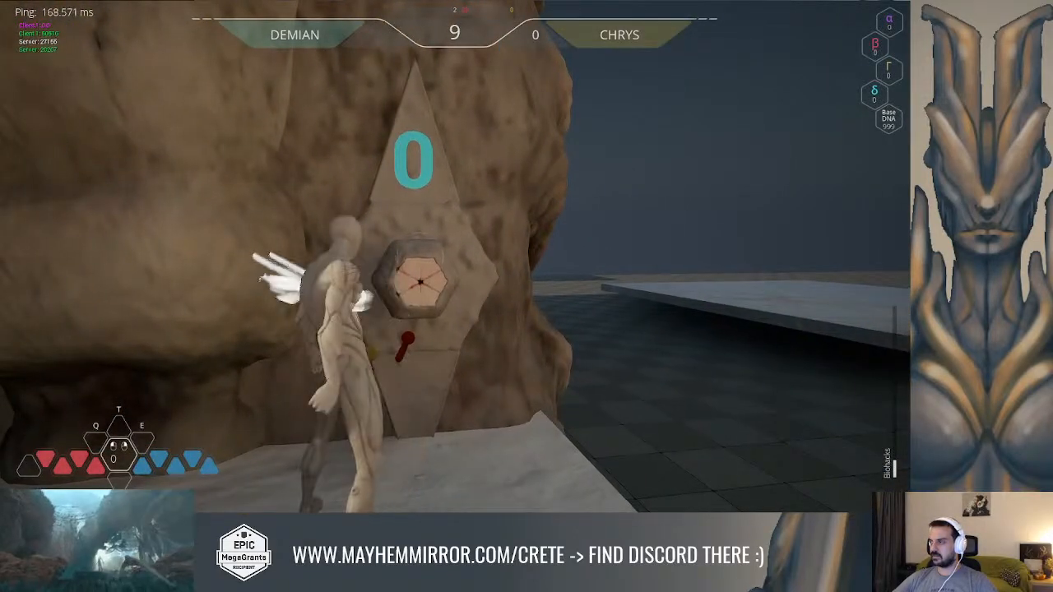
Run the hero through the level to collect Delta DNA
key("w")
key("w")
key("w")
key("space")
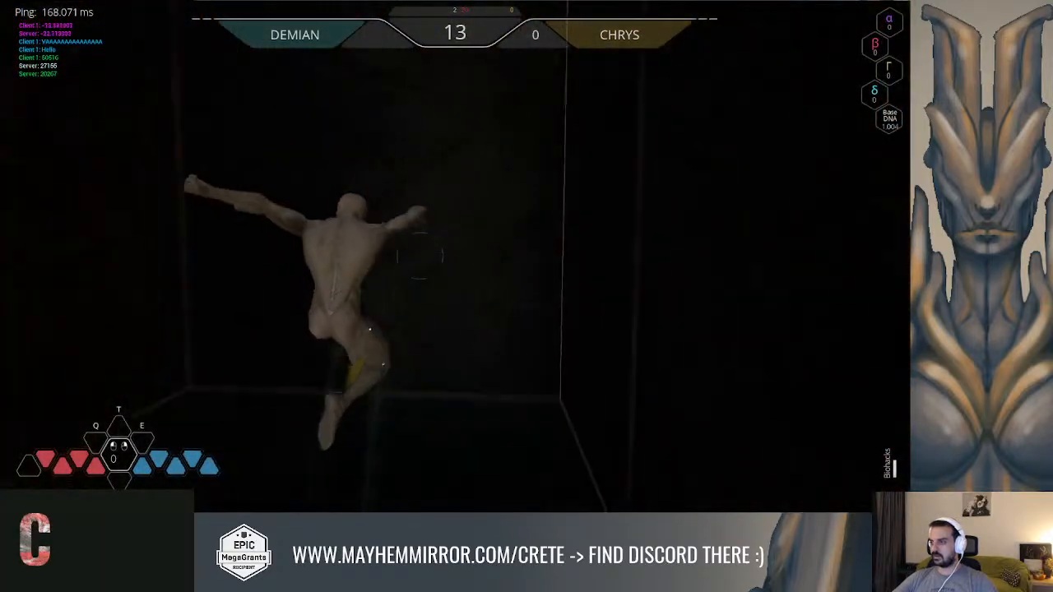
key("w")
key("space")
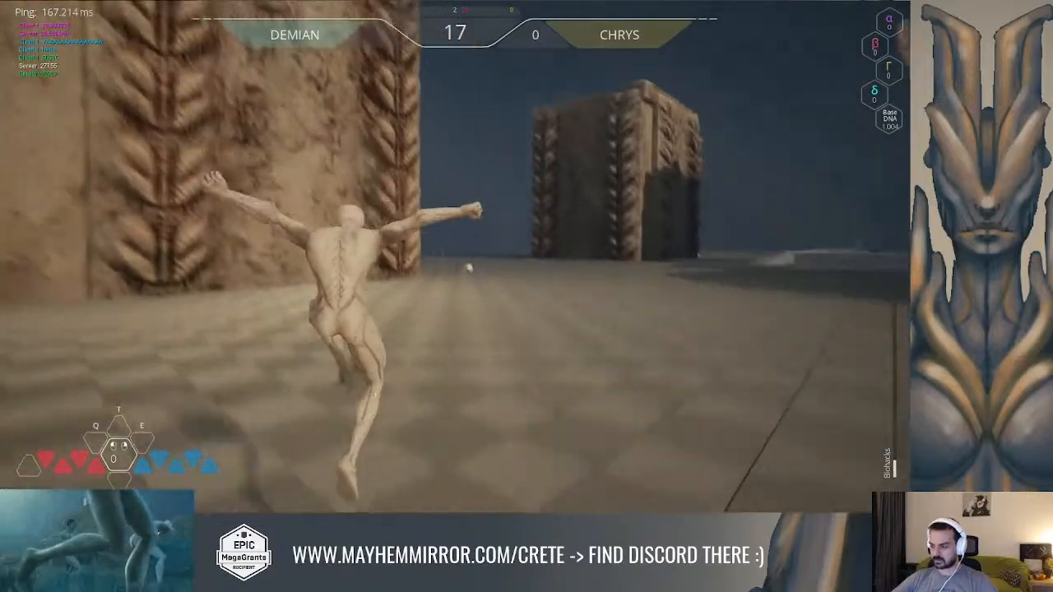
key("w")
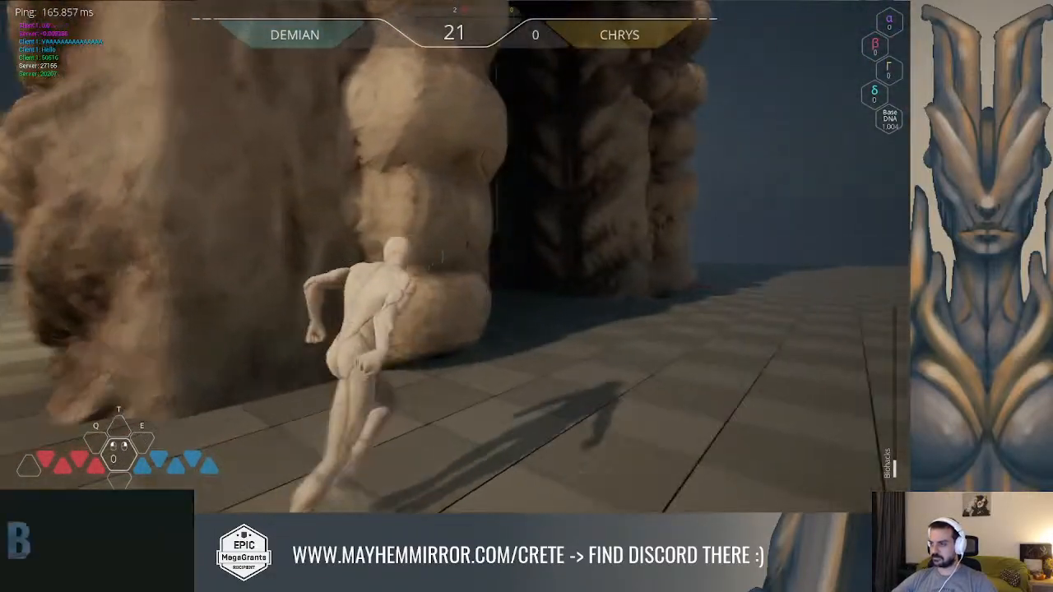
key("w")
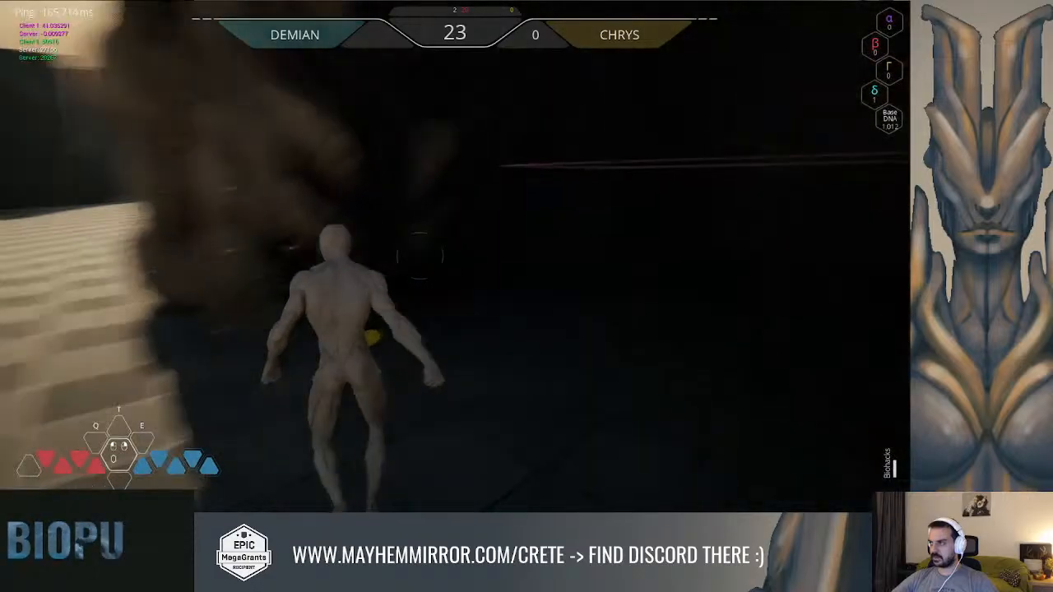
Return the hero to the puzzle element and interact with it to test the DNA subtraction
key("w")
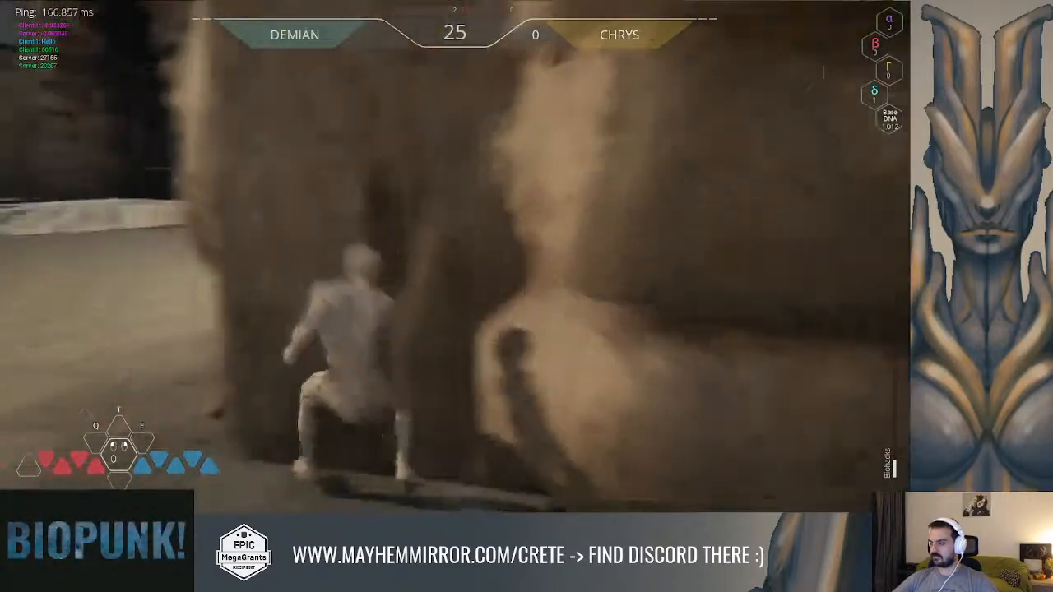
key("w")
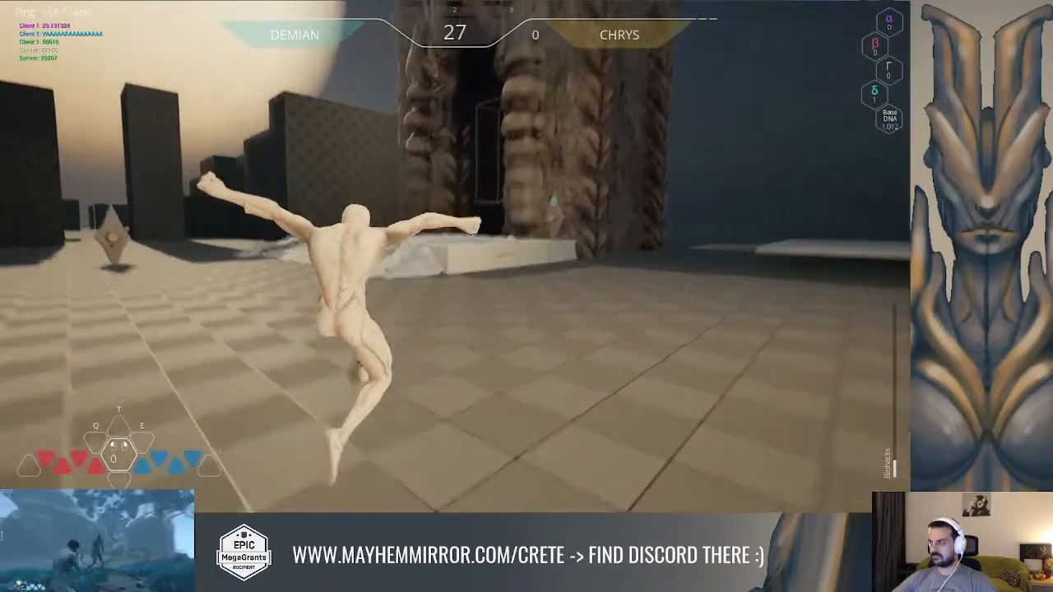
key("w")
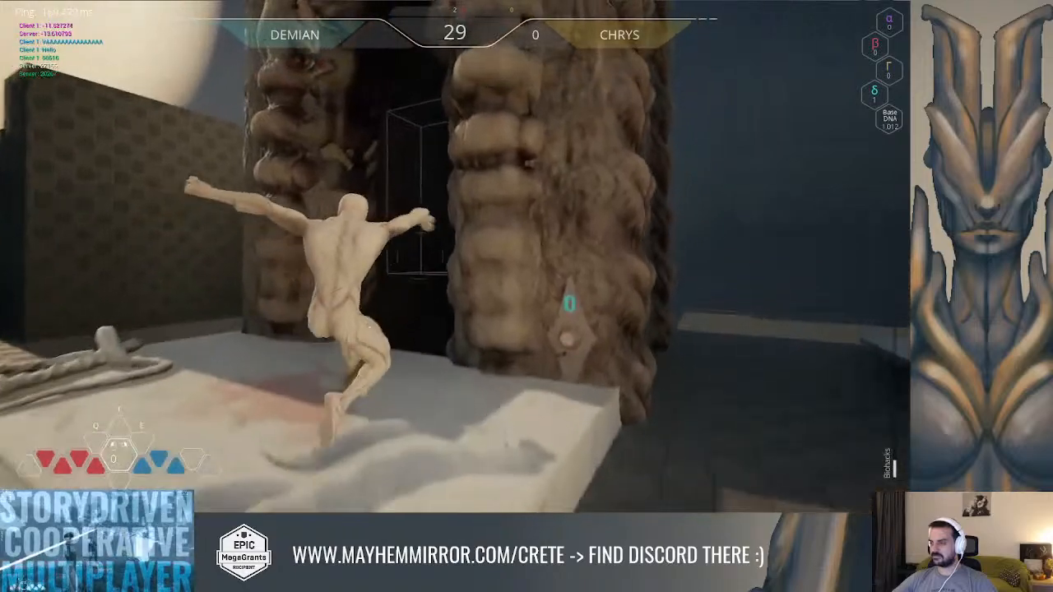
key("w")
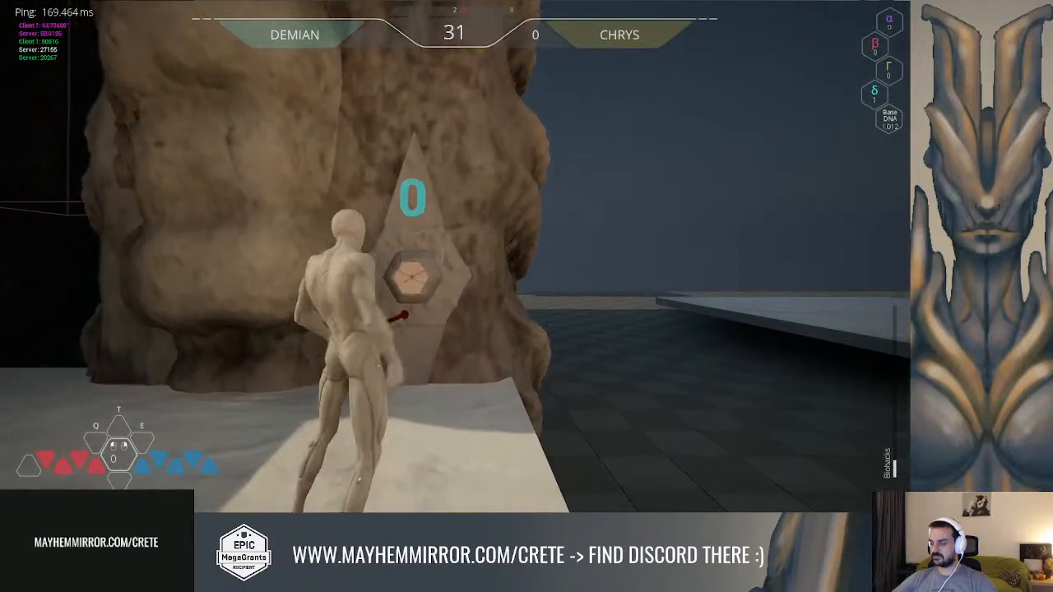
key("f")
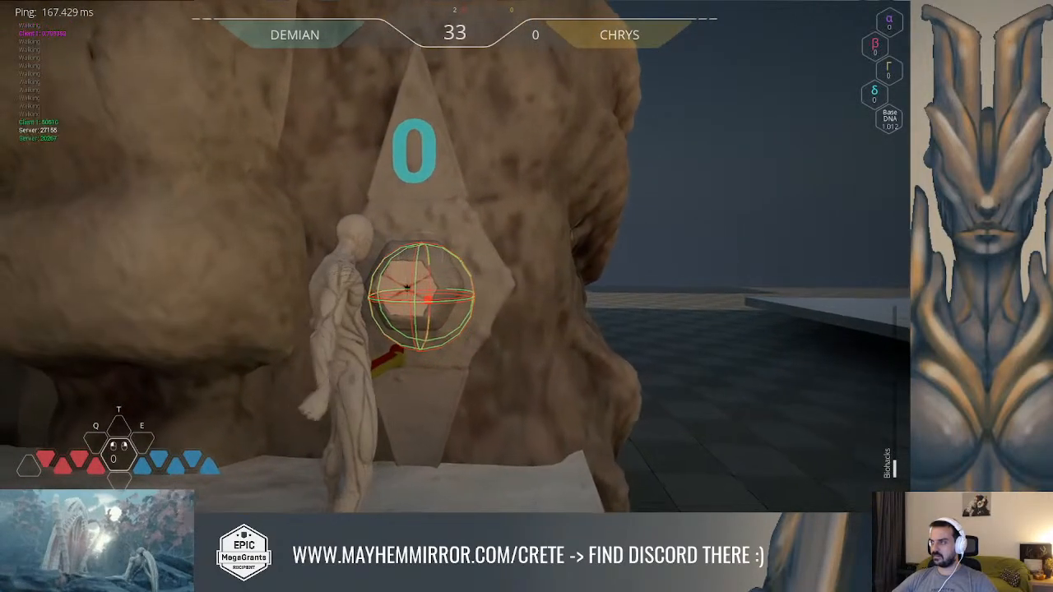
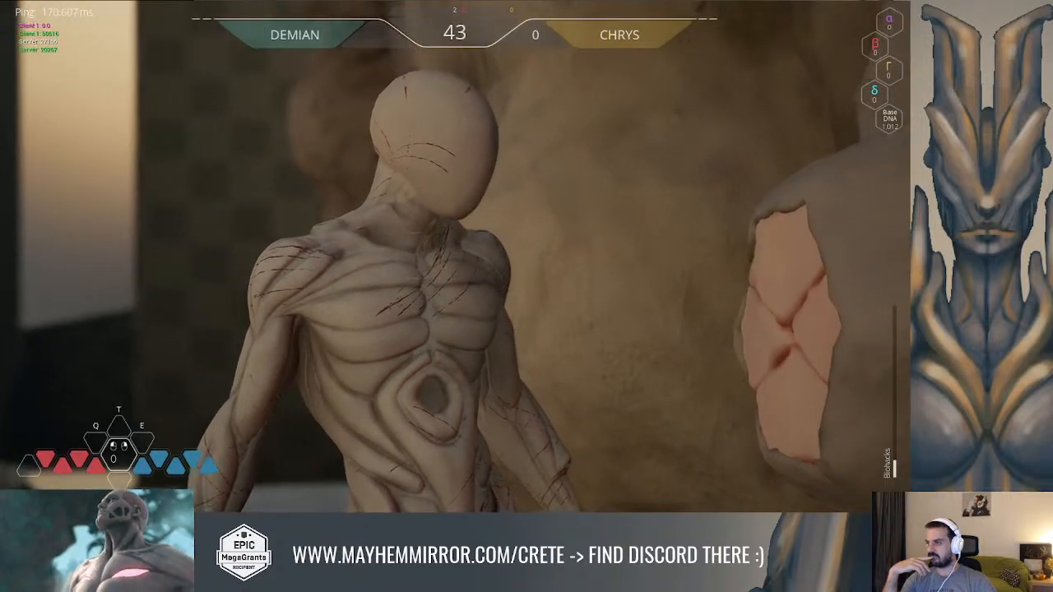
Stop the play session and open the event graph of GA_Common_Interaction
key("Escape")
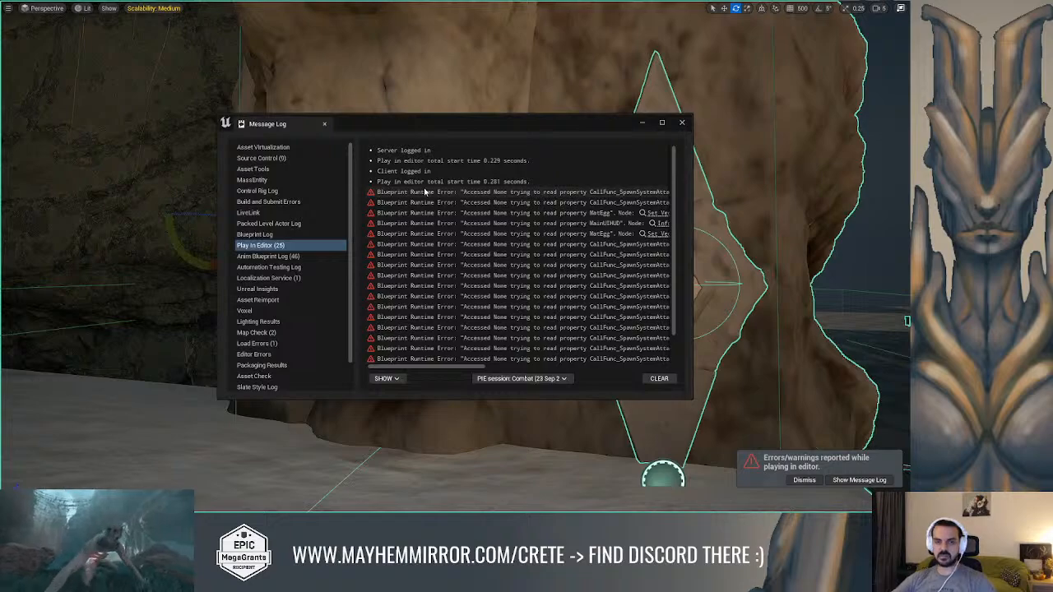
key("alt+Tab")
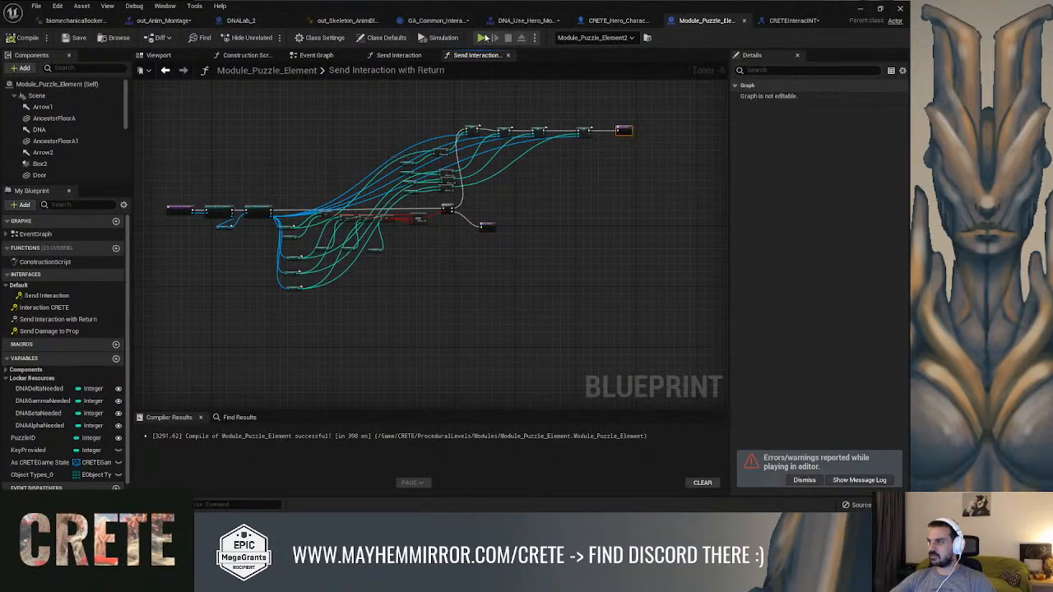
left_click(444, 21)
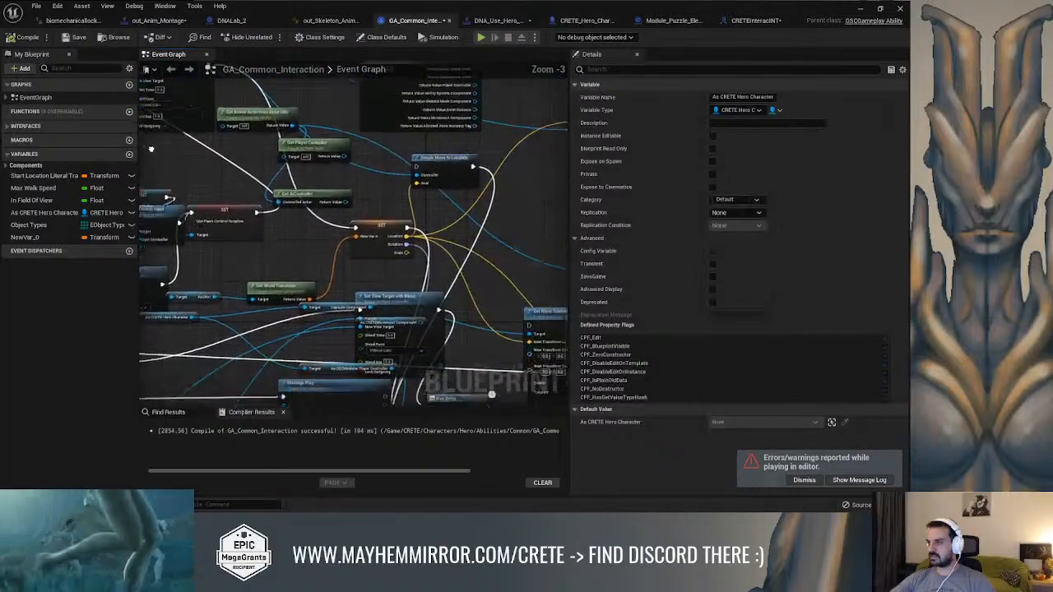
Delete the unused Set World Transform node and the Branch with its comparison and End Ability nodes
right_click_drag(564, 164, 293, 168)
scroll(338, 152, "down", 2)
scroll(293, 168, "up", 2)
left_click_drag(323, 172, 355, 116)
key("Delete")
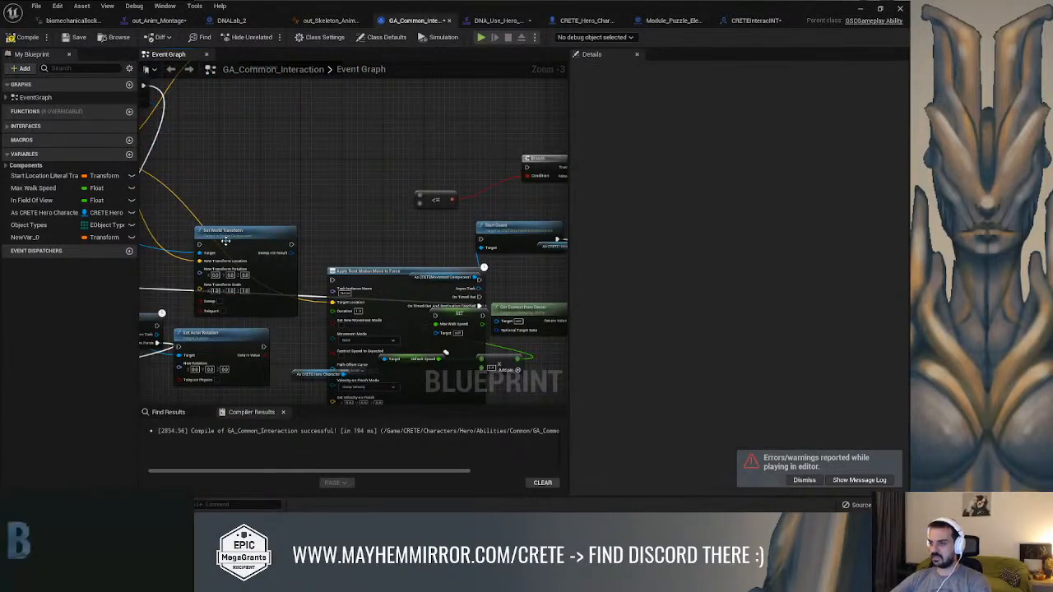
left_click_drag(227, 236, 305, 161)
key("Delete")
right_click_drag(362, 134, 195, 130)
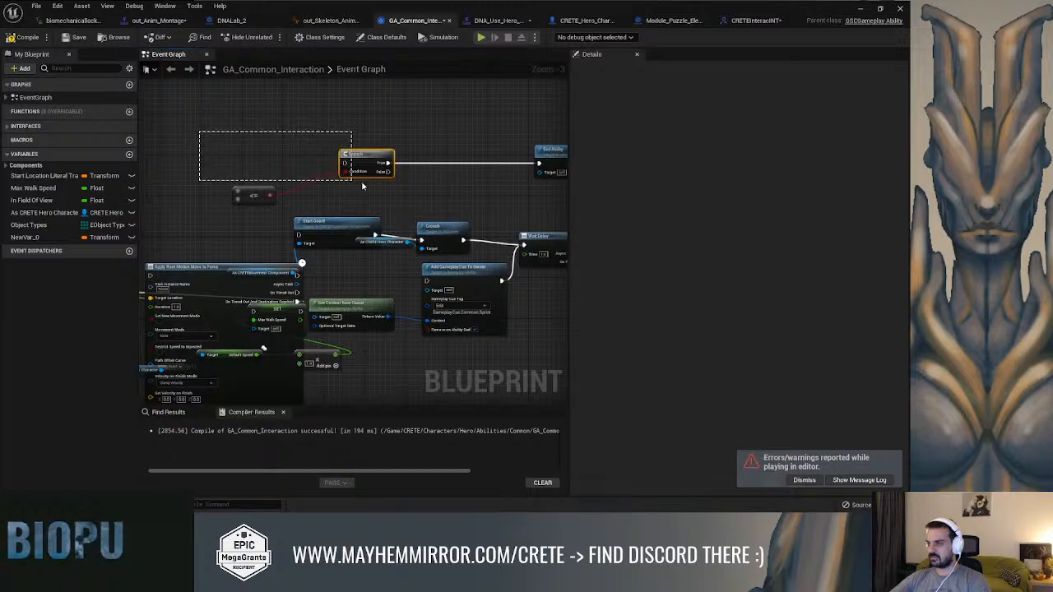
right_click_drag(445, 192, 392, 132)
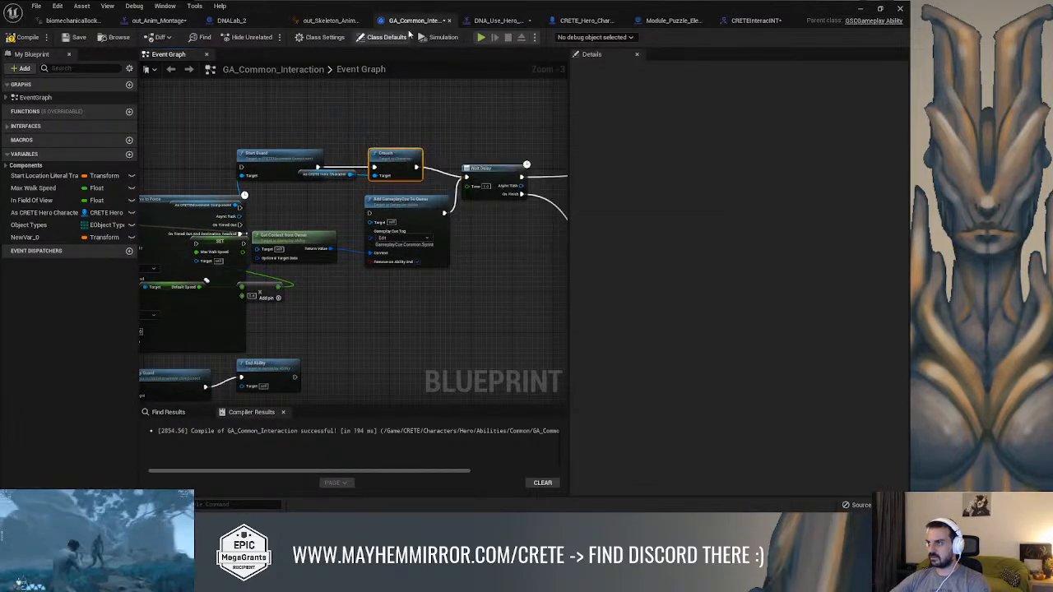
Delete the Start Guard, Crouch and Apply Root Motion Move to Force nodes
scroll(342, 174, "down", 5)
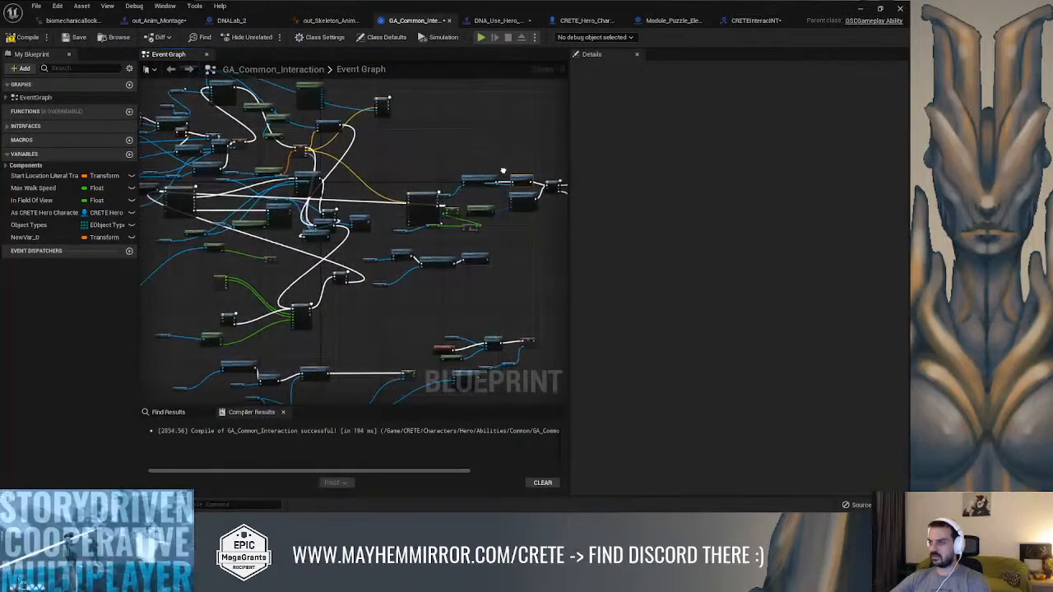
scroll(342, 173, "up", 3)
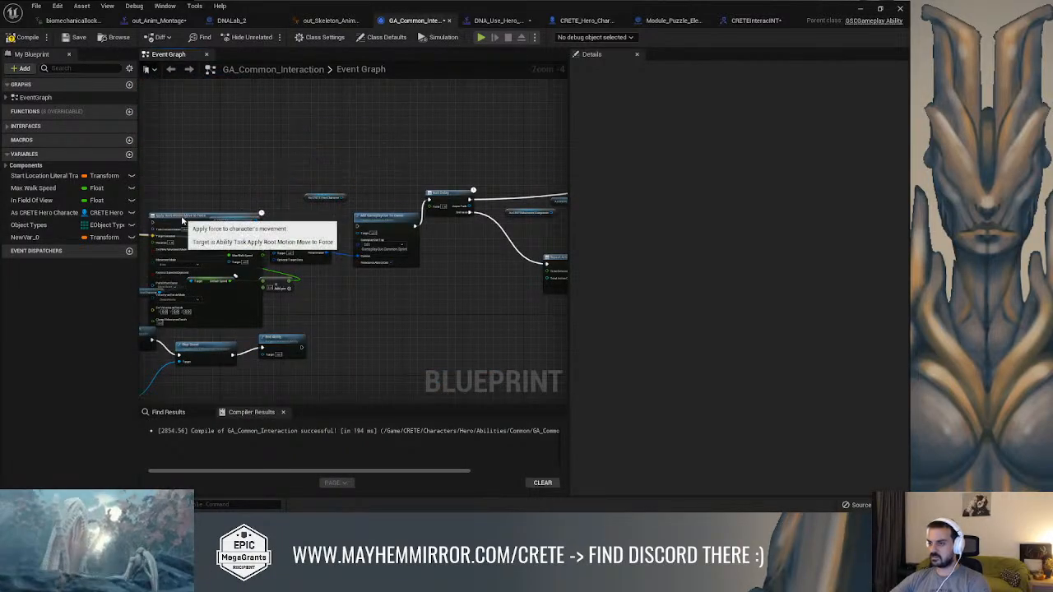
left_click_drag(182, 220, 305, 114)
scroll(310, 120, "down", 2)
right_click_drag(272, 145, 488, 146)
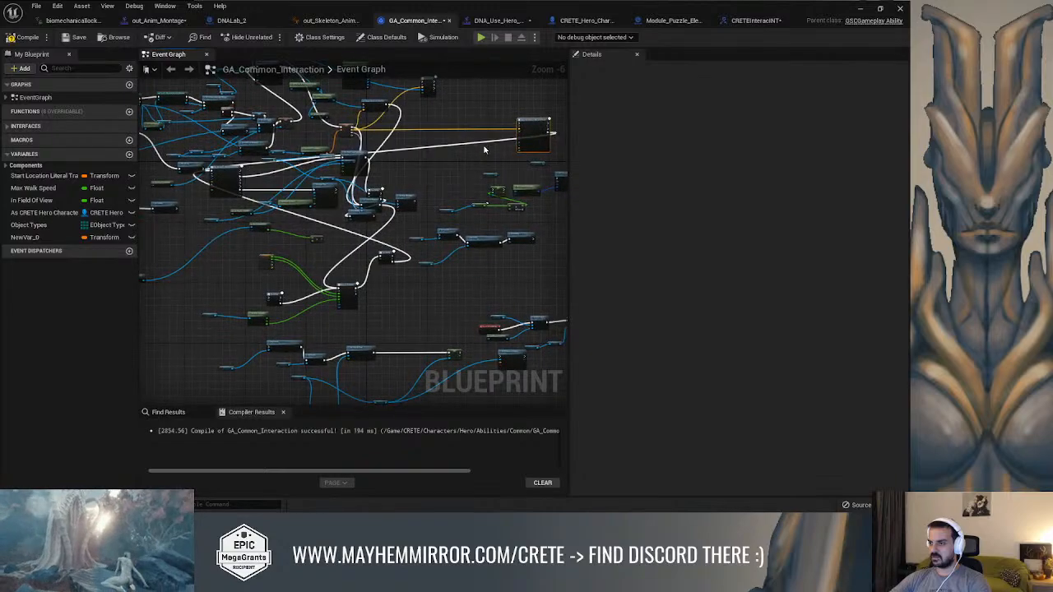
scroll(484, 150, "up", 2)
key("Delete")
Delete the leftover Max Walk Speed setter, Get Context from Owner, Add GameplayCue To Owner and Wait Delay chain
right_click_drag(296, 156, 456, 153)
mouse_move(326, 179)
right_mouse_down()
mouse_move(455, 177)
mouse_move(334, 190)
right_mouse_up()
scroll(520, 157, "down", 4)
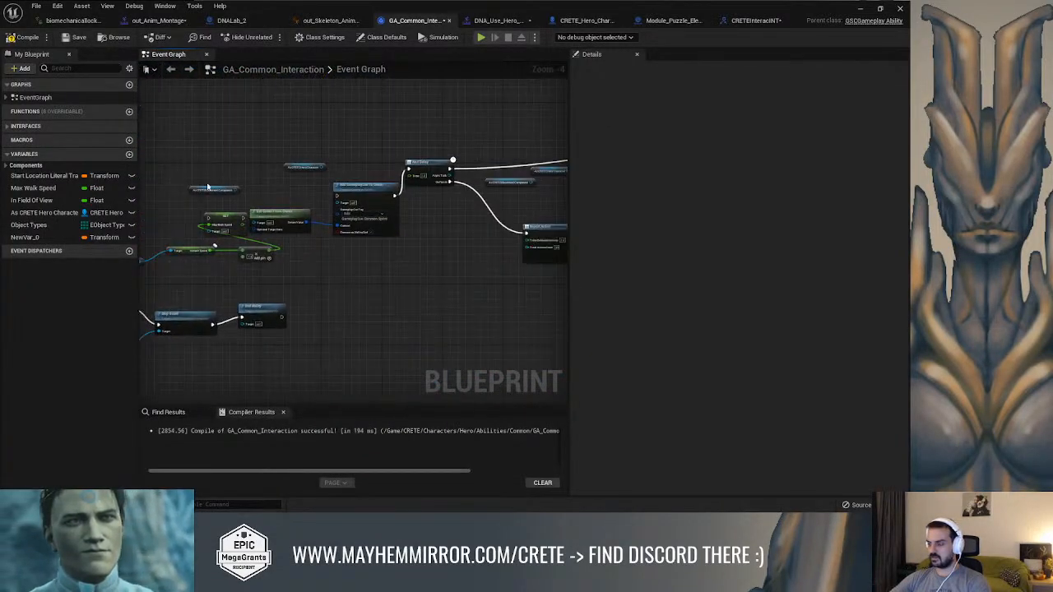
right_click_drag(225, 234, 367, 216)
key("Delete")
Delete the remaining unused guard and End Ability chain, the loose hero character getter and the Set Actor Rotation node
scroll(308, 196, "up", 2)
right_click_drag(379, 154, 456, 140)
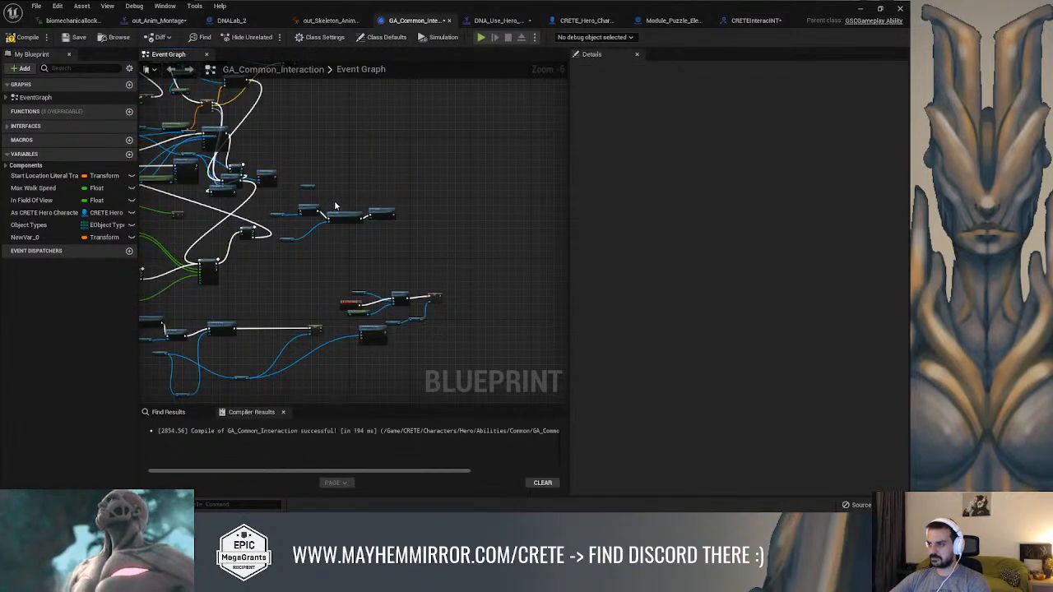
scroll(334, 206, "up", 2)
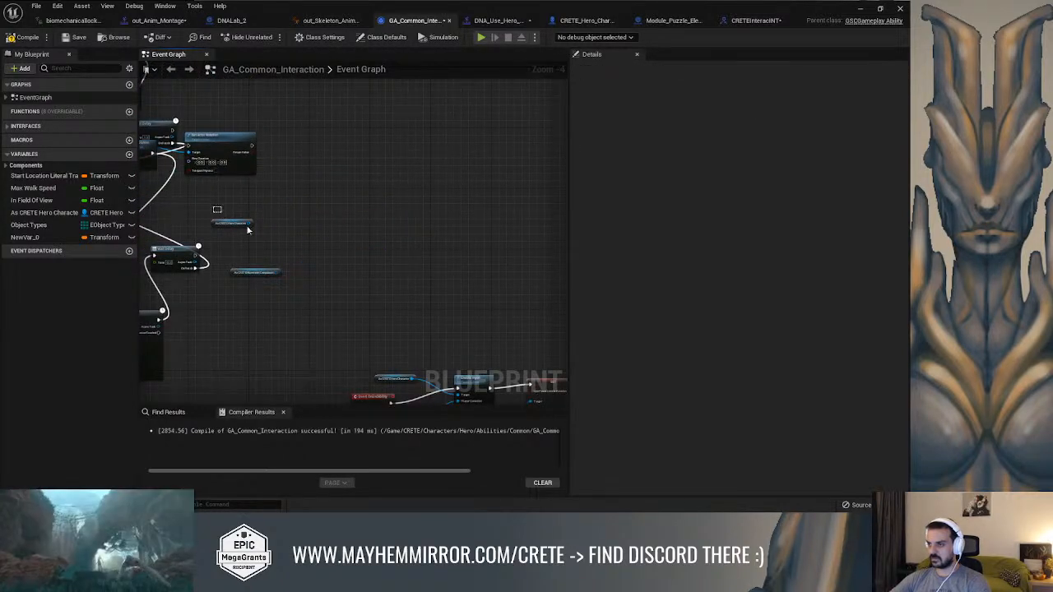
right_click_drag(266, 162, 505, 212)
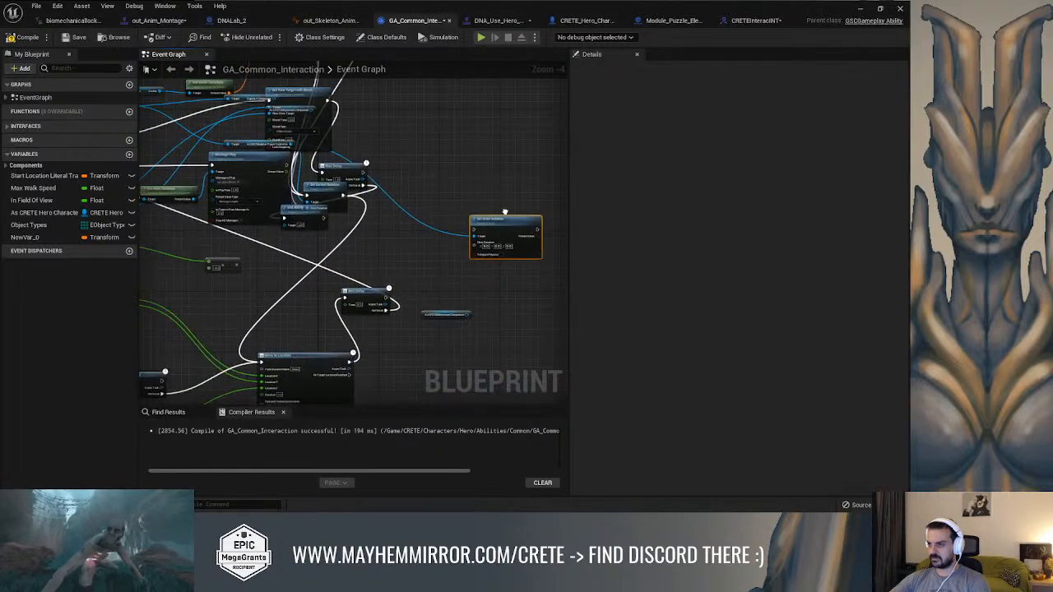
right_click_drag(458, 243, 338, 258)
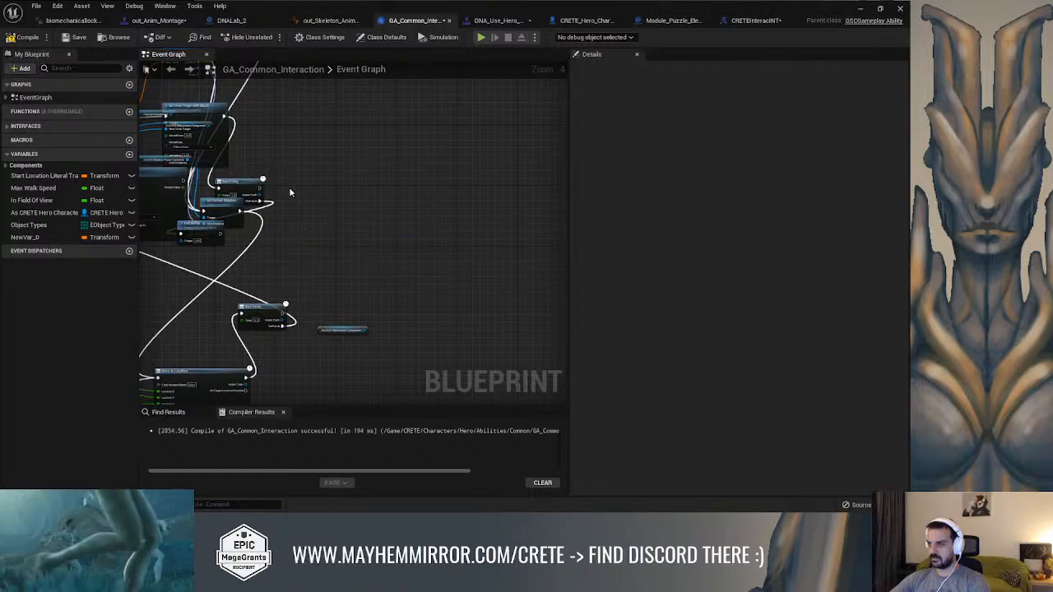
Move the overlapping Wait Delay and Set Control Rotation nodes apart into free space
right_click_drag(288, 188, 321, 192)
left_click_drag(275, 186, 347, 172)
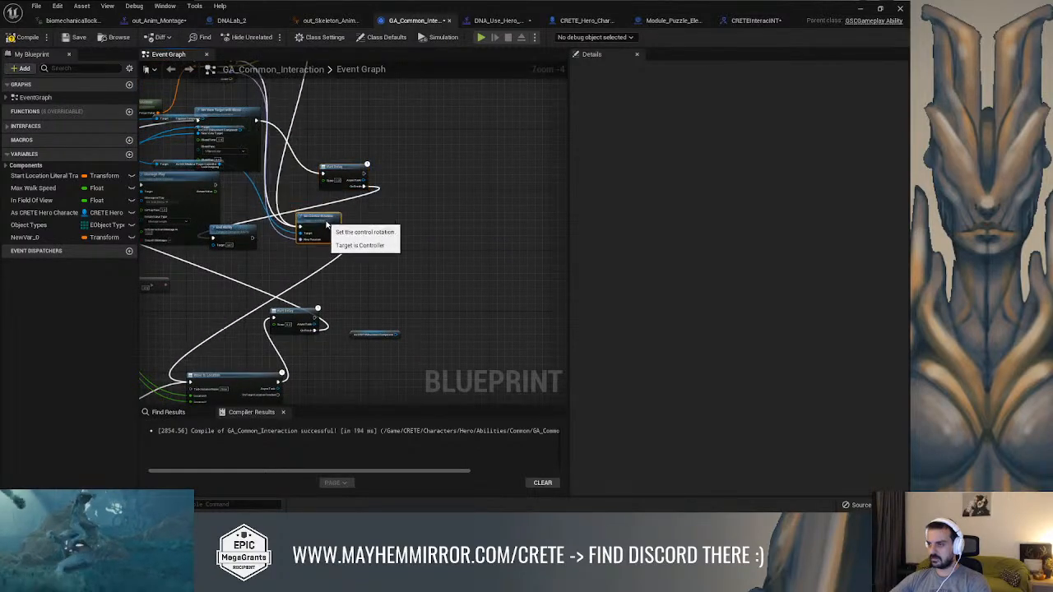
scroll(273, 272, "down", 2)
Move the Move to Location node and its neighbouring Wait Delay beneath Set Control Rotation
left_click_drag(238, 281, 272, 289)
right_click_drag(272, 290, 292, 276)
scroll(286, 281, "up", 3)
scroll(284, 282, "down", 2)
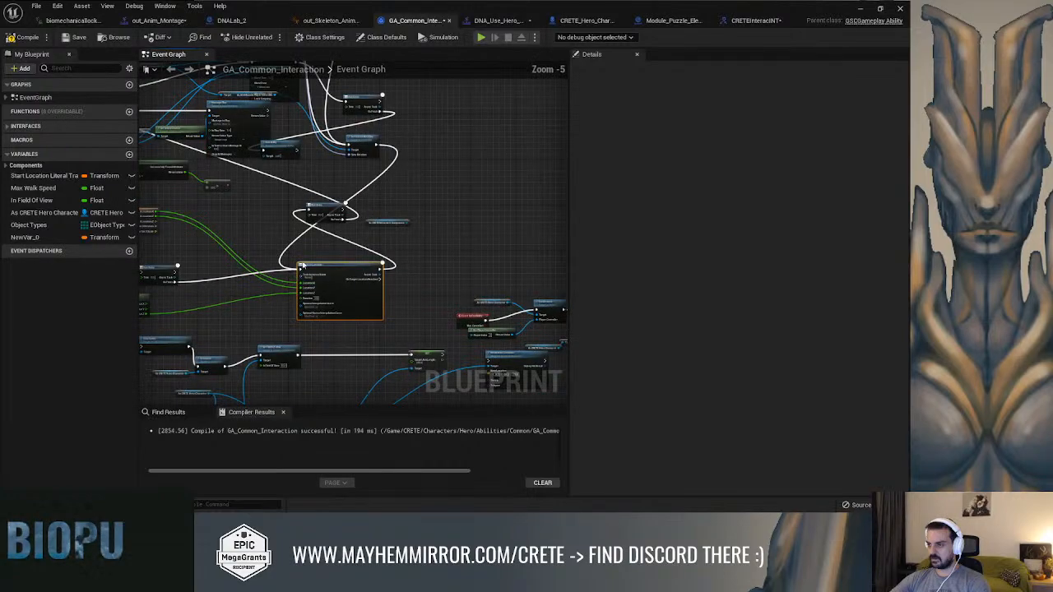
left_click_drag(323, 208, 324, 214)
right_click_drag(289, 183, 310, 255)
right_click_drag(267, 209, 445, 259)
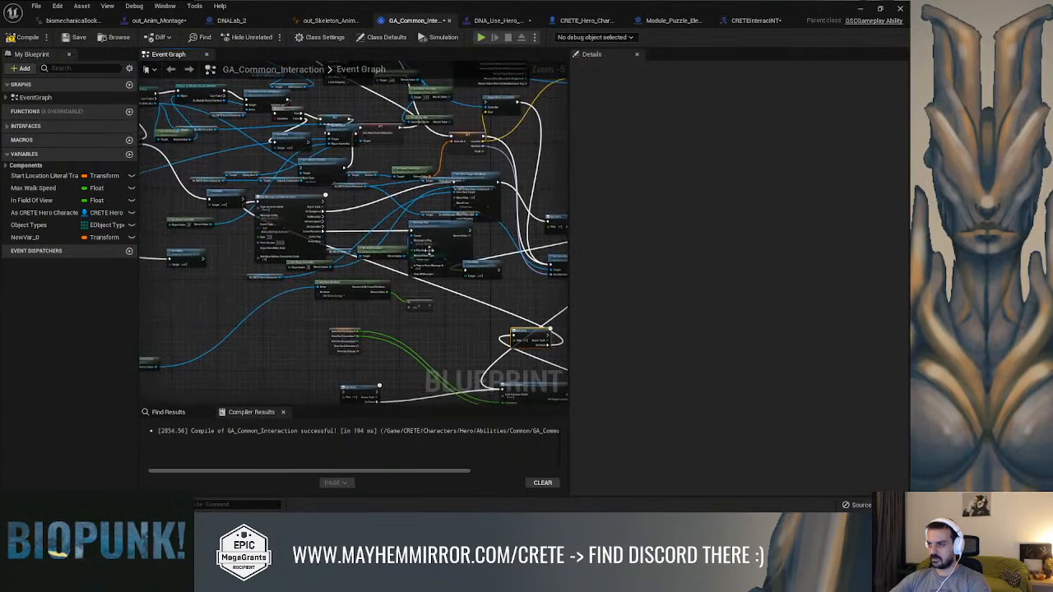
Move Play Montage and Wait for Event, Set View Target with Blend and its input getters into the open area beyond Set Control Rotation
scroll(291, 206, "down", 2)
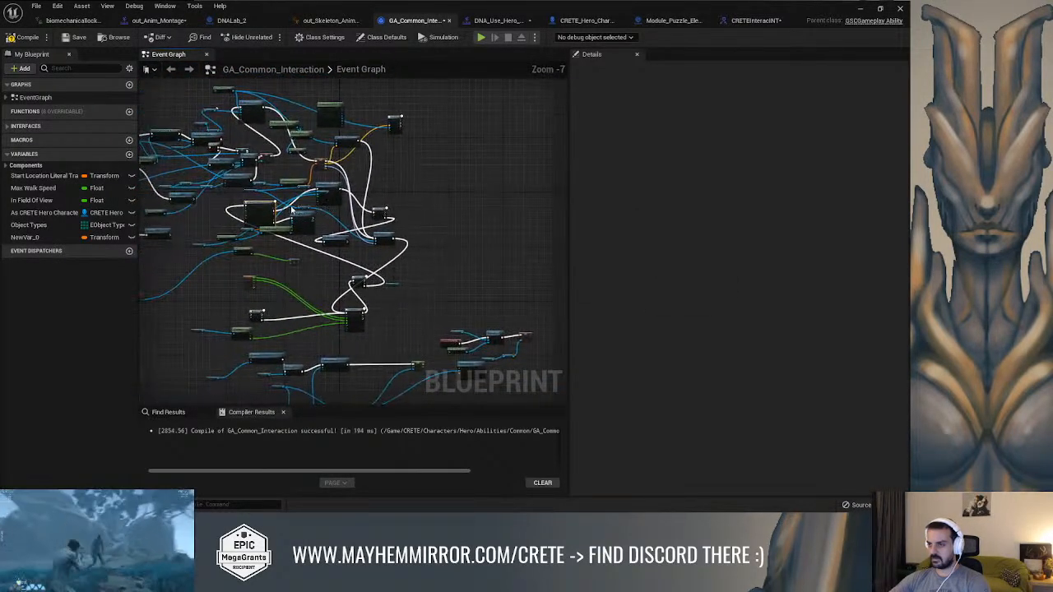
left_click_drag(346, 207, 504, 195)
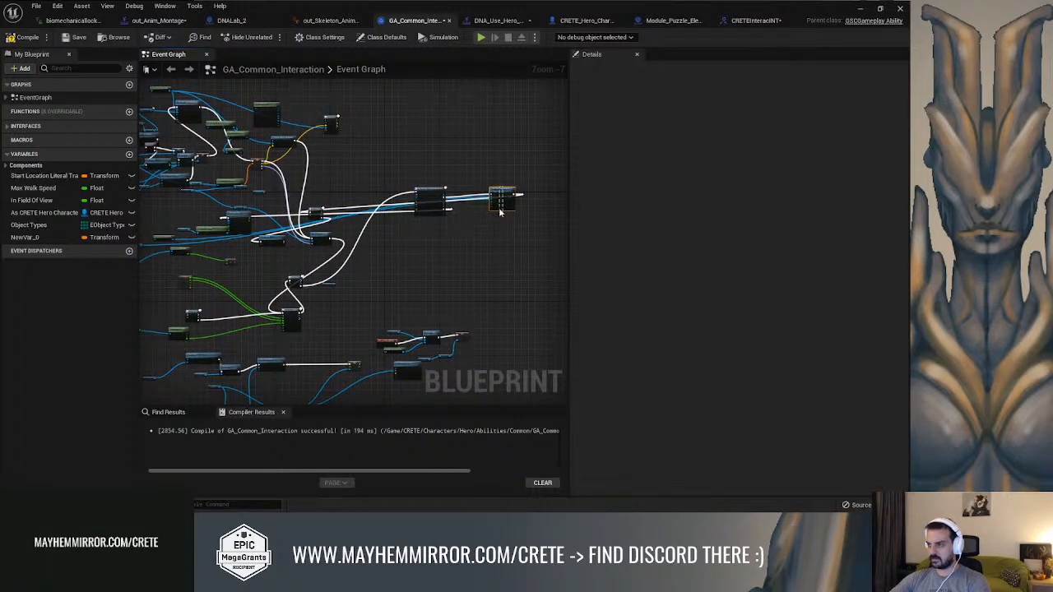
right_click_drag(319, 248, 412, 236)
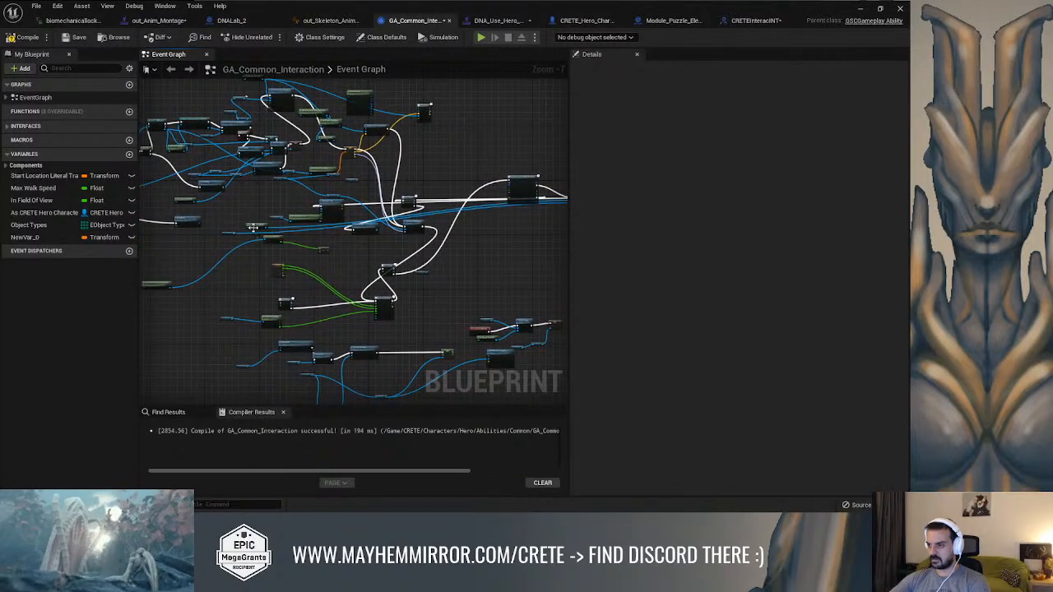
scroll(269, 237, "down", 1)
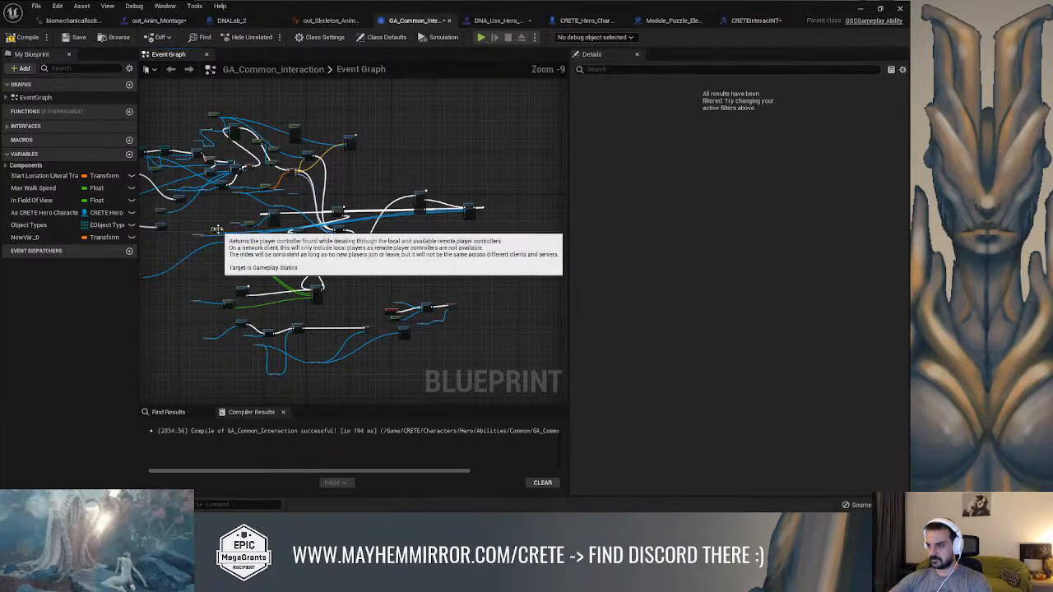
scroll(489, 221, "up", 1)
scroll(457, 213, "up", 4)
left_click_drag(495, 187, 496, 195)
right_click_drag(282, 205, 512, 206)
scroll(278, 220, "down", 2)
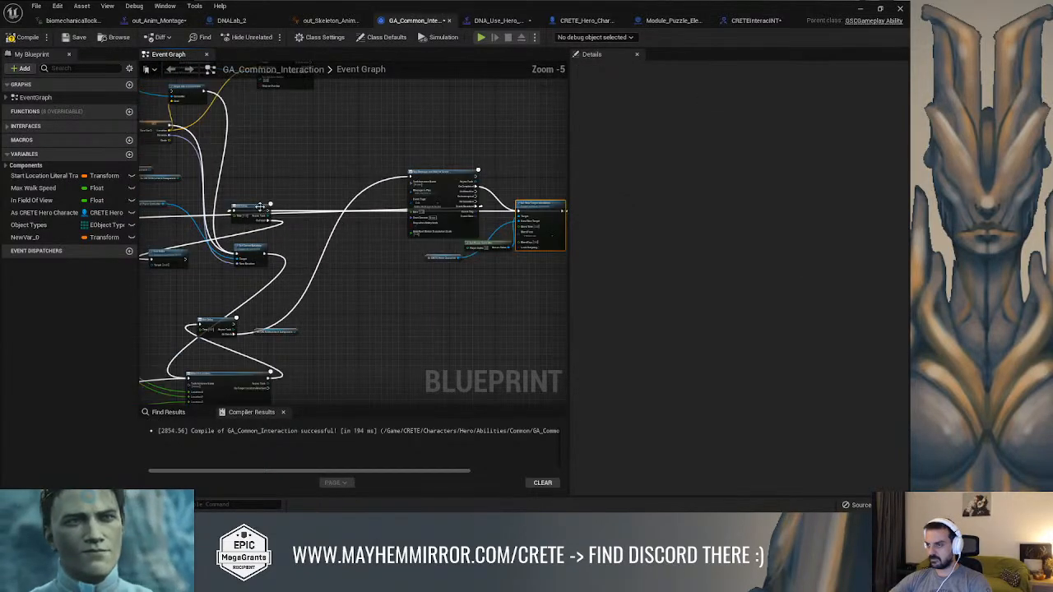
Move the final Wait Delay and End Ability nodes behind Set View Target with Blend
left_click_drag(495, 310, 519, 306)
right_click_drag(518, 301, 340, 278)
left_click_drag(337, 291, 507, 189)
right_click_drag(289, 257, 263, 253)
scroll(292, 254, "down", 1)
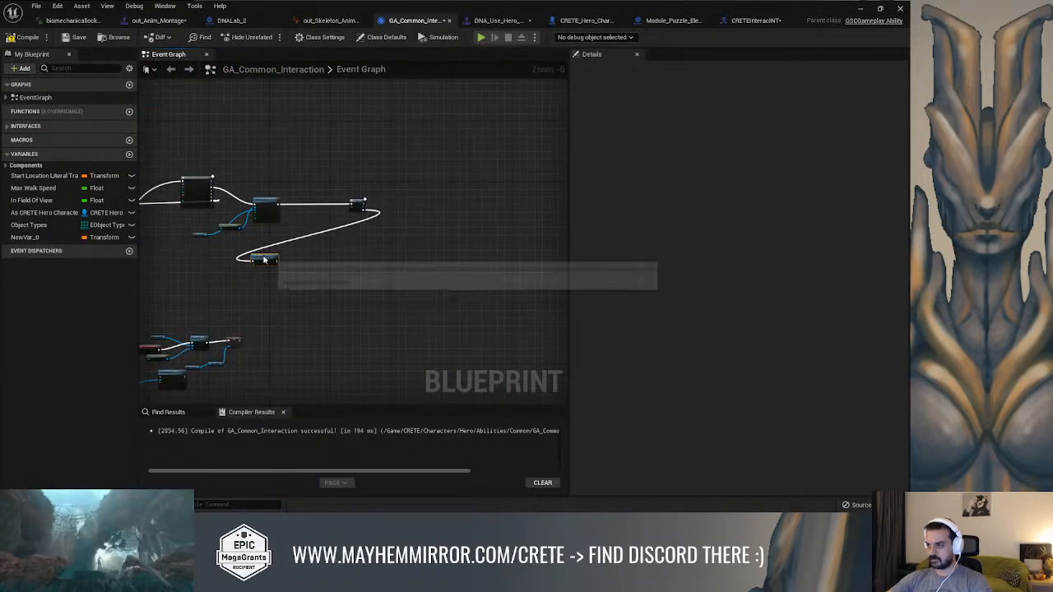
left_click_drag(437, 200, 425, 210)
Move Montage Play and its Get Anim Instance nodes below the Play Montage and Wait for Event chain
right_click_drag(324, 226, 425, 223)
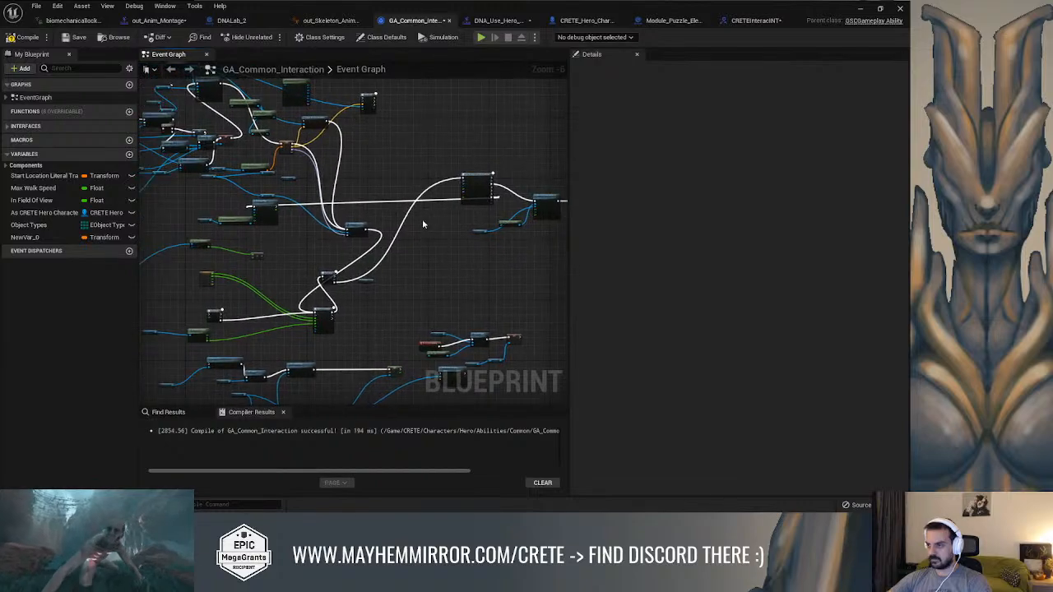
scroll(401, 221, "up", 1)
left_click_drag(199, 195, 411, 110)
scroll(406, 207, "down", 2)
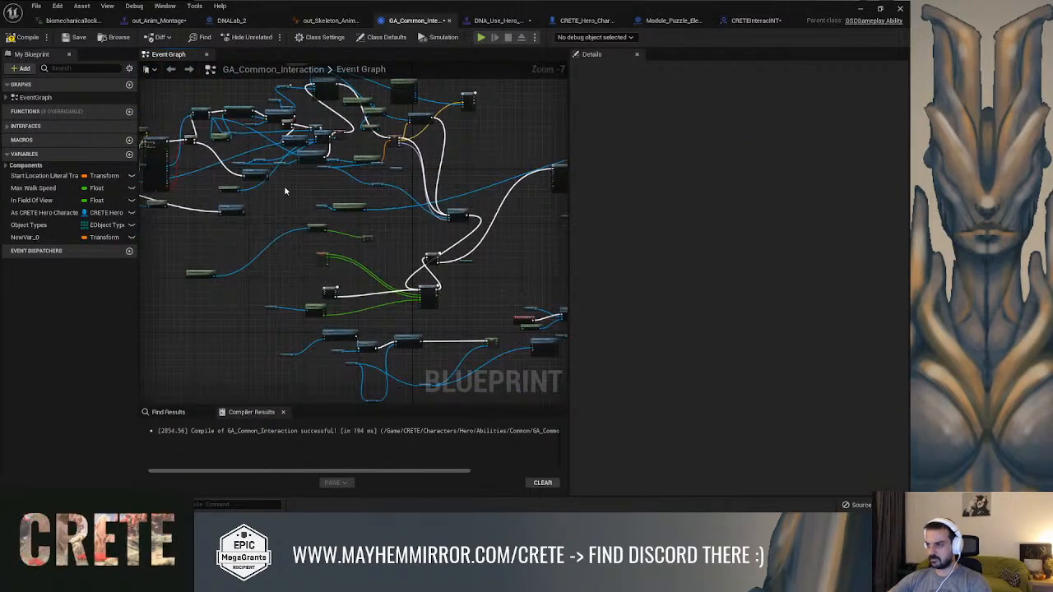
scroll(301, 245, "down", 2)
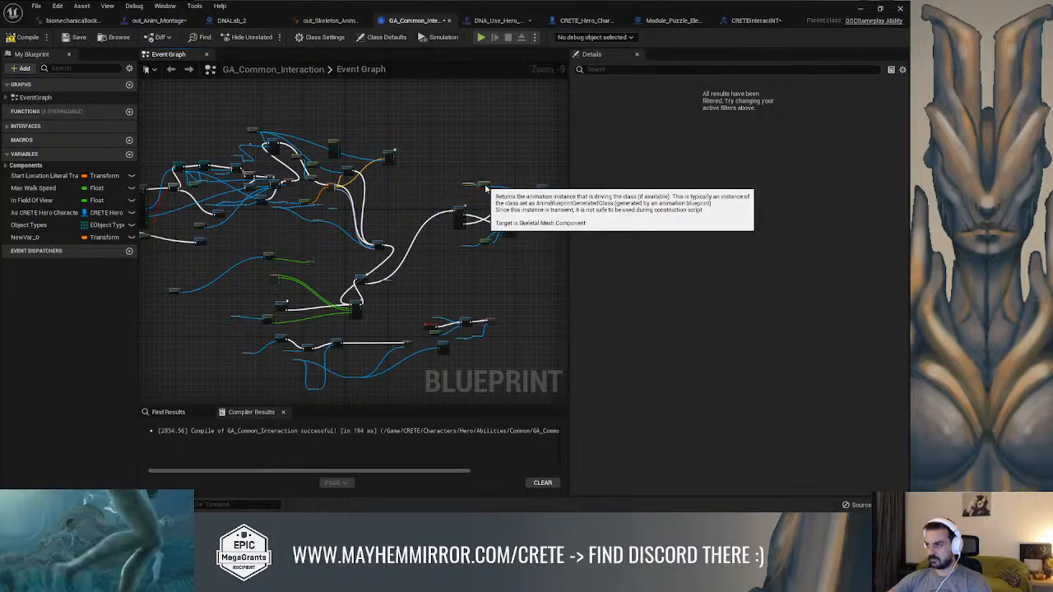
scroll(419, 216, "up", 6)
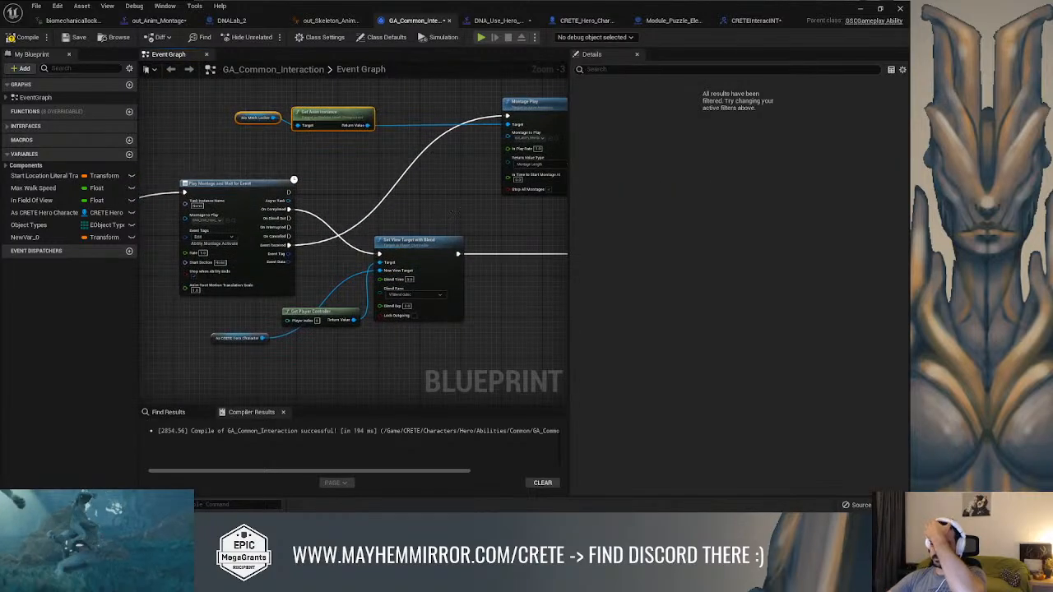
right_click_drag(448, 202, 355, 193)
scroll(354, 192, "down", 1)
left_click_drag(395, 135, 408, 378)
Line up Set View Target with Blend, Wait Delay and End Ability in one row after Play Montage and Wait for Event
left_click_drag(335, 231, 386, 189)
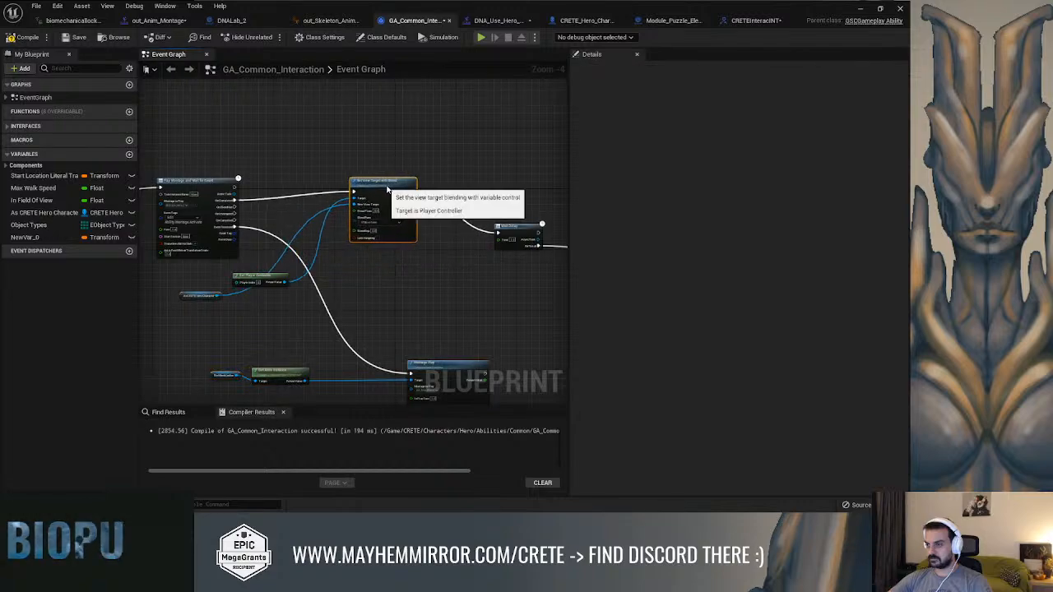
right_click_drag(461, 205, 367, 196)
left_click_drag(425, 221, 429, 190)
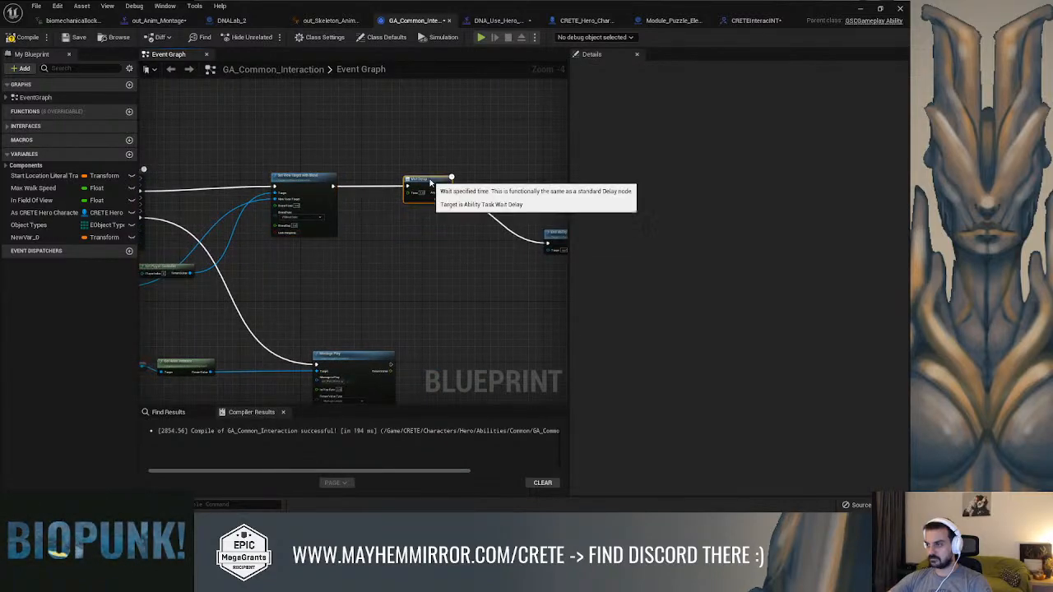
right_click_drag(489, 183, 361, 182)
left_click_drag(430, 242, 421, 198)
Place Get Player Controller and the As CRETE Hero Character getter directly in front of Set View Target with Blend
right_click_drag(148, 225, 512, 215)
right_click_drag(402, 273, 314, 272)
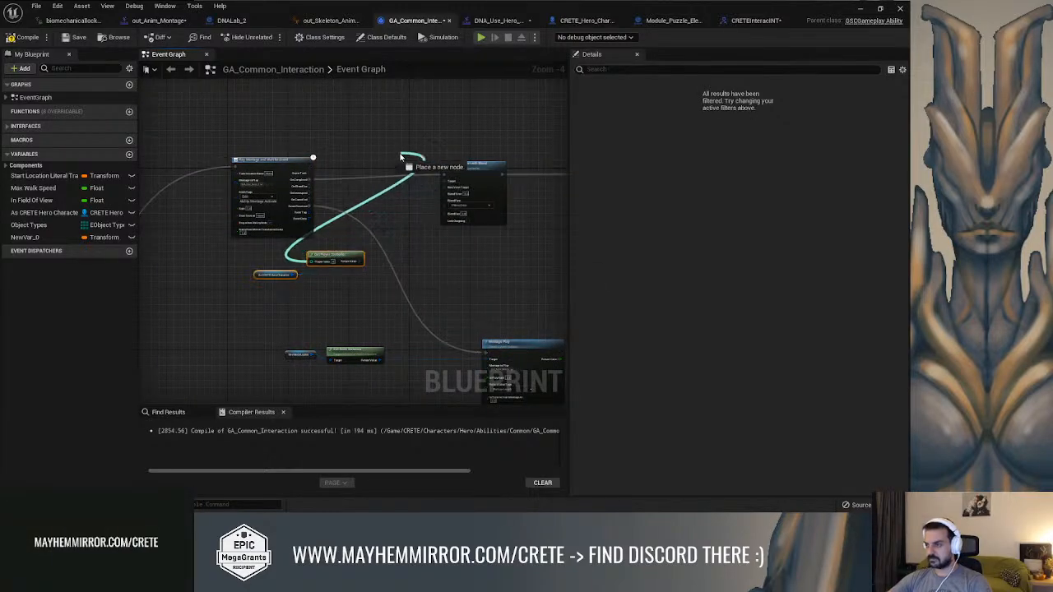
left_click_drag(466, 168, 520, 169)
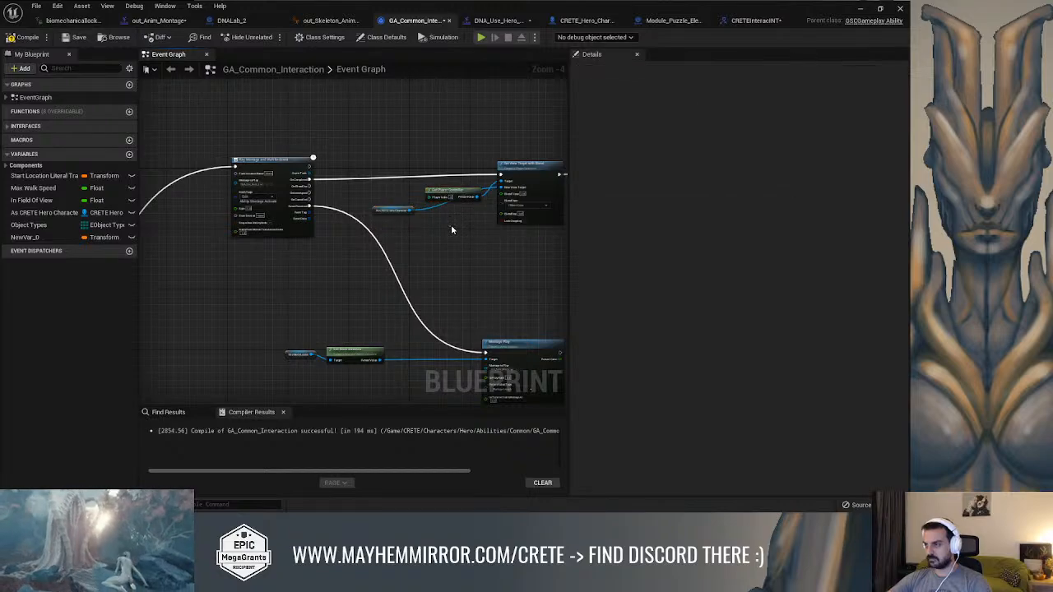
scroll(354, 202, "up", 3)
left_click_drag(258, 239, 318, 186)
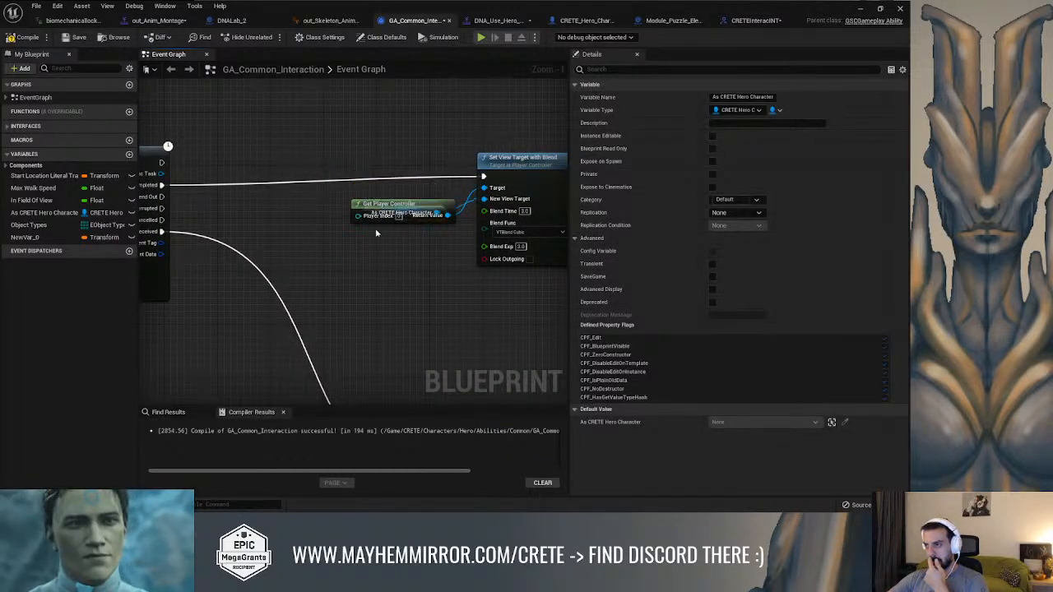
left_click_drag(389, 212, 402, 192)
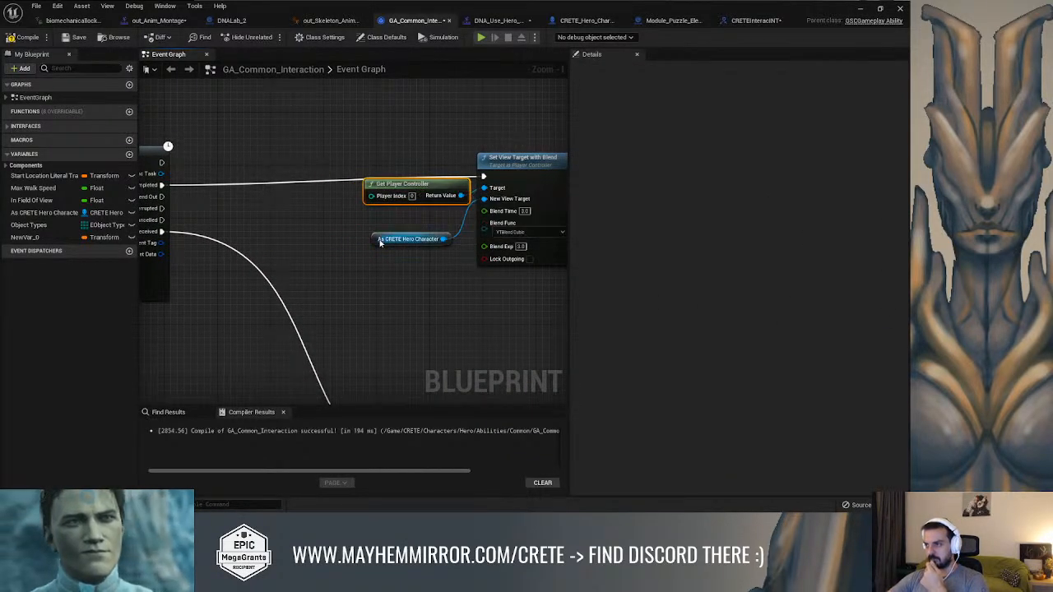
left_click_drag(375, 233, 377, 209)
Reposition the Wait Delay that follows Move to Location between that node and Play Montage and Wait for Event
scroll(329, 238, "down", 2)
right_click_drag(316, 245, 378, 228)
right_click_drag(503, 283, 536, 233)
right_click_drag(267, 205, 371, 225)
left_click_drag(275, 258, 500, 206)
right_click_drag(497, 233, 381, 279)
scroll(460, 186, "down", 1)
right_click_drag(460, 186, 428, 149)
scroll(369, 282, "up", 2)
scroll(381, 225, "down", 1)
scroll(379, 186, "up", 1)
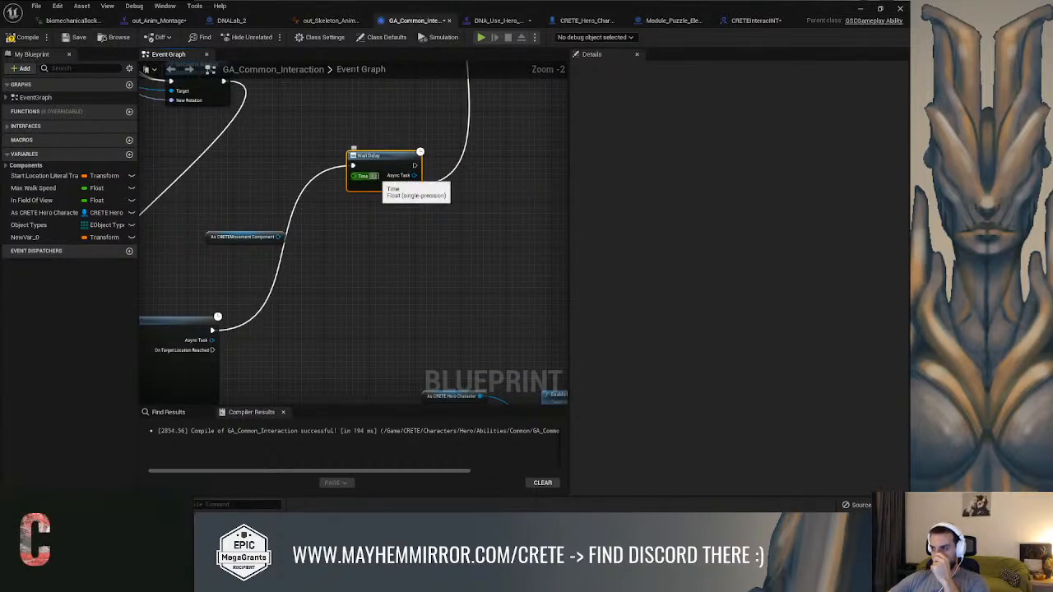
right_click_drag(343, 234, 536, 129)
left_click(381, 181)
Delete the unused Get AI Controller, Get Player Controller, Get Avatar Actor from Actor Info and Get Actor Info nodes
right_click_drag(384, 159, 381, 204)
right_click_drag(389, 114, 367, 245)
scroll(368, 245, "down", 3)
right_click_drag(365, 179, 400, 335)
scroll(367, 247, "up", 2)
right_click_drag(367, 245, 429, 277)
mouse_move(416, 217)
right_mouse_down()
mouse_move(392, 177)
mouse_move(407, 220)
right_mouse_up()
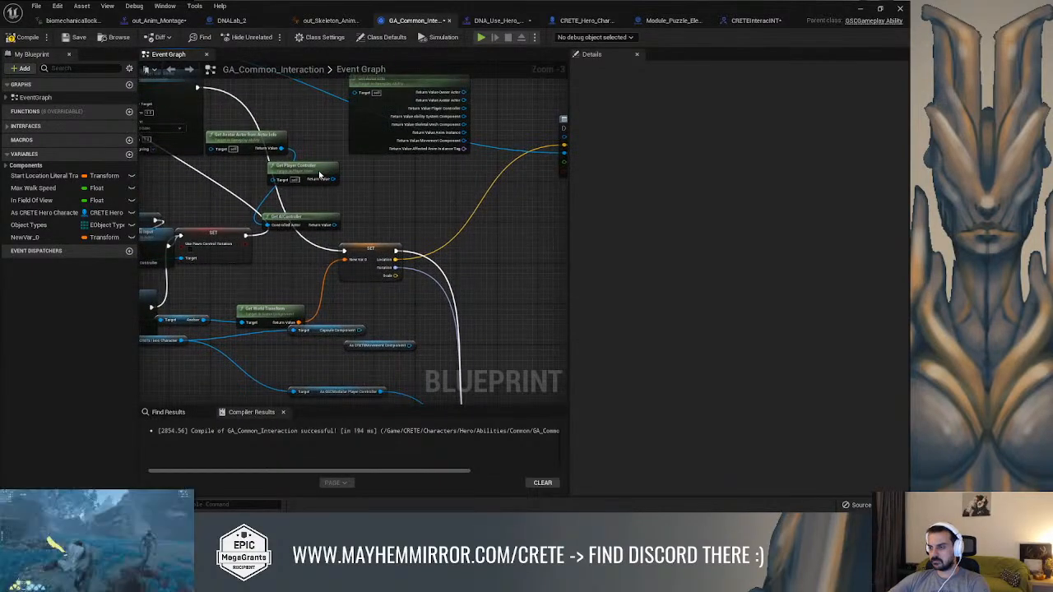
left_click_drag(318, 221, 356, 209)
key("Delete")
left_click(239, 137)
key("Delete")
right_click_drag(345, 145, 241, 233)
left_click(339, 186)
key("Delete")
left_click(432, 174)
key("Delete")
Move Set View Target with Blend near the Use Pawn Control Rotation setter and shift the NewVar_0 setter farther along the chain
right_click_drag(300, 212, 485, 232)
scroll(362, 222, "down", 1)
right_click_drag(362, 222, 519, 245)
left_click_drag(417, 213, 502, 200)
right_click_drag(503, 200, 370, 170)
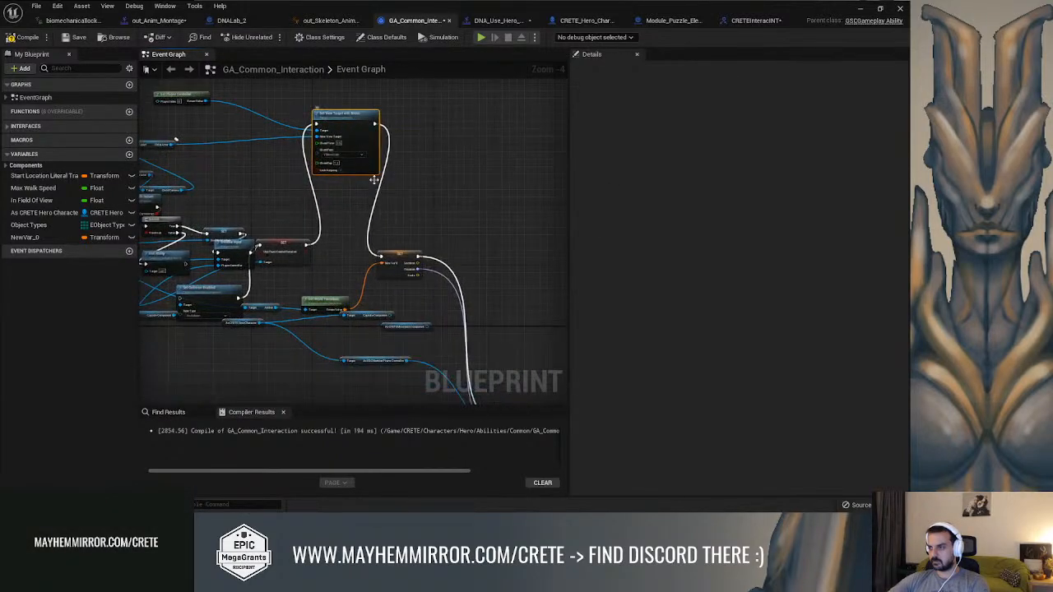
left_click_drag(398, 257, 521, 254)
Delete the unconnected As CRETEMovement Component getter and the unused Capsule Component getter below Get World Transform
right_click_drag(425, 315, 412, 277)
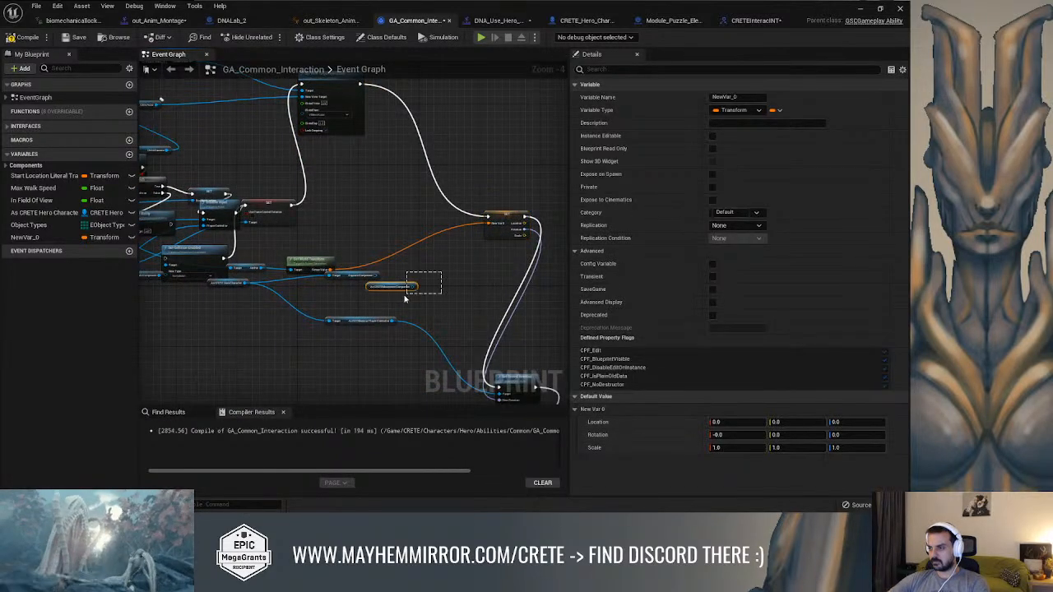
left_click_drag(404, 297, 399, 300)
key("Delete")
left_click(358, 277)
key("Delete")
Place Get World Transform and its Anchor getter closer to the NewVar_0 setter they feed
scroll(358, 280, "up", 3)
right_click_drag(292, 261, 349, 260)
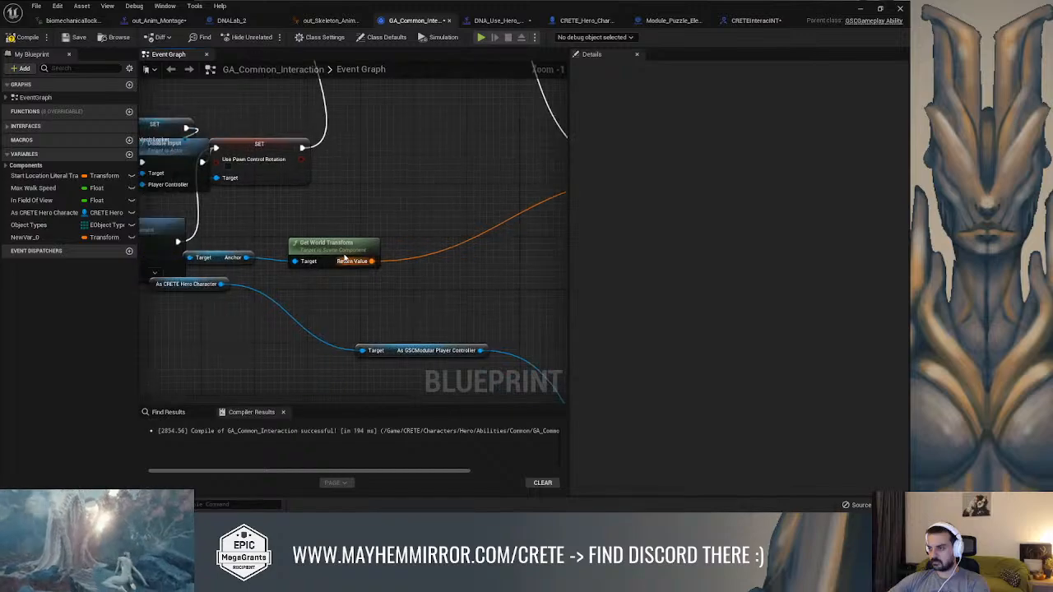
scroll(349, 261, "down", 2)
left_click_drag(354, 247, 489, 210)
left_click_drag(274, 253, 299, 243)
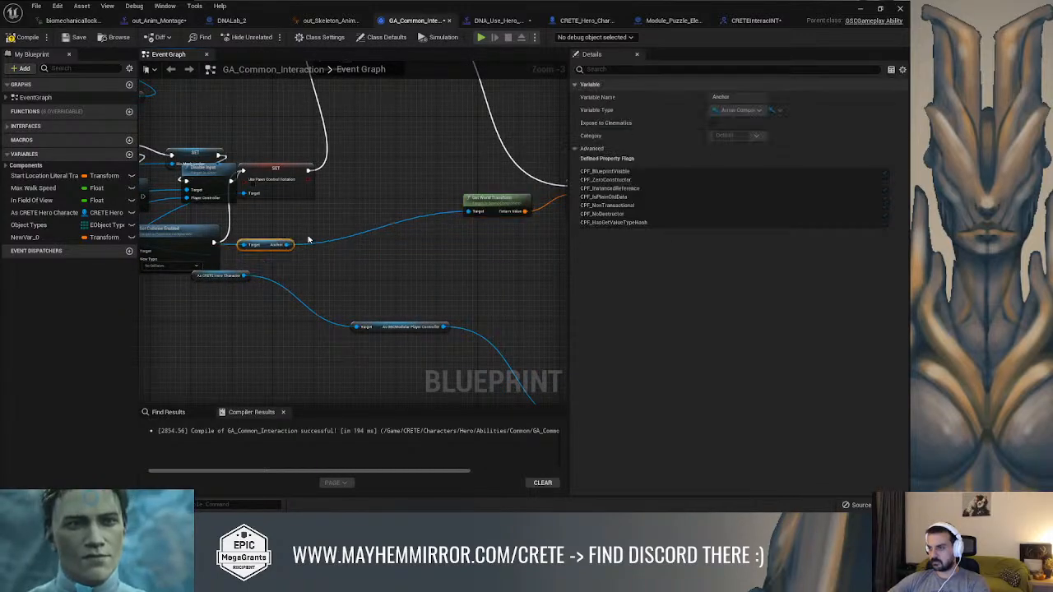
Shift the Use Pawn Control Rotation setter clear of Disable Input and bring Set View Target with Blend down beside it
right_click_drag(379, 240, 392, 298)
left_click_drag(297, 233, 323, 232)
scroll(369, 222, "down", 2)
right_click_drag(369, 223, 277, 258)
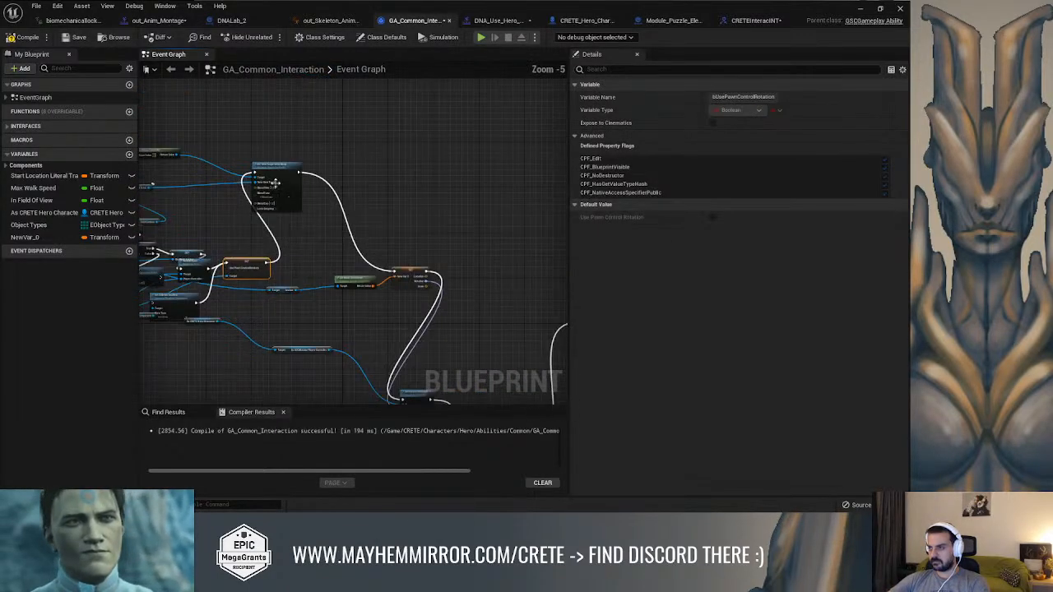
left_click_drag(296, 187, 350, 241)
Inspect the execution chain from the NewVar_0 setter through Set Control Rotation to Play Montage and Wait for Event
right_click_drag(366, 381, 320, 169)
scroll(385, 244, "up", 1)
right_click_drag(355, 223, 471, 402)
right_click_drag(389, 181, 297, 152)
scroll(394, 173, "up", 2)
right_click_drag(344, 244, 338, 76)
right_click_drag(353, 277, 320, 190)
scroll(322, 190, "down", 2)
right_click_drag(471, 209, 325, 421)
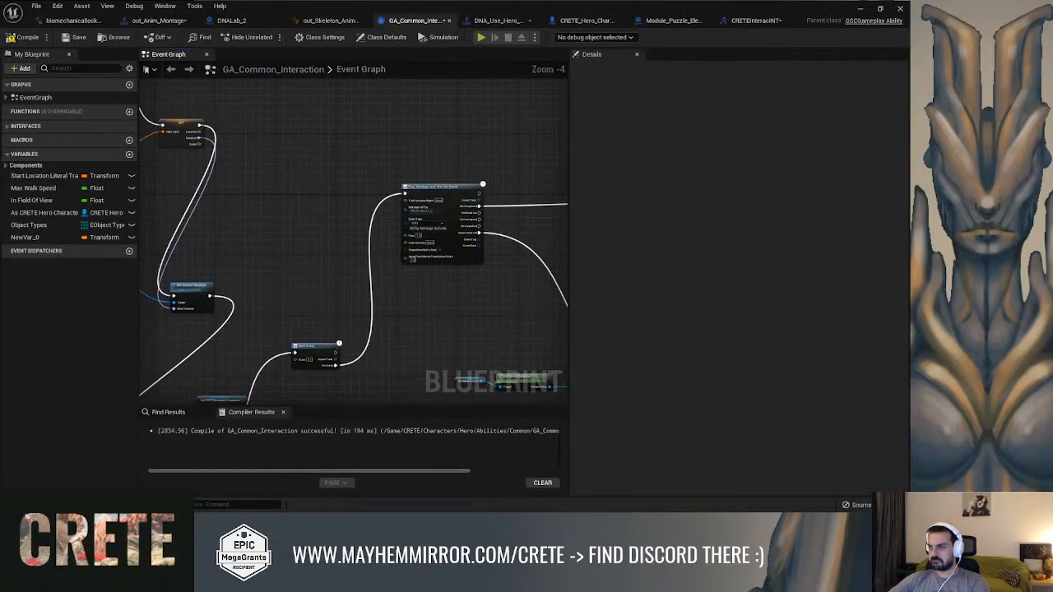
scroll(434, 151, "up", 3)
right_click_drag(442, 139, 322, 99)
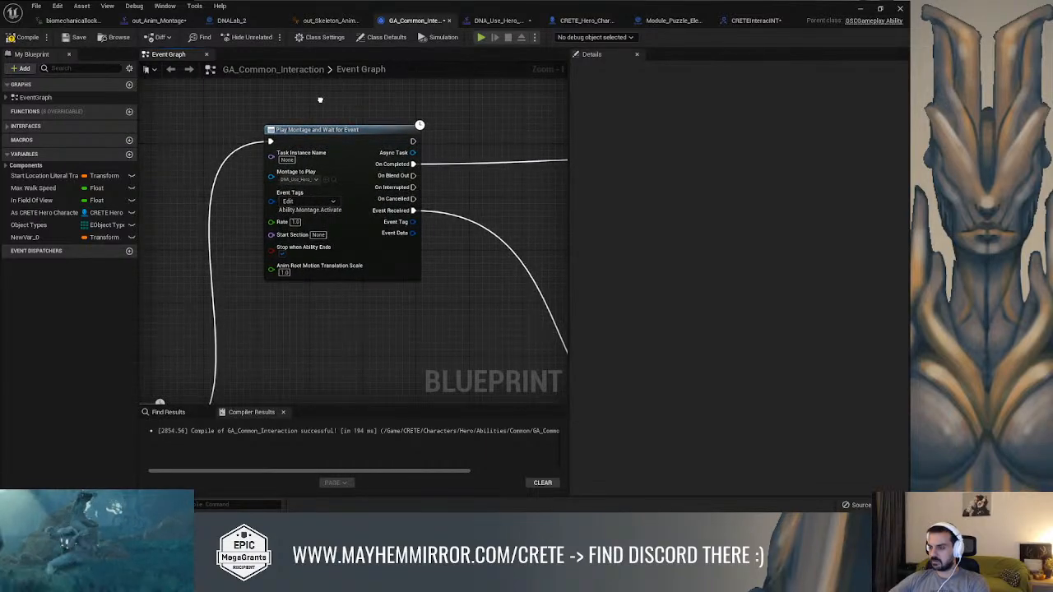
scroll(440, 120, "down", 3)
right_click_drag(475, 137, 247, 138)
Remove the Wait Delay after Move to Location, wire that node directly into Play Montage and Wait for Event, and compile and save
right_click_drag(411, 154, 489, 45)
scroll(359, 147, "up", 1)
right_click_drag(217, 273, 408, 194)
right_click_drag(310, 184, 559, 131)
scroll(404, 231, "down", 2)
scroll(321, 243, "up", 4)
scroll(362, 278, "down", 2)
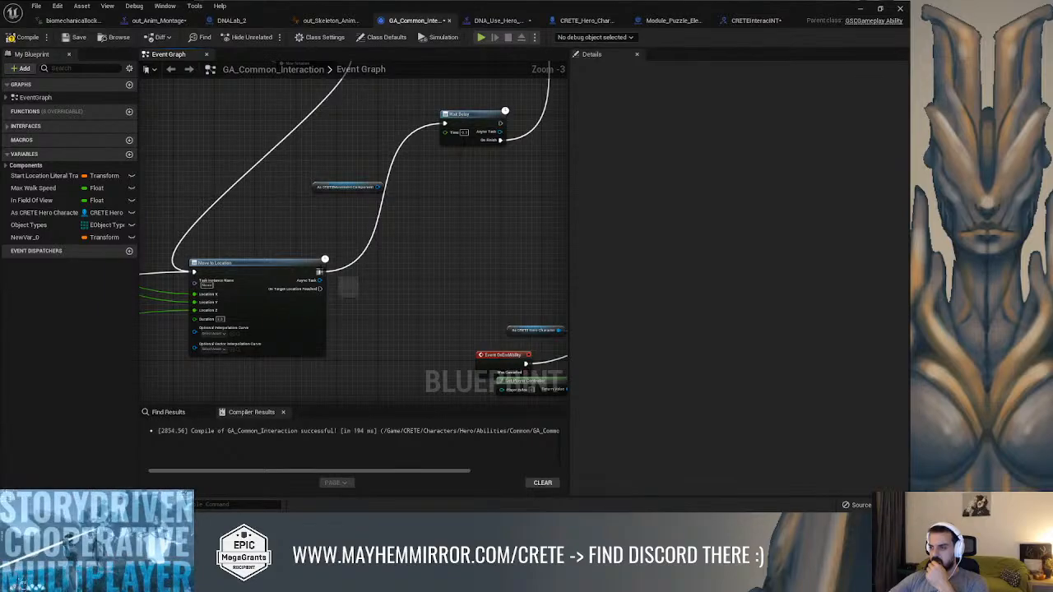
left_click_drag(562, 104, 491, 174)
right_click_drag(379, 374, 366, 210)
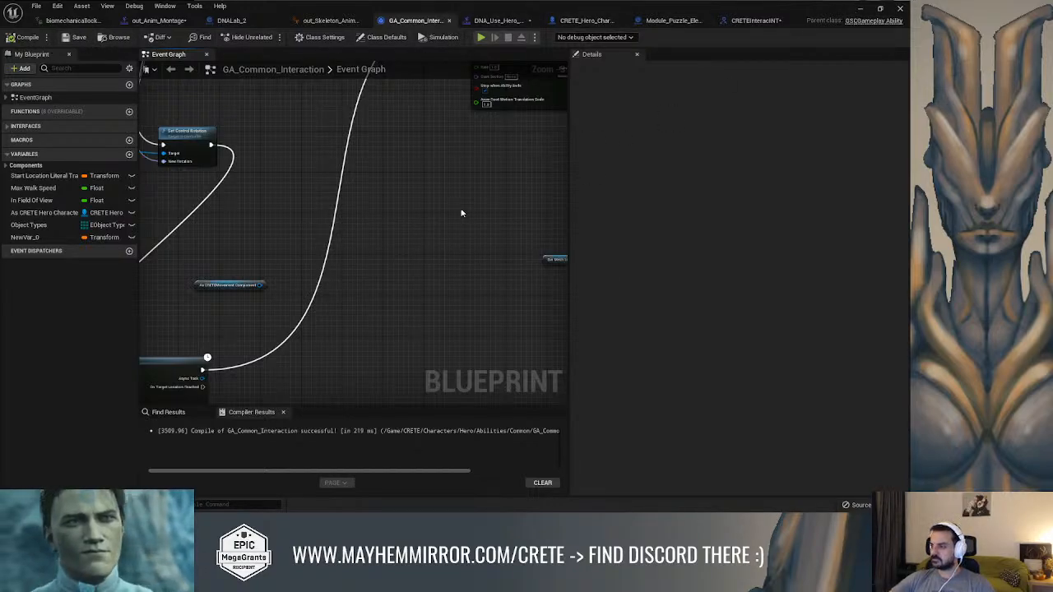
Close the Message Log, start a play-in-editor session and run the character to the DNA puzzle element
left_click(860, 8)
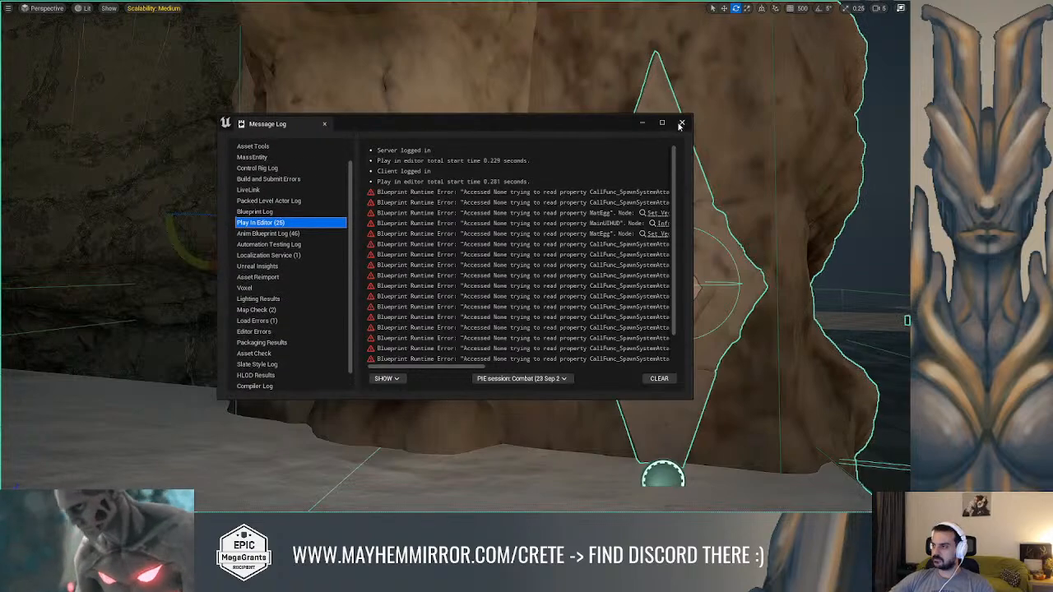
left_click(681, 123)
key("alt+p")
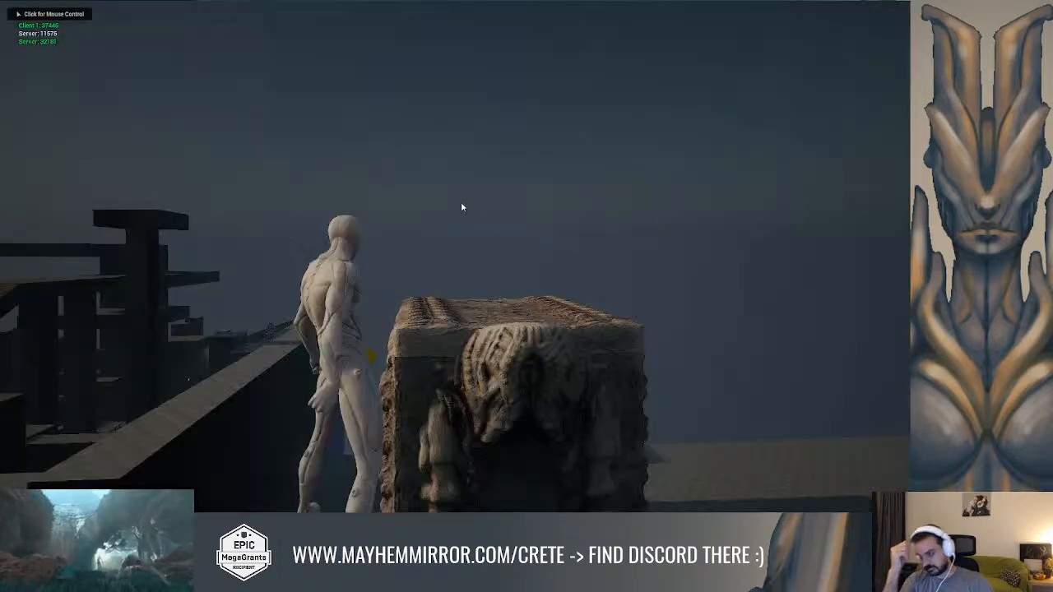
key("w")
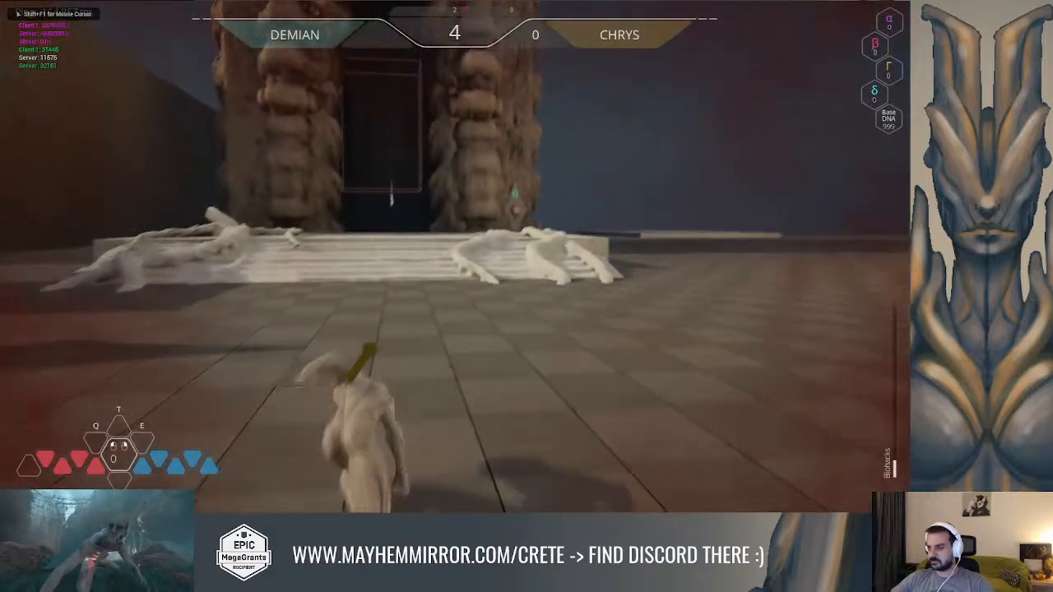
key("space")
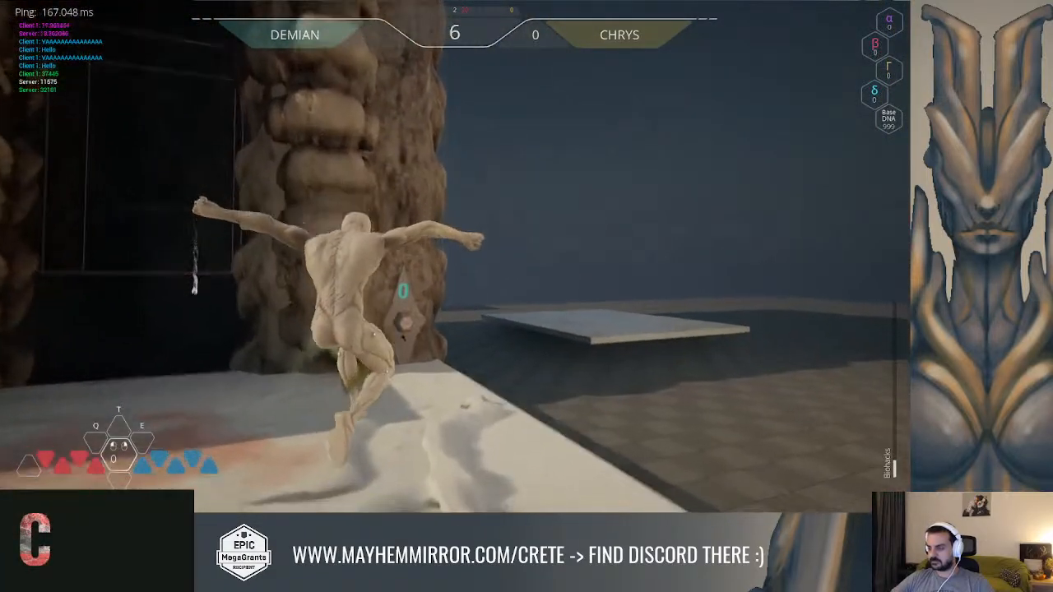
key("w")
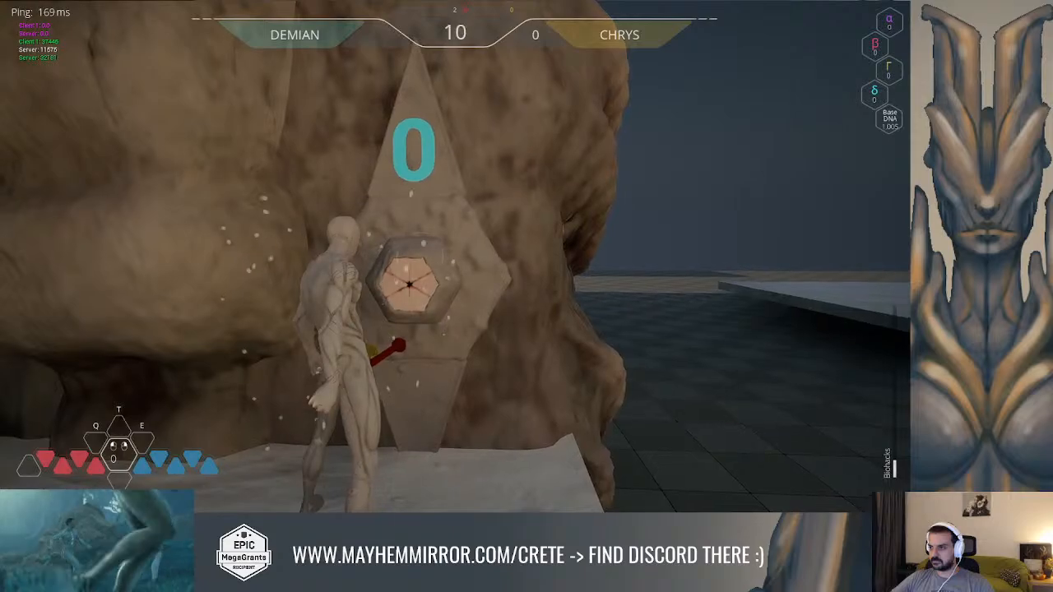
Test the gameplay by running through the level and back to the puzzle element, and end the play session
key("w")
key("w")
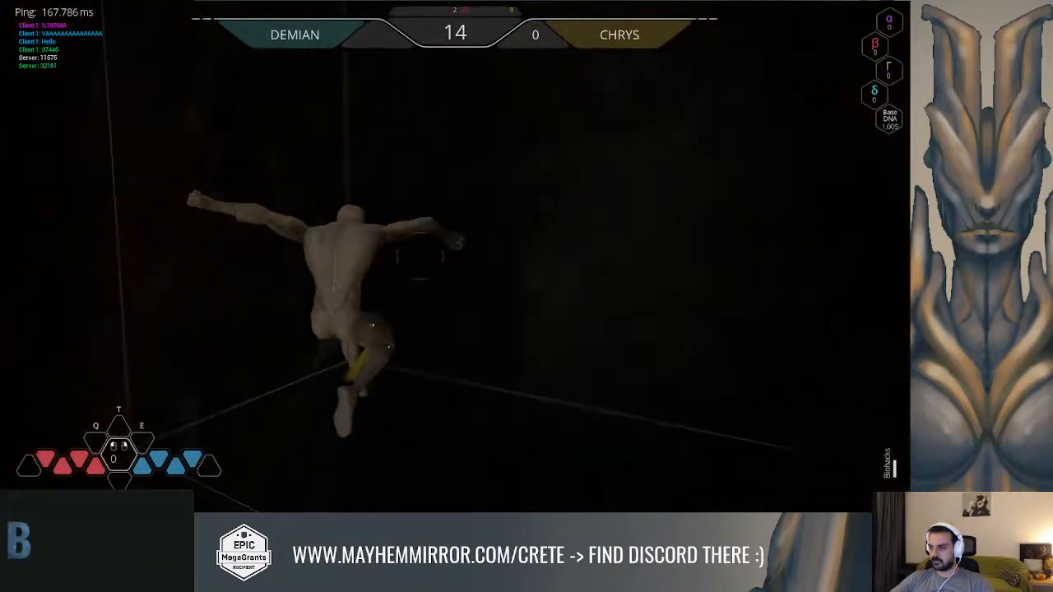
key("w")
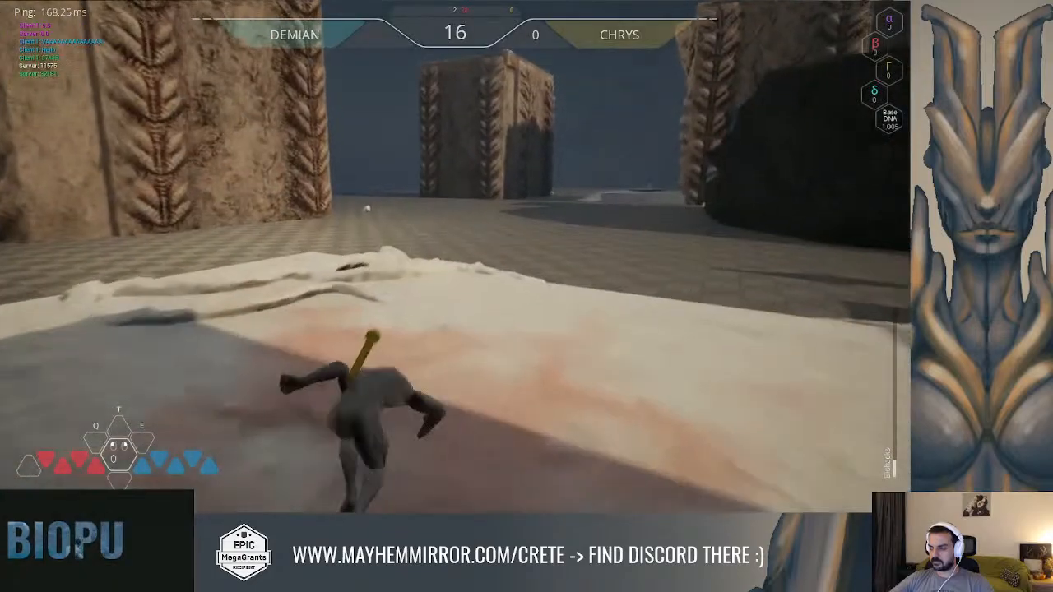
key("w")
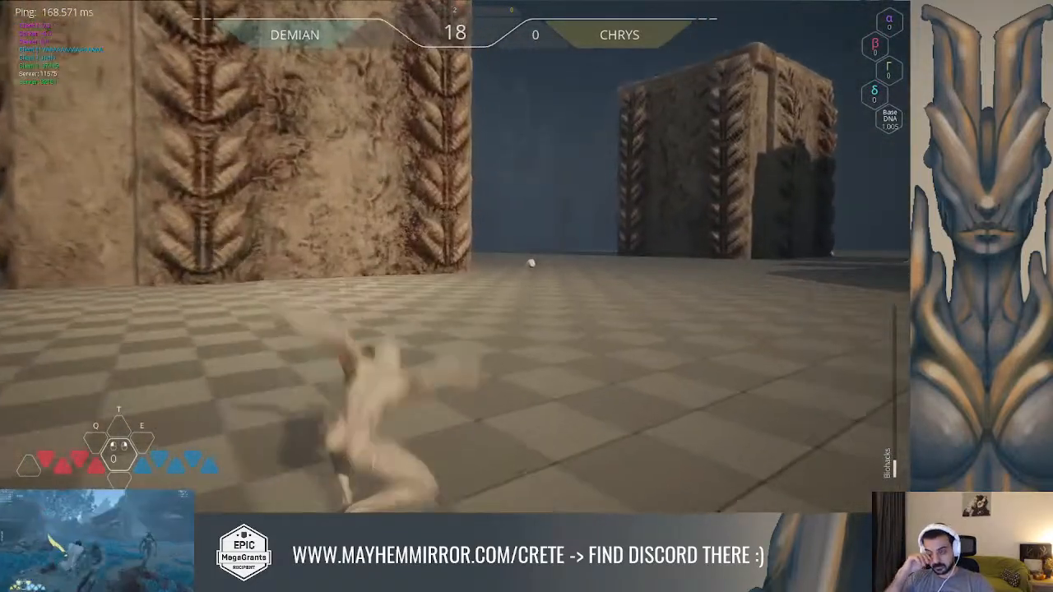
key("w")
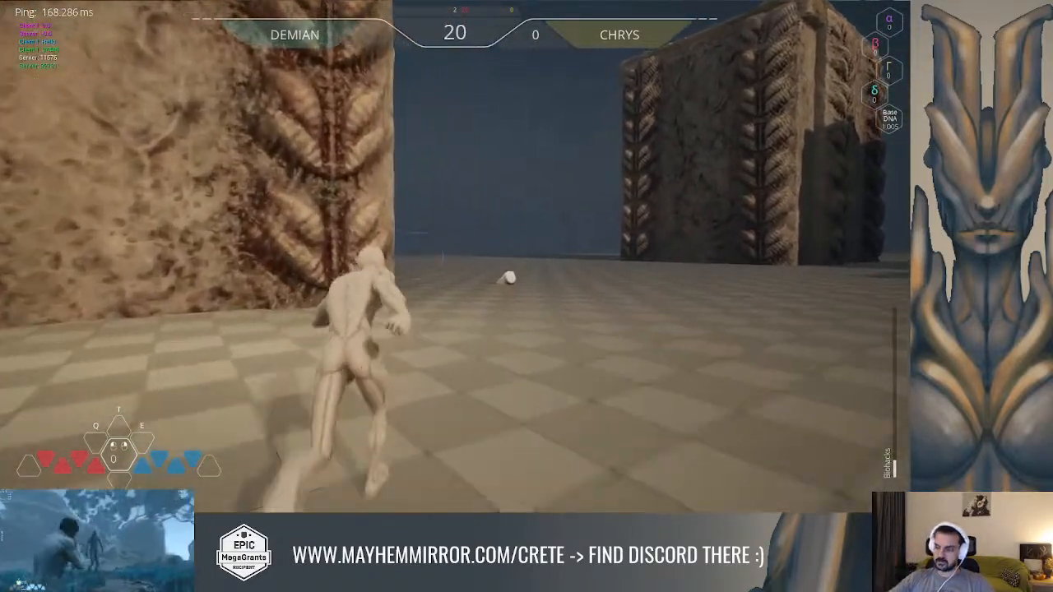
key("space")
key("w")
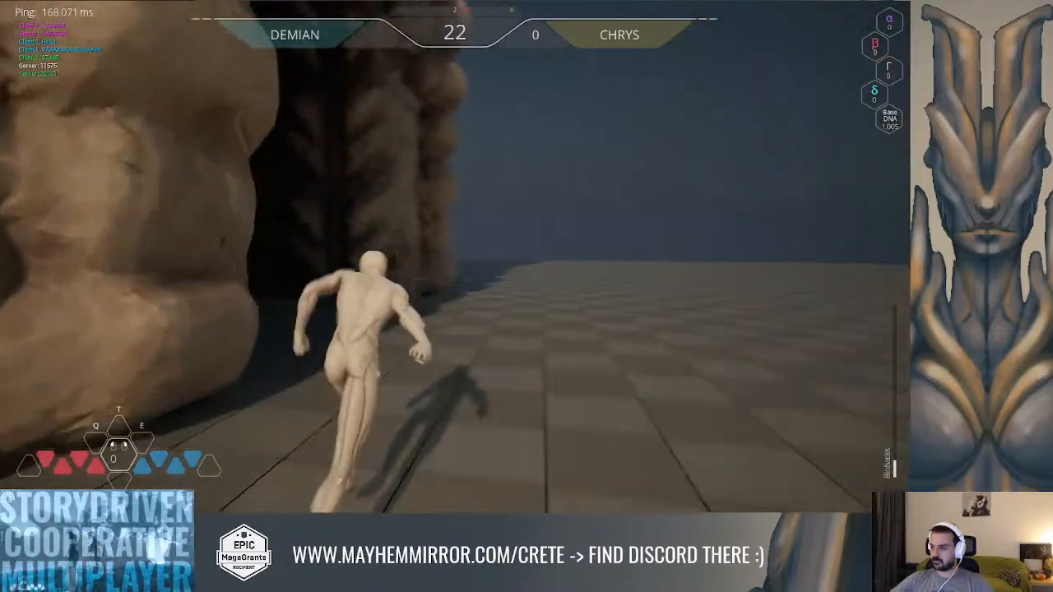
key("w")
key("space")
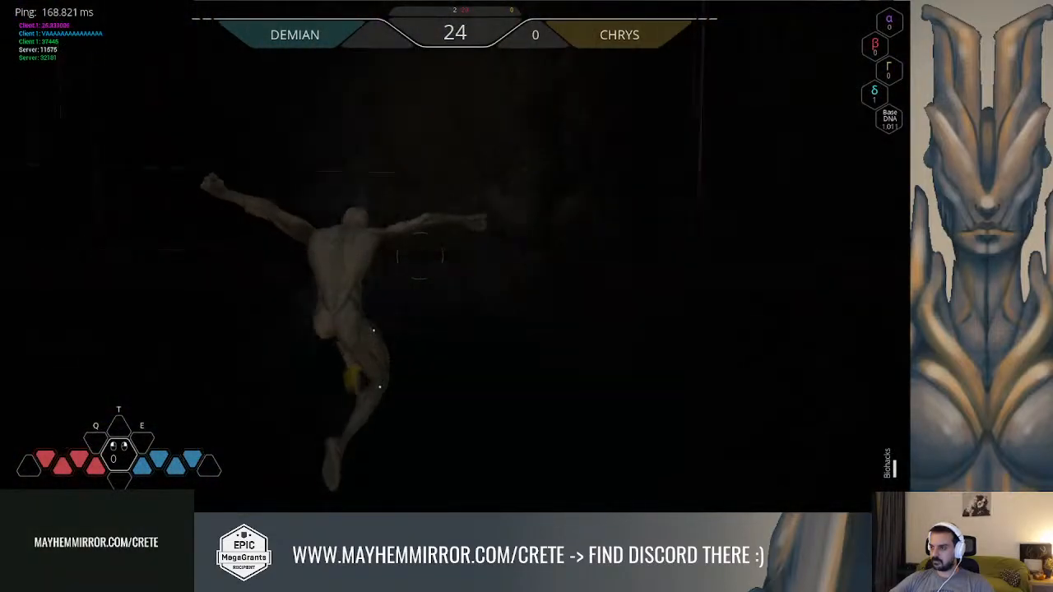
key("w")
key("w")
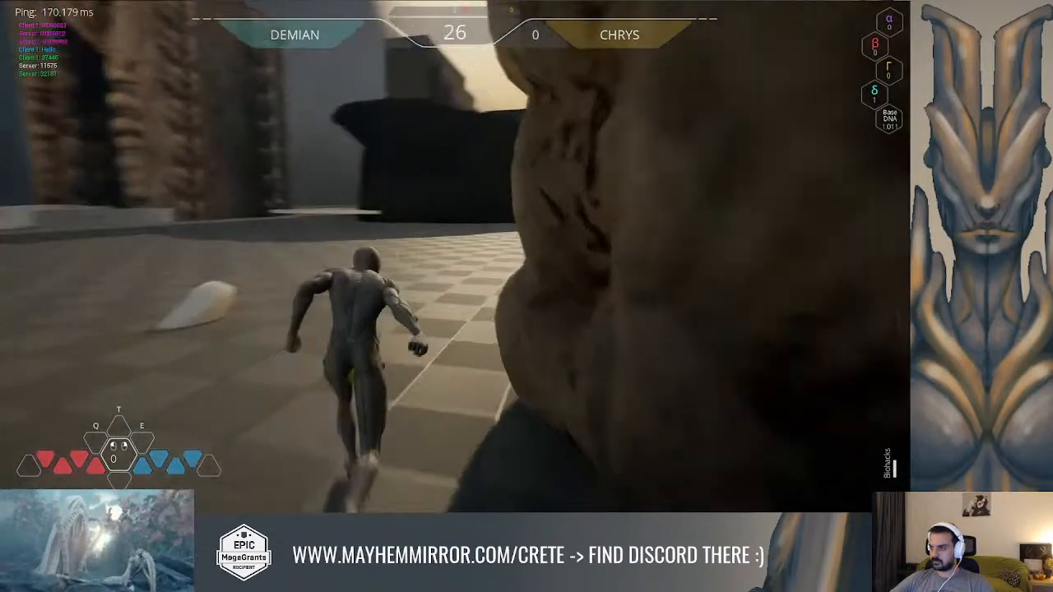
key("space")
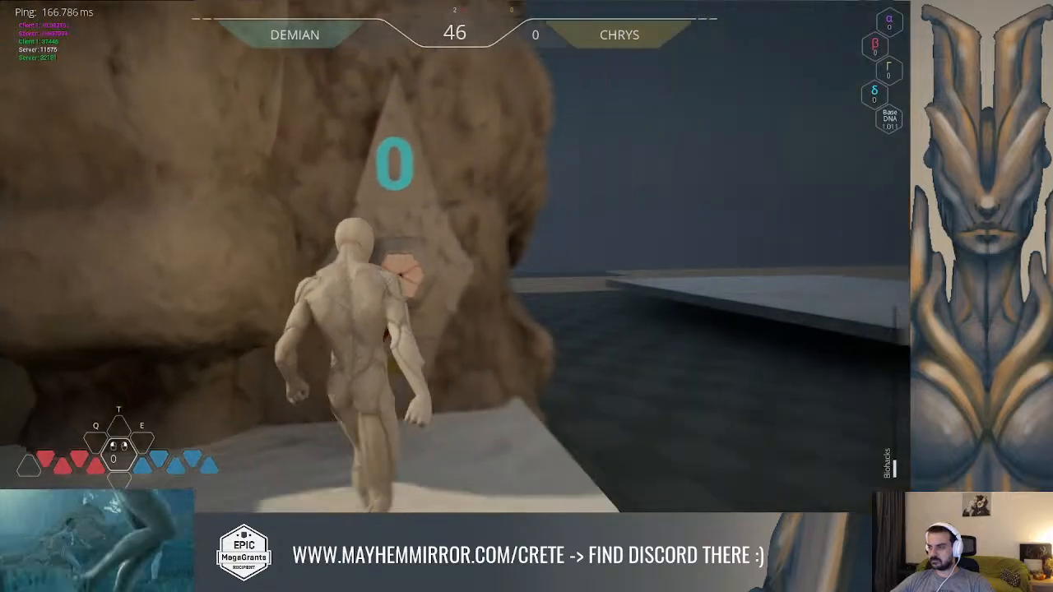
key("Escape")
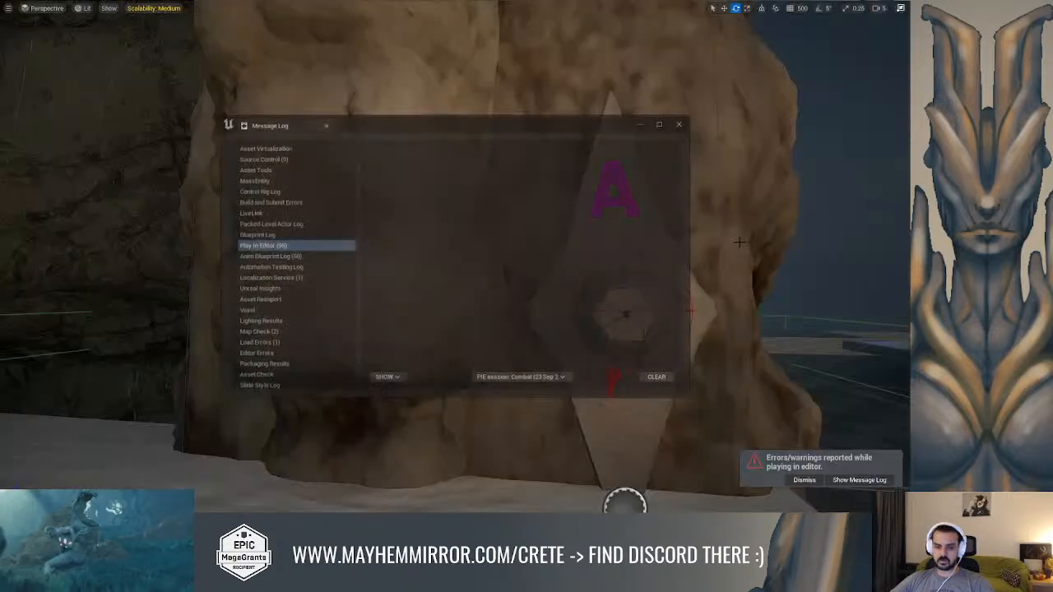
Move the Set View Target with Blend execution link from the On Completed output to the output of Montage Play
key("alt+Tab")
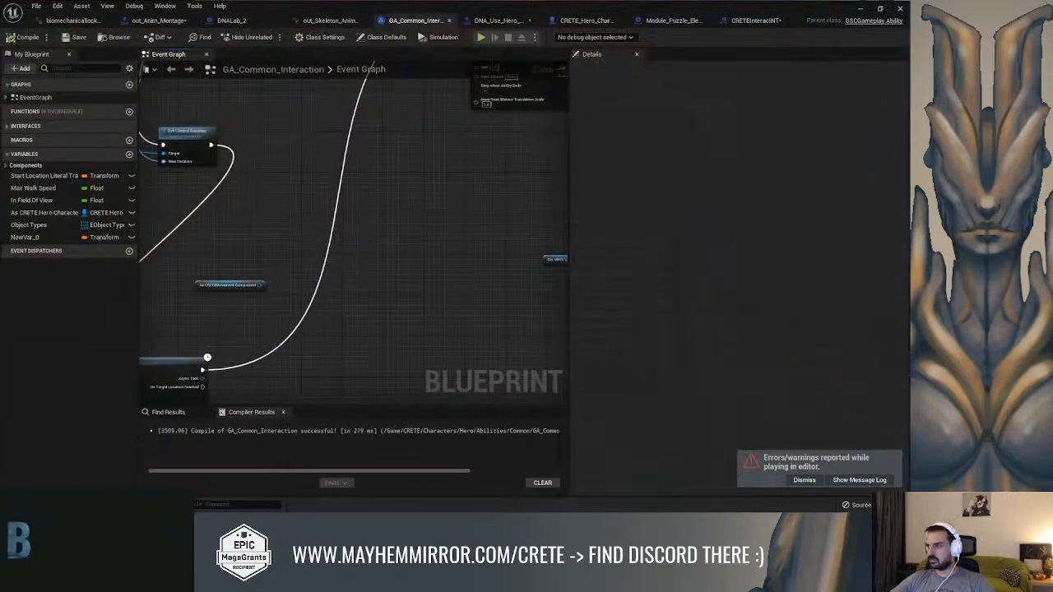
scroll(462, 211, "down", 4)
right_click_drag(461, 214, 242, 317)
scroll(440, 237, "up", 4)
right_click_drag(285, 272, 326, 166)
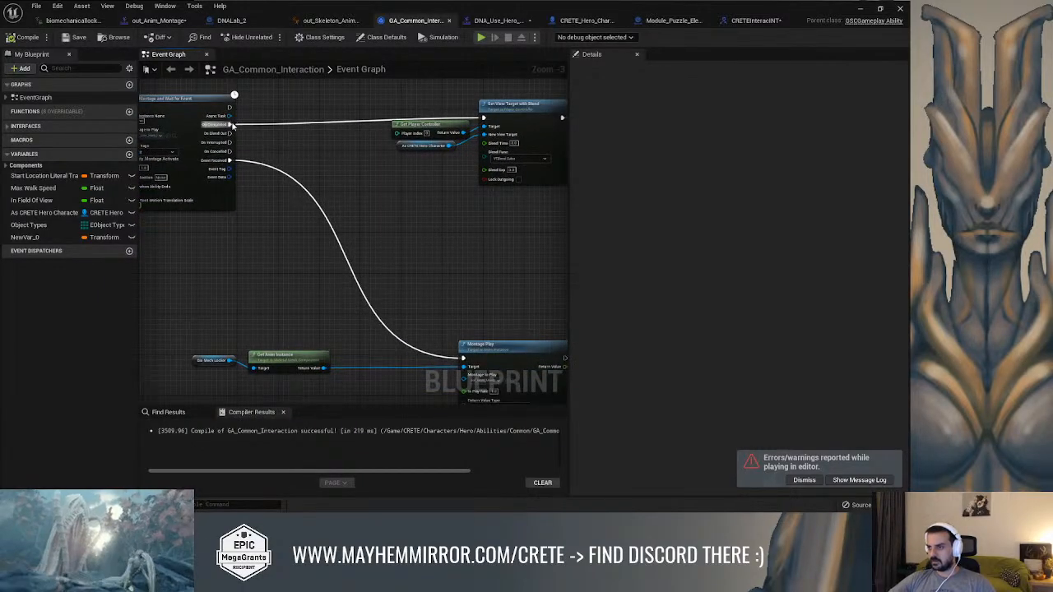
left_click_drag(233, 130, 325, 350)
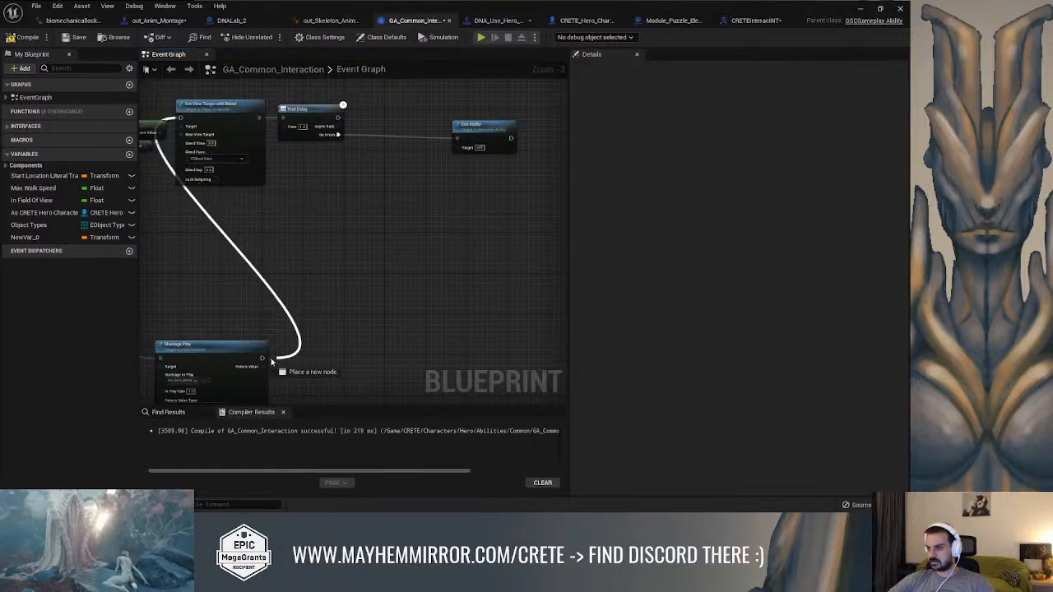
Insert a 2.0-second Wait Delay after Montage Play, triggering Set View Target with Blend from its On Finish output, and compile and save
scroll(321, 333, "up", 2)
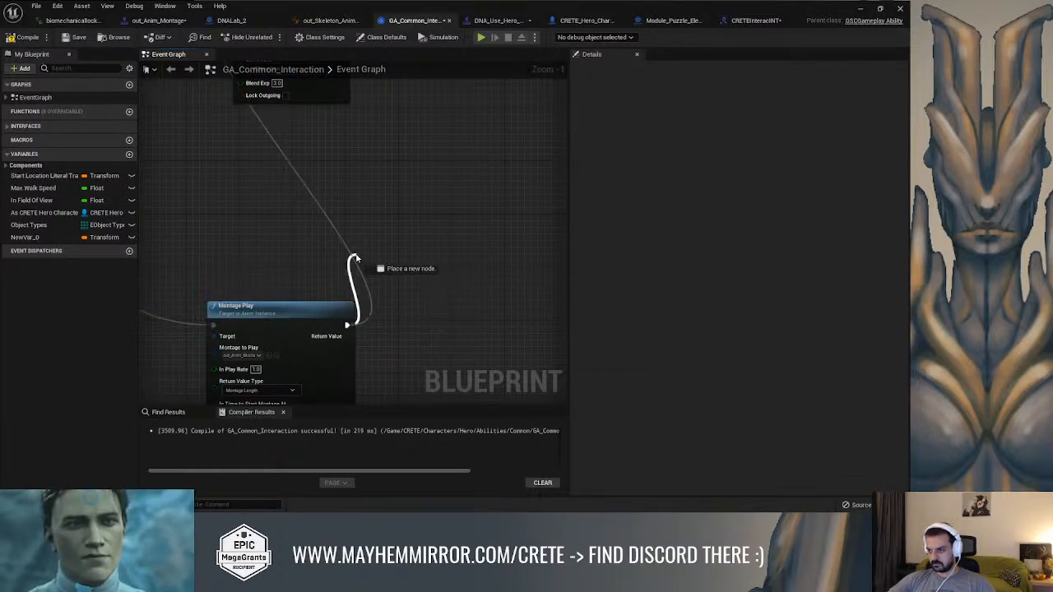
left_click_drag(355, 260, 354, 260)
type("wait delay")
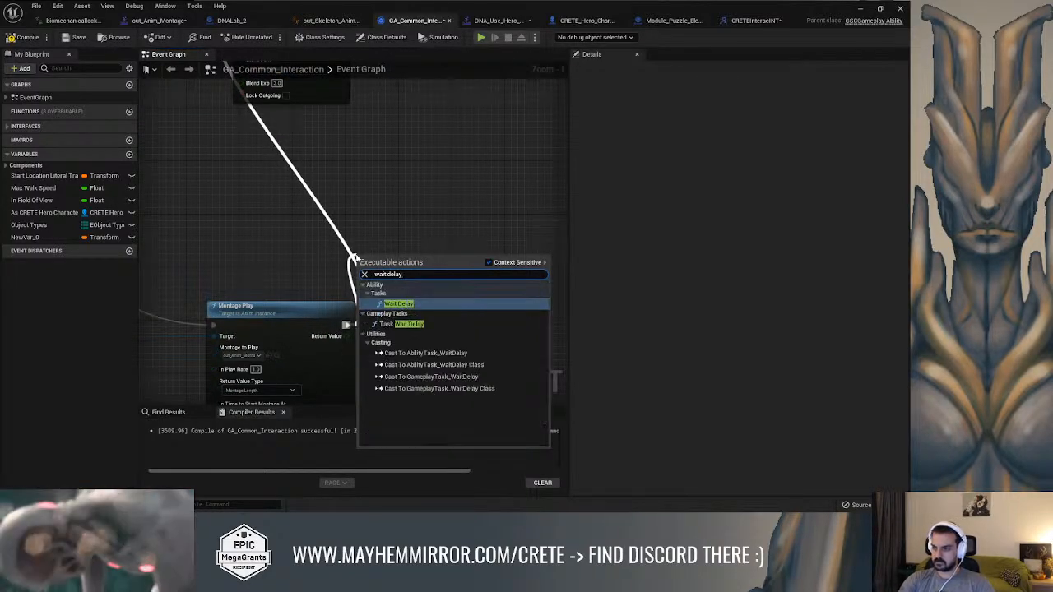
key("Return")
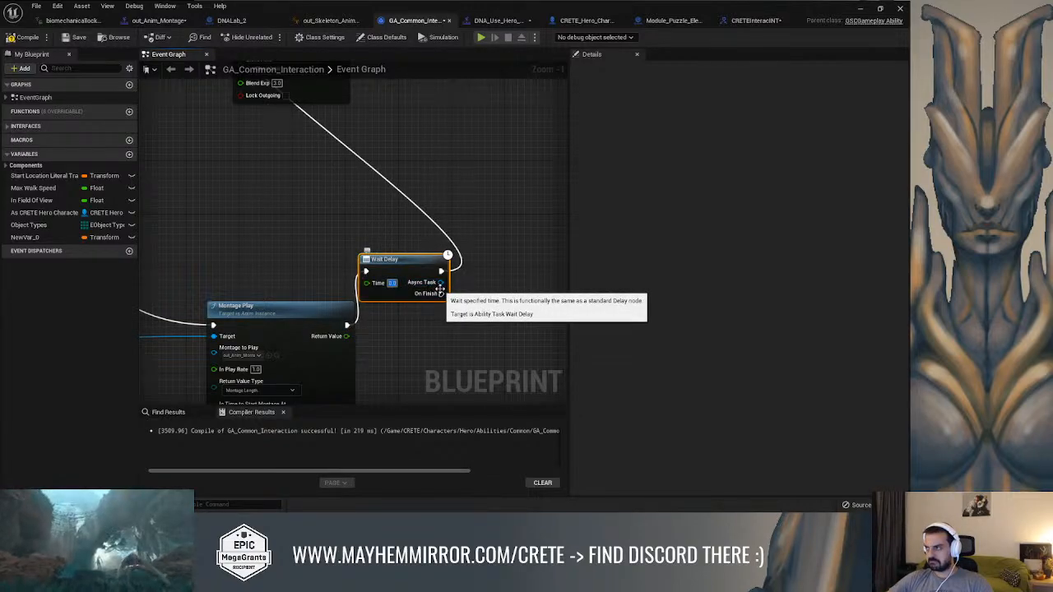
type("1")
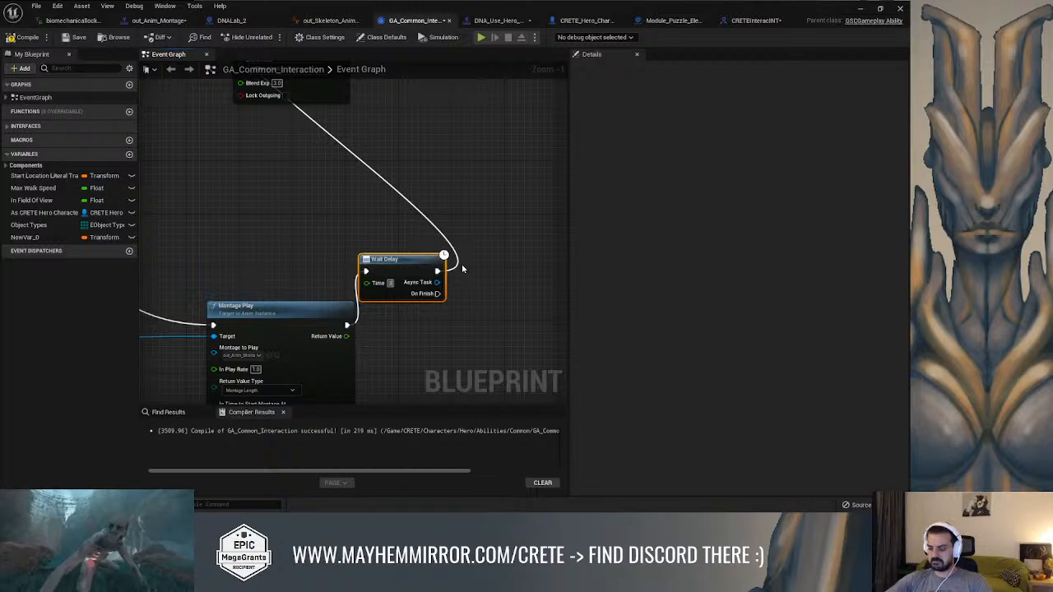
right_click_drag(459, 248, 447, 303)
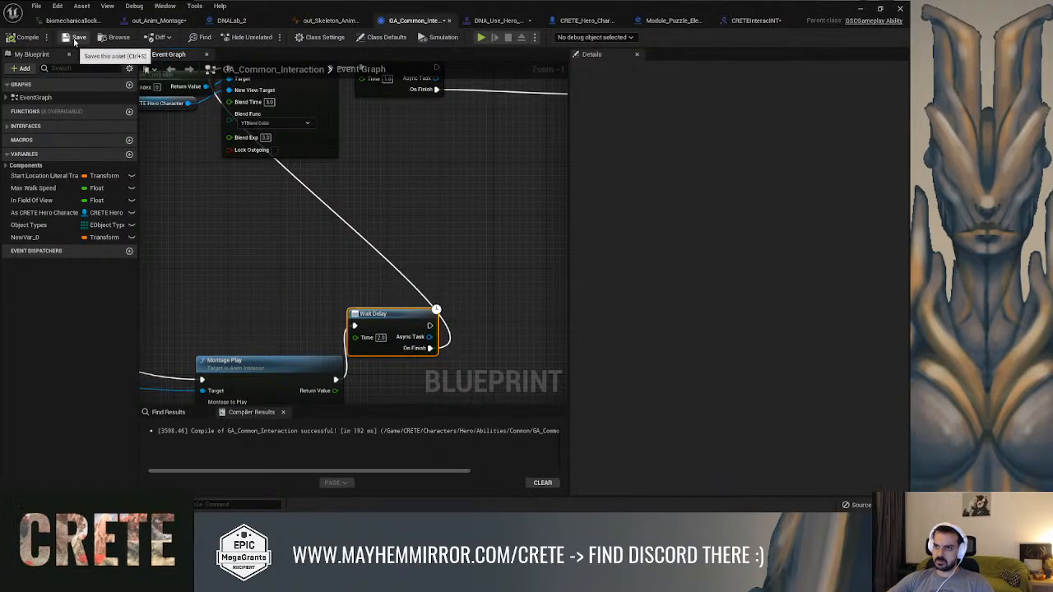
Close the Message Log, start a new play-in-editor session and return to the GA_Common_Interaction graph while it simulates
left_click(859, 10)
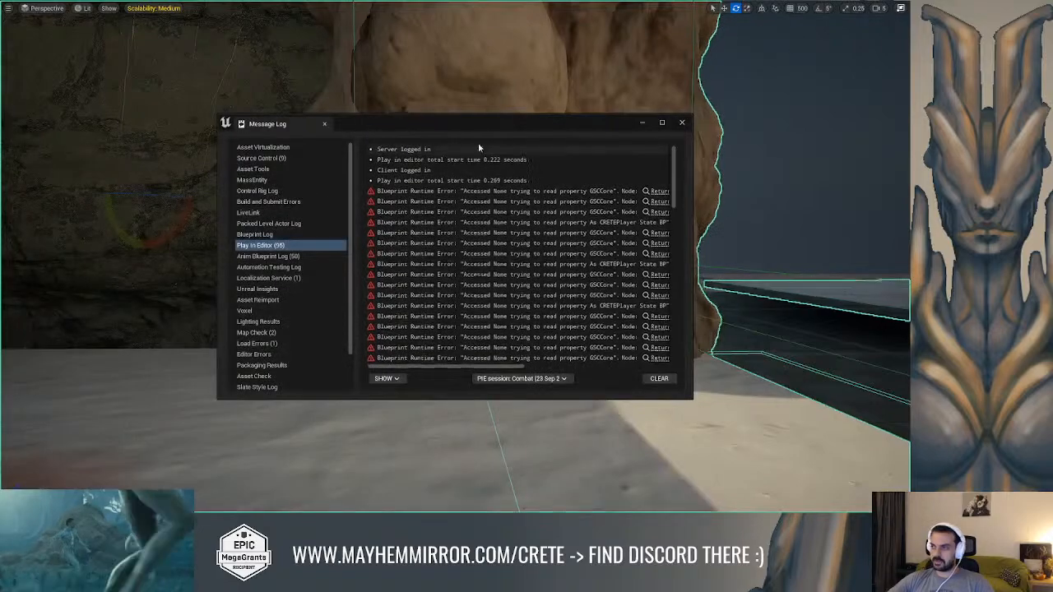
left_click(681, 125)
right_click_drag(578, 144, 523, 138)
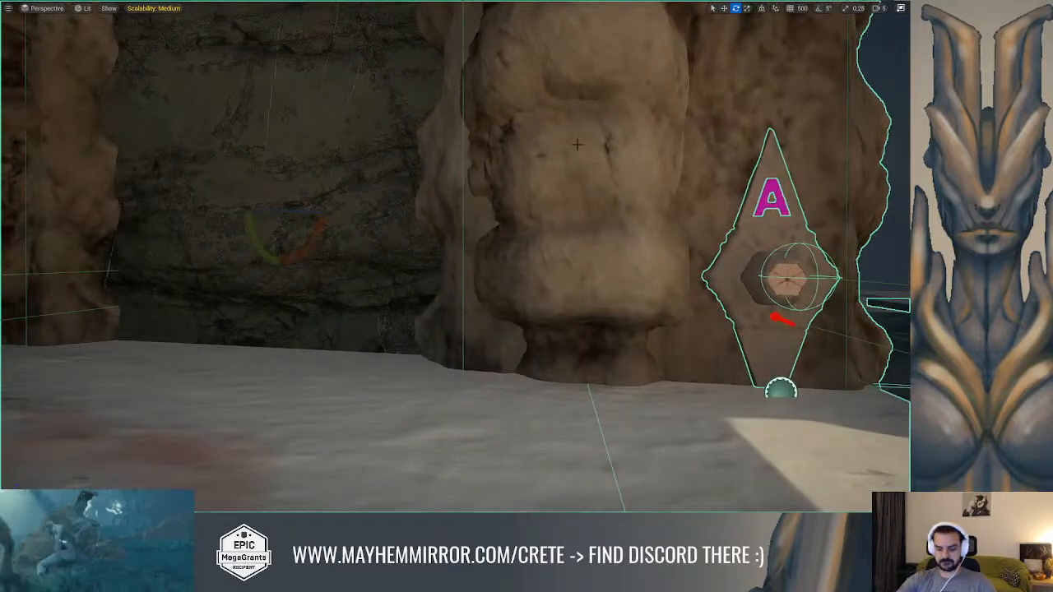
key("alt+p")
key("alt+Tab")
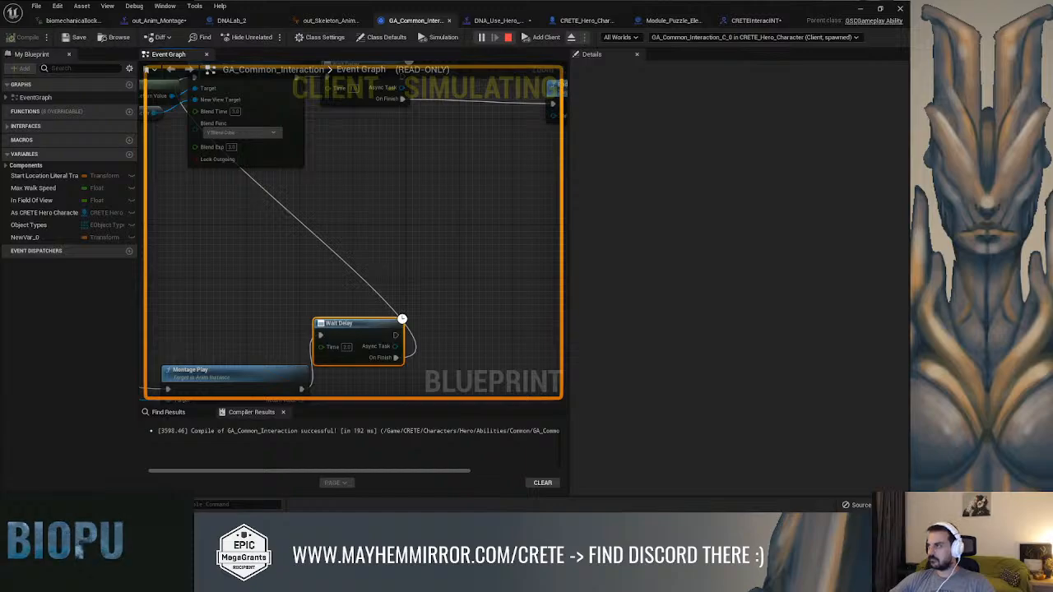
Test the interaction in play by running through the level to gather DNA, returning to the puzzle element, and ending the play session
left_click(862, 10)
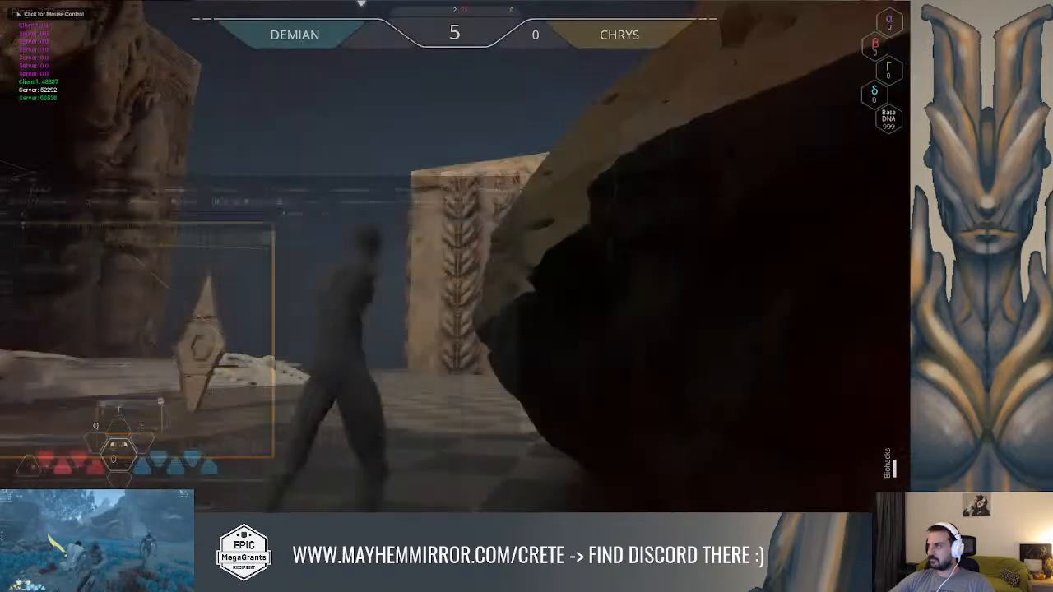
key("w")
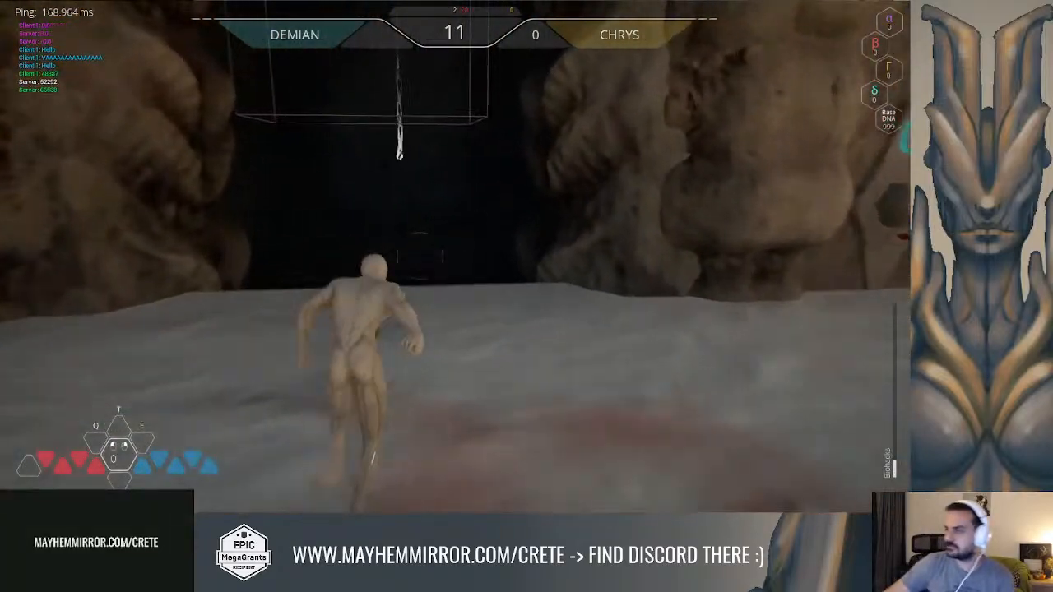
key("space")
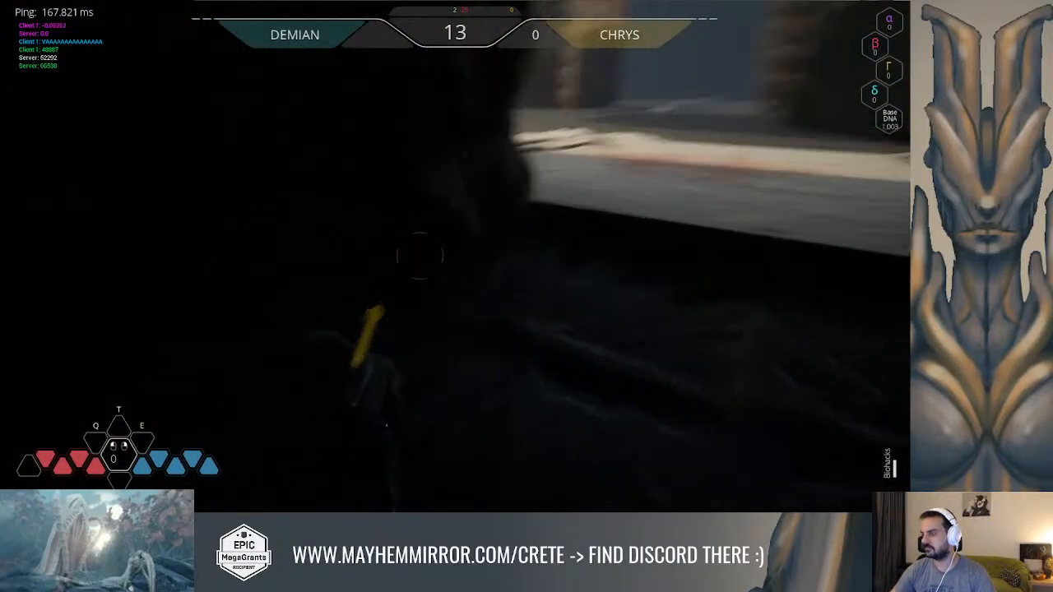
key("space")
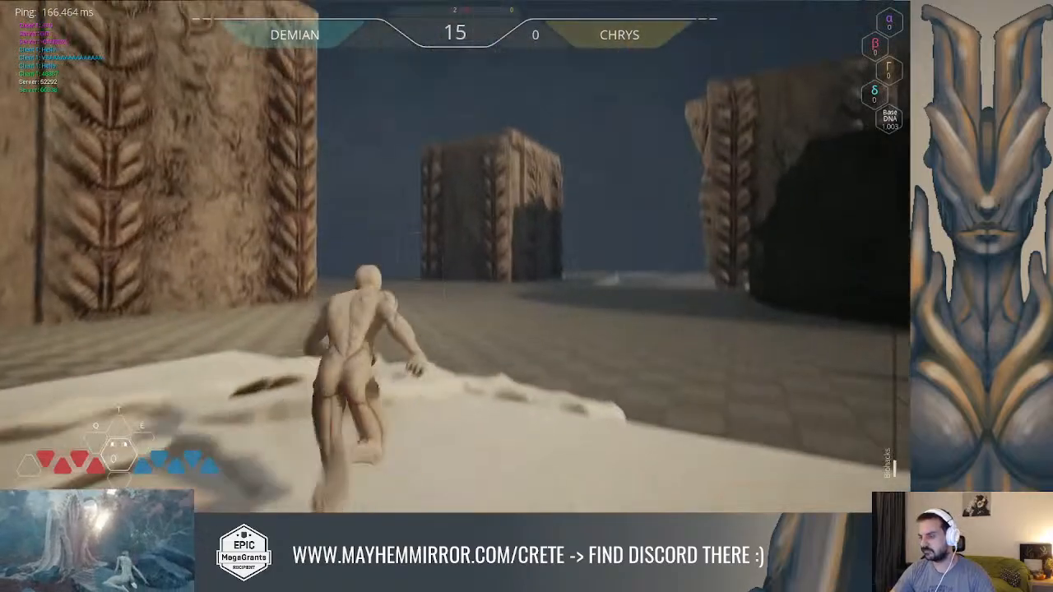
key("space")
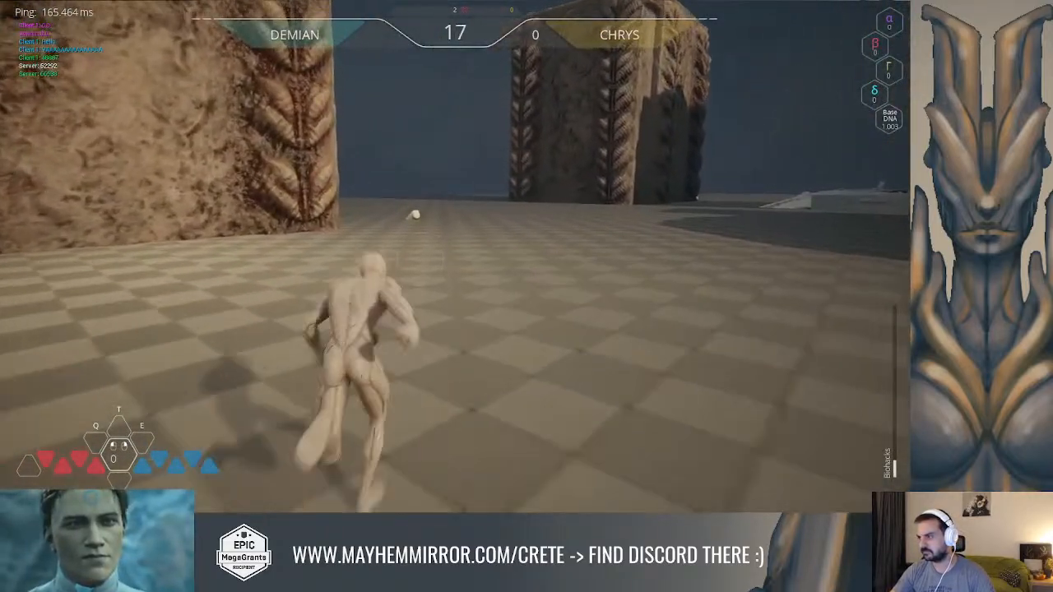
key("space")
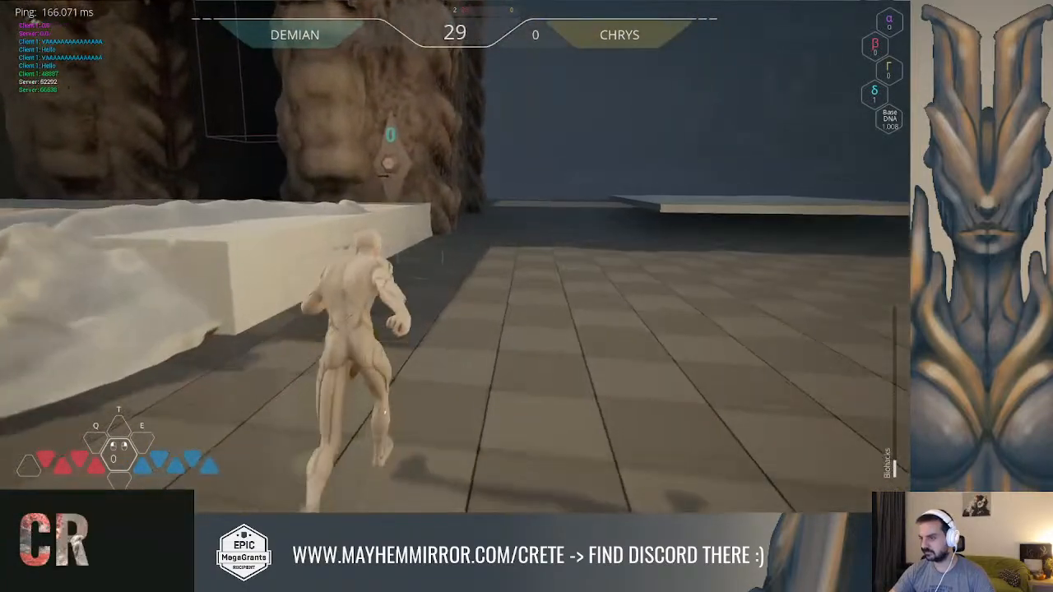
key("w")
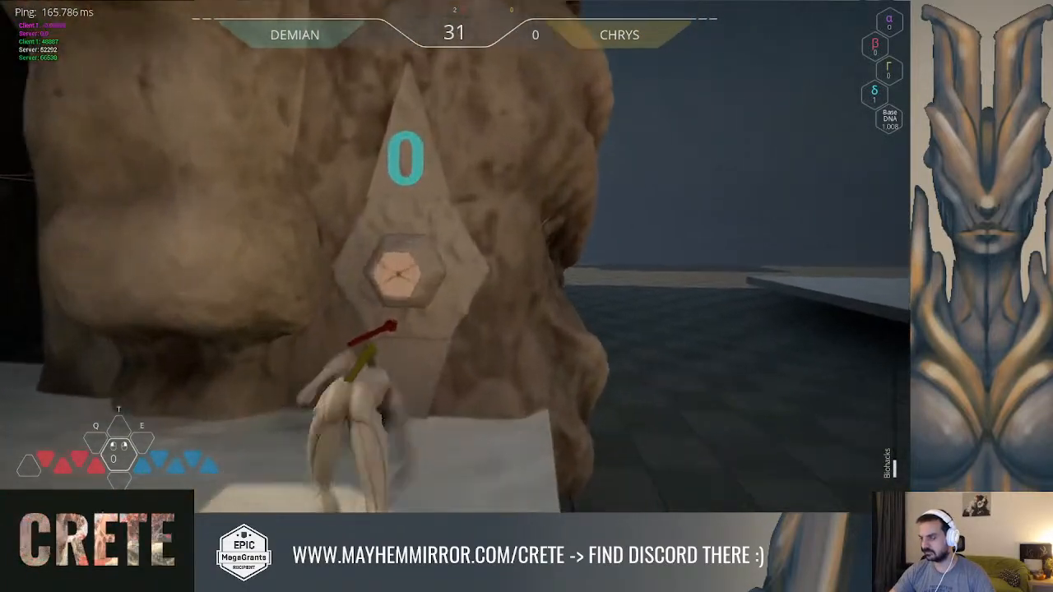
key("w")
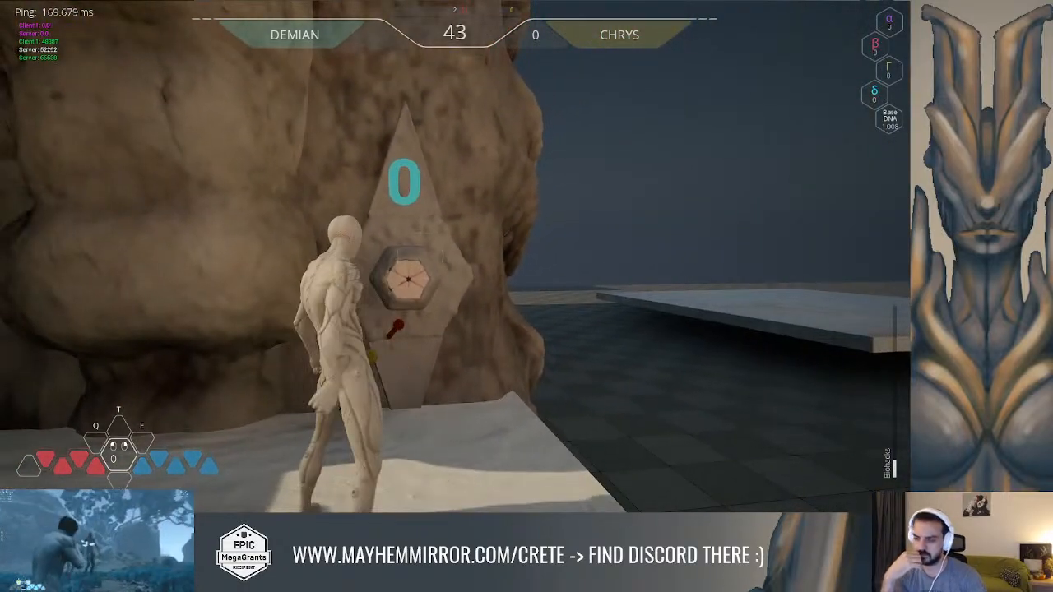
key("Escape")
Return to the GA_Common_Interaction graph and change the Blend Exp value on the Set View Target with Blend node
key("alt+Tab")
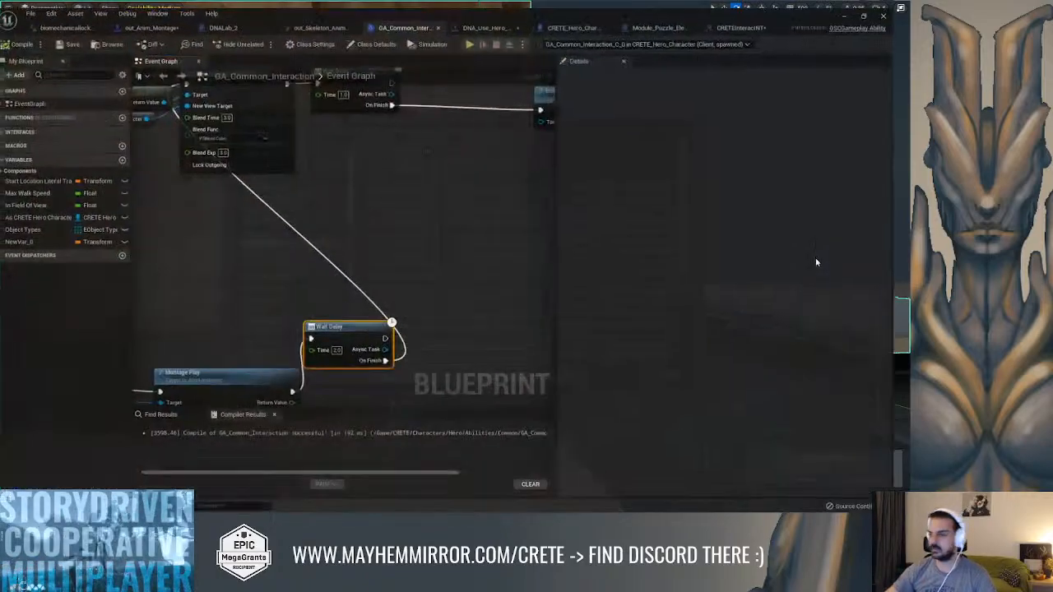
right_click_drag(486, 280, 500, 305)
scroll(510, 160, "down", 1)
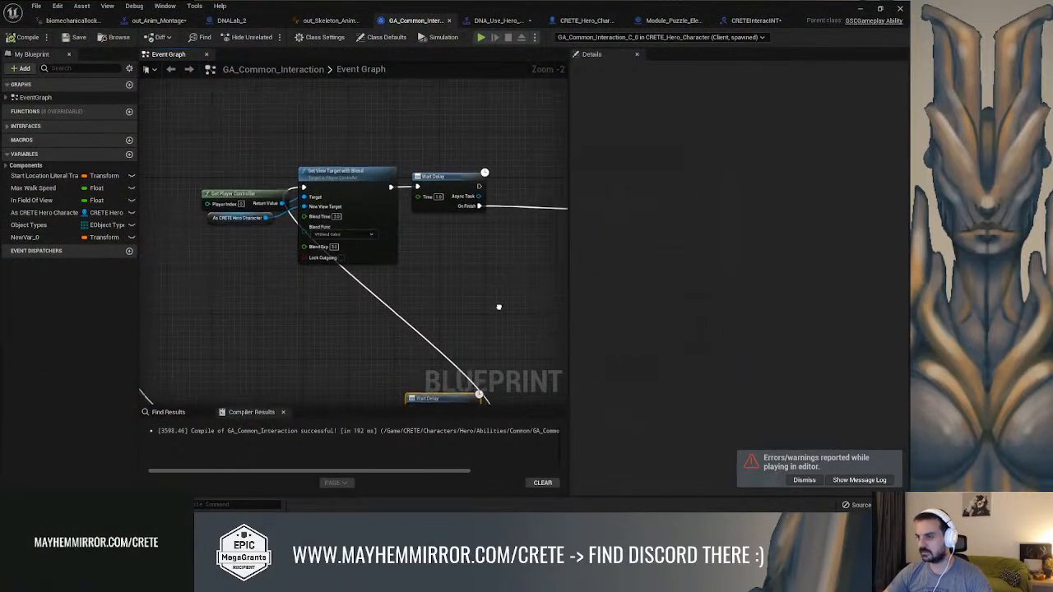
scroll(438, 281, "up", 1)
right_click_drag(373, 254, 444, 254)
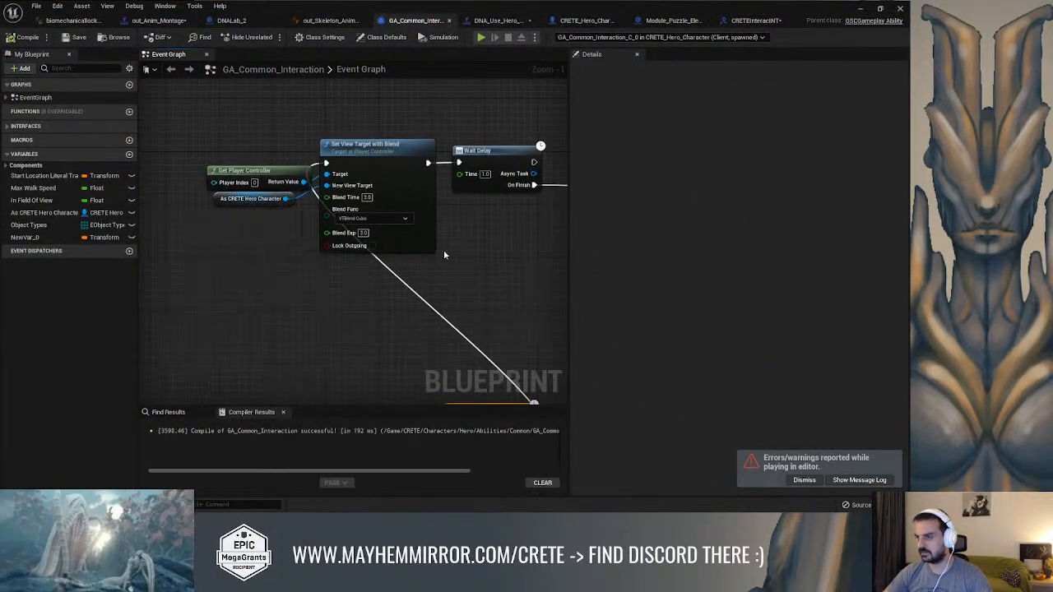
scroll(444, 255, "up", 1)
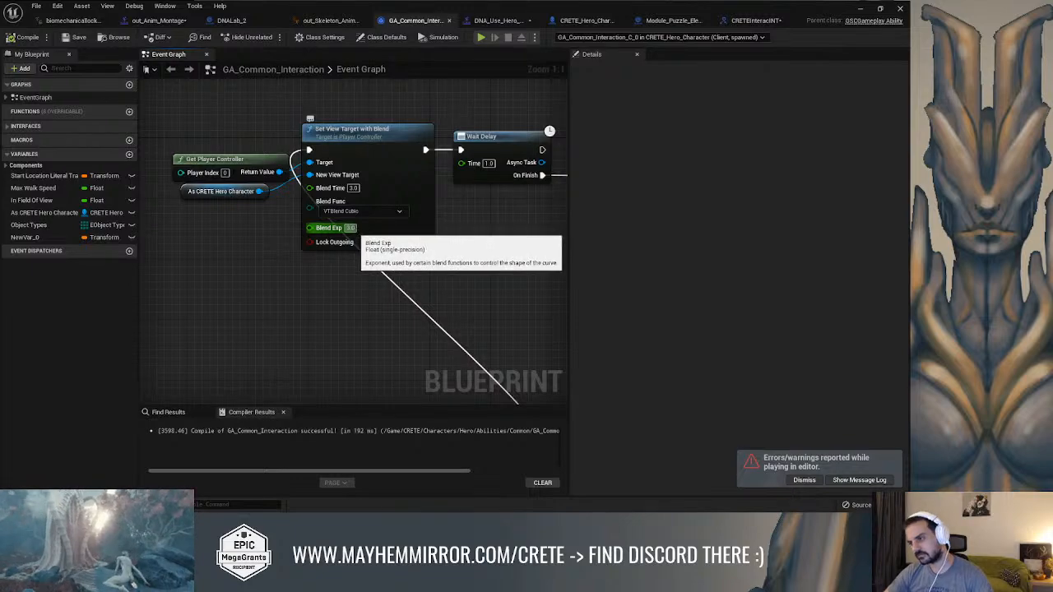
left_click(350, 228)
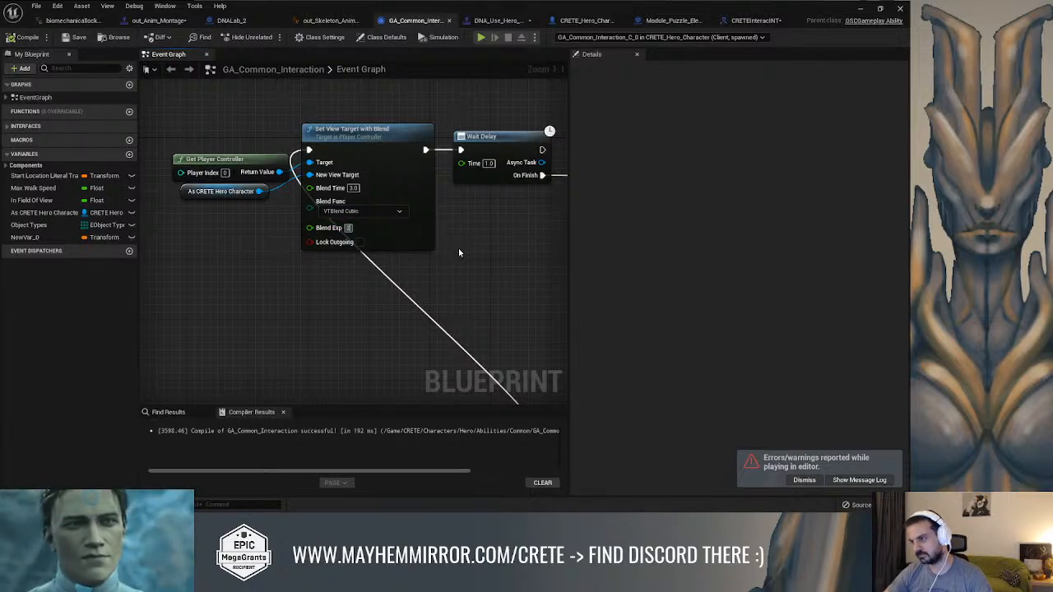
key("Return")
Set the Time of the Wait Delay after Montage Play to 1.5 and compile the blueprint
scroll(448, 281, "down", 1)
scroll(418, 272, "down", 3)
right_click_drag(448, 282, 408, 226)
scroll(408, 226, "up", 1)
right_click_drag(398, 316, 430, 228)
scroll(431, 228, "up", 3)
left_click(383, 246)
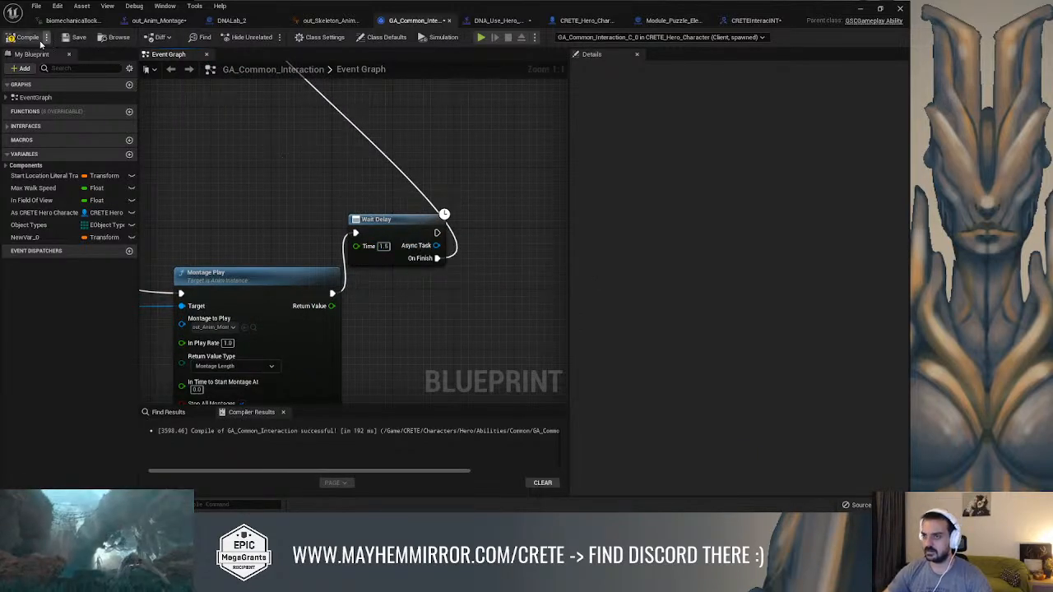
Close the Message Log, start a new play-in-editor session, and bring the game view to the front
left_click(860, 9)
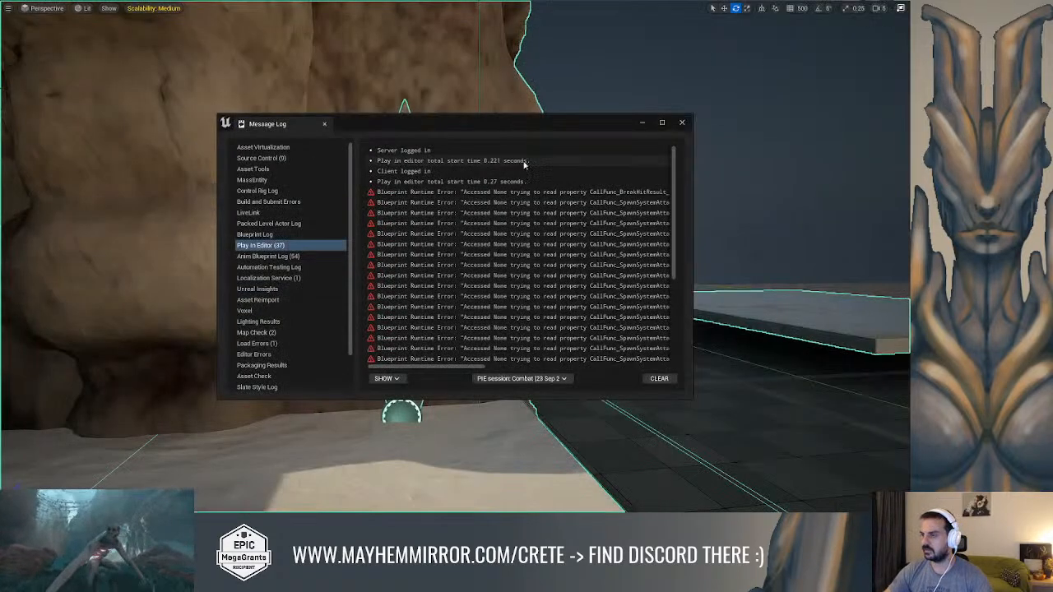
left_click(681, 123)
key("f")
key("alt+p")
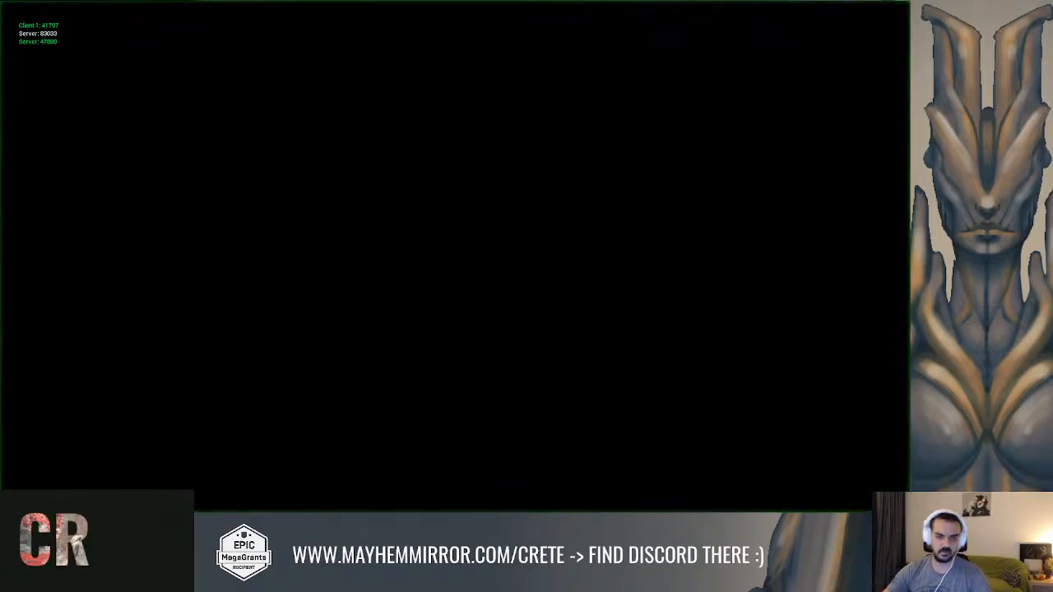
key("alt+Tab")
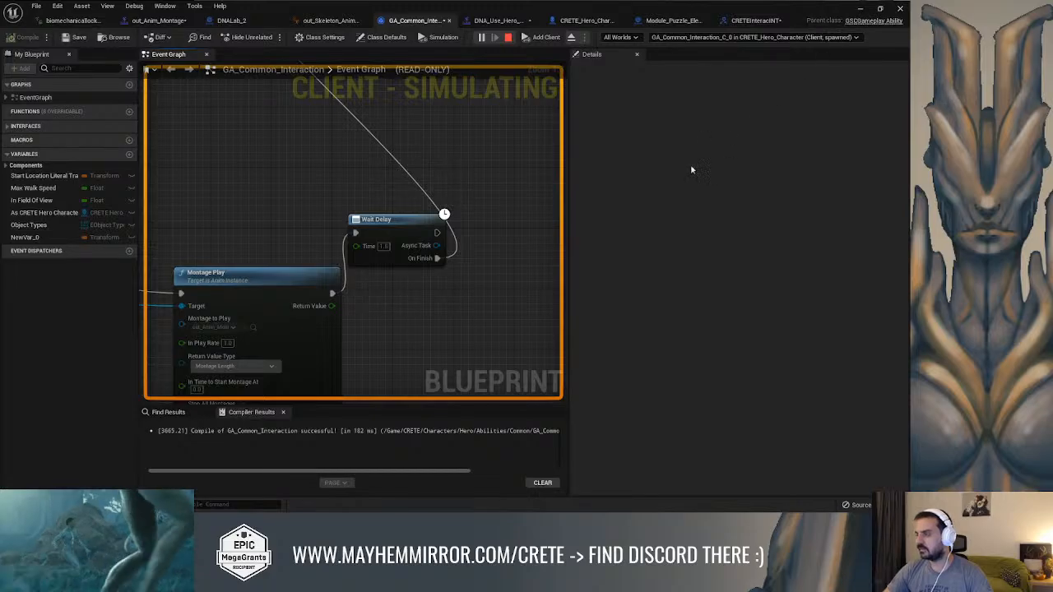
left_click(858, 9)
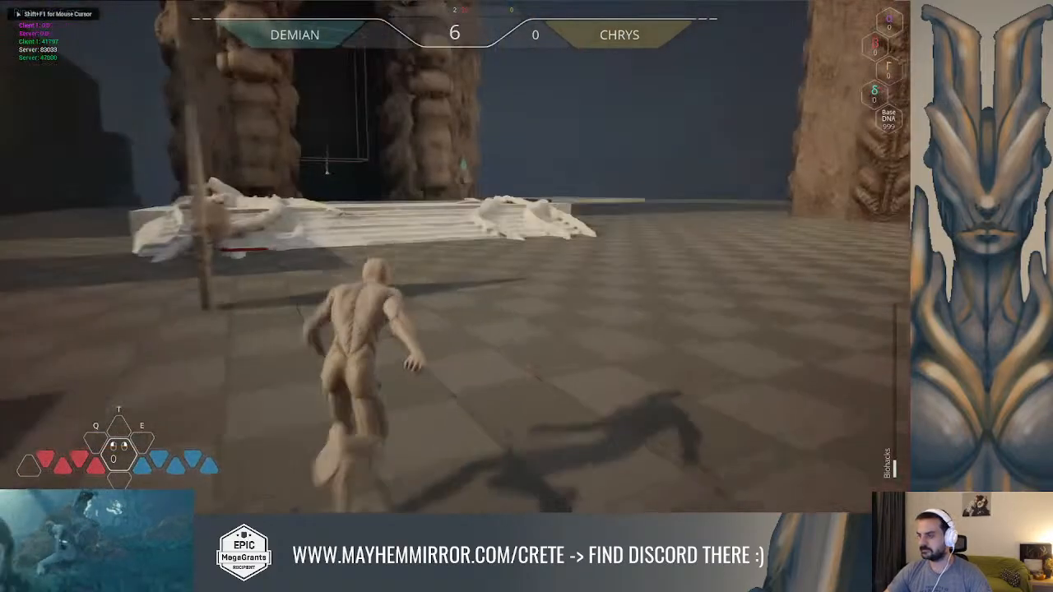
Run the hero across the platform to the puzzle element beside the rock and try attacking and interacting with it
key("w")
key("space")
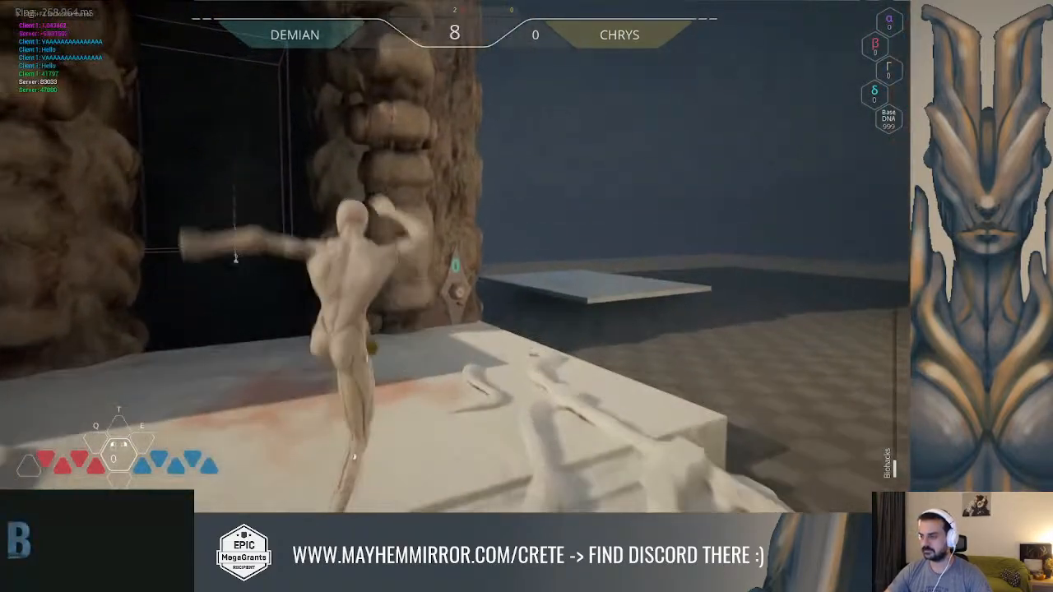
key("w")
key("space")
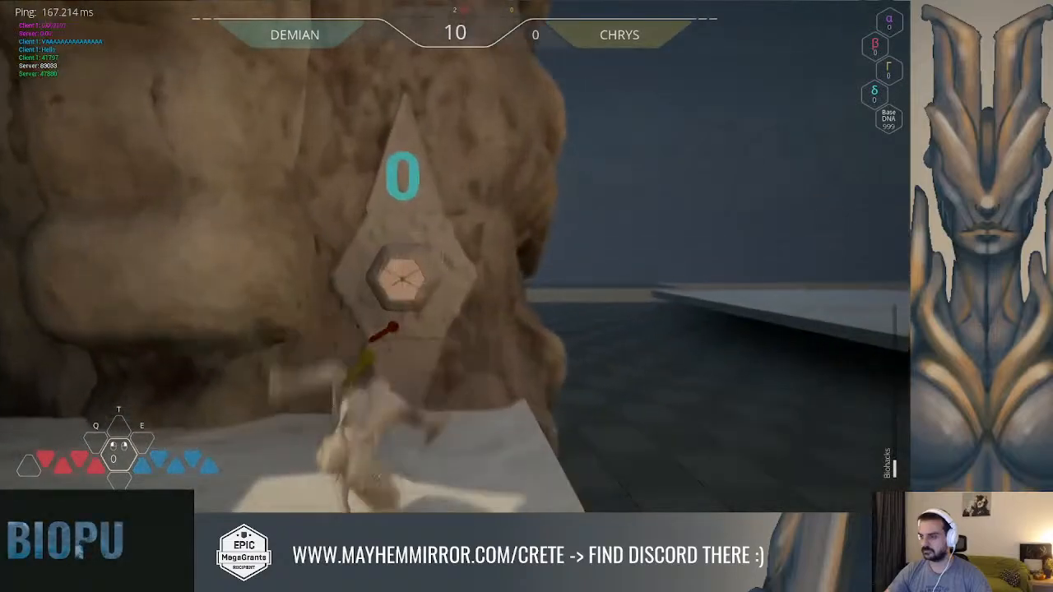
left_click(454, 255)
left_click(455, 256)
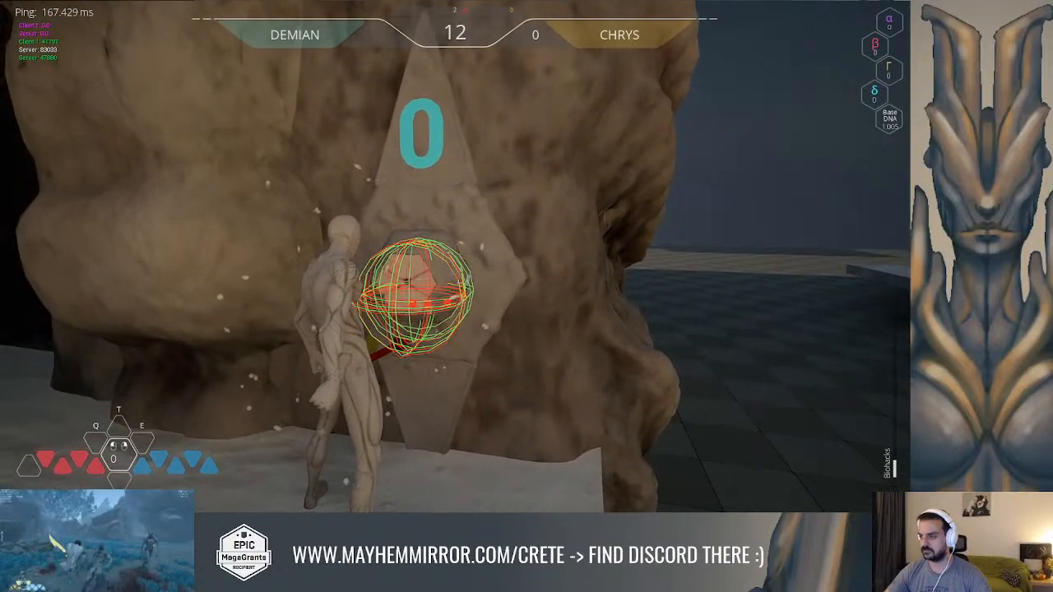
left_click(455, 256)
Run through the dark passage and across the level to collect DNA, and return to the puzzle element to test its interaction camera
key("w")
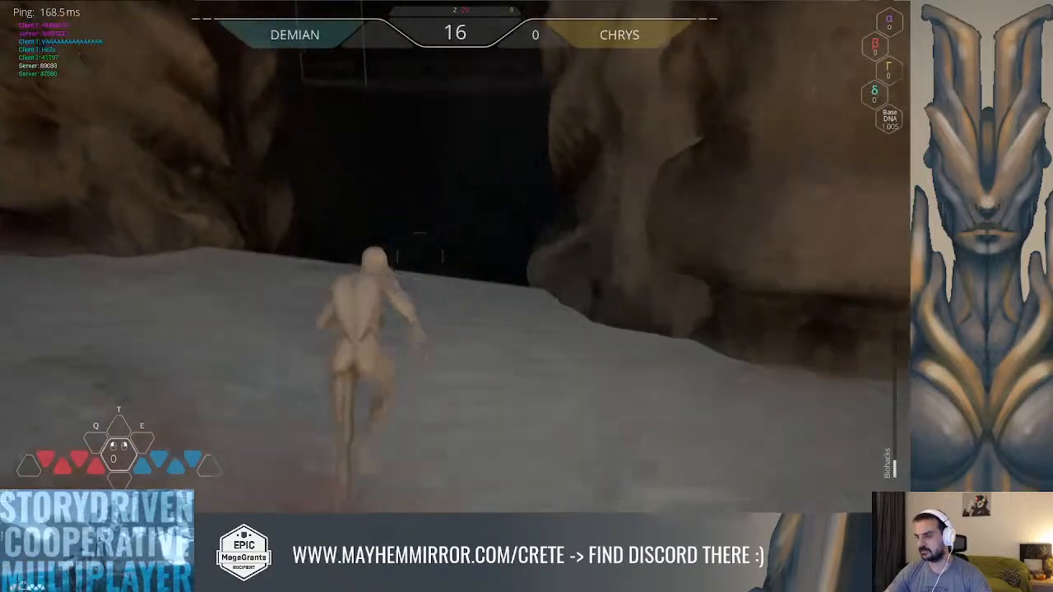
key("space")
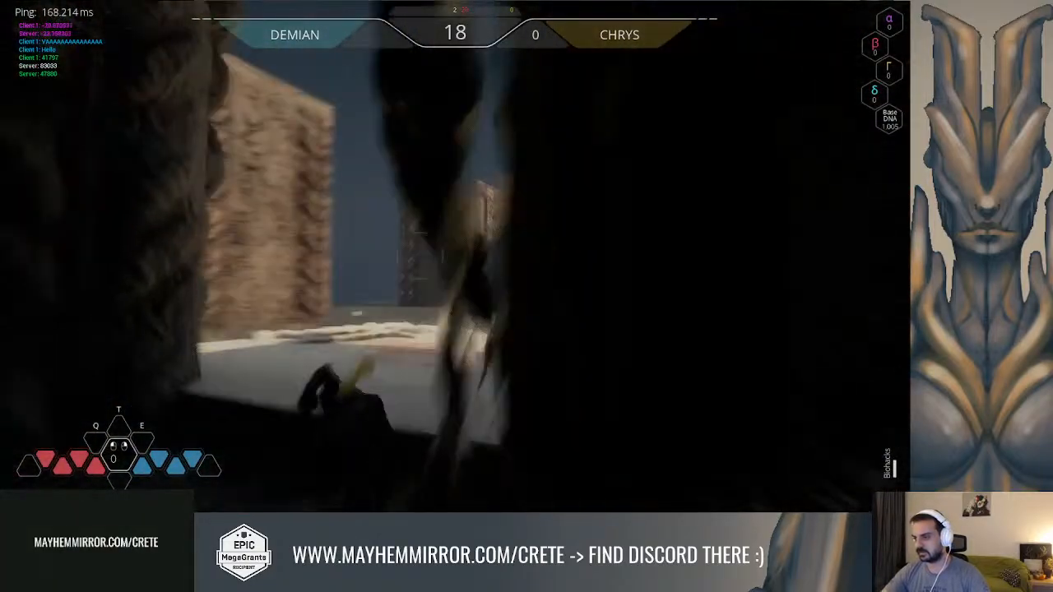
key("w")
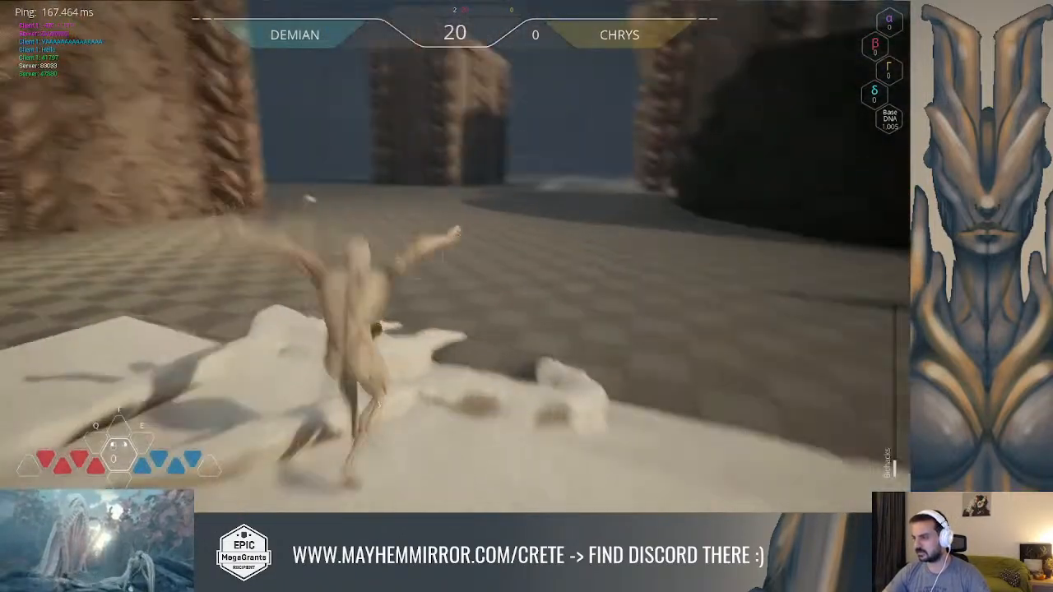
key("w")
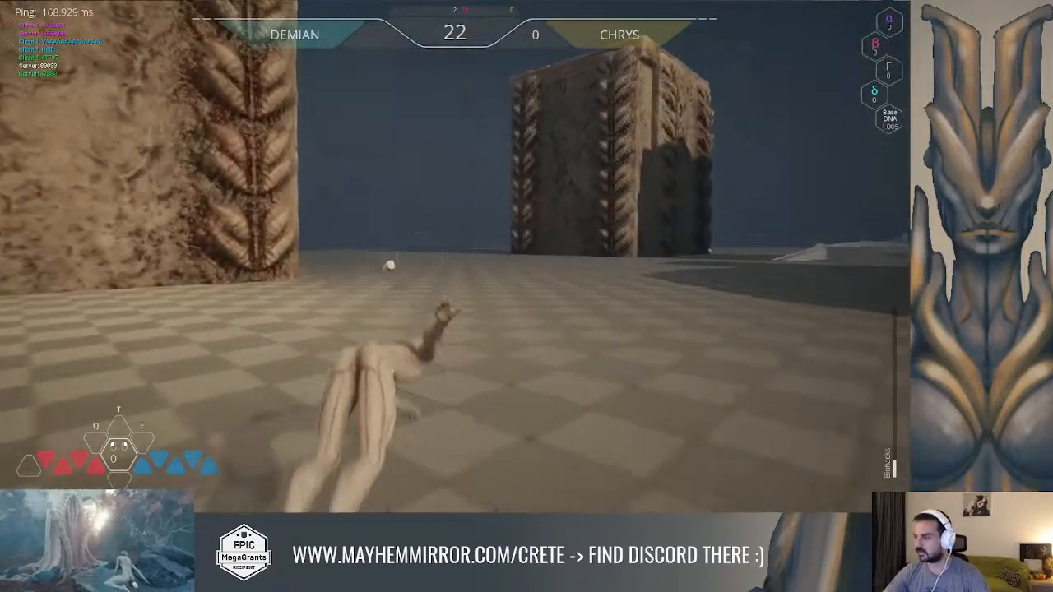
key("w")
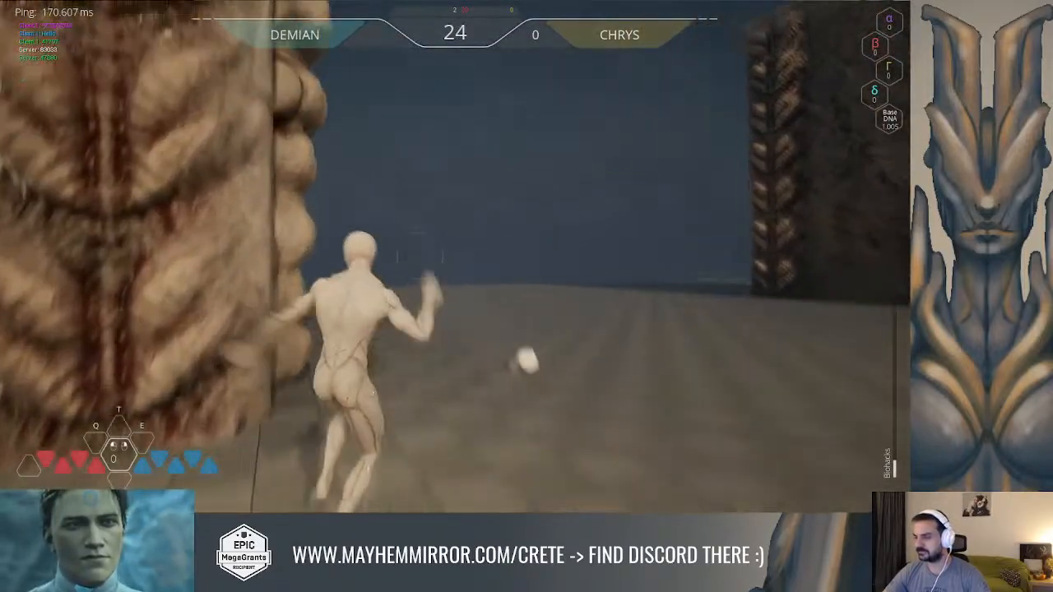
key("space")
key("shift")
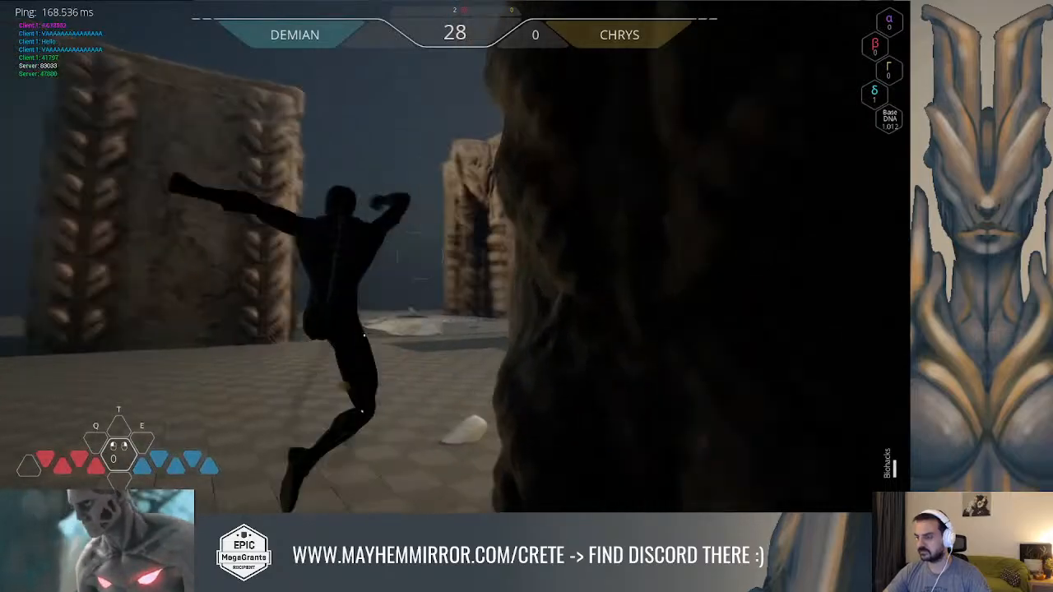
key("space")
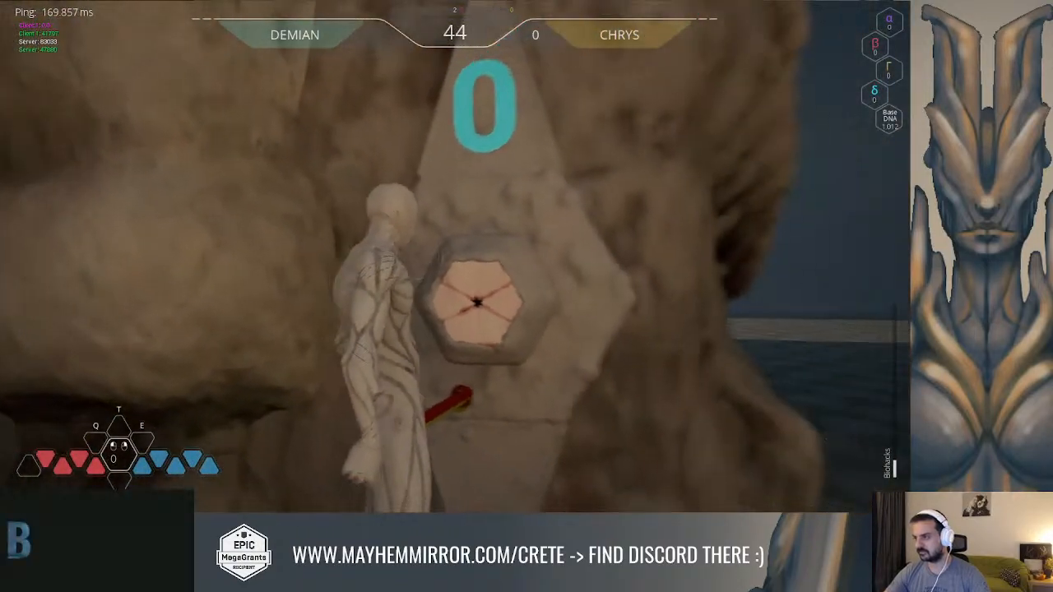
Run and roll the hero away from the puzzle element, past the rock walls and across the open checkered floor
key("w")
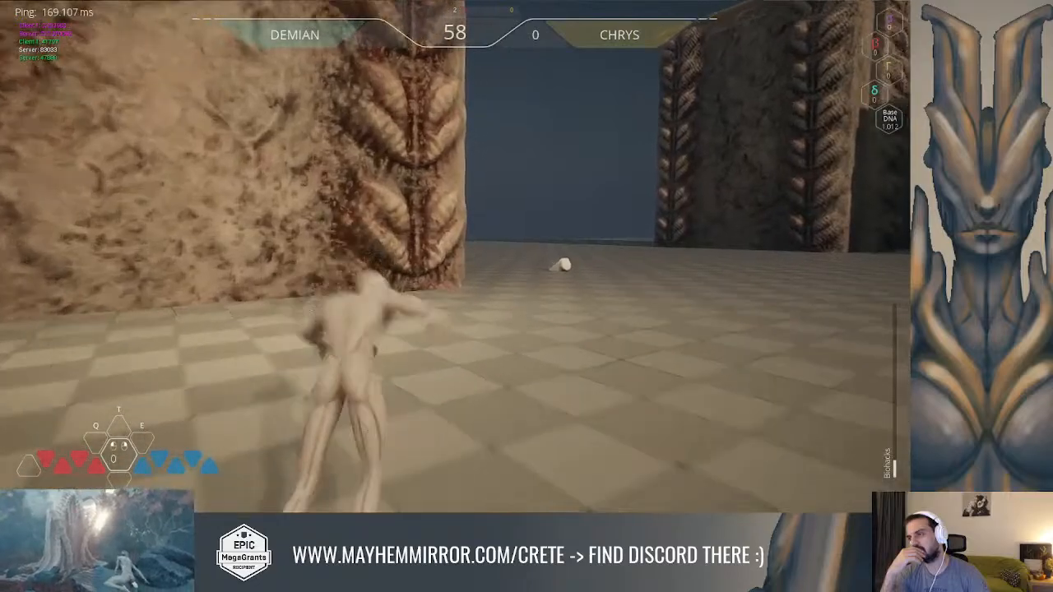
key("w")
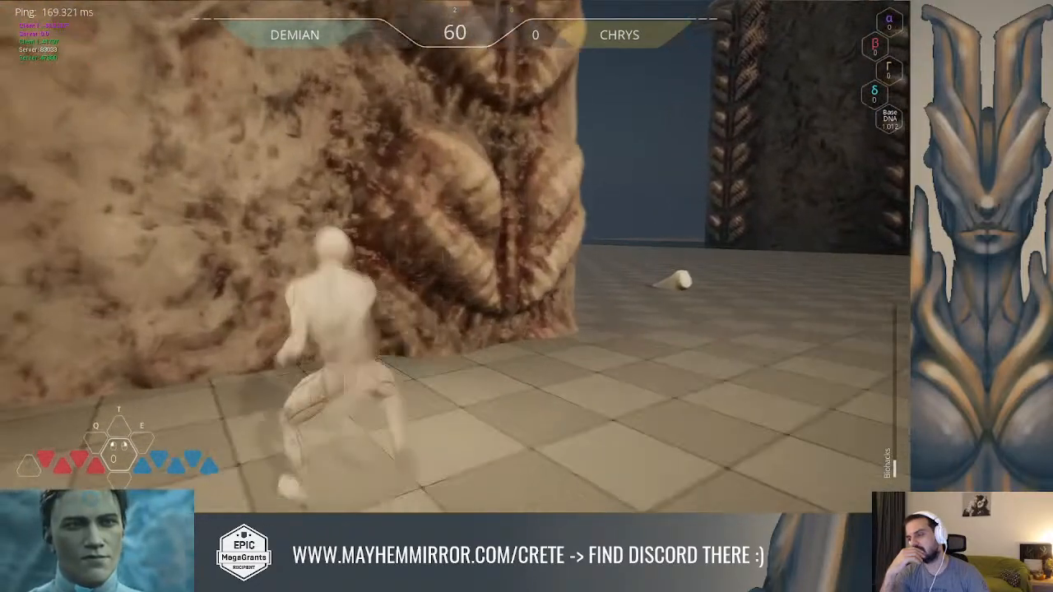
key("w")
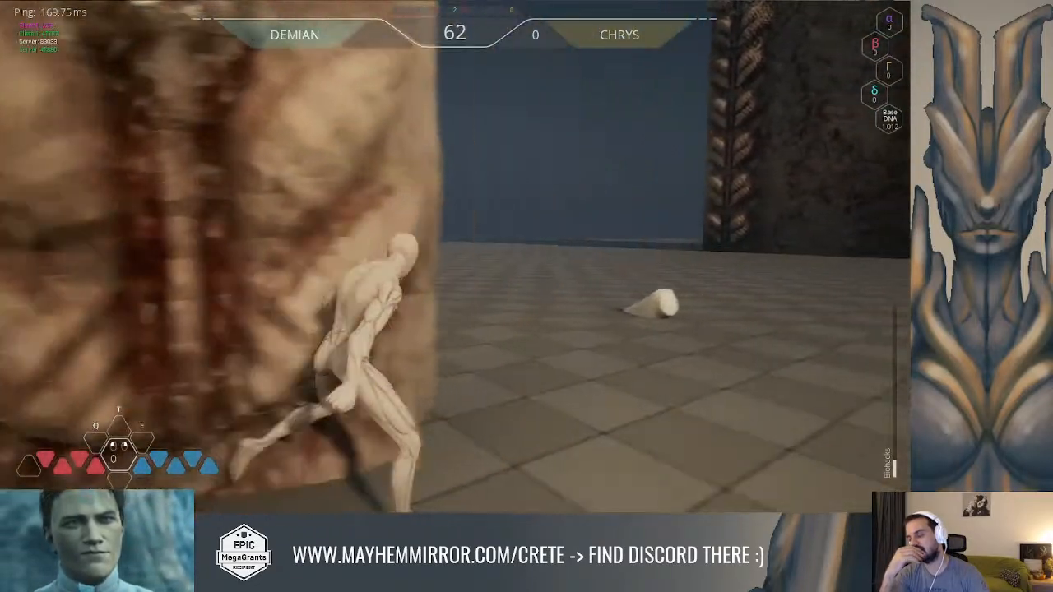
key("w")
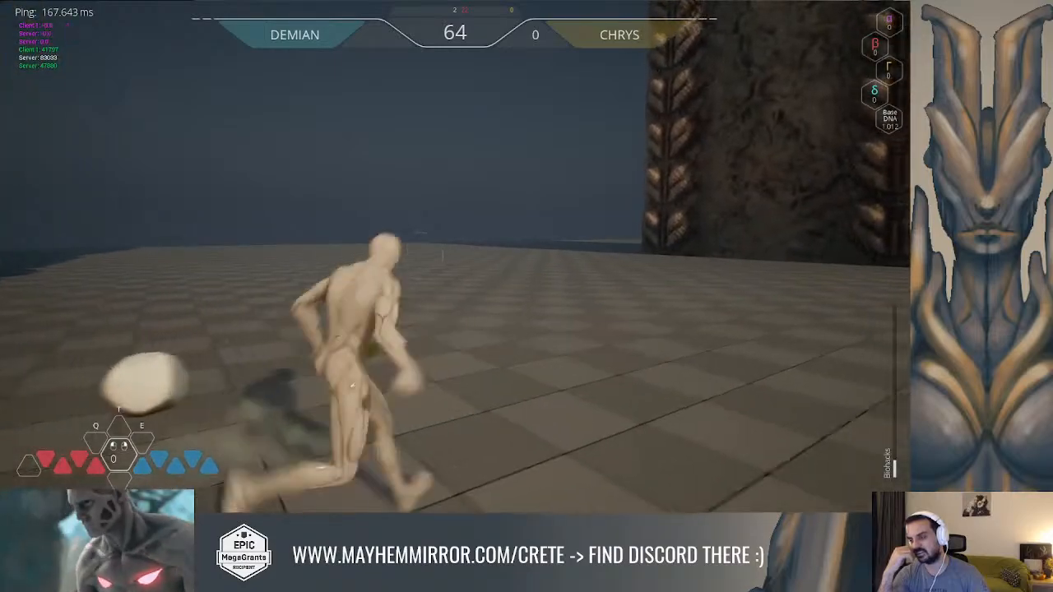
key("w")
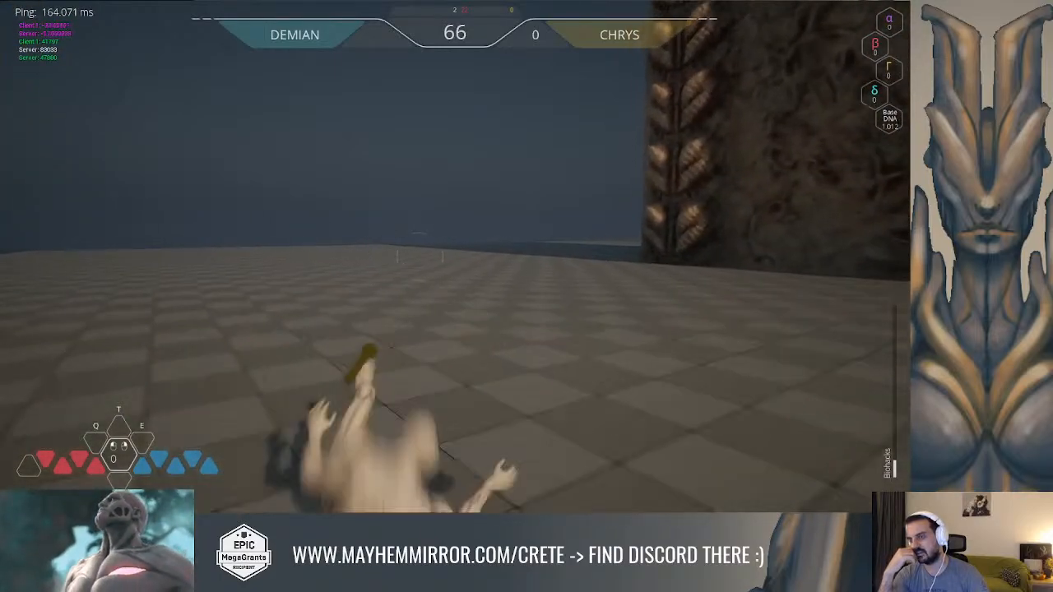
key("w")
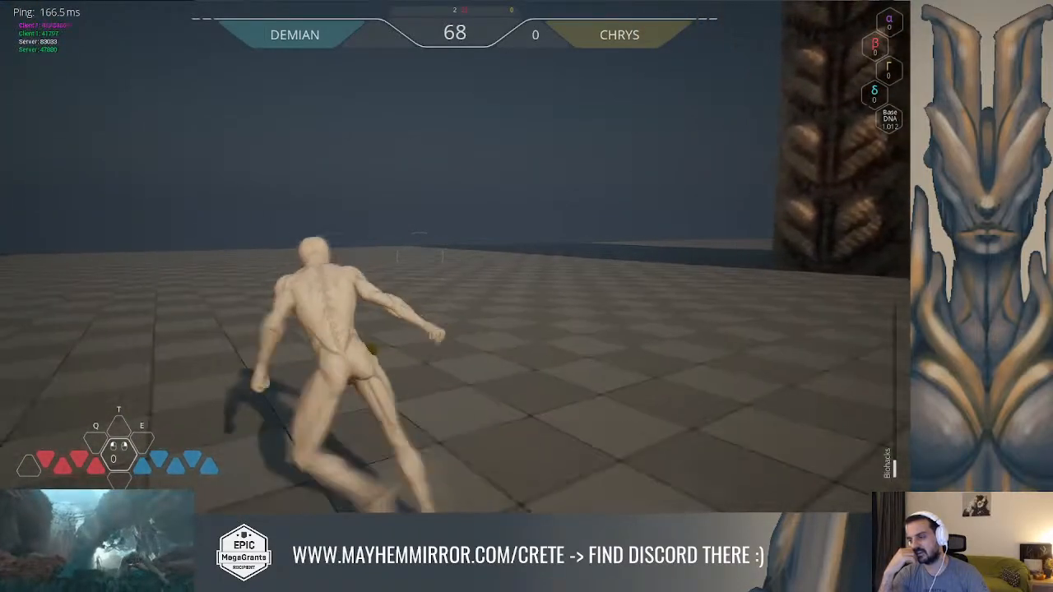
key("w")
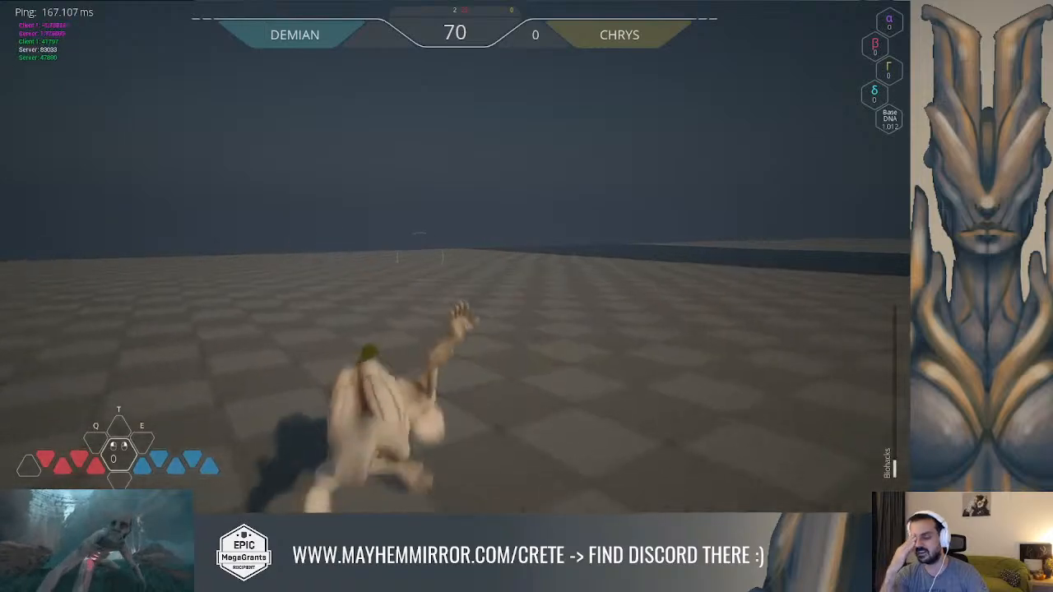
key("w")
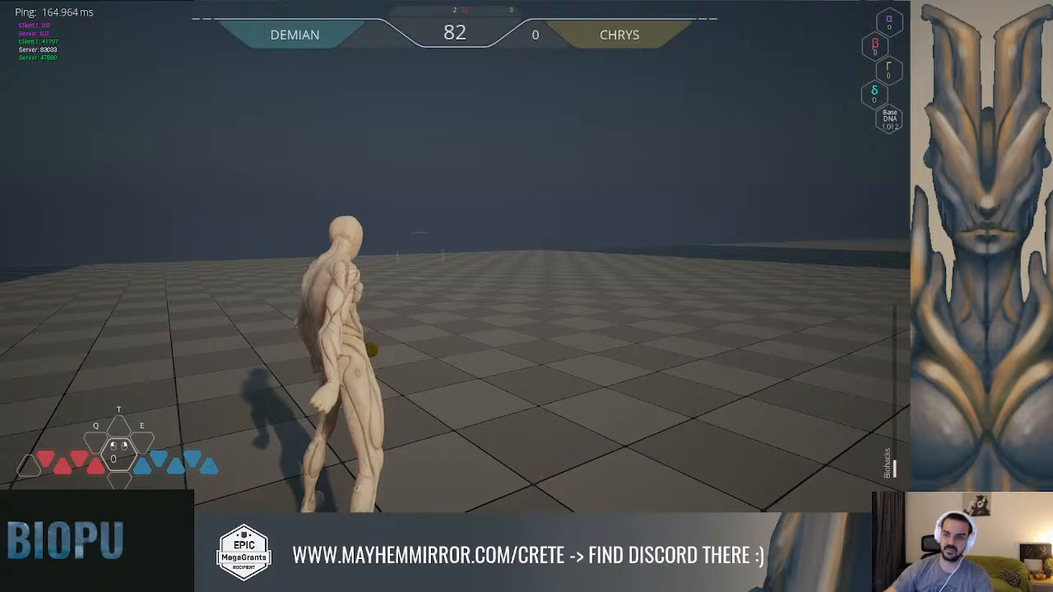
Clear the blueprint editor from the running game and show the hero's ability attributes overlay with the showdebug console command
key("alt+Tab")
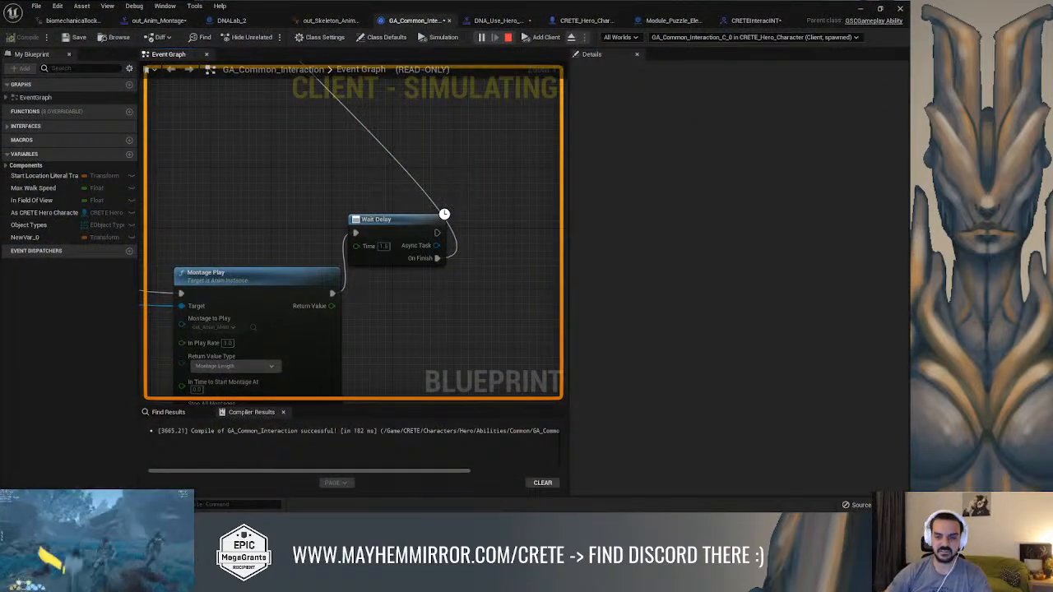
left_click(861, 10)
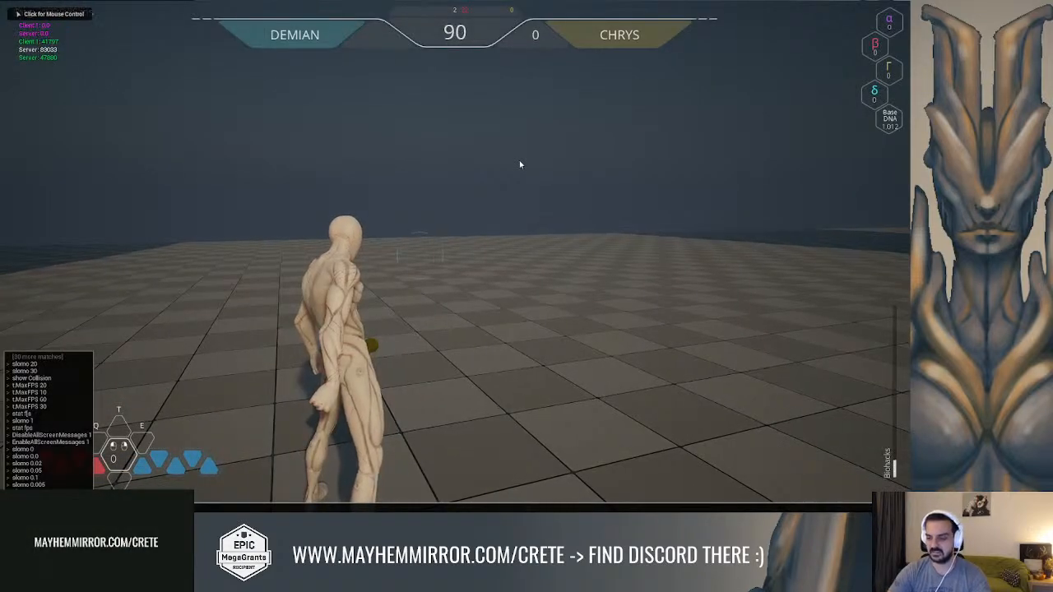
key("grave")
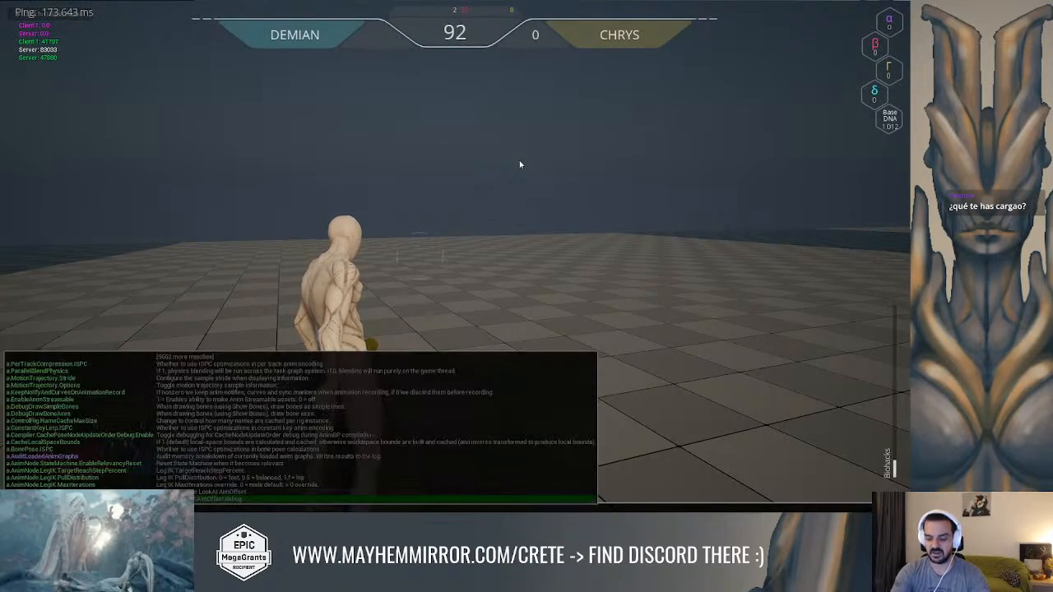
key("Escape")
key("grave")
type("showdebug")
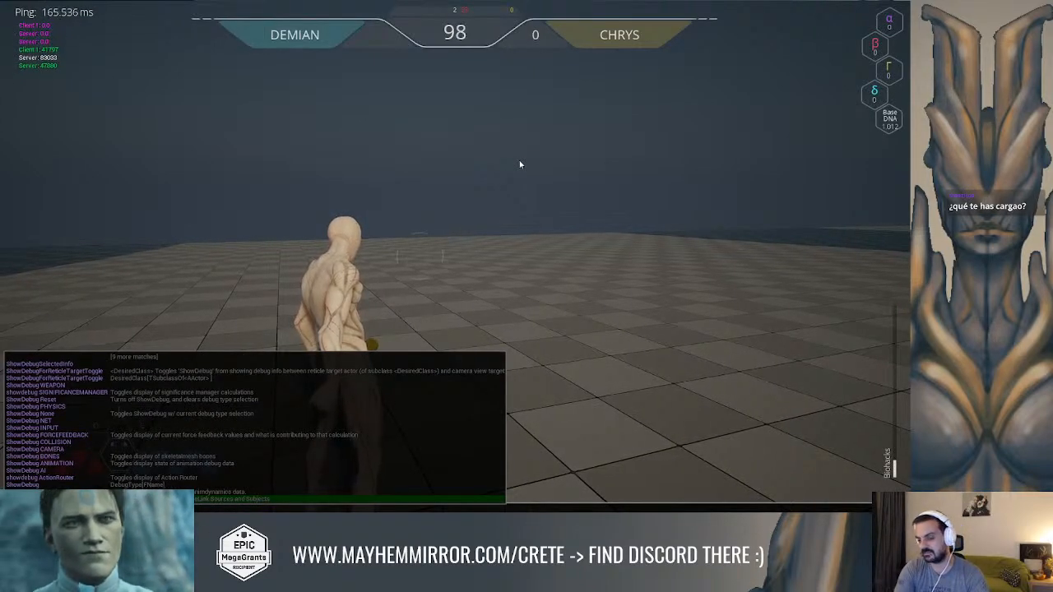
key("Escape")
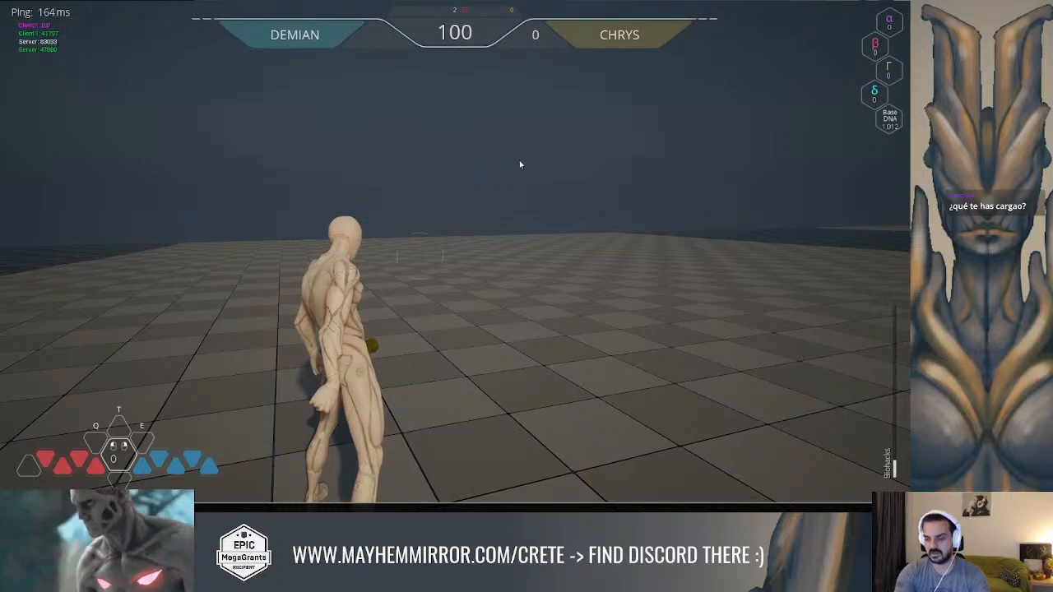
key("Return")
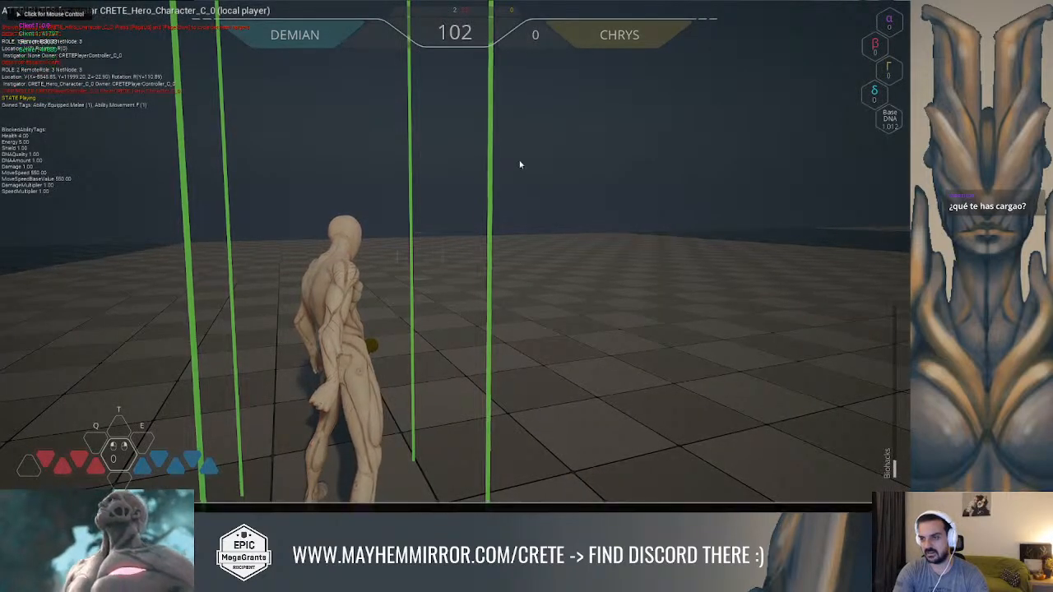
Close the console and move the hero in several directions to examine the owned ability tags in the debug overlay
key("grave")
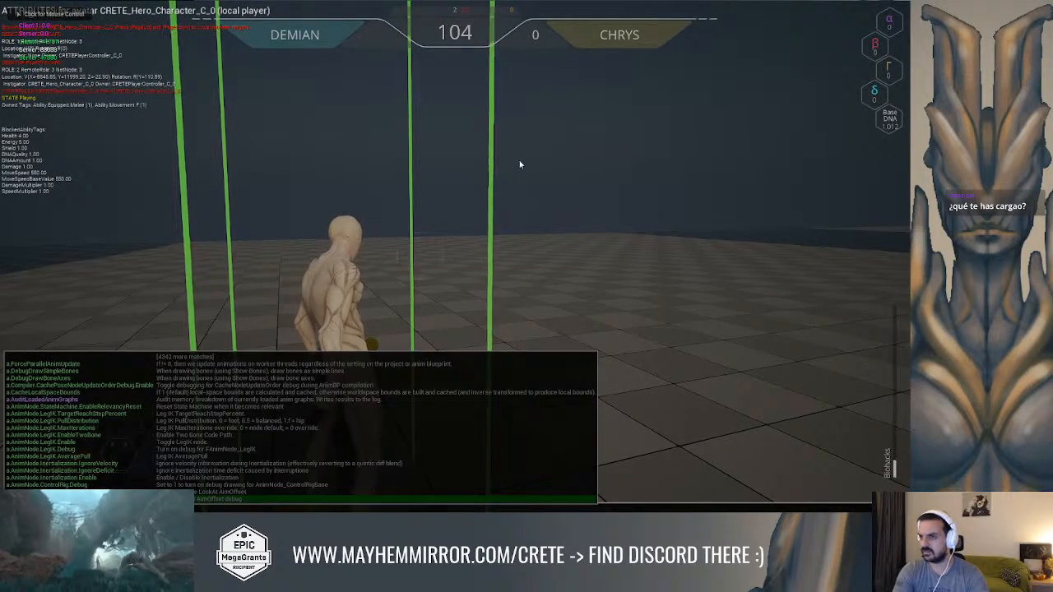
key("grave")
key("grave")
key("d")
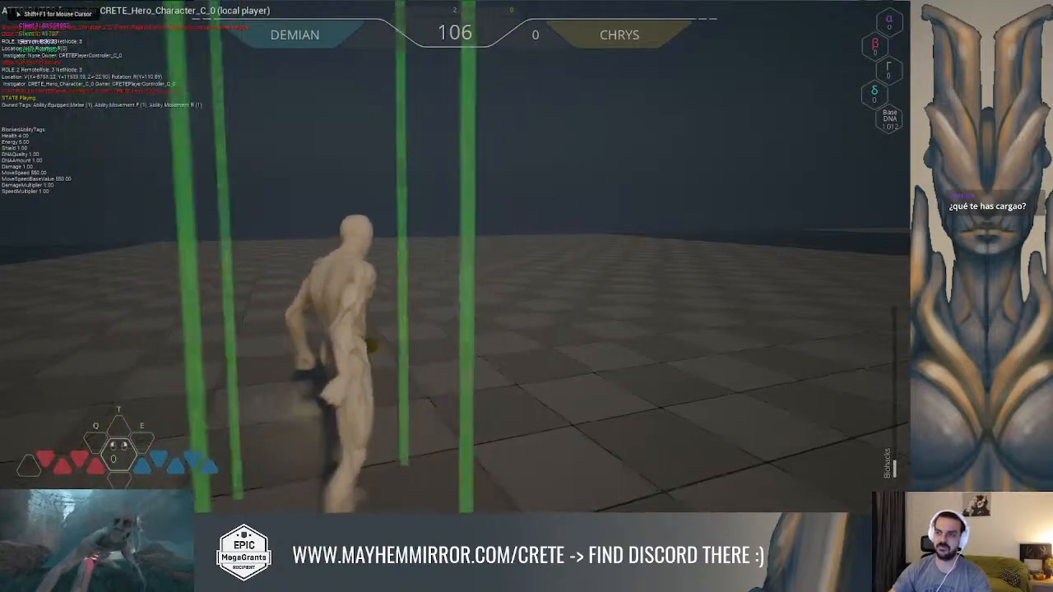
key("a")
key("w")
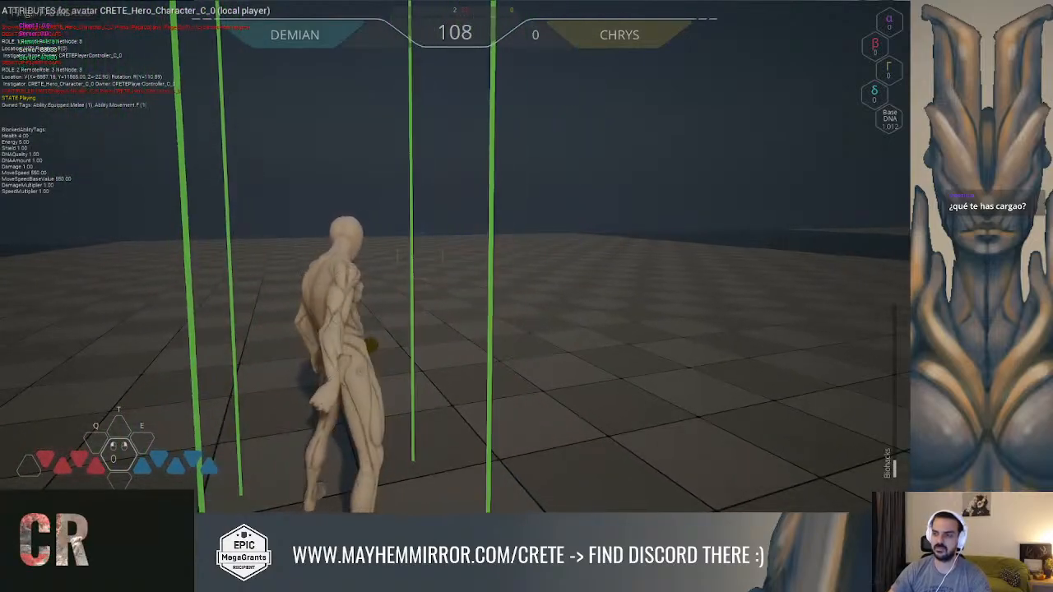
key("s")
key("d")
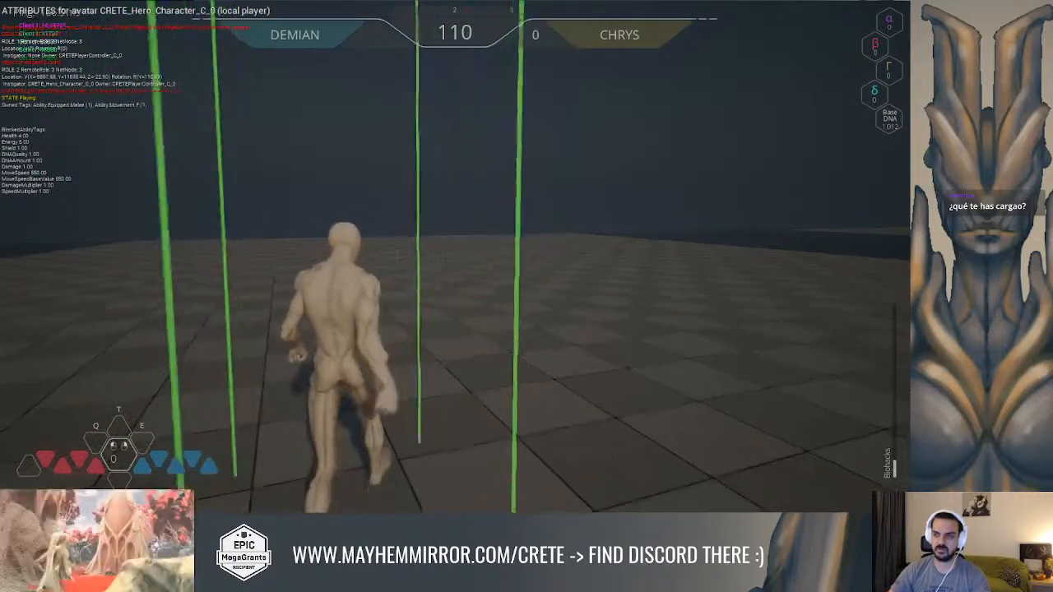
key("w")
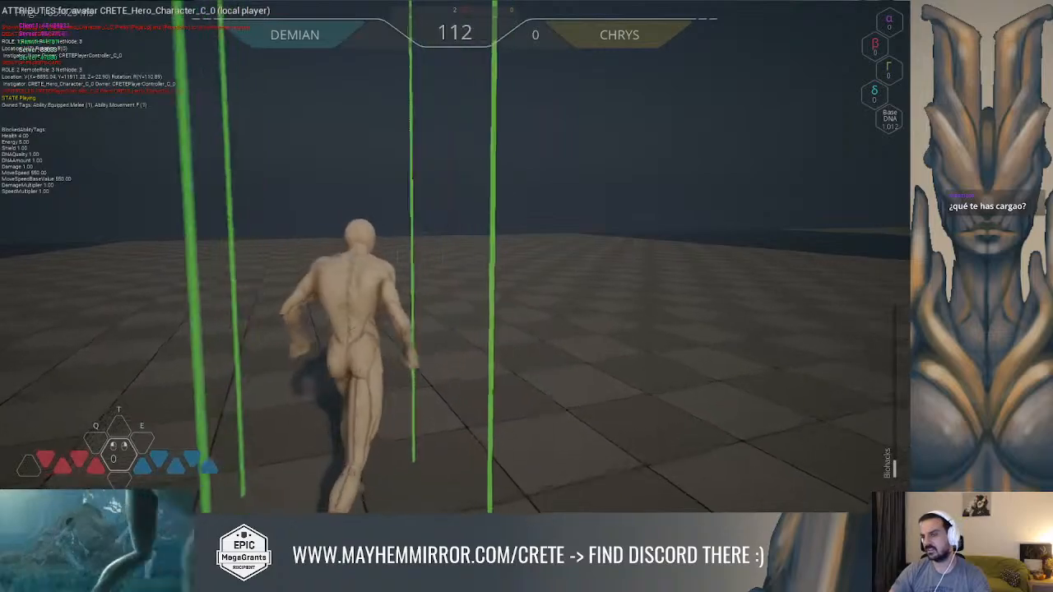
key("space")
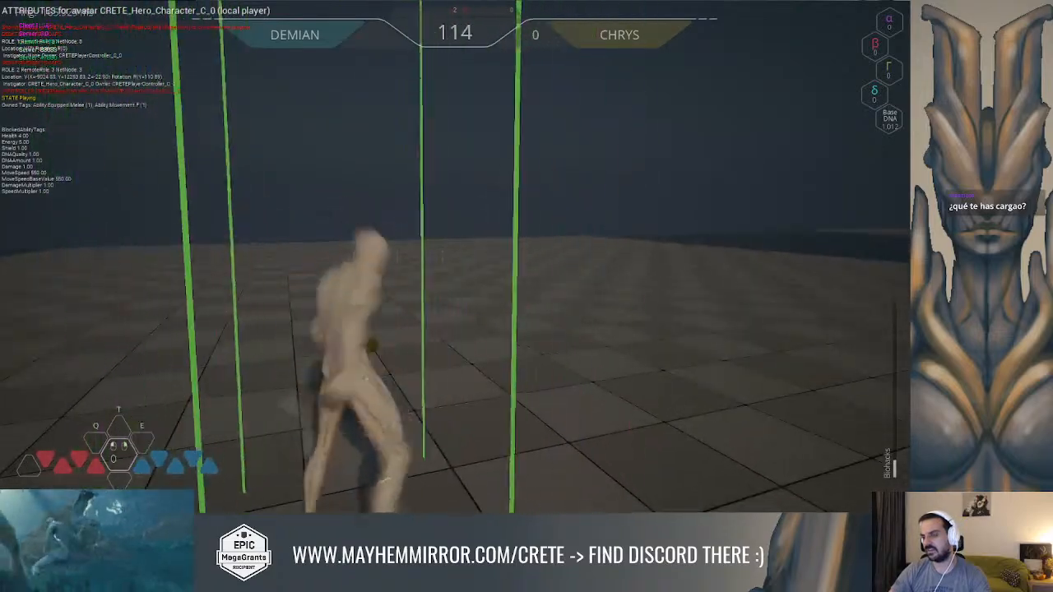
key("w")
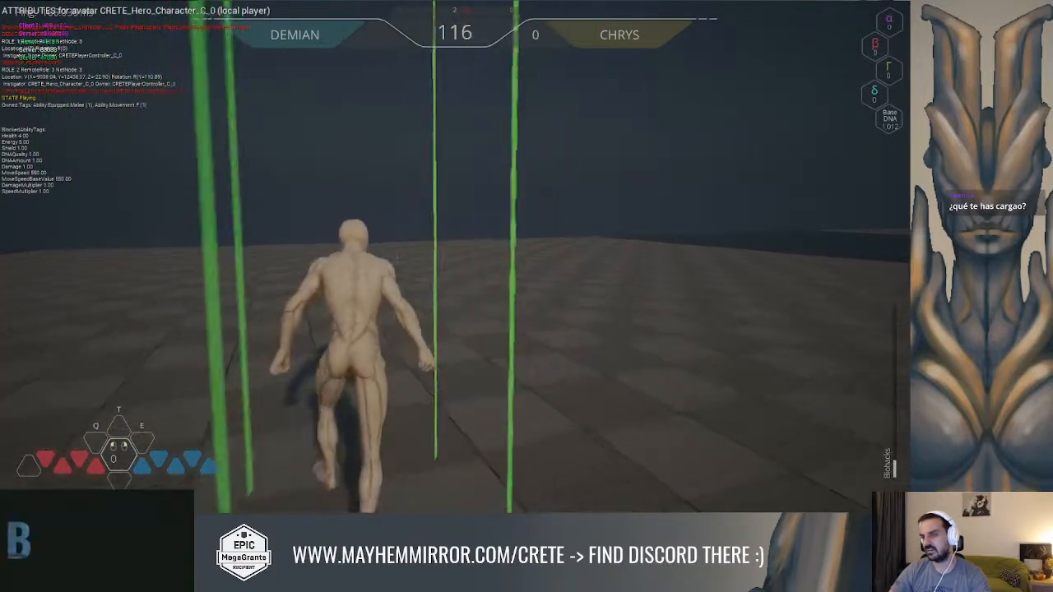
Stop the play session, start a new one, and turn on the hero's ability attributes debug overlay again
key("Escape")
left_click(681, 123)
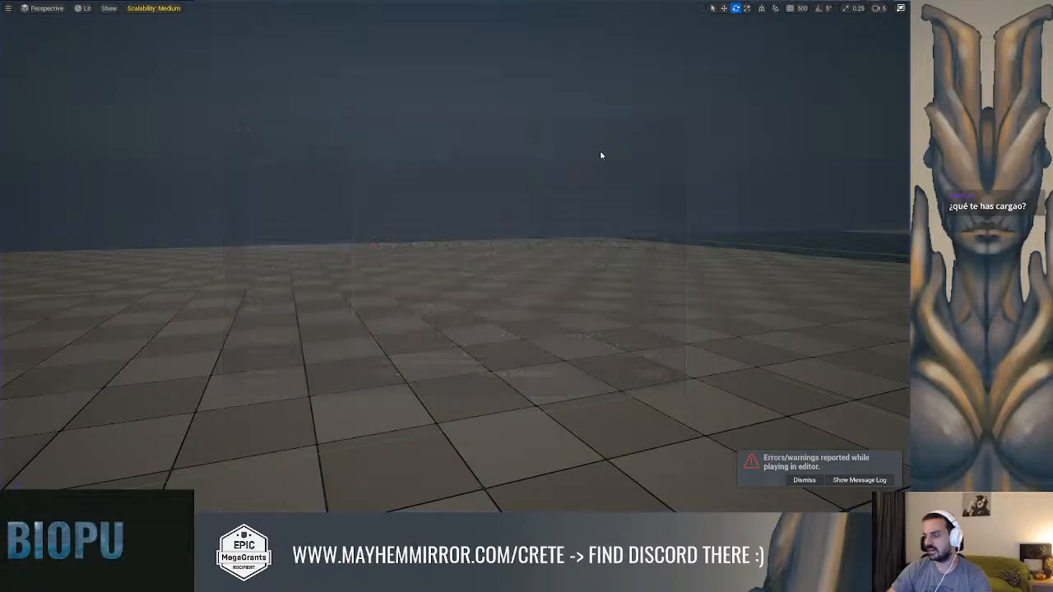
key("alt+p")
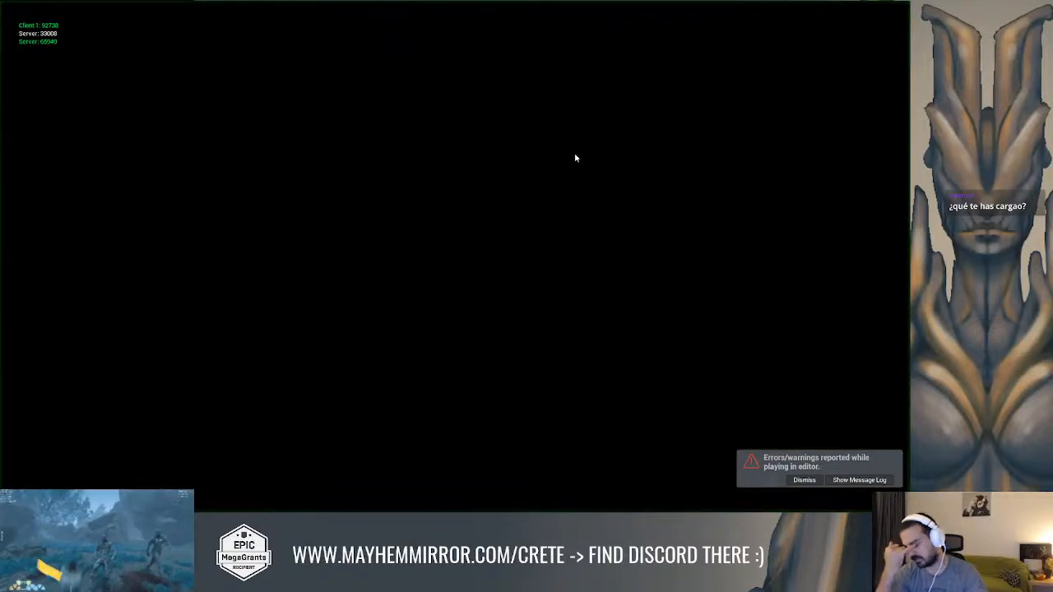
key("w")
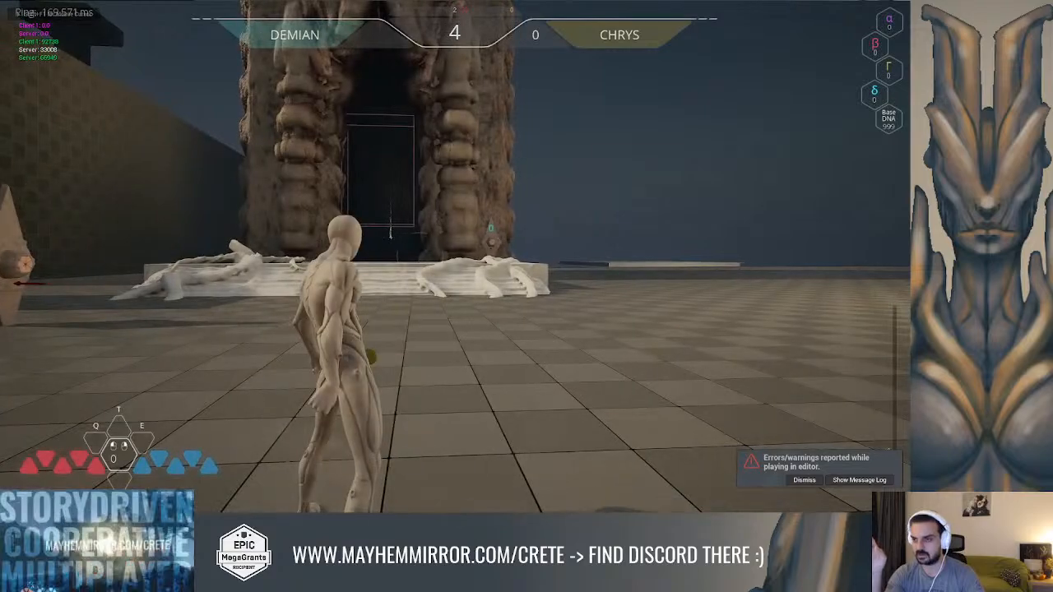
left_click(576, 157)
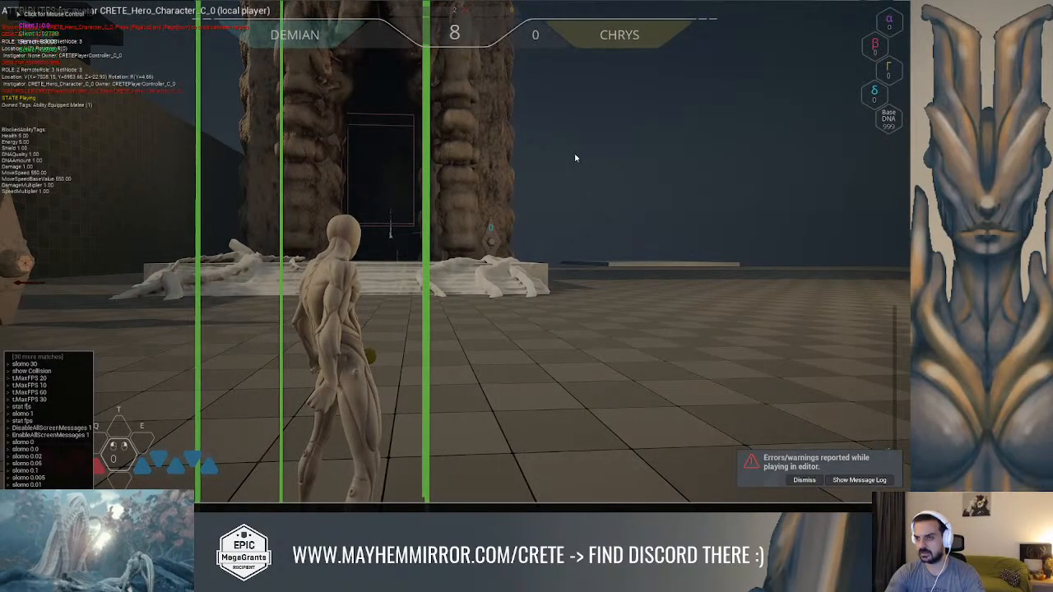
key("grave")
key("grave")
Dash and run the hero onto the white platform and up to the puzzle element to test it with the debug overlay on
key("d")
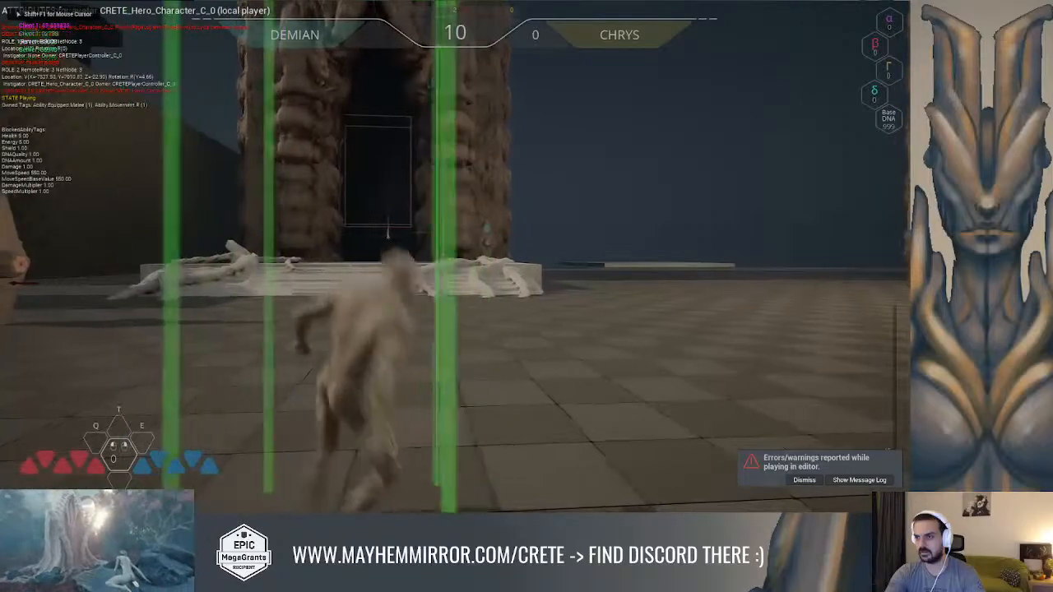
key("shift")
key("a")
key("shift")
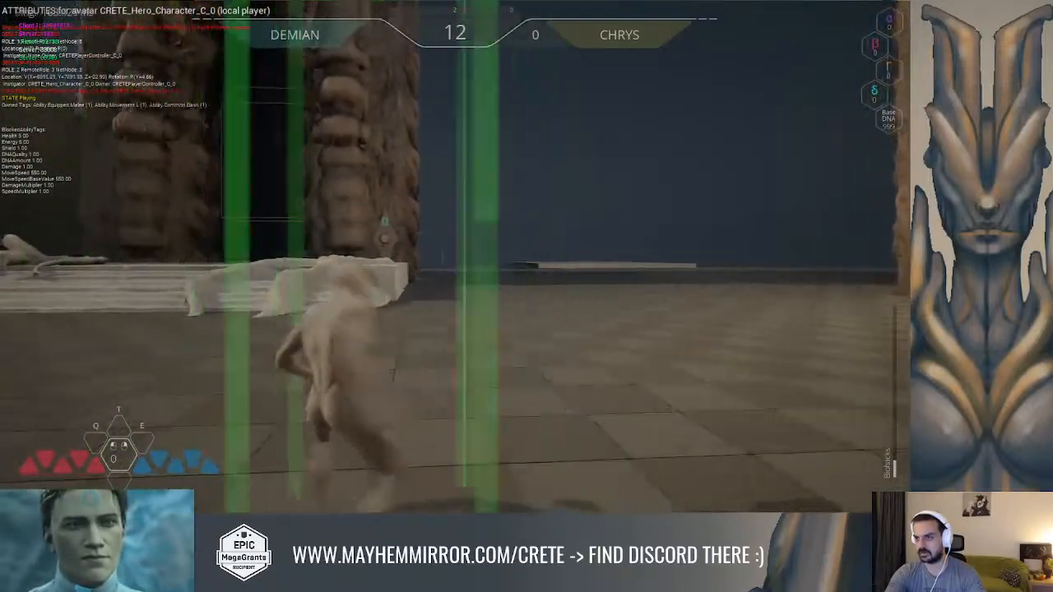
key("w")
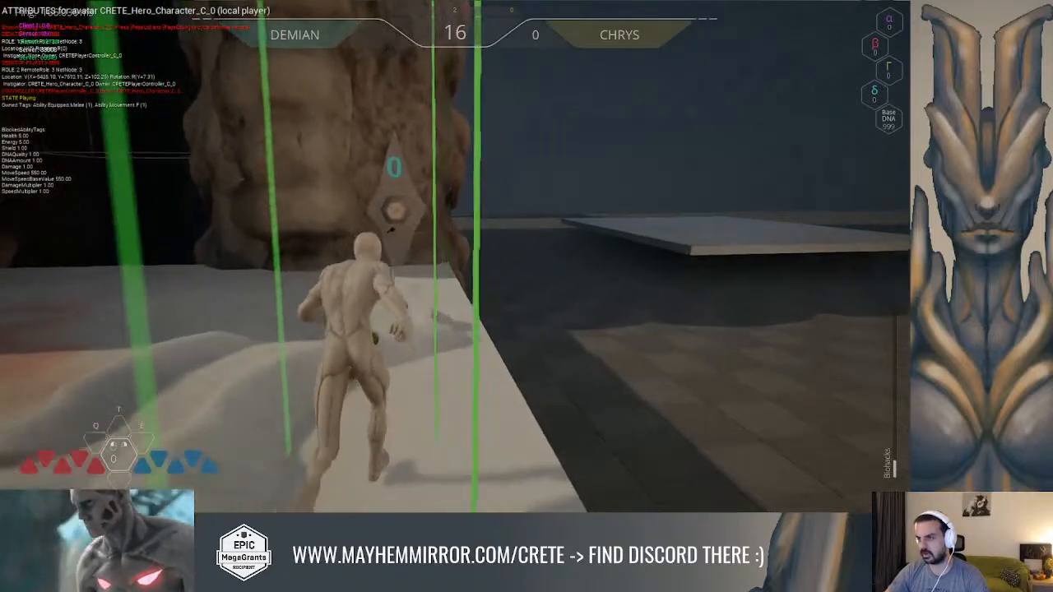
key("d")
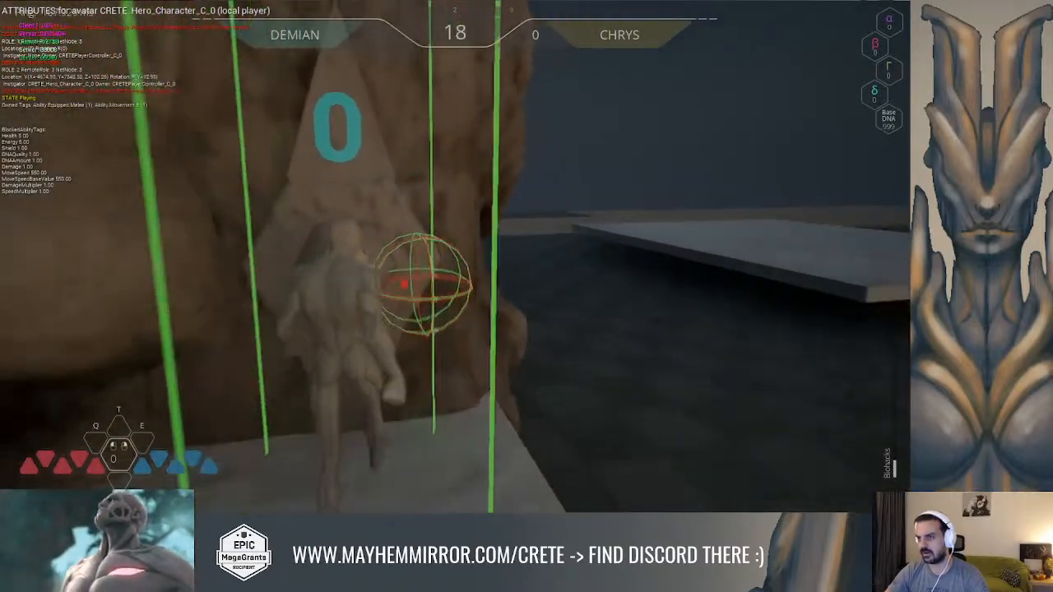
Run, roll, dash and jump the hero across the level and back towards the gate to examine the ability tags for each movement
key("w")
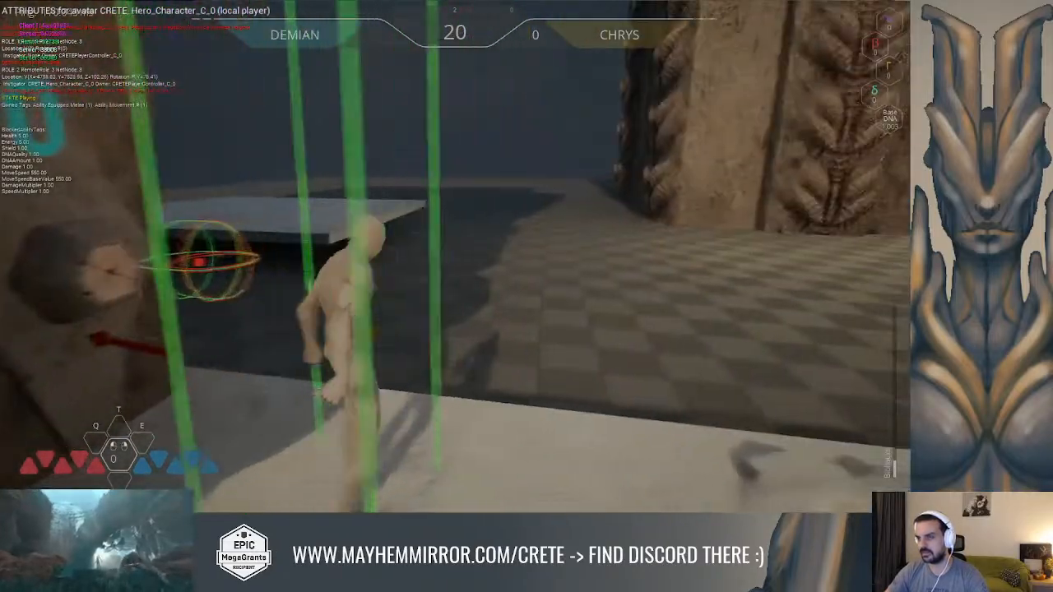
key("space")
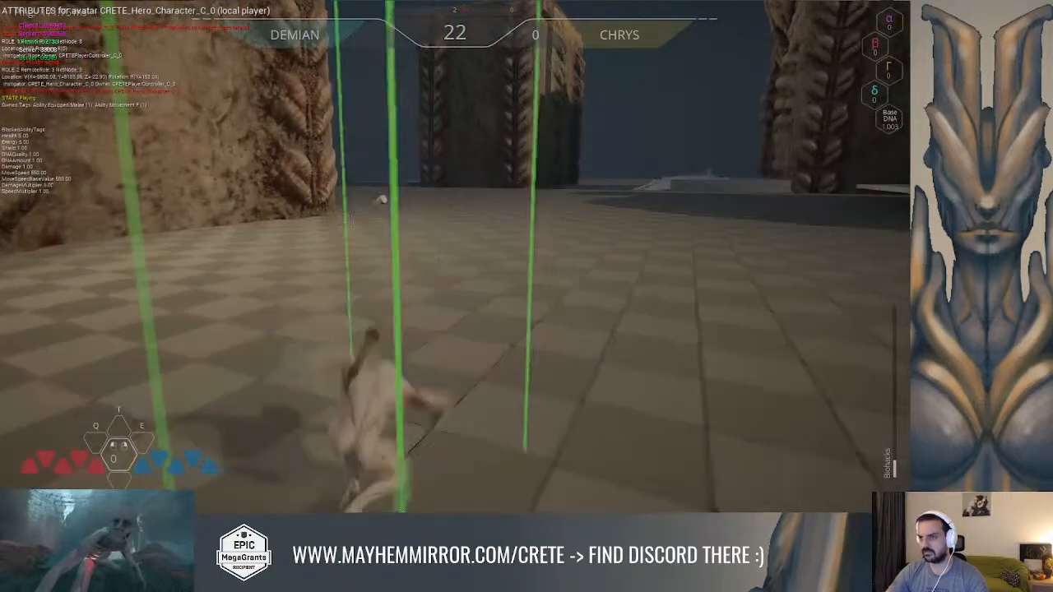
key("space")
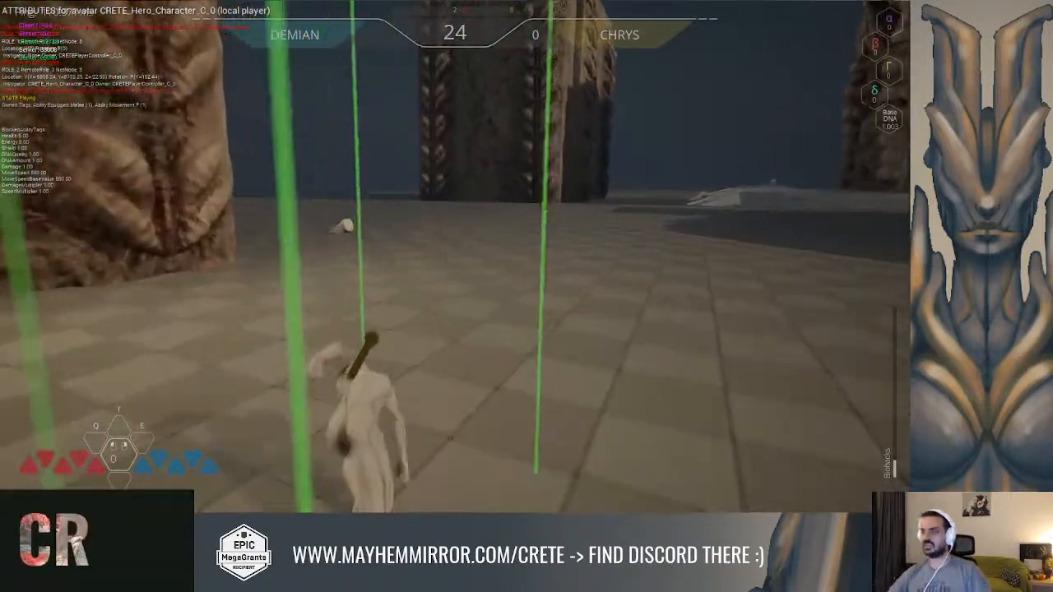
key("space")
key("space")
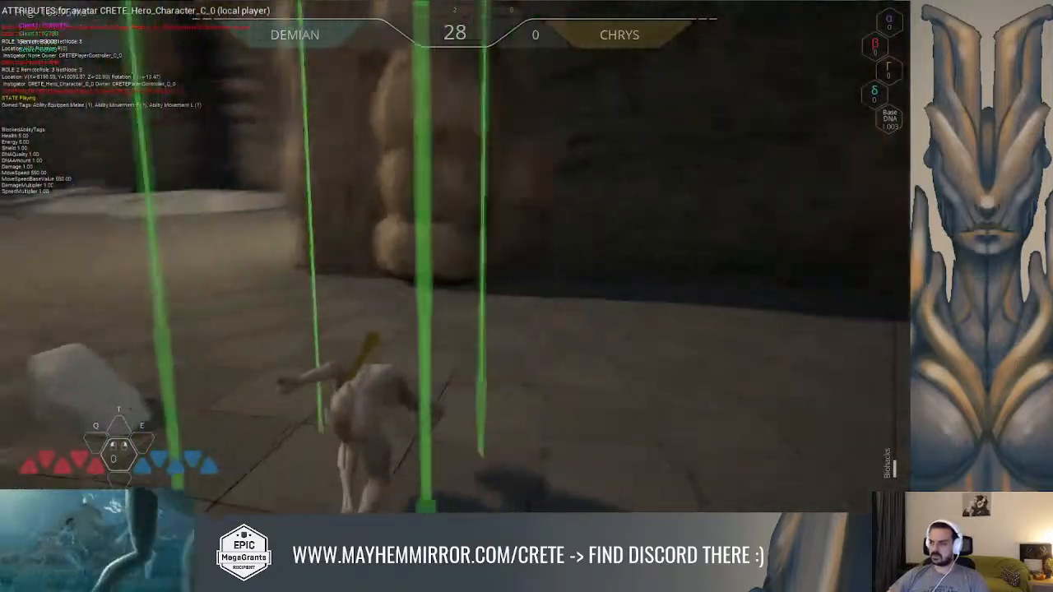
key("shift")
key("space")
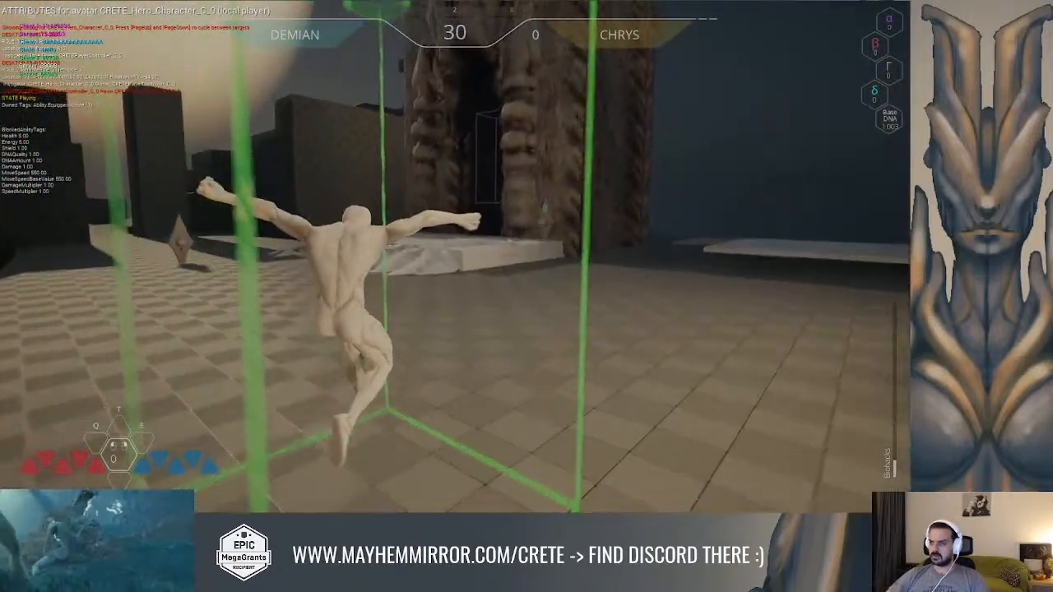
key("space")
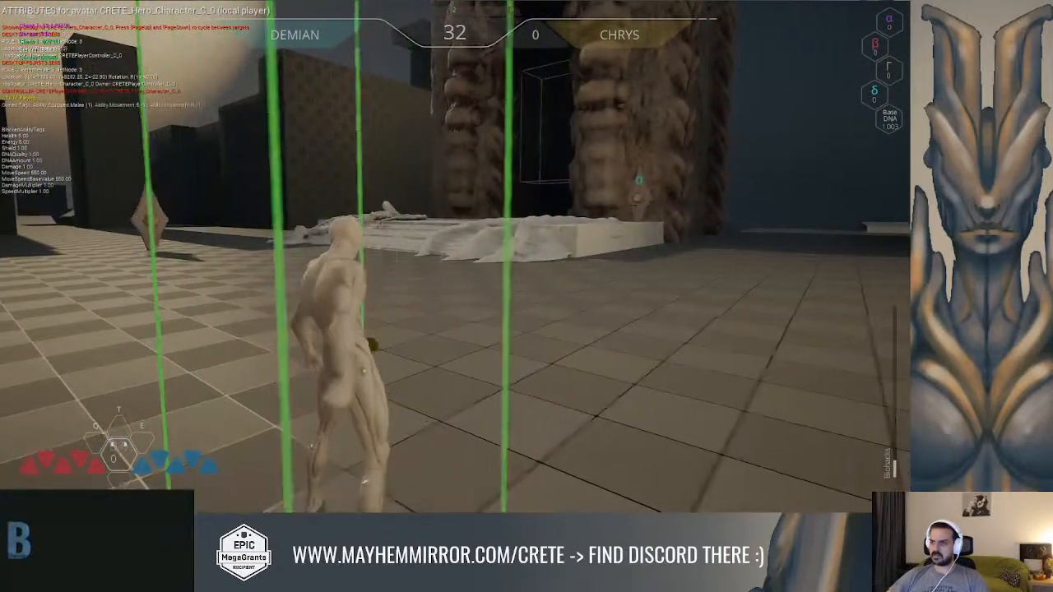
Run, sprint and jump the hero onto the white platform and into the dark gate area to examine the tags for each movement
key("w")
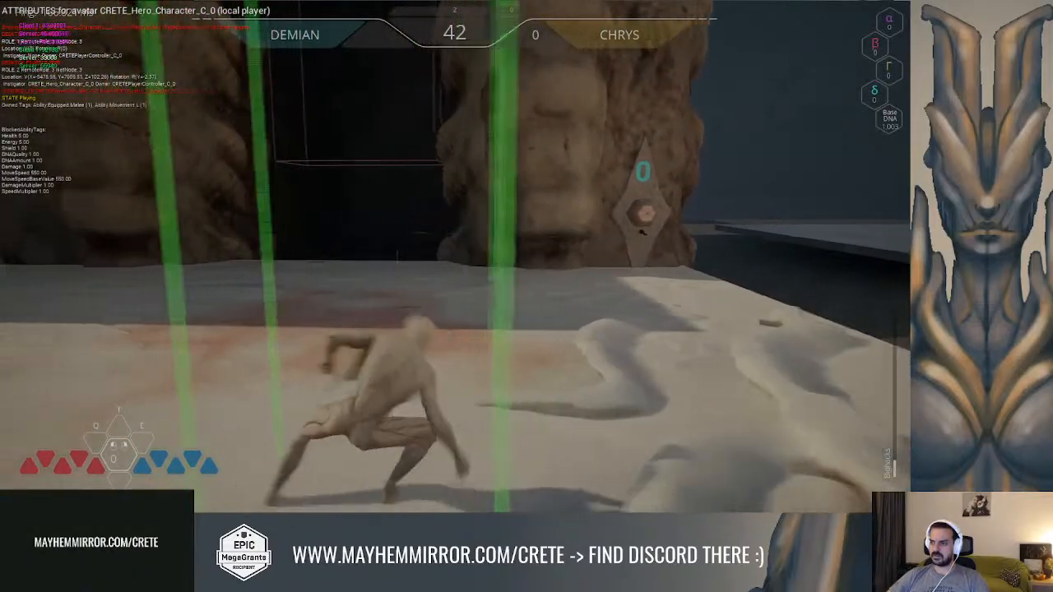
key("w")
key("shift")
key("space")
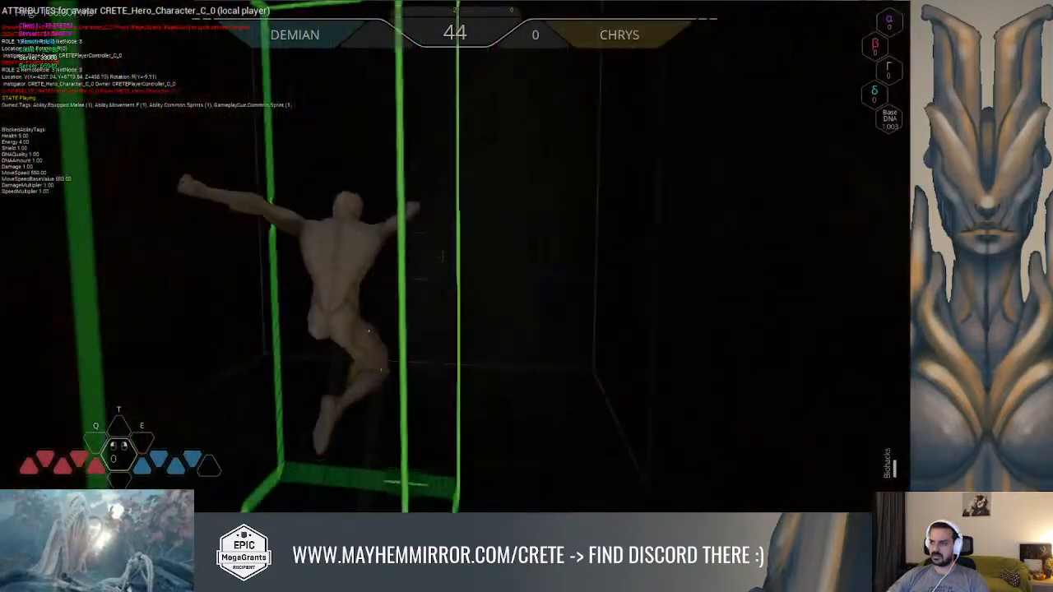
key("space")
key("shift")
key("shift")
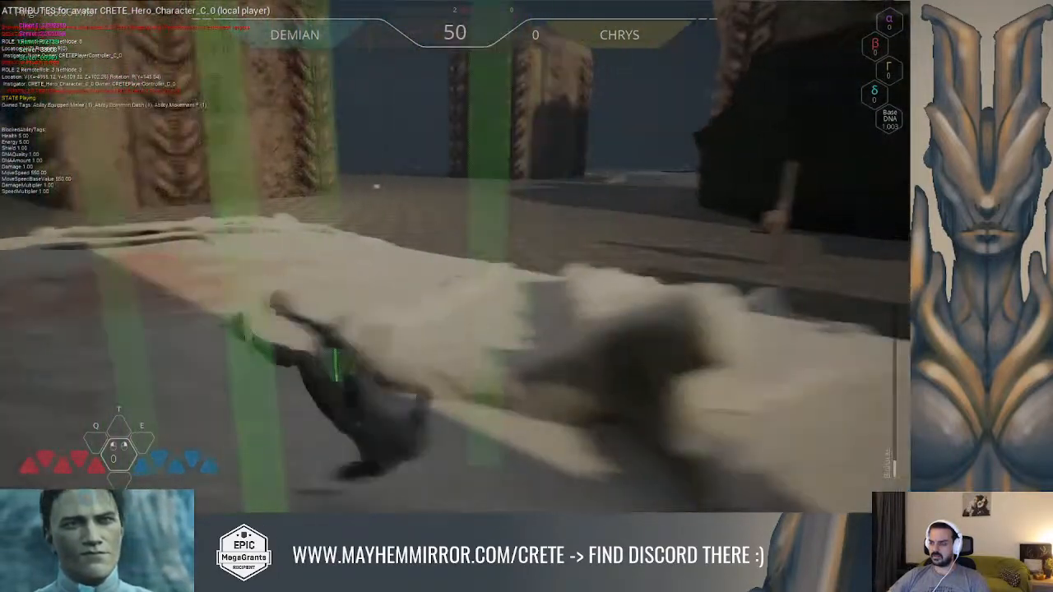
Run and jump the hero across the checkered floor past the white orb and back to the puzzle element, watching the owned tags
key("space")
key("w")
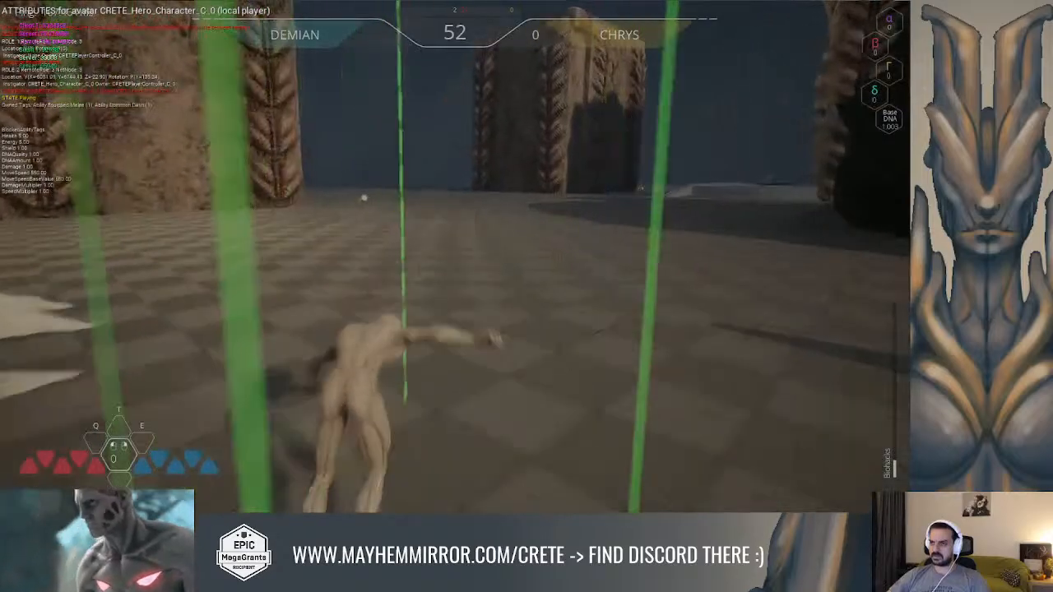
key("w")
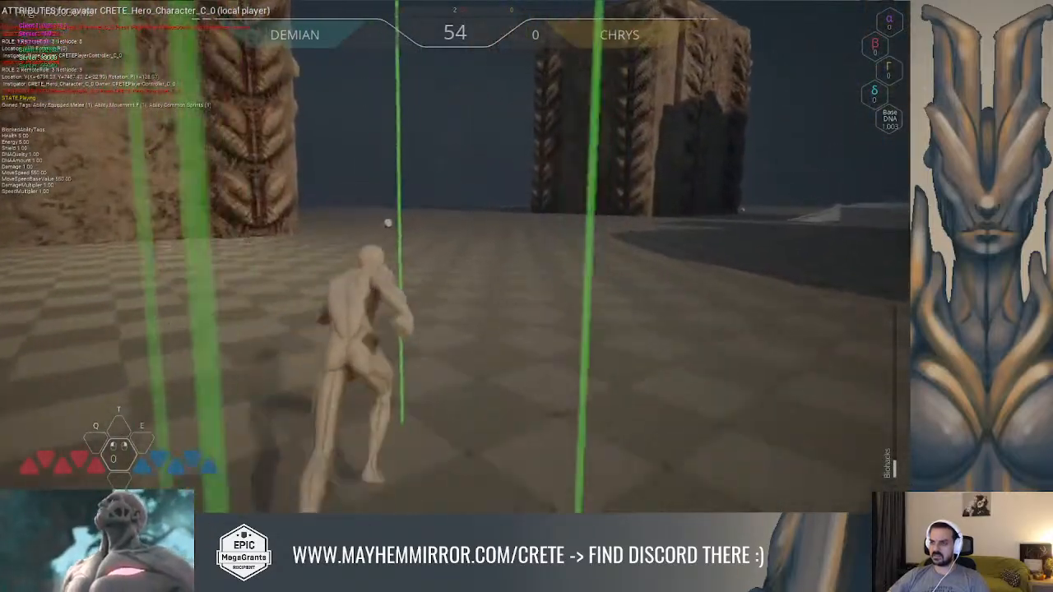
key("w")
key("space")
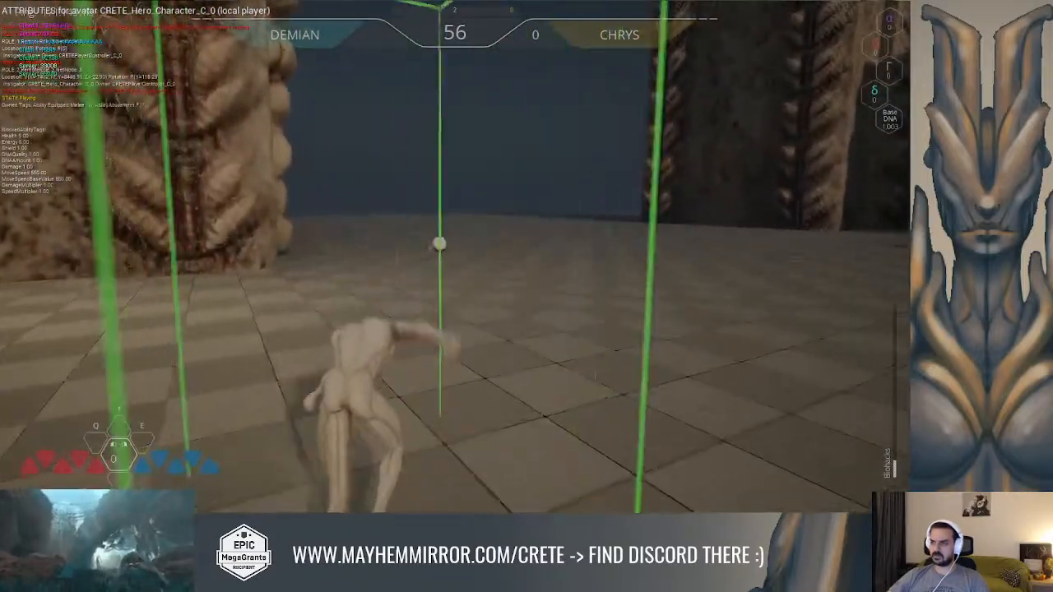
key("w")
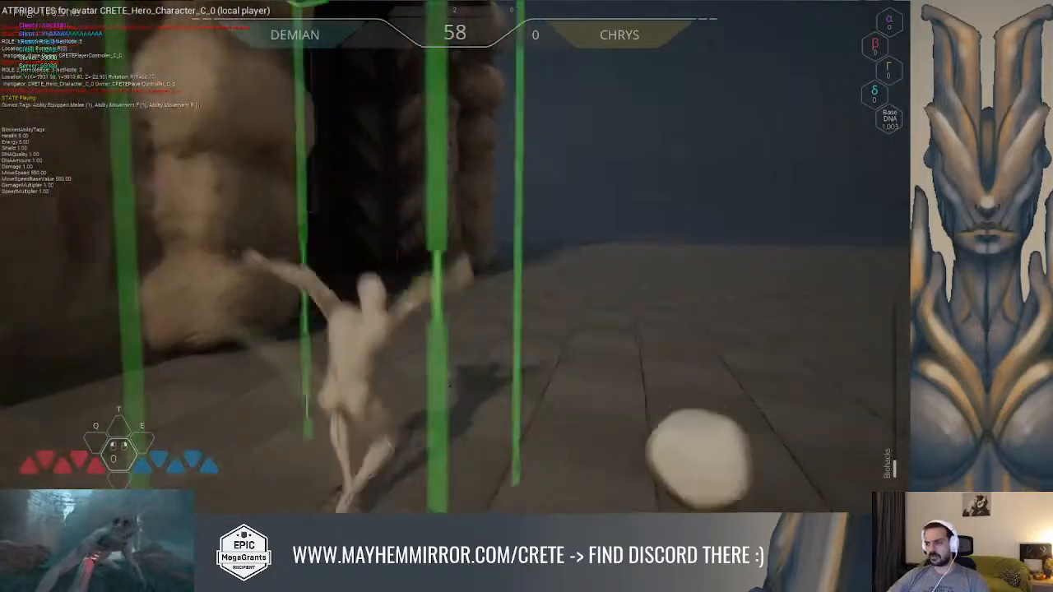
key("w")
key("space")
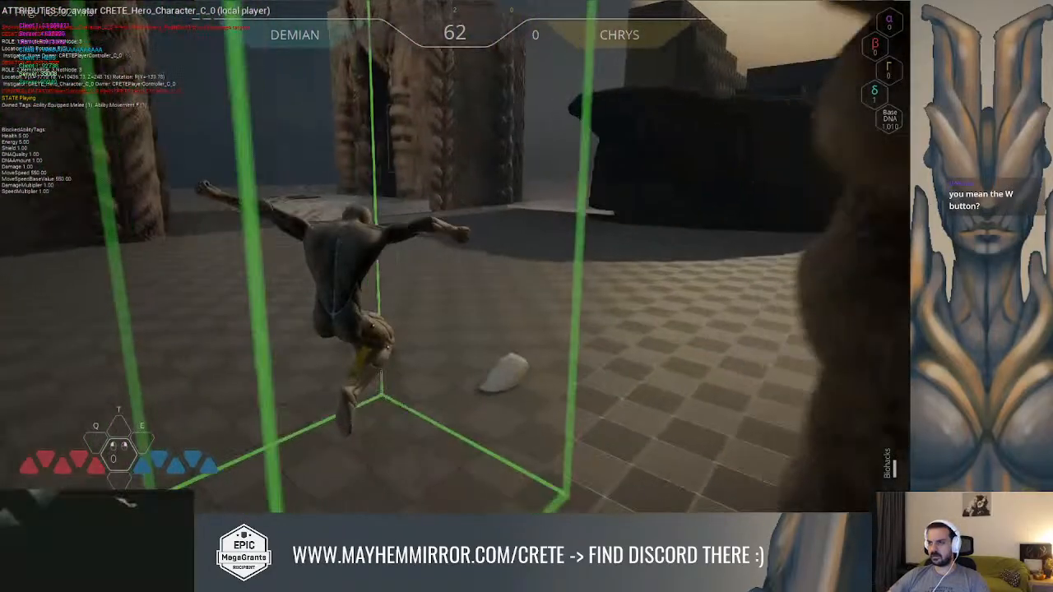
key("w")
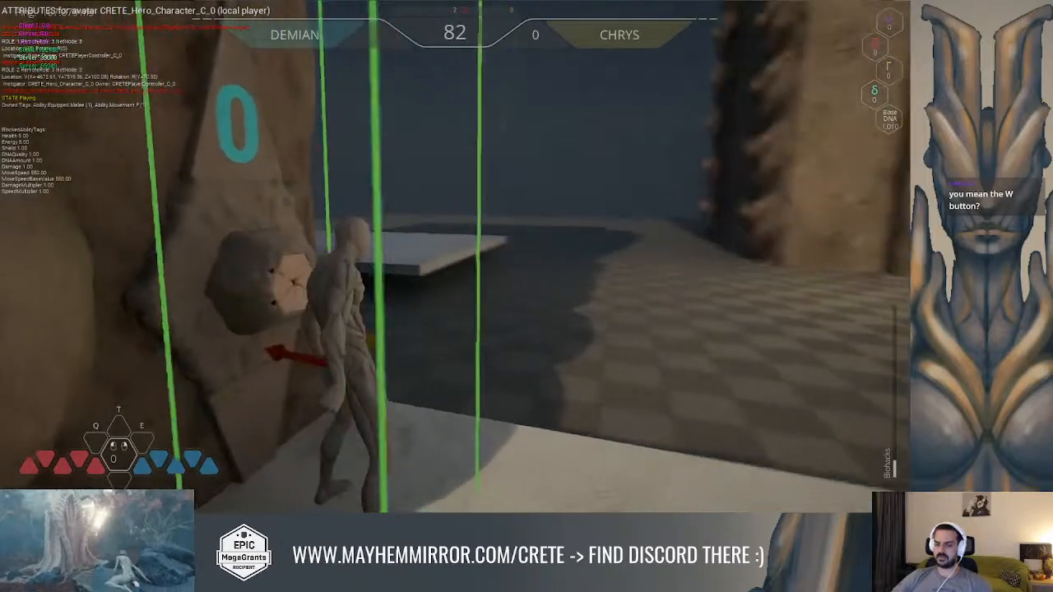
Dash and sprint the hero away from the puzzle element with the tags overlay on, and stop the play session
key("s")
key("w")
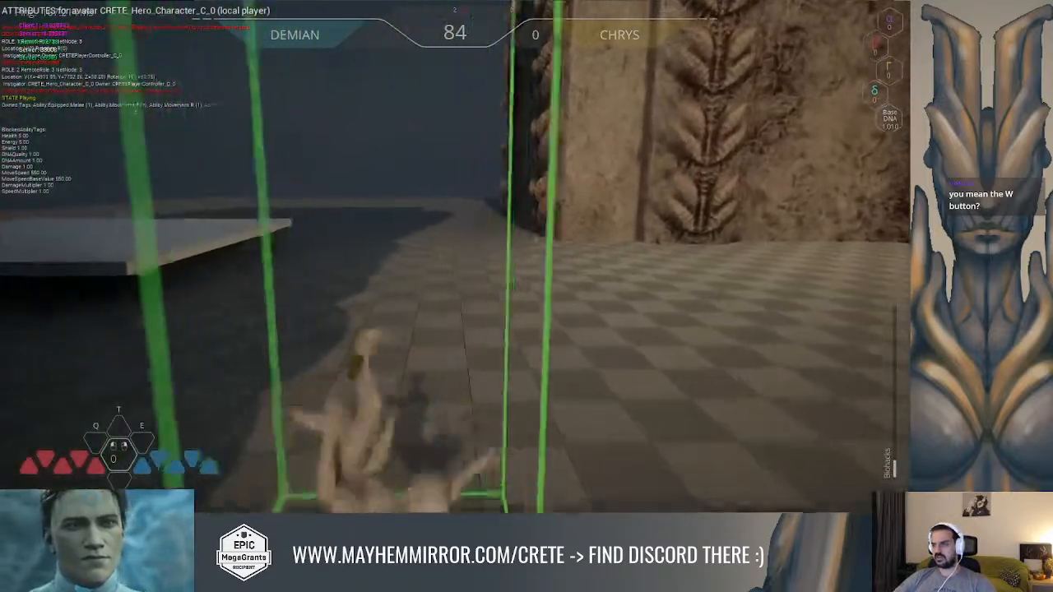
key("shift")
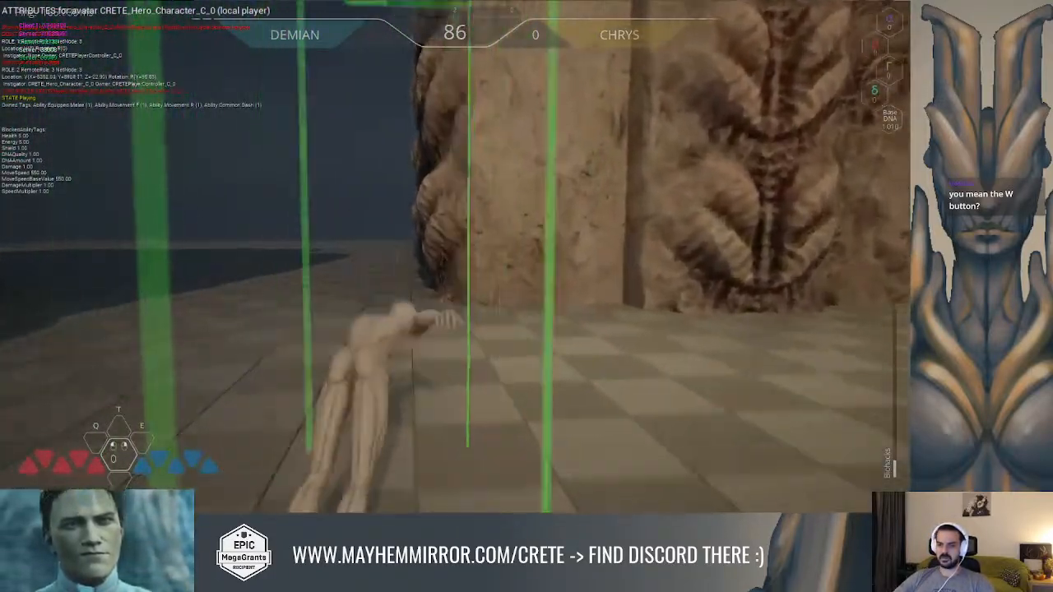
key("w")
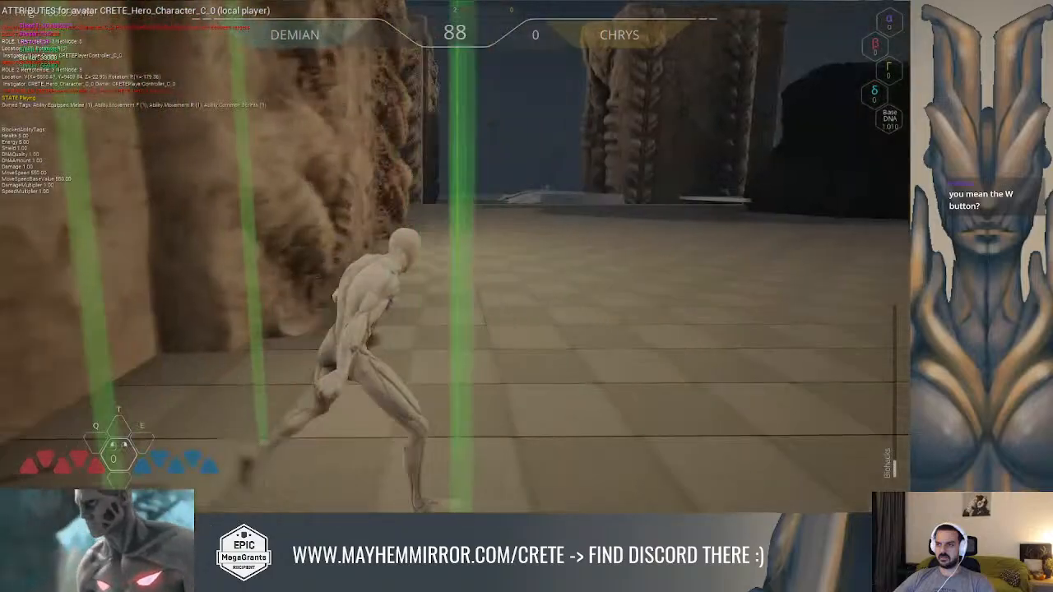
key("Escape")
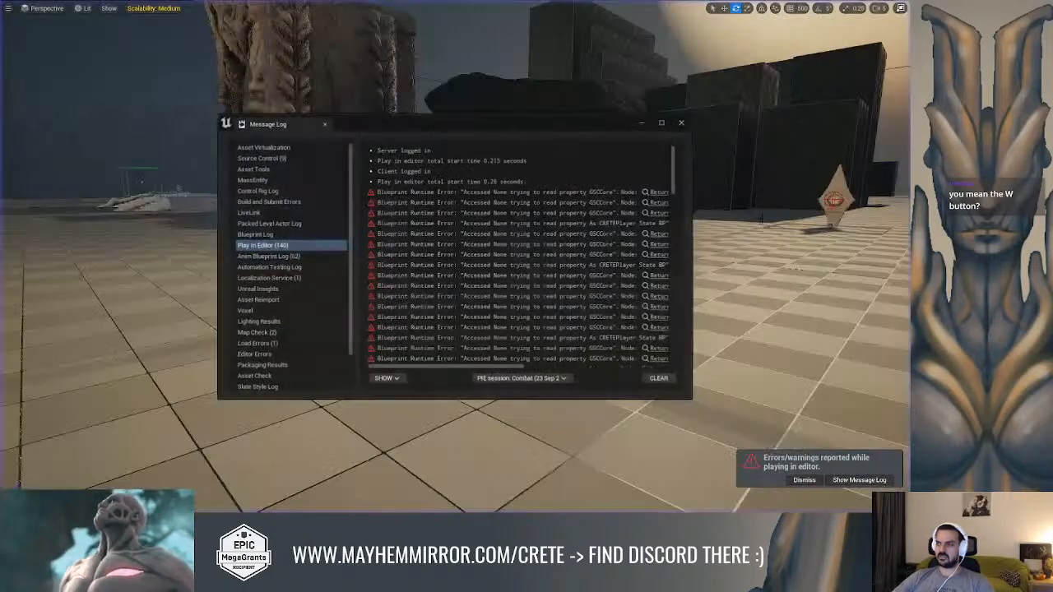
Search the CRETE content folder for "forward" and look through the matching assets, narrowing to the Characters folder
right_click_drag(452, 288, 424, 259)
key("ctrl+space")
scroll(197, 395, "up", 1)
left_click(149, 384)
left_click(335, 299)
type("forwar")
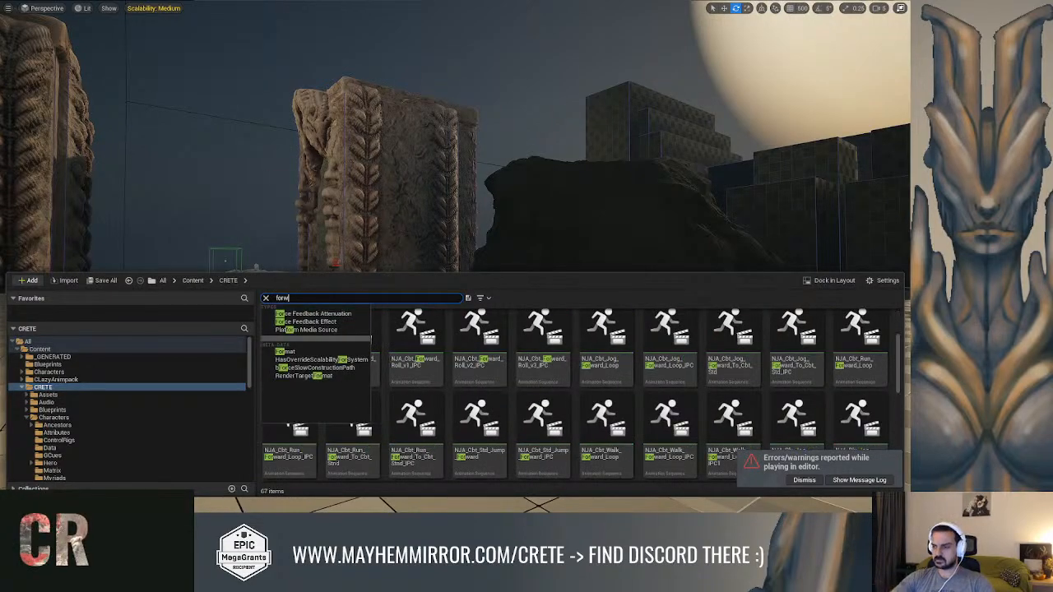
type("d")
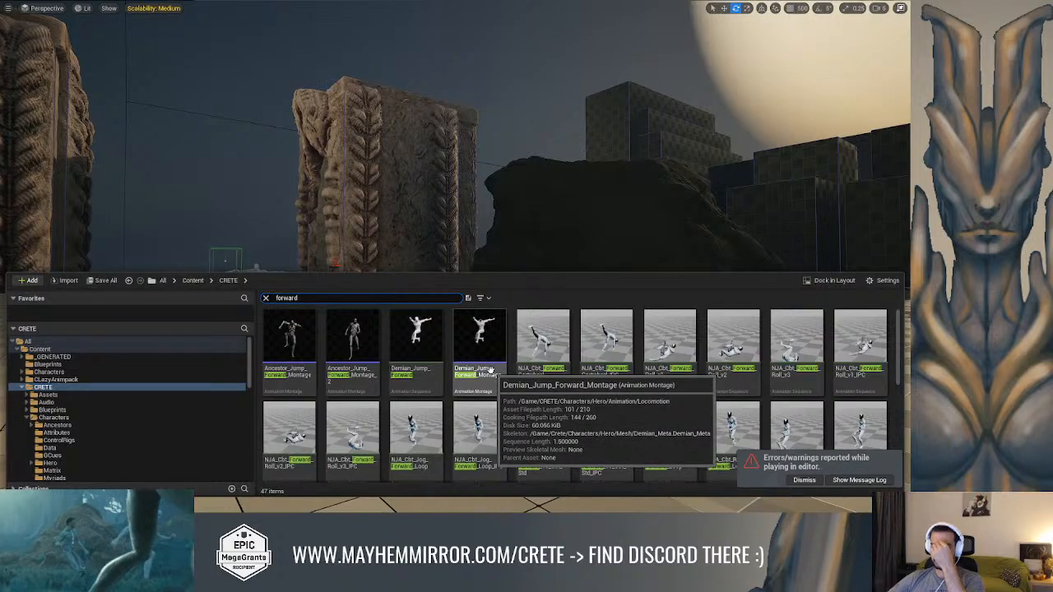
scroll(491, 370, "down", 3)
scroll(491, 370, "down", 2)
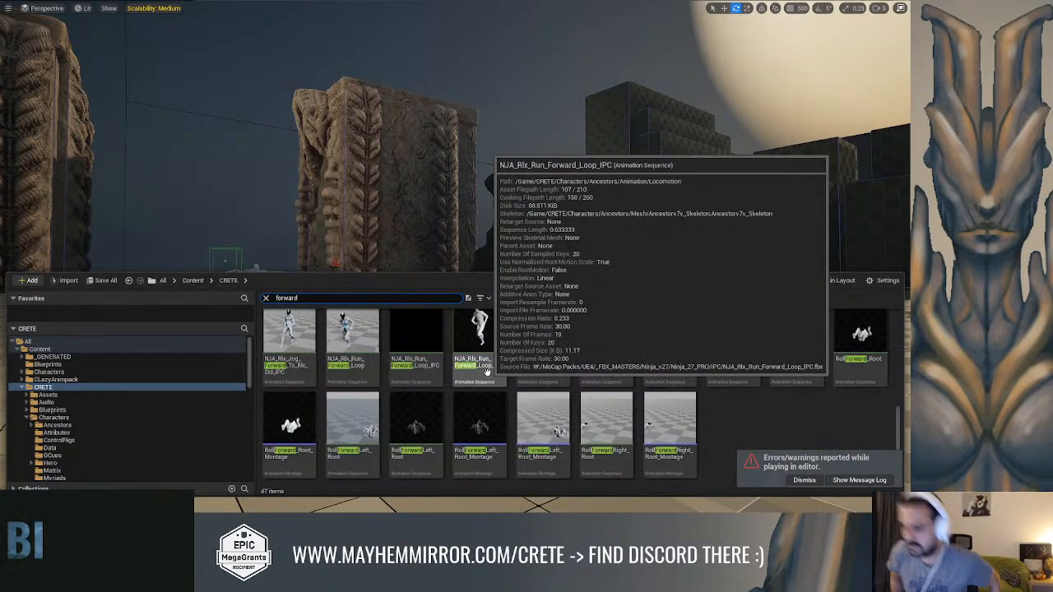
scroll(484, 374, "up", 3)
left_click(70, 418)
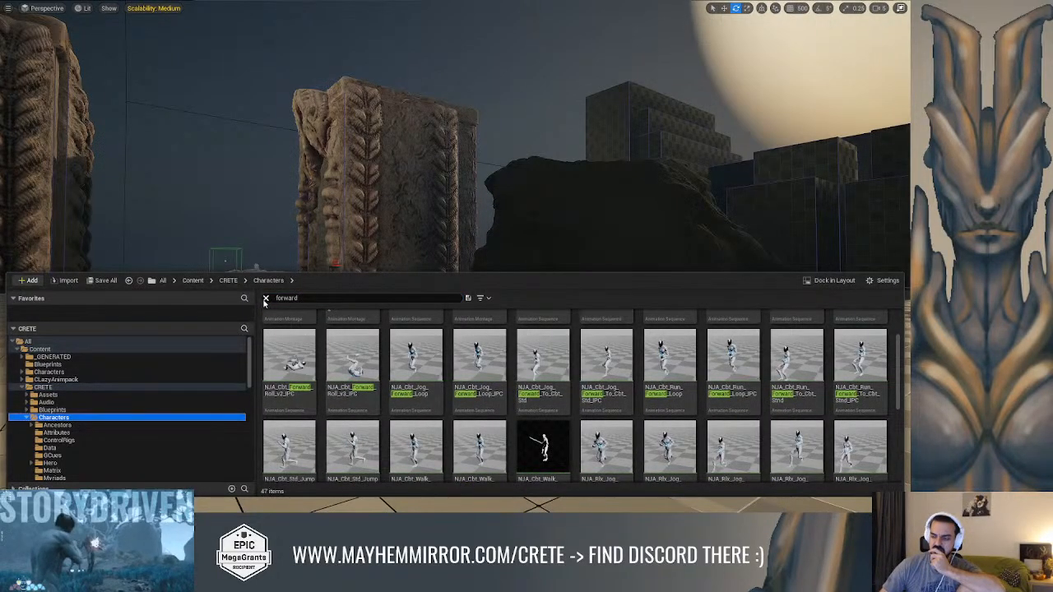
scroll(68, 411, "down", 1)
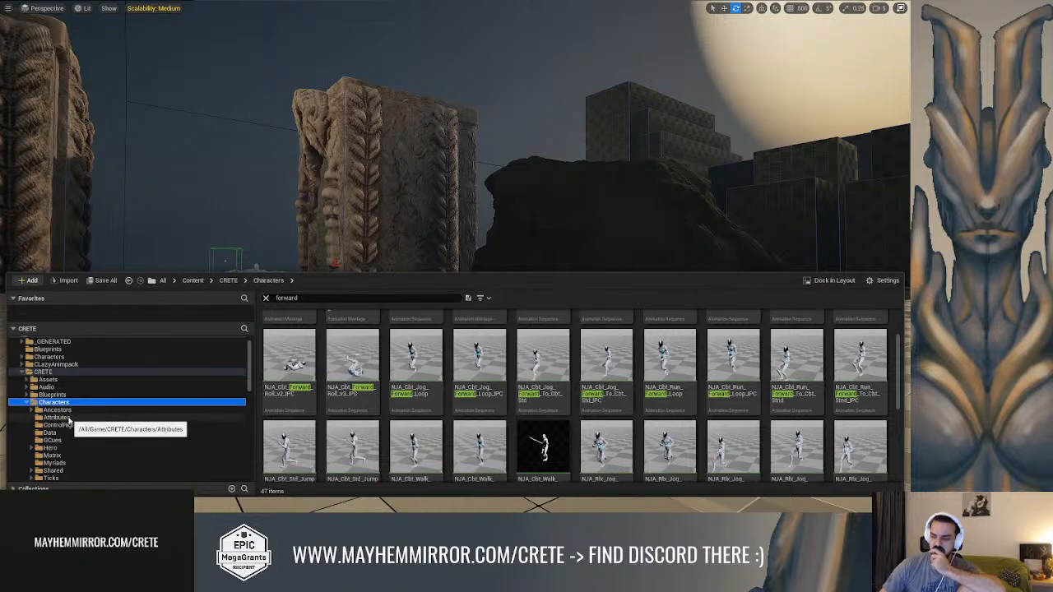
scroll(69, 421, "up", 1)
Search the CRETE_Hero_Character blueprint for "forward" and look through the matching nodes
right_click_drag(319, 206, 361, 202)
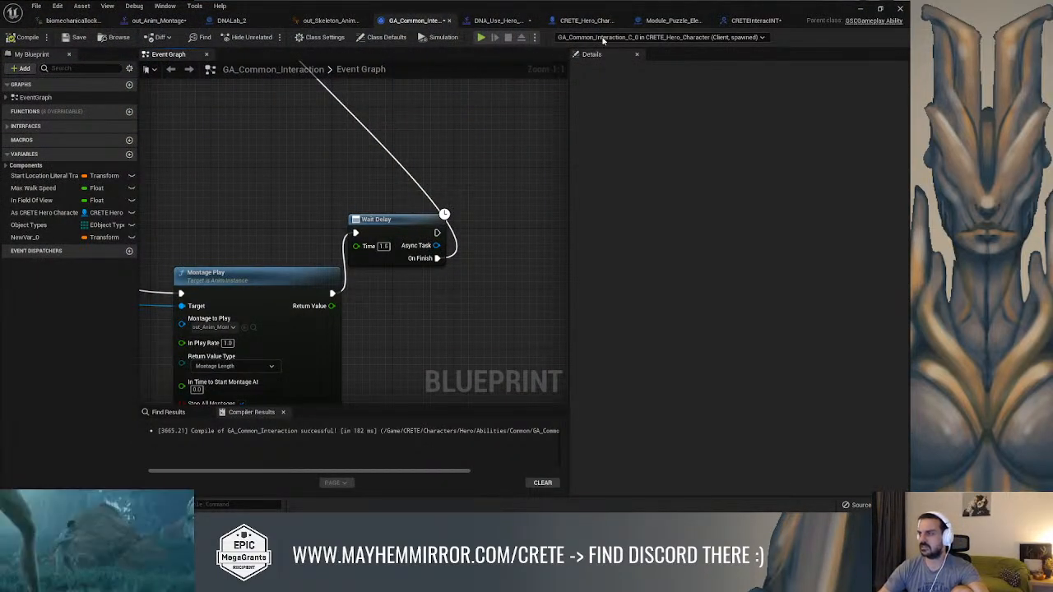
left_click(580, 20)
left_click(178, 421)
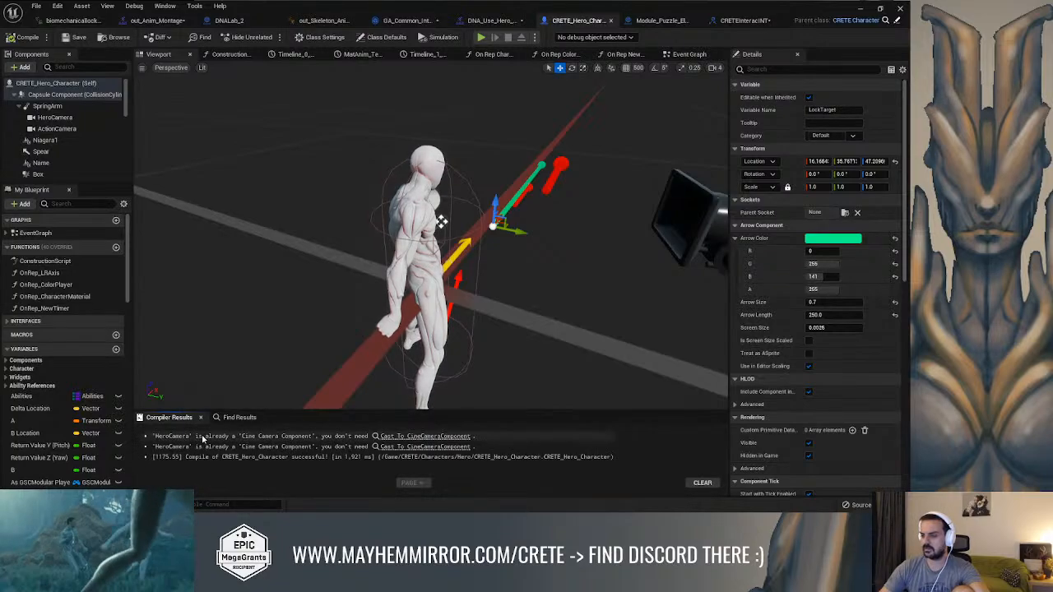
left_click(243, 417)
left_click(243, 432)
type("forward")
key("Return")
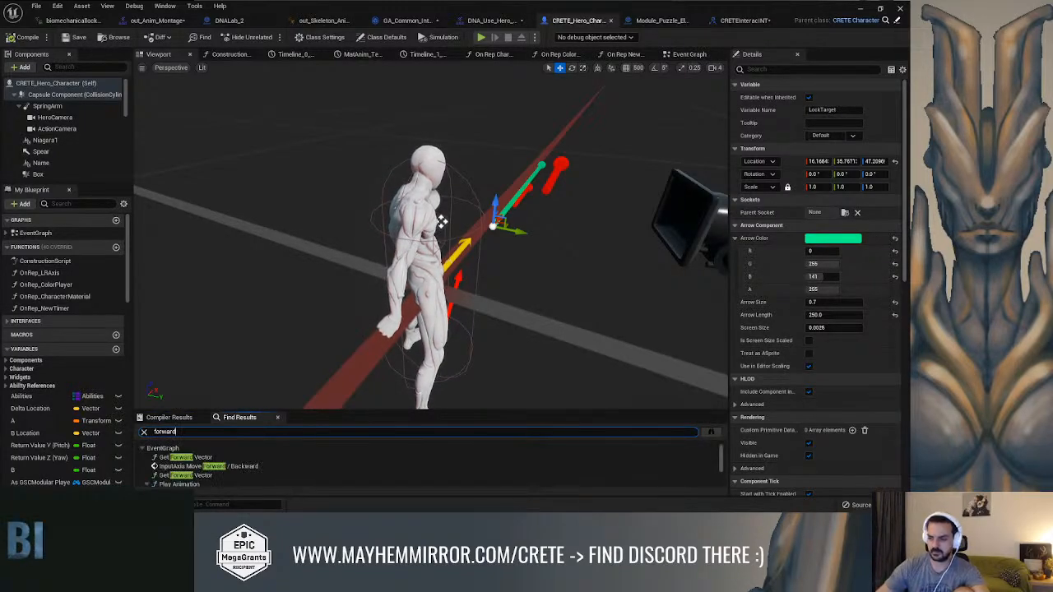
scroll(235, 465, "down", 1)
scroll(235, 473, "down", 1)
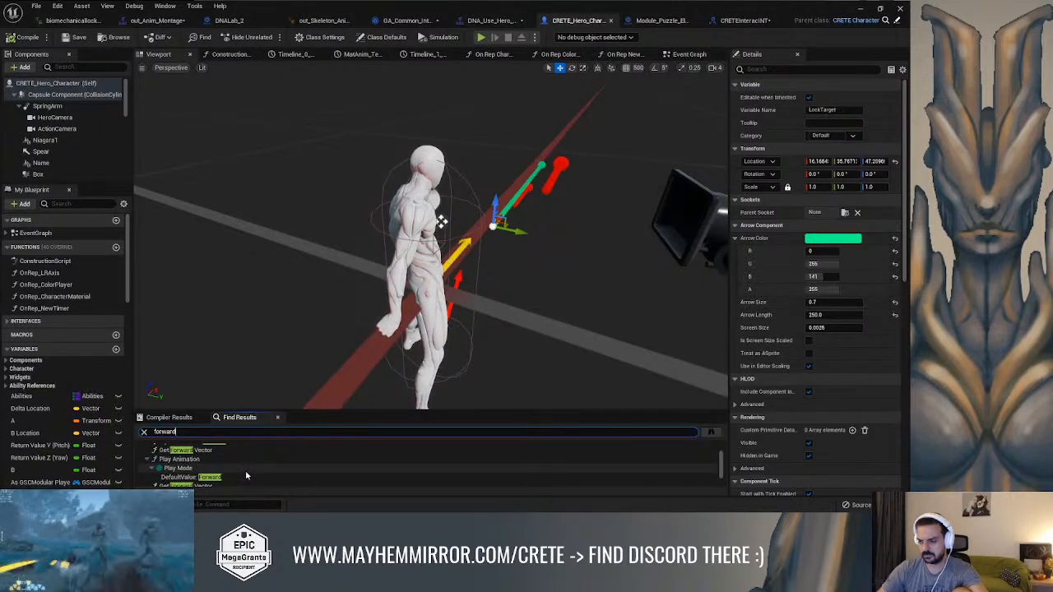
scroll(245, 470, "up", 2)
Search the hero blueprint for "loose" and go to the first Add Loose Gameplay Tags node in the event graph
left_click_drag(178, 432, 107, 420)
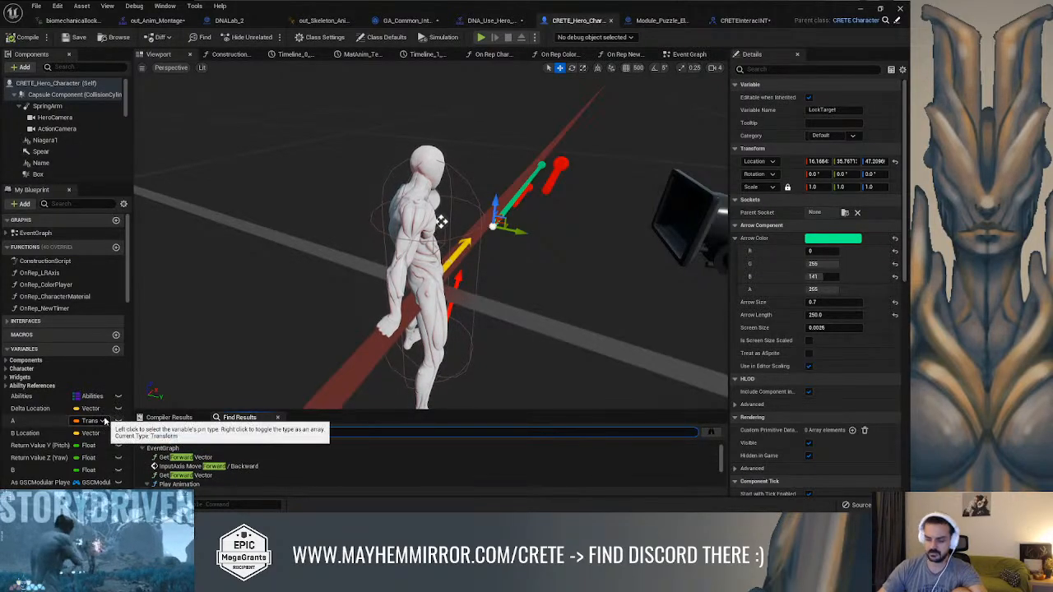
type("loose")
key("Return")
left_click(237, 460)
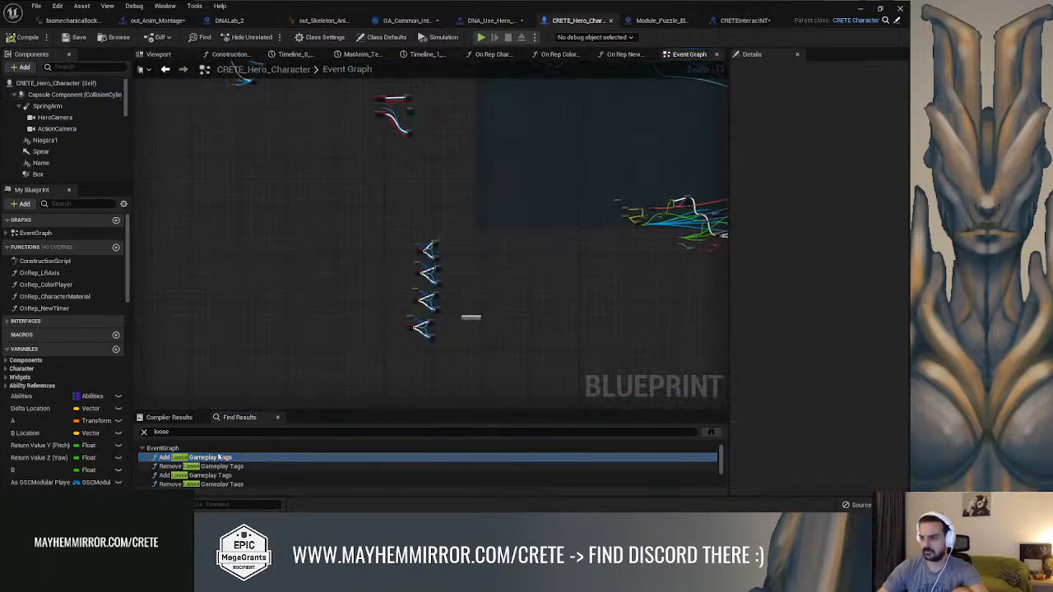
Examine how the movement key events add and remove loose gameplay tags, especially the D key with the Ability.Movement.R tag
right_click_drag(591, 251, 587, 79)
scroll(587, 134, "down", 2)
right_click_drag(643, 207, 597, 29)
right_click_drag(591, 184, 589, 93)
scroll(481, 272, "up", 1)
scroll(480, 271, "down", 1)
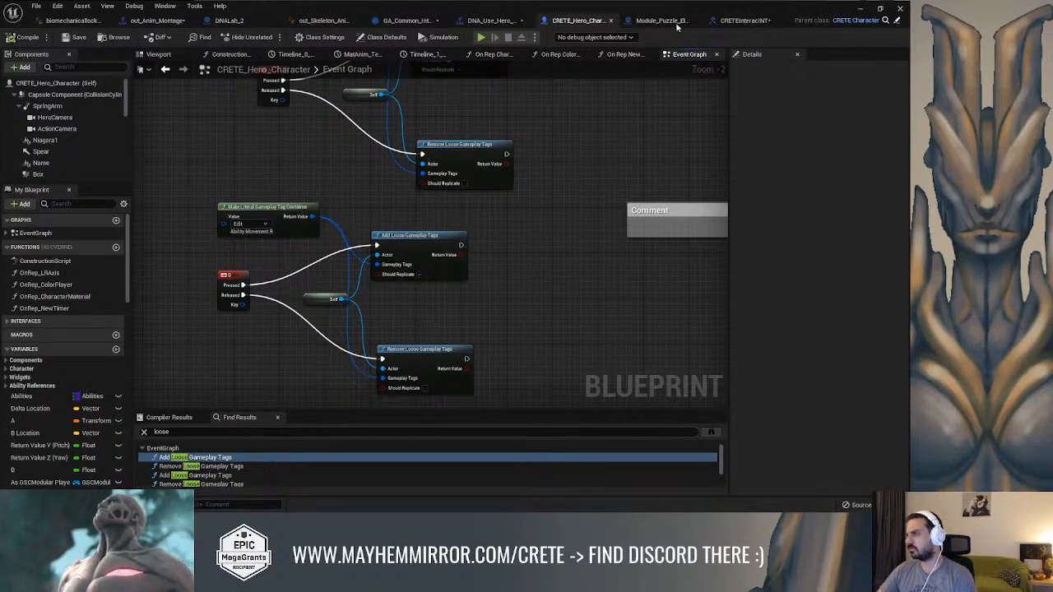
right_click_drag(520, 272, 597, 255)
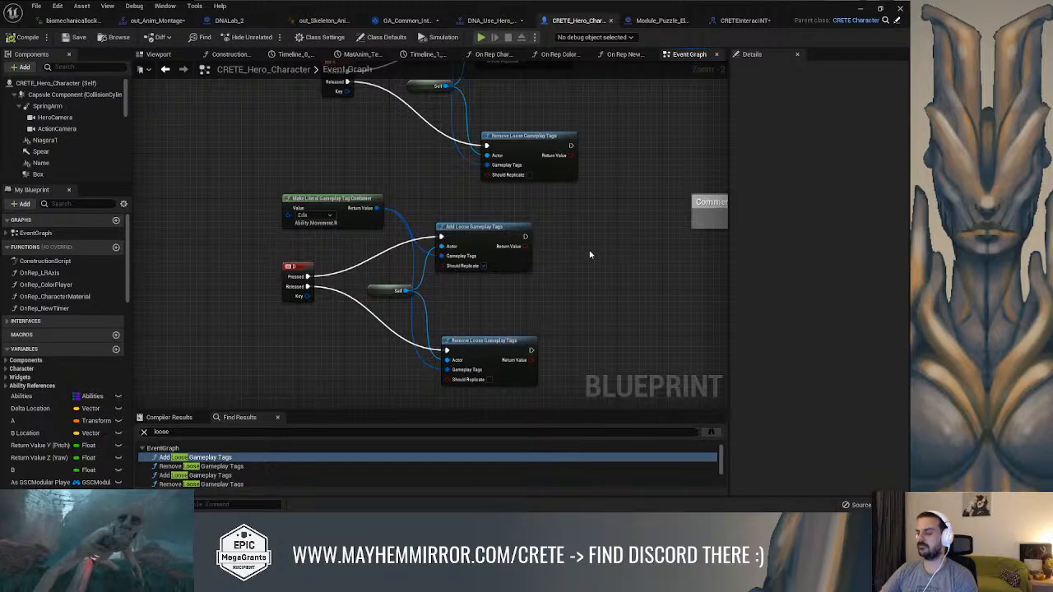
right_click_drag(596, 239, 622, 266)
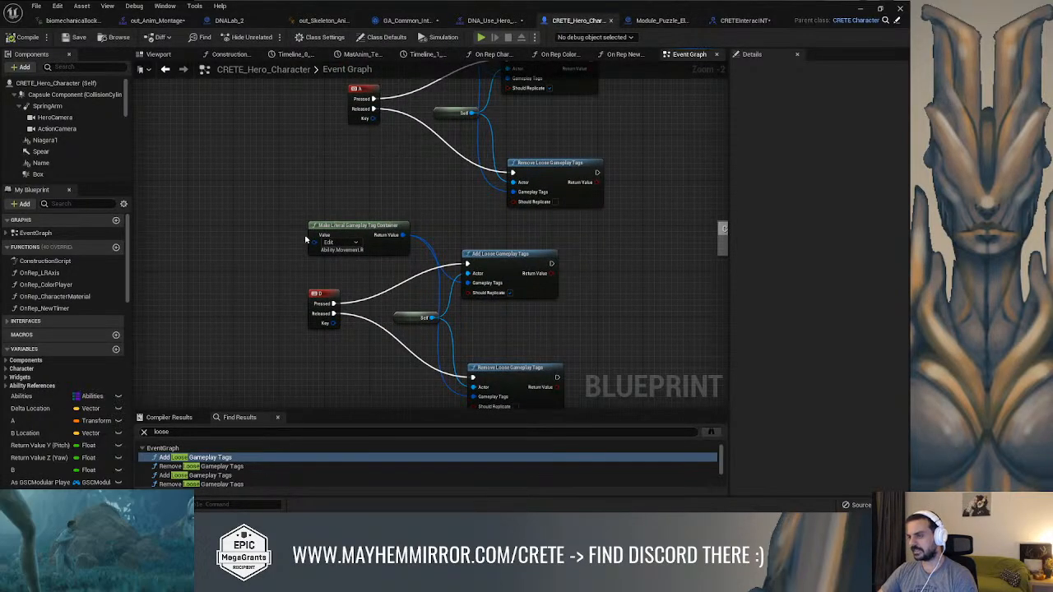
right_click_drag(465, 365, 459, 324)
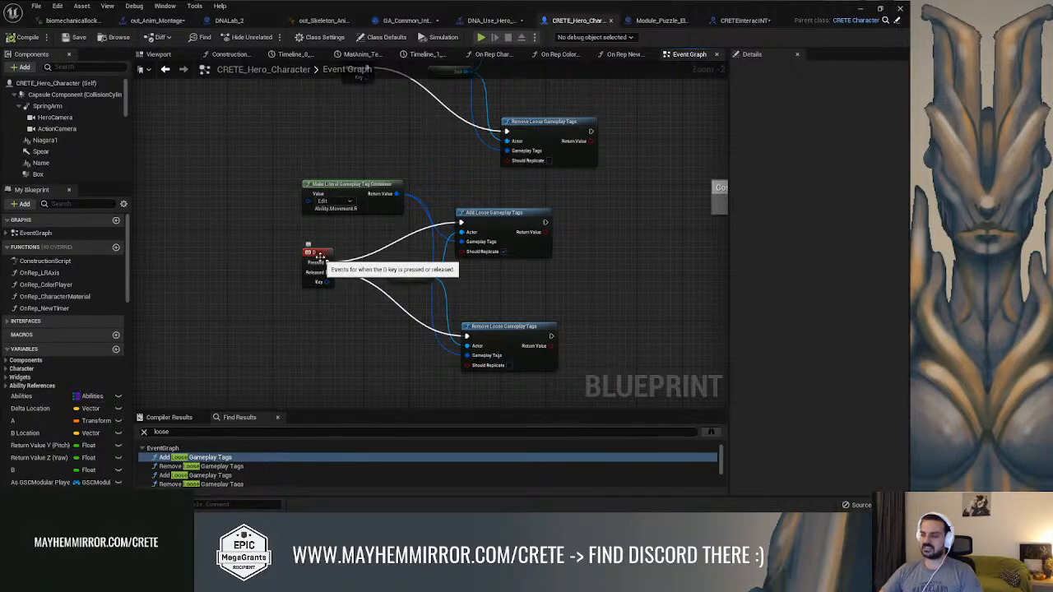
right_click_drag(287, 164, 302, 184)
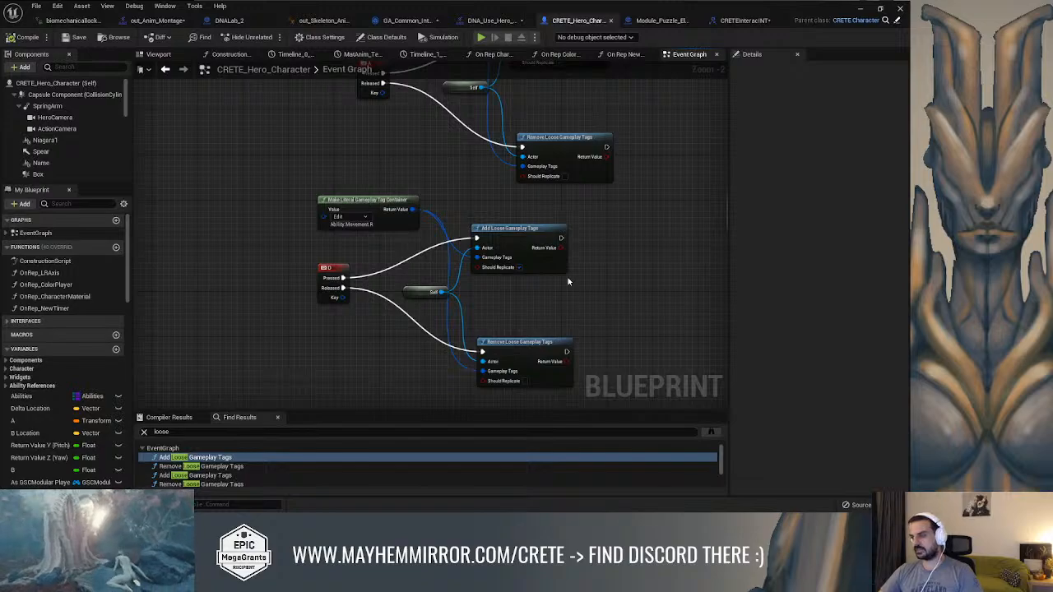
scroll(470, 305, "up", 2)
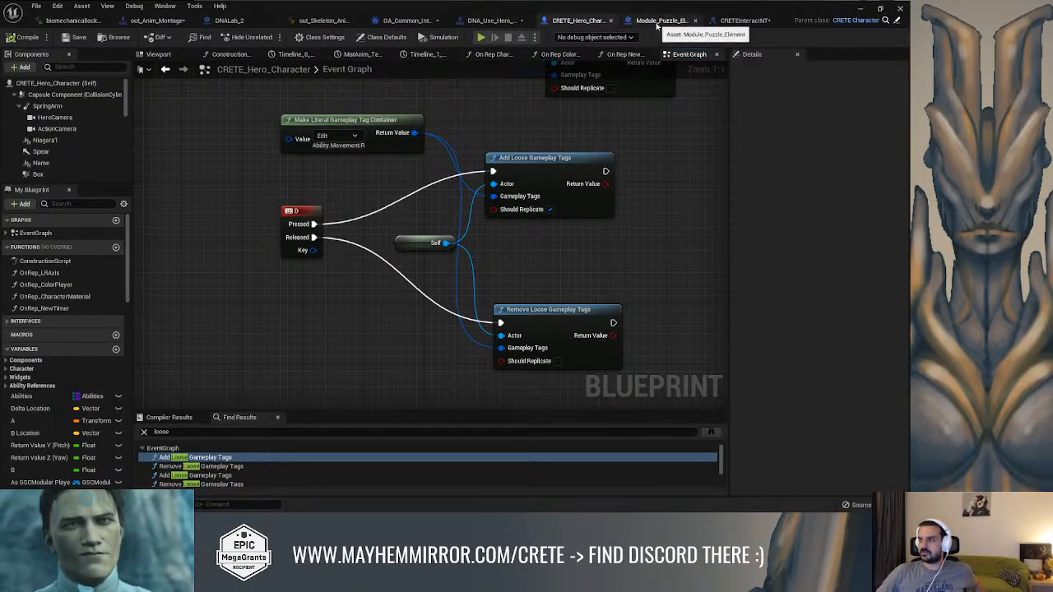
Add the Ability.Movement tag to Cancel Abilities with Tag in the GA_Common_Interaction class defaults
left_click(407, 20)
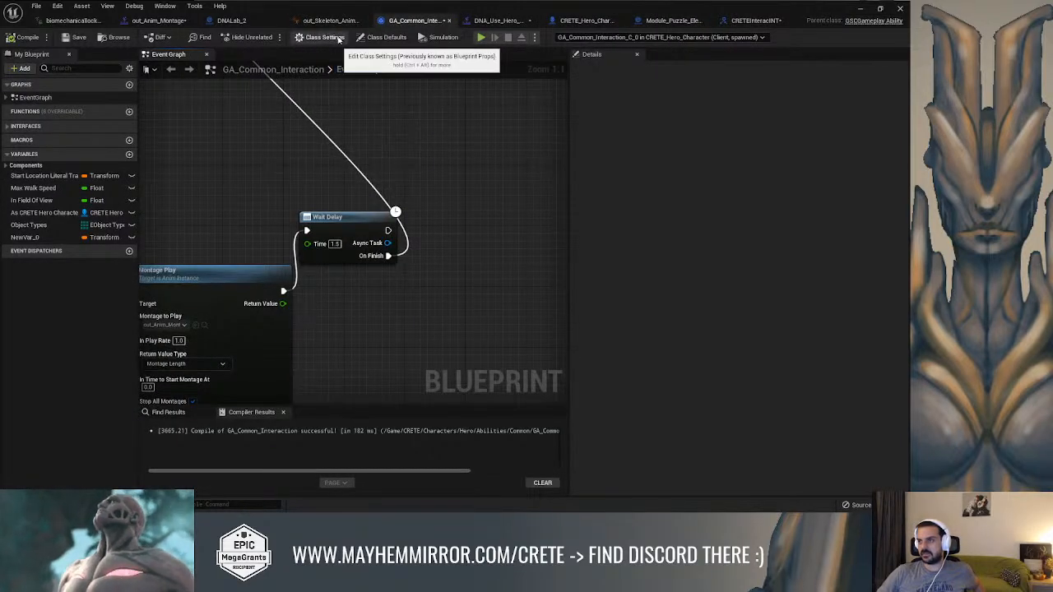
left_click(379, 37)
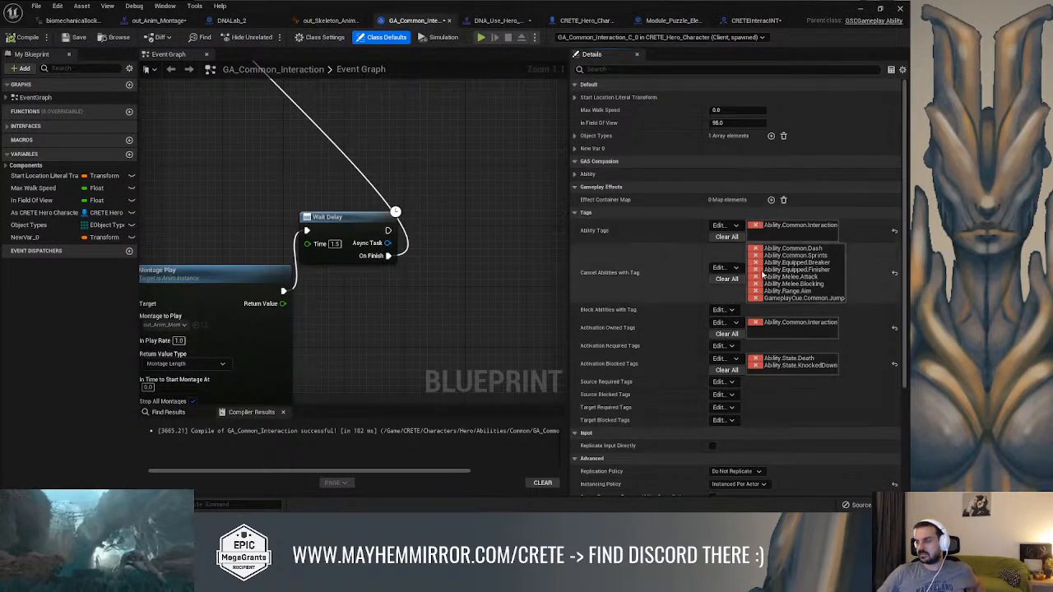
left_click(723, 267)
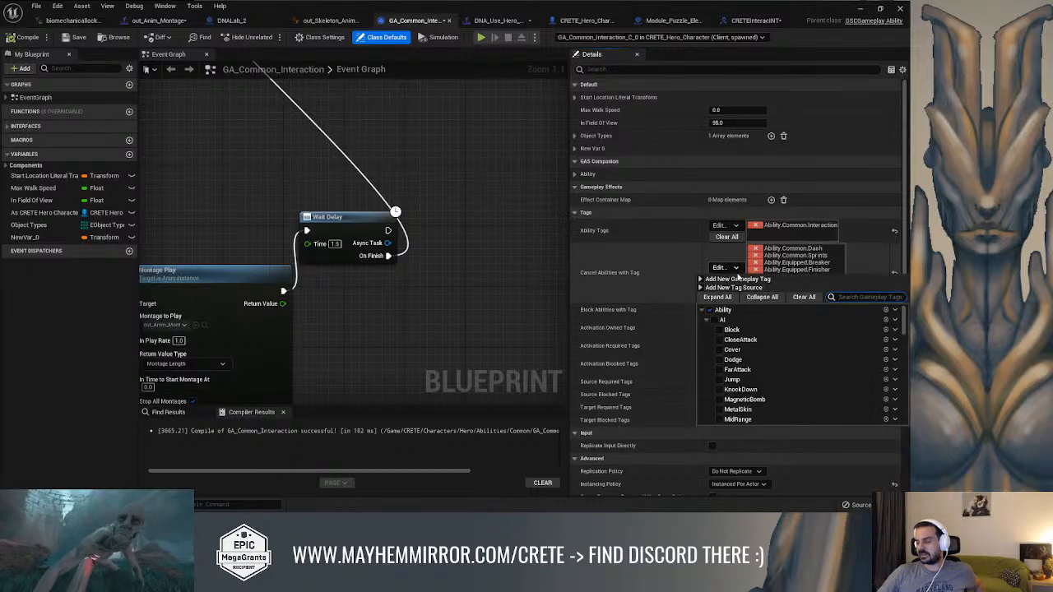
type("W")
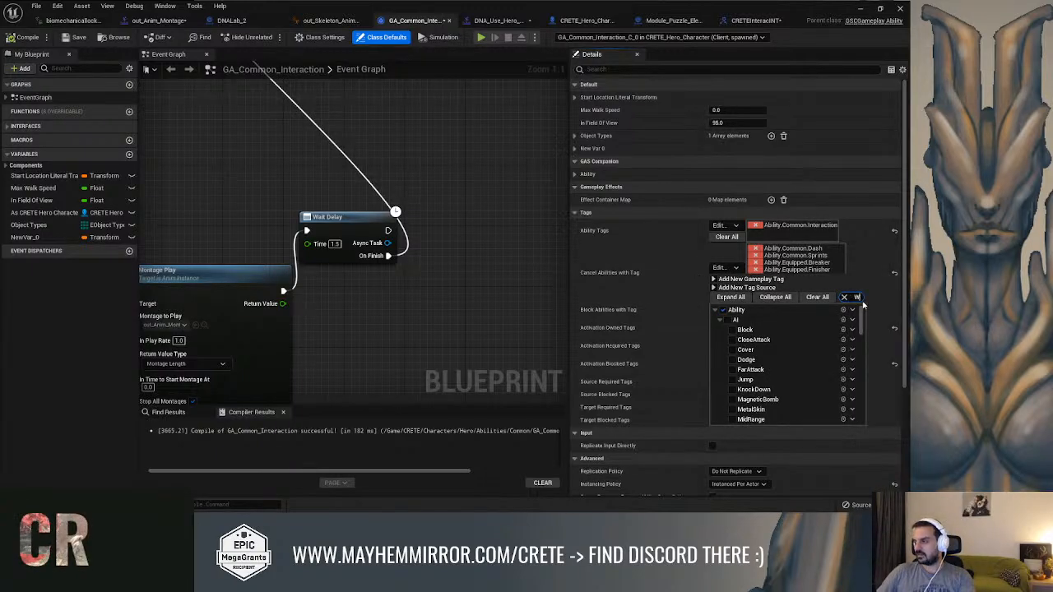
scroll(791, 355, "up", 3)
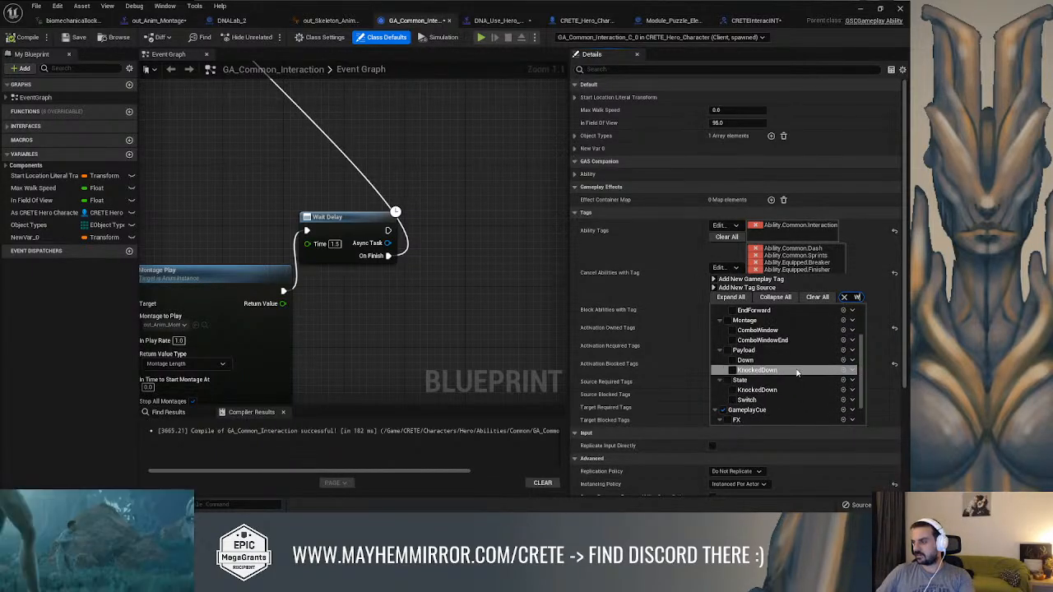
key("BackSpace")
type("Movement")
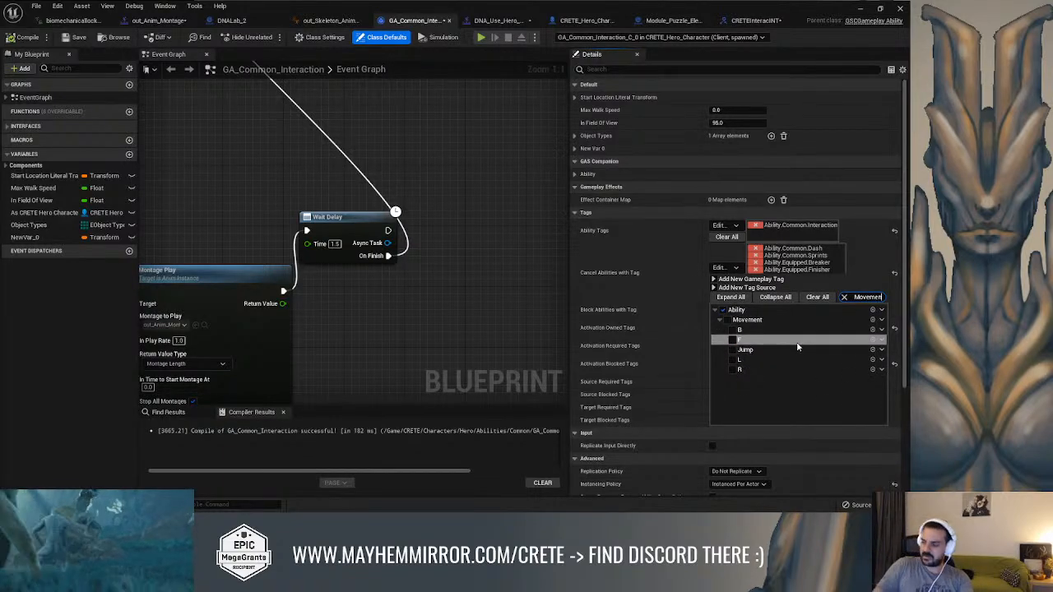
left_click(728, 320)
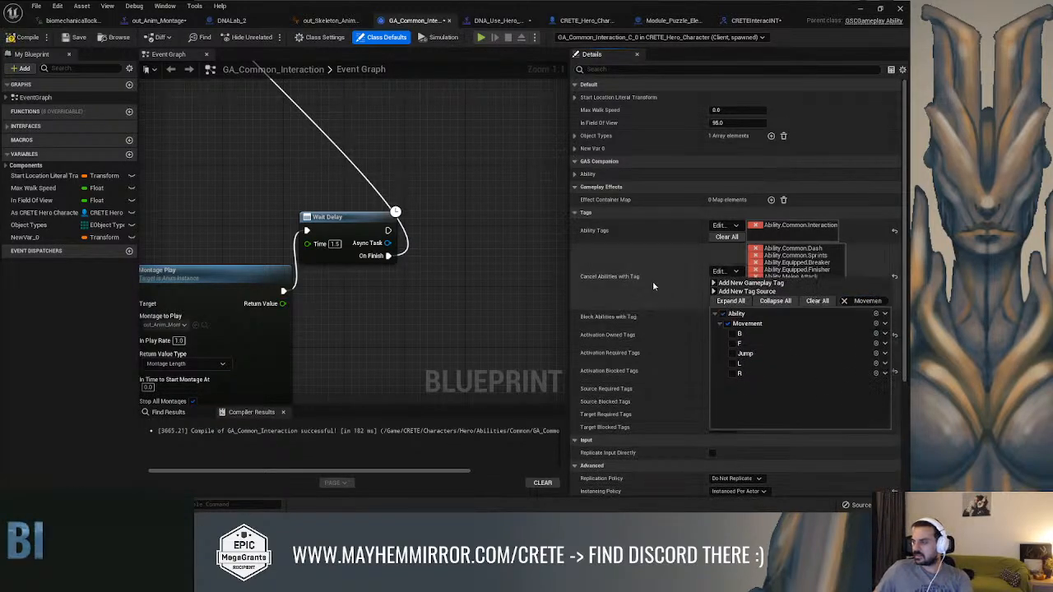
left_click(654, 286)
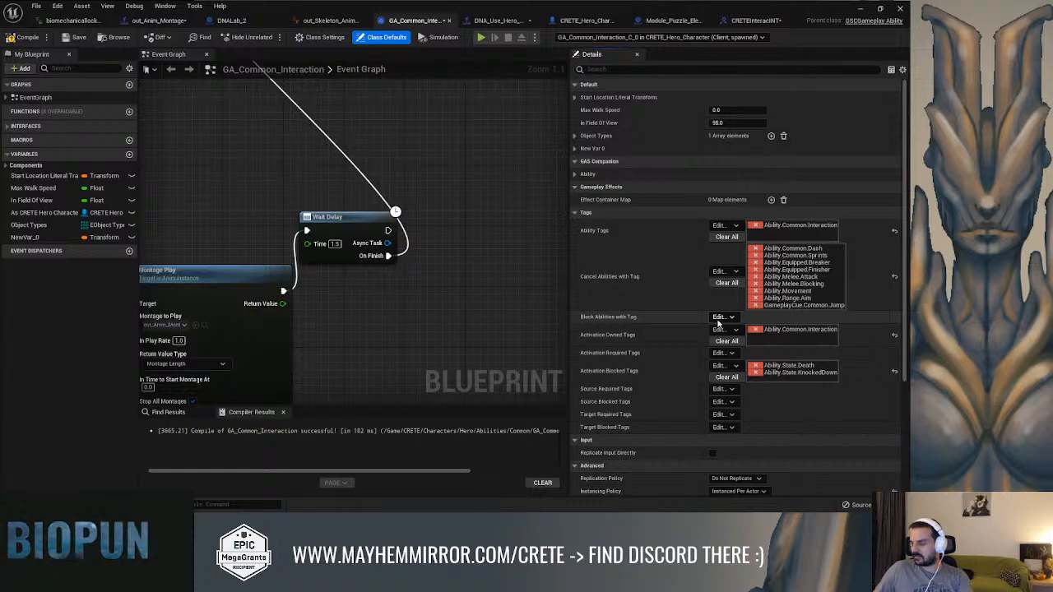
Add the Ability.Movement tag to the ability's Block Abilities with Tag and compile the blueprint
left_click(720, 317)
type("move")
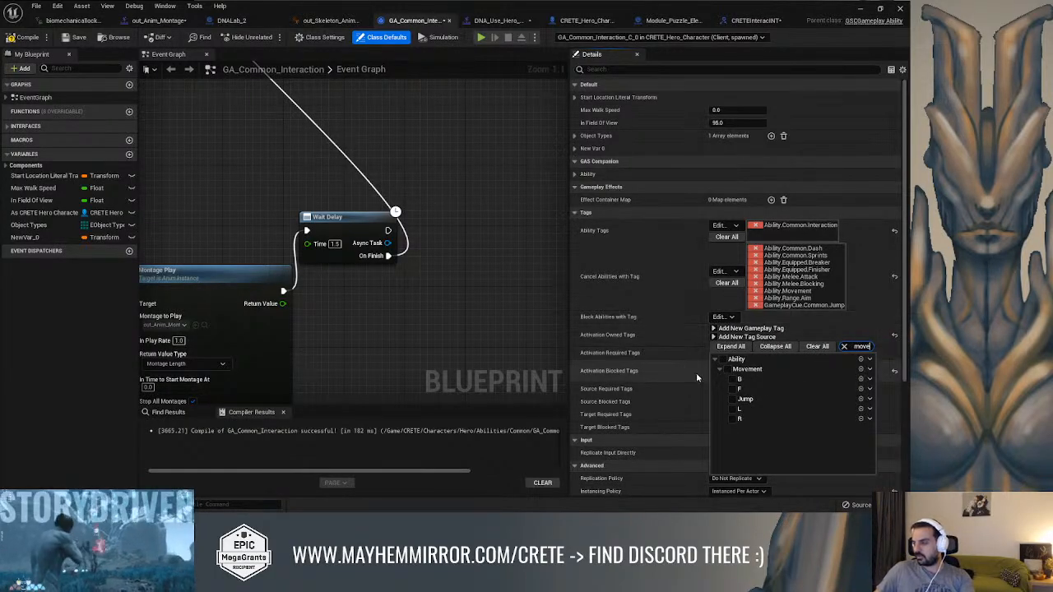
left_click(724, 370)
left_click(516, 272)
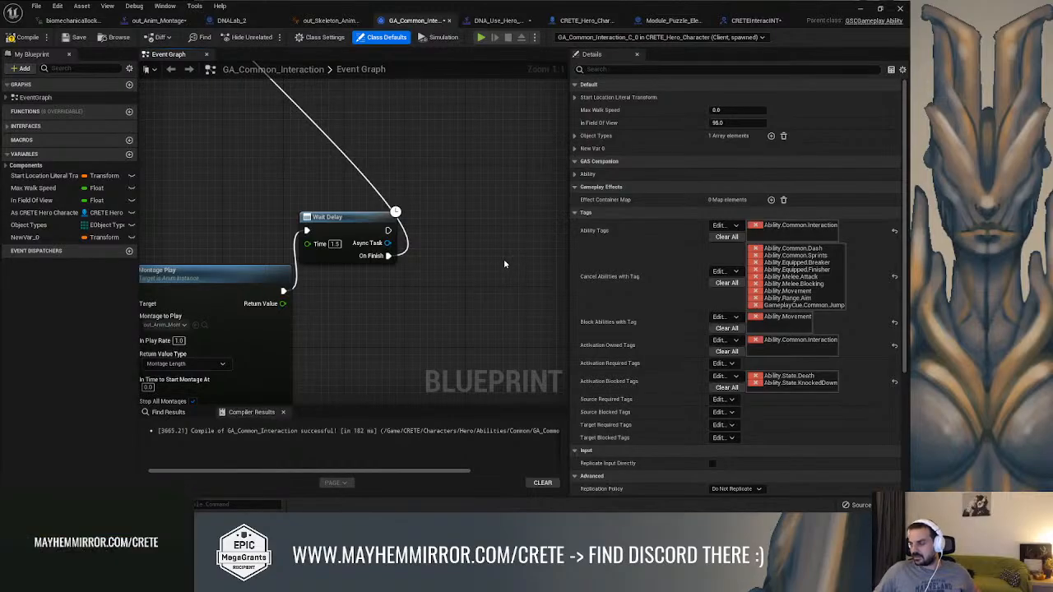
left_click(75, 39)
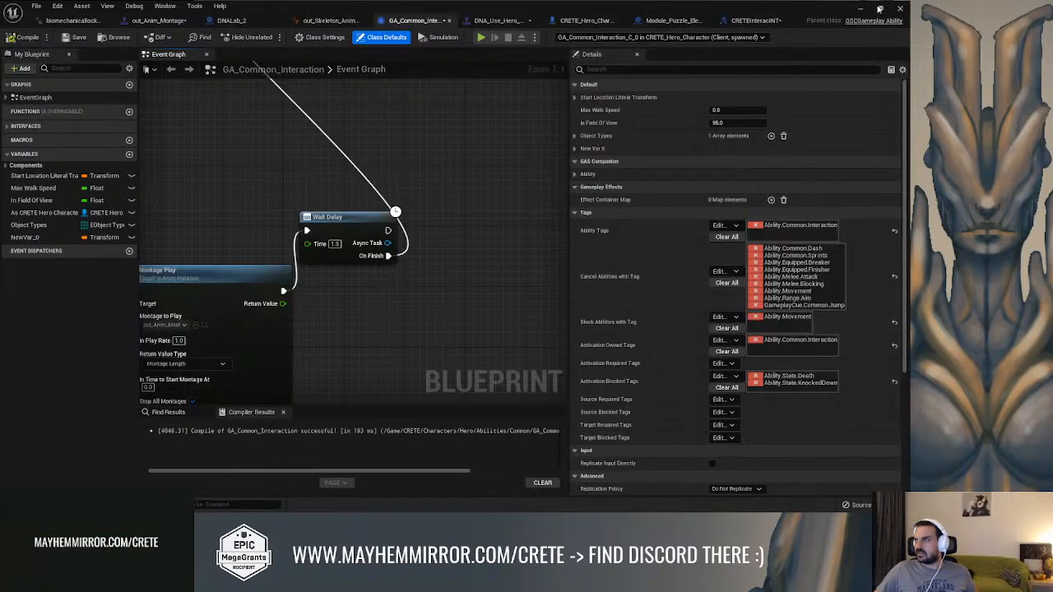
In the Combat level, set DNADelta Needed to 0 on Module_Puzzle_Element2
left_click(861, 10)
right_click_drag(526, 263, 560, 296)
key("s")
right_click_drag(576, 191, 474, 189)
key("w")
key("F11")
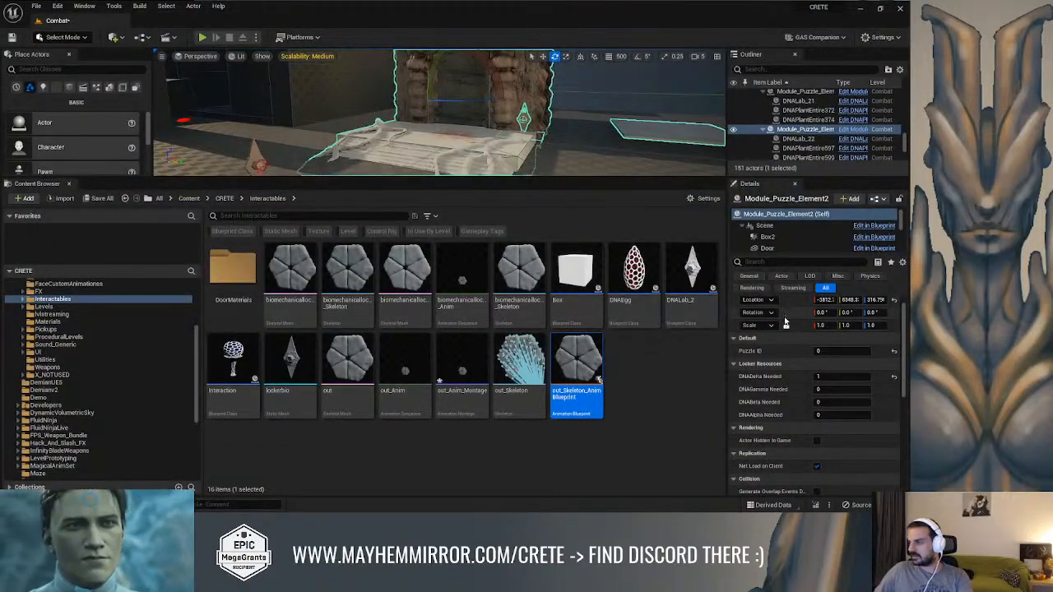
left_click(837, 375)
key("Return")
right_click_drag(500, 142, 534, 139)
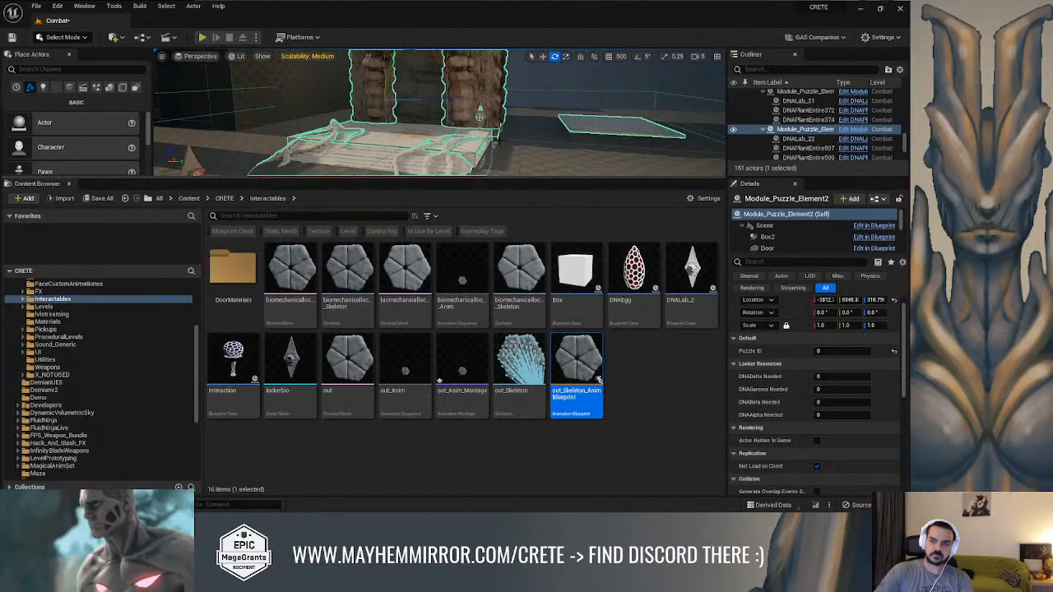
Start a fullscreen play session and turn on the ability system debug overlay for the hero
key("alt+p")
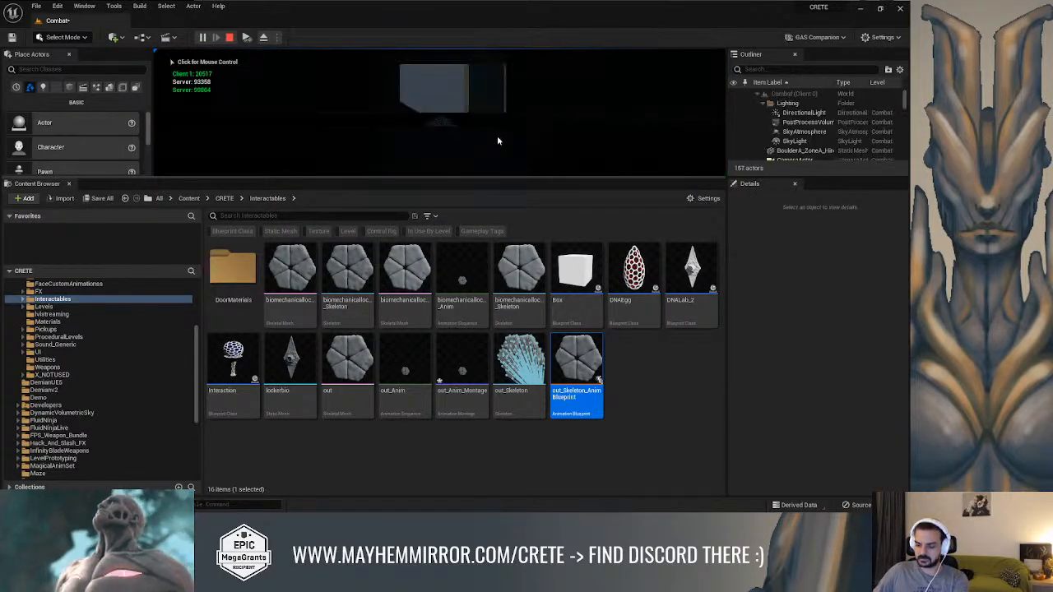
key("F11")
left_click(455, 256)
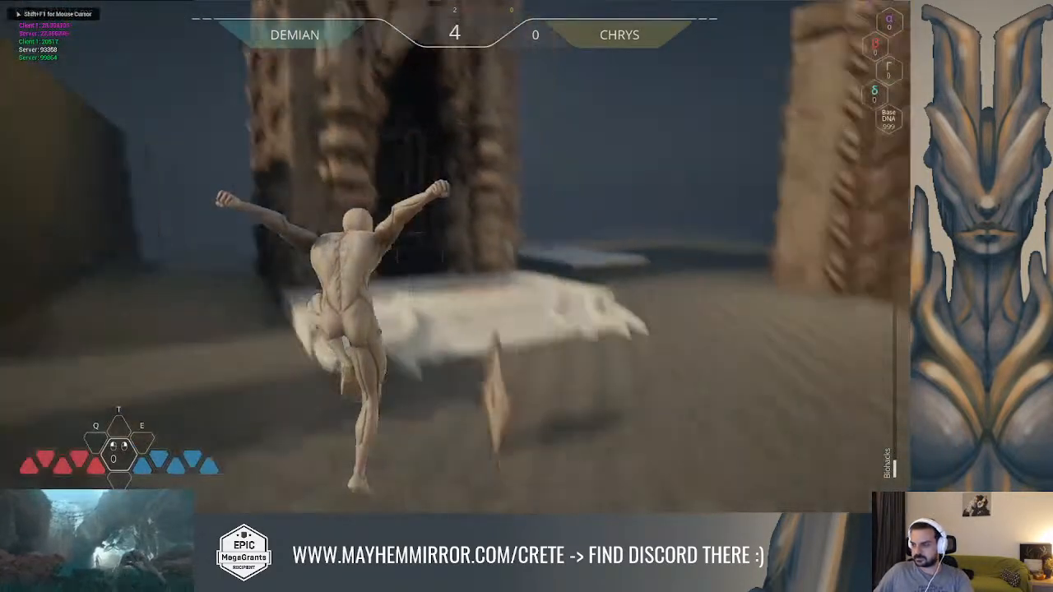
key("w")
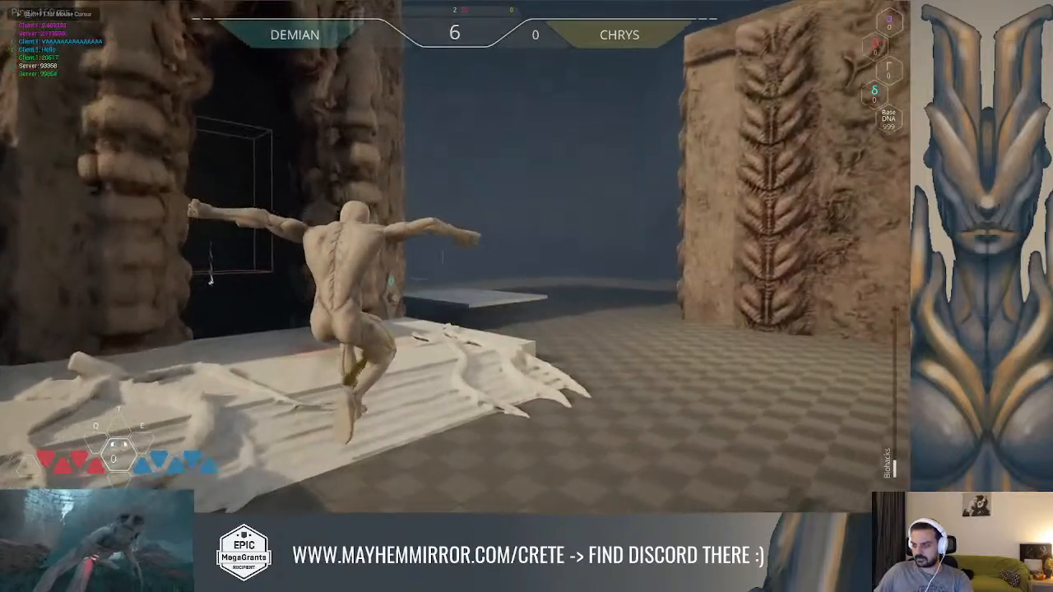
key("shift+F1")
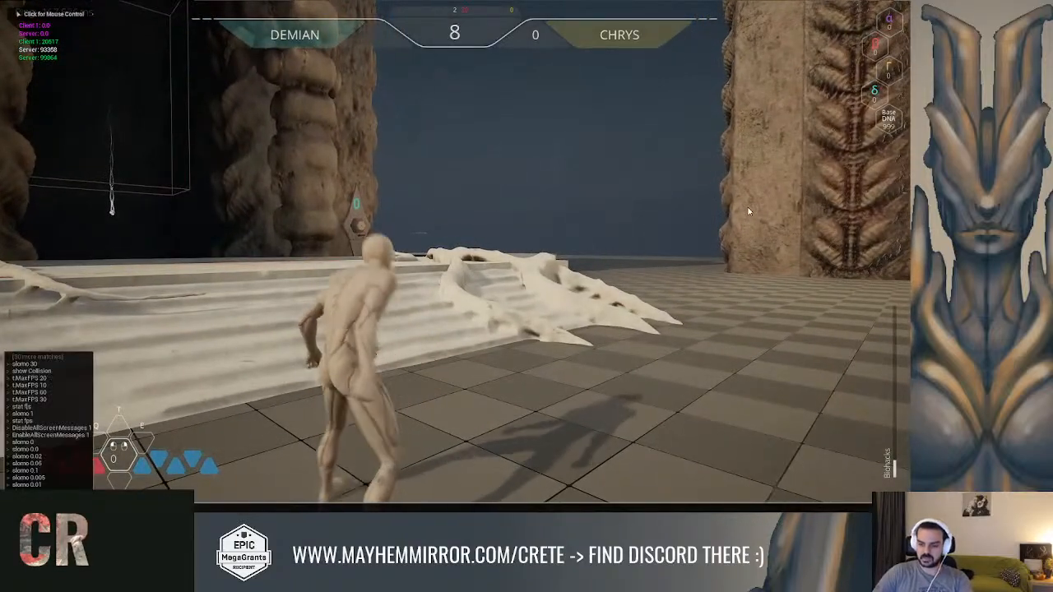
key("Return")
Test the DNA puzzle interaction while moving the hero in several directions, check the owned movement tags, and end the session
key("w")
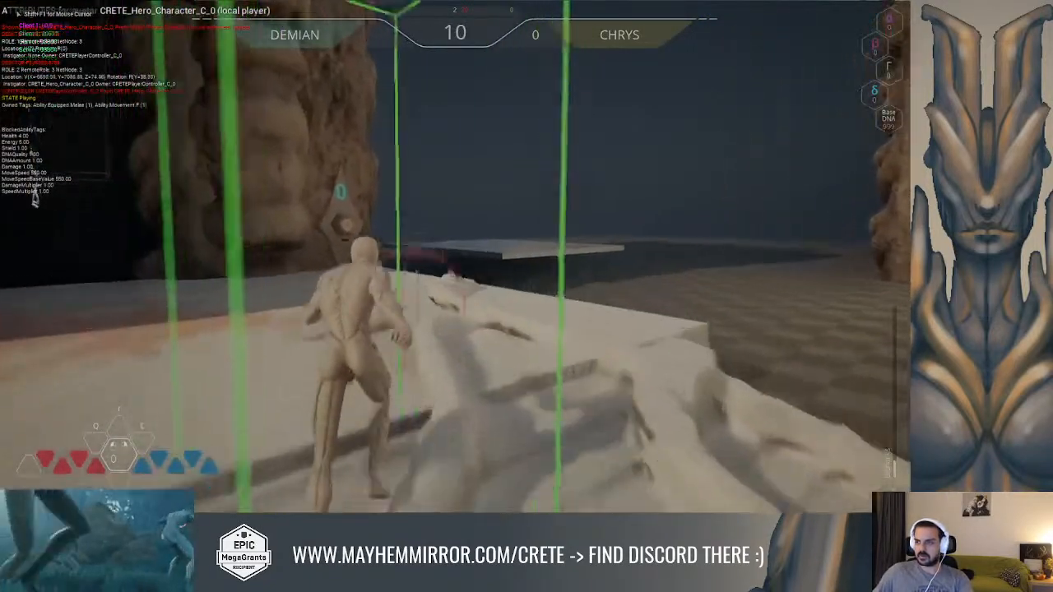
key("w")
left_click(455, 256)
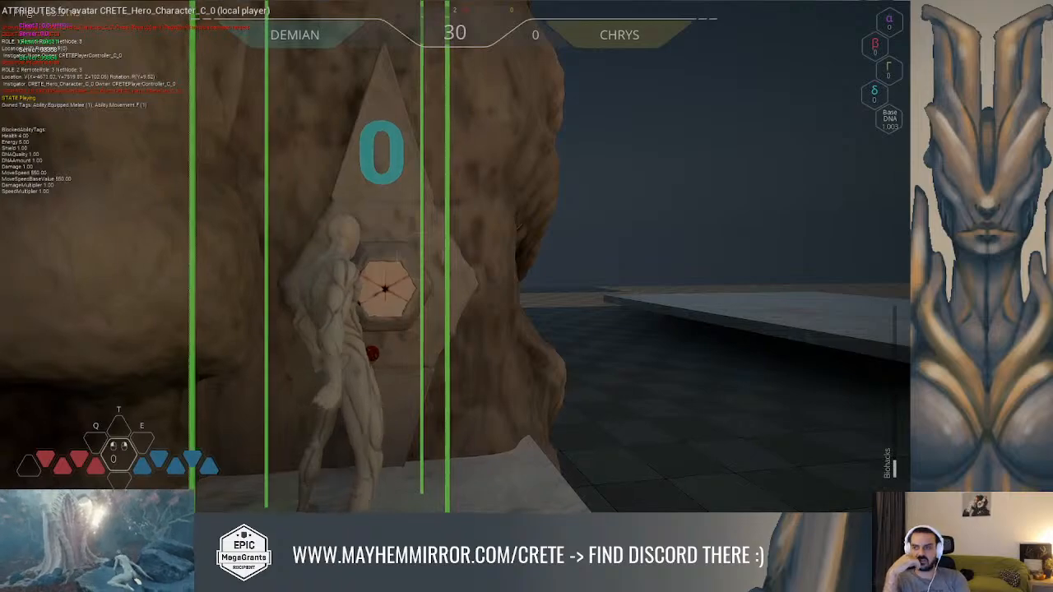
key("w")
key("s")
key("d")
key("w")
key("s")
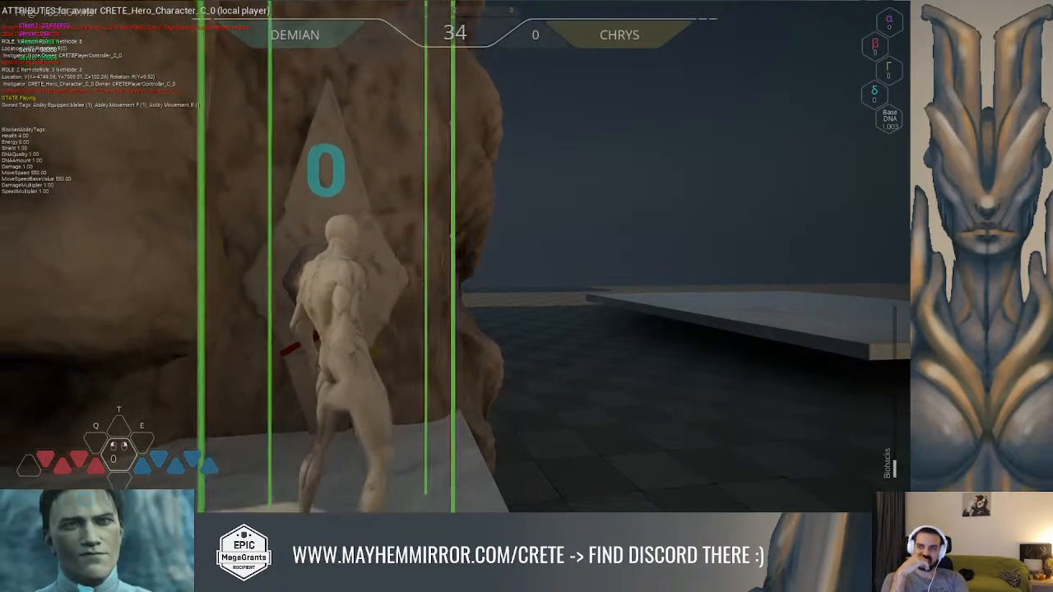
key("a")
key("s")
key("shift+F1")
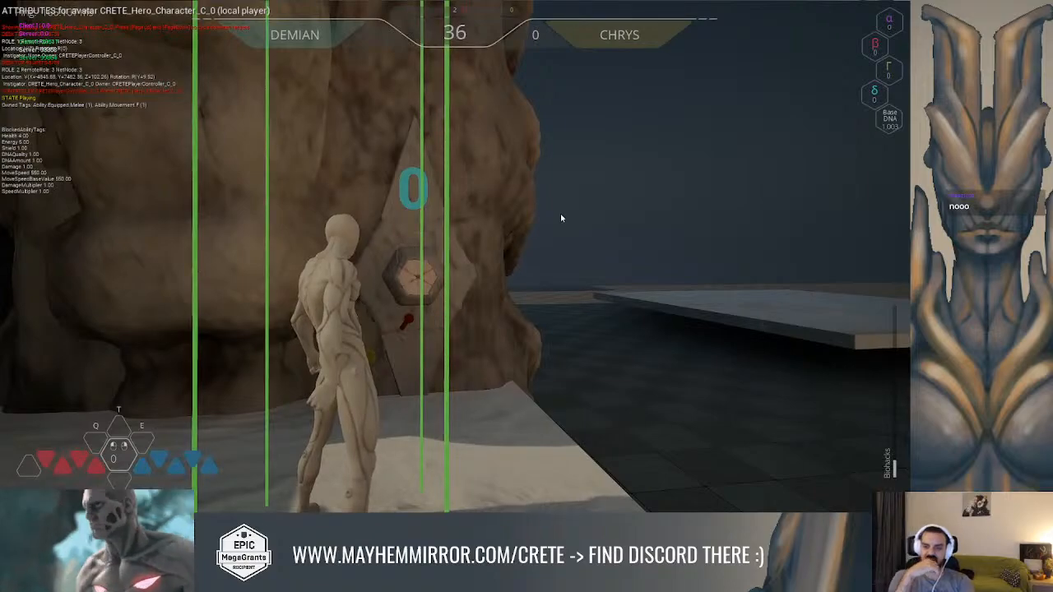
key("Escape")
key("alt+Tab")
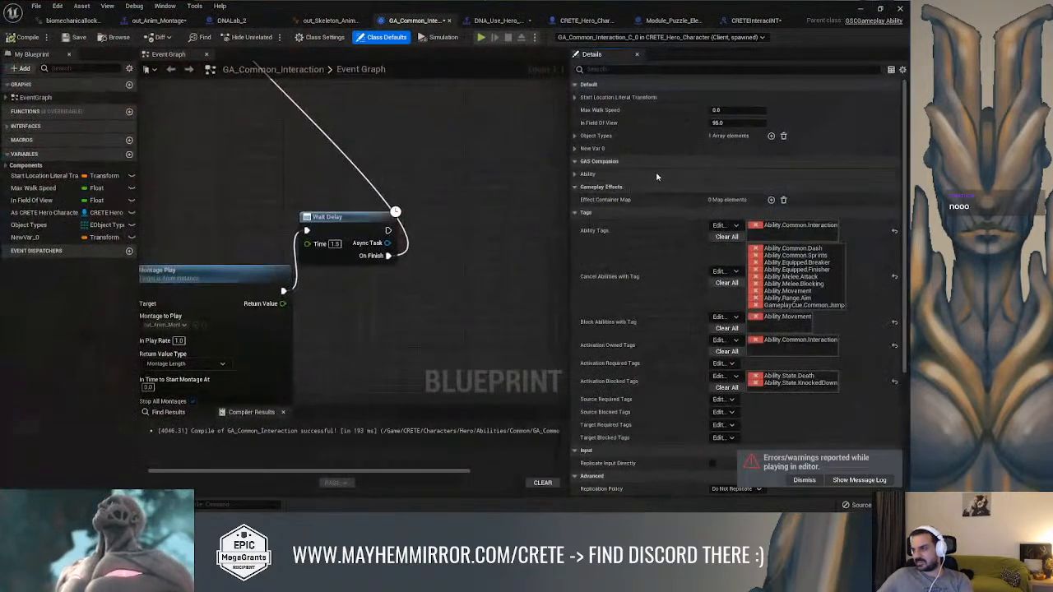
Replace Ability.Movement with Ability.Movement.F in the interaction ability's Cancel Abilities with Tag
right_click_drag(491, 186, 450, 169)
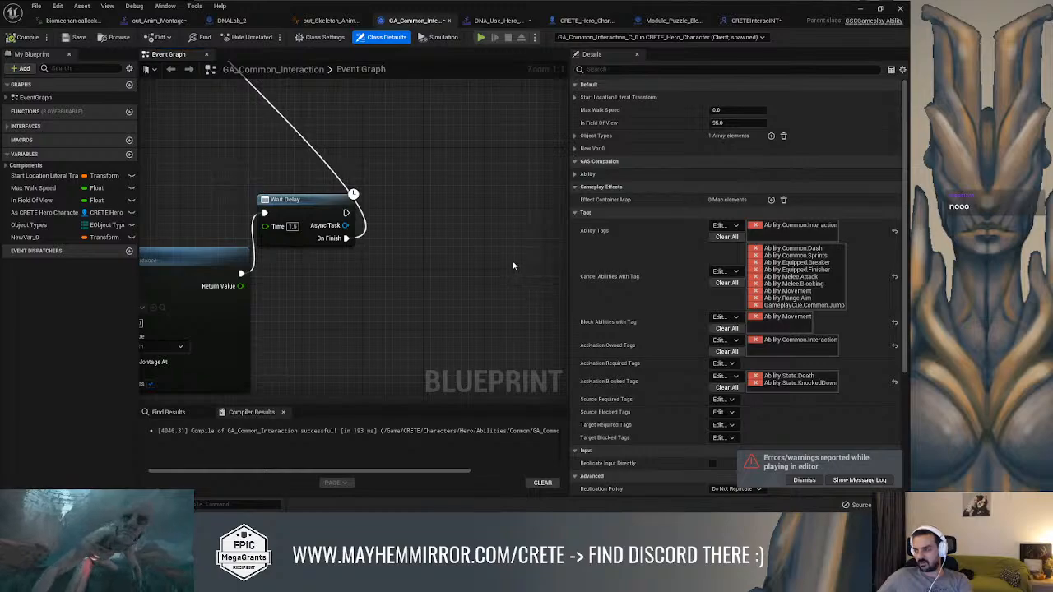
left_click(719, 272)
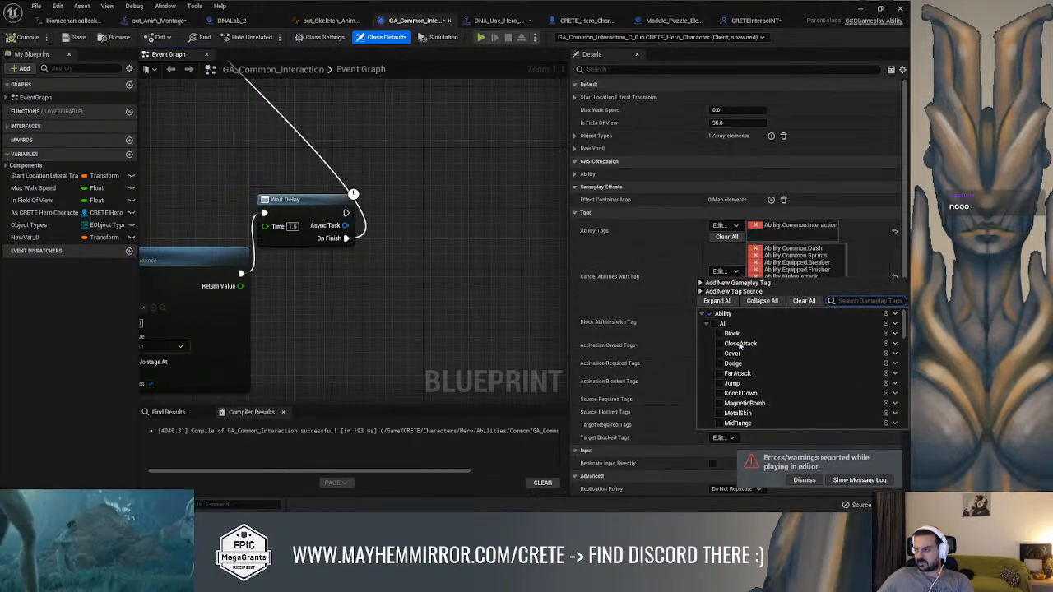
type("movem")
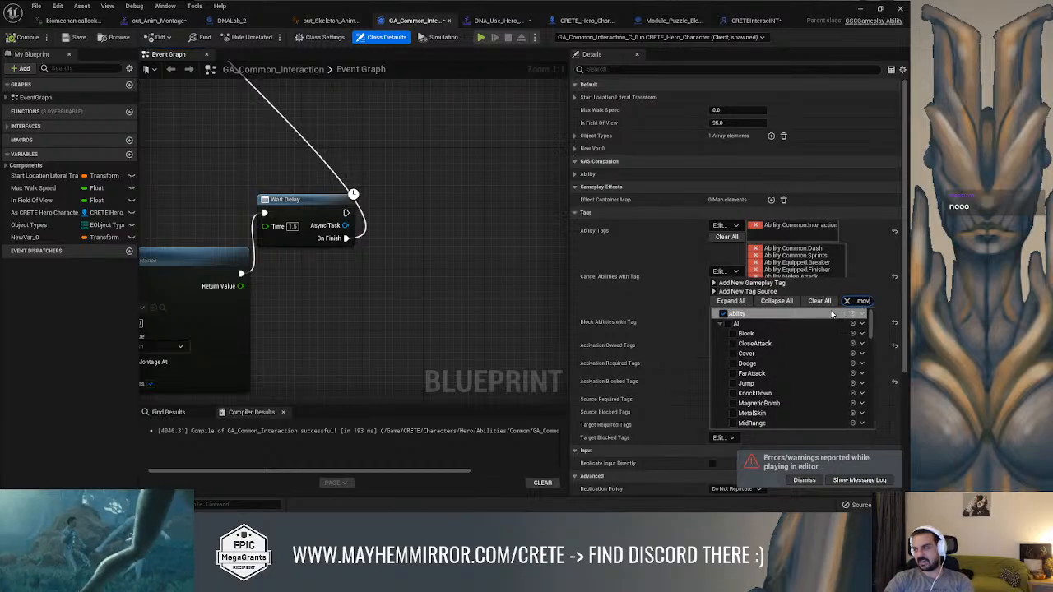
left_click(732, 343)
left_click(655, 289)
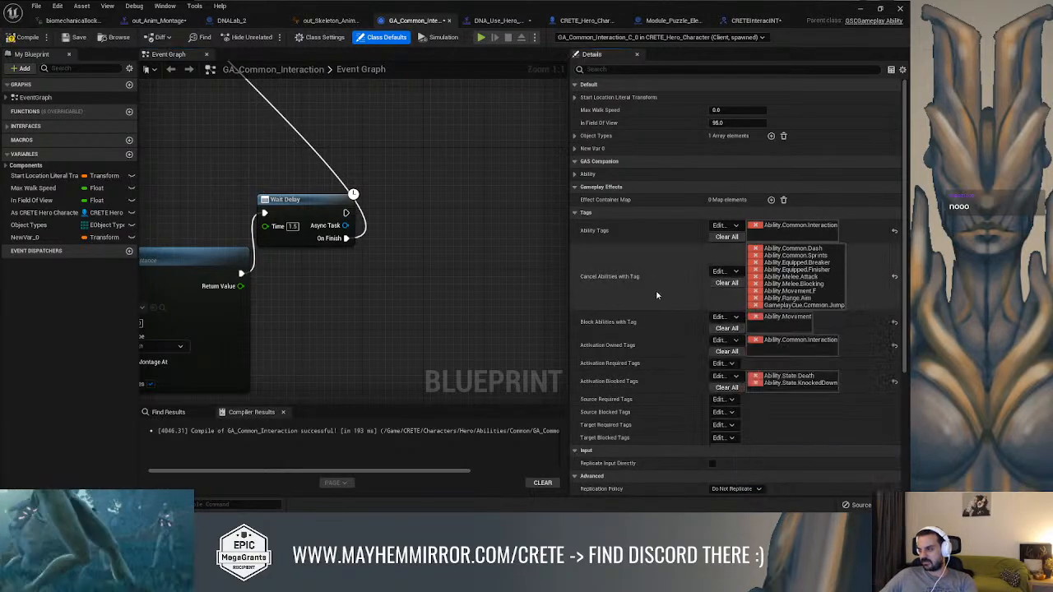
Replace Ability.Movement with Ability.Movement.F in Block Abilities with Tag and compile the ability
left_click(720, 316)
type("F")
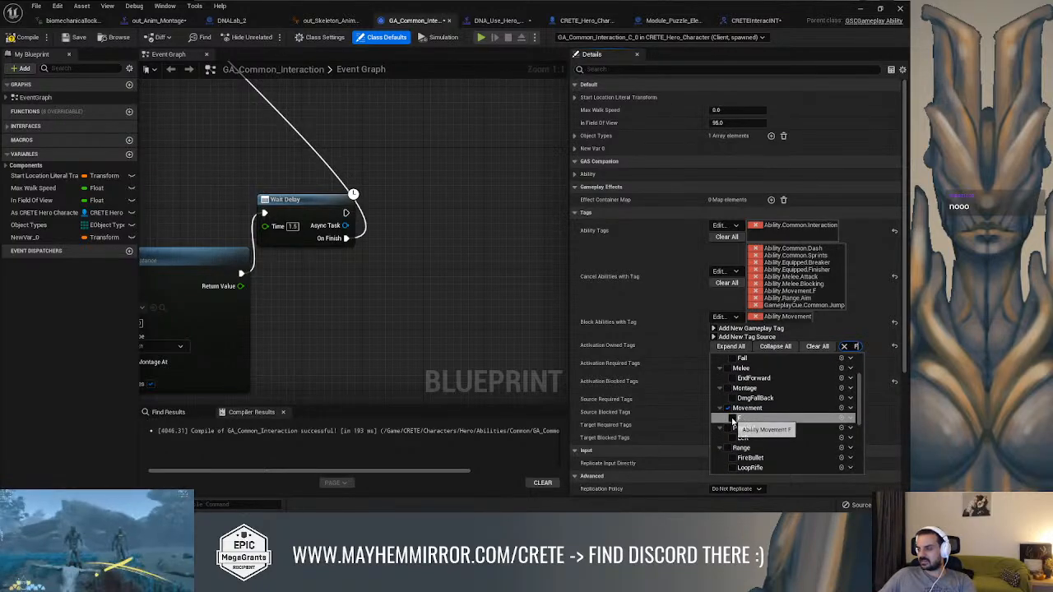
left_click(732, 418)
left_click(475, 281)
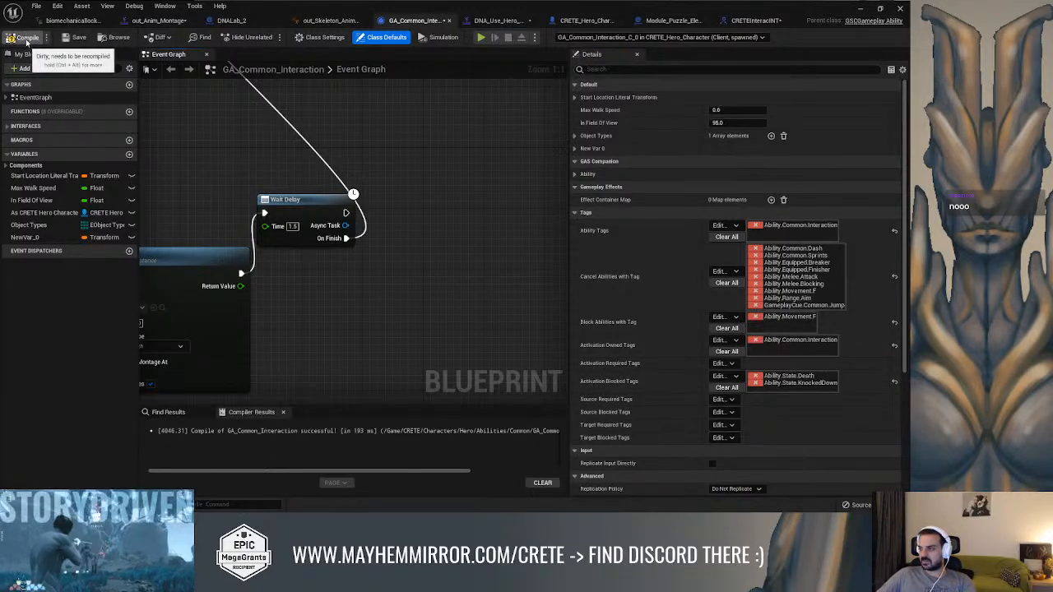
left_click(22, 37)
Close the message log, start a fullscreen play session, and turn on the ability system debug overlay for the hero
left_click(860, 8)
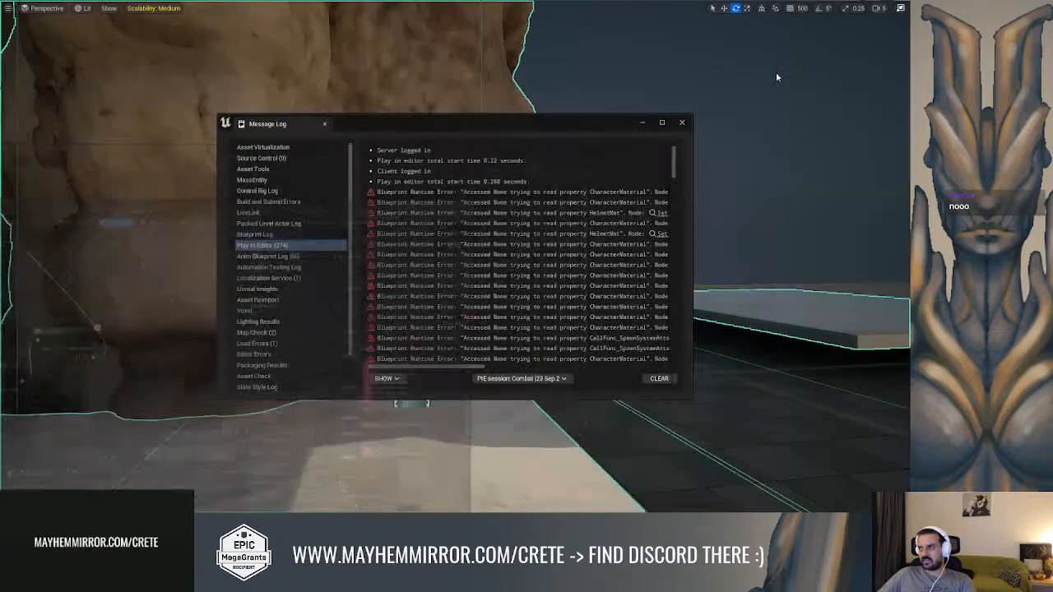
left_click(682, 123)
key("f")
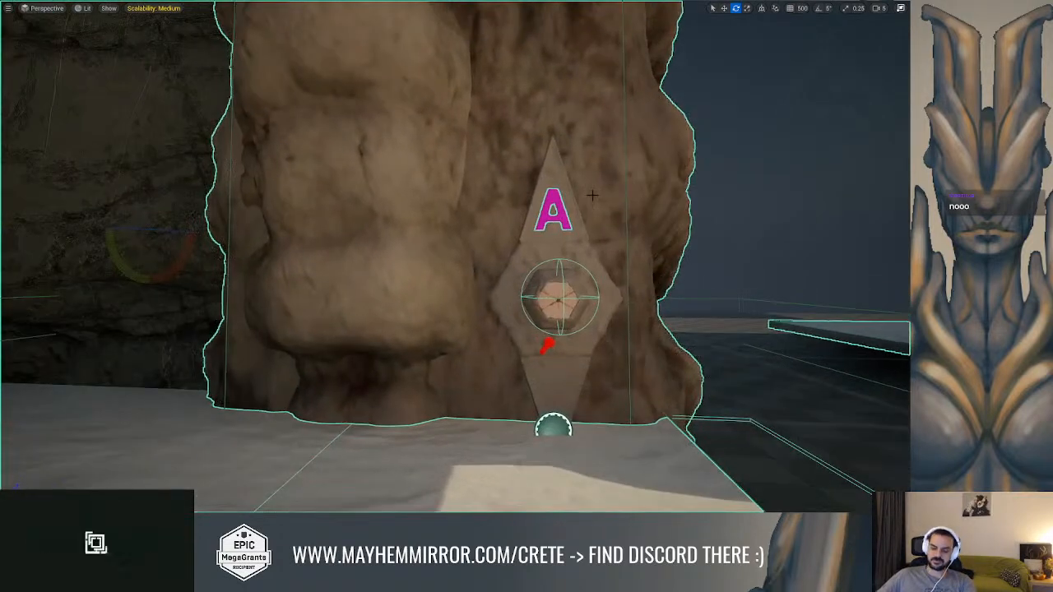
key("alt+p")
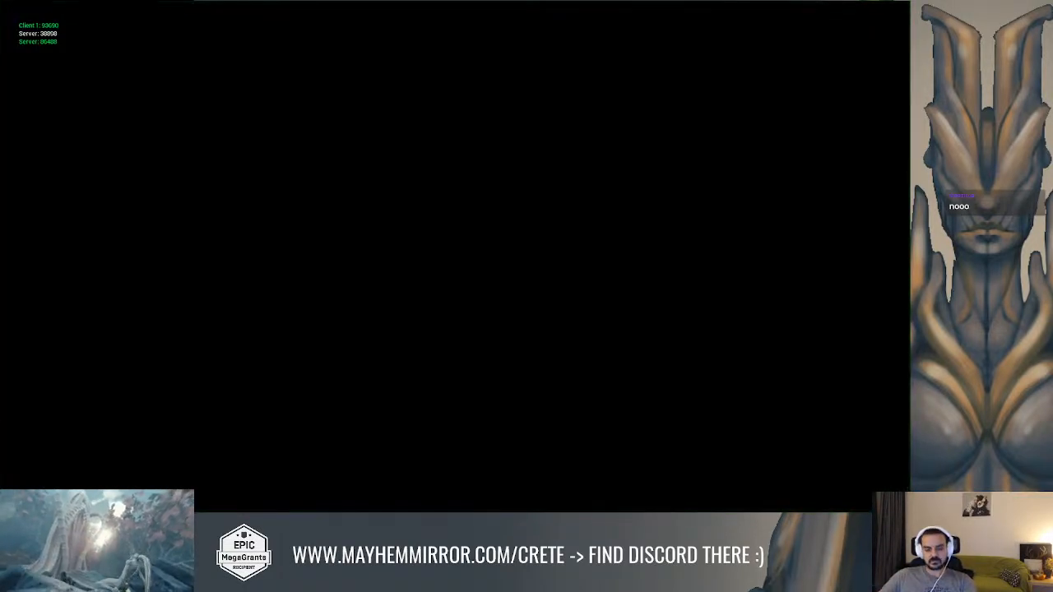
key("w")
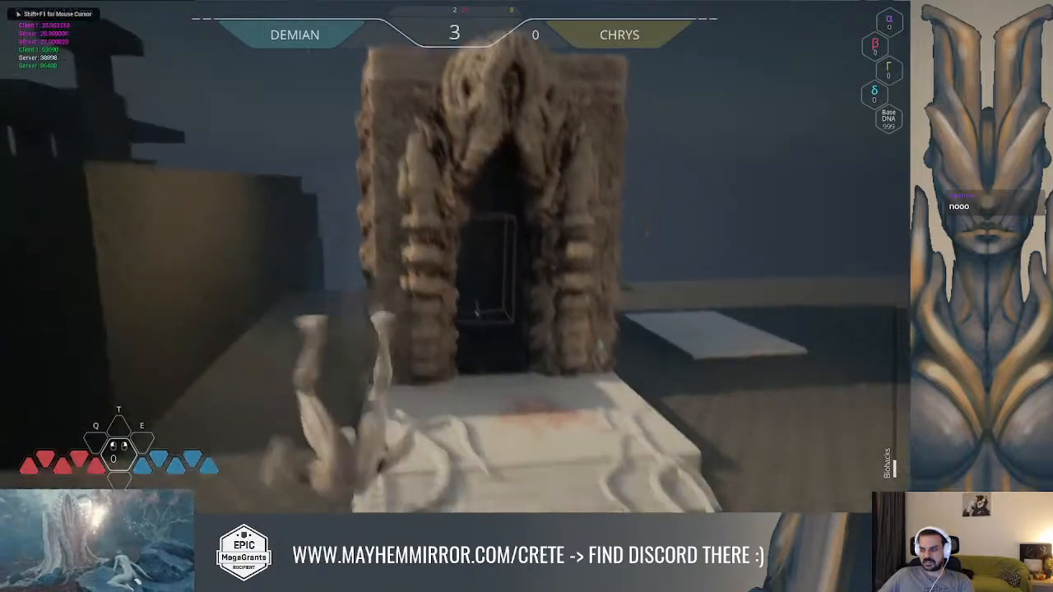
key("w")
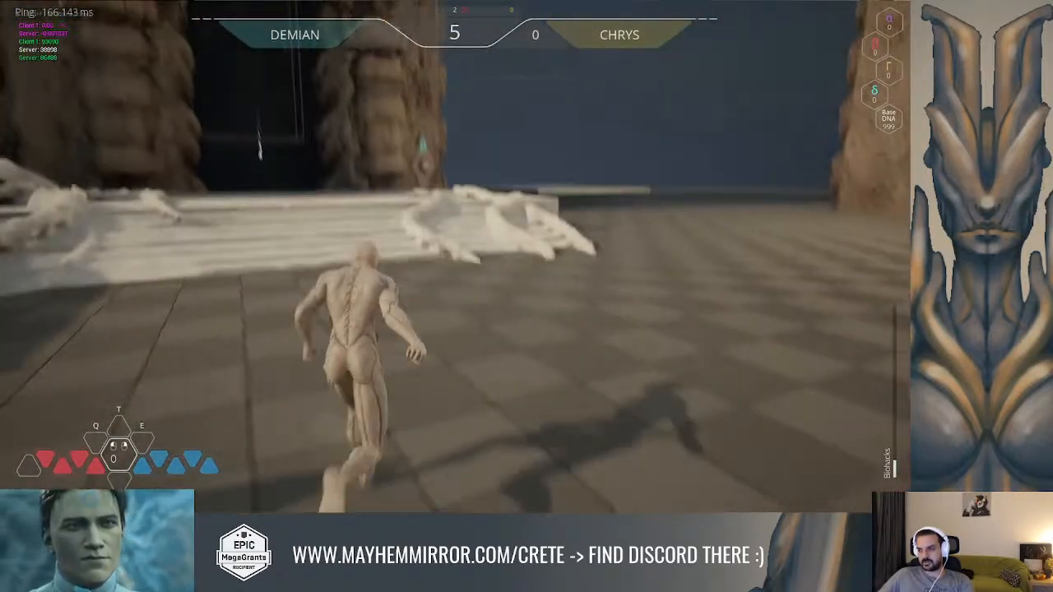
key("shift+F1")
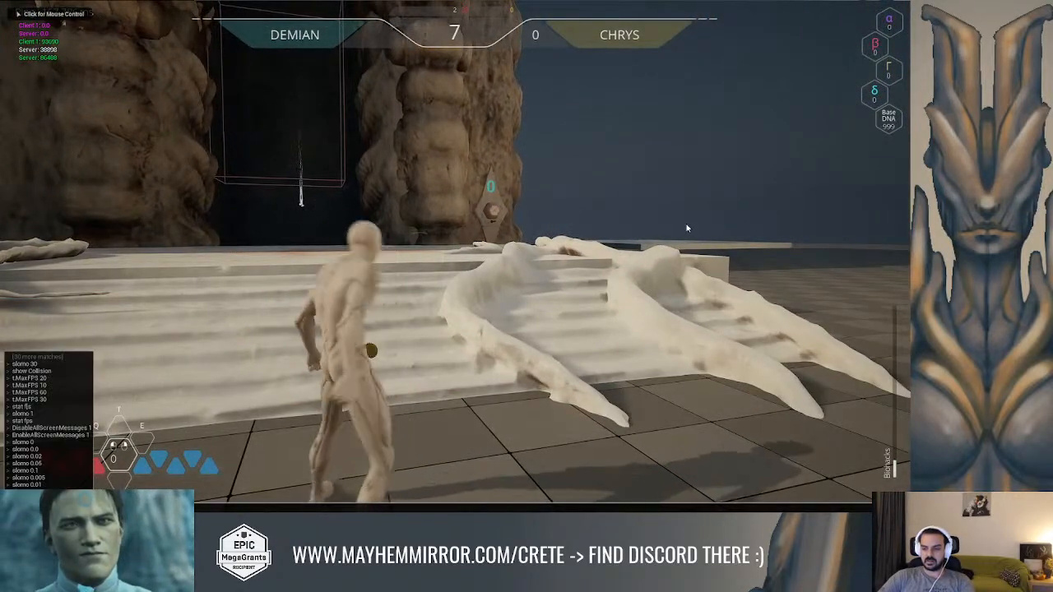
key("Return")
Run the hero to the DNA puzzle, test the interaction while moving forward, check the owned and blocked tags, and end the session
key("w")
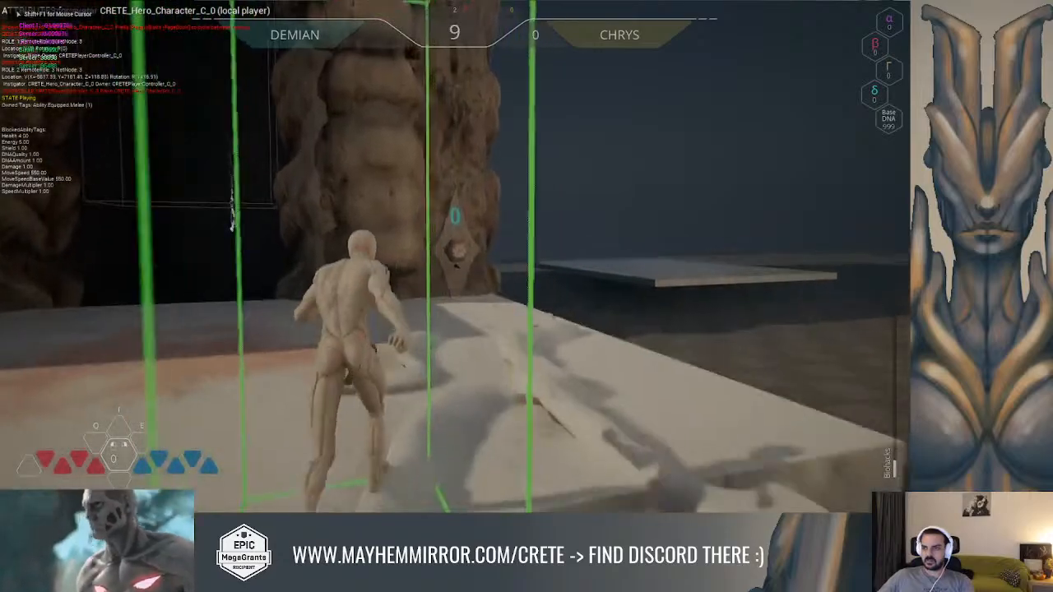
key("w")
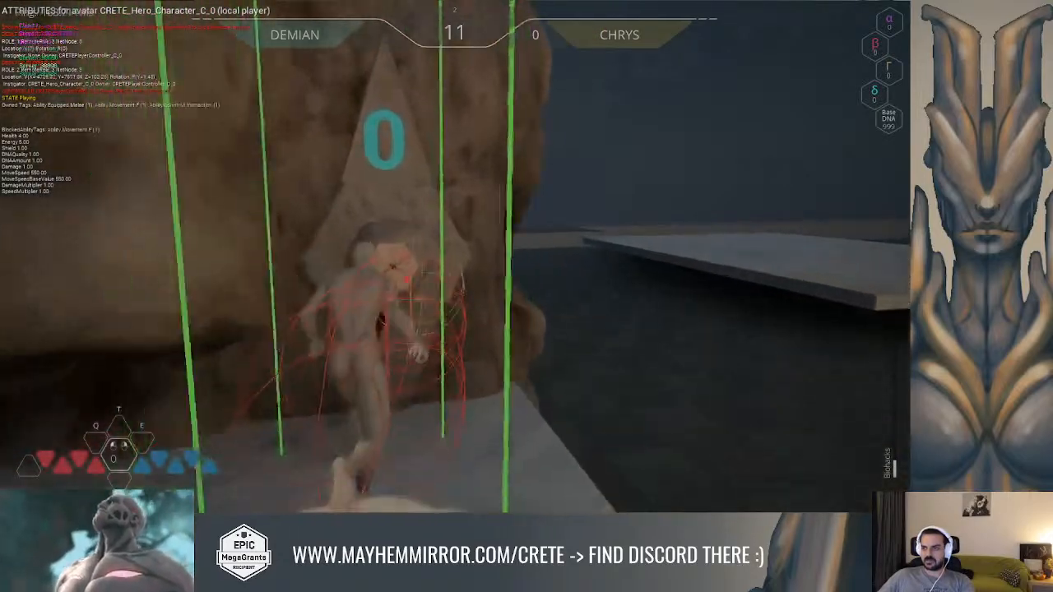
key("w")
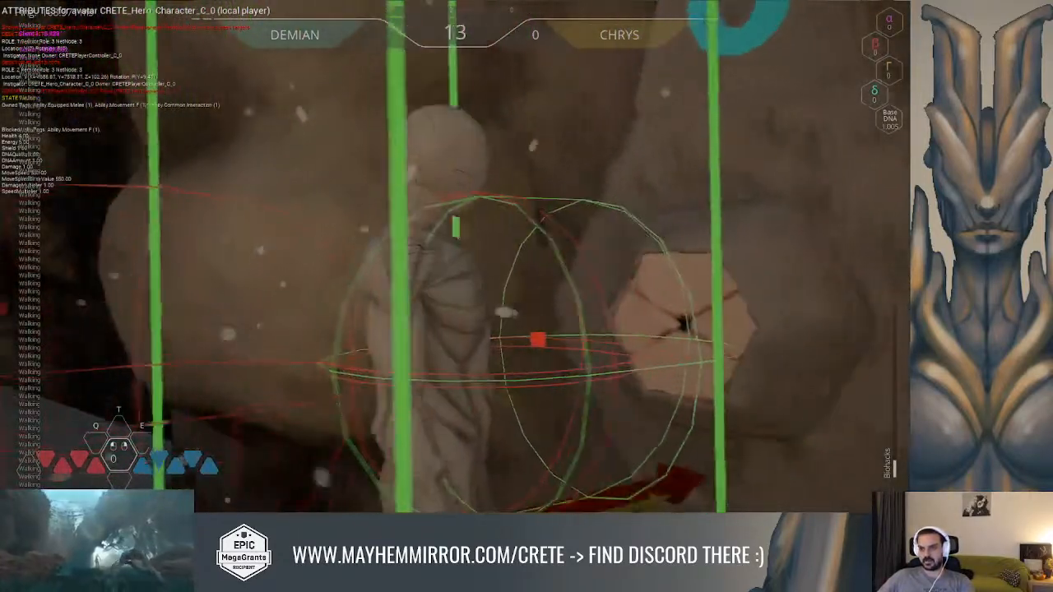
key("Escape")
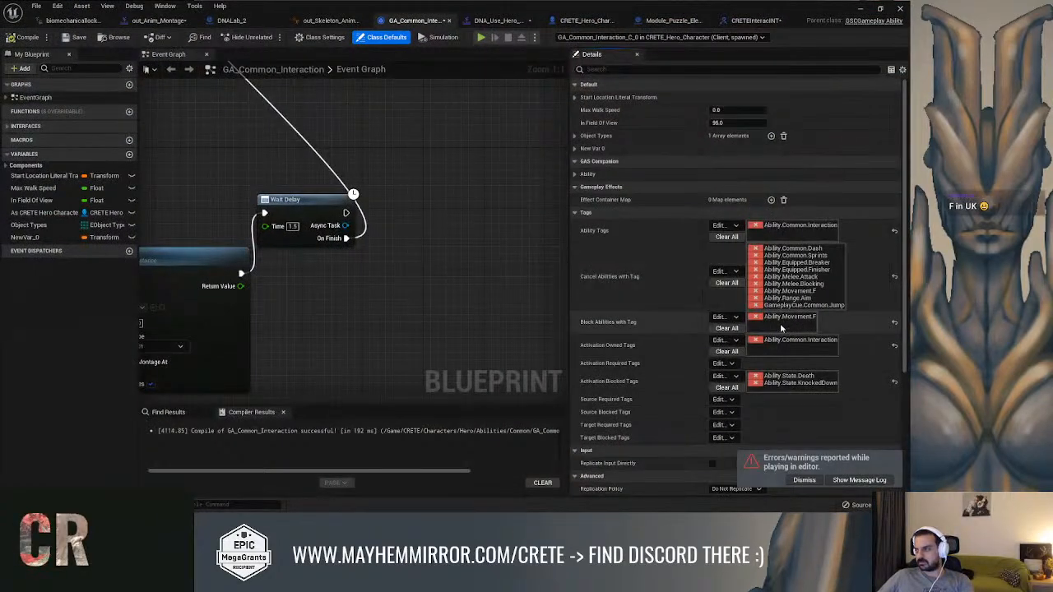
Remove Ability.Movement.F from both Block Abilities with Tag and Cancel Abilities with Tag in the interaction ability
left_click(755, 317)
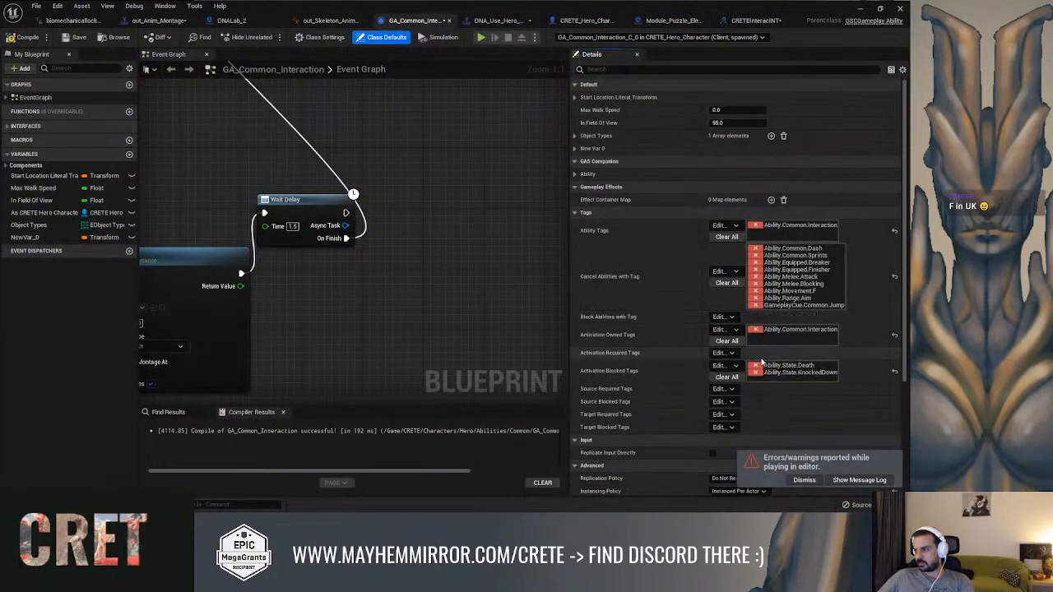
left_click(755, 291)
Move the Set View Target with Blend, NewVar_0 and Use Pawn Control Rotation nodes further along the event graph to free up space
scroll(496, 243, "down", 6)
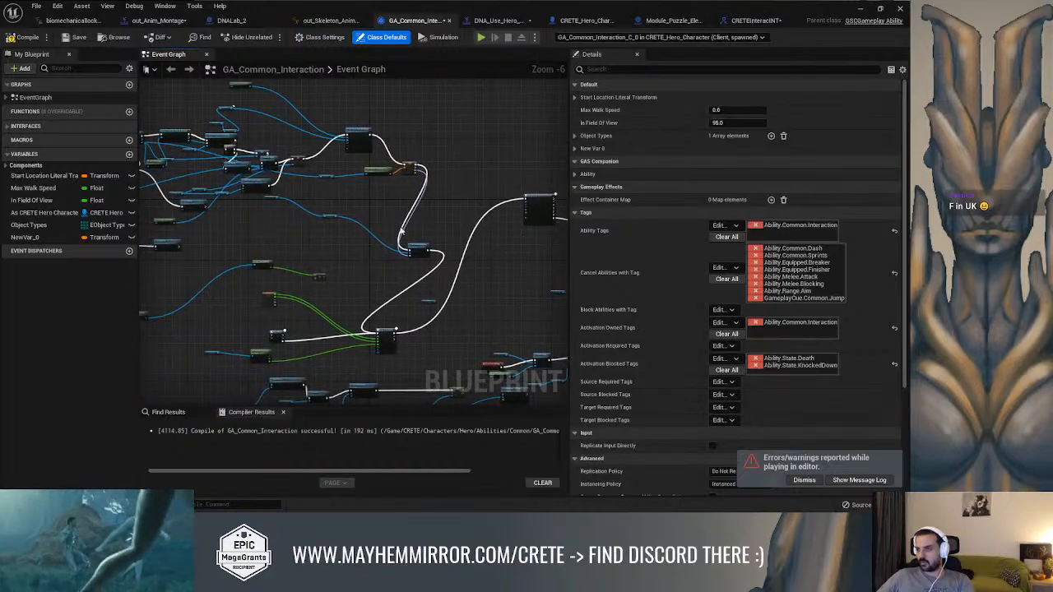
right_click_drag(451, 211, 228, 255)
right_click_drag(348, 193, 211, 265)
scroll(415, 288, "up", 2)
right_click_drag(416, 288, 293, 212)
scroll(419, 238, "down", 2)
scroll(334, 256, "up", 2)
right_click_drag(403, 247, 297, 231)
scroll(302, 231, "down", 2)
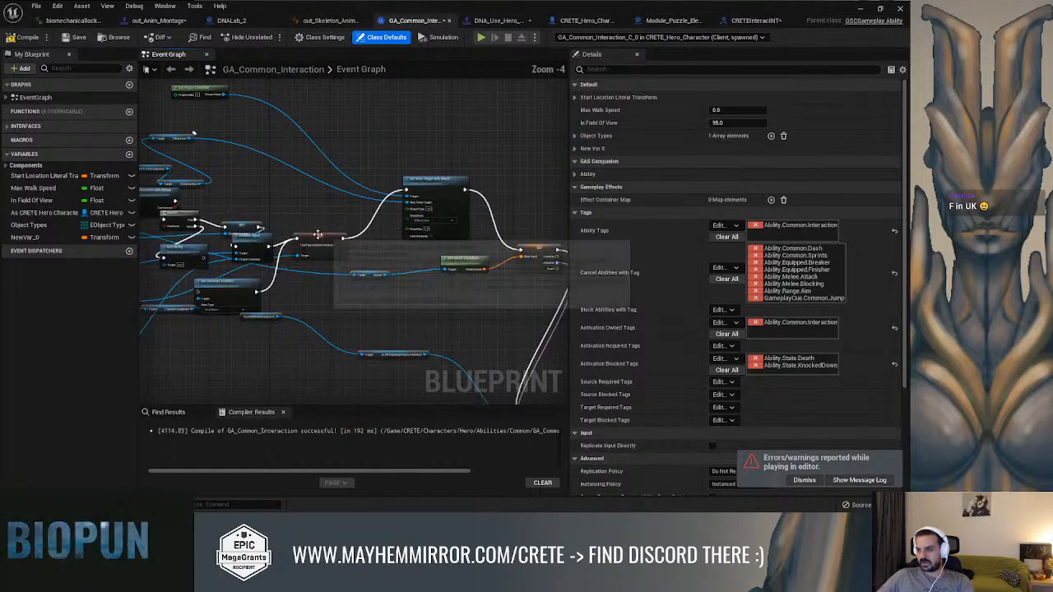
left_click_drag(315, 236, 340, 241)
right_click_drag(428, 222, 292, 222)
left_click_drag(389, 248, 484, 252)
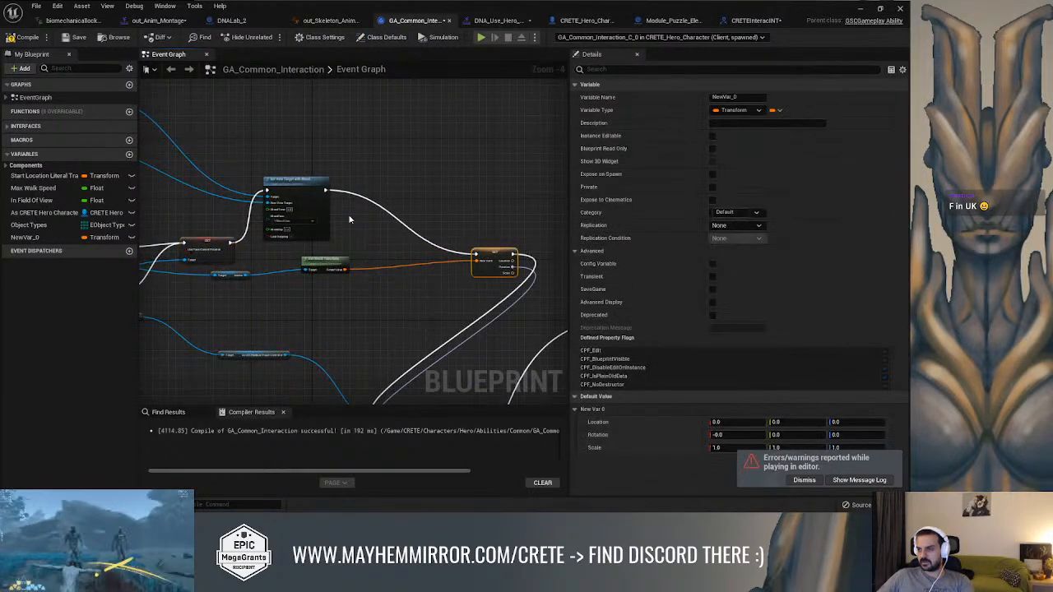
left_click_drag(315, 185, 509, 166)
left_click_drag(325, 263, 426, 283)
right_click_drag(206, 251, 376, 241)
left_click_drag(378, 242, 476, 242)
Space out the Bio Mesh Locker setter and the Disable Input node ahead of the Use Pawn Control Rotation setter
scroll(314, 244, "up", 2)
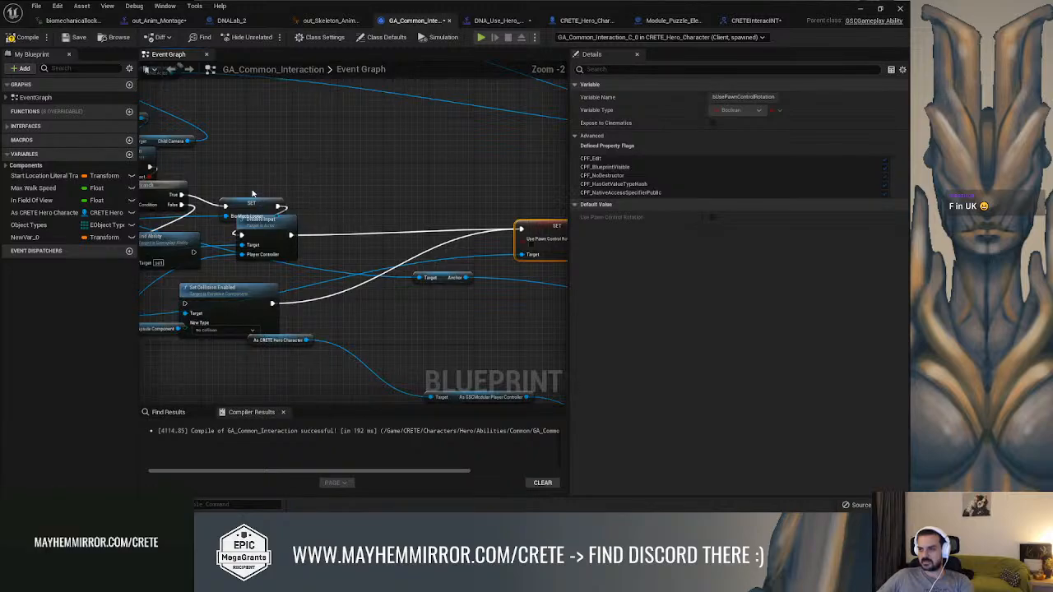
left_click_drag(254, 197, 224, 141)
left_click_drag(287, 222, 365, 188)
right_click_drag(387, 184, 369, 180)
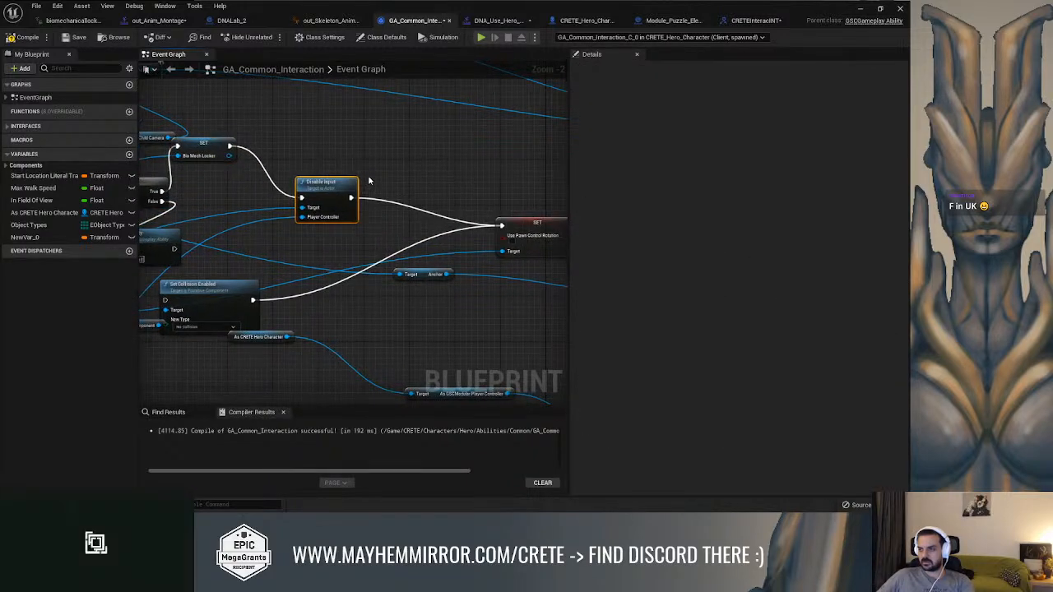
Add a Remove Loose Gameplay Tags node and place it above the link between Disable Input and Use Pawn Control Rotation
right_click(369, 181)
type("remove lo")
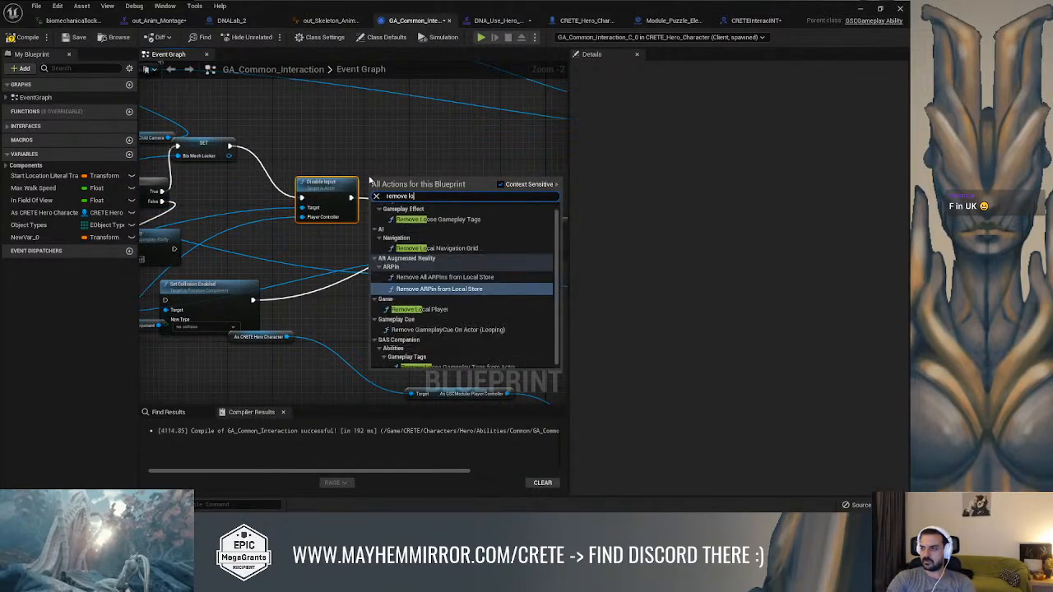
type("o")
key("Return")
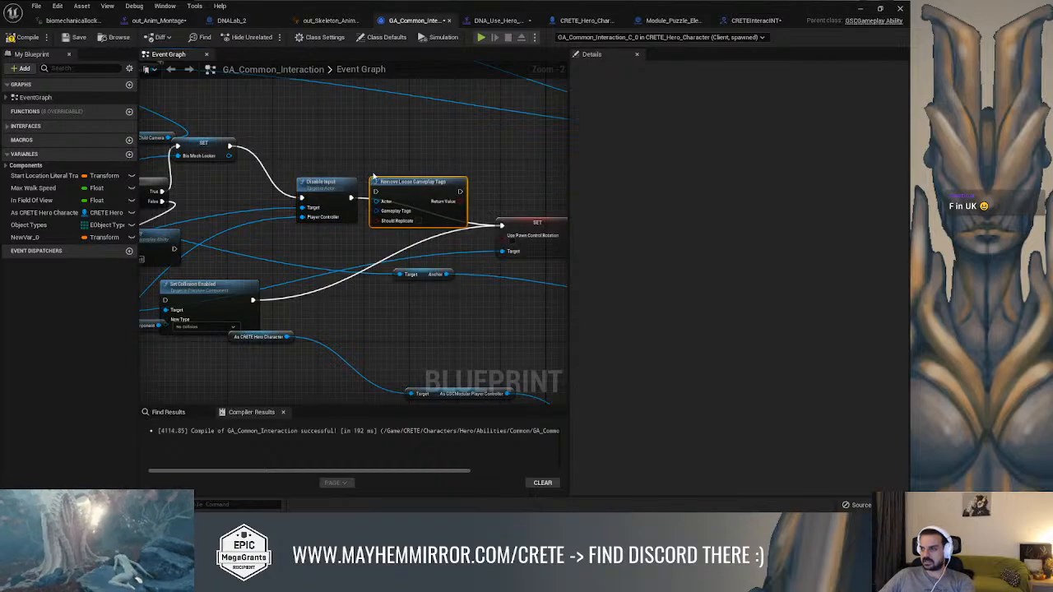
left_click_drag(395, 215, 441, 170)
Promote the node's Gameplay Tags input to a variable, compile, and choose its default tags from the Ability.Movement group
right_click(442, 168)
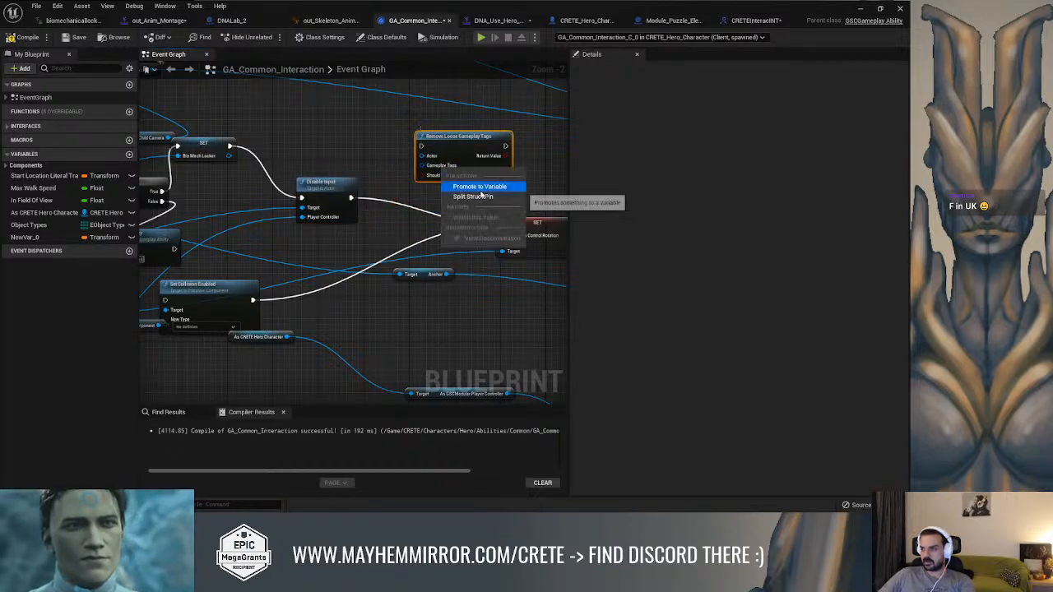
left_click(479, 187)
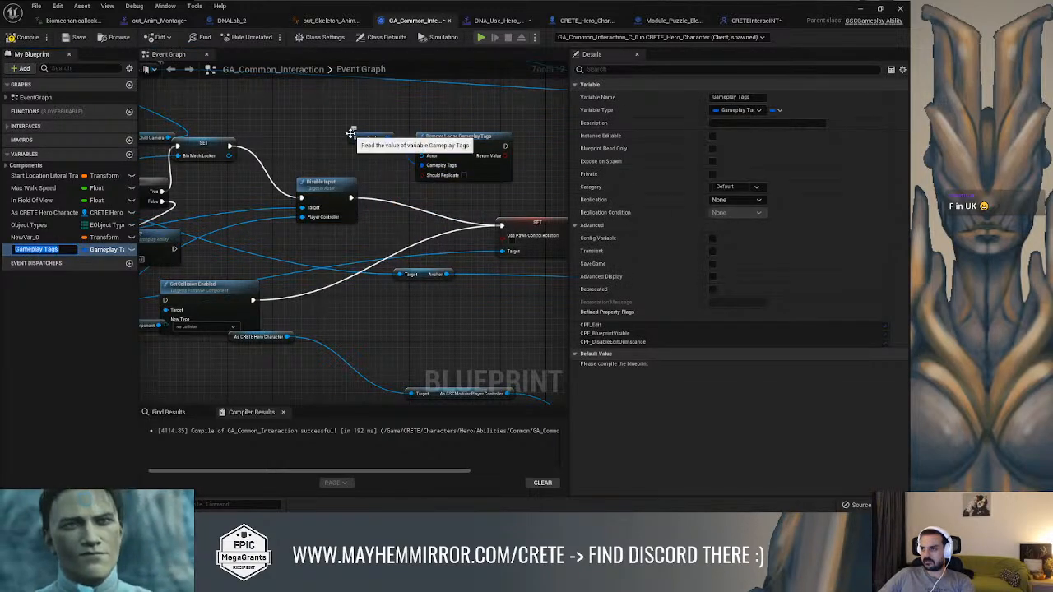
left_click(25, 37)
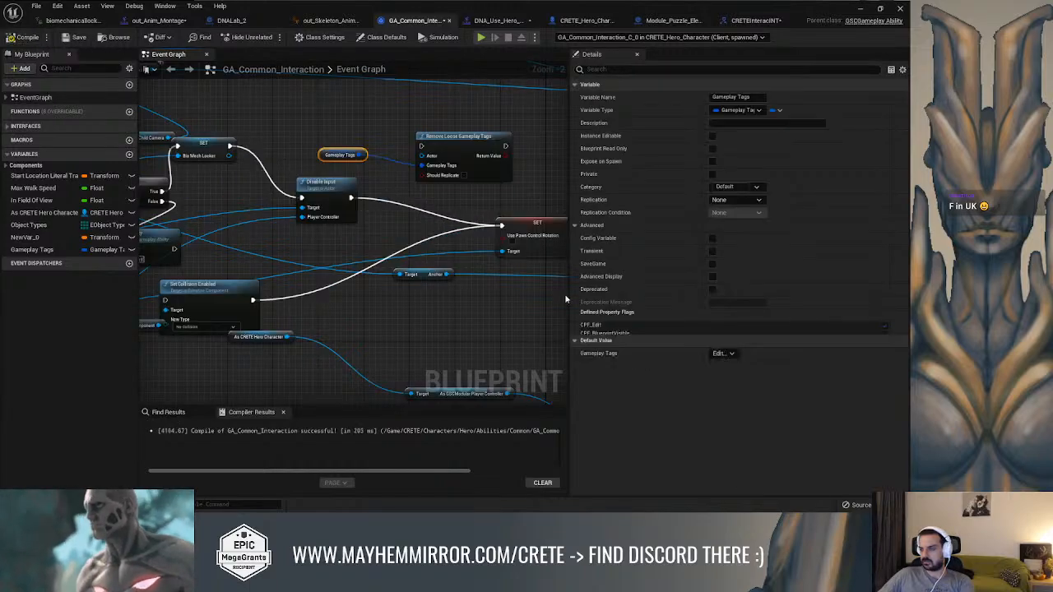
left_click(722, 366)
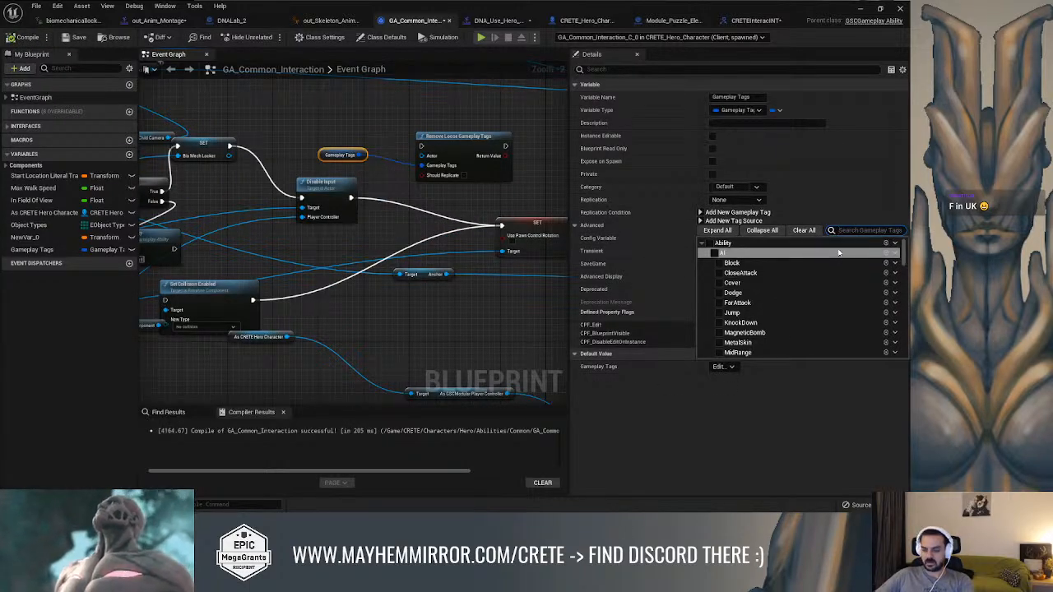
type("movem")
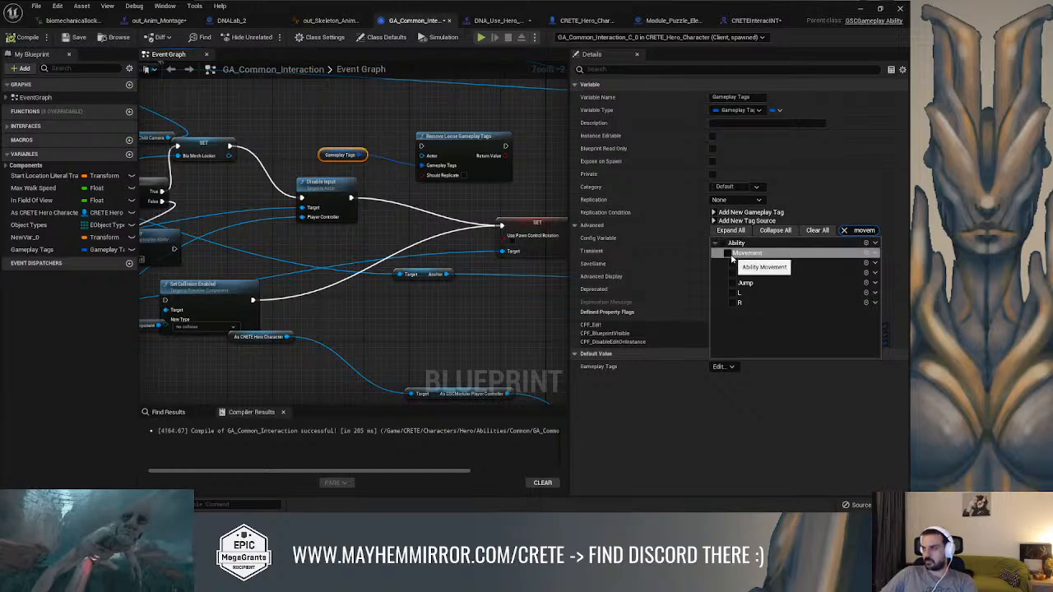
left_click(447, 119)
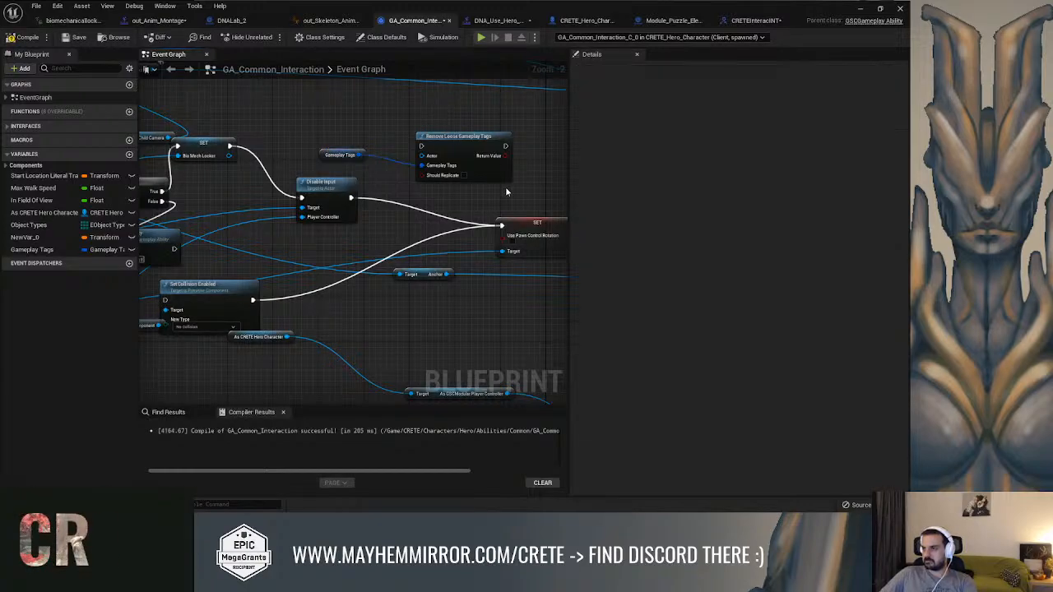
Wire Remove Loose Gameplay Tags into the execution flow between Disable Input and the Use Pawn Control Rotation setter
right_click_drag(515, 184, 483, 181)
left_click_drag(496, 221, 530, 214)
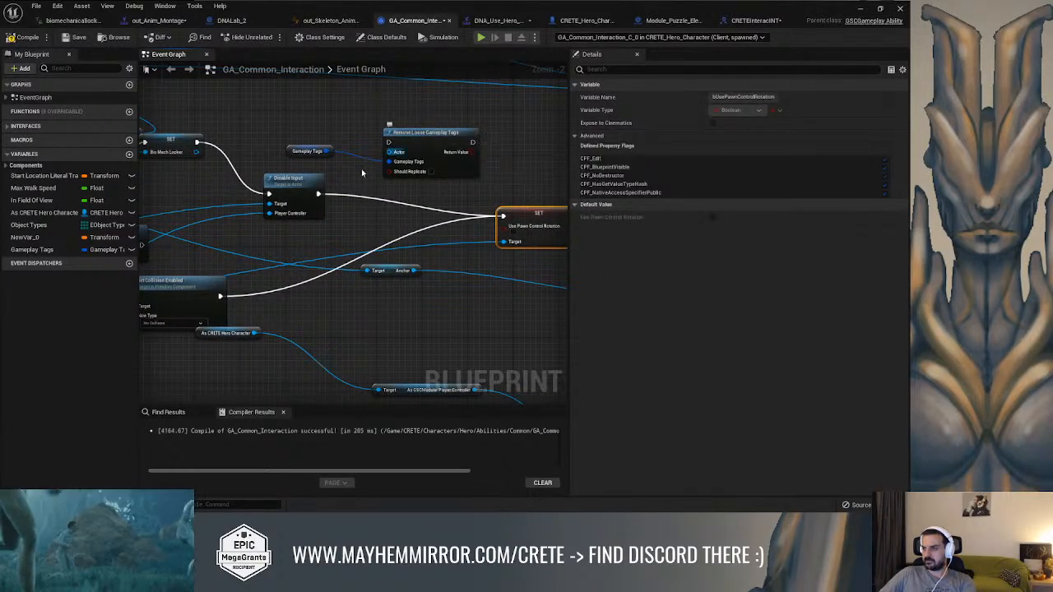
left_click_drag(316, 194, 473, 143, "ctrl")
left_click_drag(388, 142, 319, 195)
right_click_drag(371, 182, 591, 265)
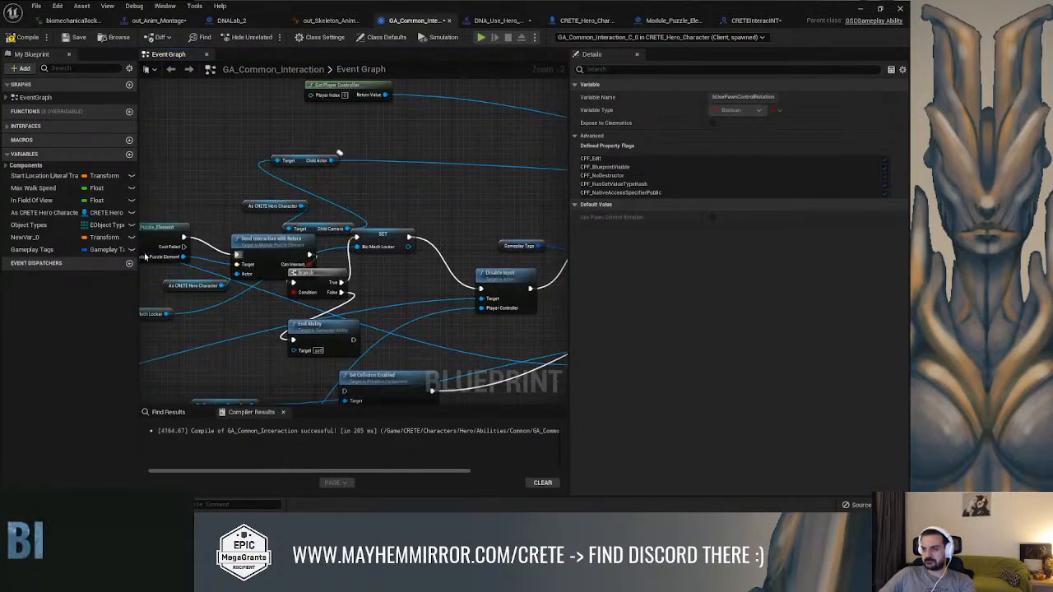
Connect the As CRETE Hero Character variable to the Actor input of Remove Loose Gameplay Tags and compile the ability
left_click_drag(39, 214, 354, 184, "ctrl")
left_click_drag(428, 218, 425, 216)
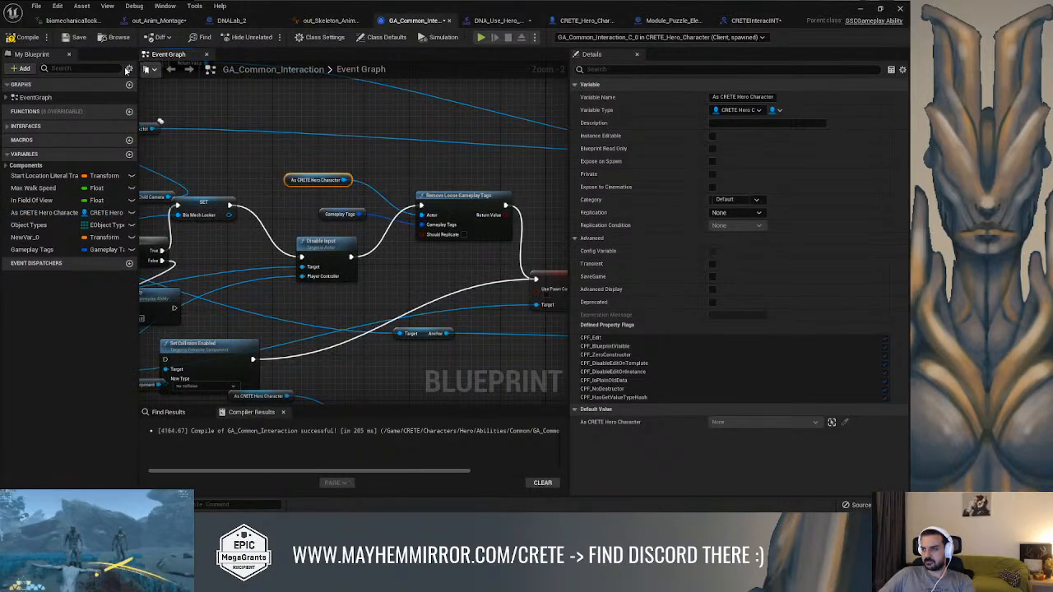
left_click(33, 40)
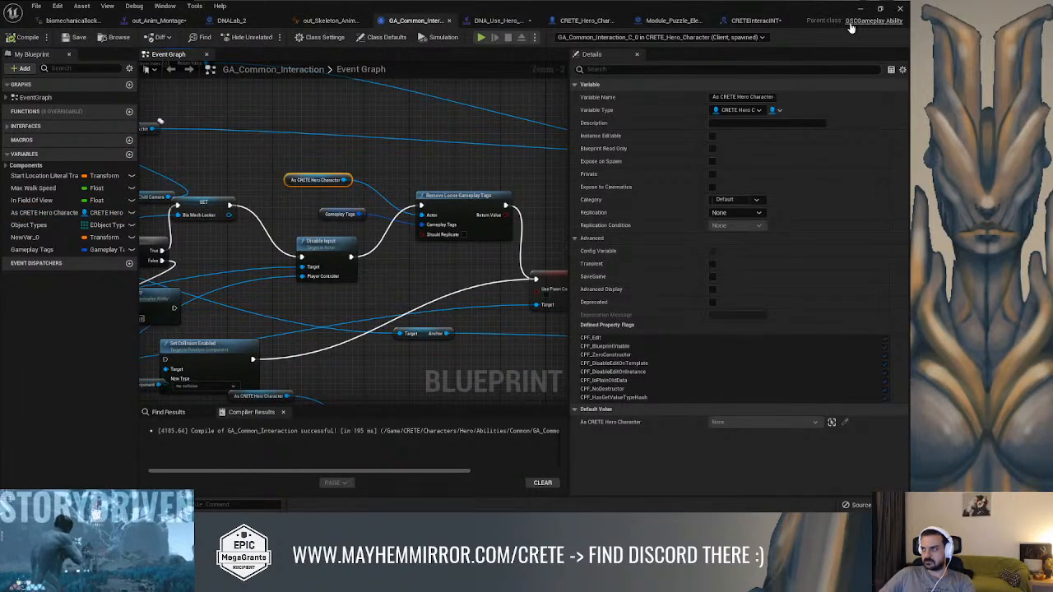
Dismiss the message log, launch a new fullscreen play session, and enable the ability system debug overlay
left_click(860, 9)
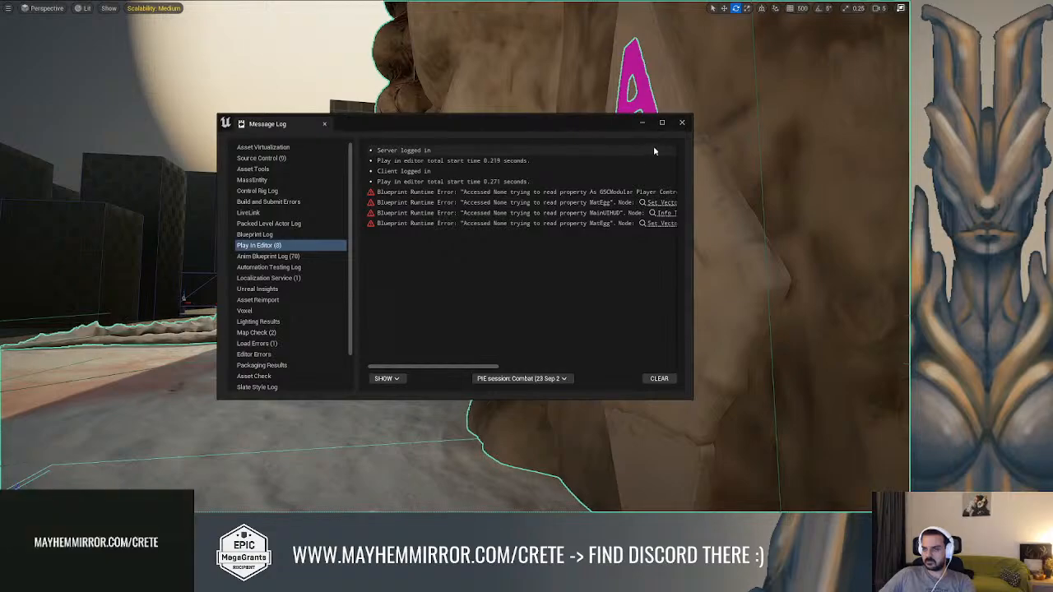
left_click(680, 123)
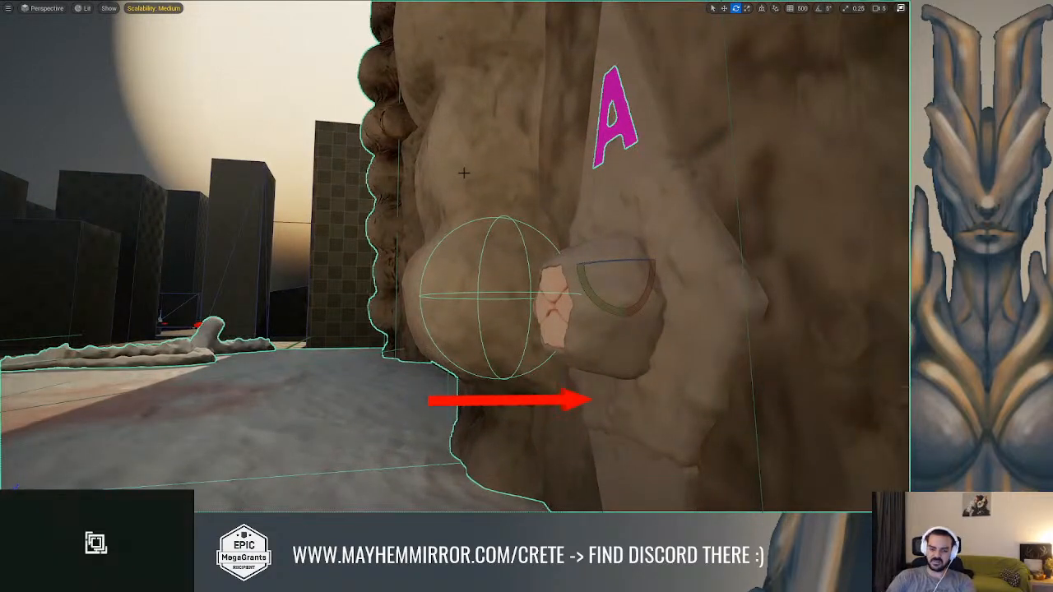
key("alt+p")
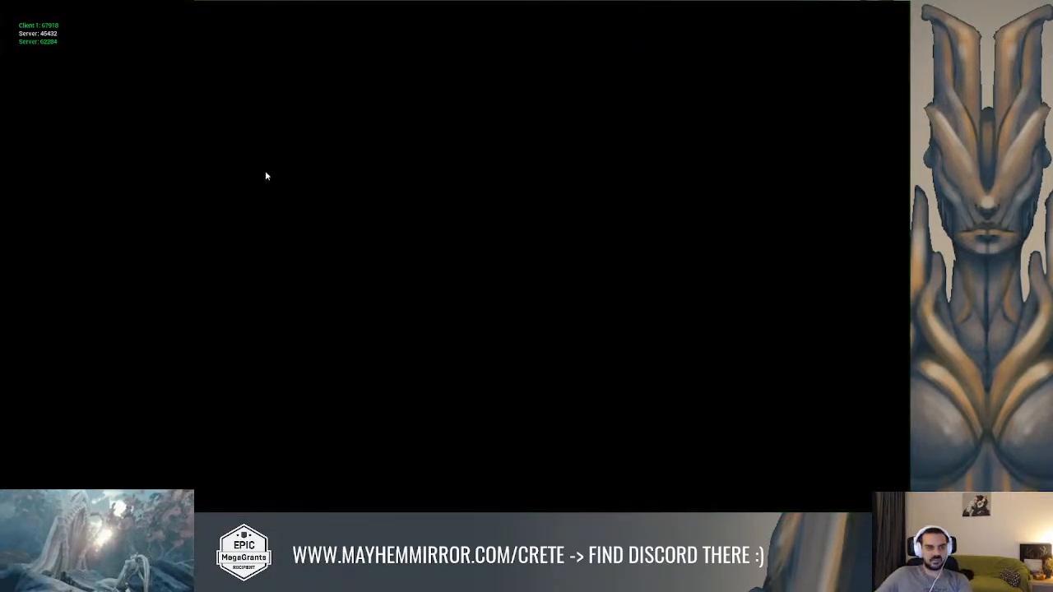
key("alt+Tab")
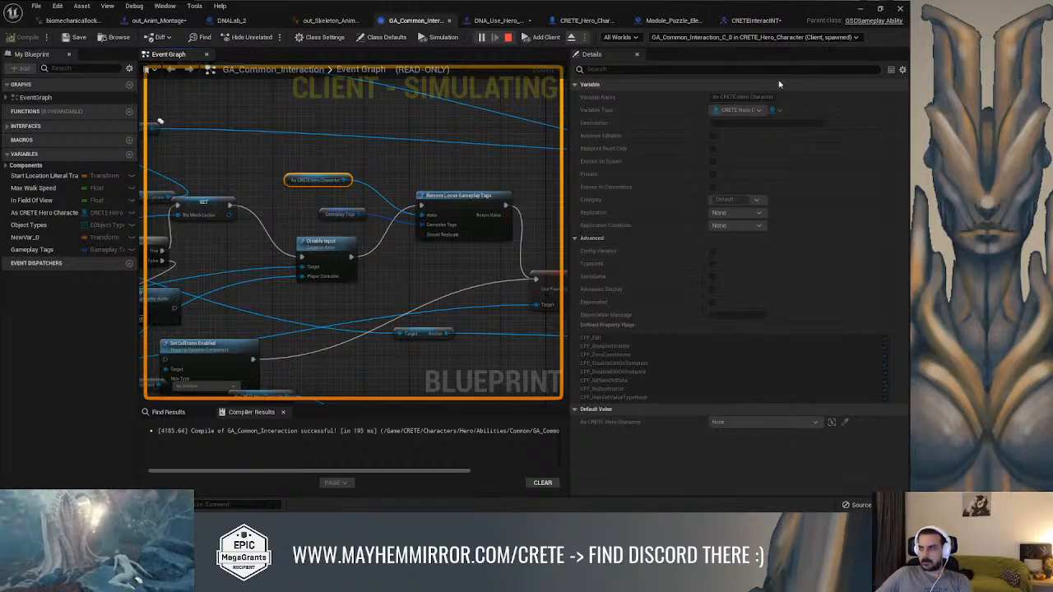
left_click(859, 9)
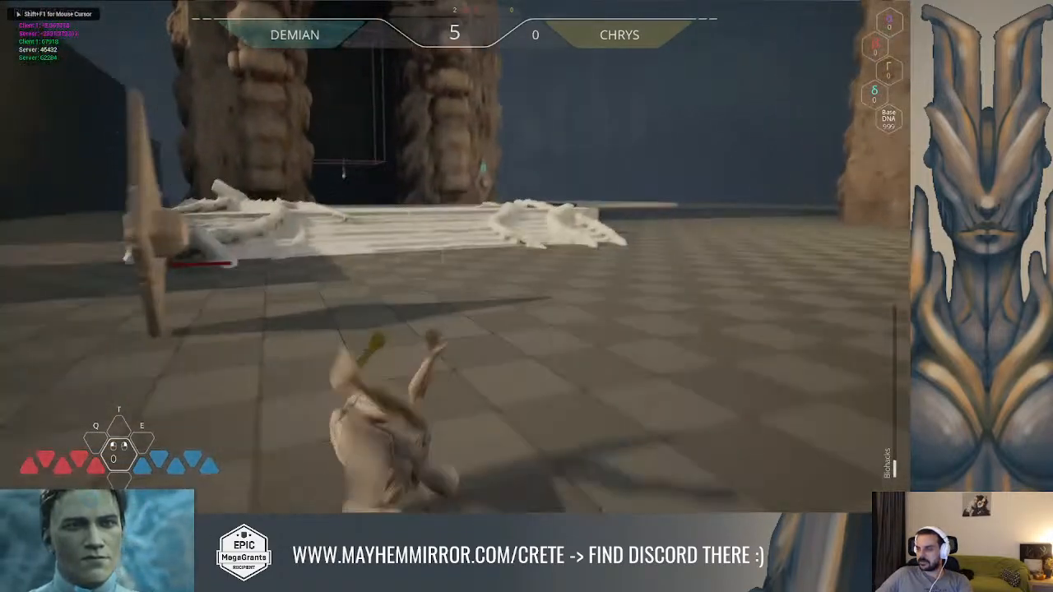
key("grave")
key("Up")
key("Return")
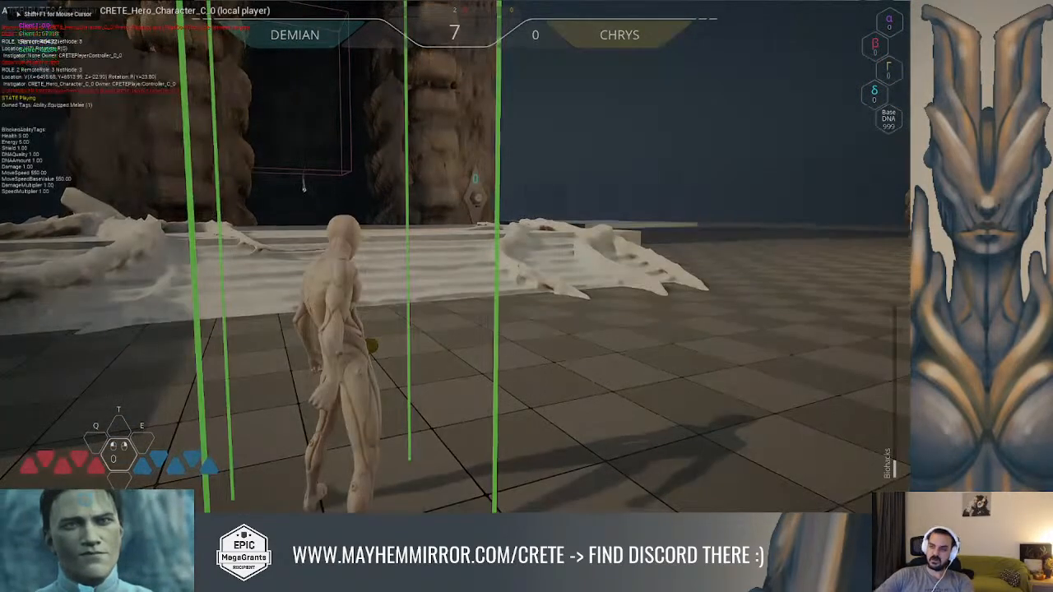
Run the hero to the DNA puzzle, play its interaction while checking the owned tags, and end the session
key("w")
key("w")
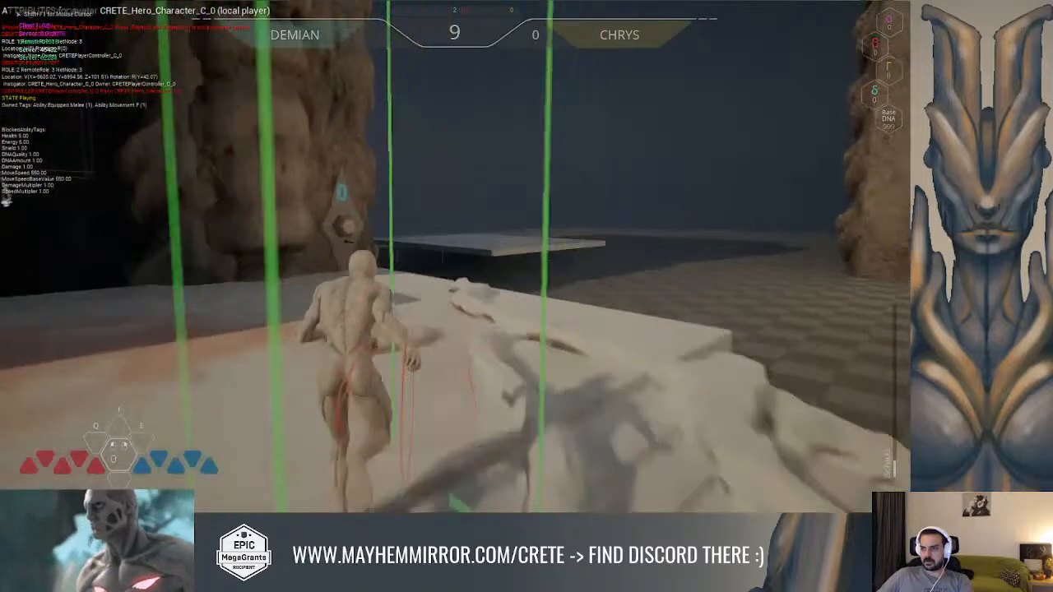
key("w")
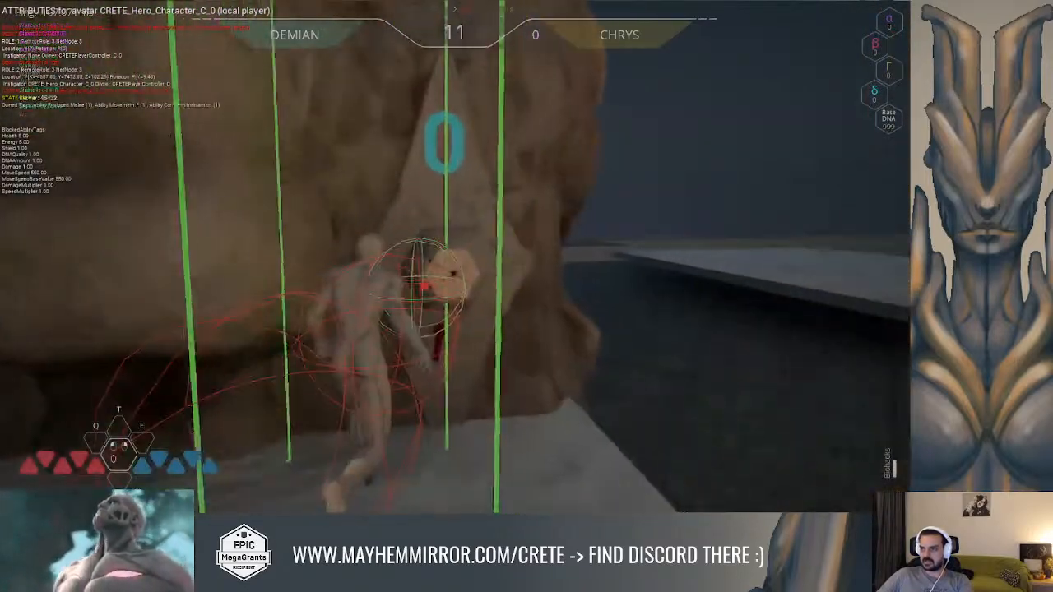
key("w")
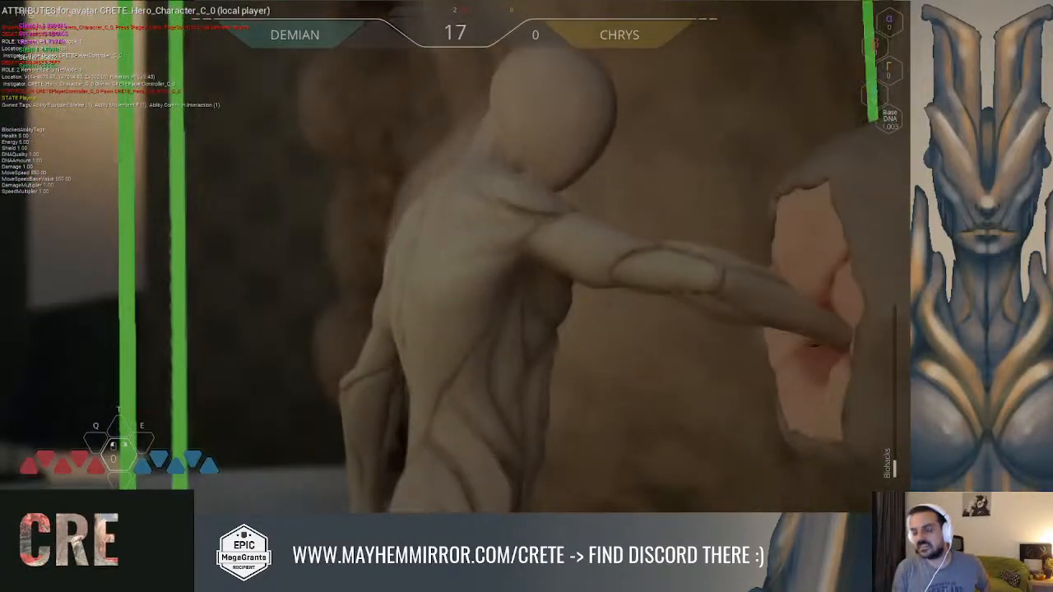
key("Escape")
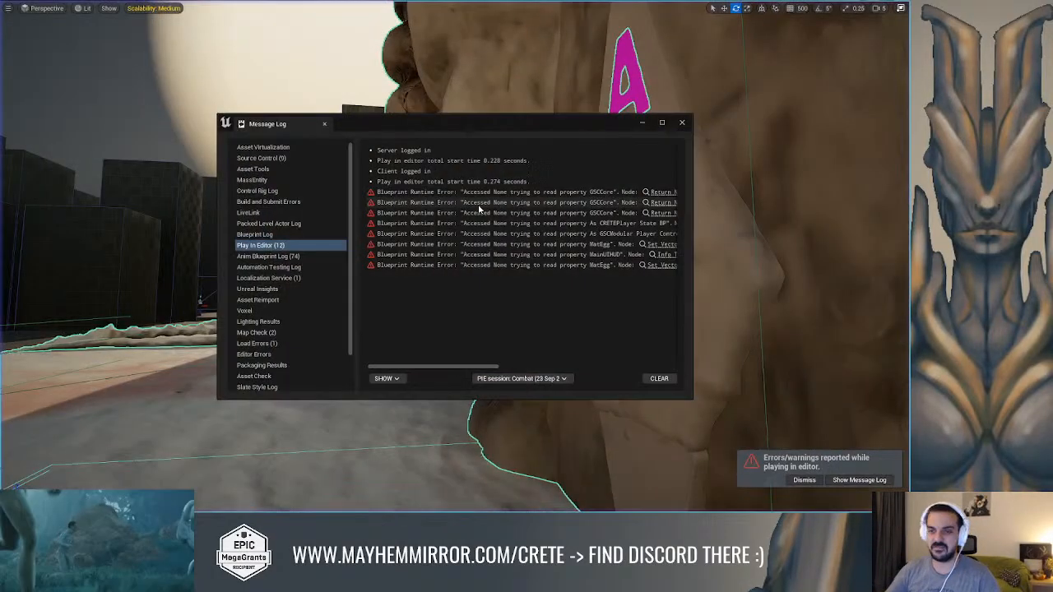
Set the Gameplay Tags variable's default to Ability.Movement.F and compile GA_Common_Interaction
key("alt+Tab")
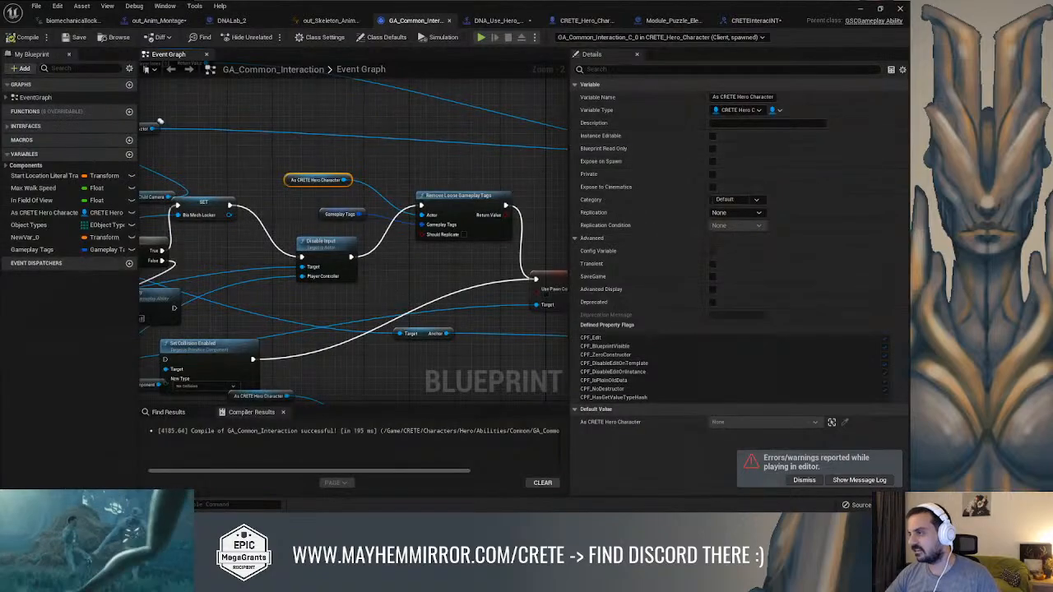
right_click_drag(533, 180, 479, 175)
left_click(412, 191)
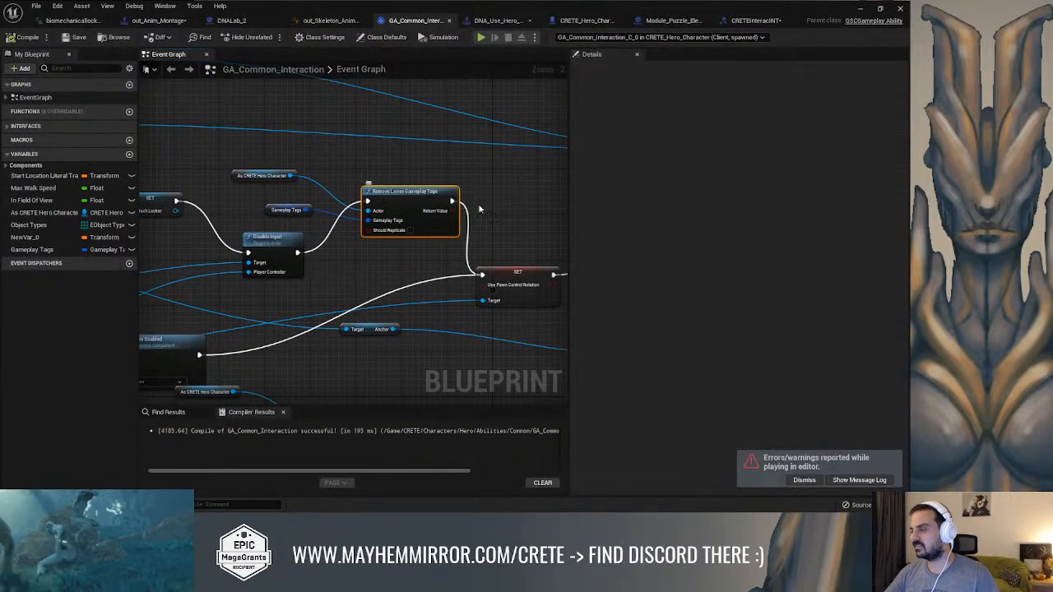
left_click(280, 211)
left_click(724, 366)
scroll(791, 310, "down", 2)
scroll(791, 310, "down", 1)
type("movem")
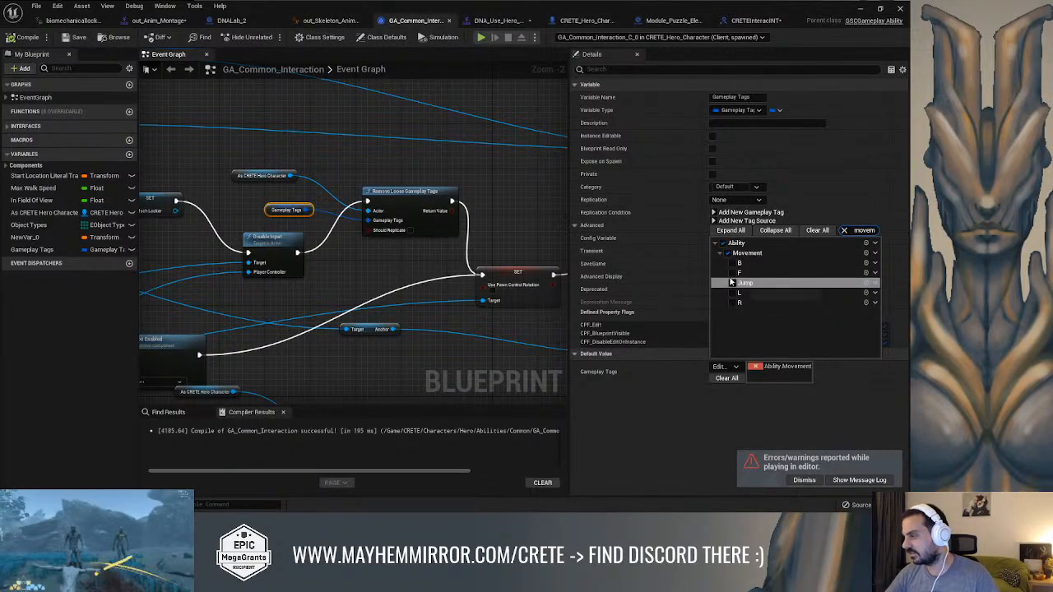
left_click(480, 210)
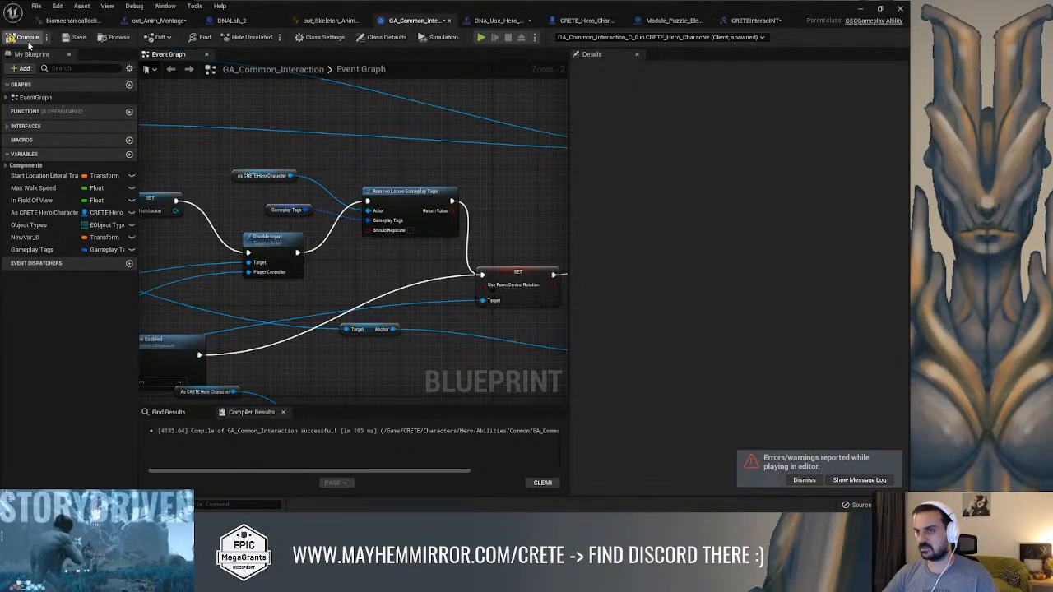
left_click(273, 211)
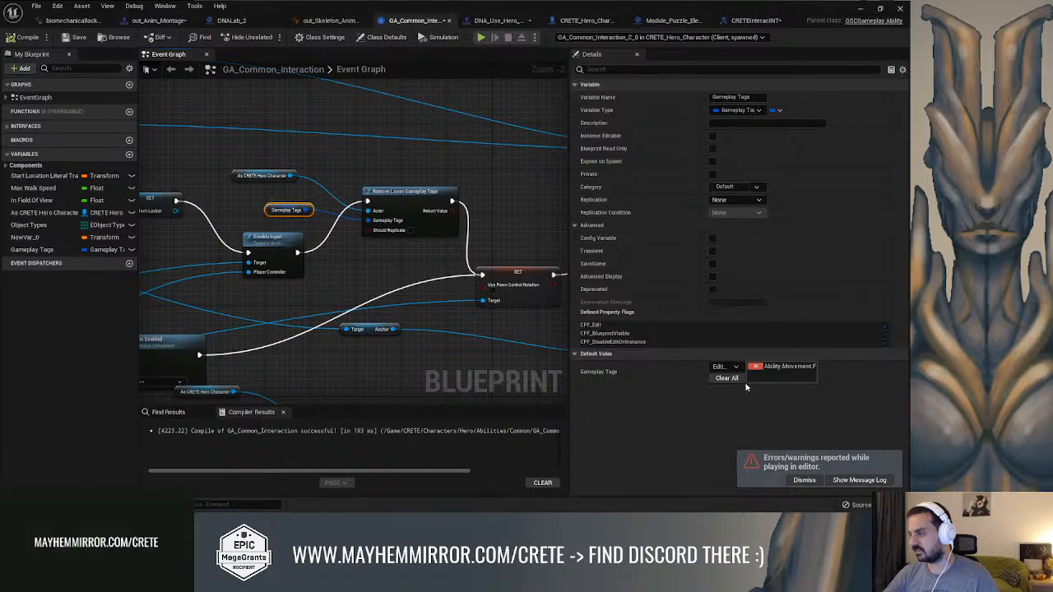
Minimise the blueprint editor, start a new play session, and enable the ability system debug overlay
left_click(859, 9)
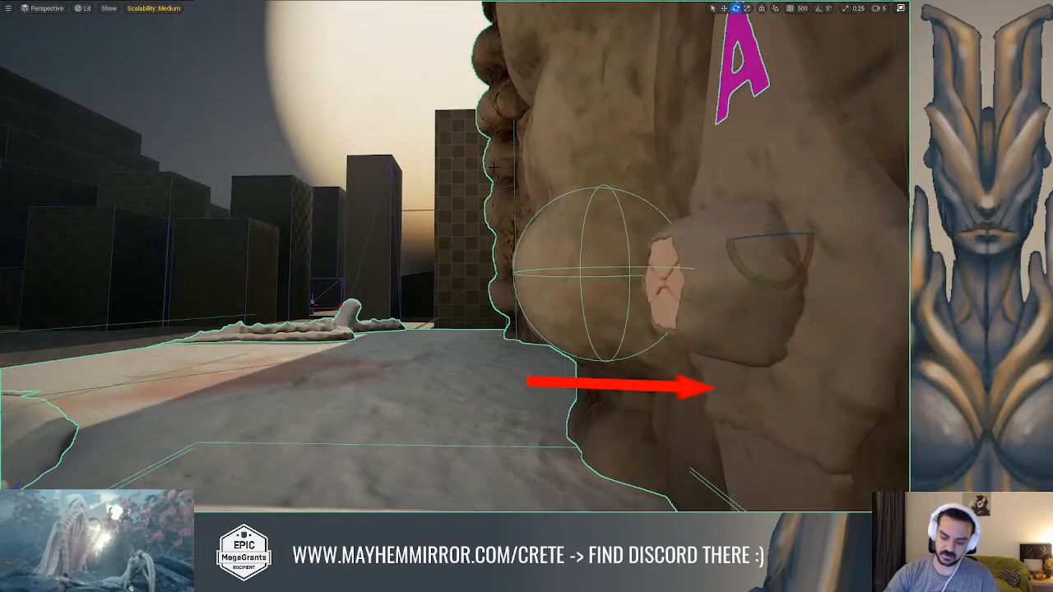
key("alt+p")
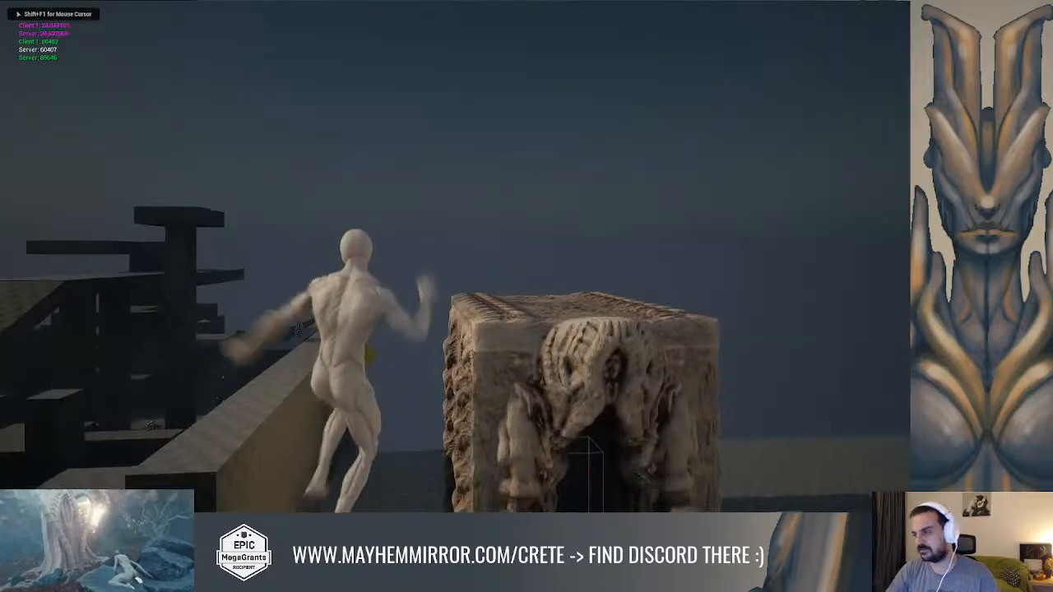
key("grave")
key("Up")
key("Return")
Run the hero forward to the DNA puzzle and trigger its interaction to check the owned movement tags
key("w")
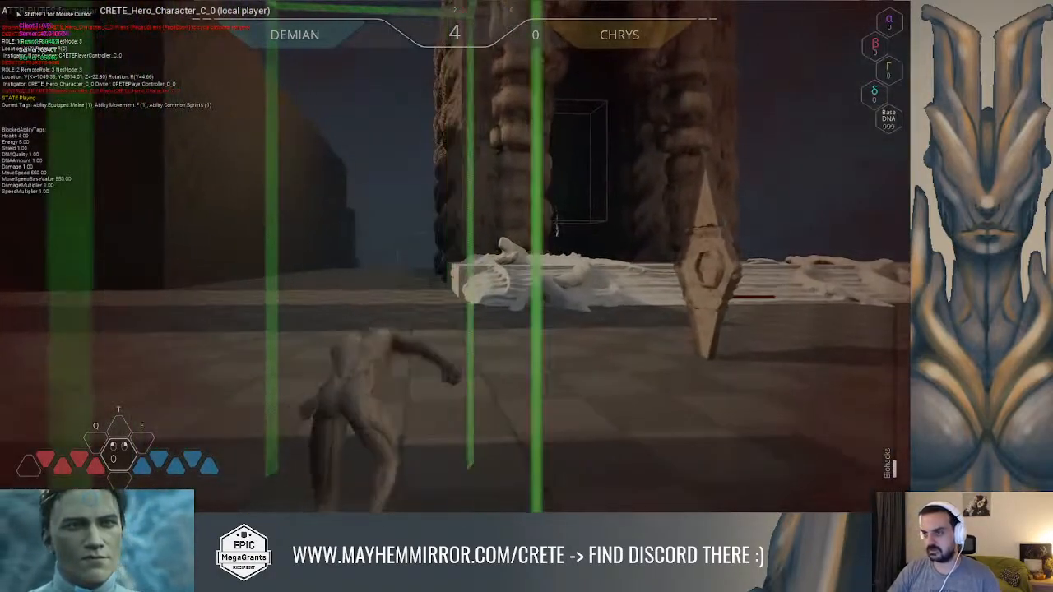
key("w")
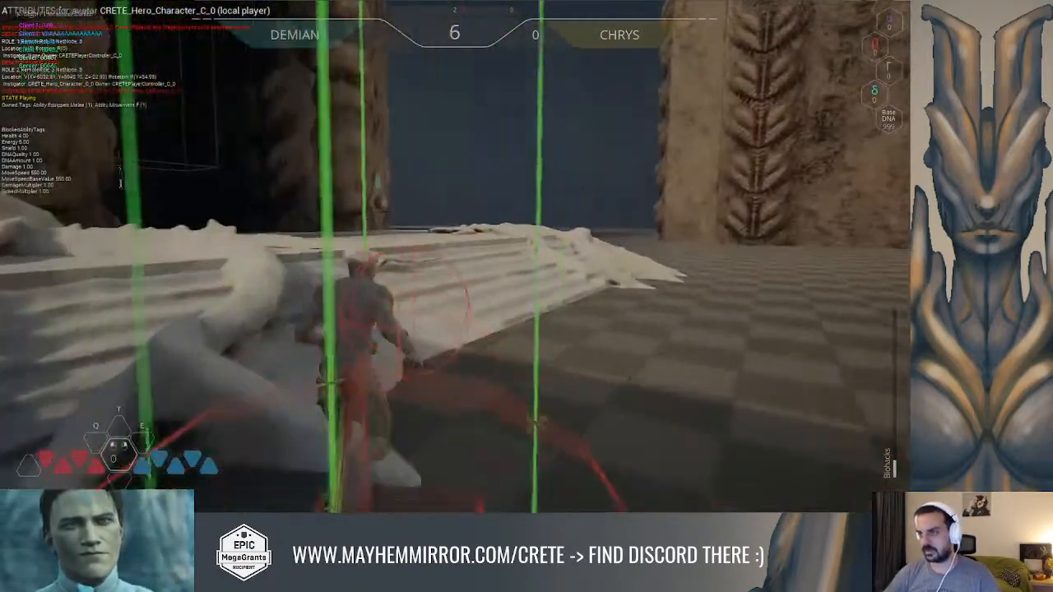
key("w")
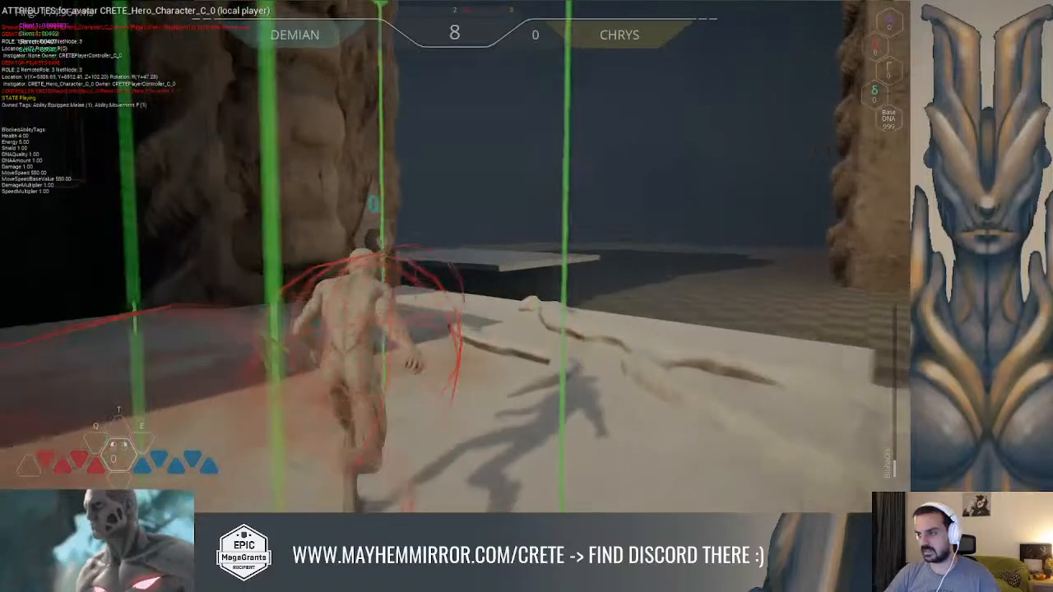
key("w")
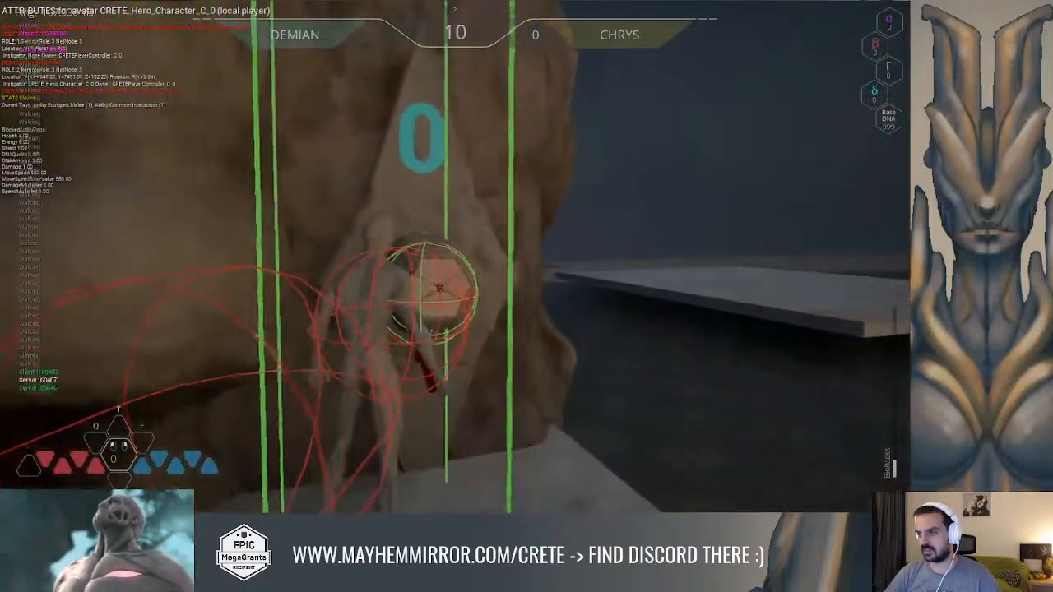
key("f")
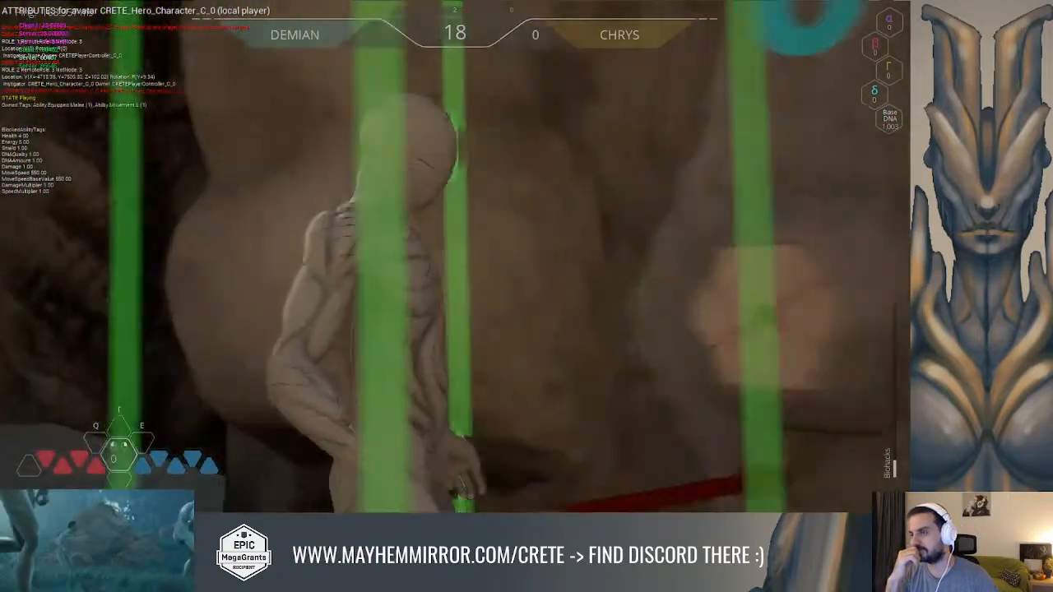
Repeat the DNA puzzle interaction after moving the hero sideways, checking the owned tags, and end the session
key("w")
key("a")
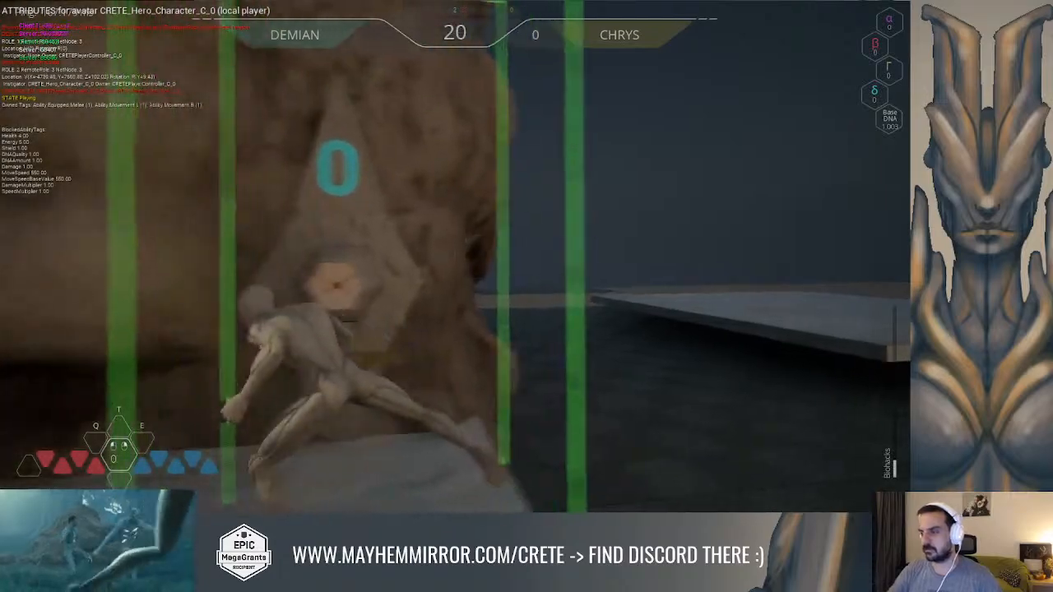
left_click(455, 255)
key("d")
key("f")
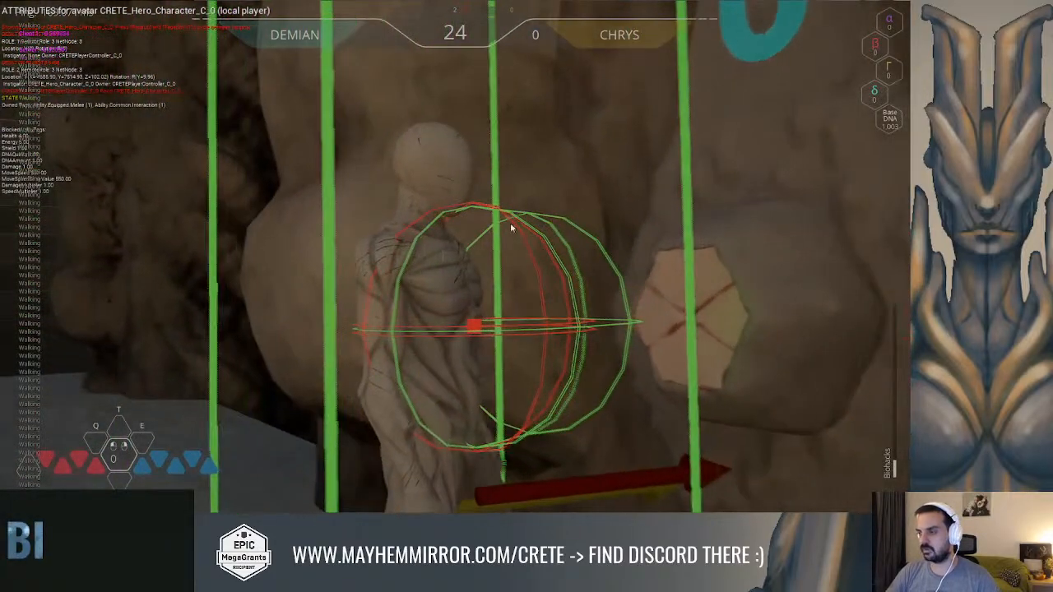
key("Escape")
Add Ability.Movement.B, L, R and Jump to the Gameplay Tags variable's default tags and compile the ability
key("alt+Tab")
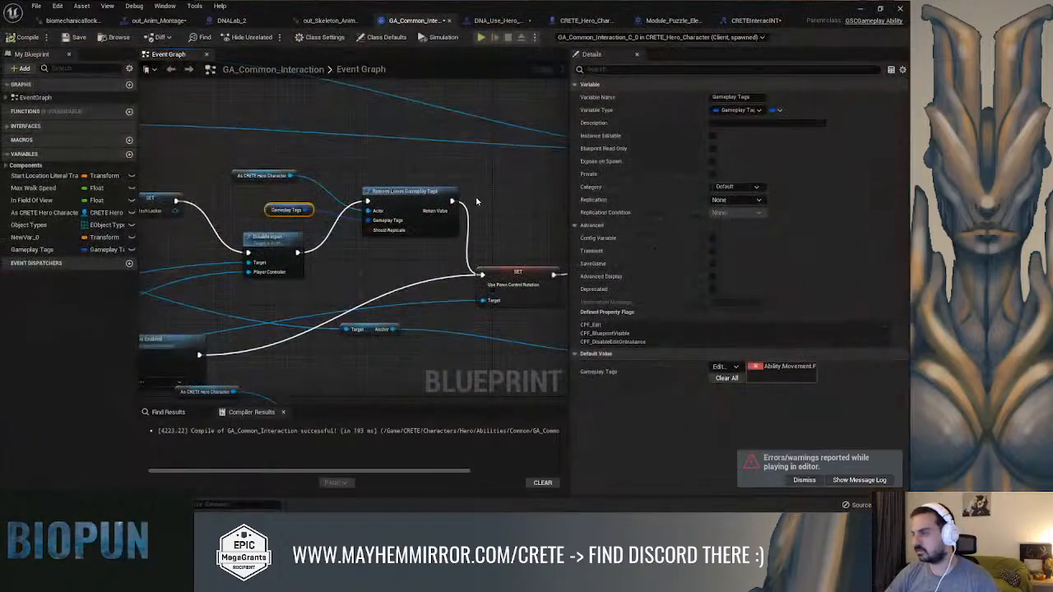
right_click_drag(519, 200, 491, 174)
left_click(717, 367)
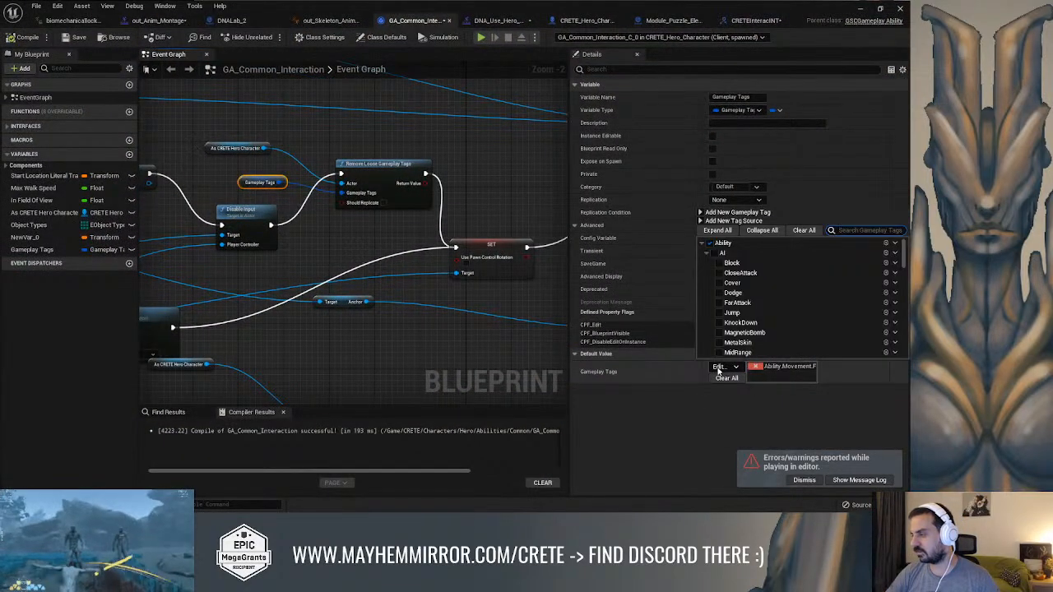
scroll(783, 311, "down", 10)
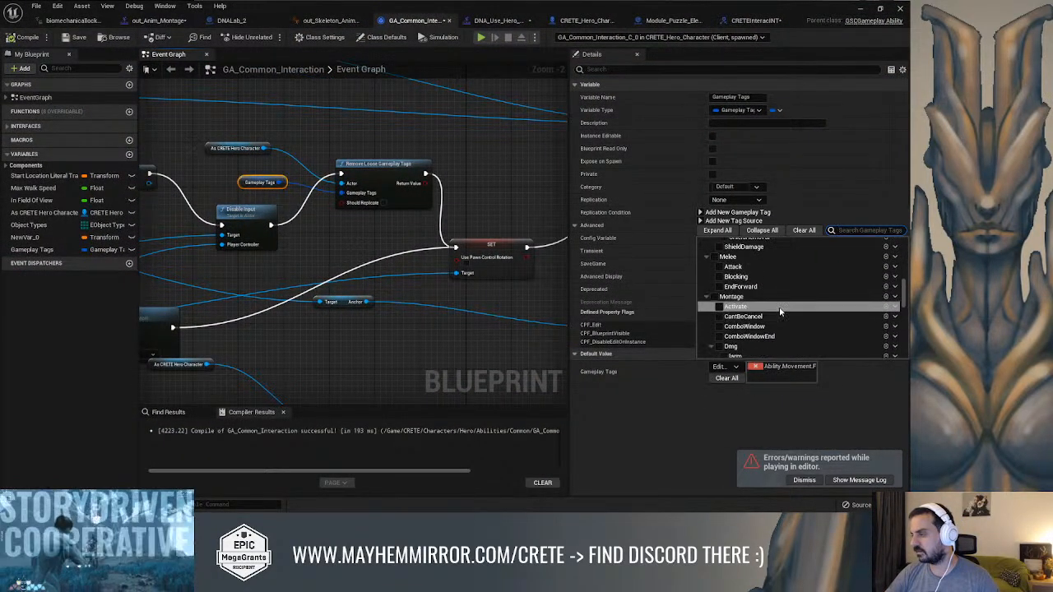
left_click(721, 278)
left_click(717, 310)
left_click(717, 321)
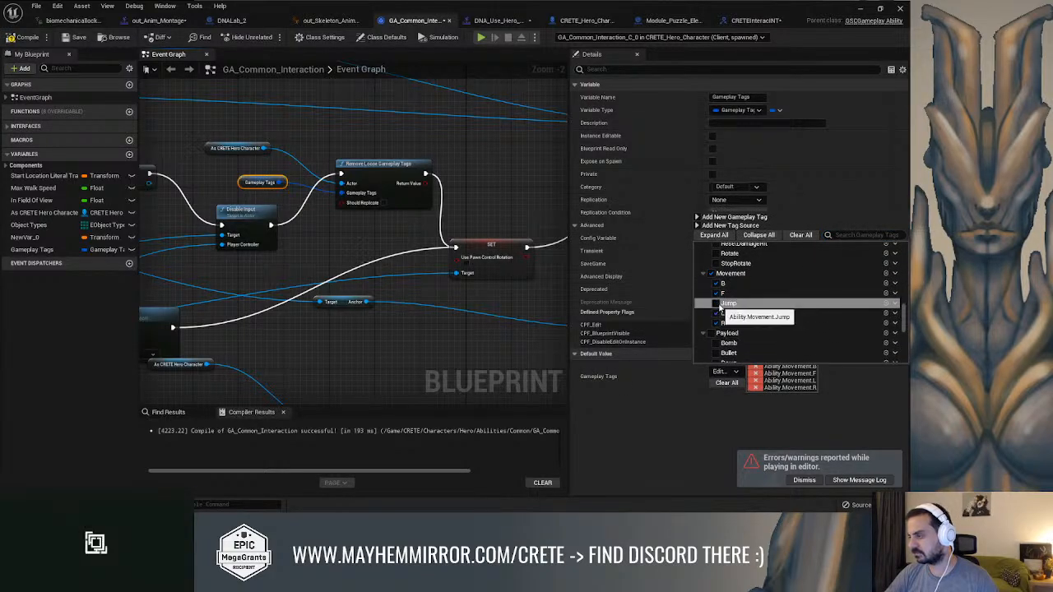
left_click(717, 304)
left_click(510, 198)
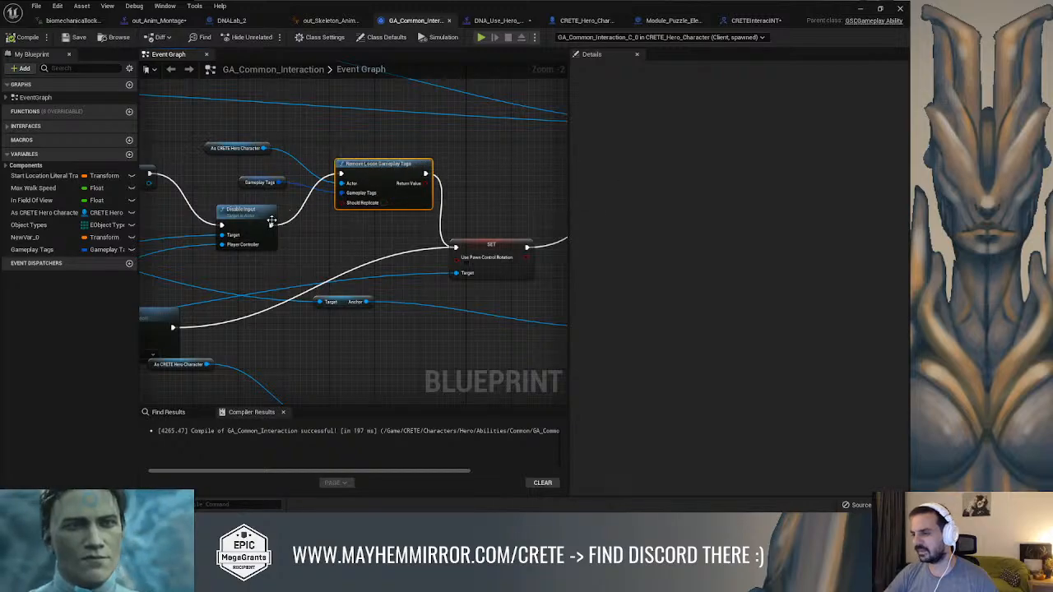
Add a Remove Loose Gameplay Tags from Actor node after Disable Input and place it above the existing removal node
left_click_drag(270, 225, 349, 144)
type("remove all")
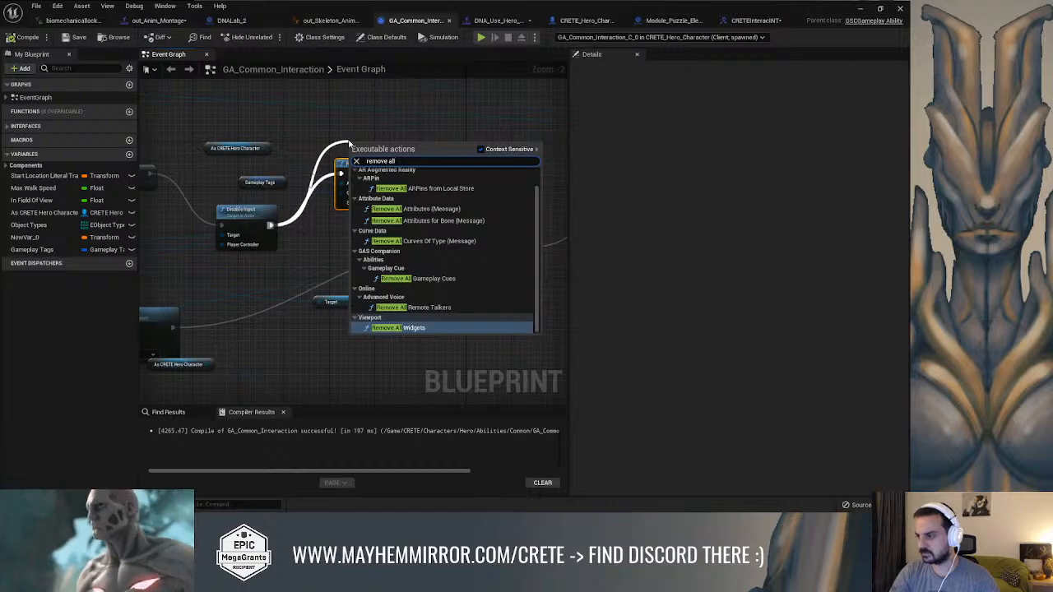
key("BackSpace")
key("BackSpace")
key("BackSpace")
type("loose")
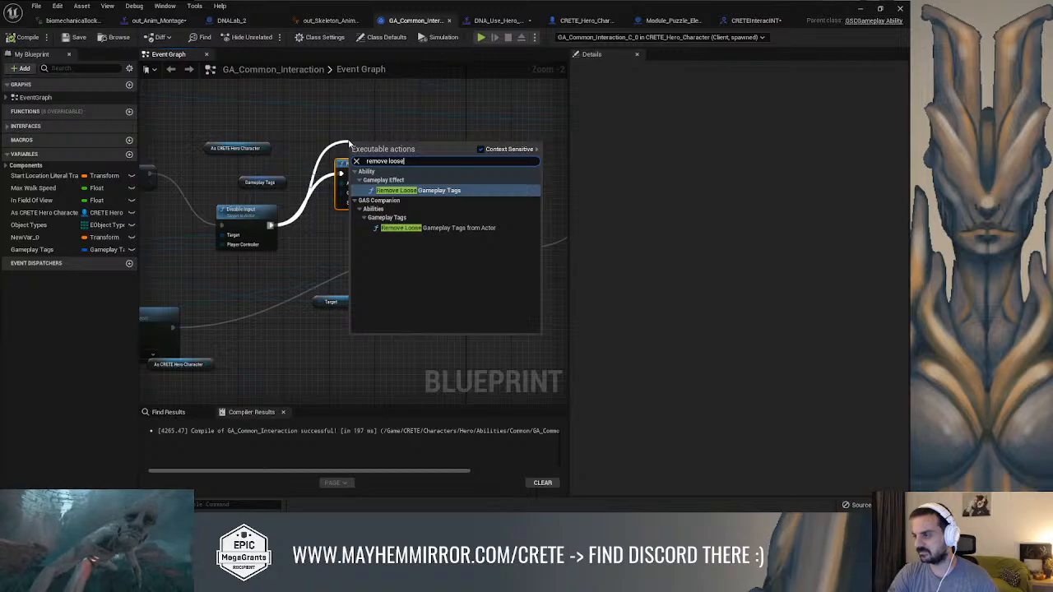
left_click(402, 229)
left_click_drag(398, 154, 360, 120)
left_click(328, 149)
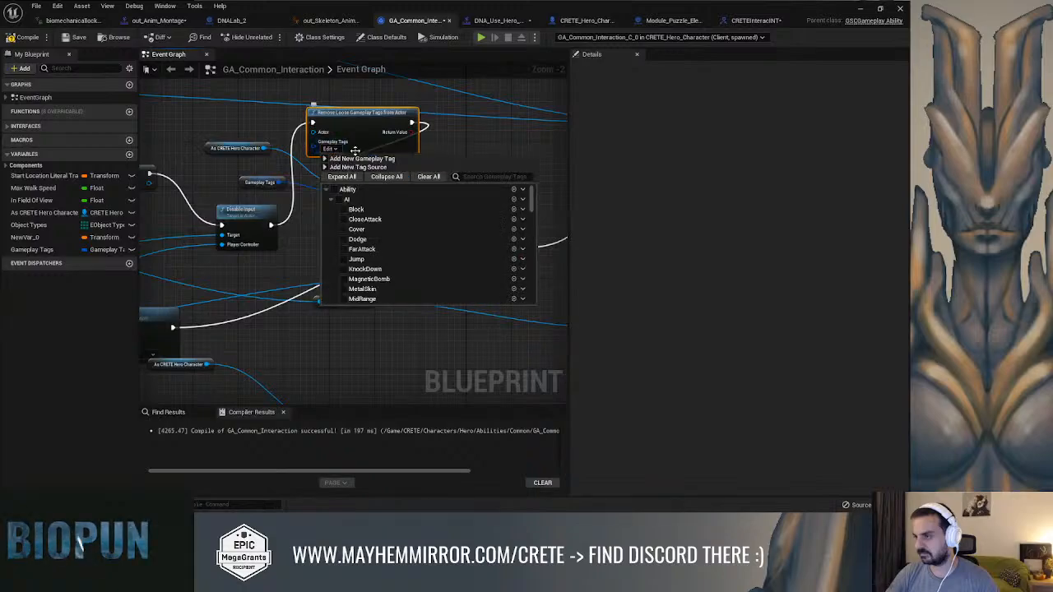
left_click(467, 131)
Wire the new node in place of the old one, into the Use Pawn Control Rotation setter with As CRETE Hero Character as Actor, and compile
left_click_drag(392, 166, 415, 182)
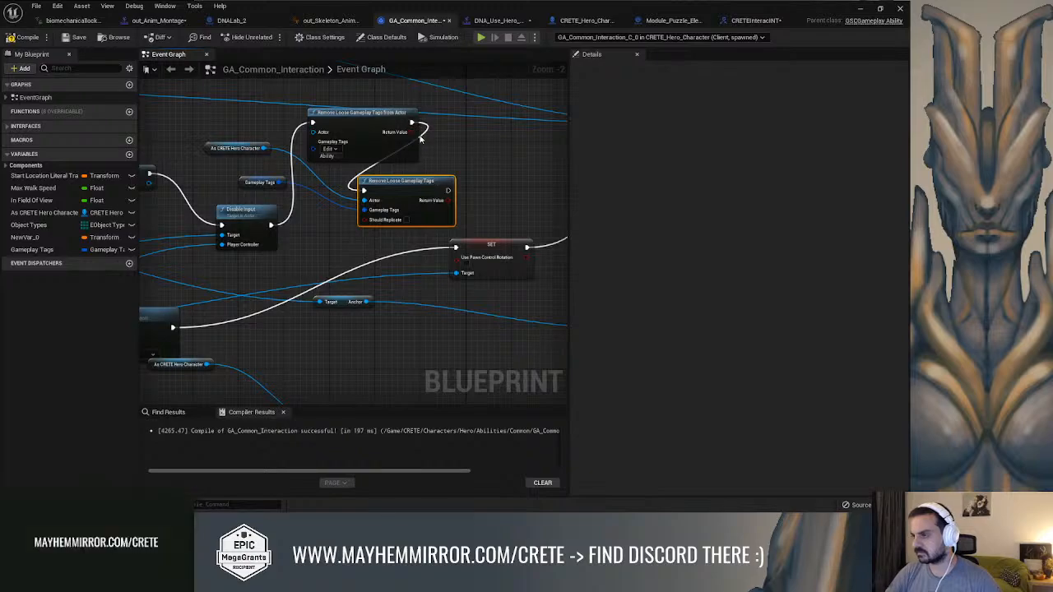
left_click(423, 132)
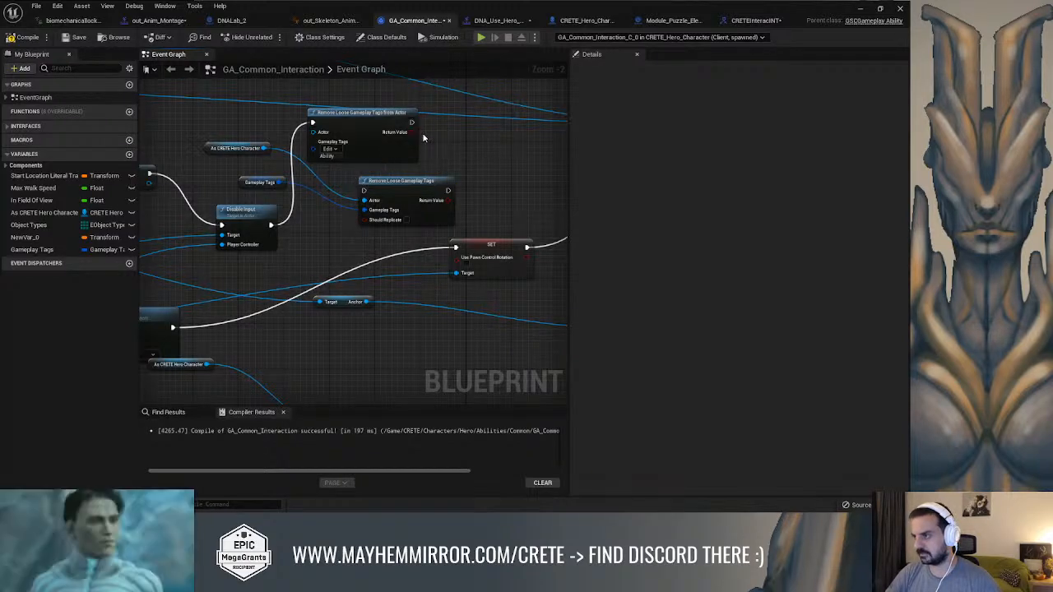
left_click_drag(412, 122, 455, 245)
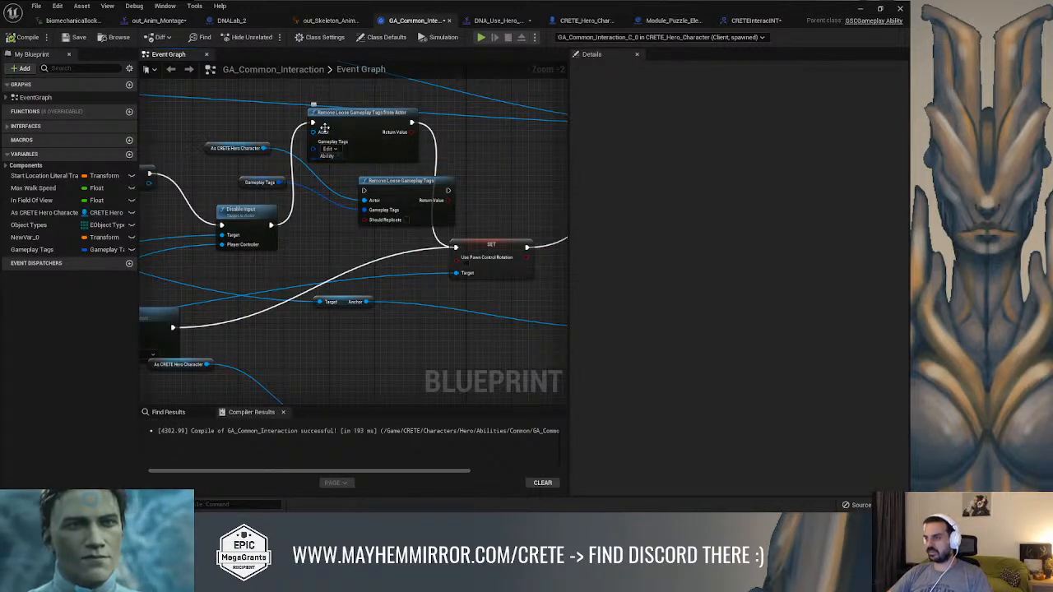
left_click_drag(263, 149, 324, 133)
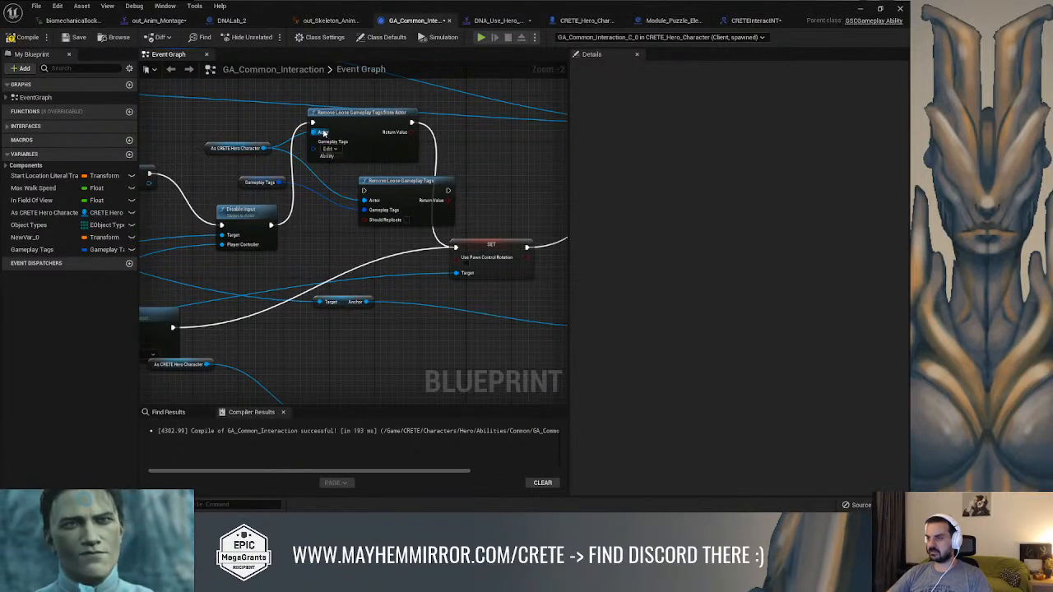
left_click(33, 40)
Browse the tag groups offered for the Gameplay Tags input of Remove Loose Gameplay Tags from Actor
left_click(329, 148)
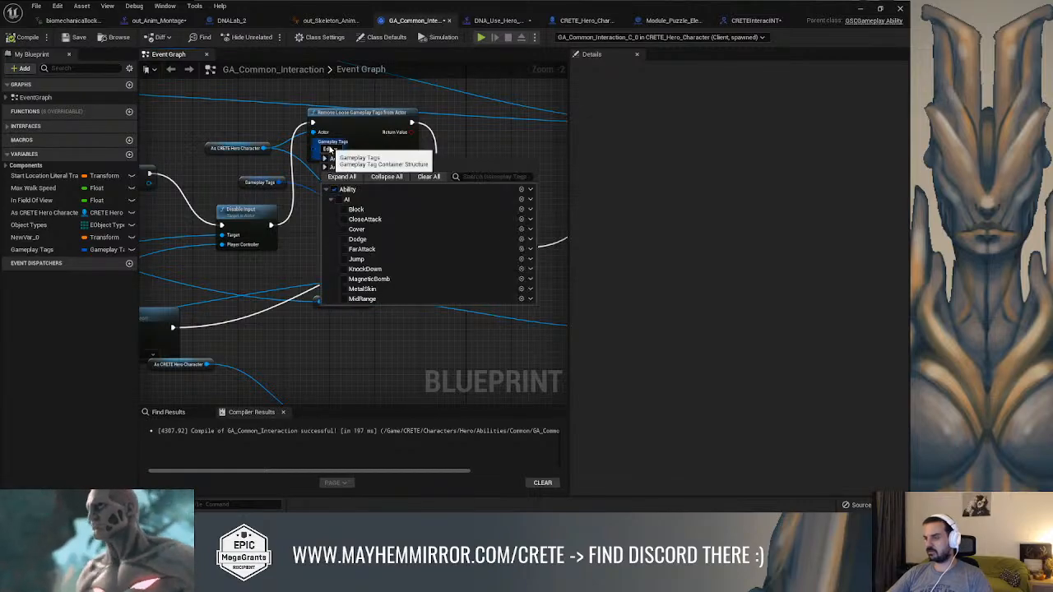
left_click(330, 220)
left_click(330, 230)
left_click(327, 190)
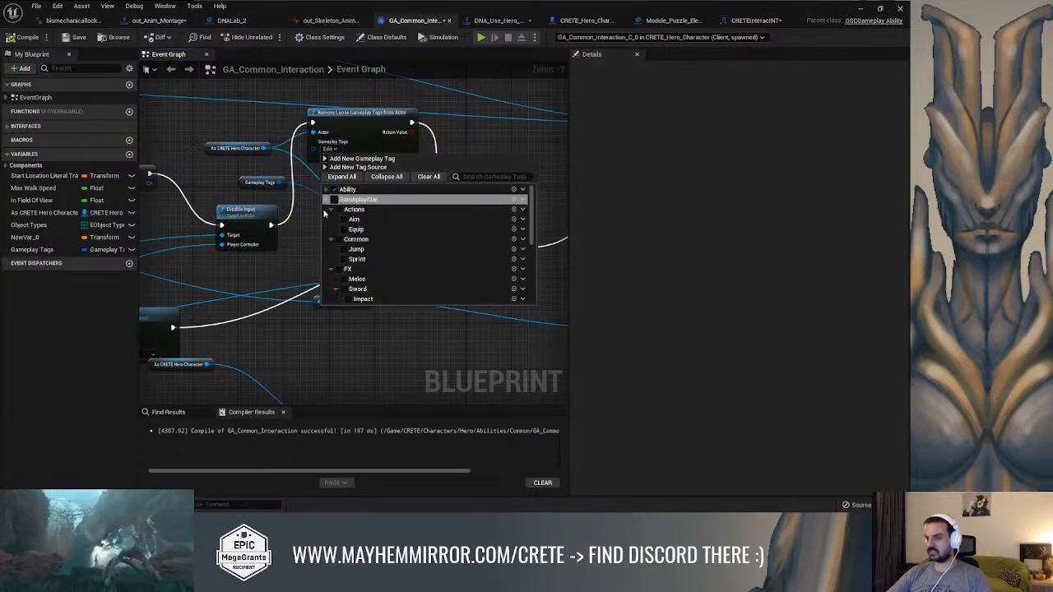
left_click(327, 199)
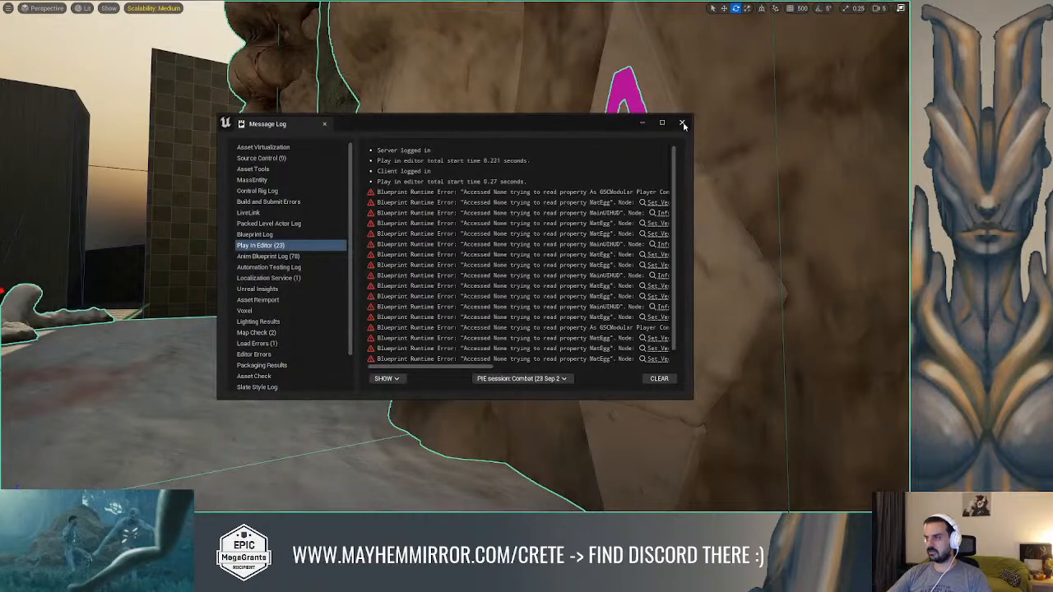
Play-test the level with the ability debug overlay on, walking the hero to the DNA puzzle element to check its owned tags during interaction
left_click(682, 123)
key("alt+p")
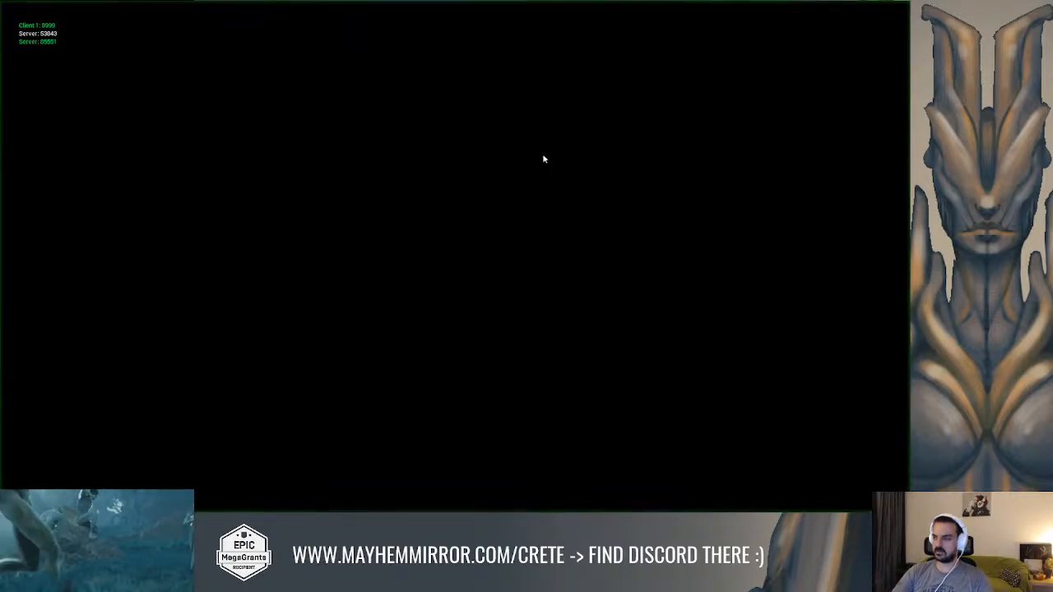
key("grave")
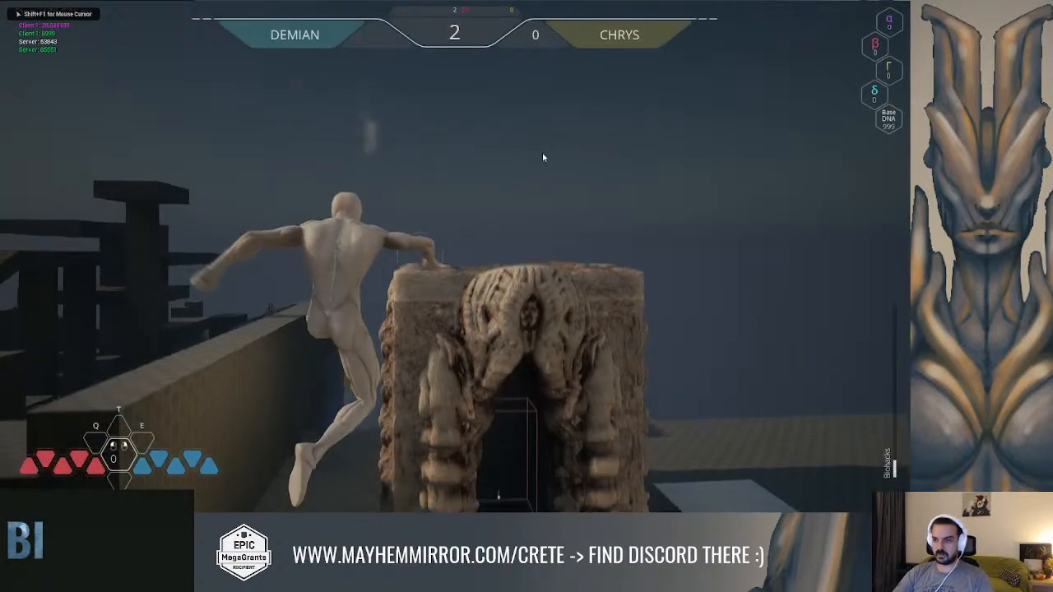
key("Up")
key("Return")
key("w")
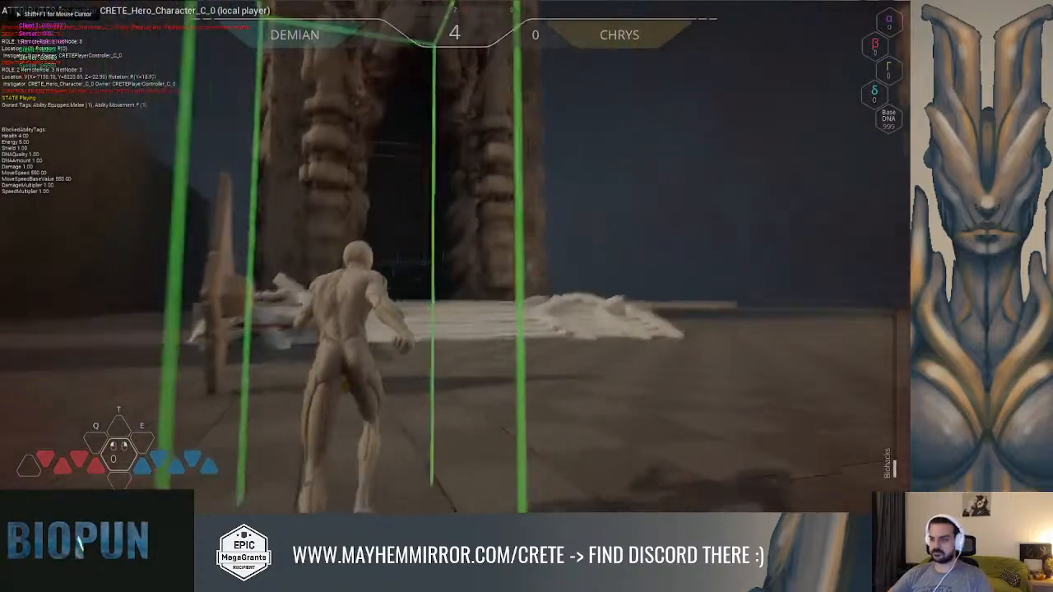
key("w")
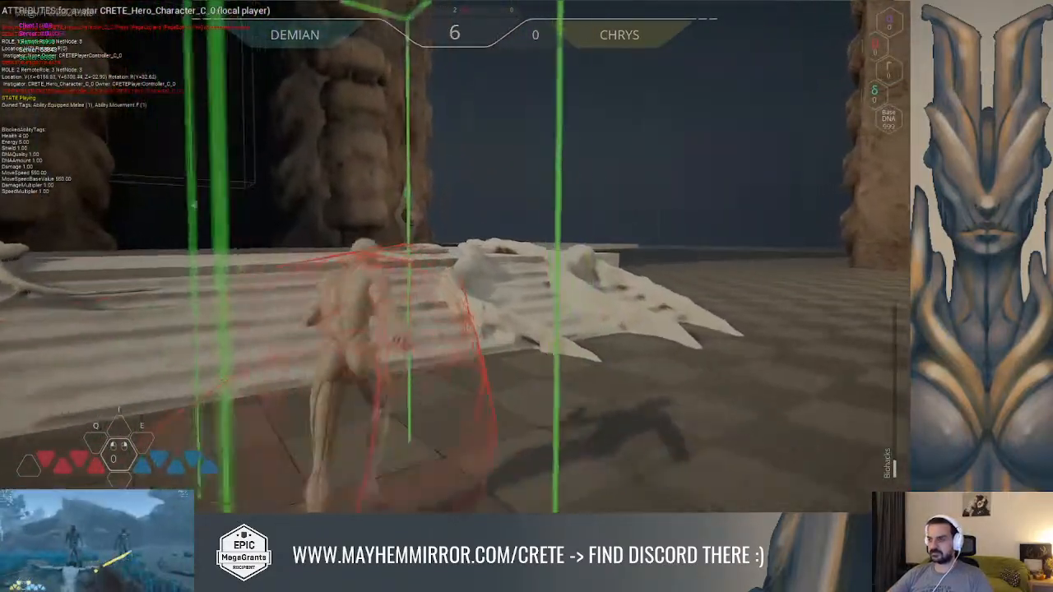
key("w")
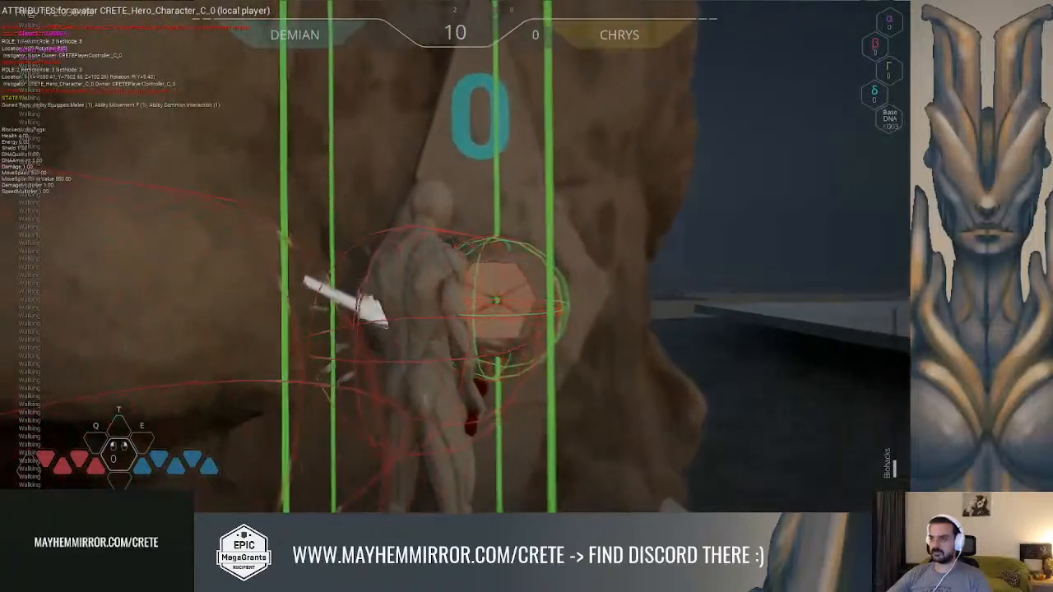
key("Escape")
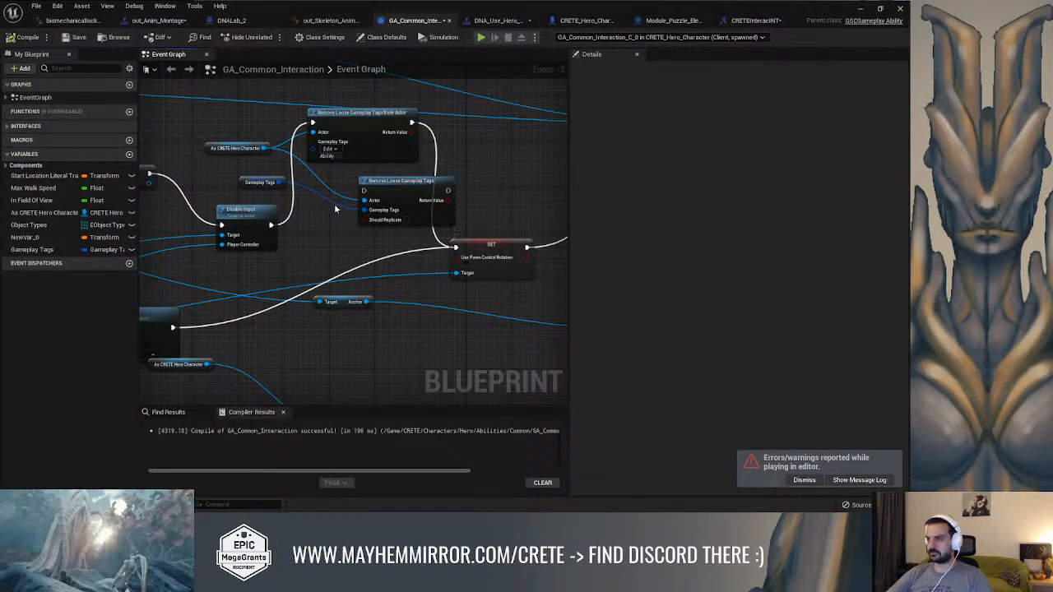
Rewire the original Remove Loose Gameplay Tags node between Disable Input and the Use Pawn Control Rotation setter, delete the from-Actor node, and compile
left_click_drag(271, 225, 364, 190)
left_click_drag(448, 191, 455, 247)
left_click(383, 122)
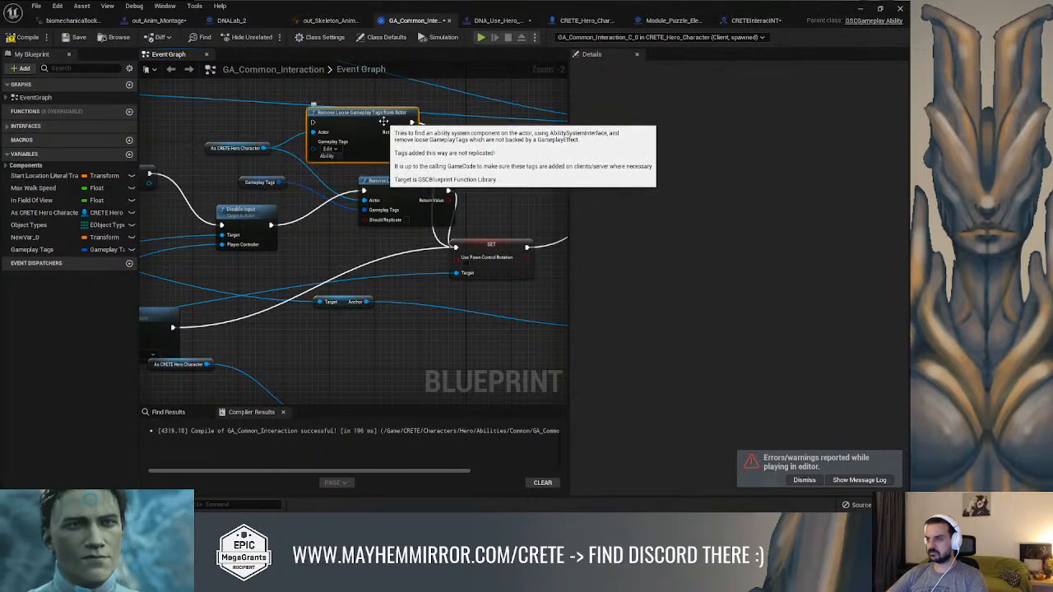
key("Delete")
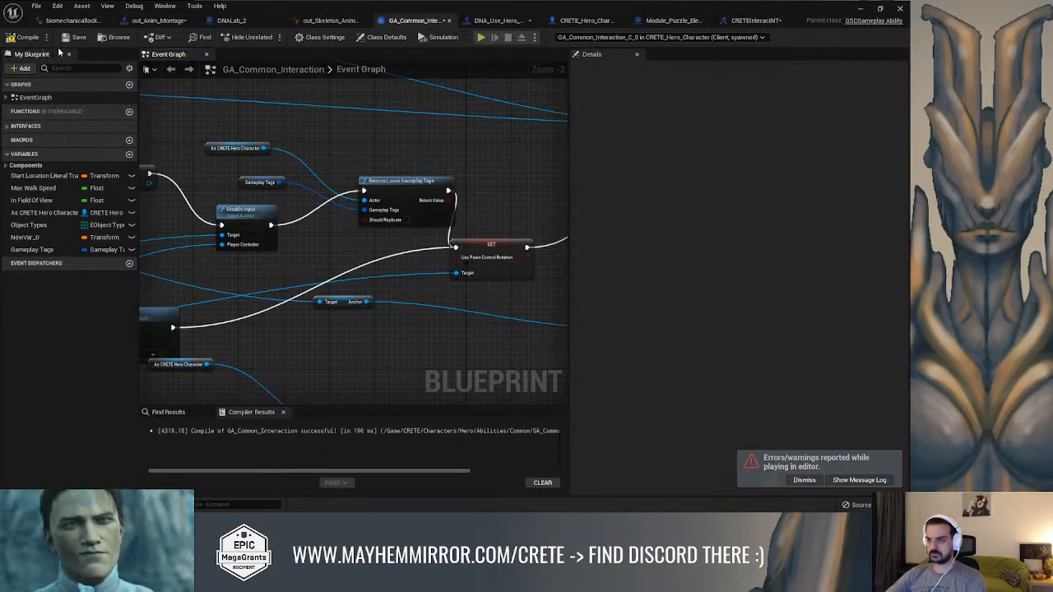
left_click(22, 37)
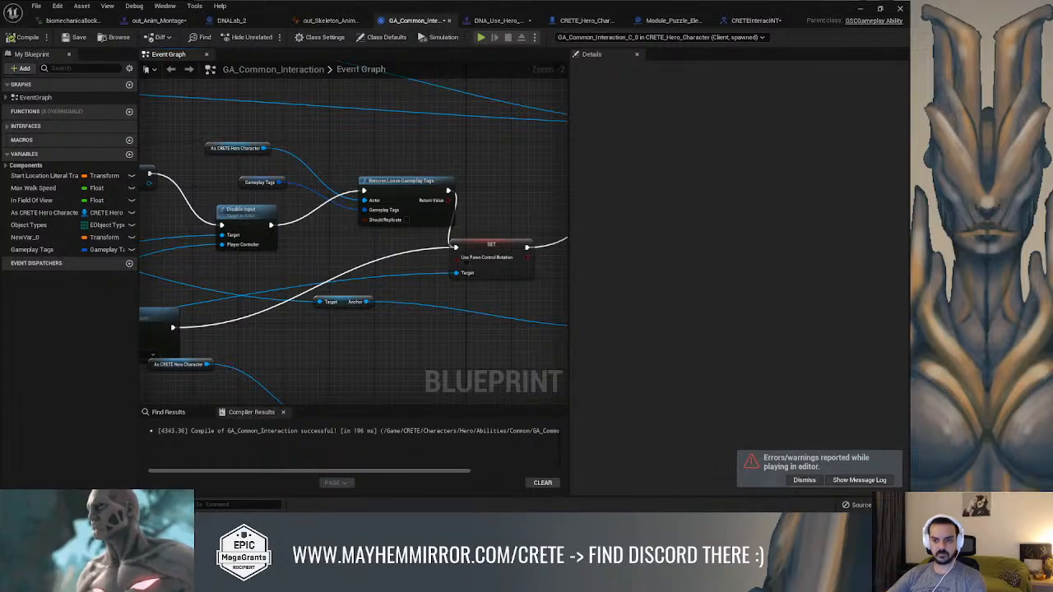
right_click_drag(465, 207, 407, 199)
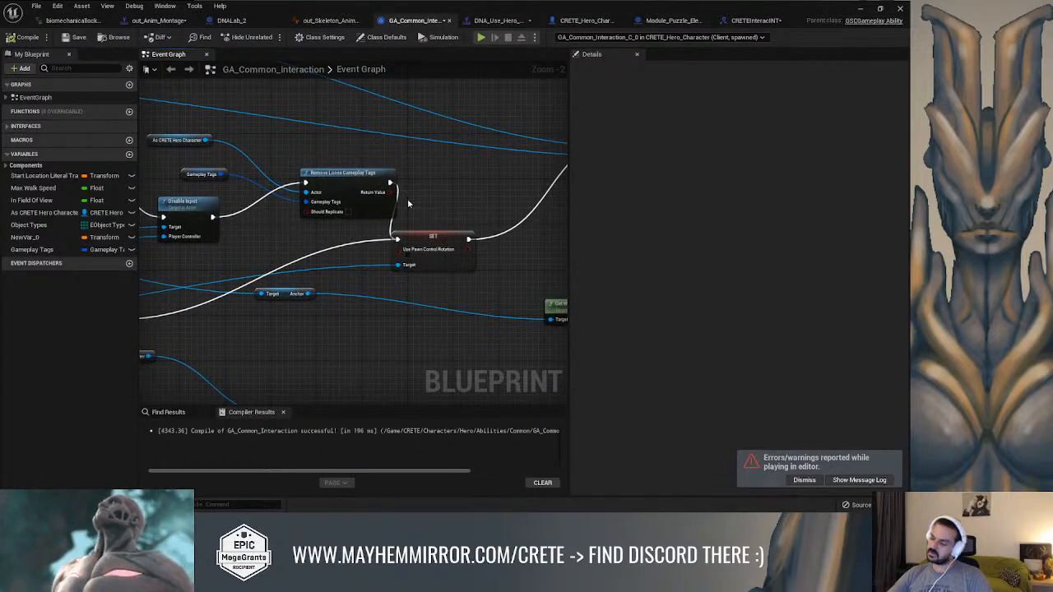
left_click_drag(414, 239, 441, 233)
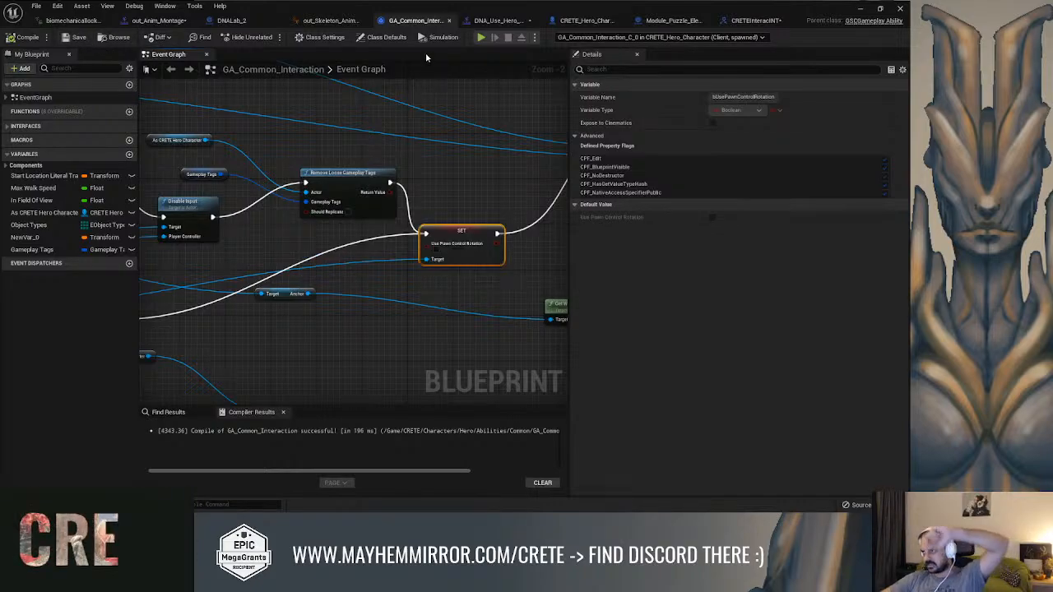
Examine the Send Interaction with Return graph in Module_Puzzle_Element and the functions of the CRETEInteracINT interface
left_click(670, 20)
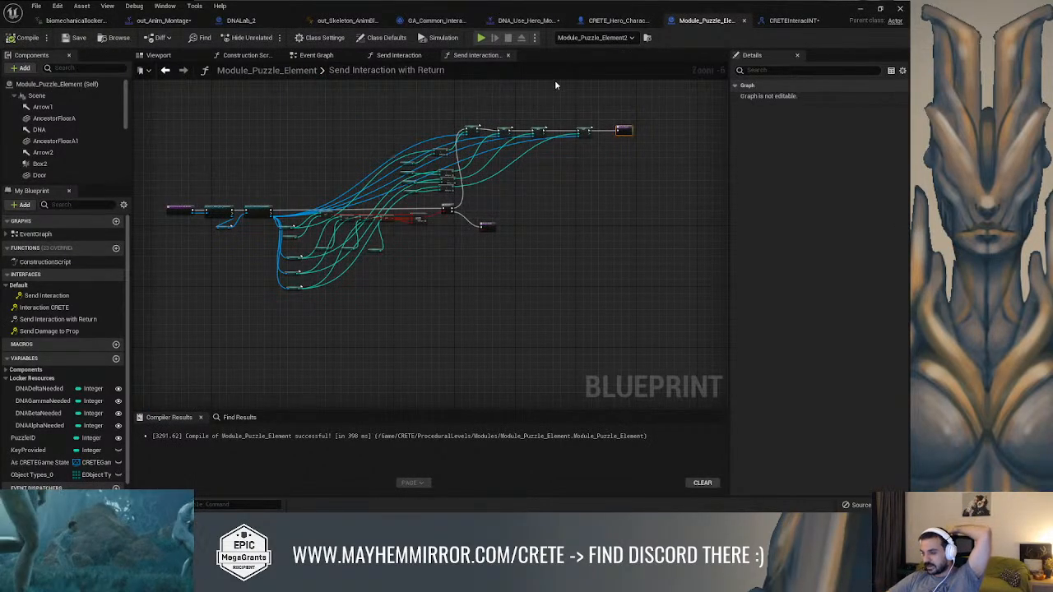
left_click(785, 21)
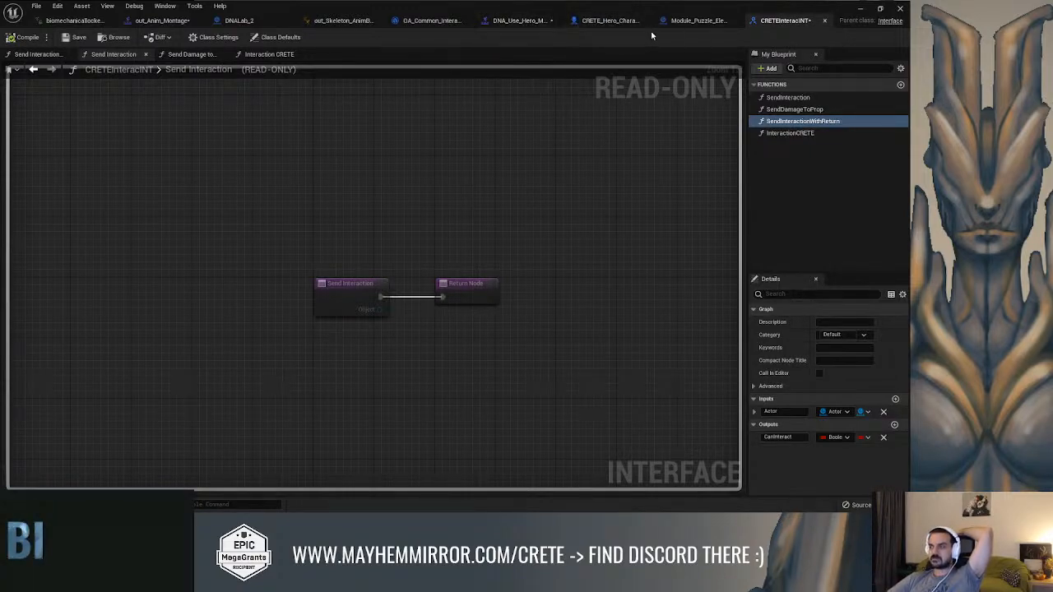
left_click(684, 23)
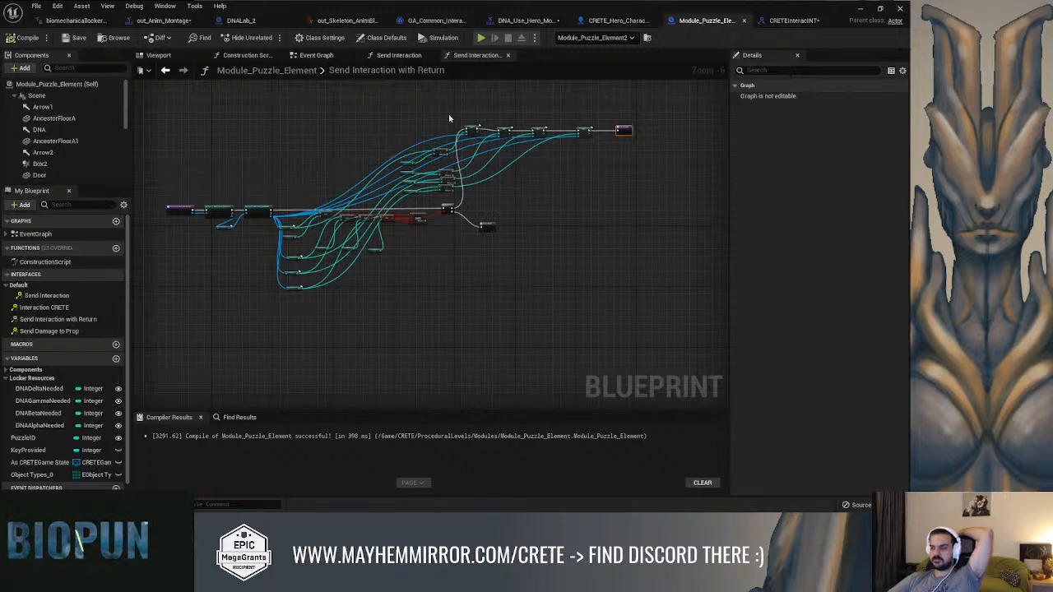
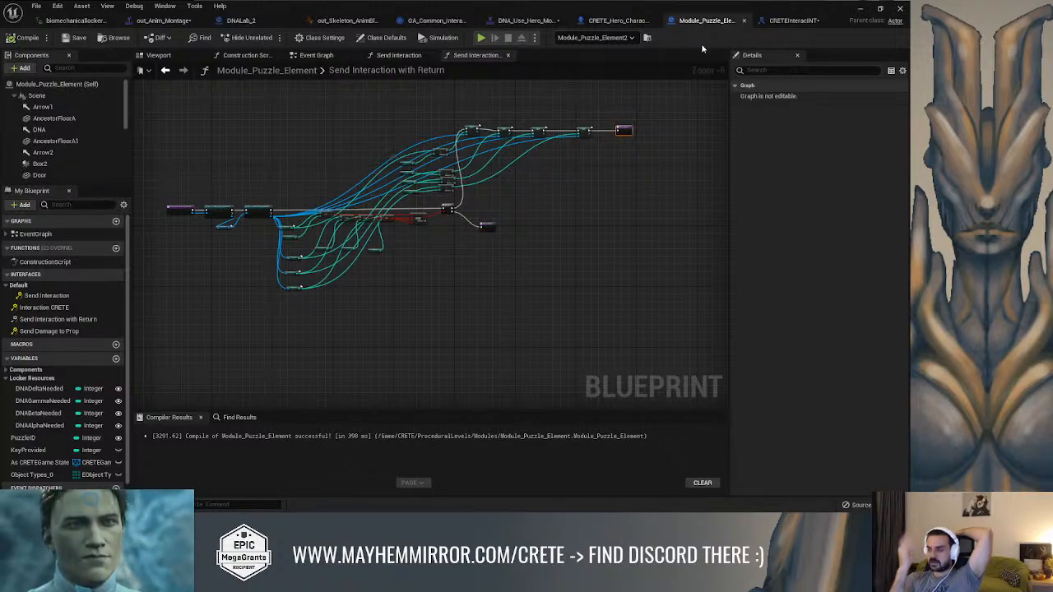
Examine how Module_Puzzle_Element implements Send Damage to Prop, Interaction CRETE, Send Interaction with Return and Send Interaction
scroll(282, 224, "up", 4)
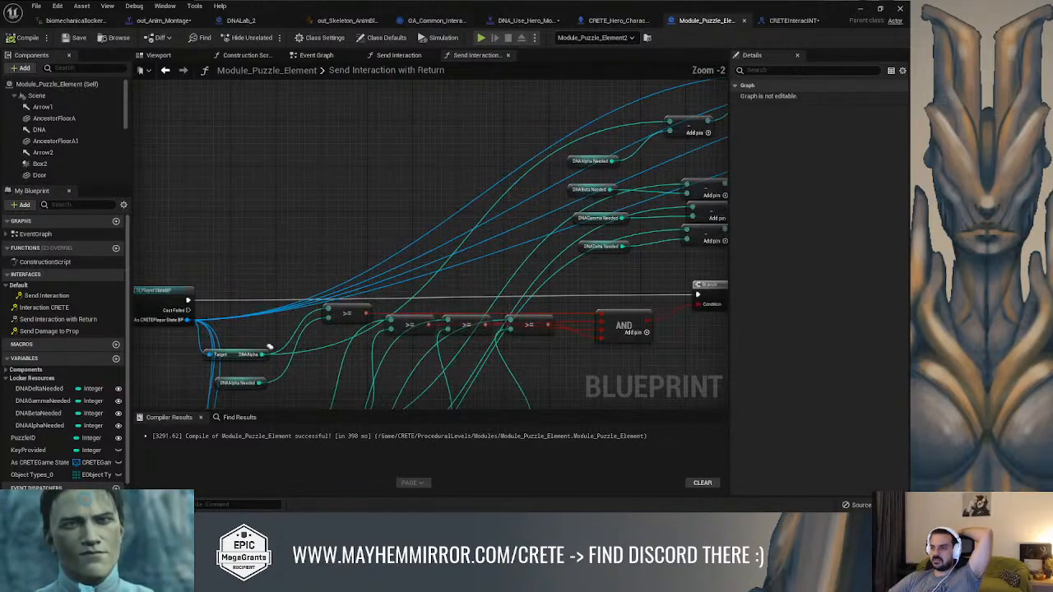
double_click(55, 331)
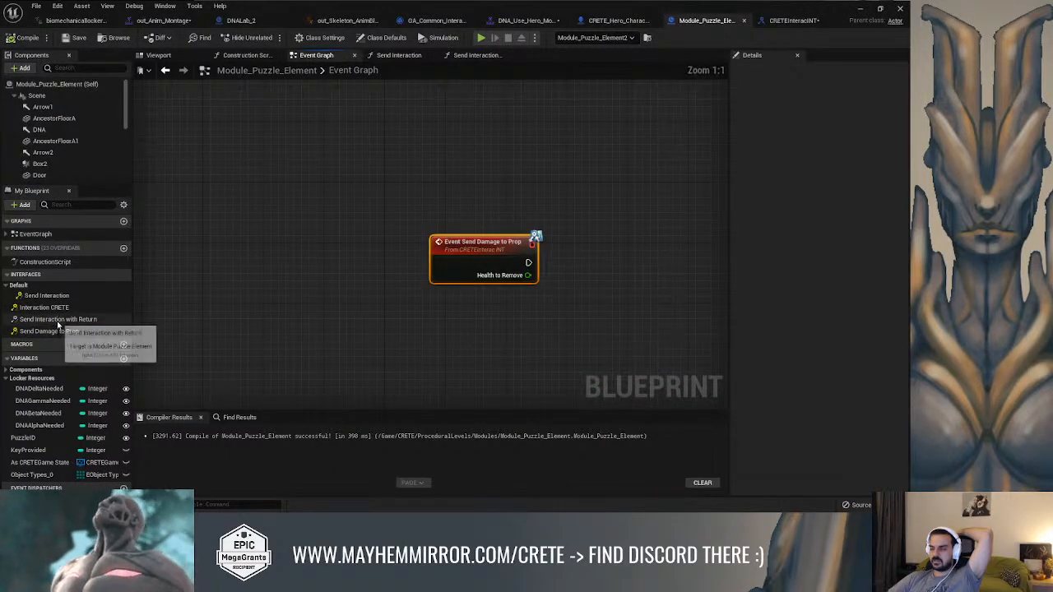
double_click(46, 307)
right_click_drag(512, 198, 265, 216)
scroll(267, 219, "down", 2)
right_click_drag(423, 227, 532, 230)
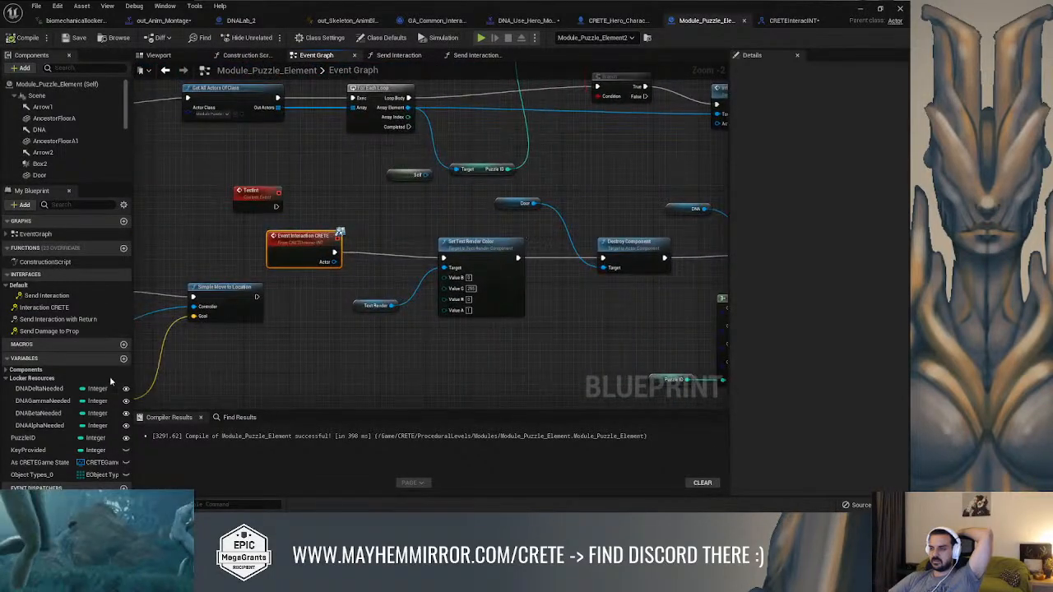
double_click(106, 319)
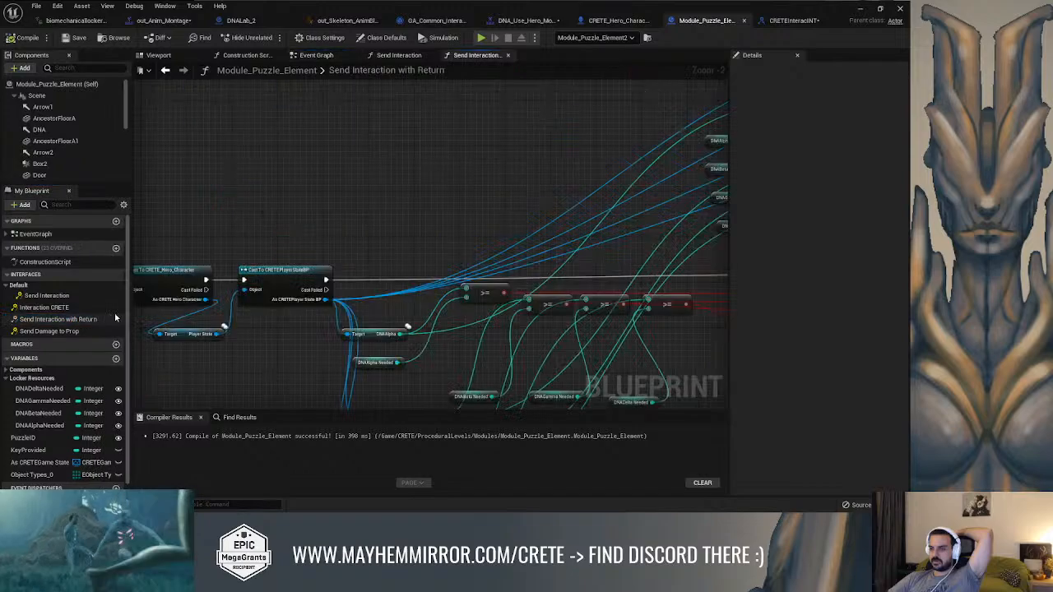
scroll(399, 251, "down", 2)
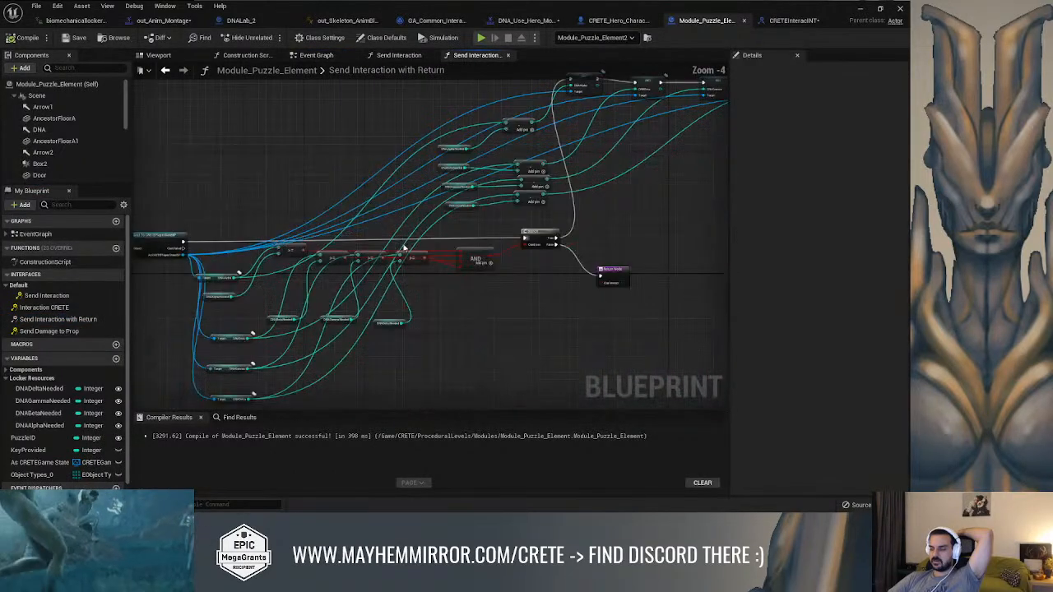
left_click(399, 56)
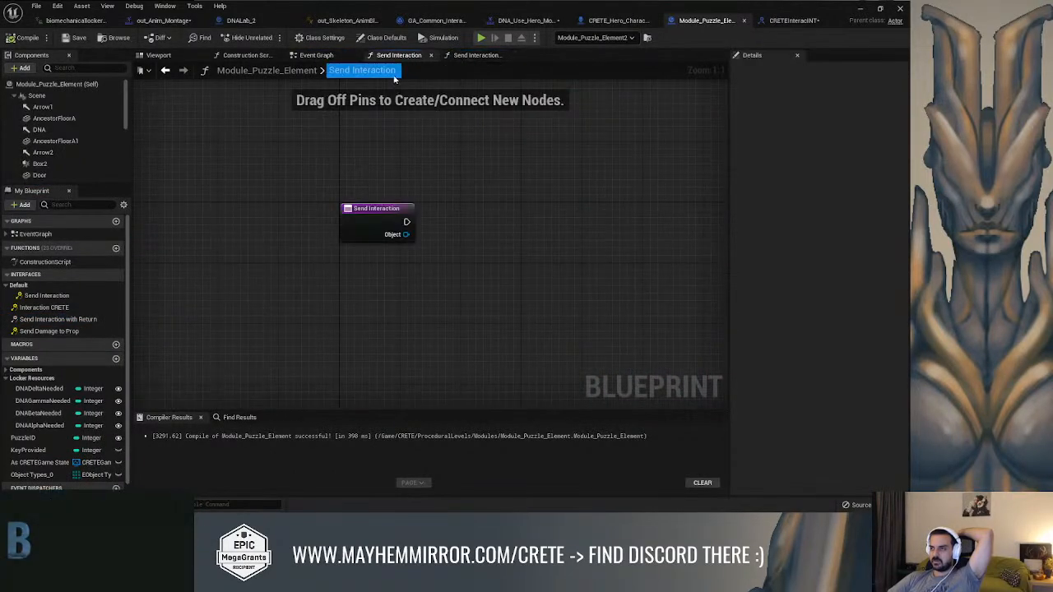
left_click(316, 55)
right_click_drag(418, 189, 355, 182)
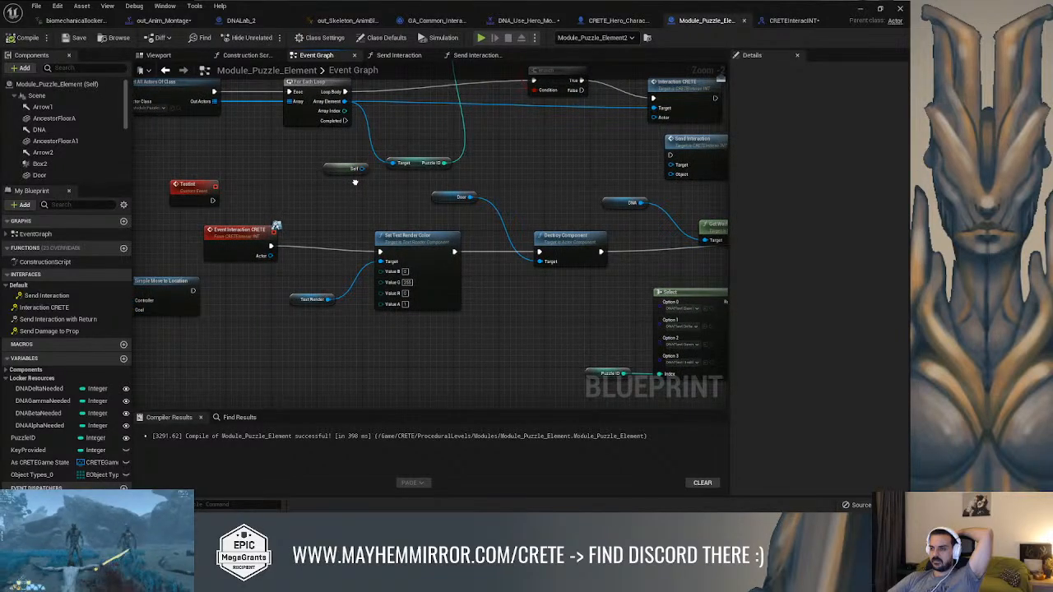
scroll(355, 182, "down", 2)
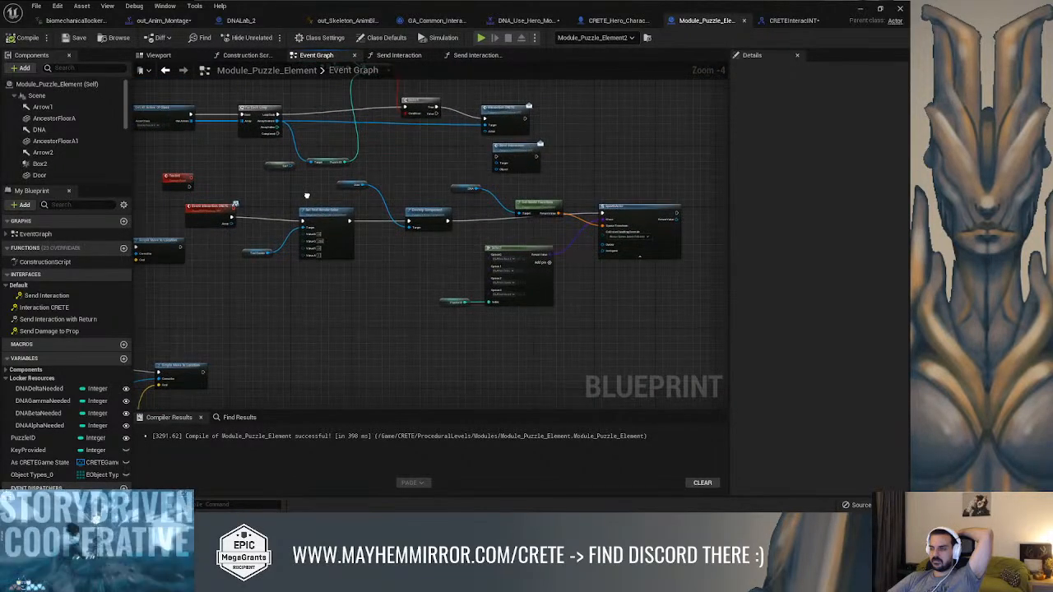
scroll(308, 199, "up", 2)
right_click_drag(308, 199, 384, 153)
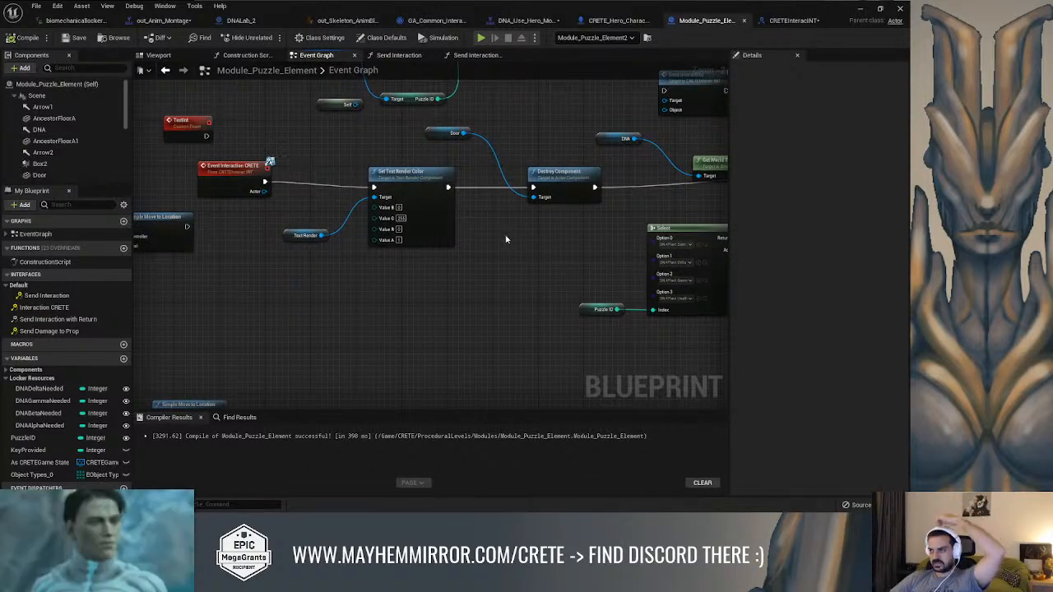
Add a custom event named OpenDoor to the Event Graph, below the Event Interaction CRETE chain
right_click(344, 301)
type("event cus")
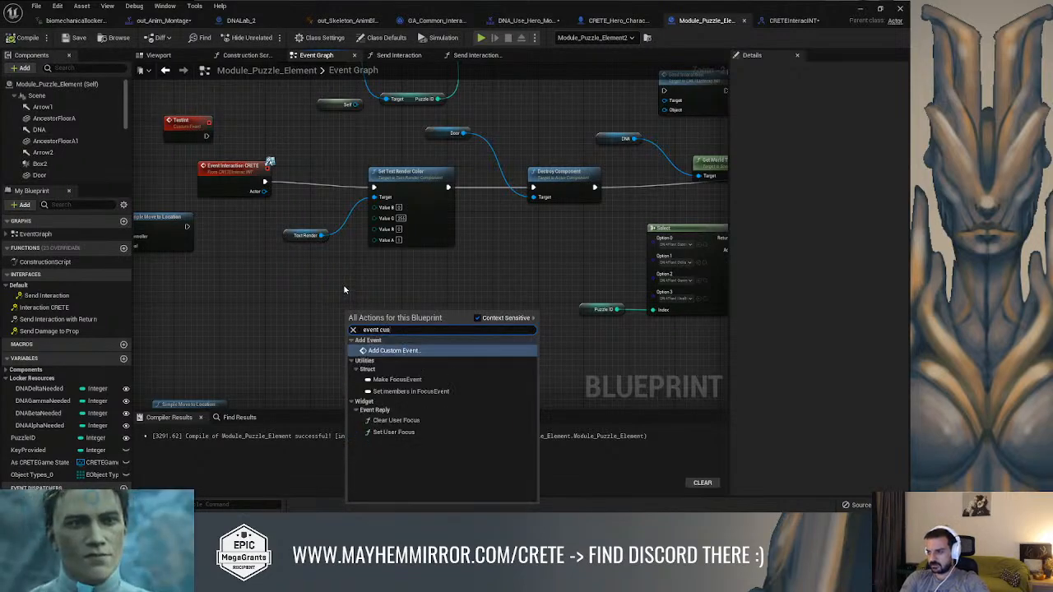
key("Return")
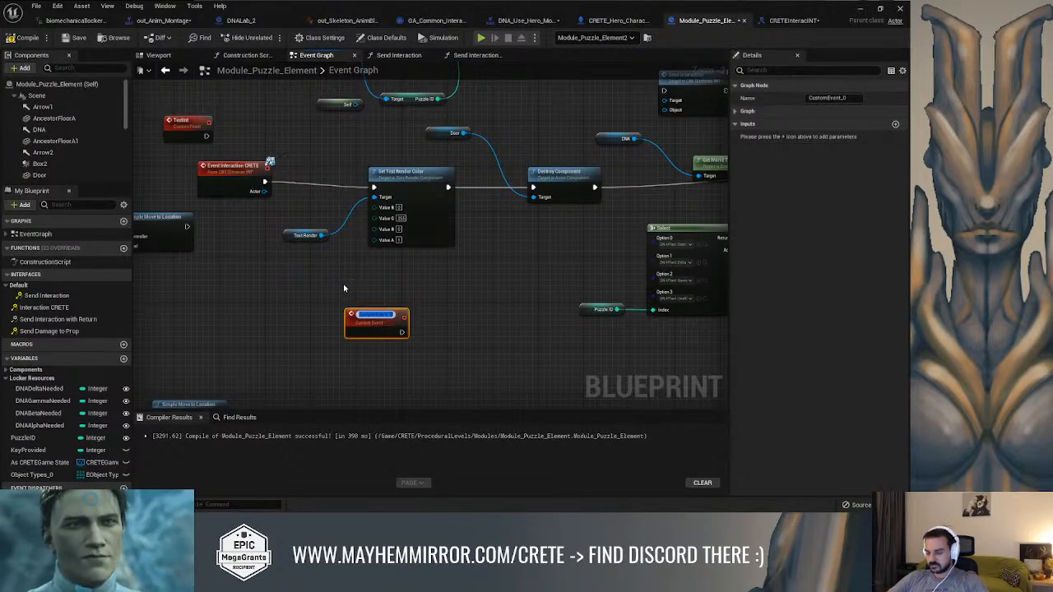
type("OpenDo")
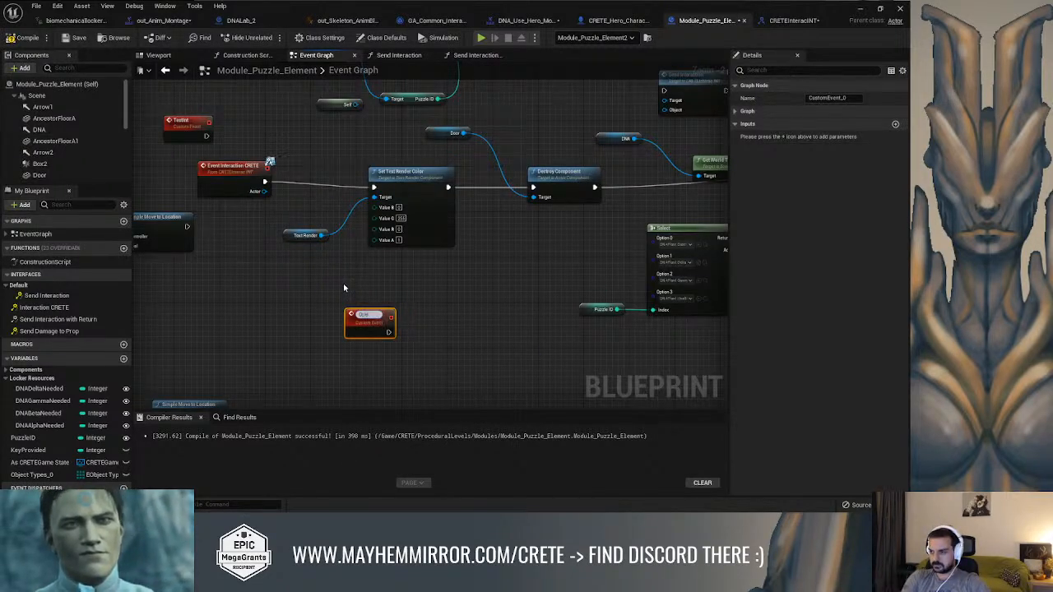
type("or")
key("Return")
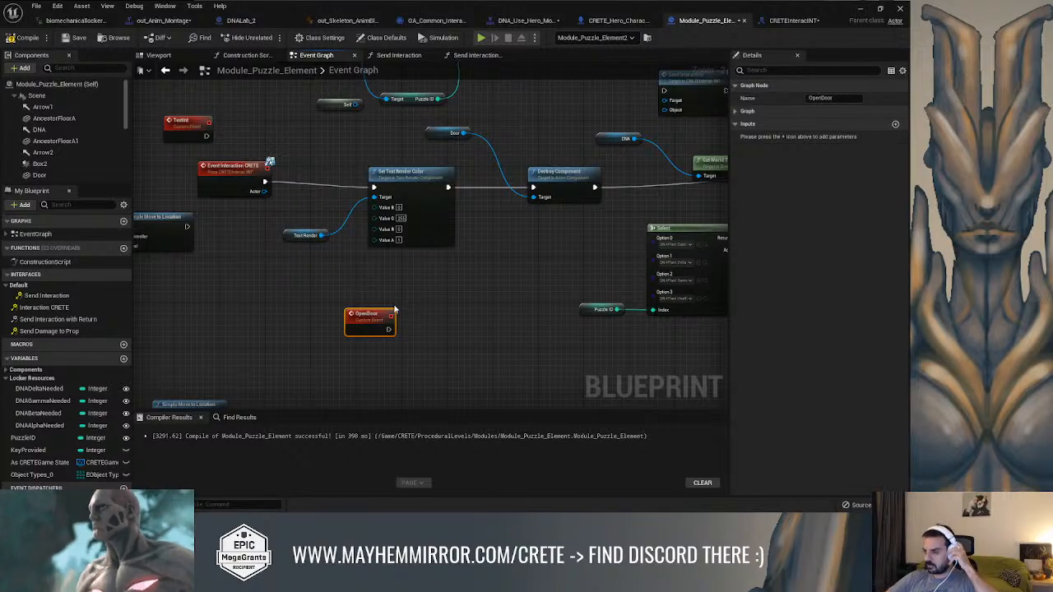
left_click_drag(388, 330, 428, 309)
type("t")
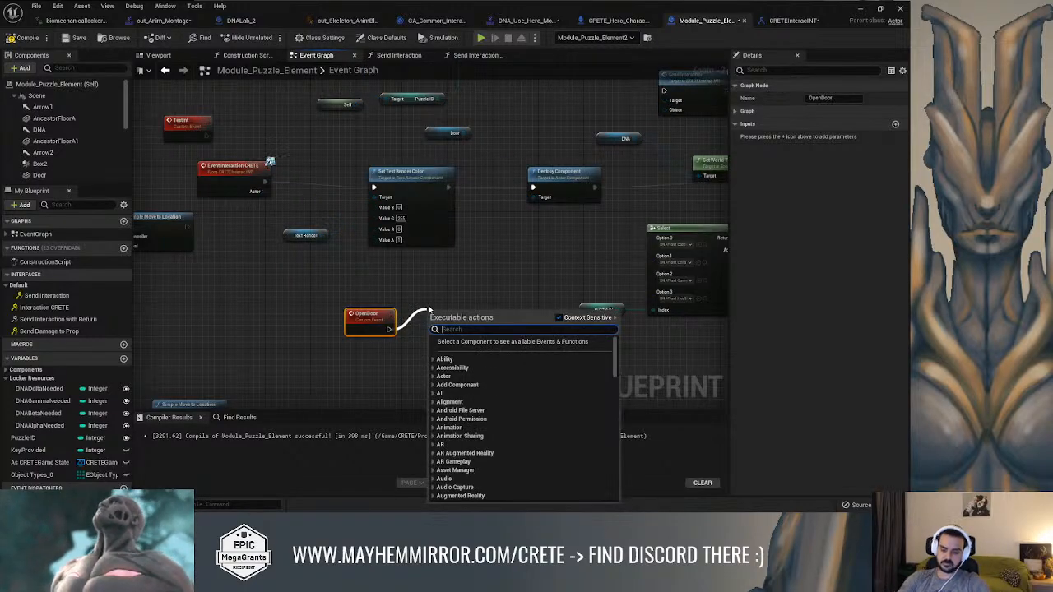
type("imer")
key("BackSpace")
key("BackSpace")
key("BackSpace")
key("BackSpace")
key("BackSpace")
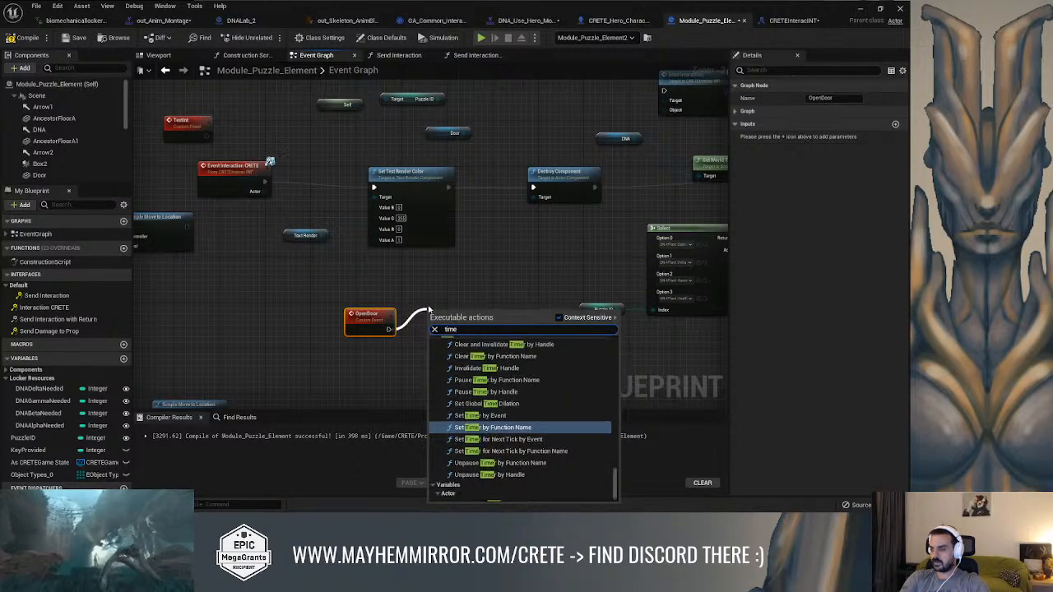
type("delay")
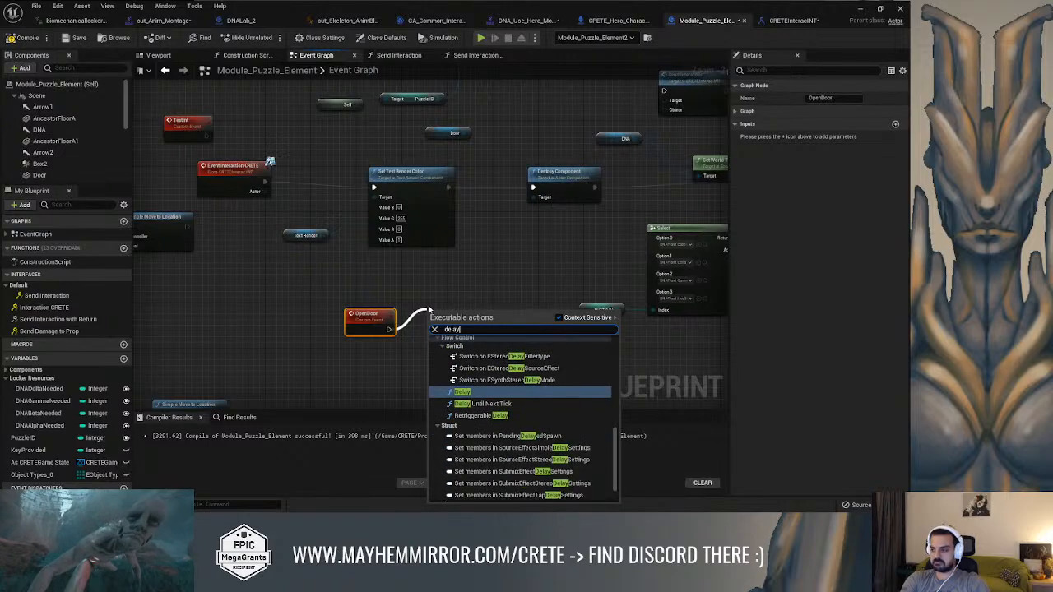
key("Return")
left_click_drag(362, 315, 294, 310)
left_click_drag(453, 315, 396, 314)
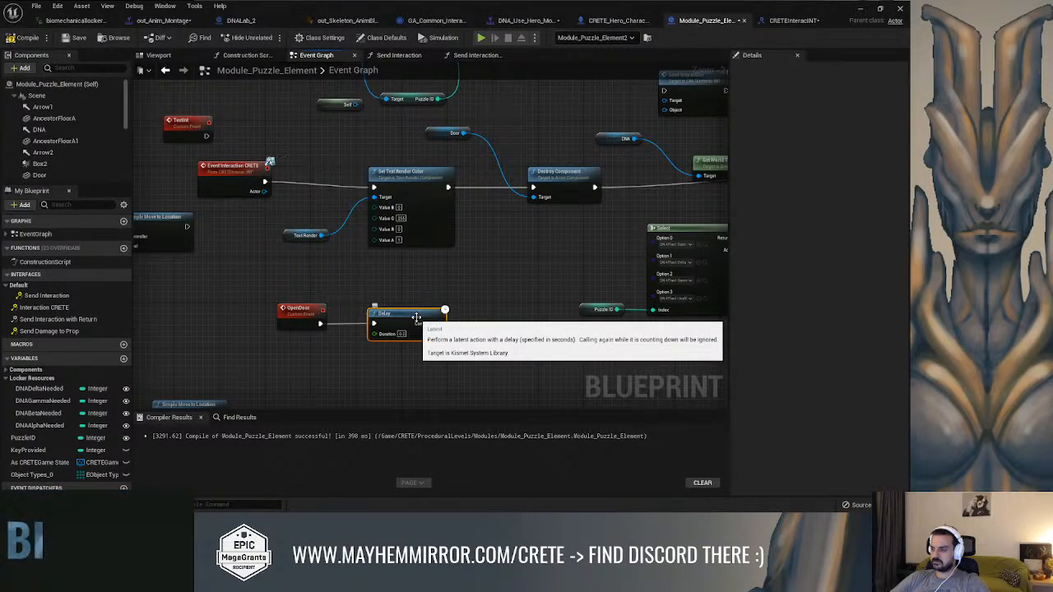
key("Delete")
Connect OpenDoor's execution output to the Set Text Render Color node and compile the blueprint
right_click_drag(418, 317, 395, 337)
left_click_drag(296, 343, 355, 202)
left_click(287, 328)
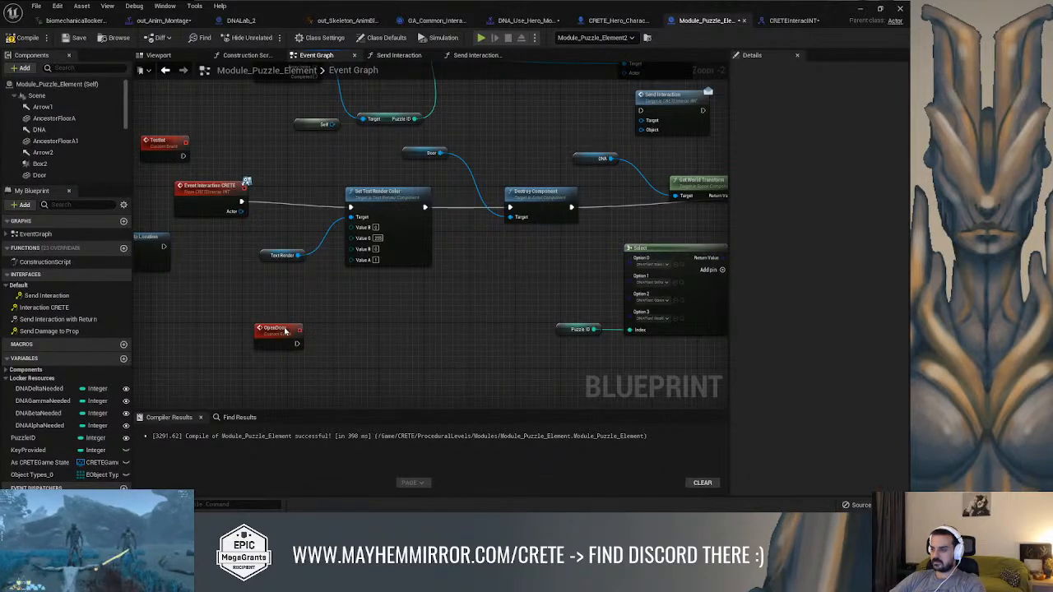
left_click_drag(296, 344, 352, 207)
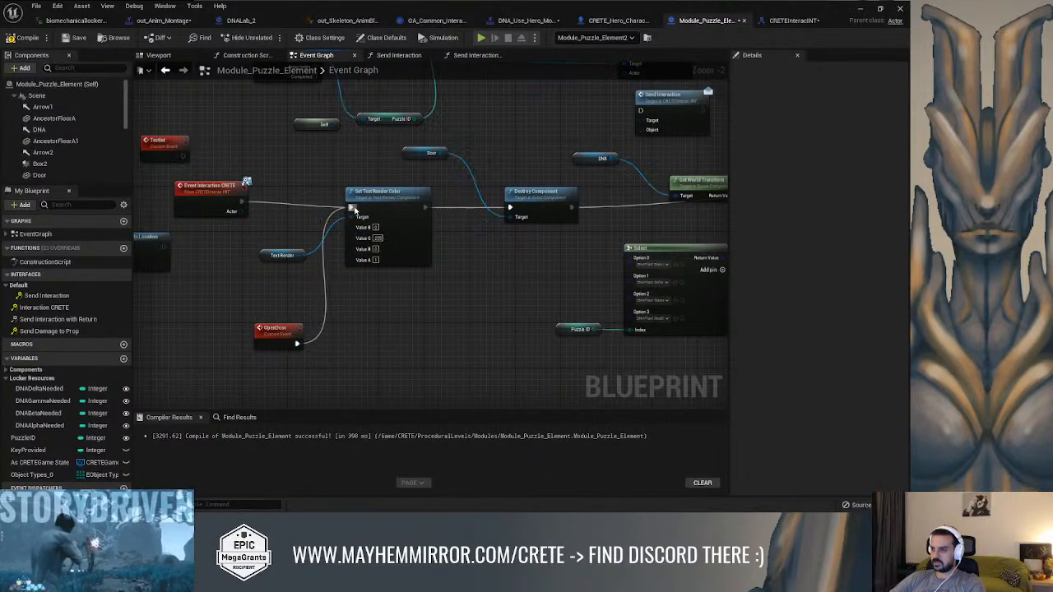
left_click(280, 329)
right_click_drag(510, 255, 299, 248)
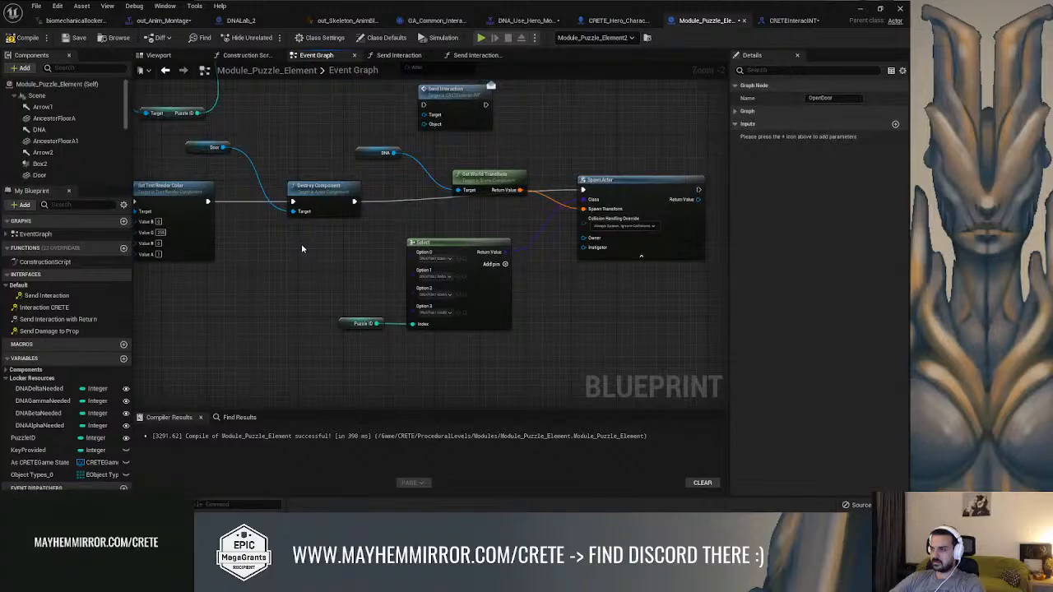
scroll(485, 272, "down", 4)
right_click_drag(478, 268, 573, 353)
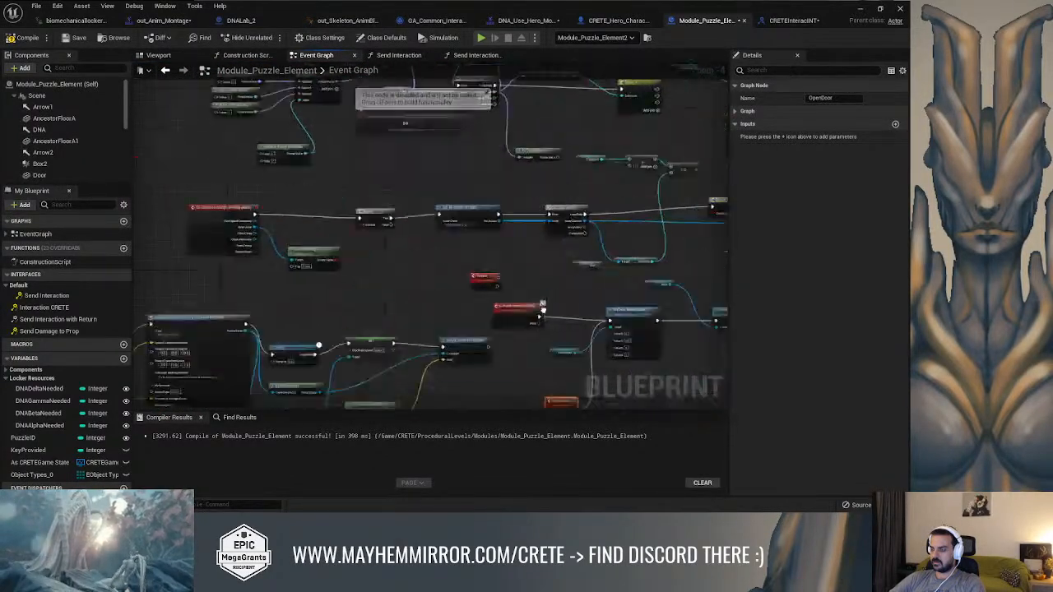
scroll(573, 354, "up", 2)
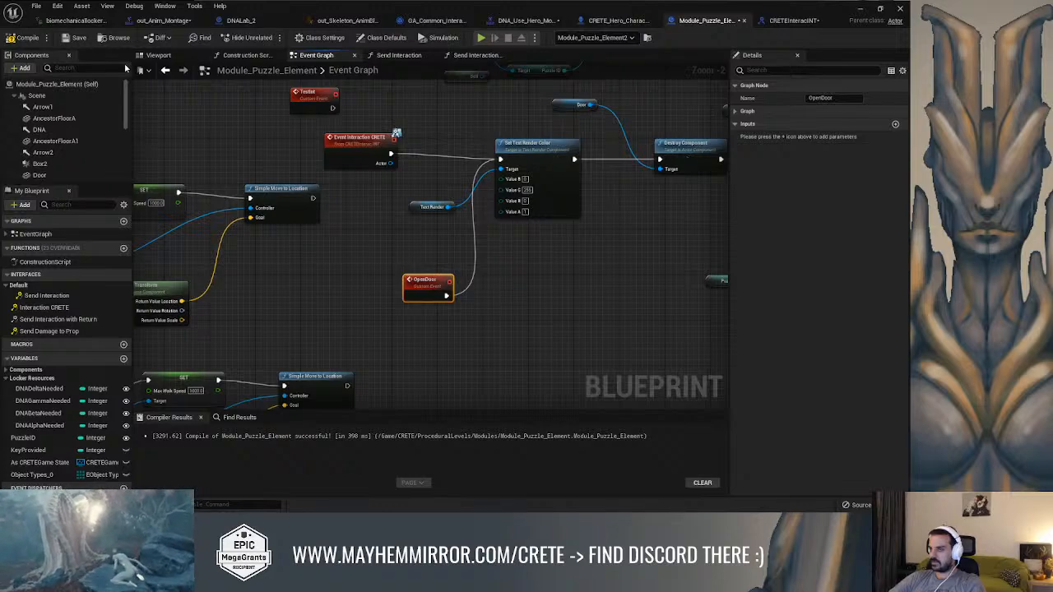
left_click(27, 38)
Set the OpenDoor event to replicate as Multicast, make it Reliable, and compile
left_click(735, 111)
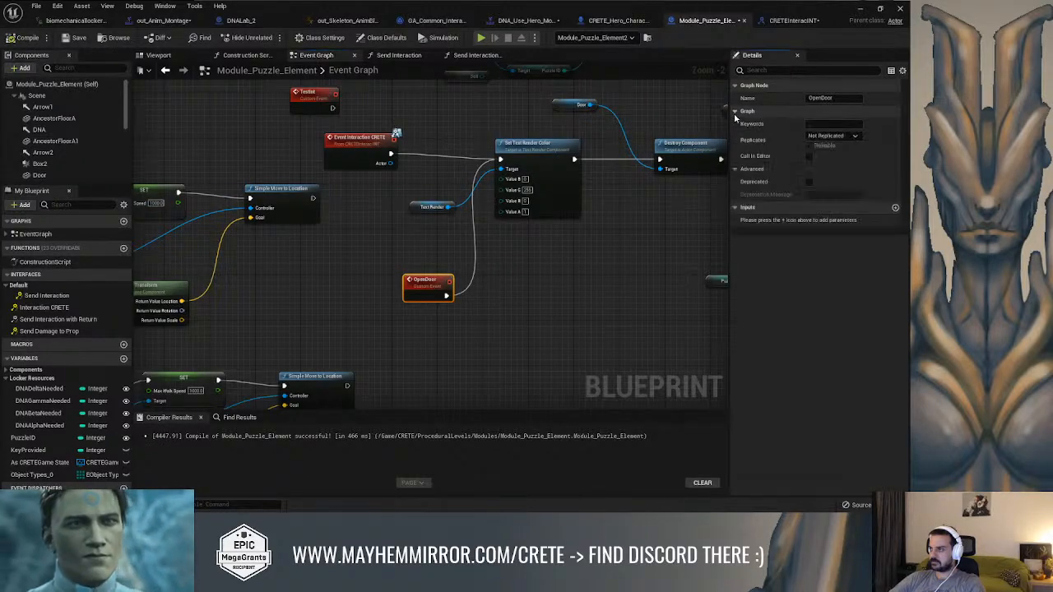
left_click(830, 136)
left_click(823, 154)
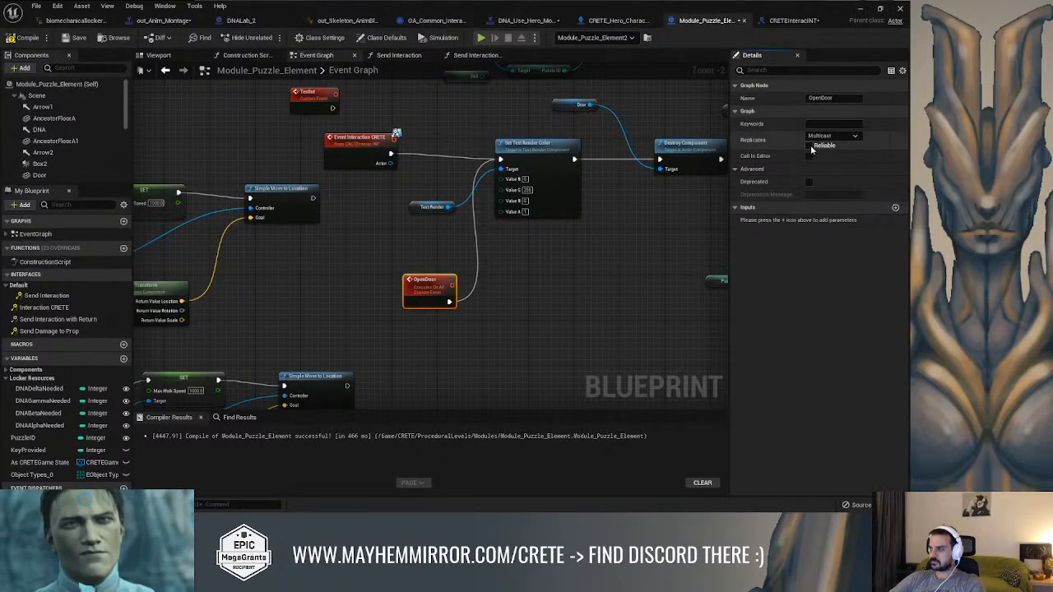
left_click(810, 145)
key("F7")
Examine the Door component's properties and the nodes that destroy it in the Event Graph
right_click_drag(575, 234, 372, 286)
left_click(375, 155)
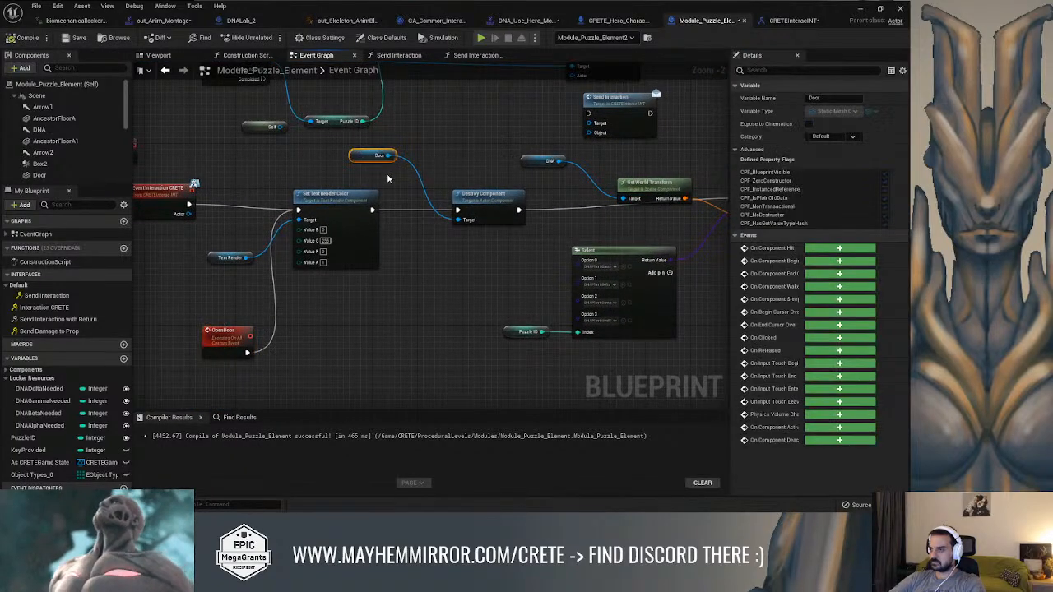
right_click_drag(539, 178, 586, 183)
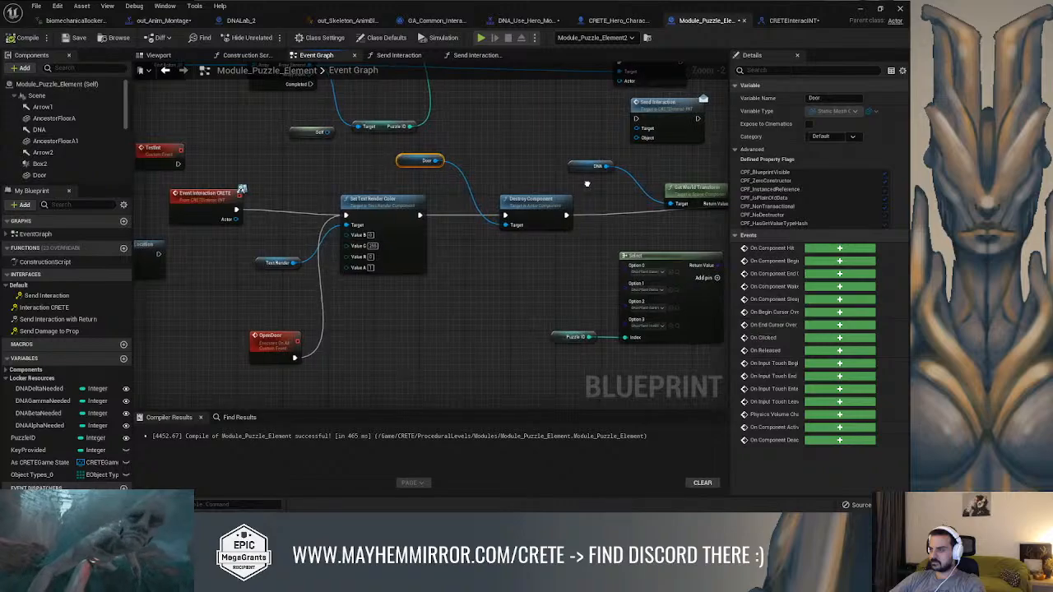
scroll(57, 157, "down", 1)
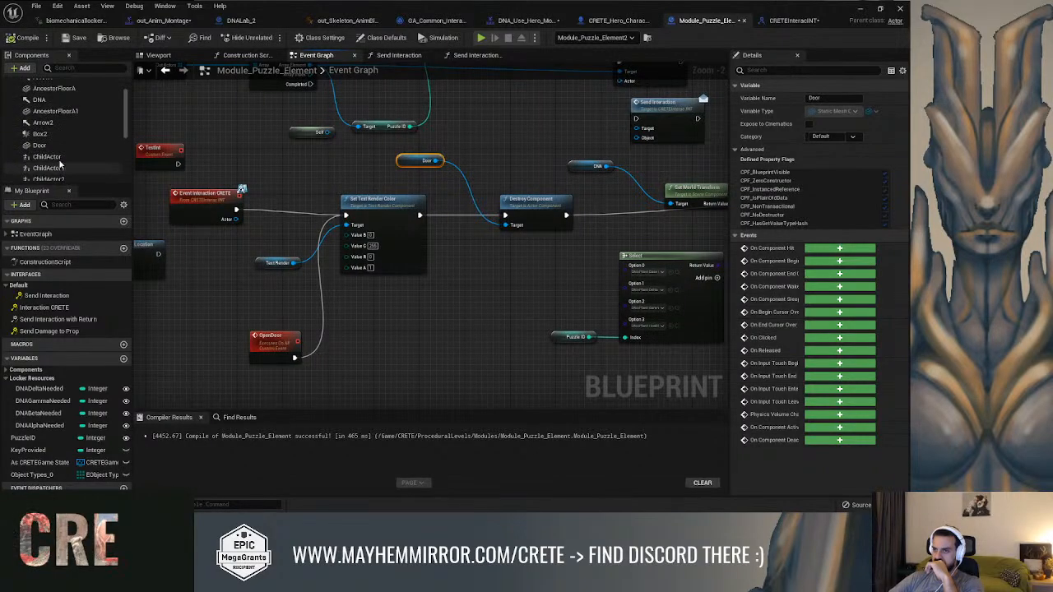
left_click(51, 146)
scroll(833, 280, "down", 1)
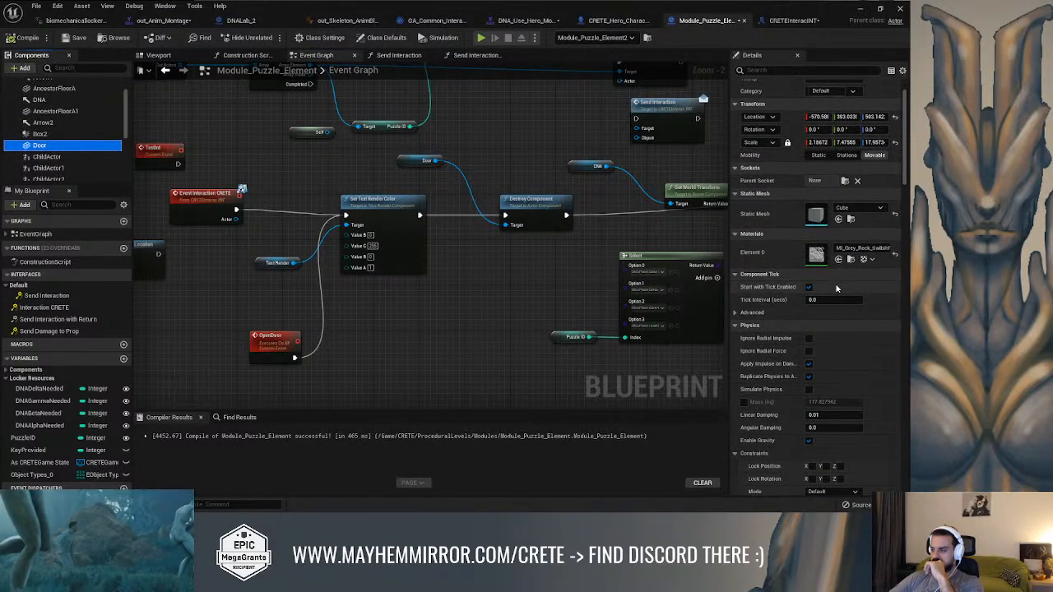
scroll(837, 288, "down", 1)
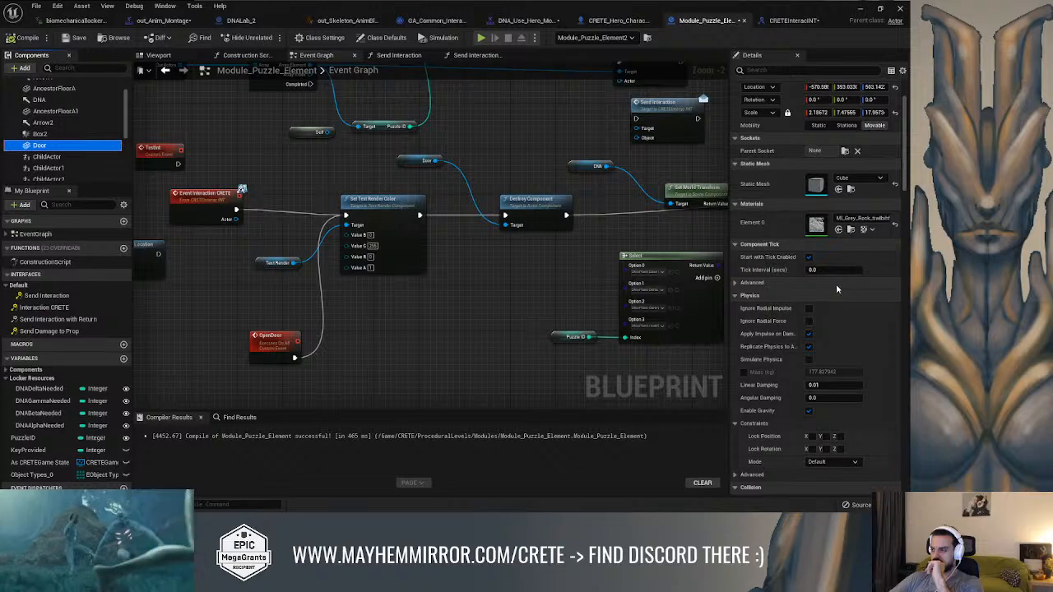
right_click_drag(522, 299, 532, 267)
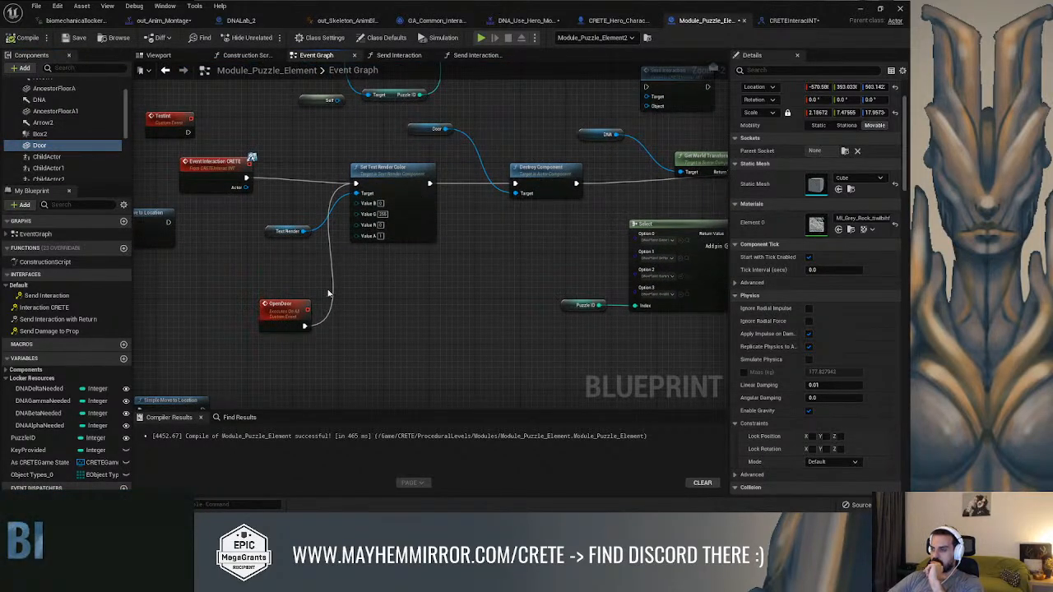
right_click_drag(475, 160, 567, 208)
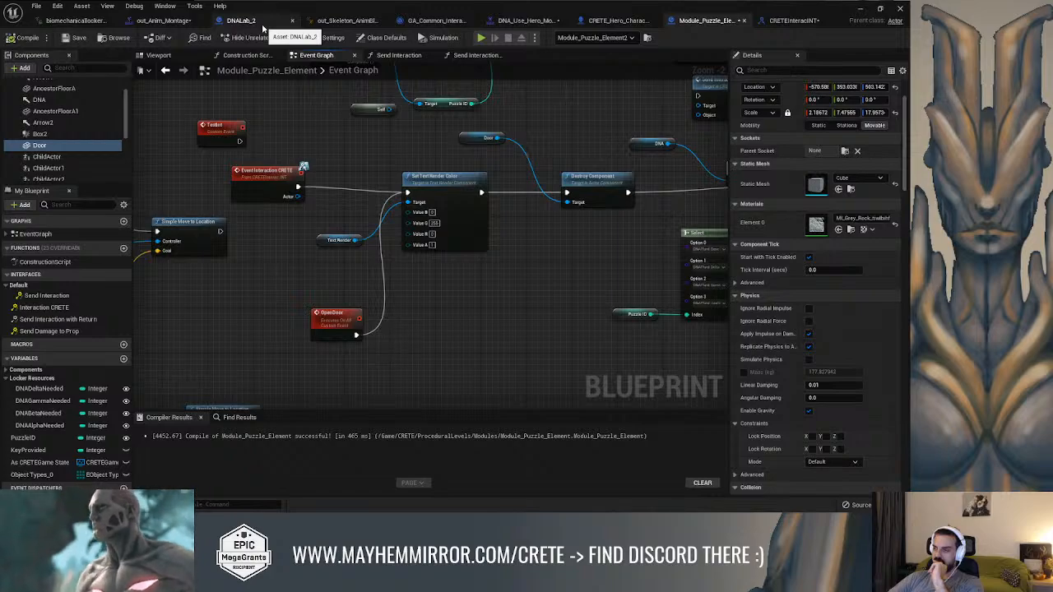
right_click_drag(481, 118, 530, 119)
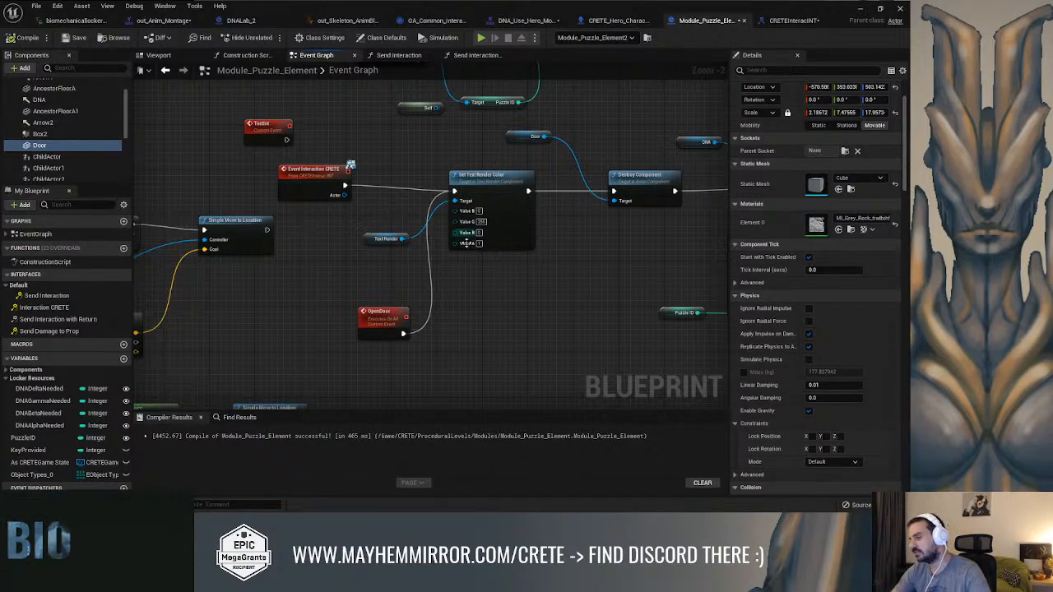
Add a Delay node fed by OpenDoor and set its duration to 5 seconds
left_click_drag(403, 333, 460, 323)
type("delay")
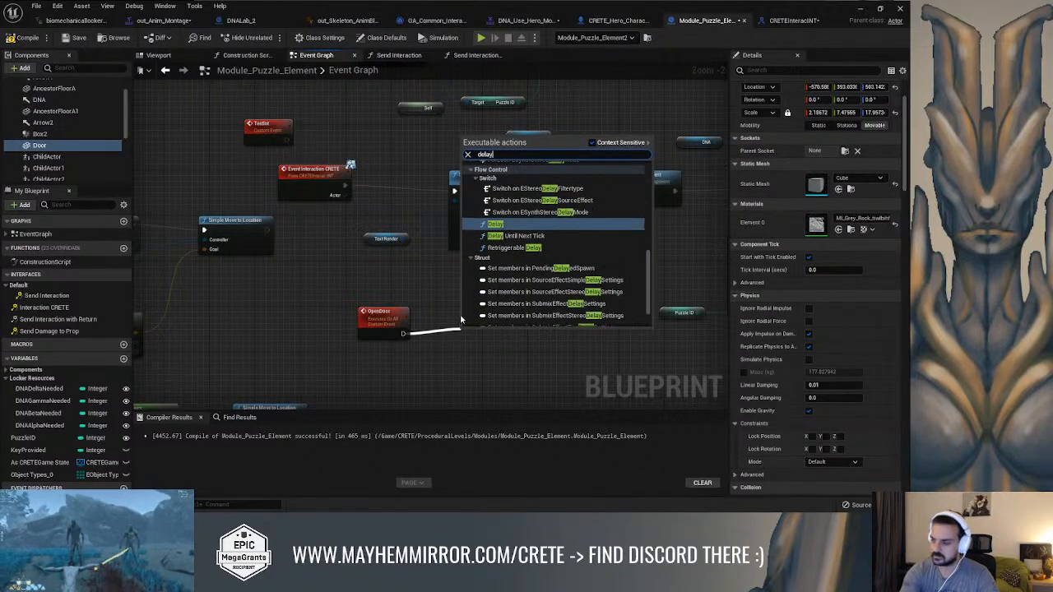
key("Return")
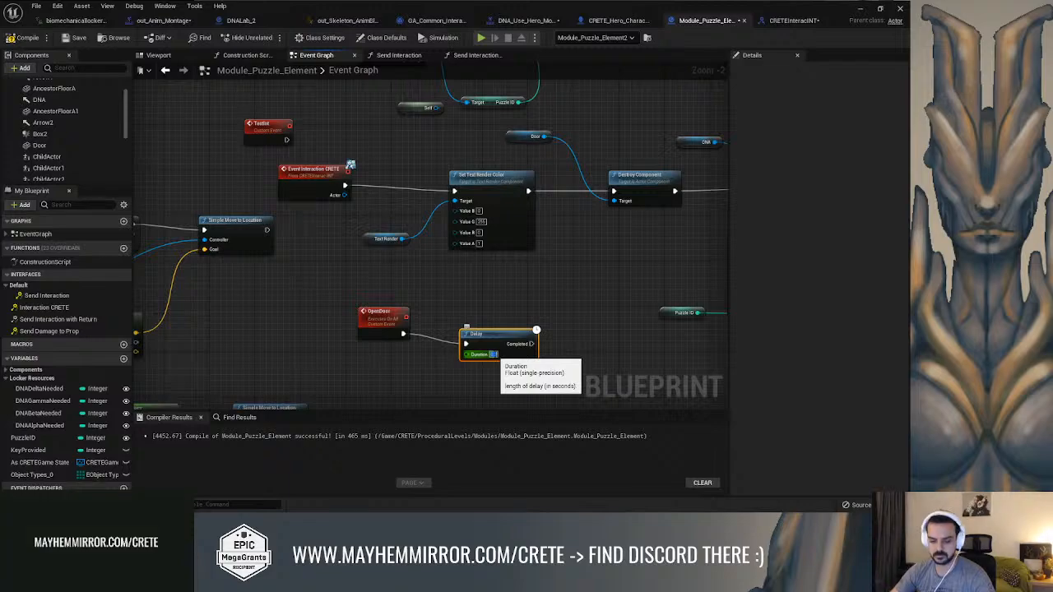
type("5")
key("Return")
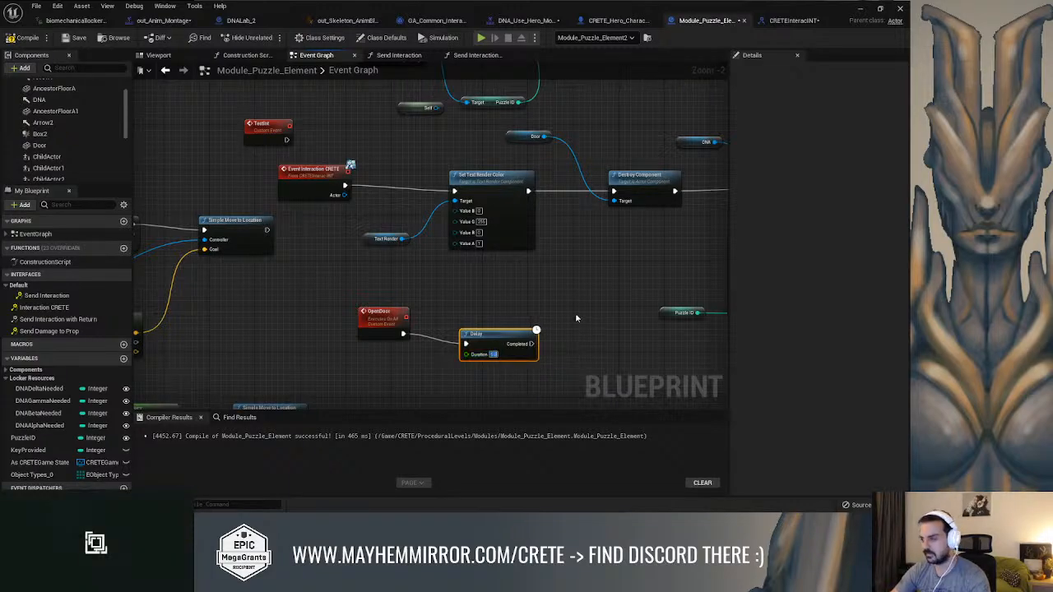
Connect the Delay node's Completed output to the Set Text Render Color node, align the Delay beside OpenDoor, and compile the blueprint
left_click(574, 315)
right_click_drag(572, 321, 526, 328)
left_click_drag(485, 351, 408, 198)
left_click_drag(453, 345, 445, 334)
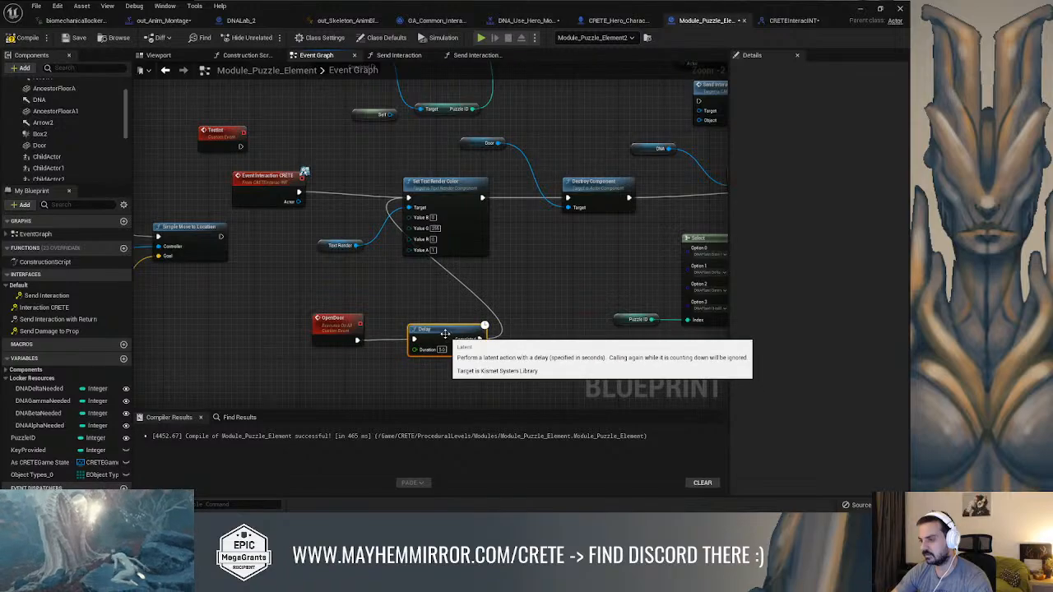
left_click(25, 38)
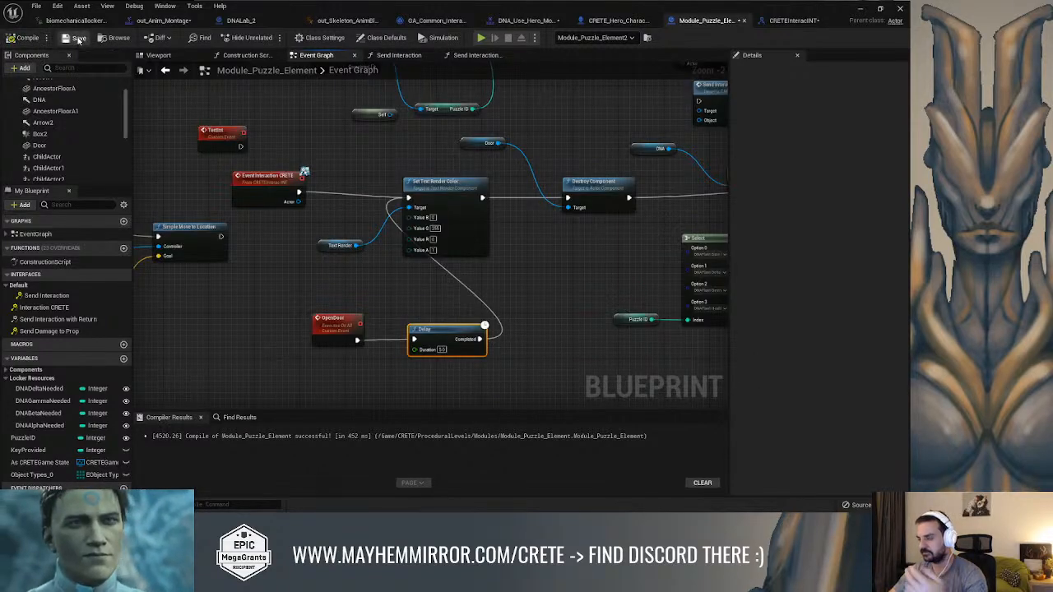
right_click_drag(523, 260, 500, 278)
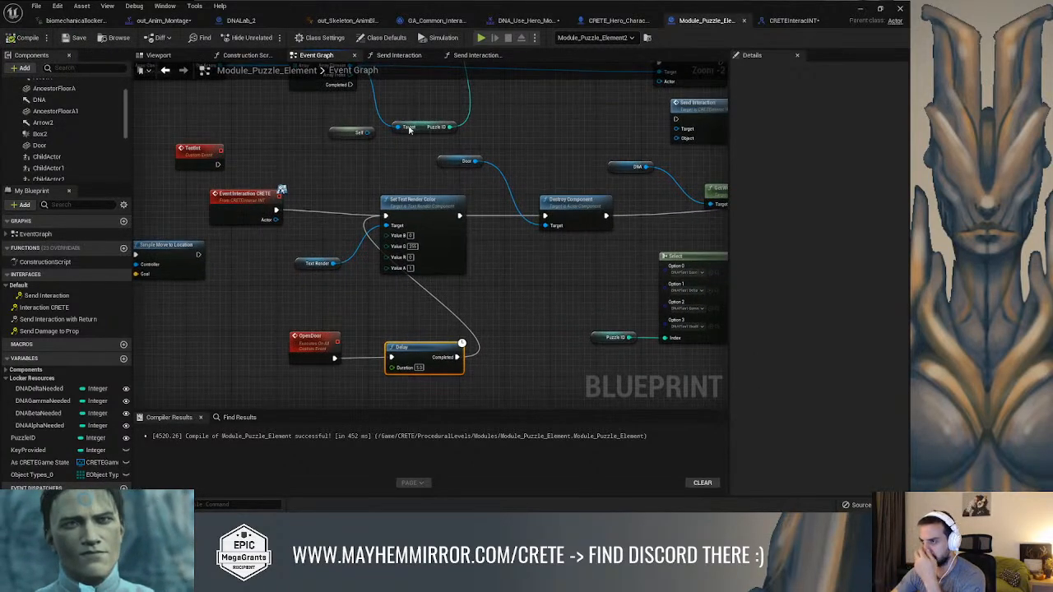
In the Send Interaction with Return function, move the Return Node further from the DNADelta setter to make room
left_click(398, 55)
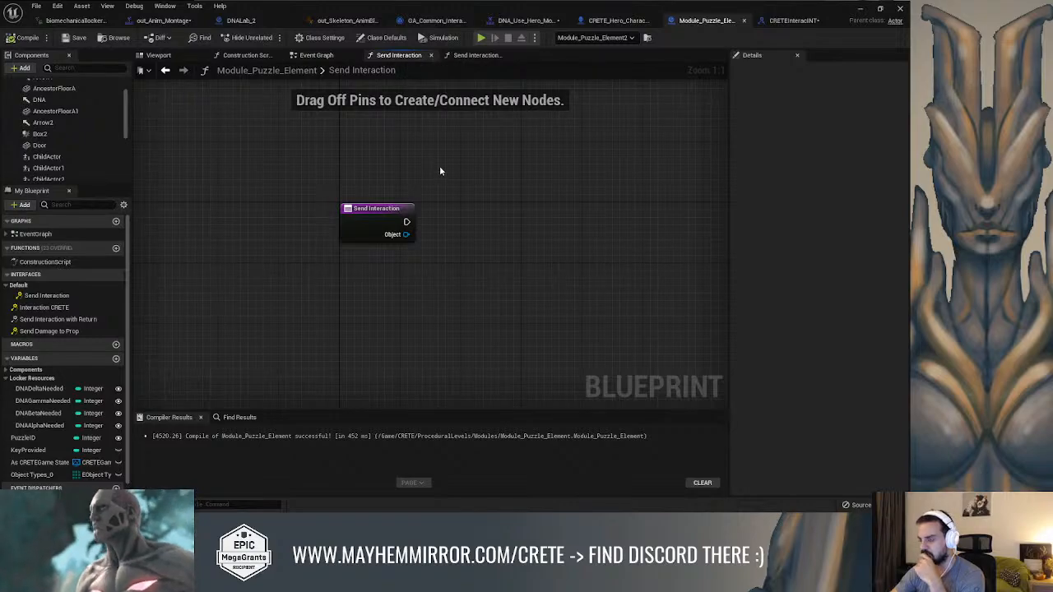
left_click(472, 55)
scroll(491, 161, "down", 3)
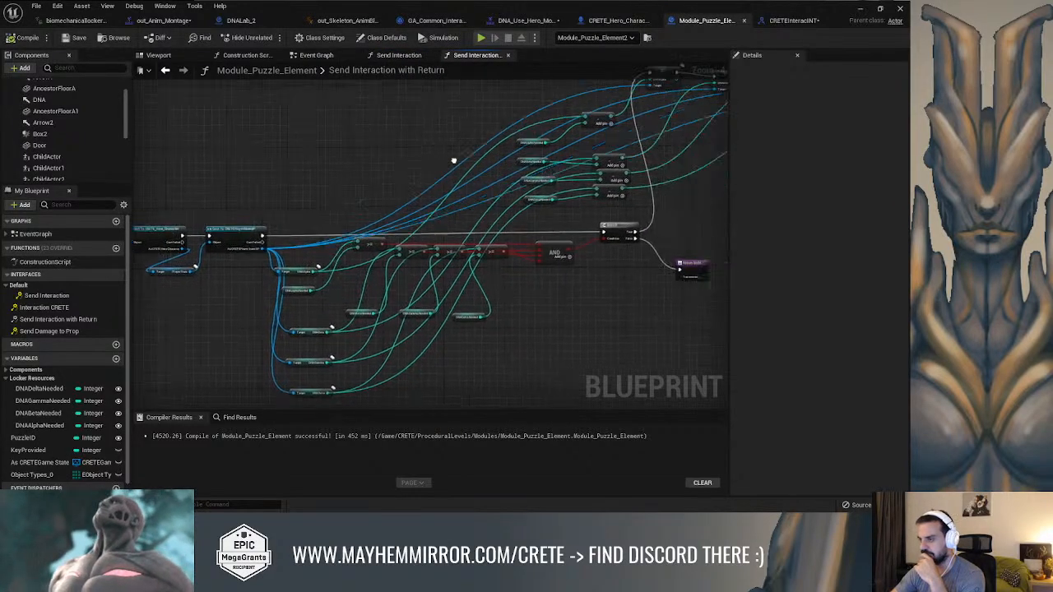
right_click_drag(491, 160, 186, 252)
right_click_drag(462, 218, 517, 225)
scroll(516, 223, "up", 2)
left_click_drag(468, 187, 626, 183)
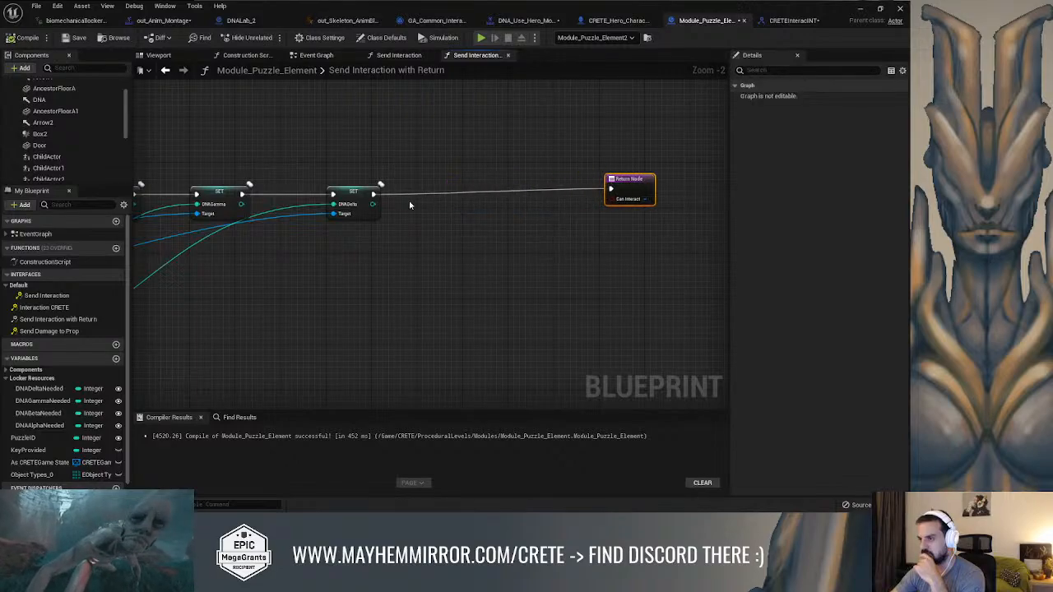
Insert an Open Door call between the DNADelta setter and the Return Node, and compile the blueprint
left_click_drag(374, 193, 432, 191)
type("door")
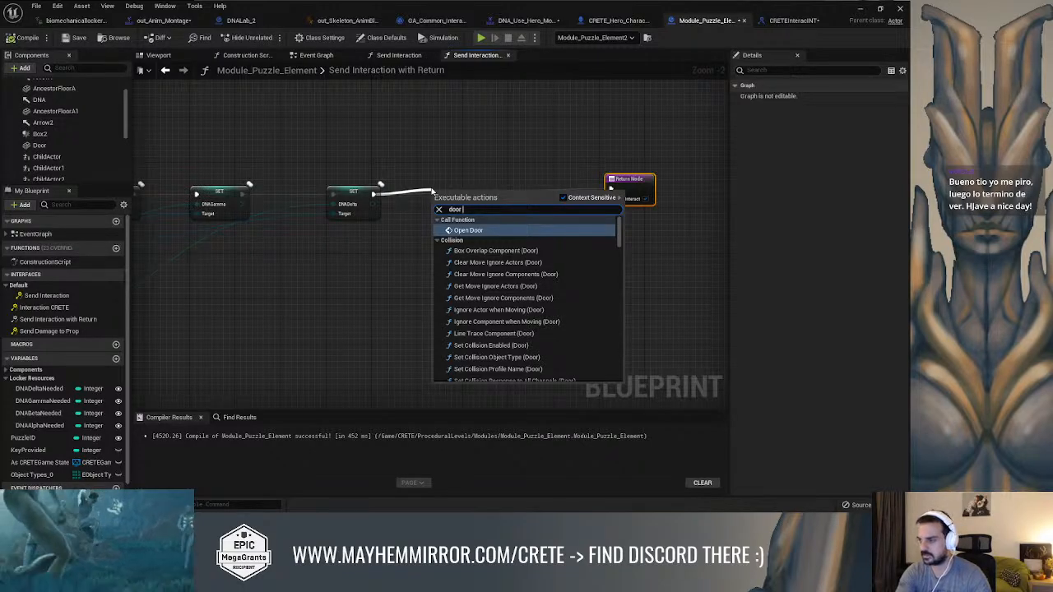
key("Return")
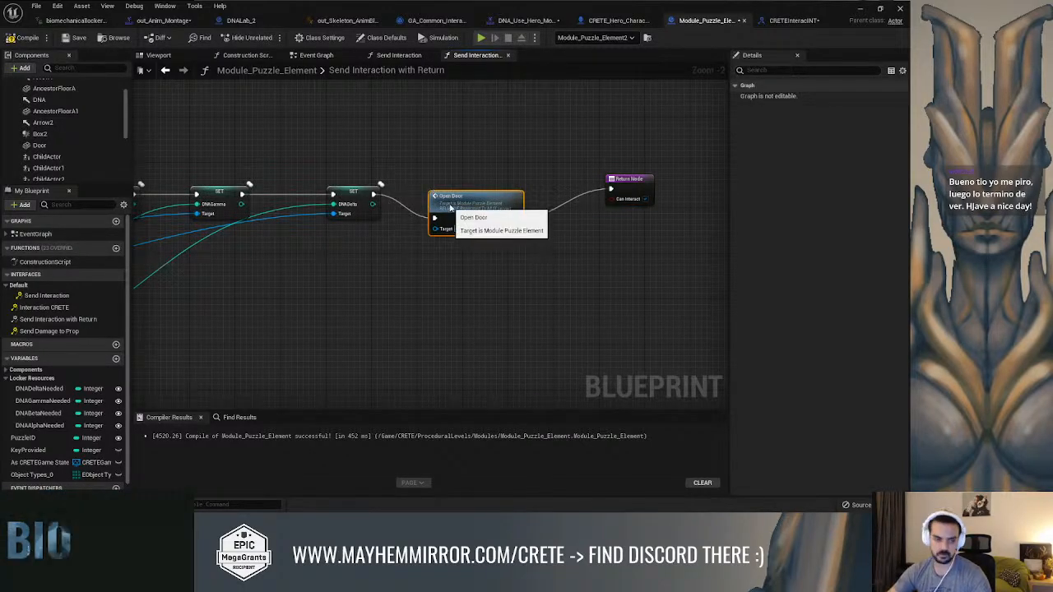
left_click_drag(451, 208, 451, 201)
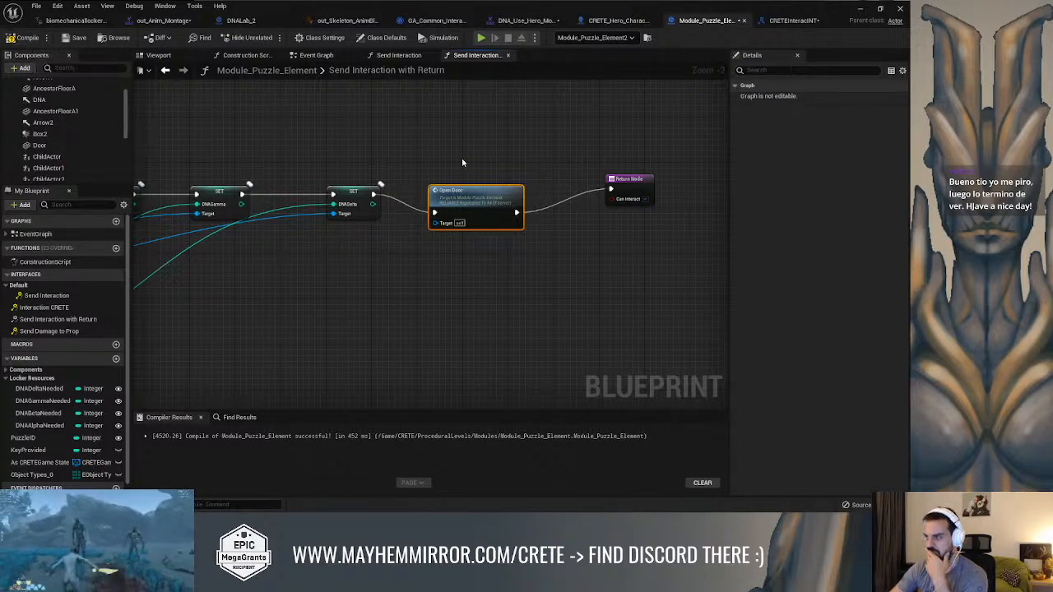
left_click(25, 38)
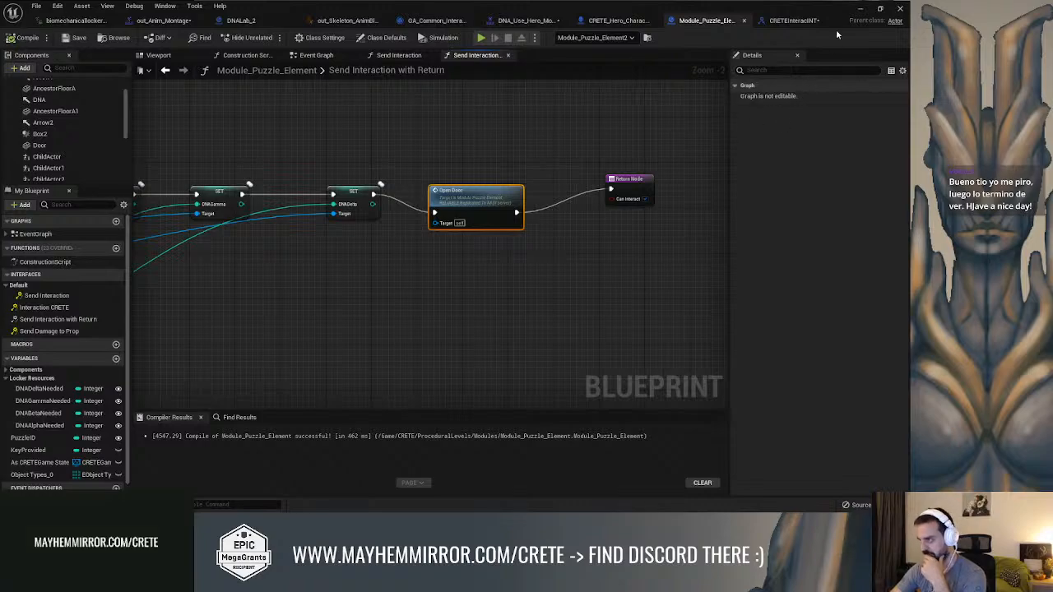
Close the message log, view the puzzle module in the level, and check the CRETEInteracINT interface and the Send Interaction with Return graph
left_click(862, 12)
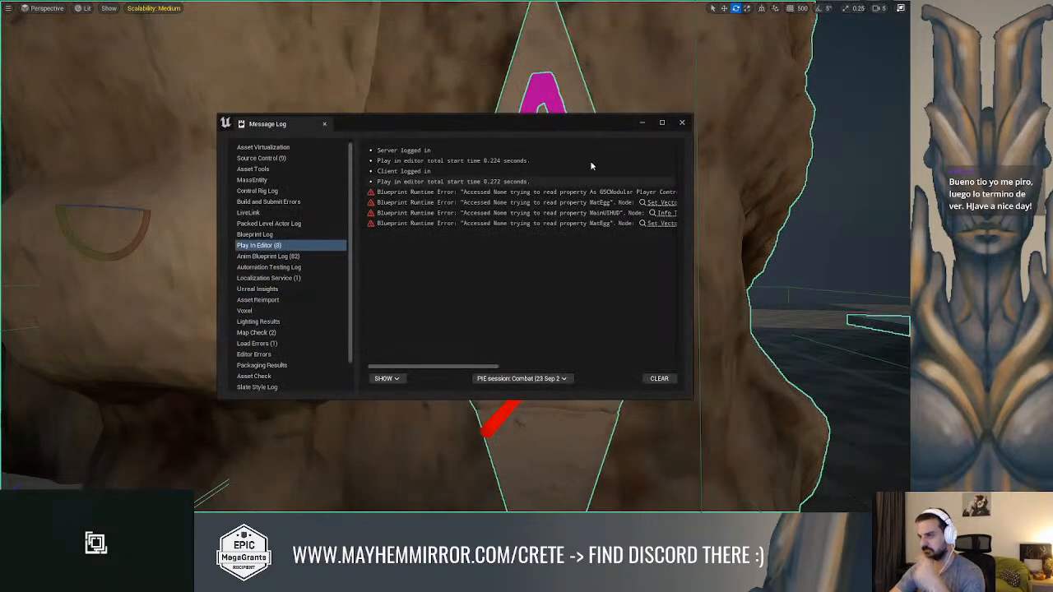
left_click(684, 124)
mouse_move(666, 164)
right_mouse_down()
mouse_move(658, 168)
mouse_move(670, 168)
right_mouse_up()
mouse_move(554, 172)
right_mouse_down()
mouse_move(526, 171)
mouse_move(554, 172)
right_mouse_up()
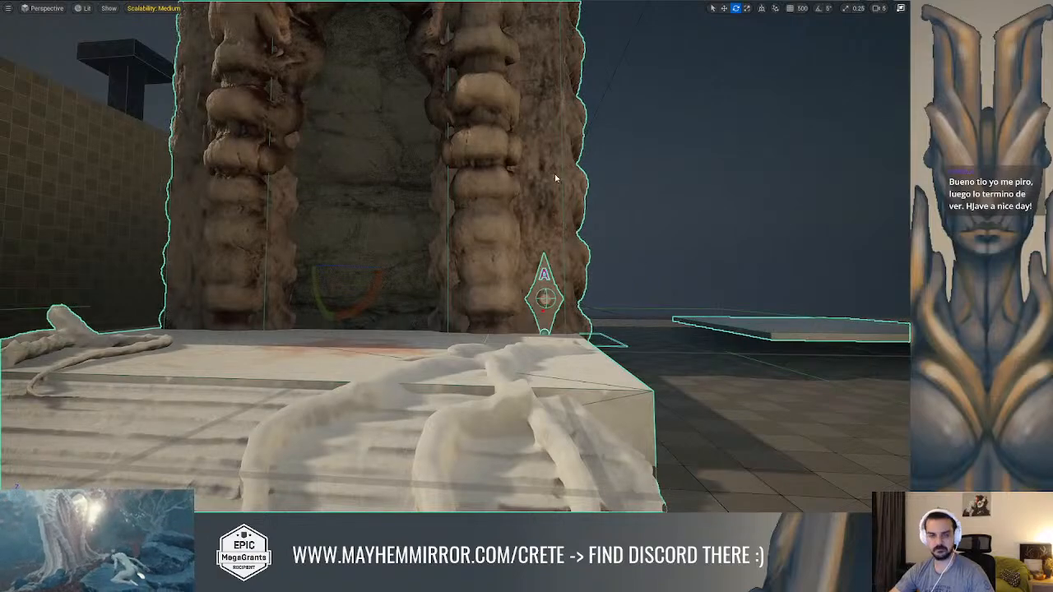
key("alt+Tab")
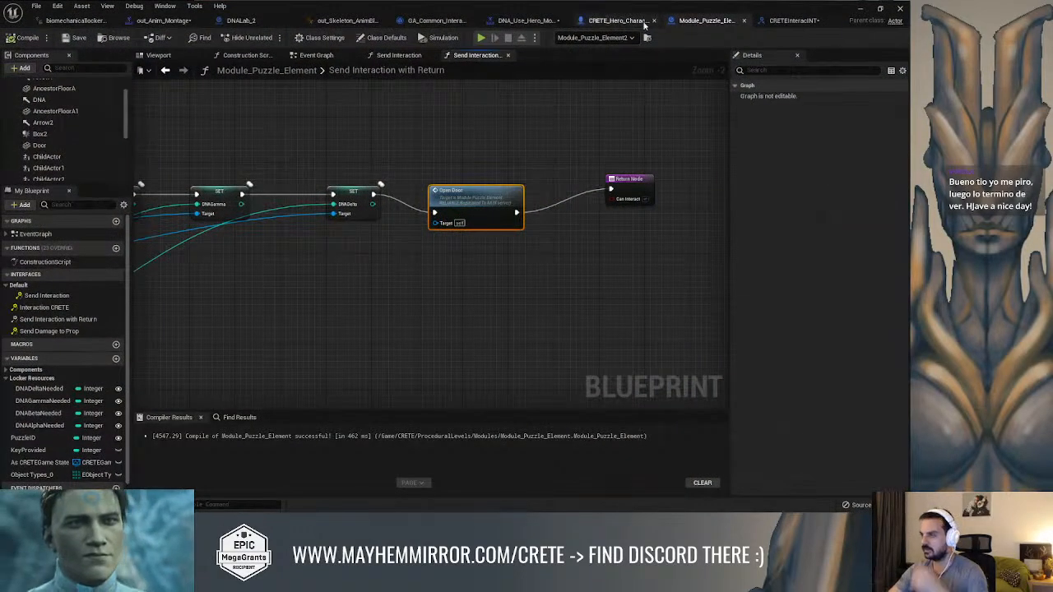
left_click(781, 20)
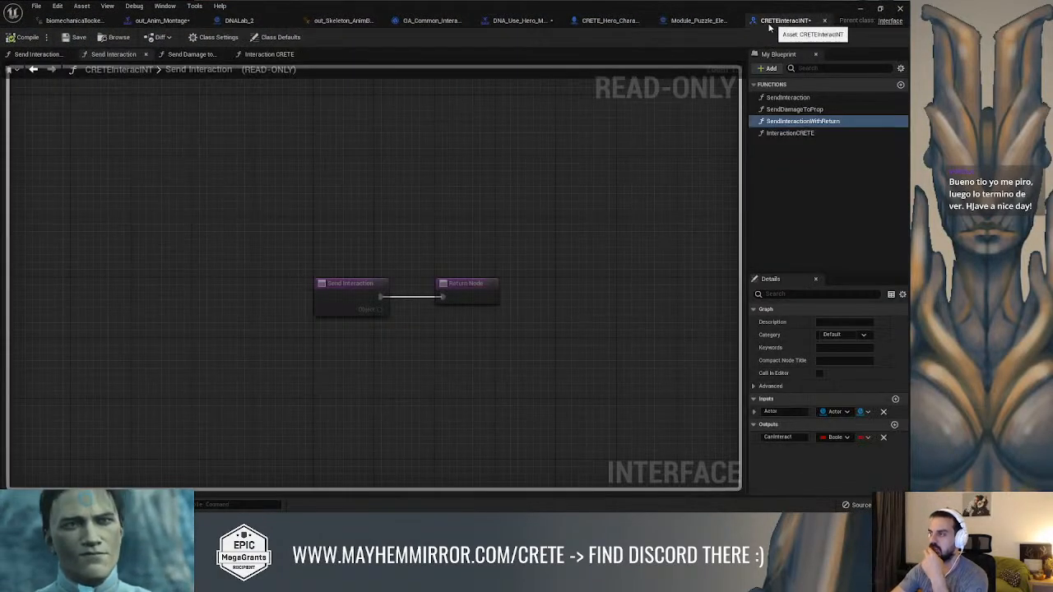
left_click(691, 22)
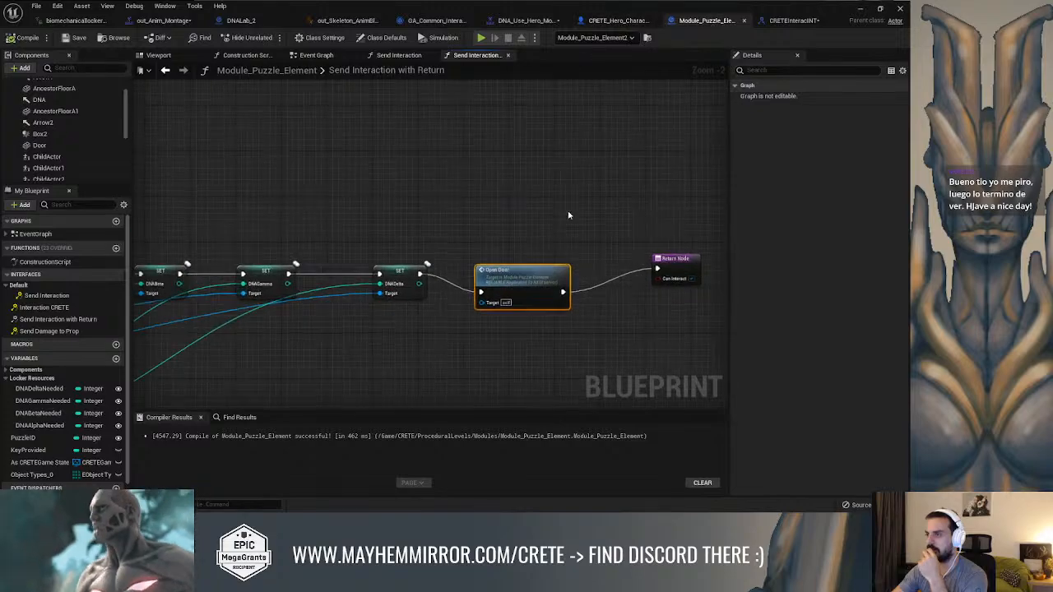
scroll(567, 216, "down", 2)
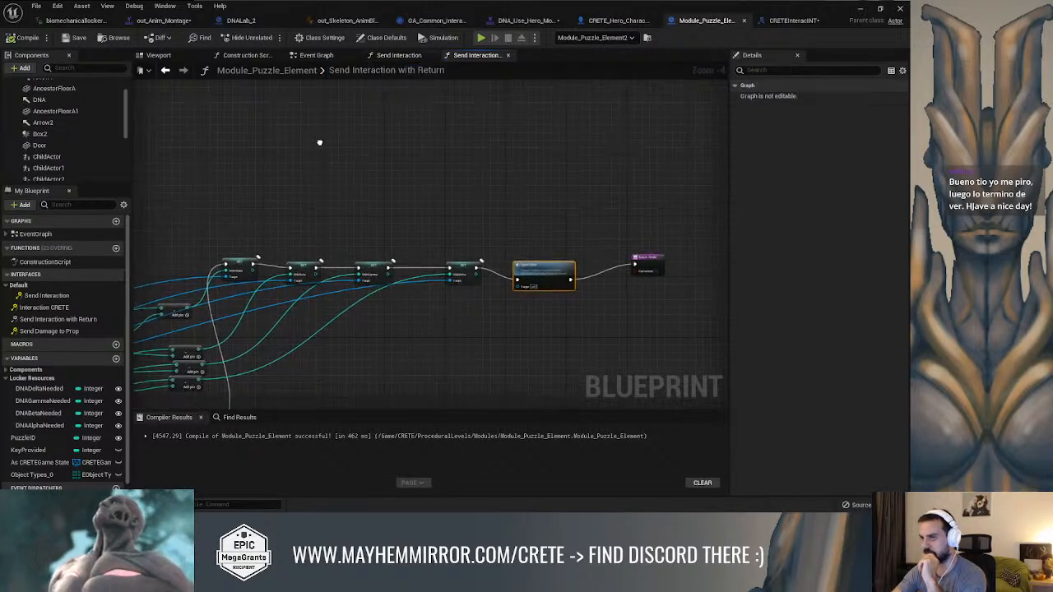
In the Event Graph, connect the Branch's True output directly to the Key Provided setter, bypassing the Door's Destroy Component node, and compile
left_click(316, 56)
scroll(357, 142, "down", 3)
right_click_drag(357, 142, 524, 247)
scroll(362, 288, "down", 1)
scroll(524, 247, "up", 1)
right_click_drag(318, 296, 453, 288)
right_click_drag(285, 171, 388, 287)
scroll(386, 287, "up", 4)
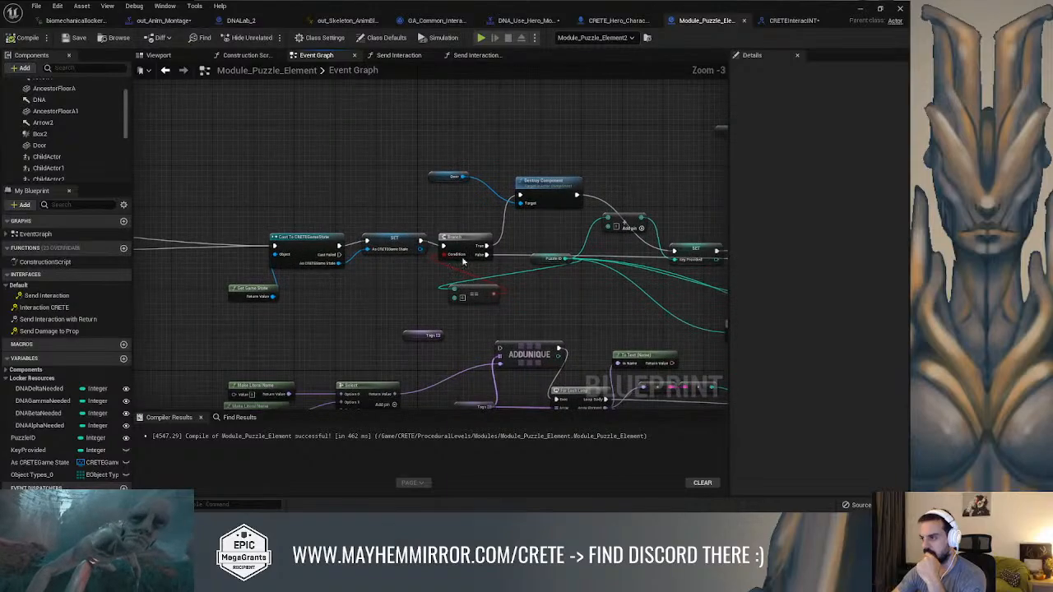
right_click_drag(425, 249, 380, 258)
left_click_drag(403, 182, 408, 142)
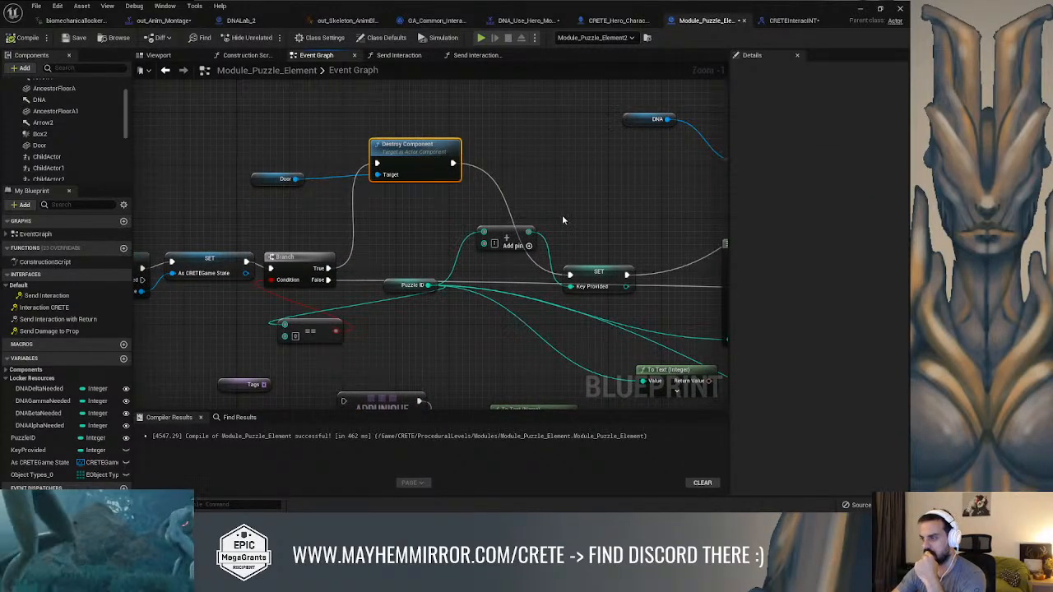
left_click_drag(327, 268, 569, 274)
left_click(23, 39)
Start a play test from the level viewport and run the character out of the doorway into the arena
left_click(859, 13)
right_click_drag(576, 247, 526, 198)
key("alt+p")
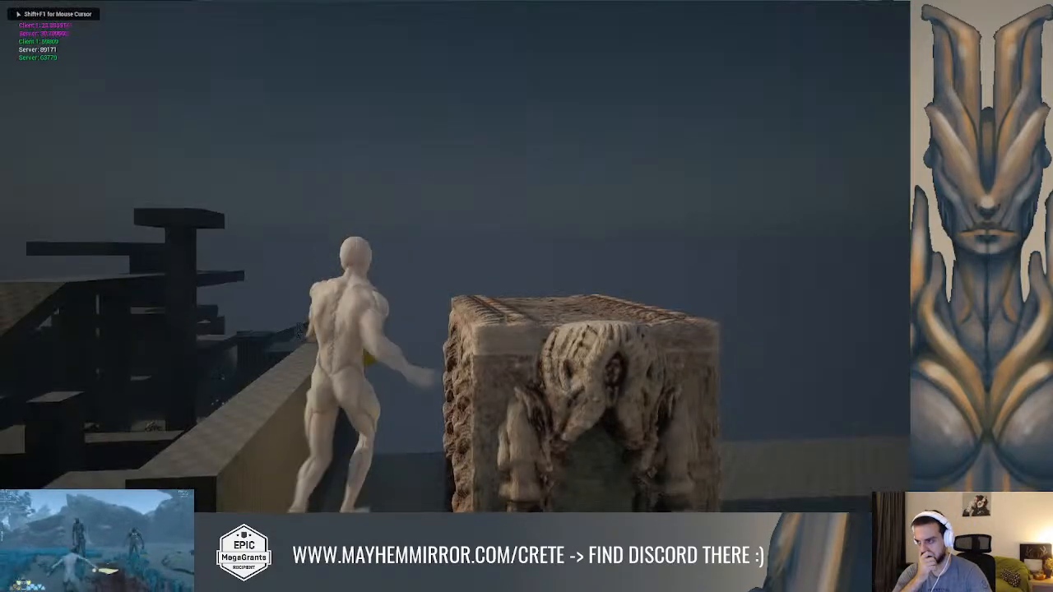
key("w")
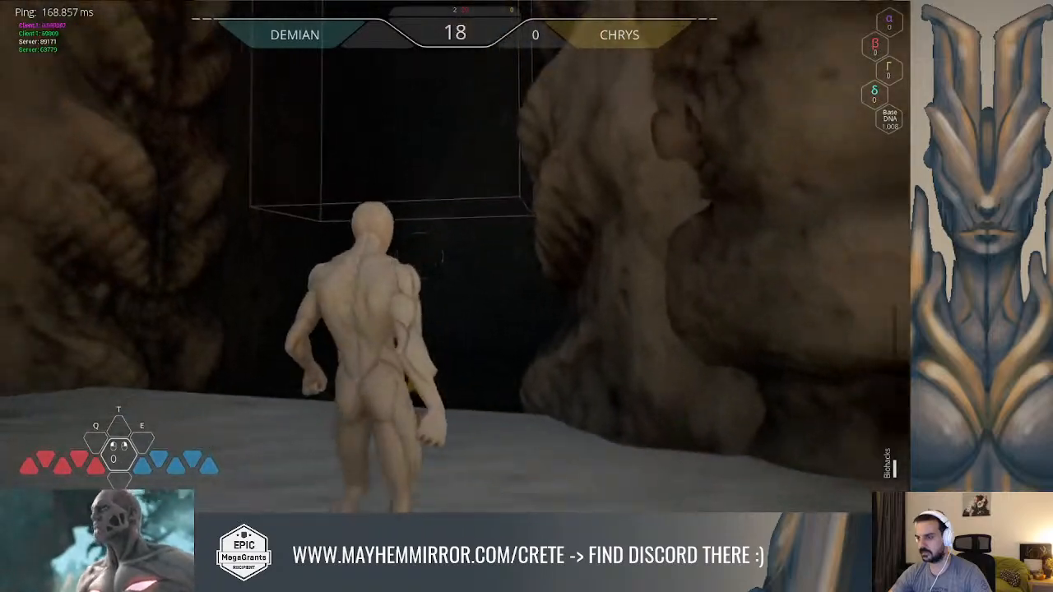
key("w")
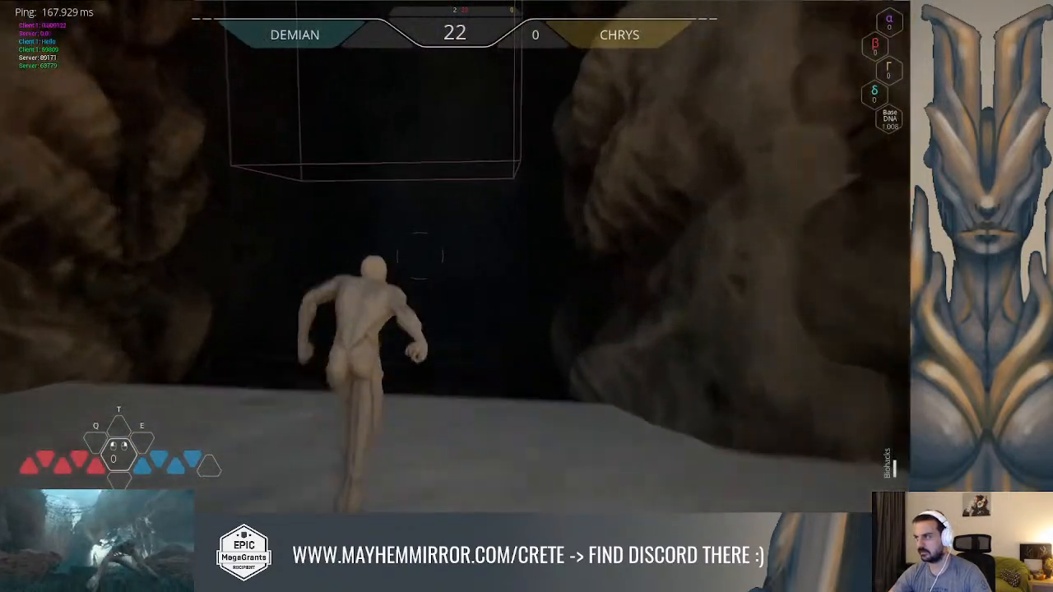
key("space")
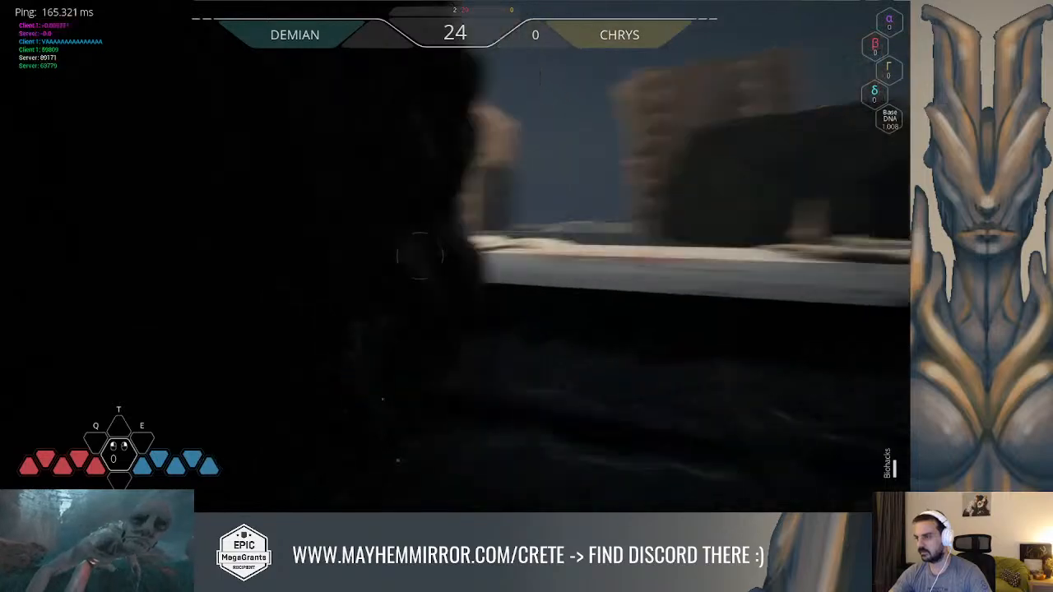
key("space")
key("d")
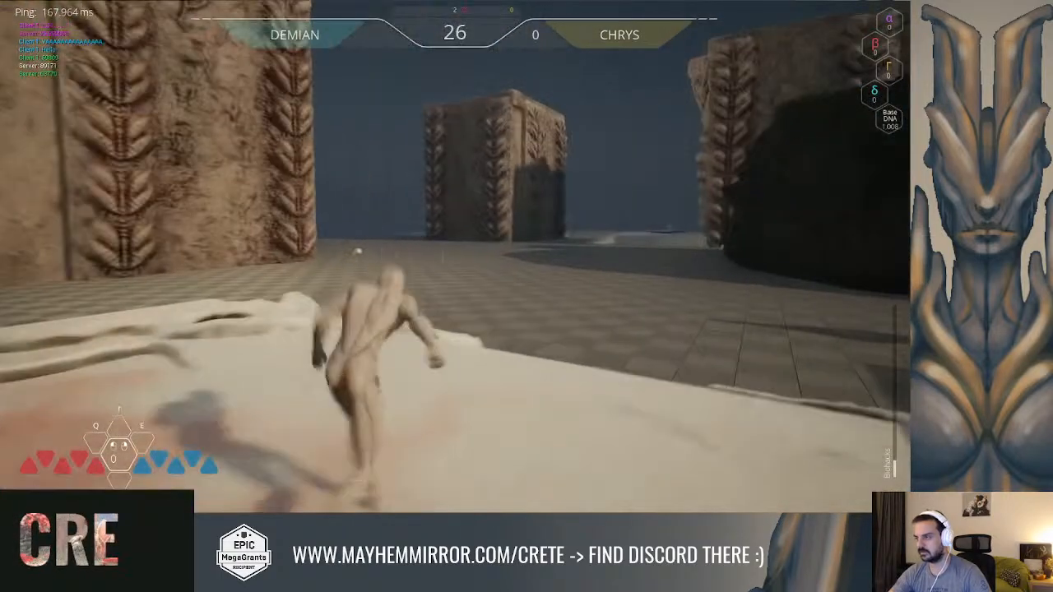
Run to puzzle elements 1 and 2 in the play test and interact with each one
key("w")
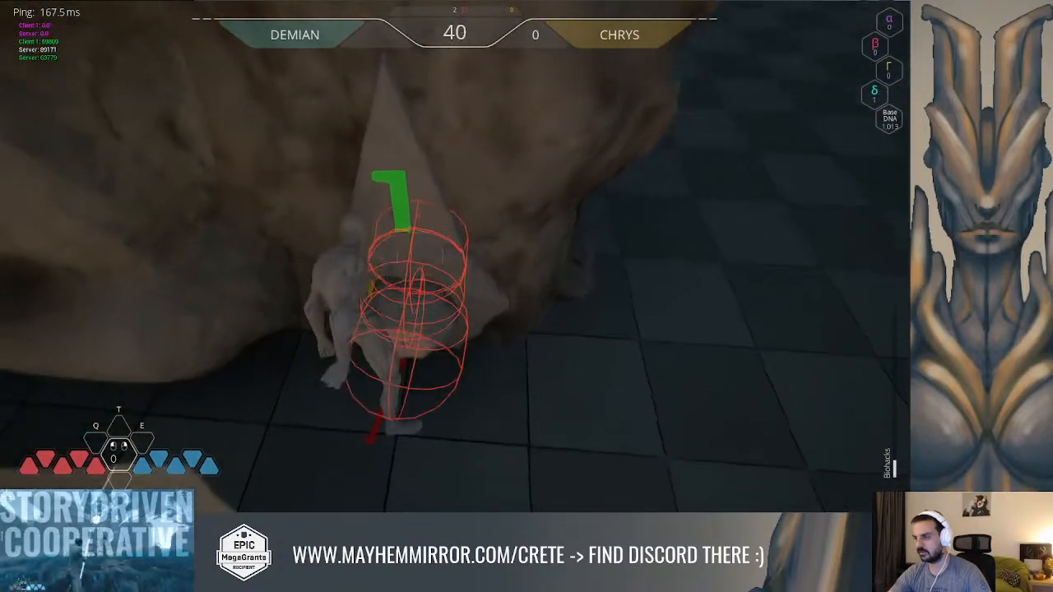
key("w")
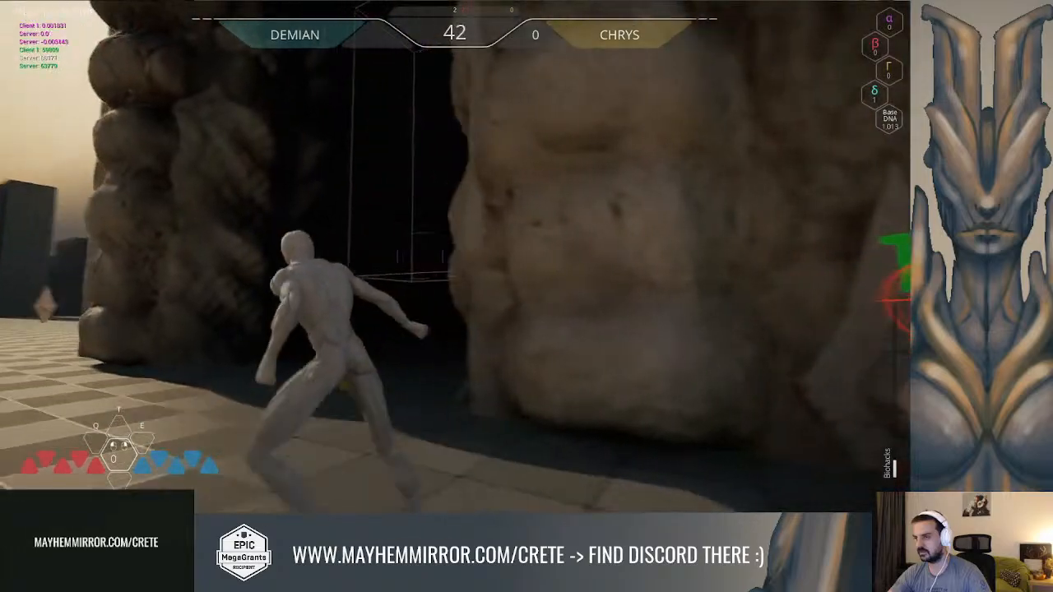
key("w")
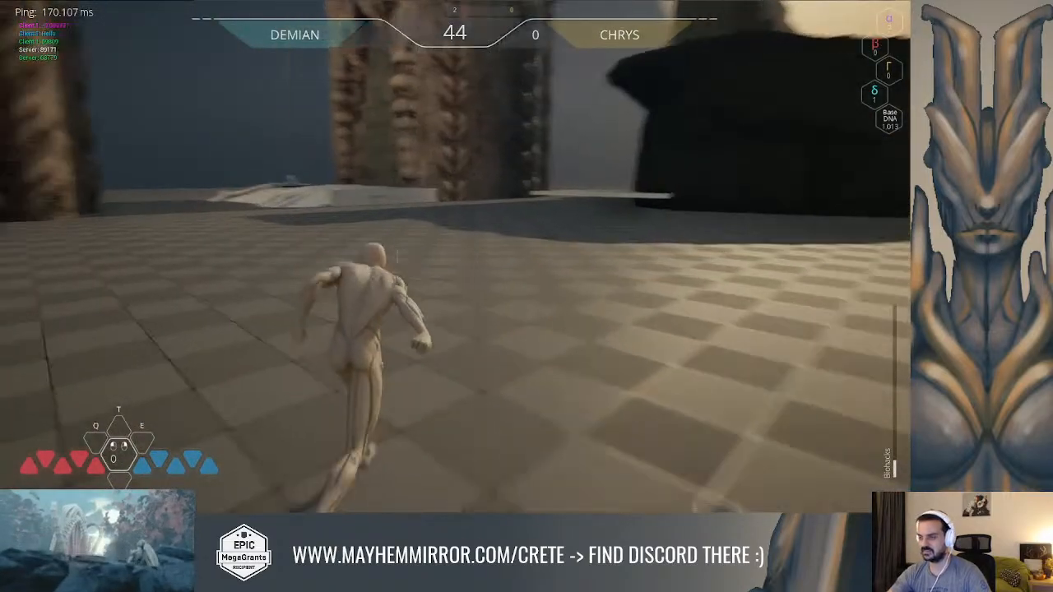
key("w")
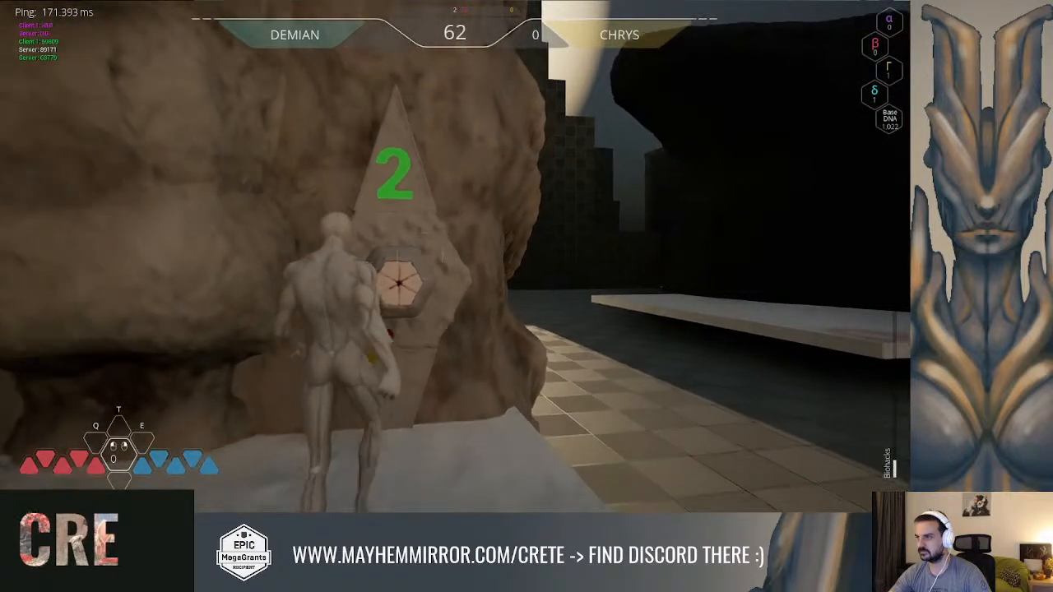
Run to puzzle element 3 and interact with it to test the door-opening event
key("w")
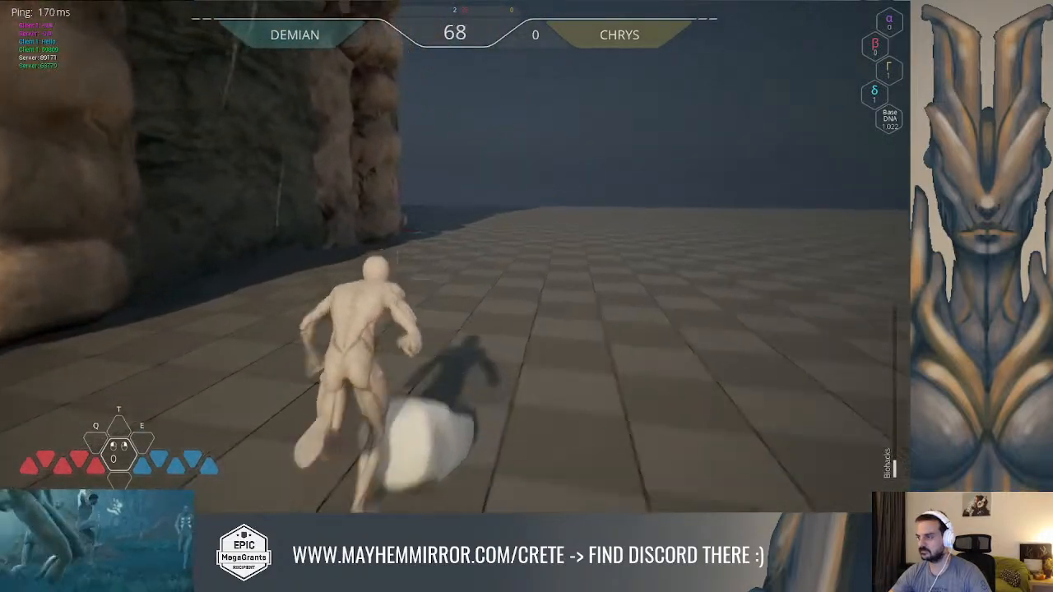
key("w")
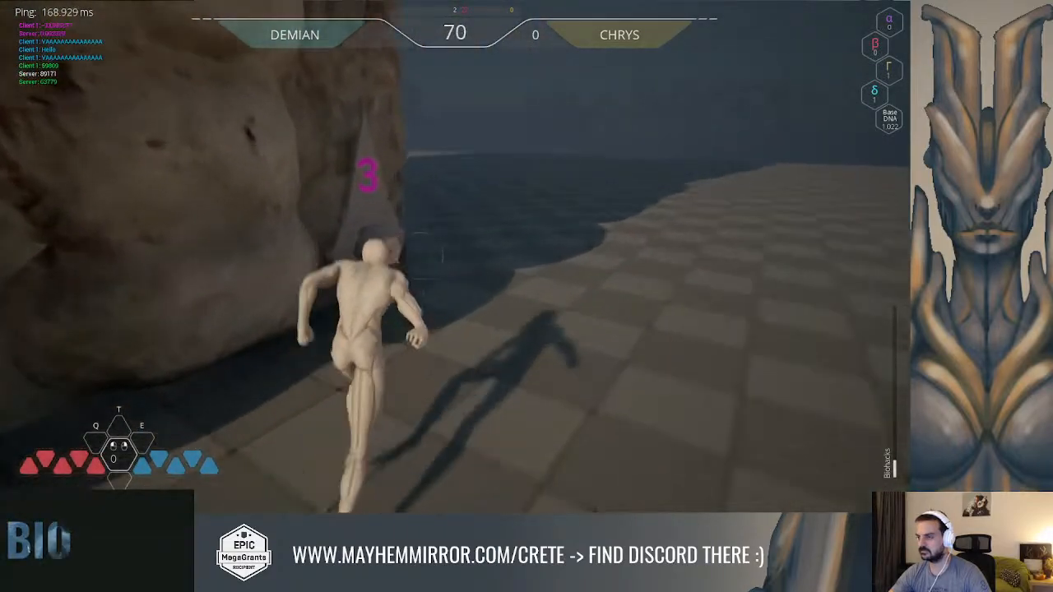
left_click(419, 257)
left_click(419, 257)
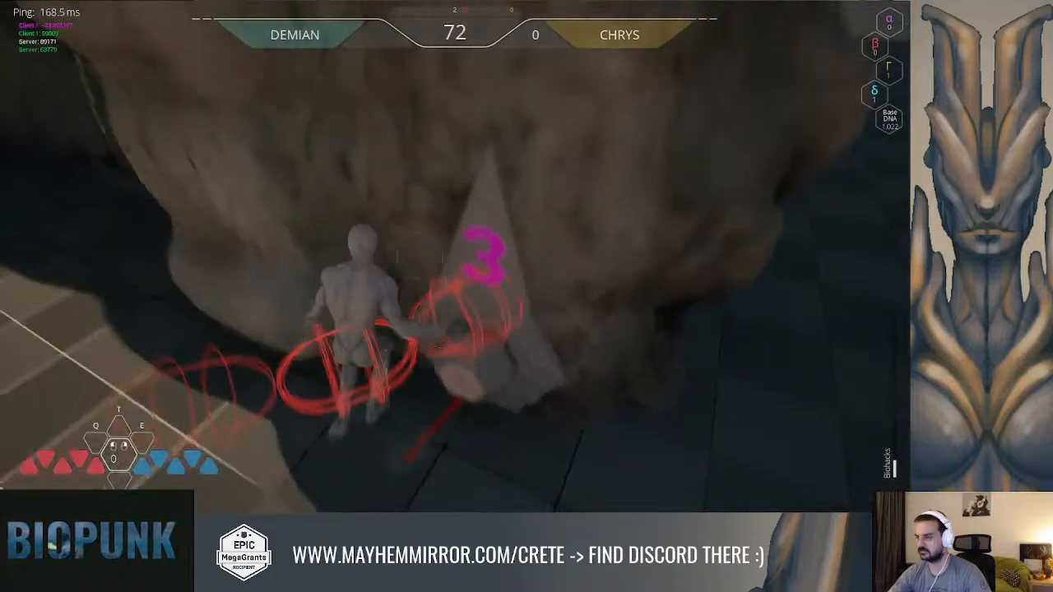
left_click(420, 257)
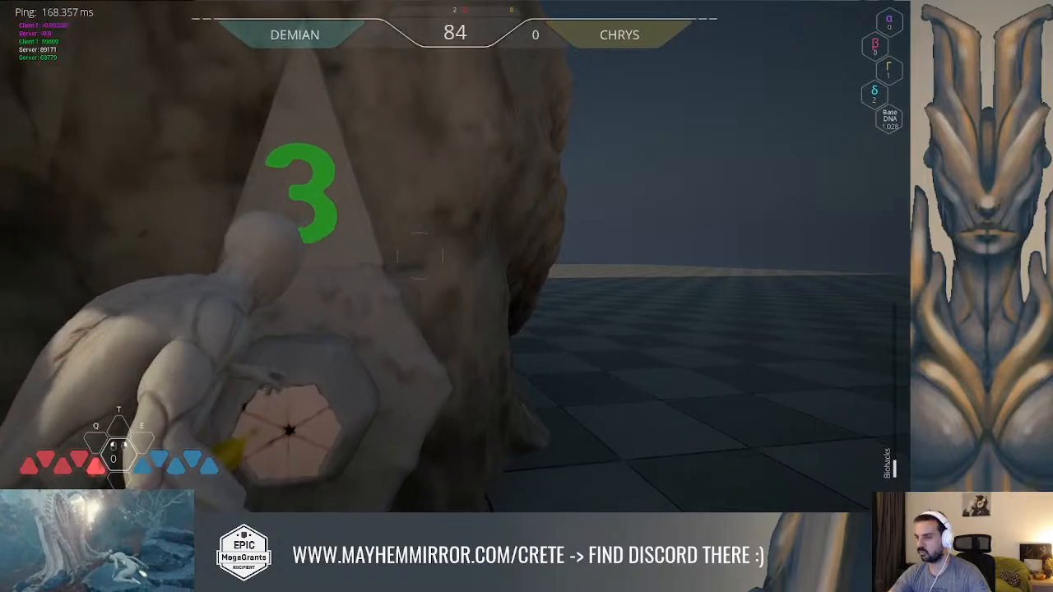
Move around the puzzle modules to check whether their doors open after the interactions
key("w")
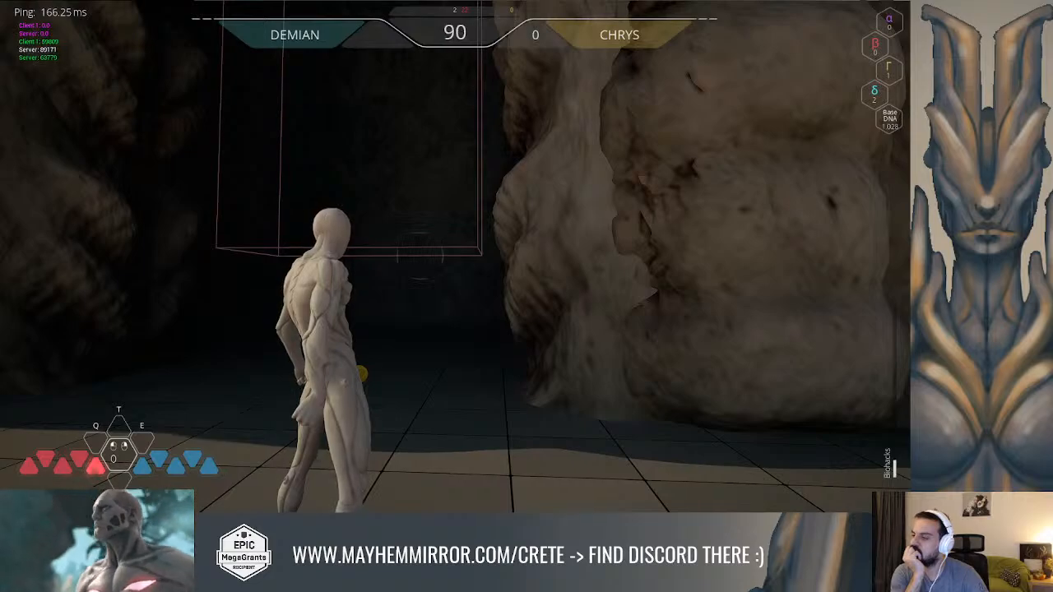
key("s")
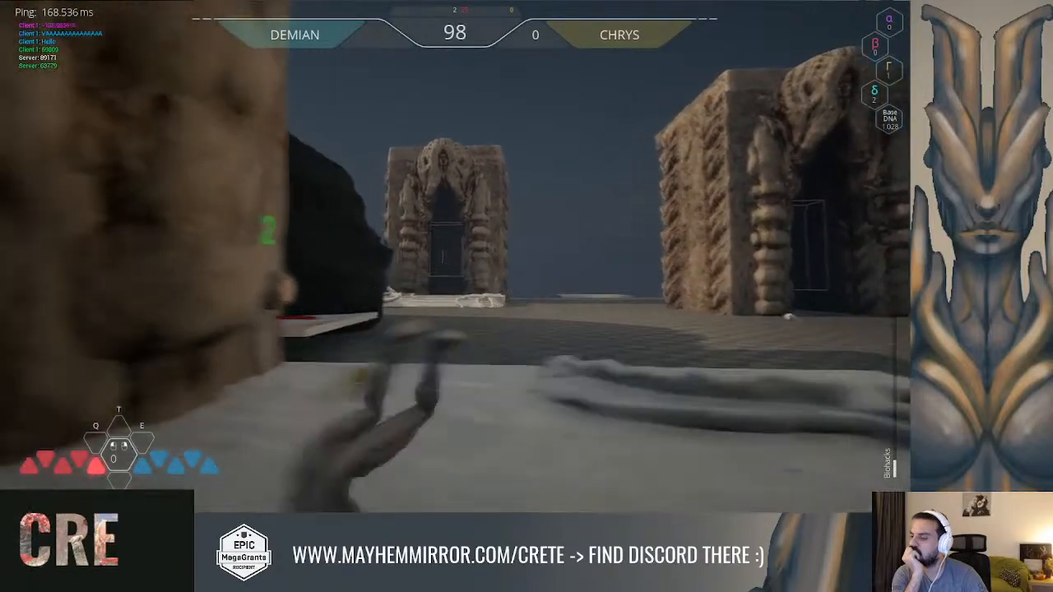
key("a")
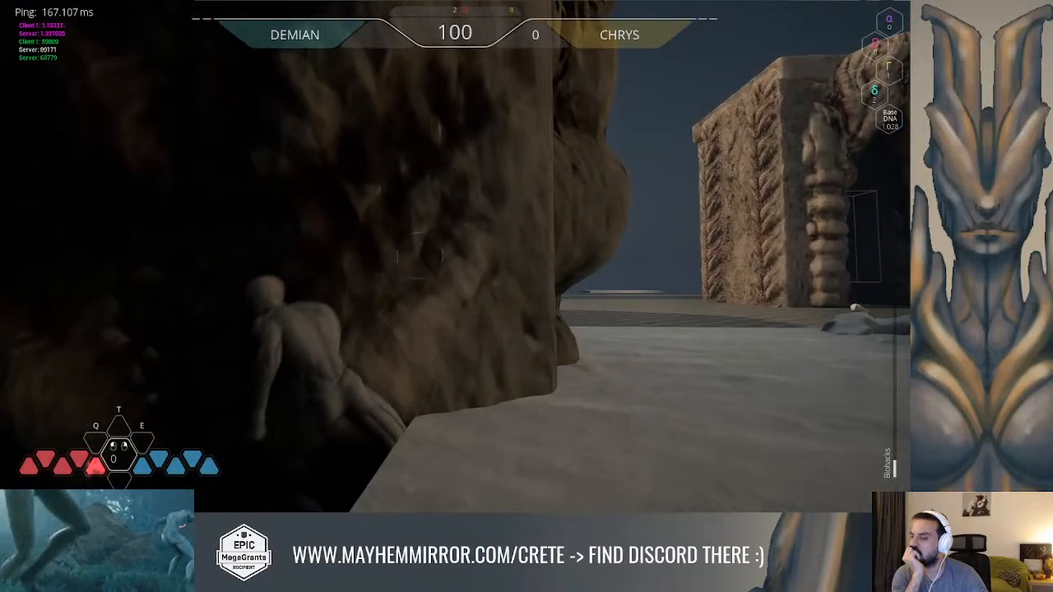
key("d")
key("w")
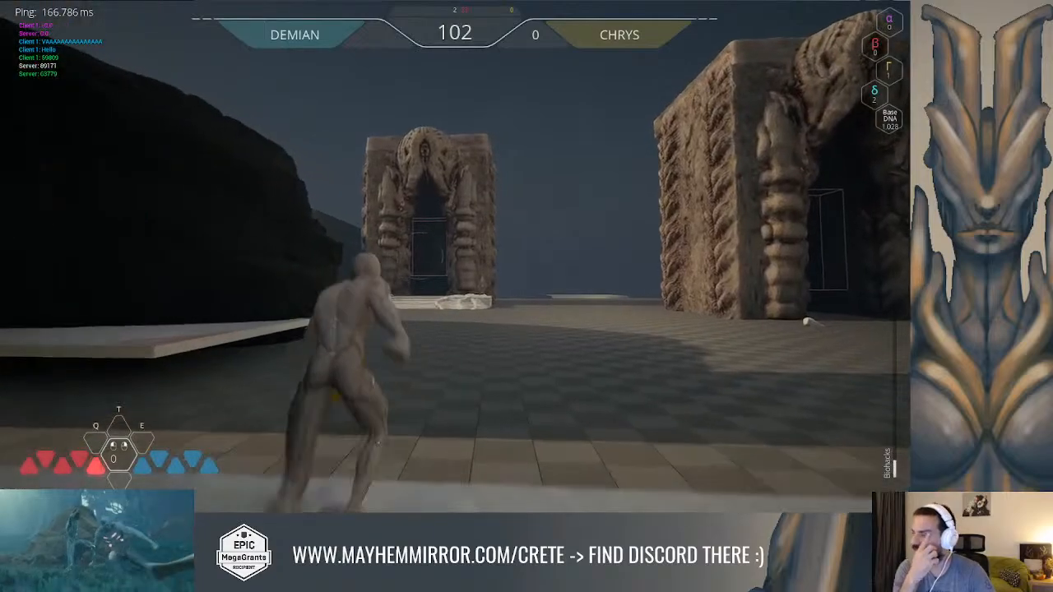
Run the character across the arena to the far stone gateway and jump onto its white platform
key("w")
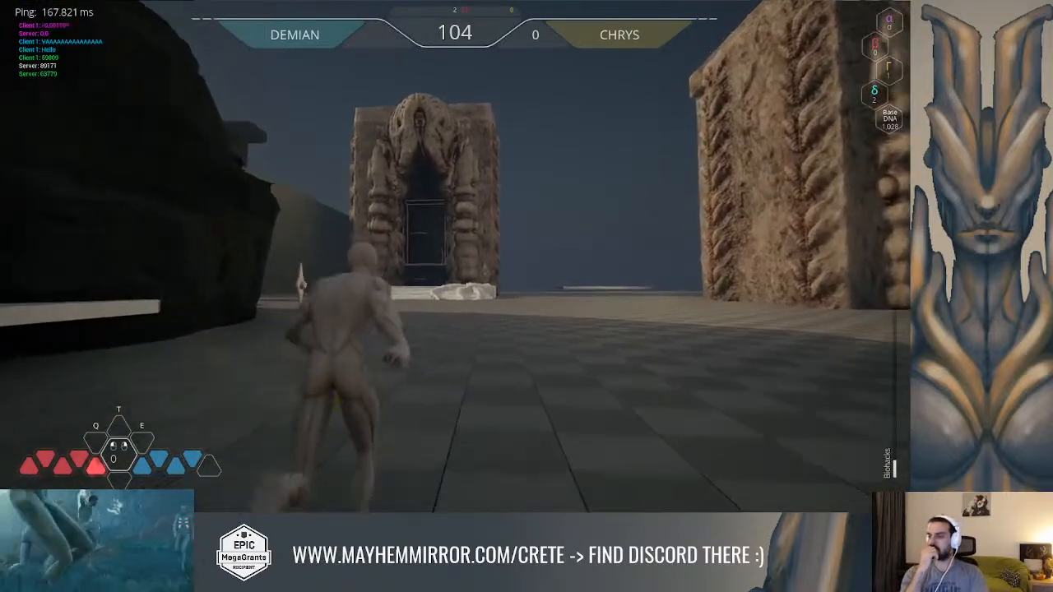
key("w")
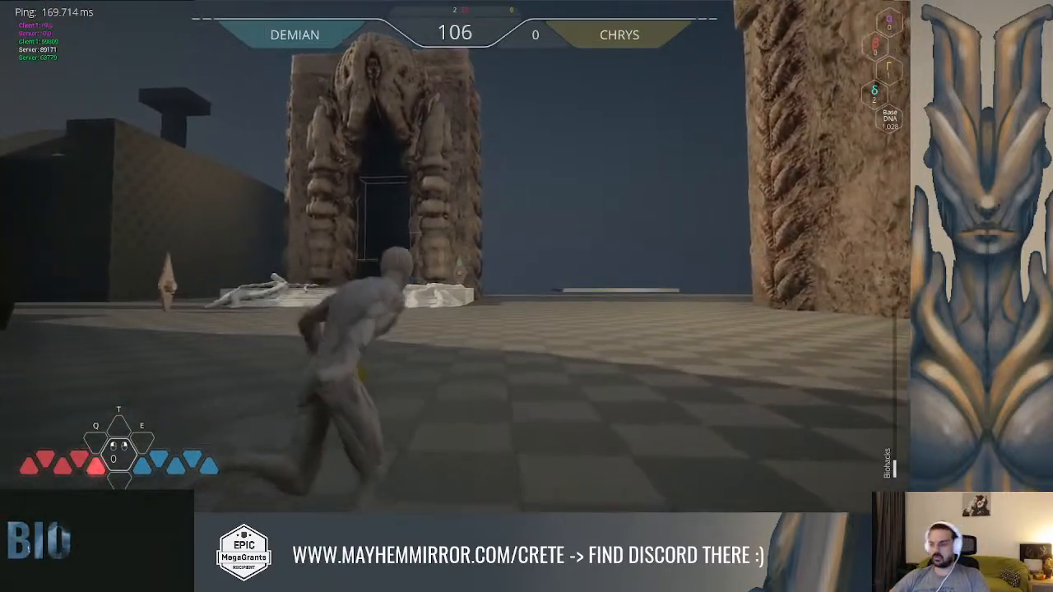
key("w")
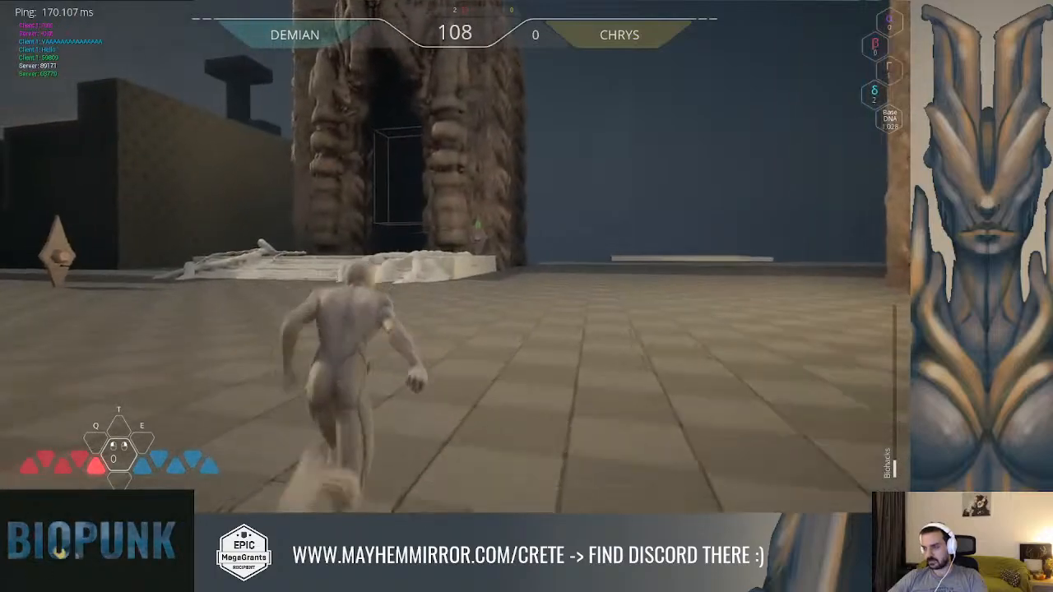
key("w")
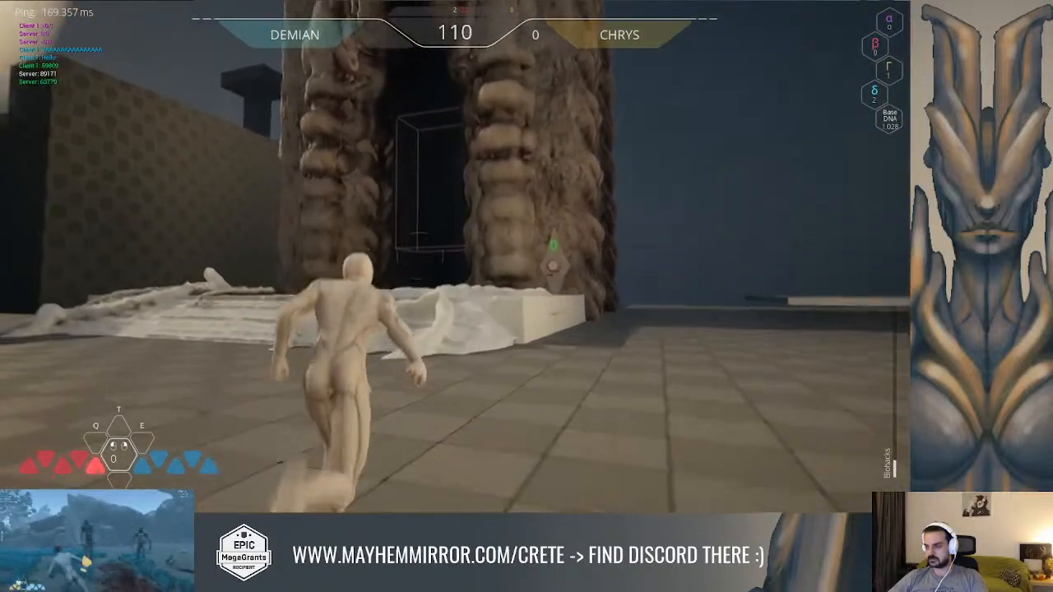
key("space")
key("w")
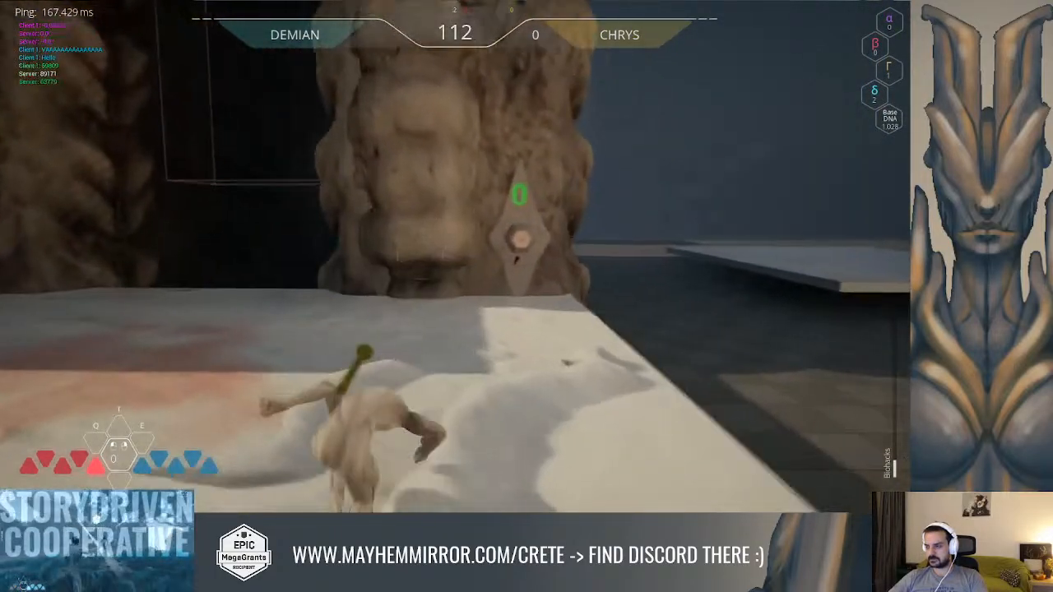
Check the gateway's door and the puzzle element beside it from the platform and end the play test
key("a")
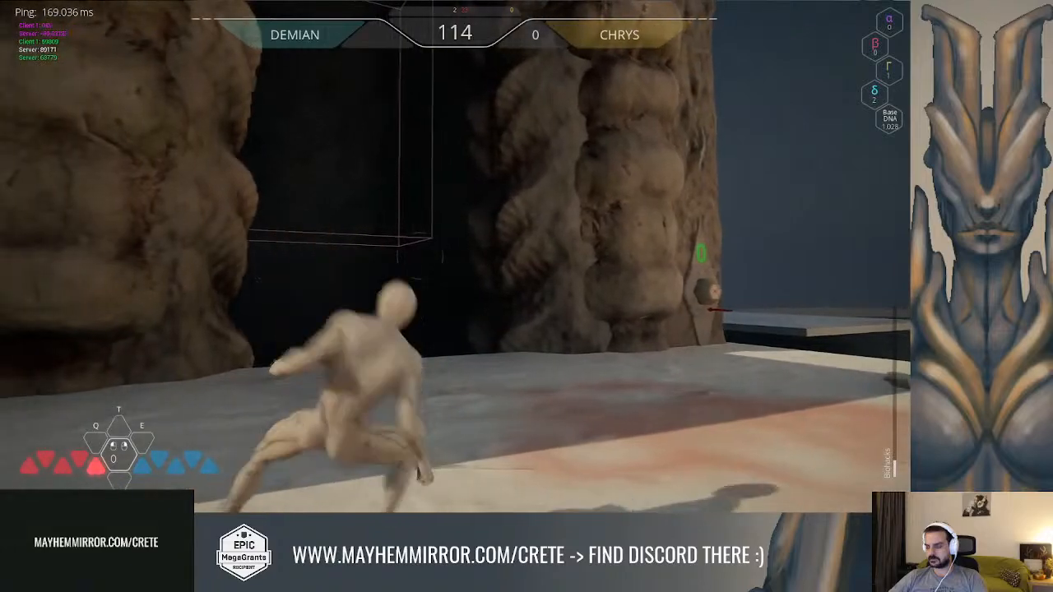
key("d")
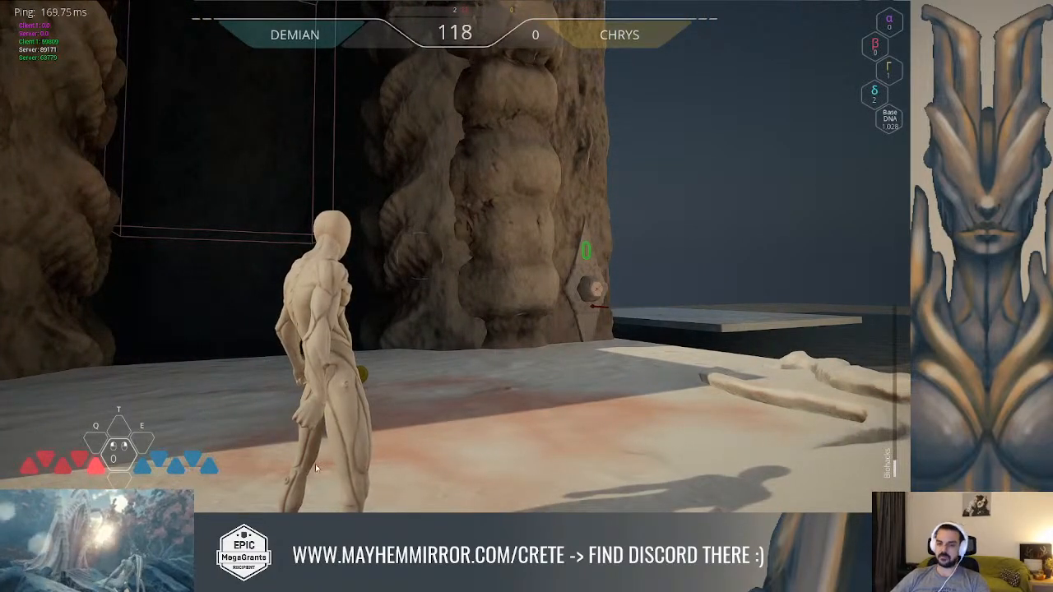
key("Escape")
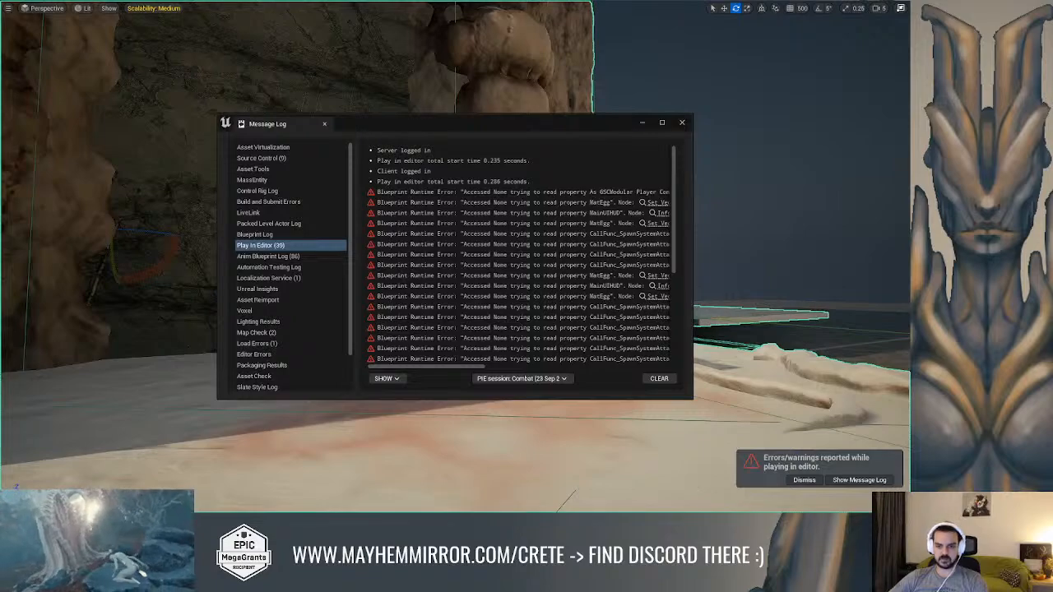